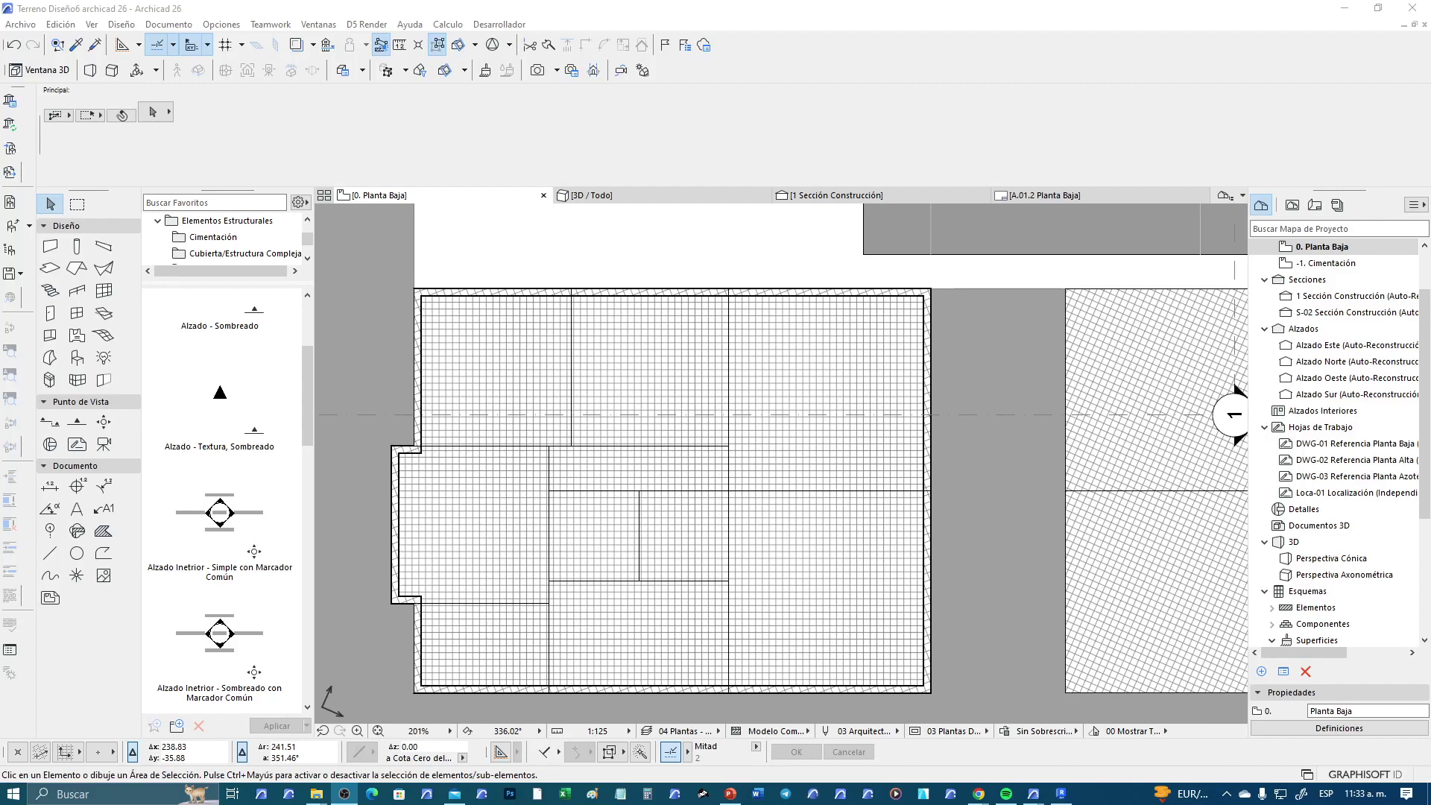
Pan and zoom the plan to bring the left building's tiled floor into view
{"action": "scroll", "coordinate": [1211, 506], "scroll_direction": "down", "scroll_amount": 4}
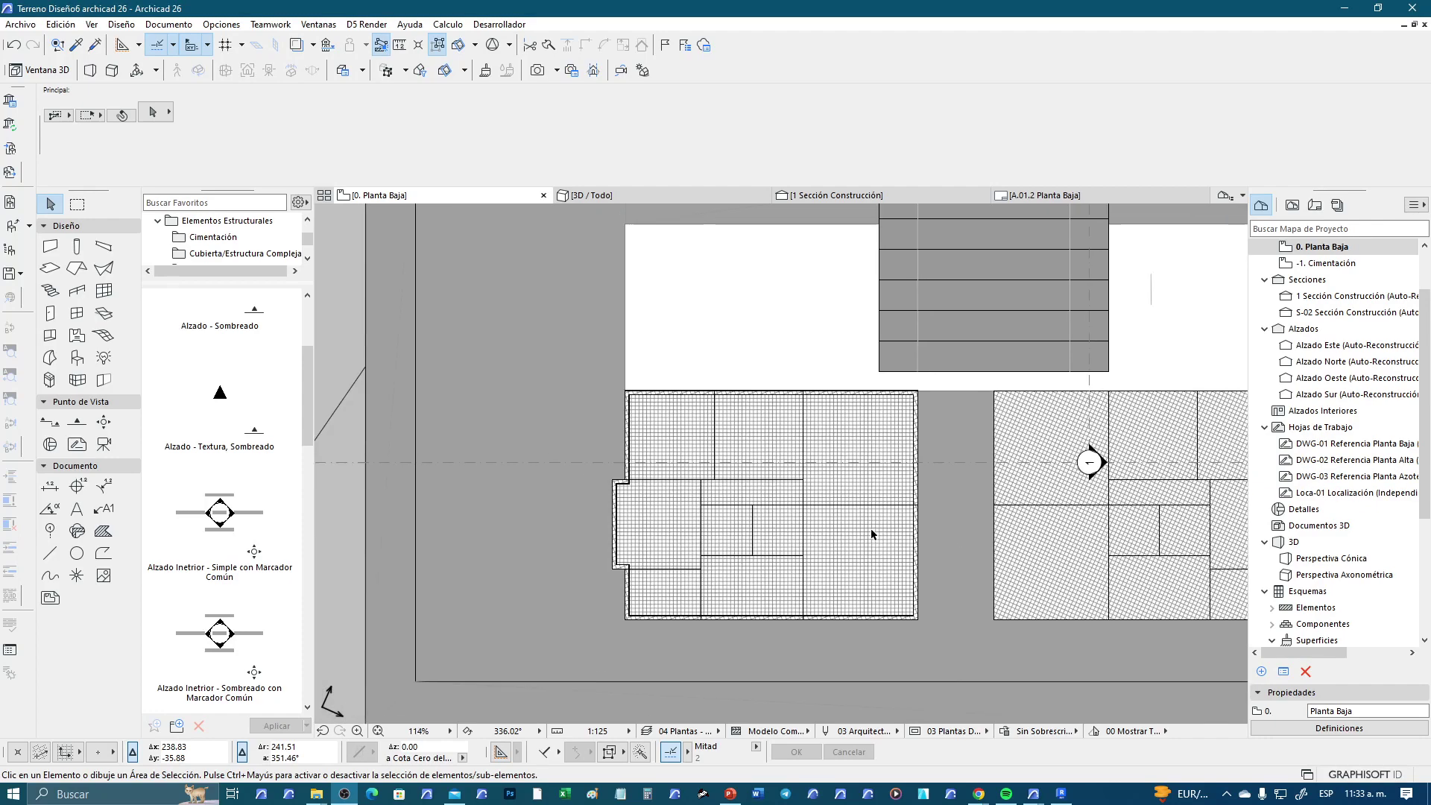
{"action": "scroll", "coordinate": [1211, 506], "scroll_direction": "down", "scroll_amount": 4}
{"action": "scroll", "coordinate": [818, 482], "scroll_direction": "up", "scroll_amount": 3}
{"action": "scroll", "coordinate": [818, 483], "scroll_direction": "up", "scroll_amount": 2}
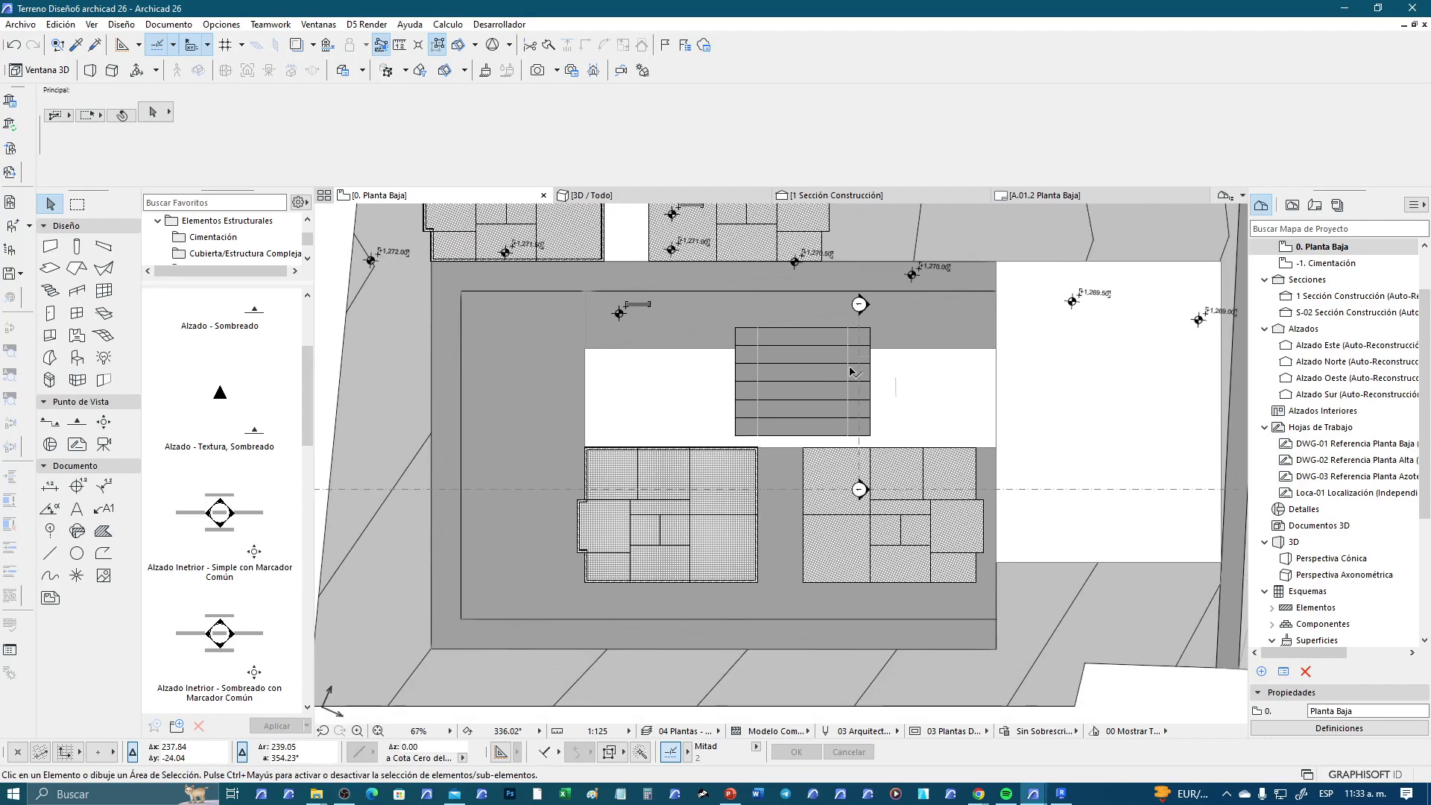
{"action": "scroll", "coordinate": [585, 636], "scroll_direction": "up", "scroll_amount": 1}
{"action": "scroll", "coordinate": [584, 636], "scroll_direction": "up", "scroll_amount": 1}
{"action": "scroll", "coordinate": [584, 637], "scroll_direction": "up", "scroll_amount": 1}
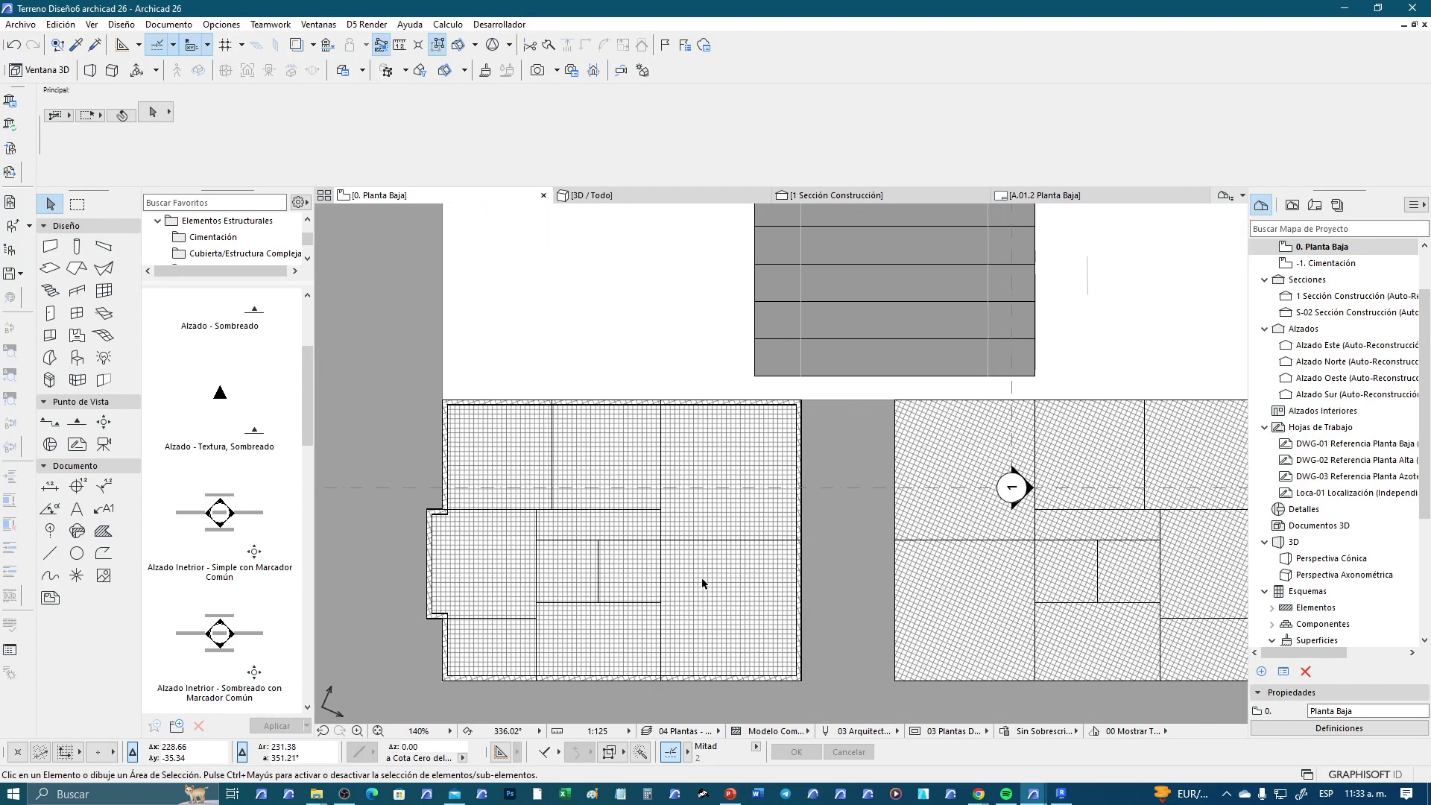
{"action": "middle_click_drag", "start_coordinate": [701, 577], "coordinate": [723, 547]}
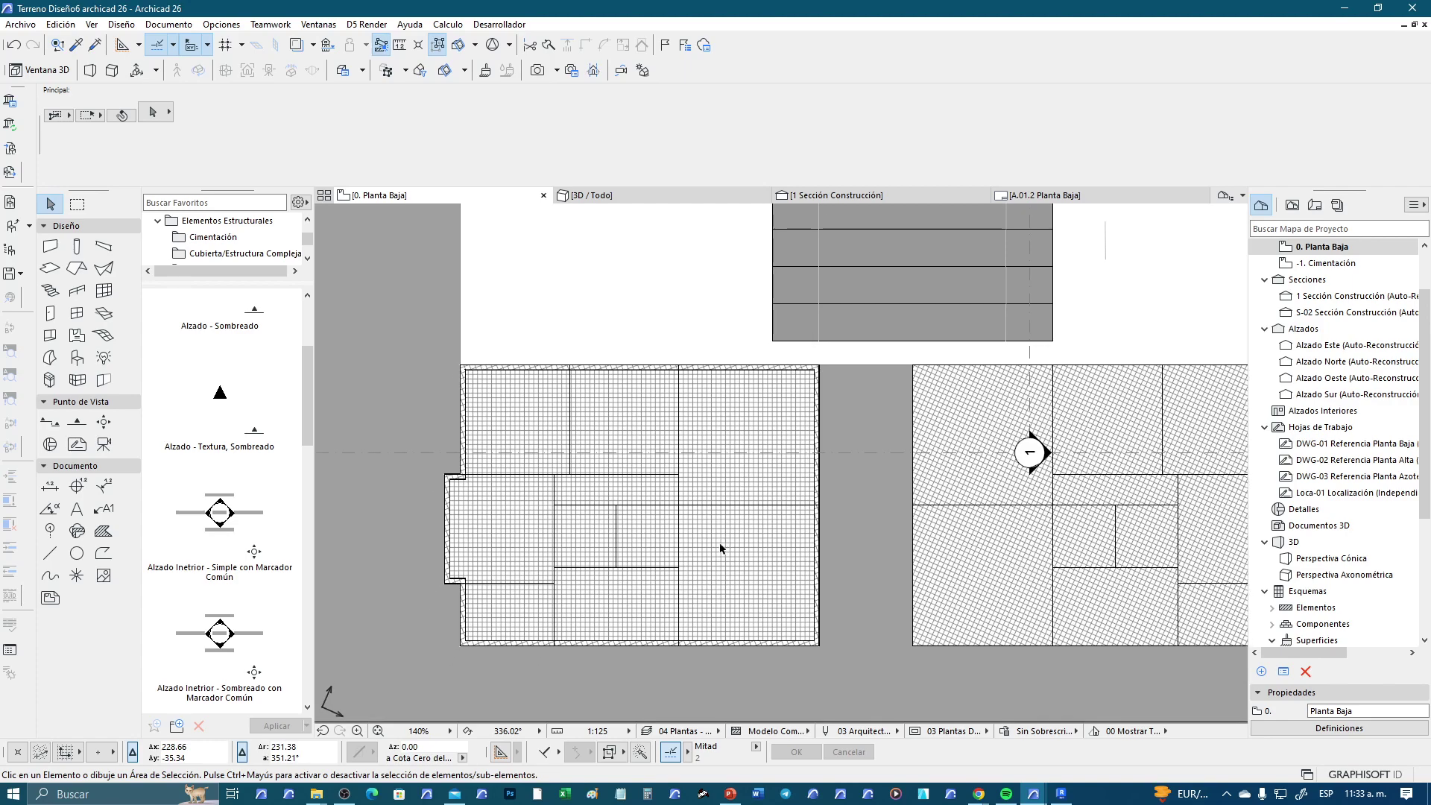
{"action": "scroll", "coordinate": [705, 561], "scroll_direction": "up", "scroll_amount": 1}
{"action": "scroll", "coordinate": [705, 561], "scroll_direction": "up", "scroll_amount": 1}
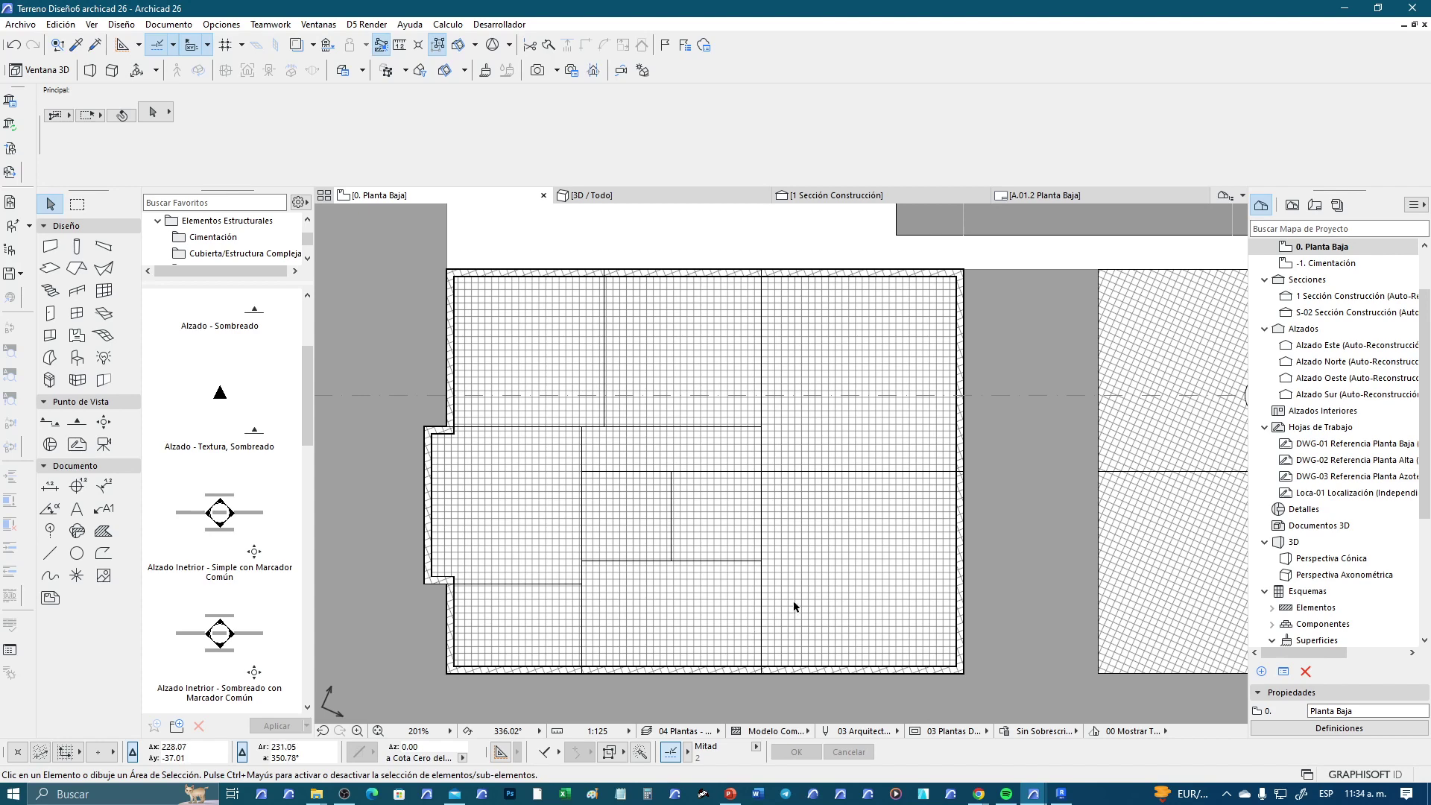
{"action": "scroll", "coordinate": [758, 546], "scroll_direction": "up", "scroll_amount": 1}
{"action": "middle_click_drag", "start_coordinate": [761, 546], "coordinate": [837, 444]}
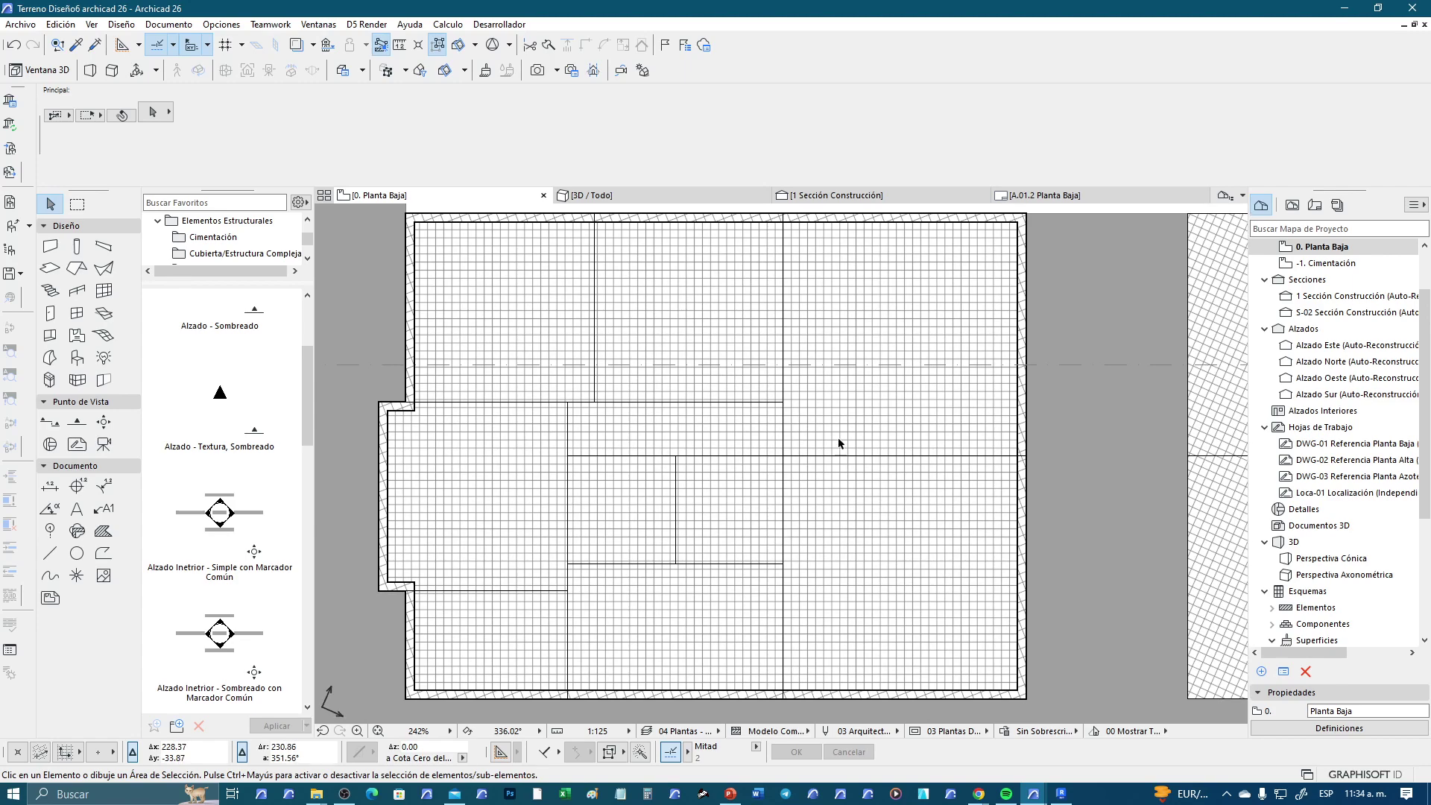
{"action": "scroll", "coordinate": [719, 521], "scroll_direction": "down", "scroll_amount": 1}
{"action": "middle_click_drag", "start_coordinate": [718, 511], "coordinate": [549, 502]}
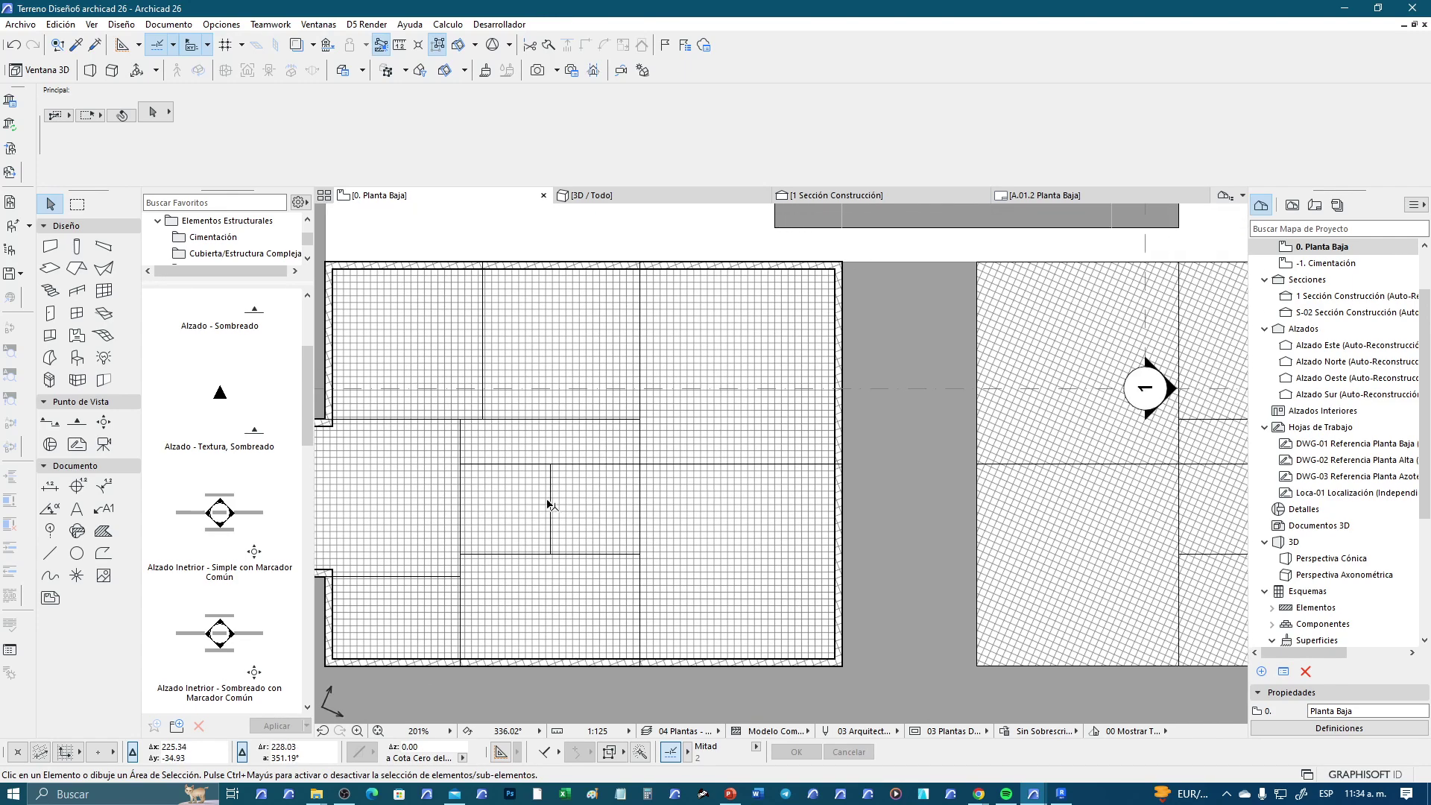
{"action": "scroll", "coordinate": [869, 501], "scroll_direction": "down", "scroll_amount": 3}
{"action": "middle_click_drag", "start_coordinate": [920, 485], "coordinate": [840, 617]}
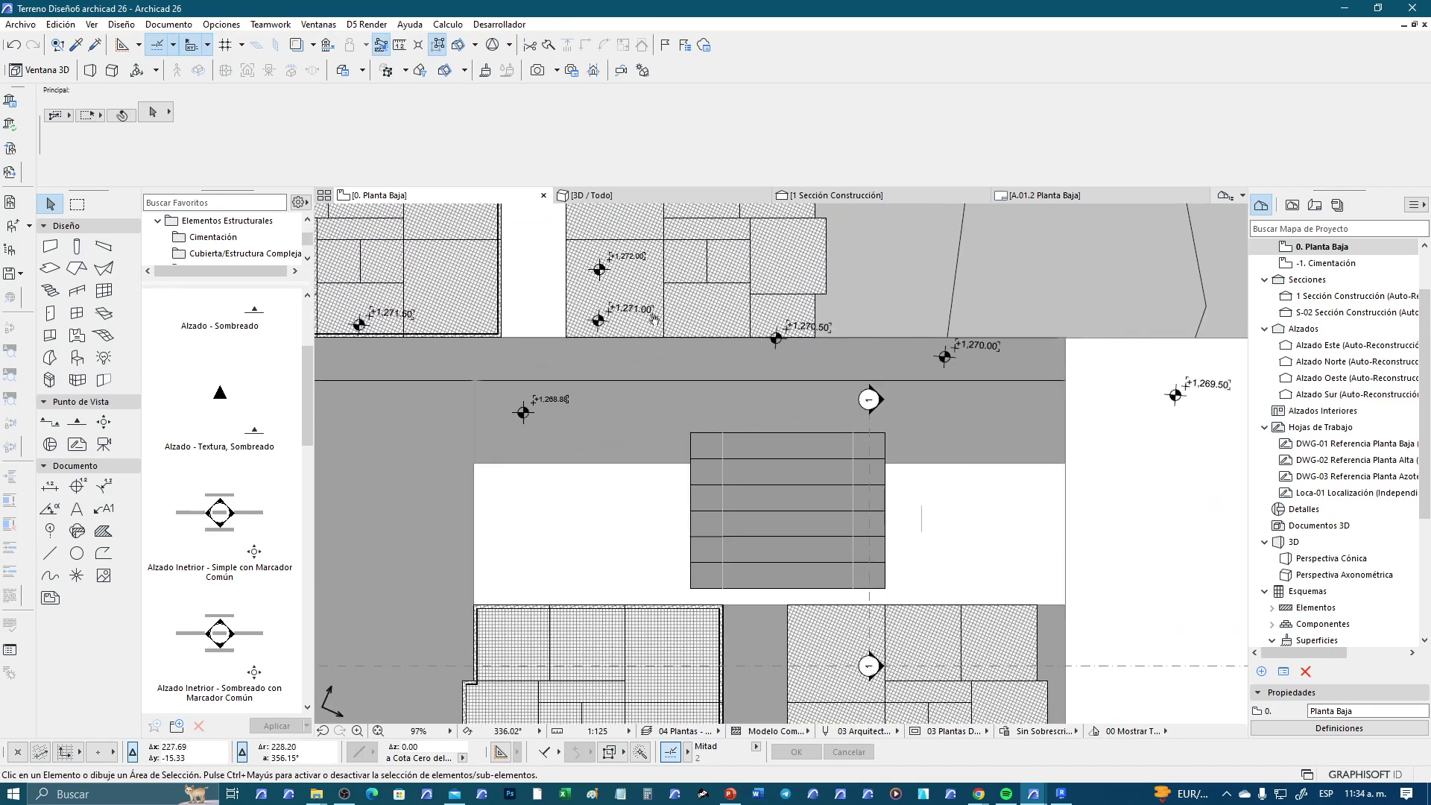
{"action": "middle_click_drag", "start_coordinate": [419, 221], "coordinate": [609, 429]}
{"action": "scroll", "coordinate": [476, 400], "scroll_direction": "up", "scroll_amount": 3}
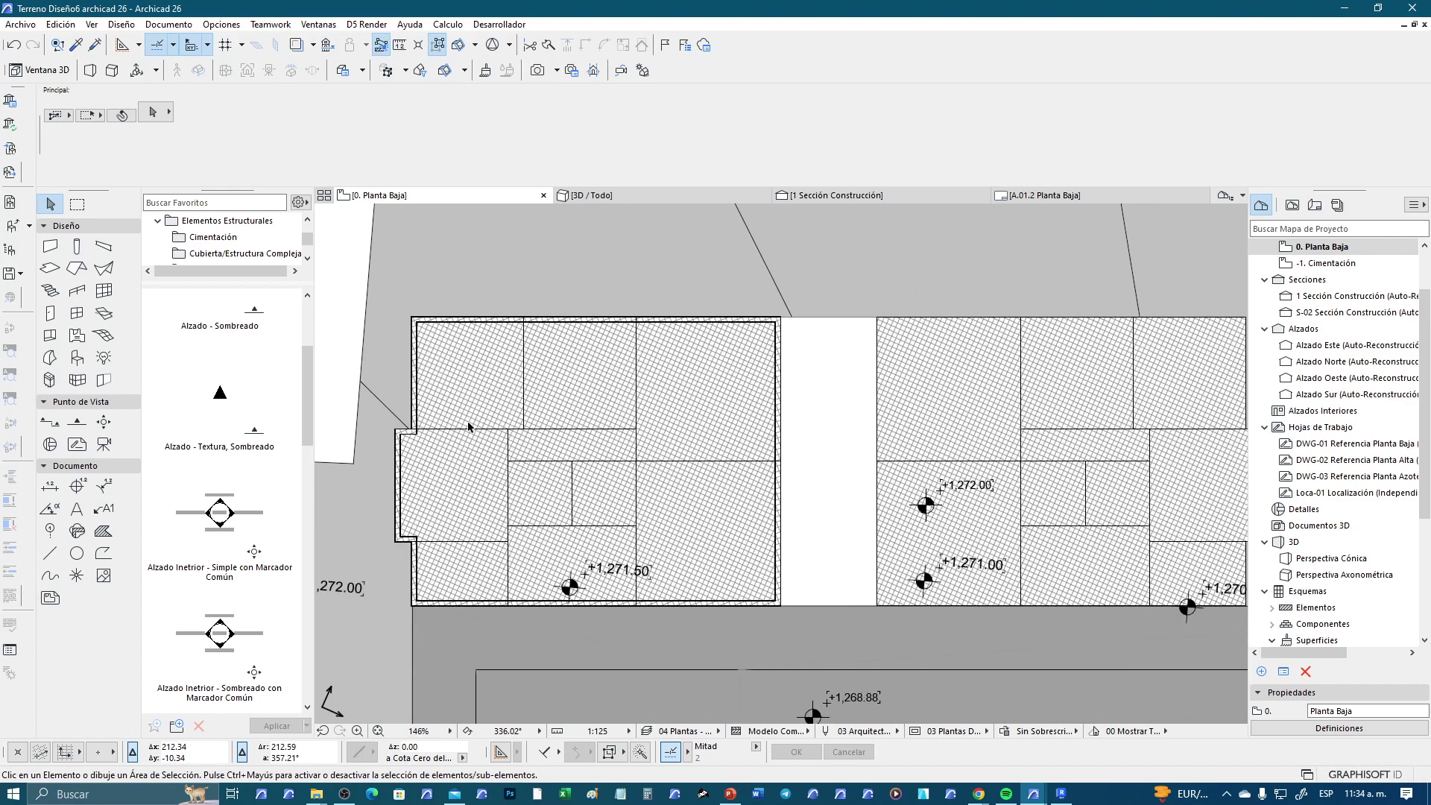
Select the left building's notch walls, exterior walls and floor slab together
{"action": "left_click", "coordinate": [388, 438]}
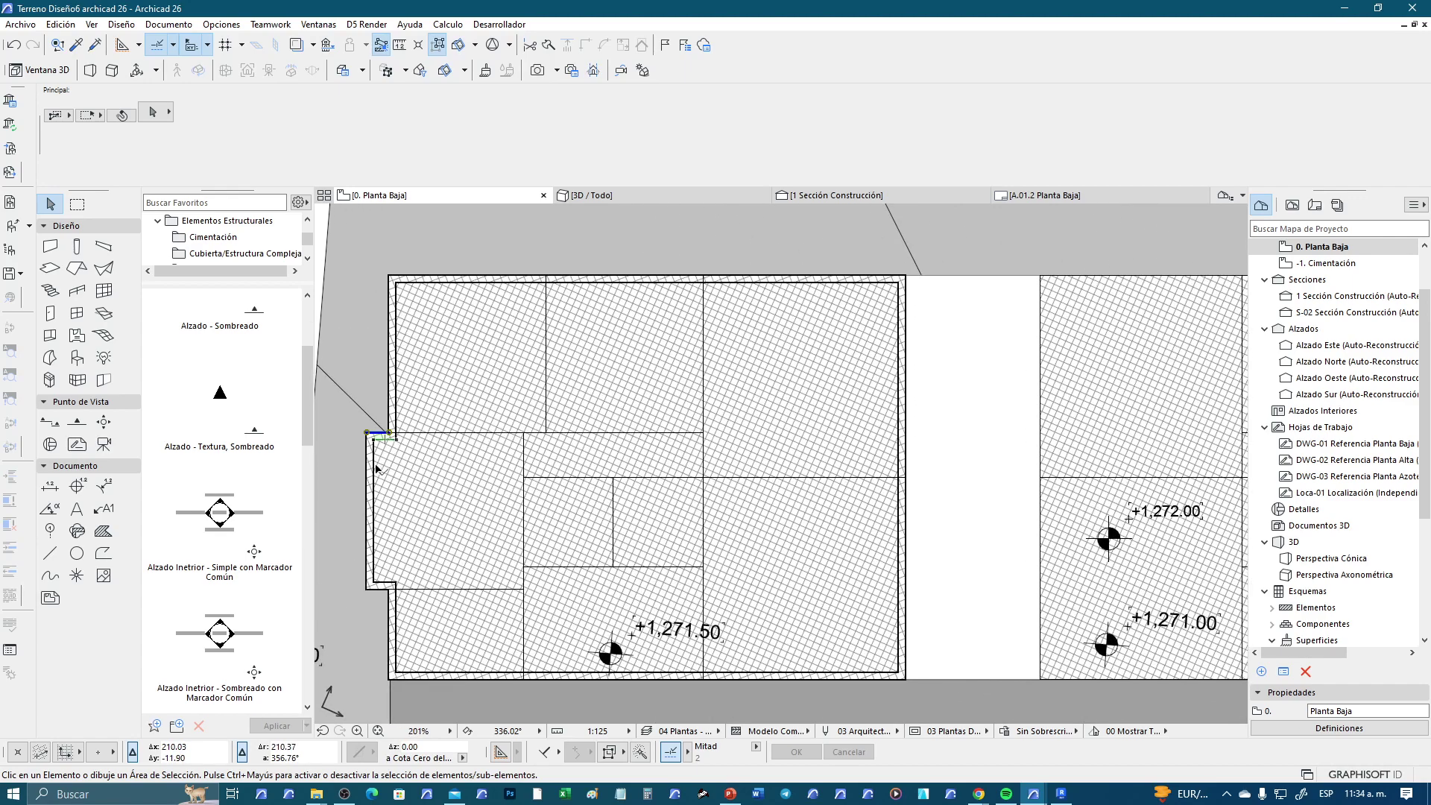
{"action": "left_click", "coordinate": [372, 477], "text": "shift"}
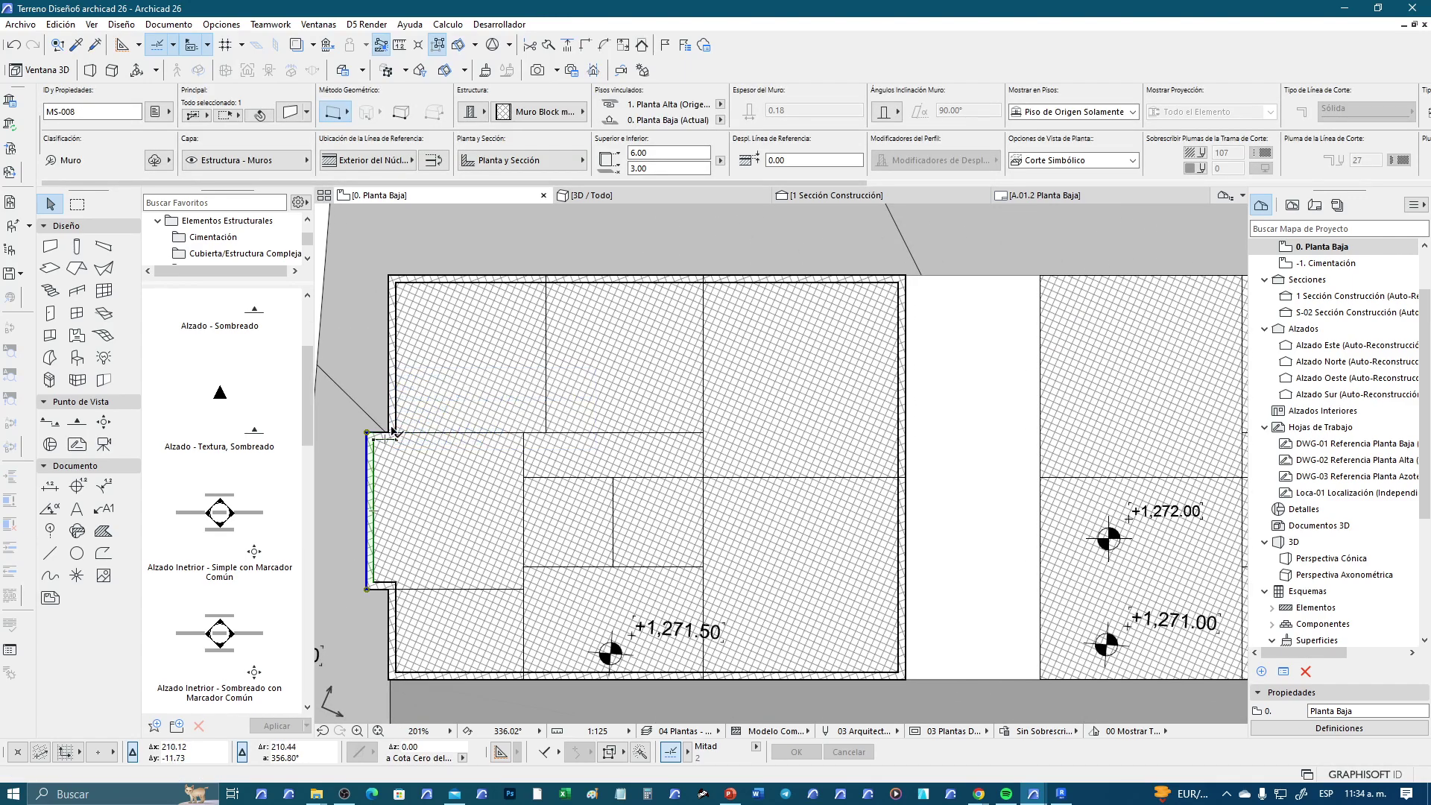
{"action": "left_click", "coordinate": [388, 436], "text": "shift"}
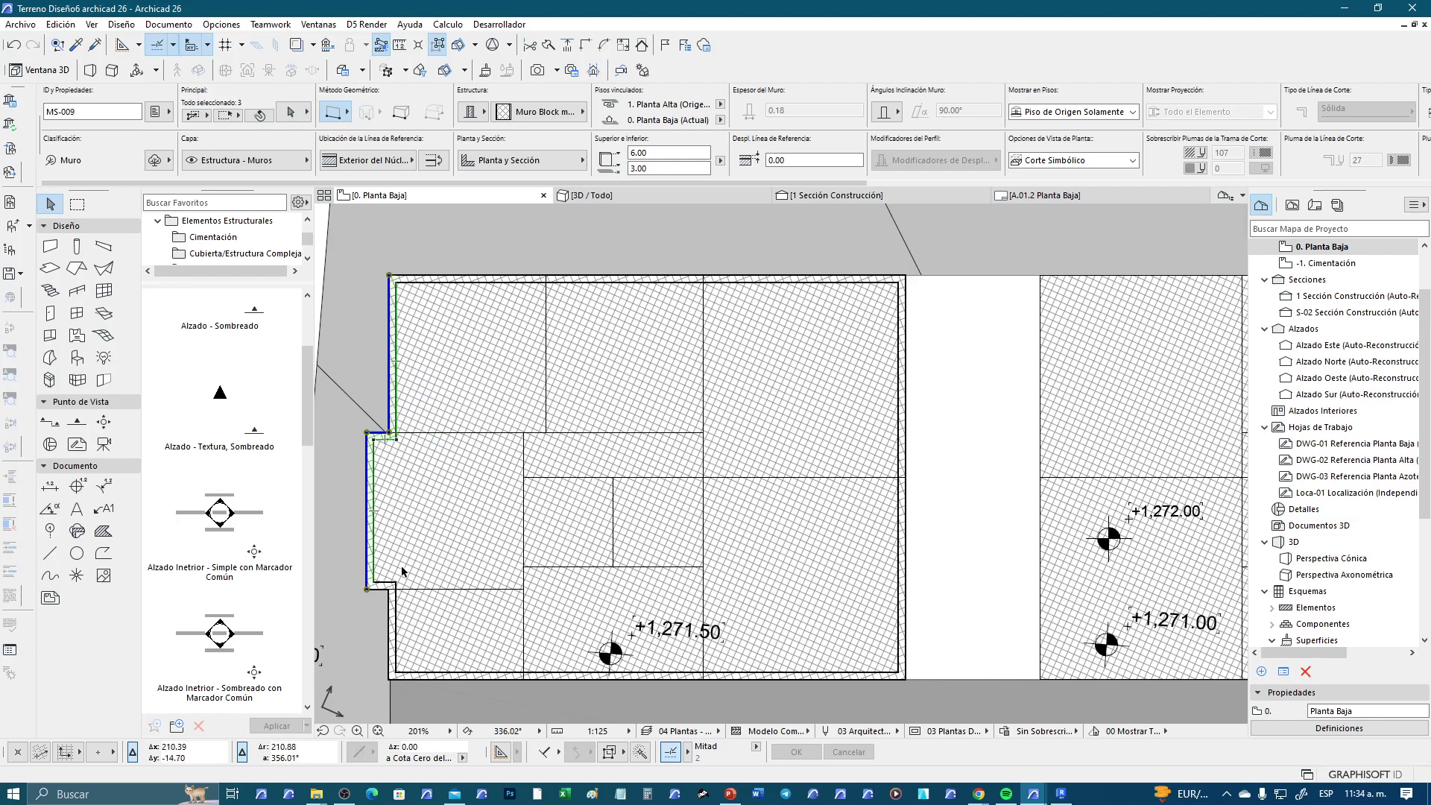
{"action": "left_click", "coordinate": [397, 605], "text": "shift"}
{"action": "left_click", "coordinate": [388, 587], "text": "shift"}
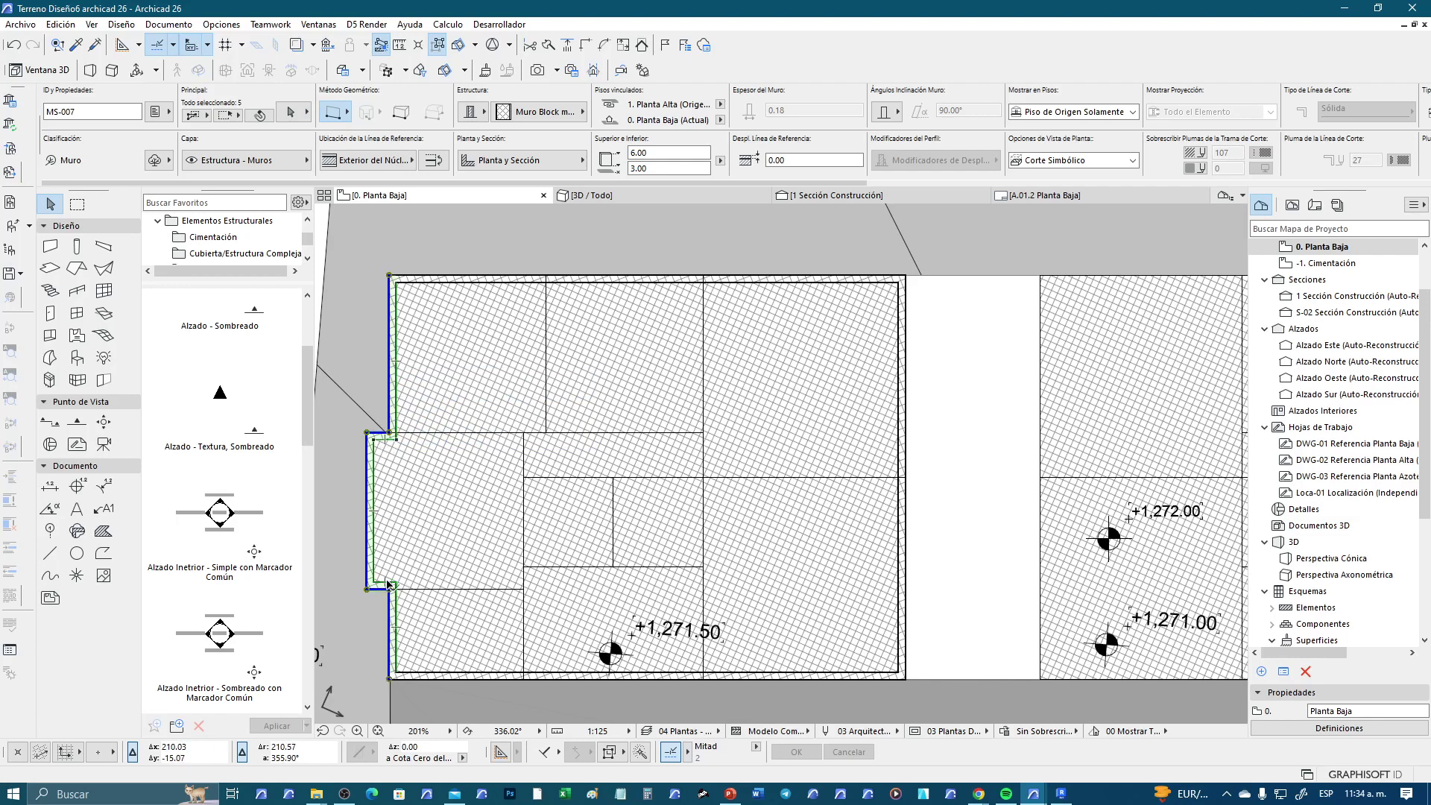
{"action": "left_click", "coordinate": [451, 675], "text": "shift"}
{"action": "left_click", "coordinate": [901, 573], "text": "shift"}
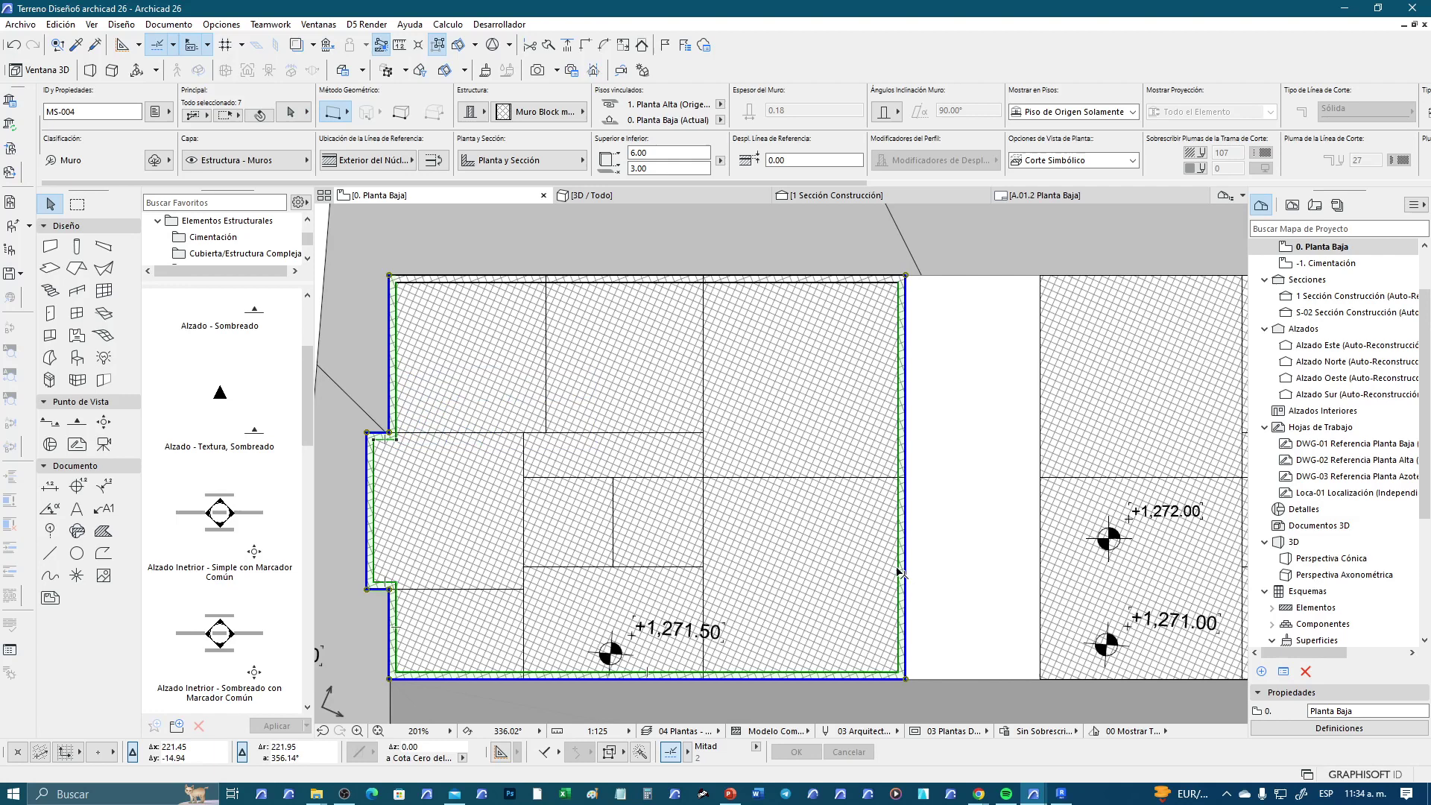
{"action": "left_click", "coordinate": [875, 289], "text": "shift"}
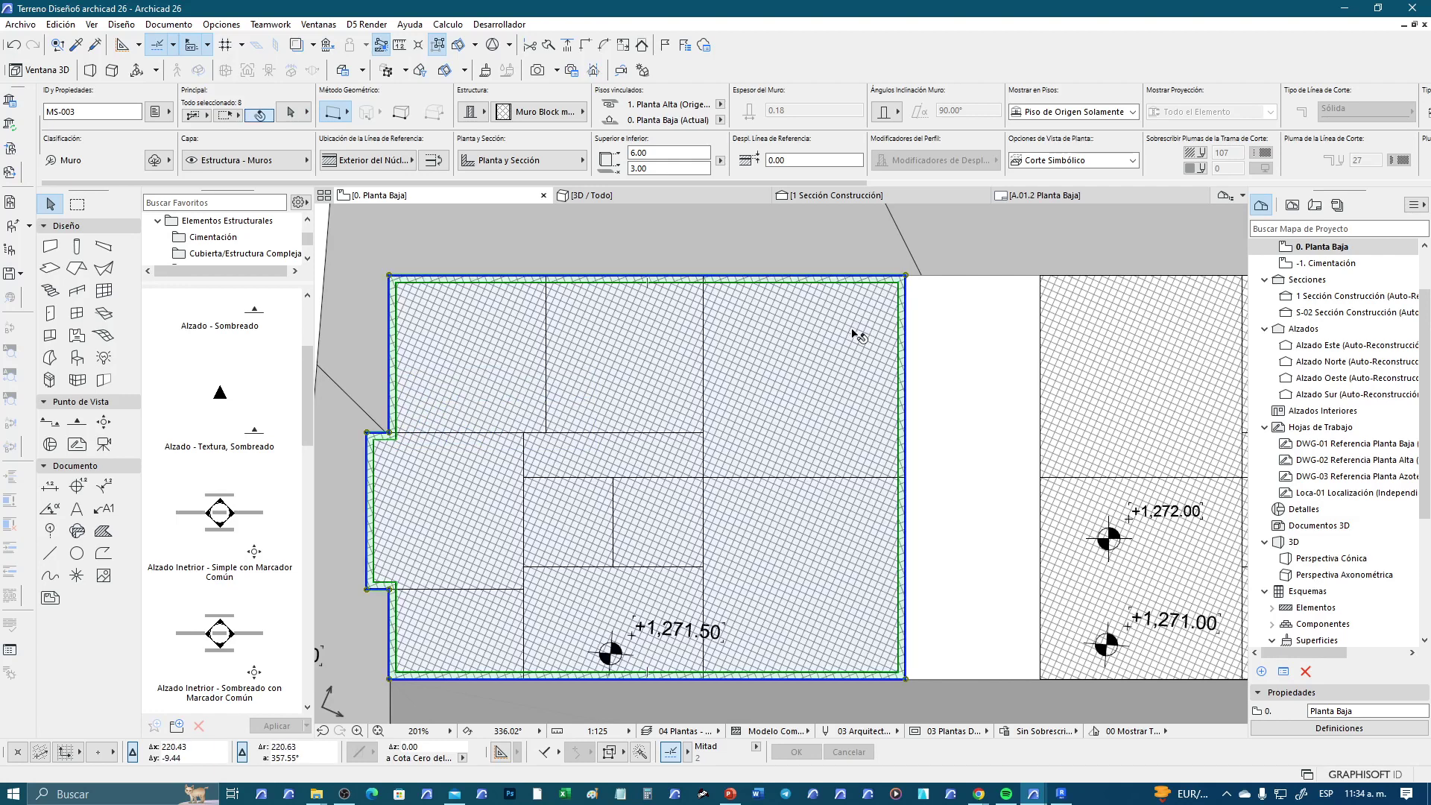
{"action": "left_click", "coordinate": [851, 332], "text": "shift"}
Inspect the right building's hatched floor slab by selecting and deselecting it
{"action": "middle_click_drag", "start_coordinate": [960, 432], "coordinate": [744, 449]}
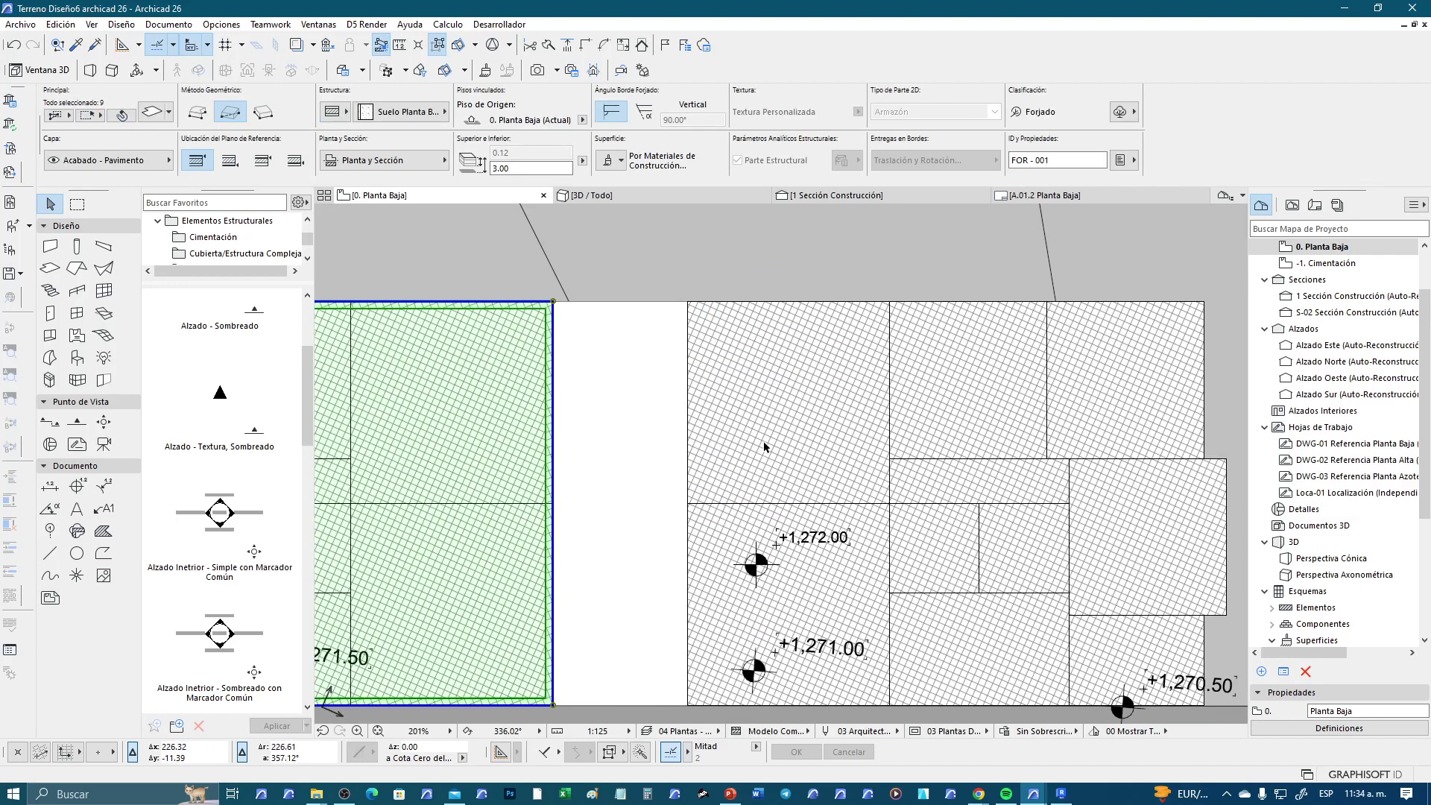
{"action": "key", "text": "Escape"}
{"action": "left_click", "coordinate": [775, 408]}
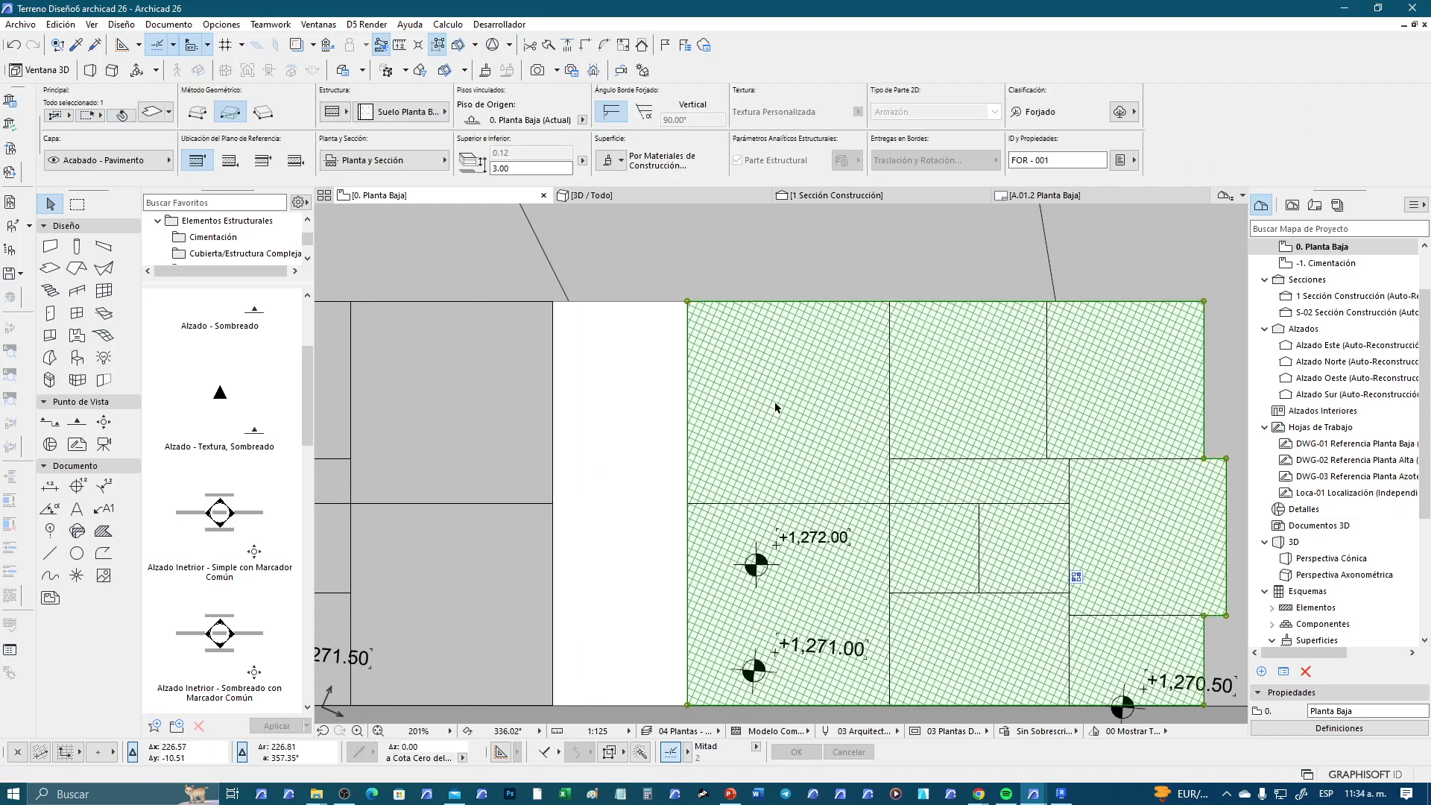
{"action": "key", "text": "Escape"}
{"action": "scroll", "coordinate": [709, 419], "scroll_direction": "down", "scroll_amount": 5}
{"action": "middle_click_drag", "start_coordinate": [853, 551], "coordinate": [793, 396]}
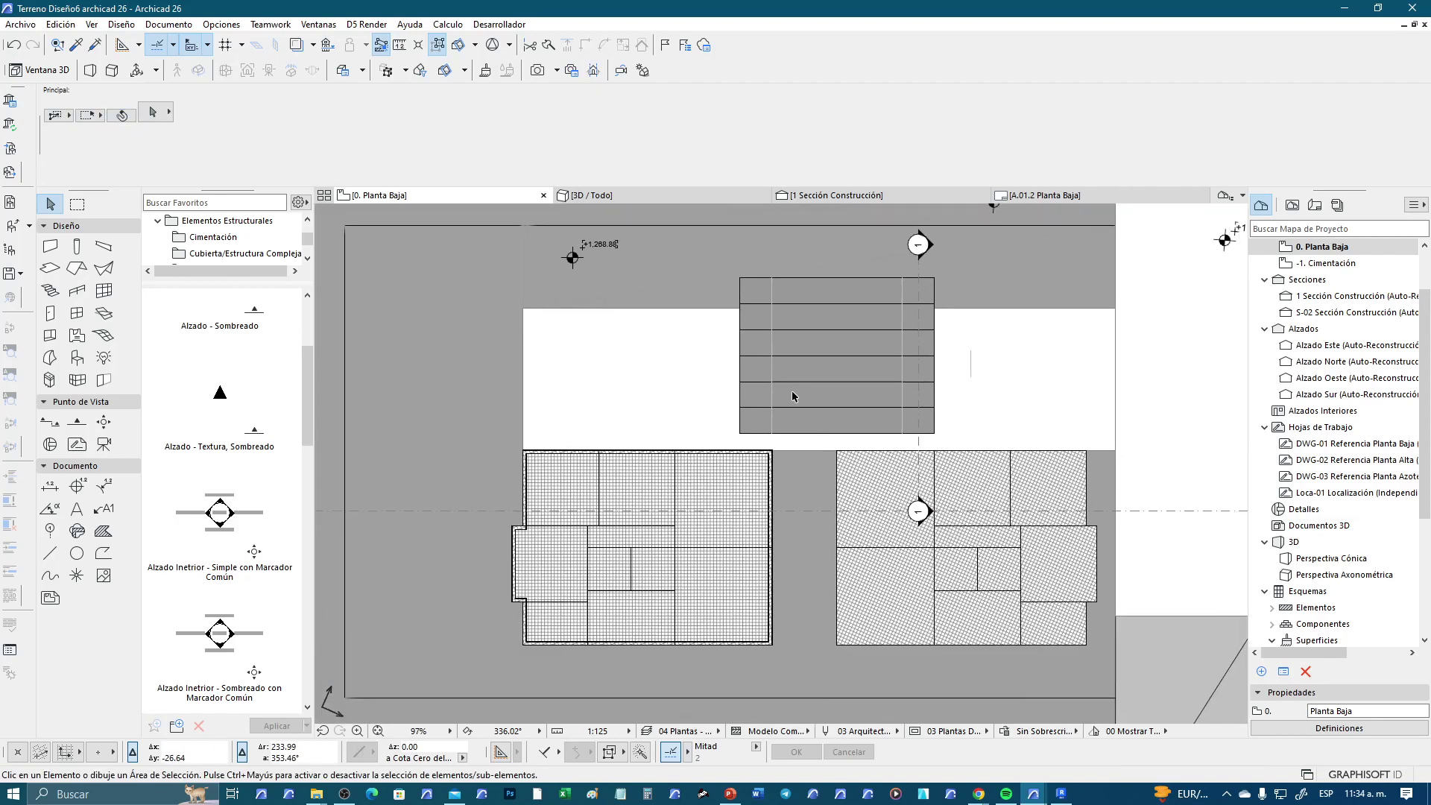
{"action": "left_click", "coordinate": [884, 483]}
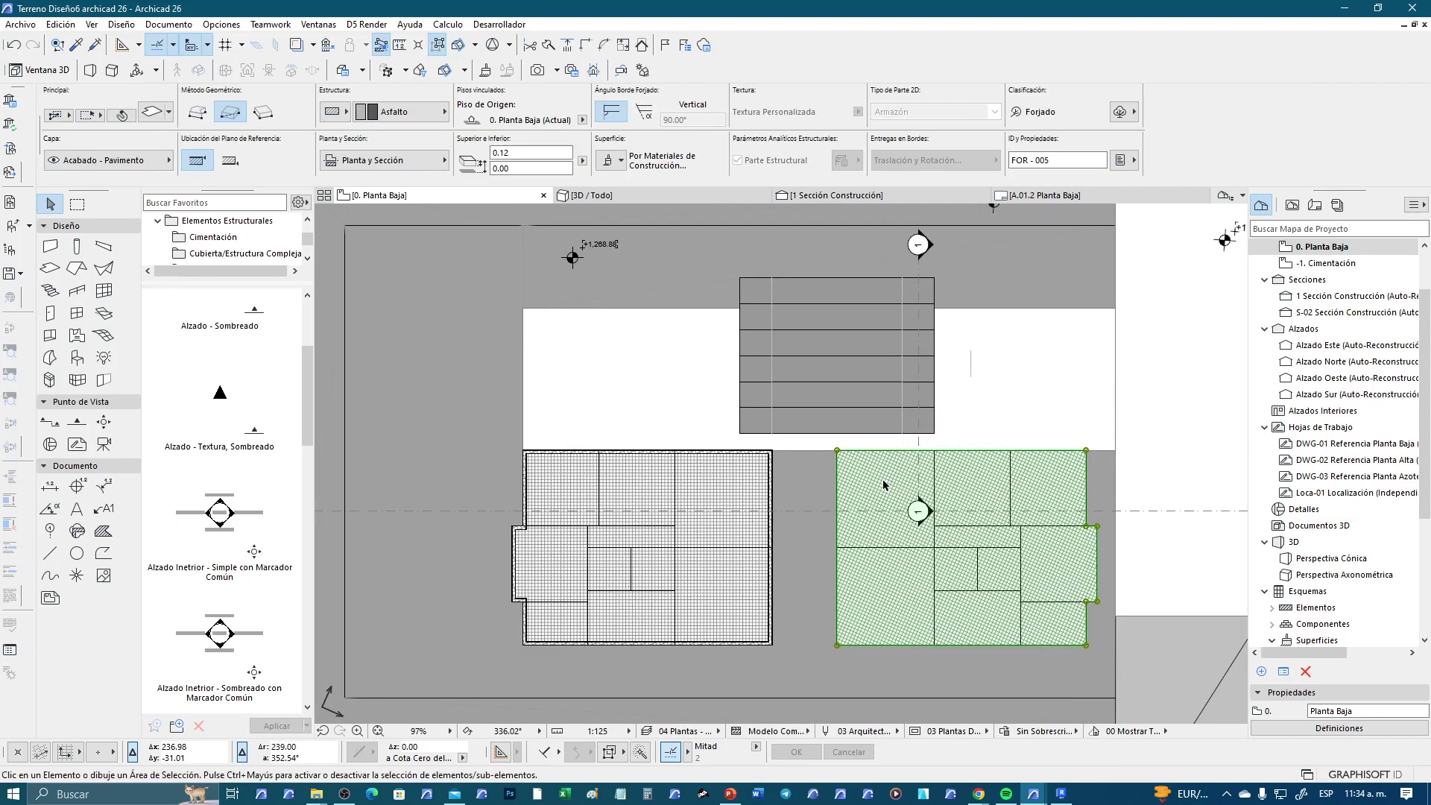
{"action": "key", "text": "Escape"}
Return the view to the left building and activate the Text tool
{"action": "scroll", "coordinate": [682, 551], "scroll_direction": "up", "scroll_amount": 2}
{"action": "middle_click_drag", "start_coordinate": [851, 529], "coordinate": [825, 472]}
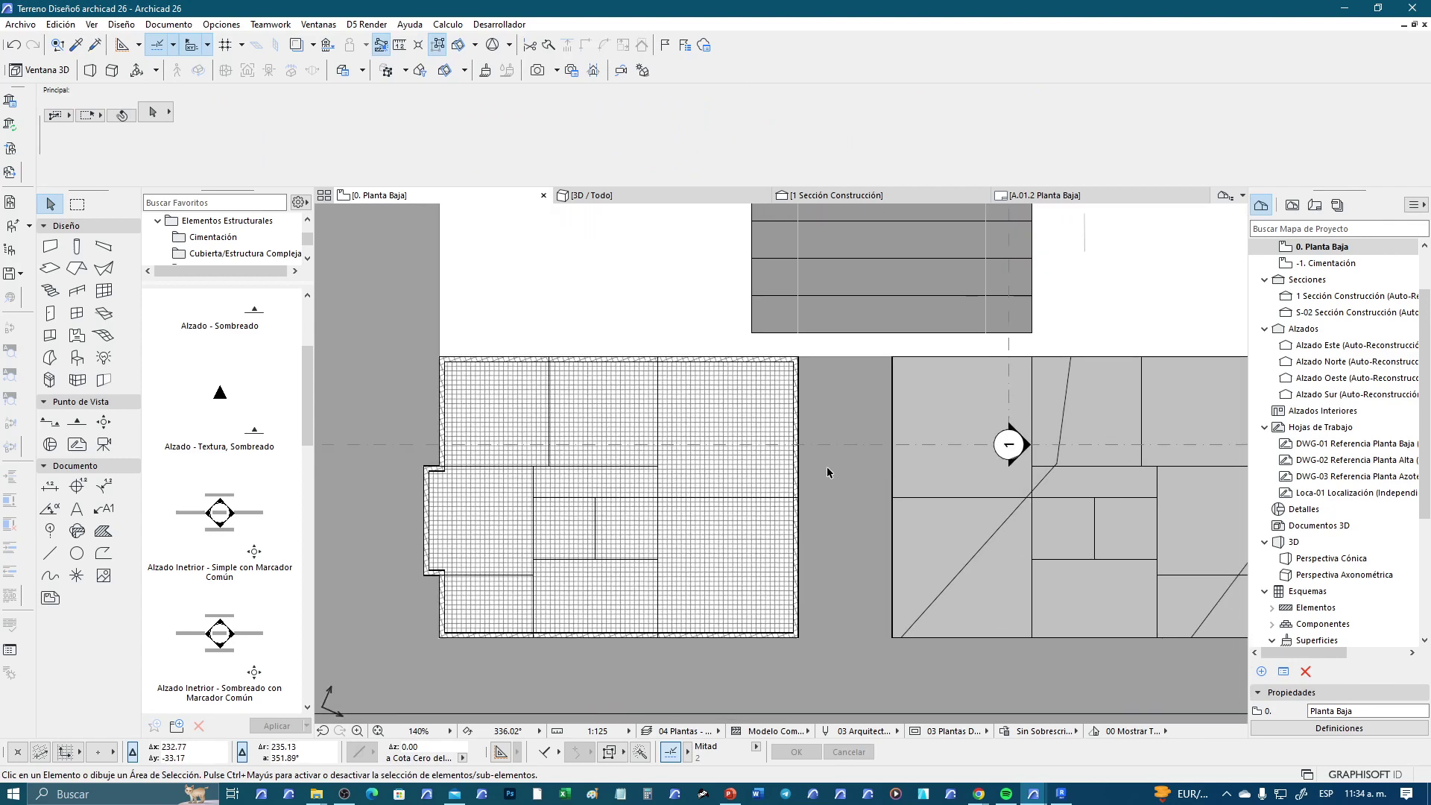
{"action": "scroll", "coordinate": [581, 552], "scroll_direction": "up", "scroll_amount": 1}
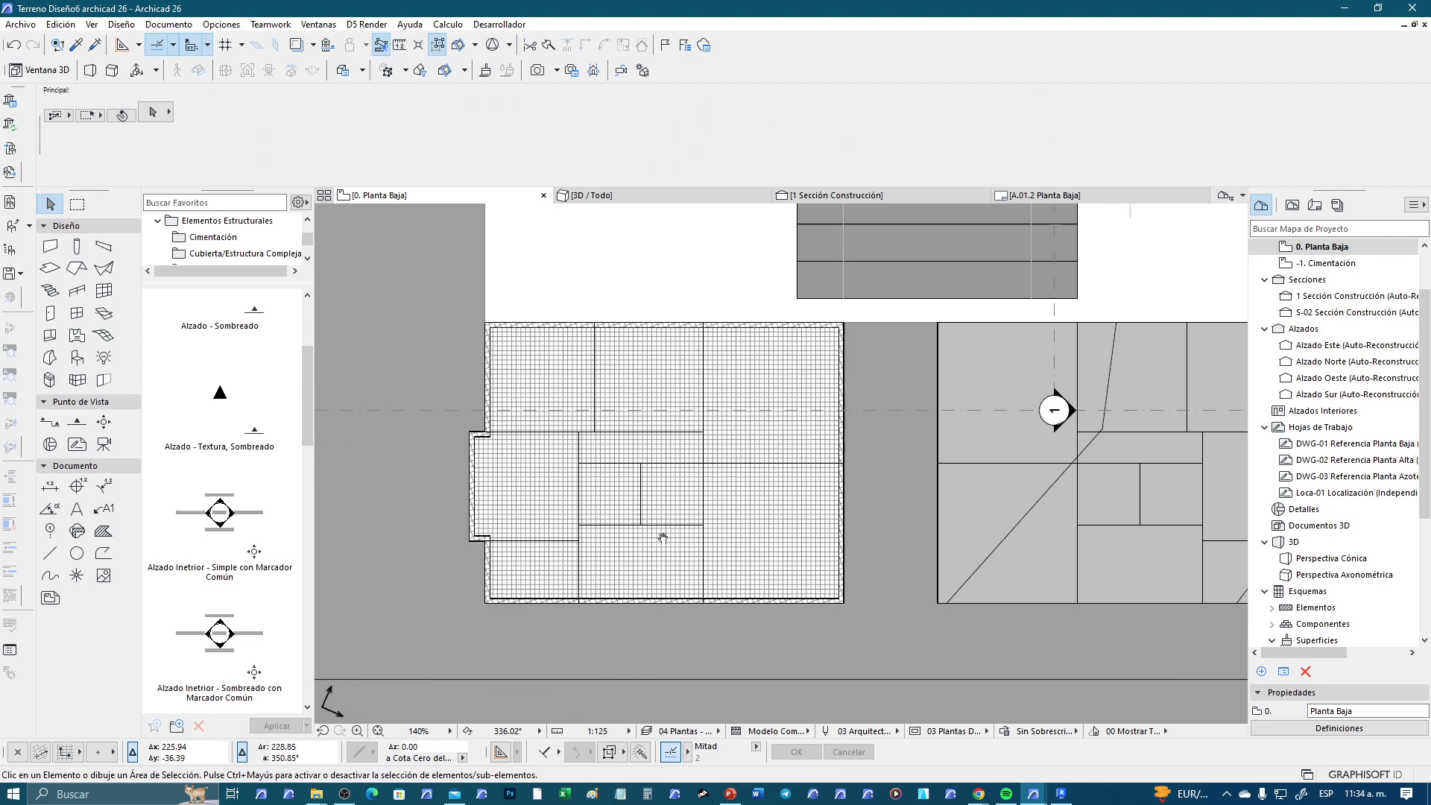
{"action": "scroll", "coordinate": [662, 500], "scroll_direction": "up", "scroll_amount": 1}
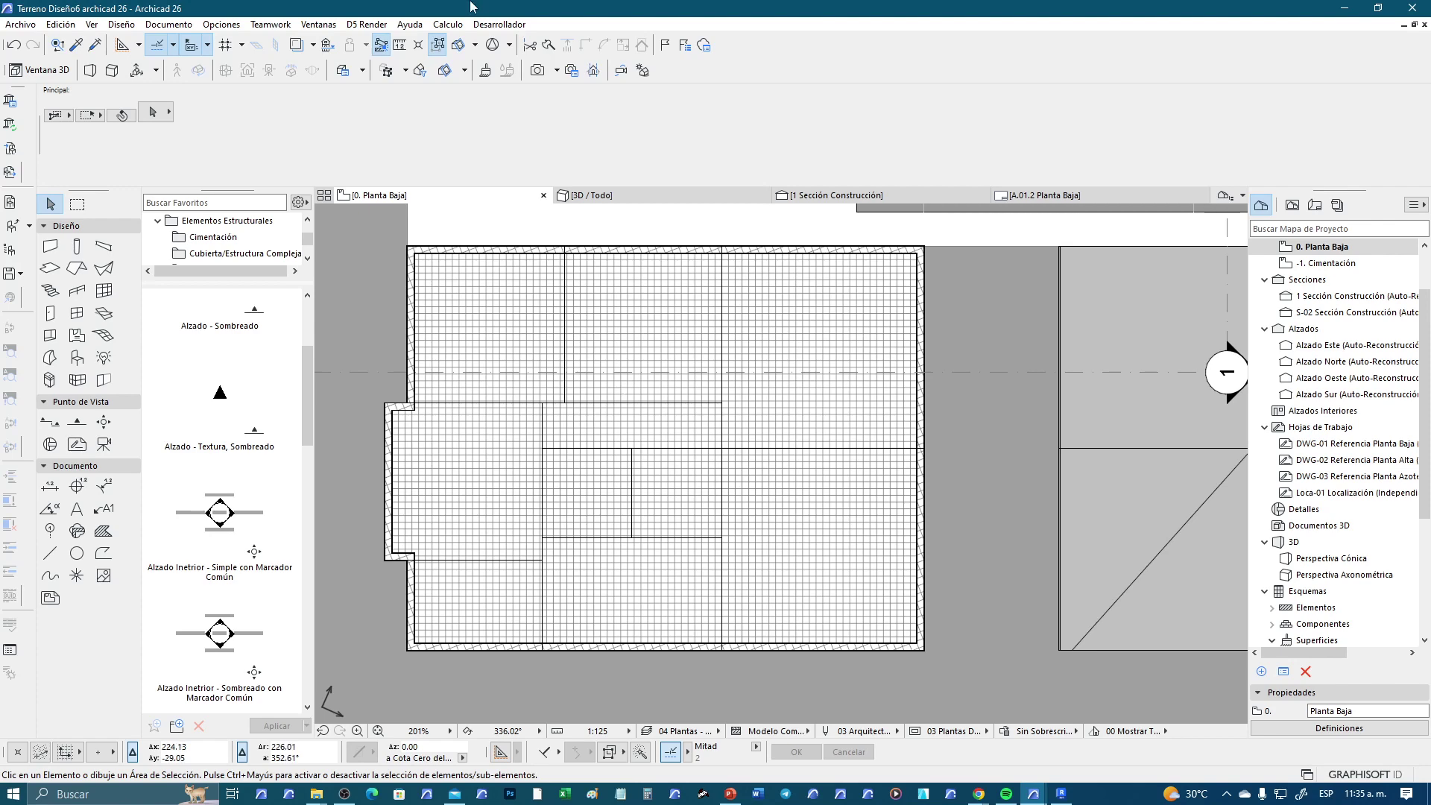
{"action": "left_click", "coordinate": [74, 511]}
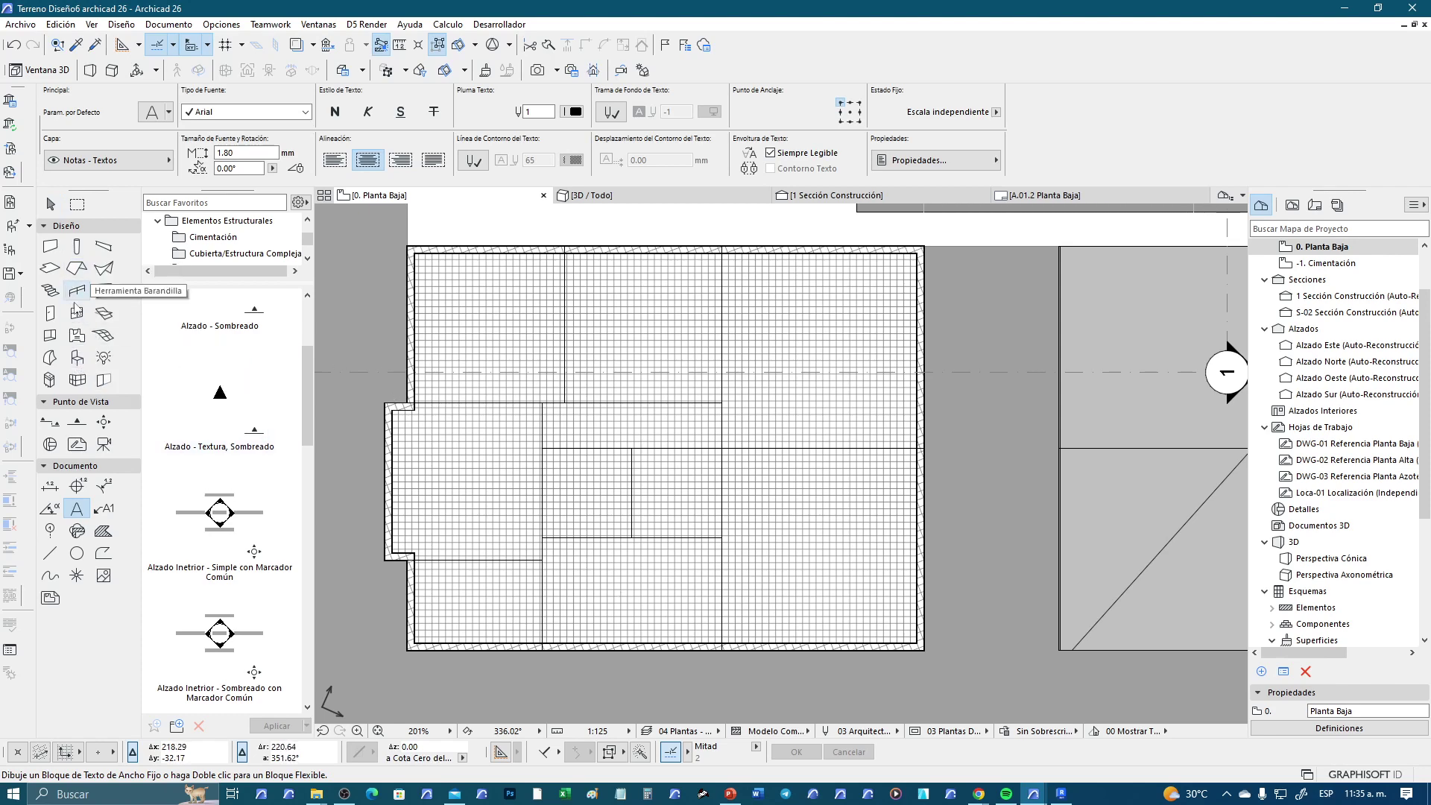
Set the Wall tool's reference line to center
{"action": "left_click", "coordinate": [51, 247]}
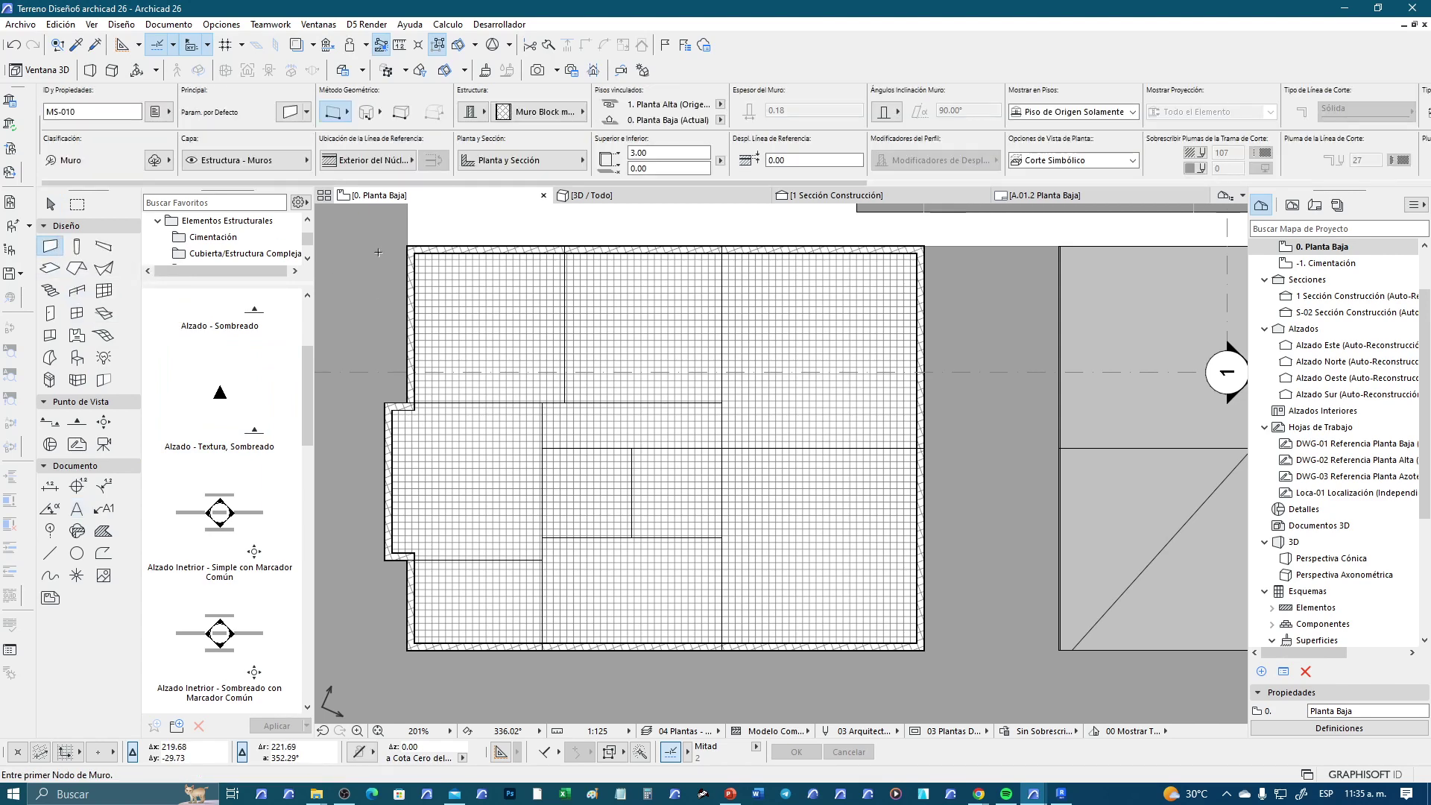
{"action": "left_click", "coordinate": [395, 163]}
{"action": "left_click", "coordinate": [452, 177]}
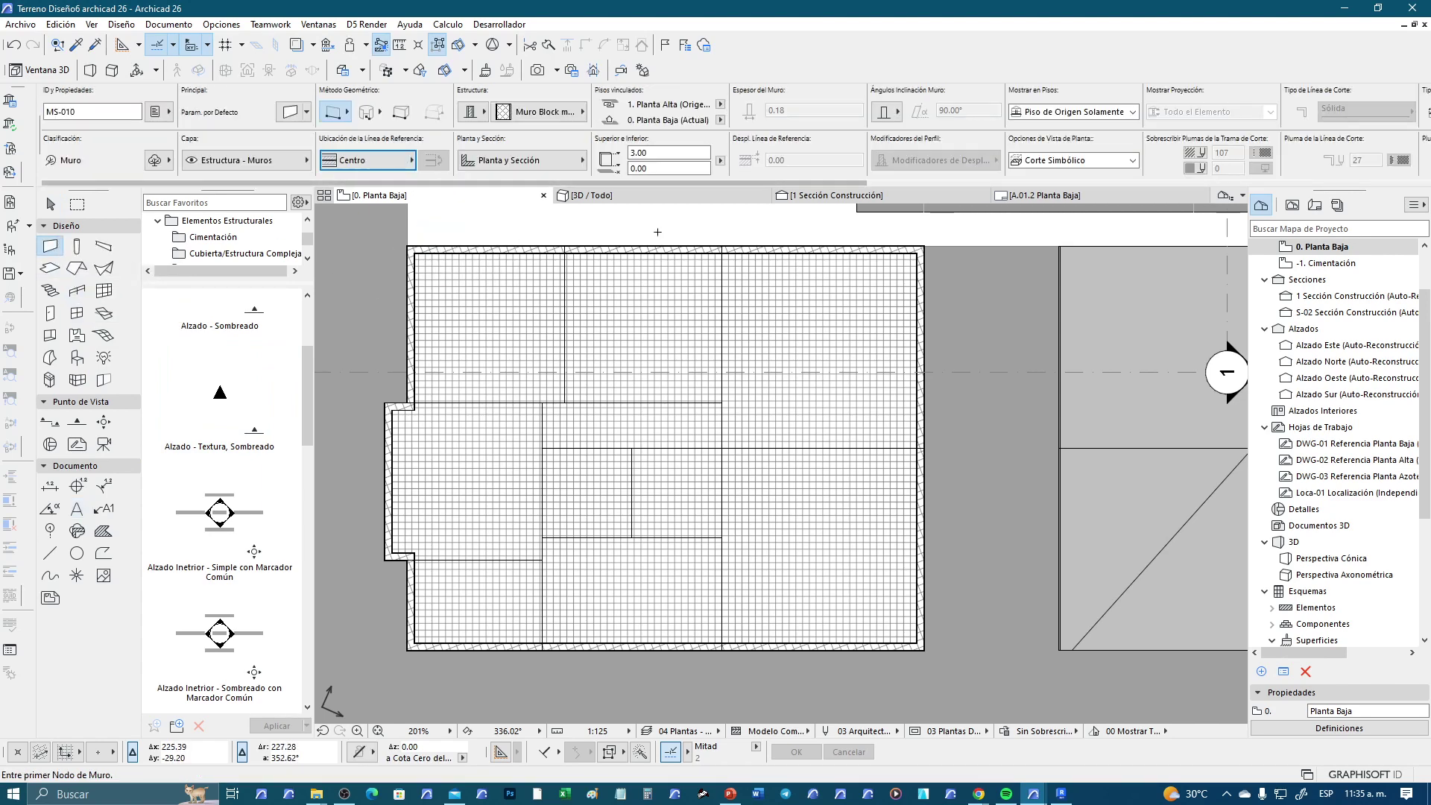
{"action": "scroll", "coordinate": [720, 278], "scroll_direction": "up", "scroll_amount": 3}
{"action": "scroll", "coordinate": [719, 278], "scroll_direction": "up", "scroll_amount": 2}
{"action": "scroll", "coordinate": [721, 281], "scroll_direction": "down", "scroll_amount": 4}
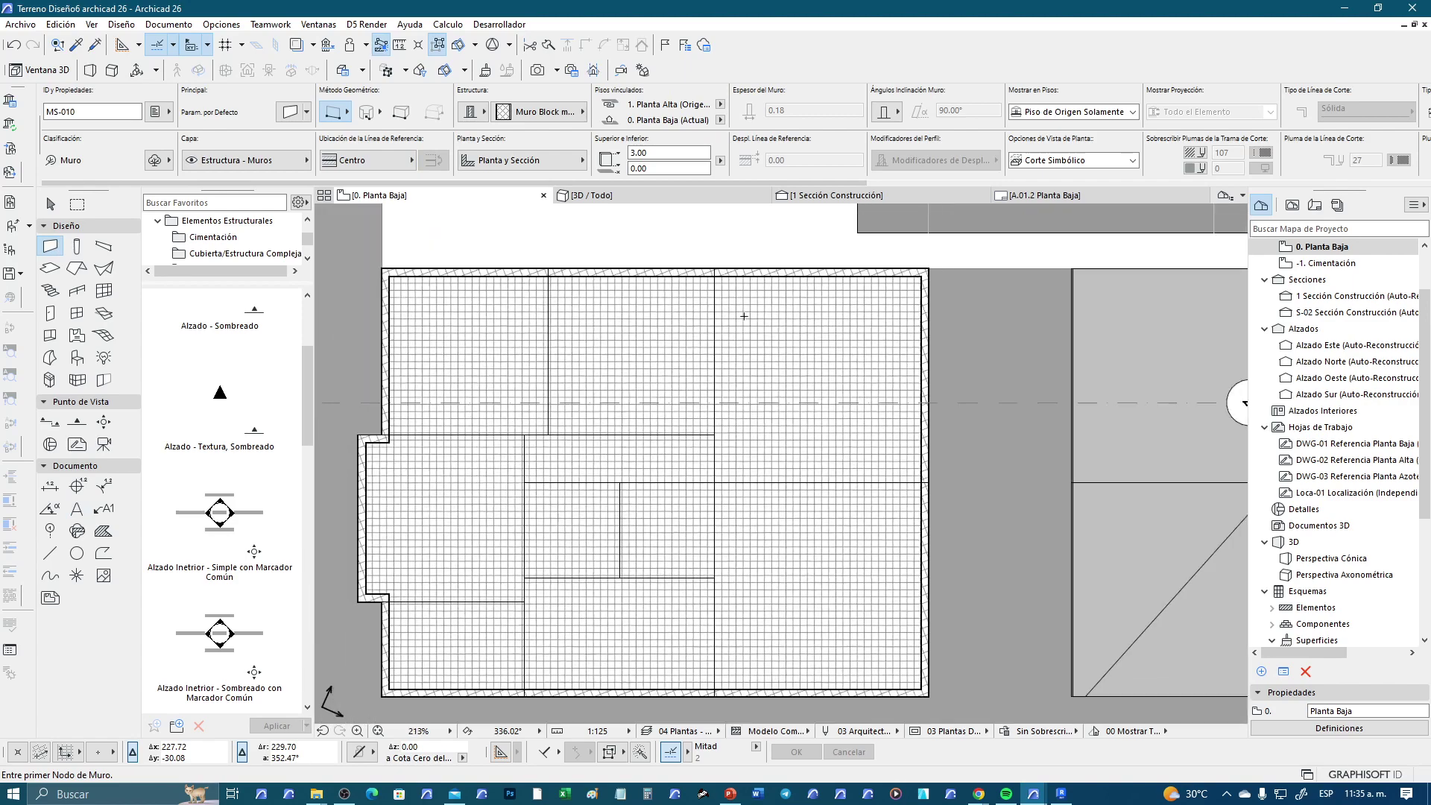
{"action": "middle_click_drag", "start_coordinate": [755, 456], "coordinate": [808, 512]}
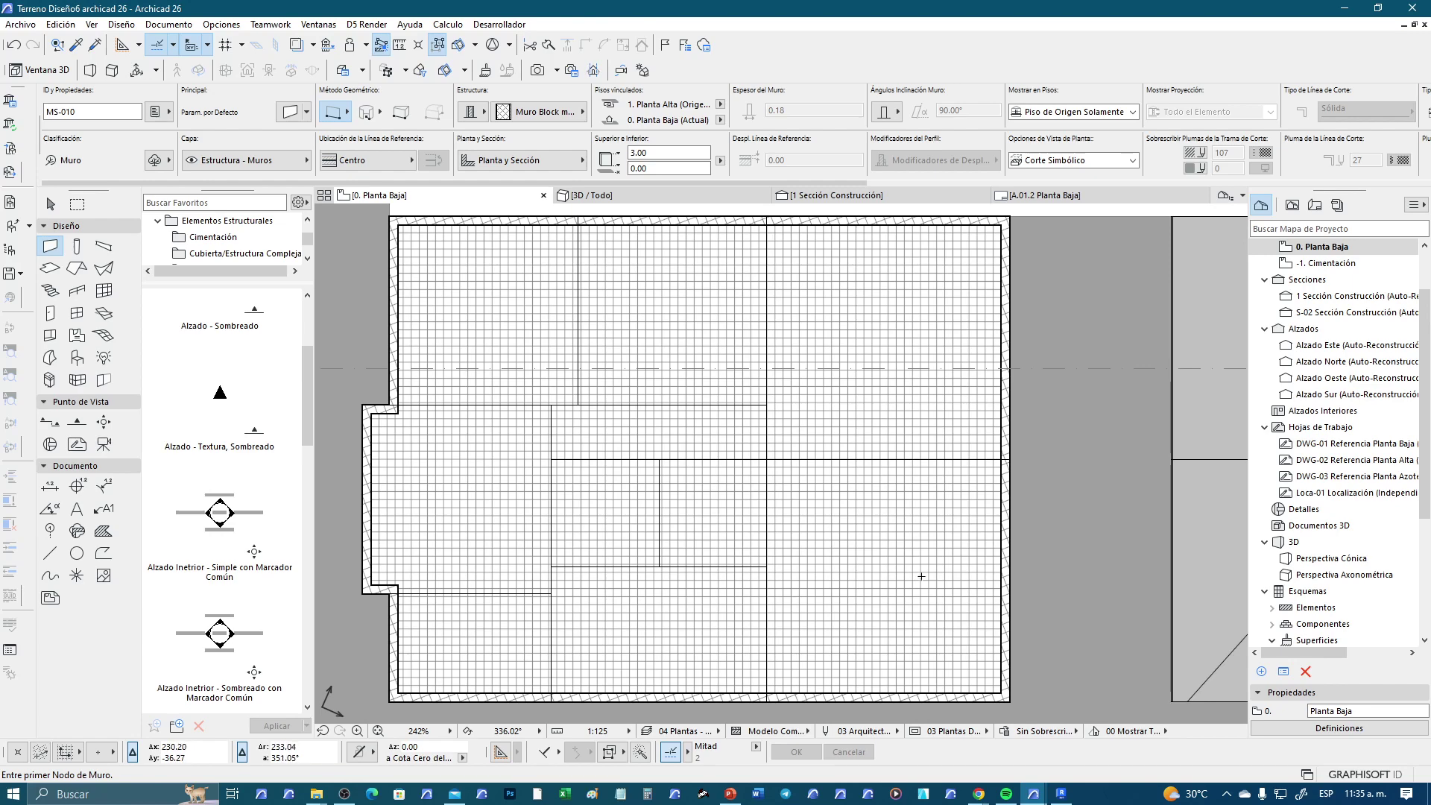
{"action": "scroll", "coordinate": [966, 421], "scroll_direction": "up", "scroll_amount": 5}
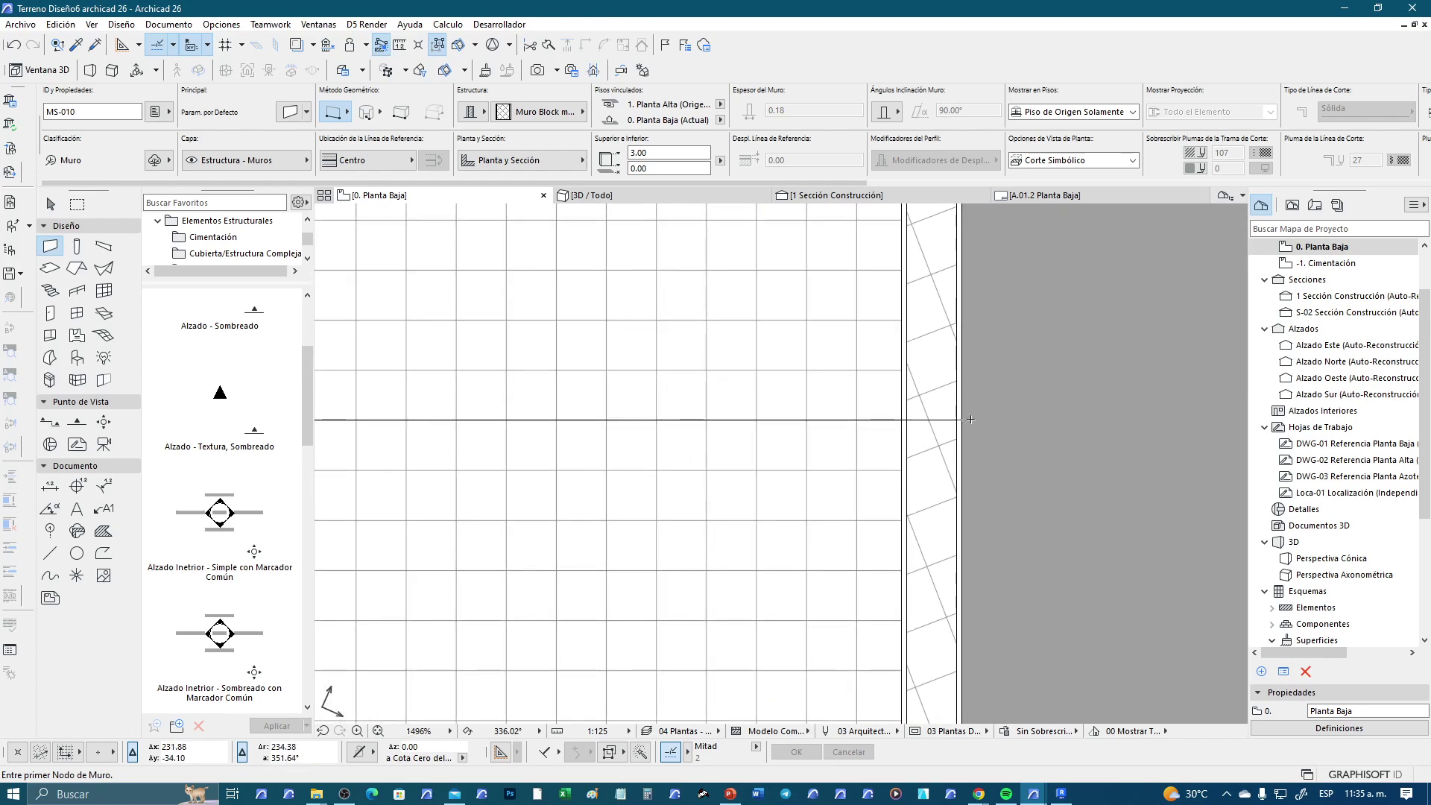
Draw a horizontal interior wall leftward from the right exterior wall
{"action": "left_click", "coordinate": [969, 420]}
{"action": "scroll", "coordinate": [968, 421], "scroll_direction": "down", "scroll_amount": 5}
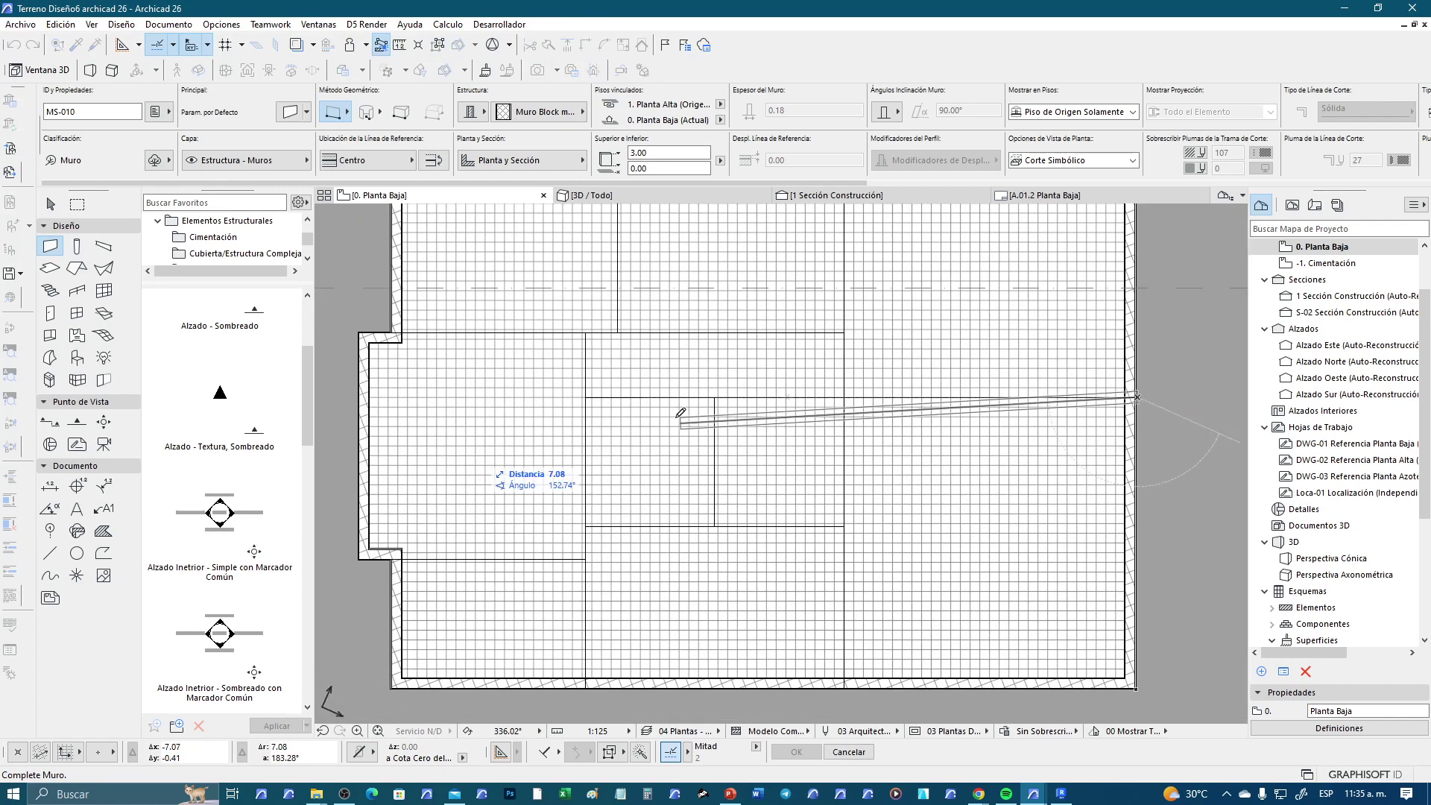
{"action": "left_click", "coordinate": [586, 396]}
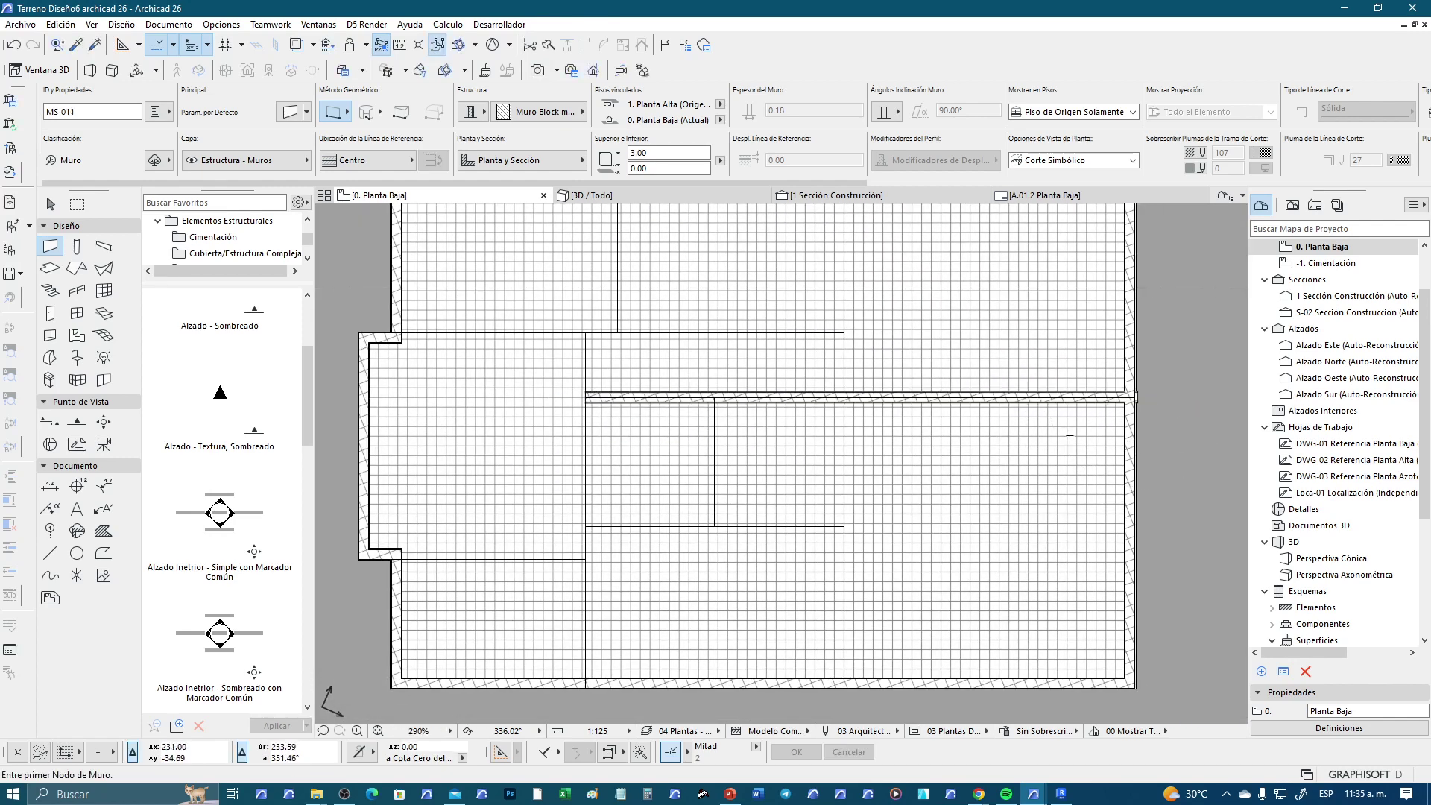
{"action": "scroll", "coordinate": [1070, 435], "scroll_direction": "up", "scroll_amount": 4}
{"action": "scroll", "coordinate": [1070, 462], "scroll_direction": "up", "scroll_amount": 3}
{"action": "scroll", "coordinate": [1071, 507], "scroll_direction": "up", "scroll_amount": 3}
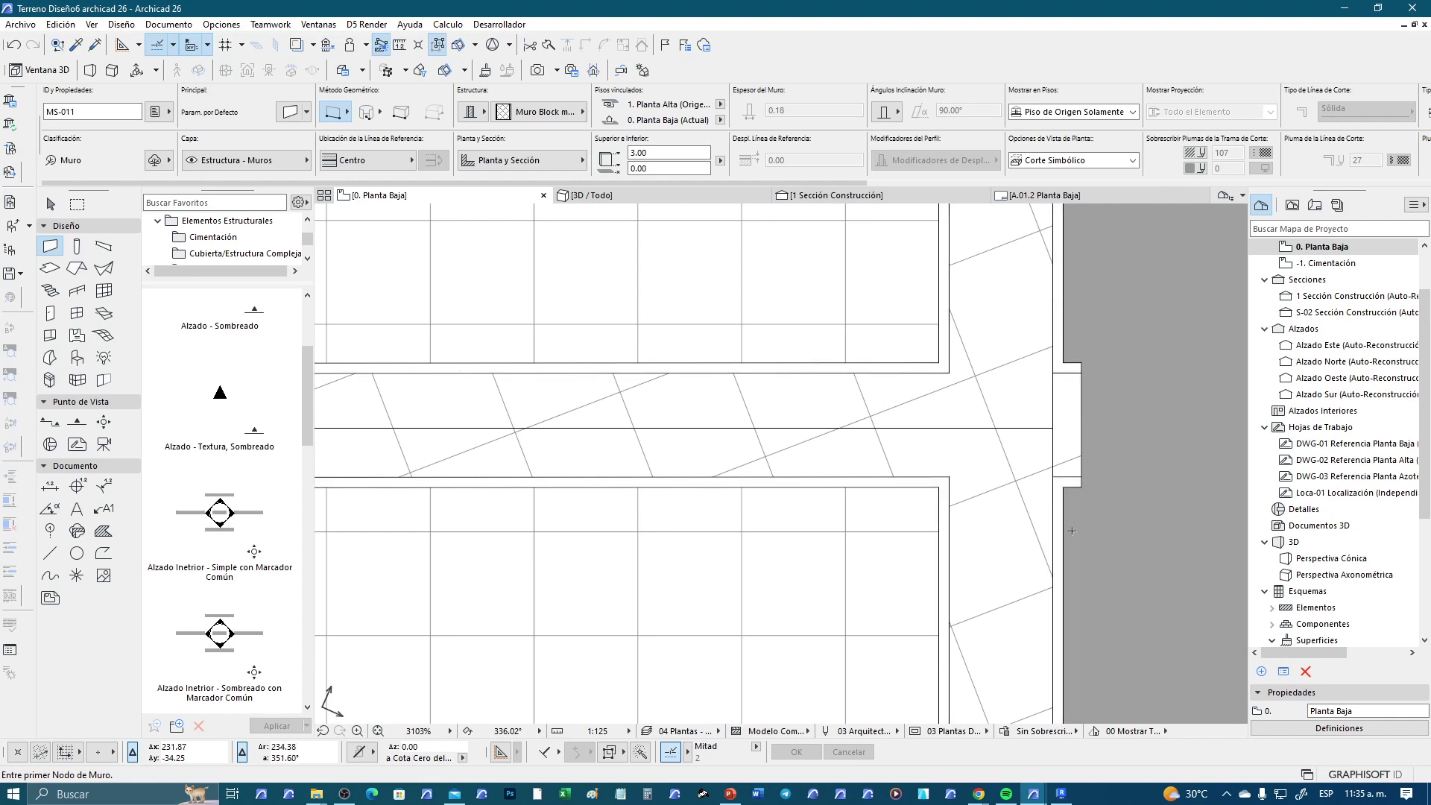
Stretch the new wall's right end node to meet the exterior wall face
{"action": "left_click", "coordinate": [50, 204]}
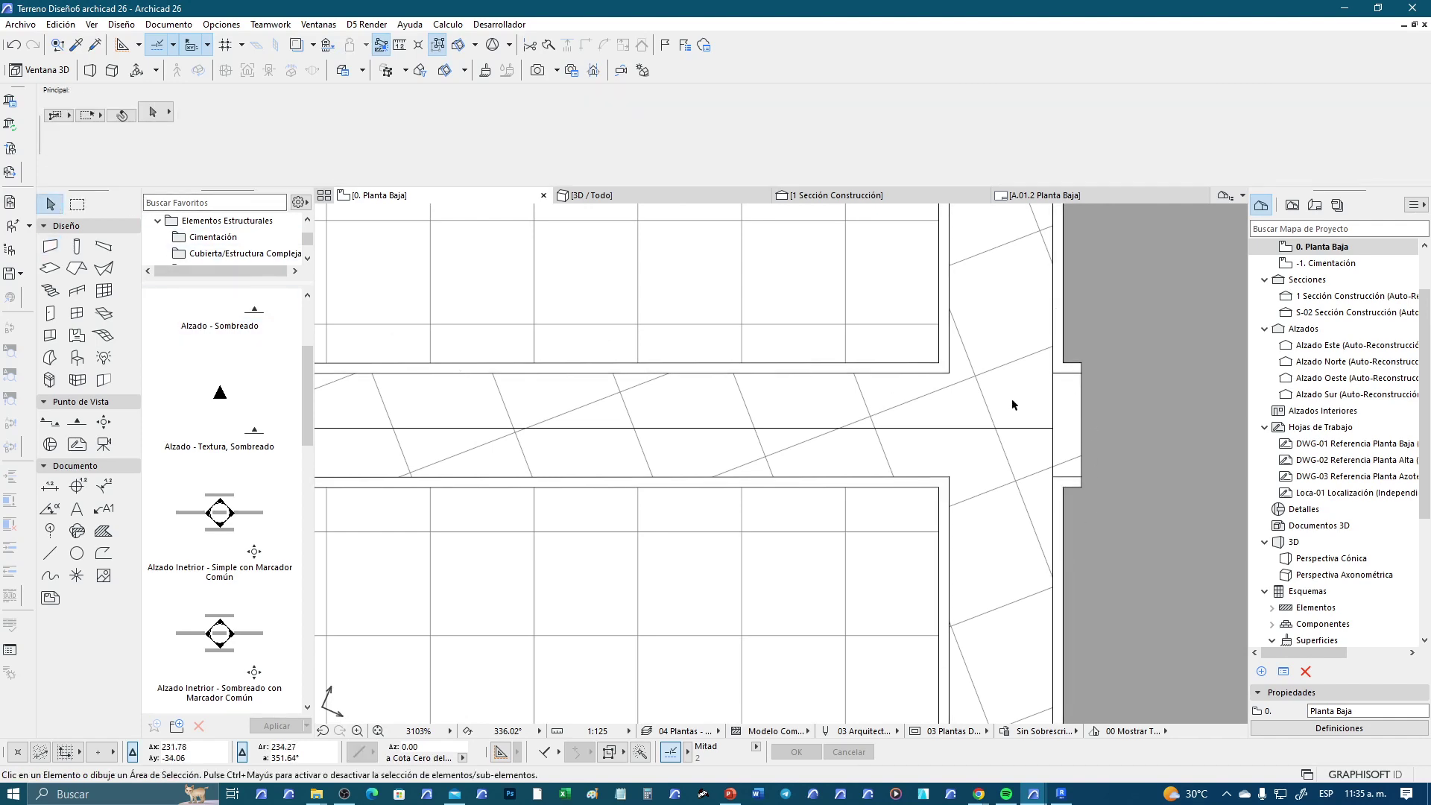
{"action": "left_click", "coordinate": [1075, 414]}
{"action": "left_click", "coordinate": [1081, 424]}
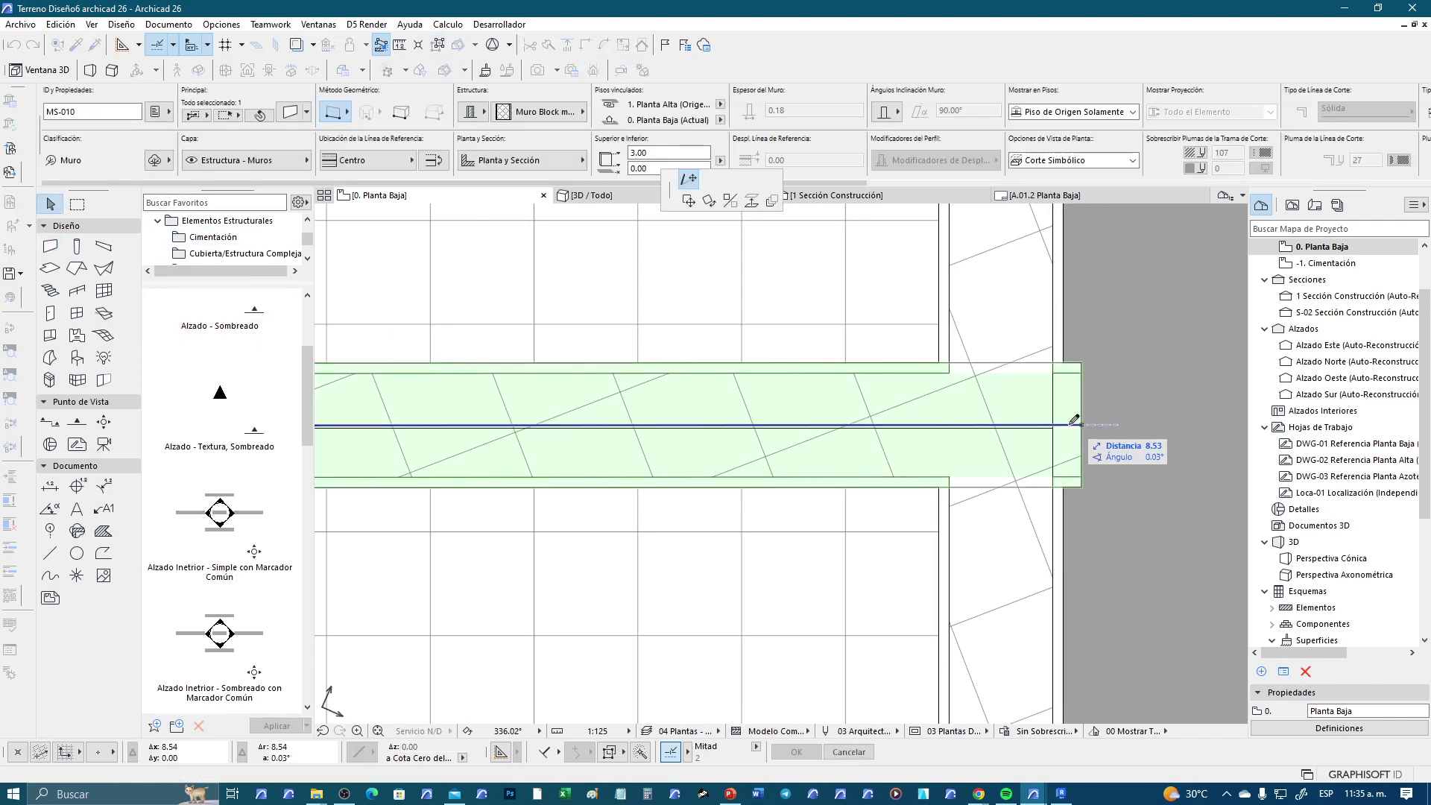
{"action": "left_click", "coordinate": [964, 421]}
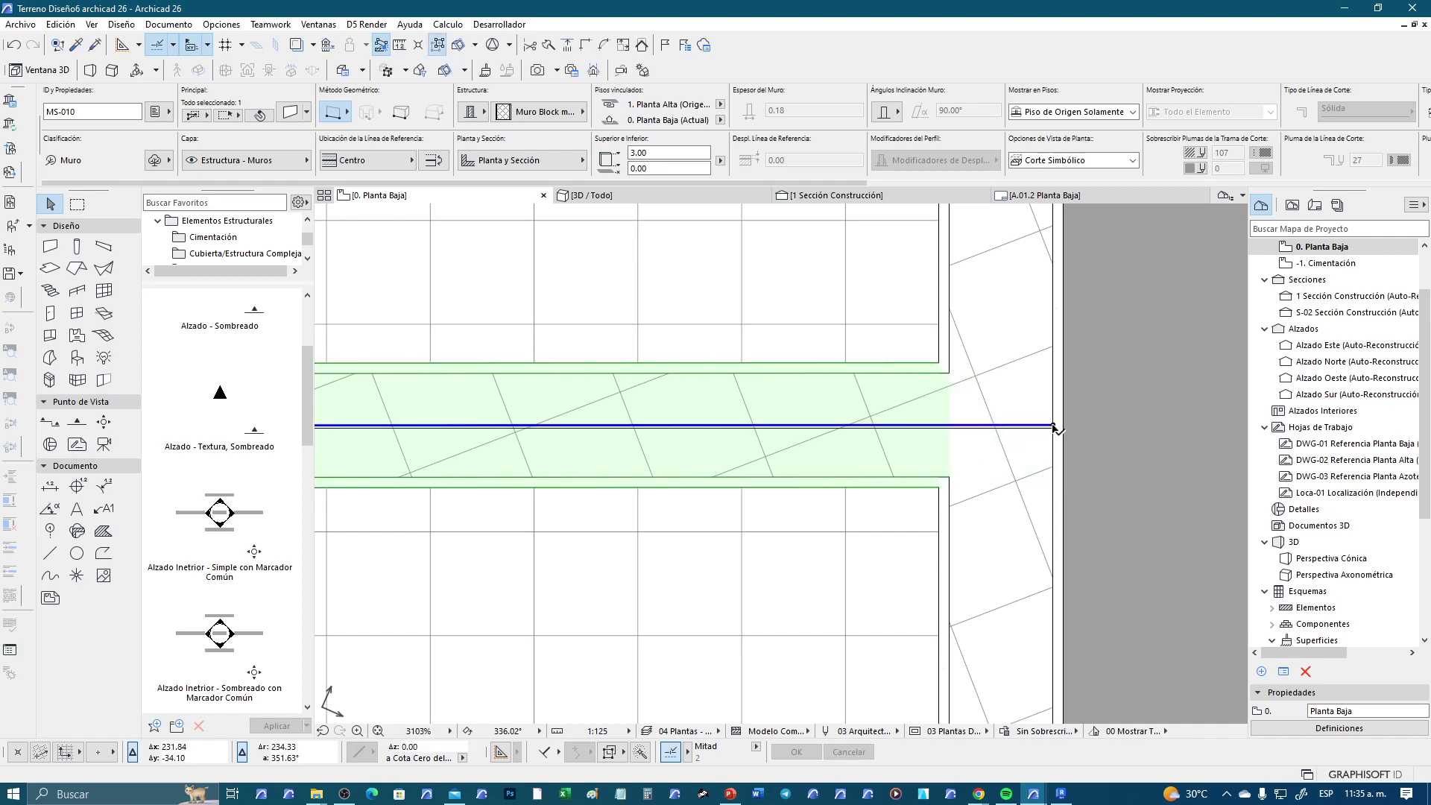
{"action": "left_click", "coordinate": [964, 422]}
{"action": "left_click", "coordinate": [1054, 425]}
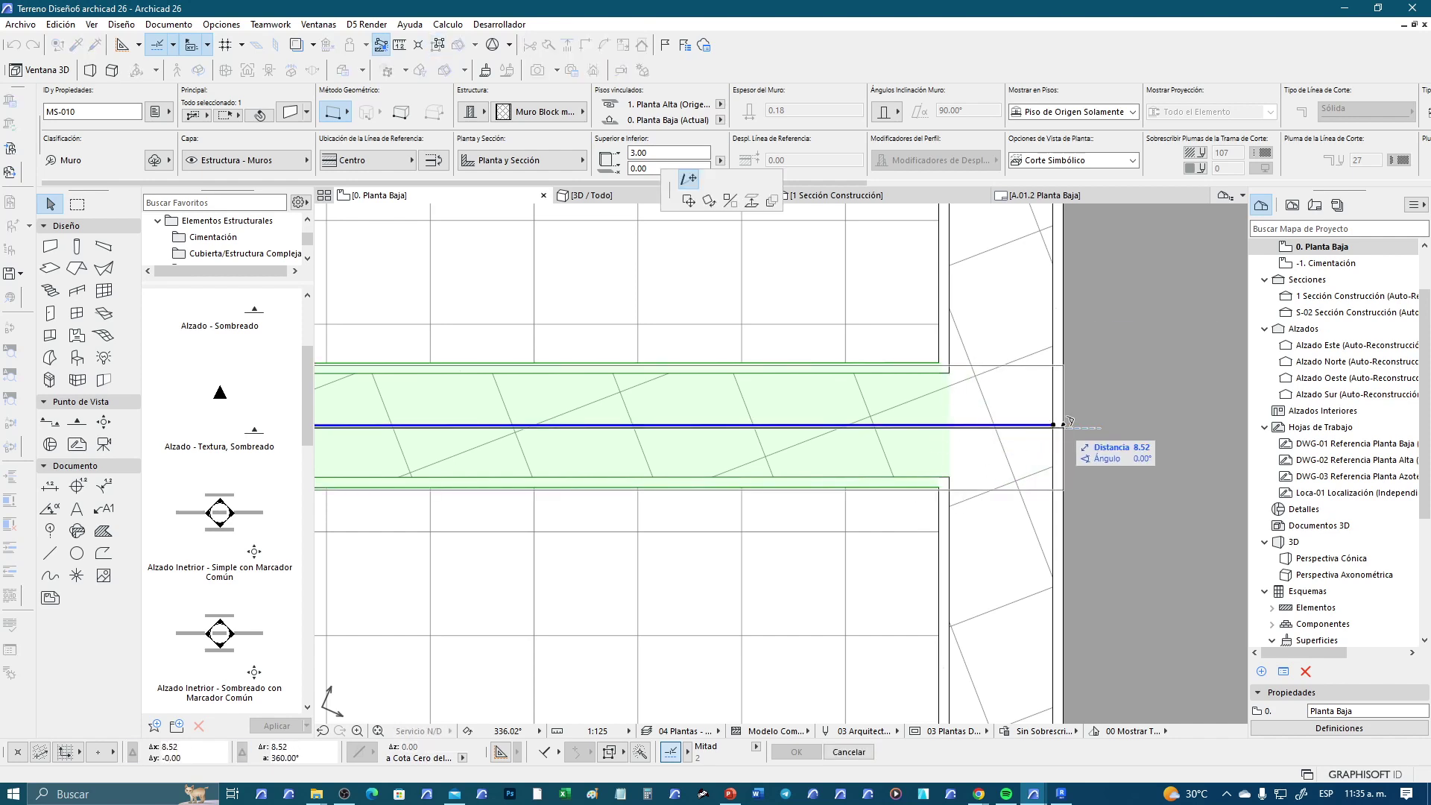
{"action": "left_click", "coordinate": [1076, 426]}
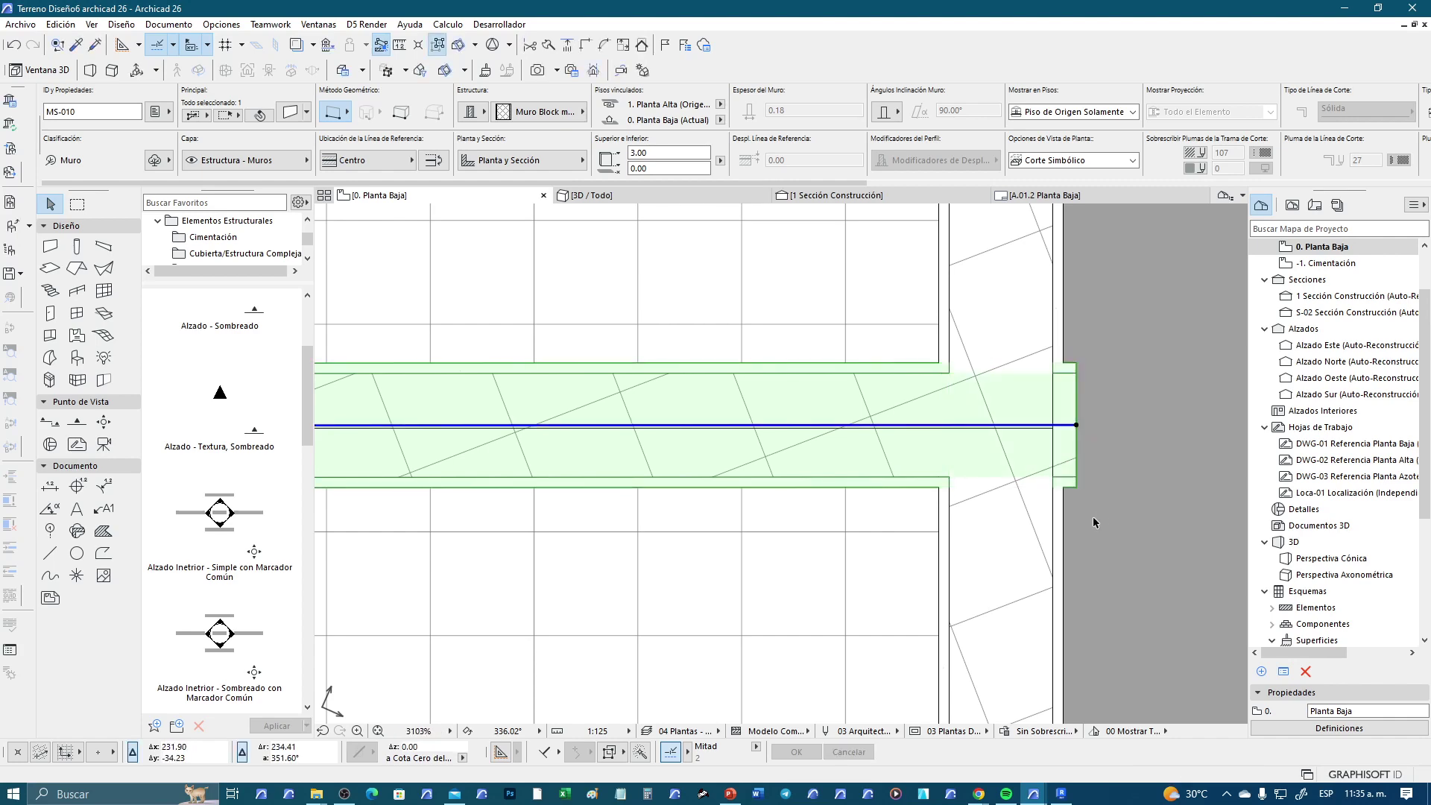
Deselect the interior wall and inspect the top and right exterior walls at the corner
{"action": "left_click", "coordinate": [1088, 451]}
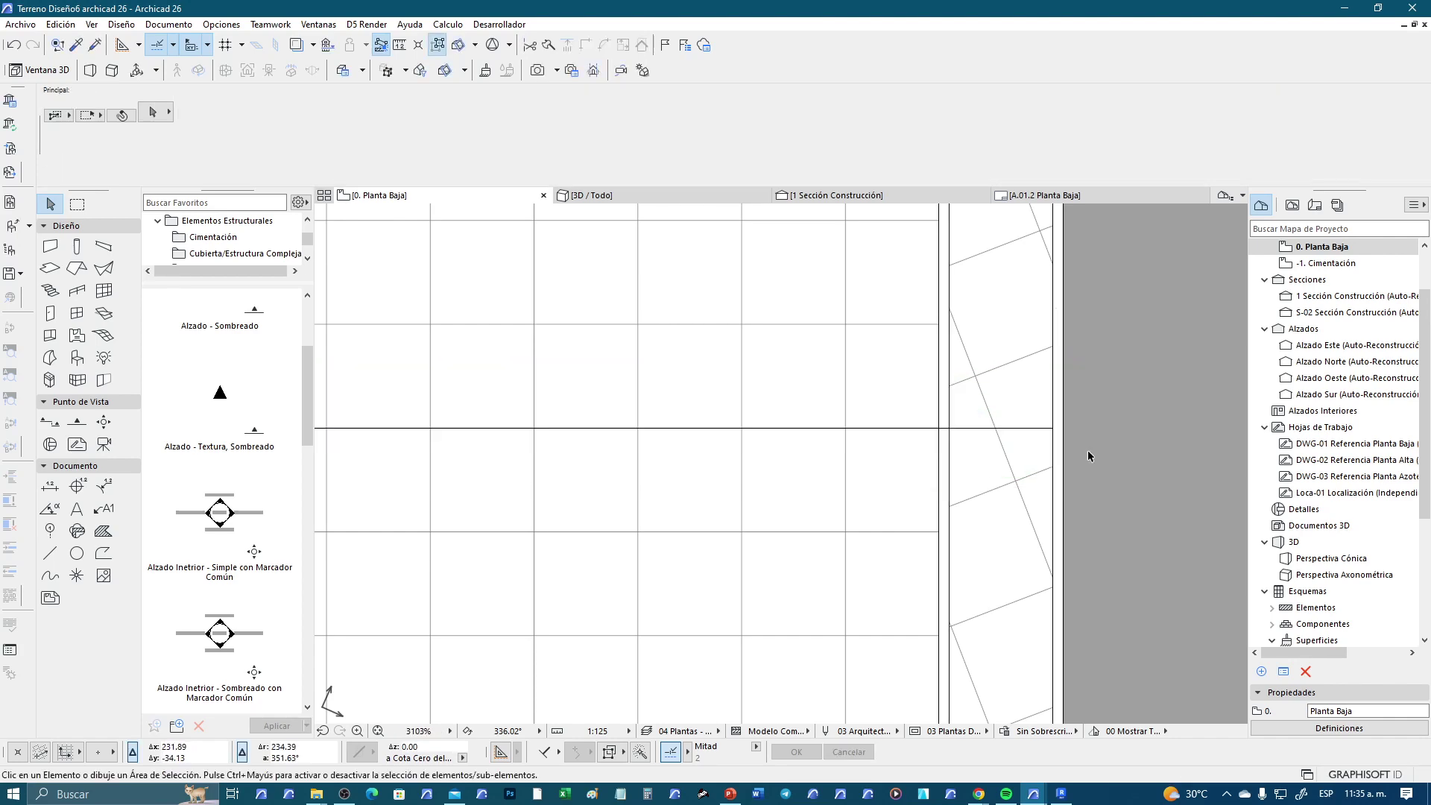
{"action": "scroll", "coordinate": [1102, 447], "scroll_direction": "down", "scroll_amount": 5}
{"action": "scroll", "coordinate": [1040, 475], "scroll_direction": "down", "scroll_amount": 1}
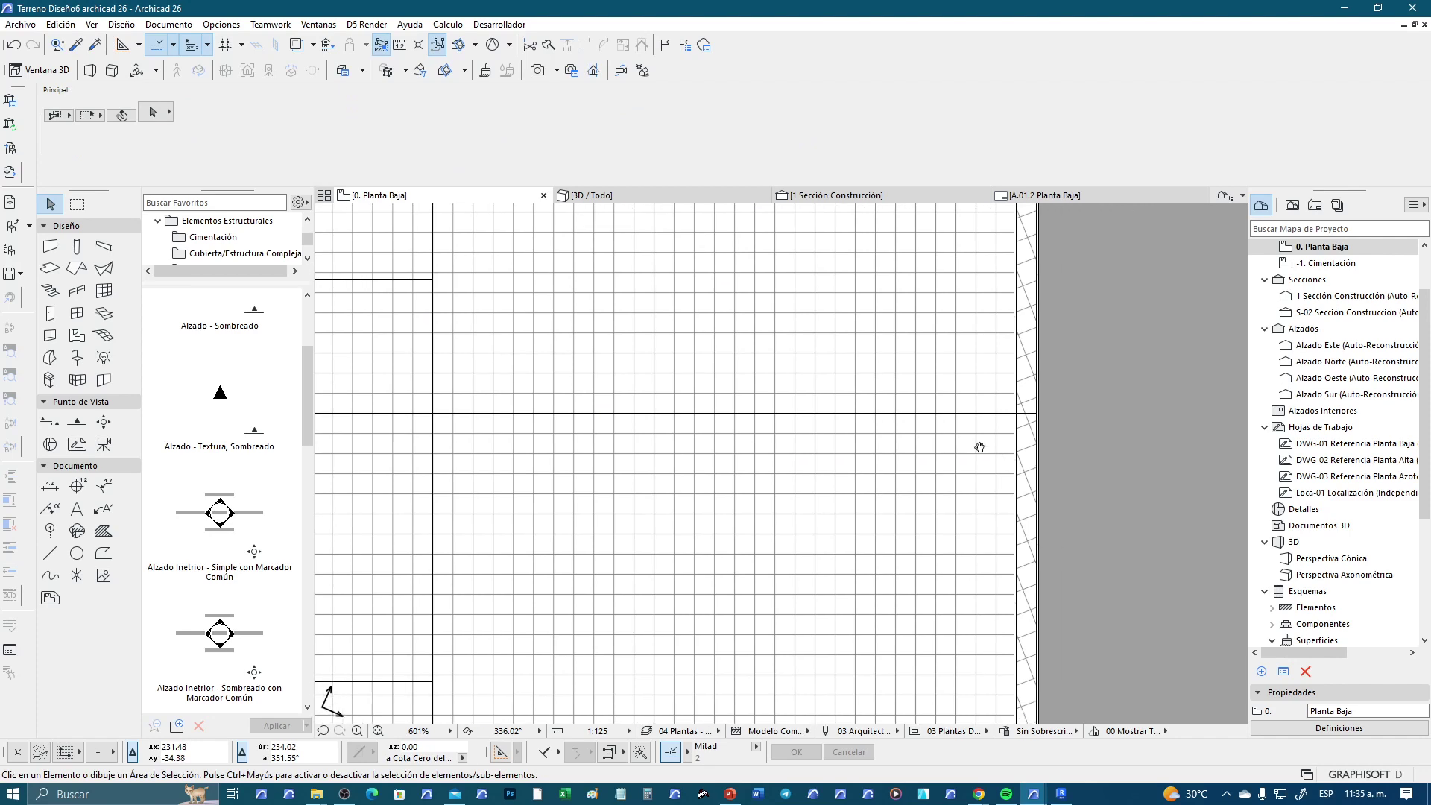
{"action": "scroll", "coordinate": [1043, 447], "scroll_direction": "down", "scroll_amount": 1}
{"action": "scroll", "coordinate": [1028, 417], "scroll_direction": "down", "scroll_amount": 1}
{"action": "scroll", "coordinate": [945, 421], "scroll_direction": "down", "scroll_amount": 1}
{"action": "scroll", "coordinate": [972, 279], "scroll_direction": "up", "scroll_amount": 3}
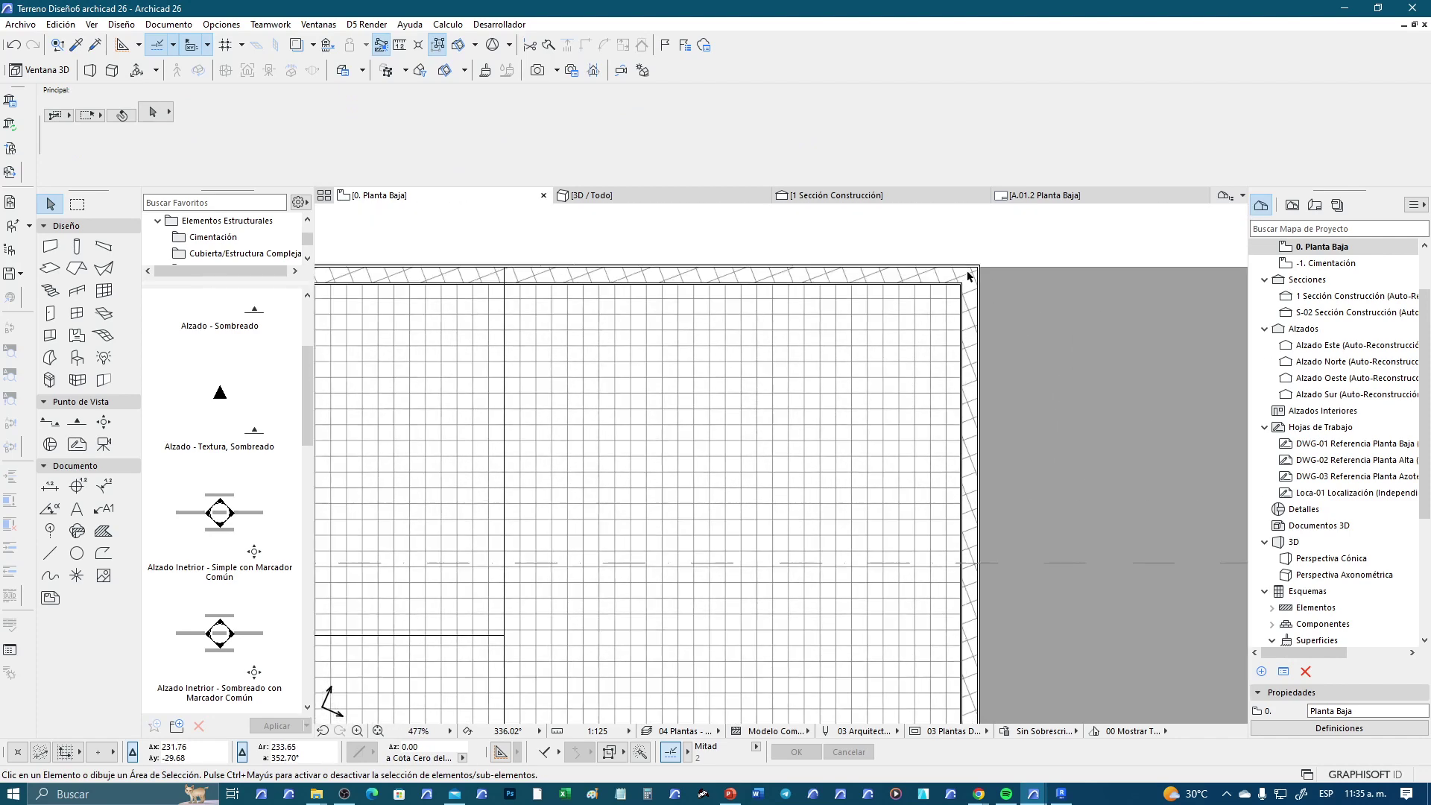
{"action": "scroll", "coordinate": [969, 276], "scroll_direction": "up", "scroll_amount": 3}
{"action": "left_click", "coordinate": [982, 294]}
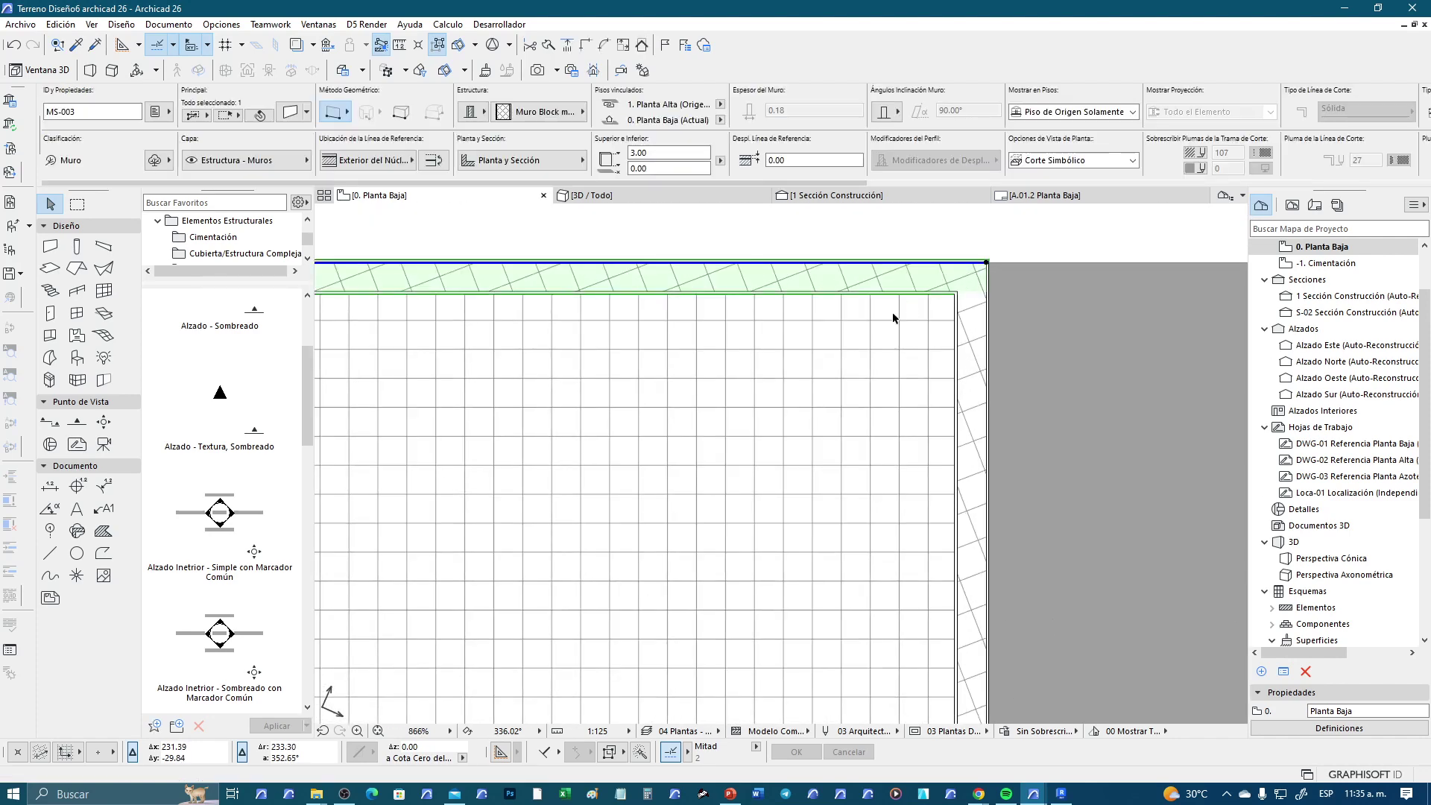
{"action": "scroll", "coordinate": [796, 354], "scroll_direction": "up", "scroll_amount": 2}
{"action": "scroll", "coordinate": [872, 410], "scroll_direction": "up", "scroll_amount": 2}
{"action": "scroll", "coordinate": [832, 317], "scroll_direction": "up", "scroll_amount": 1}
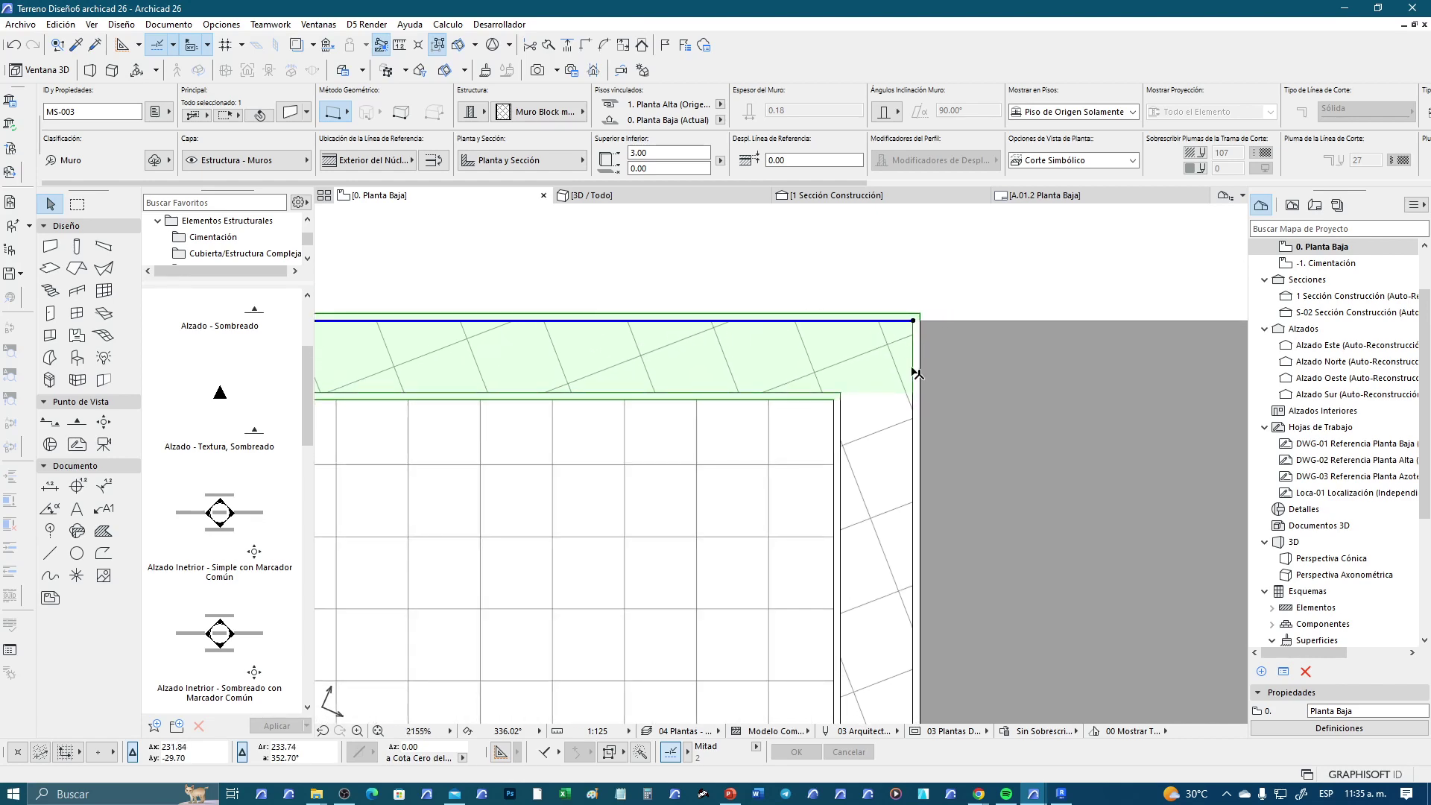
{"action": "left_click", "coordinate": [896, 436]}
{"action": "key", "text": "Escape"}
Recheck the top exterior wall, then open the Ver menu
{"action": "scroll", "coordinate": [782, 532], "scroll_direction": "down", "scroll_amount": 3}
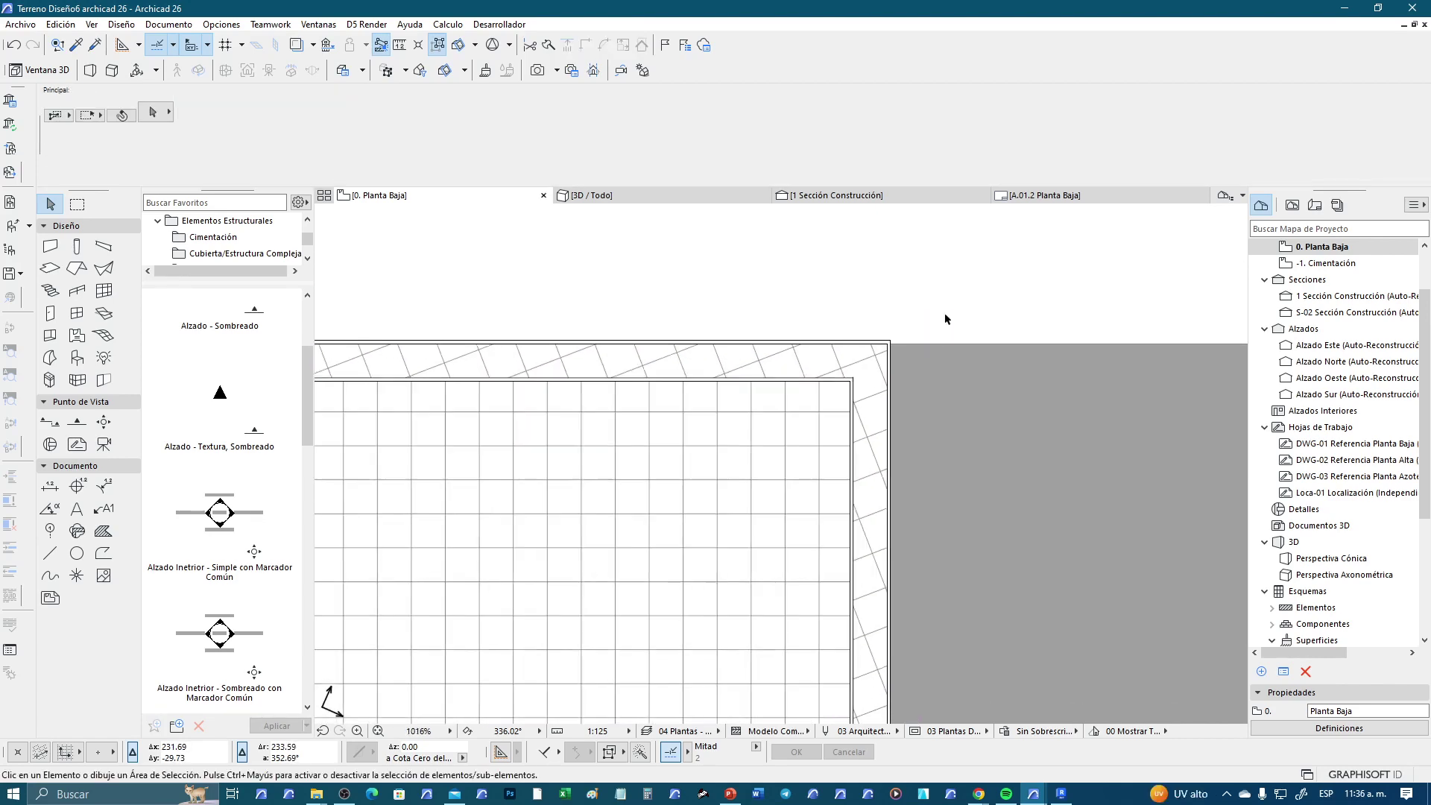
{"action": "scroll", "coordinate": [946, 313], "scroll_direction": "down", "scroll_amount": 4}
{"action": "scroll", "coordinate": [820, 410], "scroll_direction": "down", "scroll_amount": 3}
{"action": "scroll", "coordinate": [723, 513], "scroll_direction": "down", "scroll_amount": 3}
{"action": "scroll", "coordinate": [728, 409], "scroll_direction": "down", "scroll_amount": 1}
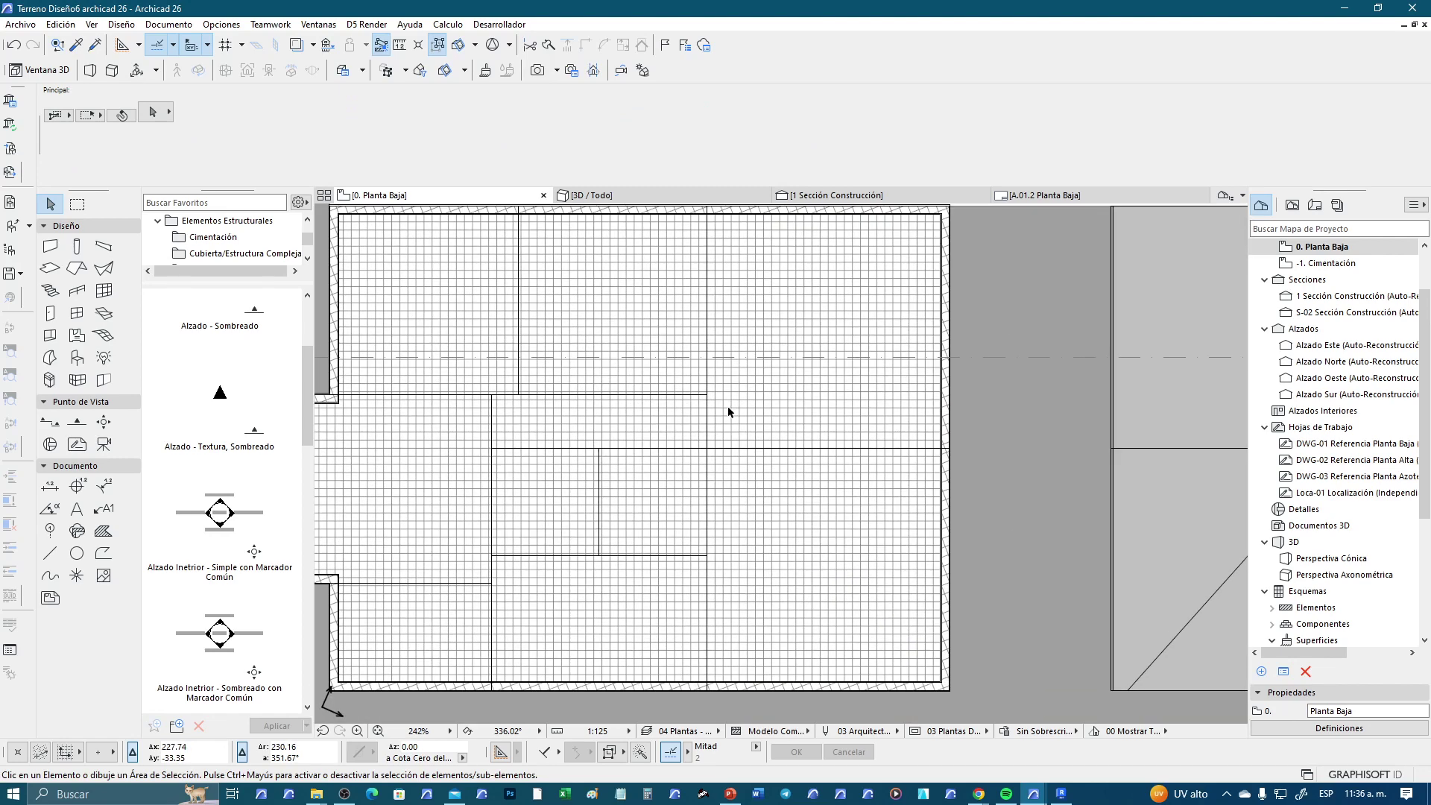
{"action": "scroll", "coordinate": [761, 421], "scroll_direction": "up", "scroll_amount": 2}
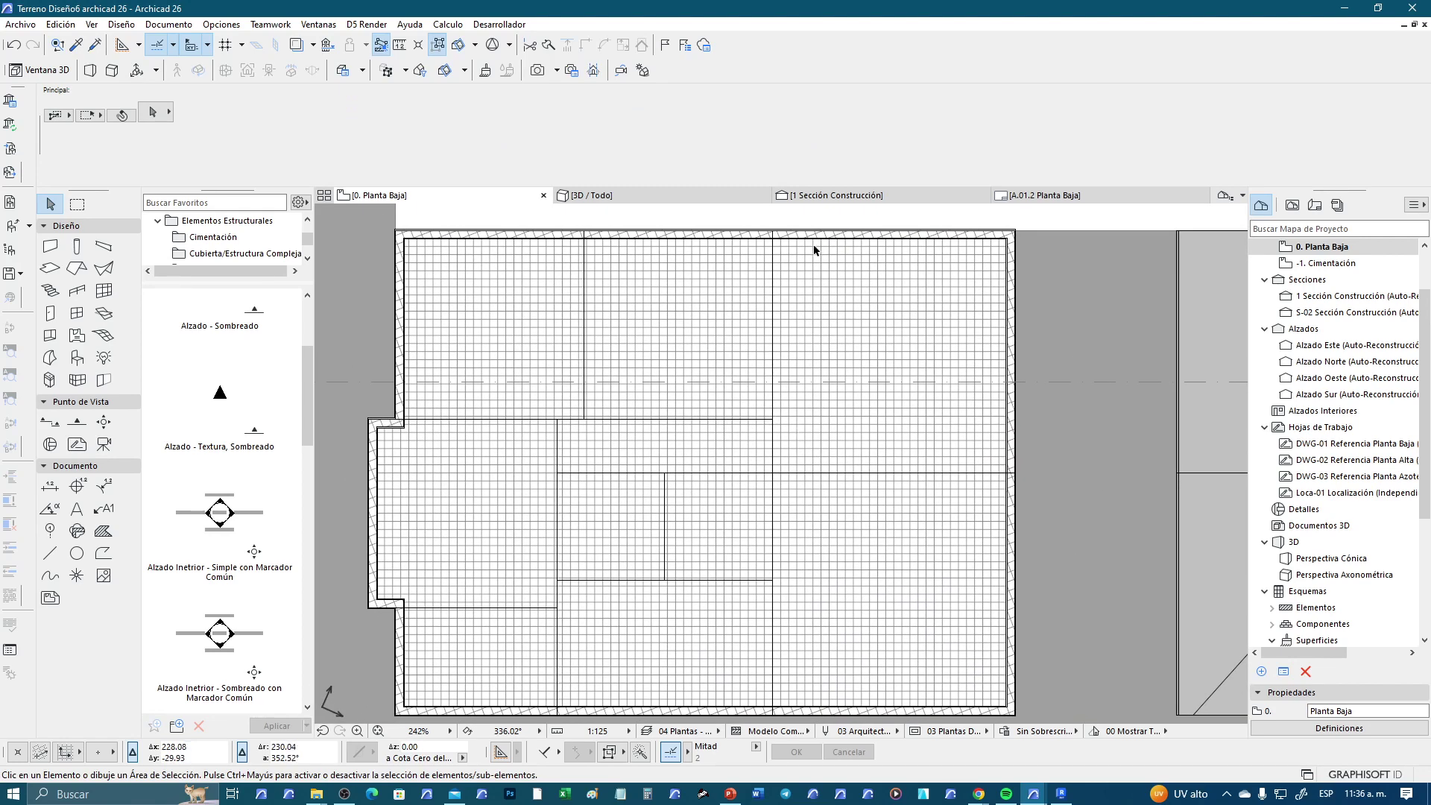
{"action": "left_click", "coordinate": [820, 237]}
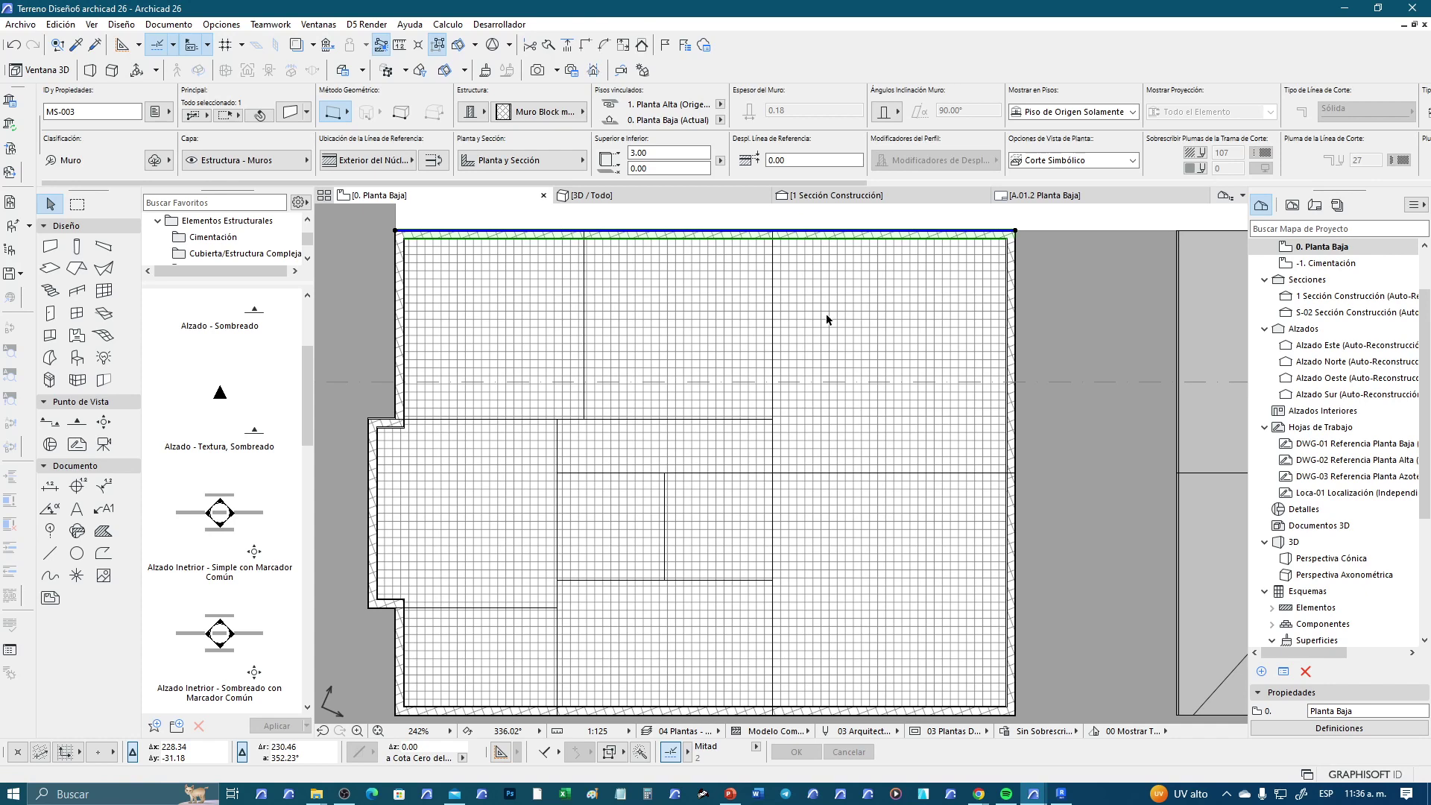
{"action": "key", "text": "Escape"}
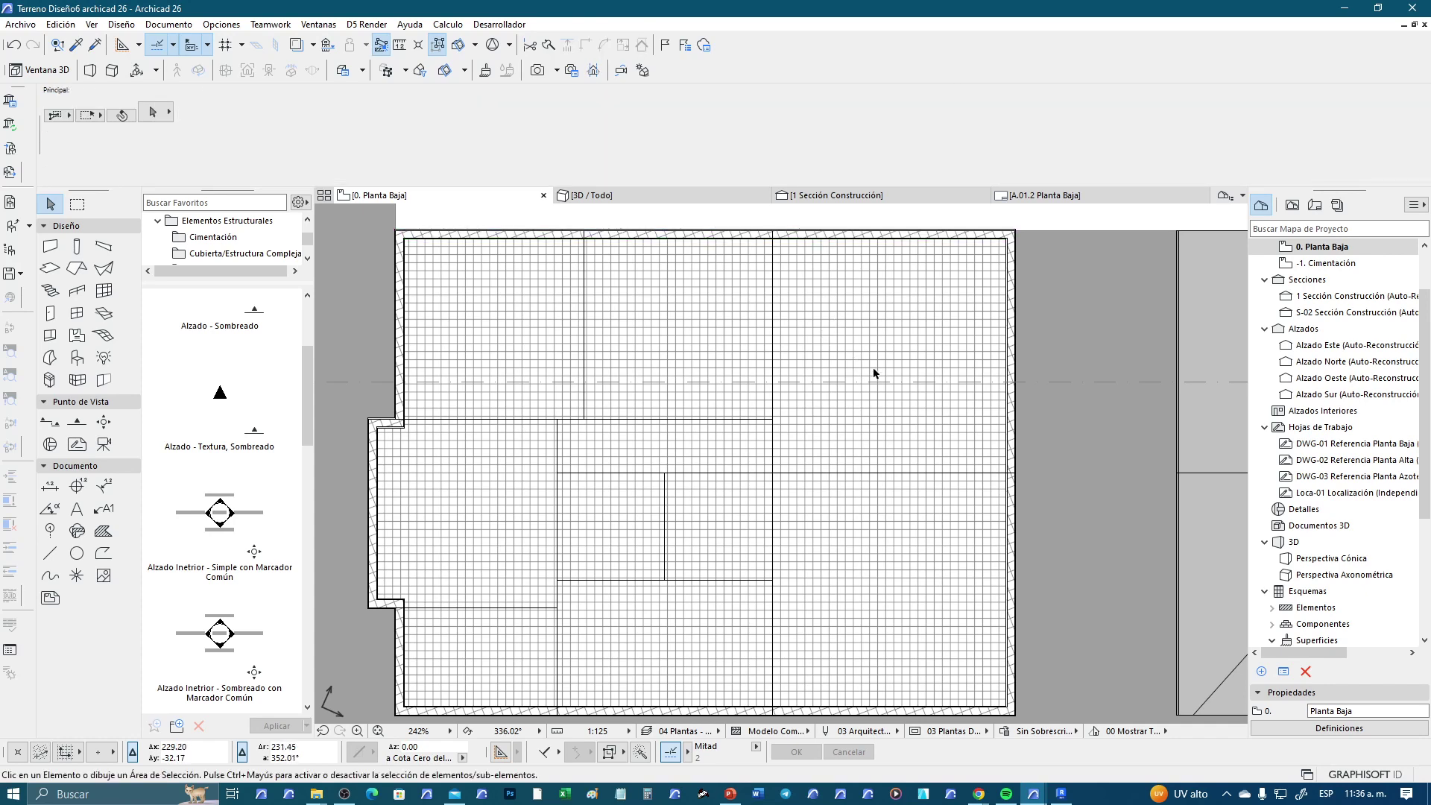
{"action": "left_click", "coordinate": [92, 24]}
{"action": "key", "text": "Down"}
{"action": "key", "text": "Down"}
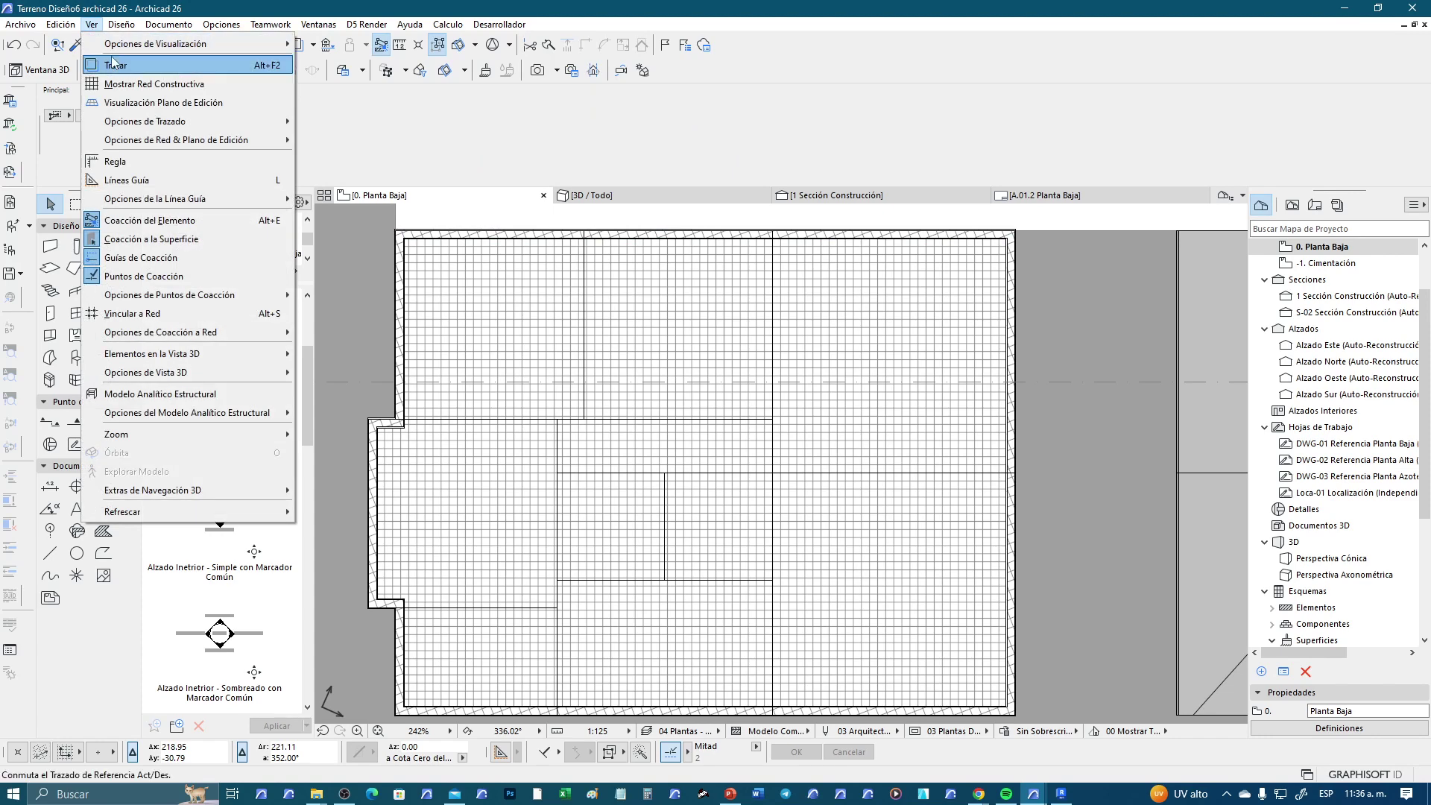
Turn on Líneas de Referencia de Muro & Viga under Opciones de Visualización
{"action": "key", "text": "Return"}
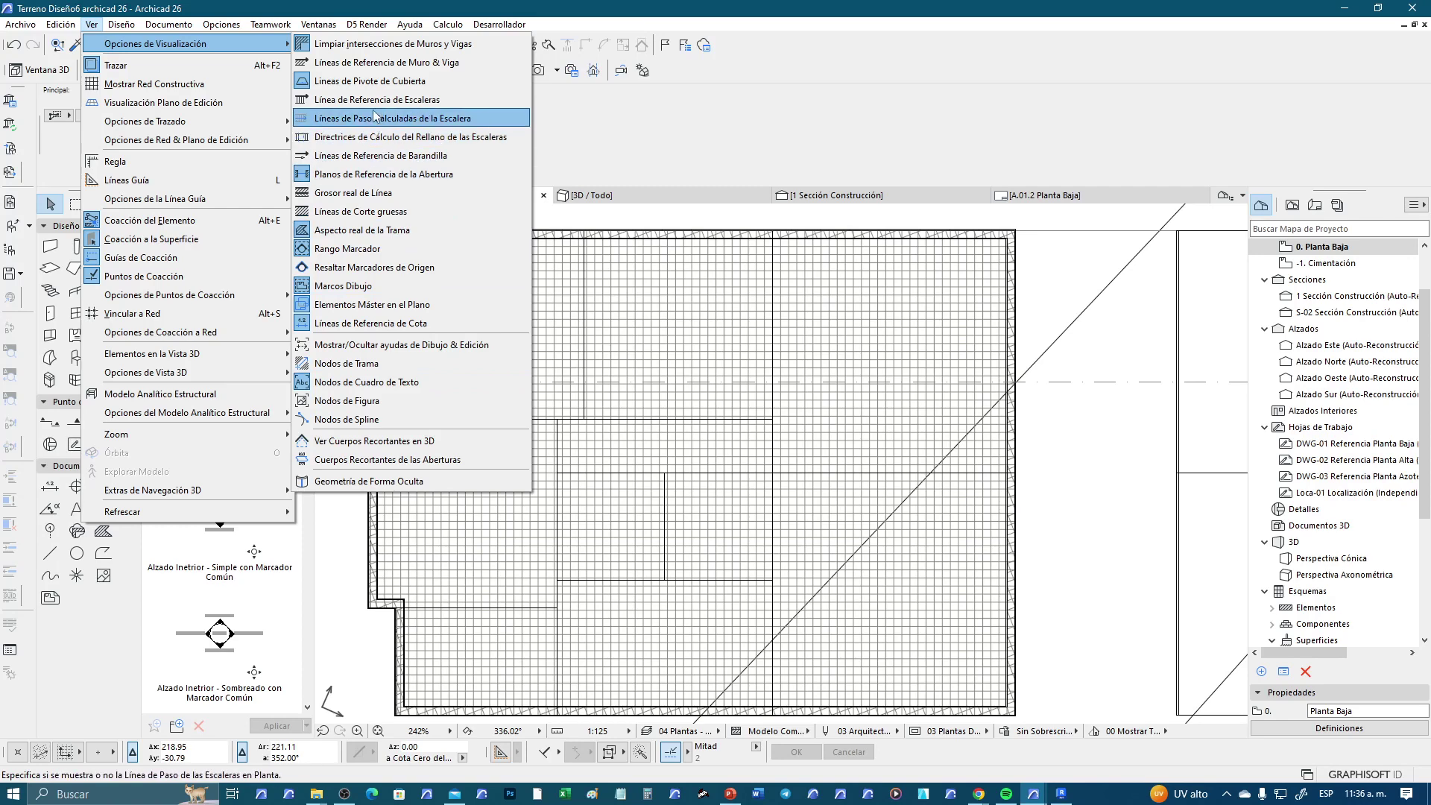
{"action": "left_click", "coordinate": [445, 69]}
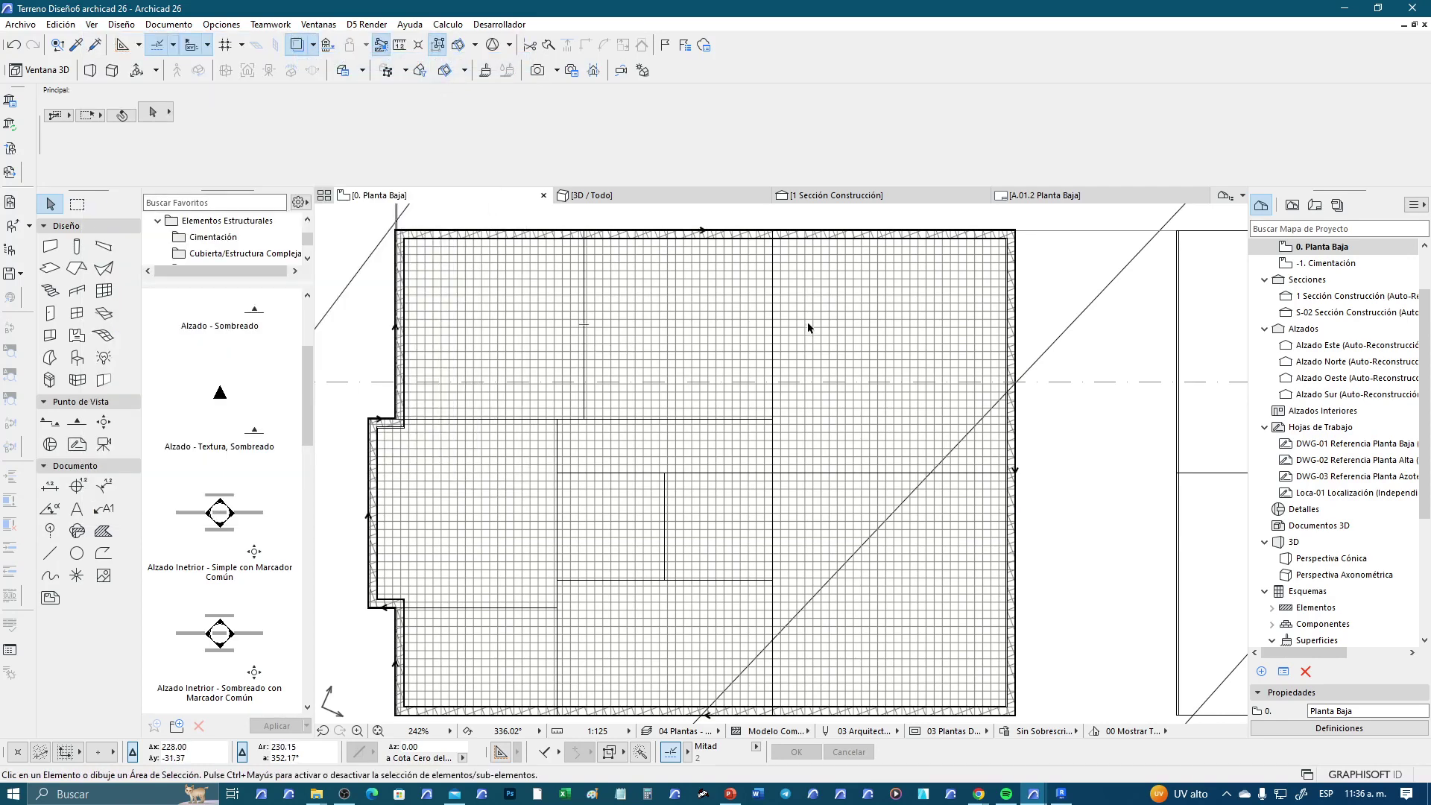
{"action": "scroll", "coordinate": [670, 268], "scroll_direction": "up", "scroll_amount": 1}
{"action": "scroll", "coordinate": [717, 325], "scroll_direction": "up", "scroll_amount": 2}
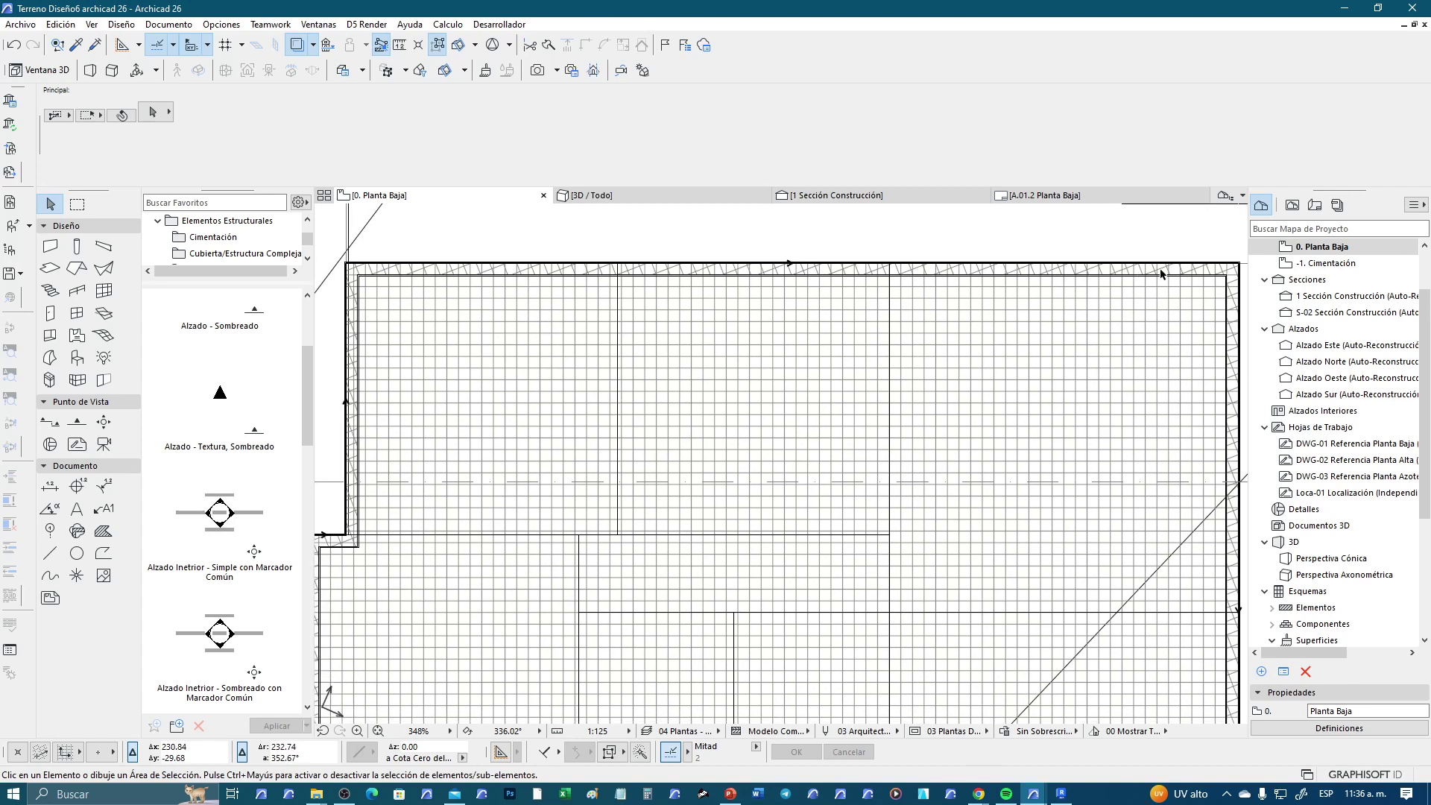
{"action": "scroll", "coordinate": [857, 295], "scroll_direction": "up", "scroll_amount": 5}
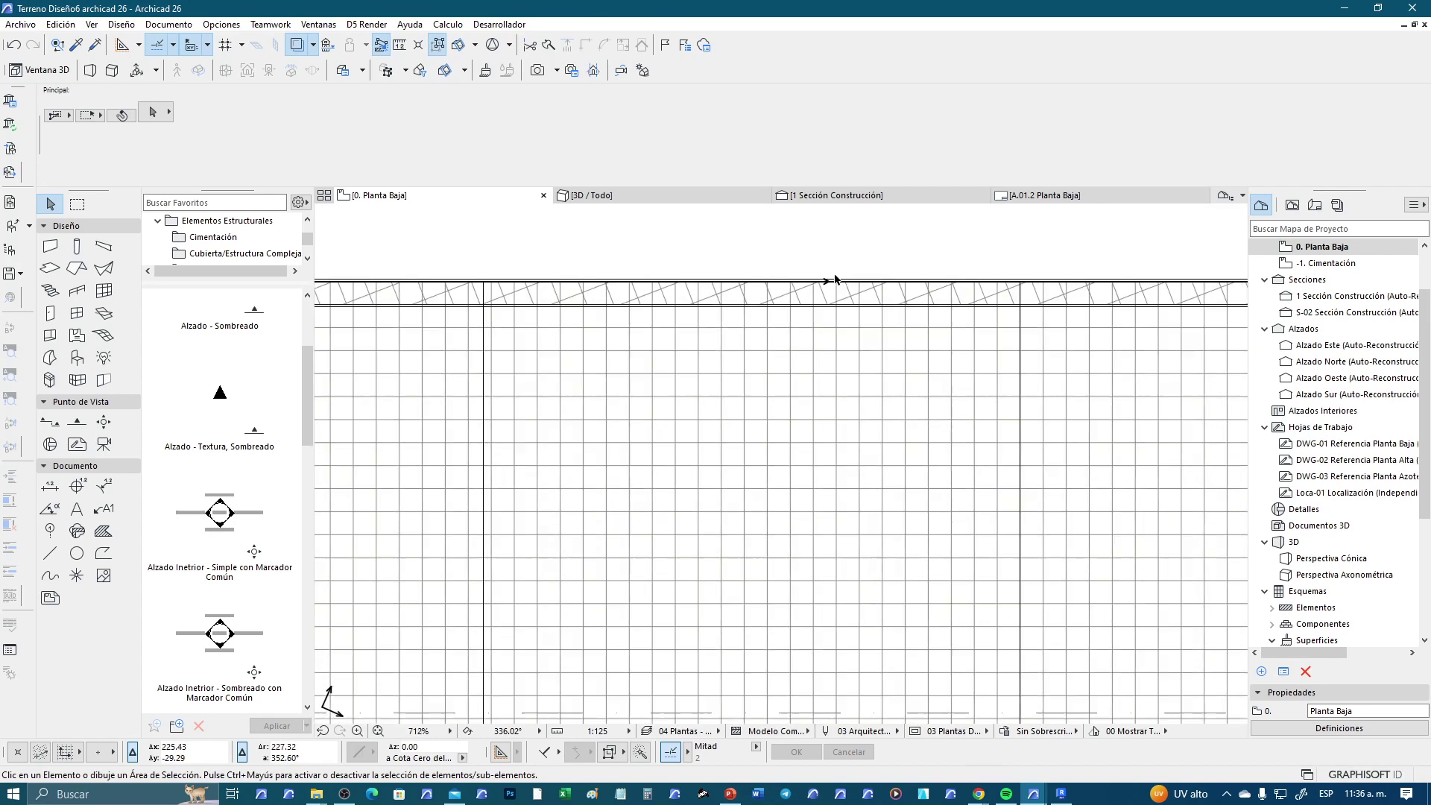
{"action": "scroll", "coordinate": [868, 296], "scroll_direction": "up", "scroll_amount": 5}
{"action": "scroll", "coordinate": [872, 297], "scroll_direction": "up", "scroll_amount": 4}
{"action": "scroll", "coordinate": [872, 300], "scroll_direction": "up", "scroll_amount": 2}
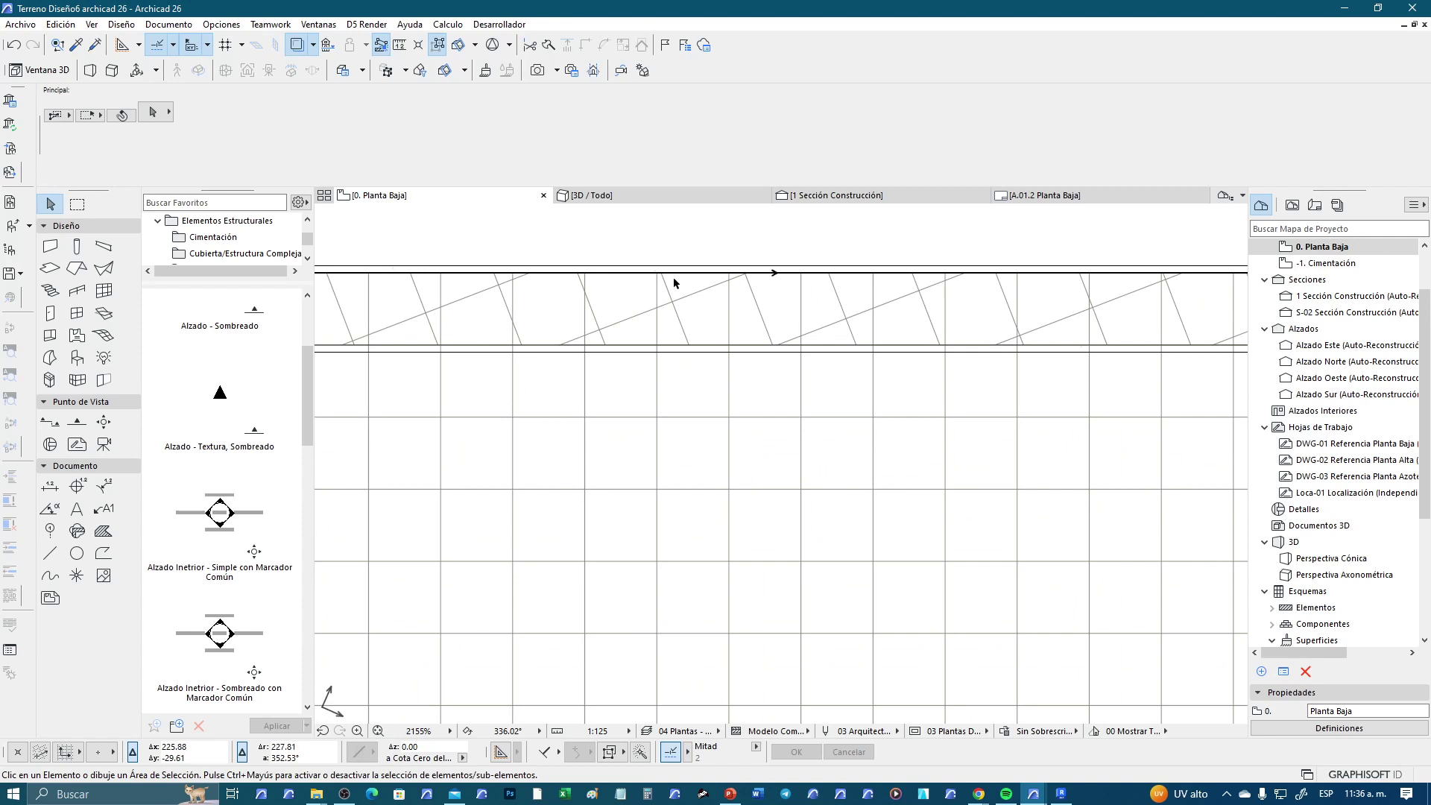
{"action": "left_click", "coordinate": [753, 349]}
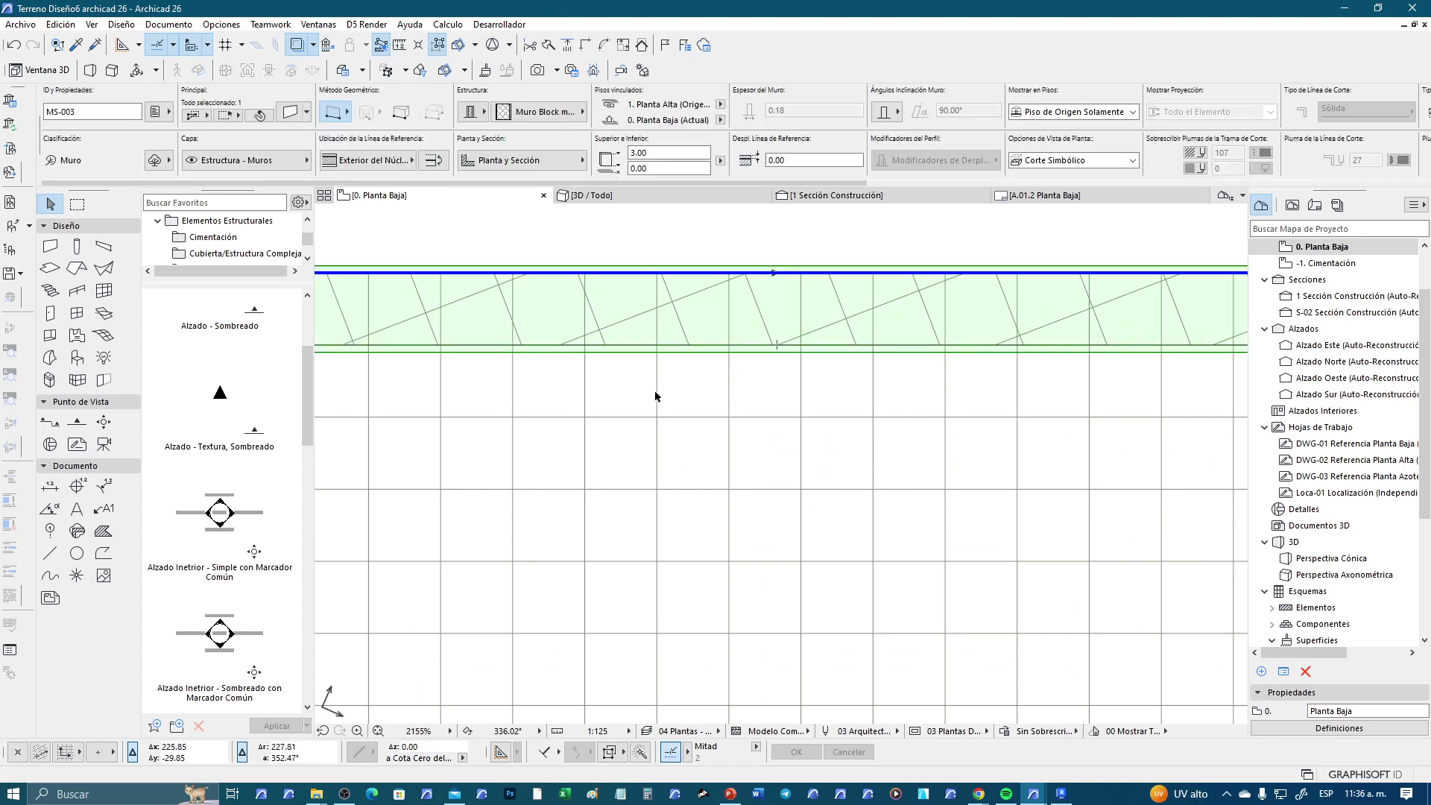
{"action": "left_click", "coordinate": [690, 394]}
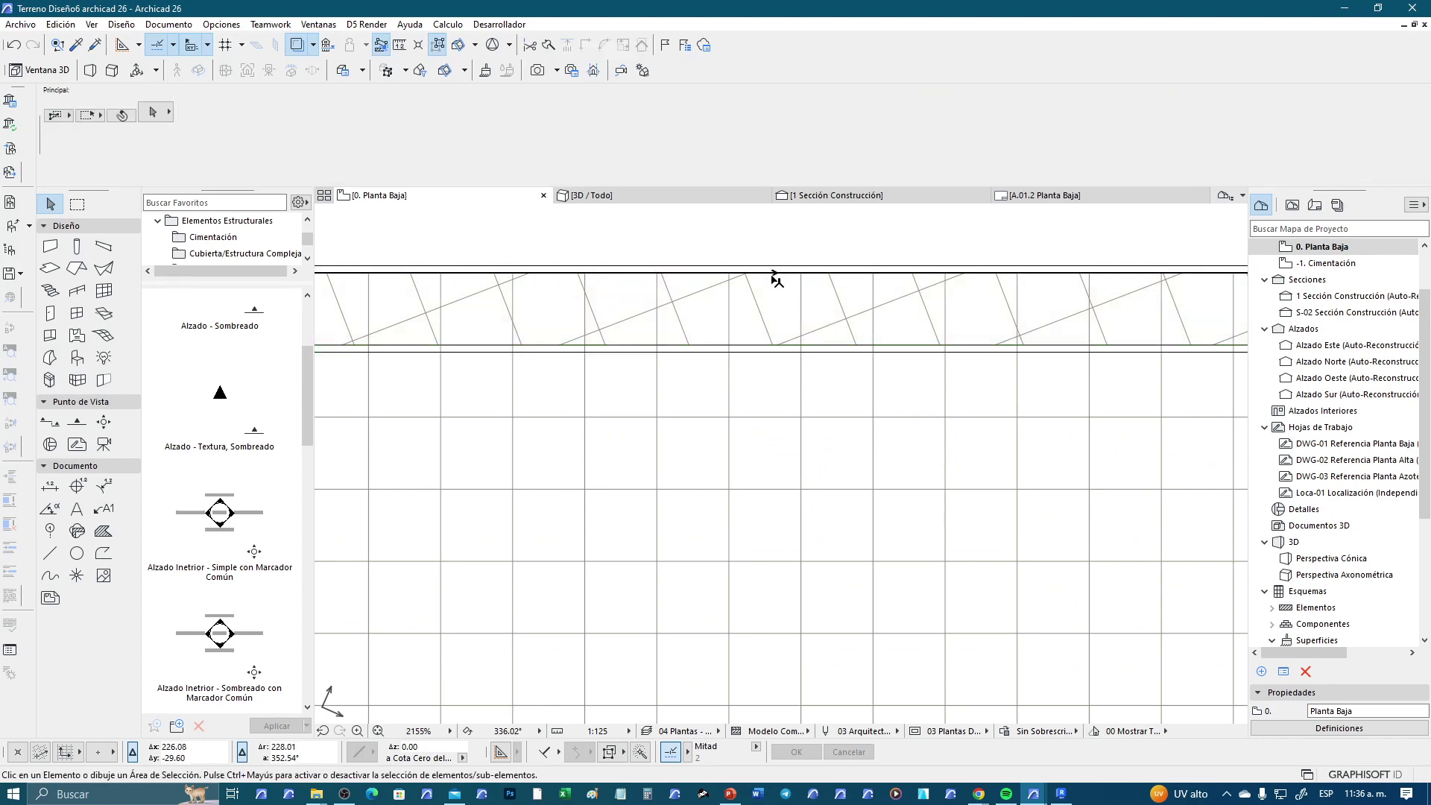
{"action": "scroll", "coordinate": [772, 280], "scroll_direction": "down", "scroll_amount": 3}
{"action": "scroll", "coordinate": [775, 283], "scroll_direction": "down", "scroll_amount": 4}
{"action": "scroll", "coordinate": [736, 307], "scroll_direction": "down", "scroll_amount": 4}
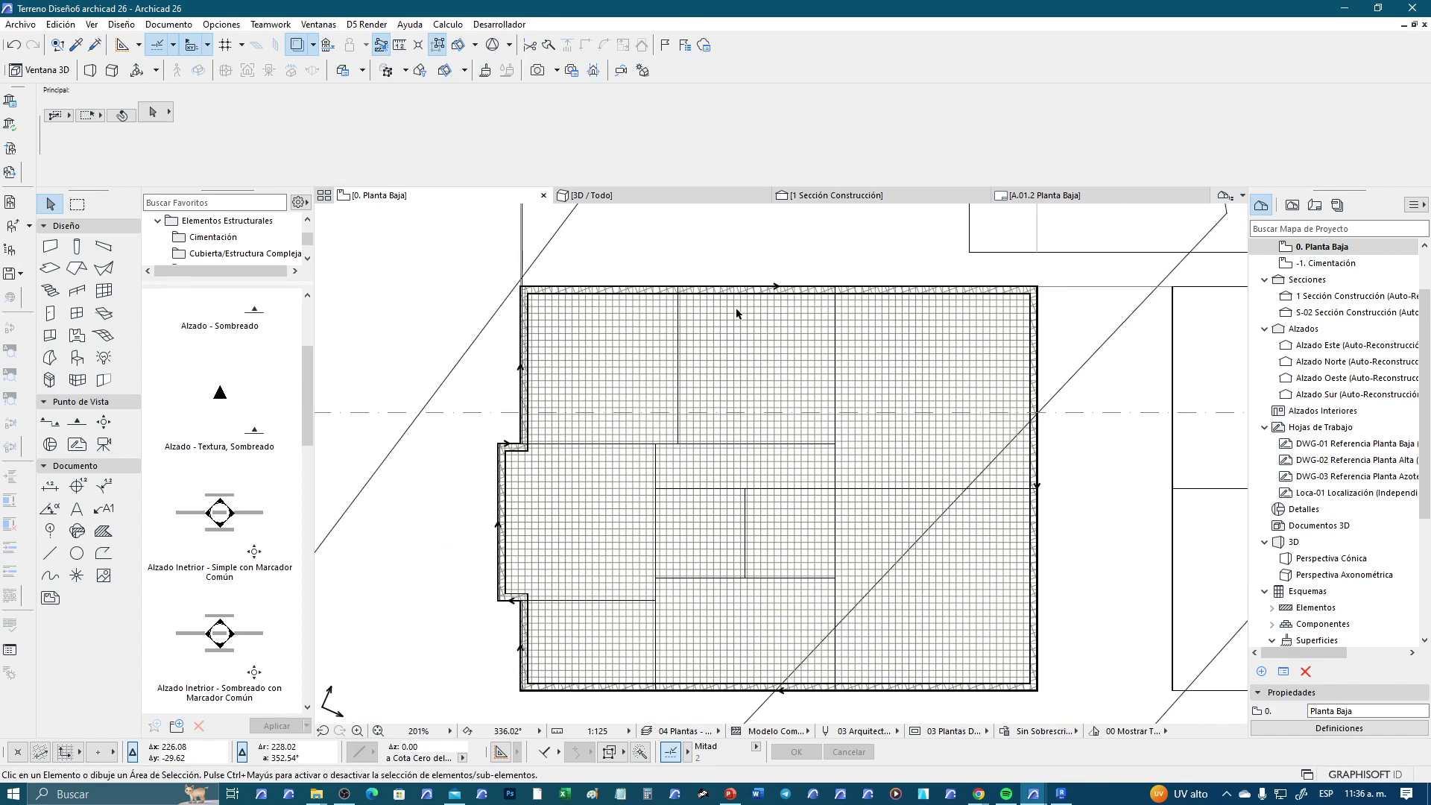
{"action": "scroll", "coordinate": [761, 411], "scroll_direction": "up", "scroll_amount": 1}
{"action": "scroll", "coordinate": [712, 378], "scroll_direction": "up", "scroll_amount": 1}
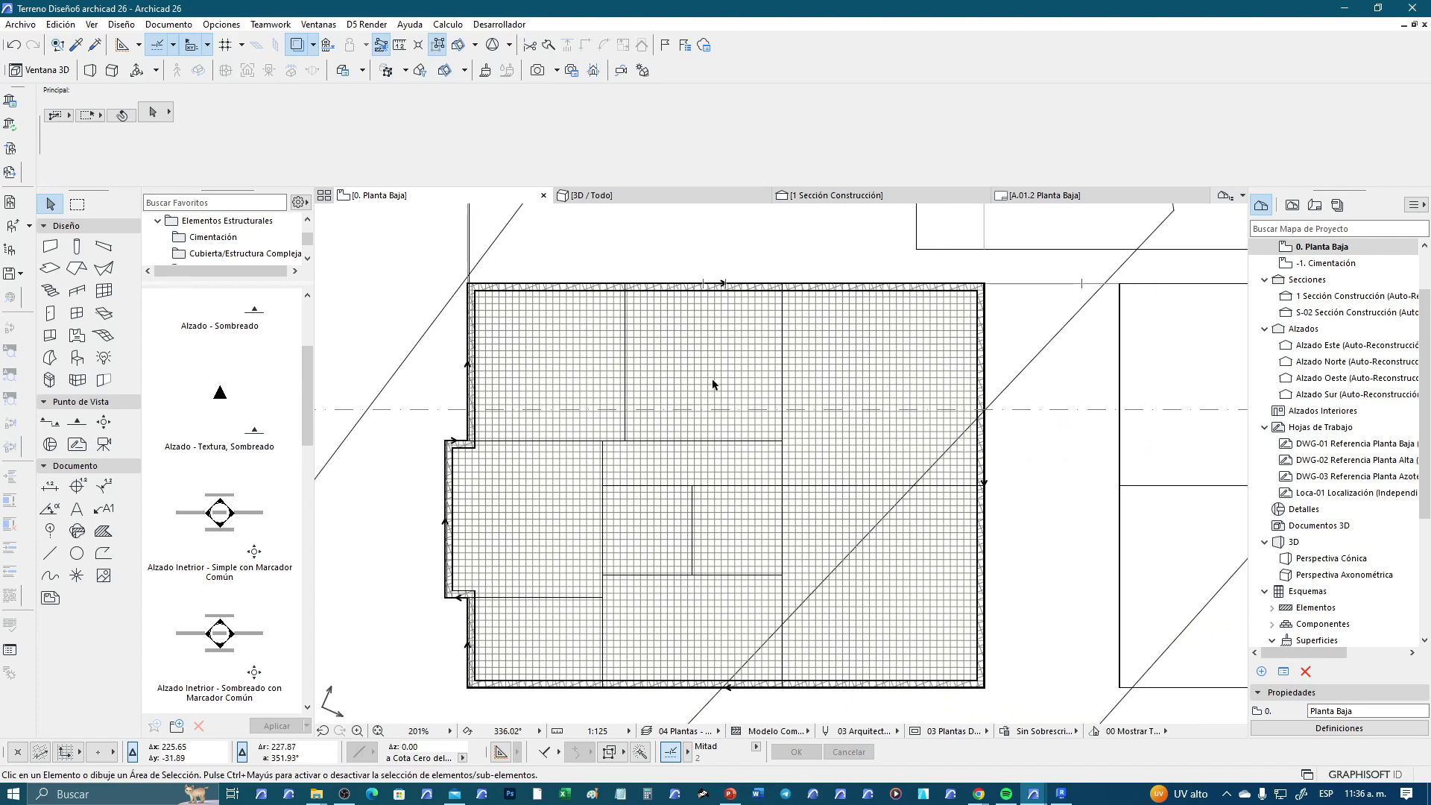
{"action": "scroll", "coordinate": [715, 320], "scroll_direction": "up", "scroll_amount": 1}
{"action": "scroll", "coordinate": [672, 322], "scroll_direction": "up", "scroll_amount": 2}
{"action": "scroll", "coordinate": [686, 332], "scroll_direction": "up", "scroll_amount": 1}
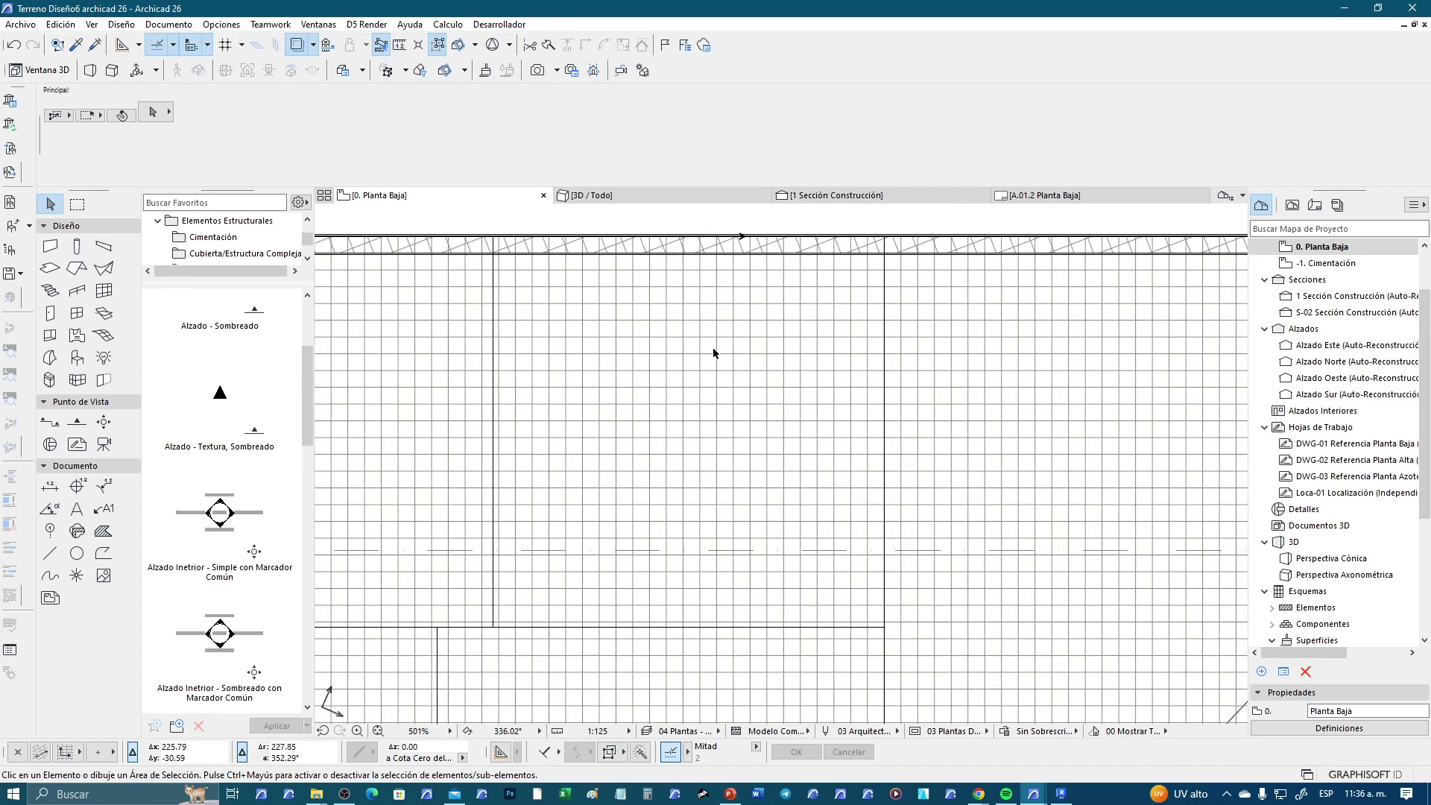
Draw a vertical interior wall from the top exterior wall to the bottom exterior wall
{"action": "left_click", "coordinate": [50, 246]}
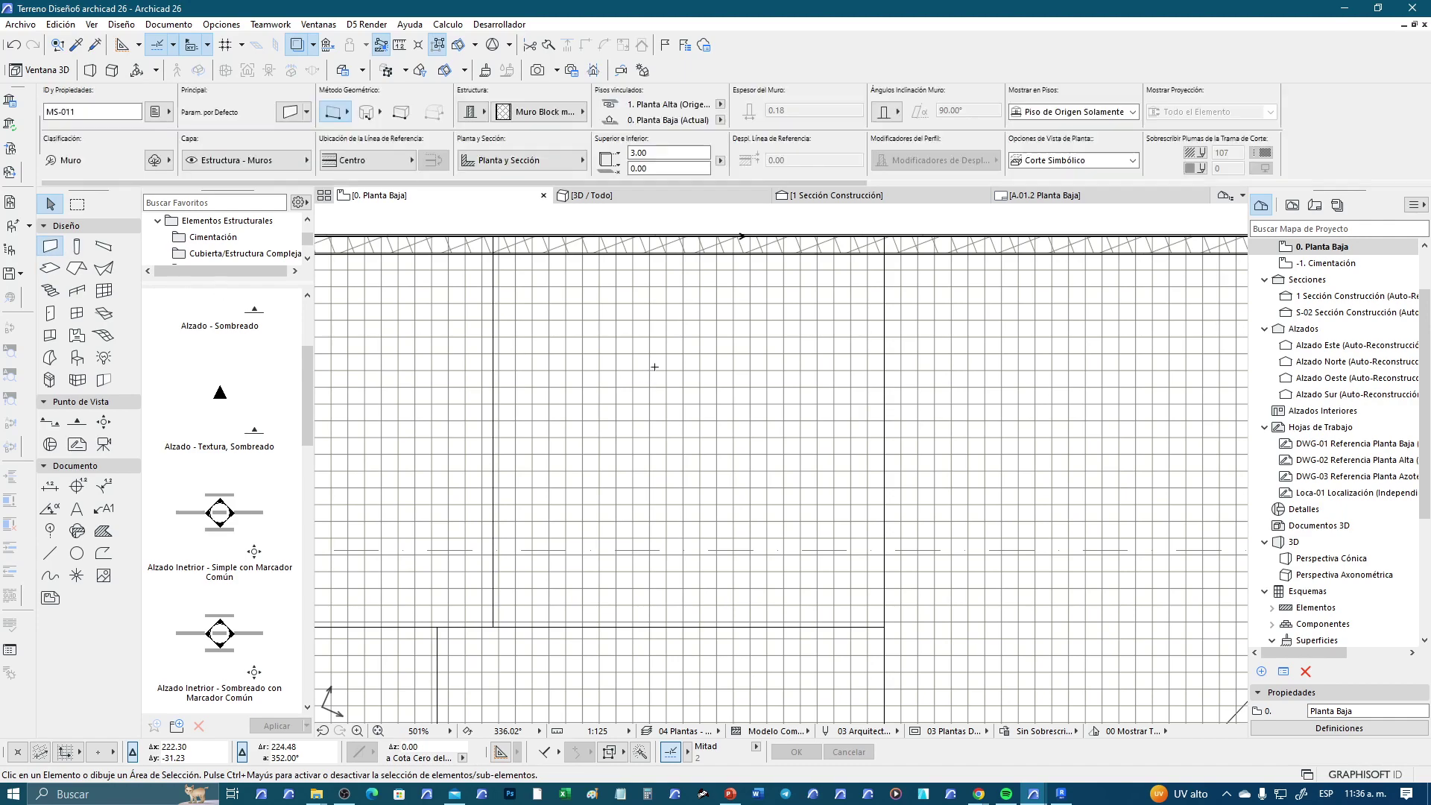
{"action": "scroll", "coordinate": [655, 367], "scroll_direction": "down", "scroll_amount": 5}
{"action": "scroll", "coordinate": [671, 338], "scroll_direction": "down", "scroll_amount": 2}
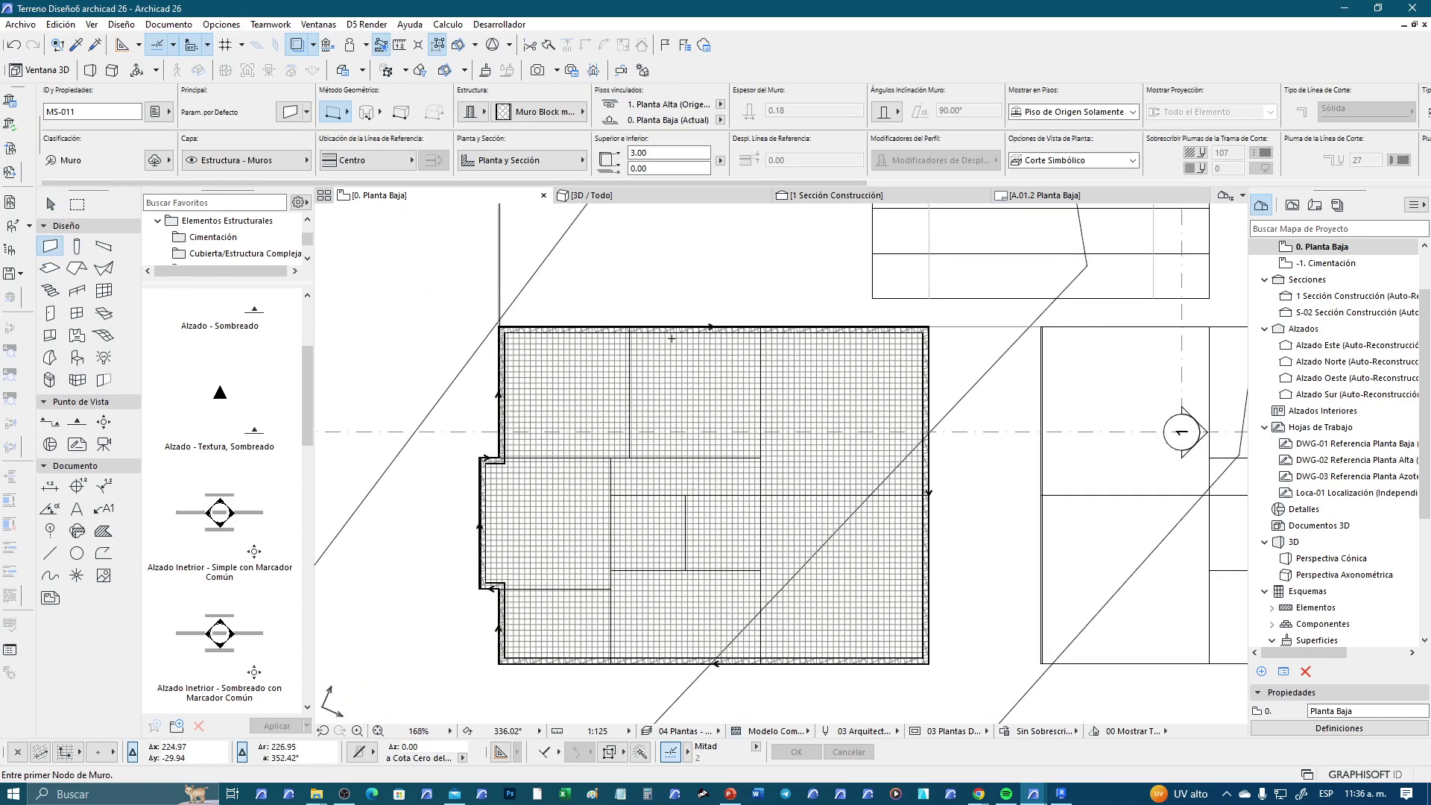
{"action": "scroll", "coordinate": [671, 338], "scroll_direction": "up", "scroll_amount": 3}
{"action": "scroll", "coordinate": [779, 348], "scroll_direction": "up", "scroll_amount": 3}
{"action": "scroll", "coordinate": [779, 348], "scroll_direction": "up", "scroll_amount": 3}
{"action": "scroll", "coordinate": [776, 292], "scroll_direction": "up", "scroll_amount": 3}
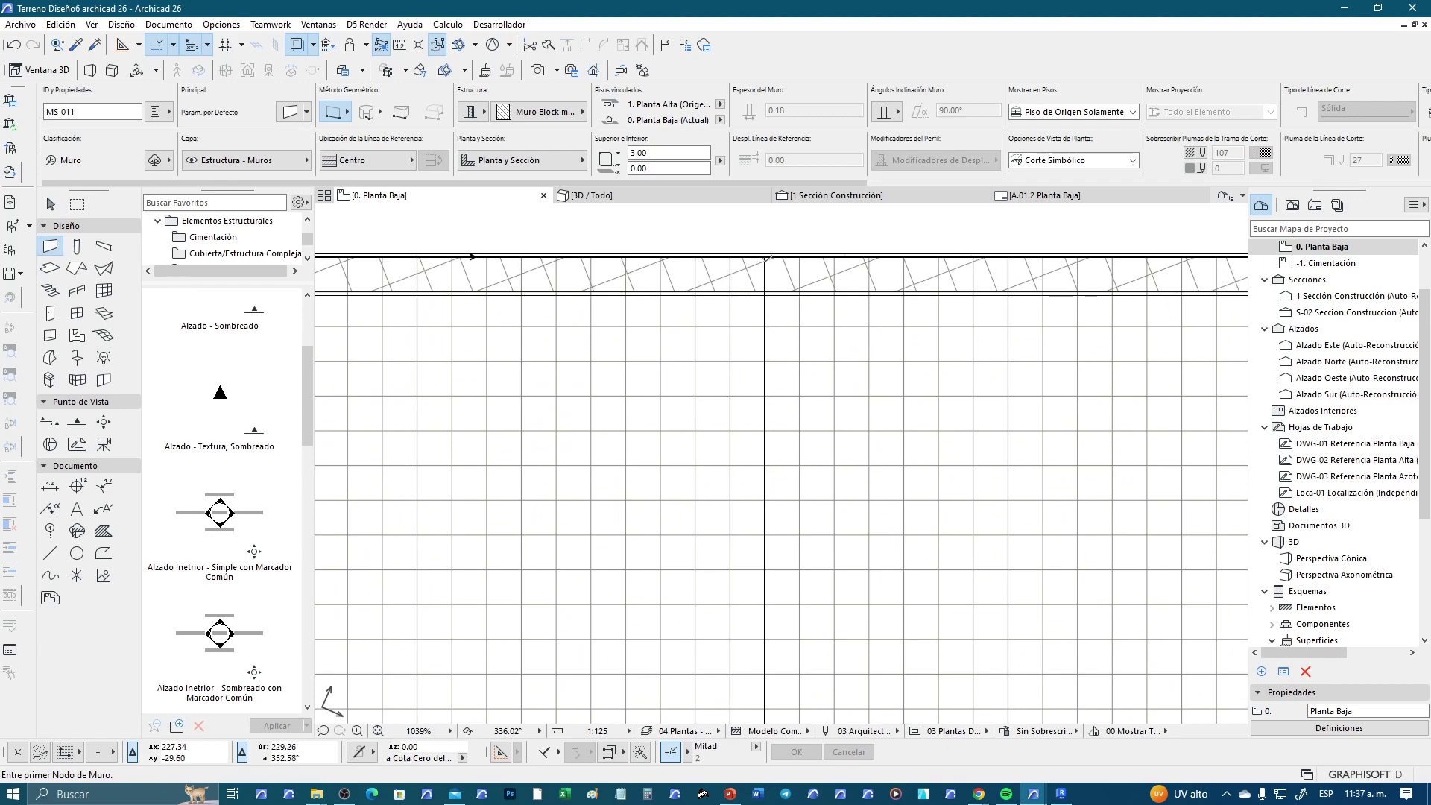
{"action": "left_click", "coordinate": [765, 257]}
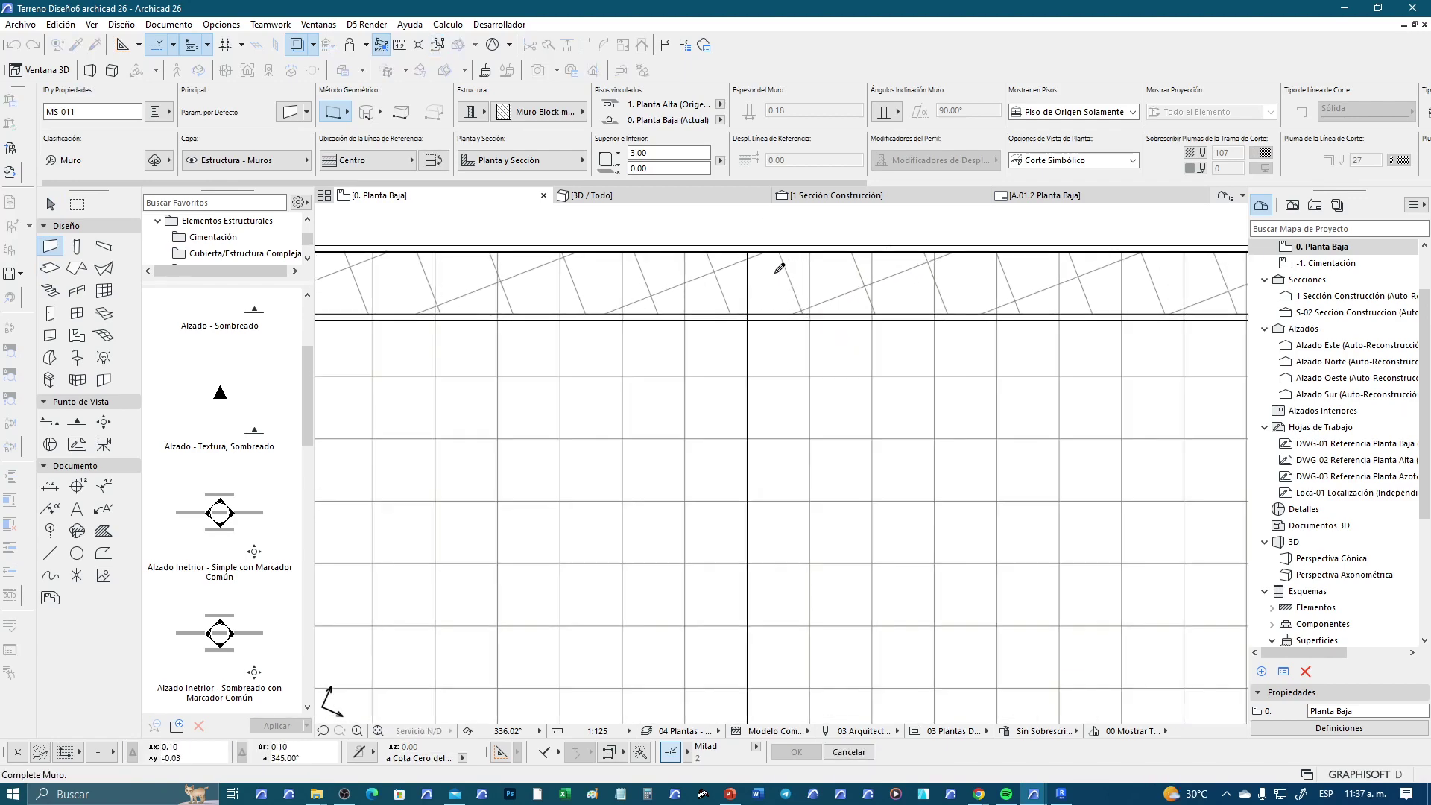
{"action": "scroll", "coordinate": [751, 287], "scroll_direction": "down", "scroll_amount": 3}
{"action": "scroll", "coordinate": [824, 450], "scroll_direction": "down", "scroll_amount": 3}
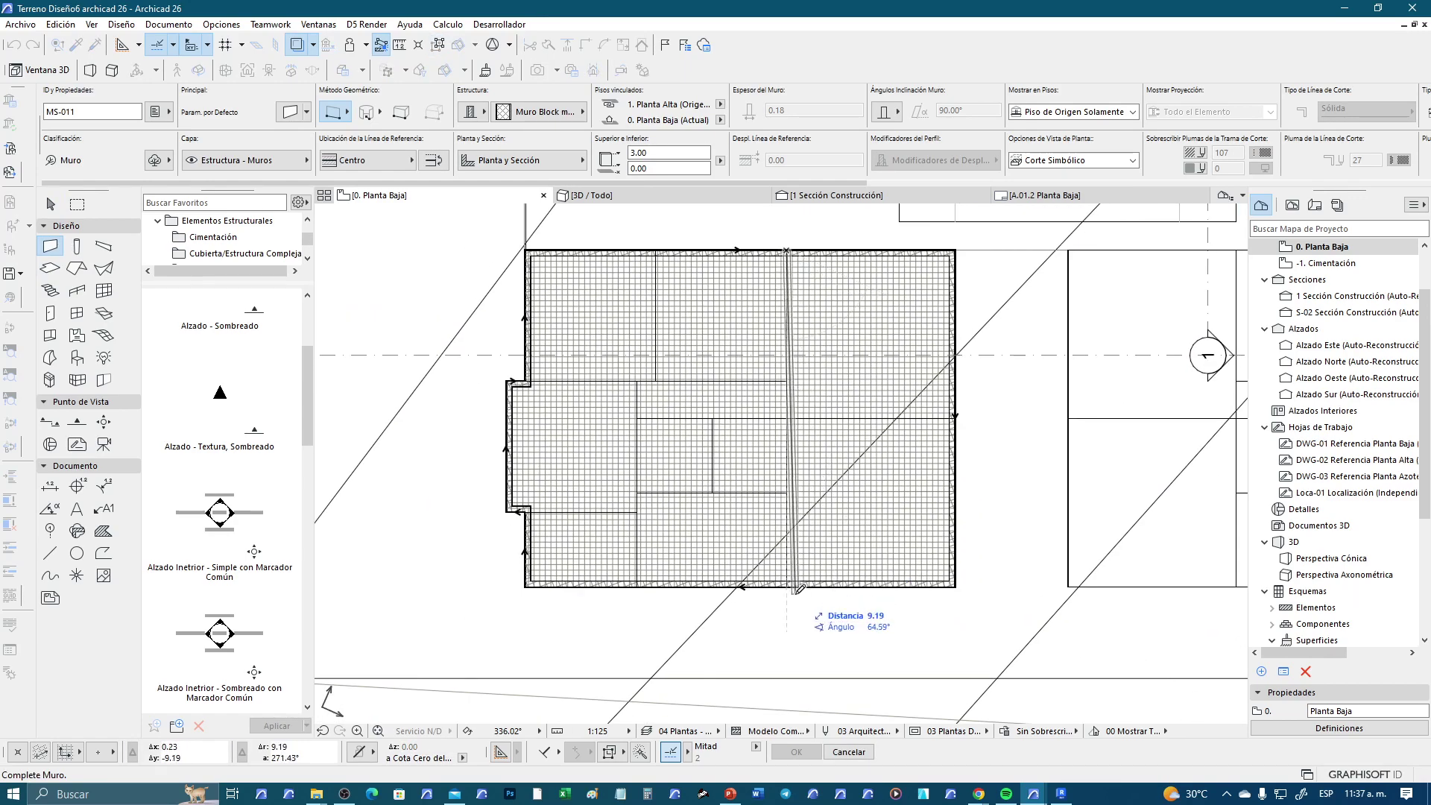
{"action": "scroll", "coordinate": [611, 584], "scroll_direction": "up", "scroll_amount": 3}
{"action": "scroll", "coordinate": [743, 534], "scroll_direction": "up", "scroll_amount": 3}
{"action": "left_click", "coordinate": [743, 534]}
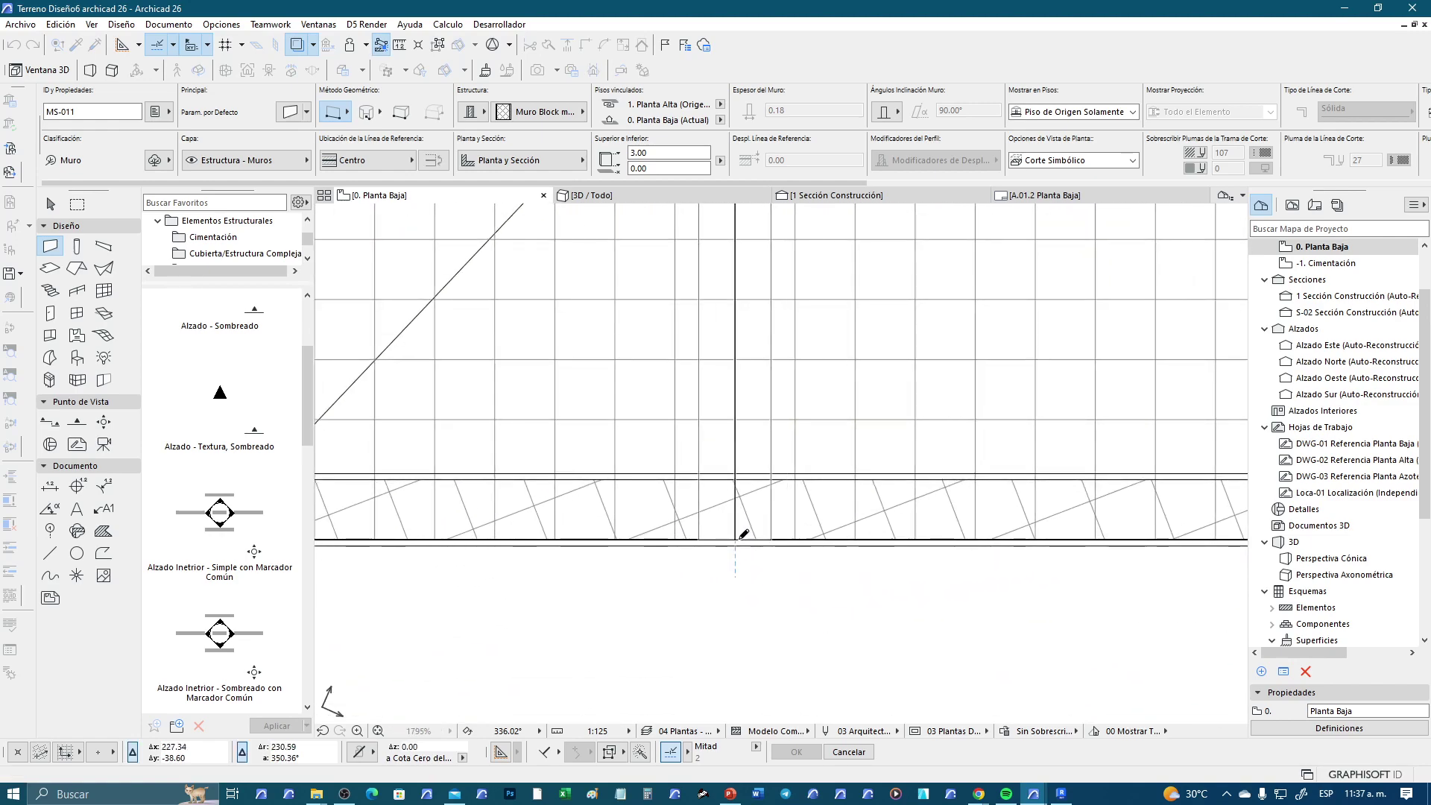
Draw a second vertical partition from the top exterior wall down to the interior wall
{"action": "scroll", "coordinate": [738, 522], "scroll_direction": "down", "scroll_amount": 1}
{"action": "scroll", "coordinate": [730, 514], "scroll_direction": "down", "scroll_amount": 2}
{"action": "scroll", "coordinate": [727, 492], "scroll_direction": "up", "scroll_amount": 2}
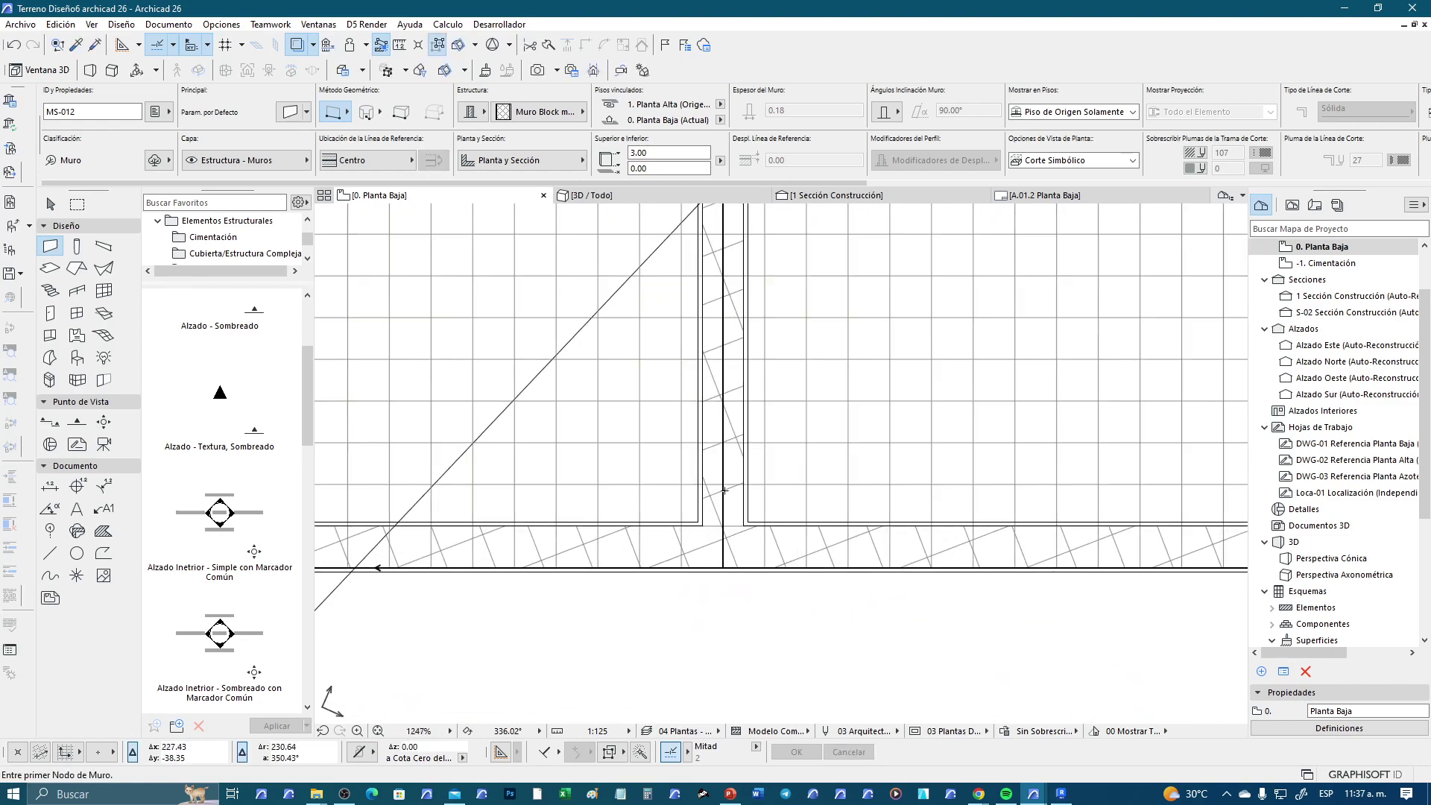
{"action": "scroll", "coordinate": [666, 531], "scroll_direction": "down", "scroll_amount": 3}
{"action": "scroll", "coordinate": [745, 462], "scroll_direction": "down", "scroll_amount": 3}
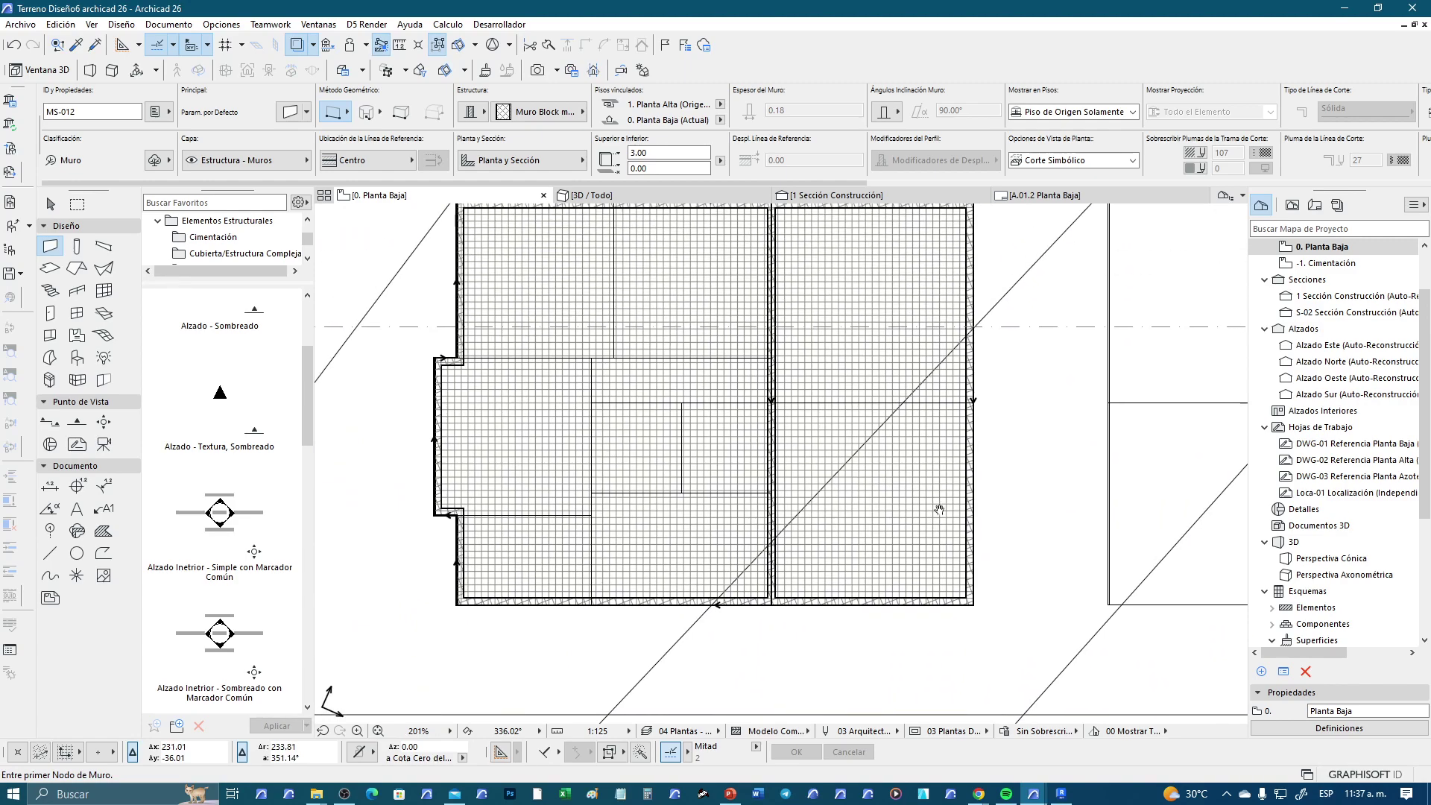
{"action": "scroll", "coordinate": [801, 410], "scroll_direction": "up", "scroll_amount": 3}
{"action": "scroll", "coordinate": [745, 395], "scroll_direction": "up", "scroll_amount": 2}
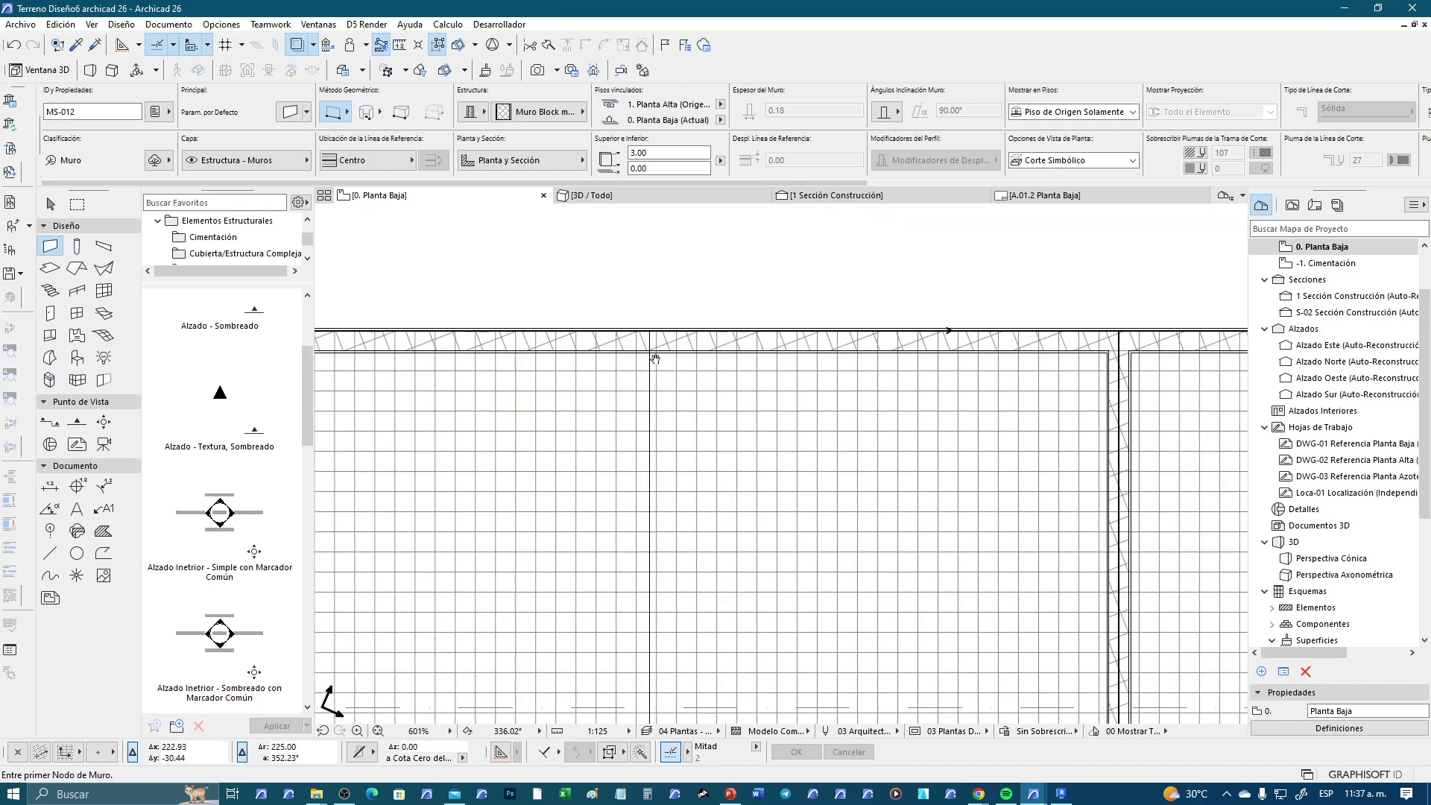
{"action": "scroll", "coordinate": [680, 379], "scroll_direction": "up", "scroll_amount": 2}
{"action": "left_click", "coordinate": [680, 378]}
{"action": "scroll", "coordinate": [715, 294], "scroll_direction": "down", "scroll_amount": 2}
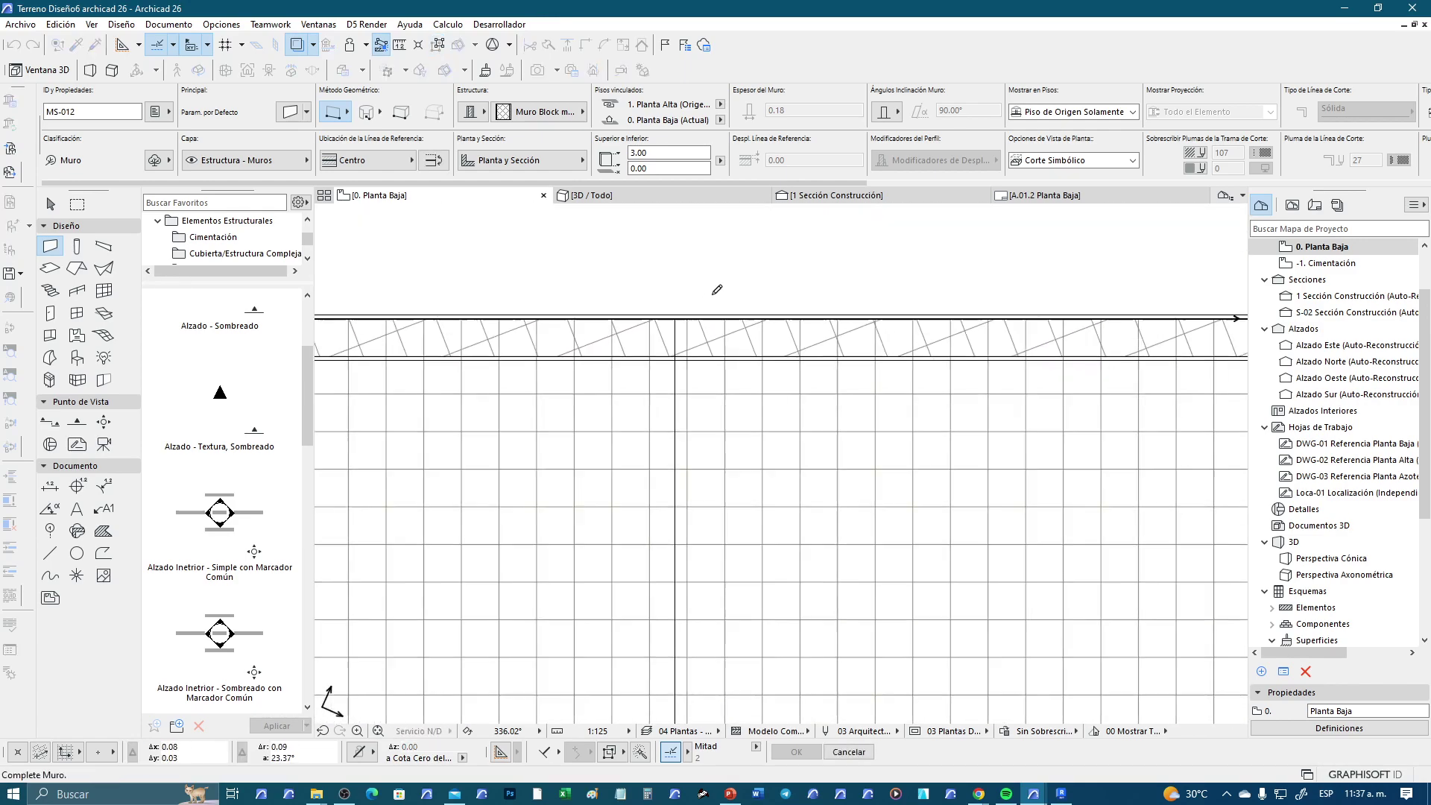
{"action": "scroll", "coordinate": [714, 556], "scroll_direction": "down", "scroll_amount": 2}
{"action": "left_click", "coordinate": [700, 589]}
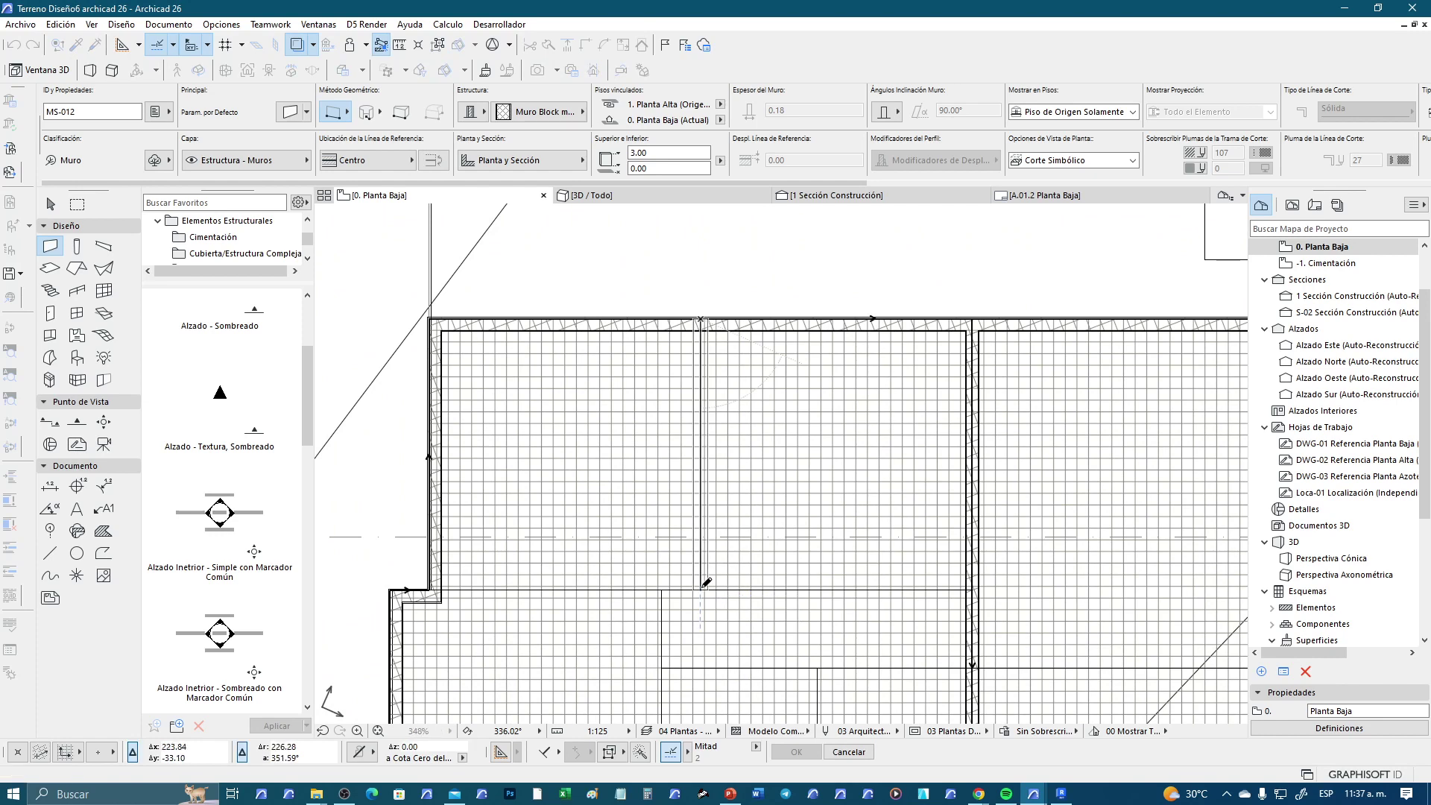
Draw a third 5.50 m vertical wall from the bottom exterior wall to the upper interior wall
{"action": "scroll", "coordinate": [724, 608], "scroll_direction": "up", "scroll_amount": 2}
{"action": "scroll", "coordinate": [704, 626], "scroll_direction": "up", "scroll_amount": 2}
{"action": "scroll", "coordinate": [671, 656], "scroll_direction": "up", "scroll_amount": 2}
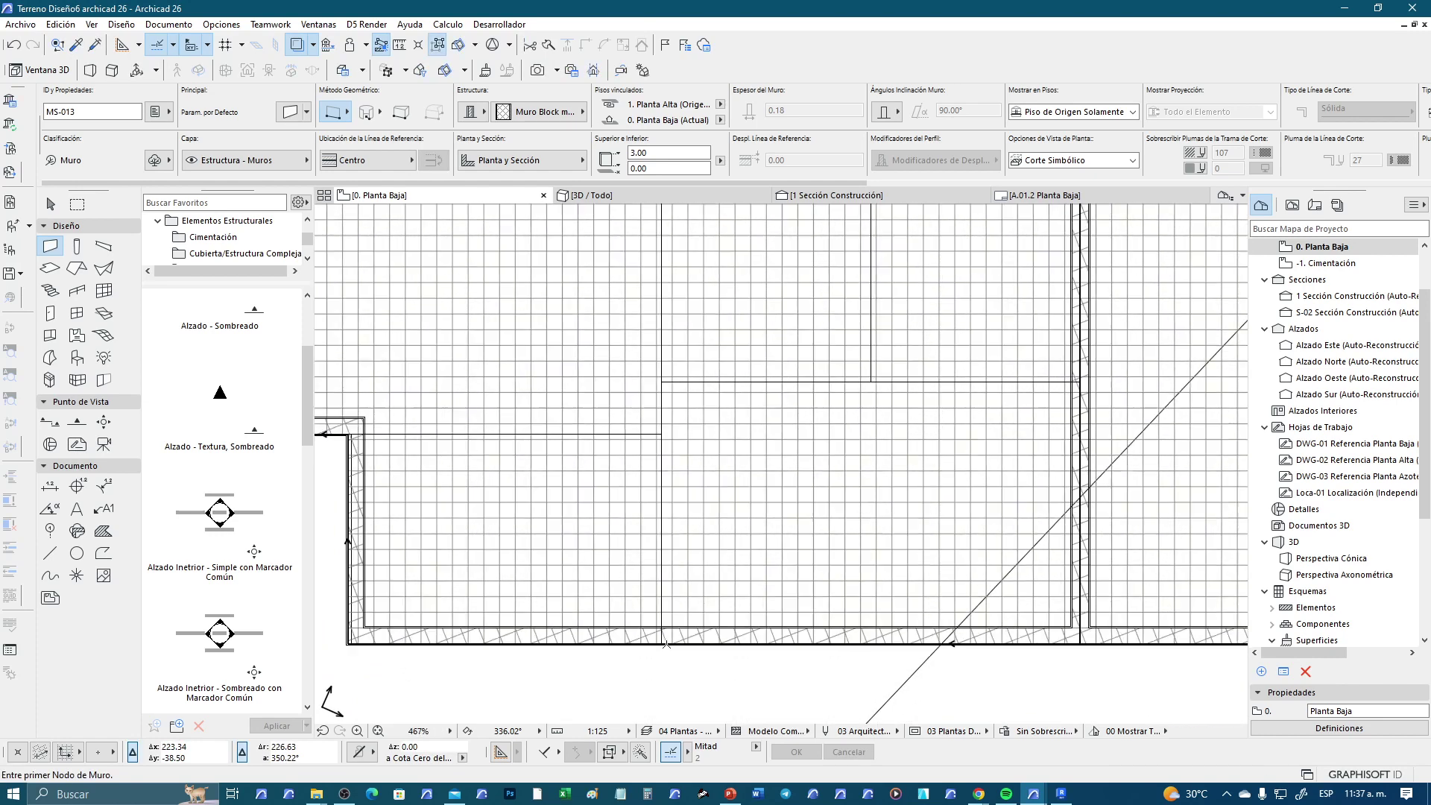
{"action": "scroll", "coordinate": [666, 659], "scroll_direction": "up", "scroll_amount": 2}
{"action": "left_click", "coordinate": [646, 633]}
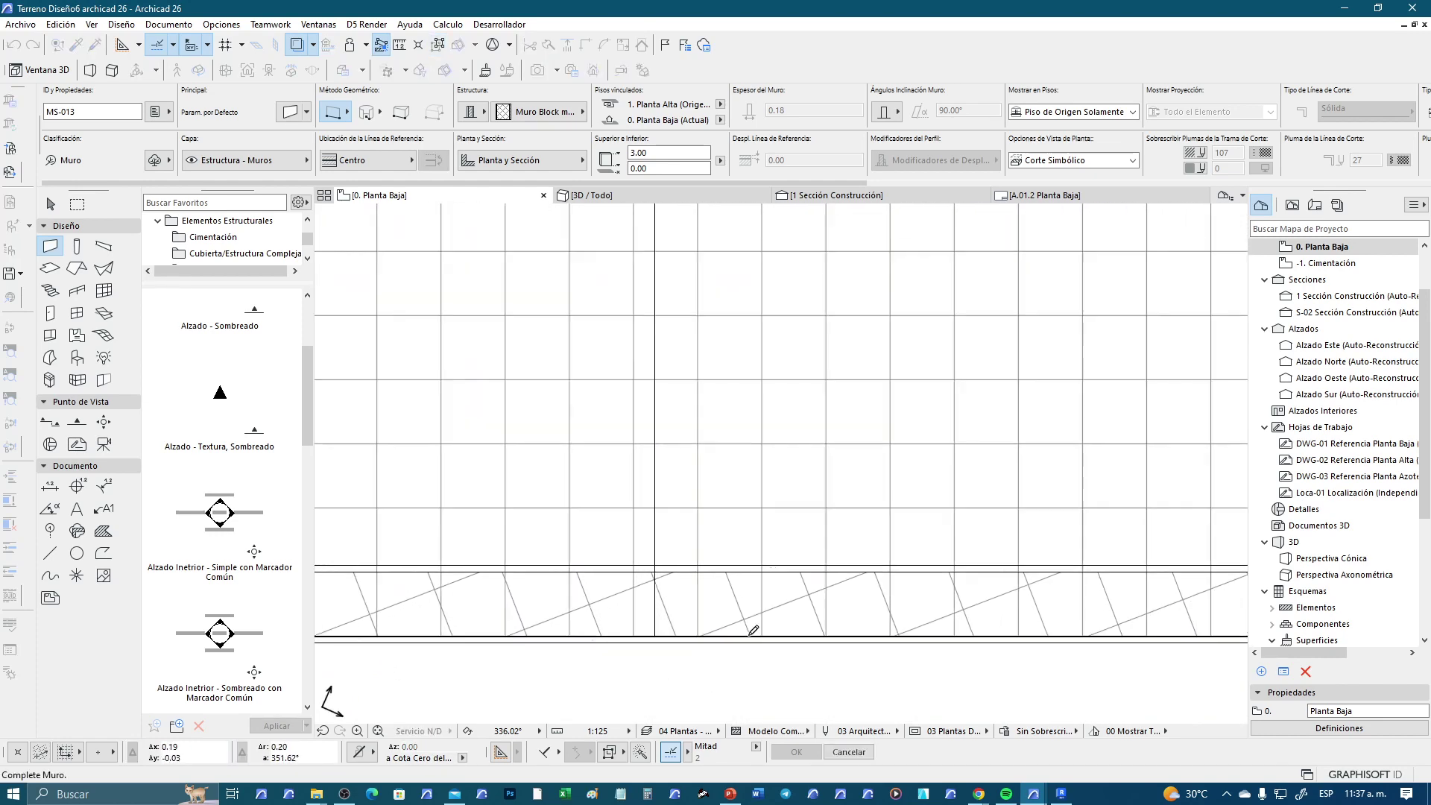
{"action": "scroll", "coordinate": [671, 522], "scroll_direction": "down", "scroll_amount": 3}
{"action": "scroll", "coordinate": [738, 358], "scroll_direction": "up", "scroll_amount": 2}
{"action": "scroll", "coordinate": [716, 276], "scroll_direction": "up", "scroll_amount": 2}
{"action": "scroll", "coordinate": [715, 276], "scroll_direction": "down", "scroll_amount": 1}
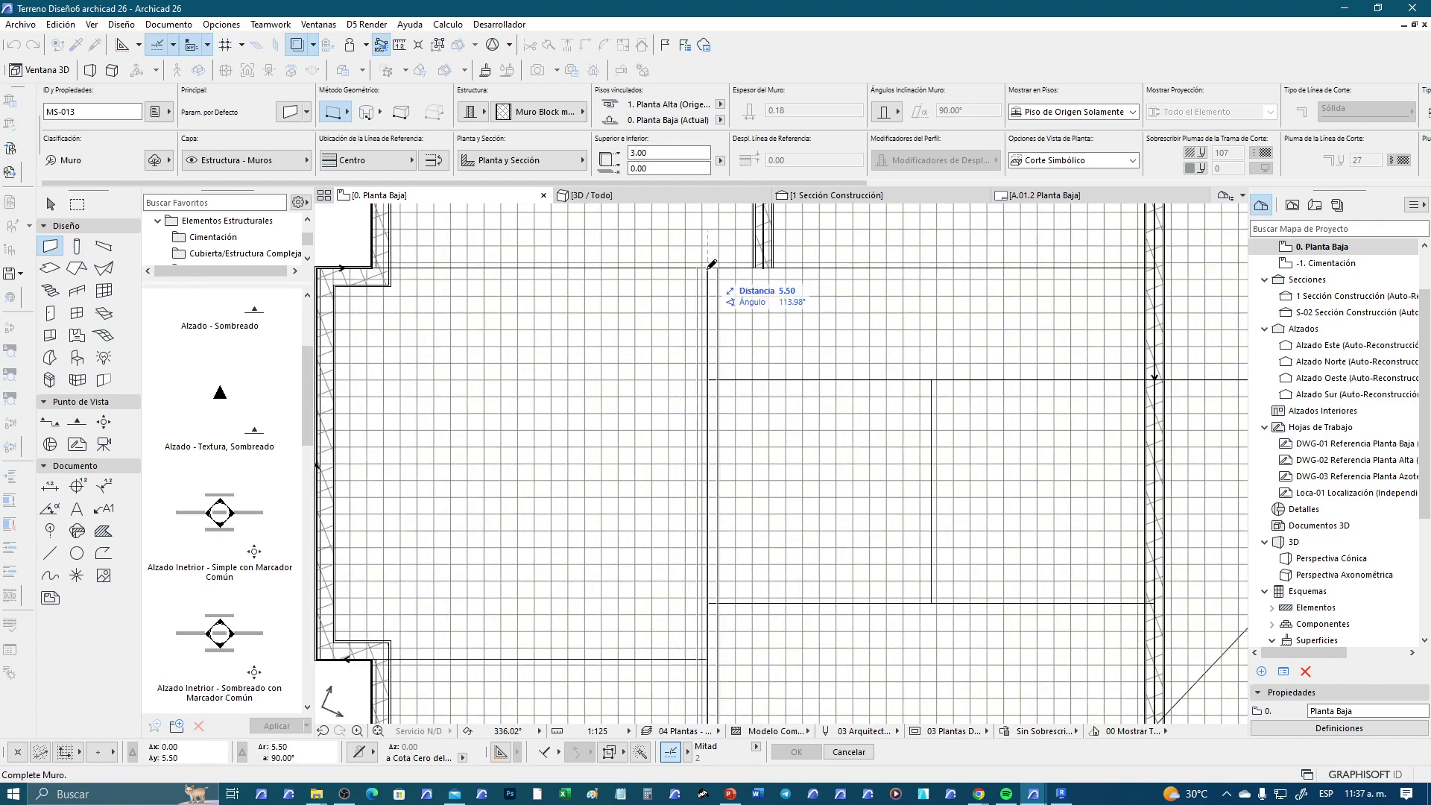
{"action": "left_click", "coordinate": [696, 287]}
{"action": "scroll", "coordinate": [1062, 341], "scroll_direction": "up", "scroll_amount": 1}
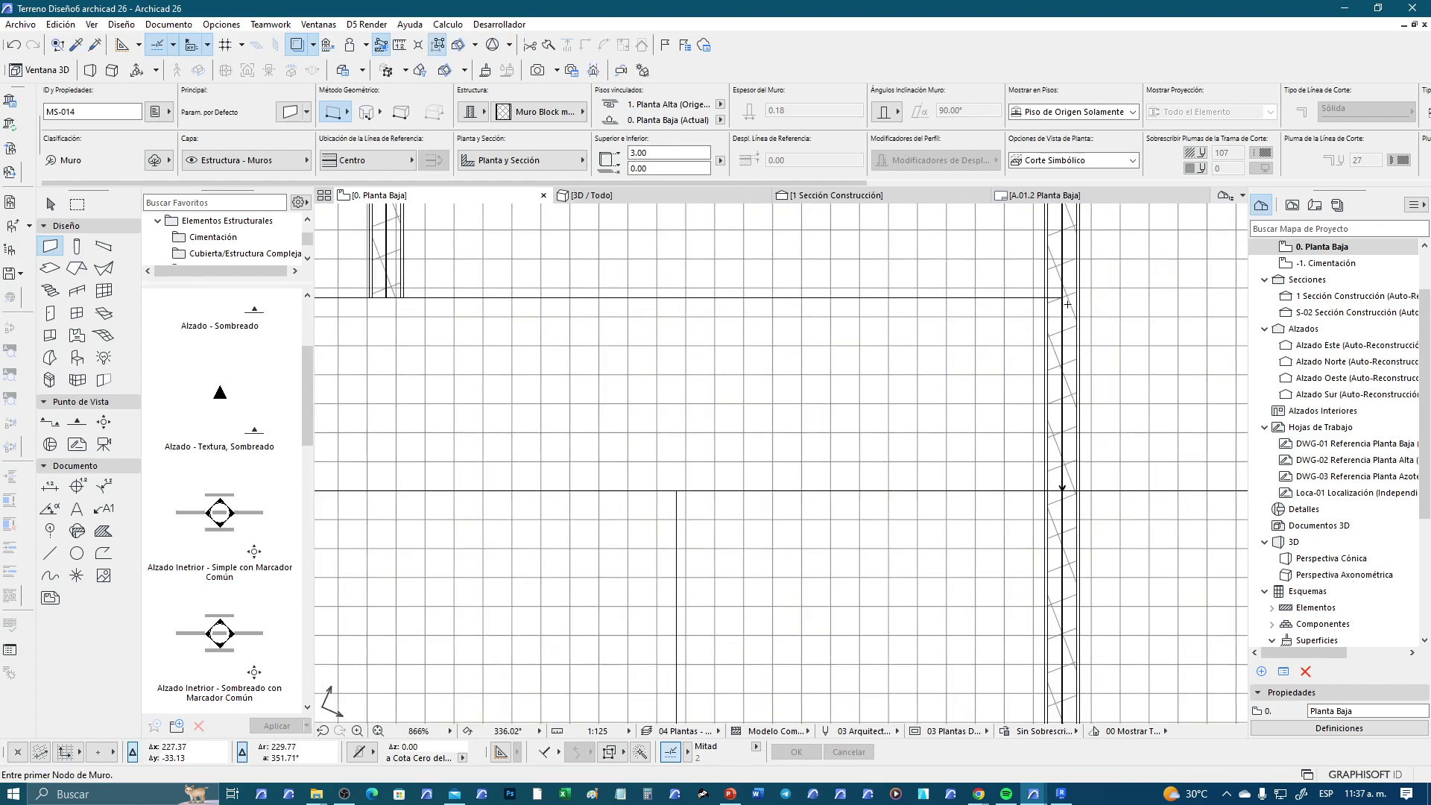
Draw a short partition wall from the inner left corner to the opposite corner
{"action": "left_click", "coordinate": [1061, 489]}
{"action": "scroll", "coordinate": [790, 377], "scroll_direction": "down", "scroll_amount": 2}
{"action": "scroll", "coordinate": [537, 350], "scroll_direction": "up", "scroll_amount": 2}
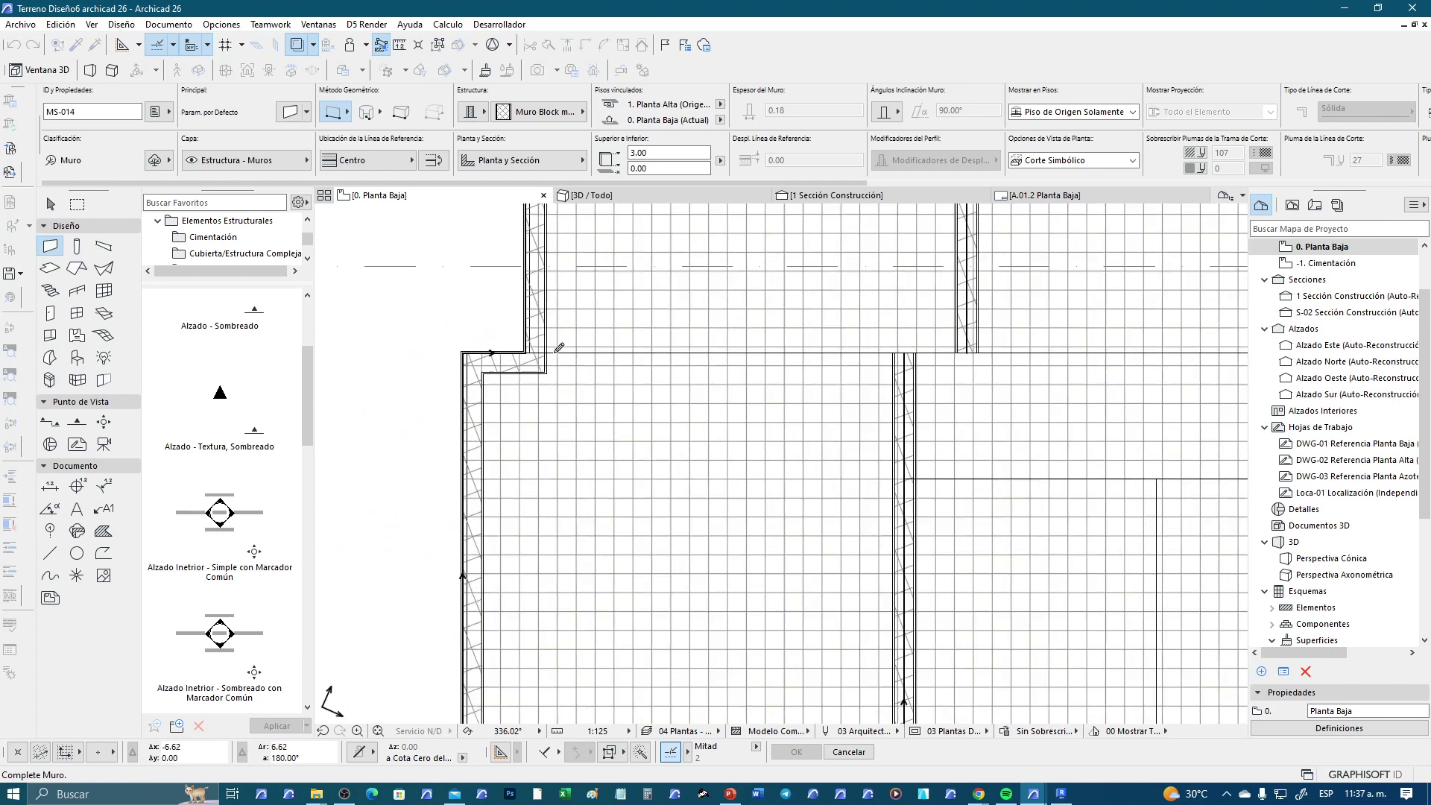
{"action": "scroll", "coordinate": [537, 350], "scroll_direction": "up", "scroll_amount": 1}
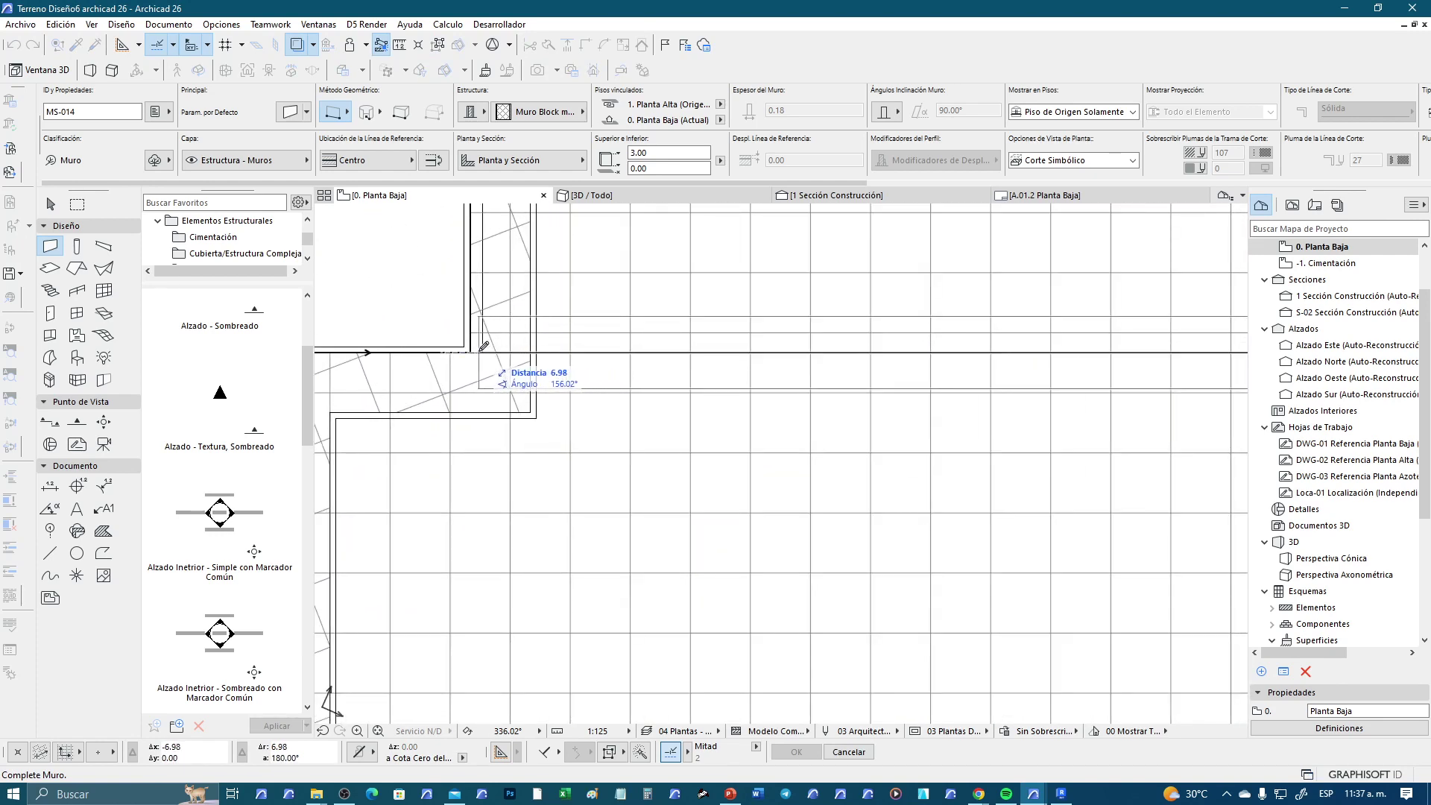
{"action": "scroll", "coordinate": [488, 350], "scroll_direction": "up", "scroll_amount": 2}
{"action": "left_click", "coordinate": [462, 350]}
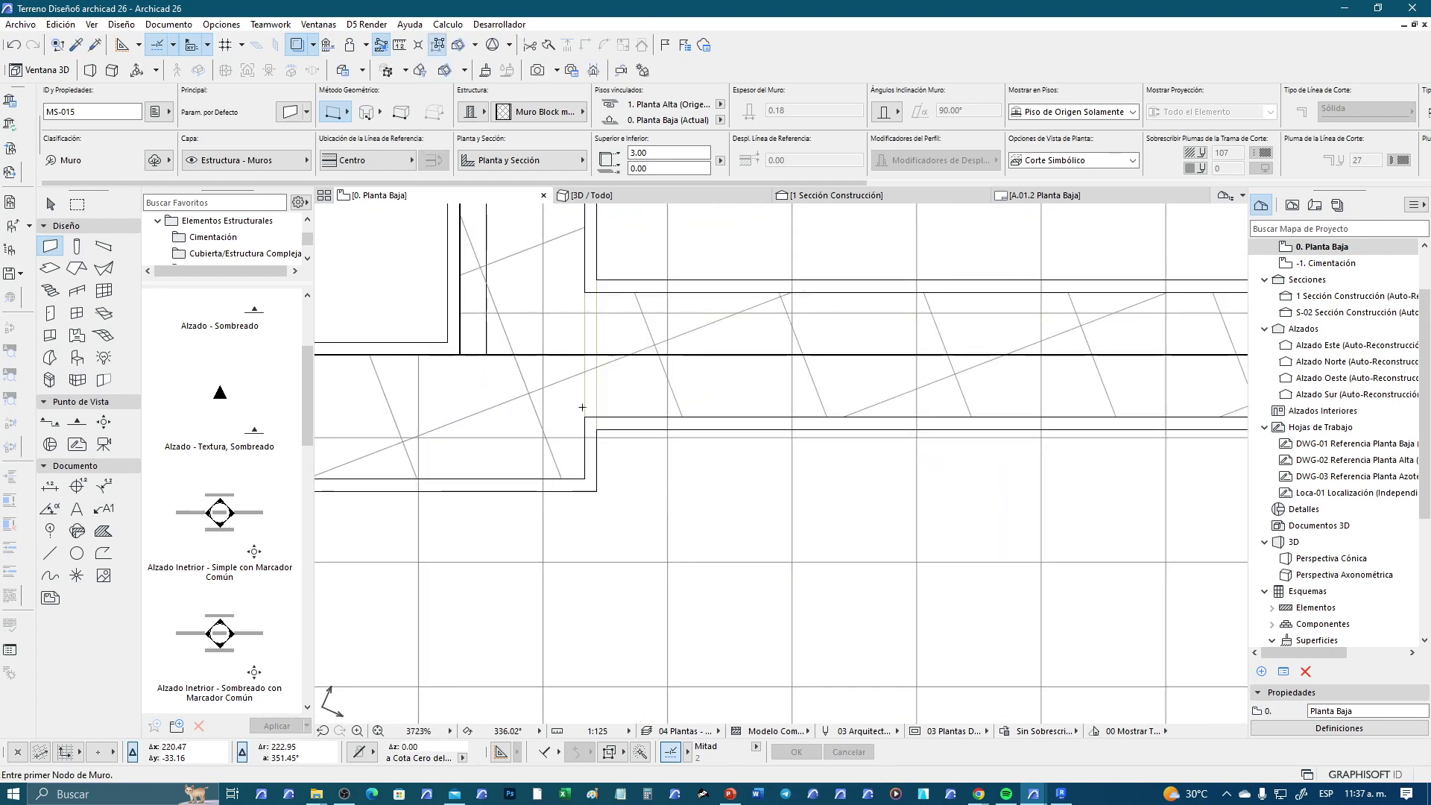
{"action": "scroll", "coordinate": [693, 425], "scroll_direction": "down", "scroll_amount": 2}
{"action": "scroll", "coordinate": [693, 425], "scroll_direction": "down", "scroll_amount": 4}
{"action": "middle_click_drag", "start_coordinate": [655, 486], "coordinate": [772, 458]}
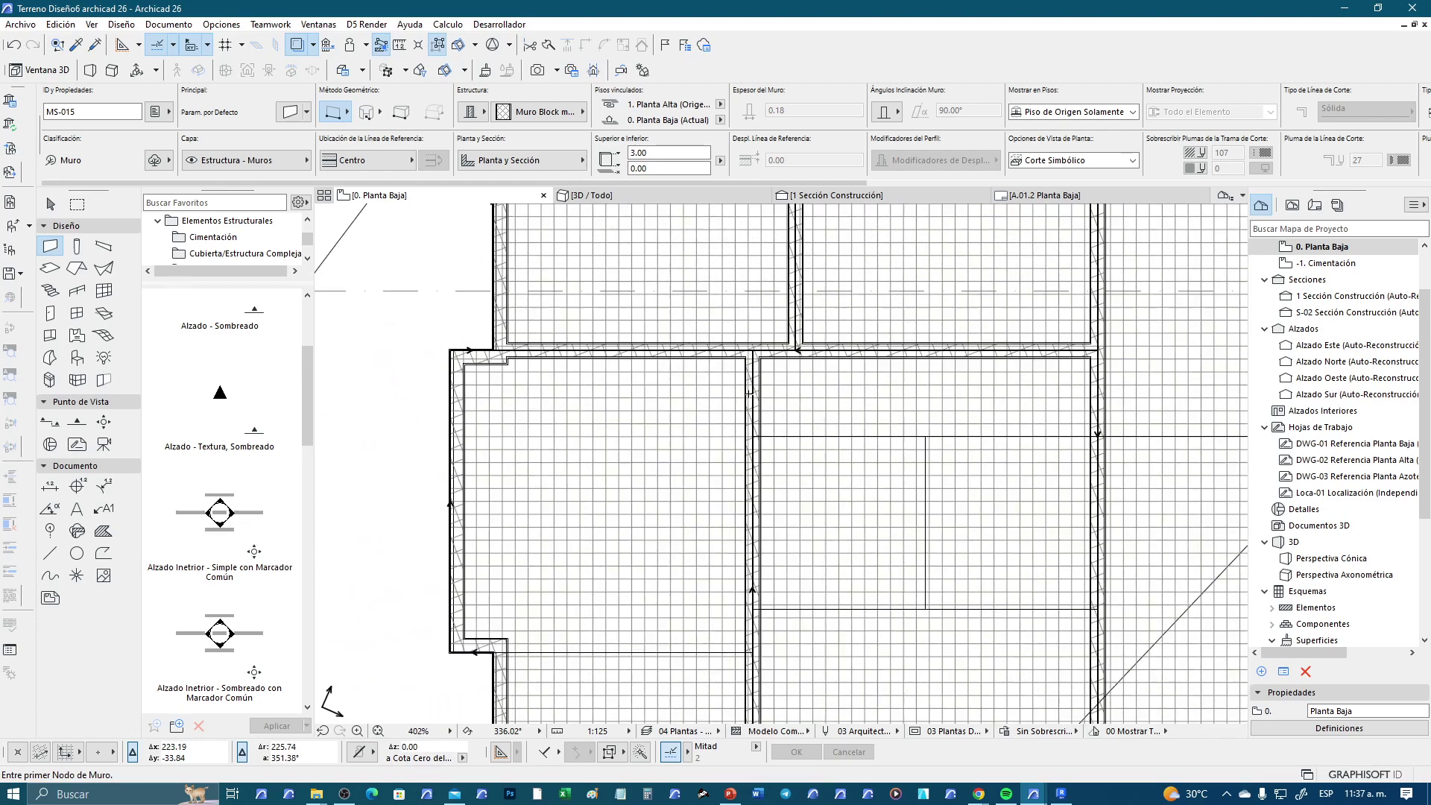
{"action": "scroll", "coordinate": [772, 459], "scroll_direction": "up", "scroll_amount": 2}
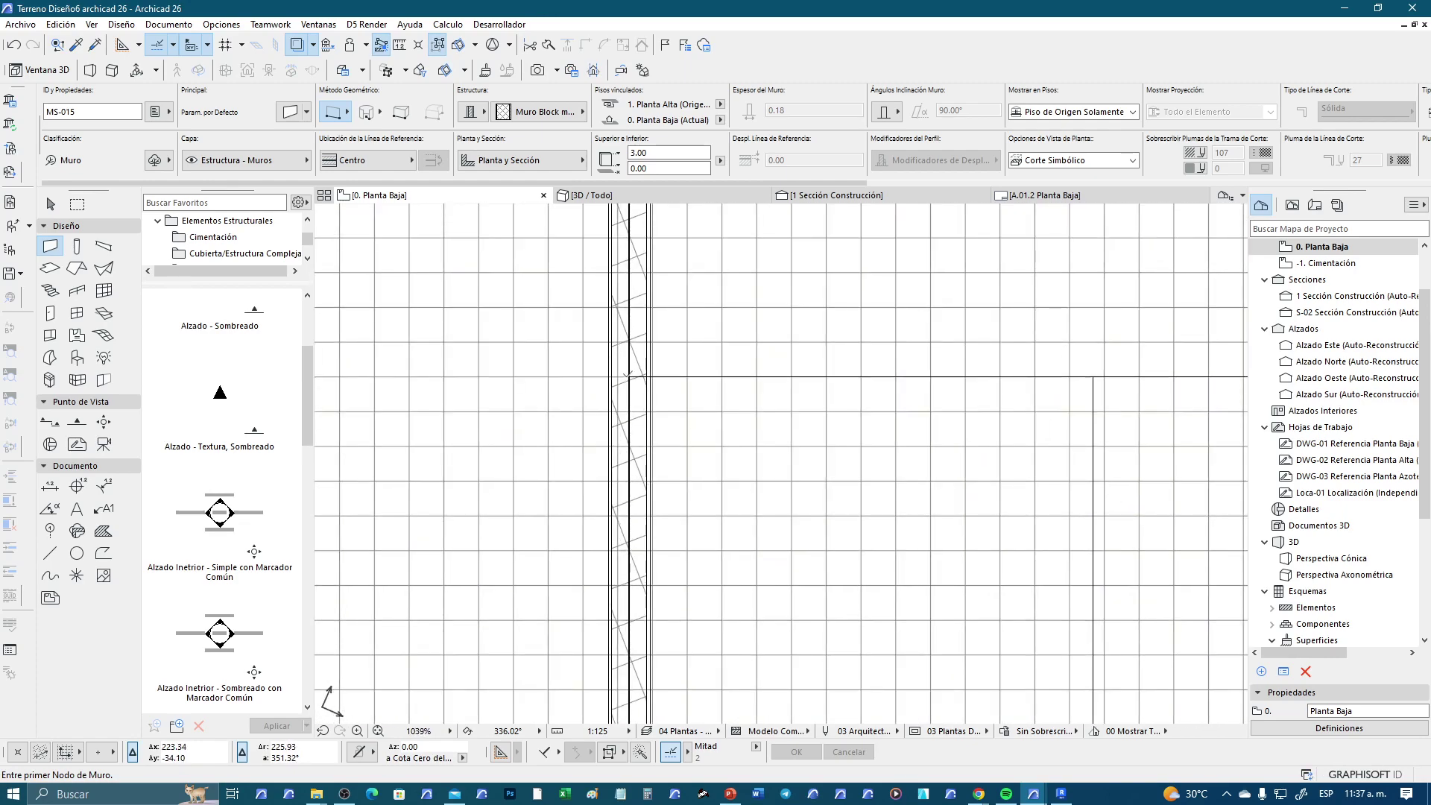
Draw a horizontal partition, a vertical wall off it, and a lower horizontal partition
{"action": "left_click", "coordinate": [628, 375]}
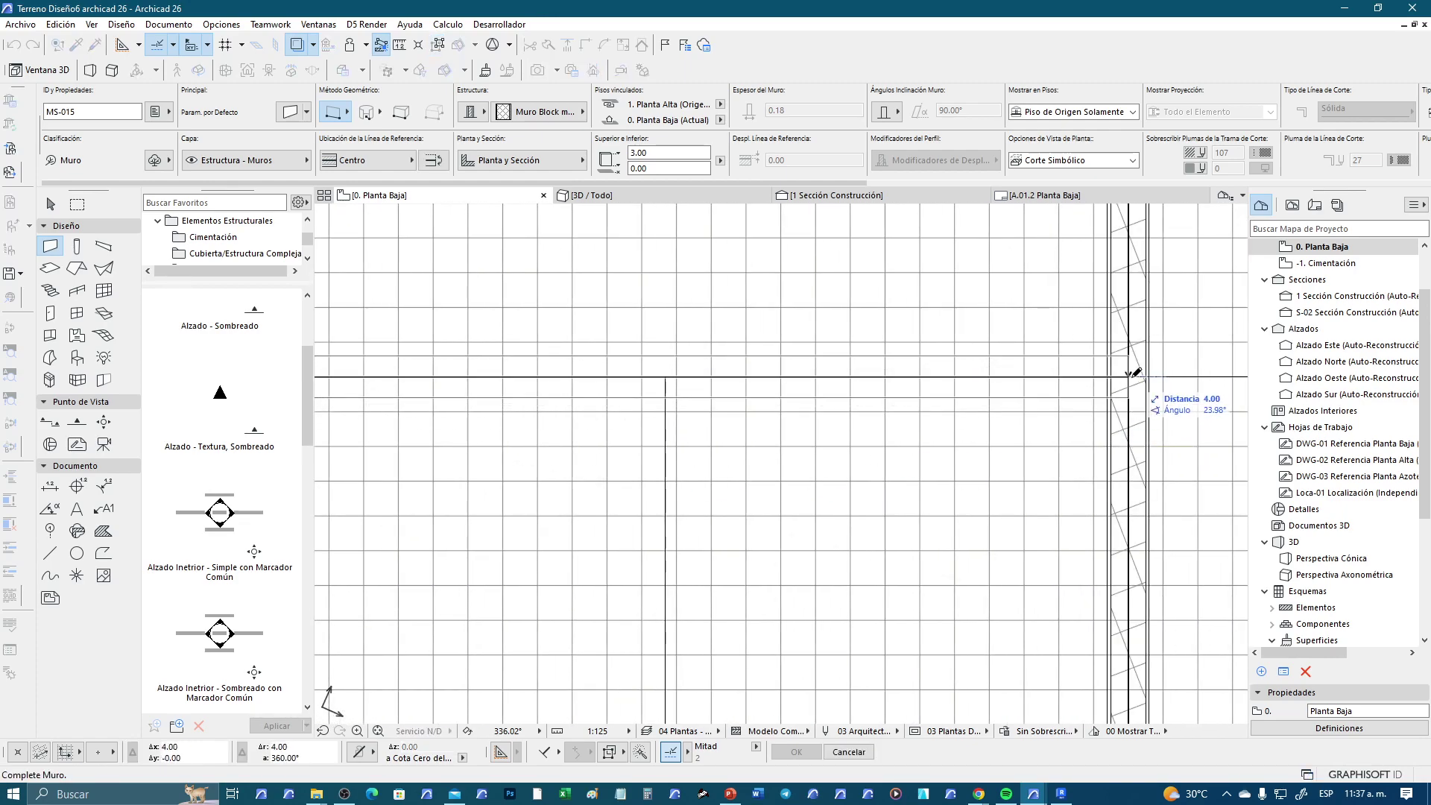
{"action": "left_click", "coordinate": [1133, 375]}
{"action": "left_click", "coordinate": [663, 376]}
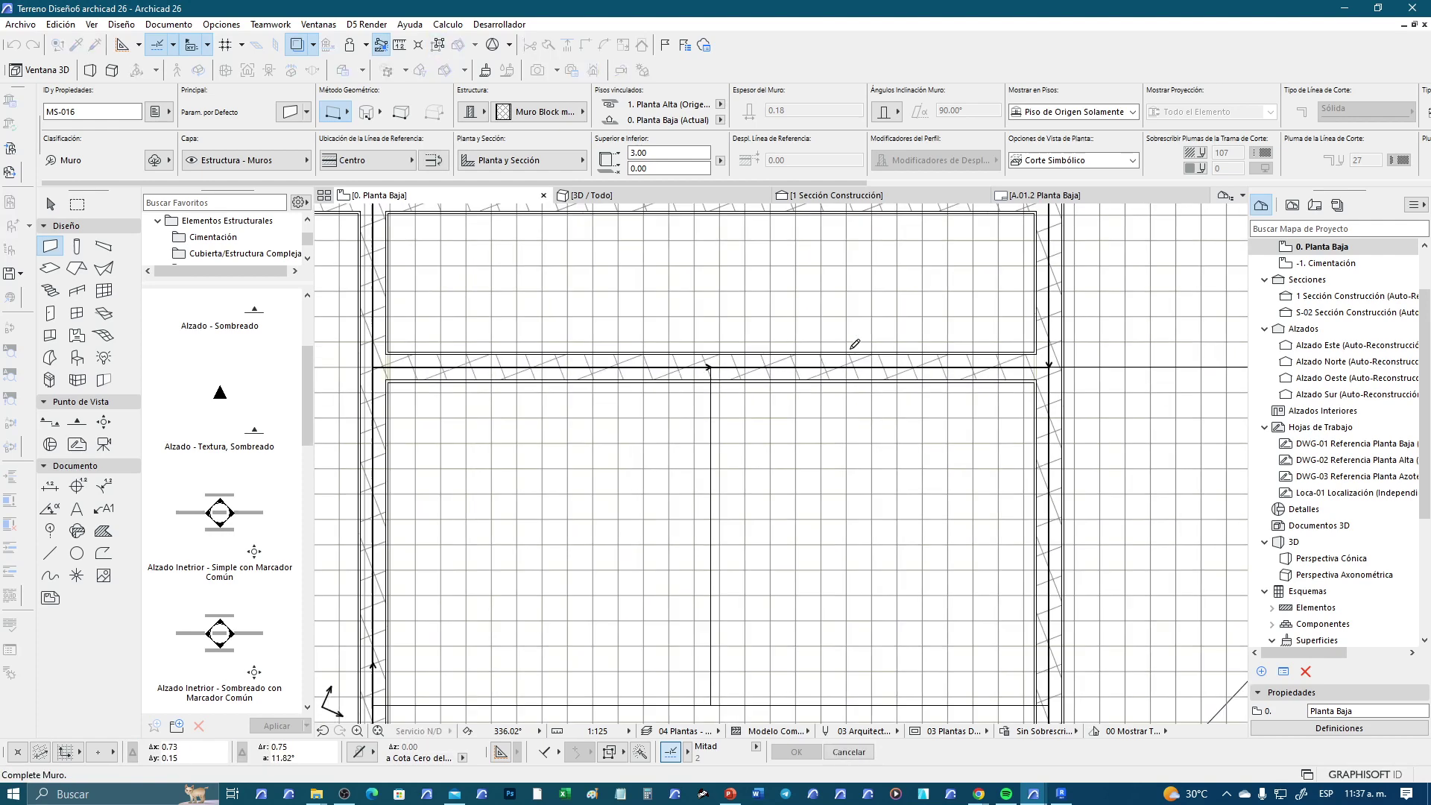
{"action": "left_click", "coordinate": [761, 555]}
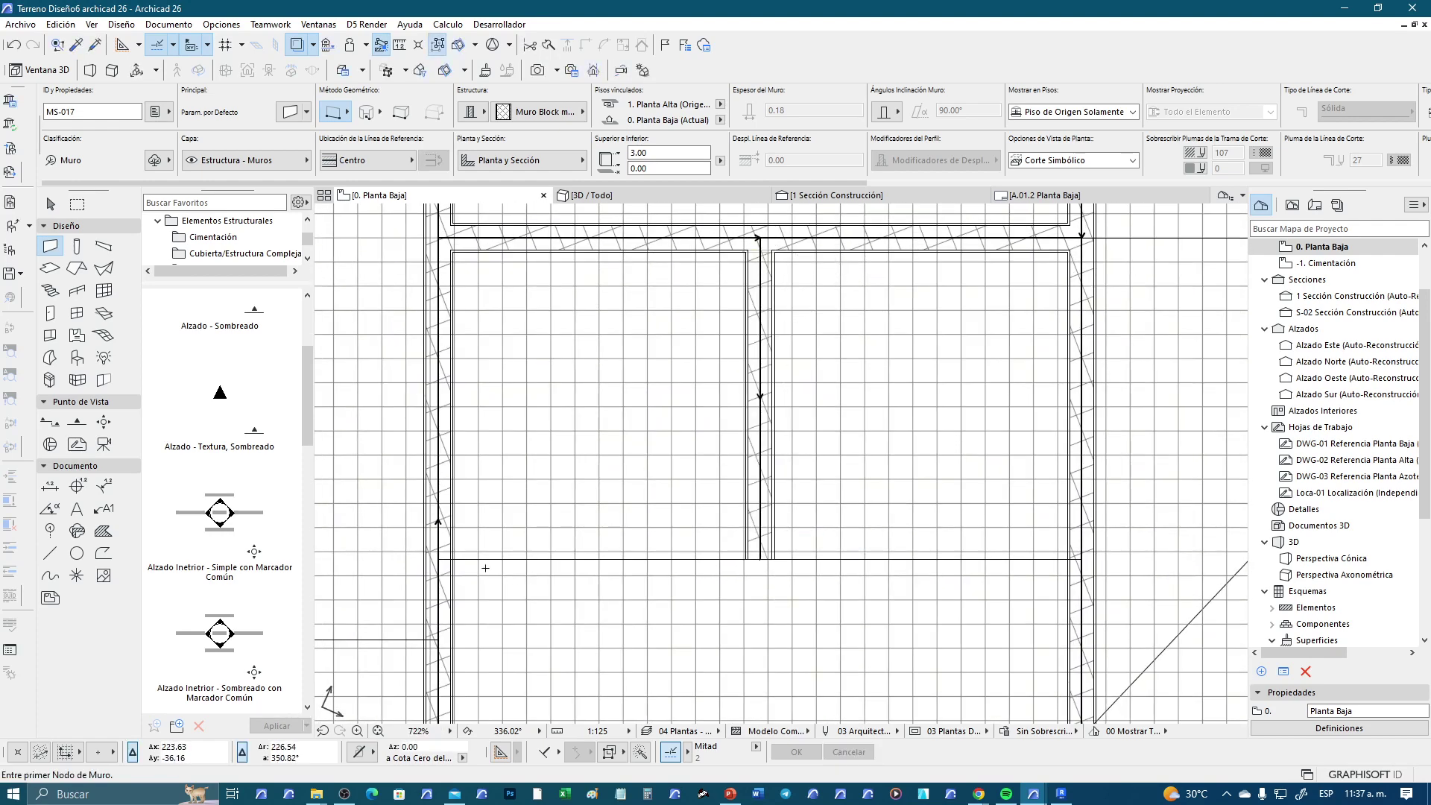
{"action": "left_click", "coordinate": [441, 555]}
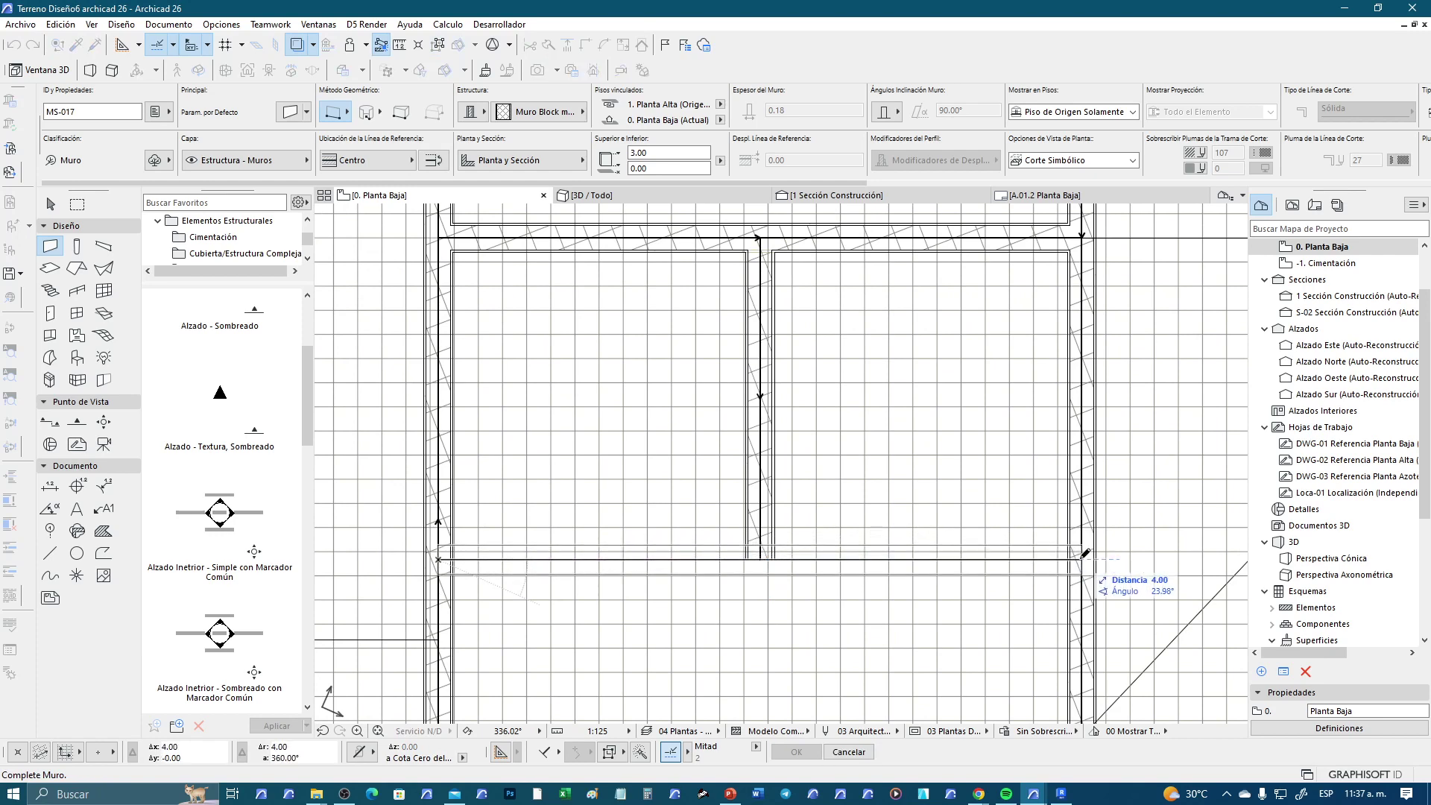
{"action": "left_click", "coordinate": [1082, 555]}
Draw another horizontal partition from the left wall corner to the right wall
{"action": "middle_click_drag", "start_coordinate": [603, 586], "coordinate": [974, 410]}
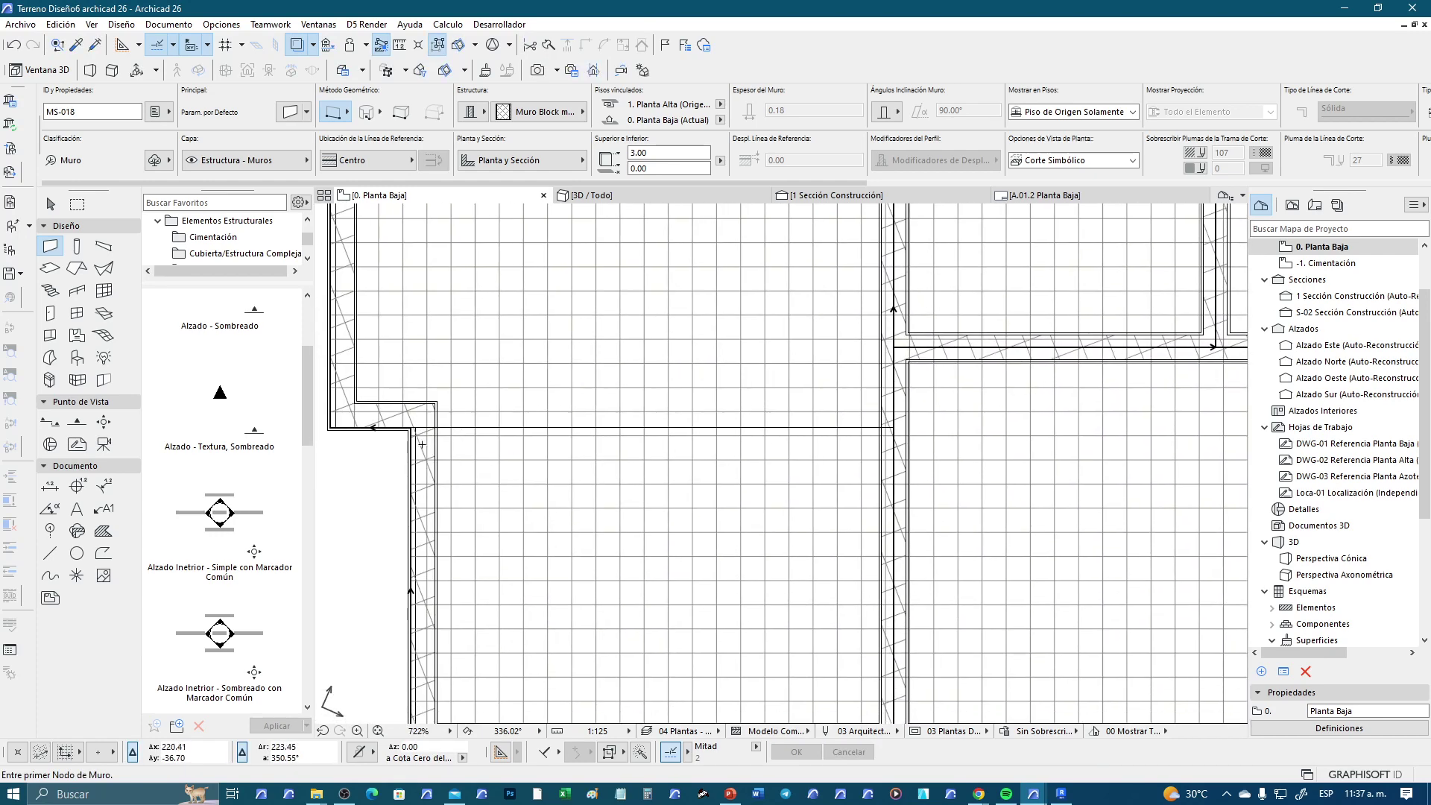
{"action": "left_click", "coordinate": [415, 427]}
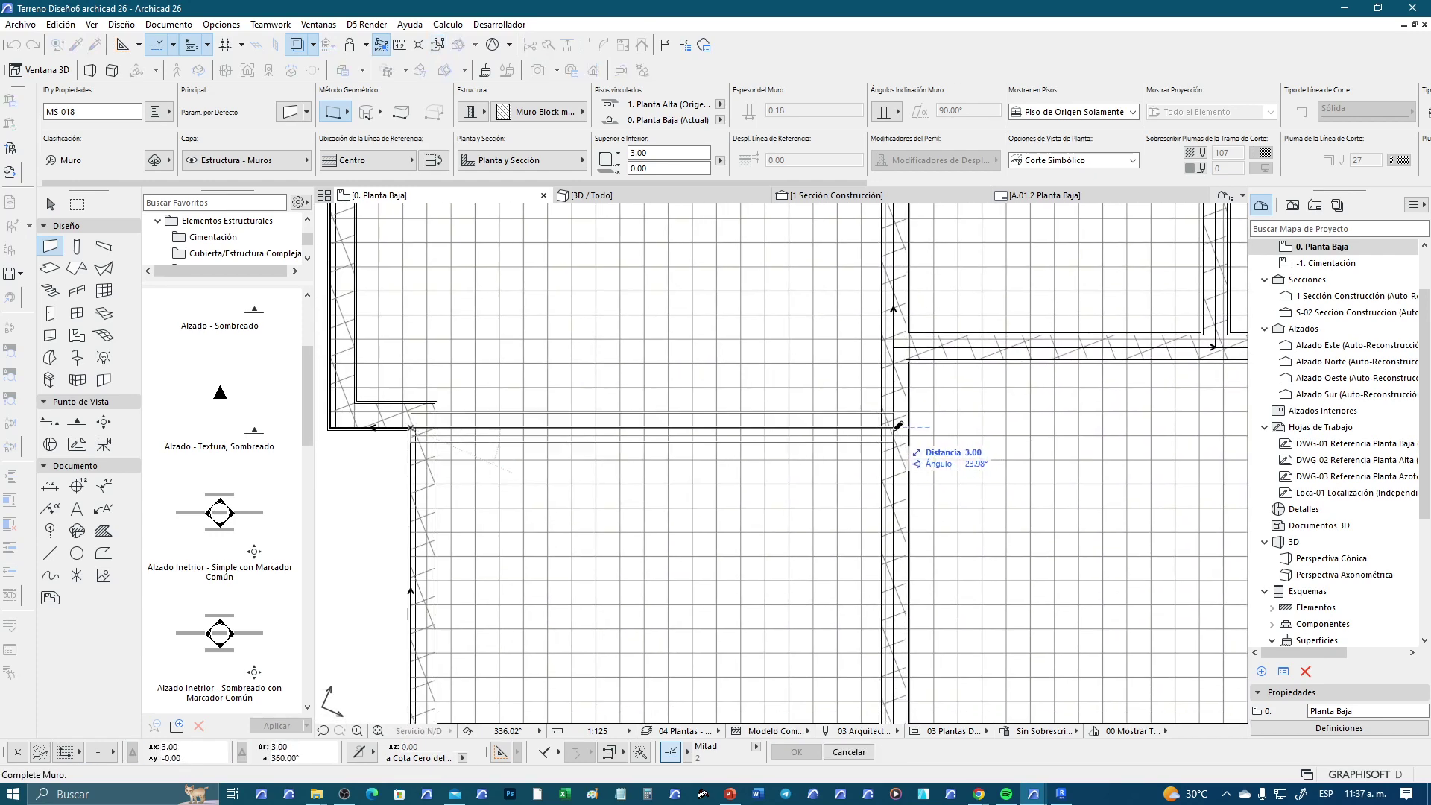
{"action": "left_click", "coordinate": [893, 427]}
{"action": "scroll", "coordinate": [777, 430], "scroll_direction": "down", "scroll_amount": 2}
{"action": "scroll", "coordinate": [777, 429], "scroll_direction": "down", "scroll_amount": 2}
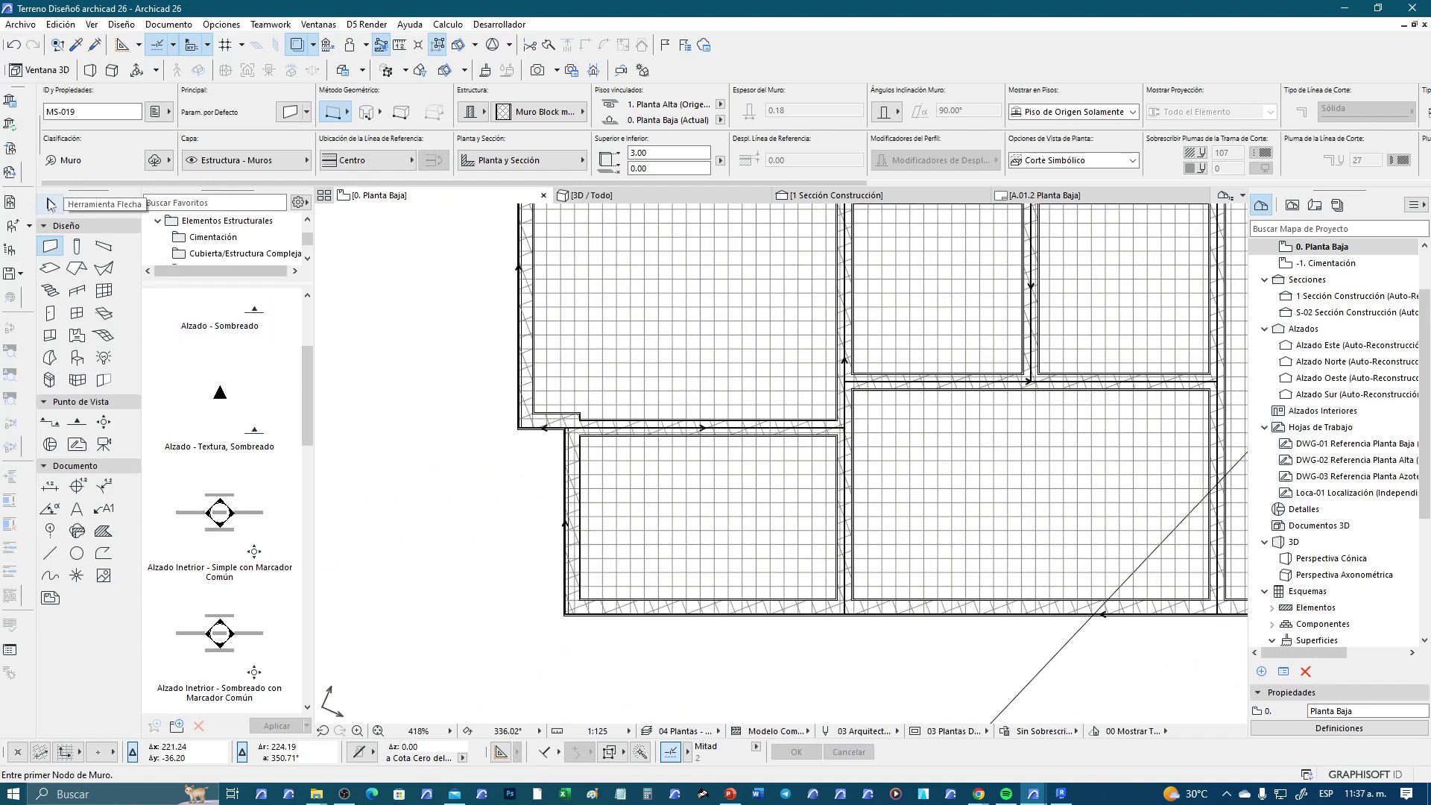
{"action": "left_click", "coordinate": [49, 203]}
{"action": "middle_click_drag", "start_coordinate": [687, 461], "coordinate": [667, 522]}
{"action": "scroll", "coordinate": [667, 522], "scroll_direction": "down", "scroll_amount": 2}
{"action": "scroll", "coordinate": [785, 556], "scroll_direction": "down", "scroll_amount": 2}
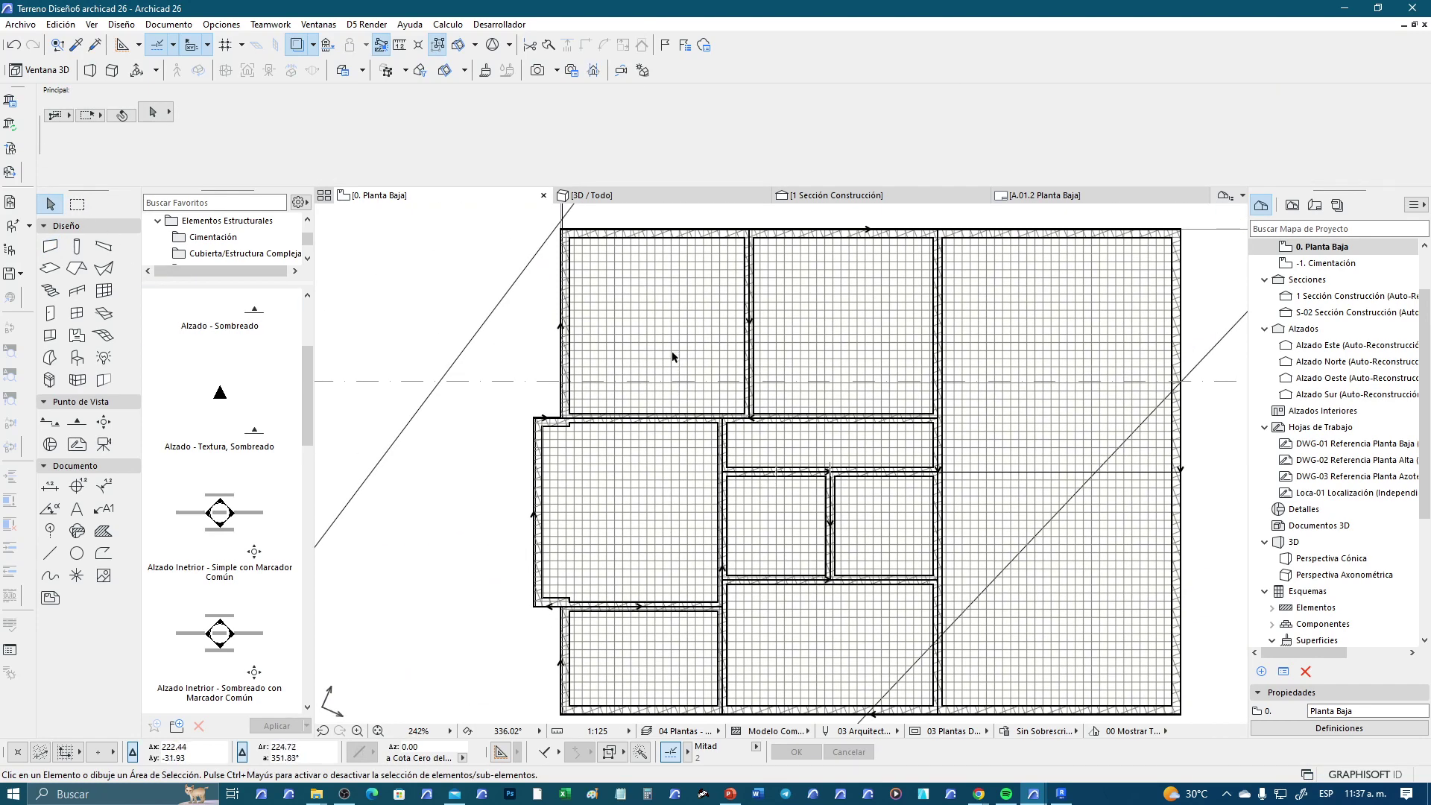
{"action": "scroll", "coordinate": [673, 357], "scroll_direction": "up", "scroll_amount": 2}
{"action": "middle_click_drag", "start_coordinate": [638, 288], "coordinate": [629, 474]}
{"action": "left_click", "coordinate": [633, 474]}
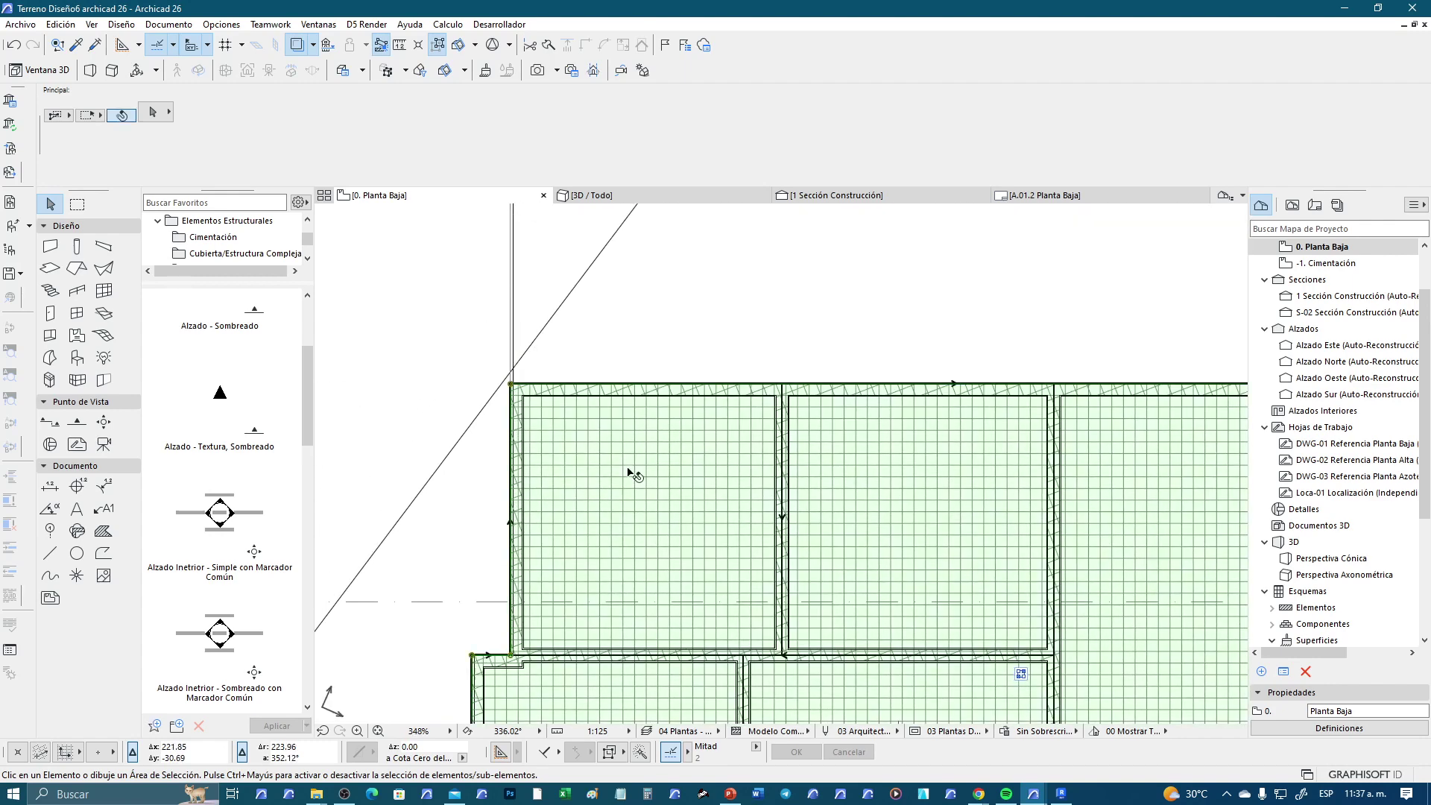
{"action": "scroll", "coordinate": [513, 393], "scroll_direction": "up", "scroll_amount": 5}
{"action": "scroll", "coordinate": [514, 393], "scroll_direction": "up", "scroll_amount": 5}
{"action": "scroll", "coordinate": [514, 391], "scroll_direction": "up", "scroll_amount": 6}
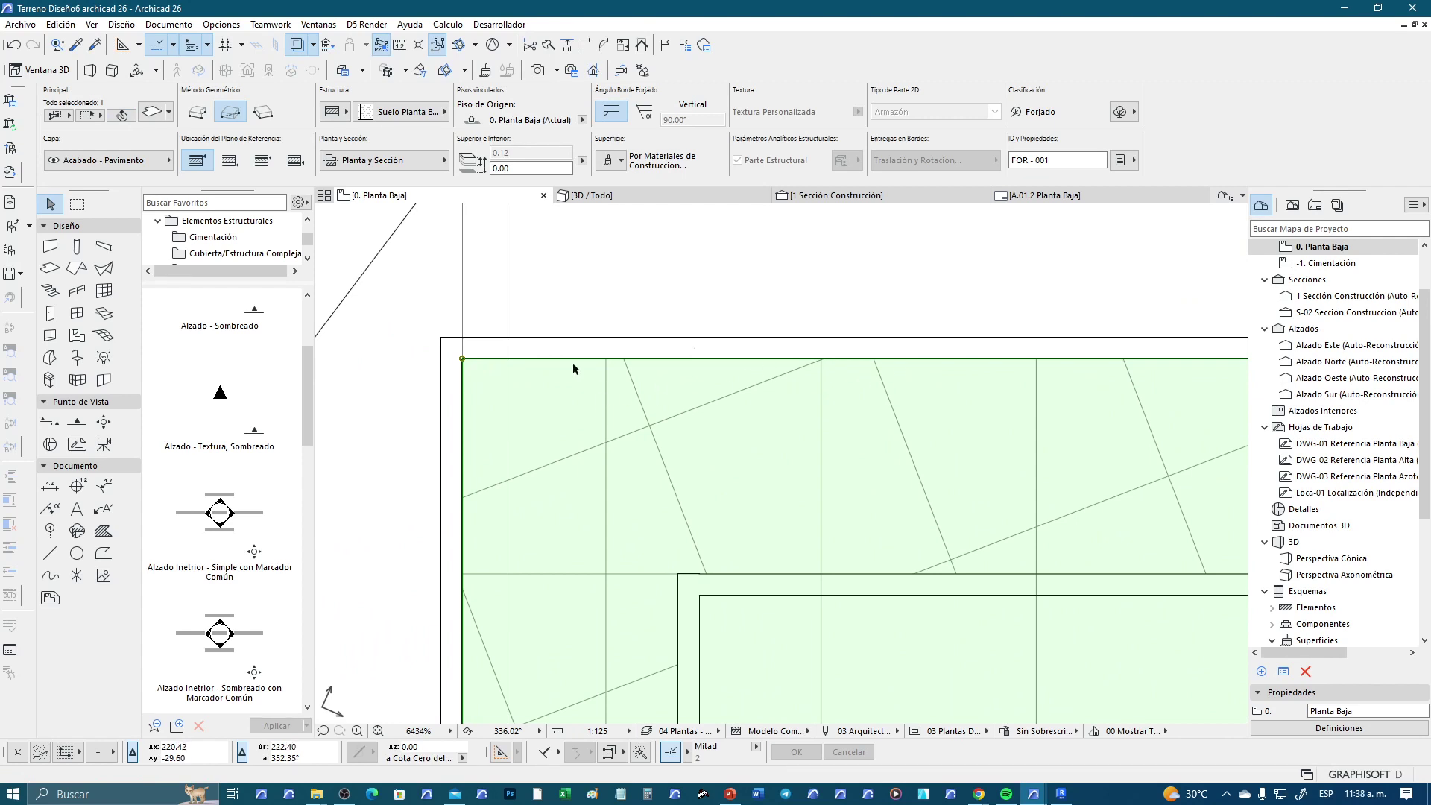
{"action": "scroll", "coordinate": [572, 367], "scroll_direction": "down", "scroll_amount": 2}
{"action": "scroll", "coordinate": [777, 410], "scroll_direction": "down", "scroll_amount": 1}
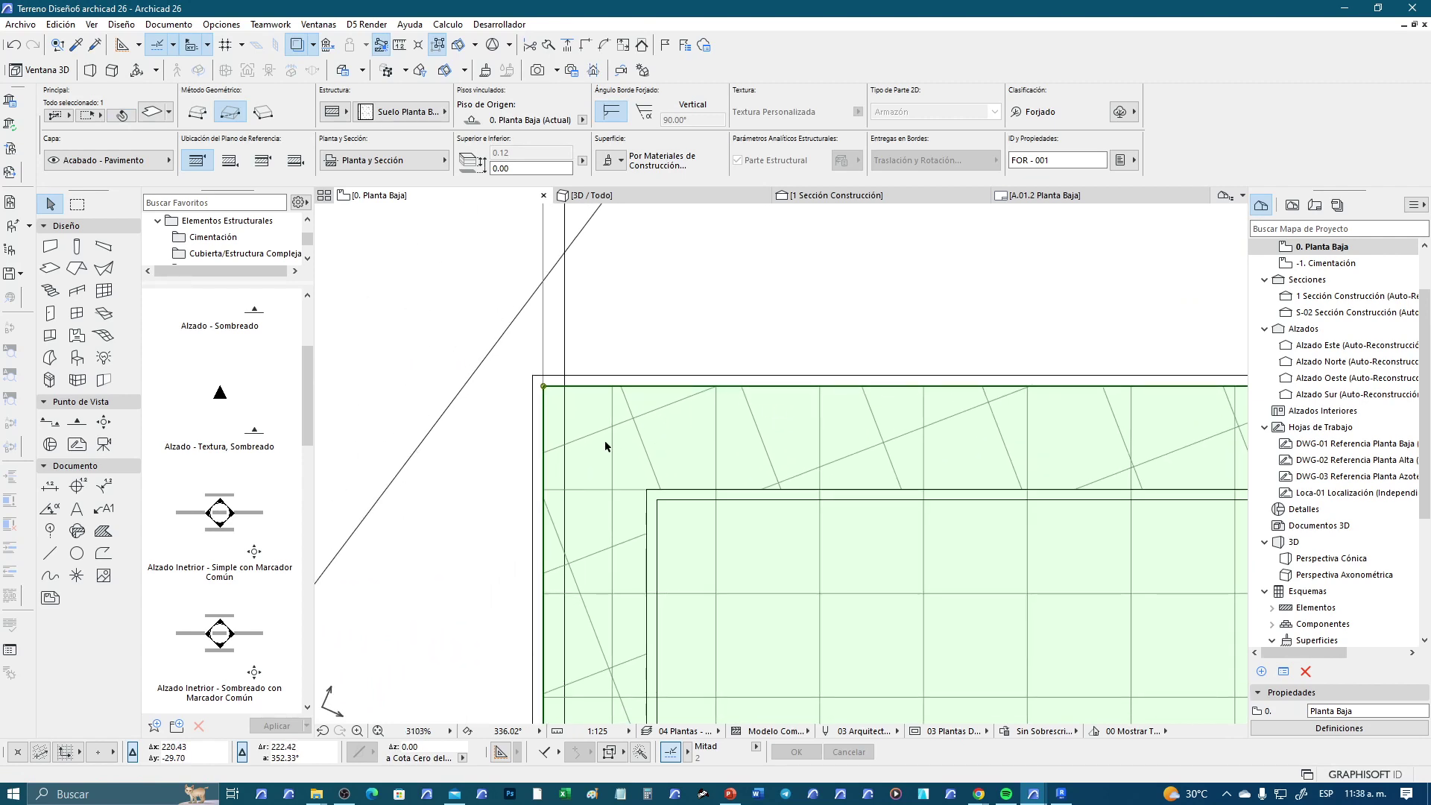
{"action": "left_click", "coordinate": [752, 315]}
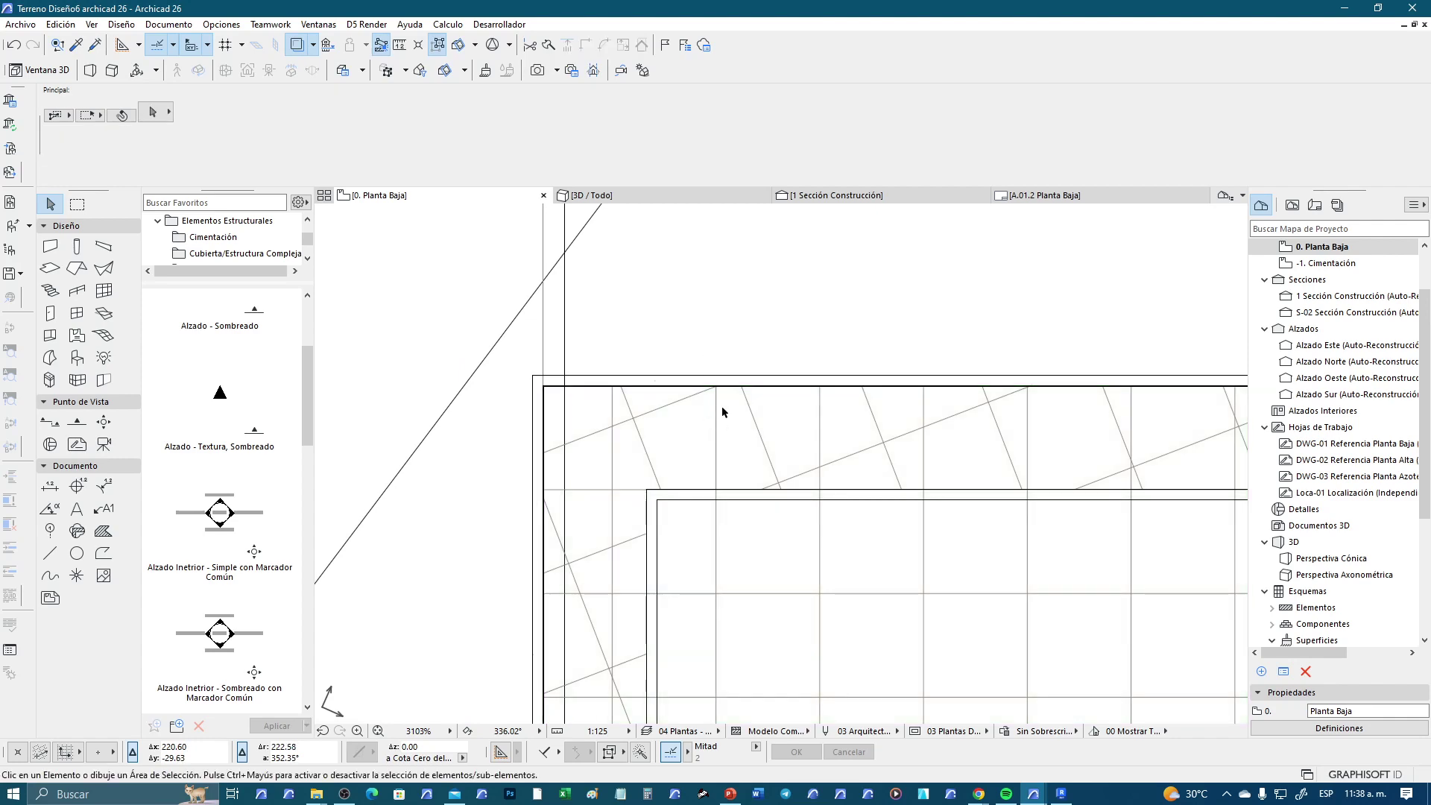
{"action": "left_click", "coordinate": [747, 380]}
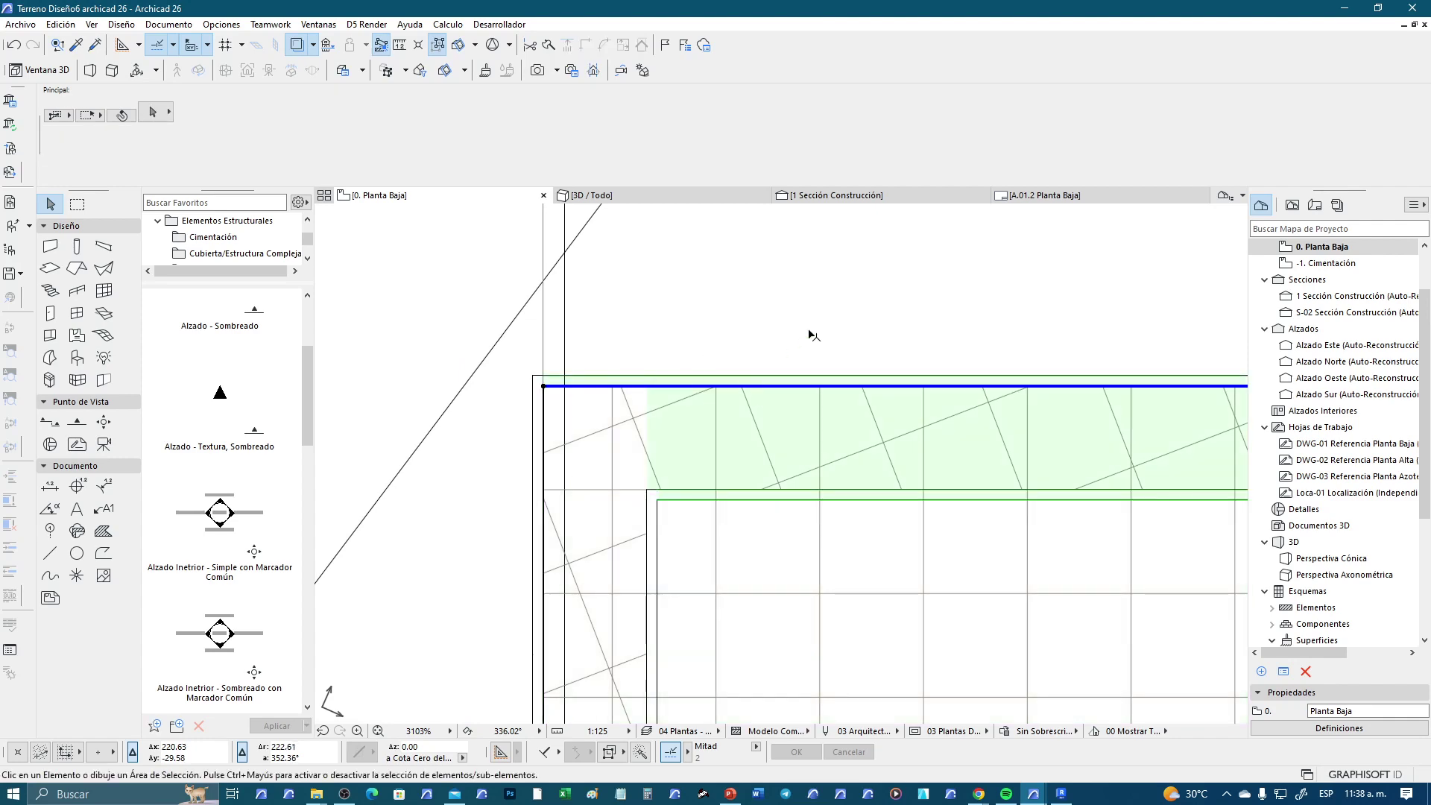
{"action": "left_click", "coordinate": [808, 328]}
{"action": "scroll", "coordinate": [749, 359], "scroll_direction": "down", "scroll_amount": 3}
{"action": "scroll", "coordinate": [679, 374], "scroll_direction": "down", "scroll_amount": 2}
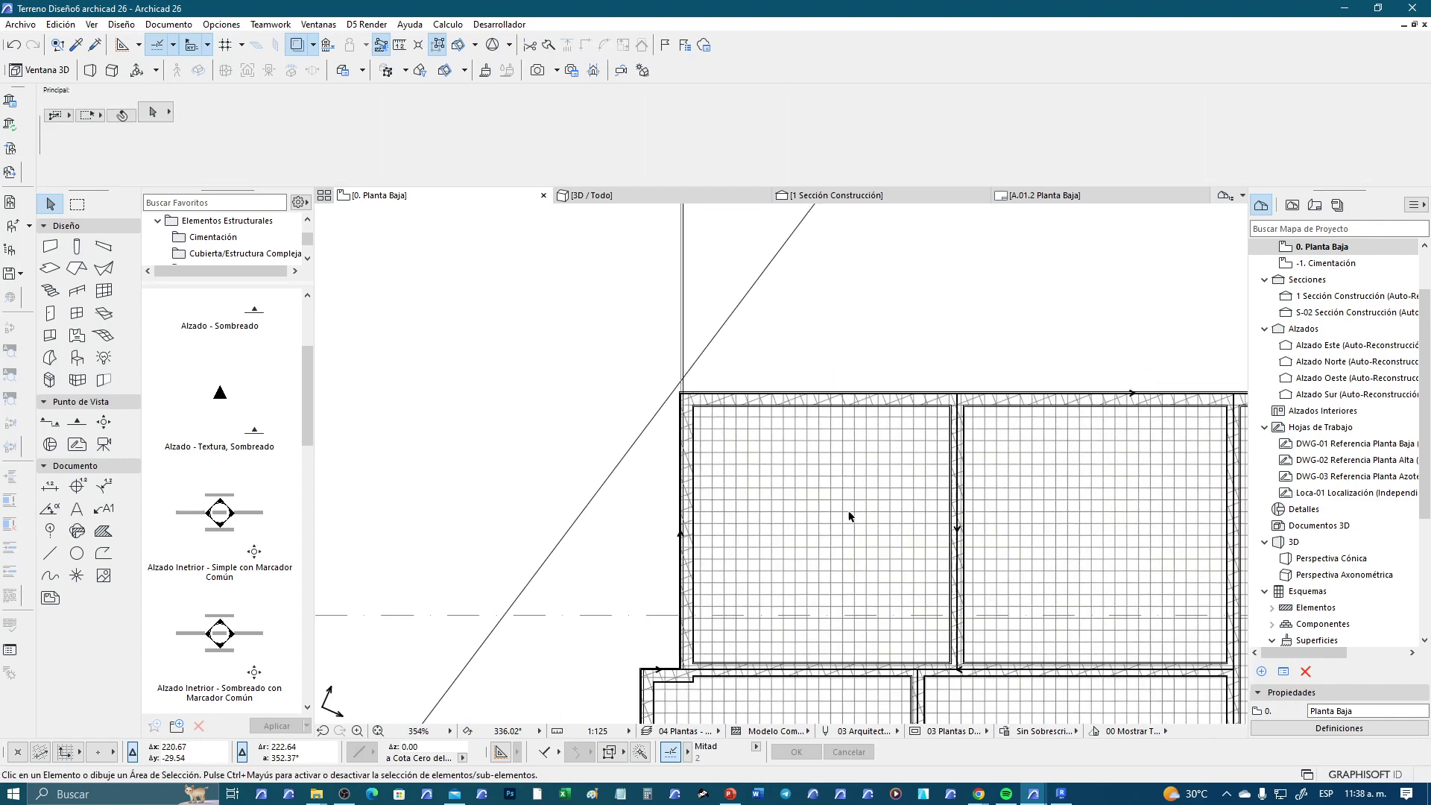
{"action": "scroll", "coordinate": [842, 506], "scroll_direction": "down", "scroll_amount": 2}
{"action": "scroll", "coordinate": [820, 457], "scroll_direction": "down", "scroll_amount": 2}
{"action": "scroll", "coordinate": [656, 384], "scroll_direction": "down", "scroll_amount": 1}
{"action": "scroll", "coordinate": [740, 452], "scroll_direction": "down", "scroll_amount": 1}
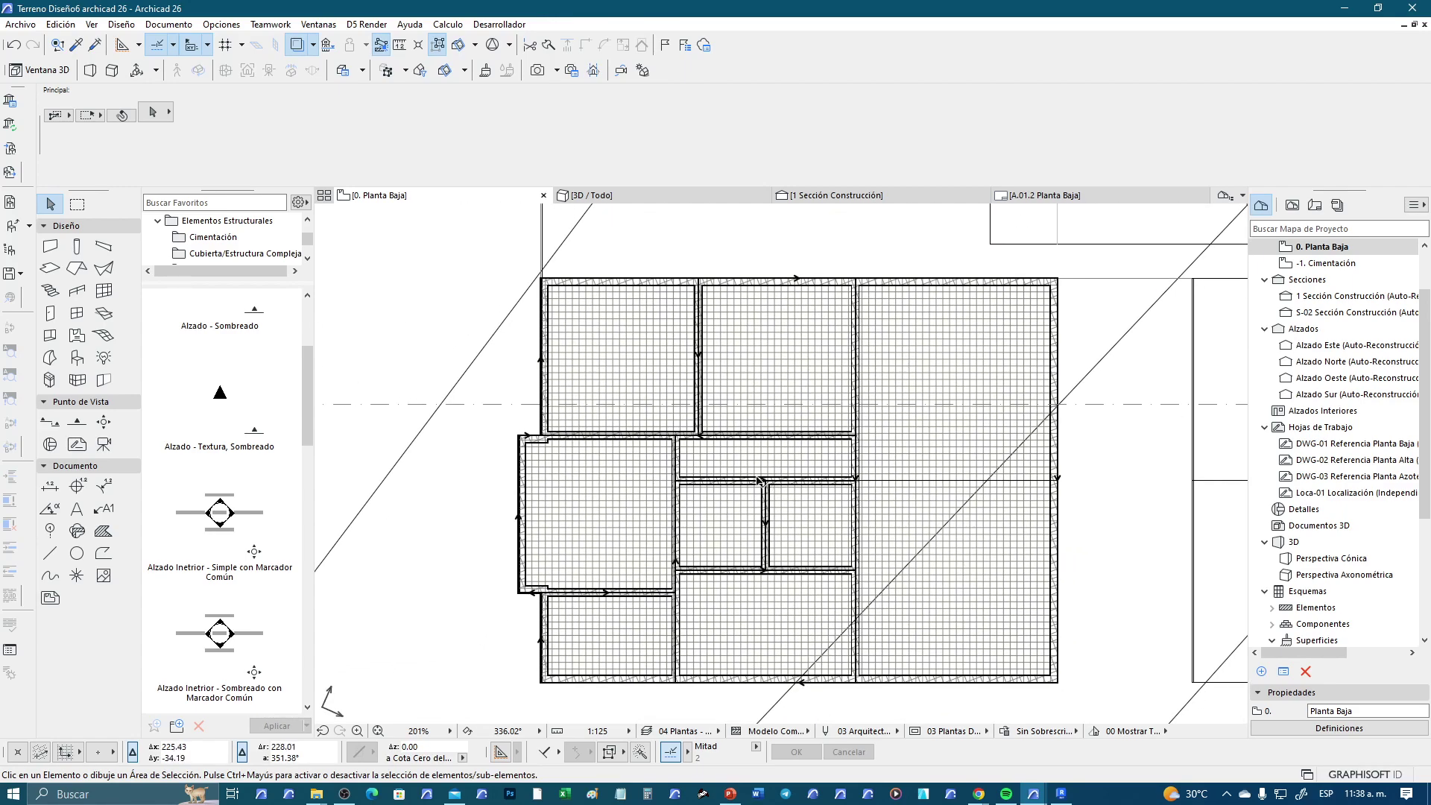
{"action": "scroll", "coordinate": [705, 498], "scroll_direction": "up", "scroll_amount": 1}
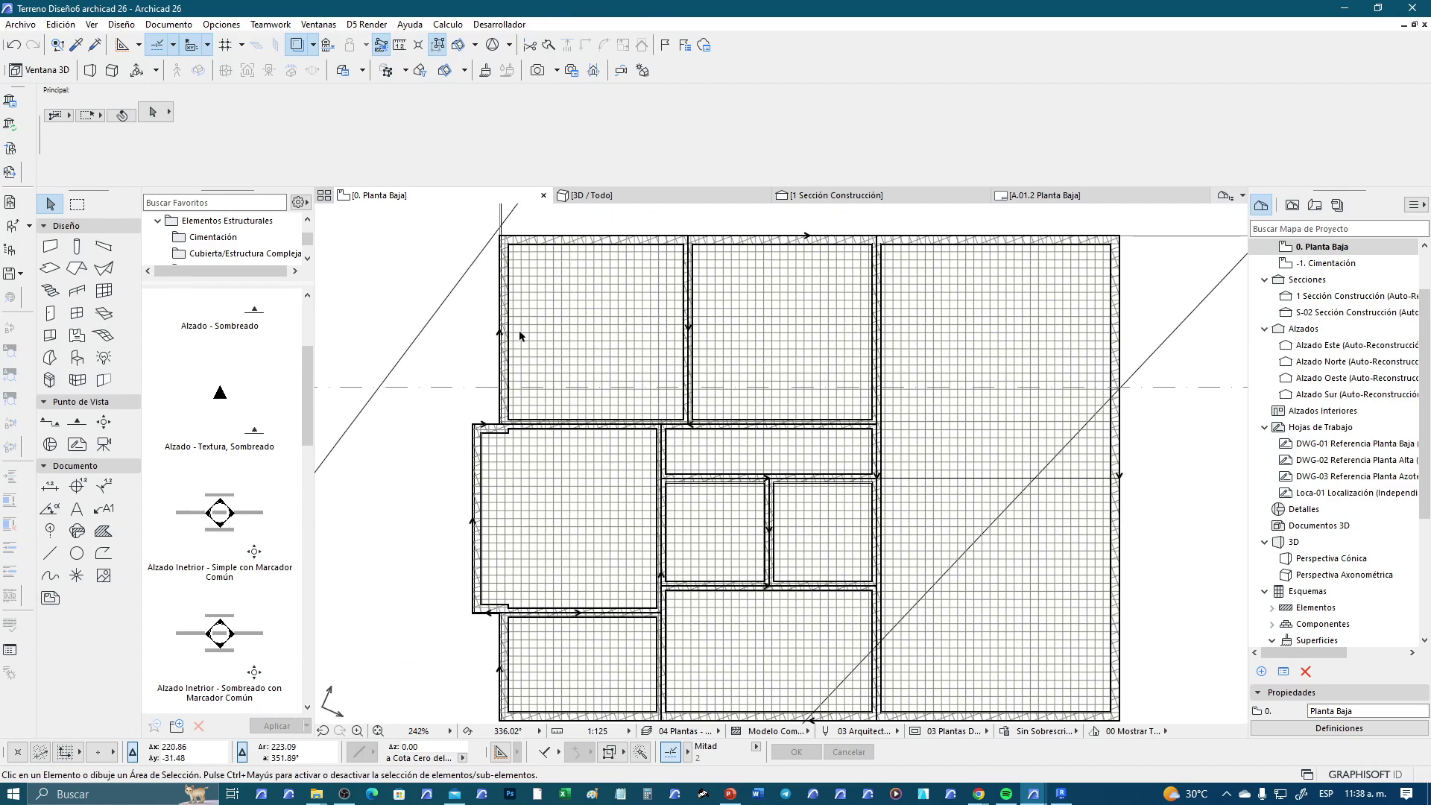
{"action": "scroll", "coordinate": [527, 253], "scroll_direction": "up", "scroll_amount": 3}
{"action": "scroll", "coordinate": [518, 313], "scroll_direction": "up", "scroll_amount": 3}
{"action": "scroll", "coordinate": [509, 370], "scroll_direction": "up", "scroll_amount": 2}
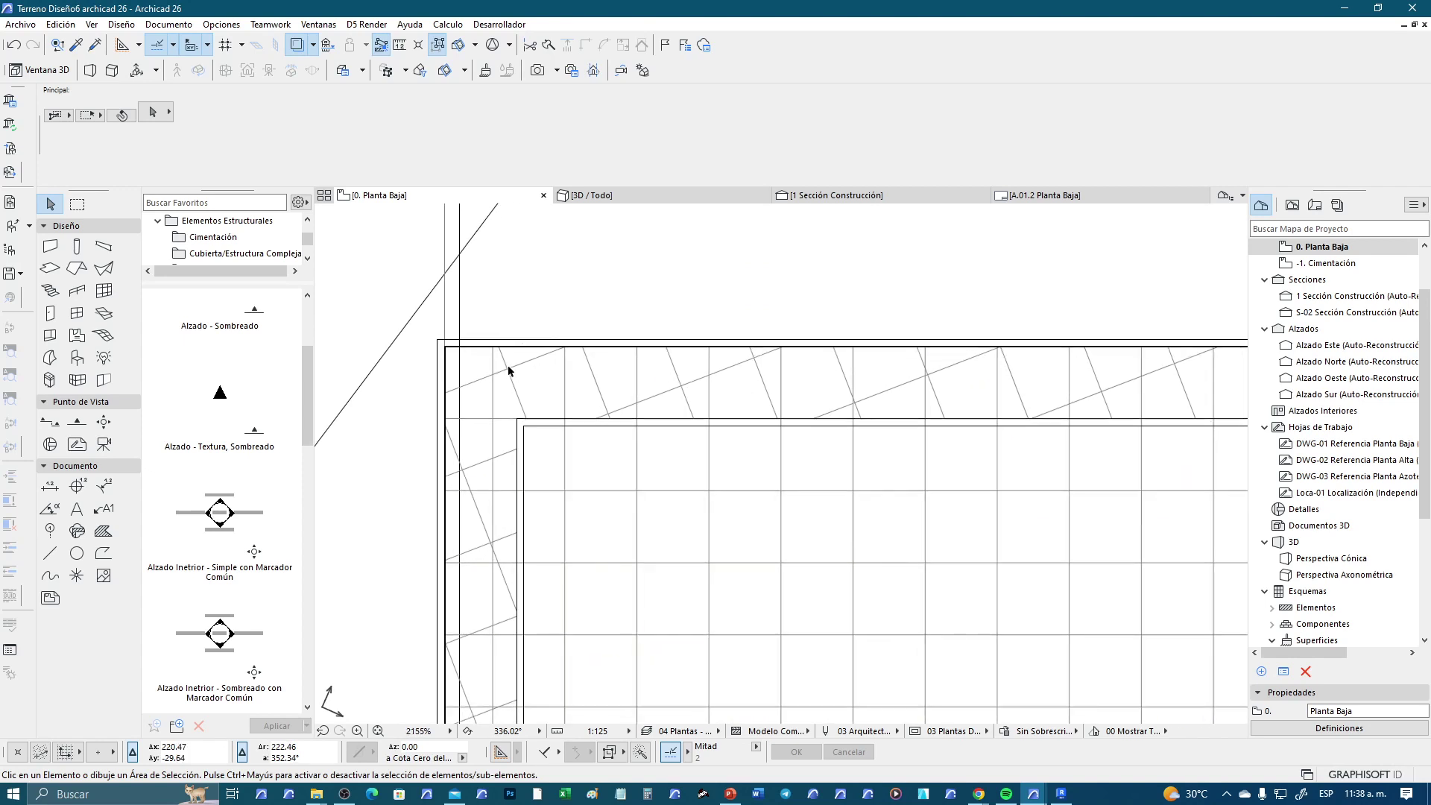
Set Partial Structure Display to Sin Acabados so finish layers are hidden
{"action": "left_click", "coordinate": [775, 731]}
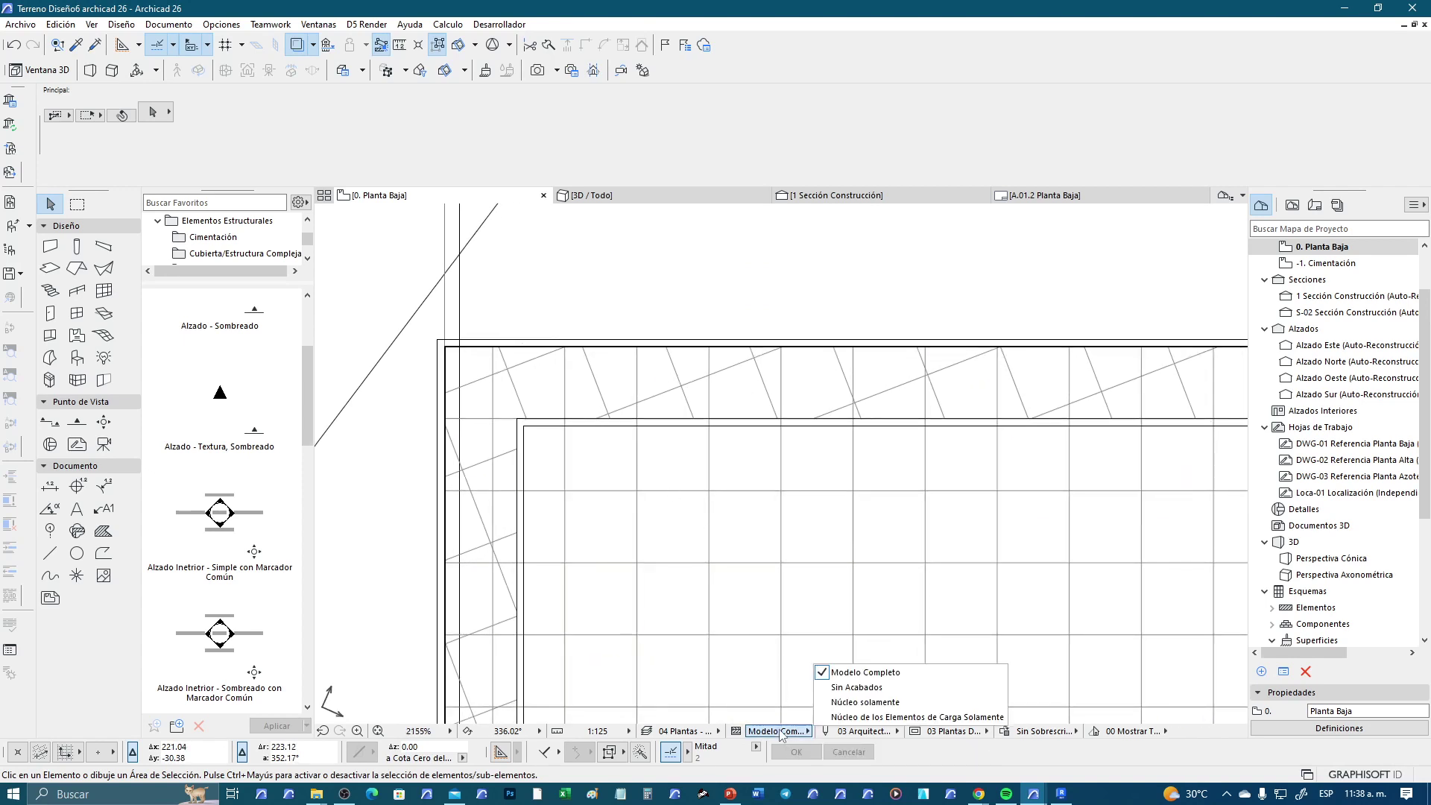
{"action": "left_click", "coordinate": [902, 696]}
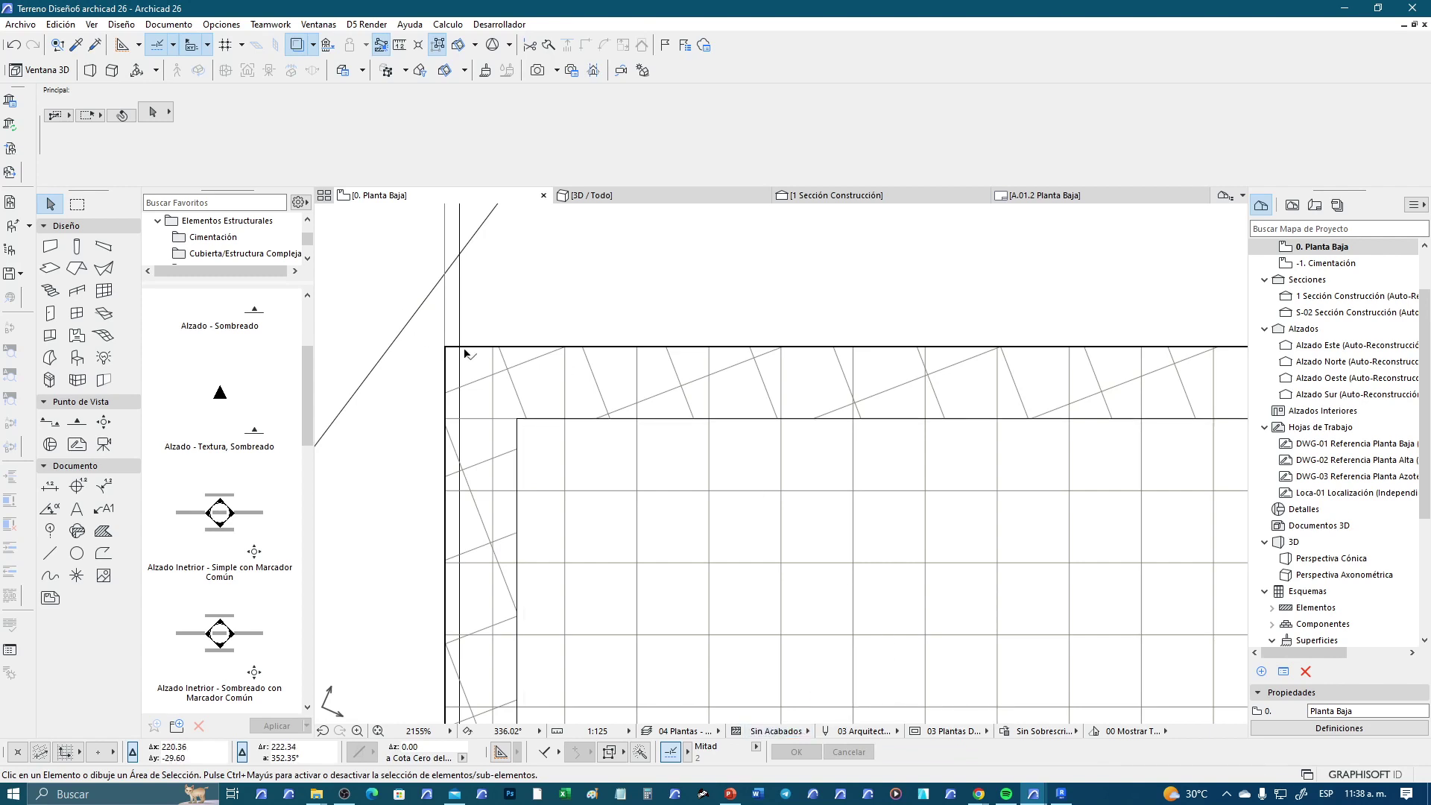
{"action": "scroll", "coordinate": [466, 352], "scroll_direction": "up", "scroll_amount": 4}
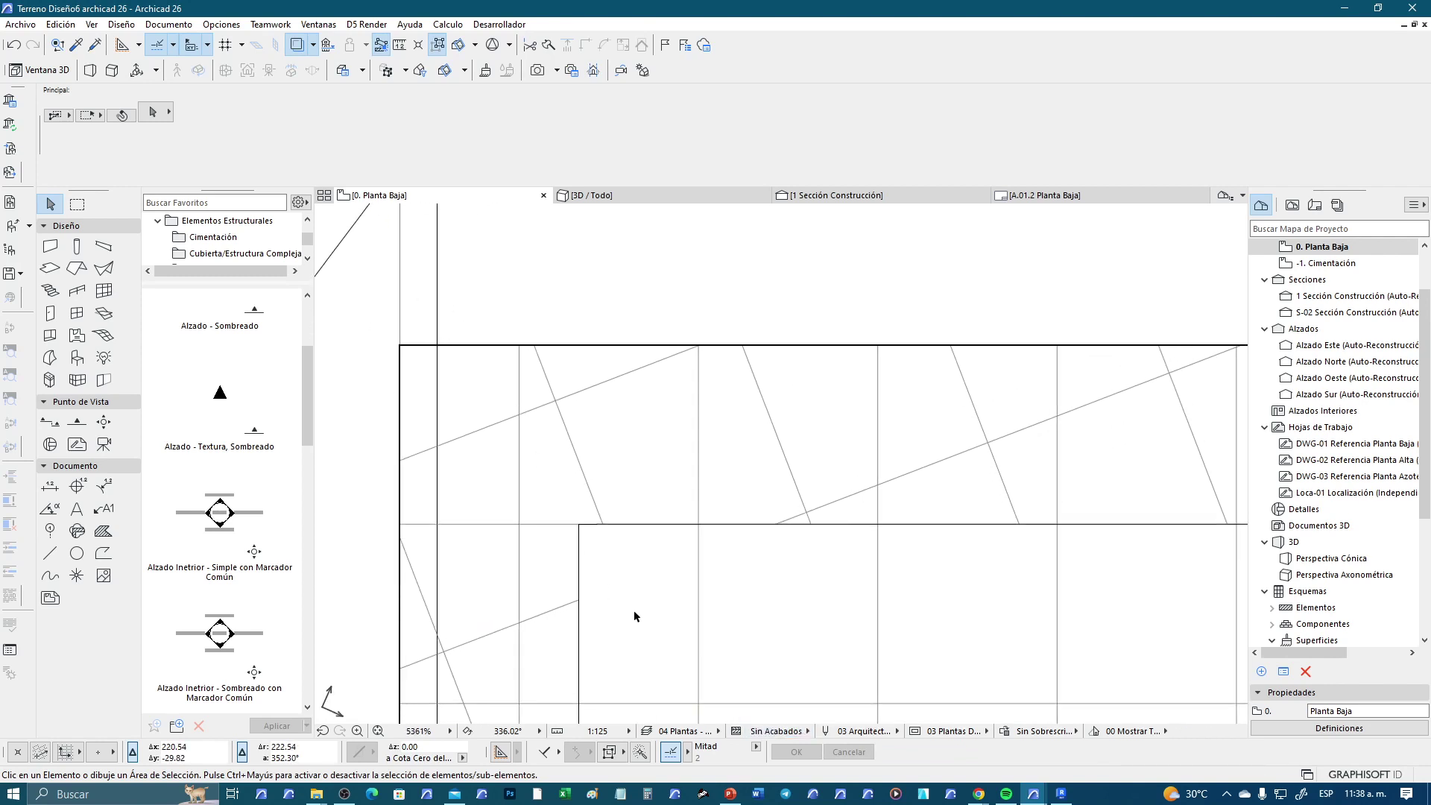
Select the floor slab, inspect its corner and notch edges, then deselect it
{"action": "left_click", "coordinate": [634, 611]}
{"action": "scroll", "coordinate": [488, 404], "scroll_direction": "down", "scroll_amount": 4}
{"action": "scroll", "coordinate": [486, 404], "scroll_direction": "down", "scroll_amount": 4}
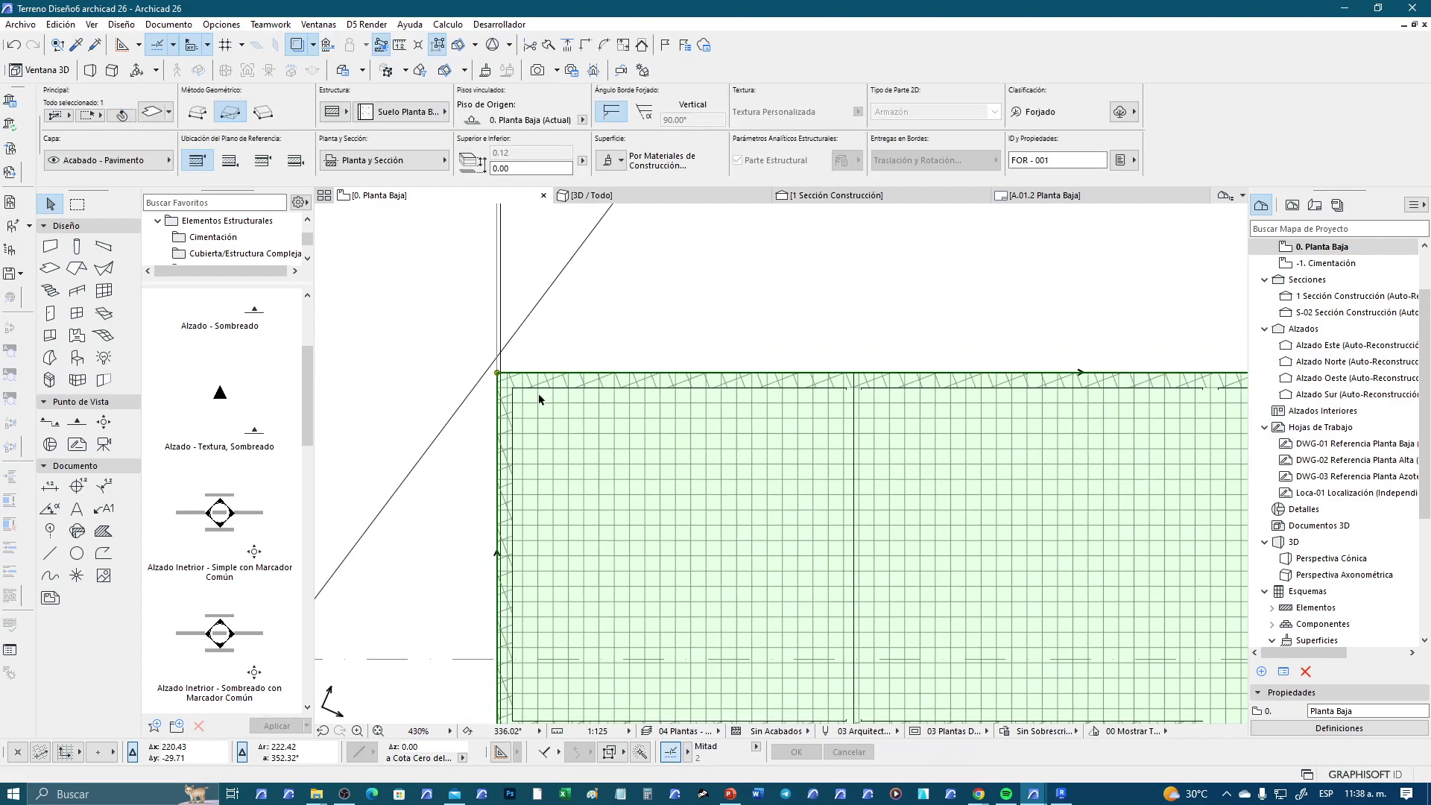
{"action": "scroll", "coordinate": [539, 392], "scroll_direction": "down", "scroll_amount": 3}
{"action": "scroll", "coordinate": [559, 469], "scroll_direction": "down", "scroll_amount": 3}
{"action": "scroll", "coordinate": [925, 454], "scroll_direction": "down", "scroll_amount": 1}
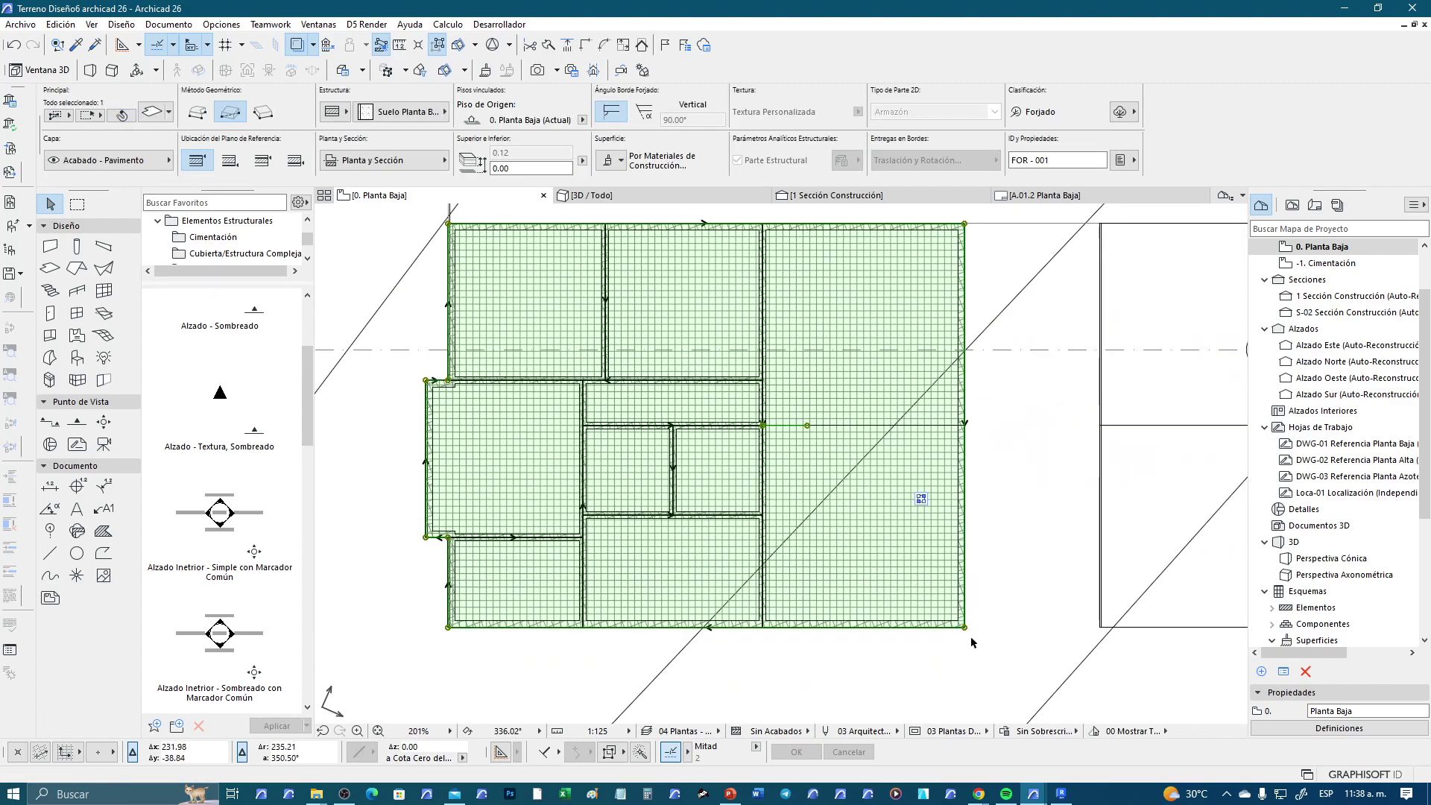
{"action": "scroll", "coordinate": [945, 616], "scroll_direction": "up", "scroll_amount": 4}
{"action": "scroll", "coordinate": [948, 605], "scroll_direction": "up", "scroll_amount": 2}
{"action": "scroll", "coordinate": [948, 605], "scroll_direction": "up", "scroll_amount": 2}
{"action": "scroll", "coordinate": [948, 605], "scroll_direction": "down", "scroll_amount": 2}
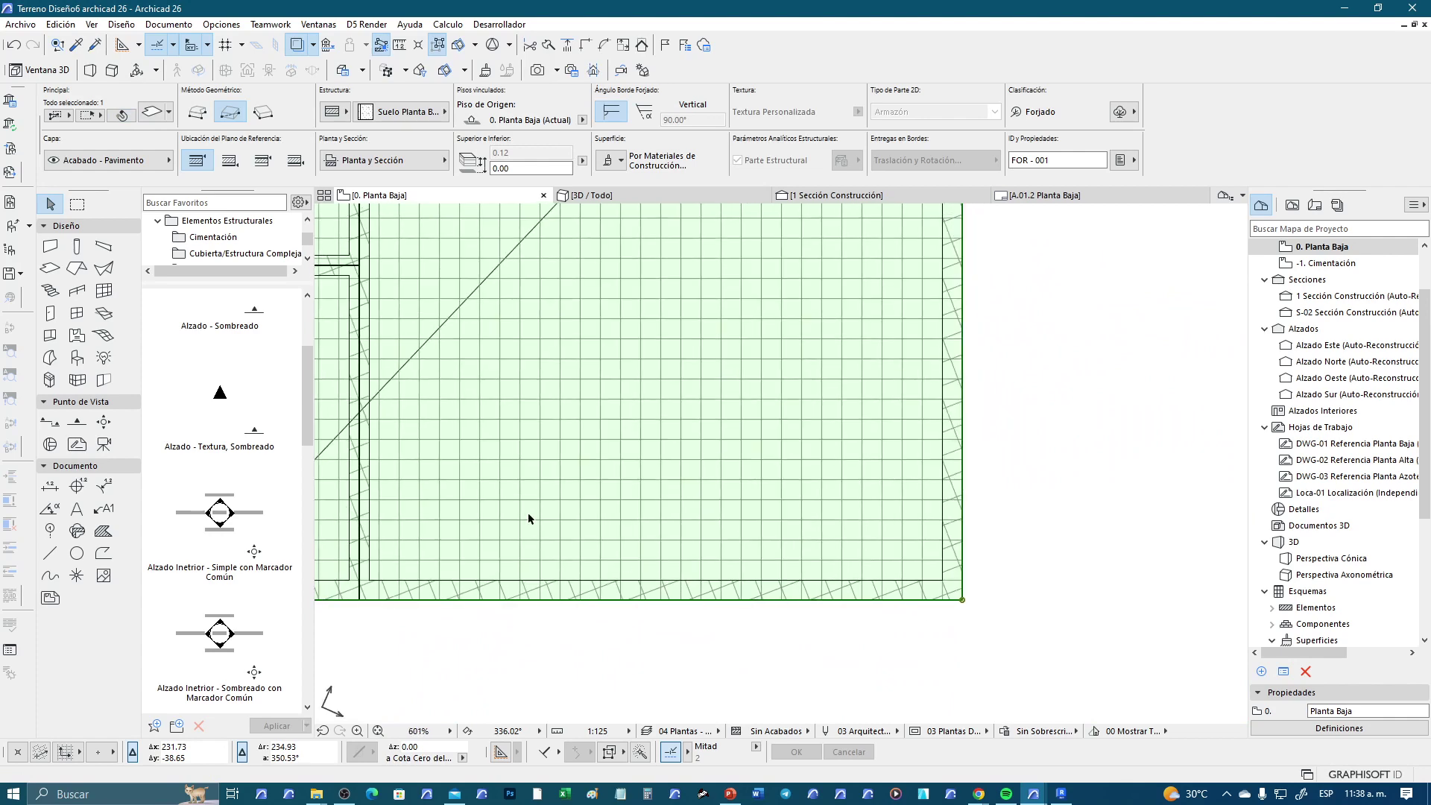
{"action": "scroll", "coordinate": [869, 592], "scroll_direction": "down", "scroll_amount": 2}
{"action": "scroll", "coordinate": [870, 593], "scroll_direction": "up", "scroll_amount": 2}
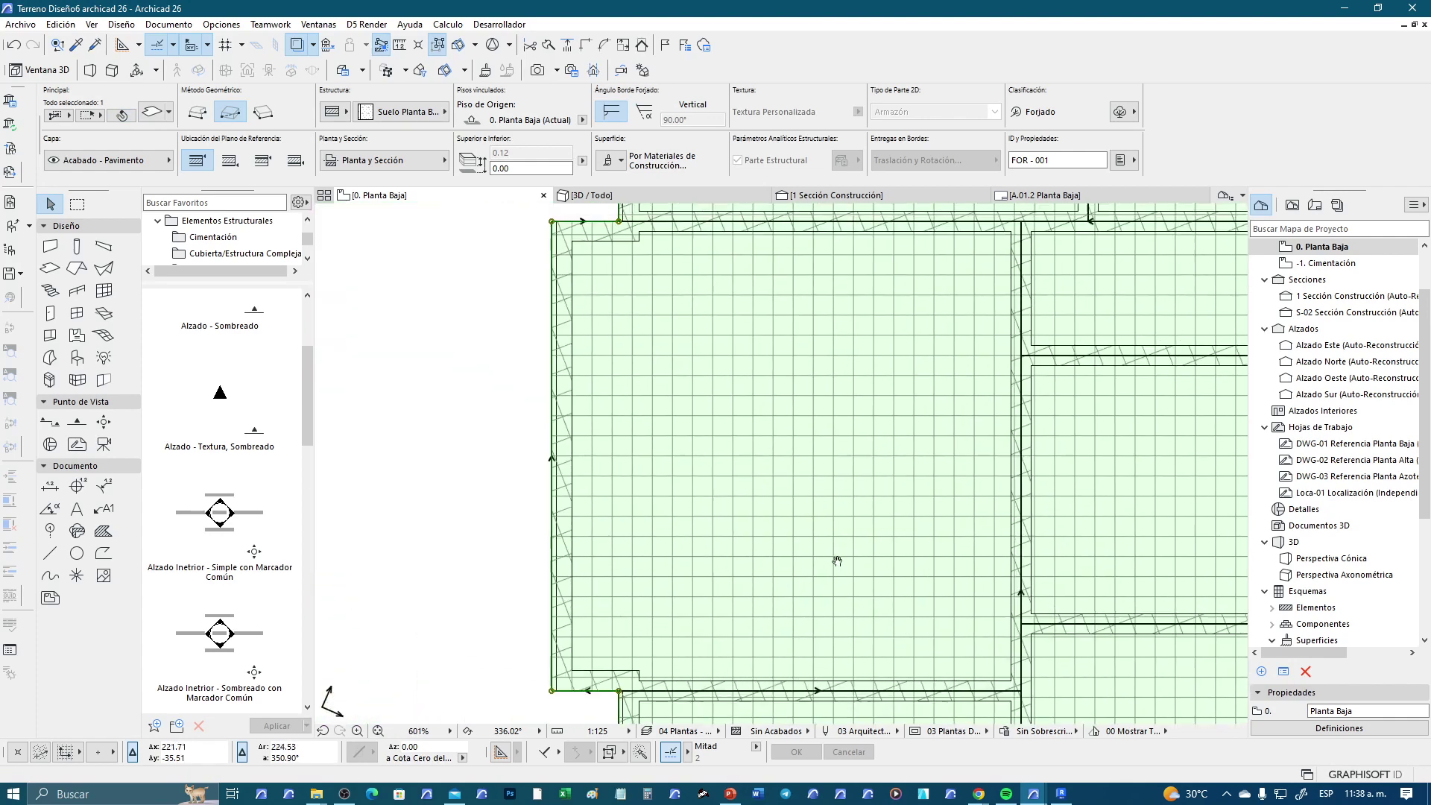
{"action": "scroll", "coordinate": [819, 522], "scroll_direction": "up", "scroll_amount": 2}
{"action": "scroll", "coordinate": [745, 417], "scroll_direction": "up", "scroll_amount": 1}
{"action": "scroll", "coordinate": [674, 323], "scroll_direction": "up", "scroll_amount": 2}
{"action": "middle_click_drag", "start_coordinate": [675, 329], "coordinate": [574, 486]}
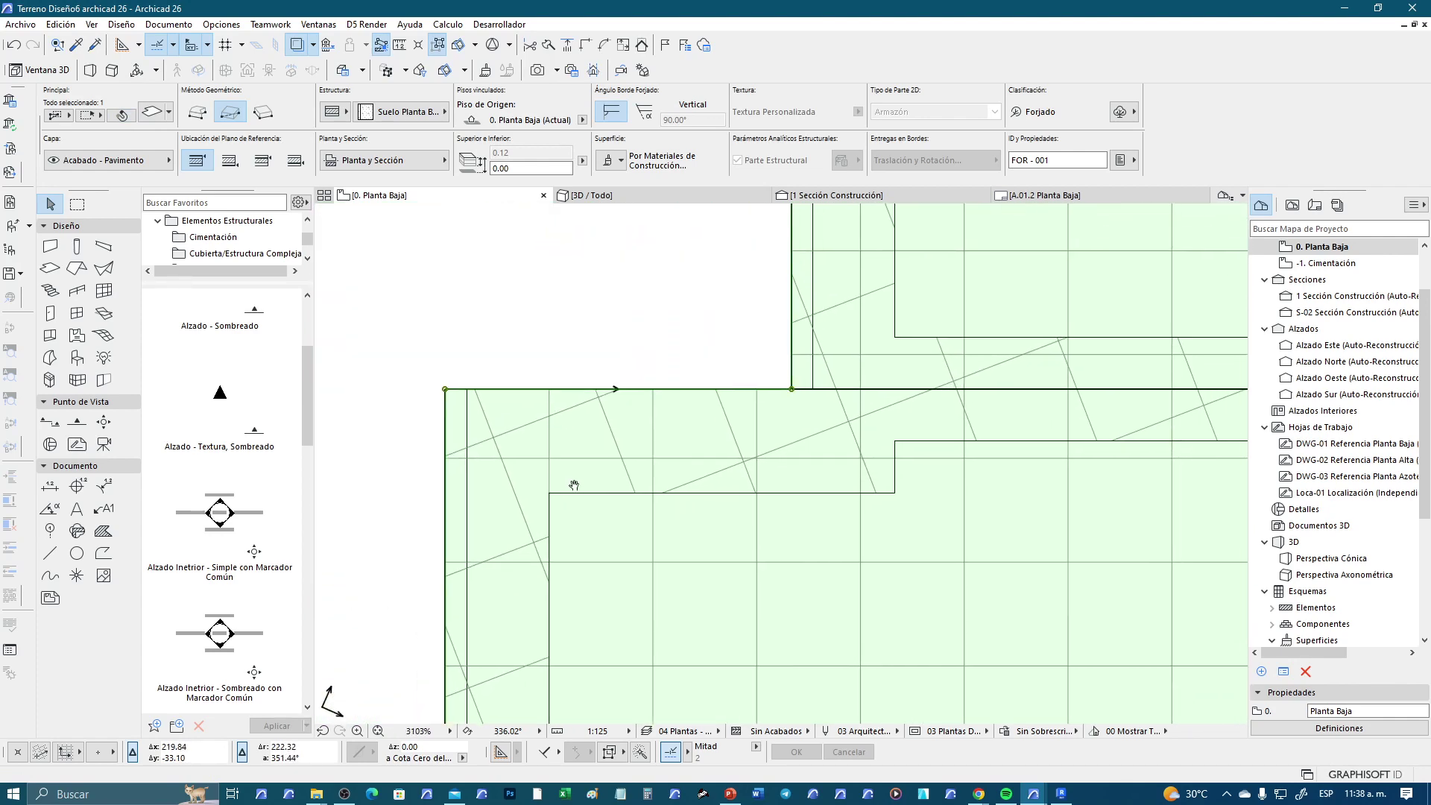
{"action": "scroll", "coordinate": [445, 582], "scroll_direction": "down", "scroll_amount": 2}
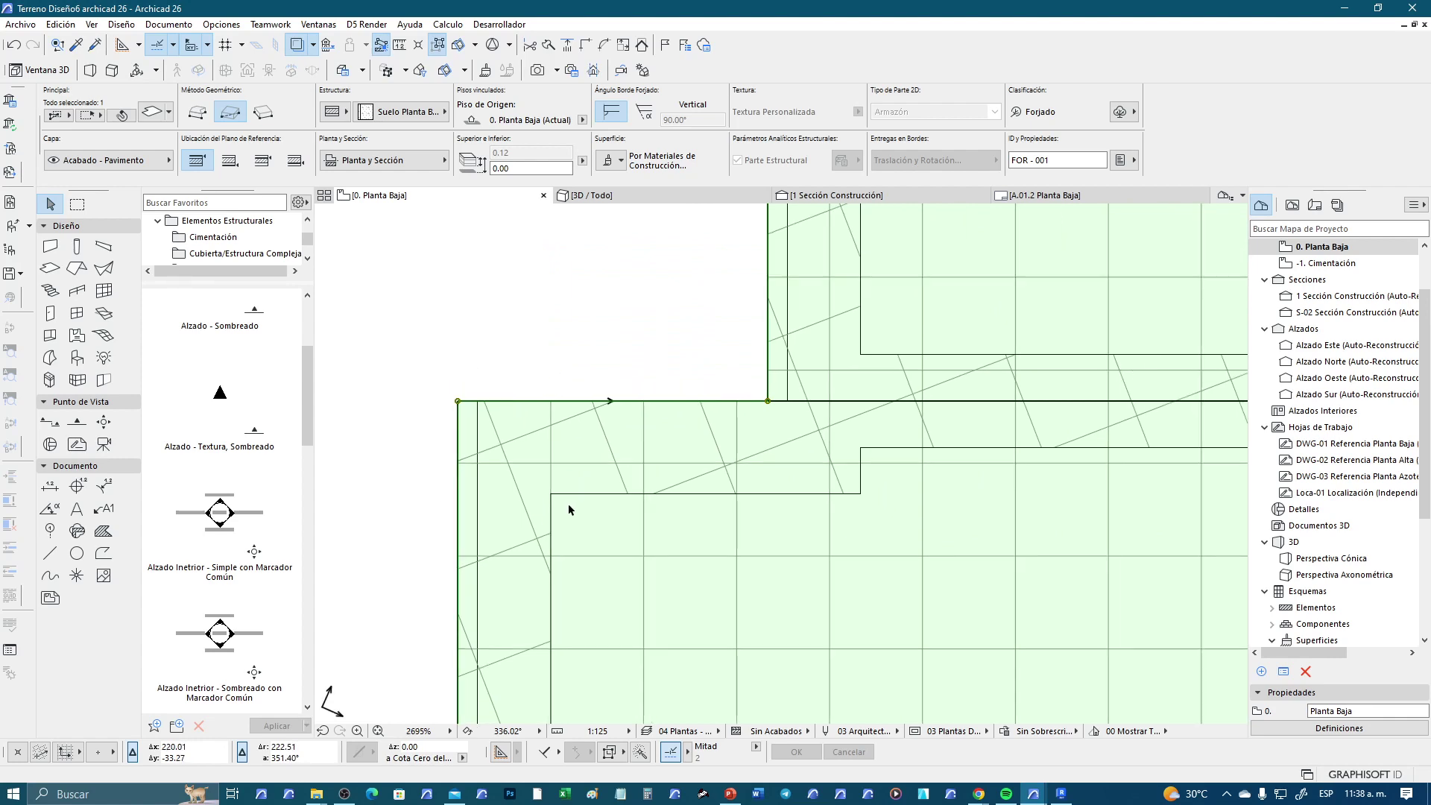
{"action": "scroll", "coordinate": [569, 505], "scroll_direction": "down", "scroll_amount": 2}
{"action": "scroll", "coordinate": [578, 505], "scroll_direction": "down", "scroll_amount": 2}
{"action": "scroll", "coordinate": [630, 349], "scroll_direction": "down", "scroll_amount": 2}
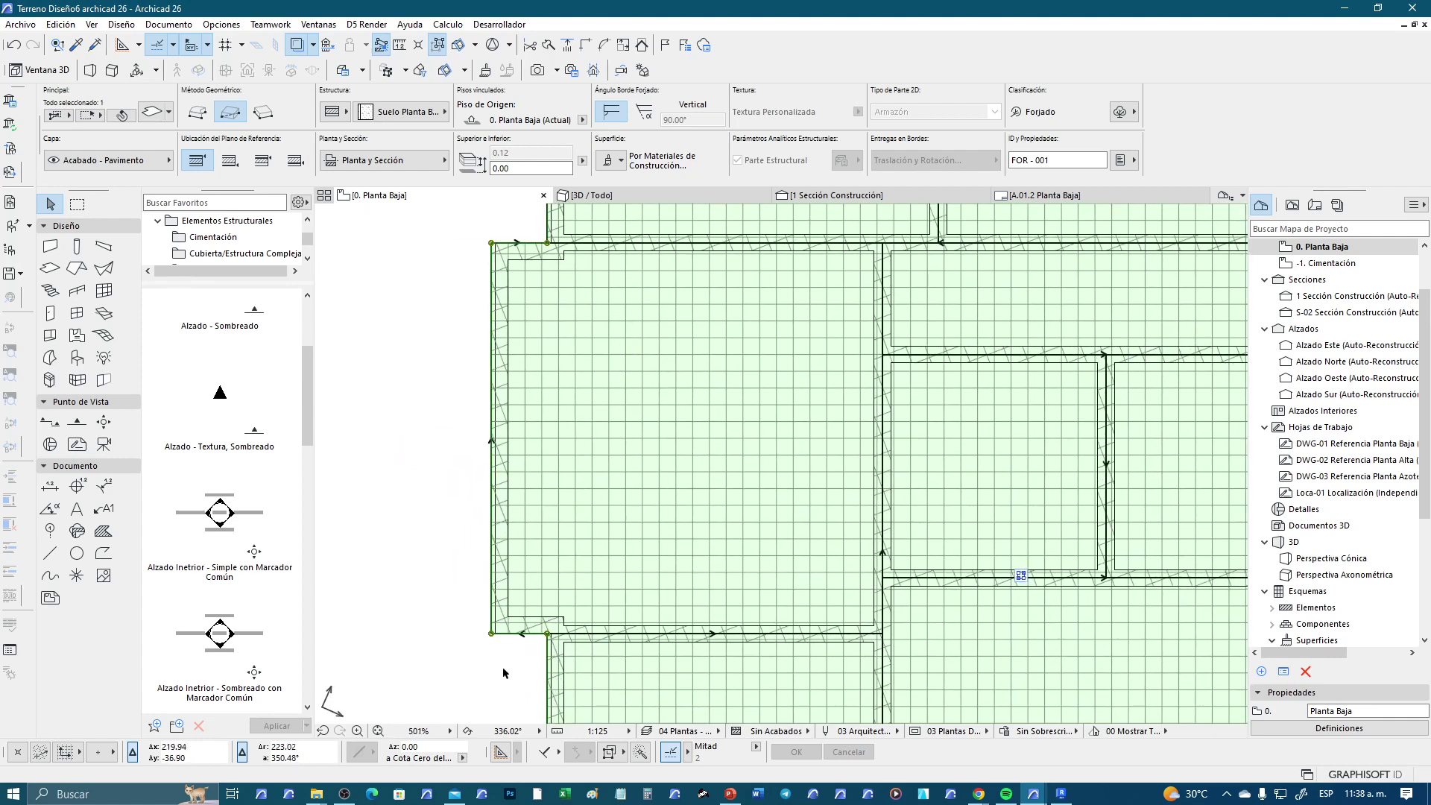
{"action": "left_click", "coordinate": [508, 661]}
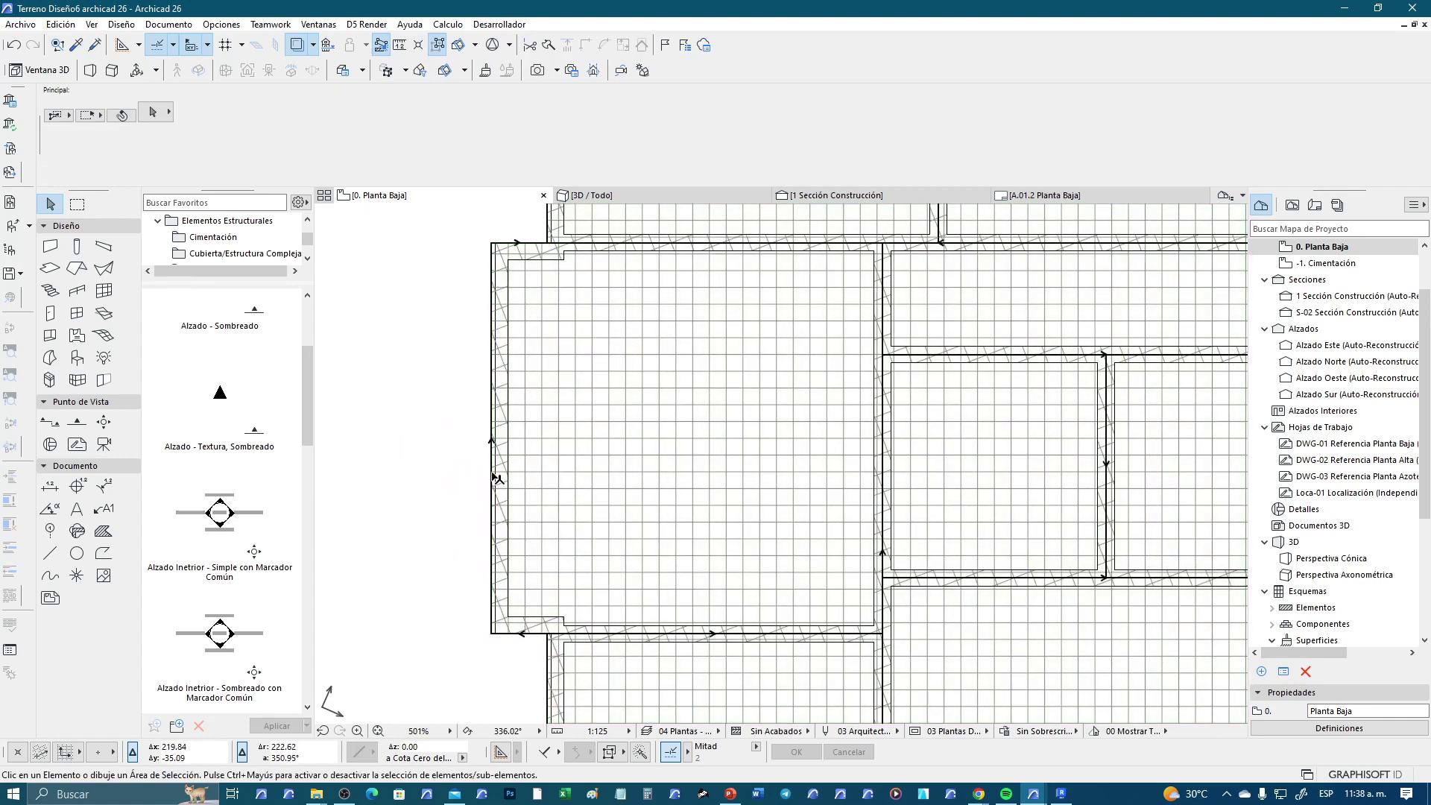
Zoom in on the left-side wall junction and select the horizontal block wall there
{"action": "middle_click_drag", "start_coordinate": [690, 564], "coordinate": [617, 418]}
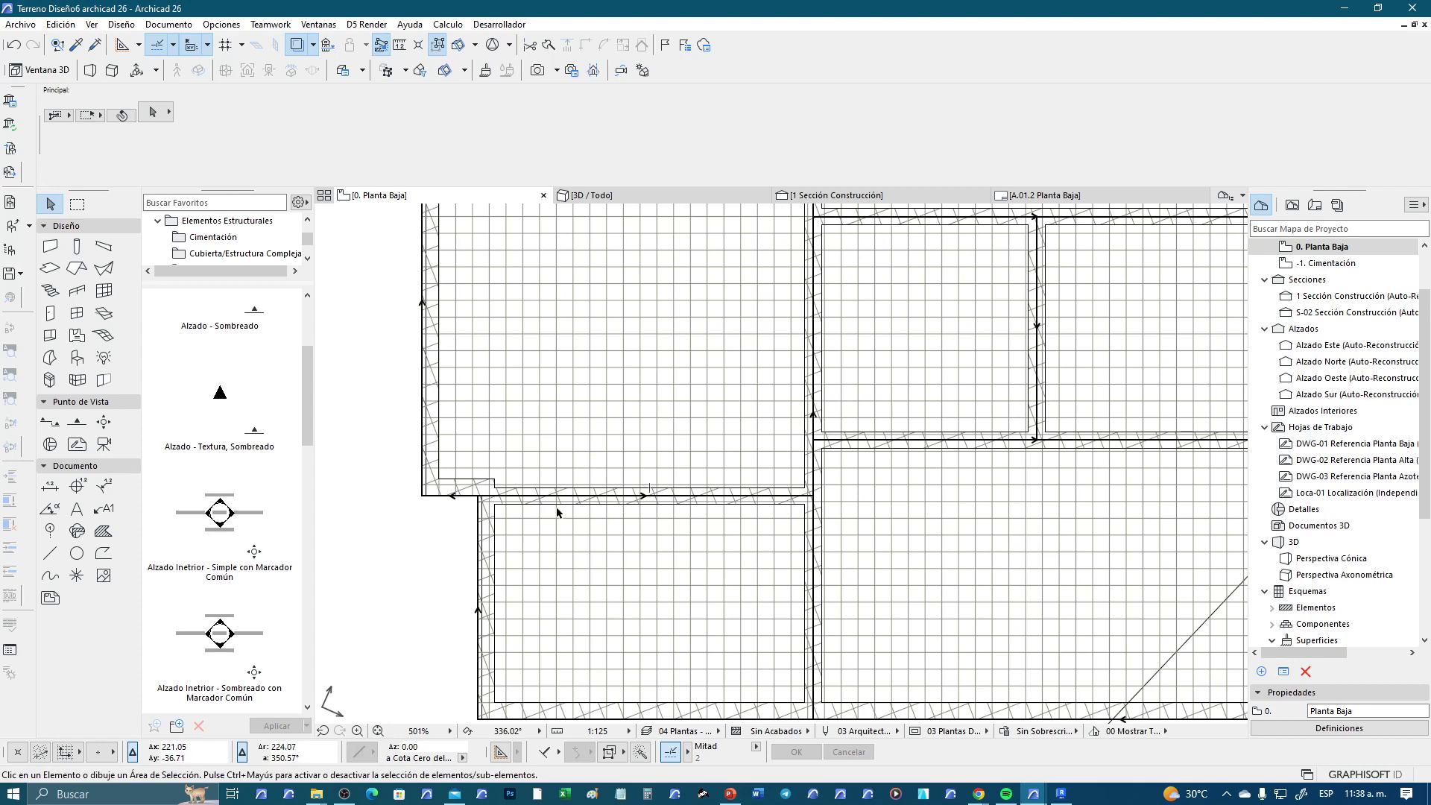
{"action": "scroll", "coordinate": [558, 513], "scroll_direction": "up", "scroll_amount": 2}
{"action": "scroll", "coordinate": [485, 514], "scroll_direction": "up", "scroll_amount": 1}
{"action": "scroll", "coordinate": [484, 516], "scroll_direction": "up", "scroll_amount": 1}
{"action": "scroll", "coordinate": [520, 422], "scroll_direction": "up", "scroll_amount": 1}
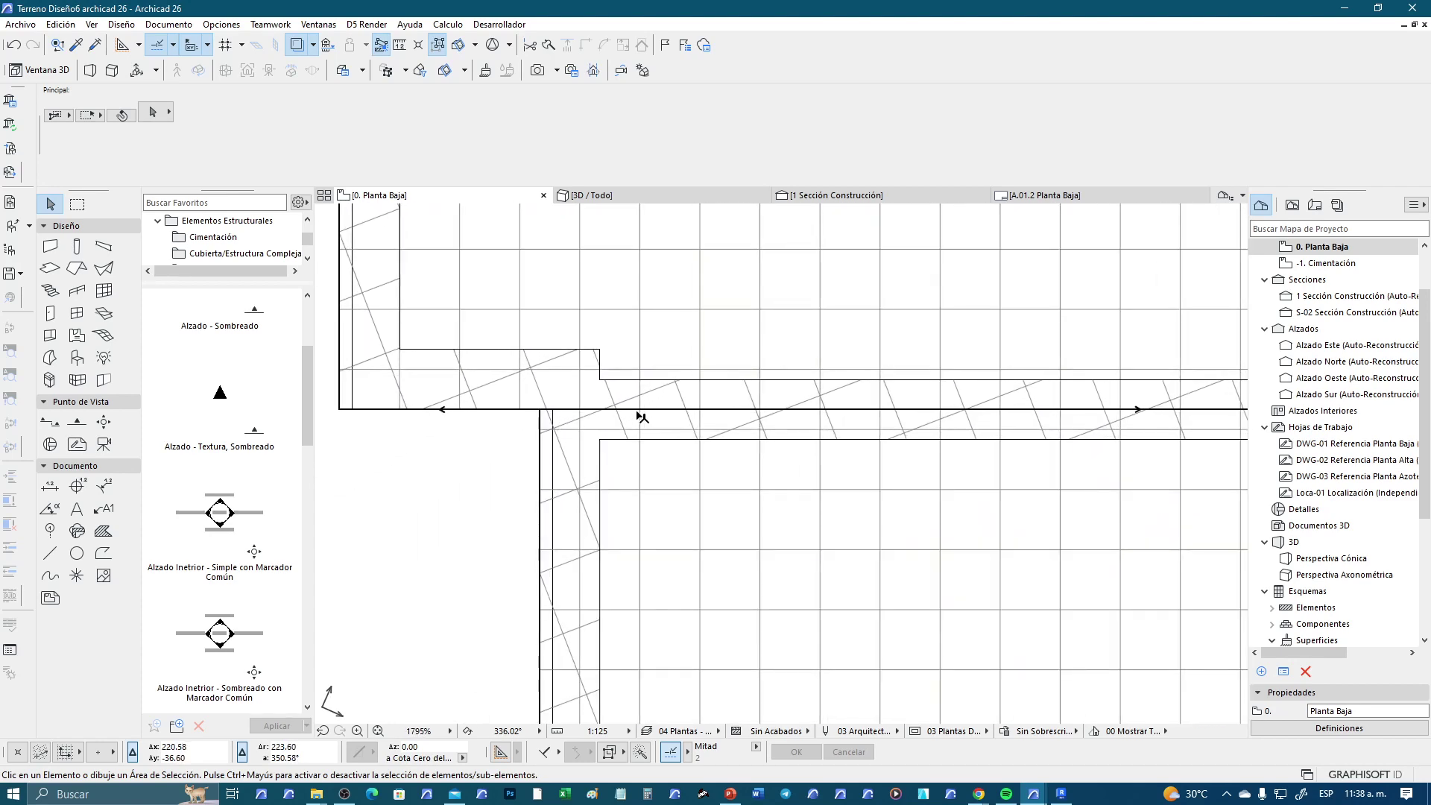
{"action": "scroll", "coordinate": [870, 413], "scroll_direction": "down", "scroll_amount": 2}
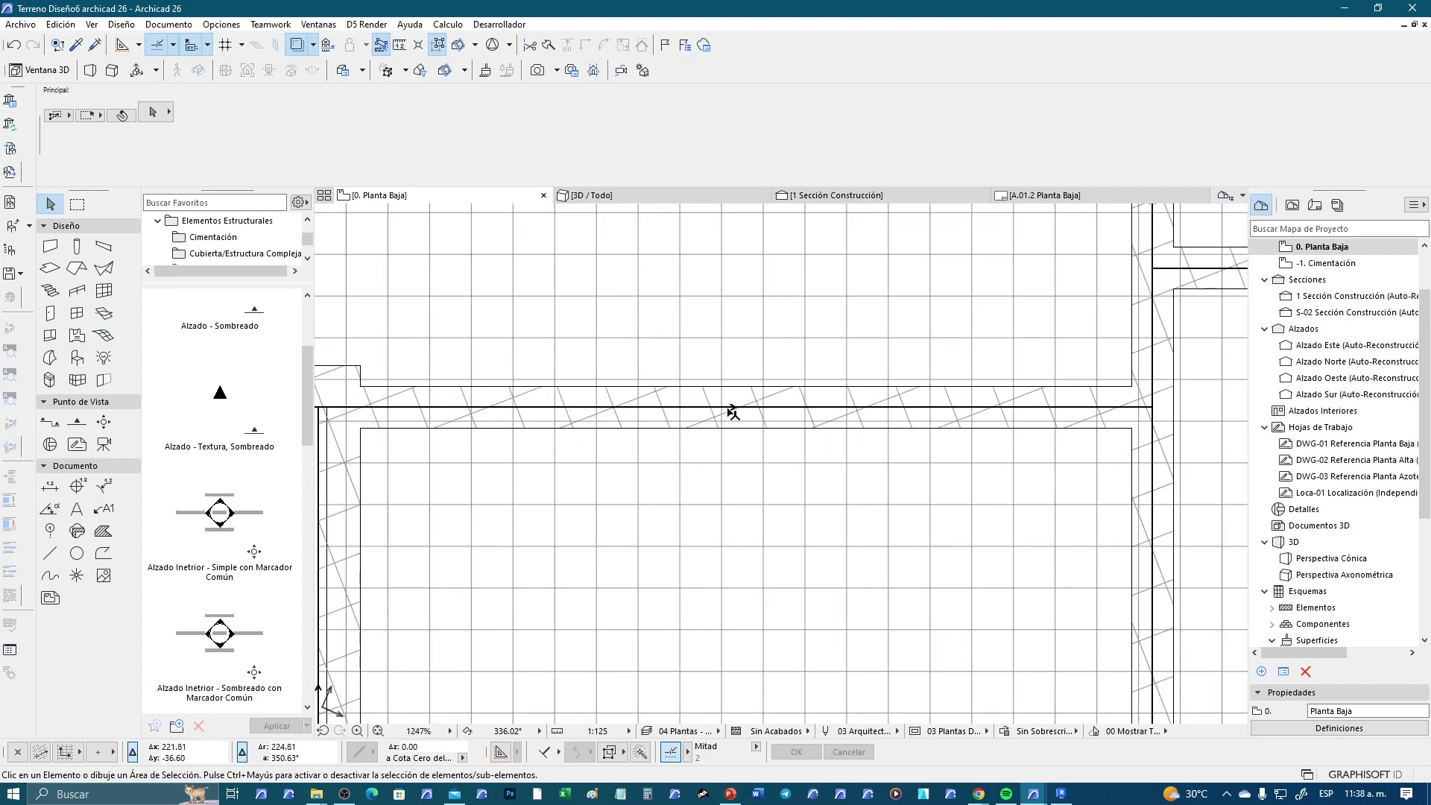
{"action": "scroll", "coordinate": [541, 440], "scroll_direction": "up", "scroll_amount": 1}
{"action": "scroll", "coordinate": [639, 415], "scroll_direction": "up", "scroll_amount": 1}
{"action": "scroll", "coordinate": [579, 389], "scroll_direction": "up", "scroll_amount": 1}
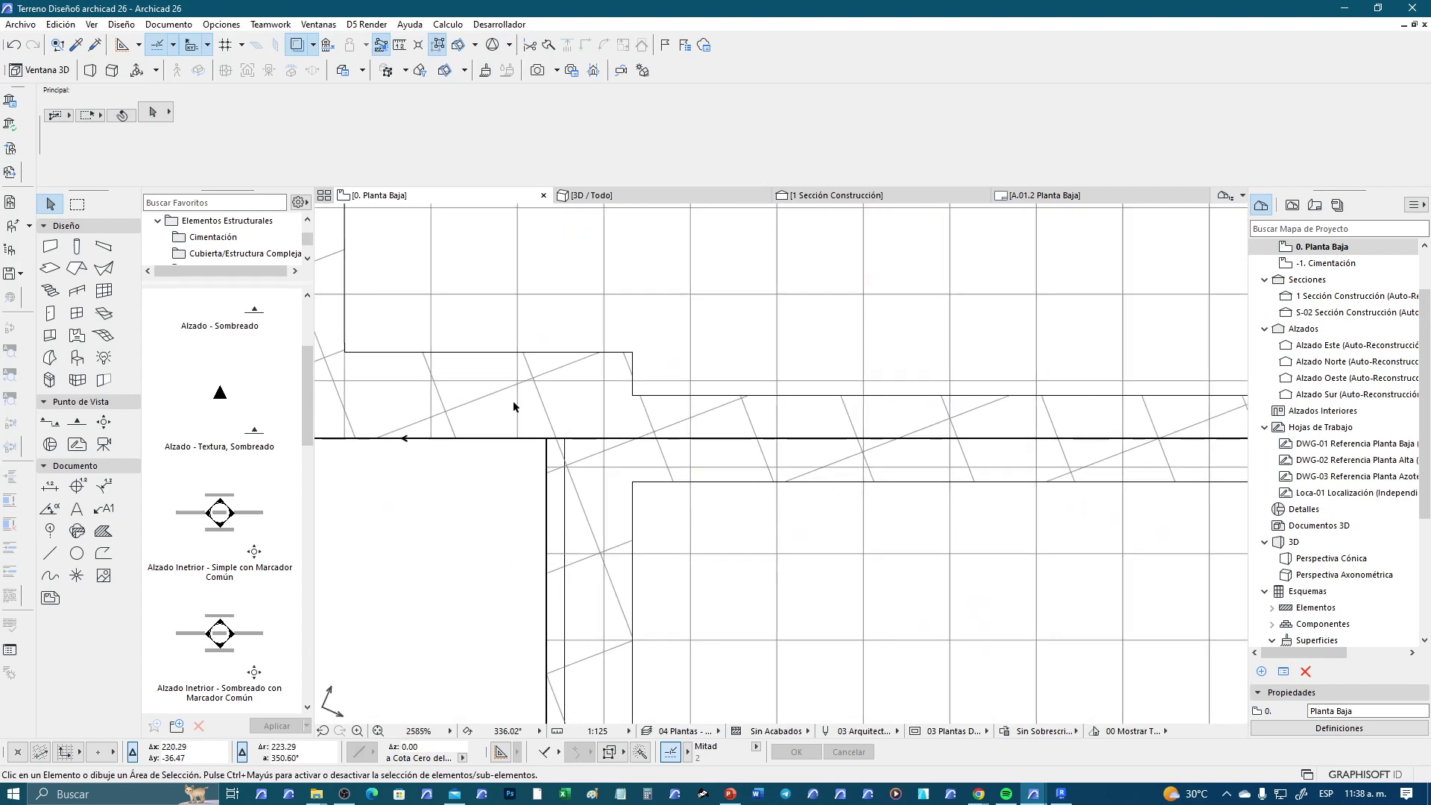
{"action": "left_click", "coordinate": [667, 398]}
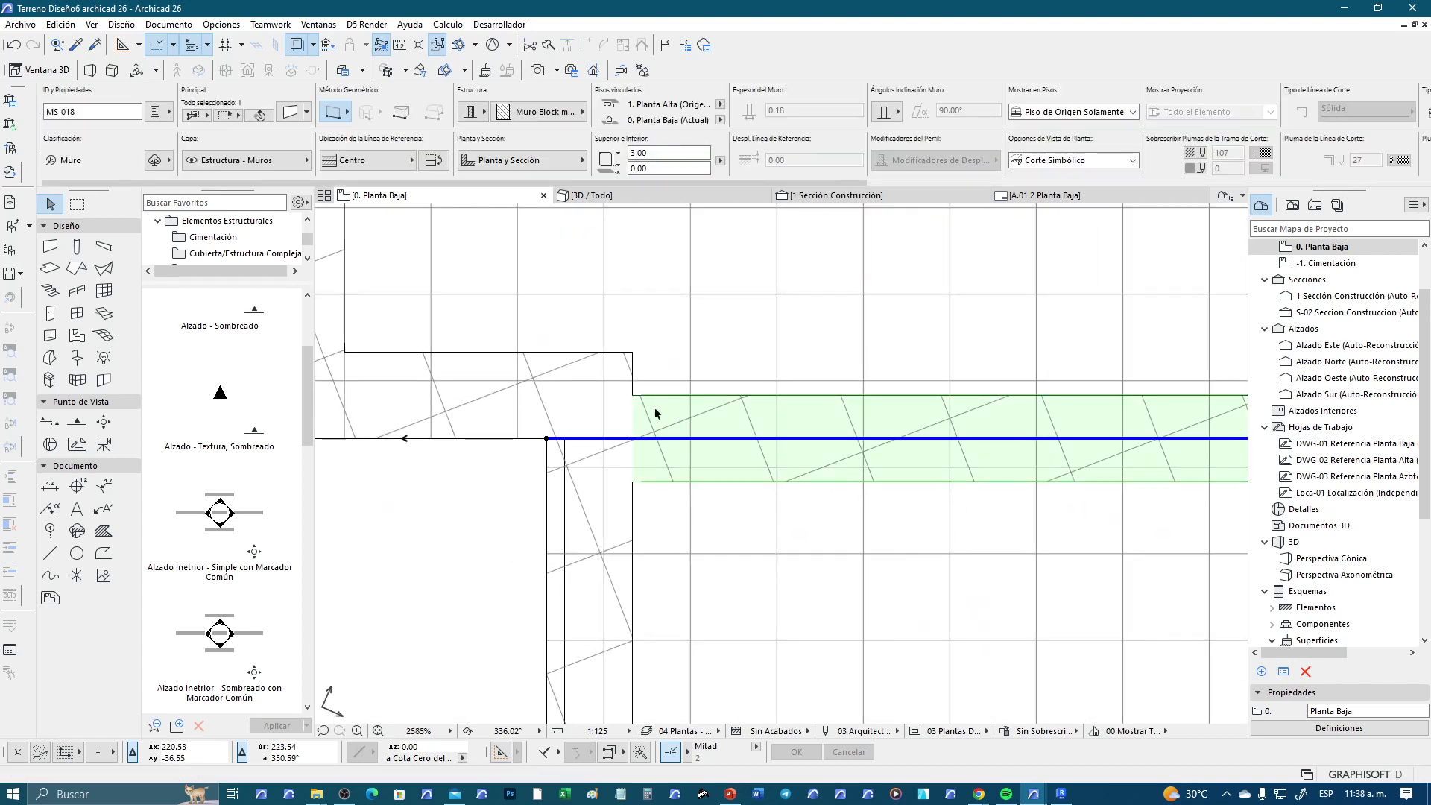
{"action": "scroll", "coordinate": [631, 355], "scroll_direction": "up", "scroll_amount": 2}
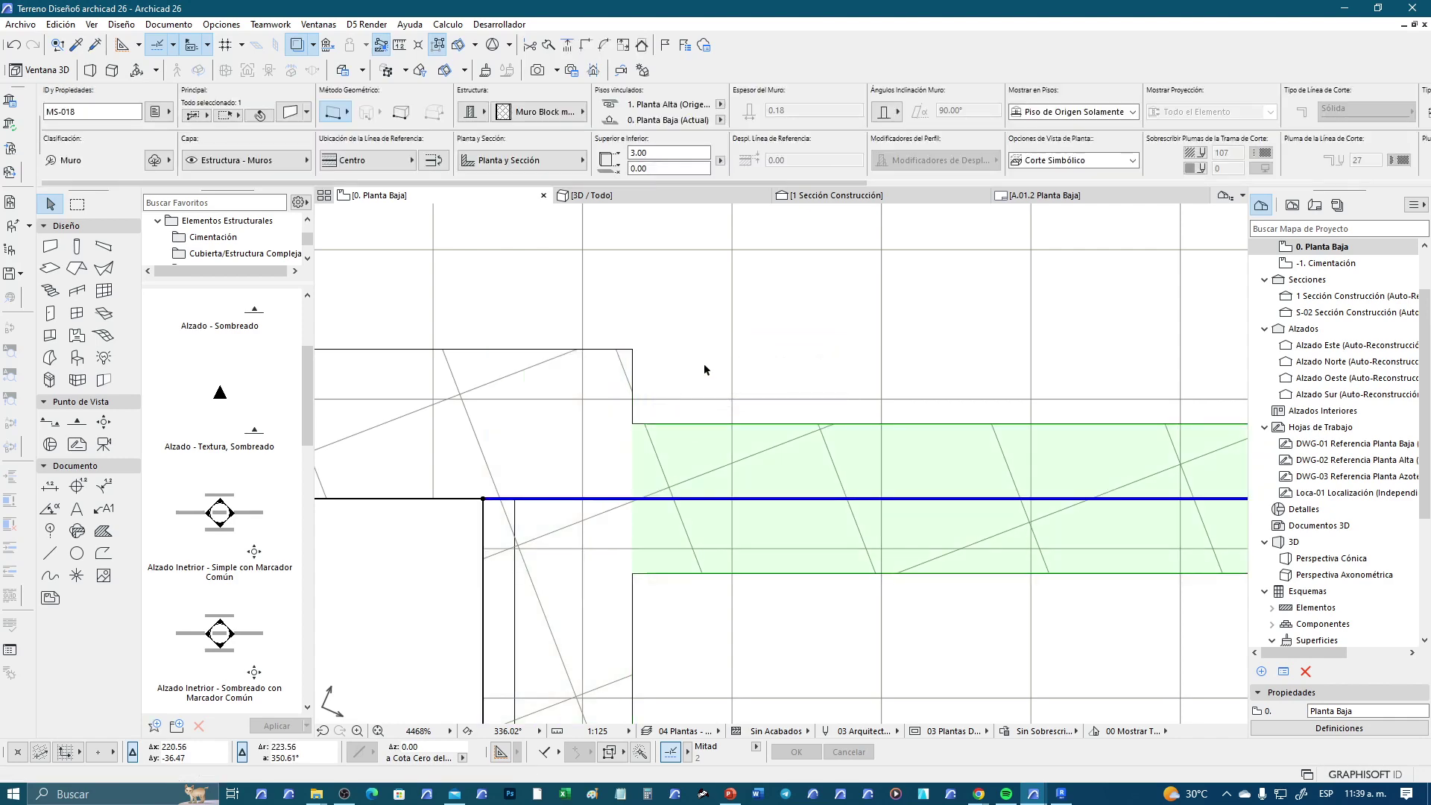
Move the horizontal block wall up 0.08 to meet the corner, then deselect it
{"action": "key", "text": "ctrl+d"}
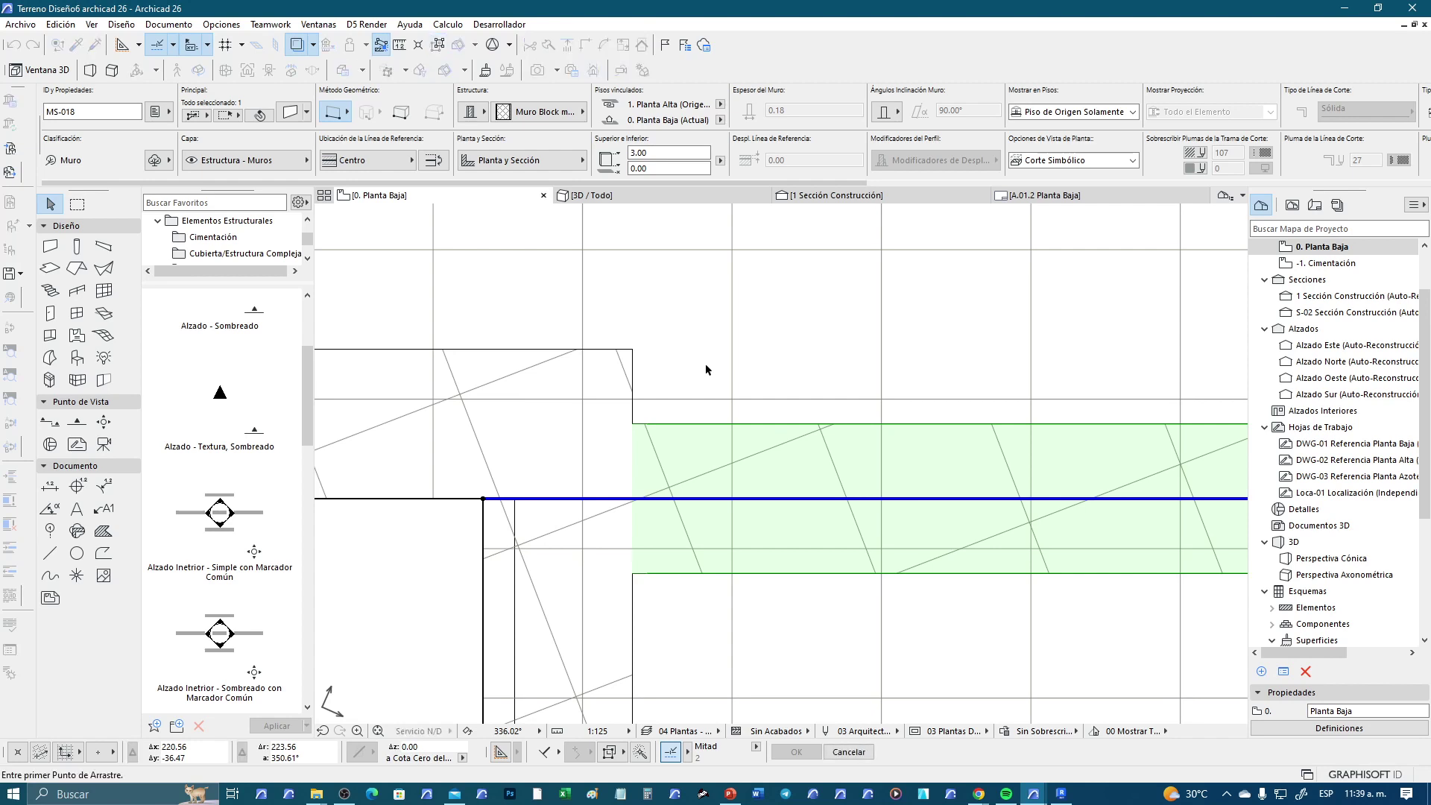
{"action": "left_click", "coordinate": [632, 424]}
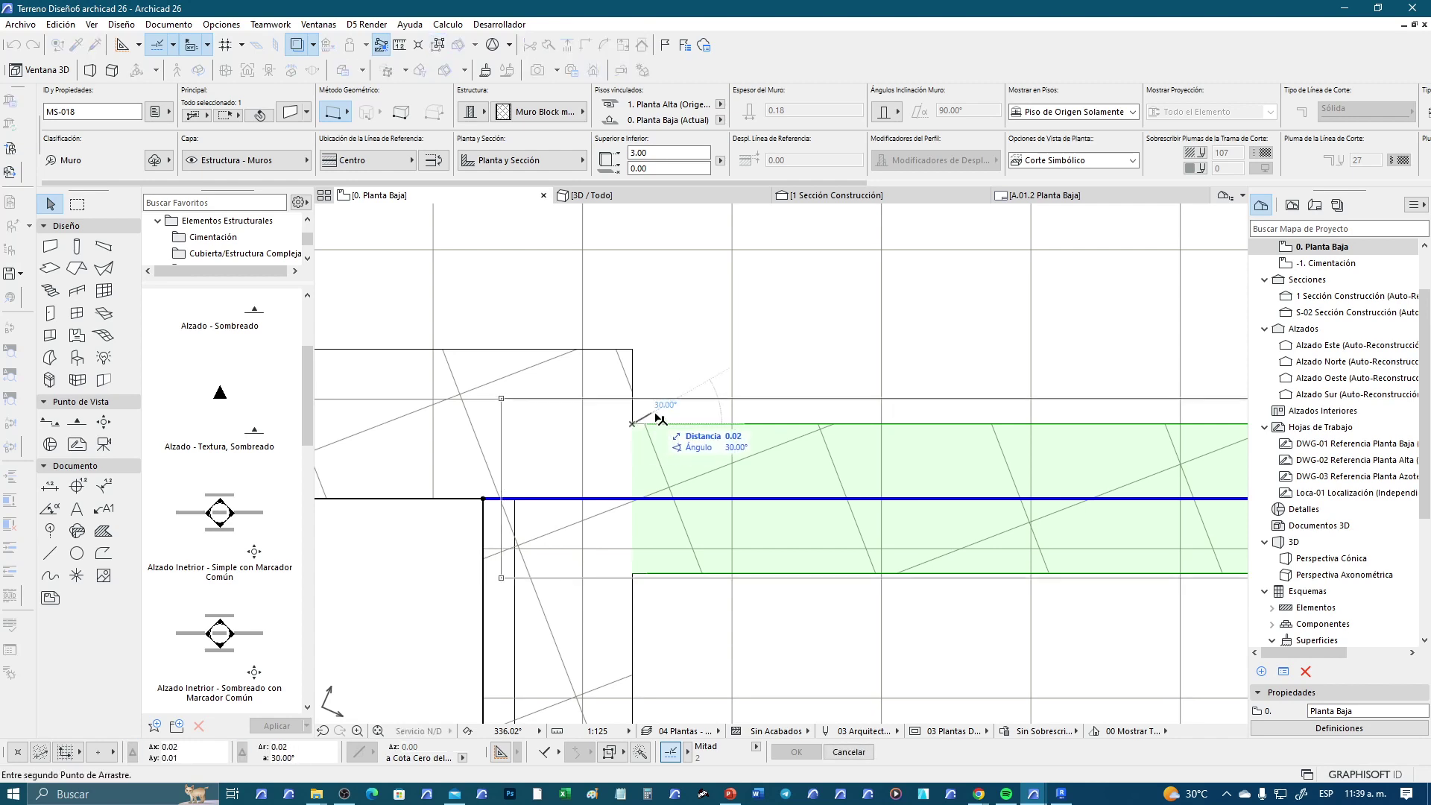
{"action": "left_click", "coordinate": [631, 349]}
{"action": "scroll", "coordinate": [543, 399], "scroll_direction": "down", "scroll_amount": 2}
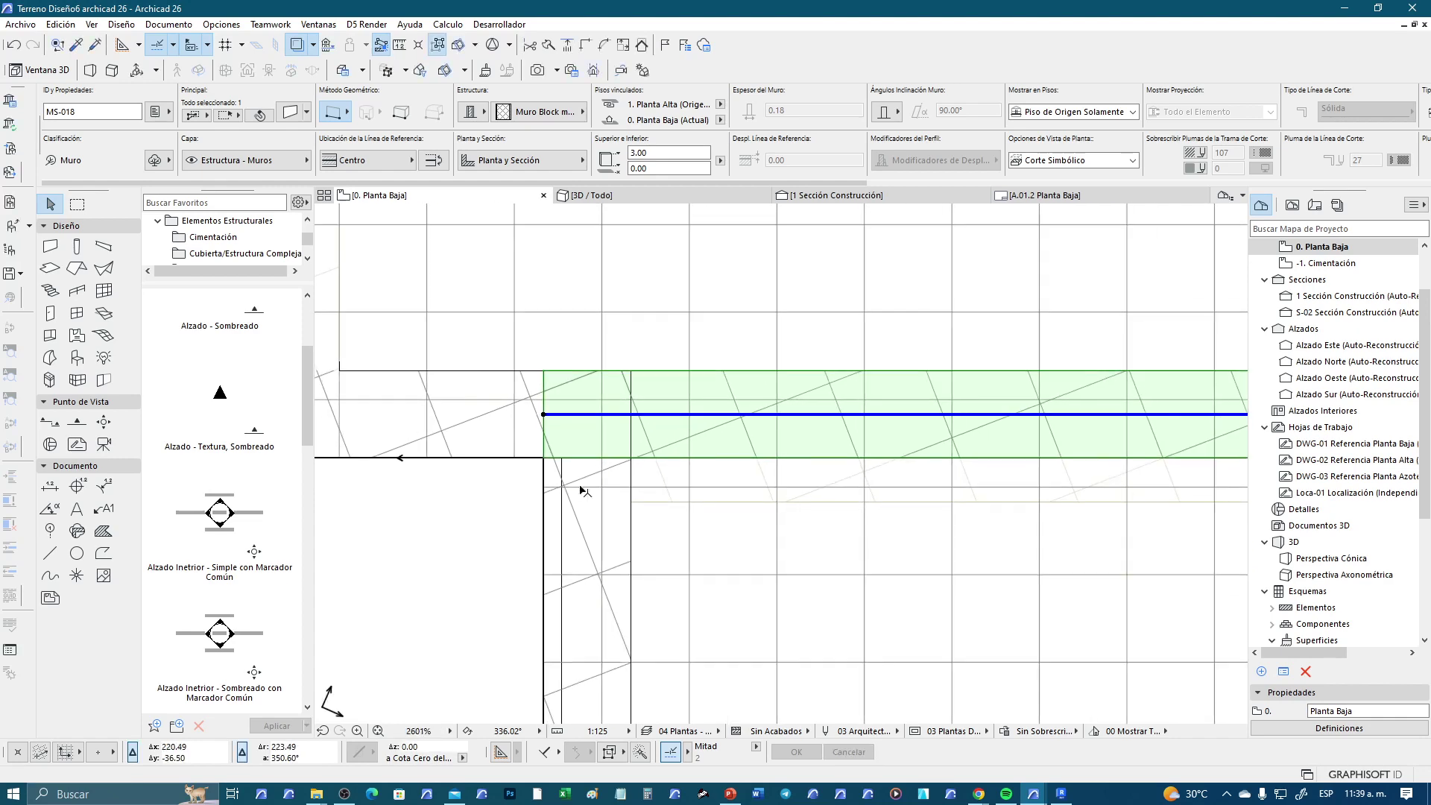
{"action": "left_click", "coordinate": [517, 525]}
Select the vertical block wall and add the horizontal wall at the corner
{"action": "left_click", "coordinate": [633, 478]}
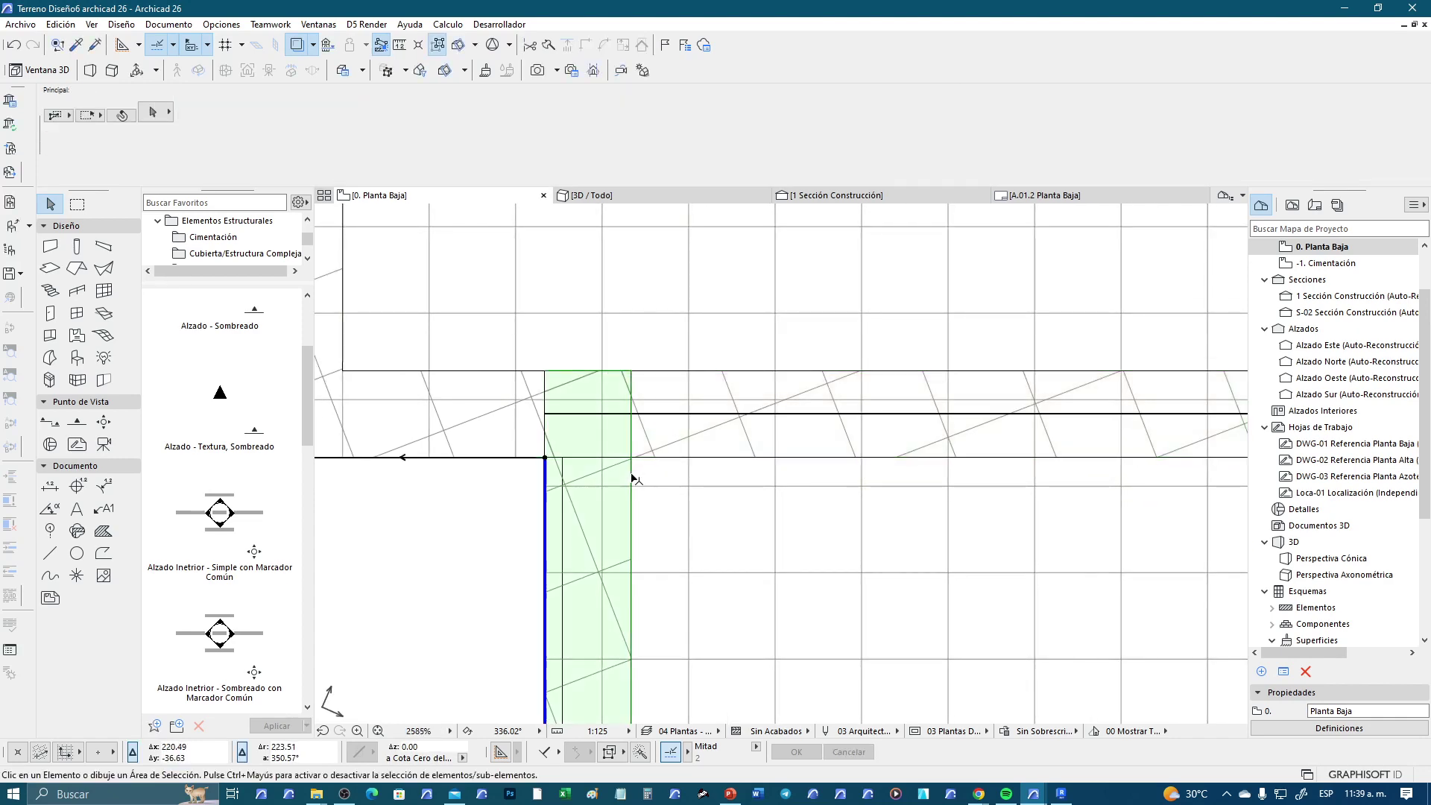
{"action": "left_click", "coordinate": [496, 458]}
{"action": "middle_click_drag", "start_coordinate": [446, 405], "coordinate": [571, 360]}
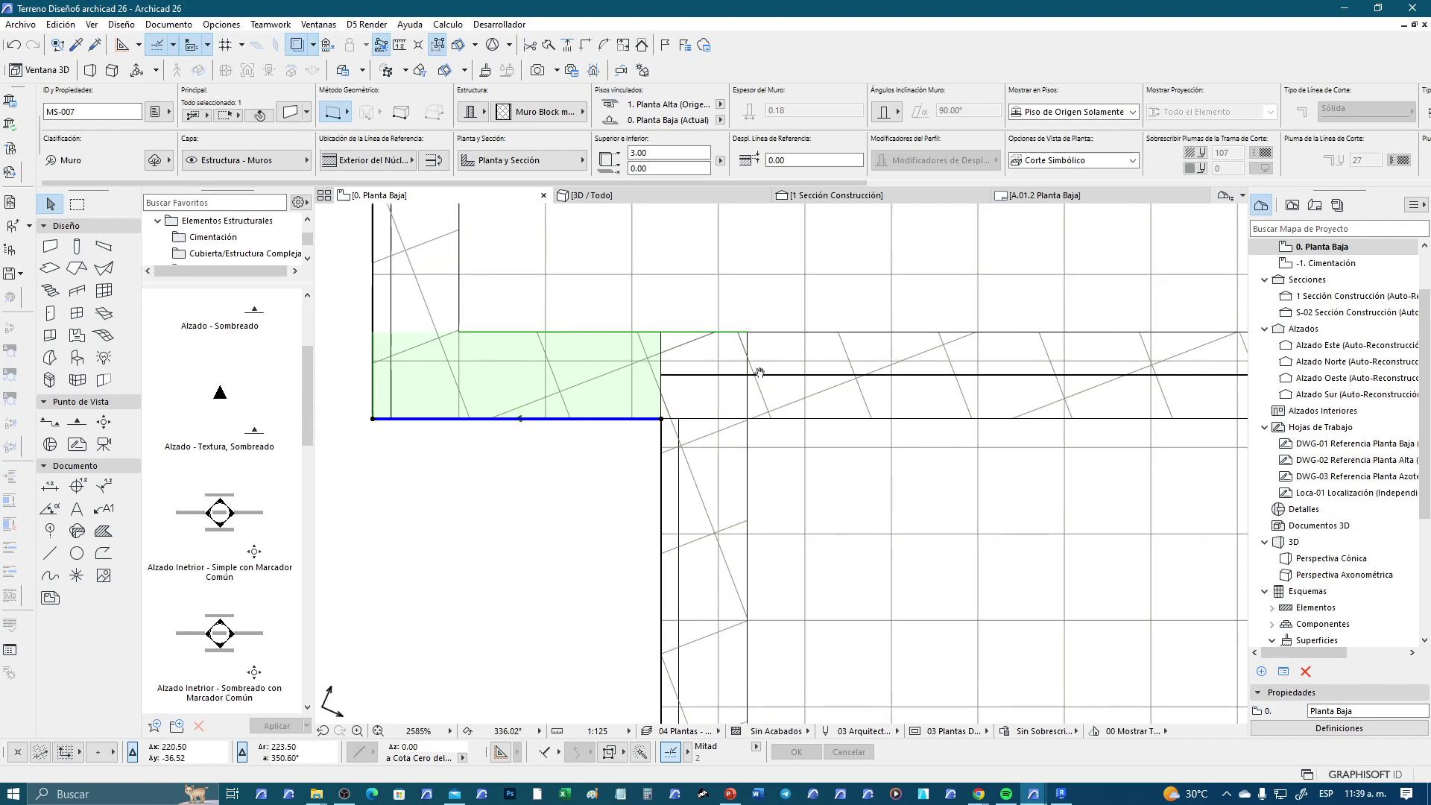
{"action": "left_click", "coordinate": [673, 441]}
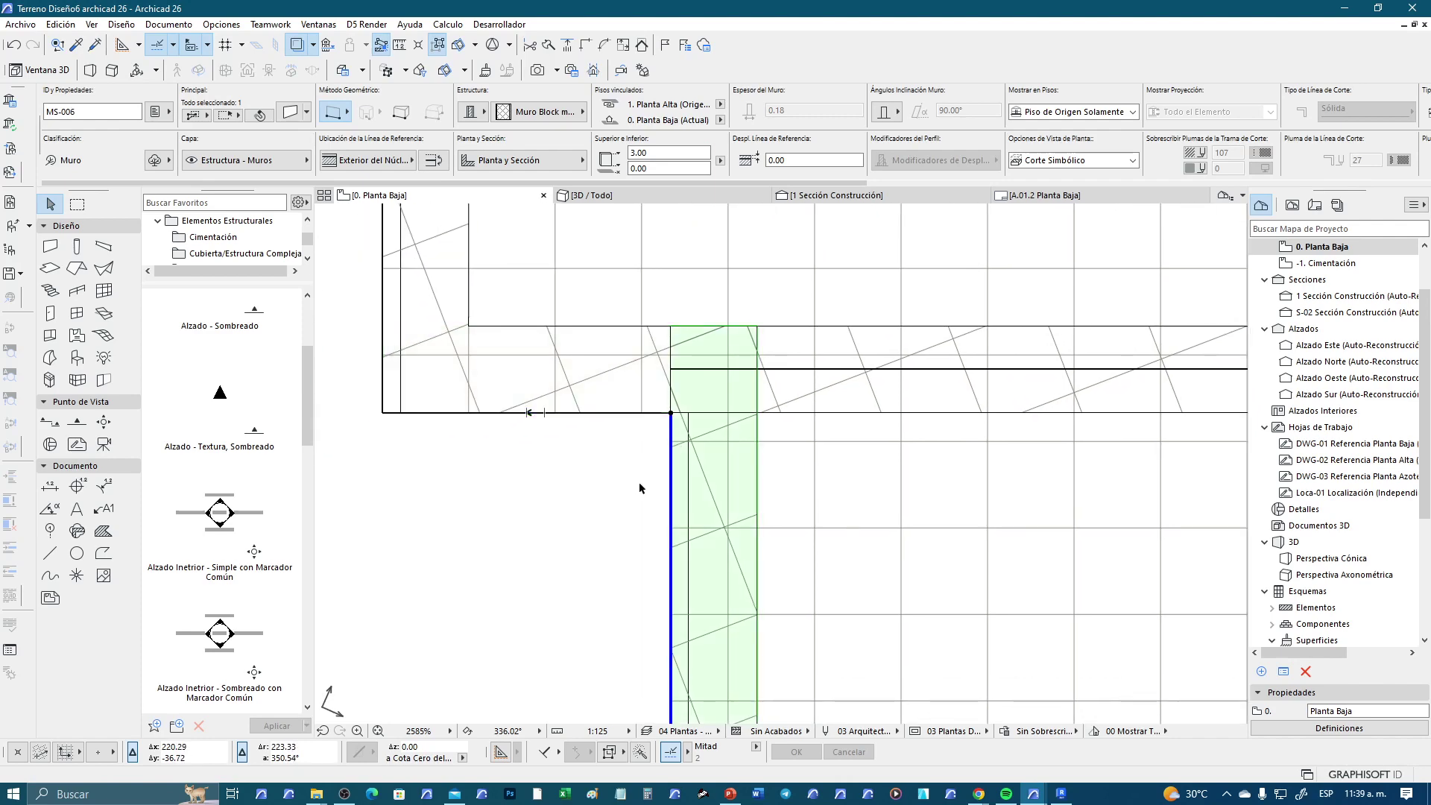
{"action": "scroll", "coordinate": [639, 488], "scroll_direction": "down", "scroll_amount": 1}
{"action": "middle_click_drag", "start_coordinate": [640, 488], "coordinate": [619, 468]}
{"action": "scroll", "coordinate": [641, 481], "scroll_direction": "down", "scroll_amount": 3}
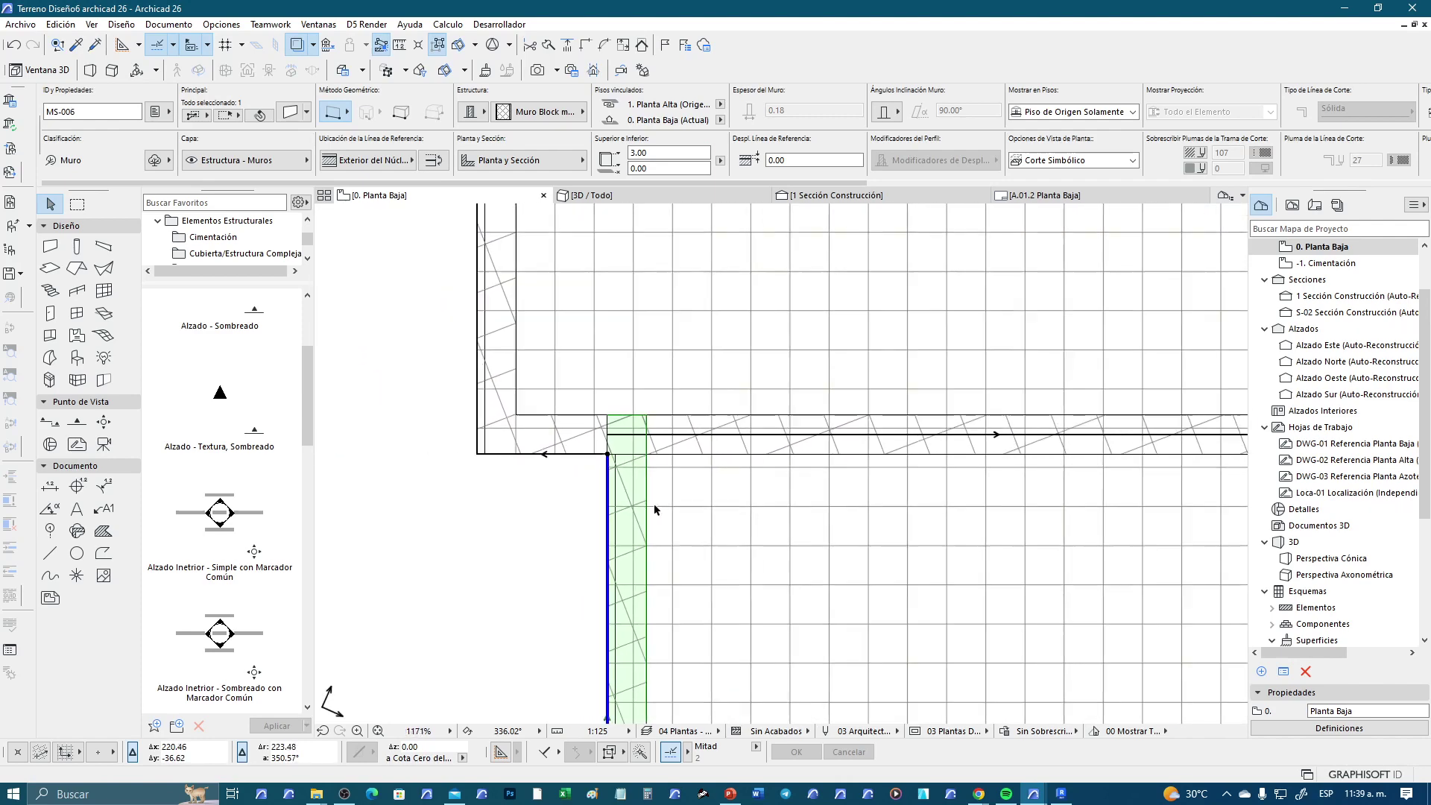
{"action": "middle_click_drag", "start_coordinate": [555, 538], "coordinate": [563, 498]}
{"action": "left_click", "coordinate": [563, 498]}
{"action": "scroll", "coordinate": [585, 447], "scroll_direction": "up", "scroll_amount": 3}
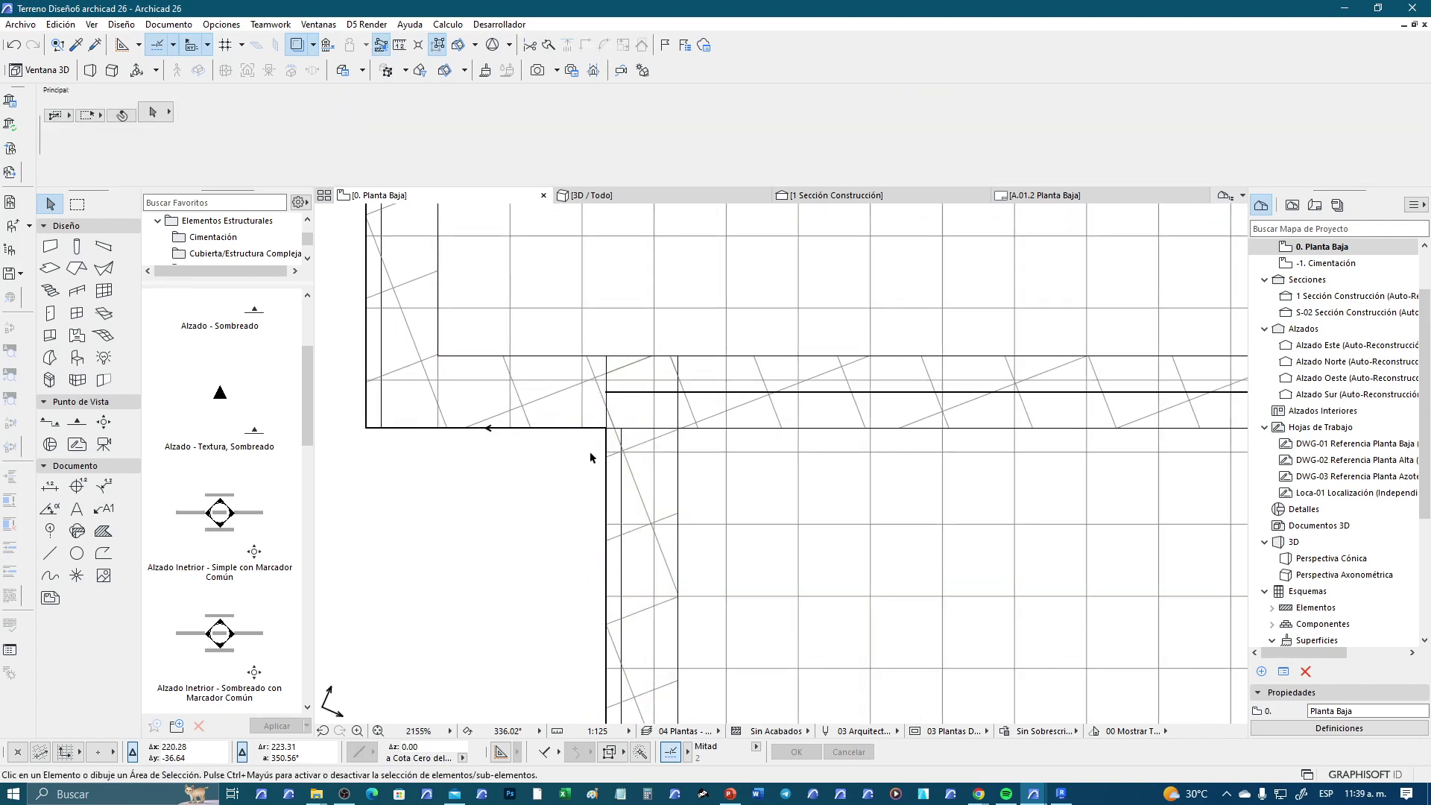
{"action": "left_click", "coordinate": [678, 466]}
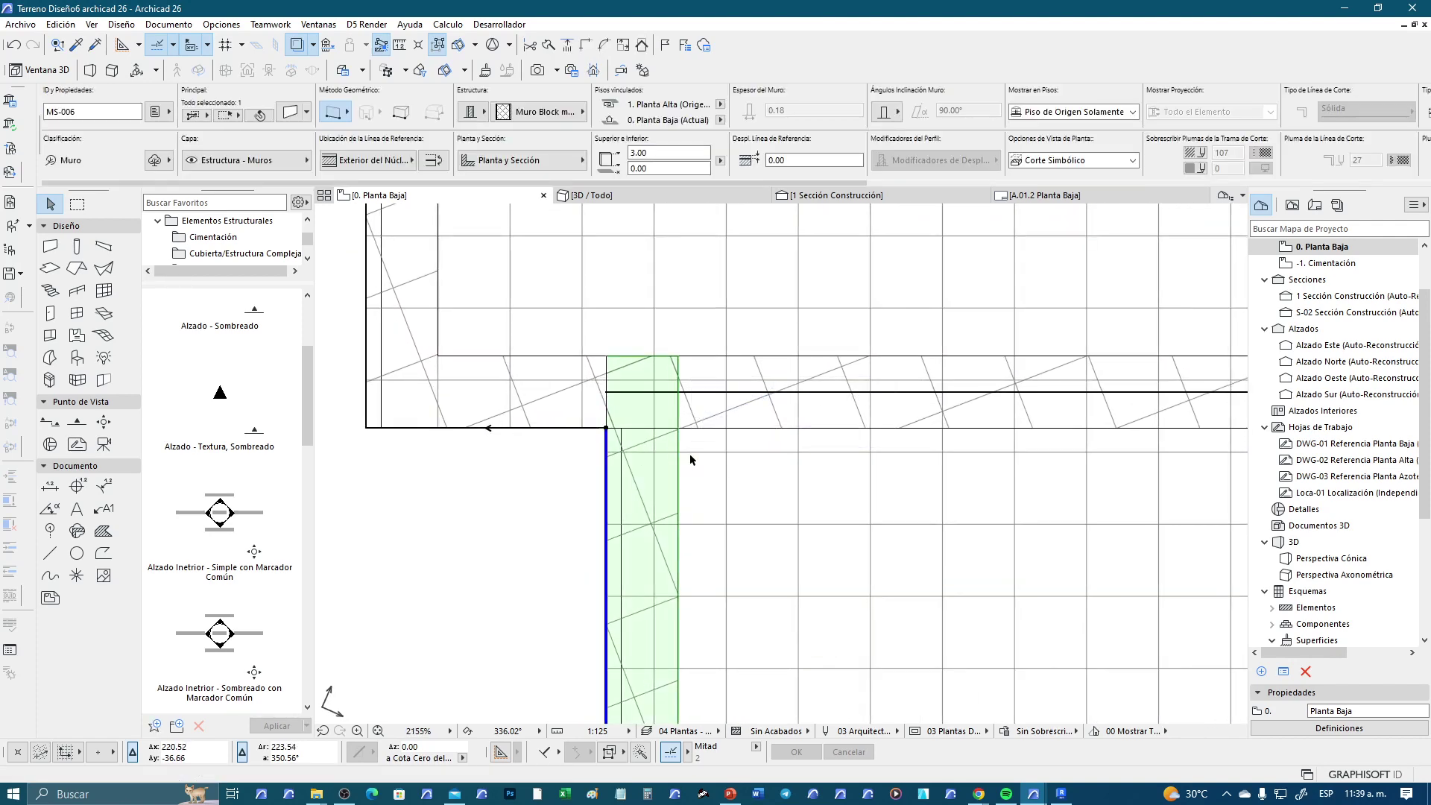
{"action": "left_click", "coordinate": [706, 416], "text": "shift"}
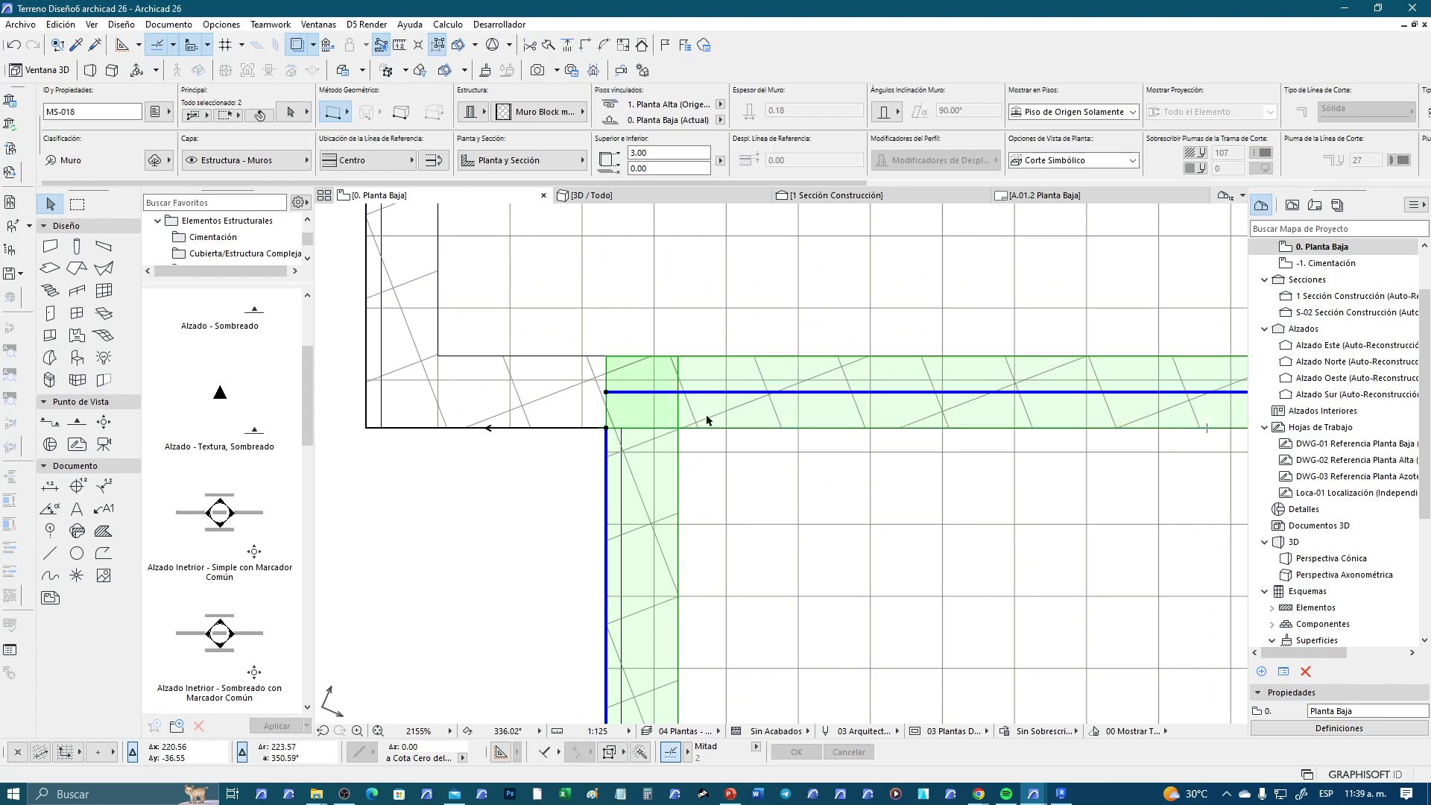
{"action": "scroll", "coordinate": [619, 456], "scroll_direction": "up", "scroll_amount": 2}
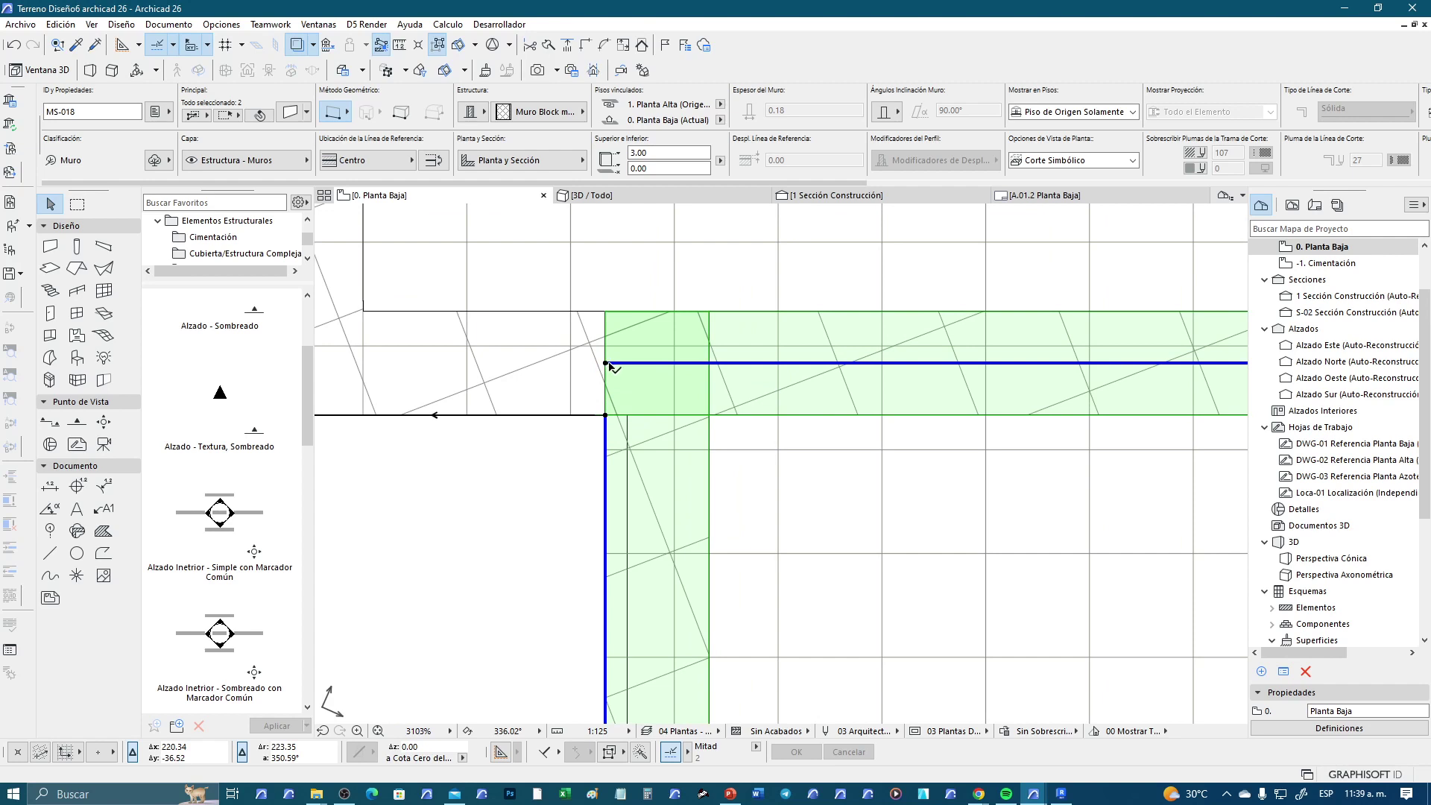
{"action": "middle_click_drag", "start_coordinate": [609, 408], "coordinate": [720, 414]}
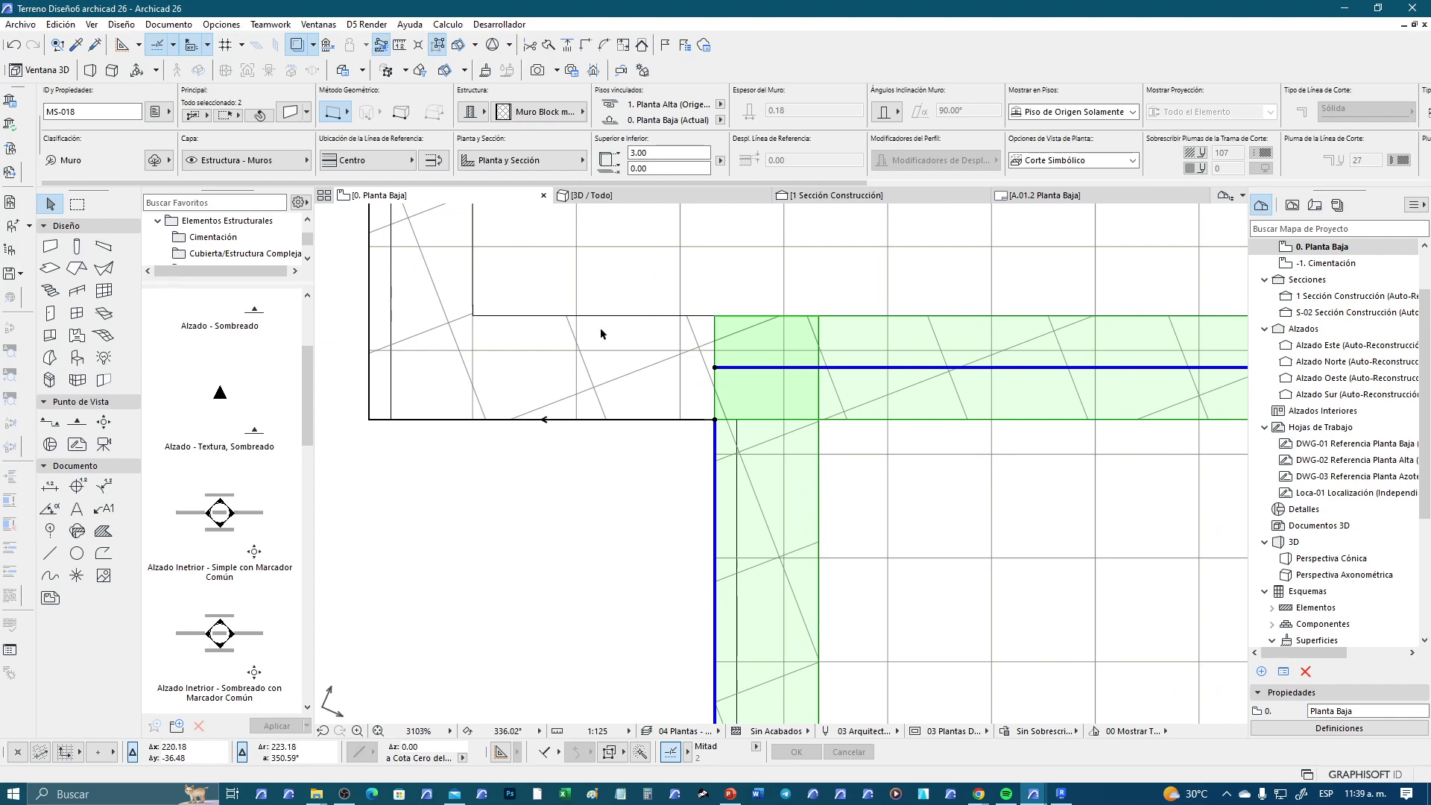
Join the two selected block walls at the notch corner with Intersection
{"action": "left_click", "coordinate": [587, 49]}
{"action": "key", "text": "Escape"}
{"action": "scroll", "coordinate": [517, 550], "scroll_direction": "down", "scroll_amount": 3}
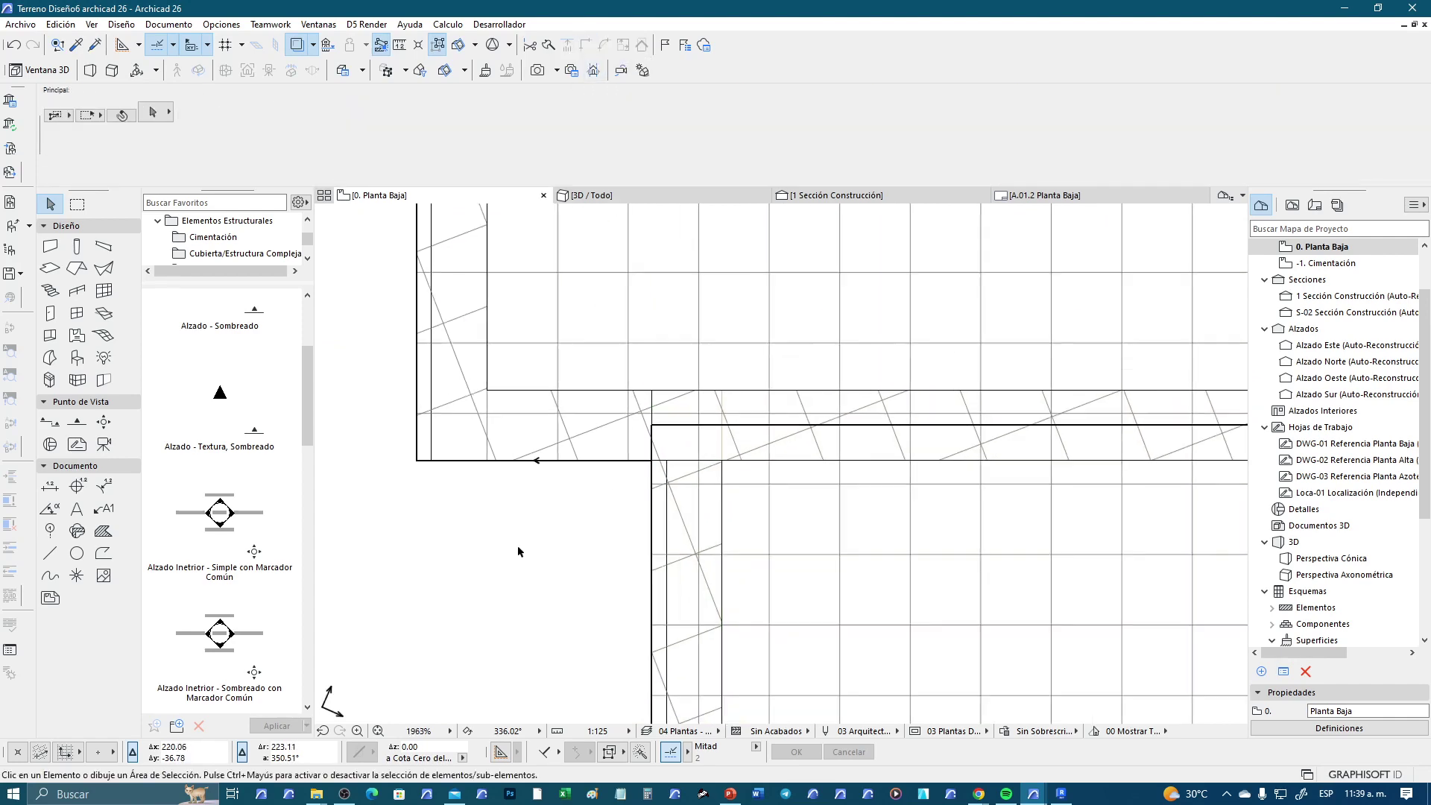
{"action": "scroll", "coordinate": [517, 549], "scroll_direction": "down", "scroll_amount": 2}
{"action": "scroll", "coordinate": [615, 498], "scroll_direction": "up", "scroll_amount": 3}
{"action": "scroll", "coordinate": [569, 428], "scroll_direction": "up", "scroll_amount": 2}
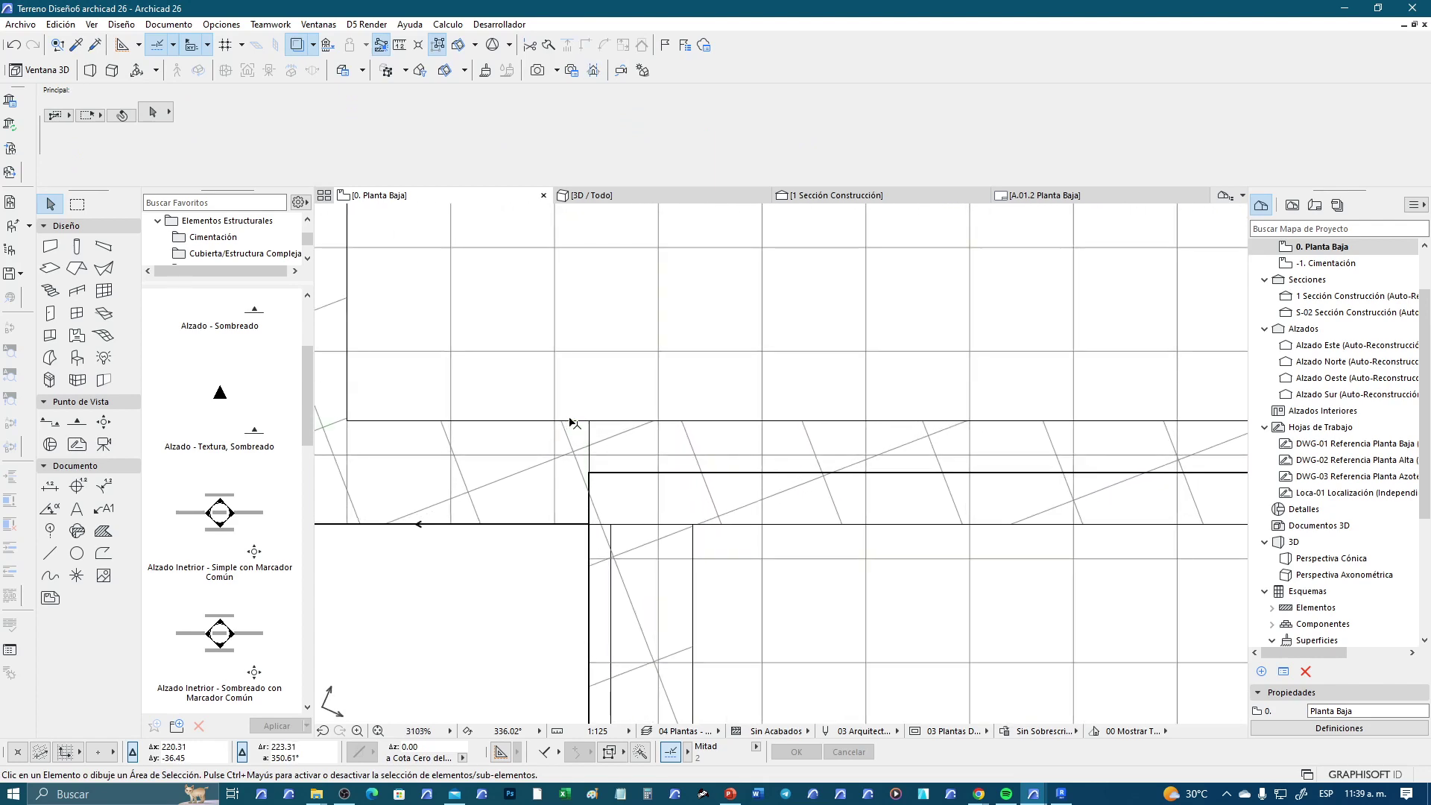
Check the joined horizontal wall, then set Partial Structure Display to Modelo Completo
{"action": "left_click", "coordinate": [615, 426]}
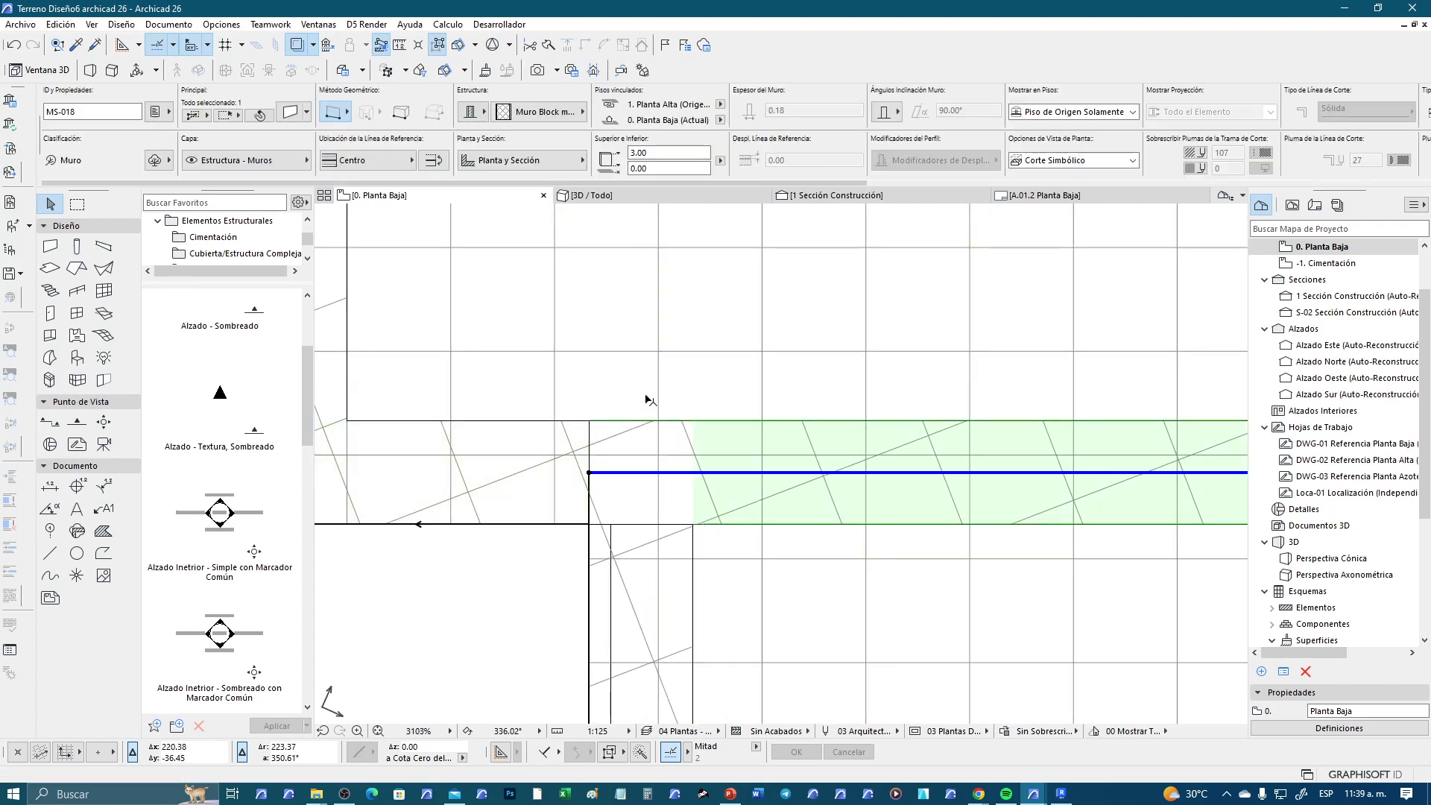
{"action": "left_click", "coordinate": [460, 237]}
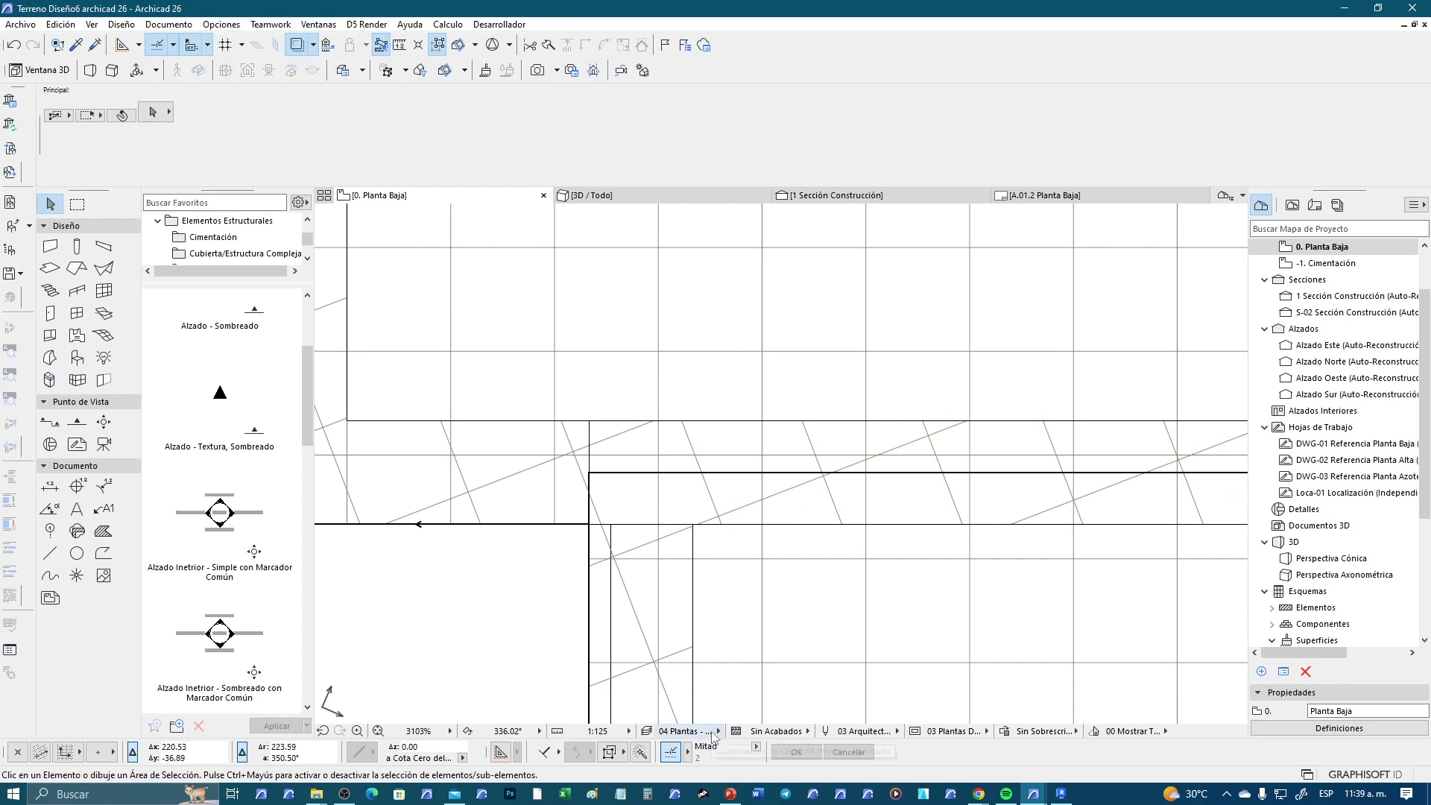
{"action": "left_click", "coordinate": [775, 731]}
{"action": "left_click", "coordinate": [888, 673]}
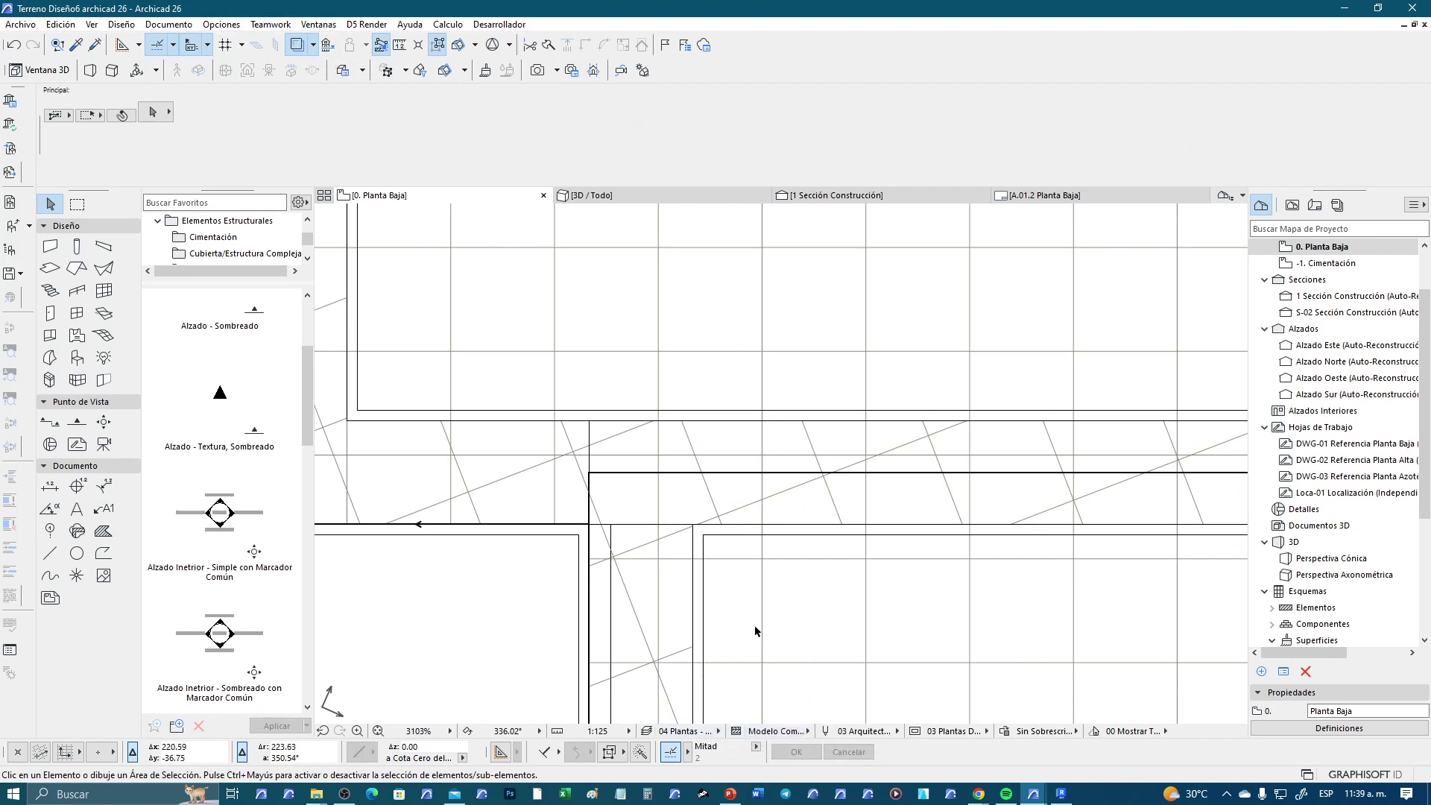
{"action": "scroll", "coordinate": [516, 588], "scroll_direction": "down", "scroll_amount": 3}
{"action": "scroll", "coordinate": [477, 635], "scroll_direction": "down", "scroll_amount": 3}
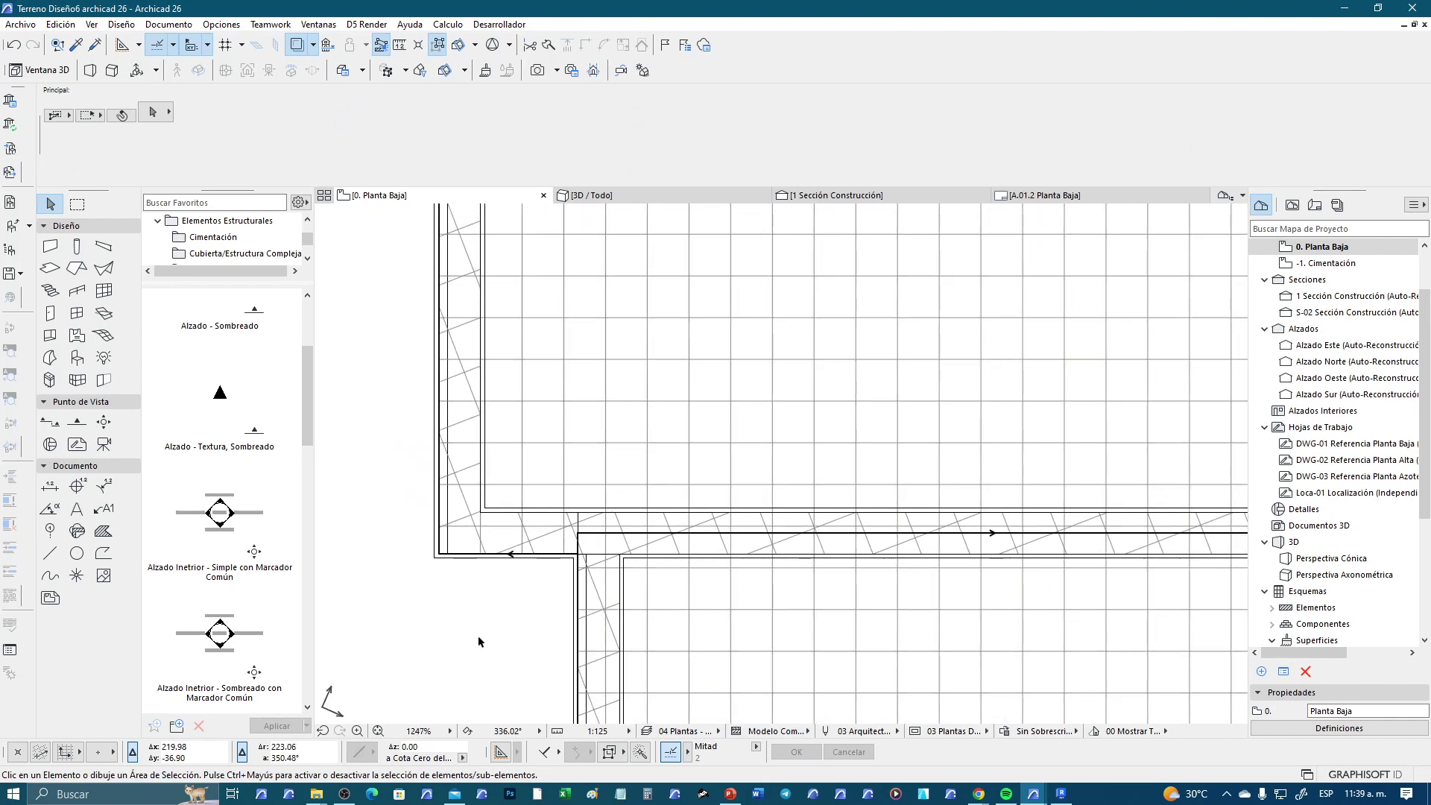
{"action": "scroll", "coordinate": [359, 594], "scroll_direction": "down", "scroll_amount": 1}
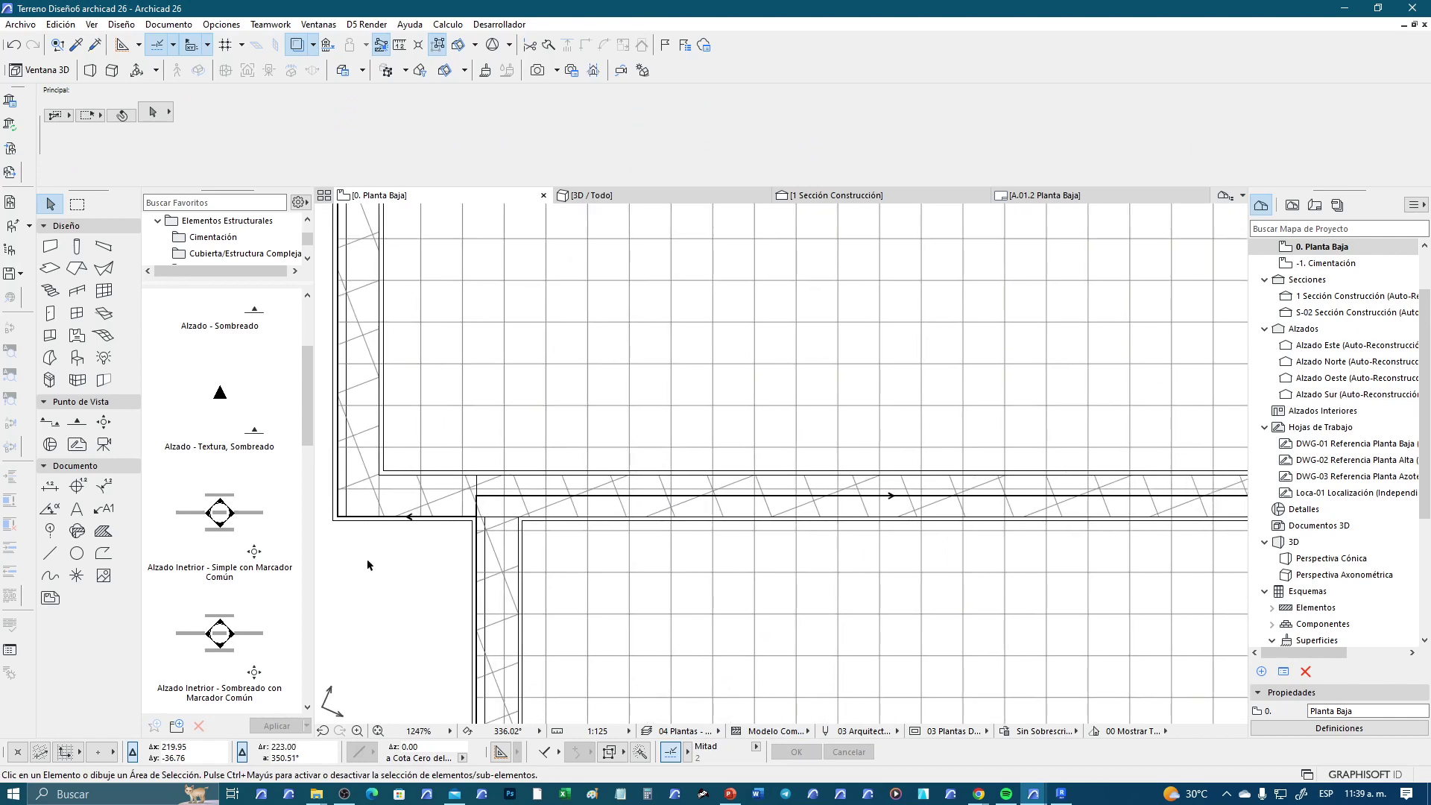
{"action": "middle_click_drag", "start_coordinate": [371, 559], "coordinate": [386, 451]}
{"action": "scroll", "coordinate": [492, 373], "scroll_direction": "up", "scroll_amount": 4}
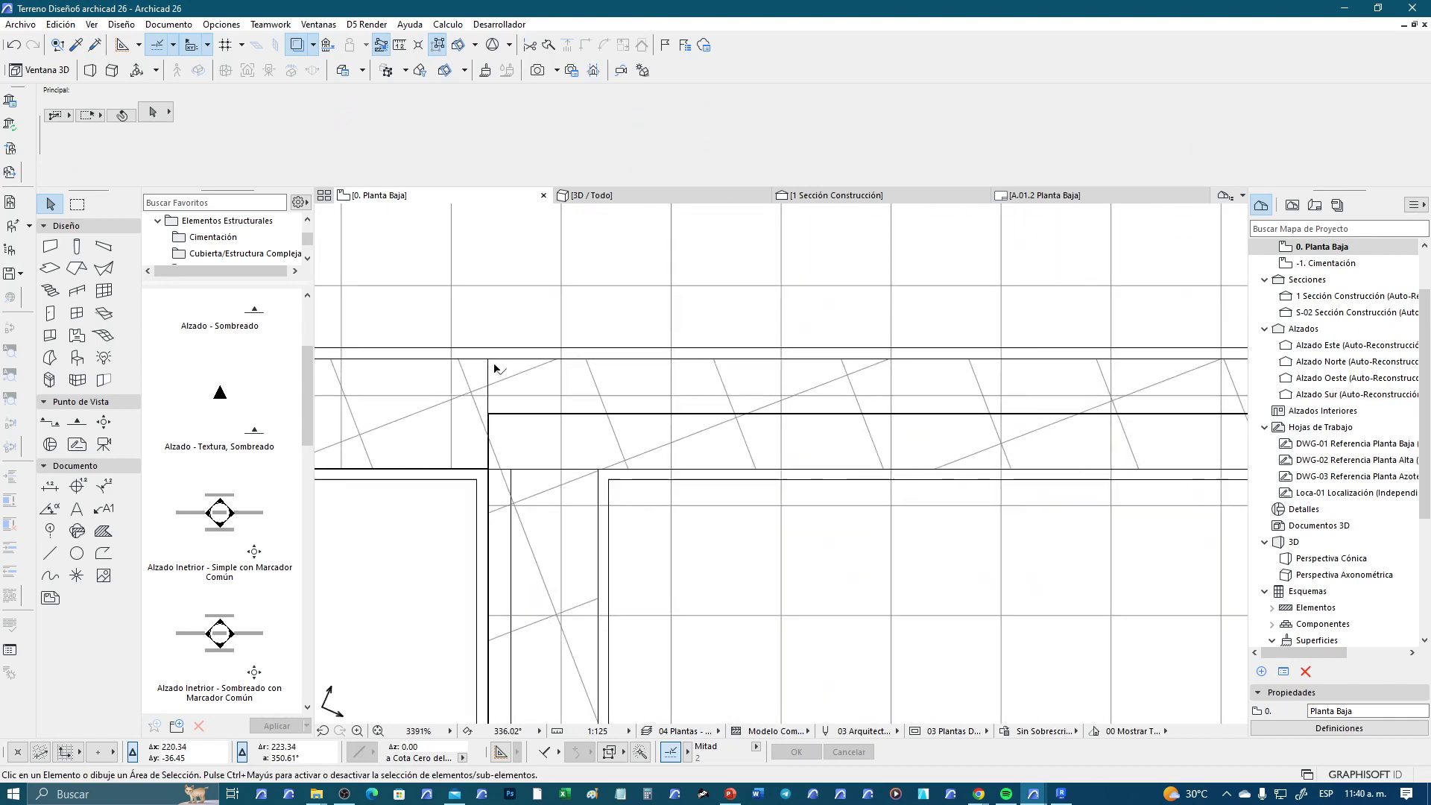
{"action": "scroll", "coordinate": [494, 369], "scroll_direction": "up", "scroll_amount": 2}
{"action": "left_click", "coordinate": [489, 402]}
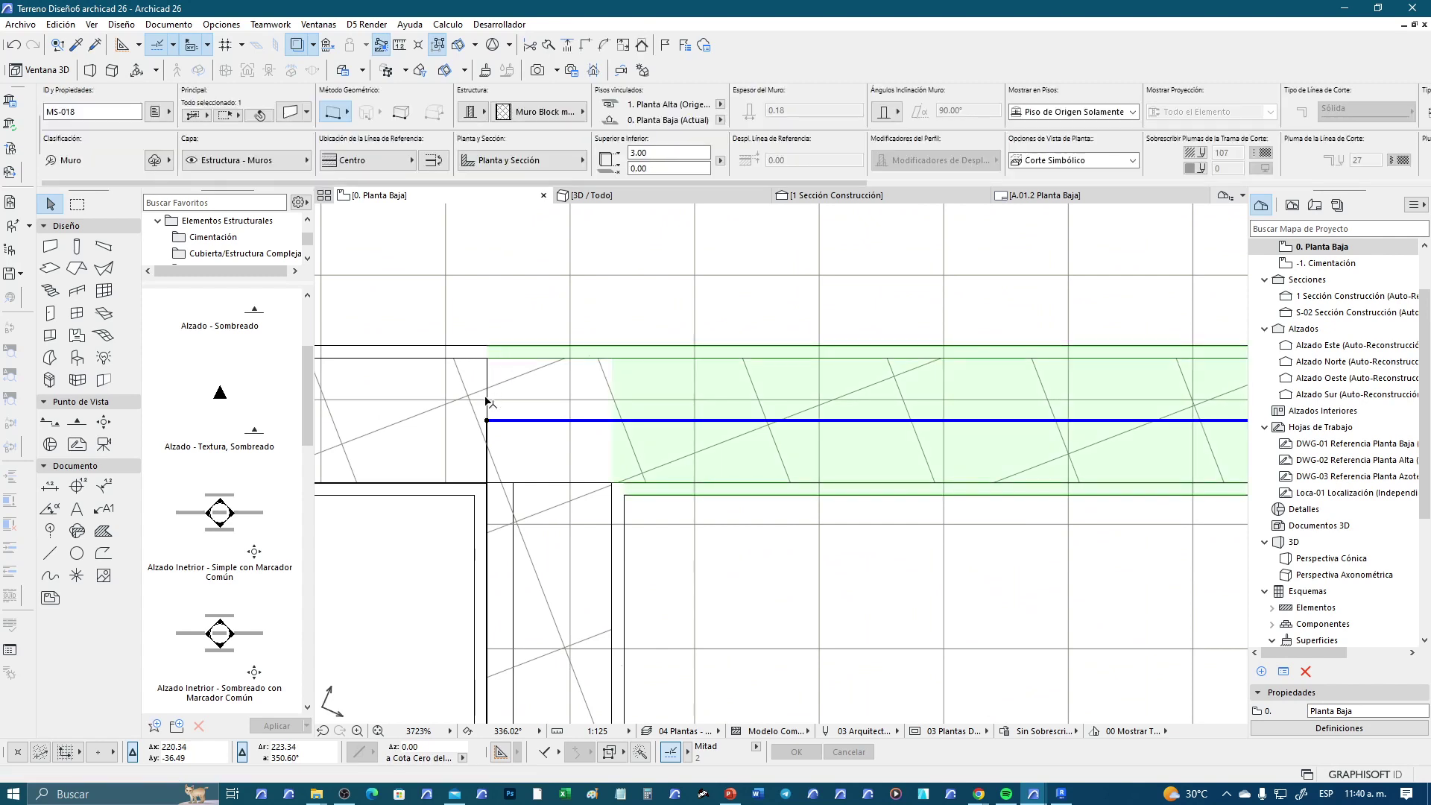
{"action": "left_click", "coordinate": [625, 540]}
{"action": "left_click", "coordinate": [474, 542]}
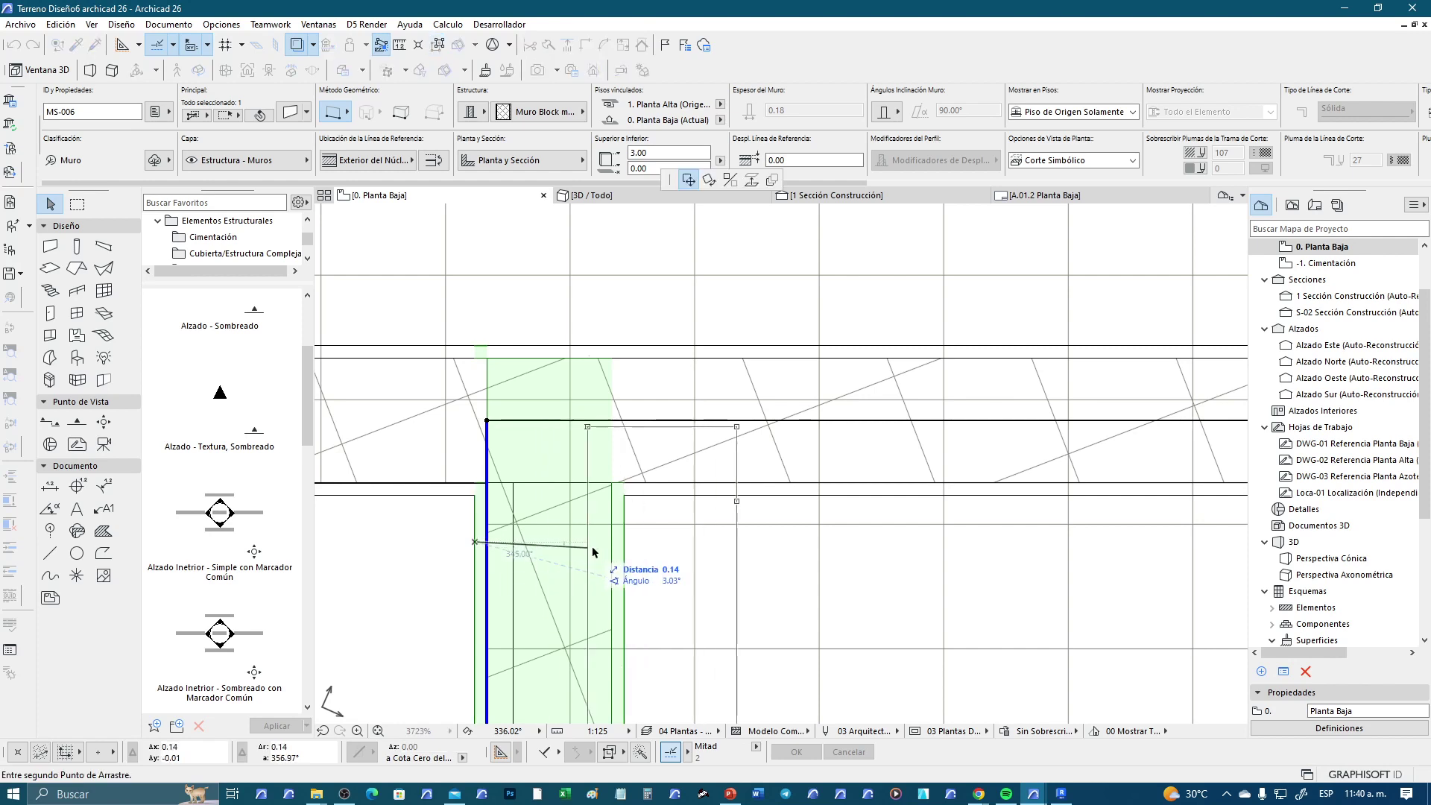
{"action": "left_click", "coordinate": [700, 612]}
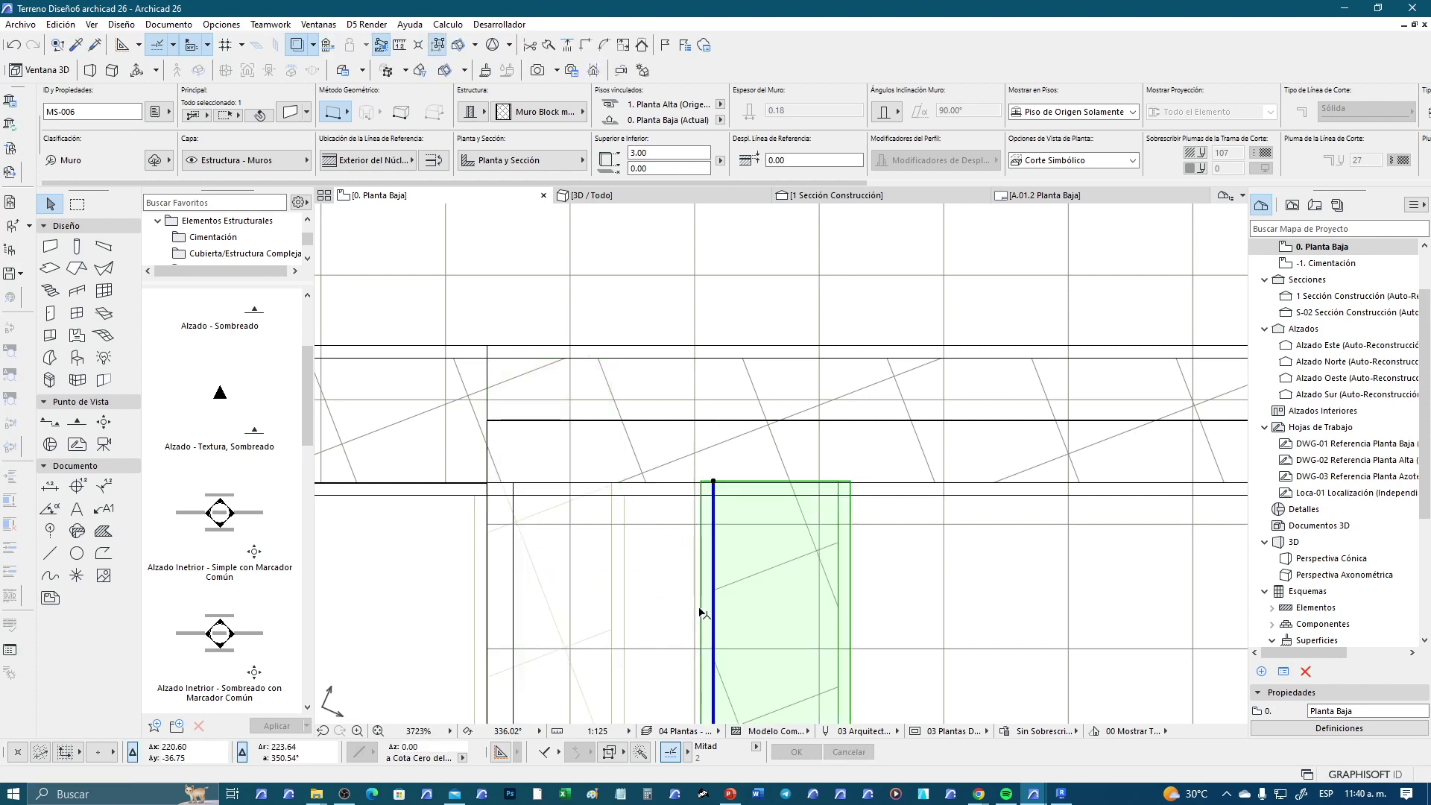
{"action": "key", "text": "ctrl+z"}
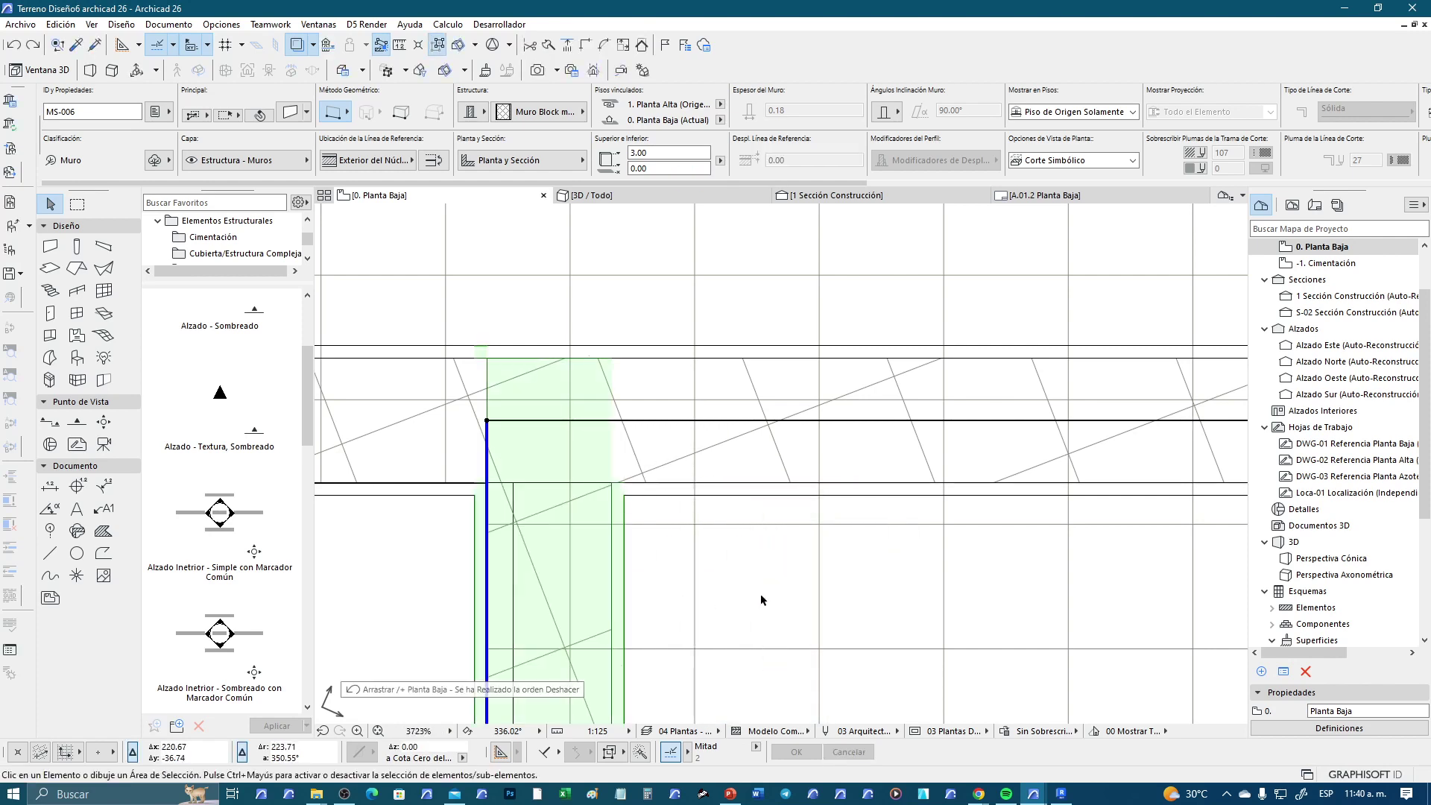
{"action": "key", "text": "Escape"}
{"action": "left_click", "coordinate": [469, 360]}
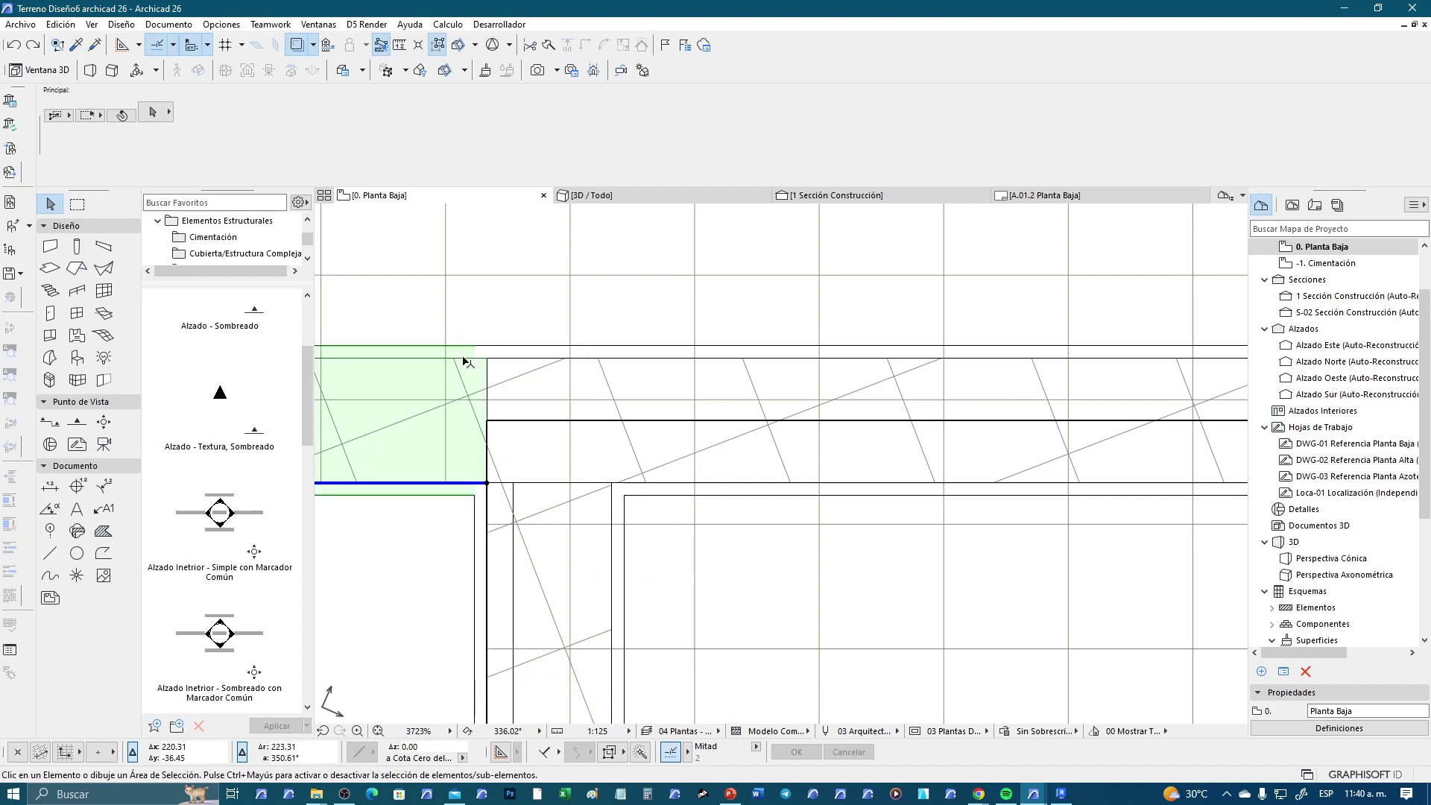
{"action": "left_click_drag", "start_coordinate": [456, 450], "coordinate": [351, 555]}
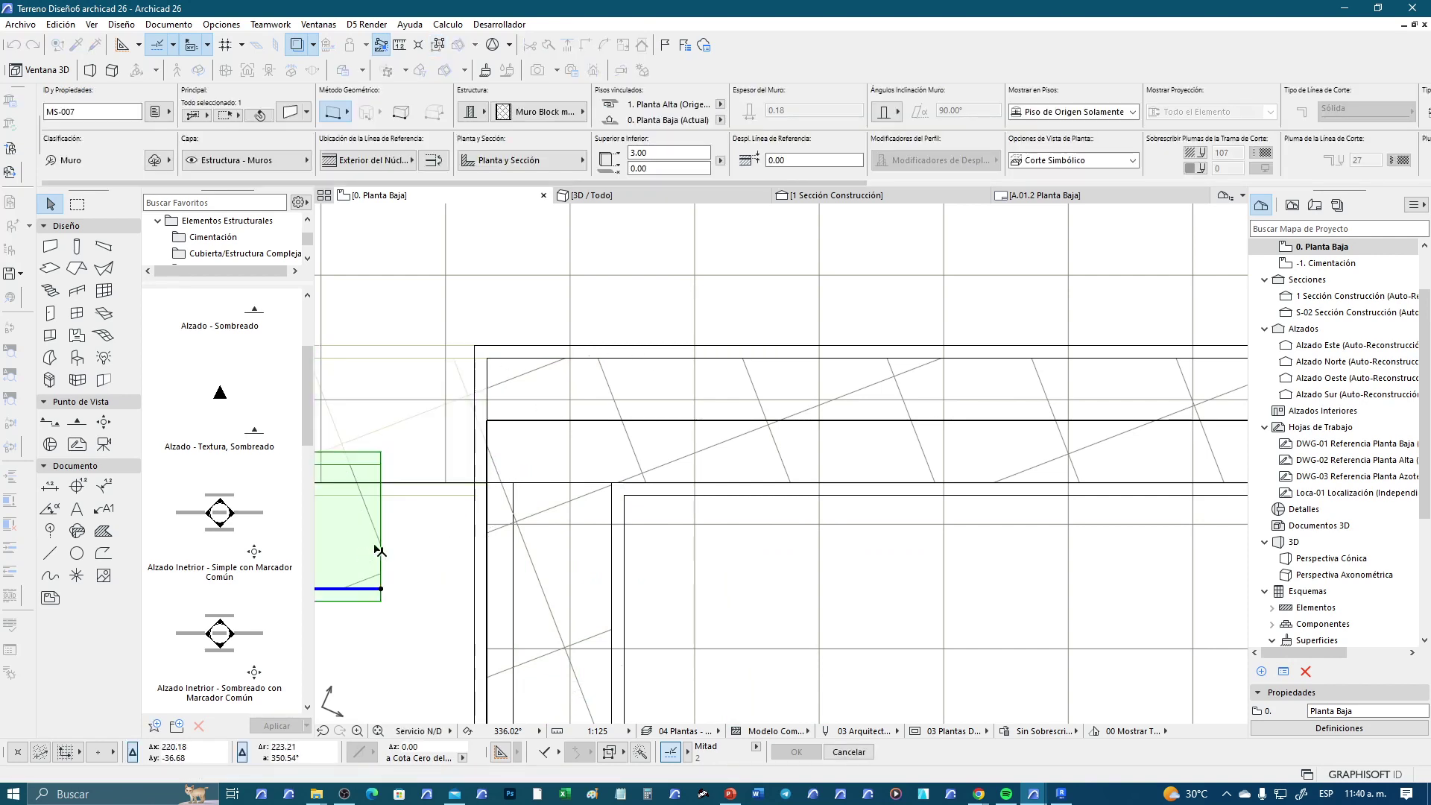
{"action": "left_click", "coordinate": [609, 568]}
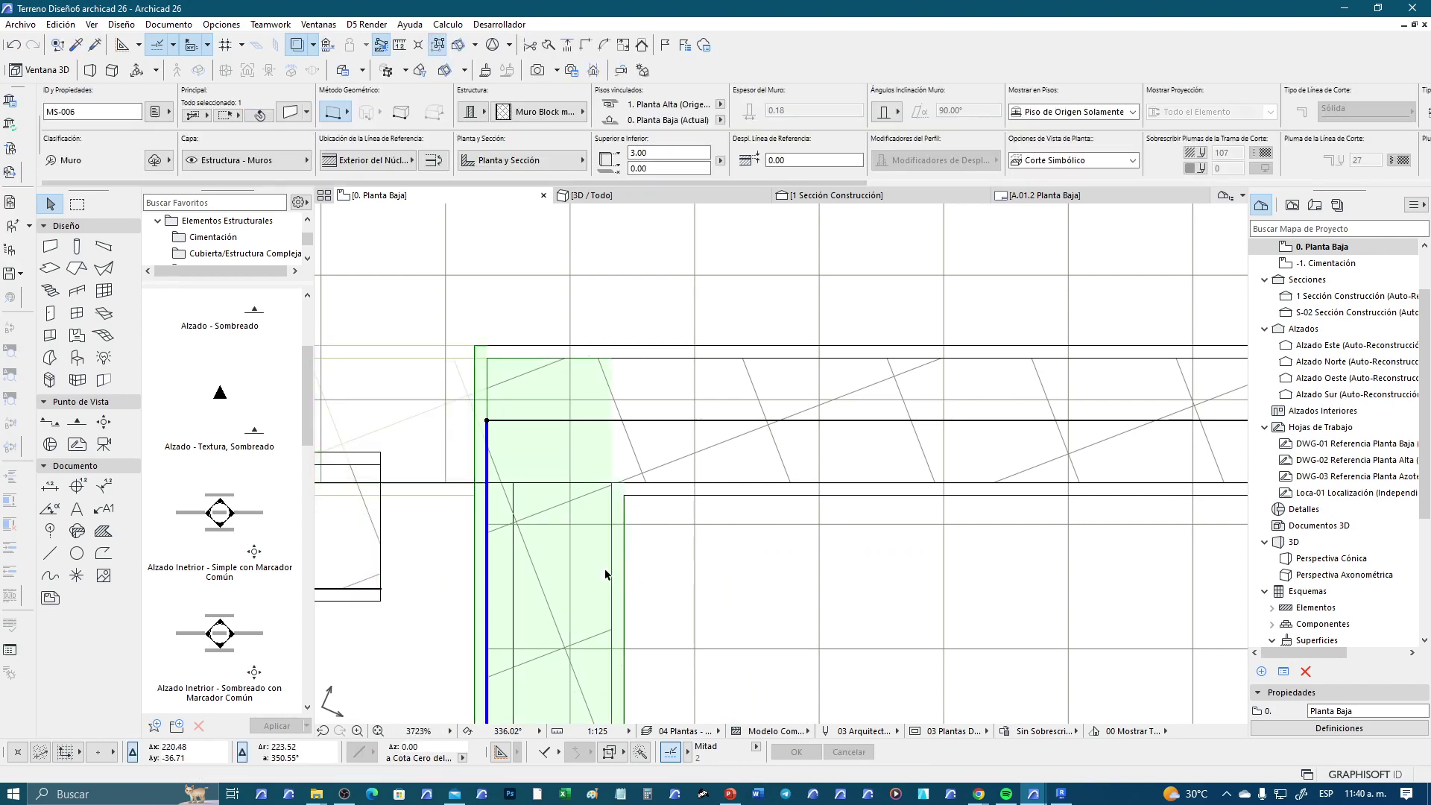
{"action": "left_click_drag", "start_coordinate": [601, 574], "coordinate": [712, 638]}
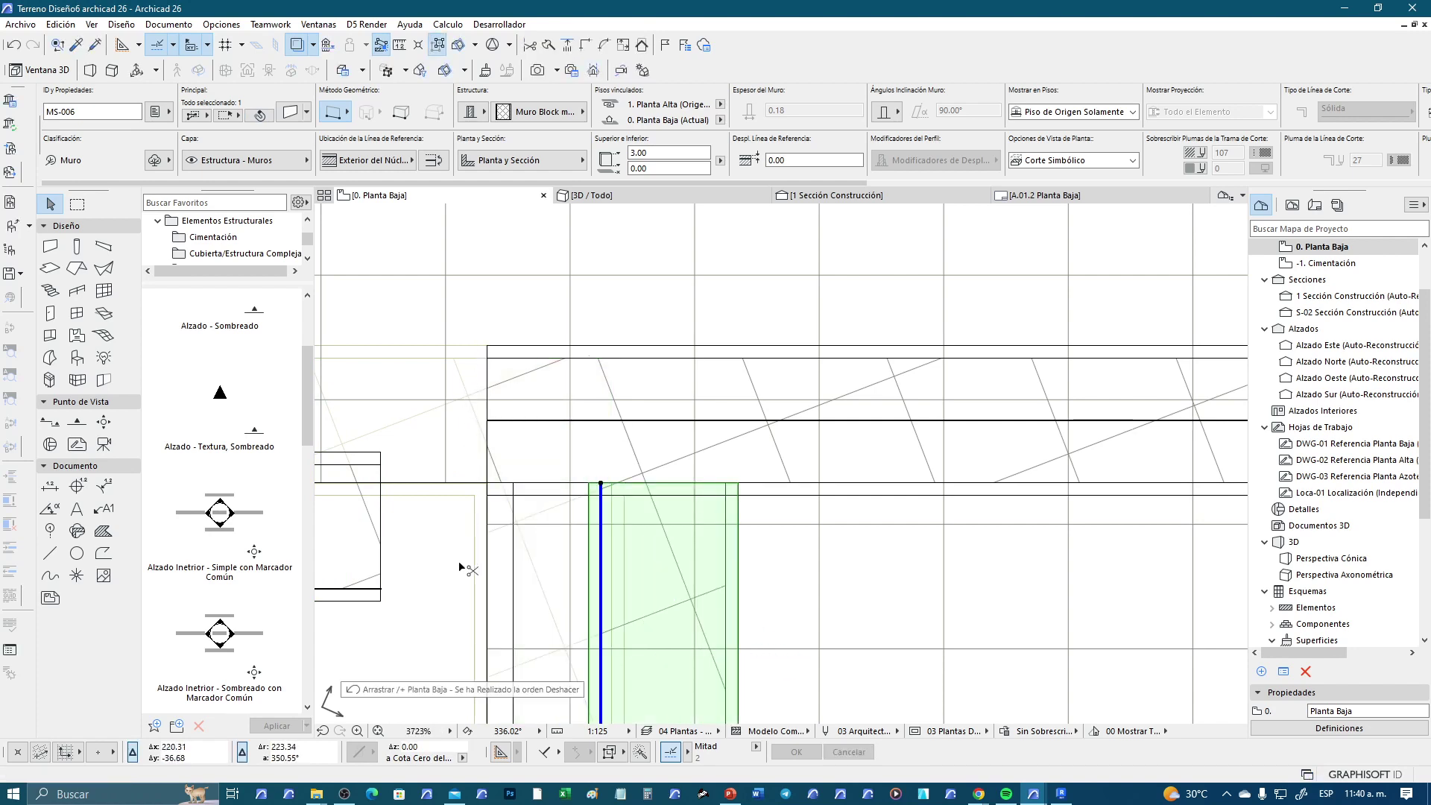
{"action": "key", "text": "ctrl+z"}
{"action": "key", "text": "ctrl+z"}
{"action": "scroll", "coordinate": [456, 505], "scroll_direction": "down", "scroll_amount": 3}
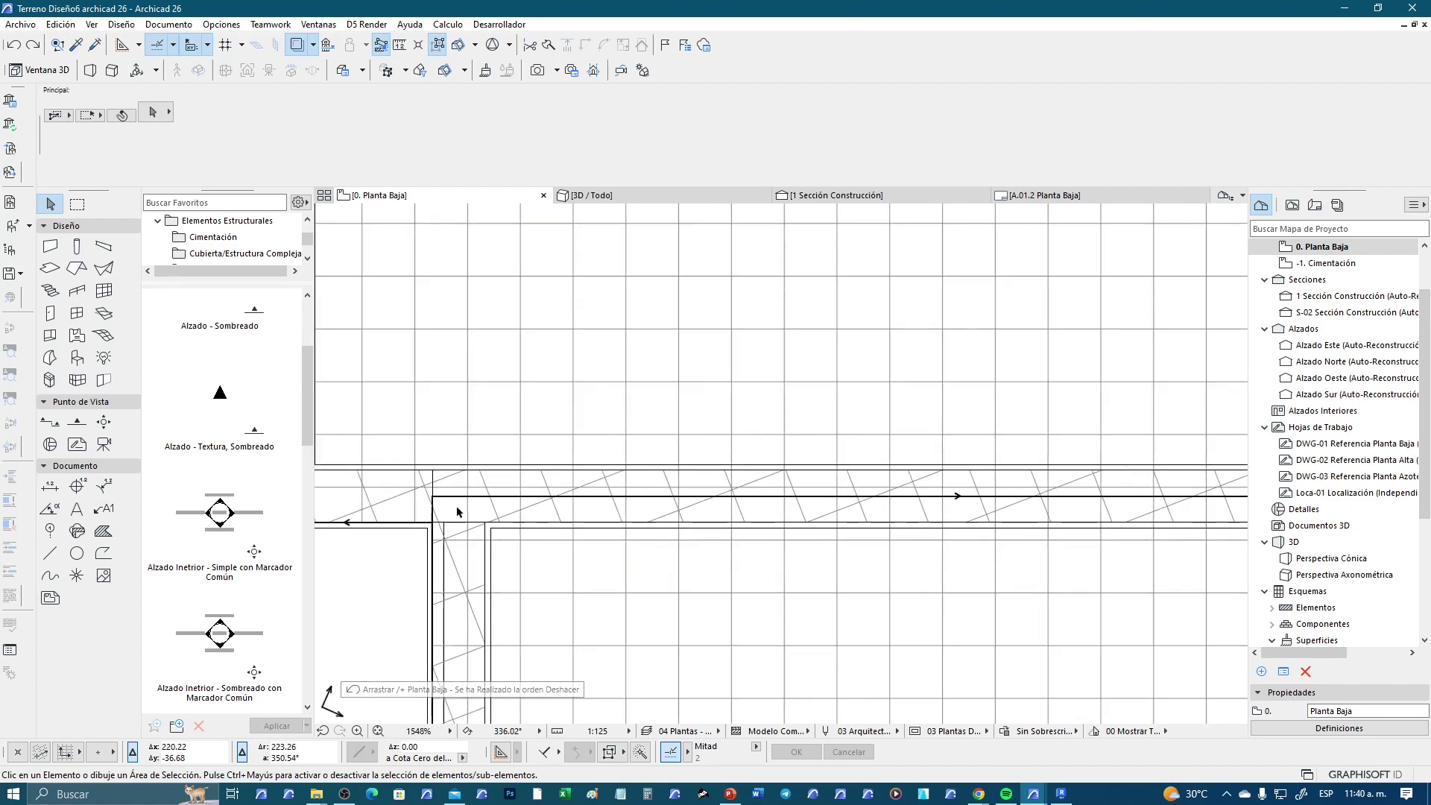
{"action": "scroll", "coordinate": [456, 505], "scroll_direction": "down", "scroll_amount": 3}
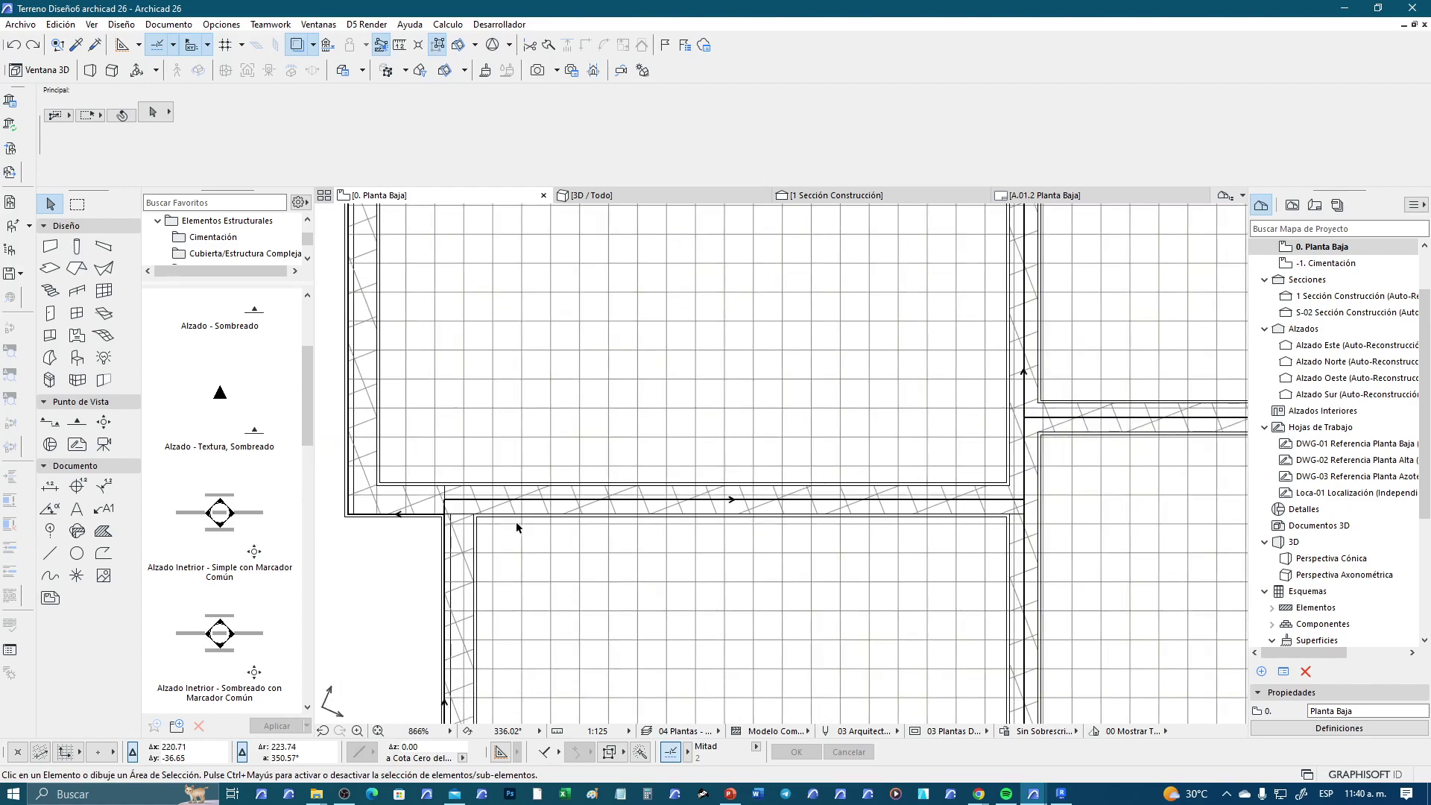
{"action": "scroll", "coordinate": [549, 510], "scroll_direction": "down", "scroll_amount": 1}
{"action": "scroll", "coordinate": [549, 509], "scroll_direction": "down", "scroll_amount": 1}
{"action": "scroll", "coordinate": [654, 447], "scroll_direction": "down", "scroll_amount": 2}
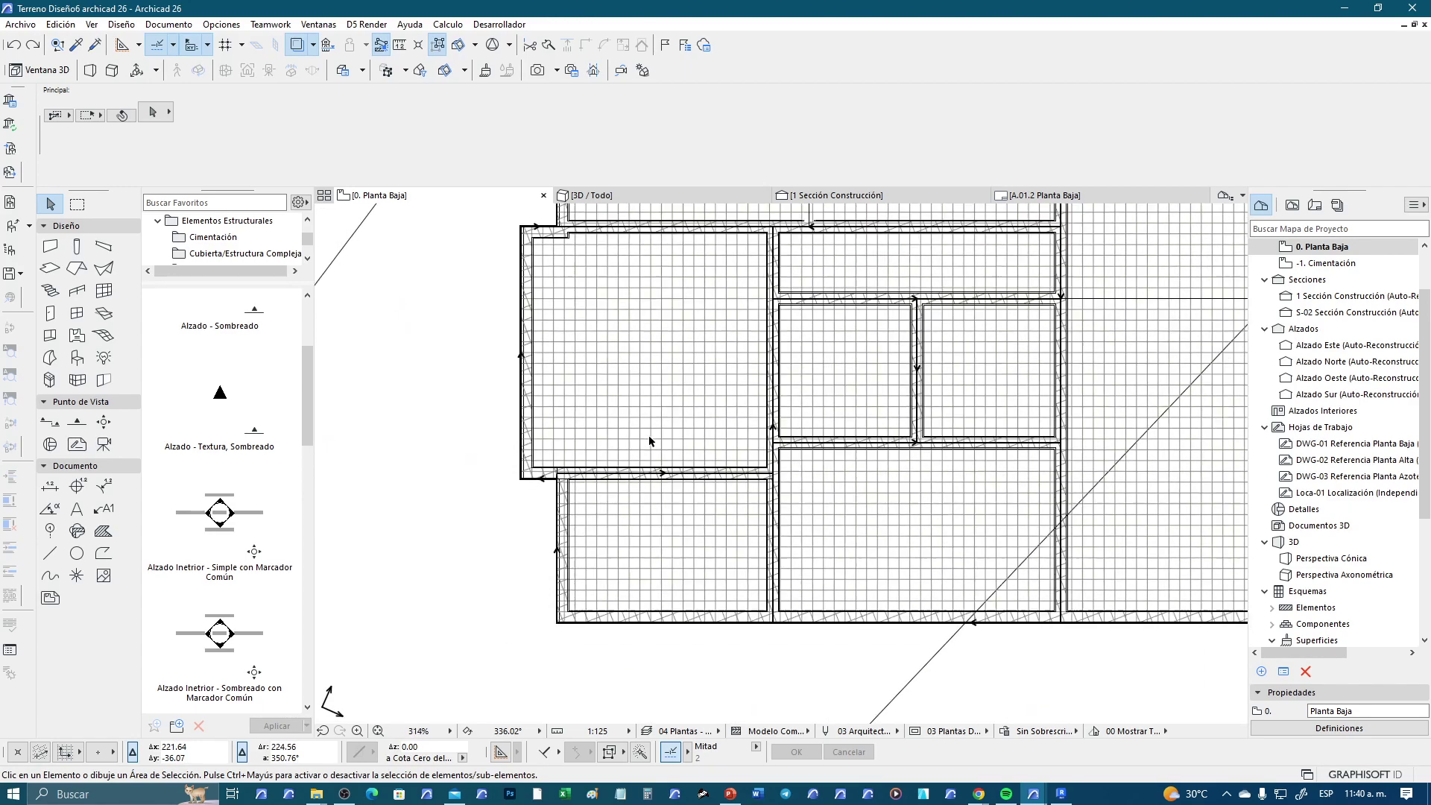
{"action": "scroll", "coordinate": [559, 440], "scroll_direction": "down", "scroll_amount": 1}
{"action": "middle_click_drag", "start_coordinate": [833, 387], "coordinate": [761, 483]}
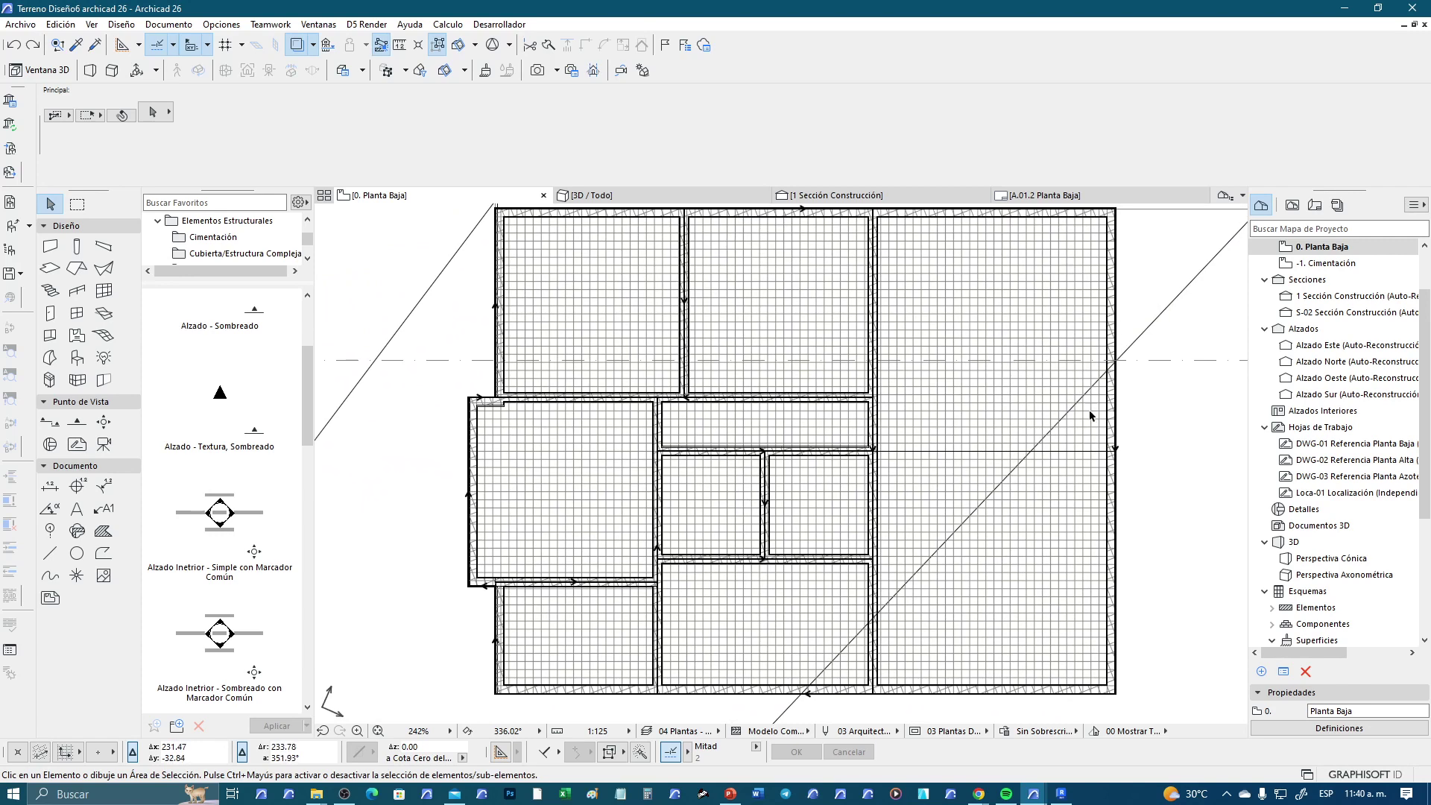
{"action": "scroll", "coordinate": [773, 511], "scroll_direction": "up", "scroll_amount": 1}
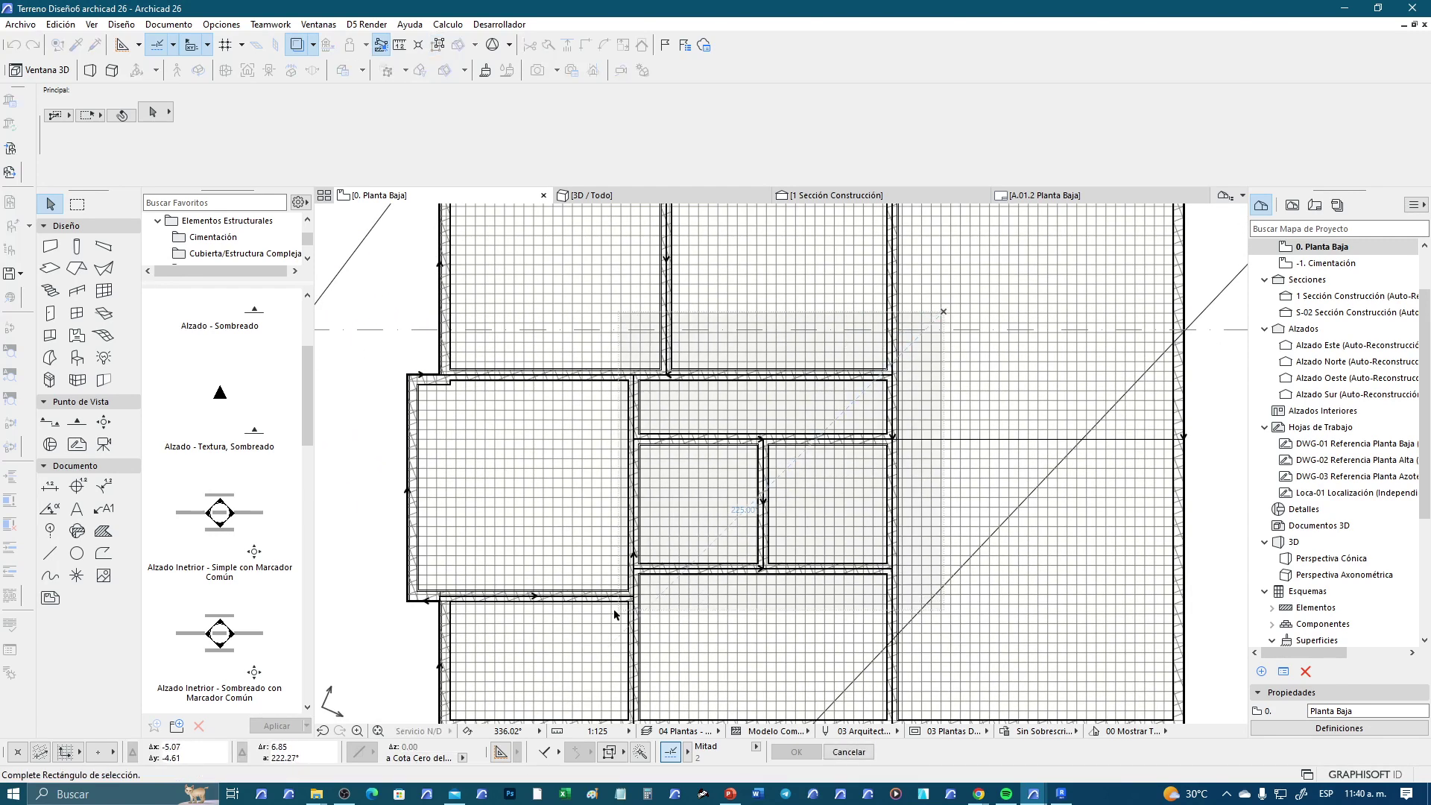
{"action": "key", "text": "ctrl+a"}
{"action": "key", "text": "Escape"}
{"action": "scroll", "coordinate": [626, 619], "scroll_direction": "up", "scroll_amount": 7}
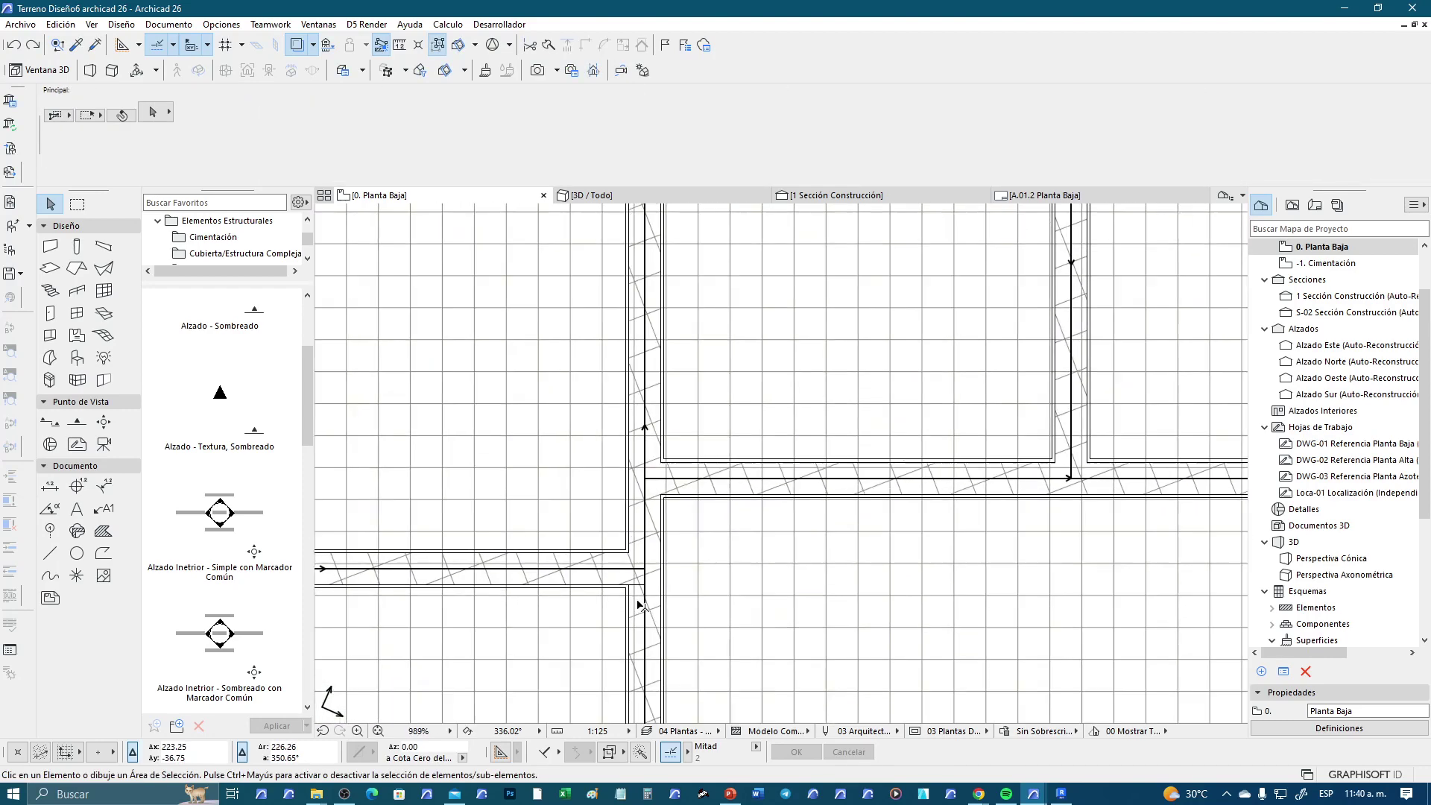
{"action": "left_click", "coordinate": [647, 605]}
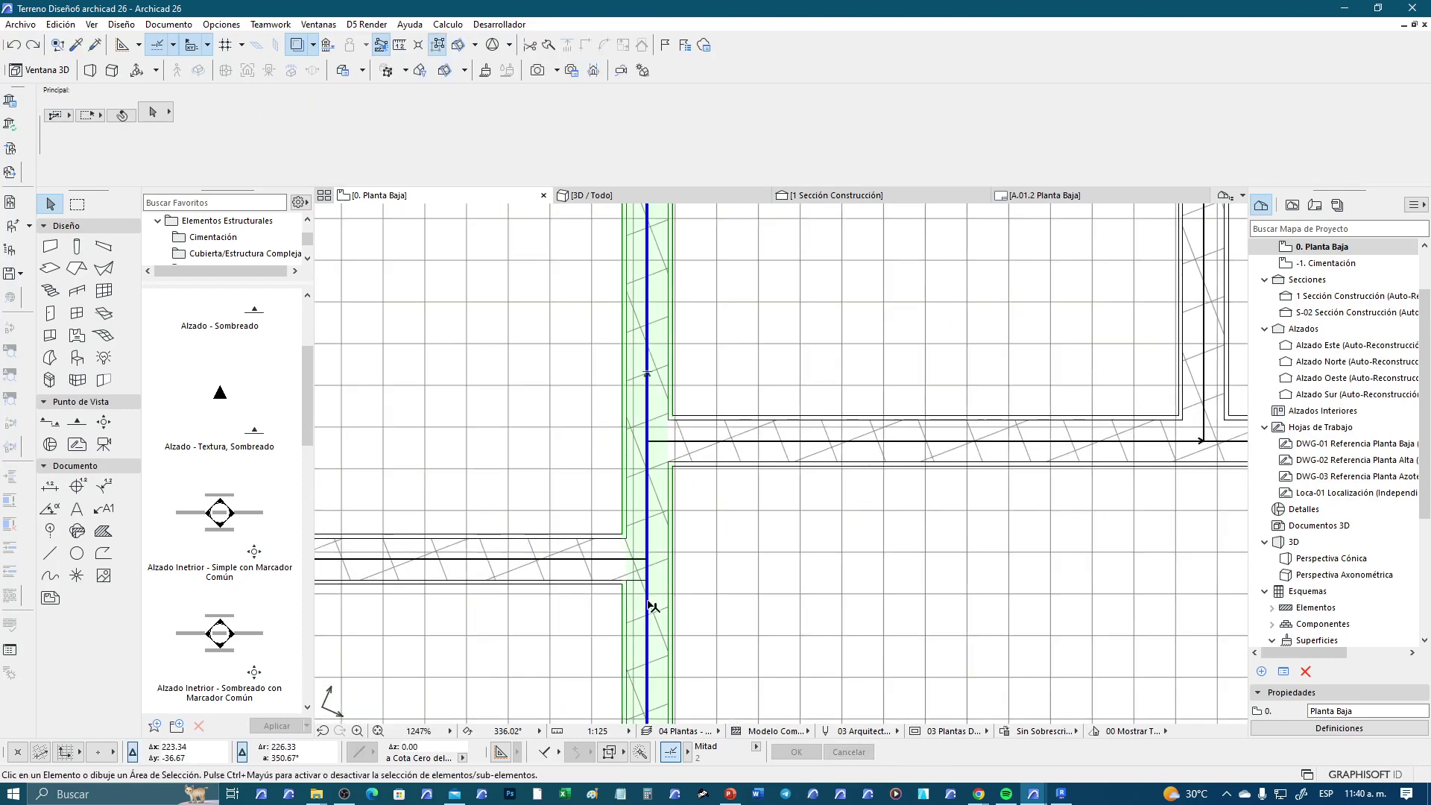
{"action": "key", "text": "Escape"}
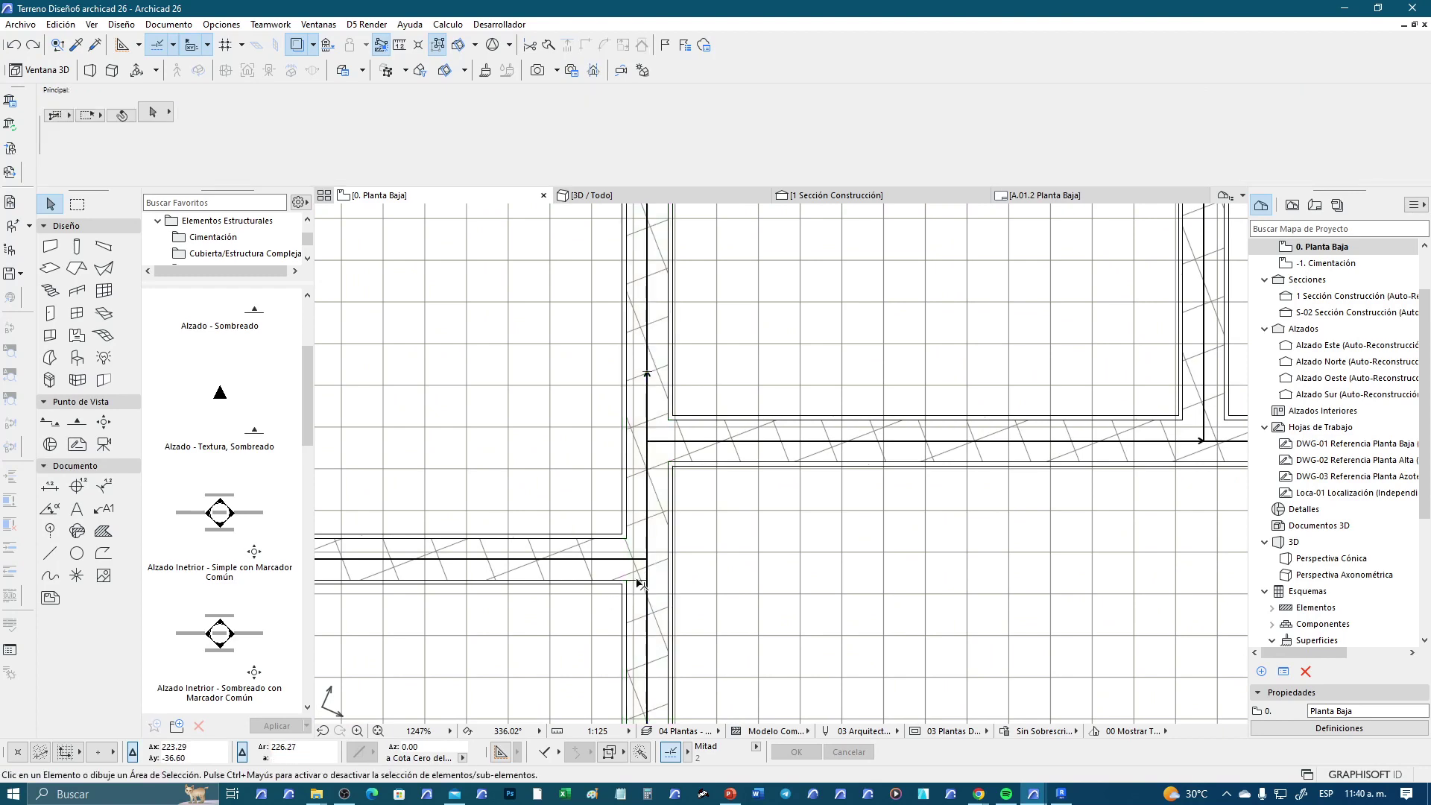
{"action": "left_click", "coordinate": [655, 567]}
{"action": "scroll", "coordinate": [654, 570], "scroll_direction": "up", "scroll_amount": 2}
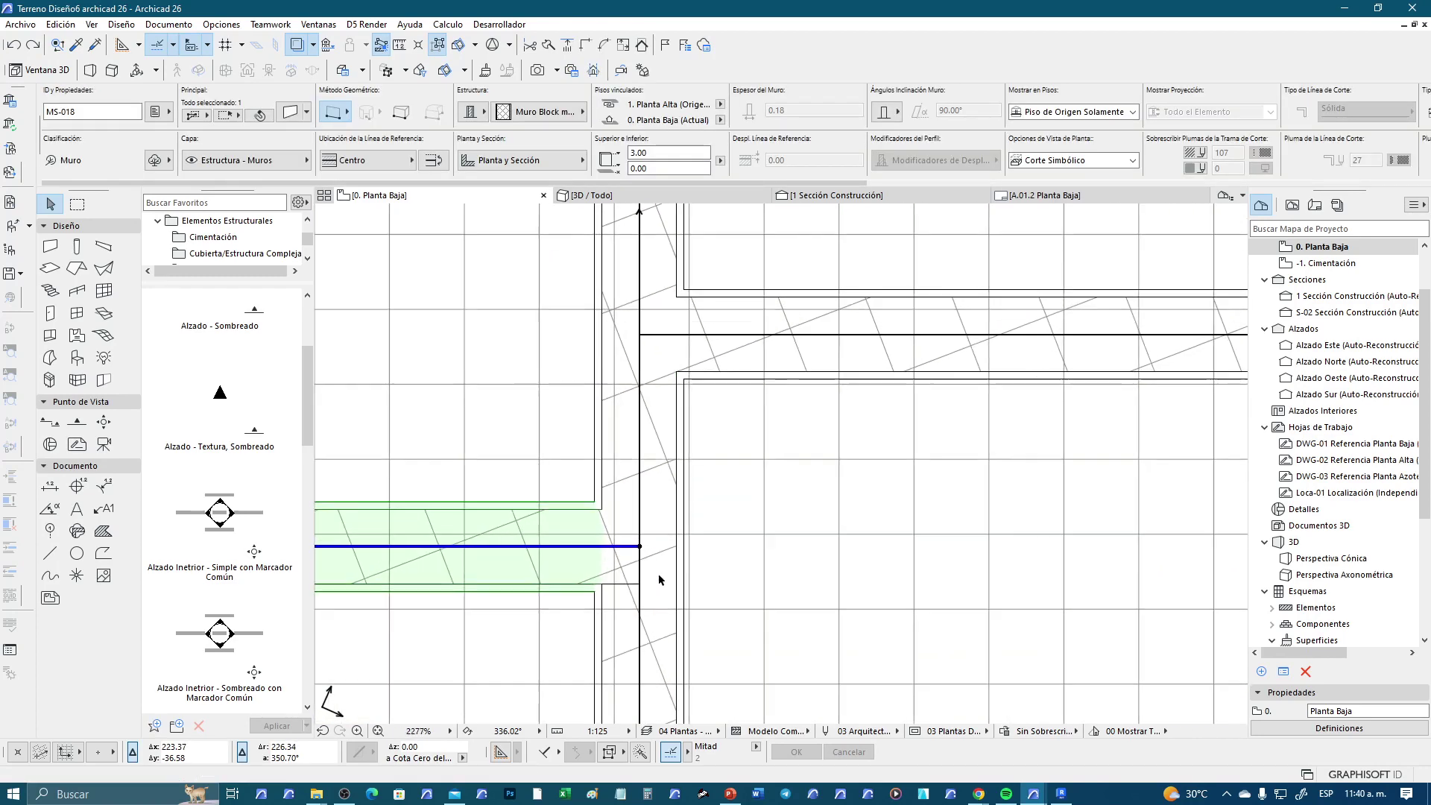
{"action": "scroll", "coordinate": [654, 578], "scroll_direction": "up", "scroll_amount": 2}
{"action": "left_click", "coordinate": [655, 589]}
{"action": "scroll", "coordinate": [701, 593], "scroll_direction": "down", "scroll_amount": 3}
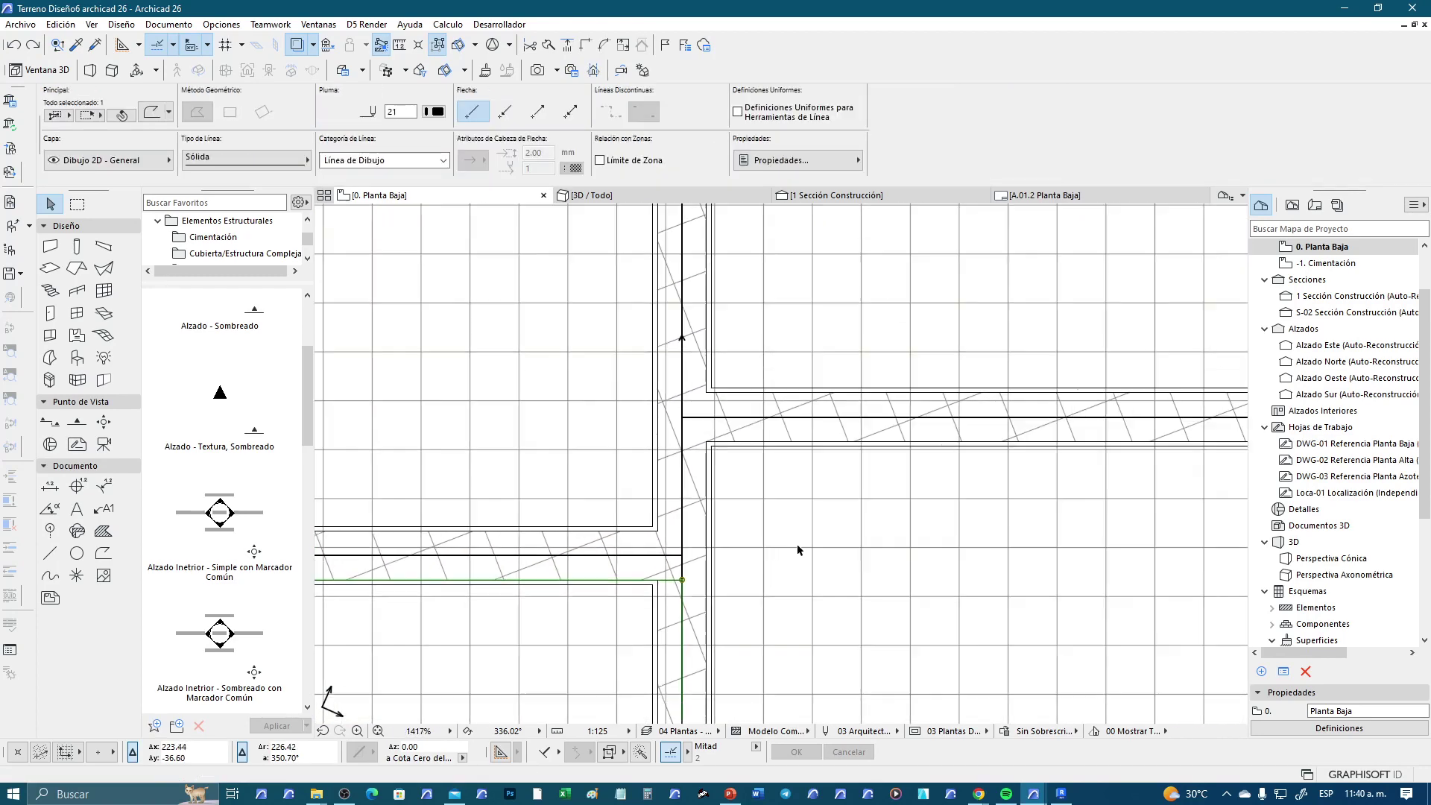
{"action": "scroll", "coordinate": [722, 588], "scroll_direction": "down", "scroll_amount": 3}
{"action": "scroll", "coordinate": [821, 550], "scroll_direction": "down", "scroll_amount": 3}
{"action": "scroll", "coordinate": [745, 577], "scroll_direction": "up", "scroll_amount": 1}
{"action": "left_click", "coordinate": [584, 563]}
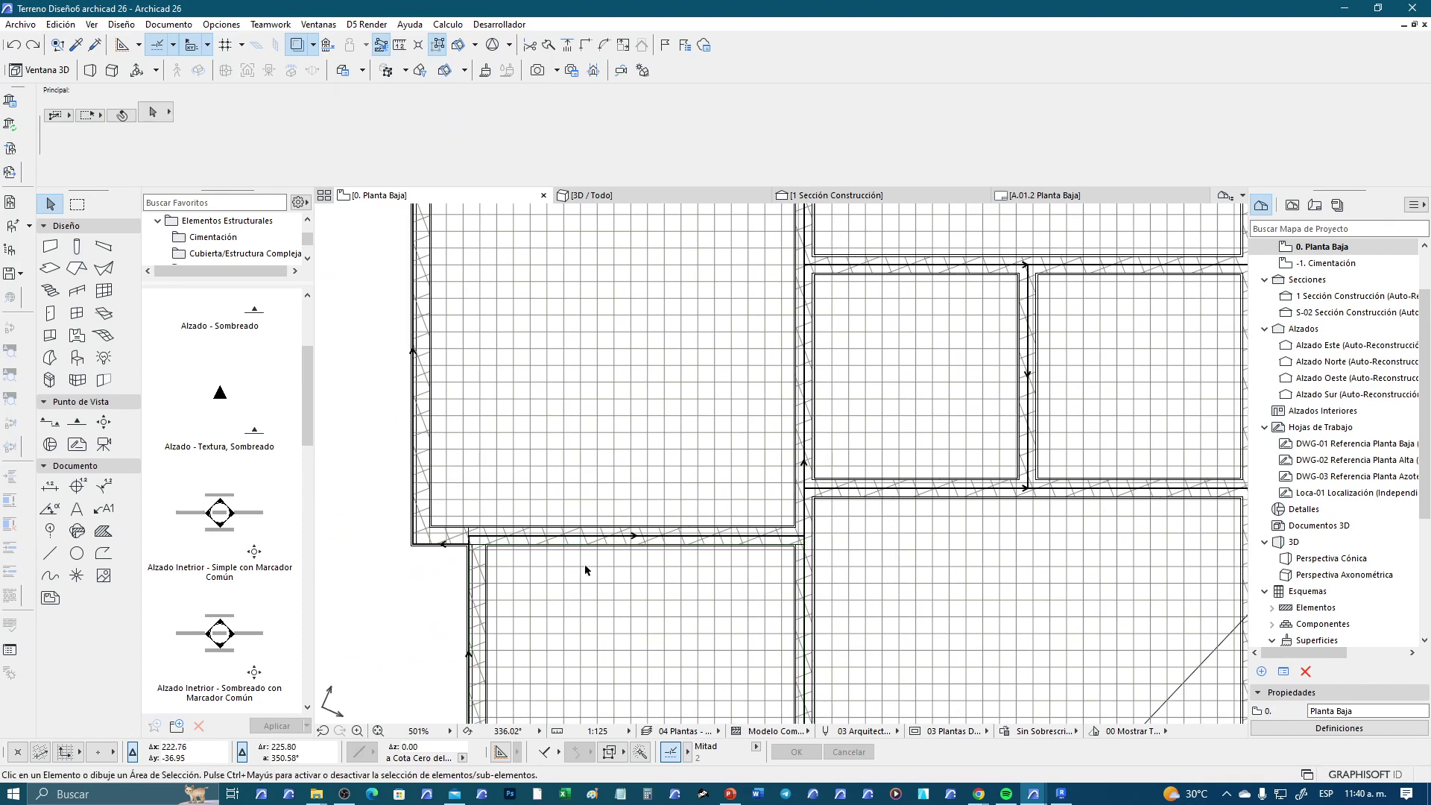
{"action": "scroll", "coordinate": [477, 536], "scroll_direction": "up", "scroll_amount": 1}
{"action": "scroll", "coordinate": [457, 526], "scroll_direction": "up", "scroll_amount": 1}
{"action": "key", "text": "ctrl+z"}
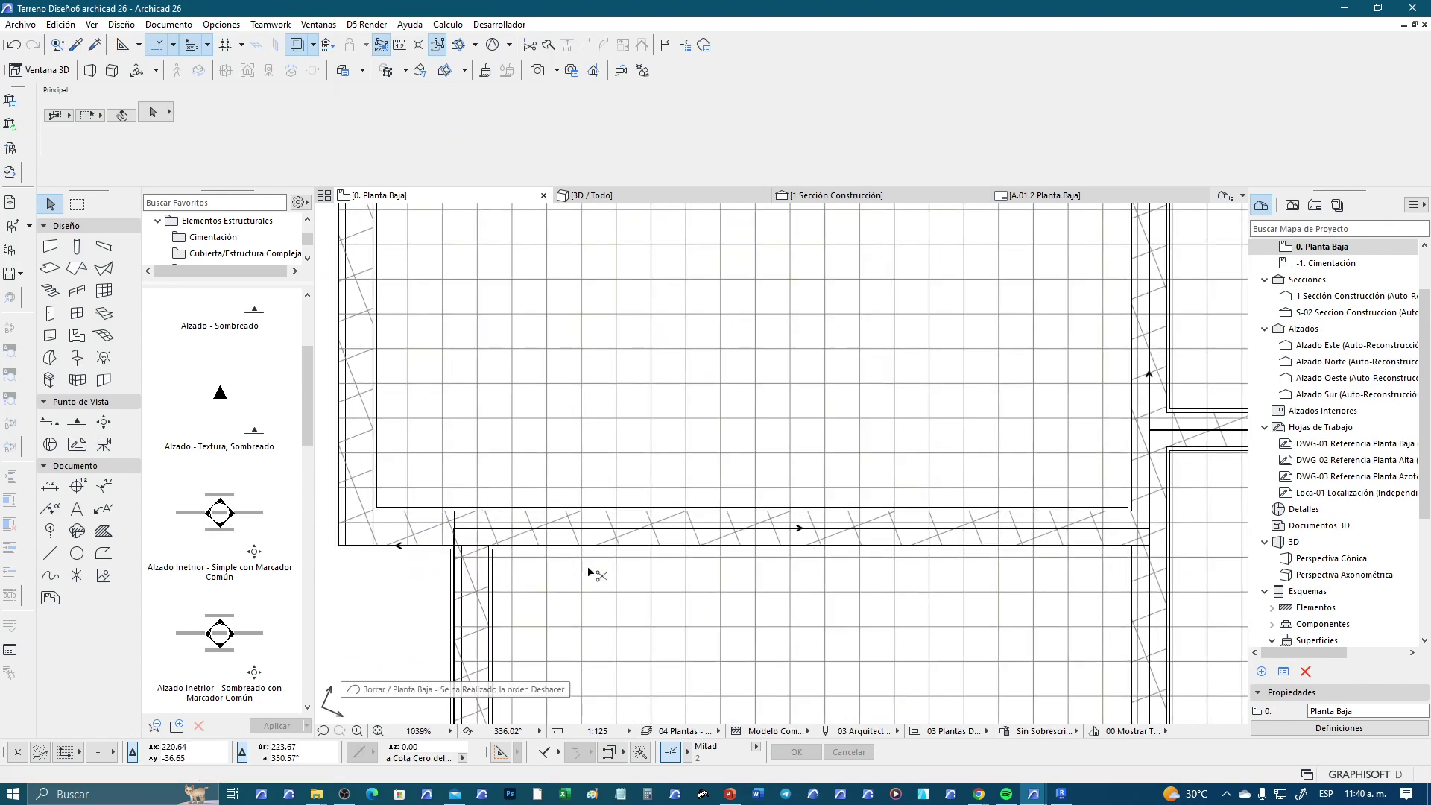
{"action": "scroll", "coordinate": [699, 616], "scroll_direction": "down", "scroll_amount": 2}
{"action": "key", "text": "Escape"}
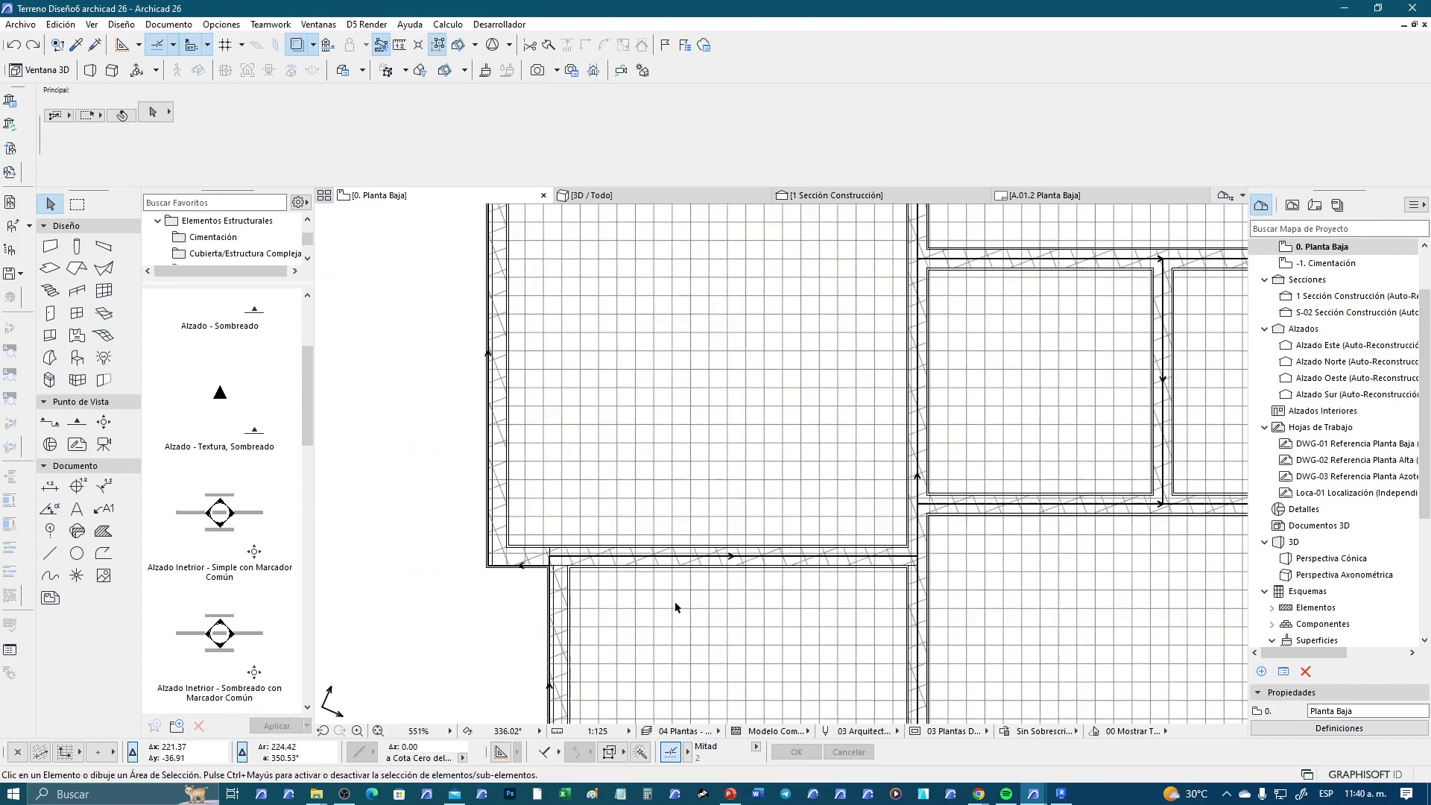
{"action": "scroll", "coordinate": [670, 522], "scroll_direction": "down", "scroll_amount": 4}
{"action": "middle_click_drag", "start_coordinate": [820, 585], "coordinate": [749, 580]}
{"action": "scroll", "coordinate": [819, 544], "scroll_direction": "down", "scroll_amount": 4}
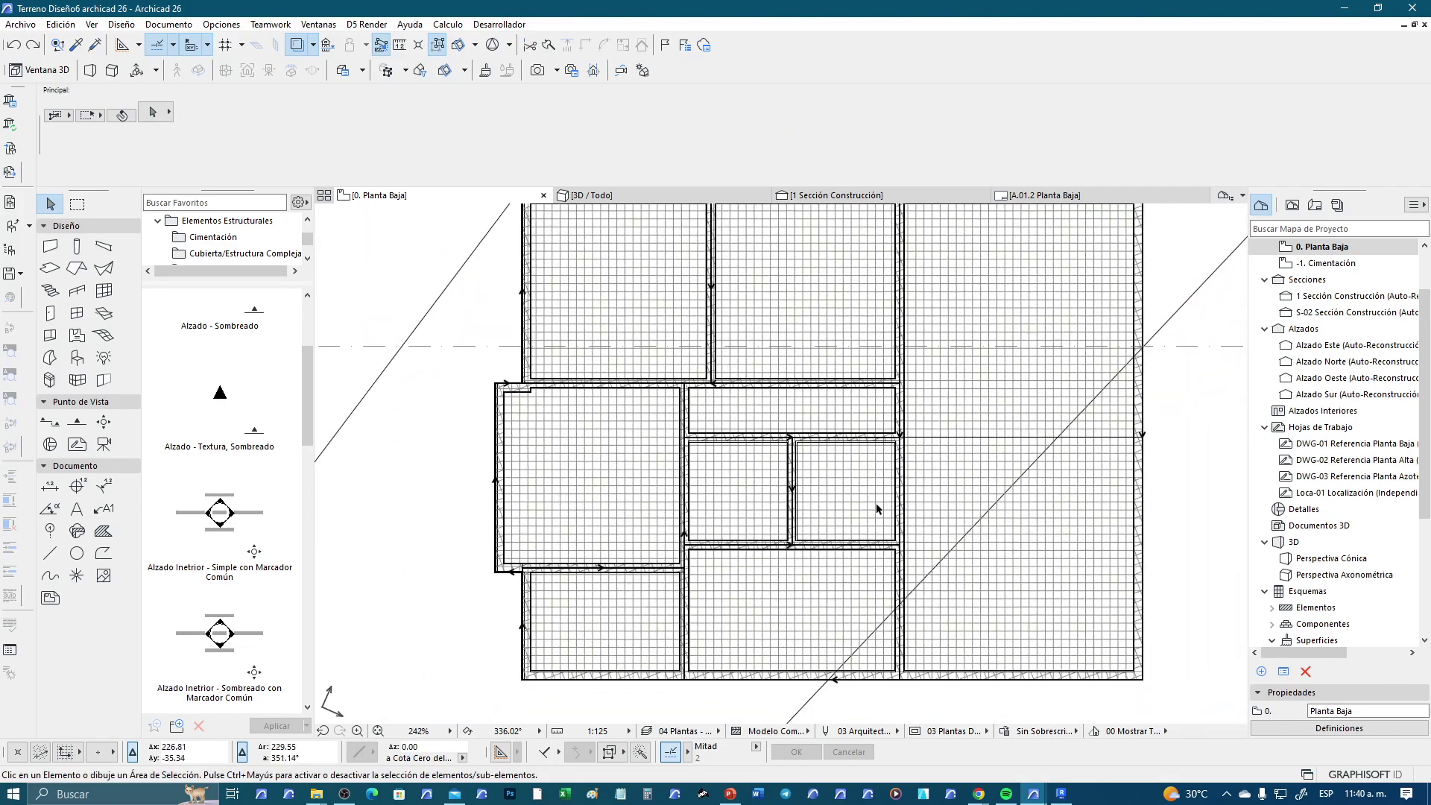
{"action": "scroll", "coordinate": [745, 447], "scroll_direction": "up", "scroll_amount": 4}
{"action": "scroll", "coordinate": [652, 372], "scroll_direction": "up", "scroll_amount": 1}
{"action": "scroll", "coordinate": [649, 367], "scroll_direction": "down", "scroll_amount": 1}
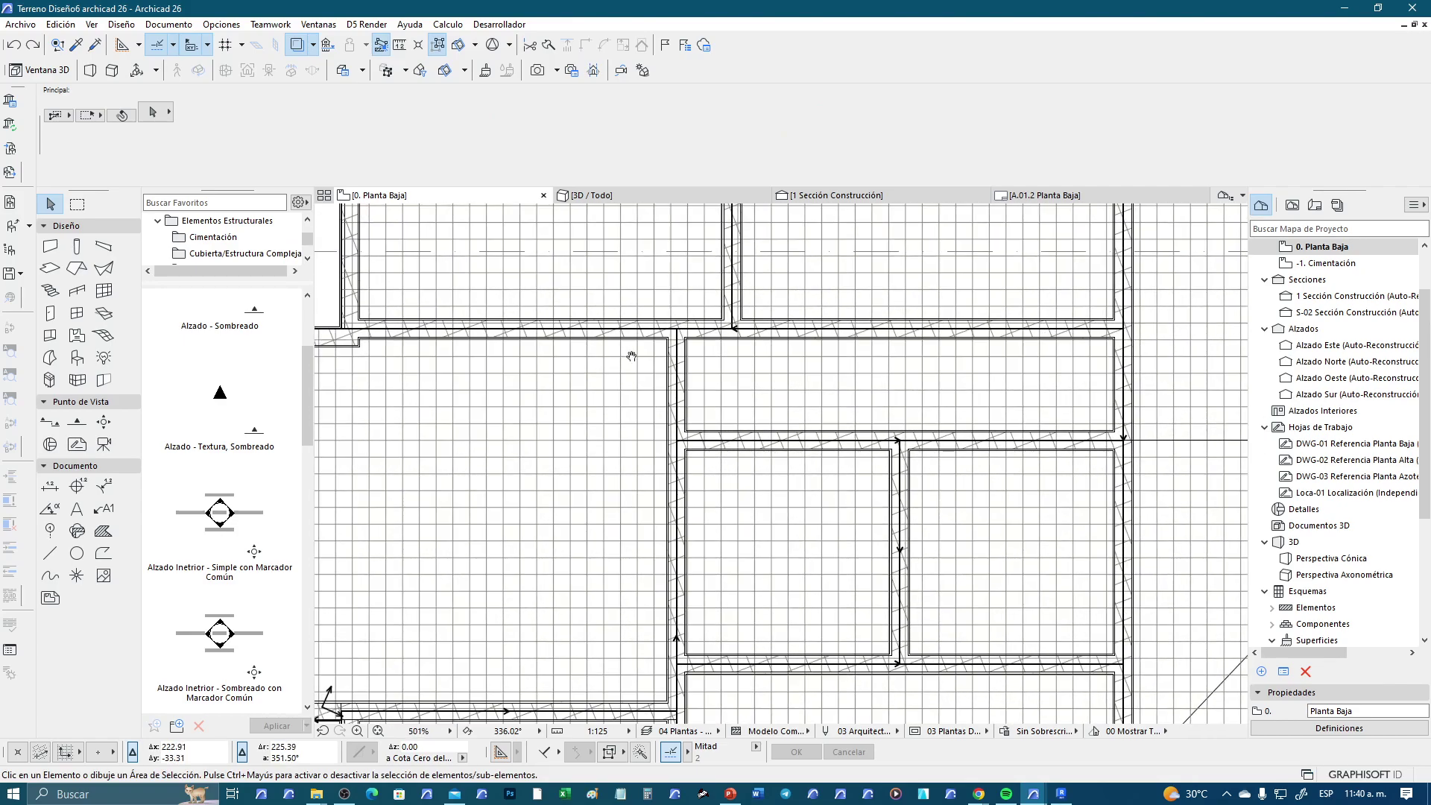
{"action": "scroll", "coordinate": [671, 407], "scroll_direction": "up", "scroll_amount": 1}
{"action": "scroll", "coordinate": [745, 358], "scroll_direction": "down", "scroll_amount": 1}
{"action": "scroll", "coordinate": [775, 350], "scroll_direction": "up", "scroll_amount": 1}
{"action": "scroll", "coordinate": [682, 417], "scroll_direction": "up", "scroll_amount": 1}
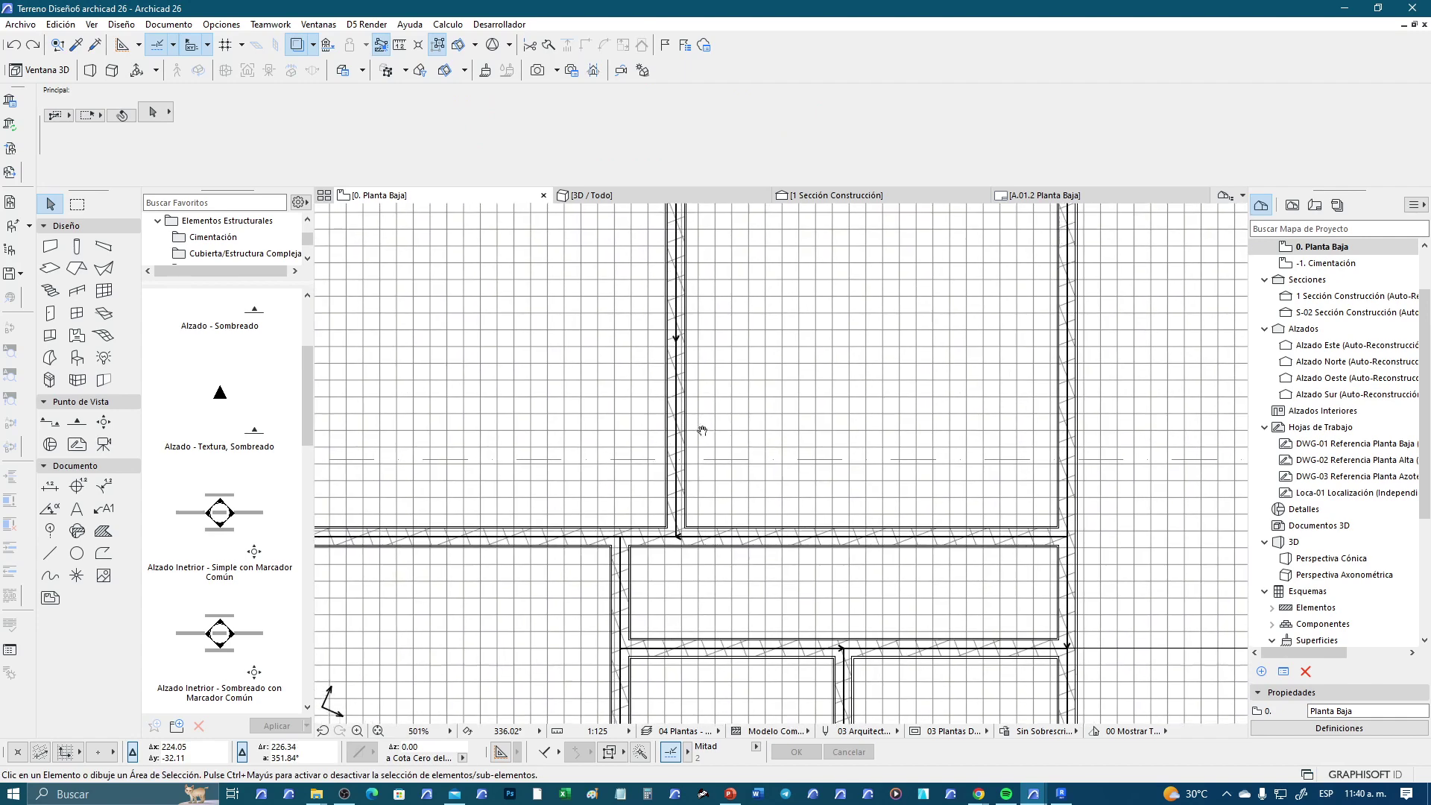
{"action": "left_click", "coordinate": [744, 404]}
{"action": "scroll", "coordinate": [745, 402], "scroll_direction": "down", "scroll_amount": 1}
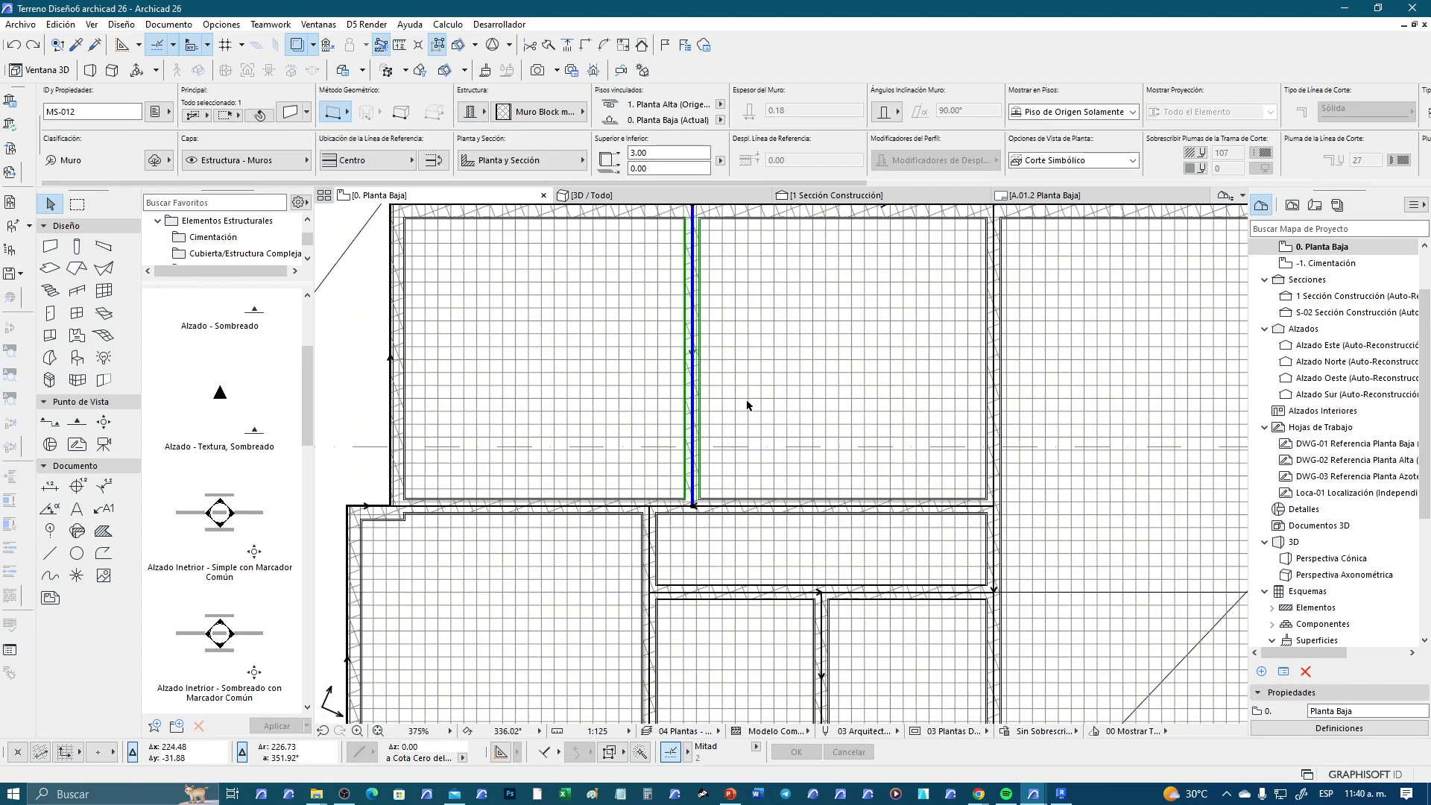
{"action": "scroll", "coordinate": [746, 404], "scroll_direction": "down", "scroll_amount": 2}
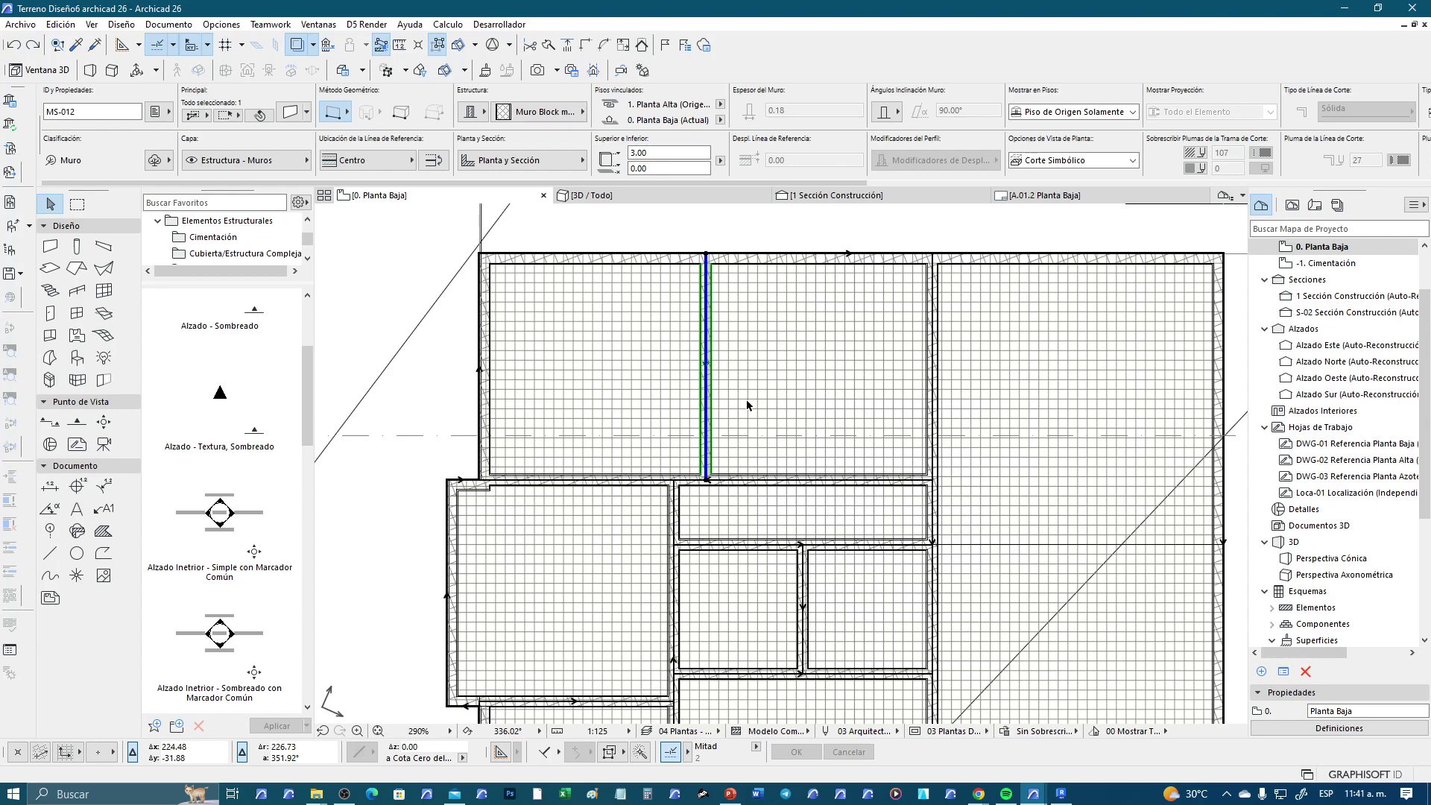
{"action": "scroll", "coordinate": [701, 488], "scroll_direction": "up", "scroll_amount": 3}
{"action": "scroll", "coordinate": [700, 488], "scroll_direction": "up", "scroll_amount": 2}
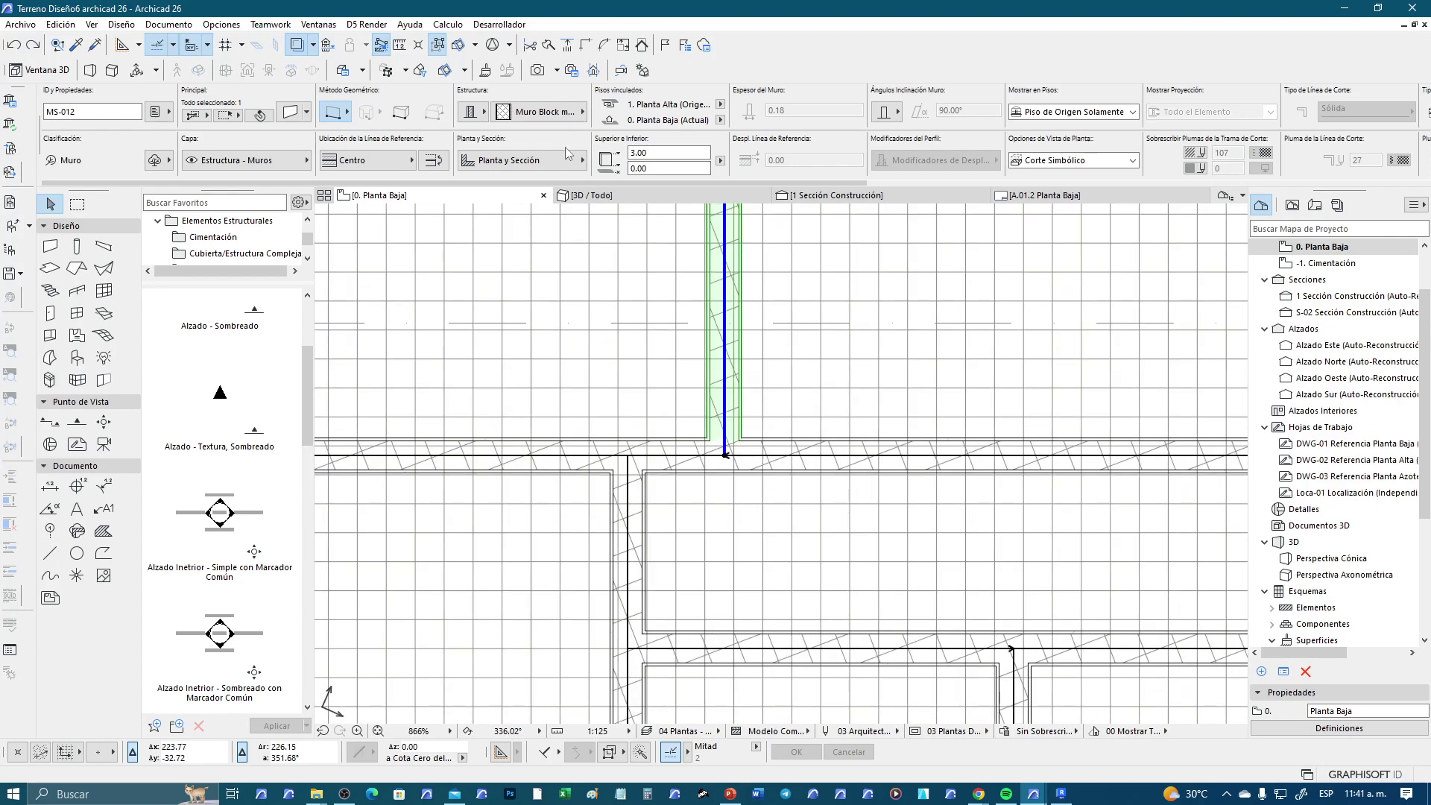
{"action": "left_click", "coordinate": [544, 112]}
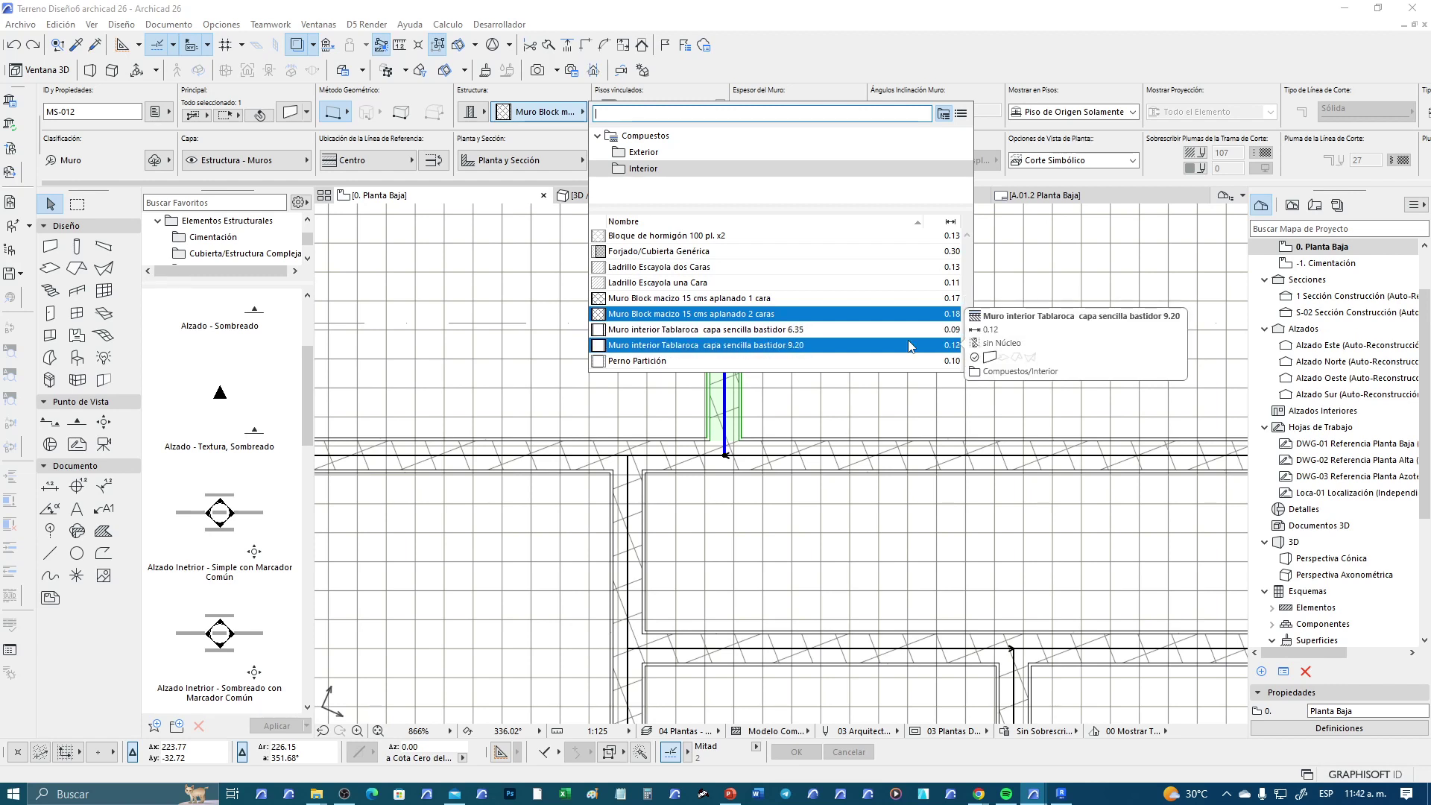
{"action": "left_click", "coordinate": [782, 524]}
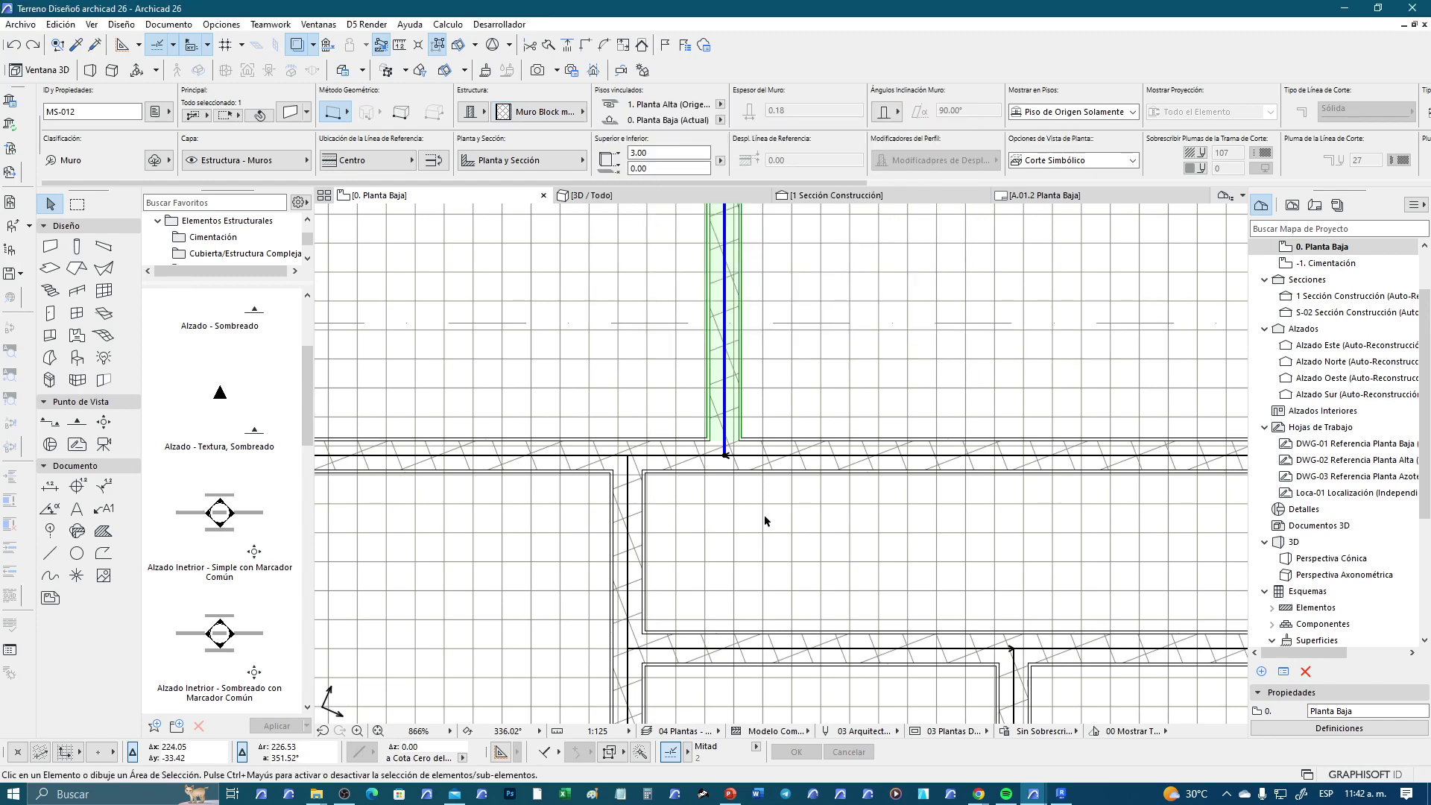
{"action": "scroll", "coordinate": [755, 514], "scroll_direction": "down", "scroll_amount": 6}
{"action": "scroll", "coordinate": [667, 387], "scroll_direction": "up", "scroll_amount": 2}
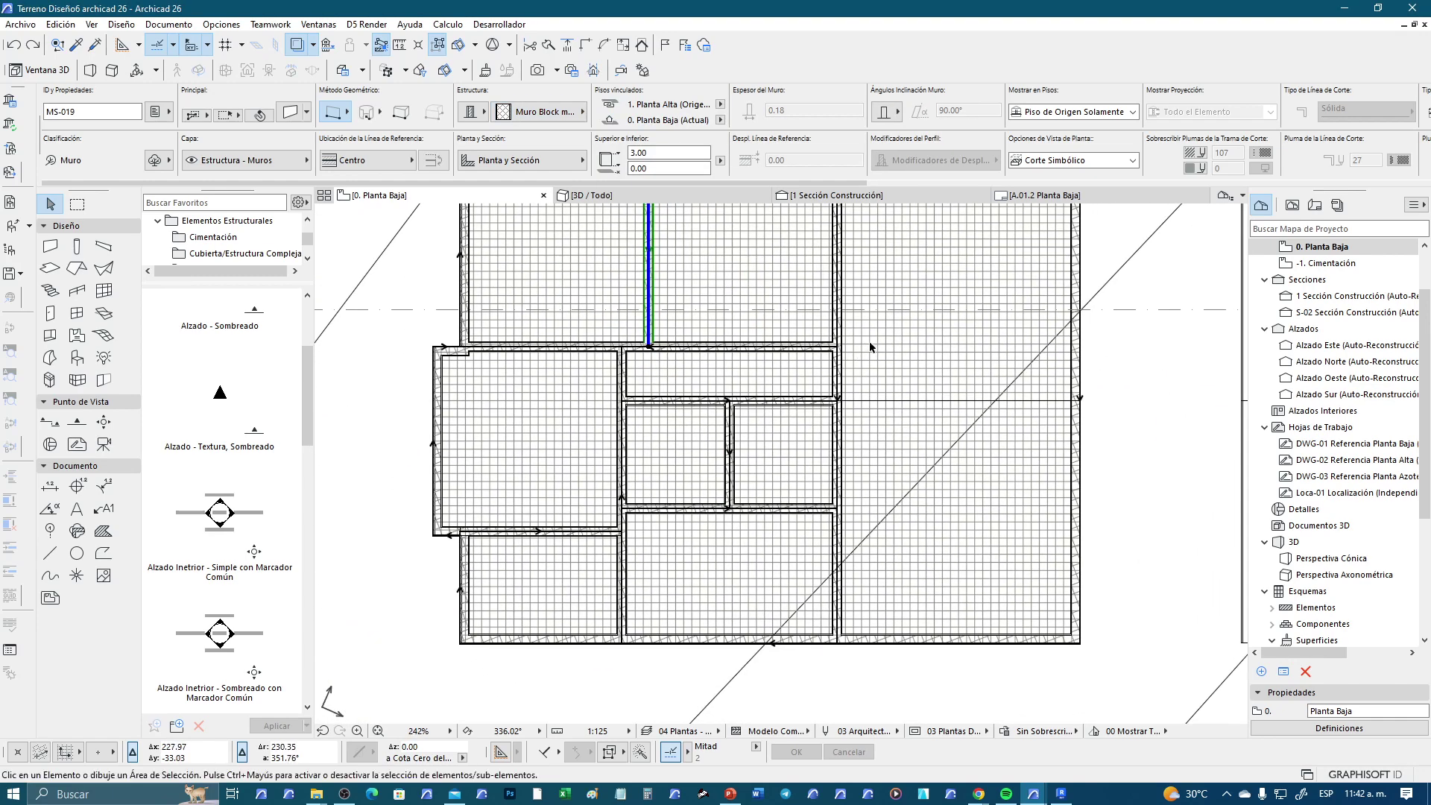
Draw a marquee around the interior rooms enclosing the partition walls
{"action": "key", "text": "Escape"}
{"action": "middle_click_drag", "start_coordinate": [774, 511], "coordinate": [770, 561]}
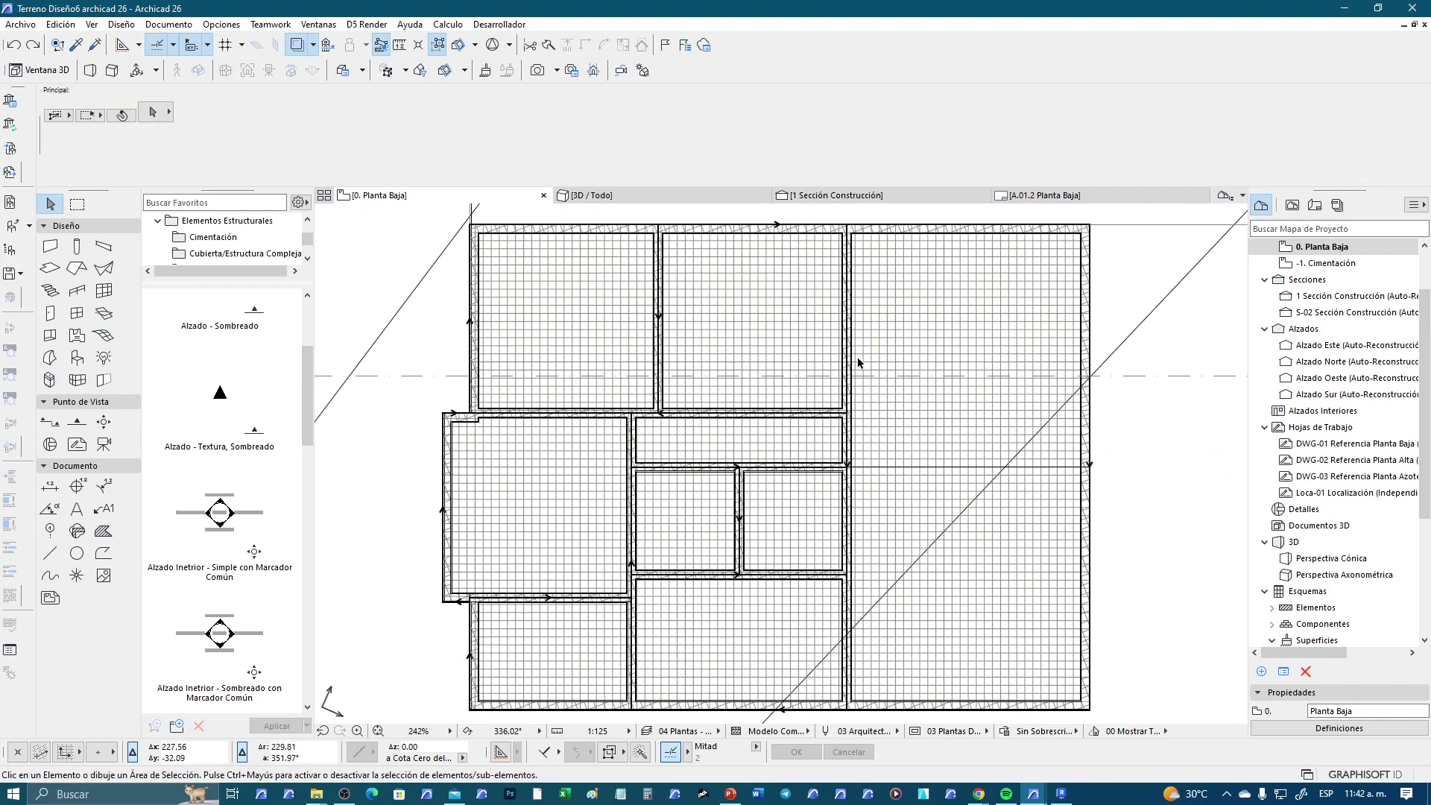
{"action": "mouse_move", "coordinate": [878, 345]}
{"action": "left_mouse_down"}
{"action": "mouse_move", "coordinate": [614, 547]}
{"action": "mouse_move", "coordinate": [579, 600]}
{"action": "left_mouse_up"}
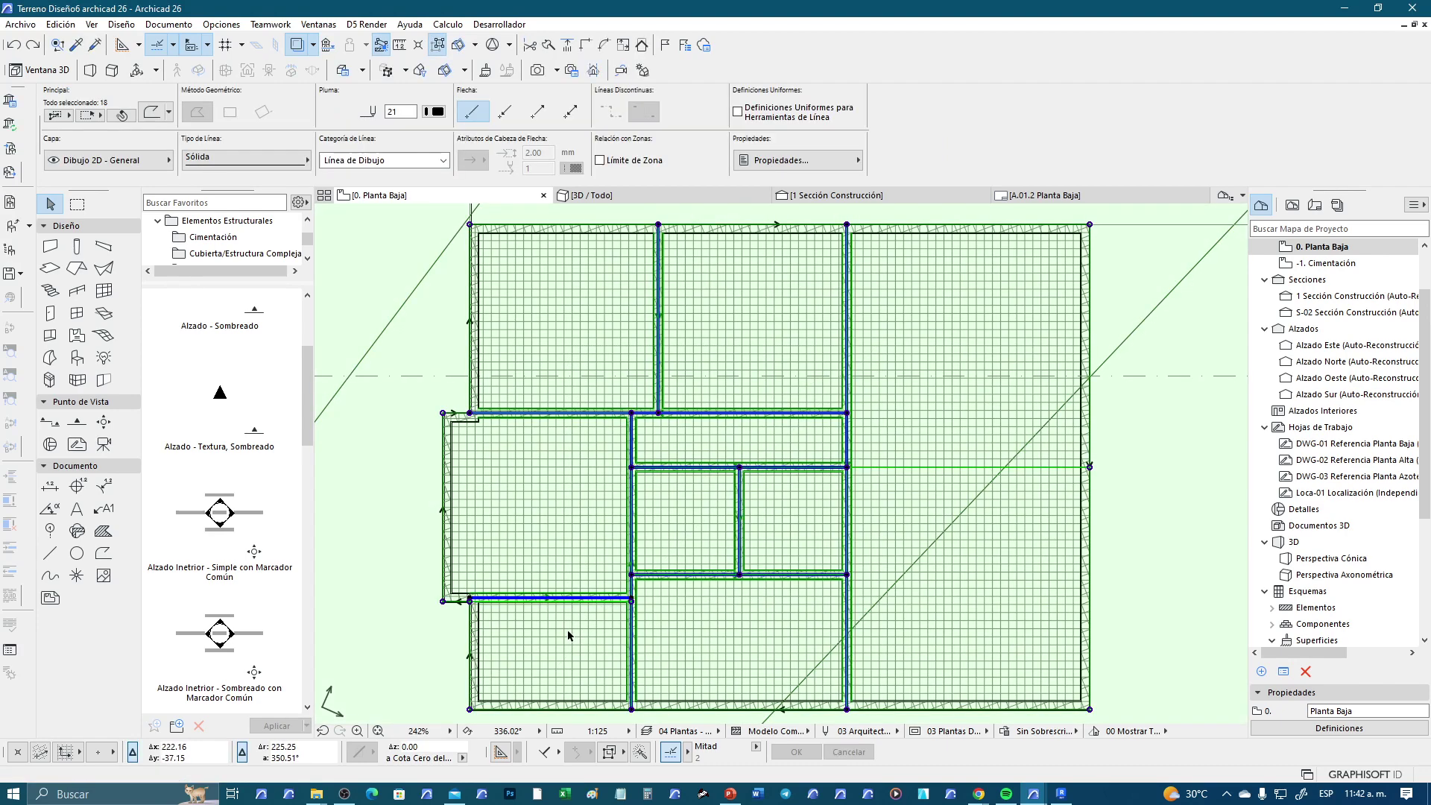
{"action": "scroll", "coordinate": [656, 469], "scroll_direction": "down", "scroll_amount": 2}
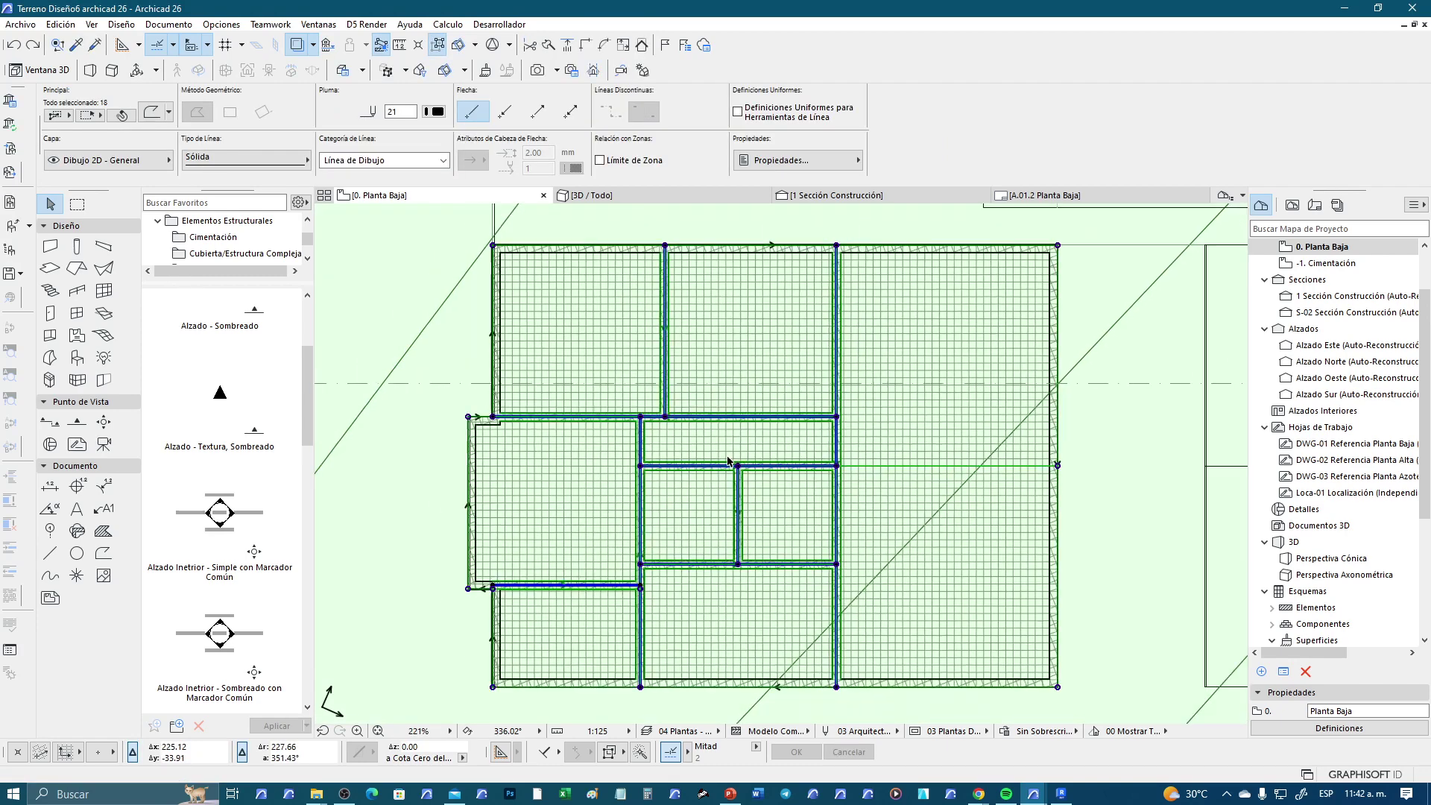
{"action": "scroll", "coordinate": [701, 462], "scroll_direction": "down", "scroll_amount": 1}
{"action": "scroll", "coordinate": [746, 451], "scroll_direction": "down", "scroll_amount": 1}
{"action": "scroll", "coordinate": [746, 452], "scroll_direction": "up", "scroll_amount": 5}
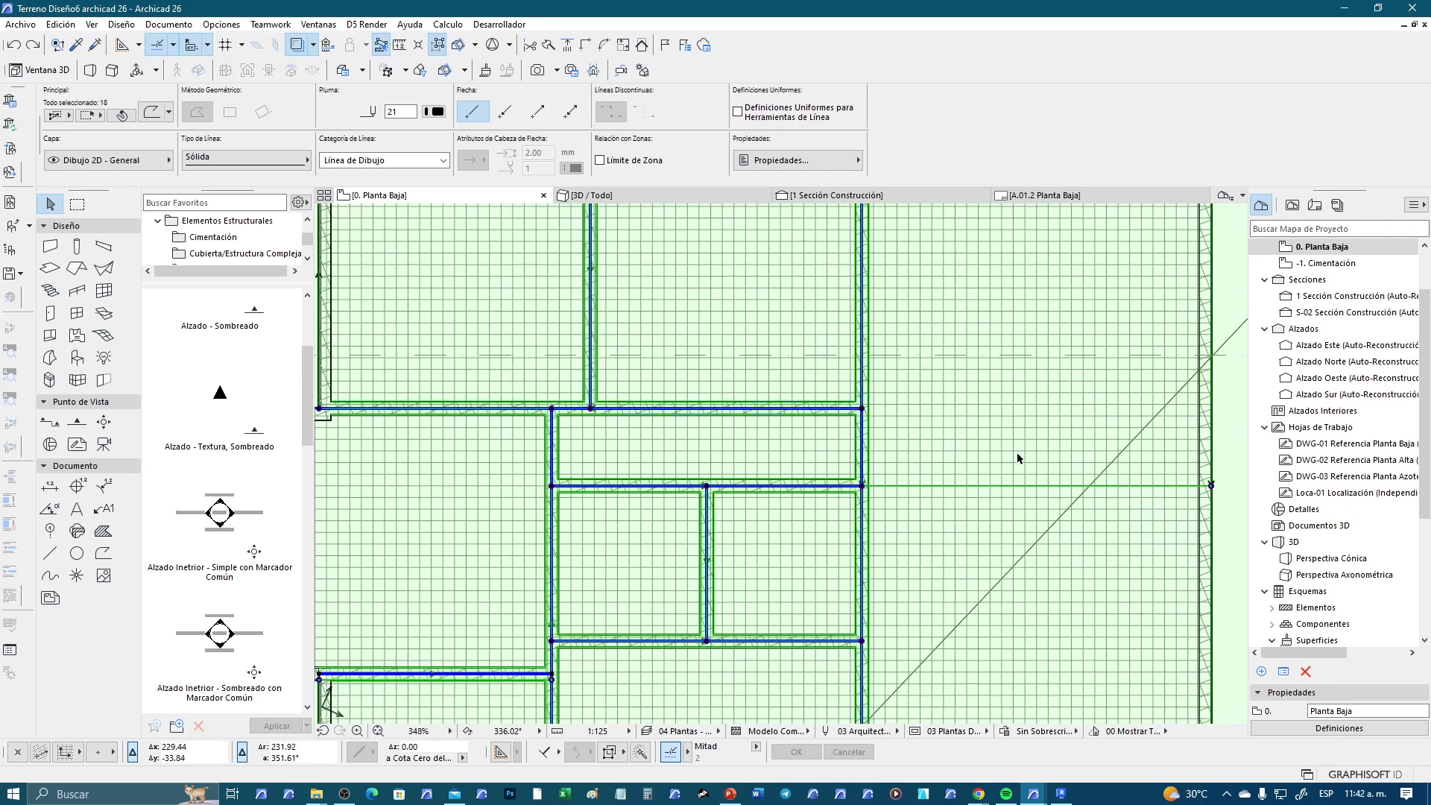
{"action": "left_click", "coordinate": [992, 395]}
{"action": "scroll", "coordinate": [933, 430], "scroll_direction": "down", "scroll_amount": 2}
{"action": "middle_click_drag", "start_coordinate": [933, 429], "coordinate": [885, 426]}
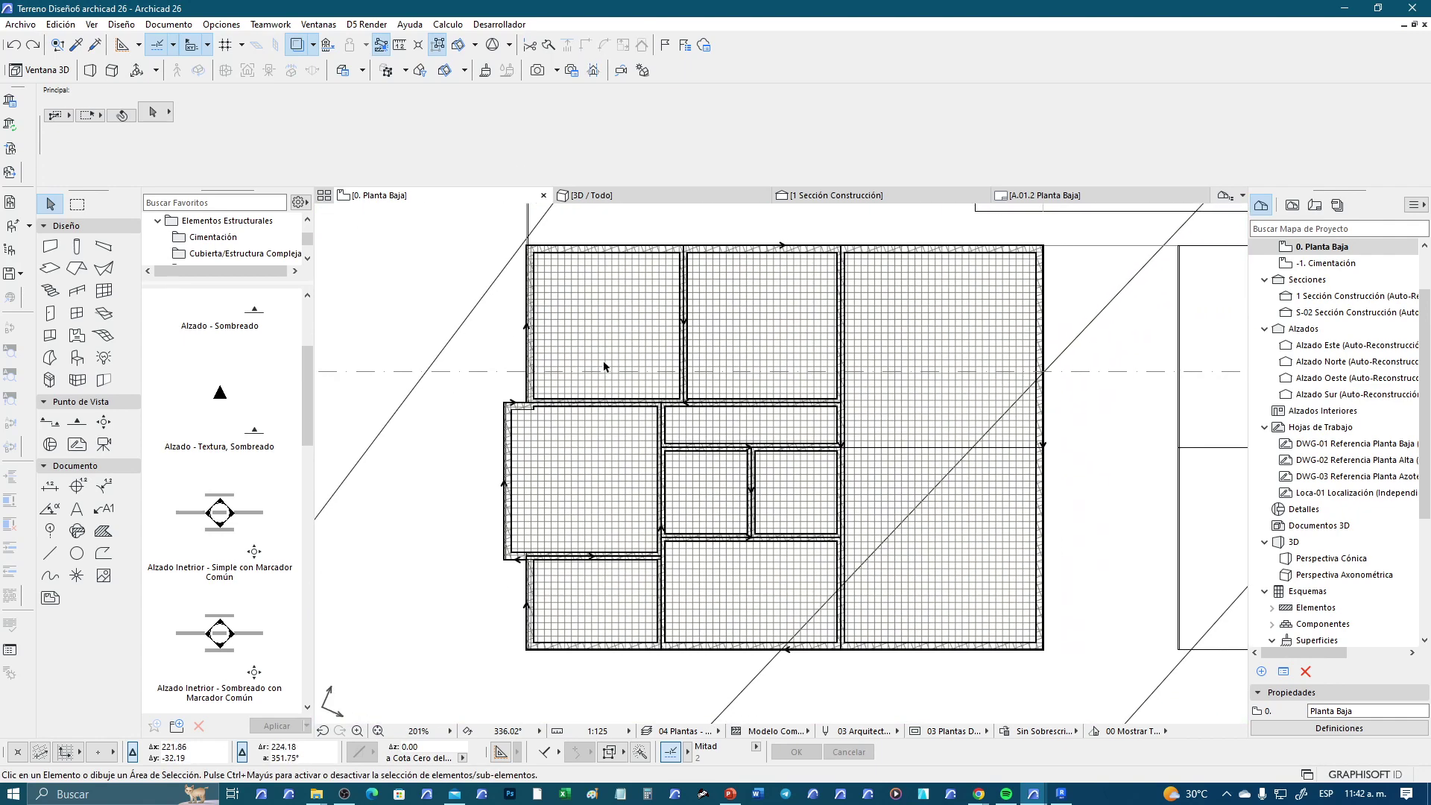
{"action": "left_click", "coordinate": [77, 205]}
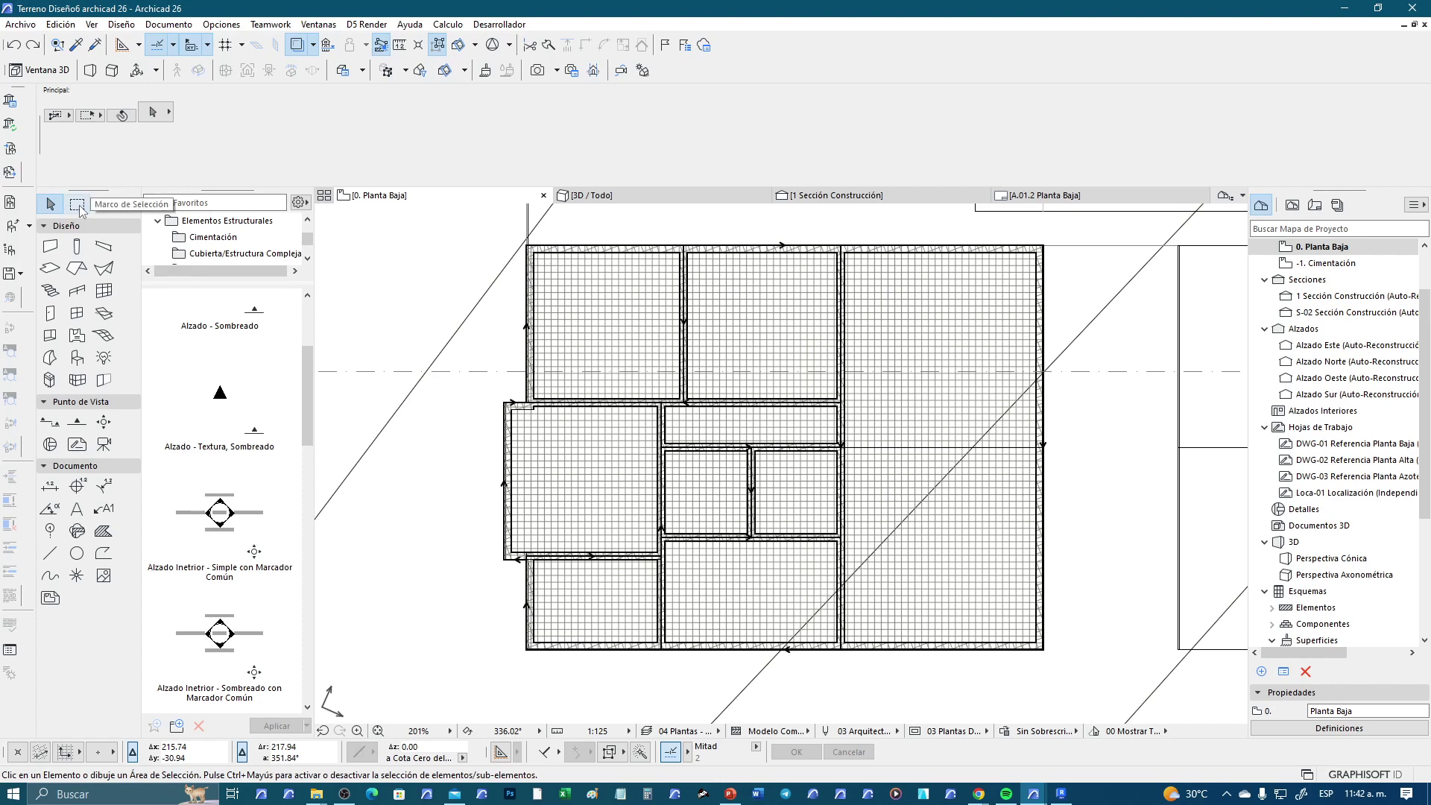
{"action": "left_click", "coordinate": [881, 313]}
{"action": "left_click", "coordinate": [602, 570]}
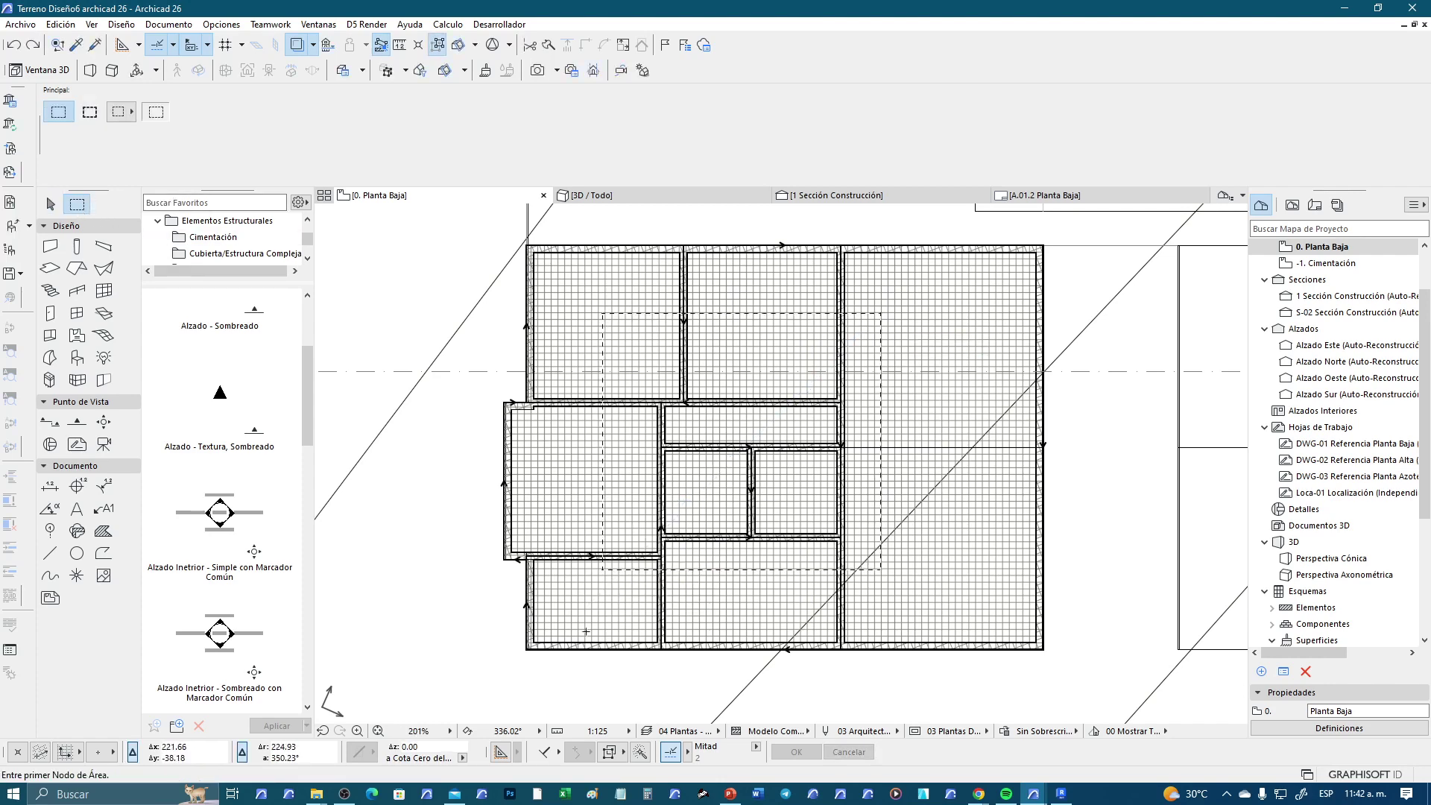
Select all walls in the marquee and apply the Muro interior Tablaroca capa sencilla bastidor 9.20 composite
{"action": "left_click", "coordinate": [52, 245]}
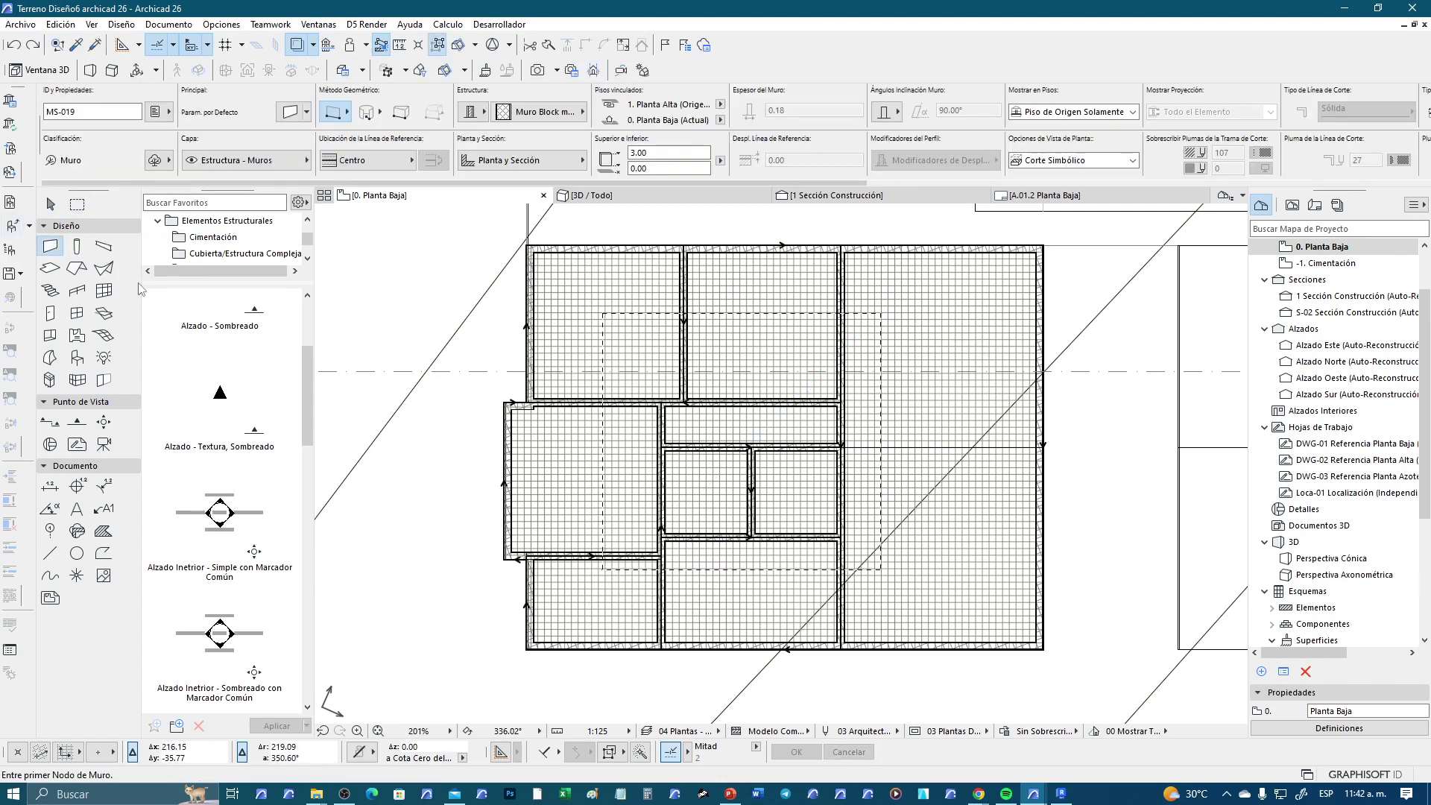
{"action": "key", "text": "ctrl+a"}
{"action": "scroll", "coordinate": [828, 496], "scroll_direction": "up", "scroll_amount": 1}
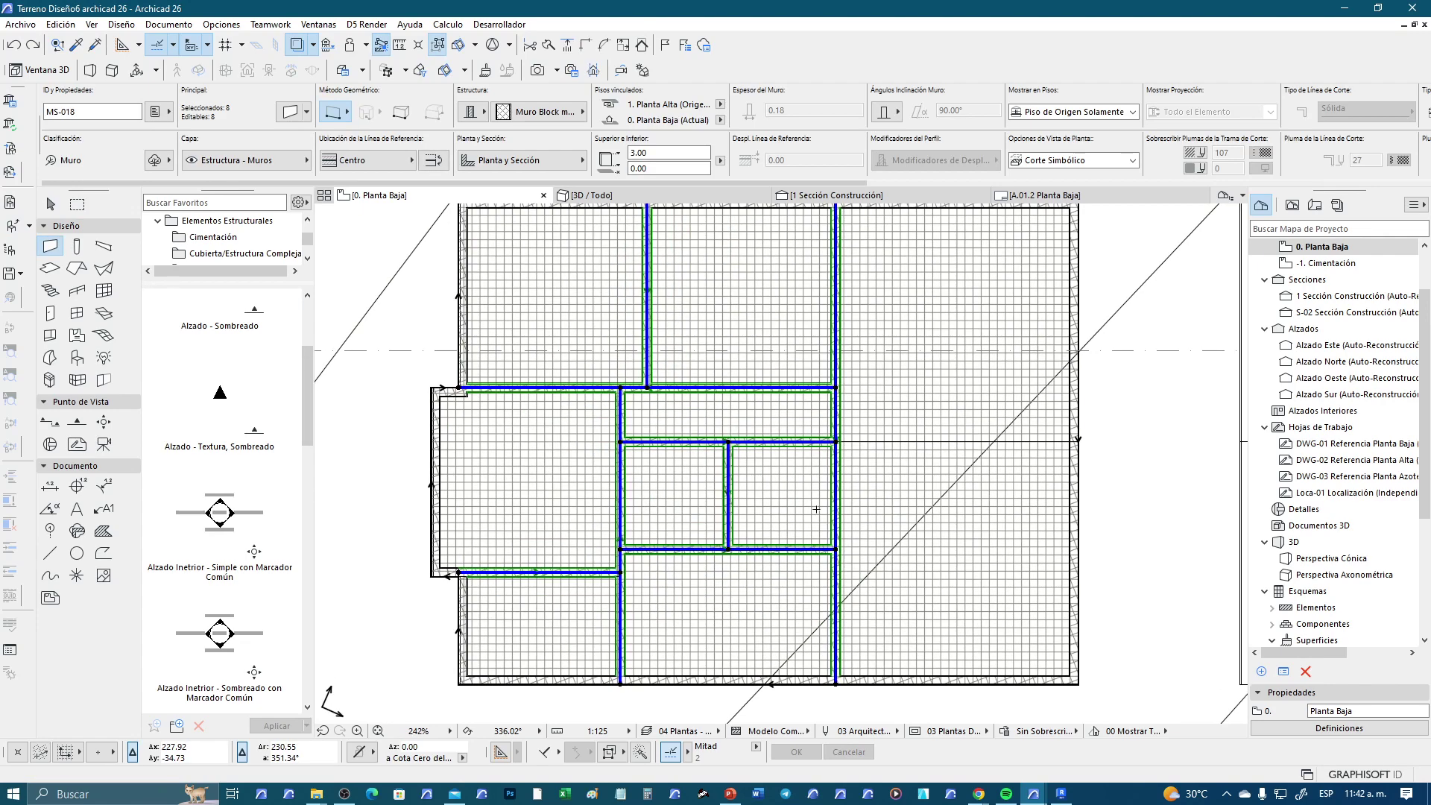
{"action": "scroll", "coordinate": [745, 484], "scroll_direction": "up", "scroll_amount": 1}
{"action": "left_click", "coordinate": [540, 112]}
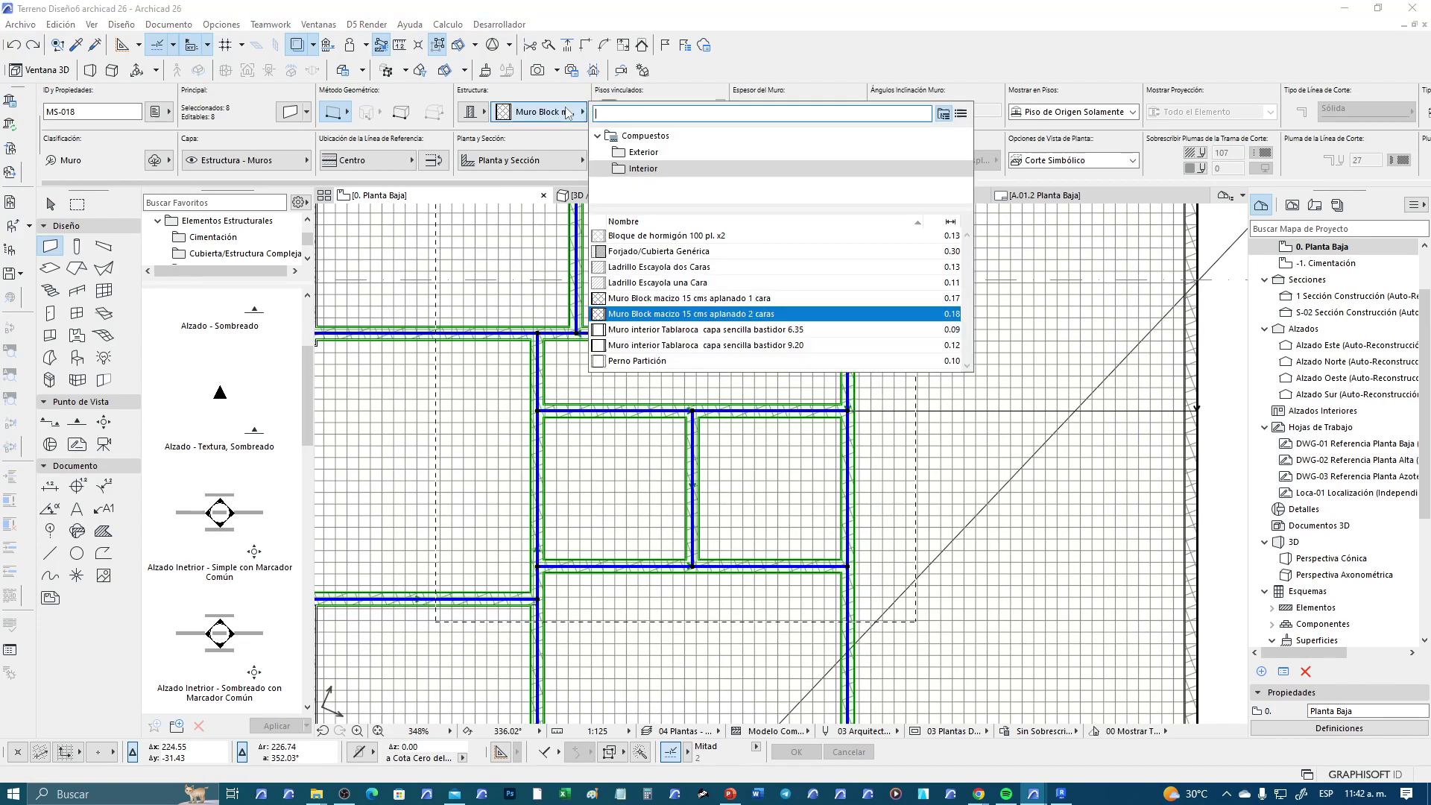
{"action": "left_click", "coordinate": [709, 346]}
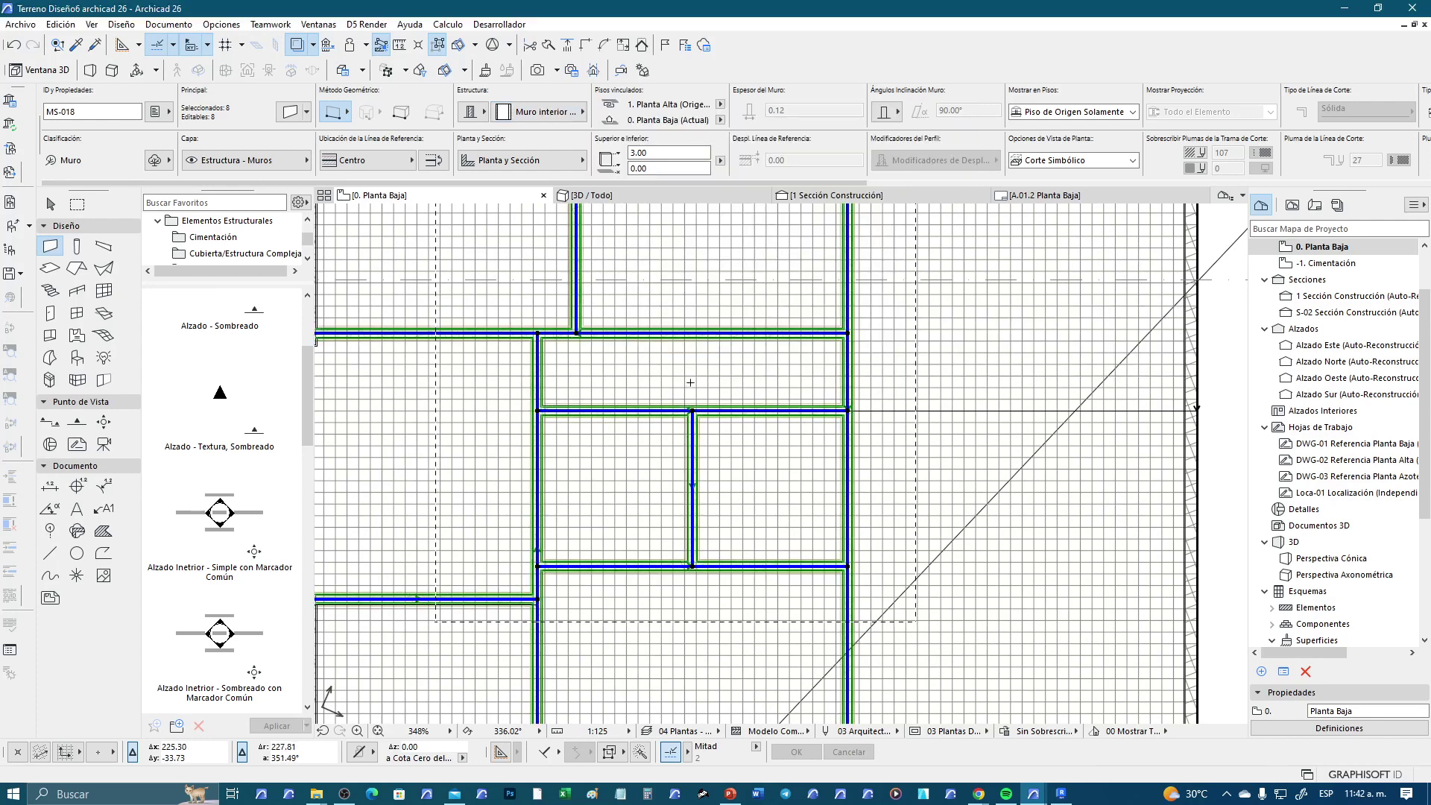
{"action": "scroll", "coordinate": [694, 380], "scroll_direction": "down", "scroll_amount": 1}
{"action": "middle_click_drag", "start_coordinate": [693, 380], "coordinate": [756, 355]}
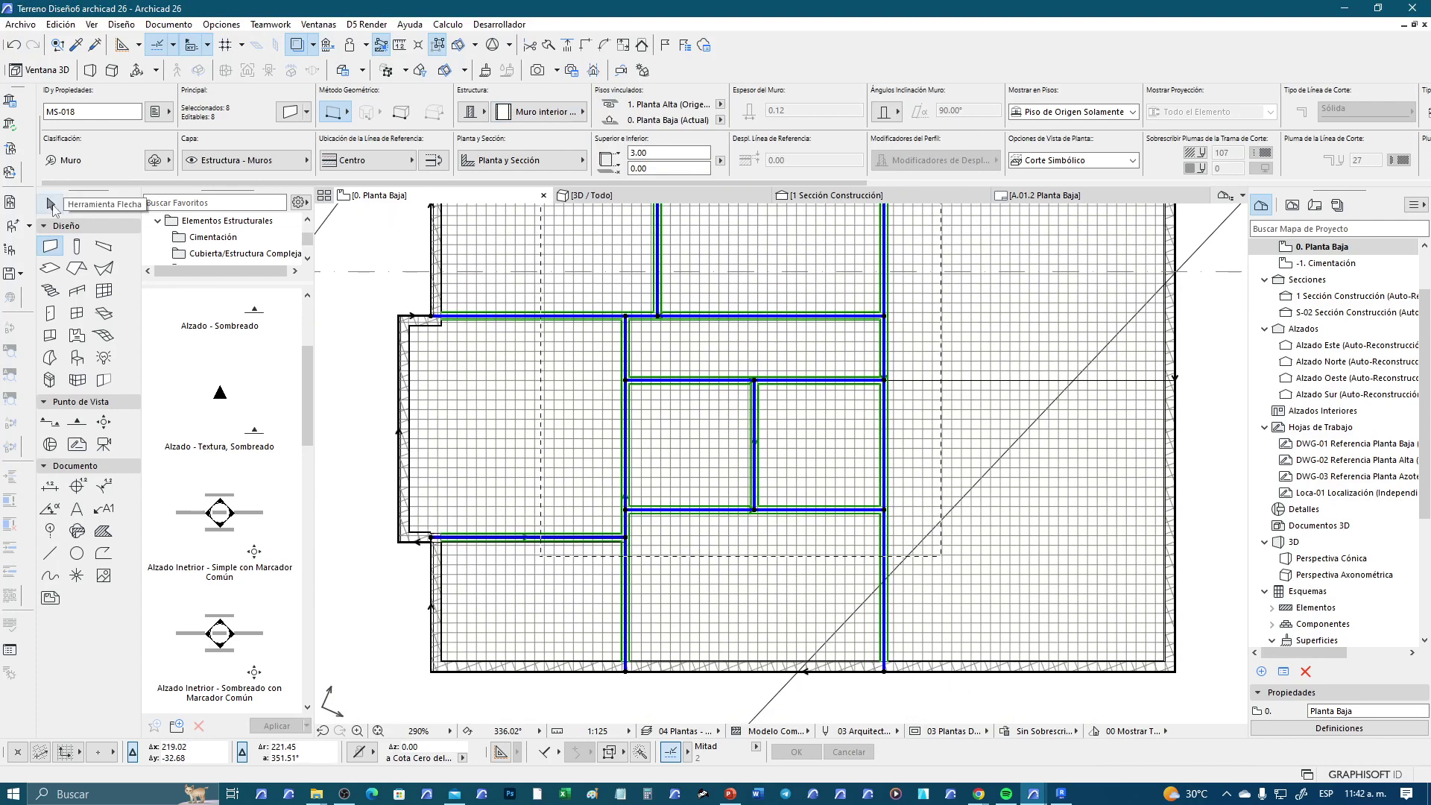
Return to selection mode and centre the view on the block-wall corner
{"action": "left_click", "coordinate": [51, 205]}
{"action": "scroll", "coordinate": [760, 361], "scroll_direction": "up", "scroll_amount": 1}
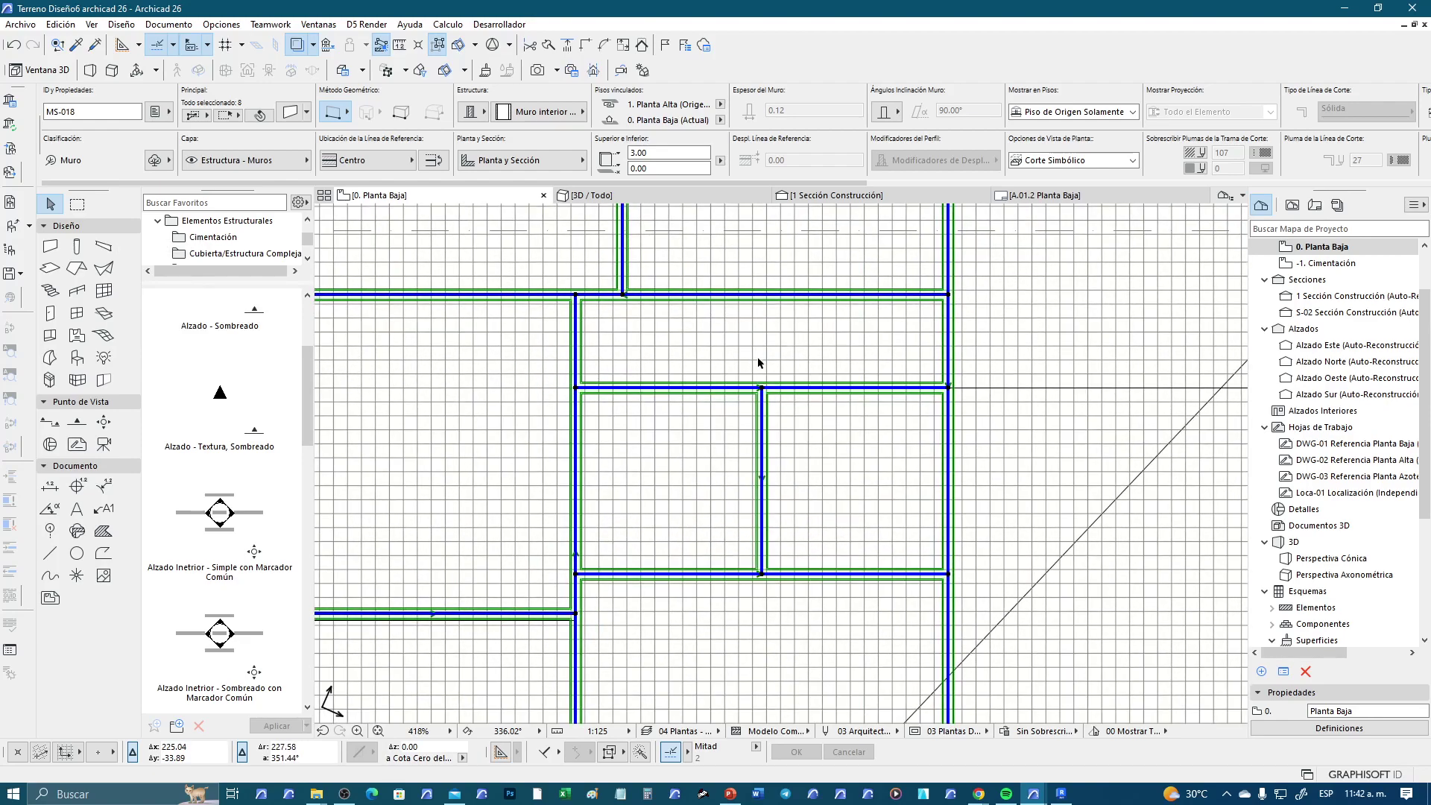
{"action": "scroll", "coordinate": [870, 478], "scroll_direction": "down", "scroll_amount": 2}
{"action": "key", "text": "Escape"}
{"action": "scroll", "coordinate": [671, 634], "scroll_direction": "up", "scroll_amount": 3}
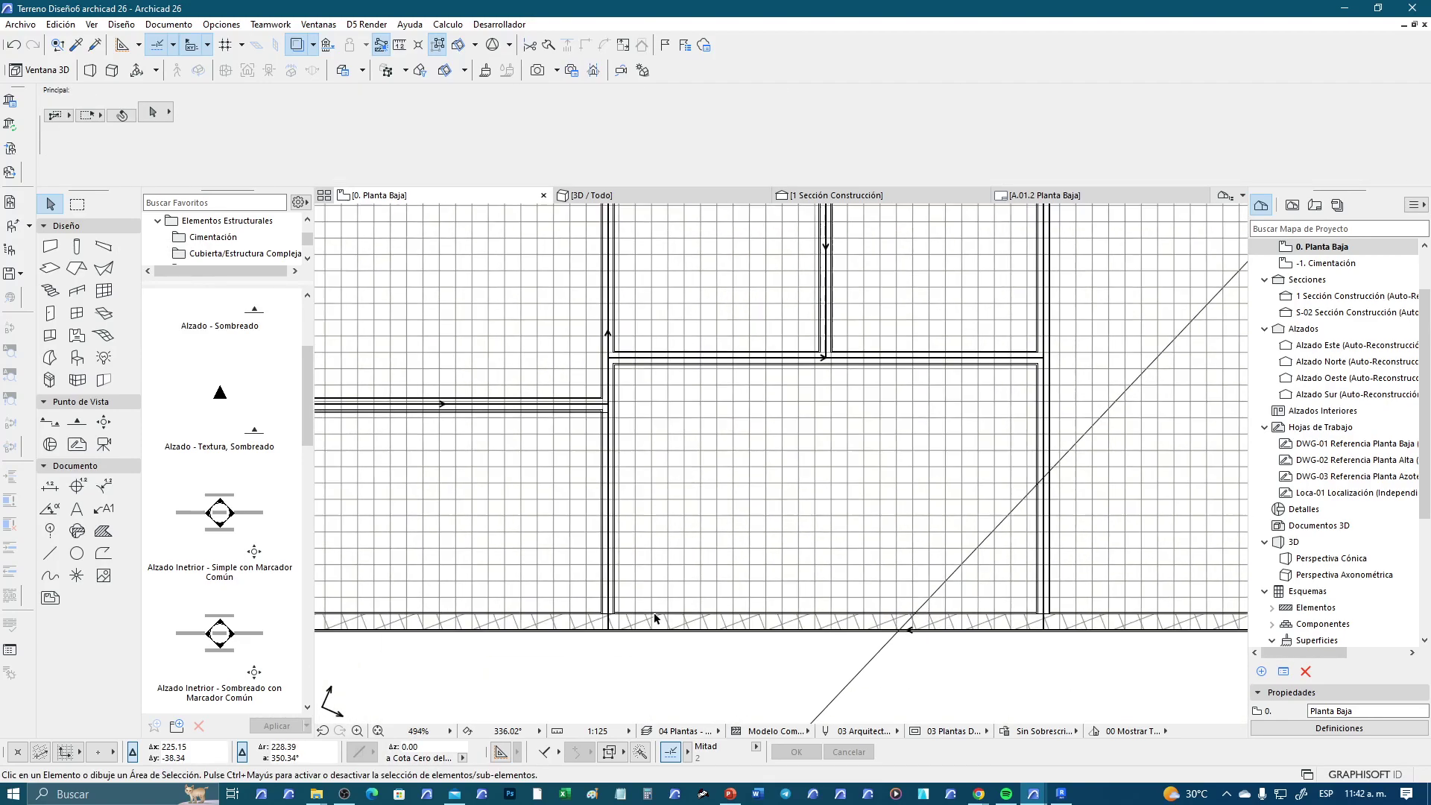
{"action": "scroll", "coordinate": [597, 640], "scroll_direction": "up", "scroll_amount": 3}
{"action": "scroll", "coordinate": [571, 644], "scroll_direction": "up", "scroll_amount": 1}
{"action": "middle_click_drag", "start_coordinate": [572, 644], "coordinate": [574, 479]}
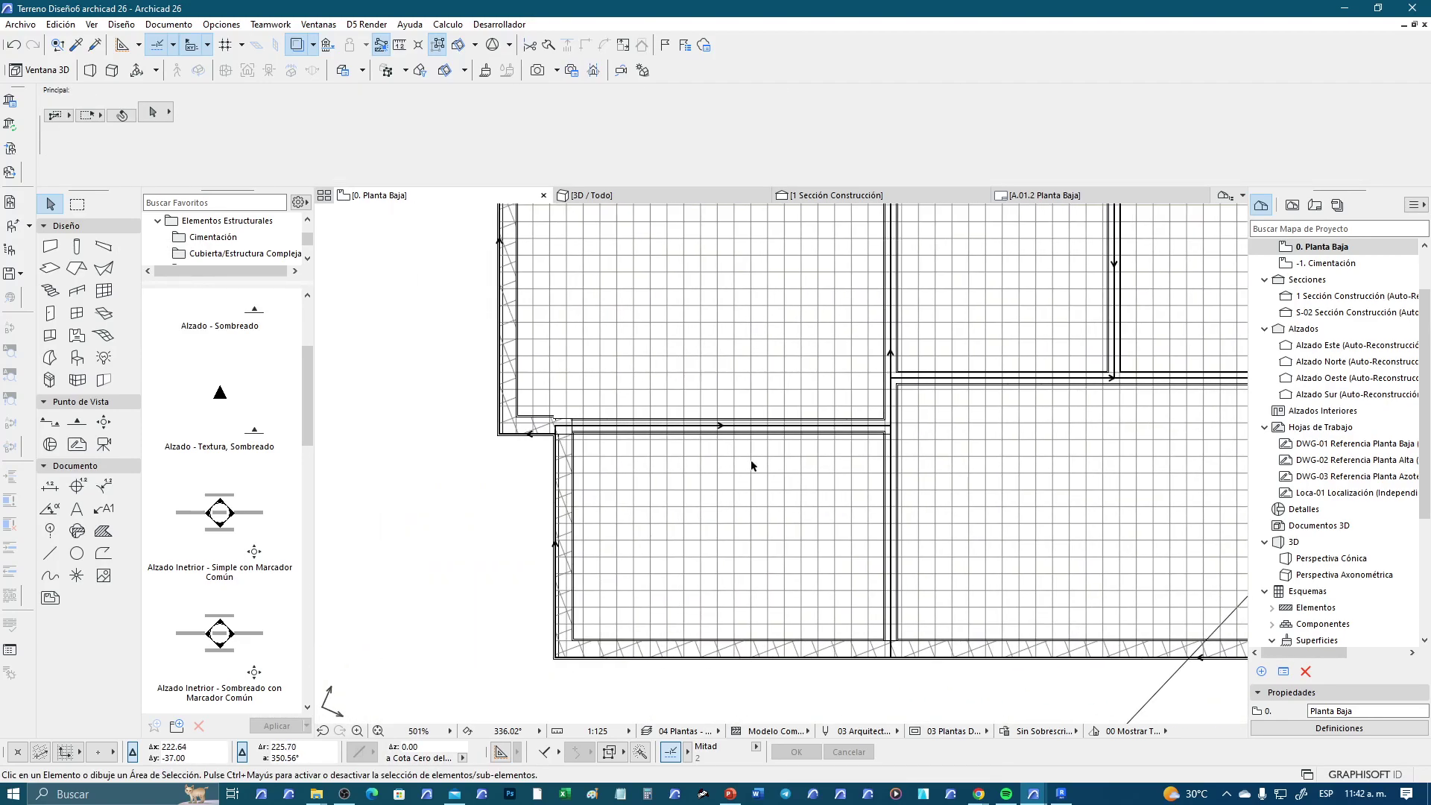
{"action": "scroll", "coordinate": [514, 423], "scroll_direction": "up", "scroll_amount": 1}
{"action": "scroll", "coordinate": [514, 422], "scroll_direction": "up", "scroll_amount": 2}
Select the horizontal and vertical block walls, then cancel an Adjust attempt
{"action": "left_click", "coordinate": [522, 395]}
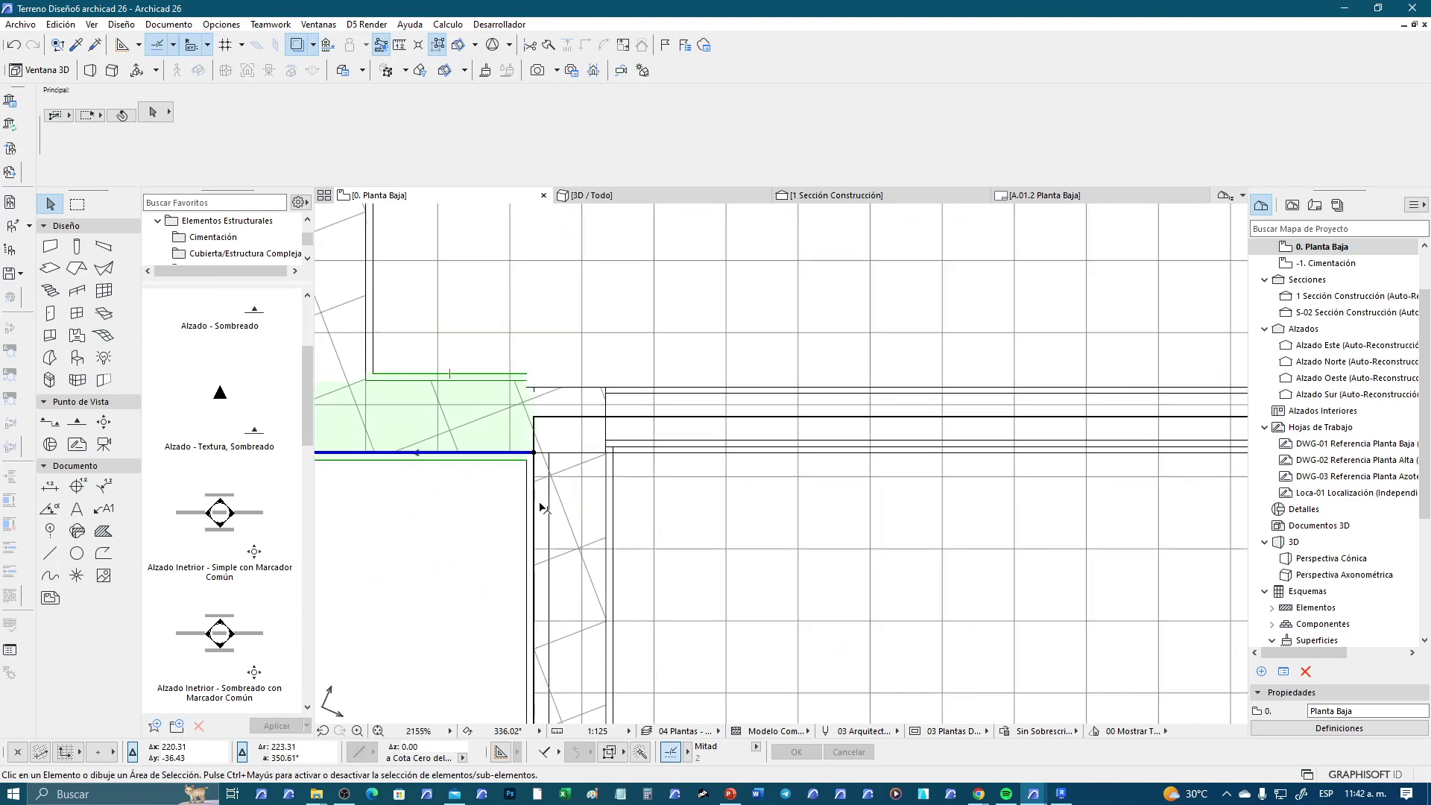
{"action": "left_click", "coordinate": [589, 470]}
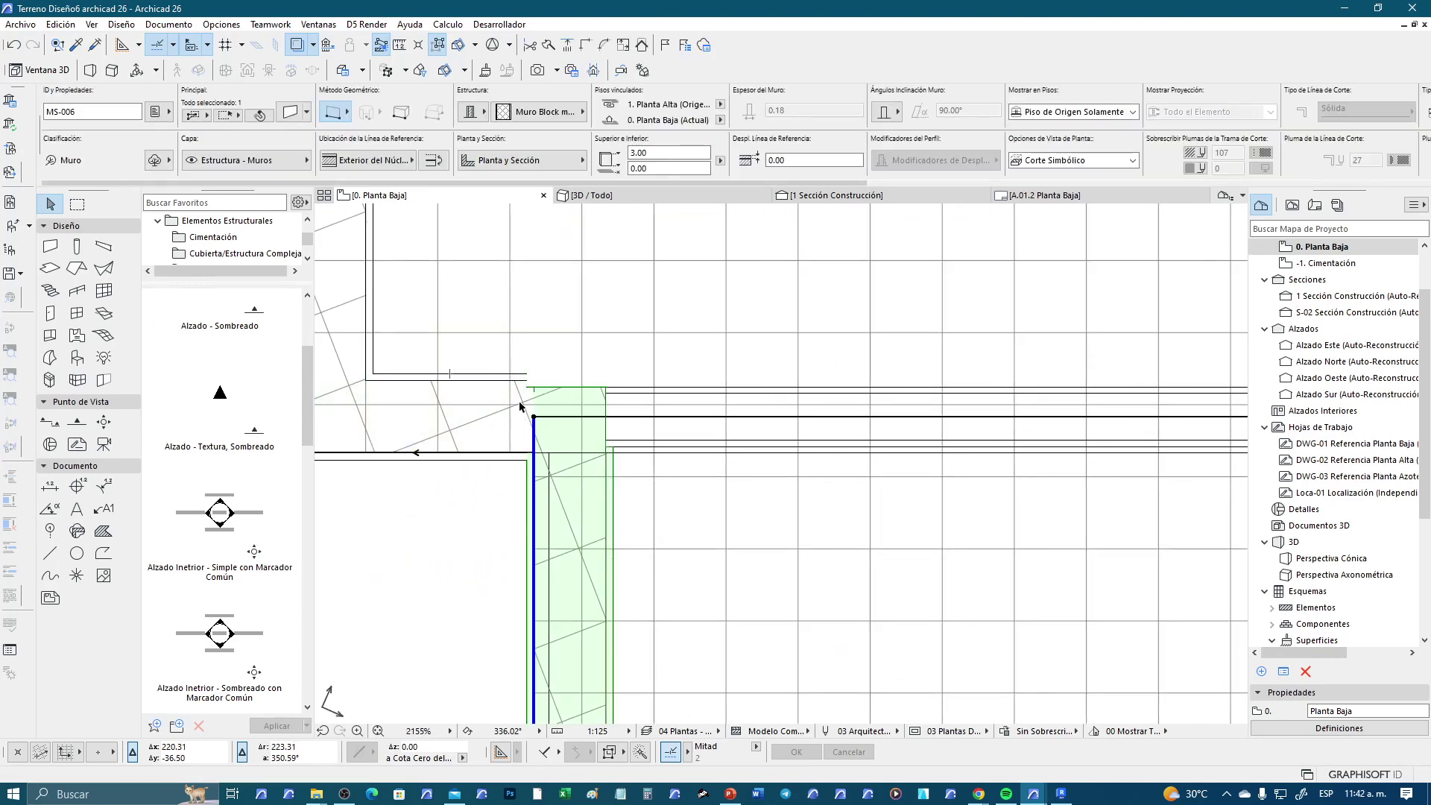
{"action": "left_click", "coordinate": [517, 382], "text": "shift"}
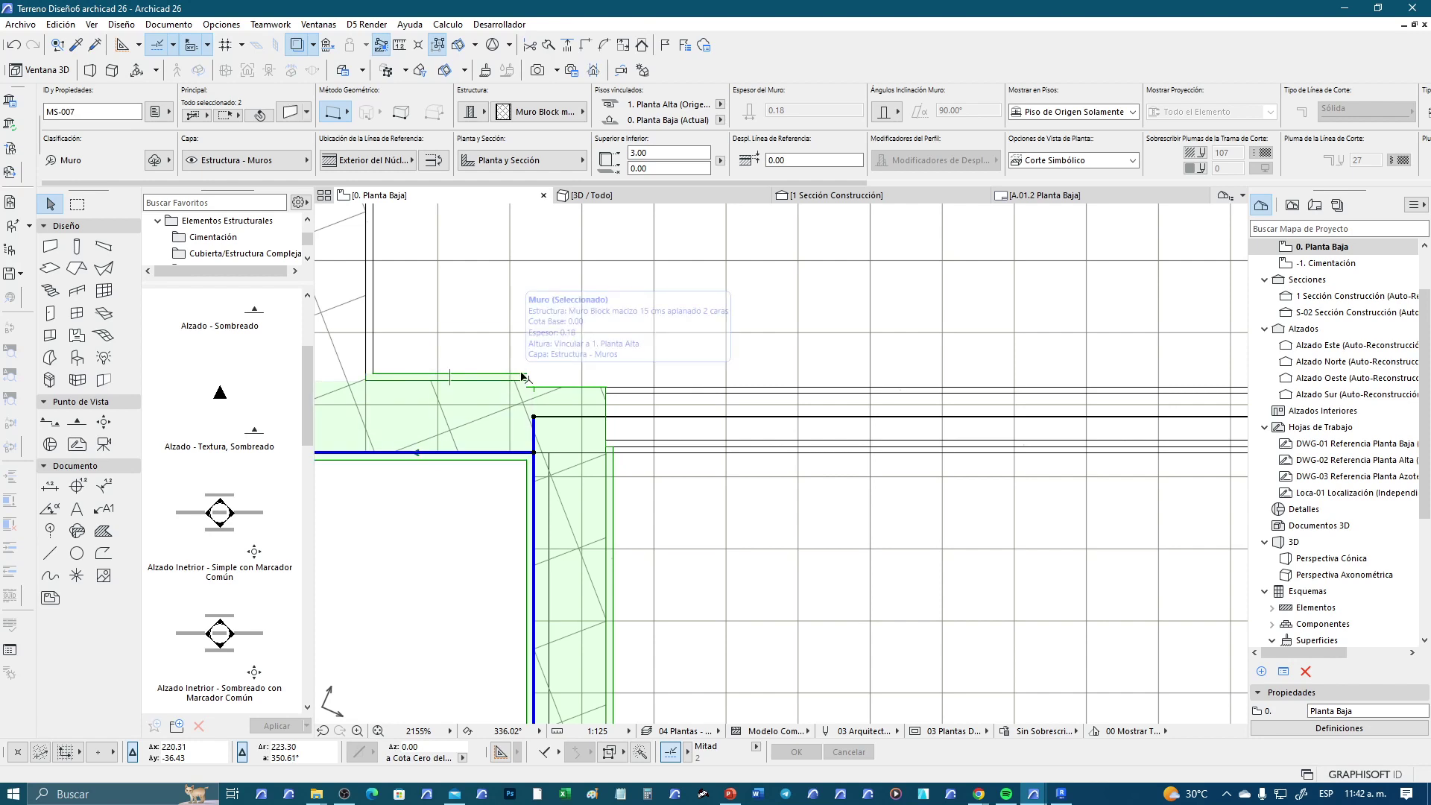
{"action": "left_click", "coordinate": [569, 47]}
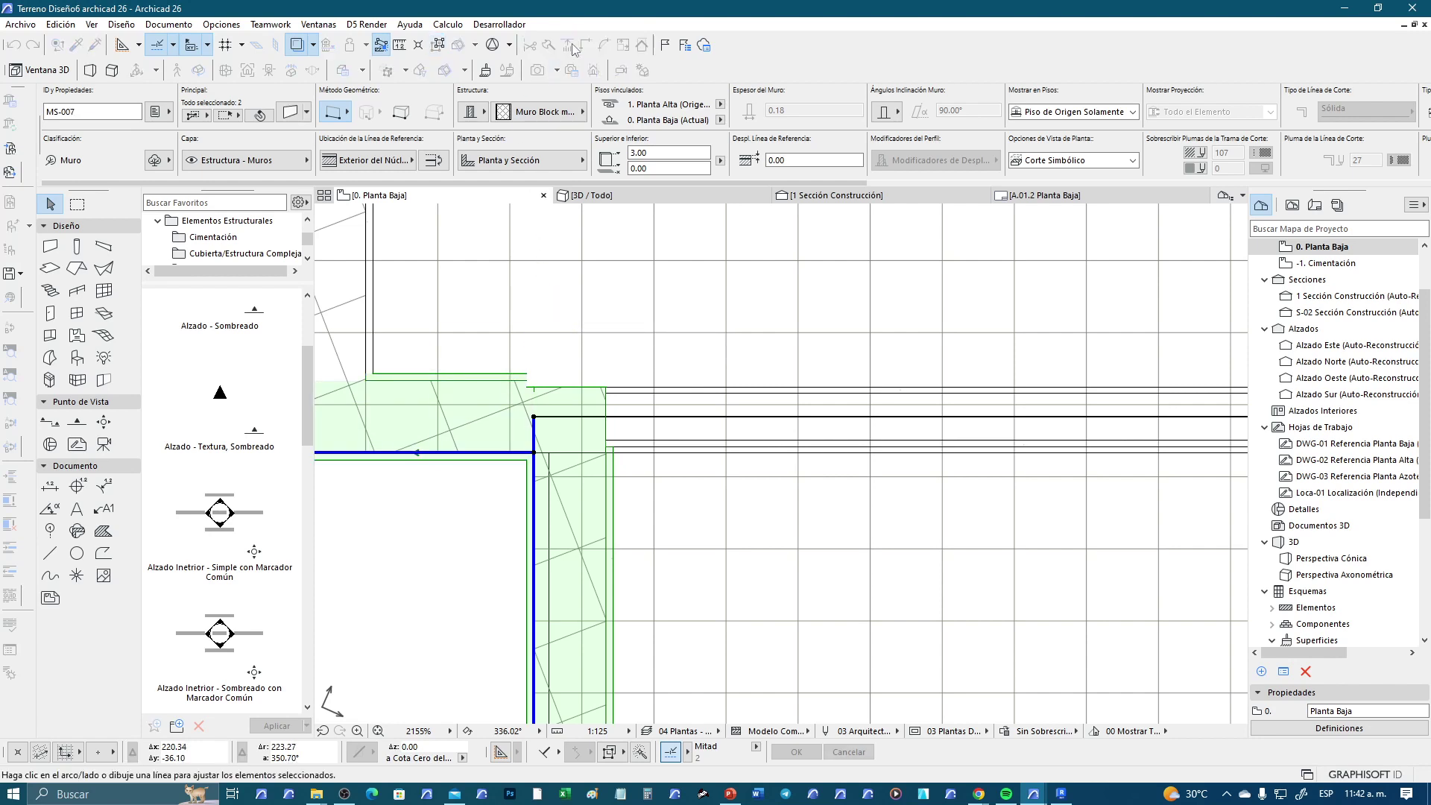
{"action": "key", "text": "Escape"}
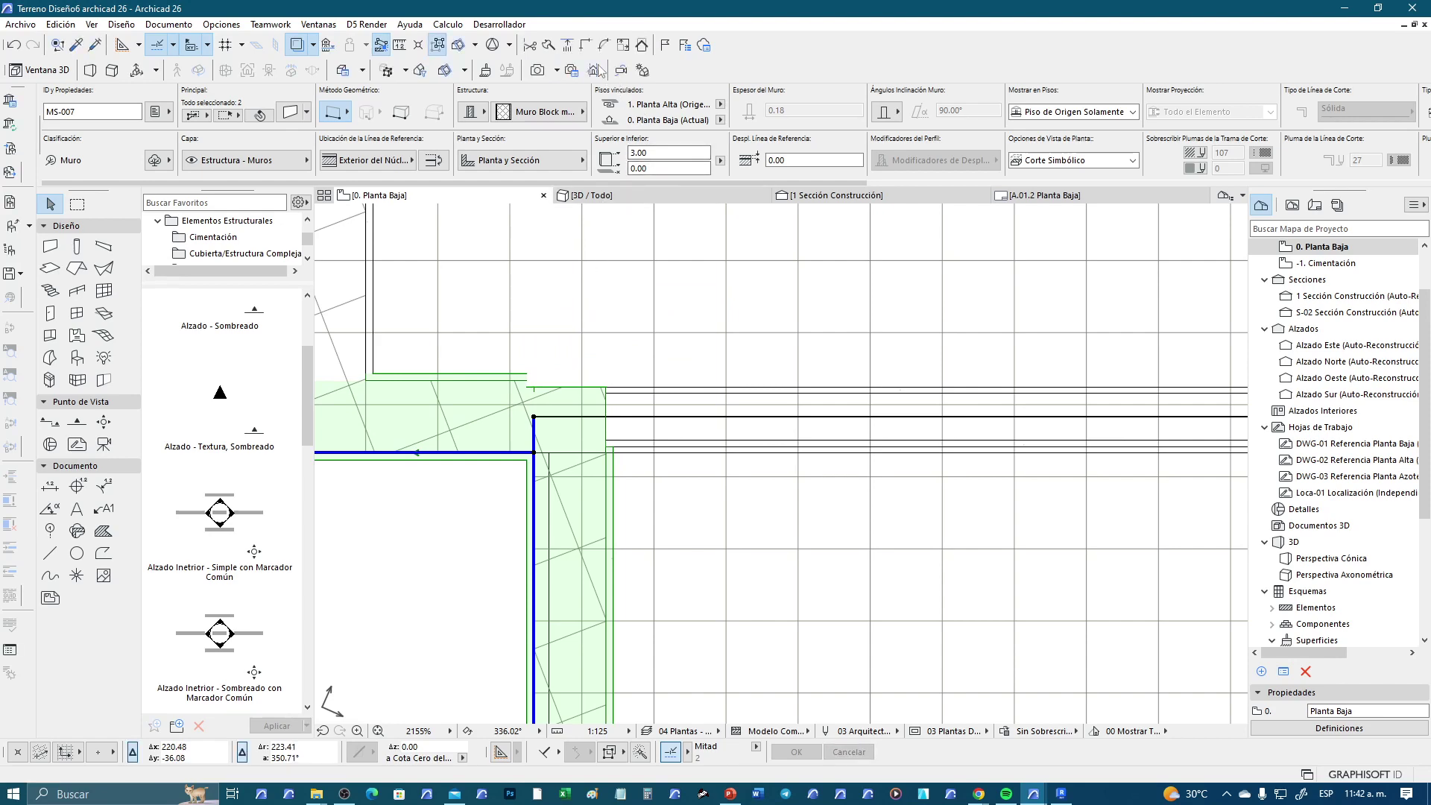
{"action": "left_click", "coordinate": [669, 328]}
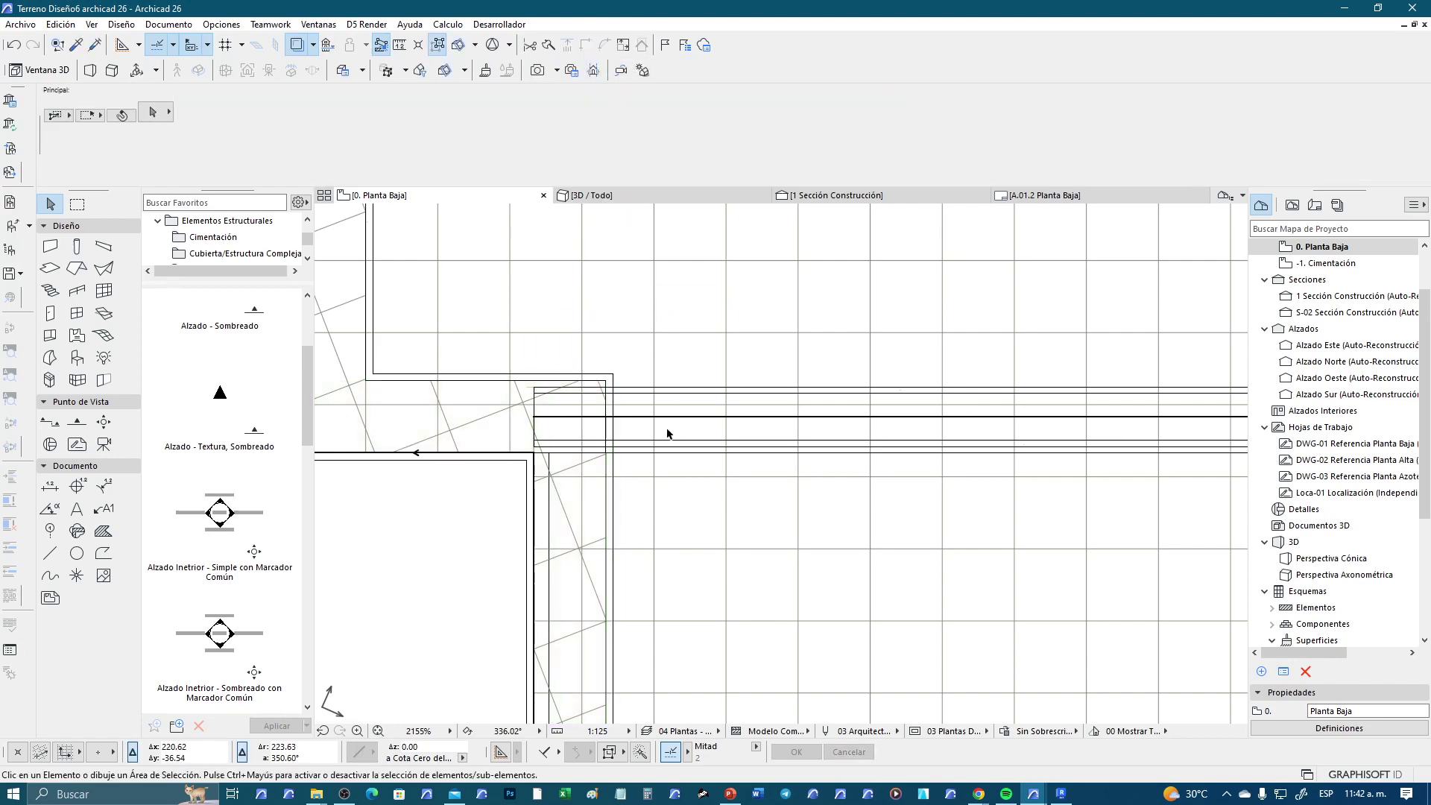
Shorten the interior partition by moving its end point back from the corner
{"action": "scroll", "coordinate": [574, 456], "scroll_direction": "up", "scroll_amount": 1}
{"action": "scroll", "coordinate": [574, 456], "scroll_direction": "up", "scroll_amount": 2}
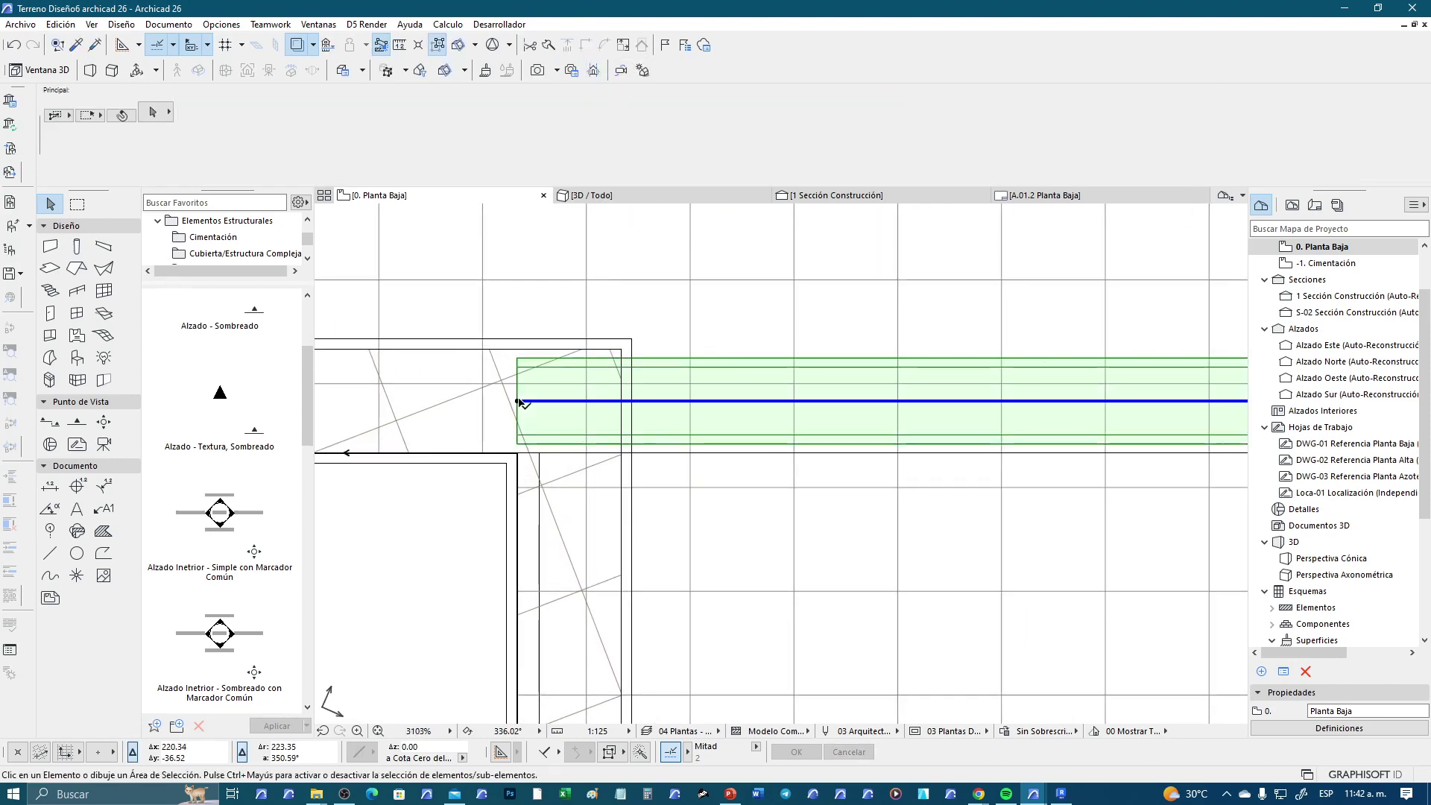
{"action": "left_click", "coordinate": [517, 403]}
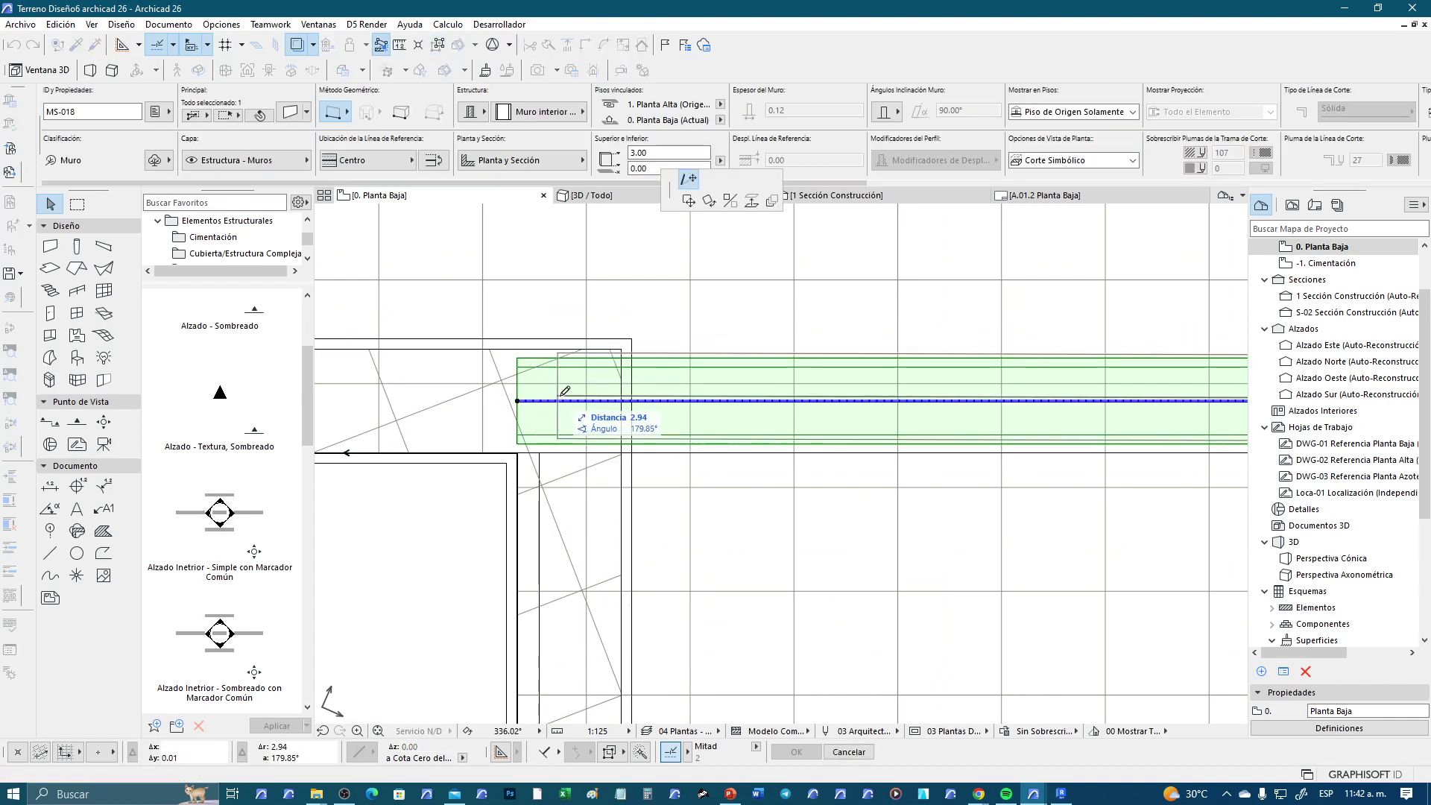
{"action": "left_click", "coordinate": [620, 401]}
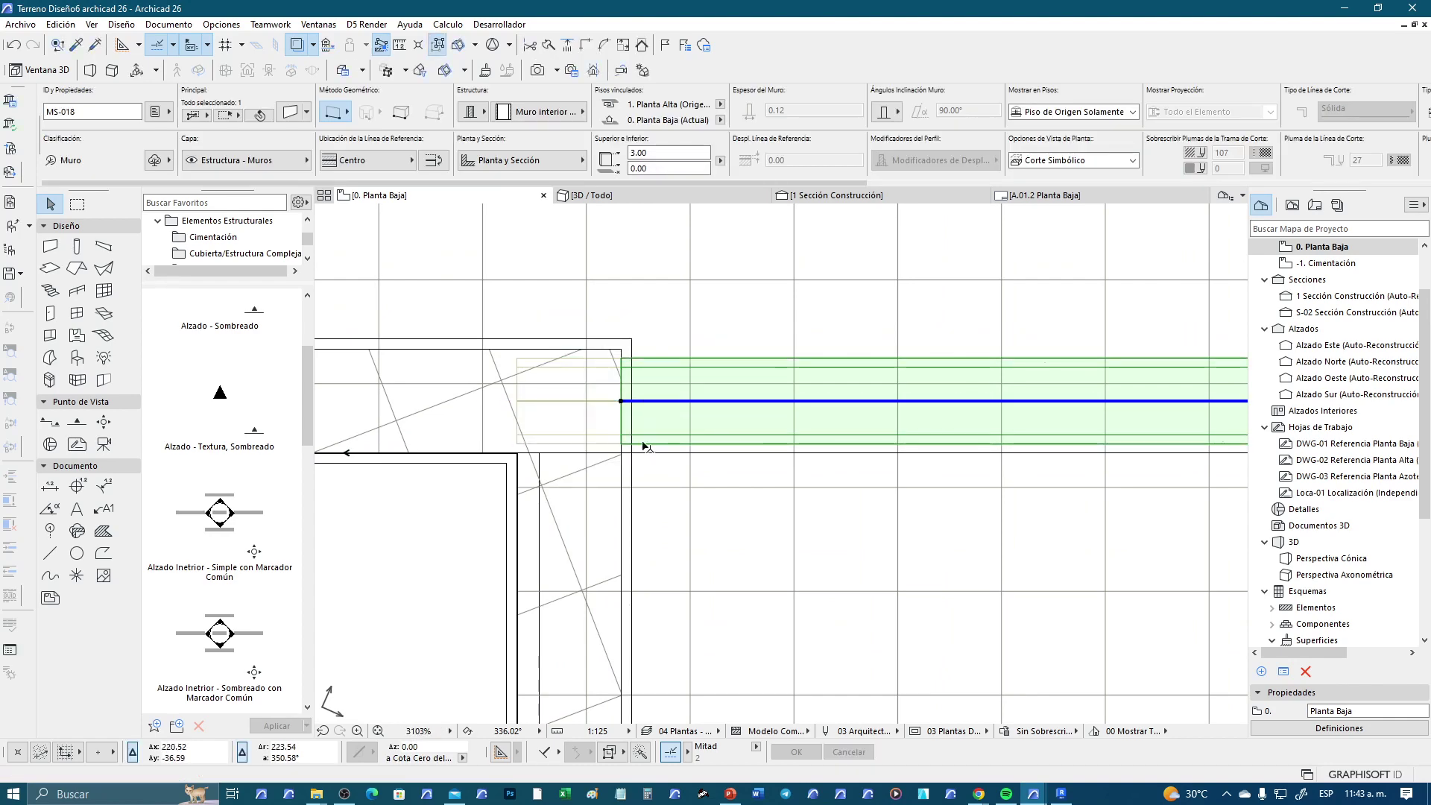
{"action": "left_click", "coordinate": [669, 485]}
Join the vertical and horizontal block walls at the corner with Intersect (Ctrl+-)
{"action": "scroll", "coordinate": [669, 486], "scroll_direction": "down", "scroll_amount": 2}
{"action": "scroll", "coordinate": [633, 440], "scroll_direction": "down", "scroll_amount": 2}
{"action": "scroll", "coordinate": [596, 417], "scroll_direction": "down", "scroll_amount": 2}
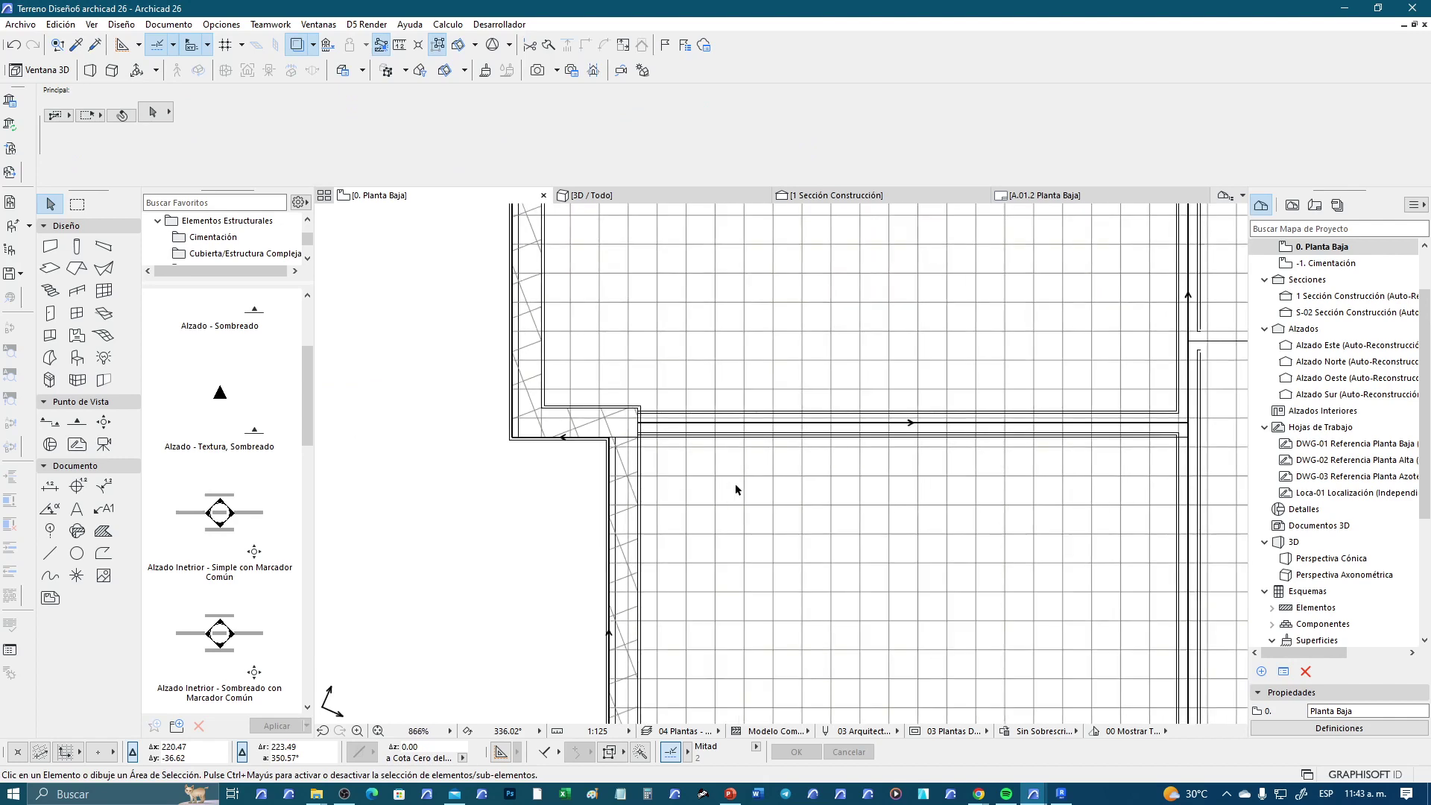
{"action": "scroll", "coordinate": [567, 387], "scroll_direction": "down", "scroll_amount": 2}
{"action": "scroll", "coordinate": [568, 389], "scroll_direction": "up", "scroll_amount": 2}
{"action": "scroll", "coordinate": [521, 362], "scroll_direction": "up", "scroll_amount": 1}
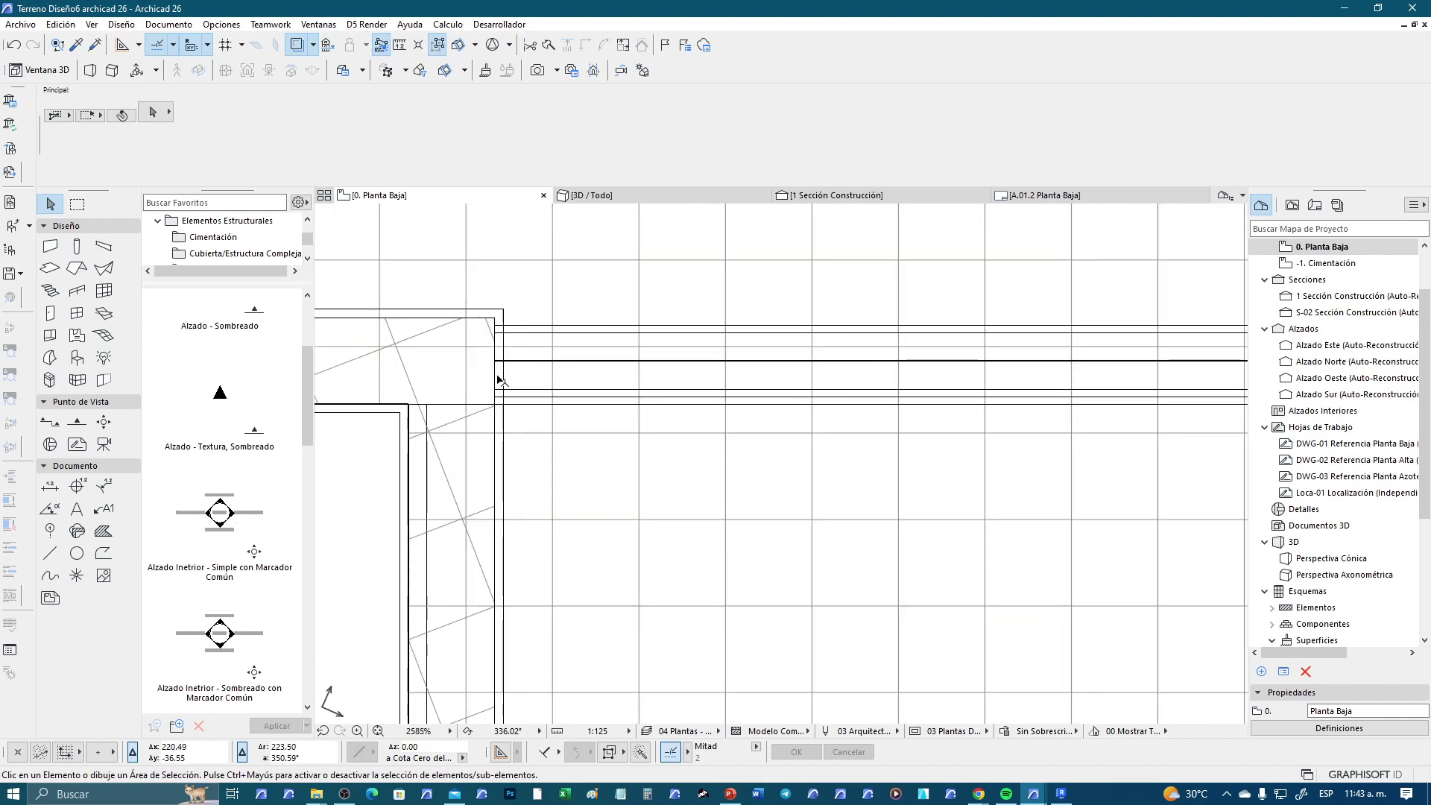
{"action": "scroll", "coordinate": [498, 438], "scroll_direction": "up", "scroll_amount": 1}
{"action": "left_click", "coordinate": [498, 438]}
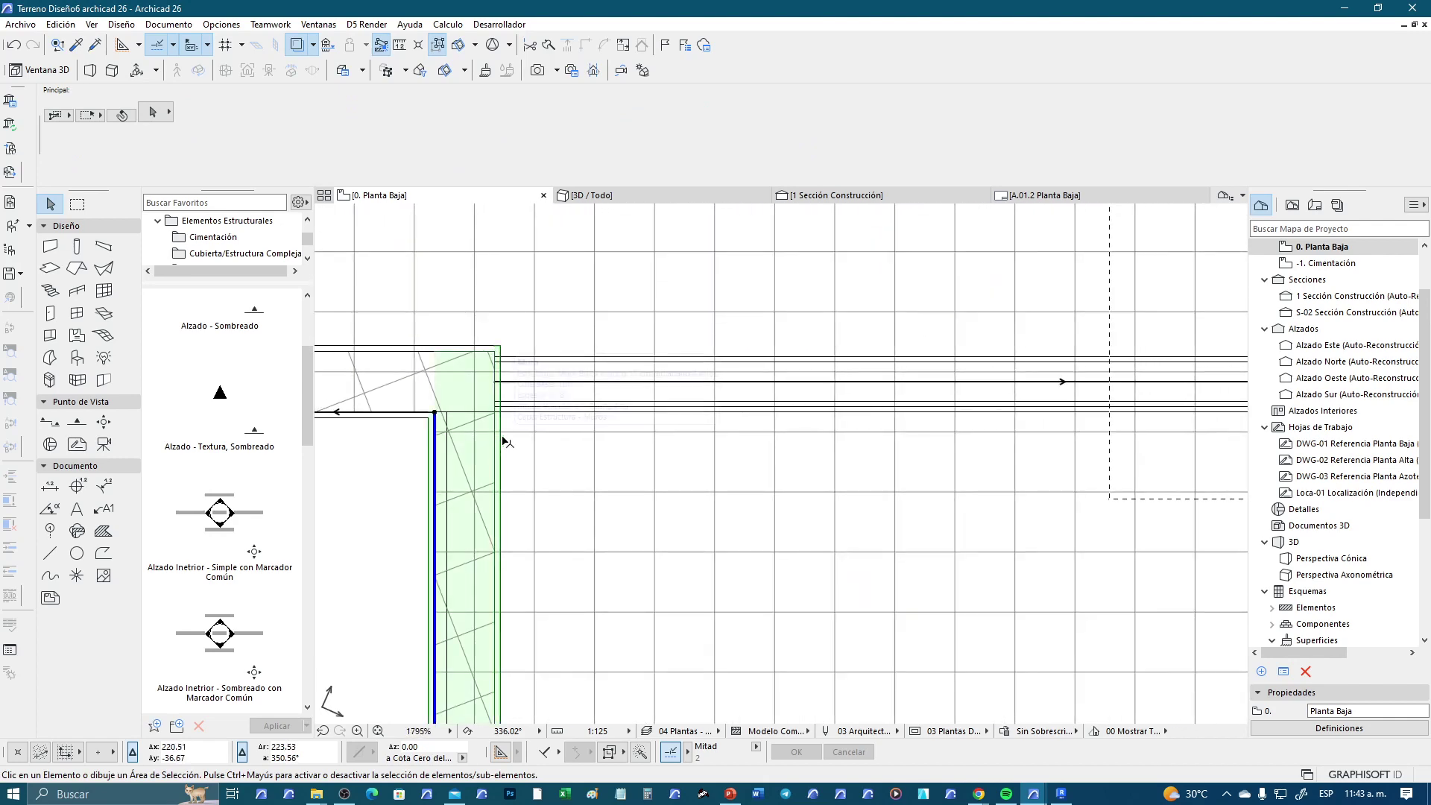
{"action": "left_click", "coordinate": [536, 385], "text": "shift"}
{"action": "key", "text": "ctrl+minus"}
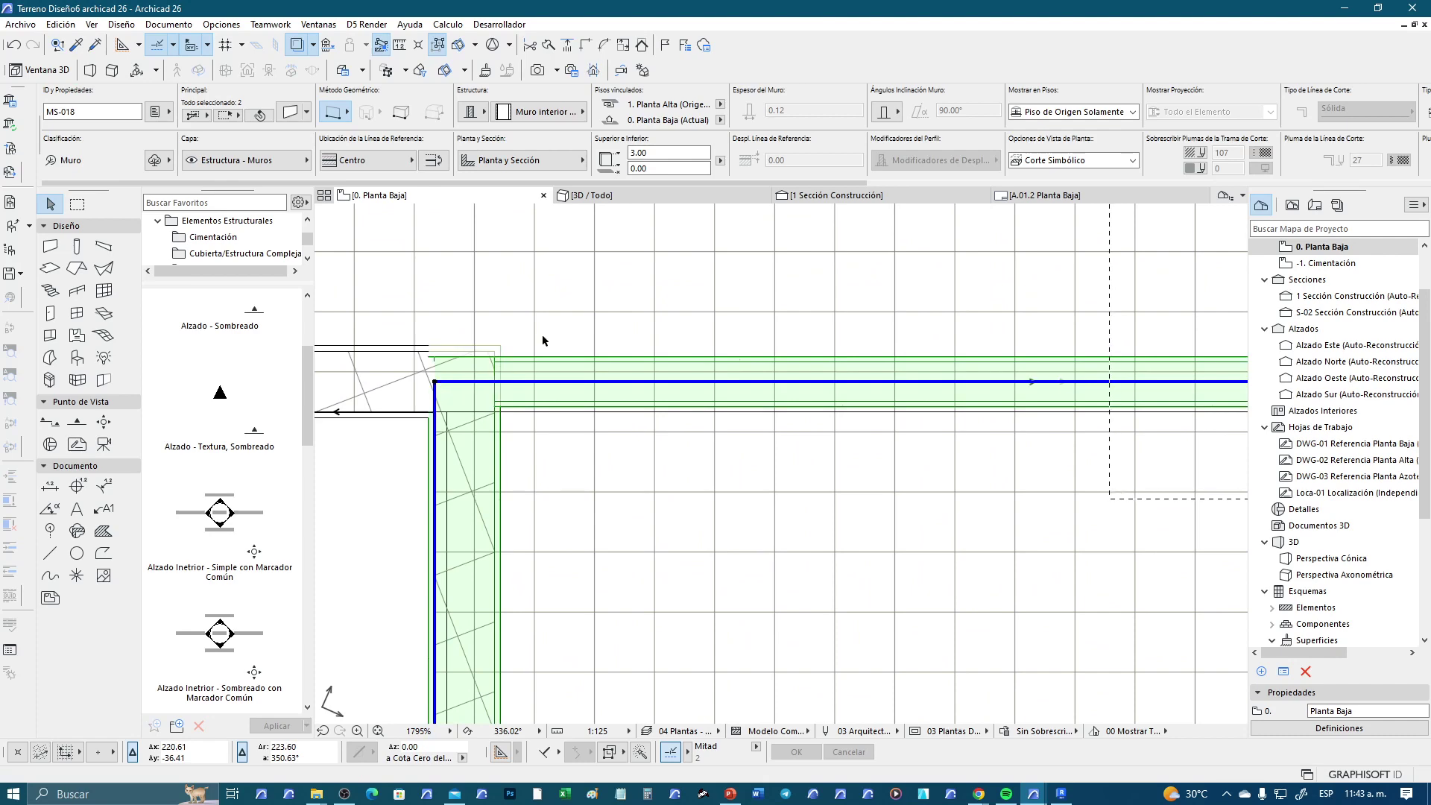
{"action": "key", "text": "Escape"}
Reselect the horizontal and vertical block walls to check the corner
{"action": "scroll", "coordinate": [538, 344], "scroll_direction": "up", "scroll_amount": 1}
{"action": "scroll", "coordinate": [533, 347], "scroll_direction": "up", "scroll_amount": 1}
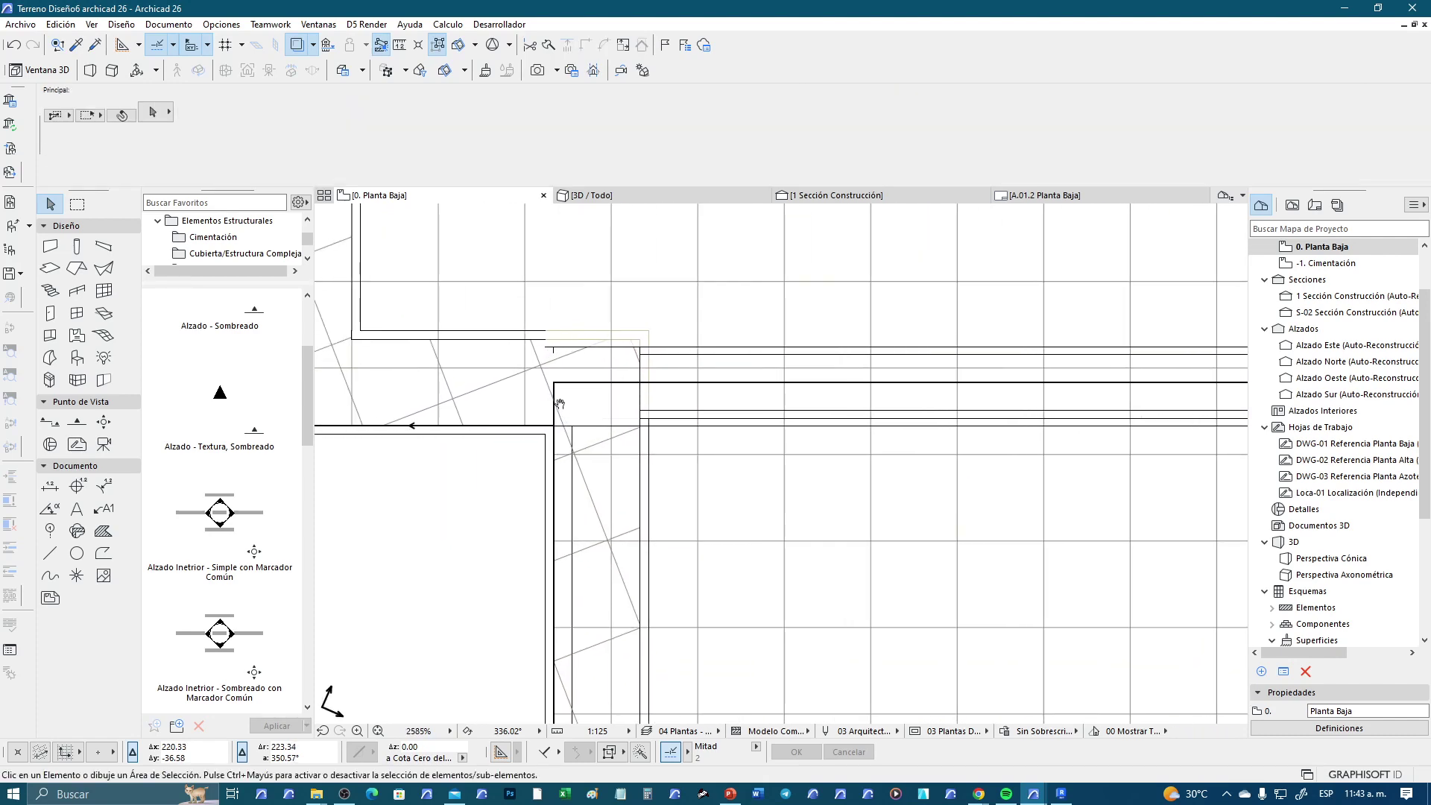
{"action": "left_click", "coordinate": [539, 340]}
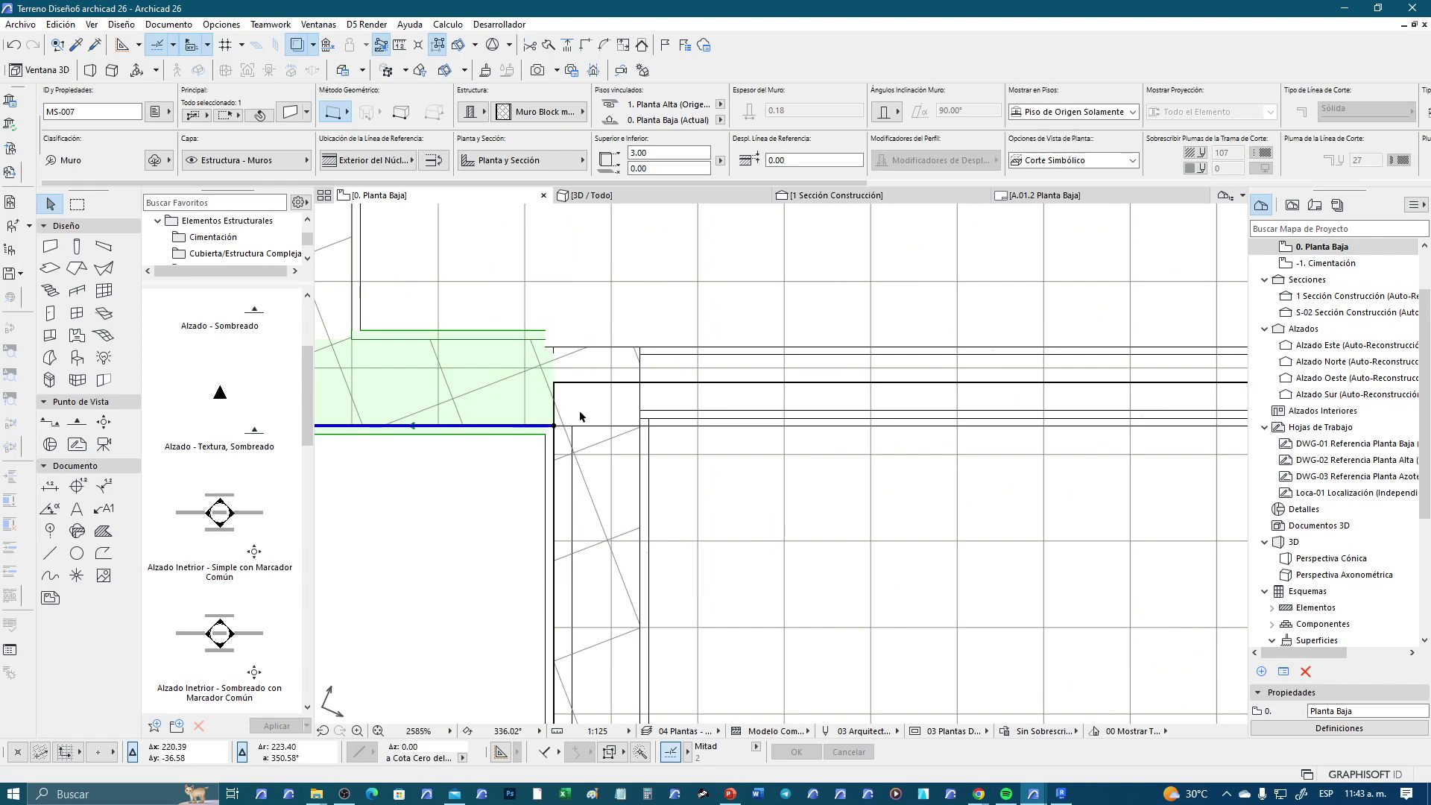
{"action": "scroll", "coordinate": [544, 380], "scroll_direction": "down", "scroll_amount": 1}
{"action": "scroll", "coordinate": [544, 380], "scroll_direction": "down", "scroll_amount": 1}
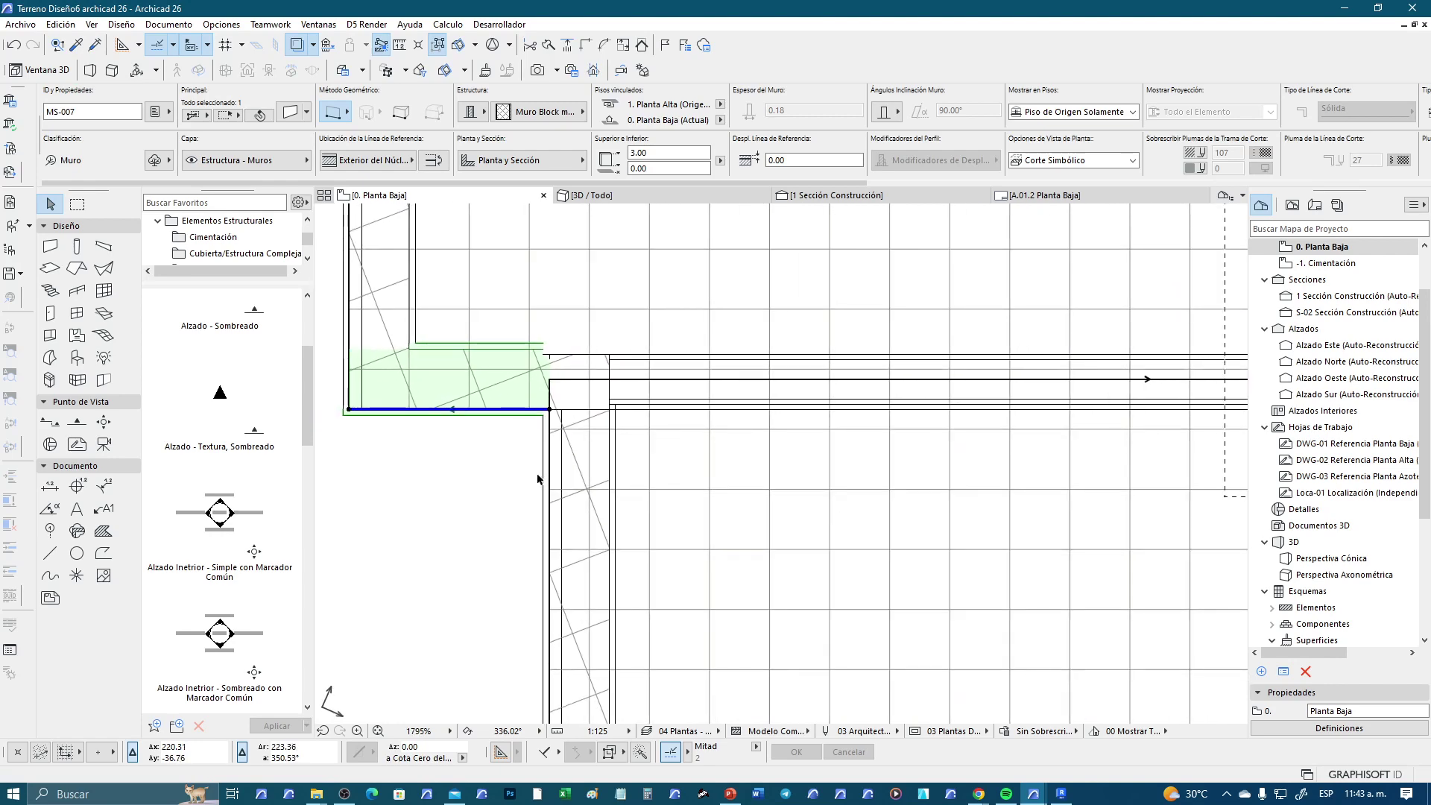
{"action": "key", "text": "Escape"}
{"action": "left_click", "coordinate": [570, 383]}
{"action": "scroll", "coordinate": [570, 384], "scroll_direction": "up", "scroll_amount": 3}
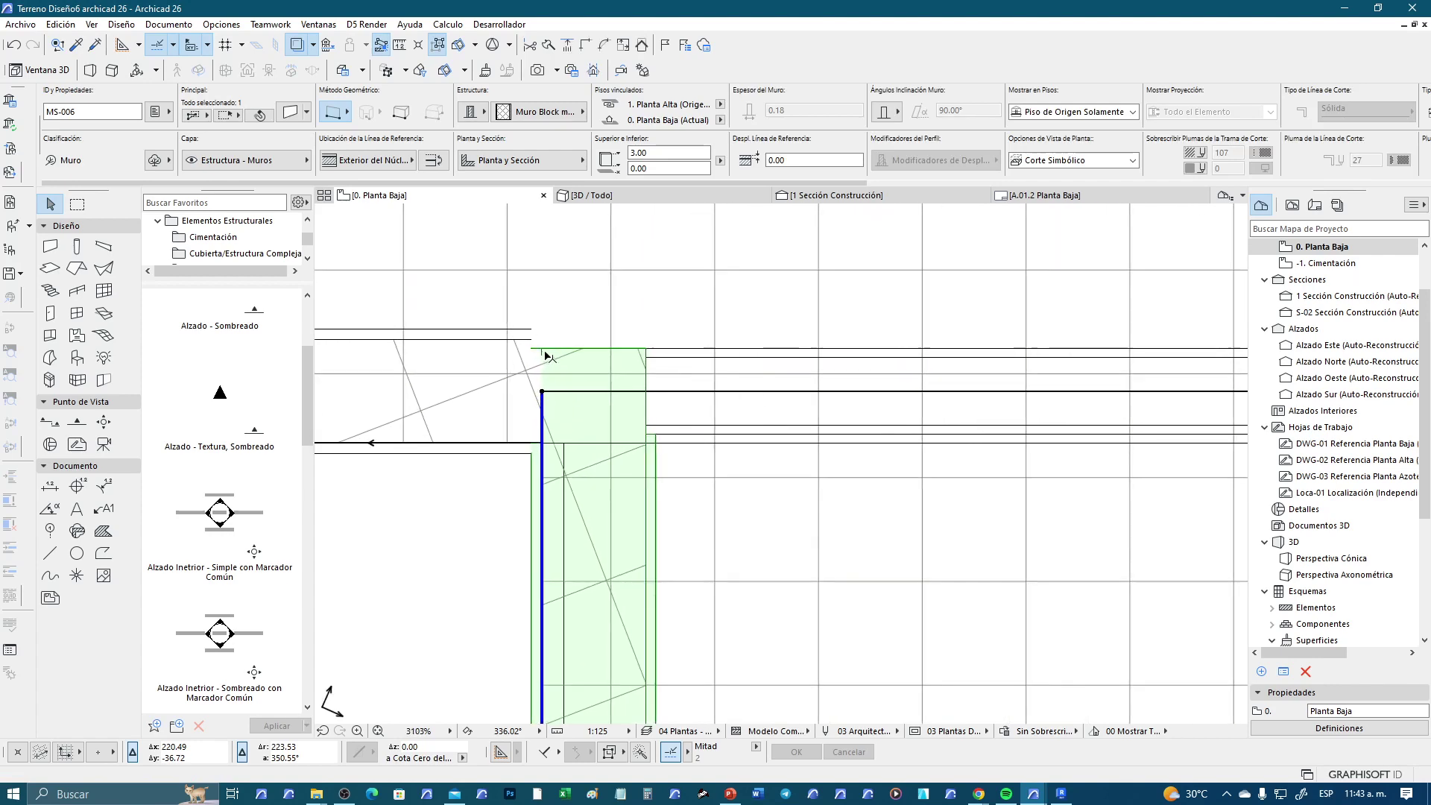
{"action": "left_click", "coordinate": [511, 335], "text": "shift"}
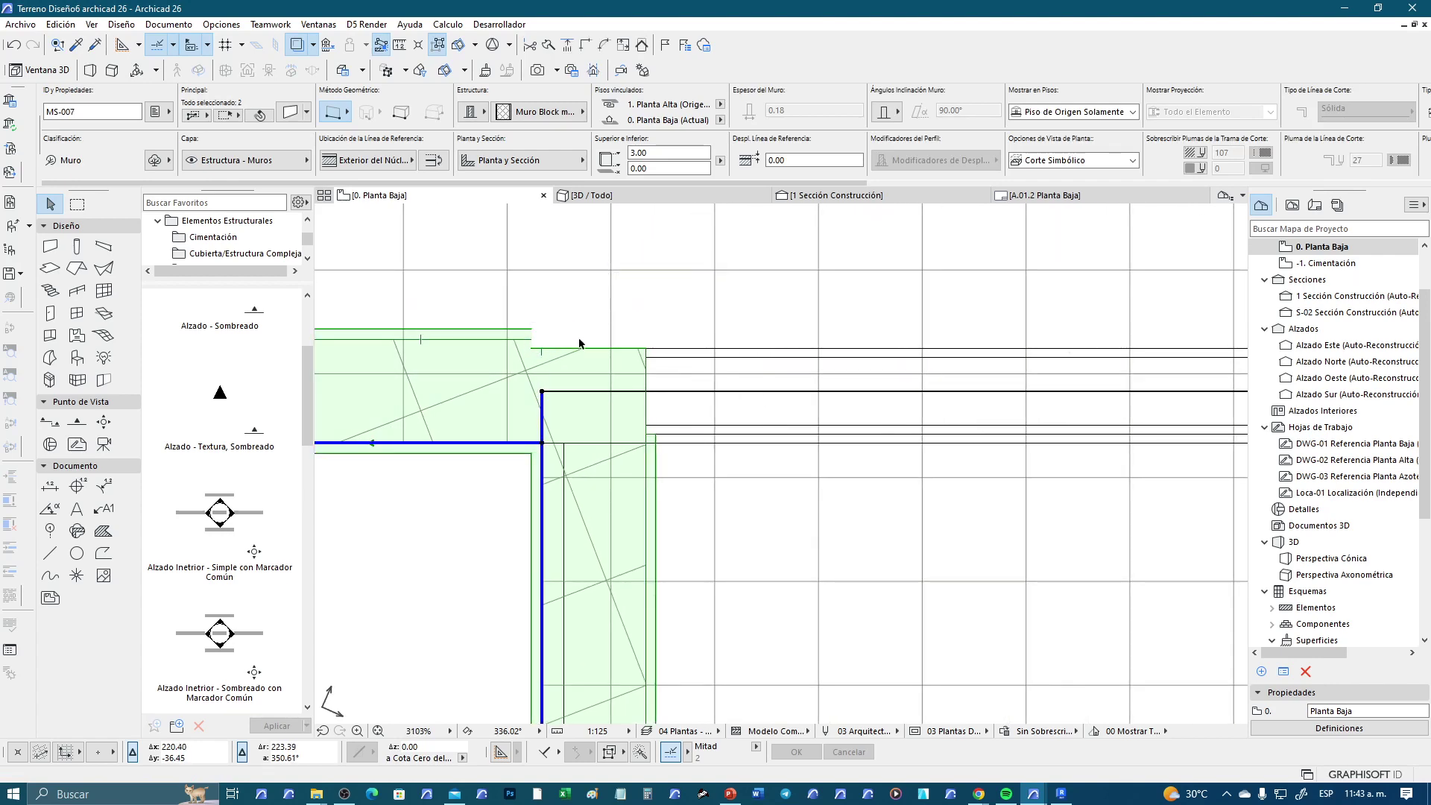
{"action": "key", "text": "Escape"}
Trim the vertical and horizontal block walls into a joined corner
{"action": "left_click", "coordinate": [648, 470]}
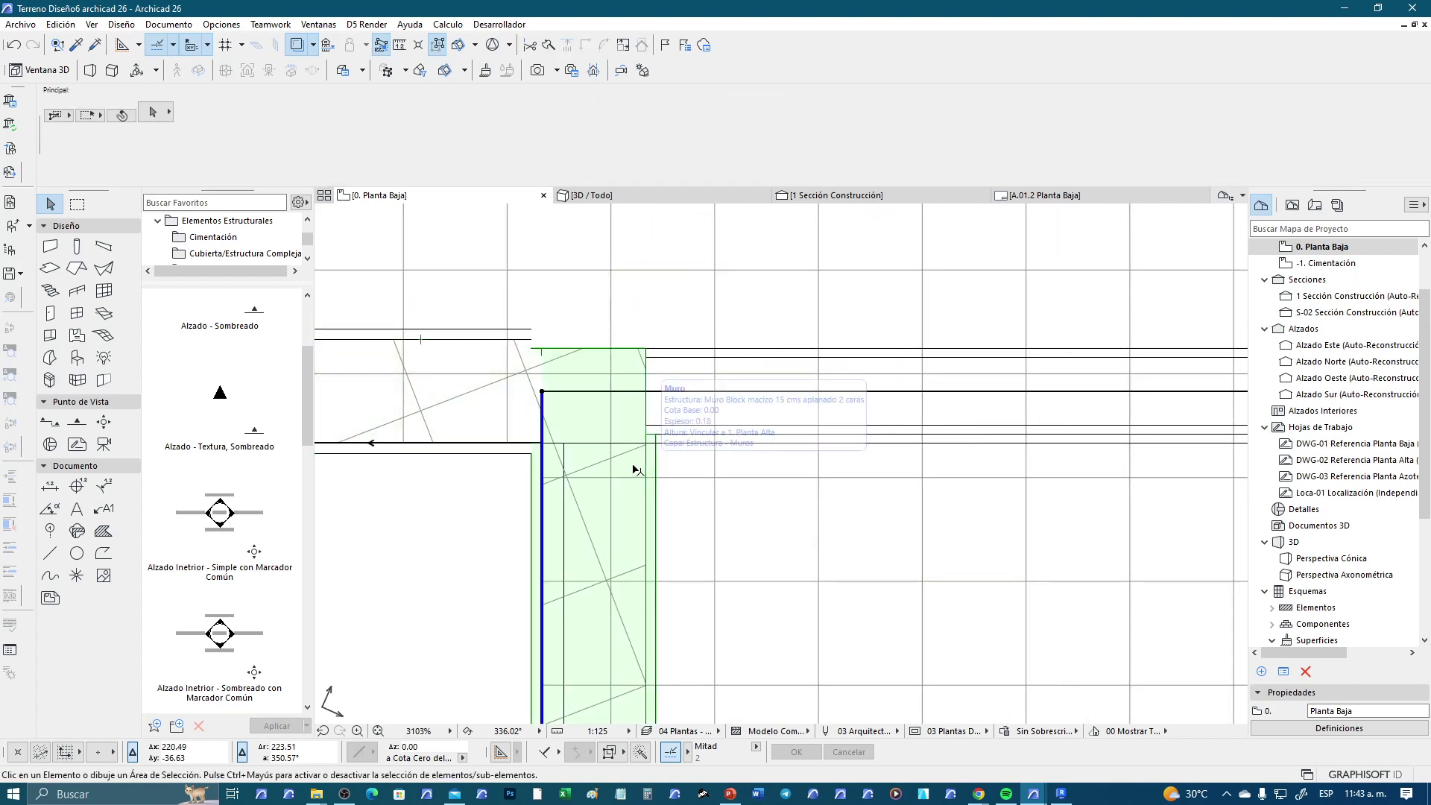
{"action": "left_click", "coordinate": [626, 310]}
{"action": "scroll", "coordinate": [626, 311], "scroll_direction": "down", "scroll_amount": 3}
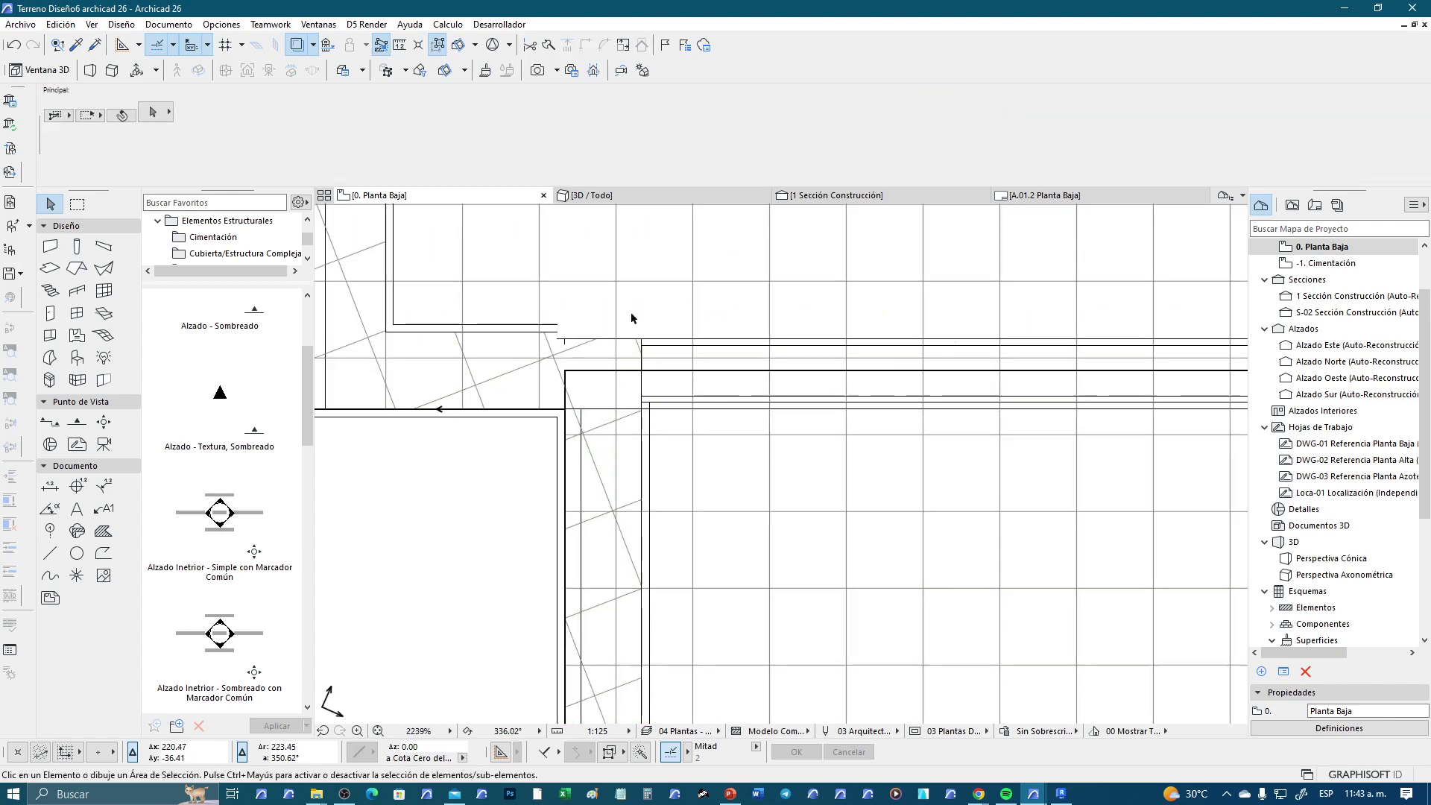
{"action": "left_click", "coordinate": [596, 384]}
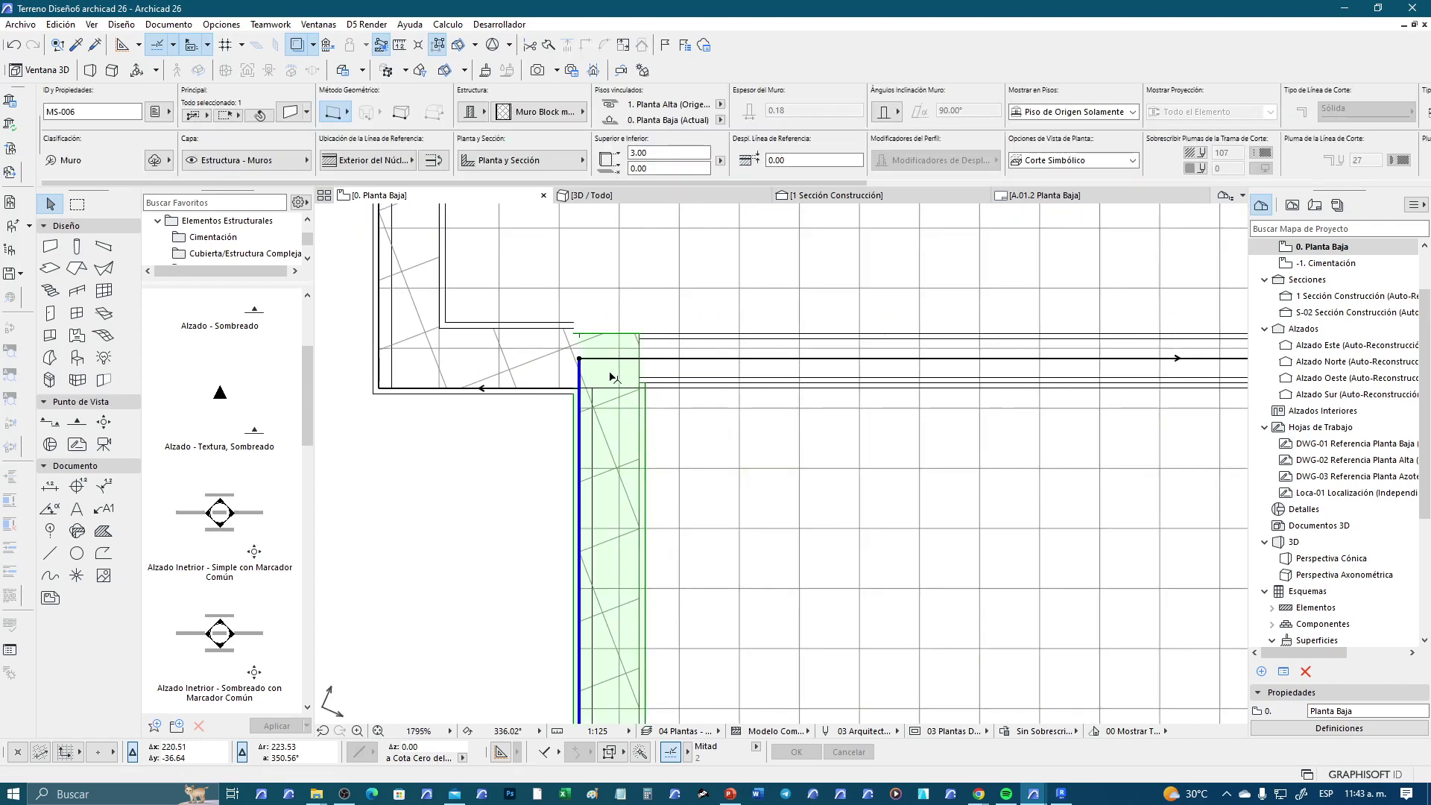
{"action": "left_click", "coordinate": [561, 329], "text": "shift"}
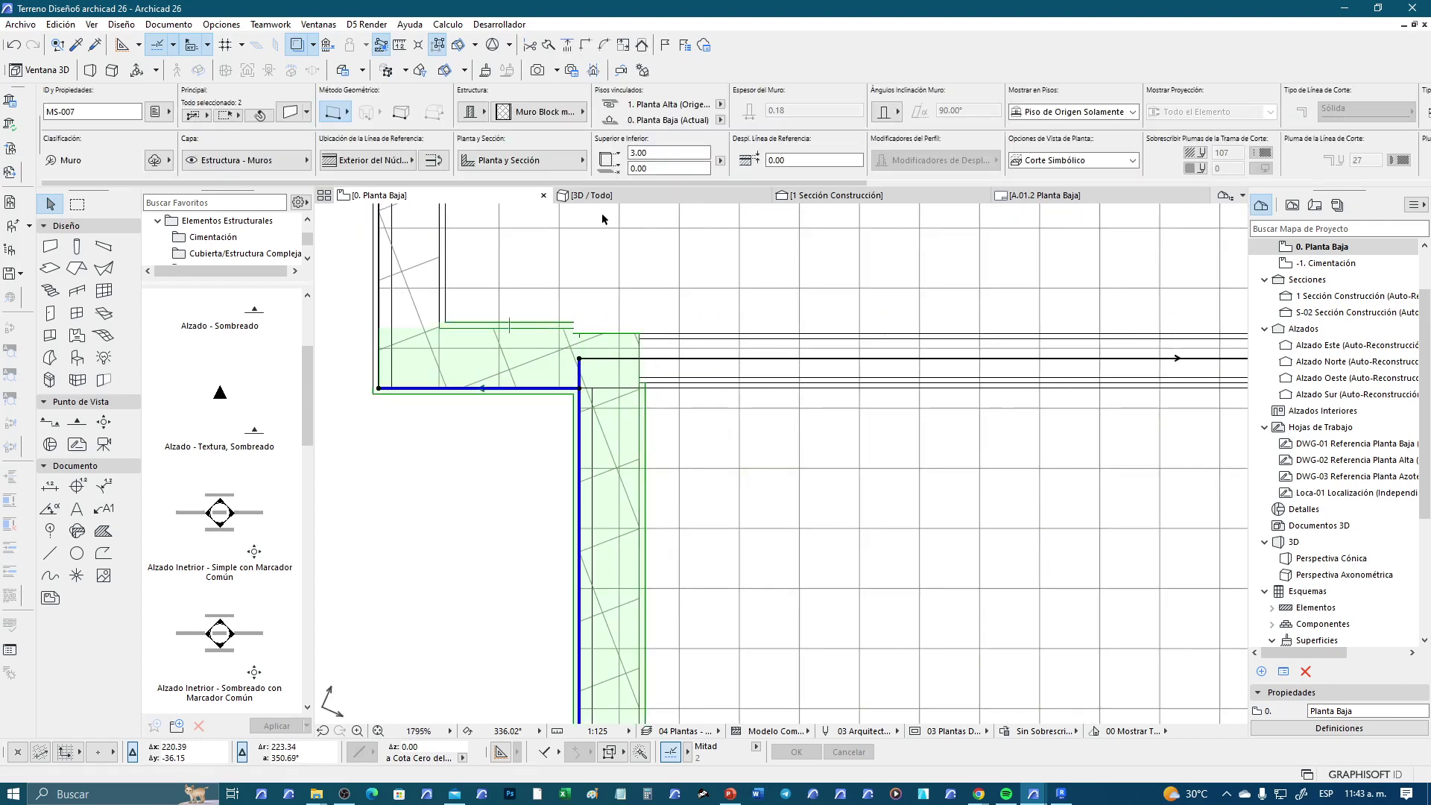
{"action": "left_click", "coordinate": [586, 49]}
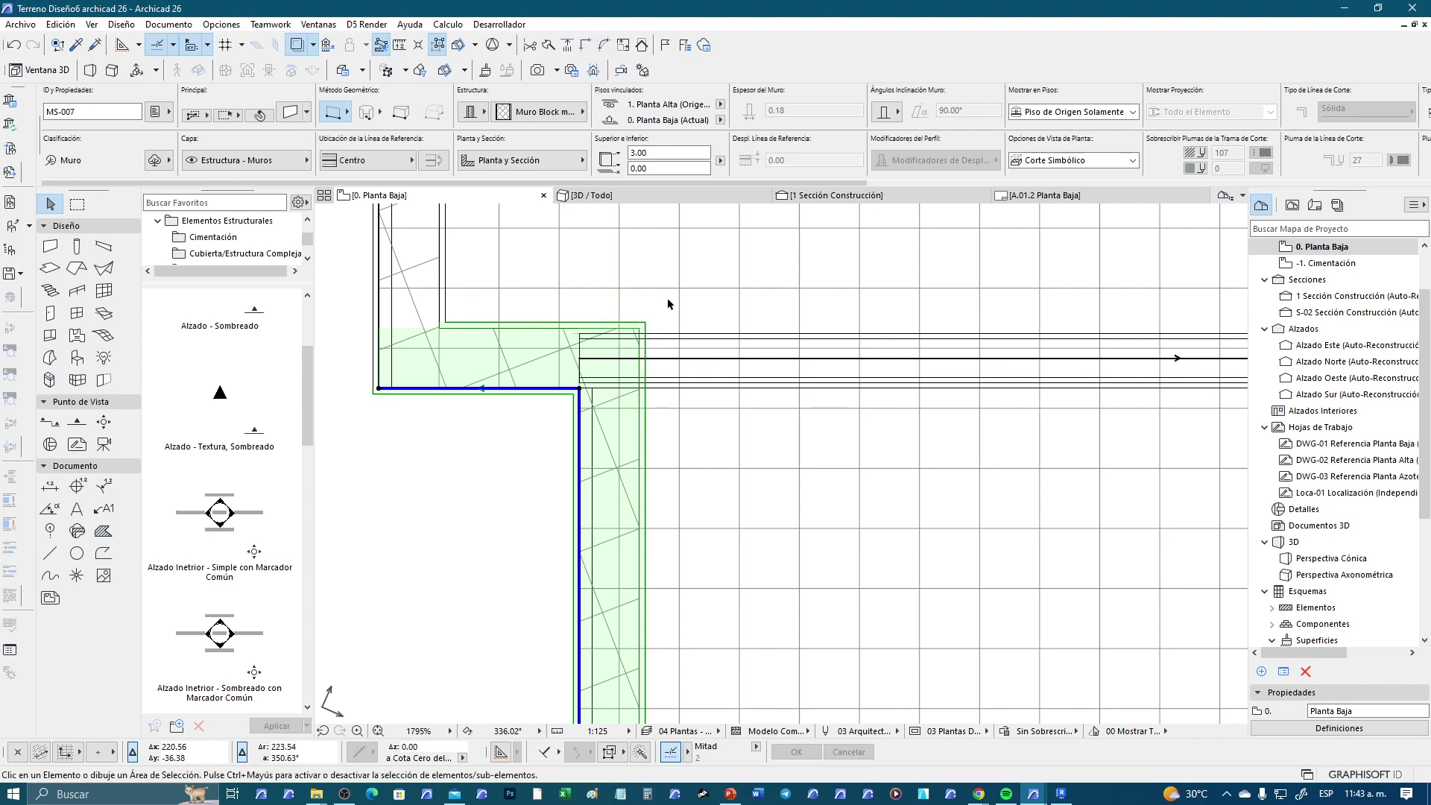
{"action": "key", "text": "Escape"}
{"action": "scroll", "coordinate": [582, 368], "scroll_direction": "up", "scroll_amount": 3}
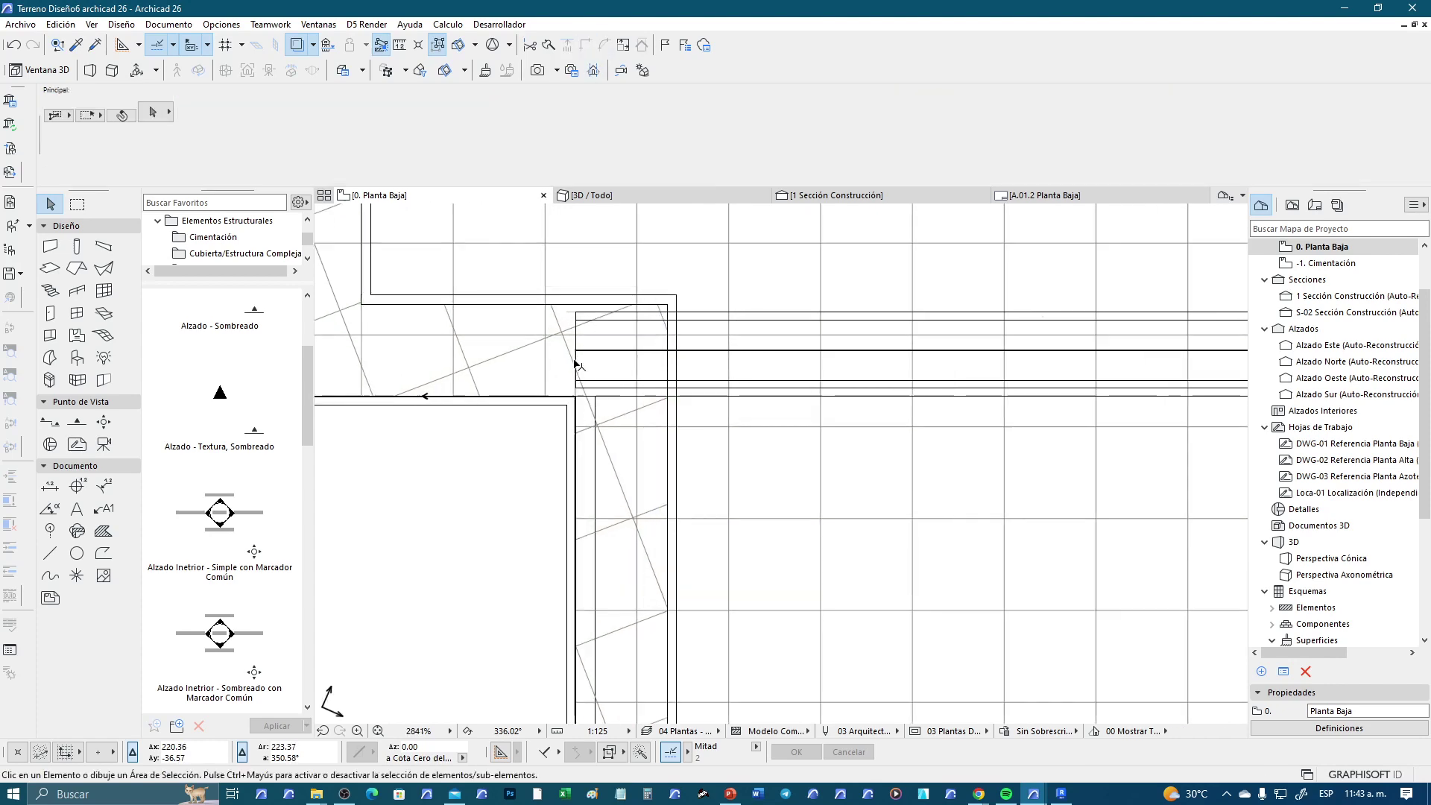
Box-select the corner walls, then stretch the vertical block wall's end to finish the wall
{"action": "left_click", "coordinate": [545, 291]}
{"action": "left_click", "coordinate": [602, 351]}
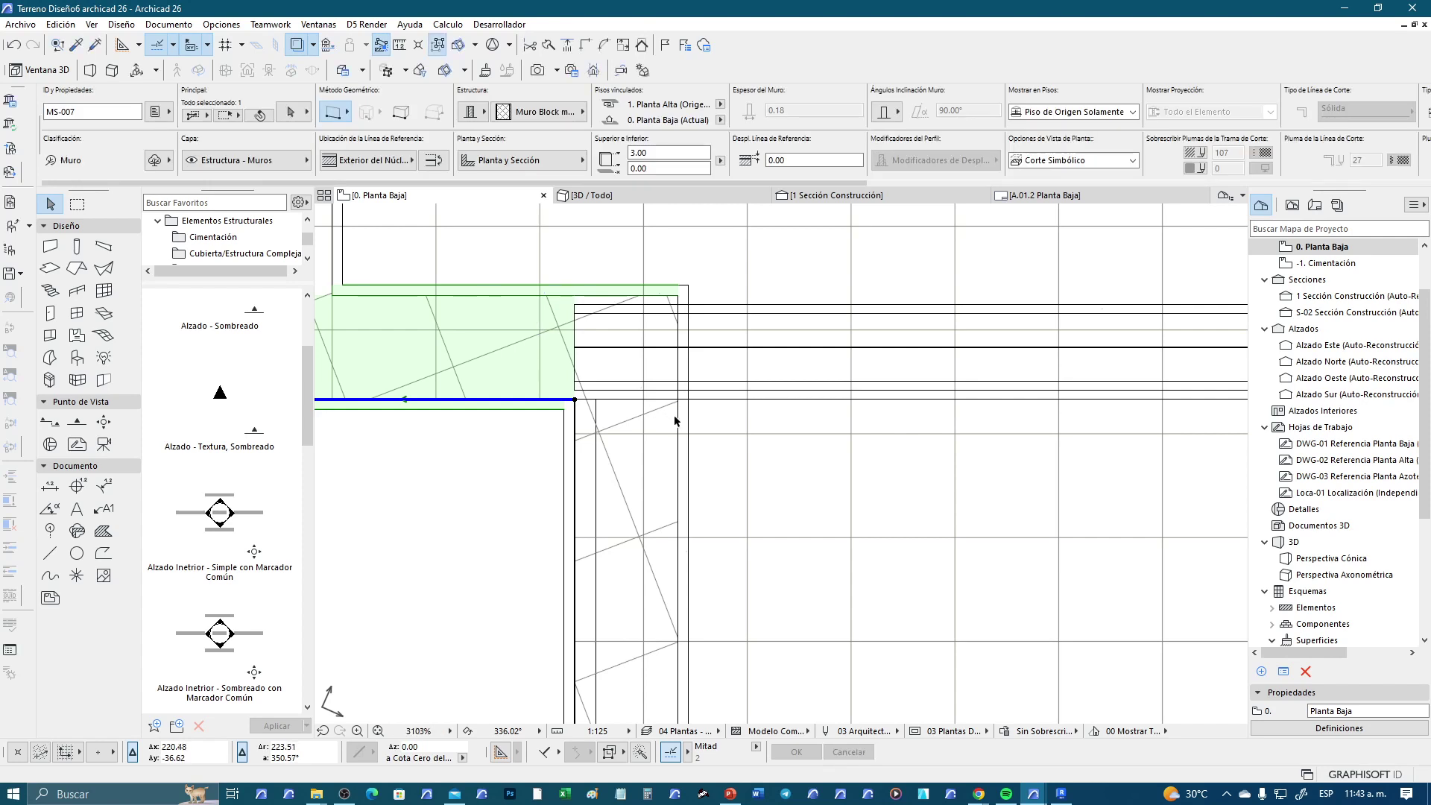
{"action": "left_click", "coordinate": [697, 456]}
{"action": "left_click", "coordinate": [592, 430]}
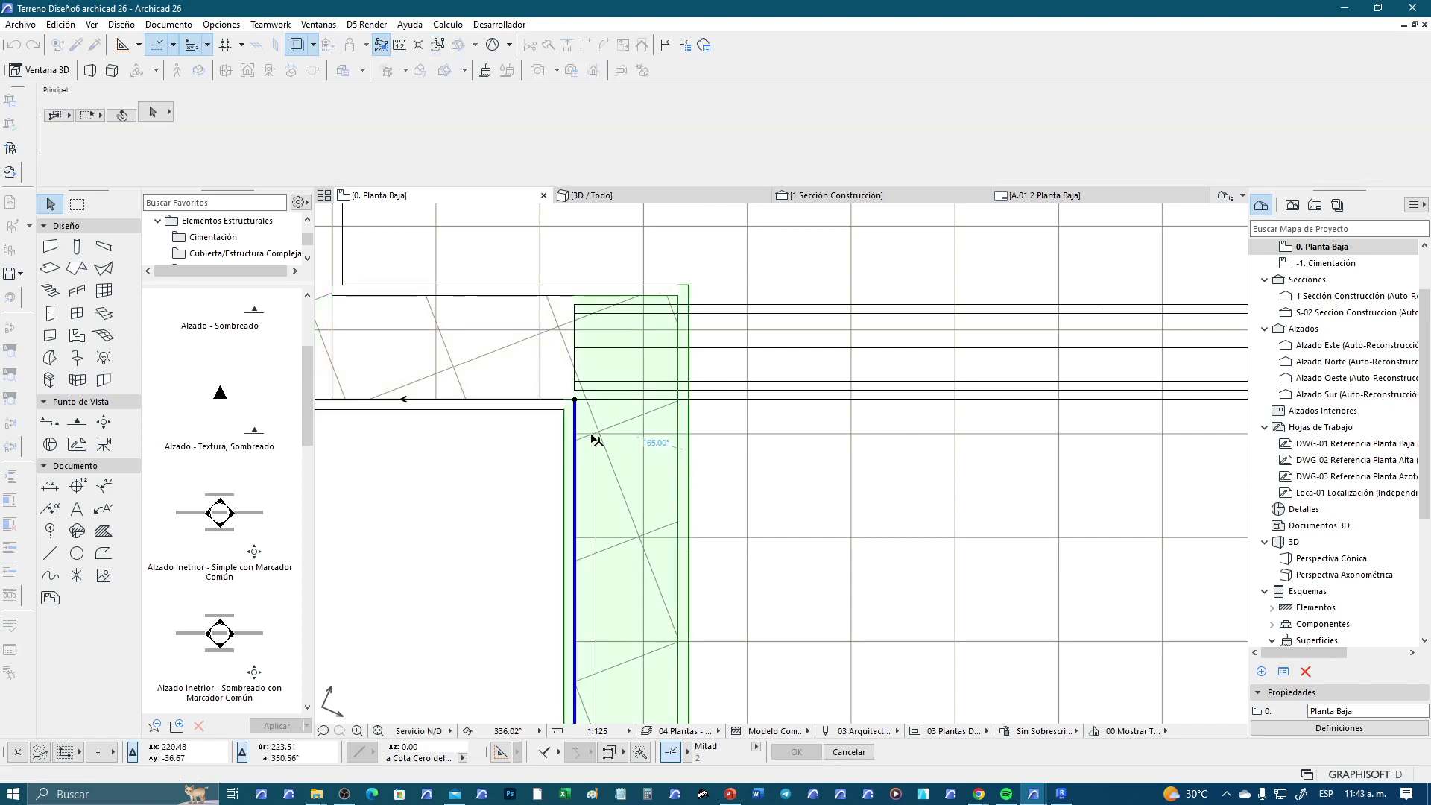
{"action": "left_click", "coordinate": [574, 401]}
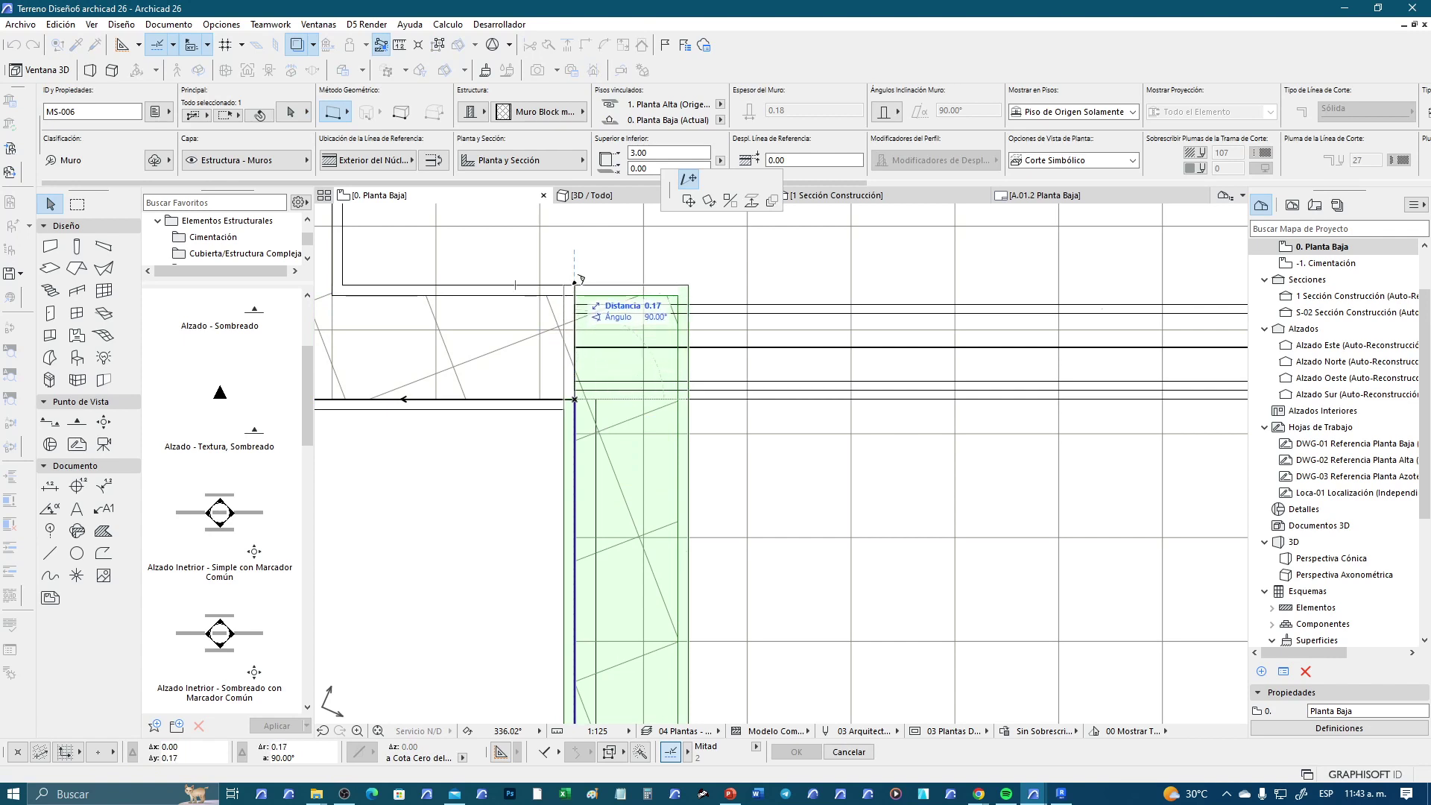
{"action": "left_click", "coordinate": [631, 290]}
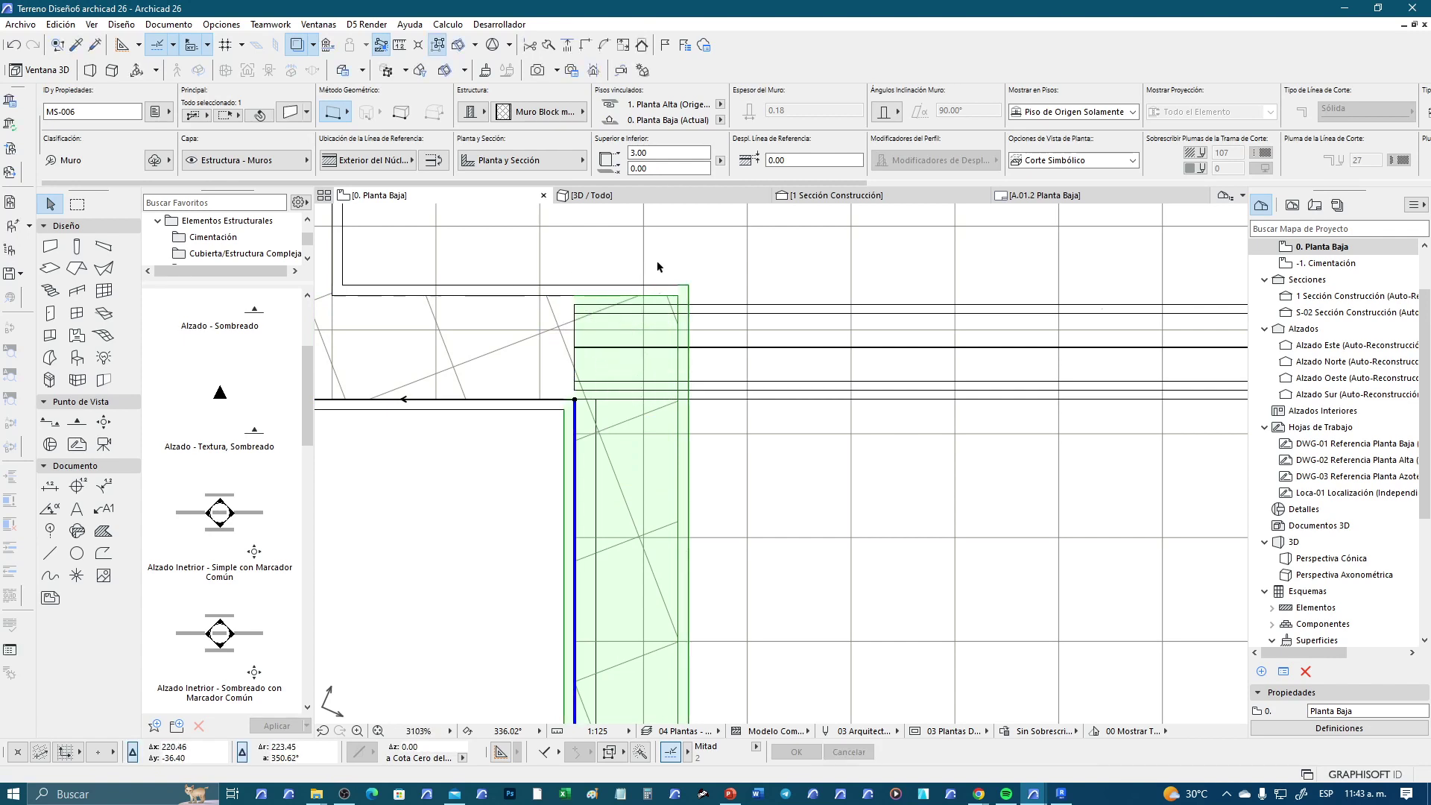
{"action": "left_click", "coordinate": [726, 354], "text": "shift"}
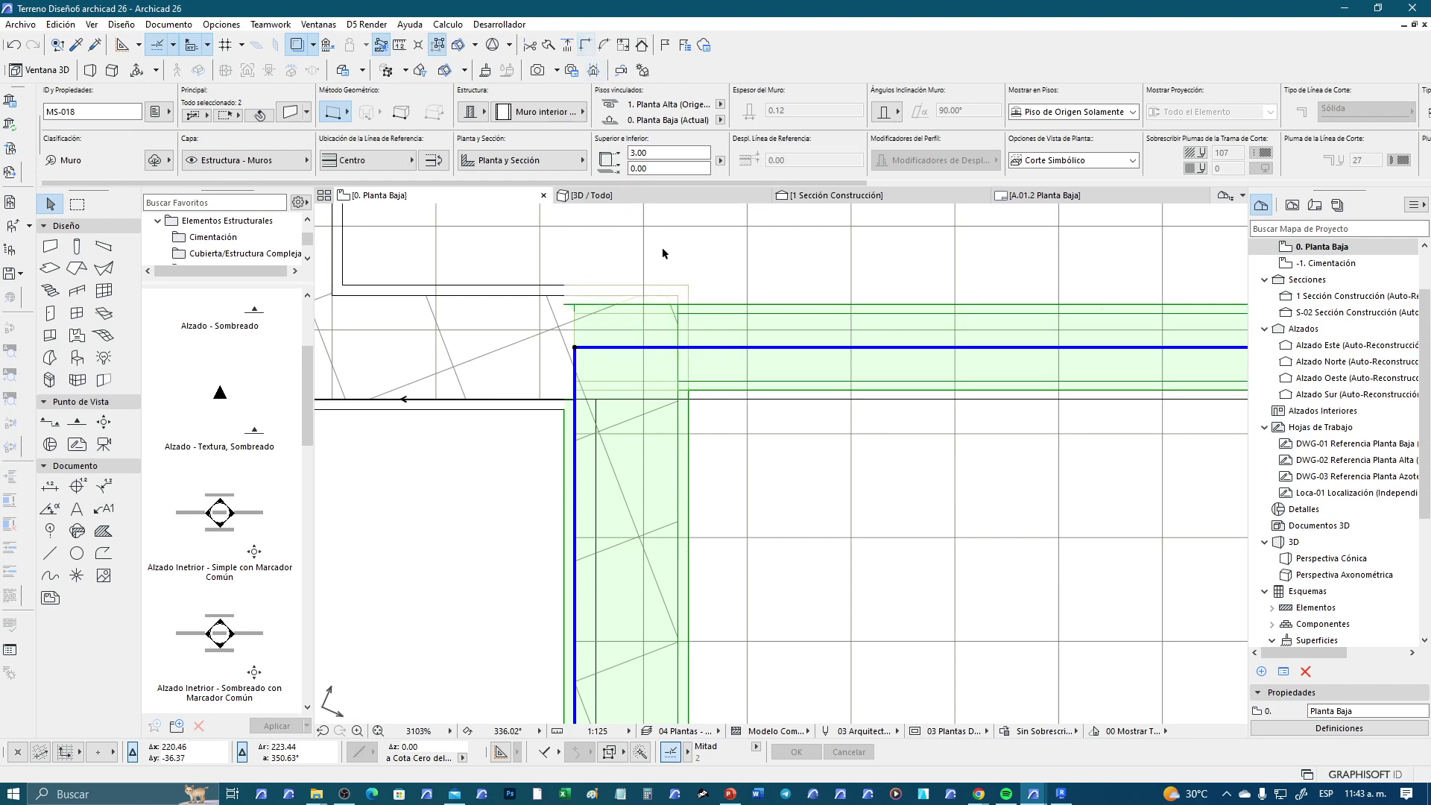
{"action": "key", "text": "Escape"}
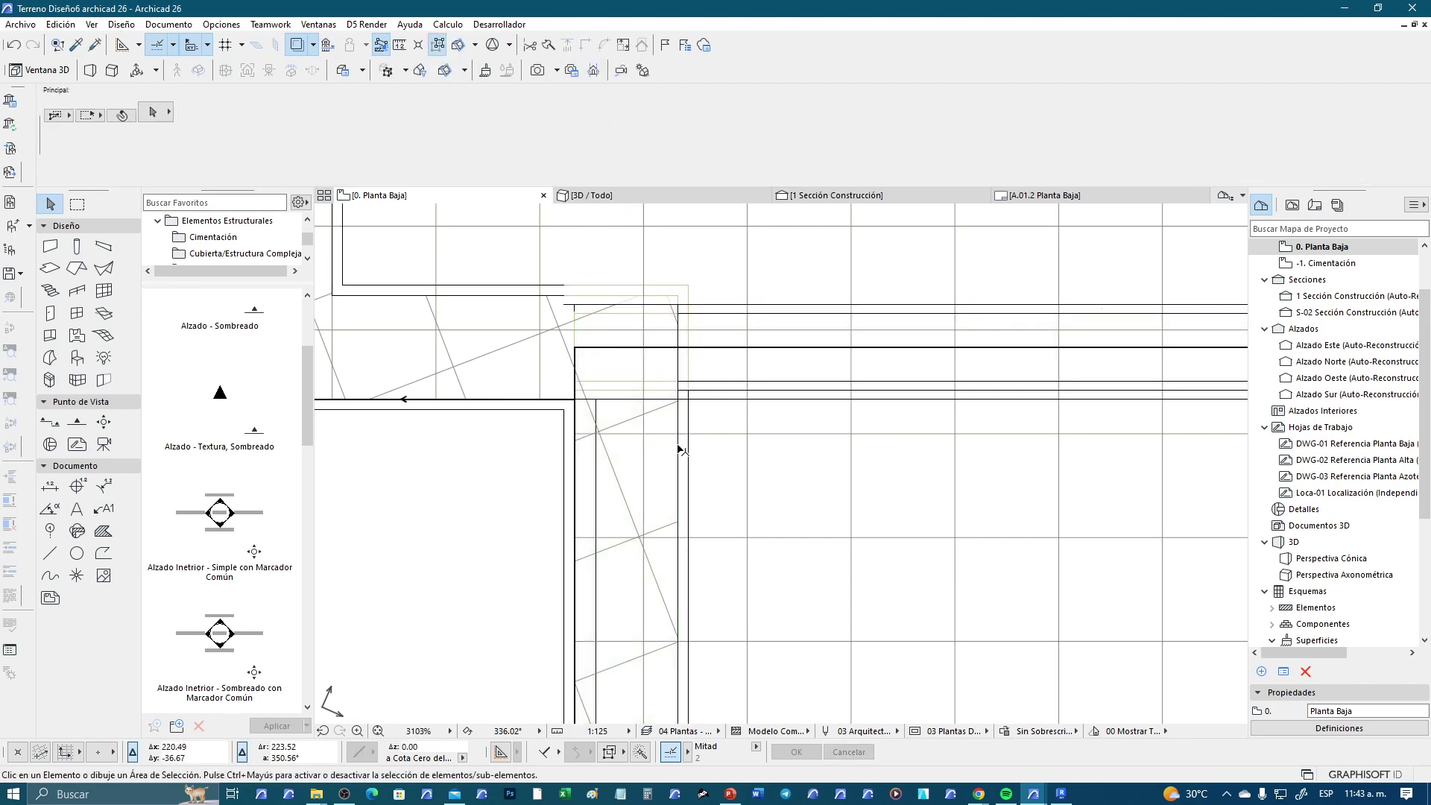
Extend the vertical block wall upward to the corner
{"action": "left_click", "coordinate": [673, 444]}
{"action": "left_click", "coordinate": [575, 348]}
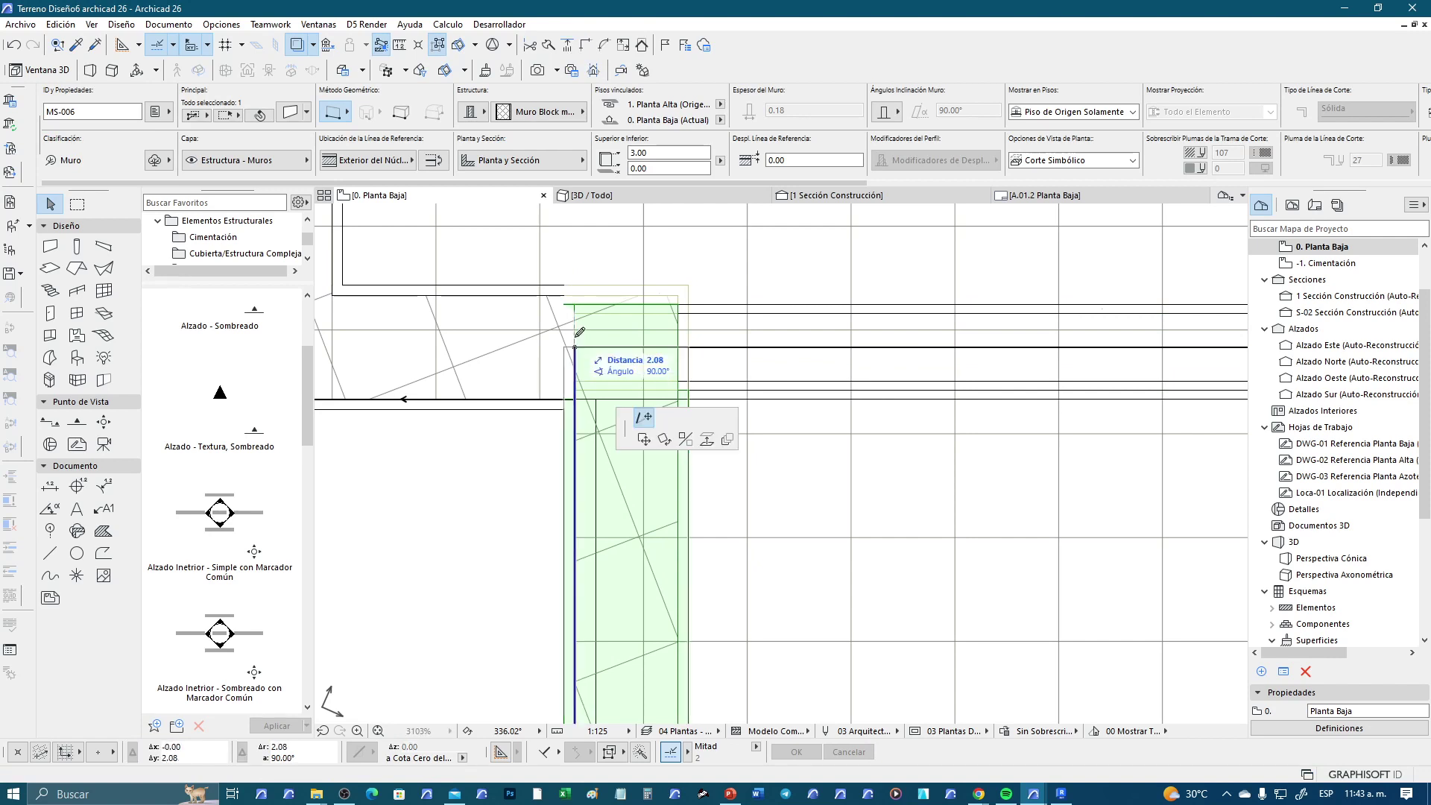
{"action": "left_click", "coordinate": [578, 287]}
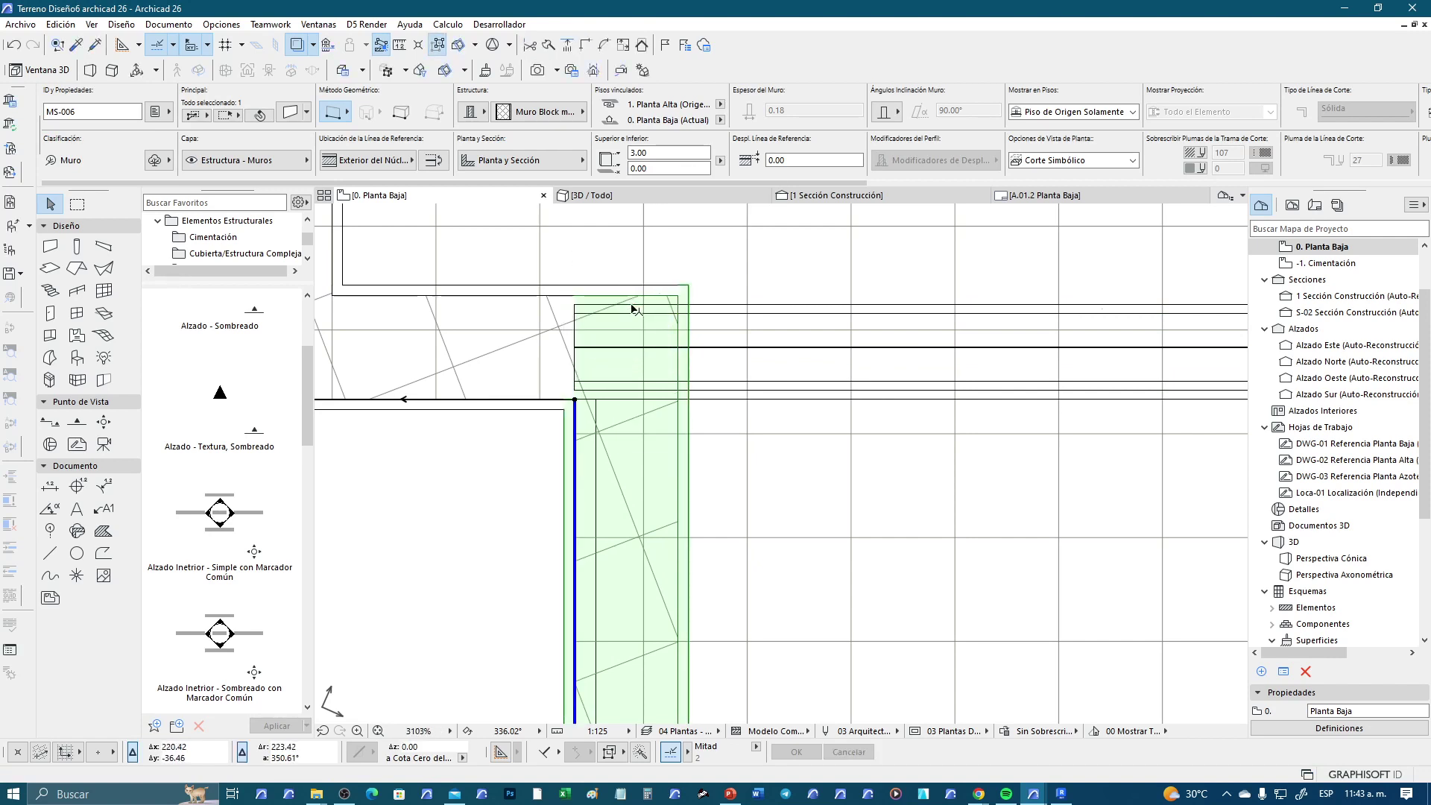
Shorten the interior wall's left end and join it to the block wall with Adjust
{"action": "left_click", "coordinate": [718, 271]}
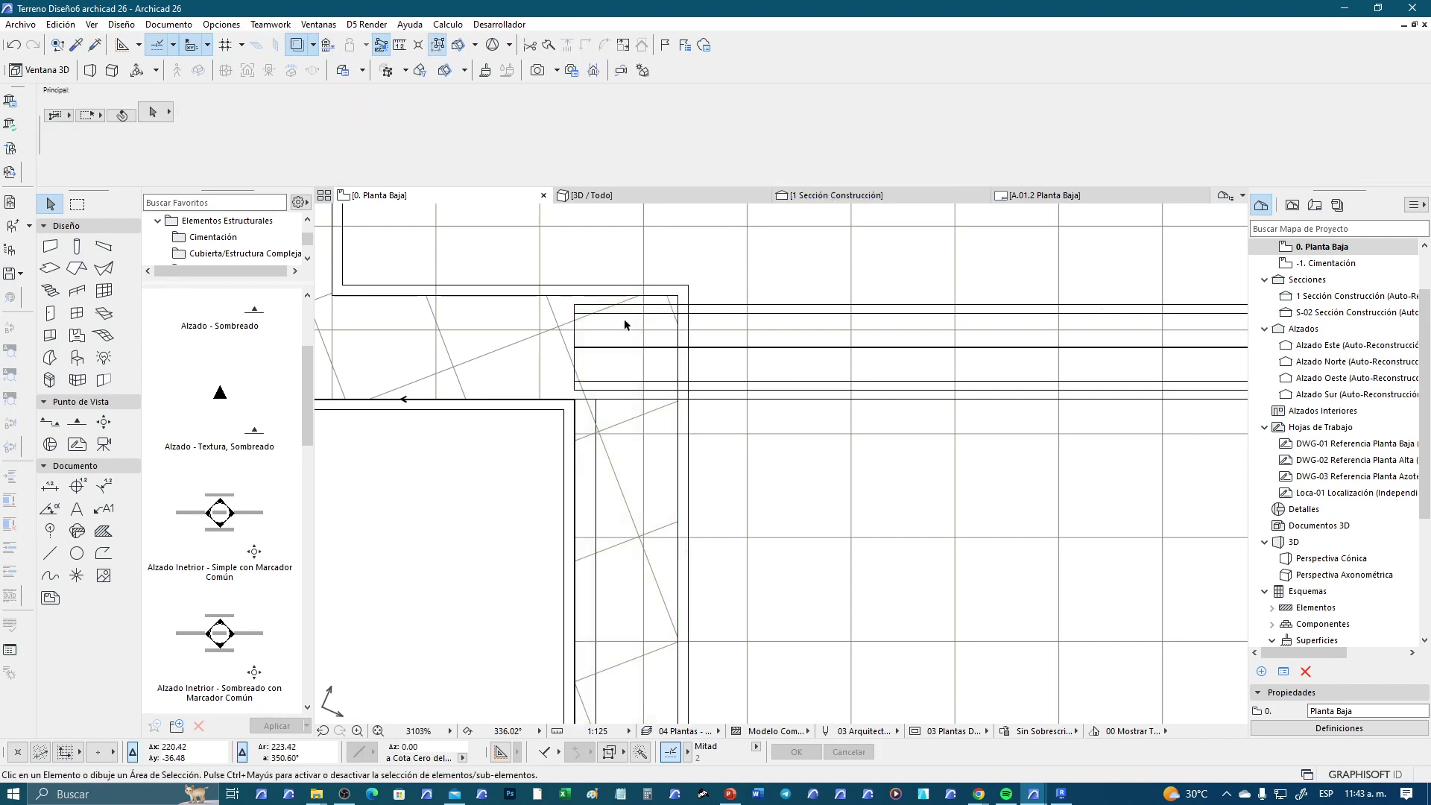
{"action": "left_click", "coordinate": [576, 348]}
{"action": "left_click", "coordinate": [576, 348]}
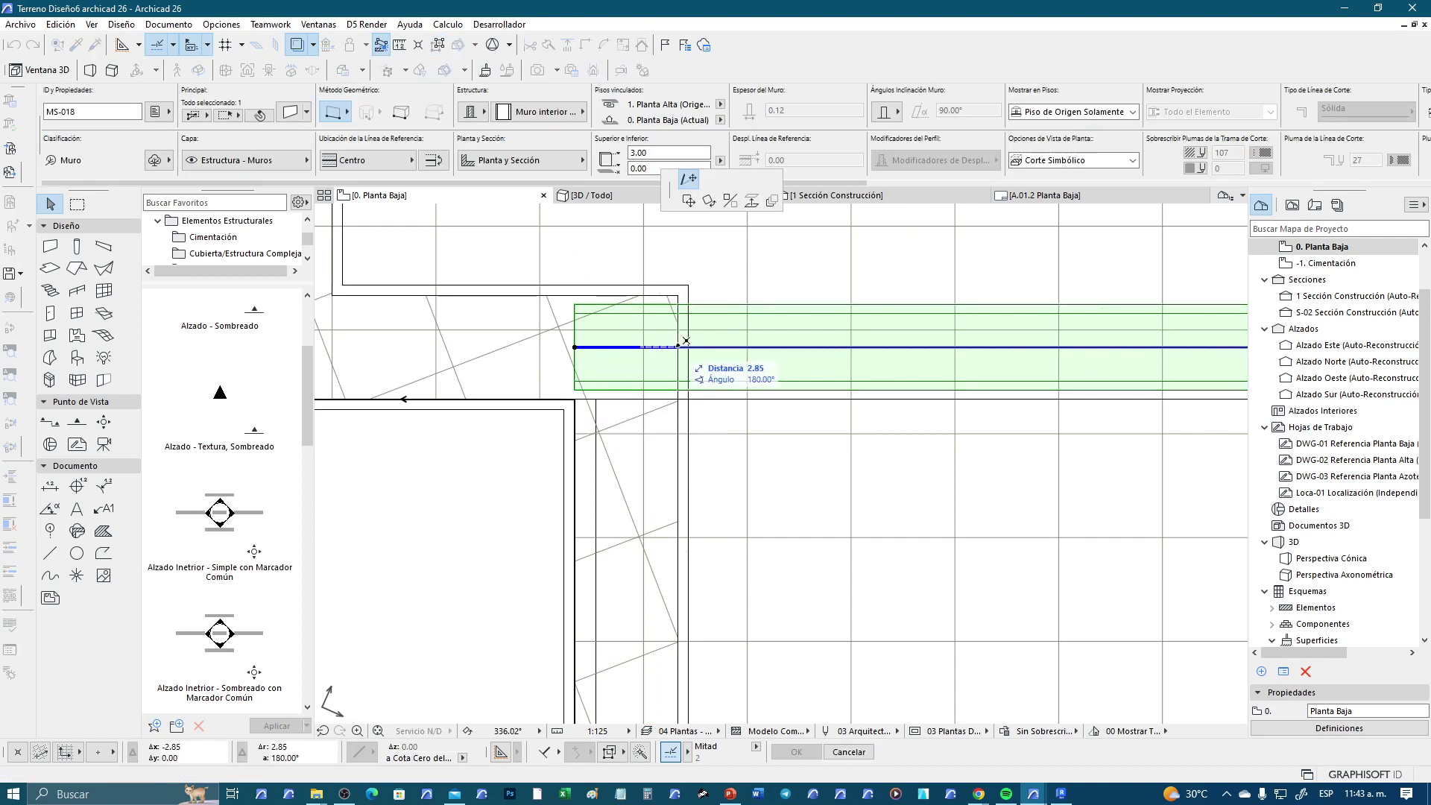
{"action": "left_click", "coordinate": [678, 348]}
{"action": "left_click", "coordinate": [720, 417]}
{"action": "left_click", "coordinate": [684, 470]}
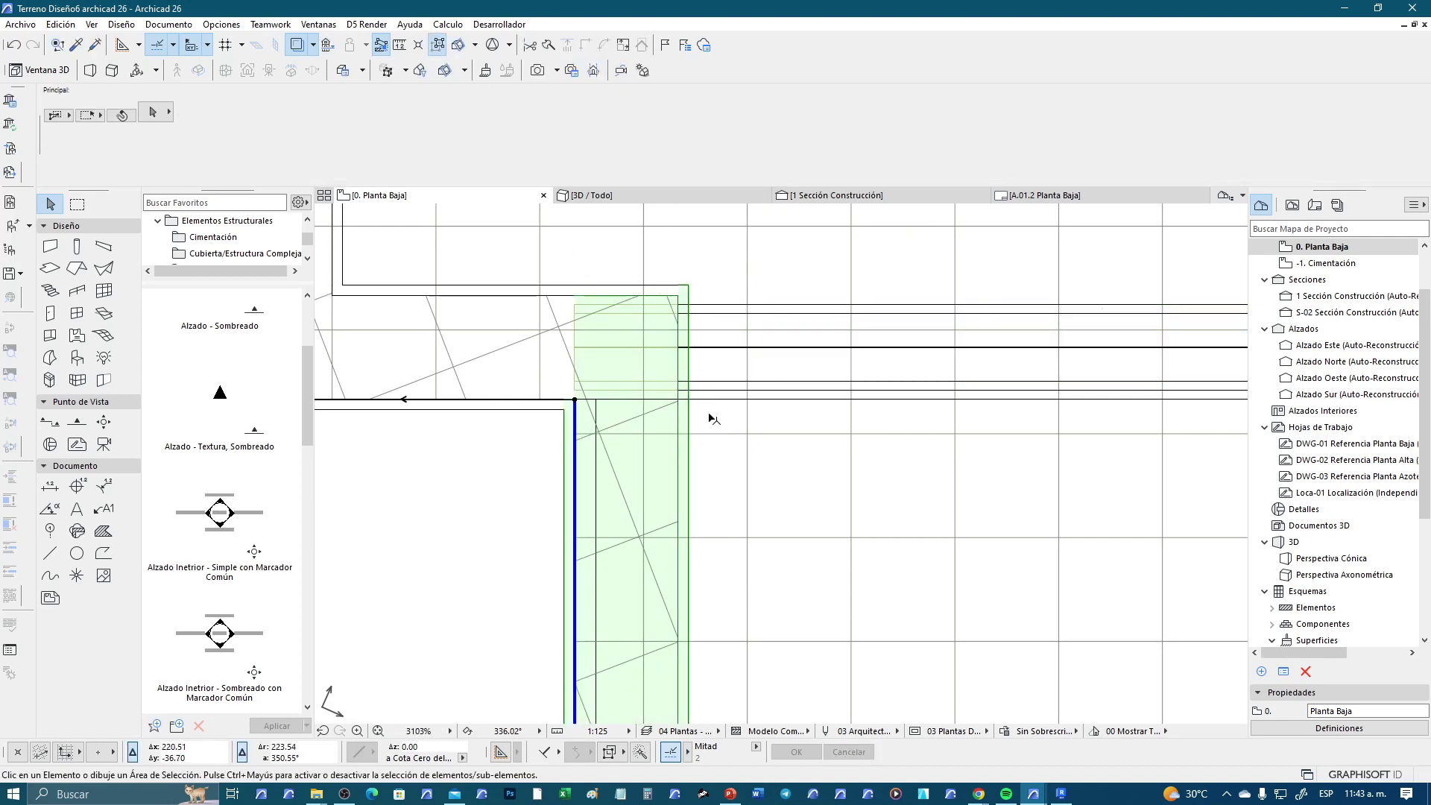
{"action": "left_click", "coordinate": [734, 349], "text": "shift"}
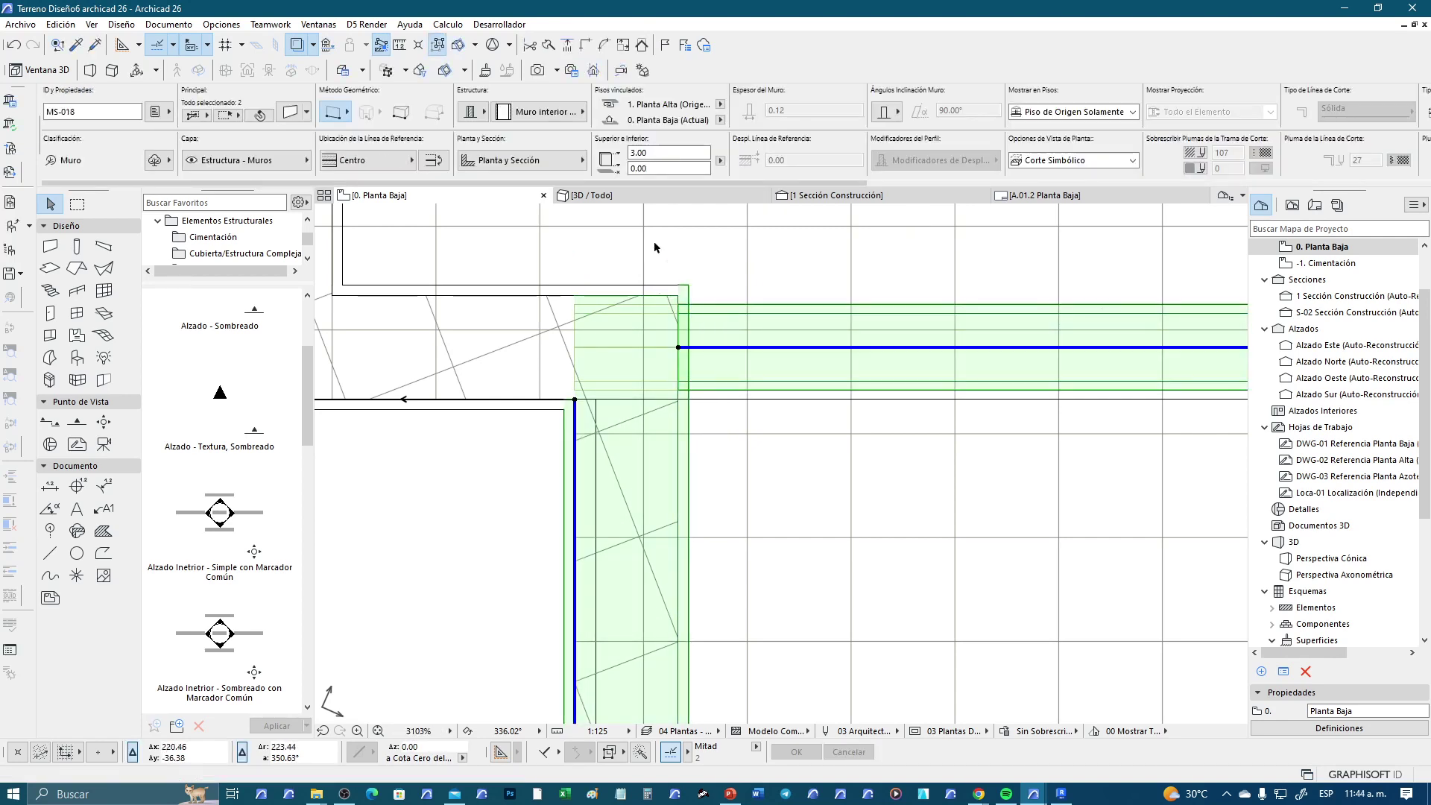
{"action": "left_click", "coordinate": [586, 45]}
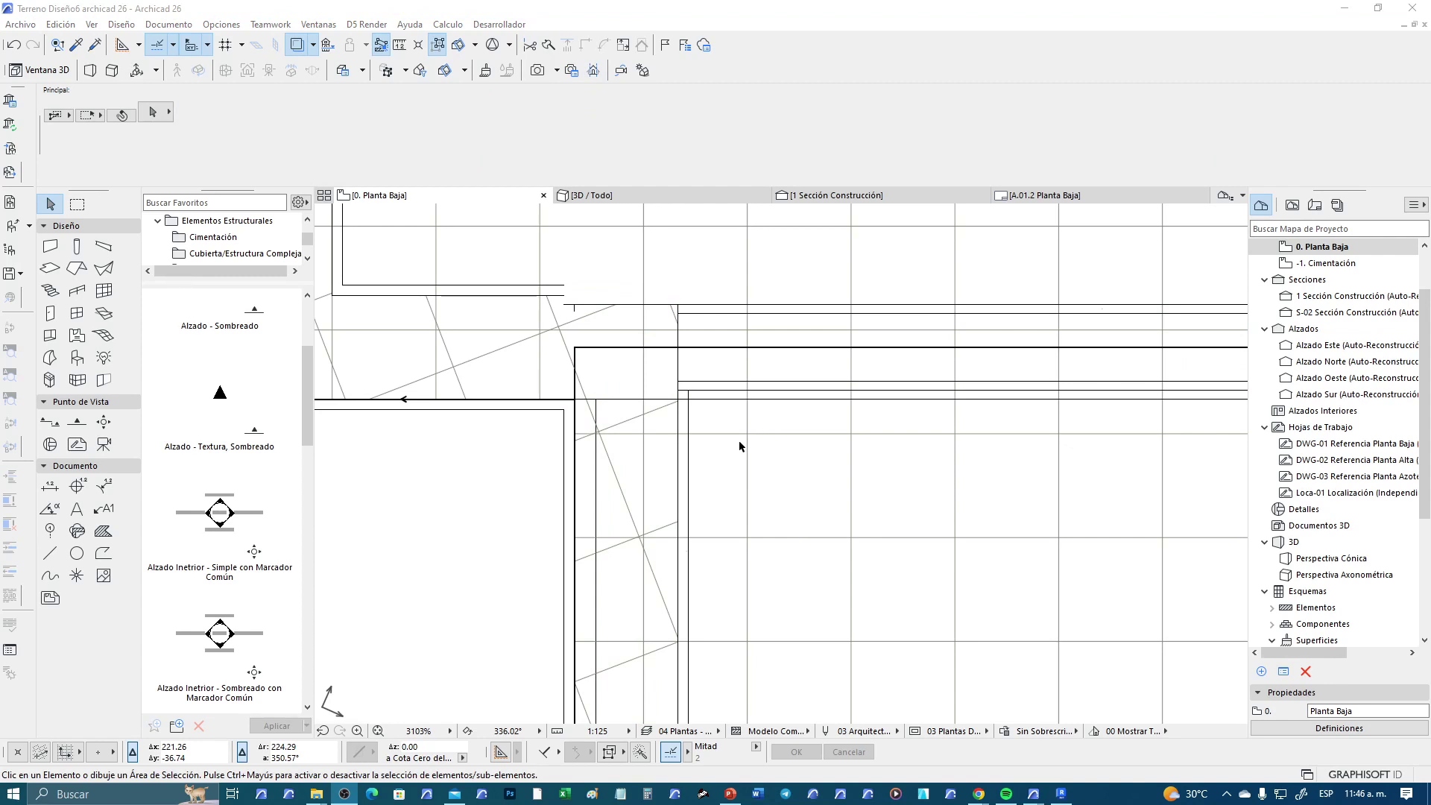
Reapply the corner join to the vertical and horizontal block walls
{"action": "left_click", "coordinate": [690, 436]}
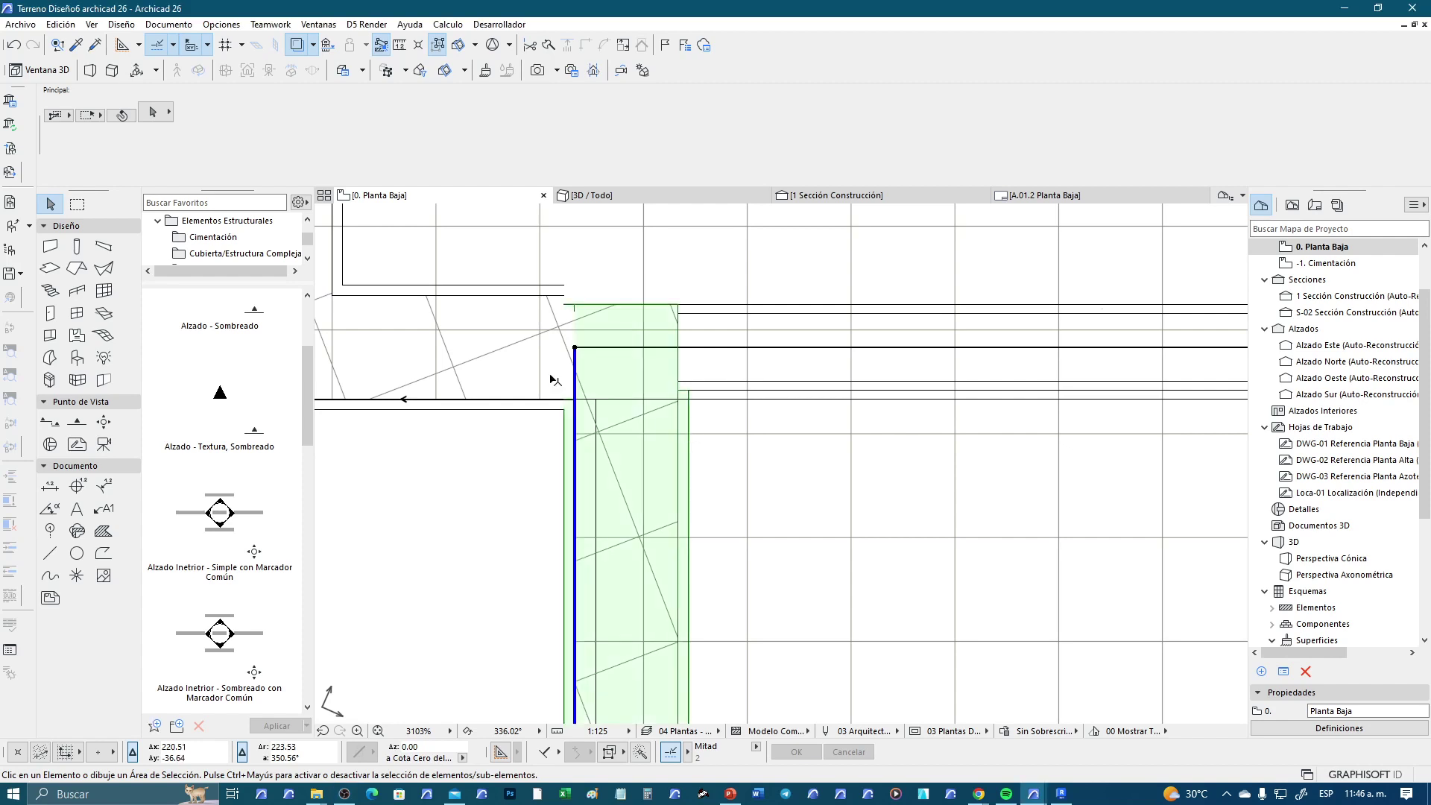
{"action": "left_click", "coordinate": [531, 401], "text": "shift"}
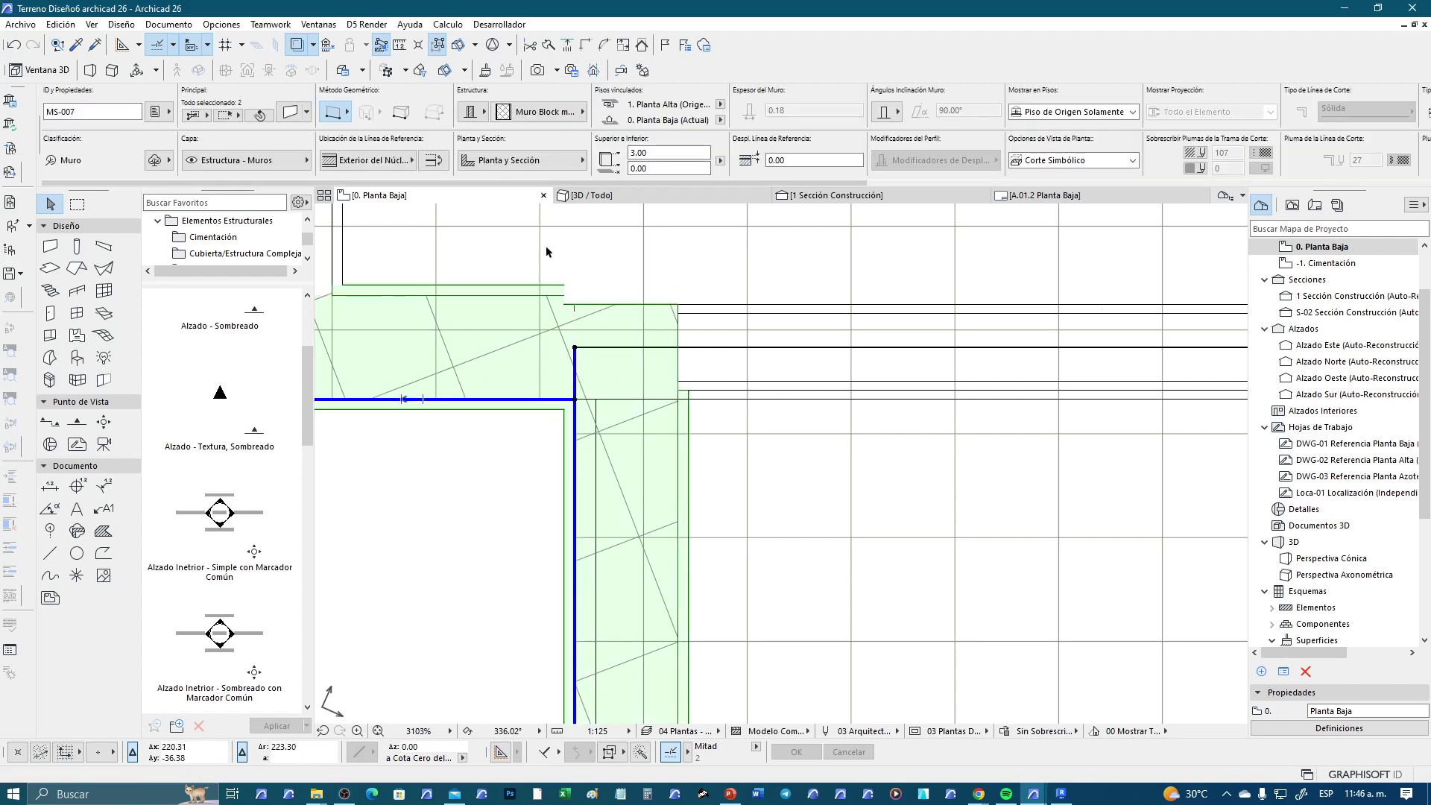
{"action": "left_click", "coordinate": [585, 45]}
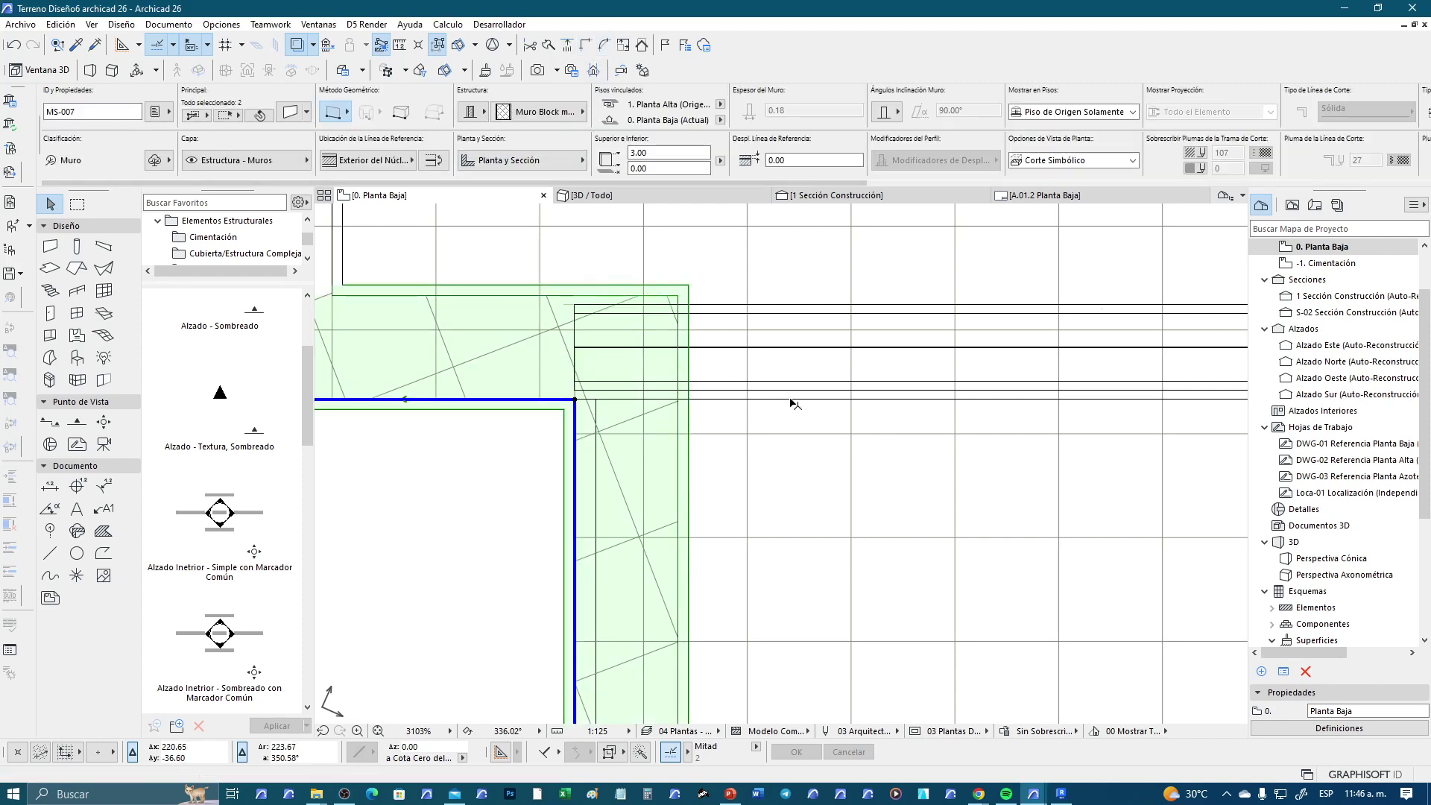
Stretch the interior partition's end to the block wall face, then select the horizontal block wall
{"action": "left_click", "coordinate": [742, 351]}
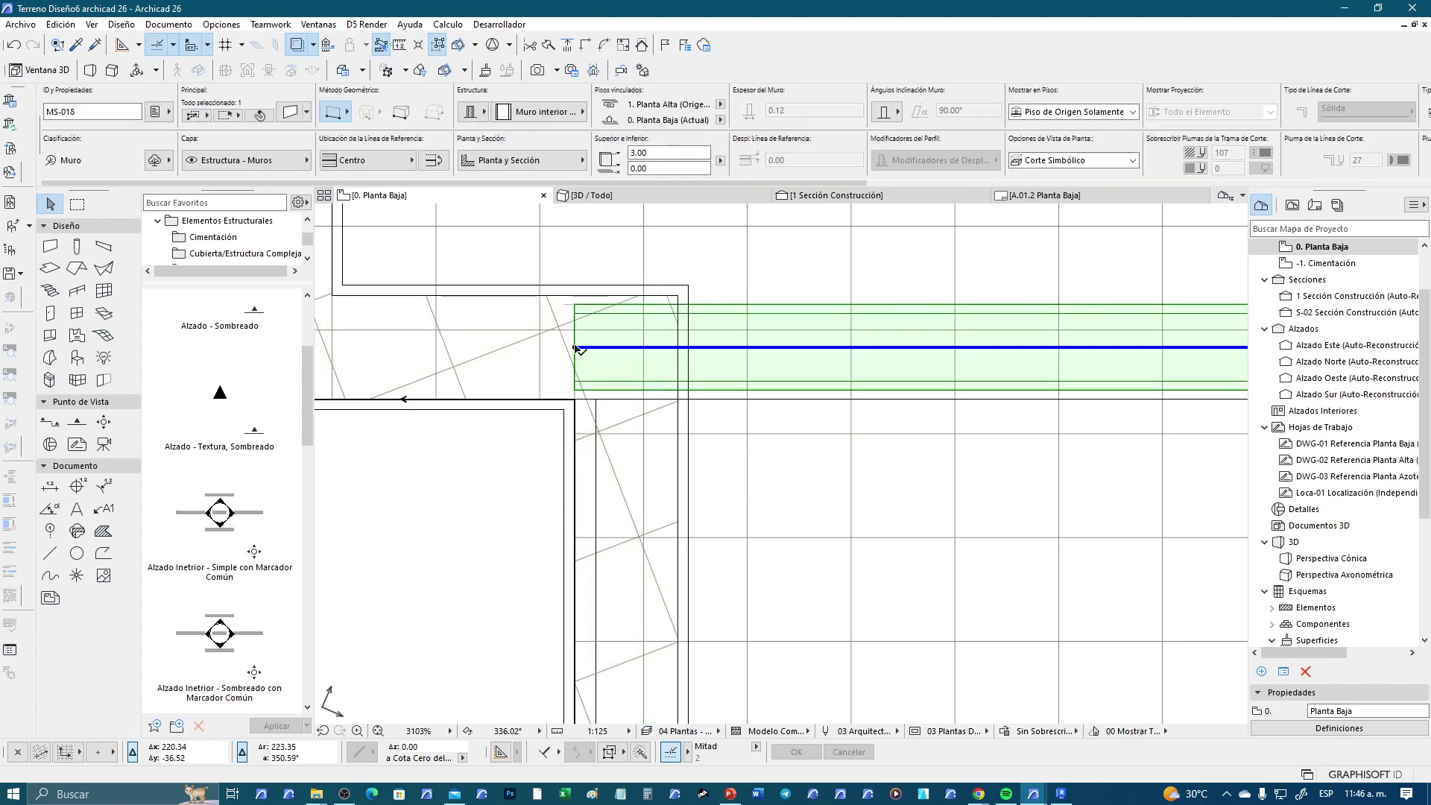
{"action": "left_click", "coordinate": [576, 347]}
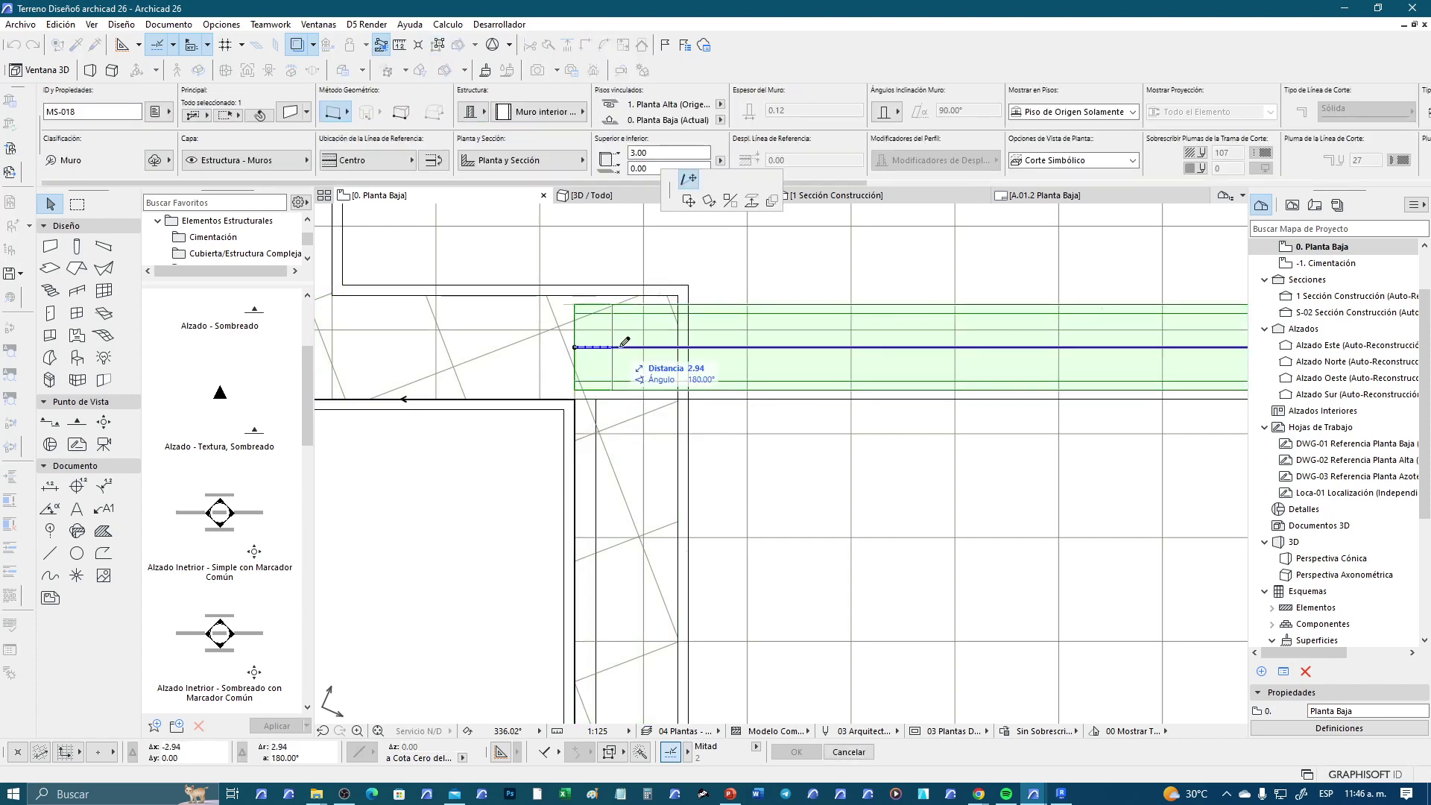
{"action": "left_click", "coordinate": [687, 342]}
{"action": "key", "text": "Escape"}
{"action": "scroll", "coordinate": [705, 320], "scroll_direction": "up", "scroll_amount": 3}
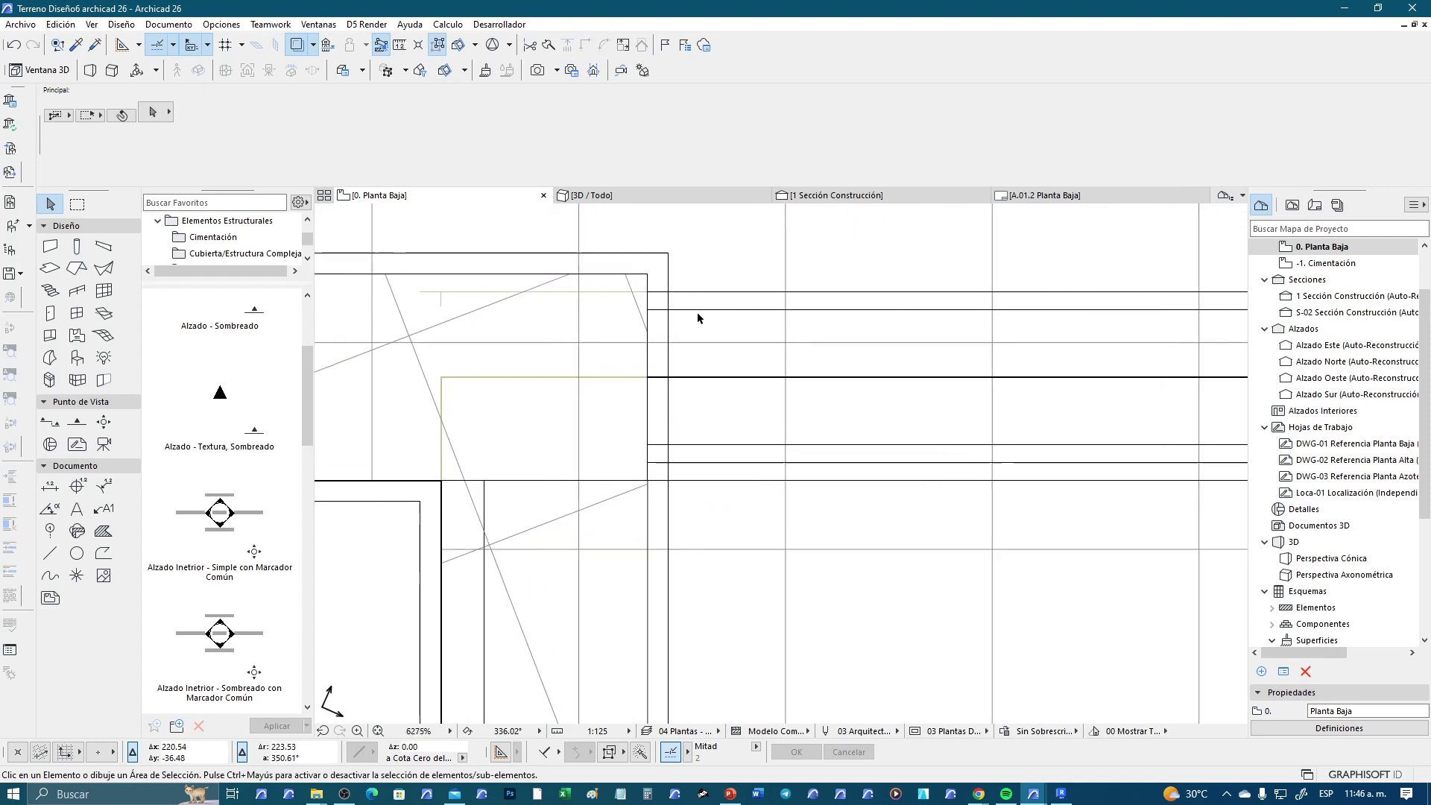
{"action": "scroll", "coordinate": [698, 318], "scroll_direction": "up", "scroll_amount": 1}
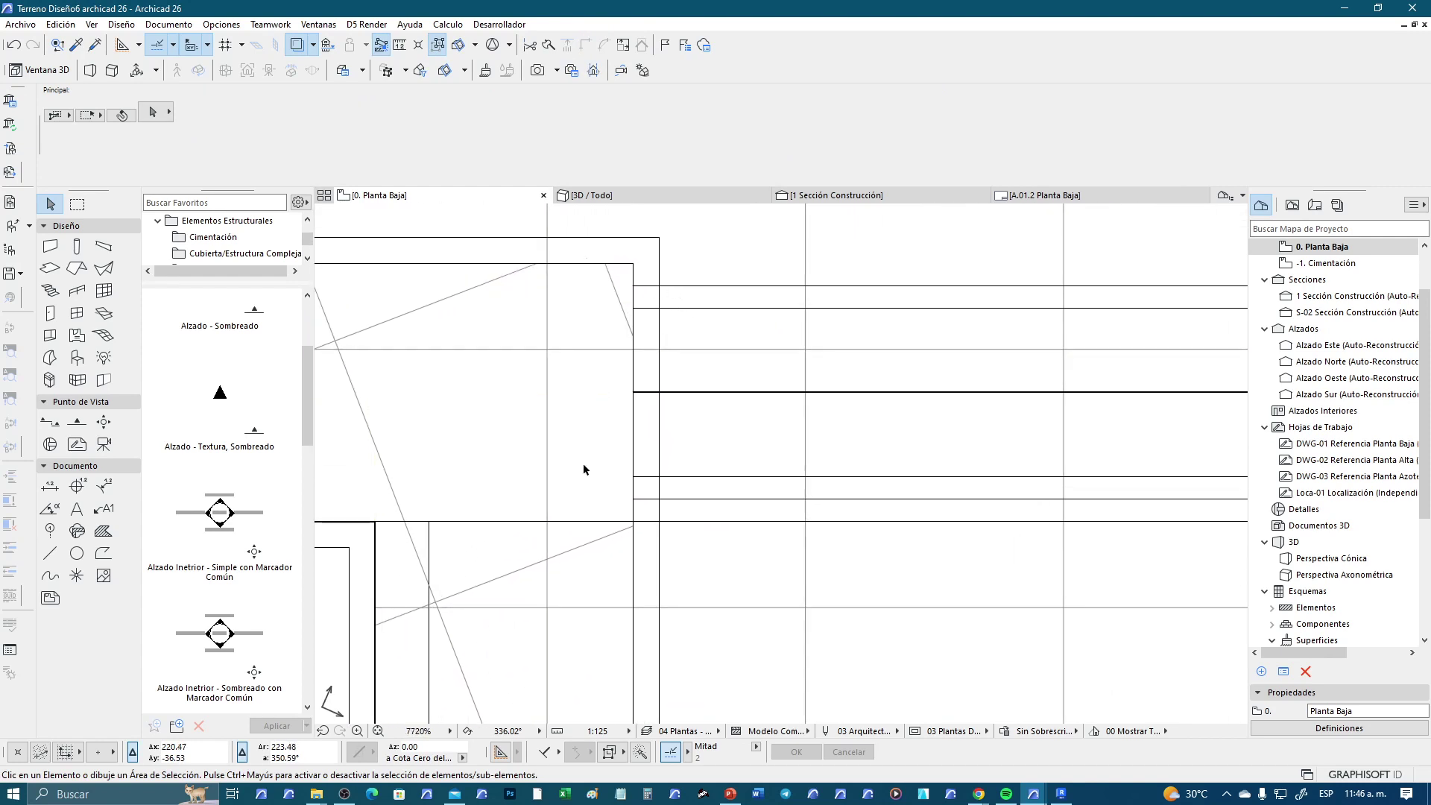
{"action": "scroll", "coordinate": [683, 351], "scroll_direction": "down", "scroll_amount": 2}
{"action": "scroll", "coordinate": [683, 351], "scroll_direction": "down", "scroll_amount": 2}
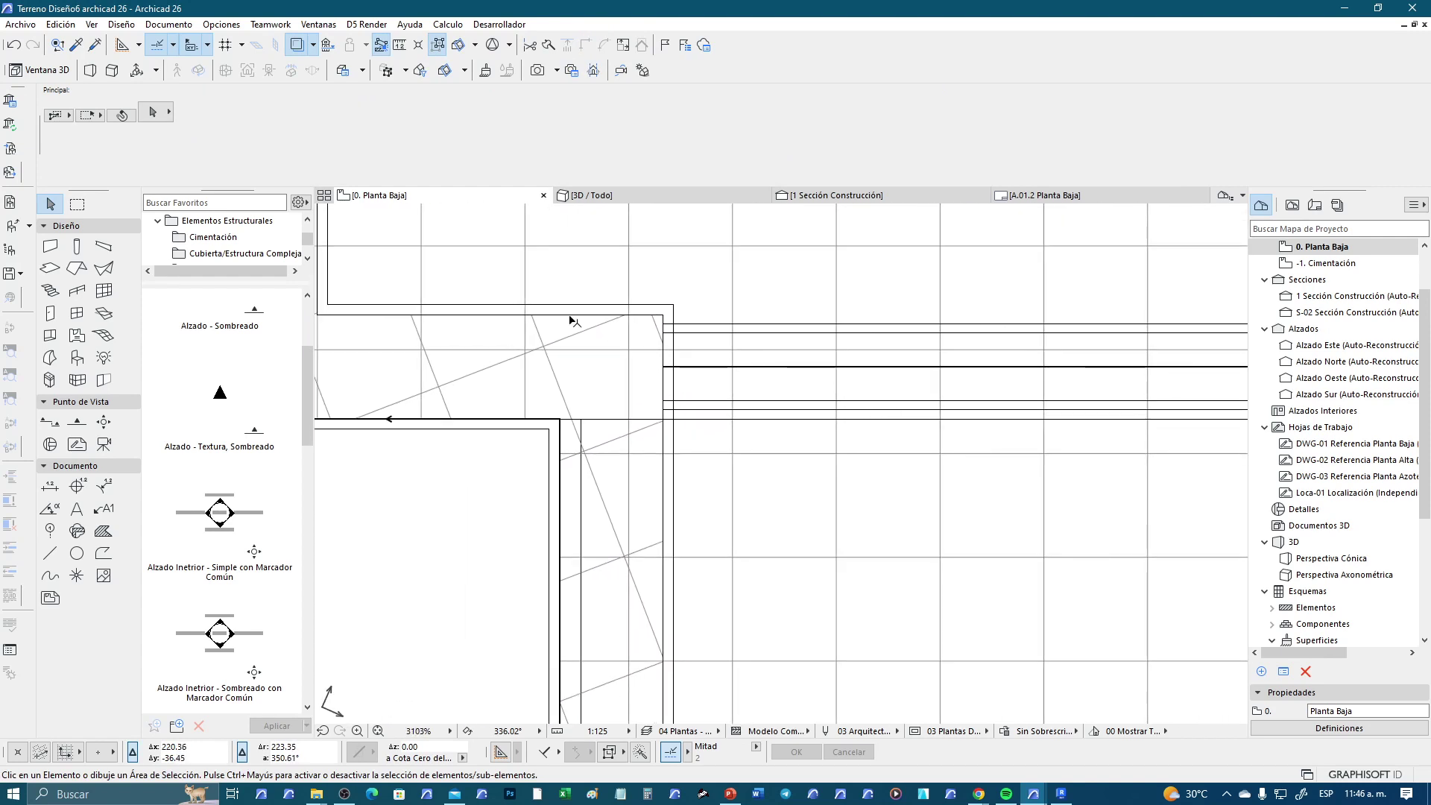
{"action": "left_click", "coordinate": [570, 319]}
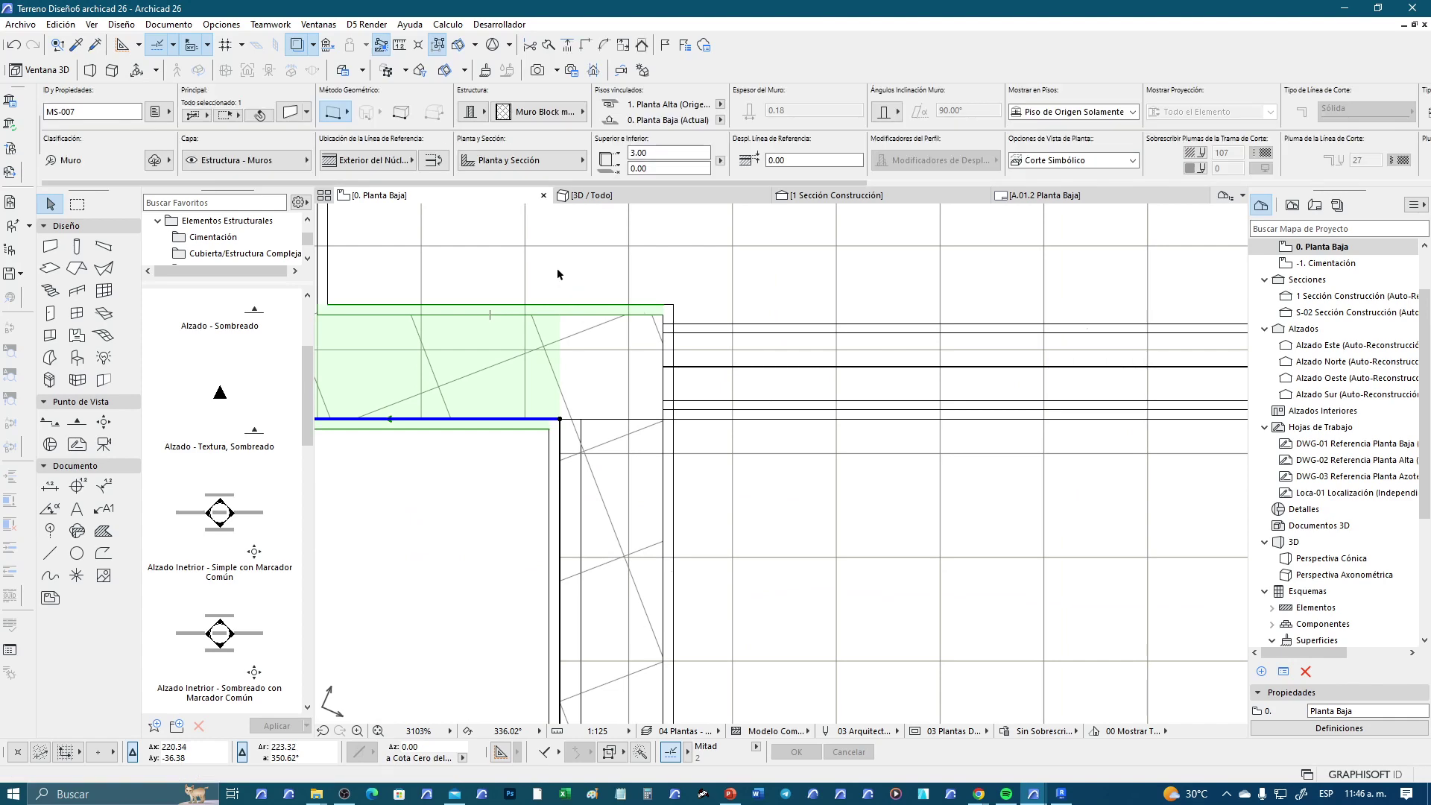
Edit the wall's 15 cm block composite and open the Enlucido - Yeso layer's material list
{"action": "right_click", "coordinate": [558, 270]}
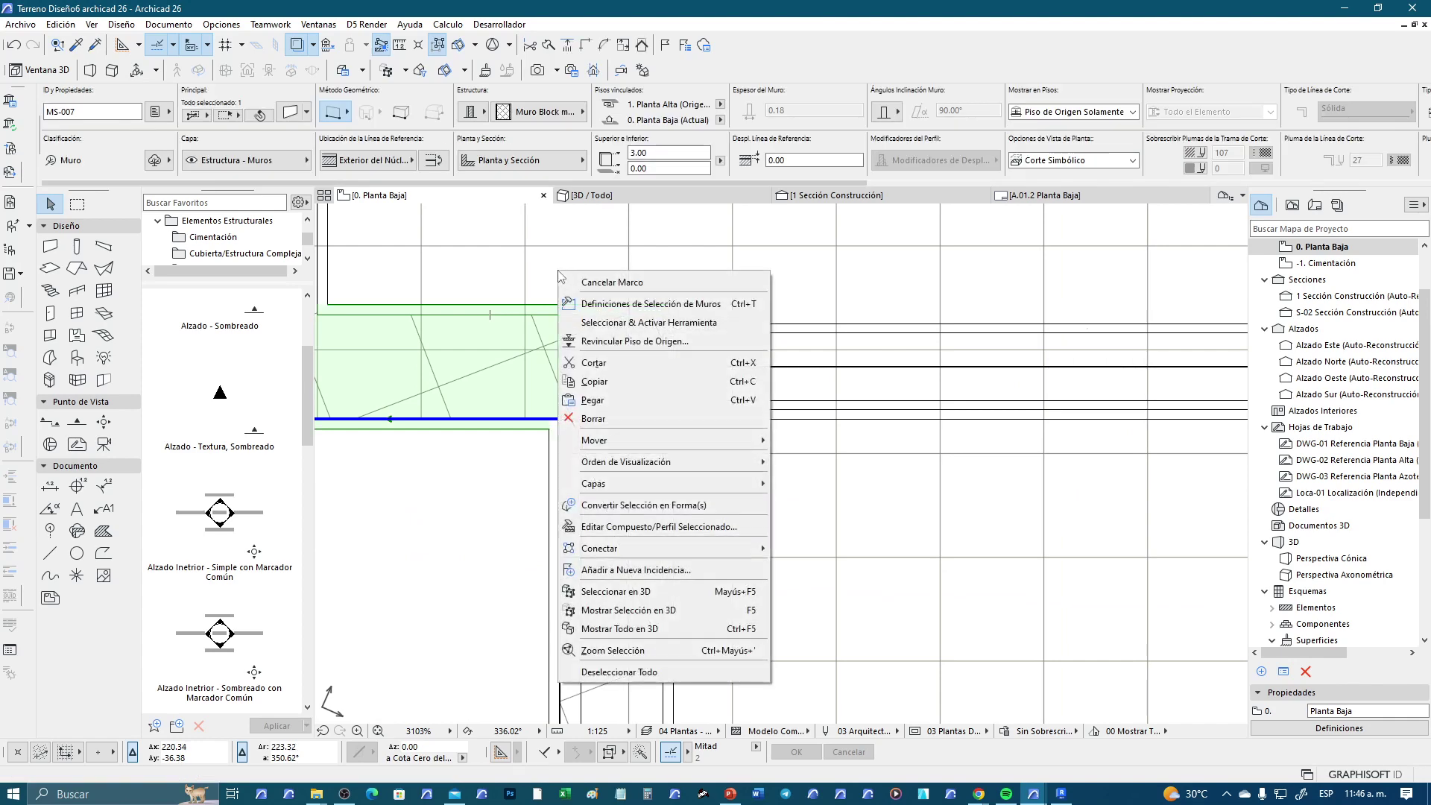
{"action": "left_click", "coordinate": [679, 527]}
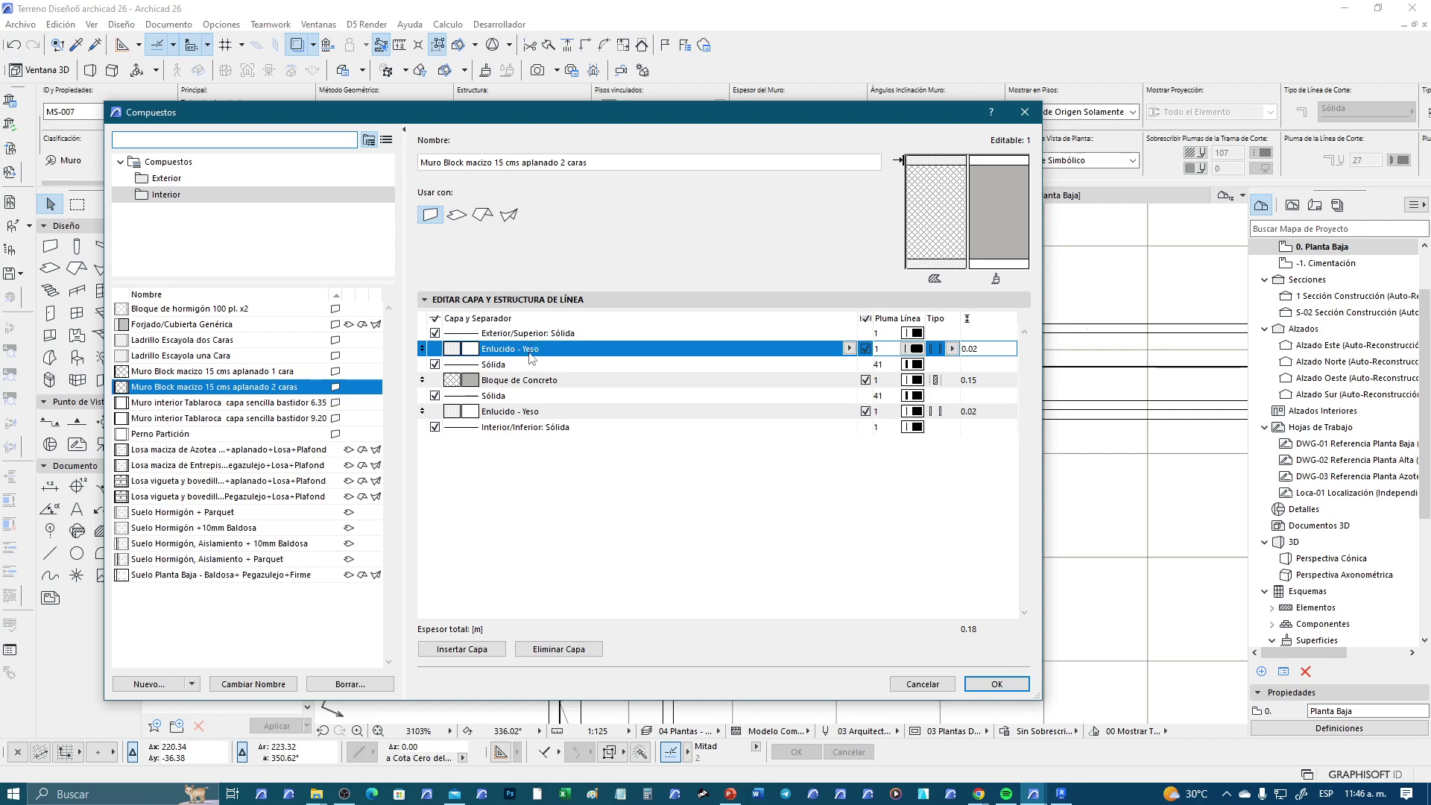
{"action": "left_click", "coordinate": [848, 349]}
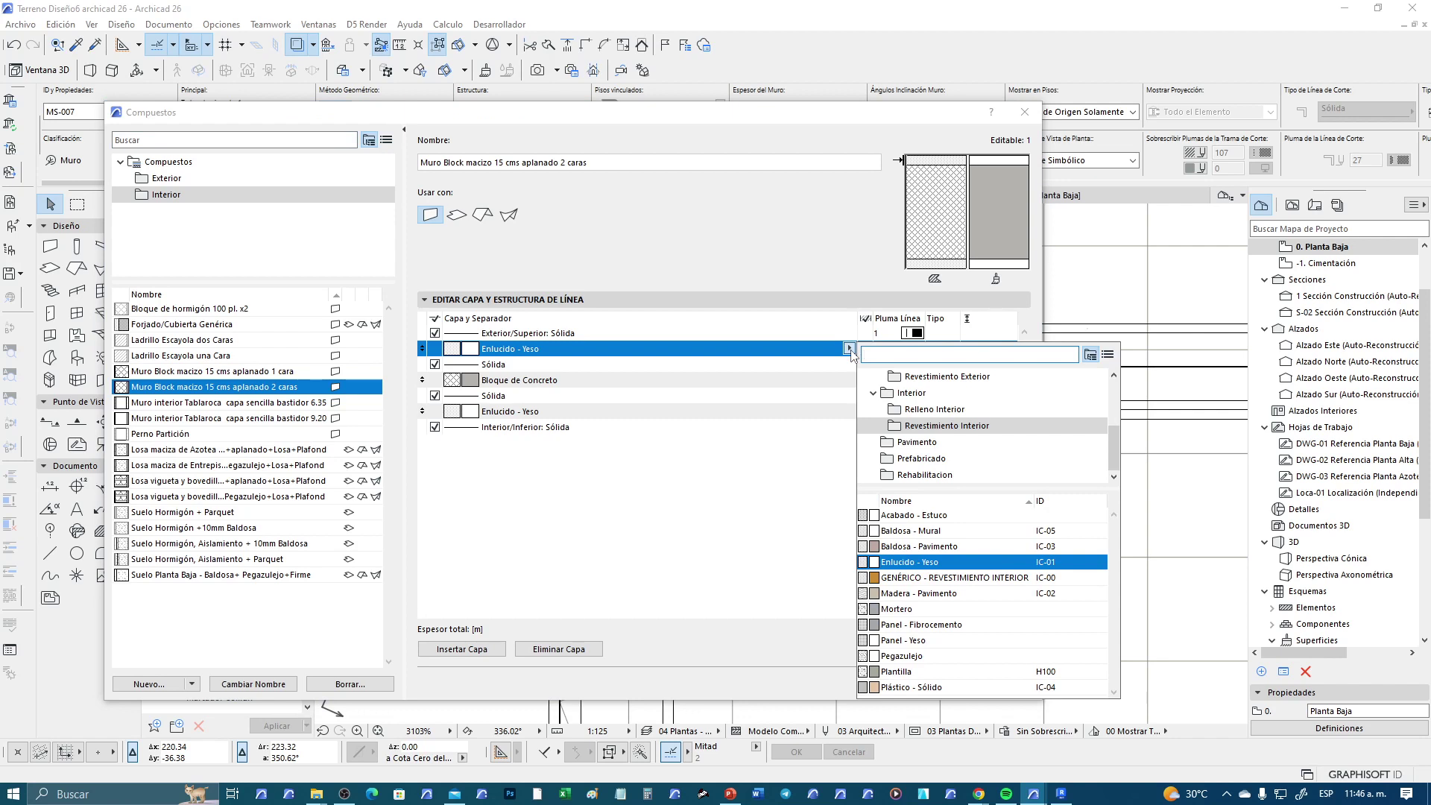
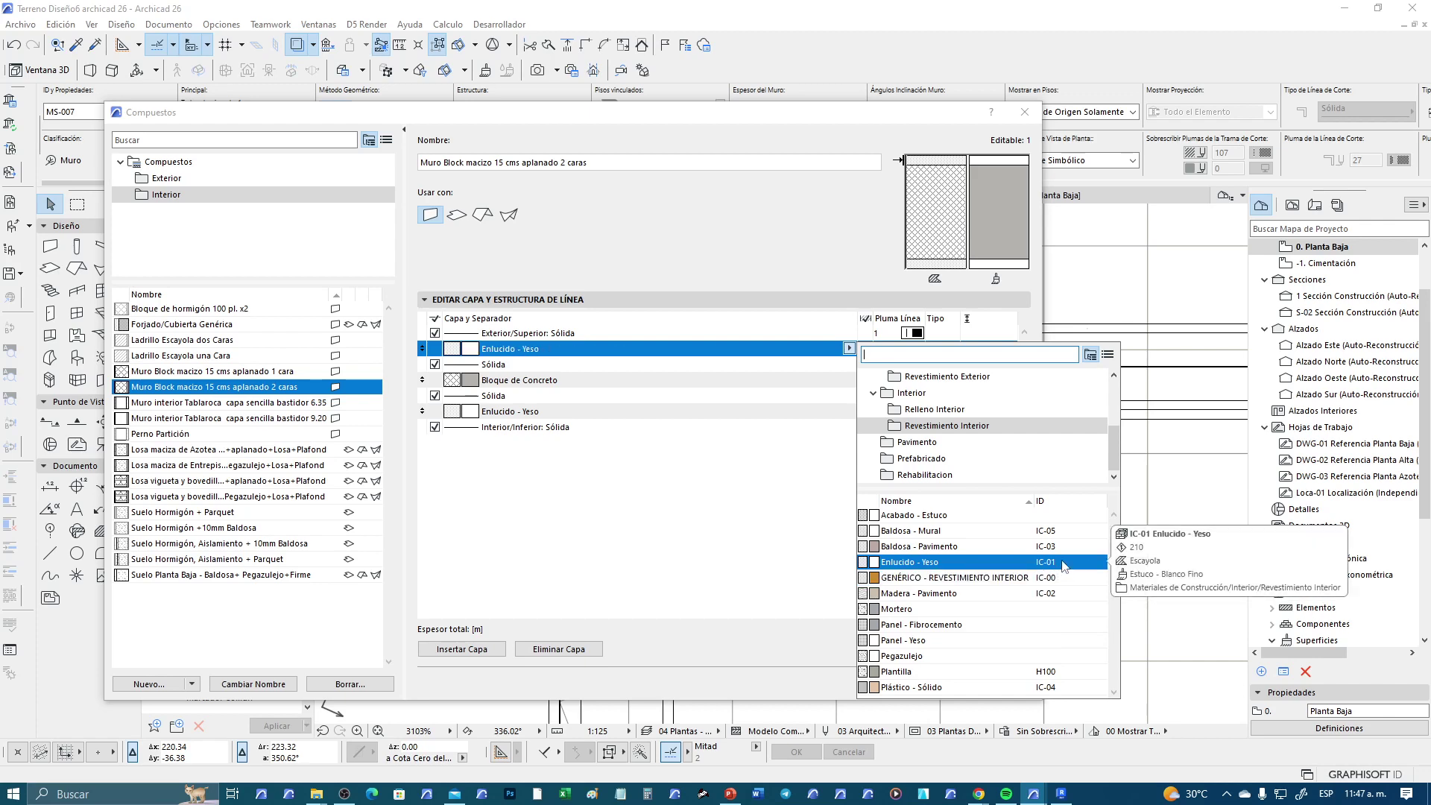
Keep Enlucido - Yeso and discard the block wall composite changes
{"action": "left_click", "coordinate": [1064, 567]}
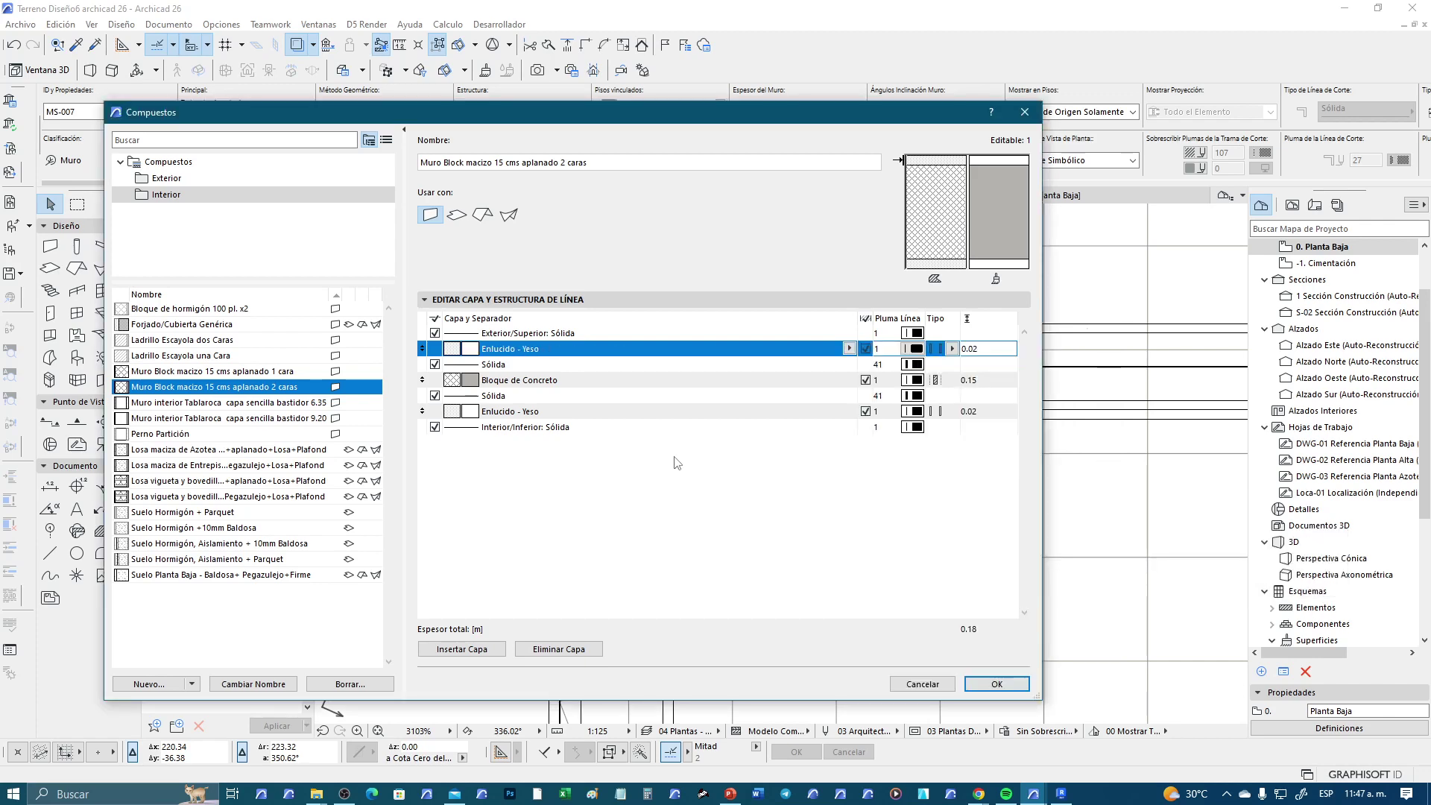
{"action": "left_click", "coordinate": [921, 684]}
{"action": "key", "text": "Escape"}
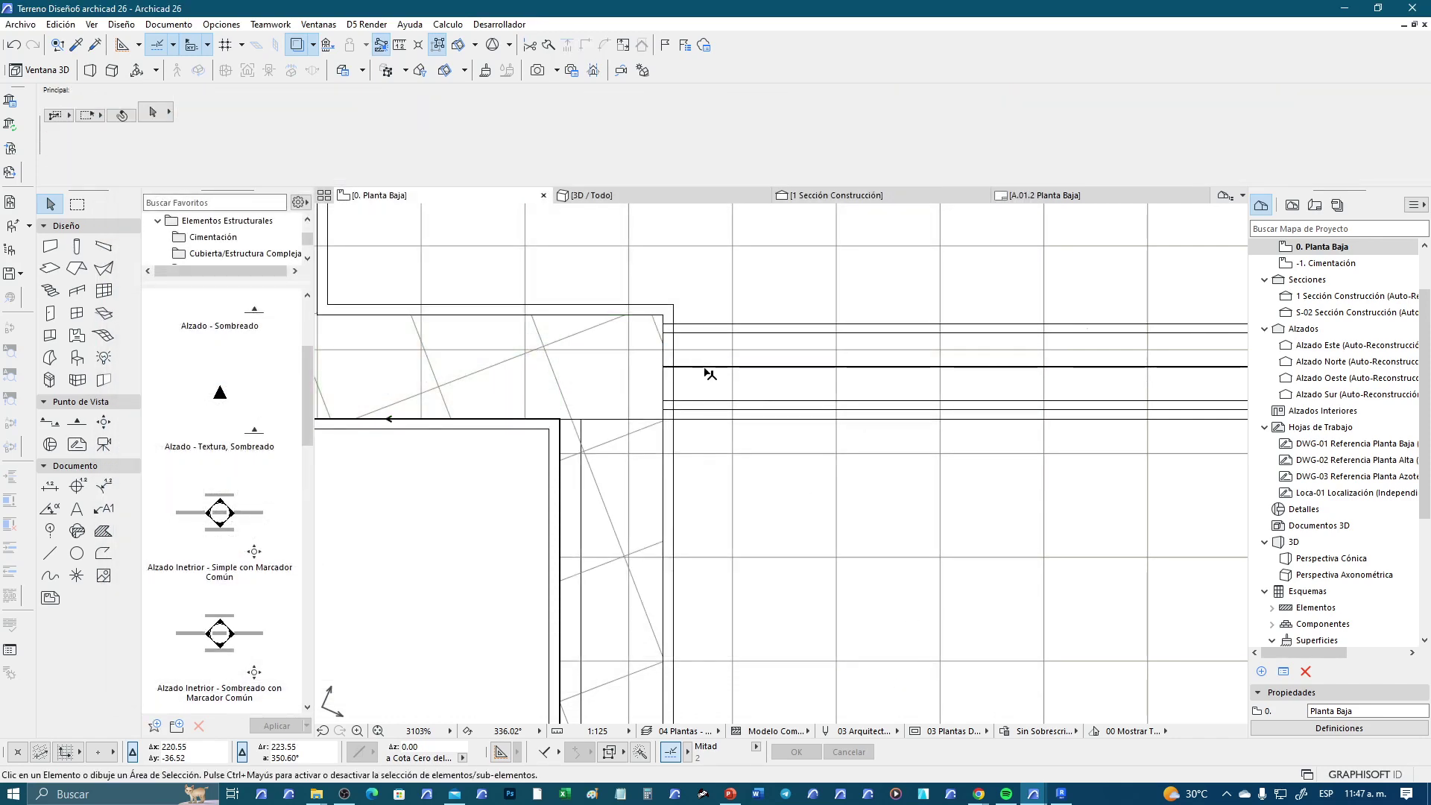
Inspect the interior wall composite's Panel de Yeso Laminado layer, then cancel without saving
{"action": "left_click", "coordinate": [709, 373]}
{"action": "right_click", "coordinate": [703, 303]}
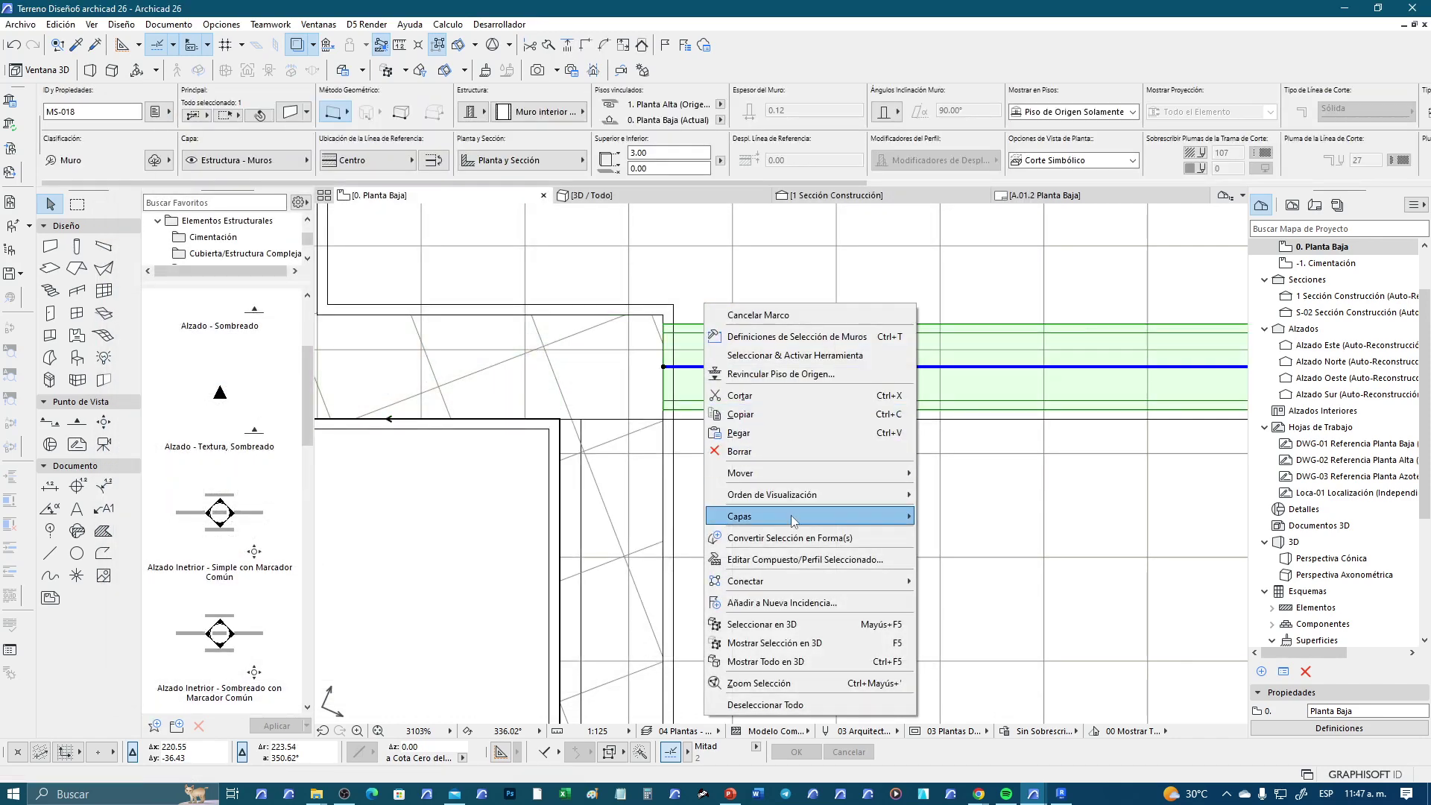
{"action": "left_click", "coordinate": [790, 559]}
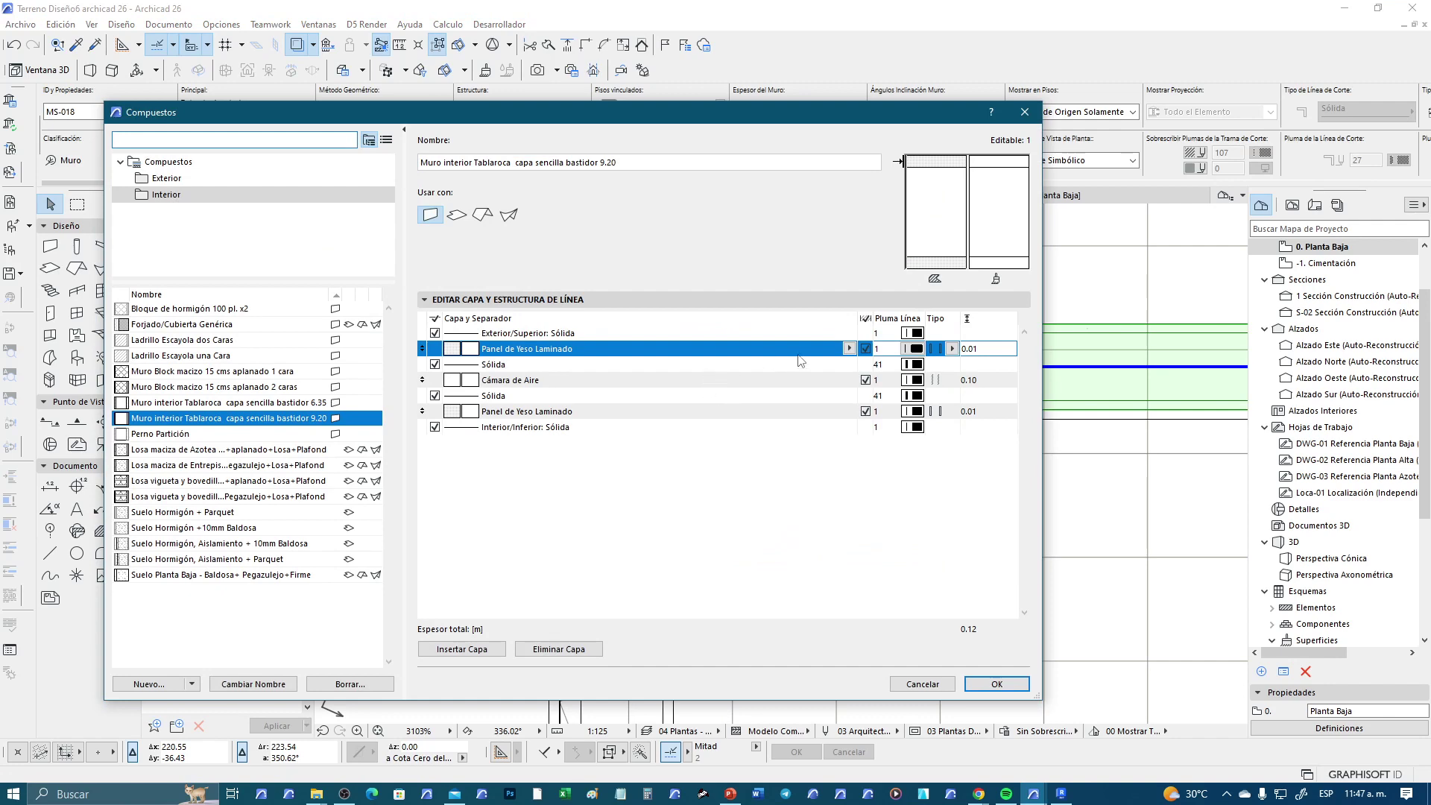
{"action": "left_click", "coordinate": [849, 348]}
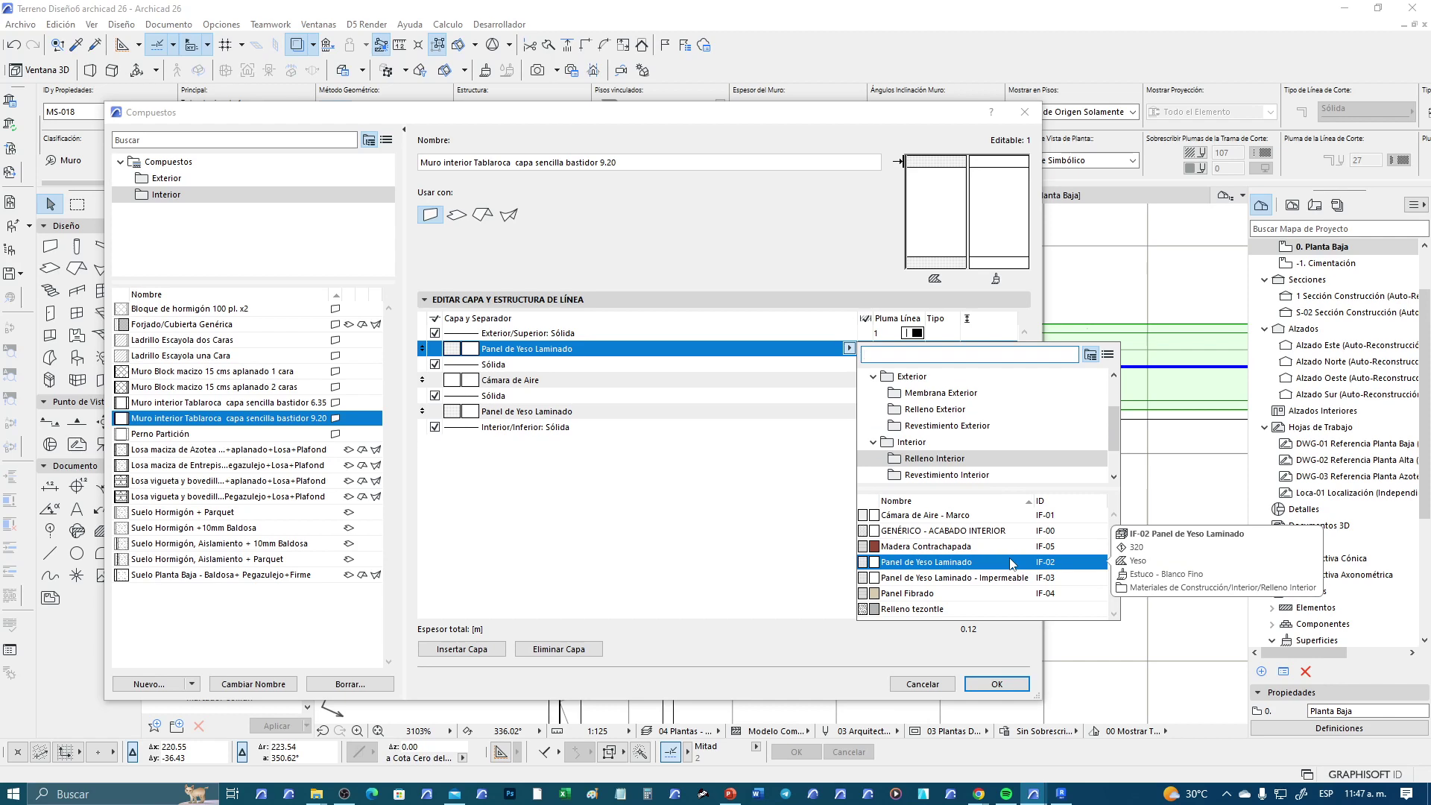
{"action": "left_click", "coordinate": [887, 652]}
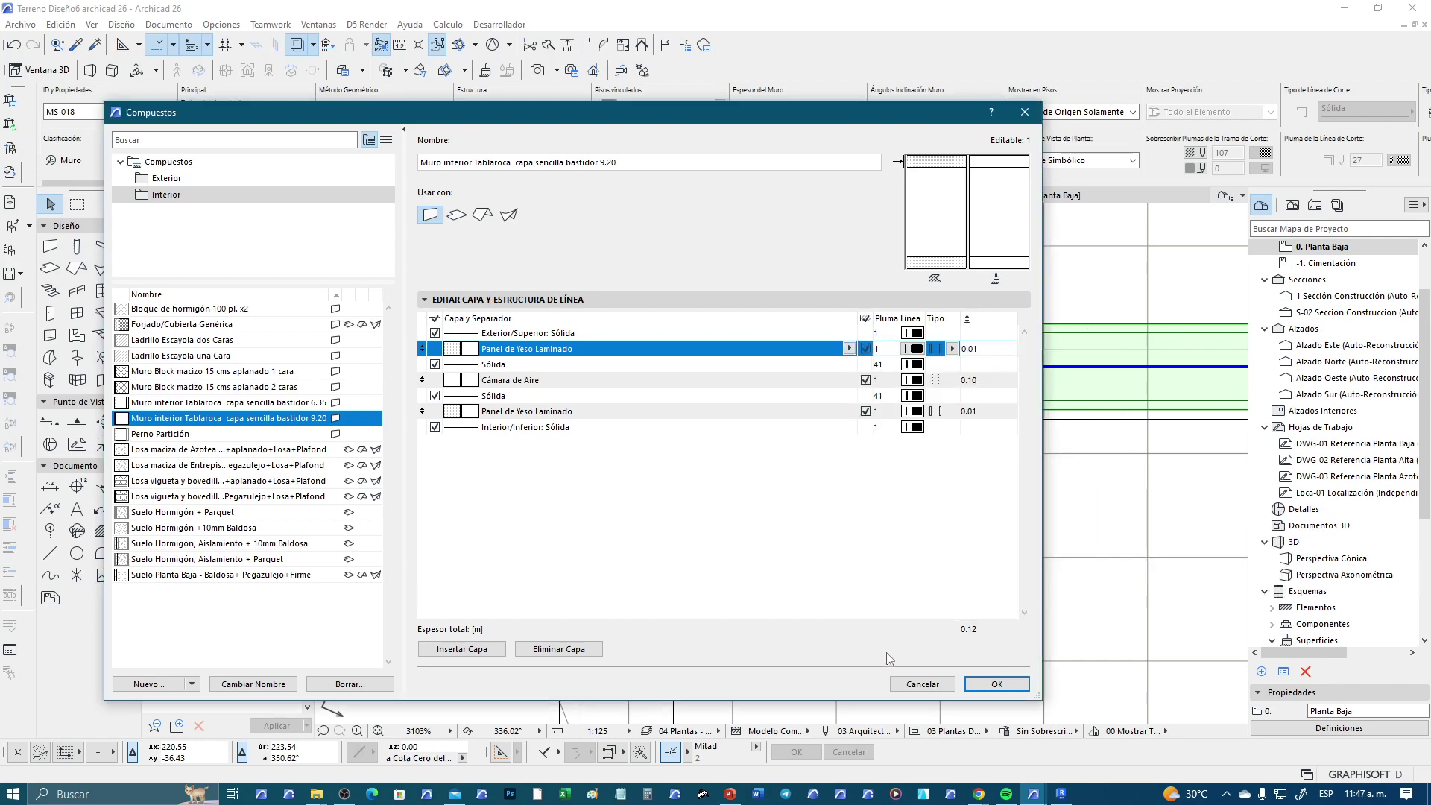
{"action": "left_click", "coordinate": [922, 683]}
{"action": "left_click", "coordinate": [748, 462]}
{"action": "scroll", "coordinate": [697, 357], "scroll_direction": "up", "scroll_amount": 3}
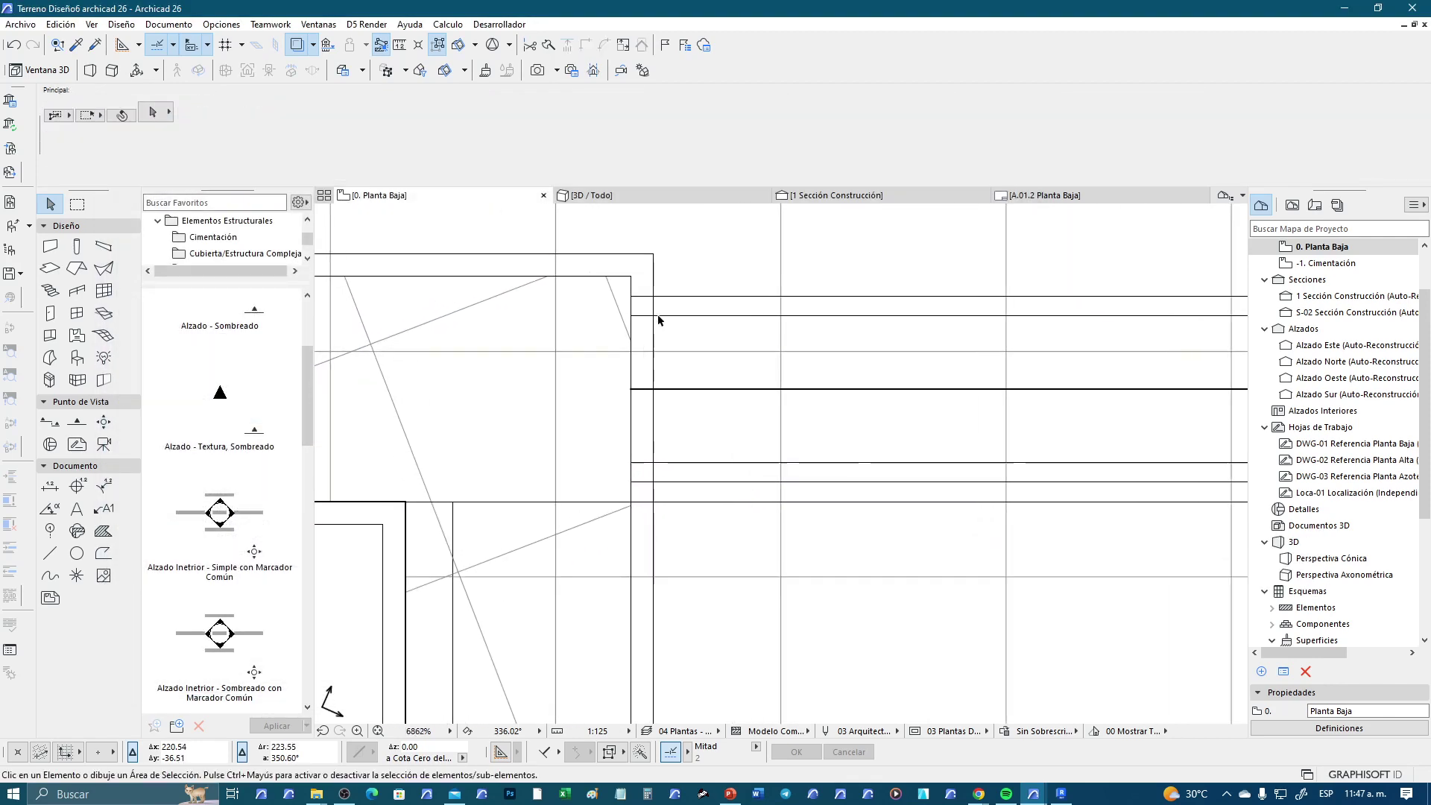
{"action": "scroll", "coordinate": [652, 292], "scroll_direction": "up", "scroll_amount": 2}
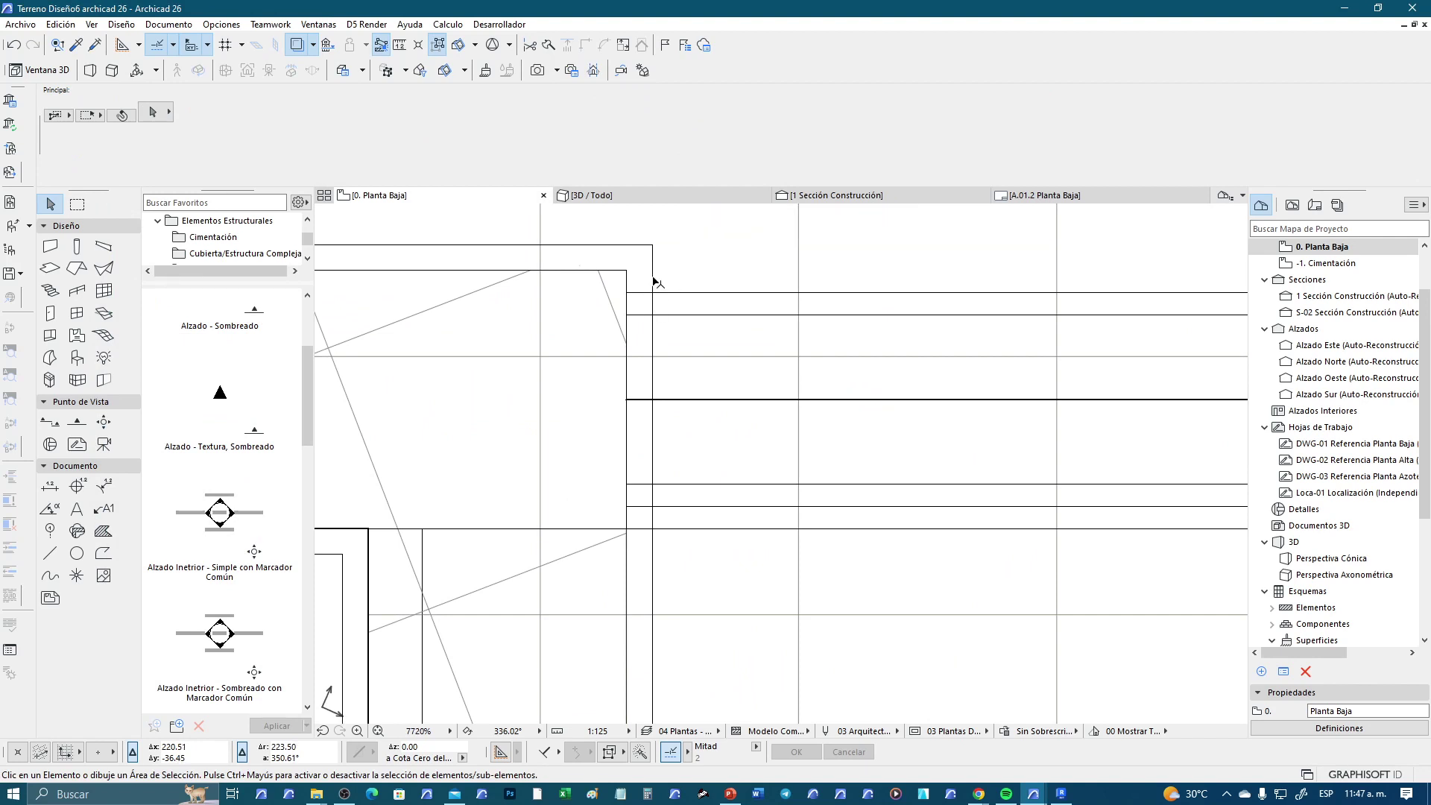
{"action": "scroll", "coordinate": [654, 284], "scroll_direction": "down", "scroll_amount": 3}
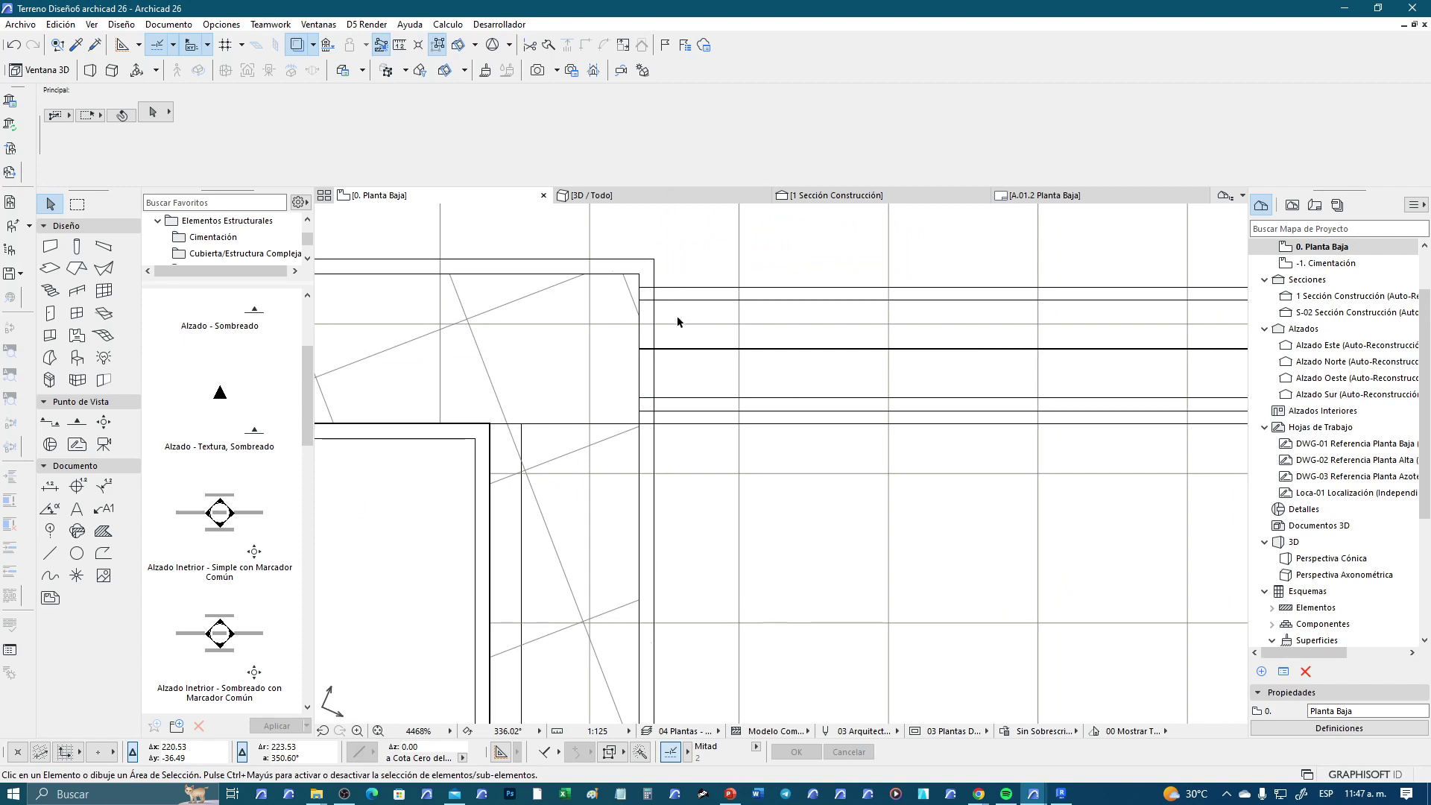
In Building Materials, change Panel de Yeso Laminado's intersection priority from 320 to 210
{"action": "left_click", "coordinate": [221, 25]}
{"action": "mouse_move", "coordinate": [266, 43]}
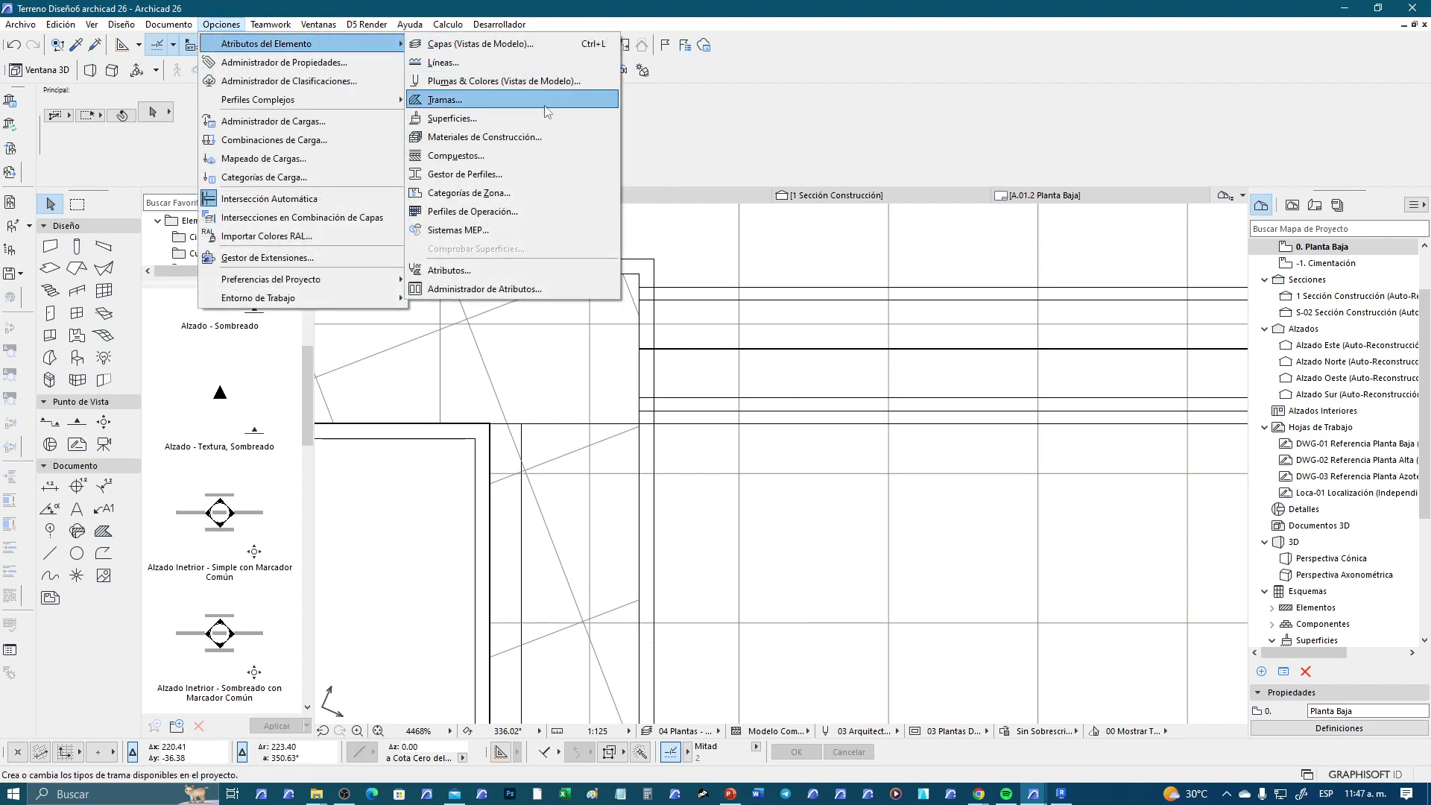
{"action": "left_click", "coordinate": [517, 139]}
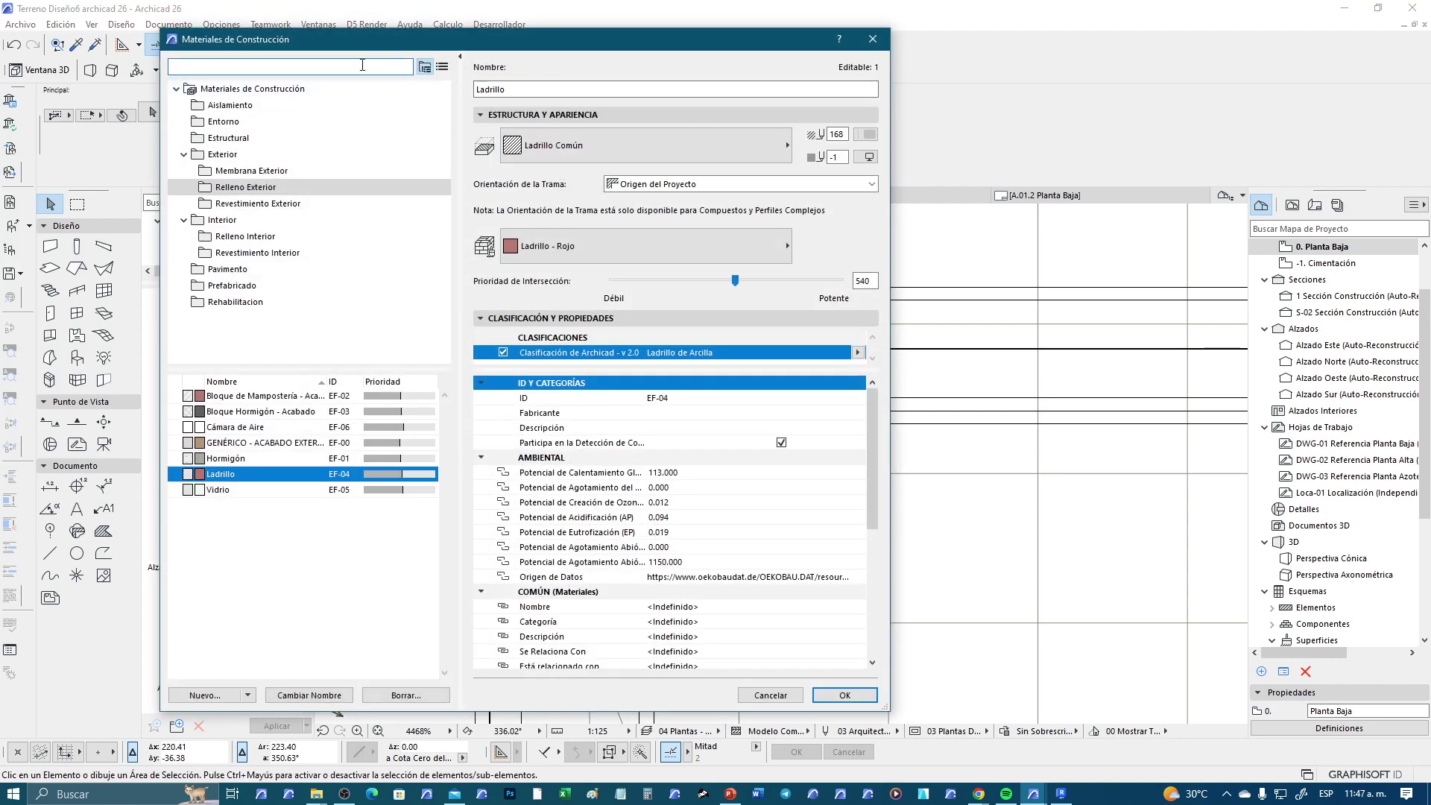
{"action": "type", "text": "panel"}
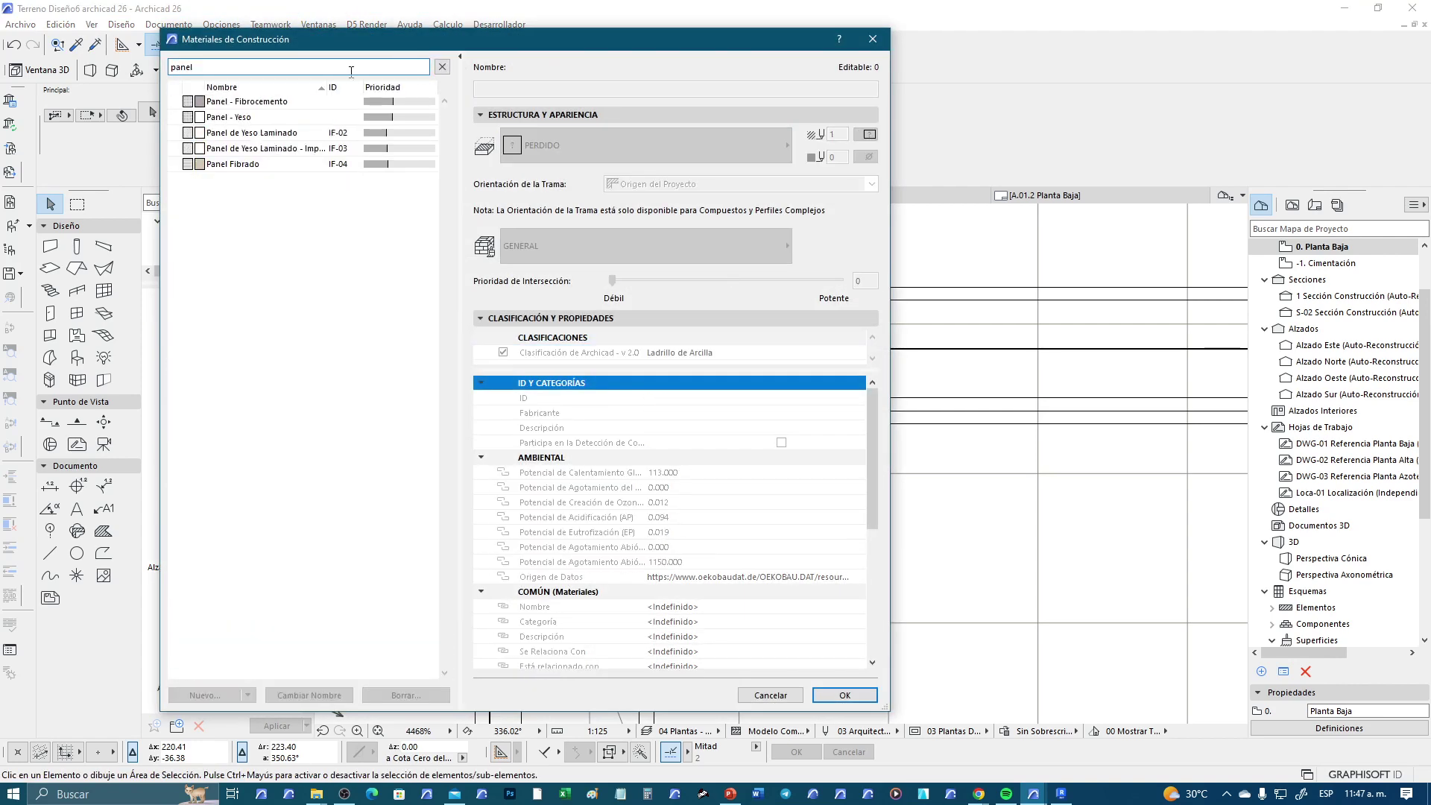
{"action": "left_click", "coordinate": [284, 134]}
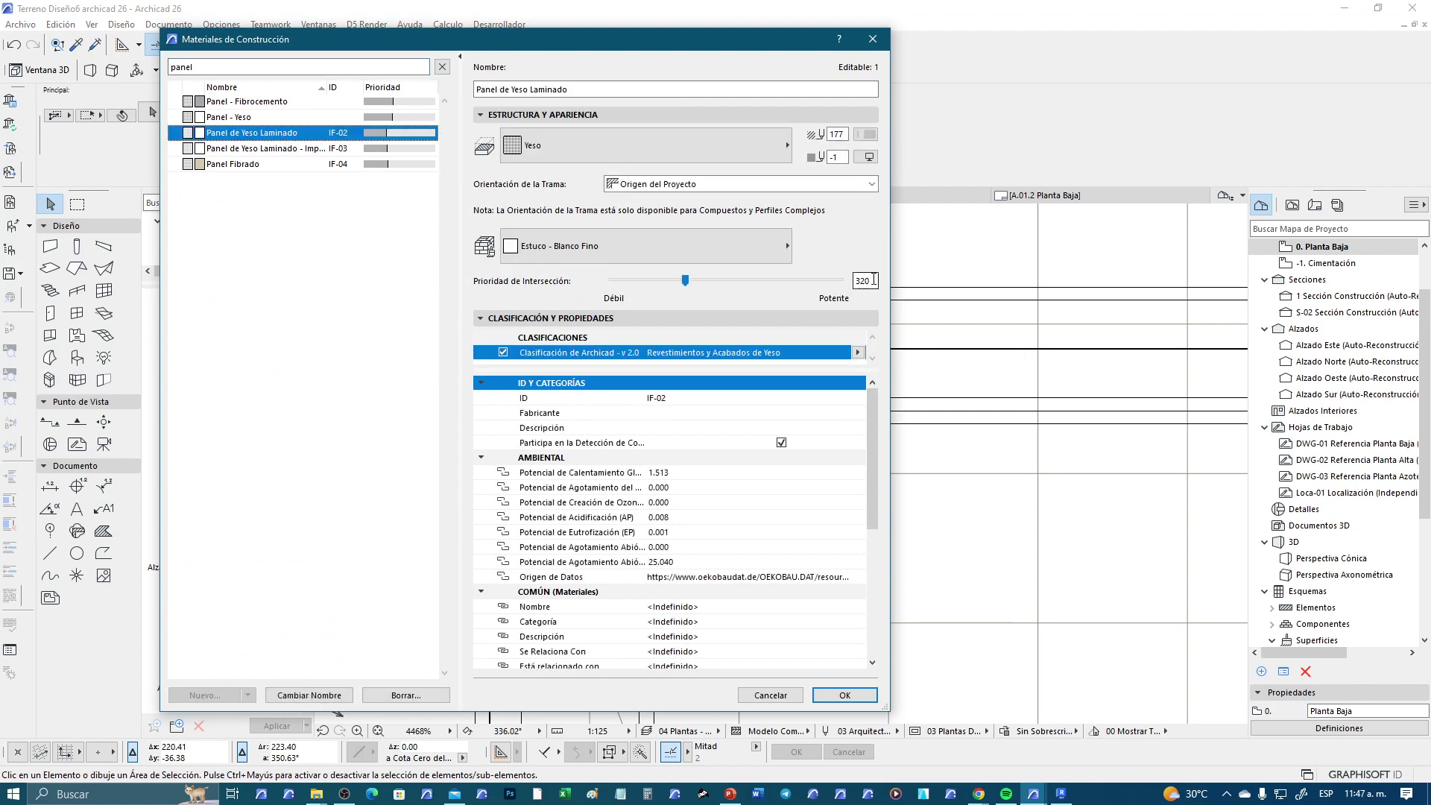
{"action": "double_click", "coordinate": [873, 281]}
{"action": "type", "text": "2"}
{"action": "left_click", "coordinate": [844, 695]}
Try editing the horizontal interior wall's end points, cancelling each attempt
{"action": "scroll", "coordinate": [704, 455], "scroll_direction": "down", "scroll_amount": 2}
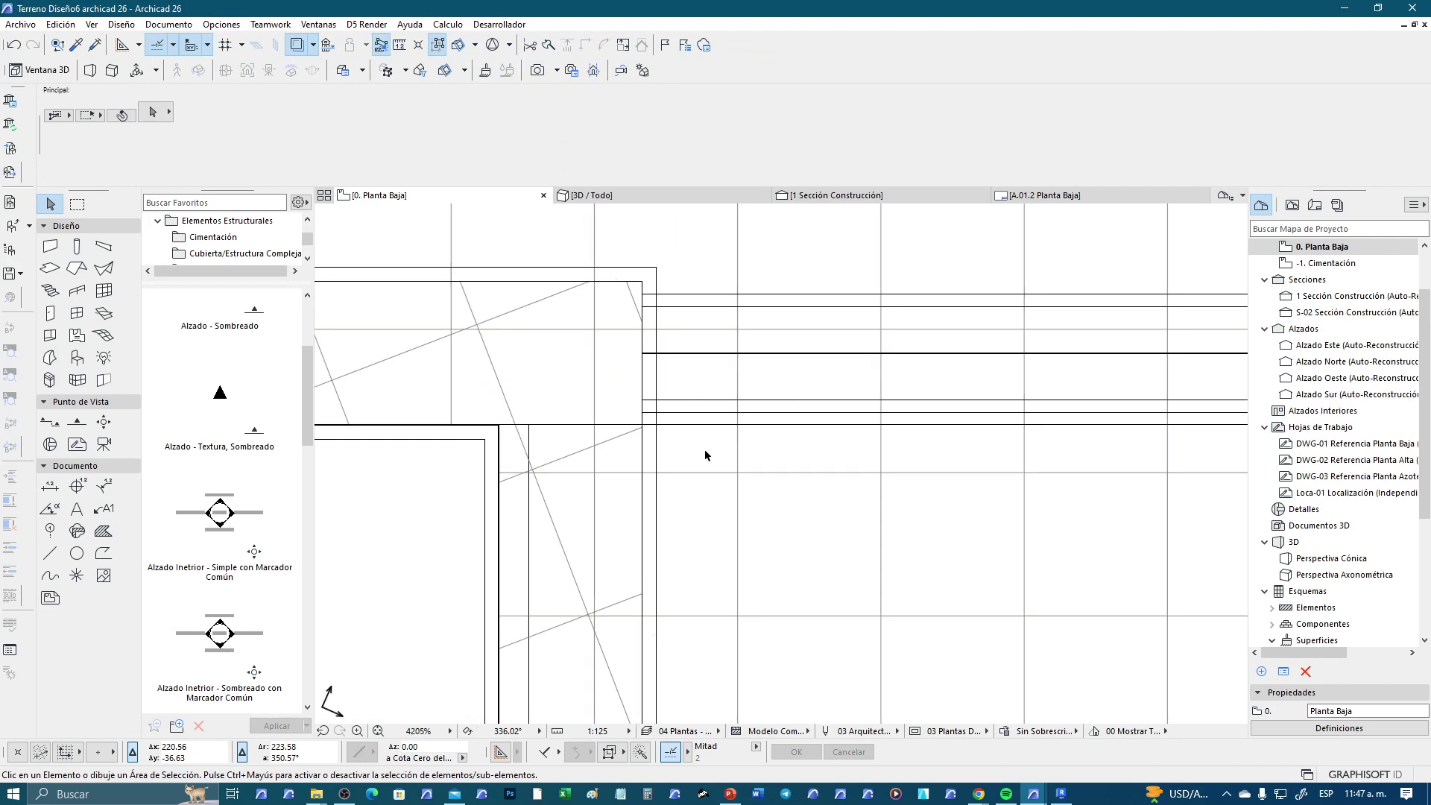
{"action": "scroll", "coordinate": [671, 384], "scroll_direction": "up", "scroll_amount": 2}
{"action": "left_click", "coordinate": [662, 385]}
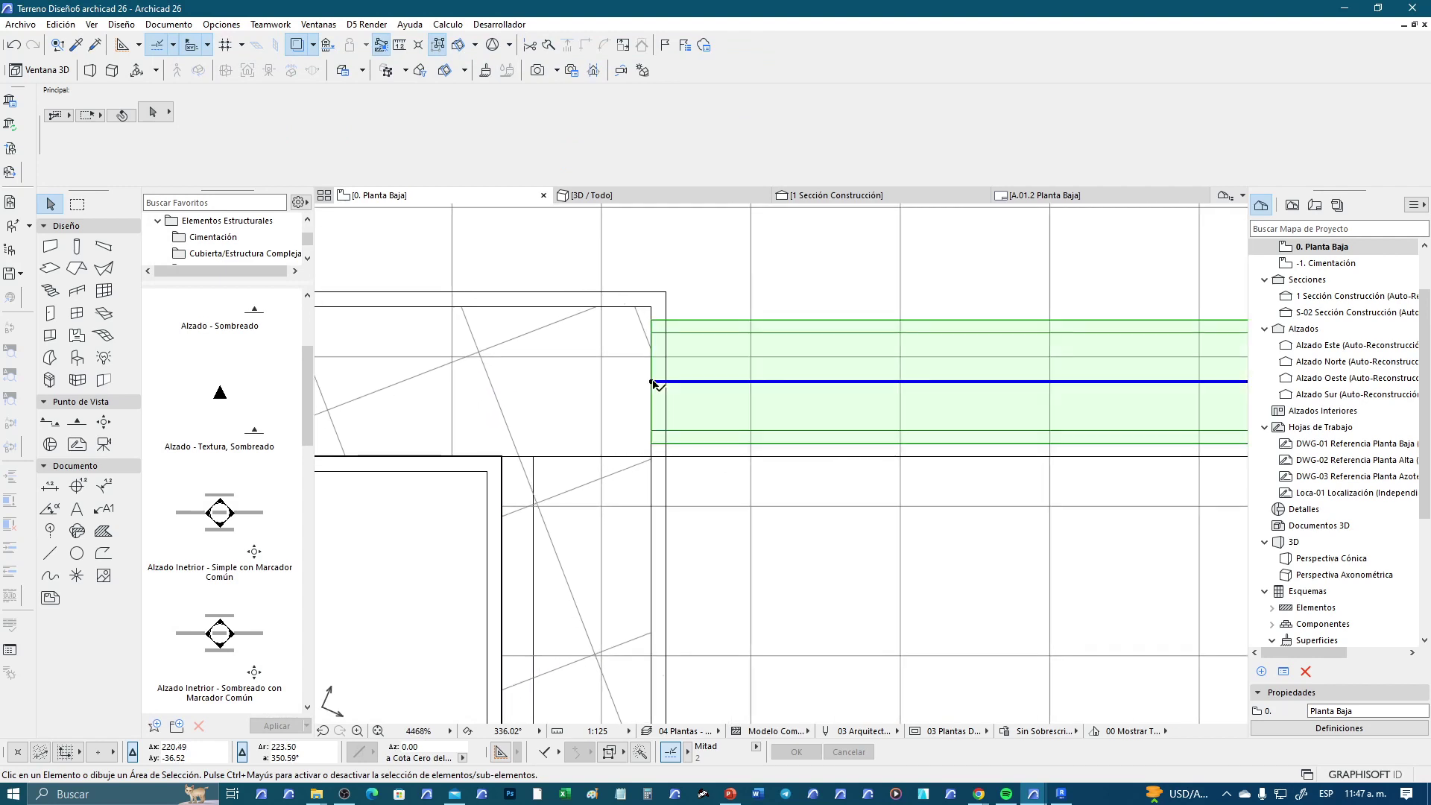
{"action": "left_click", "coordinate": [651, 382]}
{"action": "key", "text": "Escape"}
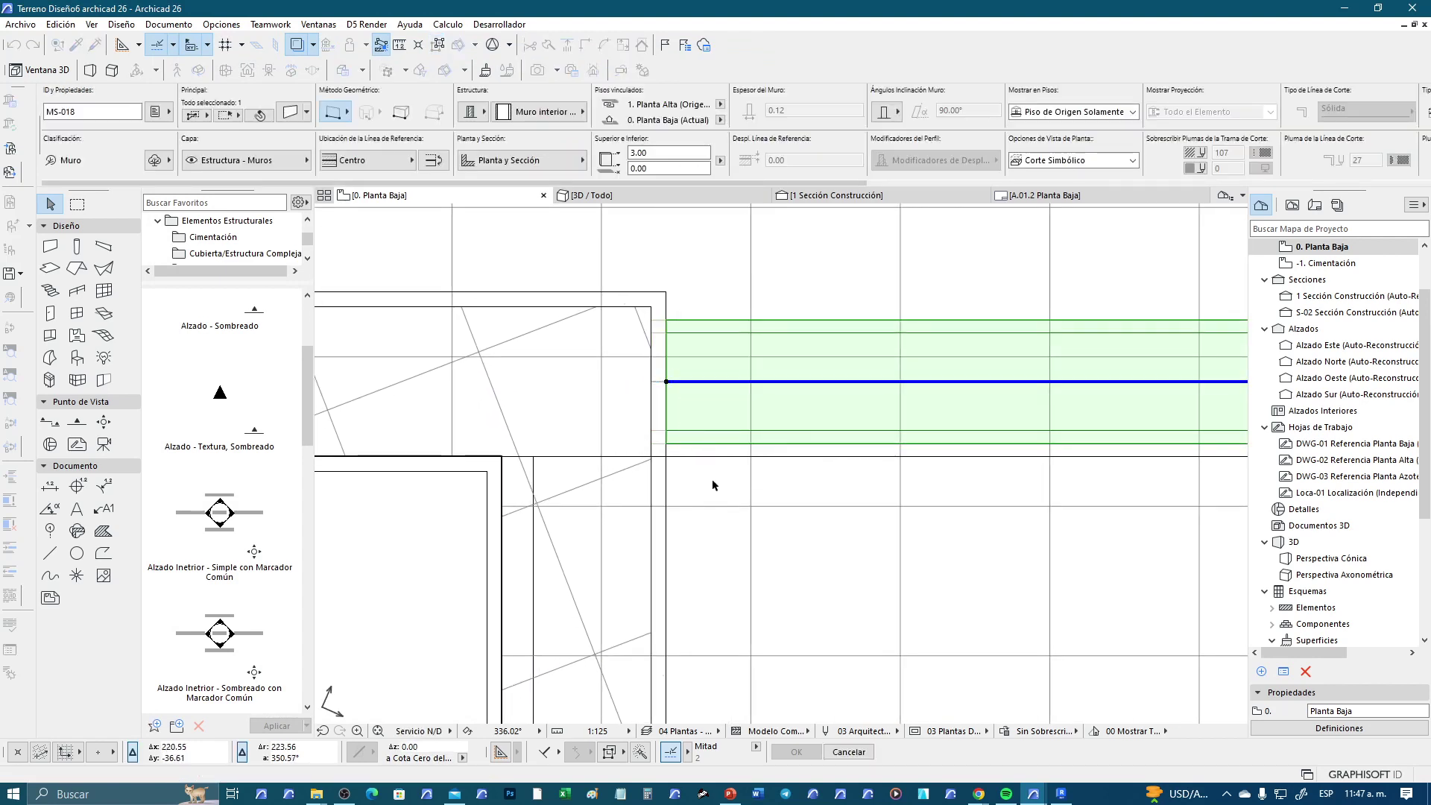
{"action": "key", "text": "Escape"}
{"action": "left_click", "coordinate": [669, 388]}
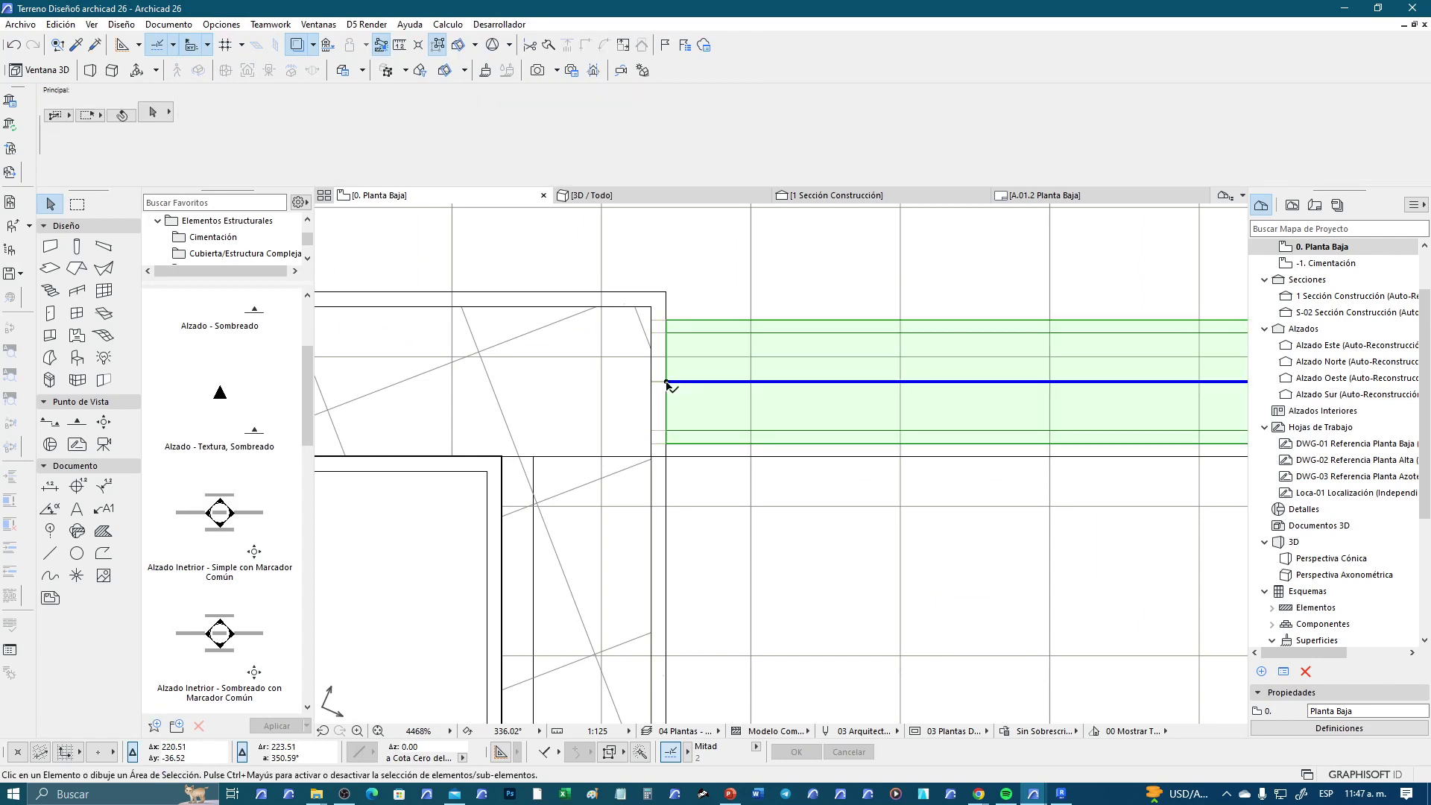
{"action": "left_click", "coordinate": [665, 382]}
{"action": "key", "text": "Escape"}
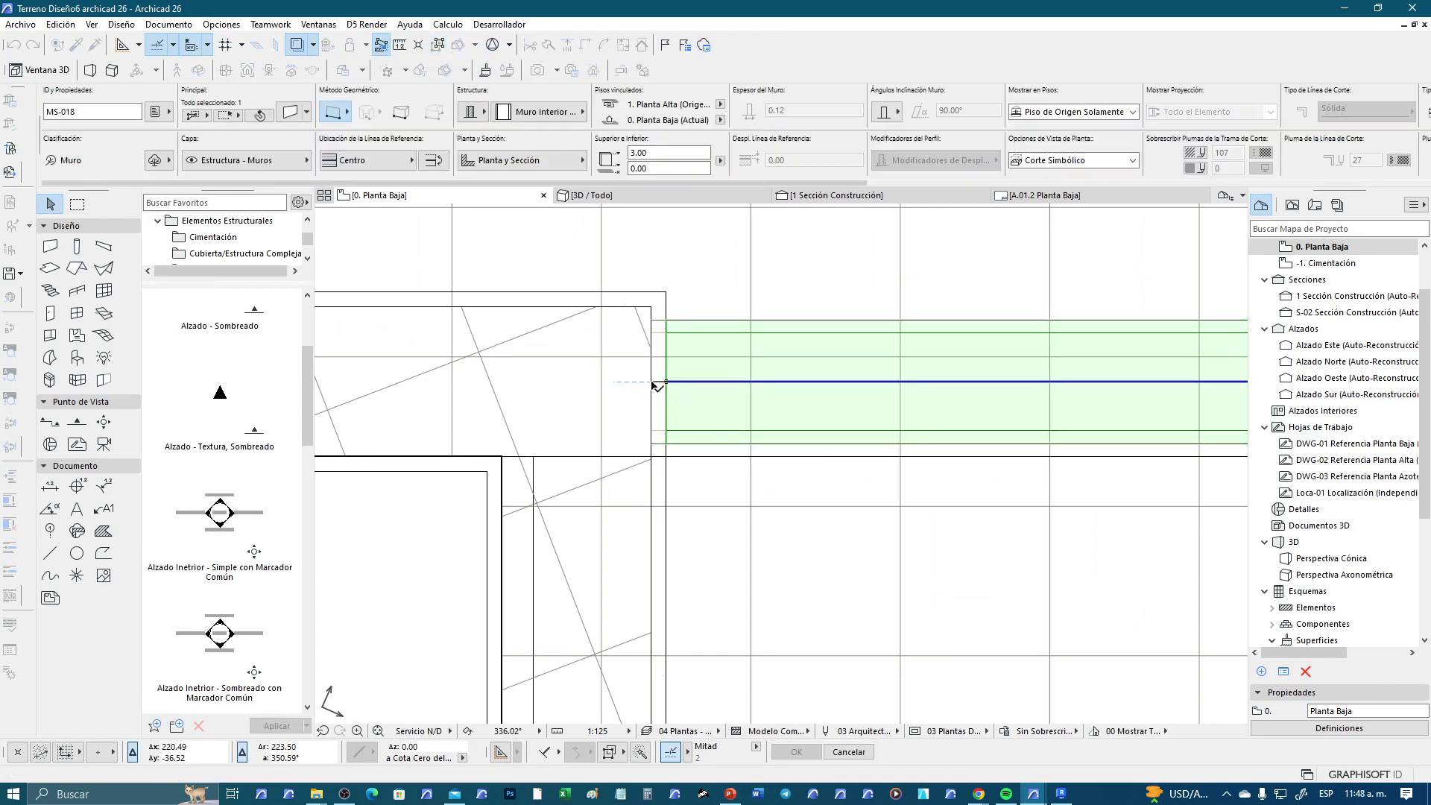
{"action": "key", "text": "Escape"}
Select and inspect the vertical wall at the corner
{"action": "scroll", "coordinate": [690, 471], "scroll_direction": "down", "scroll_amount": 1}
{"action": "scroll", "coordinate": [690, 471], "scroll_direction": "down", "scroll_amount": 1}
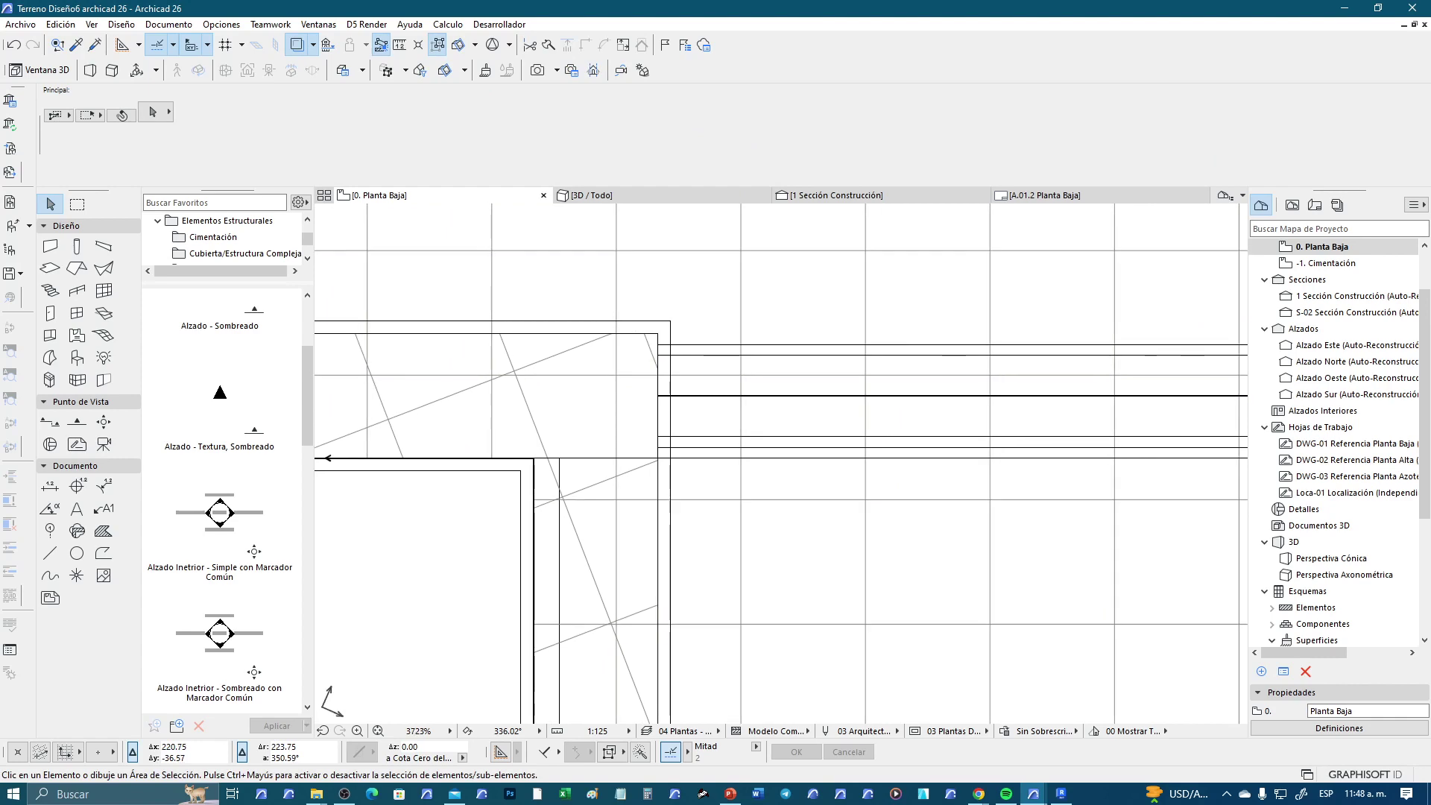
{"action": "left_click", "coordinate": [669, 483]}
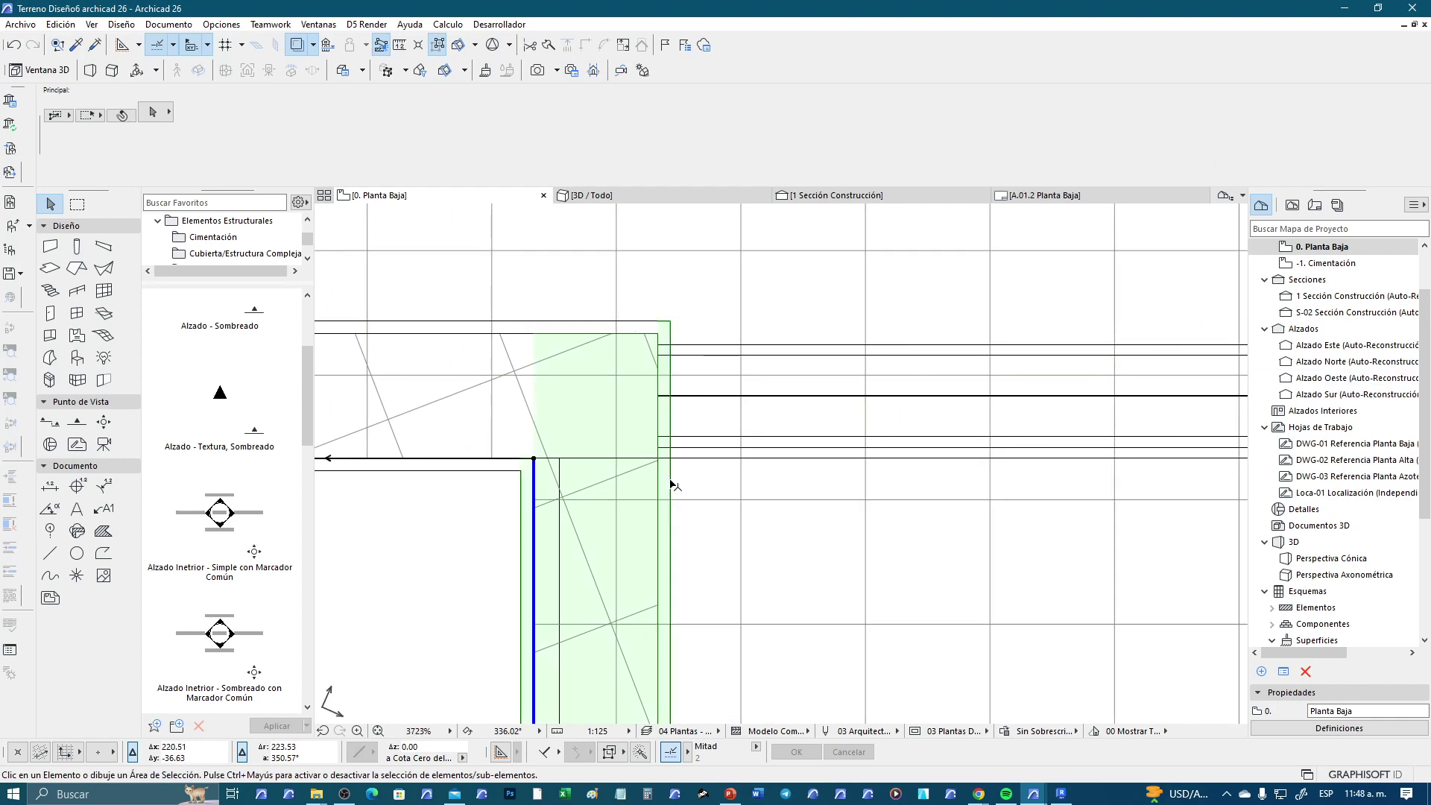
{"action": "key", "text": "Escape"}
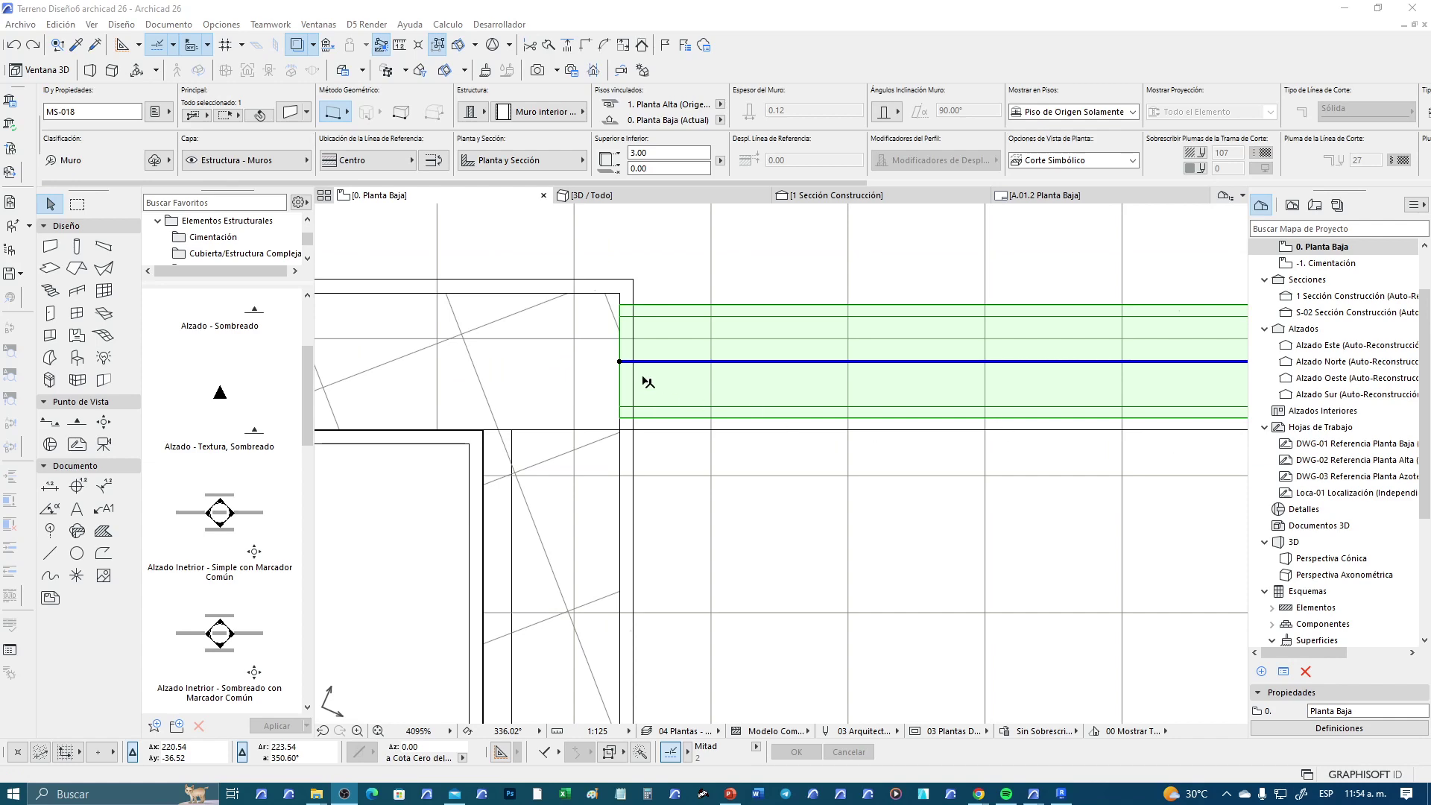
{"action": "scroll", "coordinate": [616, 381], "scroll_direction": "down", "scroll_amount": 3}
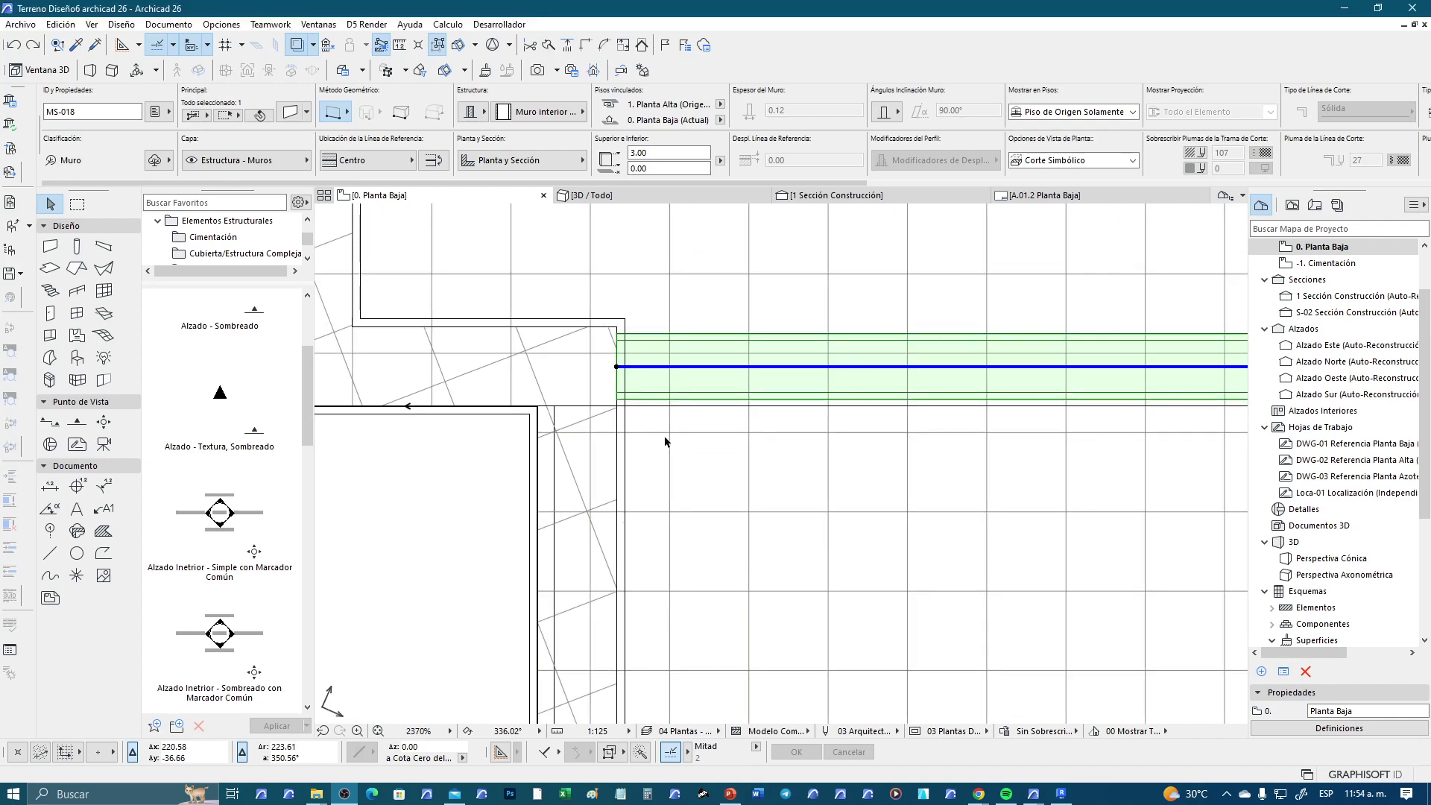
{"action": "key", "text": "Escape"}
{"action": "scroll", "coordinate": [666, 442], "scroll_direction": "down", "scroll_amount": 1}
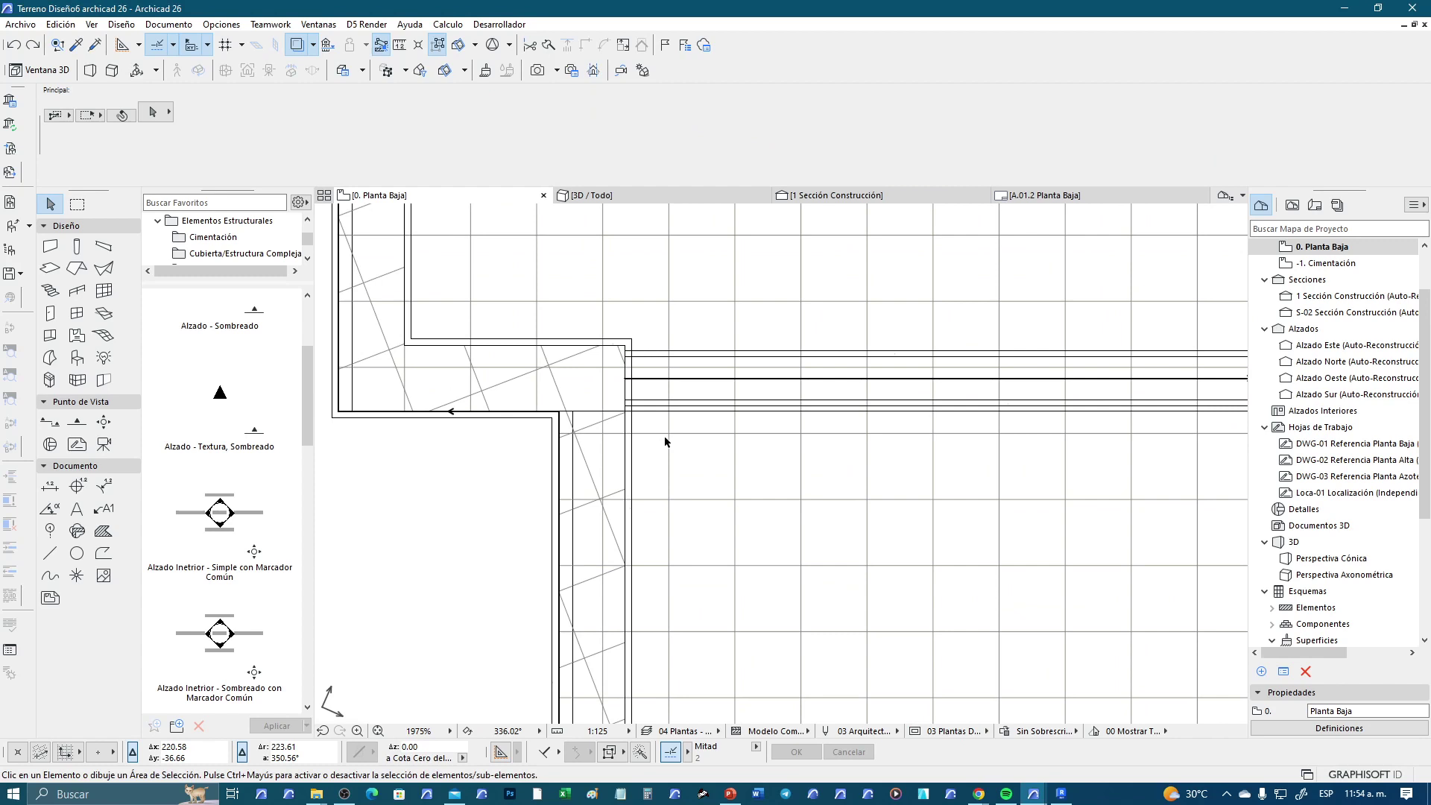
{"action": "scroll", "coordinate": [665, 442], "scroll_direction": "up", "scroll_amount": 2}
{"action": "left_click", "coordinate": [671, 451]}
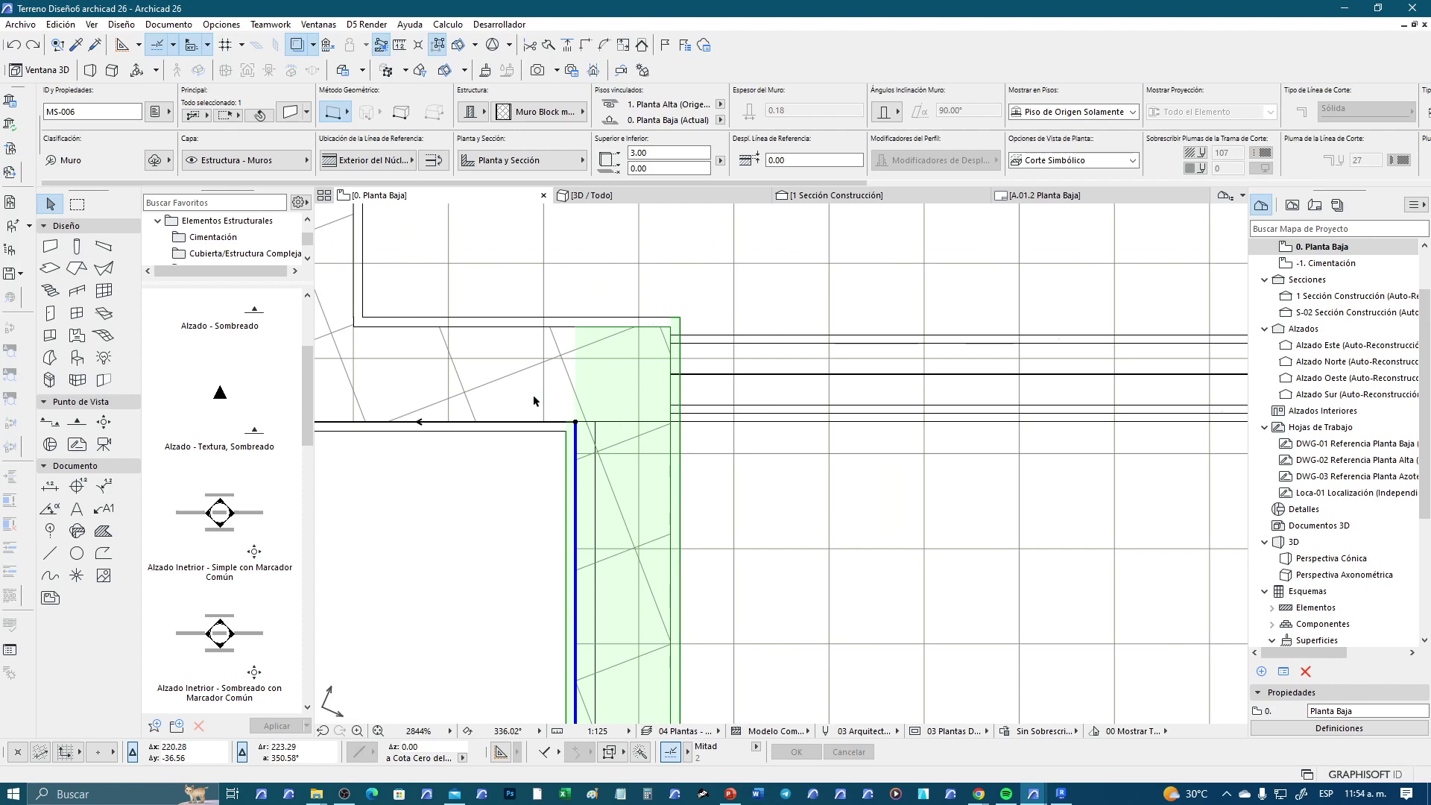
{"action": "scroll", "coordinate": [532, 394], "scroll_direction": "down", "scroll_amount": 3}
Select both corner walls and adjust the wall corner point
{"action": "left_click", "coordinate": [522, 413]}
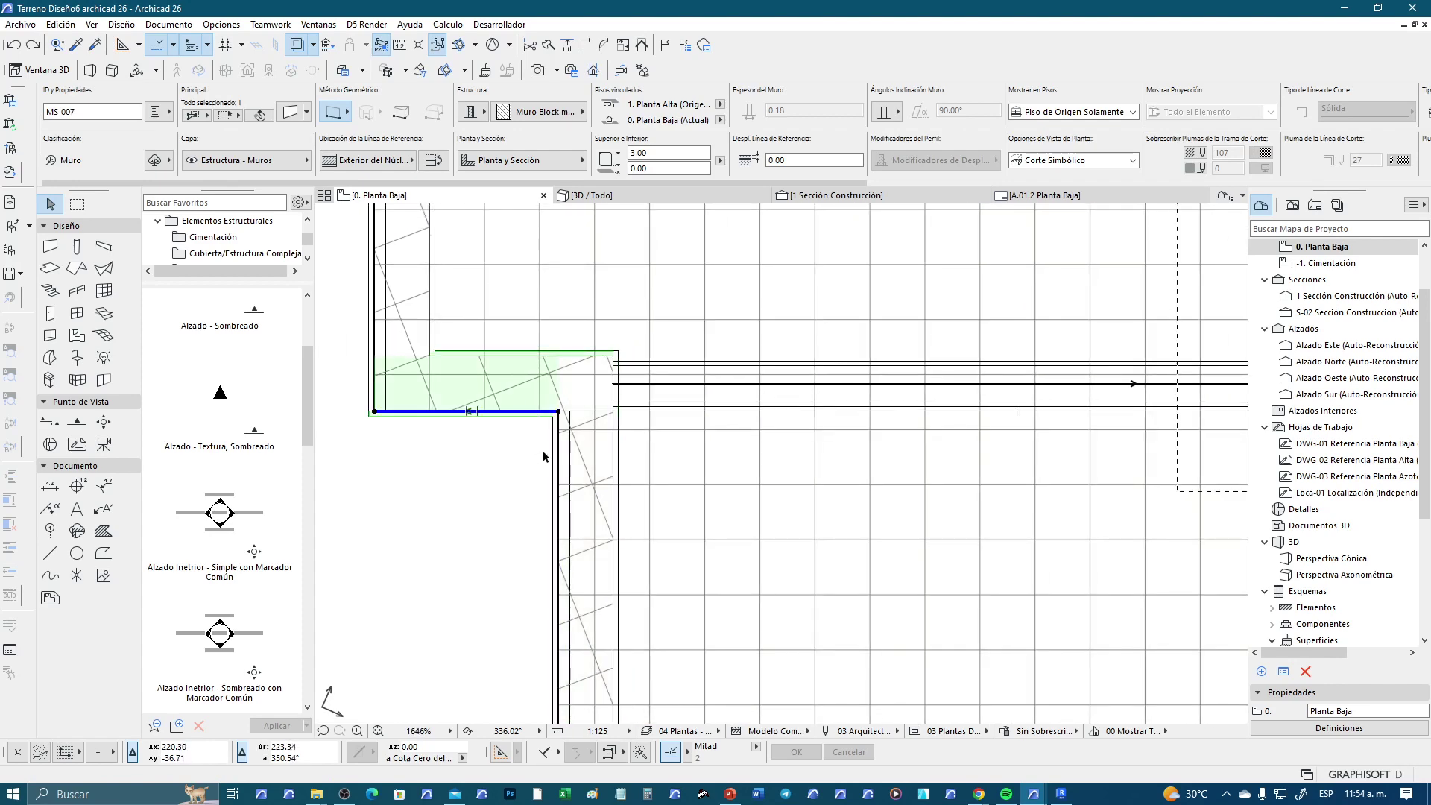
{"action": "scroll", "coordinate": [568, 411], "scroll_direction": "up", "scroll_amount": 4}
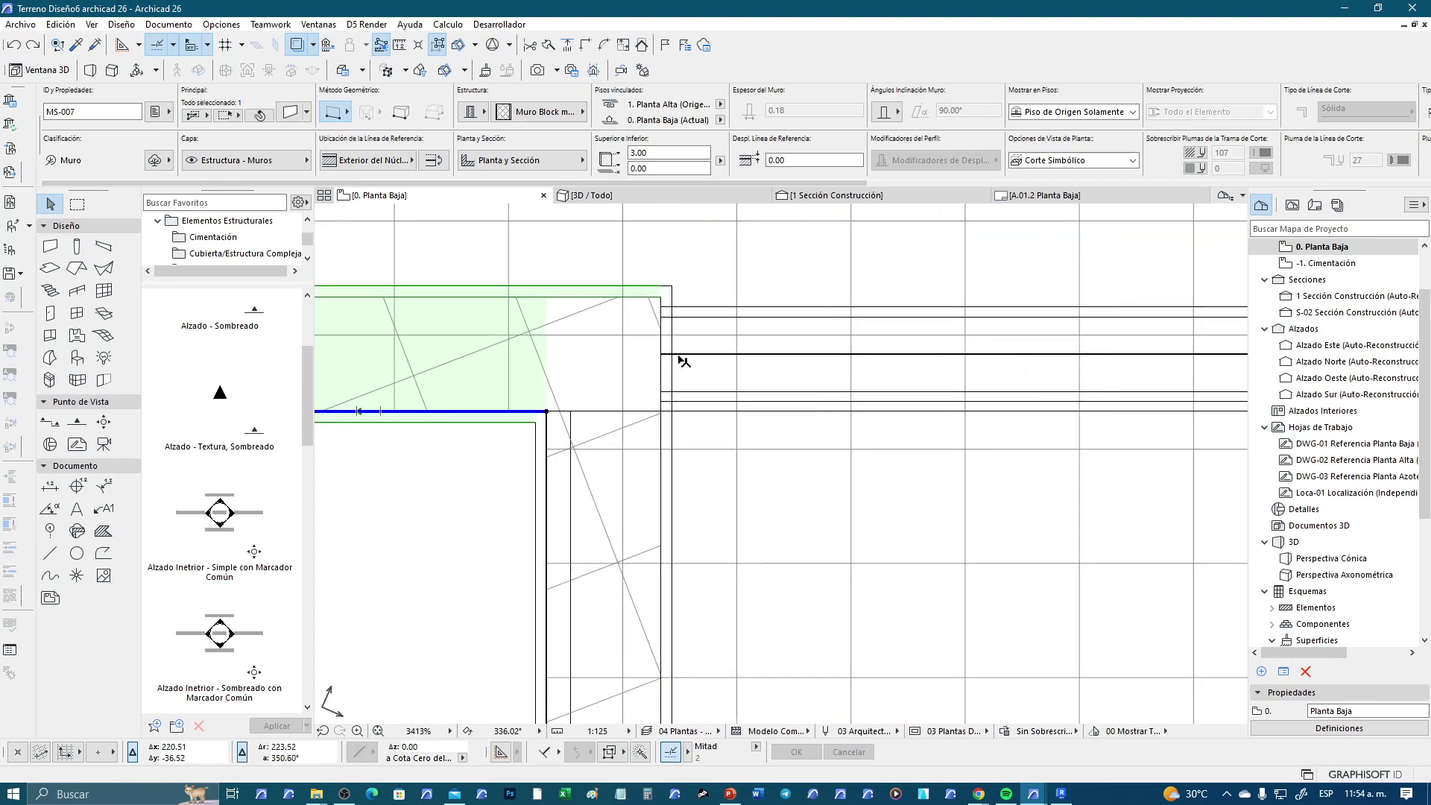
{"action": "scroll", "coordinate": [666, 433], "scroll_direction": "down", "scroll_amount": 2}
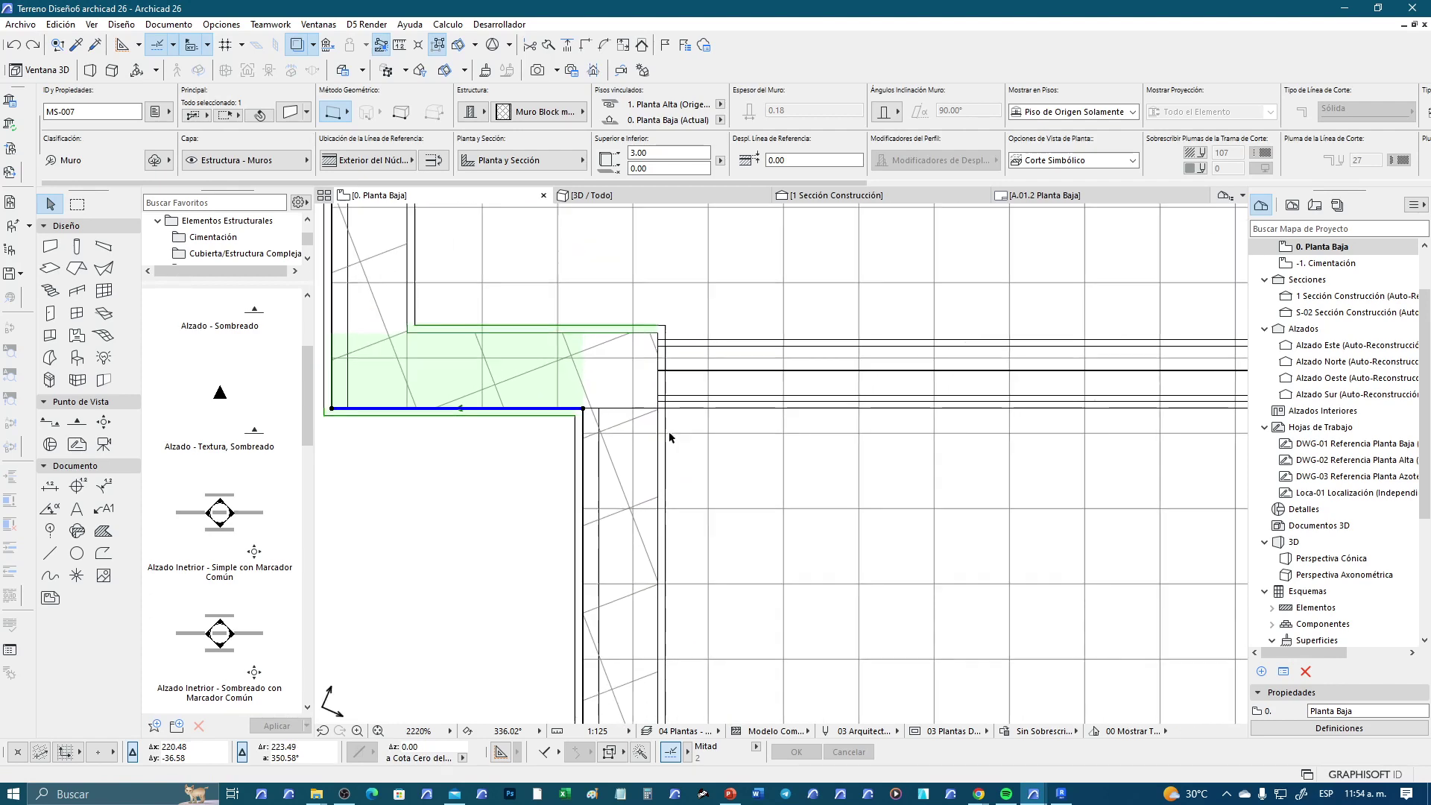
{"action": "scroll", "coordinate": [667, 432], "scroll_direction": "down", "scroll_amount": 2}
{"action": "left_click", "coordinate": [667, 444]}
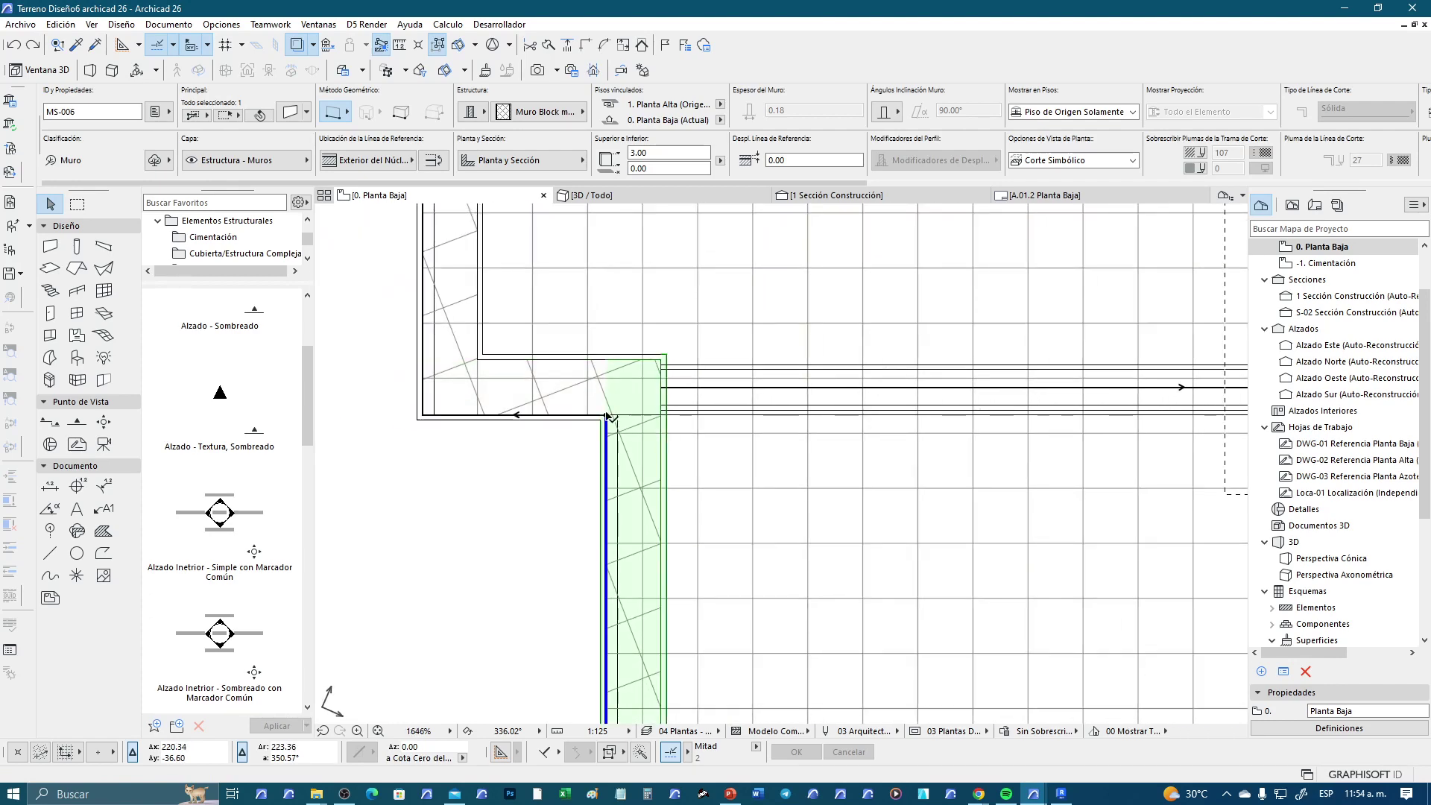
{"action": "left_click", "coordinate": [606, 414]}
{"action": "left_click", "coordinate": [668, 389]}
{"action": "left_click", "coordinate": [669, 389], "text": "shift"}
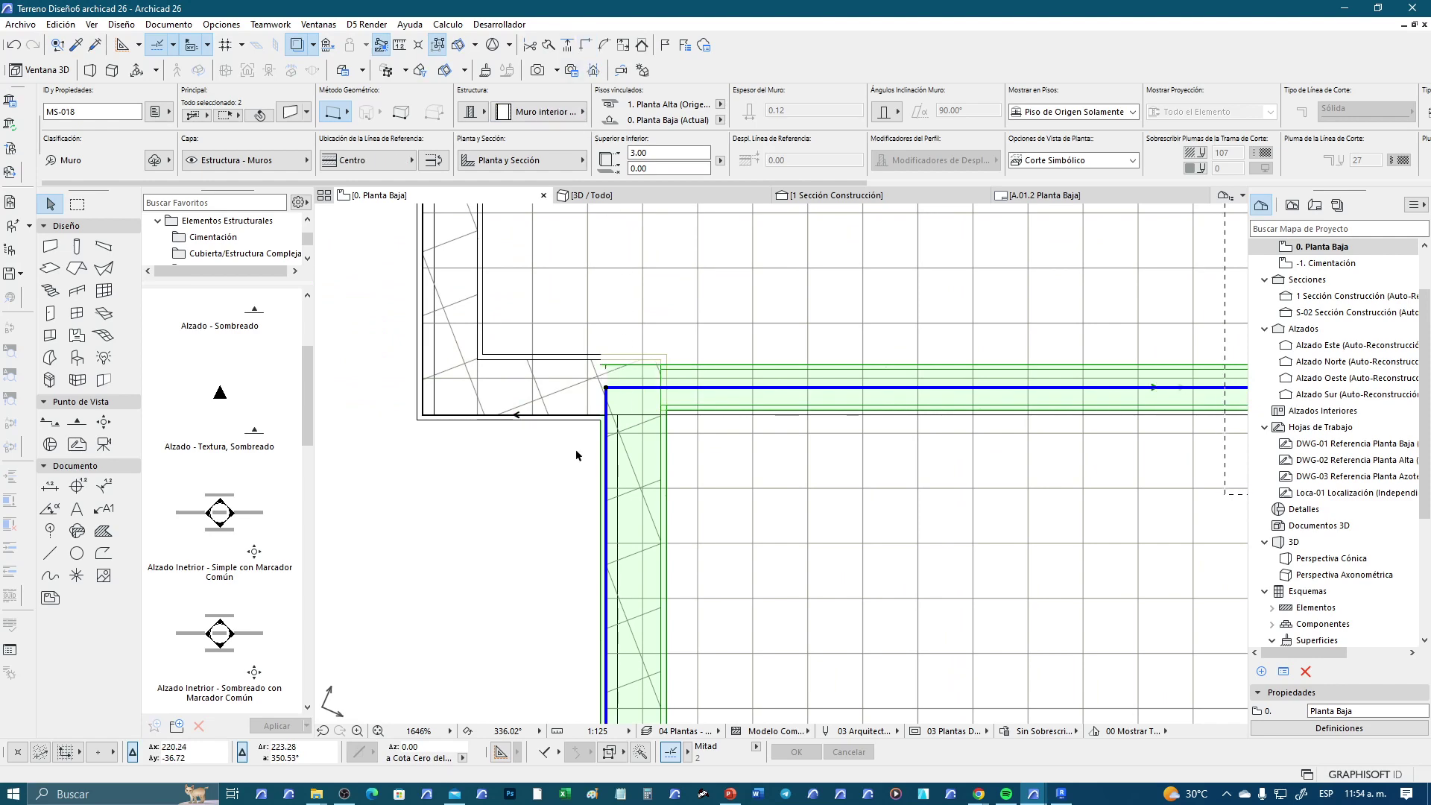
{"action": "scroll", "coordinate": [588, 425], "scroll_direction": "up", "scroll_amount": 3}
{"action": "left_click", "coordinate": [579, 489]}
Undo the wall extension, reselect wall MS-018, and open Options > Element Attributes
{"action": "key", "text": "ctrl+z"}
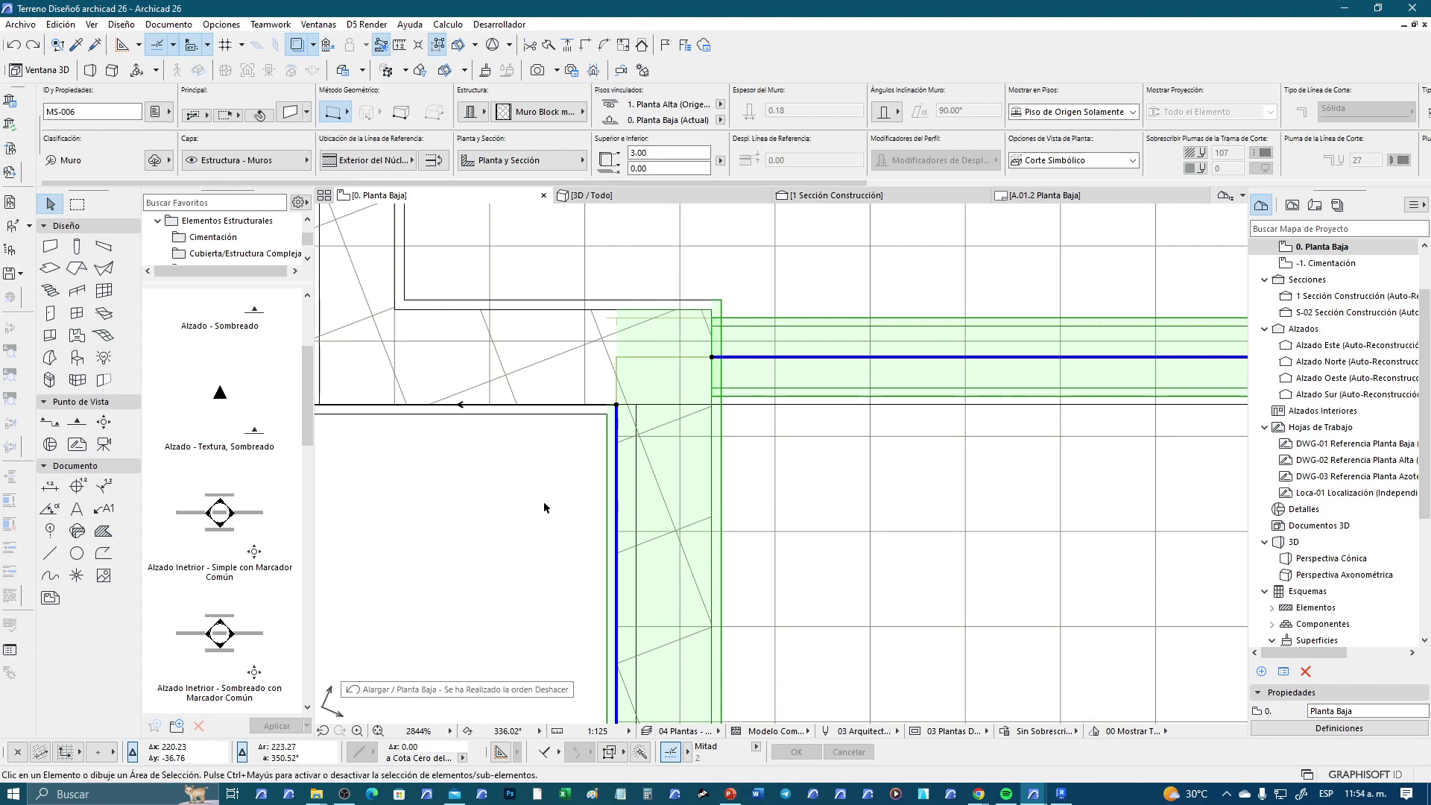
{"action": "left_click", "coordinate": [546, 495]}
{"action": "left_click", "coordinate": [661, 391]}
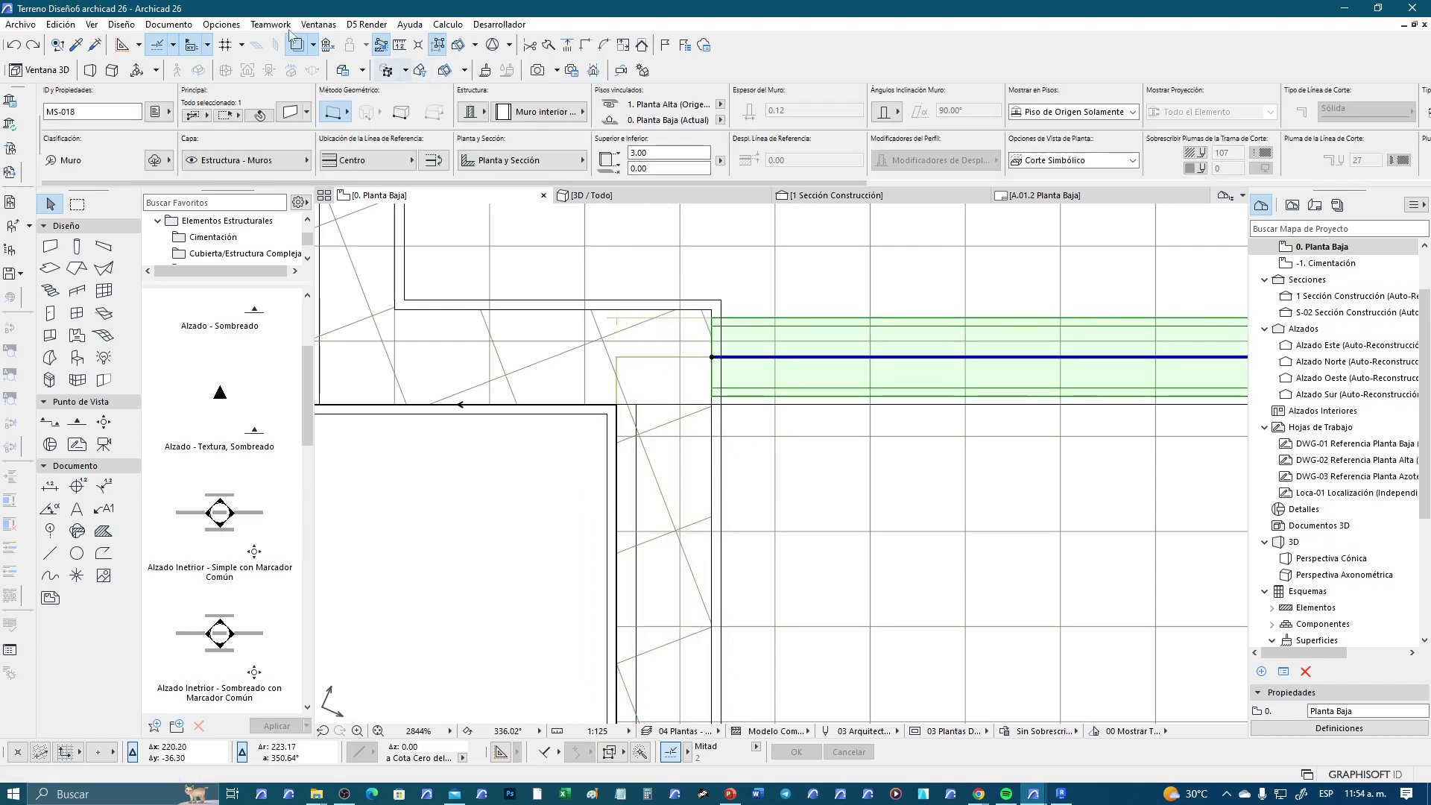
{"action": "left_click", "coordinate": [221, 25]}
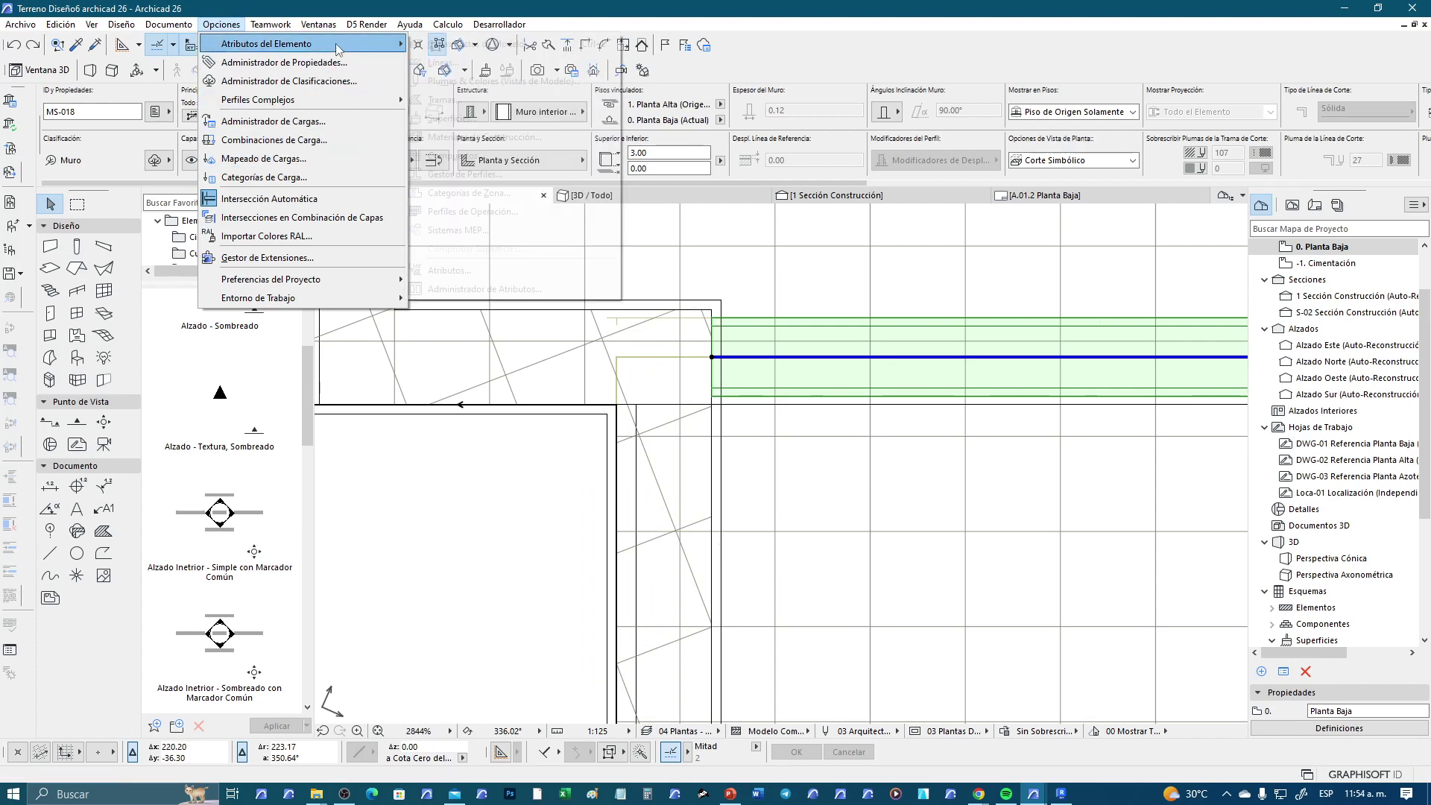
{"action": "left_click", "coordinate": [492, 158]}
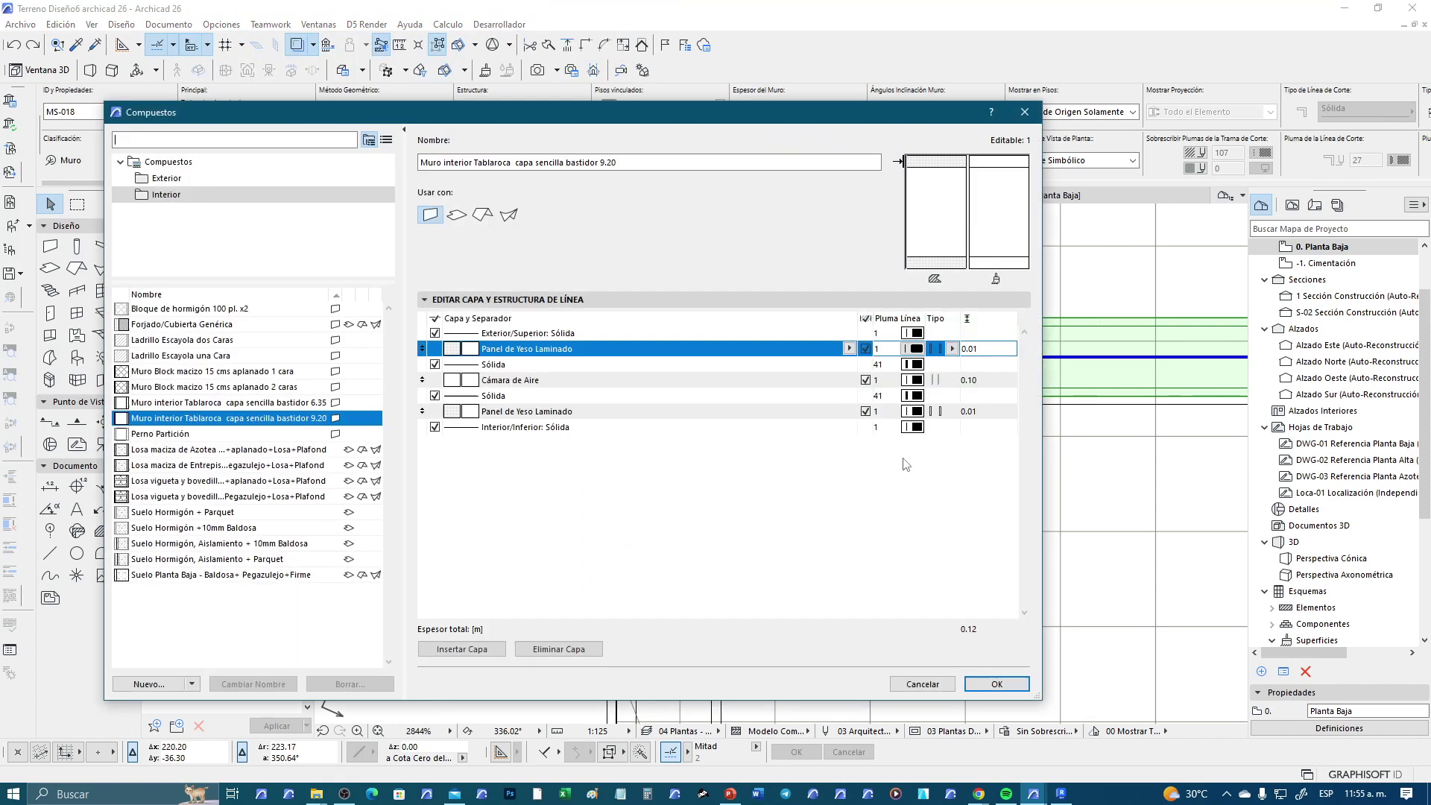
{"action": "left_click", "coordinate": [849, 348]}
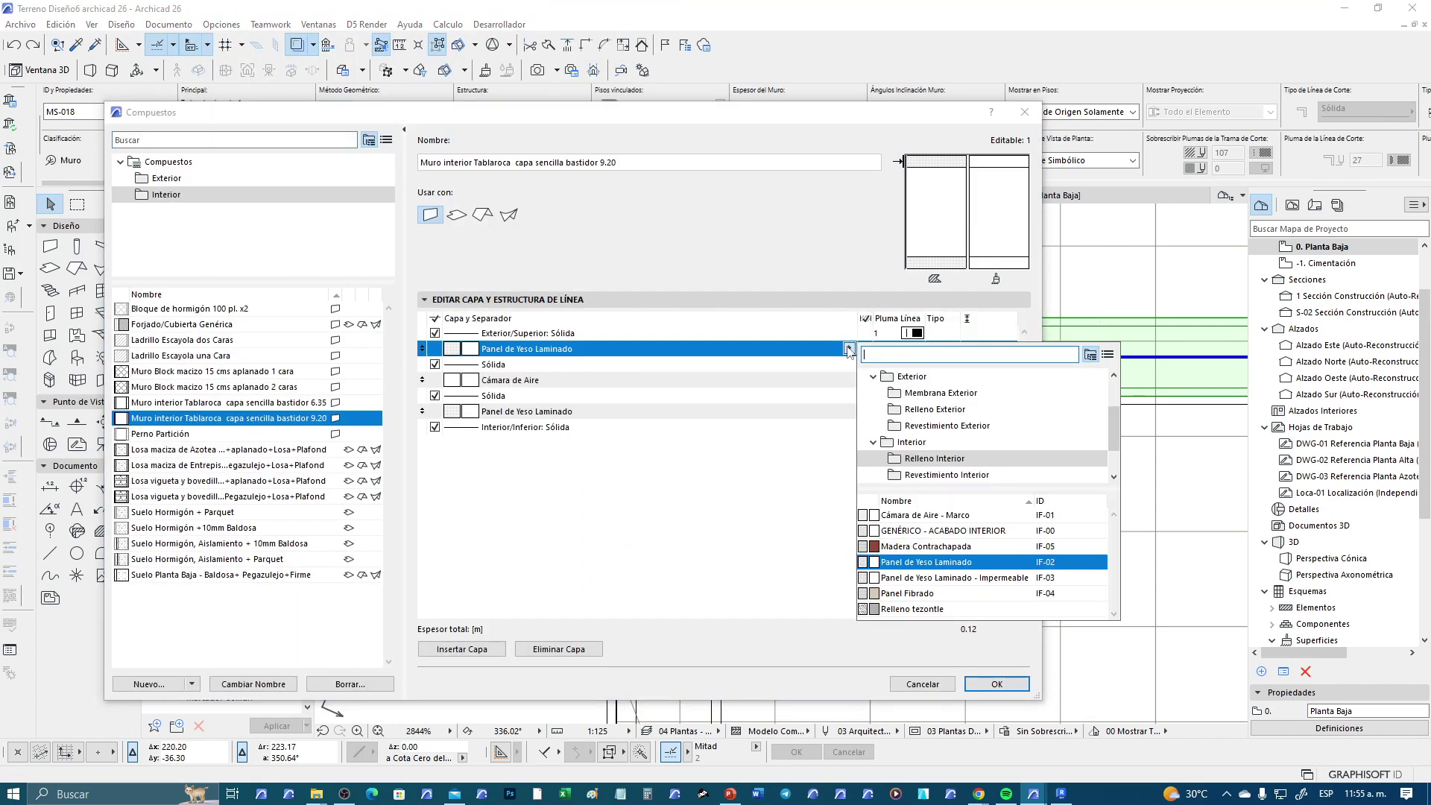
{"action": "mouse_move", "coordinate": [927, 561]}
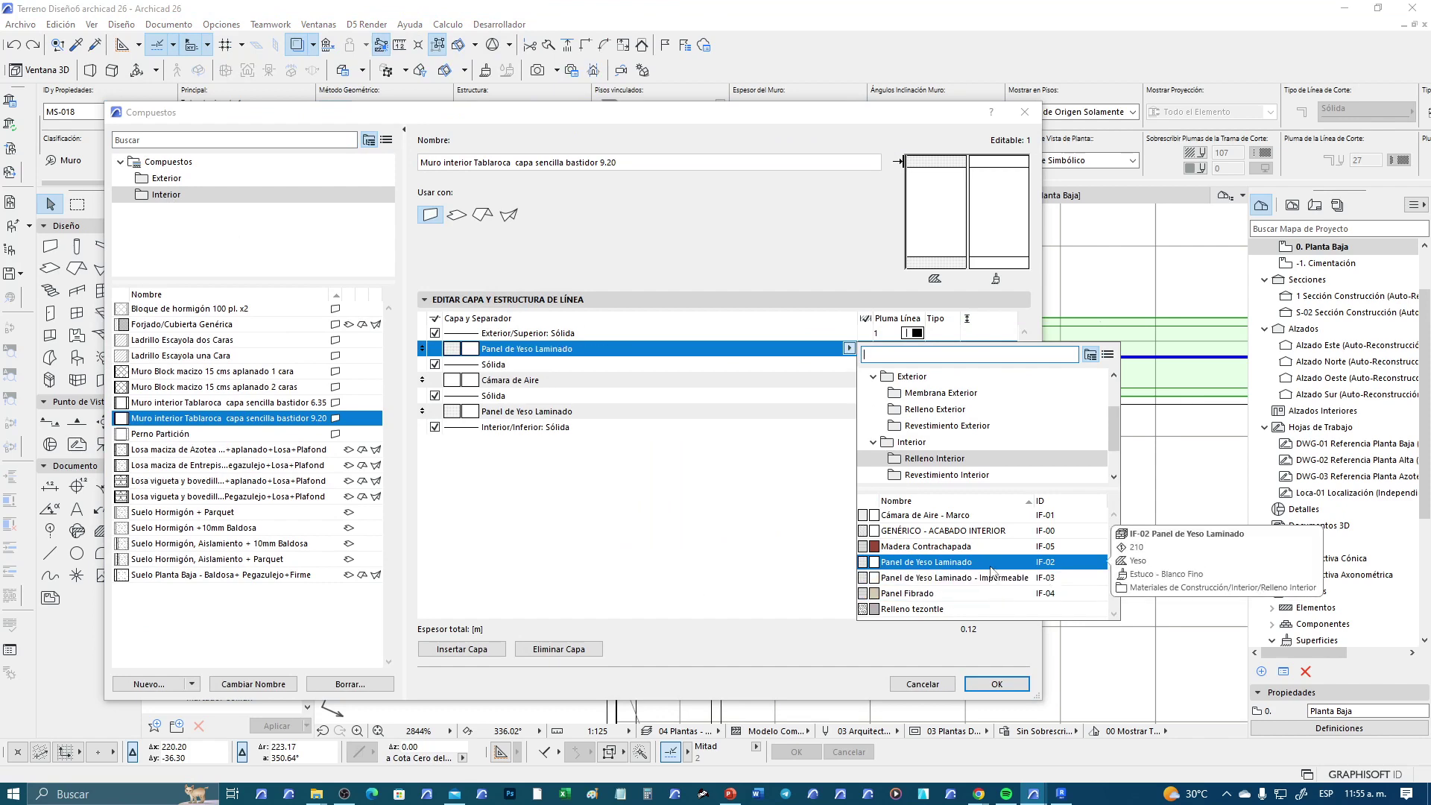
{"action": "left_click", "coordinate": [942, 683]}
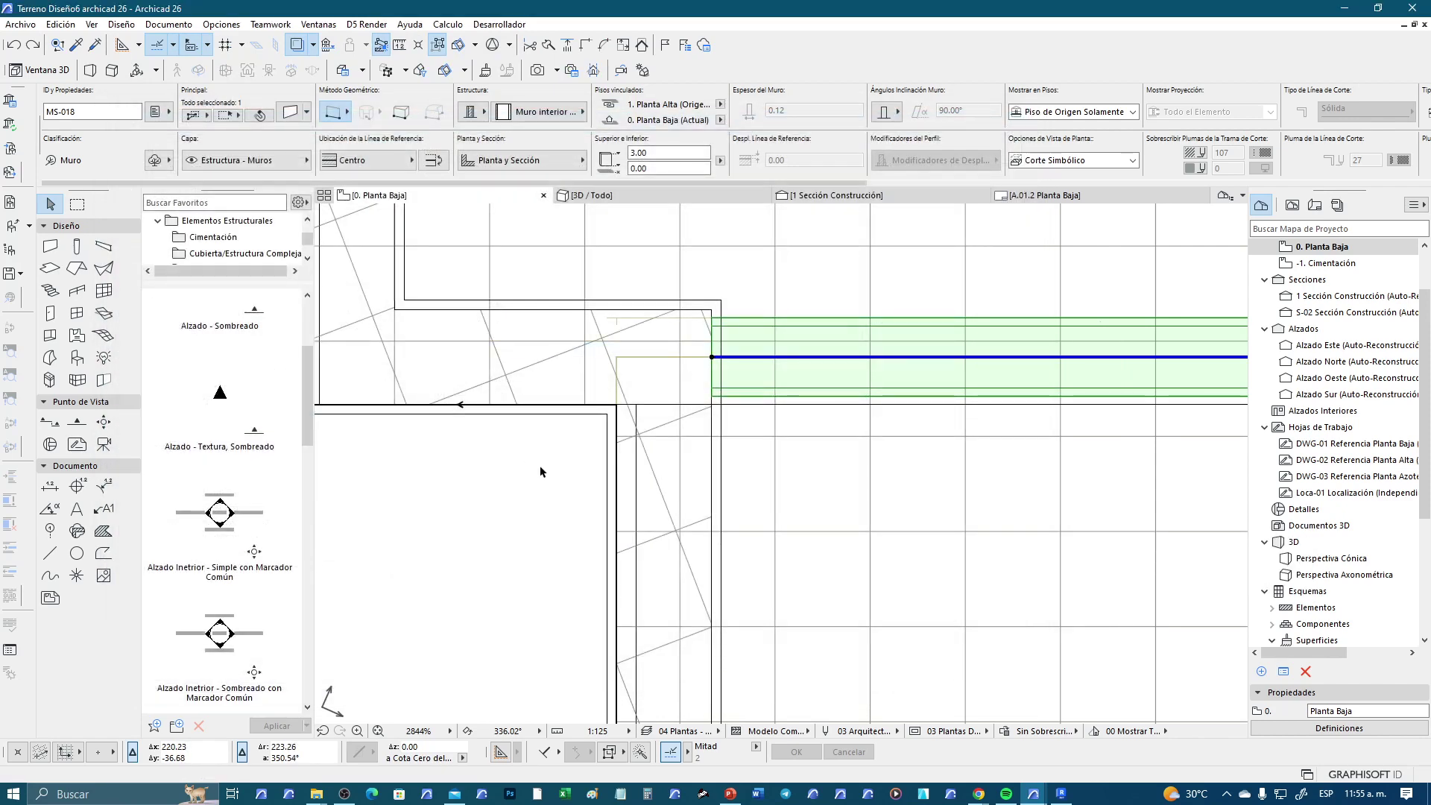
{"action": "key", "text": "Escape"}
{"action": "left_click", "coordinate": [575, 315]}
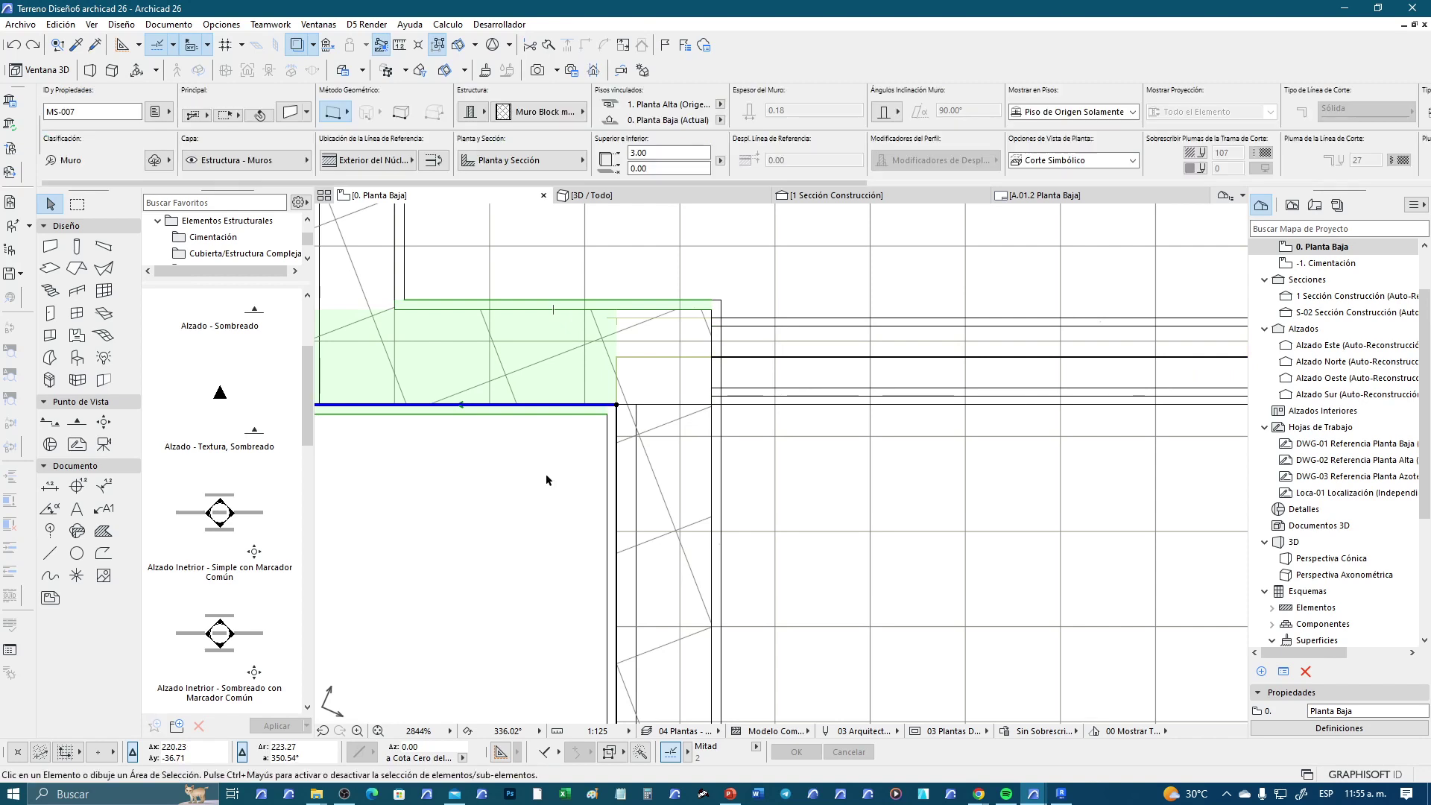
{"action": "key", "text": "Escape"}
{"action": "left_click", "coordinate": [625, 426]}
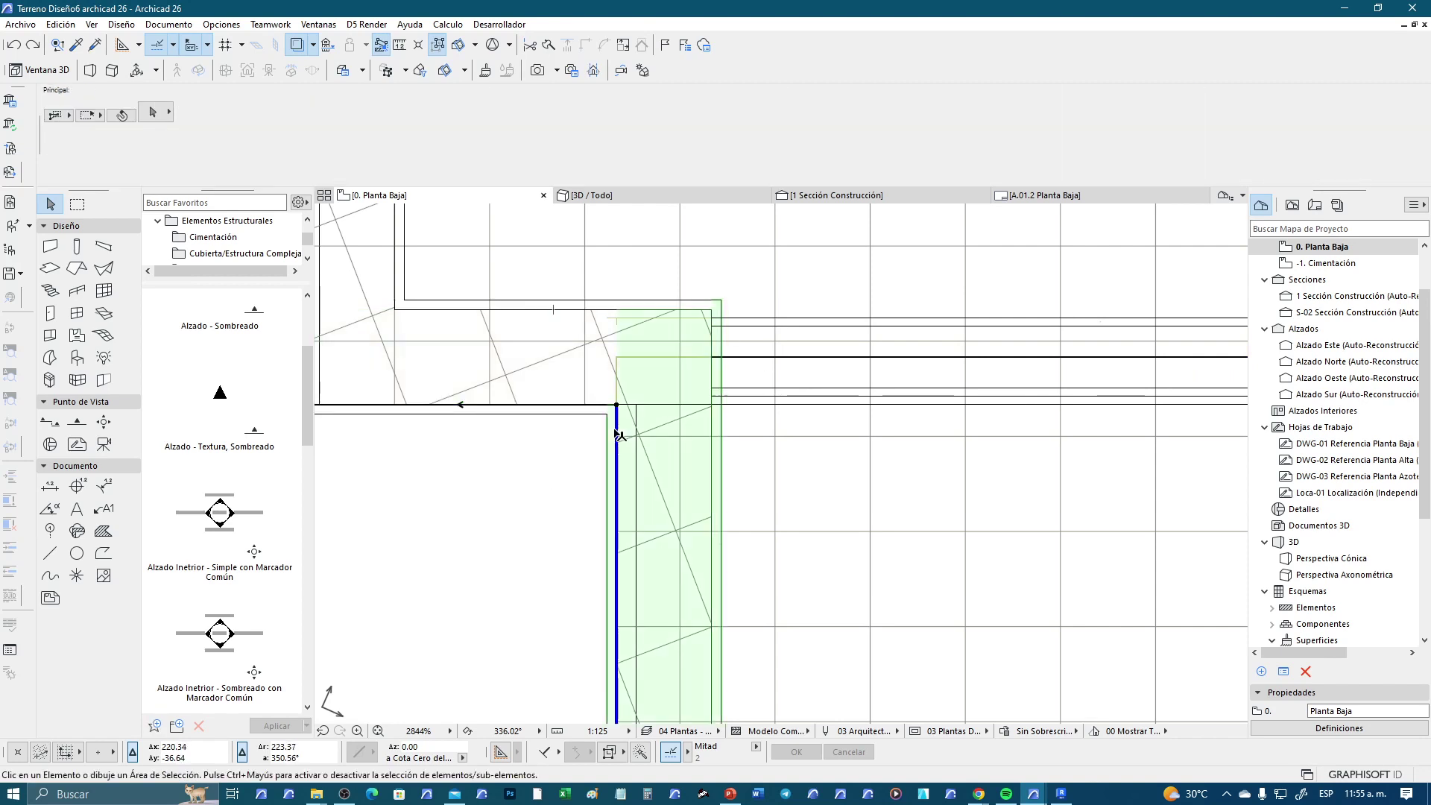
{"action": "left_click", "coordinate": [740, 361], "text": "shift"}
{"action": "key", "text": "ctrl+shift+i"}
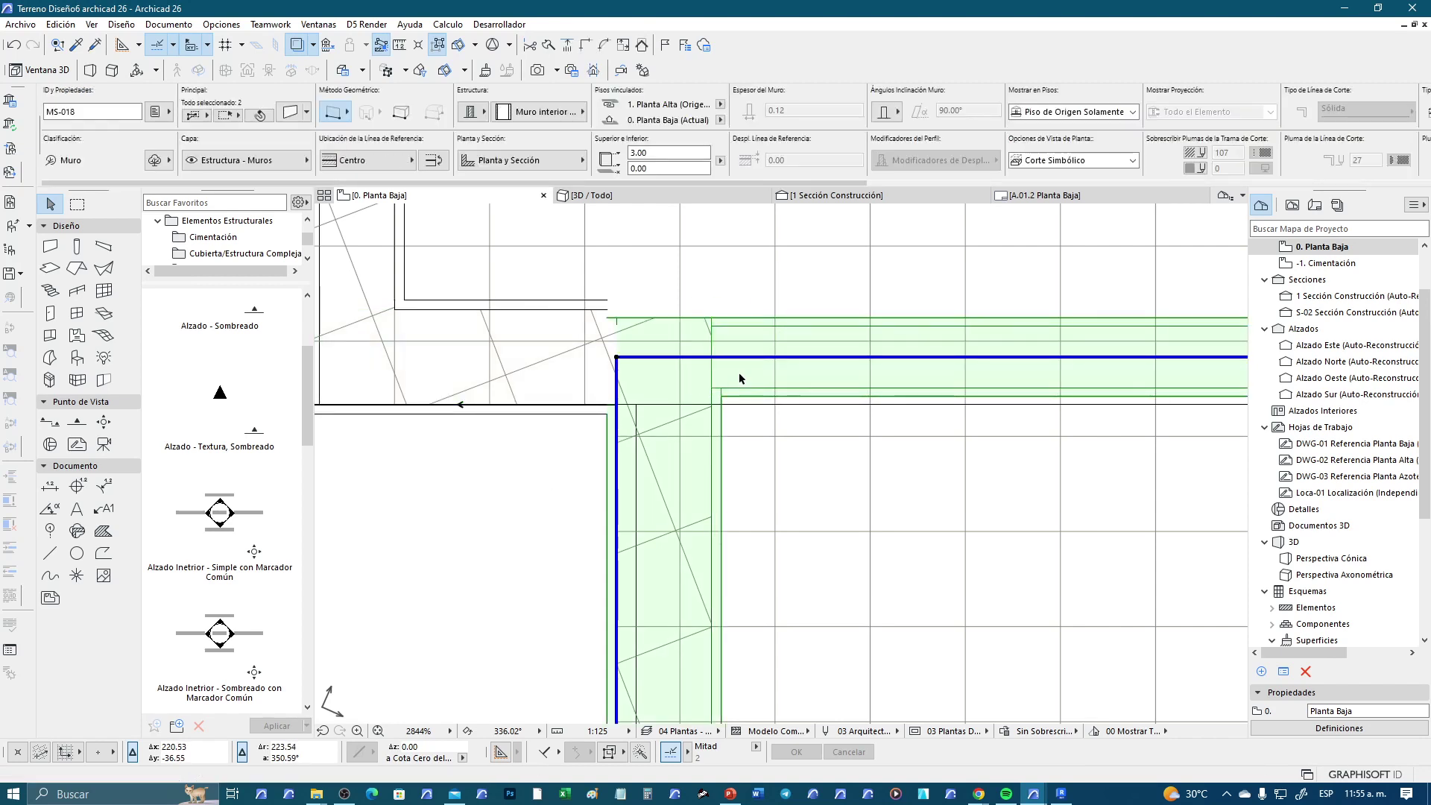
{"action": "key", "text": "Escape"}
{"action": "scroll", "coordinate": [745, 410], "scroll_direction": "up", "scroll_amount": 3}
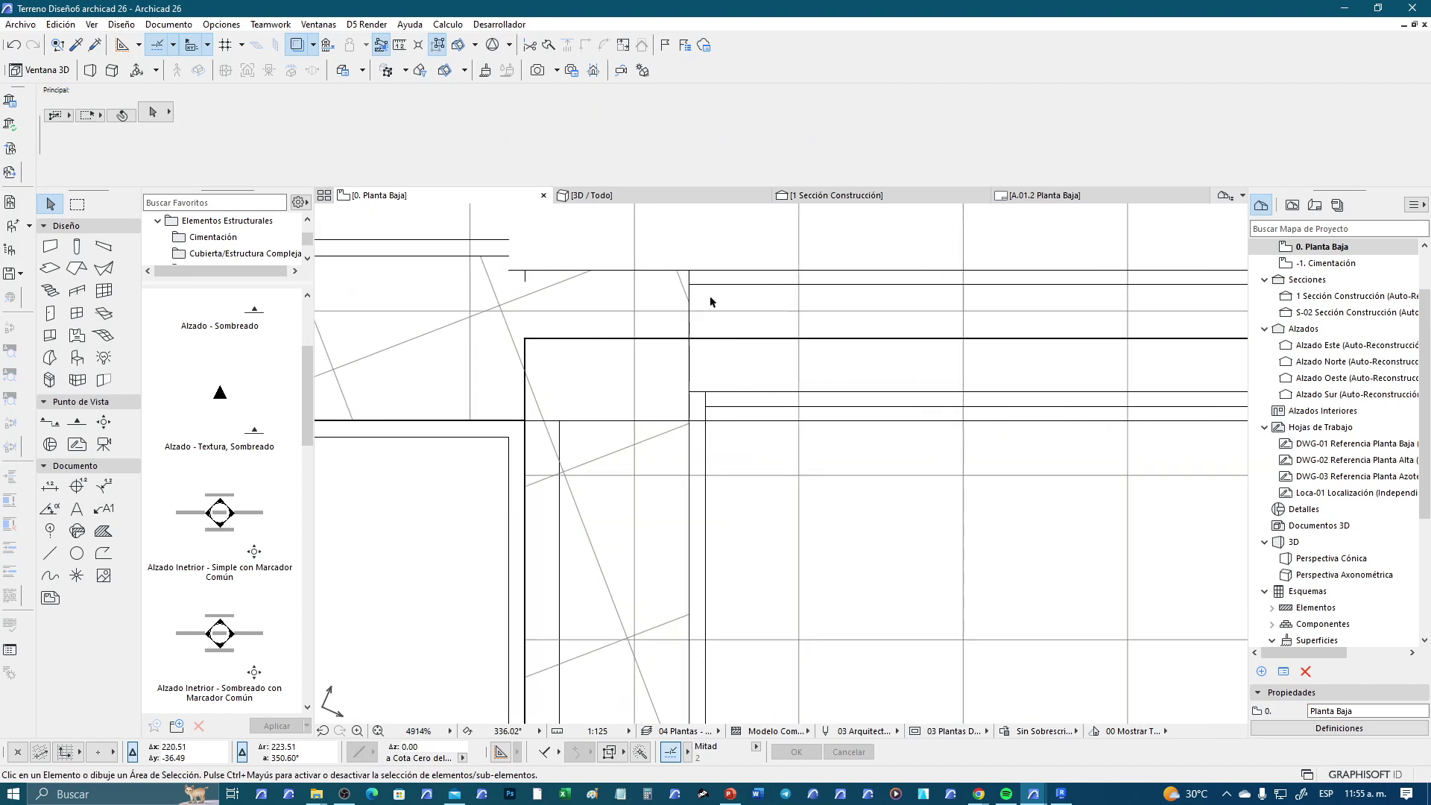
{"action": "scroll", "coordinate": [719, 361], "scroll_direction": "down", "scroll_amount": 1}
{"action": "scroll", "coordinate": [707, 469], "scroll_direction": "down", "scroll_amount": 1}
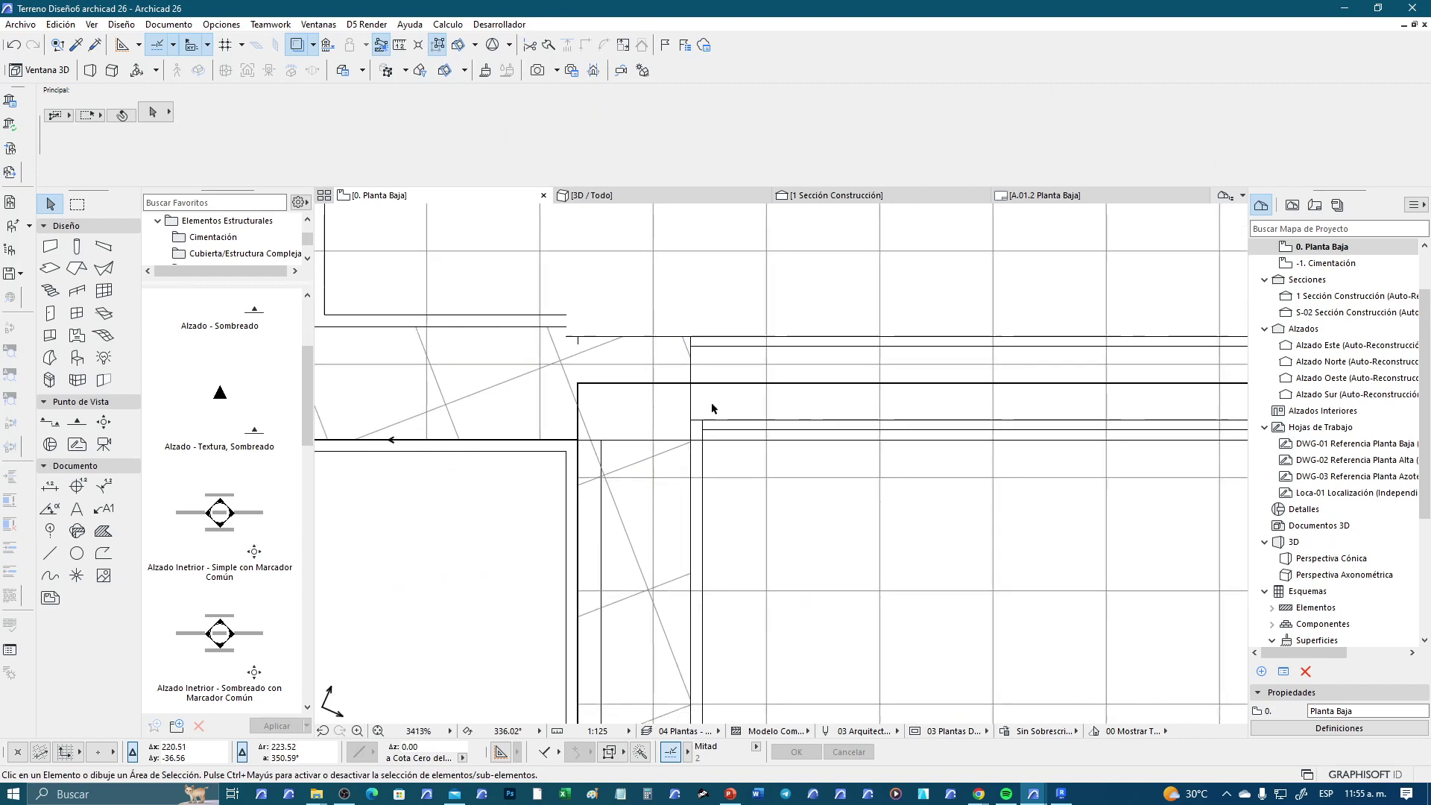
{"action": "scroll", "coordinate": [711, 408], "scroll_direction": "down", "scroll_amount": 2}
{"action": "key", "text": "ctrl+z"}
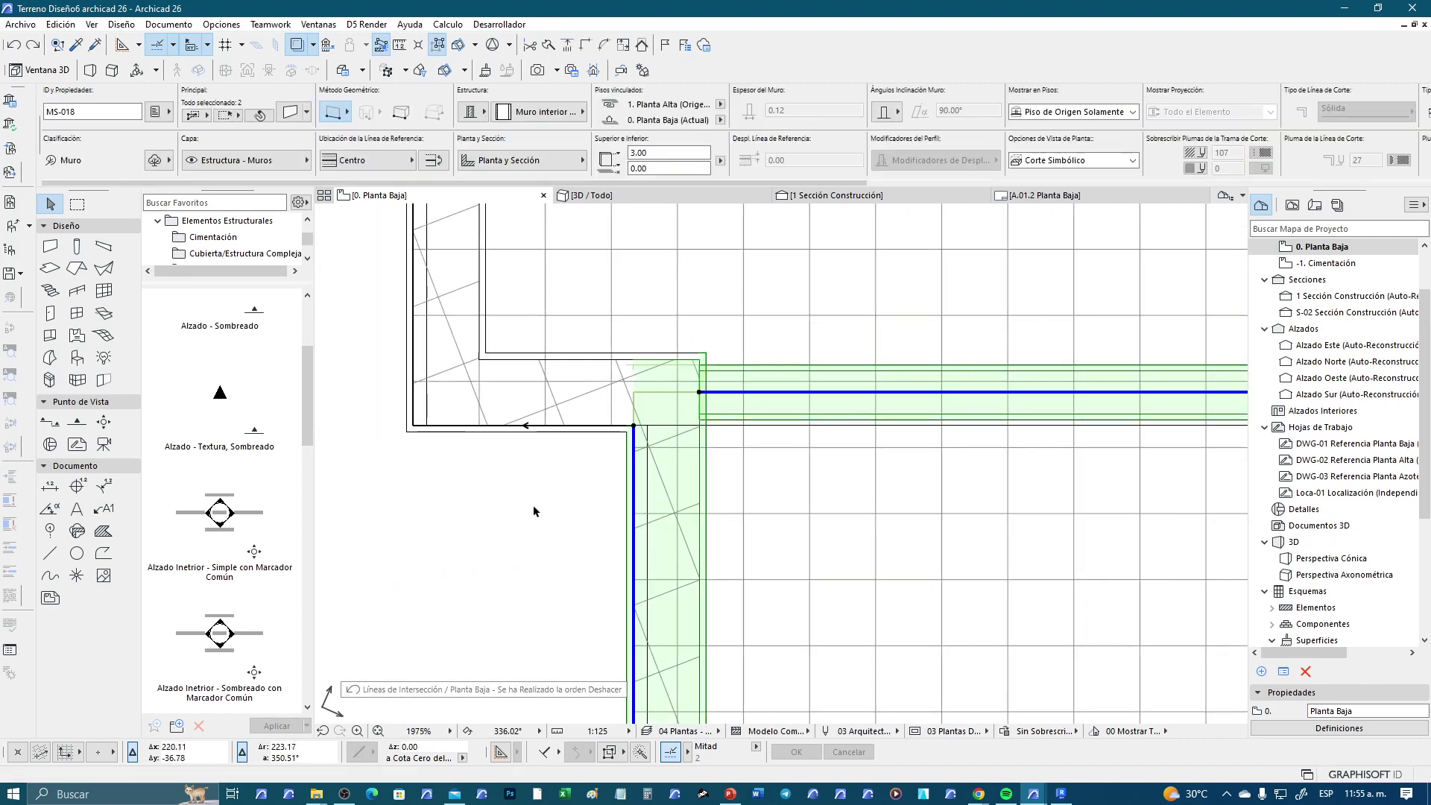
Flip the vertical block wall onto the other side of its reference line
{"action": "key", "text": "Escape"}
{"action": "scroll", "coordinate": [708, 455], "scroll_direction": "up", "scroll_amount": 1}
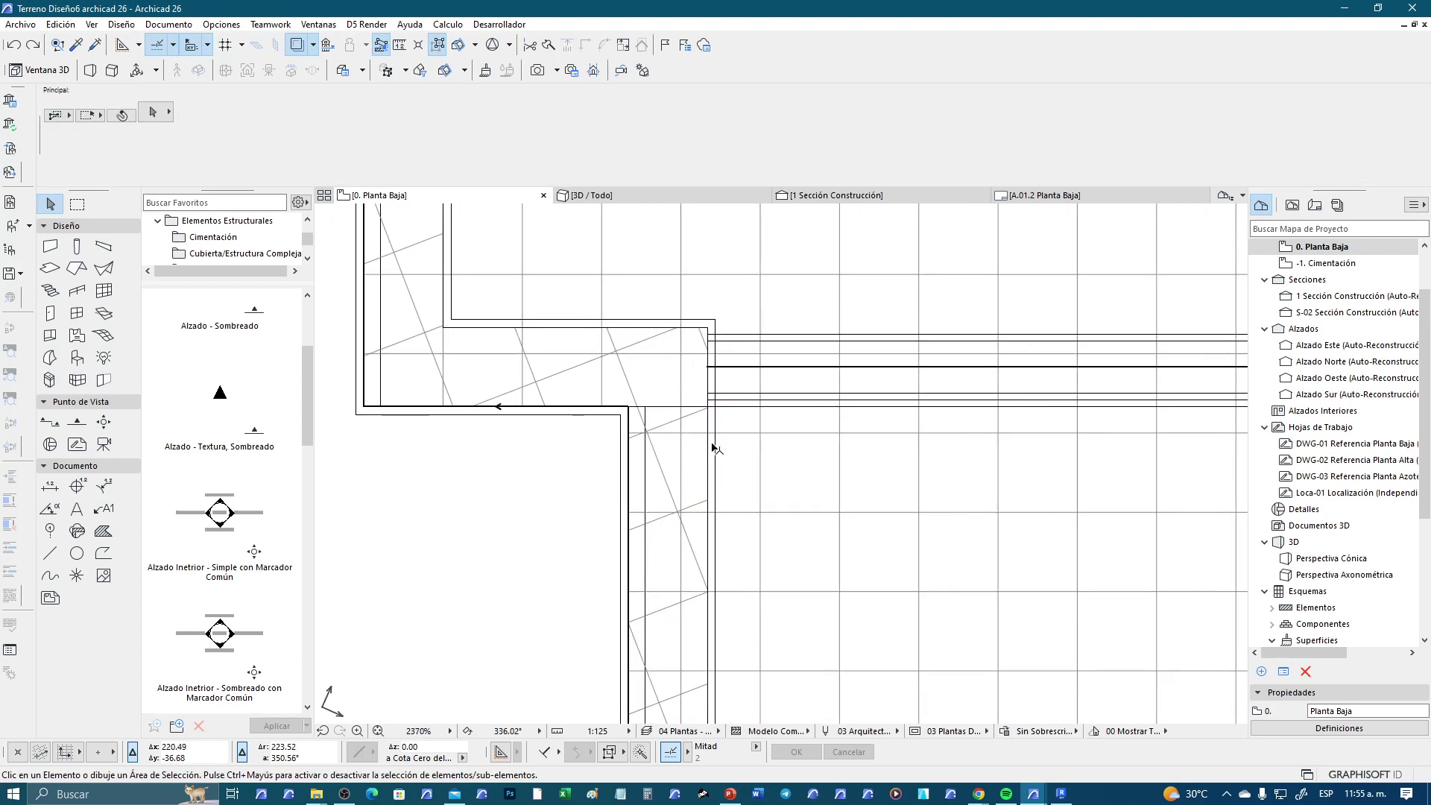
{"action": "left_click", "coordinate": [713, 448]}
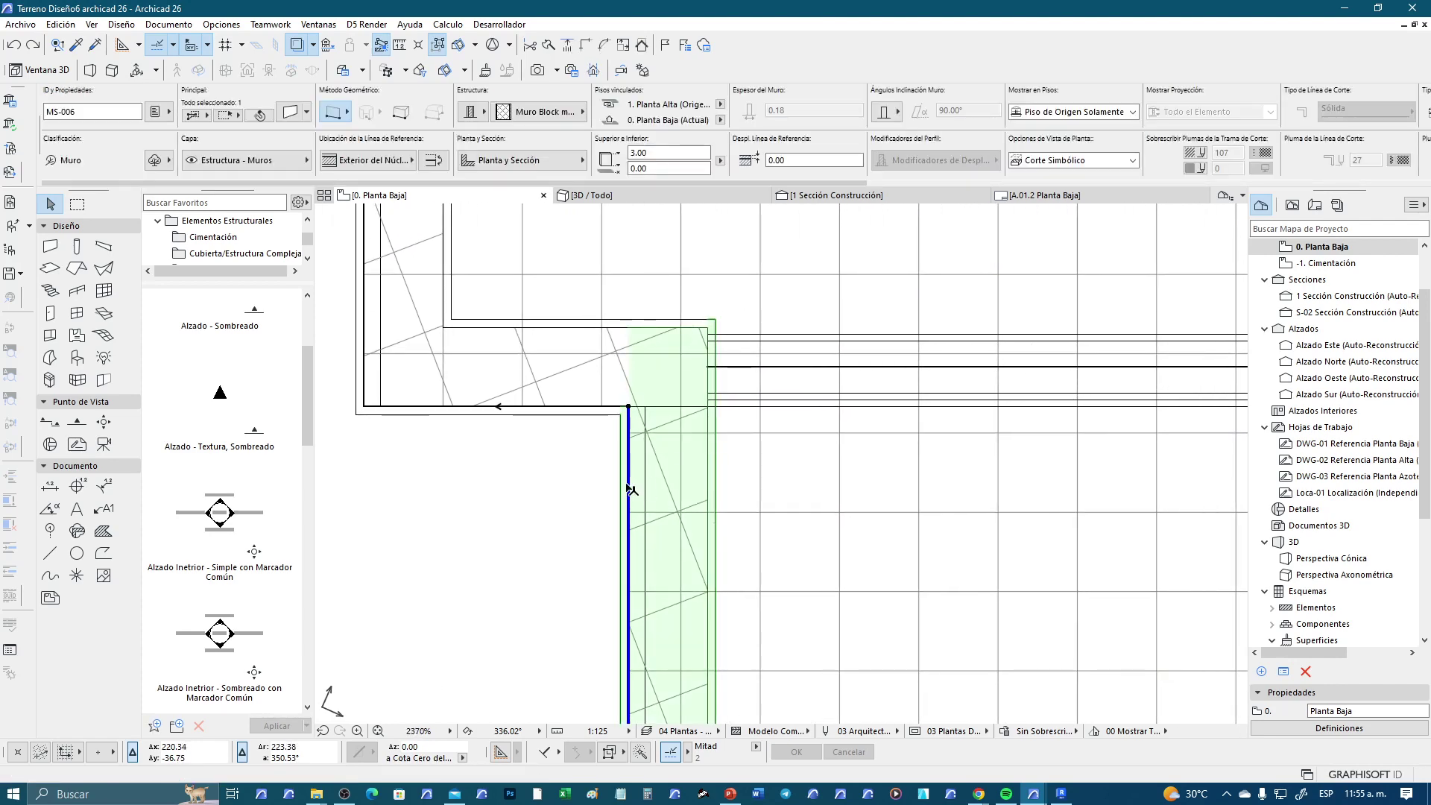
{"action": "left_click", "coordinate": [432, 161]}
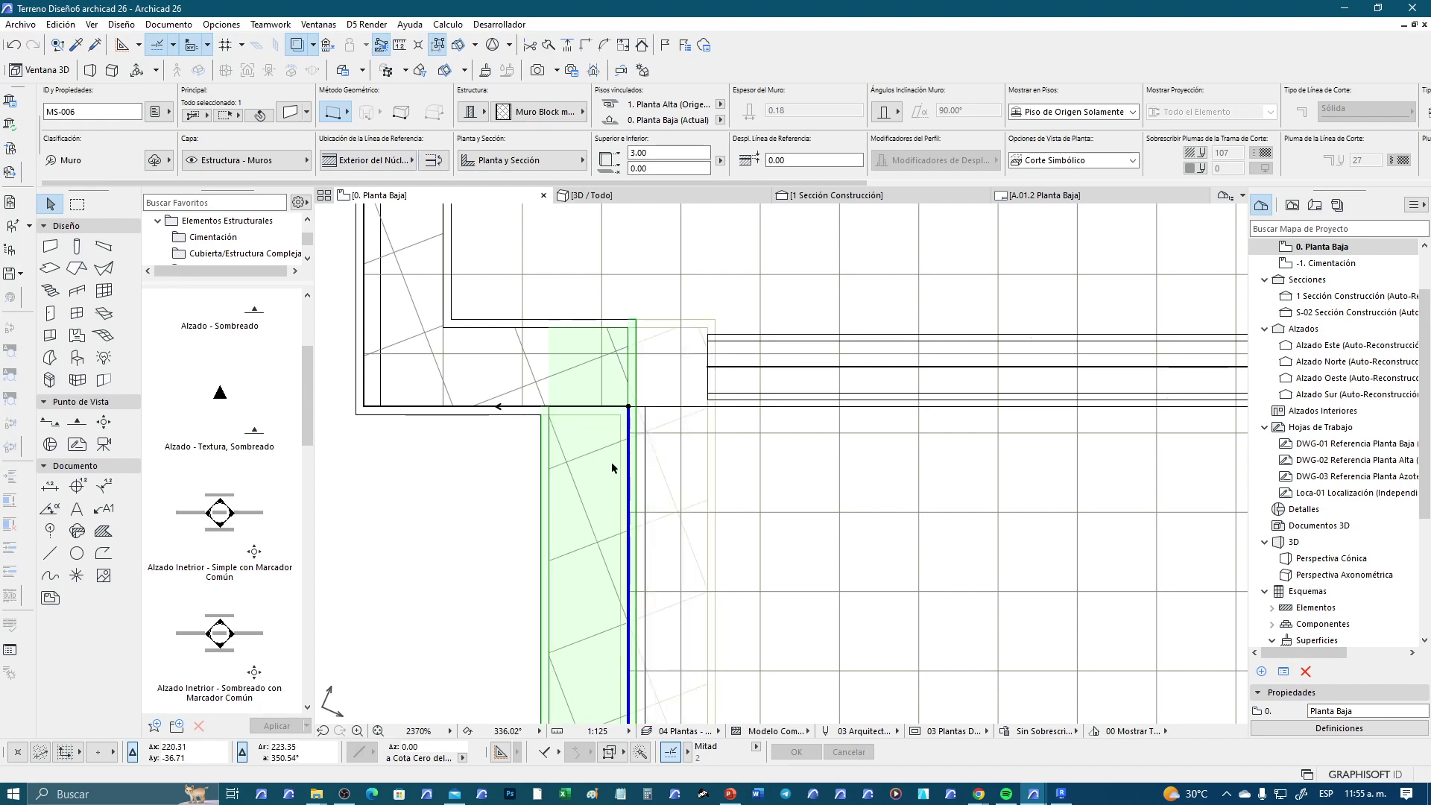
Drag the vertical wall about 0.06 from its corner into line with the corner
{"action": "scroll", "coordinate": [574, 431], "scroll_direction": "up", "scroll_amount": 1}
{"action": "scroll", "coordinate": [574, 427], "scroll_direction": "up", "scroll_amount": 2}
{"action": "key", "text": "ctrl+d"}
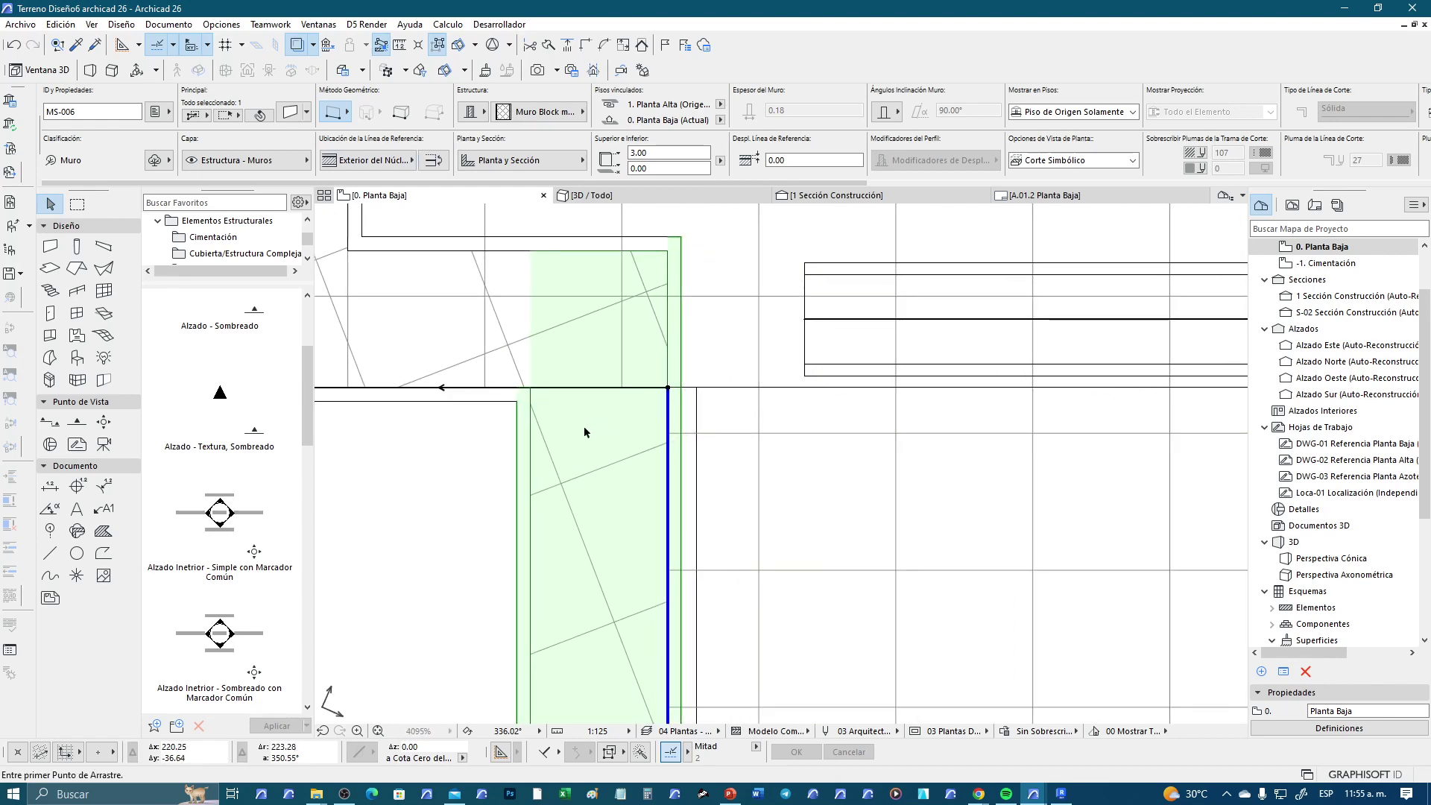
{"action": "left_click", "coordinate": [530, 387]}
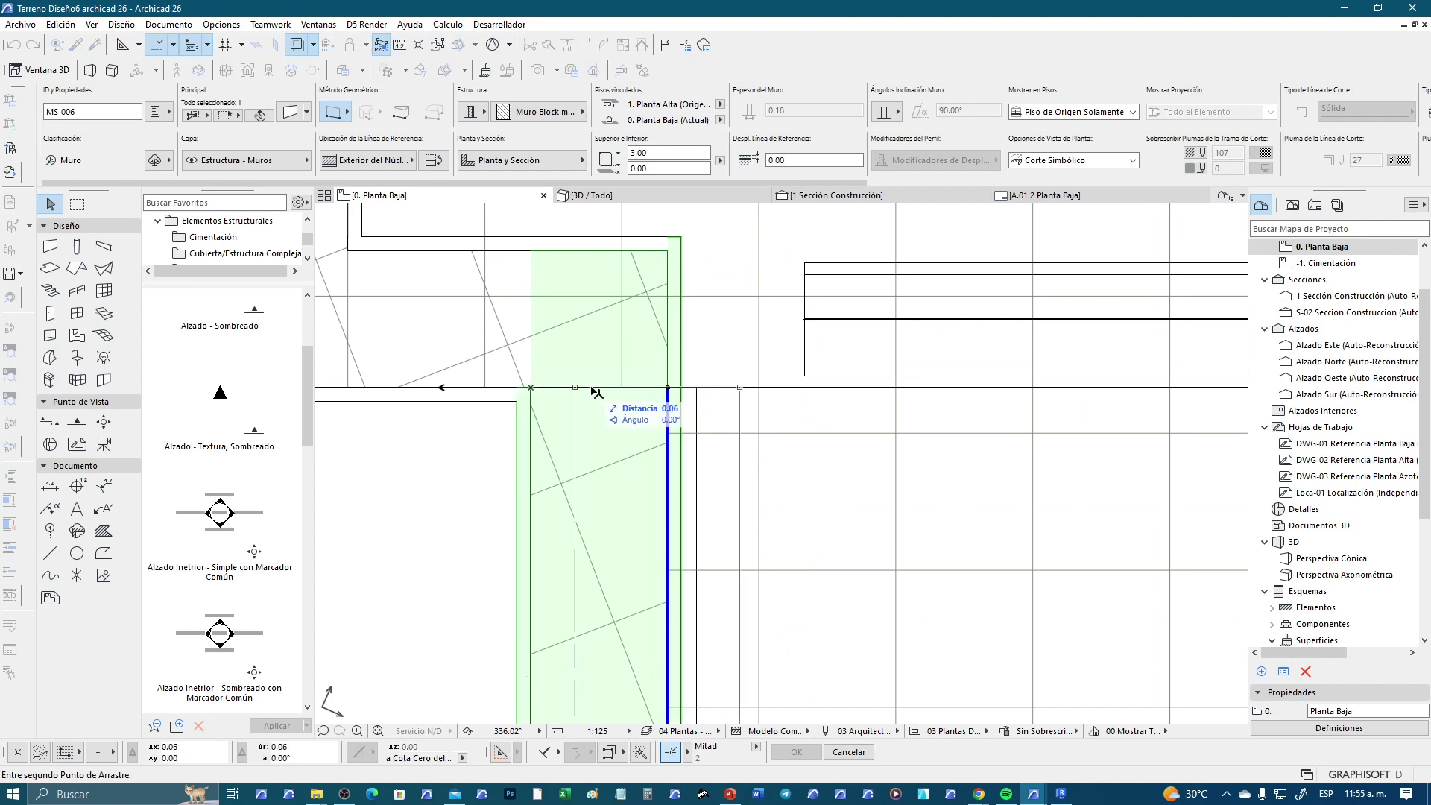
{"action": "left_click", "coordinate": [667, 390]}
{"action": "scroll", "coordinate": [828, 414], "scroll_direction": "down", "scroll_amount": 2}
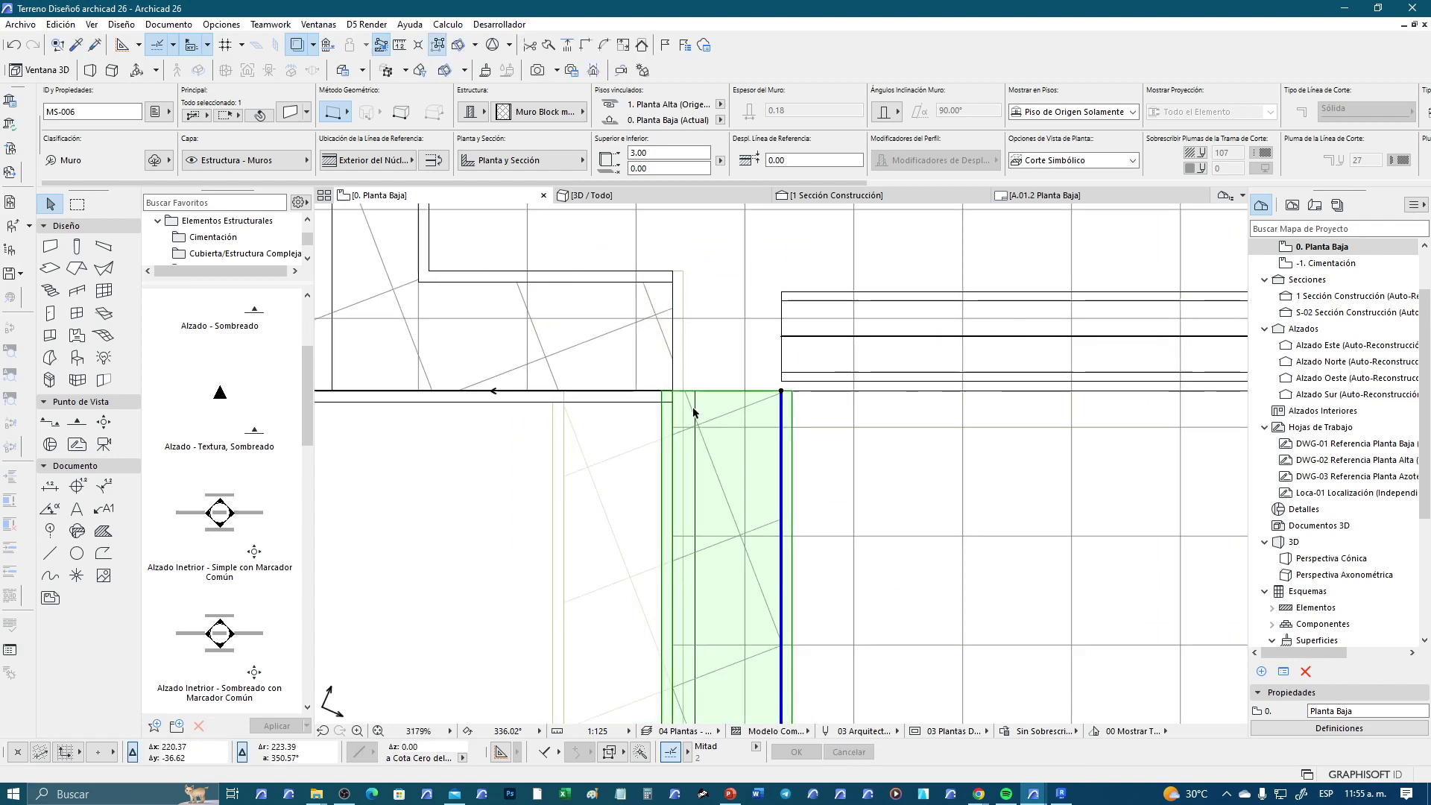
{"action": "scroll", "coordinate": [831, 424], "scroll_direction": "down", "scroll_amount": 2}
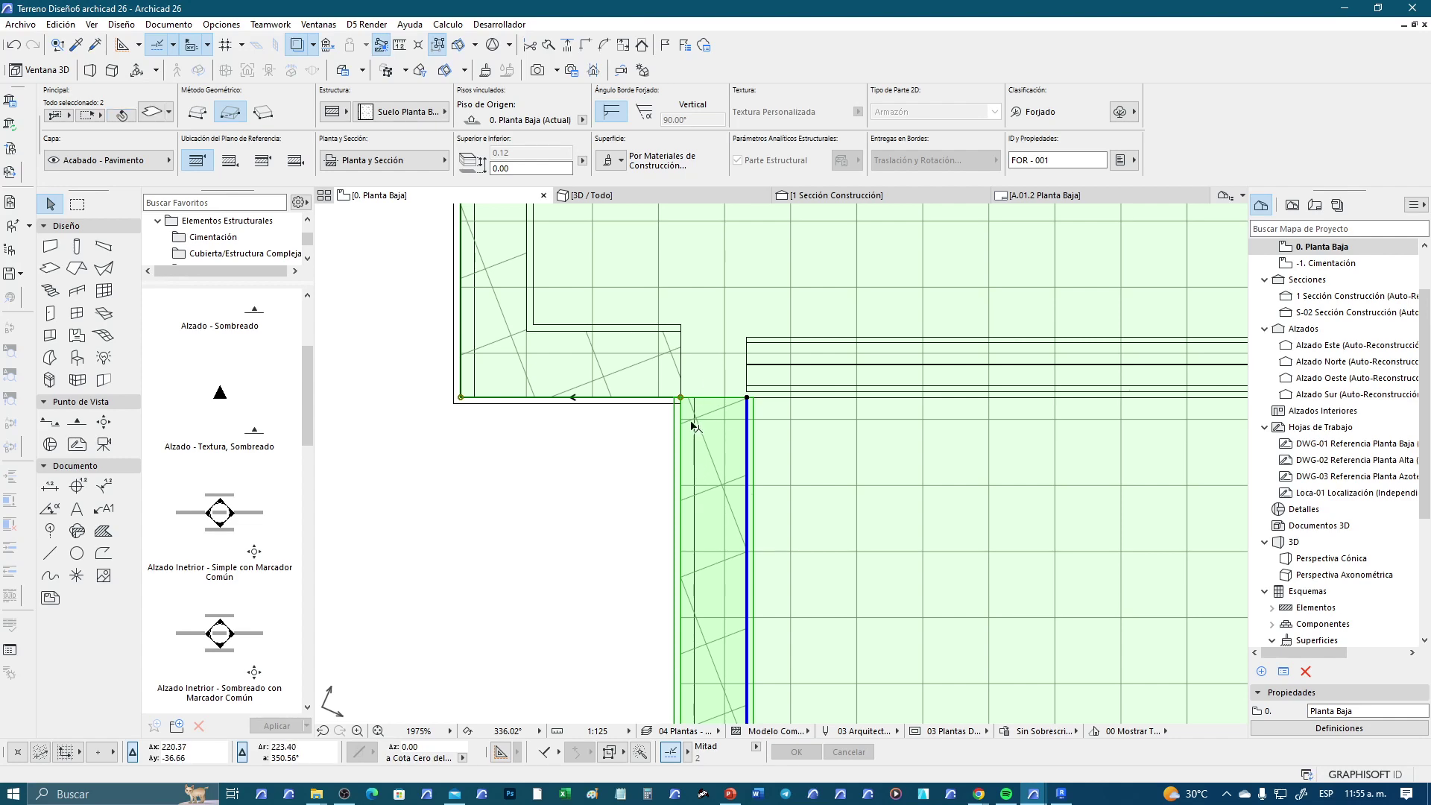
Flip the horizontal block wall onto the other side of its reference line
{"action": "key", "text": "Escape"}
{"action": "scroll", "coordinate": [667, 477], "scroll_direction": "up", "scroll_amount": 3}
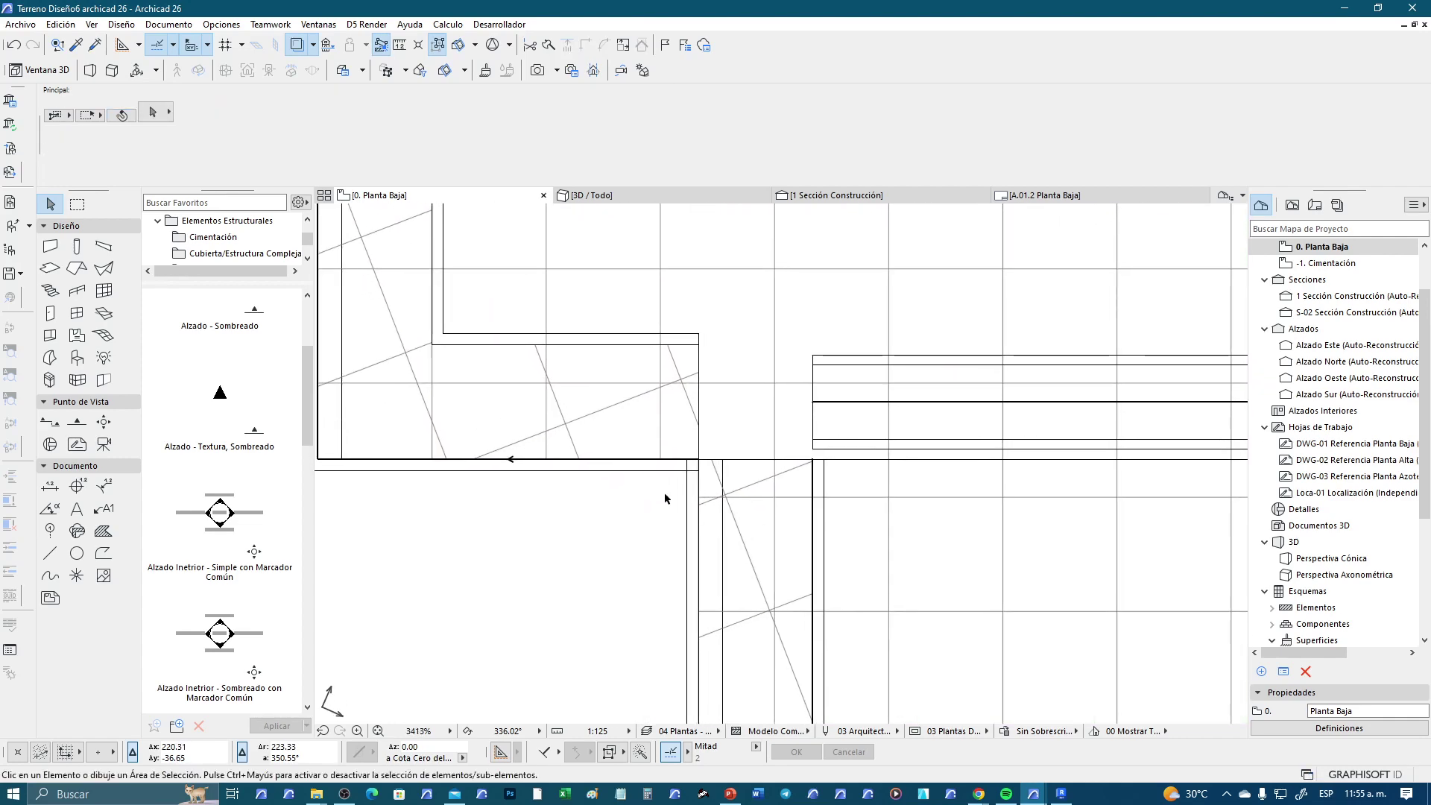
{"action": "left_click", "coordinate": [647, 462]}
{"action": "scroll", "coordinate": [596, 514], "scroll_direction": "down", "scroll_amount": 2}
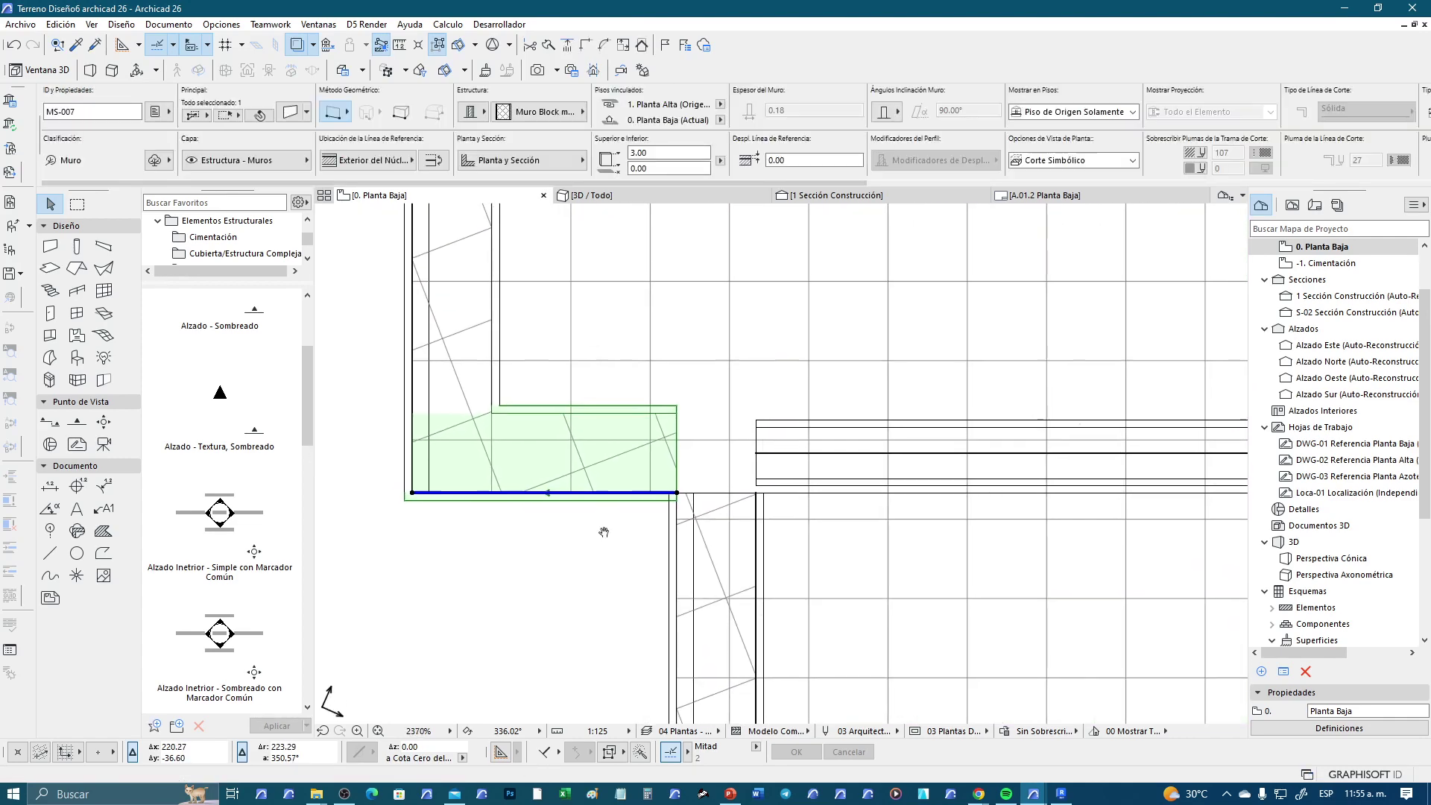
{"action": "left_click", "coordinate": [431, 170]}
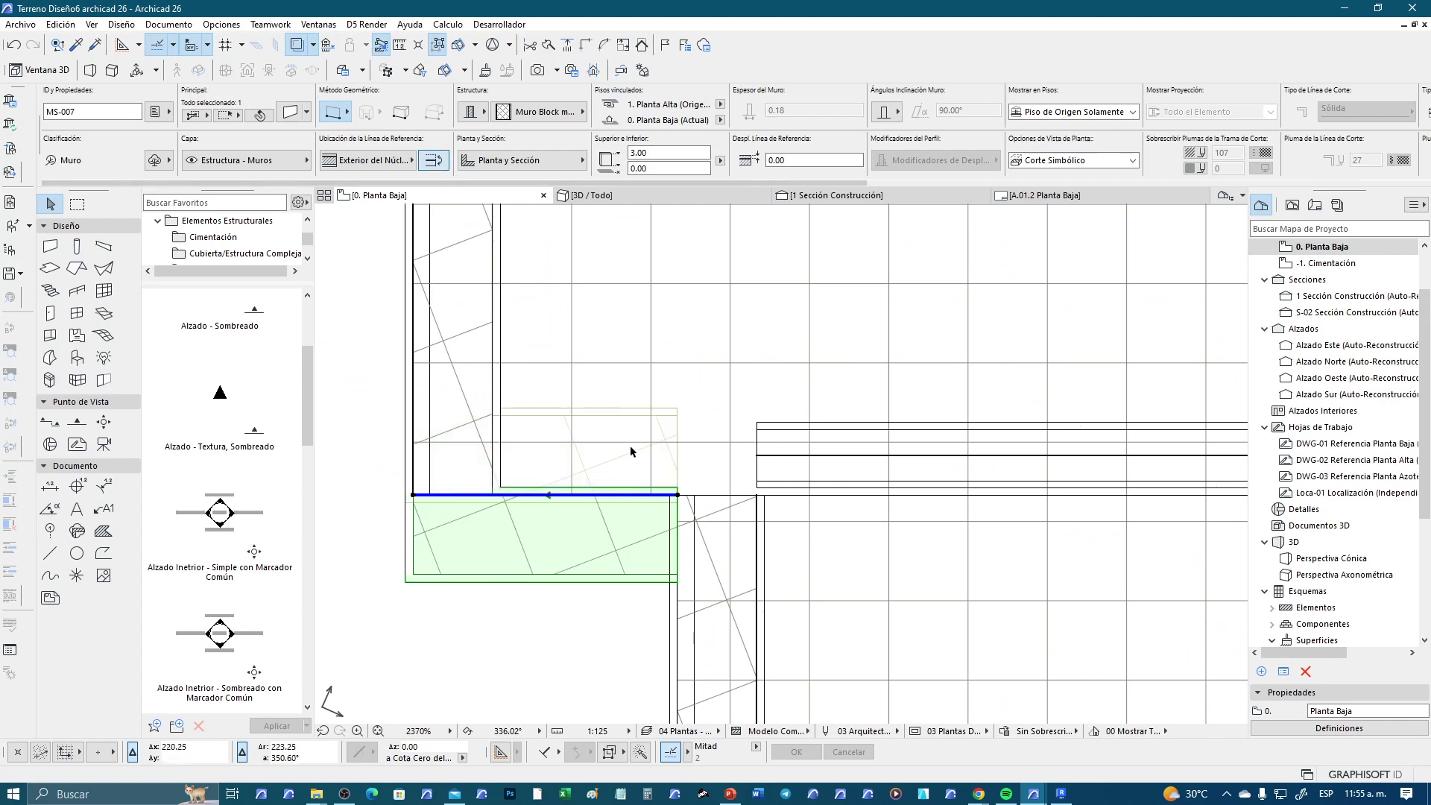
Drag the horizontal wall from its corner into its new position
{"action": "scroll", "coordinate": [682, 568], "scroll_direction": "up", "scroll_amount": 2}
{"action": "key", "text": "ctrl+d"}
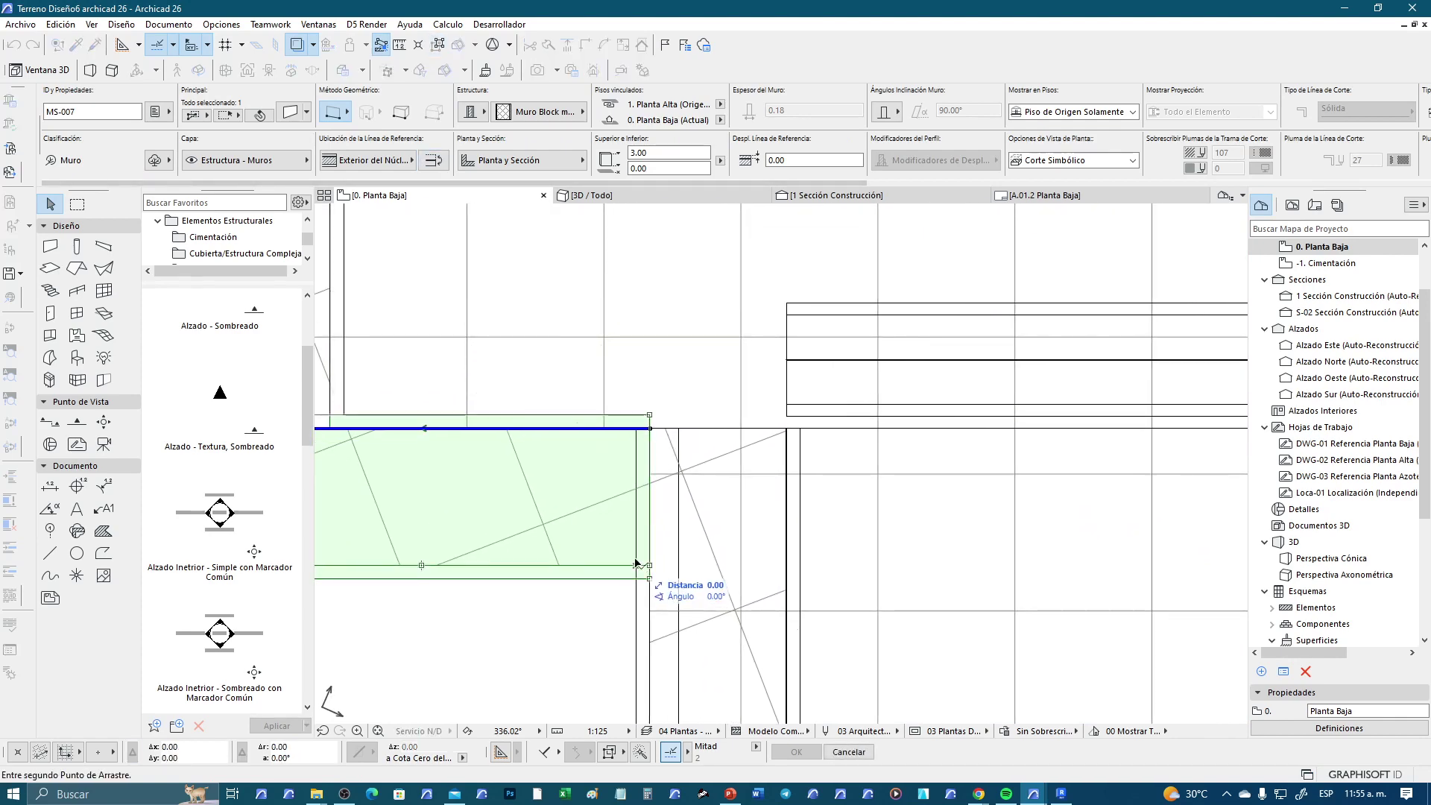
{"action": "left_click", "coordinate": [635, 565]}
{"action": "left_click", "coordinate": [629, 452]}
{"action": "scroll", "coordinate": [596, 506], "scroll_direction": "down", "scroll_amount": 2}
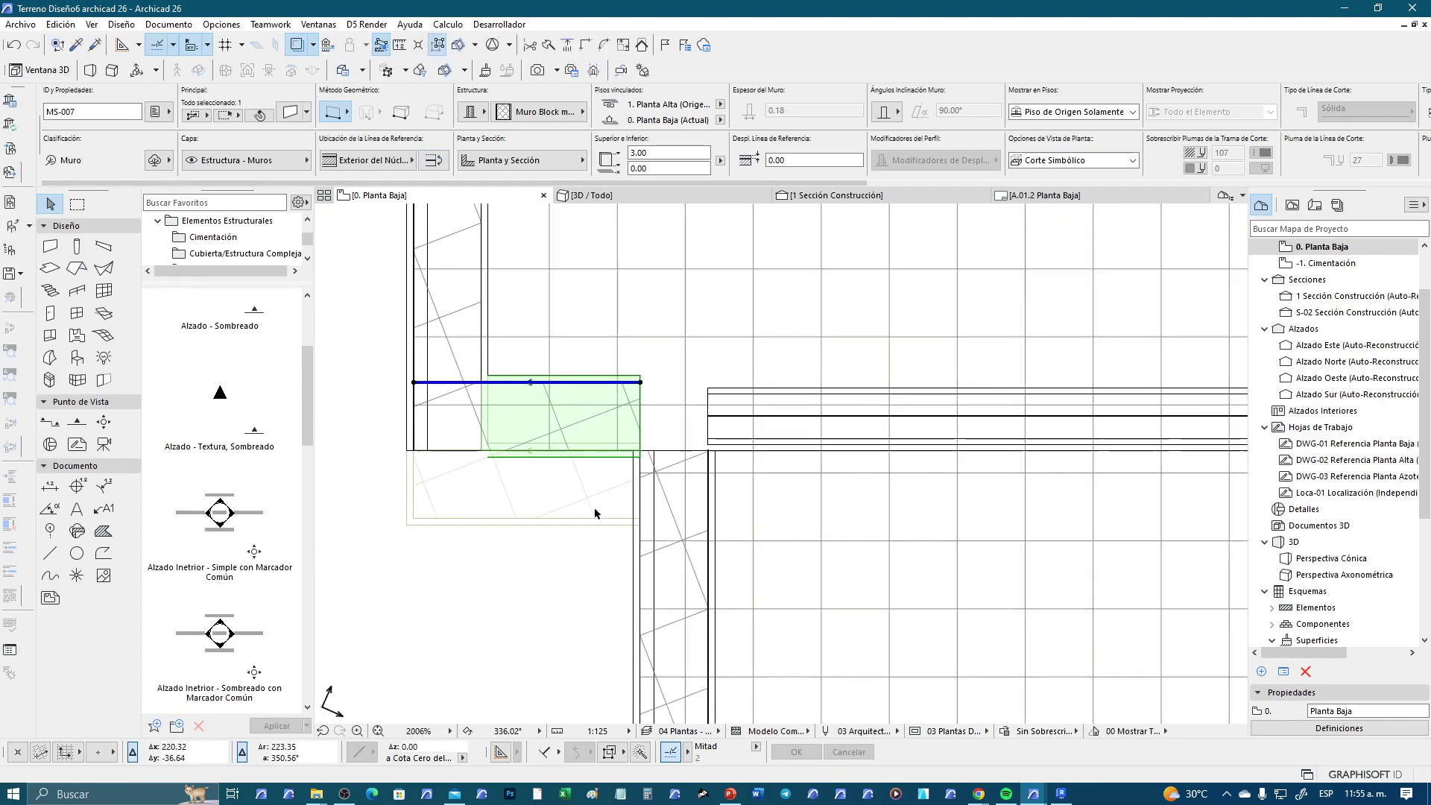
{"action": "scroll", "coordinate": [547, 528], "scroll_direction": "down", "scroll_amount": 1}
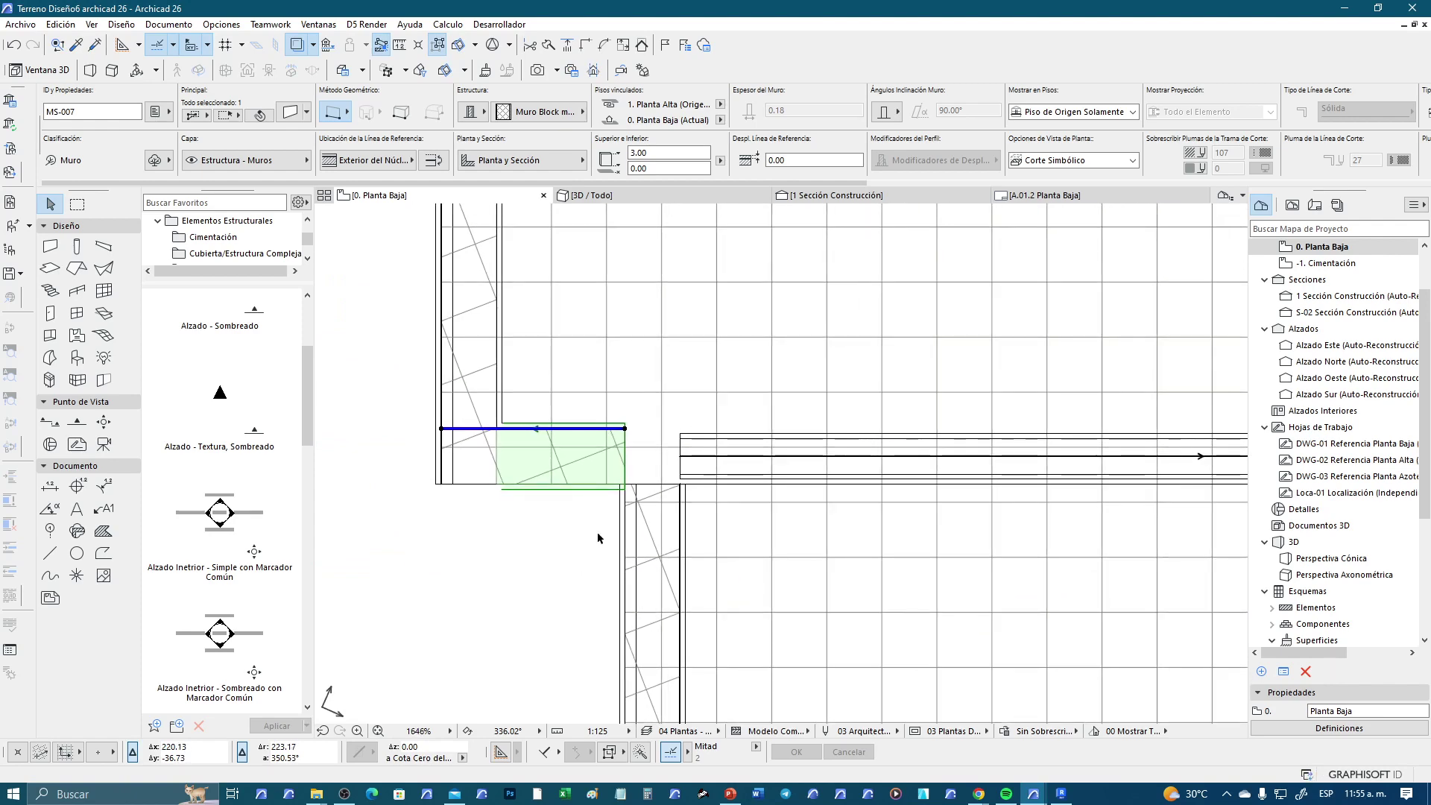
Intersect the horizontal and vertical walls into an L-shaped corner
{"action": "left_click", "coordinate": [671, 516], "text": "shift"}
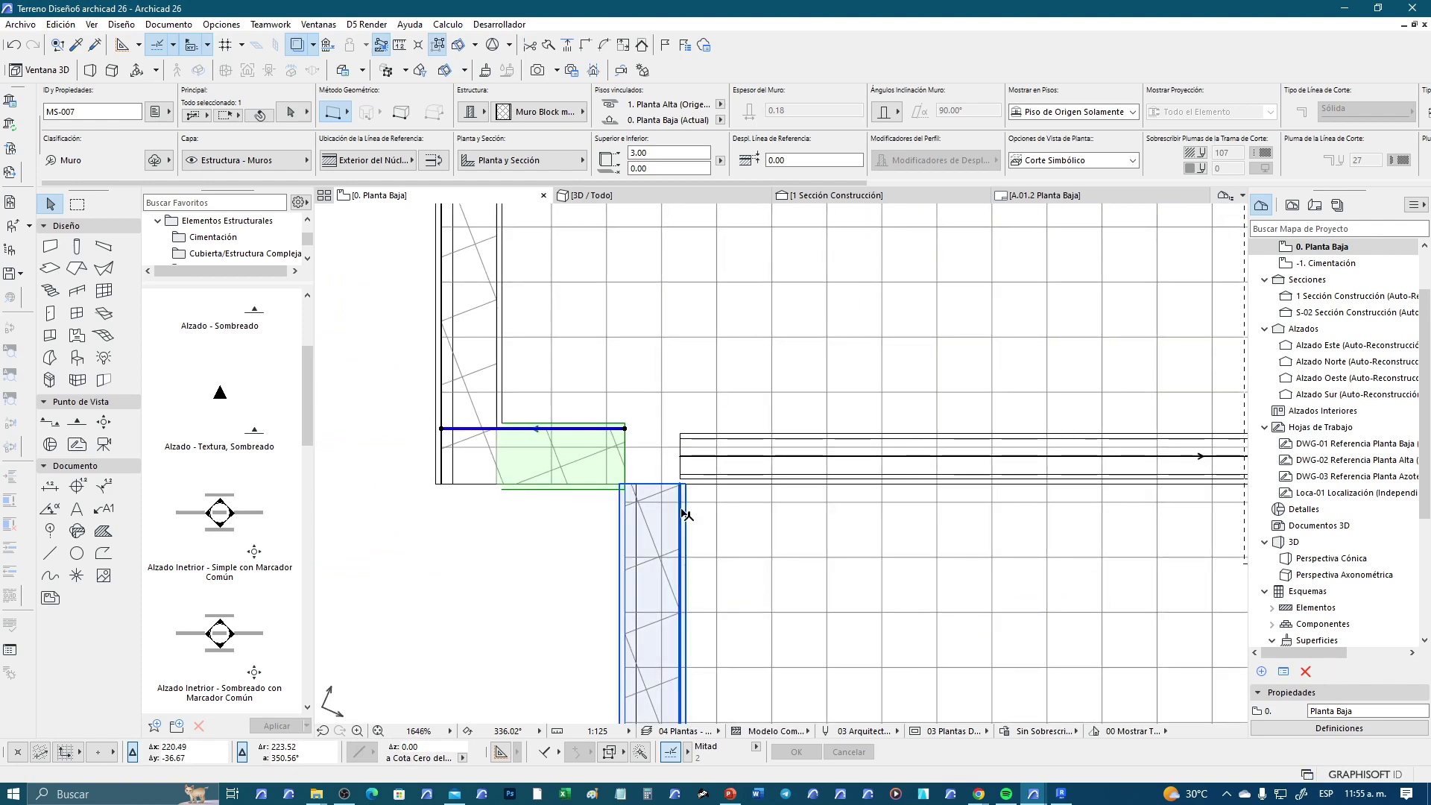
{"action": "left_click", "coordinate": [587, 45]}
{"action": "key", "text": "Escape"}
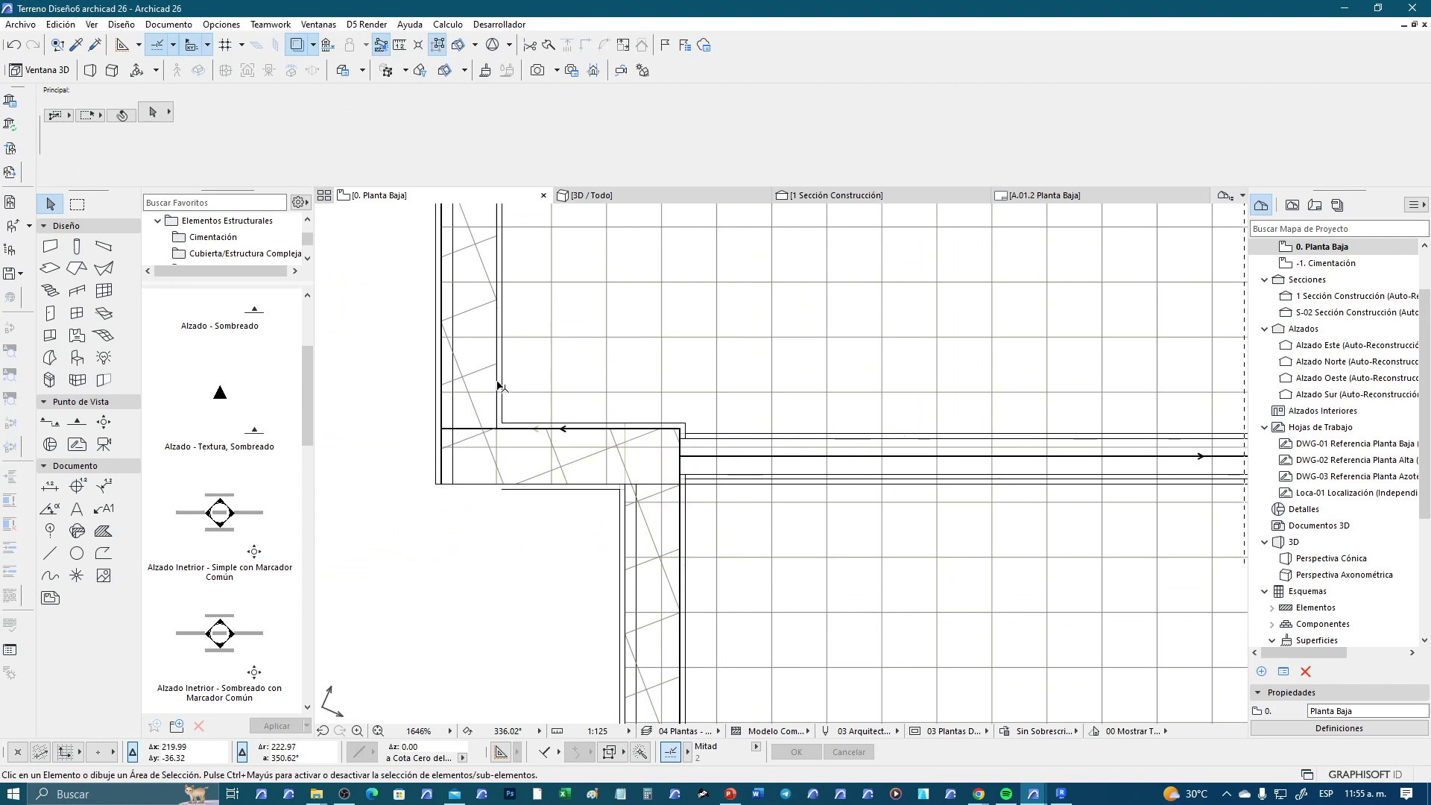
{"action": "left_click", "coordinate": [498, 386]}
{"action": "left_click", "coordinate": [547, 428], "text": "shift"}
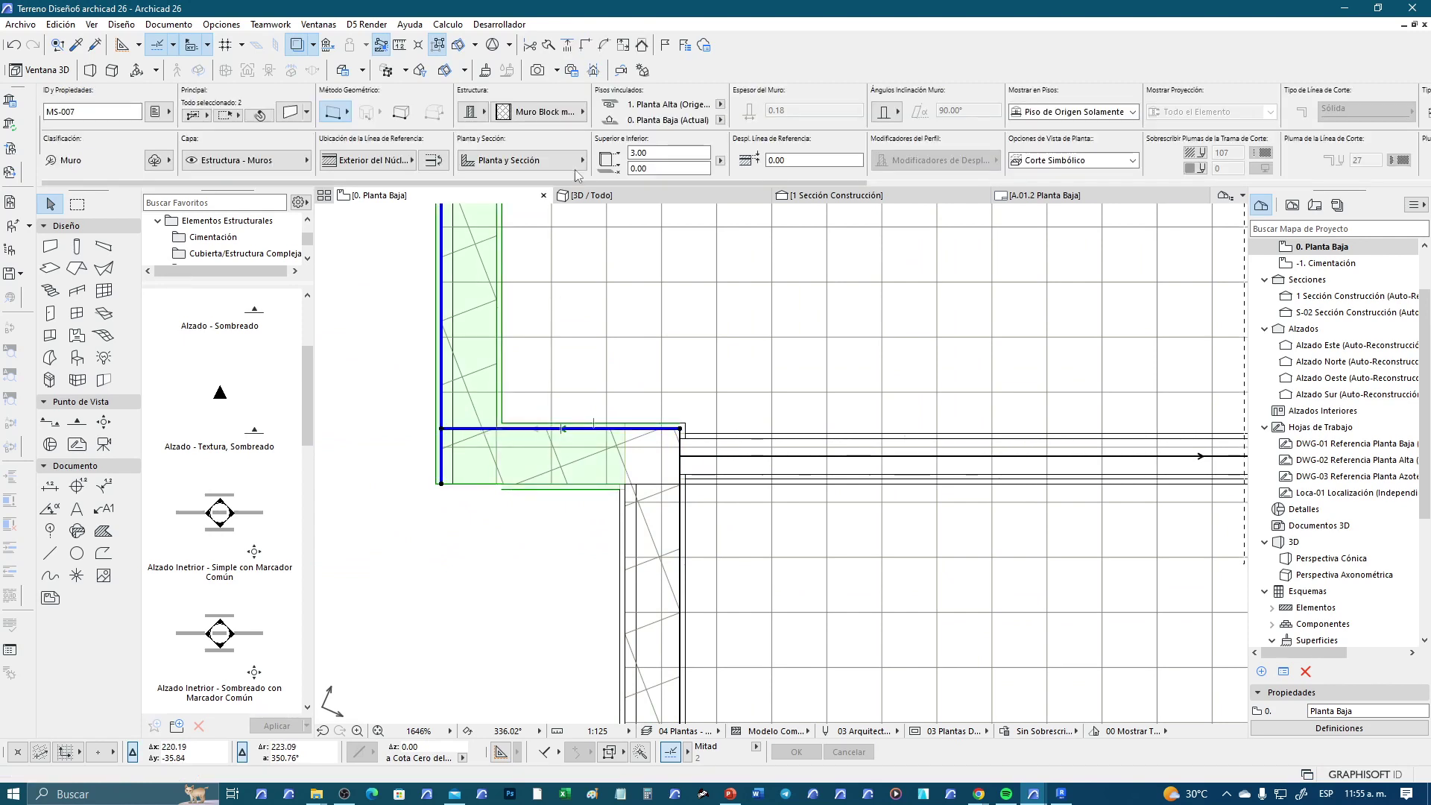
{"action": "left_click", "coordinate": [586, 44]}
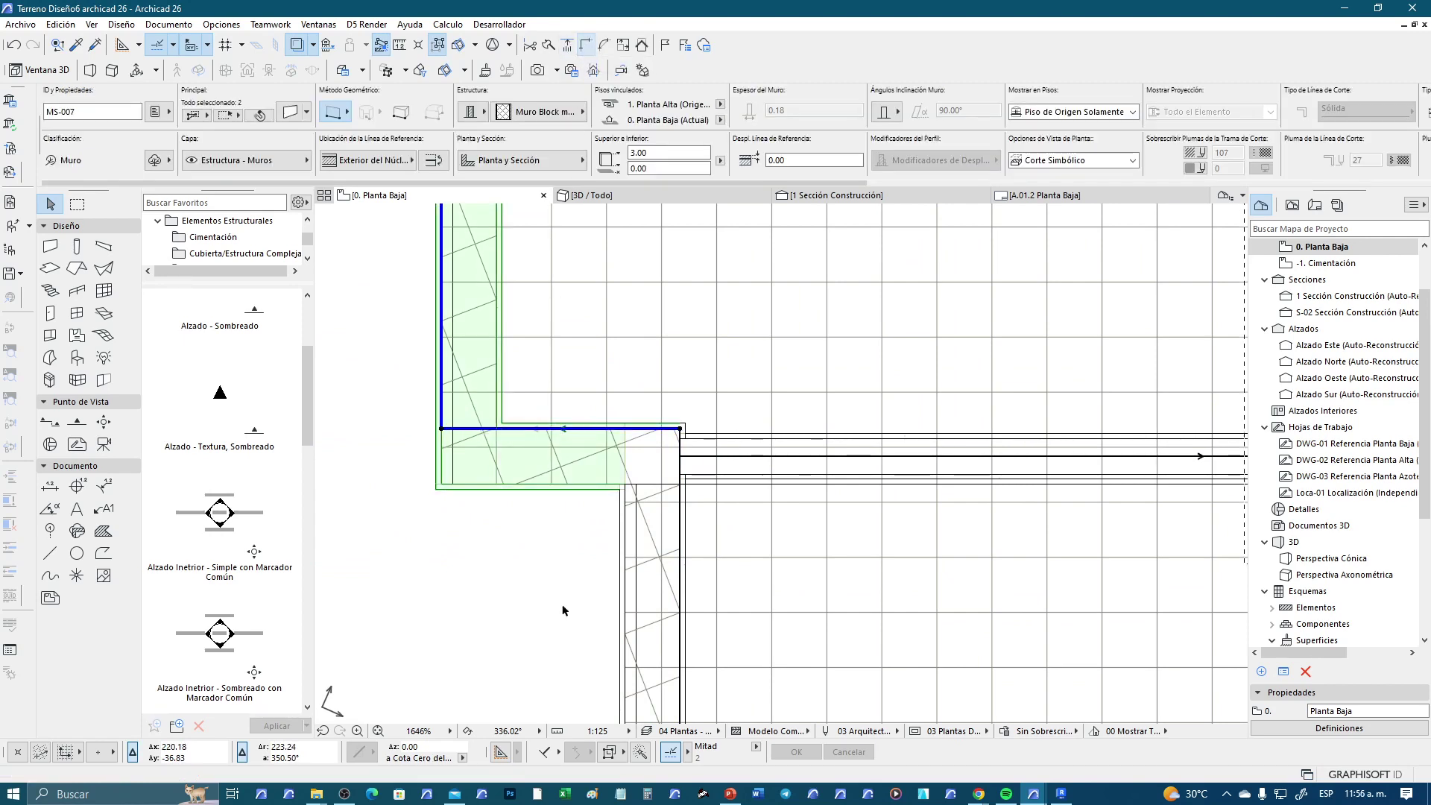
{"action": "key", "text": "Escape"}
{"action": "scroll", "coordinate": [685, 440], "scroll_direction": "up", "scroll_amount": 2}
{"action": "scroll", "coordinate": [688, 439], "scroll_direction": "up", "scroll_amount": 3}
Zoom and pan the plan to centre the block wall corner
{"action": "scroll", "coordinate": [687, 438], "scroll_direction": "up", "scroll_amount": 1}
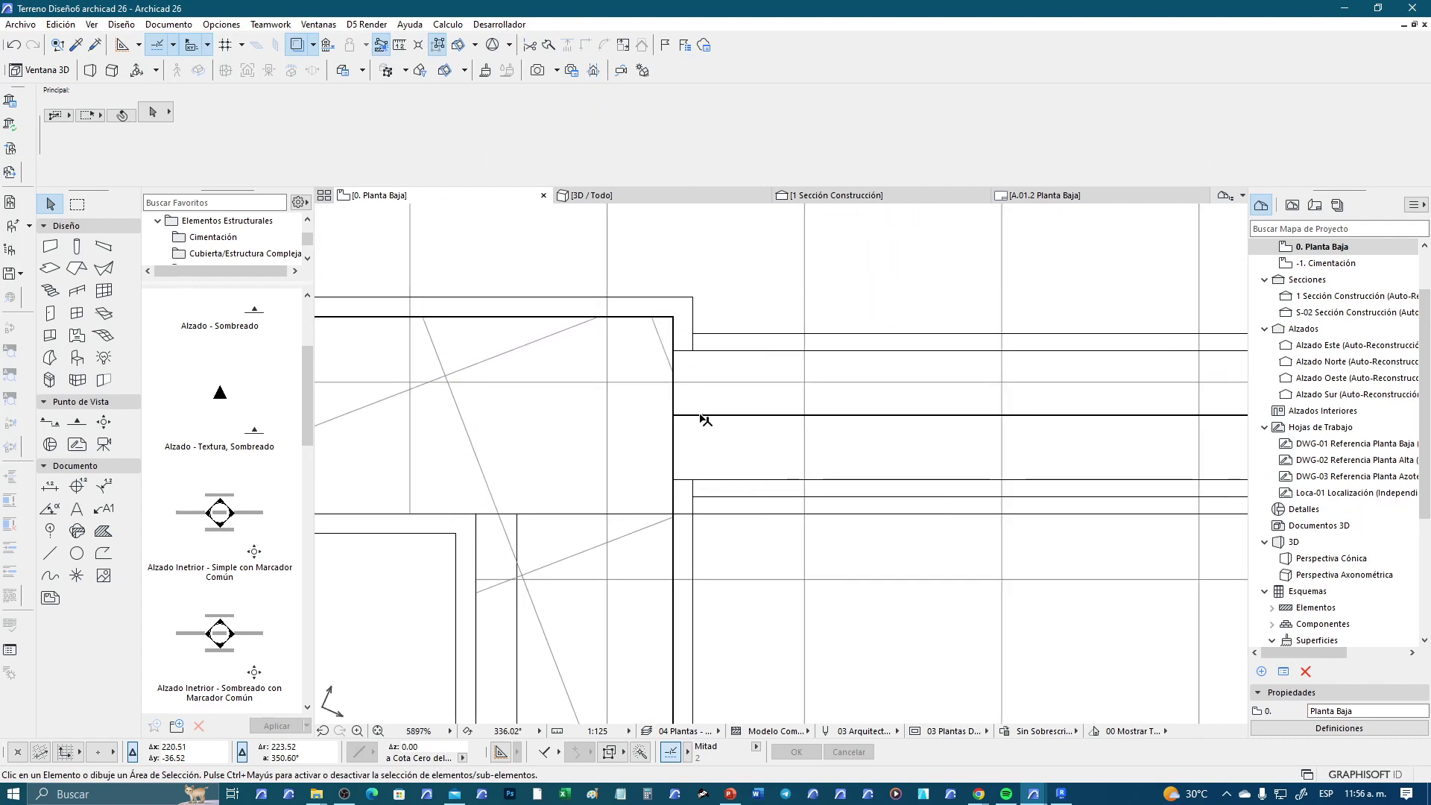
{"action": "left_click", "coordinate": [693, 417]}
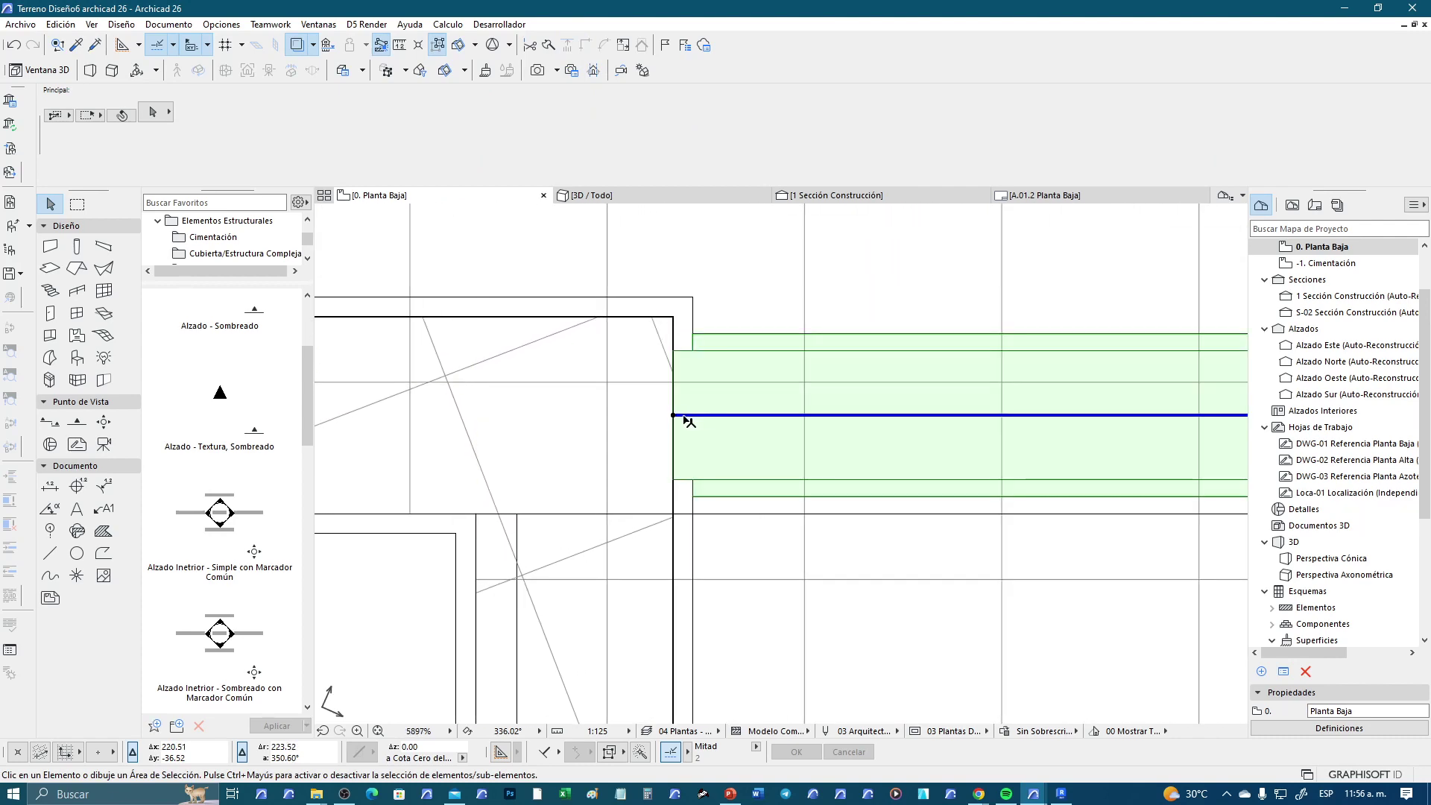
{"action": "left_click", "coordinate": [716, 536]}
{"action": "scroll", "coordinate": [719, 514], "scroll_direction": "down", "scroll_amount": 2}
{"action": "scroll", "coordinate": [737, 492], "scroll_direction": "down", "scroll_amount": 1}
{"action": "scroll", "coordinate": [758, 477], "scroll_direction": "down", "scroll_amount": 2}
{"action": "scroll", "coordinate": [758, 477], "scroll_direction": "down", "scroll_amount": 1}
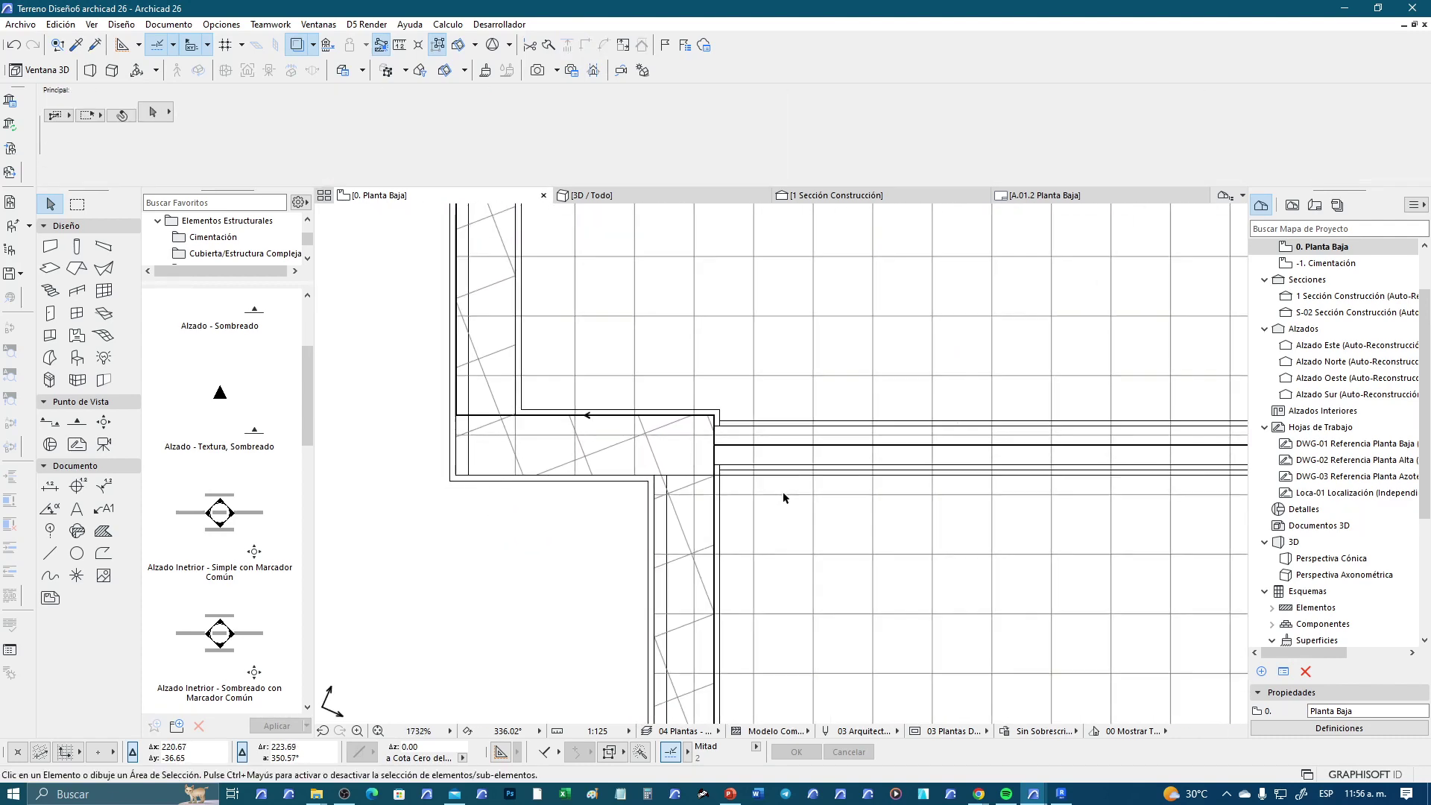
{"action": "scroll", "coordinate": [782, 492], "scroll_direction": "down", "scroll_amount": 1}
{"action": "scroll", "coordinate": [544, 422], "scroll_direction": "down", "scroll_amount": 1}
{"action": "scroll", "coordinate": [549, 419], "scroll_direction": "down", "scroll_amount": 1}
{"action": "scroll", "coordinate": [549, 419], "scroll_direction": "up", "scroll_amount": 1}
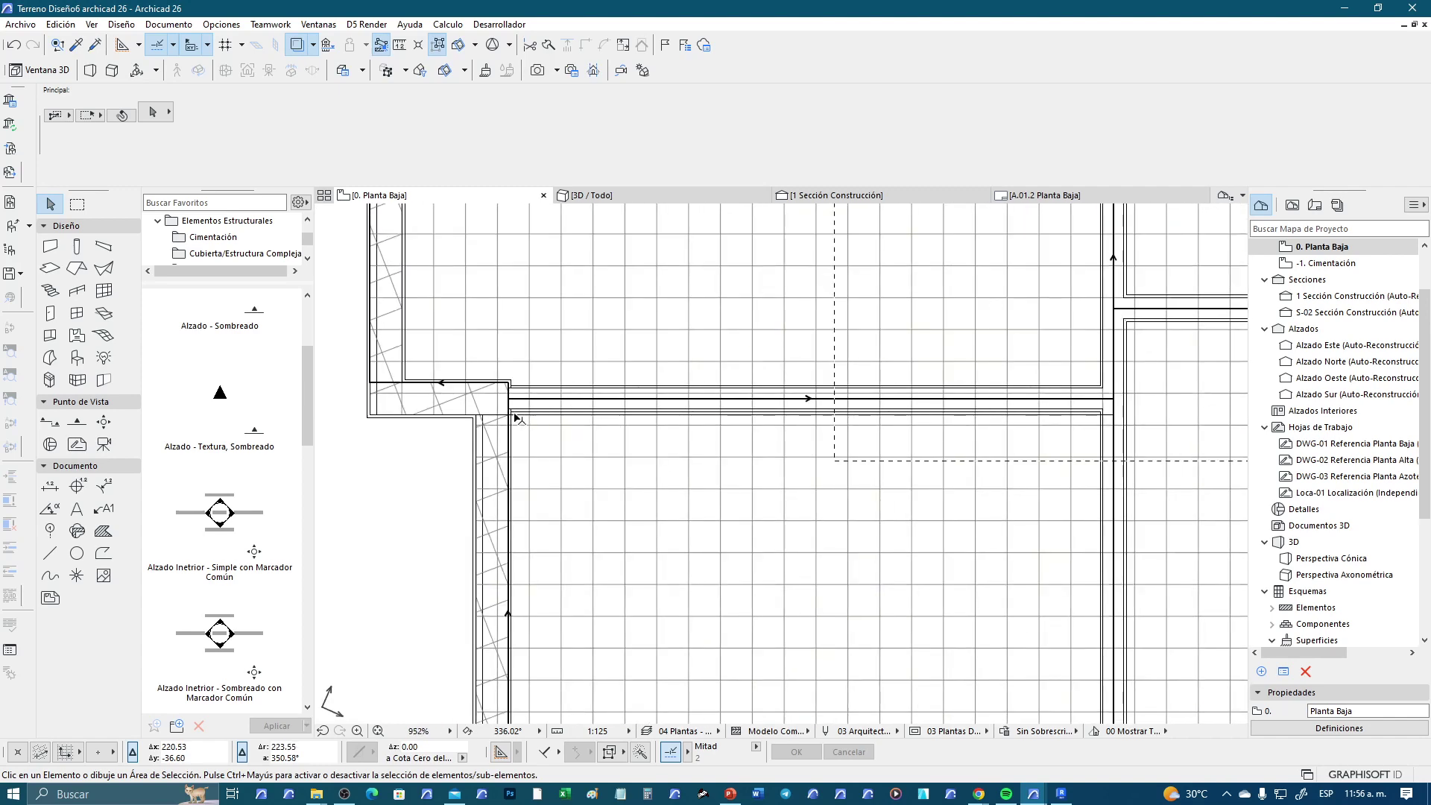
{"action": "scroll", "coordinate": [521, 406], "scroll_direction": "up", "scroll_amount": 2}
{"action": "scroll", "coordinate": [507, 392], "scroll_direction": "up", "scroll_amount": 2}
{"action": "scroll", "coordinate": [538, 334], "scroll_direction": "up", "scroll_amount": 1}
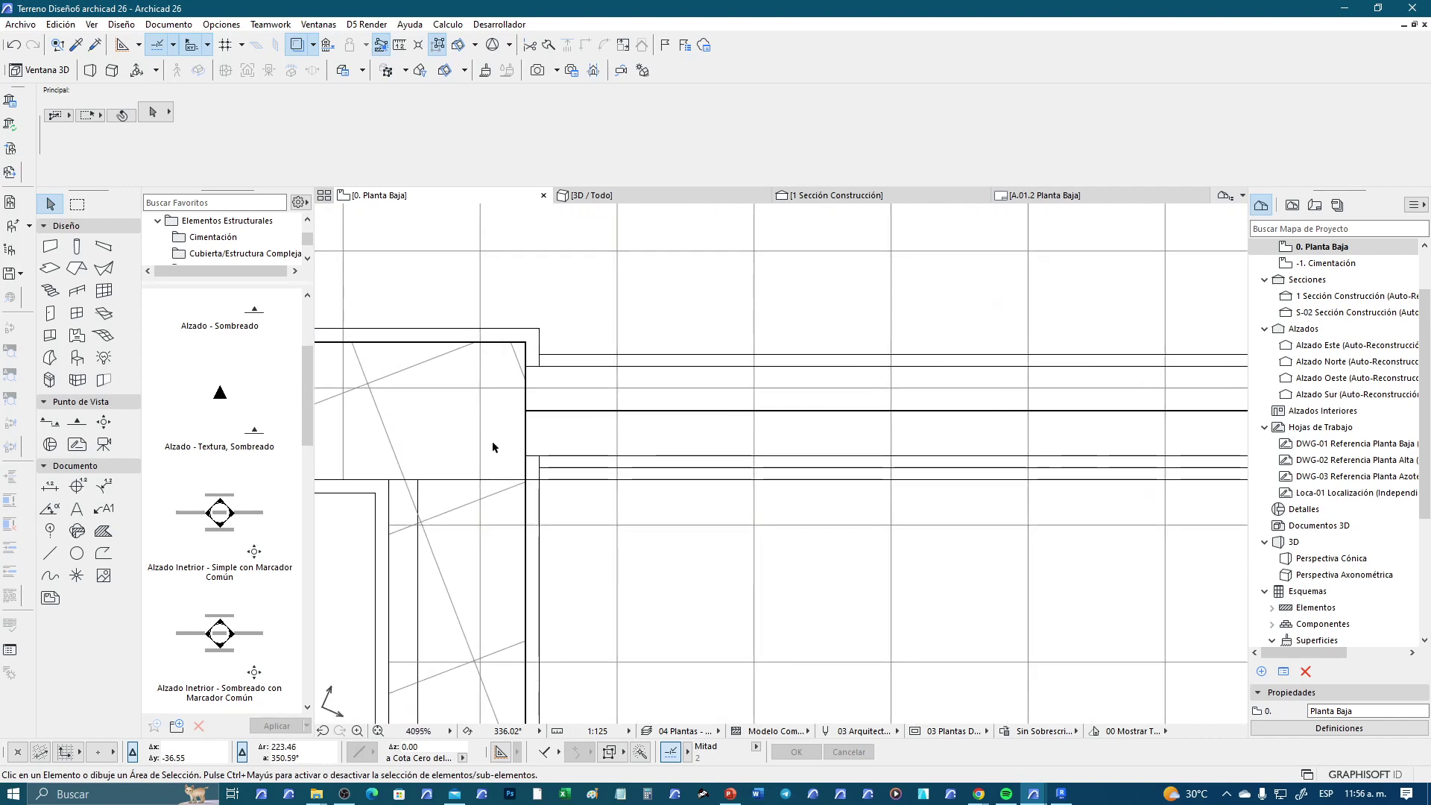
{"action": "scroll", "coordinate": [596, 515], "scroll_direction": "down", "scroll_amount": 2}
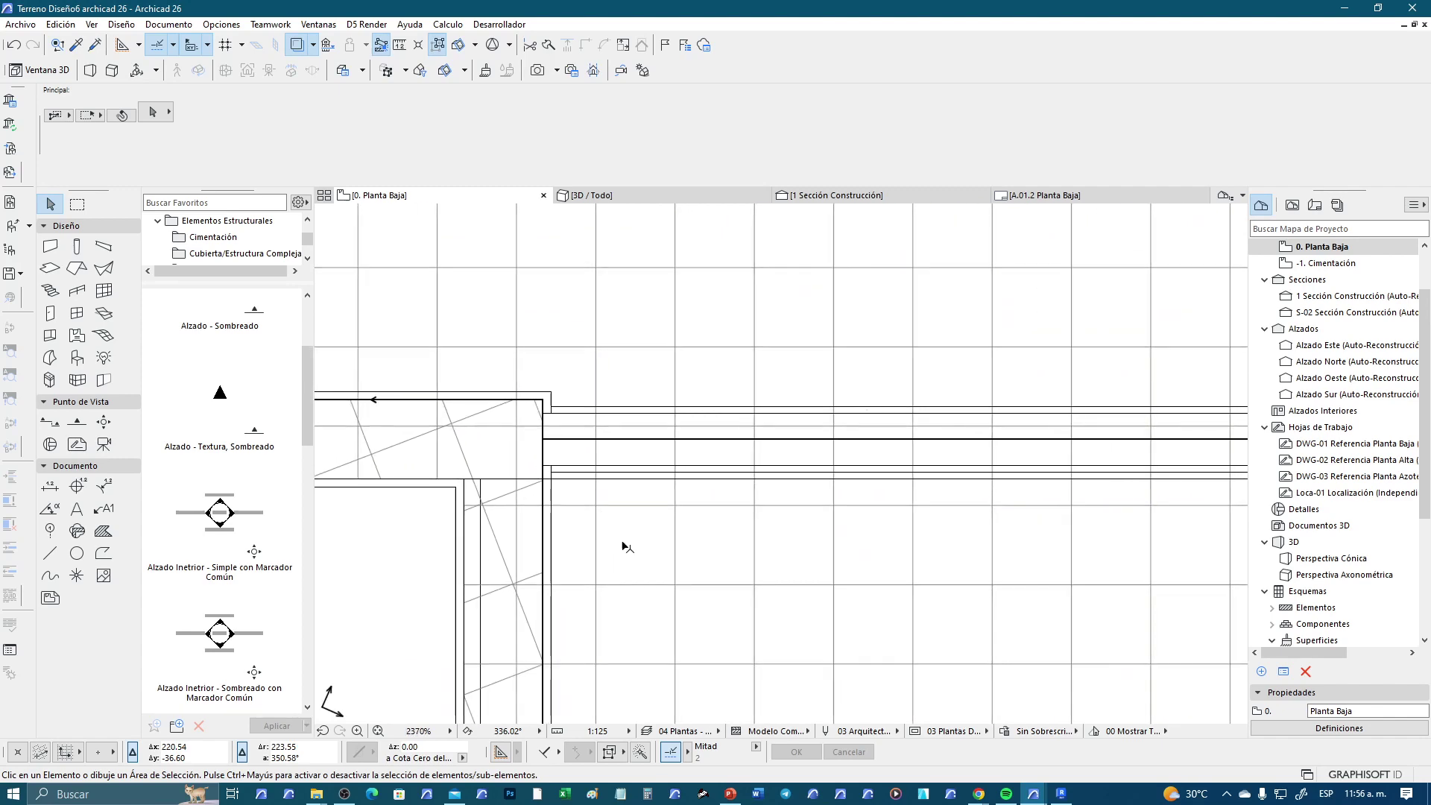
{"action": "scroll", "coordinate": [633, 544], "scroll_direction": "down", "scroll_amount": 2}
{"action": "middle_click_drag", "start_coordinate": [639, 549], "coordinate": [741, 489]}
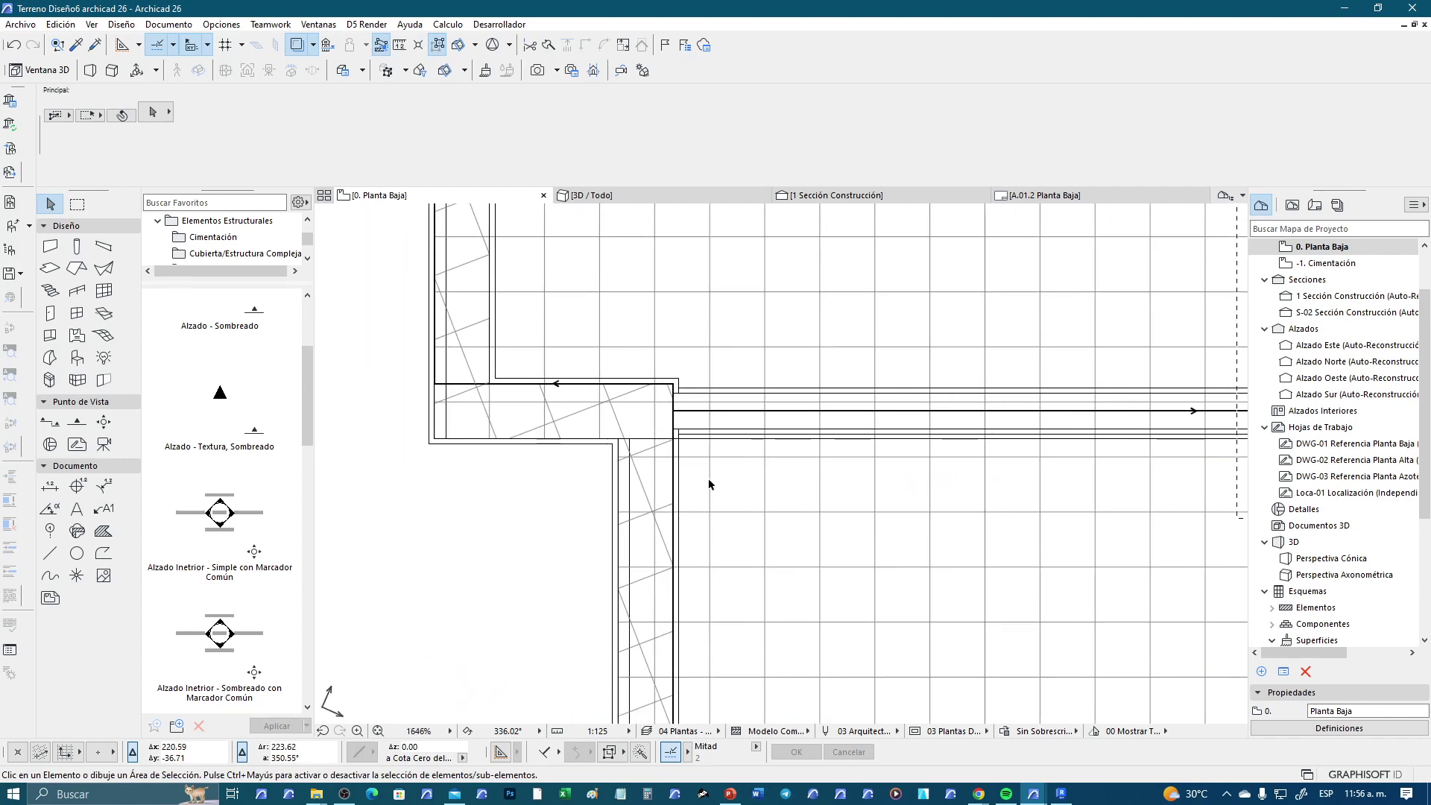
Undo four wall edits to restore the full-corner layout, then deselect
{"action": "key", "text": "ctrl+z"}
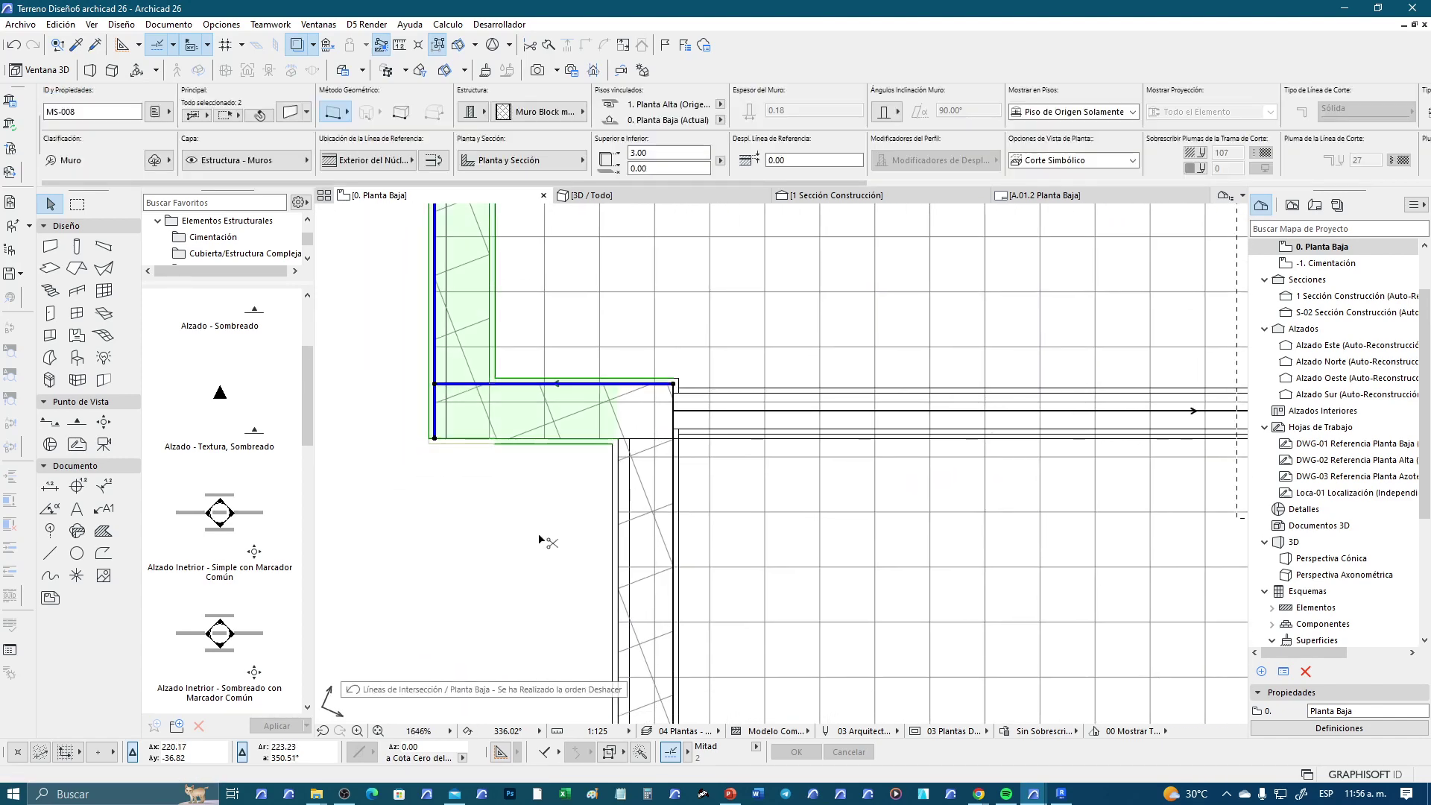
{"action": "key", "text": "ctrl+z"}
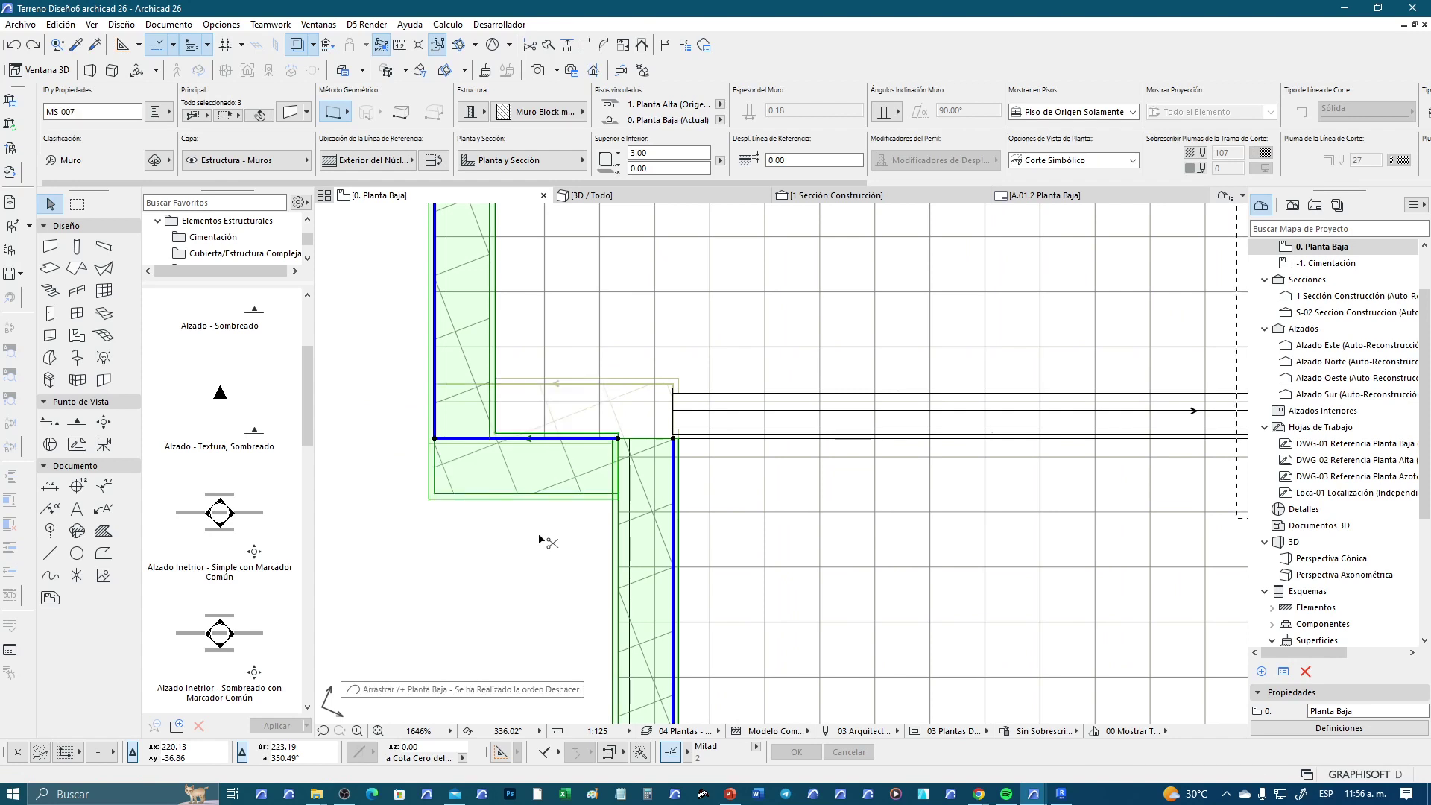
{"action": "key", "text": "ctrl+z"}
{"action": "key", "text": "ctrl+z"}
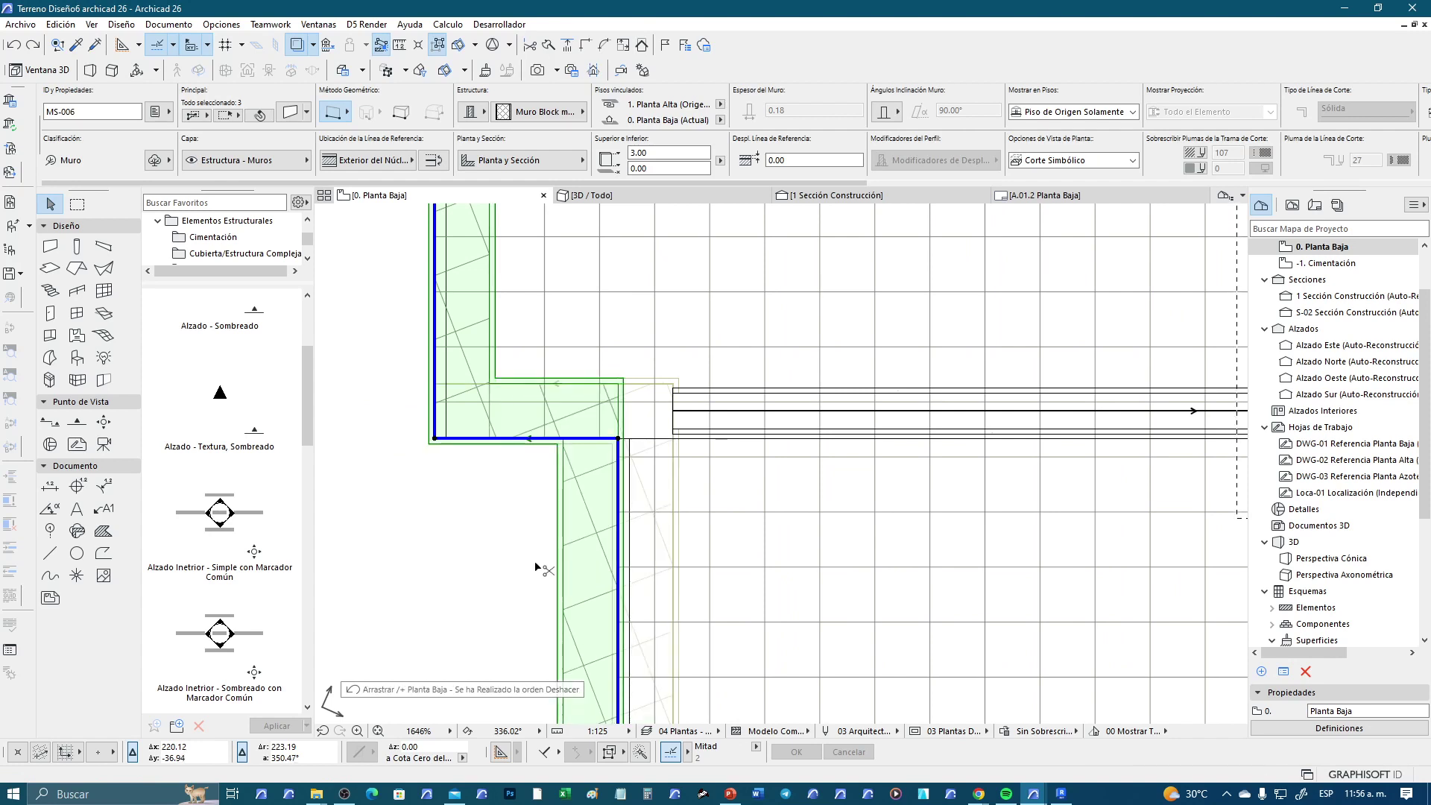
{"action": "key", "text": "ctrl+z"}
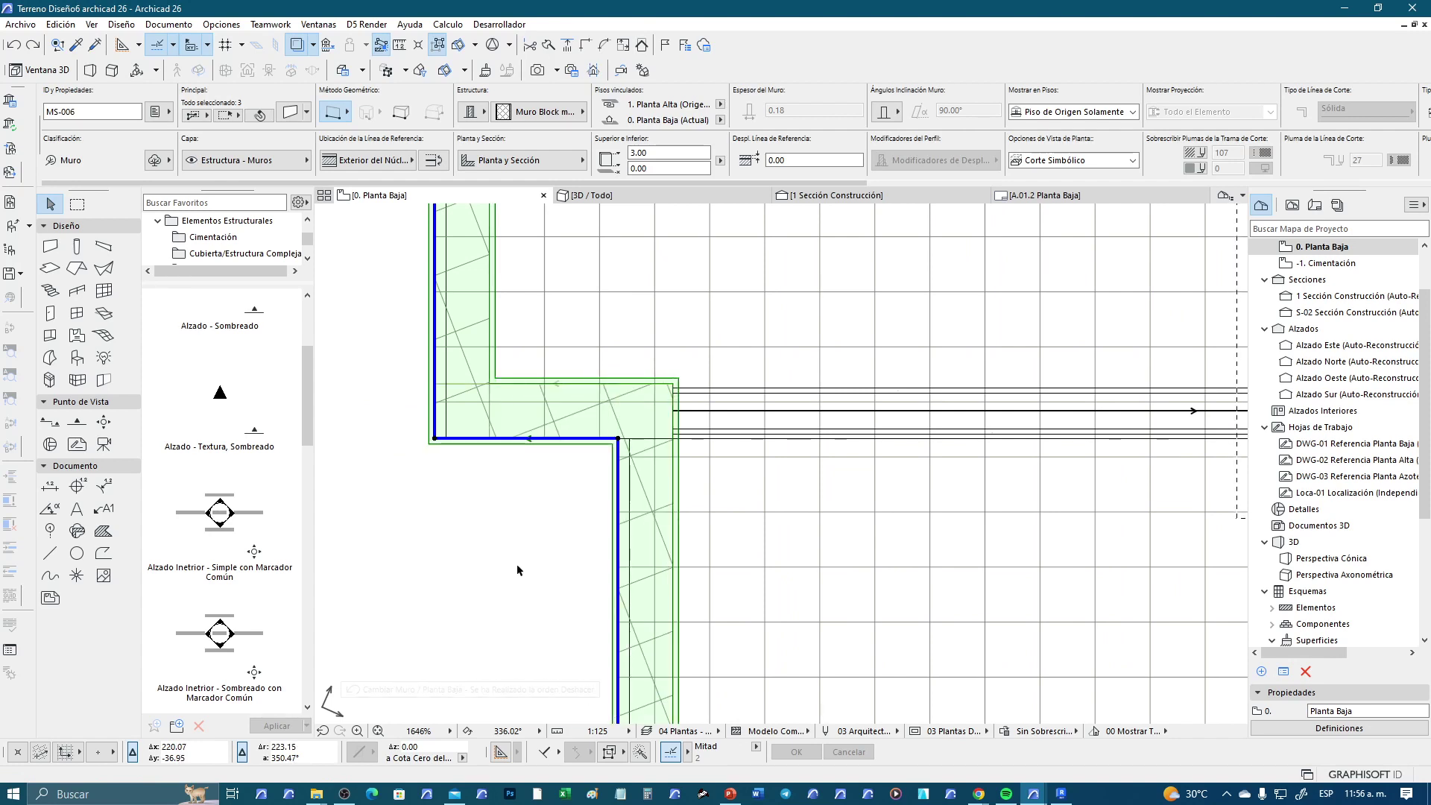
{"action": "left_click", "coordinate": [516, 564]}
{"action": "scroll", "coordinate": [564, 544], "scroll_direction": "down", "scroll_amount": 2}
{"action": "middle_click_drag", "start_coordinate": [730, 529], "coordinate": [542, 510]}
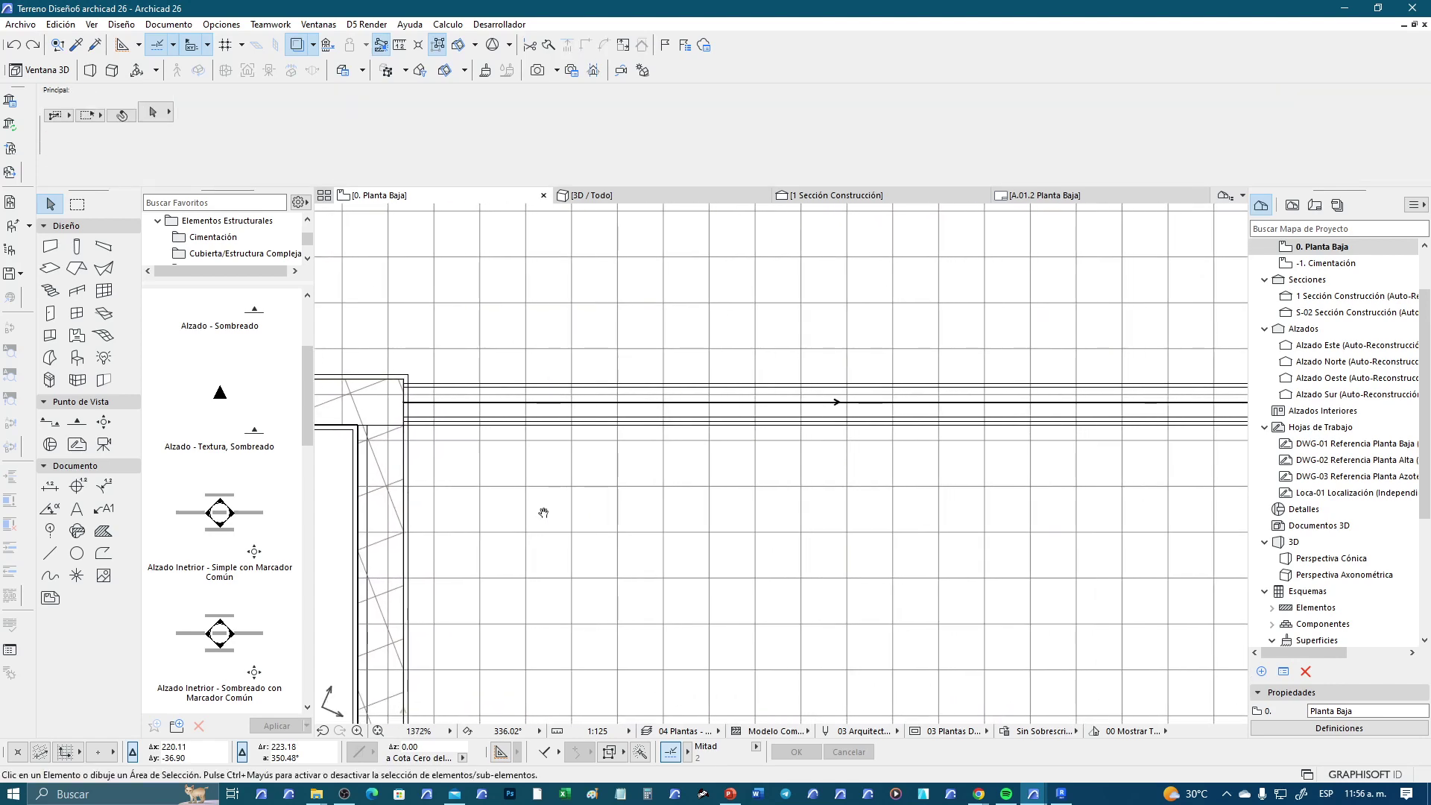
{"action": "scroll", "coordinate": [568, 488], "scroll_direction": "down", "scroll_amount": 1}
{"action": "scroll", "coordinate": [431, 459], "scroll_direction": "up", "scroll_amount": 4}
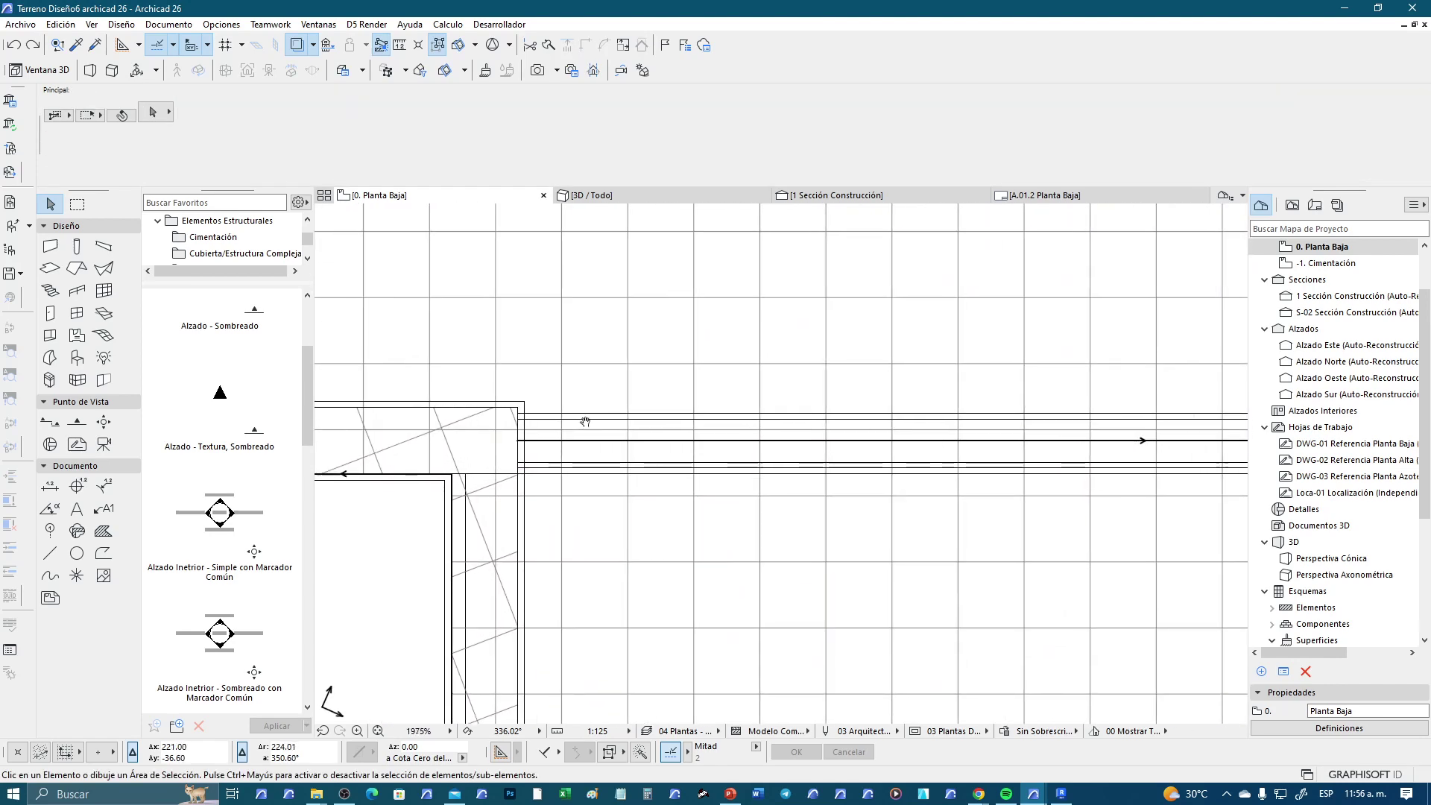
{"action": "scroll", "coordinate": [522, 447], "scroll_direction": "up", "scroll_amount": 3}
{"action": "scroll", "coordinate": [671, 425], "scroll_direction": "up", "scroll_amount": 3}
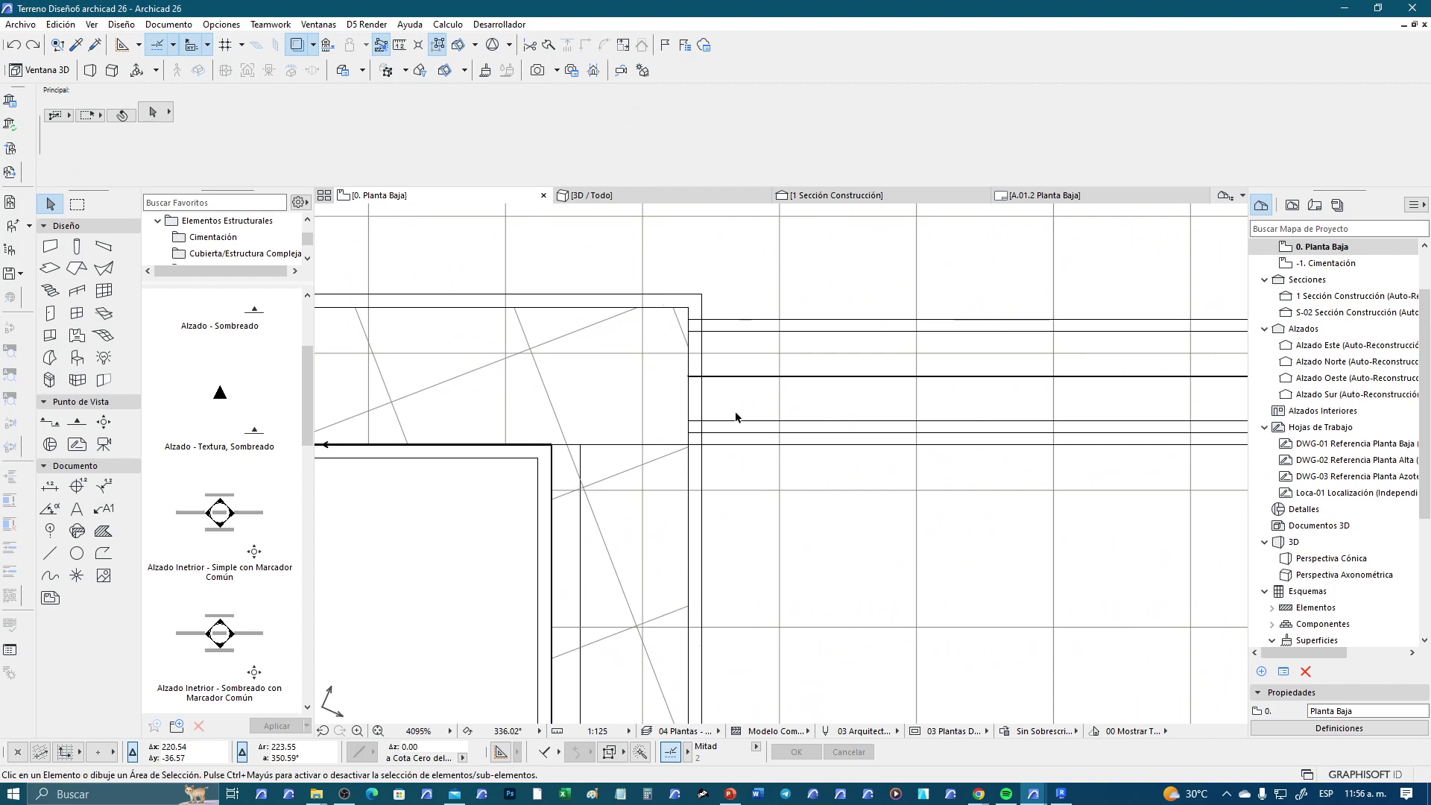
Drag the horizontal interior wall about 0.08 down from its end onto the corner
{"action": "left_click", "coordinate": [726, 387]}
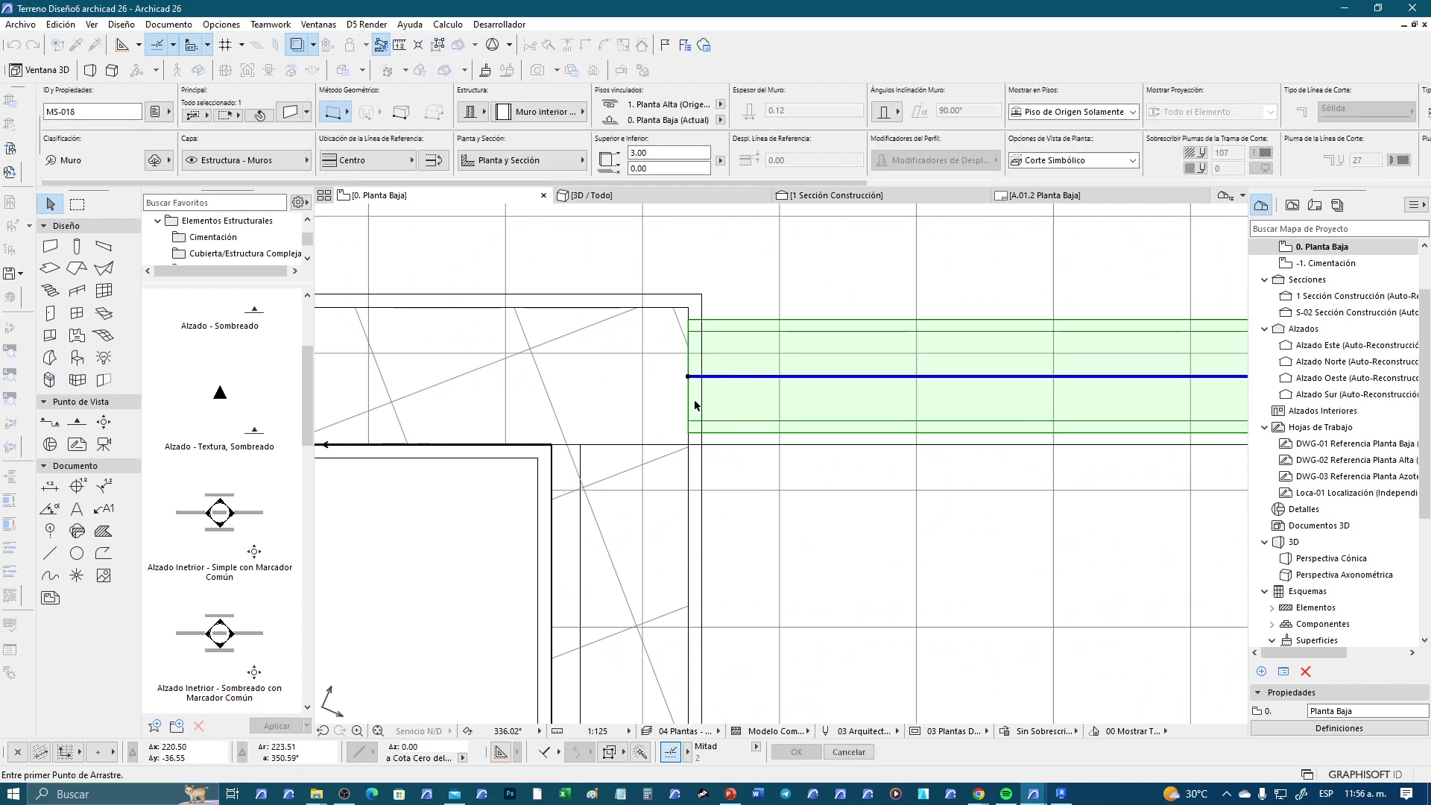
{"action": "left_click", "coordinate": [688, 378]}
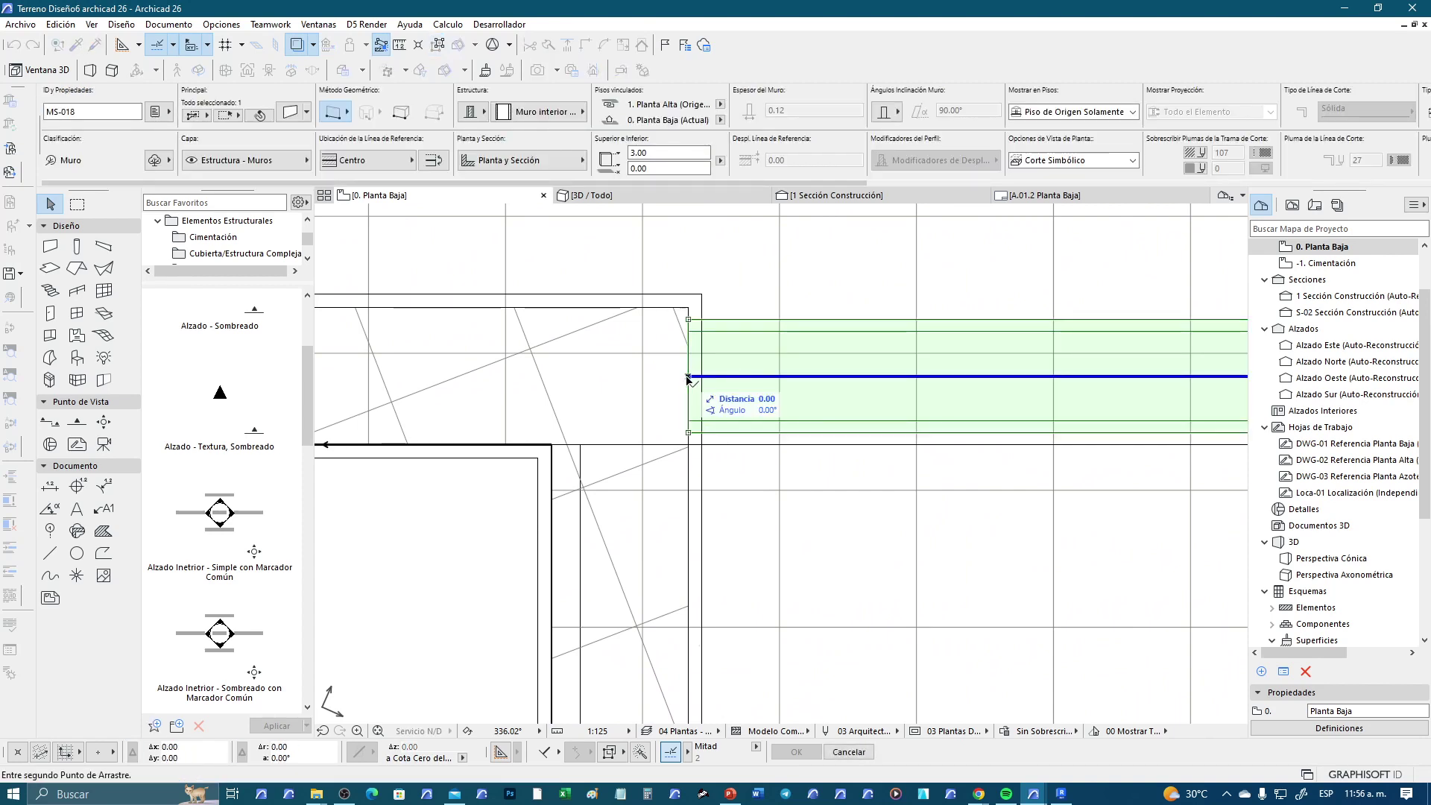
{"action": "left_click", "coordinate": [674, 448]}
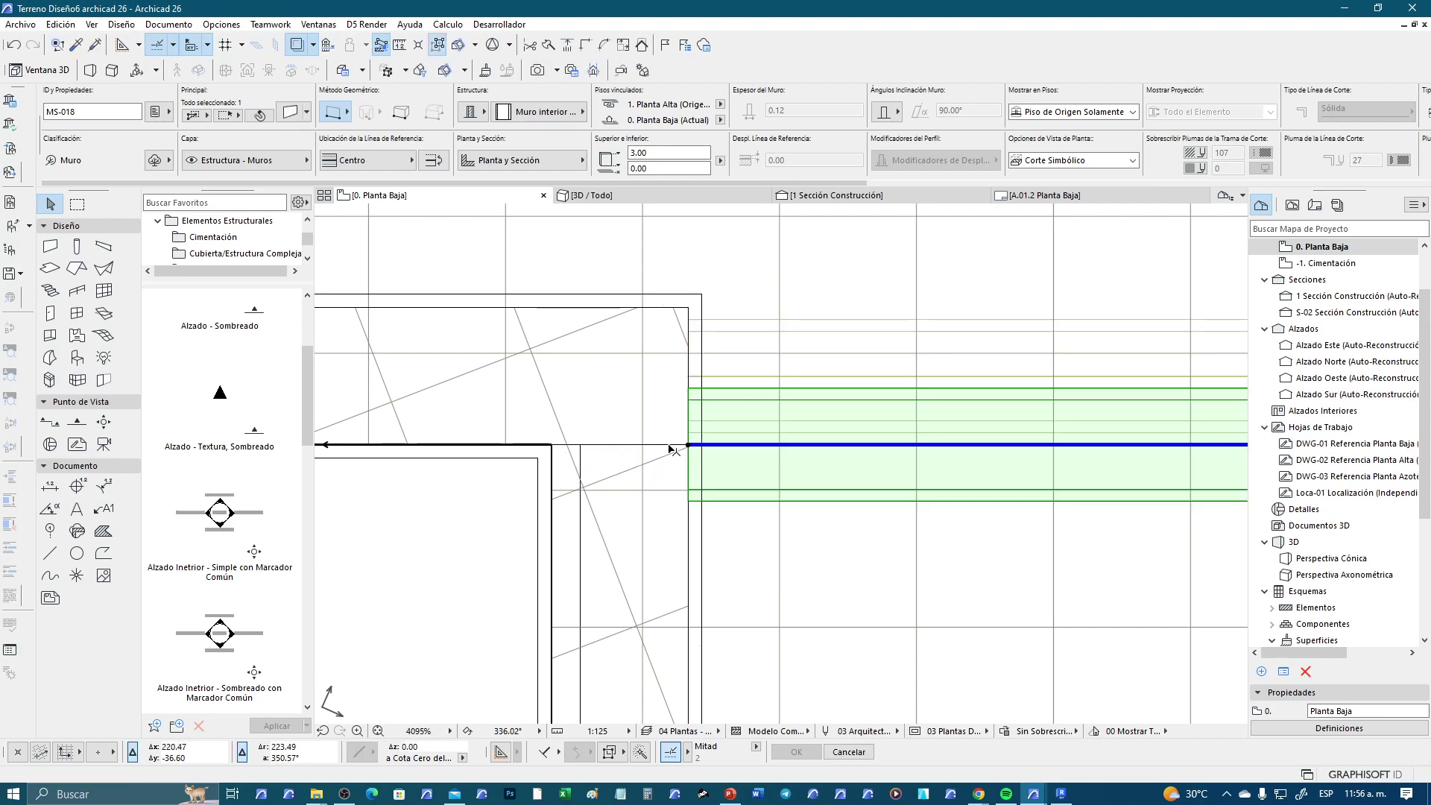
{"action": "left_click", "coordinate": [688, 445]}
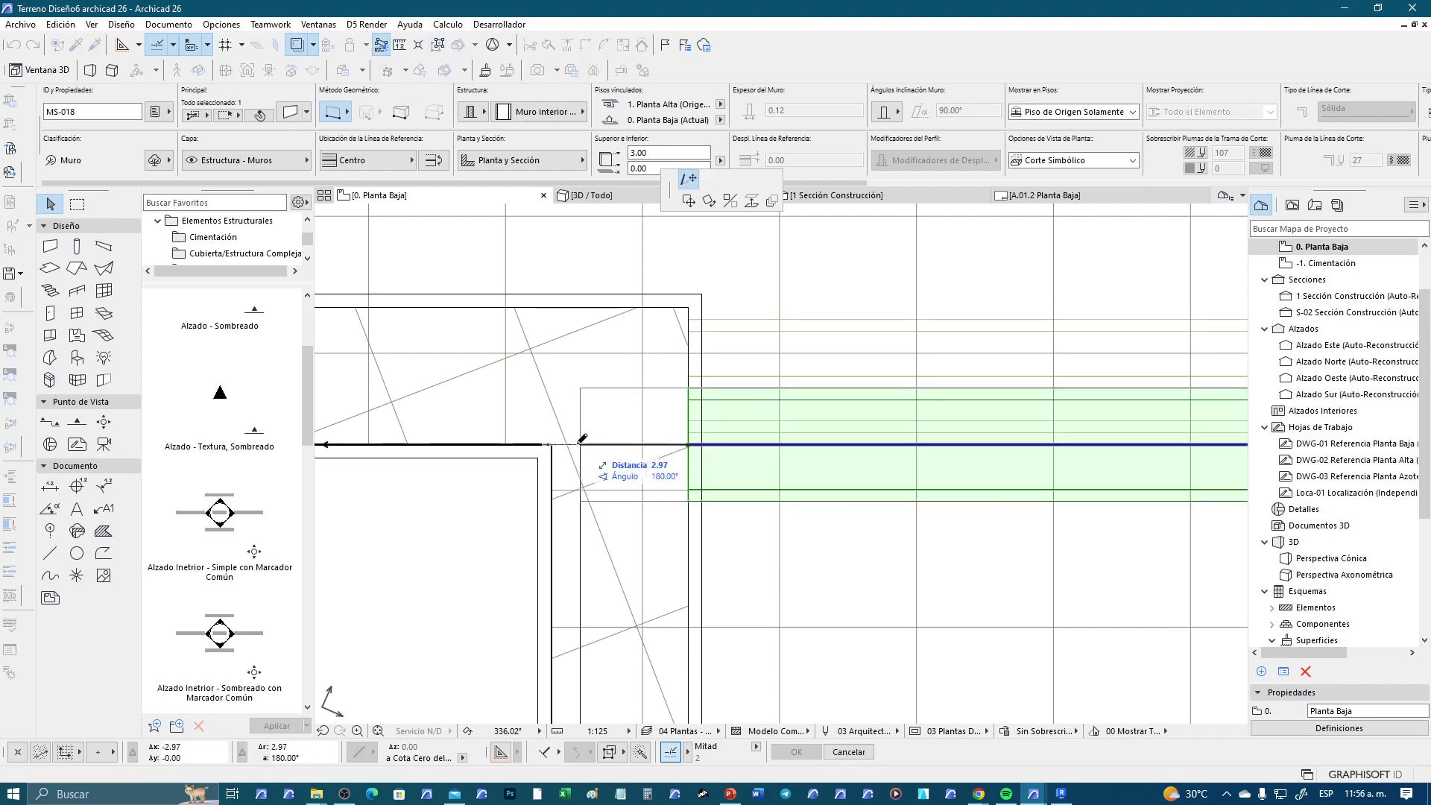
{"action": "key", "text": "Escape"}
{"action": "key", "text": "Escape"}
{"action": "scroll", "coordinate": [463, 569], "scroll_direction": "down", "scroll_amount": 3}
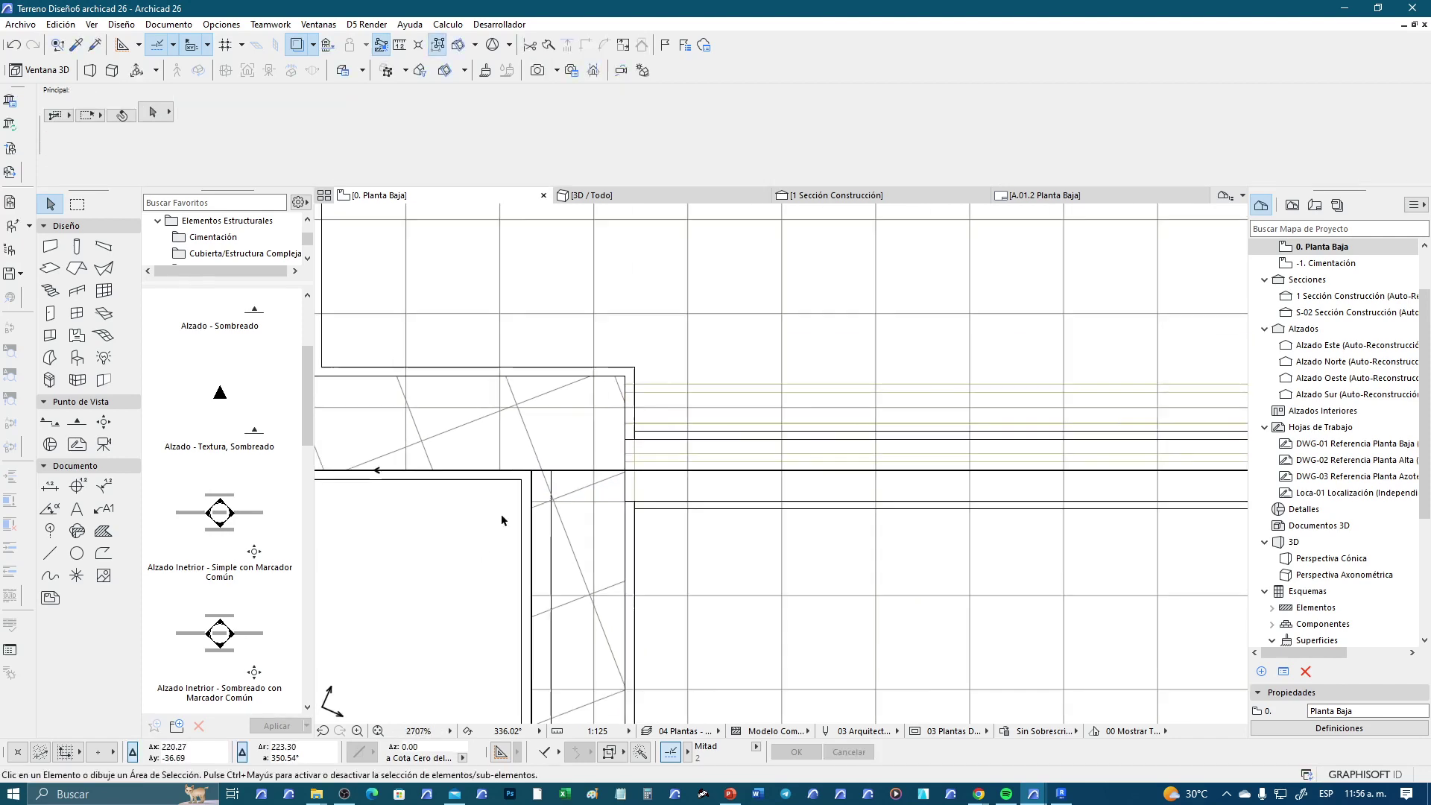
{"action": "scroll", "coordinate": [521, 402], "scroll_direction": "down", "scroll_amount": 1}
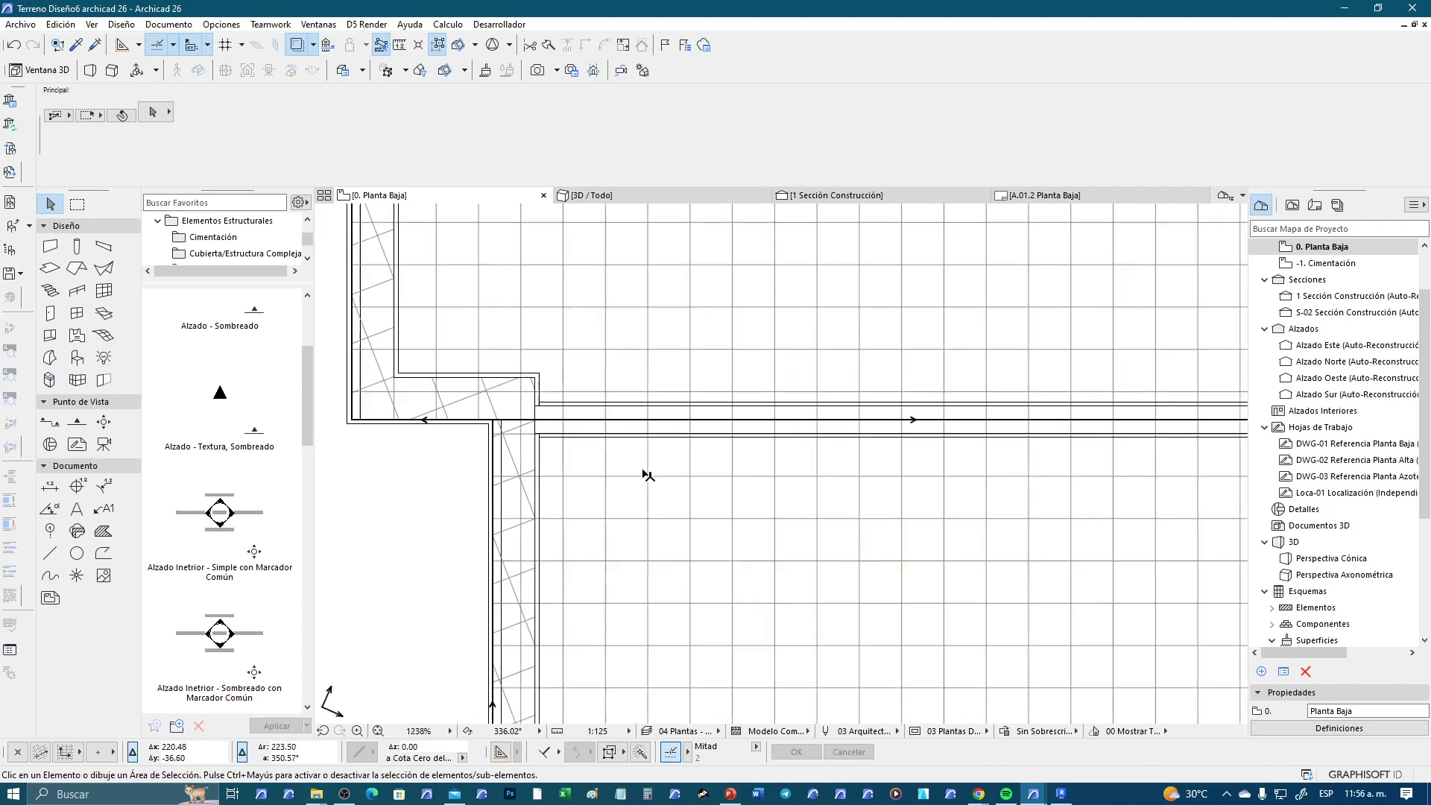
{"action": "scroll", "coordinate": [645, 472], "scroll_direction": "down", "scroll_amount": 1}
{"action": "scroll", "coordinate": [693, 507], "scroll_direction": "down", "scroll_amount": 1}
{"action": "scroll", "coordinate": [744, 541], "scroll_direction": "down", "scroll_amount": 1}
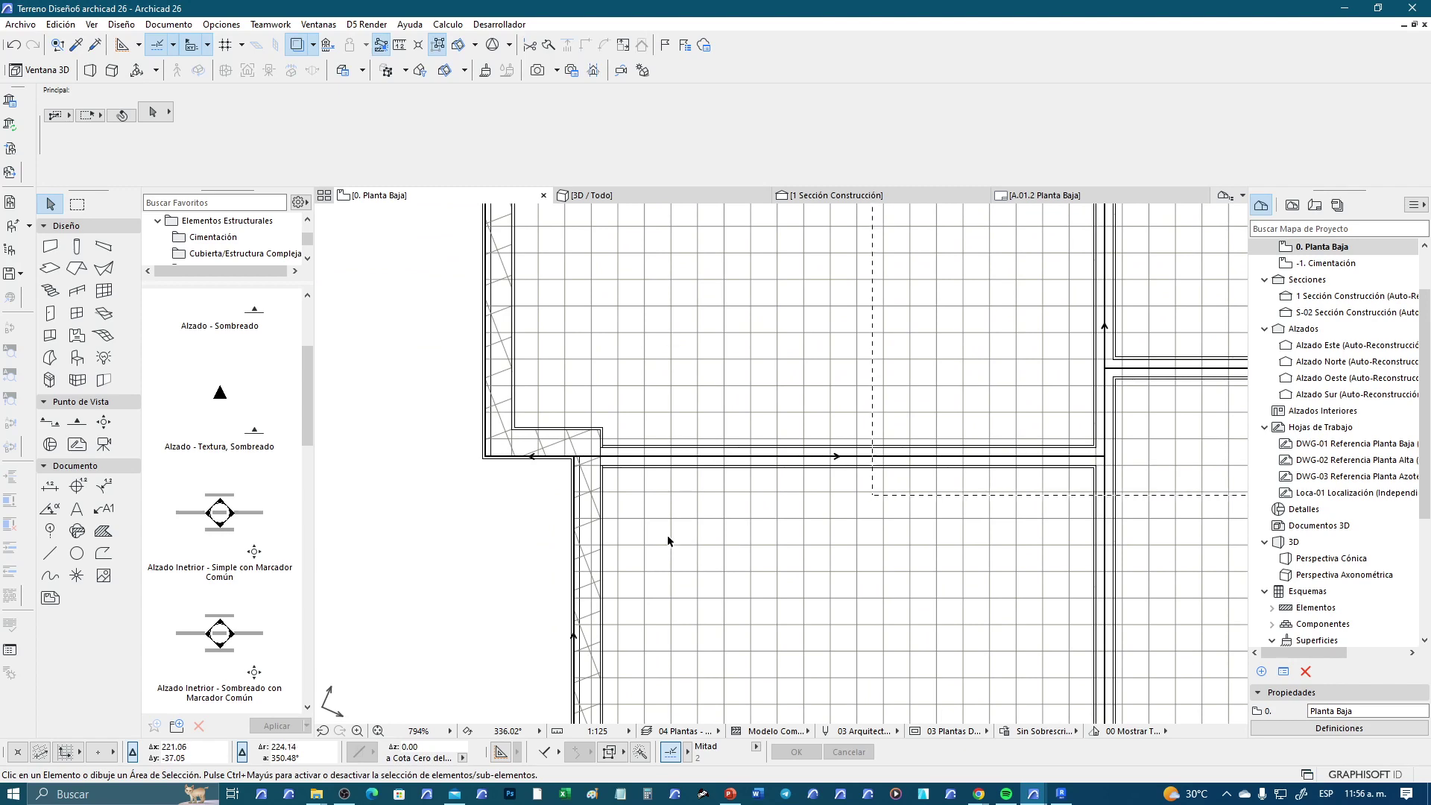
Zoom around the wall corner with the Marquee tool, then return to selection
{"action": "left_click", "coordinate": [77, 204]}
{"action": "scroll", "coordinate": [564, 482], "scroll_direction": "up", "scroll_amount": 1}
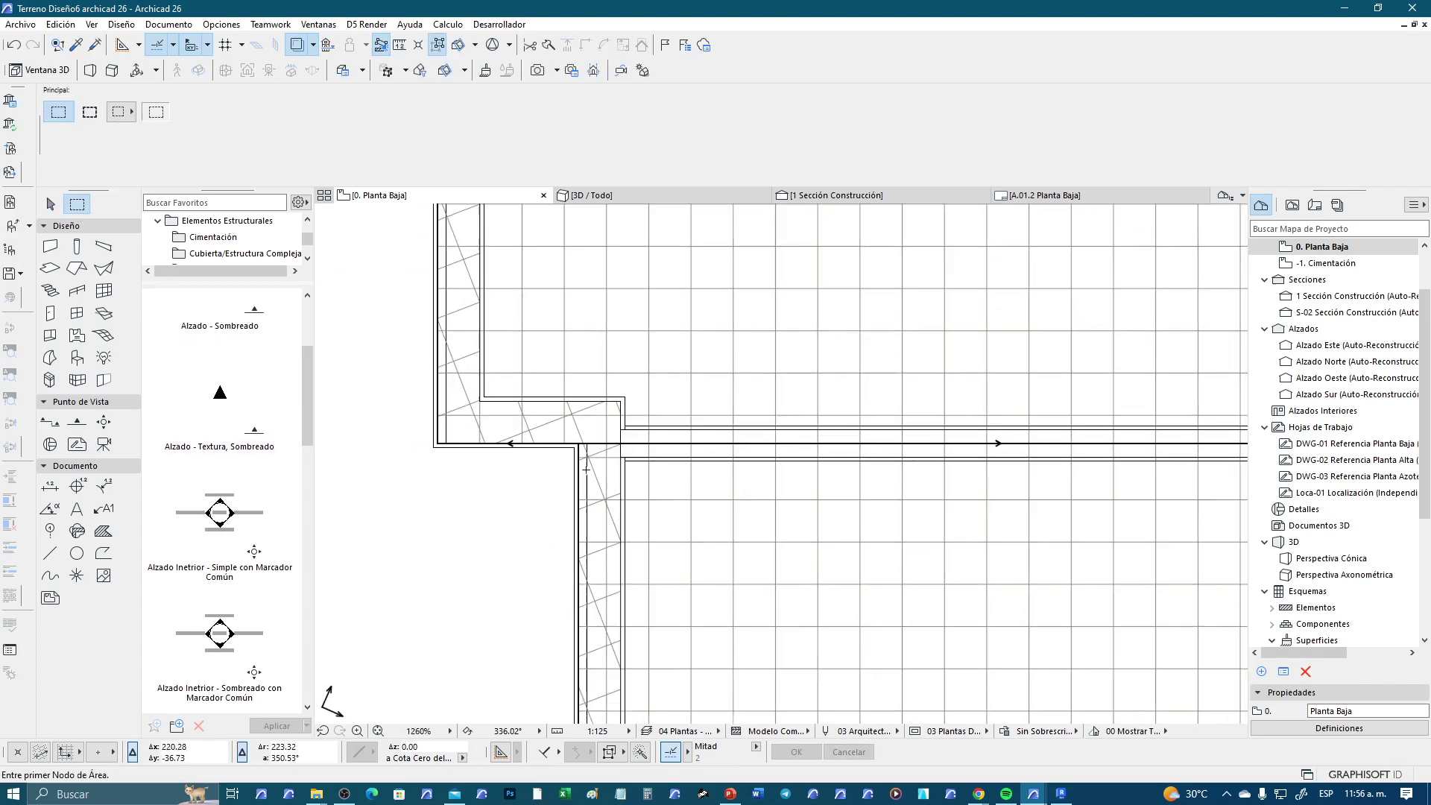
{"action": "scroll", "coordinate": [564, 481], "scroll_direction": "up", "scroll_amount": 1}
{"action": "scroll", "coordinate": [564, 481], "scroll_direction": "up", "scroll_amount": 1}
{"action": "scroll", "coordinate": [564, 482], "scroll_direction": "down", "scroll_amount": 5}
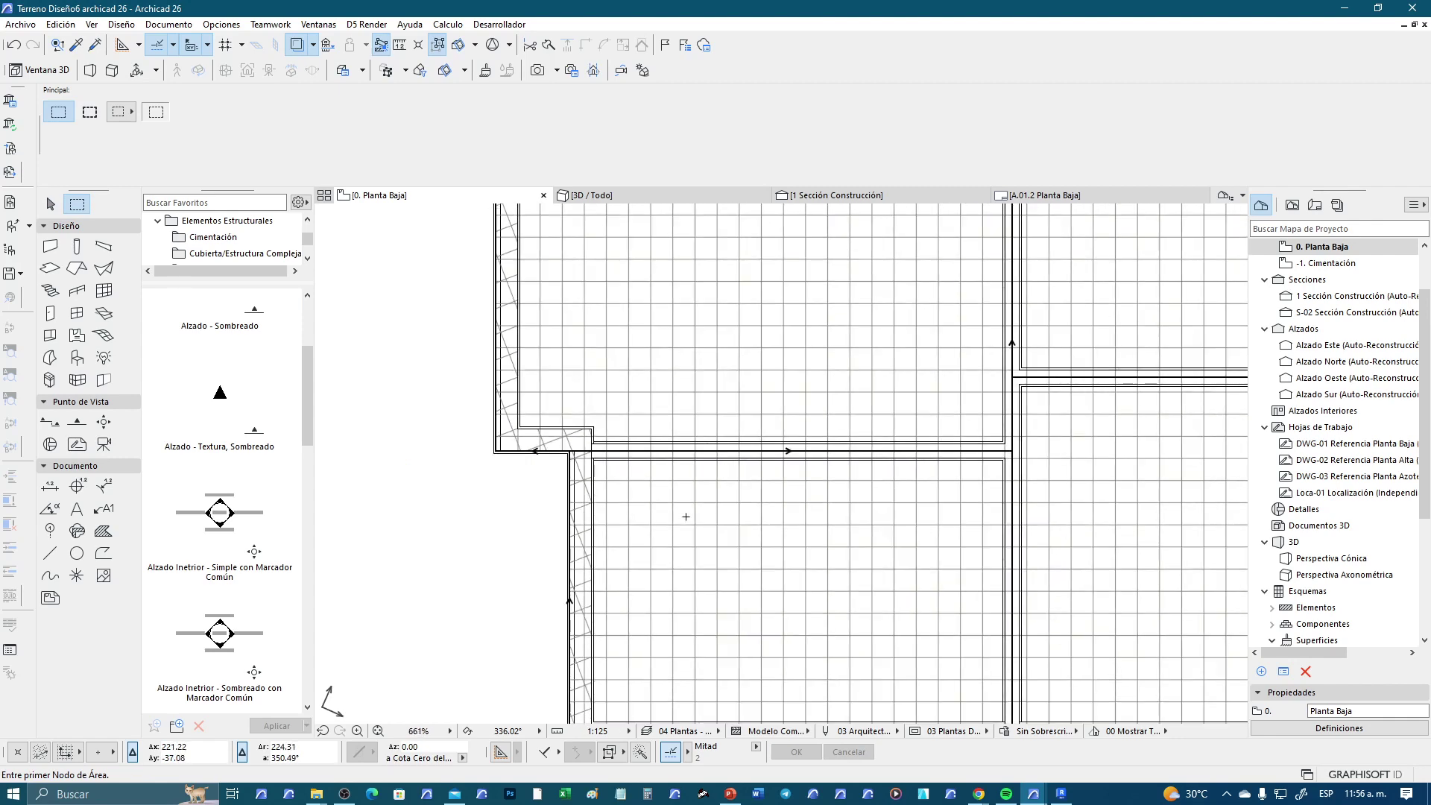
{"action": "scroll", "coordinate": [527, 447], "scroll_direction": "up", "scroll_amount": 4}
{"action": "scroll", "coordinate": [521, 474], "scroll_direction": "up", "scroll_amount": 4}
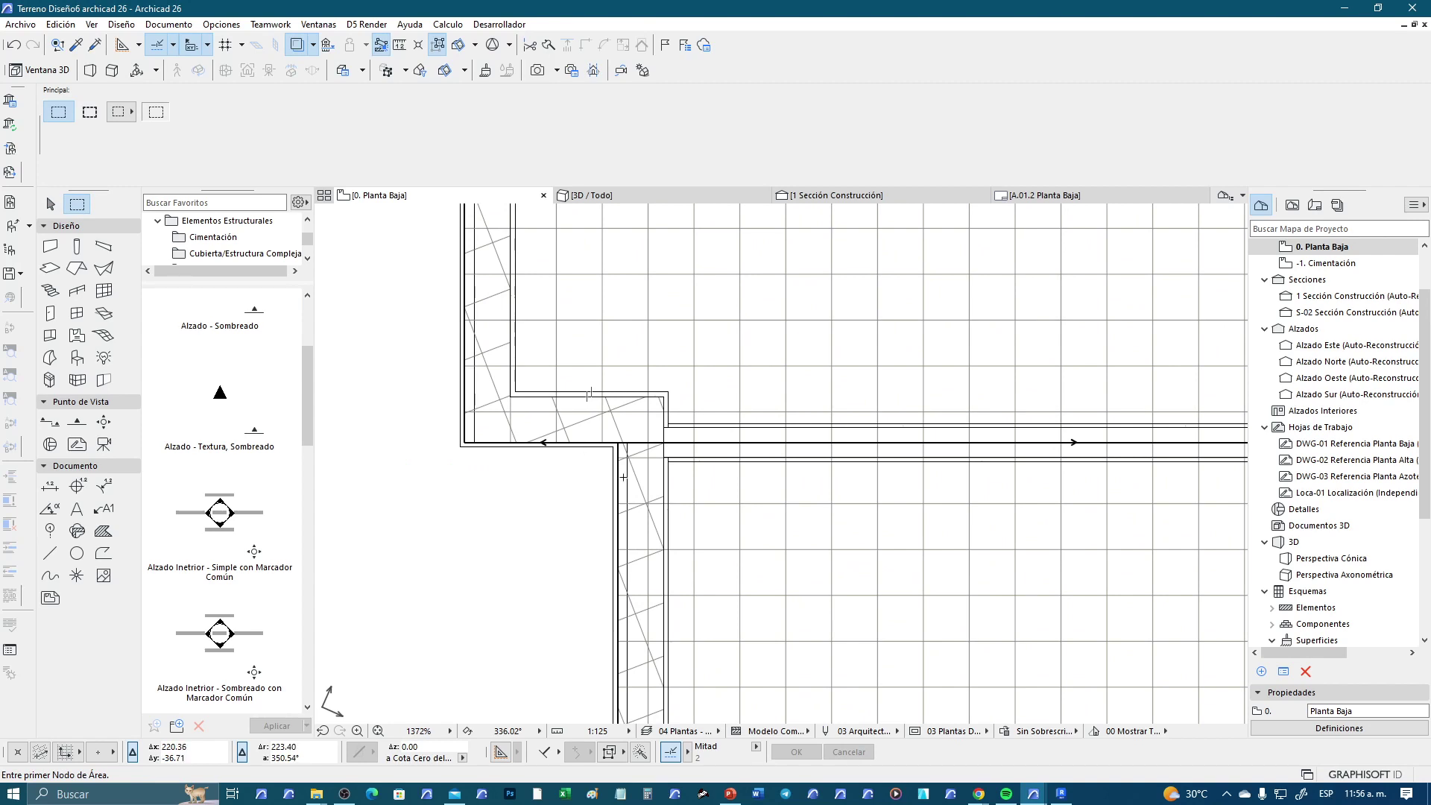
{"action": "key", "text": "Escape"}
Undo the wall extension, move and intersection, leaving the three walls deselected
{"action": "key", "text": "ctrl+z"}
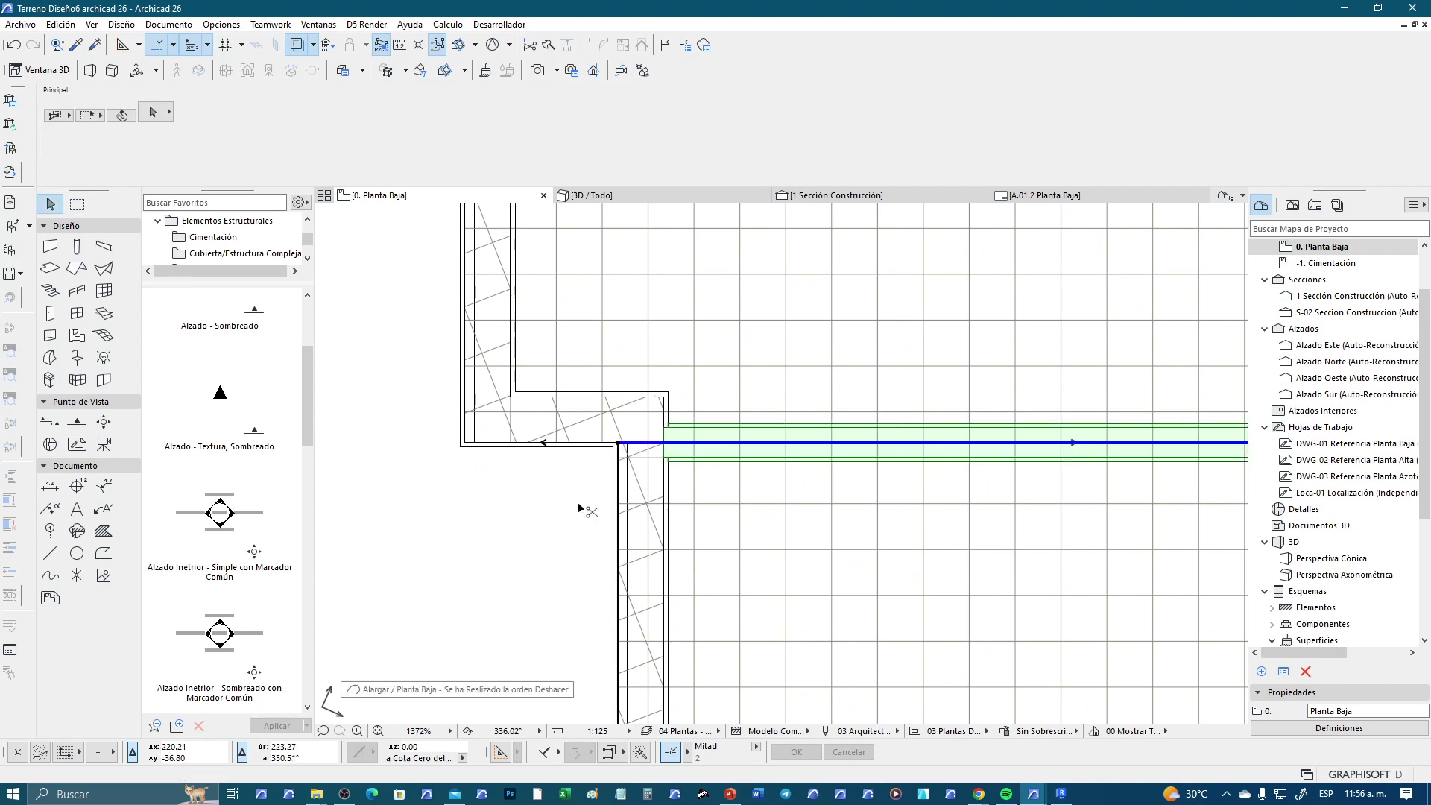
{"action": "key", "text": "ctrl+z"}
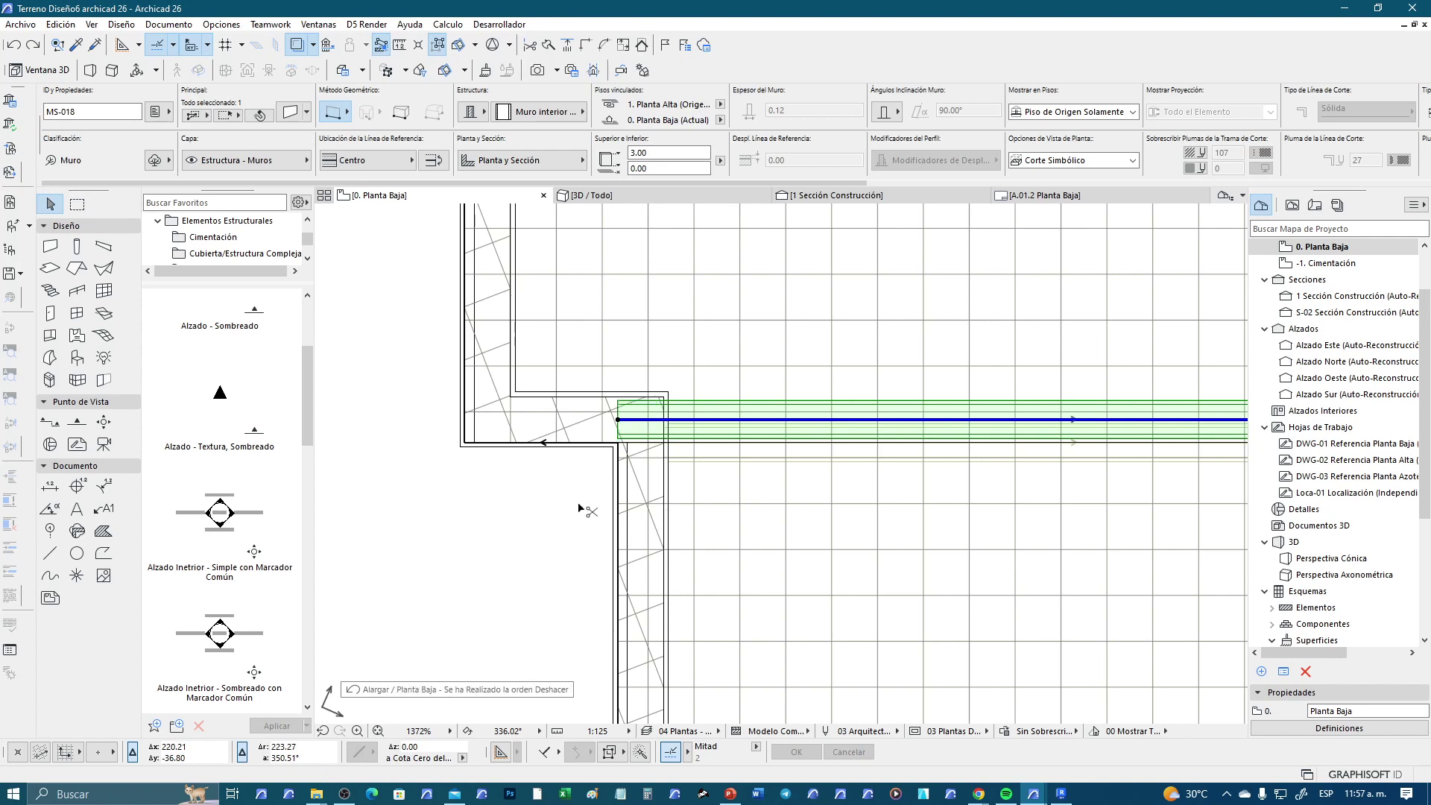
{"action": "key", "text": "ctrl+z"}
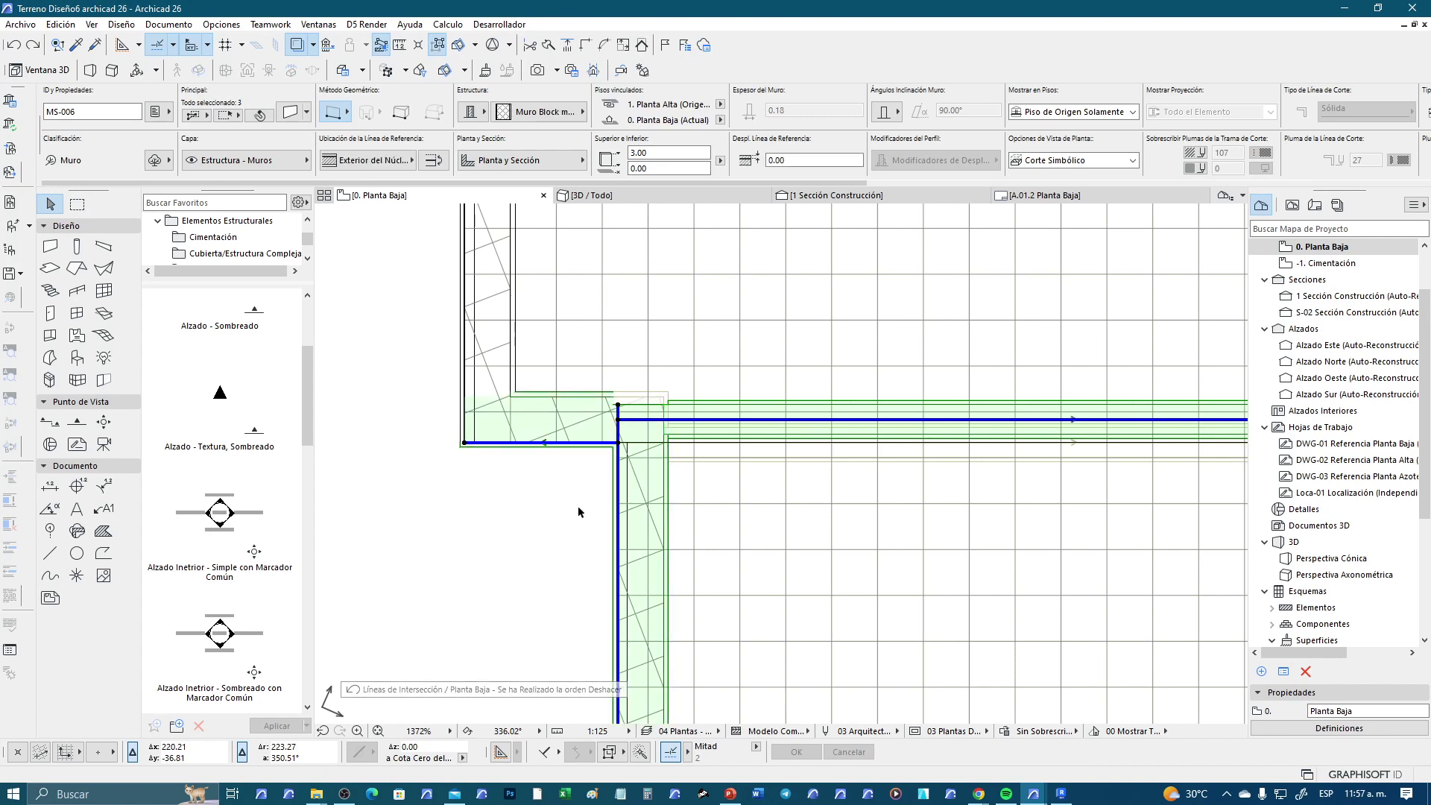
{"action": "left_click", "coordinate": [579, 505]}
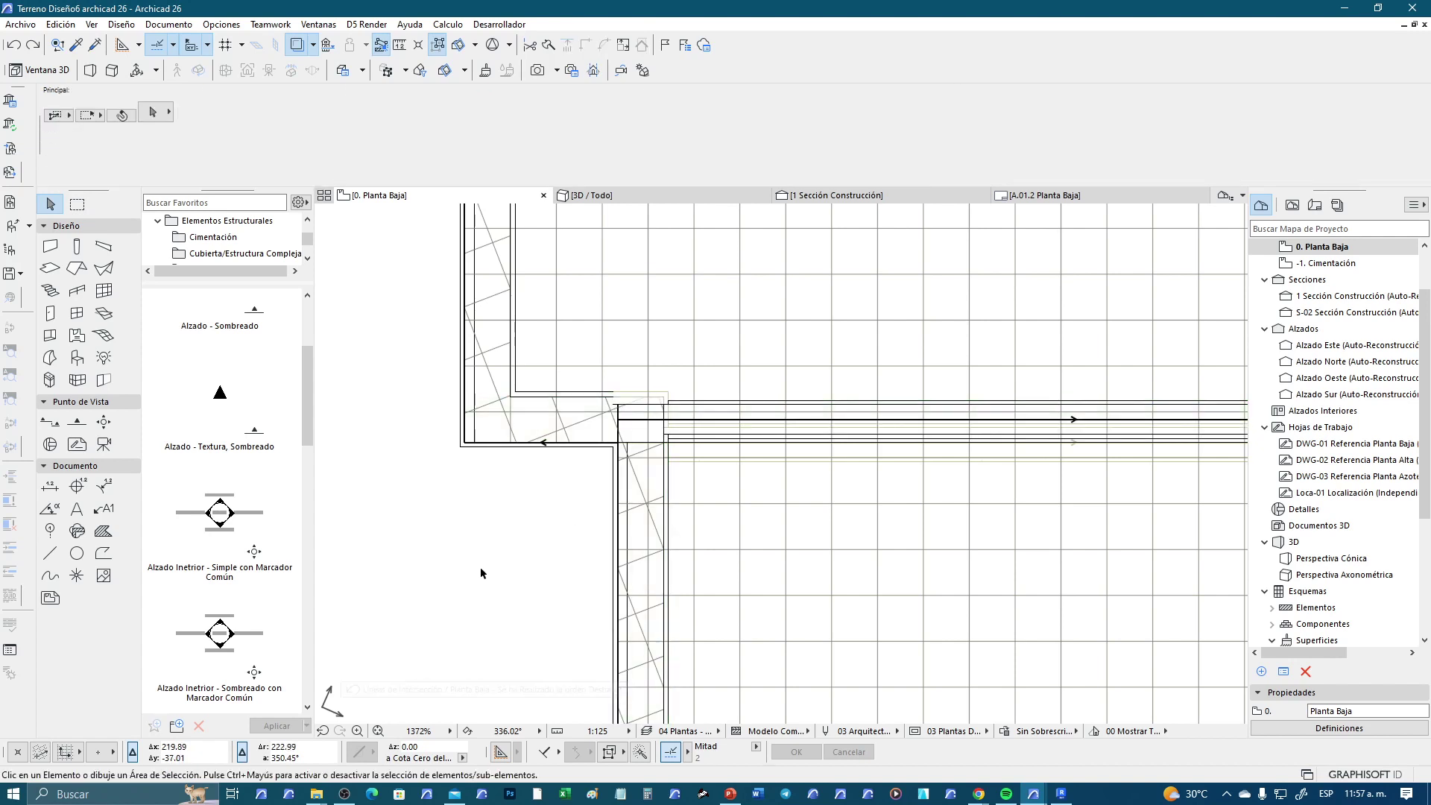
Draw a marquee rectangle around the wall corner
{"action": "left_click", "coordinate": [79, 205]}
{"action": "left_click", "coordinate": [421, 318]}
{"action": "left_click", "coordinate": [764, 556]}
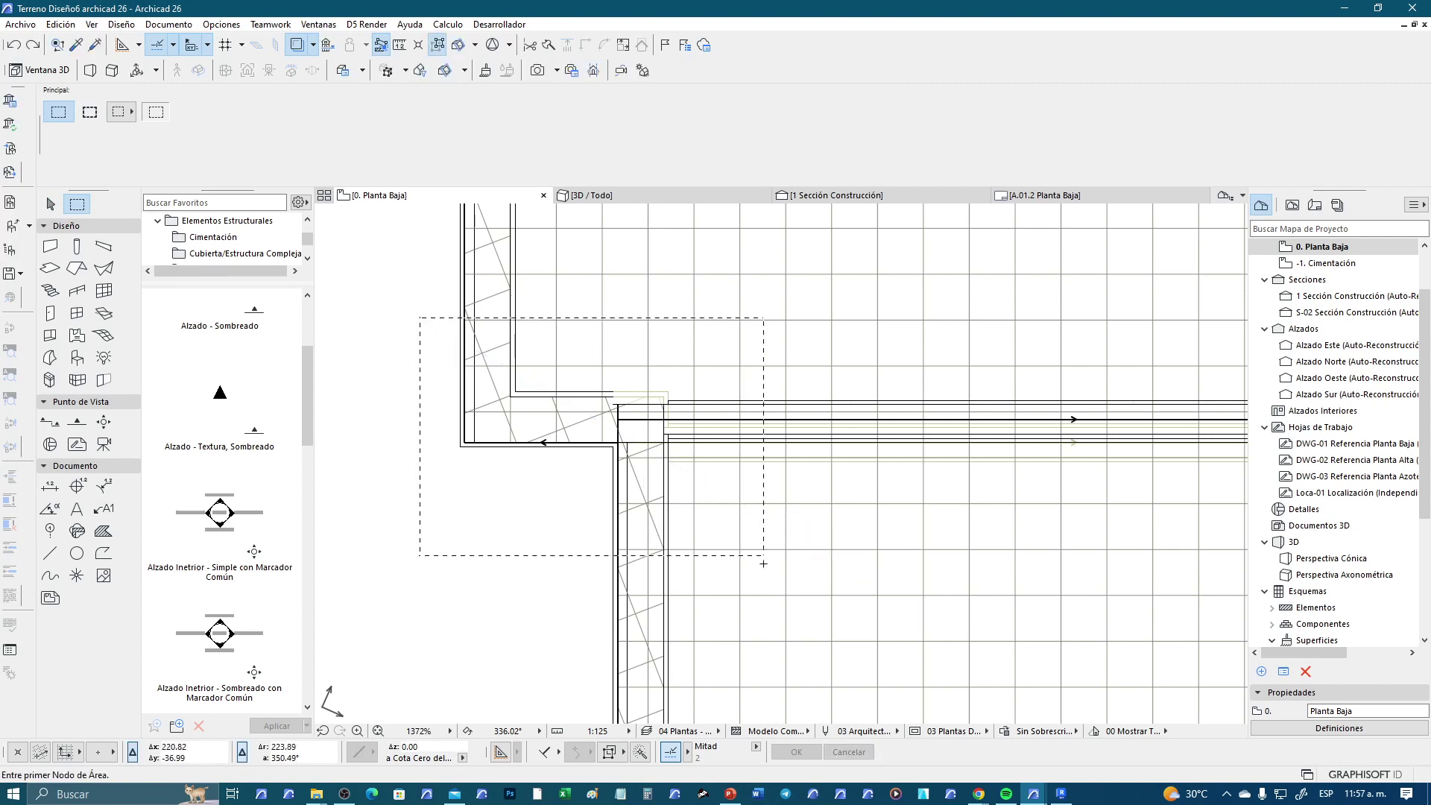
Show the marked wall corner in 3D, clear the slab selection and zoom in on the column
{"action": "key", "text": "F5"}
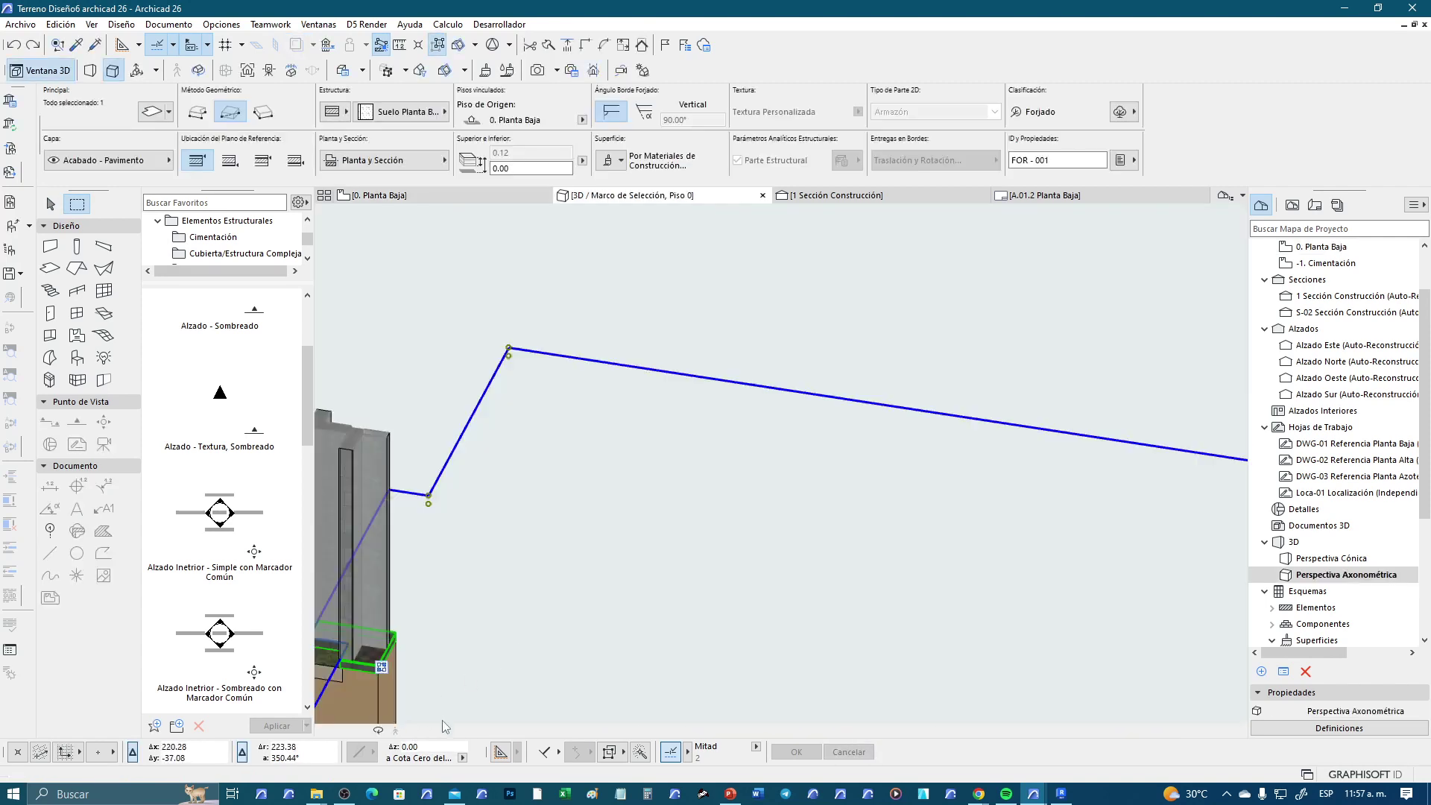
{"action": "key", "text": "Escape"}
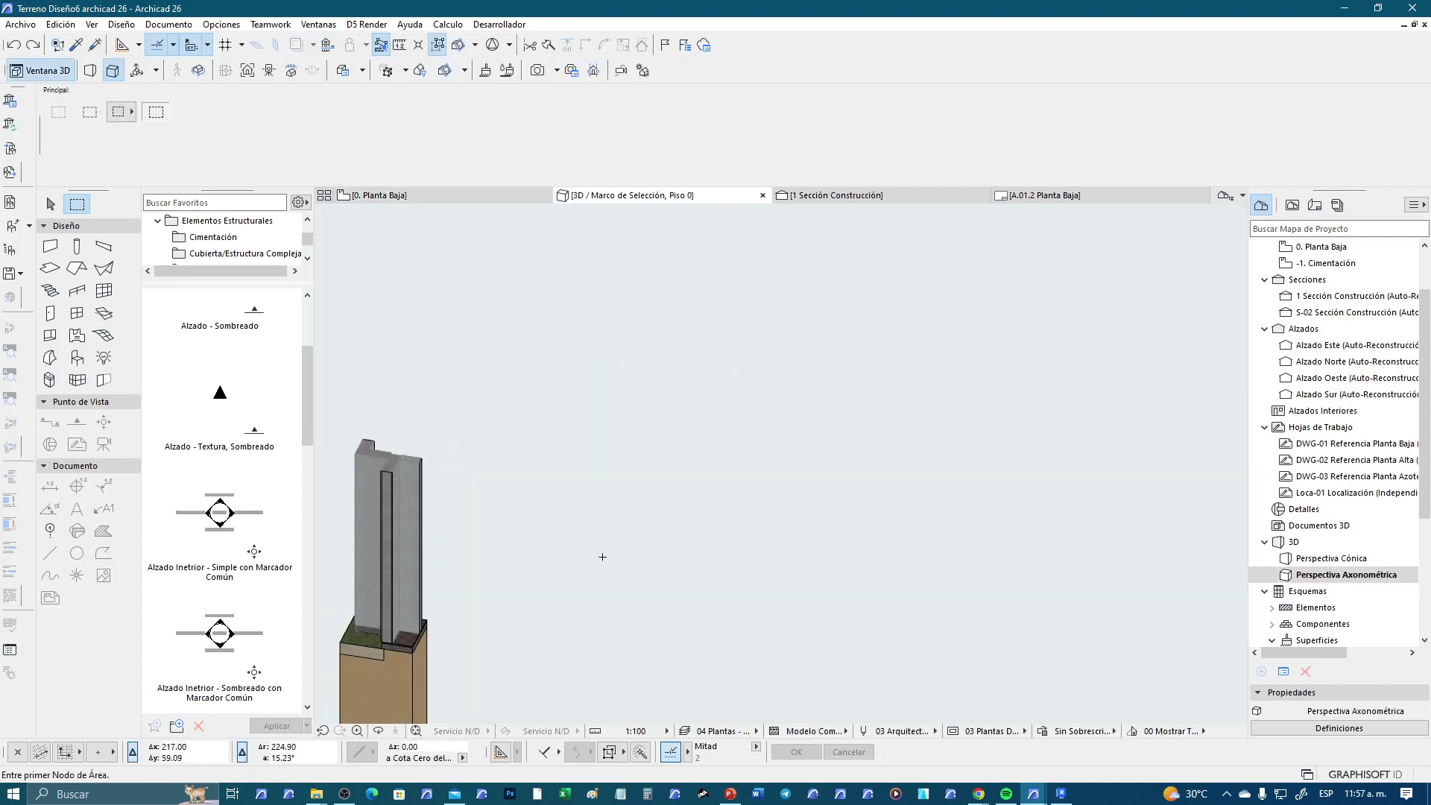
{"action": "scroll", "coordinate": [596, 447], "scroll_direction": "up", "scroll_amount": 2}
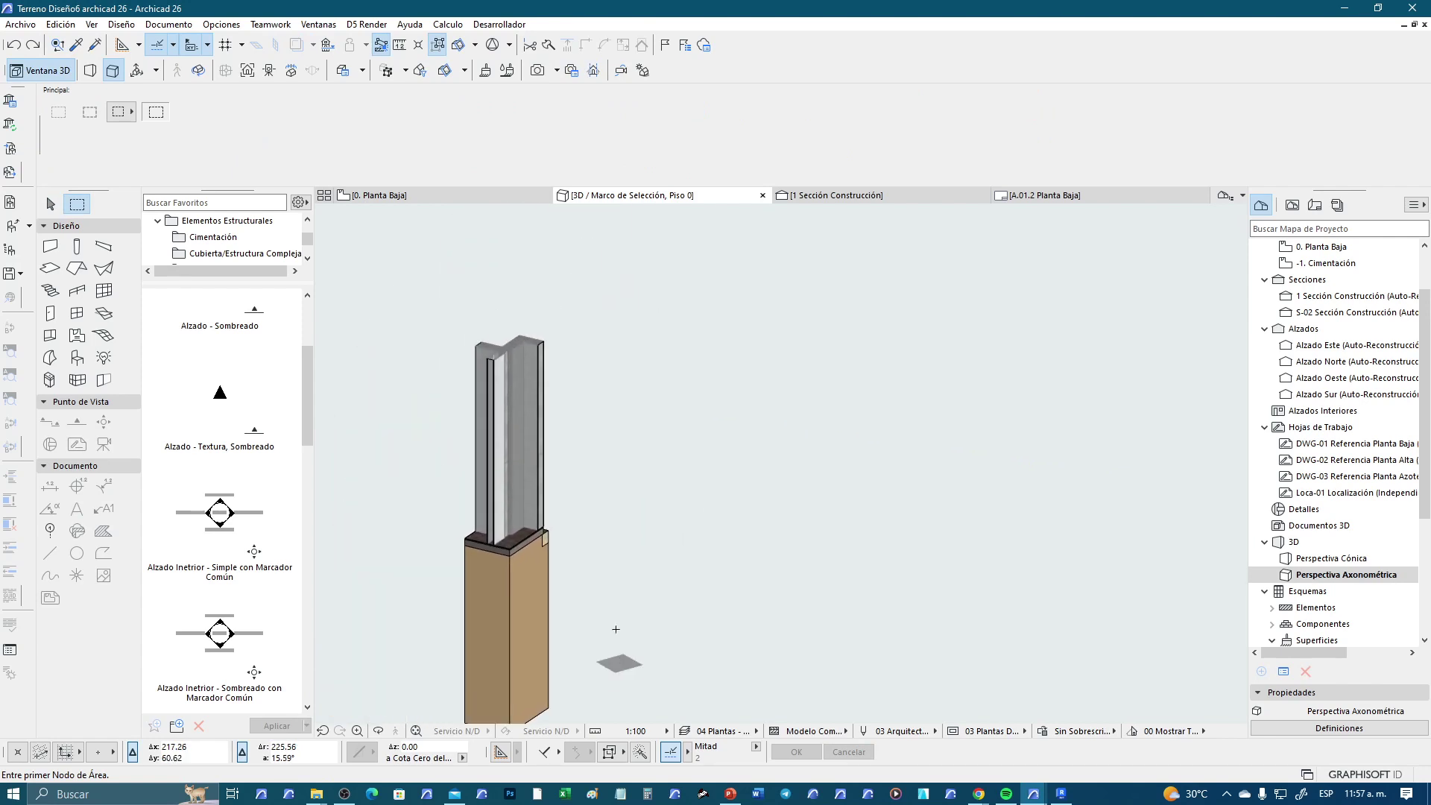
{"action": "scroll", "coordinate": [522, 417], "scroll_direction": "up", "scroll_amount": 2}
{"action": "scroll", "coordinate": [483, 379], "scroll_direction": "up", "scroll_amount": 1}
{"action": "scroll", "coordinate": [483, 379], "scroll_direction": "up", "scroll_amount": 1}
{"action": "scroll", "coordinate": [462, 343], "scroll_direction": "up", "scroll_amount": 2}
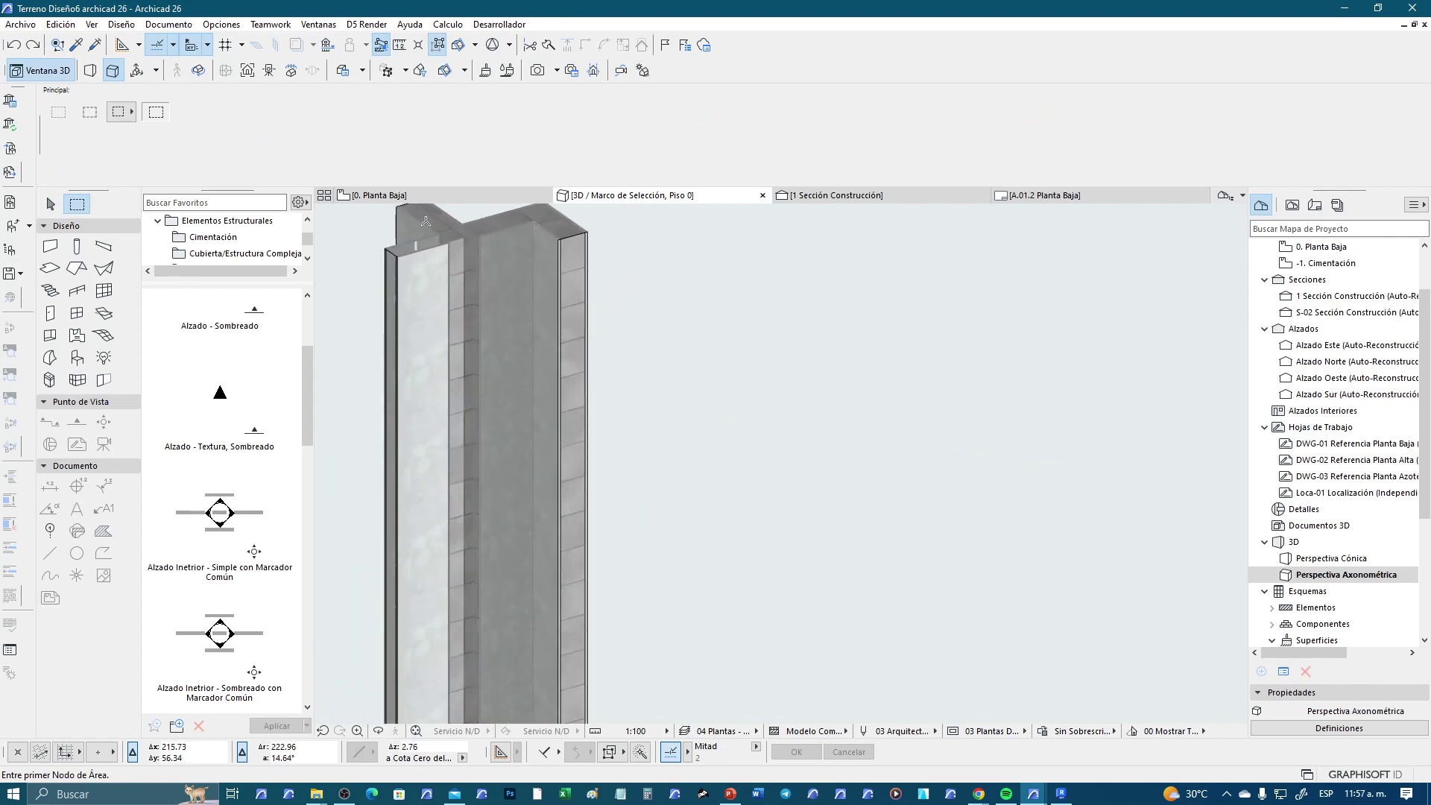
{"action": "scroll", "coordinate": [435, 305], "scroll_direction": "up", "scroll_amount": 2}
{"action": "scroll", "coordinate": [408, 261], "scroll_direction": "up", "scroll_amount": 2}
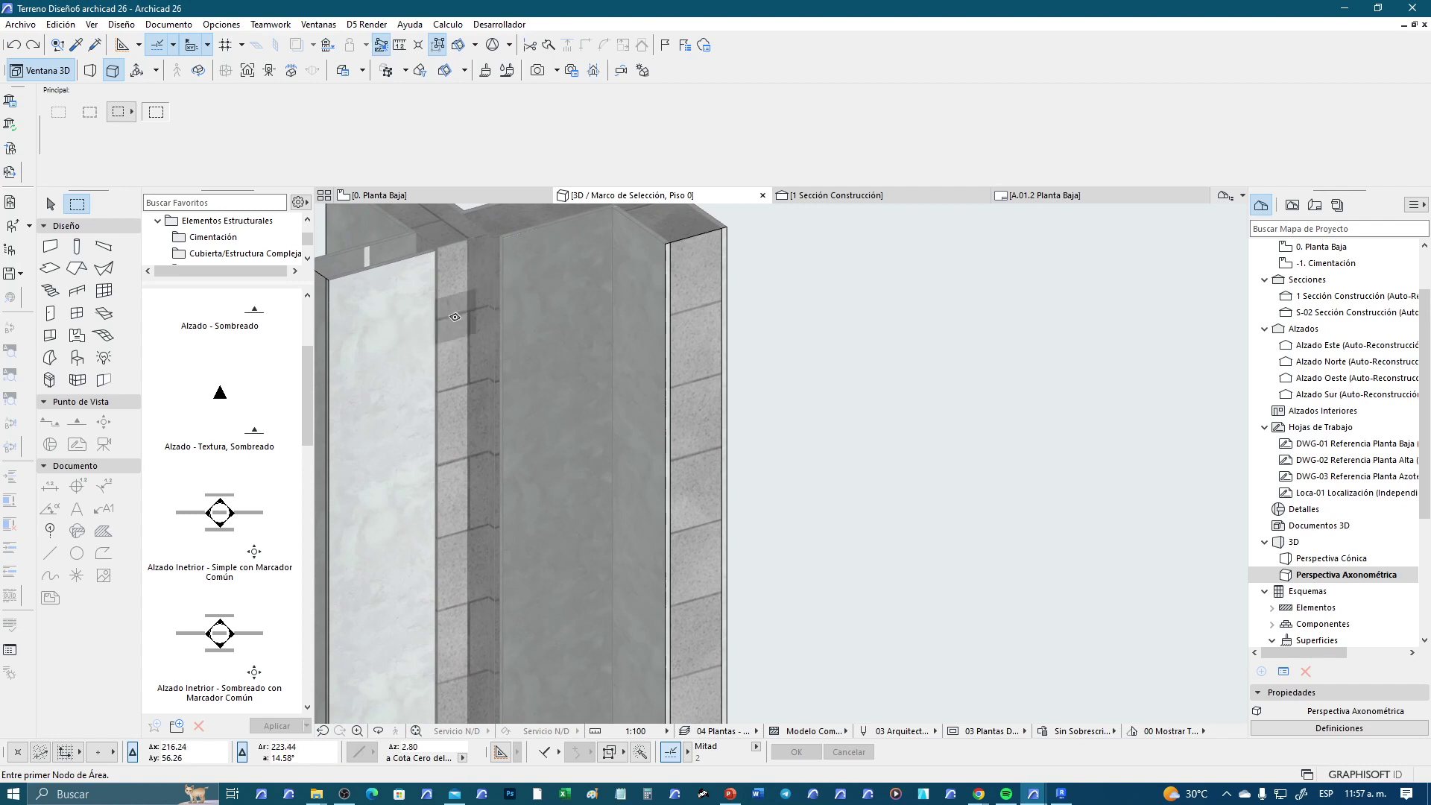
Pan up to inspect the column top, then return to the 0. Planta Baja plan
{"action": "scroll", "coordinate": [454, 317], "scroll_direction": "down", "scroll_amount": 2}
{"action": "scroll", "coordinate": [500, 386], "scroll_direction": "up", "scroll_amount": 1}
{"action": "scroll", "coordinate": [500, 387], "scroll_direction": "up", "scroll_amount": 1}
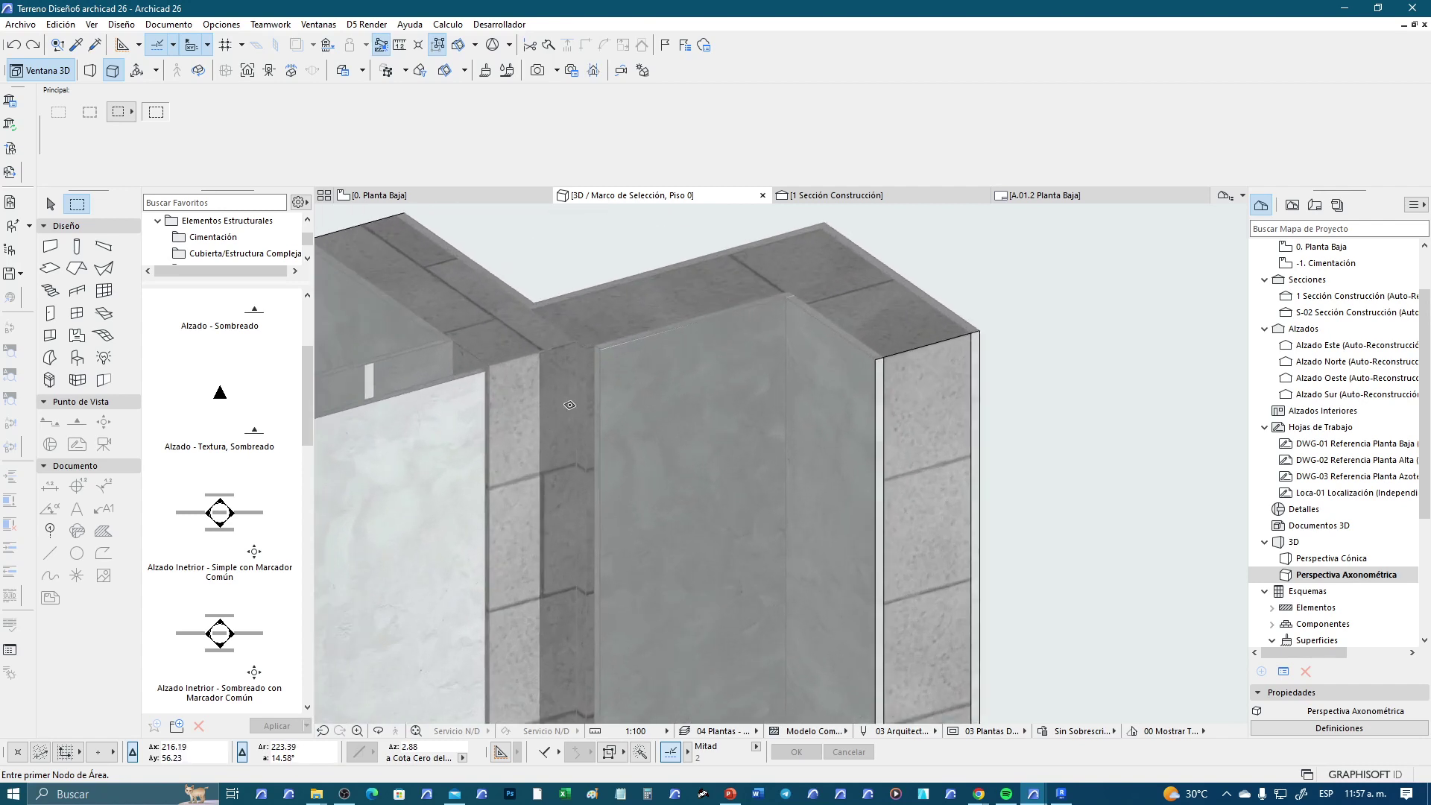
{"action": "scroll", "coordinate": [611, 401], "scroll_direction": "down", "scroll_amount": 2}
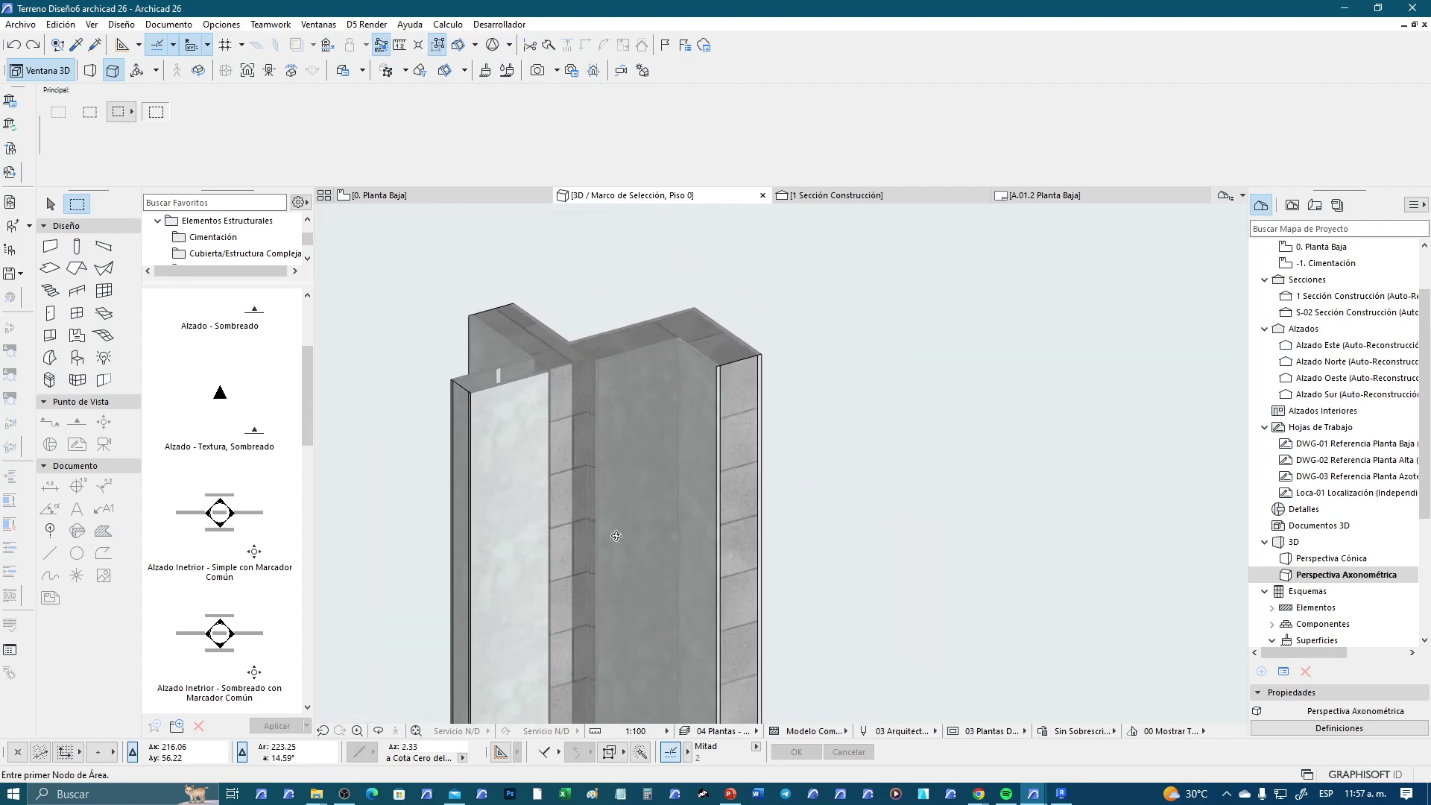
{"action": "middle_click_drag", "start_coordinate": [617, 535], "coordinate": [622, 520]}
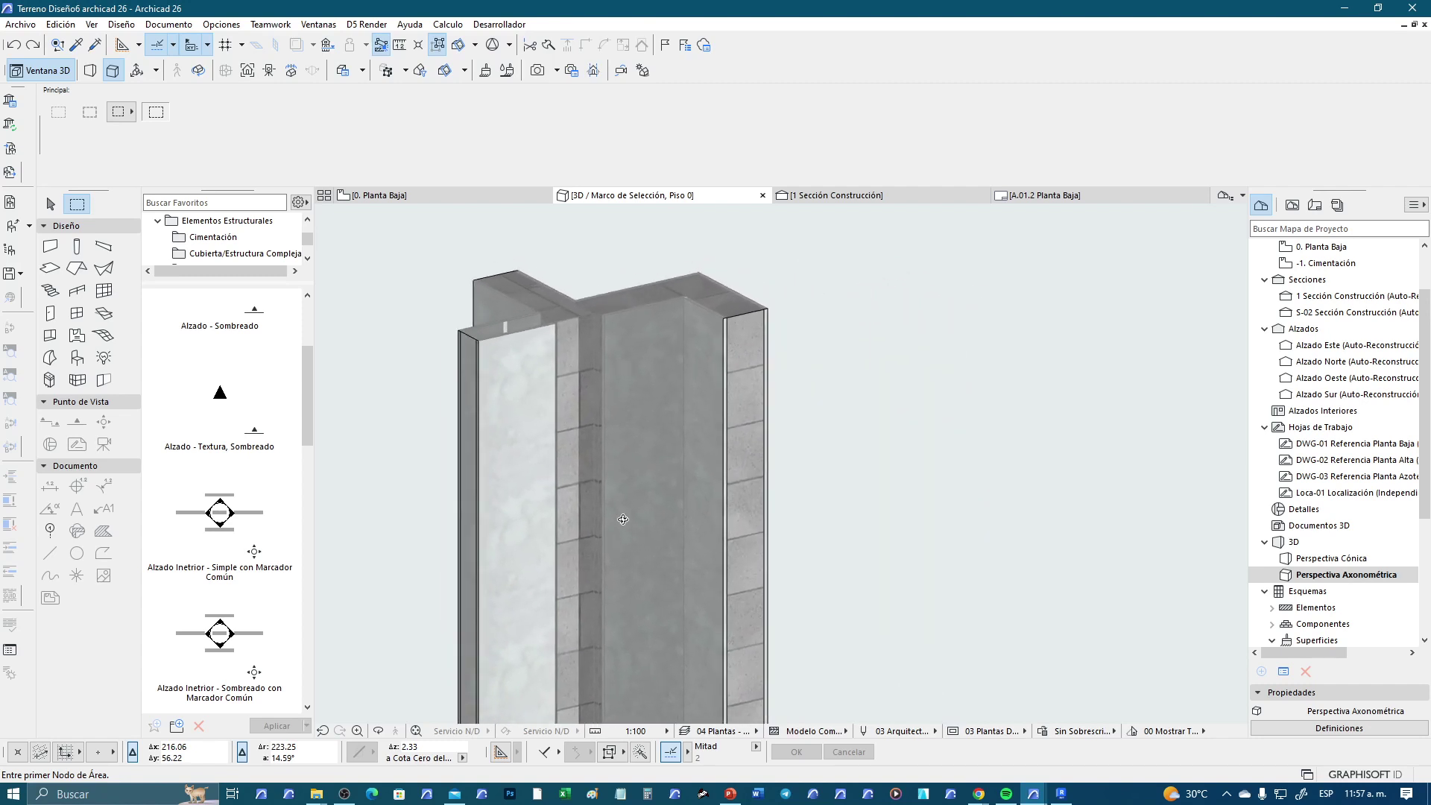
{"action": "scroll", "coordinate": [663, 477], "scroll_direction": "up", "scroll_amount": 2}
{"action": "scroll", "coordinate": [648, 462], "scroll_direction": "up", "scroll_amount": 1}
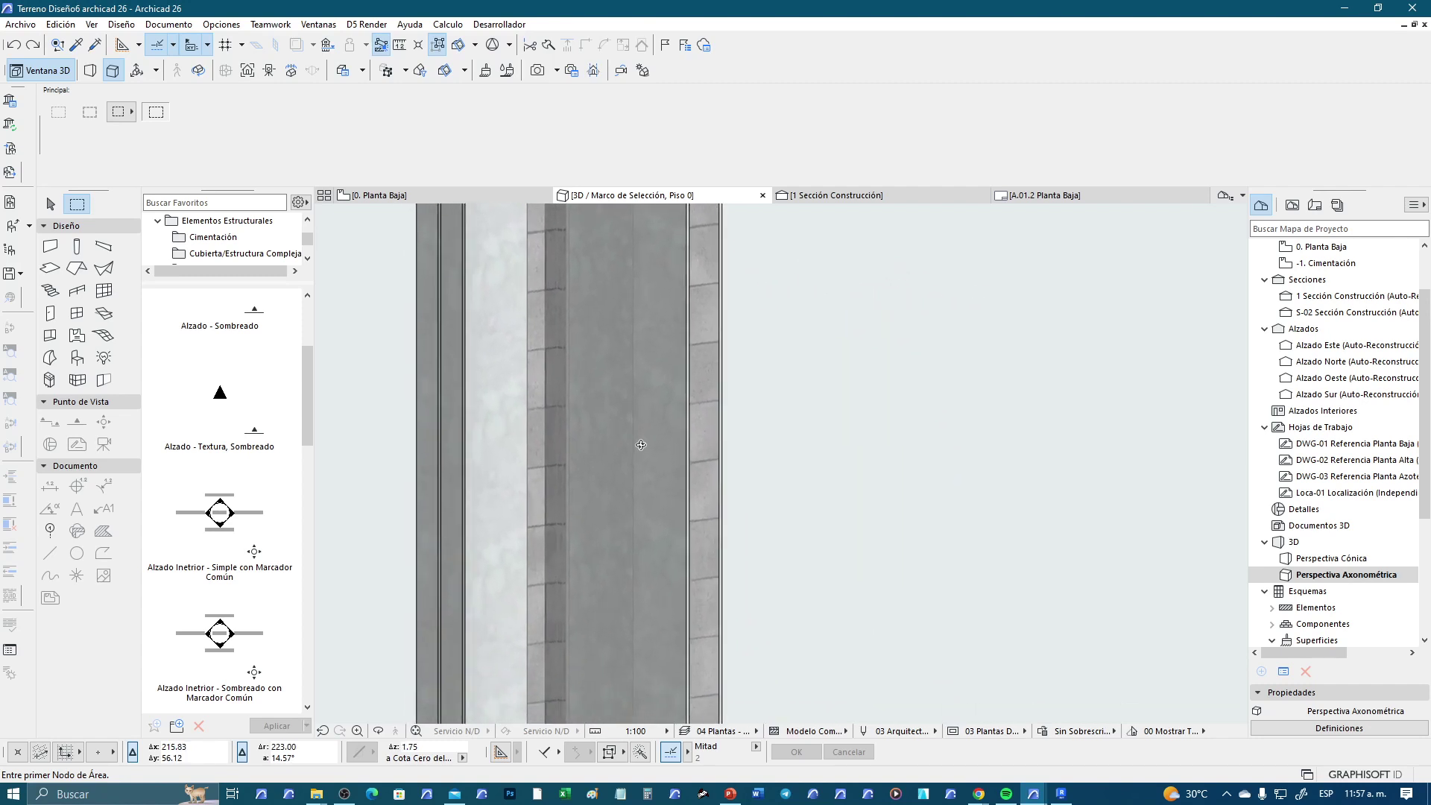
{"action": "middle_click_drag", "start_coordinate": [641, 445], "coordinate": [632, 574]}
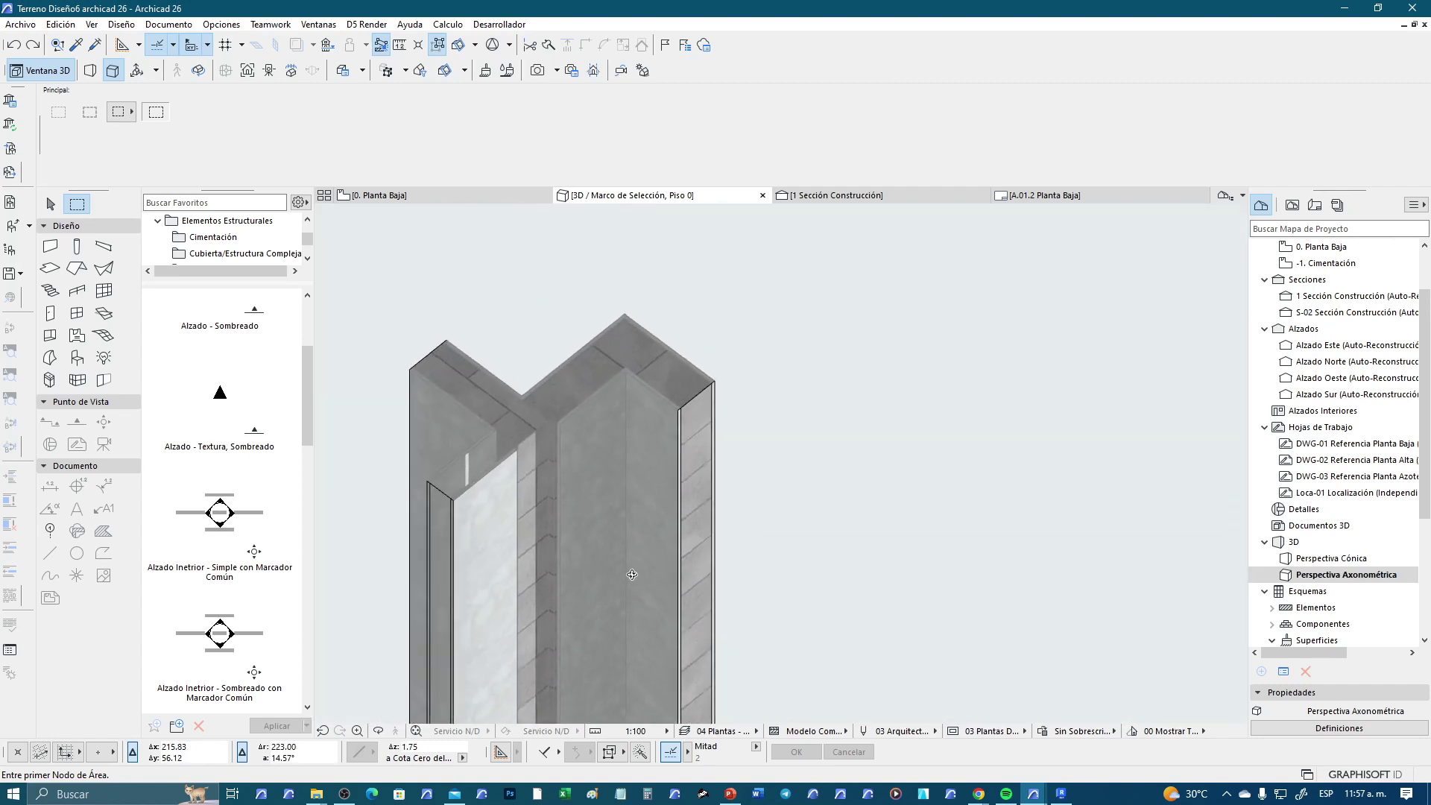
{"action": "scroll", "coordinate": [539, 429], "scroll_direction": "up", "scroll_amount": 2}
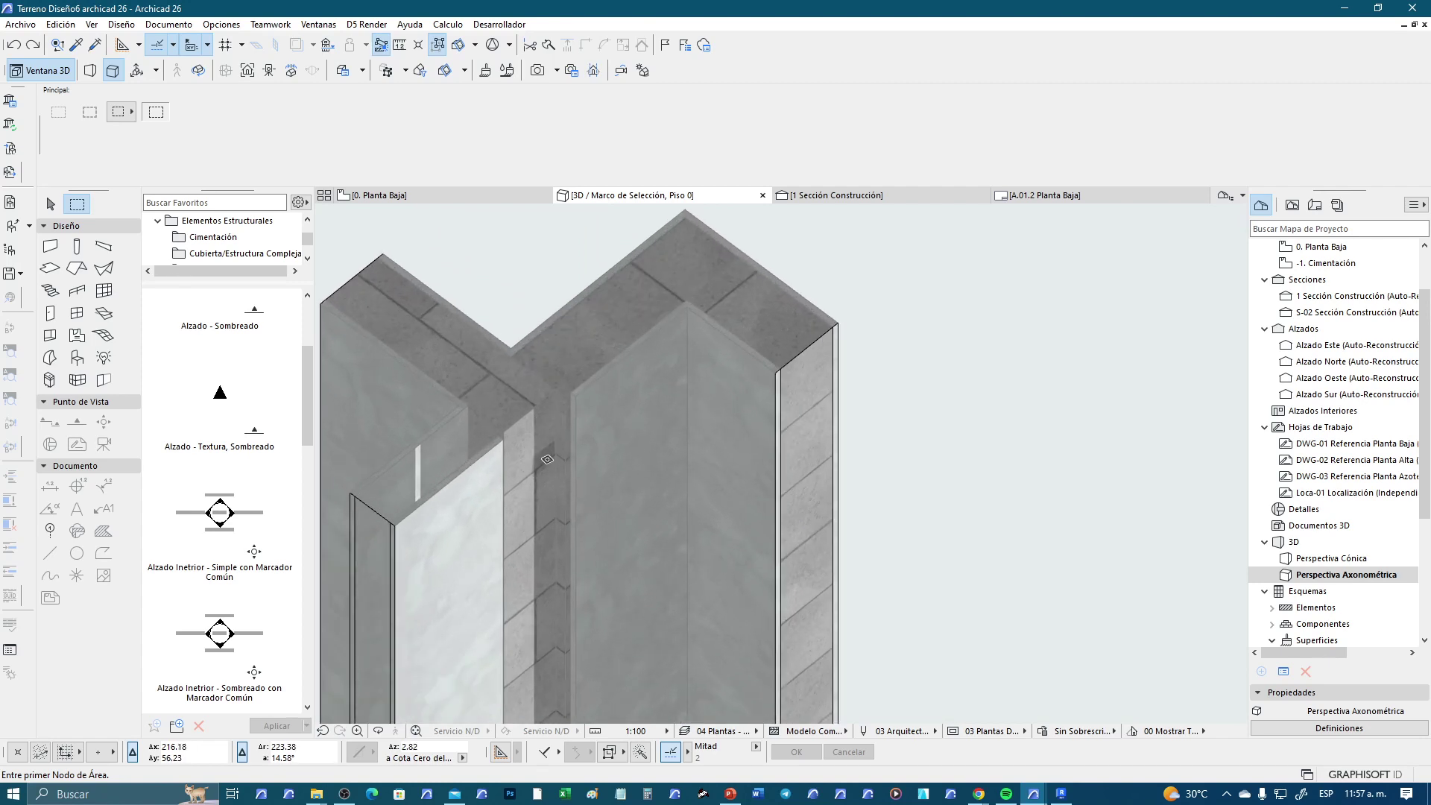
{"action": "left_click", "coordinate": [485, 195]}
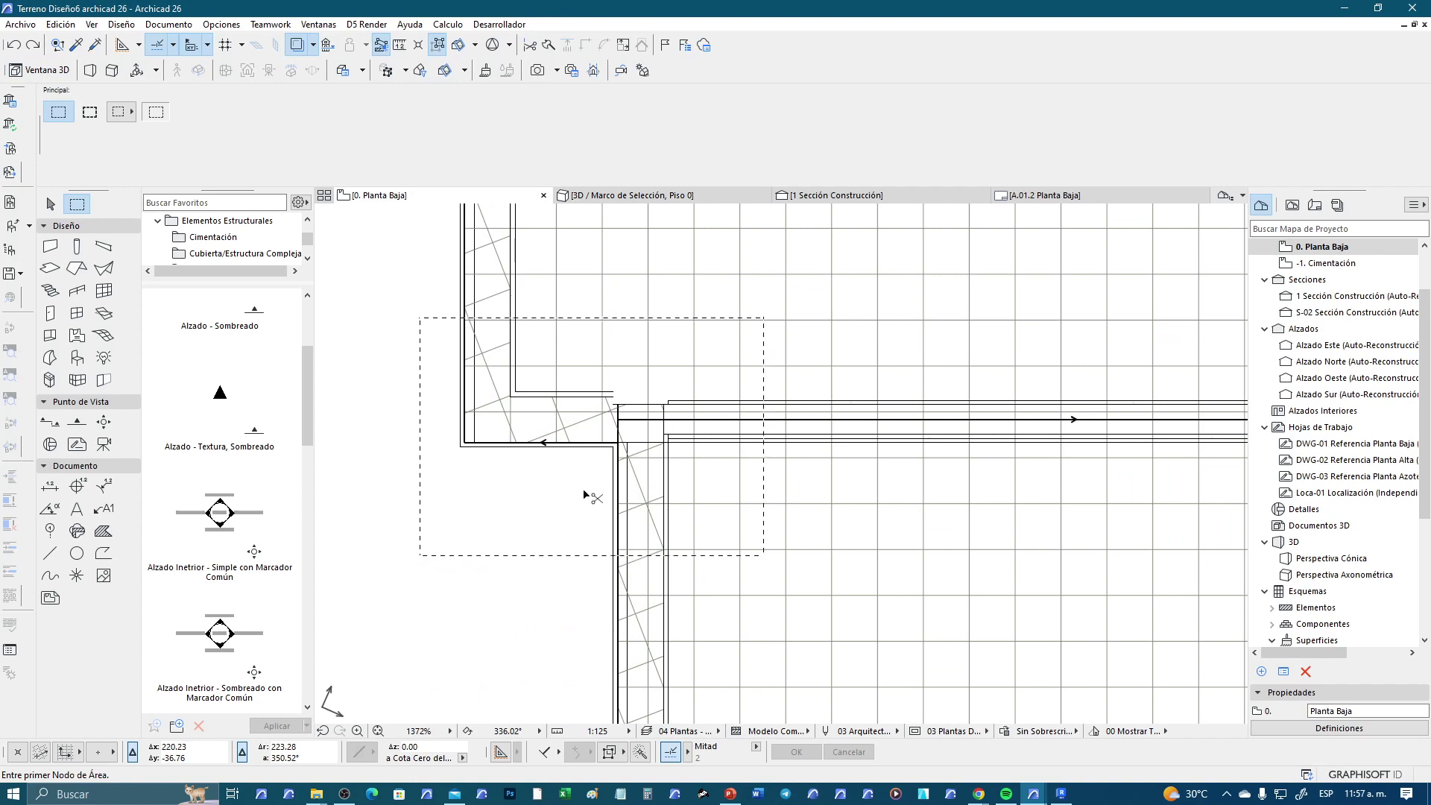
Redo the horizontal wall's move and extension so it reaches the vertical wall's corner again
{"action": "left_click", "coordinate": [33, 45]}
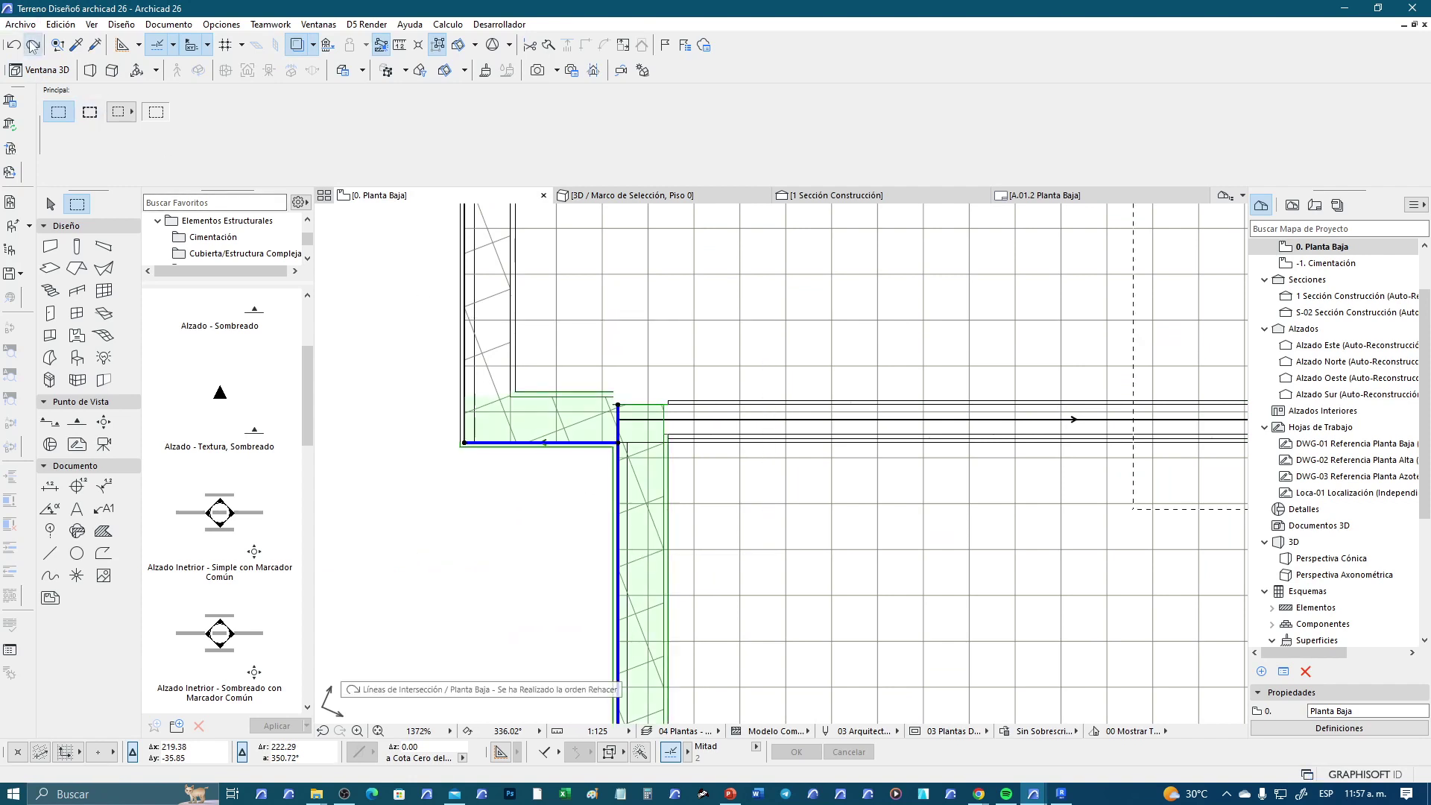
{"action": "left_click", "coordinate": [33, 45]}
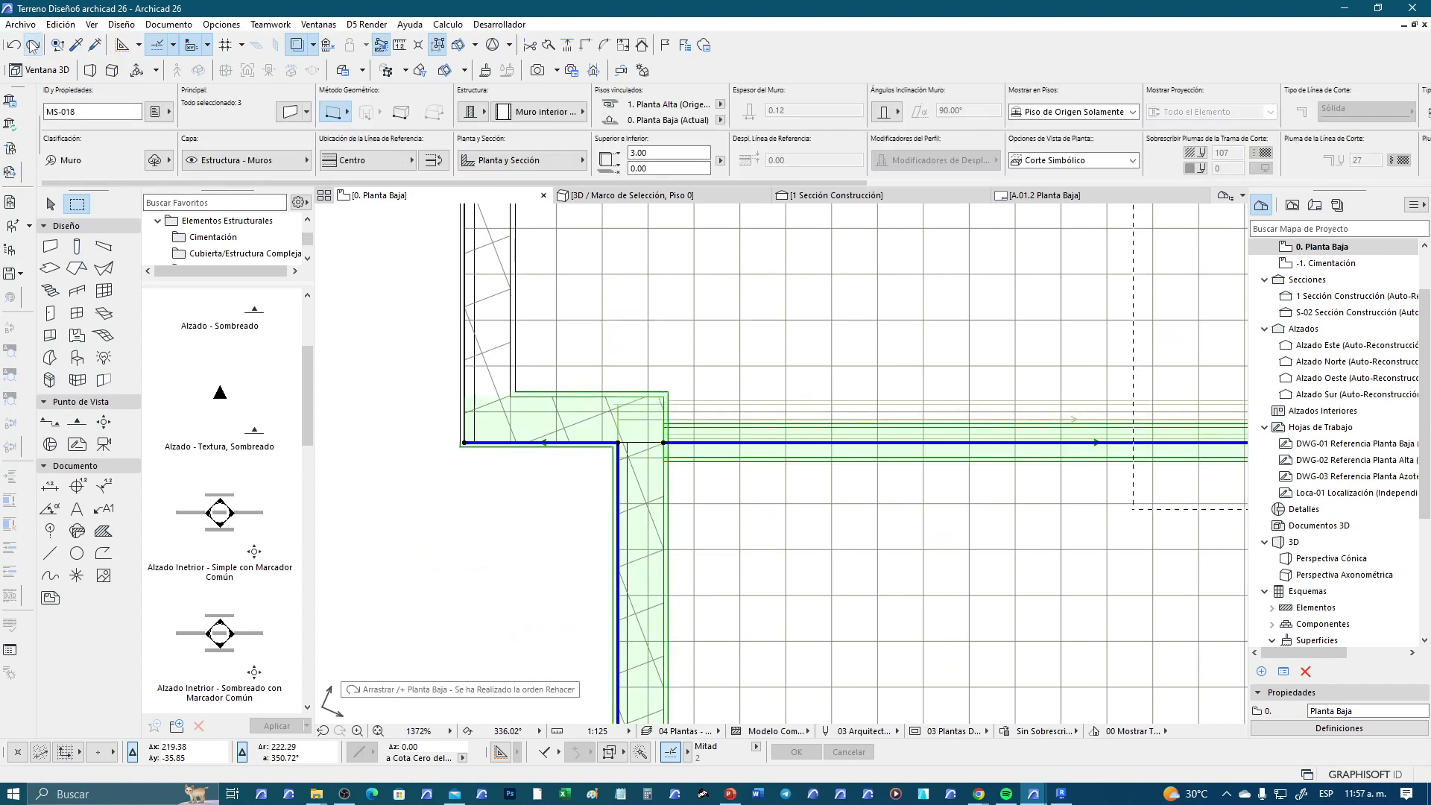
{"action": "left_click", "coordinate": [33, 45]}
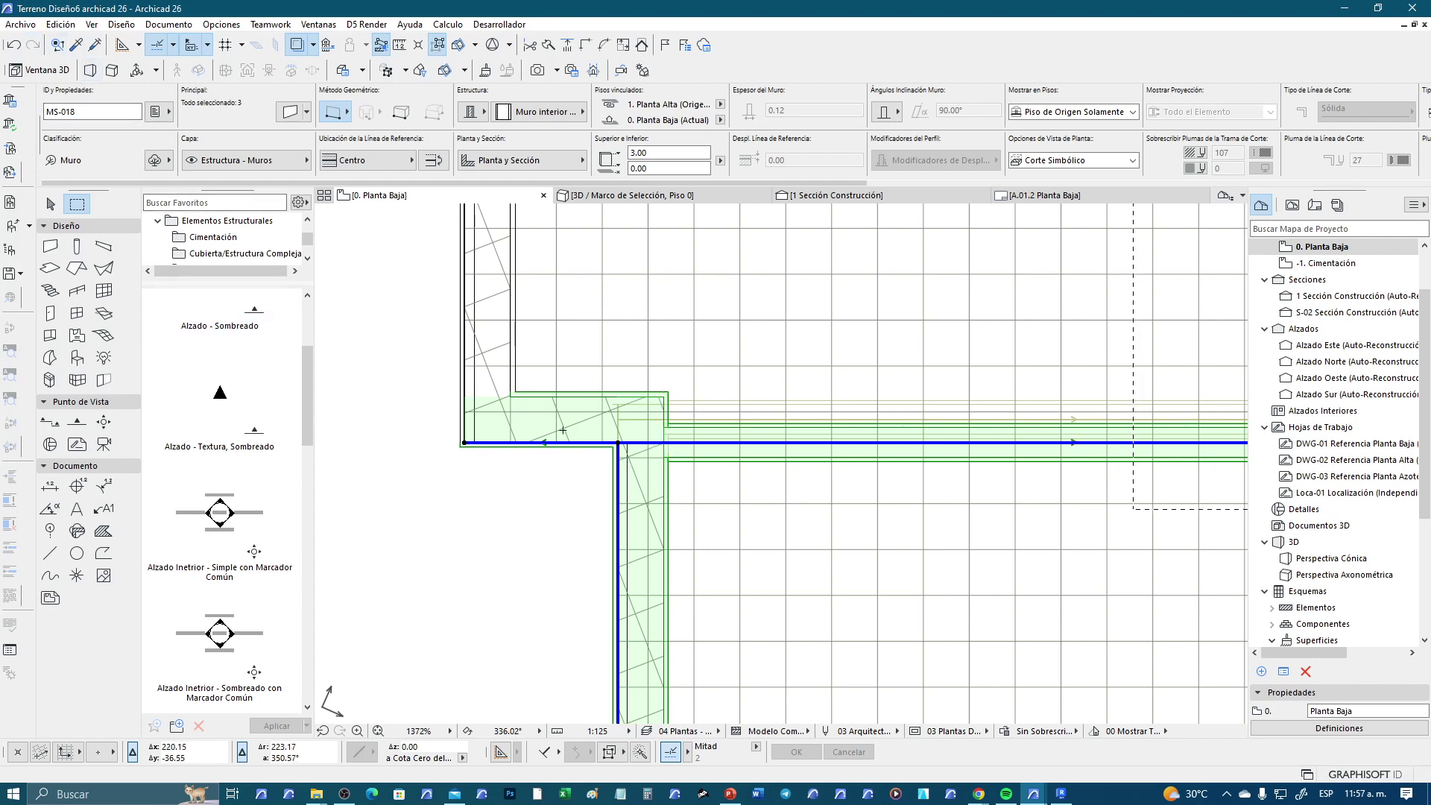
{"action": "scroll", "coordinate": [571, 462], "scroll_direction": "up", "scroll_amount": 3}
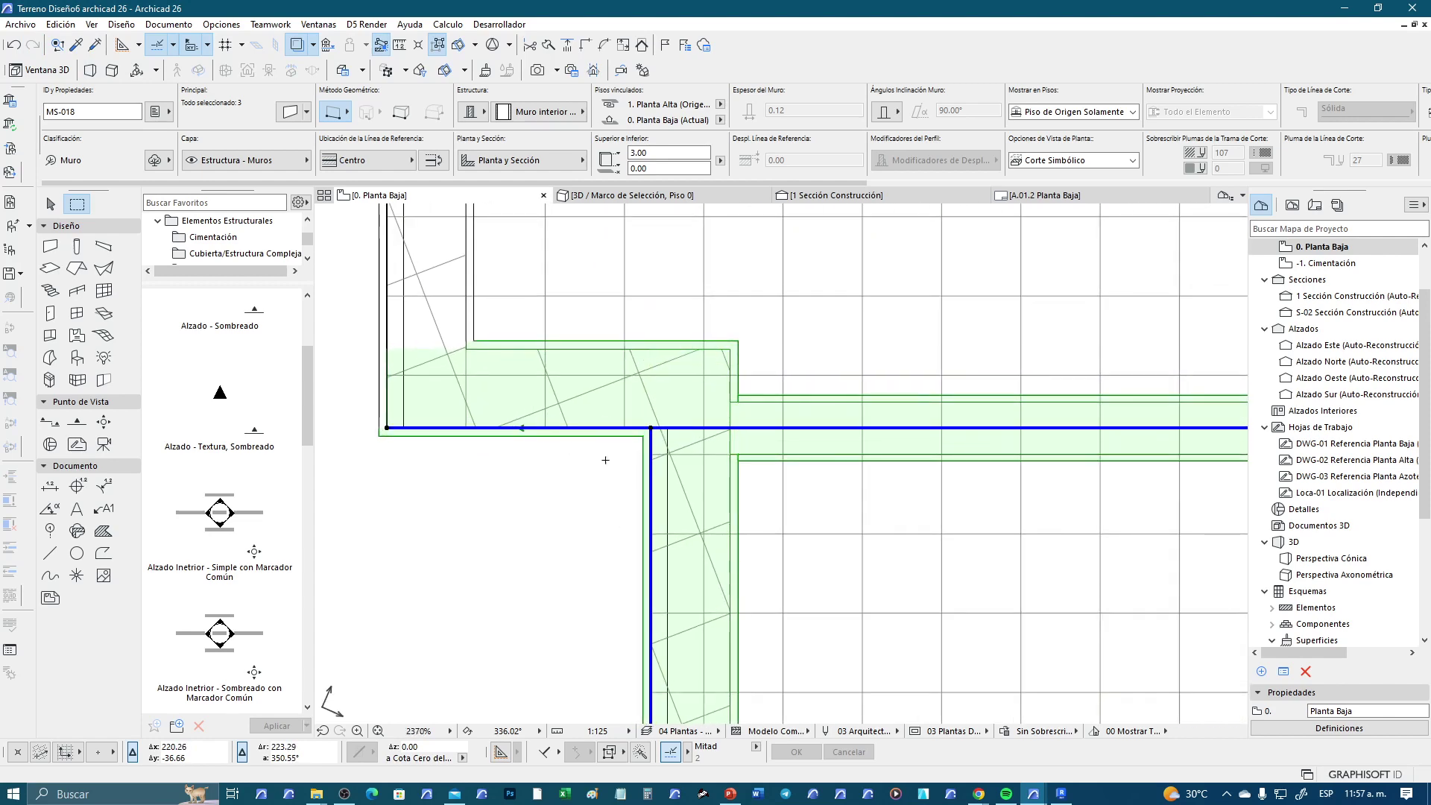
{"action": "scroll", "coordinate": [552, 507], "scroll_direction": "down", "scroll_amount": 4}
{"action": "left_click", "coordinate": [13, 45]}
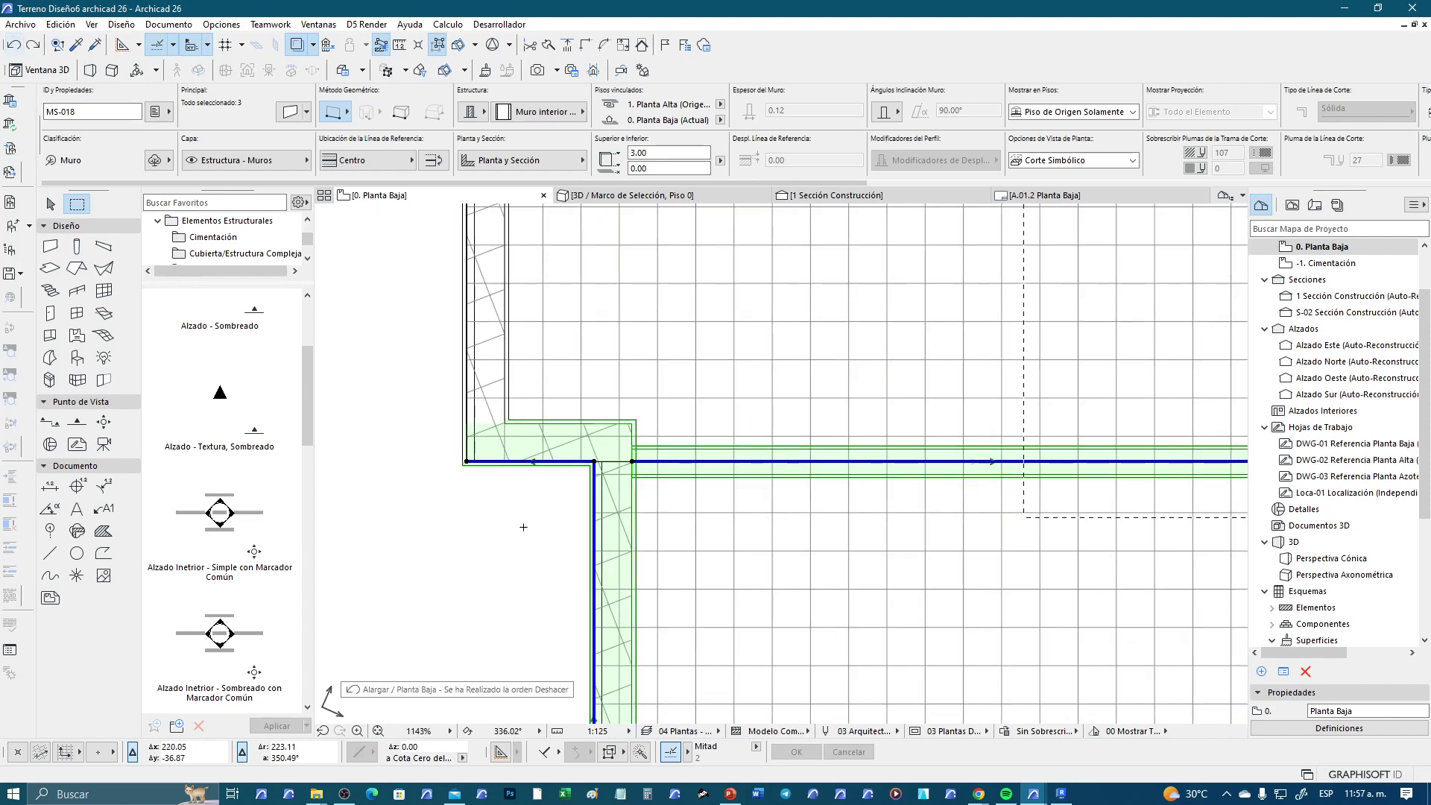
{"action": "left_click", "coordinate": [33, 45]}
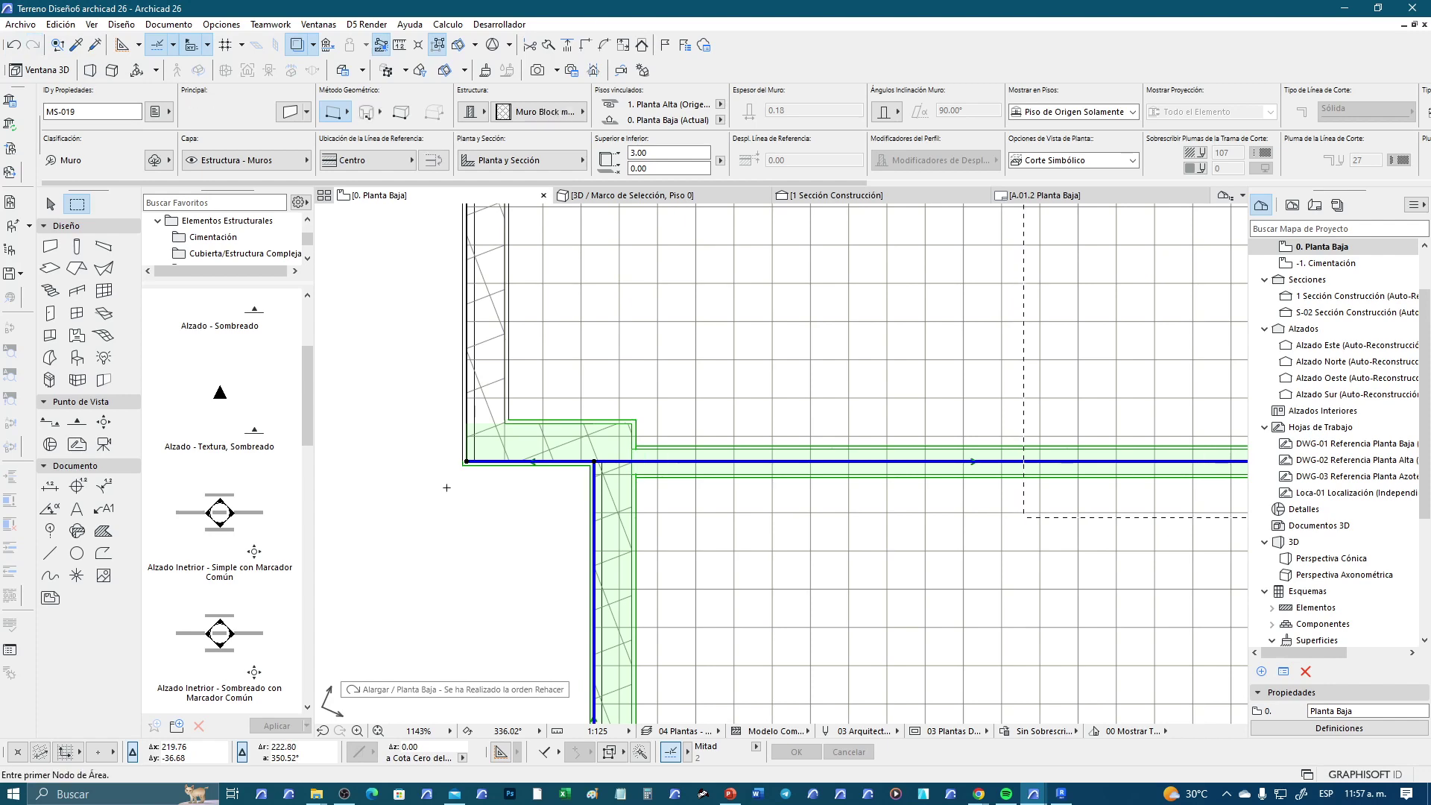
{"action": "scroll", "coordinate": [660, 391], "scroll_direction": "up", "scroll_amount": 6}
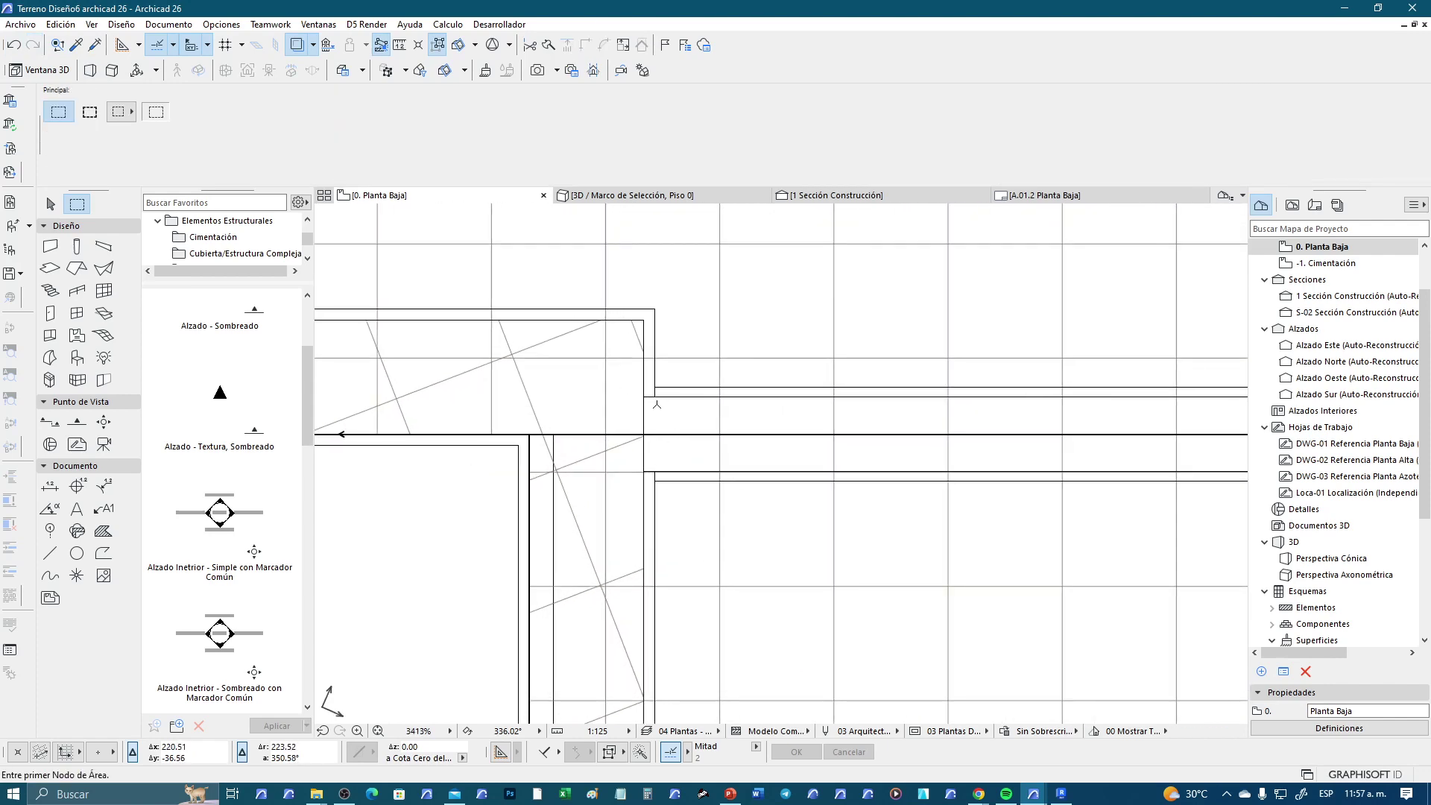
{"action": "scroll", "coordinate": [643, 399], "scroll_direction": "down", "scroll_amount": 5}
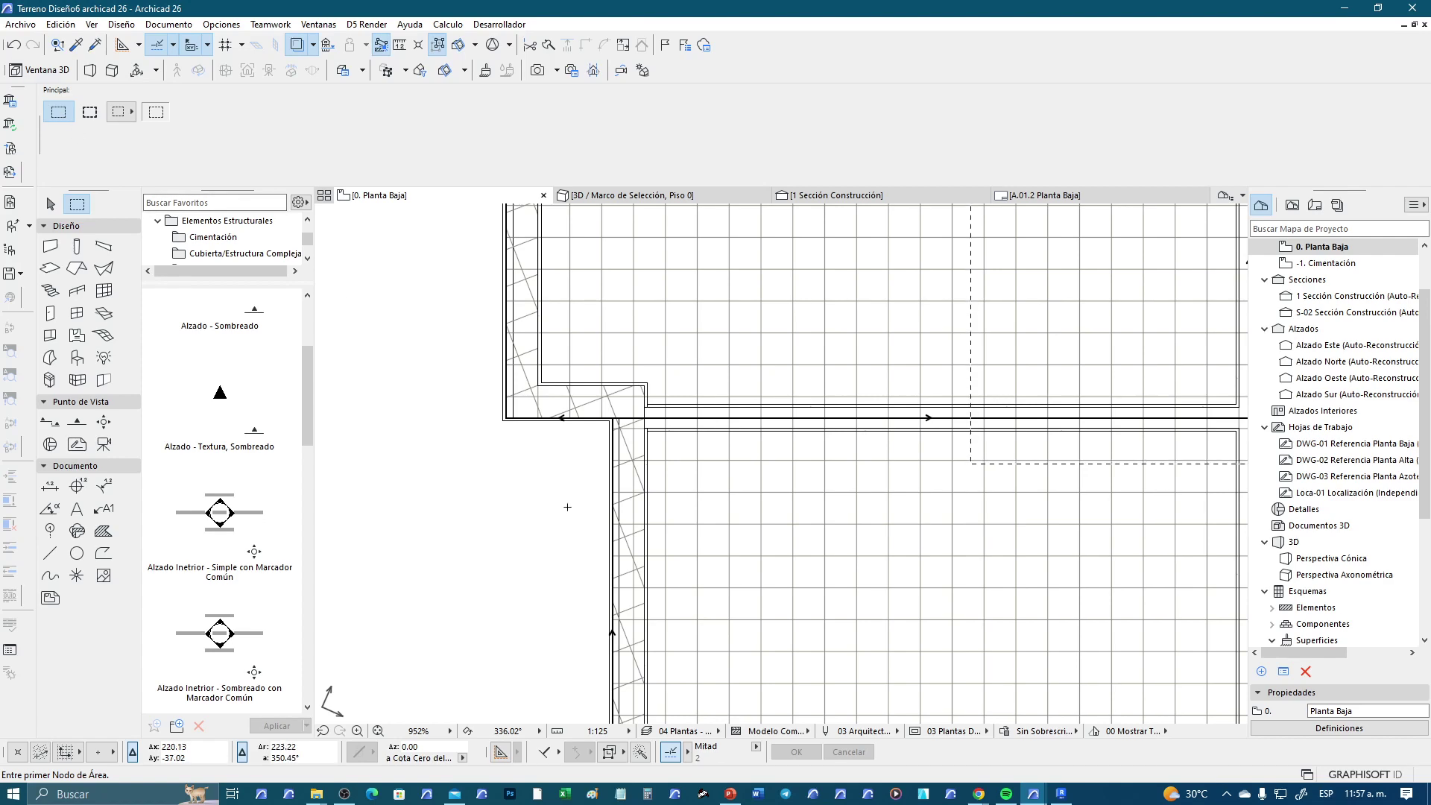
{"action": "scroll", "coordinate": [567, 506], "scroll_direction": "down", "scroll_amount": 2}
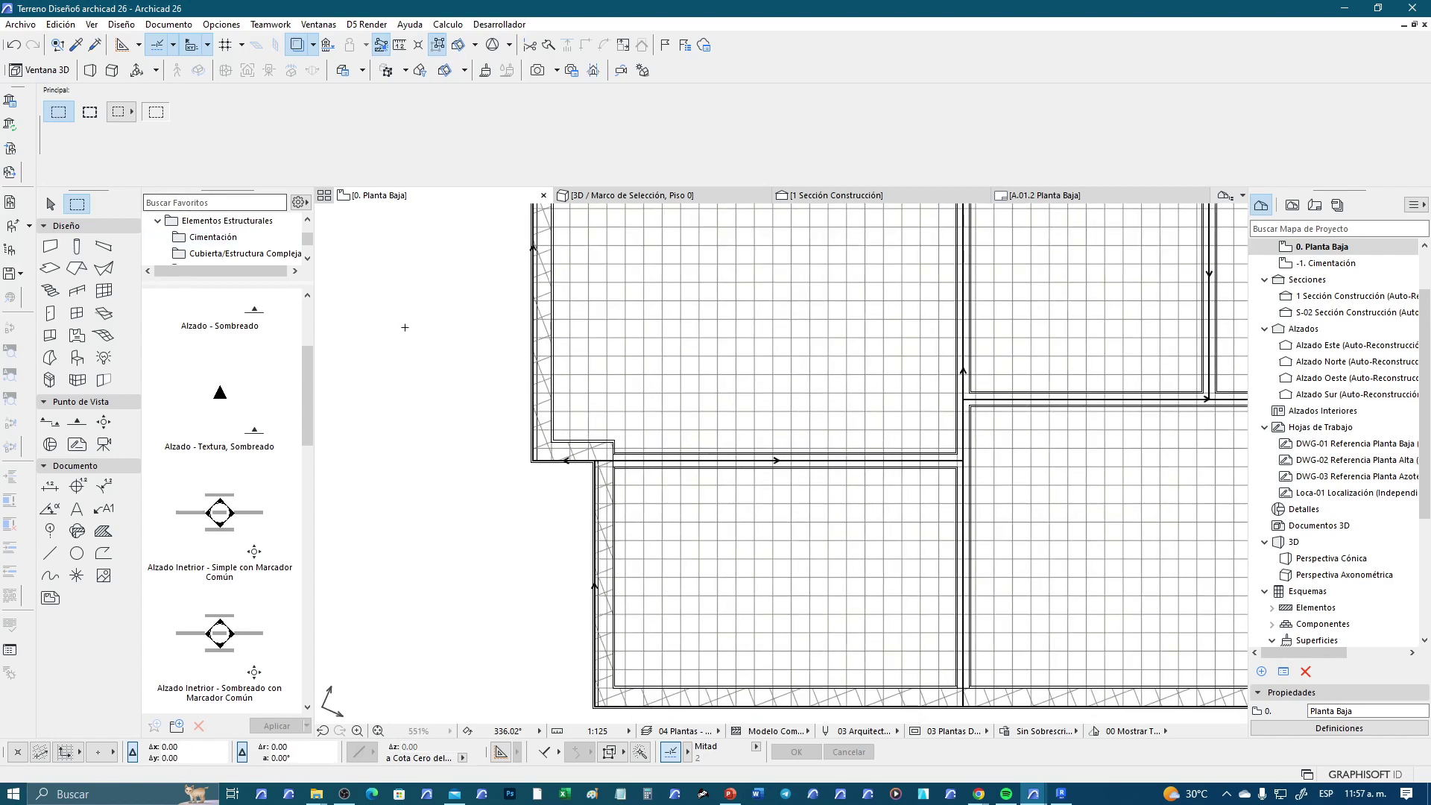
{"action": "middle_click_drag", "start_coordinate": [589, 467], "coordinate": [582, 473]}
{"action": "scroll", "coordinate": [574, 492], "scroll_direction": "down", "scroll_amount": 3}
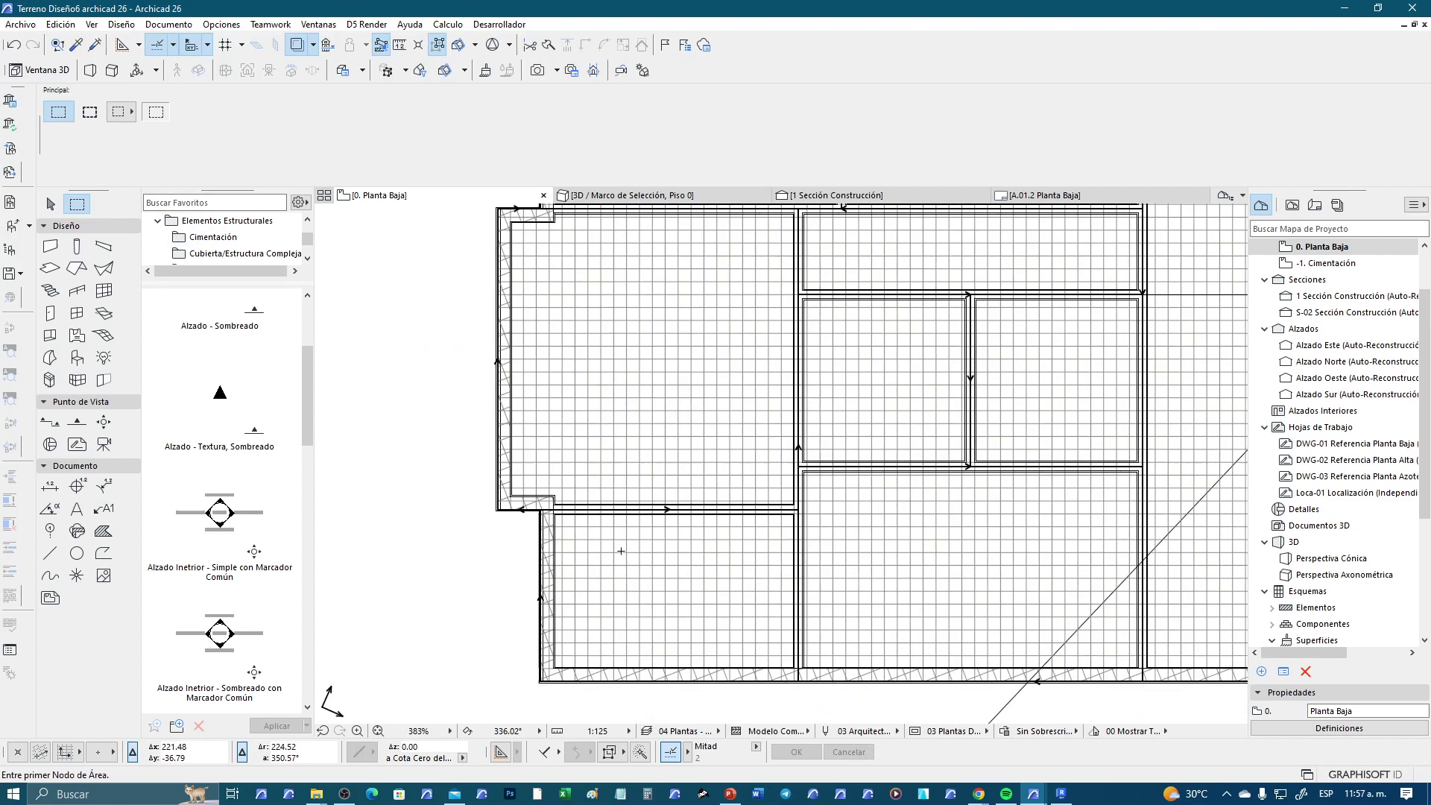
{"action": "scroll", "coordinate": [560, 516], "scroll_direction": "up", "scroll_amount": 4}
{"action": "scroll", "coordinate": [560, 516], "scroll_direction": "up", "scroll_amount": 2}
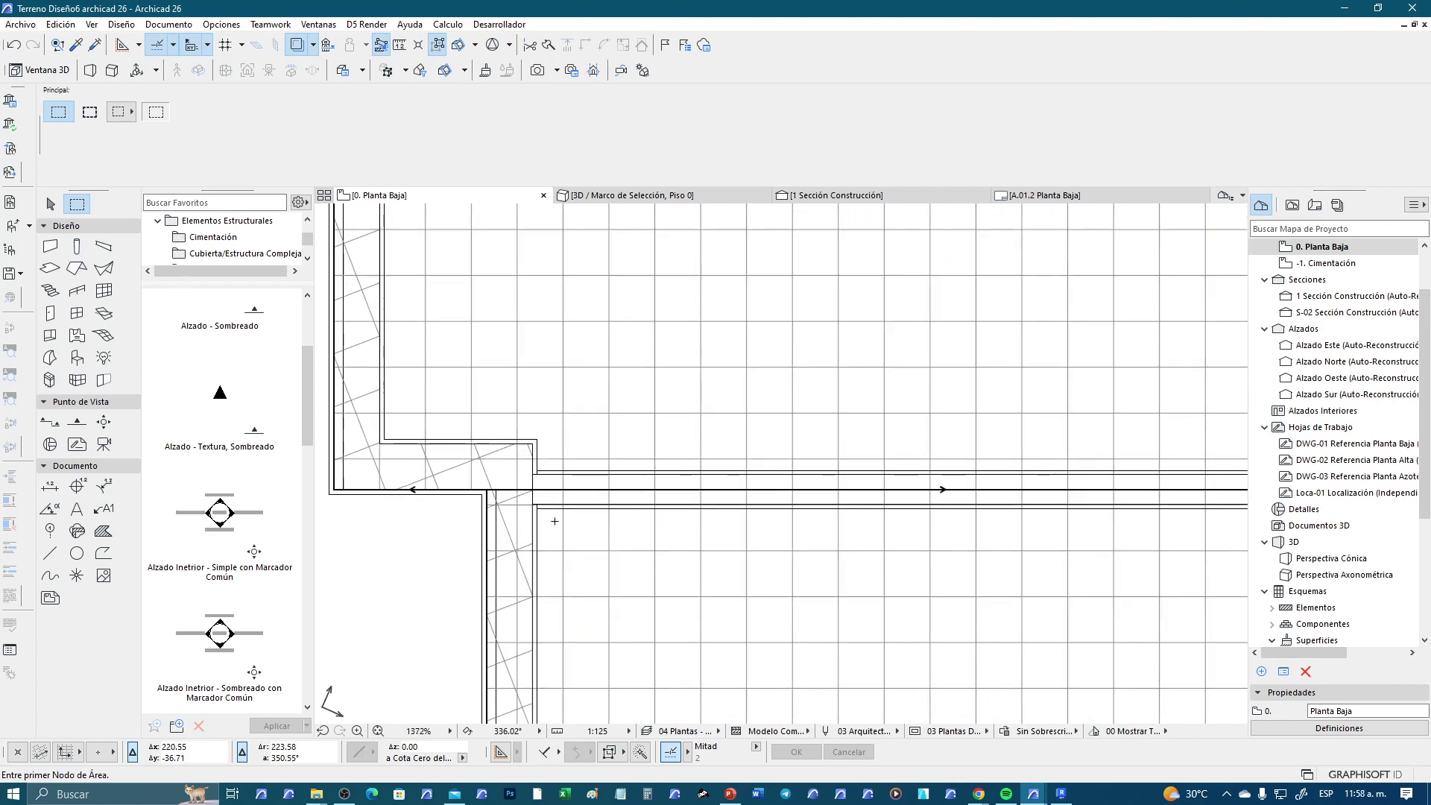
{"action": "scroll", "coordinate": [554, 521], "scroll_direction": "down", "scroll_amount": 2}
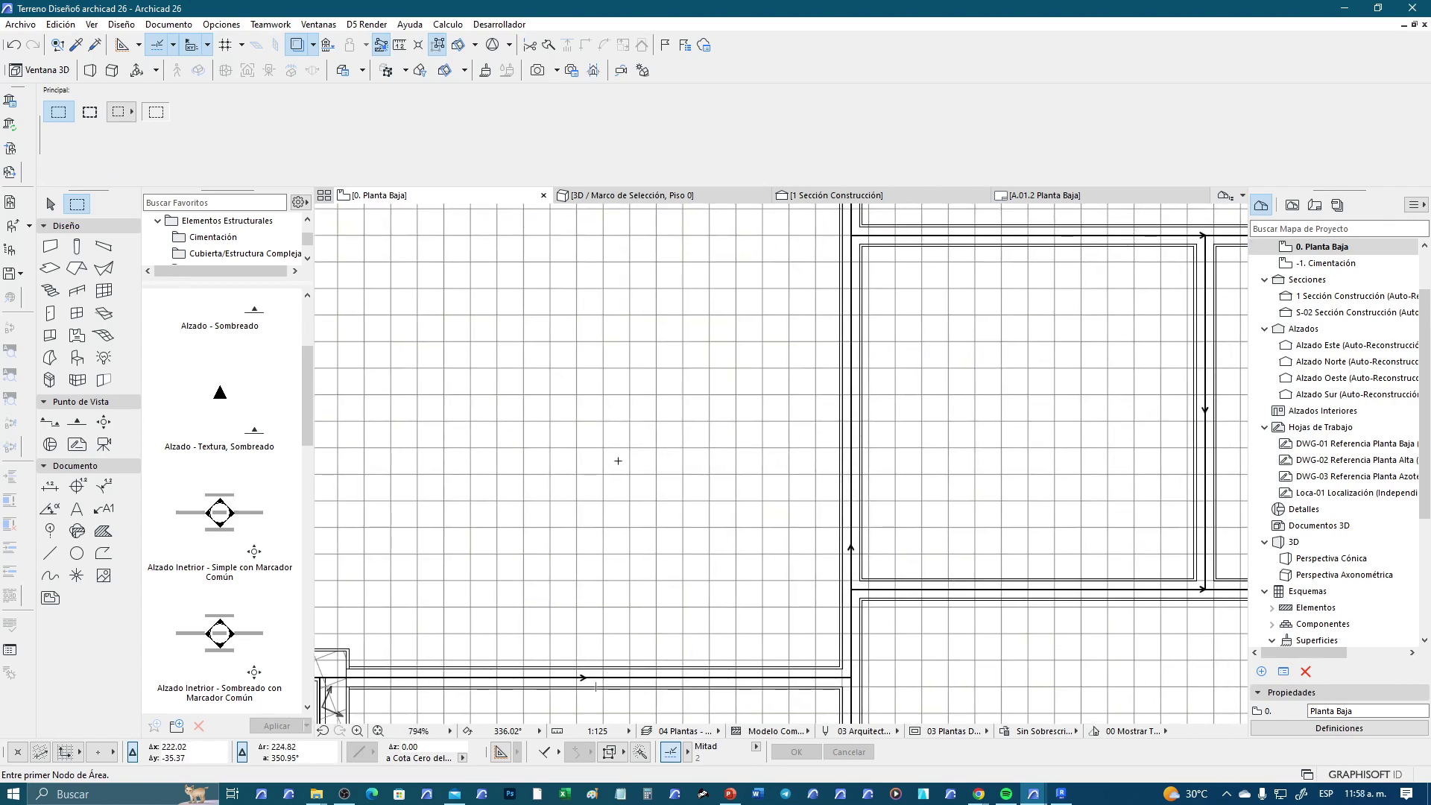
{"action": "scroll", "coordinate": [566, 447], "scroll_direction": "up", "scroll_amount": 2}
{"action": "scroll", "coordinate": [542, 431], "scroll_direction": "up", "scroll_amount": 2}
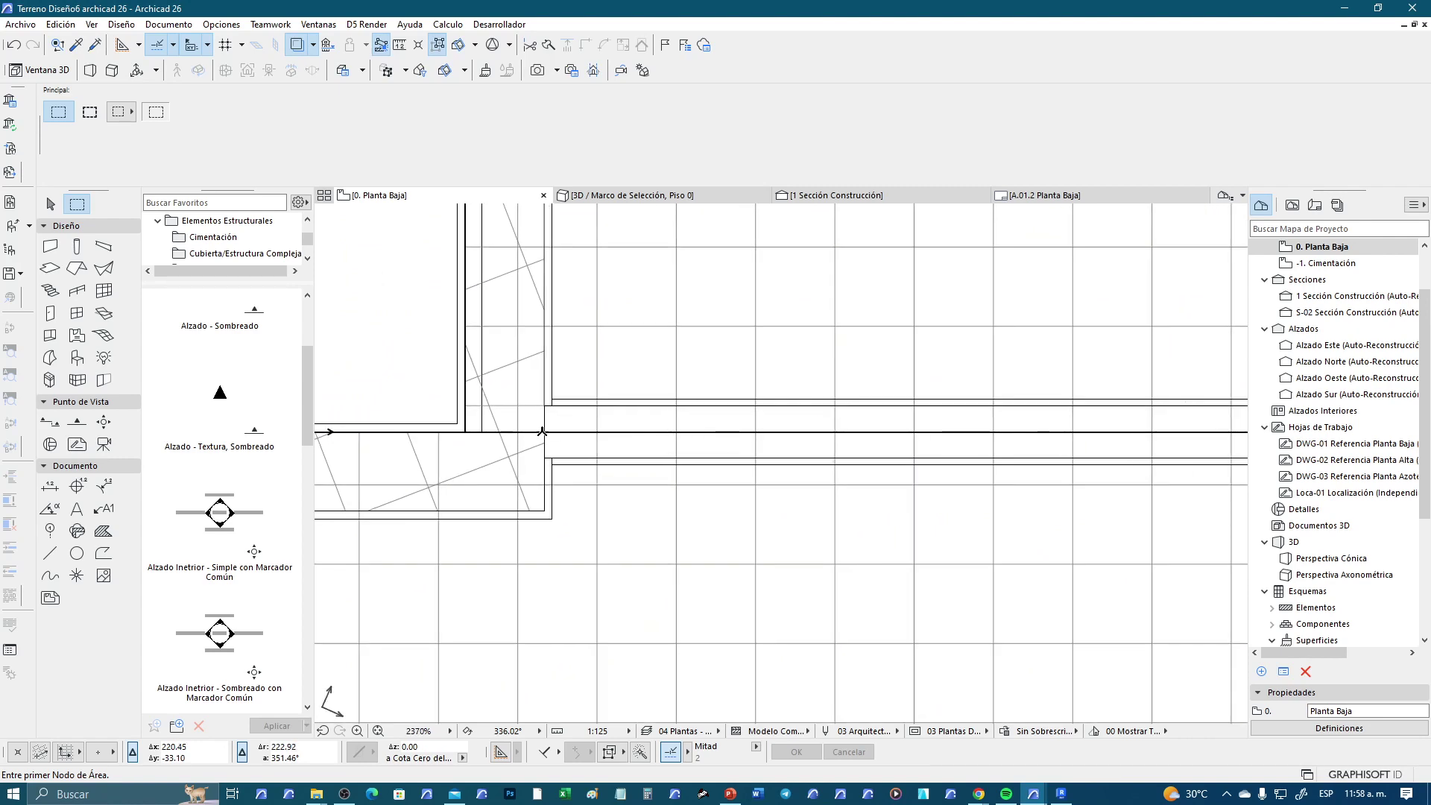
{"action": "scroll", "coordinate": [532, 461], "scroll_direction": "down", "scroll_amount": 2}
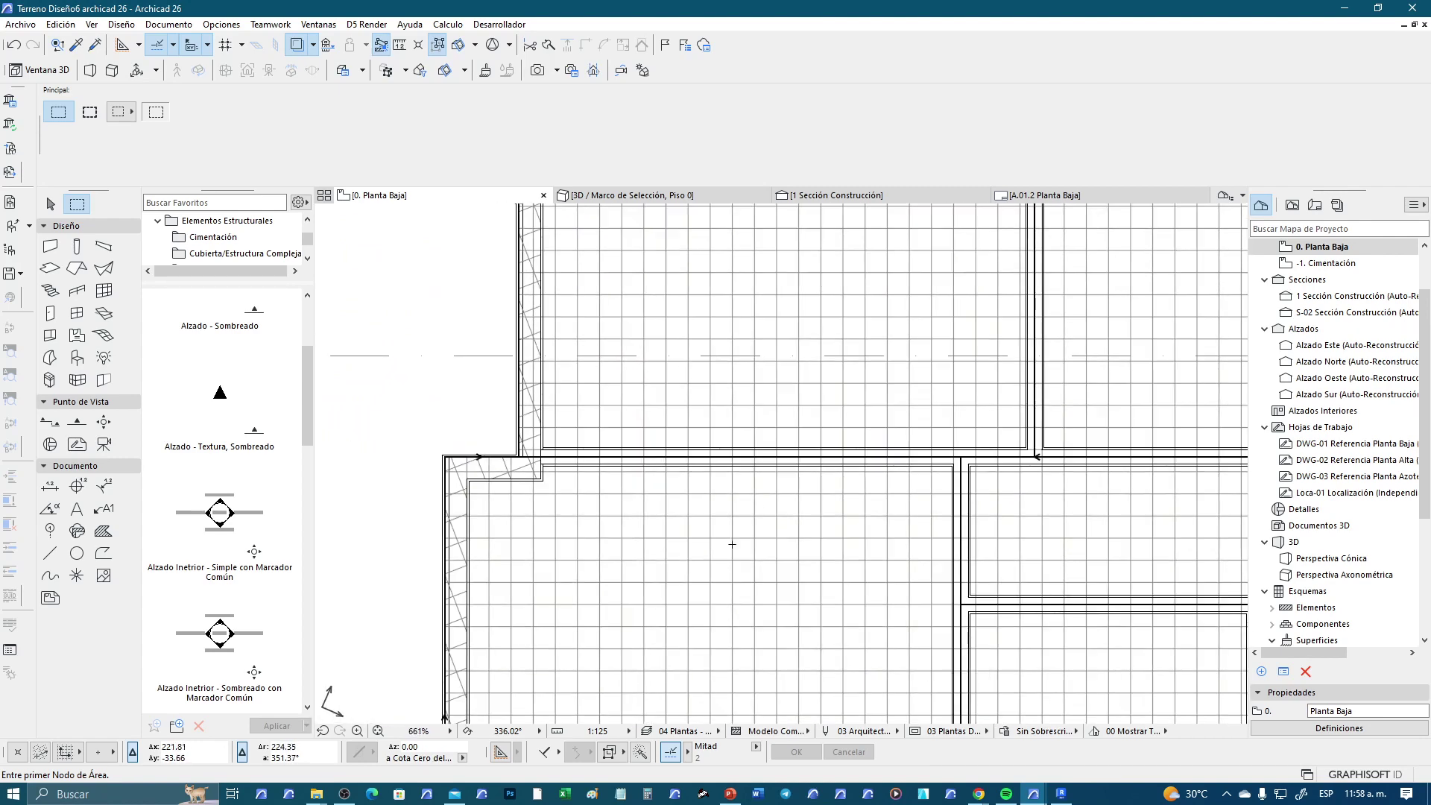
{"action": "scroll", "coordinate": [678, 390], "scroll_direction": "up", "scroll_amount": 1}
{"action": "scroll", "coordinate": [641, 432], "scroll_direction": "up", "scroll_amount": 1}
{"action": "scroll", "coordinate": [619, 447], "scroll_direction": "up", "scroll_amount": 1}
{"action": "scroll", "coordinate": [604, 454], "scroll_direction": "up", "scroll_amount": 1}
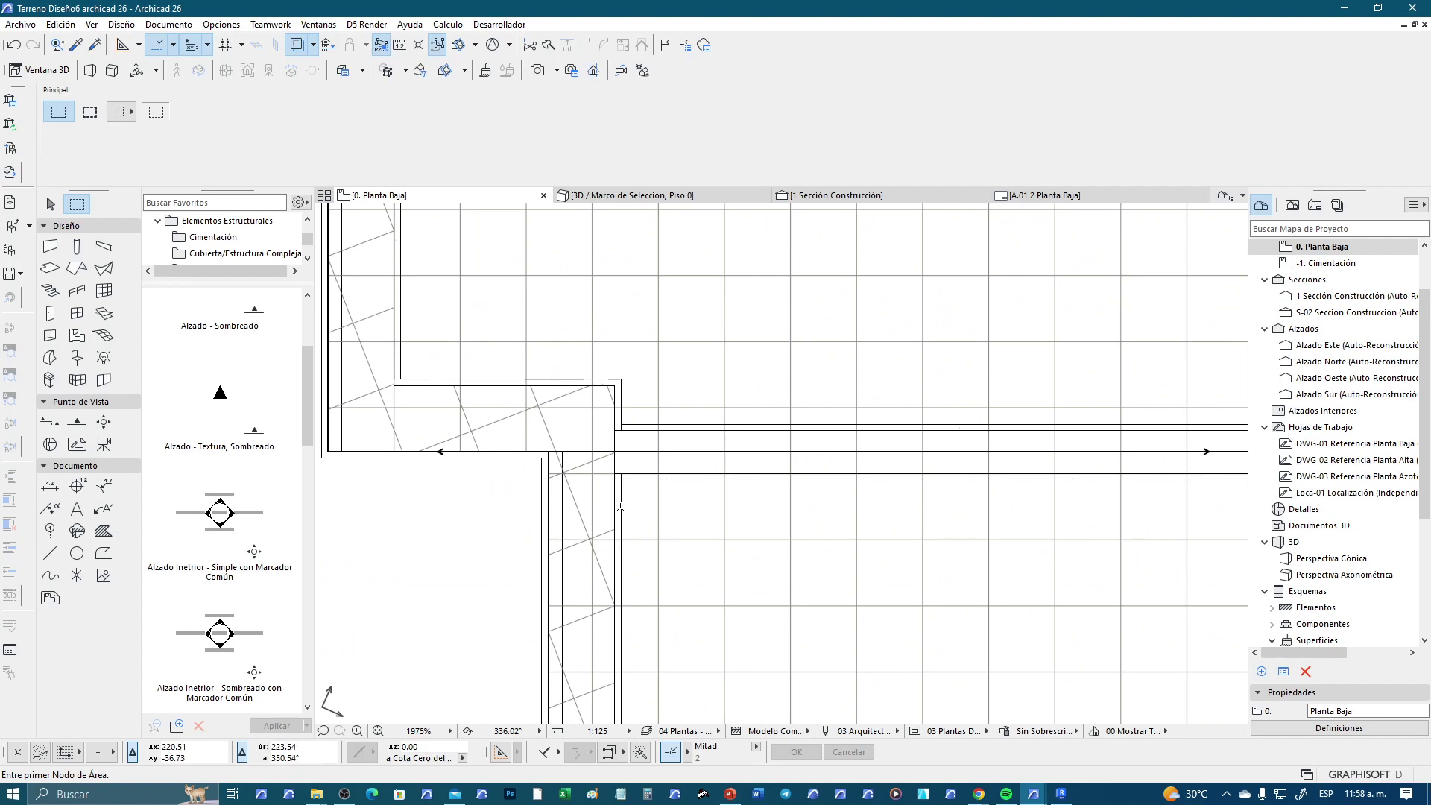
{"action": "scroll", "coordinate": [532, 488], "scroll_direction": "down", "scroll_amount": 2}
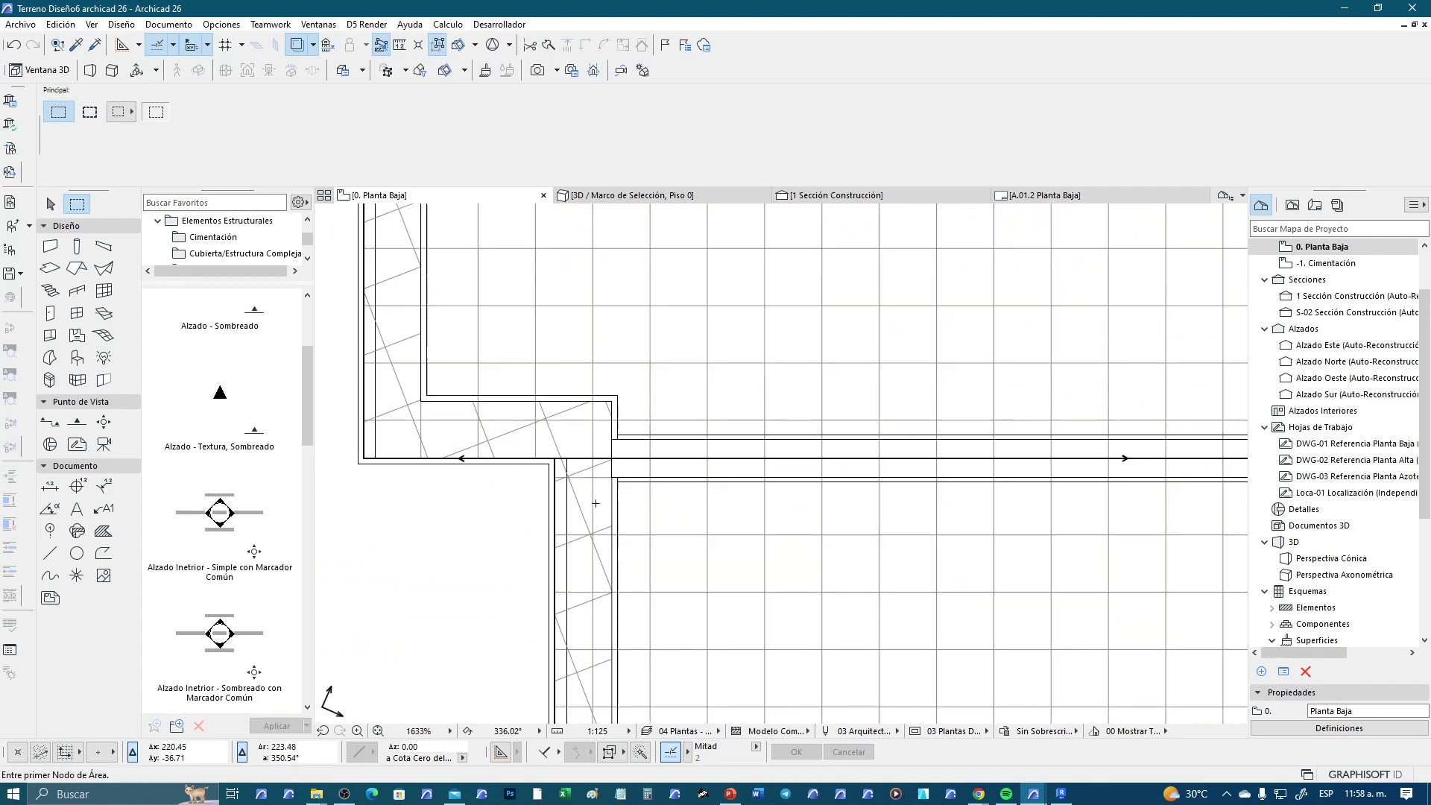
{"action": "scroll", "coordinate": [544, 492], "scroll_direction": "down", "scroll_amount": 1}
{"action": "scroll", "coordinate": [566, 499], "scroll_direction": "down", "scroll_amount": 2}
{"action": "mouse_move", "coordinate": [663, 522]}
{"action": "middle_mouse_down"}
{"action": "mouse_move", "coordinate": [591, 507]}
{"action": "mouse_move", "coordinate": [633, 537]}
{"action": "middle_mouse_up"}
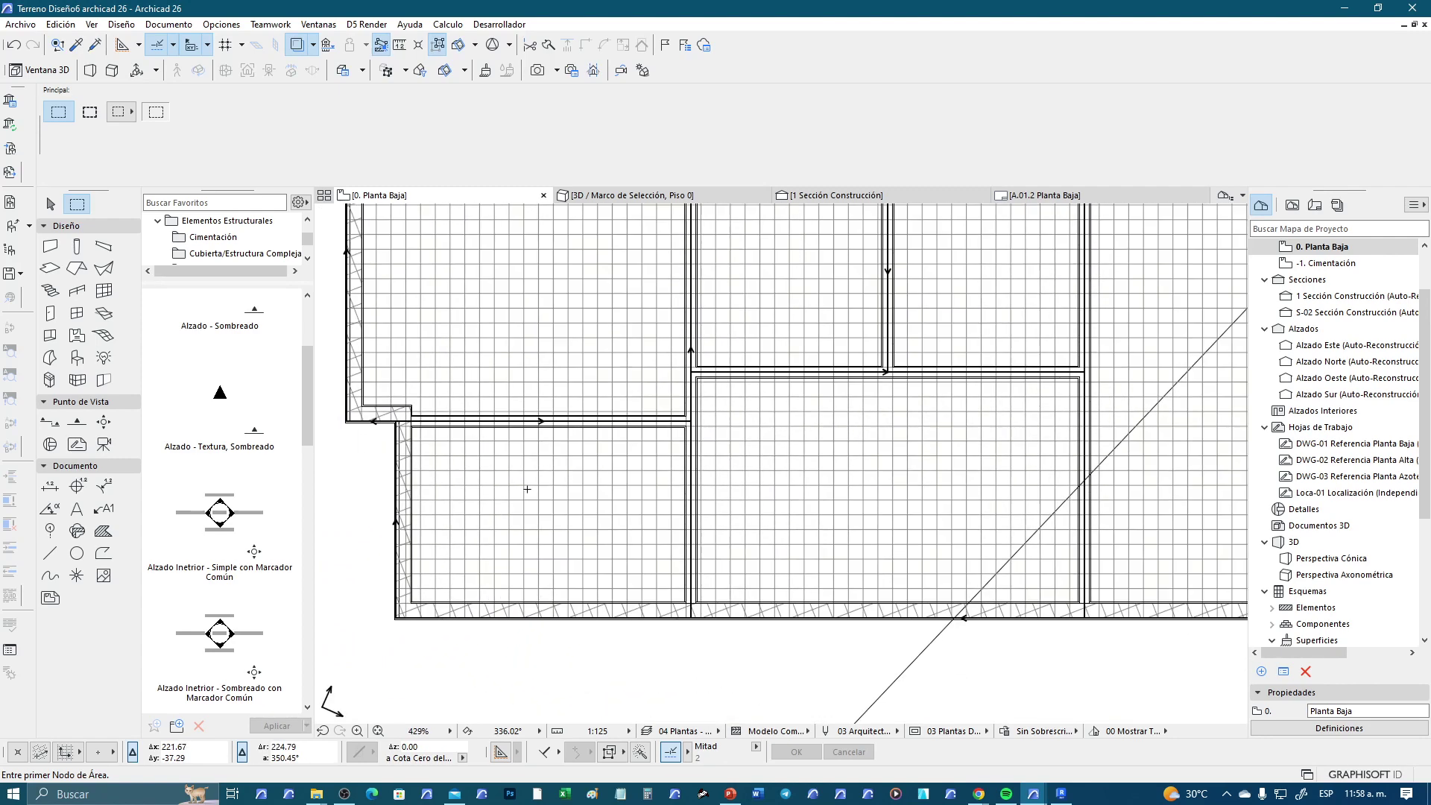
{"action": "scroll", "coordinate": [671, 551], "scroll_direction": "down", "scroll_amount": 2}
{"action": "scroll", "coordinate": [756, 591], "scroll_direction": "down", "scroll_amount": 1}
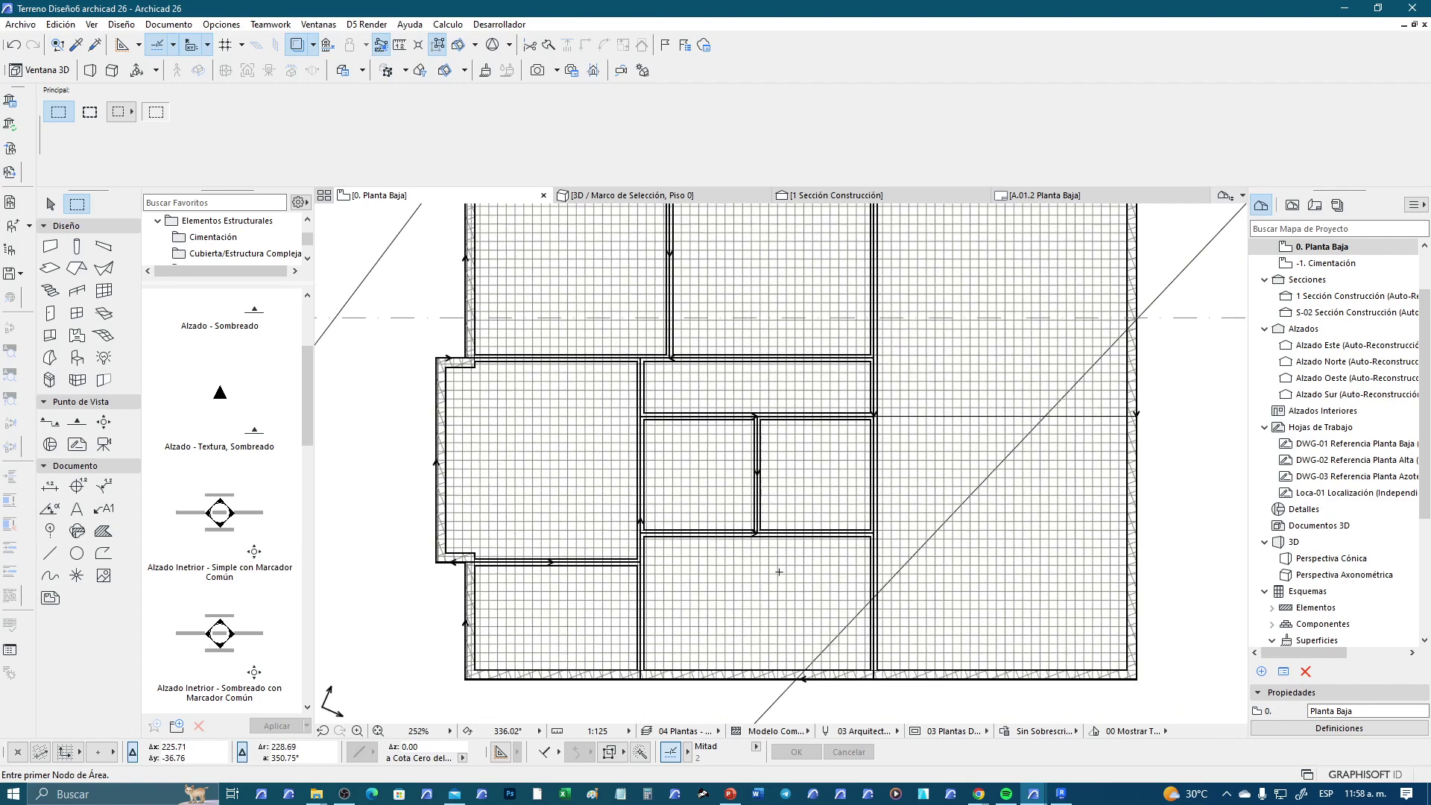
{"action": "scroll", "coordinate": [730, 608], "scroll_direction": "down", "scroll_amount": 1}
{"action": "scroll", "coordinate": [708, 648], "scroll_direction": "up", "scroll_amount": 1}
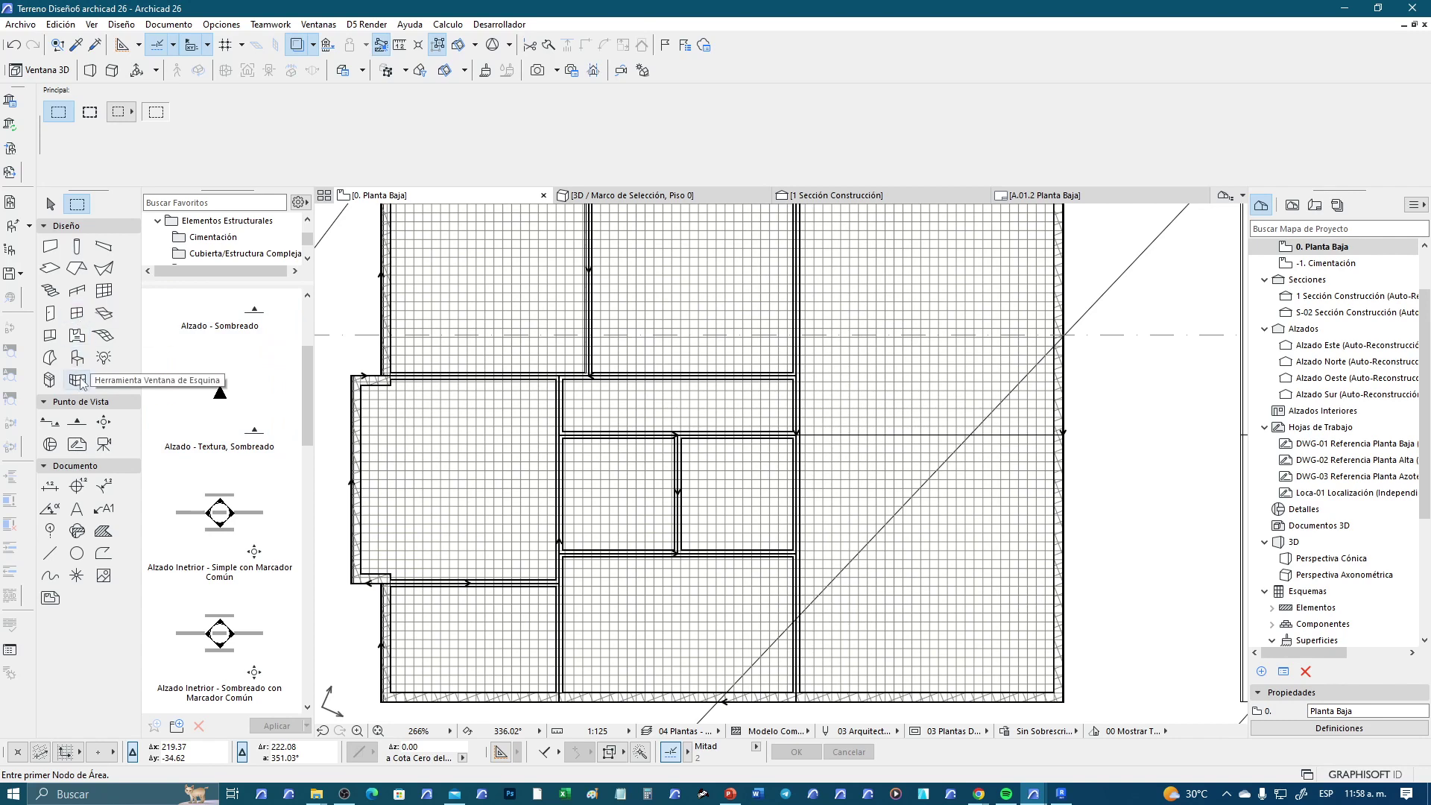
Place a door from the door favourites in the right exterior wall
{"action": "left_click", "coordinate": [50, 312]}
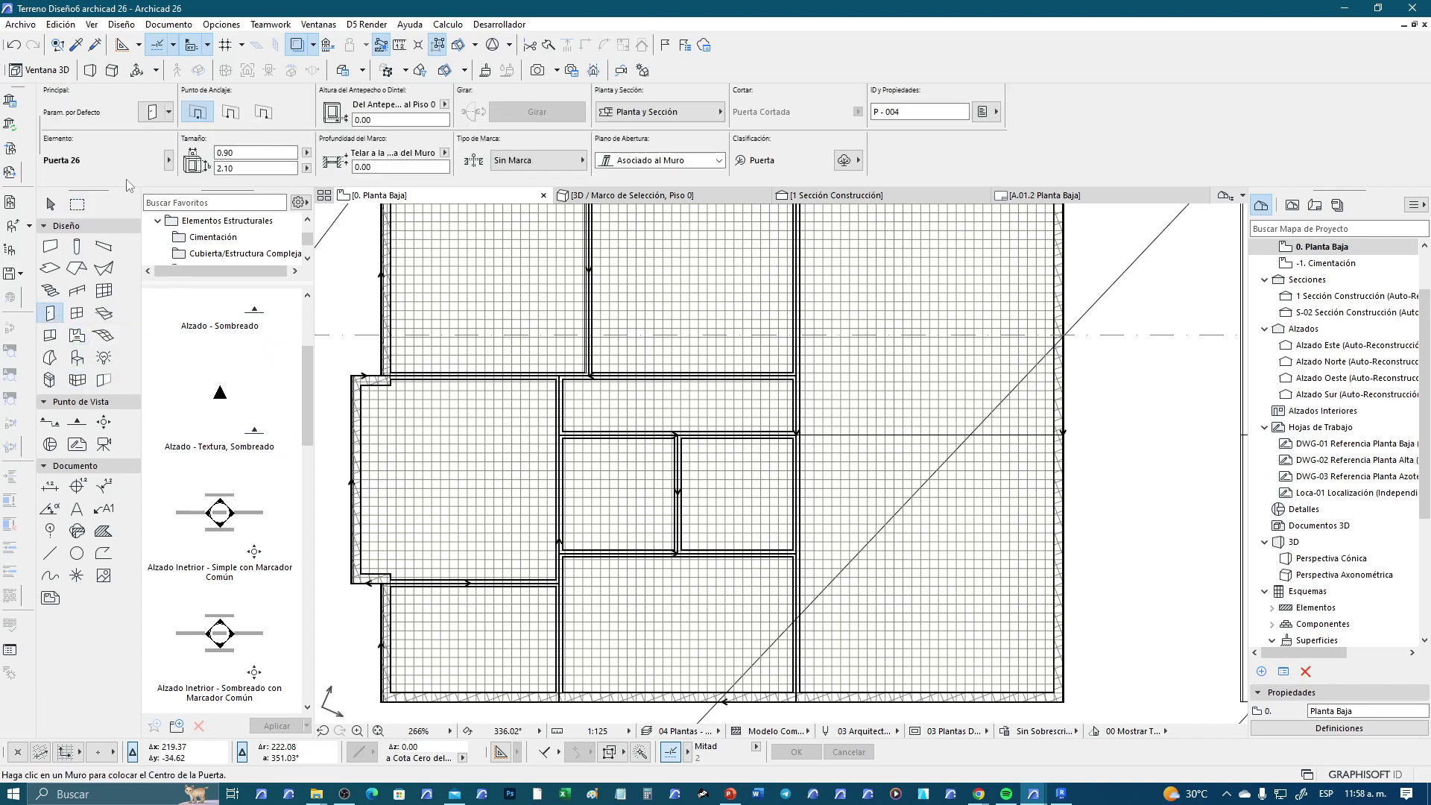
{"action": "left_click", "coordinate": [173, 110]}
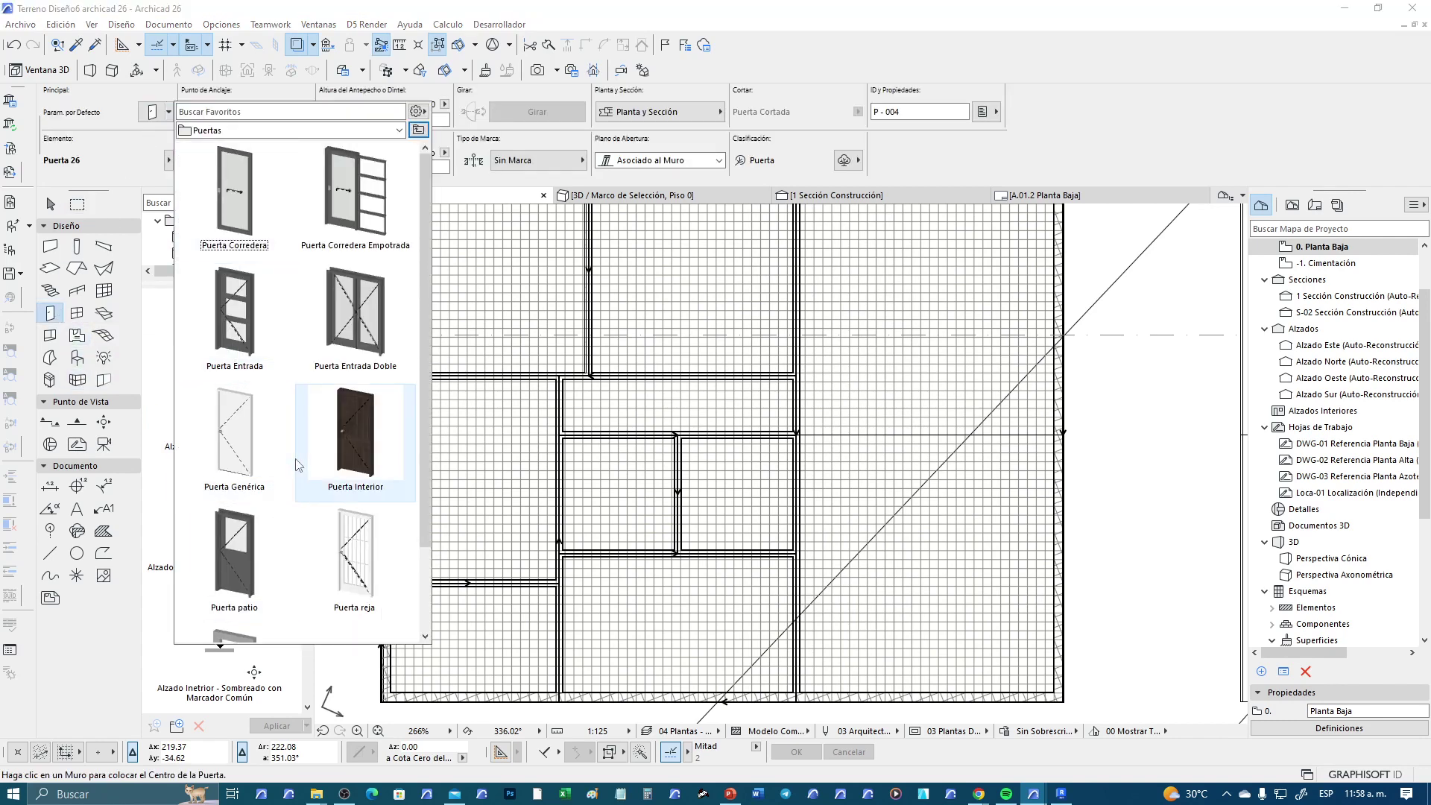
{"action": "left_click", "coordinate": [234, 283]}
{"action": "middle_click_drag", "start_coordinate": [842, 383], "coordinate": [757, 509]}
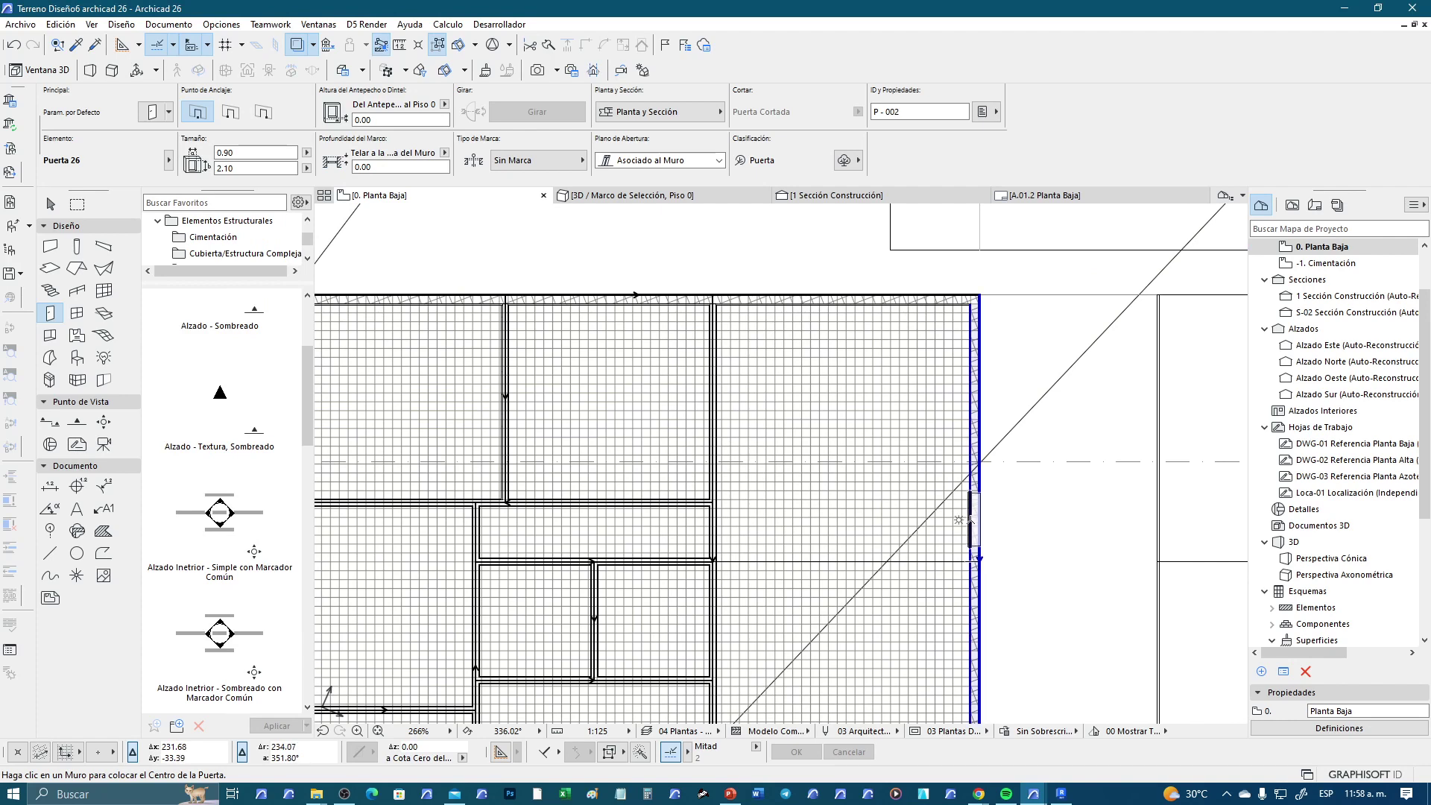
{"action": "left_click", "coordinate": [969, 519]}
{"action": "middle_click_drag", "start_coordinate": [969, 519], "coordinate": [1002, 458]}
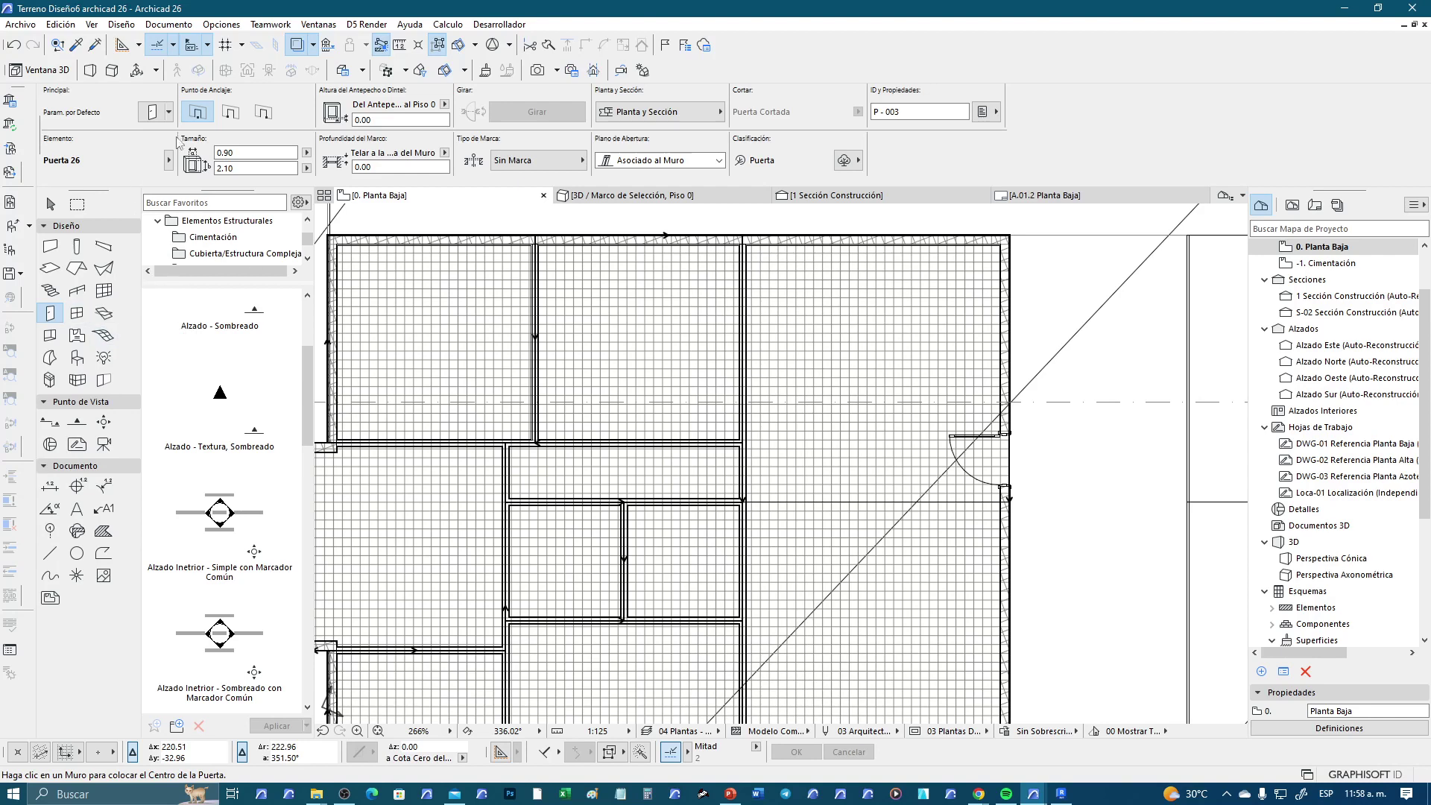
Set the new door's sill anchor to 'Del Antepecho a la Base del Muro' and open its settings
{"action": "left_click", "coordinate": [169, 113]}
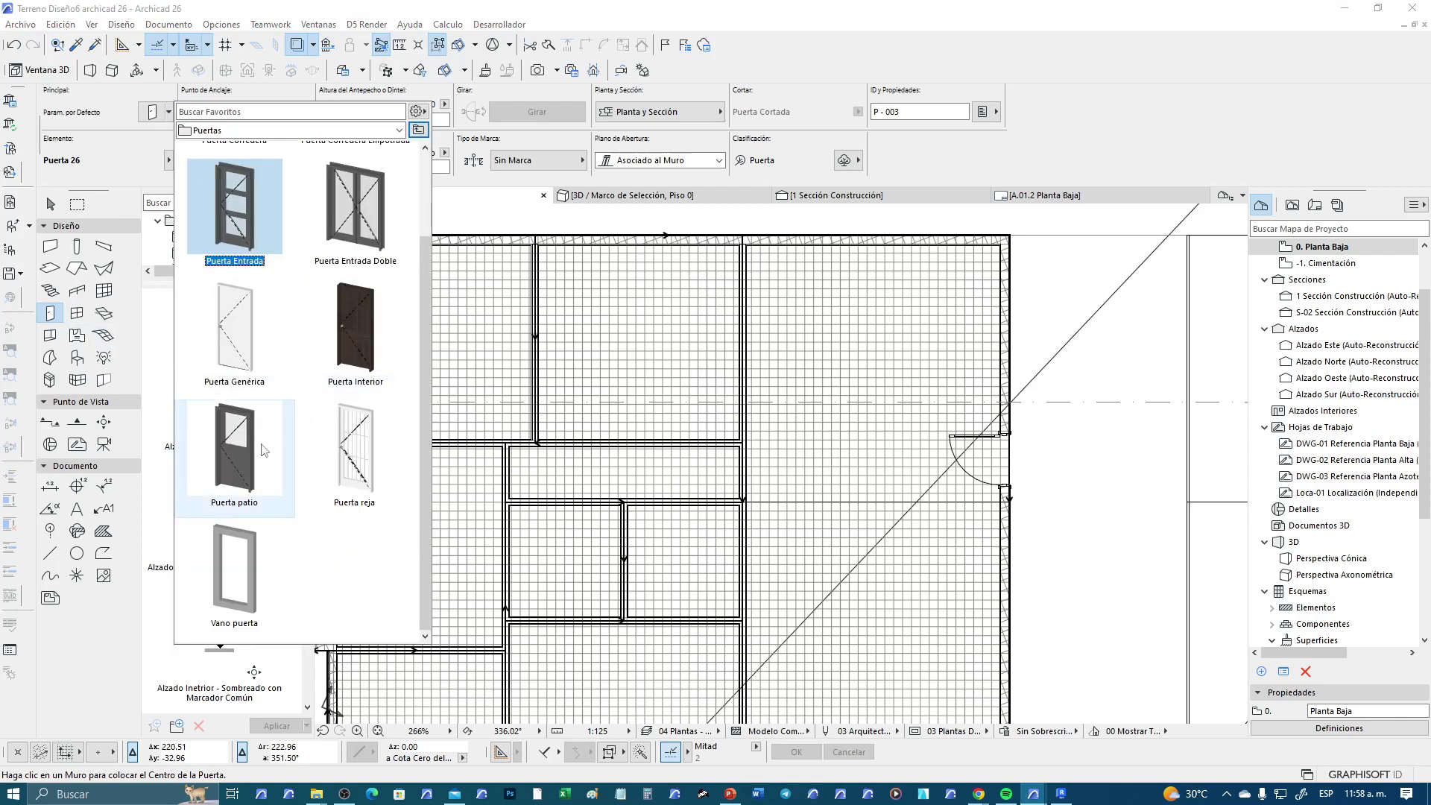
{"action": "double_click", "coordinate": [356, 332]}
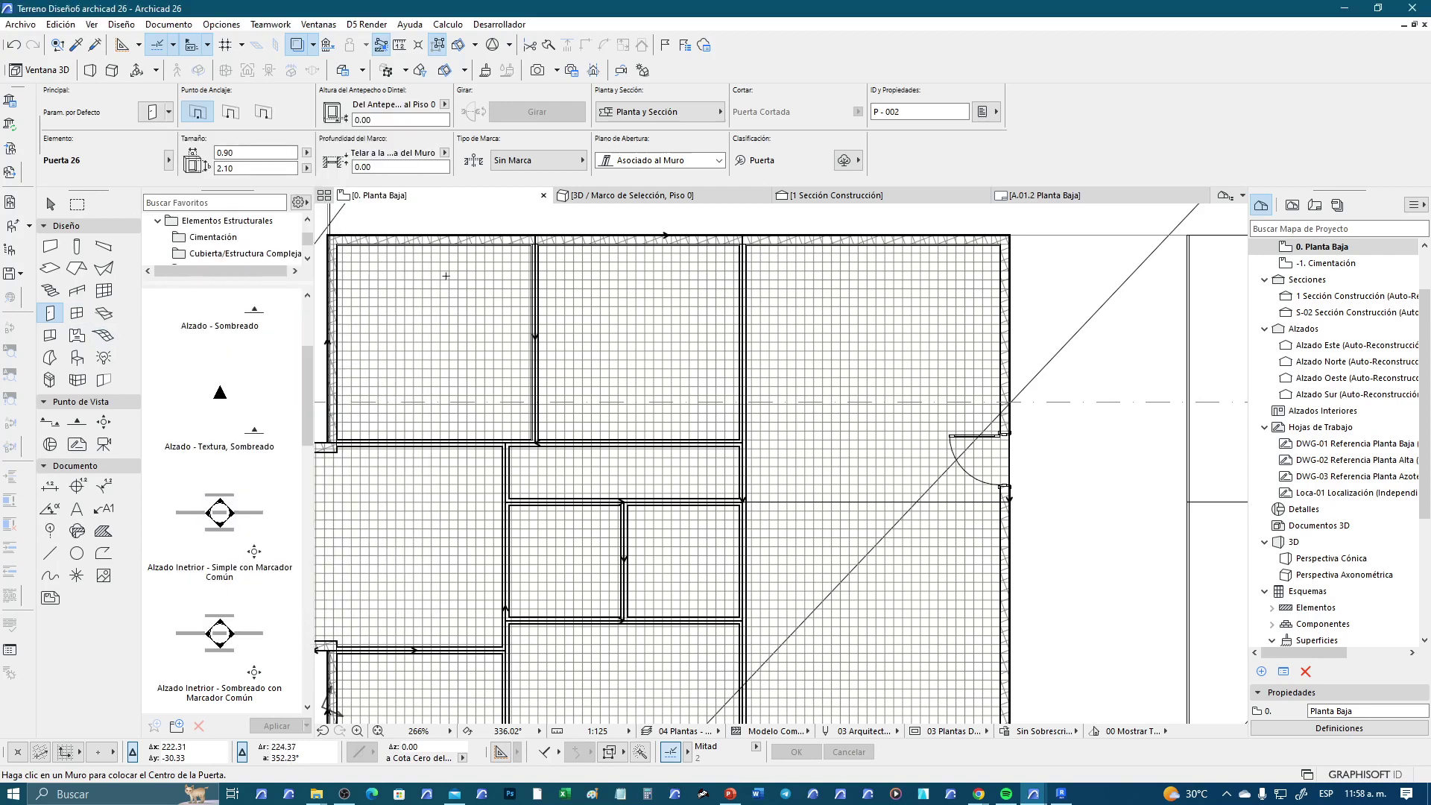
{"action": "left_click", "coordinate": [50, 204]}
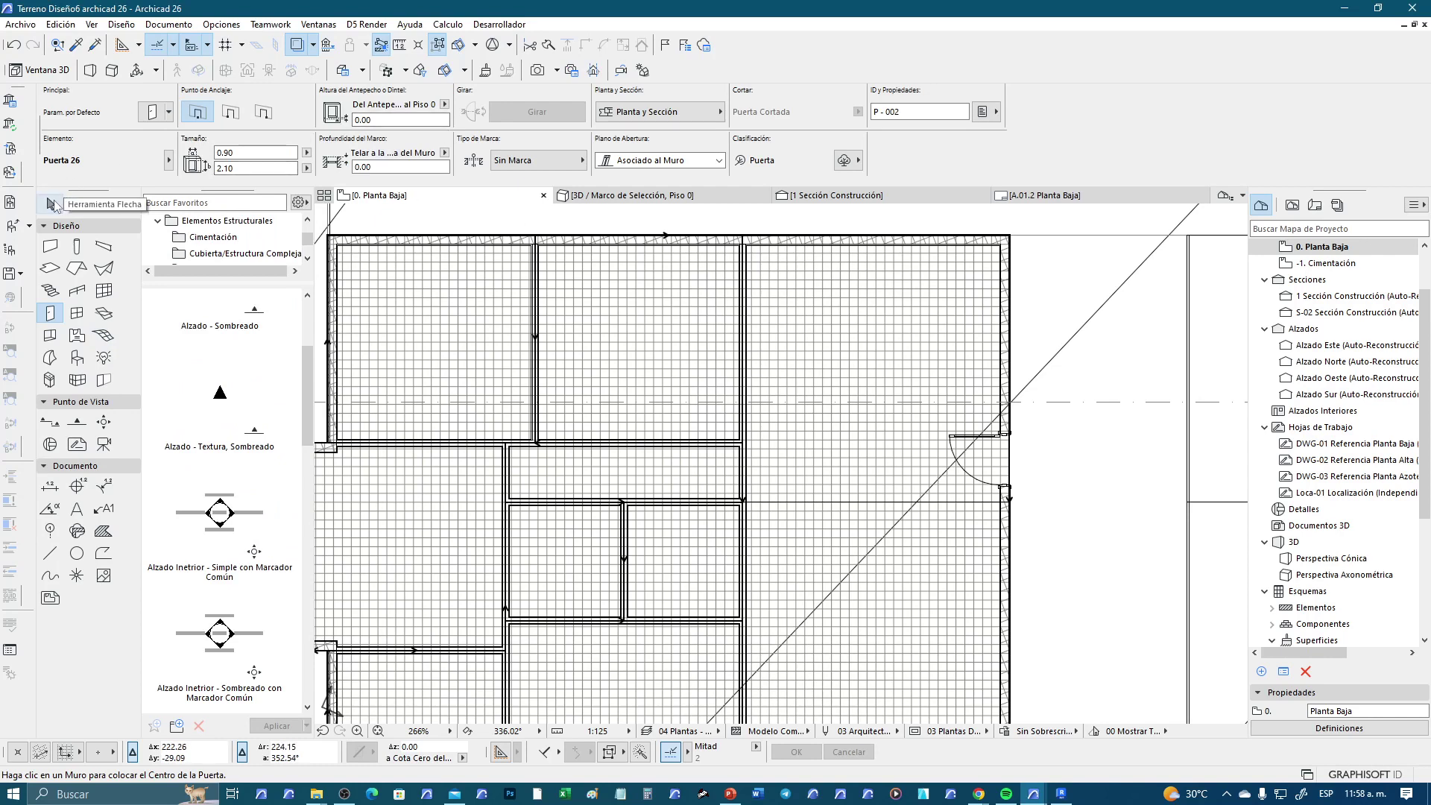
{"action": "left_click", "coordinate": [1008, 433]}
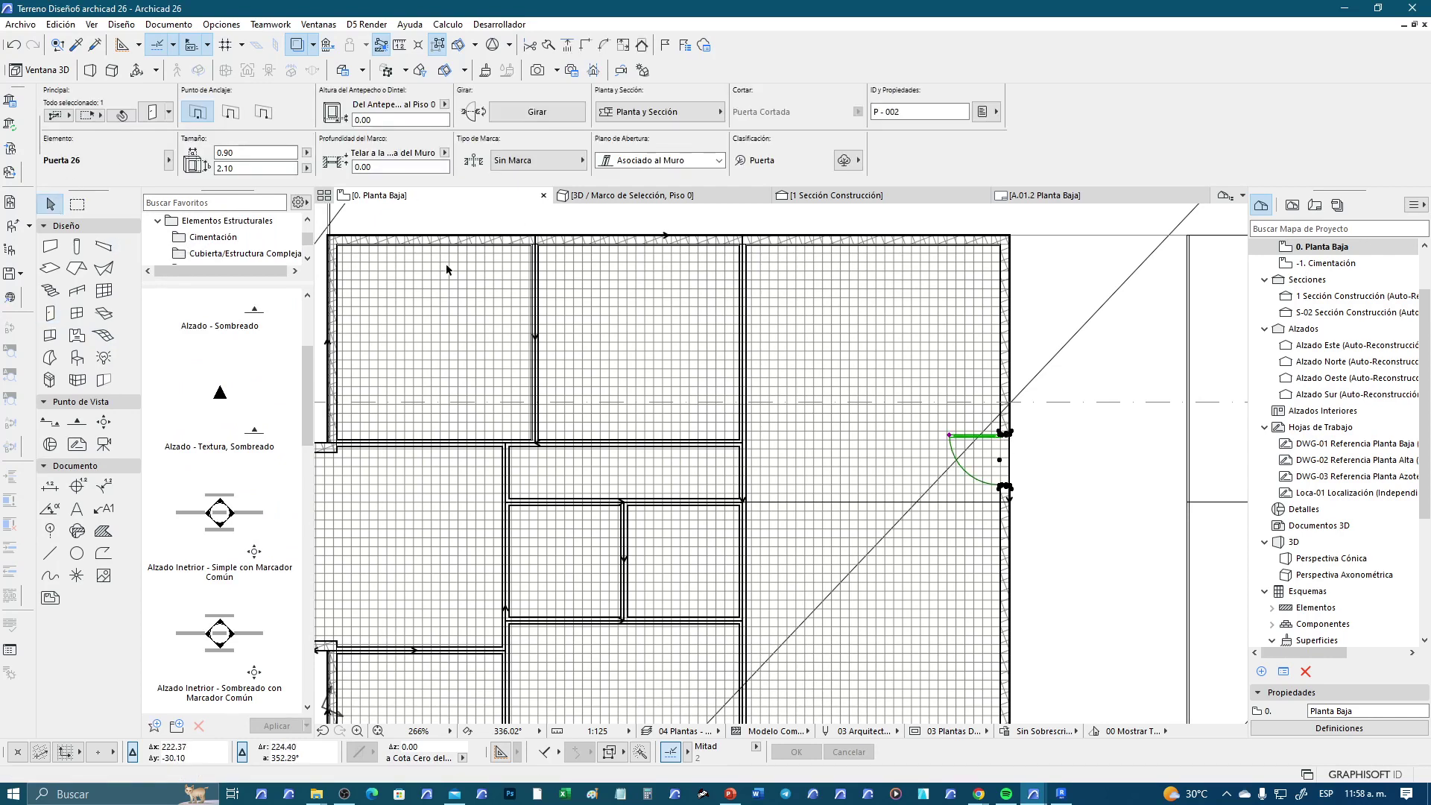
{"action": "left_click", "coordinate": [444, 105]}
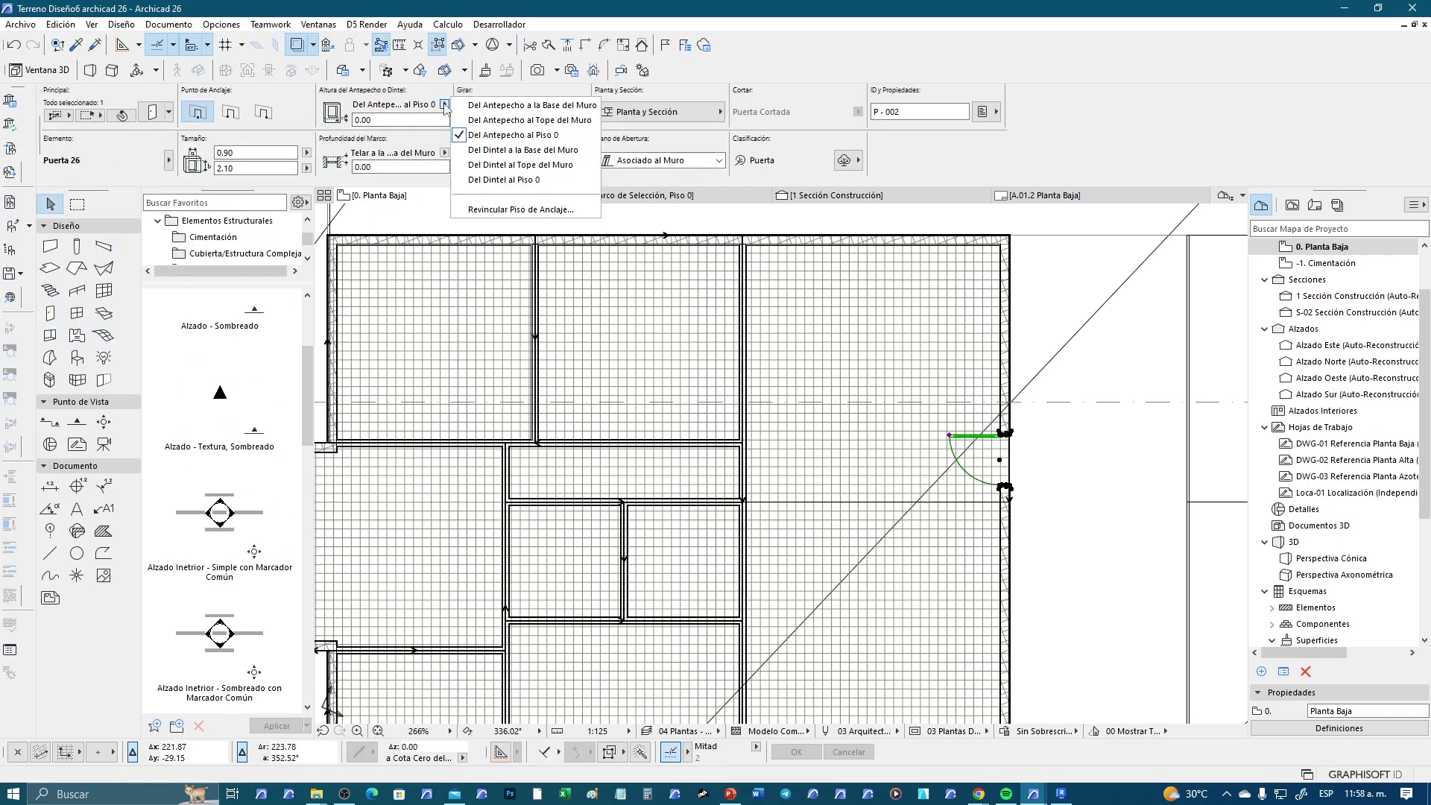
{"action": "left_click", "coordinate": [553, 108]}
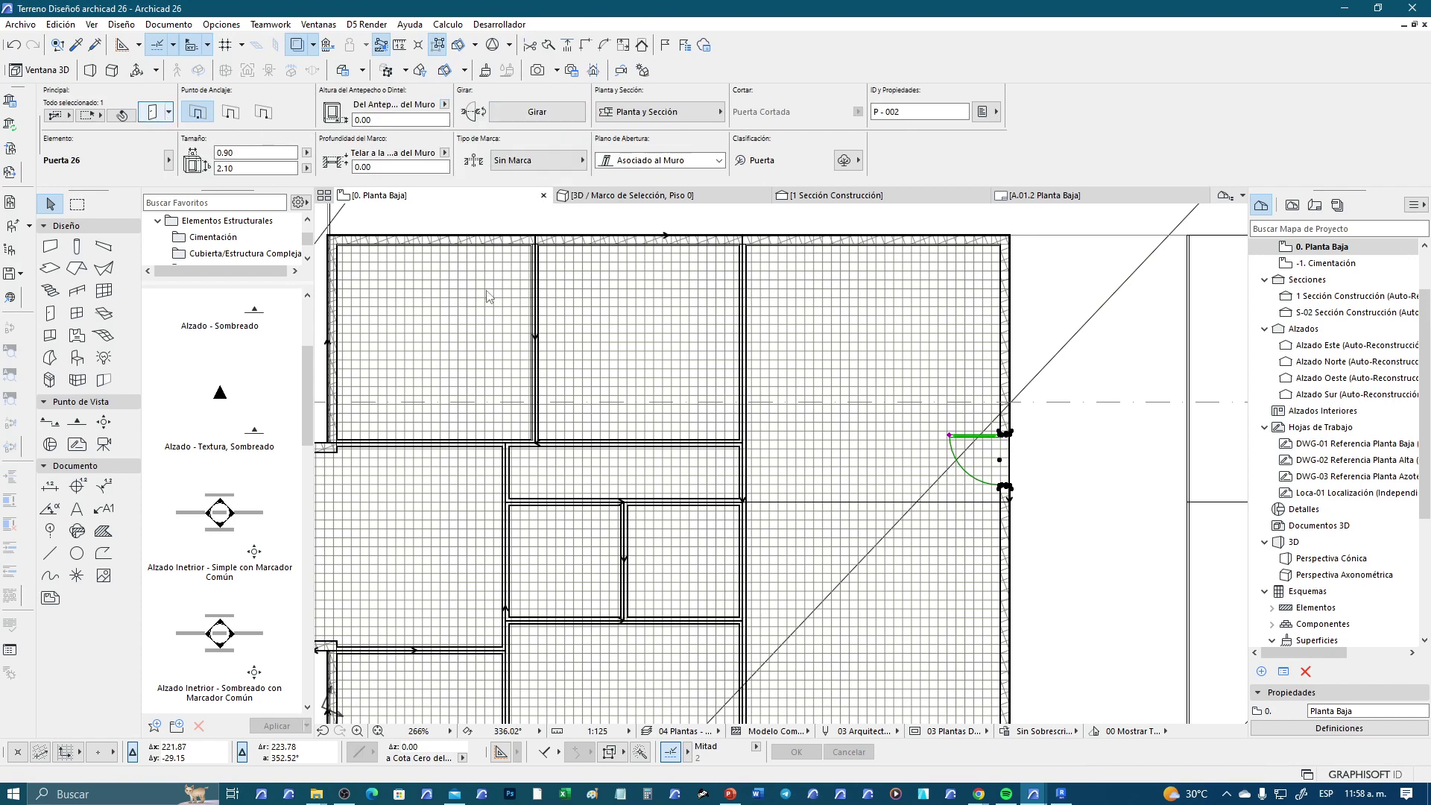
{"action": "key", "text": "ctrl+t"}
{"action": "double_click", "coordinate": [389, 374]}
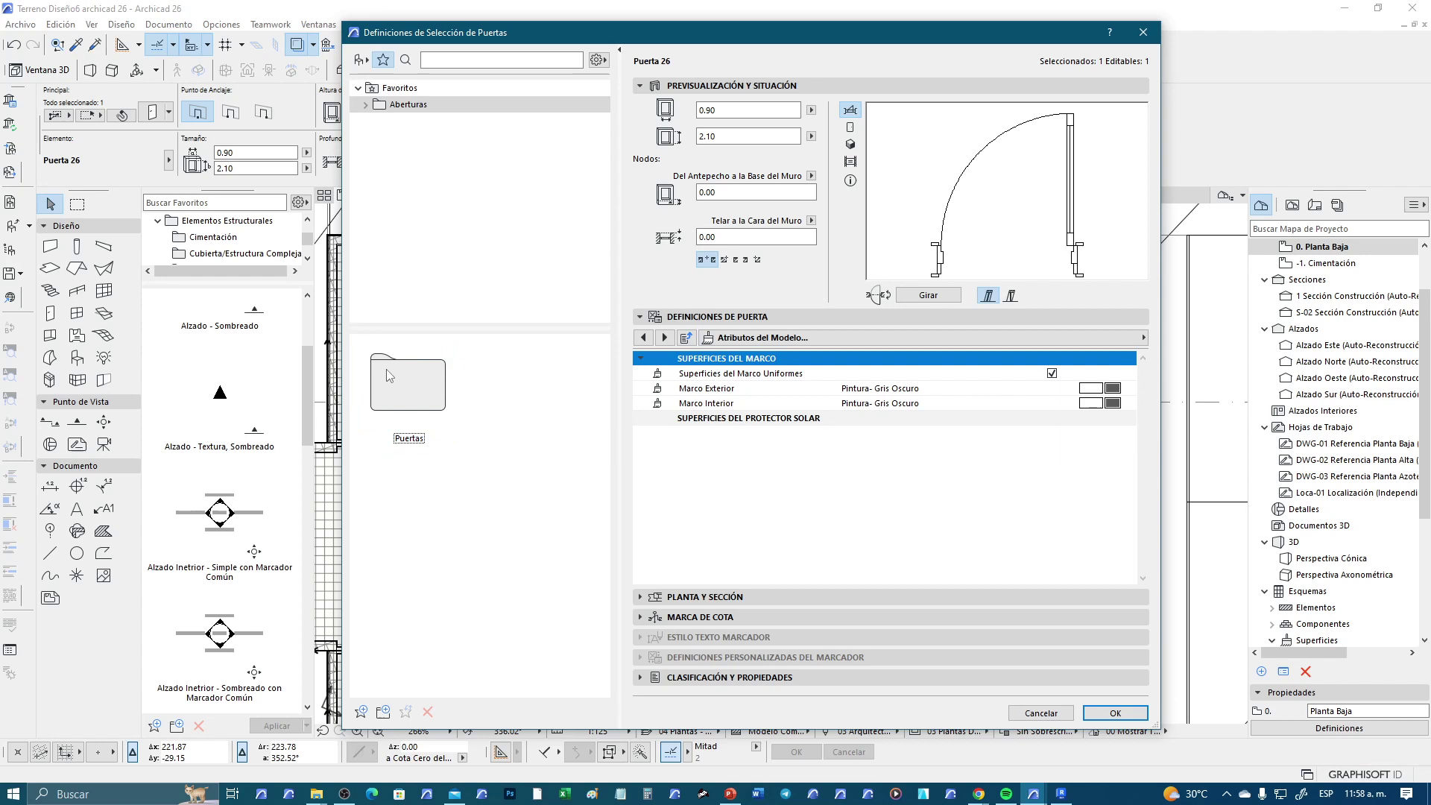
Browse the Puertas favourites and preview Puerta Interior, keeping the sill measured from the wall base
{"action": "double_click", "coordinate": [456, 408]}
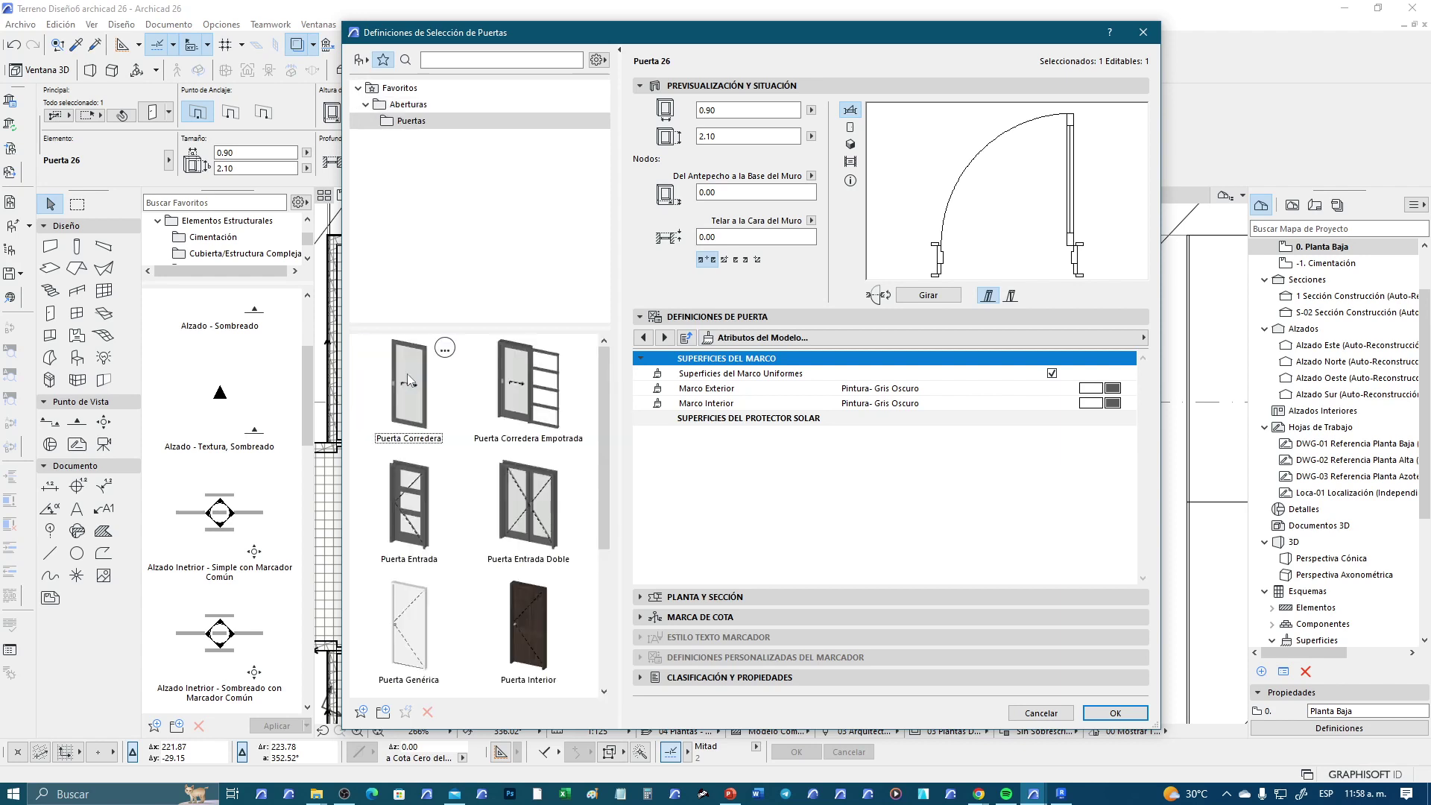
{"action": "left_click", "coordinate": [445, 471]}
{"action": "left_click", "coordinate": [580, 498]}
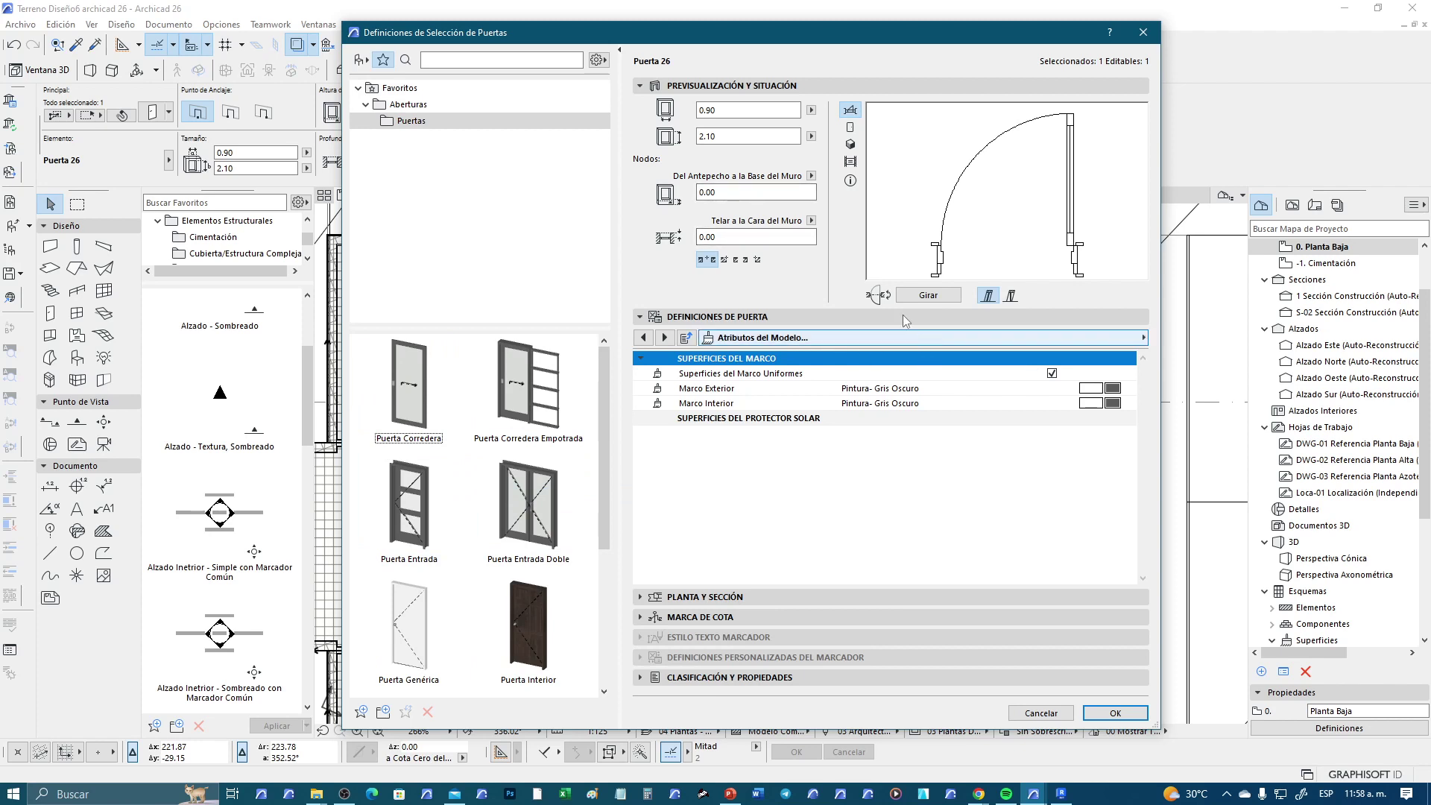
{"action": "left_click", "coordinate": [811, 176]}
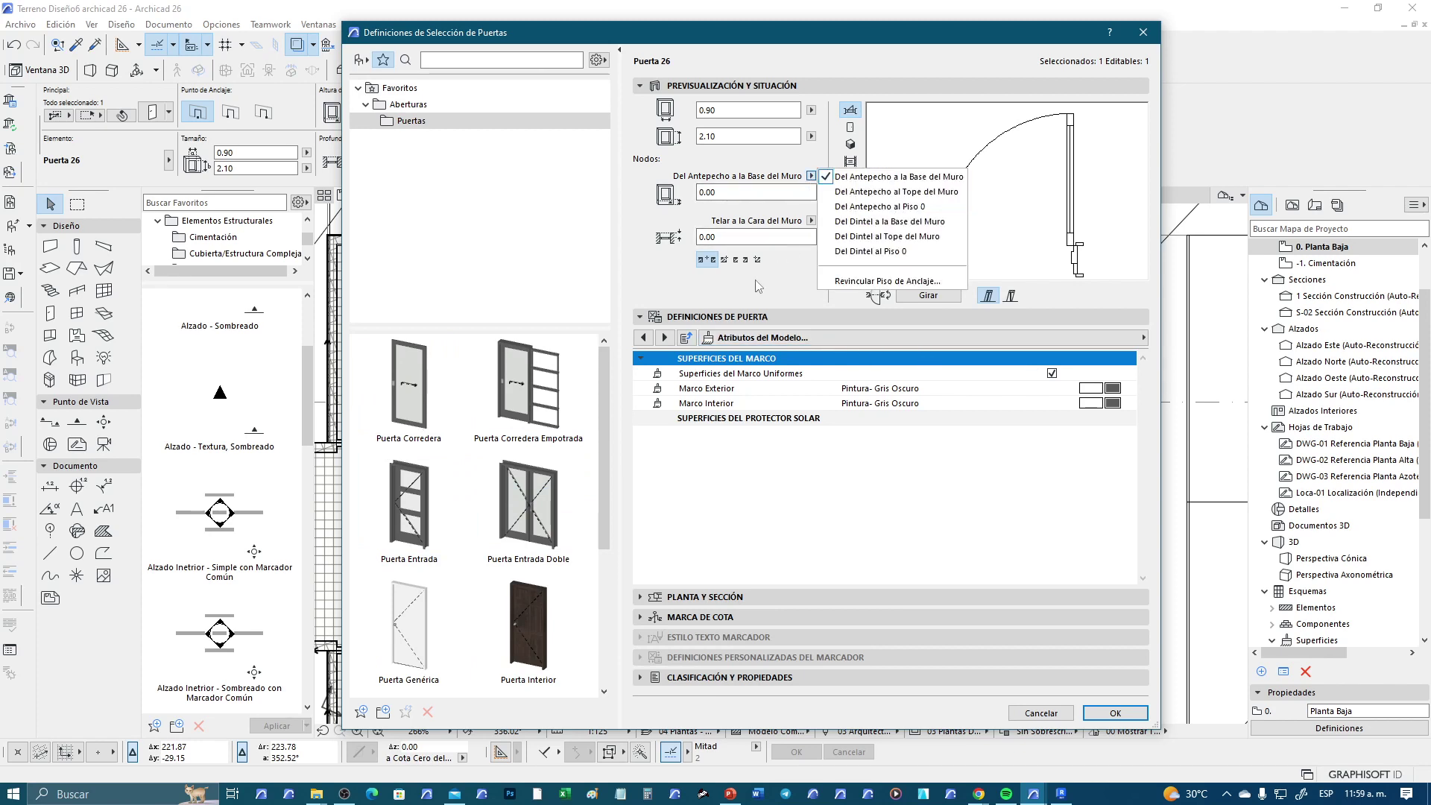
{"action": "left_click", "coordinate": [803, 272]}
{"action": "left_click", "coordinate": [522, 590]}
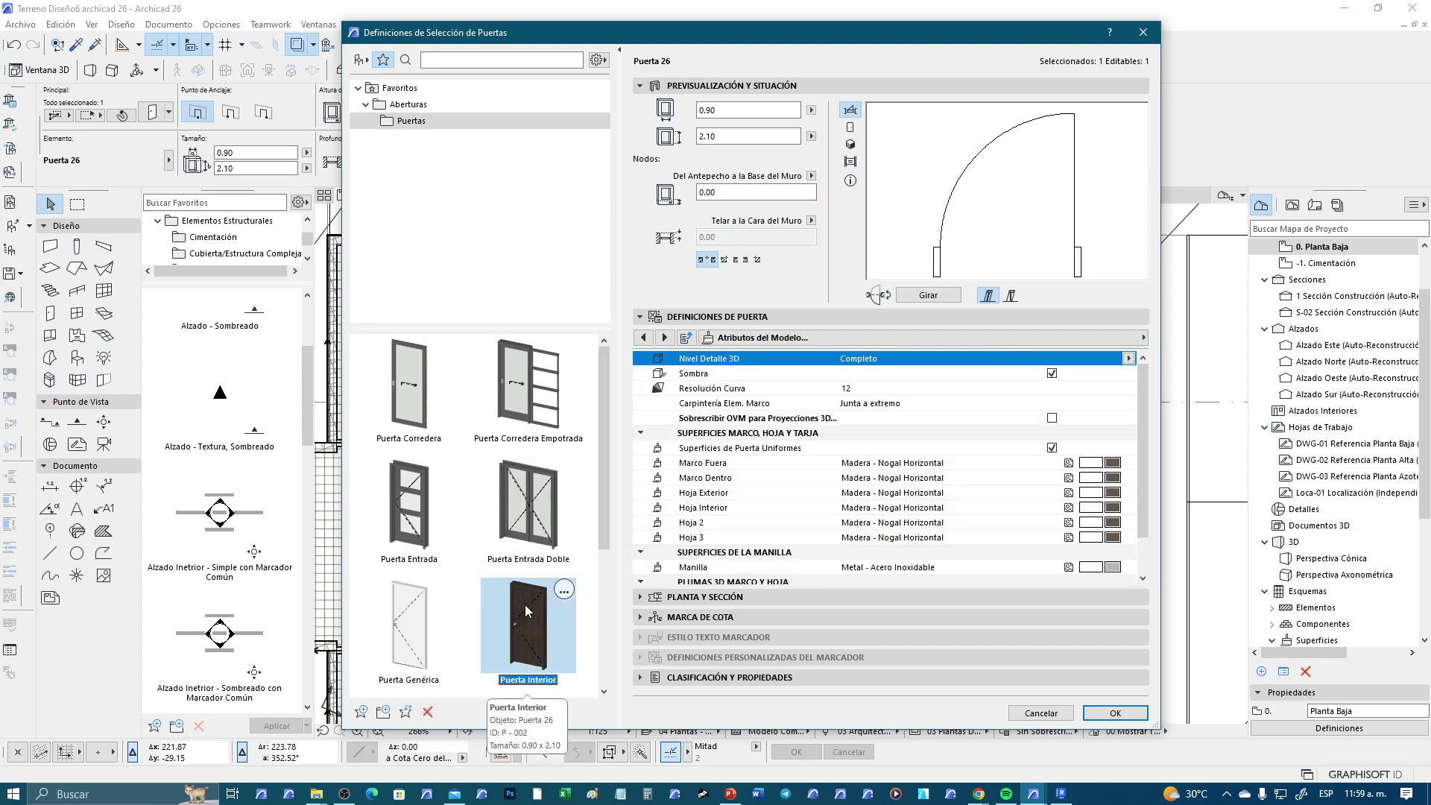
{"action": "left_click", "coordinate": [811, 177]}
{"action": "left_click", "coordinate": [857, 182]}
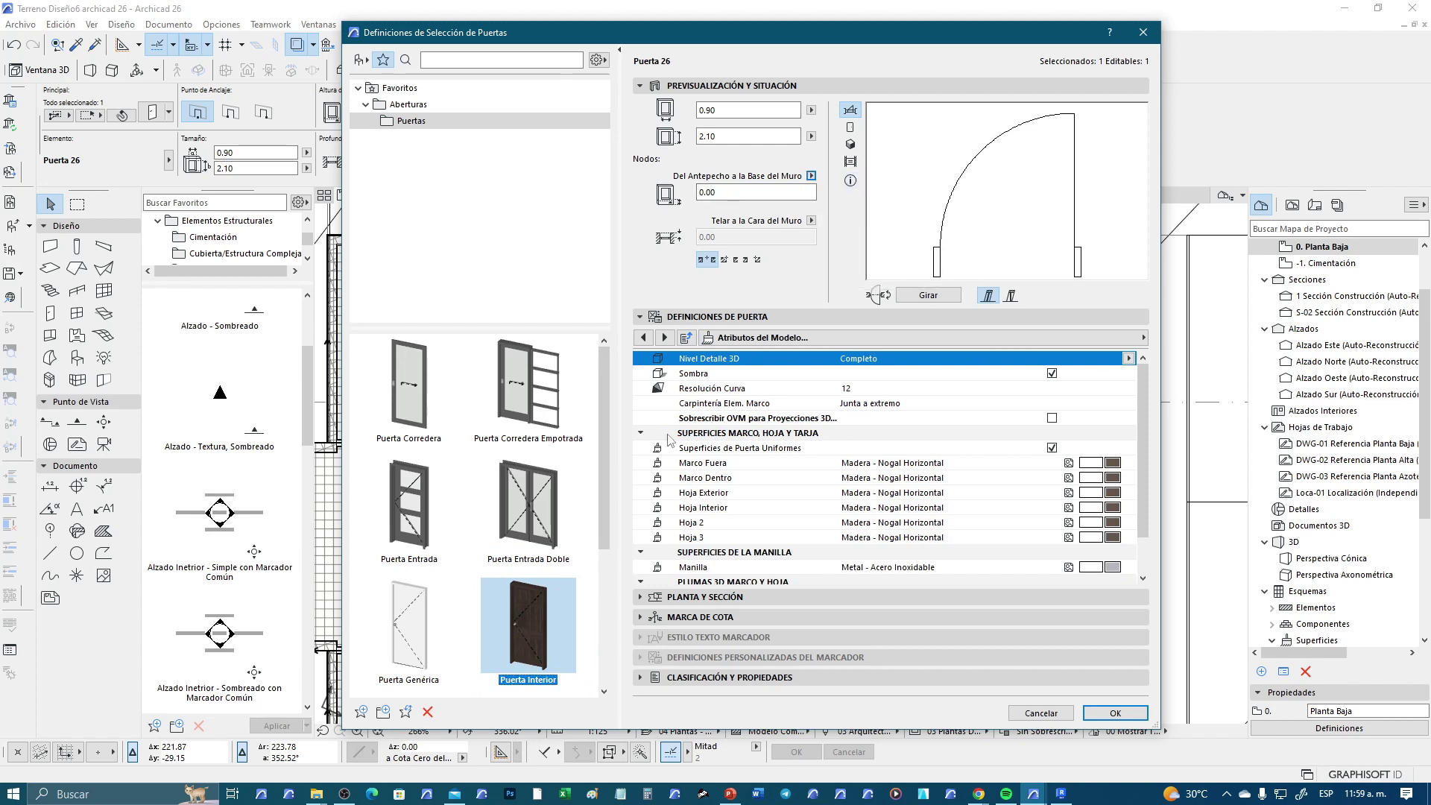
Apply the Puerta Corredera sliding door favourite to the selected door
{"action": "right_click", "coordinate": [563, 596]}
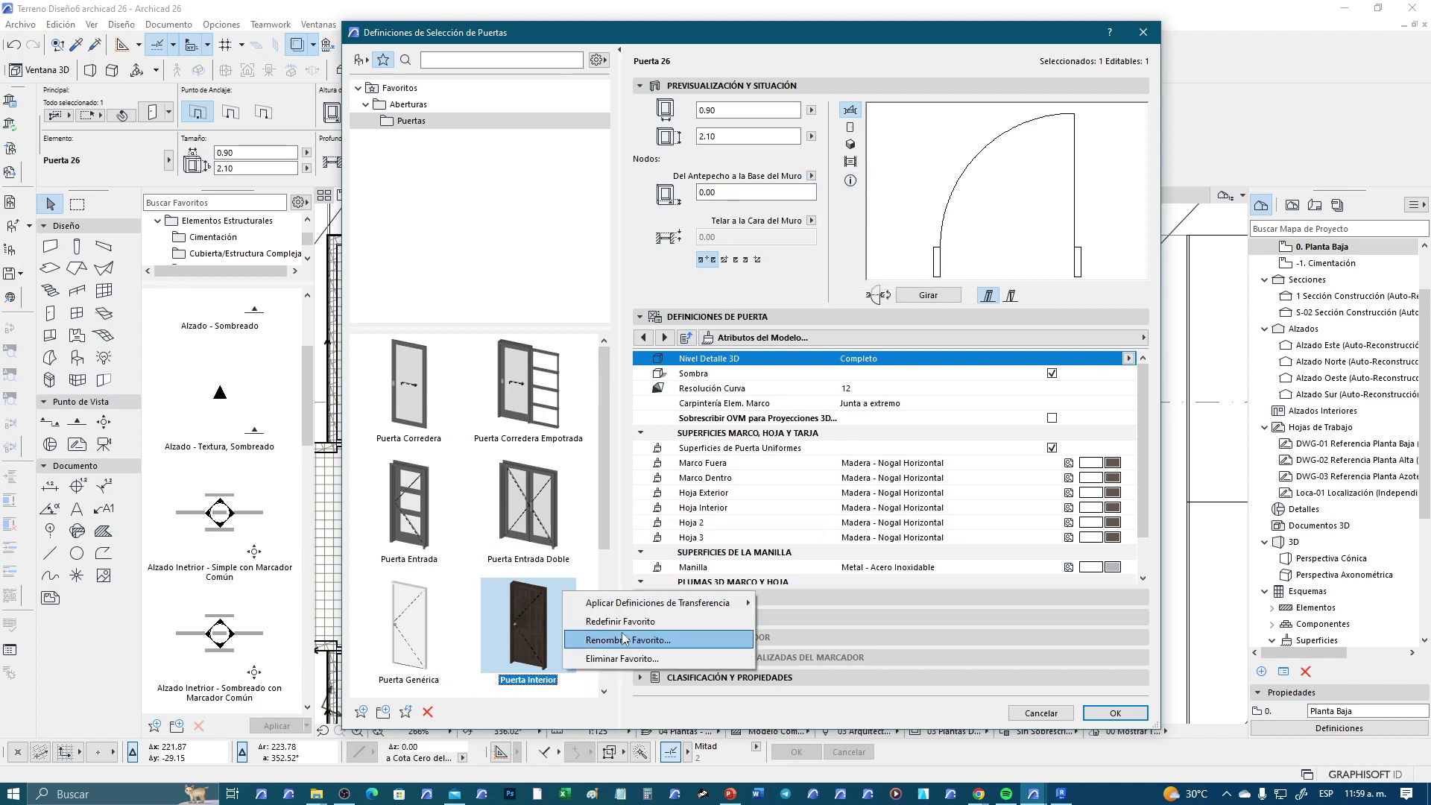
{"action": "left_click", "coordinate": [647, 623]}
{"action": "double_click", "coordinate": [532, 438]}
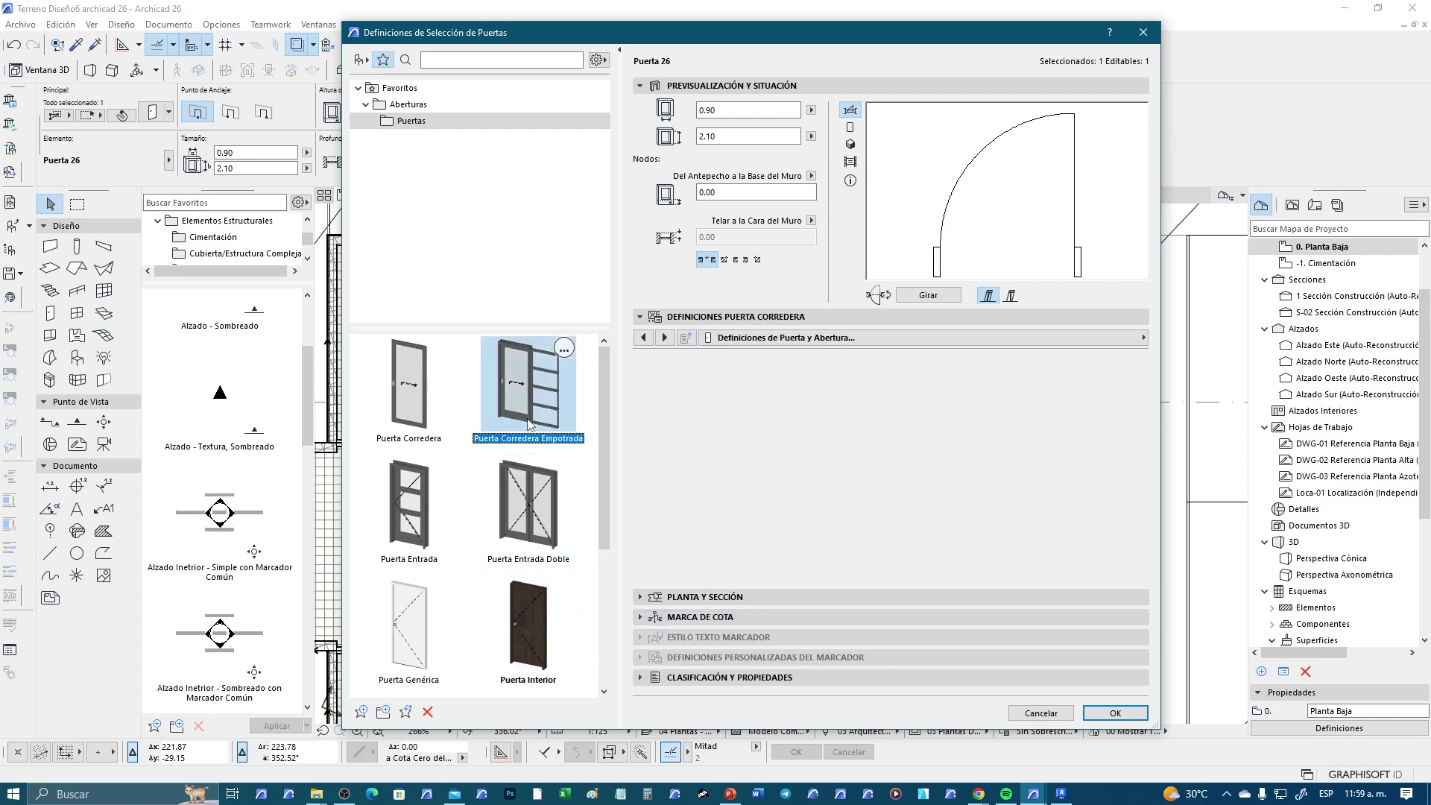
{"action": "left_click", "coordinate": [810, 176]}
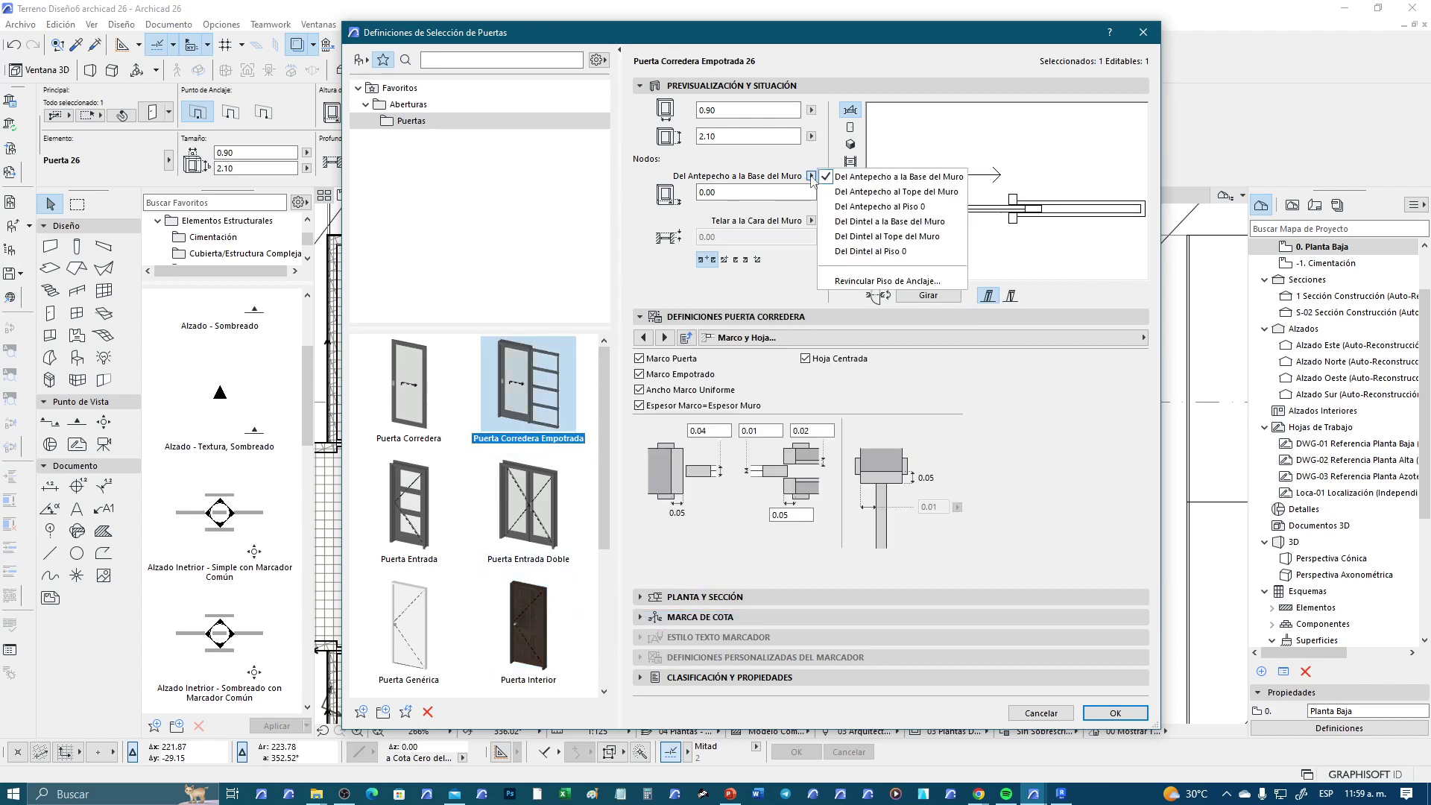
{"action": "left_click", "coordinate": [872, 180]}
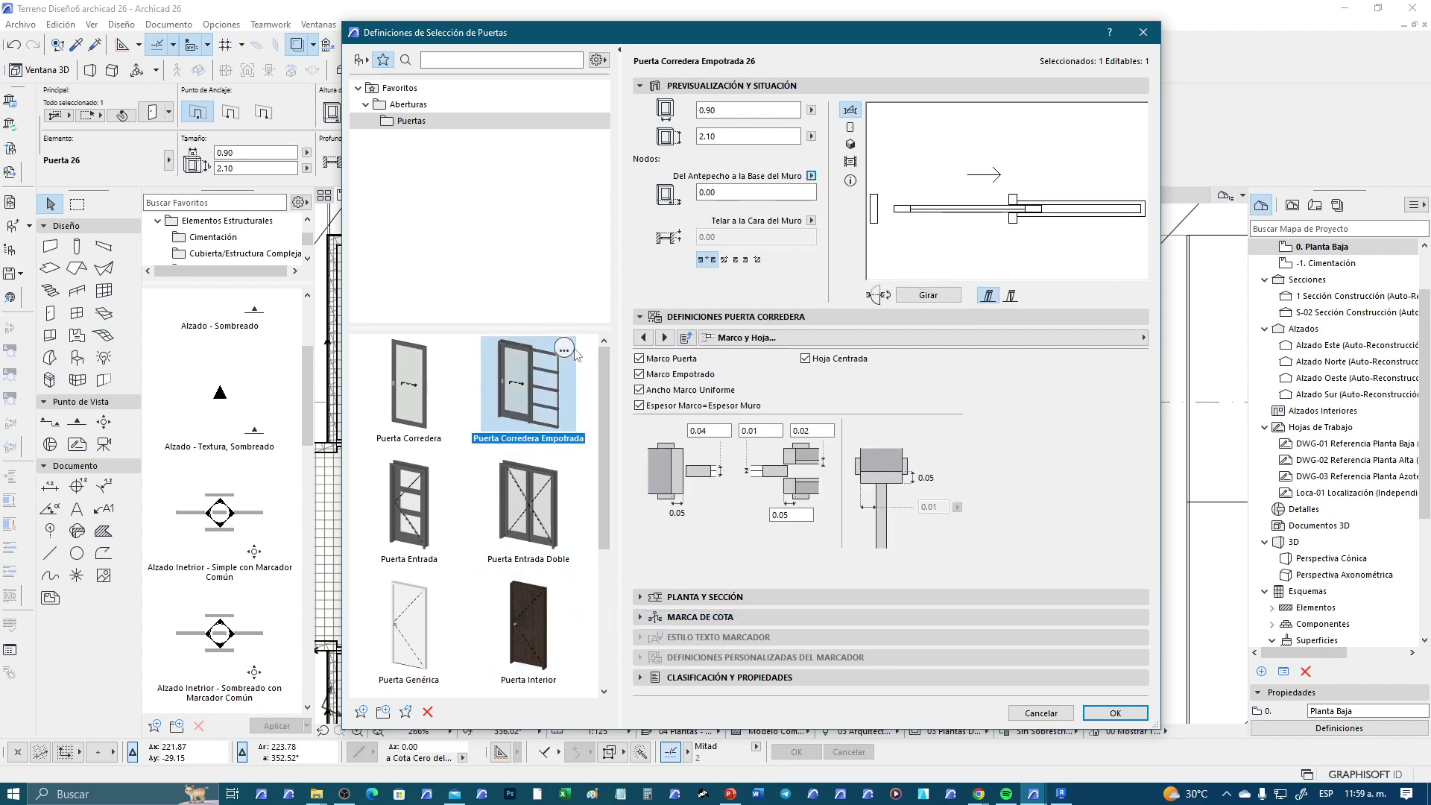
{"action": "right_click", "coordinate": [564, 351]}
{"action": "left_click", "coordinate": [615, 380]}
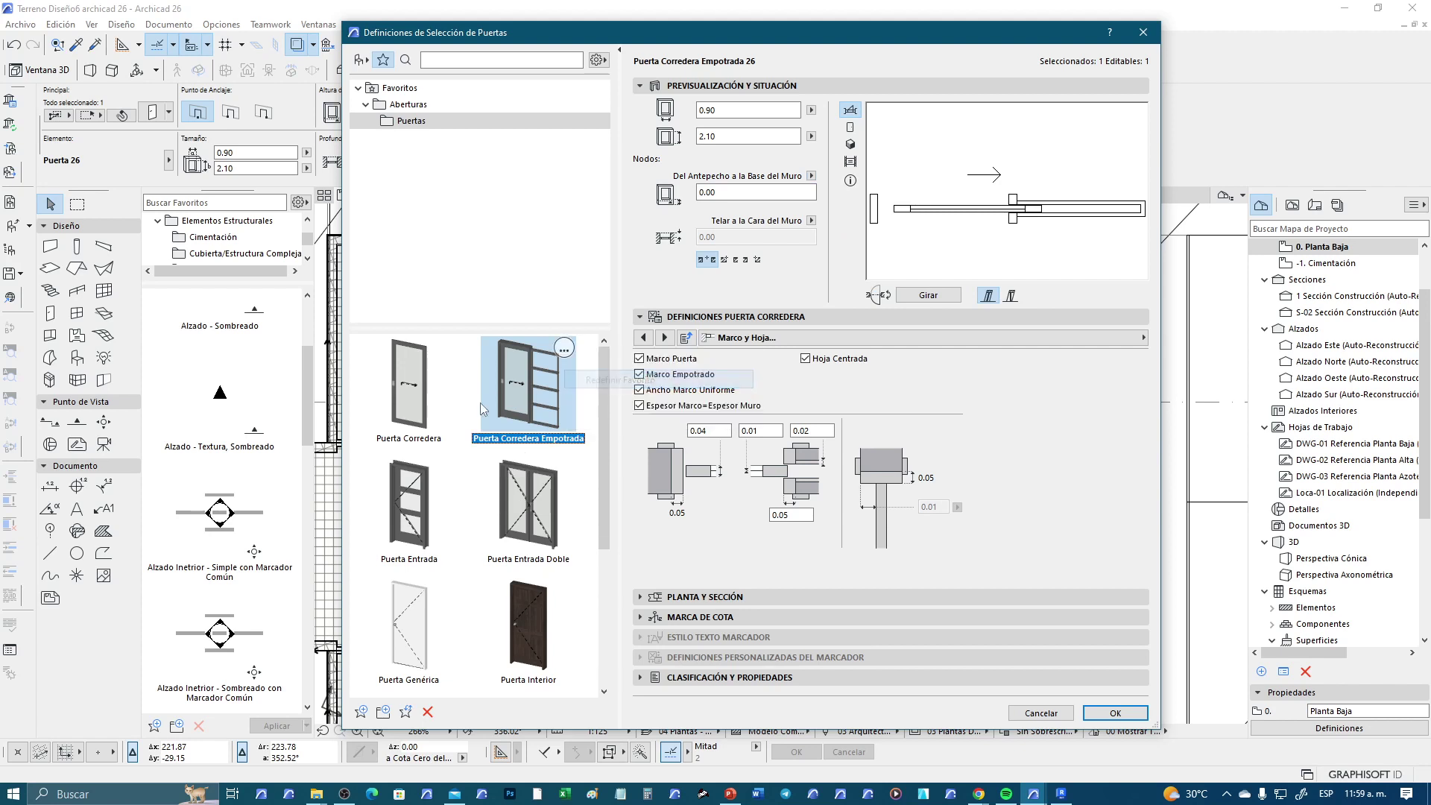
{"action": "double_click", "coordinate": [418, 382]}
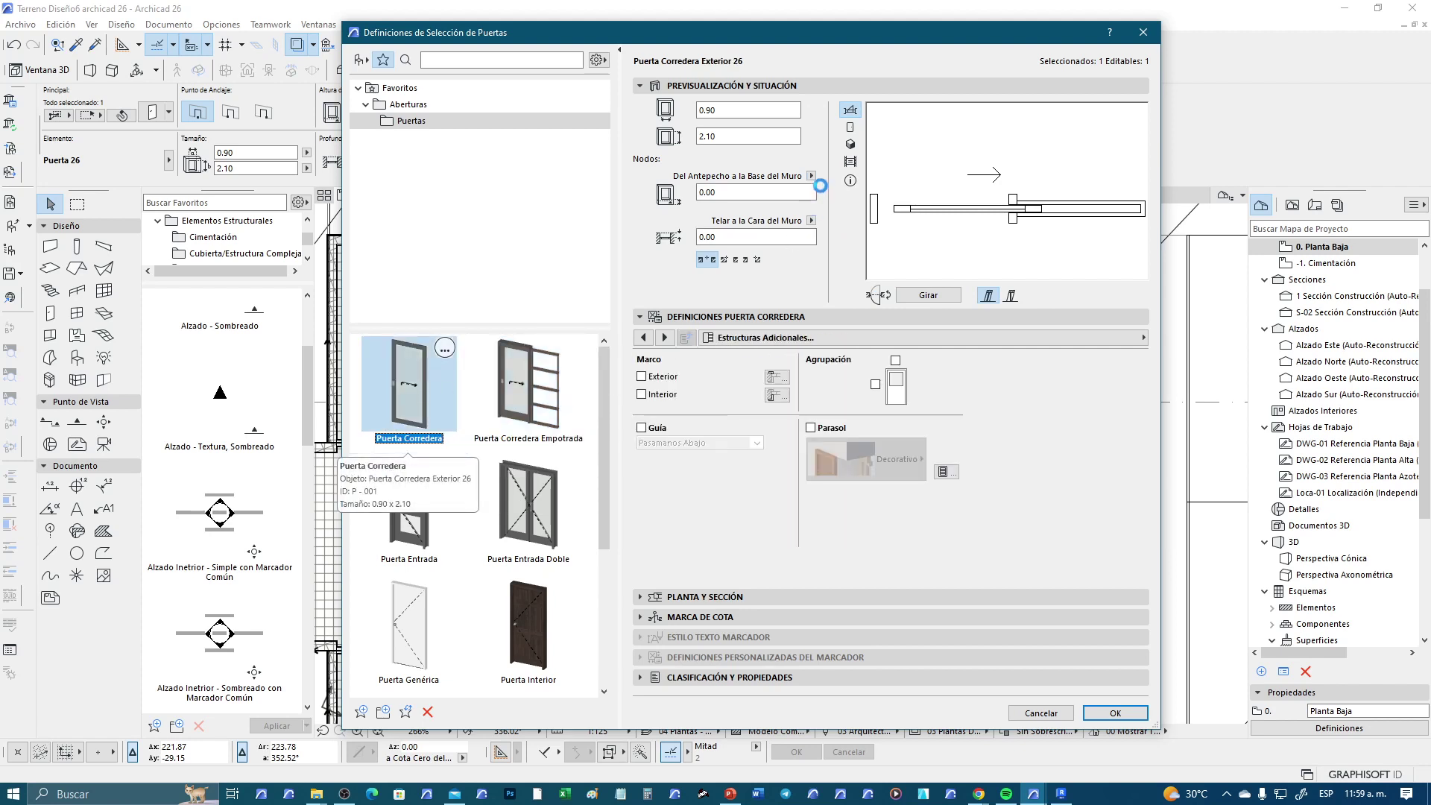
{"action": "left_click", "coordinate": [810, 176]}
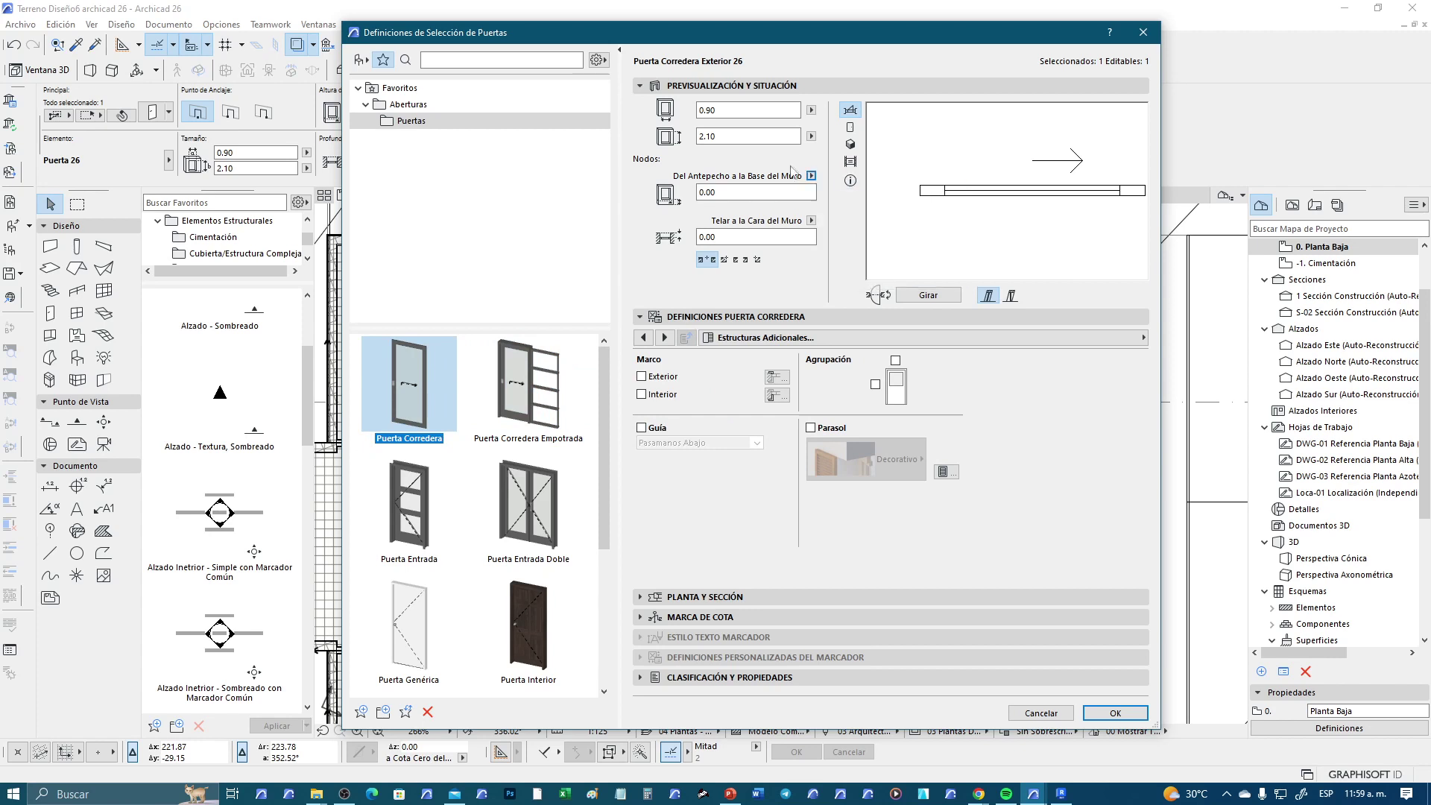
{"action": "right_click", "coordinate": [447, 354]}
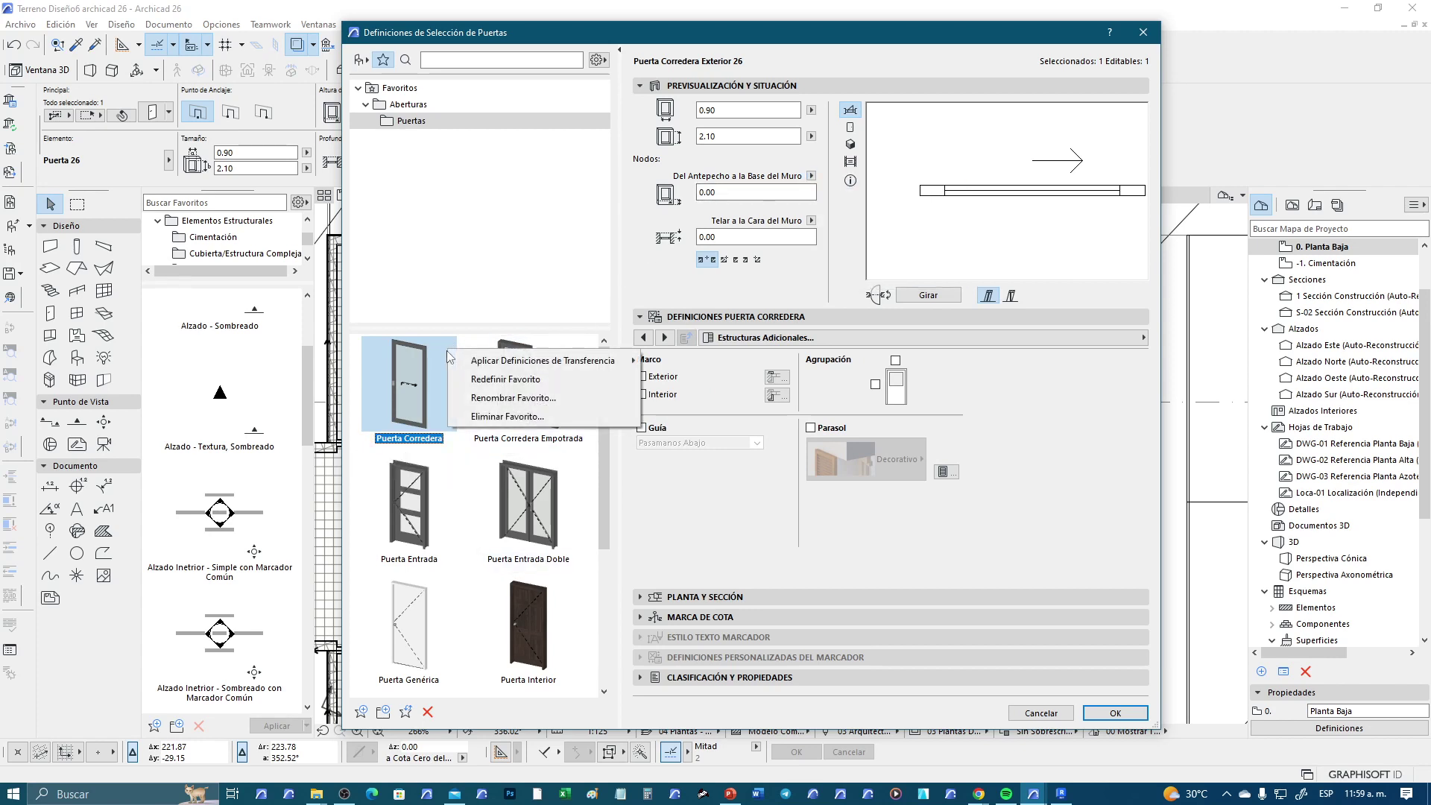
{"action": "left_click", "coordinate": [514, 379]}
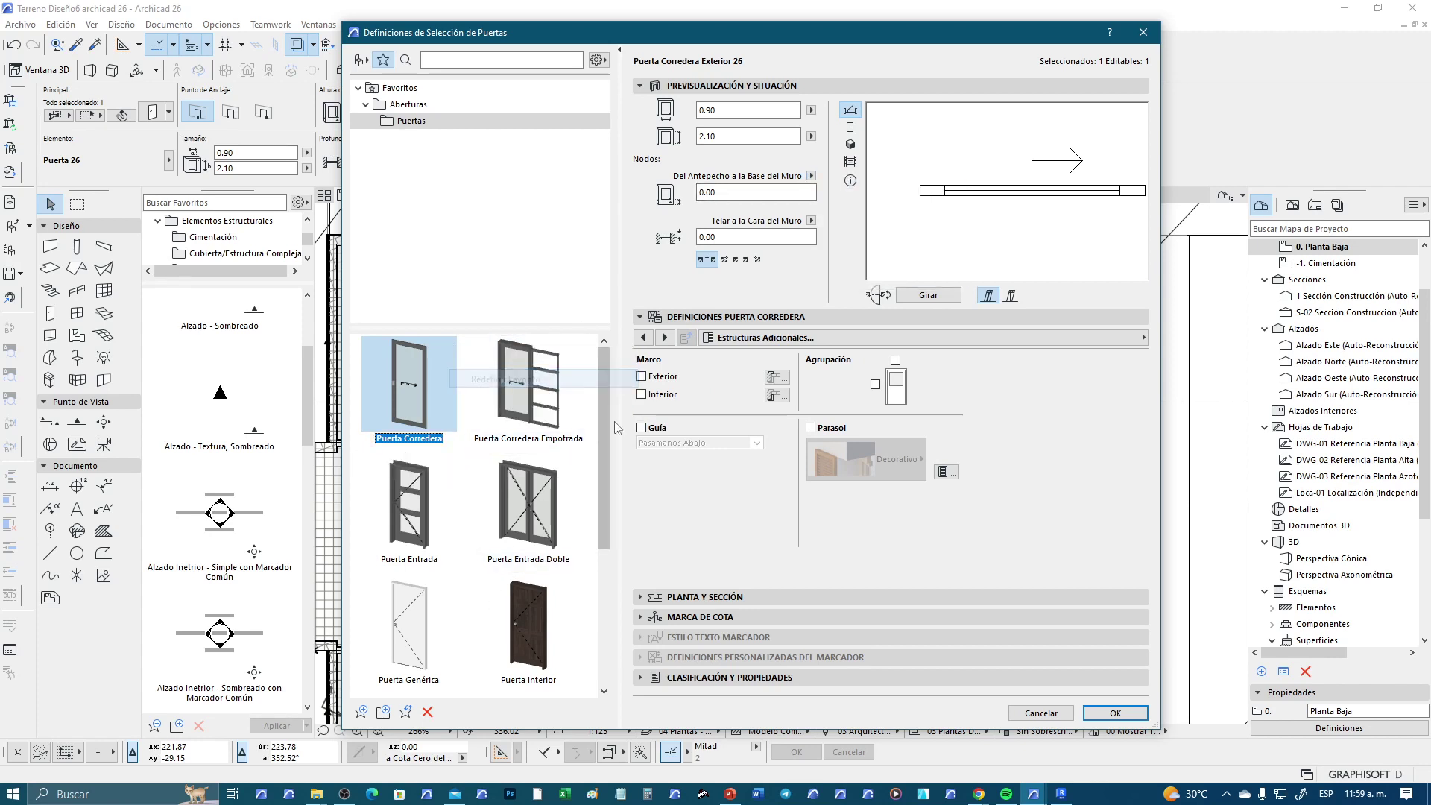
{"action": "left_click_drag", "start_coordinate": [606, 416], "coordinate": [606, 552]}
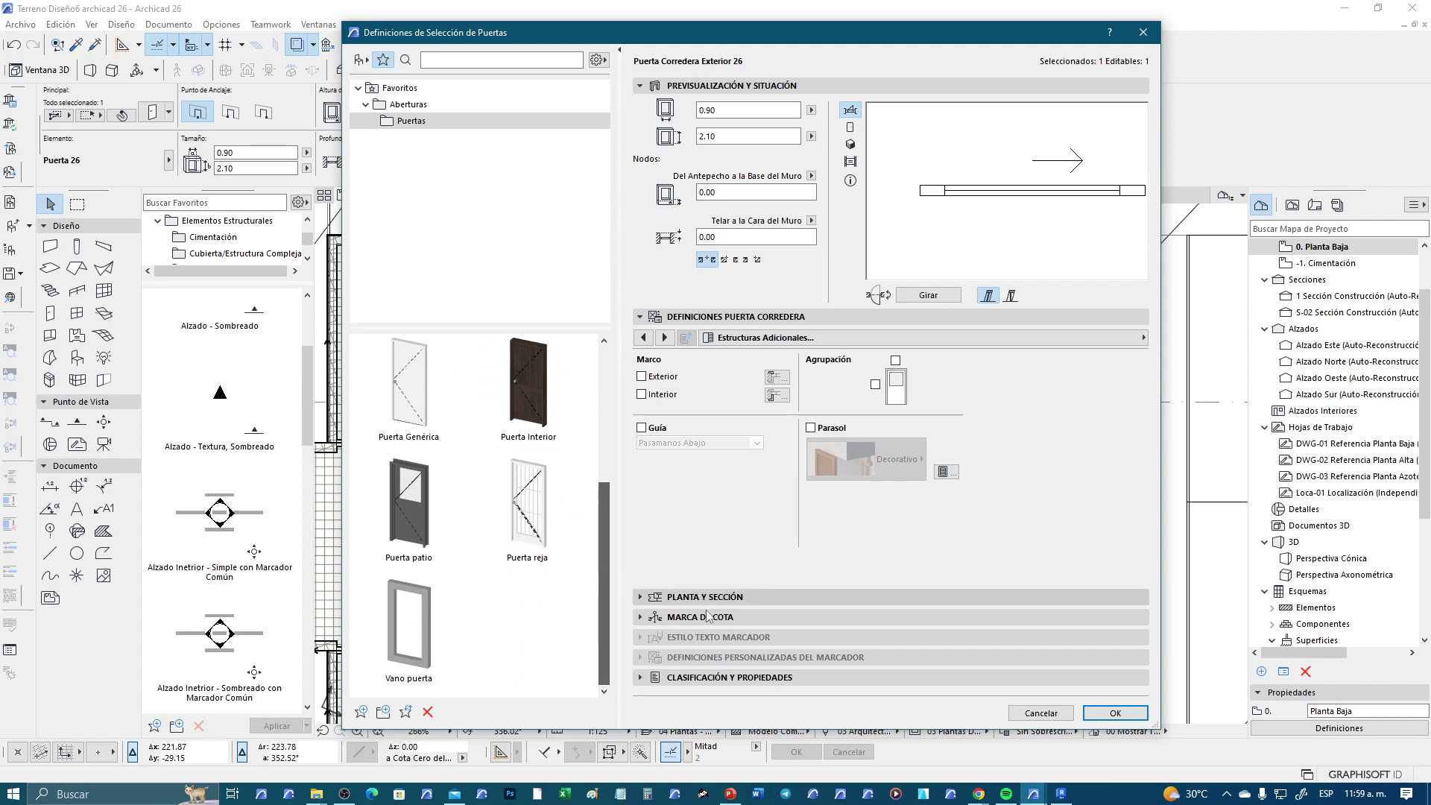
Confirm the sliding door settings, then switch the placed door to the Puerta Interior favourite
{"action": "left_click", "coordinate": [1114, 713]}
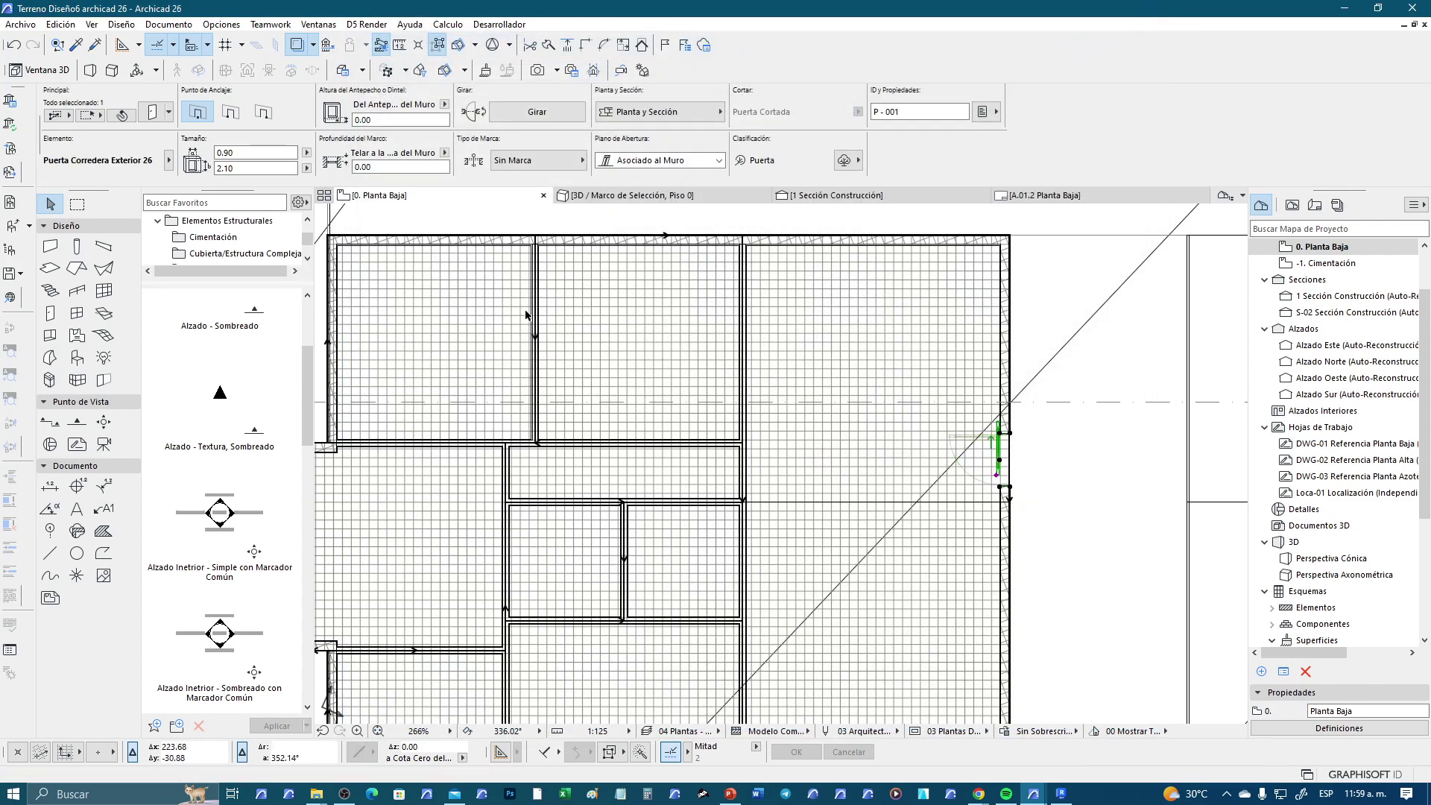
{"action": "middle_click_drag", "start_coordinate": [467, 336], "coordinate": [505, 339]}
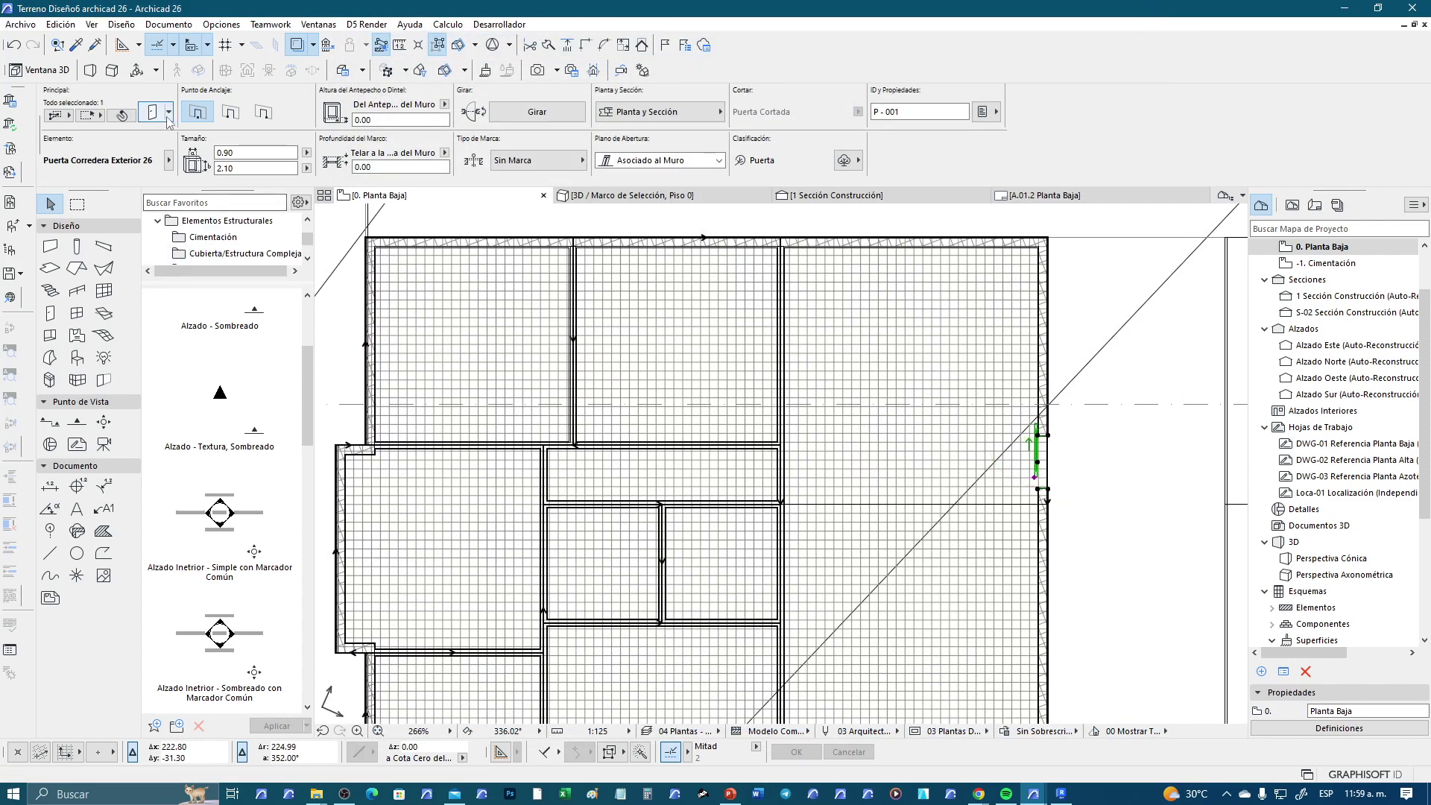
{"action": "left_click", "coordinate": [169, 111]}
{"action": "mouse_move", "coordinate": [355, 329]}
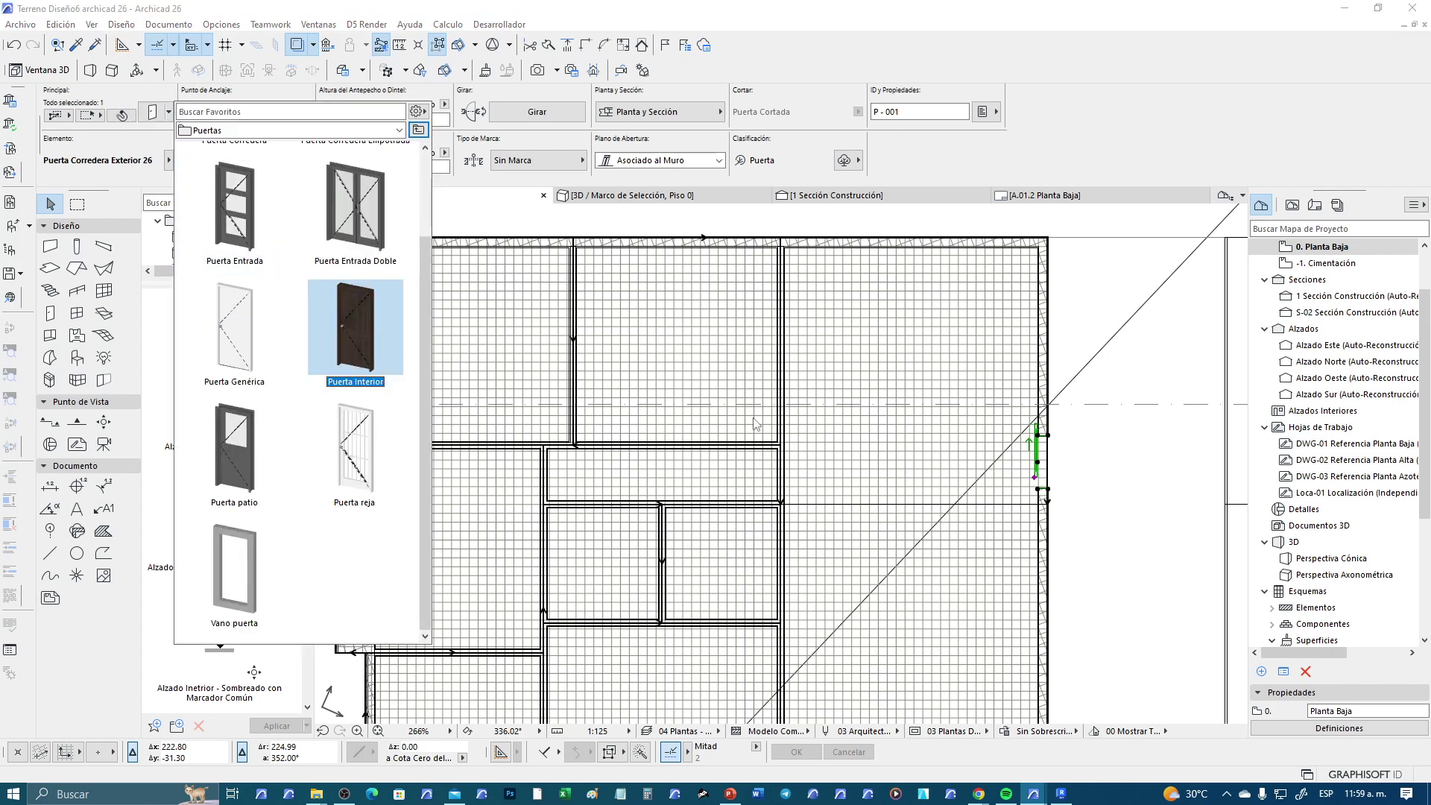
{"action": "double_click", "coordinate": [237, 246]}
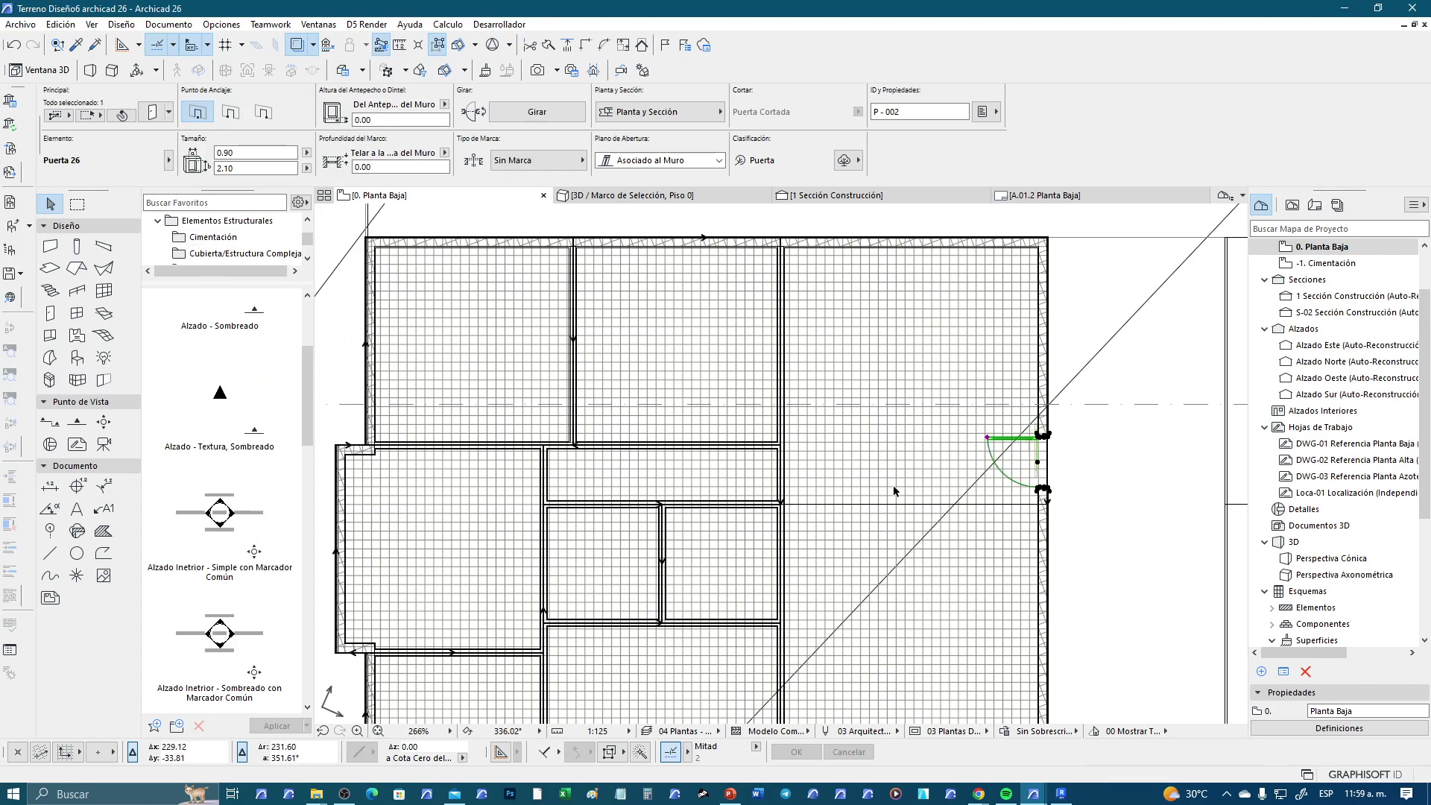
{"action": "key", "text": "Escape"}
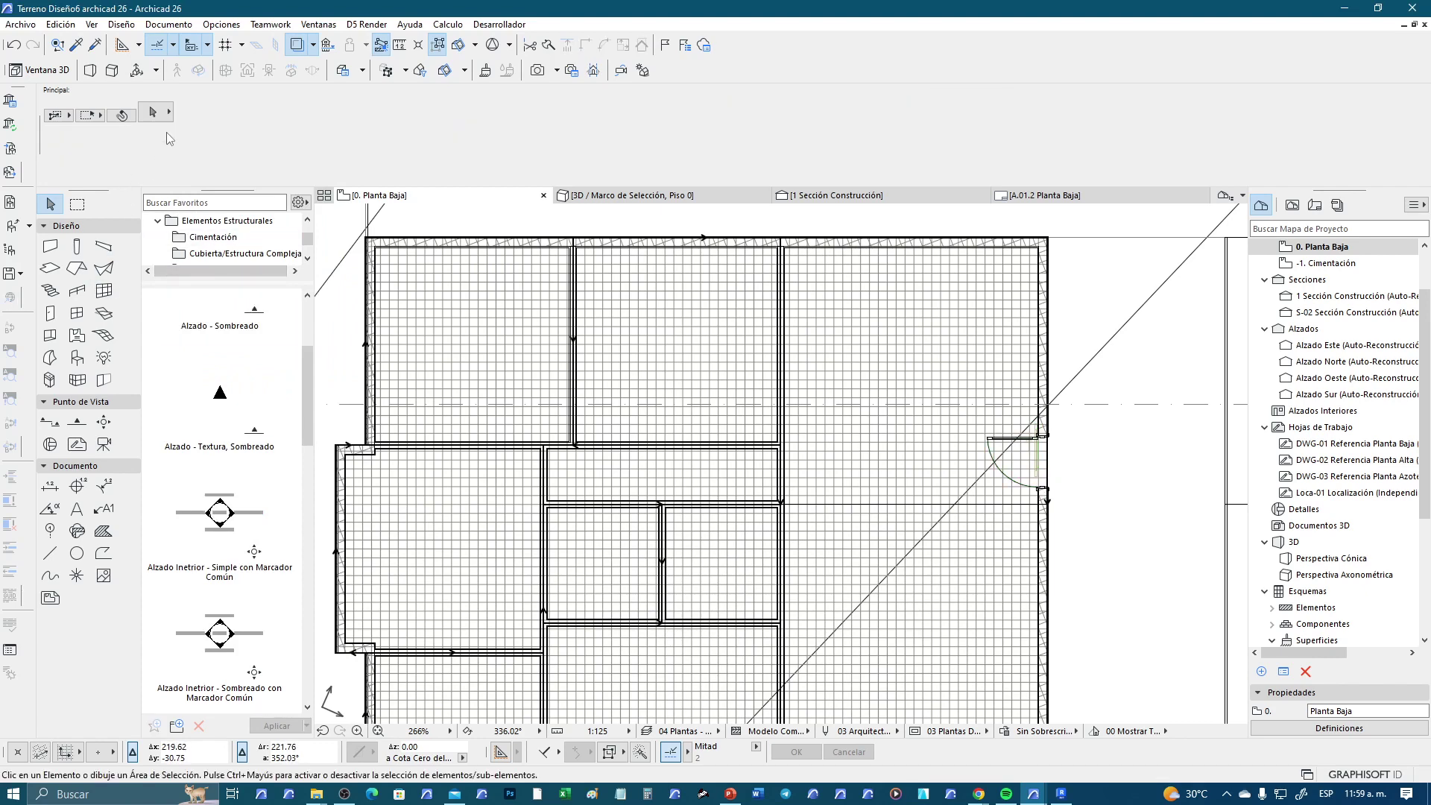
Load Puerta Interior as the current door, a 0.90 × 2.10 door with sill from floor level
{"action": "left_click", "coordinate": [60, 314]}
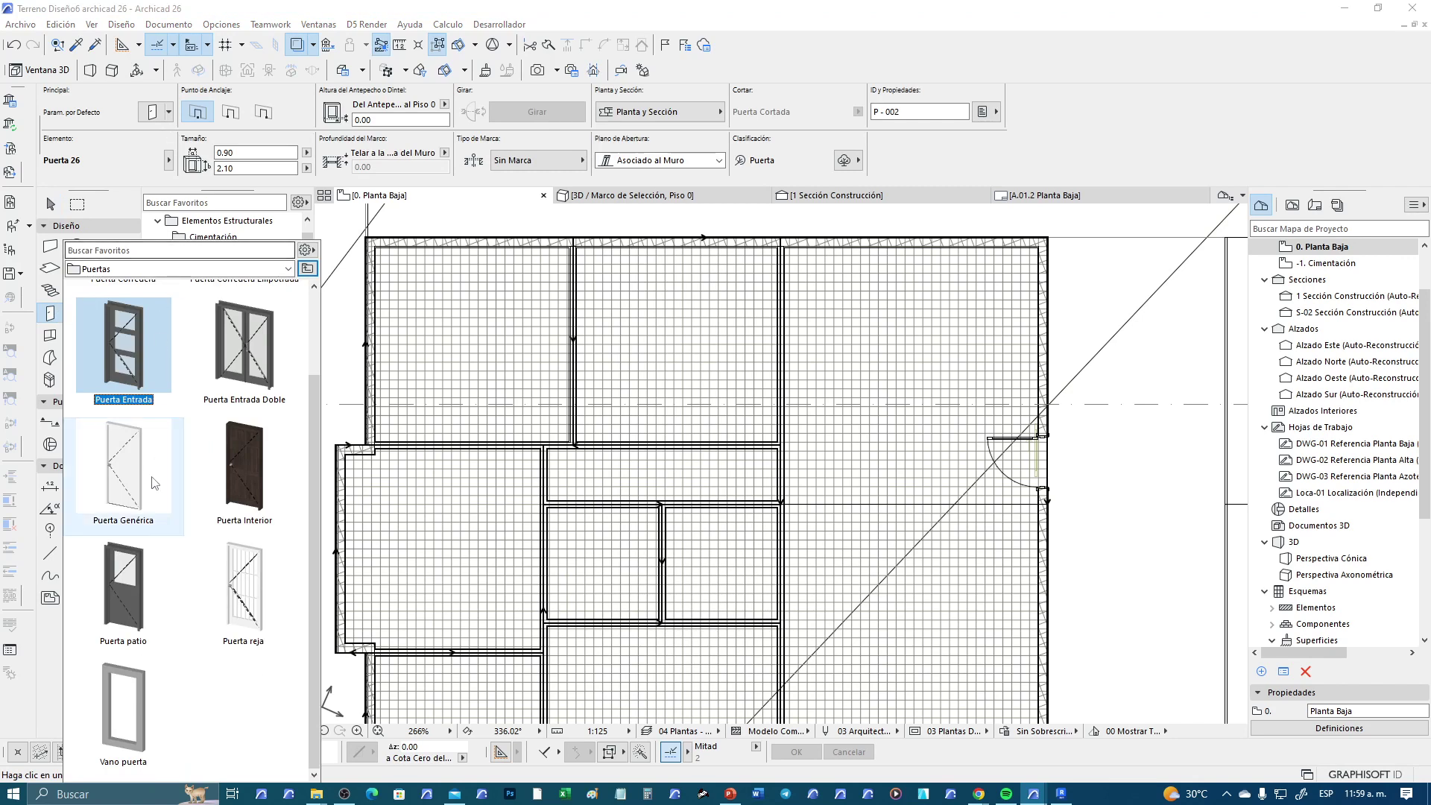
{"action": "double_click", "coordinate": [244, 478]}
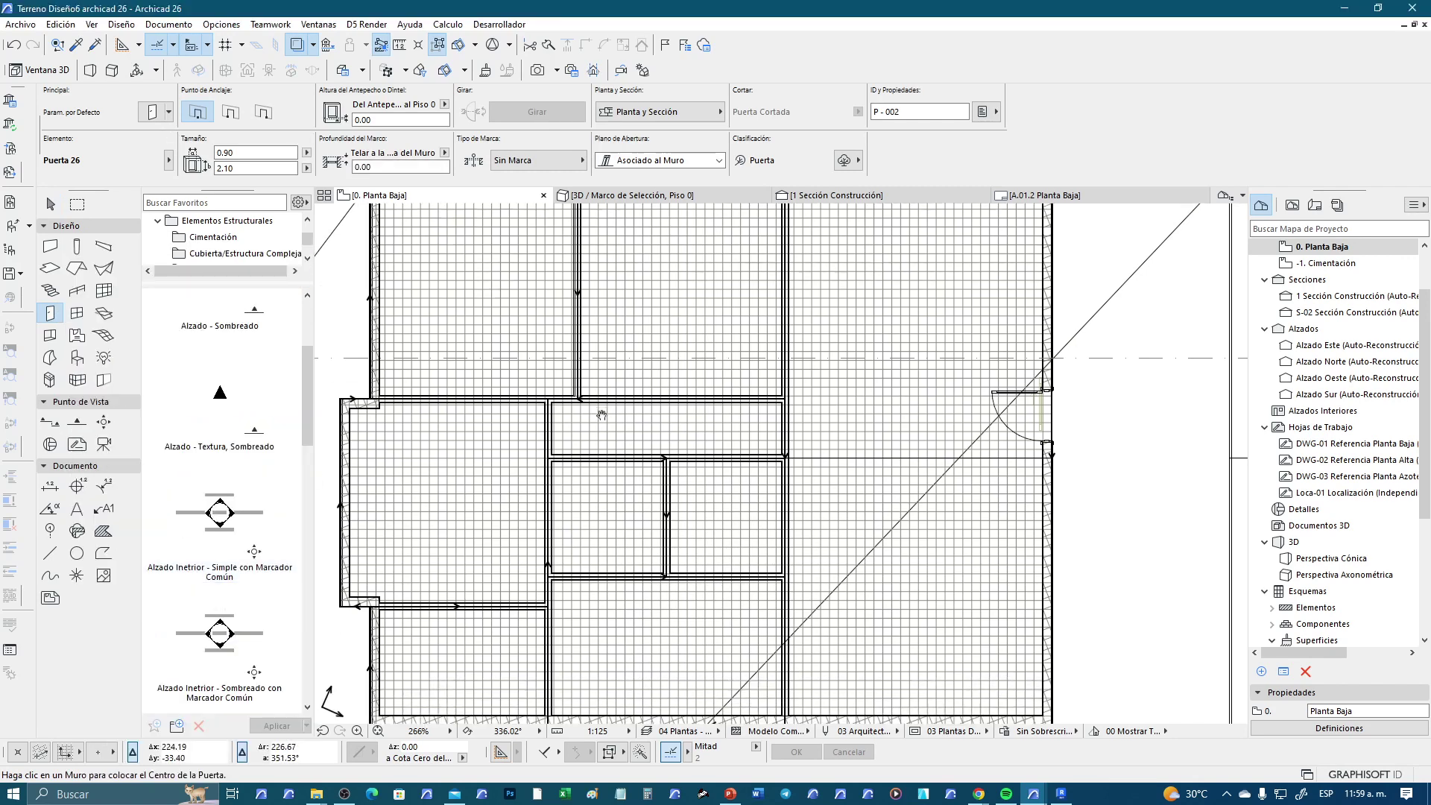
{"action": "middle_click_drag", "start_coordinate": [609, 425], "coordinate": [614, 373]}
{"action": "scroll", "coordinate": [614, 373], "scroll_direction": "up", "scroll_amount": 2}
{"action": "left_click", "coordinate": [444, 104]}
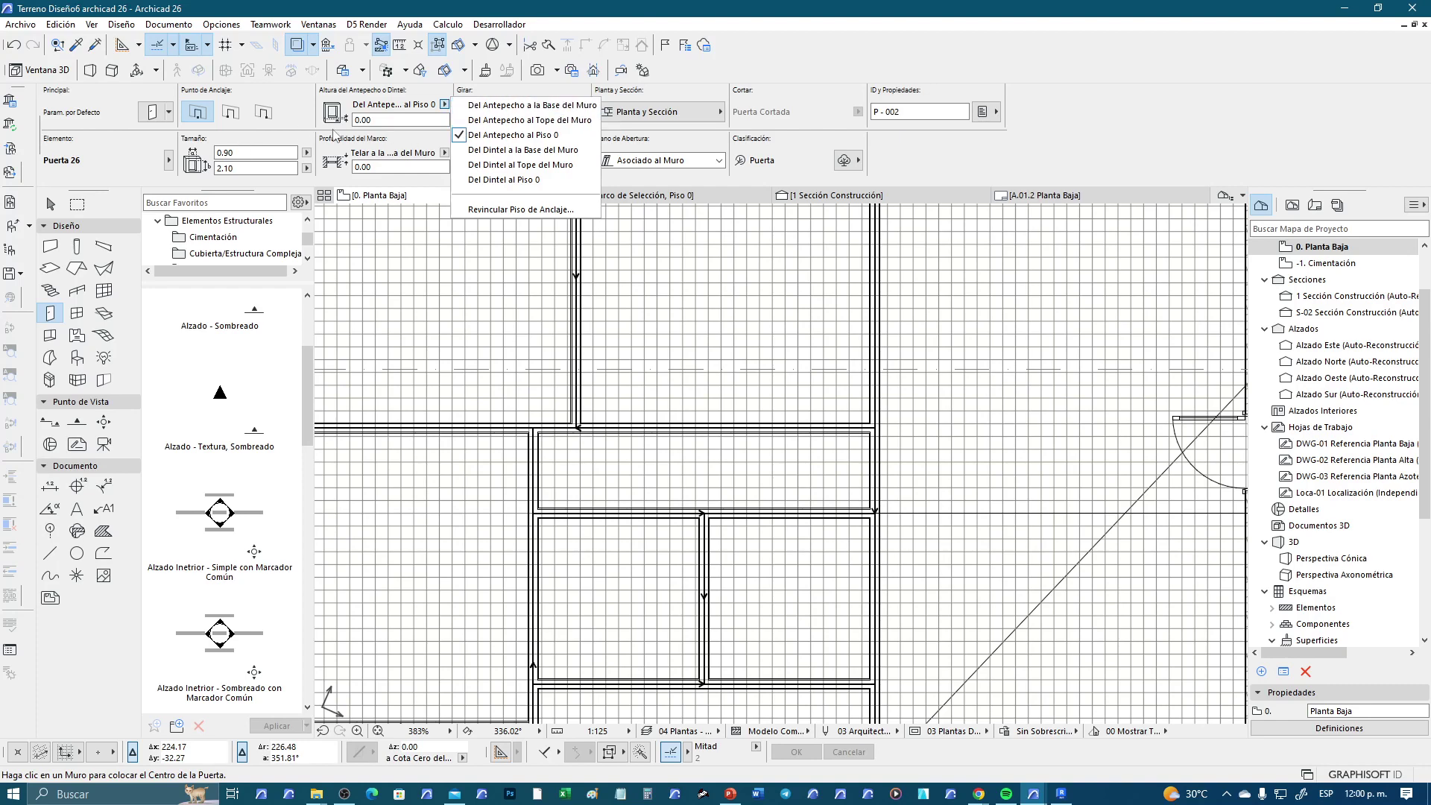
{"action": "left_click", "coordinate": [296, 138]}
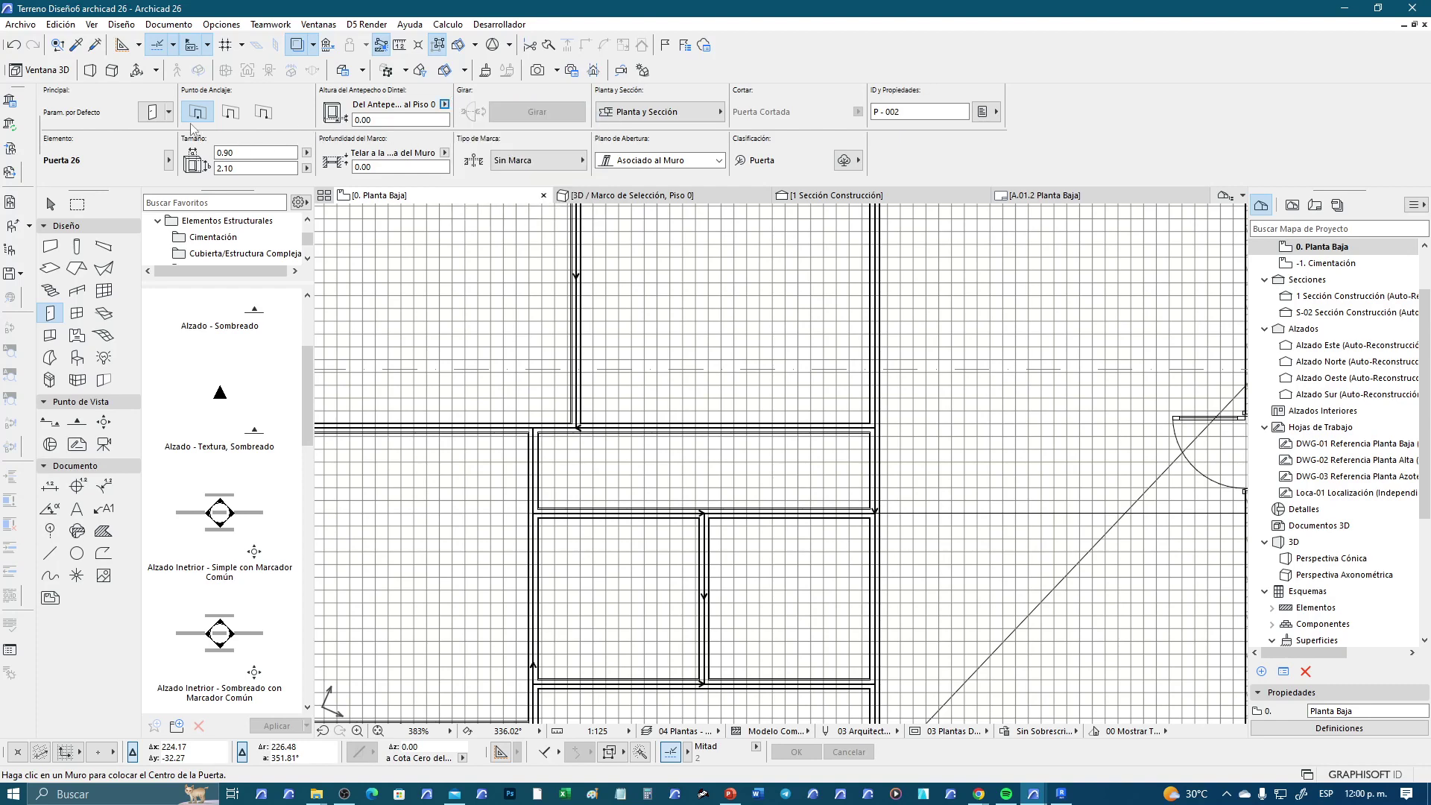
{"action": "left_click", "coordinate": [171, 112]}
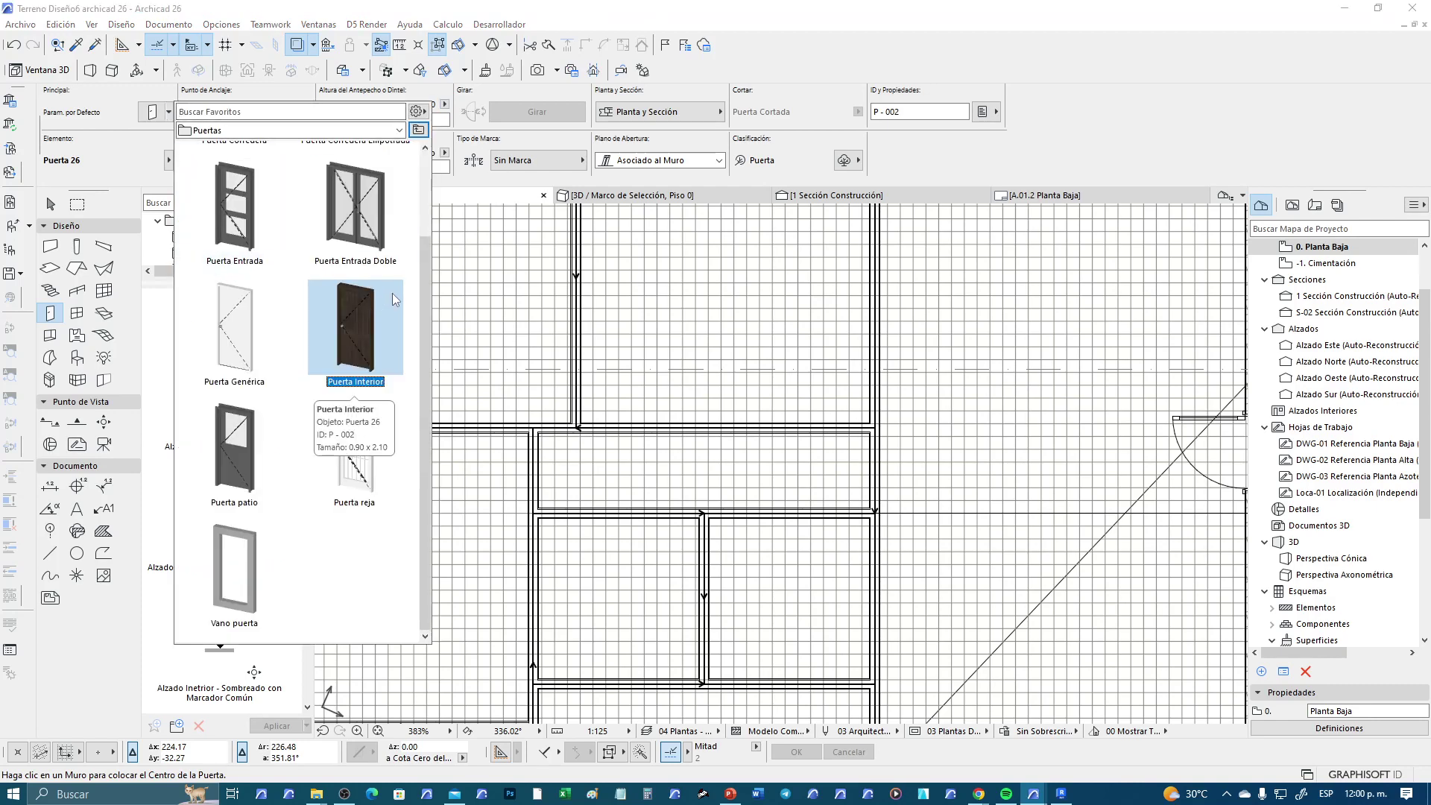
{"action": "left_click", "coordinate": [166, 150]}
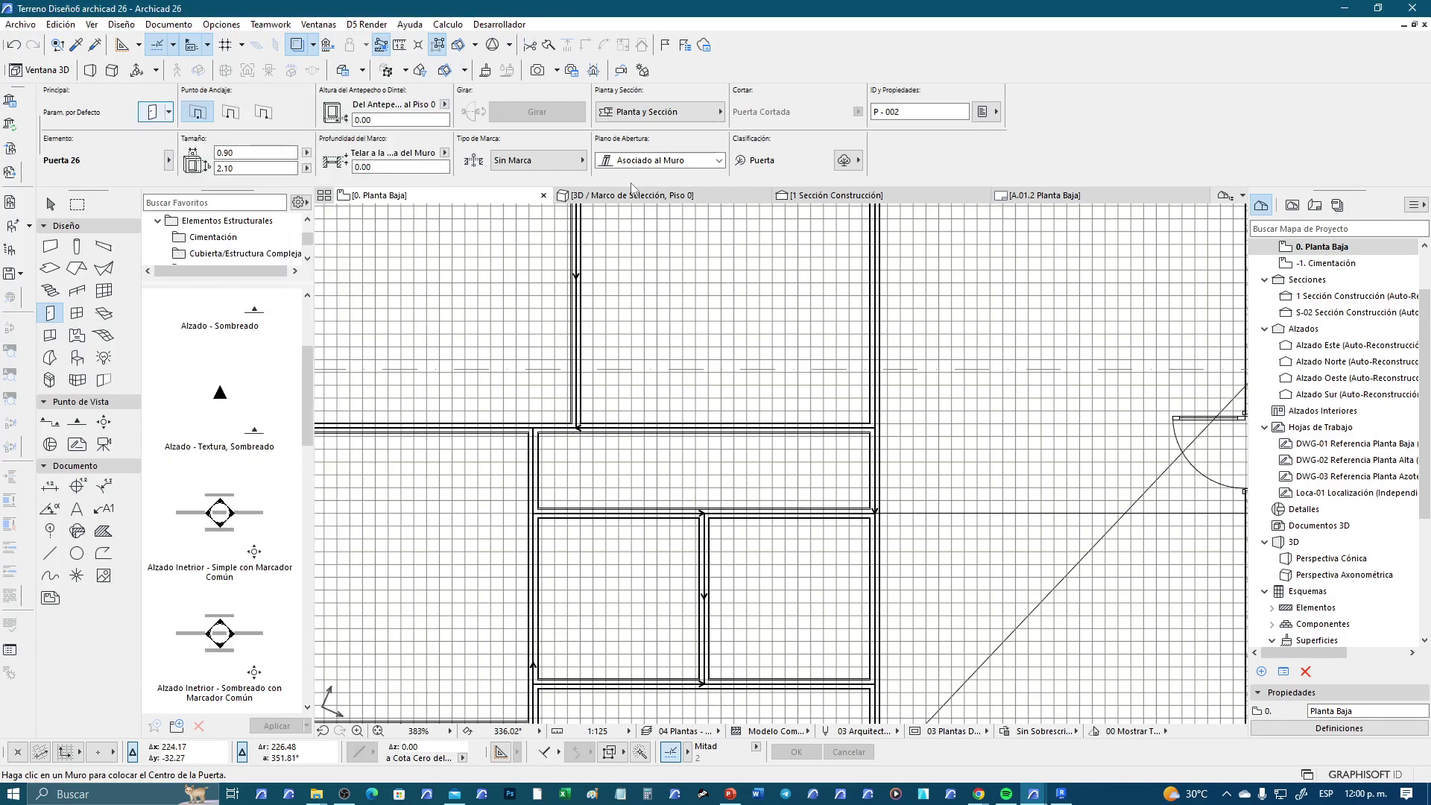
Set the default door sill to measure from the wall base and redefine the Puerta Interior favourite
{"action": "key", "text": "ctrl+t"}
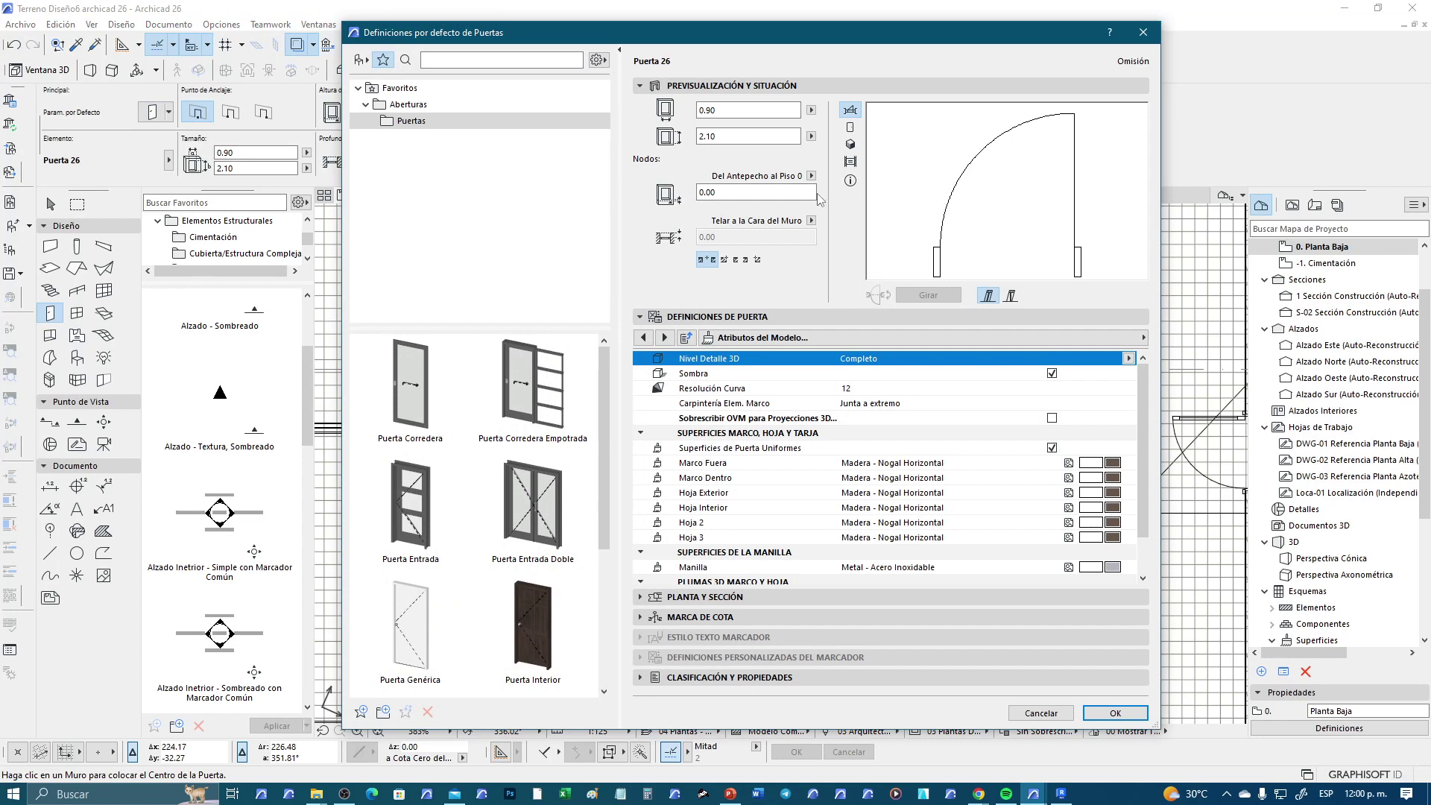
{"action": "left_click", "coordinate": [811, 176]}
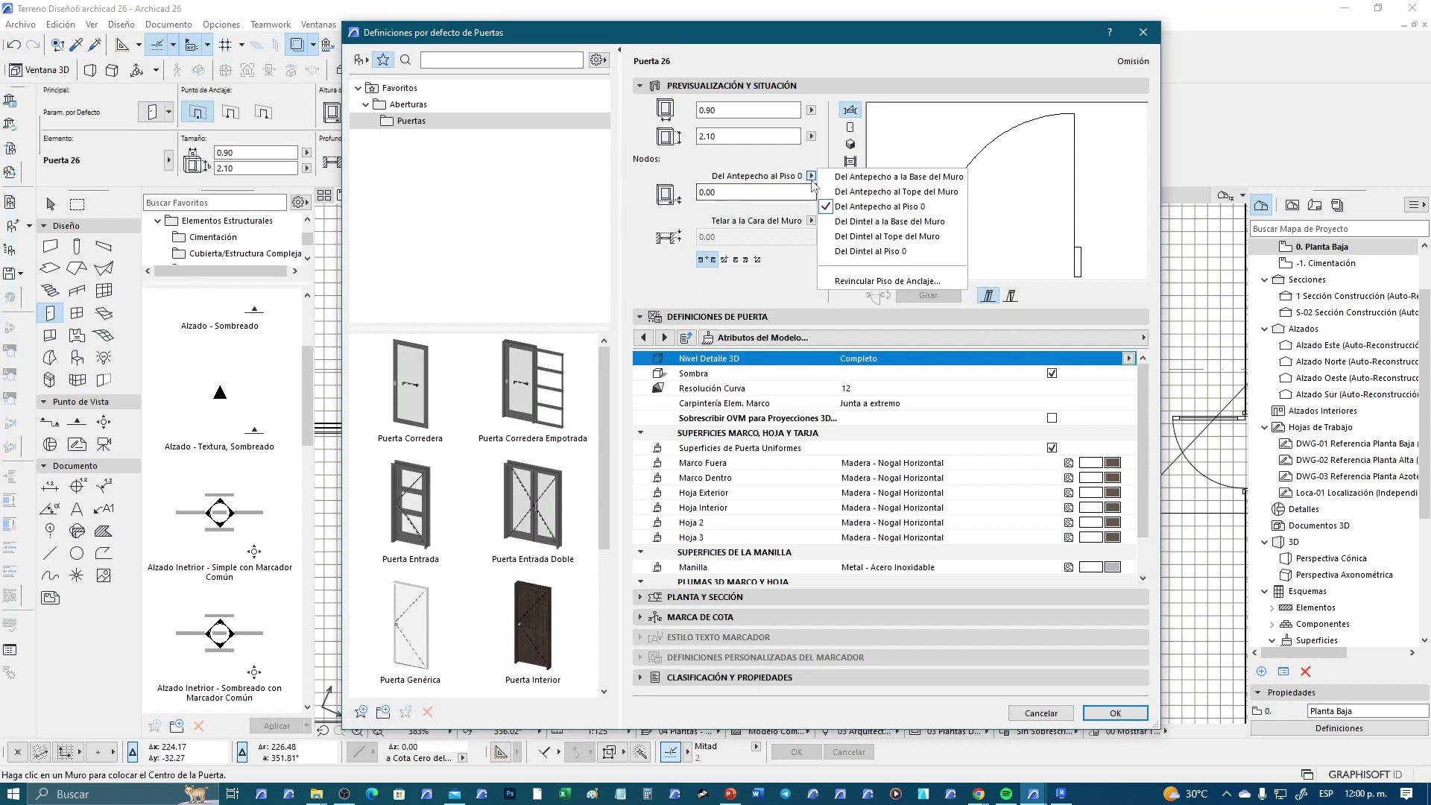
{"action": "left_click", "coordinate": [860, 179]}
{"action": "right_click", "coordinate": [572, 594]}
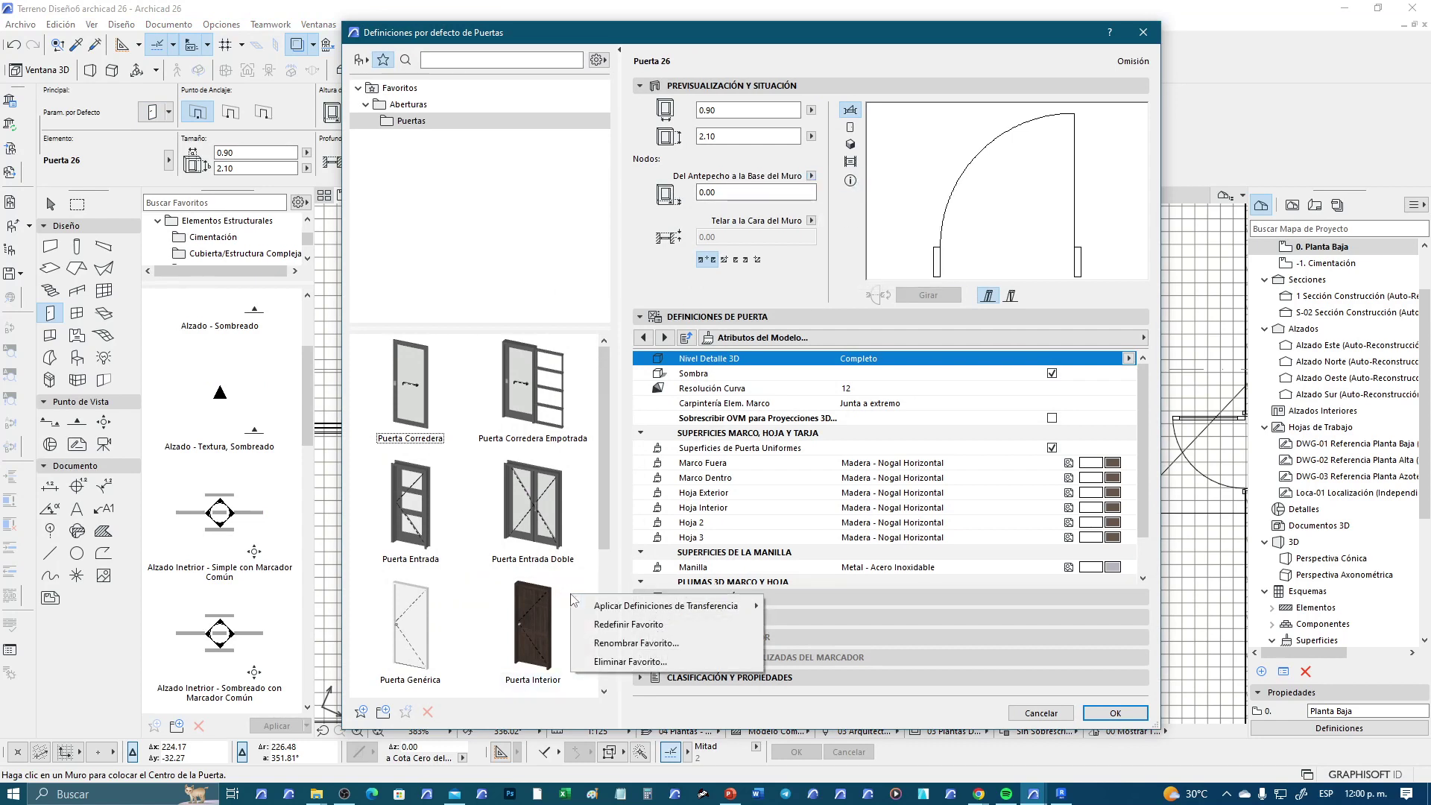
{"action": "left_click", "coordinate": [649, 625]}
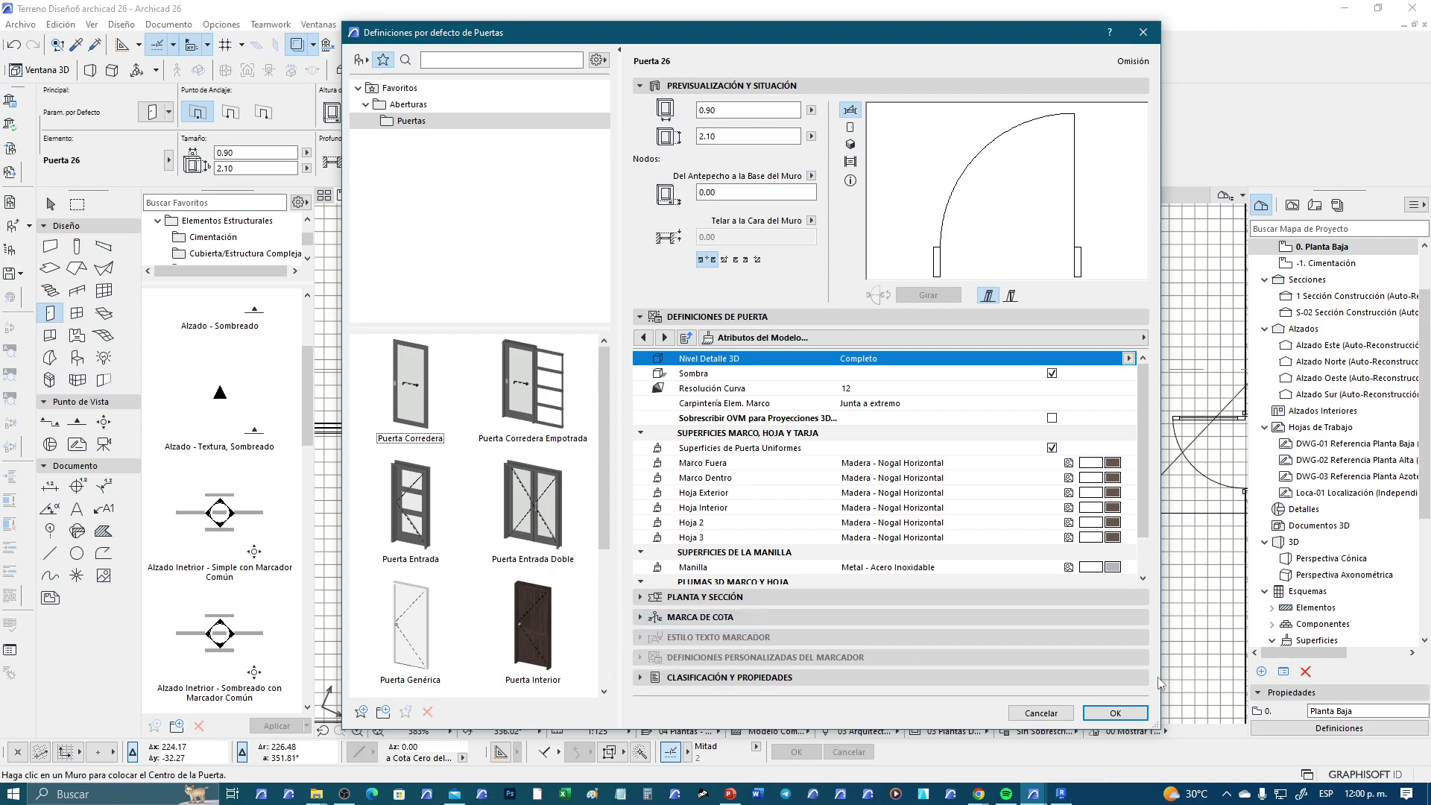
{"action": "left_click", "coordinate": [1114, 712]}
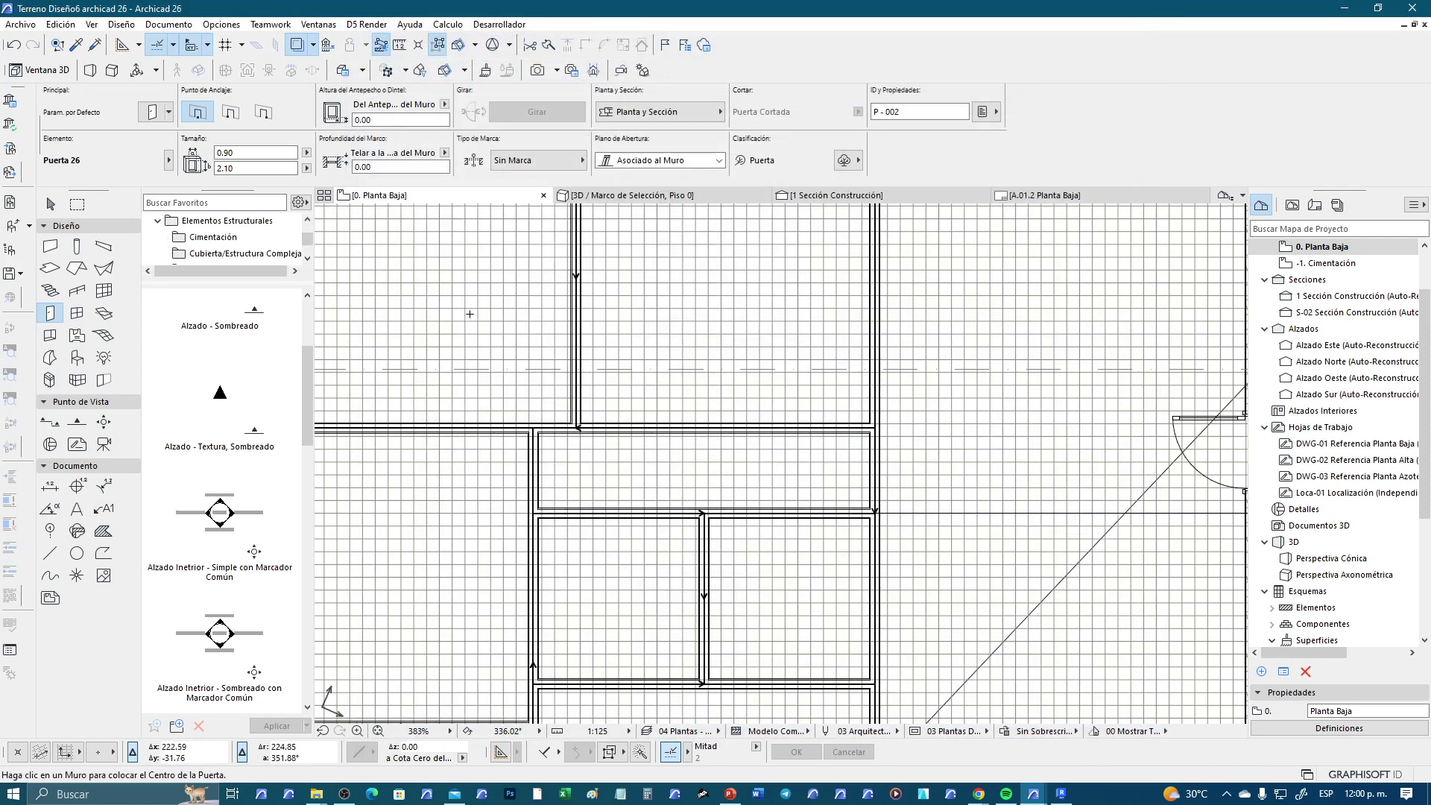
{"action": "left_click", "coordinate": [169, 111]}
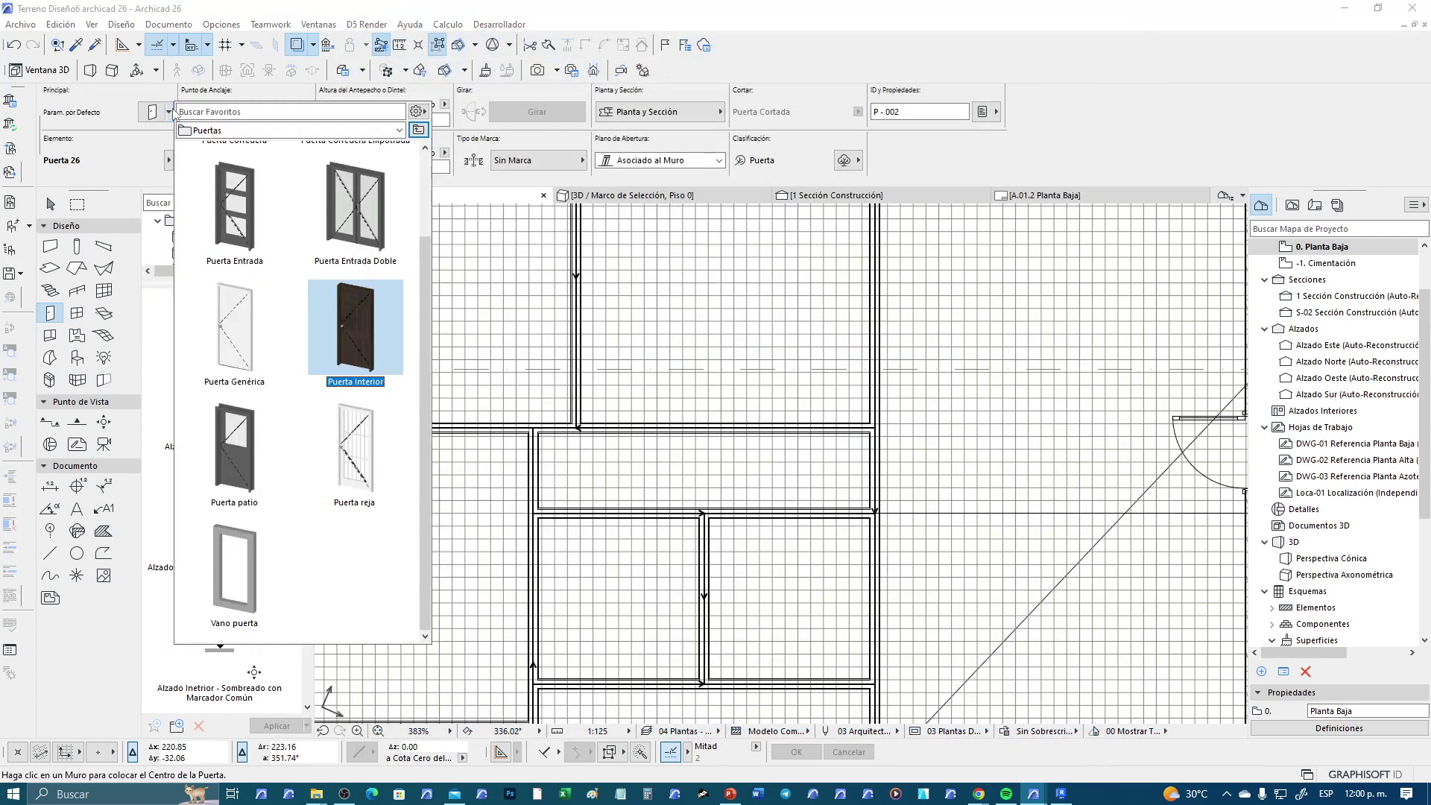
{"action": "left_click", "coordinate": [367, 347]}
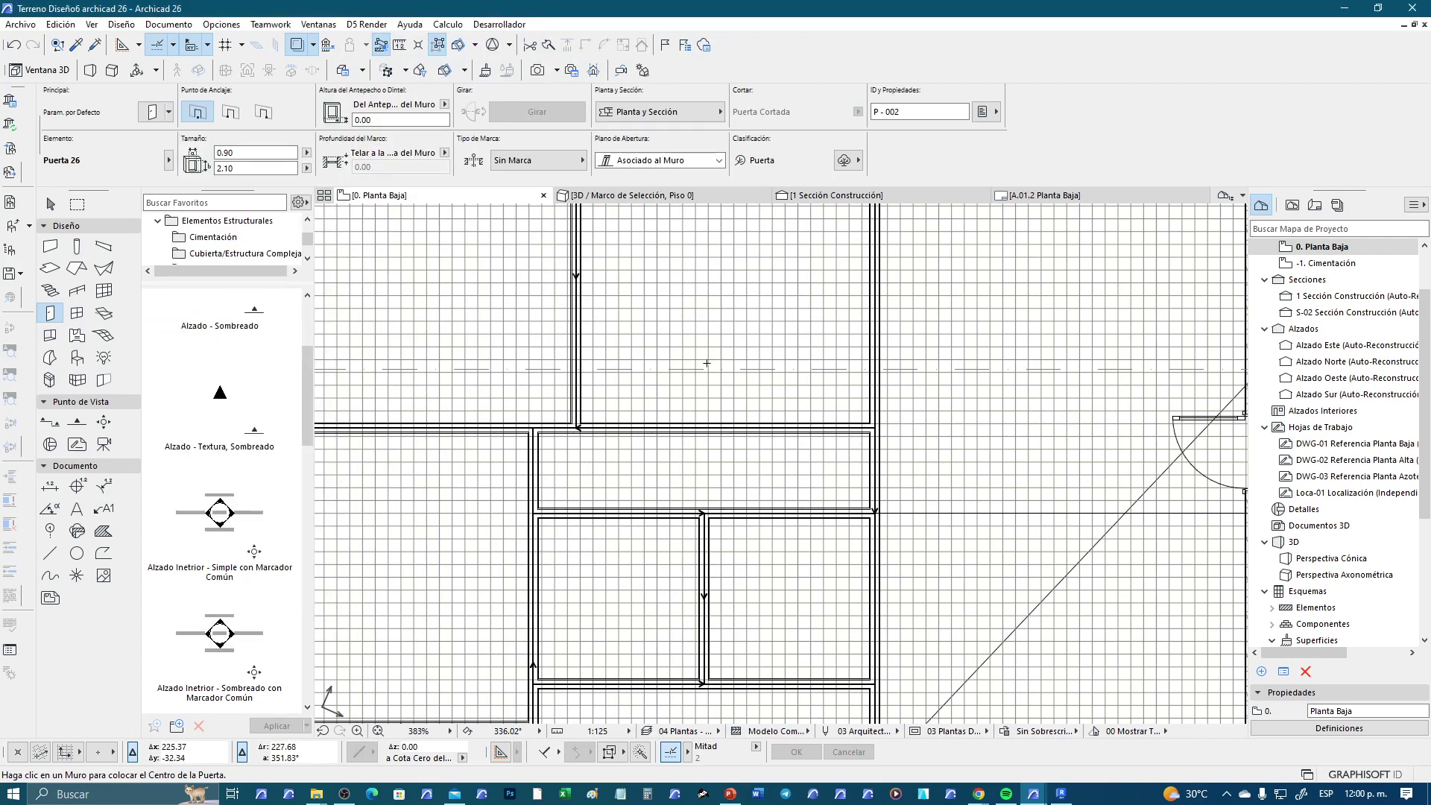
Place the first interior door in the central rooms' horizontal wall, anchored from the wall corner
{"action": "scroll", "coordinate": [707, 363], "scroll_direction": "down", "scroll_amount": 2}
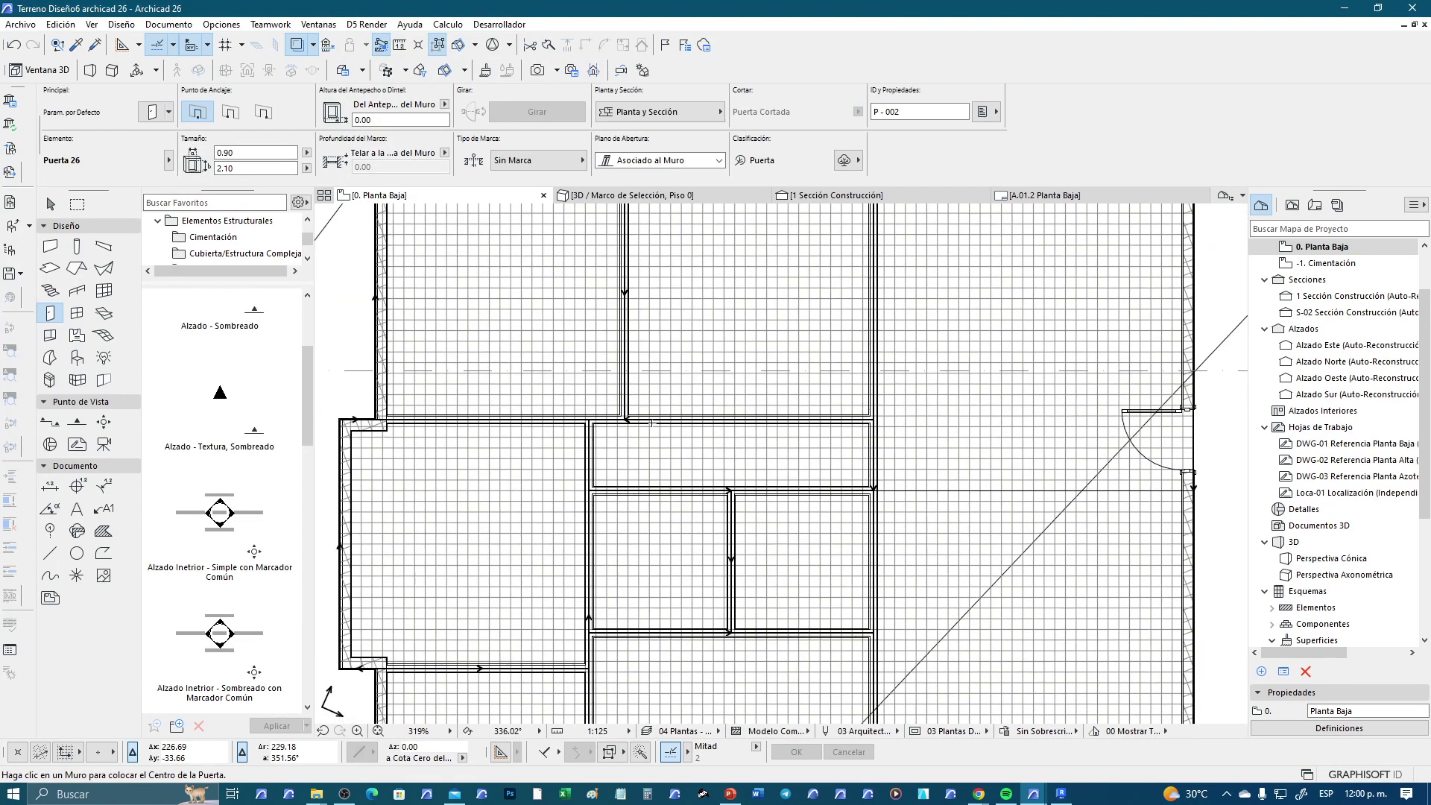
{"action": "scroll", "coordinate": [651, 422], "scroll_direction": "down", "scroll_amount": 2}
{"action": "scroll", "coordinate": [723, 414], "scroll_direction": "down", "scroll_amount": 2}
{"action": "scroll", "coordinate": [798, 403], "scroll_direction": "down", "scroll_amount": 2}
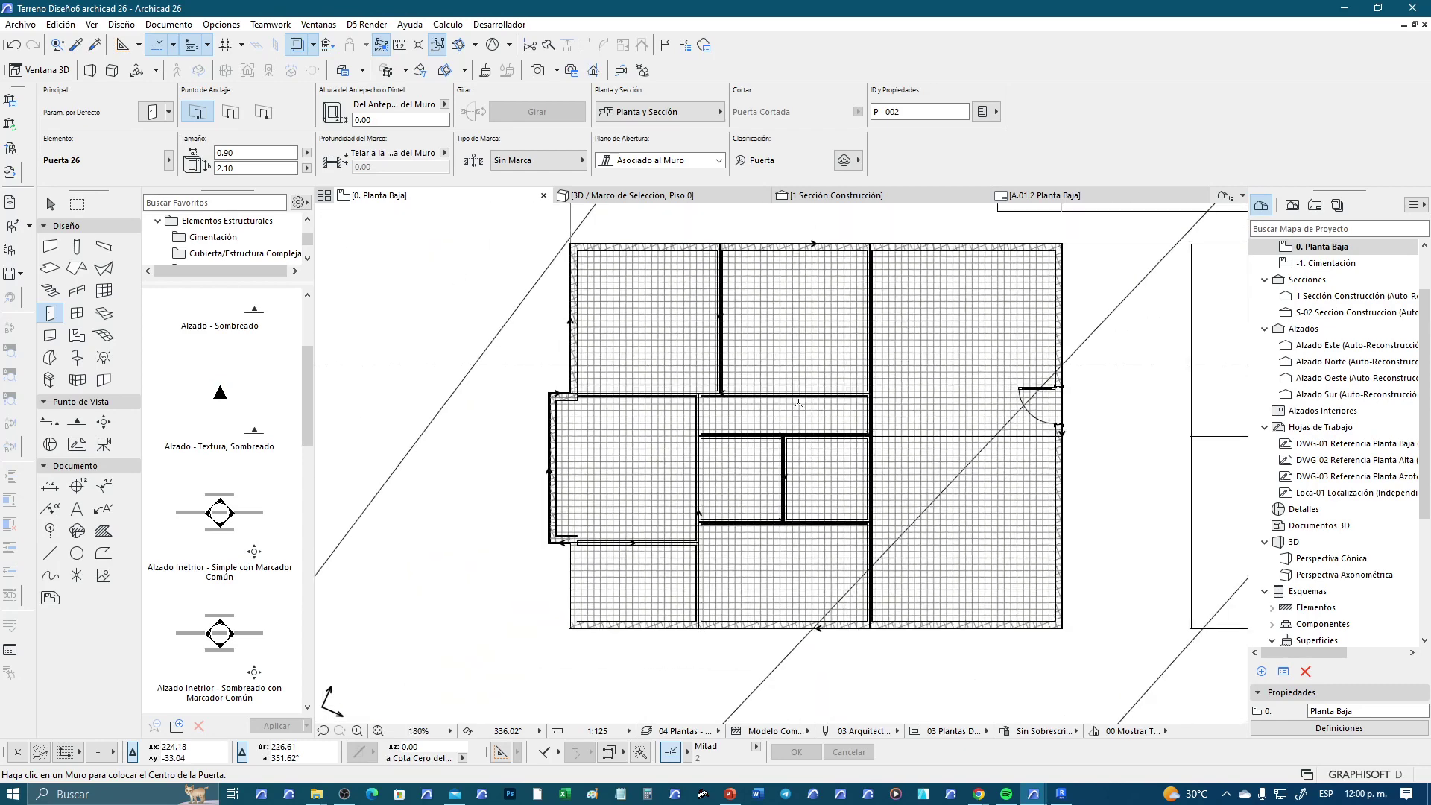
{"action": "scroll", "coordinate": [798, 403], "scroll_direction": "down", "scroll_amount": 2}
{"action": "scroll", "coordinate": [775, 447], "scroll_direction": "up", "scroll_amount": 3}
{"action": "scroll", "coordinate": [775, 484], "scroll_direction": "up", "scroll_amount": 2}
{"action": "middle_click_drag", "start_coordinate": [775, 506], "coordinate": [768, 544]}
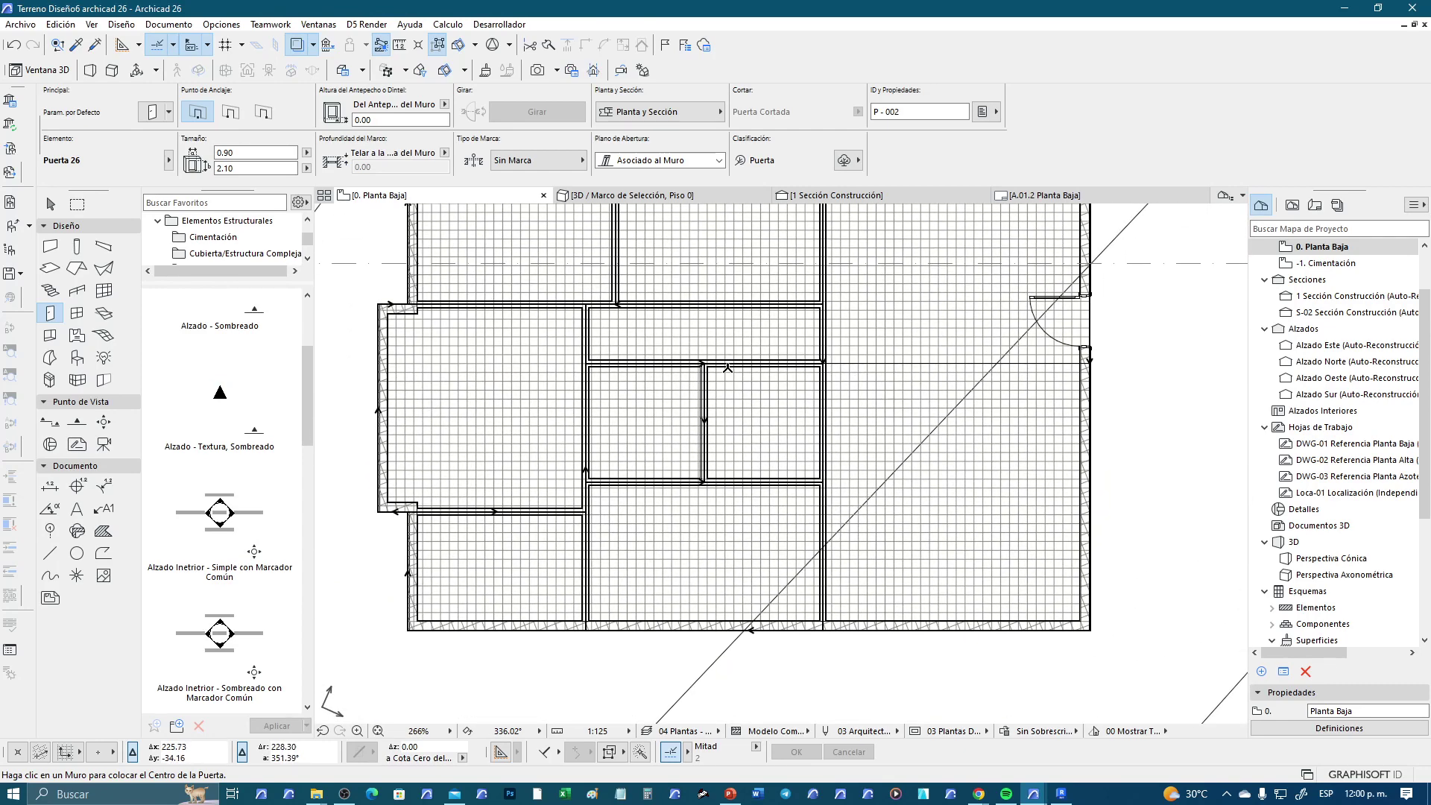
{"action": "scroll", "coordinate": [727, 368], "scroll_direction": "up", "scroll_amount": 4}
{"action": "scroll", "coordinate": [708, 368], "scroll_direction": "up", "scroll_amount": 3}
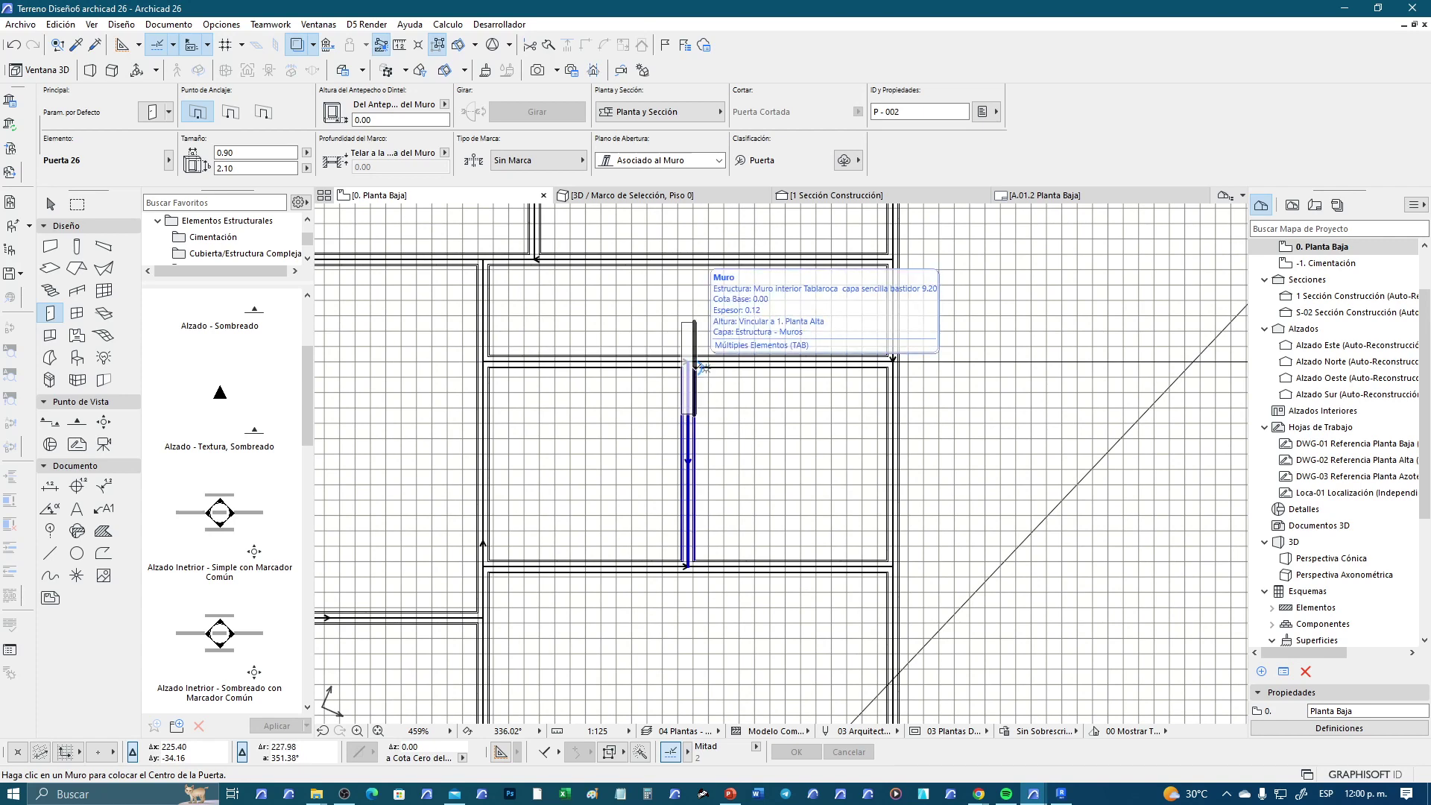
{"action": "key", "text": "Tab"}
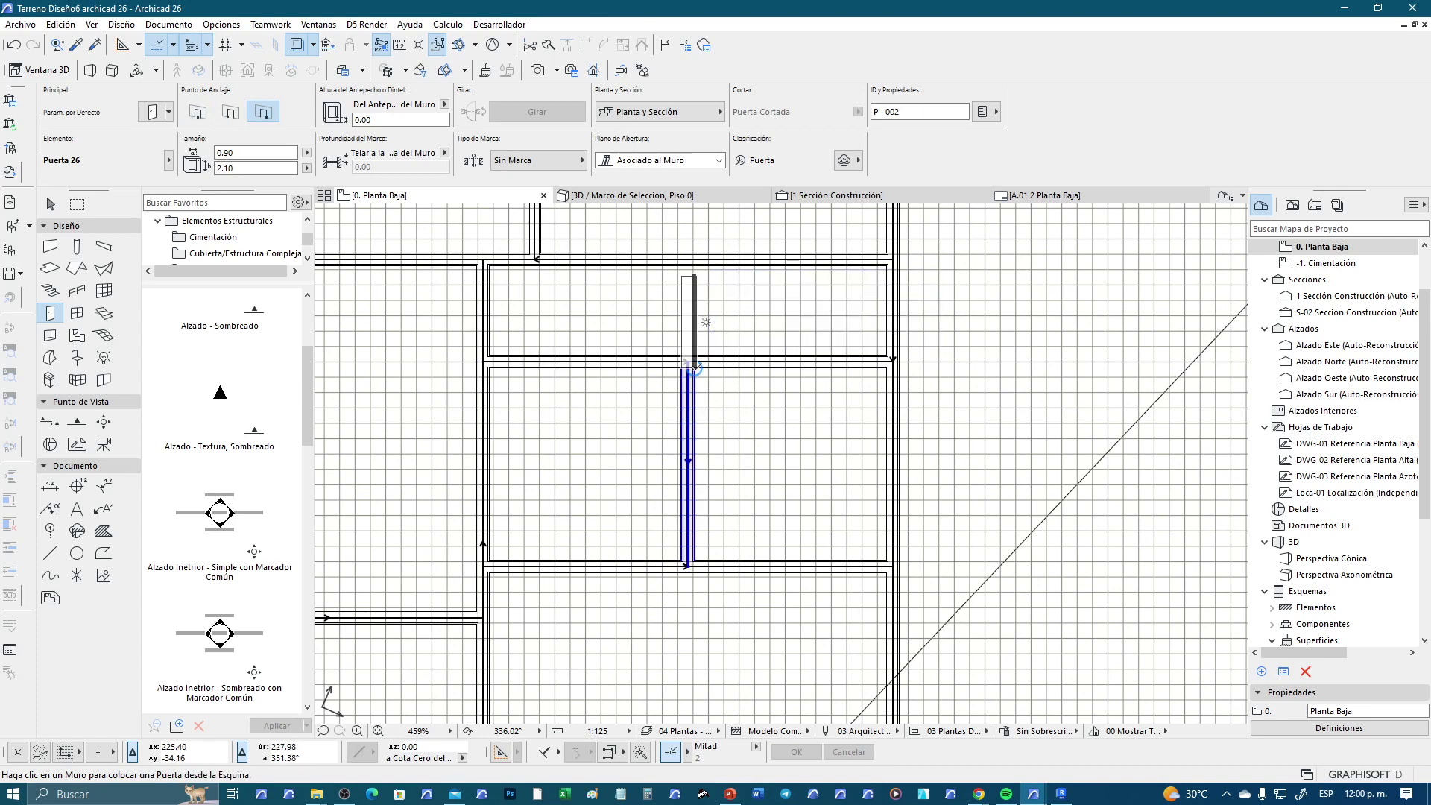
{"action": "key", "text": "Tab"}
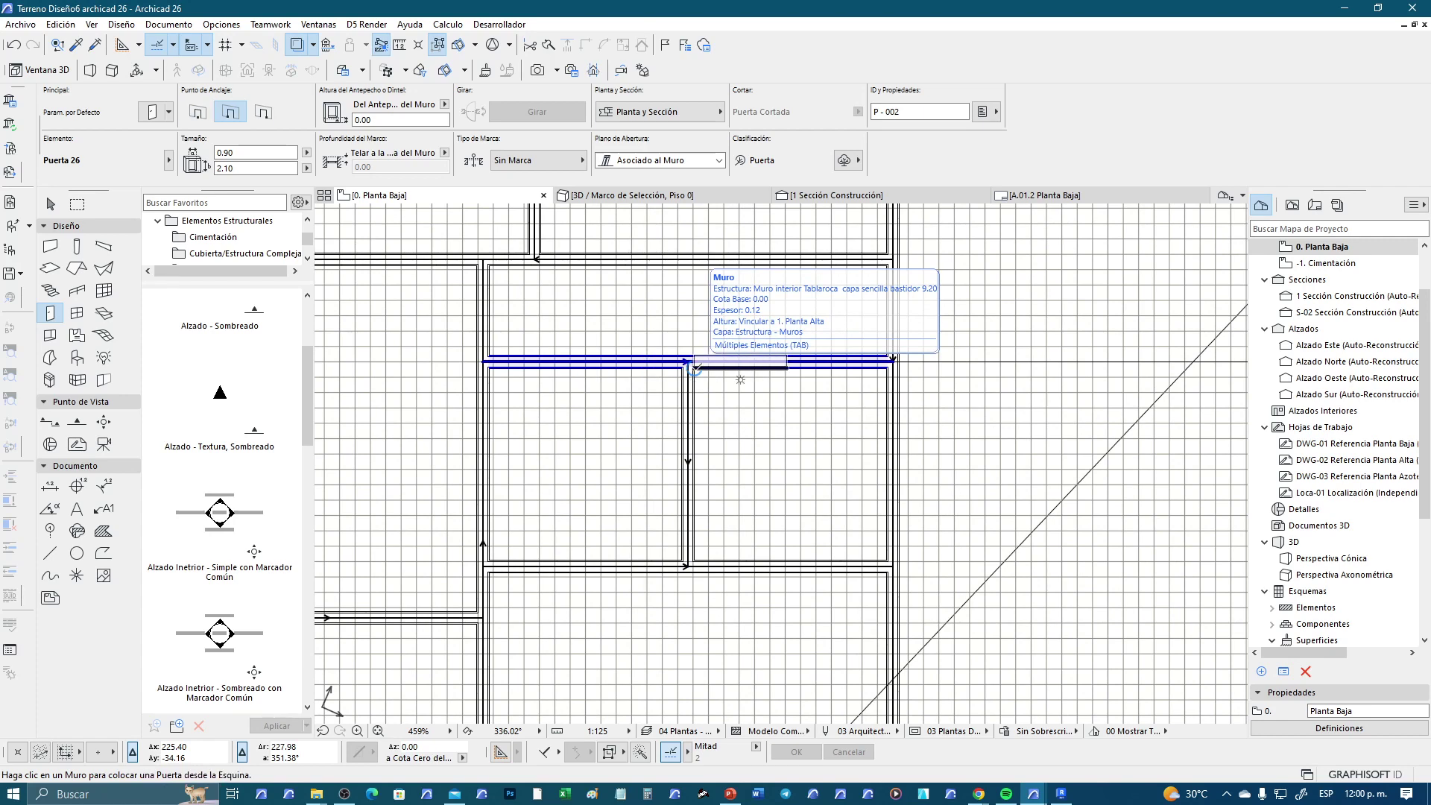
{"action": "left_click", "coordinate": [695, 368]}
{"action": "left_click", "coordinate": [670, 458]}
Place the second interior door in the left wall near the corner, then pan around the plan
{"action": "scroll", "coordinate": [671, 458], "scroll_direction": "down", "scroll_amount": 3}
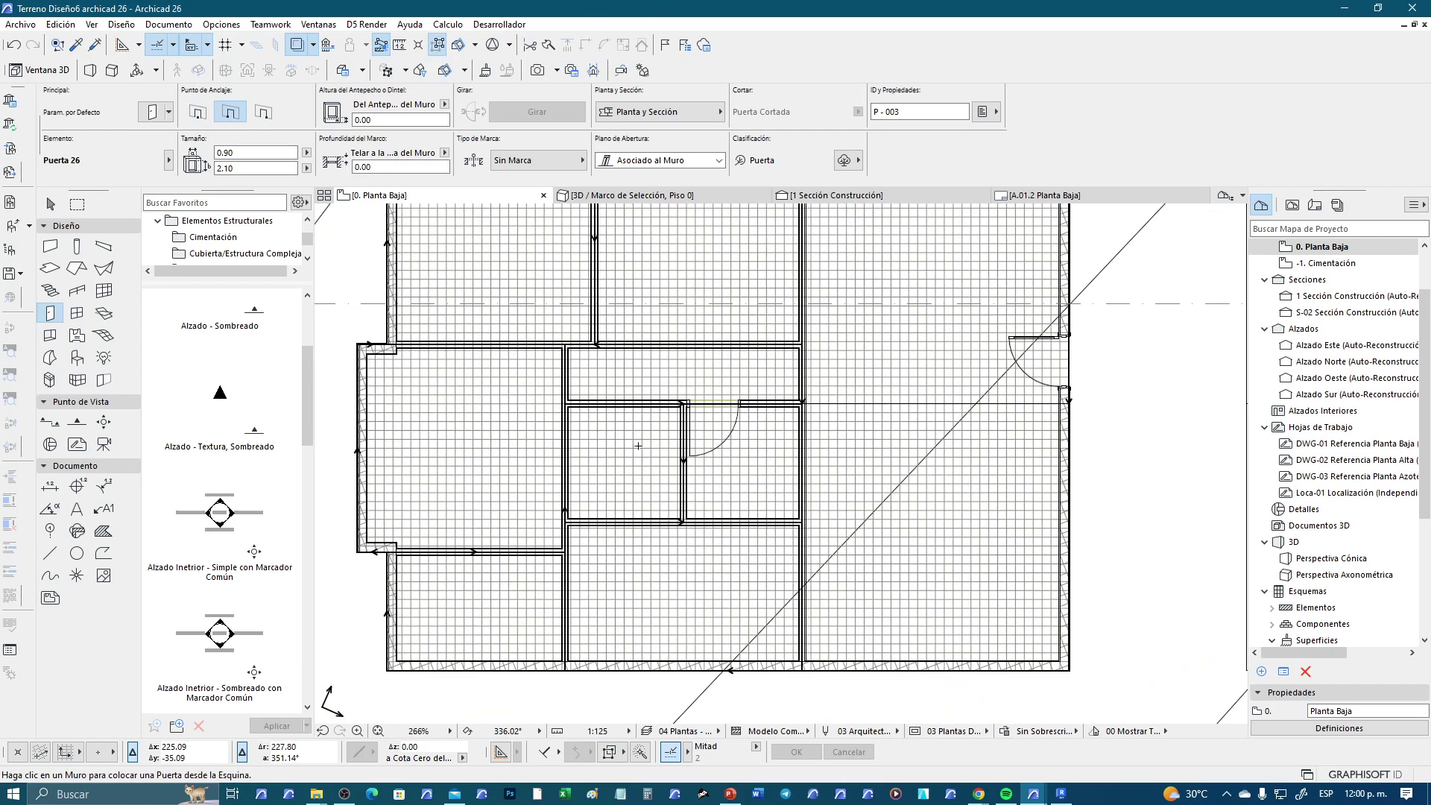
{"action": "mouse_move", "coordinate": [660, 428]}
{"action": "middle_mouse_down"}
{"action": "mouse_move", "coordinate": [691, 468]}
{"action": "mouse_move", "coordinate": [627, 402]}
{"action": "middle_mouse_up"}
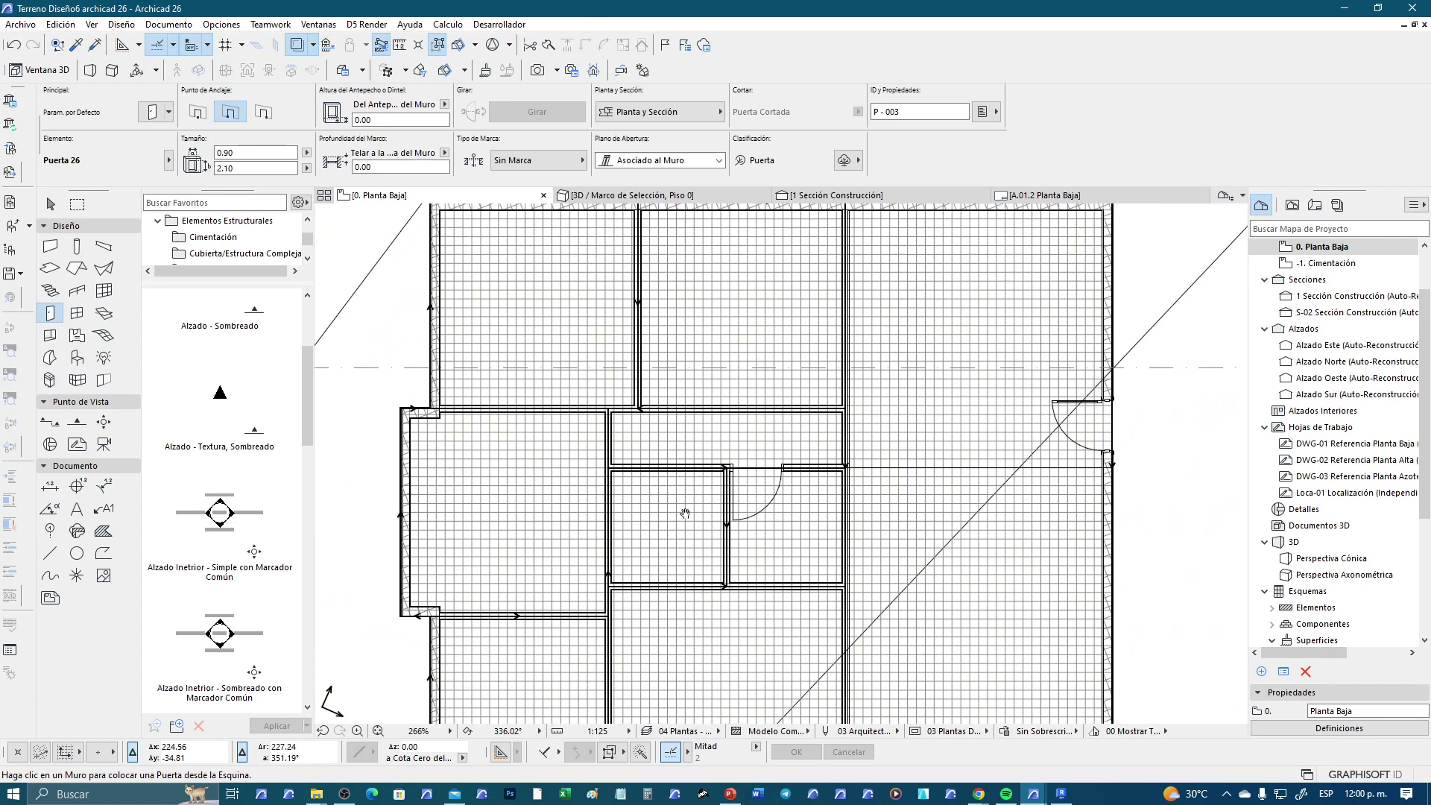
{"action": "scroll", "coordinate": [627, 401], "scroll_direction": "up", "scroll_amount": 3}
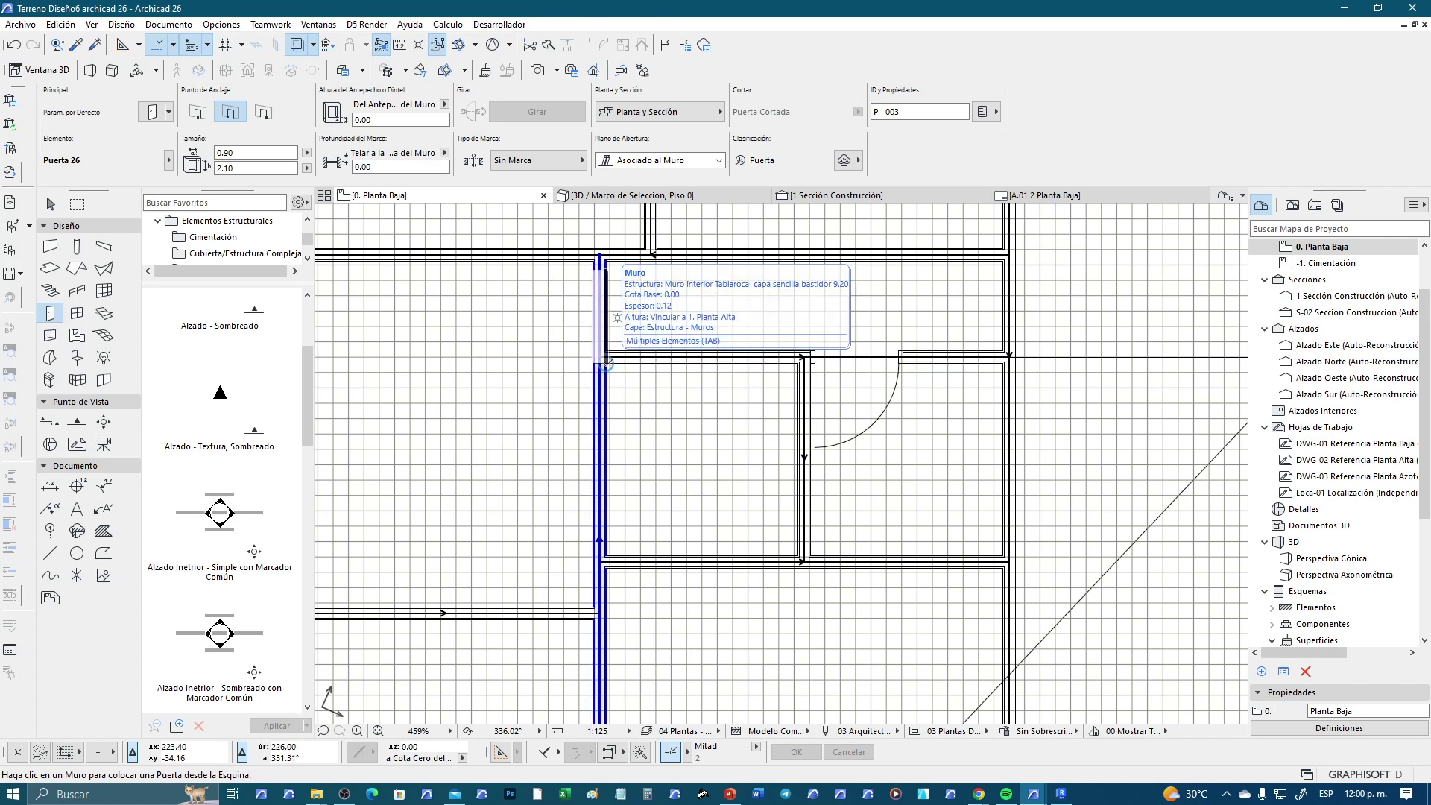
{"action": "left_click", "coordinate": [605, 363]}
{"action": "left_click", "coordinate": [716, 395]}
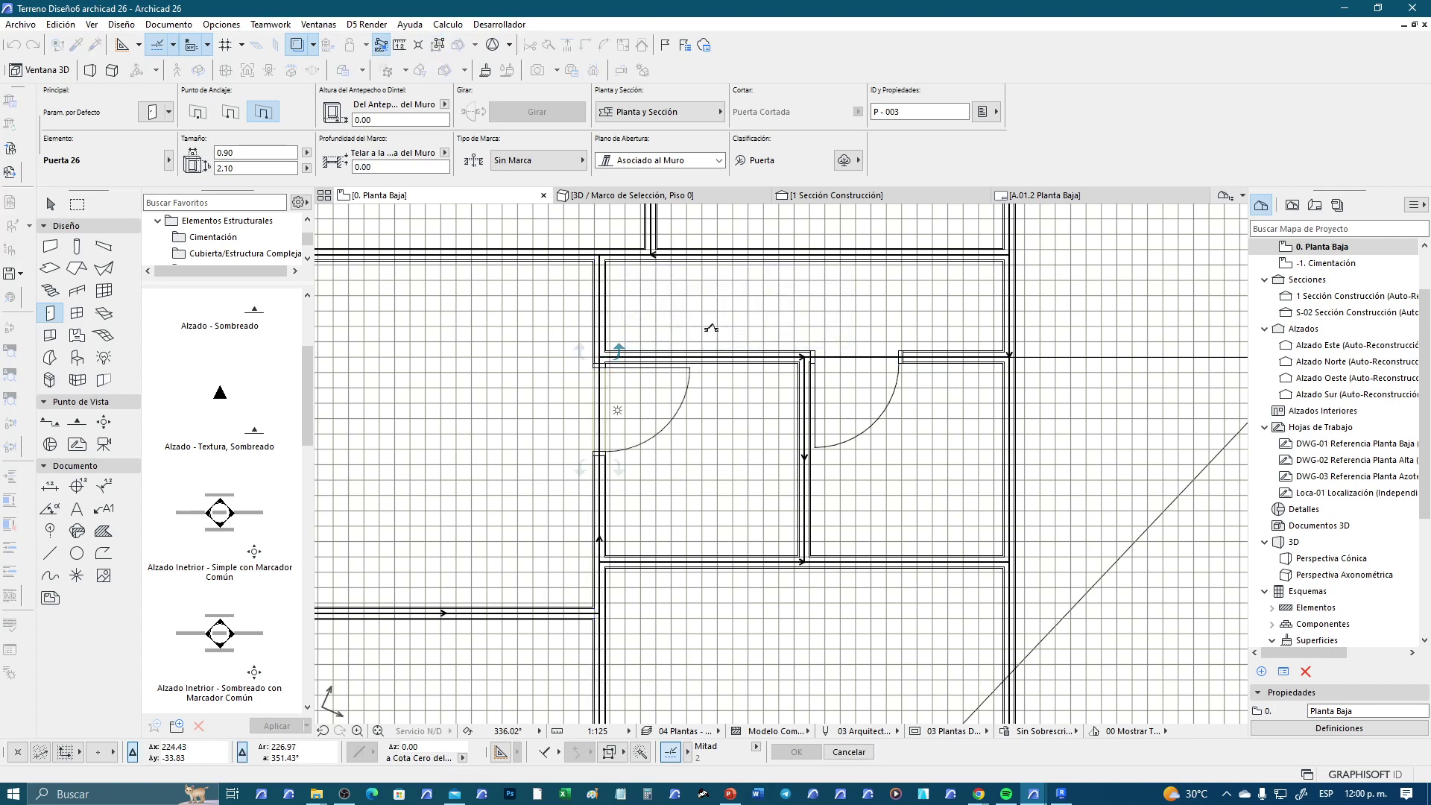
{"action": "scroll", "coordinate": [737, 394], "scroll_direction": "down", "scroll_amount": 1}
{"action": "scroll", "coordinate": [737, 394], "scroll_direction": "down", "scroll_amount": 1}
{"action": "scroll", "coordinate": [742, 447], "scroll_direction": "down", "scroll_amount": 1}
{"action": "scroll", "coordinate": [748, 507], "scroll_direction": "down", "scroll_amount": 1}
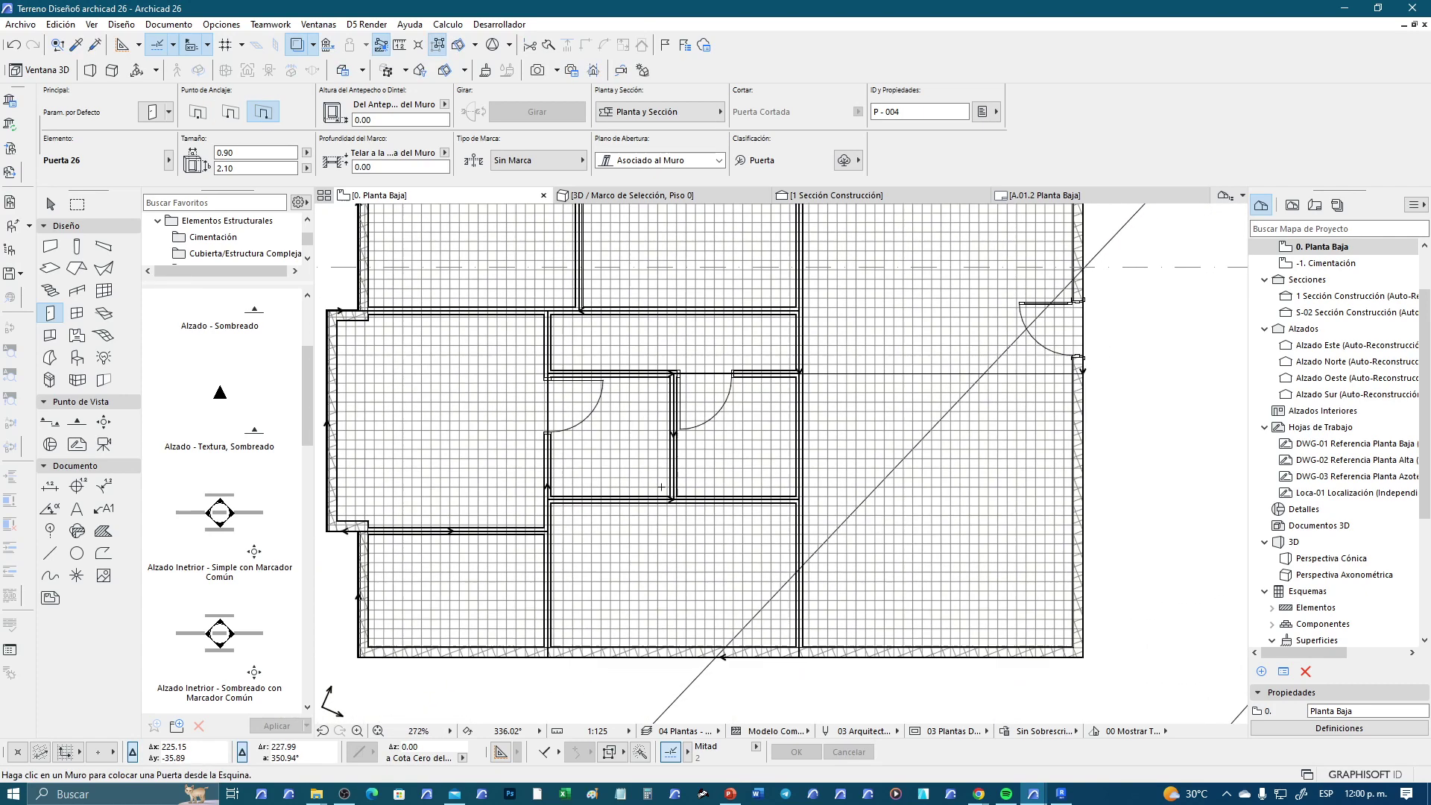
{"action": "scroll", "coordinate": [755, 559], "scroll_direction": "down", "scroll_amount": 1}
{"action": "mouse_move", "coordinate": [619, 545]}
{"action": "middle_mouse_down"}
{"action": "mouse_move", "coordinate": [626, 556]}
{"action": "mouse_move", "coordinate": [697, 518]}
{"action": "middle_mouse_up"}
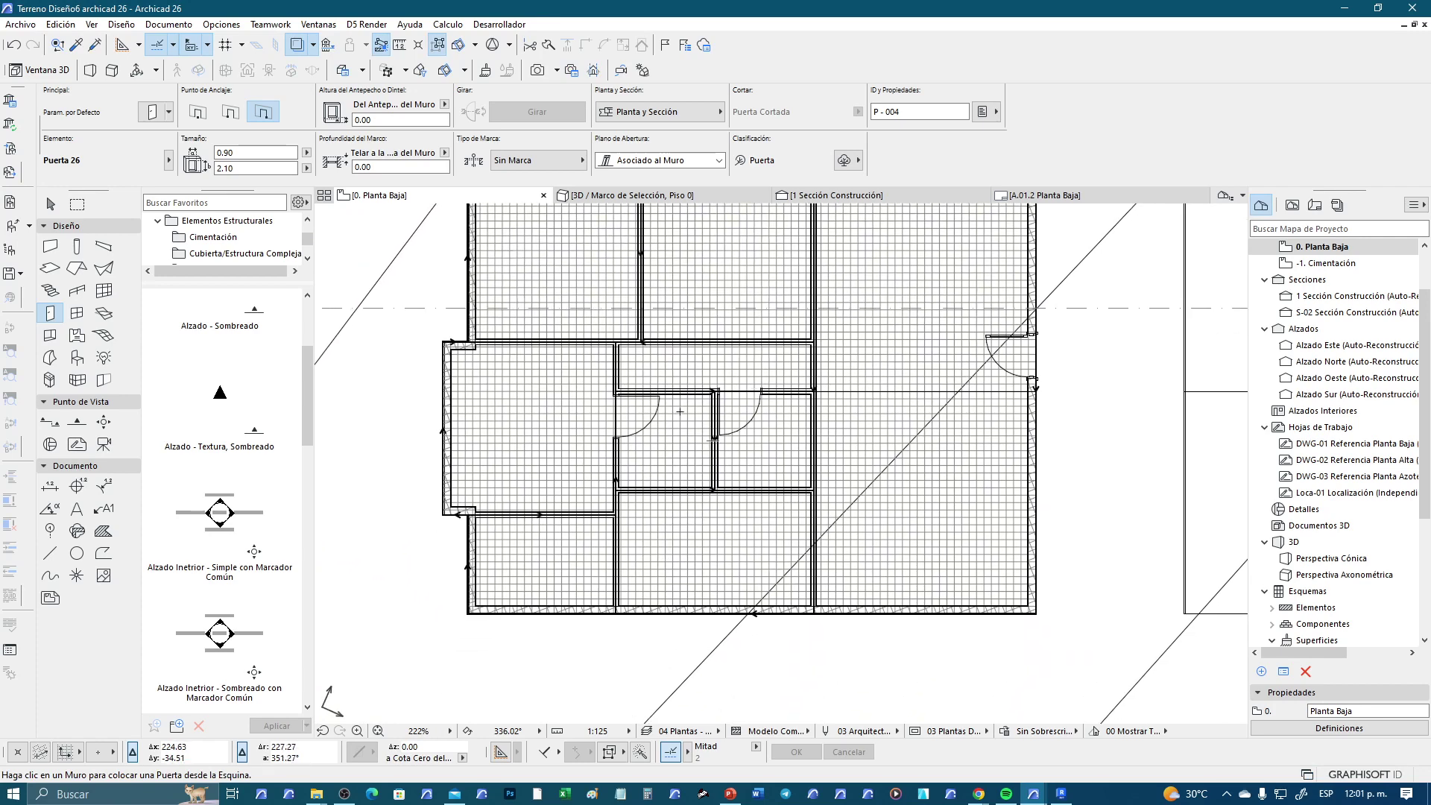
{"action": "scroll", "coordinate": [696, 518], "scroll_direction": "up", "scroll_amount": 1}
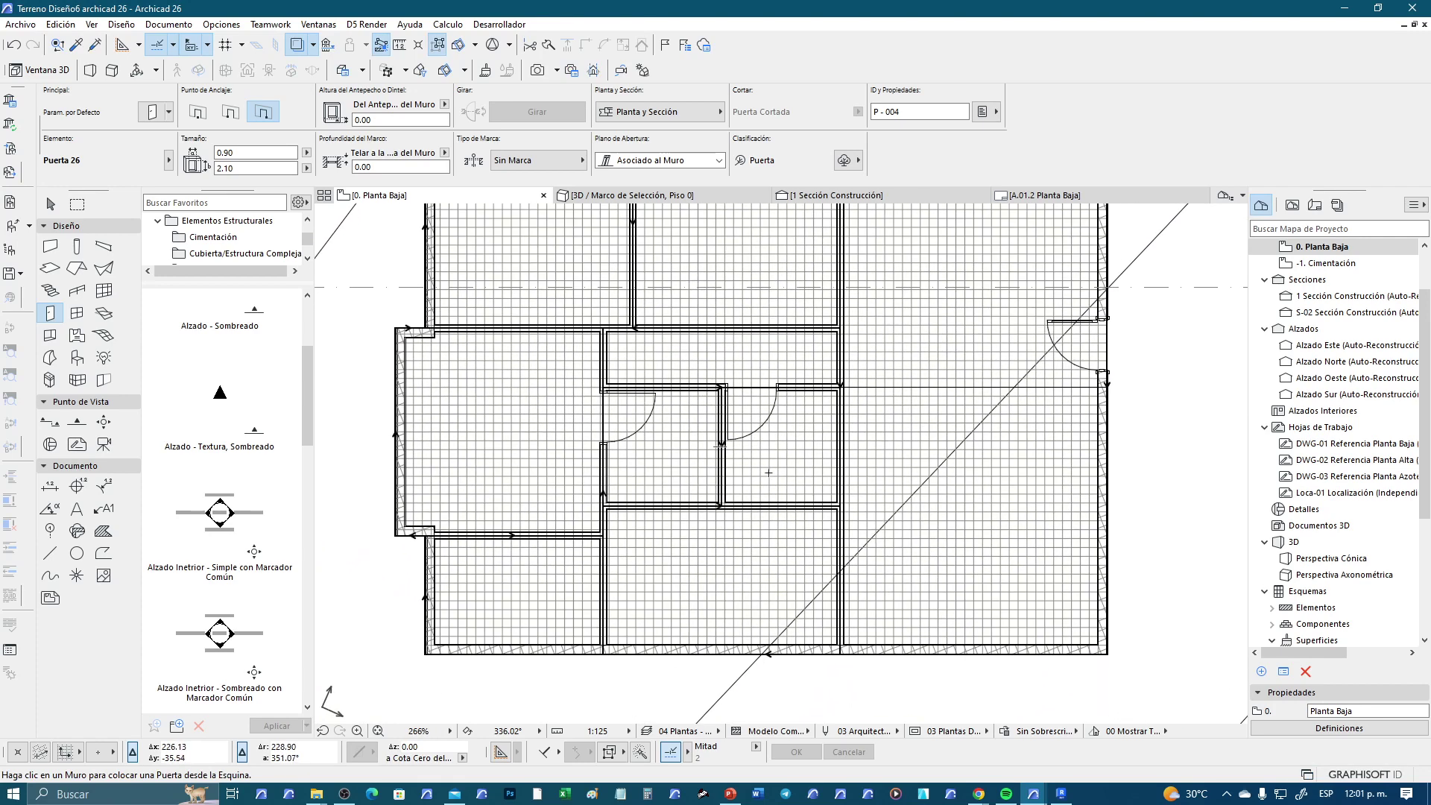
{"action": "middle_click_drag", "start_coordinate": [769, 473], "coordinate": [780, 558]}
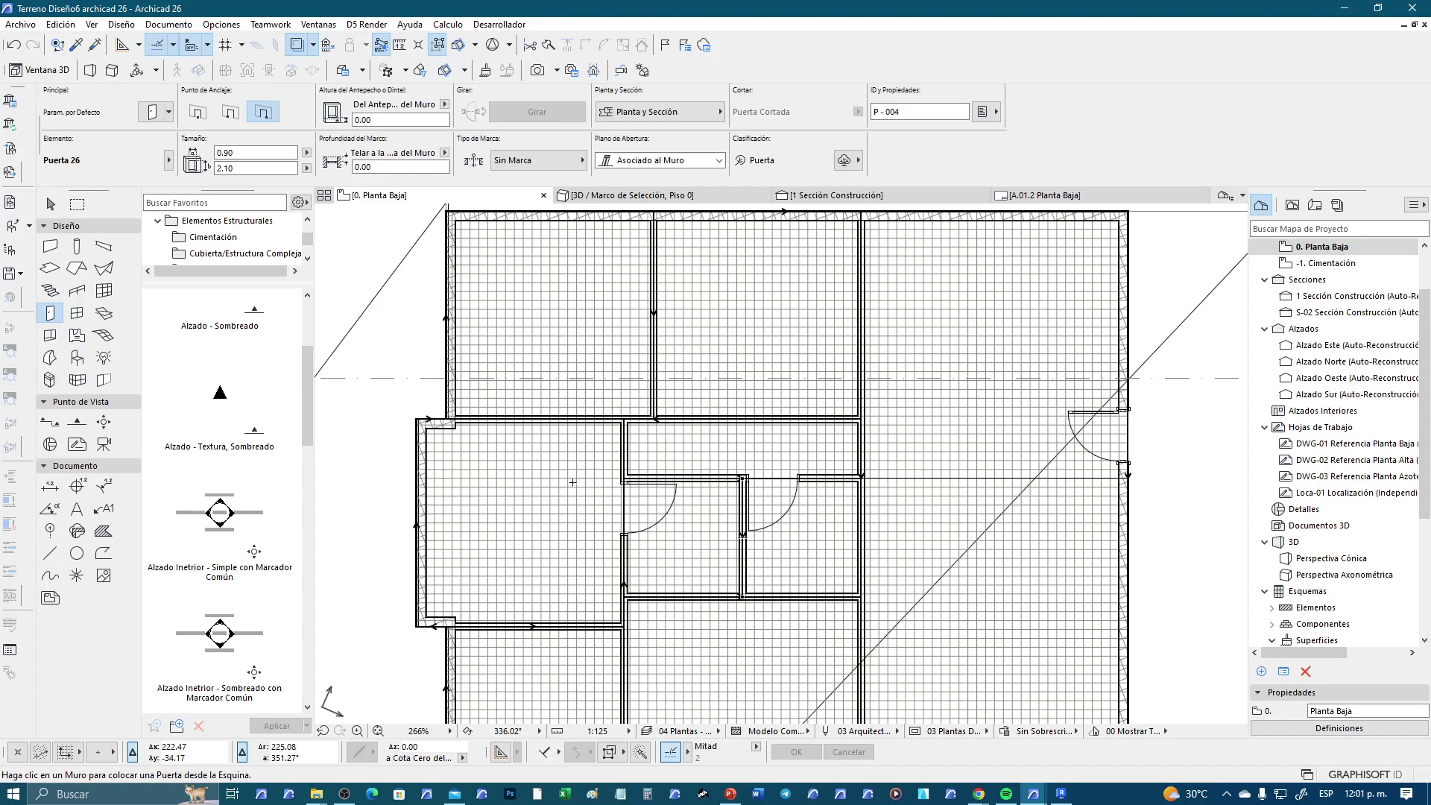
{"action": "middle_click_drag", "start_coordinate": [573, 482], "coordinate": [616, 412]}
{"action": "mouse_move", "coordinate": [670, 542]}
{"action": "middle_mouse_down"}
{"action": "mouse_move", "coordinate": [580, 532]}
{"action": "mouse_move", "coordinate": [605, 492]}
{"action": "mouse_move", "coordinate": [591, 395]}
{"action": "middle_mouse_up"}
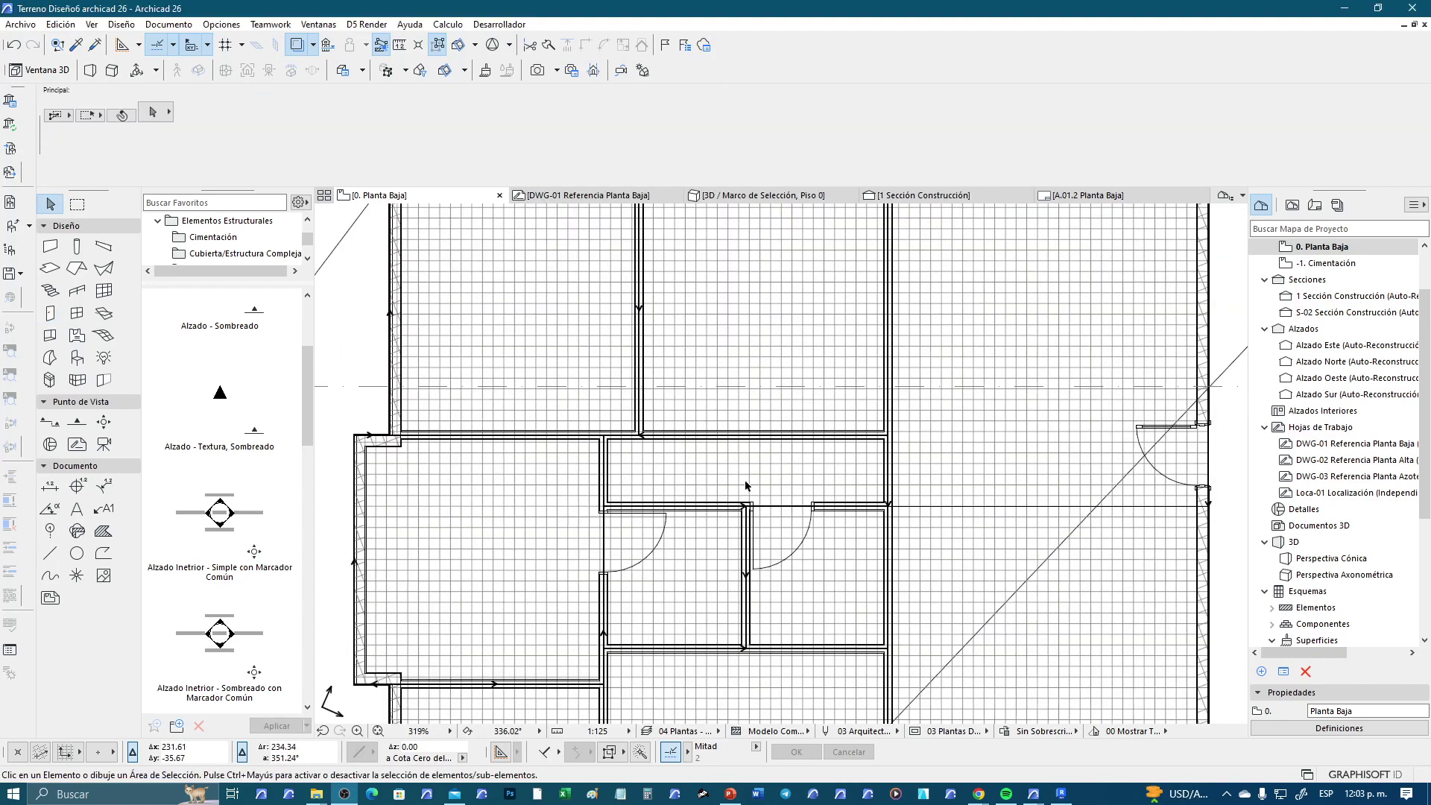
Copy the horizontal wall above the rooms to a spot slightly higher
{"action": "scroll", "coordinate": [745, 486], "scroll_direction": "up", "scroll_amount": 1}
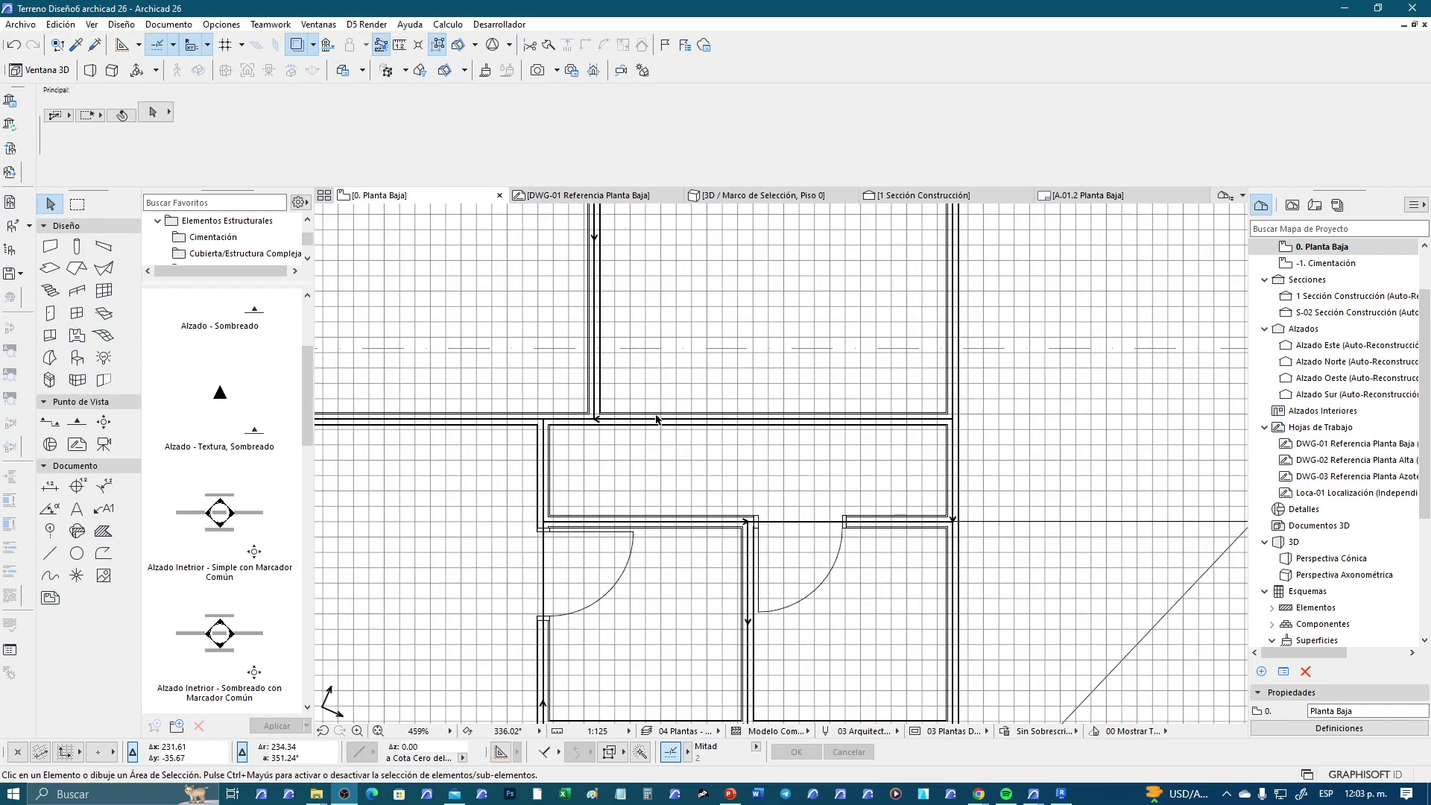
{"action": "scroll", "coordinate": [637, 513], "scroll_direction": "up", "scroll_amount": 1}
{"action": "scroll", "coordinate": [637, 513], "scroll_direction": "up", "scroll_amount": 2}
{"action": "left_click", "coordinate": [615, 556]}
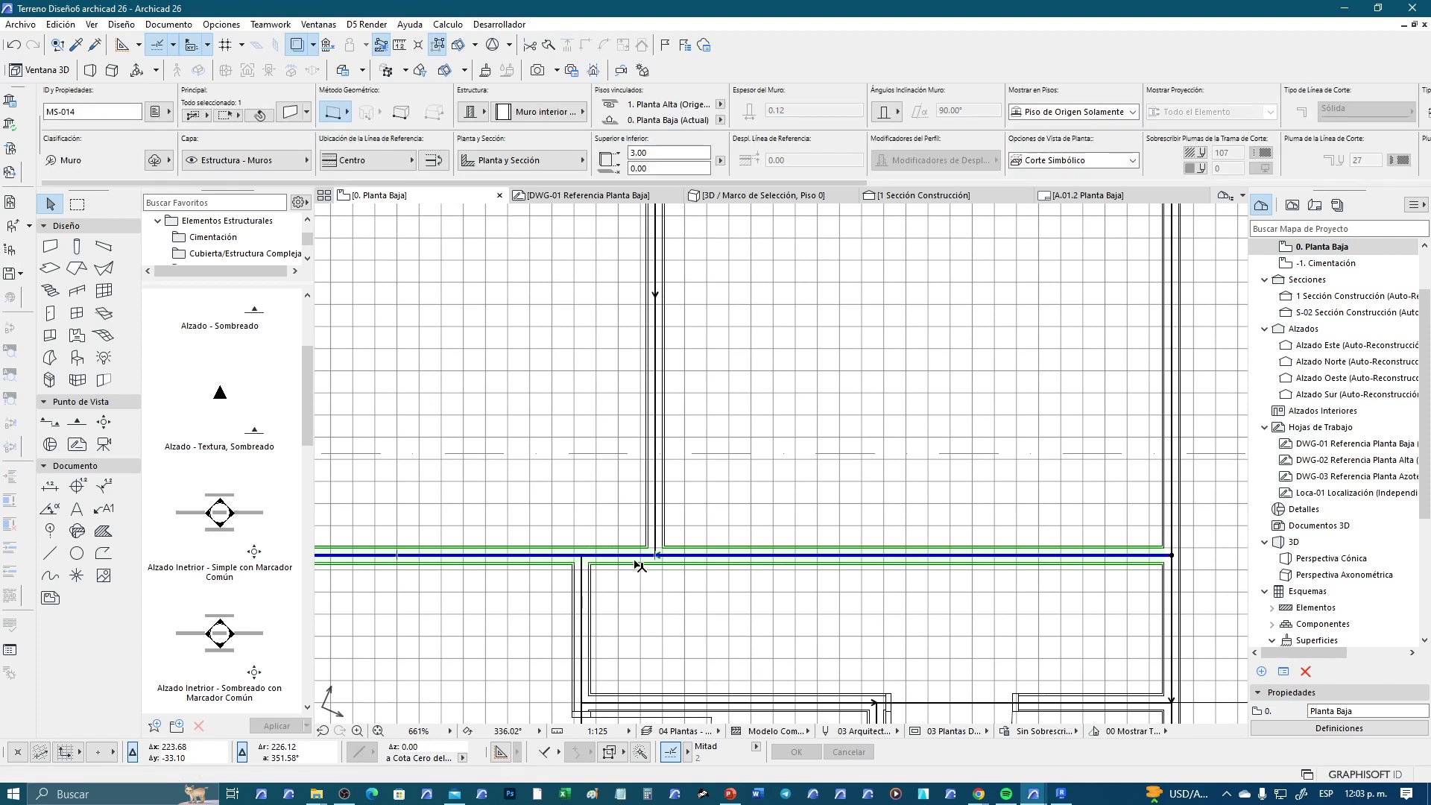
{"action": "key", "text": "ctrl+shift+d"}
{"action": "scroll", "coordinate": [611, 576], "scroll_direction": "up", "scroll_amount": 1}
{"action": "scroll", "coordinate": [566, 559], "scroll_direction": "up", "scroll_amount": 1}
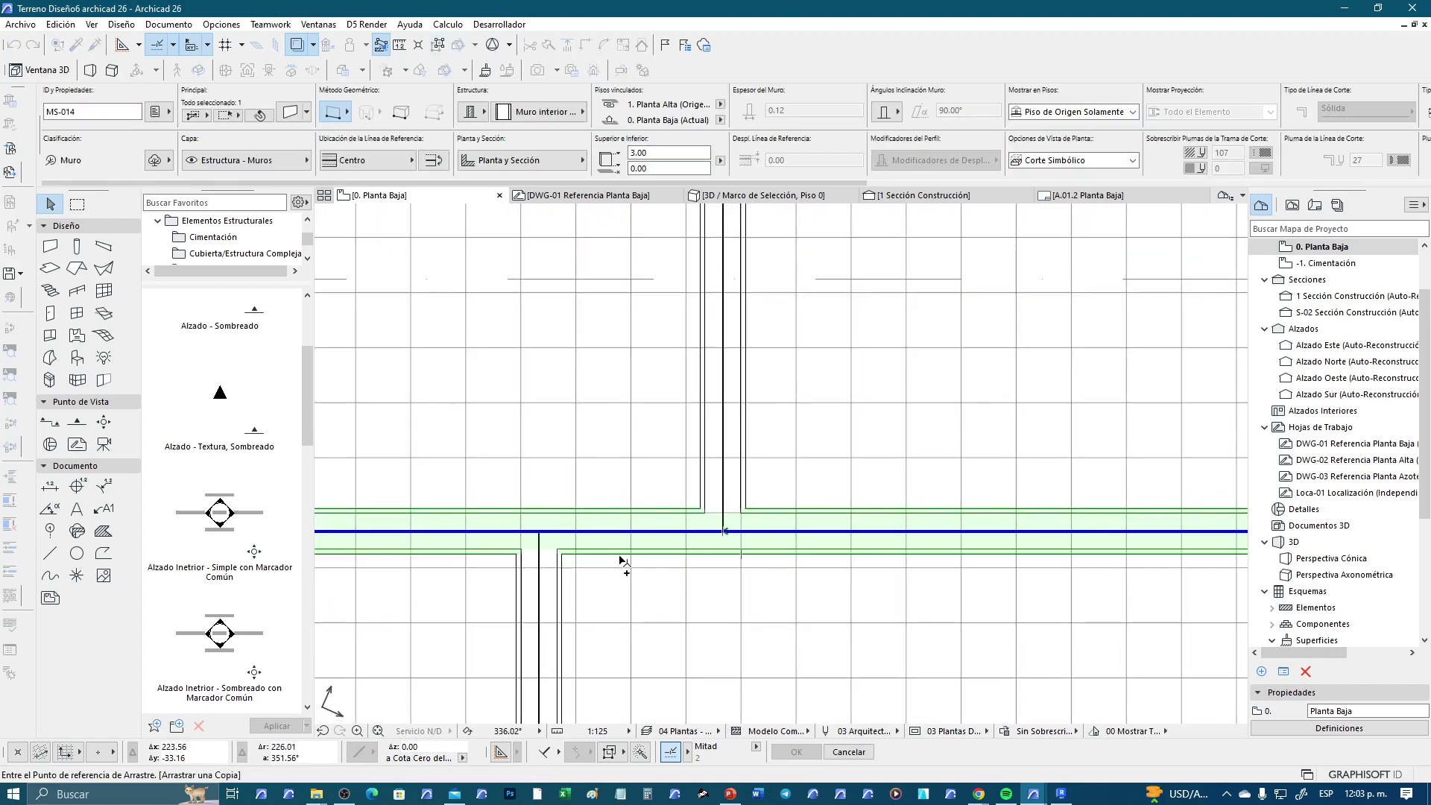
{"action": "left_click", "coordinate": [619, 553]}
{"action": "left_click", "coordinate": [621, 508]}
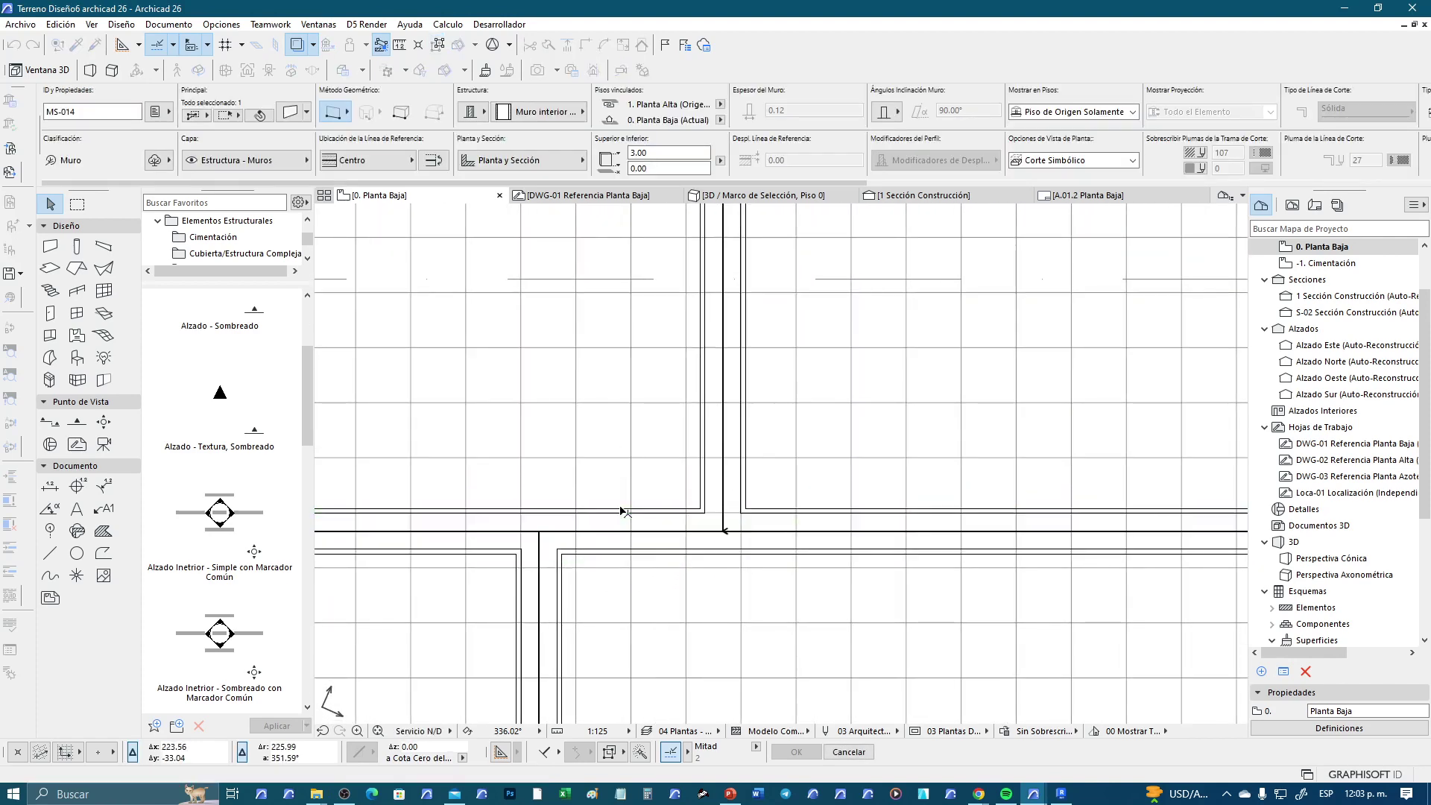
{"action": "key", "text": "ctrl+shift+d"}
{"action": "left_click", "coordinate": [620, 508]}
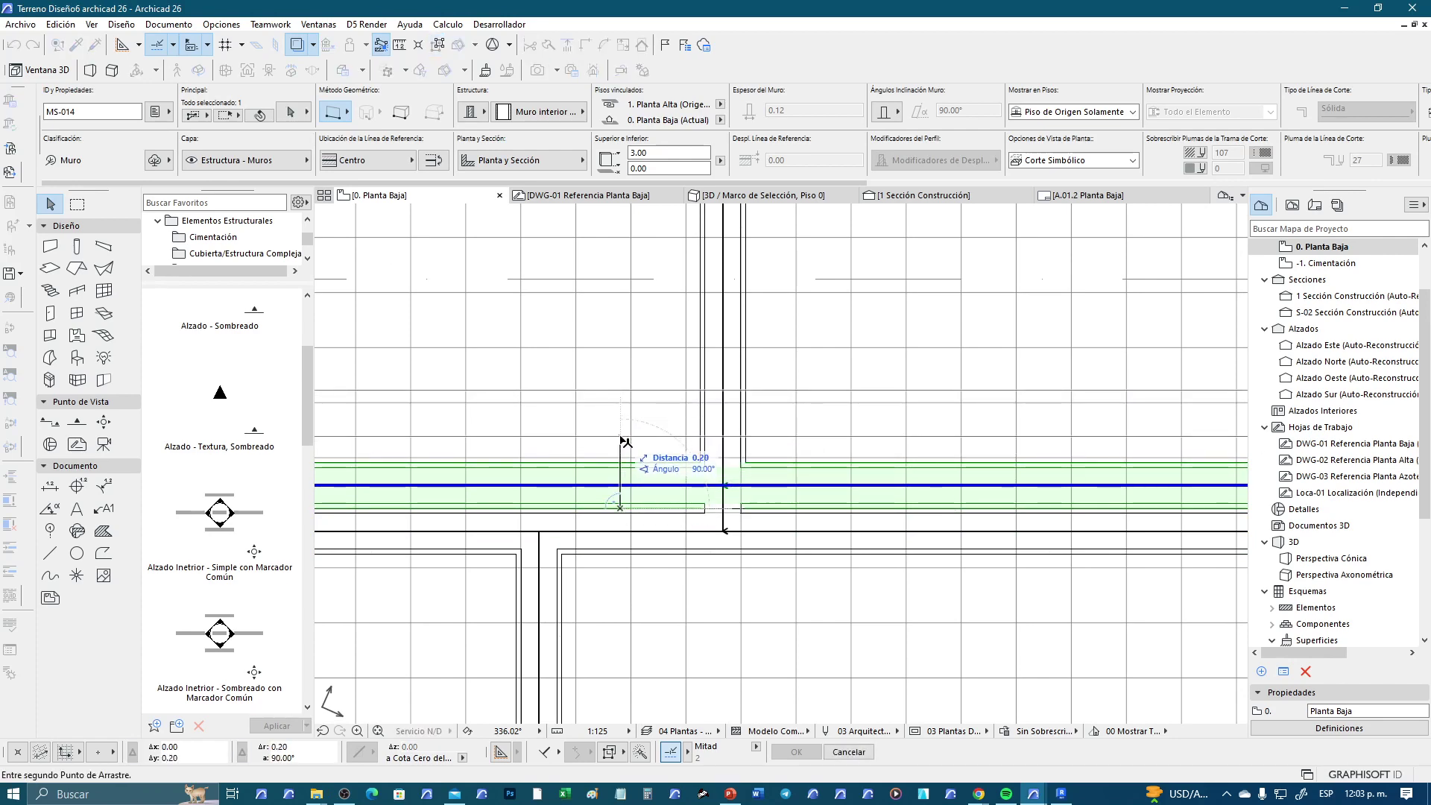
{"action": "key", "text": "Escape"}
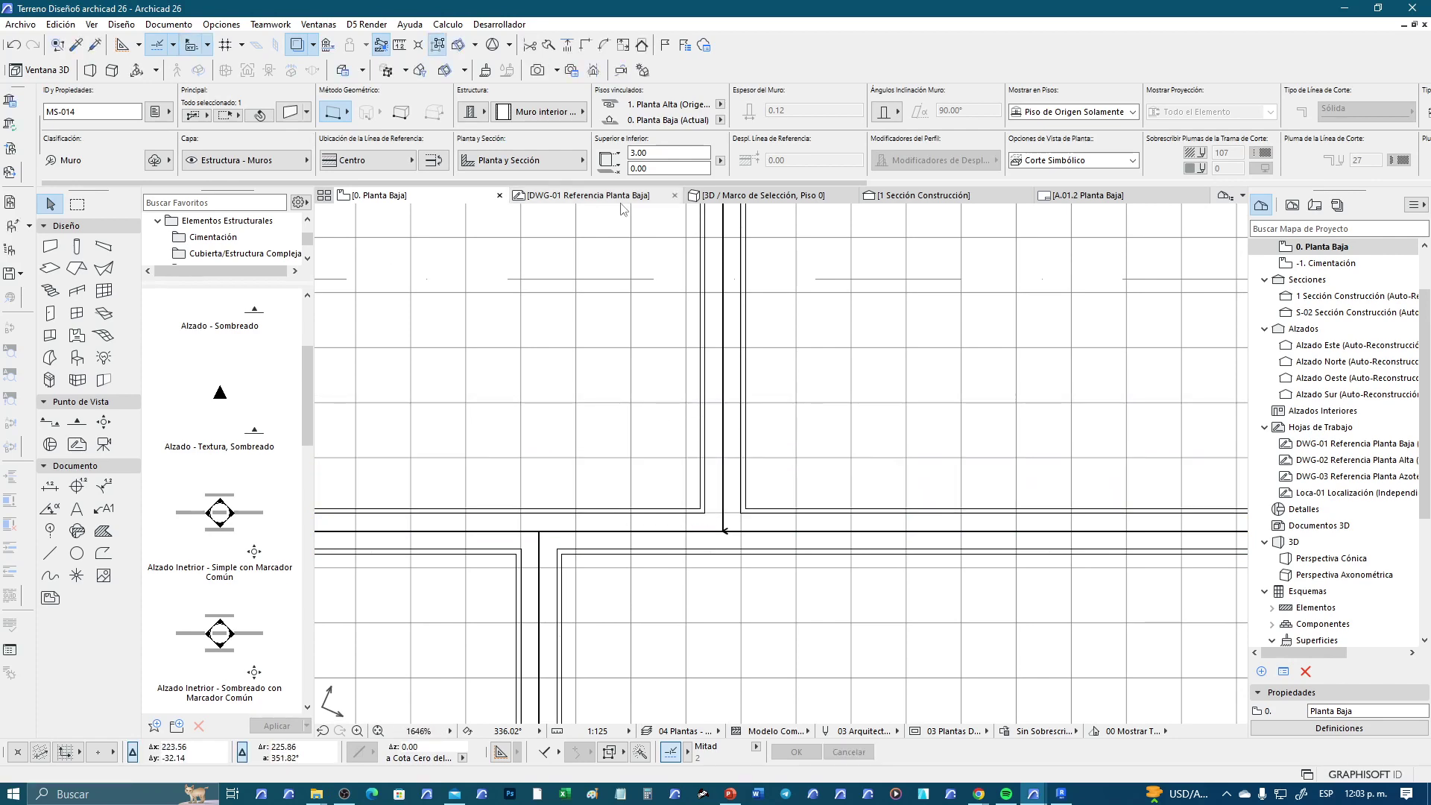
Join the vertical interior wall and the horizontal wall into a corner with Intersect
{"action": "scroll", "coordinate": [651, 538], "scroll_direction": "down", "scroll_amount": 3}
{"action": "left_click", "coordinate": [650, 538]}
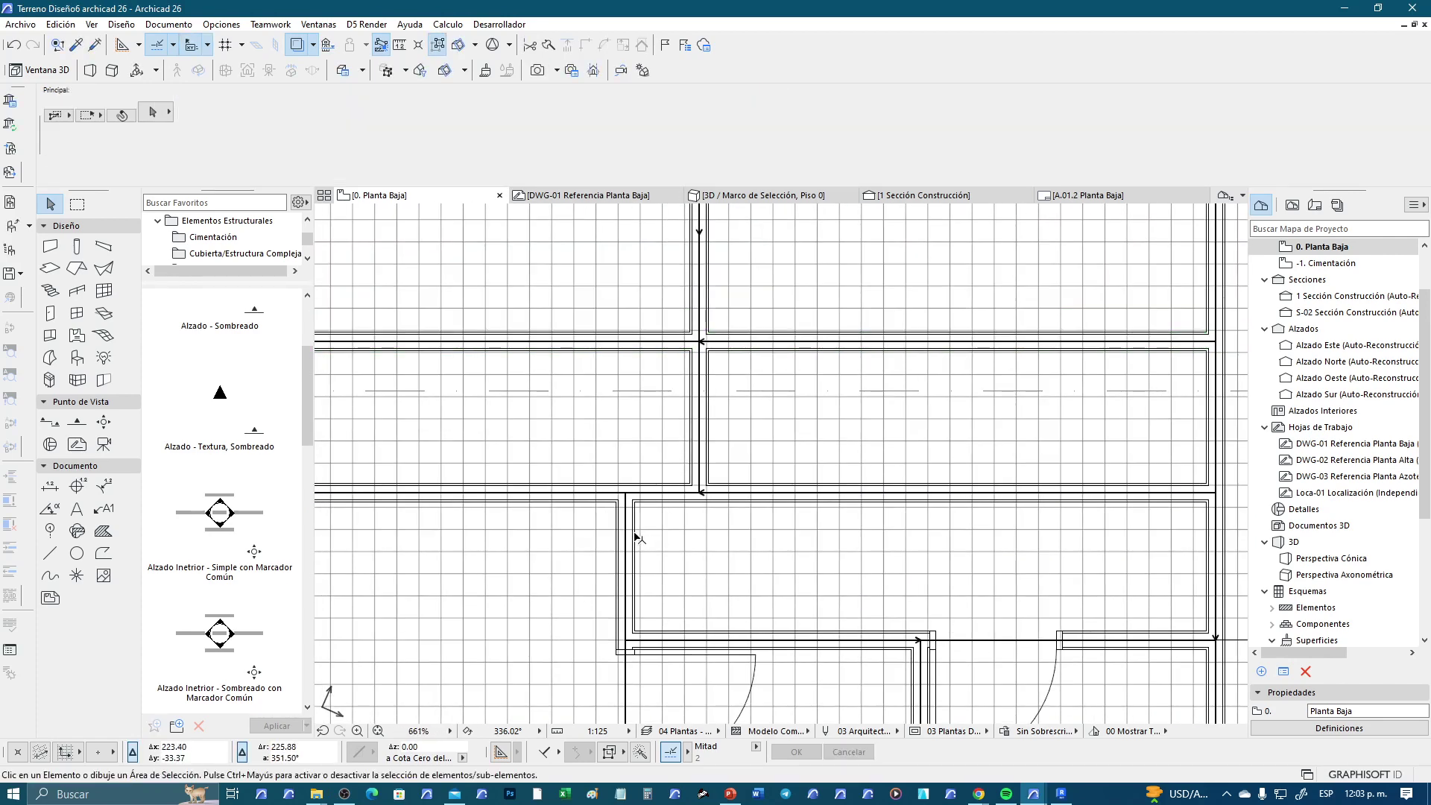
{"action": "left_click", "coordinate": [738, 348], "text": "shift"}
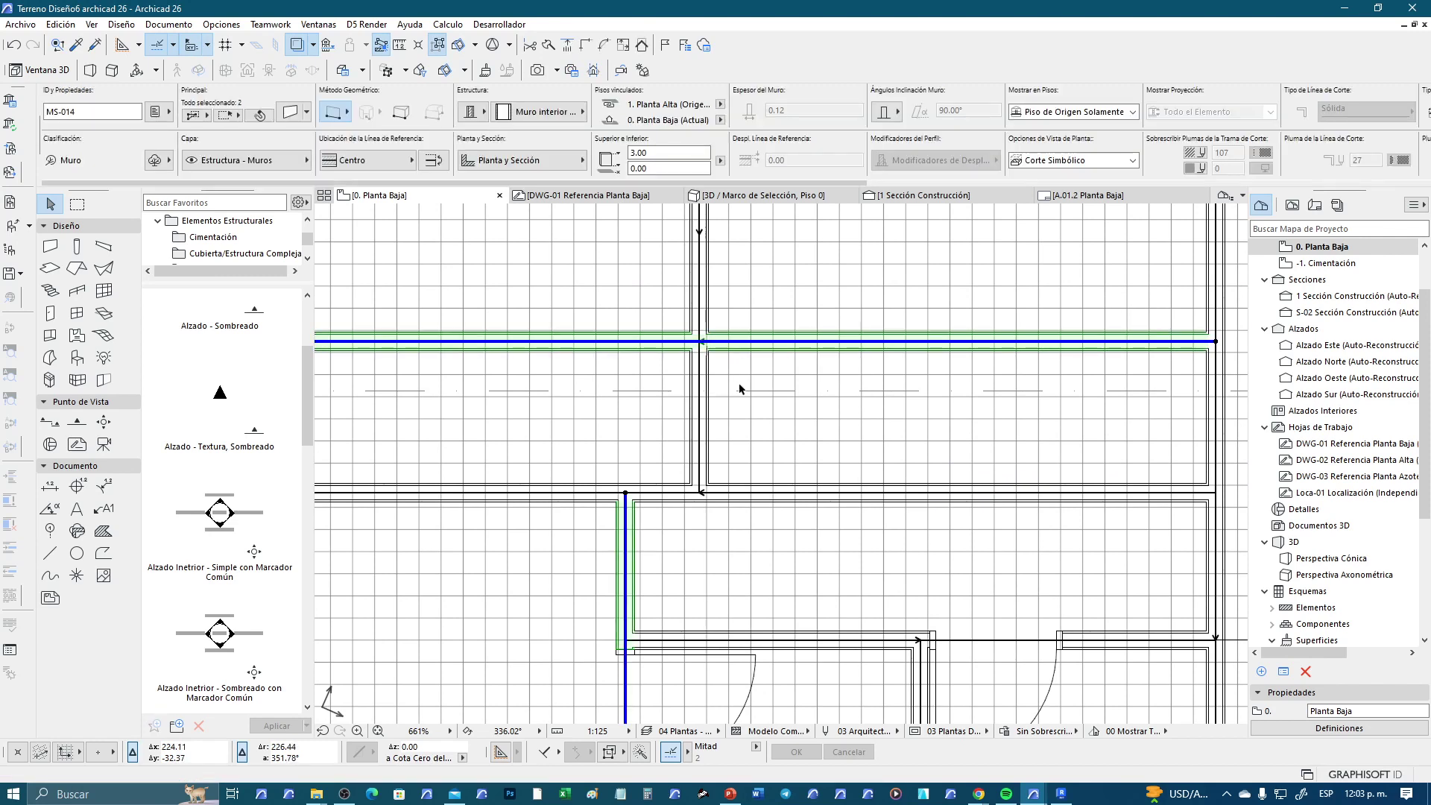
{"action": "left_click", "coordinate": [586, 45]}
{"action": "left_click", "coordinate": [715, 436]}
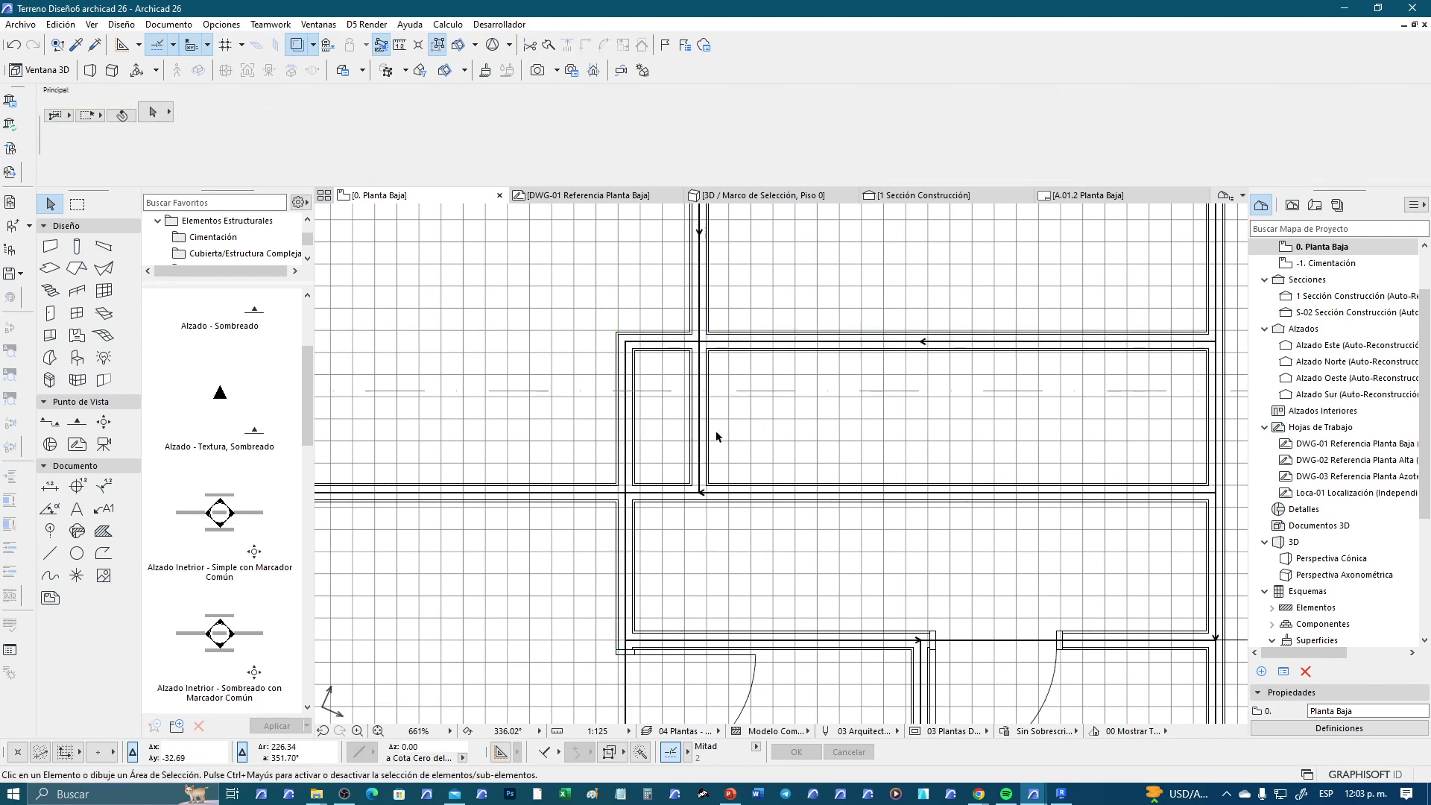
Shift the vertical partition slightly to the right
{"action": "left_click", "coordinate": [631, 418]}
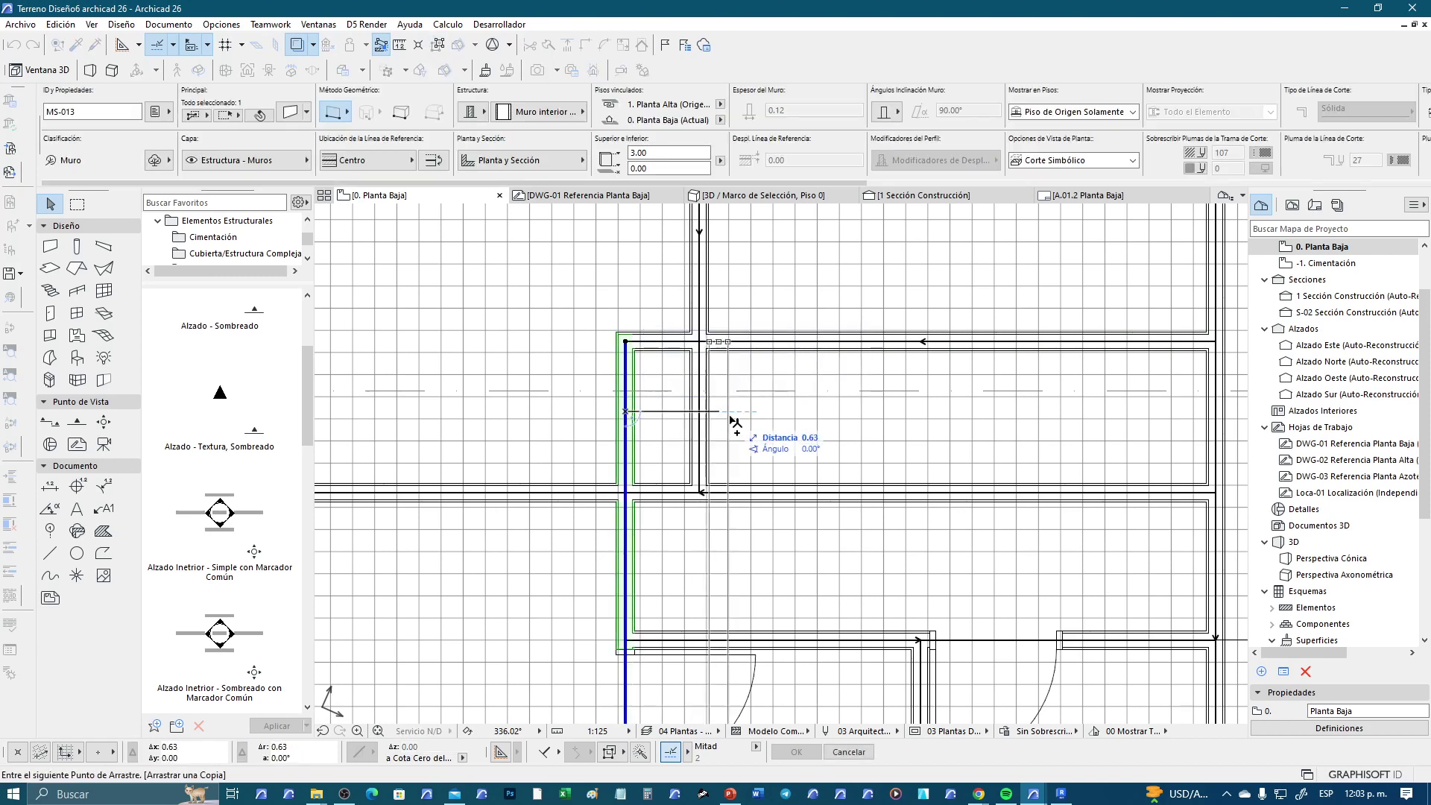
{"action": "key", "text": "Tab"}
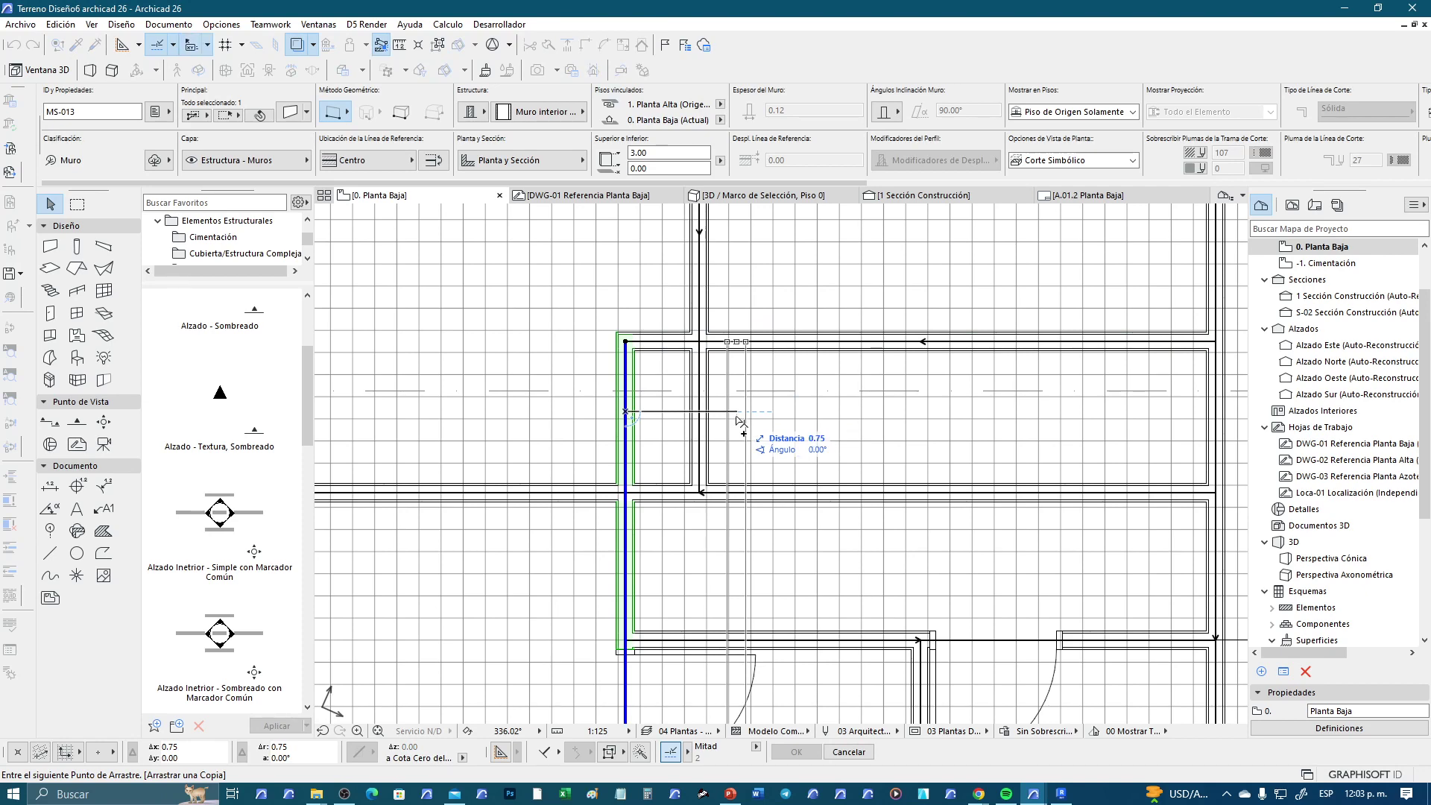
{"action": "key", "text": "Escape"}
{"action": "scroll", "coordinate": [620, 418], "scroll_direction": "up", "scroll_amount": 2}
{"action": "scroll", "coordinate": [620, 418], "scroll_direction": "up", "scroll_amount": 2}
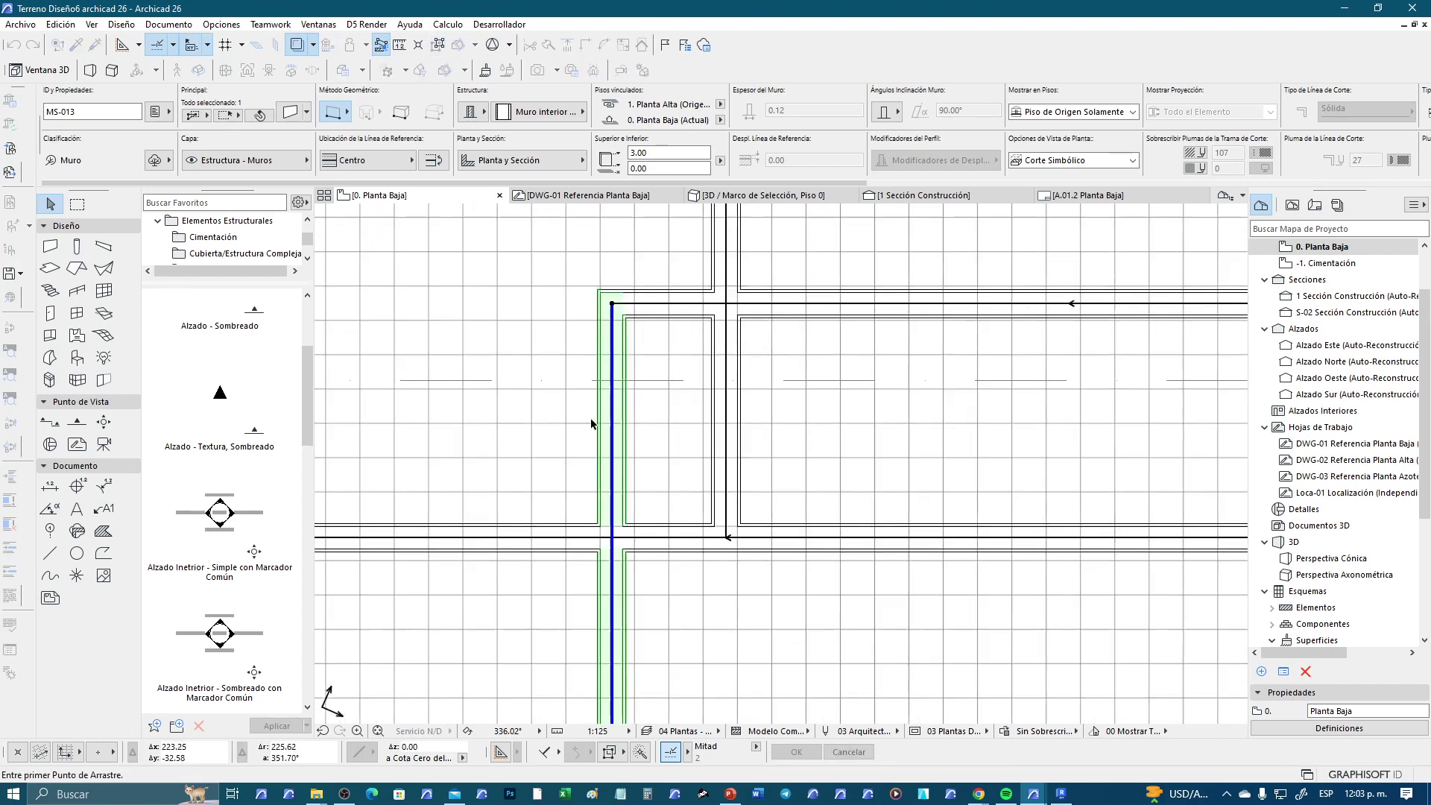
{"action": "scroll", "coordinate": [602, 419], "scroll_direction": "up", "scroll_amount": 1}
{"action": "left_click", "coordinate": [602, 420]}
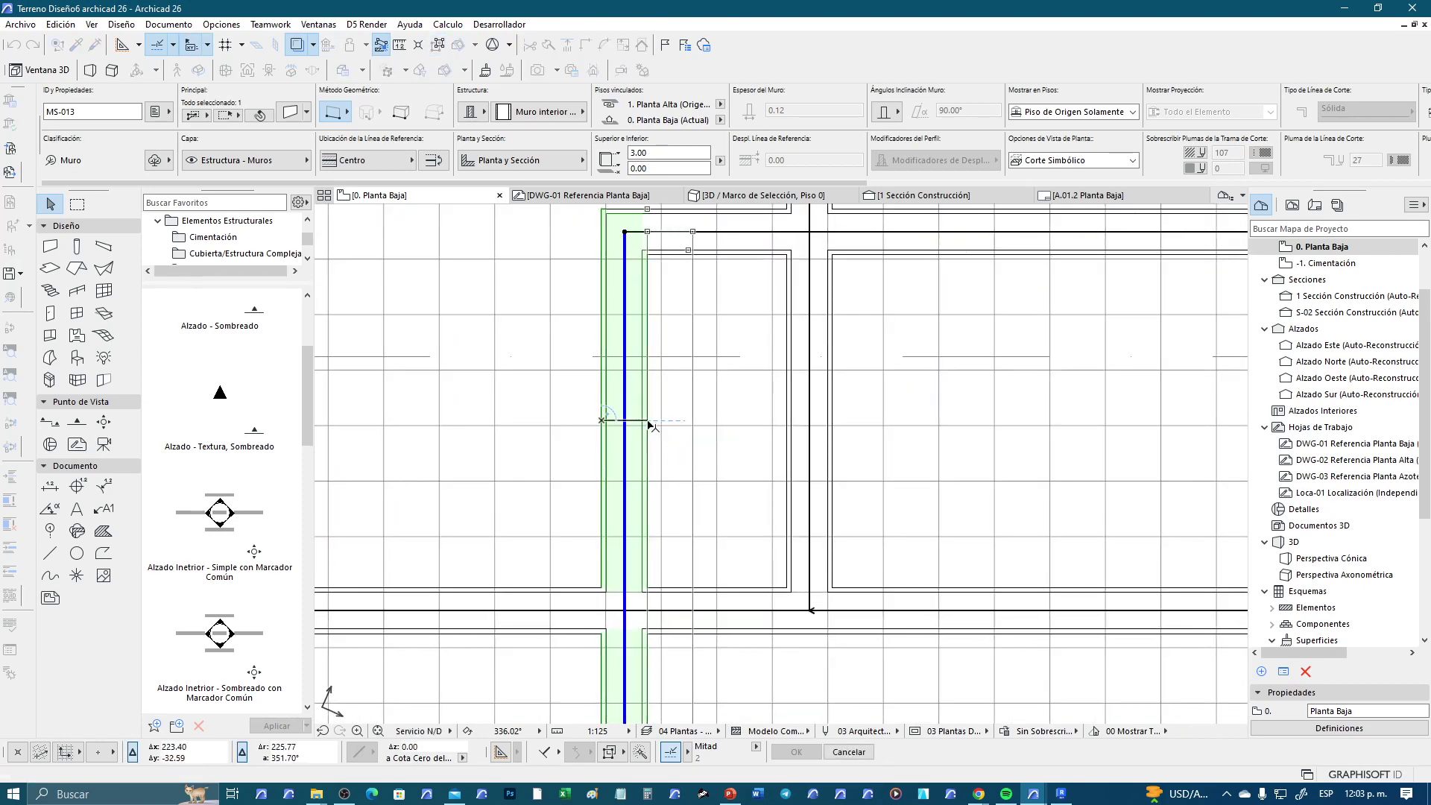
{"action": "left_click", "coordinate": [651, 425]}
Undo that shift and move the vertical wall further right with Ctrl+D, beginning another move
{"action": "key", "text": "ctrl+z"}
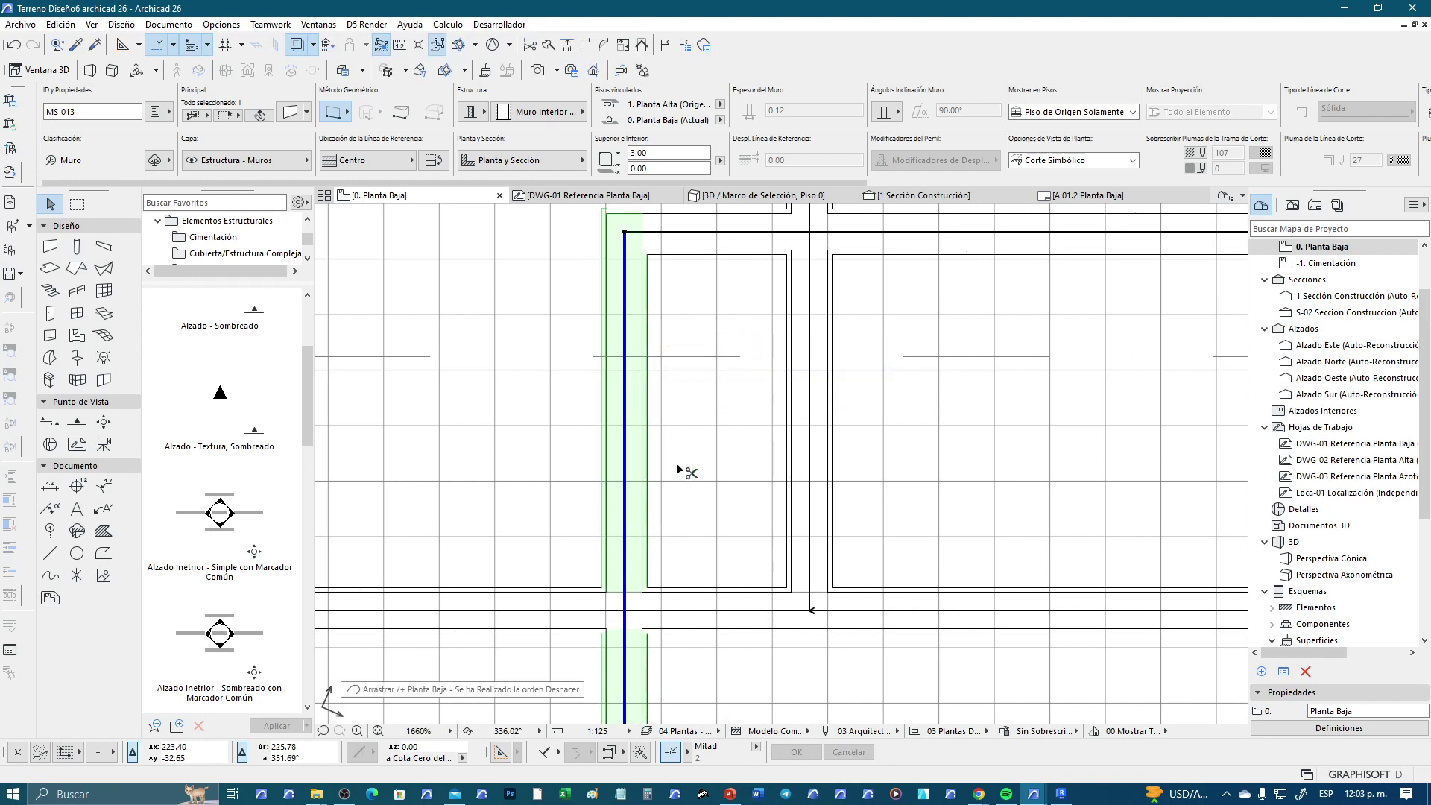
{"action": "key", "text": "ctrl+d"}
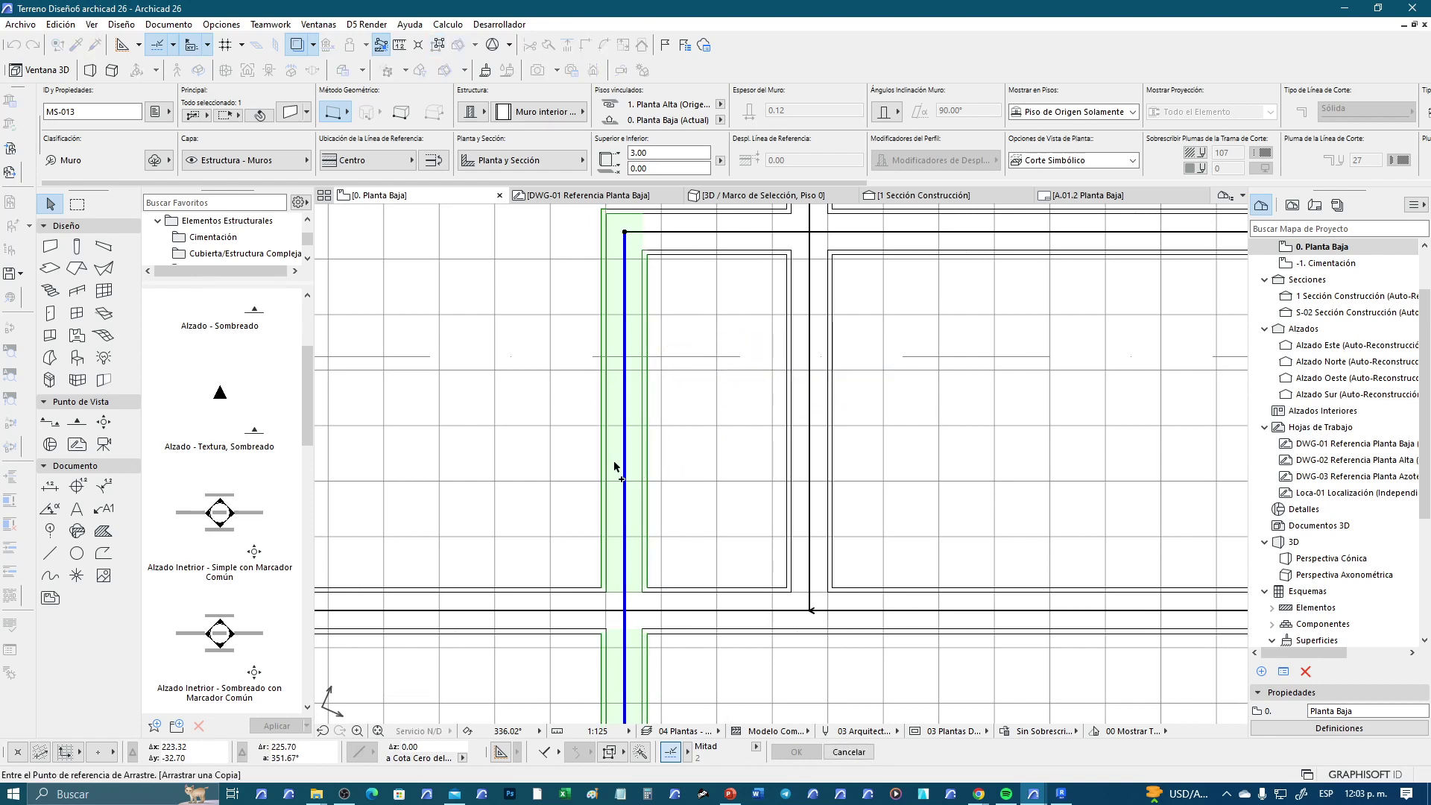
{"action": "left_click", "coordinate": [602, 456]}
{"action": "left_click", "coordinate": [648, 458]}
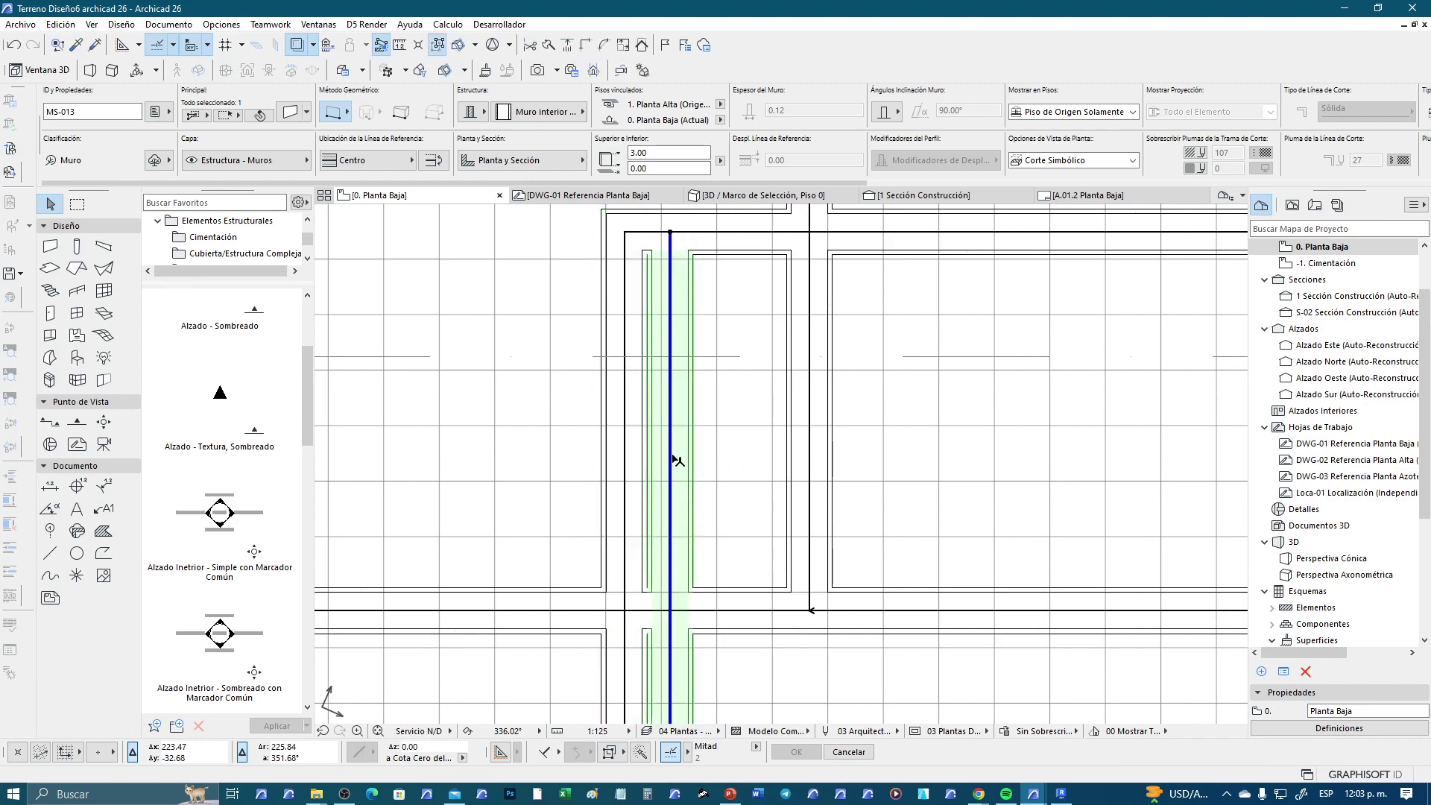
{"action": "key", "text": "ctrl+d"}
{"action": "left_click", "coordinate": [670, 458]}
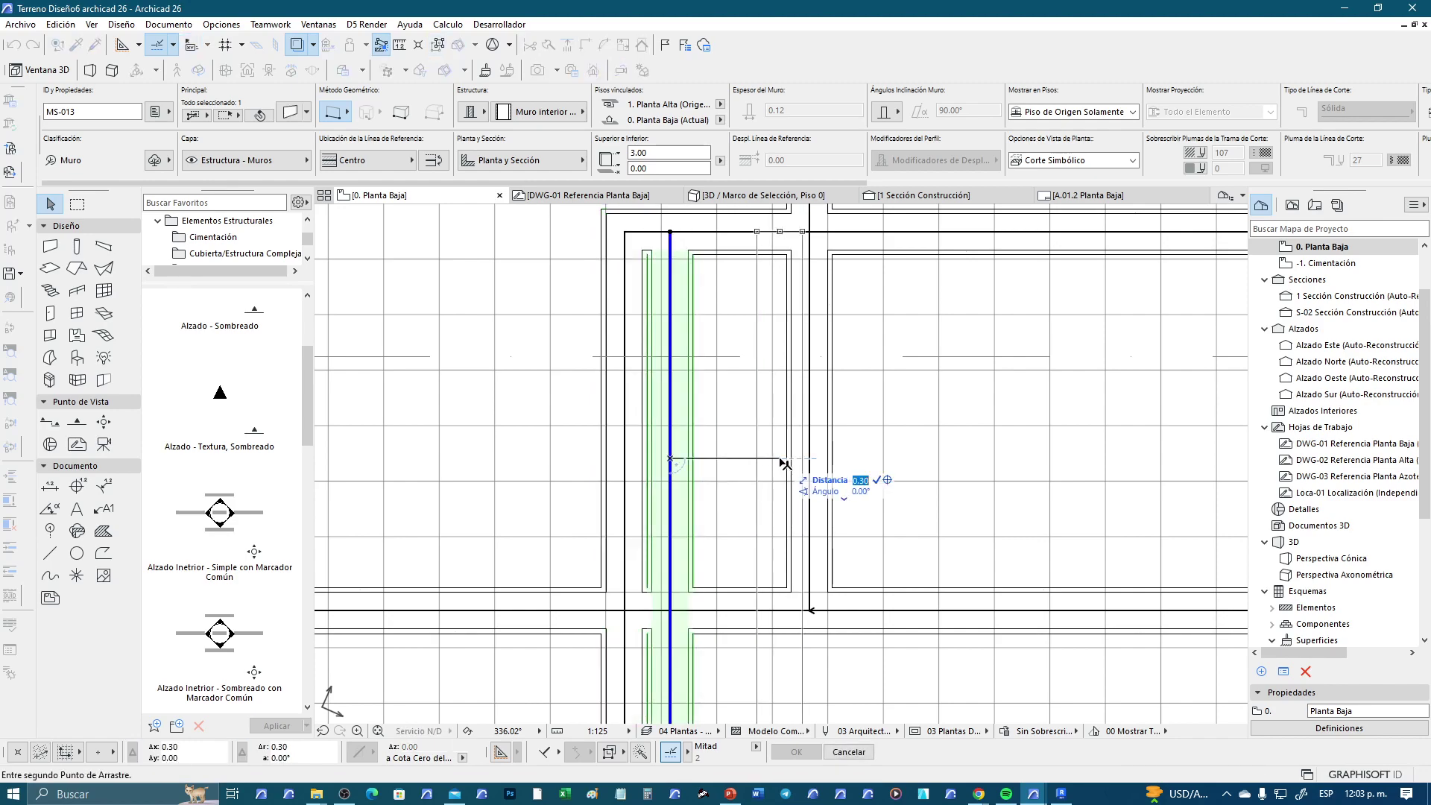
Trim away the wall piece between the two small central rooms
{"action": "scroll", "coordinate": [1043, 451], "scroll_direction": "down", "scroll_amount": 2}
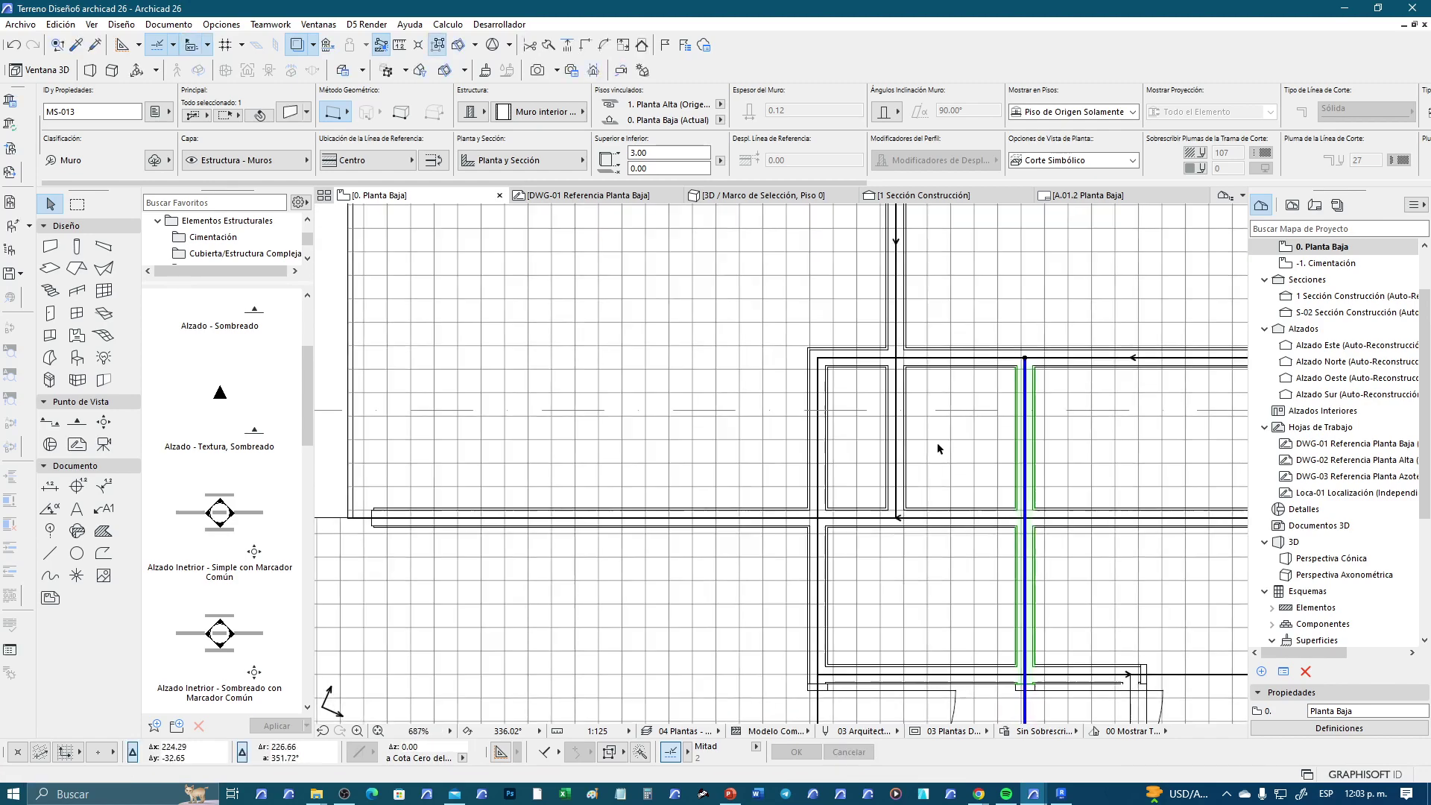
{"action": "scroll", "coordinate": [946, 446], "scroll_direction": "down", "scroll_amount": 2}
{"action": "scroll", "coordinate": [894, 462], "scroll_direction": "down", "scroll_amount": 2}
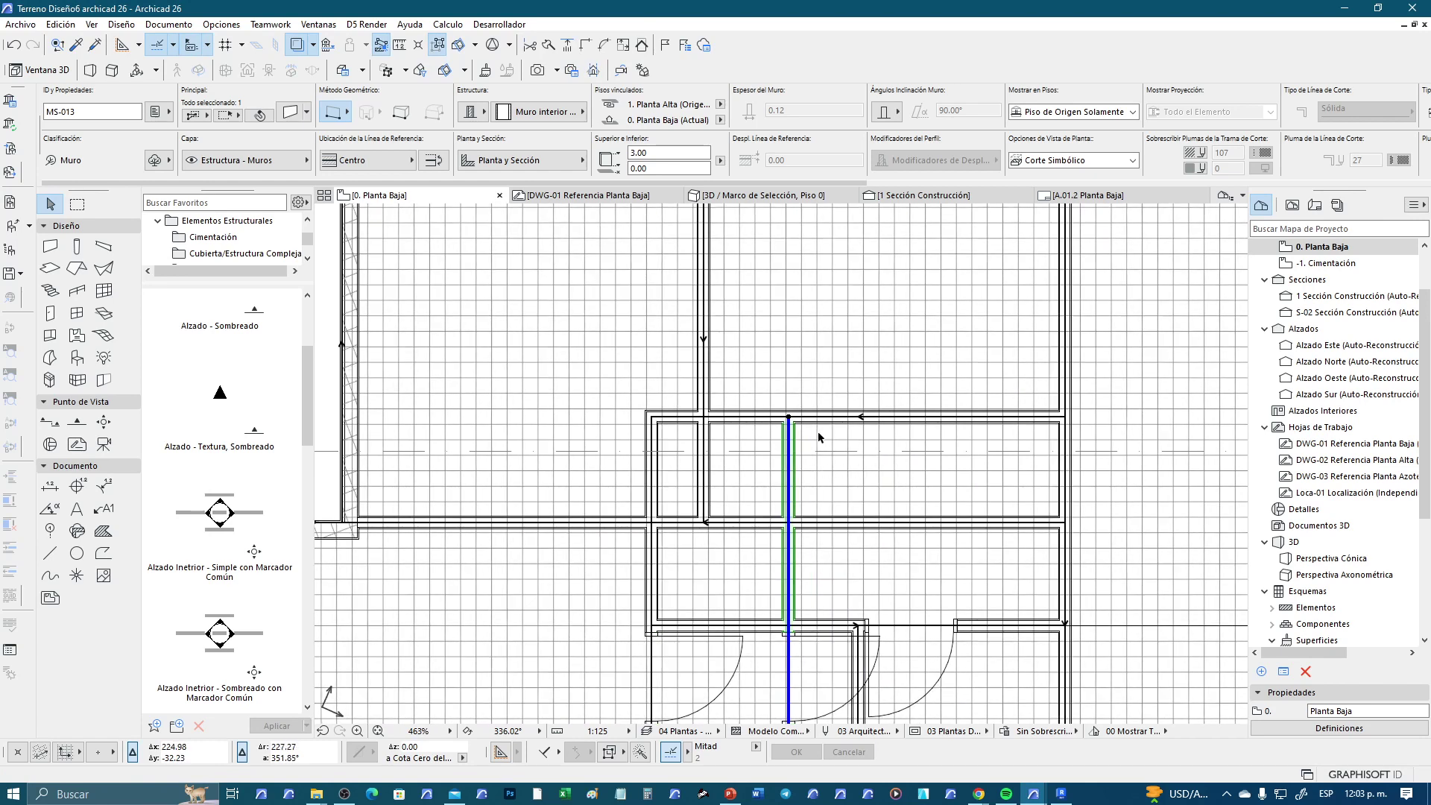
{"action": "scroll", "coordinate": [768, 442], "scroll_direction": "up", "scroll_amount": 2}
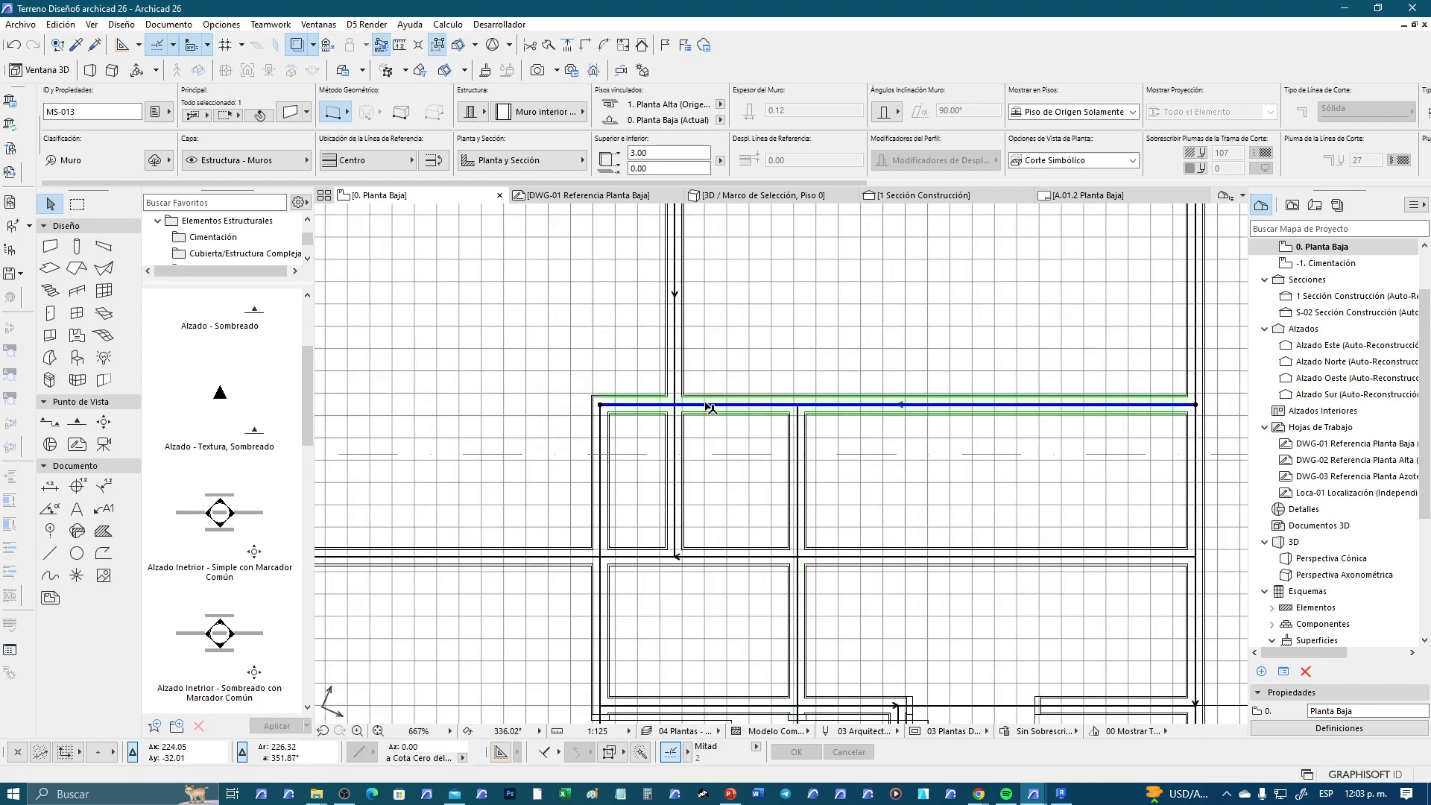
{"action": "left_click", "coordinate": [676, 430], "text": "ctrl"}
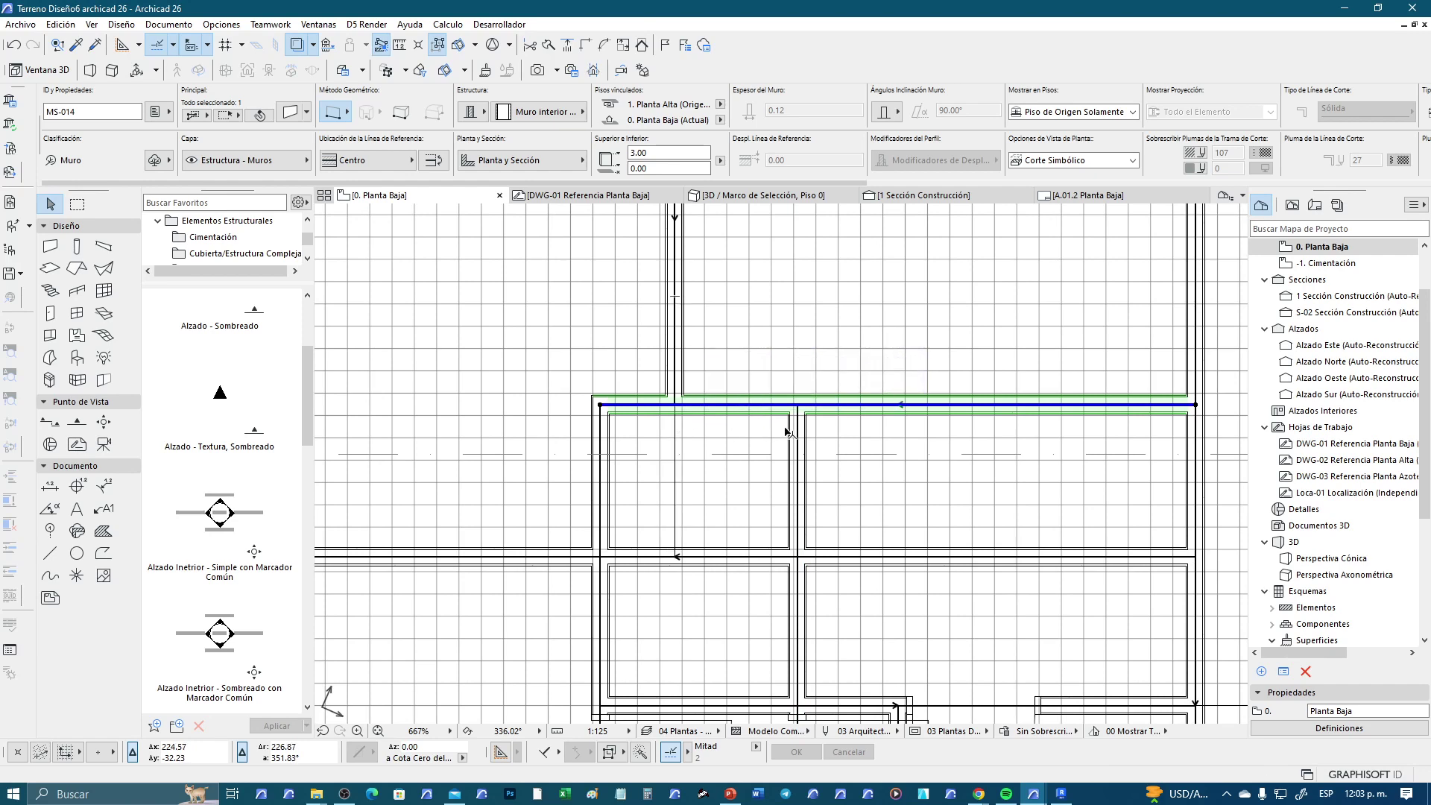
{"action": "key", "text": "Escape"}
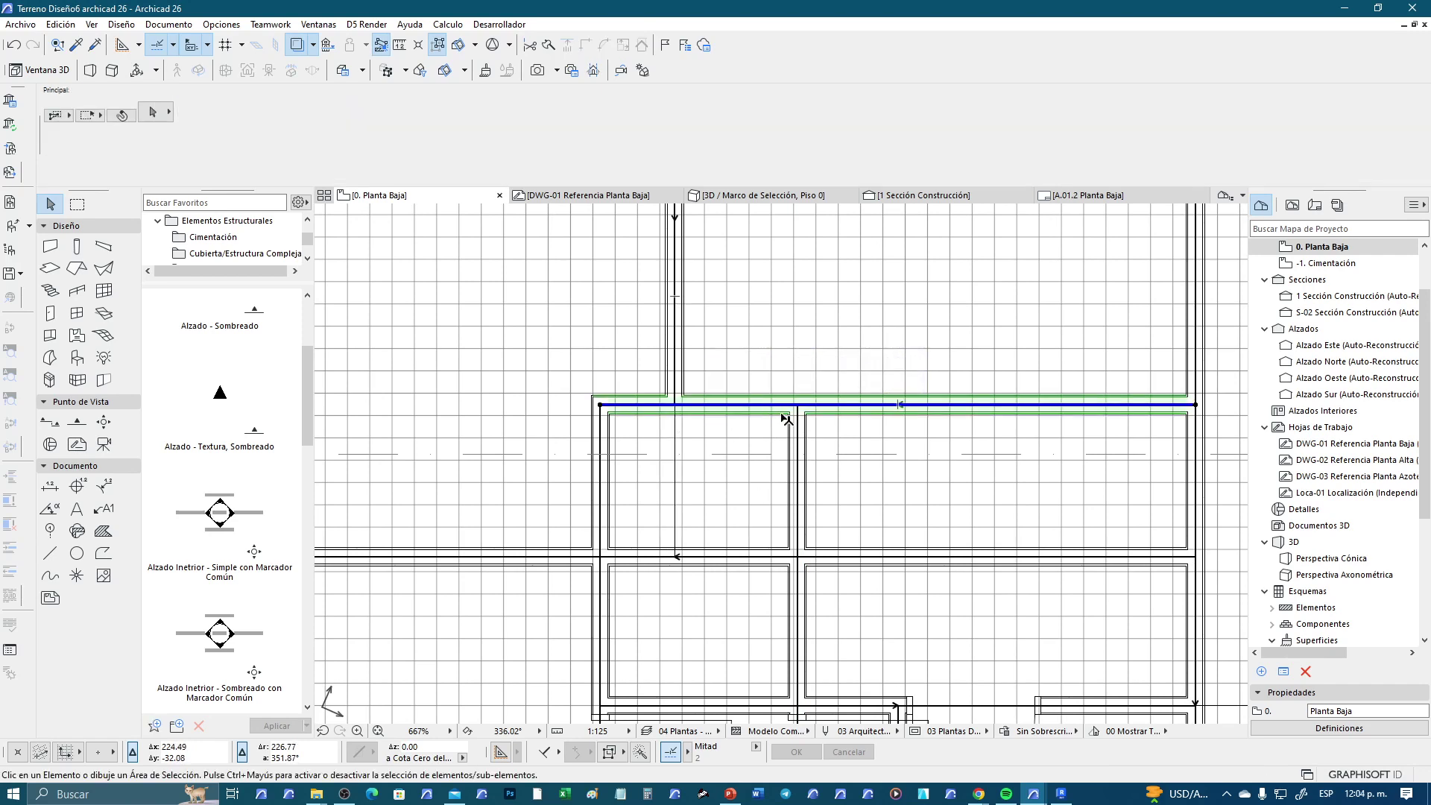
Try out selections of the horizontal and vertical walls around the central rooms
{"action": "left_click", "coordinate": [775, 410]}
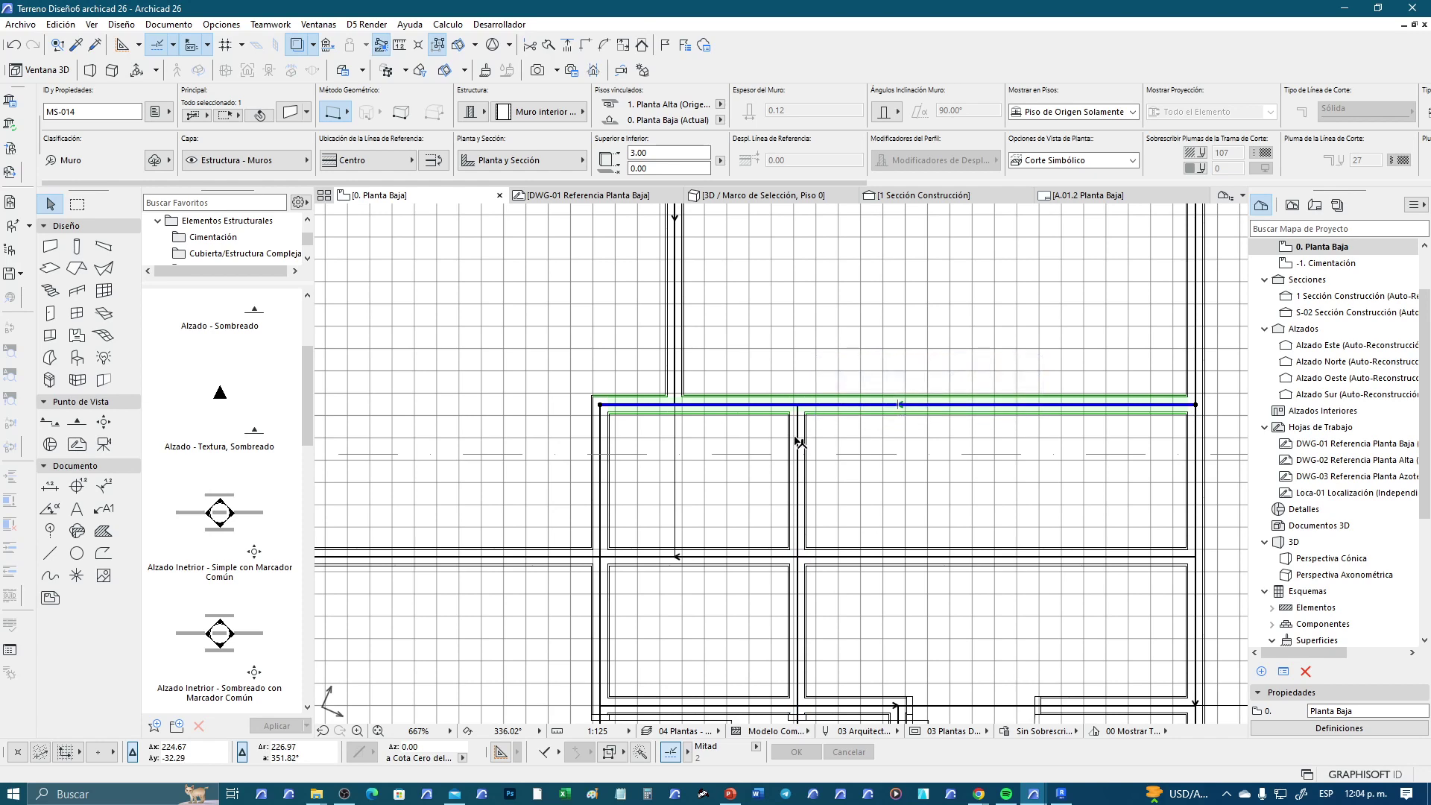
{"action": "left_click", "coordinate": [801, 441]}
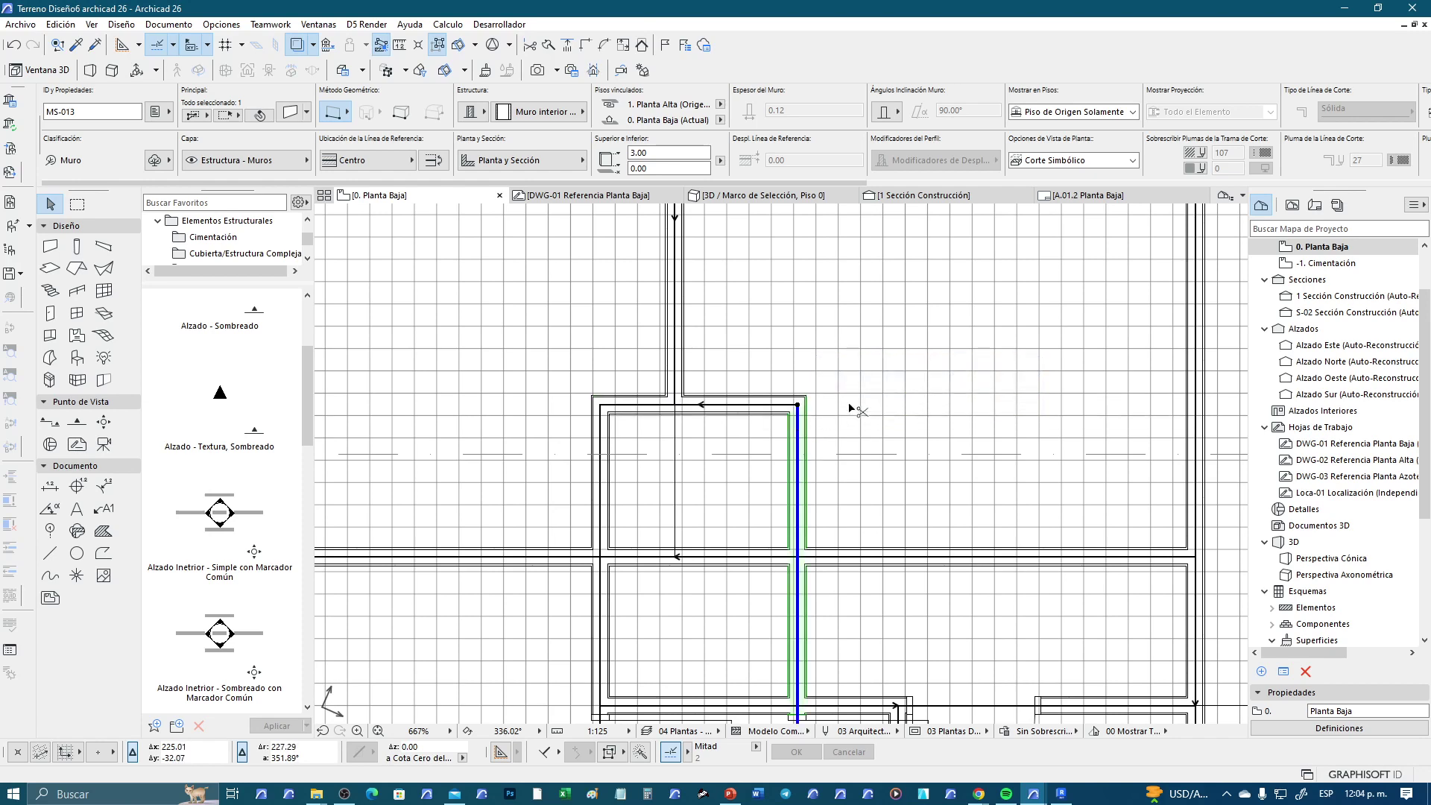
{"action": "scroll", "coordinate": [853, 406], "scroll_direction": "down", "scroll_amount": 2}
{"action": "scroll", "coordinate": [931, 437], "scroll_direction": "down", "scroll_amount": 1}
{"action": "key", "text": "Escape"}
{"action": "scroll", "coordinate": [769, 465], "scroll_direction": "up", "scroll_amount": 4}
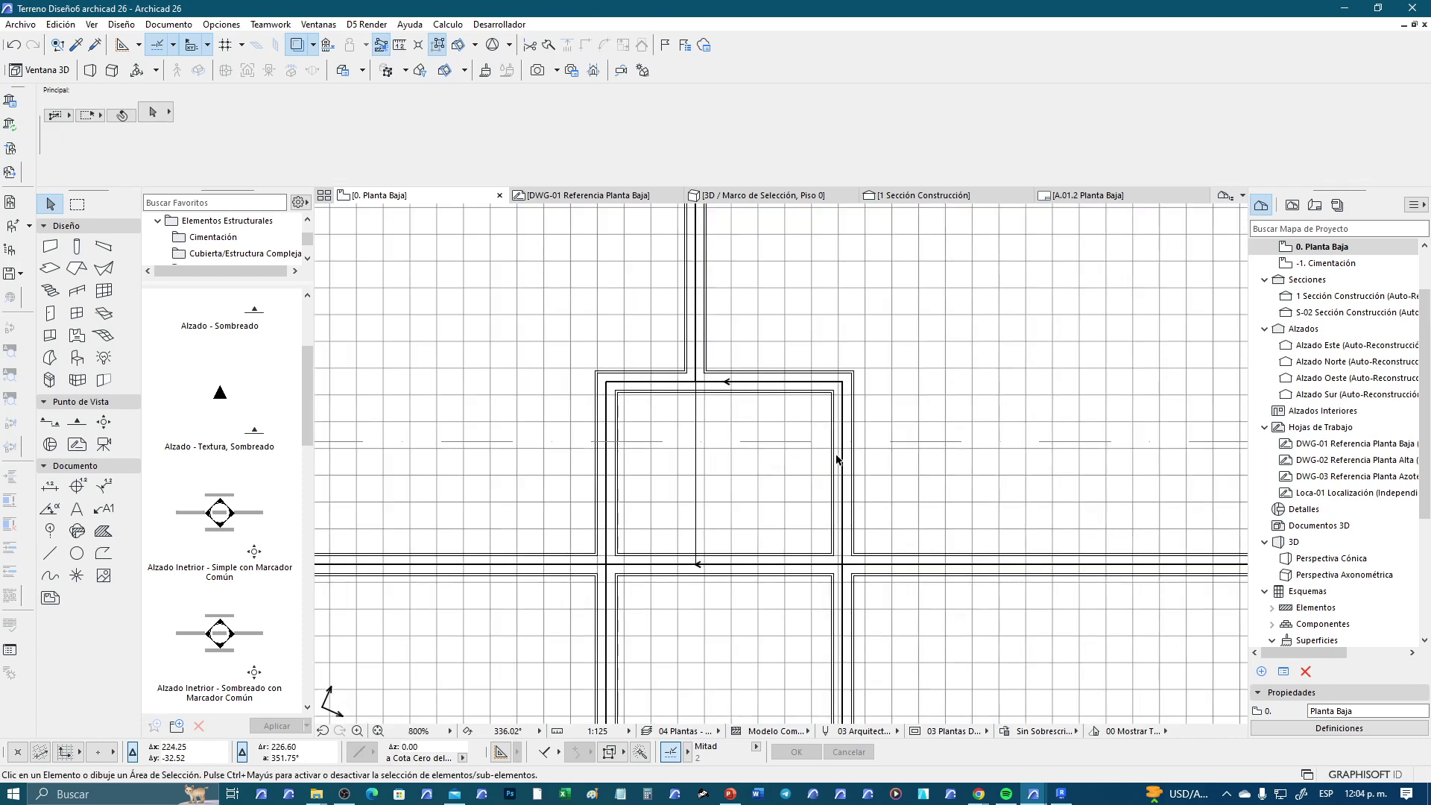
{"action": "left_click", "coordinate": [842, 513]}
{"action": "key", "text": "Escape"}
{"action": "scroll", "coordinate": [790, 389], "scroll_direction": "down", "scroll_amount": 2}
{"action": "scroll", "coordinate": [776, 418], "scroll_direction": "down", "scroll_amount": 2}
{"action": "scroll", "coordinate": [771, 513], "scroll_direction": "up", "scroll_amount": 1}
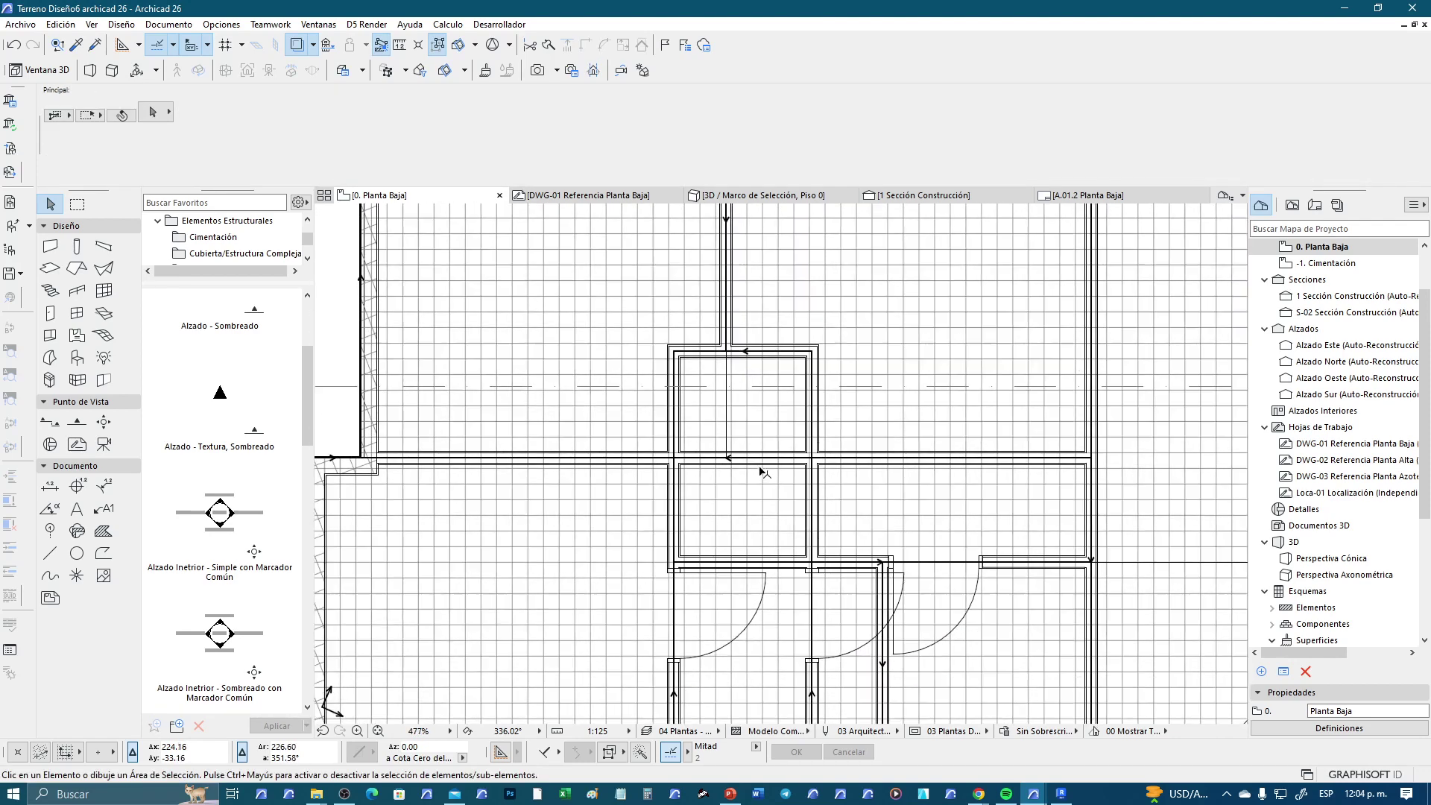
{"action": "scroll", "coordinate": [761, 469], "scroll_direction": "up", "scroll_amount": 1}
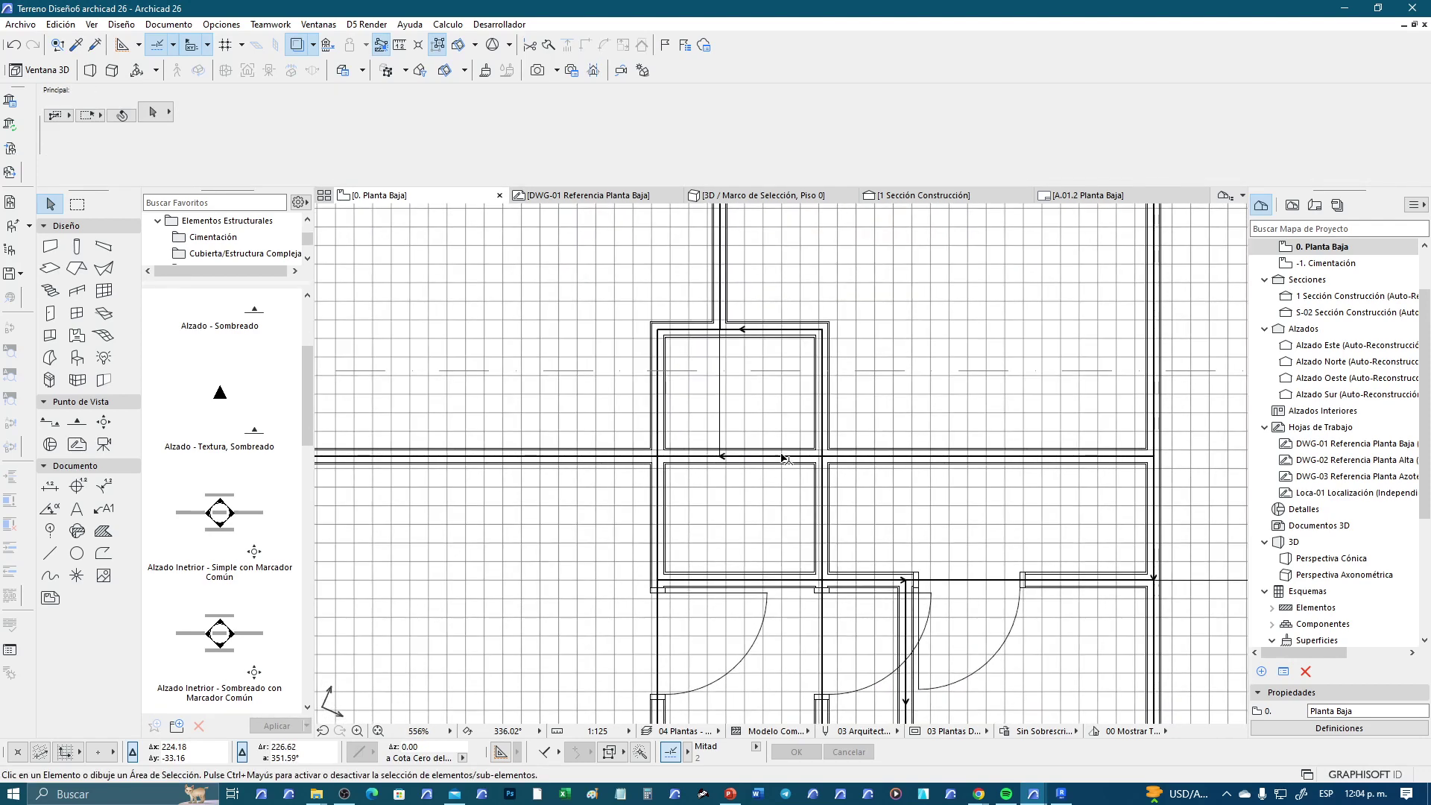
Trim the wall segment between the left and right vertical walls, then clear the selection
{"action": "left_click", "coordinate": [827, 438]}
{"action": "left_click", "coordinate": [666, 435], "text": "shift"}
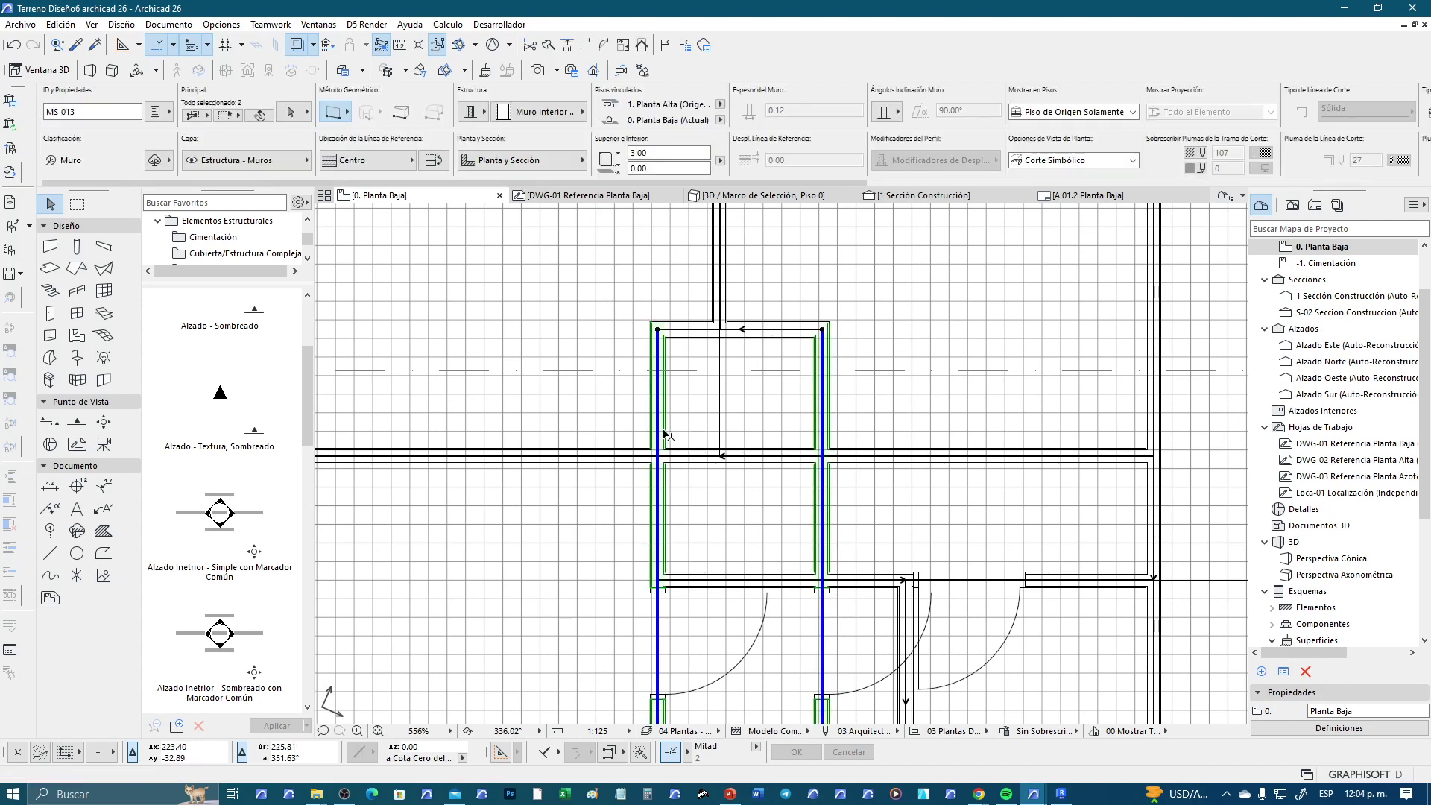
{"action": "left_click", "coordinate": [699, 461], "text": "ctrl"}
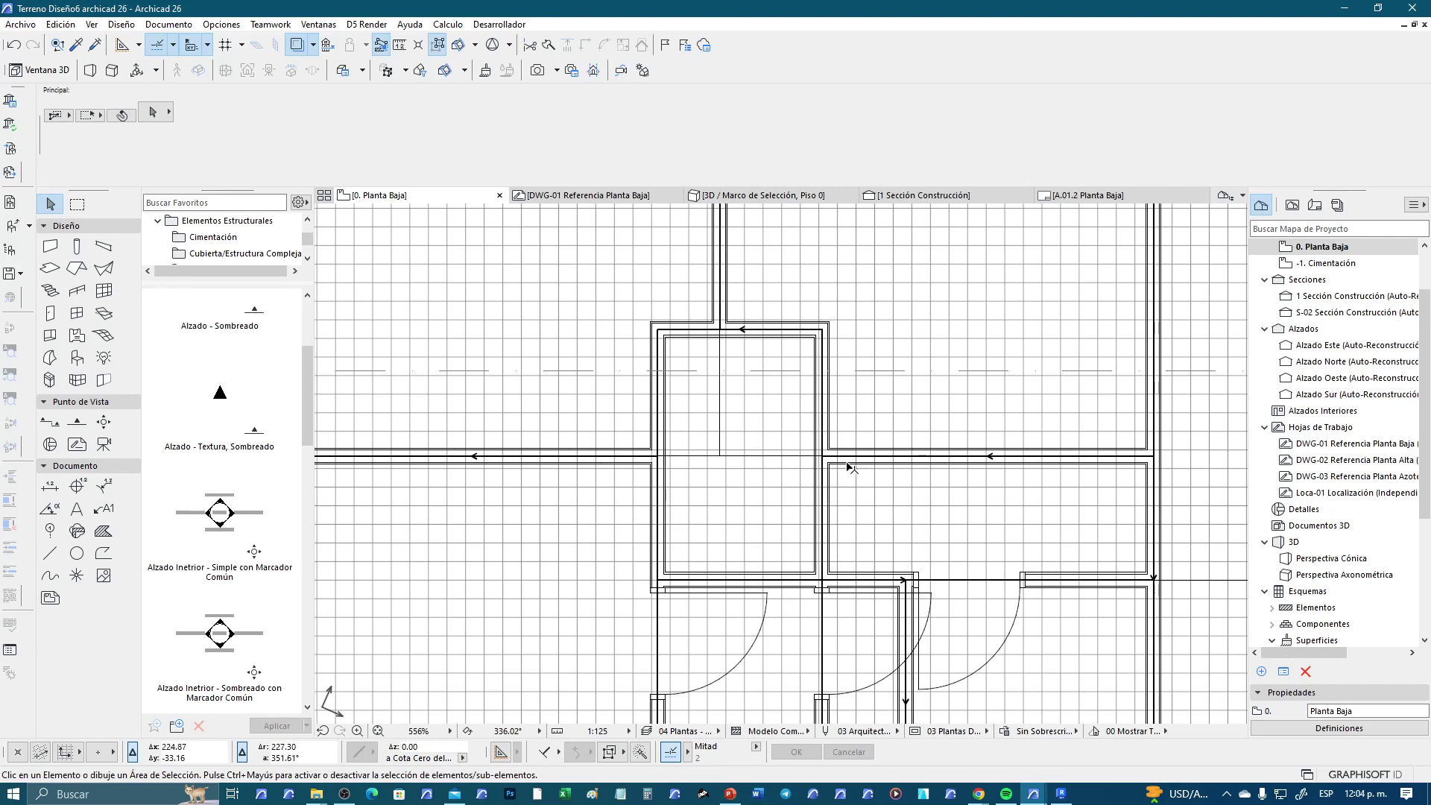
{"action": "left_click", "coordinate": [849, 463]}
{"action": "left_click", "coordinate": [866, 580], "text": "shift"}
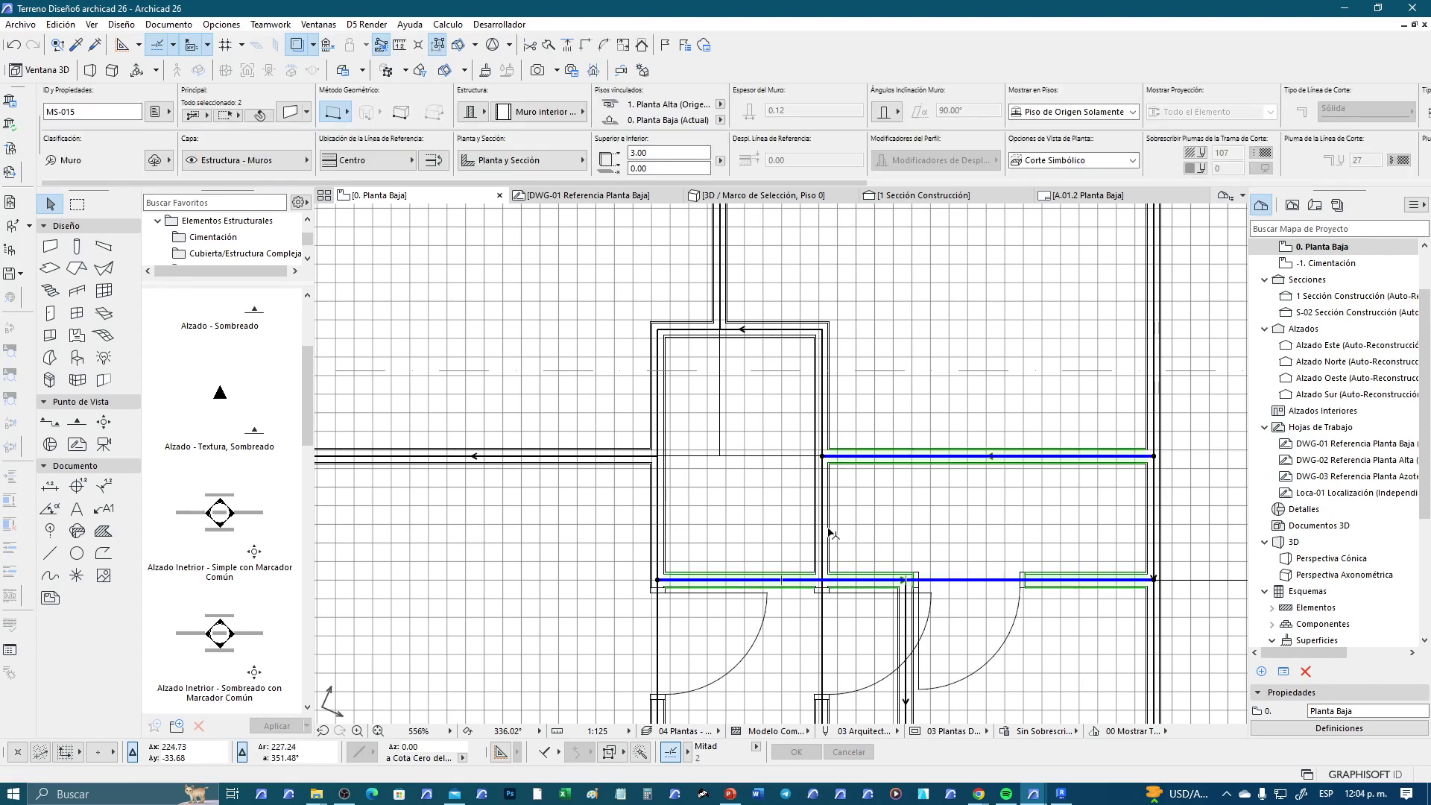
{"action": "left_click", "coordinate": [746, 494]}
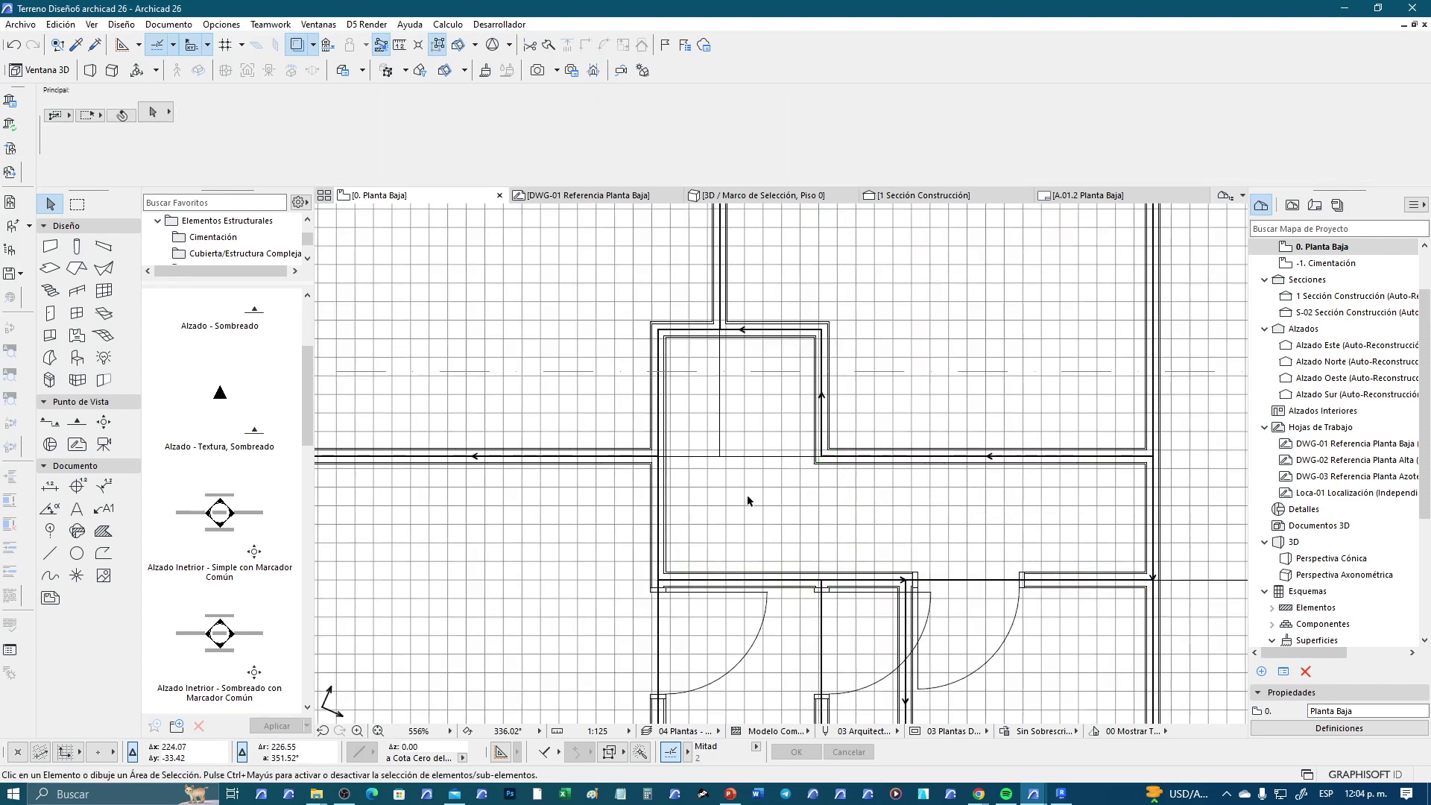
Zoom out to view the whole ground floor plan
{"action": "scroll", "coordinate": [748, 494], "scroll_direction": "down", "scroll_amount": 3}
{"action": "middle_click_drag", "start_coordinate": [750, 495], "coordinate": [737, 463]}
{"action": "scroll", "coordinate": [736, 462], "scroll_direction": "down", "scroll_amount": 2}
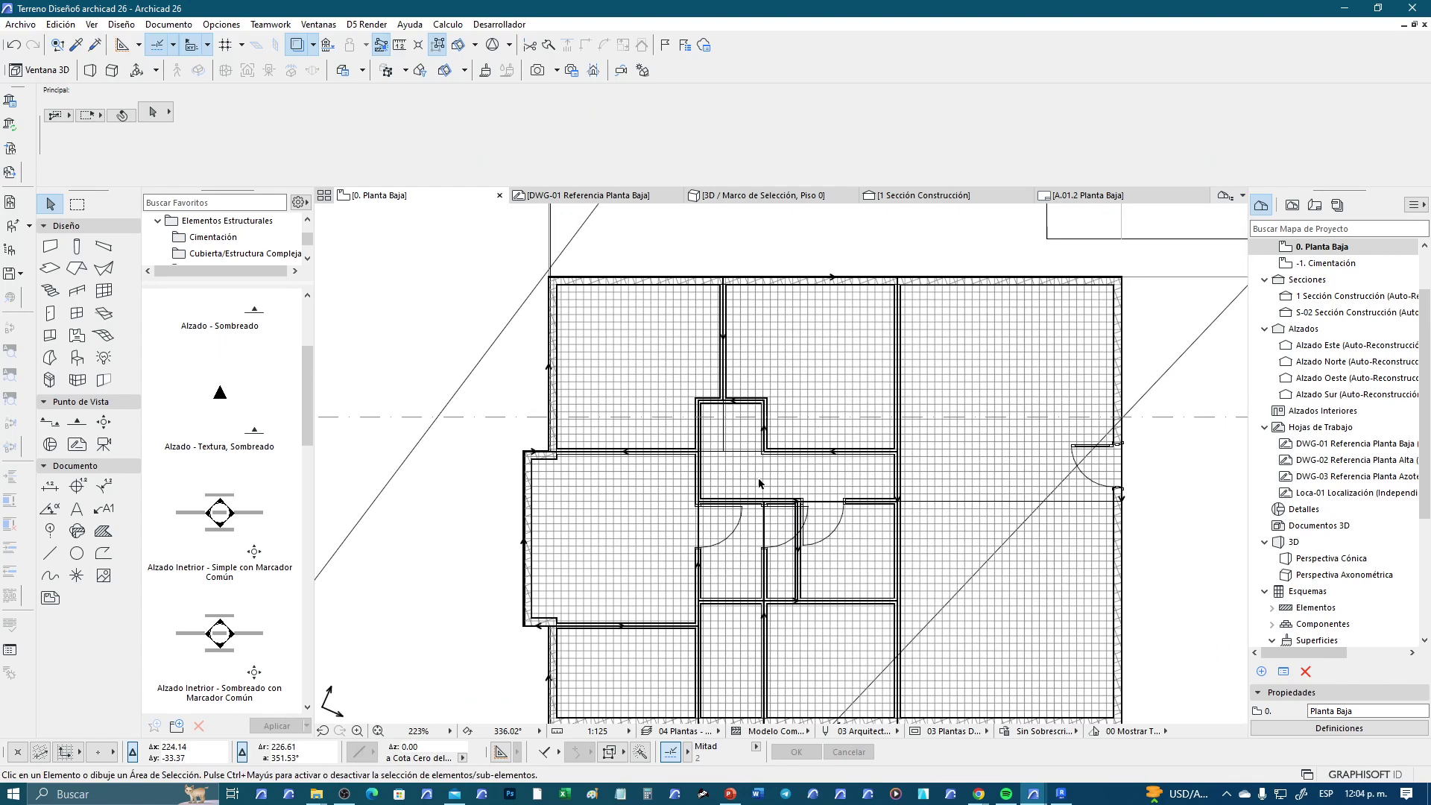
{"action": "scroll", "coordinate": [736, 524], "scroll_direction": "up", "scroll_amount": 3}
{"action": "scroll", "coordinate": [737, 524], "scroll_direction": "up", "scroll_amount": 1}
Place a door in the vertical hallway wall
{"action": "scroll", "coordinate": [769, 501], "scroll_direction": "up", "scroll_amount": 2}
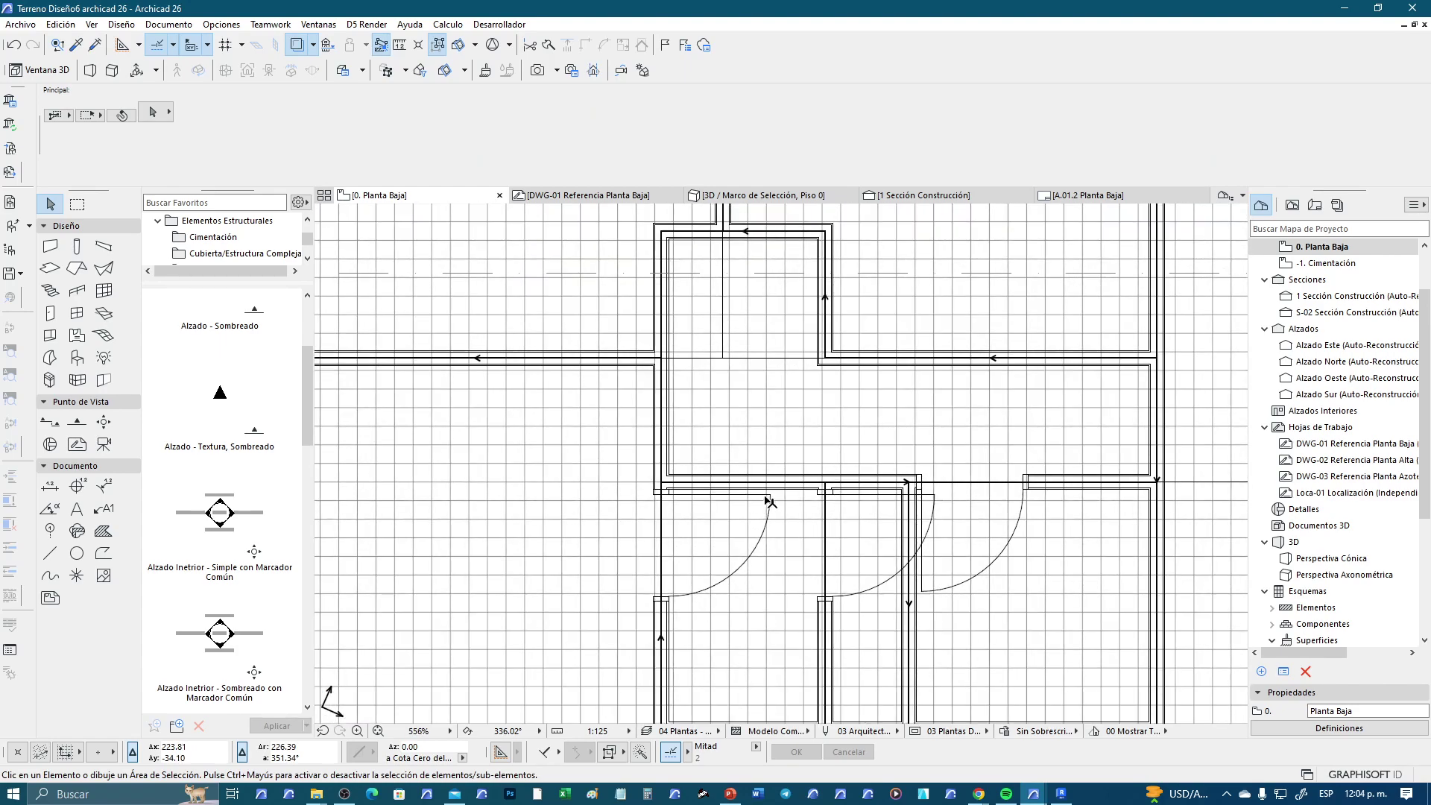
{"action": "left_click", "coordinate": [769, 501], "text": "alt"}
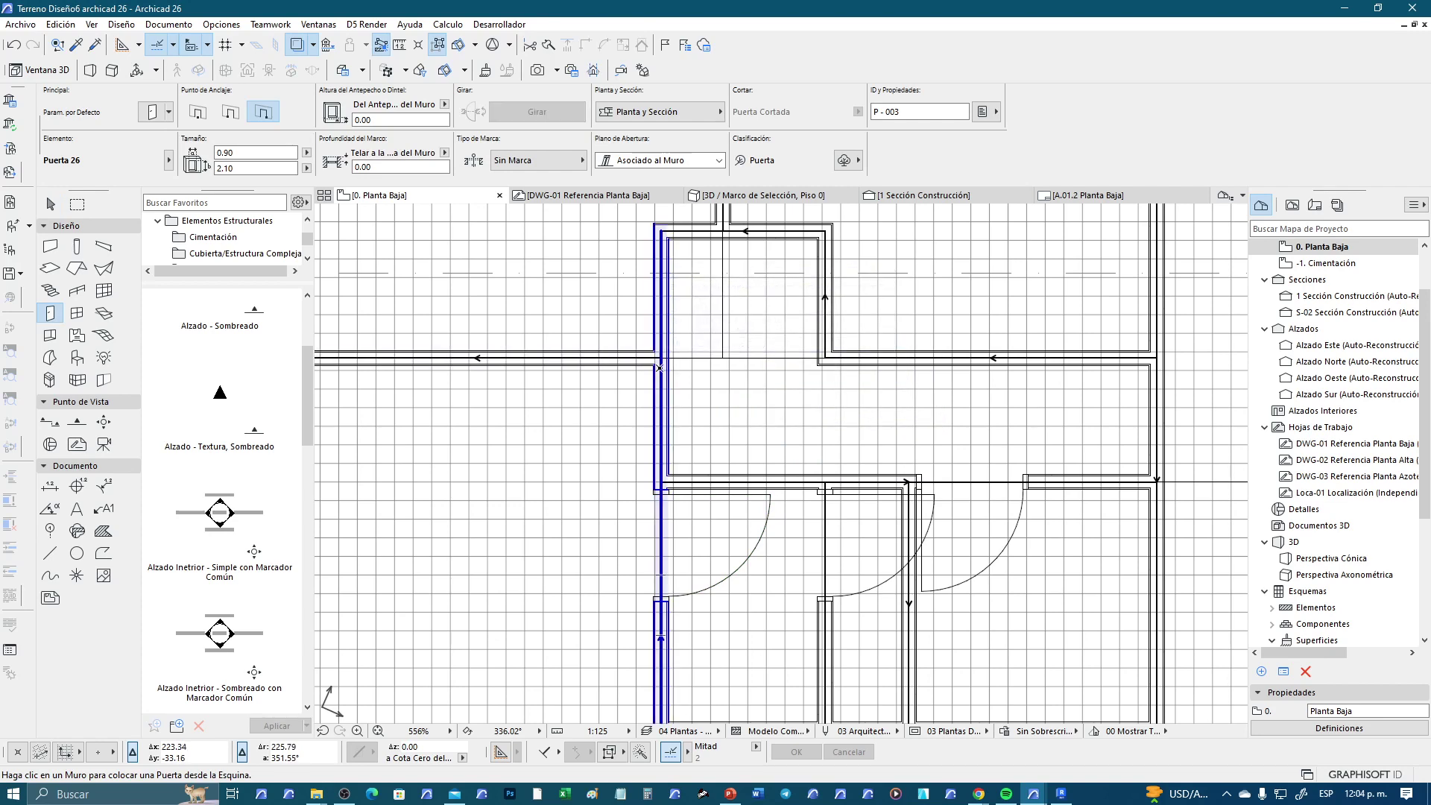
{"action": "key", "text": "Tab"}
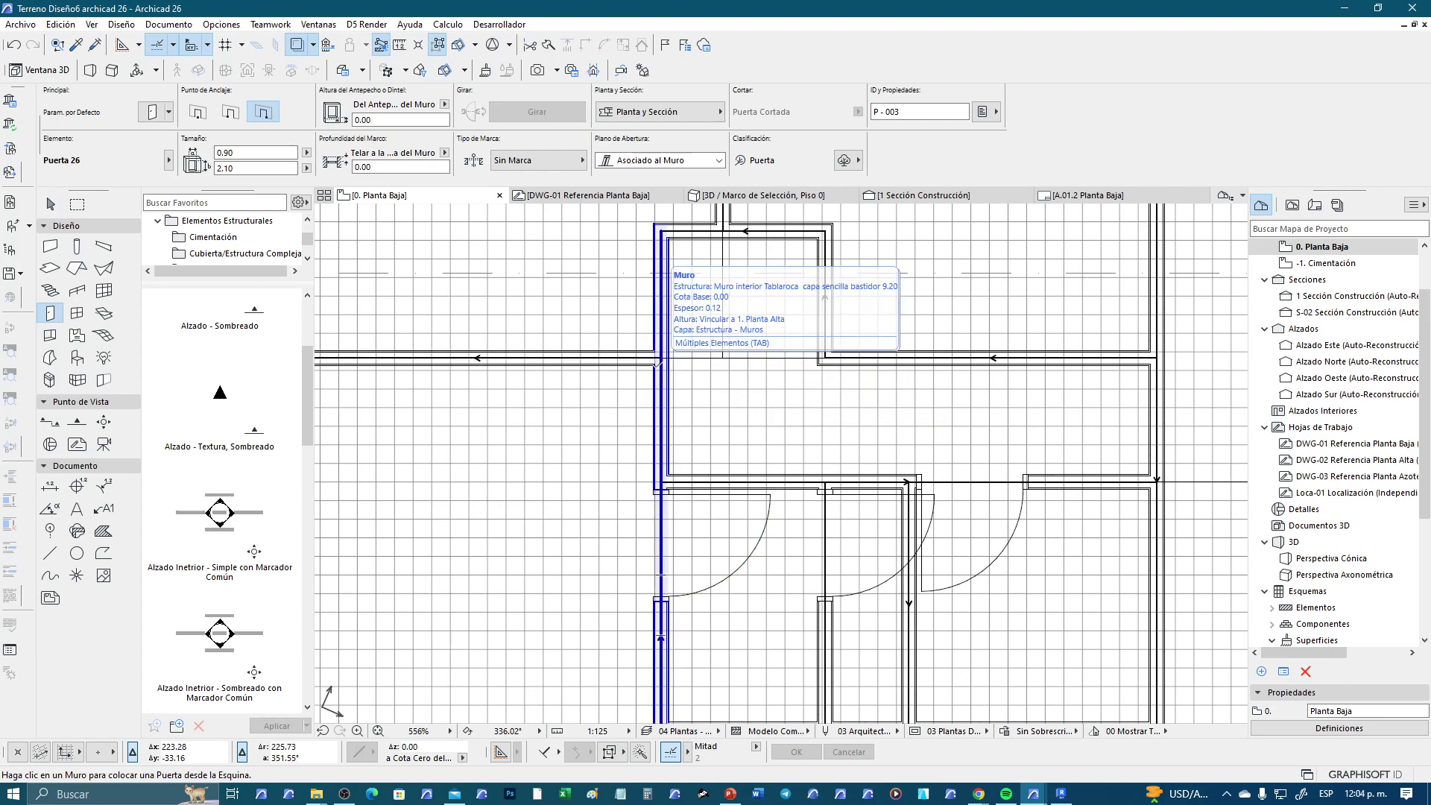
{"action": "left_click", "coordinate": [659, 364]}
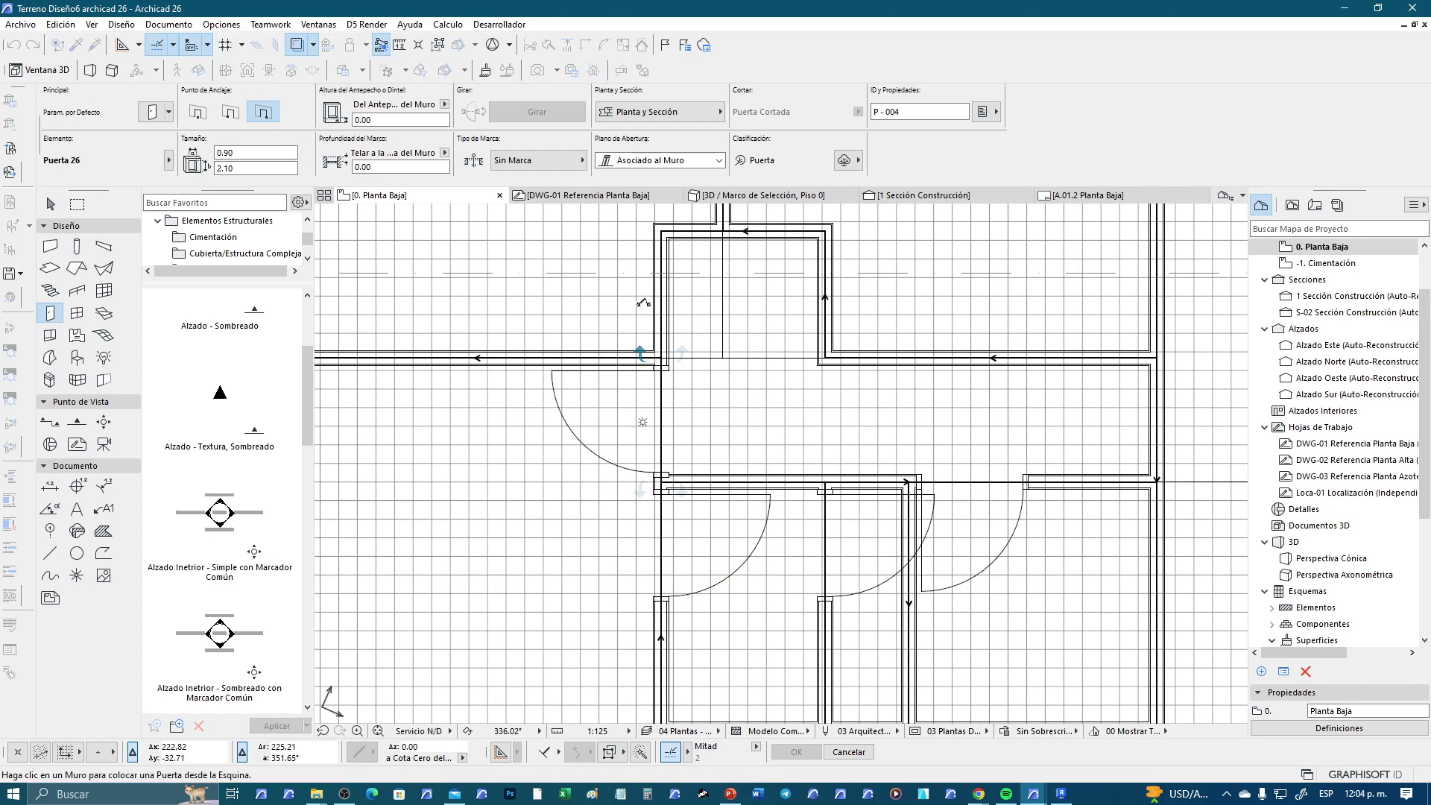
Add two more doors to the hallway walls and stop placing doors
{"action": "scroll", "coordinate": [653, 389], "scroll_direction": "up", "scroll_amount": 1}
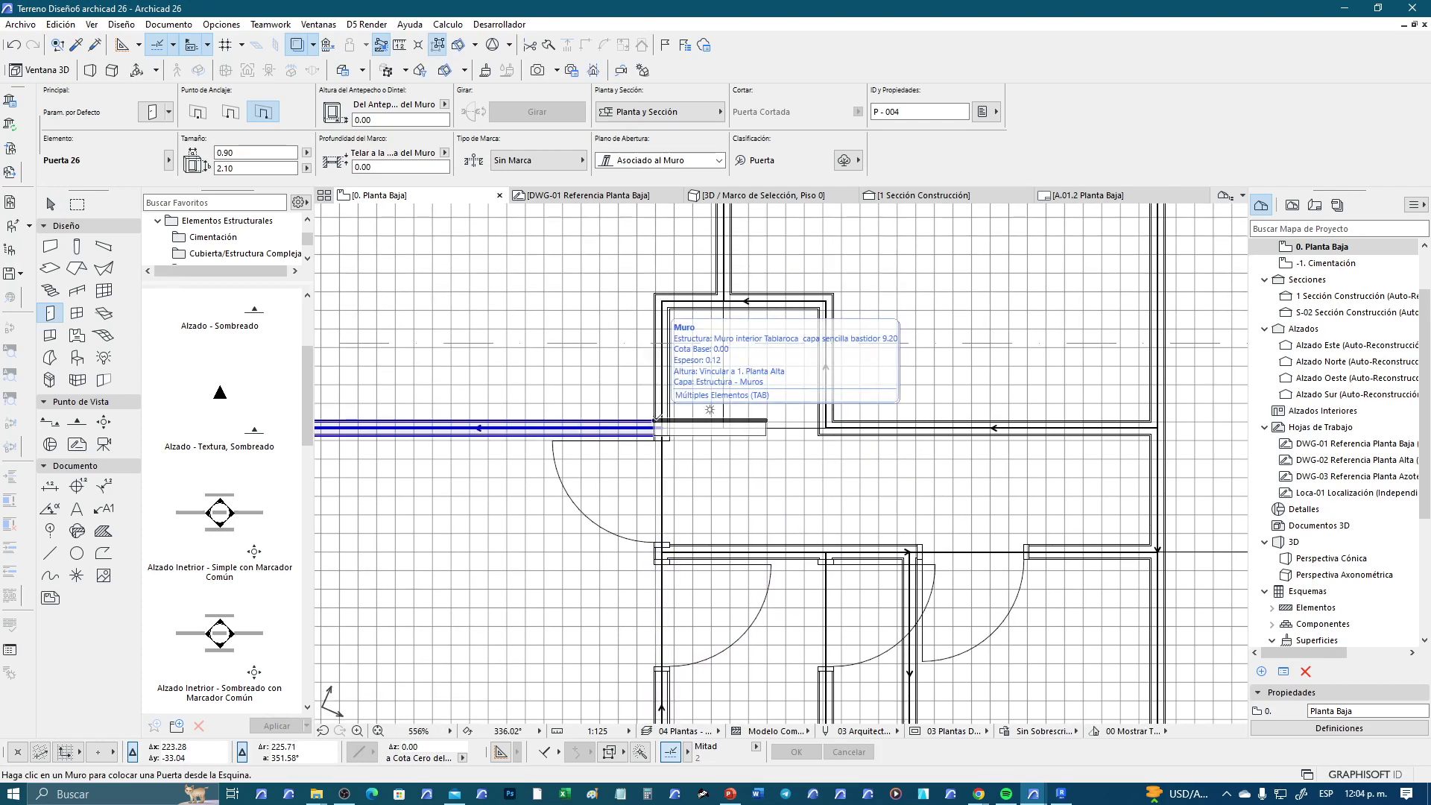
{"action": "key", "text": "c"}
{"action": "key", "text": "c"}
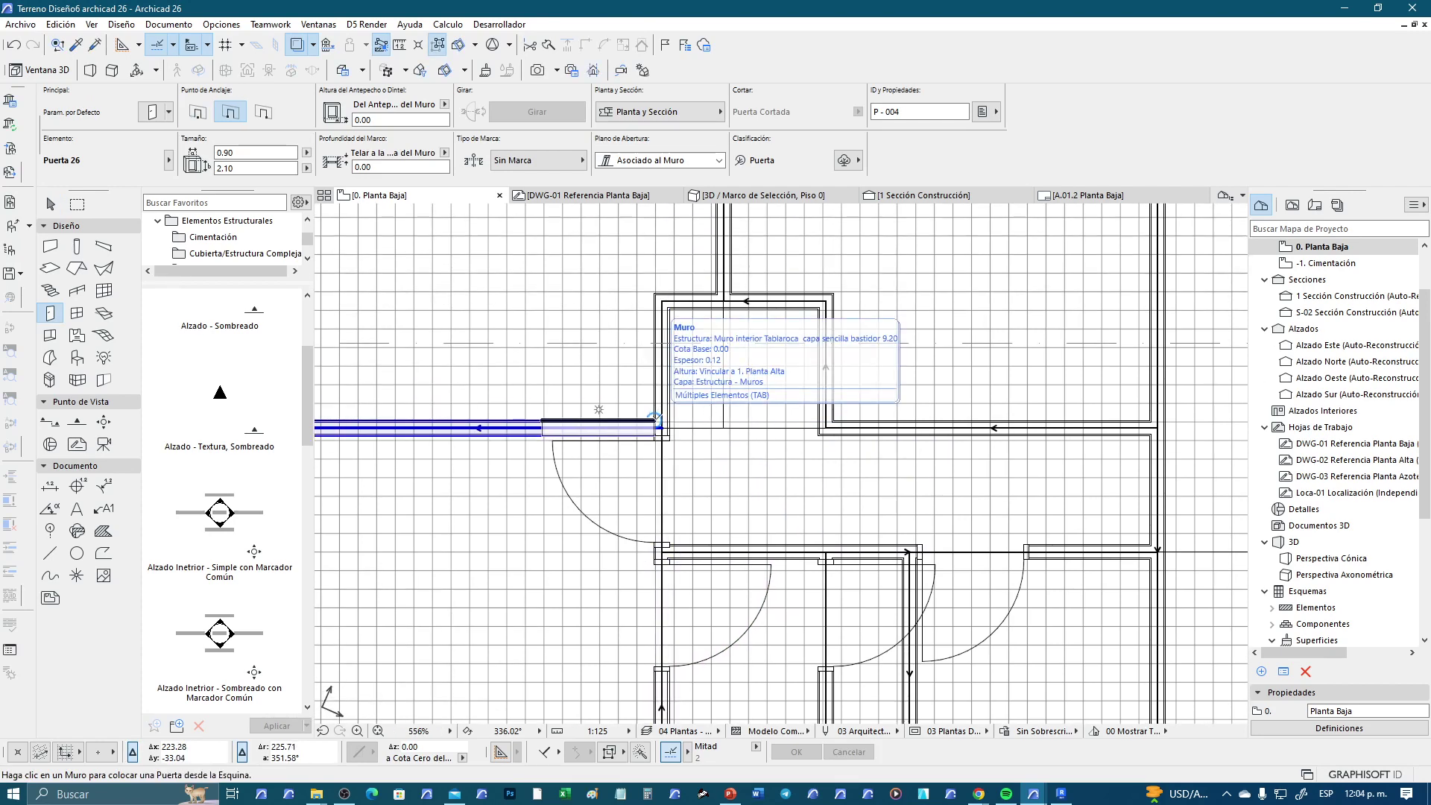
{"action": "left_click", "coordinate": [661, 421]}
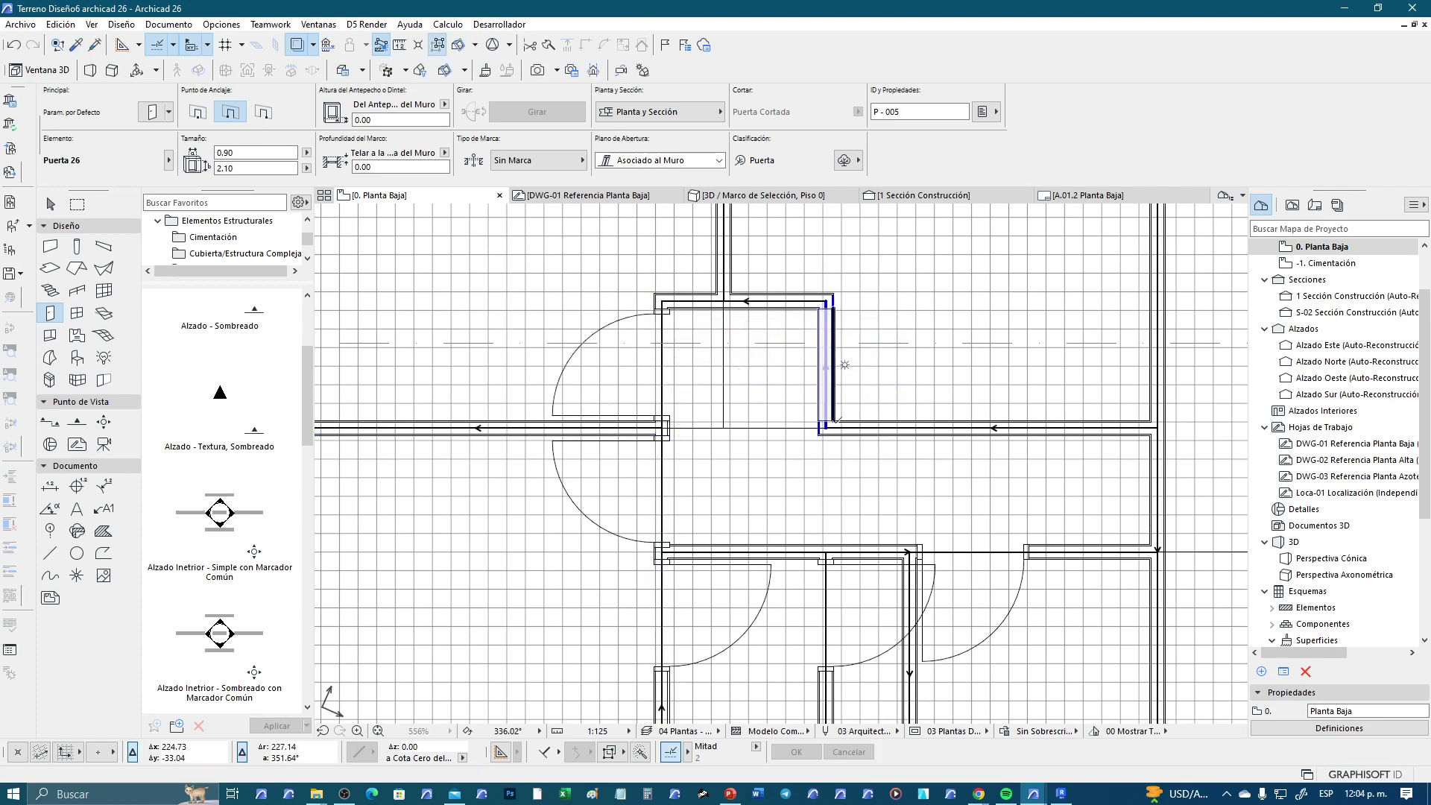
{"action": "left_click", "coordinate": [844, 364]}
{"action": "scroll", "coordinate": [808, 457], "scroll_direction": "down", "scroll_amount": 2}
{"action": "scroll", "coordinate": [790, 463], "scroll_direction": "down", "scroll_amount": 1}
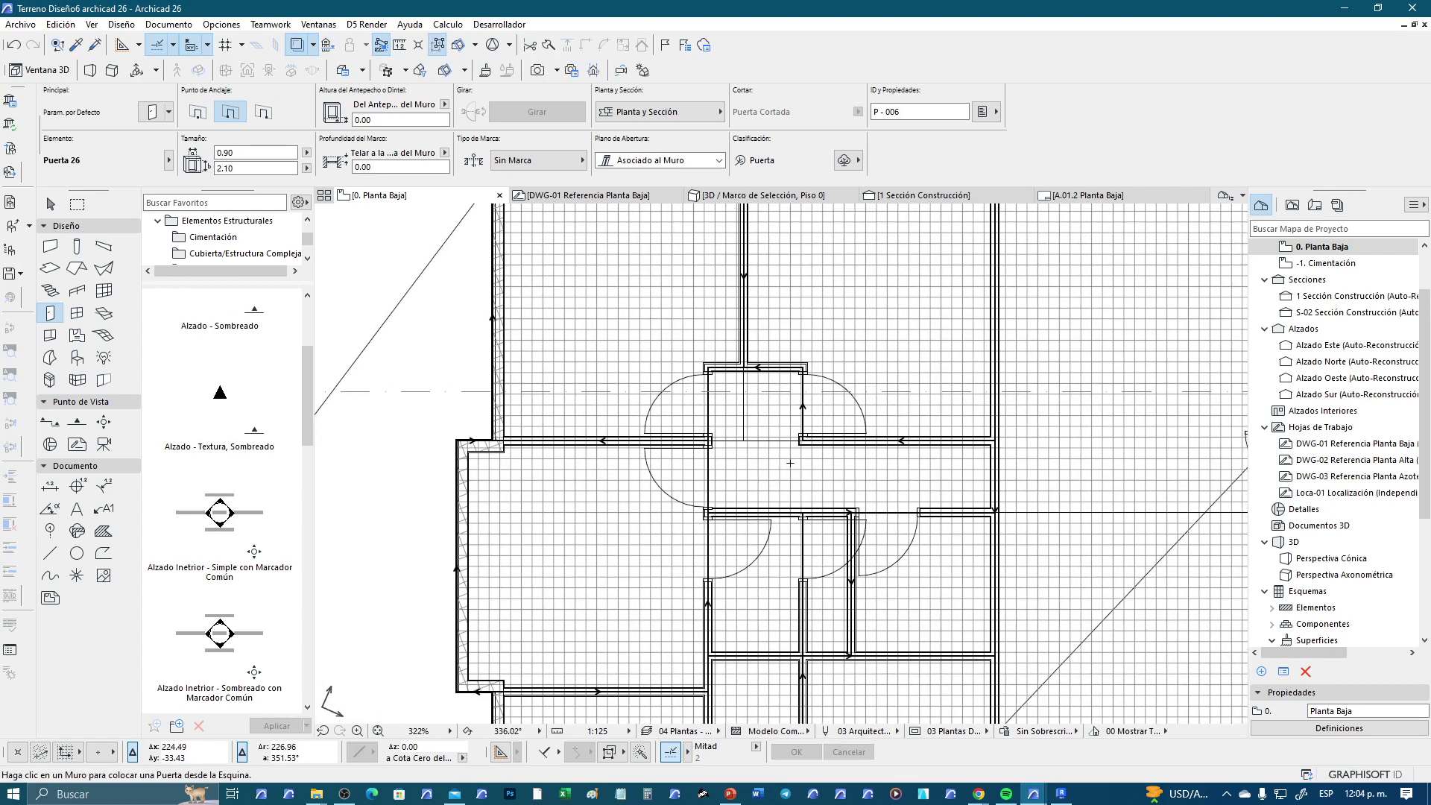
{"action": "scroll", "coordinate": [790, 463], "scroll_direction": "down", "scroll_amount": 2}
{"action": "scroll", "coordinate": [728, 396], "scroll_direction": "up", "scroll_amount": 2}
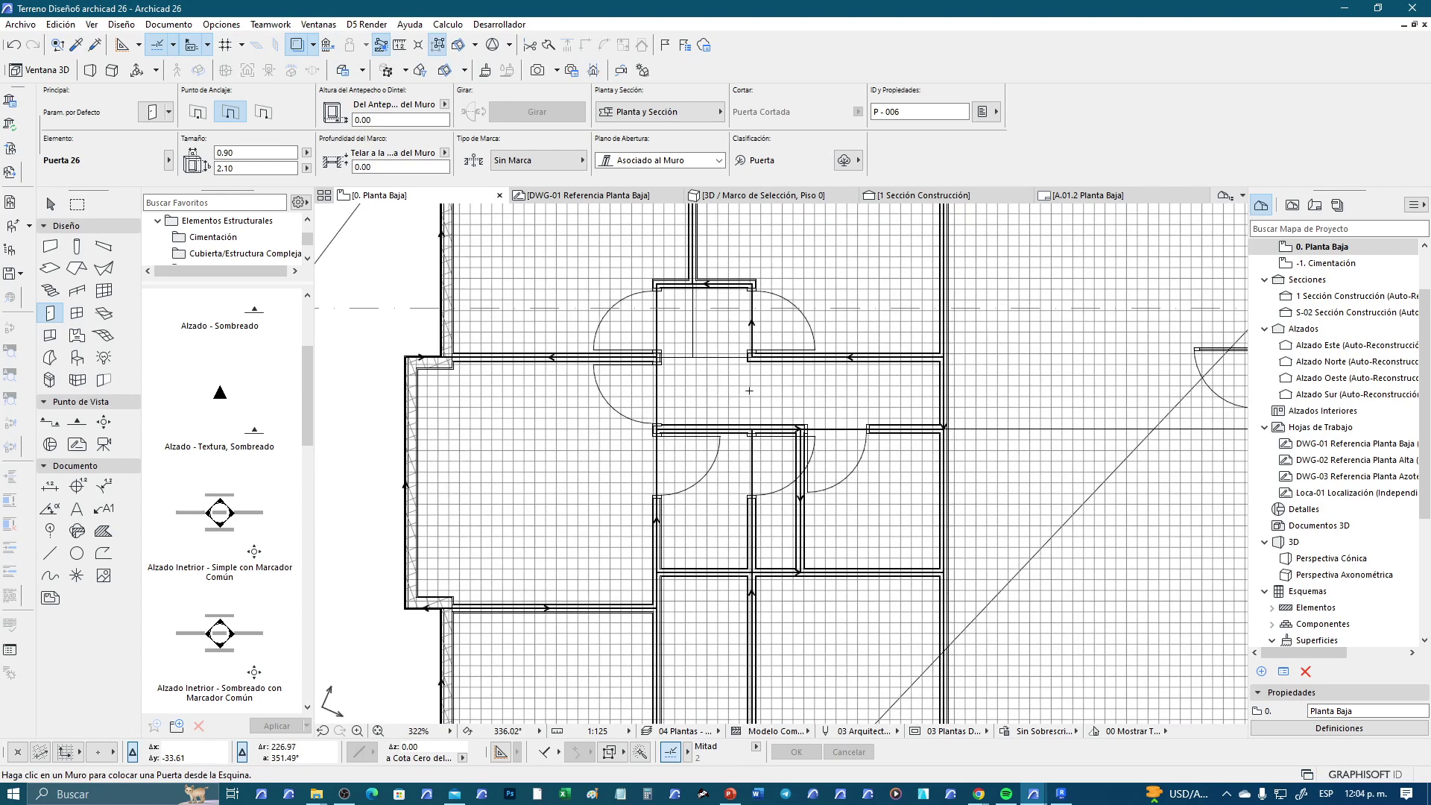
{"action": "scroll", "coordinate": [760, 477], "scroll_direction": "up", "scroll_amount": 1}
{"action": "scroll", "coordinate": [753, 499], "scroll_direction": "up", "scroll_amount": 1}
{"action": "key", "text": "Escape"}
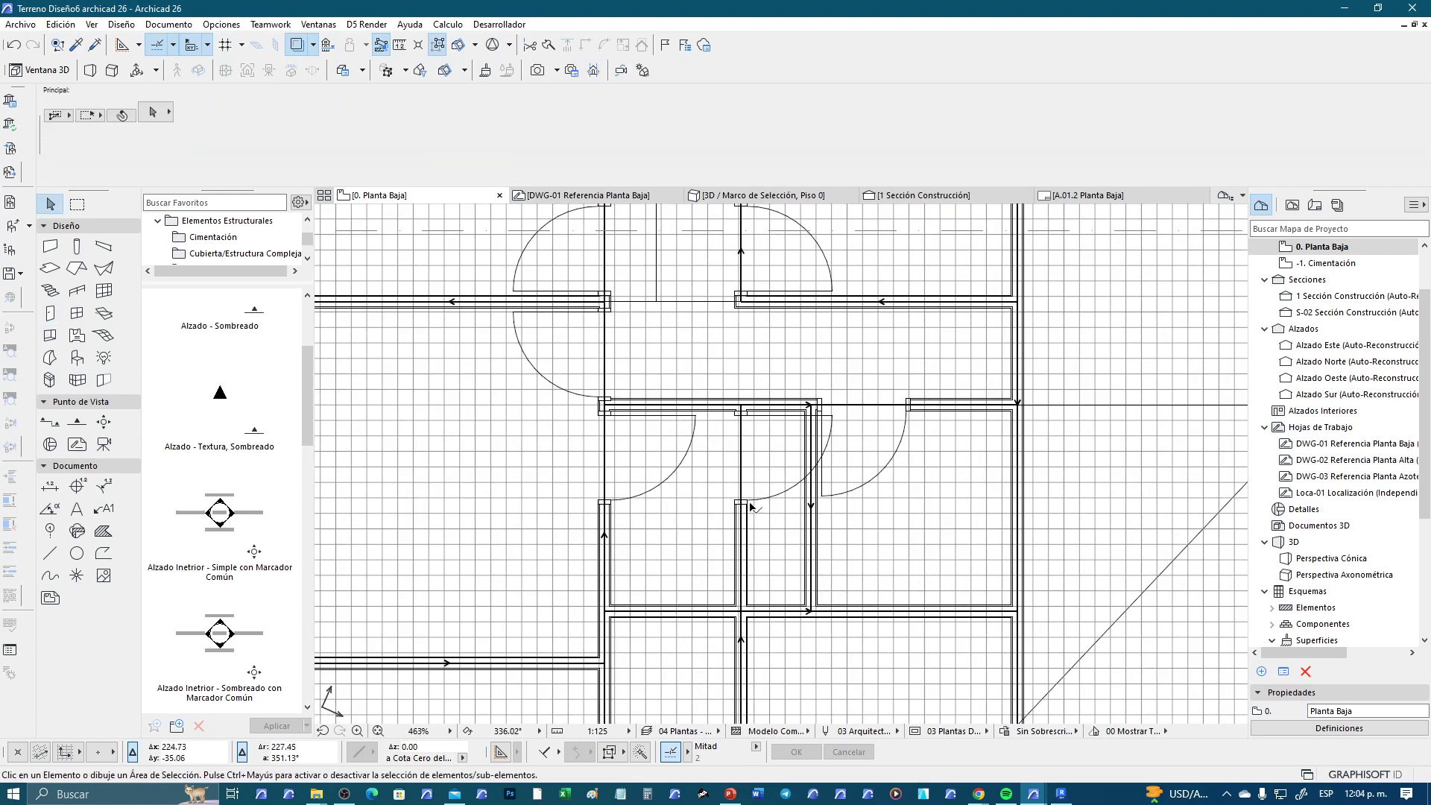
Delete the vertical interior wall dividing the lower-middle rooms
{"action": "left_click", "coordinate": [751, 507]}
{"action": "key", "text": "Delete"}
{"action": "left_click", "coordinate": [748, 513]}
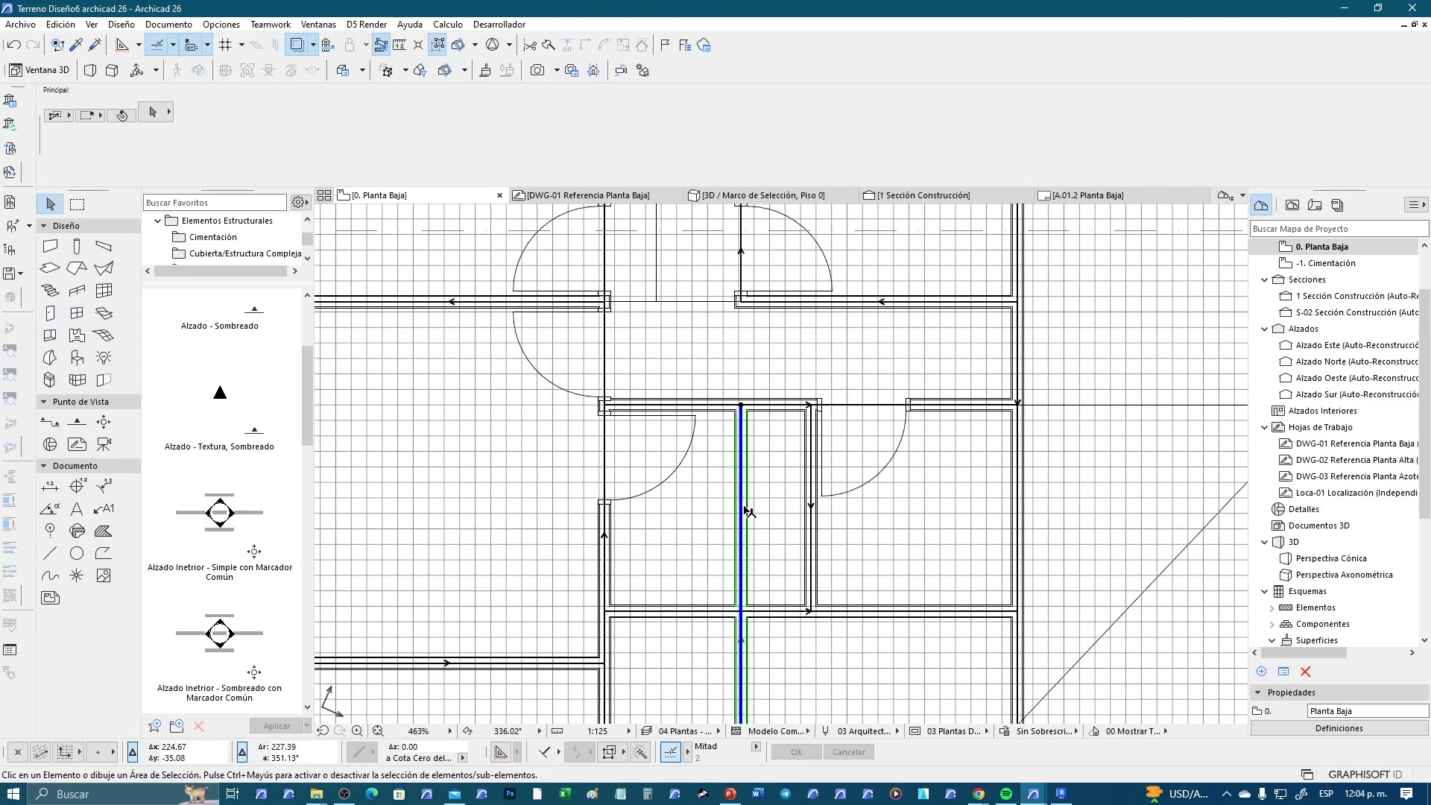
{"action": "scroll", "coordinate": [748, 512], "scroll_direction": "down", "scroll_amount": 1}
{"action": "scroll", "coordinate": [775, 496], "scroll_direction": "down", "scroll_amount": 1}
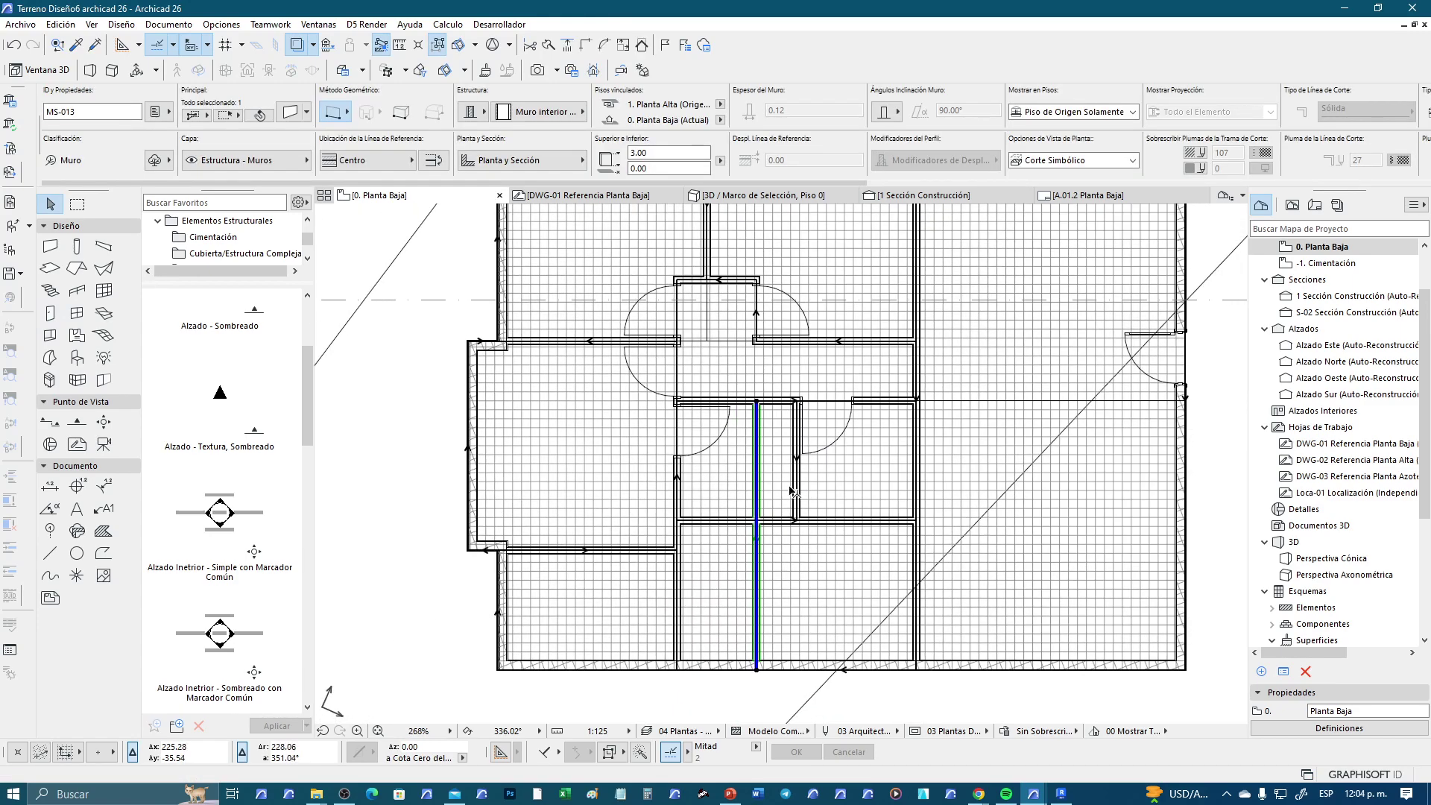
{"action": "key", "text": "Delete"}
Pan and zoom across the plan to review the rooms and new doors
{"action": "mouse_move", "coordinate": [742, 464]}
{"action": "middle_mouse_down"}
{"action": "mouse_move", "coordinate": [823, 363]}
{"action": "mouse_move", "coordinate": [819, 284]}
{"action": "middle_mouse_up"}
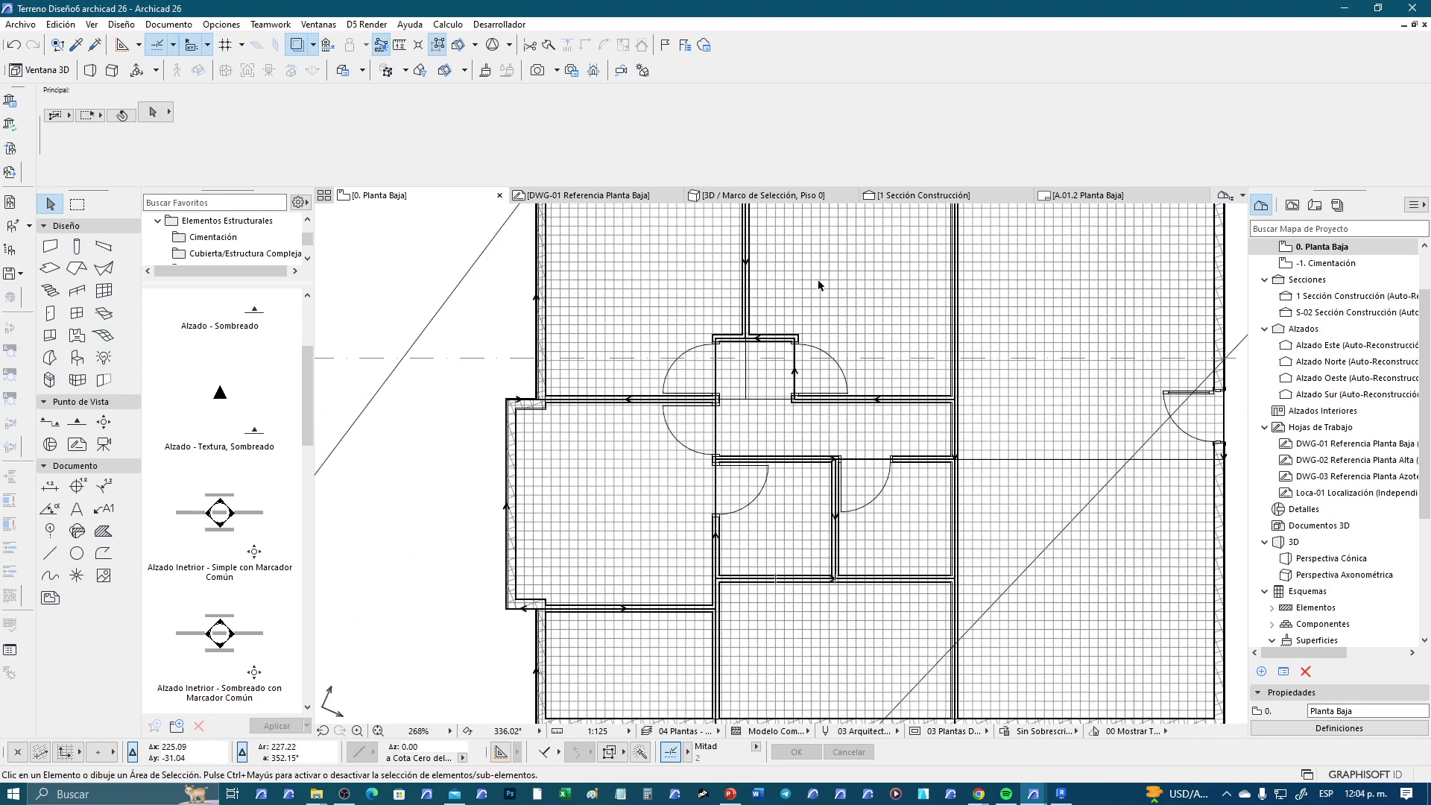
{"action": "middle_click_drag", "start_coordinate": [721, 513], "coordinate": [712, 428]}
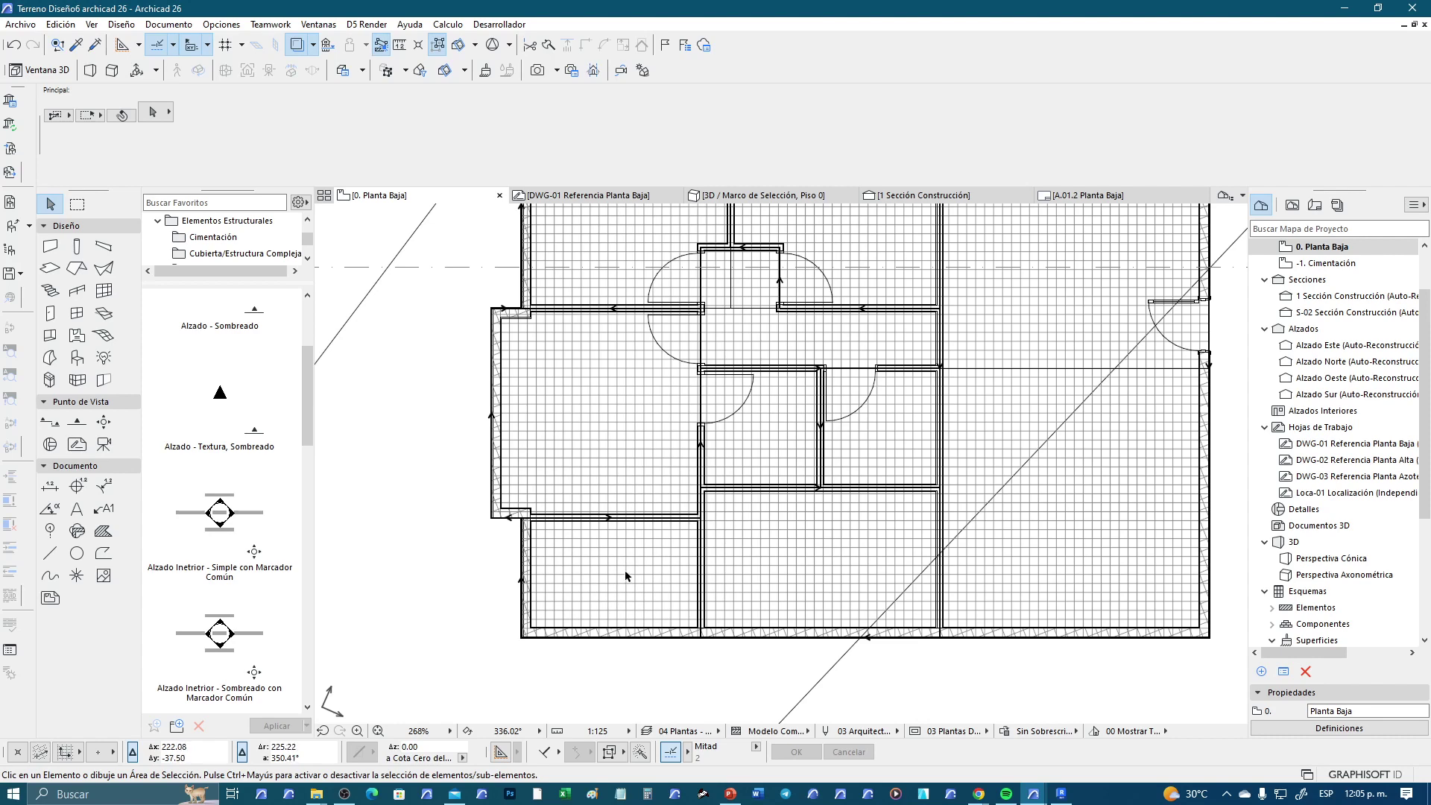
{"action": "scroll", "coordinate": [623, 570], "scroll_direction": "down", "scroll_amount": 1}
{"action": "middle_click_drag", "start_coordinate": [635, 556], "coordinate": [636, 600]}
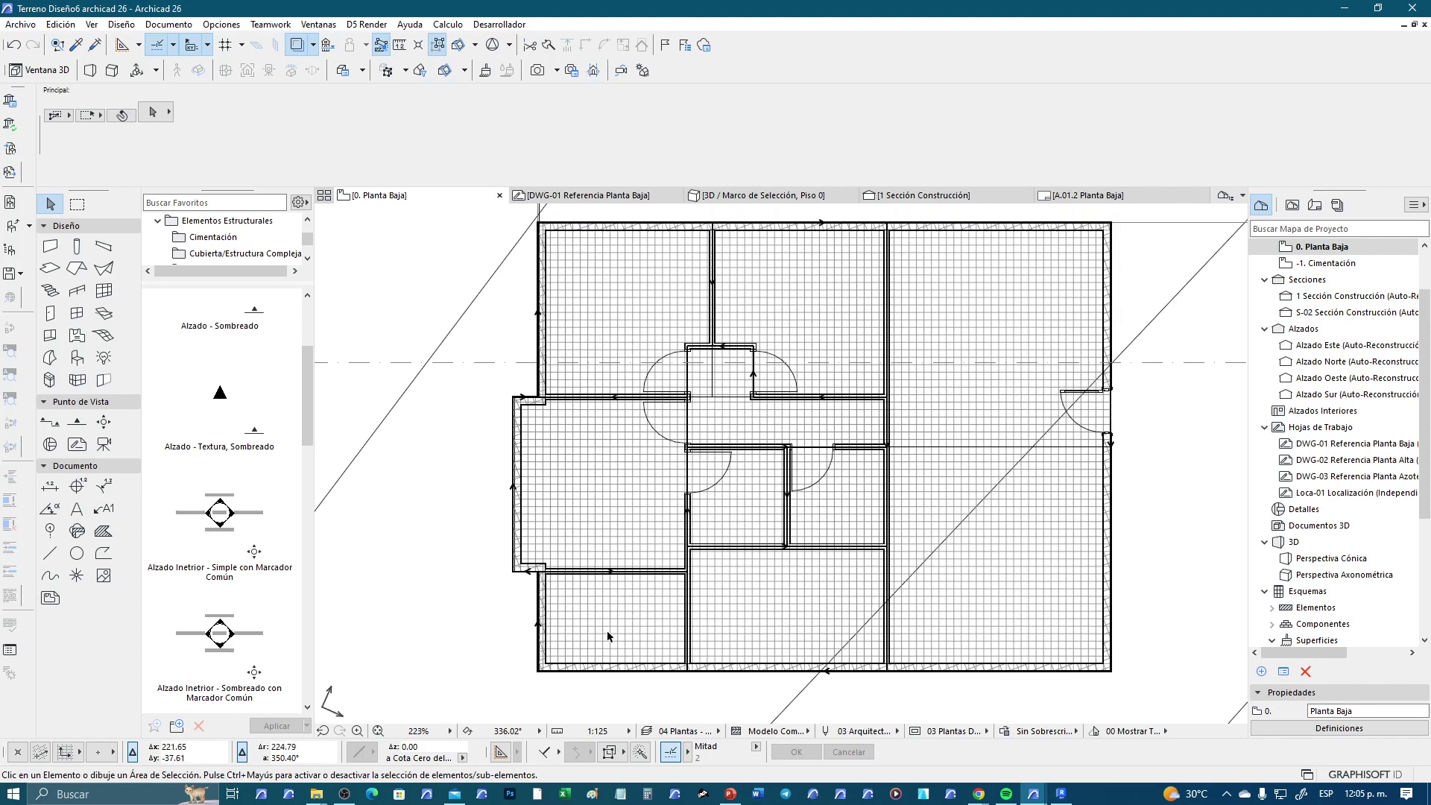
{"action": "scroll", "coordinate": [631, 638], "scroll_direction": "up", "scroll_amount": 1}
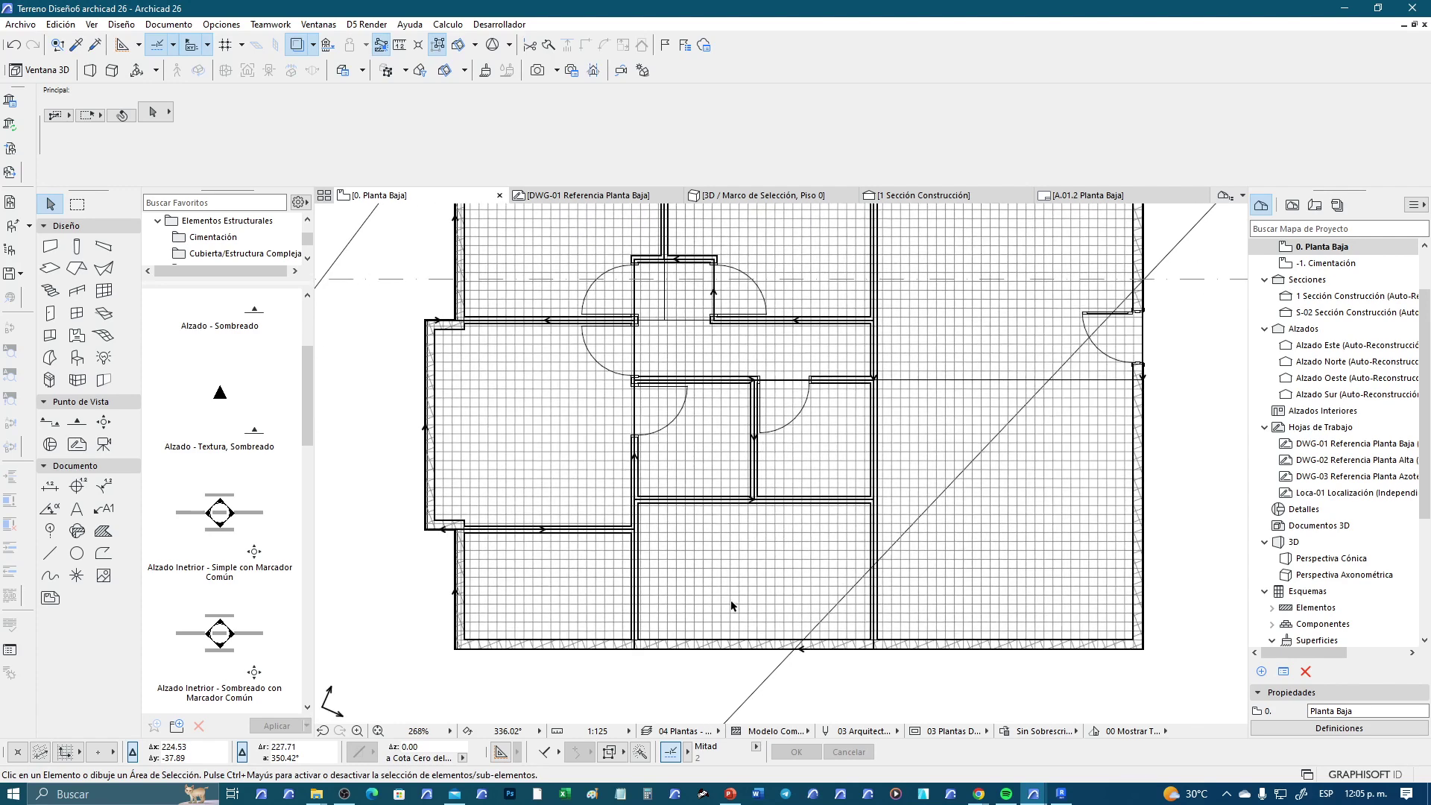
{"action": "middle_click_drag", "start_coordinate": [789, 585], "coordinate": [656, 716]}
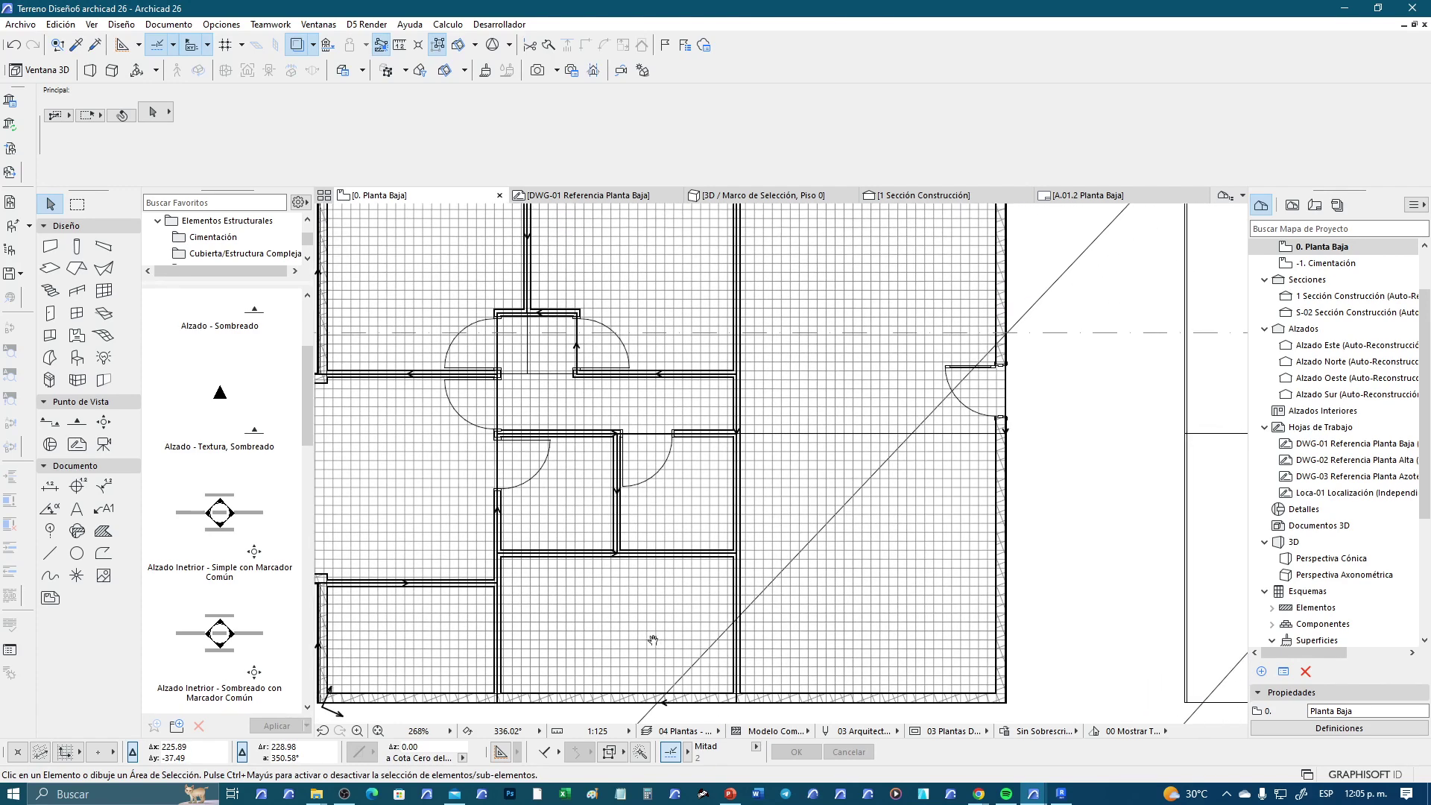
{"action": "scroll", "coordinate": [814, 649], "scroll_direction": "down", "scroll_amount": 1}
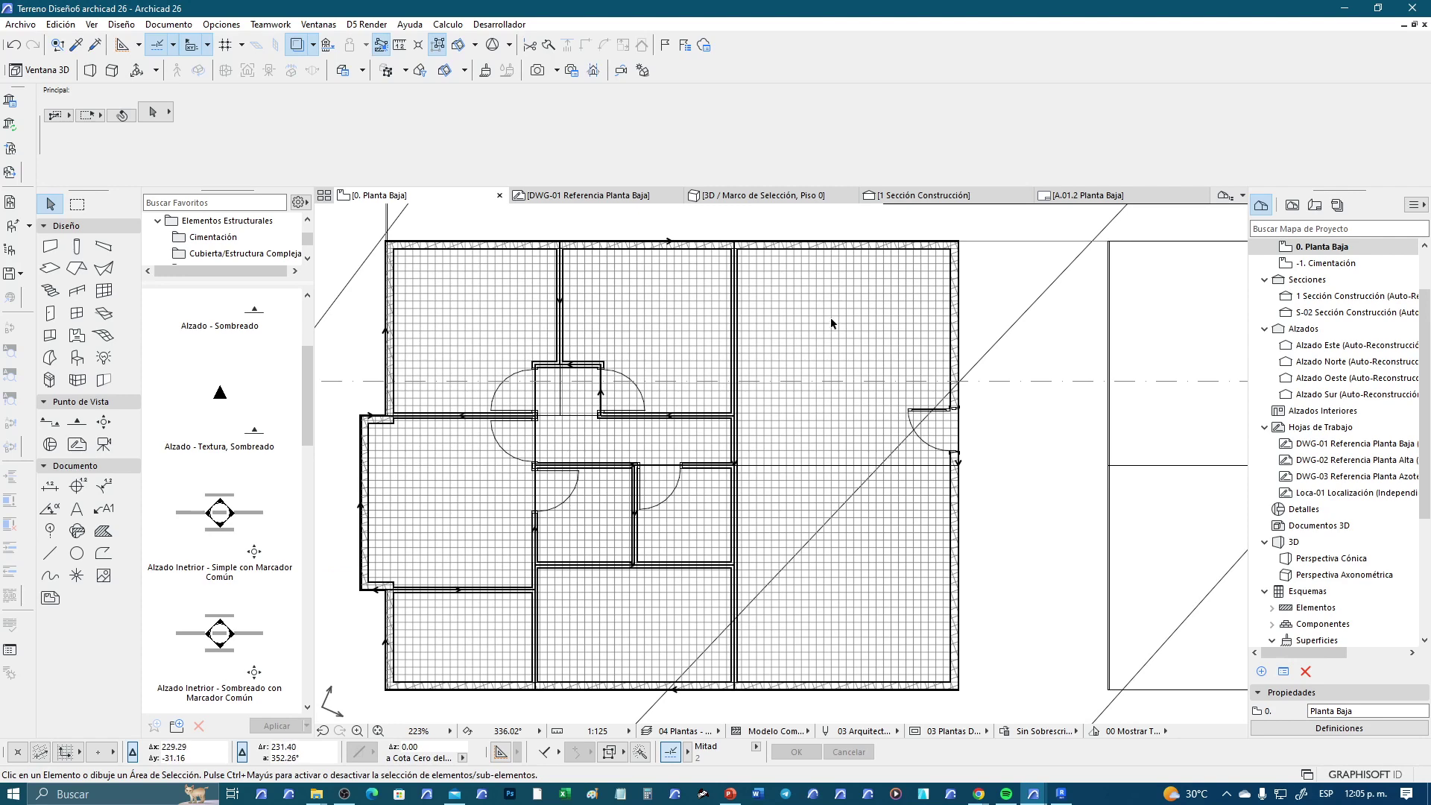
{"action": "scroll", "coordinate": [537, 479], "scroll_direction": "up", "scroll_amount": 2}
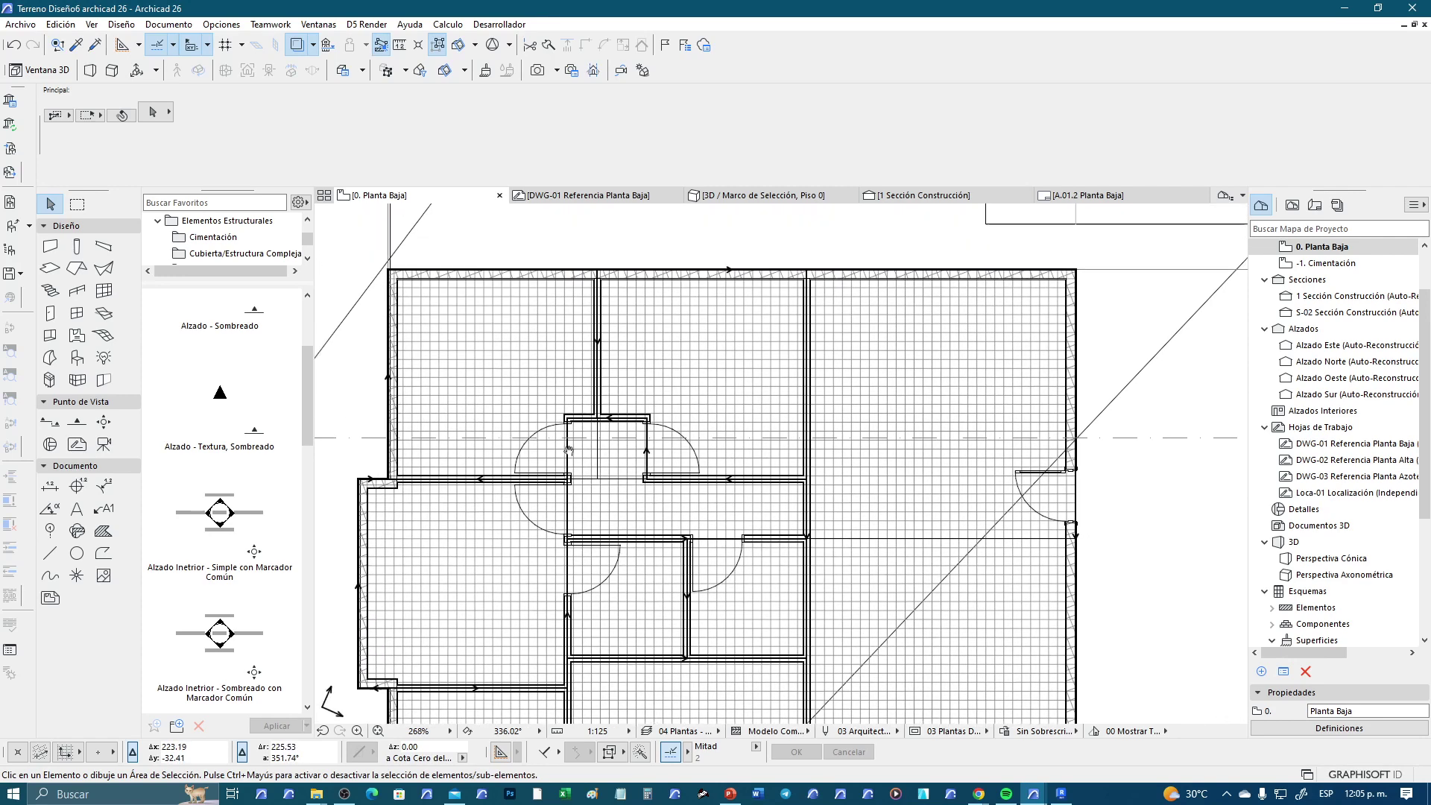
{"action": "mouse_move", "coordinate": [537, 387]}
{"action": "middle_mouse_down"}
{"action": "mouse_move", "coordinate": [581, 470]}
{"action": "mouse_move", "coordinate": [628, 445]}
{"action": "middle_mouse_up"}
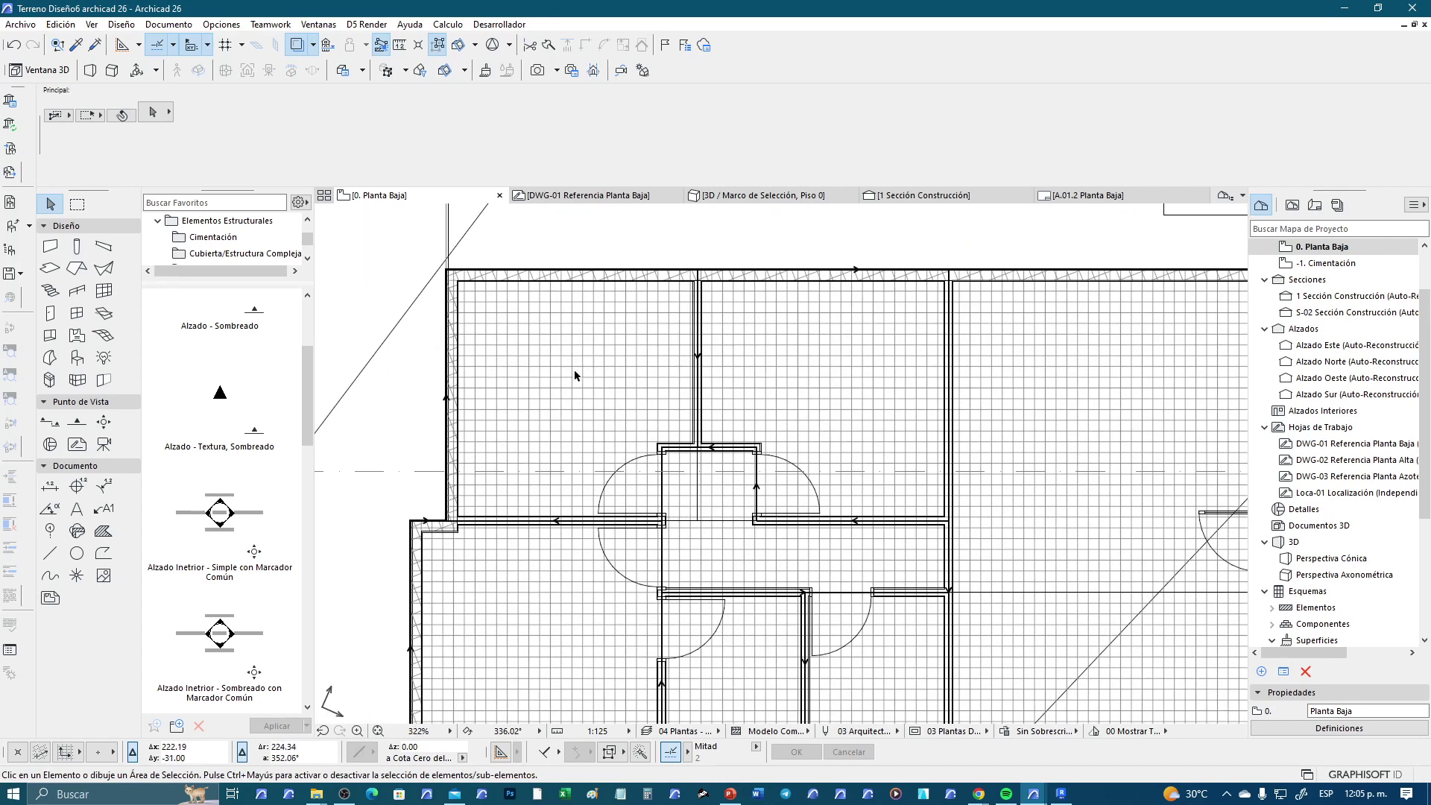
Place the six-person rectangular dining set from Mobiliario > Comedor in the right-hand room
{"action": "left_click", "coordinate": [78, 359]}
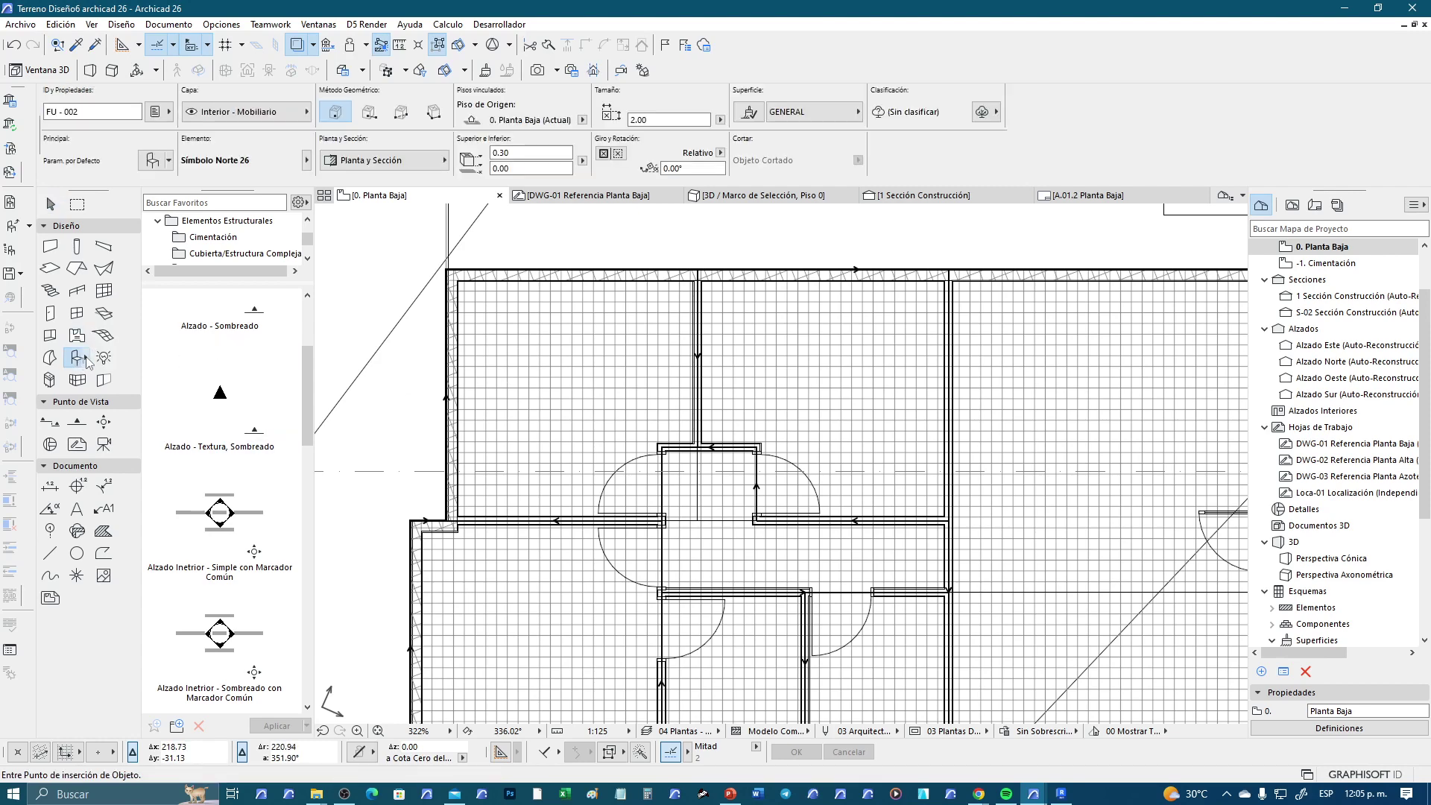
{"action": "left_click", "coordinate": [88, 362]}
{"action": "left_click", "coordinate": [199, 378]}
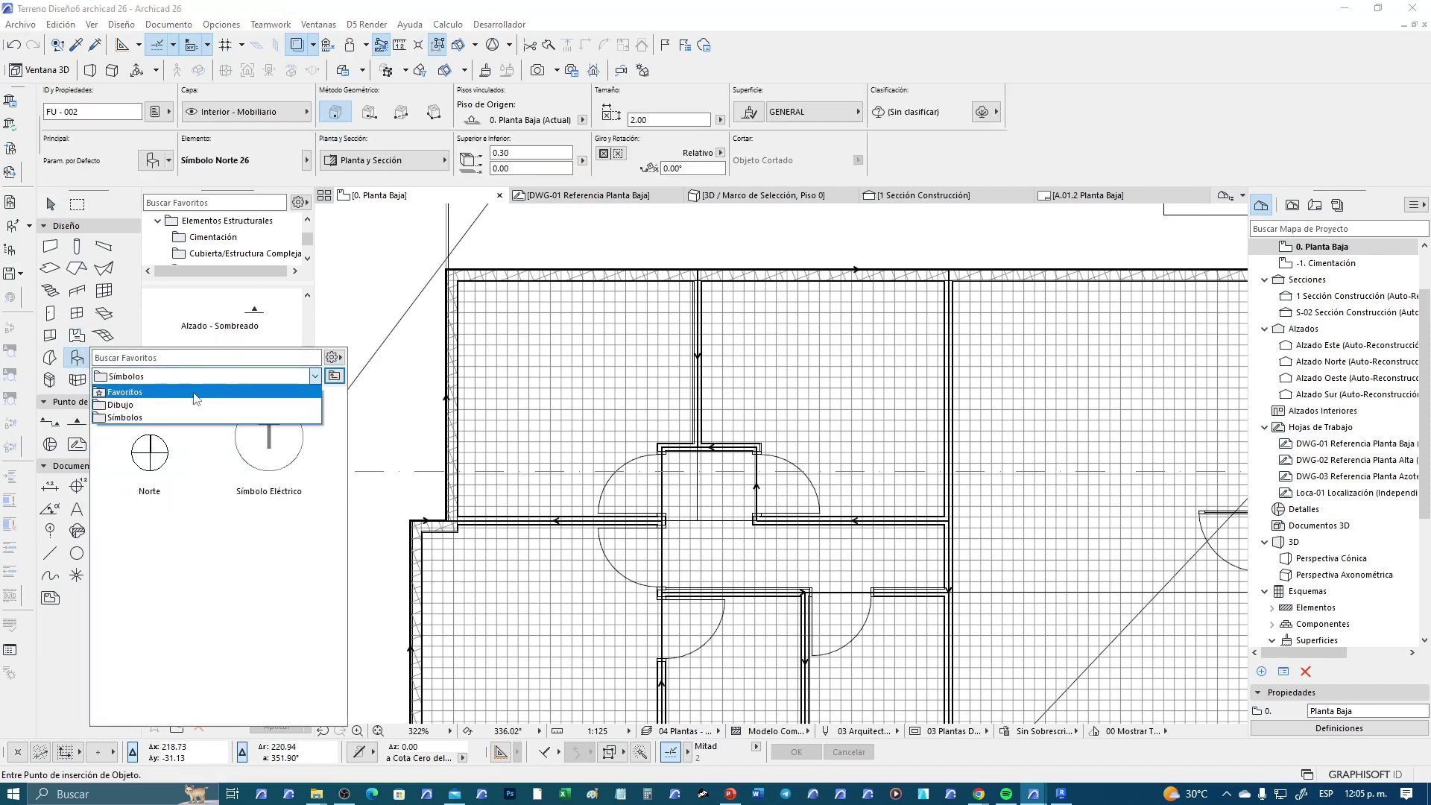
{"action": "left_click", "coordinate": [170, 389]}
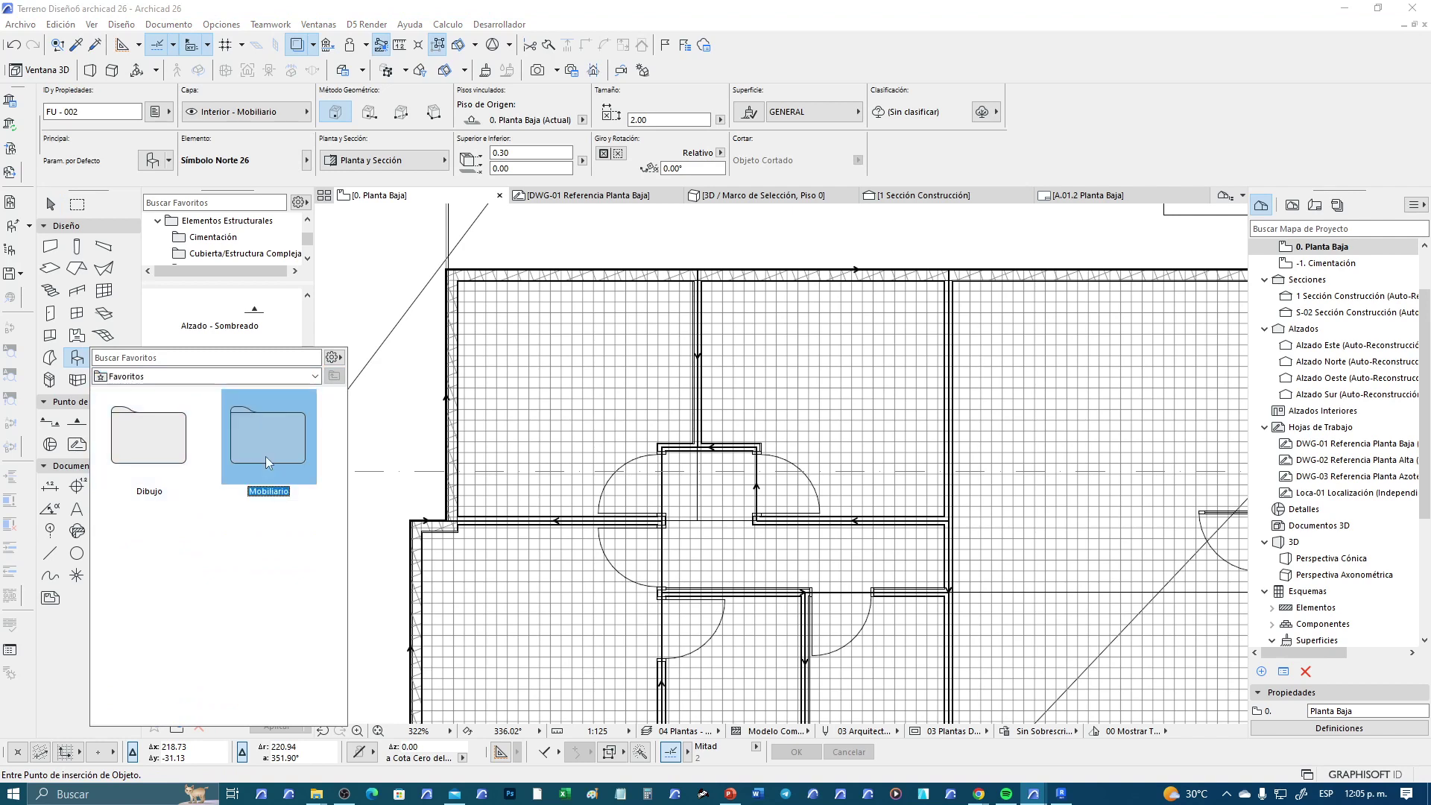
{"action": "double_click", "coordinate": [249, 477]}
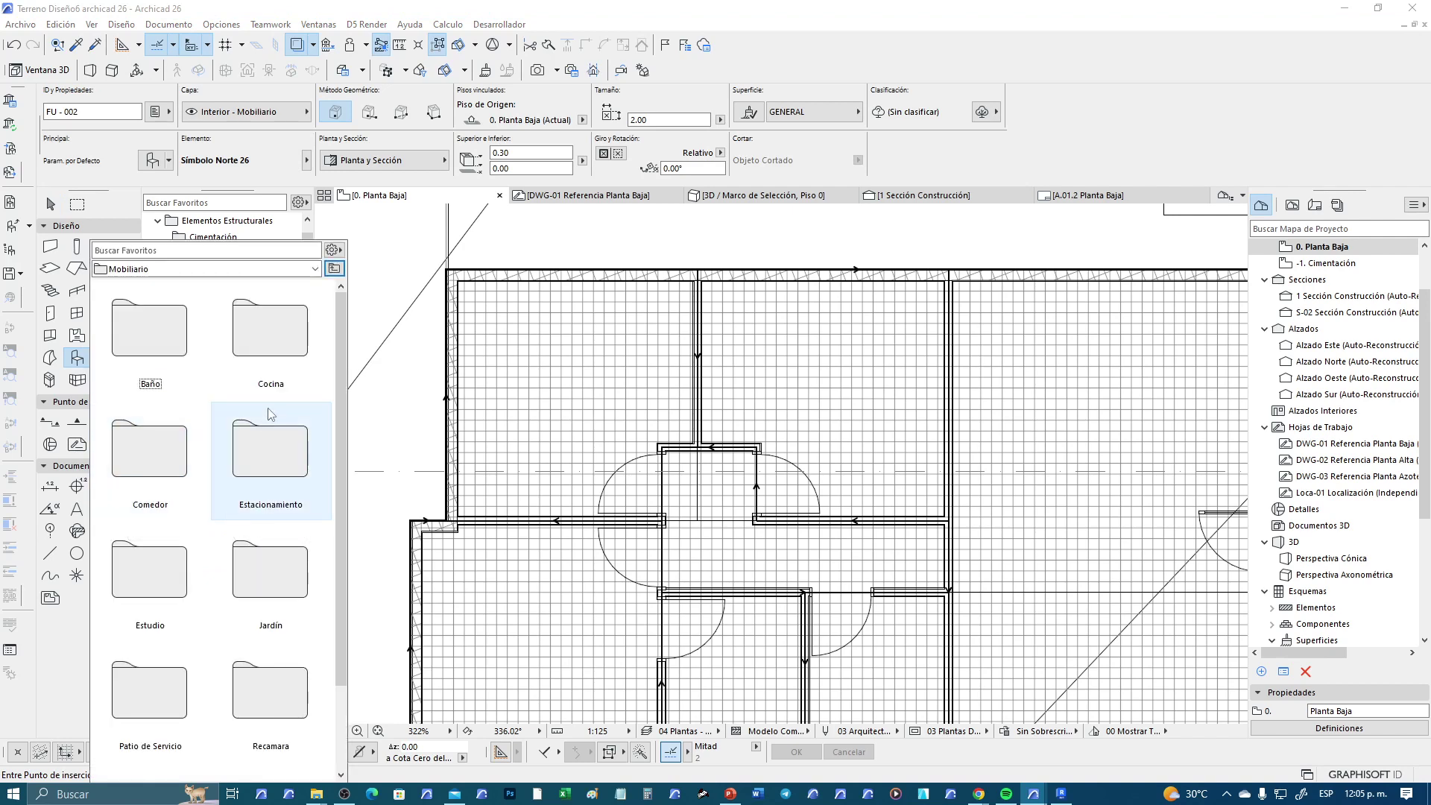
{"action": "double_click", "coordinate": [162, 478]}
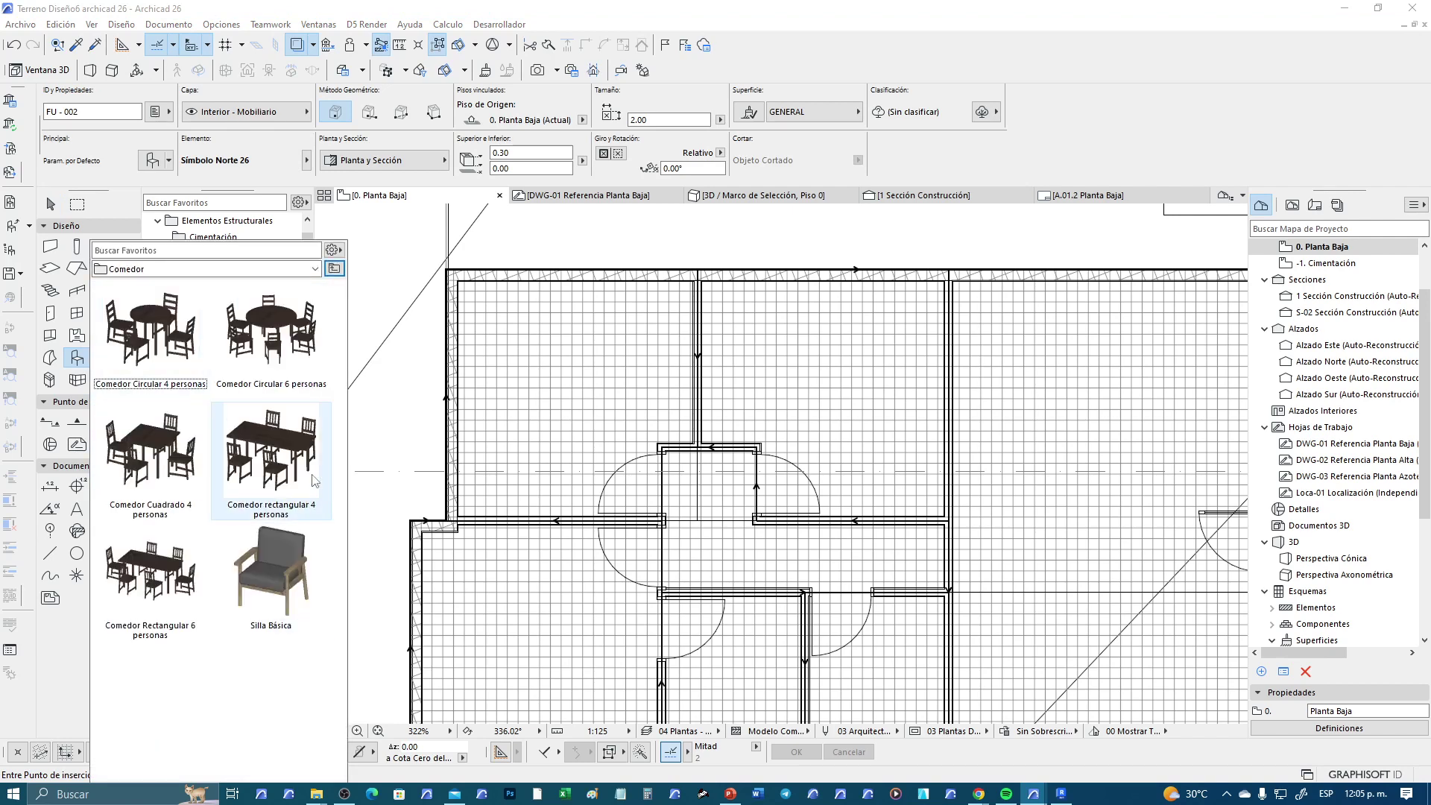
{"action": "double_click", "coordinate": [149, 581]}
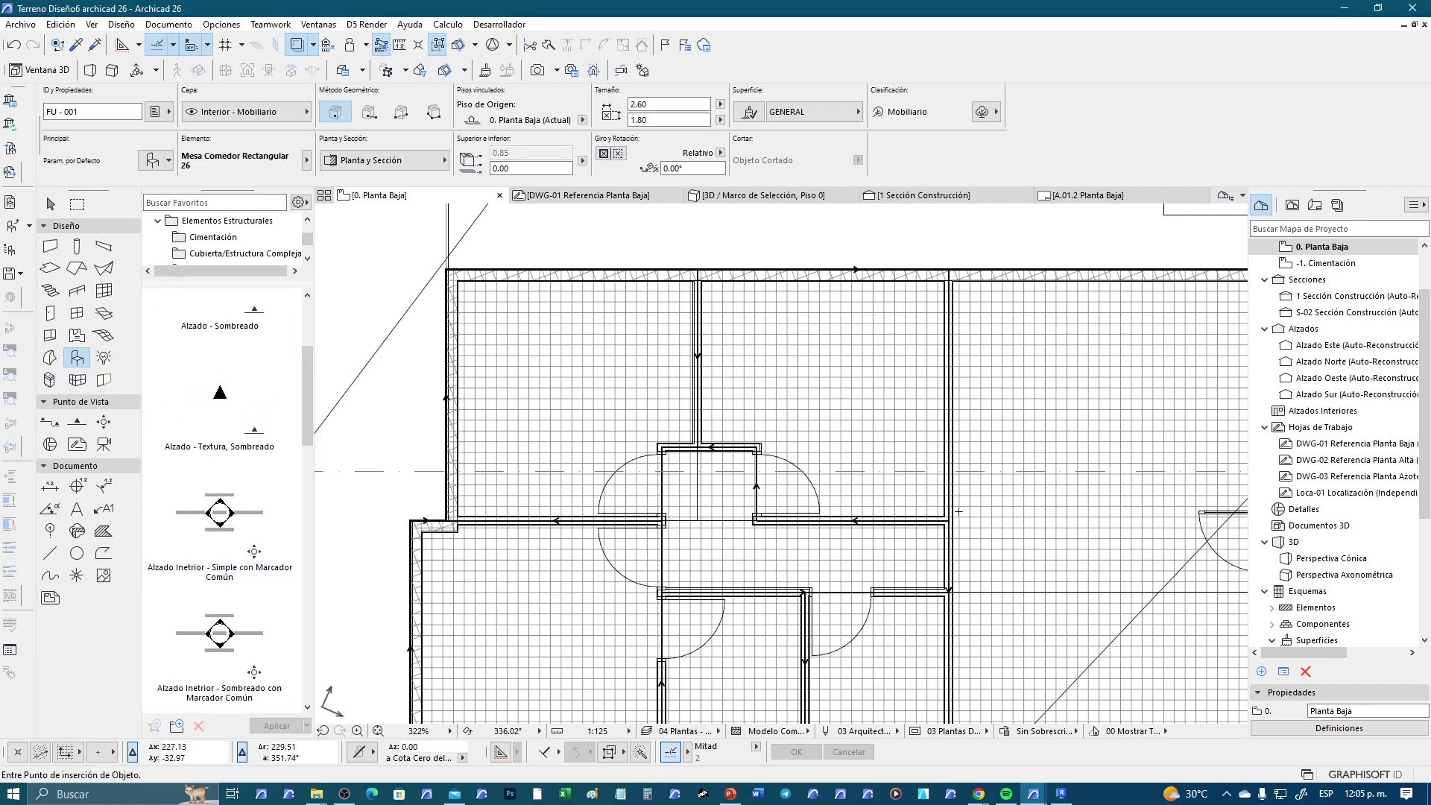
{"action": "left_click", "coordinate": [681, 538]}
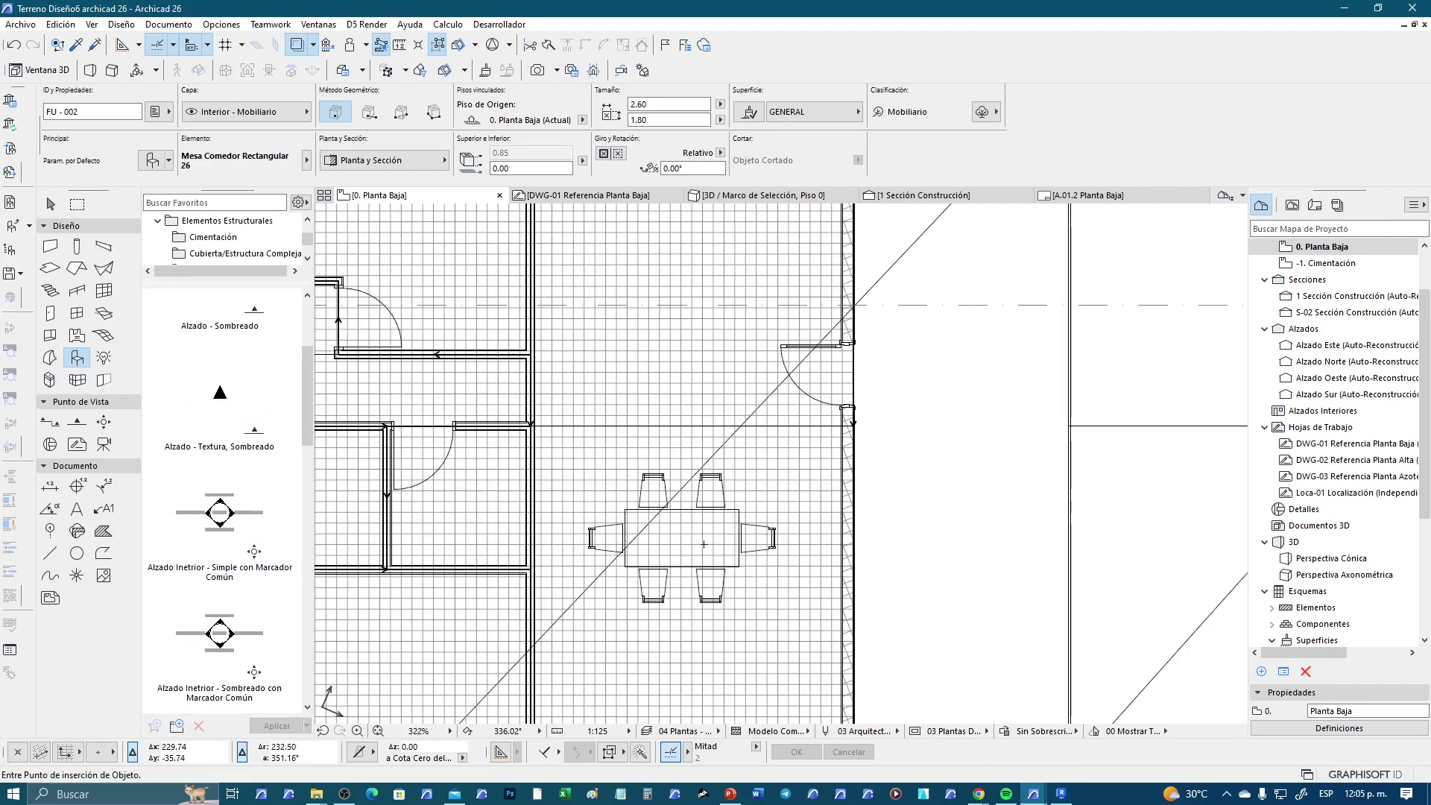
{"action": "scroll", "coordinate": [661, 524], "scroll_direction": "down", "scroll_amount": 2}
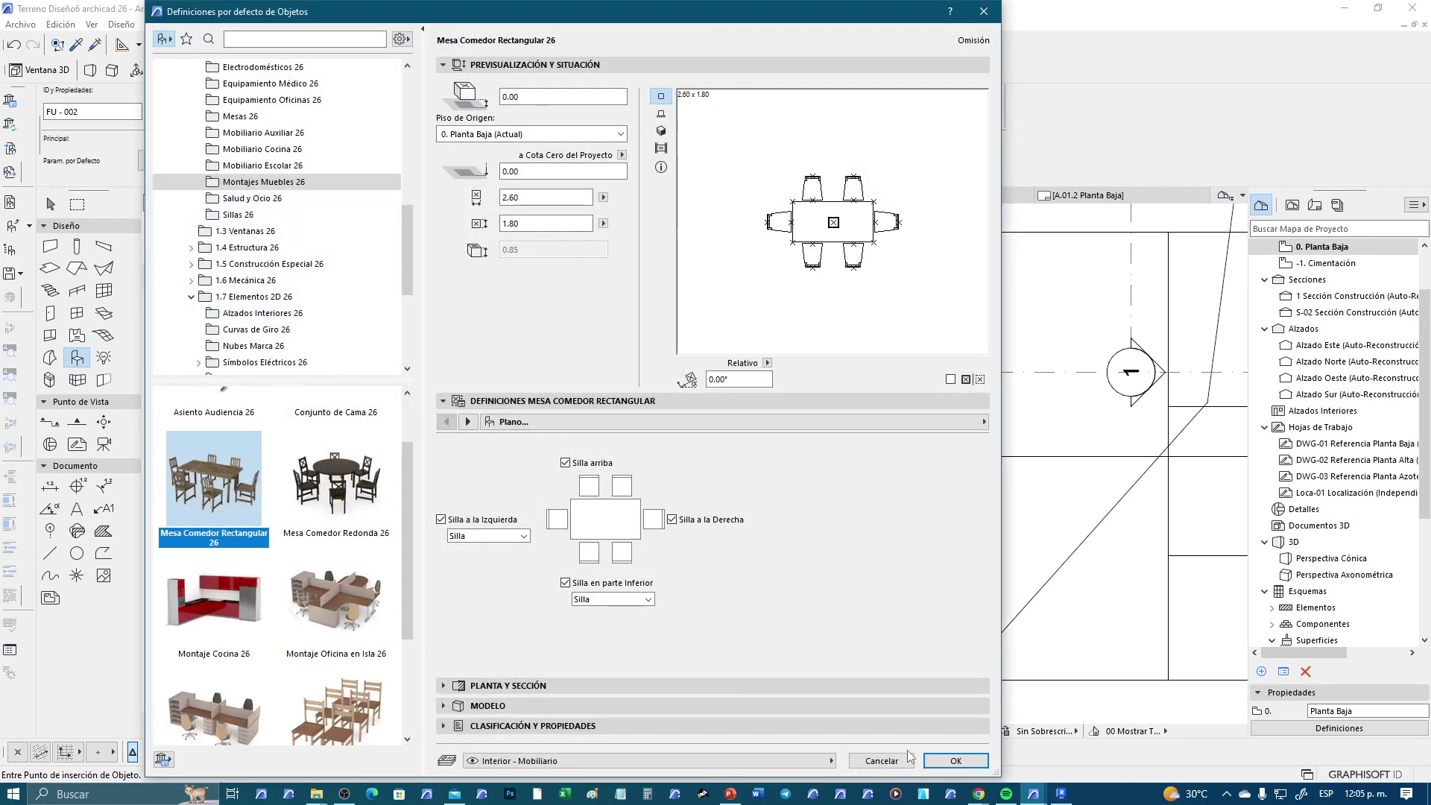
{"action": "left_click", "coordinate": [956, 760]}
Pick the Cama Matrimonial 140x200 Cajones bed set from Mobiliario > Recamara
{"action": "left_click", "coordinate": [169, 166]}
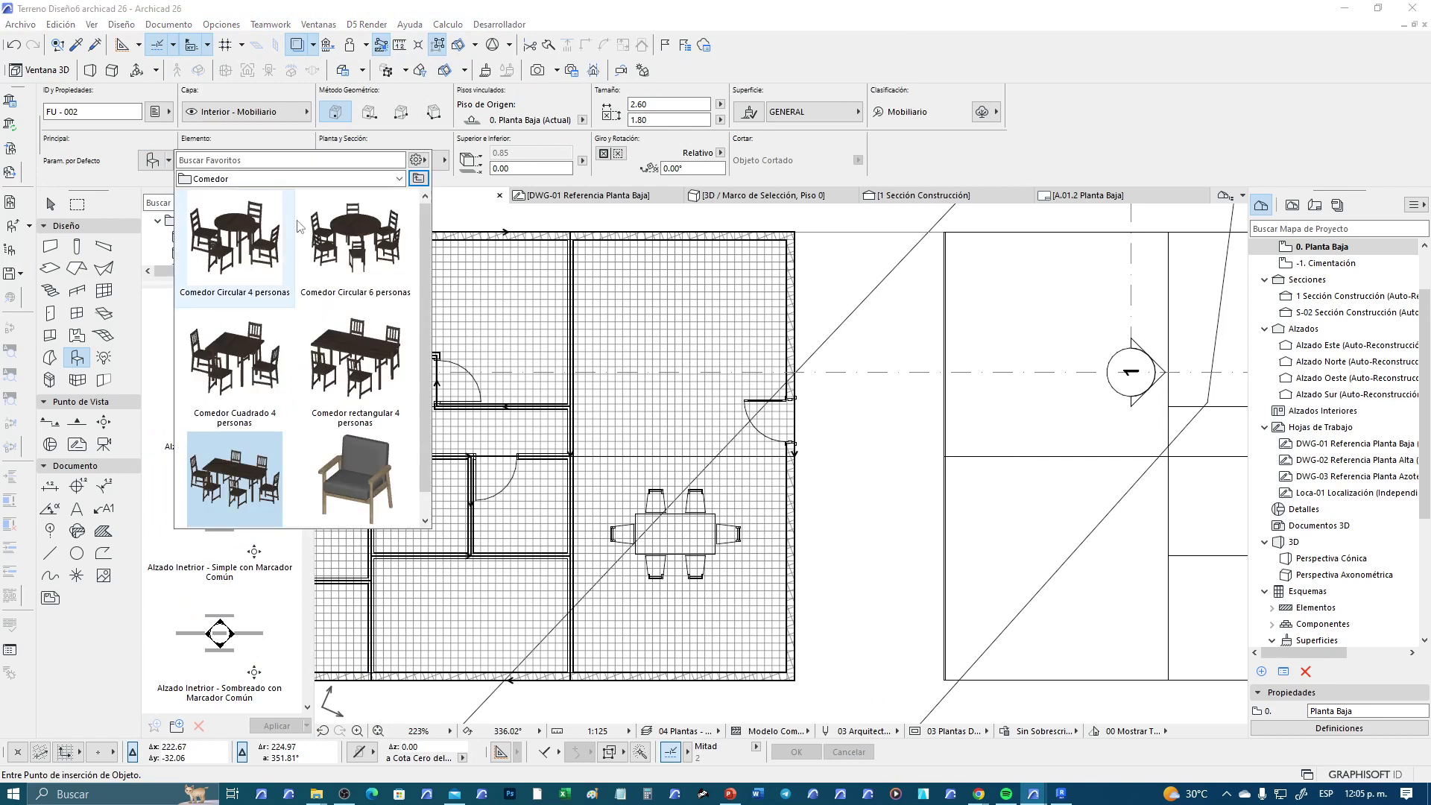
{"action": "left_click", "coordinate": [291, 179]}
{"action": "left_click", "coordinate": [223, 211]}
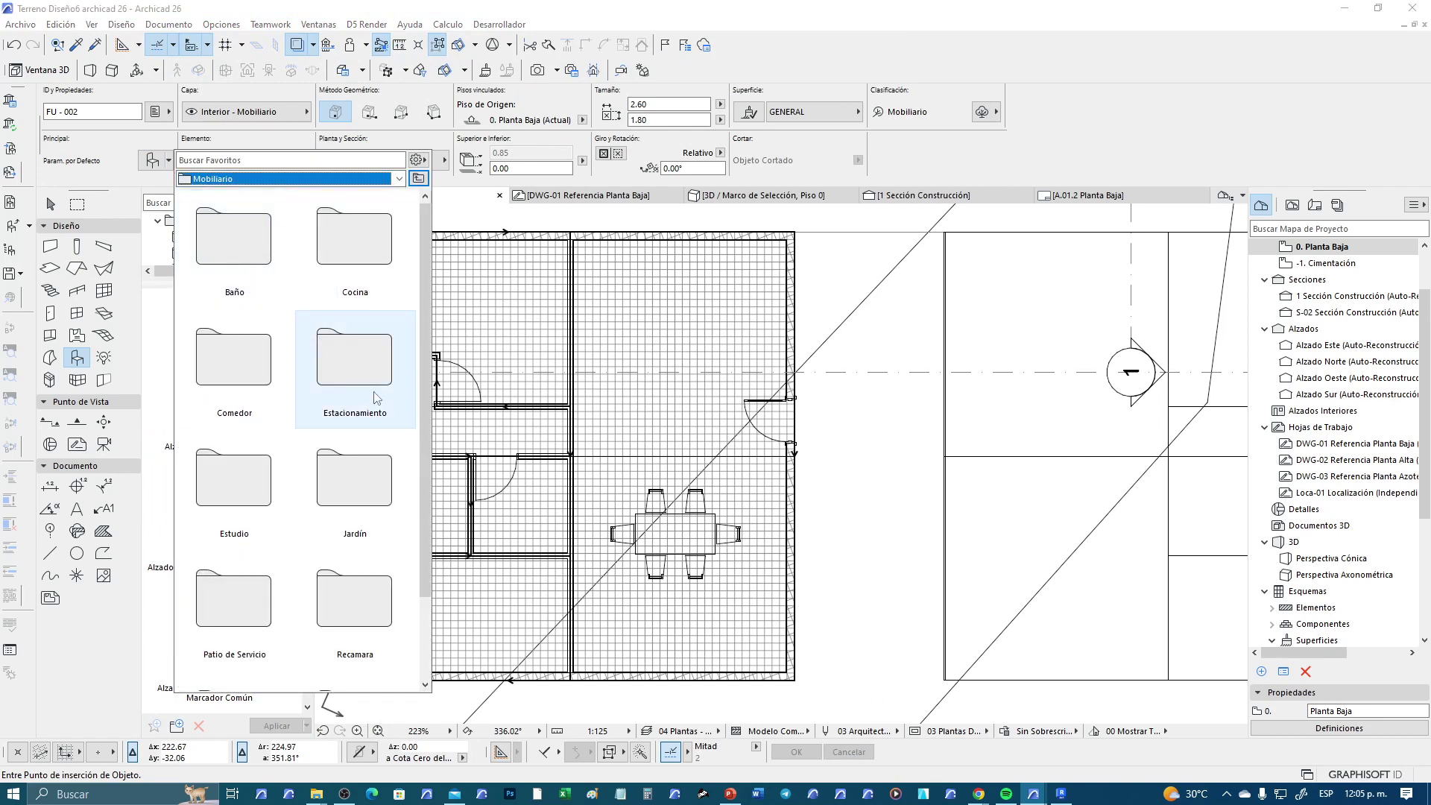
{"action": "scroll", "coordinate": [355, 402], "scroll_direction": "down", "scroll_amount": 2}
{"action": "double_click", "coordinate": [354, 506]}
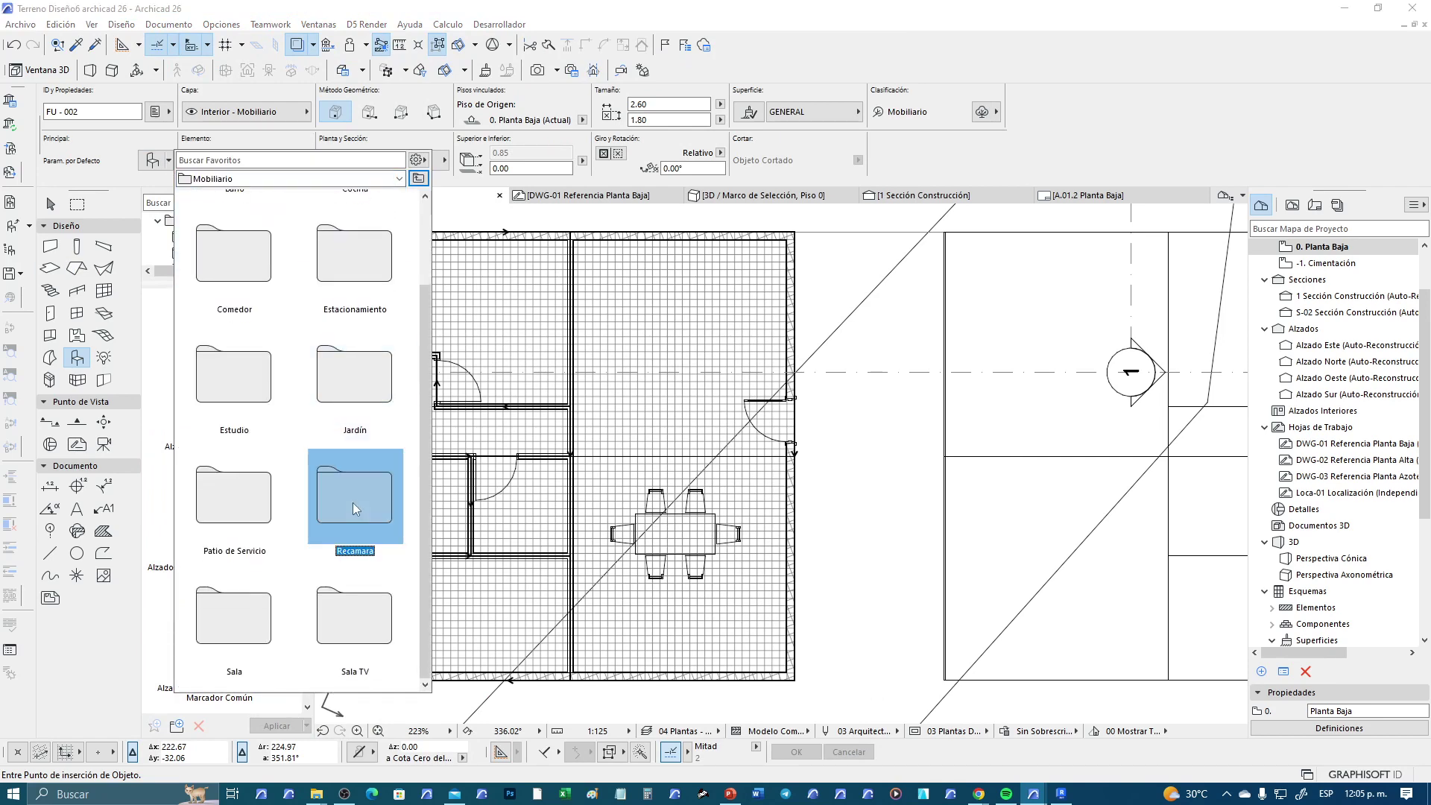
{"action": "scroll", "coordinate": [253, 290], "scroll_direction": "up", "scroll_amount": 1}
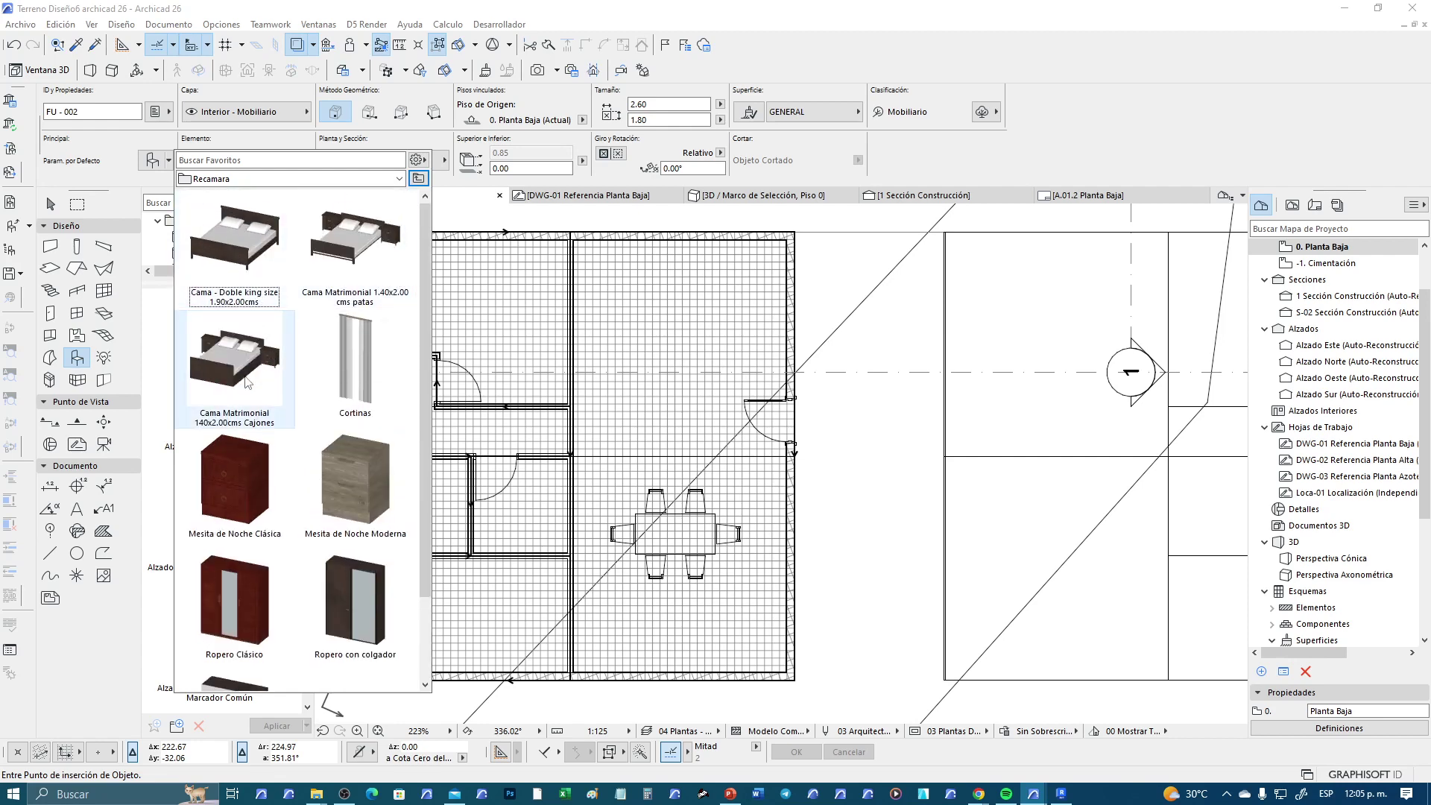
{"action": "double_click", "coordinate": [235, 369]}
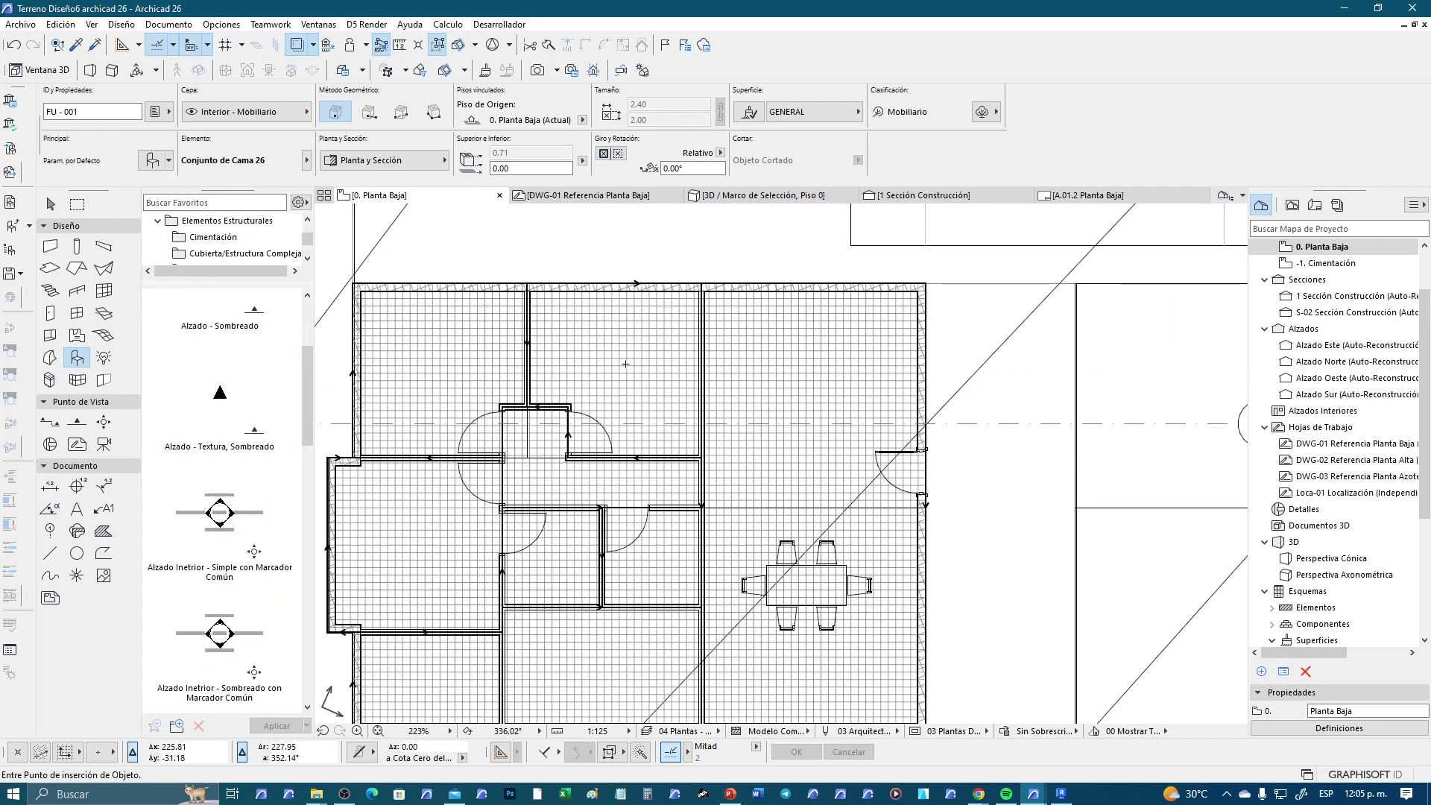
Place a double bed in the upper bedroom, rotate it 90° and set it against the right wall
{"action": "scroll", "coordinate": [625, 363], "scroll_direction": "up", "scroll_amount": 3}
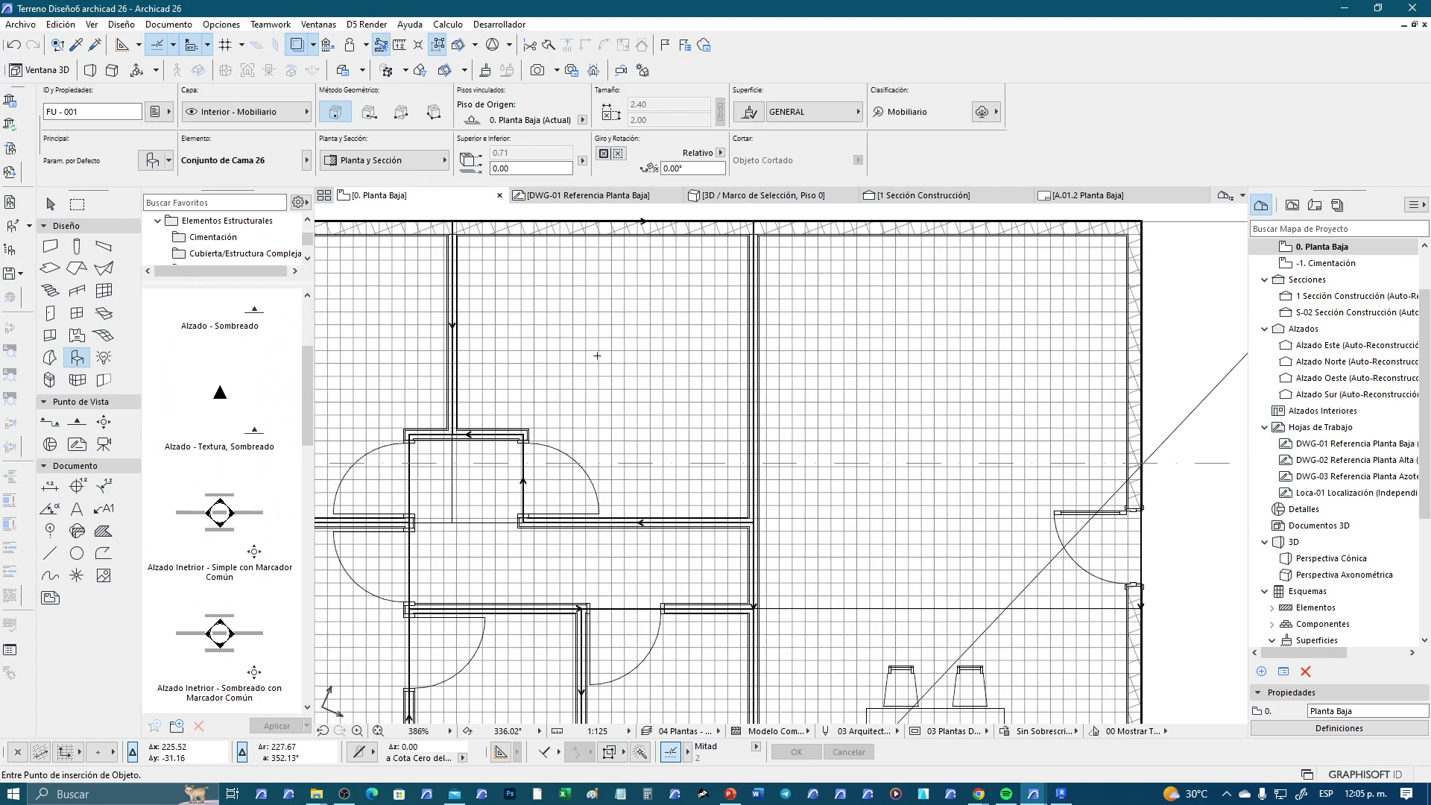
{"action": "left_click", "coordinate": [597, 359]}
{"action": "left_click", "coordinate": [597, 359], "text": "shift"}
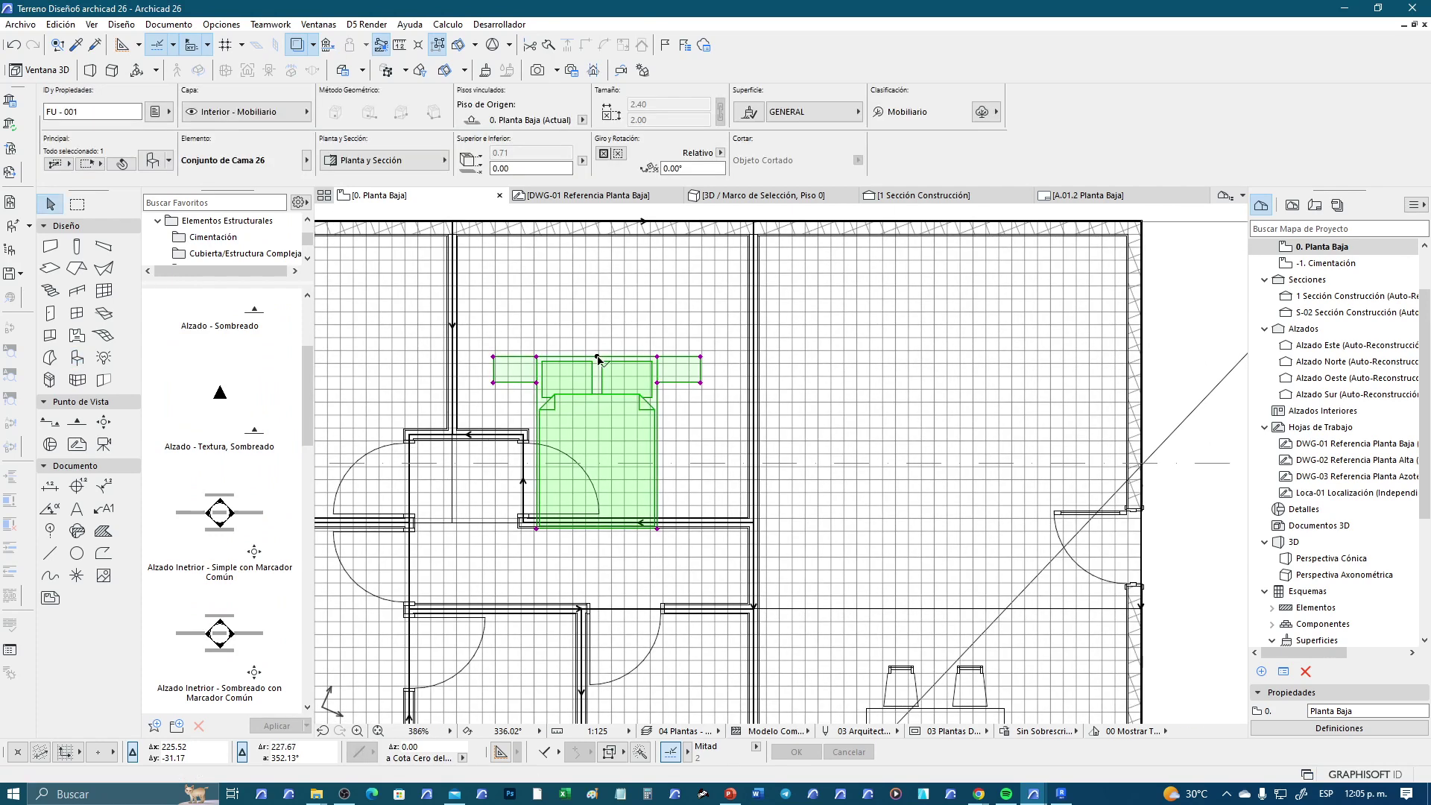
{"action": "key", "text": "ctrl+e"}
{"action": "left_click", "coordinate": [596, 356]}
{"action": "left_click", "coordinate": [694, 357]}
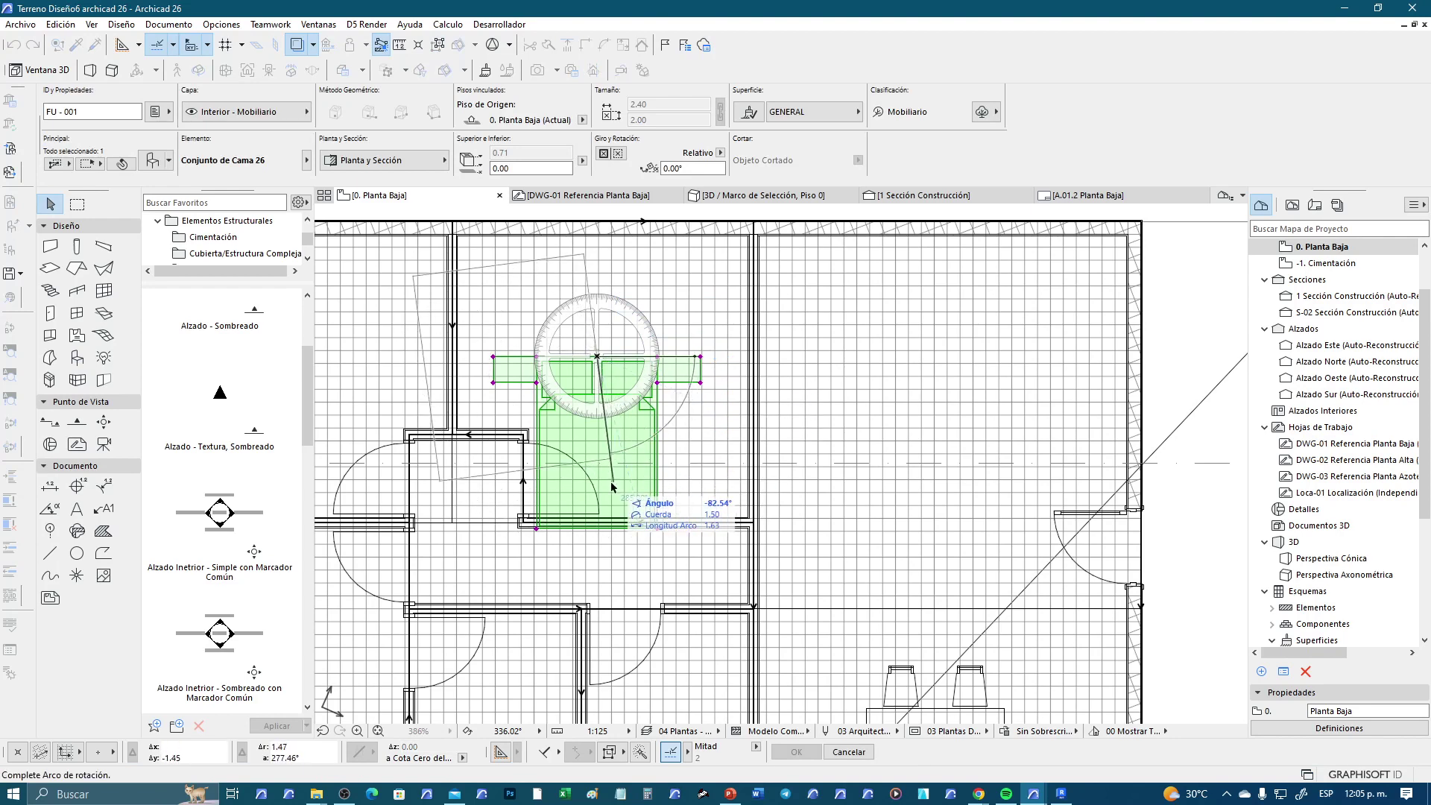
{"action": "left_click", "coordinate": [597, 492]}
{"action": "left_click", "coordinate": [597, 356]}
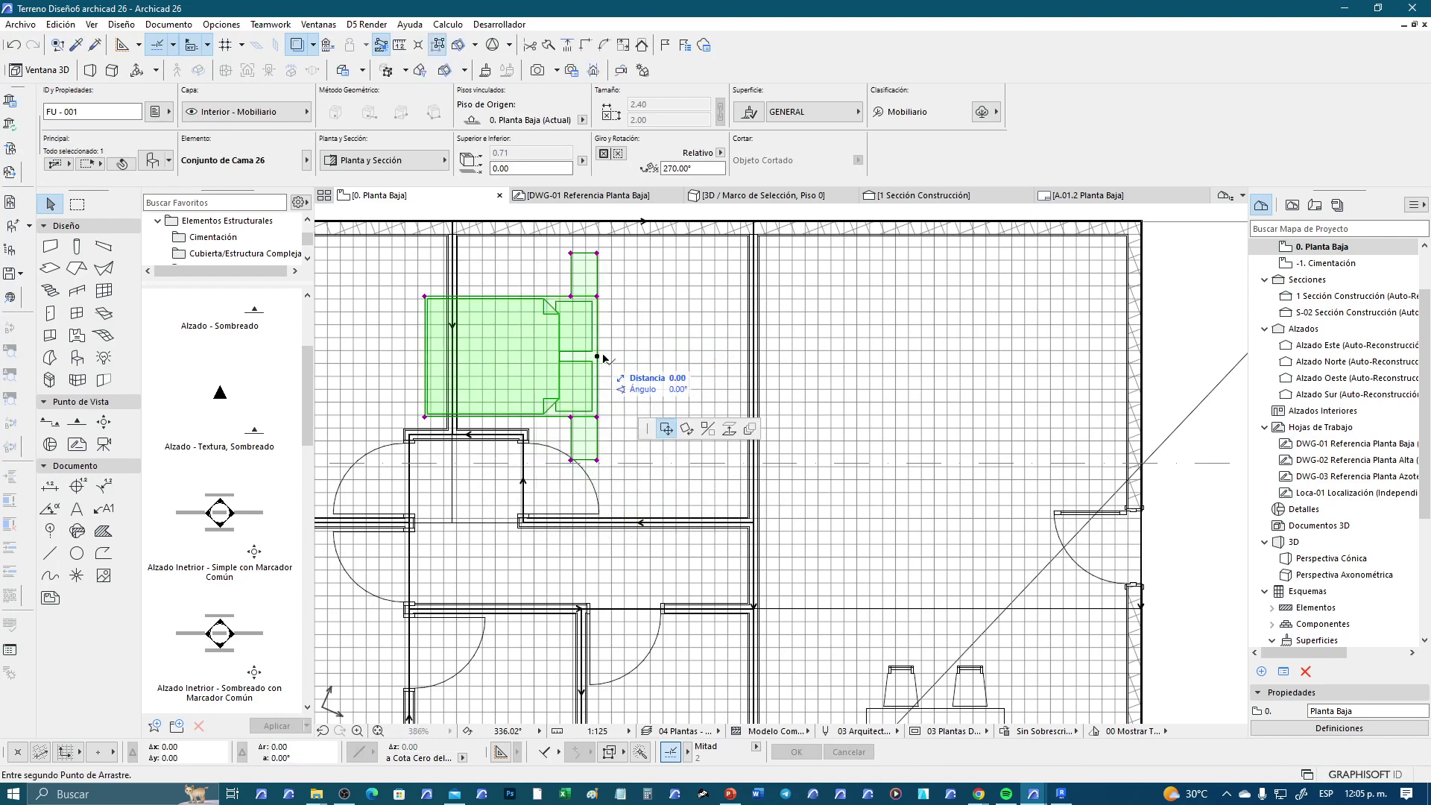
{"action": "left_click", "coordinate": [748, 347]}
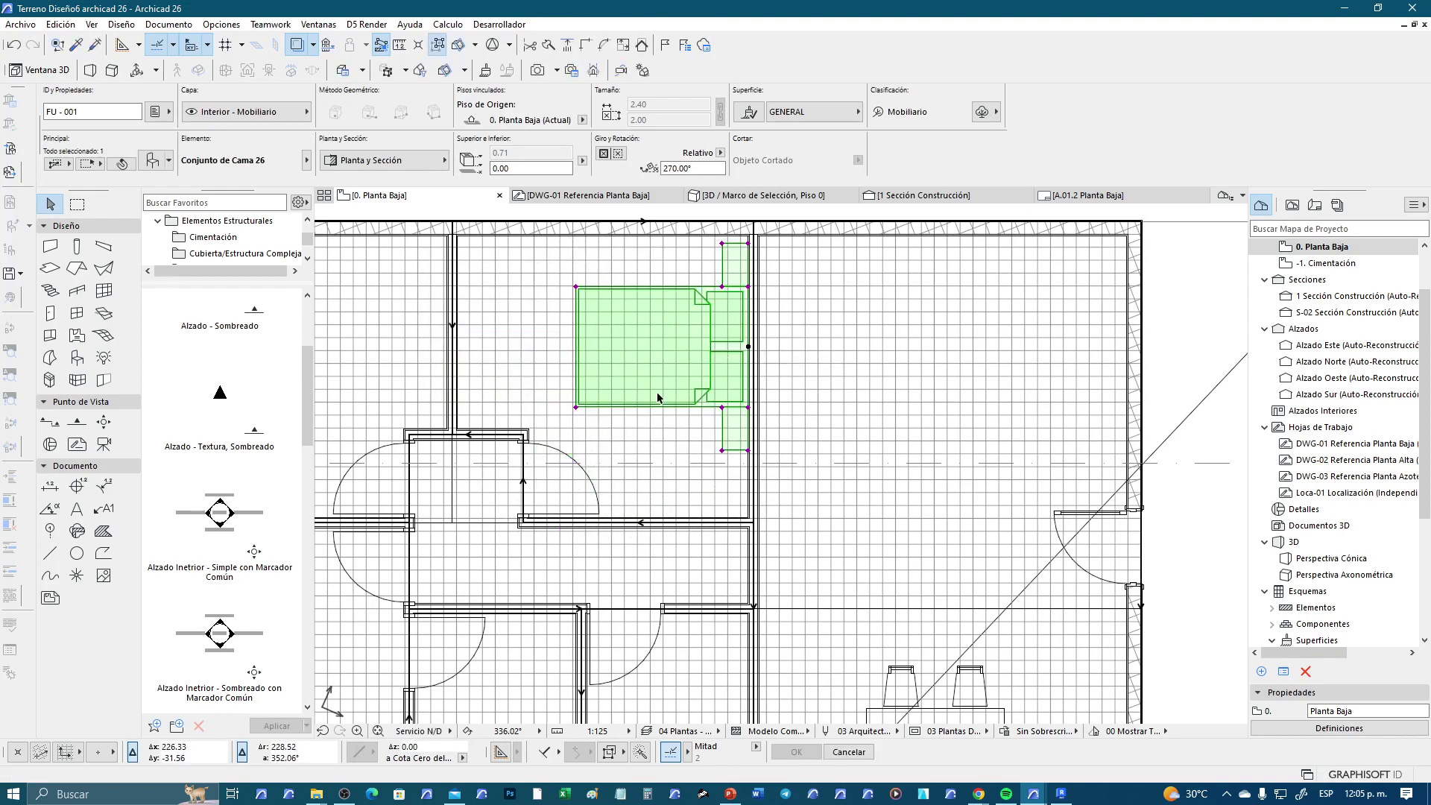
Mirror-copy the bed across the dividing wall into the upper-left bedroom
{"action": "middle_click_drag", "start_coordinate": [637, 403], "coordinate": [764, 403]}
{"action": "scroll", "coordinate": [764, 403], "scroll_direction": "down", "scroll_amount": 3}
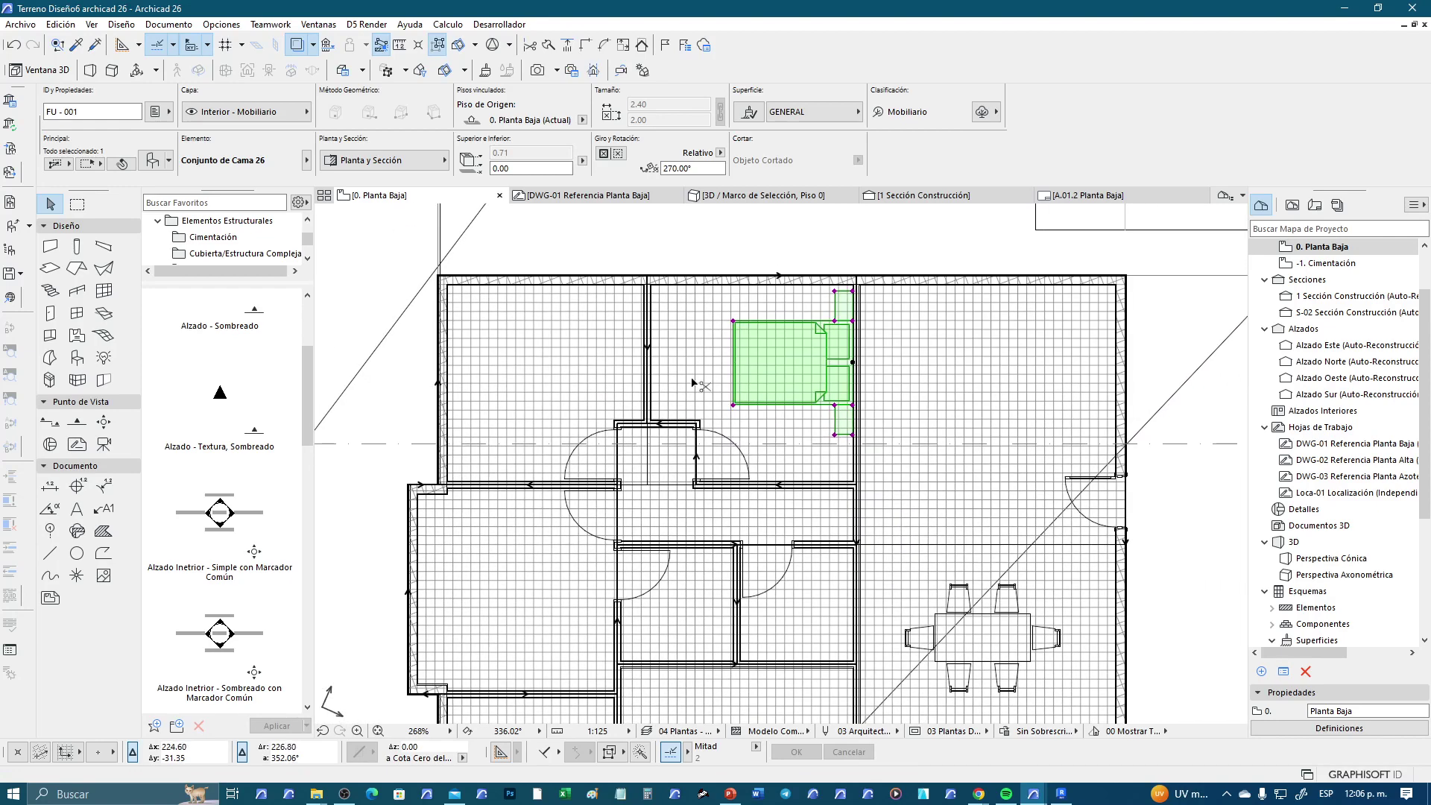
{"action": "key", "text": "ctrl+alt+m"}
{"action": "scroll", "coordinate": [654, 325], "scroll_direction": "up", "scroll_amount": 3}
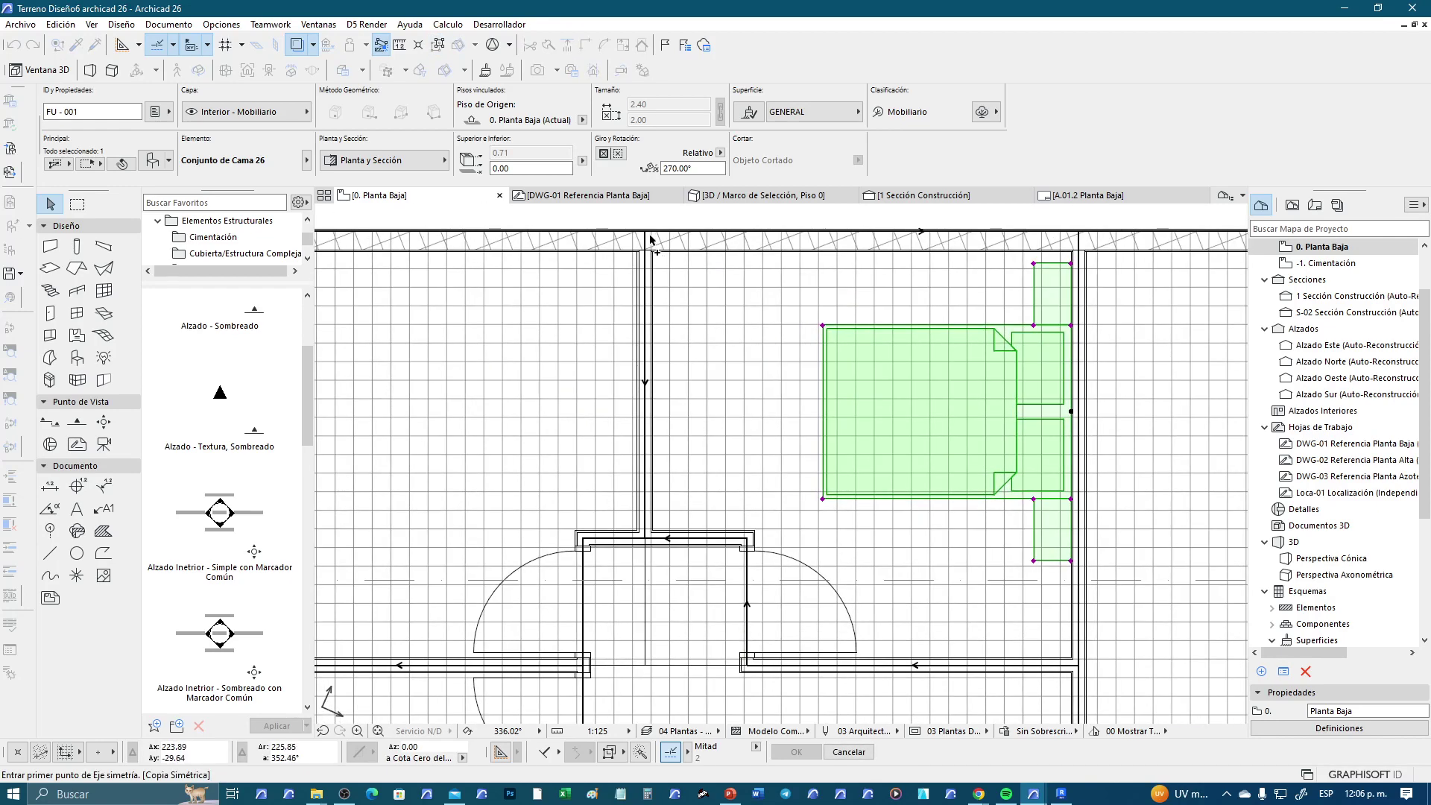
{"action": "left_click", "coordinate": [646, 237]}
{"action": "left_click", "coordinate": [647, 376]}
Move the mirrored bed up and snap its corner to the room's wall corner
{"action": "middle_click_drag", "start_coordinate": [522, 439], "coordinate": [695, 424]}
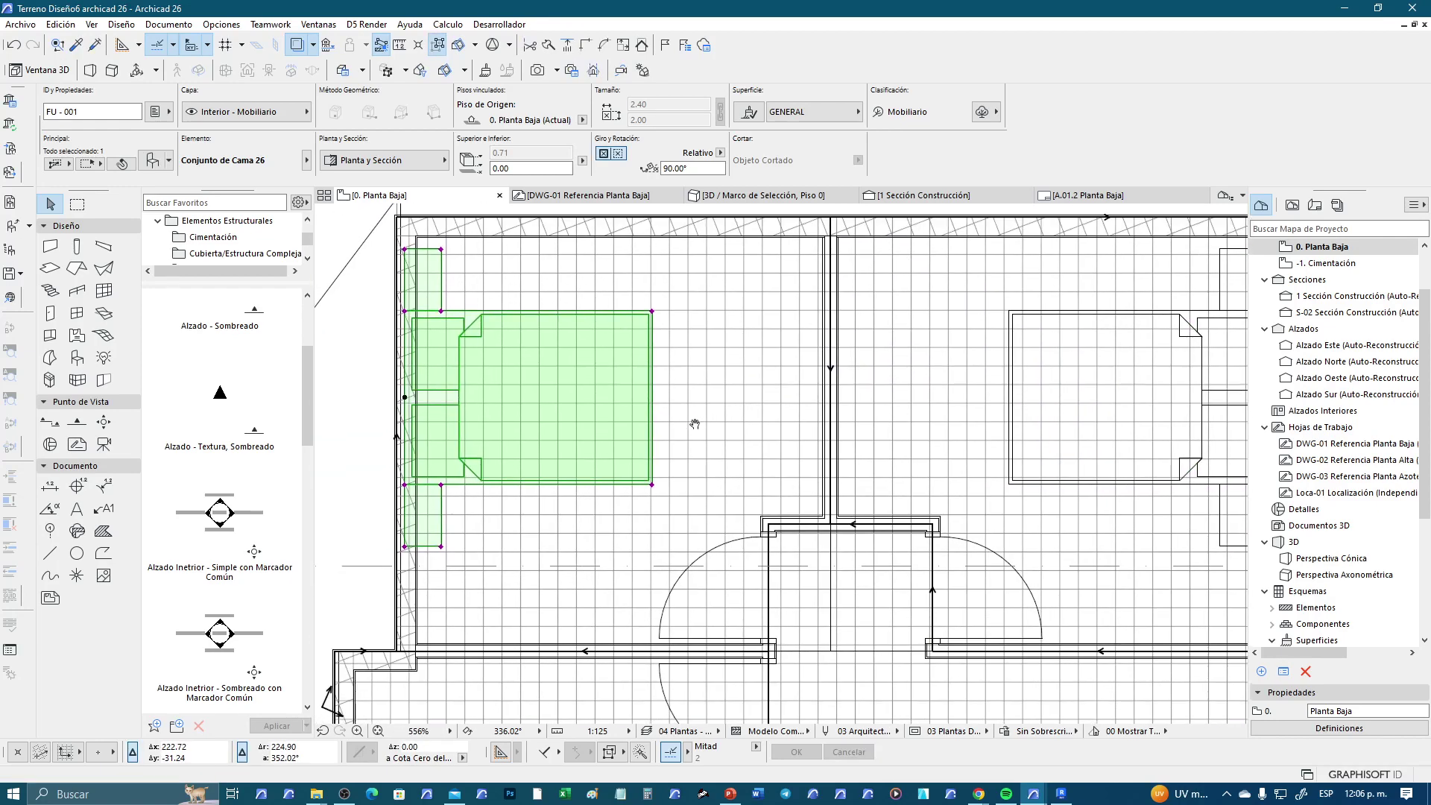
{"action": "key", "text": "ctrl+d"}
{"action": "scroll", "coordinate": [409, 253], "scroll_direction": "up", "scroll_amount": 2}
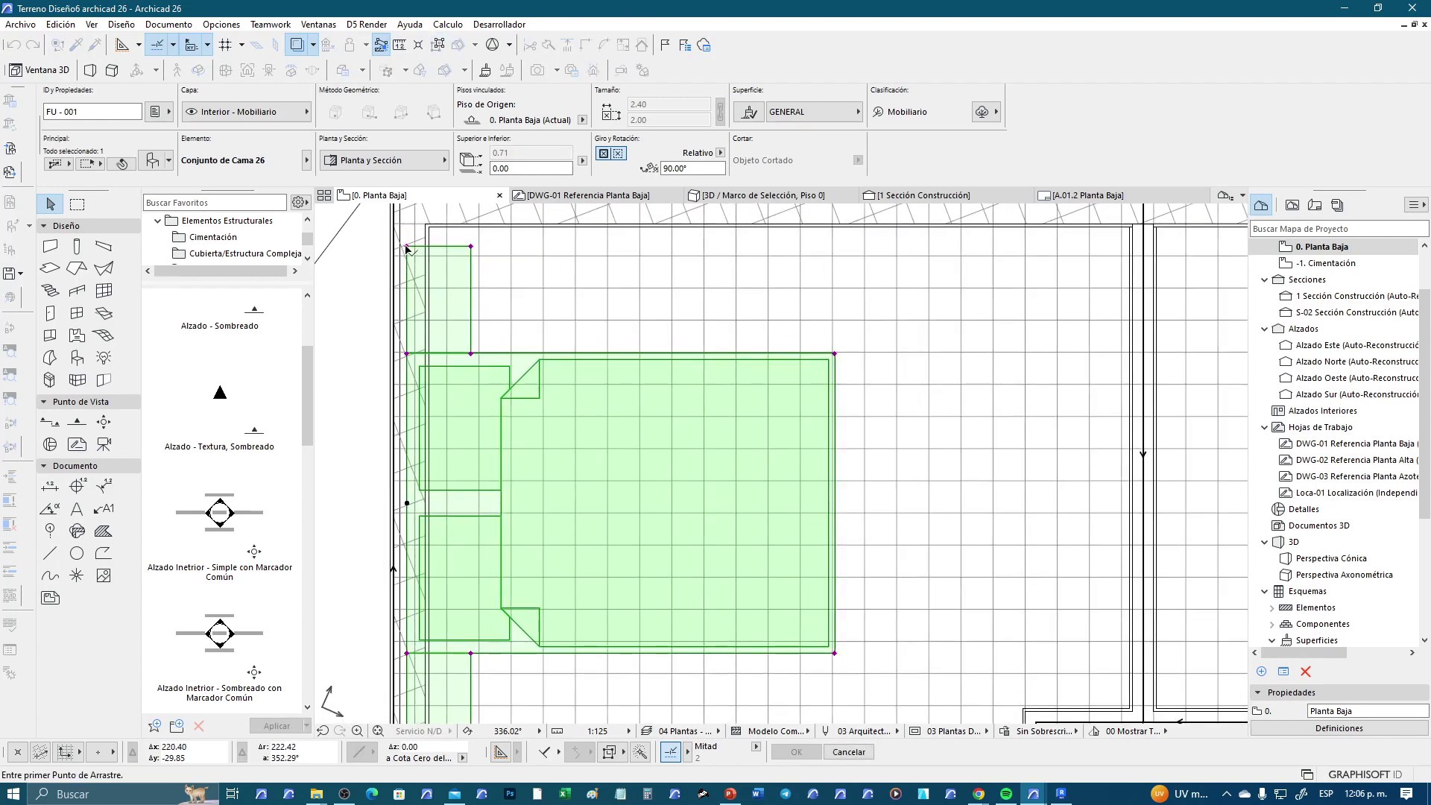
{"action": "left_click", "coordinate": [406, 248]}
{"action": "left_click", "coordinate": [433, 229]}
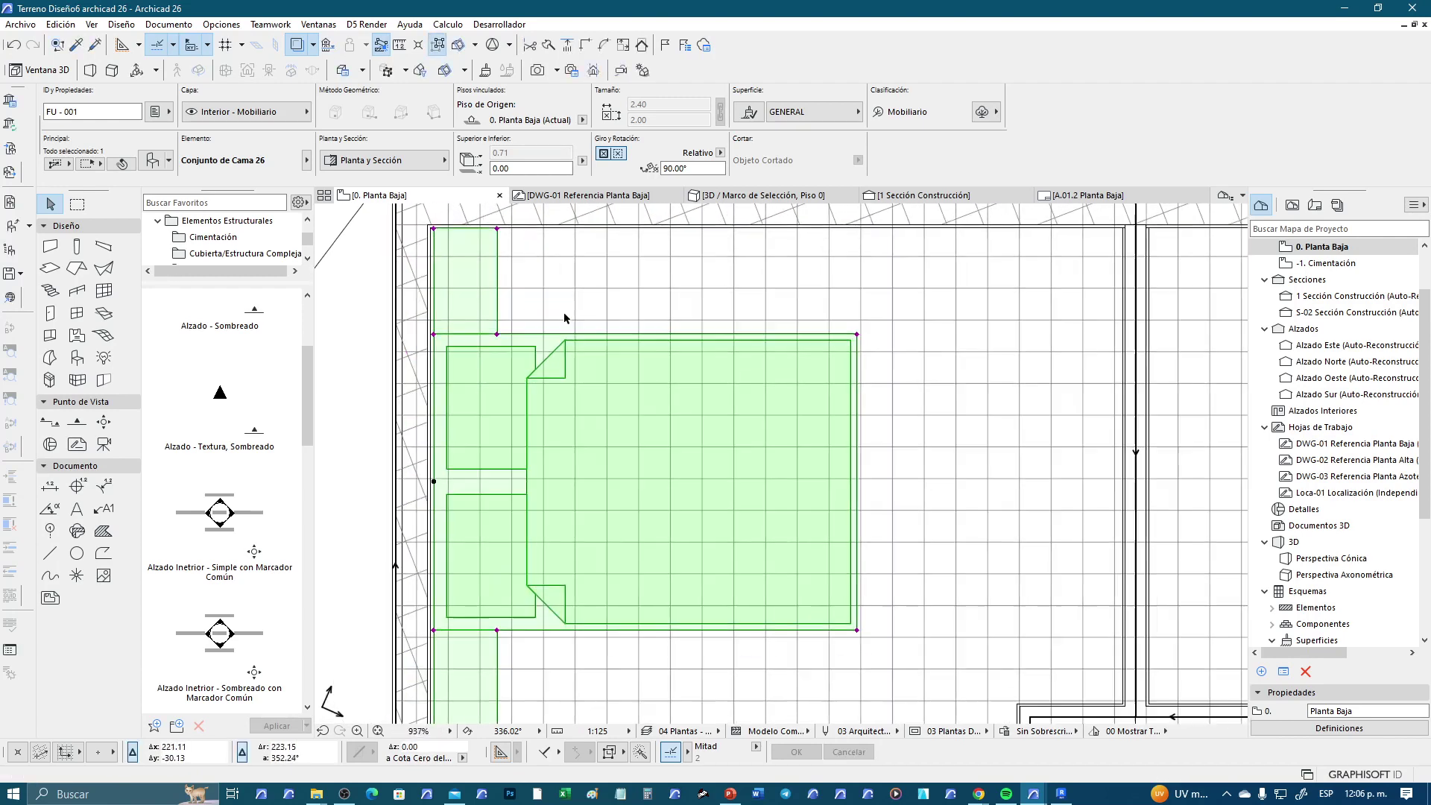
{"action": "scroll", "coordinate": [564, 319], "scroll_direction": "down", "scroll_amount": 3}
{"action": "scroll", "coordinate": [783, 462], "scroll_direction": "up", "scroll_amount": 2}
{"action": "scroll", "coordinate": [533, 291], "scroll_direction": "up", "scroll_amount": 3}
{"action": "key", "text": "ctrl+d"}
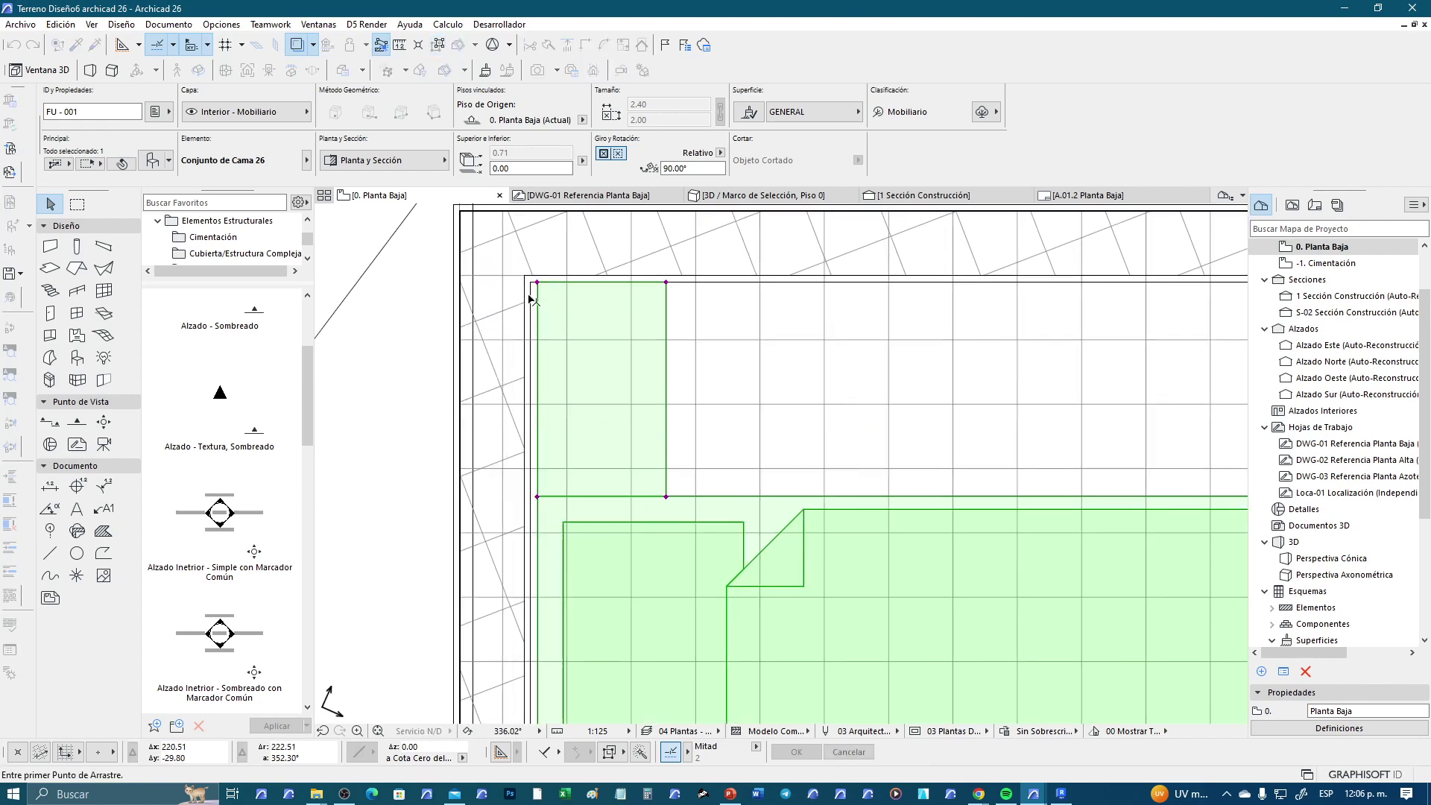
{"action": "scroll", "coordinate": [531, 299], "scroll_direction": "down", "scroll_amount": 2}
{"action": "left_click", "coordinate": [549, 291]}
{"action": "left_click", "coordinate": [550, 291]}
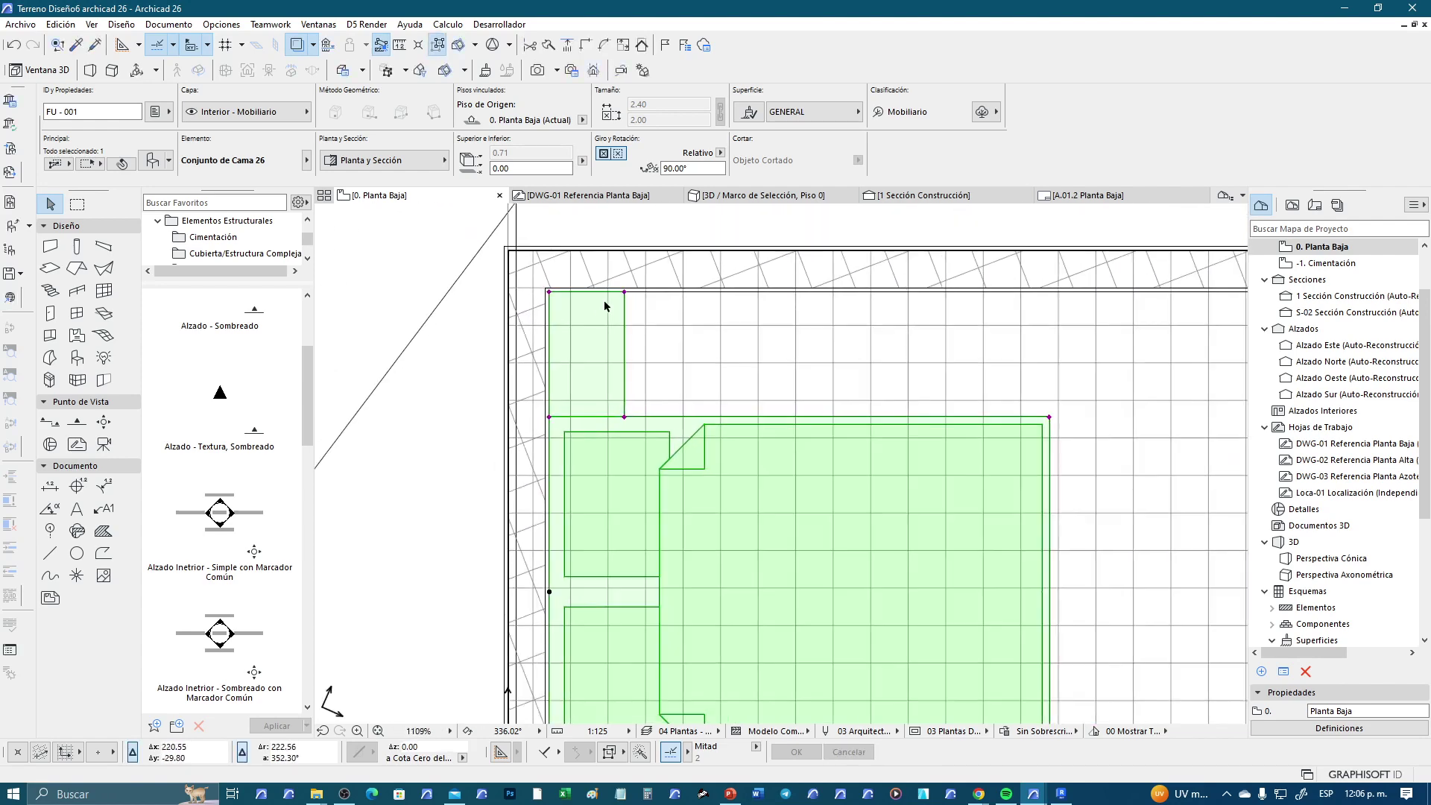
{"action": "scroll", "coordinate": [605, 306], "scroll_direction": "down", "scroll_amount": 5}
{"action": "key", "text": "Escape"}
{"action": "scroll", "coordinate": [680, 326], "scroll_direction": "up", "scroll_amount": 1}
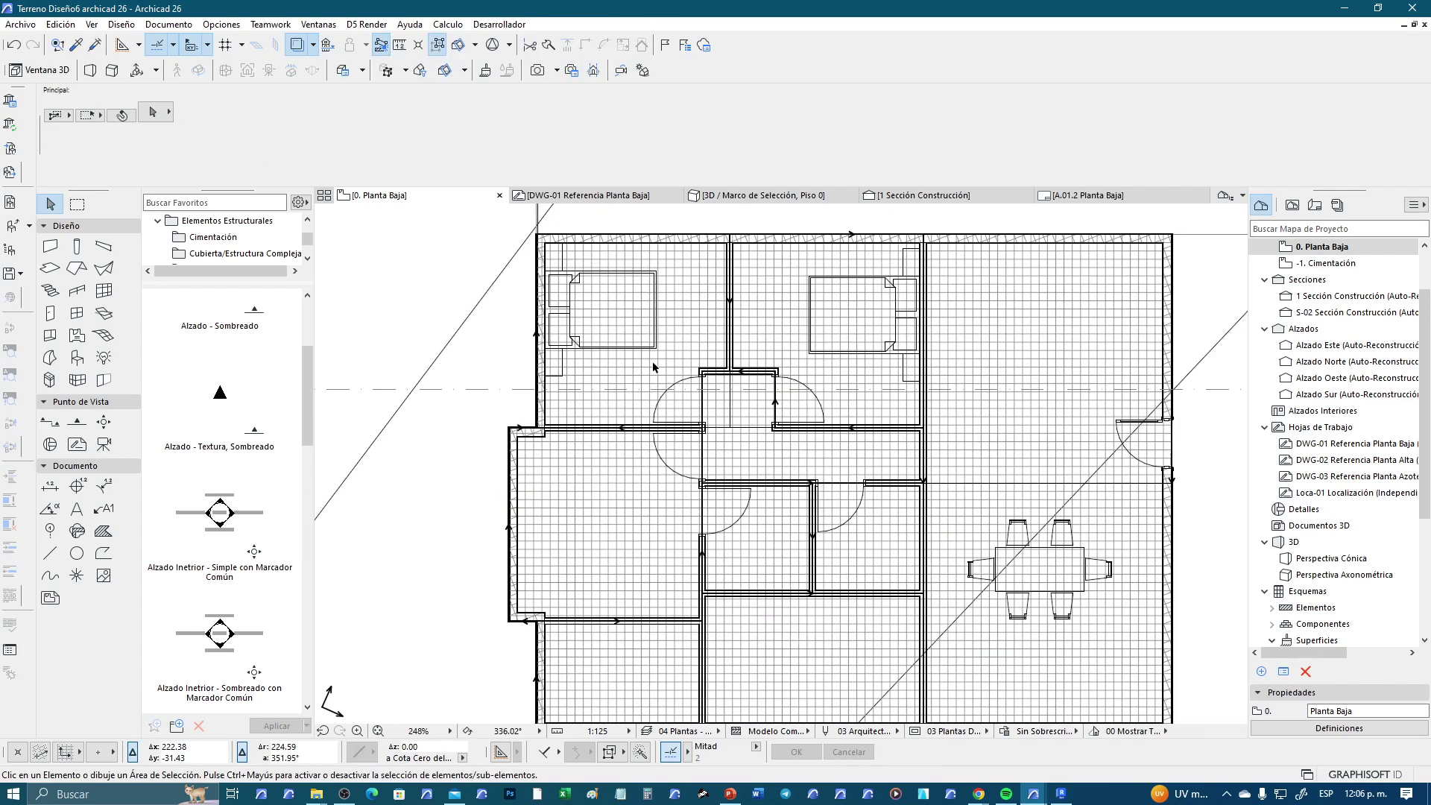
Copy the upper-left bed into the lower-left room, then frame all furnished rooms in view
{"action": "middle_click_drag", "start_coordinate": [653, 367], "coordinate": [630, 401]}
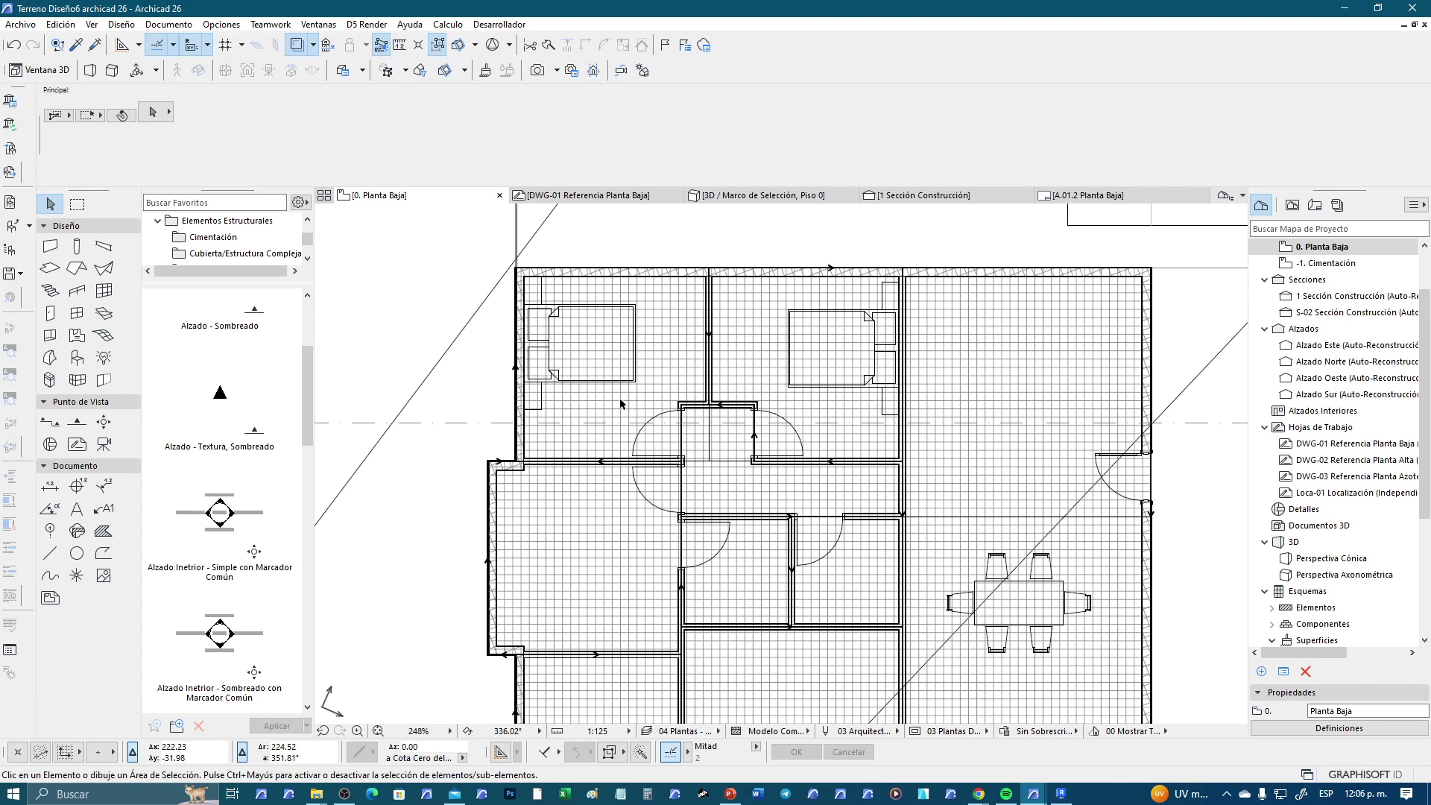
{"action": "scroll", "coordinate": [621, 403], "scroll_direction": "up", "scroll_amount": 1}
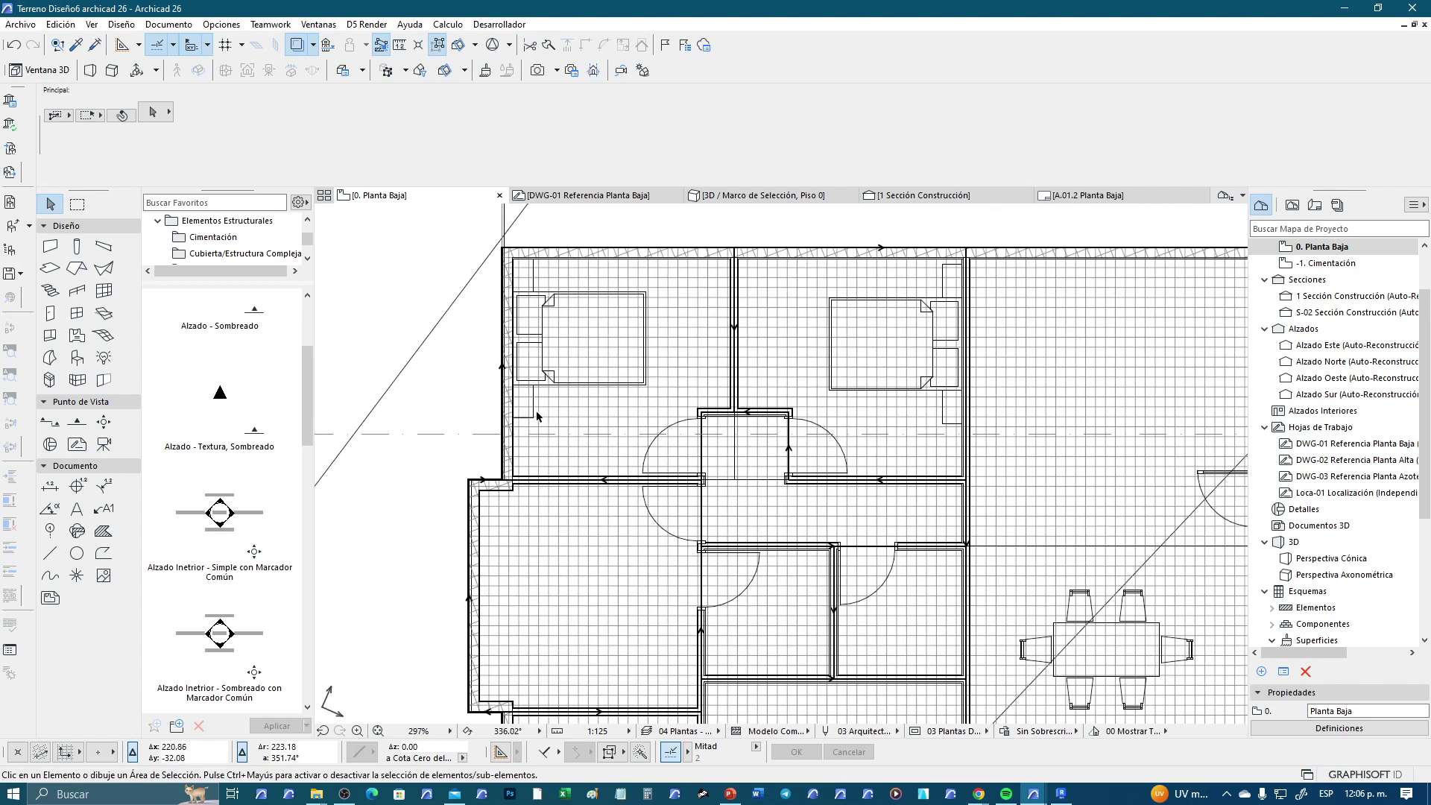
{"action": "left_click", "coordinate": [535, 417]}
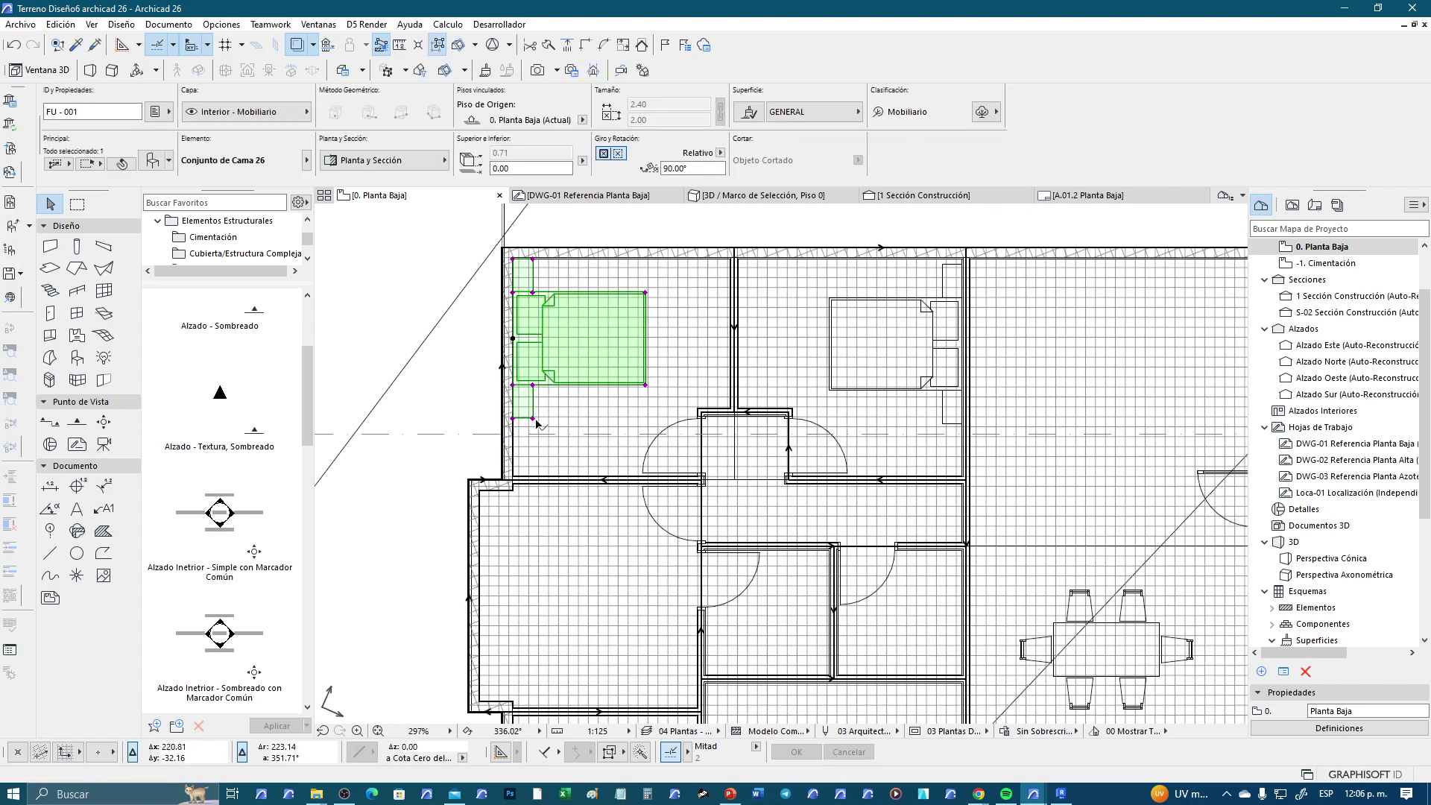
{"action": "left_click", "coordinate": [513, 339]}
{"action": "key", "text": "ctrl"}
{"action": "scroll", "coordinate": [492, 608], "scroll_direction": "up", "scroll_amount": 2}
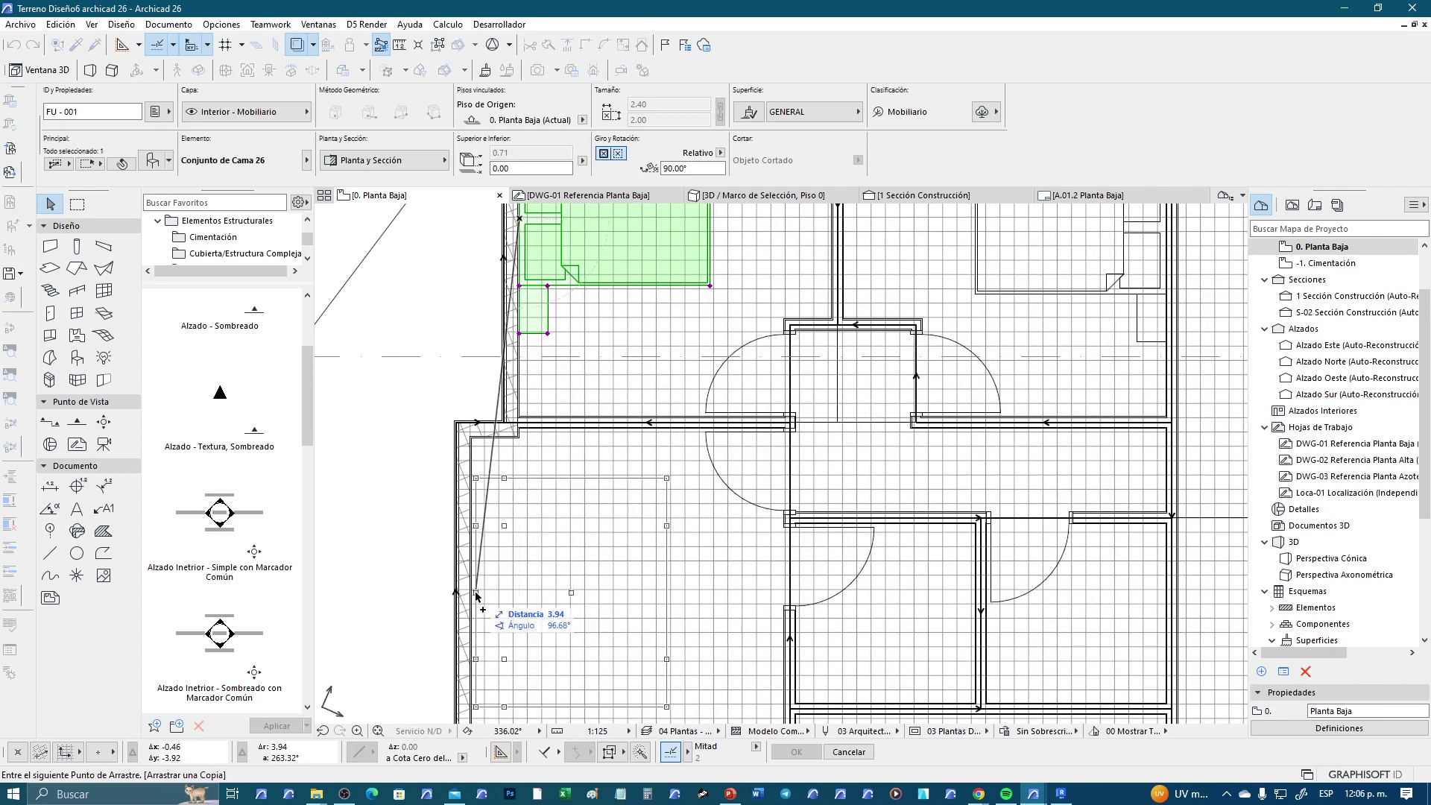
{"action": "left_click", "coordinate": [475, 609]}
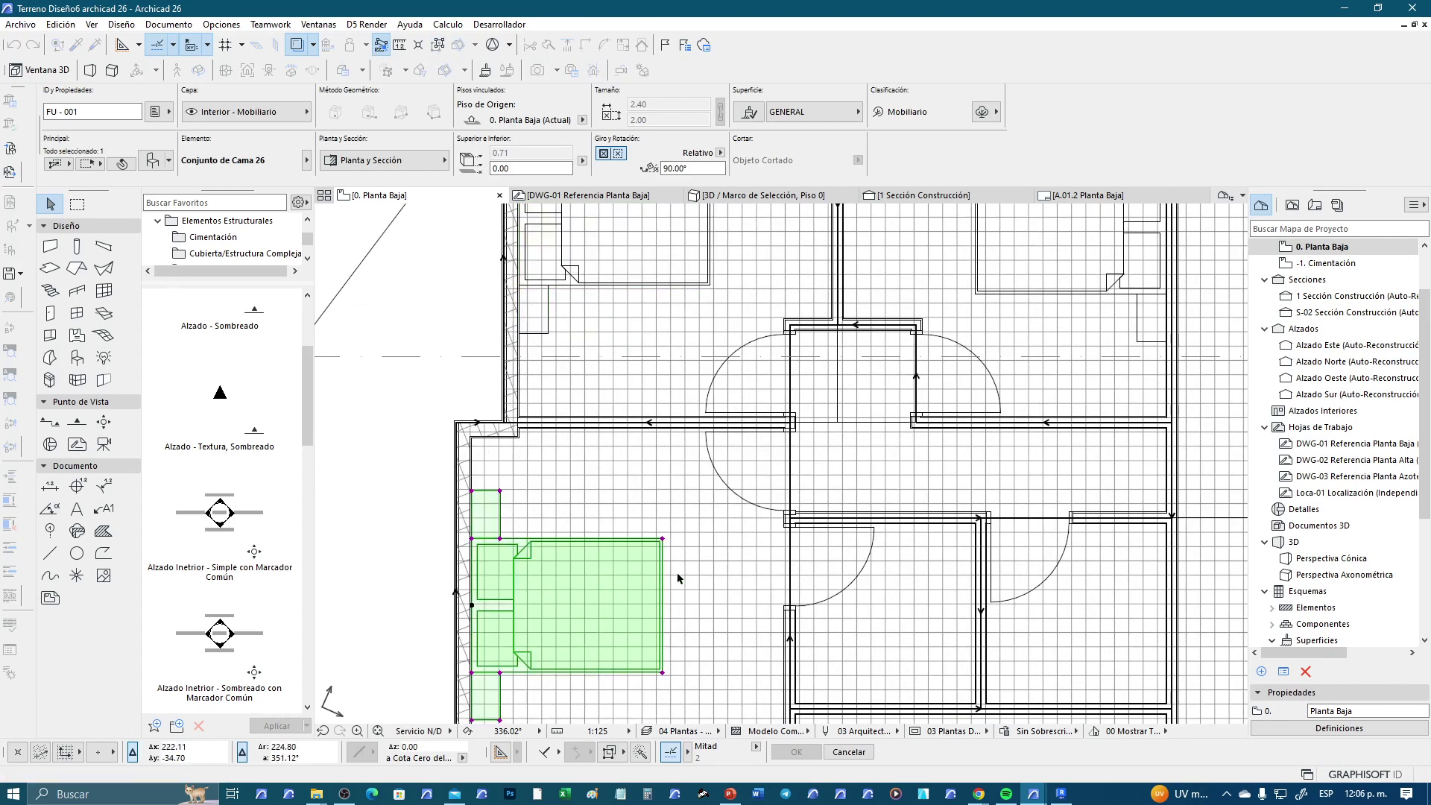
{"action": "key", "text": "Escape"}
{"action": "scroll", "coordinate": [732, 557], "scroll_direction": "down", "scroll_amount": 2}
{"action": "mouse_move", "coordinate": [731, 556]}
{"action": "middle_mouse_down"}
{"action": "mouse_move", "coordinate": [632, 353]}
{"action": "mouse_move", "coordinate": [623, 498]}
{"action": "middle_mouse_up"}
{"action": "scroll", "coordinate": [633, 353], "scroll_direction": "down", "scroll_amount": 2}
{"action": "scroll", "coordinate": [682, 471], "scroll_direction": "down", "scroll_amount": 1}
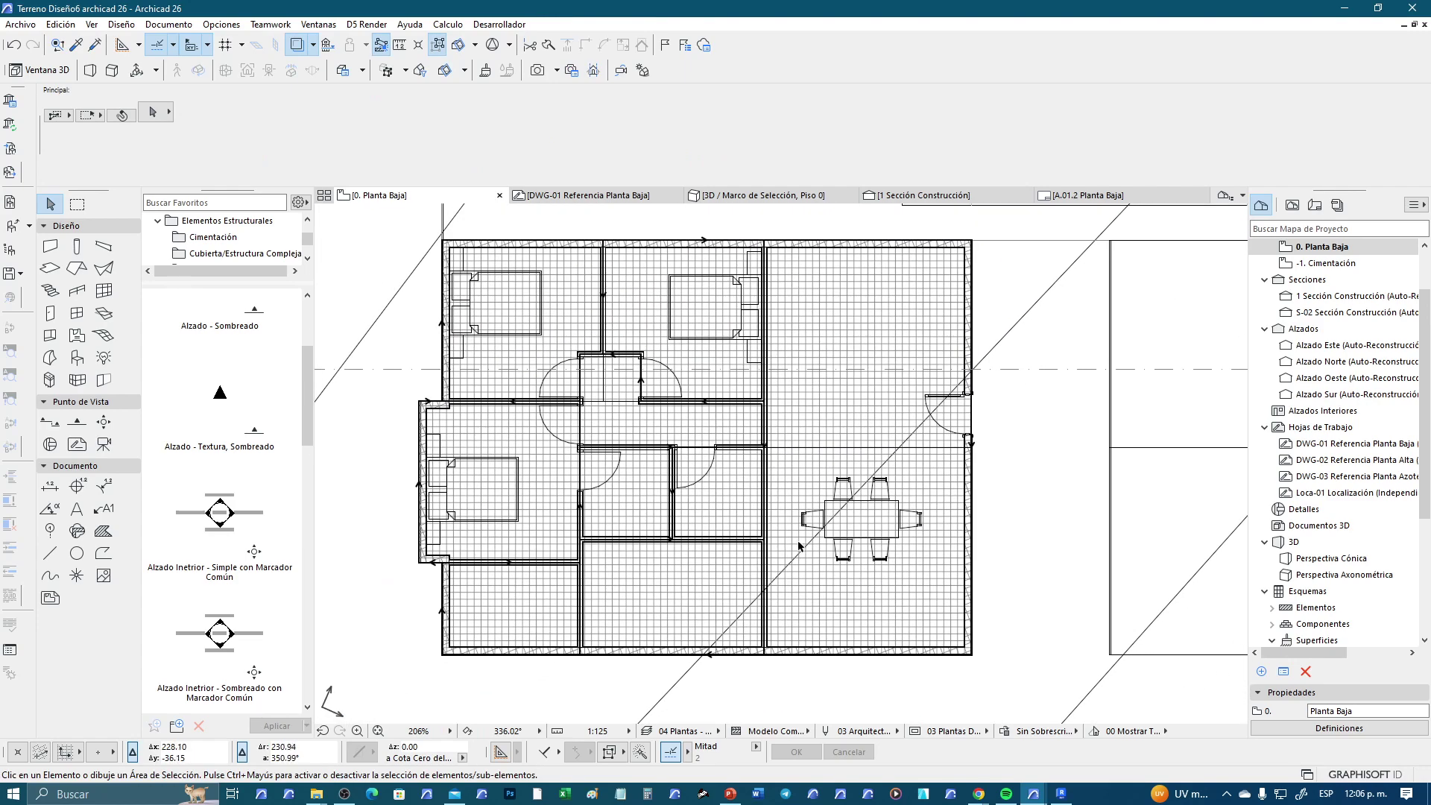
{"action": "scroll", "coordinate": [711, 446], "scroll_direction": "up", "scroll_amount": 1}
{"action": "middle_click_drag", "start_coordinate": [710, 445], "coordinate": [753, 440]}
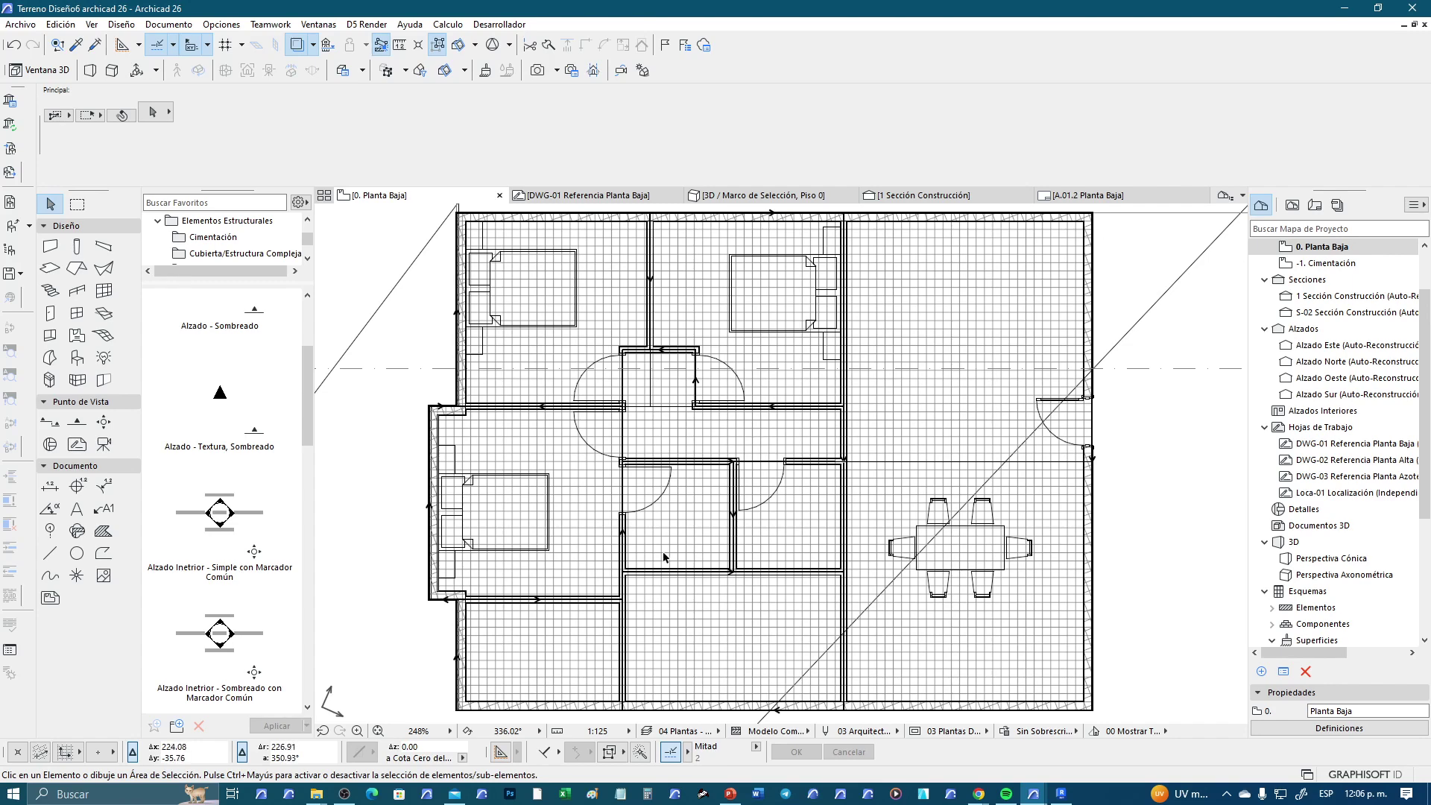
{"action": "middle_click_drag", "start_coordinate": [663, 556], "coordinate": [622, 494]}
{"action": "scroll", "coordinate": [792, 512], "scroll_direction": "up", "scroll_amount": 1}
{"action": "scroll", "coordinate": [793, 513], "scroll_direction": "up", "scroll_amount": 1}
{"action": "scroll", "coordinate": [671, 572], "scroll_direction": "down", "scroll_amount": 2}
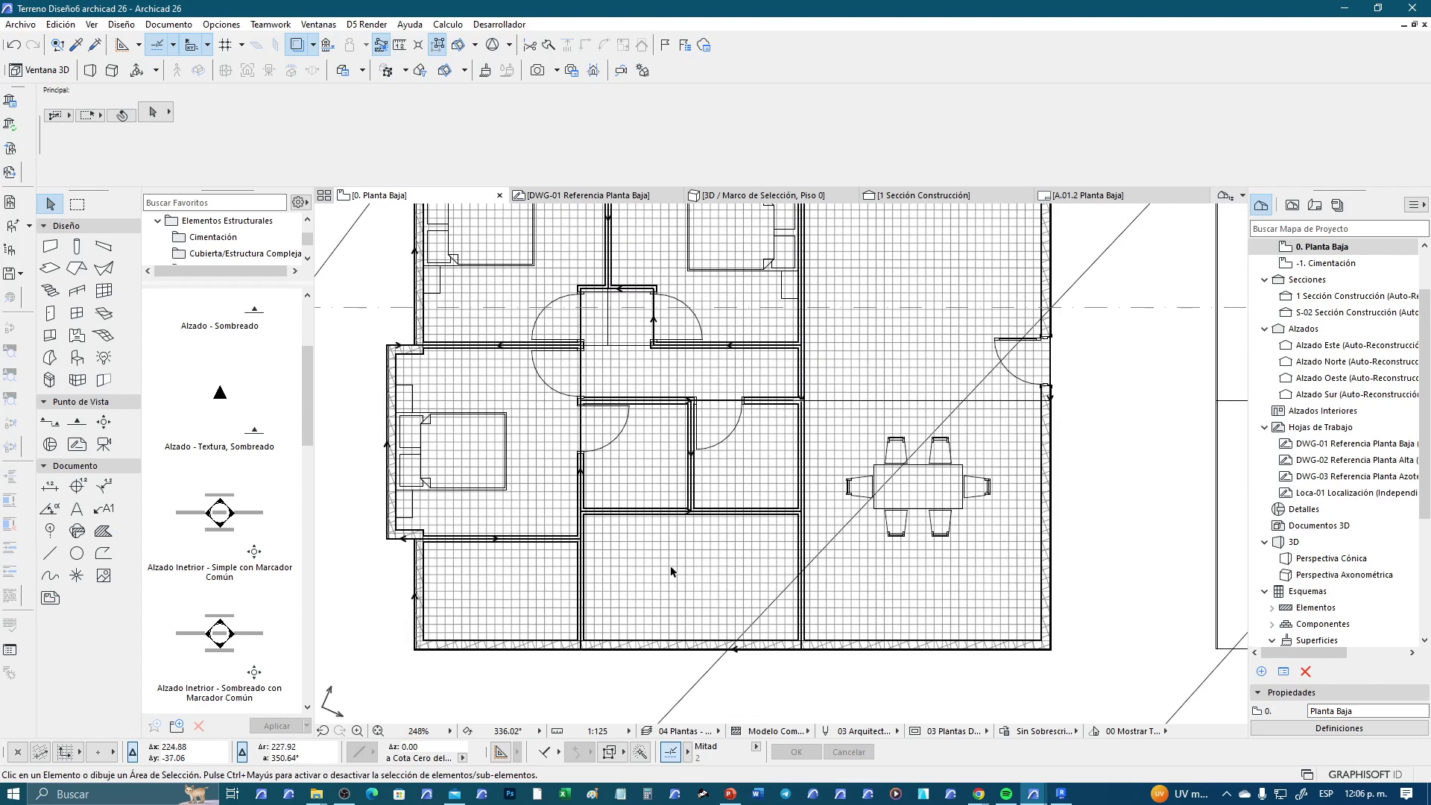
{"action": "middle_click_drag", "start_coordinate": [674, 554], "coordinate": [639, 611]}
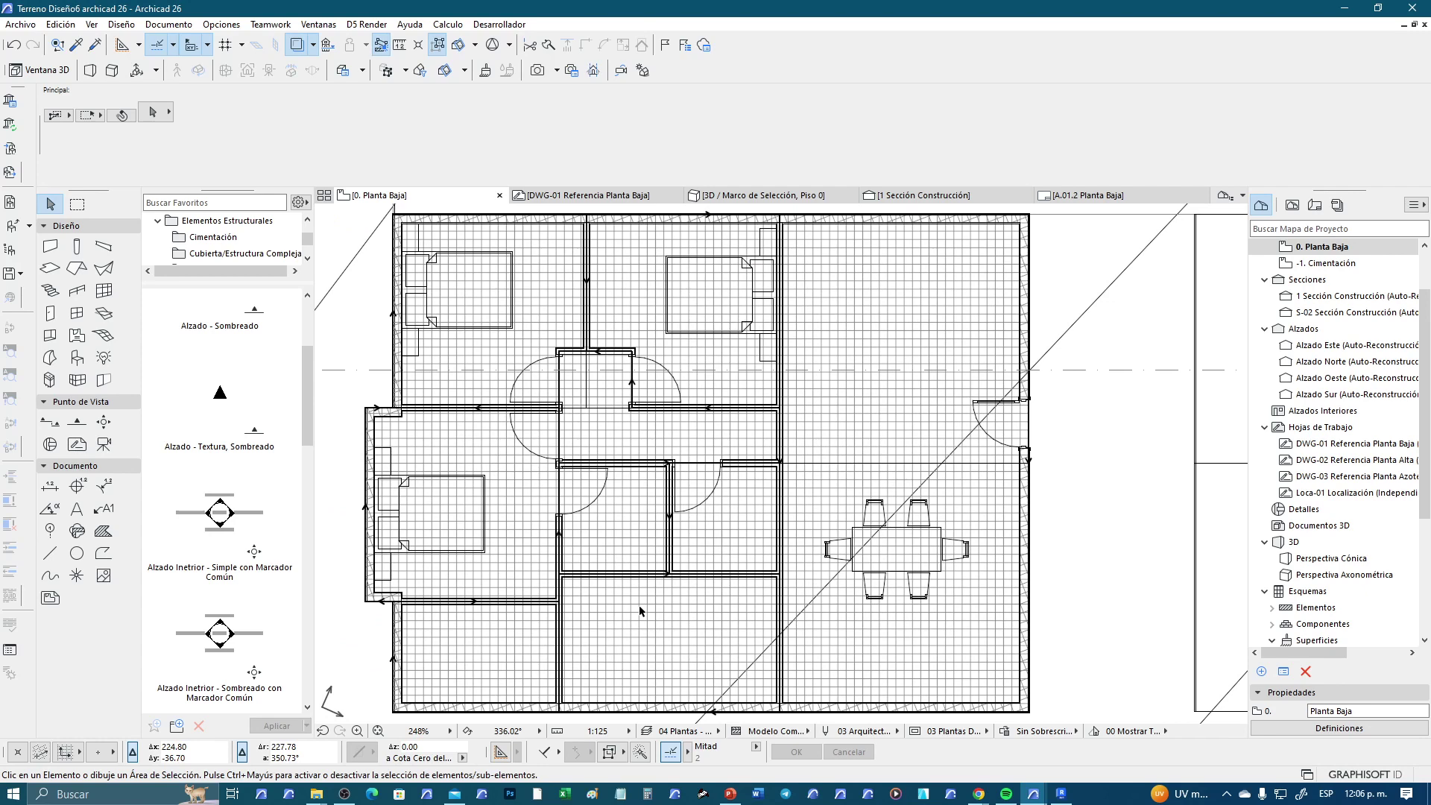
Label the upper-left bedroom Recamara 1 and copy the label into the other upper bedroom
{"action": "left_click", "coordinate": [76, 512]}
{"action": "scroll", "coordinate": [440, 350], "scroll_direction": "up", "scroll_amount": 1}
{"action": "scroll", "coordinate": [440, 351], "scroll_direction": "up", "scroll_amount": 1}
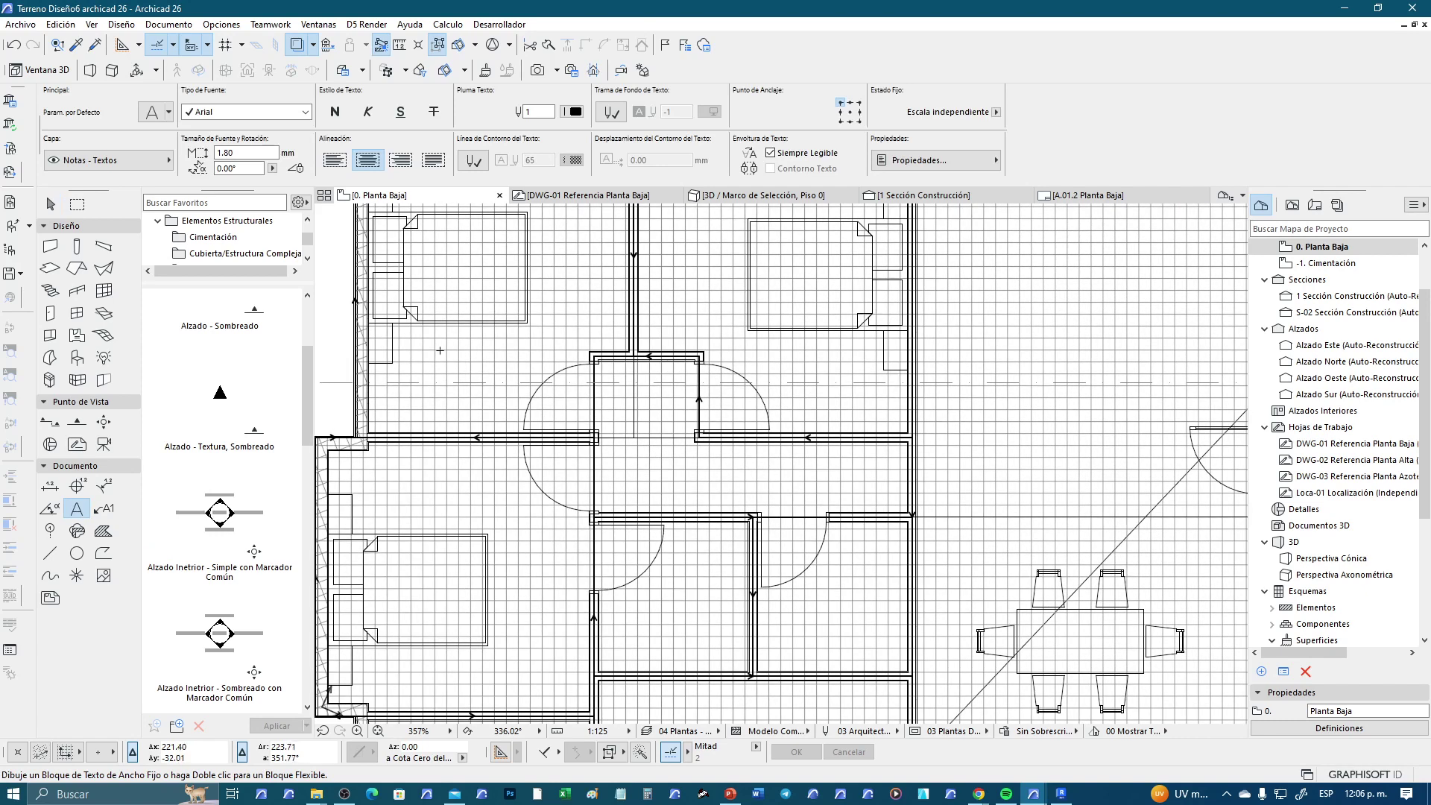
{"action": "double_click", "coordinate": [440, 350]}
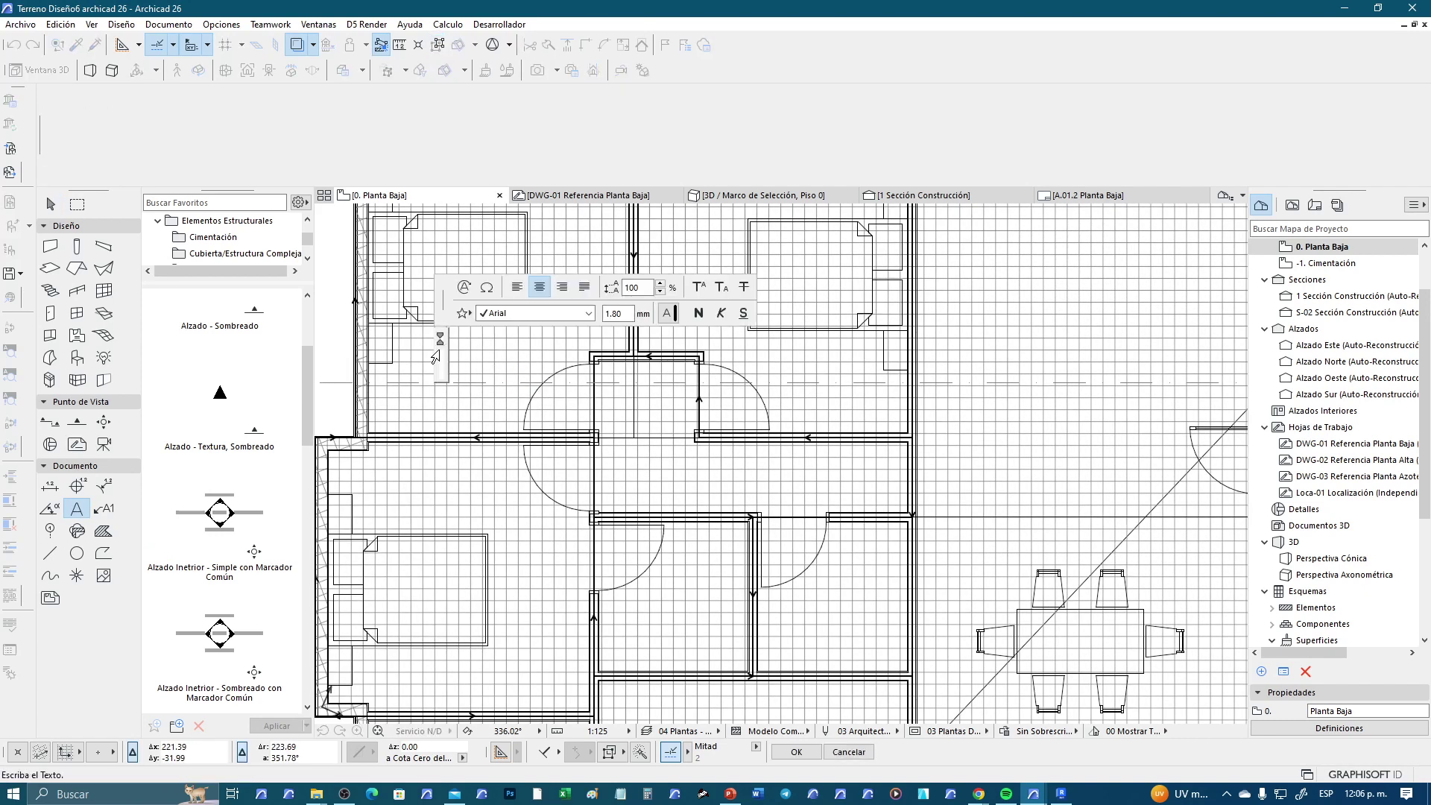
{"action": "type", "text": "Recamara 1"}
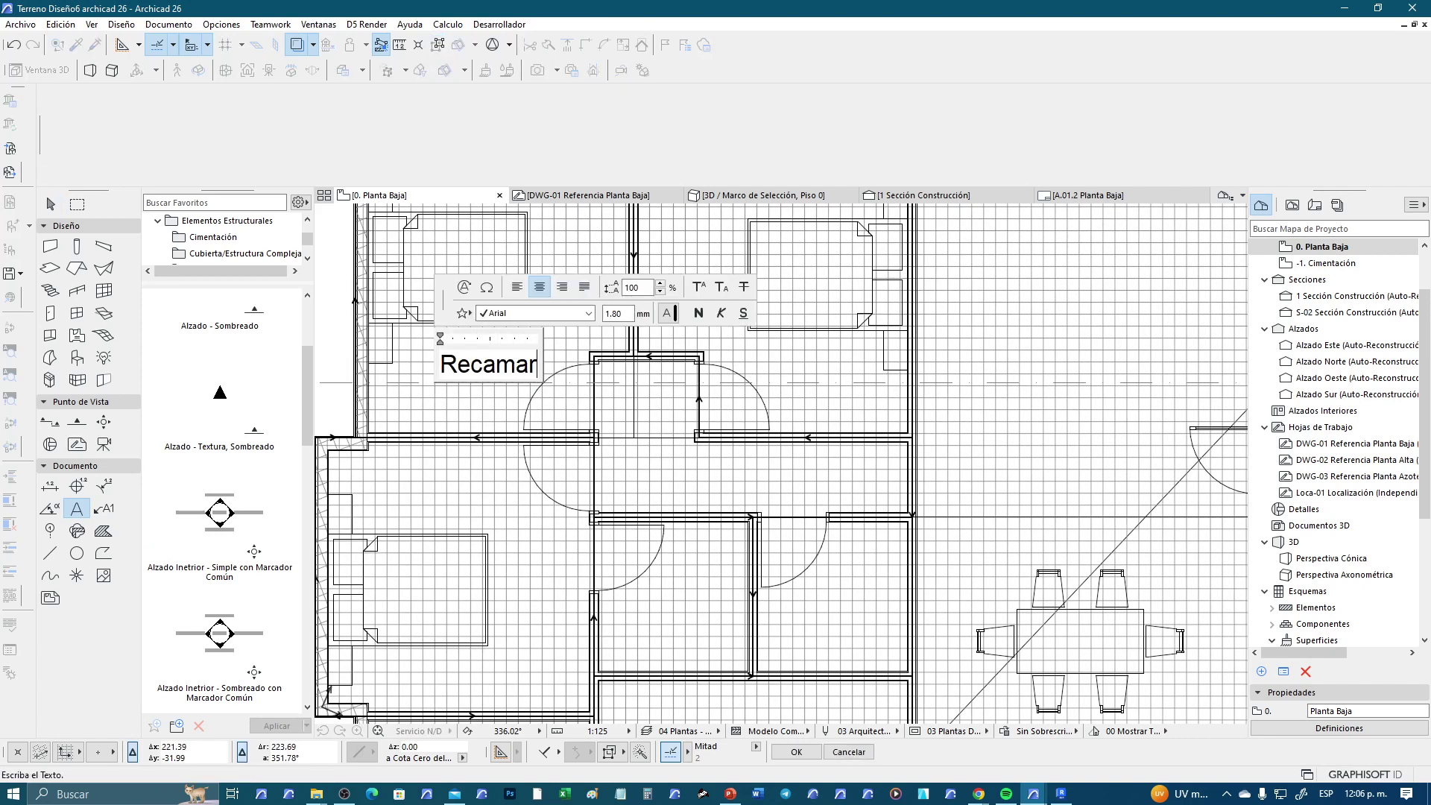
{"action": "left_click", "coordinate": [514, 472]}
{"action": "left_click", "coordinate": [511, 367]}
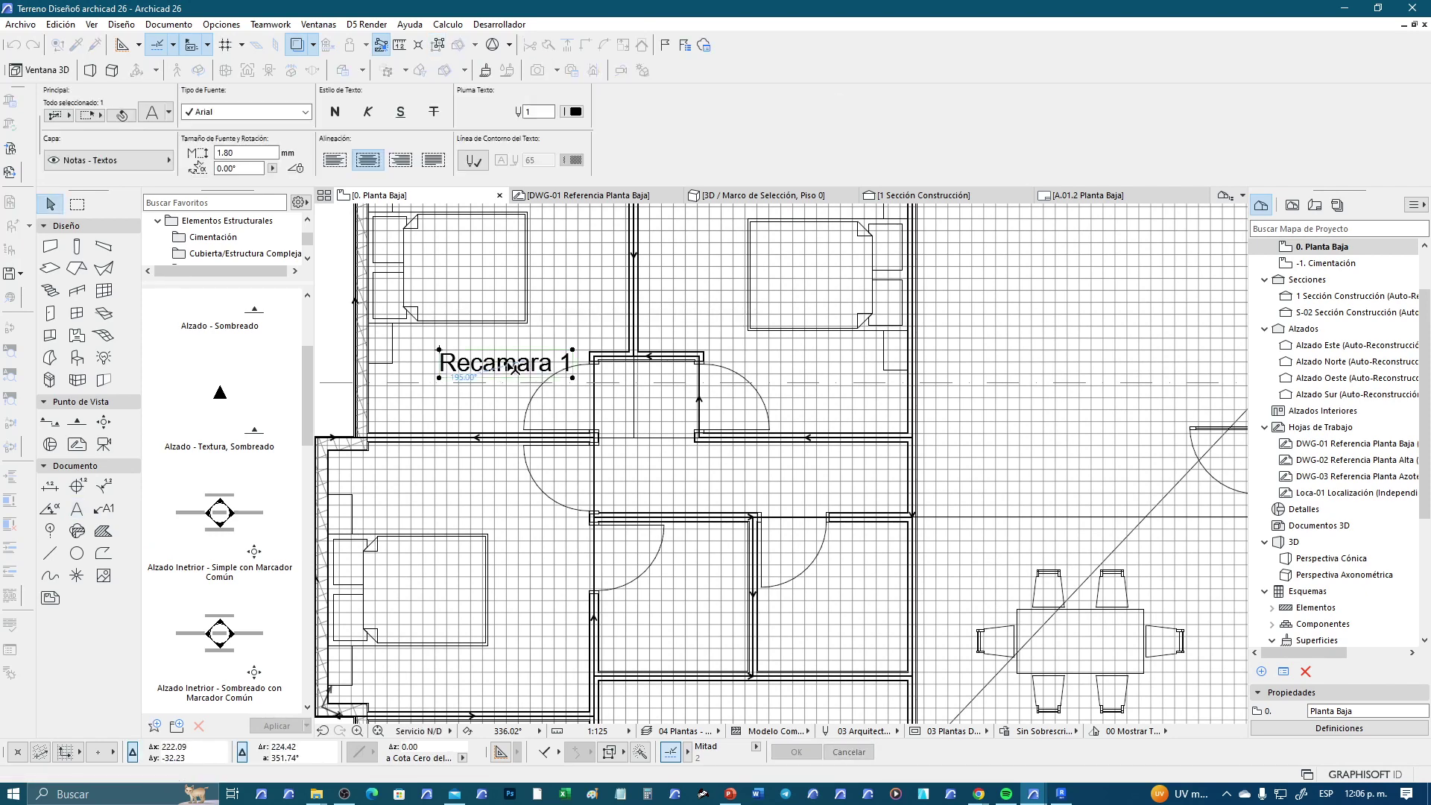
{"action": "mouse_move", "coordinate": [512, 367]}
{"action": "left_mouse_down"}
{"action": "mouse_move", "coordinate": [487, 353]}
{"action": "mouse_move", "coordinate": [746, 384]}
{"action": "mouse_move", "coordinate": [799, 348]}
{"action": "left_mouse_up"}
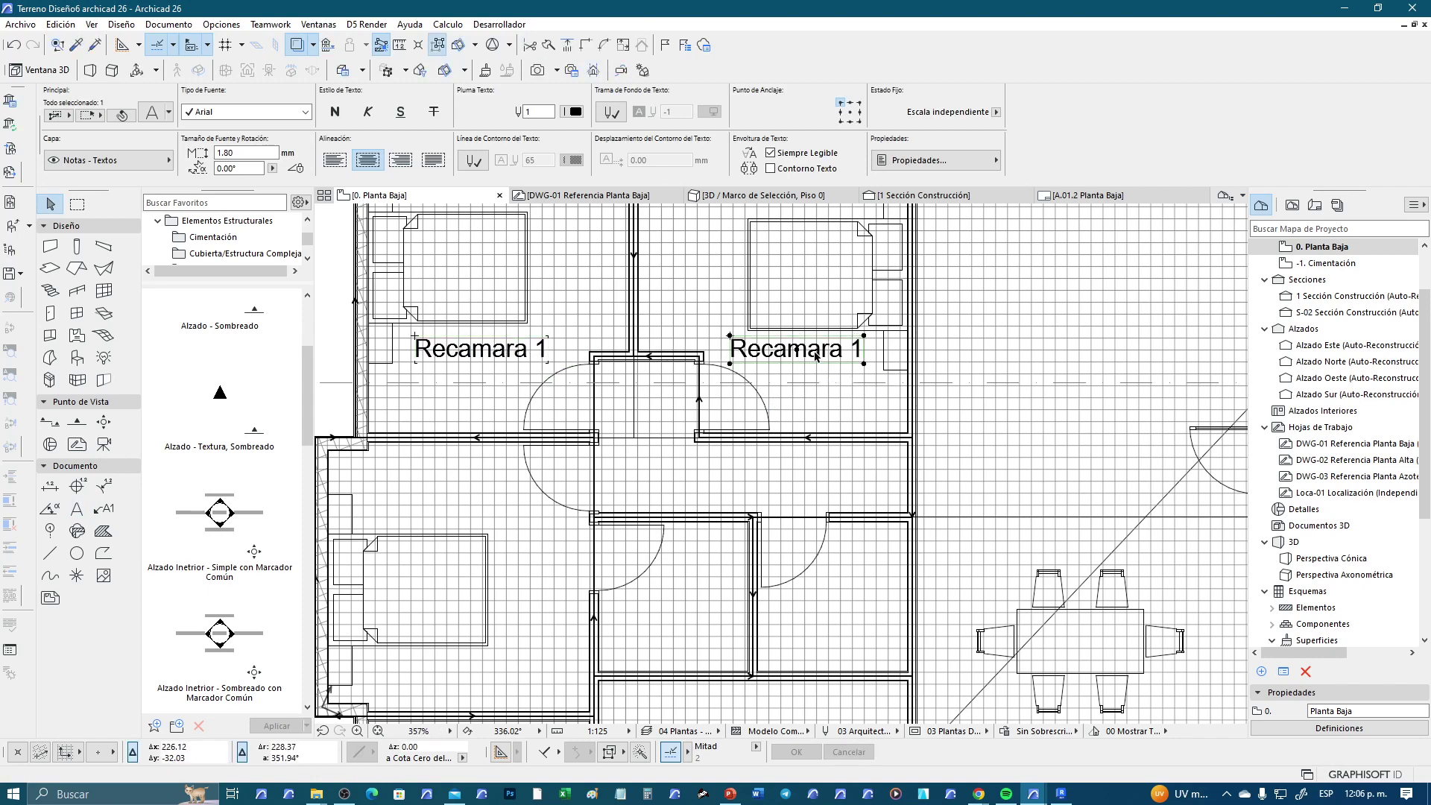
Rename the copy Recamara 2, then copy it to the lower-left bedroom as Recamara 3
{"action": "double_click", "coordinate": [846, 352]}
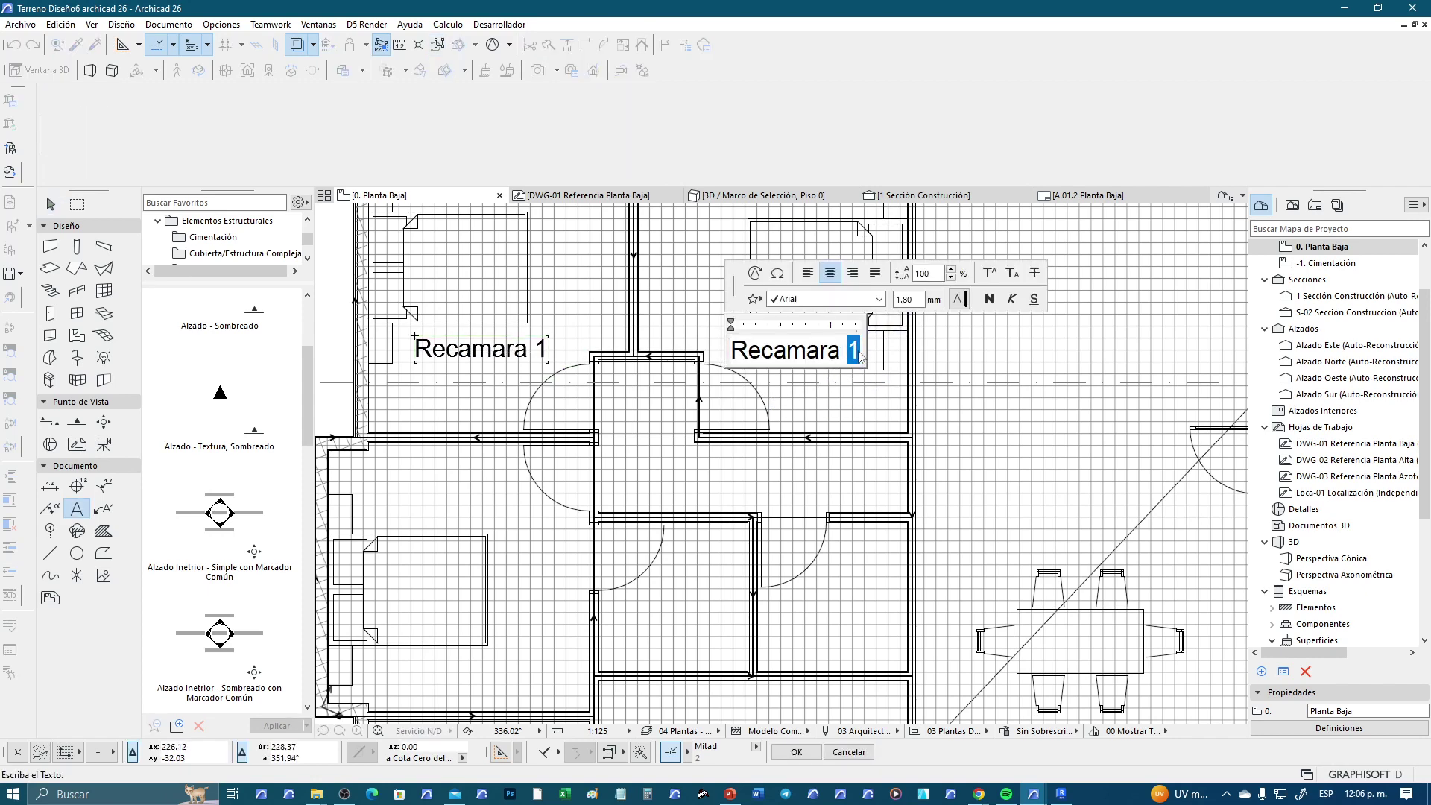
{"action": "type", "text": "2"}
{"action": "left_click", "coordinate": [798, 420]}
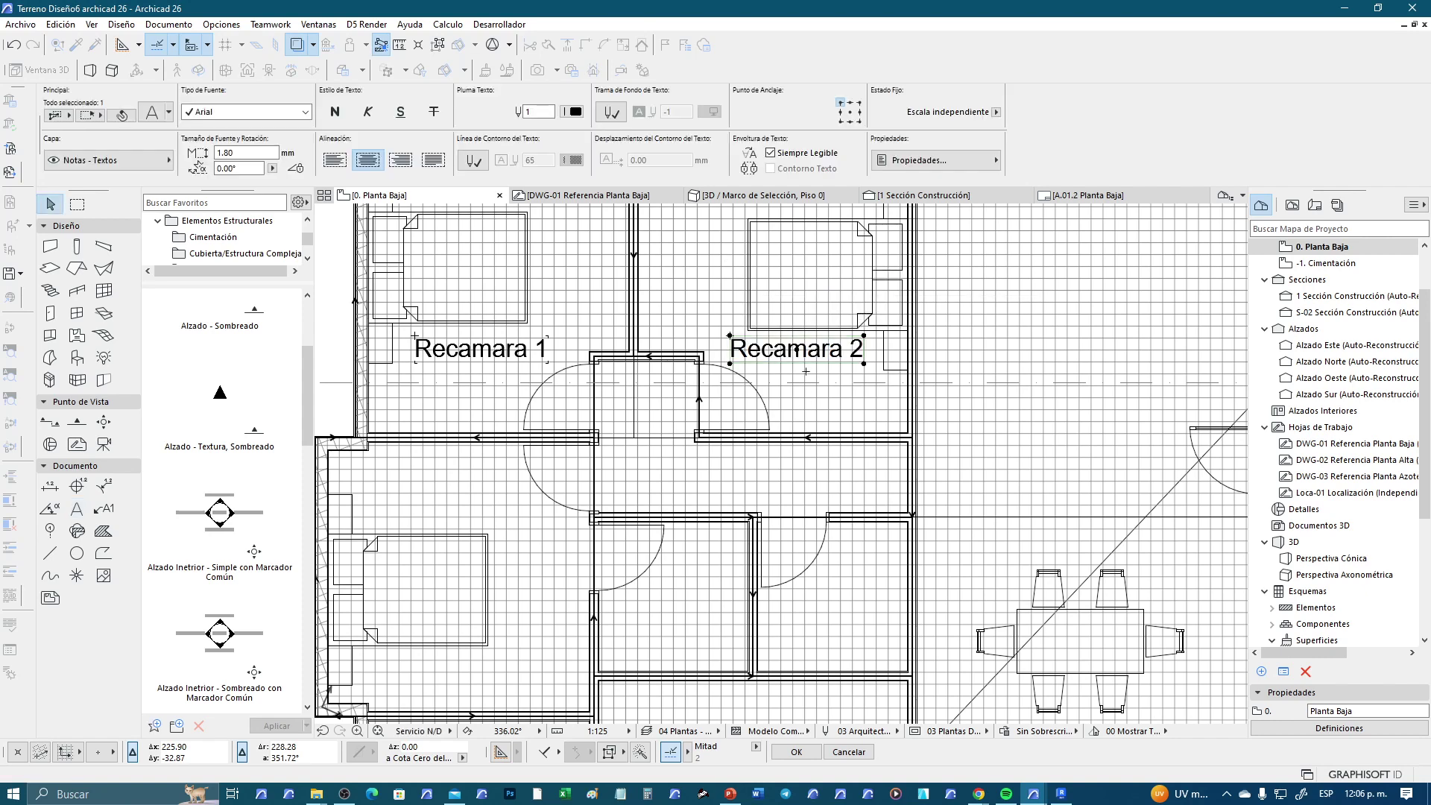
{"action": "left_click_drag", "start_coordinate": [797, 352], "coordinate": [484, 680]}
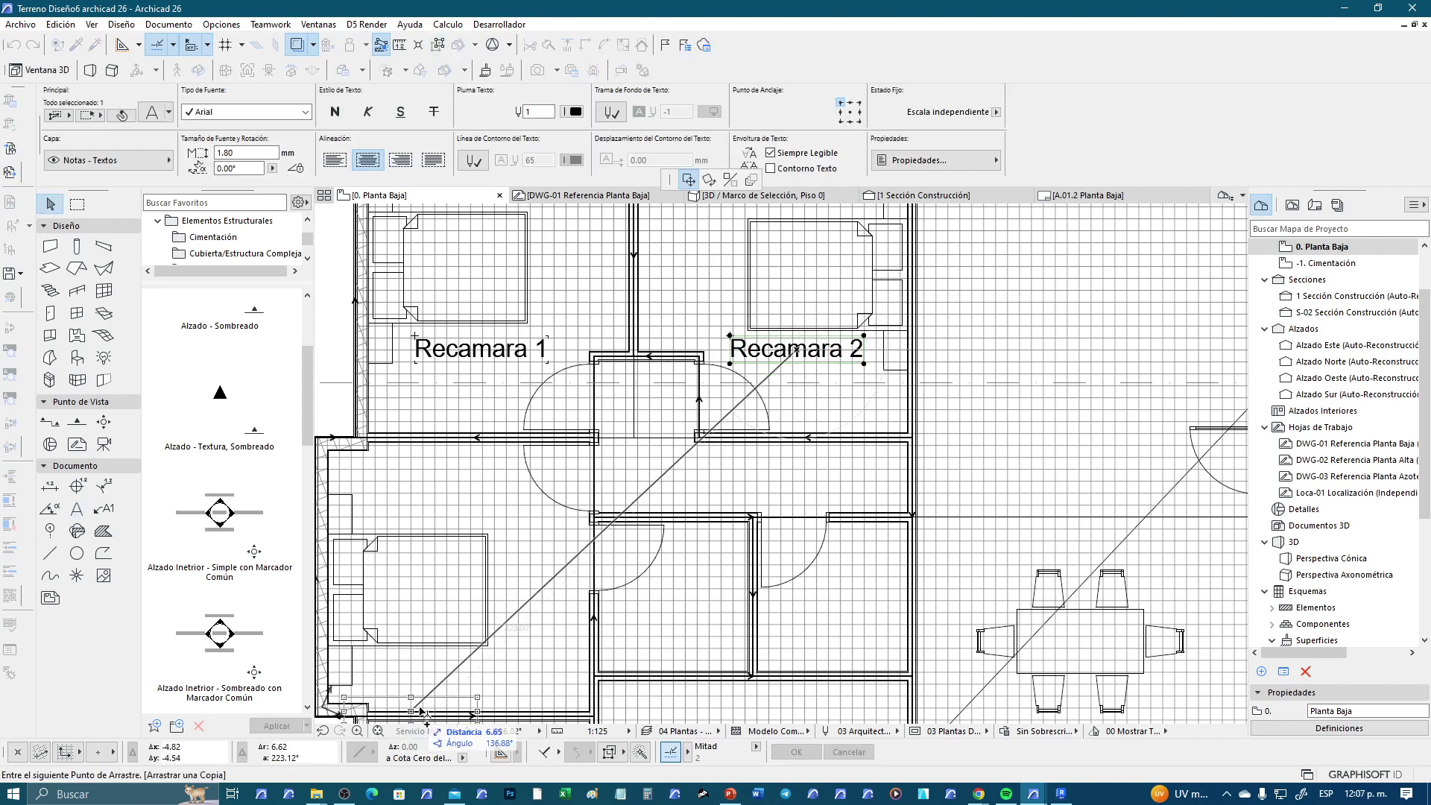
{"action": "double_click", "coordinate": [495, 683]}
{"action": "type", "text": "Recamara 3"}
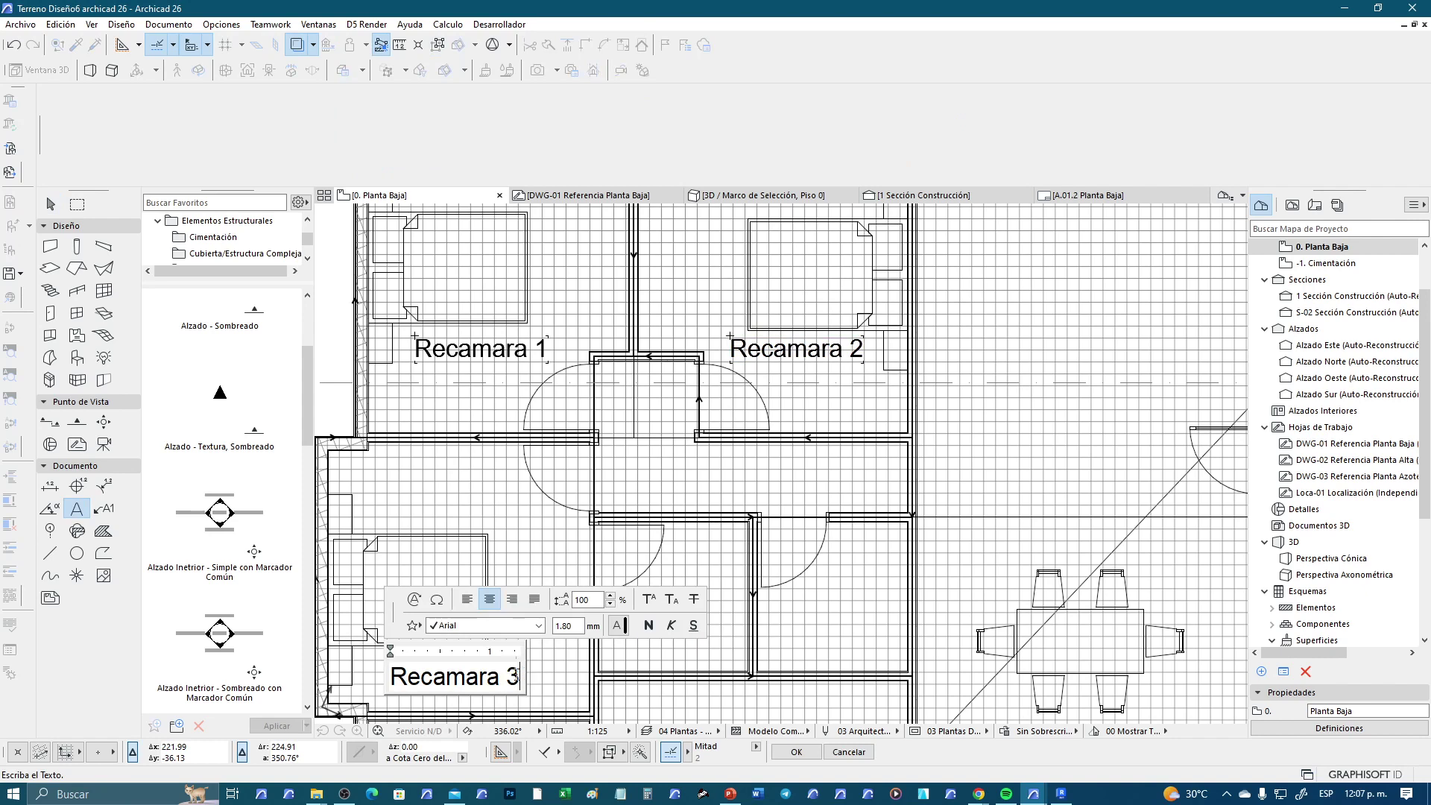
{"action": "left_click", "coordinate": [492, 506]}
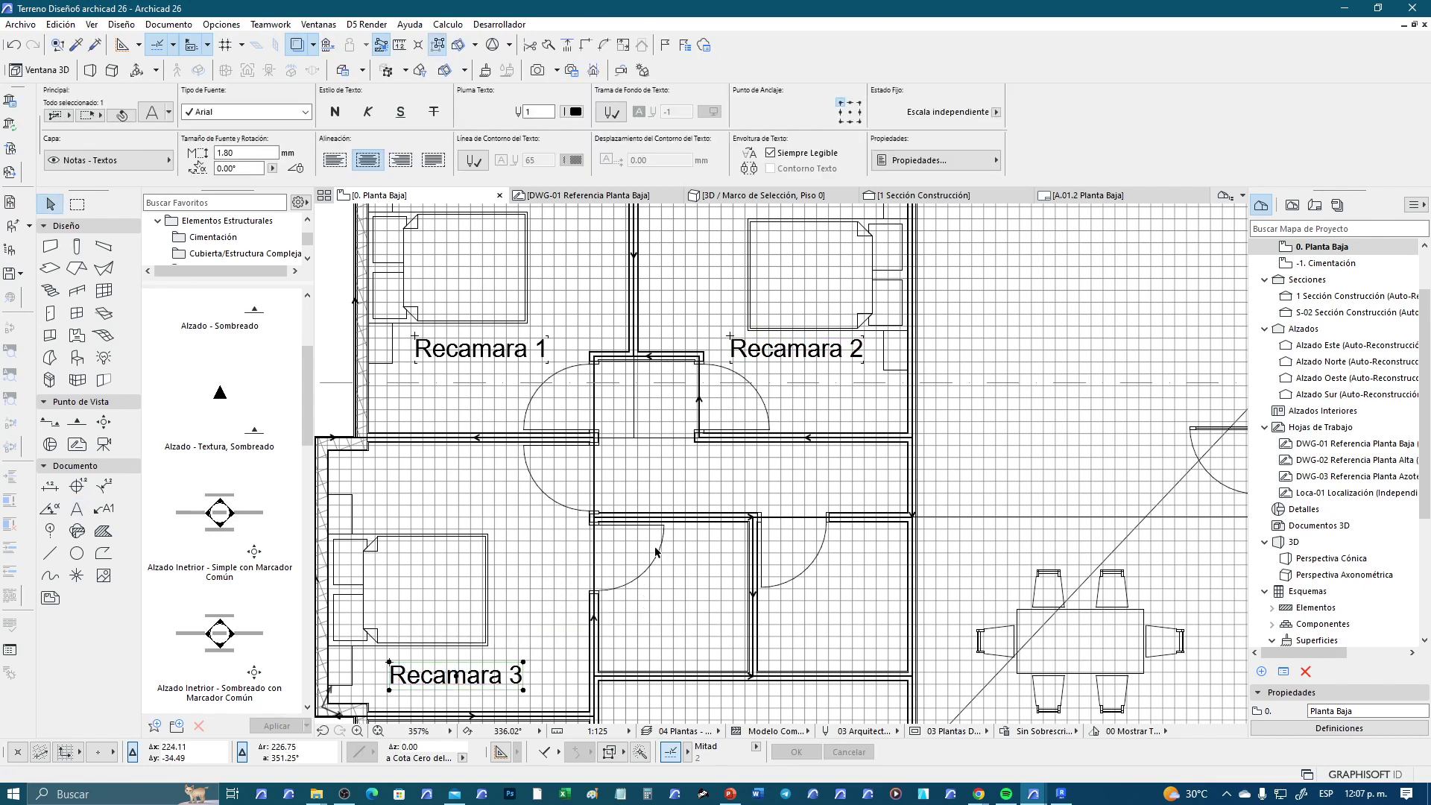
{"action": "left_click", "coordinate": [77, 508]}
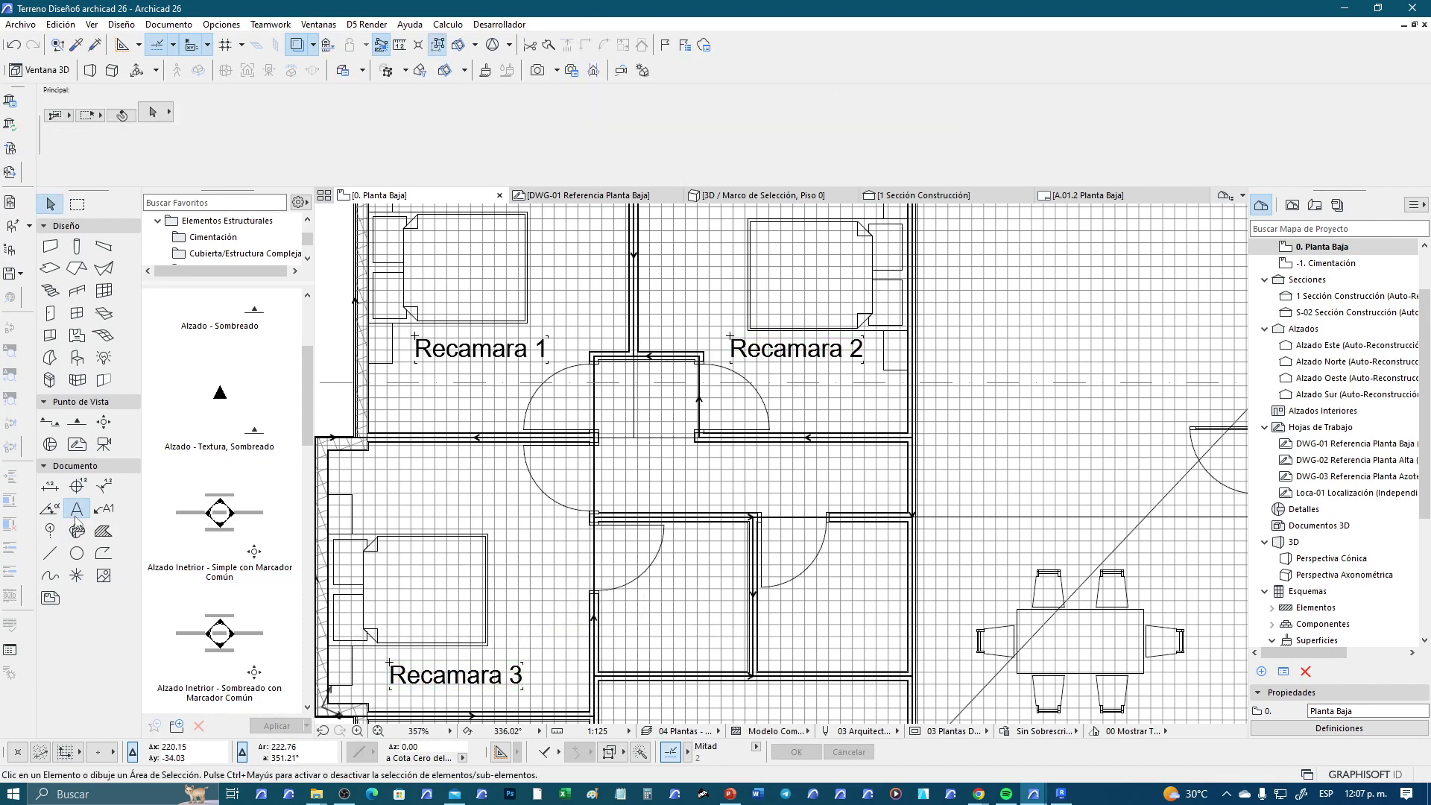
Write a Baño label in the bathroom and copy it above the dining table
{"action": "left_click", "coordinate": [629, 546]}
{"action": "type", "text": "Baño"}
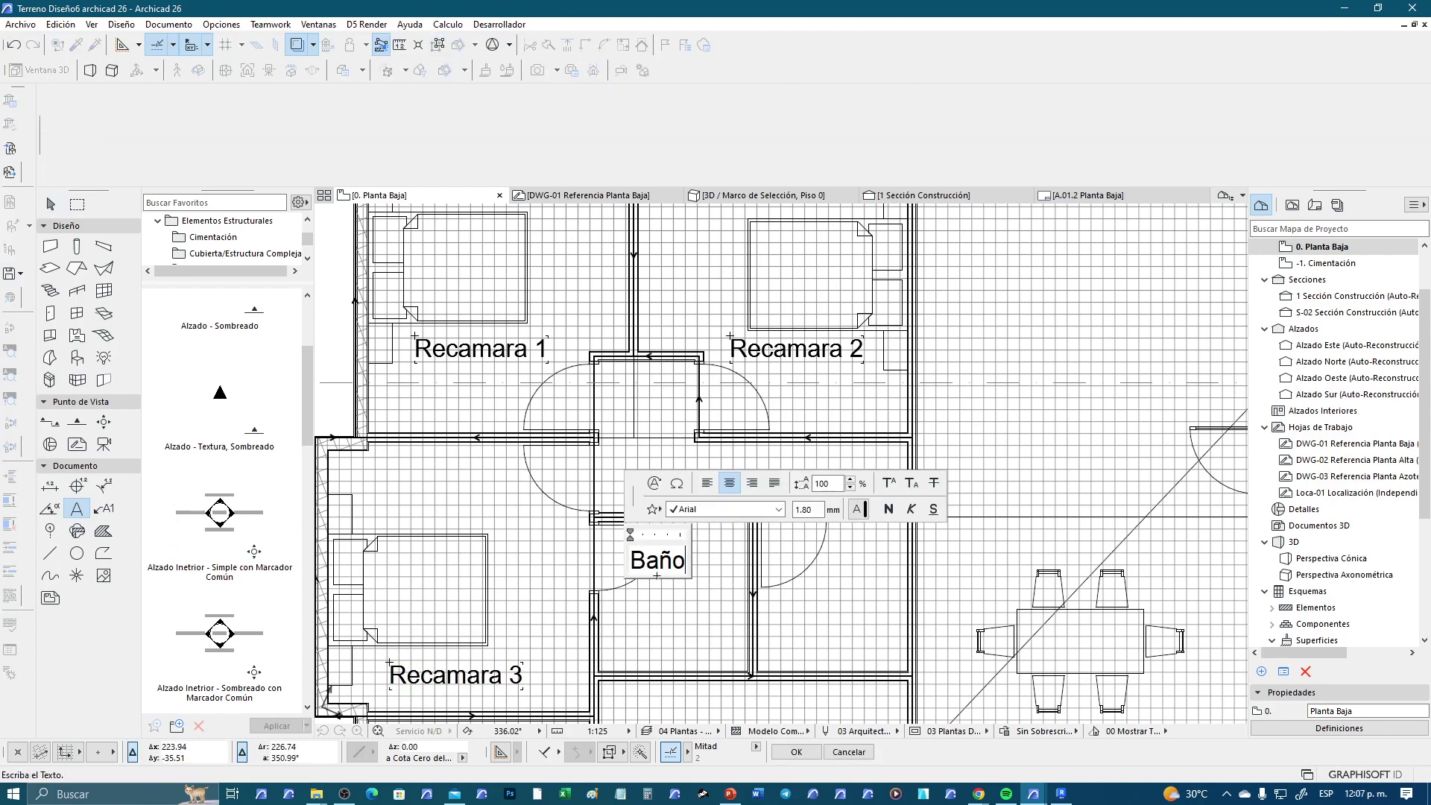
{"action": "left_click", "coordinate": [688, 578]}
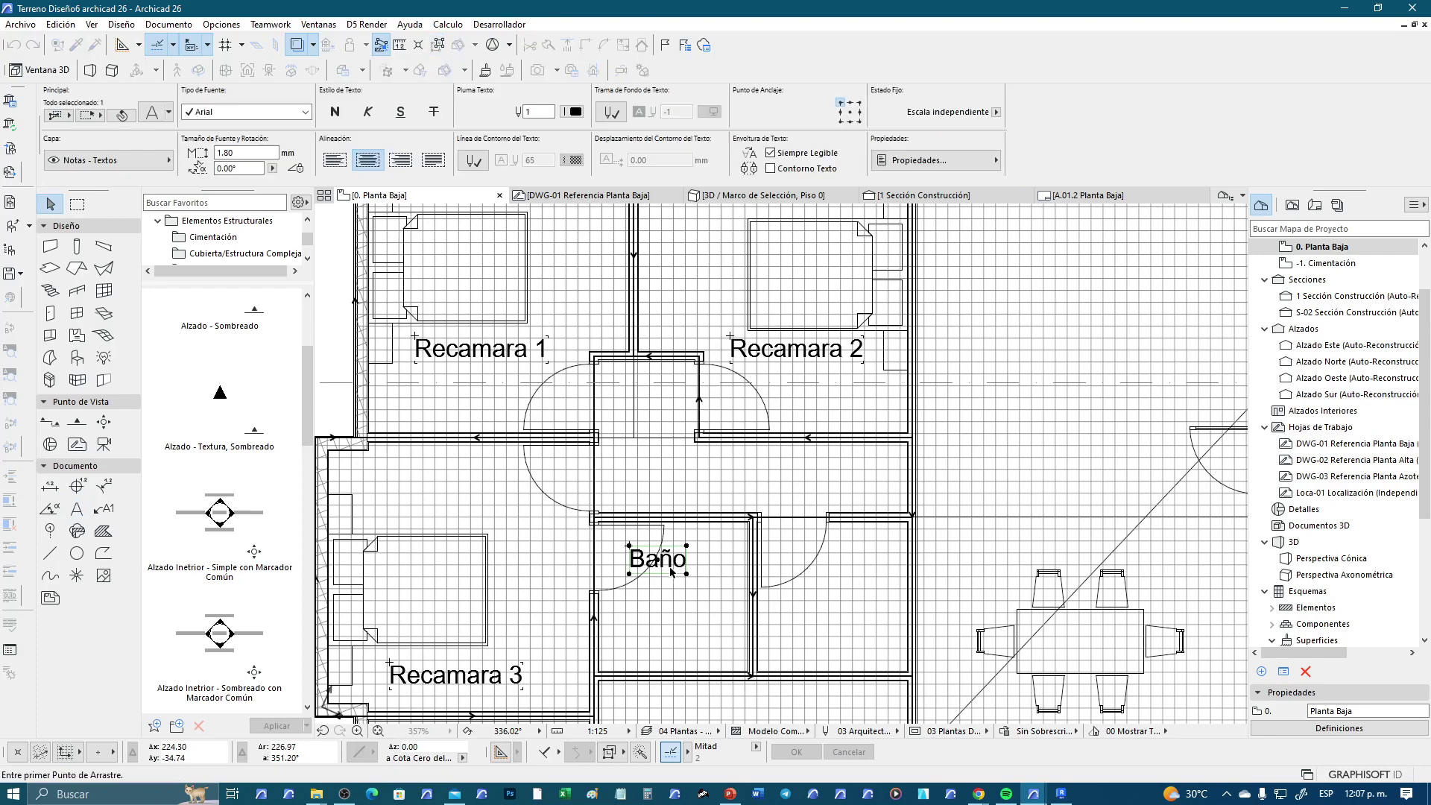
{"action": "mouse_move", "coordinate": [684, 575]}
{"action": "left_mouse_down"}
{"action": "mouse_move", "coordinate": [833, 575]}
{"action": "mouse_move", "coordinate": [658, 576]}
{"action": "left_mouse_up"}
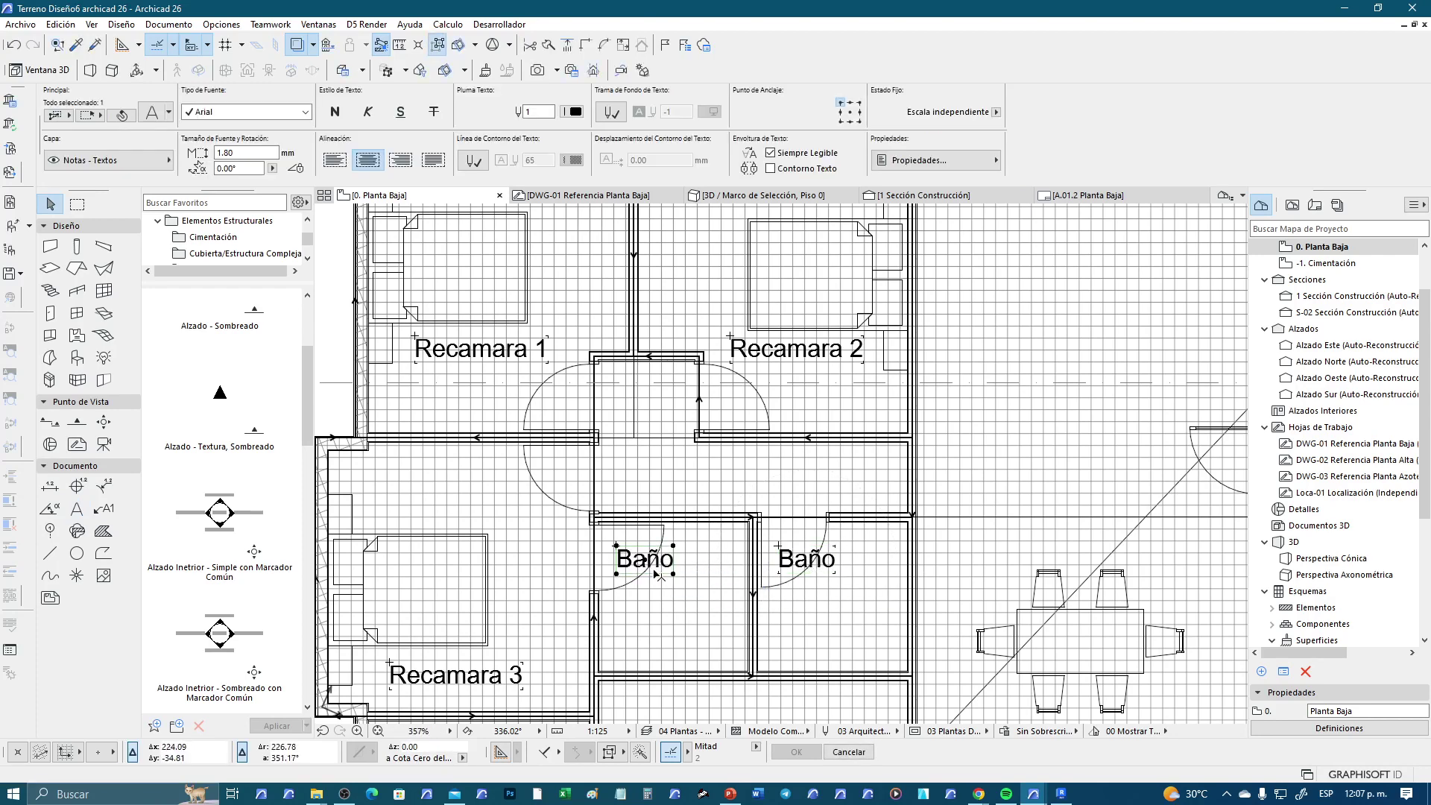
{"action": "middle_click_drag", "start_coordinate": [659, 576], "coordinate": [501, 446]}
{"action": "left_click_drag", "start_coordinate": [502, 446], "coordinate": [937, 438]}
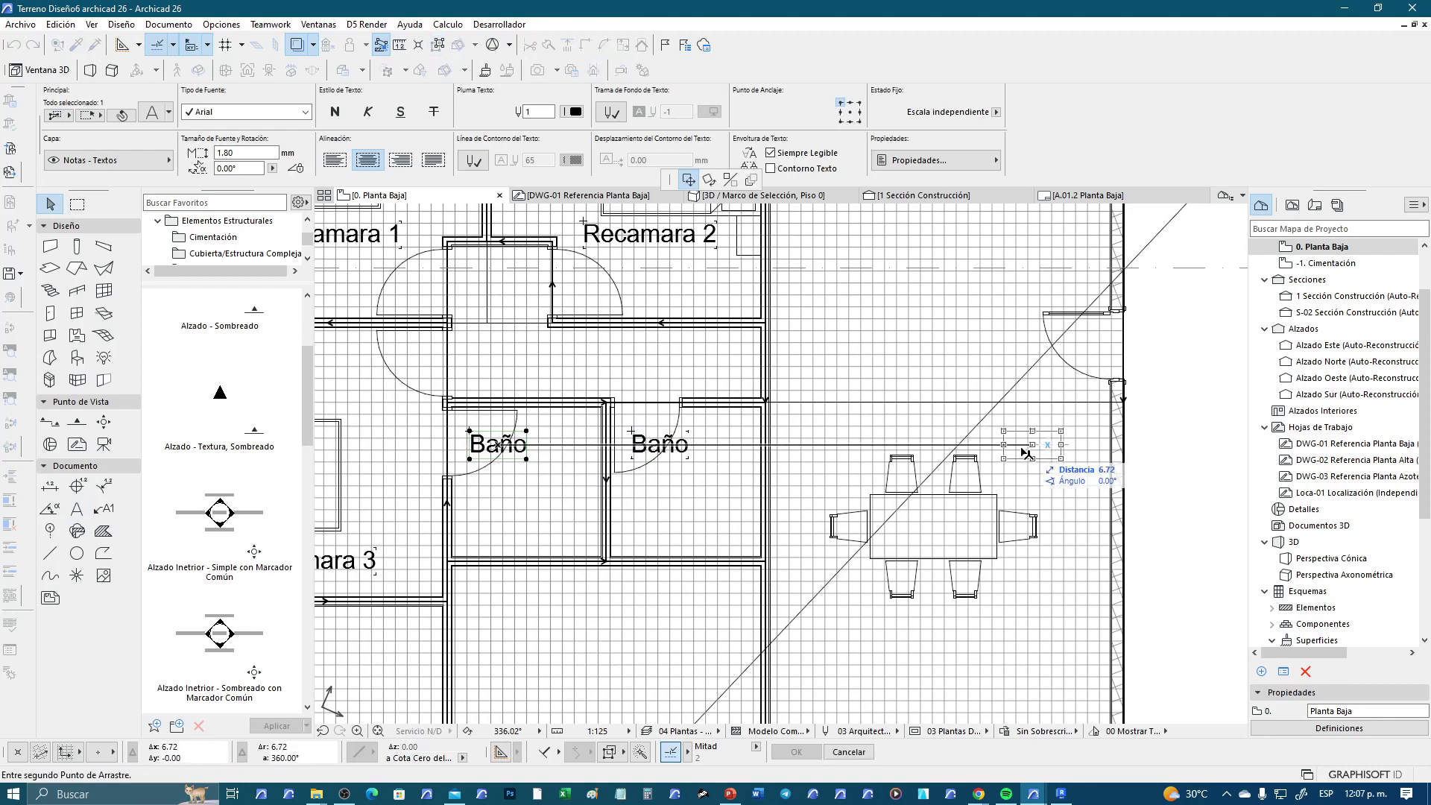
{"action": "left_click", "coordinate": [937, 439]}
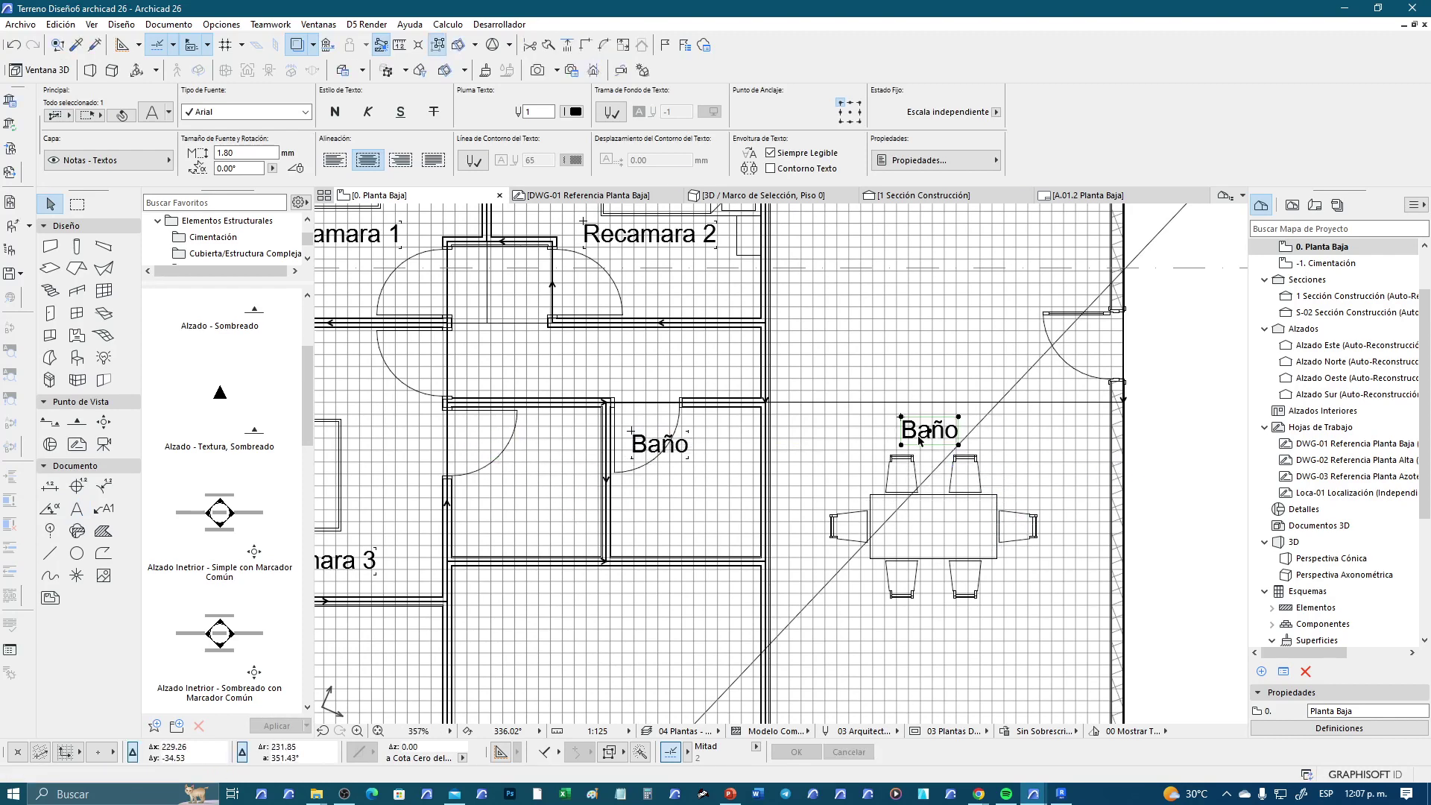
Rename the label above the dining table to Comedor
{"action": "key", "text": "Escape"}
{"action": "left_click", "coordinate": [924, 439]}
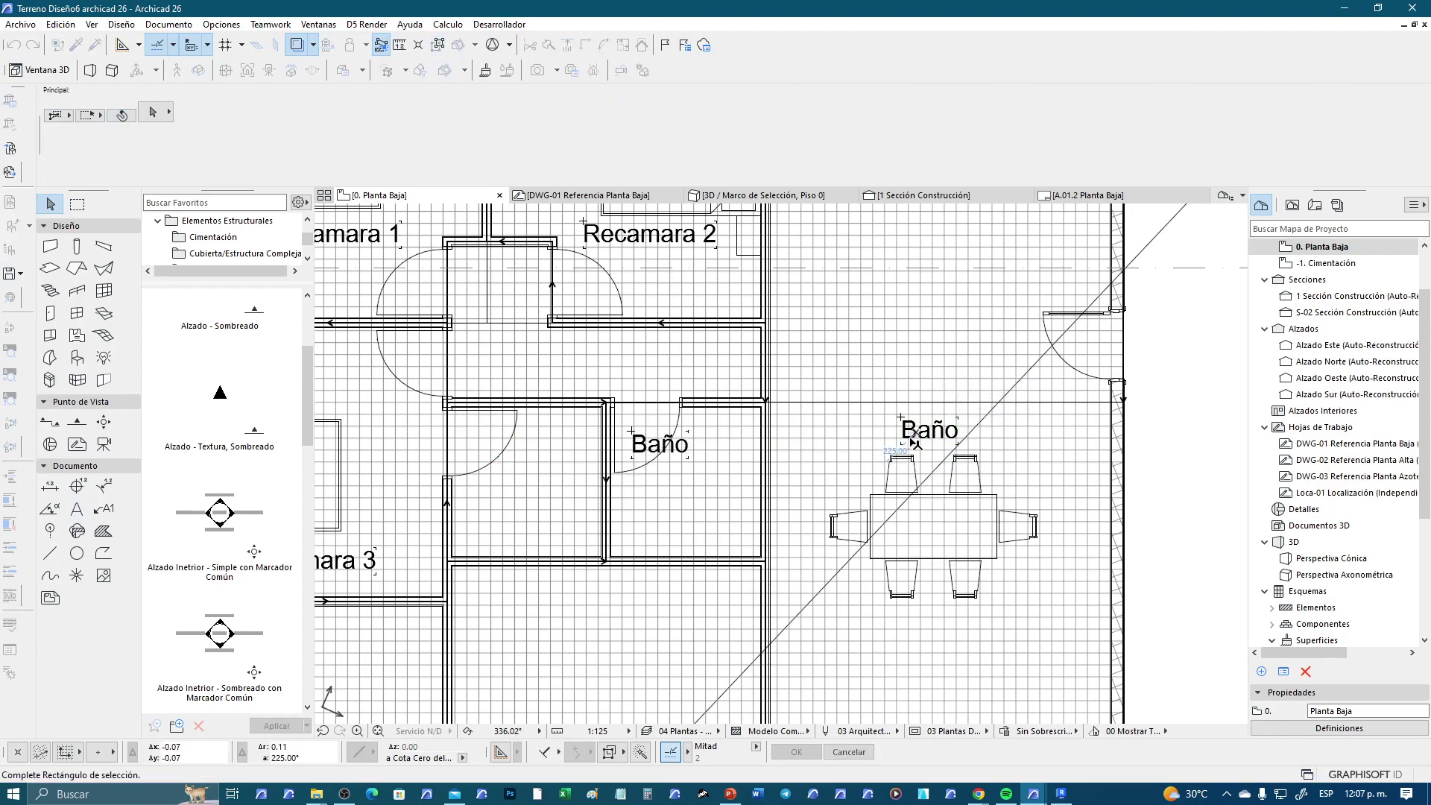
{"action": "left_click", "coordinate": [924, 437]}
{"action": "double_click", "coordinate": [926, 438]}
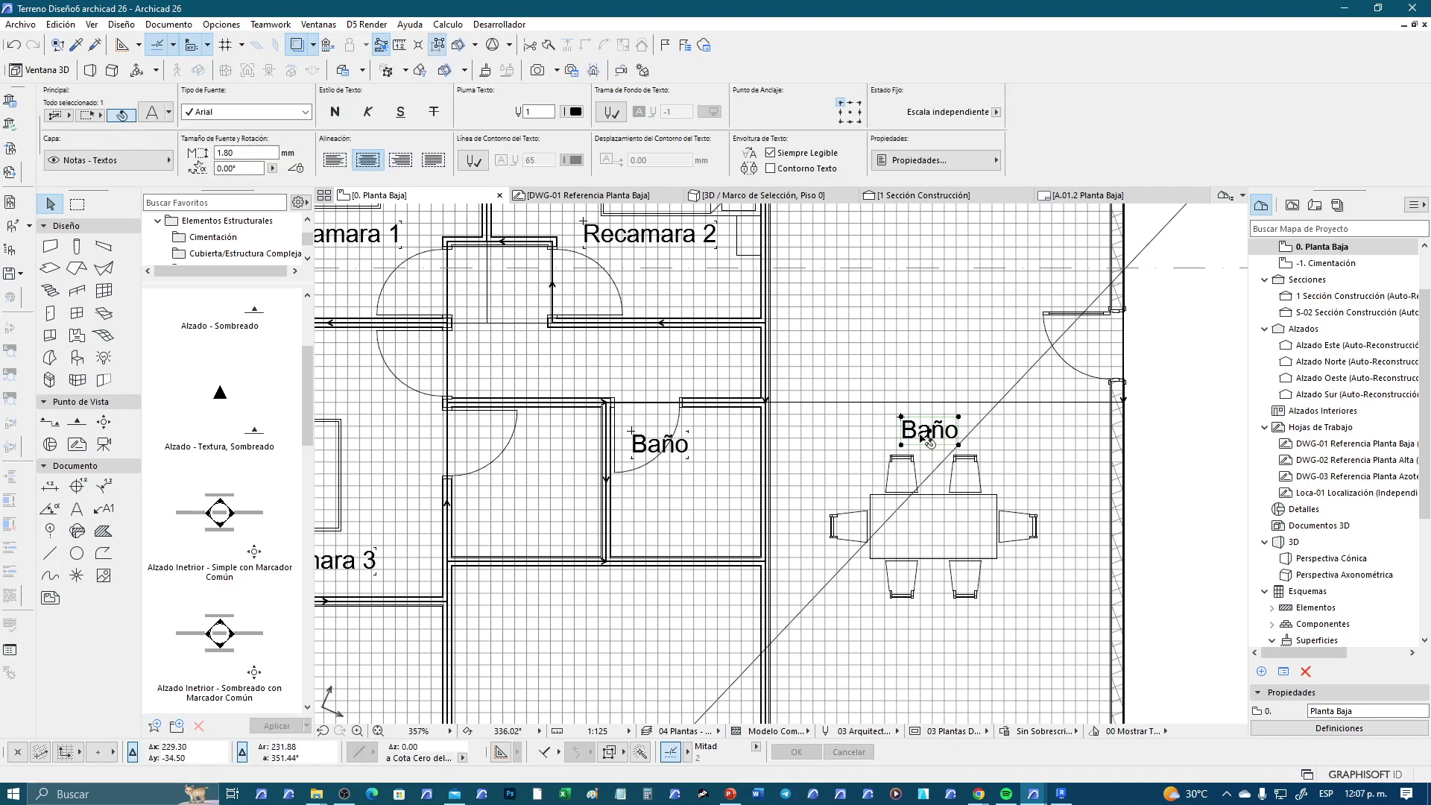
{"action": "type", "text": "Co"}
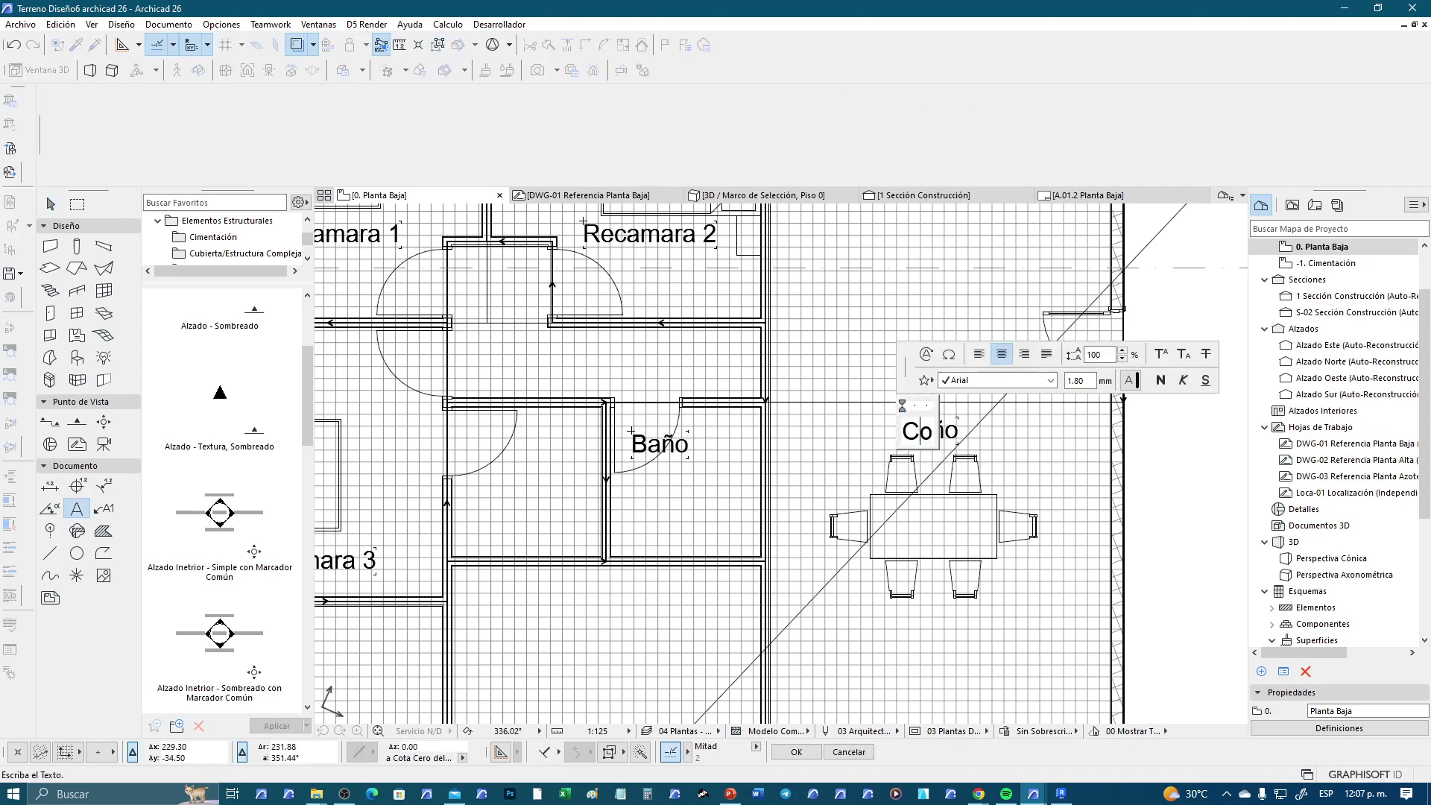
{"action": "type", "text": "medor"}
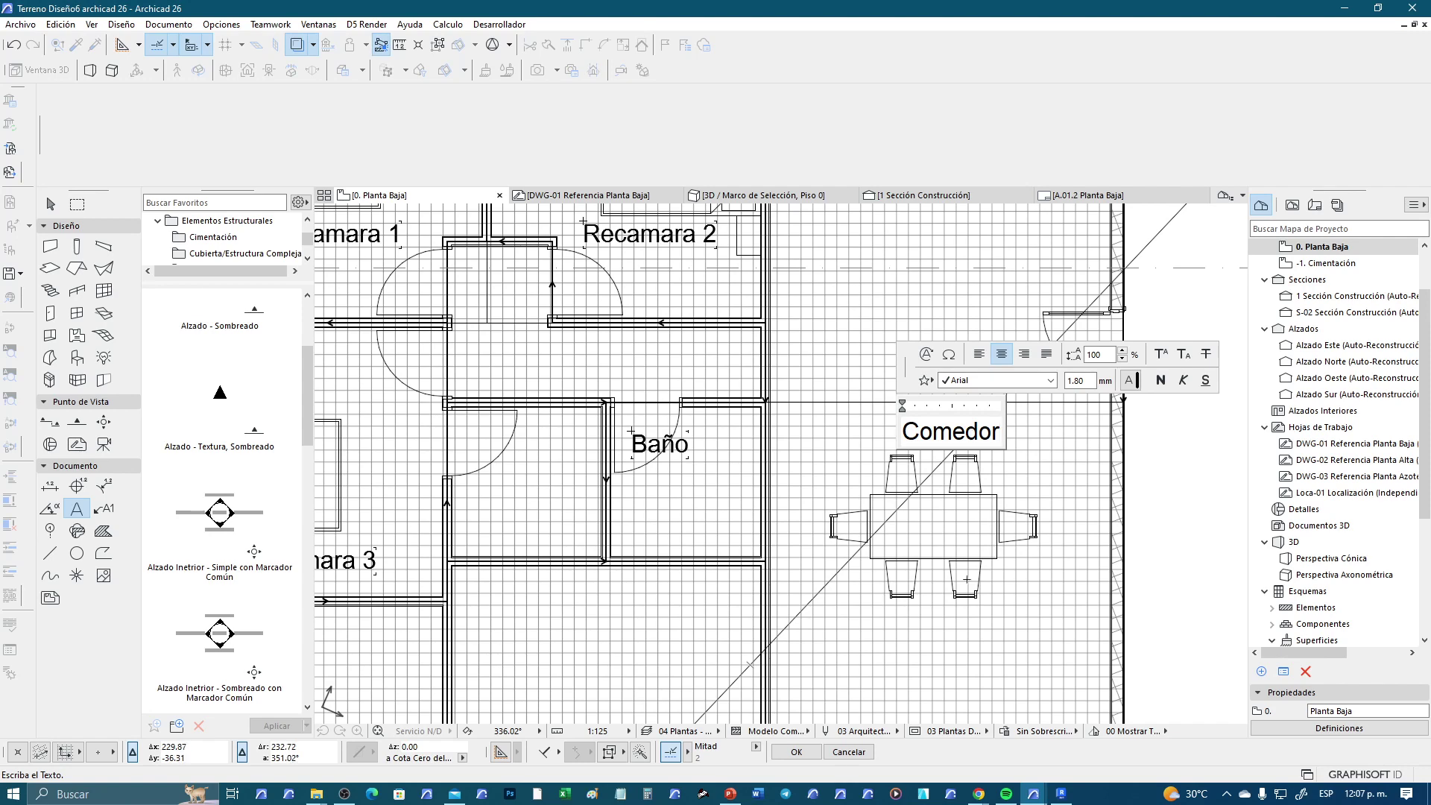
{"action": "left_click", "coordinate": [930, 695]}
{"action": "middle_click_drag", "start_coordinate": [768, 668], "coordinate": [706, 588]}
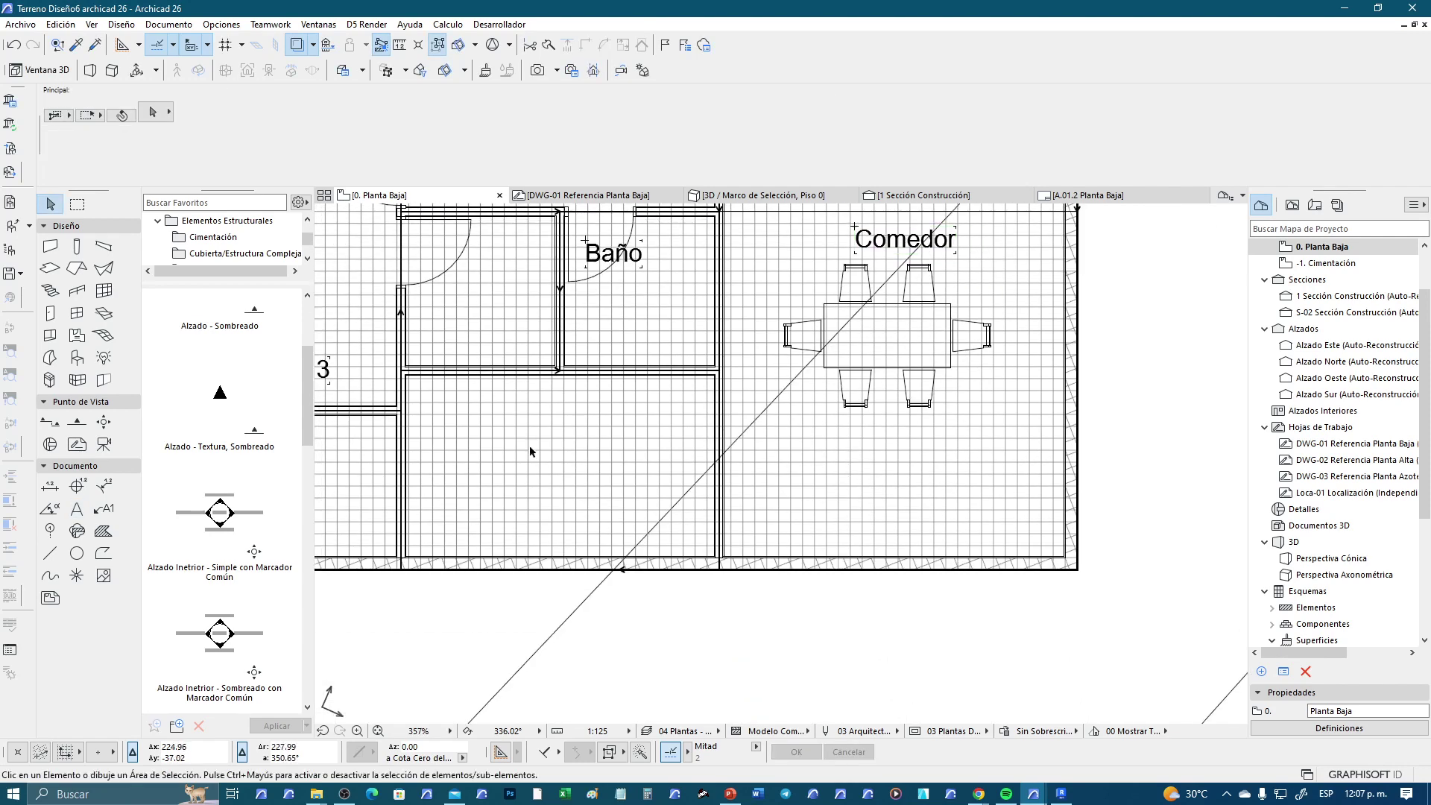
{"action": "scroll", "coordinate": [881, 519], "scroll_direction": "down", "scroll_amount": 2}
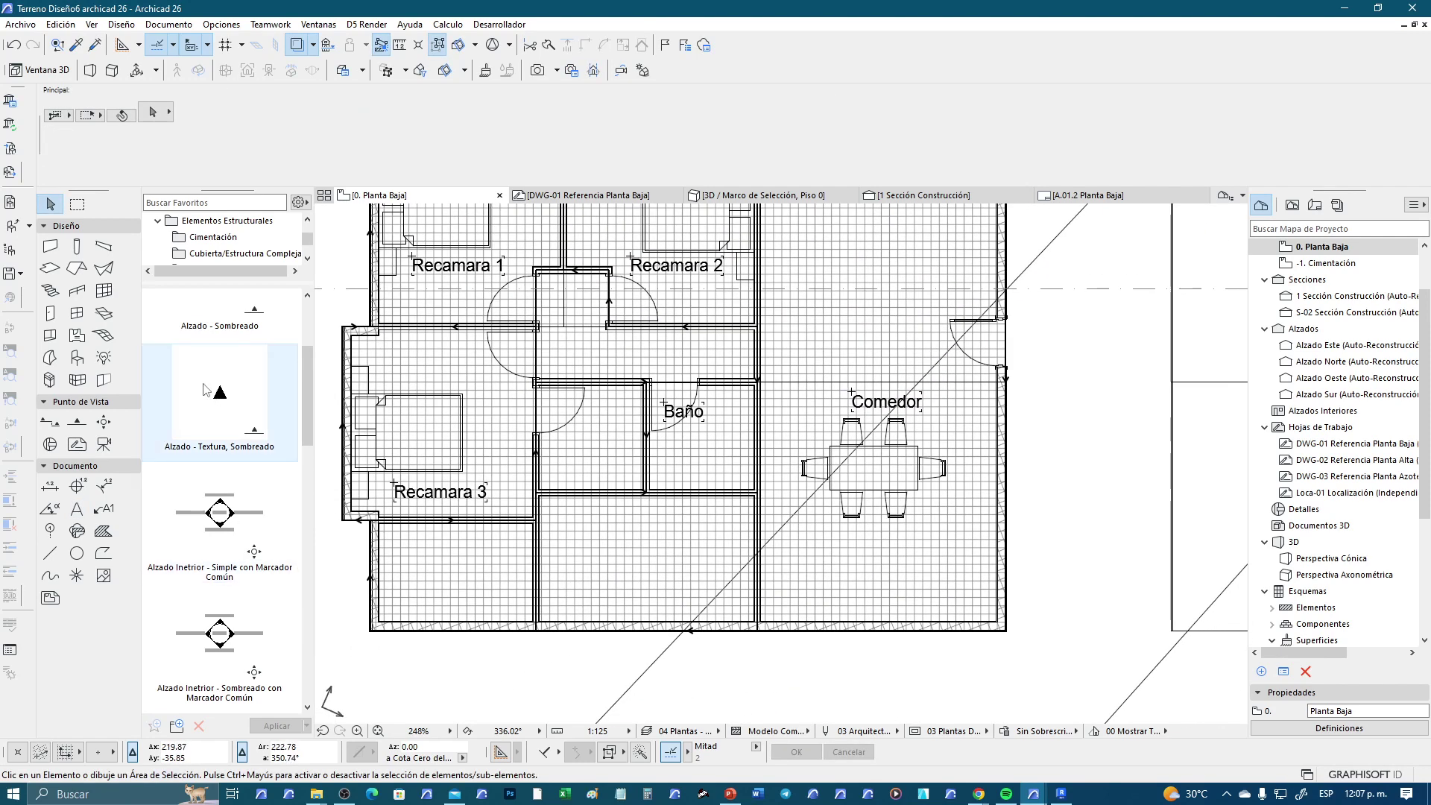
Pick Cocina en U from the Object tool's Mobiliario > Cocina favourites
{"action": "left_click", "coordinate": [79, 359]}
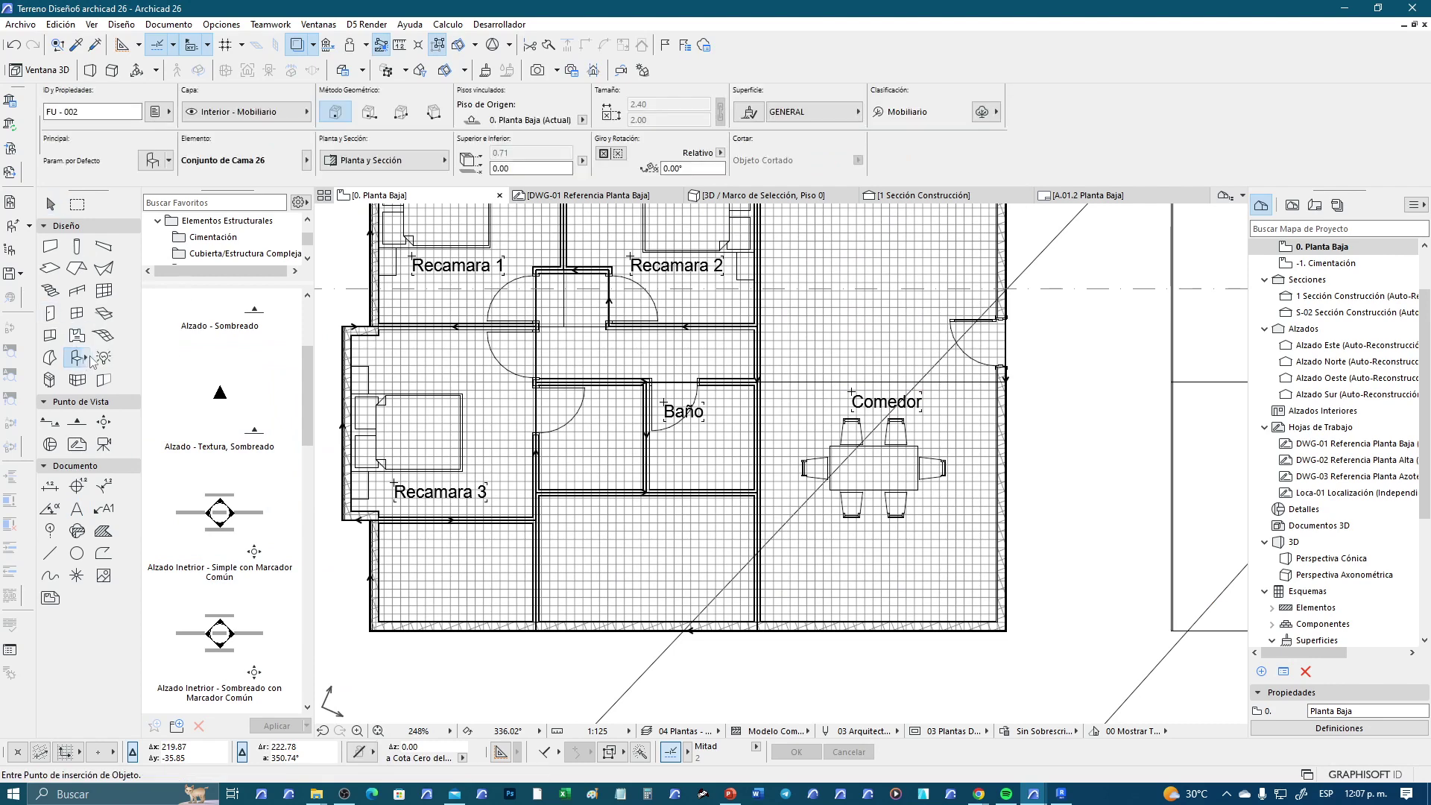
{"action": "left_click", "coordinate": [169, 161]}
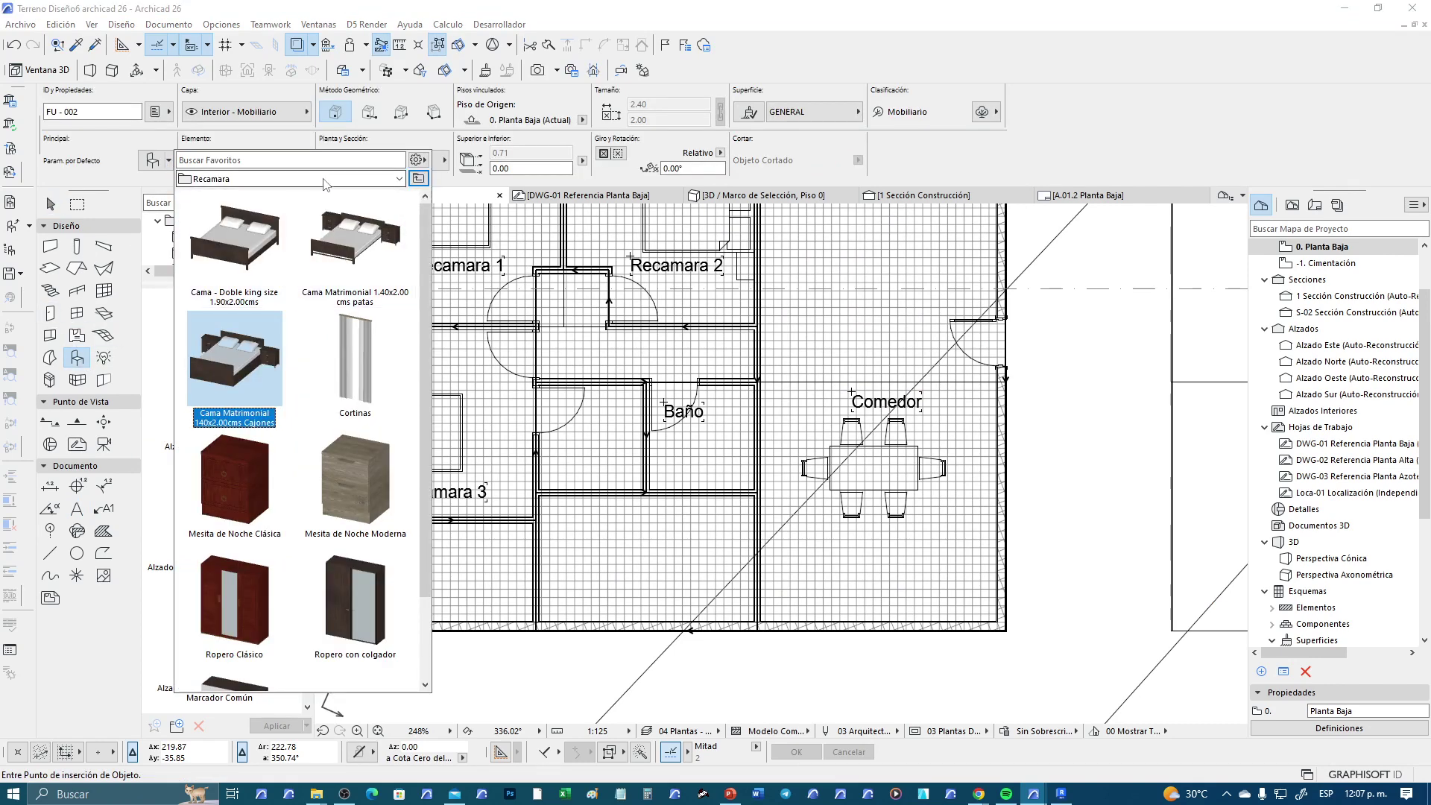
{"action": "left_click", "coordinate": [194, 182]}
{"action": "left_click", "coordinate": [246, 200]}
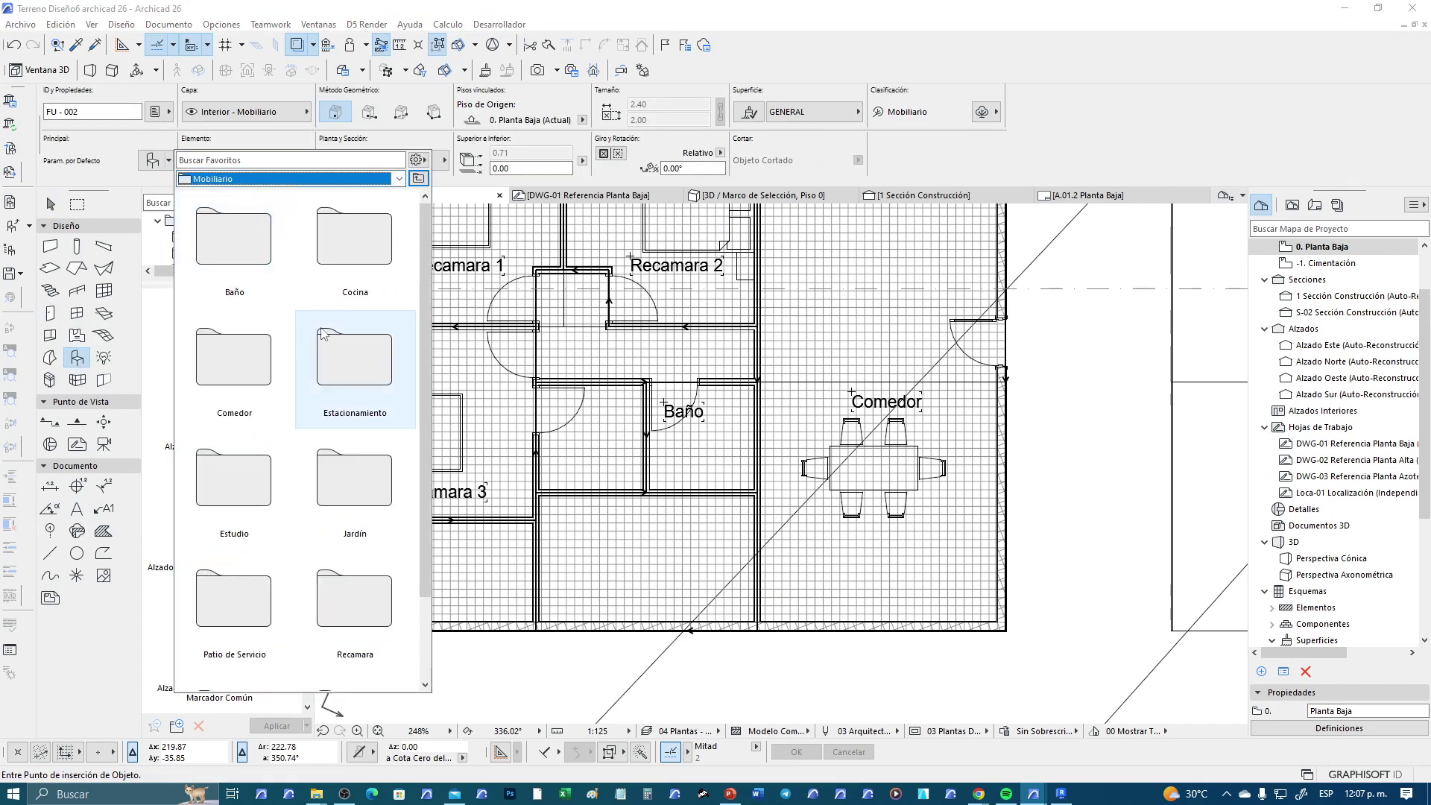
{"action": "double_click", "coordinate": [351, 248]}
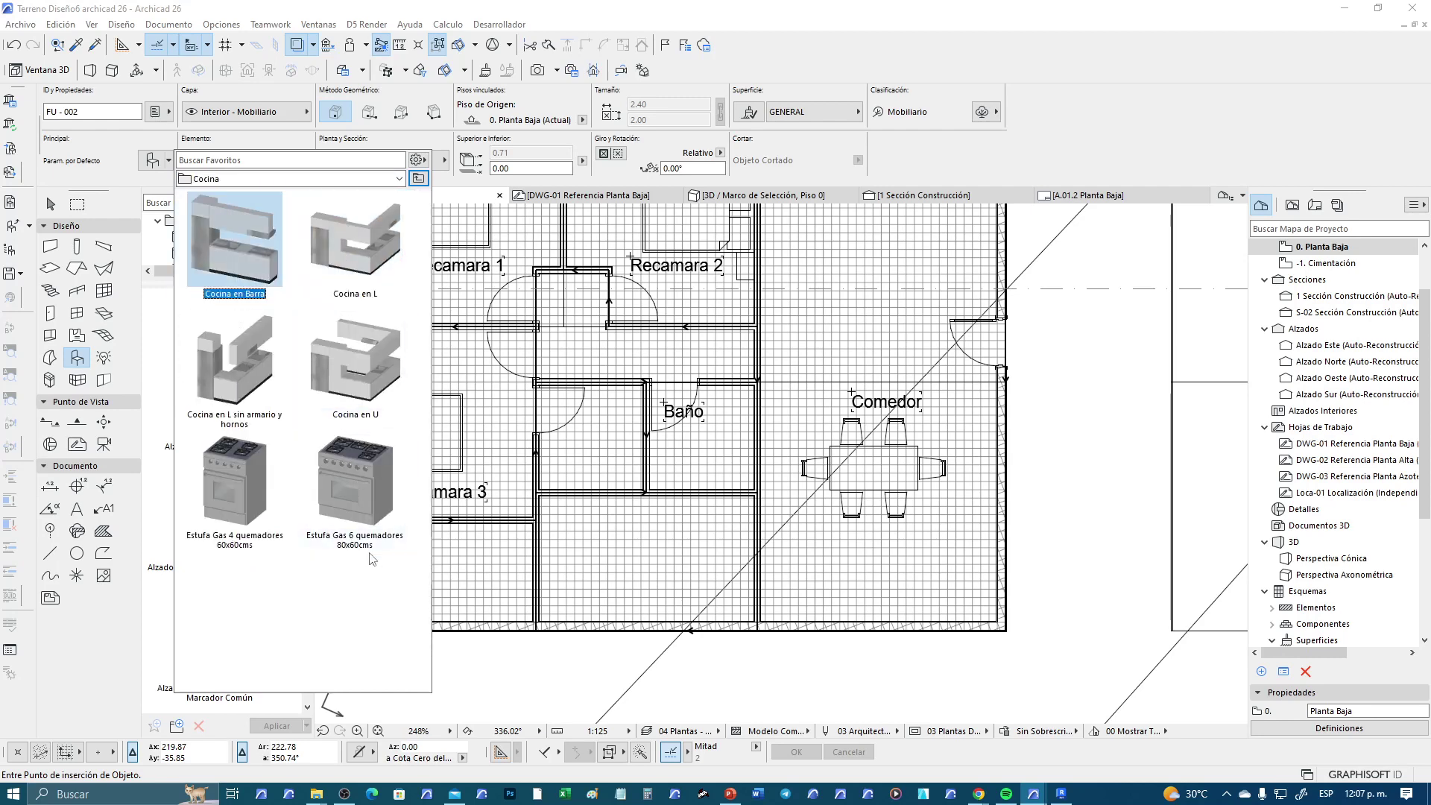
{"action": "left_click", "coordinate": [352, 393]}
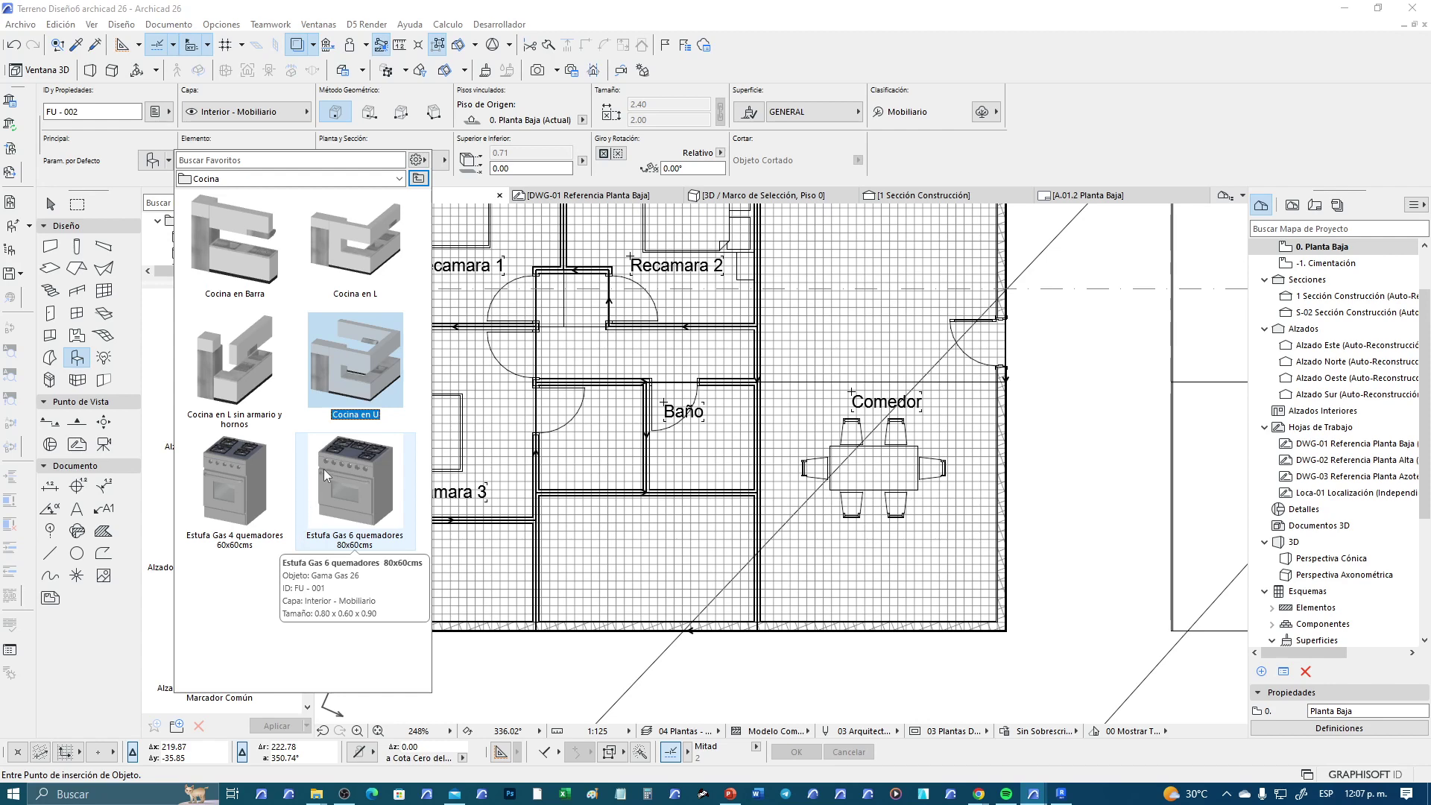
Place the Cocina en U kitchen and move it beside the dining table
{"action": "double_click", "coordinate": [374, 393]}
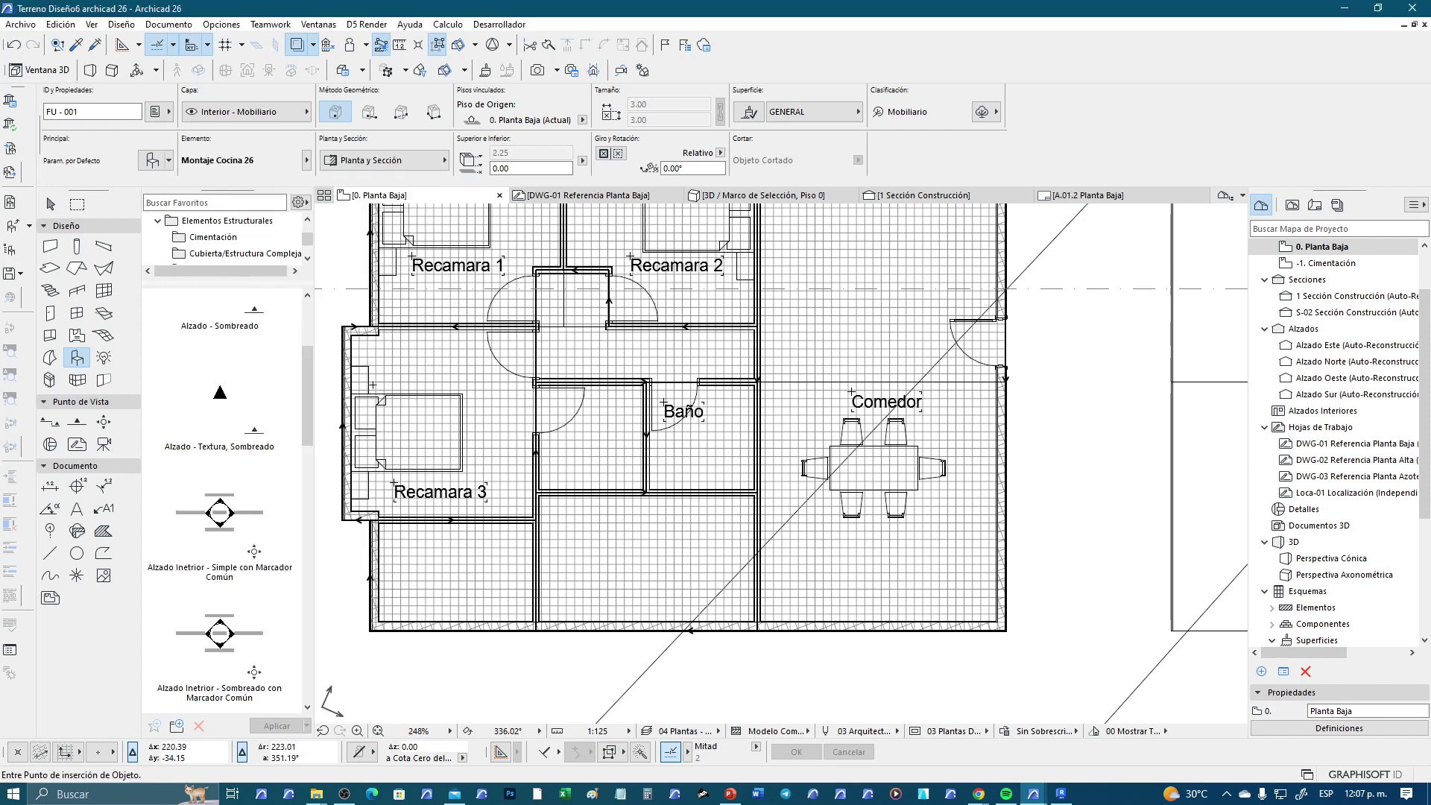
{"action": "left_click", "coordinate": [841, 604]}
{"action": "scroll", "coordinate": [844, 646], "scroll_direction": "down", "scroll_amount": 3}
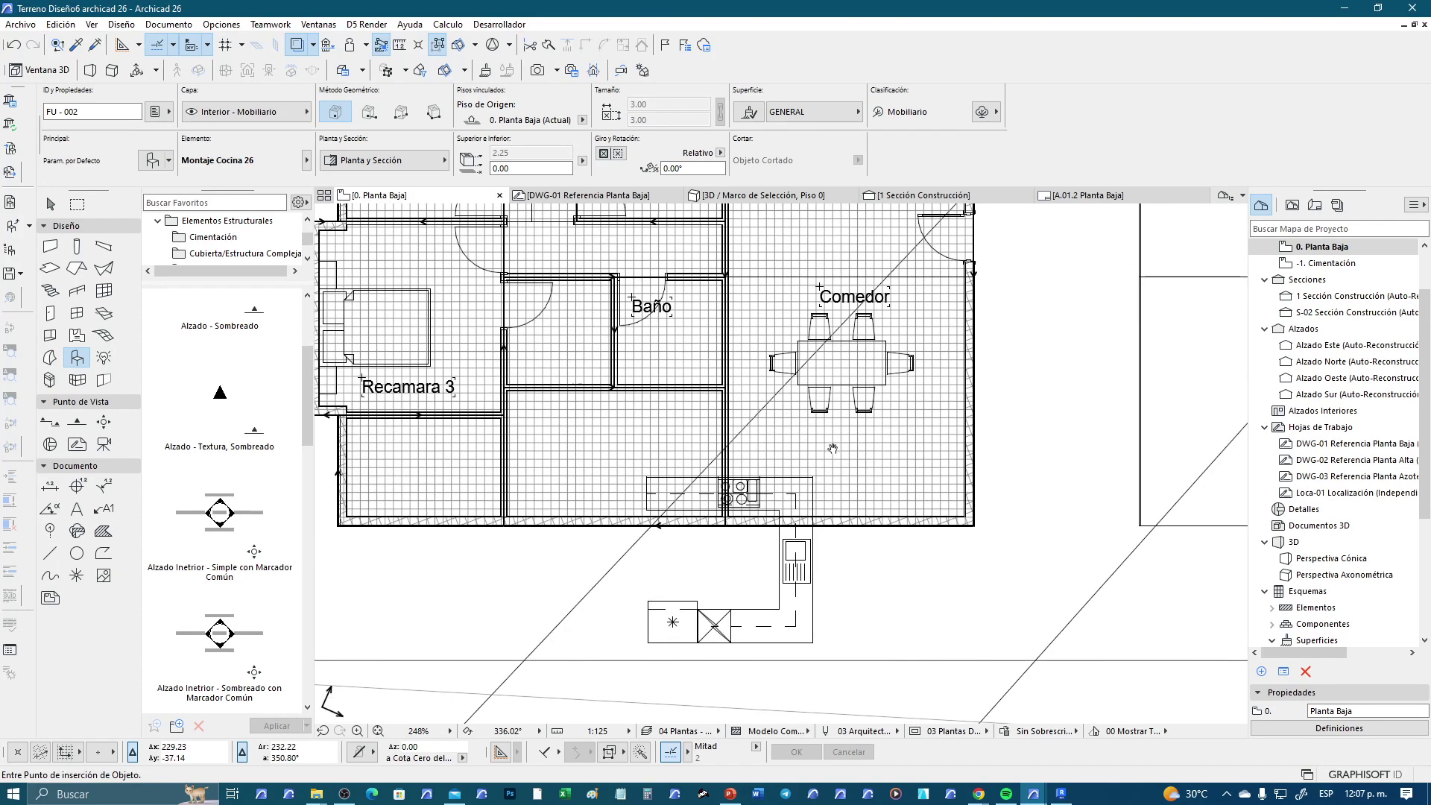
{"action": "left_click", "coordinate": [812, 642]}
{"action": "left_click_drag", "start_coordinate": [812, 643], "coordinate": [965, 520]}
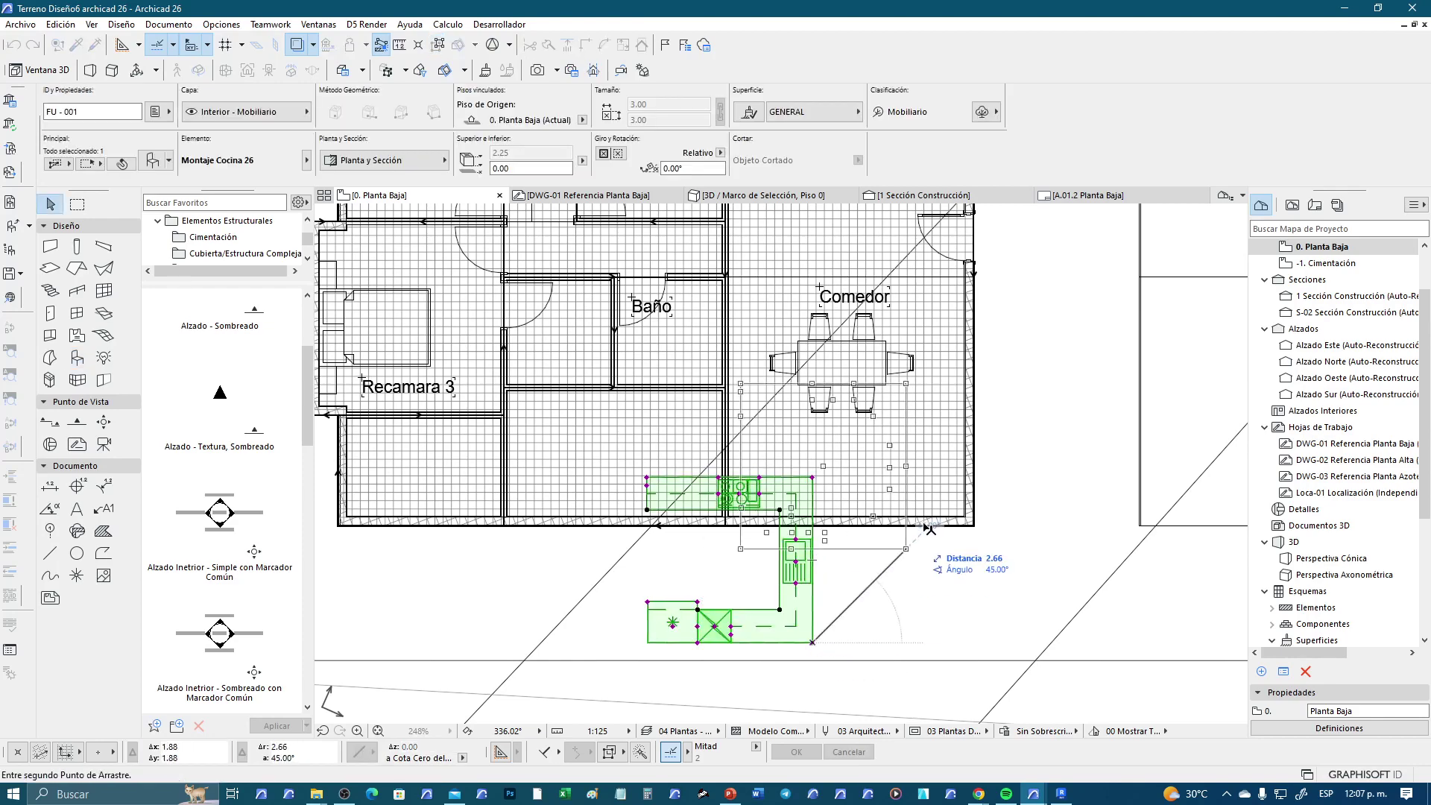
{"action": "left_click", "coordinate": [965, 519]}
{"action": "scroll", "coordinate": [846, 468], "scroll_direction": "down", "scroll_amount": 2}
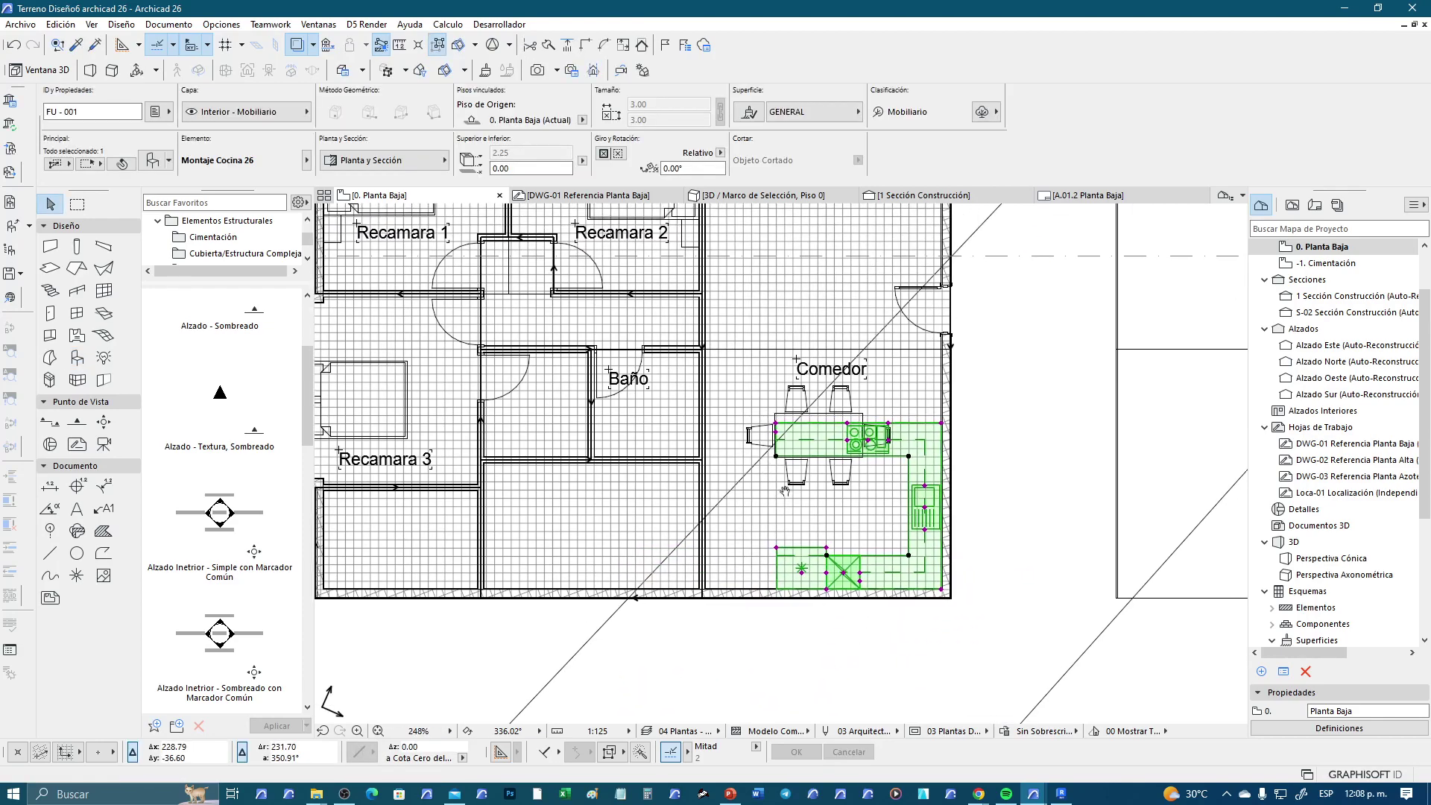
{"action": "scroll", "coordinate": [846, 468], "scroll_direction": "up", "scroll_amount": 5}
{"action": "scroll", "coordinate": [845, 468], "scroll_direction": "down", "scroll_amount": 3}
{"action": "scroll", "coordinate": [826, 573], "scroll_direction": "down", "scroll_amount": 1}
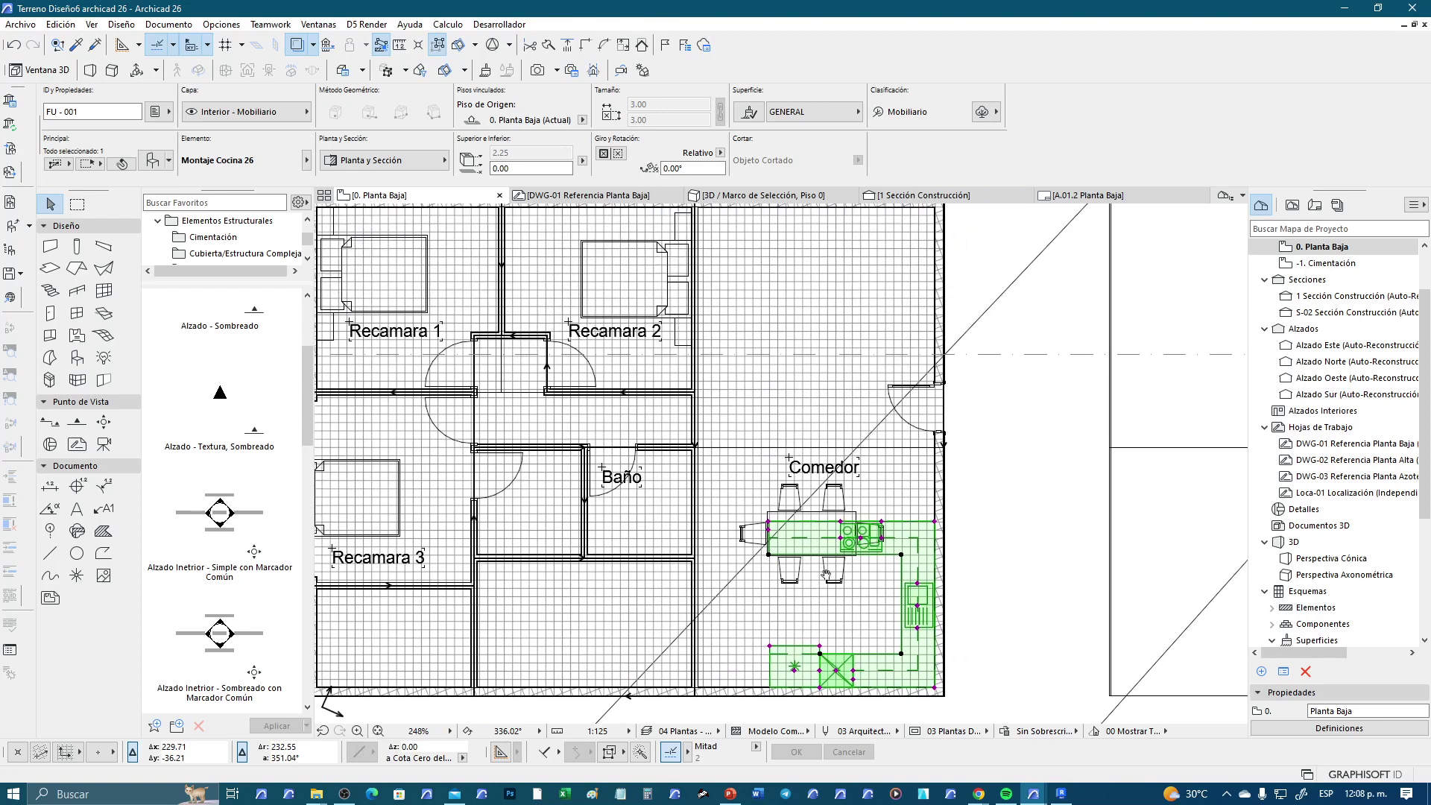
{"action": "scroll", "coordinate": [763, 586], "scroll_direction": "down", "scroll_amount": 1}
{"action": "key", "text": "Escape"}
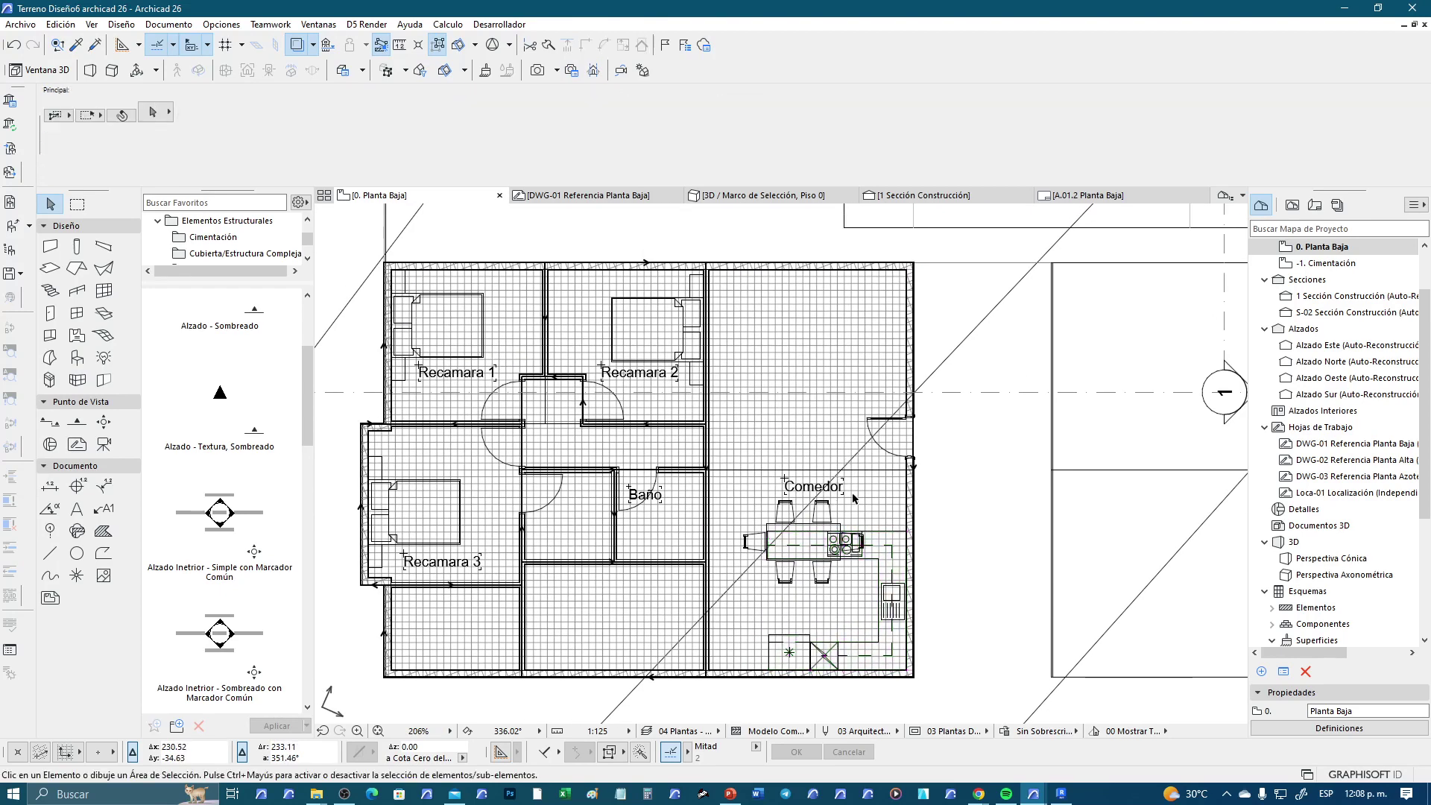
Move the dining table and chairs upward into the Comedor
{"action": "left_click", "coordinate": [796, 578]}
{"action": "left_click_drag", "start_coordinate": [805, 551], "coordinate": [810, 466]}
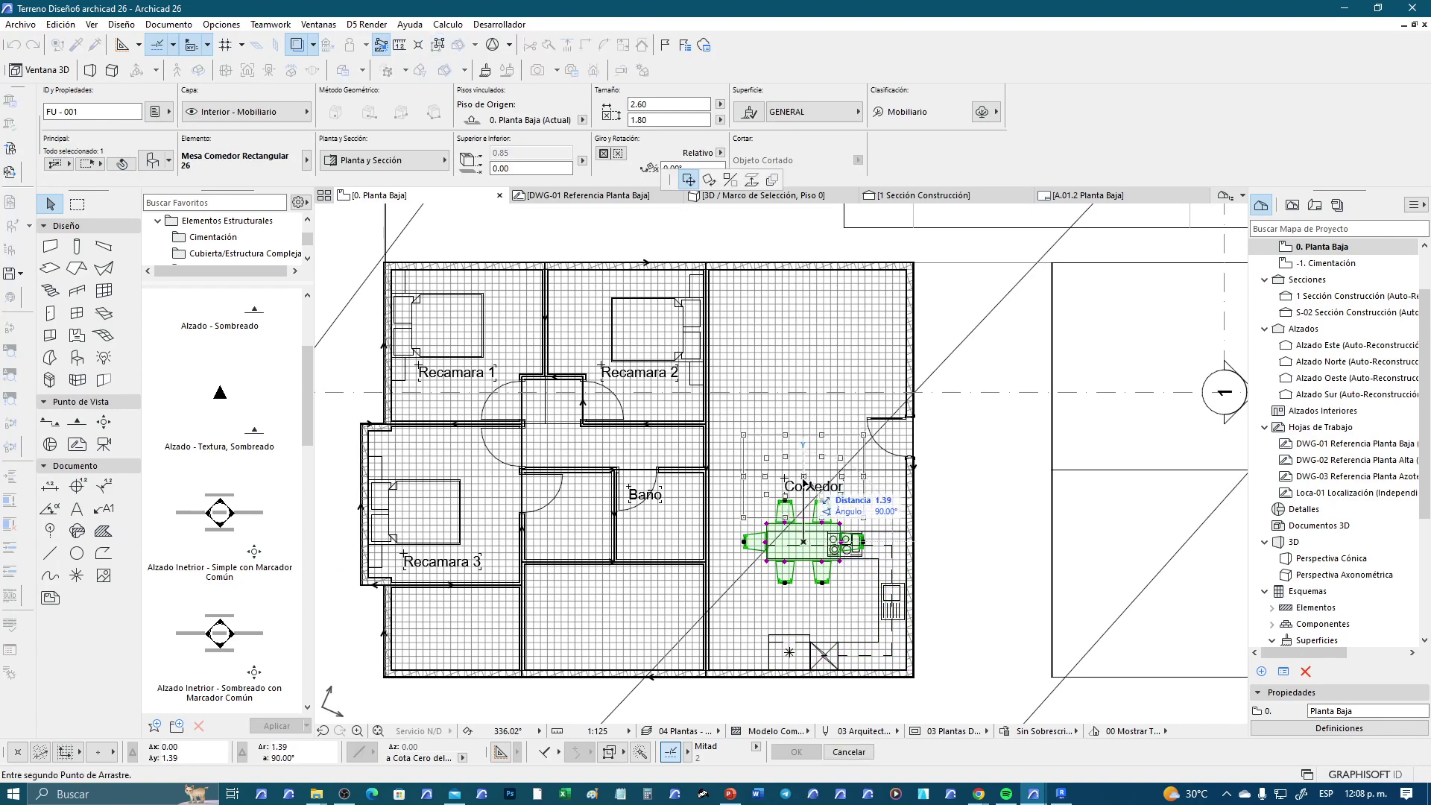
{"action": "left_click", "coordinate": [811, 466]}
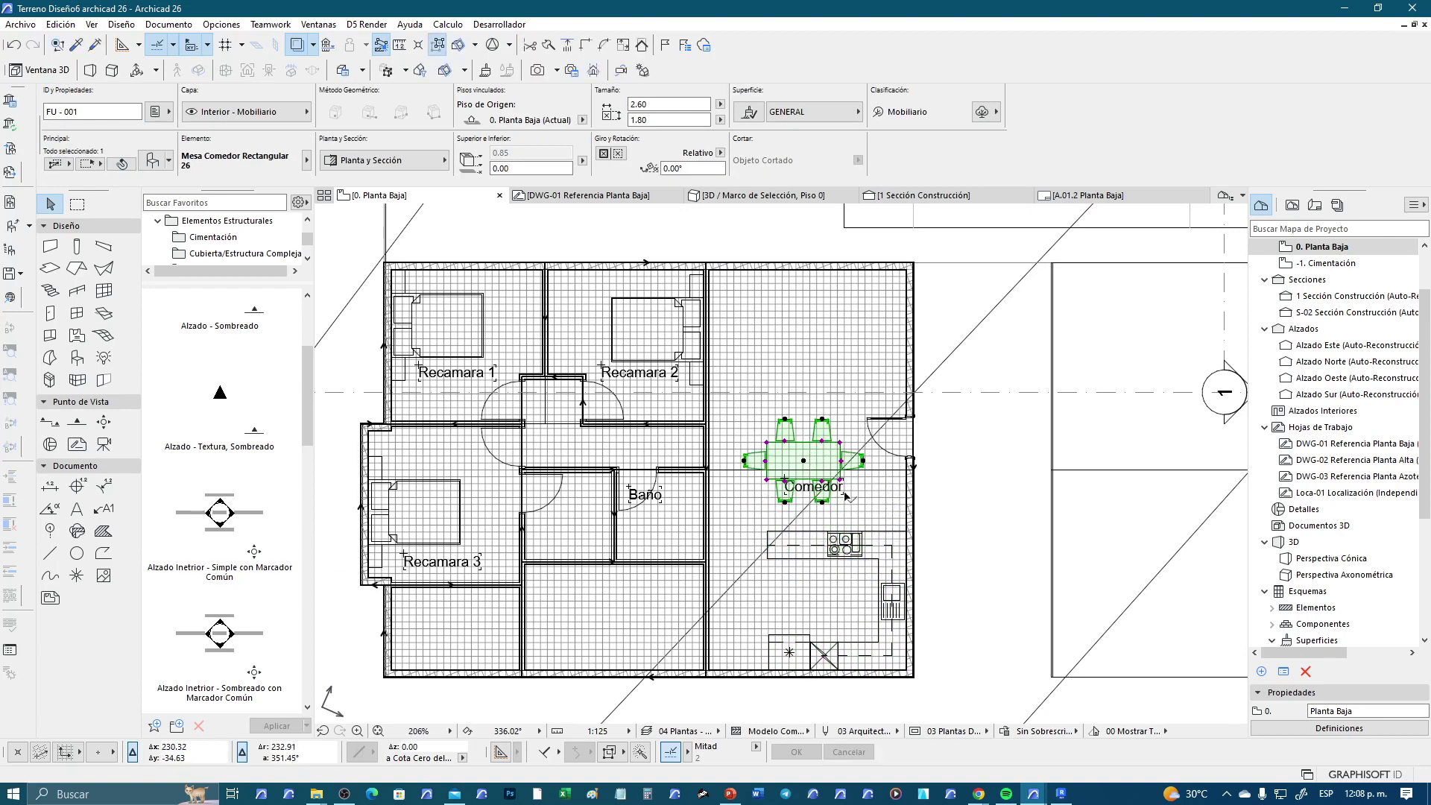
{"action": "left_click", "coordinate": [848, 494]}
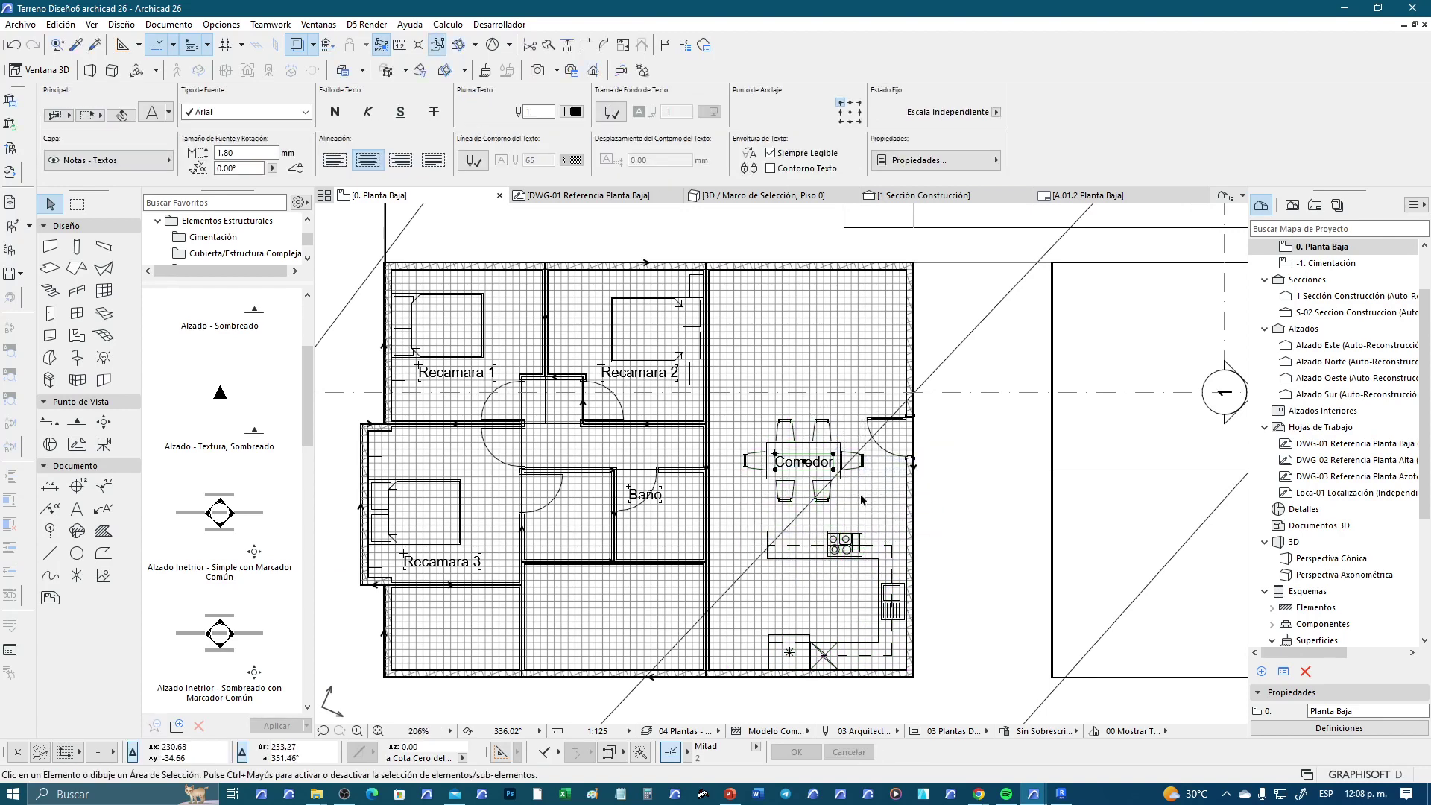
{"action": "left_click", "coordinate": [860, 493]}
Slide the right-wall door northward to its new position on the wall
{"action": "scroll", "coordinate": [879, 484], "scroll_direction": "up", "scroll_amount": 1}
{"action": "middle_click_drag", "start_coordinate": [926, 407], "coordinate": [823, 489]}
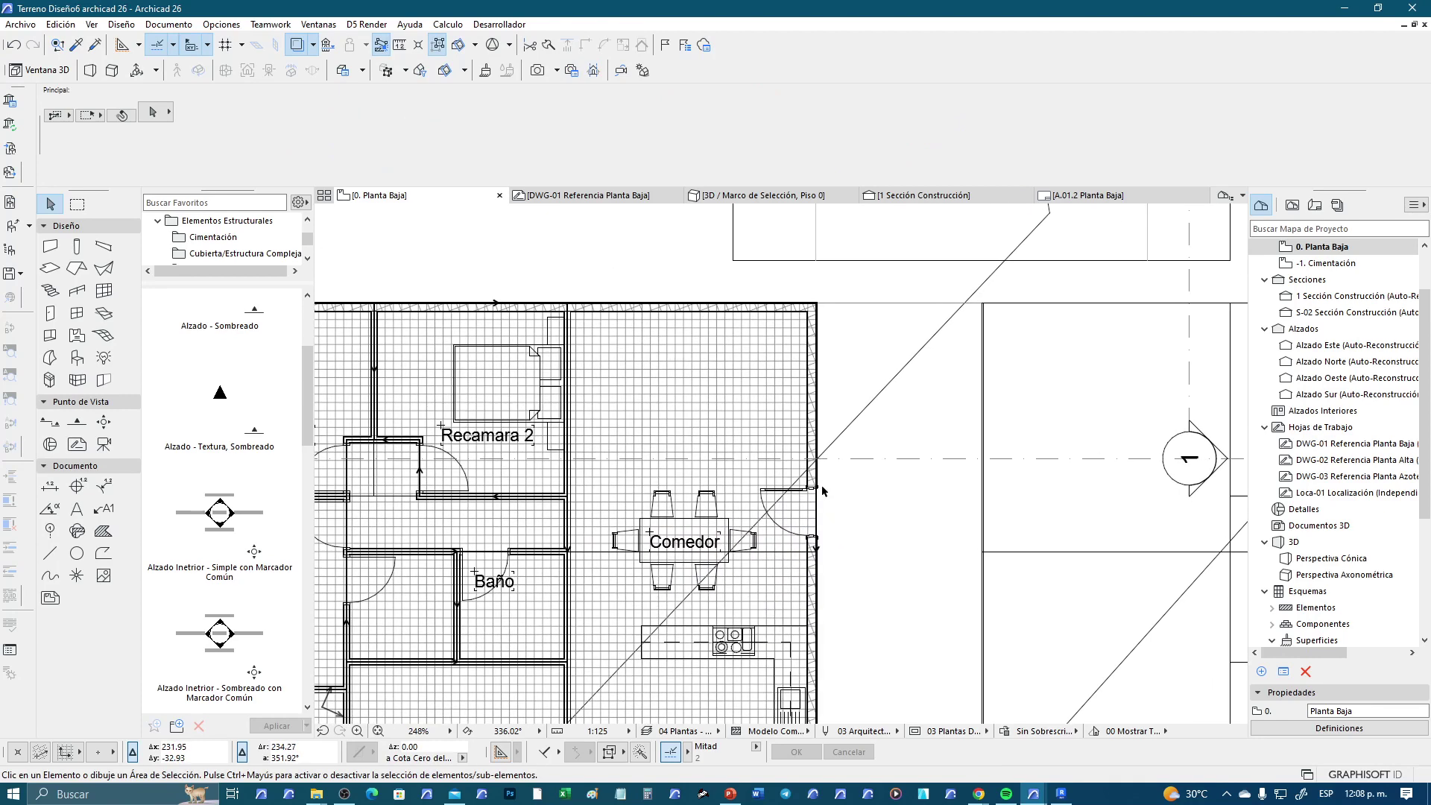
{"action": "left_click", "coordinate": [814, 490]}
{"action": "left_click_drag", "start_coordinate": [814, 490], "coordinate": [818, 363]}
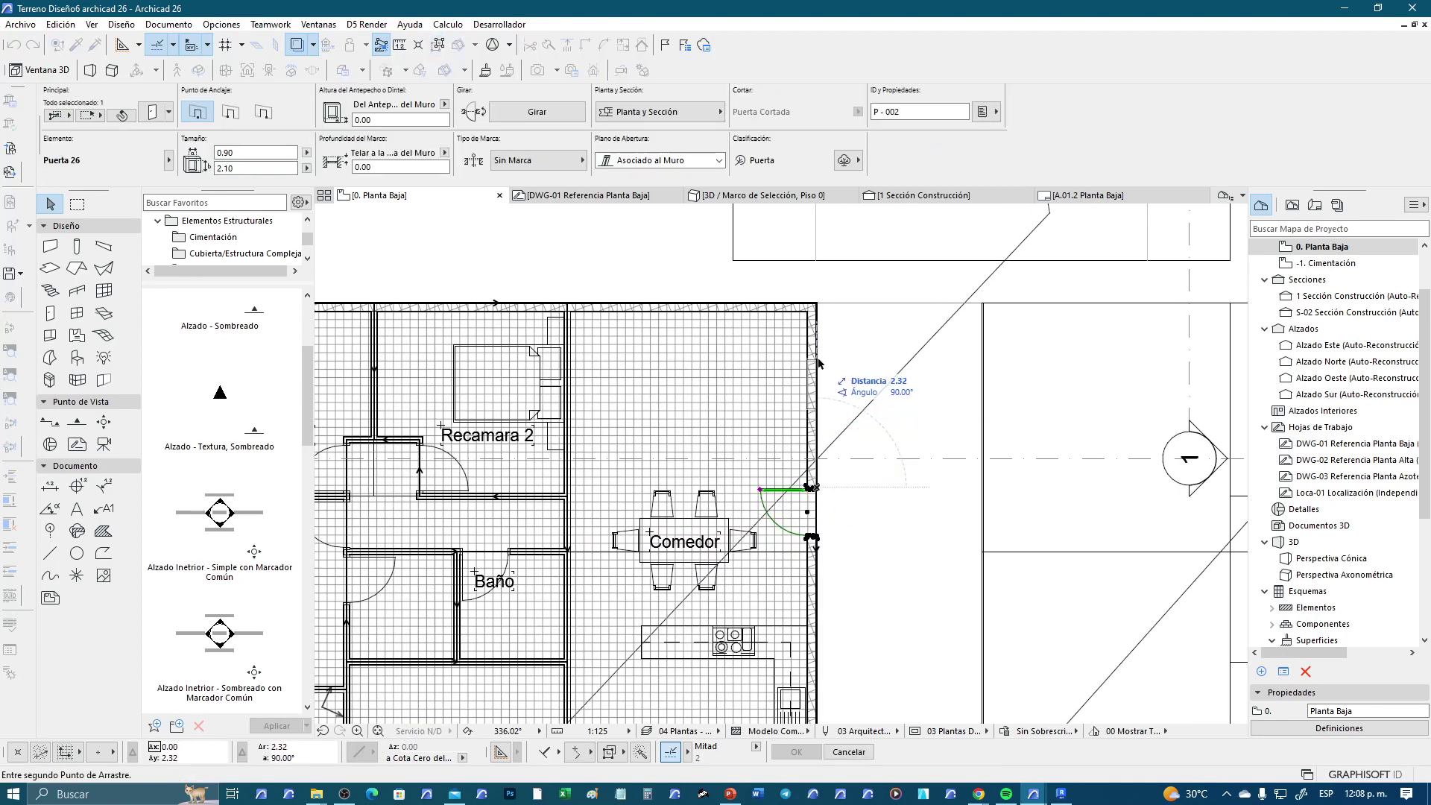
{"action": "left_click", "coordinate": [820, 363]}
{"action": "key", "text": "Escape"}
{"action": "scroll", "coordinate": [687, 431], "scroll_direction": "down", "scroll_amount": 2}
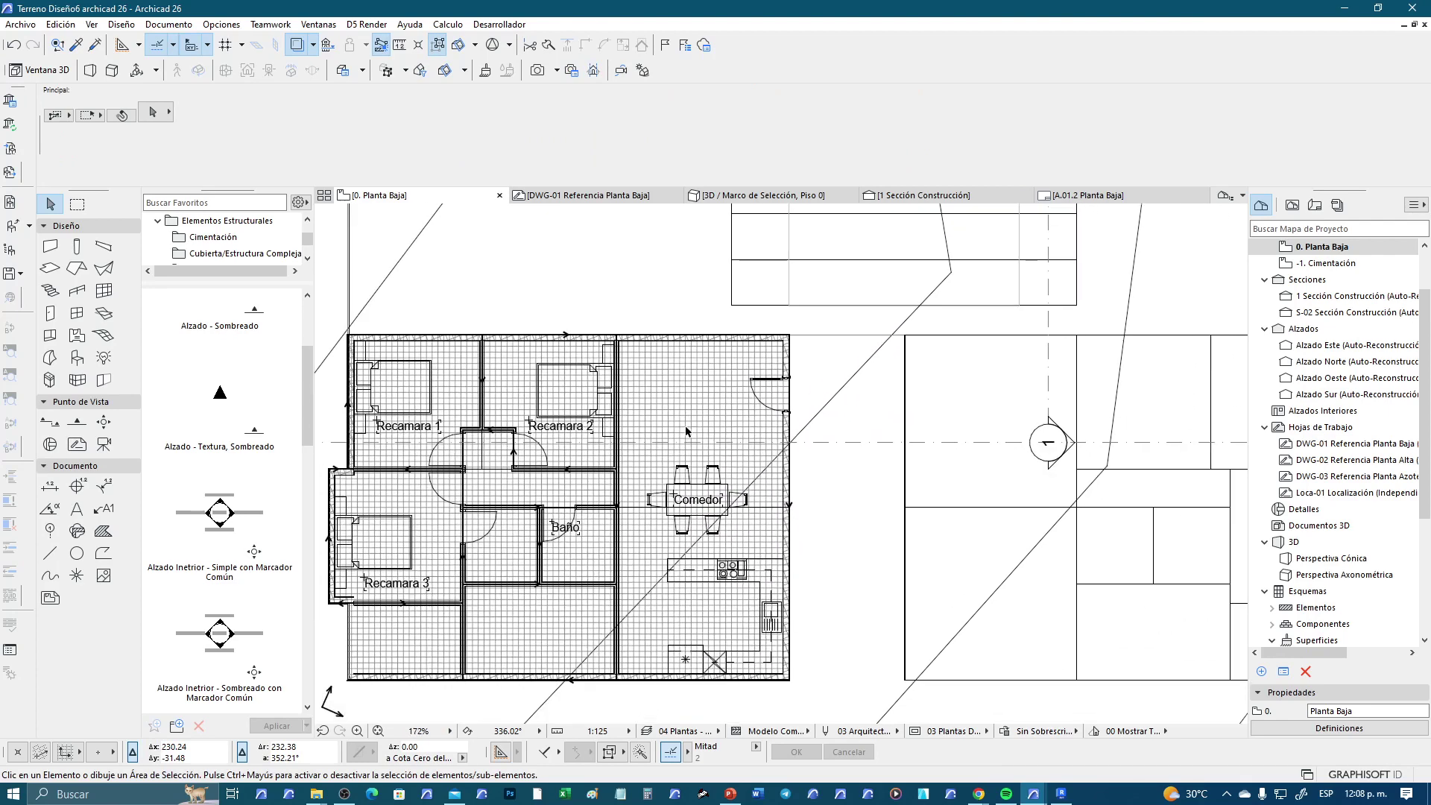
Choose the Montaje Sofá 26 object from Favorites > Mobiliario > Sala
{"action": "left_click", "coordinate": [88, 360]}
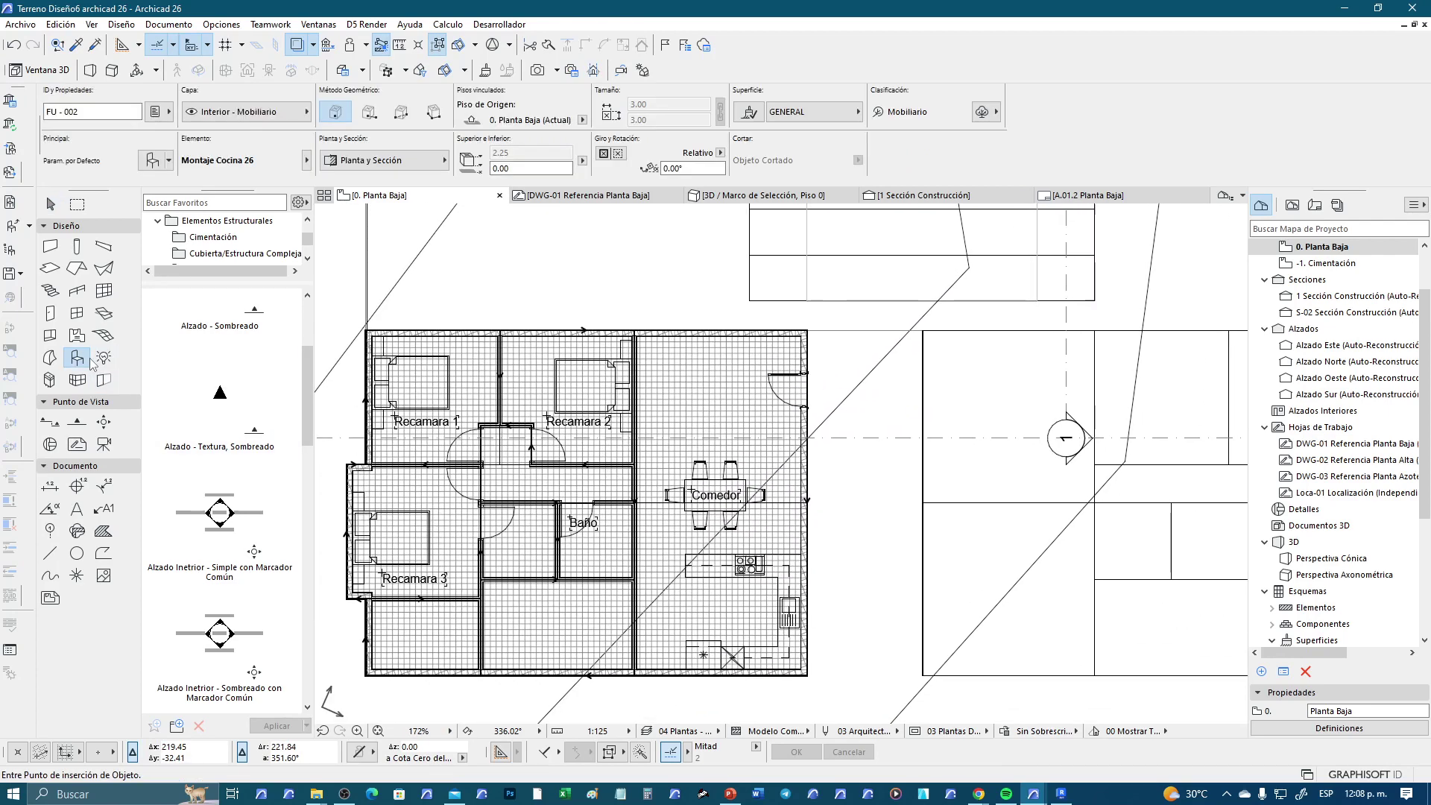
{"action": "left_click", "coordinate": [186, 160]}
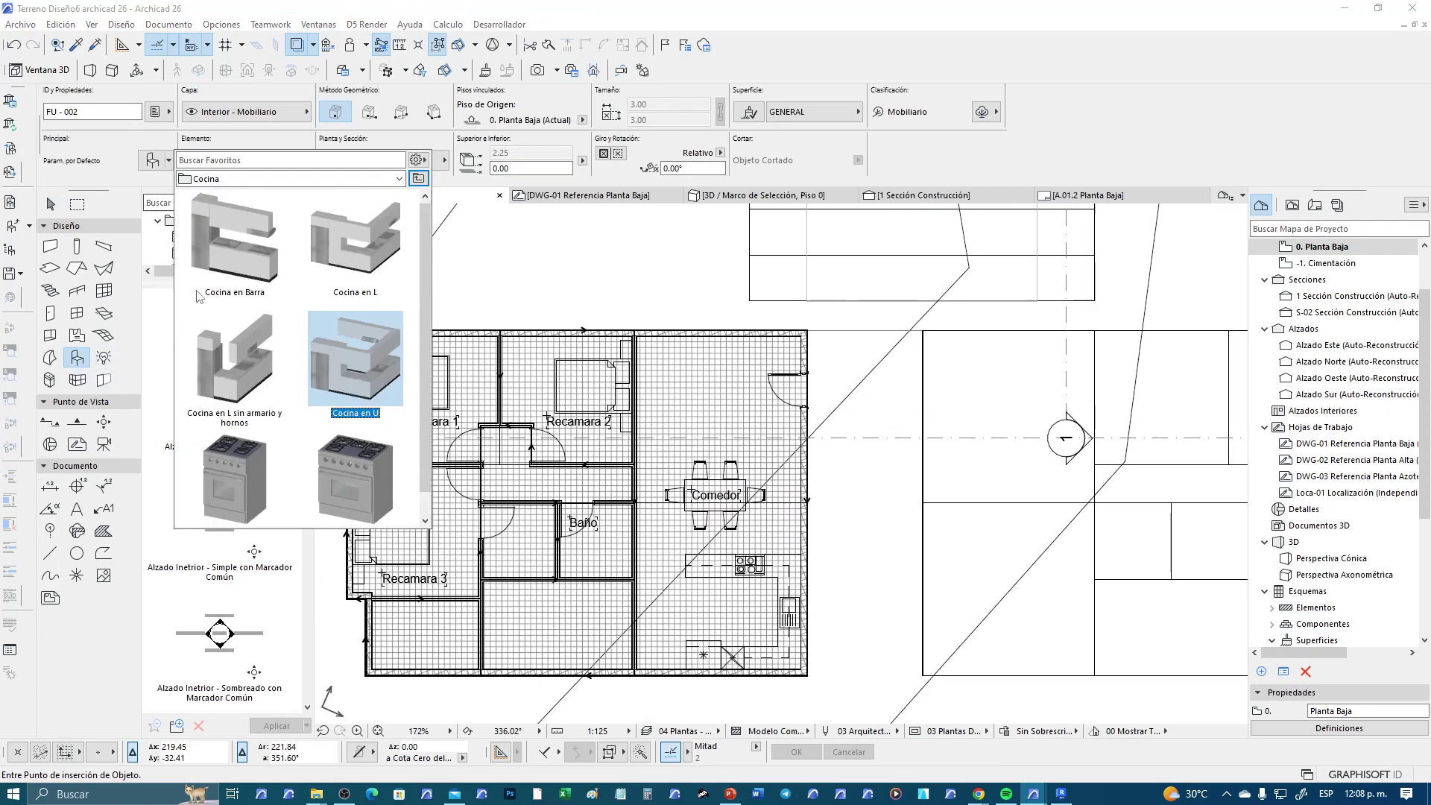
{"action": "left_click", "coordinate": [312, 182]}
{"action": "left_click", "coordinate": [269, 207]}
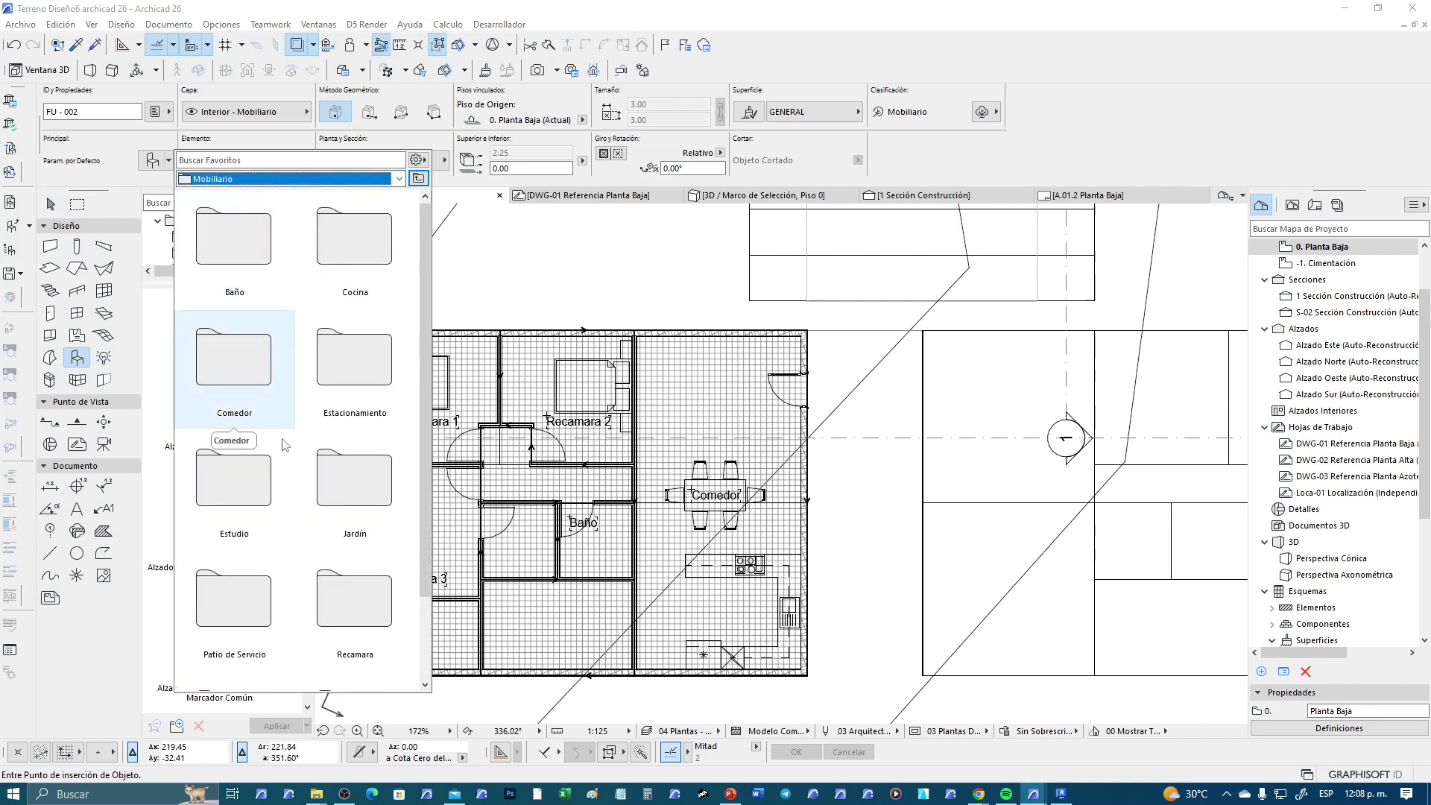
{"action": "scroll", "coordinate": [287, 496], "scroll_direction": "down", "scroll_amount": 2}
{"action": "scroll", "coordinate": [286, 500], "scroll_direction": "down", "scroll_amount": 1}
{"action": "double_click", "coordinate": [243, 623]}
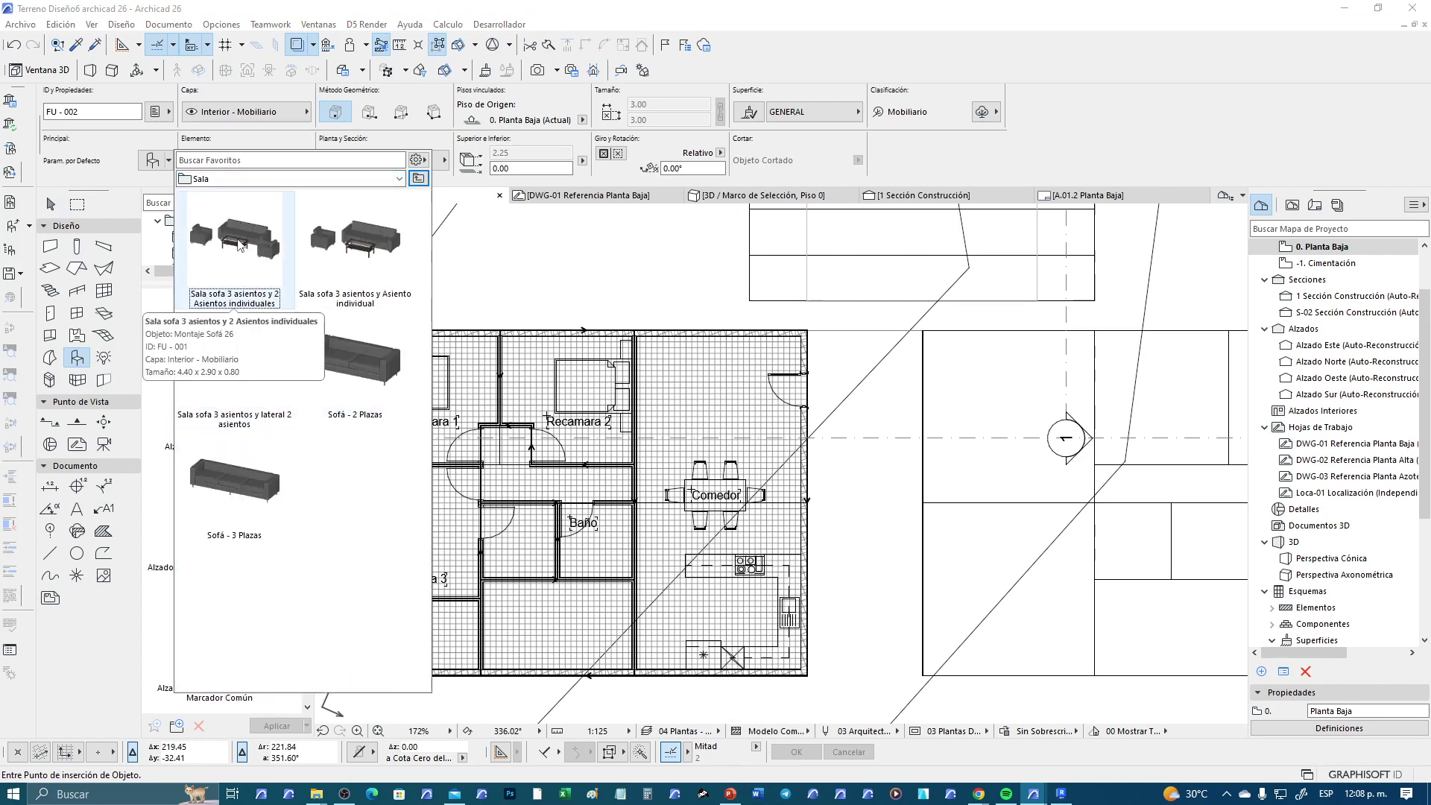
{"action": "double_click", "coordinate": [240, 246]}
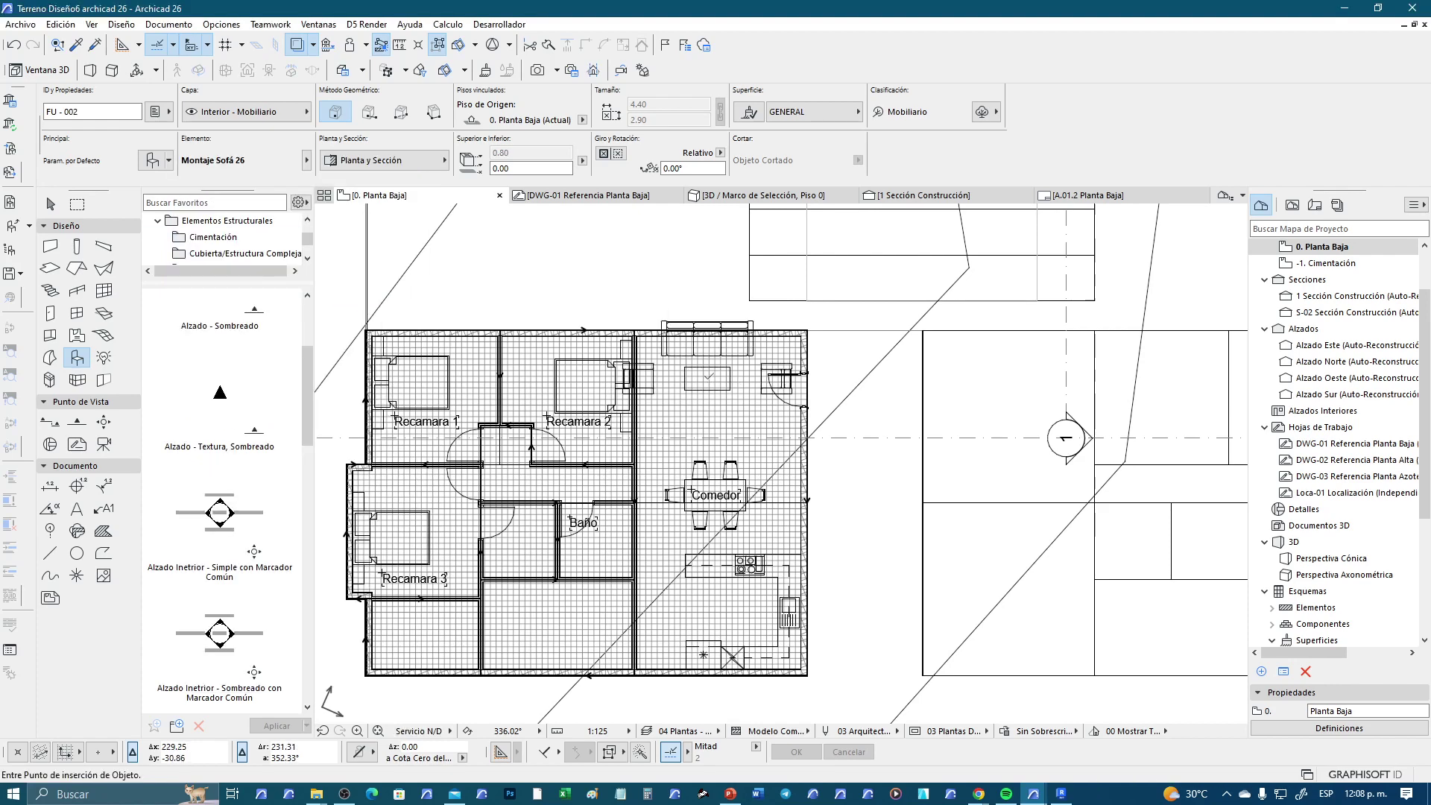
Place the sofa set at the top of the room and nudge it down-right
{"action": "left_click", "coordinate": [718, 382]}
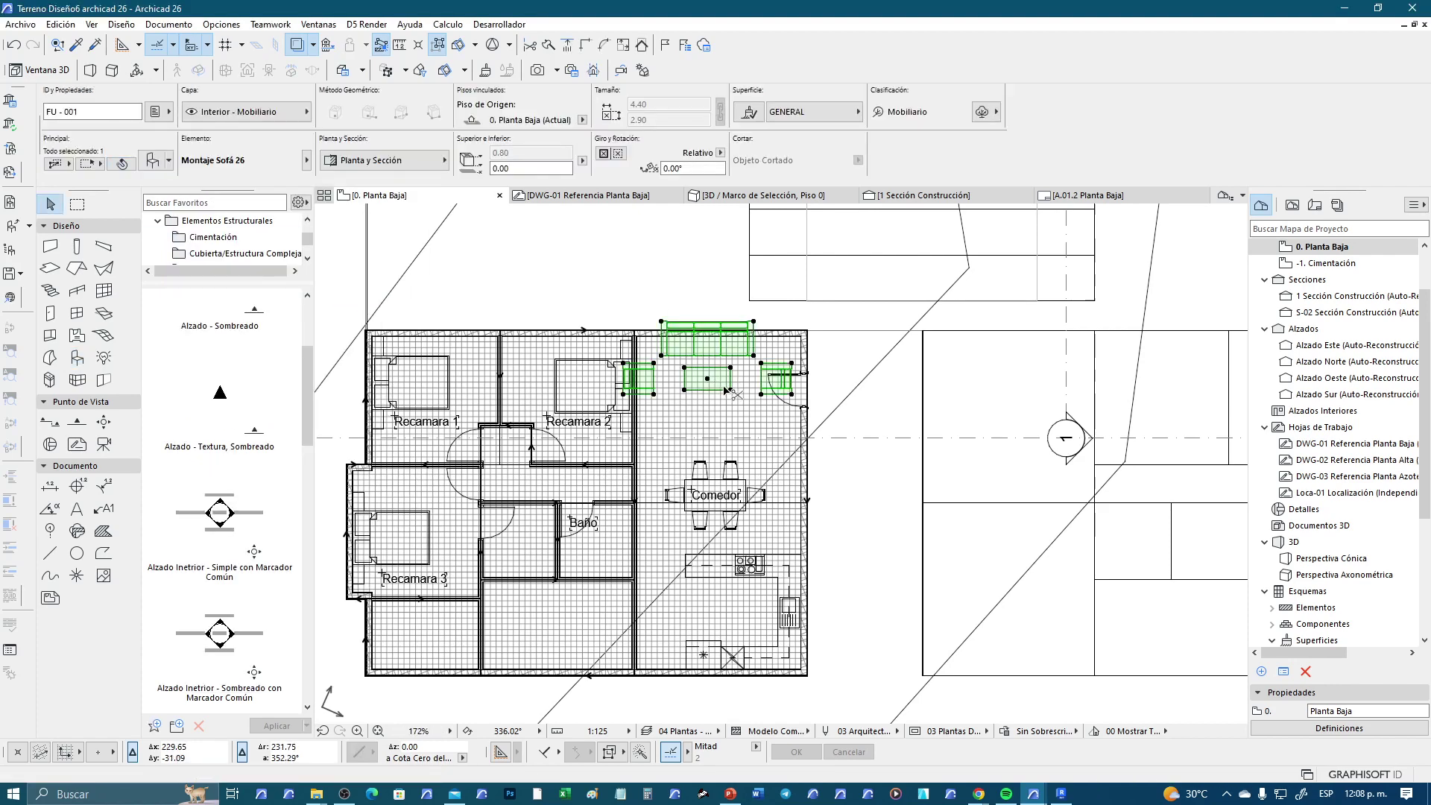
{"action": "scroll", "coordinate": [766, 352], "scroll_direction": "up", "scroll_amount": 1}
{"action": "scroll", "coordinate": [766, 352], "scroll_direction": "up", "scroll_amount": 1}
{"action": "left_click", "coordinate": [747, 304]}
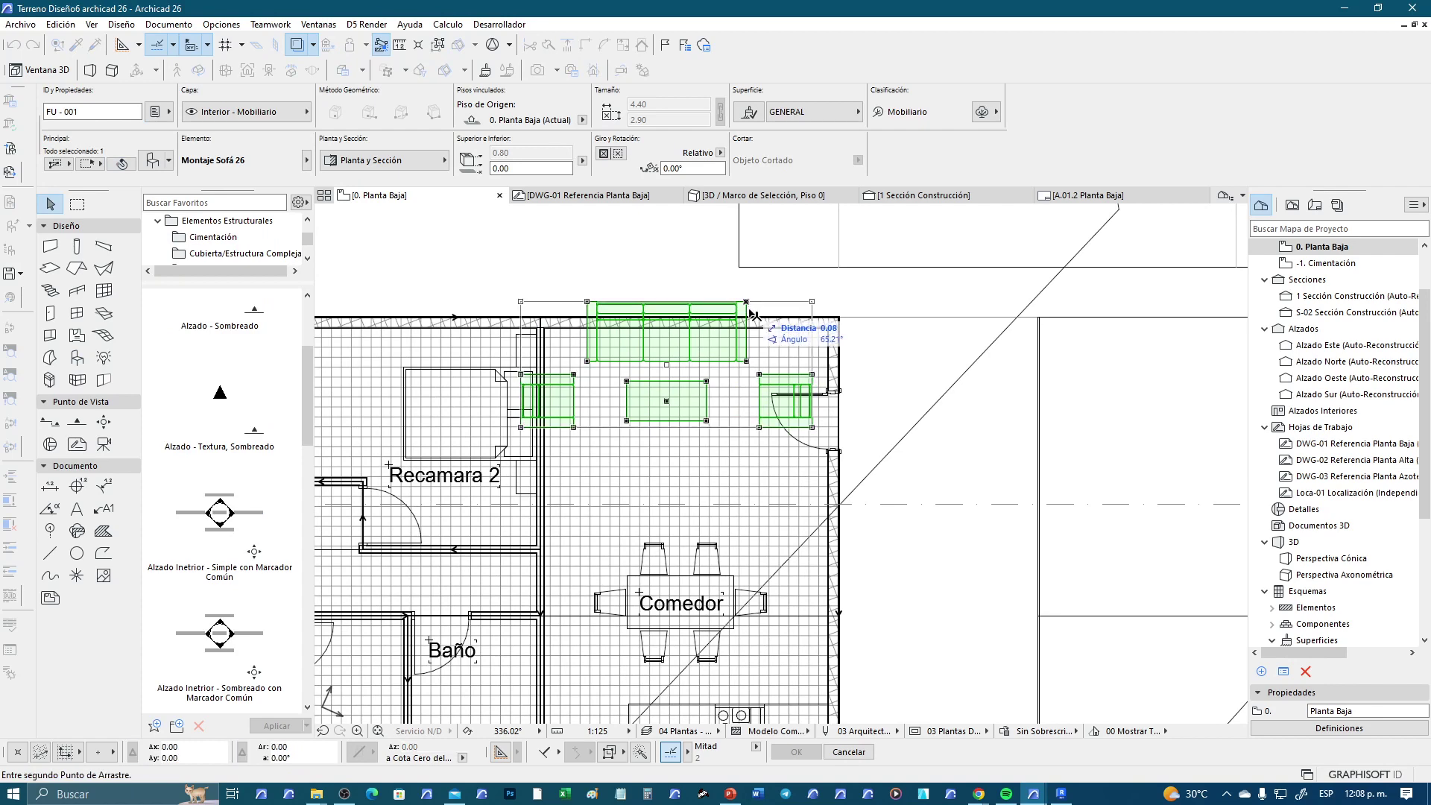
{"action": "left_click", "coordinate": [753, 331]}
{"action": "scroll", "coordinate": [659, 379], "scroll_direction": "up", "scroll_amount": 1}
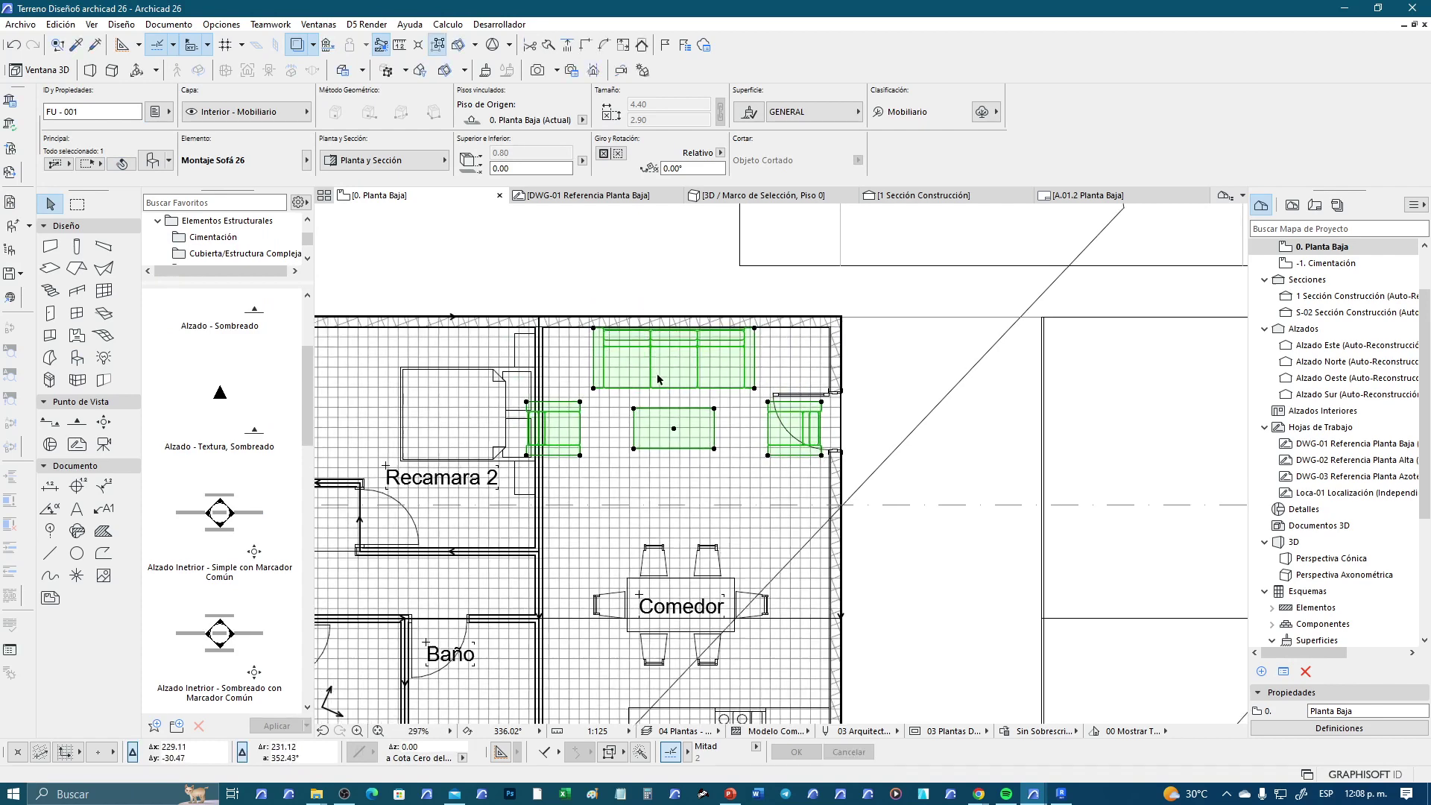
{"action": "scroll", "coordinate": [832, 374], "scroll_direction": "up", "scroll_amount": 2}
Shift the sofa set slightly right with Drag (Ctrl+D), then reselect it
{"action": "key", "text": "ctrl+d"}
{"action": "left_click", "coordinate": [826, 387]}
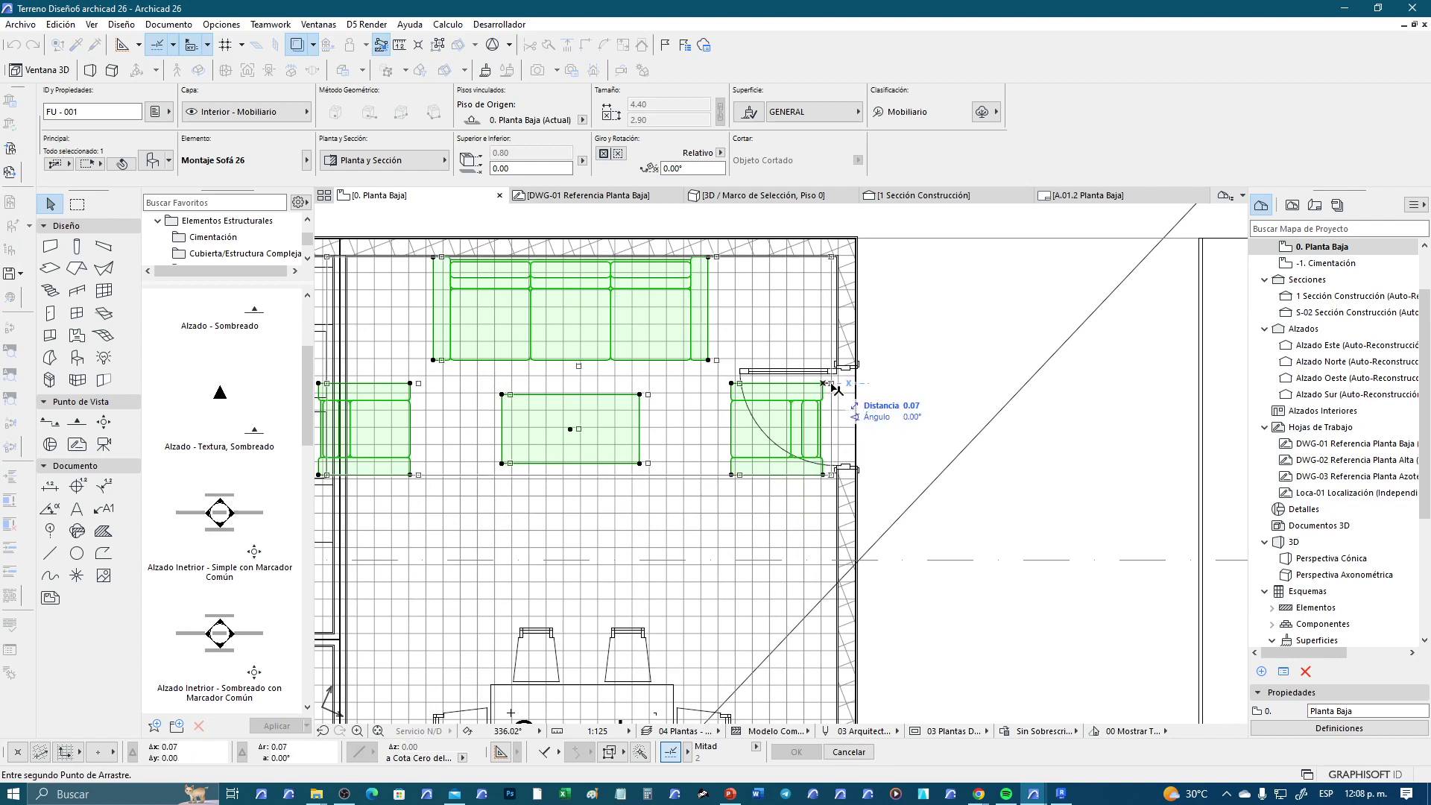
{"action": "left_click", "coordinate": [839, 387]}
{"action": "left_click", "coordinate": [896, 389]}
{"action": "scroll", "coordinate": [895, 389], "scroll_direction": "down", "scroll_amount": 4}
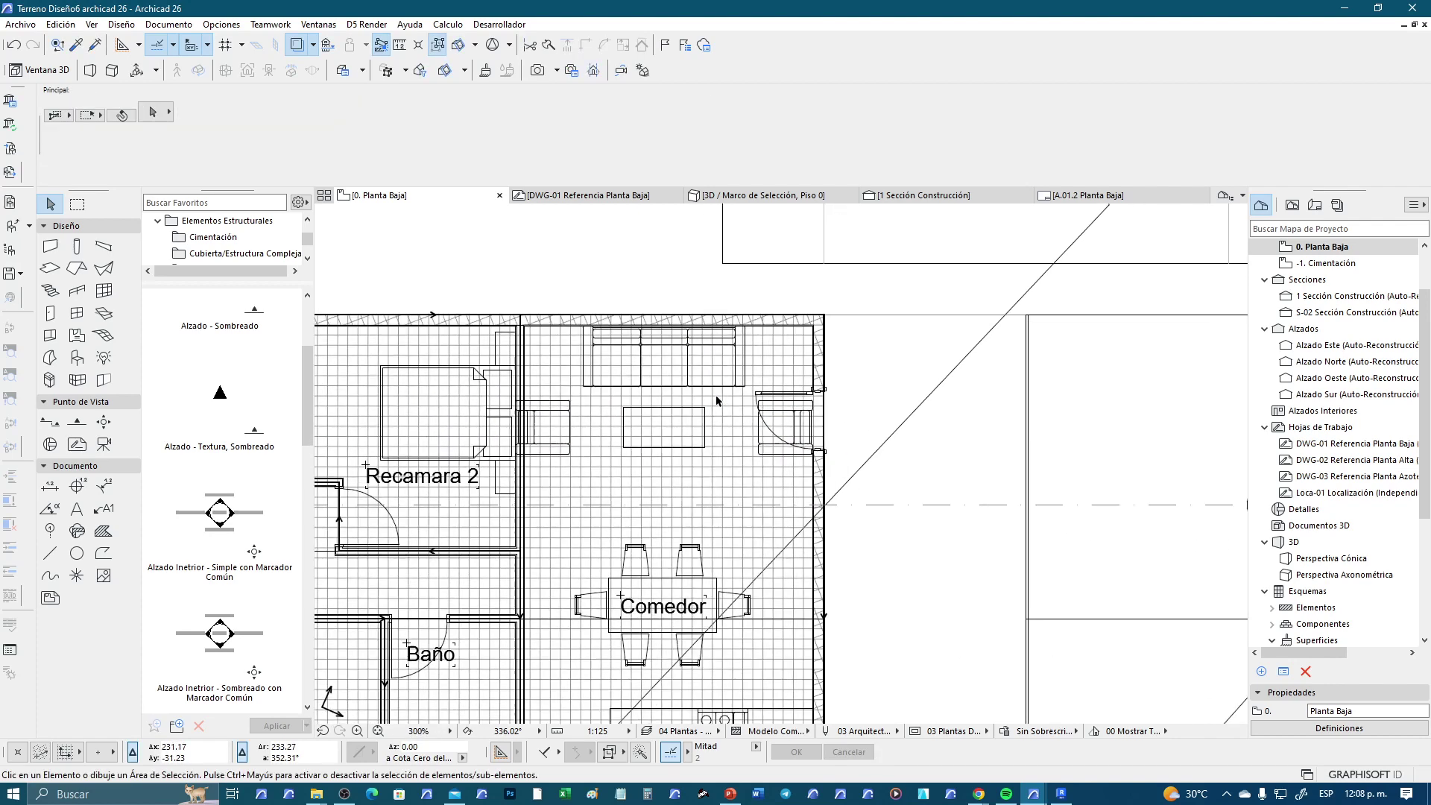
{"action": "left_click", "coordinate": [666, 427]}
{"action": "scroll", "coordinate": [666, 432], "scroll_direction": "up", "scroll_amount": 4}
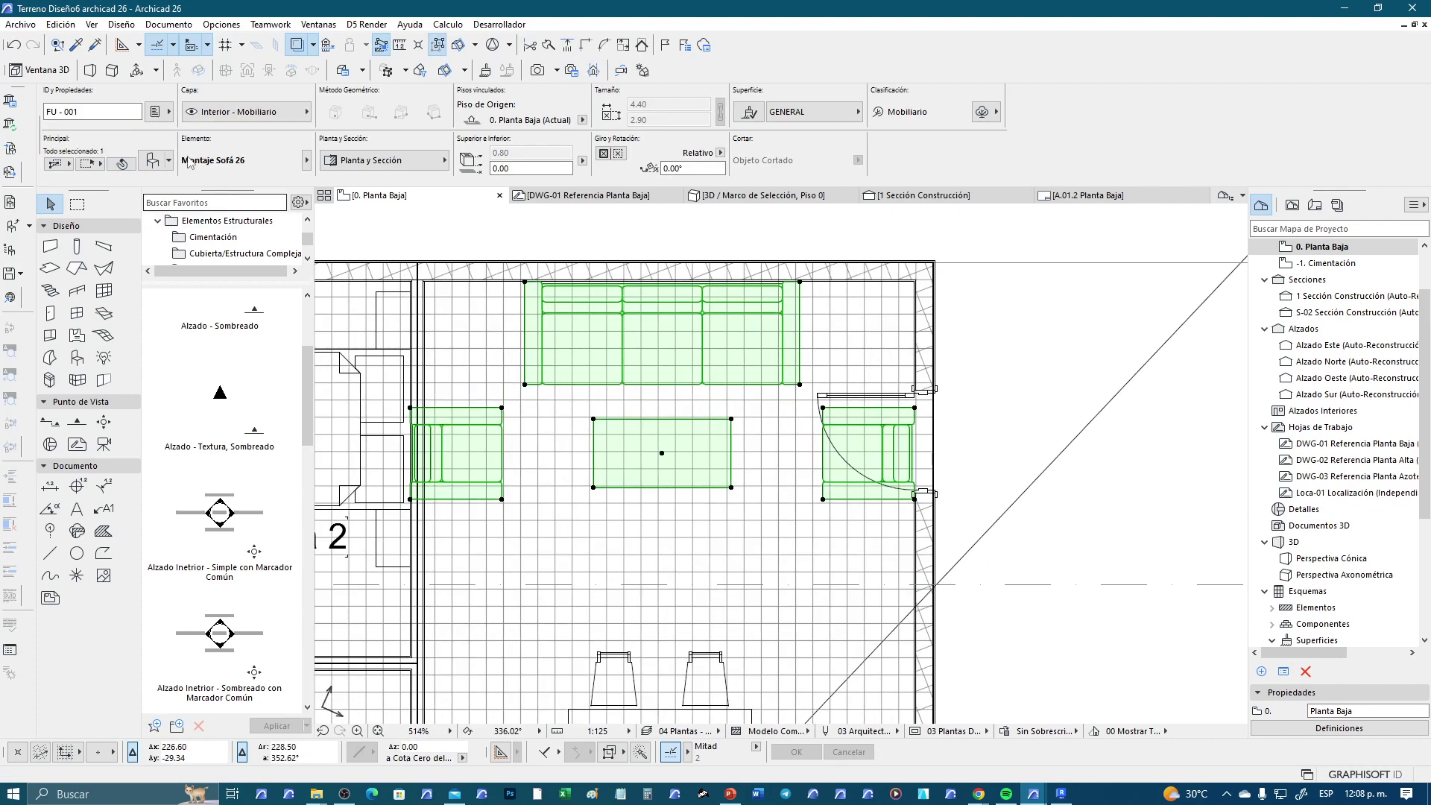
Resize the sofa set to 4.20 × 2.70 by setting its spacing values to 0.10
{"action": "key", "text": "ctrl+t"}
{"action": "type", "text": ".1"}
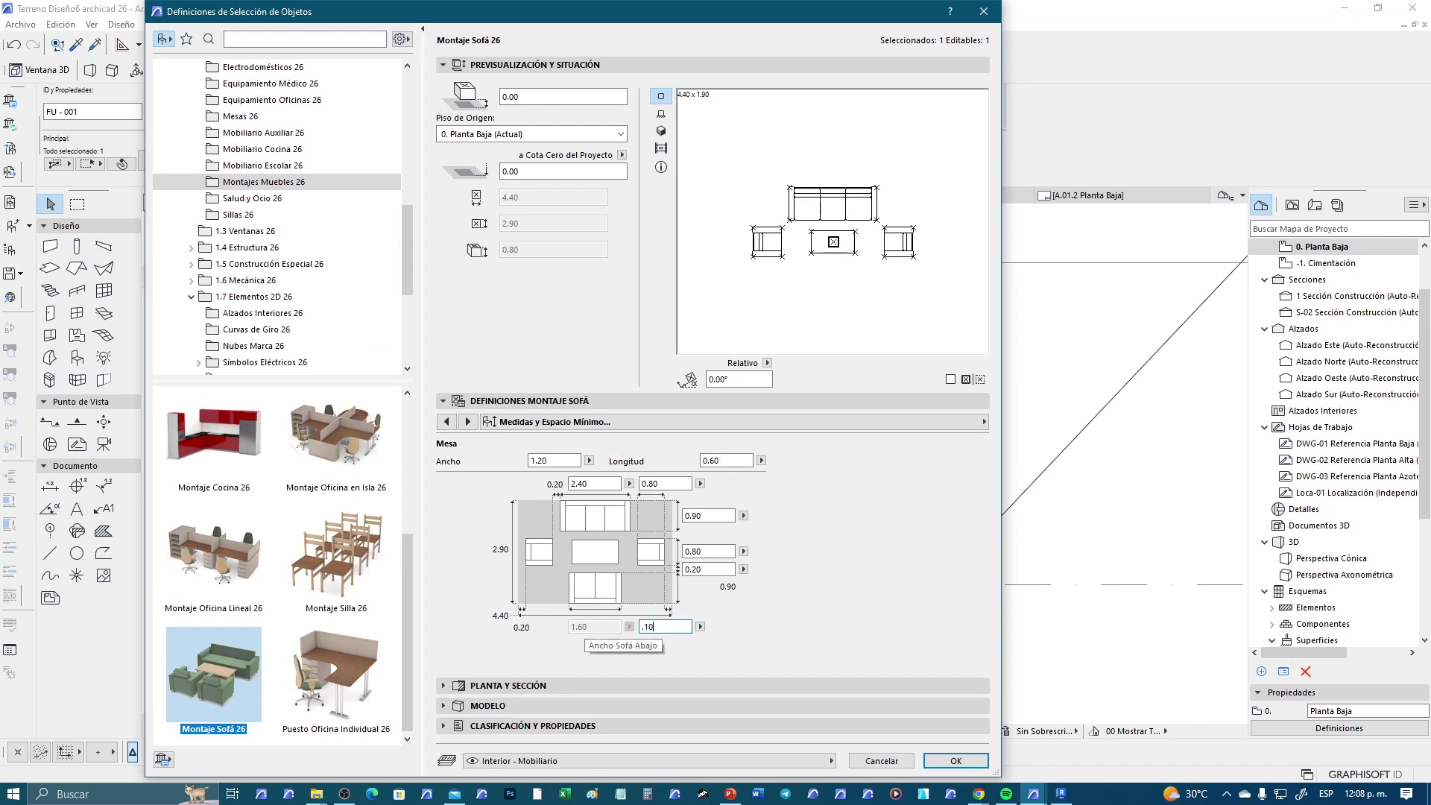
{"action": "key", "text": "Return"}
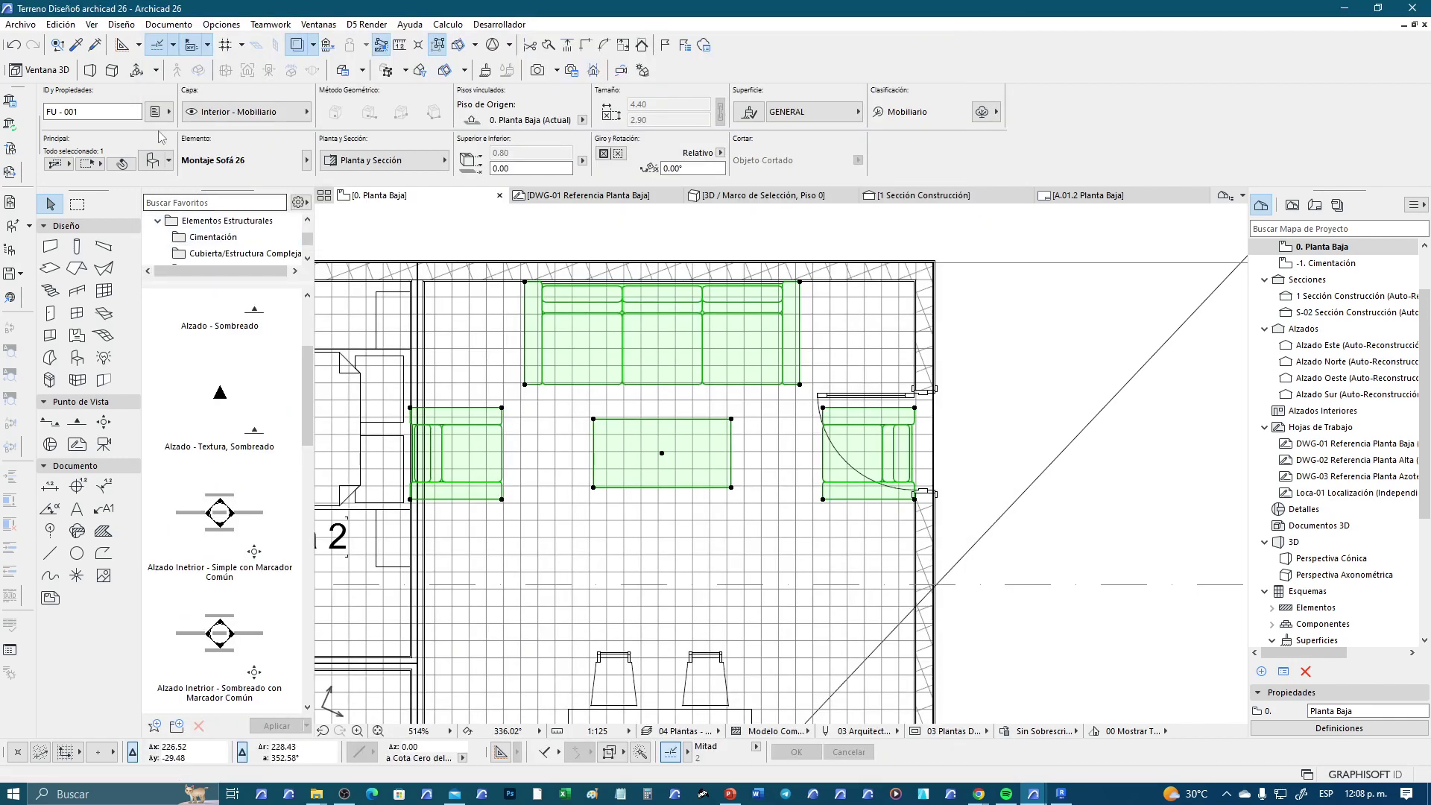
{"action": "key", "text": "ctrl+t"}
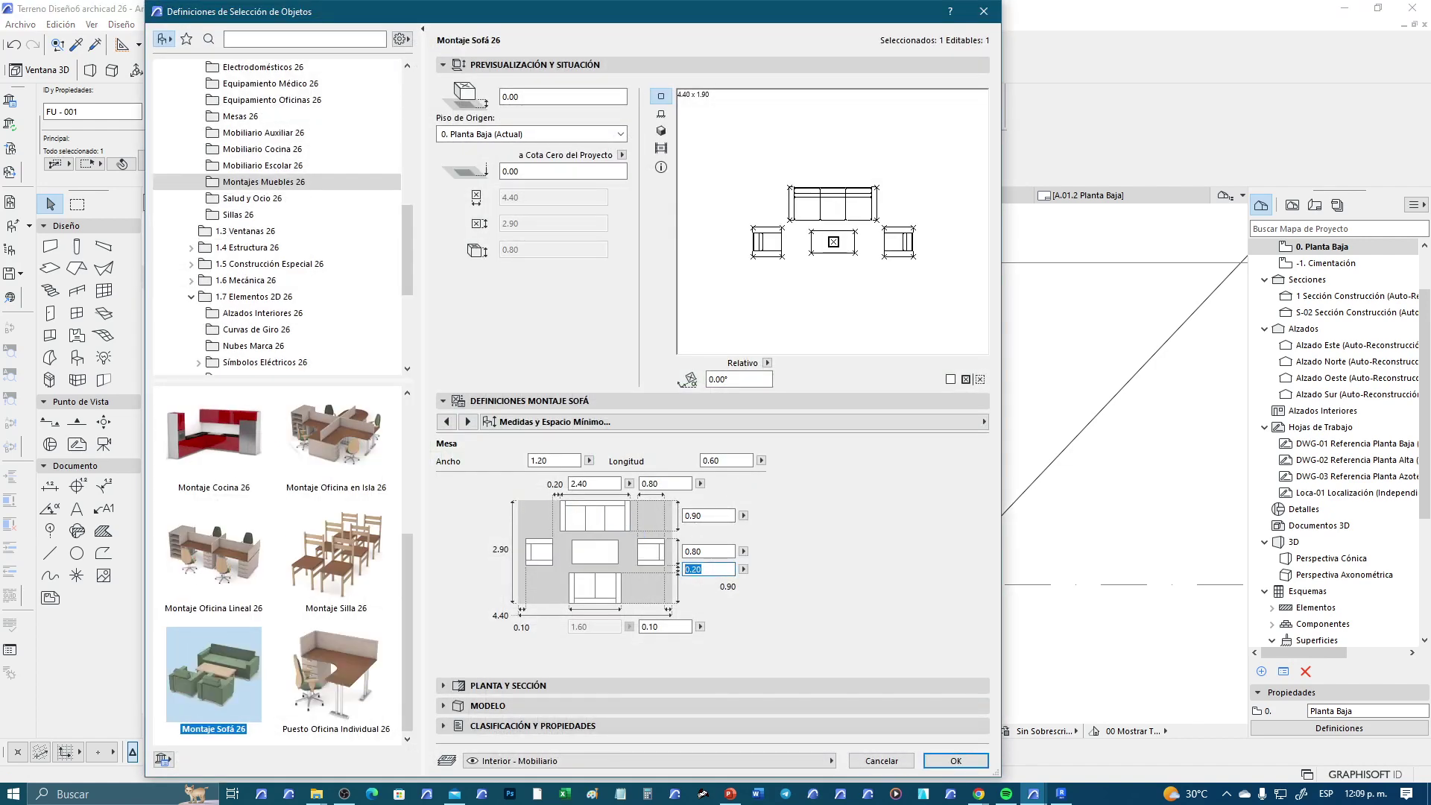
{"action": "key", "text": "Return"}
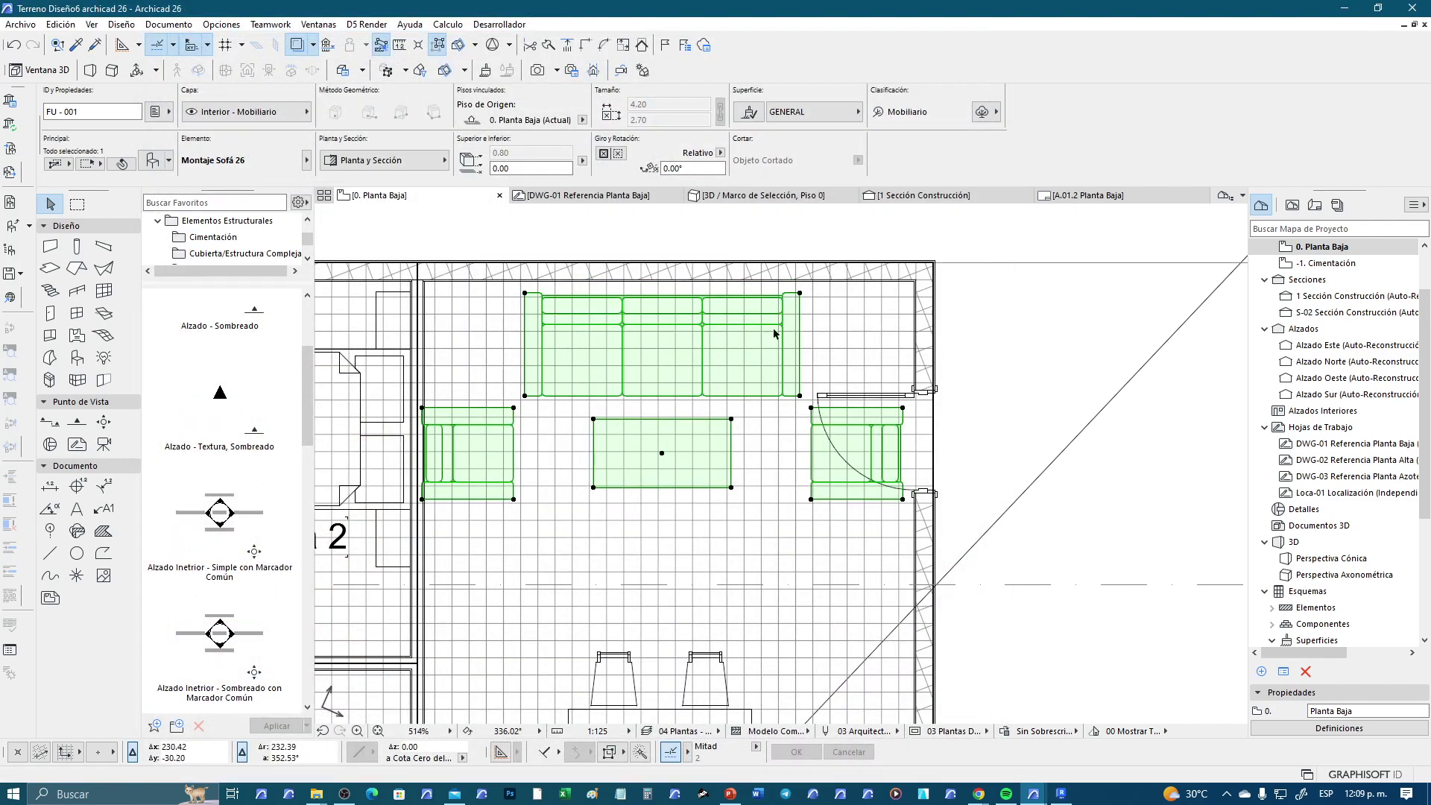
Fit the sofa set into the room's top corner and move the right-wall door lower
{"action": "scroll", "coordinate": [774, 333], "scroll_direction": "up", "scroll_amount": 2}
{"action": "left_click", "coordinate": [810, 276]}
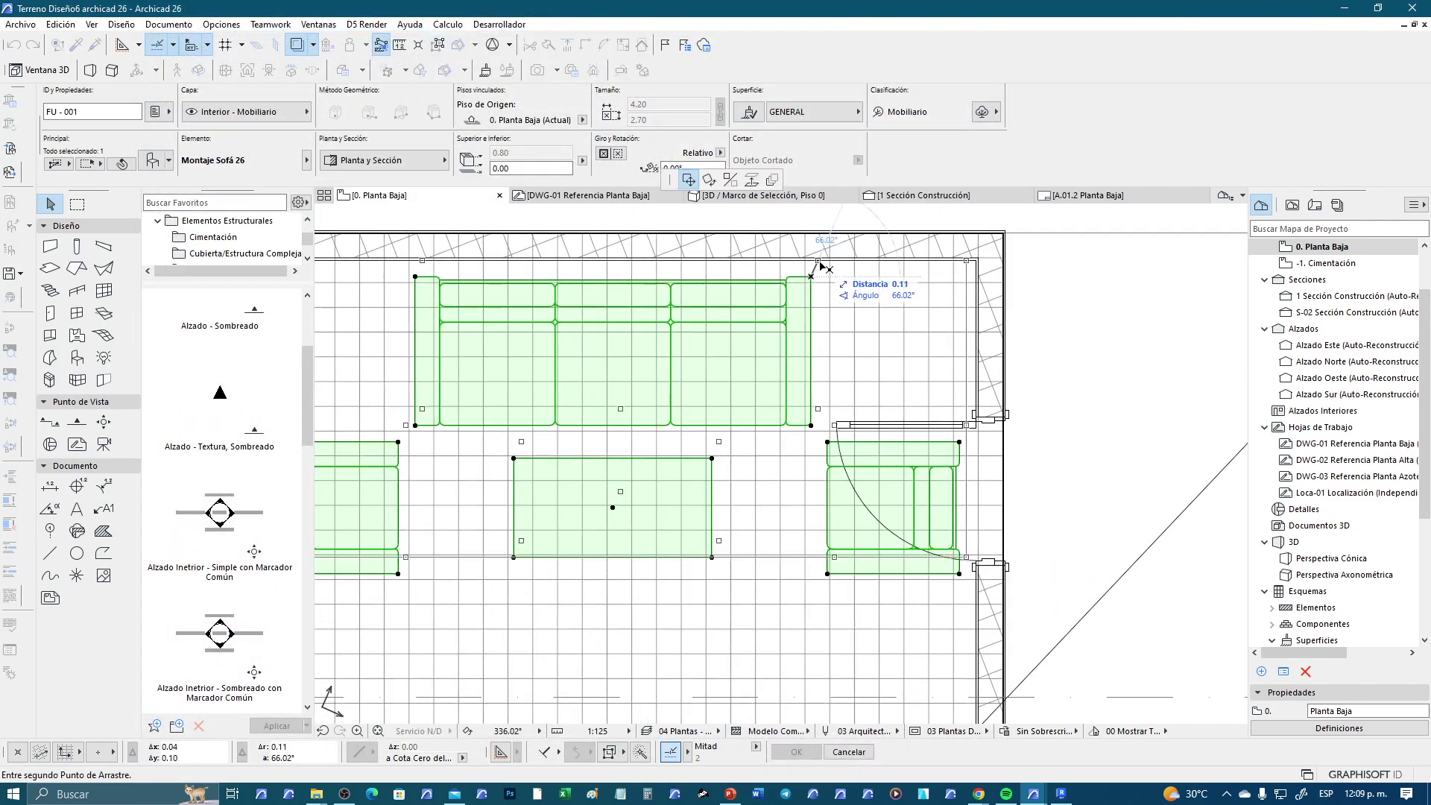
{"action": "left_click", "coordinate": [820, 266]}
{"action": "scroll", "coordinate": [857, 357], "scroll_direction": "down", "scroll_amount": 3}
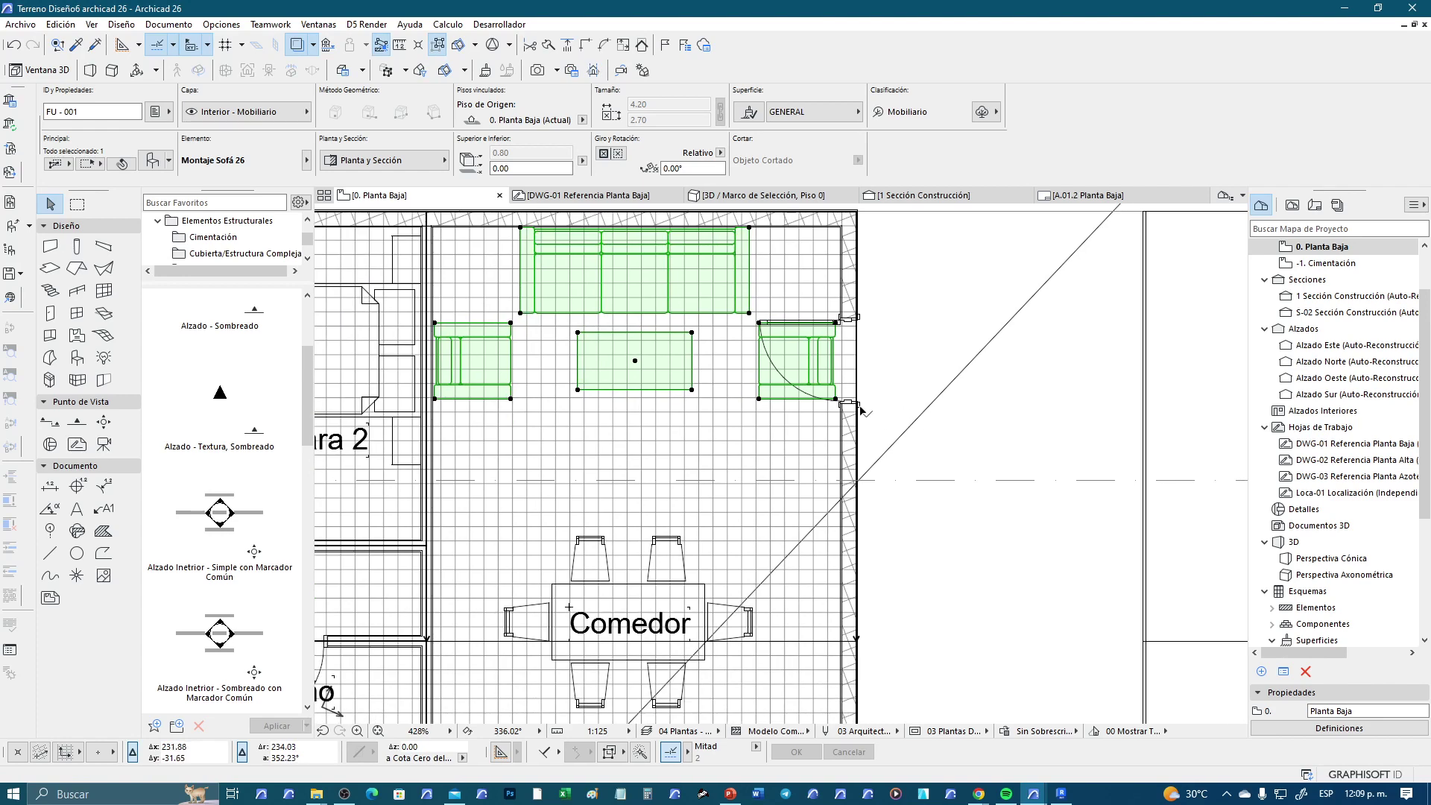
{"action": "left_click", "coordinate": [860, 407]}
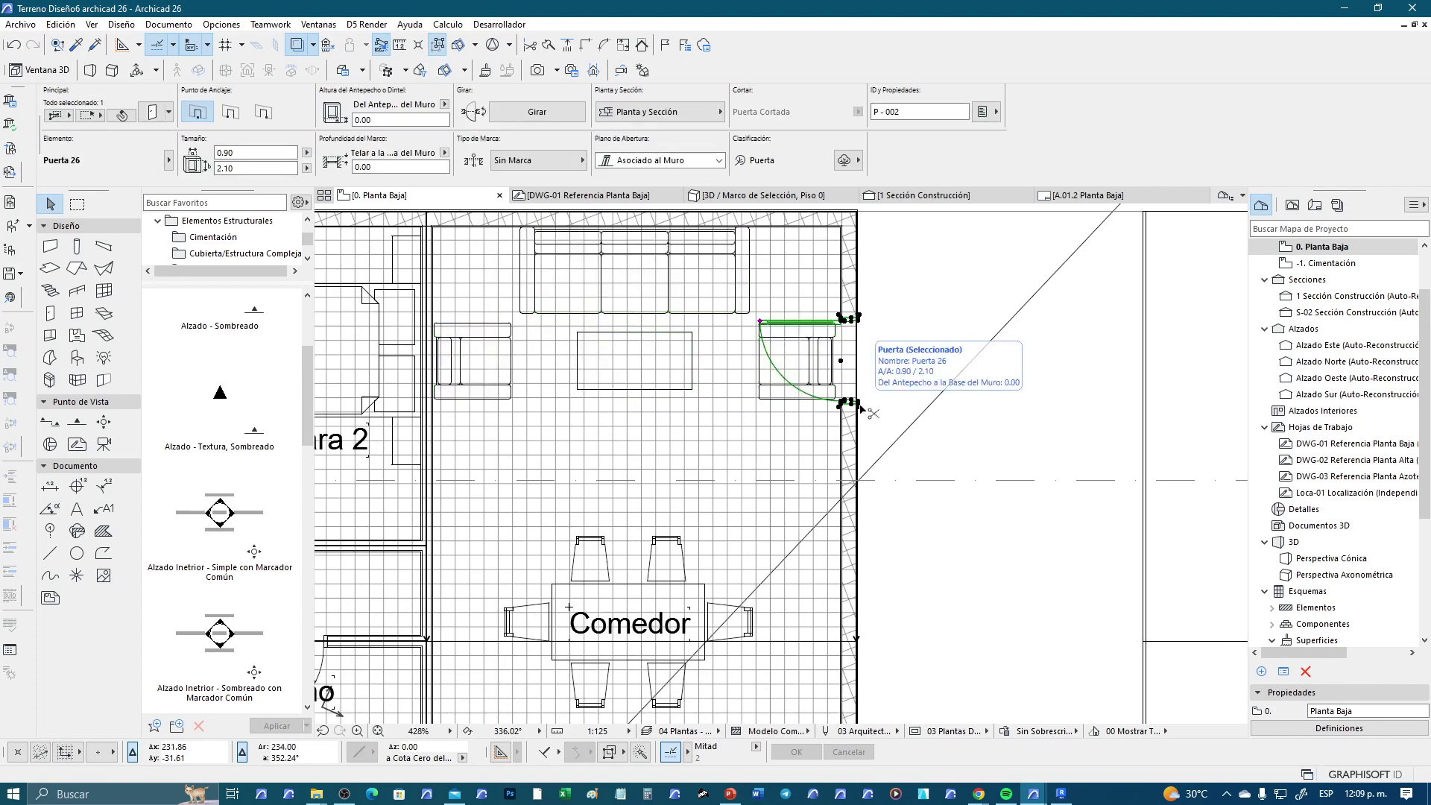
{"action": "left_click", "coordinate": [859, 504]}
{"action": "left_click", "coordinate": [700, 490]}
{"action": "scroll", "coordinate": [660, 458], "scroll_direction": "down", "scroll_amount": 2}
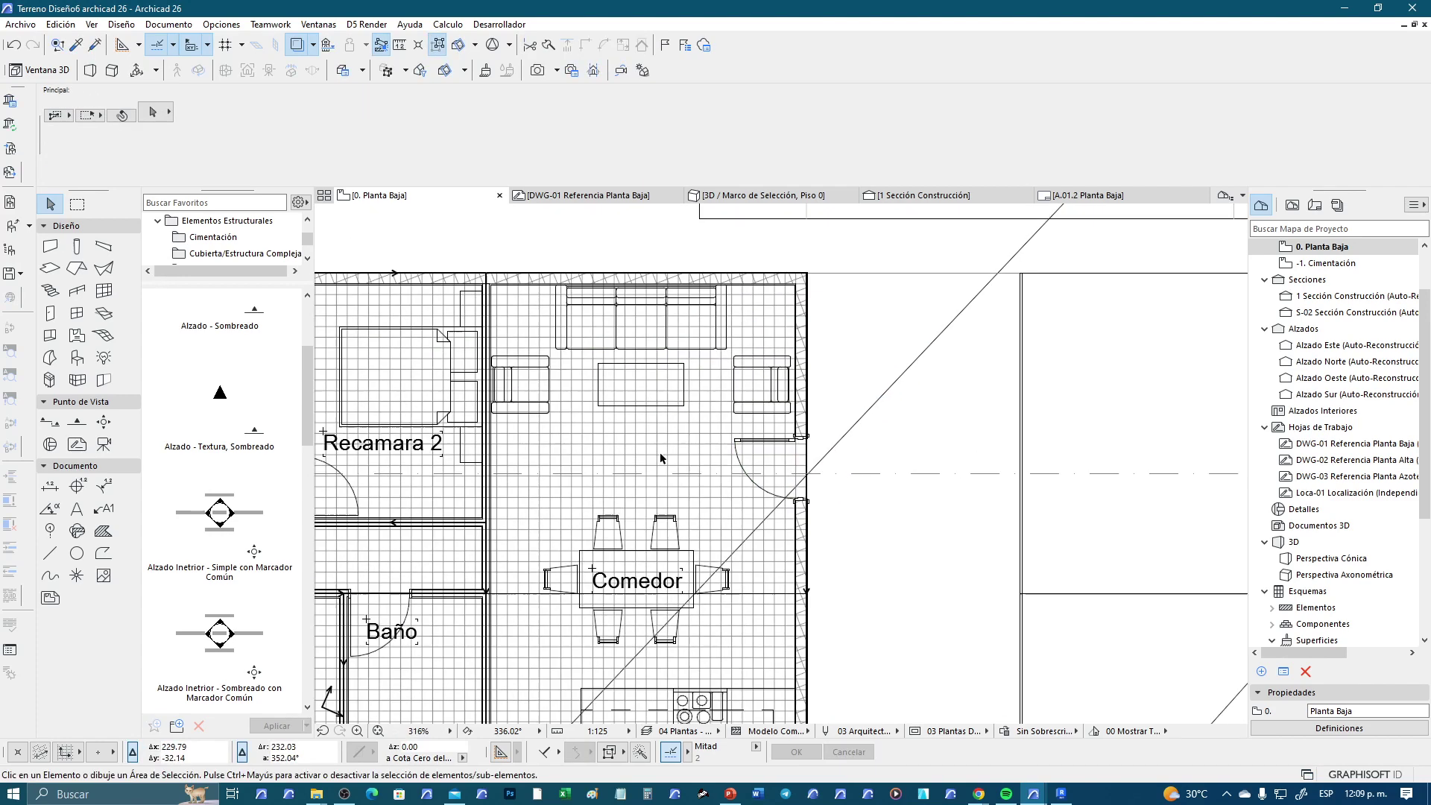
{"action": "scroll", "coordinate": [660, 457], "scroll_direction": "down", "scroll_amount": 2}
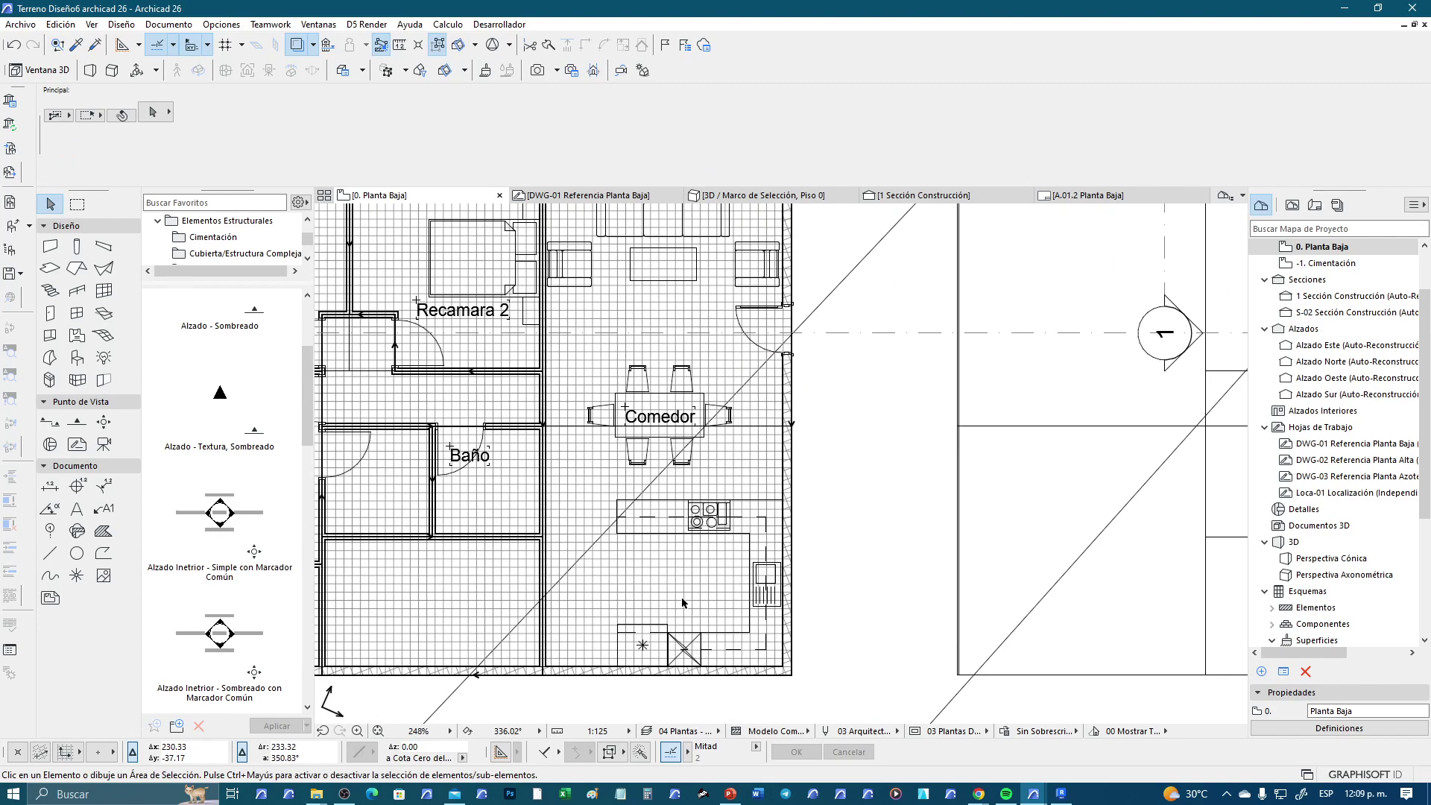
{"action": "mouse_move", "coordinate": [467, 623]}
{"action": "middle_mouse_down"}
{"action": "mouse_move", "coordinate": [607, 598]}
{"action": "mouse_move", "coordinate": [746, 506]}
{"action": "mouse_move", "coordinate": [726, 501]}
{"action": "middle_mouse_up"}
{"action": "scroll", "coordinate": [636, 568], "scroll_direction": "down", "scroll_amount": 2}
{"action": "scroll", "coordinate": [726, 501], "scroll_direction": "down", "scroll_amount": 1}
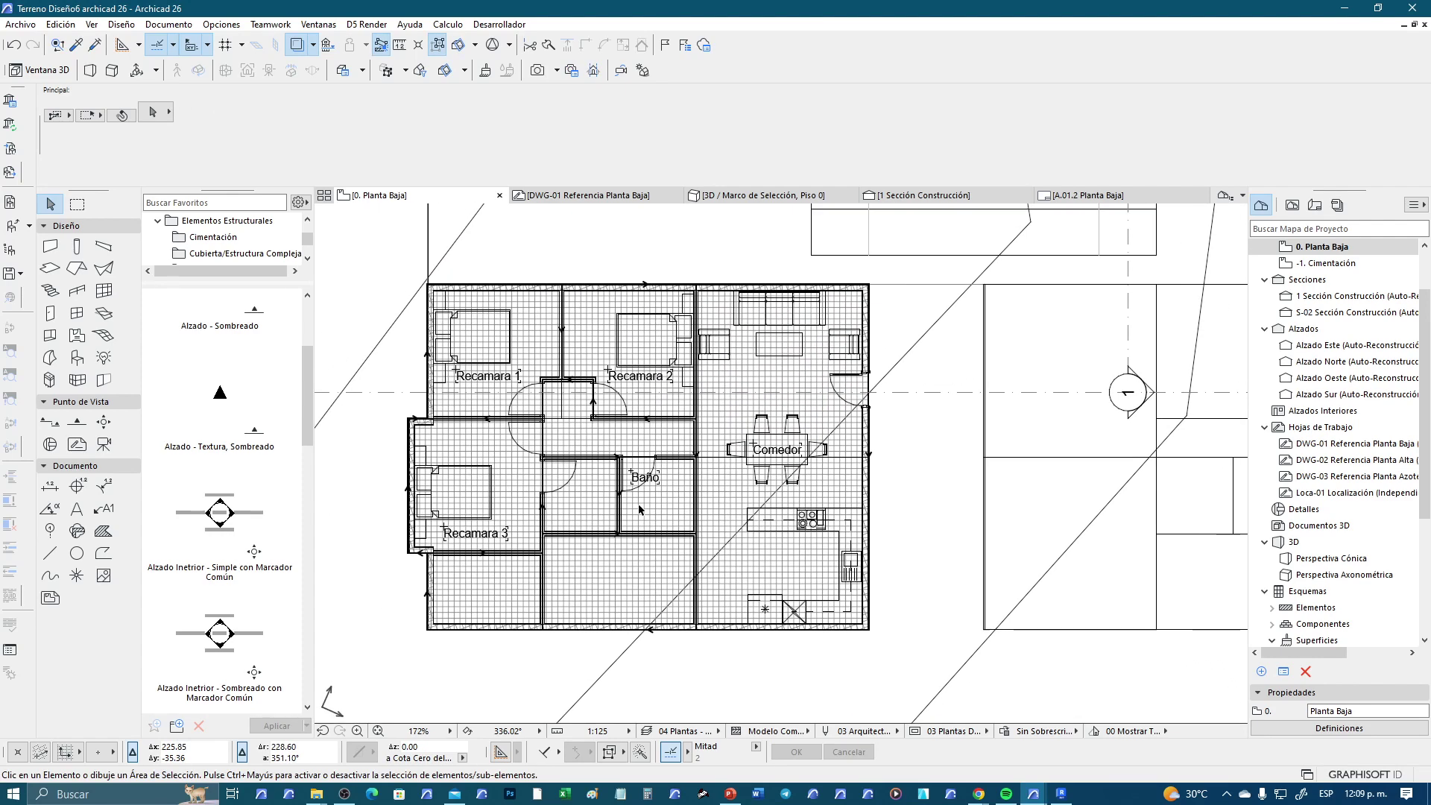
{"action": "scroll", "coordinate": [639, 509], "scroll_direction": "up", "scroll_amount": 1}
{"action": "middle_click_drag", "start_coordinate": [624, 535], "coordinate": [672, 542]}
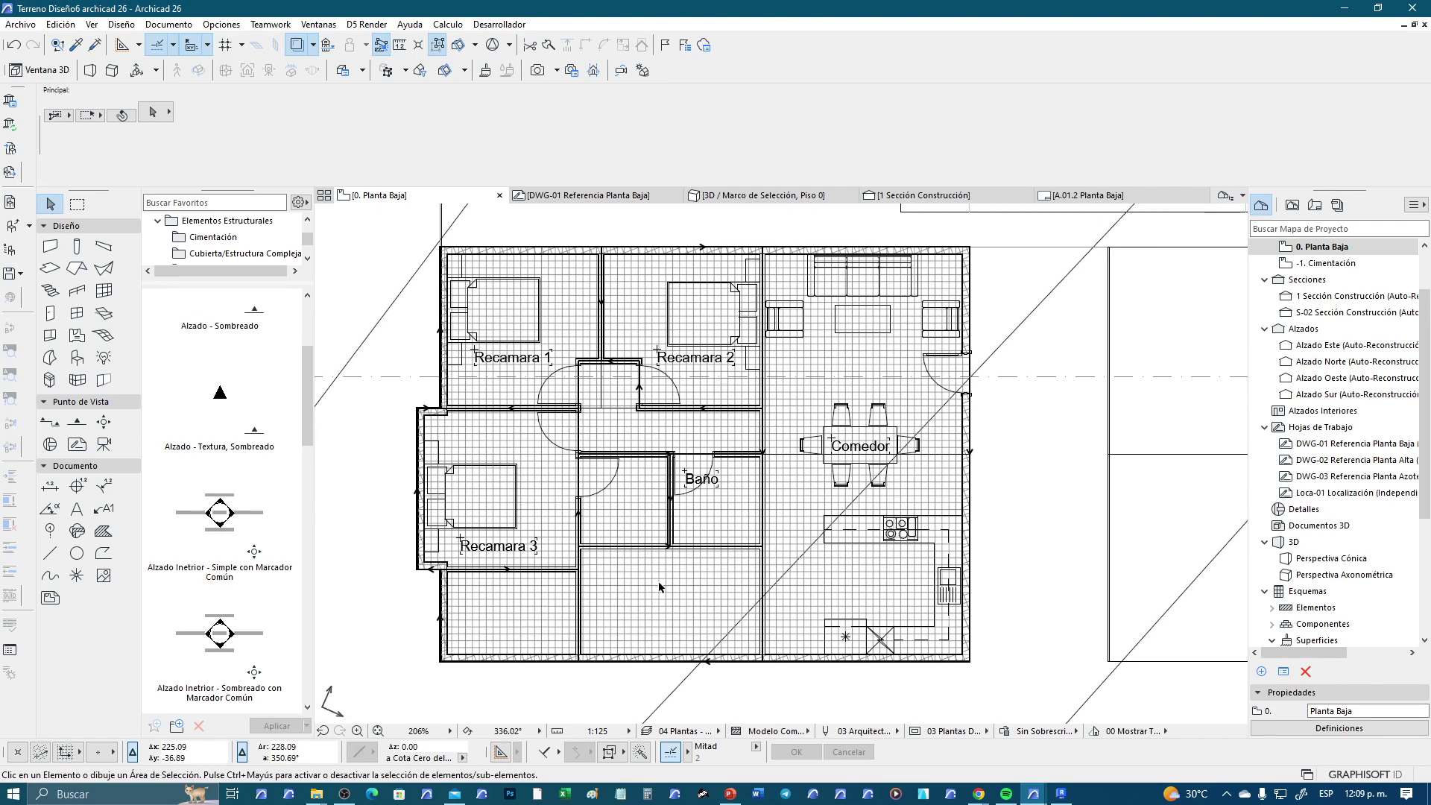
{"action": "left_click", "coordinate": [951, 253]}
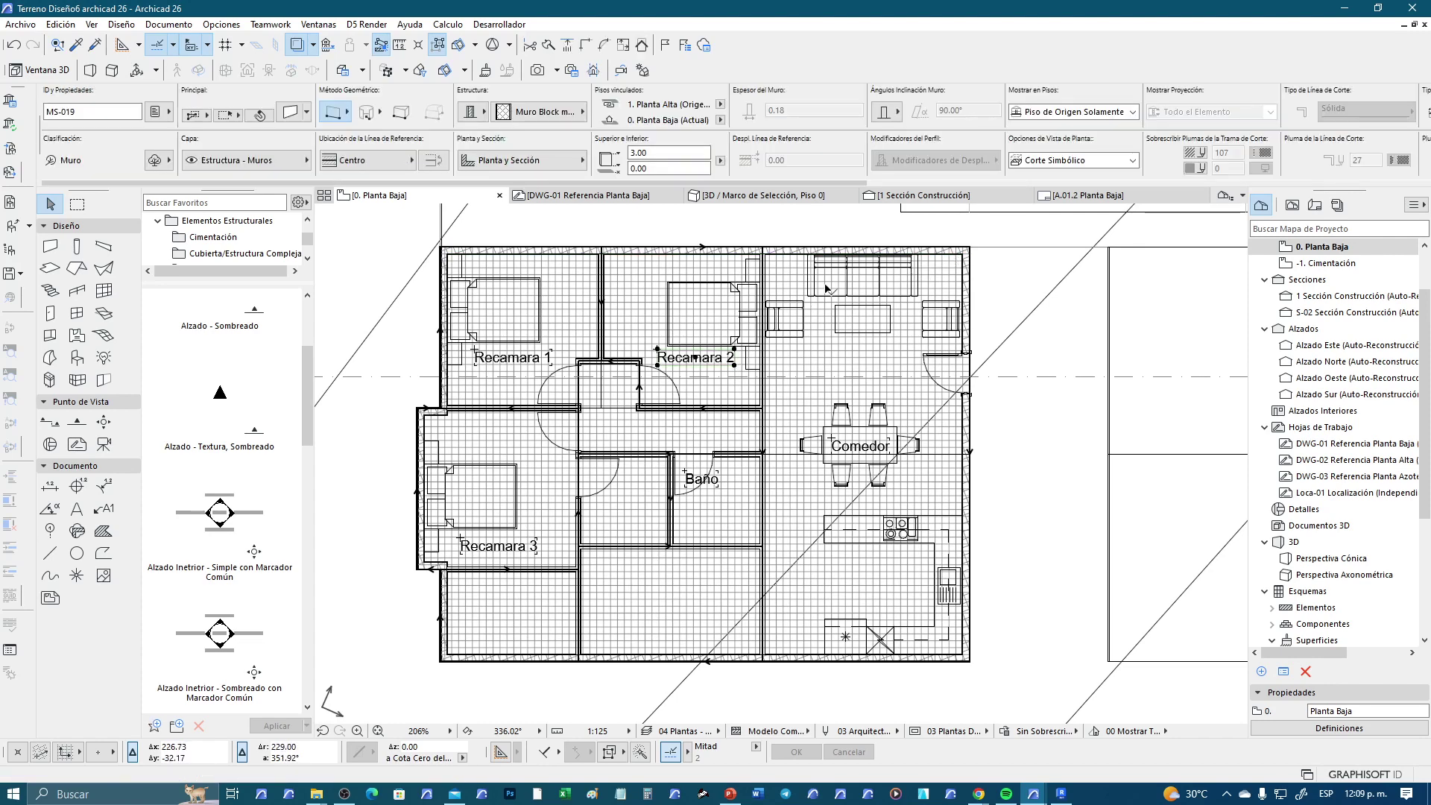
{"action": "left_click", "coordinate": [616, 475]}
{"action": "scroll", "coordinate": [566, 432], "scroll_direction": "up", "scroll_amount": 3}
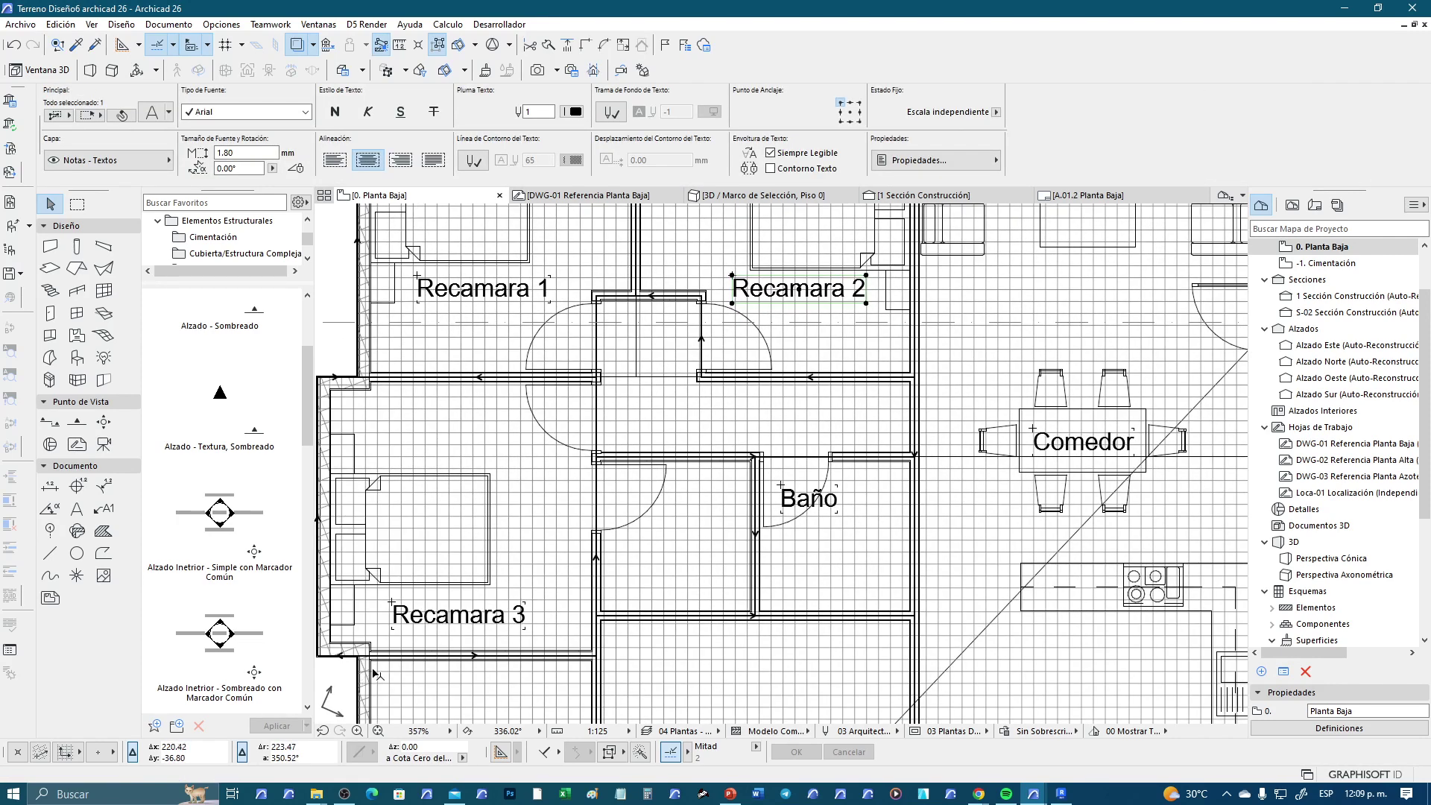
{"action": "scroll", "coordinate": [498, 522], "scroll_direction": "down", "scroll_amount": 1}
{"action": "scroll", "coordinate": [513, 521], "scroll_direction": "down", "scroll_amount": 1}
{"action": "scroll", "coordinate": [512, 521], "scroll_direction": "down", "scroll_amount": 1}
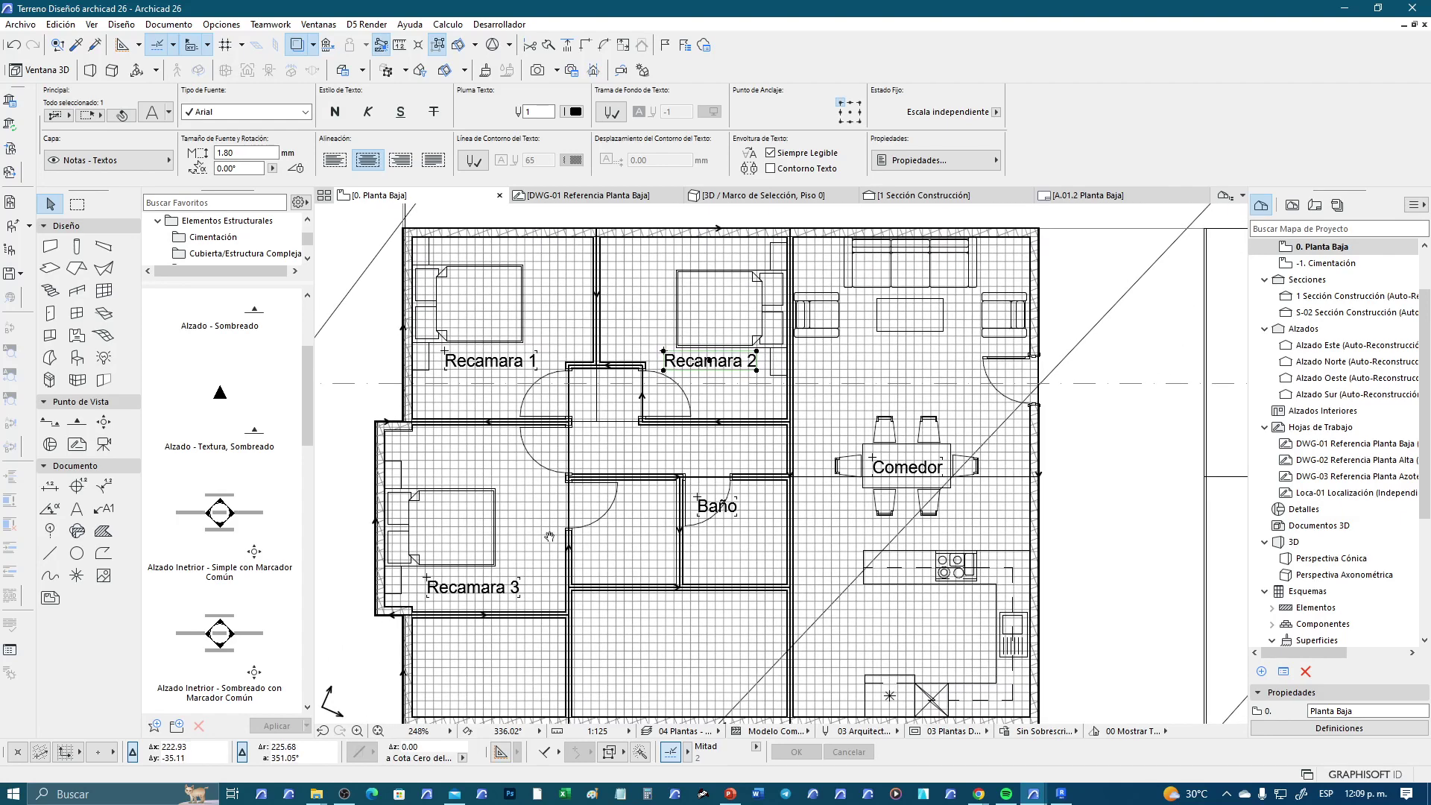
{"action": "scroll", "coordinate": [489, 433], "scroll_direction": "down", "scroll_amount": 1}
{"action": "scroll", "coordinate": [488, 432], "scroll_direction": "down", "scroll_amount": 1}
{"action": "scroll", "coordinate": [481, 447], "scroll_direction": "down", "scroll_amount": 1}
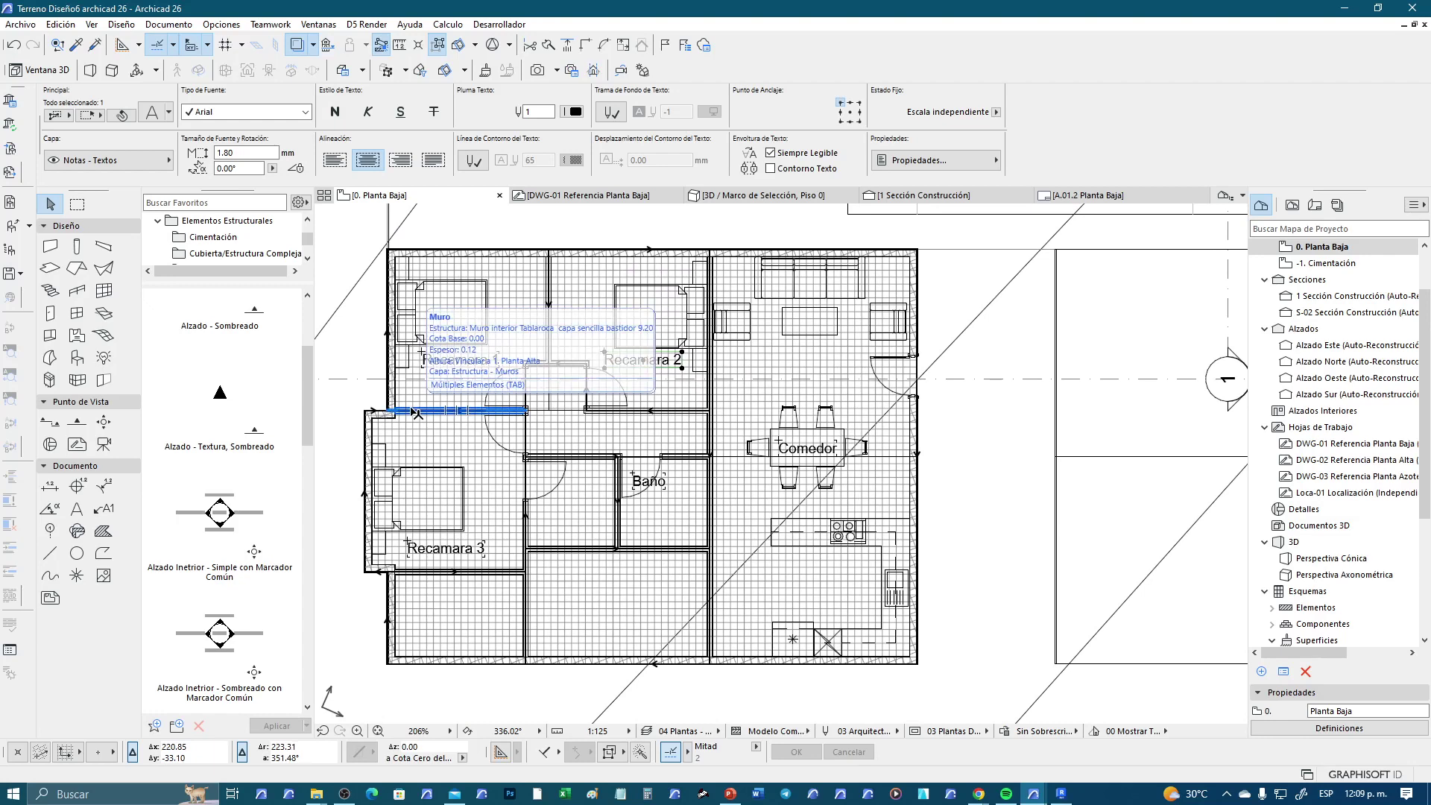
{"action": "left_click", "coordinate": [78, 248]}
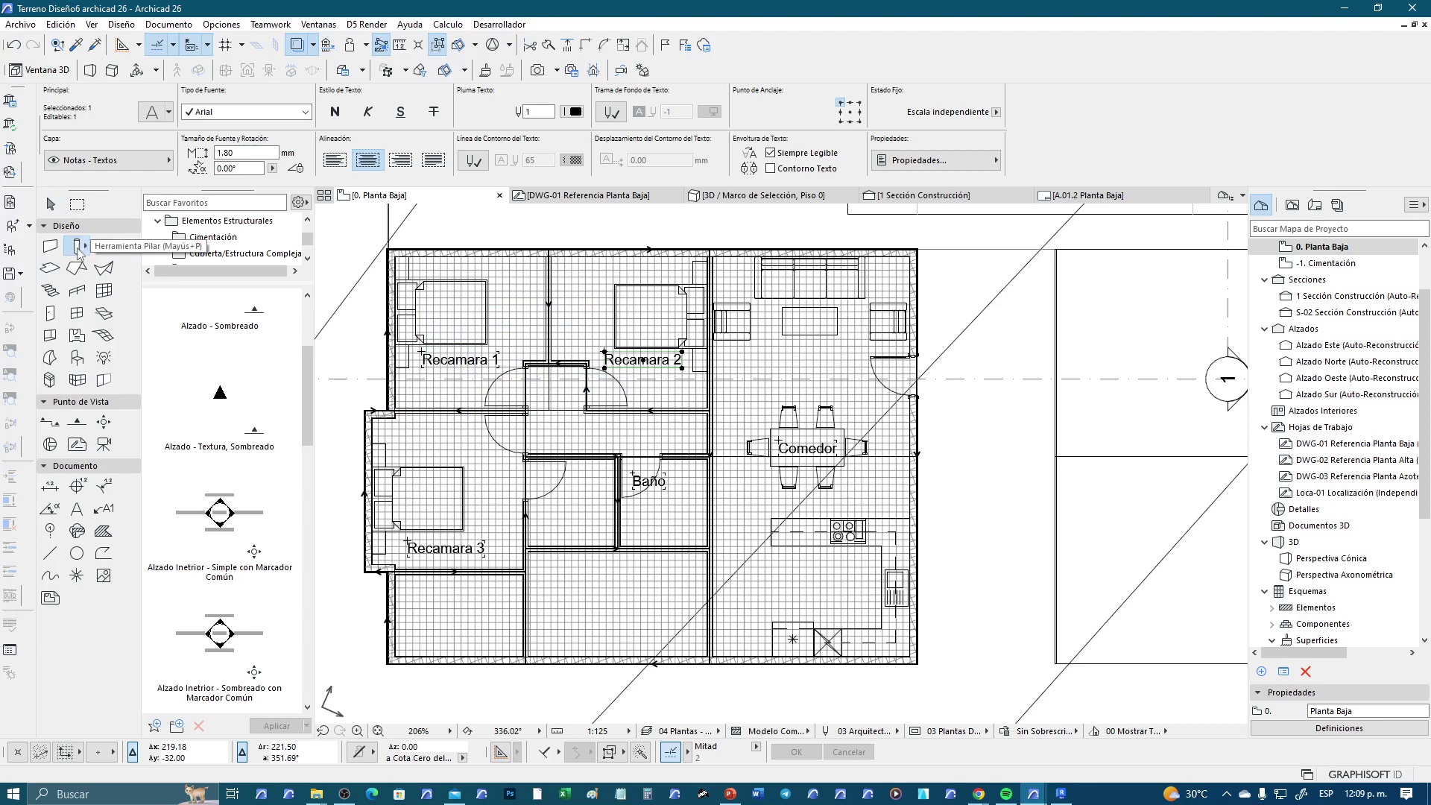
Set the column default top offset to 0.00 so columns reach Planta Alta
{"action": "left_click", "coordinate": [77, 248]}
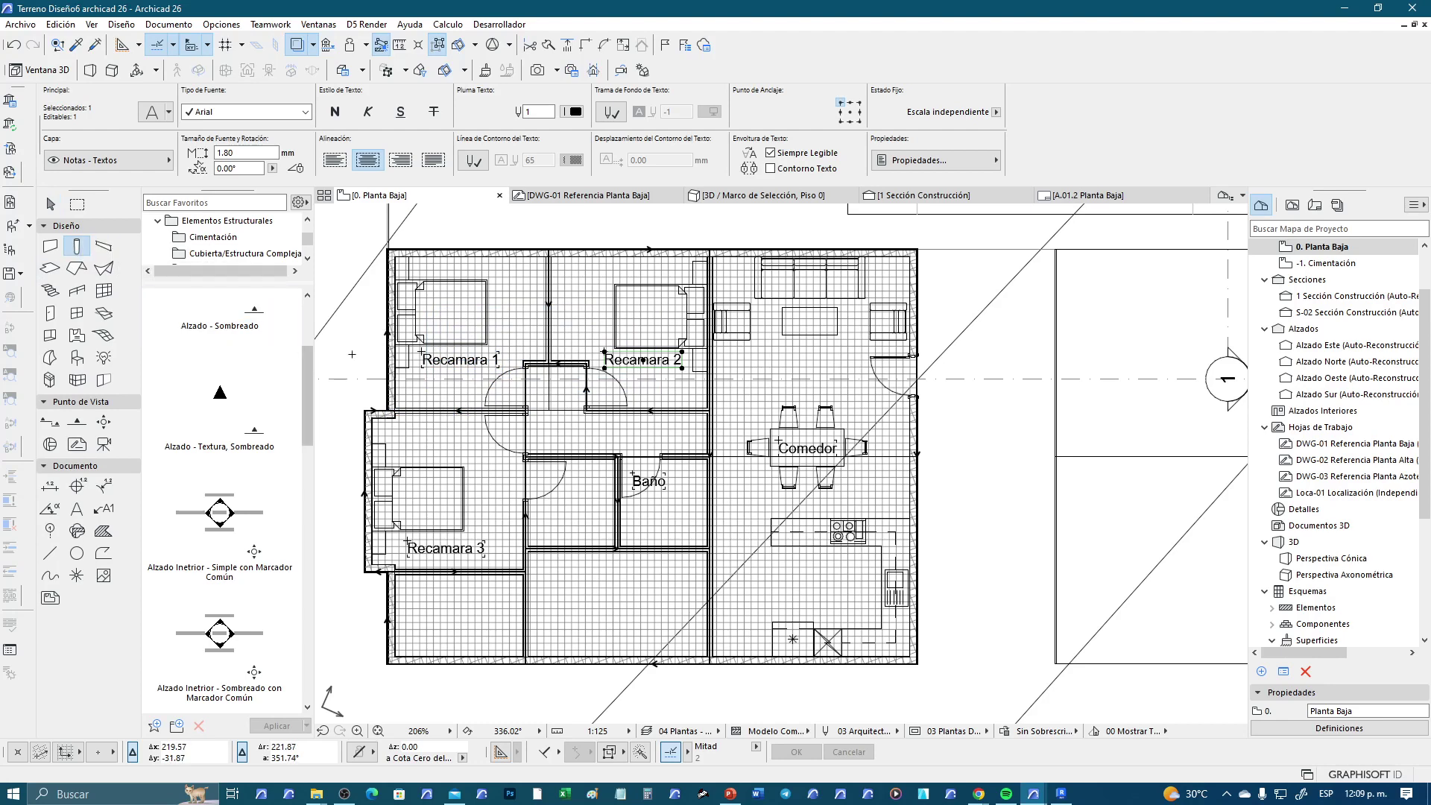
{"action": "middle_click_drag", "start_coordinate": [394, 322], "coordinate": [430, 383]}
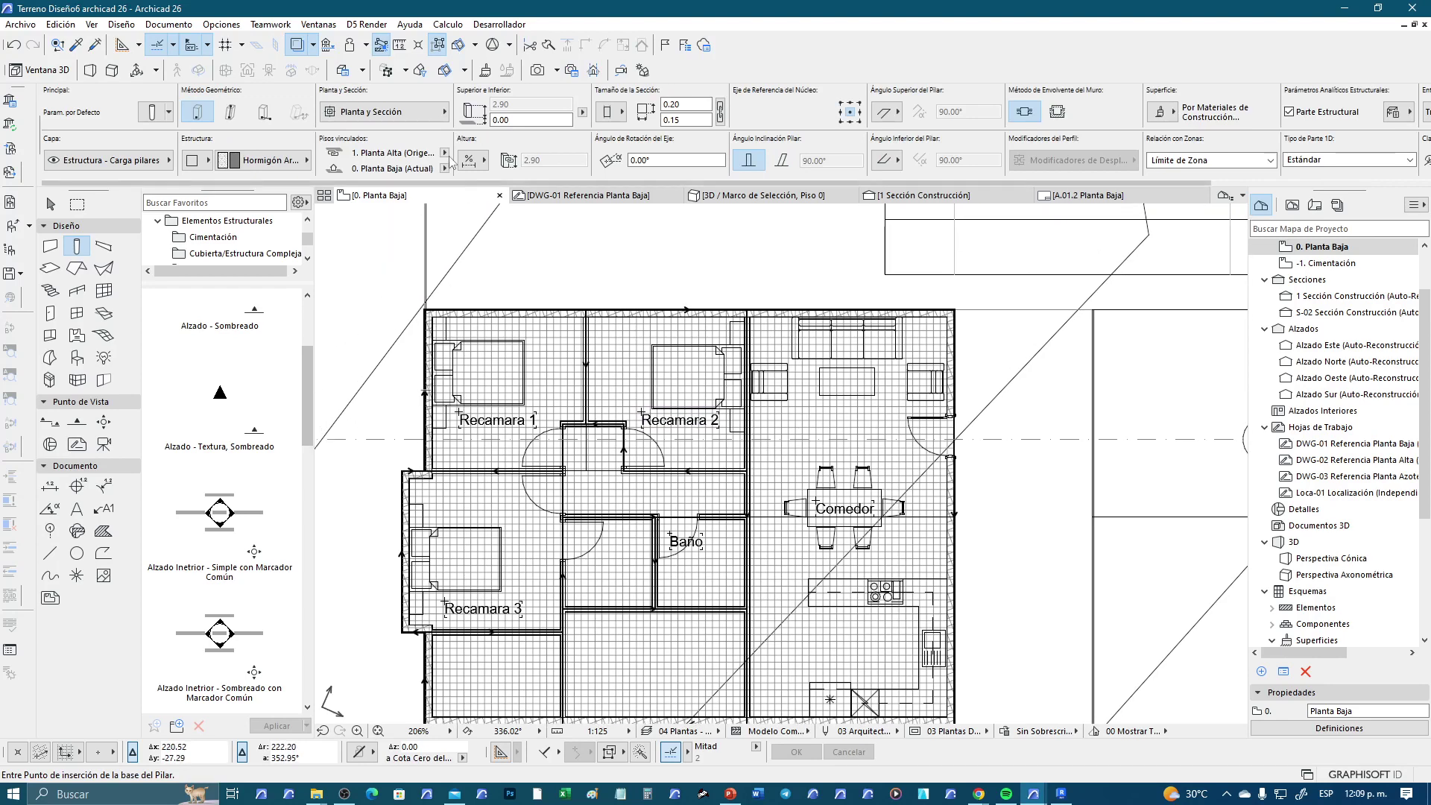
{"action": "left_click", "coordinate": [169, 114]}
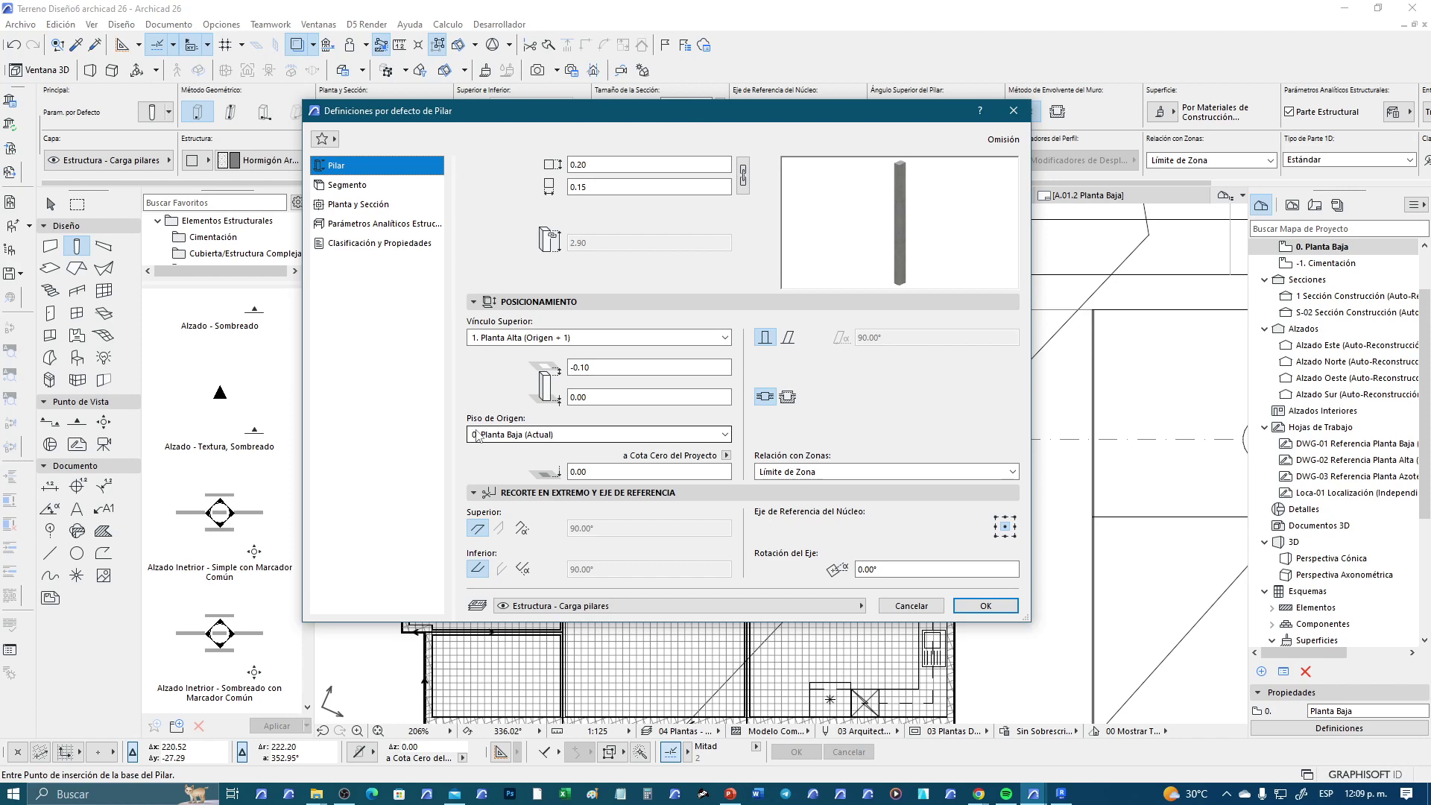
{"action": "left_click", "coordinate": [478, 436]}
{"action": "left_click", "coordinate": [514, 479]}
{"action": "left_click", "coordinate": [607, 366]}
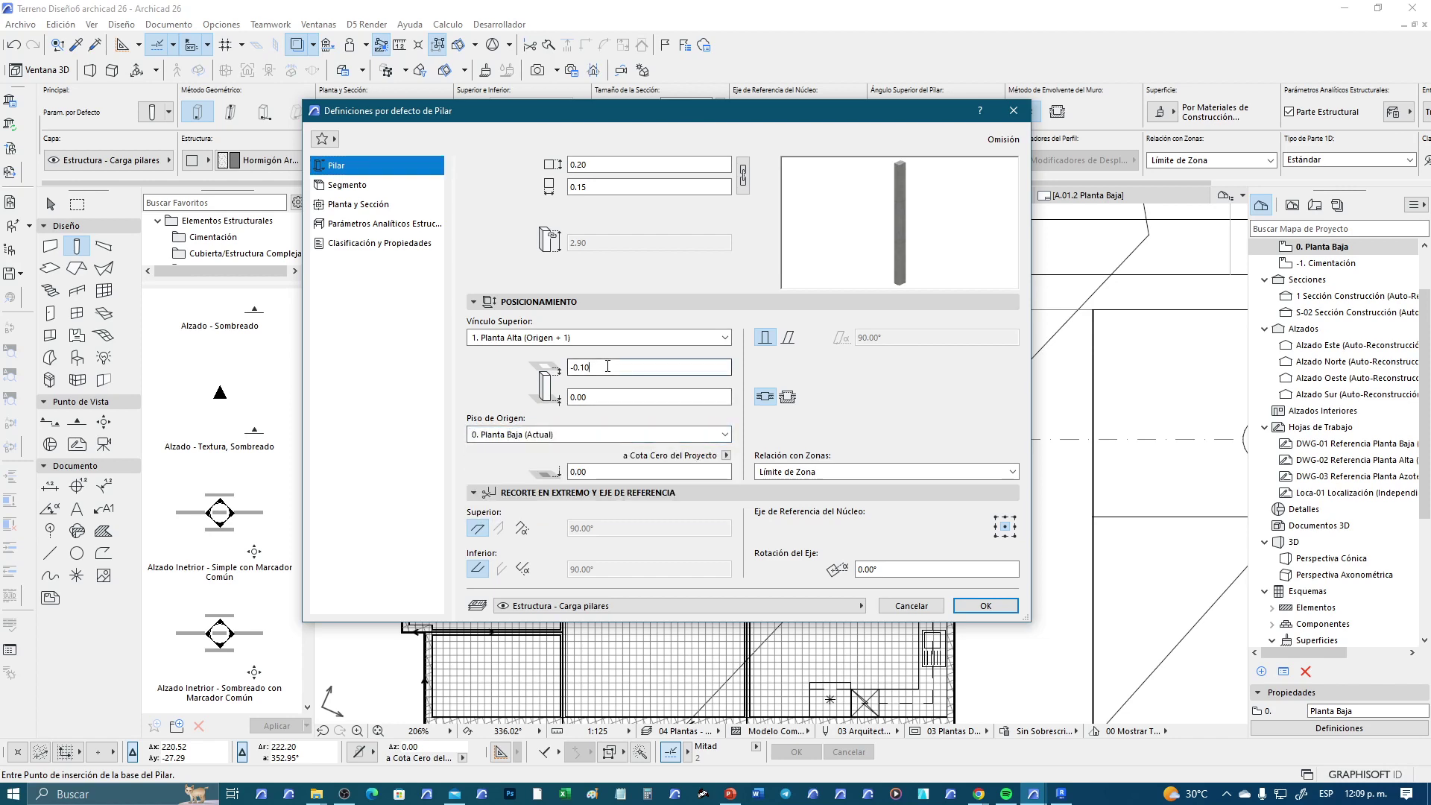
{"action": "left_click_drag", "start_coordinate": [607, 366], "coordinate": [482, 373]}
{"action": "type", "text": ".00"}
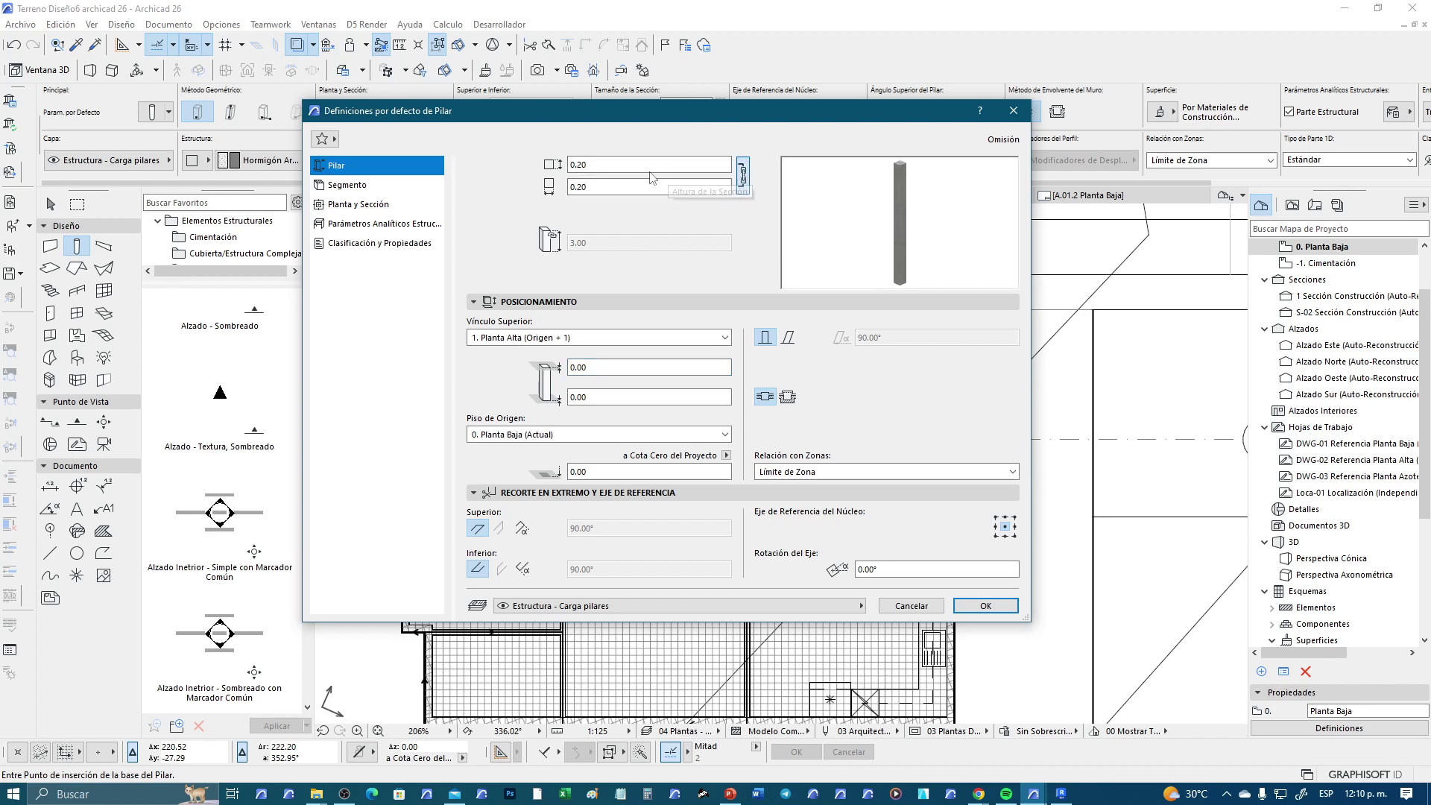
Link column width and depth at 0.40 × 0.40 and confirm the defaults
{"action": "left_click", "coordinate": [743, 176]}
{"action": "left_click", "coordinate": [616, 165]}
{"action": "type", "text": ".35"}
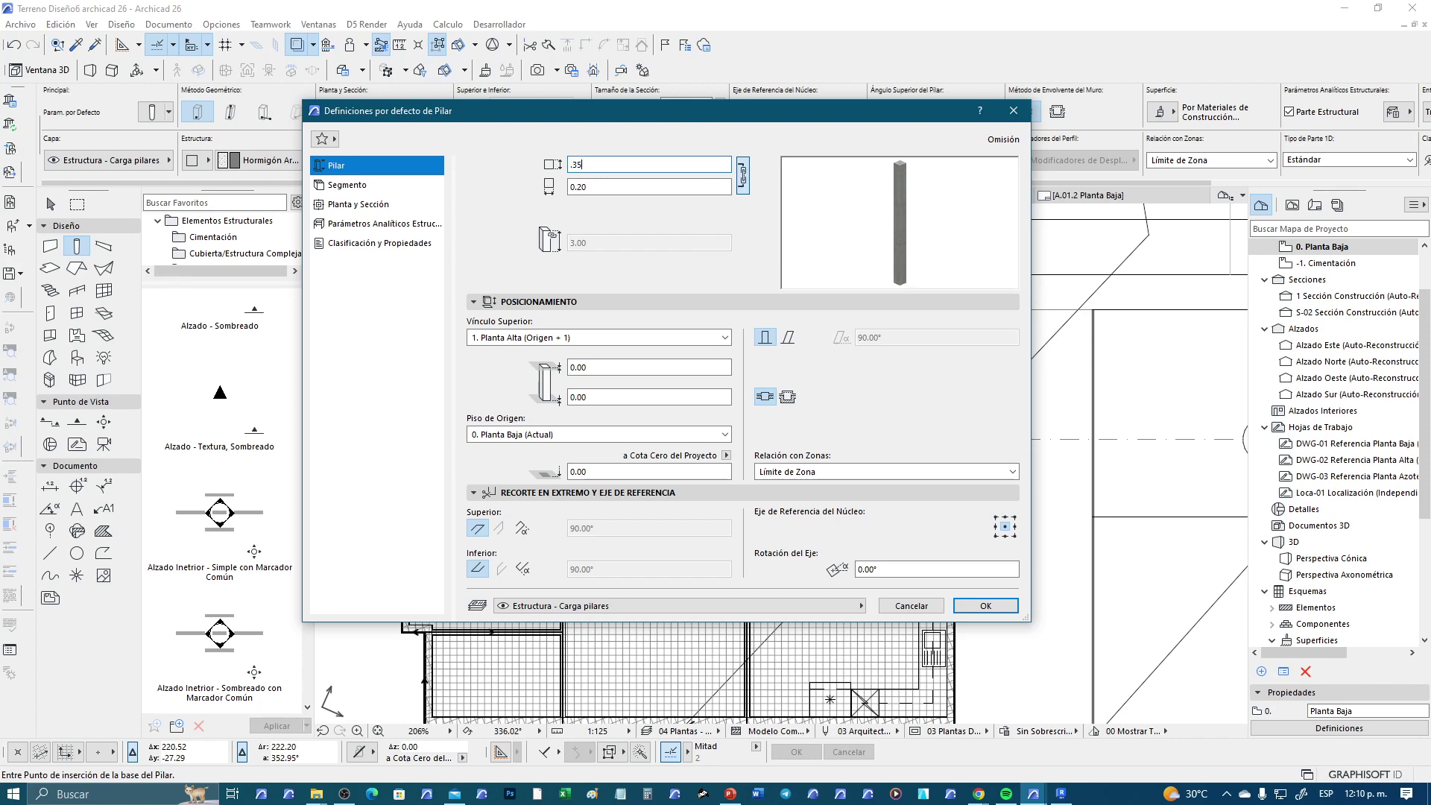
{"action": "key", "text": "Return"}
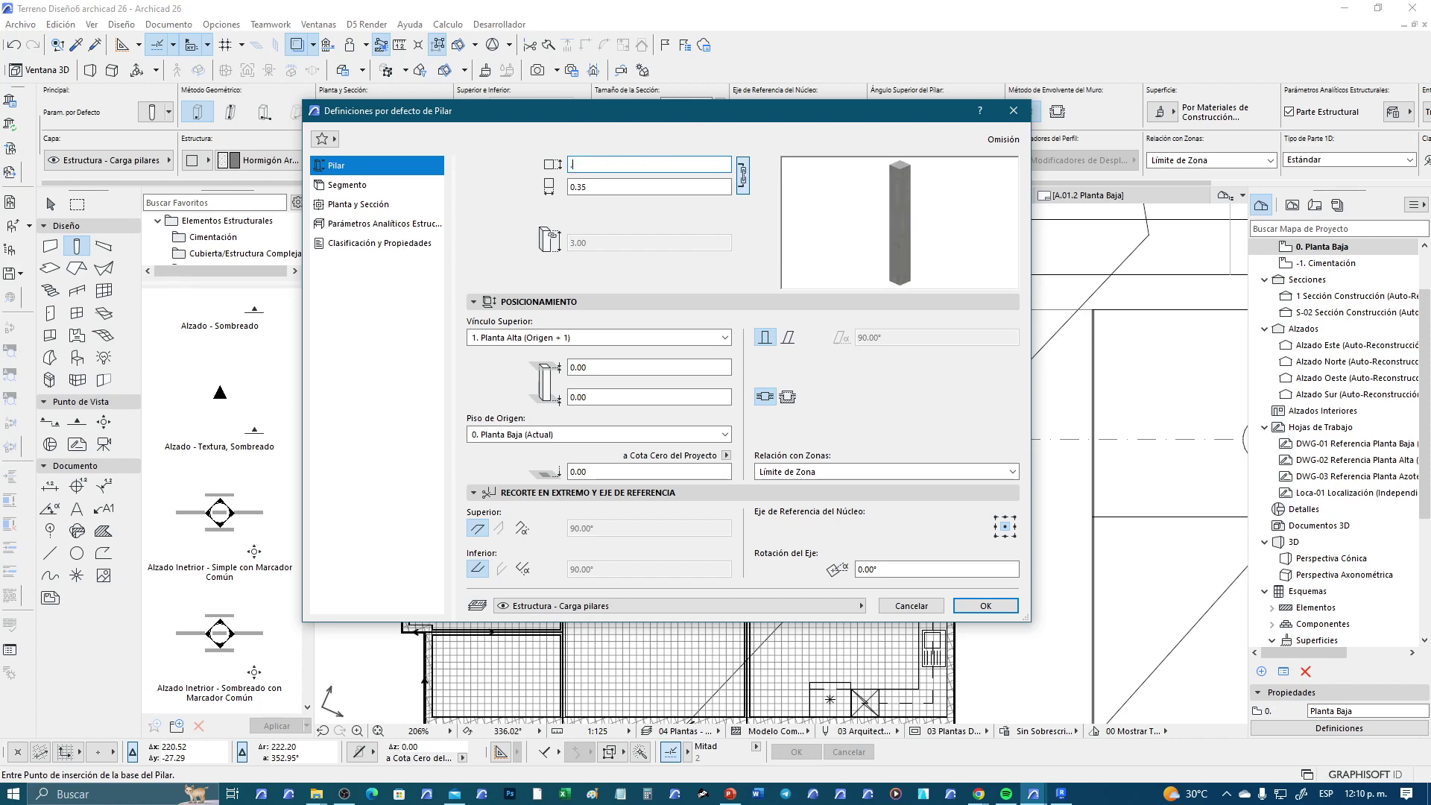
{"action": "type", "text": "4"}
{"action": "key", "text": "Return"}
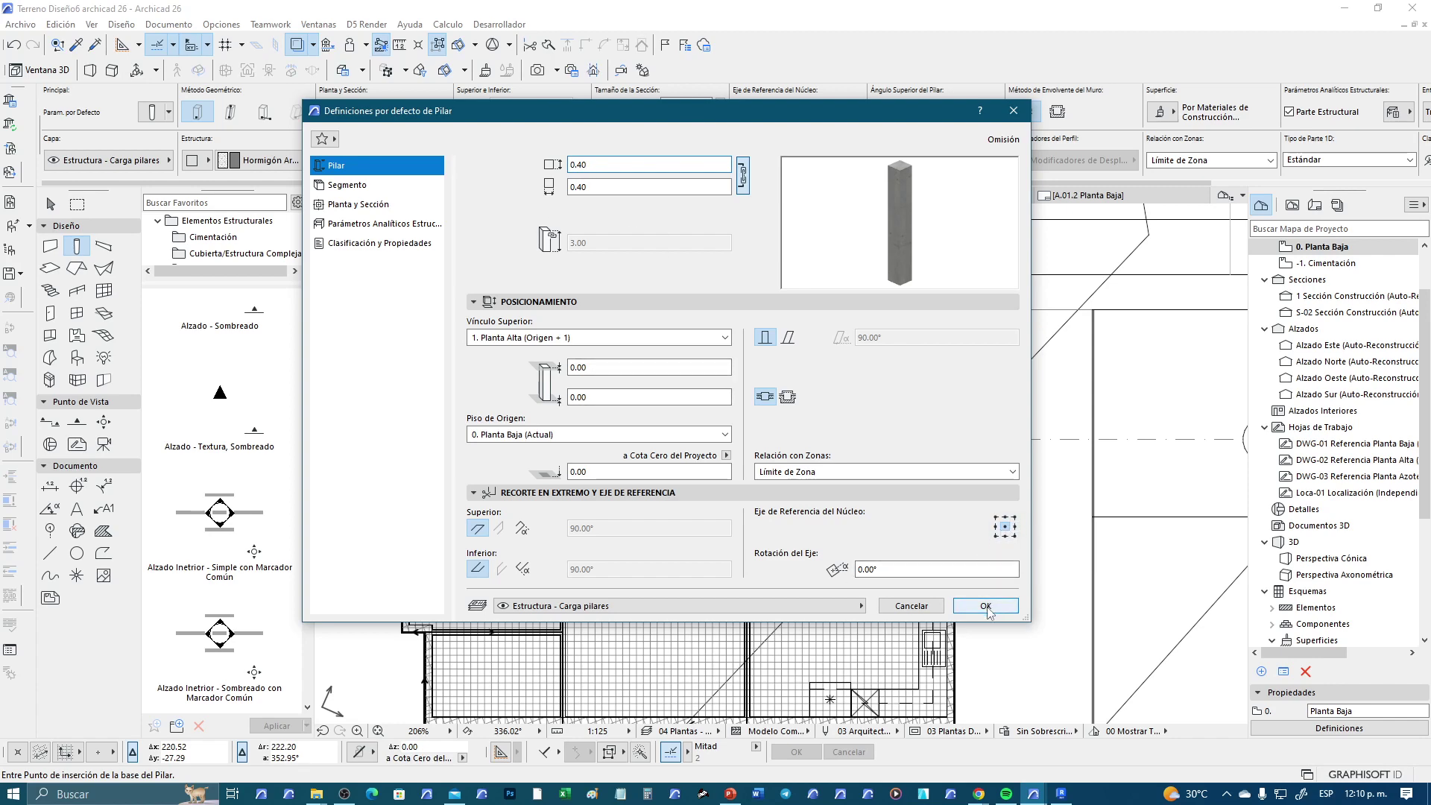
{"action": "left_click", "coordinate": [985, 606]}
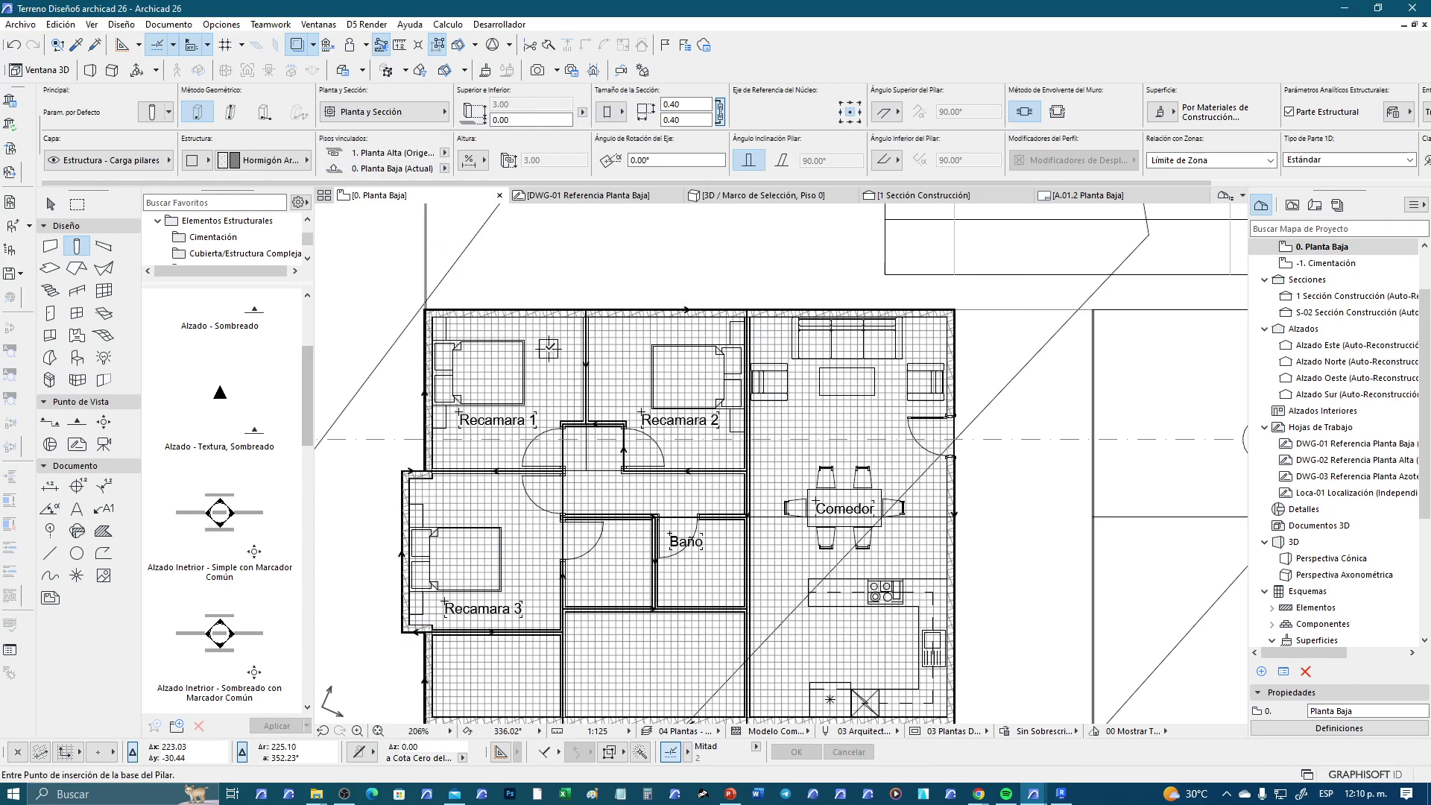
Move the 0.40 × 0.40 column into Recamara 1's top-left wall corner
{"action": "scroll", "coordinate": [549, 348], "scroll_direction": "up", "scroll_amount": 2}
{"action": "left_click", "coordinate": [50, 203]}
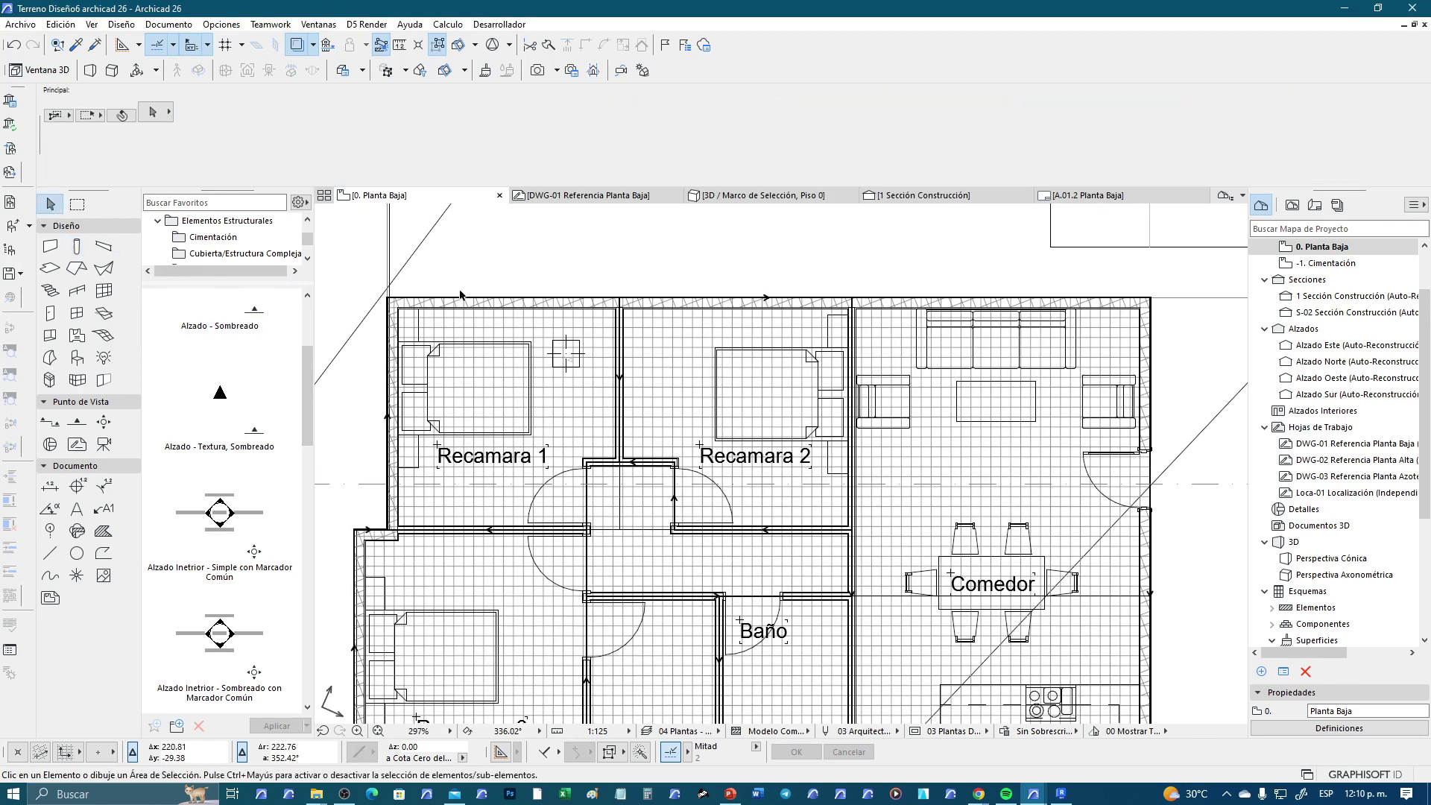
{"action": "scroll", "coordinate": [579, 373], "scroll_direction": "up", "scroll_amount": 4}
{"action": "left_click", "coordinate": [590, 366]}
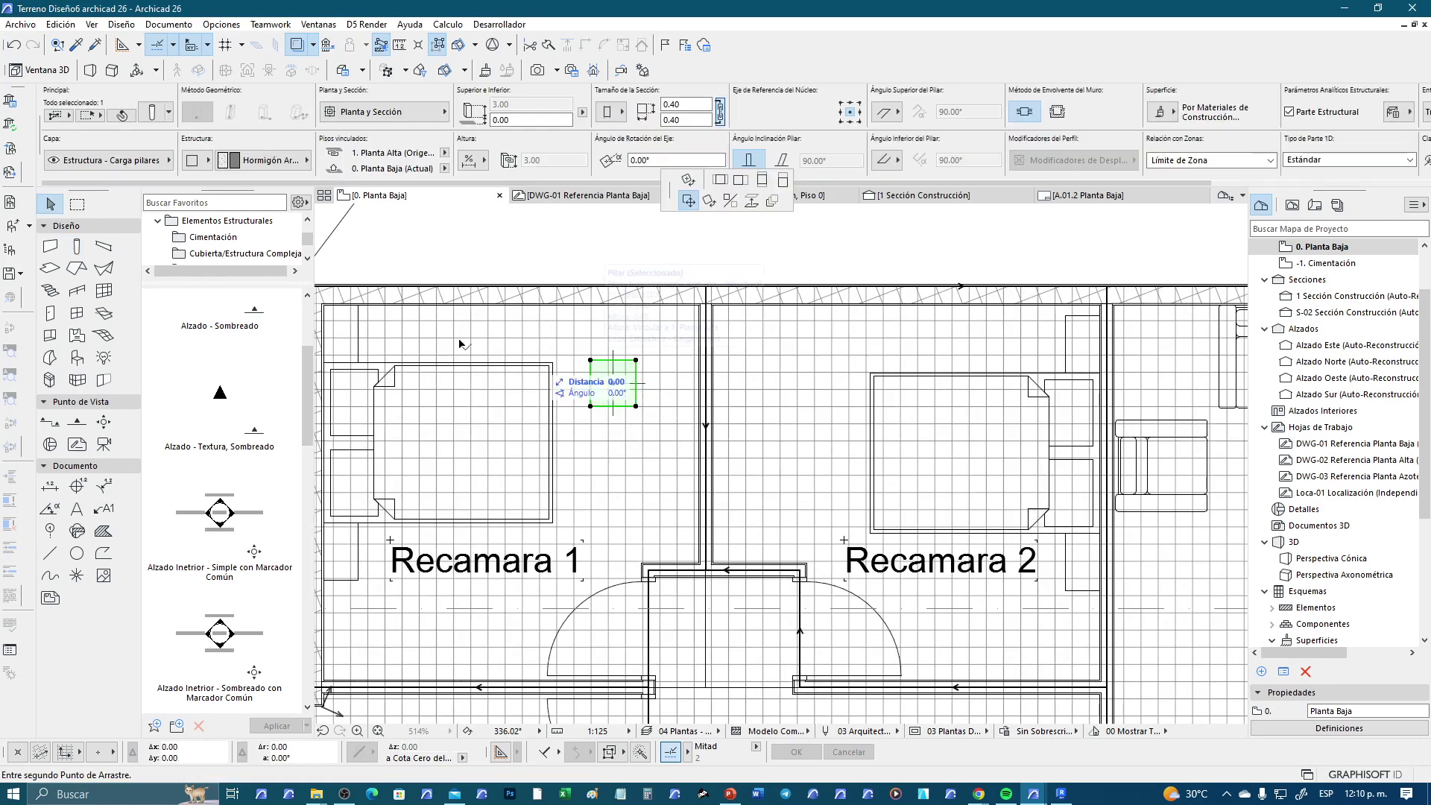
{"action": "scroll", "coordinate": [477, 391], "scroll_direction": "up", "scroll_amount": 2}
{"action": "scroll", "coordinate": [477, 392], "scroll_direction": "up", "scroll_amount": 3}
{"action": "scroll", "coordinate": [477, 391], "scroll_direction": "up", "scroll_amount": 3}
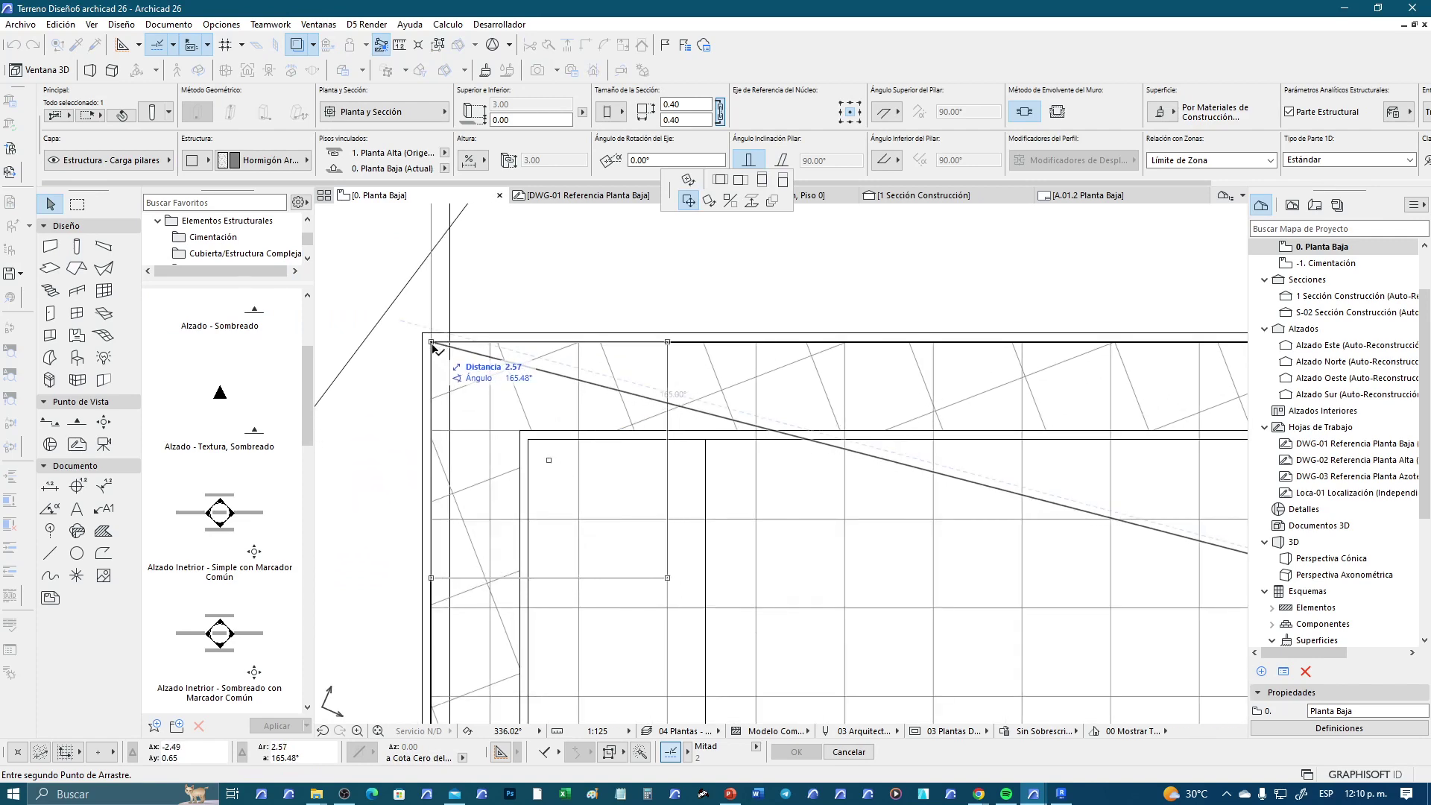
{"action": "scroll", "coordinate": [433, 347], "scroll_direction": "down", "scroll_amount": 3}
{"action": "scroll", "coordinate": [521, 403], "scroll_direction": "down", "scroll_amount": 3}
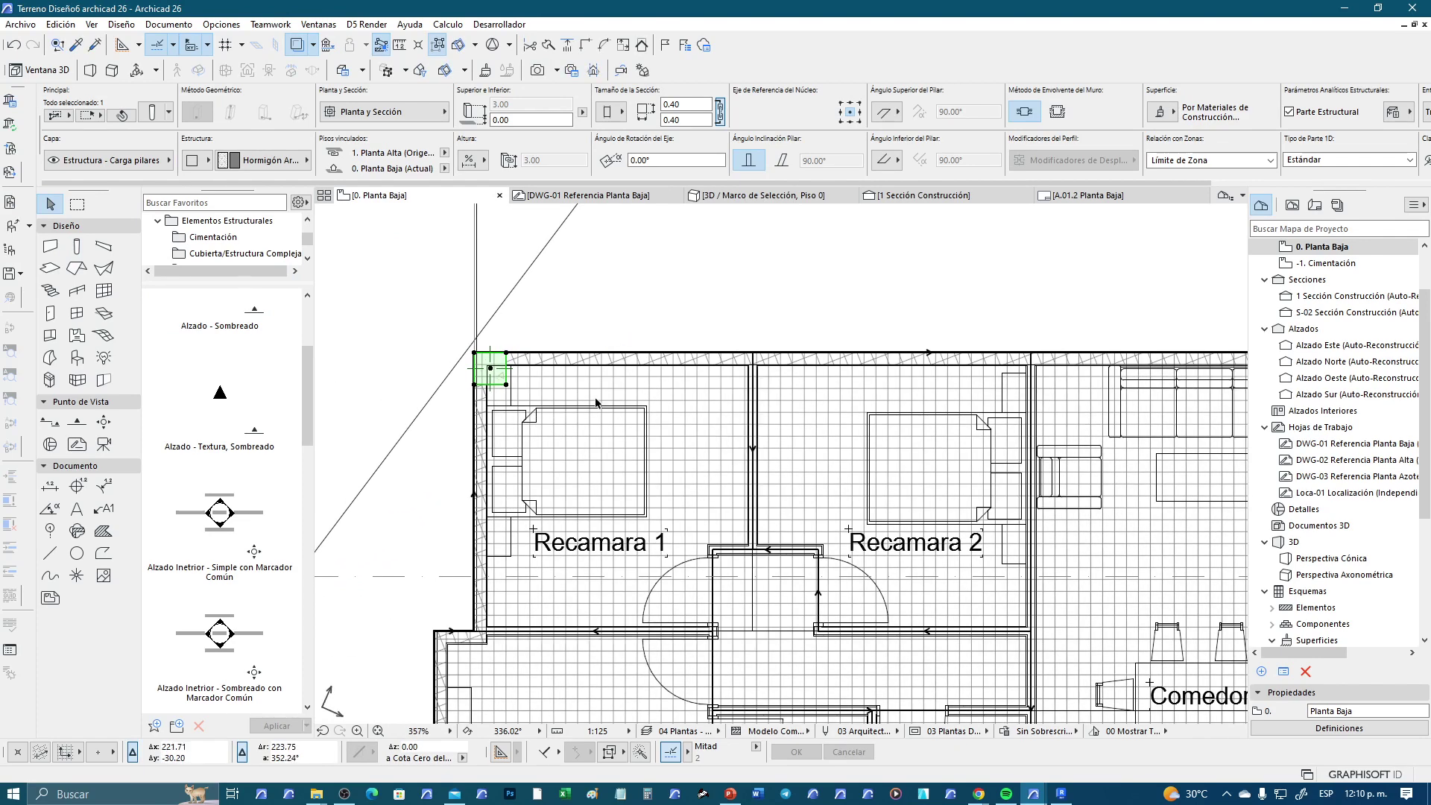
{"action": "key", "text": "Escape"}
{"action": "key", "text": "Escape"}
Move the Recamara 1 bed down with Drag (Ctrl+D) to clear the column
{"action": "left_click", "coordinate": [513, 432]}
{"action": "scroll", "coordinate": [511, 432], "scroll_direction": "up", "scroll_amount": 3}
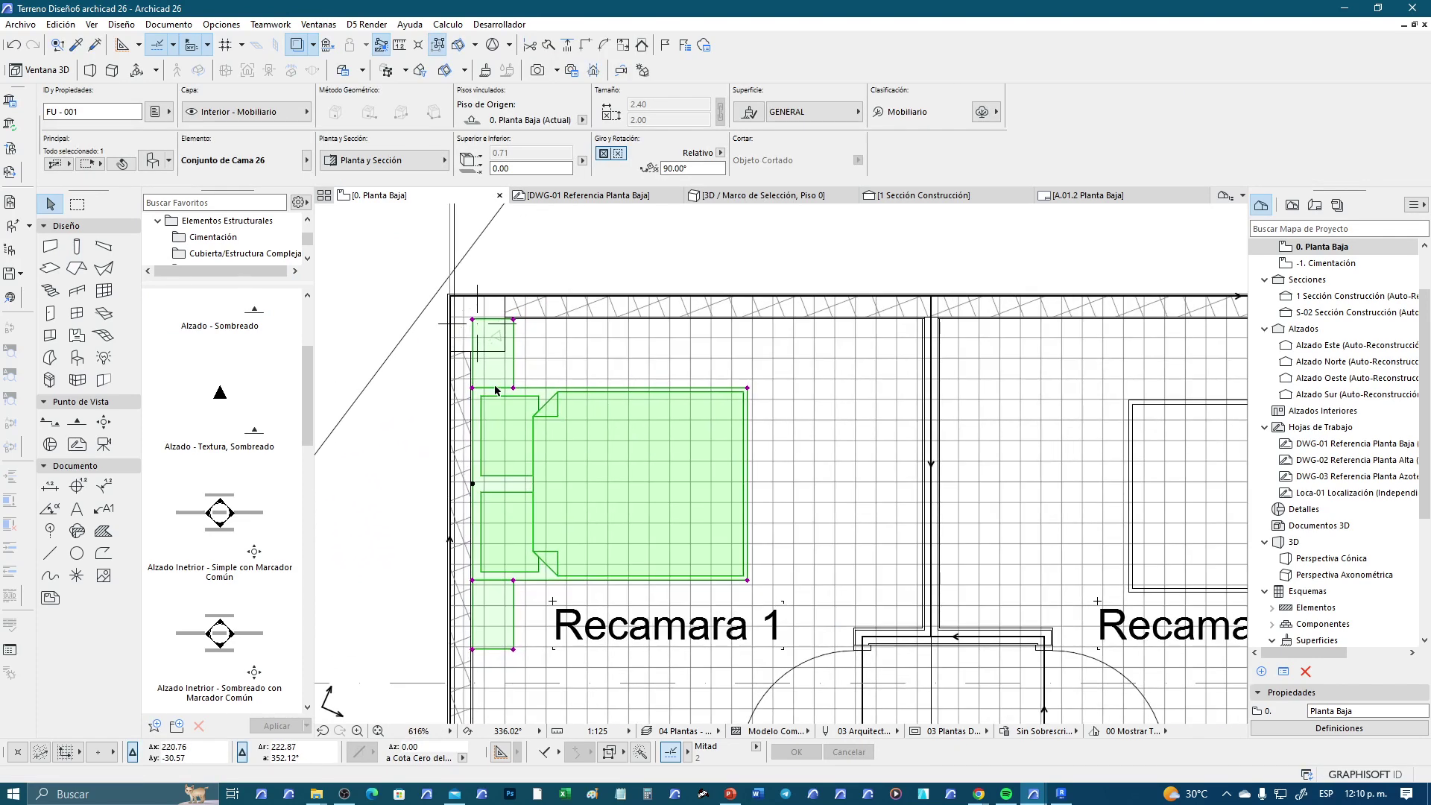
{"action": "key", "text": "ctrl+d"}
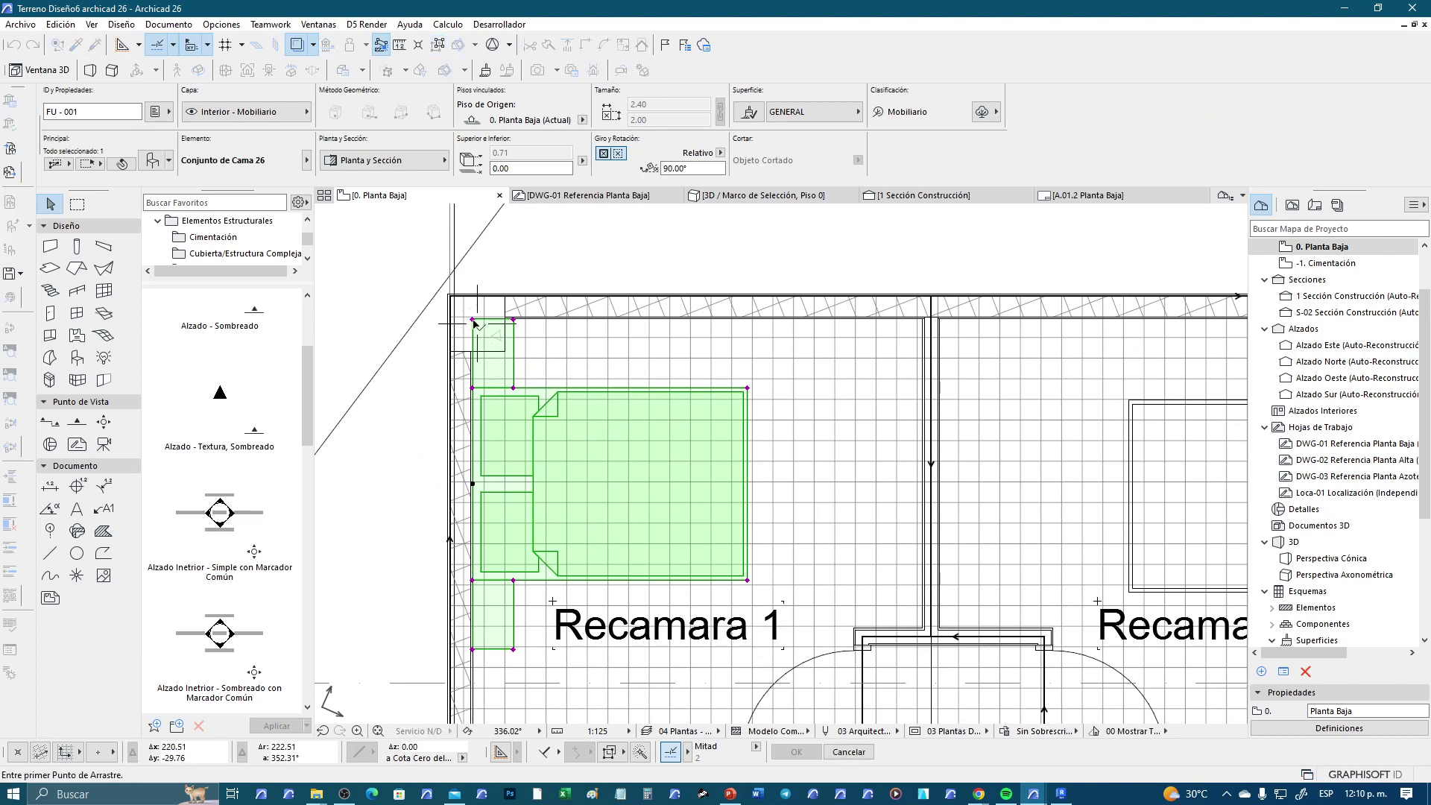
{"action": "left_click", "coordinate": [474, 323]}
{"action": "left_click", "coordinate": [474, 355]}
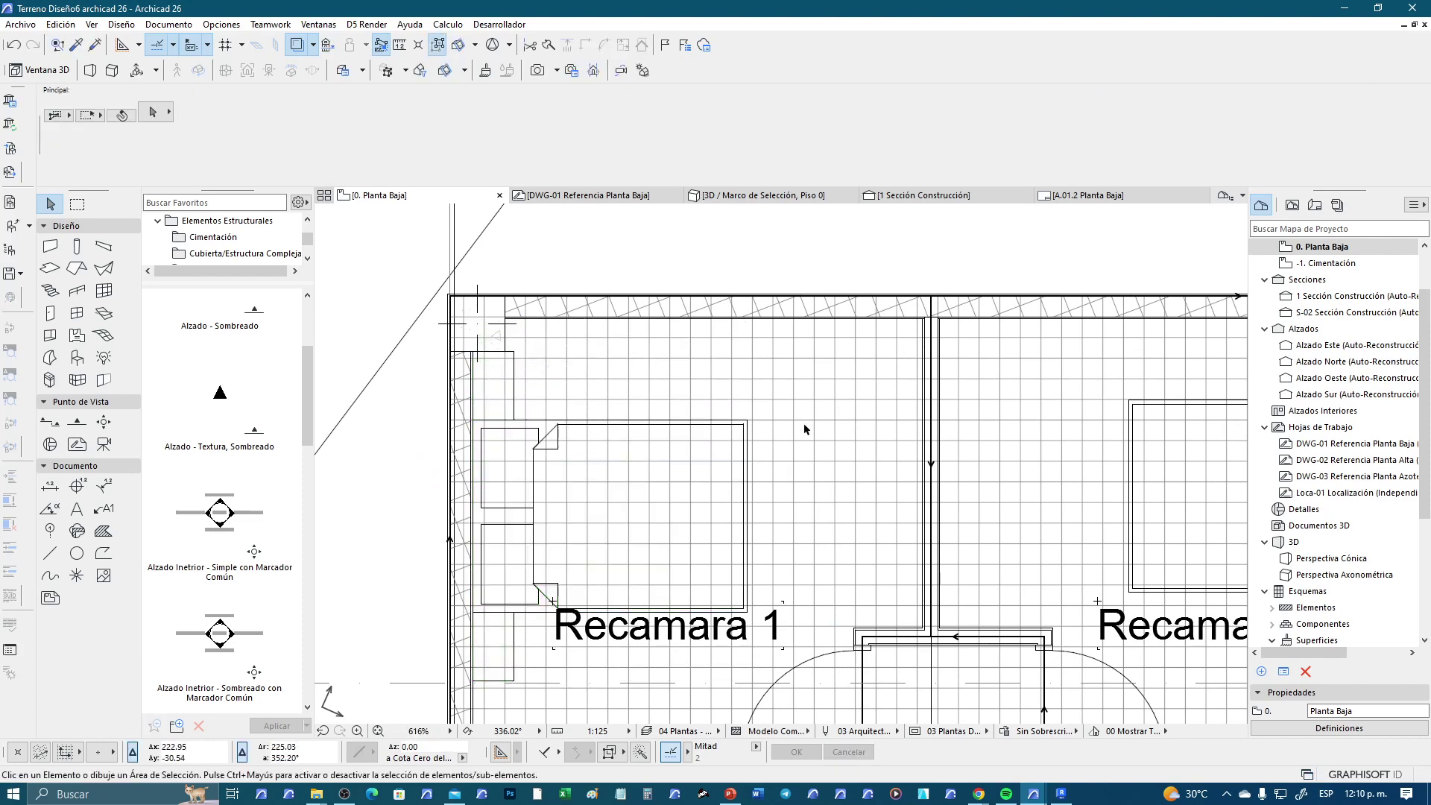
{"action": "scroll", "coordinate": [803, 429], "scroll_direction": "down", "scroll_amount": 3}
{"action": "scroll", "coordinate": [513, 365], "scroll_direction": "up", "scroll_amount": 5}
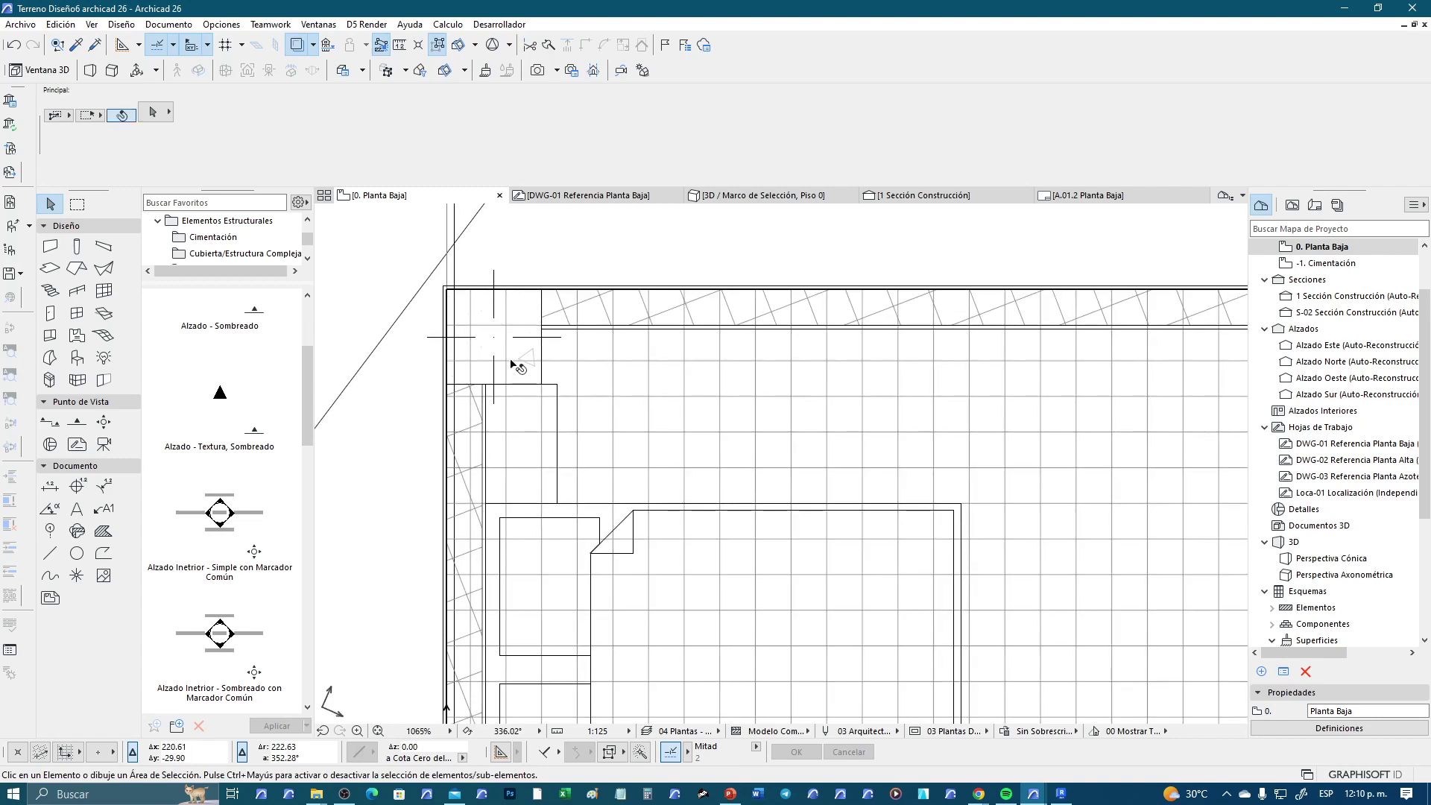
Nudge the bed set further down, then select the corner column
{"action": "left_click", "coordinate": [513, 365]}
{"action": "left_click", "coordinate": [559, 386]}
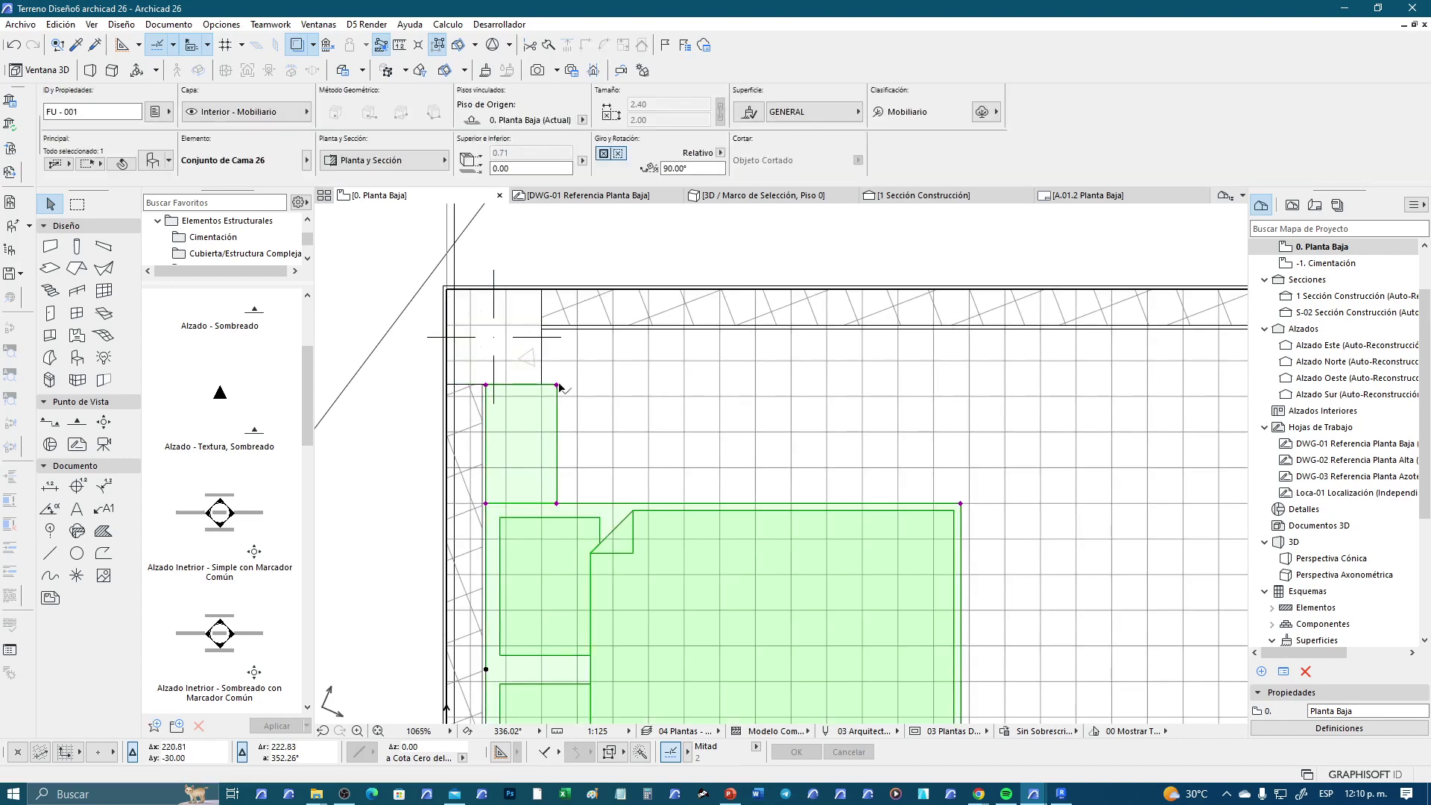
{"action": "left_click", "coordinate": [558, 397]}
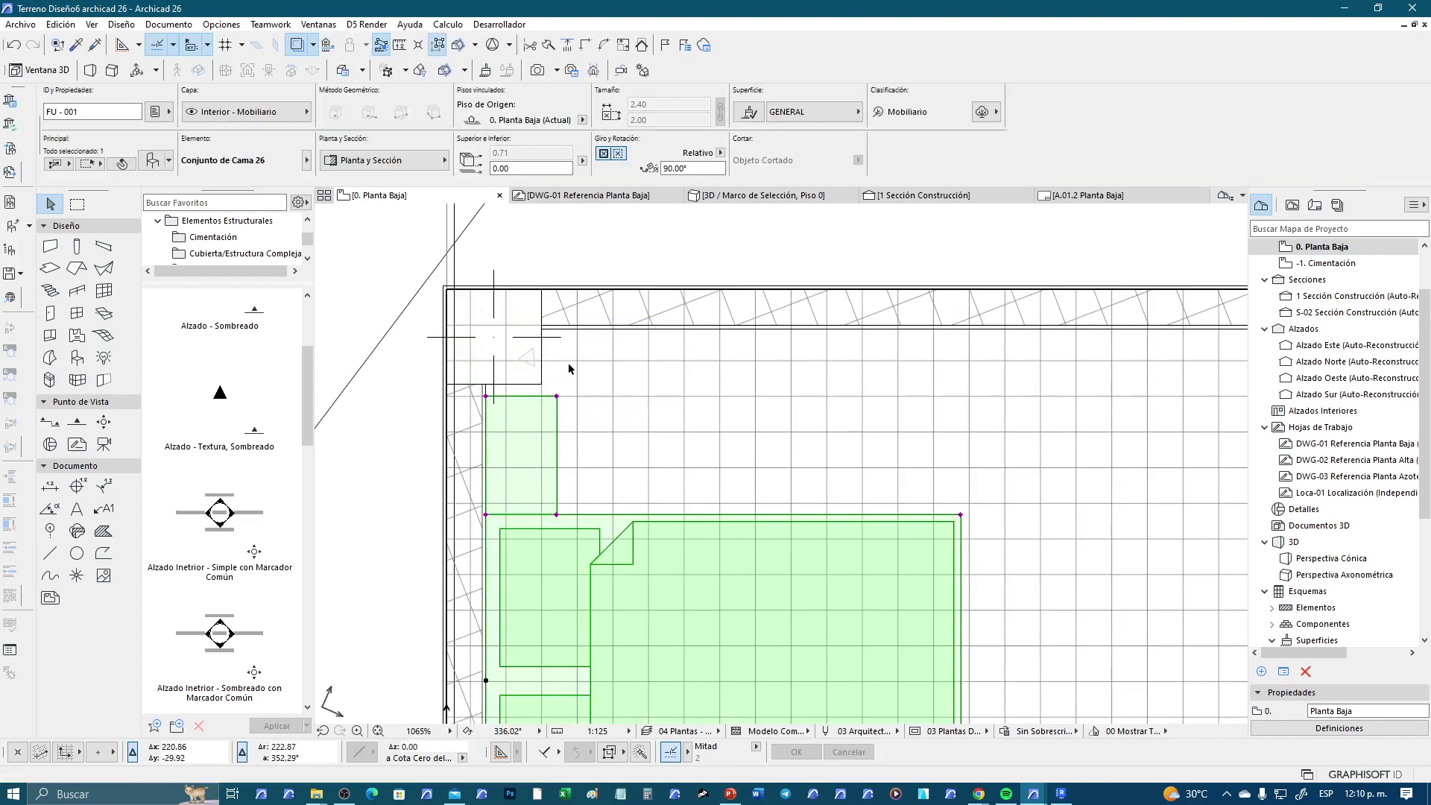
{"action": "left_click", "coordinate": [568, 369]}
{"action": "left_click", "coordinate": [522, 358]}
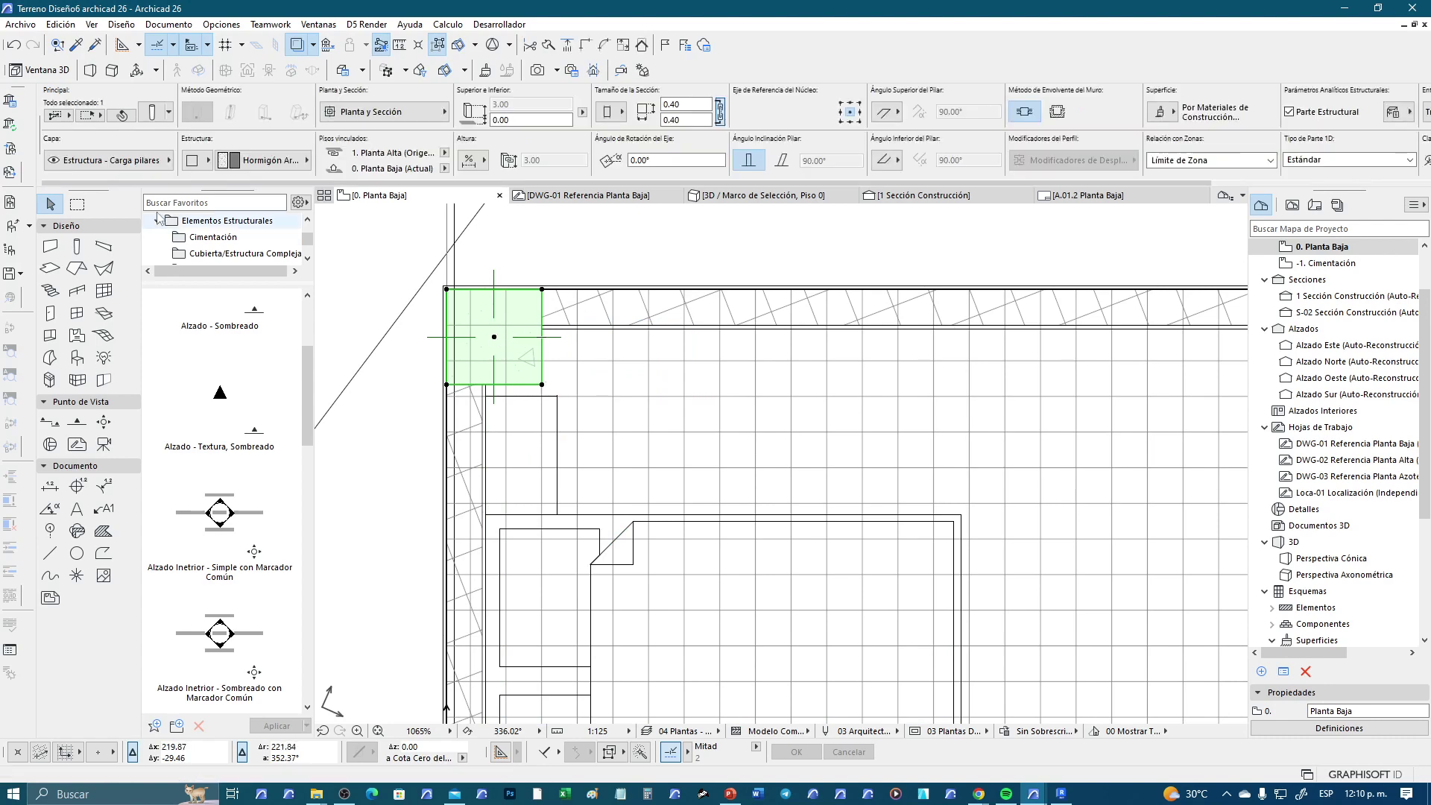
{"action": "scroll", "coordinate": [509, 310], "scroll_direction": "up", "scroll_amount": 1}
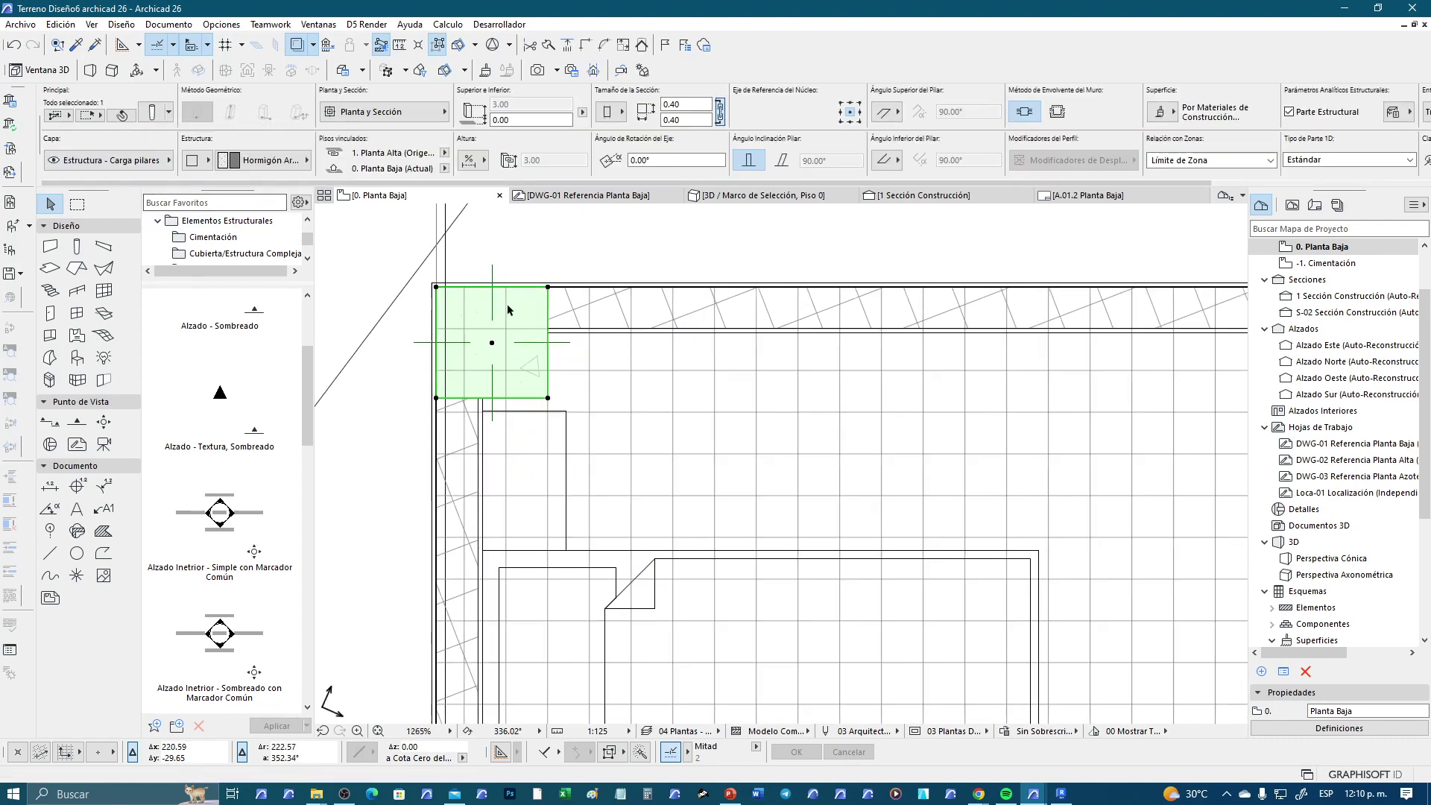
{"action": "scroll", "coordinate": [509, 310], "scroll_direction": "up", "scroll_amount": 1}
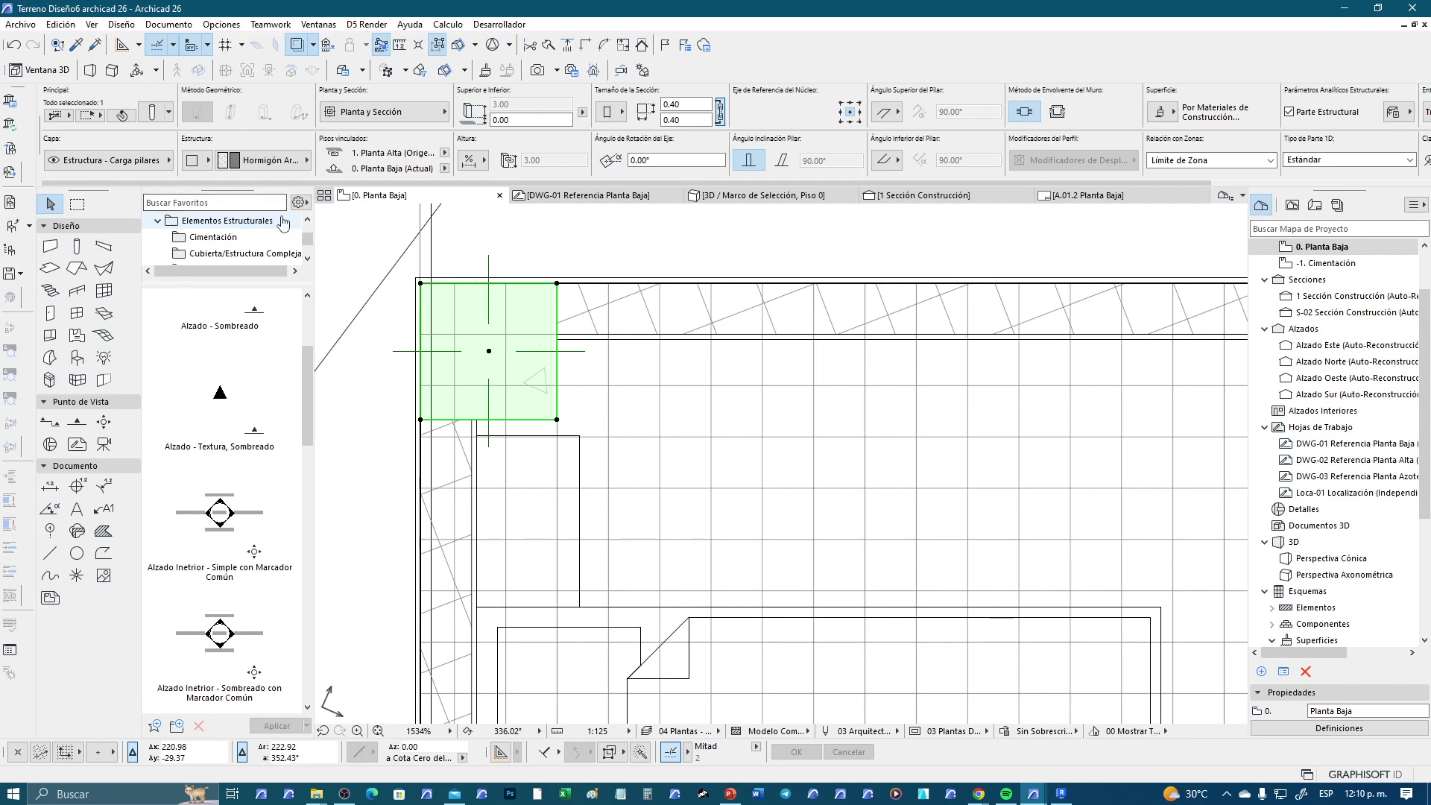
Try adding a plaster exterior veneer to the corner column, then undo it
{"action": "key", "text": "ctrl+t"}
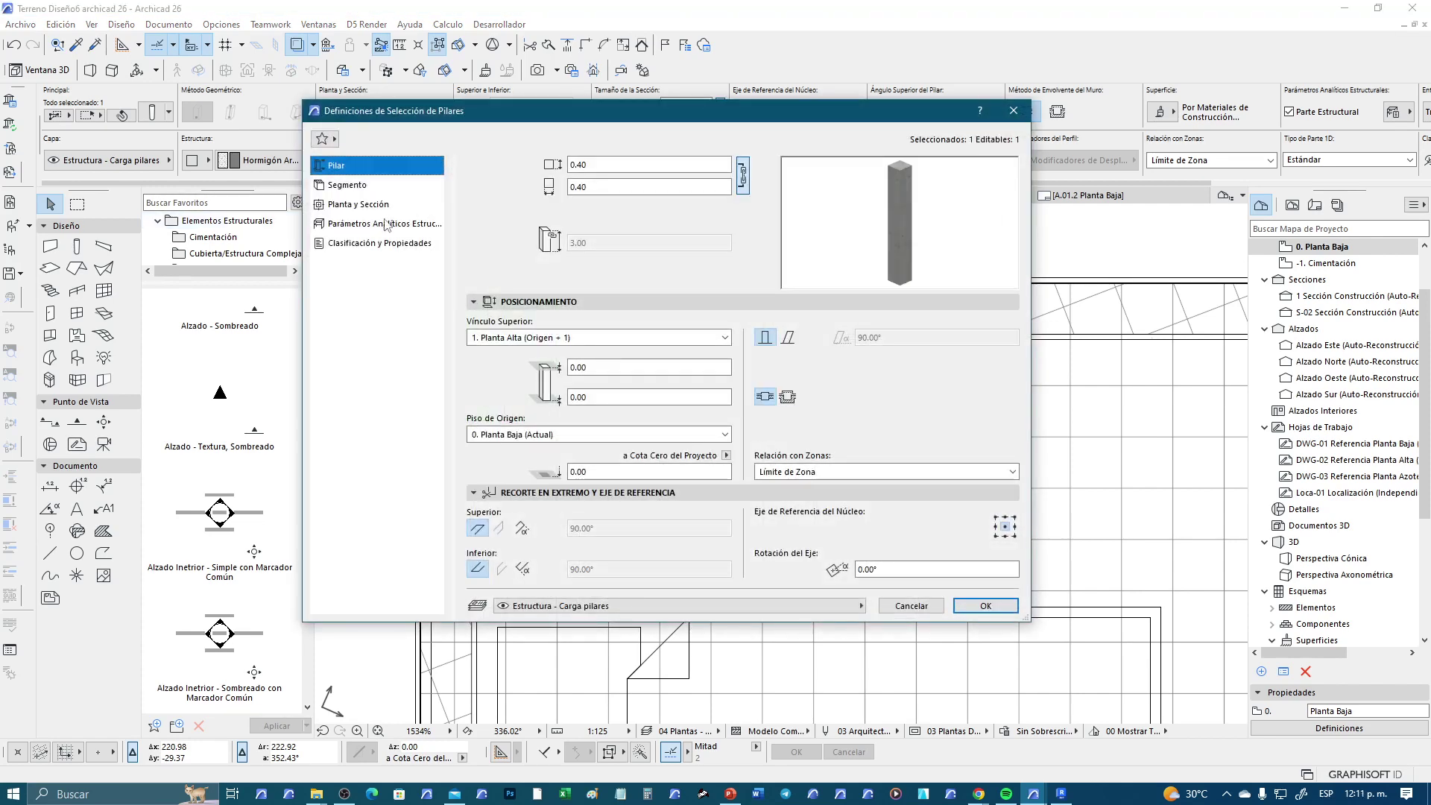
{"action": "left_click", "coordinate": [347, 185]}
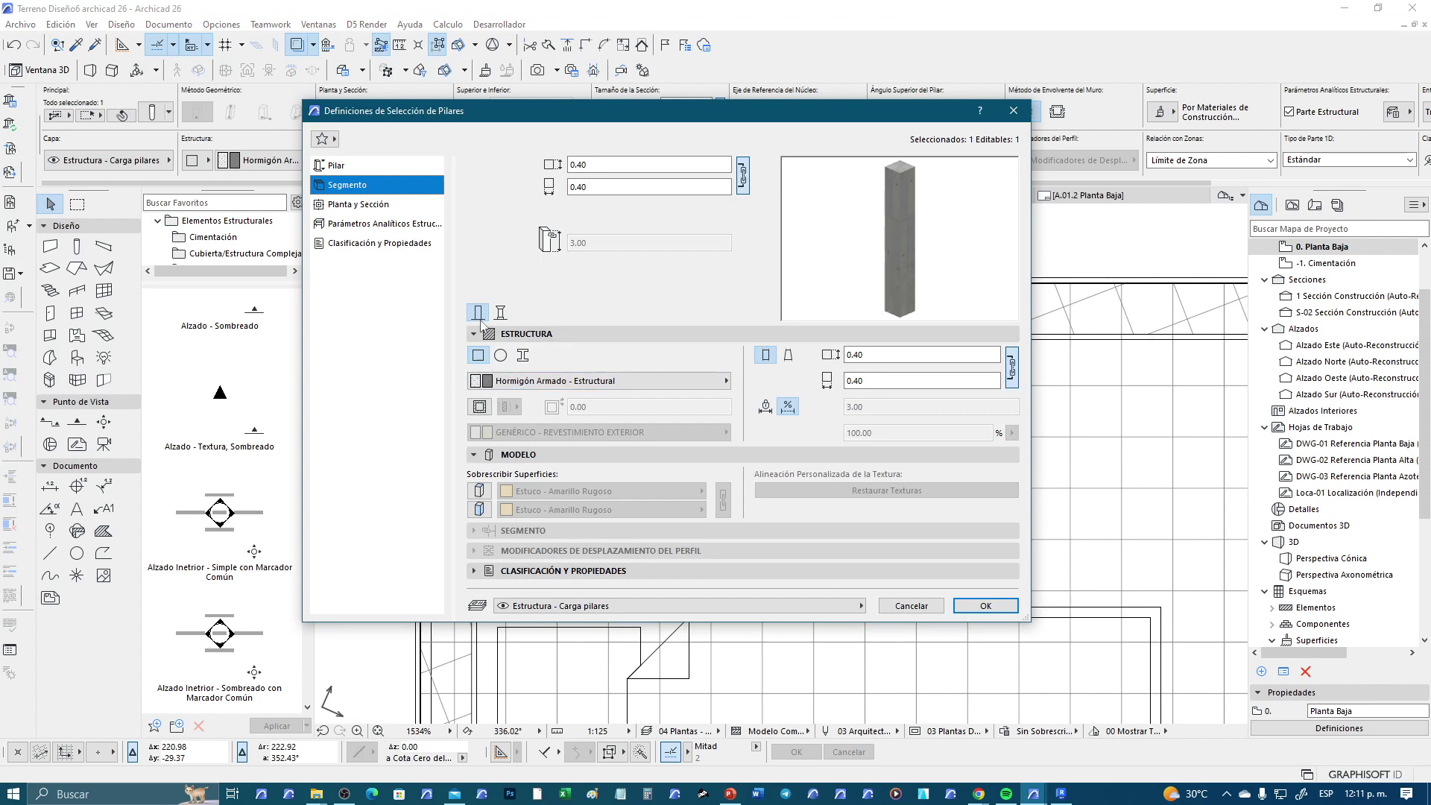
{"action": "left_click", "coordinate": [477, 409]}
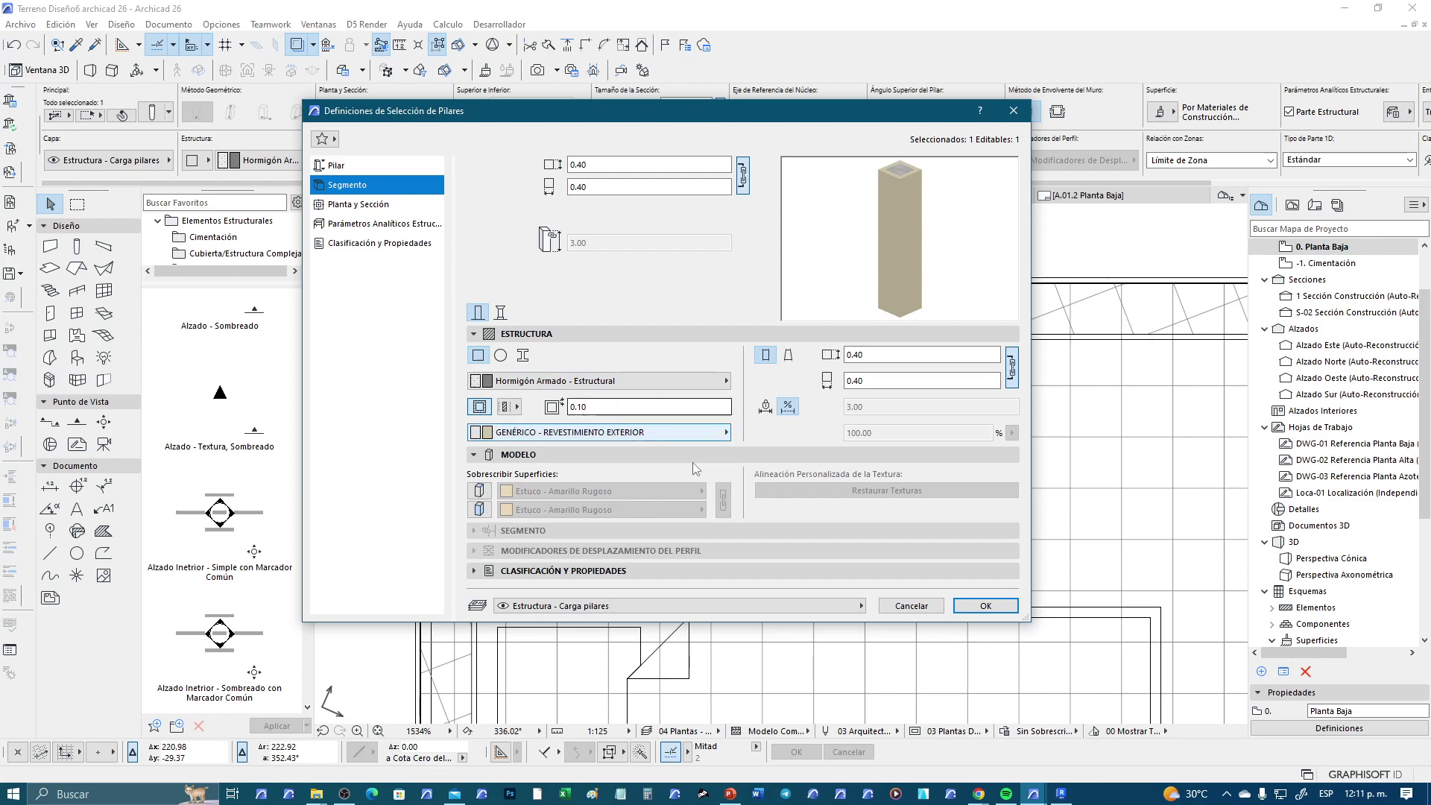
{"action": "left_click", "coordinate": [1001, 609]}
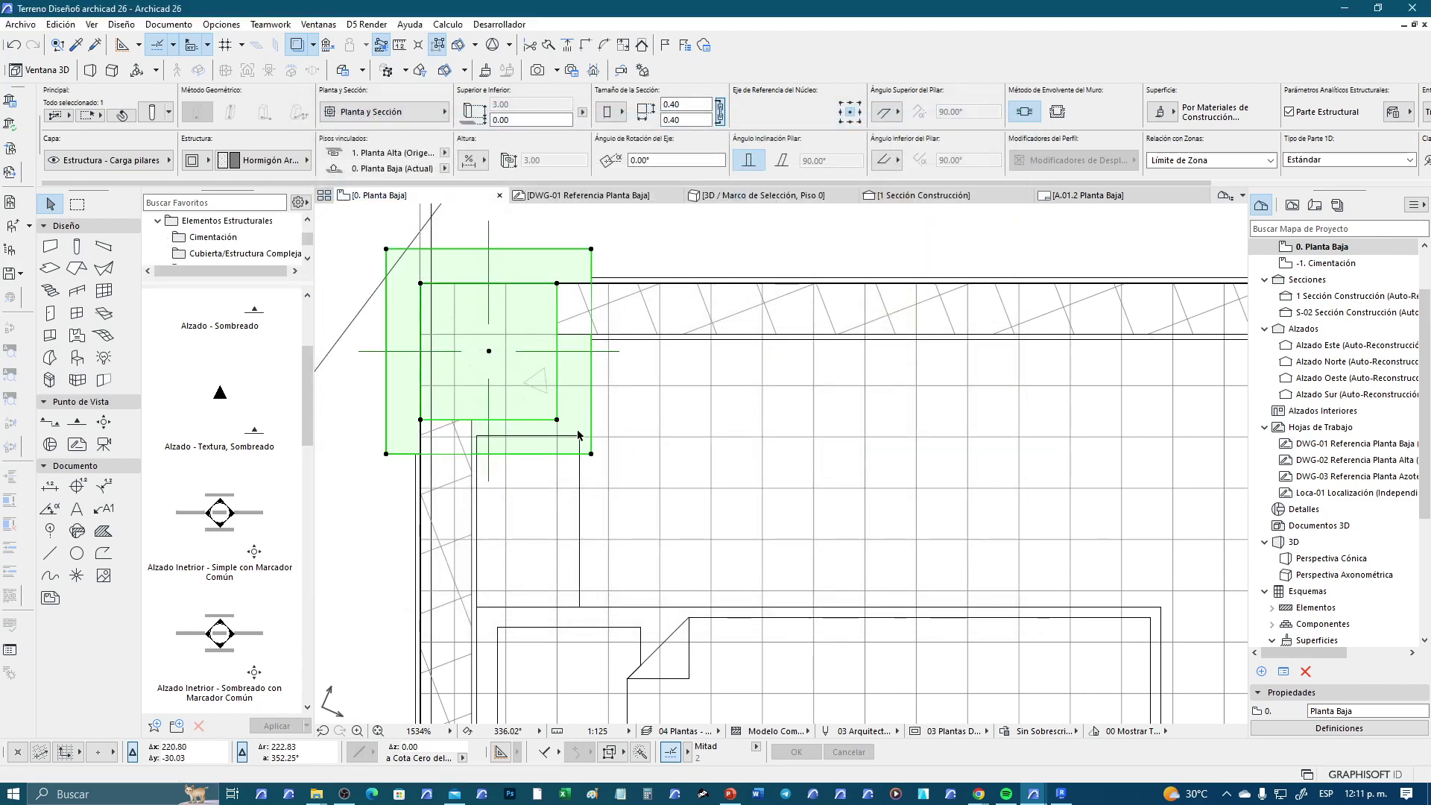
{"action": "key", "text": "ctrl+z"}
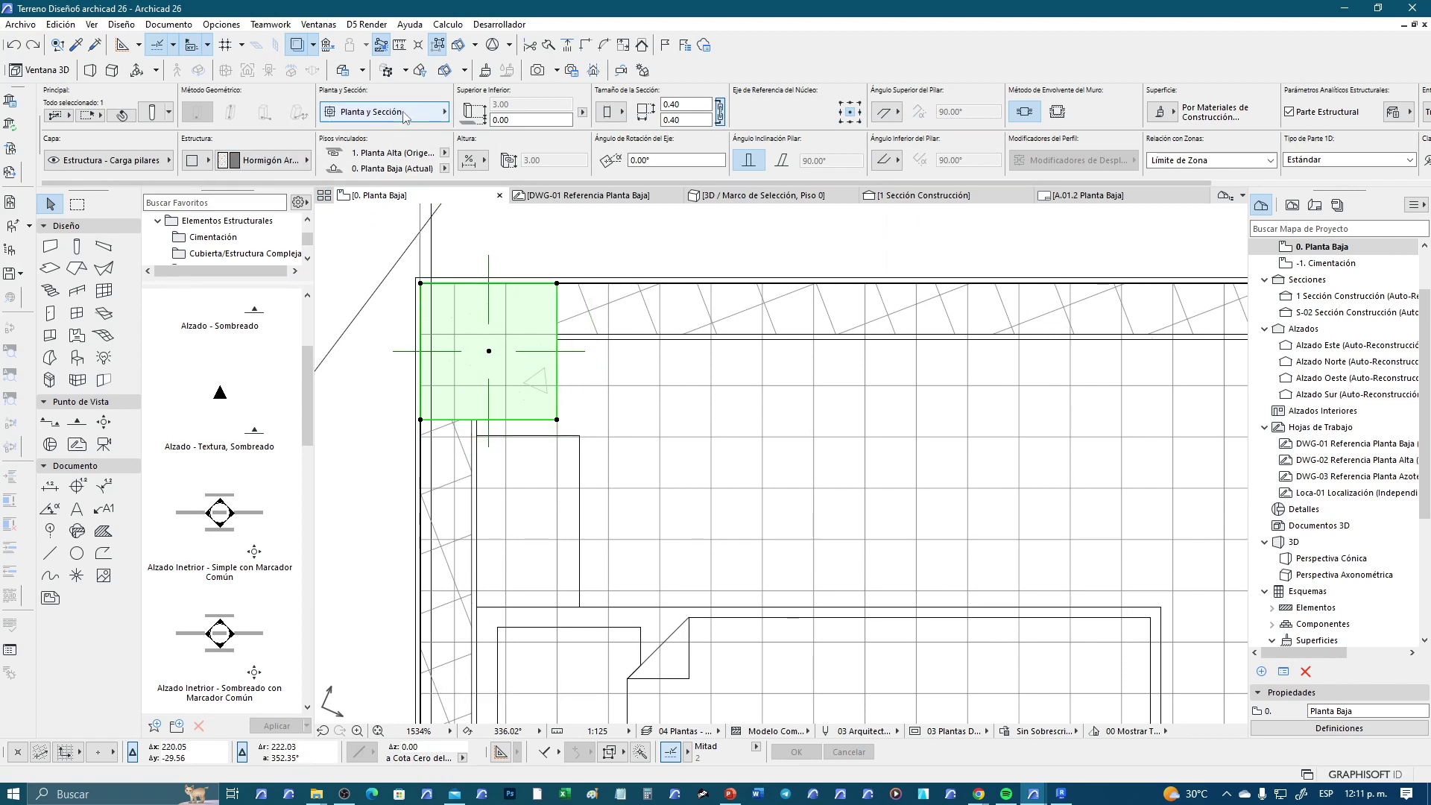
Set the corner column's assembly method to Wrapped (Envuelto) in Pillar Selection Settings
{"action": "key", "text": "ctrl+t"}
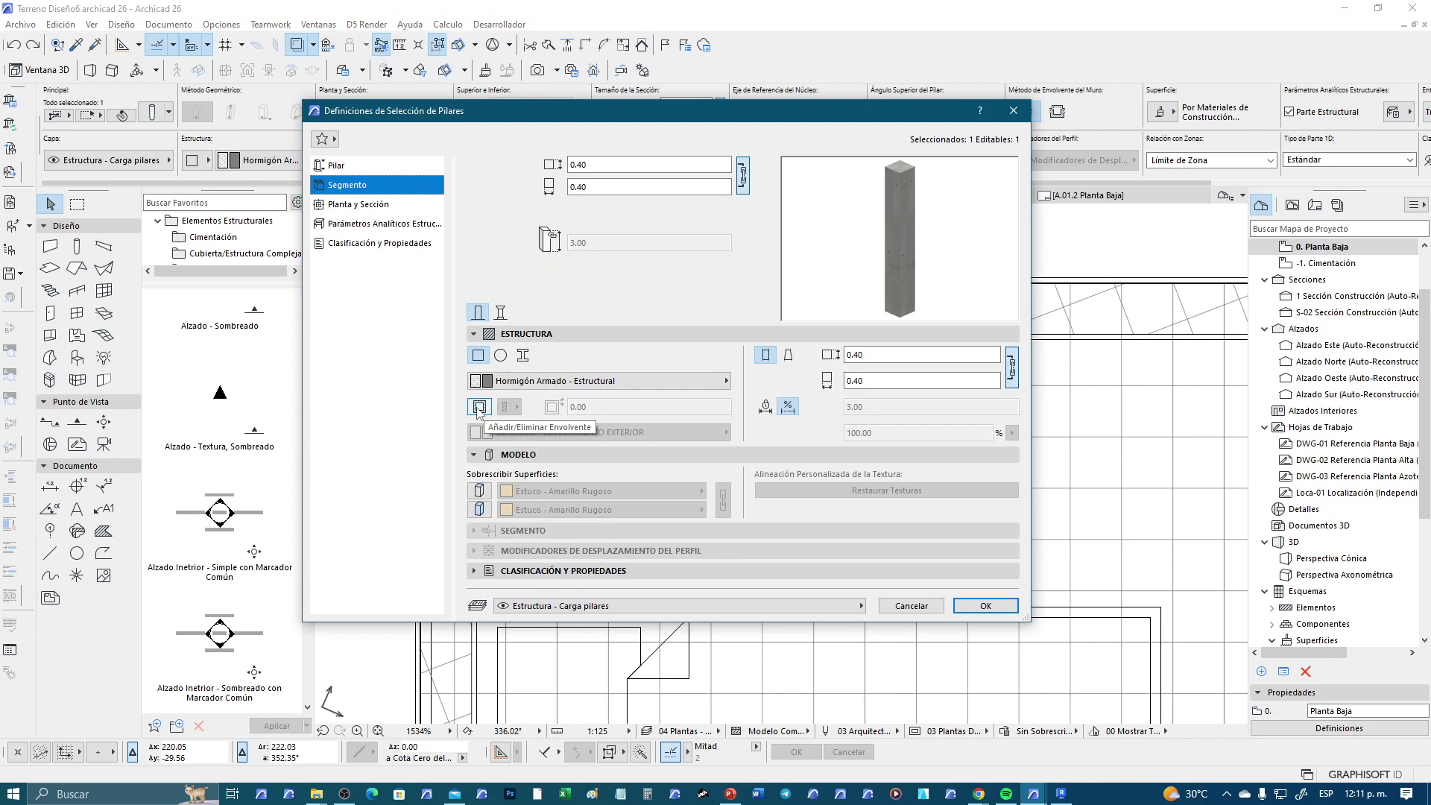
{"action": "left_click", "coordinate": [400, 167]}
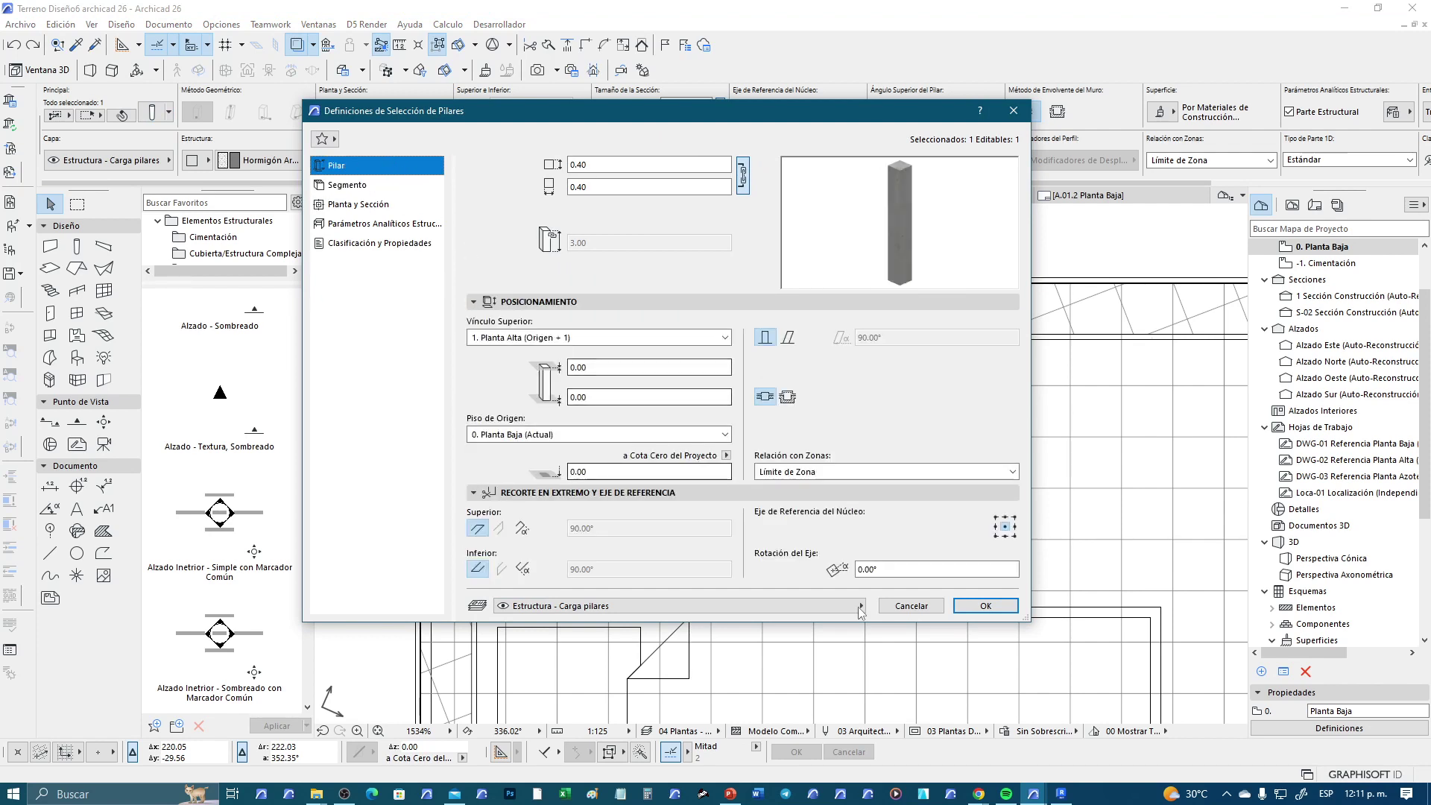
{"action": "left_click", "coordinate": [398, 203]}
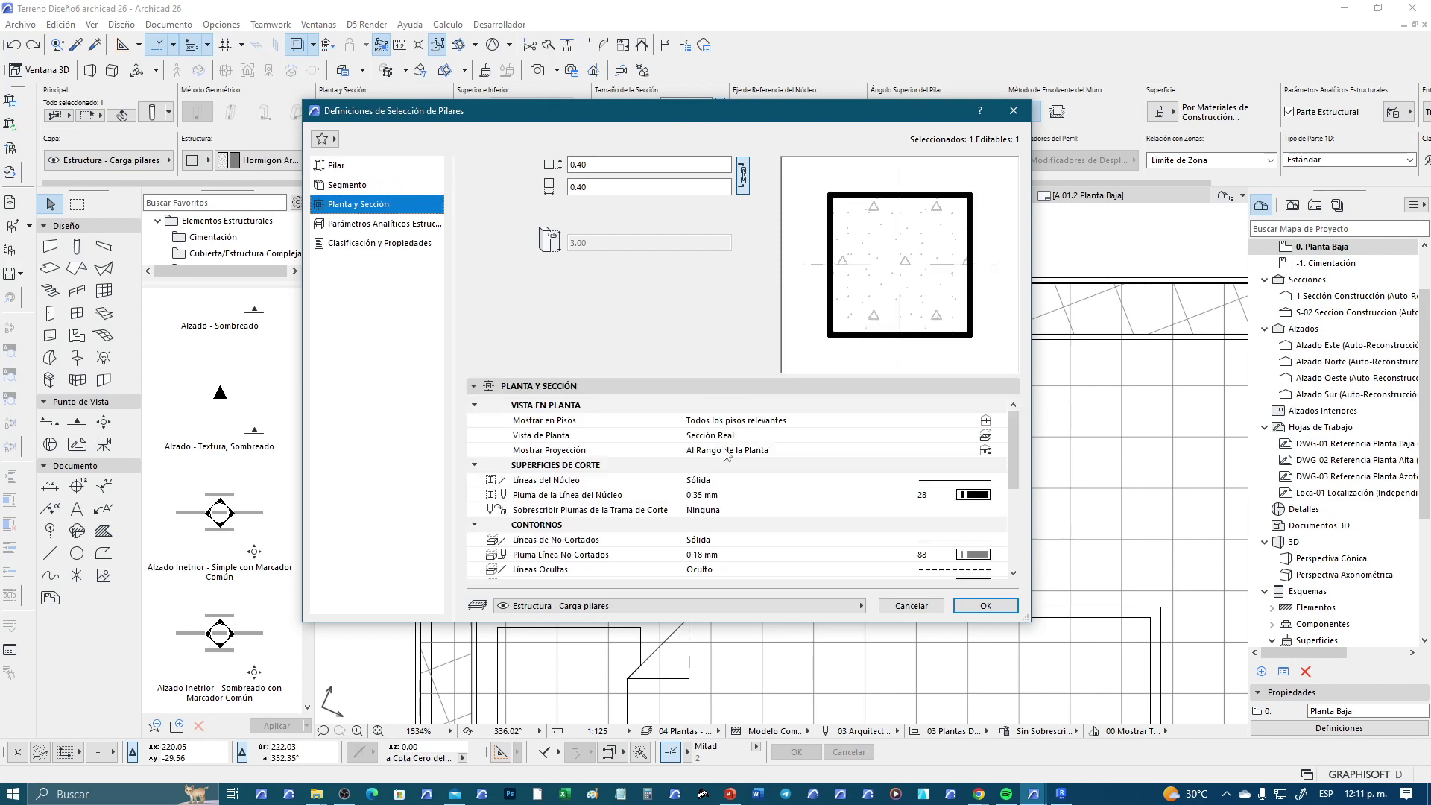
{"action": "scroll", "coordinate": [727, 455], "scroll_direction": "down", "scroll_amount": 1}
{"action": "scroll", "coordinate": [775, 544], "scroll_direction": "down", "scroll_amount": 1}
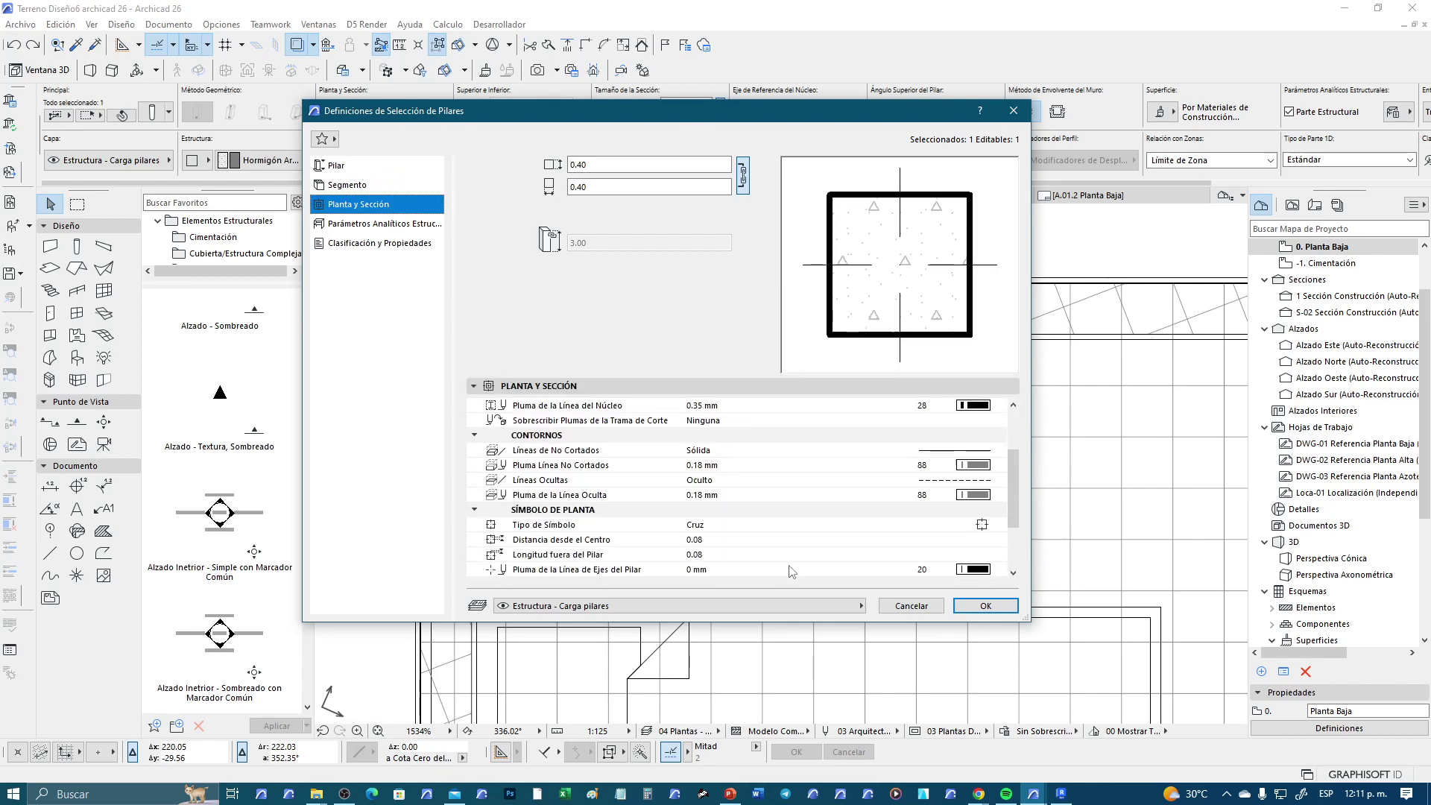
{"action": "left_click", "coordinate": [371, 166]}
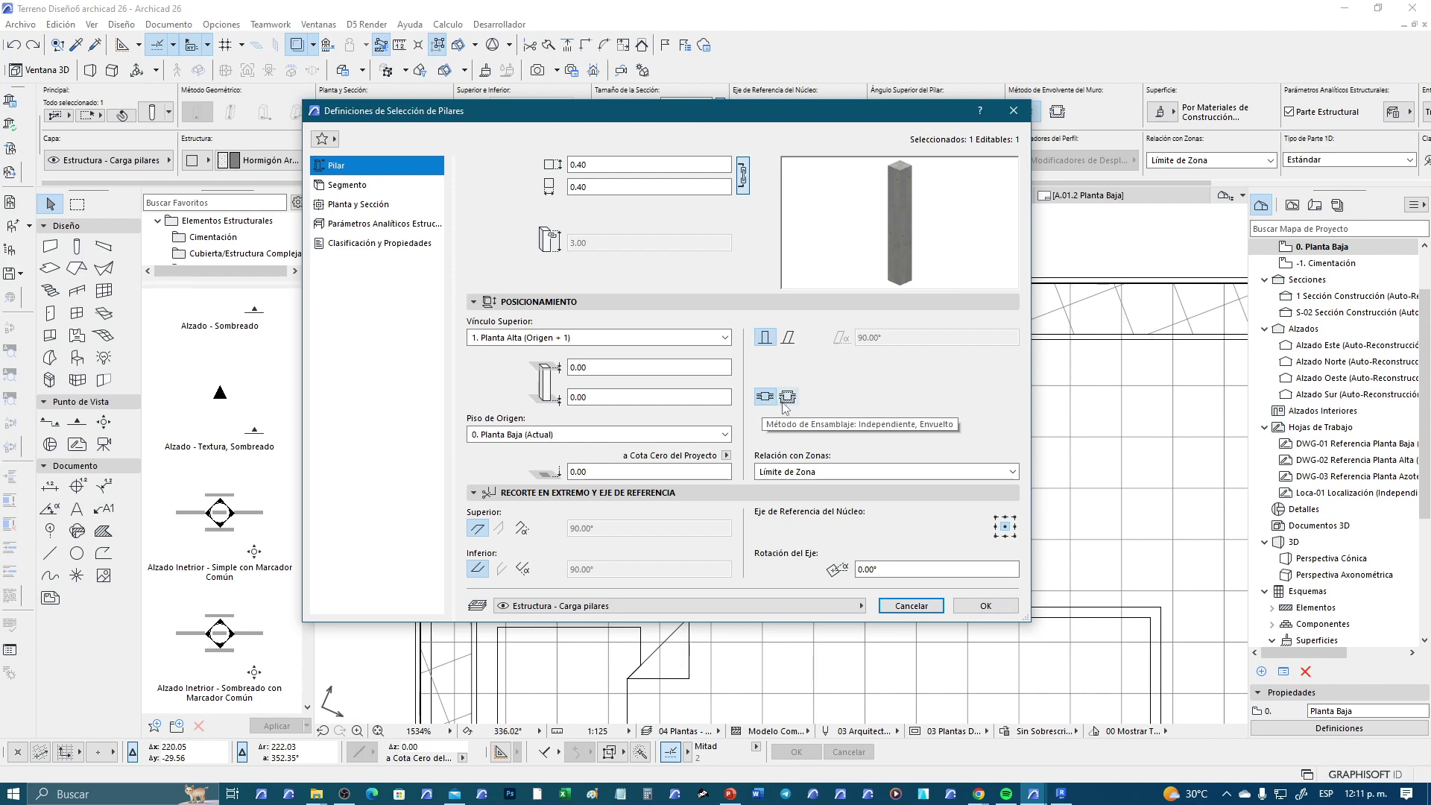
{"action": "left_click", "coordinate": [786, 405]}
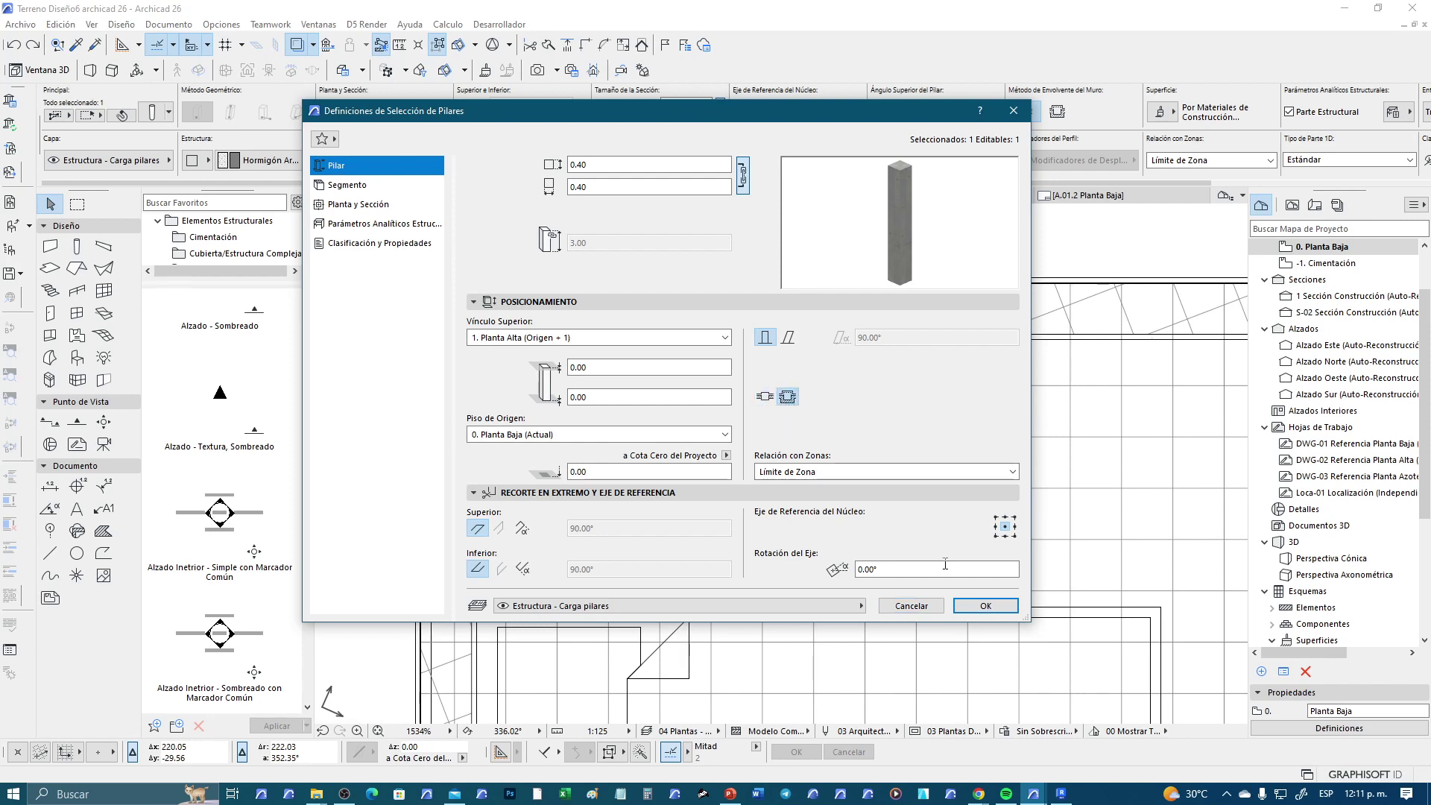
{"action": "left_click", "coordinate": [985, 605]}
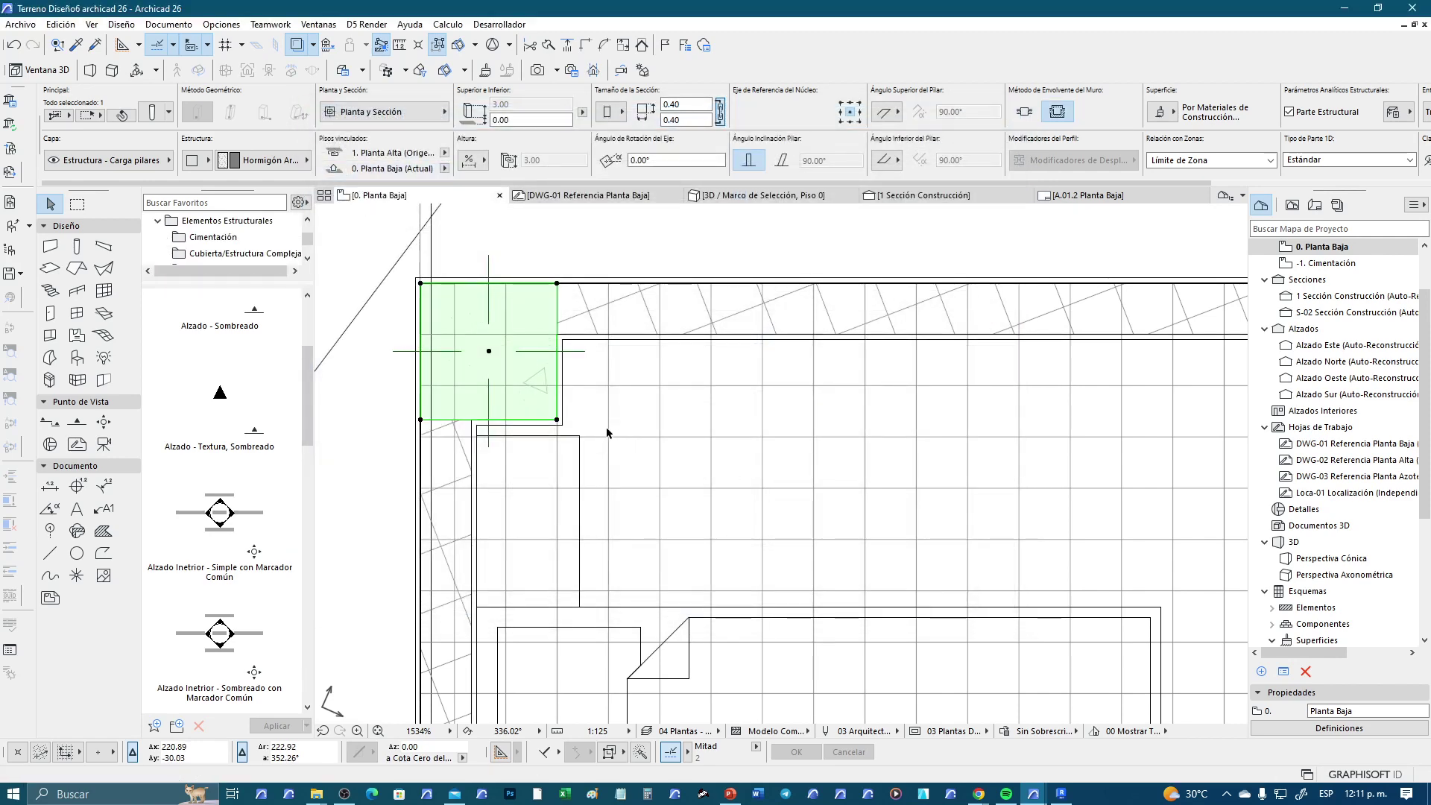
{"action": "scroll", "coordinate": [581, 355], "scroll_direction": "up", "scroll_amount": 4}
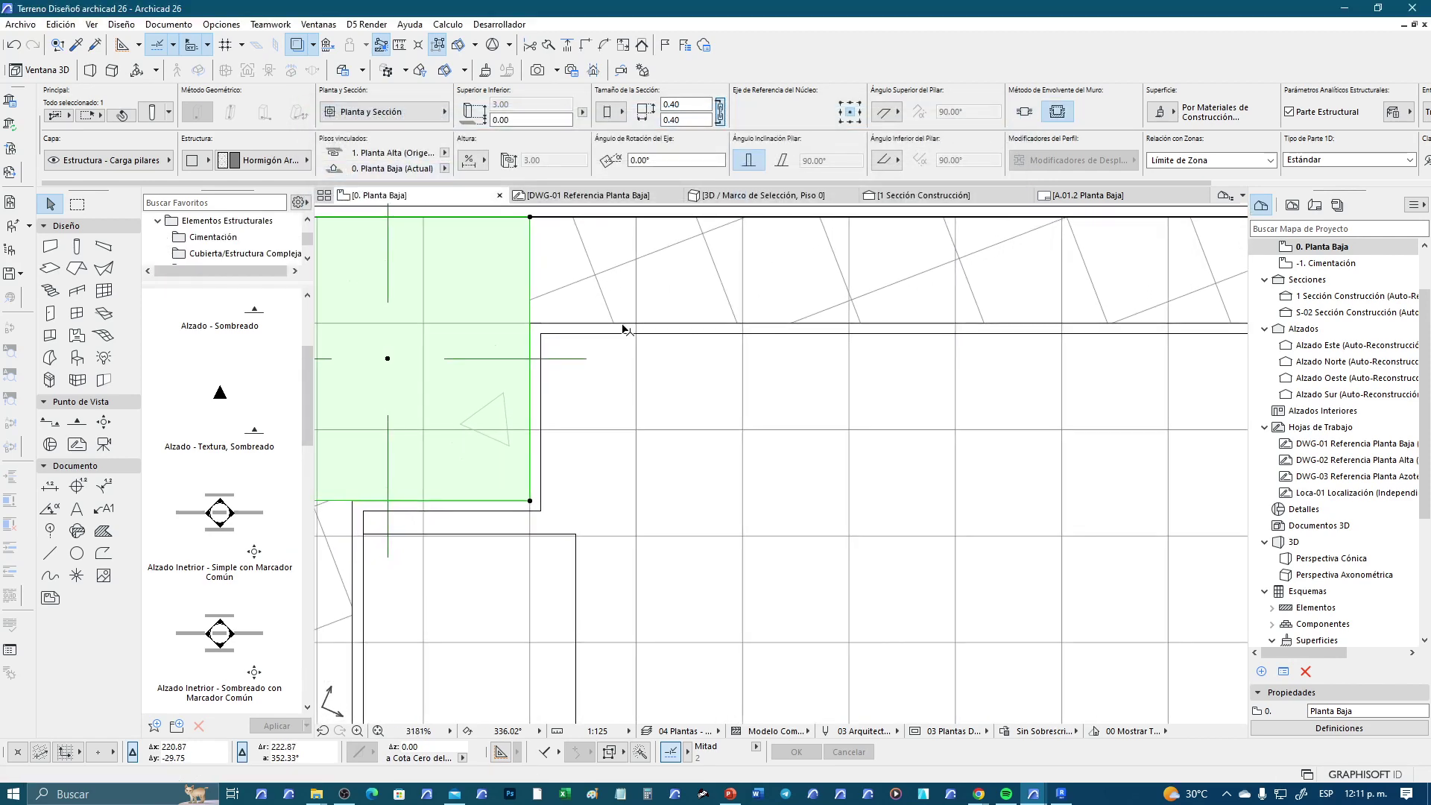
{"action": "middle_click_drag", "start_coordinate": [629, 335], "coordinate": [742, 369]}
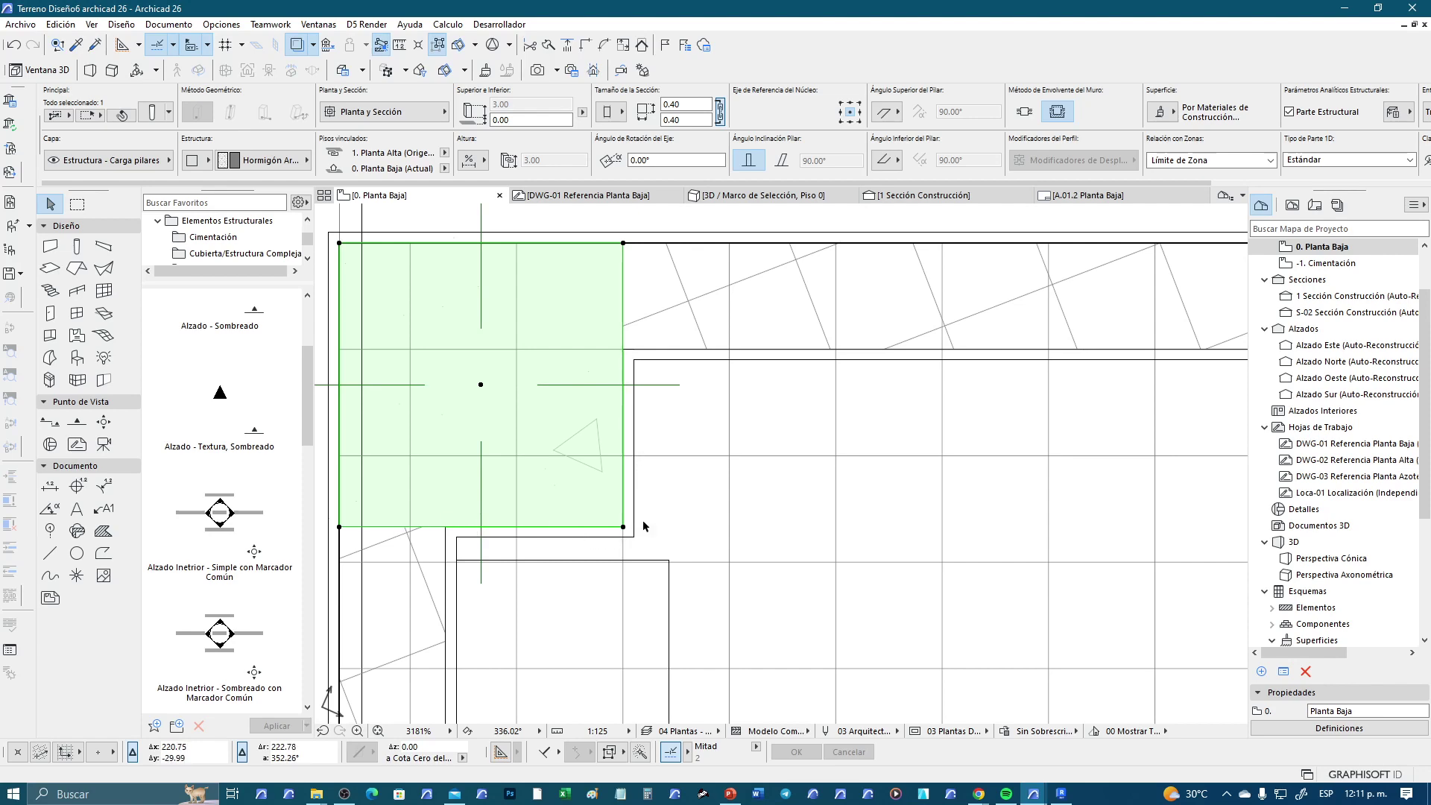
{"action": "scroll", "coordinate": [643, 525], "scroll_direction": "down", "scroll_amount": 2}
{"action": "scroll", "coordinate": [643, 526], "scroll_direction": "down", "scroll_amount": 2}
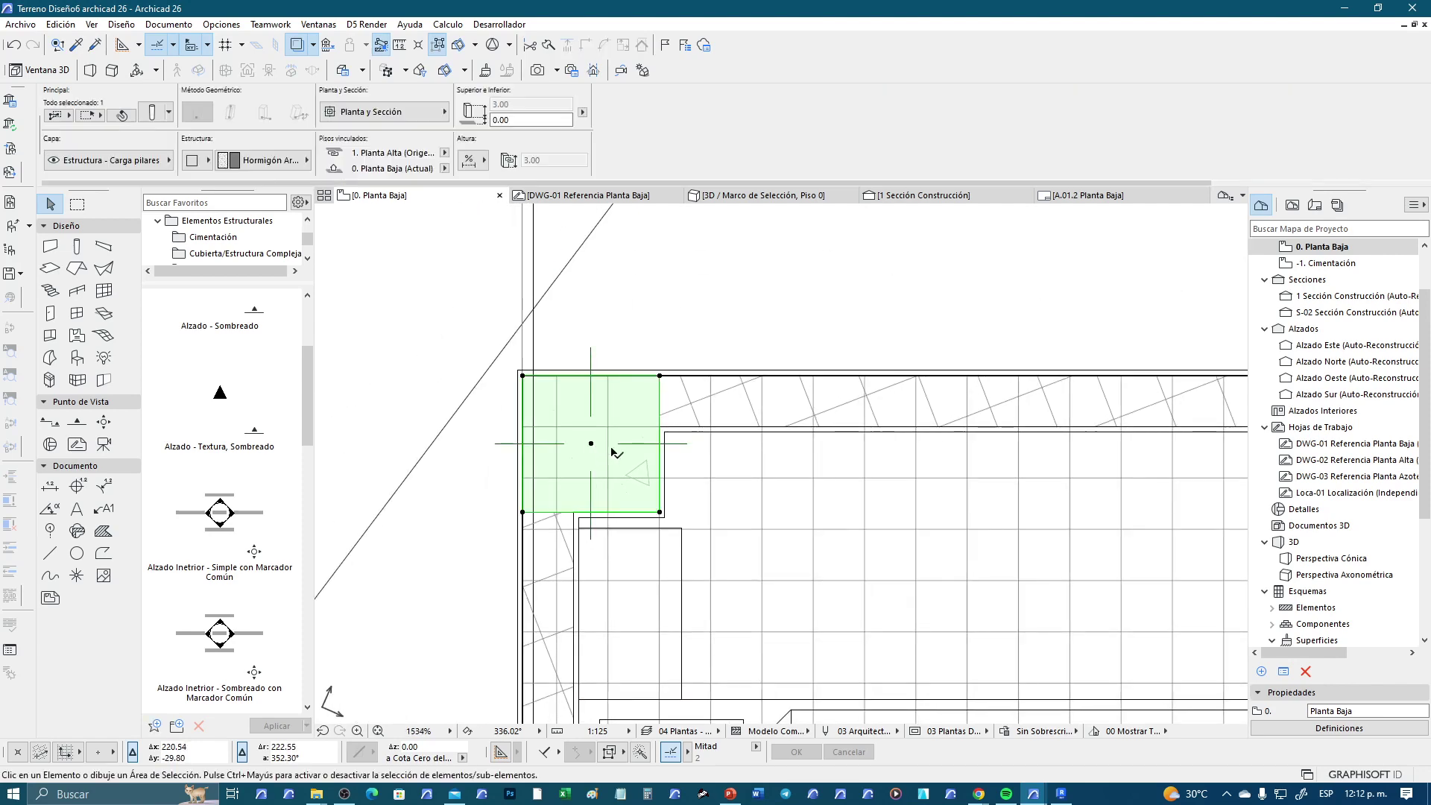
{"action": "scroll", "coordinate": [612, 449], "scroll_direction": "up", "scroll_amount": 3}
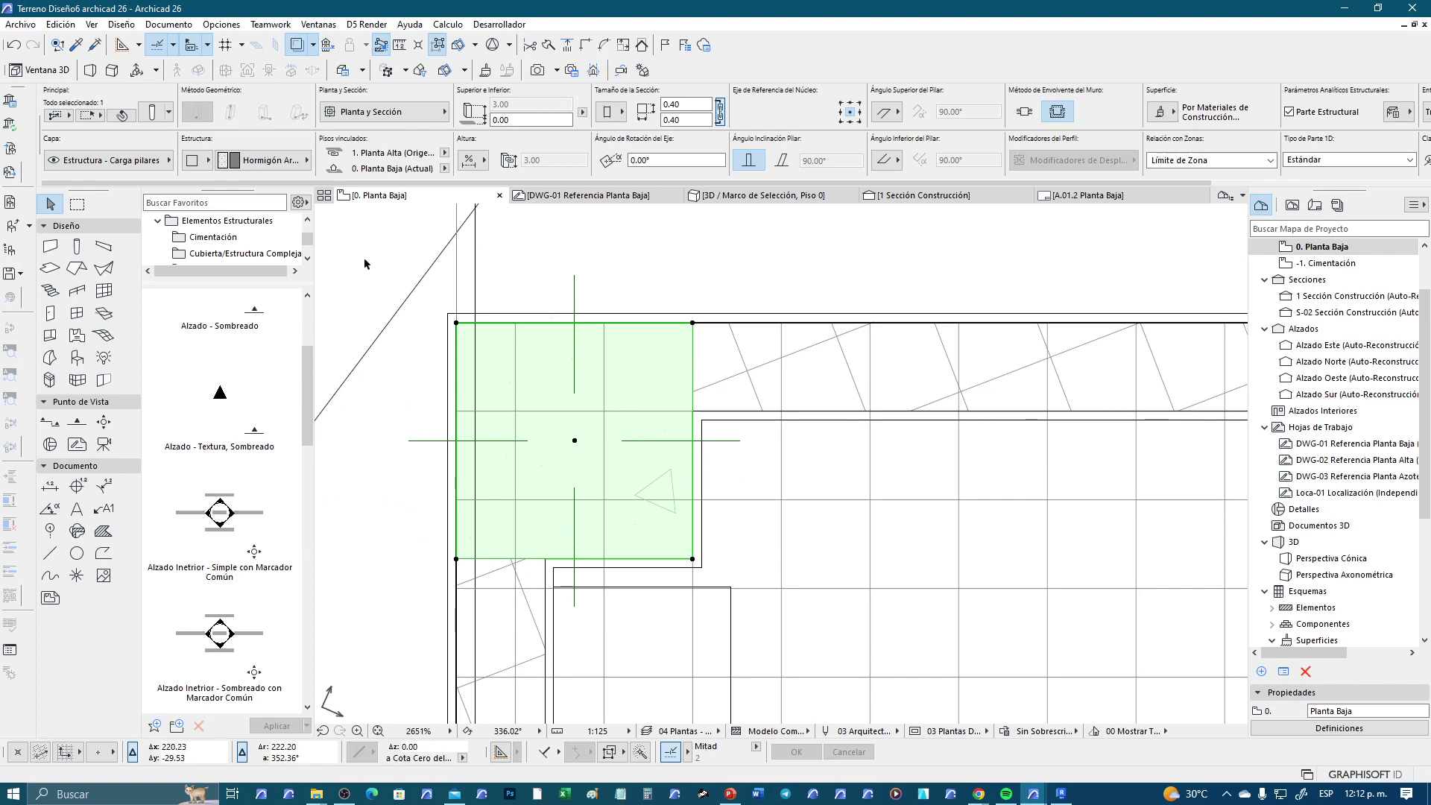
{"action": "key", "text": "ctrl+t"}
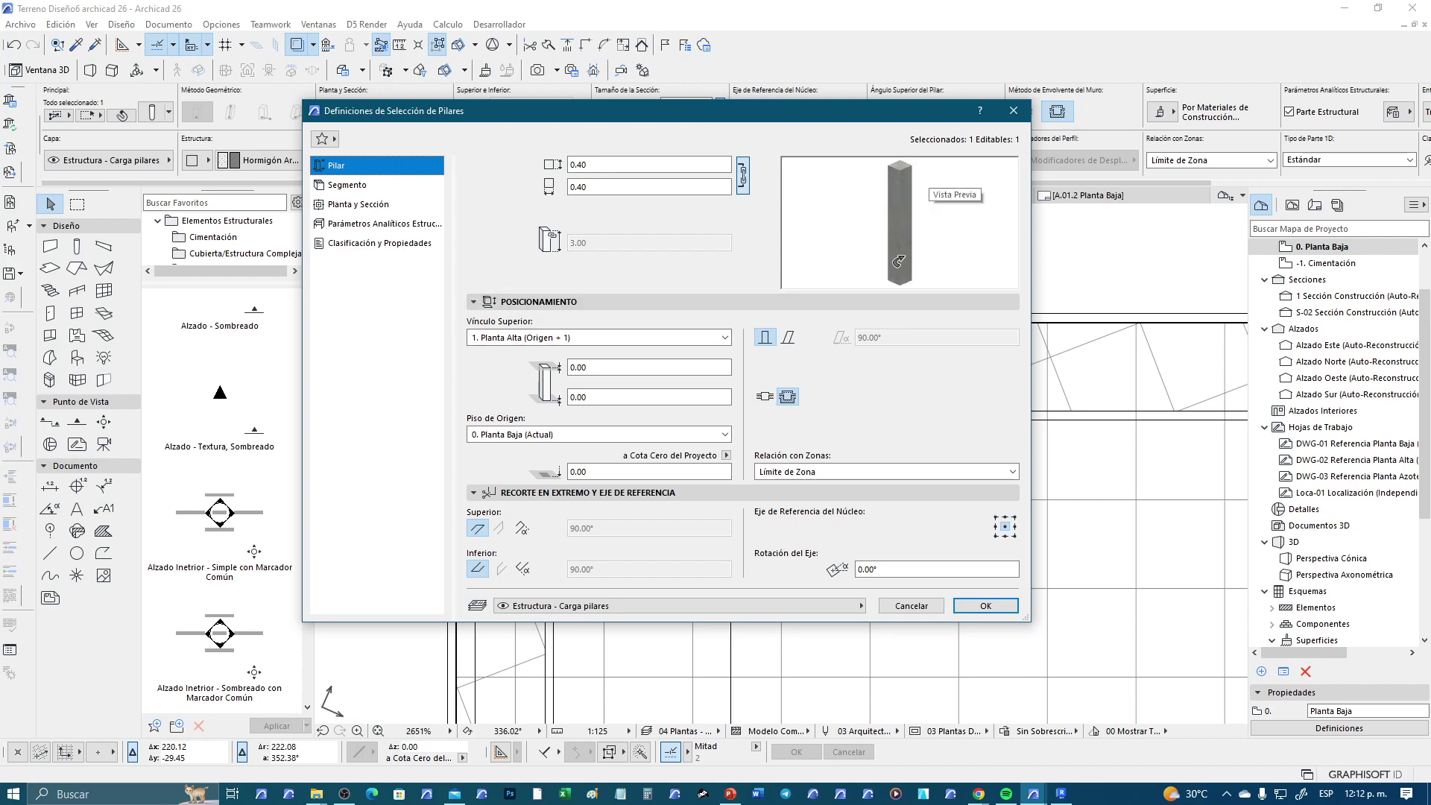
{"action": "left_click", "coordinate": [986, 606]}
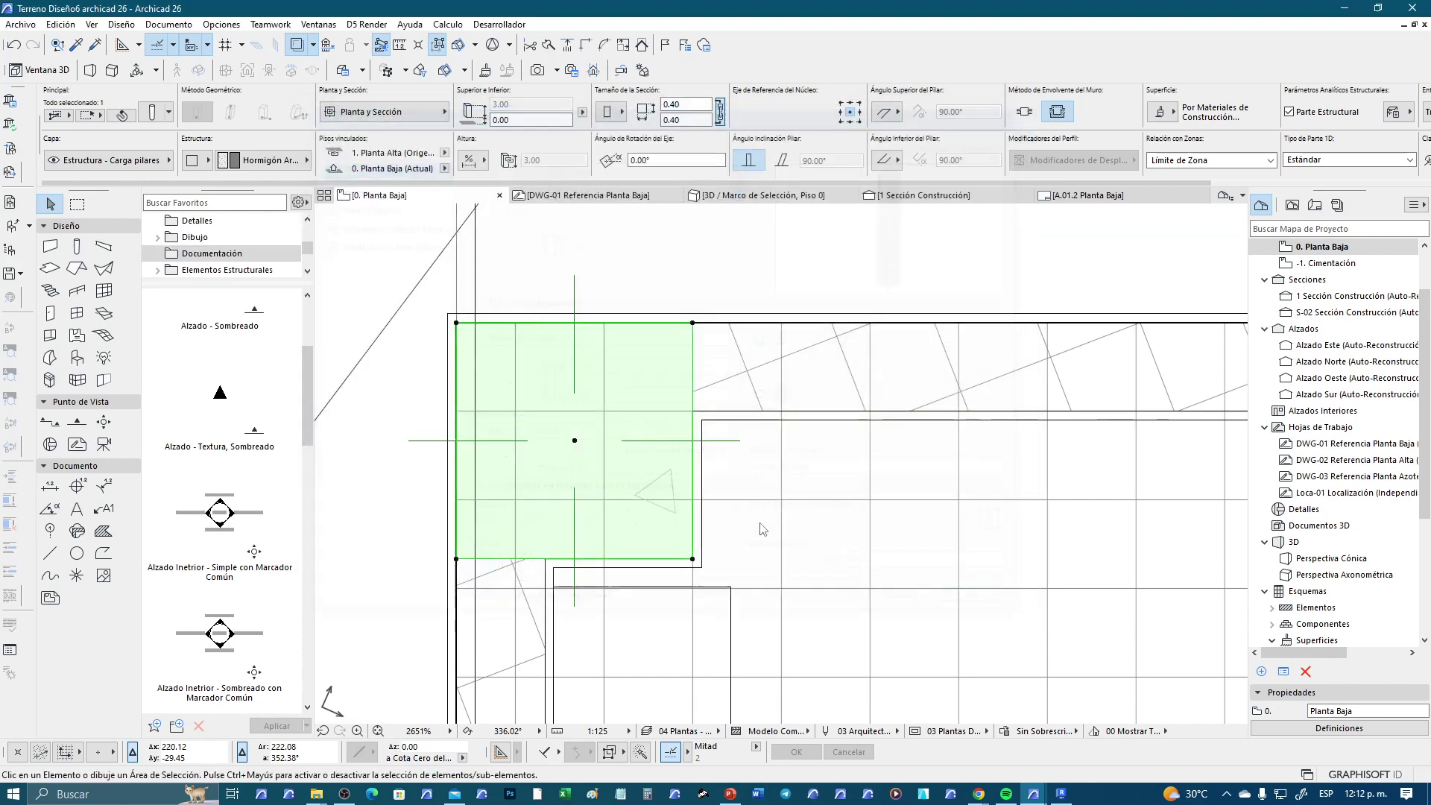
{"action": "left_click", "coordinate": [789, 521]}
{"action": "scroll", "coordinate": [789, 520], "scroll_direction": "down", "scroll_amount": 3}
{"action": "scroll", "coordinate": [687, 468], "scroll_direction": "down", "scroll_amount": 3}
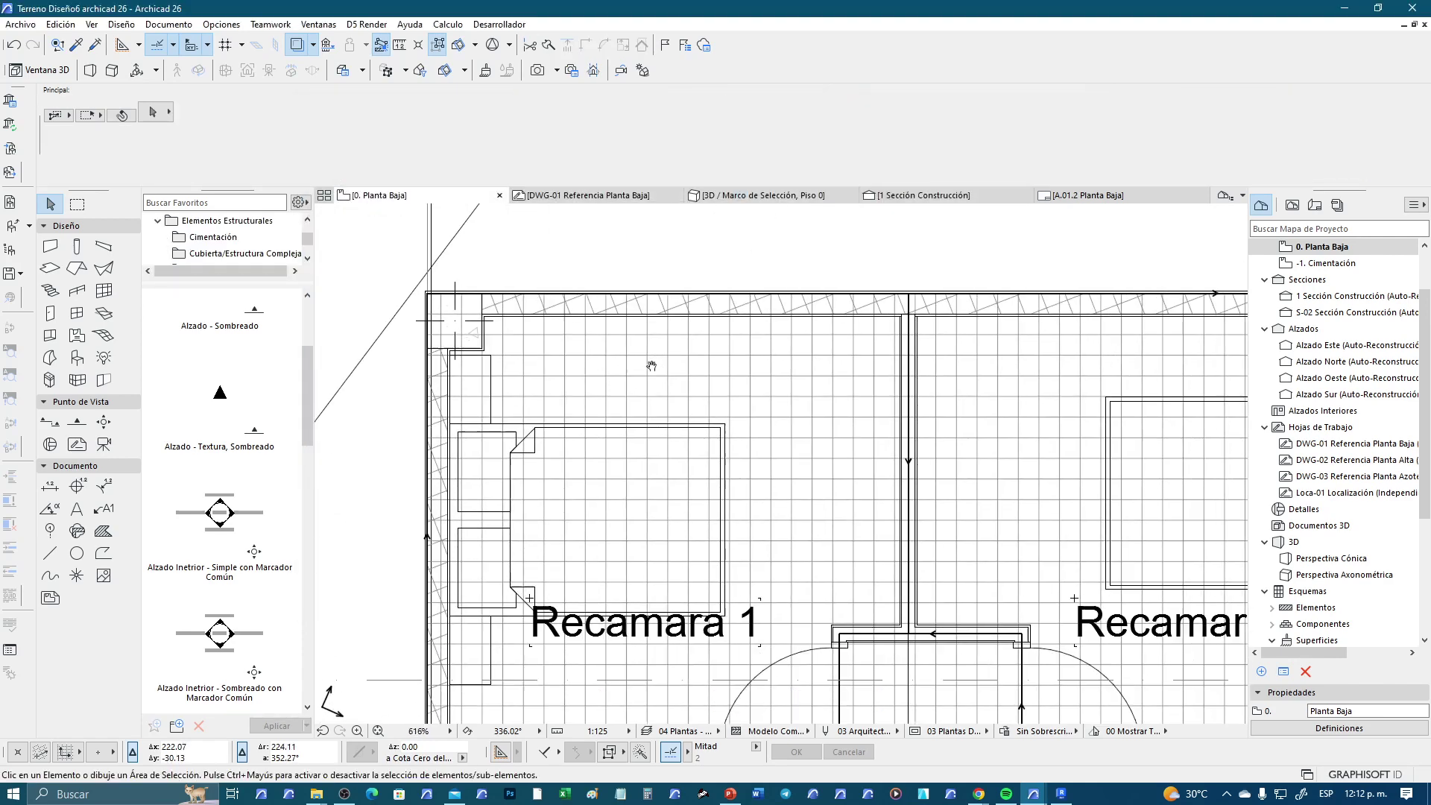
{"action": "scroll", "coordinate": [651, 366], "scroll_direction": "down", "scroll_amount": 1}
{"action": "scroll", "coordinate": [527, 342], "scroll_direction": "down", "scroll_amount": 1}
{"action": "scroll", "coordinate": [544, 341], "scroll_direction": "down", "scroll_amount": 1}
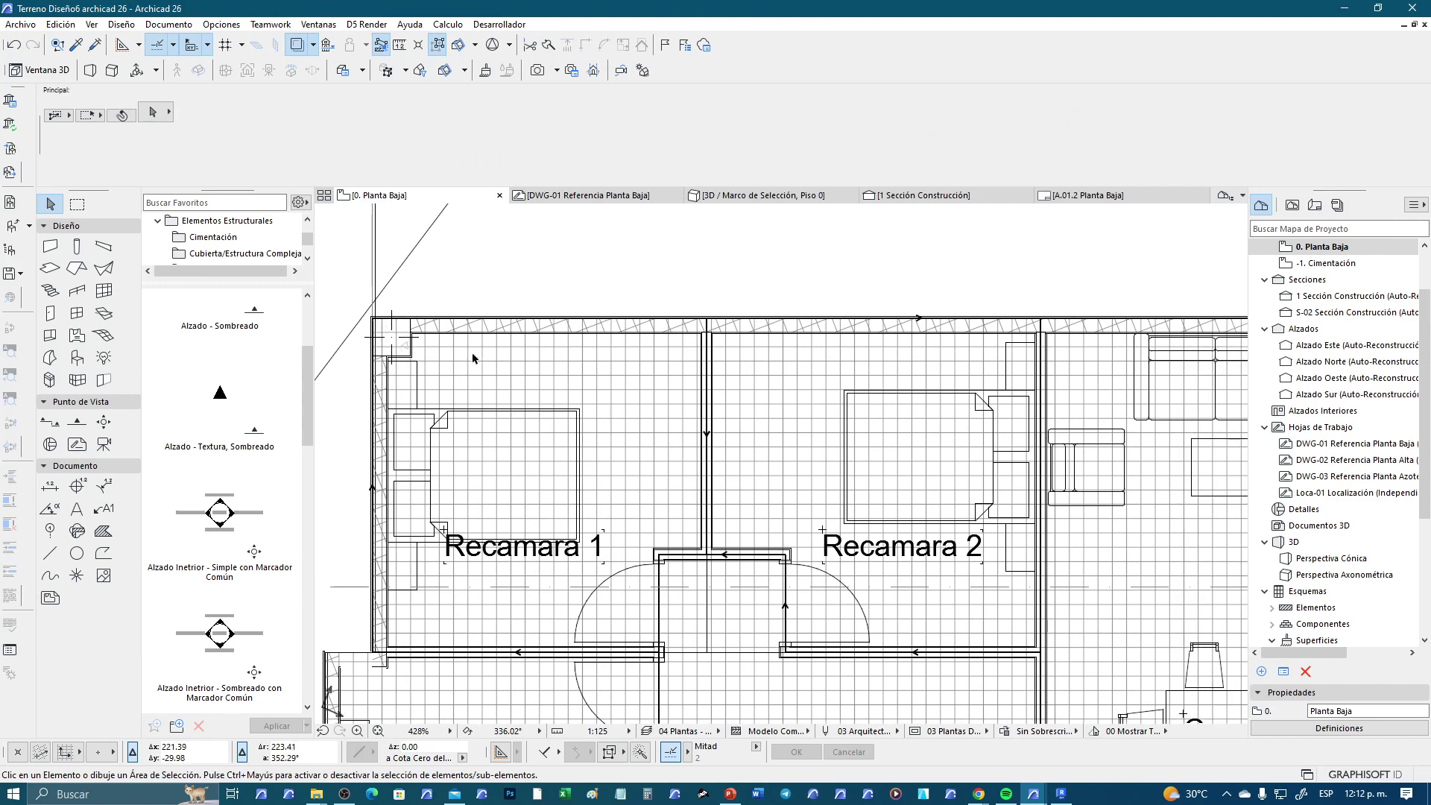
{"action": "scroll", "coordinate": [481, 360], "scroll_direction": "down", "scroll_amount": 1}
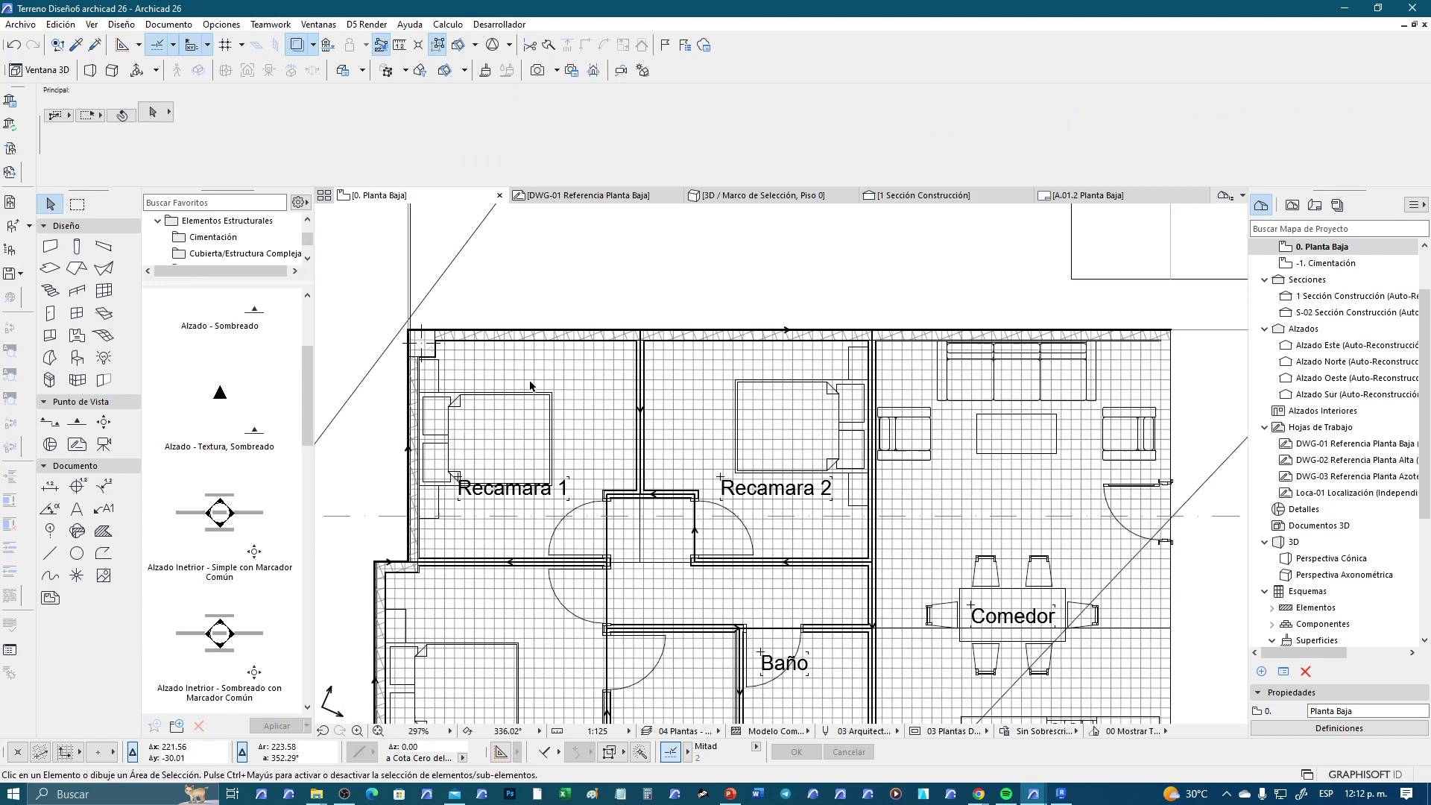
{"action": "scroll", "coordinate": [475, 336], "scroll_direction": "down", "scroll_amount": 1}
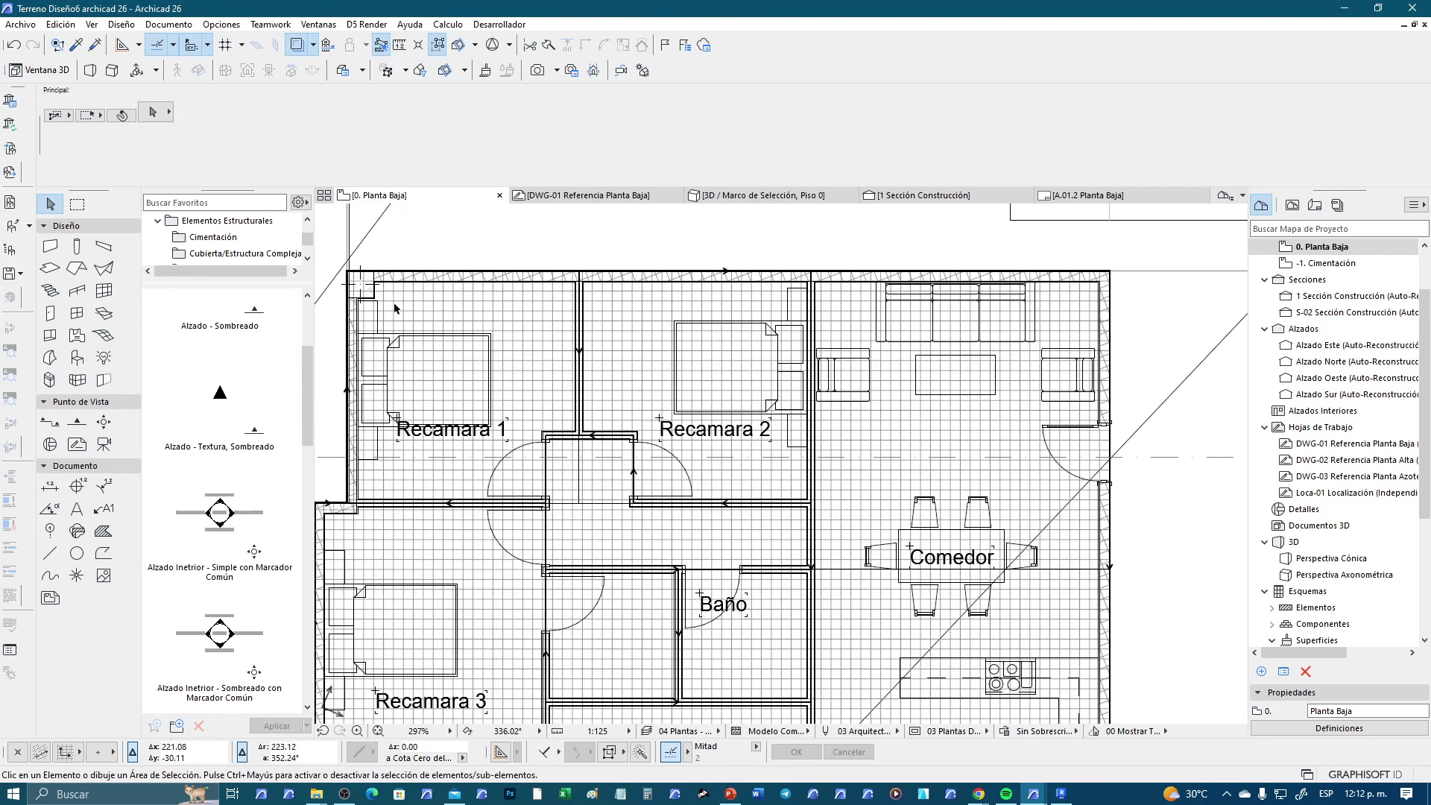
{"action": "left_click", "coordinate": [365, 286]}
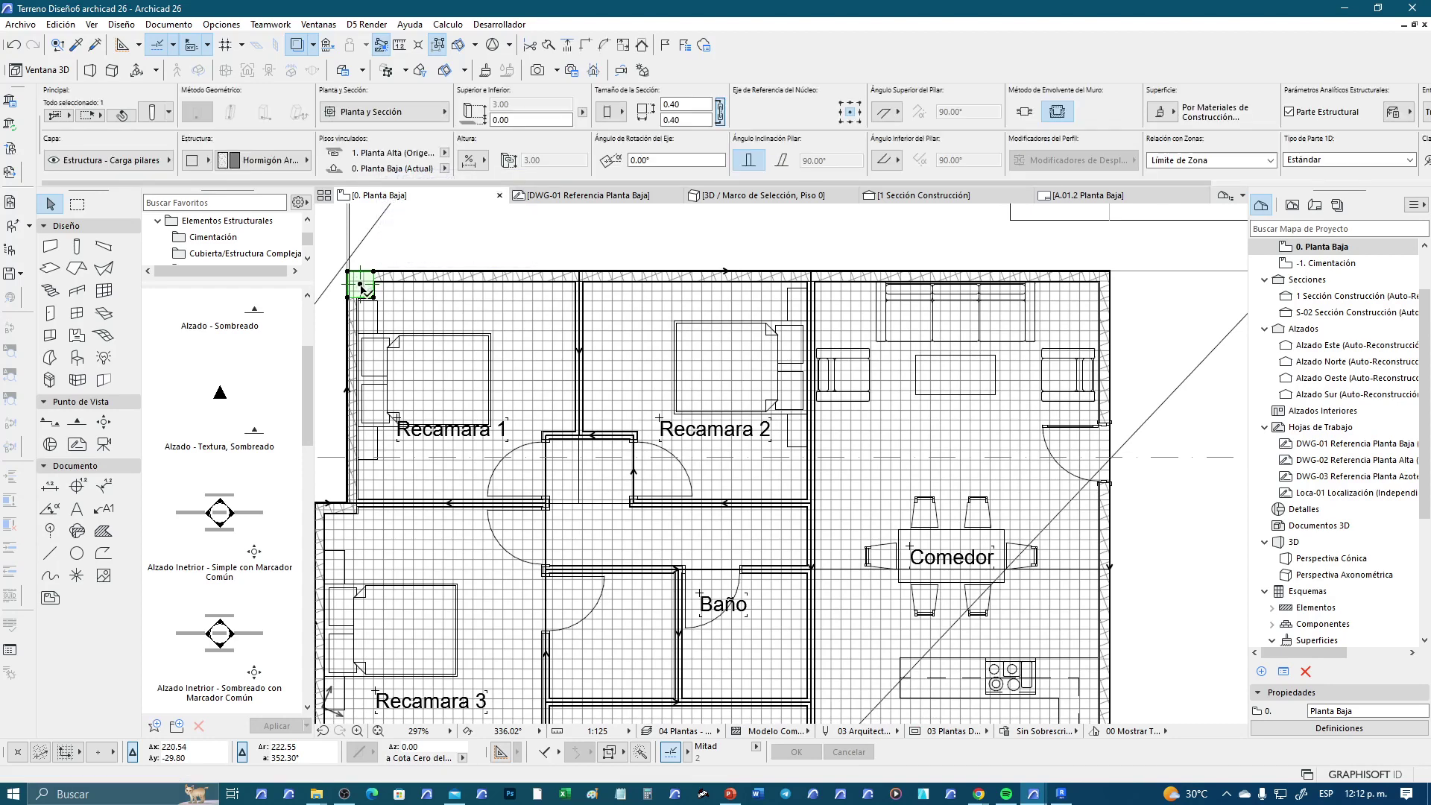
Drag a copy of the column onto the middle wall junction of the top wall
{"action": "key", "text": "ctrl+shift+d"}
{"action": "scroll", "coordinate": [373, 284], "scroll_direction": "up", "scroll_amount": 1}
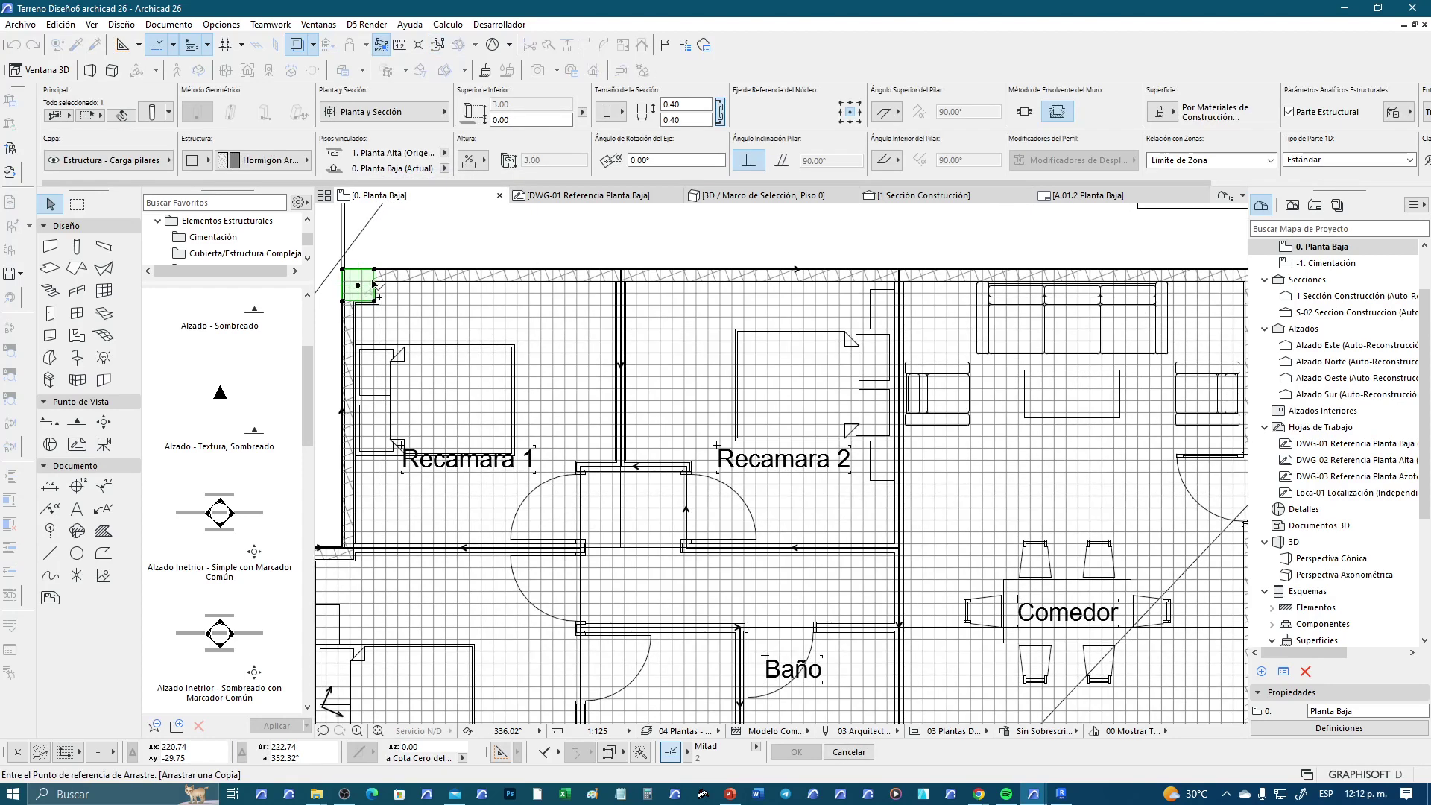
{"action": "left_click", "coordinate": [358, 284]}
{"action": "scroll", "coordinate": [941, 281], "scroll_direction": "up", "scroll_amount": 2}
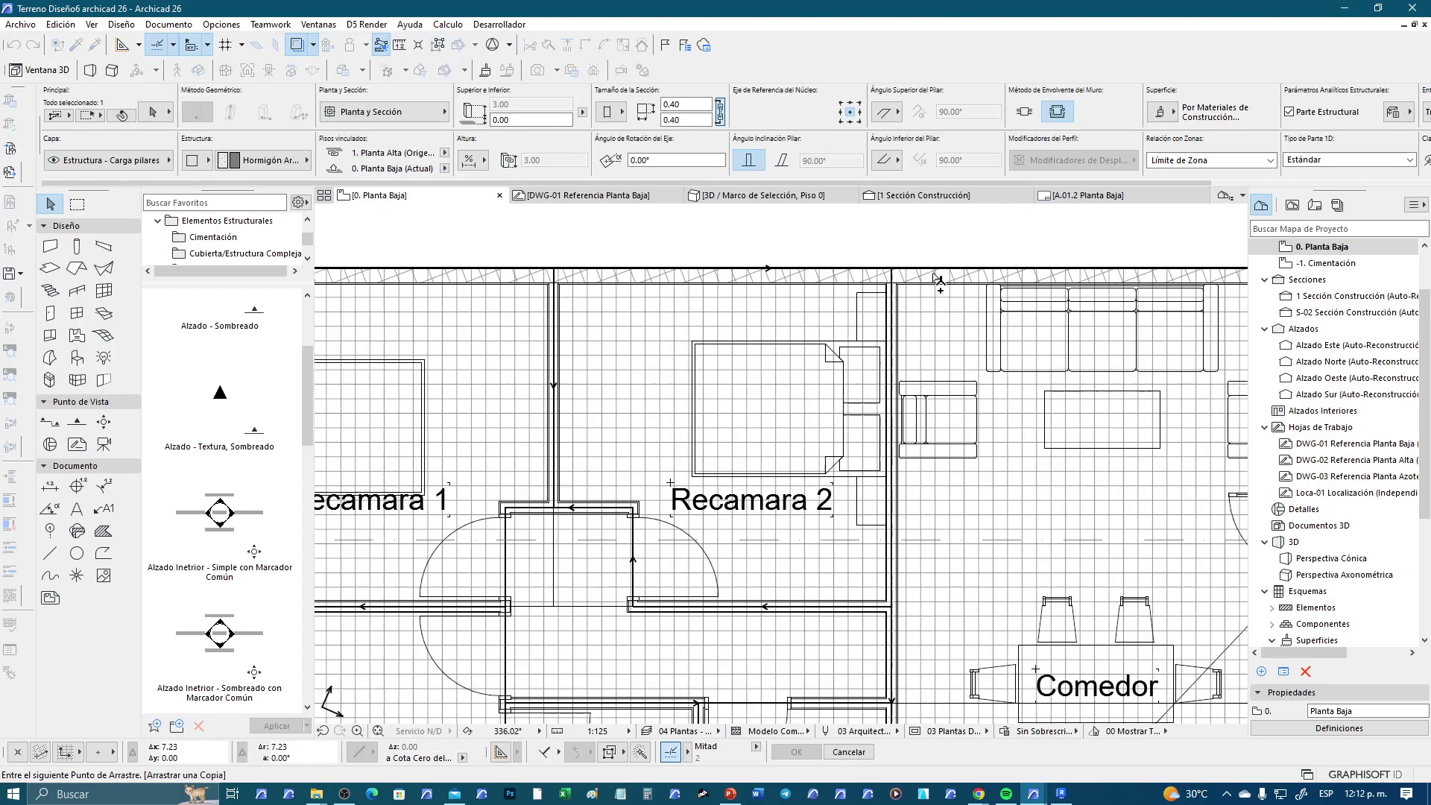
{"action": "scroll", "coordinate": [862, 319], "scroll_direction": "up", "scroll_amount": 3}
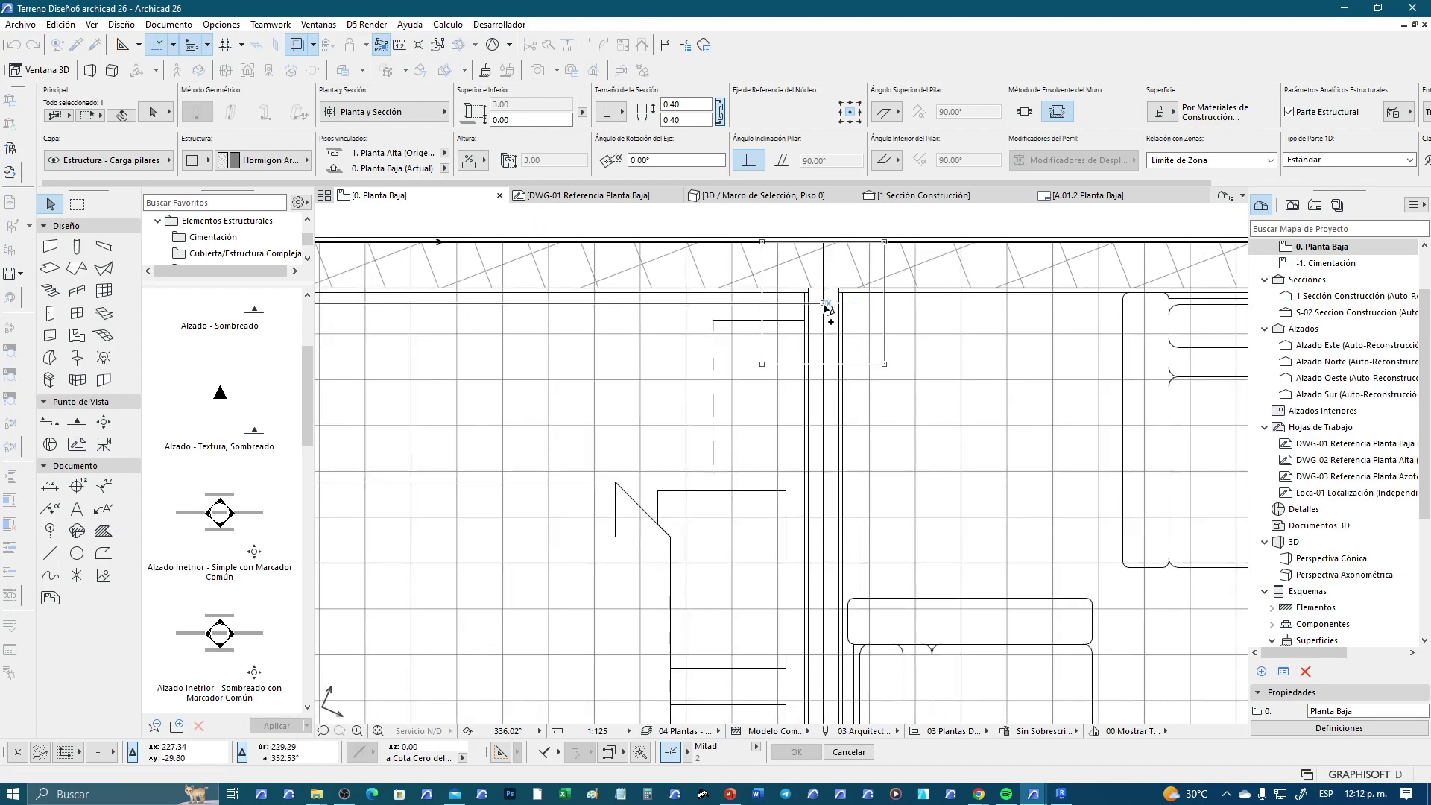
{"action": "left_click", "coordinate": [832, 303]}
{"action": "left_click", "coordinate": [952, 393]}
Move the bed in Recamara 2 down so it clears the column
{"action": "scroll", "coordinate": [891, 300], "scroll_direction": "down", "scroll_amount": 2}
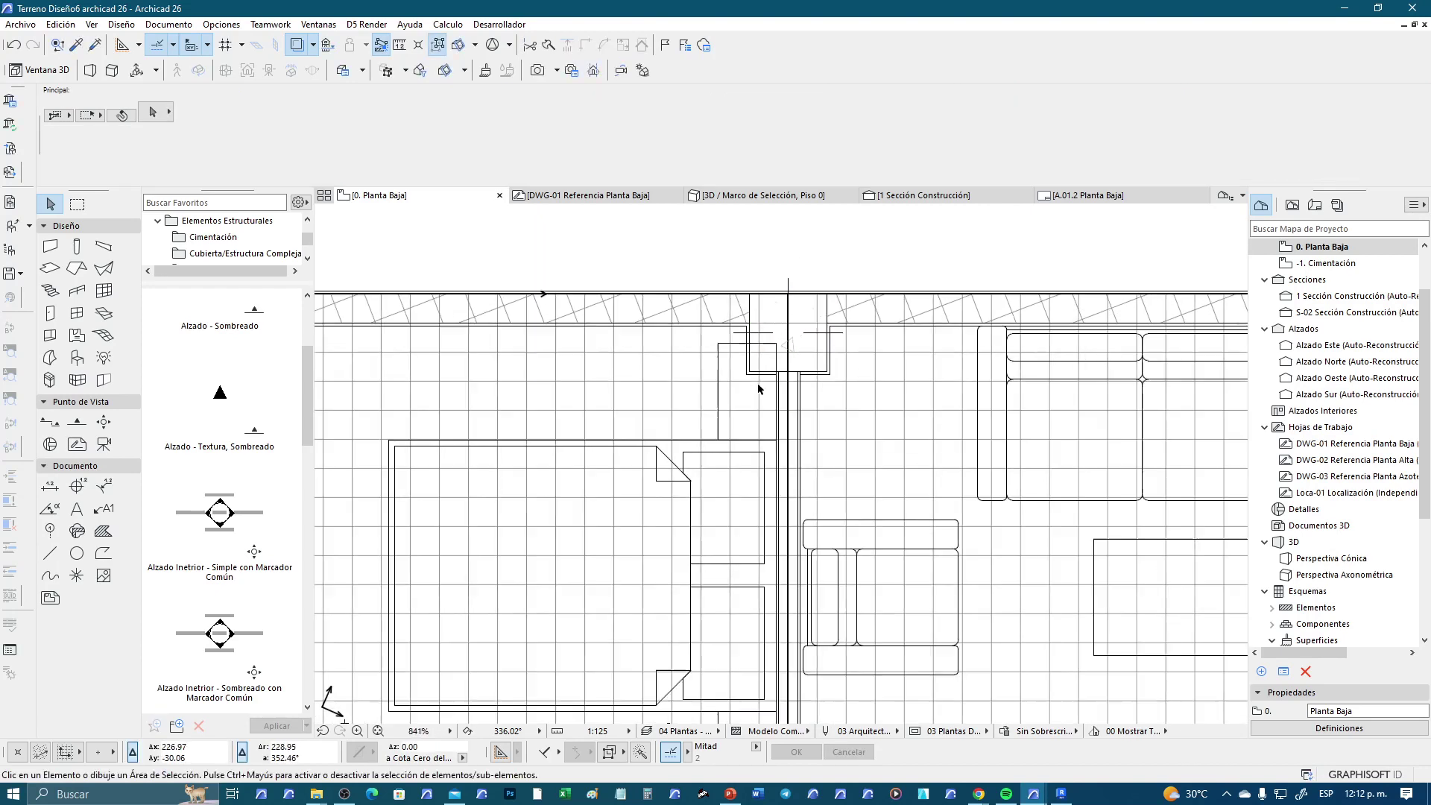
{"action": "scroll", "coordinate": [891, 300], "scroll_direction": "down", "scroll_amount": 1}
{"action": "left_click", "coordinate": [671, 495]}
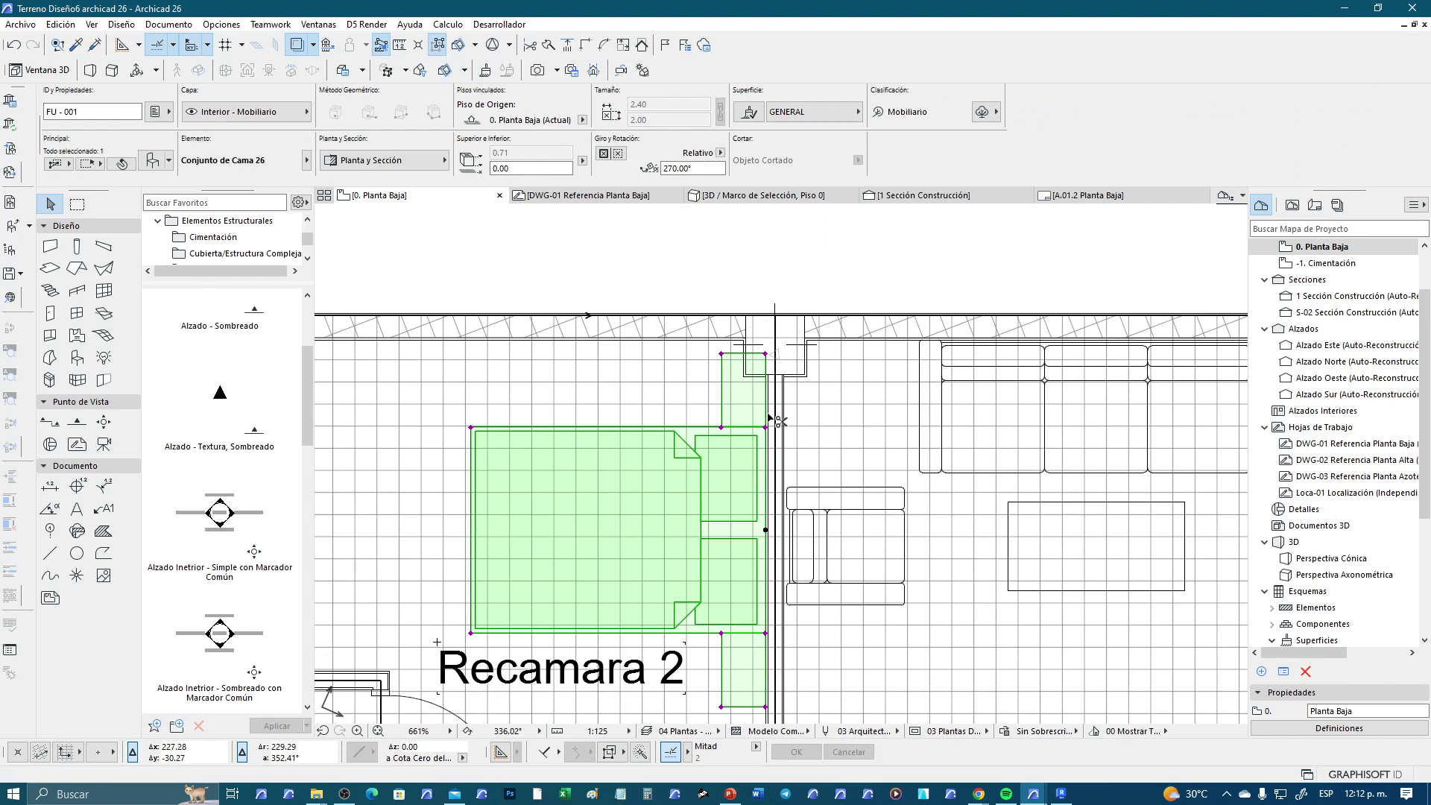
{"action": "key", "text": "ctrl+d"}
{"action": "scroll", "coordinate": [765, 358], "scroll_direction": "up", "scroll_amount": 1}
{"action": "scroll", "coordinate": [765, 350], "scroll_direction": "up", "scroll_amount": 1}
{"action": "left_click", "coordinate": [767, 342]}
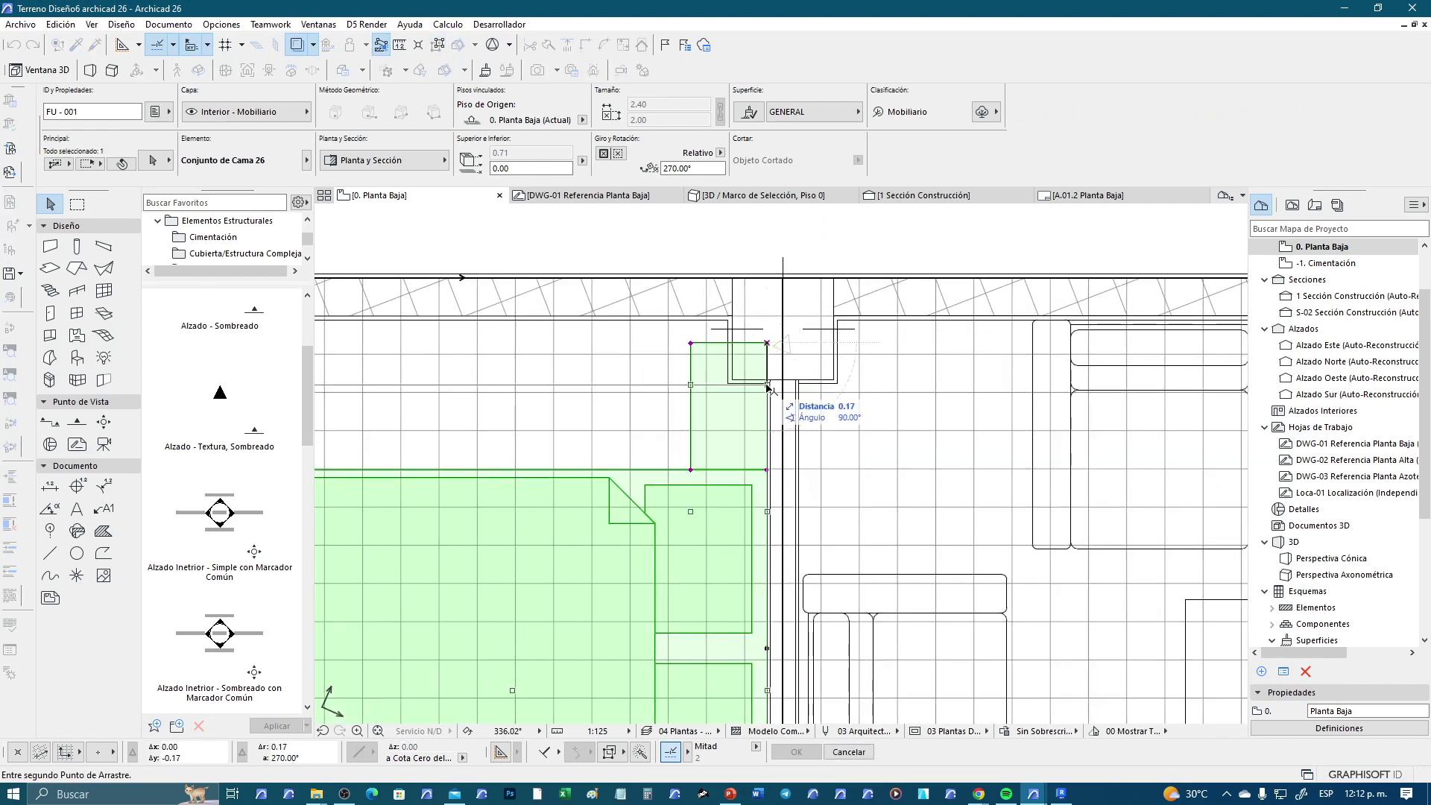
{"action": "scroll", "coordinate": [769, 381], "scroll_direction": "up", "scroll_amount": 2}
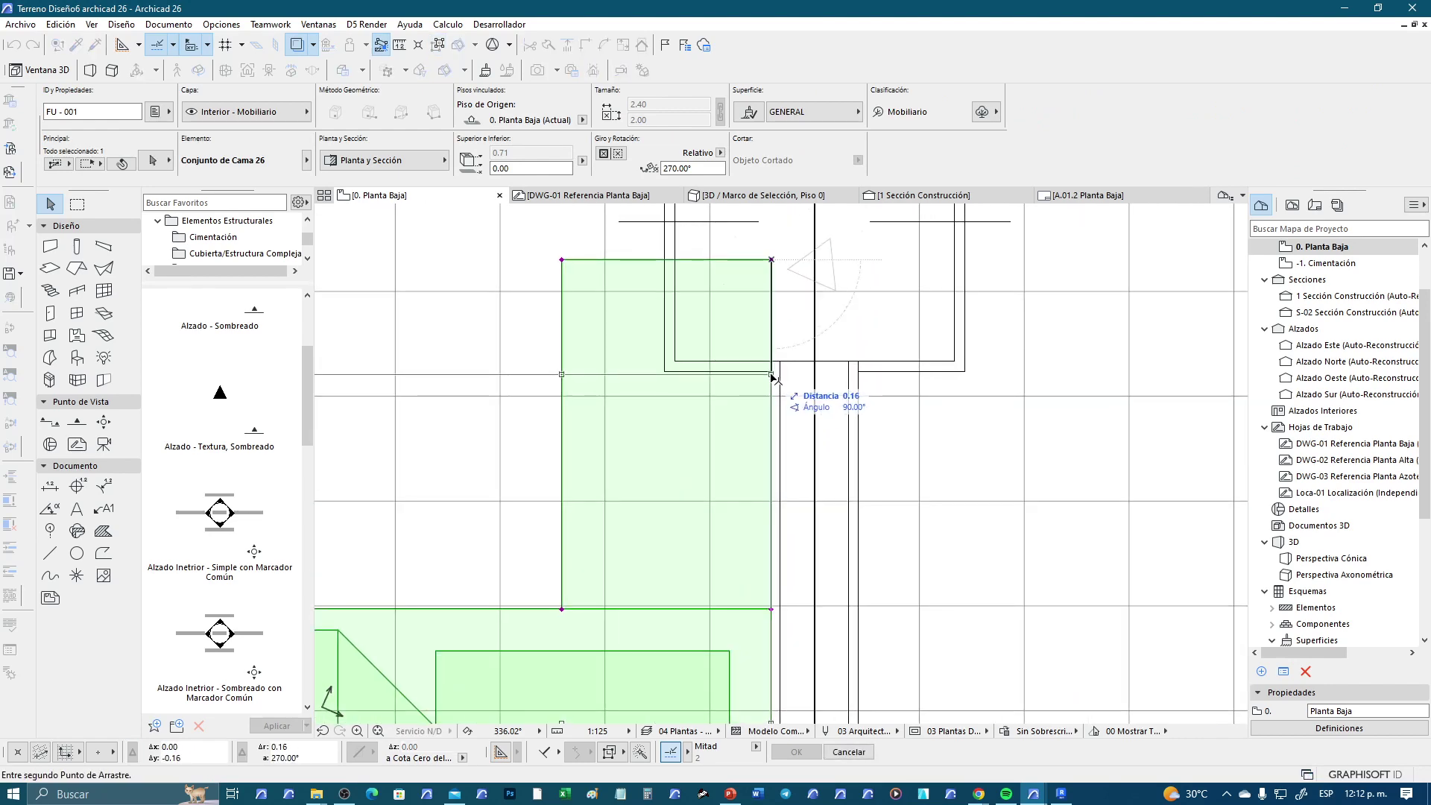
{"action": "left_click", "coordinate": [772, 379]}
{"action": "scroll", "coordinate": [589, 410], "scroll_direction": "down", "scroll_amount": 2}
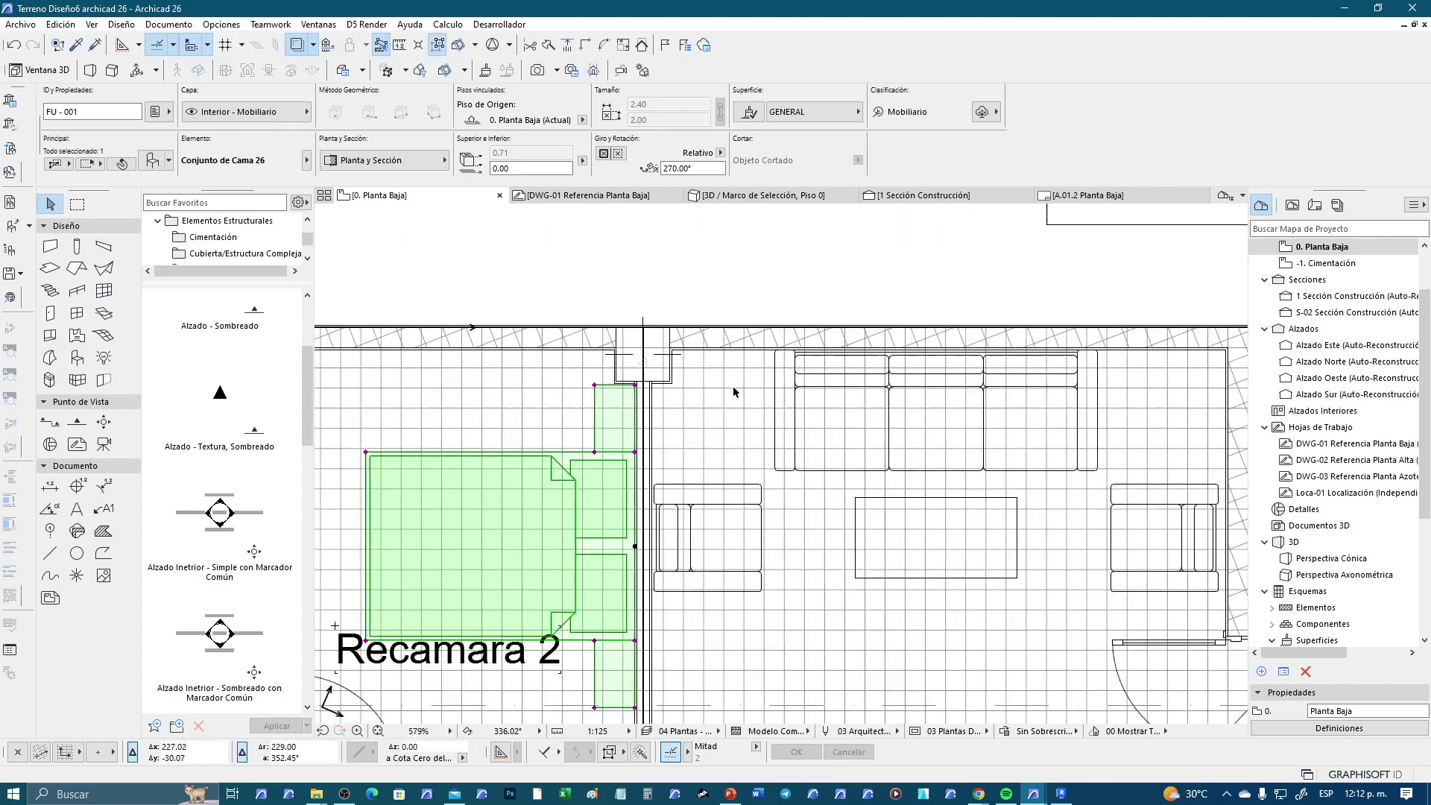
{"action": "key", "text": "Escape"}
{"action": "scroll", "coordinate": [666, 369], "scroll_direction": "down", "scroll_amount": 1}
Copy the middle-junction column to the top-right wall corner
{"action": "left_click", "coordinate": [665, 369]}
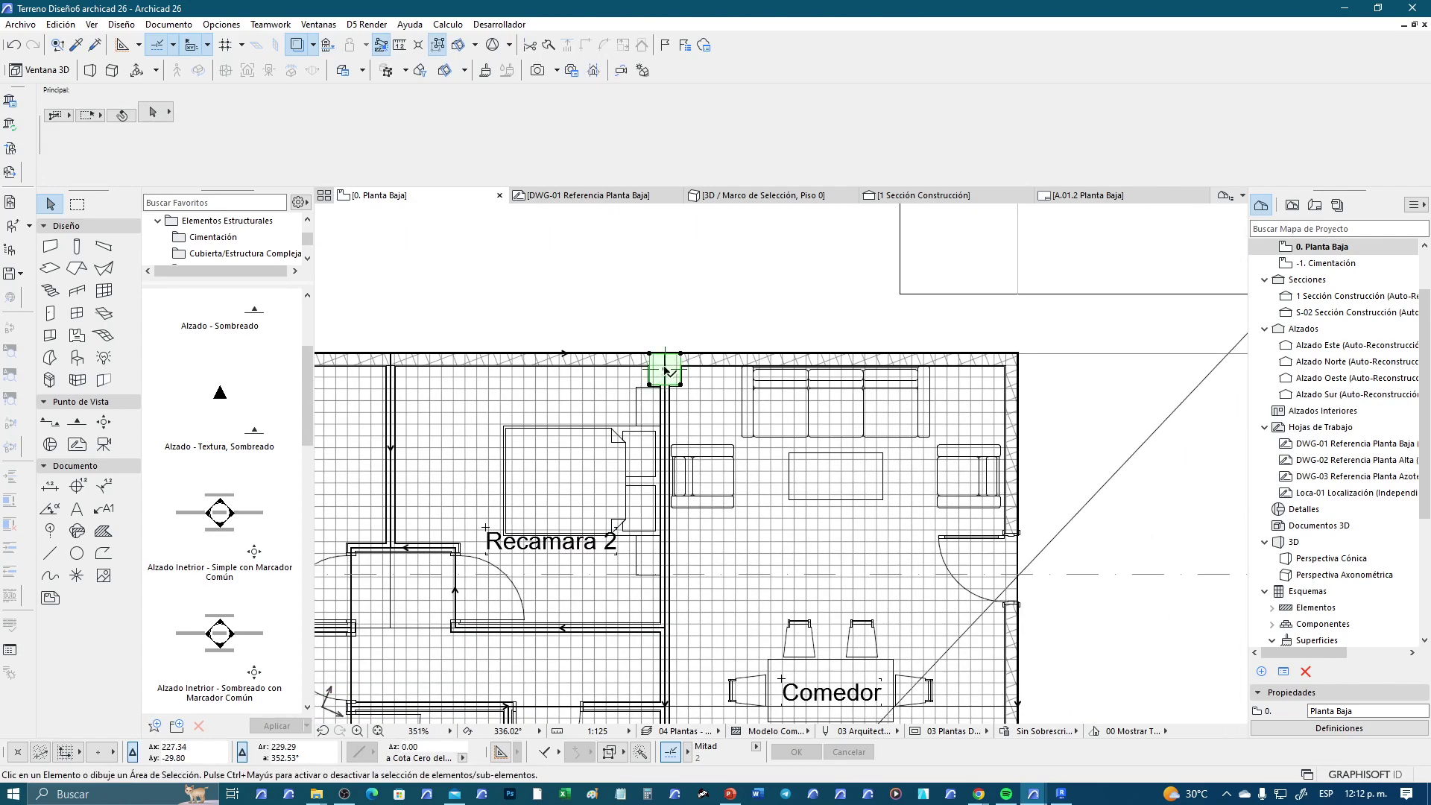
{"action": "scroll", "coordinate": [675, 358], "scroll_direction": "up", "scroll_amount": 2}
{"action": "key", "text": "ctrl+d"}
{"action": "left_click", "coordinate": [676, 348]}
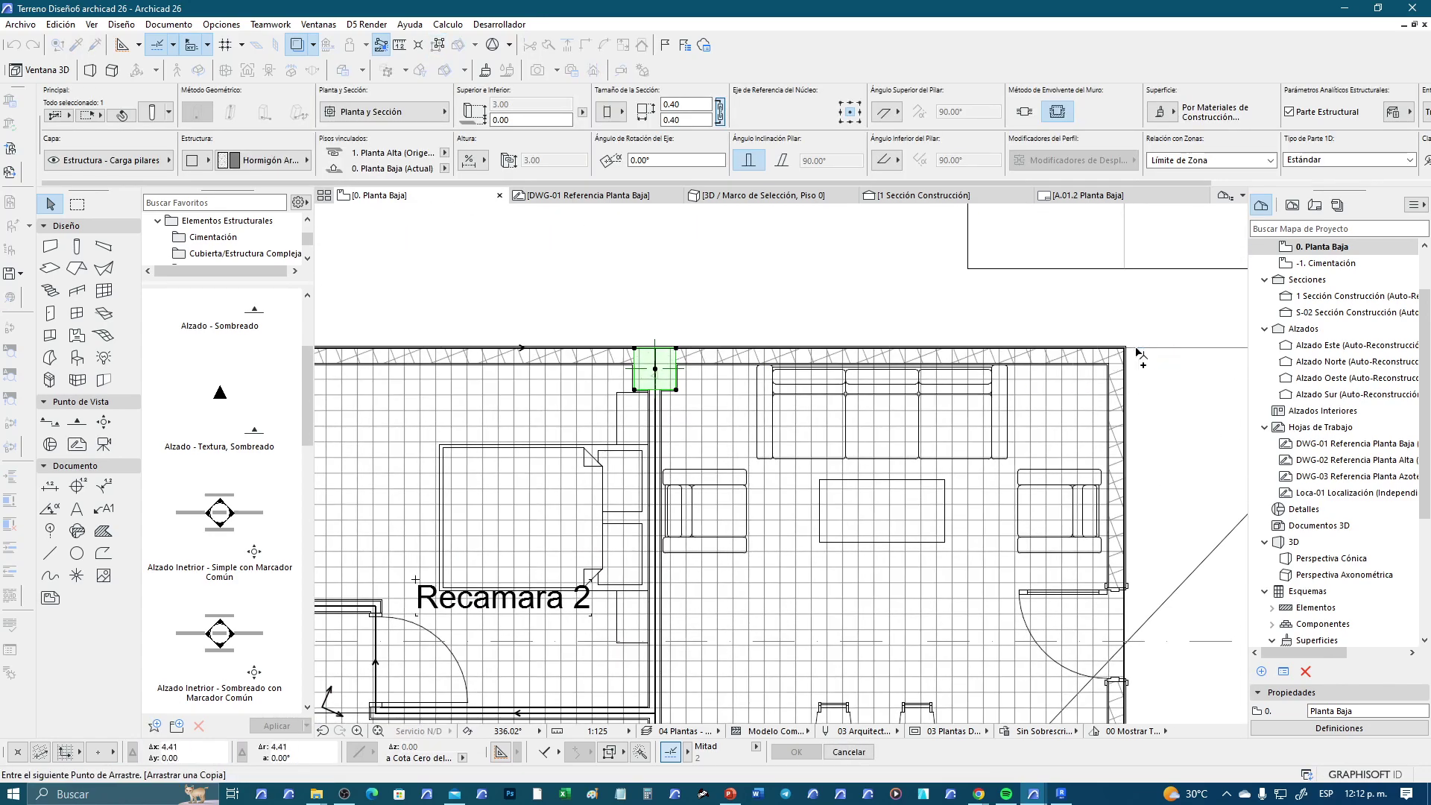
{"action": "scroll", "coordinate": [1129, 348], "scroll_direction": "up", "scroll_amount": 3}
{"action": "left_click", "coordinate": [1105, 347]}
{"action": "scroll", "coordinate": [1105, 347], "scroll_direction": "down", "scroll_amount": 3}
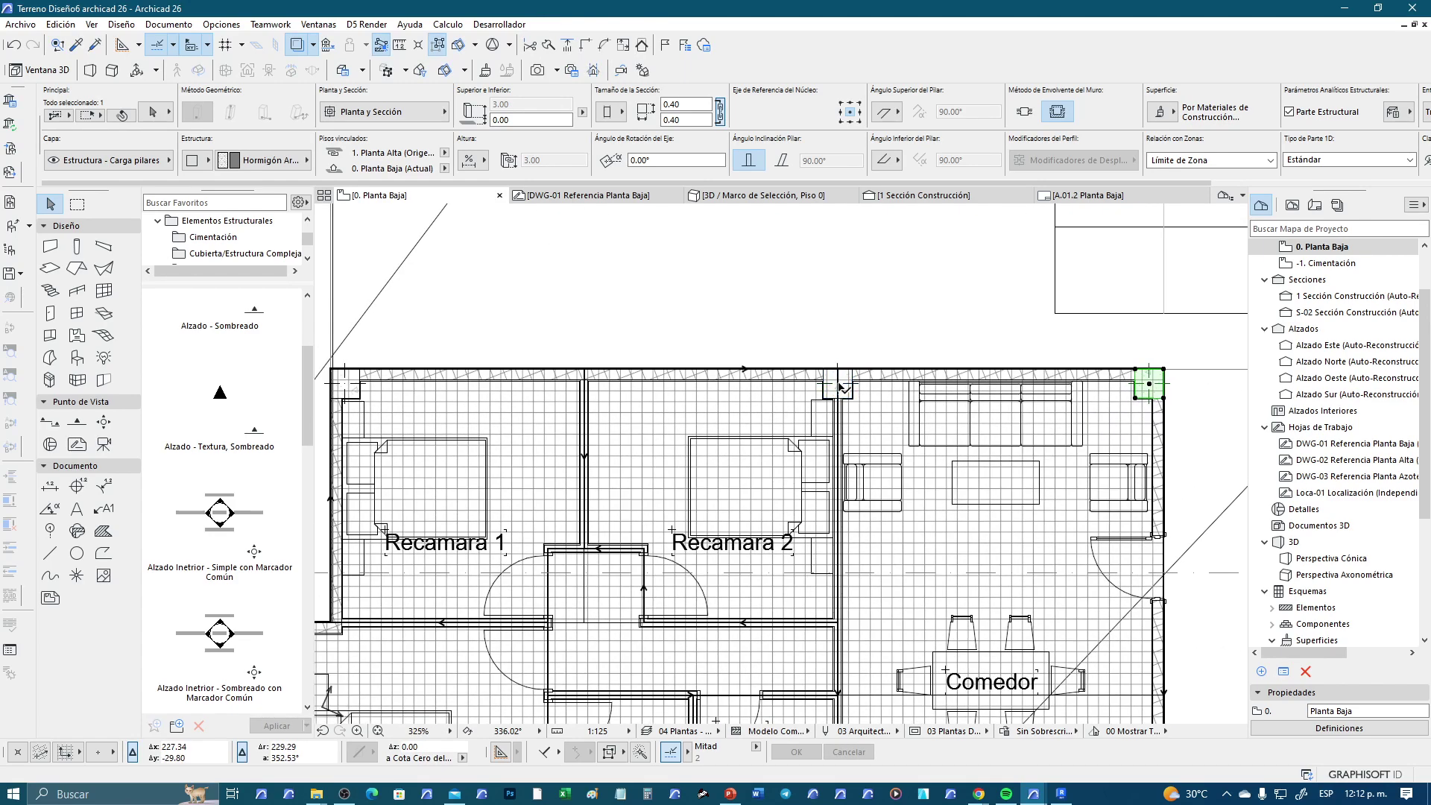
Copy the three top-wall columns 3.50 down onto the lower row of wall junctions
{"action": "left_click", "coordinate": [839, 386], "text": "shift"}
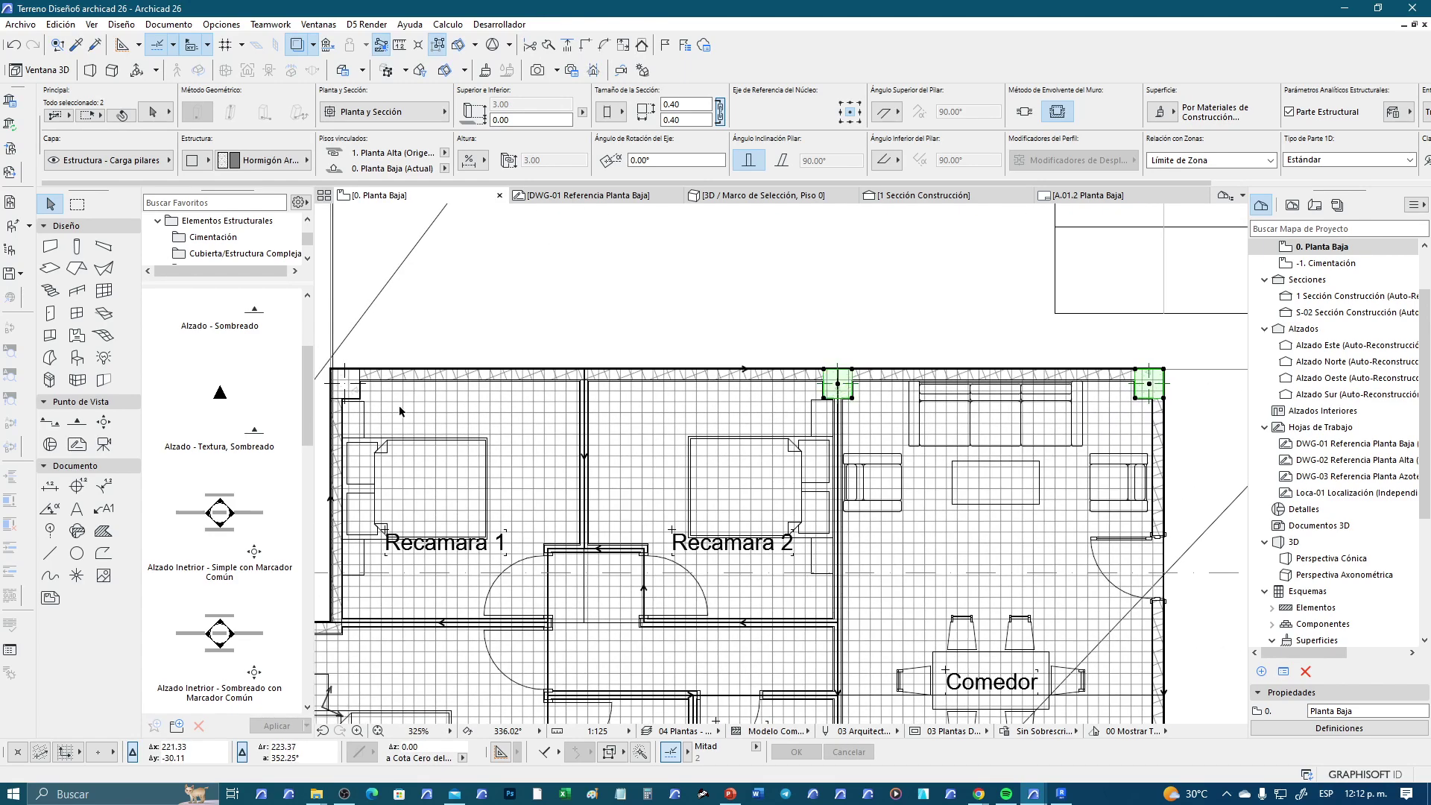
{"action": "left_click", "coordinate": [345, 384], "text": "shift"}
{"action": "scroll", "coordinate": [447, 432], "scroll_direction": "down", "scroll_amount": 1}
{"action": "scroll", "coordinate": [523, 466], "scroll_direction": "down", "scroll_amount": 1}
{"action": "scroll", "coordinate": [579, 409], "scroll_direction": "down", "scroll_amount": 1}
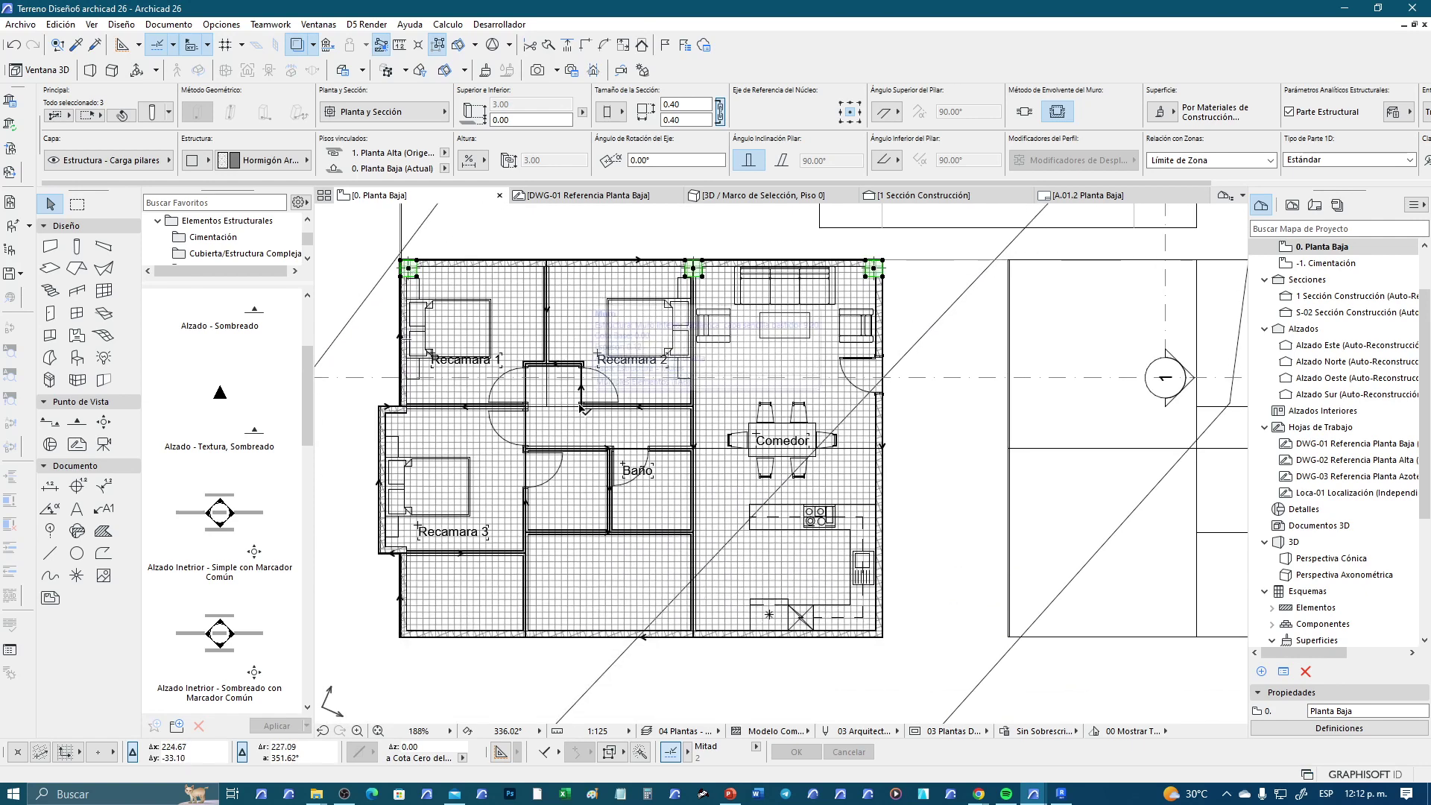
{"action": "key", "text": "ctrl+shift+d"}
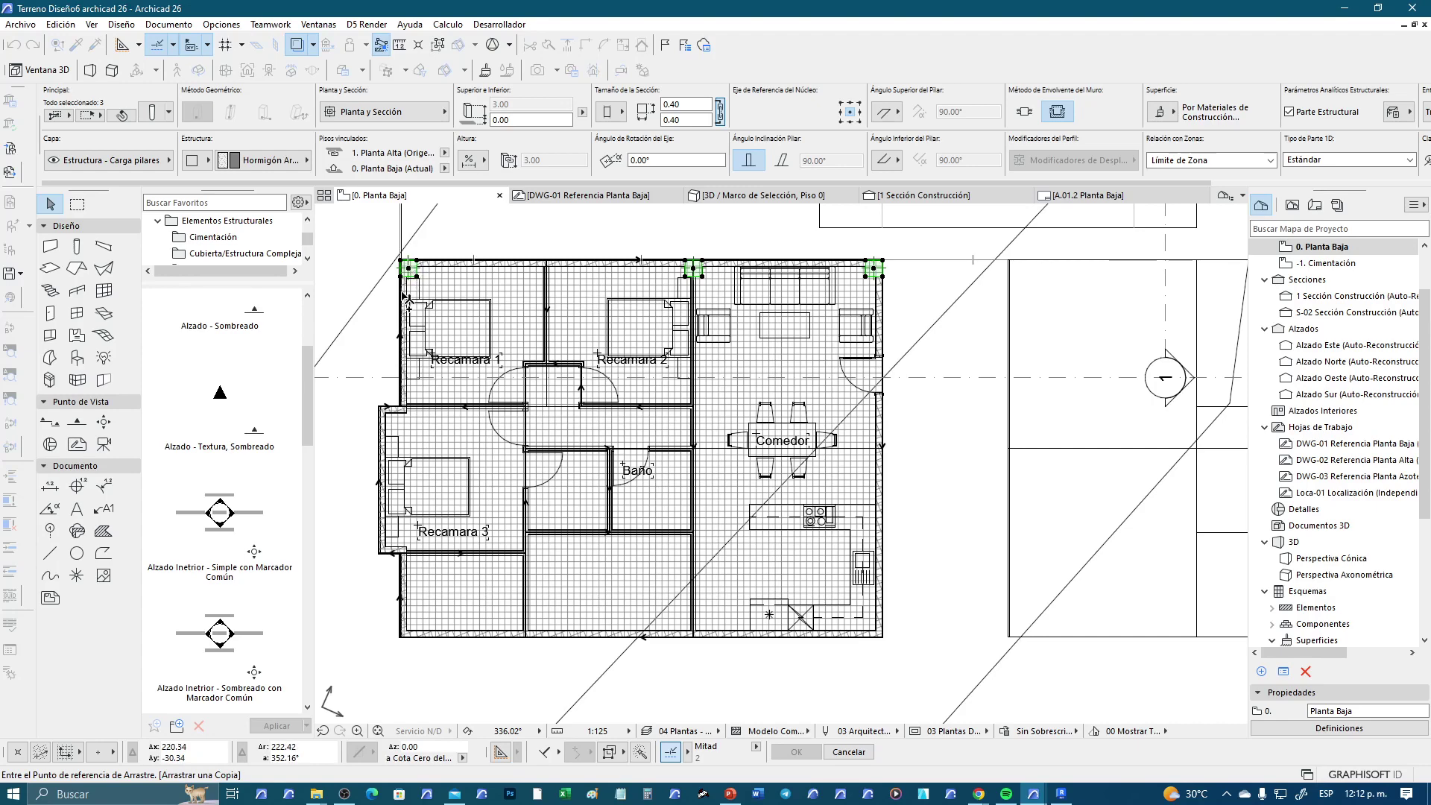
{"action": "scroll", "coordinate": [399, 309], "scroll_direction": "up", "scroll_amount": 1}
{"action": "scroll", "coordinate": [386, 320], "scroll_direction": "up", "scroll_amount": 1}
{"action": "scroll", "coordinate": [458, 315], "scroll_direction": "up", "scroll_amount": 1}
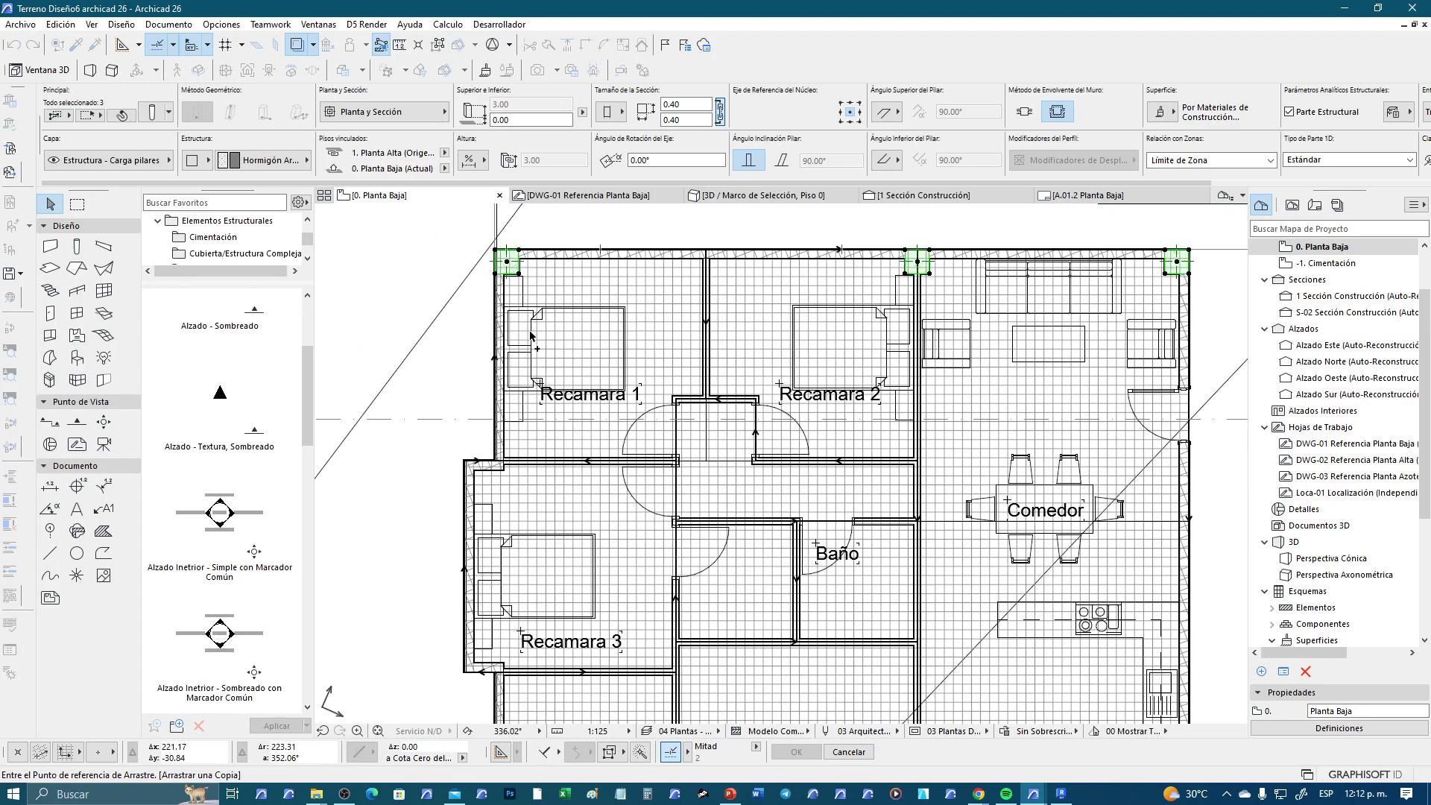
{"action": "scroll", "coordinate": [499, 274], "scroll_direction": "up", "scroll_amount": 1}
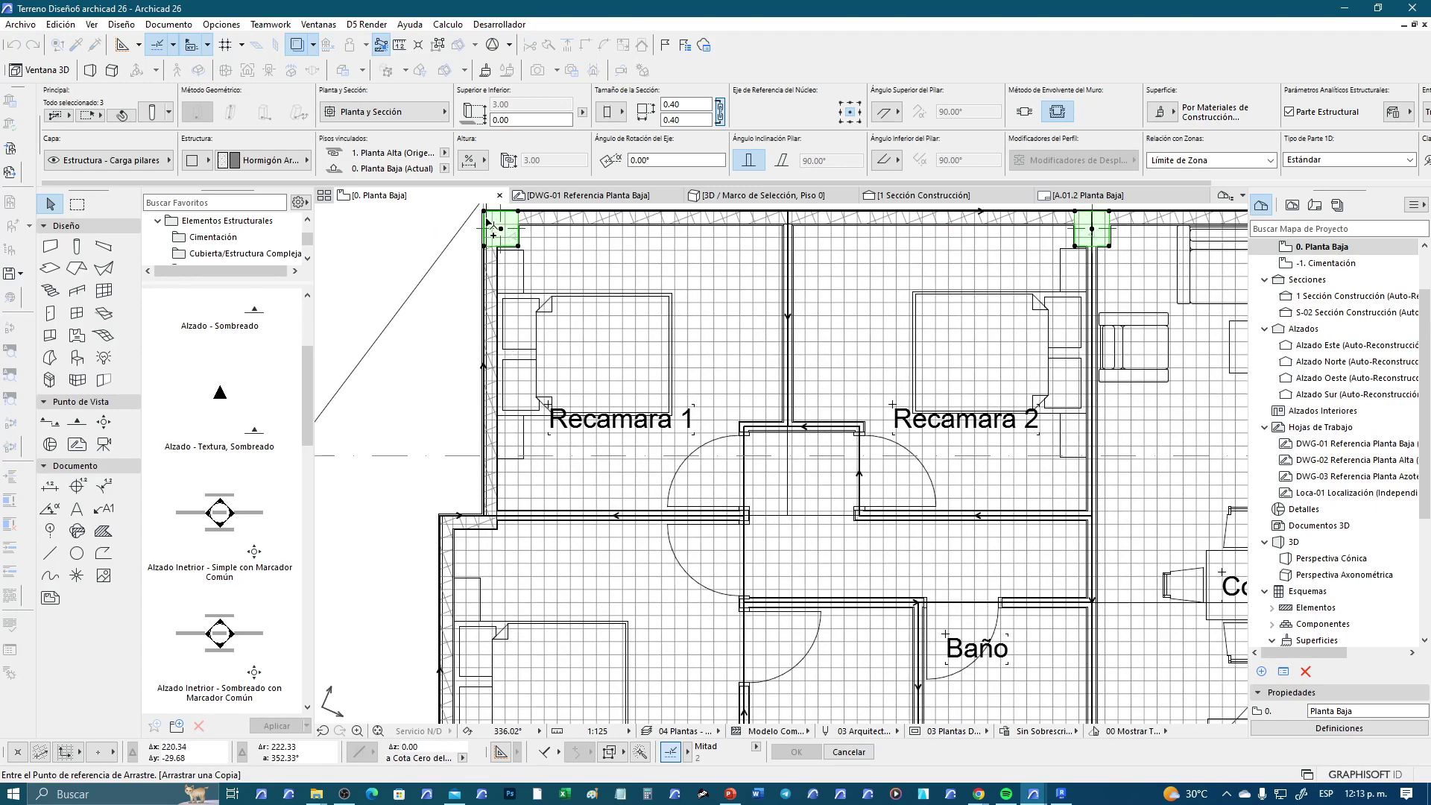
{"action": "left_click", "coordinate": [484, 213]}
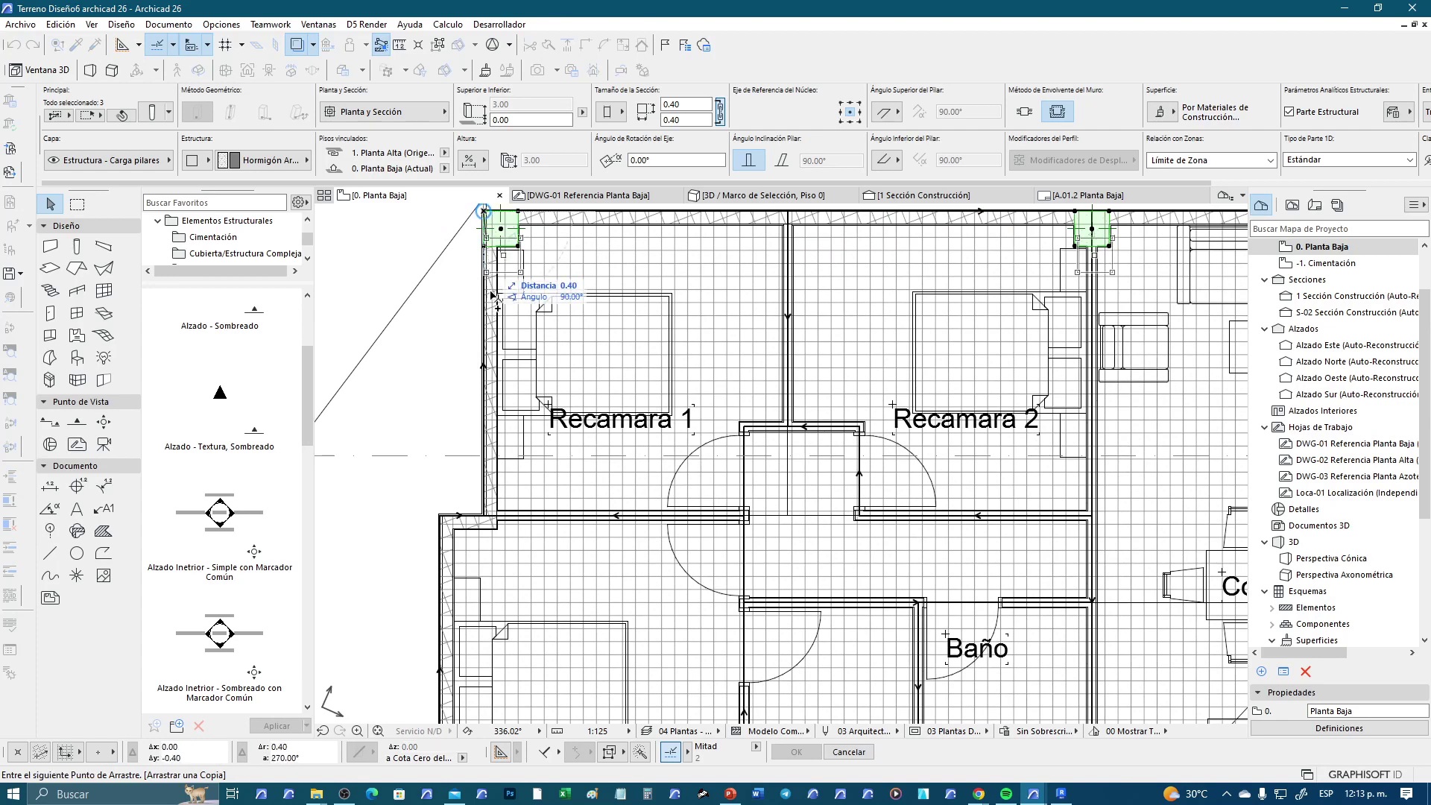
{"action": "scroll", "coordinate": [488, 427], "scroll_direction": "up", "scroll_amount": 1}
{"action": "scroll", "coordinate": [477, 521], "scroll_direction": "up", "scroll_amount": 2}
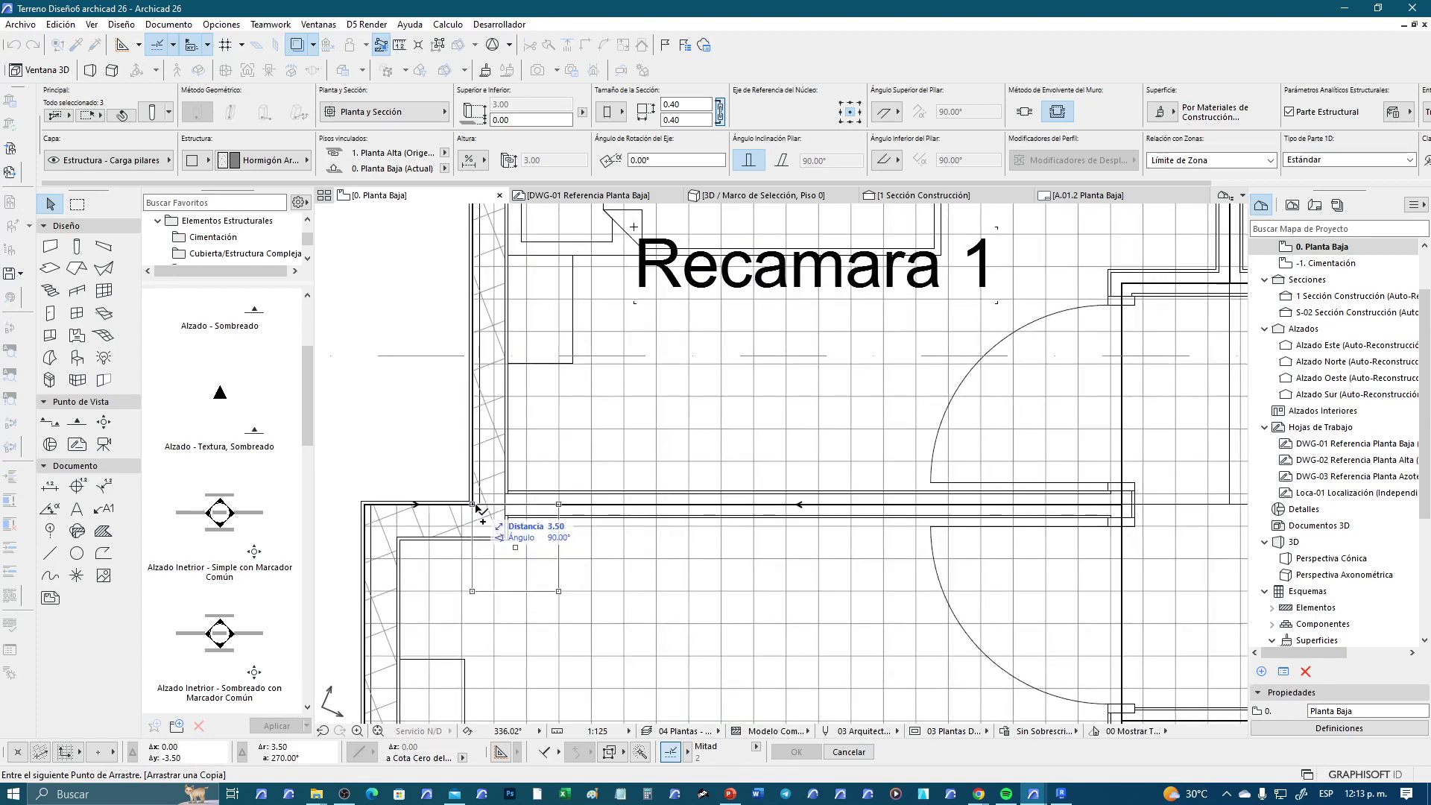
{"action": "scroll", "coordinate": [477, 511], "scroll_direction": "up", "scroll_amount": 2}
{"action": "left_click", "coordinate": [469, 505]}
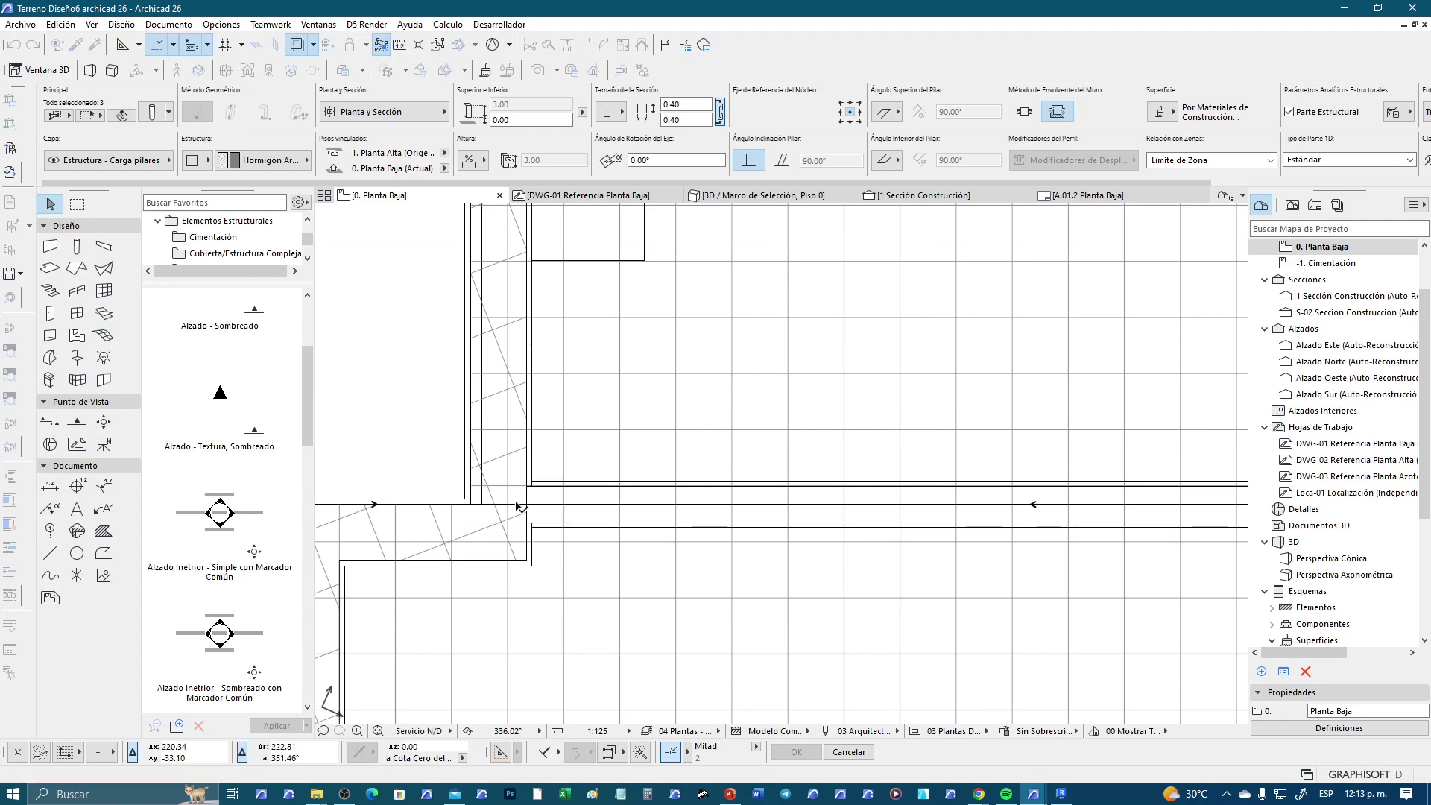
{"action": "scroll", "coordinate": [578, 501], "scroll_direction": "down", "scroll_amount": 2}
{"action": "scroll", "coordinate": [579, 500], "scroll_direction": "down", "scroll_amount": 2}
{"action": "scroll", "coordinate": [704, 535], "scroll_direction": "down", "scroll_amount": 1}
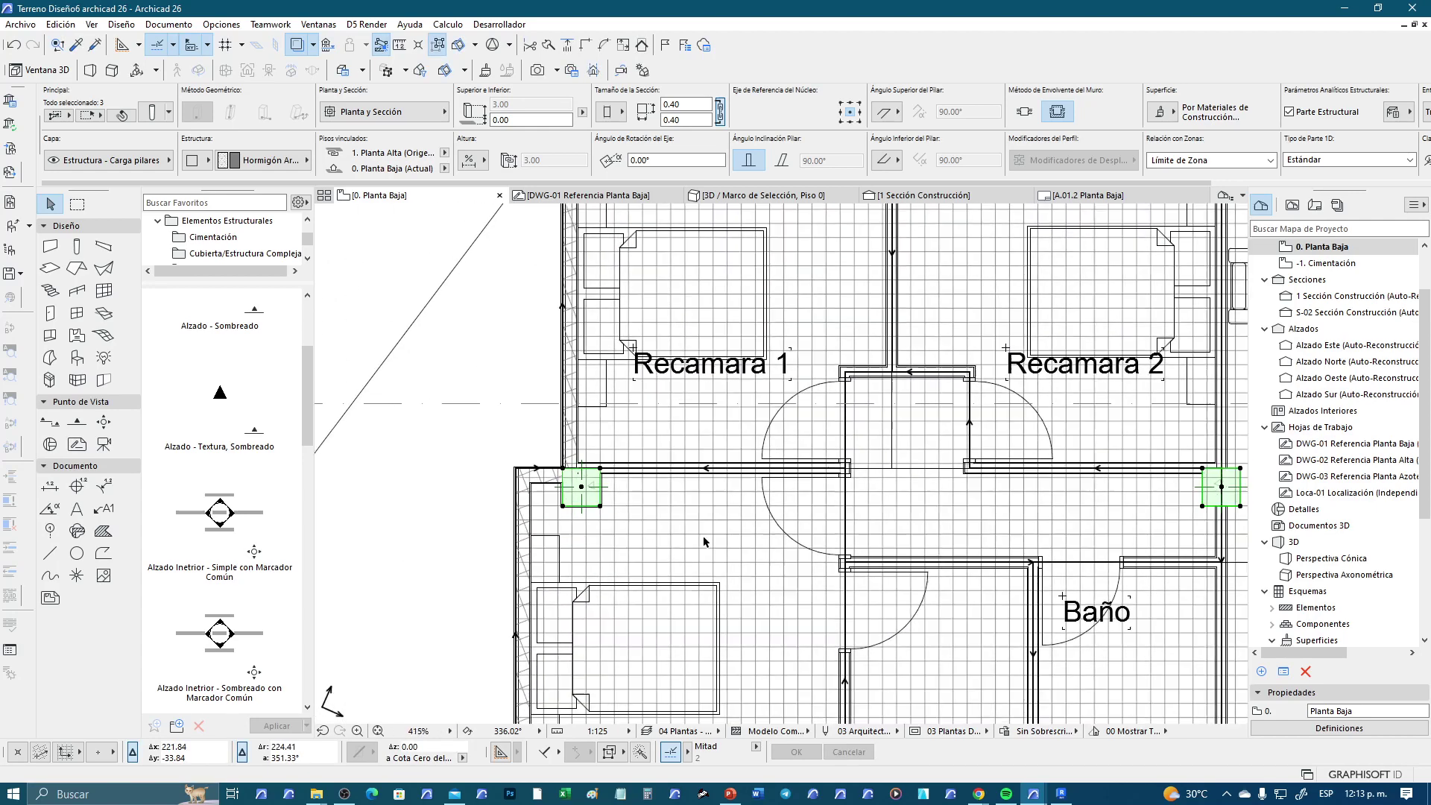
{"action": "middle_click_drag", "start_coordinate": [667, 515], "coordinate": [462, 456]}
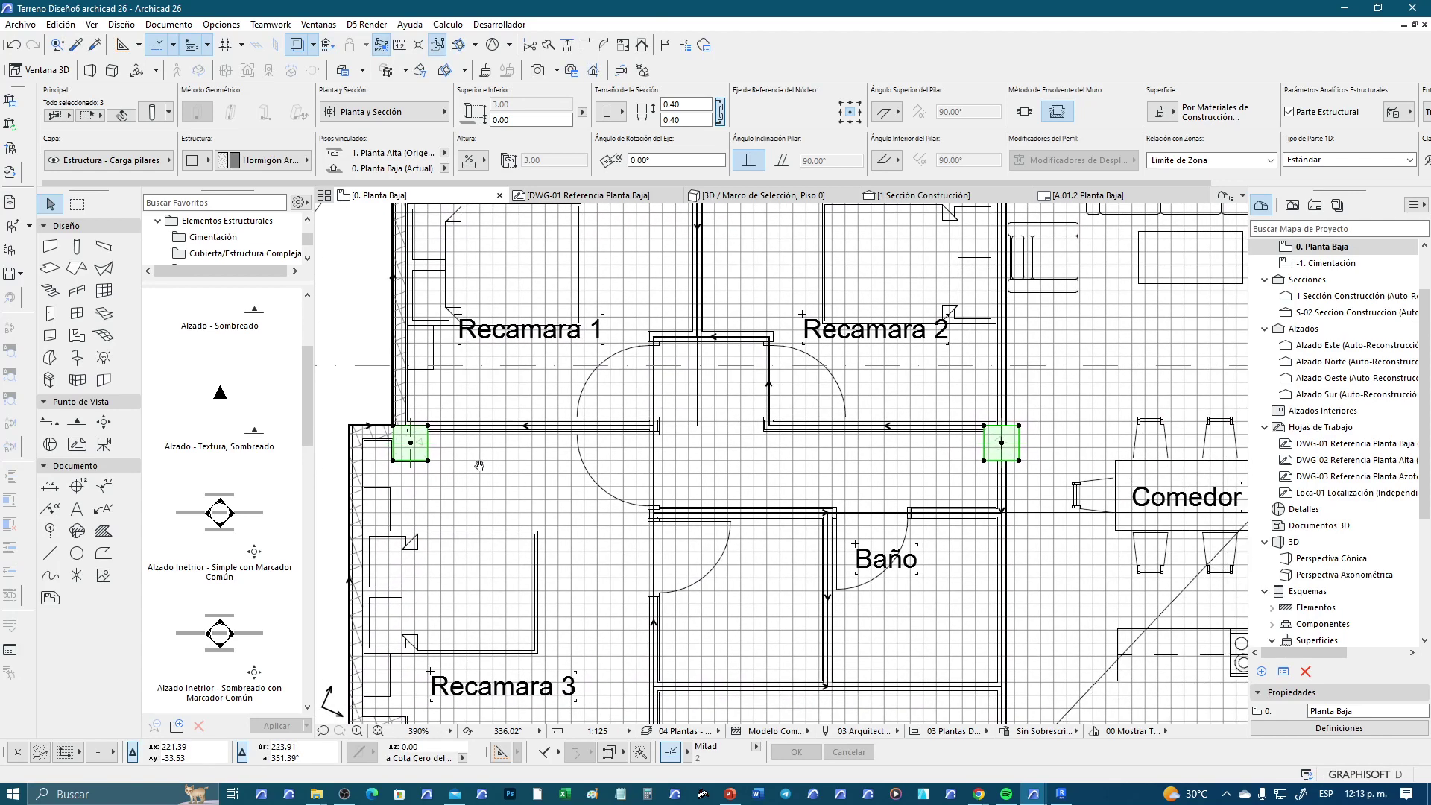
Move the left copied column up about 0.19 onto its wall corner
{"action": "scroll", "coordinate": [462, 456], "scroll_direction": "up", "scroll_amount": 6}
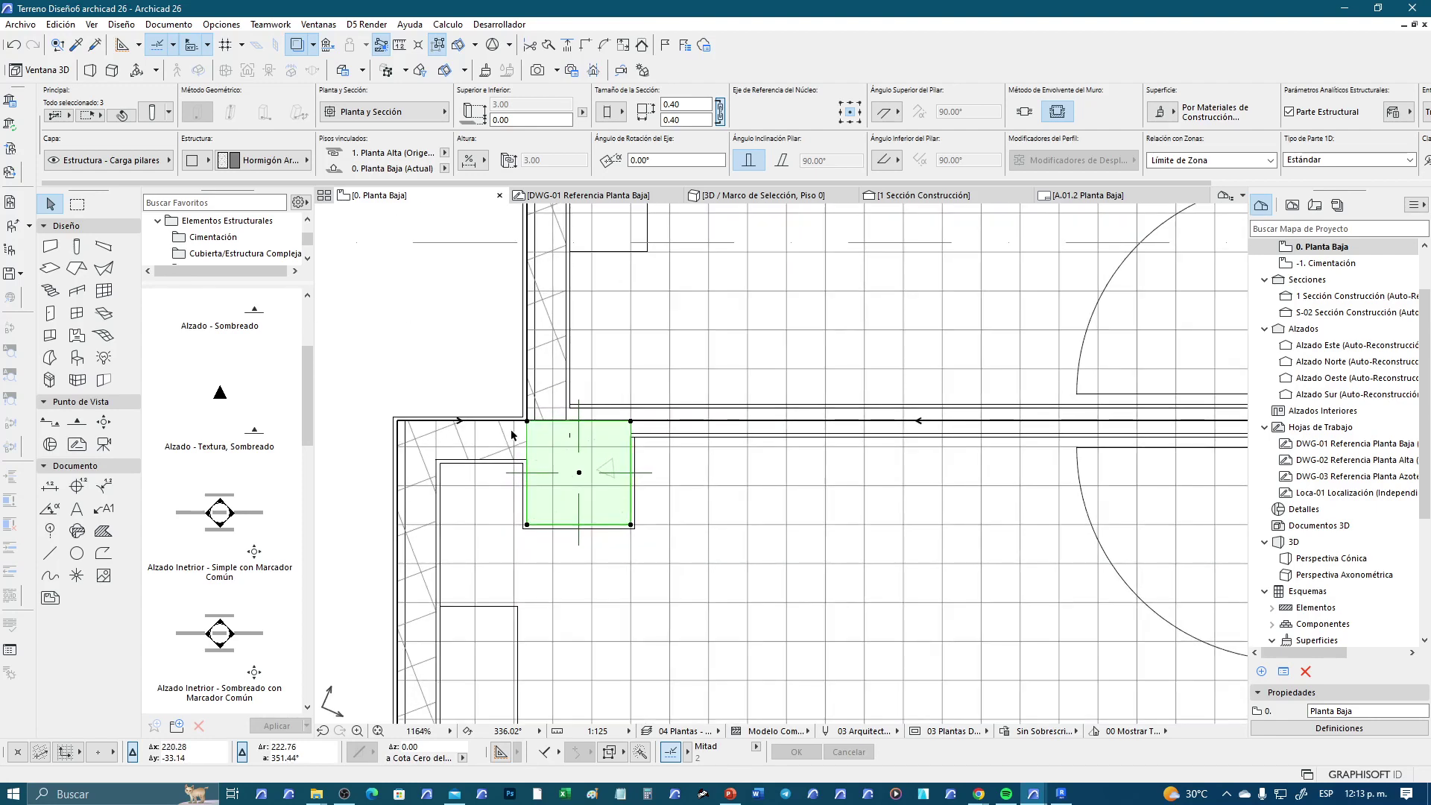
{"action": "scroll", "coordinate": [491, 442], "scroll_direction": "up", "scroll_amount": 2}
{"action": "scroll", "coordinate": [515, 406], "scroll_direction": "up", "scroll_amount": 1}
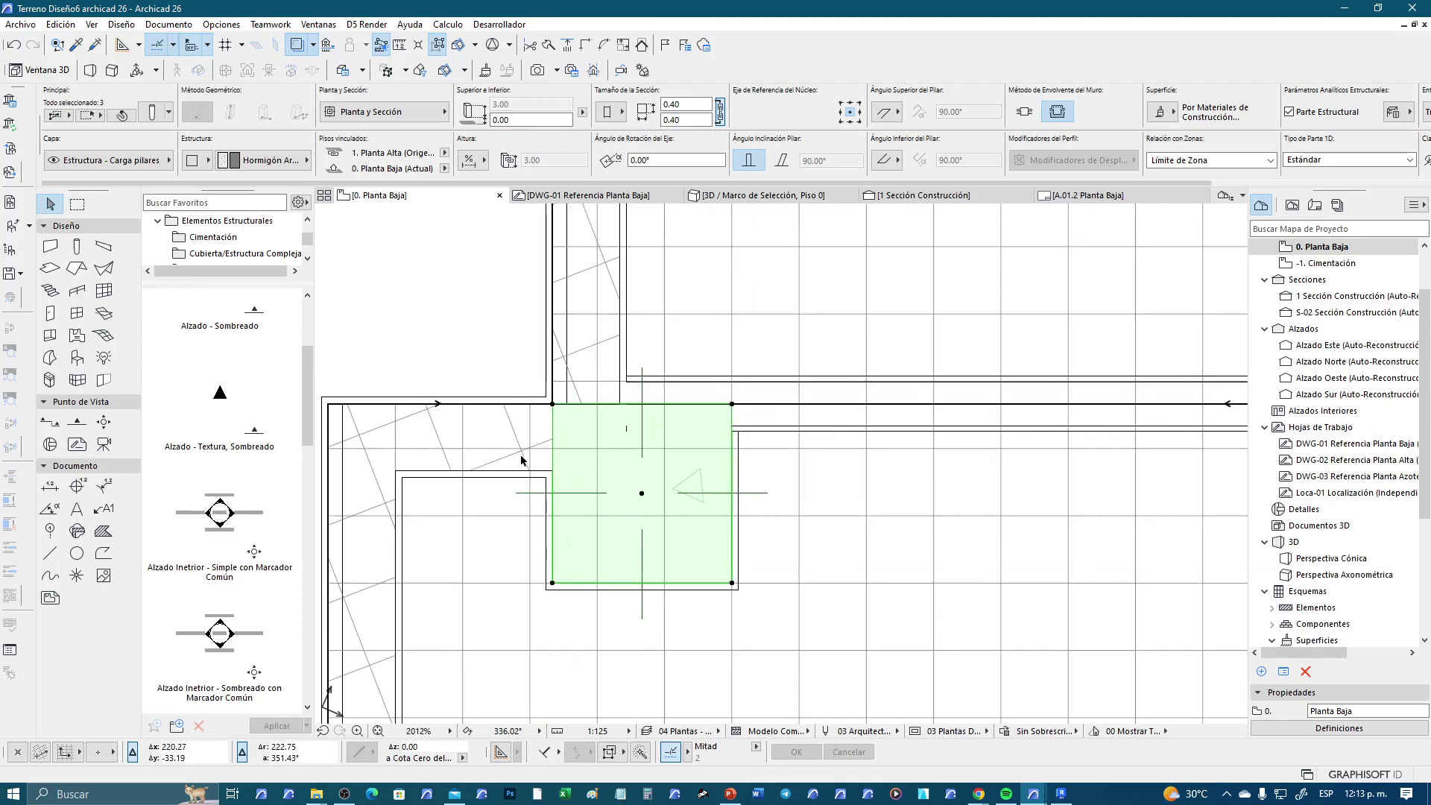
{"action": "scroll", "coordinate": [531, 462], "scroll_direction": "down", "scroll_amount": 2}
{"action": "left_click", "coordinate": [597, 479]}
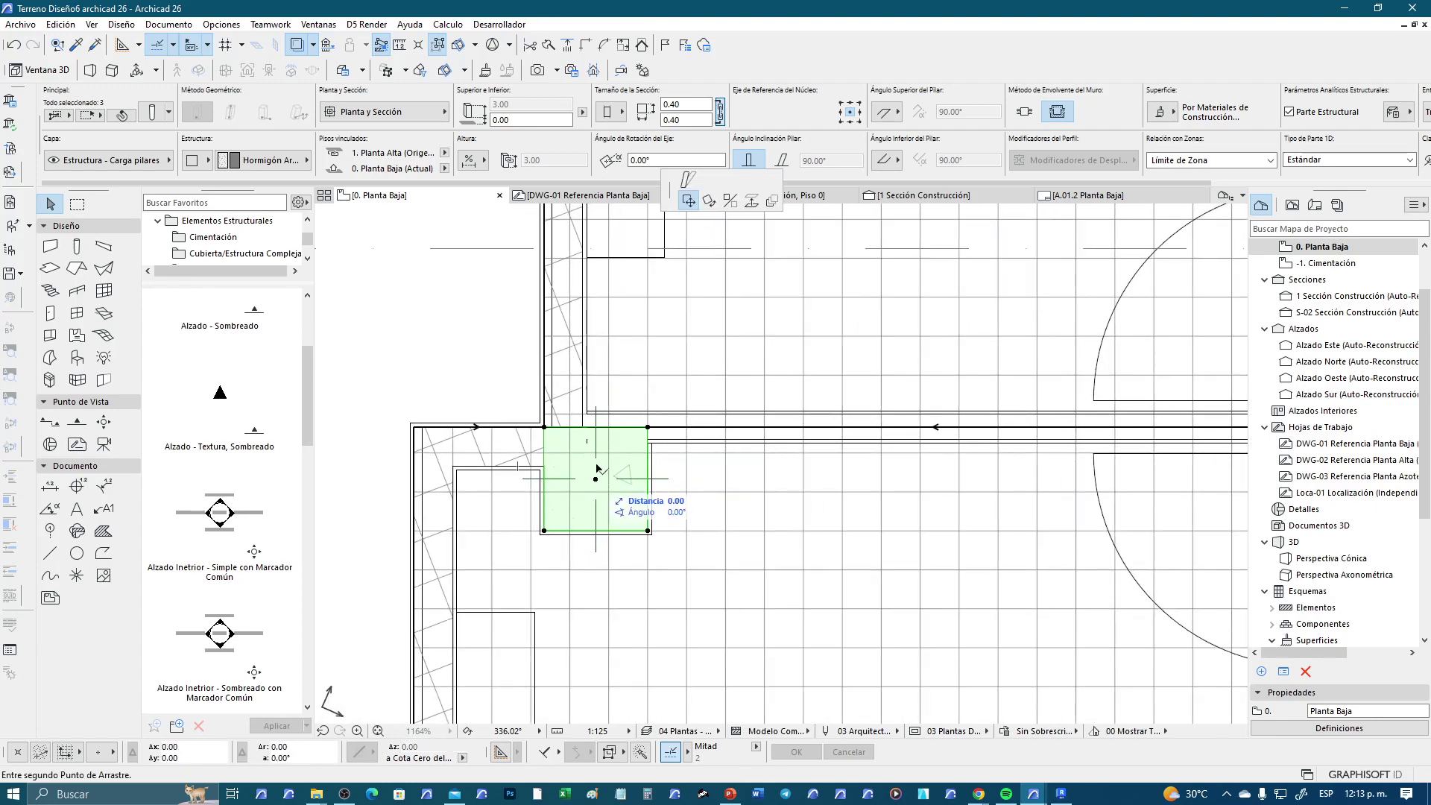
{"action": "left_click", "coordinate": [596, 434]}
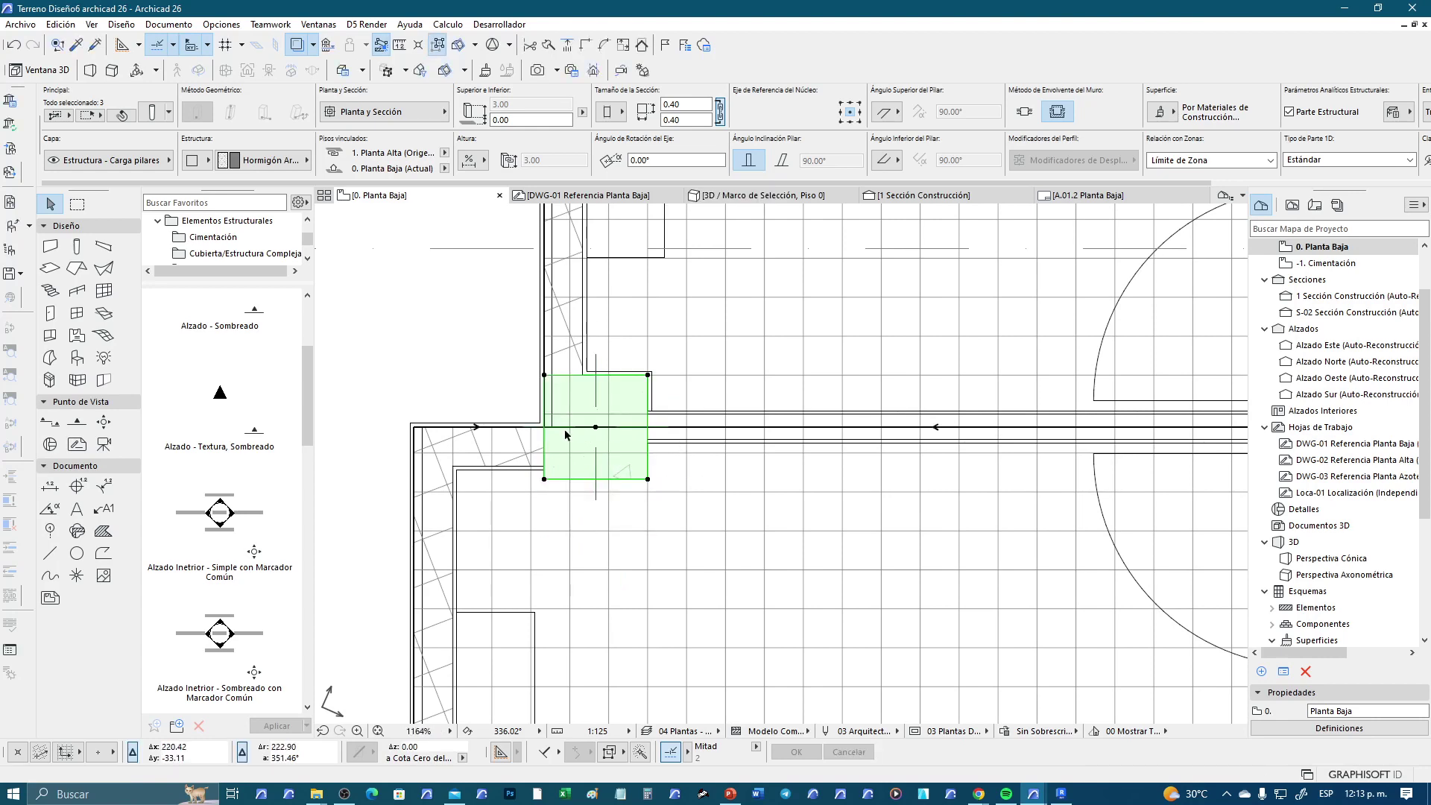
{"action": "scroll", "coordinate": [563, 455], "scroll_direction": "up", "scroll_amount": 2}
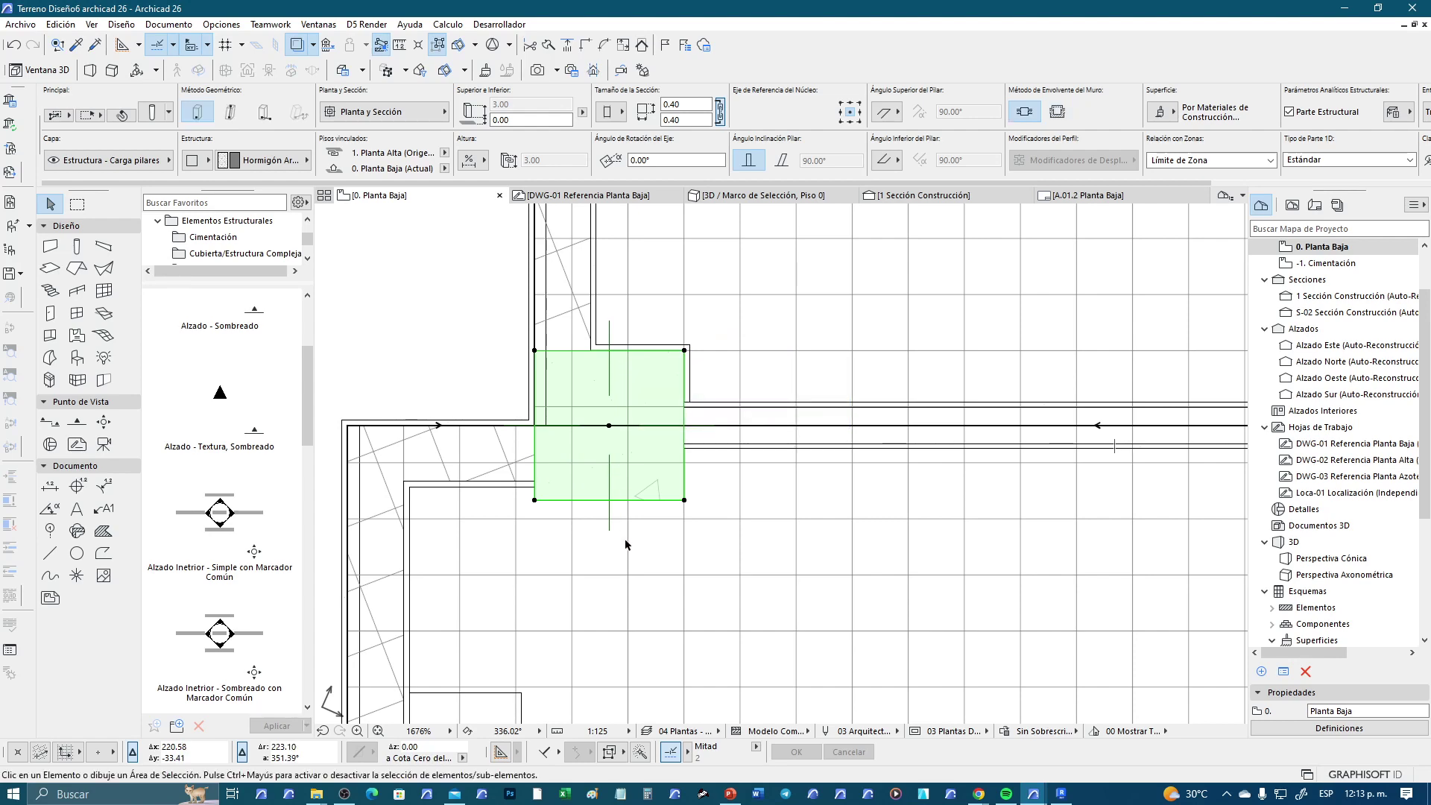
Intersect the horizontal and vertical walls into a clean corner at the junction
{"action": "left_click", "coordinate": [594, 544]}
{"action": "scroll", "coordinate": [595, 544], "scroll_direction": "down", "scroll_amount": 1}
{"action": "left_click", "coordinate": [523, 493]}
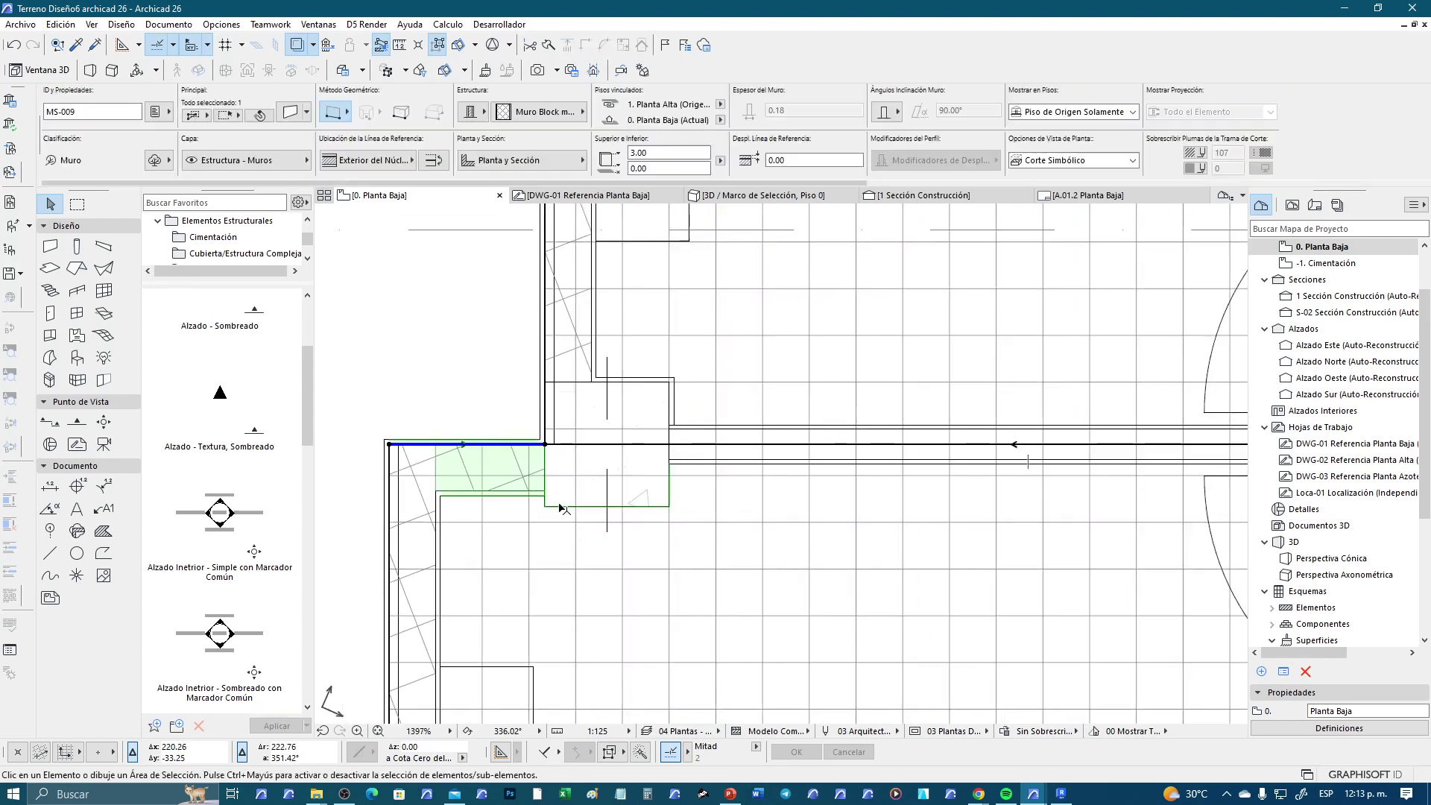
{"action": "left_click", "coordinate": [598, 351], "text": "shift"}
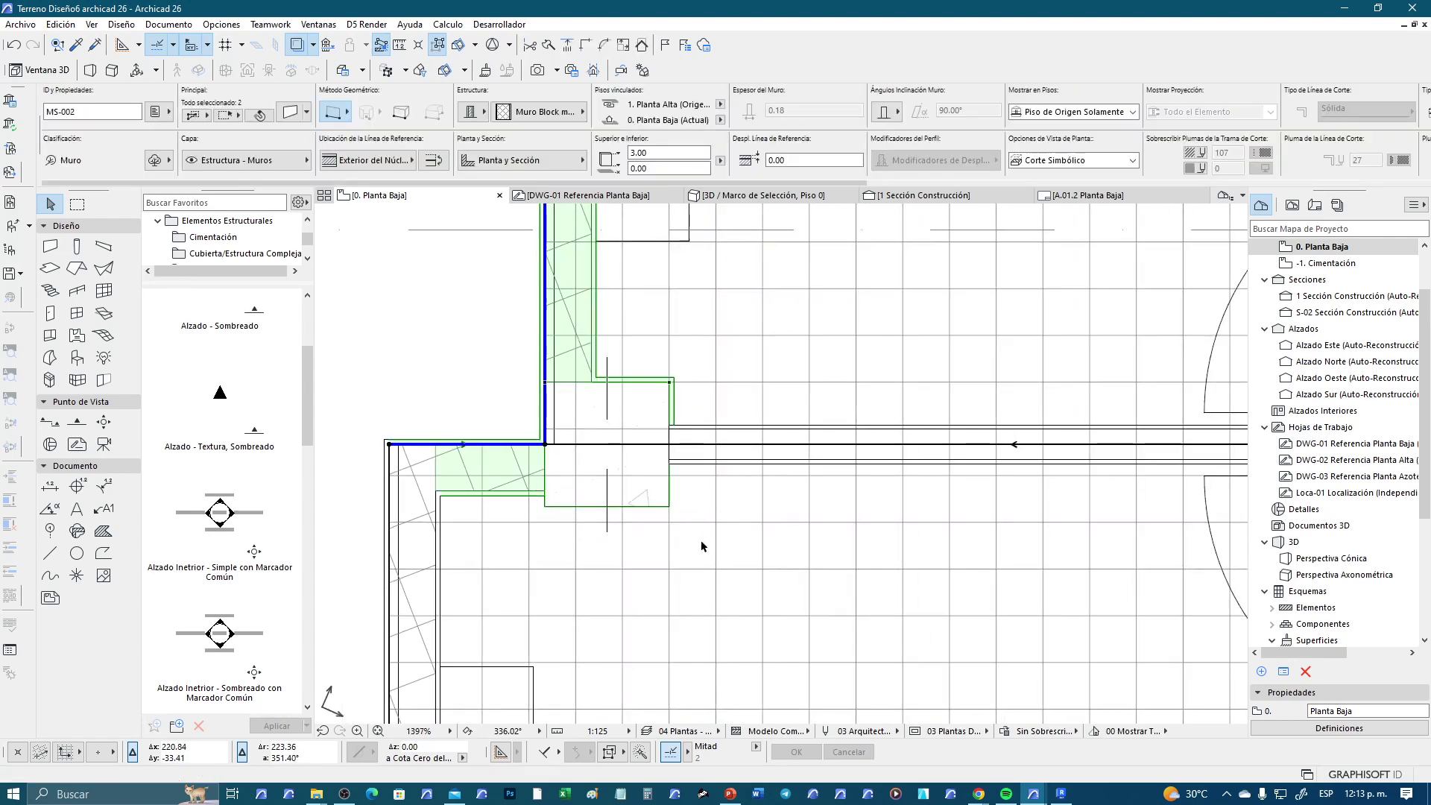
{"action": "left_click", "coordinate": [586, 45]}
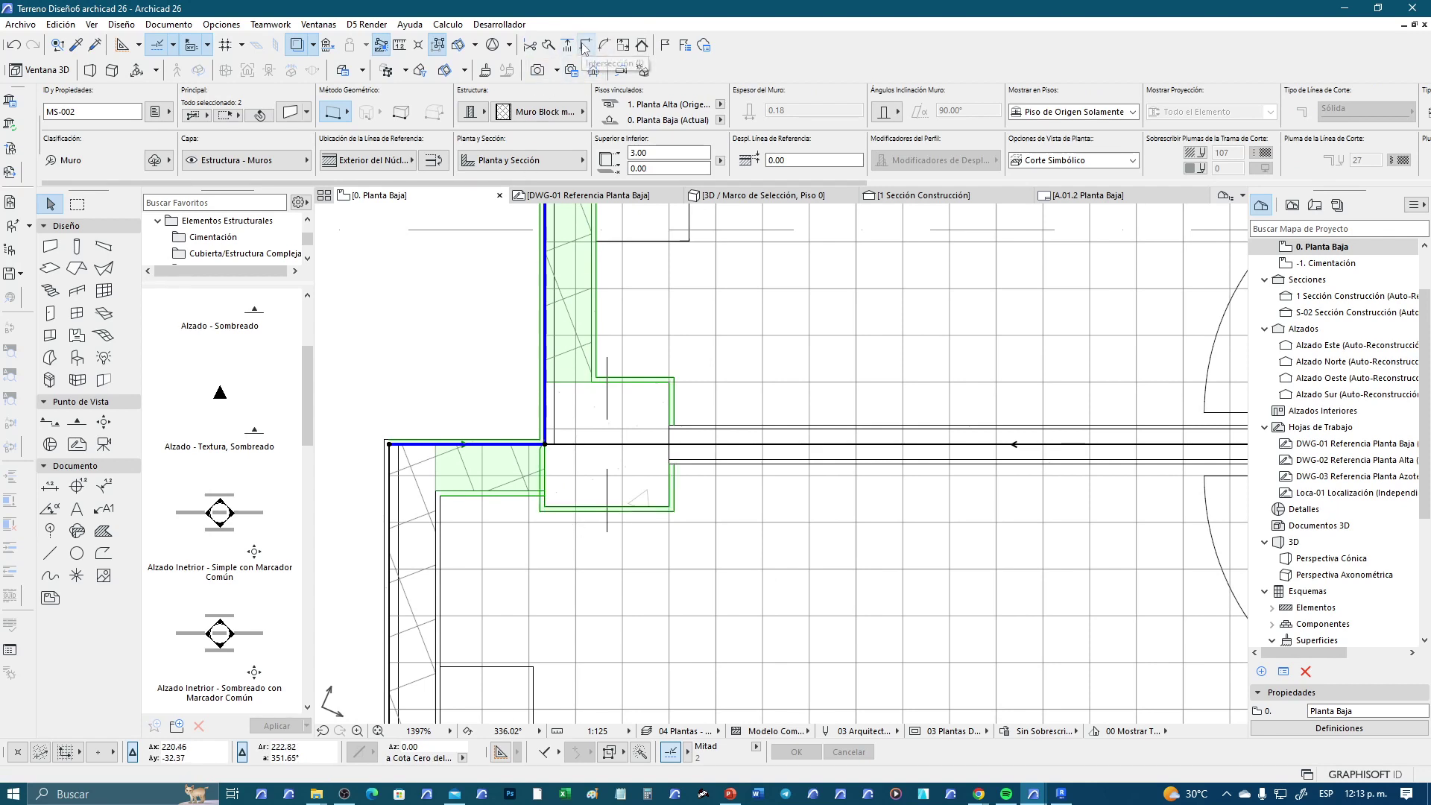
{"action": "left_click", "coordinate": [536, 561]}
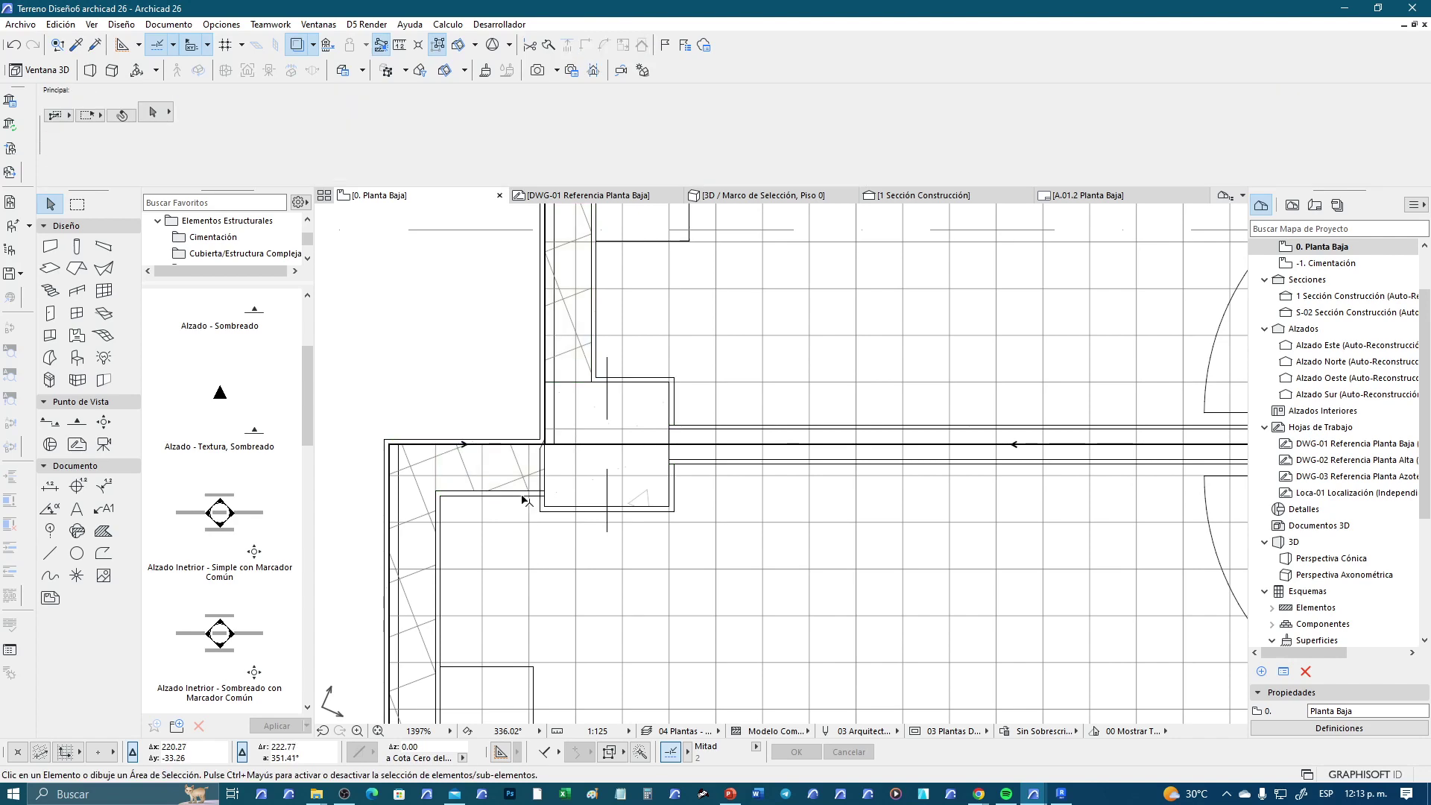
{"action": "left_click", "coordinate": [549, 382]}
{"action": "left_click", "coordinate": [548, 382], "text": "shift"}
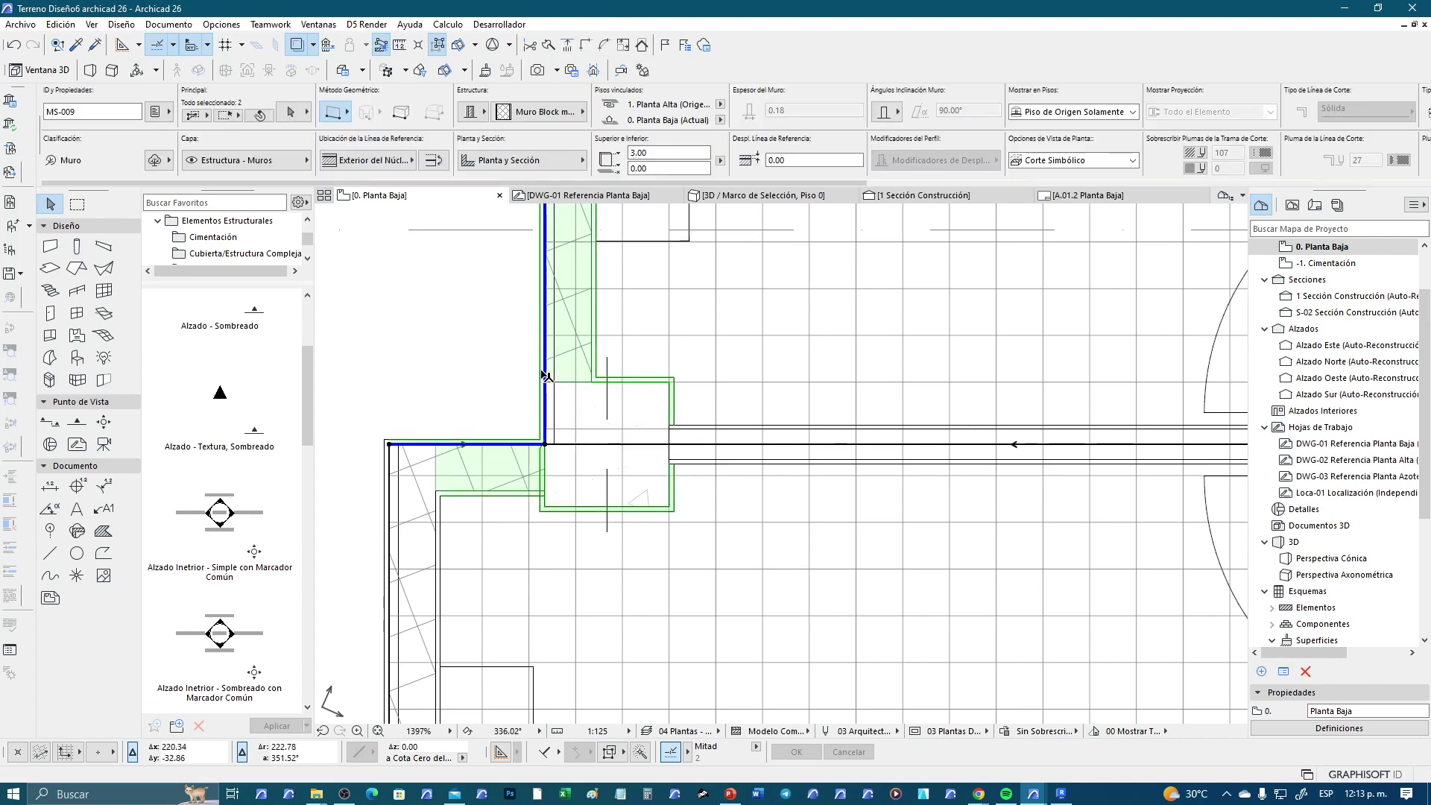
{"action": "left_click", "coordinate": [569, 48]}
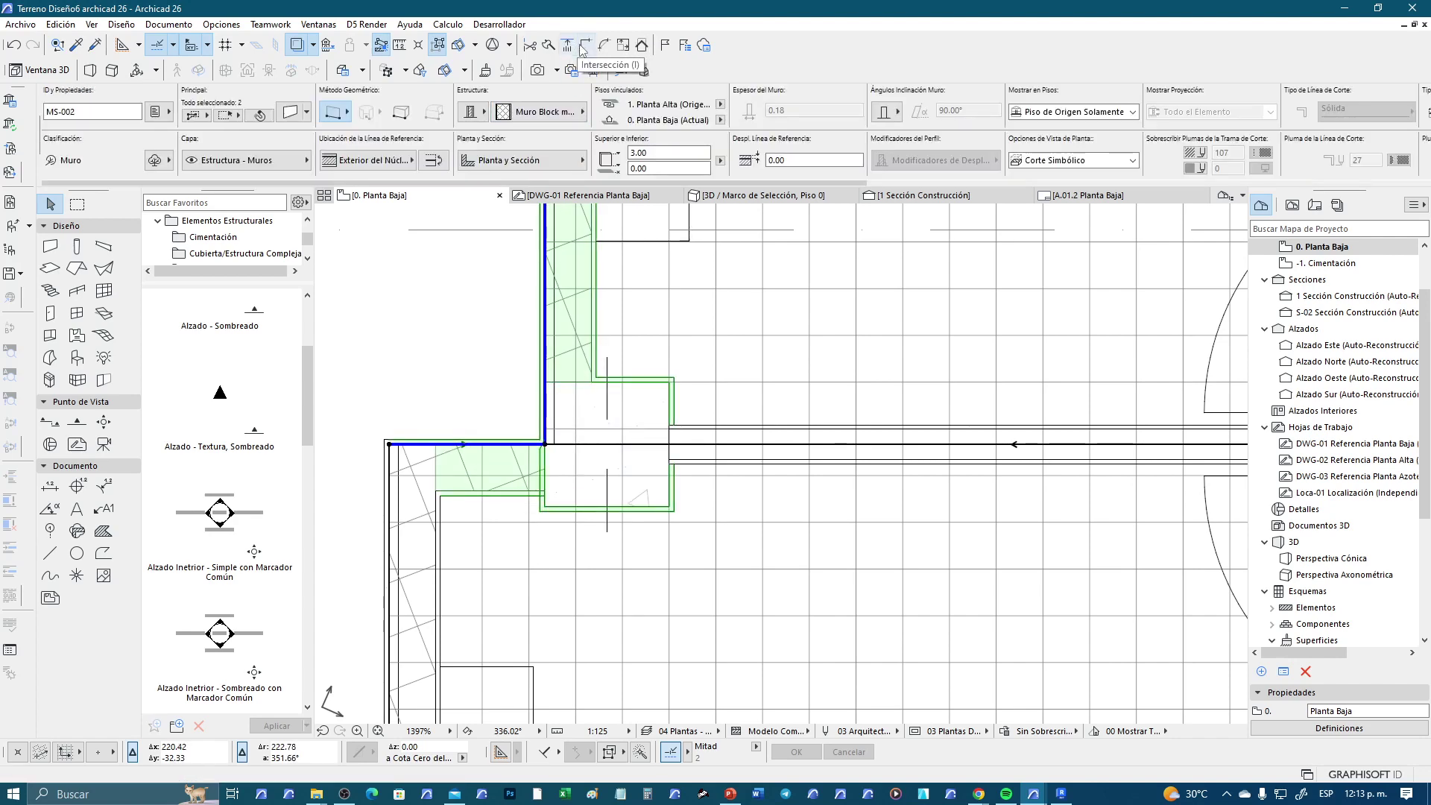
{"action": "left_click", "coordinate": [559, 446]}
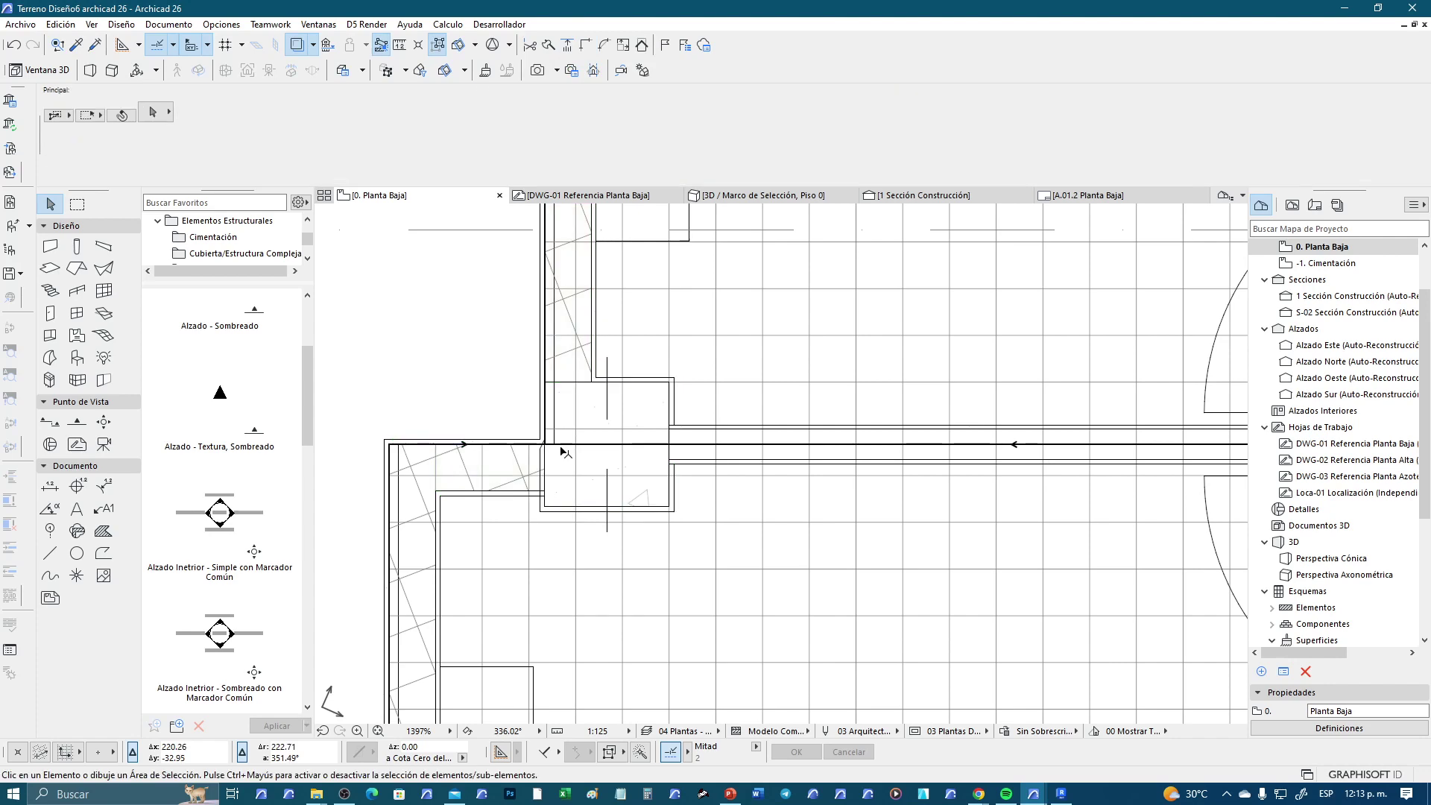
Move the column back so its corner snaps squarely onto the wall junction
{"action": "left_click", "coordinate": [607, 449]}
{"action": "left_click_drag", "start_coordinate": [608, 450], "coordinate": [751, 578]}
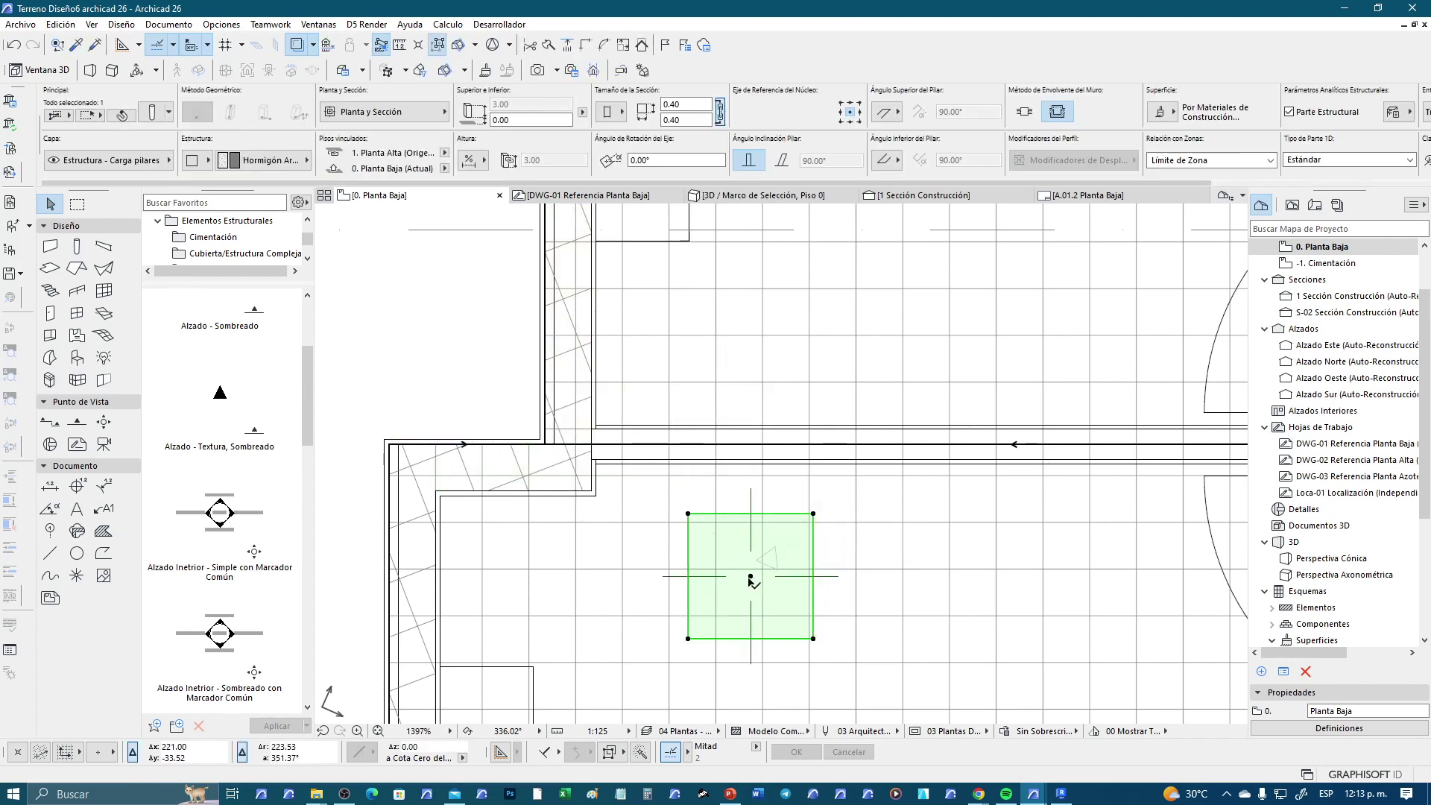
{"action": "left_click", "coordinate": [750, 577]}
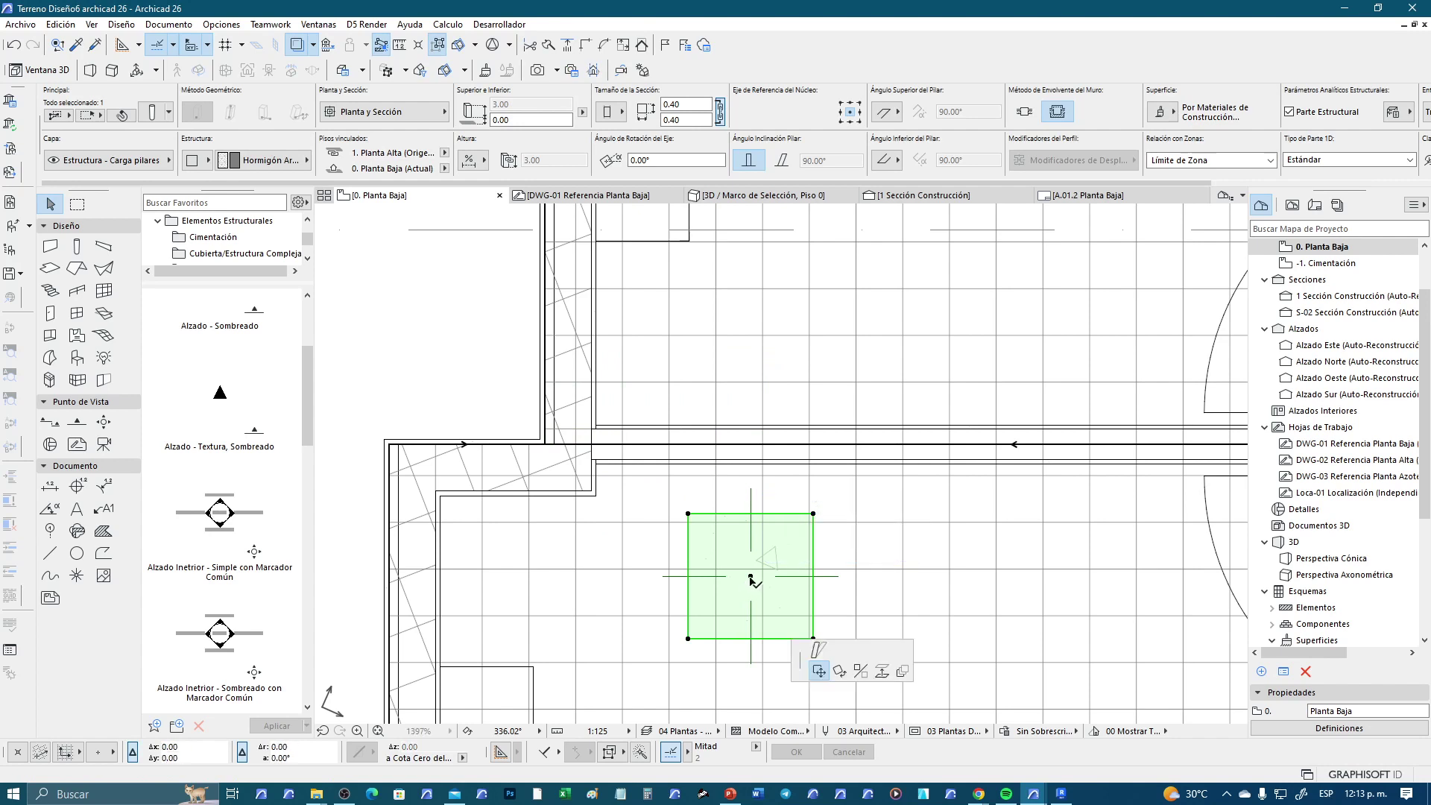
{"action": "left_click", "coordinate": [549, 456]}
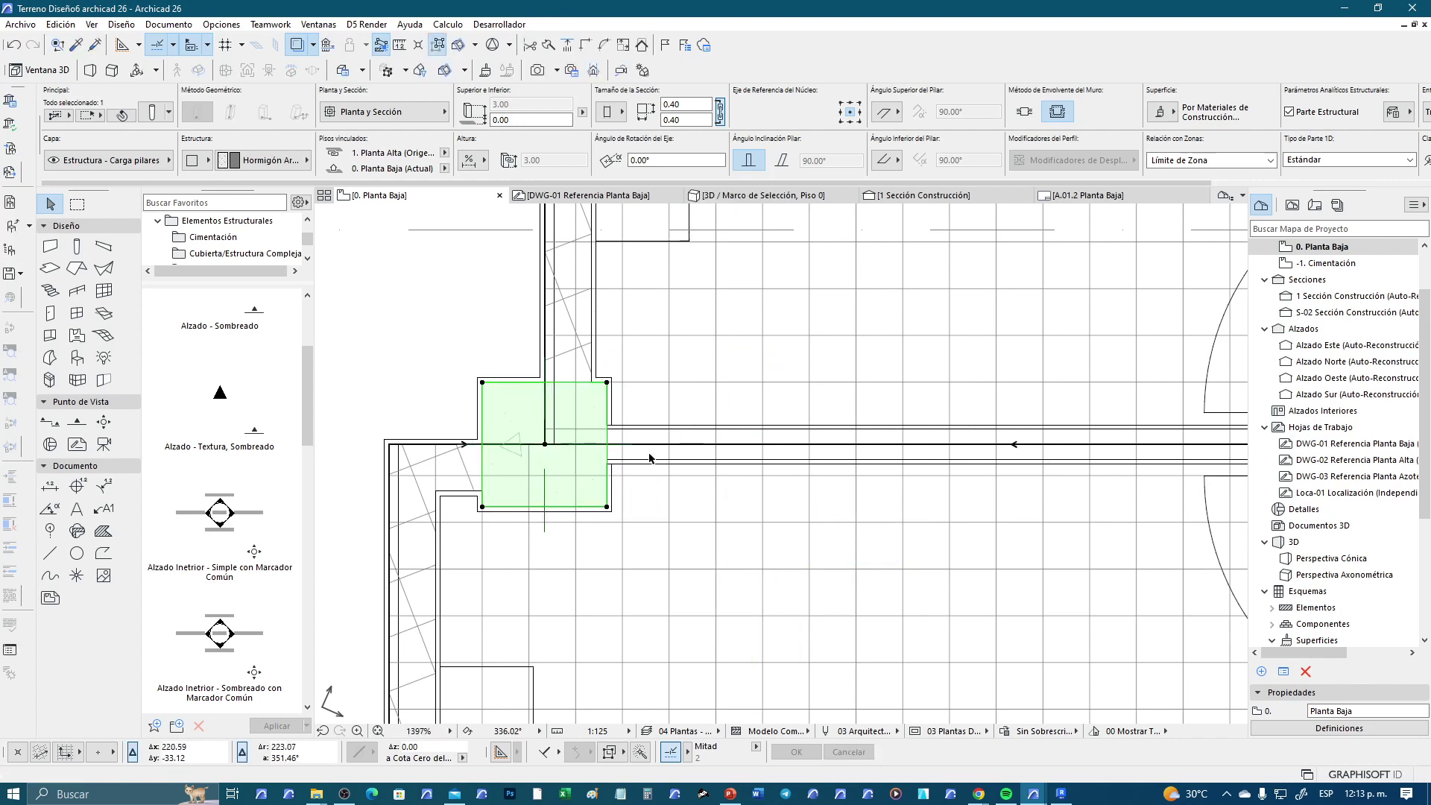
{"action": "left_click", "coordinate": [481, 383]}
{"action": "left_click", "coordinate": [545, 382]}
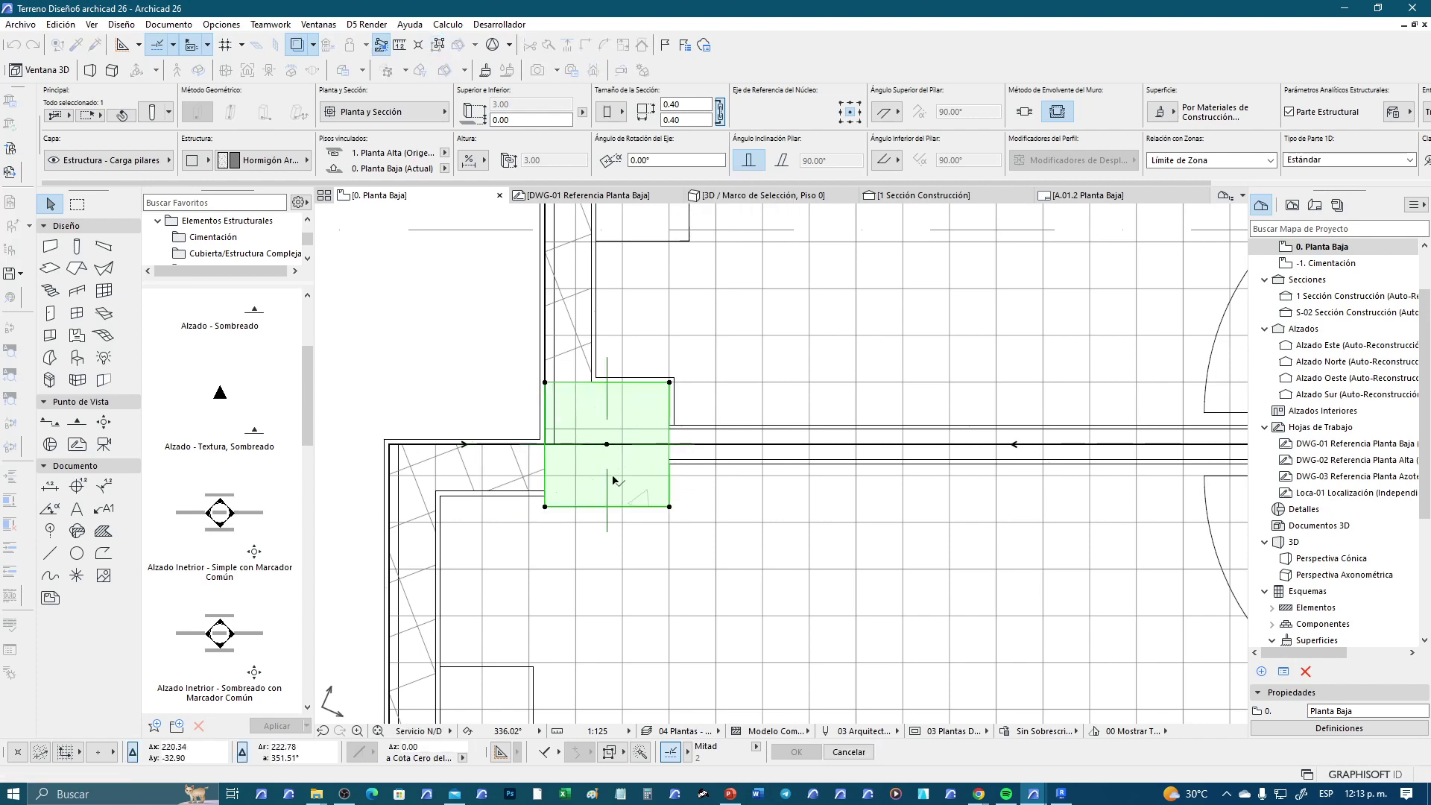
{"action": "left_click", "coordinate": [731, 565]}
{"action": "scroll", "coordinate": [681, 484], "scroll_direction": "up", "scroll_amount": 2}
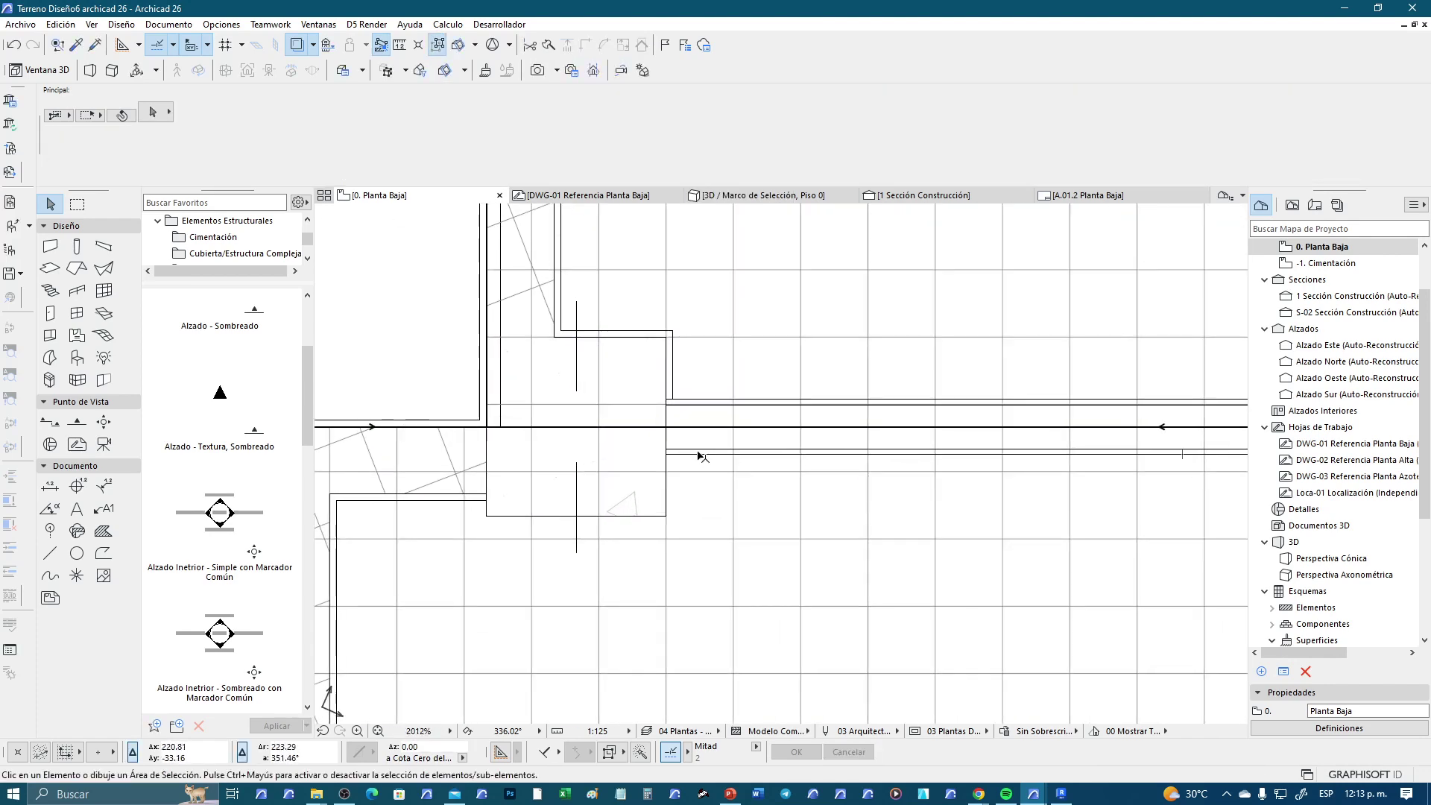
Trim the horizontal wall back to the column edge and join the two left walls
{"action": "left_click", "coordinate": [701, 453]}
{"action": "left_click", "coordinate": [487, 427]}
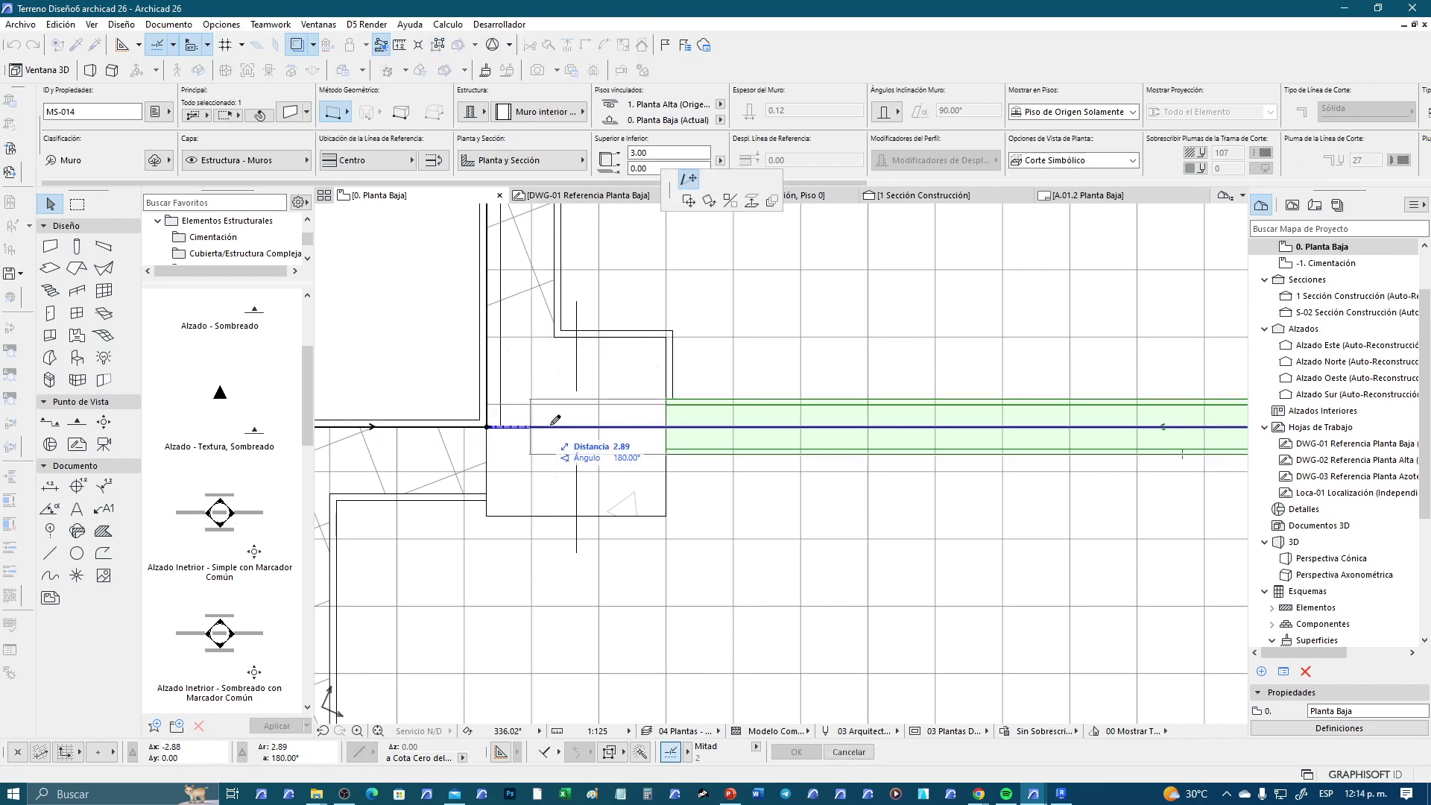
{"action": "left_click", "coordinate": [666, 427]}
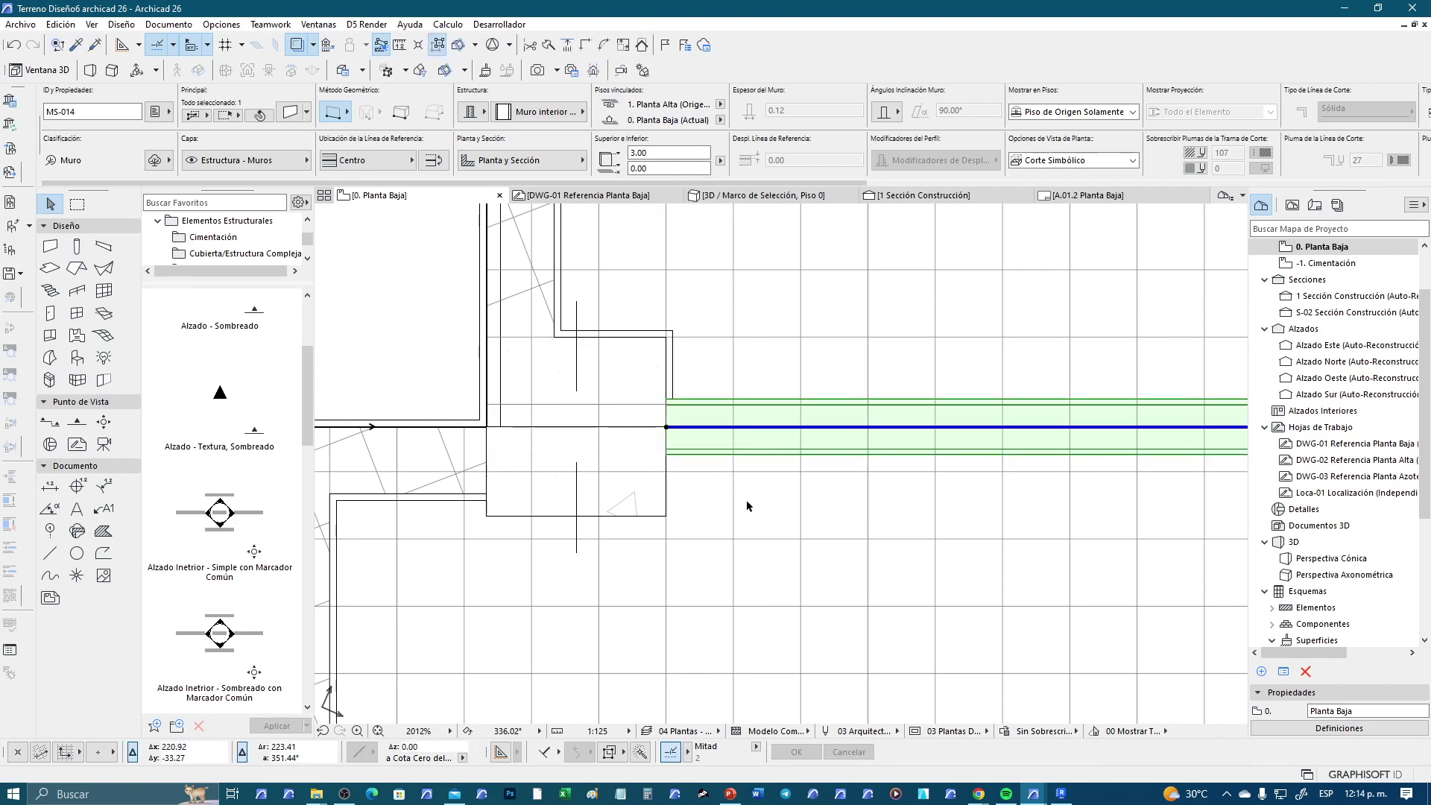
{"action": "key", "text": "Escape"}
{"action": "left_click", "coordinate": [464, 500]}
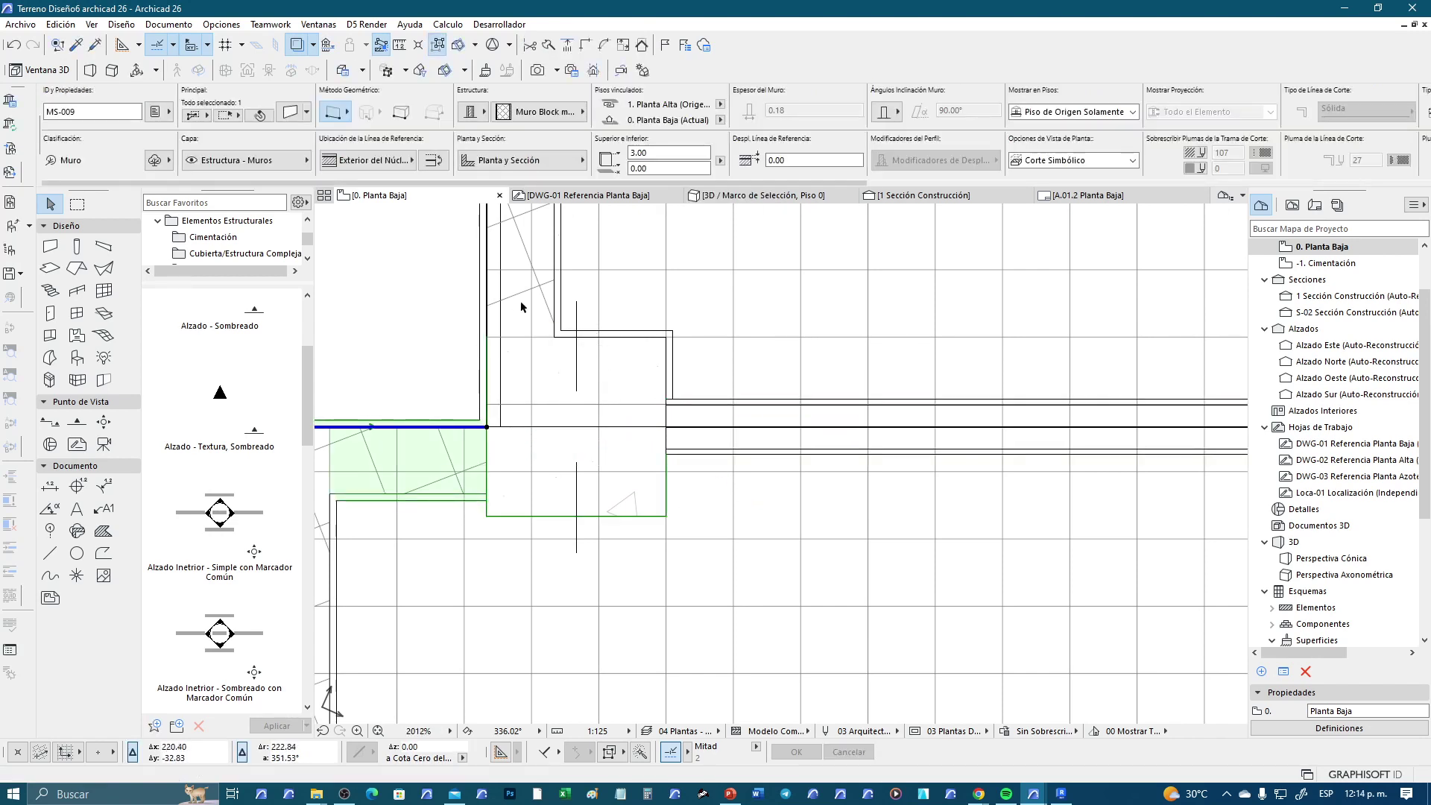
{"action": "left_click", "coordinate": [560, 300], "text": "shift"}
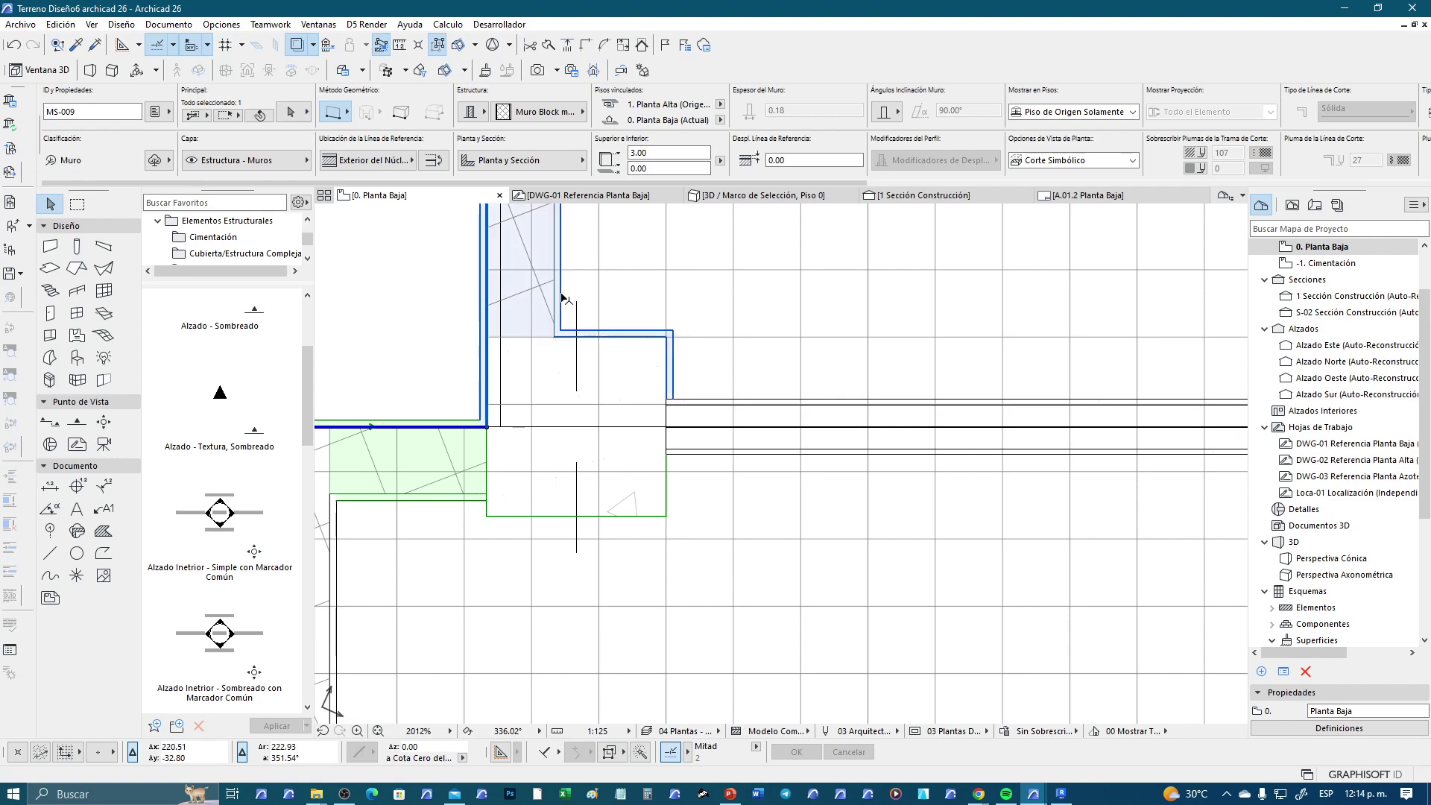
{"action": "left_click", "coordinate": [587, 47]}
Drag the square column up flush against the wall junction, then select the adjacent wall
{"action": "left_click", "coordinate": [717, 486]}
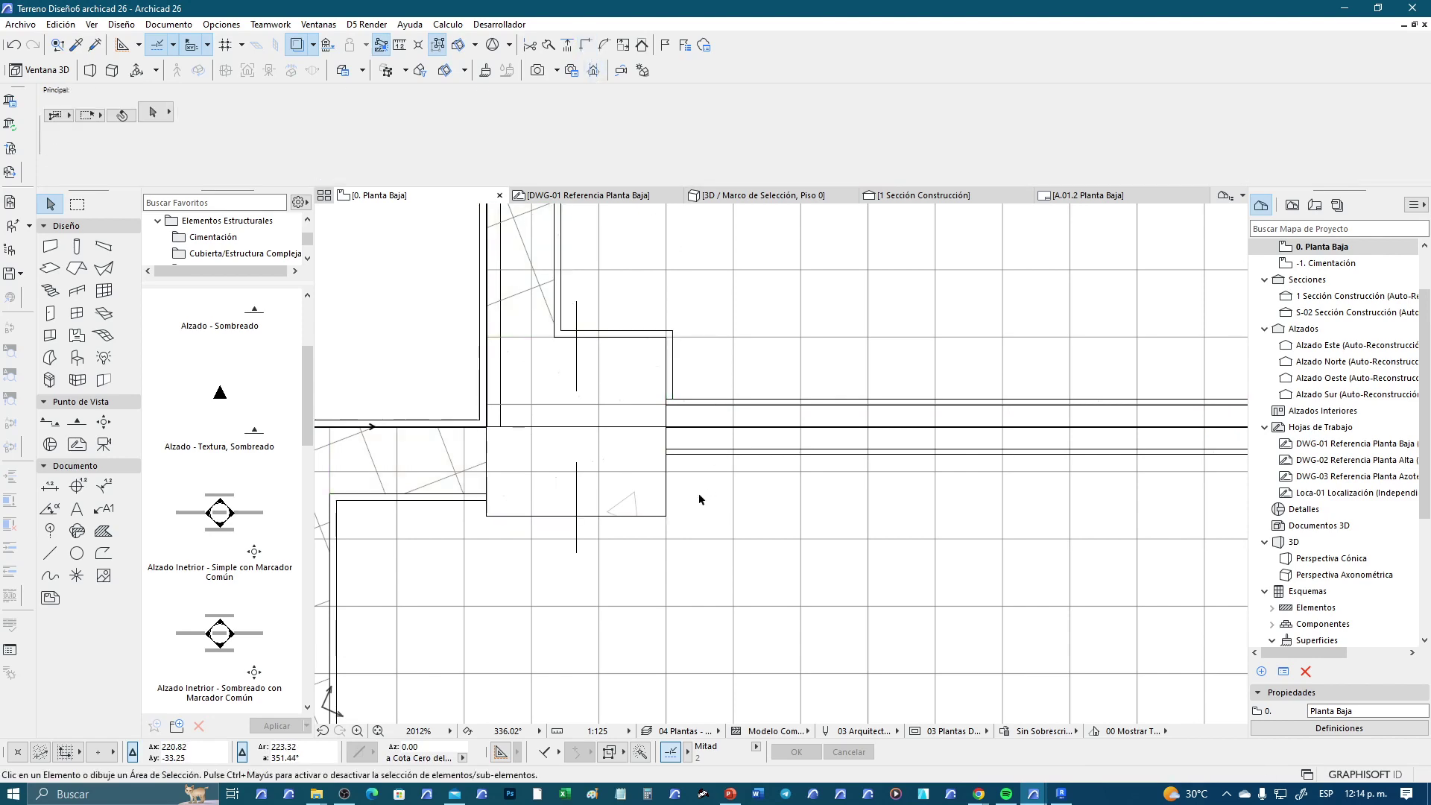
{"action": "left_click", "coordinate": [665, 514]}
{"action": "scroll", "coordinate": [657, 509], "scroll_direction": "down", "scroll_amount": 2}
{"action": "scroll", "coordinate": [657, 507], "scroll_direction": "down", "scroll_amount": 1}
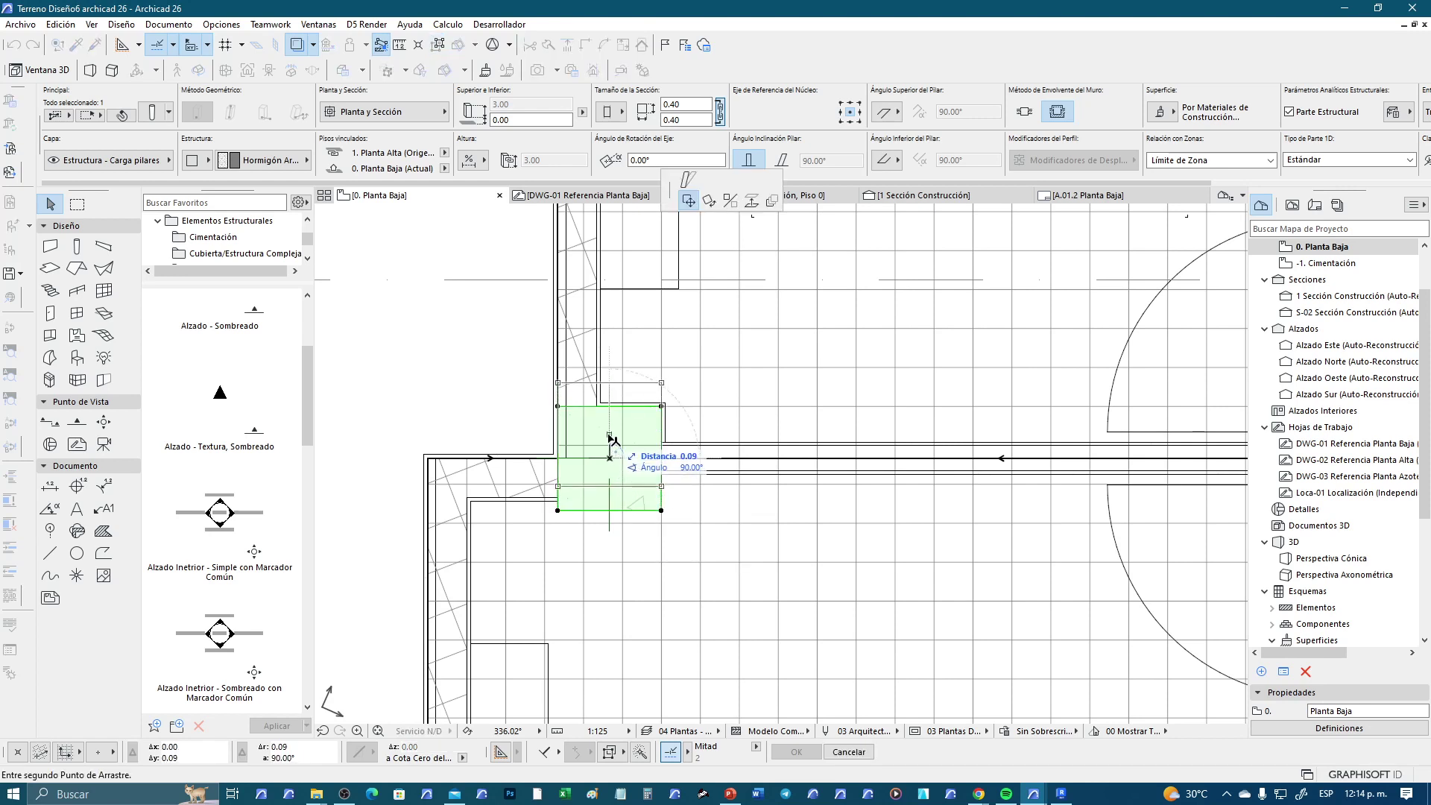
{"action": "mouse_move", "coordinate": [609, 462]}
{"action": "left_mouse_down"}
{"action": "mouse_move", "coordinate": [610, 438]}
{"action": "mouse_move", "coordinate": [578, 521]}
{"action": "left_mouse_up"}
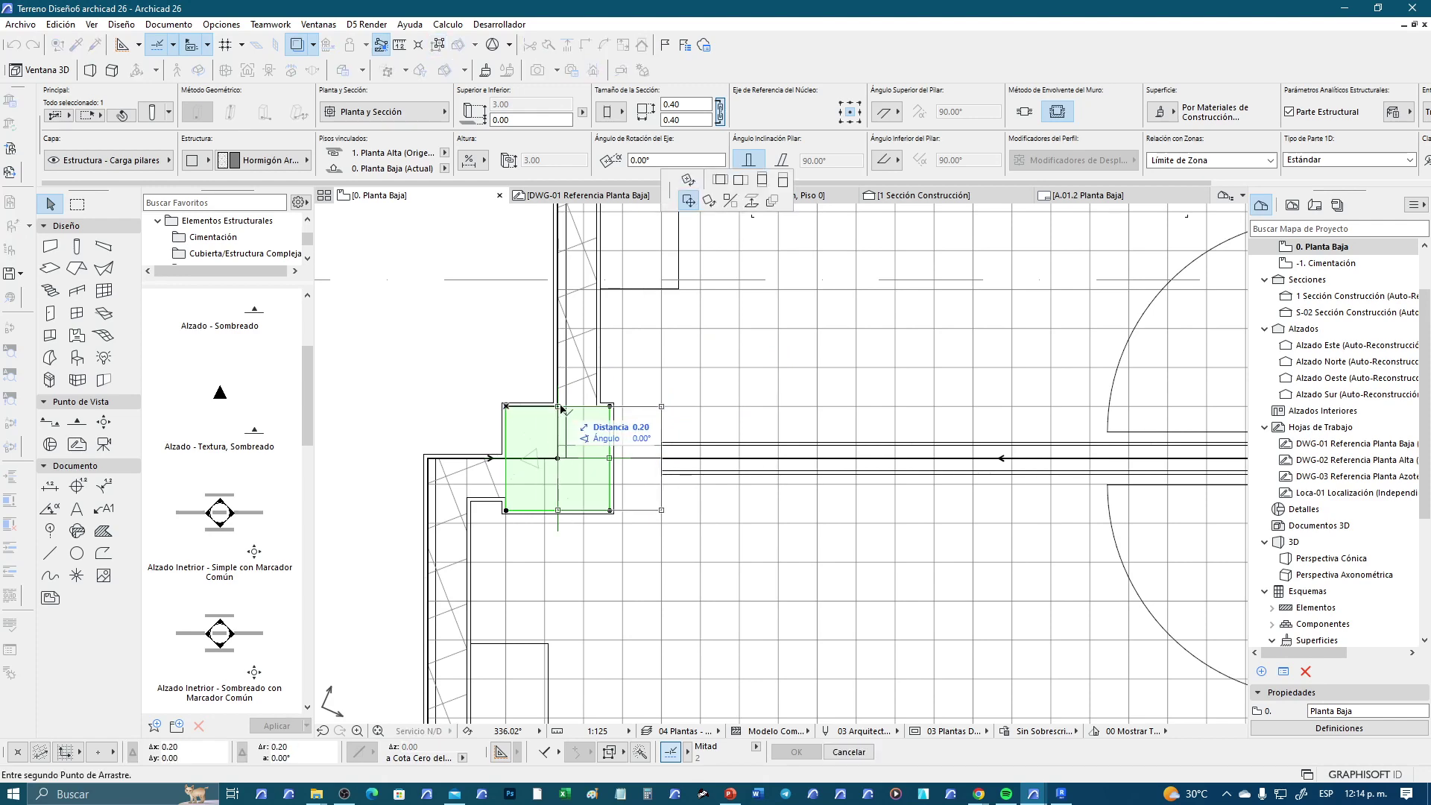
{"action": "left_click", "coordinate": [589, 407]}
{"action": "left_click", "coordinate": [598, 542]}
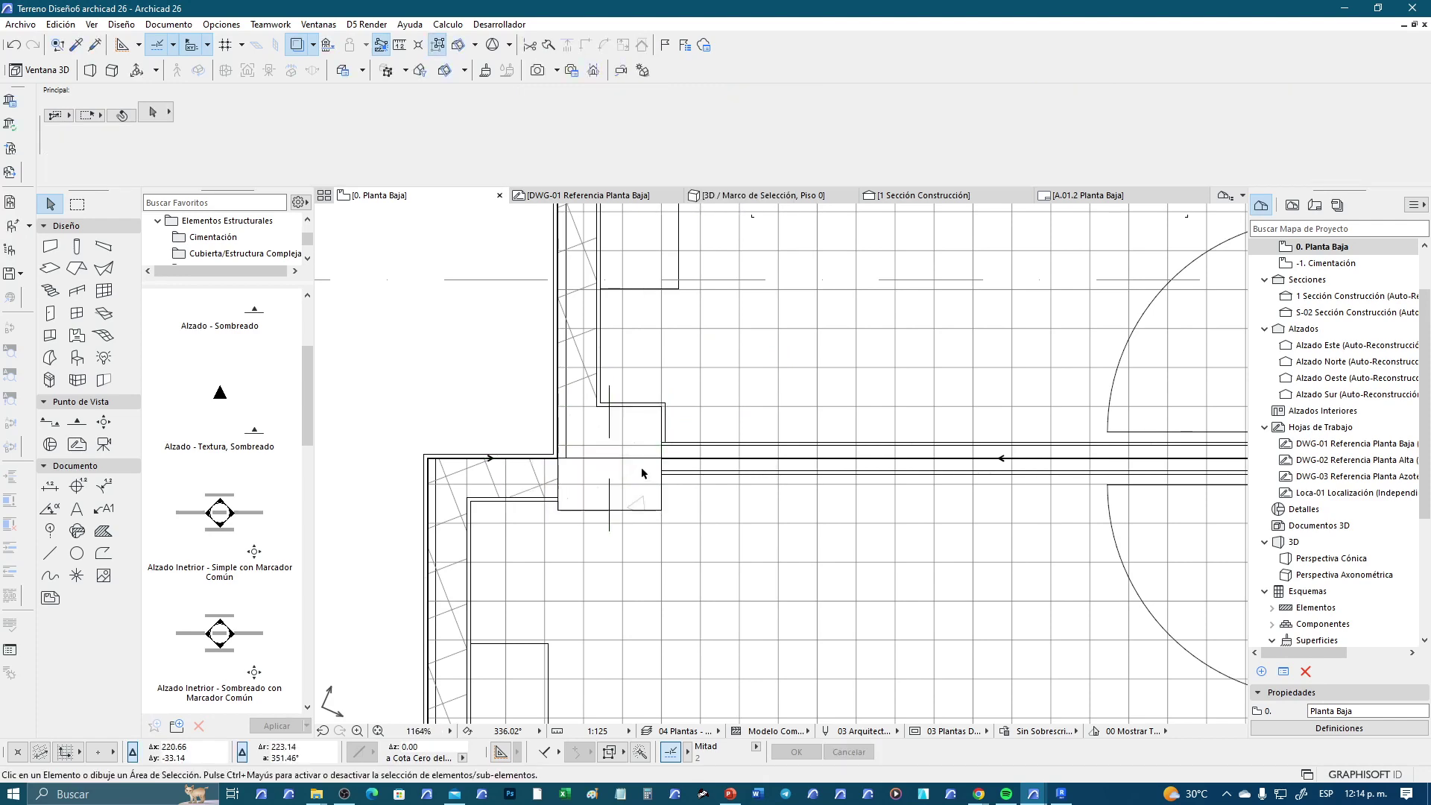
{"action": "scroll", "coordinate": [643, 410], "scroll_direction": "up", "scroll_amount": 3}
{"action": "left_click", "coordinate": [705, 483]}
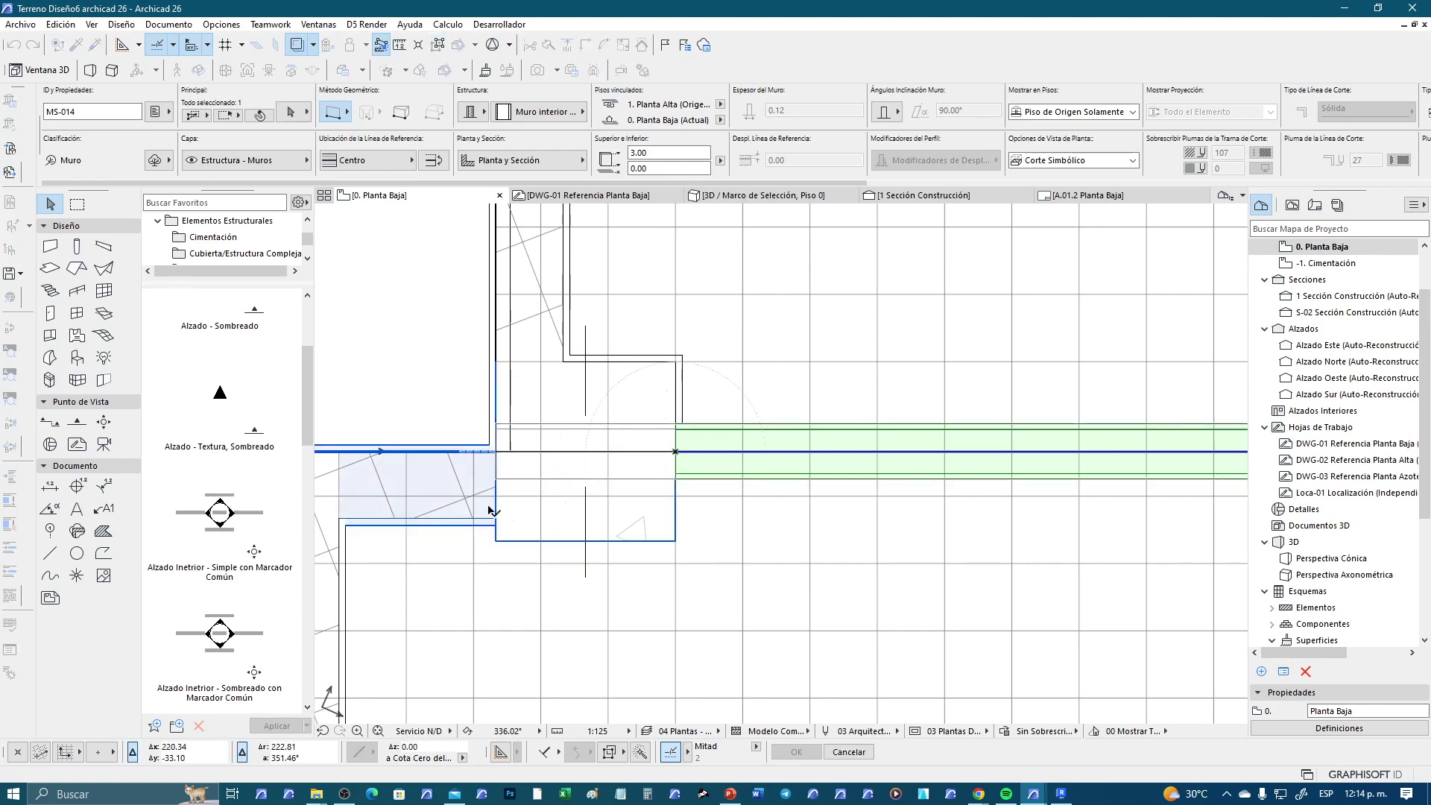
Set the horizontal wall's reference line location to Centro
{"action": "left_click", "coordinate": [483, 584]}
{"action": "scroll", "coordinate": [483, 584], "scroll_direction": "down", "scroll_amount": 1}
{"action": "left_click", "coordinate": [486, 531]}
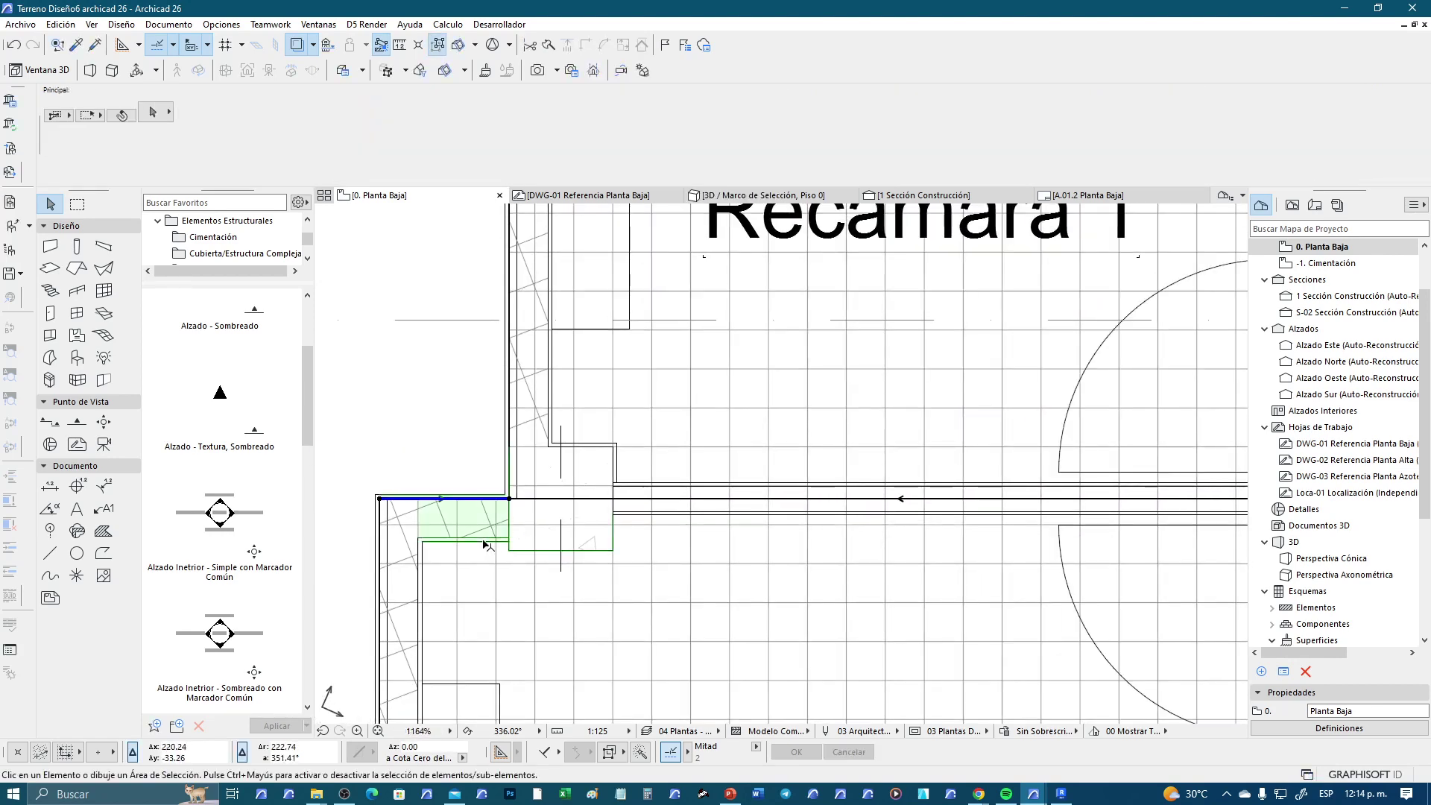
{"action": "scroll", "coordinate": [483, 526], "scroll_direction": "up", "scroll_amount": 1}
{"action": "scroll", "coordinate": [540, 503], "scroll_direction": "up", "scroll_amount": 1}
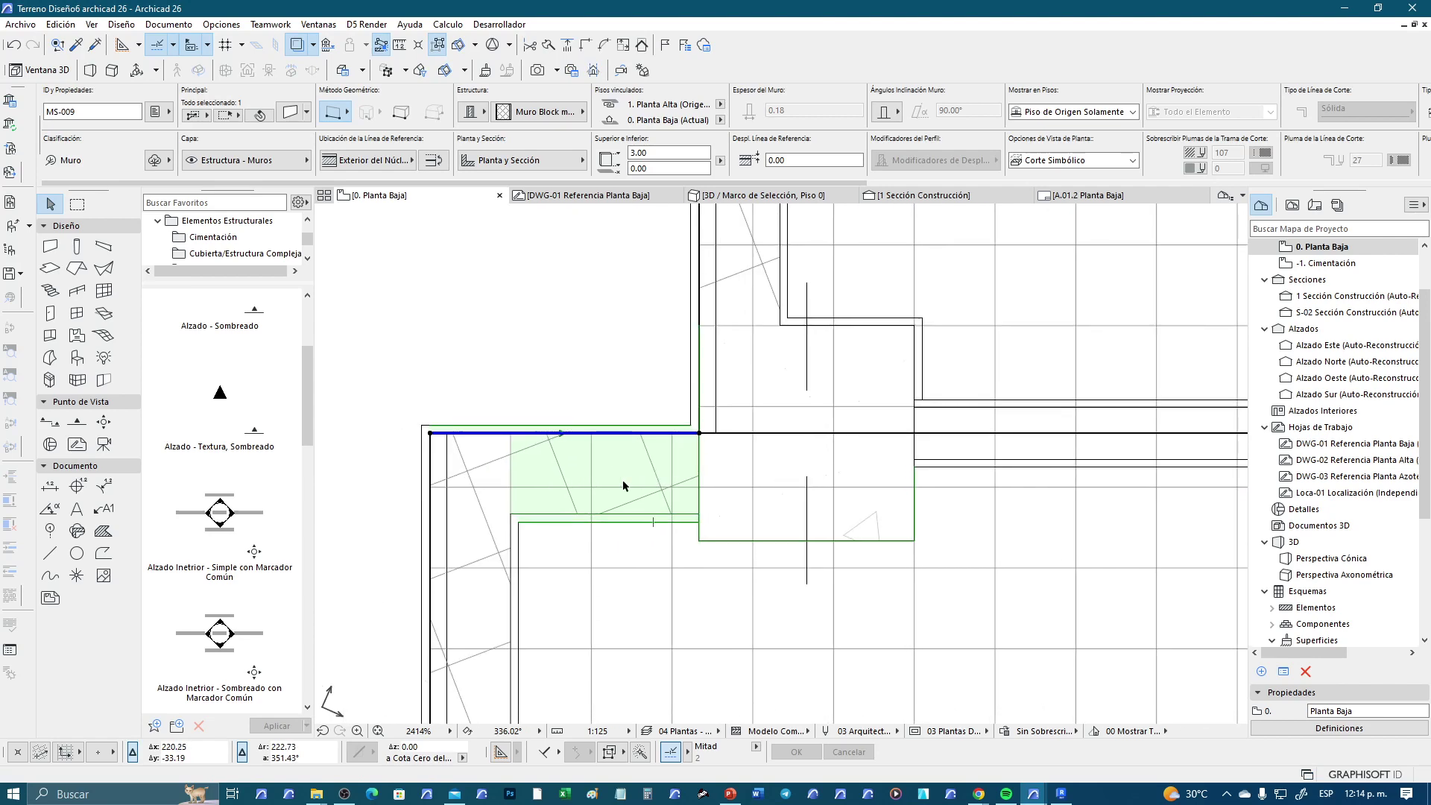
{"action": "scroll", "coordinate": [613, 543], "scroll_direction": "down", "scroll_amount": 1}
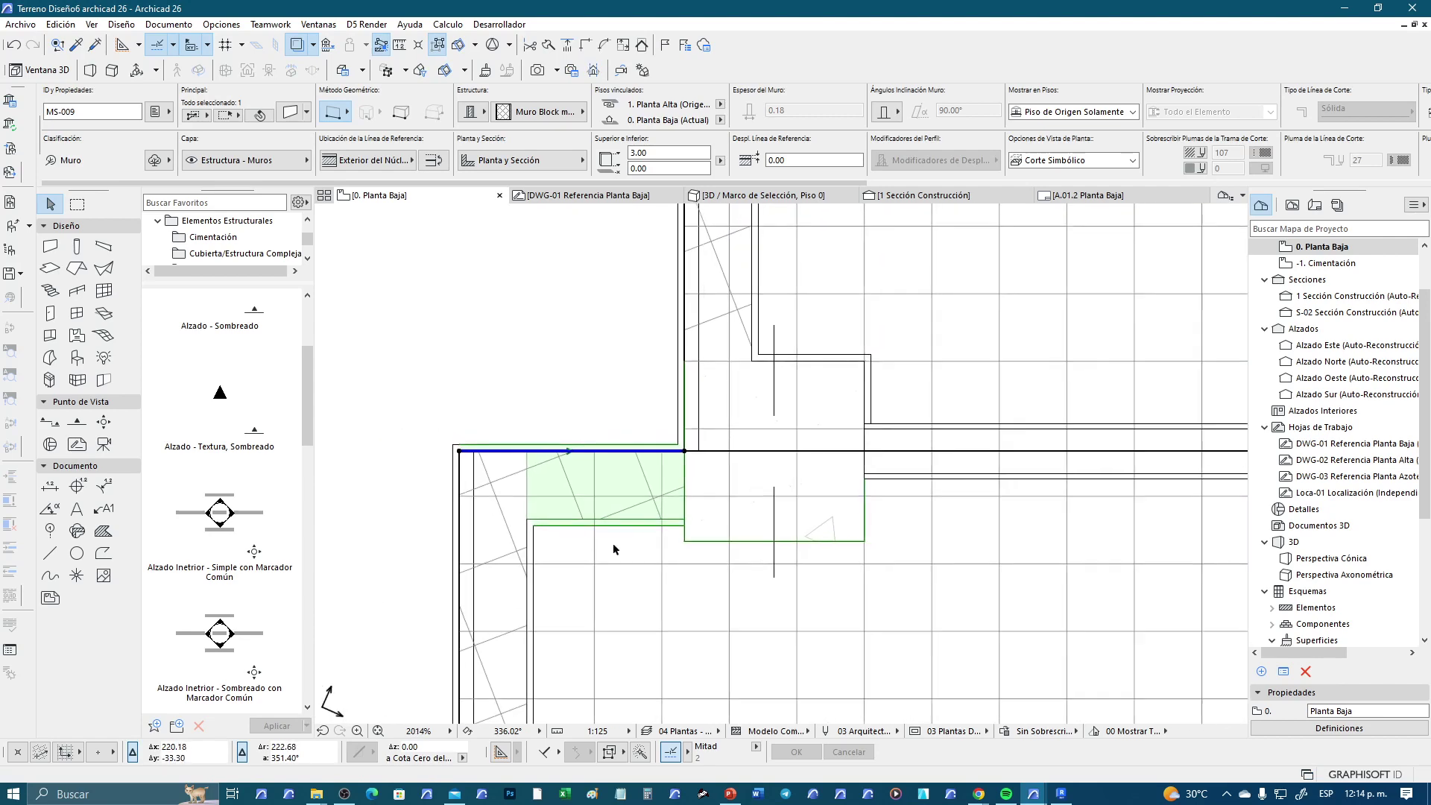
{"action": "middle_click_drag", "start_coordinate": [614, 547], "coordinate": [578, 548]}
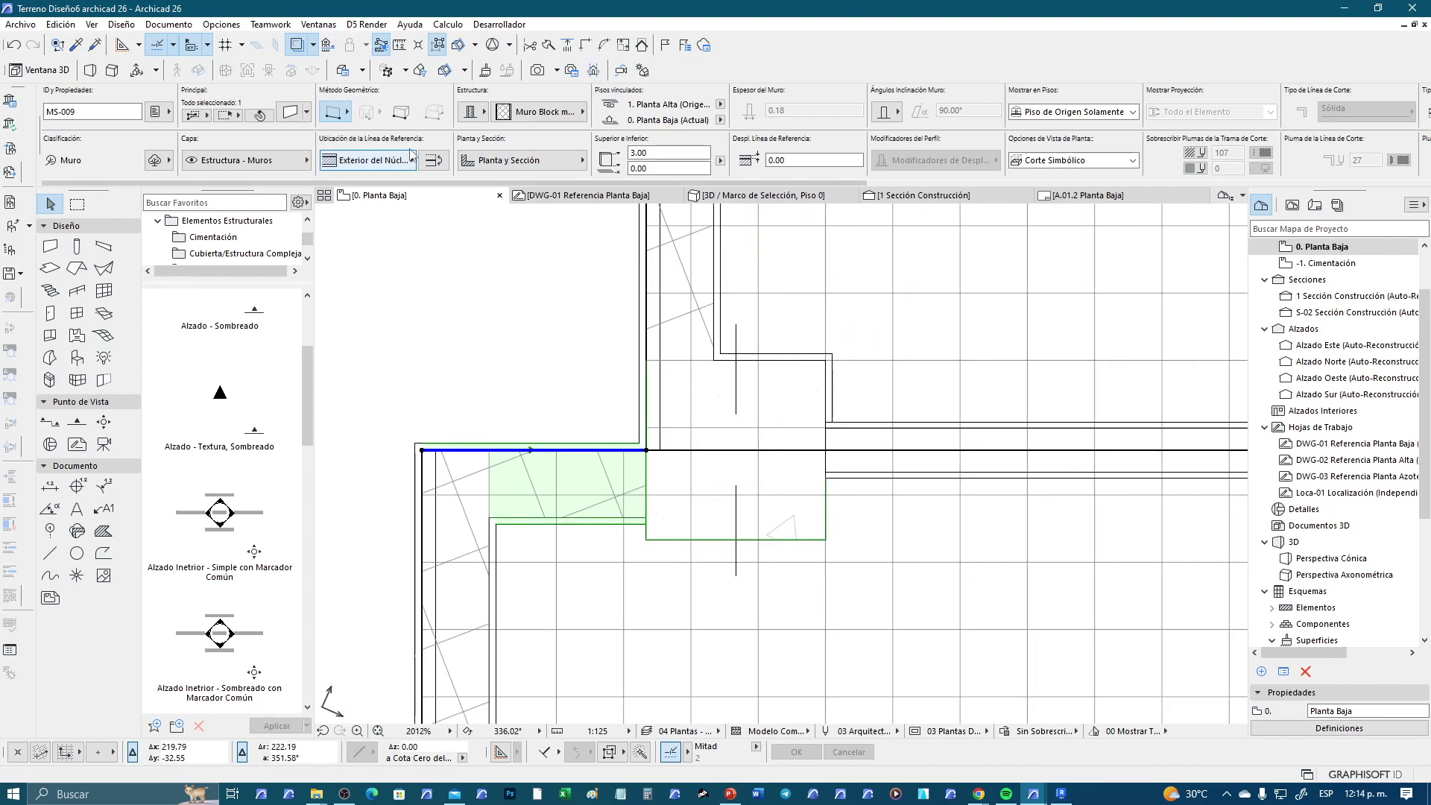
{"action": "left_click", "coordinate": [409, 161]}
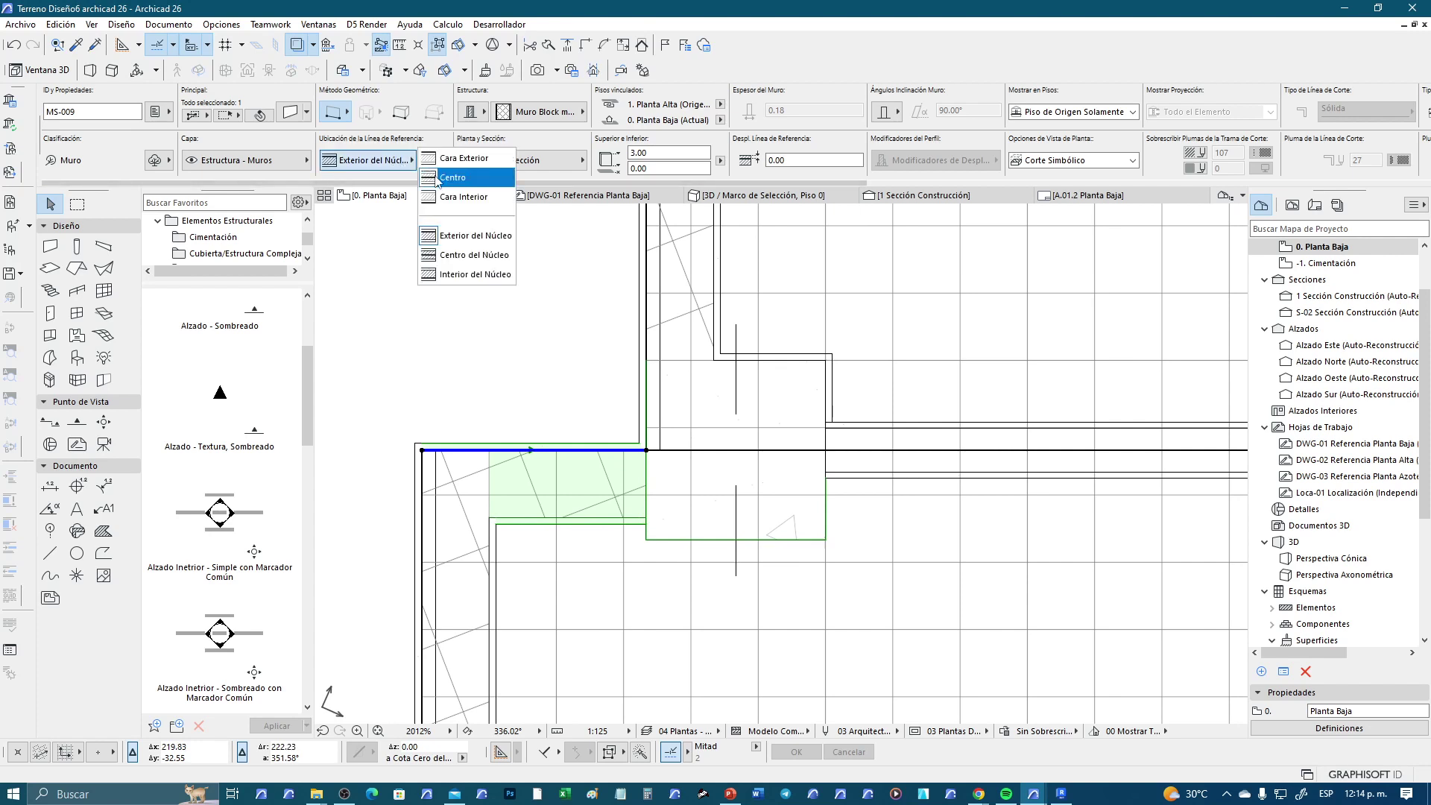
{"action": "left_click", "coordinate": [432, 177]}
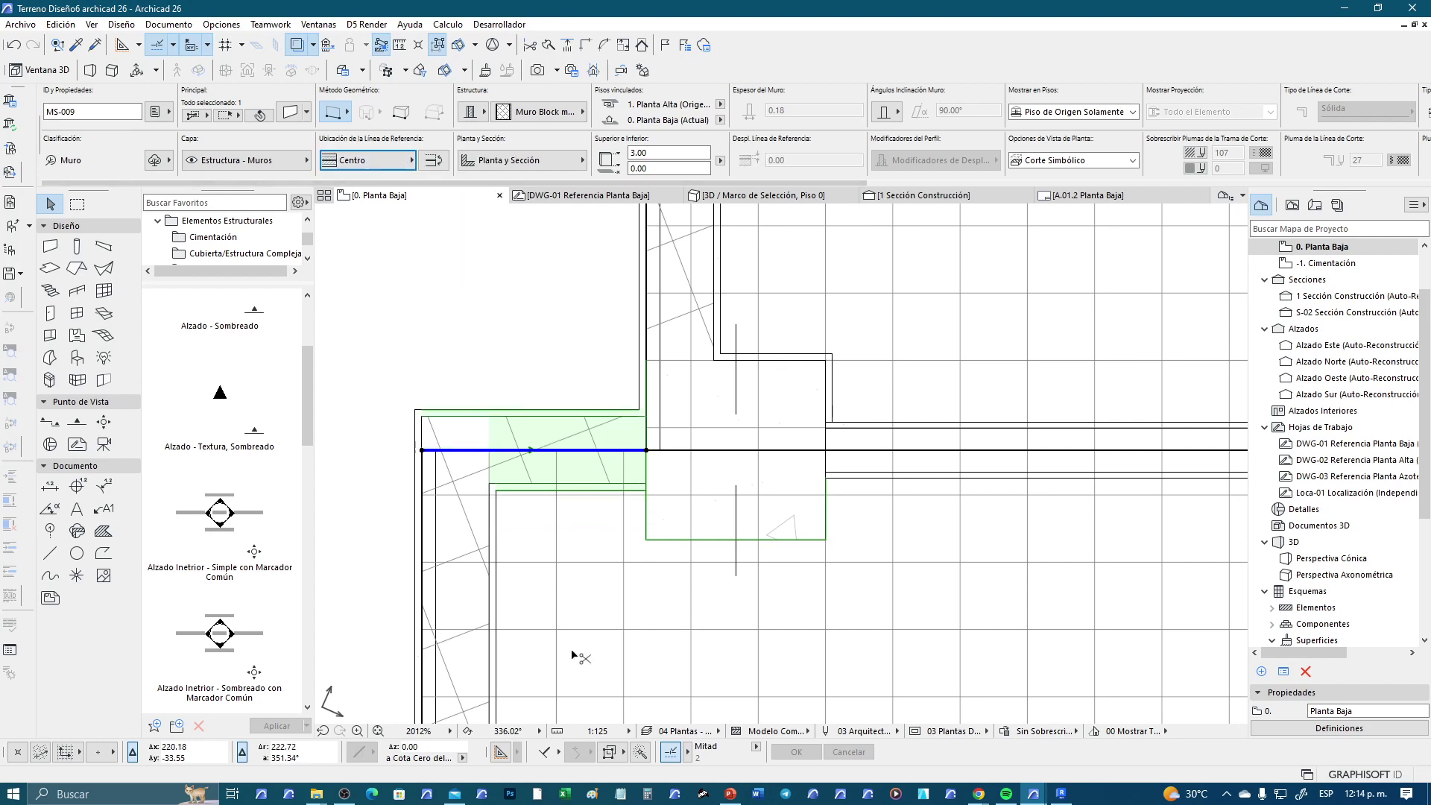
Select the corner walls, clearing the accidentally selected floor slab
{"action": "left_click", "coordinate": [565, 635], "text": "shift"}
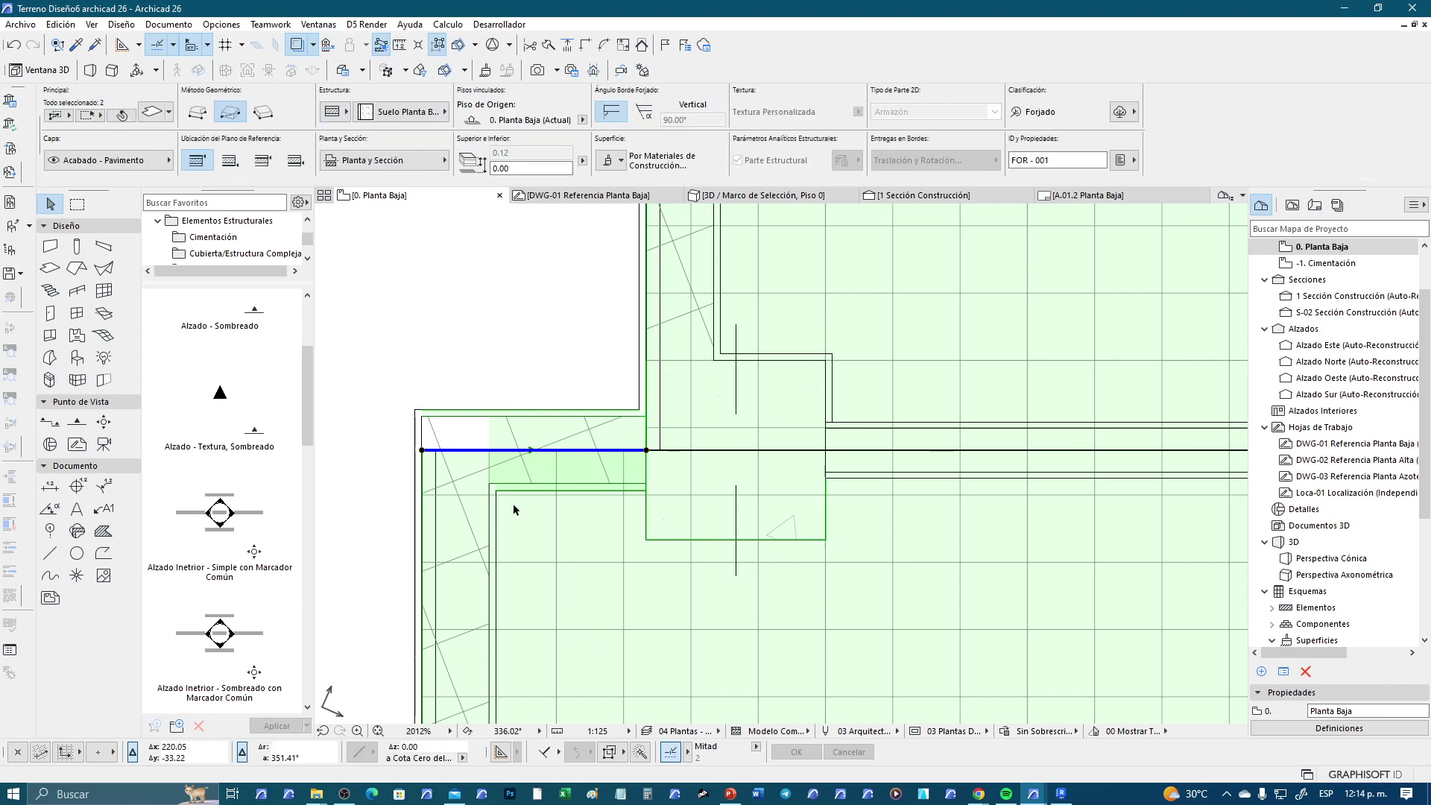
{"action": "scroll", "coordinate": [513, 499], "scroll_direction": "up", "scroll_amount": 2}
{"action": "key", "text": "Escape"}
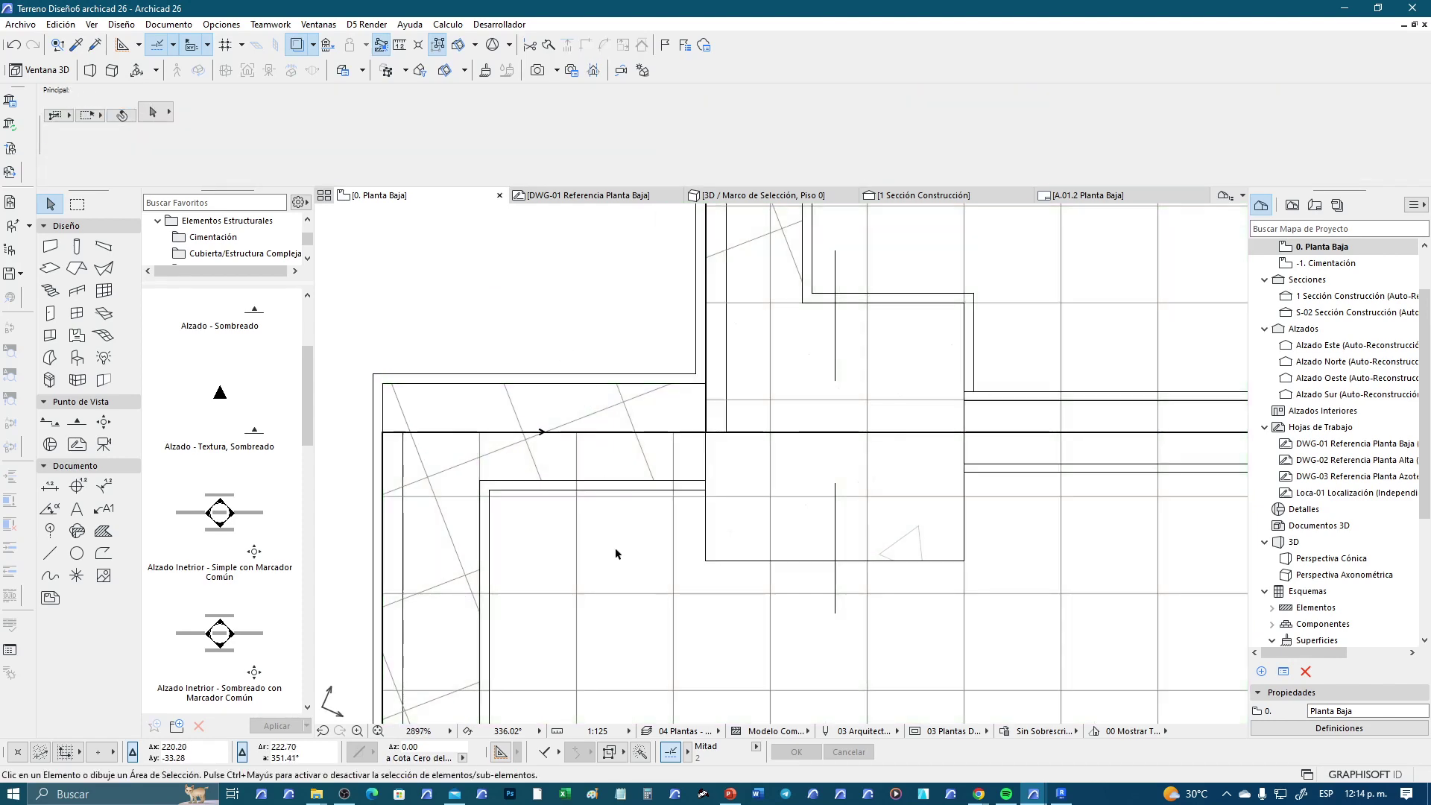
{"action": "left_click", "coordinate": [615, 547]}
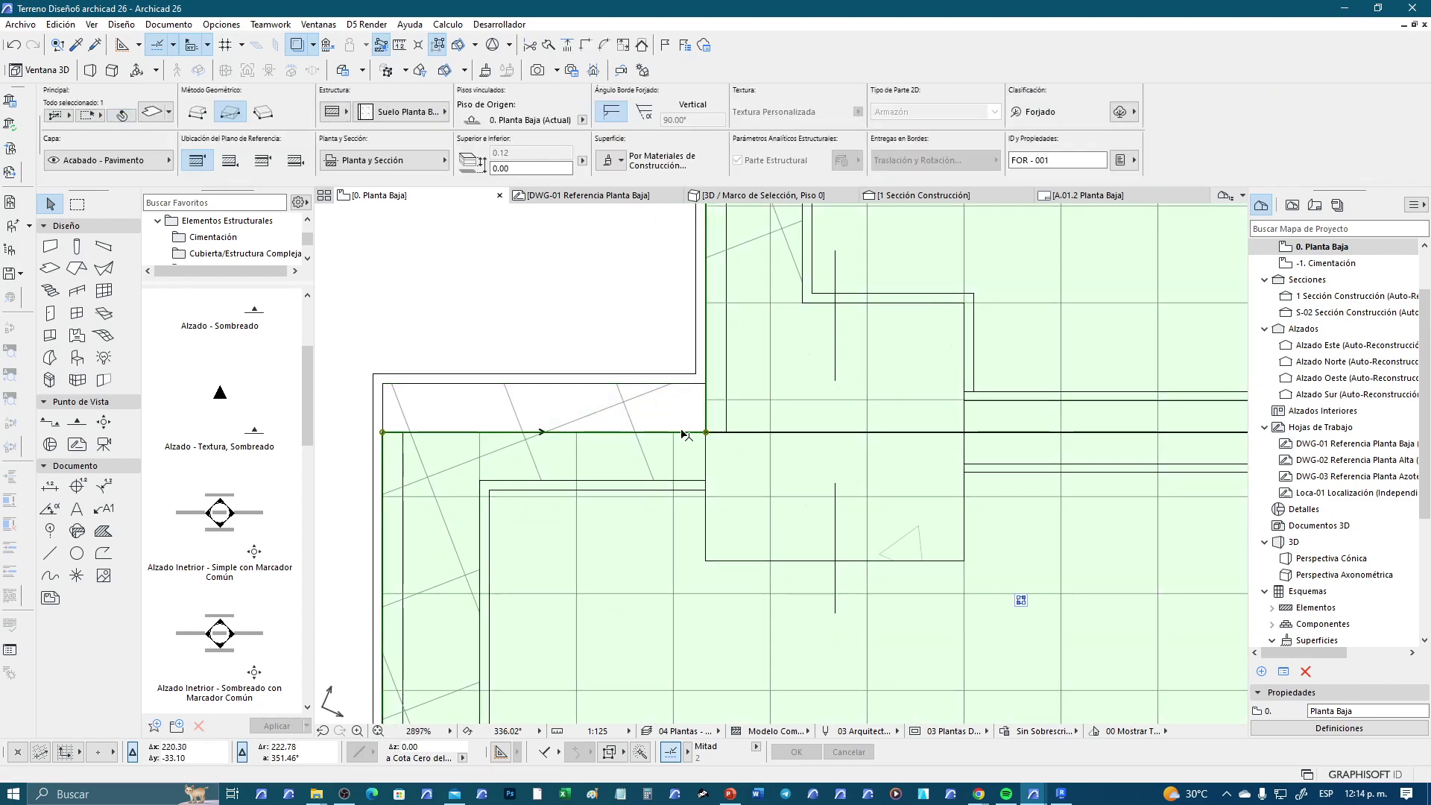
{"action": "left_click", "coordinate": [700, 397]}
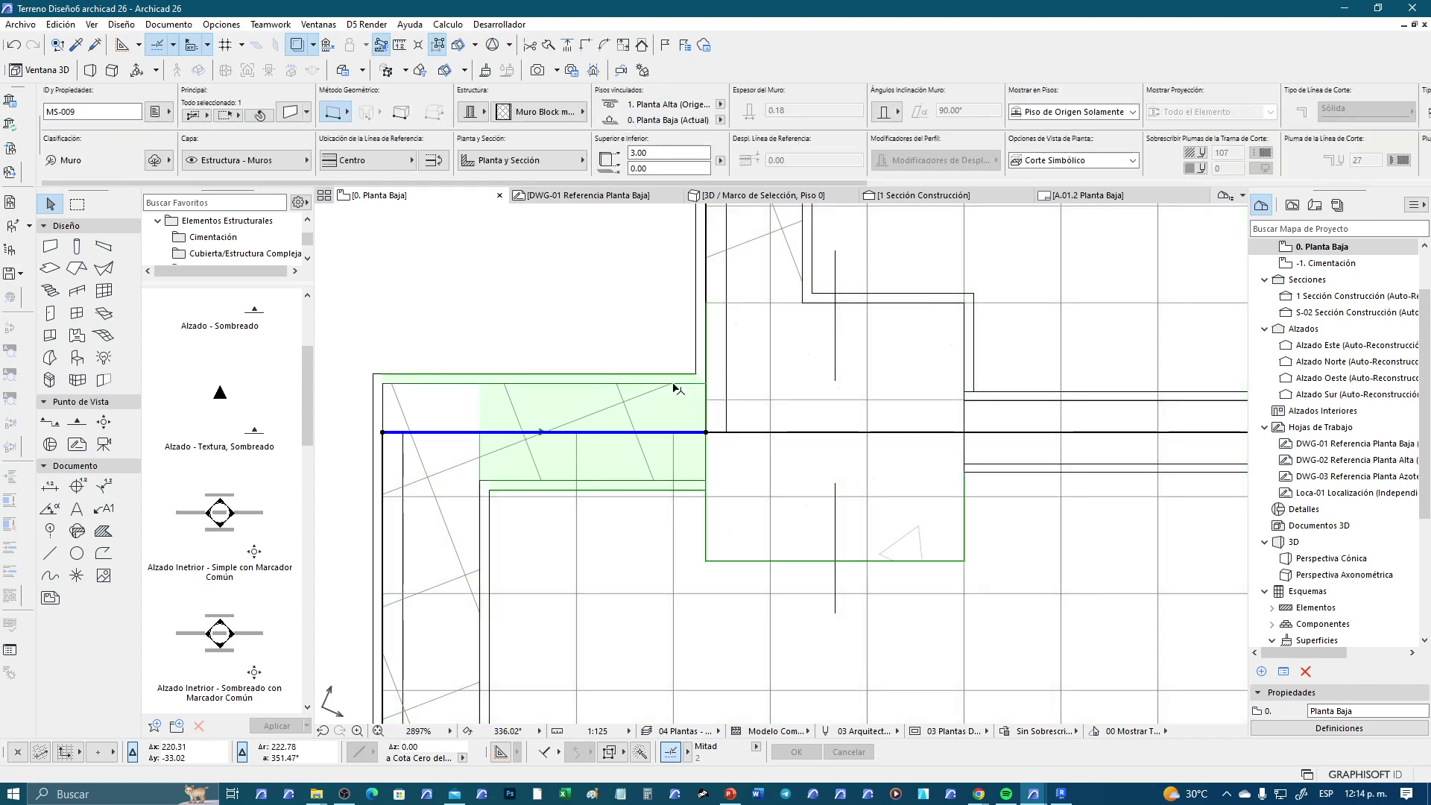
{"action": "left_click", "coordinate": [673, 386]}
{"action": "key", "text": "Escape"}
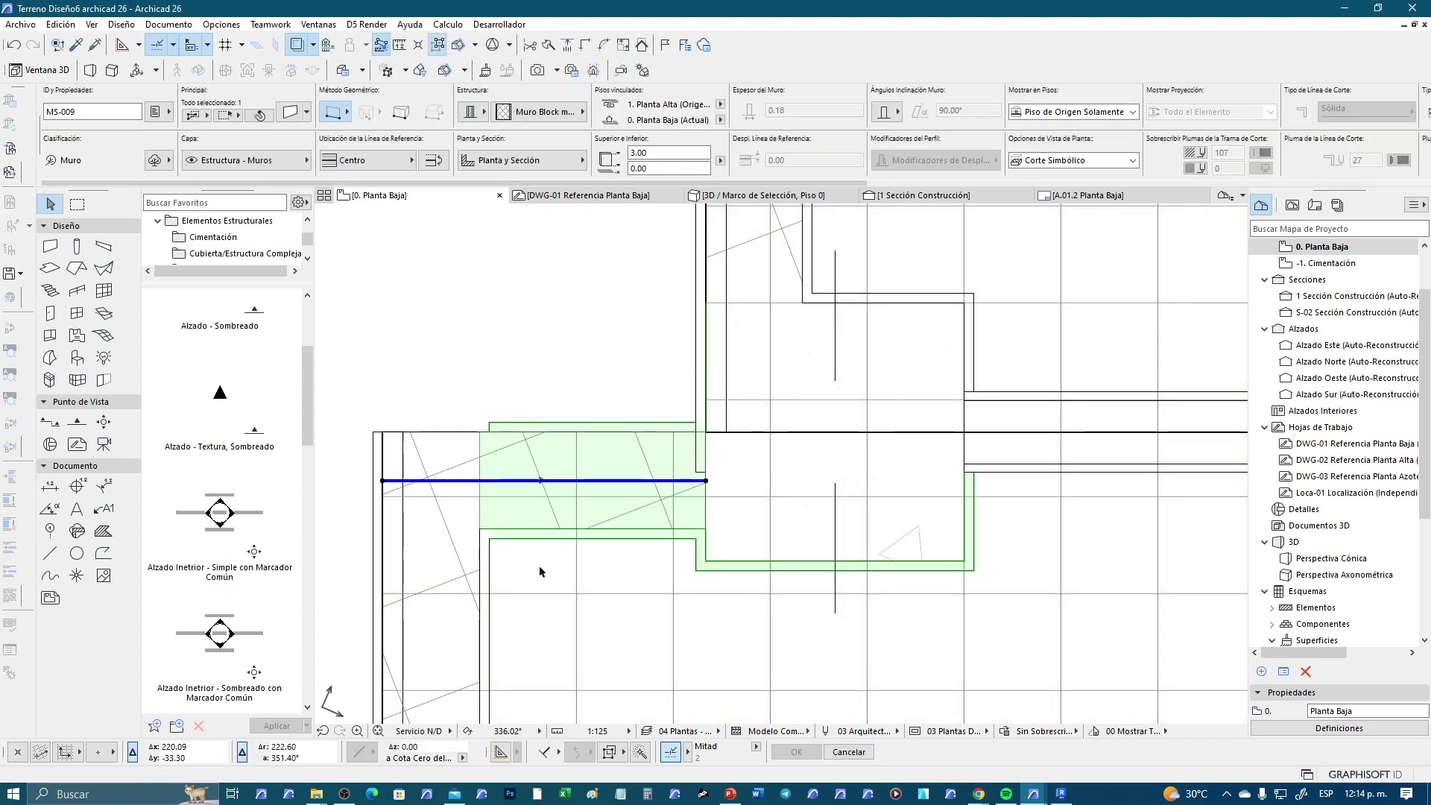
{"action": "scroll", "coordinate": [540, 576], "scroll_direction": "down", "scroll_amount": 1}
{"action": "scroll", "coordinate": [540, 576], "scroll_direction": "down", "scroll_amount": 1}
{"action": "left_click", "coordinate": [512, 604], "text": "shift"}
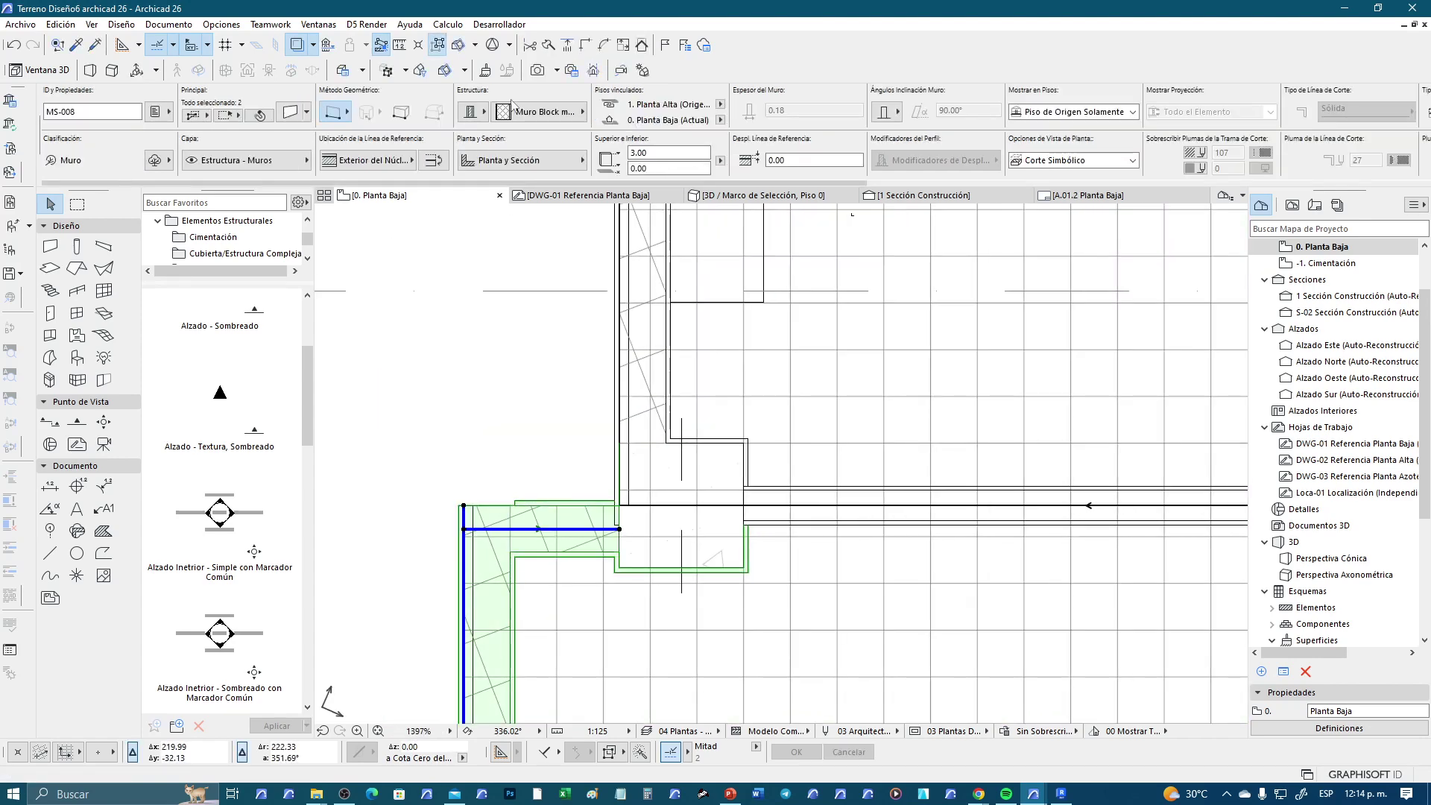
{"action": "left_click", "coordinate": [598, 378]}
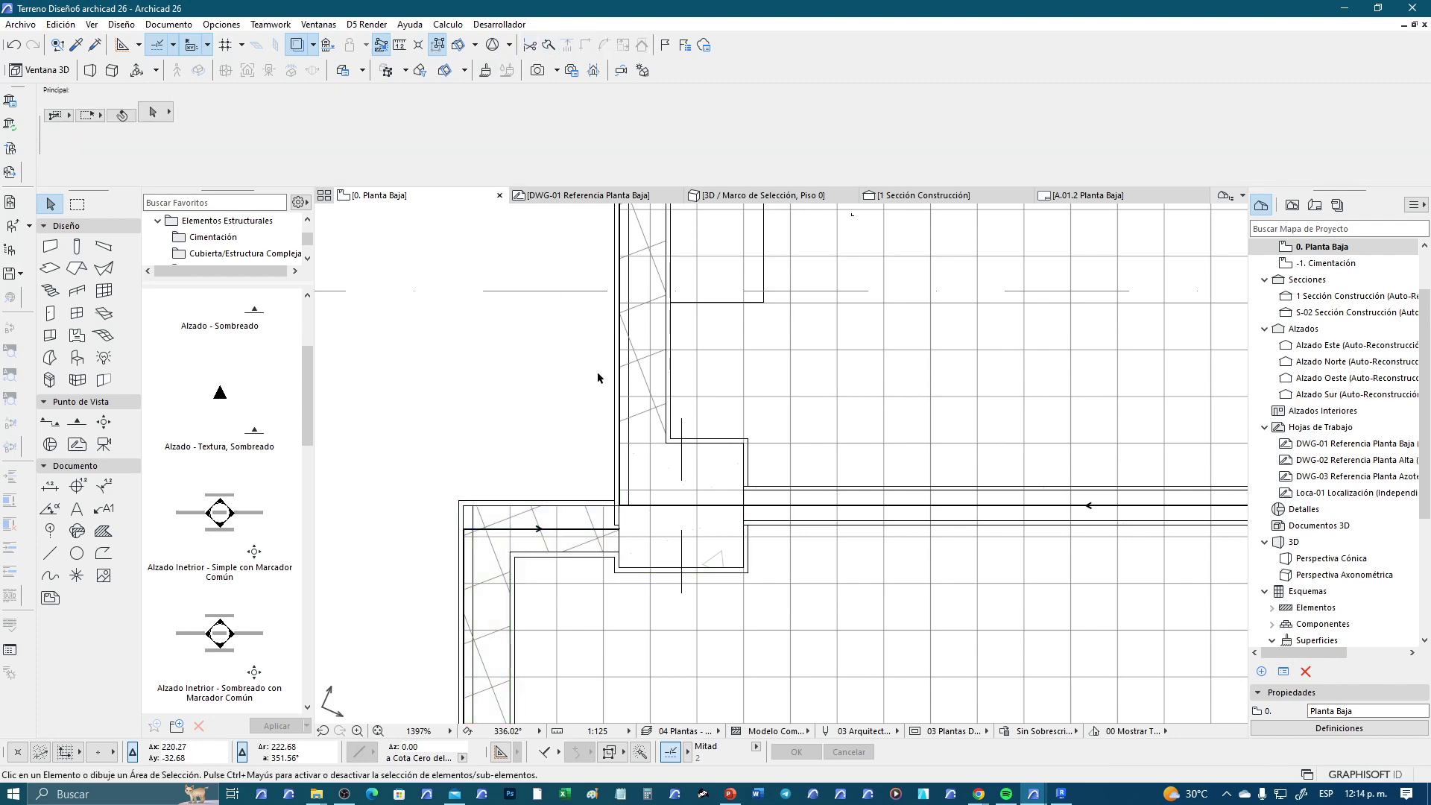
Attempt an Intersect on the corner elements, dismiss the warning and undo it
{"action": "left_click", "coordinate": [615, 389]}
{"action": "left_click", "coordinate": [596, 505], "text": "shift"}
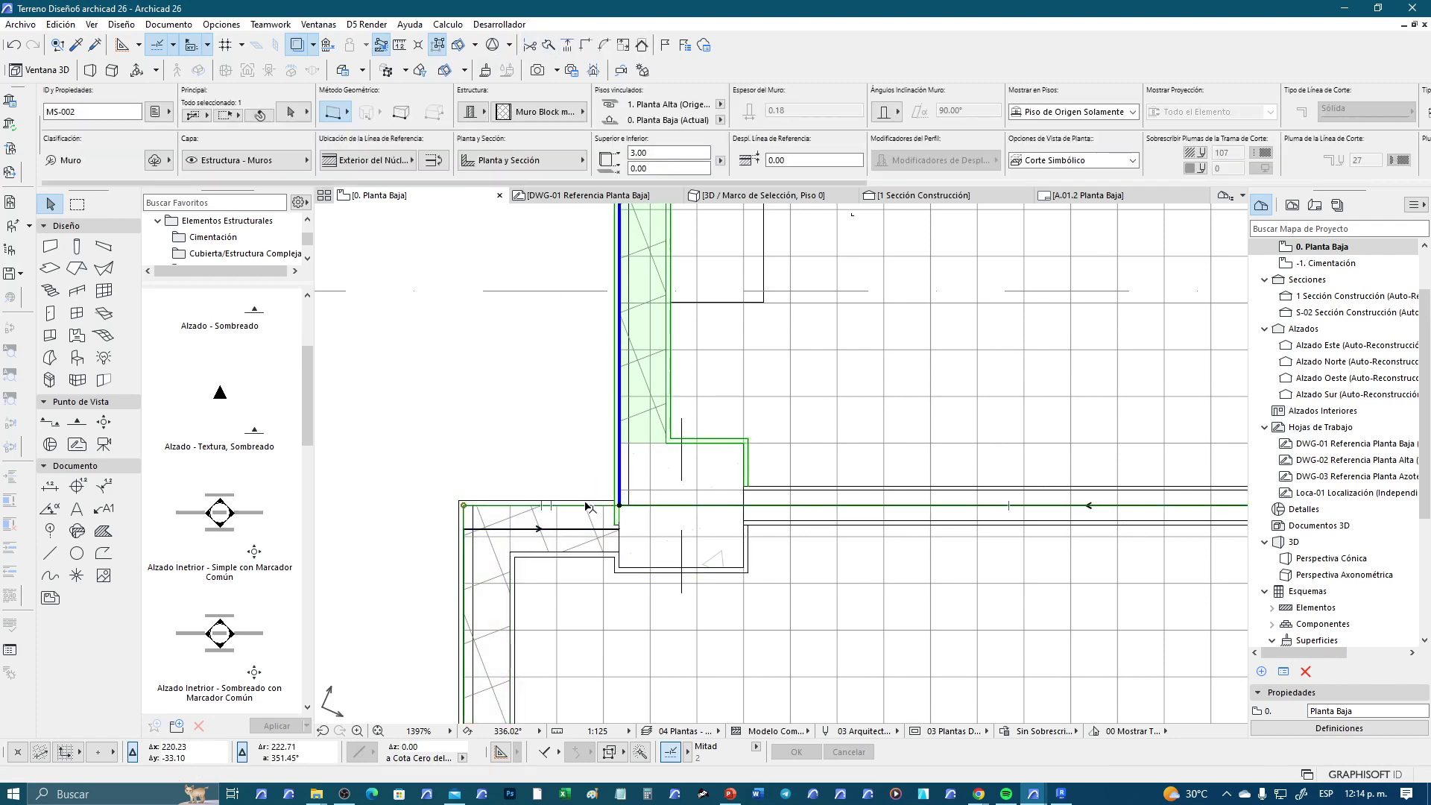
{"action": "left_click", "coordinate": [584, 46]}
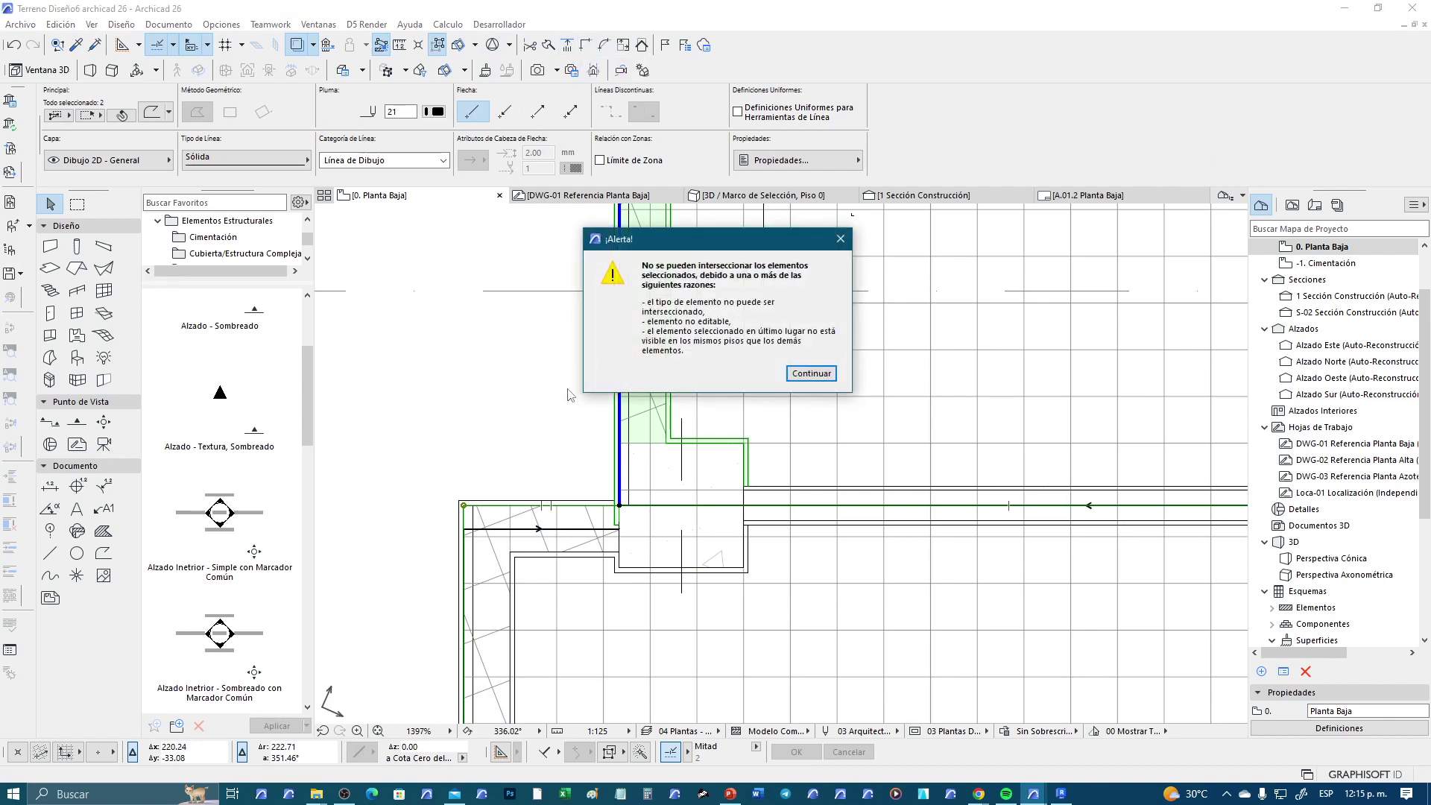
{"action": "left_click", "coordinate": [811, 372]}
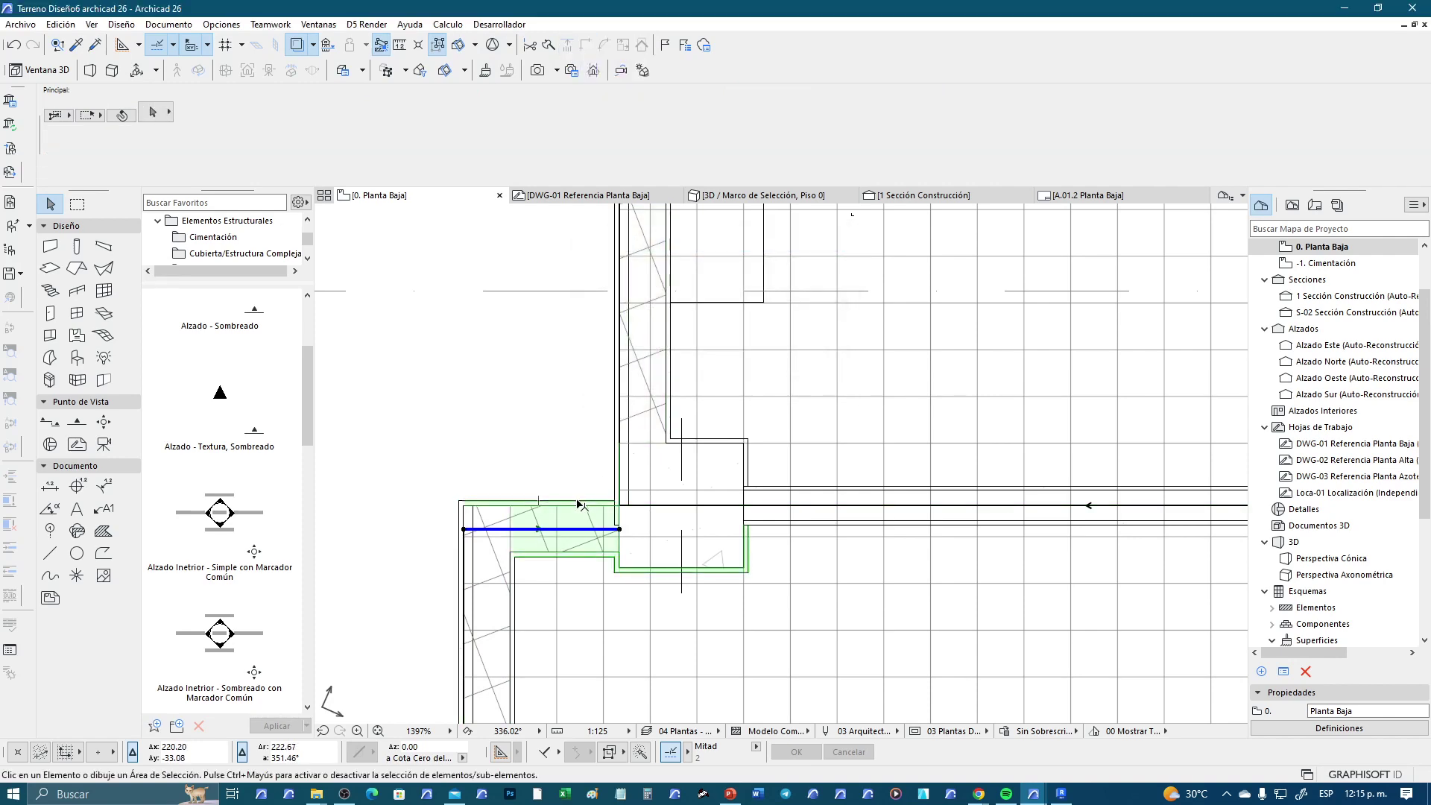
{"action": "left_click", "coordinate": [617, 456]}
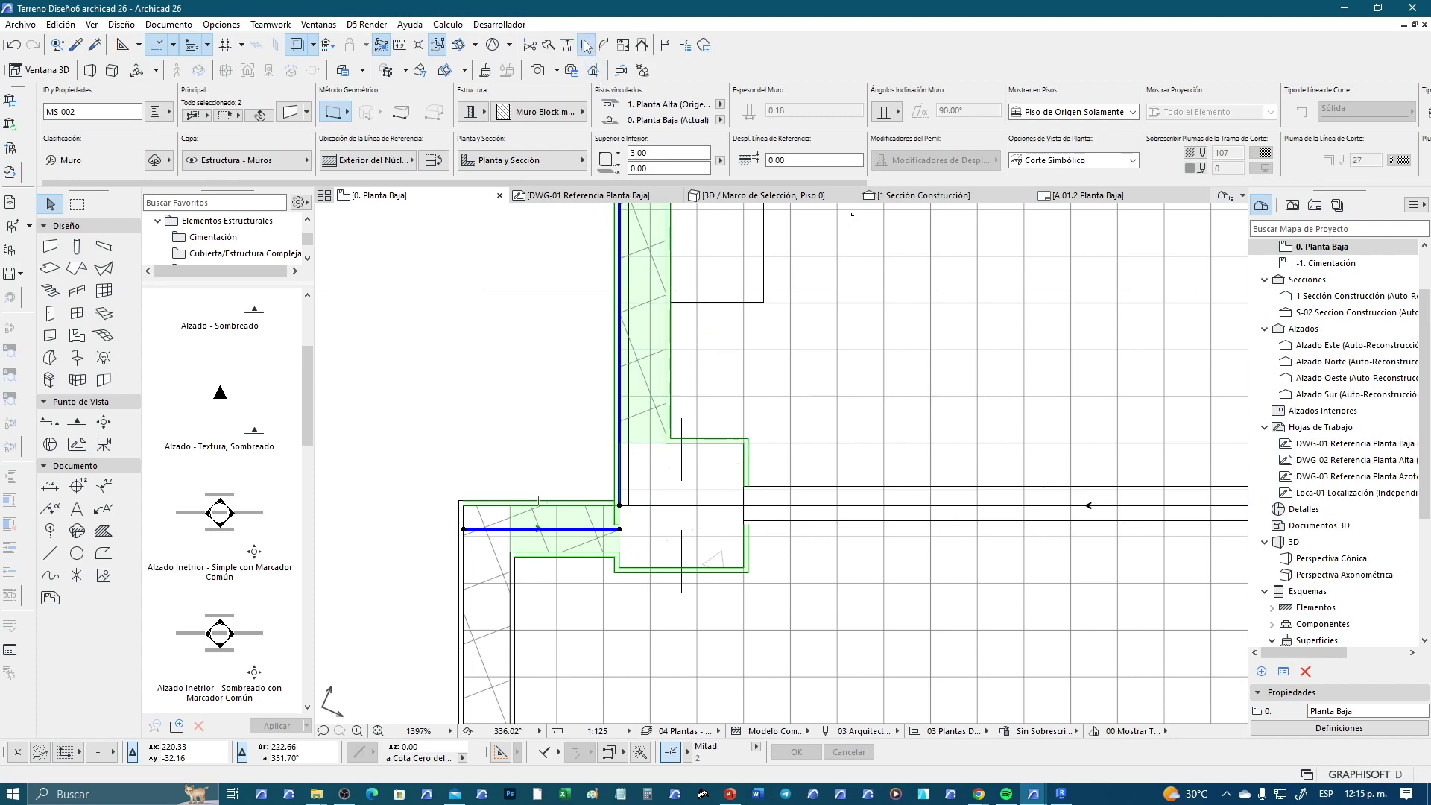
{"action": "left_click", "coordinate": [519, 364]}
{"action": "scroll", "coordinate": [744, 571], "scroll_direction": "up", "scroll_amount": 3}
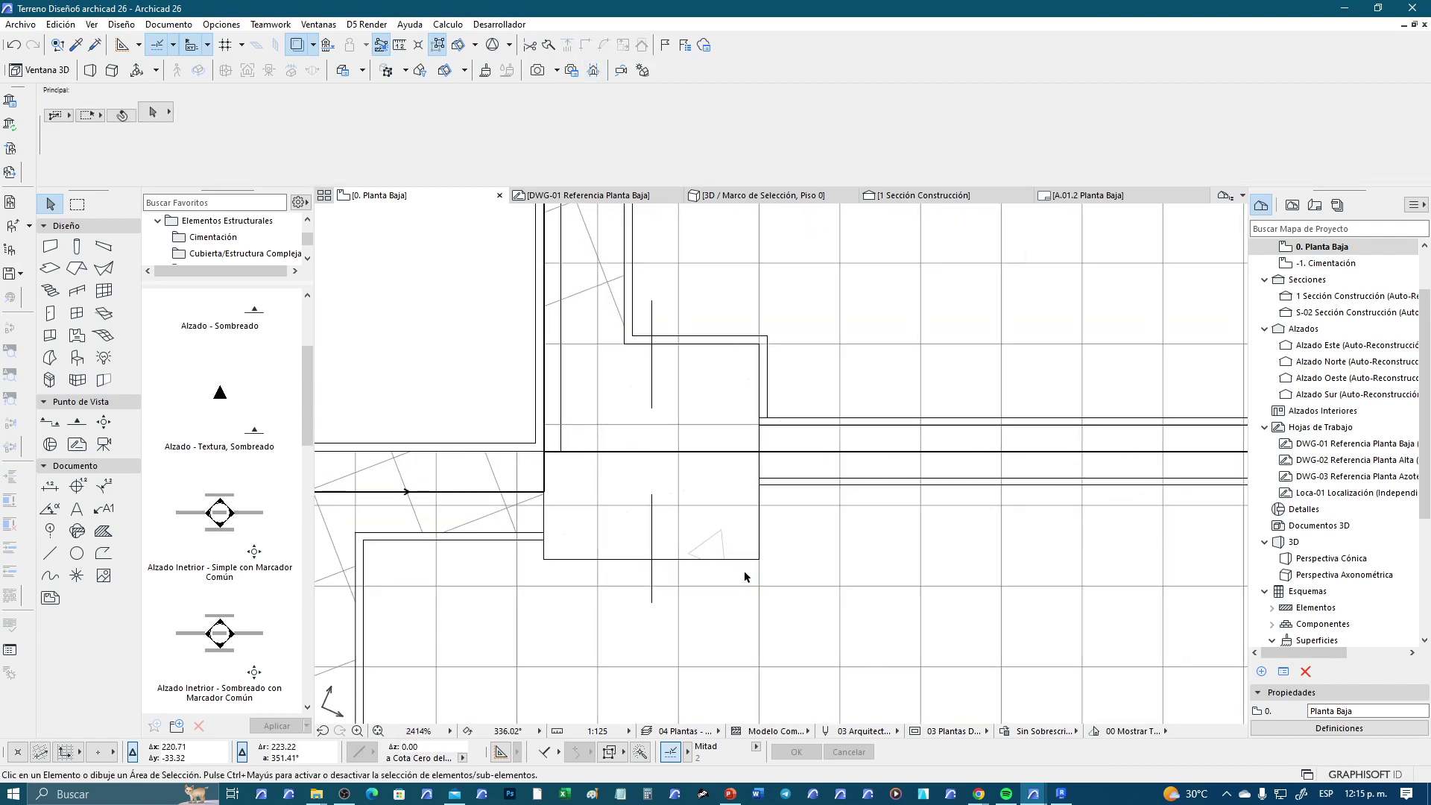
{"action": "key", "text": "ctrl+z"}
Stretch the vertical wall's bottom end down to the horizontal wall
{"action": "left_click", "coordinate": [637, 623]}
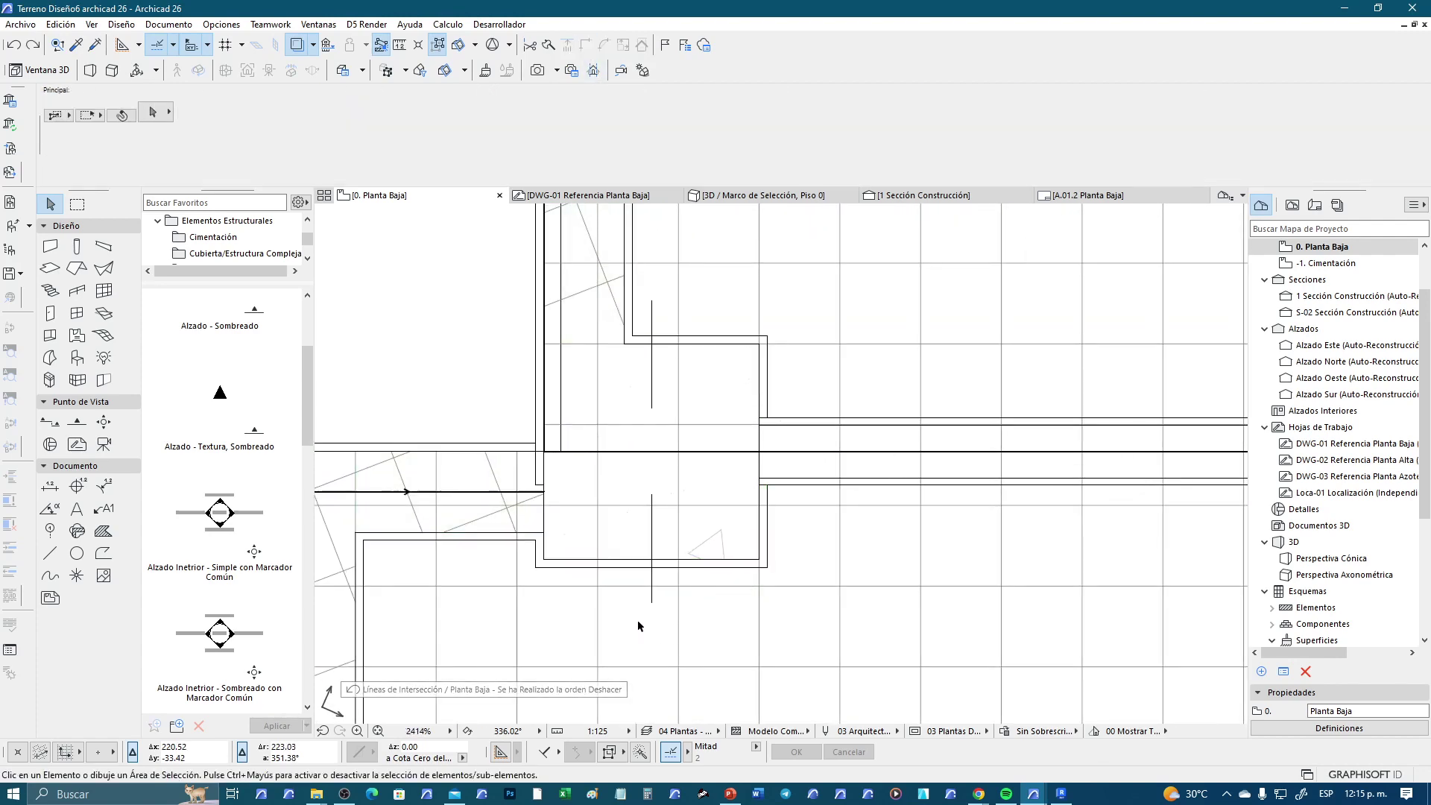
{"action": "left_click", "coordinate": [538, 412]}
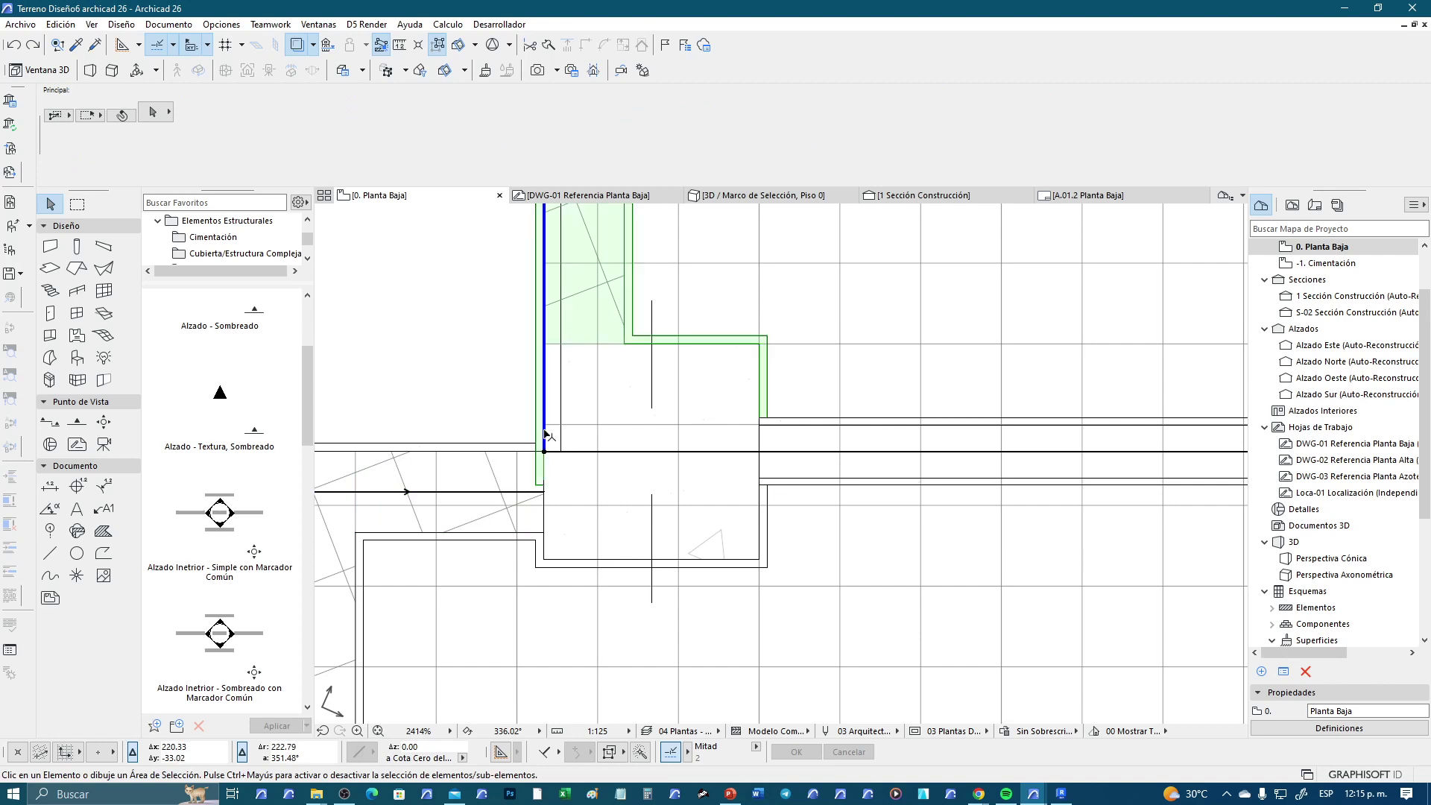
{"action": "left_click", "coordinate": [544, 452]}
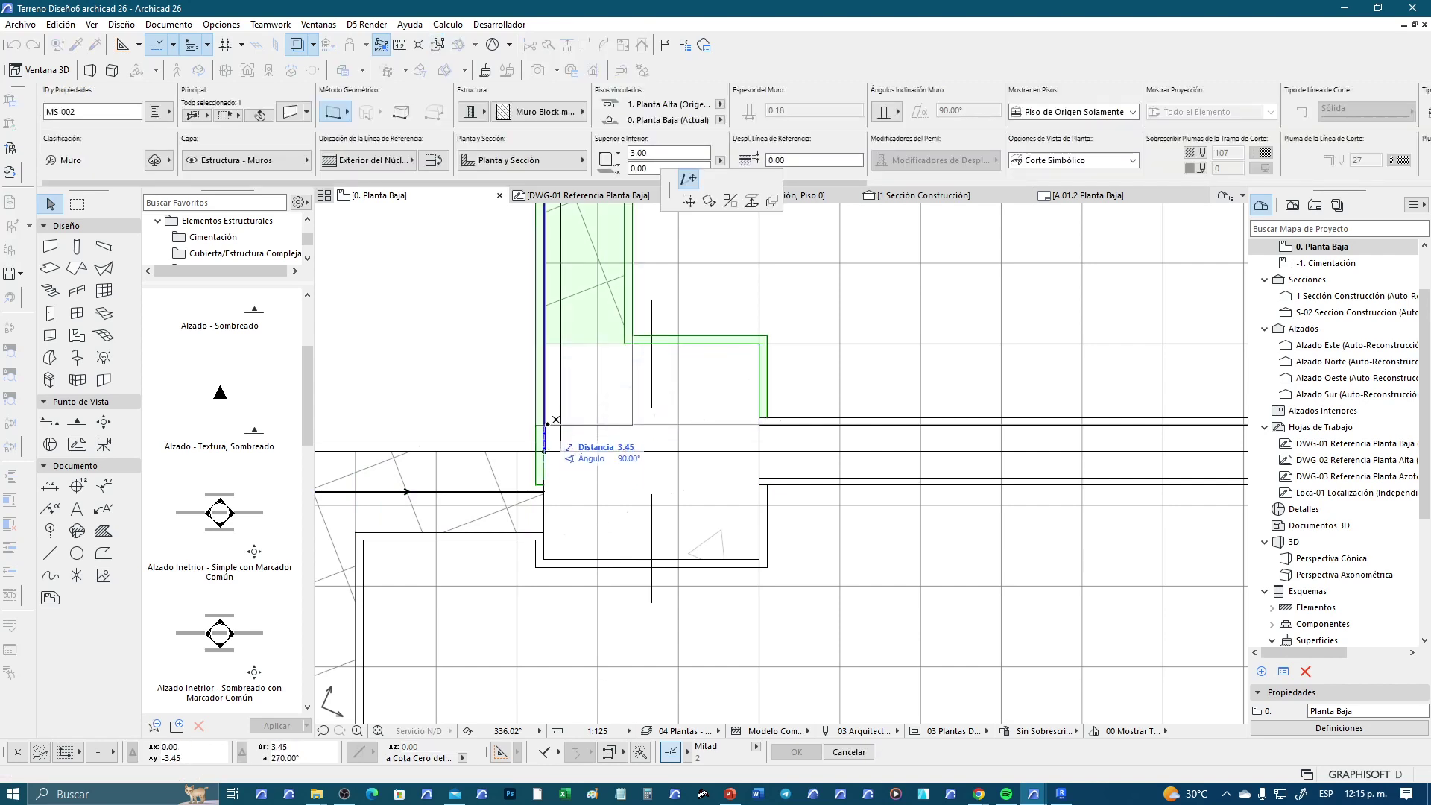
{"action": "left_click", "coordinate": [546, 427]}
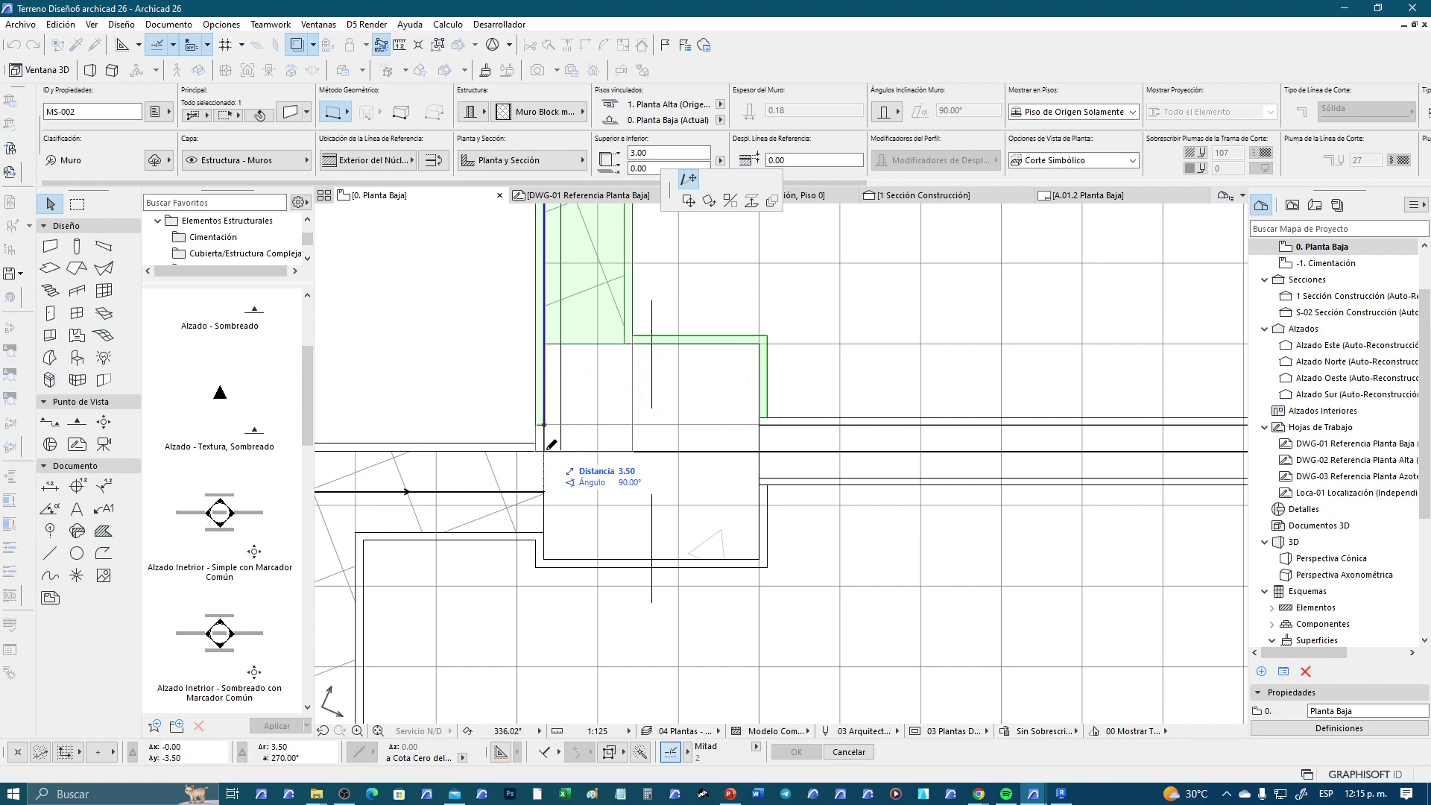
{"action": "left_click", "coordinate": [544, 451]}
{"action": "left_click", "coordinate": [575, 603]}
Join the horizontal and vertical walls at the corner, then select the column there
{"action": "scroll", "coordinate": [575, 602], "scroll_direction": "down", "scroll_amount": 2}
{"action": "scroll", "coordinate": [612, 586], "scroll_direction": "down", "scroll_amount": 2}
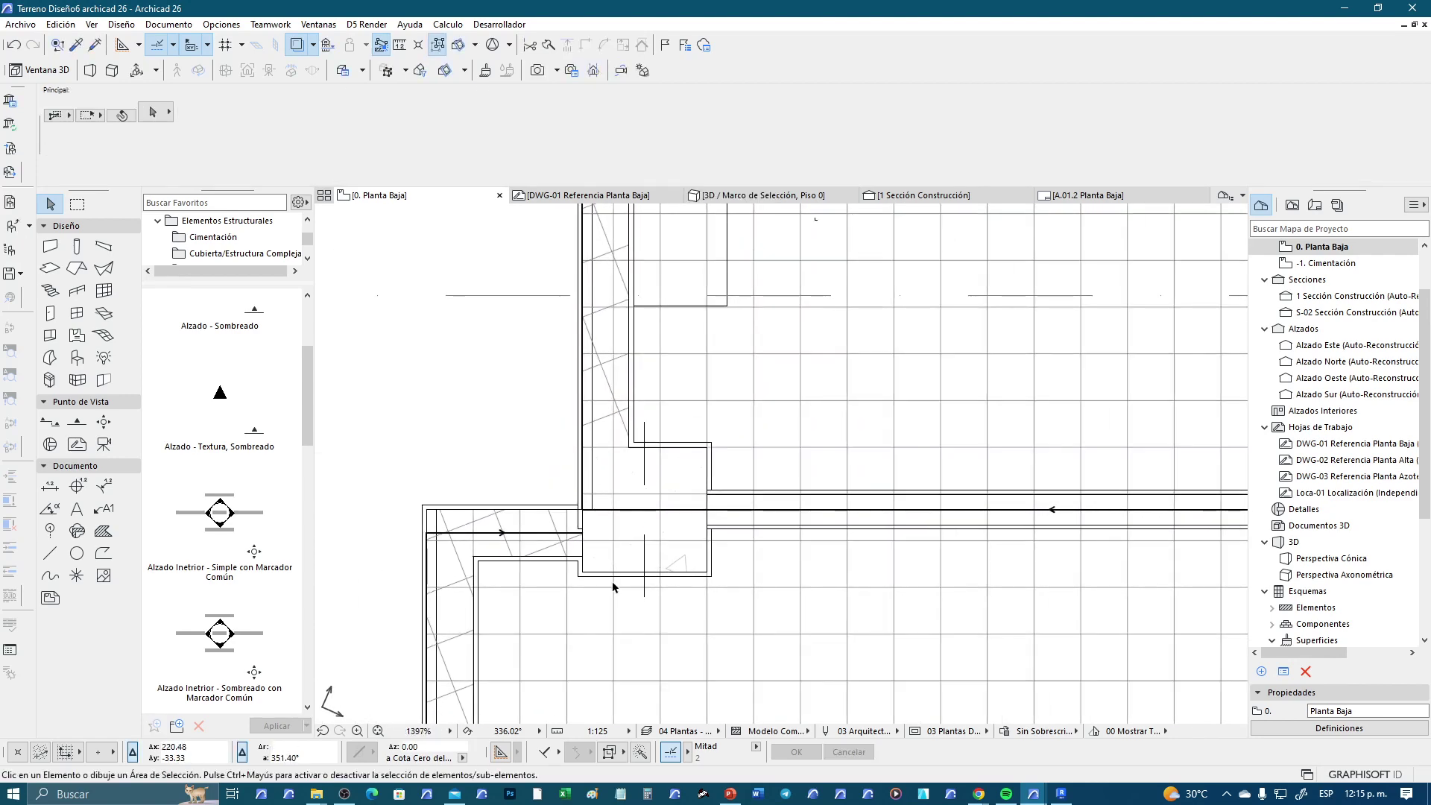
{"action": "left_click", "coordinate": [564, 564]}
{"action": "left_click", "coordinate": [584, 430], "text": "shift"}
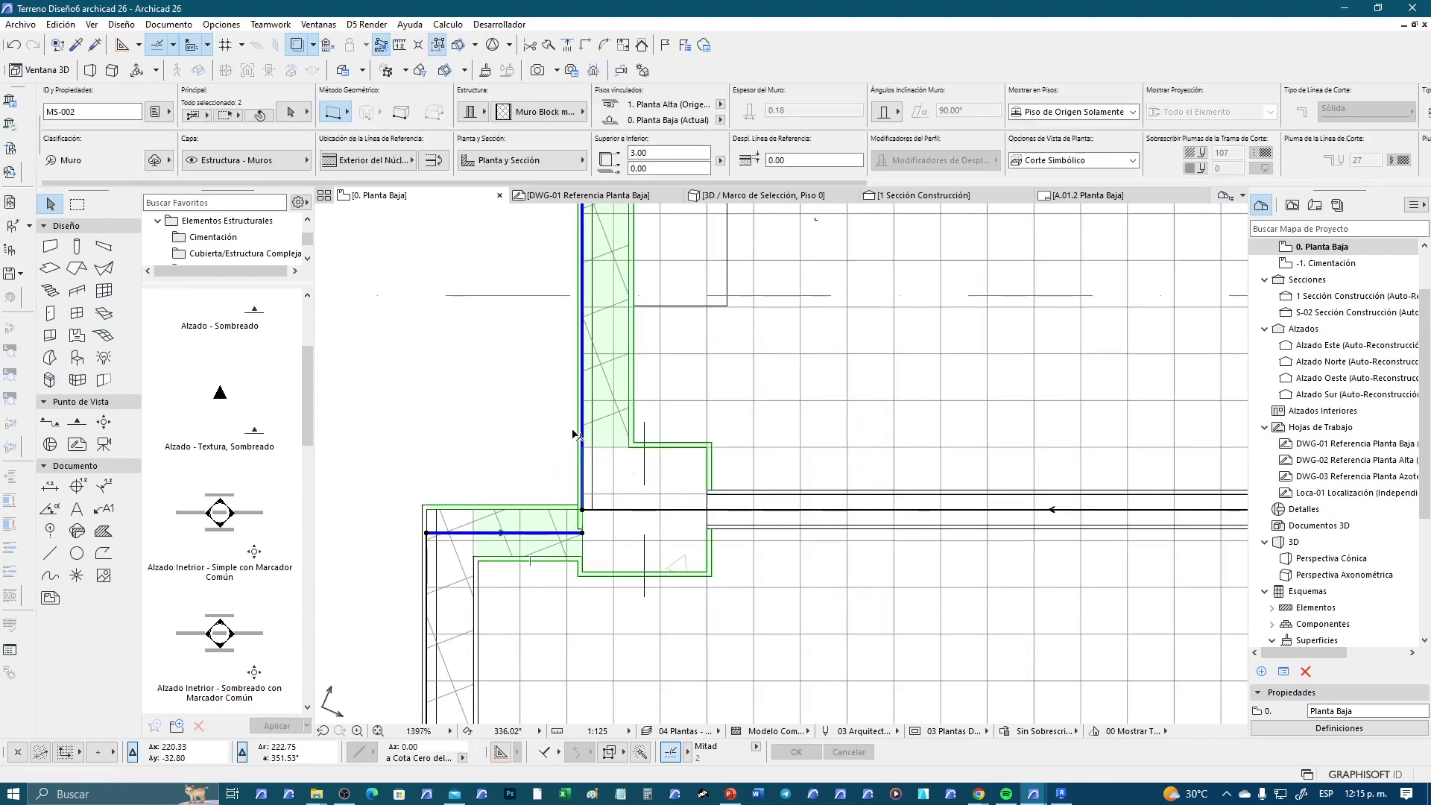
{"action": "left_click", "coordinate": [585, 47]}
{"action": "left_click", "coordinate": [520, 429]}
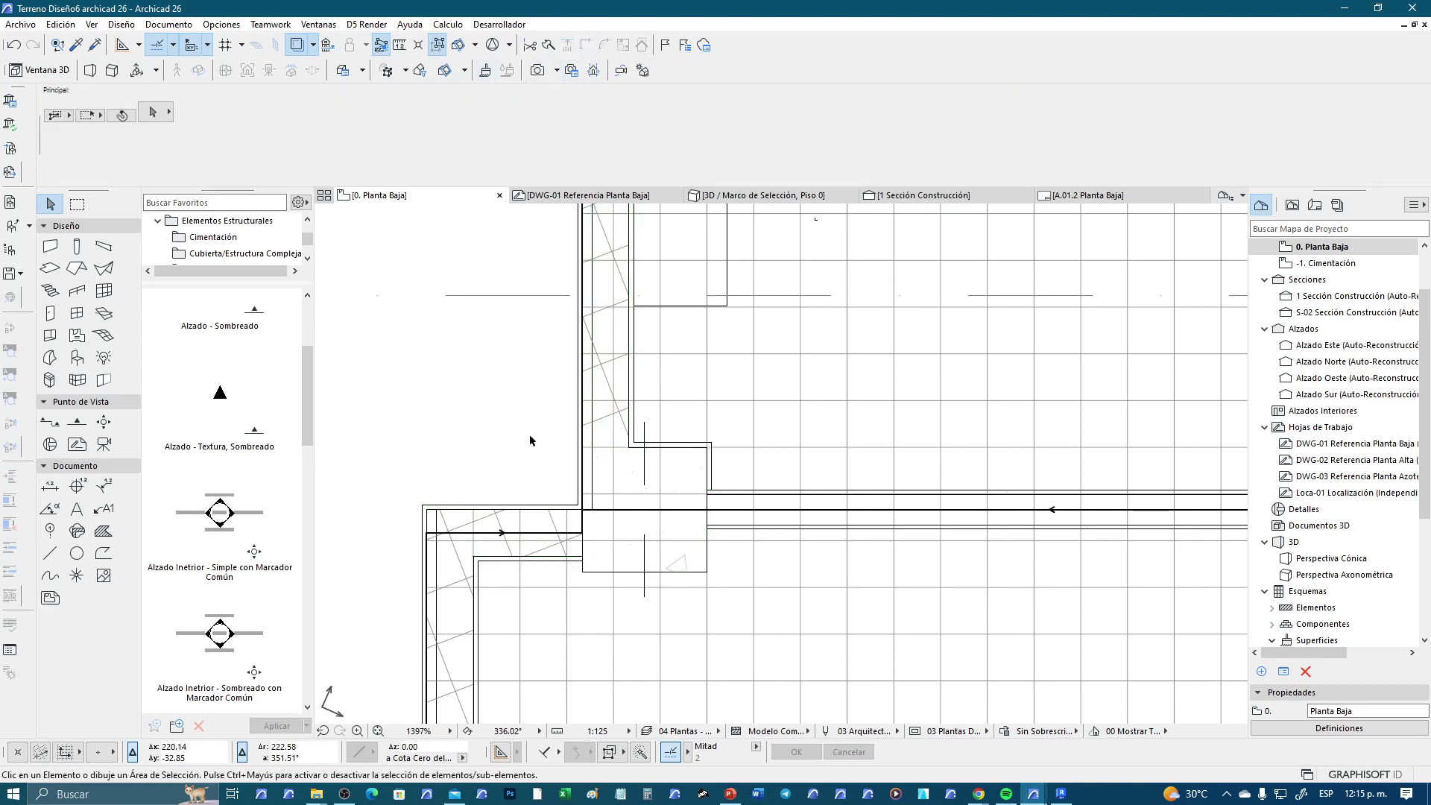
{"action": "left_click", "coordinate": [653, 572]}
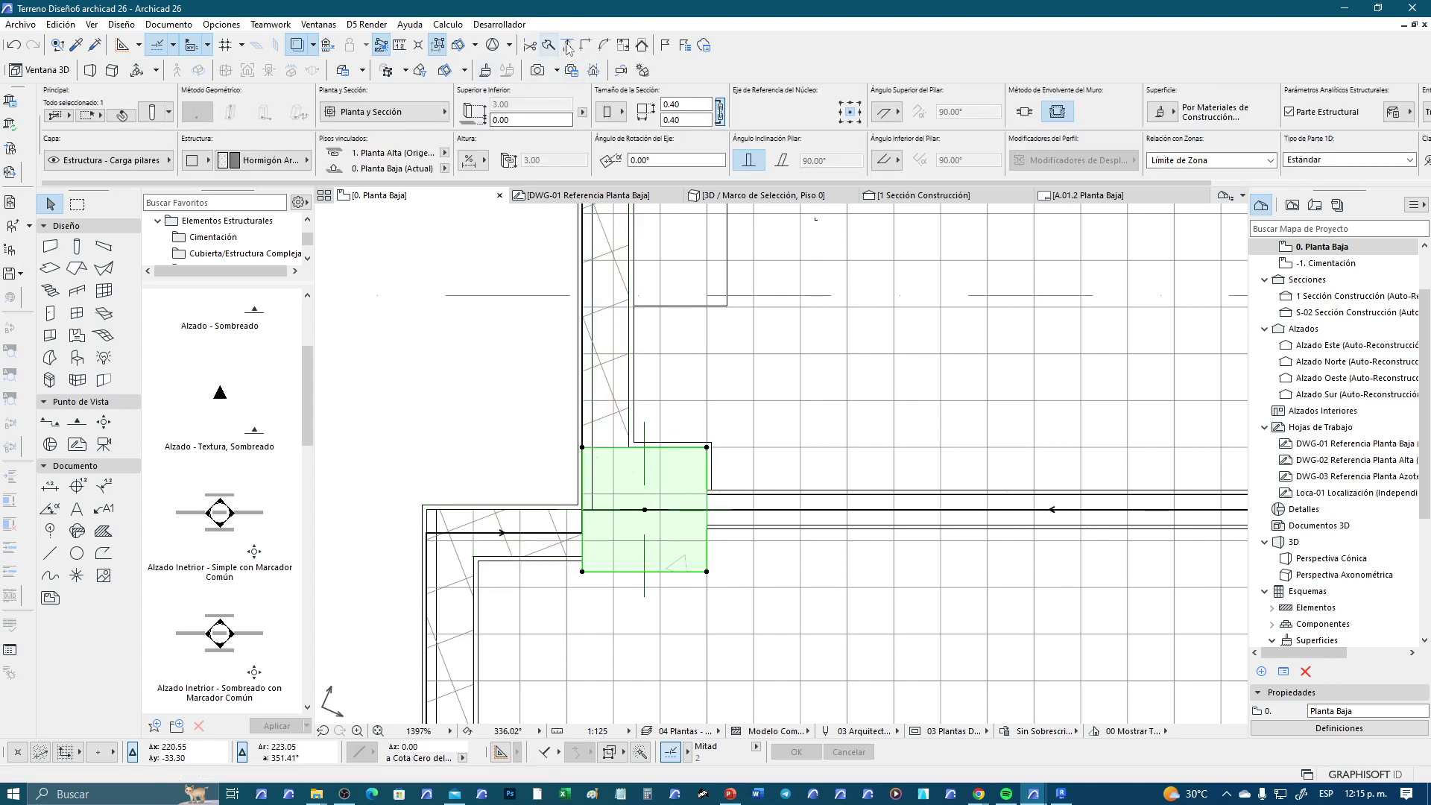
Select the corner walls, then the pillar at the top-left wall corner
{"action": "left_click", "coordinate": [504, 531]}
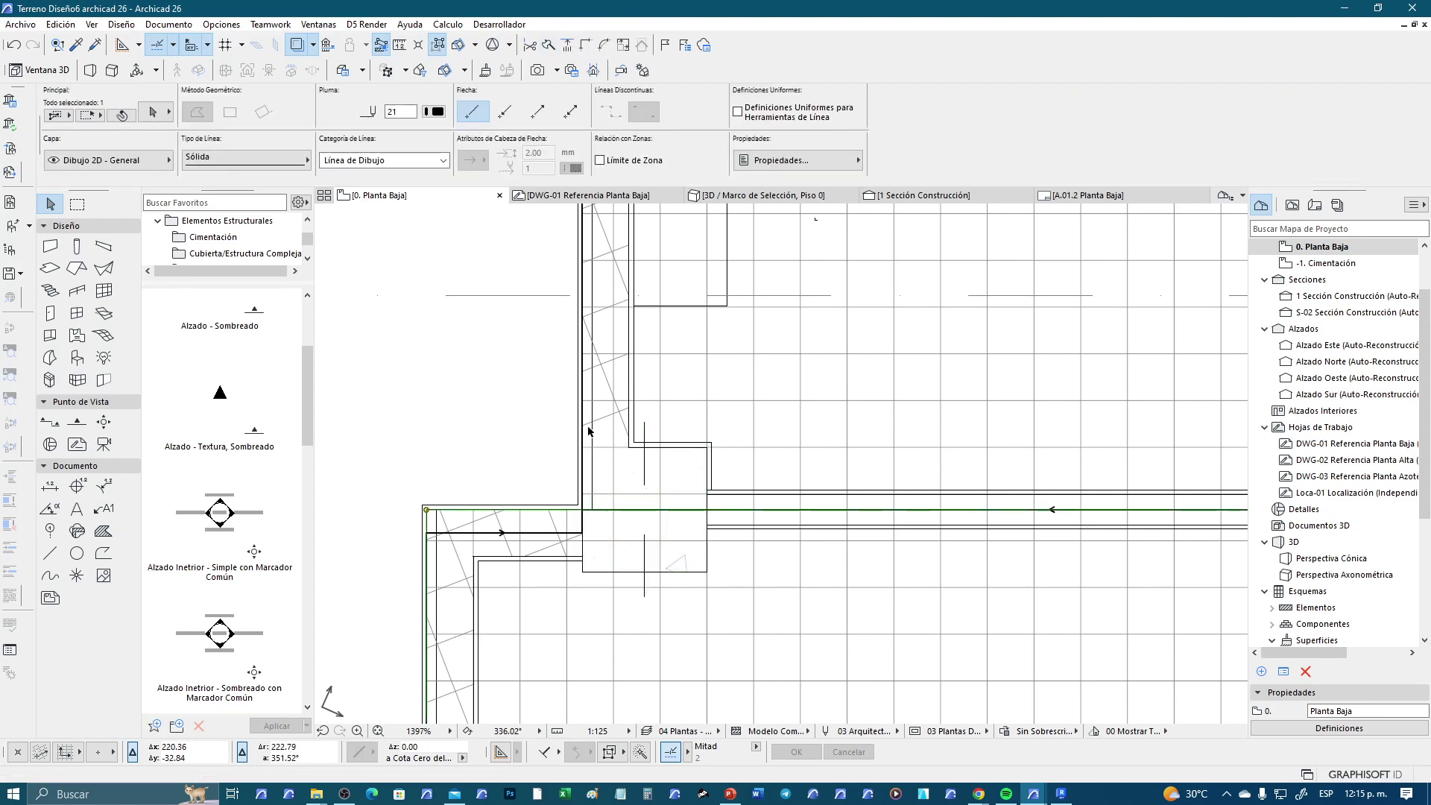
{"action": "left_click", "coordinate": [543, 506]}
{"action": "left_click", "coordinate": [630, 415], "text": "shift"}
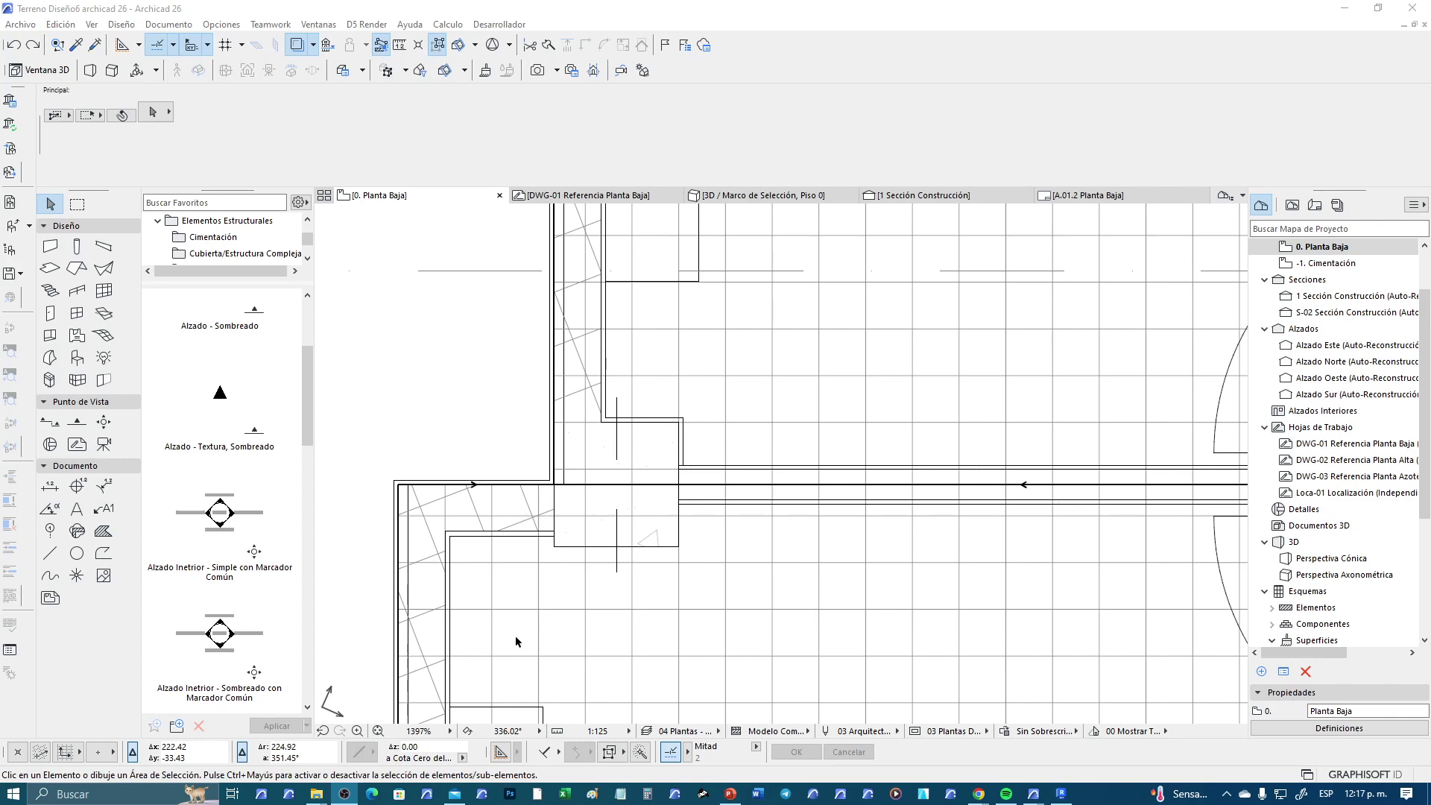
{"action": "scroll", "coordinate": [516, 635], "scroll_direction": "down", "scroll_amount": 5}
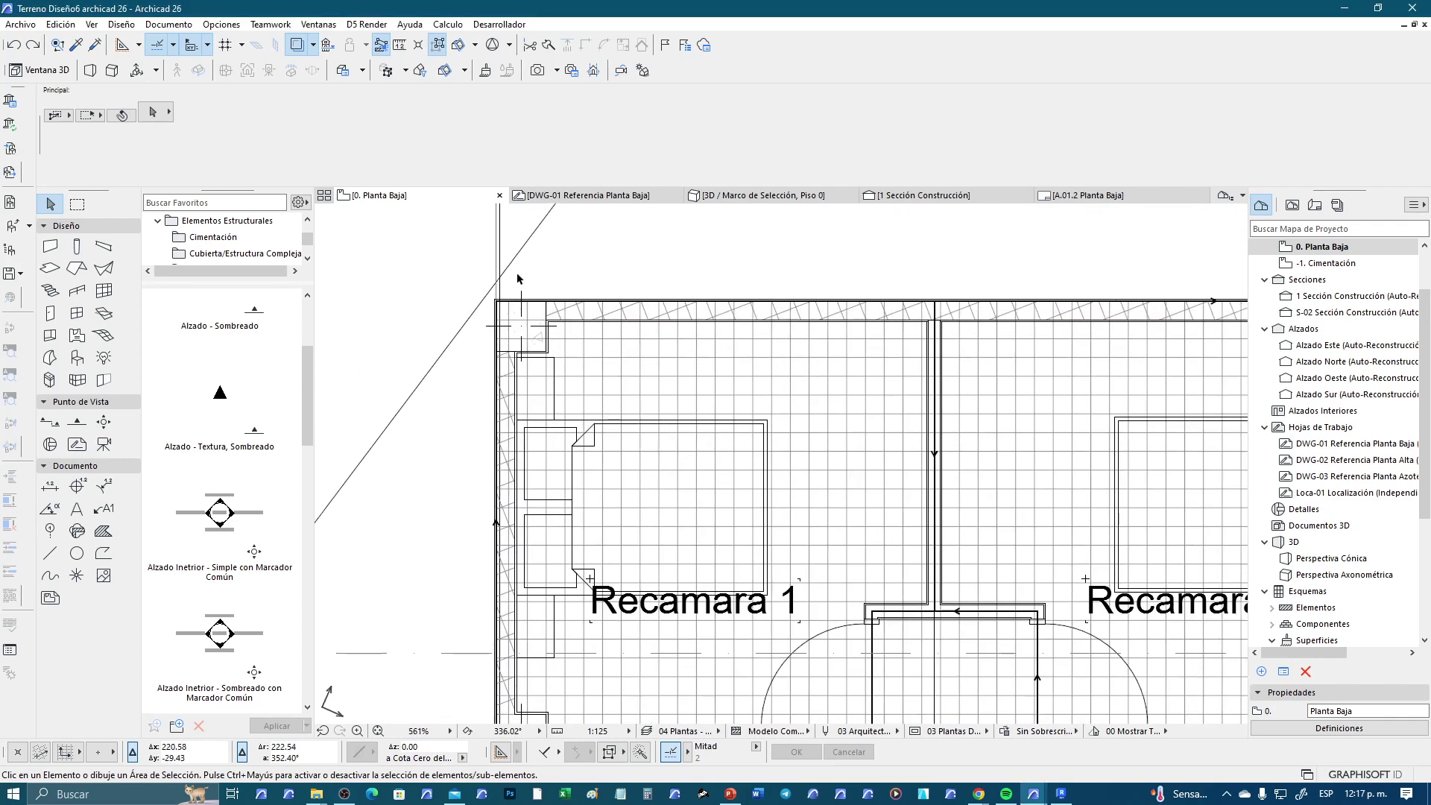
{"action": "scroll", "coordinate": [517, 287], "scroll_direction": "up", "scroll_amount": 5}
{"action": "left_click", "coordinate": [541, 365]}
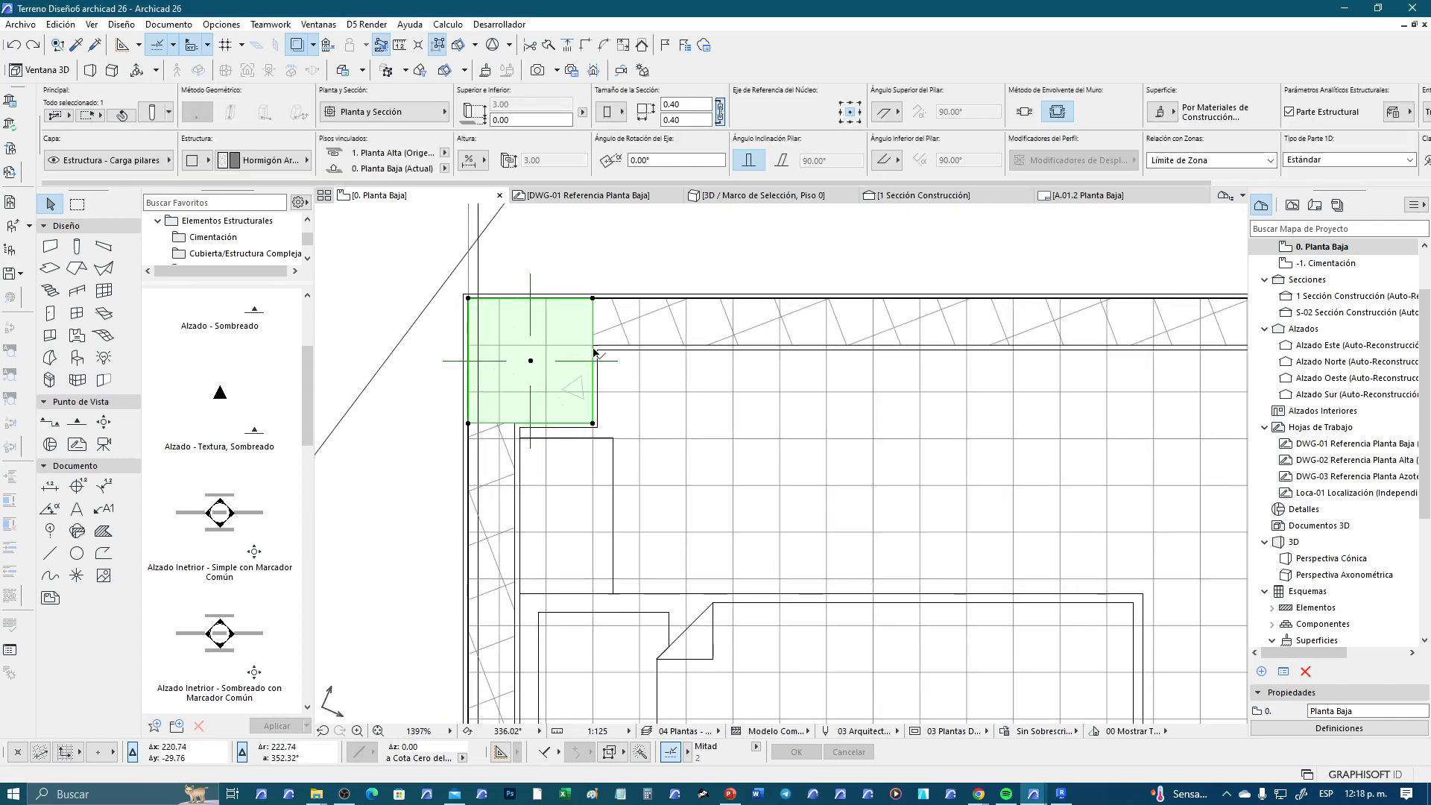
Bring Recamara 1 and 2 into view and select the pillar at the wall junction
{"action": "scroll", "coordinate": [595, 351], "scroll_direction": "up", "scroll_amount": 1}
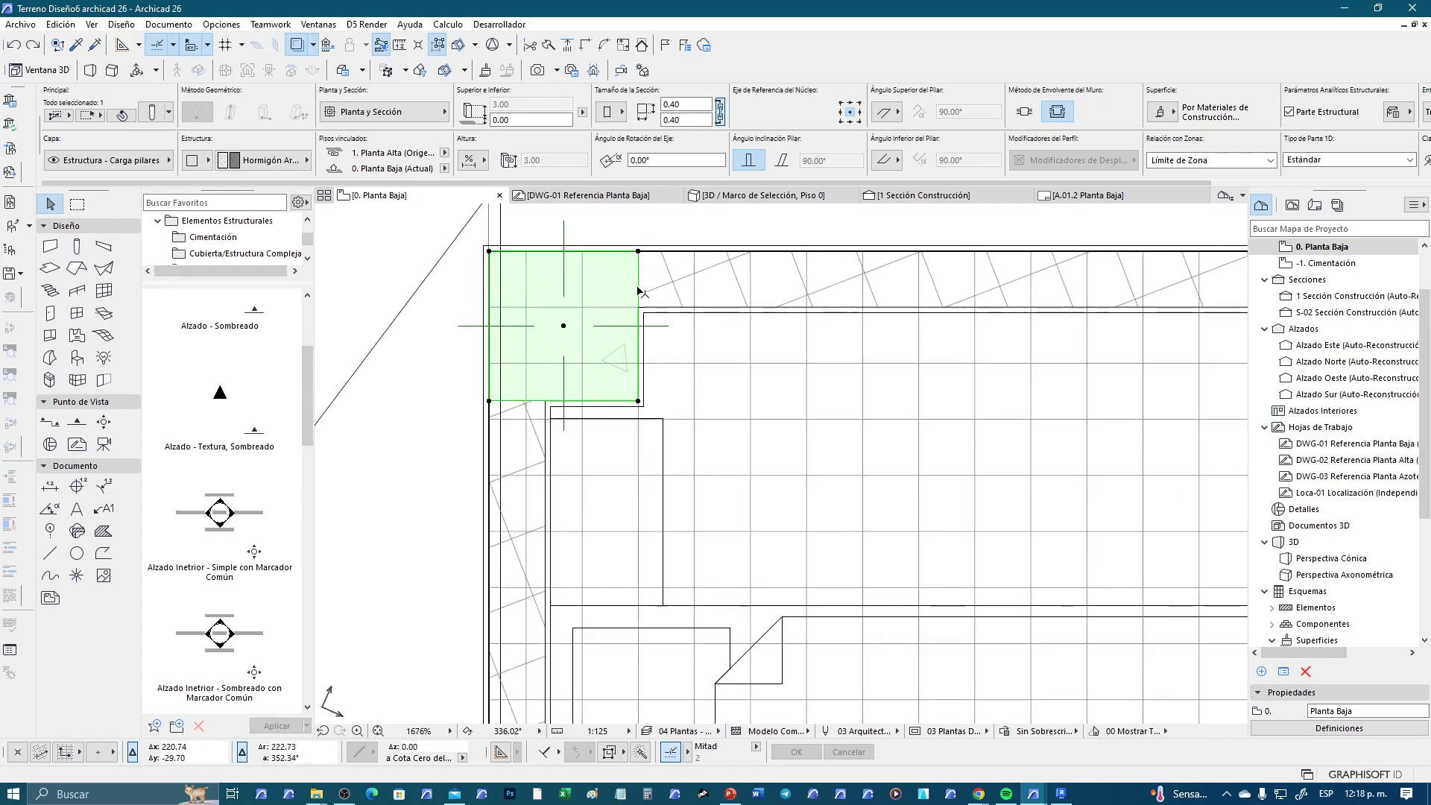
{"action": "scroll", "coordinate": [639, 290], "scroll_direction": "down", "scroll_amount": 7}
{"action": "middle_click_drag", "start_coordinate": [639, 291], "coordinate": [688, 345]}
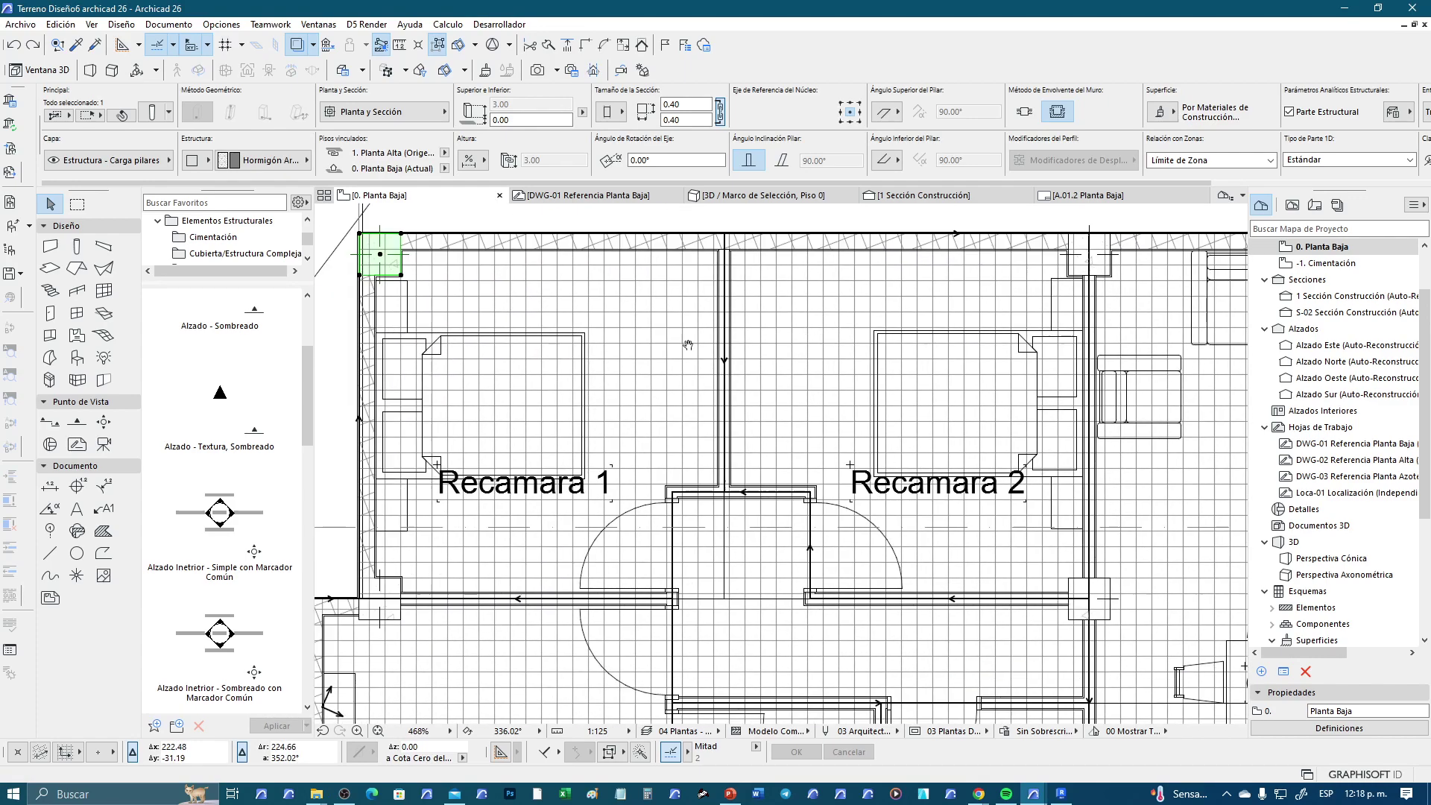
{"action": "scroll", "coordinate": [678, 463], "scroll_direction": "up", "scroll_amount": 3}
{"action": "scroll", "coordinate": [679, 463], "scroll_direction": "up", "scroll_amount": 2}
{"action": "scroll", "coordinate": [678, 464], "scroll_direction": "up", "scroll_amount": 2}
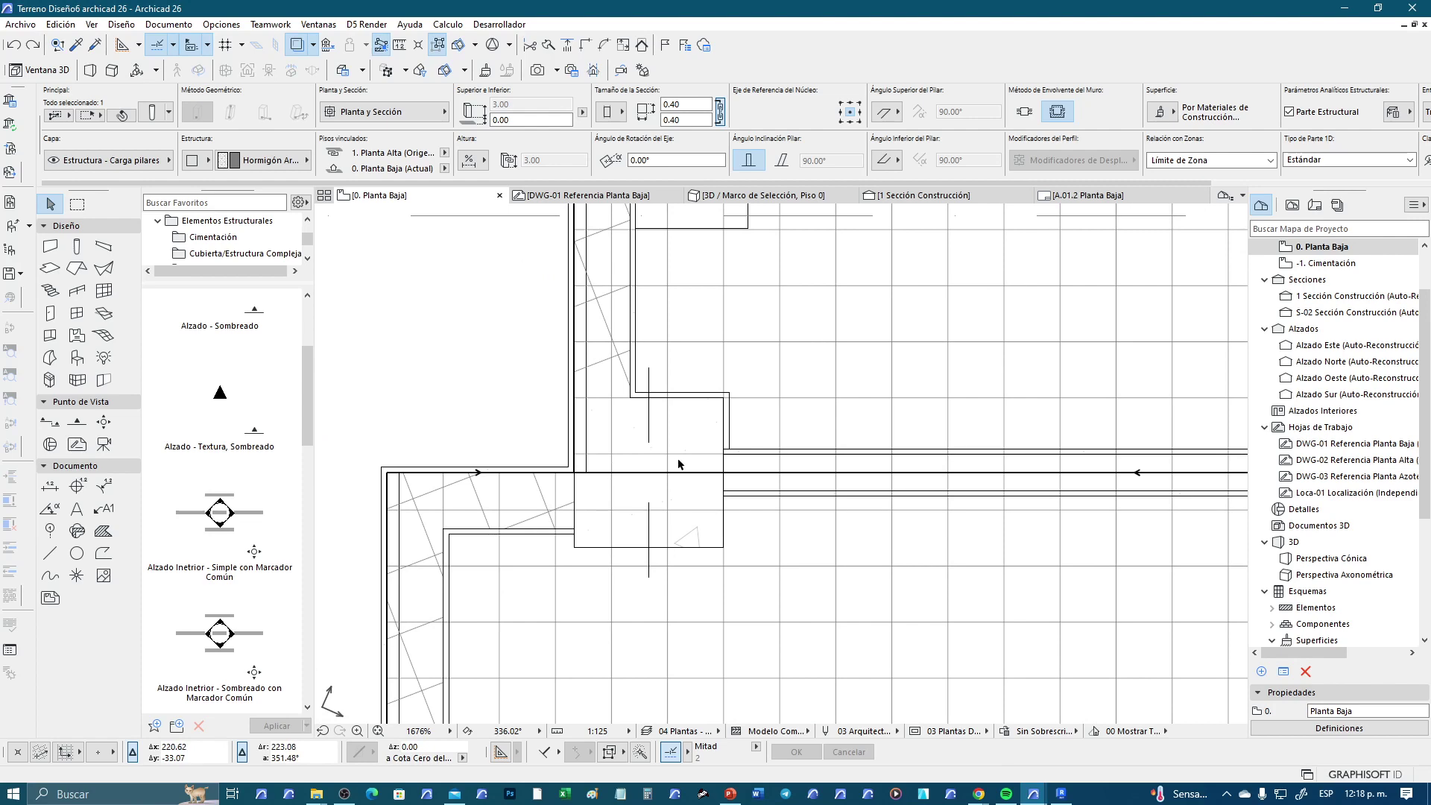
{"action": "left_click", "coordinate": [648, 474]}
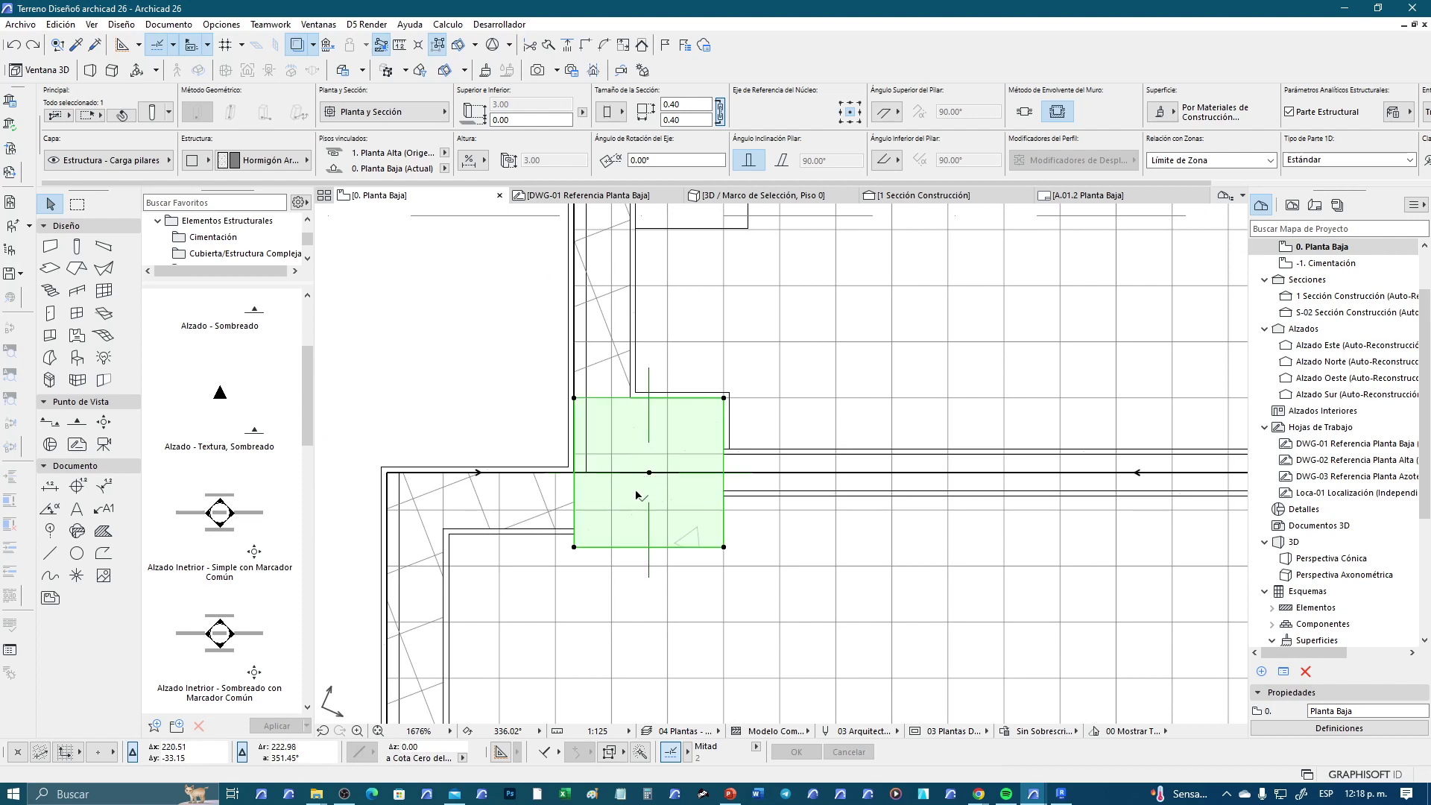
Give the selected junction pillar a 0.02 Enlucido - Yeso veneer of type Otros
{"action": "key", "text": "ctrl+t"}
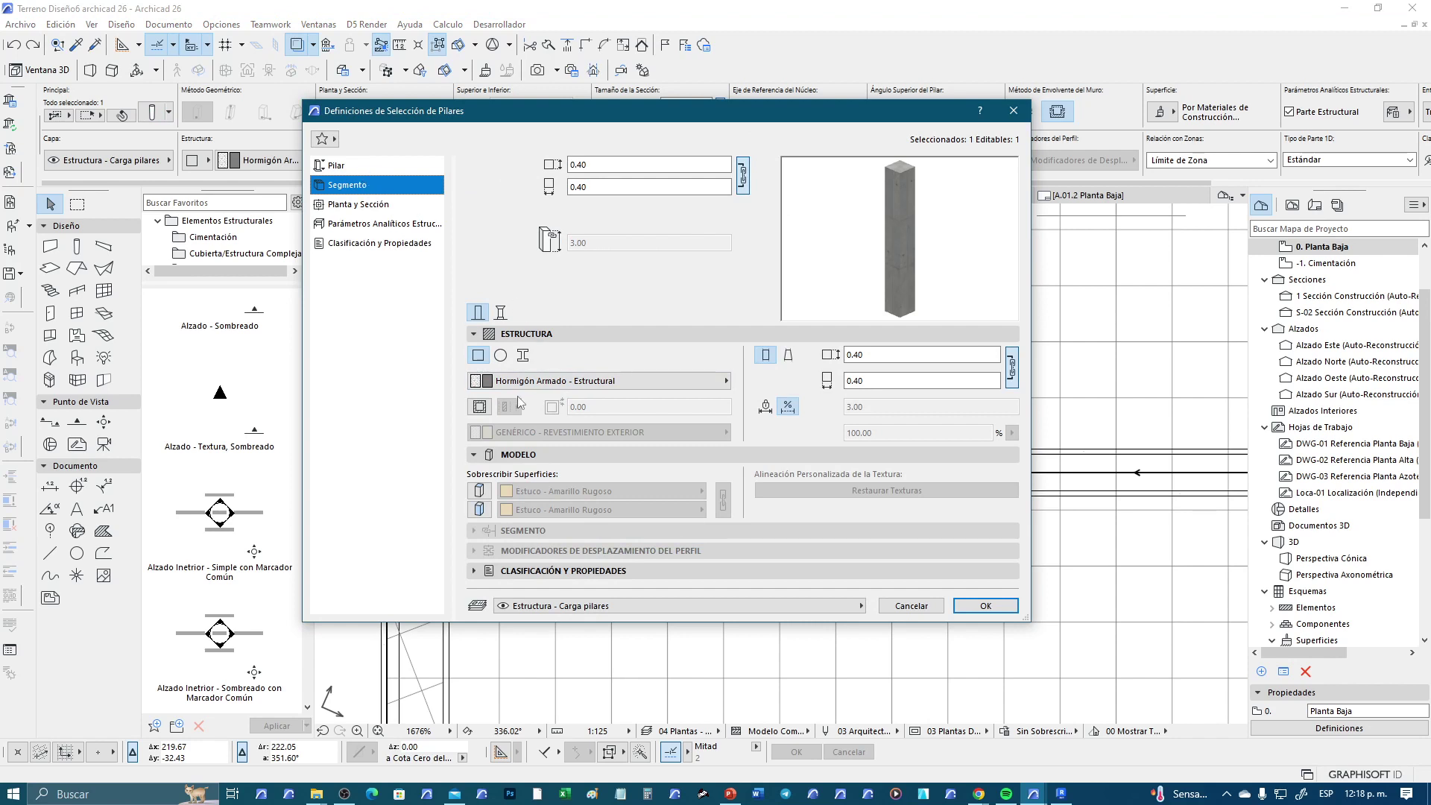
{"action": "left_click", "coordinate": [479, 407]}
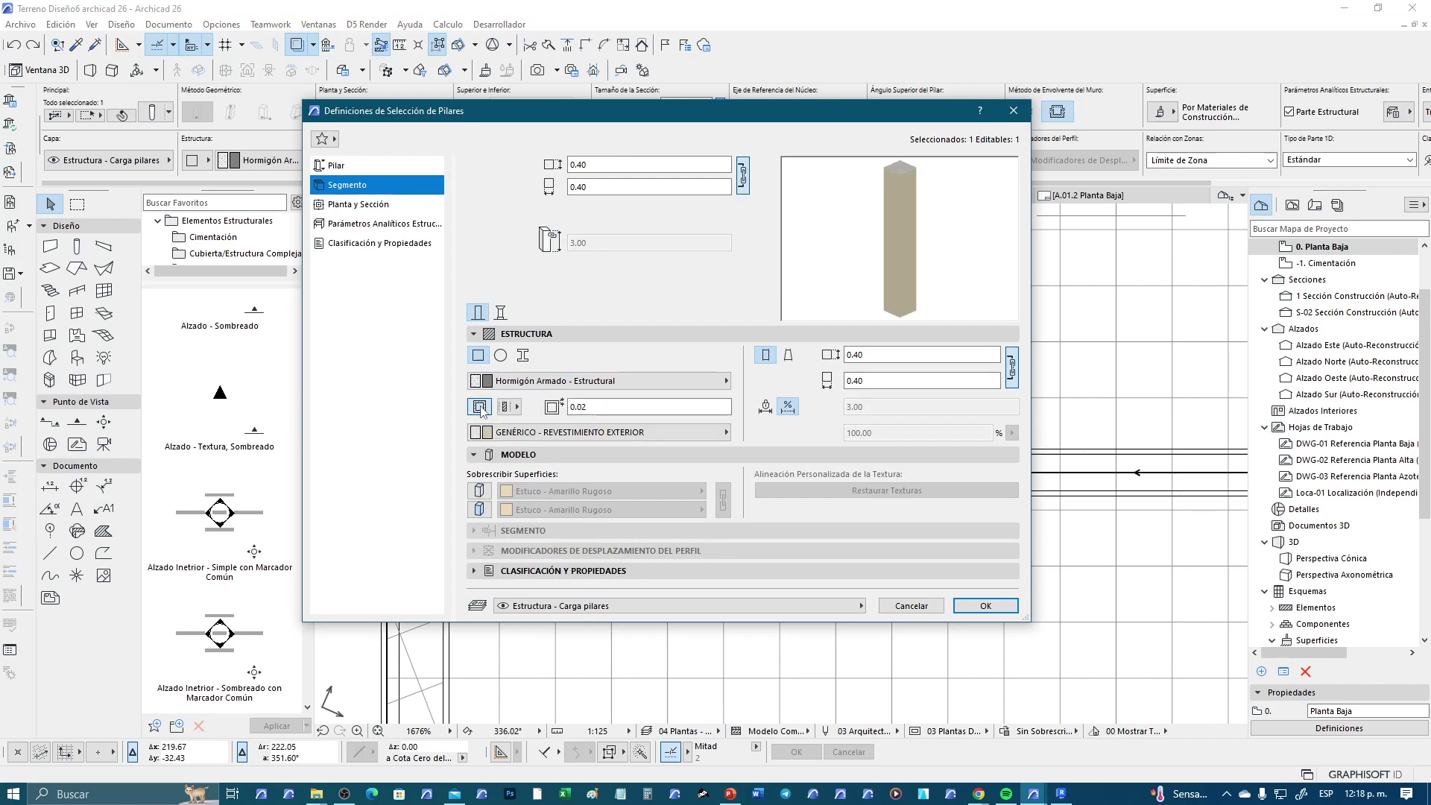
{"action": "left_click", "coordinate": [551, 434]}
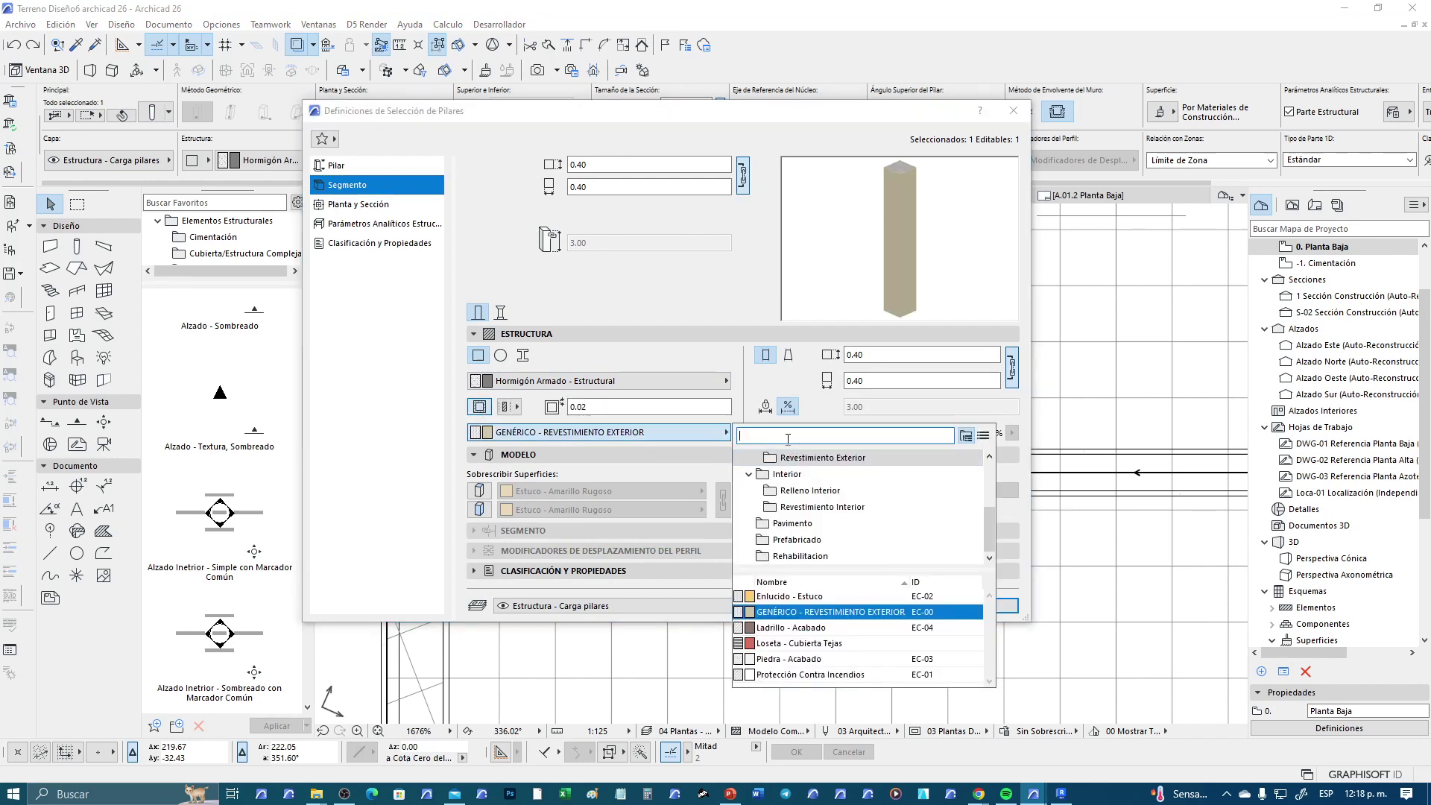
{"action": "type", "text": "enlu"}
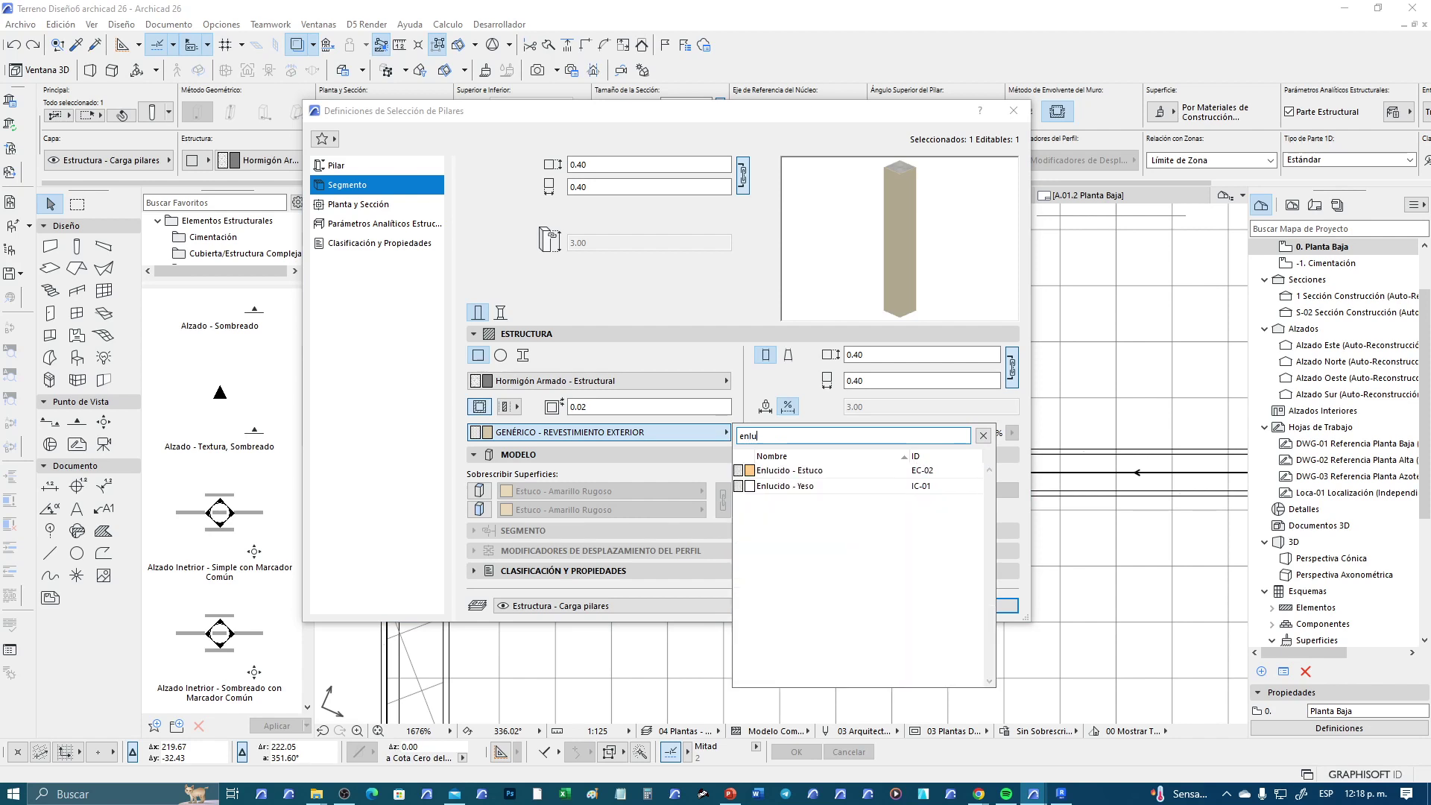
{"action": "left_click", "coordinate": [819, 484]}
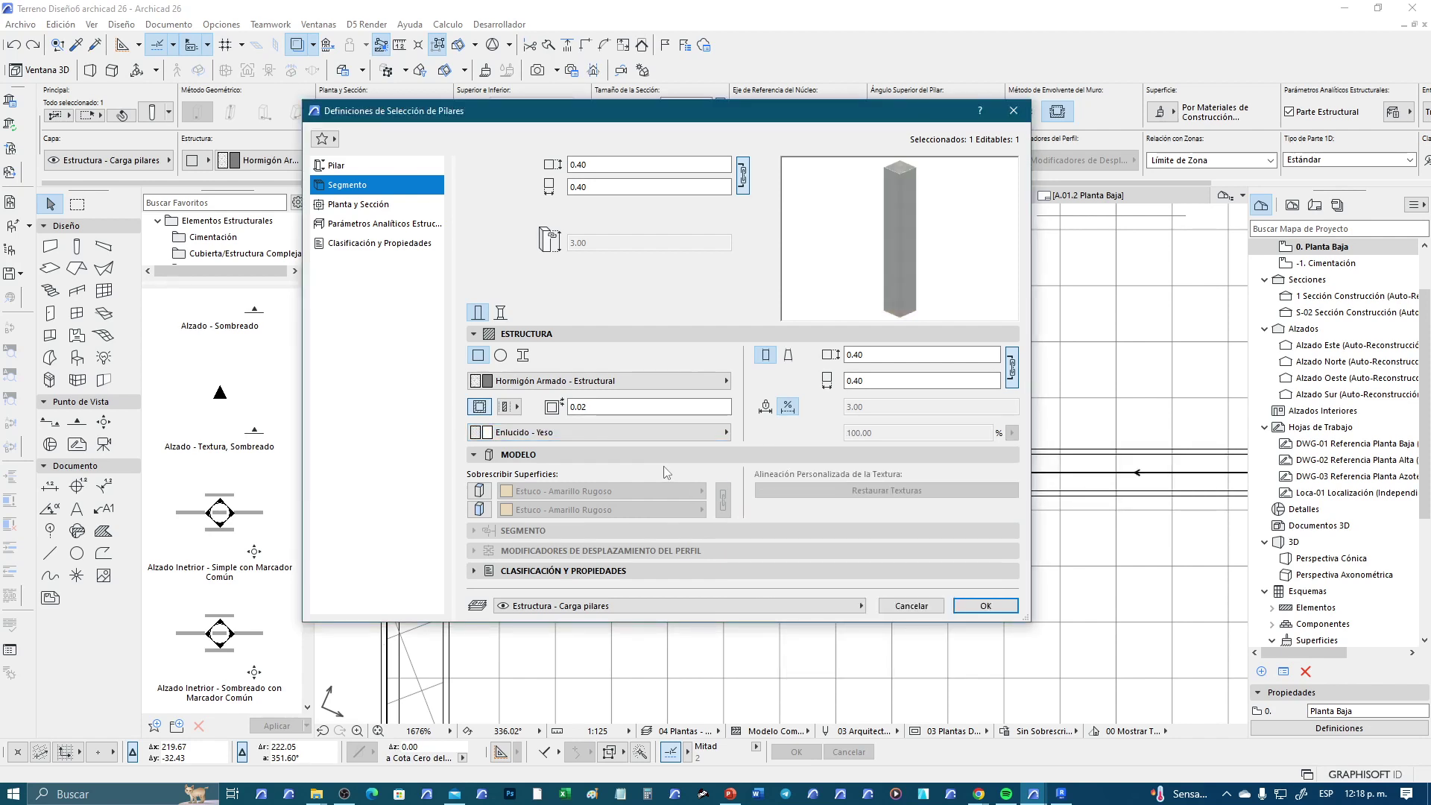
{"action": "double_click", "coordinate": [603, 407]}
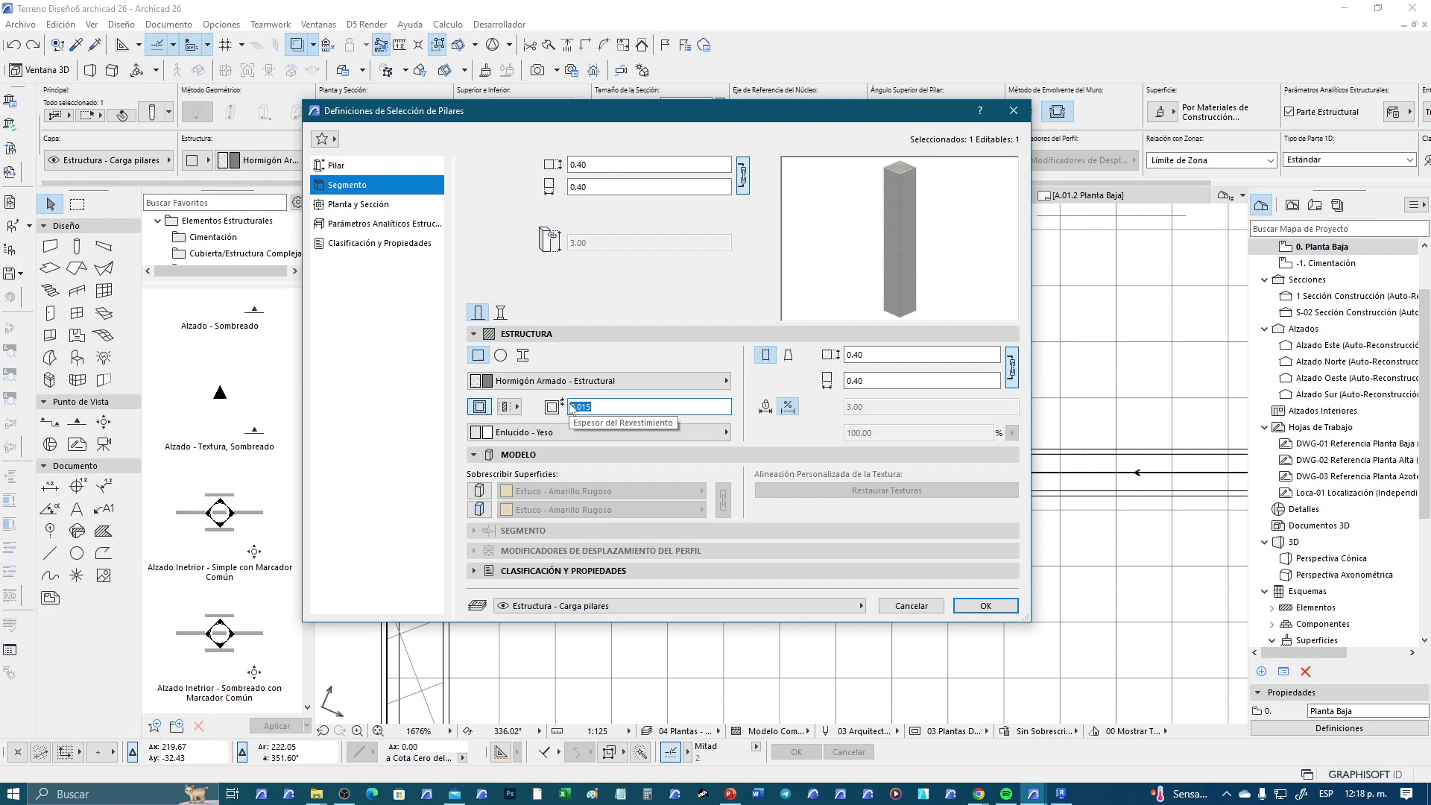
{"action": "type", "text": "0.02"}
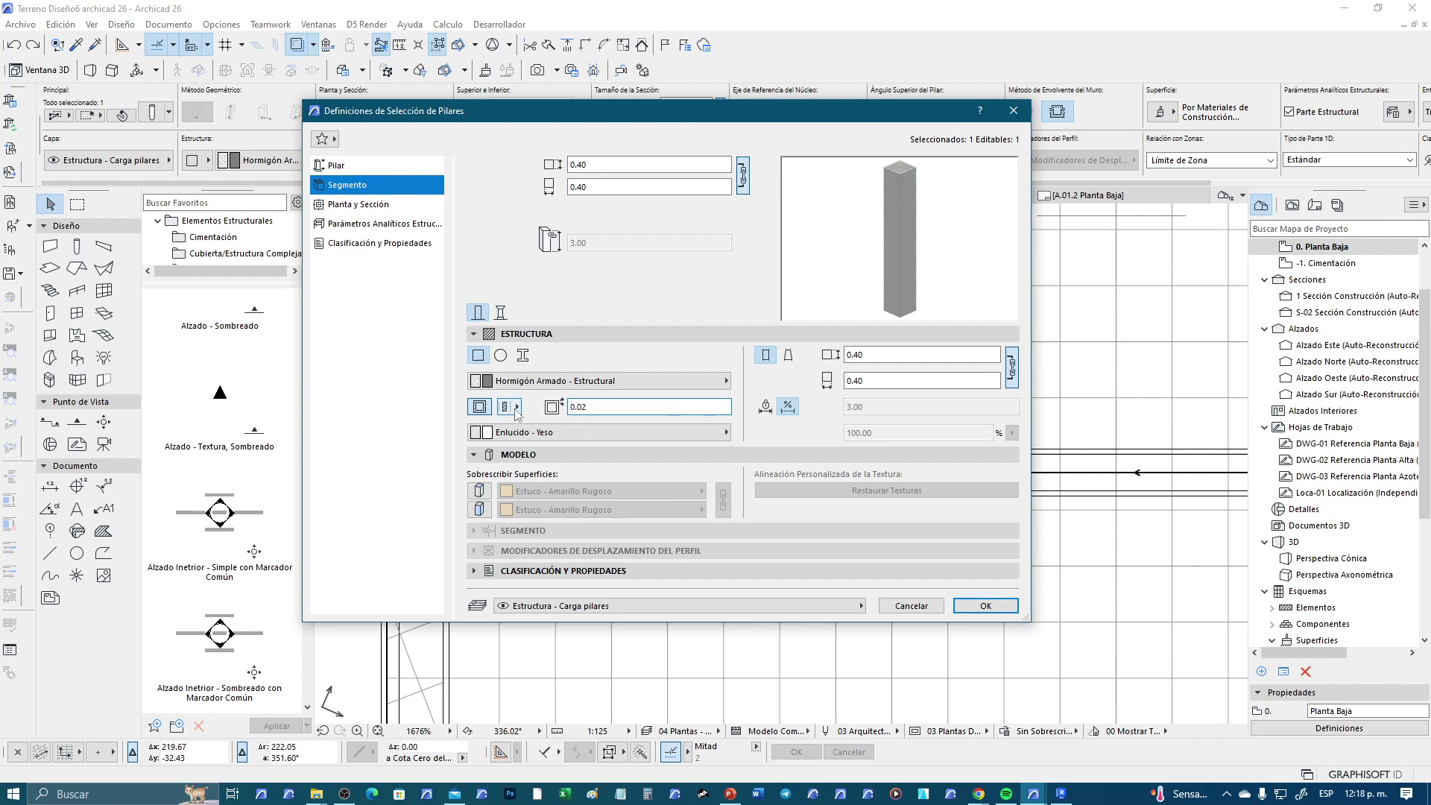
{"action": "left_click", "coordinate": [514, 406]}
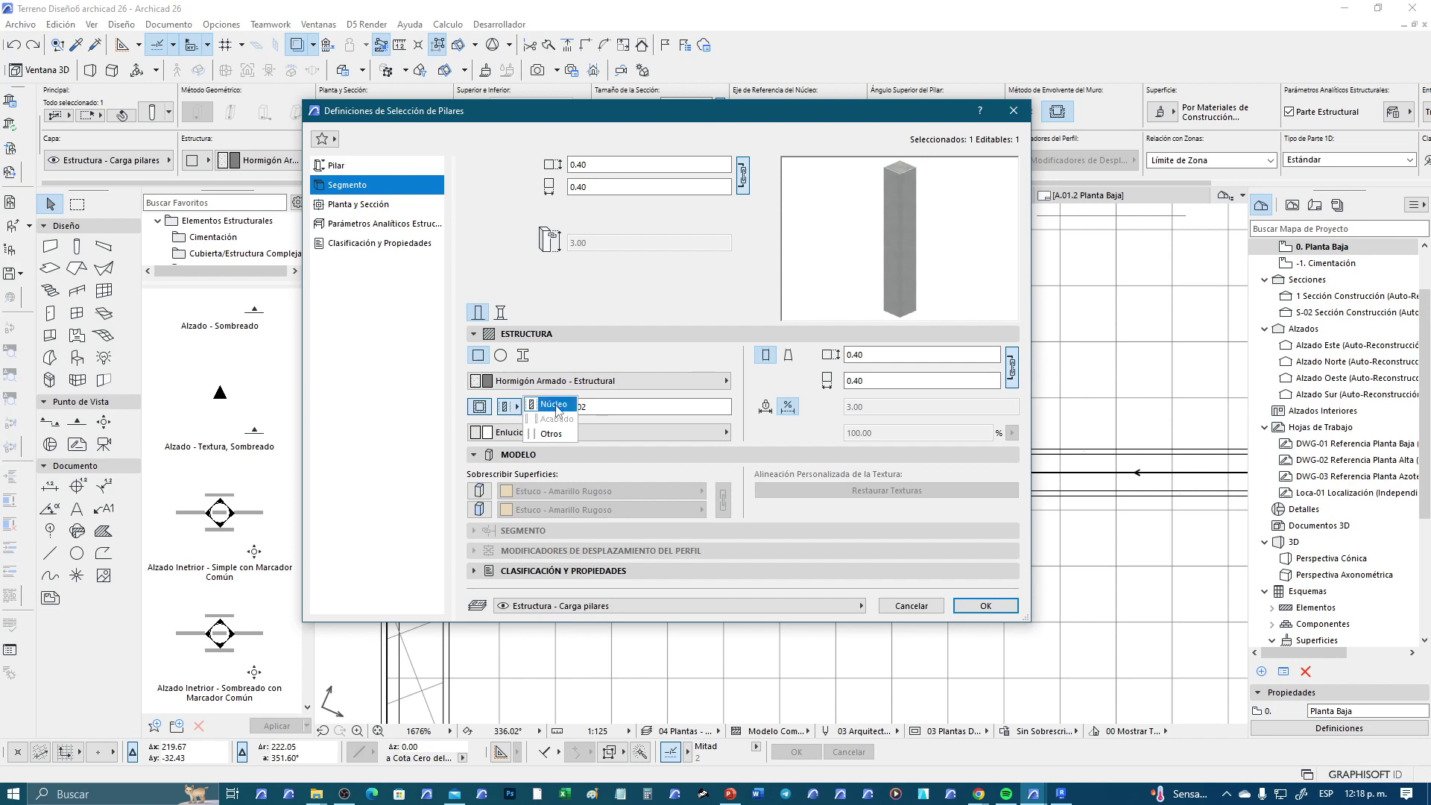
{"action": "left_click", "coordinate": [553, 434]}
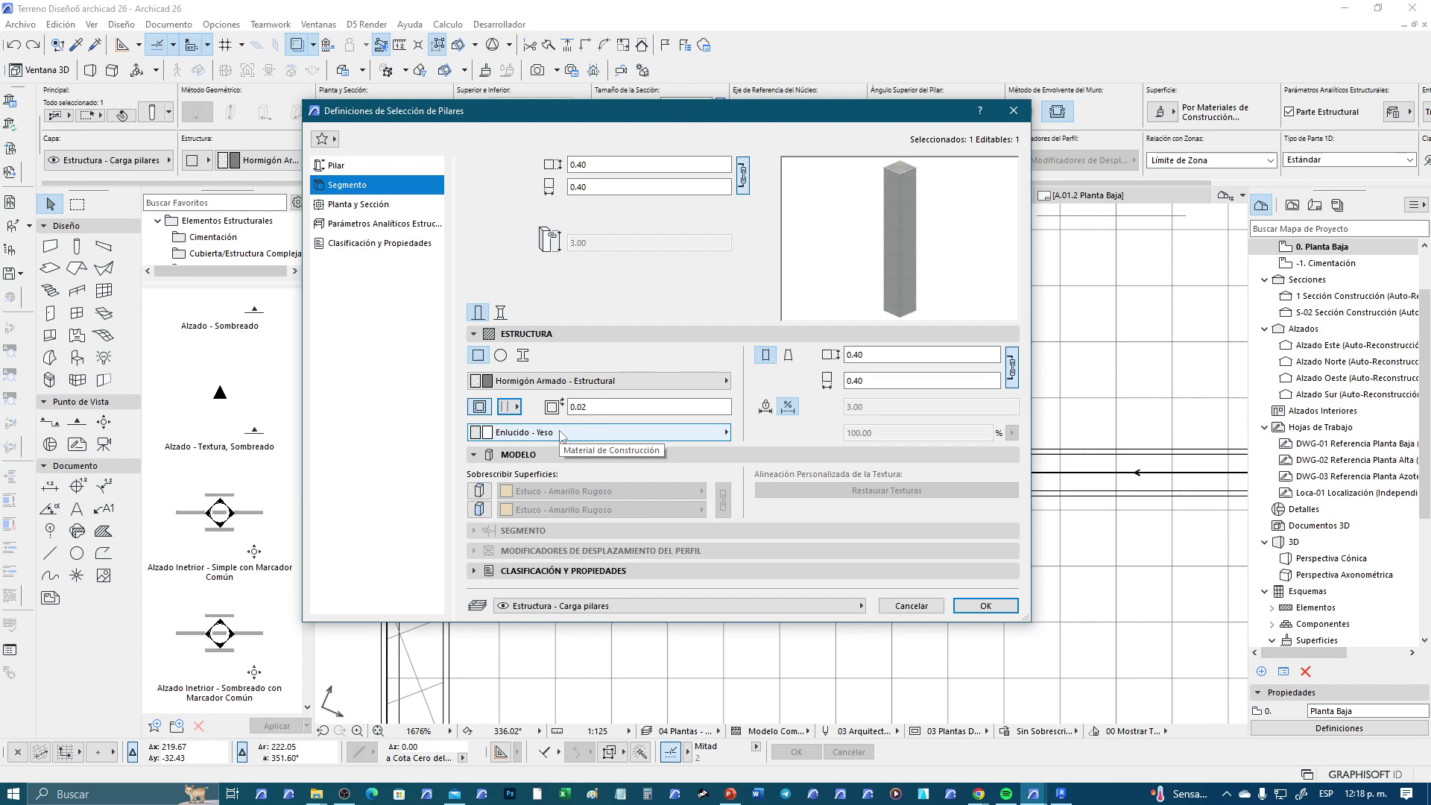
{"action": "left_click", "coordinate": [985, 605]}
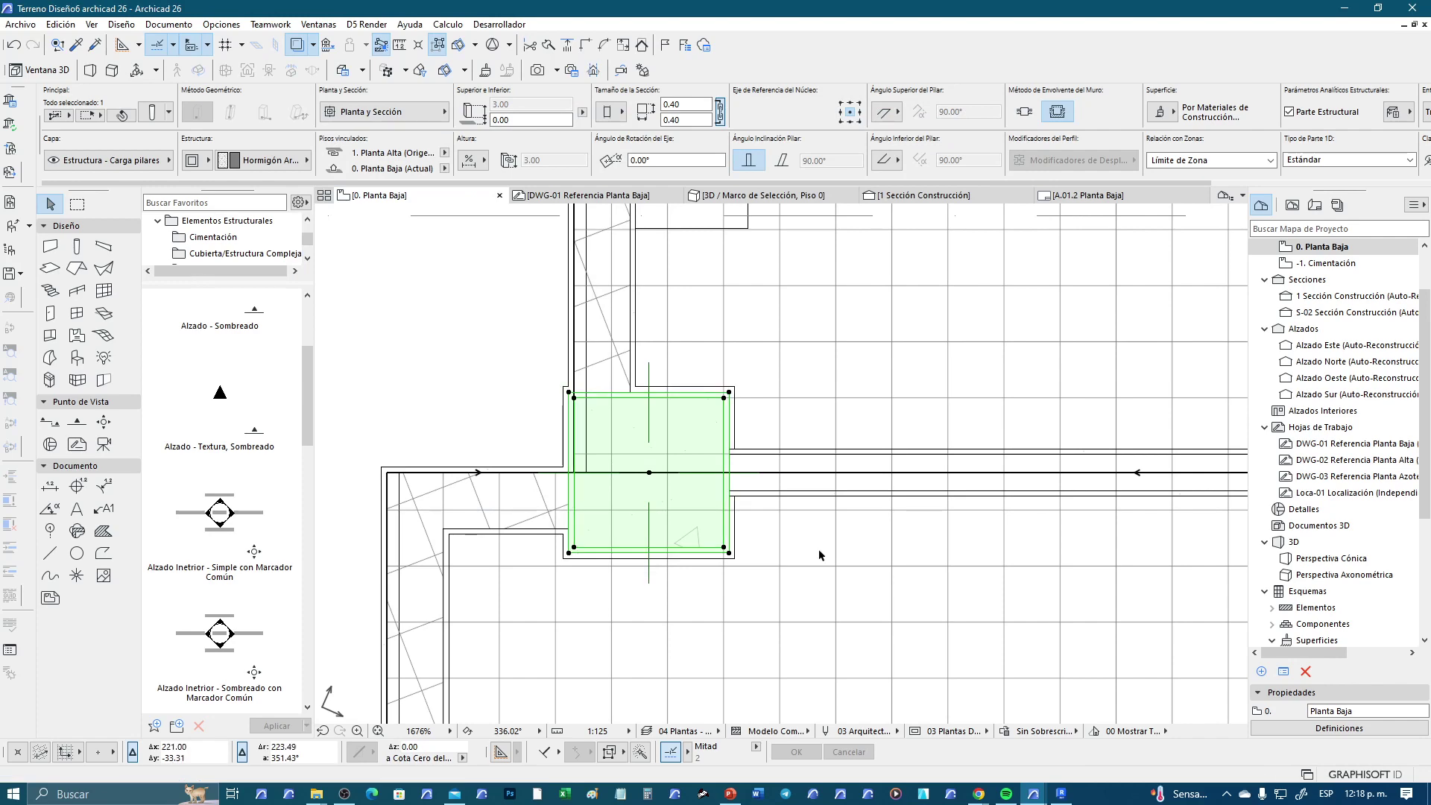
Deselect and reselect the plastered pillar to check its new cladding on the plan
{"action": "left_click", "coordinate": [792, 612]}
{"action": "scroll", "coordinate": [750, 568], "scroll_direction": "up", "scroll_amount": 2}
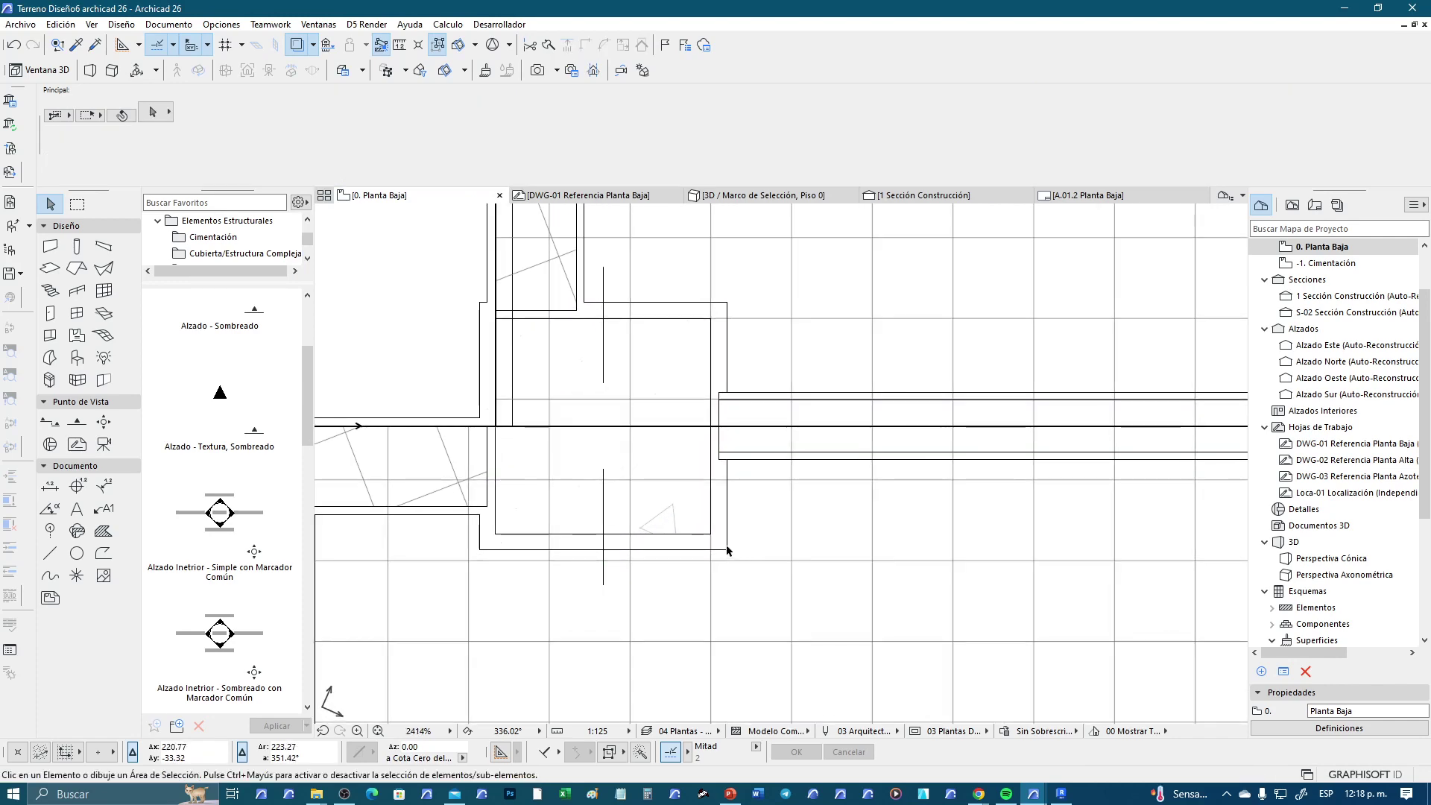
{"action": "key", "text": "ctrl+a"}
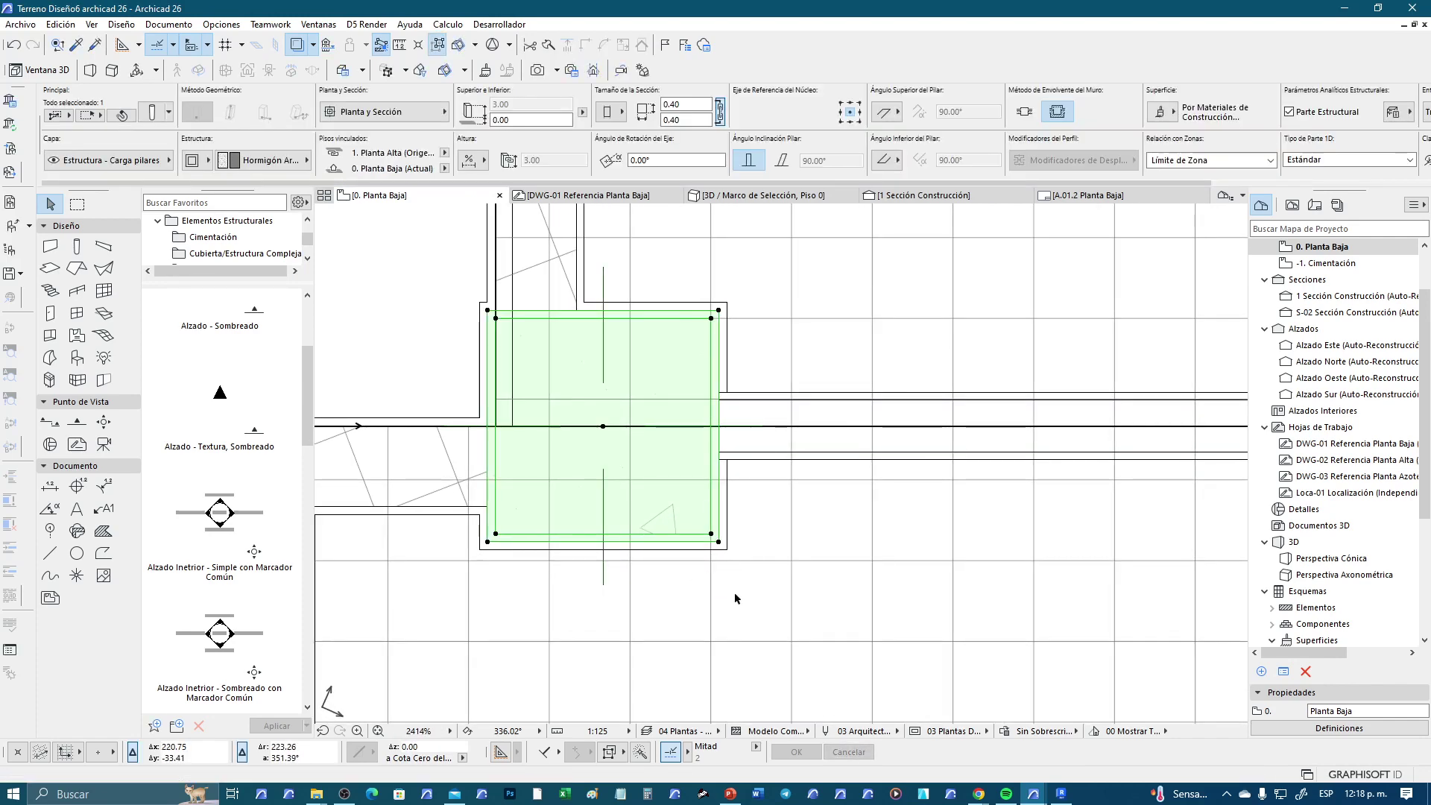
{"action": "scroll", "coordinate": [768, 128], "scroll_direction": "down", "scroll_amount": 2}
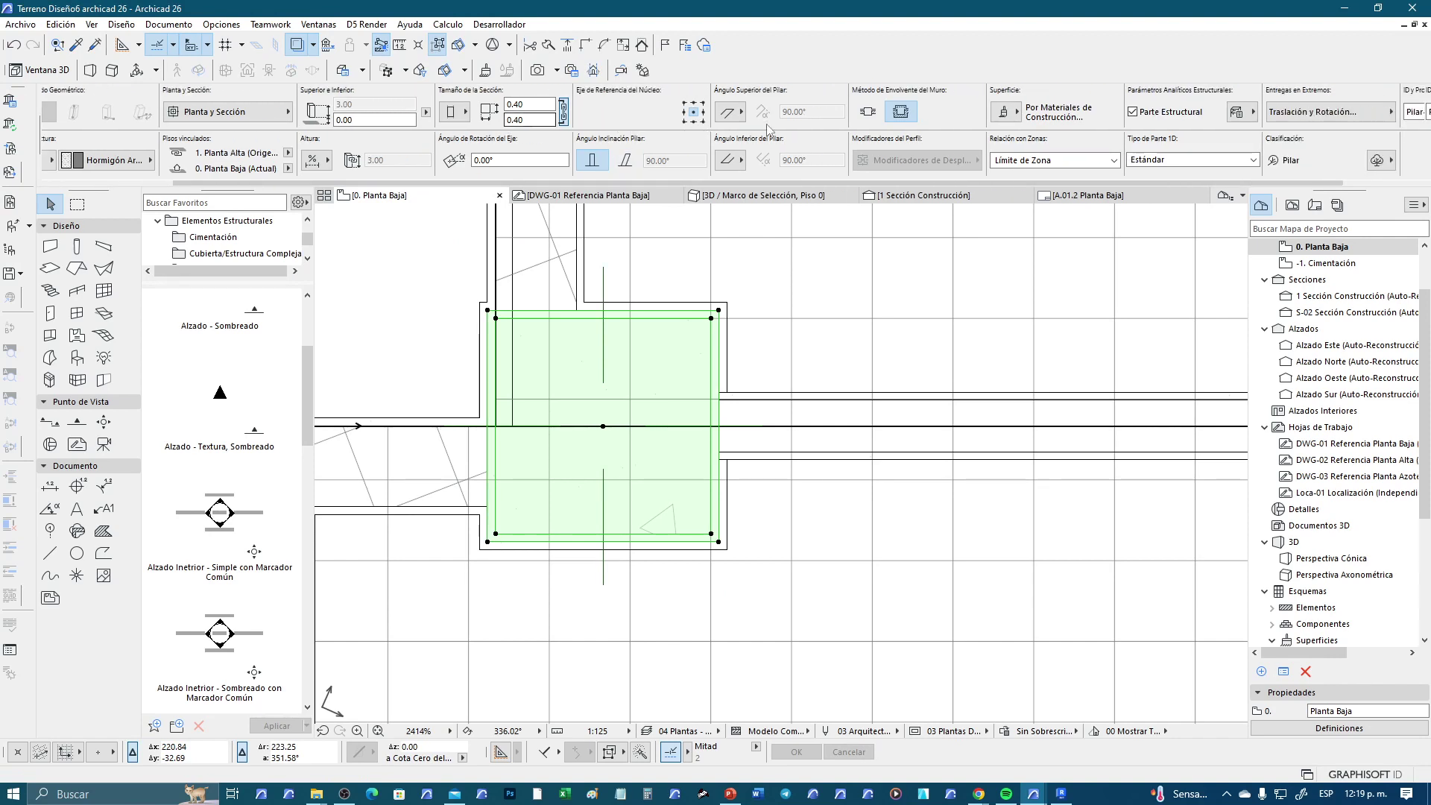
{"action": "scroll", "coordinate": [768, 129], "scroll_direction": "down", "scroll_amount": 2}
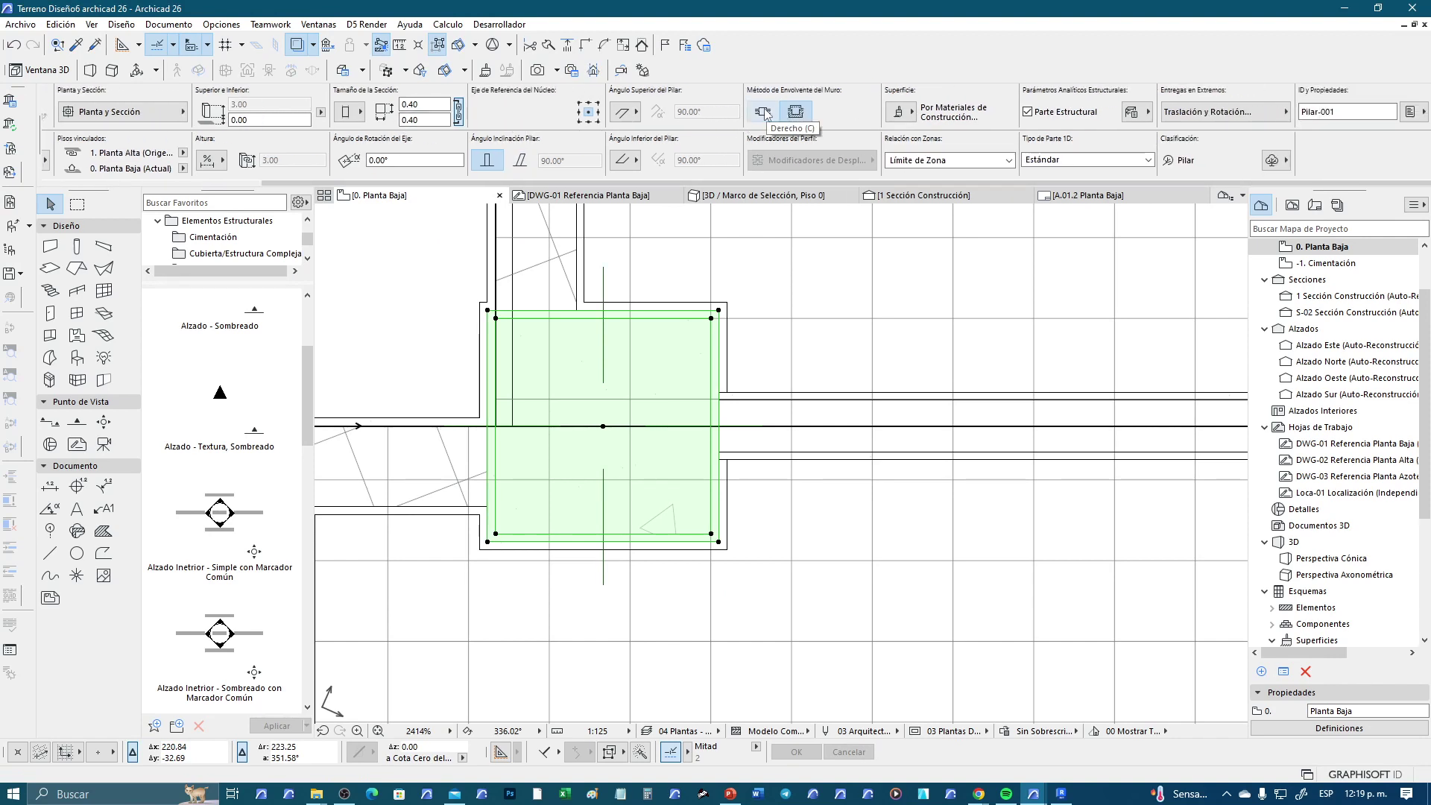
{"action": "left_click", "coordinate": [794, 557]}
{"action": "scroll", "coordinate": [771, 619], "scroll_direction": "down", "scroll_amount": 2}
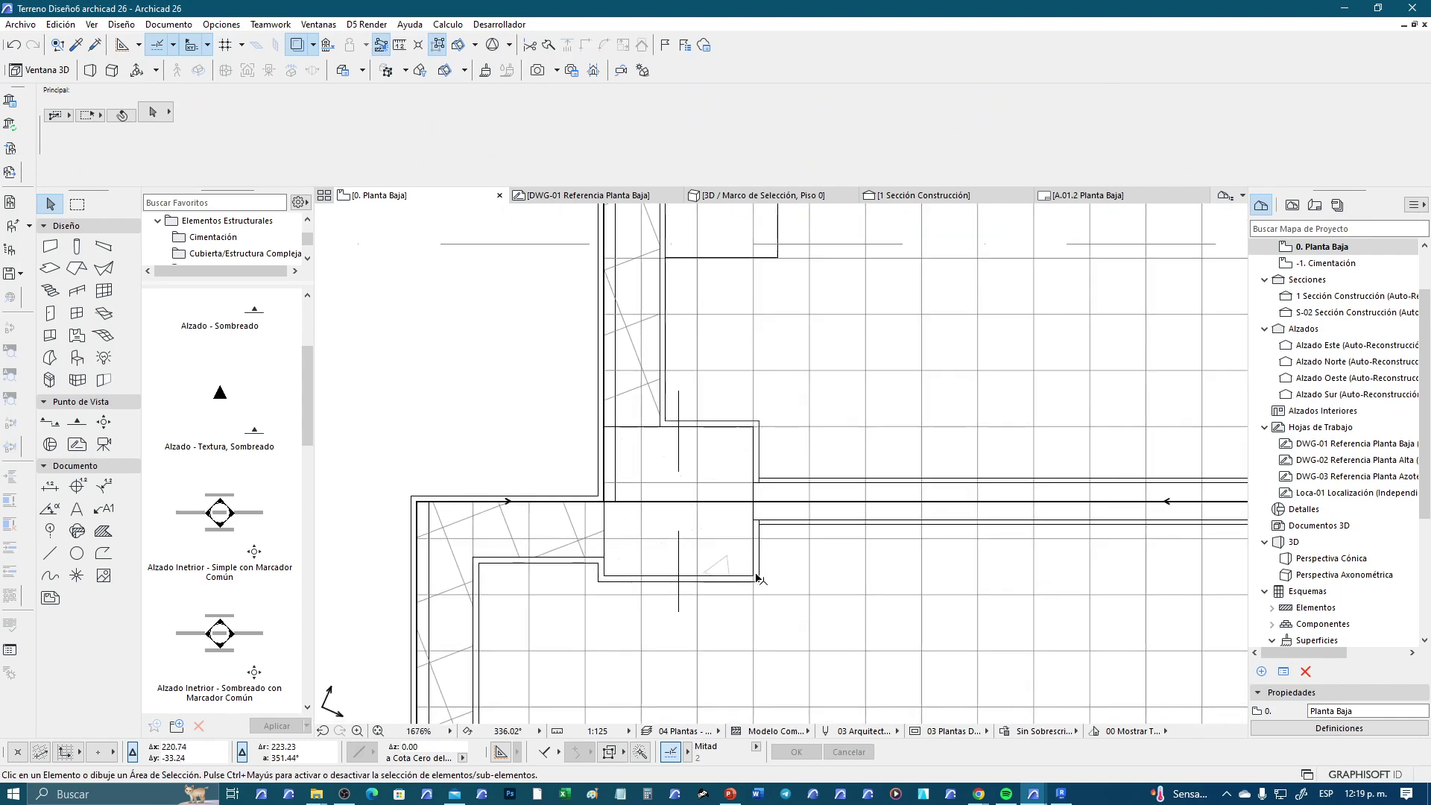
{"action": "left_click", "coordinate": [755, 575]}
{"action": "scroll", "coordinate": [742, 626], "scroll_direction": "down", "scroll_amount": 4}
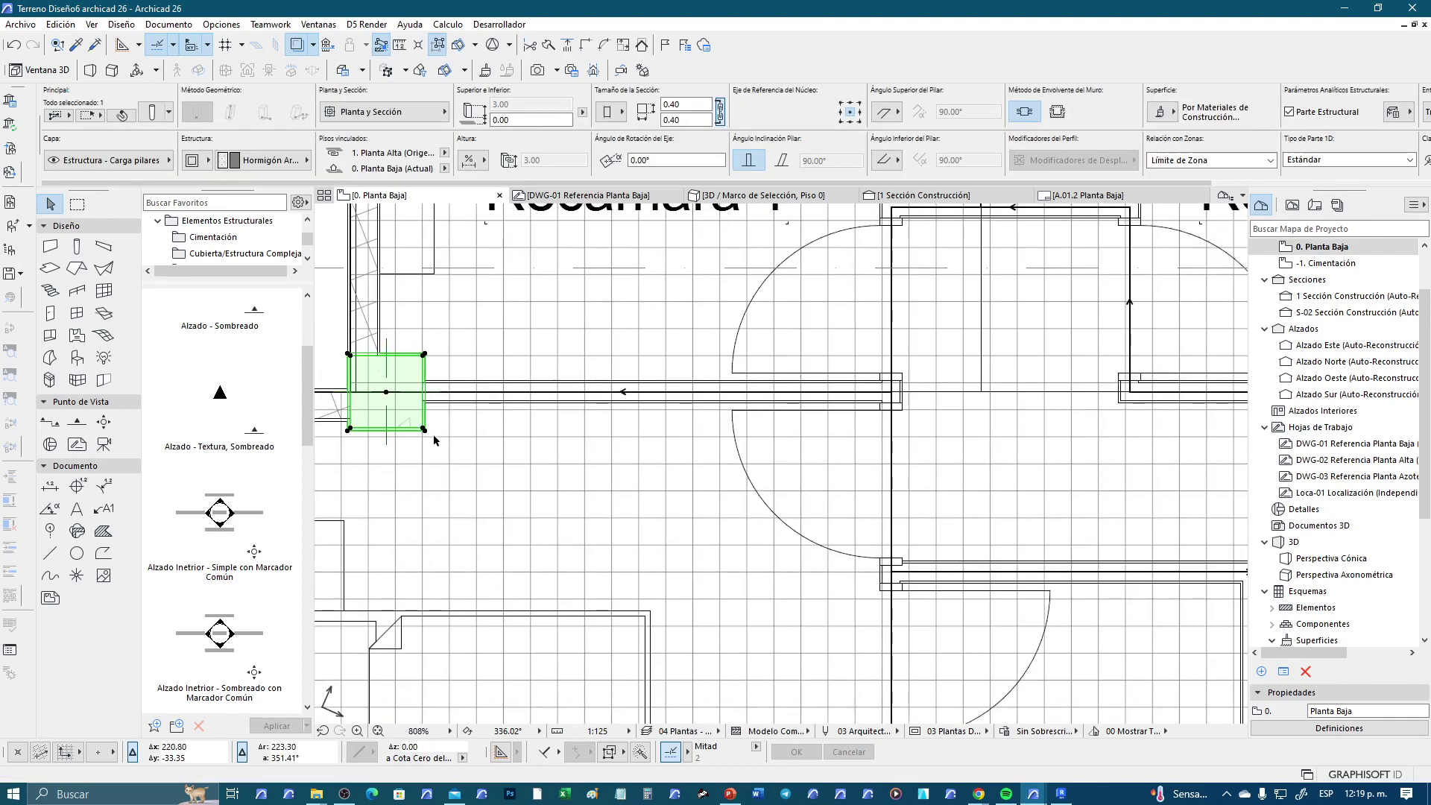
{"action": "scroll", "coordinate": [610, 453], "scroll_direction": "down", "scroll_amount": 3}
{"action": "scroll", "coordinate": [899, 377], "scroll_direction": "up", "scroll_amount": 1}
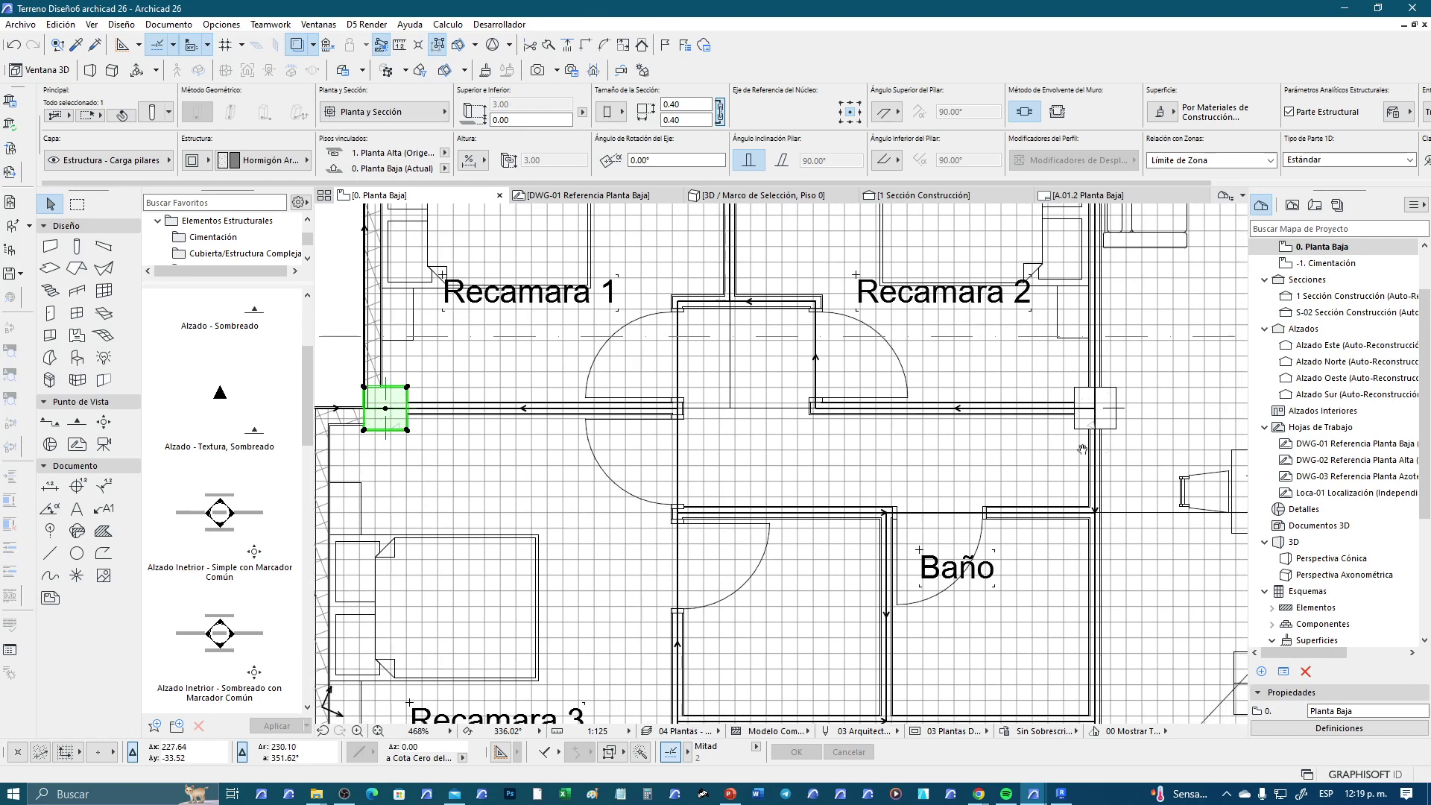
{"action": "scroll", "coordinate": [899, 378], "scroll_direction": "up", "scroll_amount": 2}
{"action": "scroll", "coordinate": [902, 378], "scroll_direction": "up", "scroll_amount": 4}
Set the Recamara 2 junction pillar's wall wrap method to the left option, then deselect it
{"action": "left_click", "coordinate": [949, 382]}
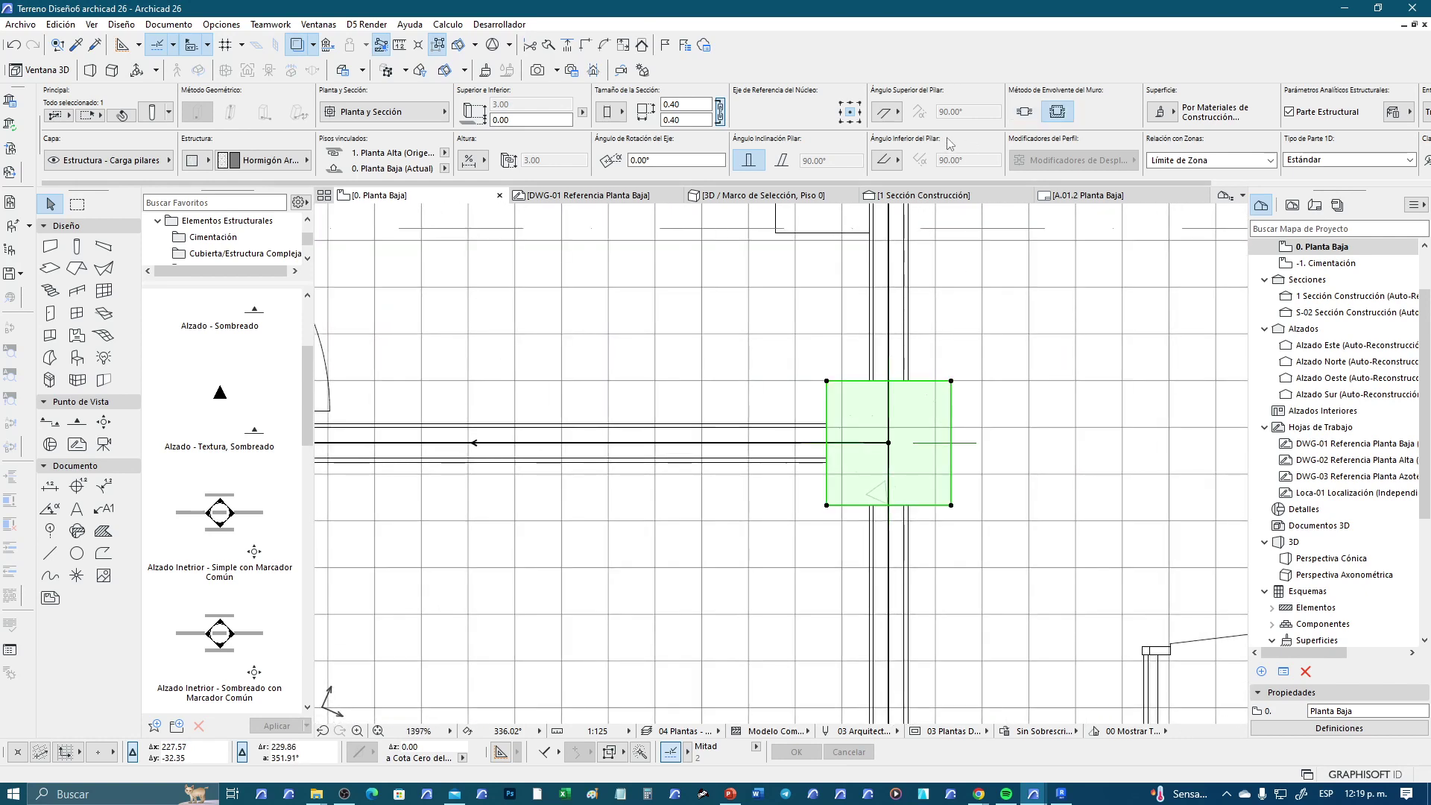
{"action": "scroll", "coordinate": [950, 143], "scroll_direction": "down", "scroll_amount": 2}
{"action": "scroll", "coordinate": [950, 143], "scroll_direction": "down", "scroll_amount": 1}
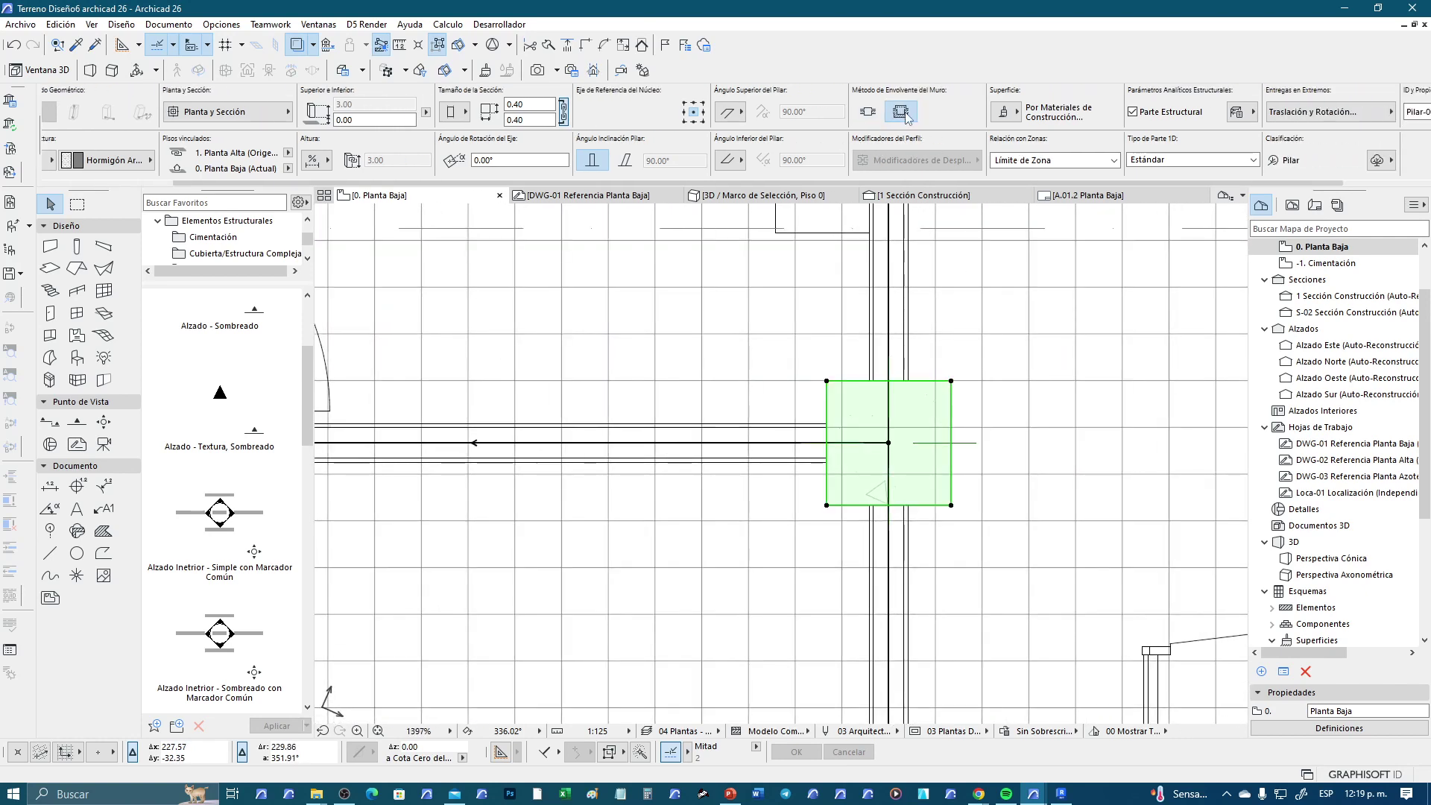
{"action": "left_click", "coordinate": [867, 111]}
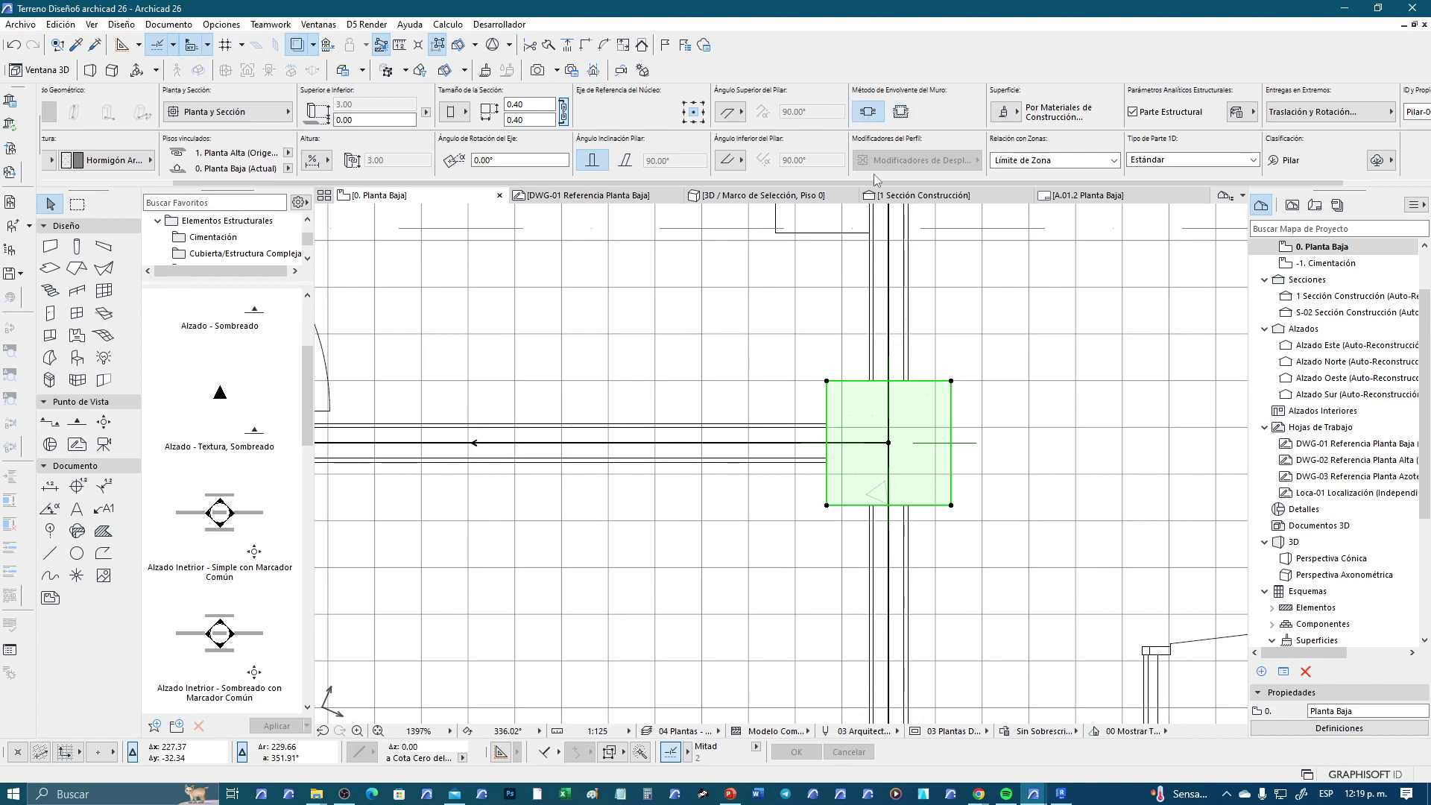
{"action": "left_click", "coordinate": [854, 360]}
{"action": "scroll", "coordinate": [857, 373], "scroll_direction": "down", "scroll_amount": 5}
{"action": "scroll", "coordinate": [857, 372], "scroll_direction": "up", "scroll_amount": 2}
Place a column at the centre of the wall junction near Recamara 1 and Recamara 2
{"action": "middle_click_drag", "start_coordinate": [820, 387], "coordinate": [951, 448]}
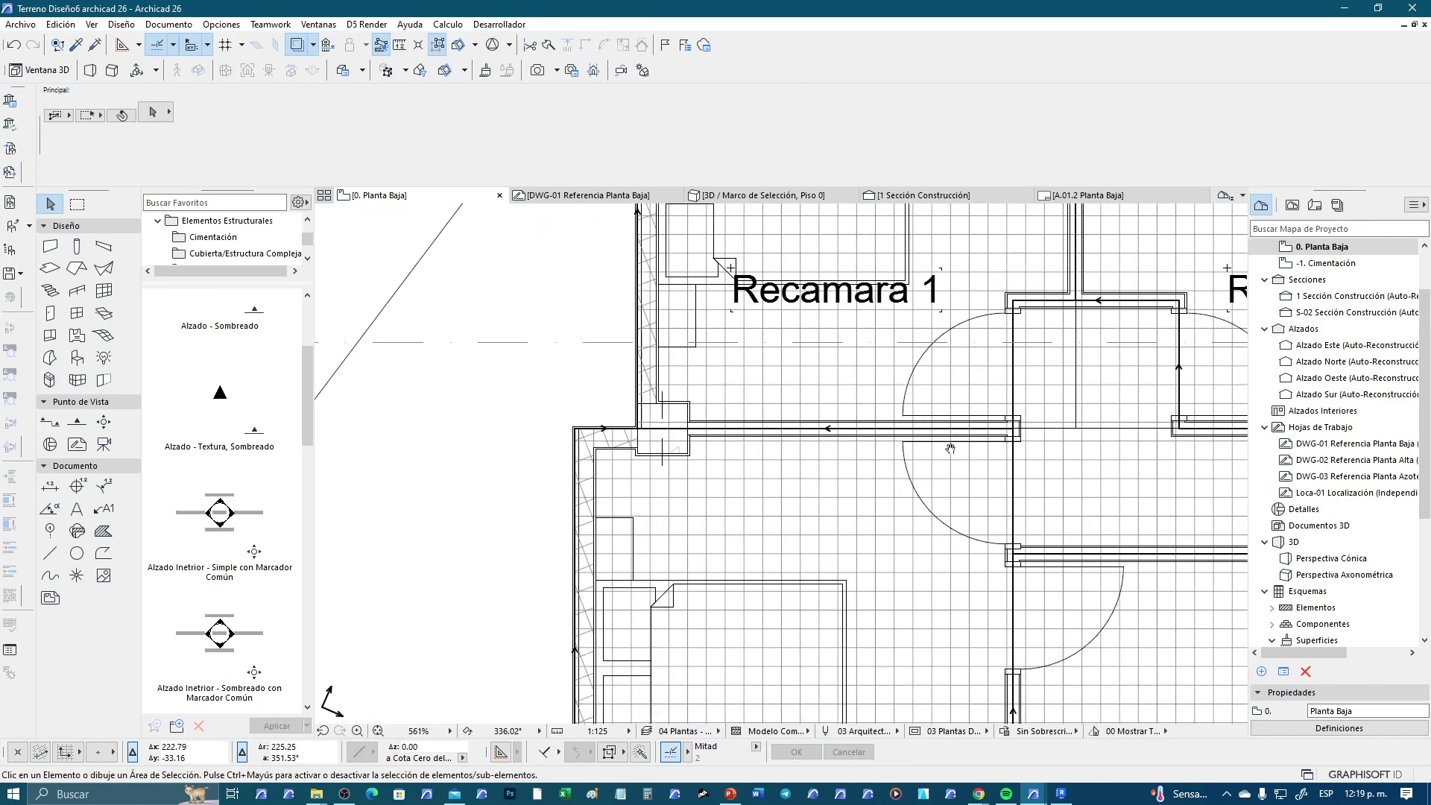
{"action": "scroll", "coordinate": [708, 447], "scroll_direction": "up", "scroll_amount": 3}
{"action": "scroll", "coordinate": [708, 447], "scroll_direction": "up", "scroll_amount": 1}
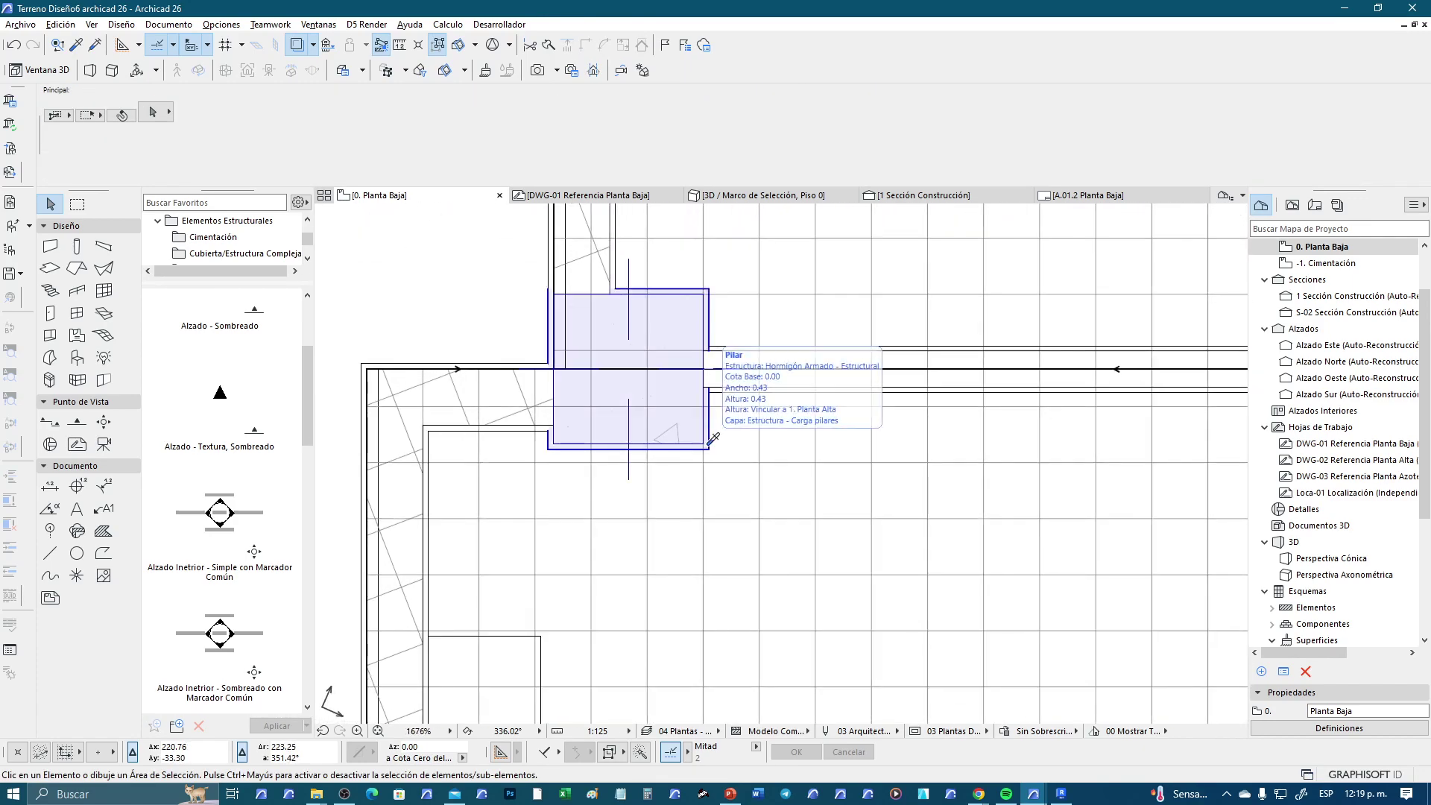
{"action": "left_click", "coordinate": [708, 447], "text": "alt"}
{"action": "scroll", "coordinate": [708, 447], "scroll_direction": "down", "scroll_amount": 5}
{"action": "middle_click_drag", "start_coordinate": [836, 503], "coordinate": [684, 482]}
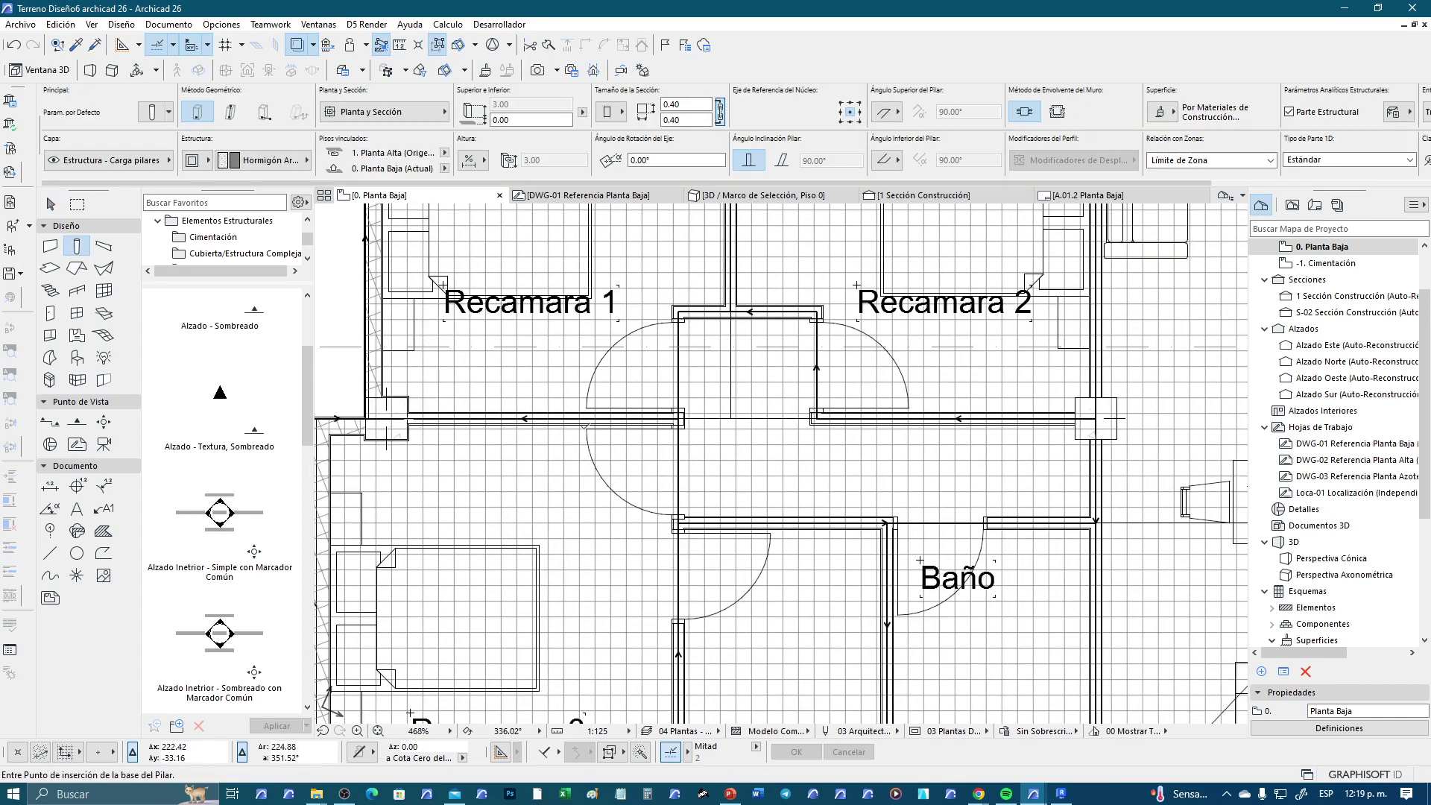
{"action": "scroll", "coordinate": [684, 481], "scroll_direction": "up", "scroll_amount": 2}
{"action": "scroll", "coordinate": [684, 482], "scroll_direction": "up", "scroll_amount": 2}
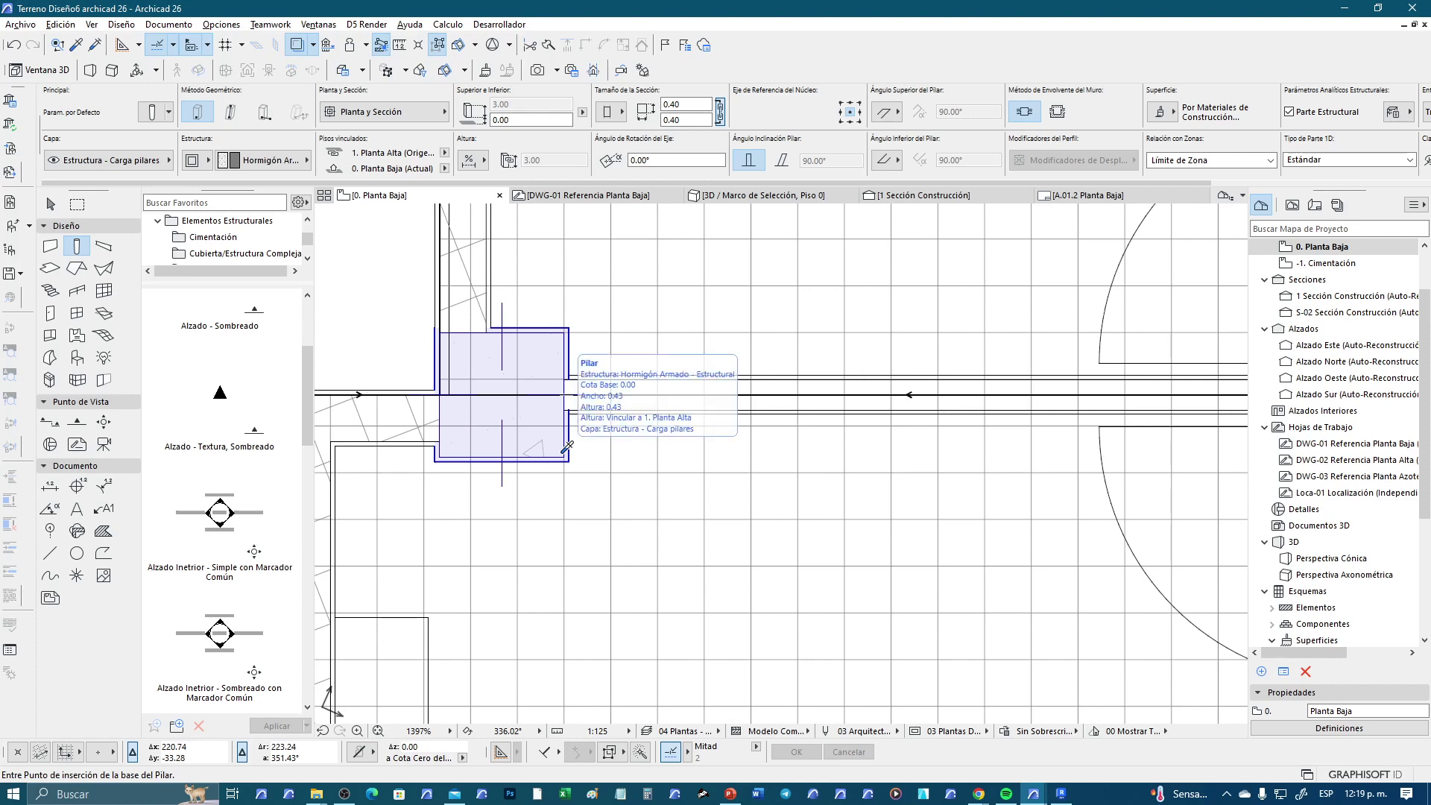
{"action": "scroll", "coordinate": [567, 447], "scroll_direction": "down", "scroll_amount": 2}
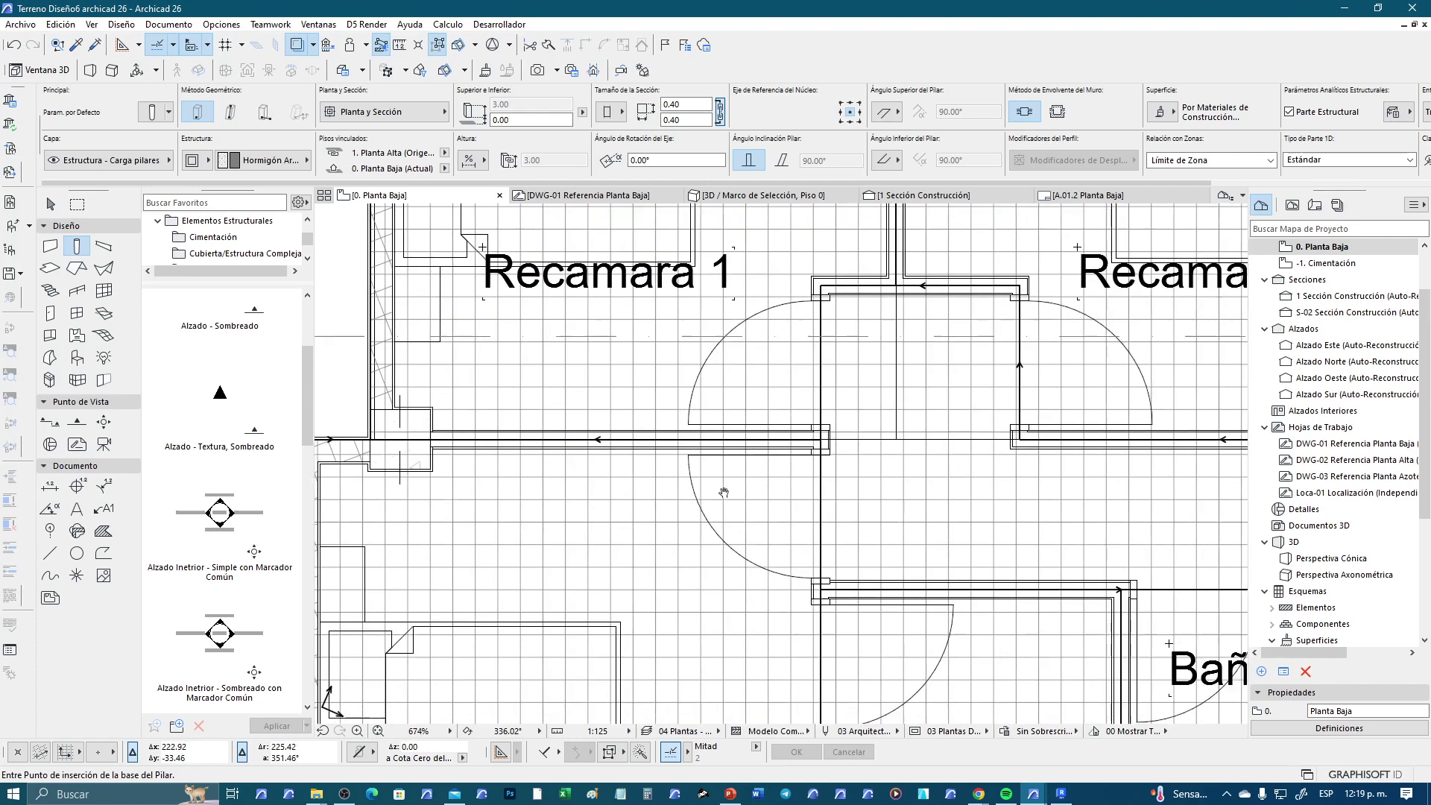
{"action": "mouse_move", "coordinate": [1222, 522]}
{"action": "middle_mouse_down"}
{"action": "mouse_move", "coordinate": [940, 476]}
{"action": "mouse_move", "coordinate": [761, 501]}
{"action": "middle_mouse_up"}
{"action": "scroll", "coordinate": [901, 410], "scroll_direction": "up", "scroll_amount": 3}
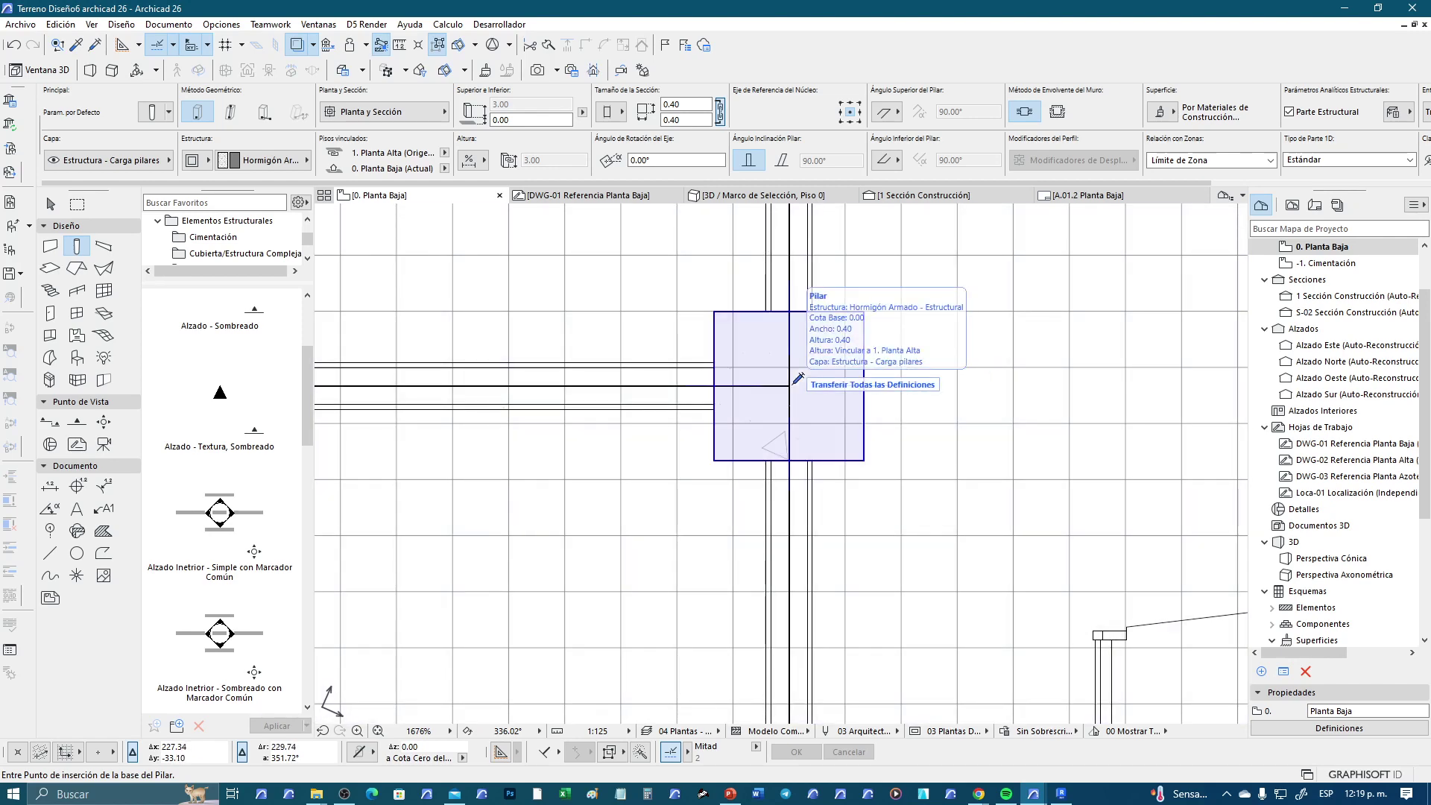
{"action": "left_click", "coordinate": [789, 385]}
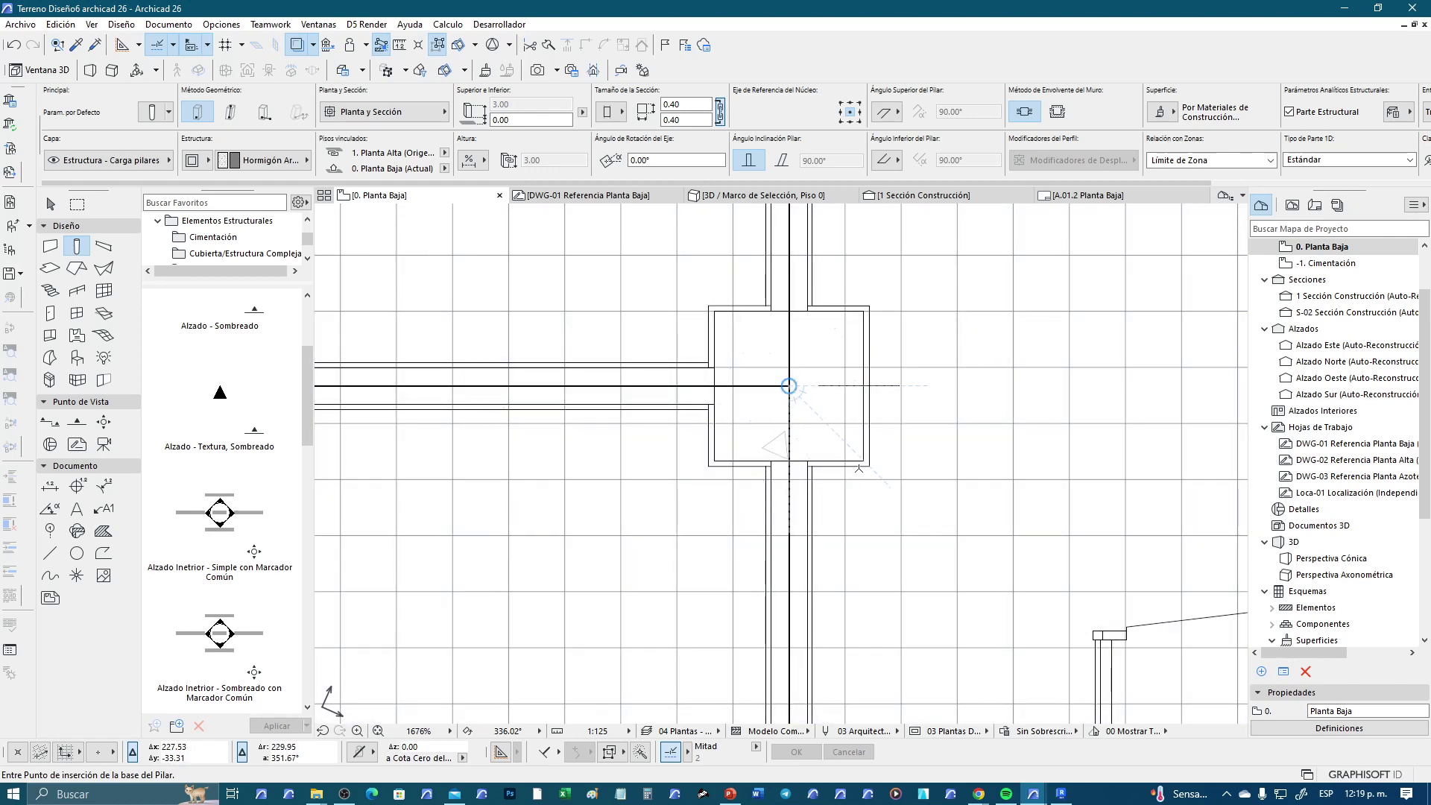
Zoom and pan across the bedrooms, living room, top wall and Comedor to review the columns
{"action": "scroll", "coordinate": [805, 478], "scroll_direction": "down", "scroll_amount": 2}
{"action": "scroll", "coordinate": [805, 478], "scroll_direction": "down", "scroll_amount": 1}
{"action": "scroll", "coordinate": [805, 477], "scroll_direction": "down", "scroll_amount": 1}
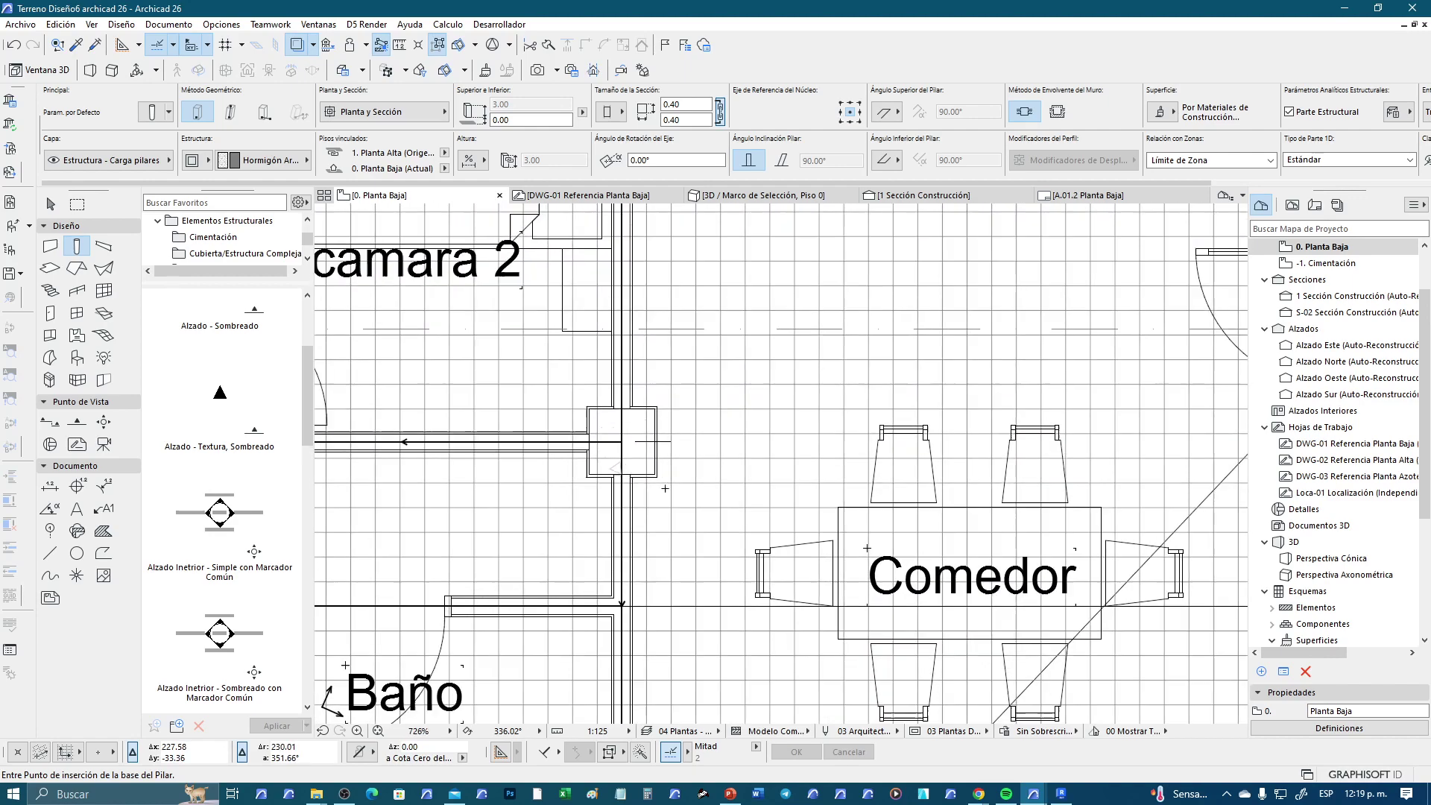
{"action": "scroll", "coordinate": [805, 478], "scroll_direction": "down", "scroll_amount": 1}
{"action": "scroll", "coordinate": [1169, 452], "scroll_direction": "up", "scroll_amount": 1}
{"action": "scroll", "coordinate": [1169, 452], "scroll_direction": "up", "scroll_amount": 2}
{"action": "scroll", "coordinate": [1094, 455], "scroll_direction": "down", "scroll_amount": 3}
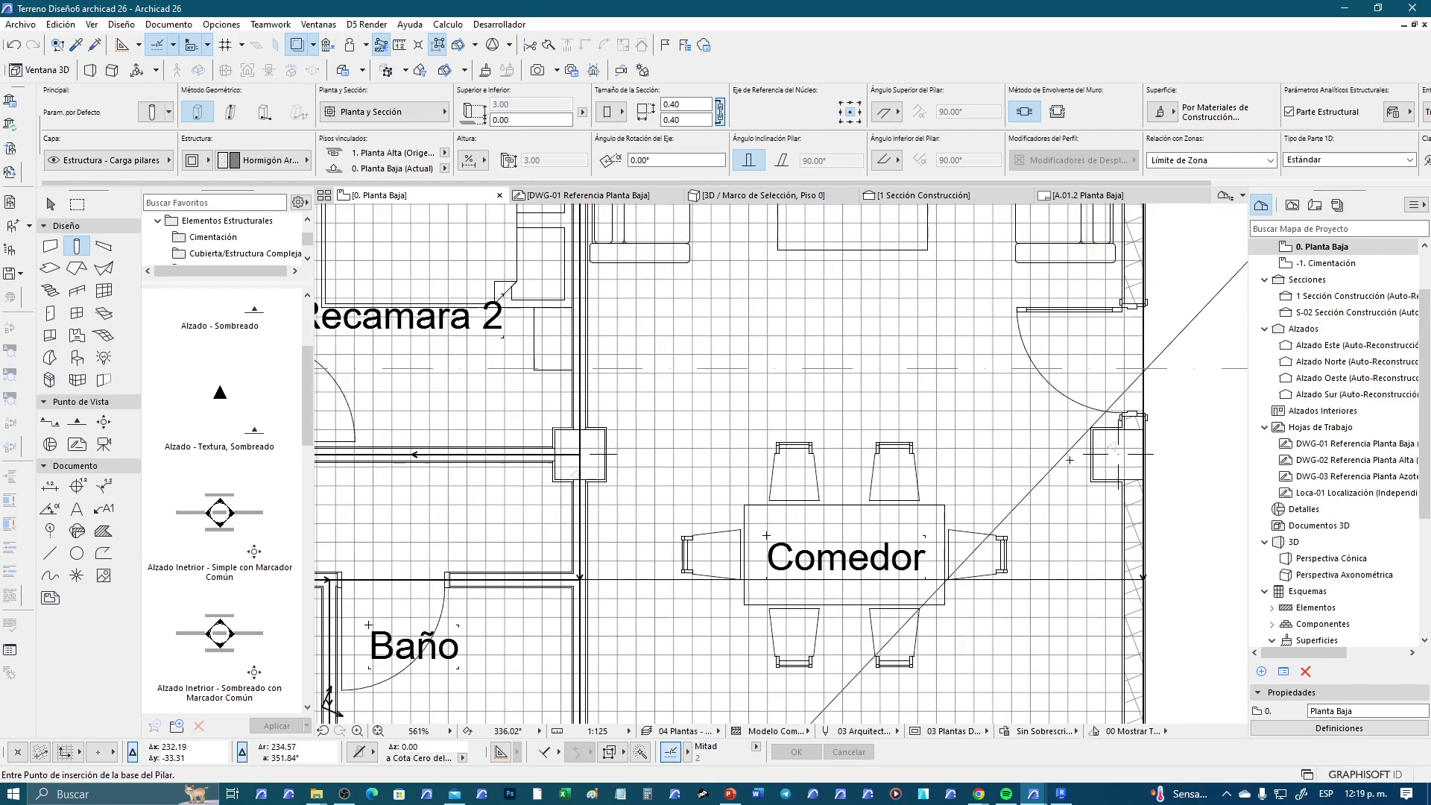
{"action": "scroll", "coordinate": [1094, 454], "scroll_direction": "down", "scroll_amount": 1}
{"action": "scroll", "coordinate": [1090, 452], "scroll_direction": "up", "scroll_amount": 1}
{"action": "scroll", "coordinate": [968, 444], "scroll_direction": "down", "scroll_amount": 1}
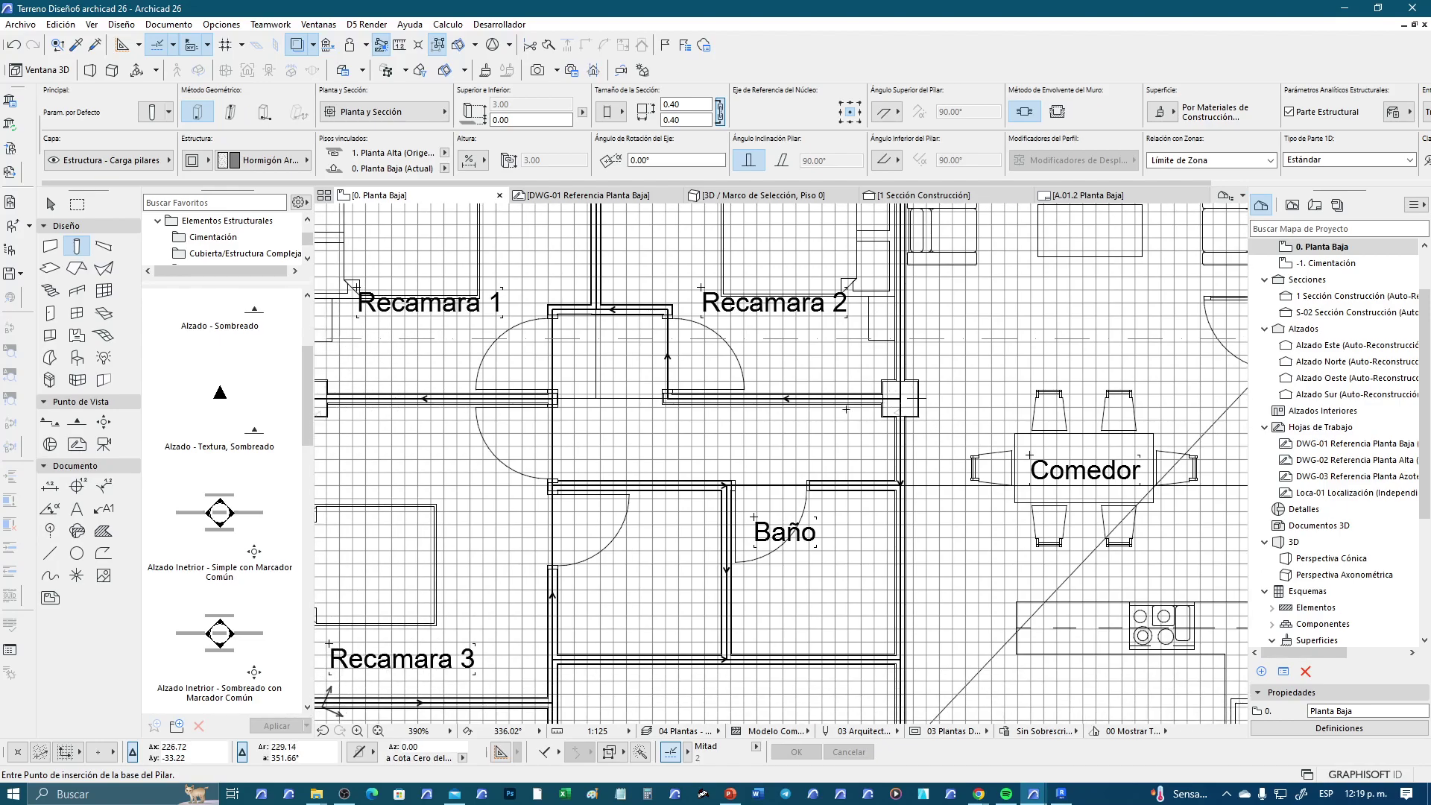
{"action": "scroll", "coordinate": [851, 433], "scroll_direction": "up", "scroll_amount": 1}
{"action": "scroll", "coordinate": [852, 433], "scroll_direction": "down", "scroll_amount": 1}
{"action": "scroll", "coordinate": [852, 433], "scroll_direction": "up", "scroll_amount": 1}
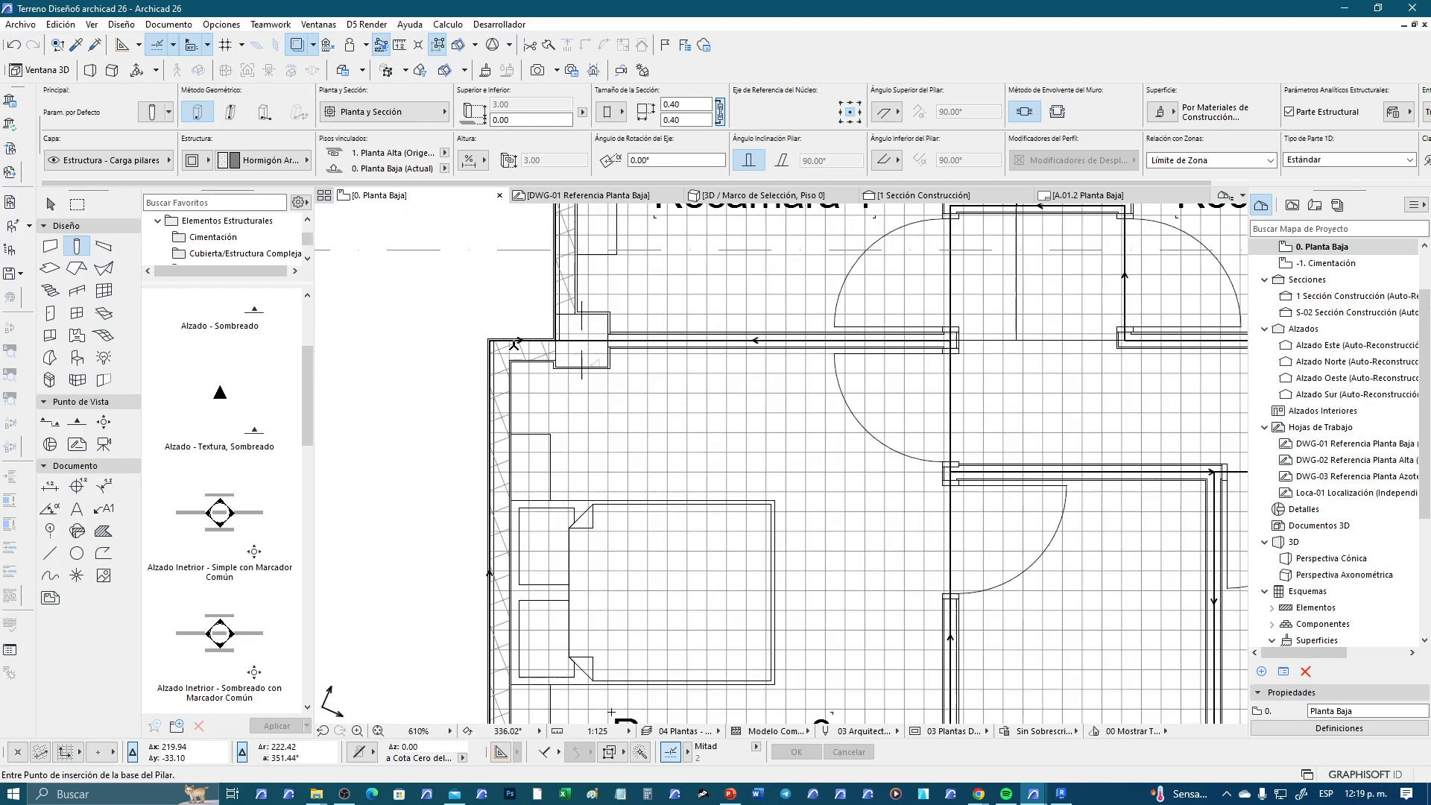
{"action": "scroll", "coordinate": [848, 430], "scroll_direction": "down", "scroll_amount": 1}
{"action": "scroll", "coordinate": [848, 430], "scroll_direction": "down", "scroll_amount": 1}
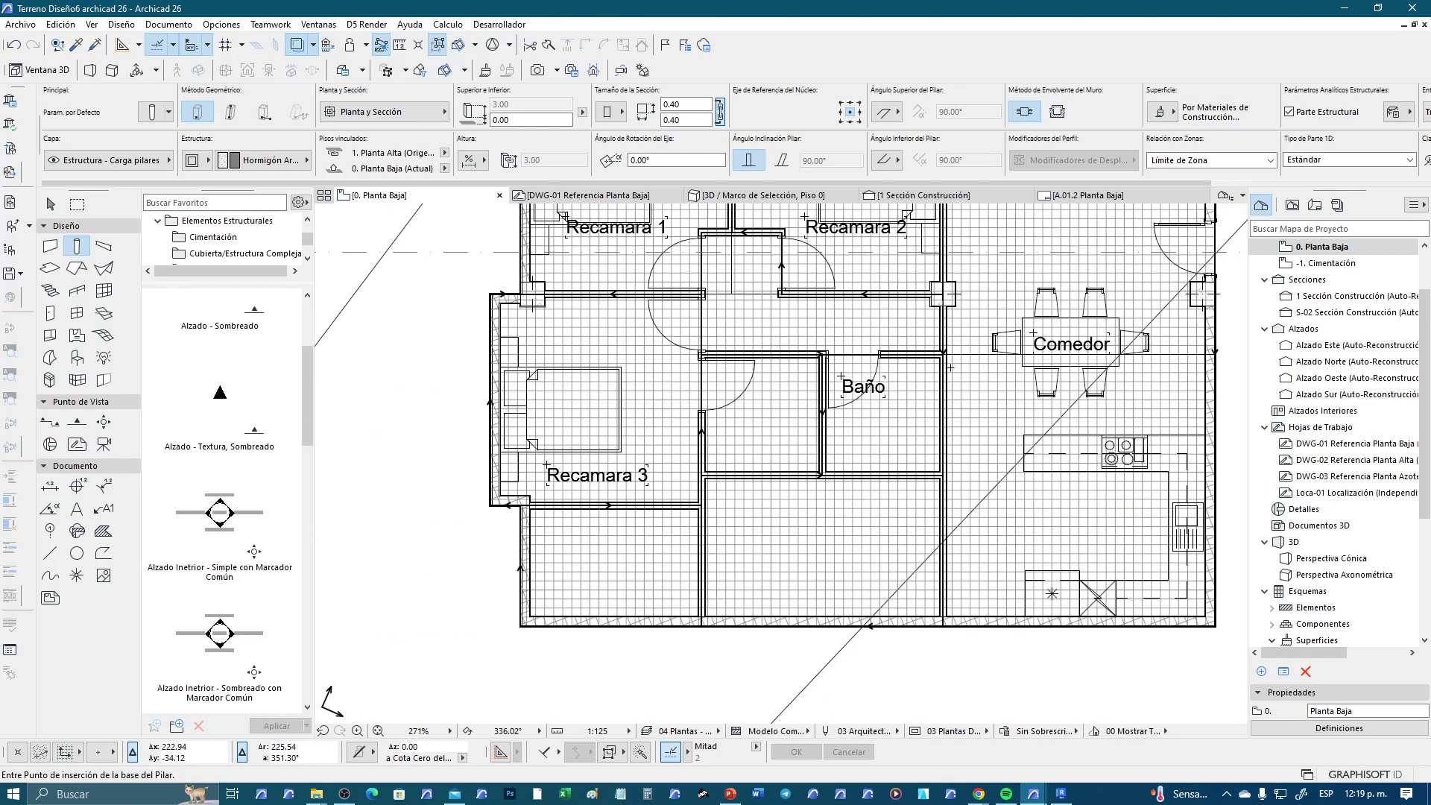
{"action": "scroll", "coordinate": [968, 359], "scroll_direction": "down", "scroll_amount": 1}
{"action": "scroll", "coordinate": [969, 359], "scroll_direction": "up", "scroll_amount": 4}
{"action": "scroll", "coordinate": [978, 359], "scroll_direction": "up", "scroll_amount": 4}
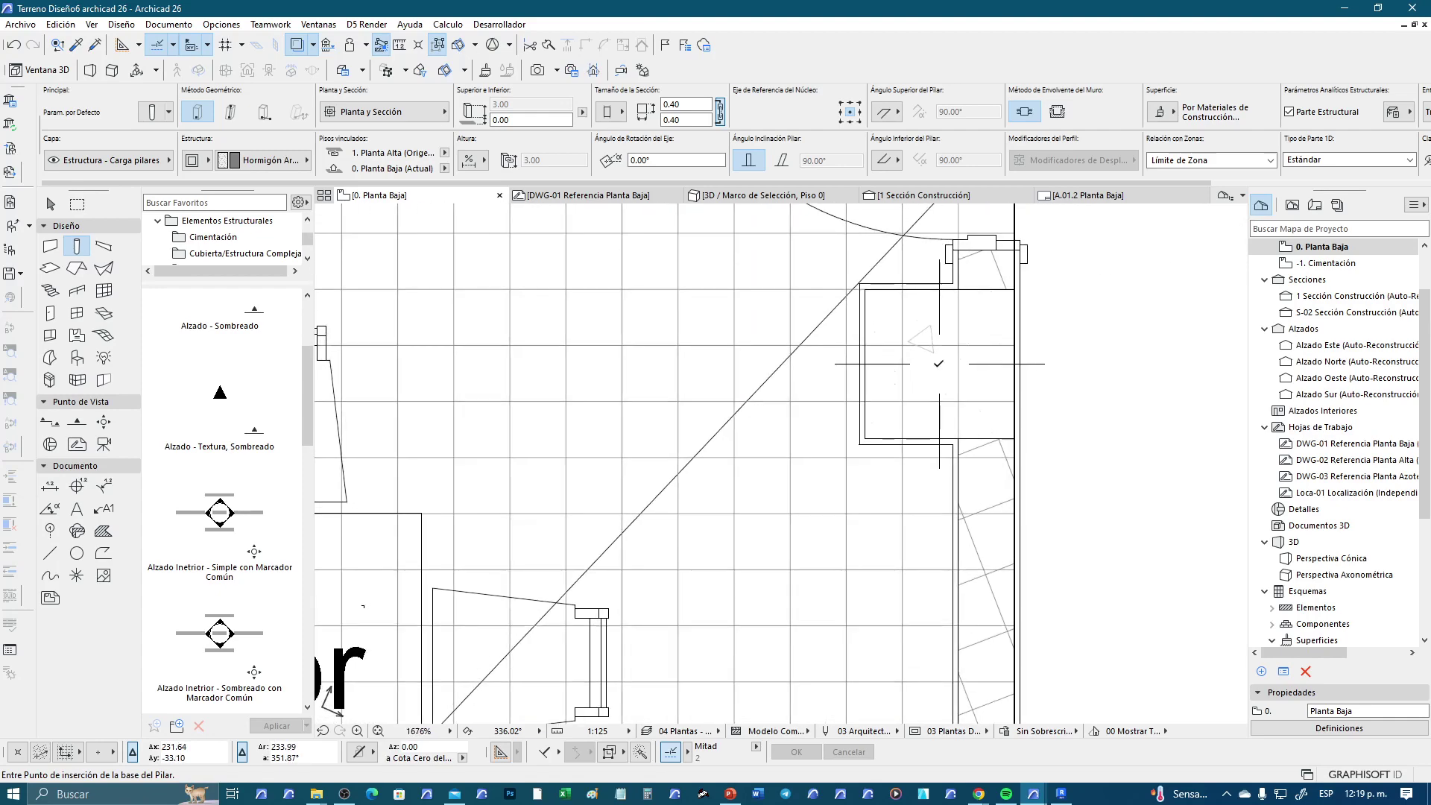
{"action": "scroll", "coordinate": [924, 364], "scroll_direction": "down", "scroll_amount": 2}
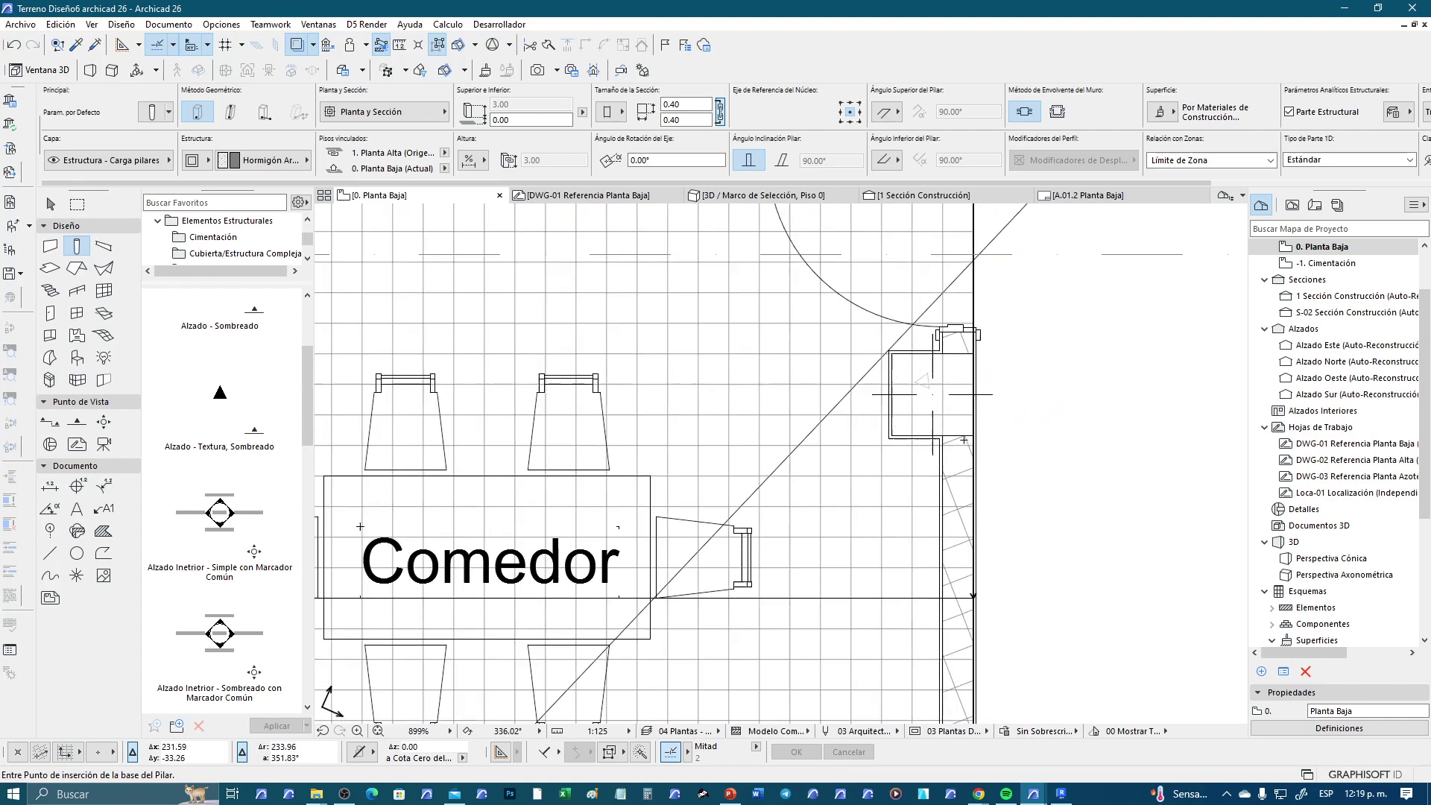
{"action": "scroll", "coordinate": [953, 412], "scroll_direction": "down", "scroll_amount": 6}
{"action": "middle_click_drag", "start_coordinate": [953, 412], "coordinate": [970, 634]}
{"action": "scroll", "coordinate": [970, 403], "scroll_direction": "up", "scroll_amount": 3}
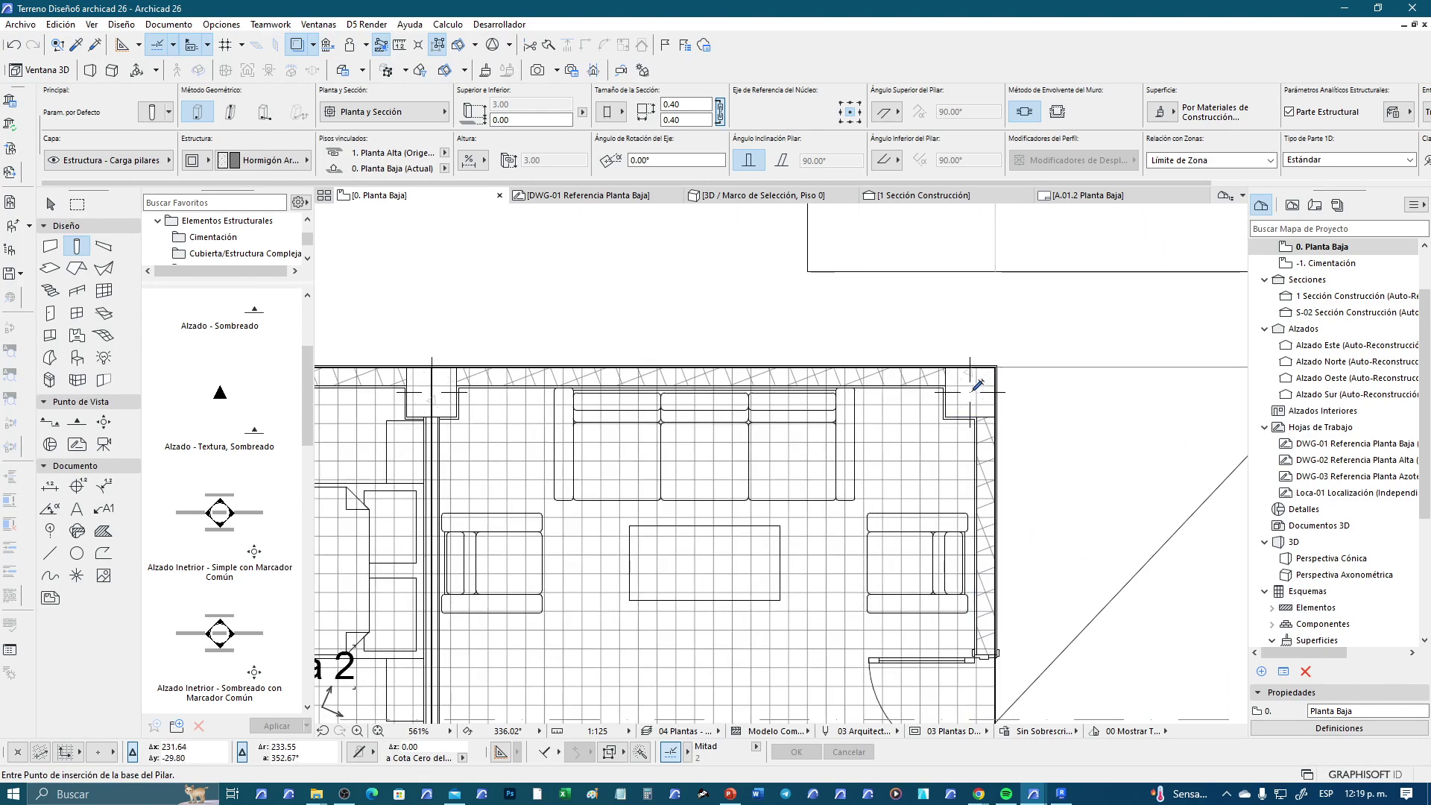
{"action": "middle_click_drag", "start_coordinate": [489, 378], "coordinate": [830, 374]}
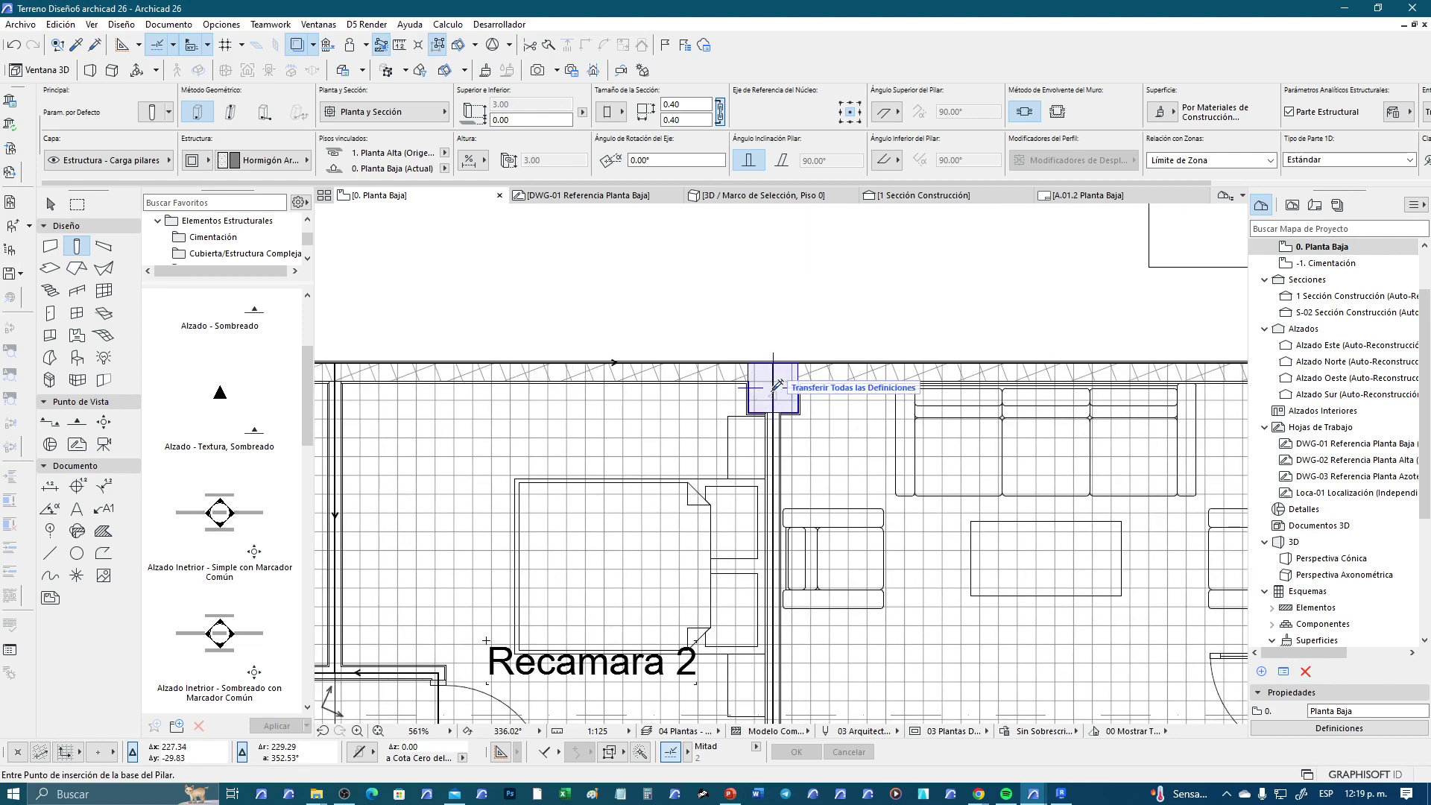
{"action": "middle_click_drag", "start_coordinate": [574, 452], "coordinate": [913, 399]}
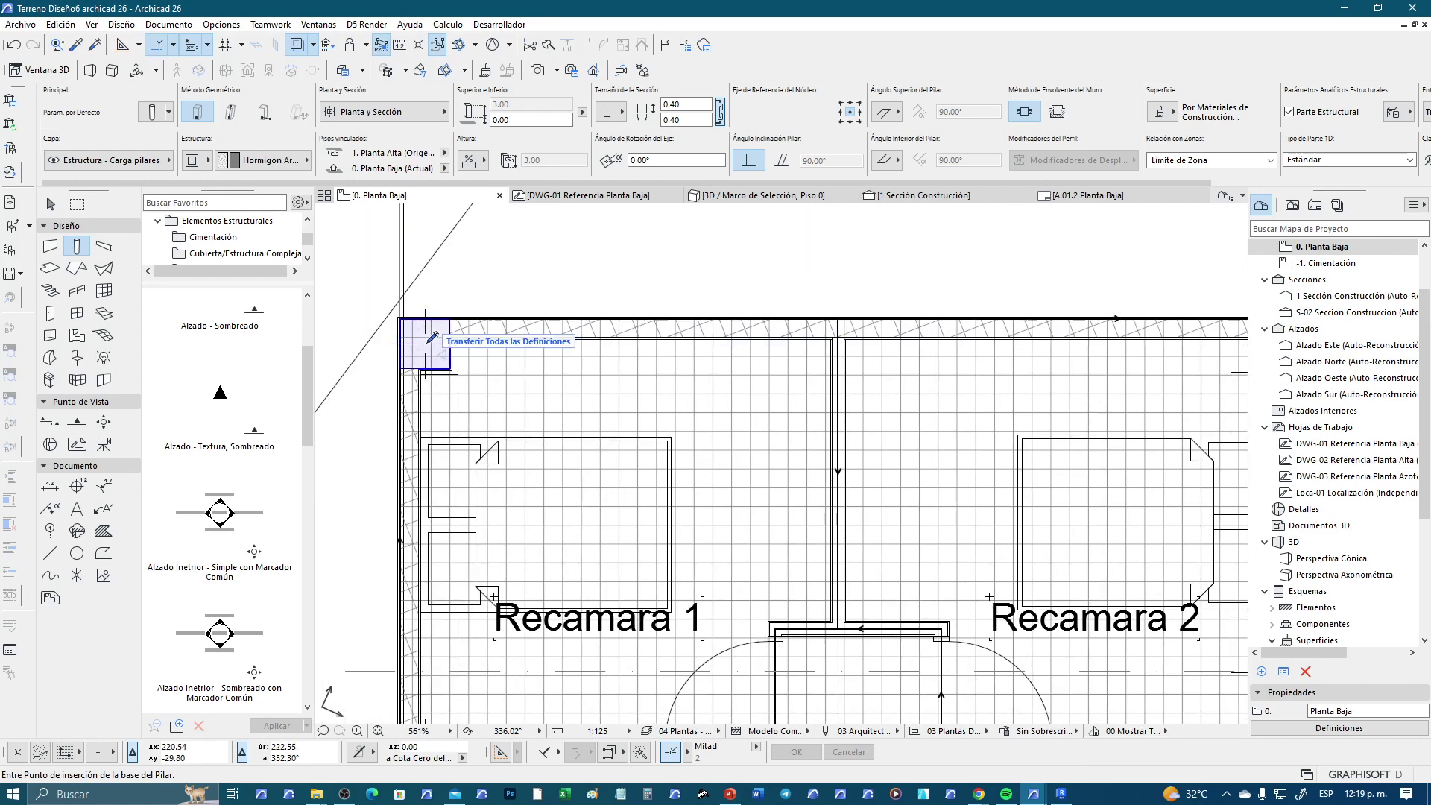
{"action": "scroll", "coordinate": [423, 316], "scroll_direction": "down", "scroll_amount": 3}
{"action": "middle_click_drag", "start_coordinate": [684, 456], "coordinate": [681, 424]}
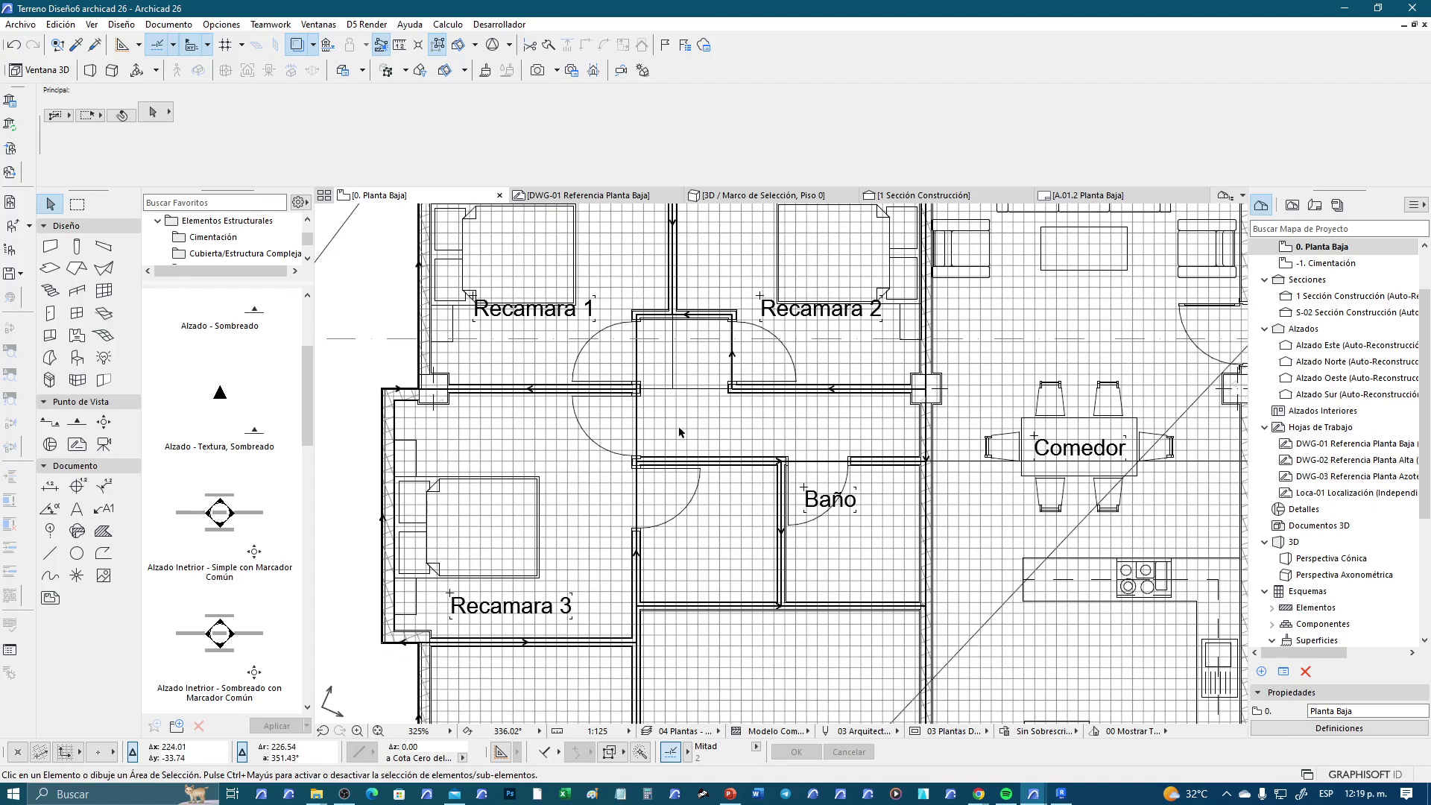
{"action": "middle_click_drag", "start_coordinate": [520, 460], "coordinate": [489, 402]}
{"action": "scroll", "coordinate": [422, 393], "scroll_direction": "up", "scroll_amount": 2}
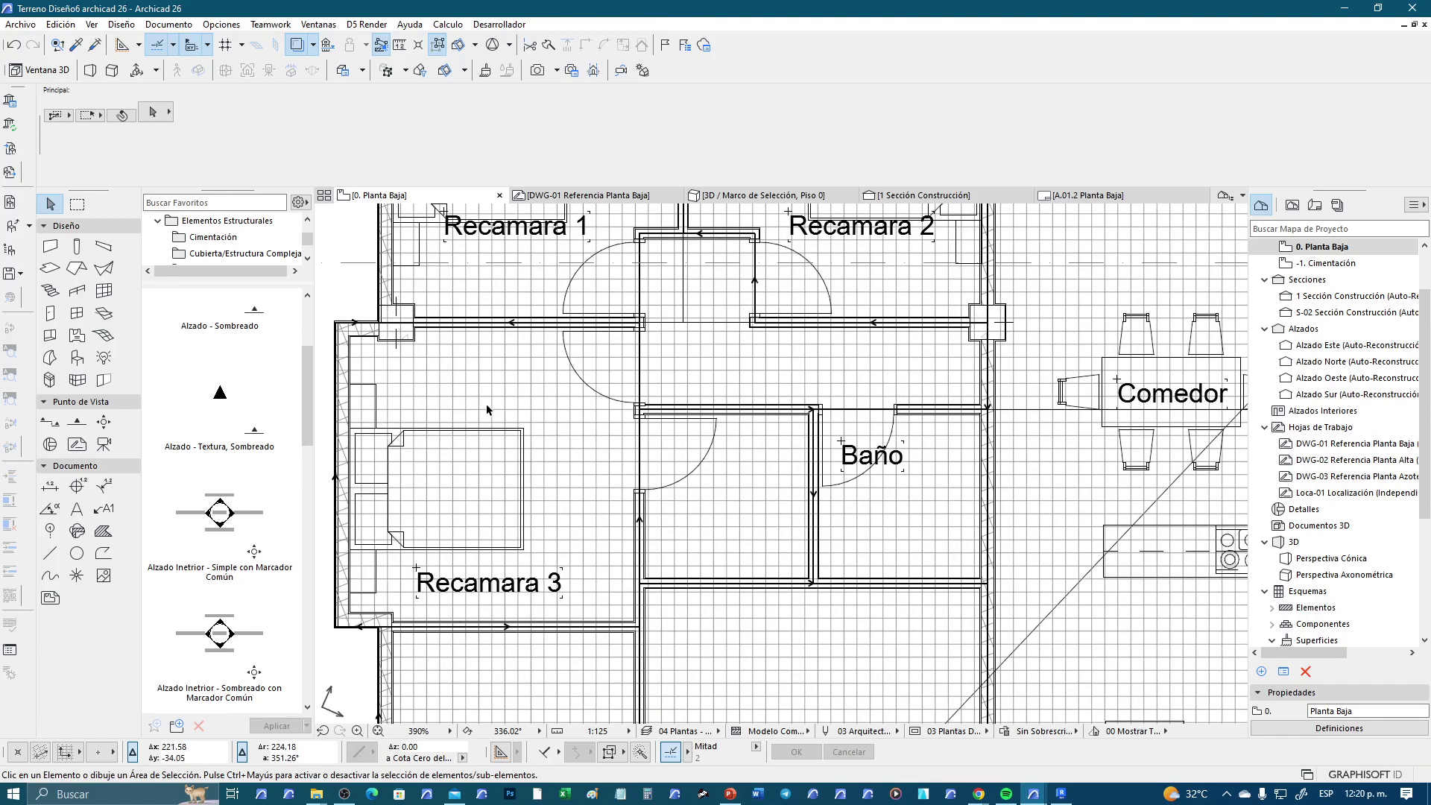
Set the Column tool defaults to a 0.02 Enlucido - Yeso envelope of type Acabado
{"action": "left_click", "coordinate": [77, 246]}
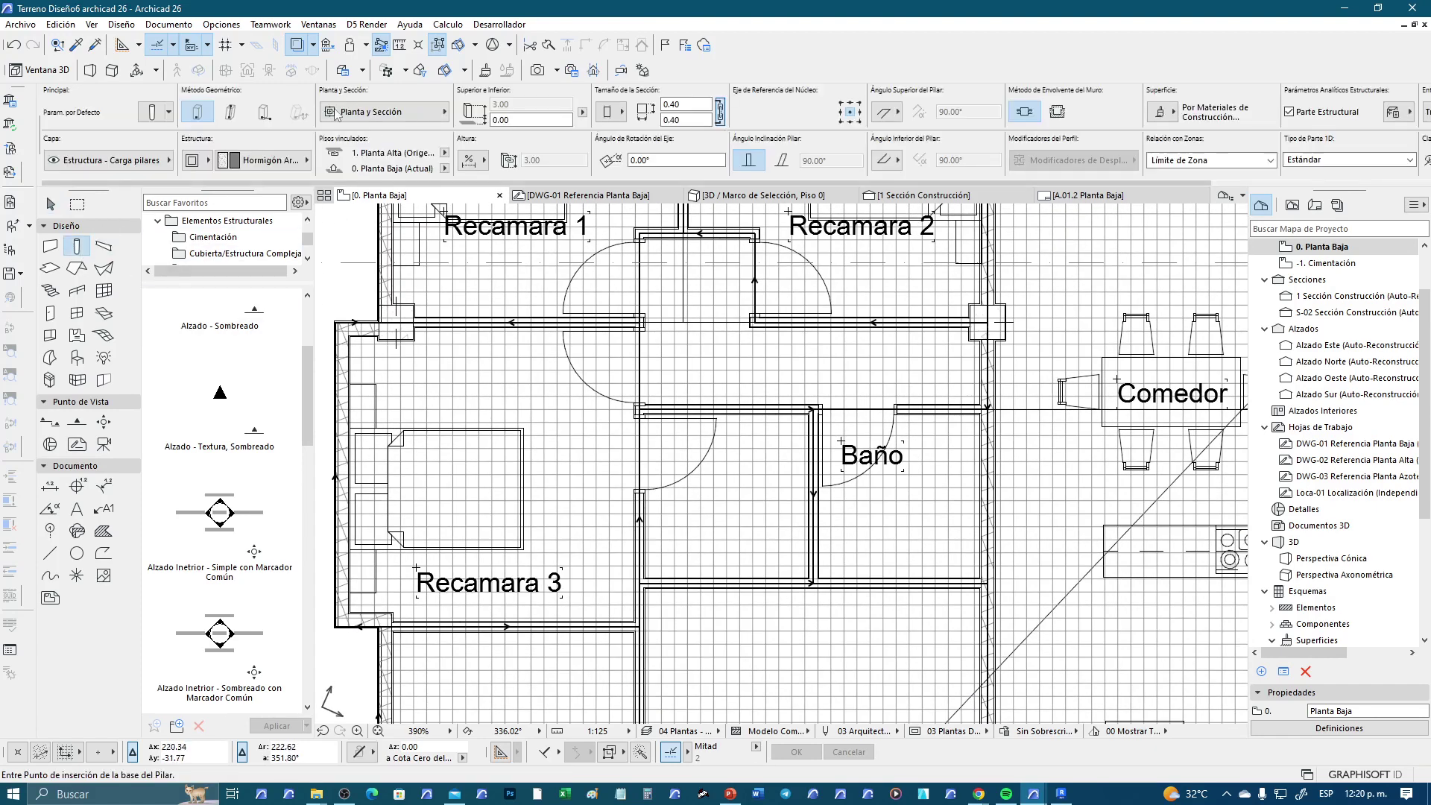
{"action": "left_click", "coordinate": [154, 112]}
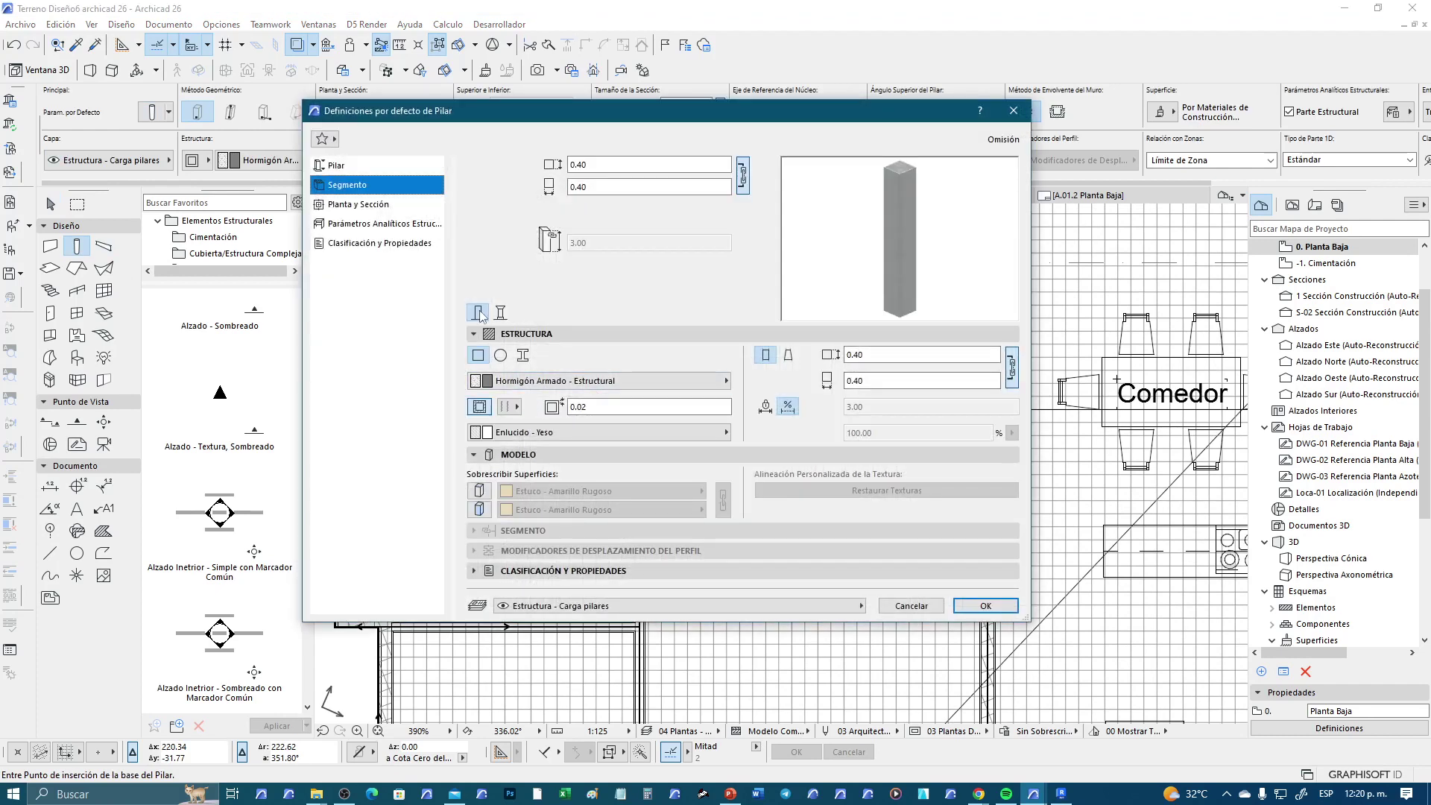
{"action": "left_click", "coordinate": [481, 408]}
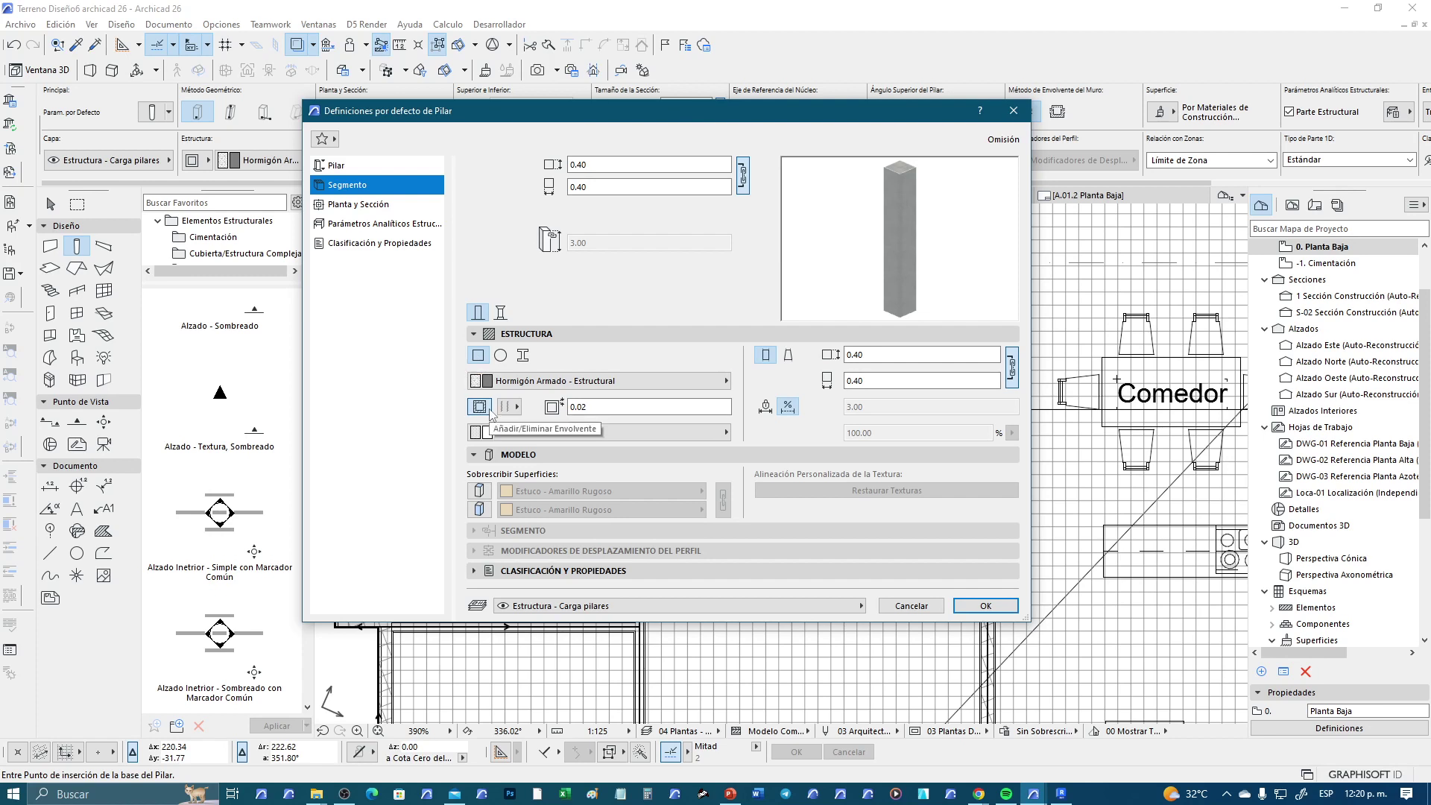
{"action": "left_click_drag", "start_coordinate": [582, 407], "coordinate": [606, 408]}
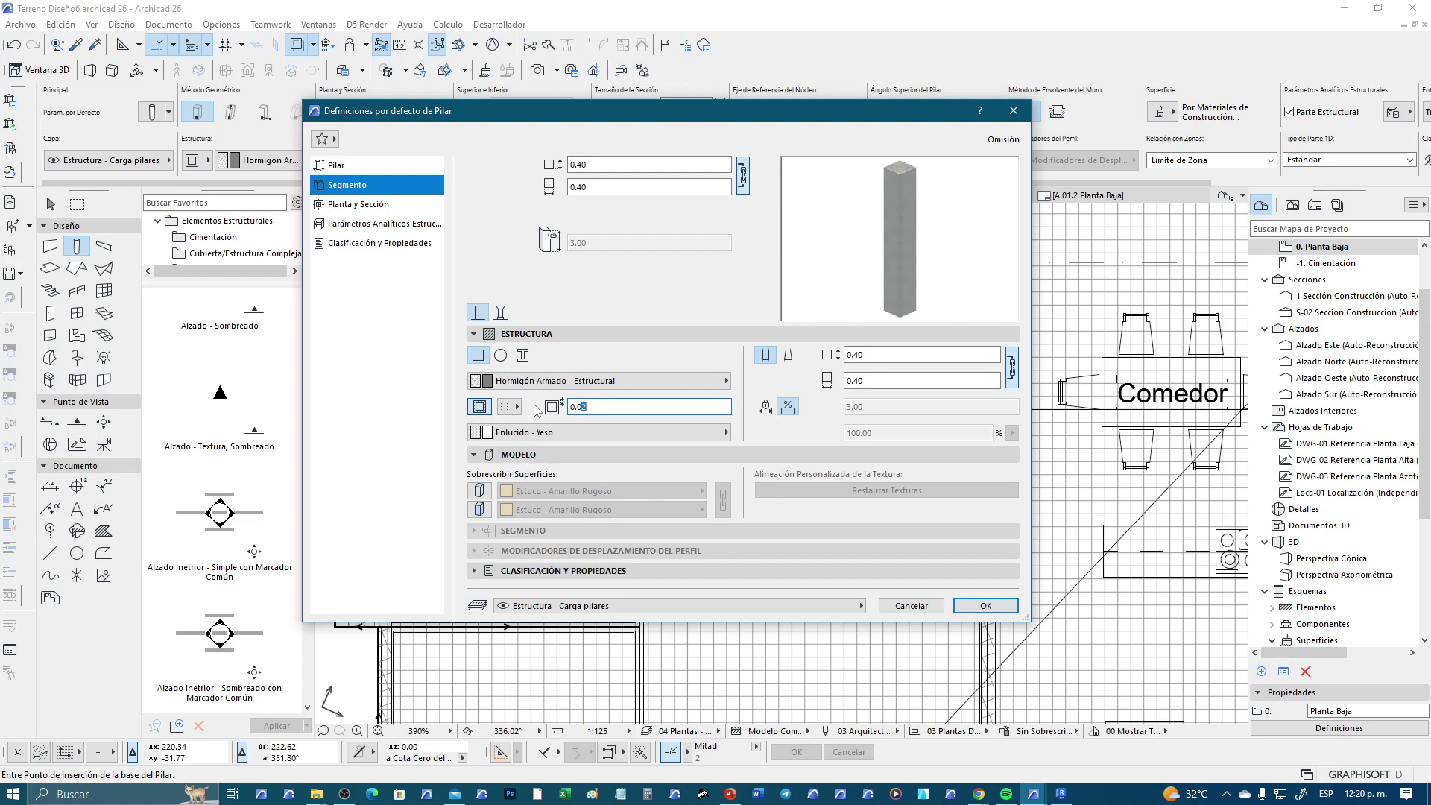
{"action": "type", "text": "2"}
{"action": "left_click", "coordinate": [535, 435]}
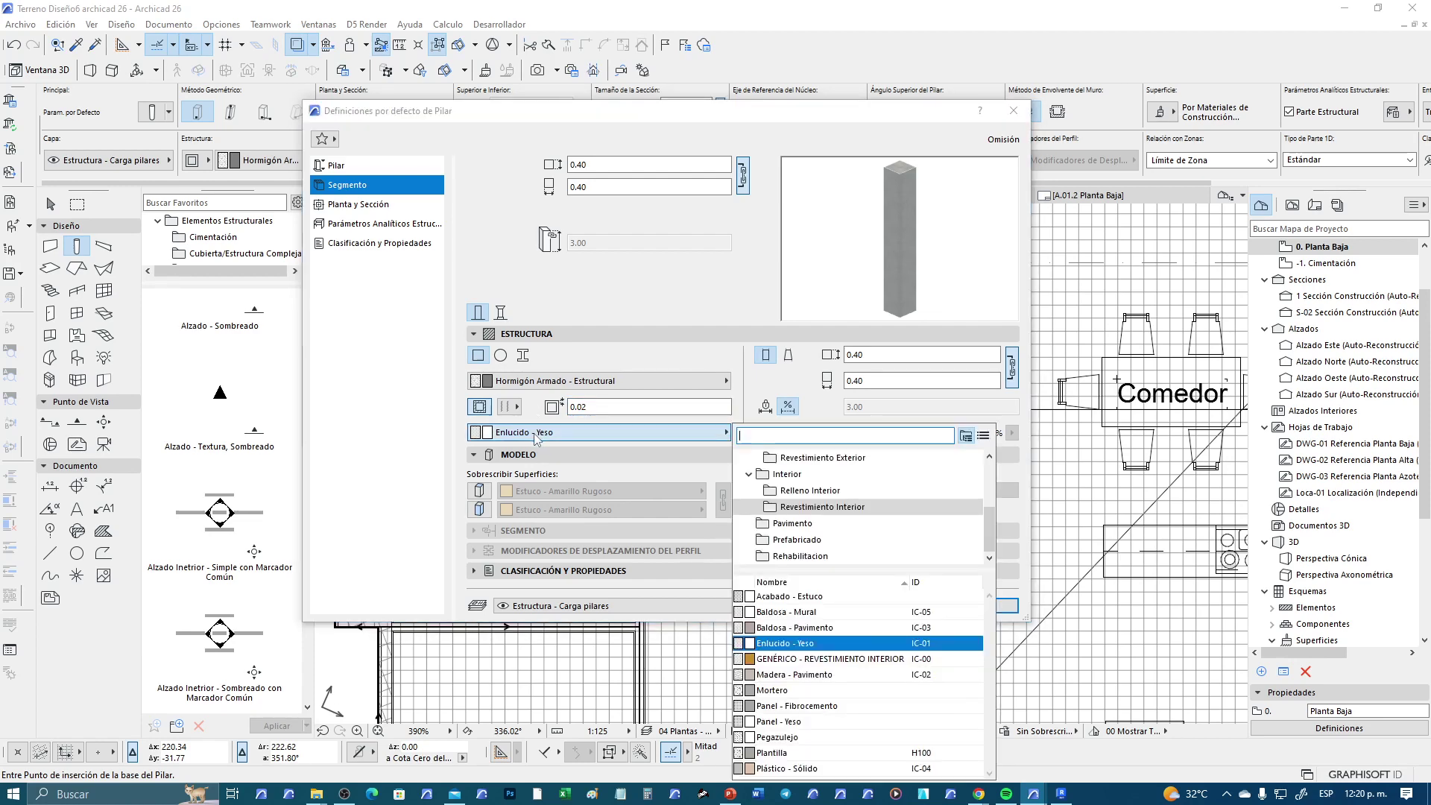
{"action": "left_click", "coordinate": [535, 435]}
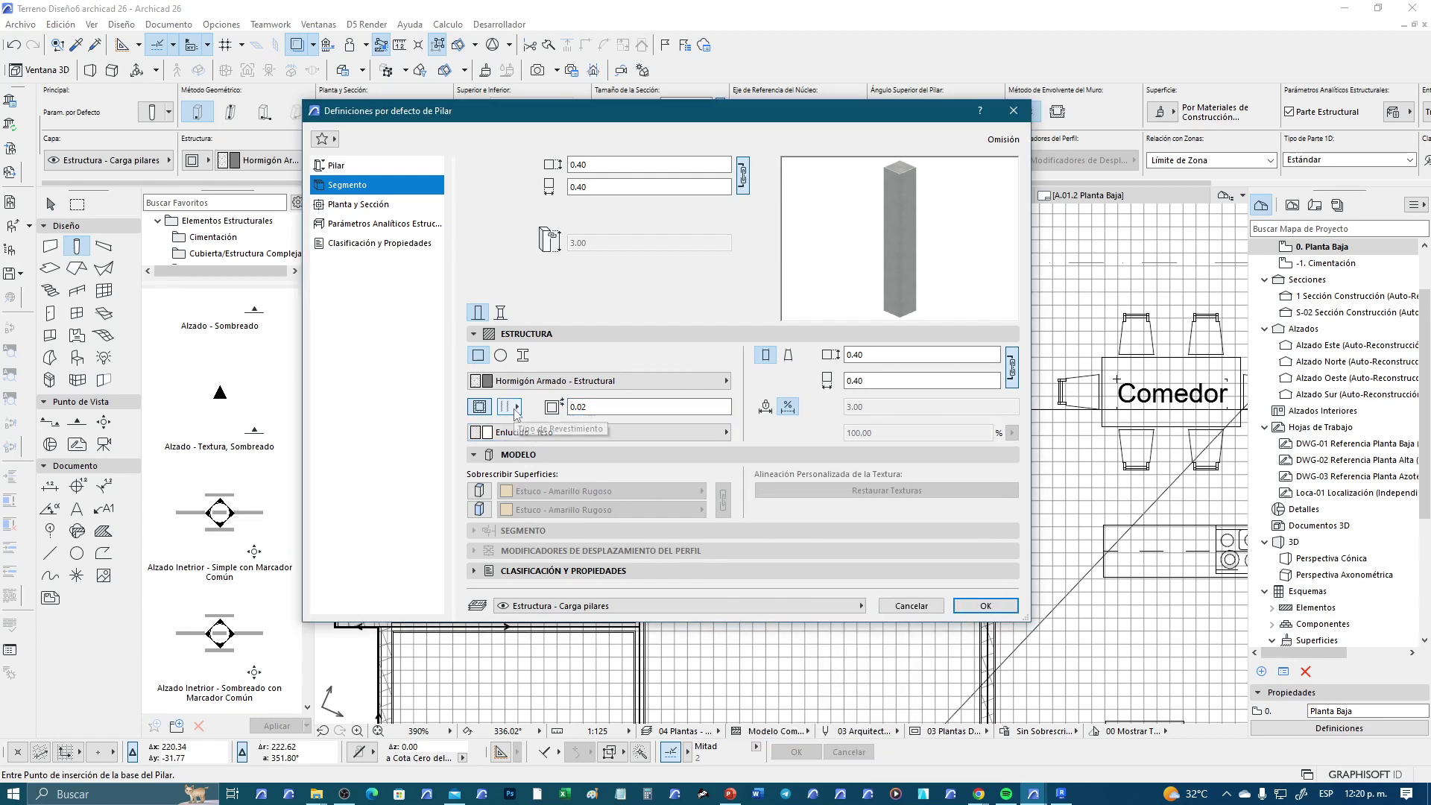
{"action": "left_click", "coordinate": [516, 409]}
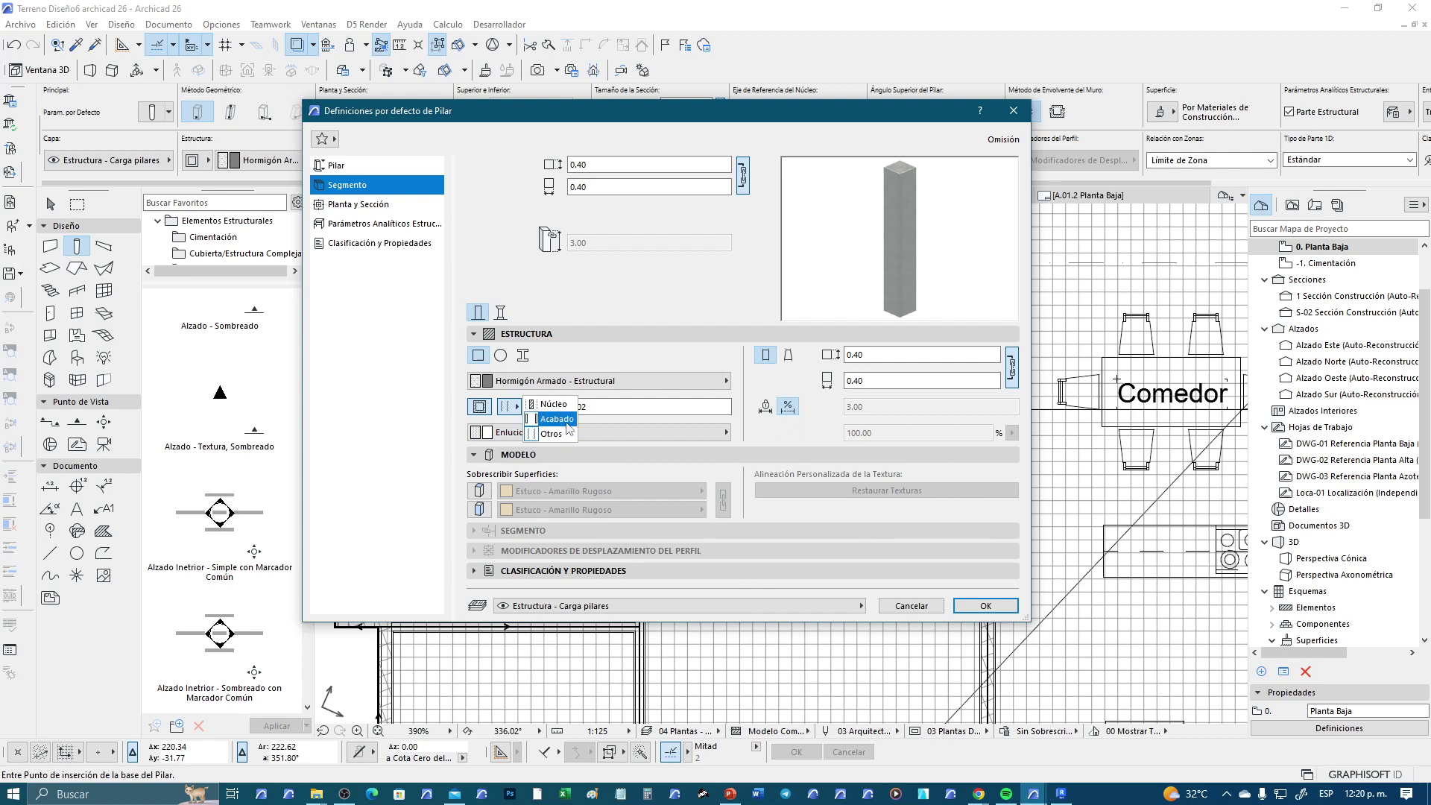
{"action": "left_click", "coordinate": [557, 418]}
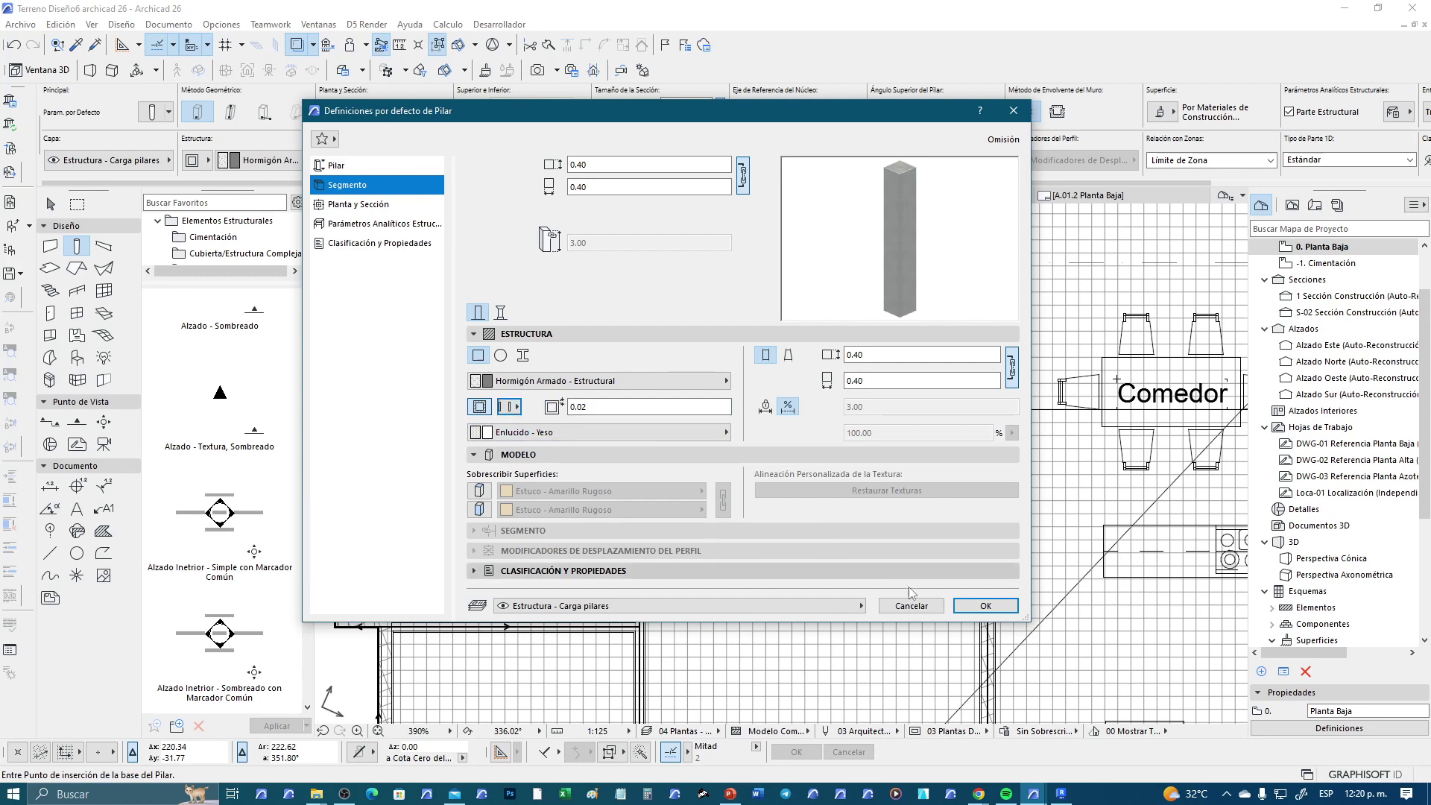
{"action": "left_click", "coordinate": [985, 605]}
Select the six existing junction columns across the top and lower rows of the plan
{"action": "scroll", "coordinate": [462, 591], "scroll_direction": "down", "scroll_amount": 2}
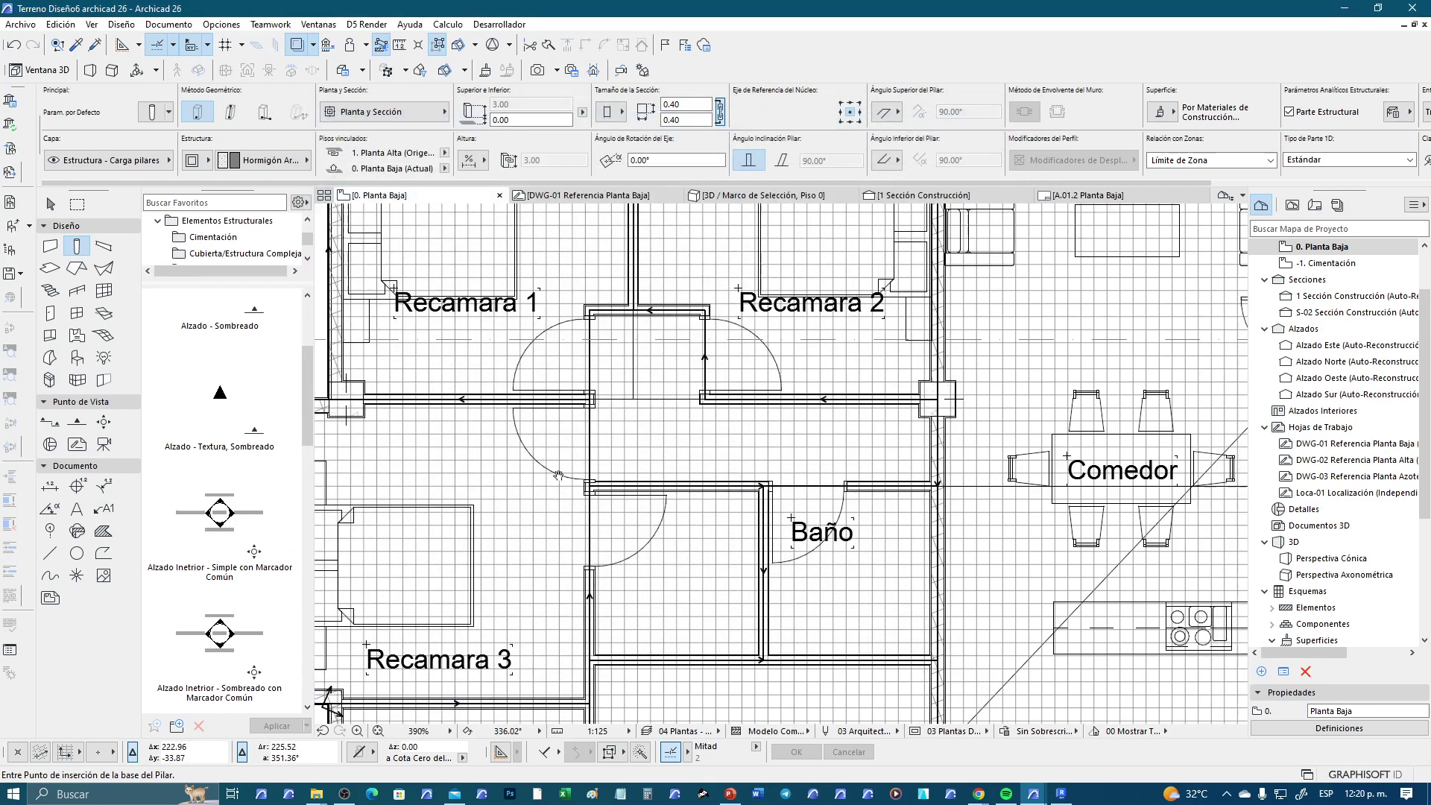
{"action": "scroll", "coordinate": [462, 591], "scroll_direction": "down", "scroll_amount": 1}
{"action": "scroll", "coordinate": [462, 590], "scroll_direction": "down", "scroll_amount": 1}
{"action": "key", "text": "Escape"}
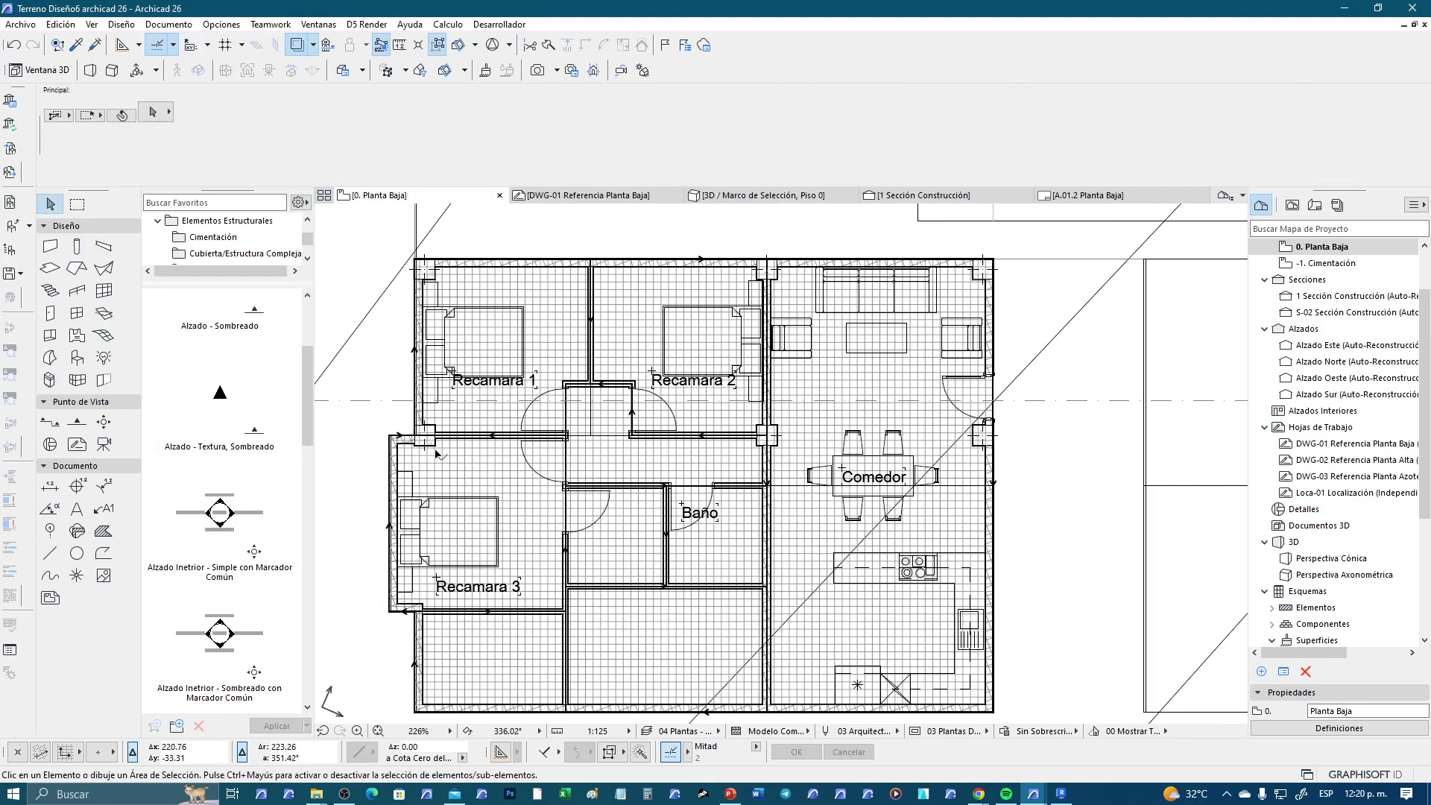
{"action": "left_click", "coordinate": [432, 441]}
{"action": "left_click", "coordinate": [425, 269], "text": "shift"}
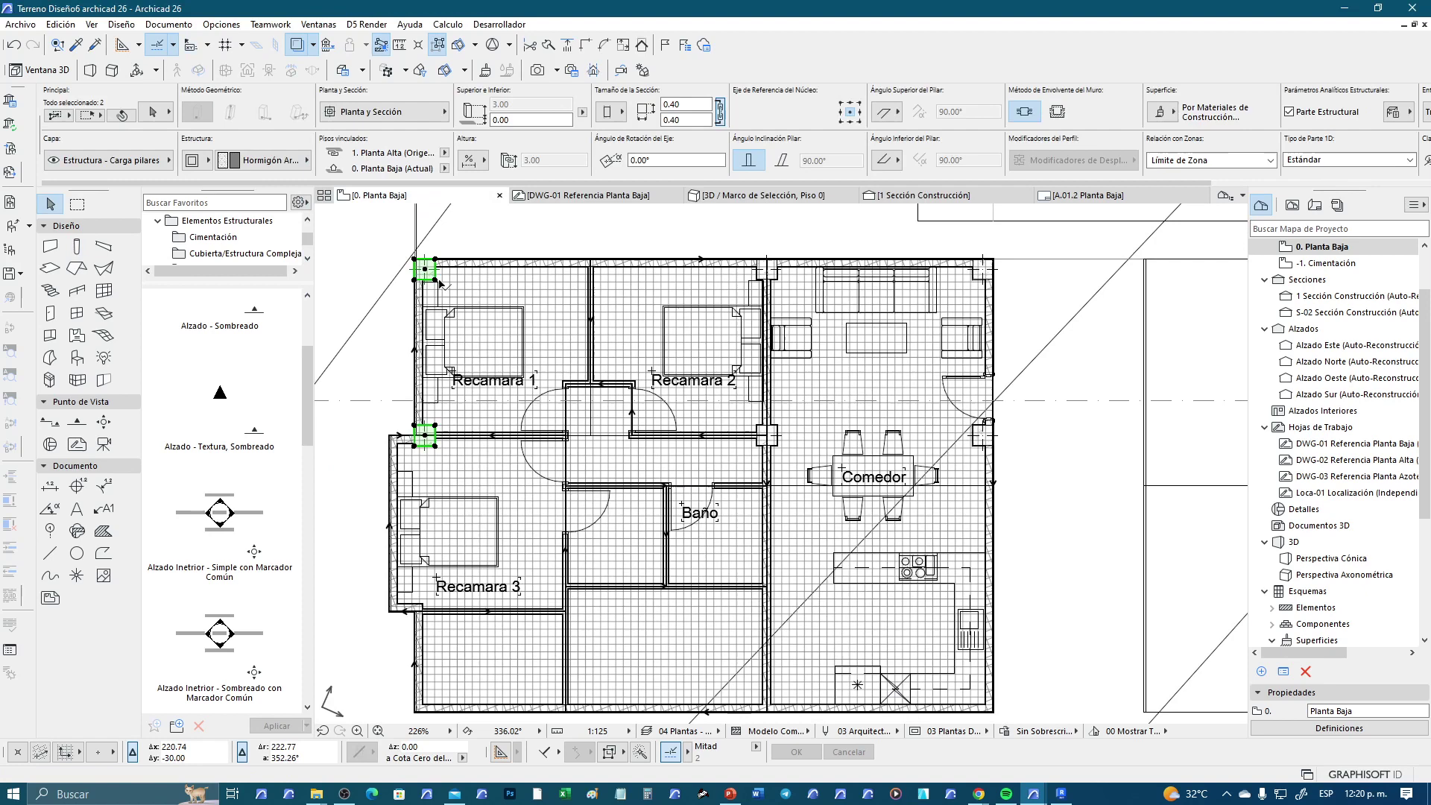
{"action": "left_click", "coordinate": [775, 276], "text": "shift"}
{"action": "left_click", "coordinate": [771, 440], "text": "shift"}
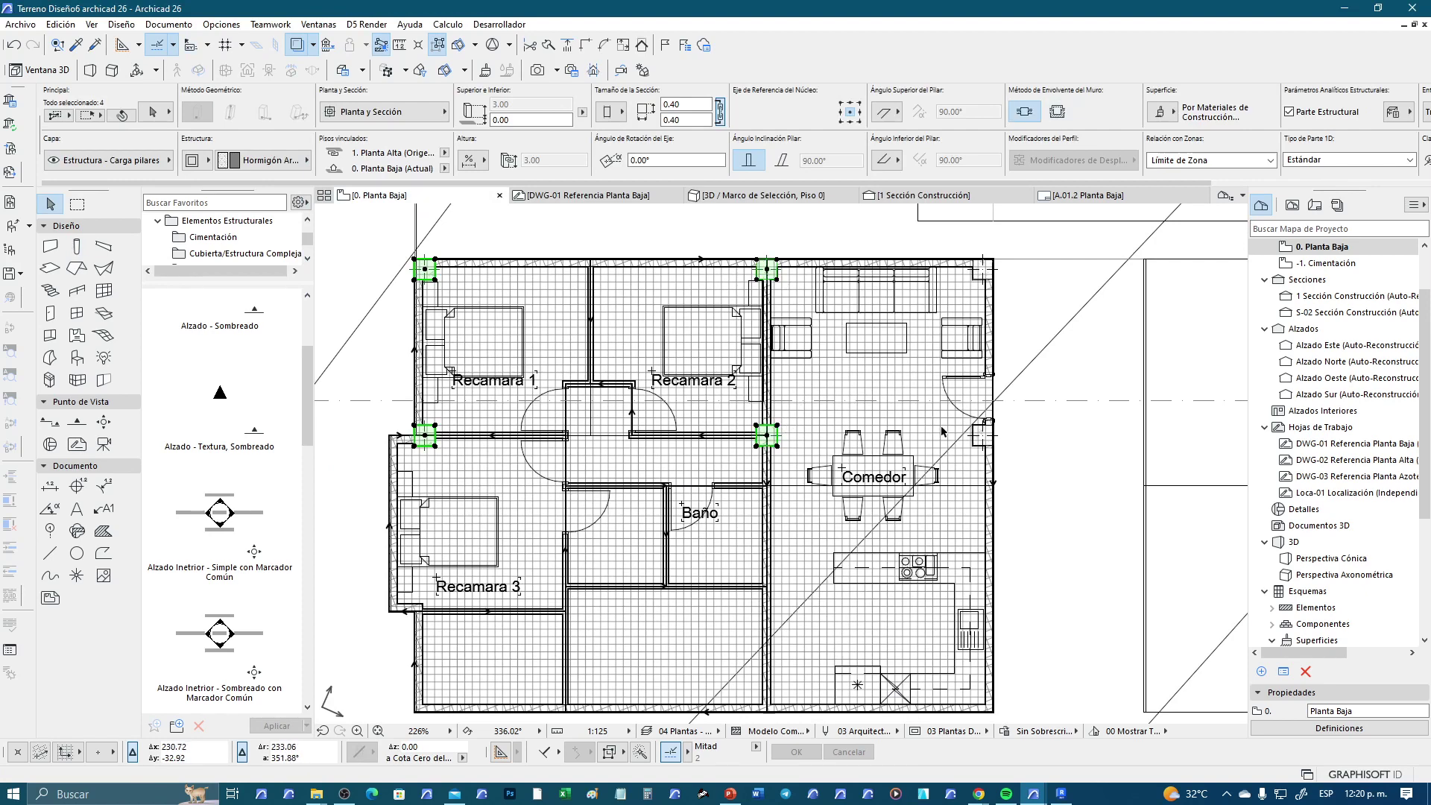
{"action": "left_click", "coordinate": [977, 432], "text": "shift"}
{"action": "left_click", "coordinate": [982, 270], "text": "shift"}
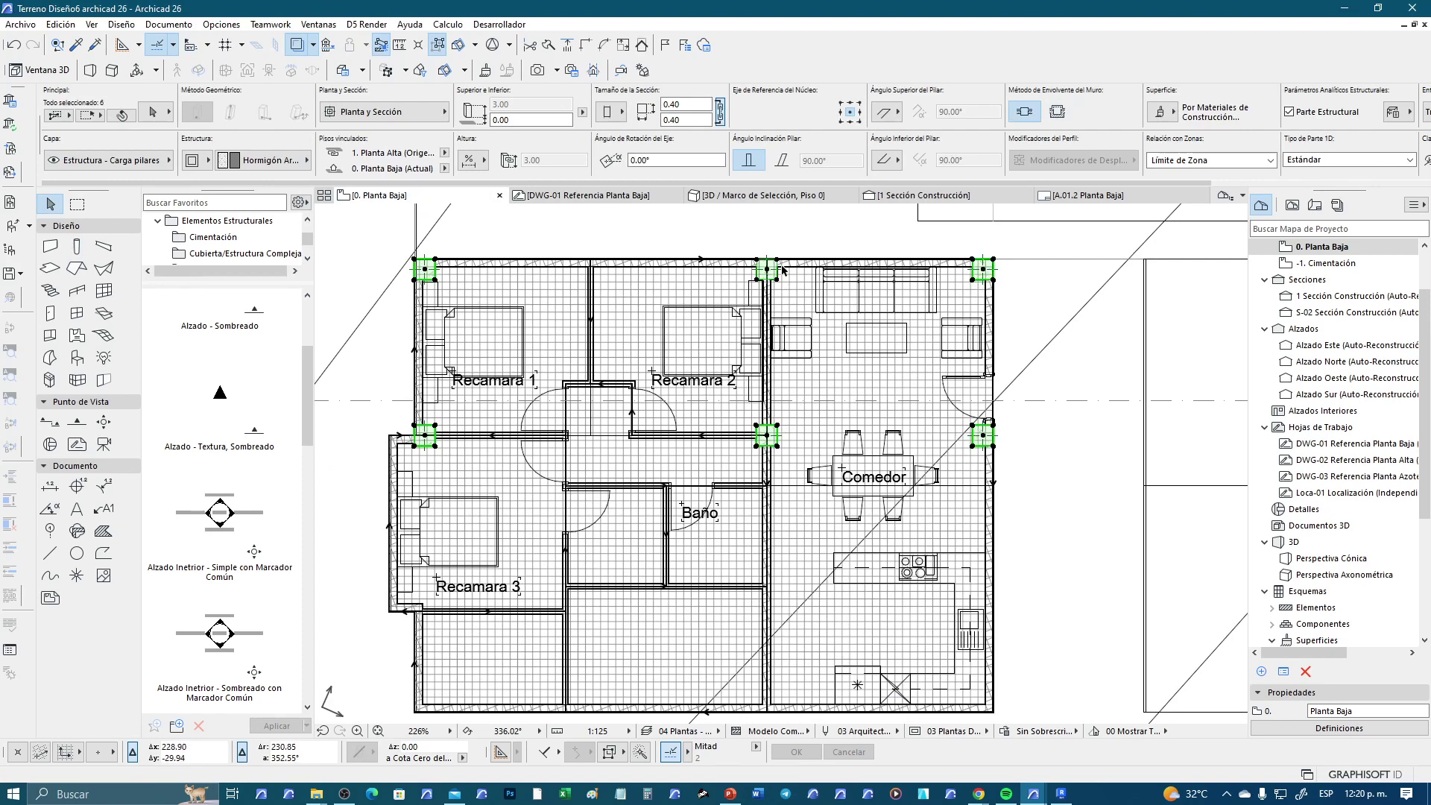
Change the selected columns' envelope type to Acabado finish, then deselect them
{"action": "left_click", "coordinate": [154, 114]}
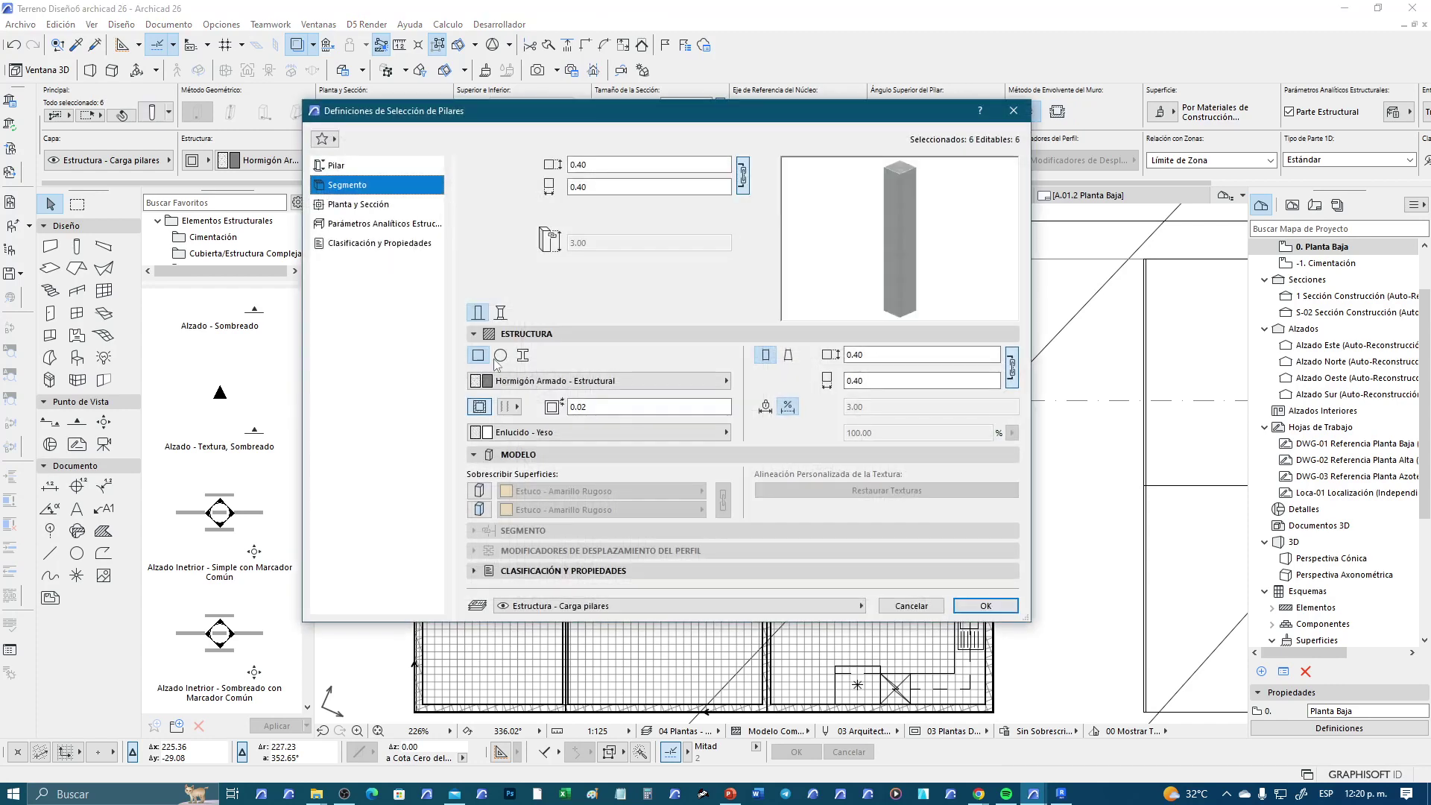
{"action": "left_click", "coordinate": [508, 406]}
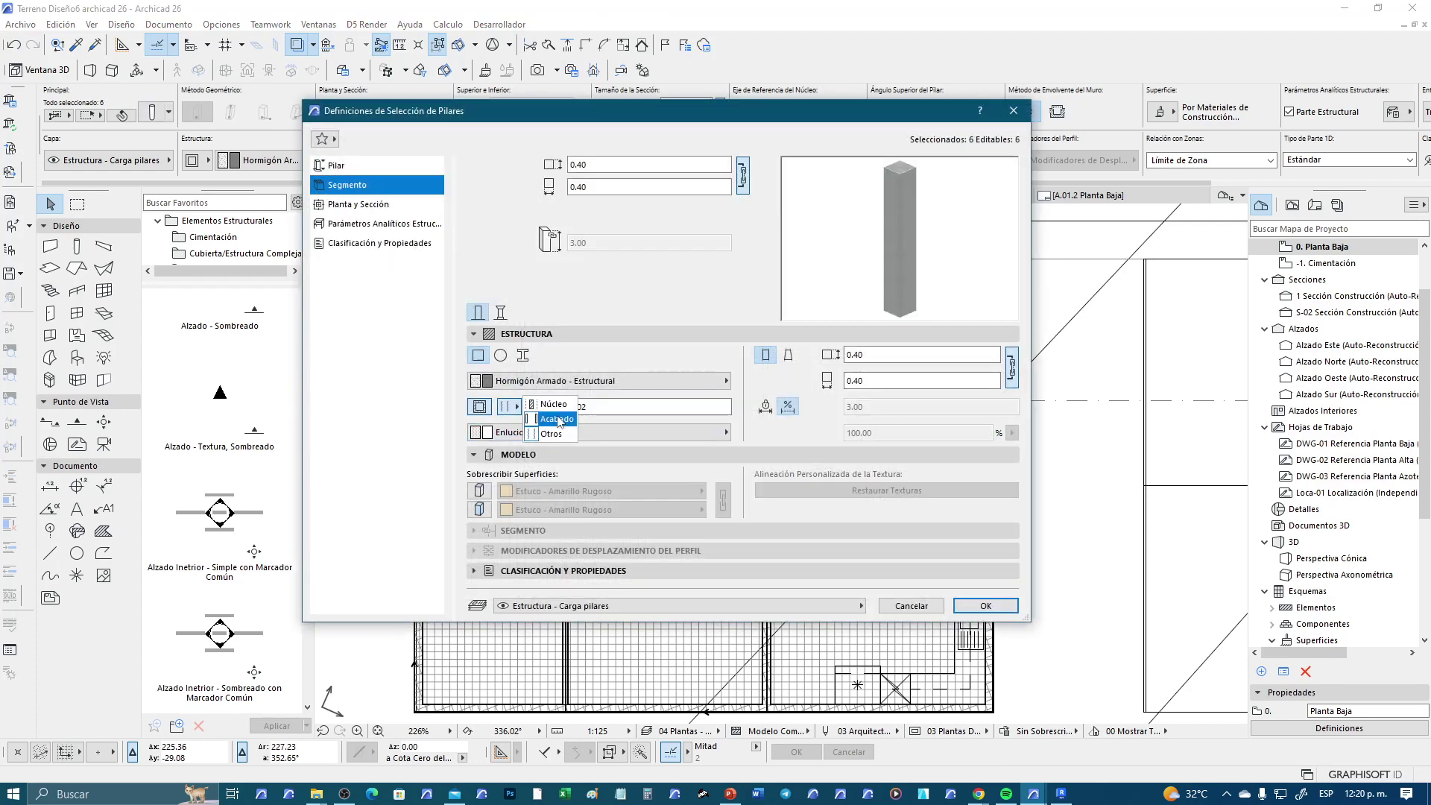
{"action": "left_click", "coordinate": [560, 420]}
{"action": "left_click", "coordinate": [985, 605]}
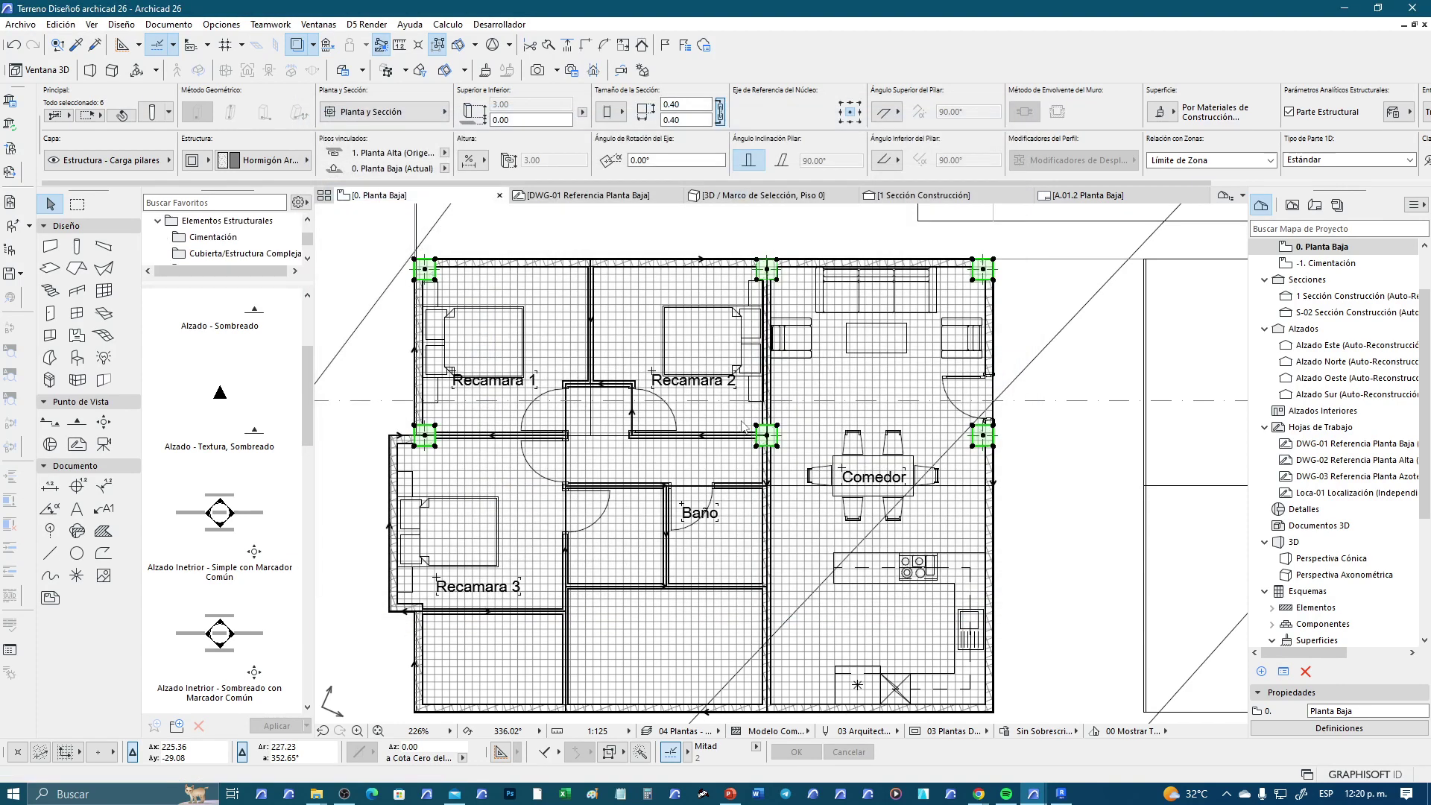
{"action": "left_click", "coordinate": [376, 388]}
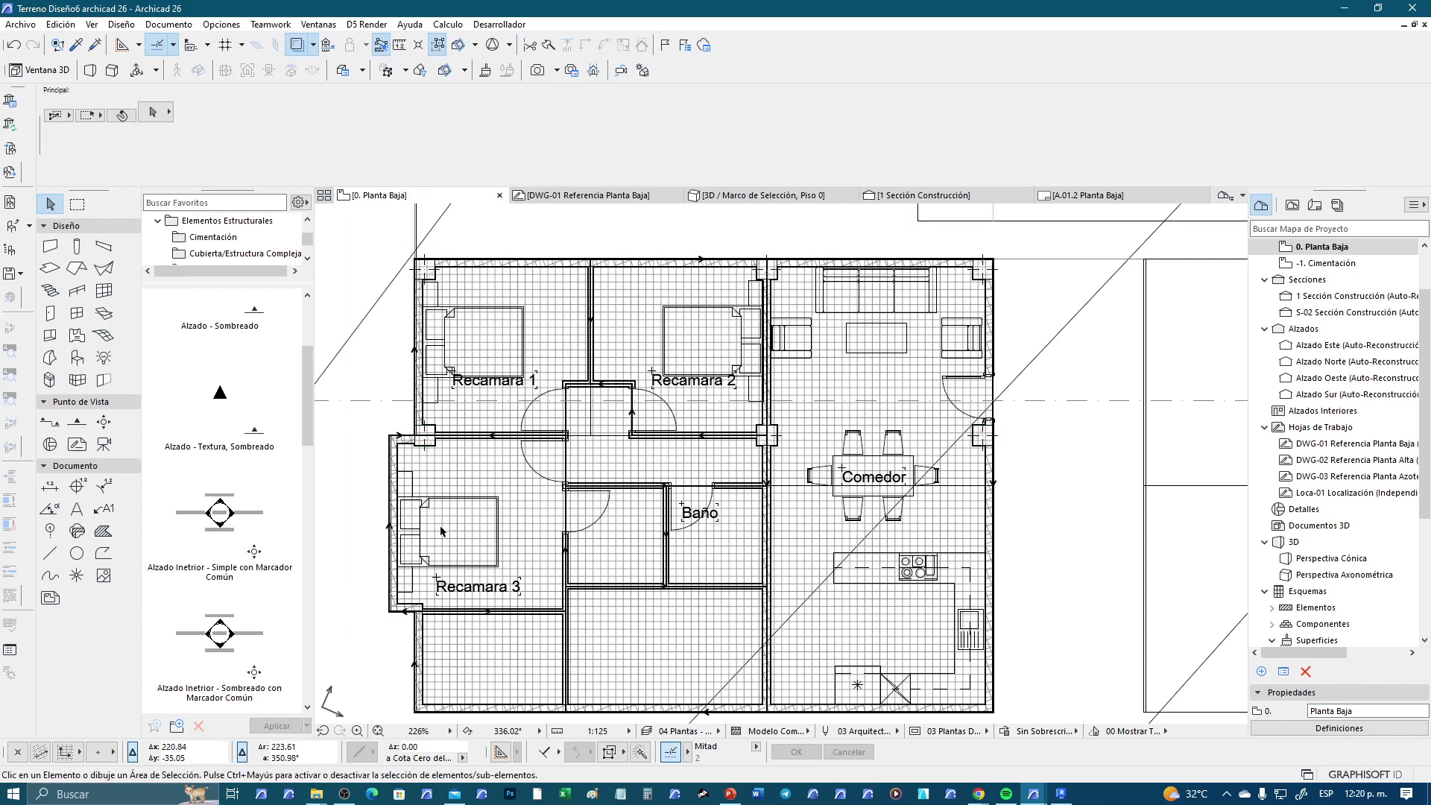
Select the three top-row junction columns
{"action": "scroll", "coordinate": [440, 533], "scroll_direction": "up", "scroll_amount": 1}
{"action": "scroll", "coordinate": [447, 441], "scroll_direction": "up", "scroll_amount": 1}
{"action": "scroll", "coordinate": [447, 441], "scroll_direction": "up", "scroll_amount": 1}
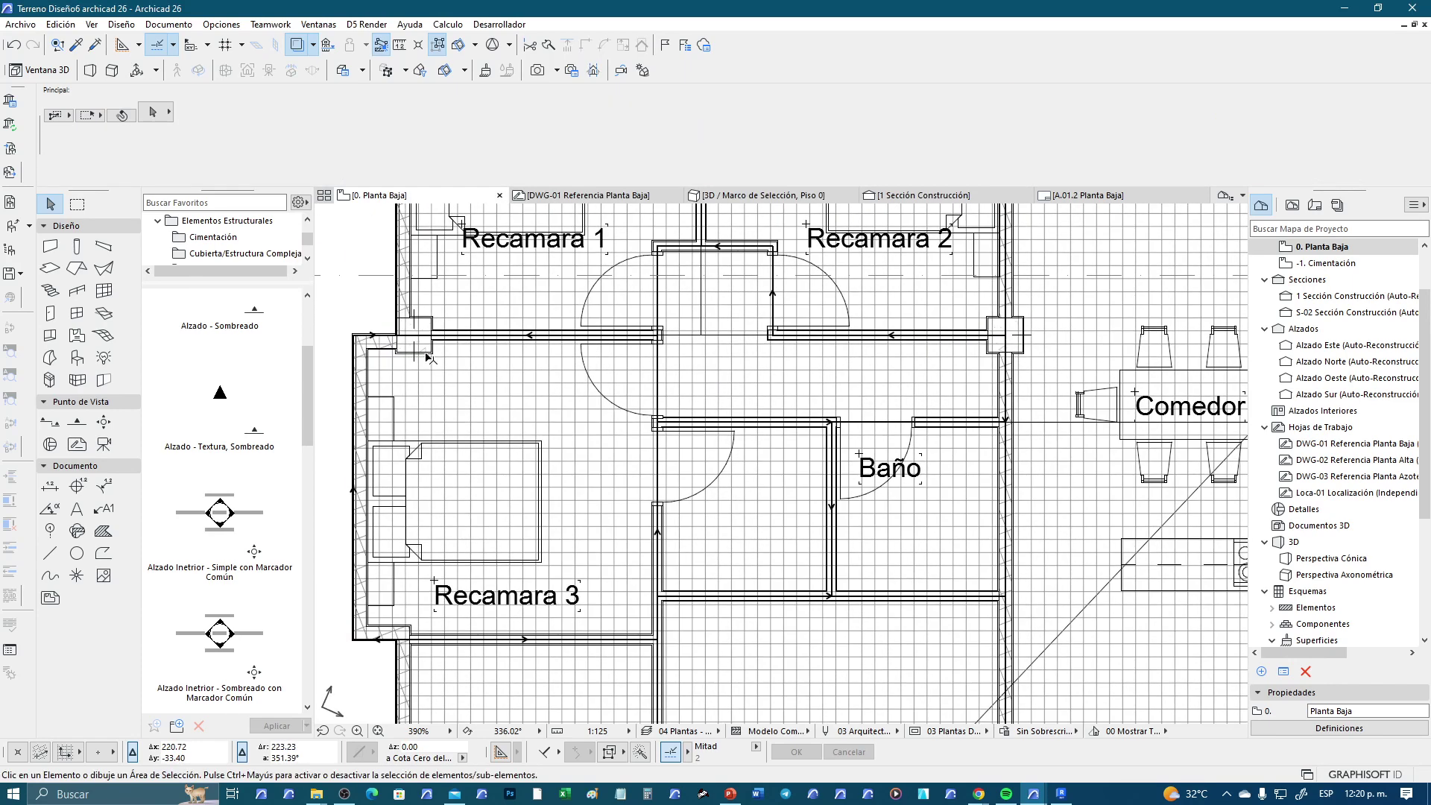
{"action": "left_click", "coordinate": [428, 350]}
{"action": "left_click", "coordinate": [994, 347], "text": "shift"}
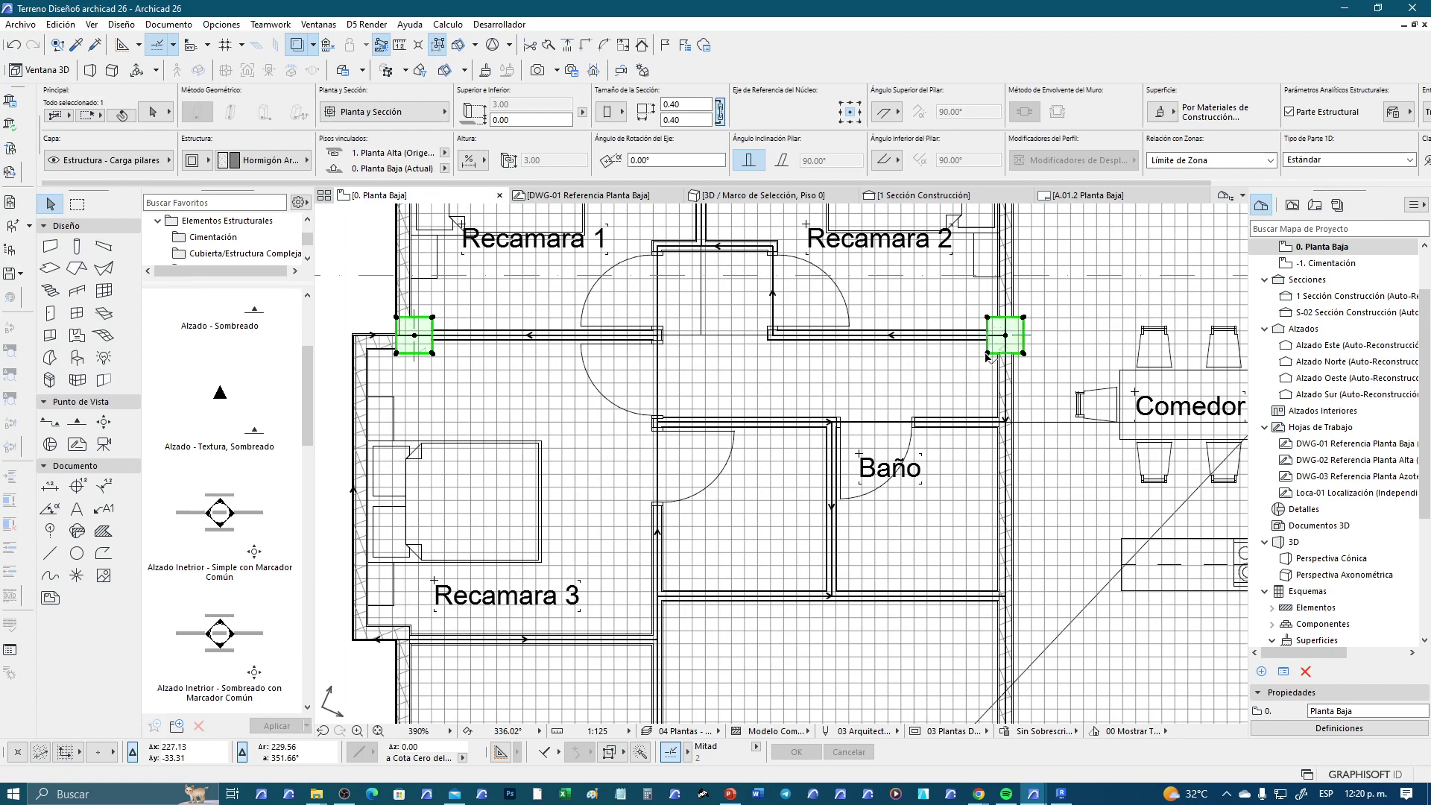
{"action": "middle_click_drag", "start_coordinate": [995, 350], "coordinate": [652, 350]}
{"action": "left_click", "coordinate": [1028, 351], "text": "shift"}
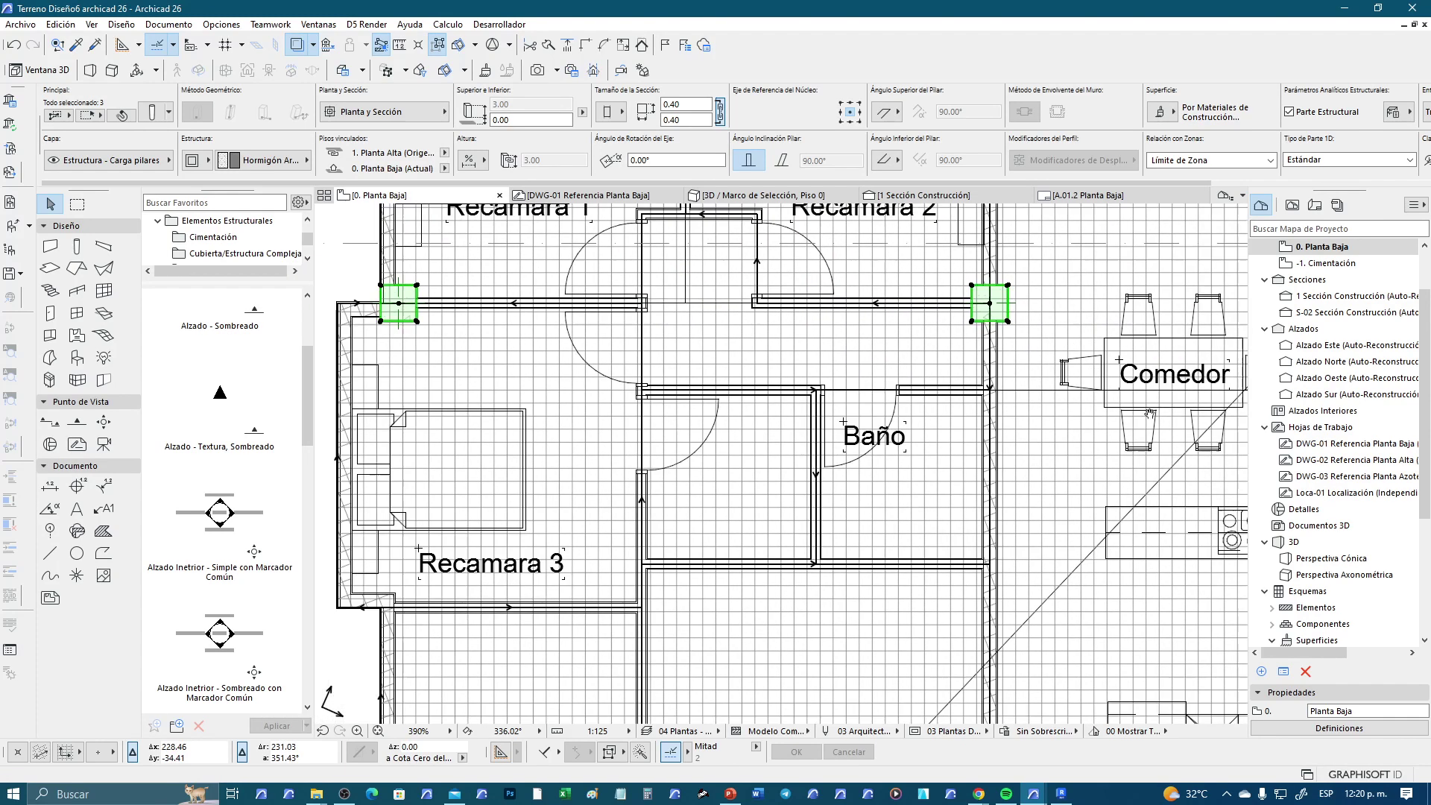
{"action": "middle_click_drag", "start_coordinate": [521, 350], "coordinate": [1014, 328]}
Drag-copy the selected columns 3.50 straight down onto the middle-row wall junctions
{"action": "key", "text": "ctrl+shift+d"}
{"action": "scroll", "coordinate": [452, 302], "scroll_direction": "up", "scroll_amount": 2}
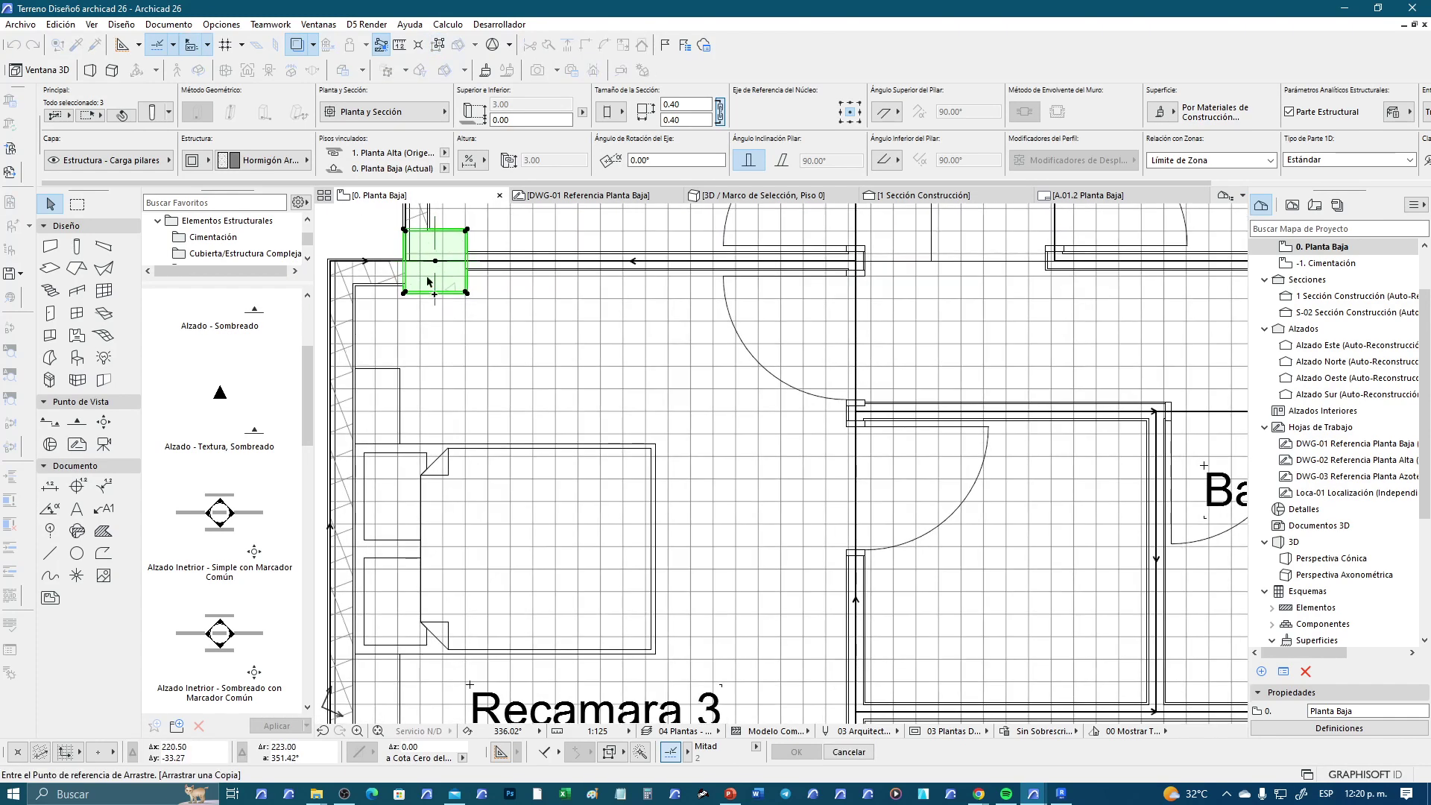
{"action": "left_click", "coordinate": [436, 266]}
{"action": "middle_click_drag", "start_coordinate": [482, 523], "coordinate": [555, 246]}
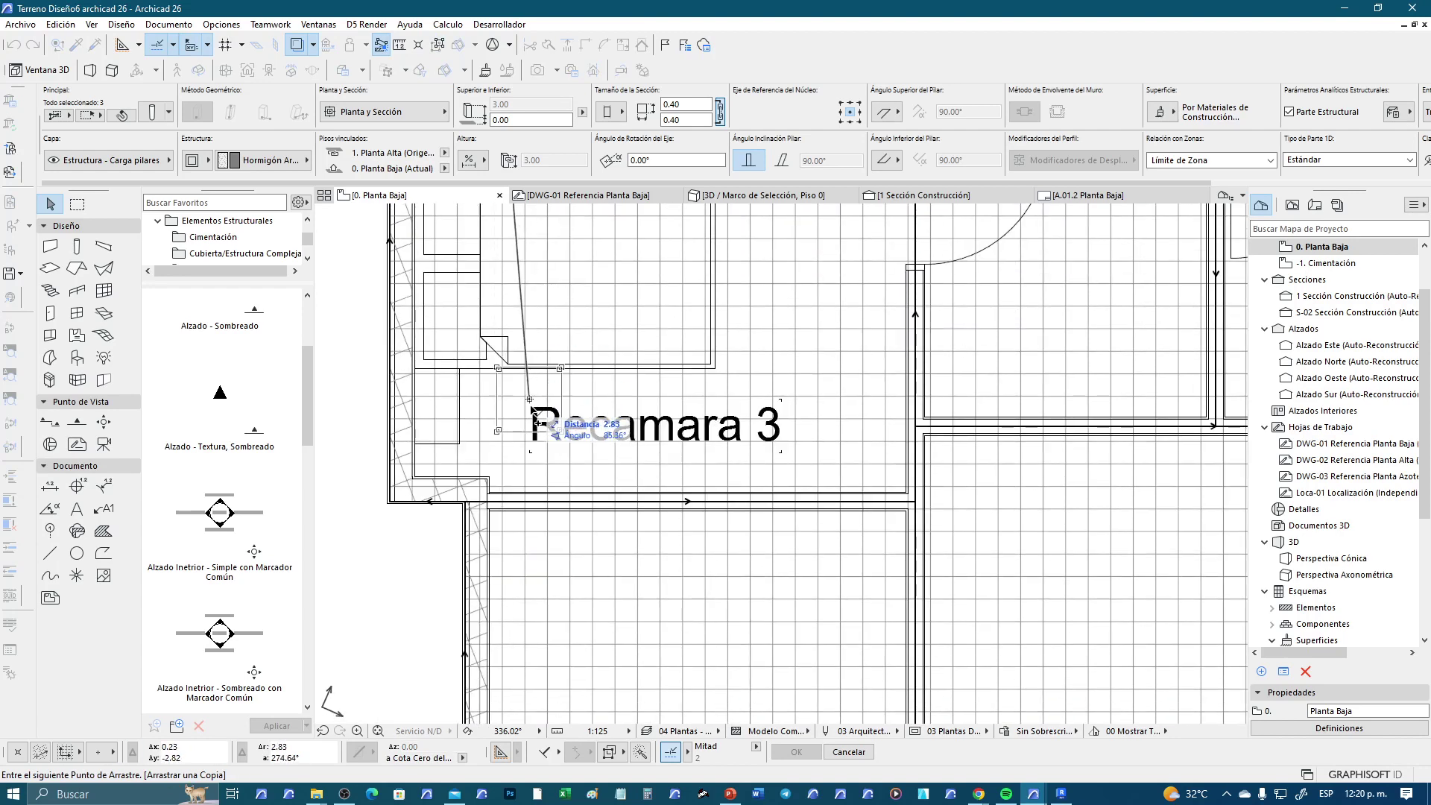
{"action": "scroll", "coordinate": [581, 432], "scroll_direction": "up", "scroll_amount": 1}
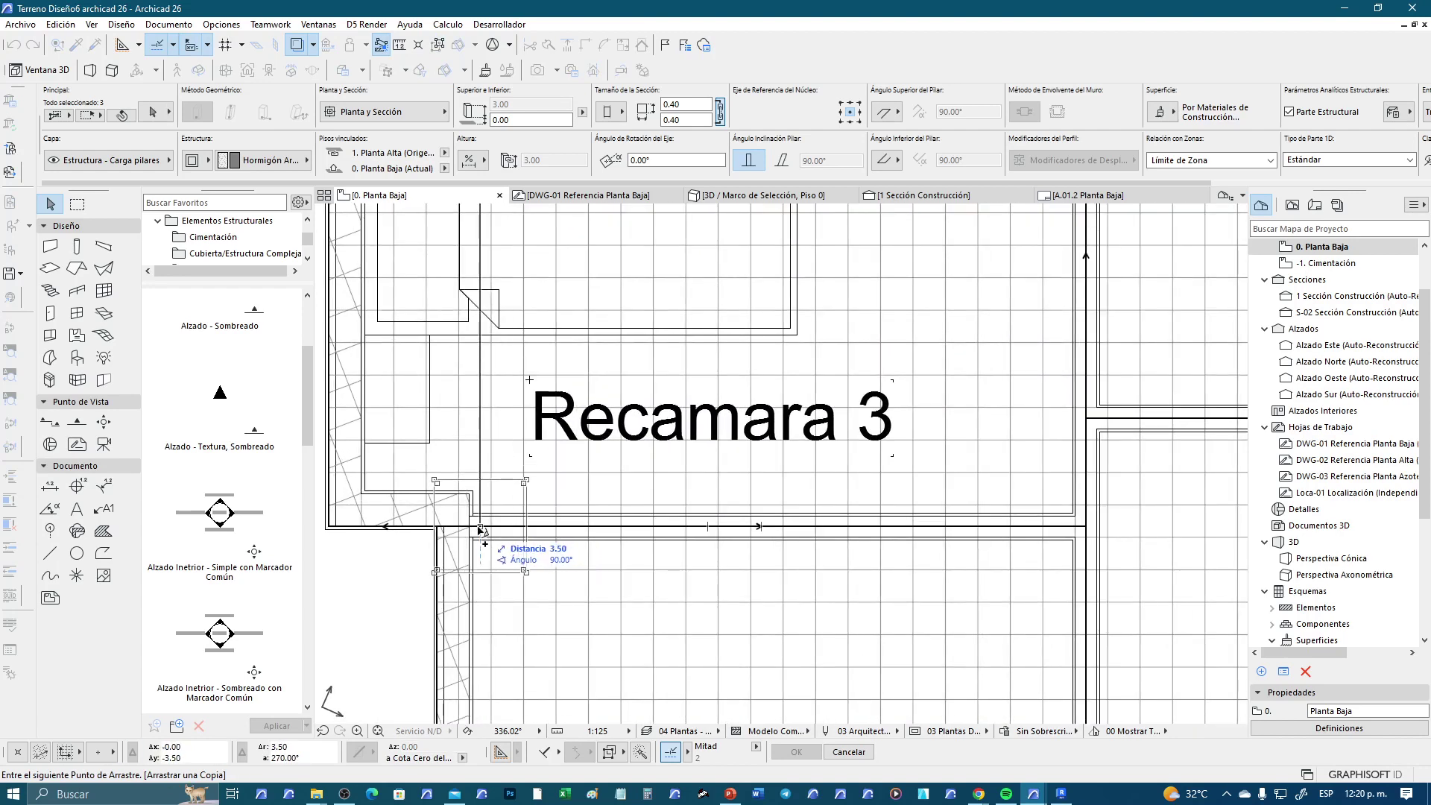
{"action": "left_click", "coordinate": [491, 531]}
{"action": "left_click", "coordinate": [386, 582]}
{"action": "scroll", "coordinate": [481, 525], "scroll_direction": "down", "scroll_amount": 2}
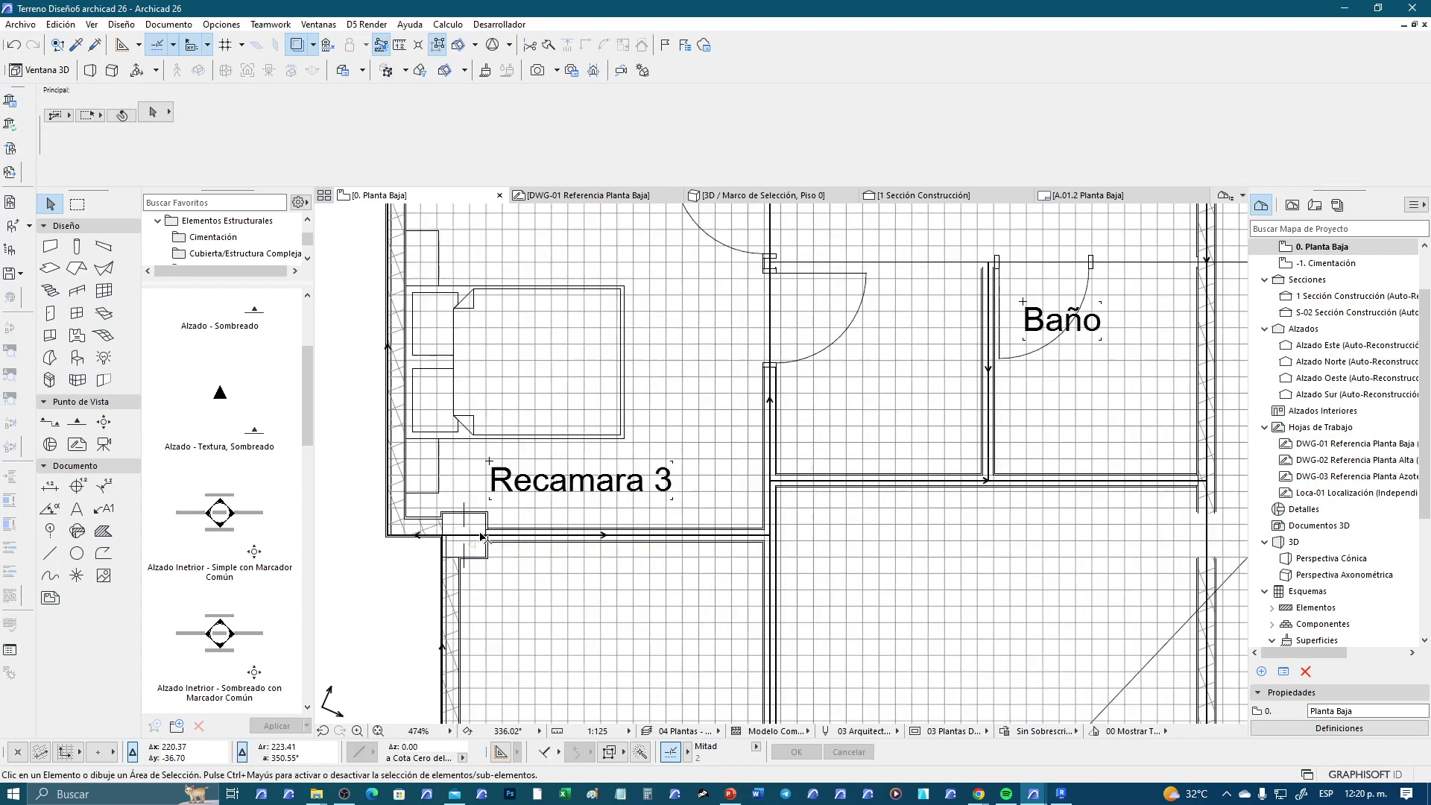
{"action": "scroll", "coordinate": [481, 526], "scroll_direction": "down", "scroll_amount": 3}
{"action": "mouse_move", "coordinate": [873, 445]}
{"action": "middle_mouse_down"}
{"action": "mouse_move", "coordinate": [864, 587]}
{"action": "mouse_move", "coordinate": [853, 505]}
{"action": "middle_mouse_up"}
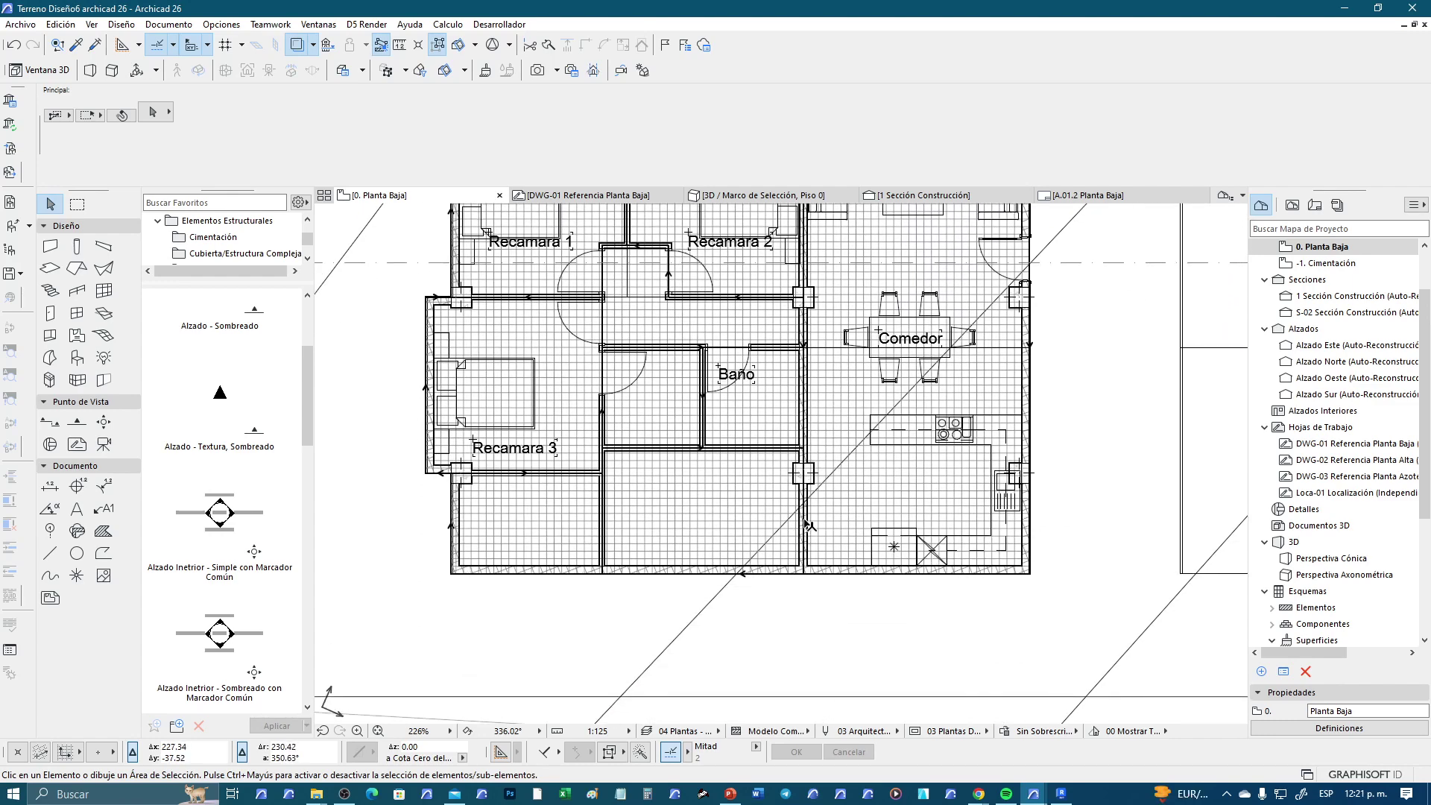
{"action": "scroll", "coordinate": [969, 497], "scroll_direction": "up", "scroll_amount": 2}
Move the kitchen unit's sink slightly lower along its right-hand counter
{"action": "scroll", "coordinate": [969, 498], "scroll_direction": "up", "scroll_amount": 2}
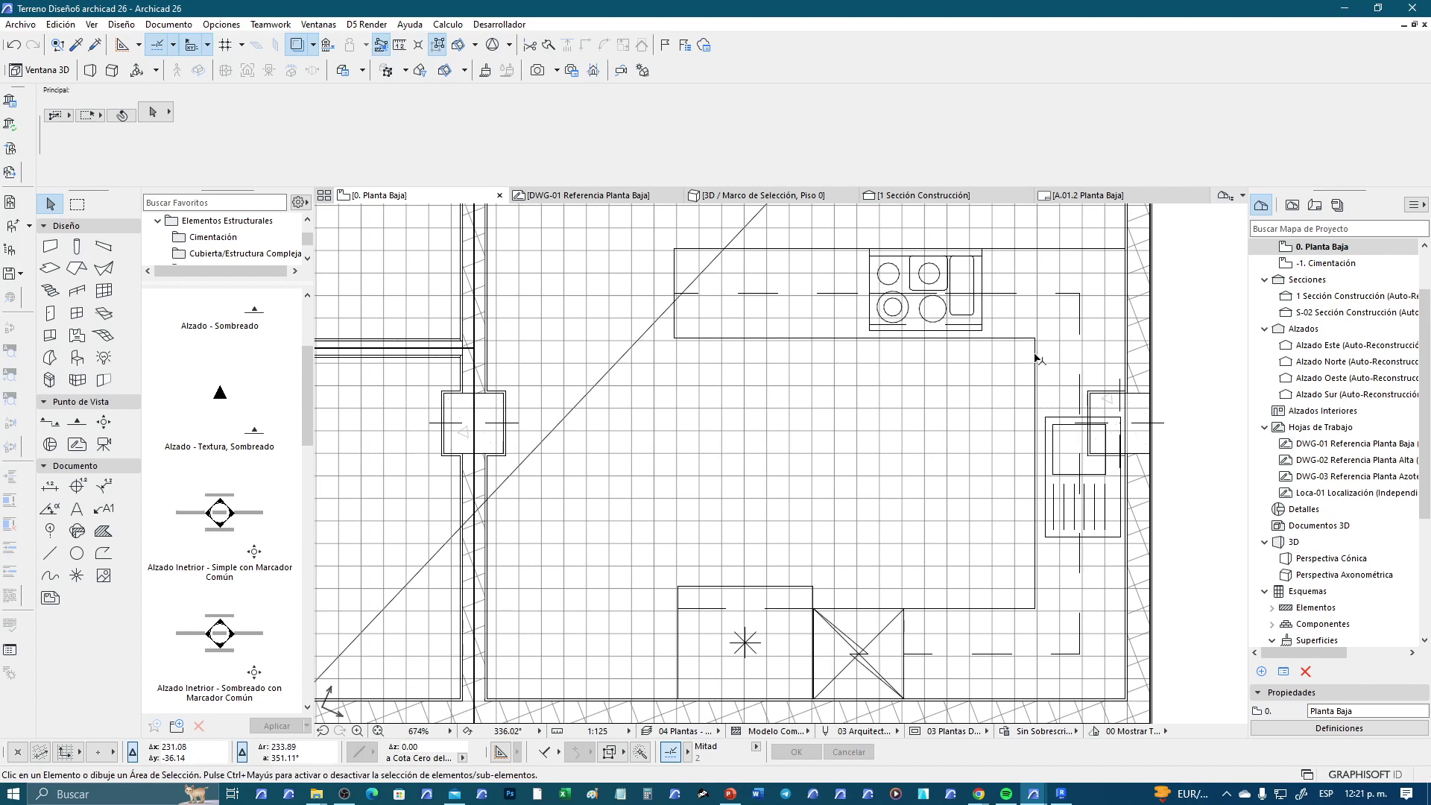
{"action": "left_click", "coordinate": [1036, 345]}
{"action": "left_click", "coordinate": [1080, 477]}
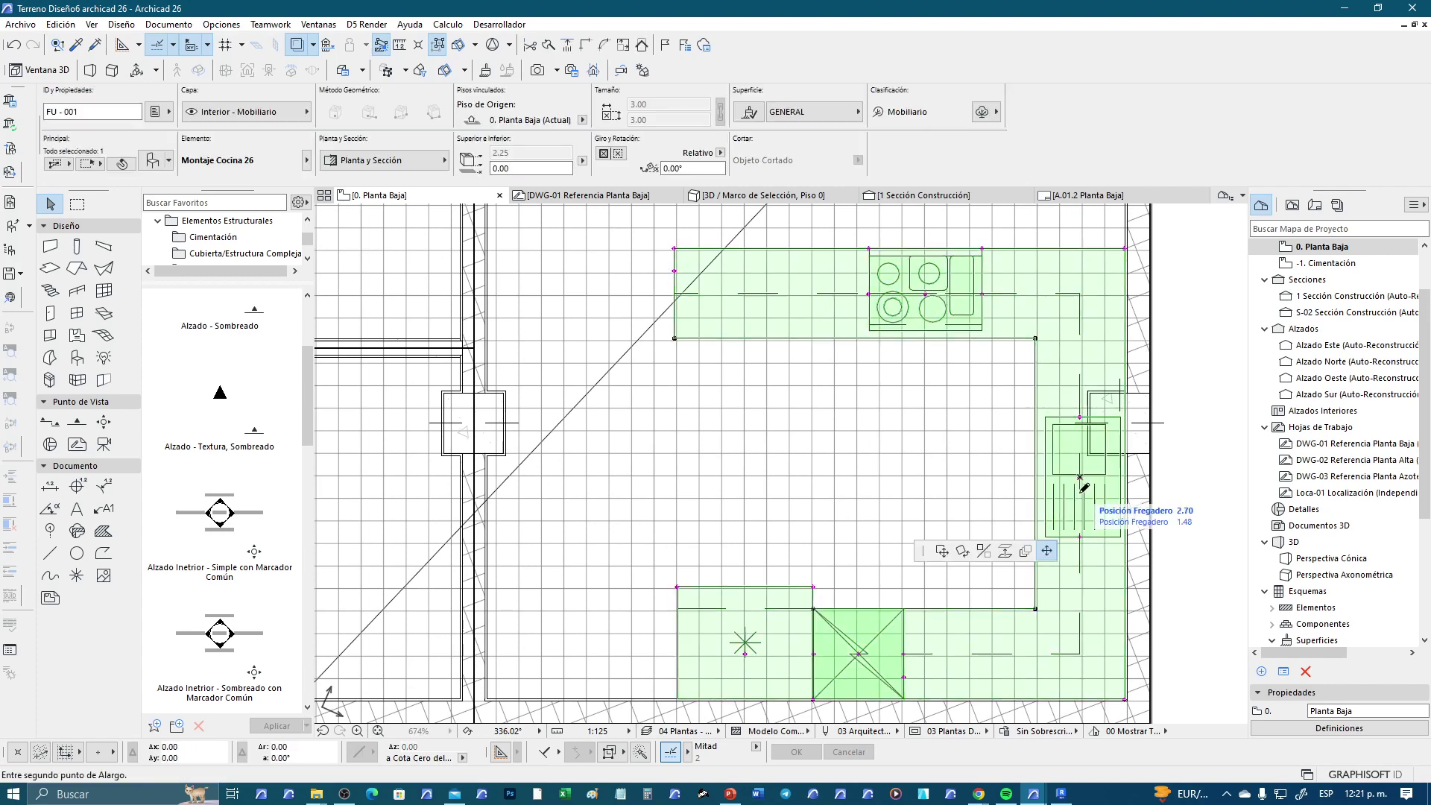
{"action": "key", "text": "Escape"}
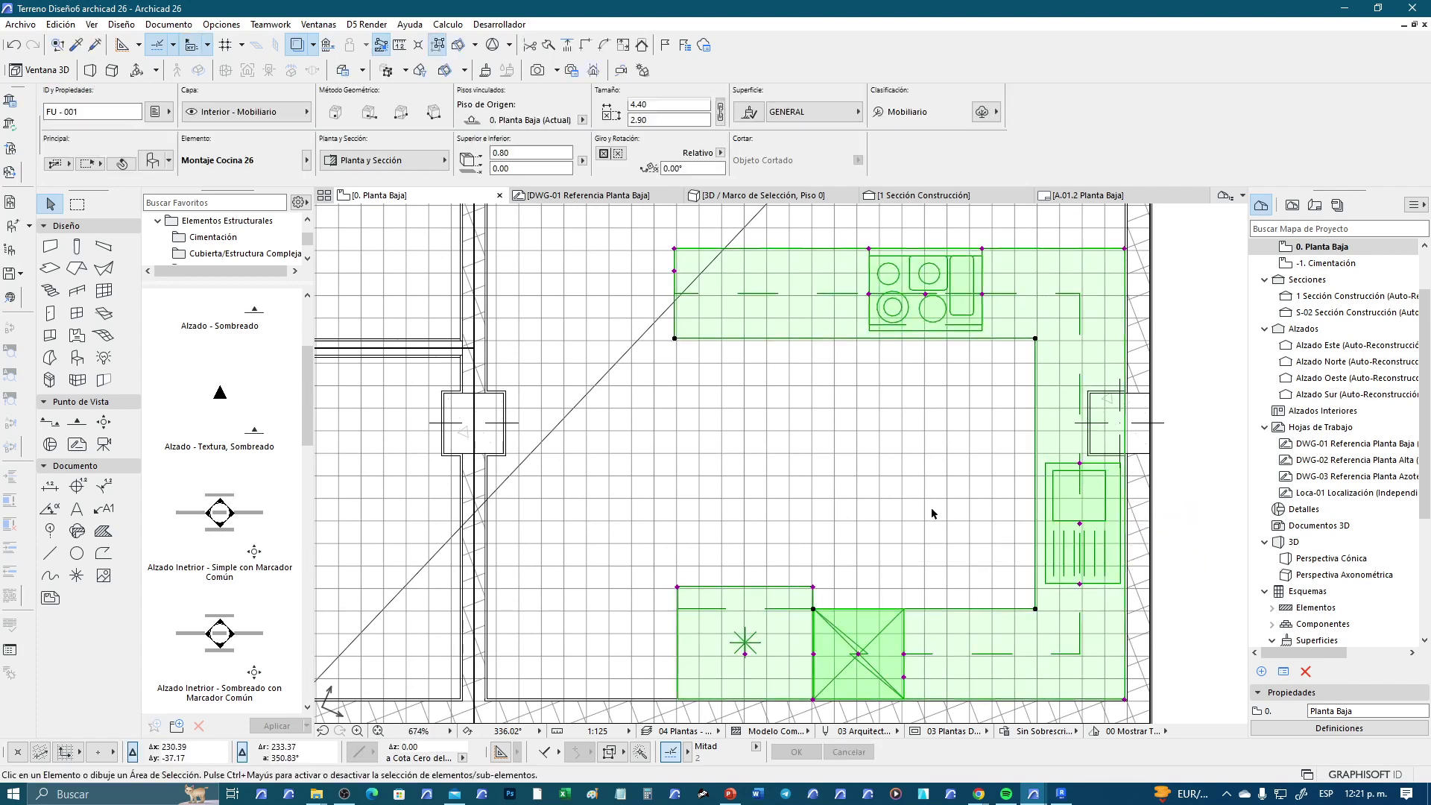
{"action": "scroll", "coordinate": [910, 485], "scroll_direction": "down", "scroll_amount": 1}
{"action": "scroll", "coordinate": [945, 481], "scroll_direction": "down", "scroll_amount": 1}
{"action": "scroll", "coordinate": [945, 482], "scroll_direction": "down", "scroll_amount": 1}
{"action": "middle_click_drag", "start_coordinate": [698, 482], "coordinate": [915, 477]}
Select the three middle-row columns below Recamara 3, near Baño and by the kitchen
{"action": "scroll", "coordinate": [915, 477], "scroll_direction": "down", "scroll_amount": 1}
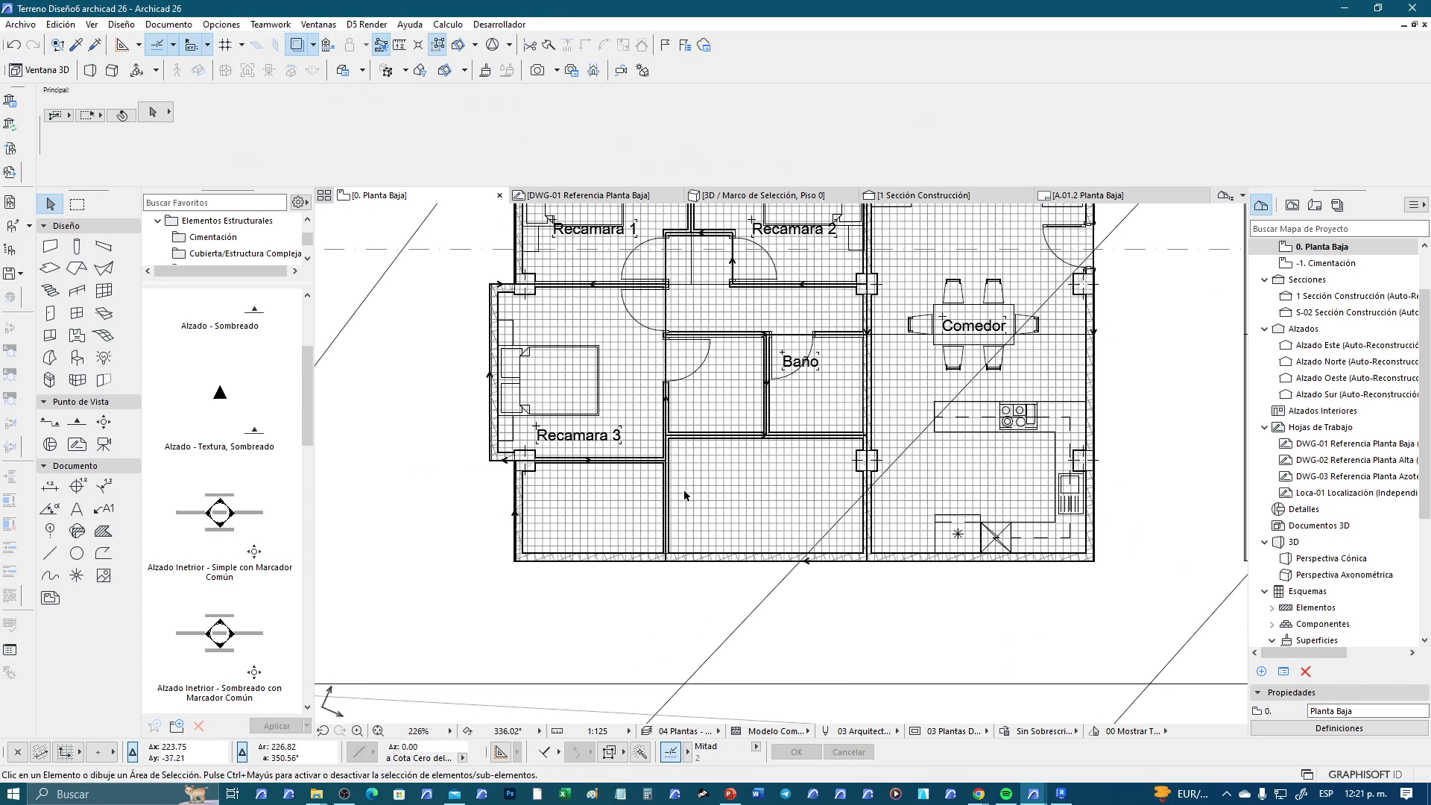
{"action": "scroll", "coordinate": [674, 489], "scroll_direction": "down", "scroll_amount": 1}
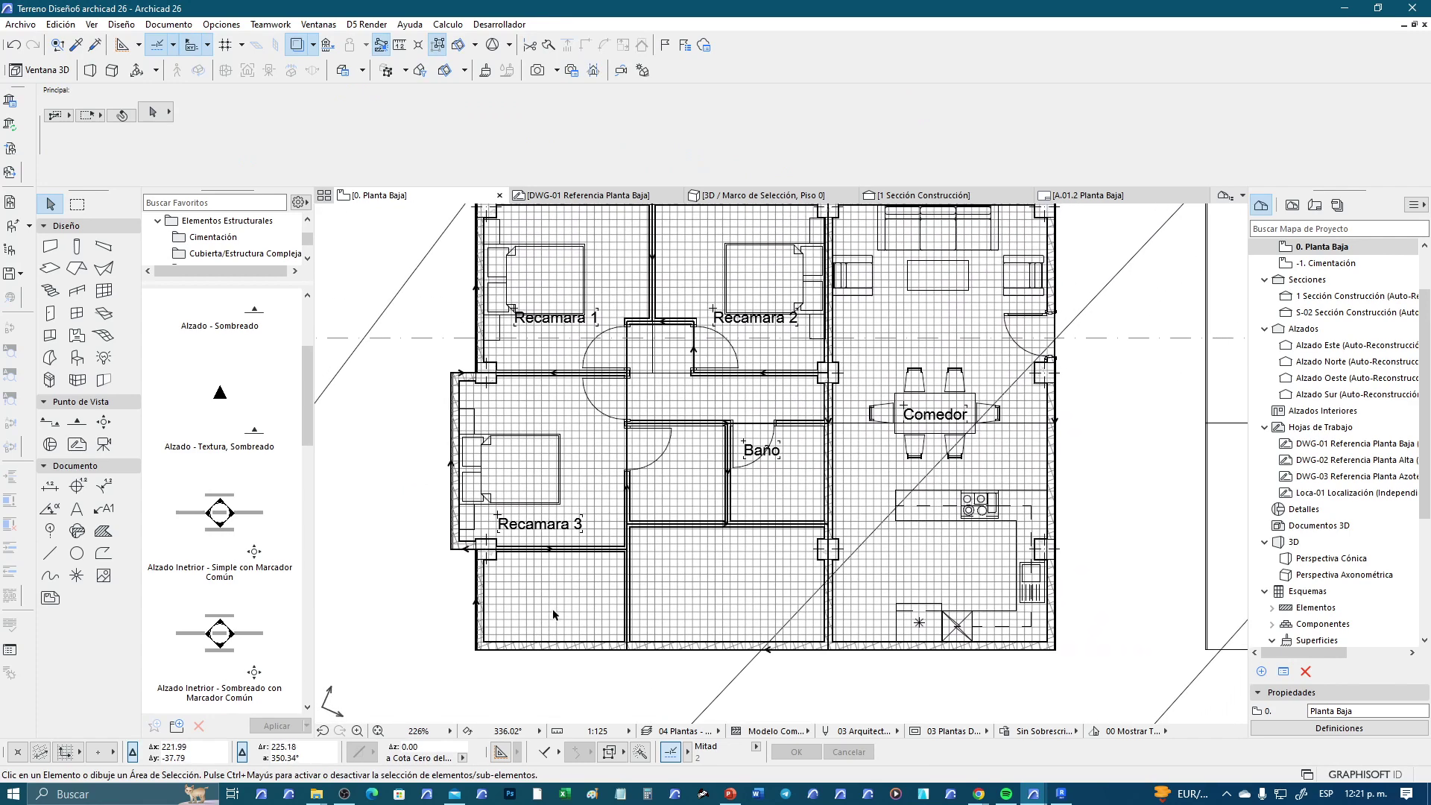
{"action": "scroll", "coordinate": [552, 608], "scroll_direction": "up", "scroll_amount": 2}
{"action": "left_click", "coordinate": [499, 527]}
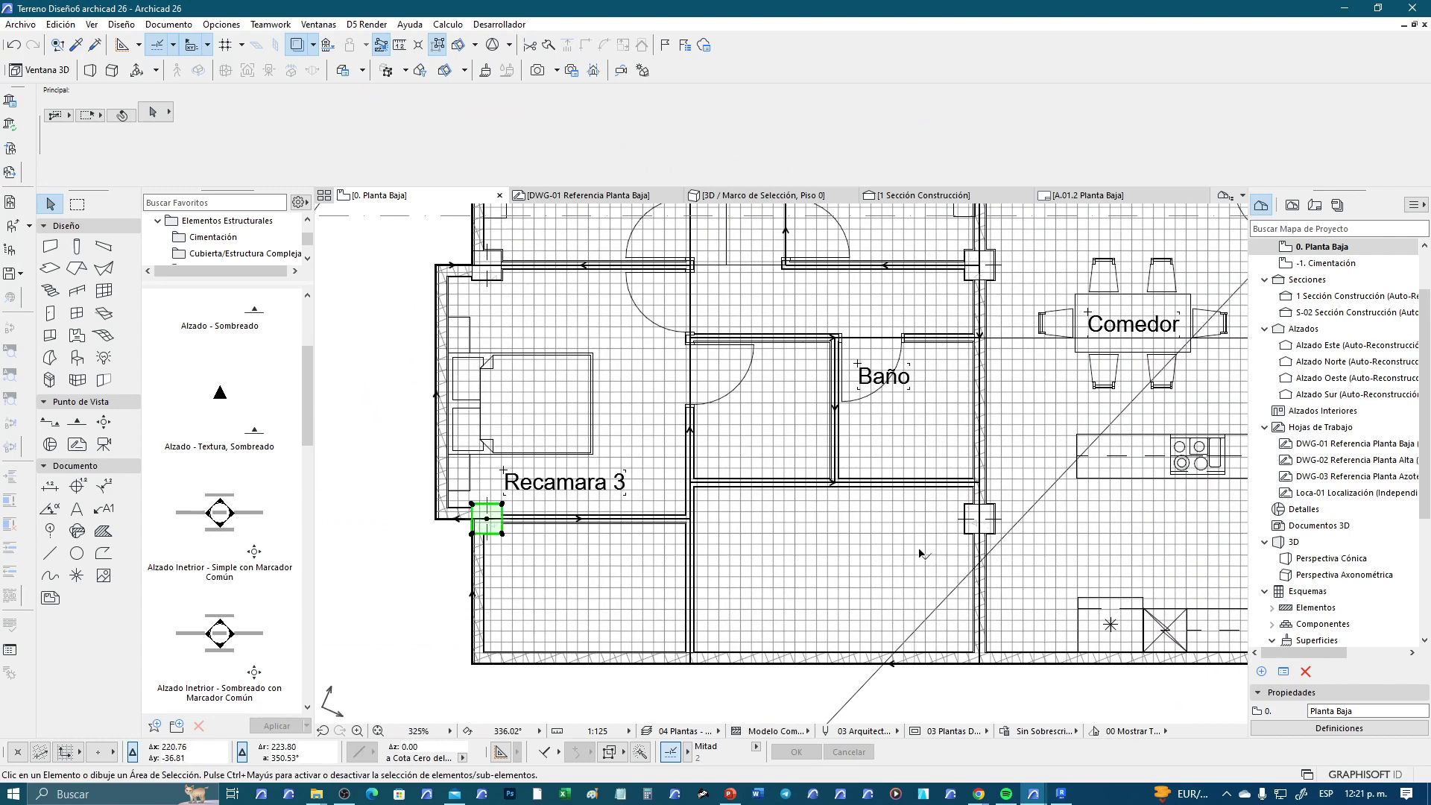
{"action": "left_click", "coordinate": [979, 521], "text": "shift"}
{"action": "middle_click_drag", "start_coordinate": [964, 561], "coordinate": [797, 488]}
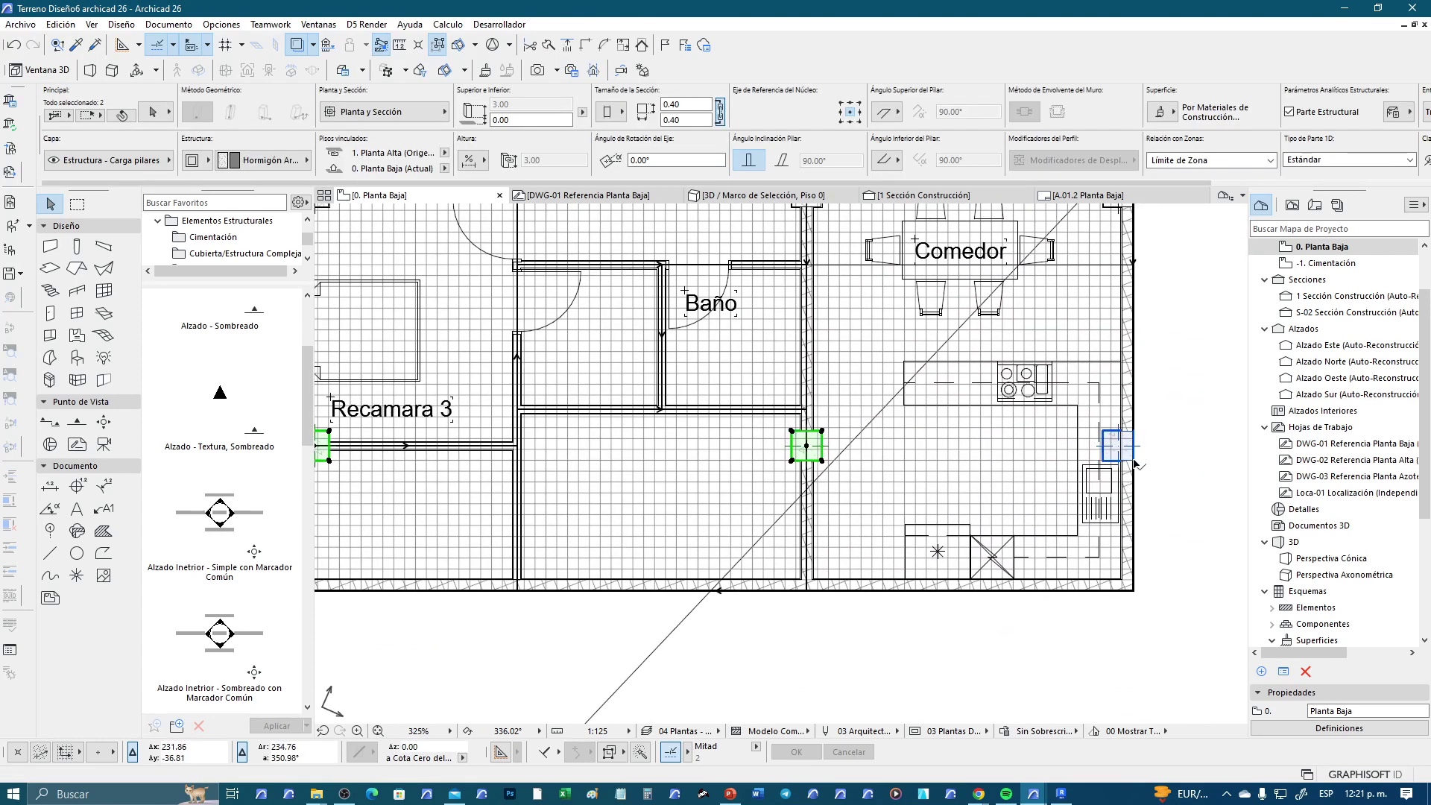
{"action": "left_click", "coordinate": [1116, 445], "text": "shift"}
{"action": "middle_click_drag", "start_coordinate": [549, 494], "coordinate": [836, 452]}
Drag a copy of the columns from a column corner onto the bottom exterior wall junctions
{"action": "key", "text": "ctrl+shift+d"}
{"action": "scroll", "coordinate": [589, 435], "scroll_direction": "up", "scroll_amount": 3}
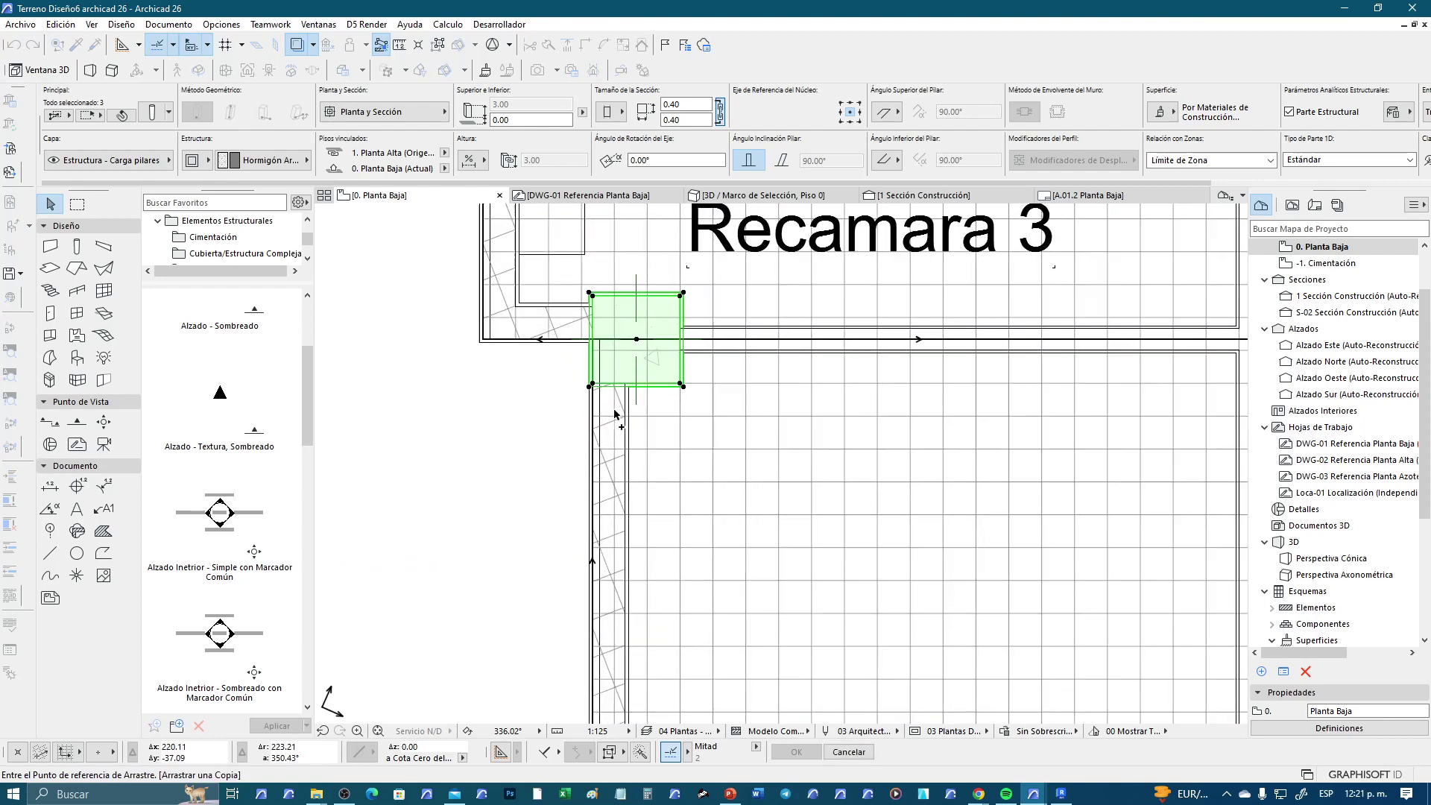
{"action": "scroll", "coordinate": [584, 387], "scroll_direction": "up", "scroll_amount": 1}
{"action": "left_click", "coordinate": [581, 377]}
{"action": "middle_click_drag", "start_coordinate": [585, 383], "coordinate": [658, 44]}
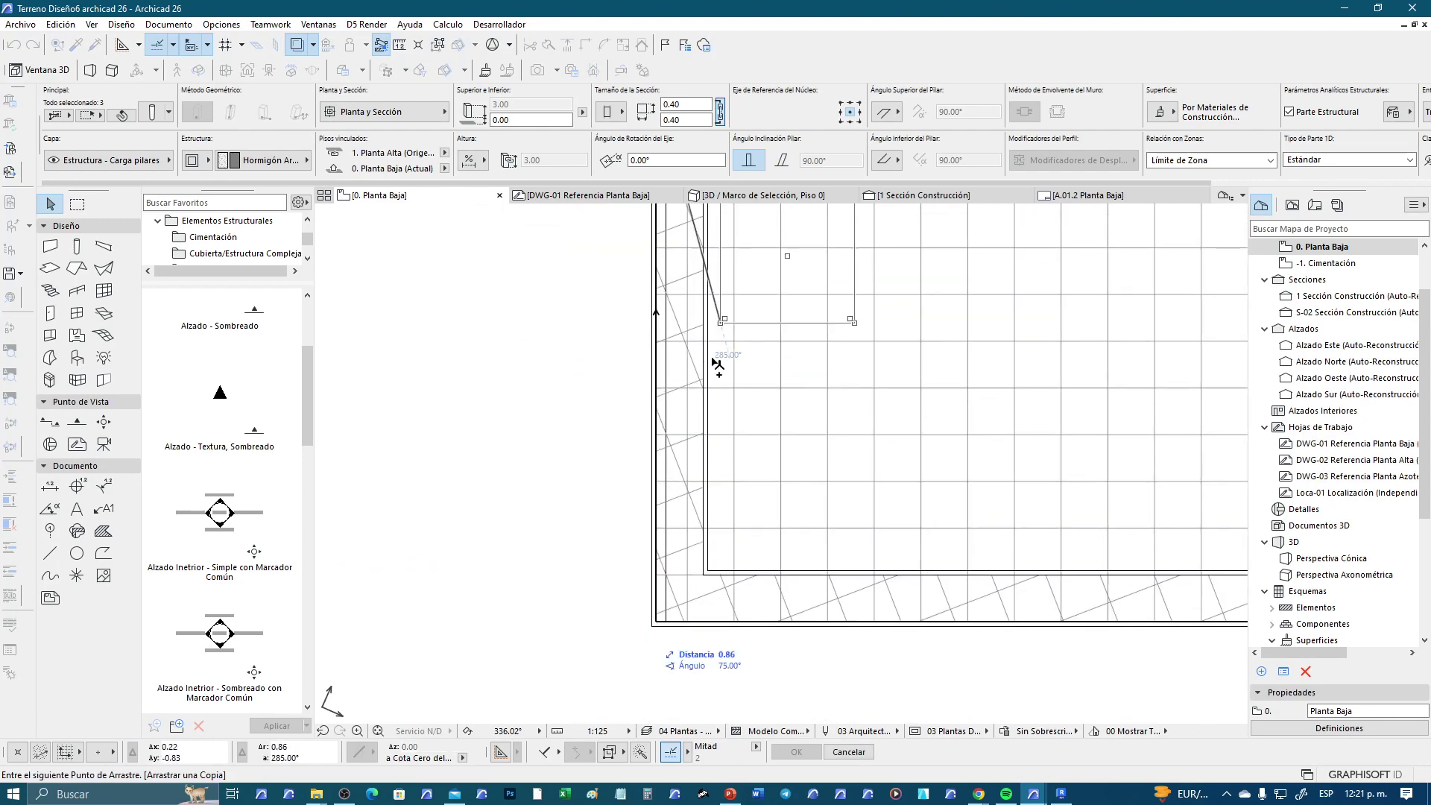
{"action": "left_click", "coordinate": [656, 630]}
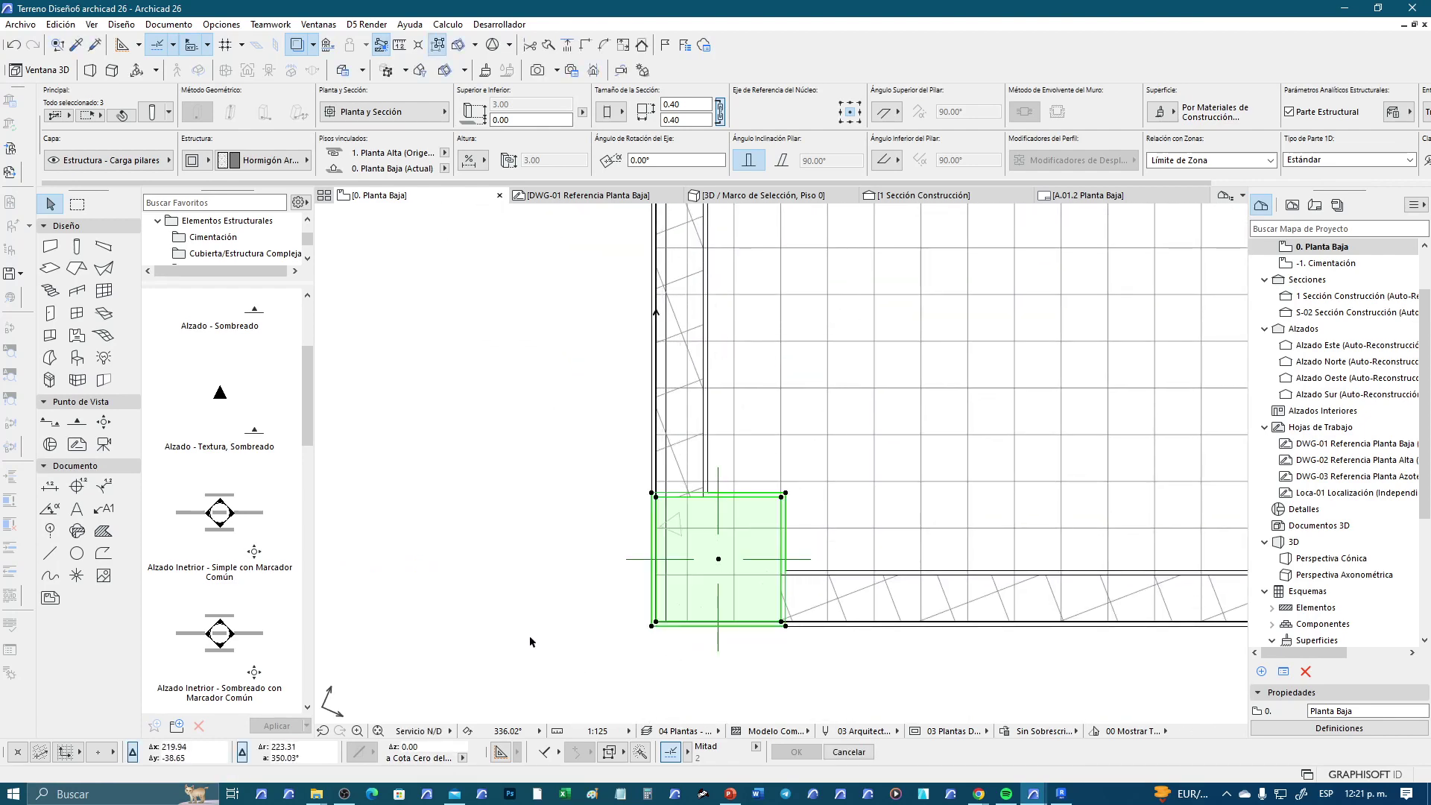
Deselect the columns and reframe the view to show the whole floor plan
{"action": "key", "text": "Escape"}
{"action": "scroll", "coordinate": [522, 611], "scroll_direction": "down", "scroll_amount": 2}
{"action": "scroll", "coordinate": [552, 567], "scroll_direction": "down", "scroll_amount": 2}
{"action": "middle_click_drag", "start_coordinate": [775, 322], "coordinate": [696, 448]}
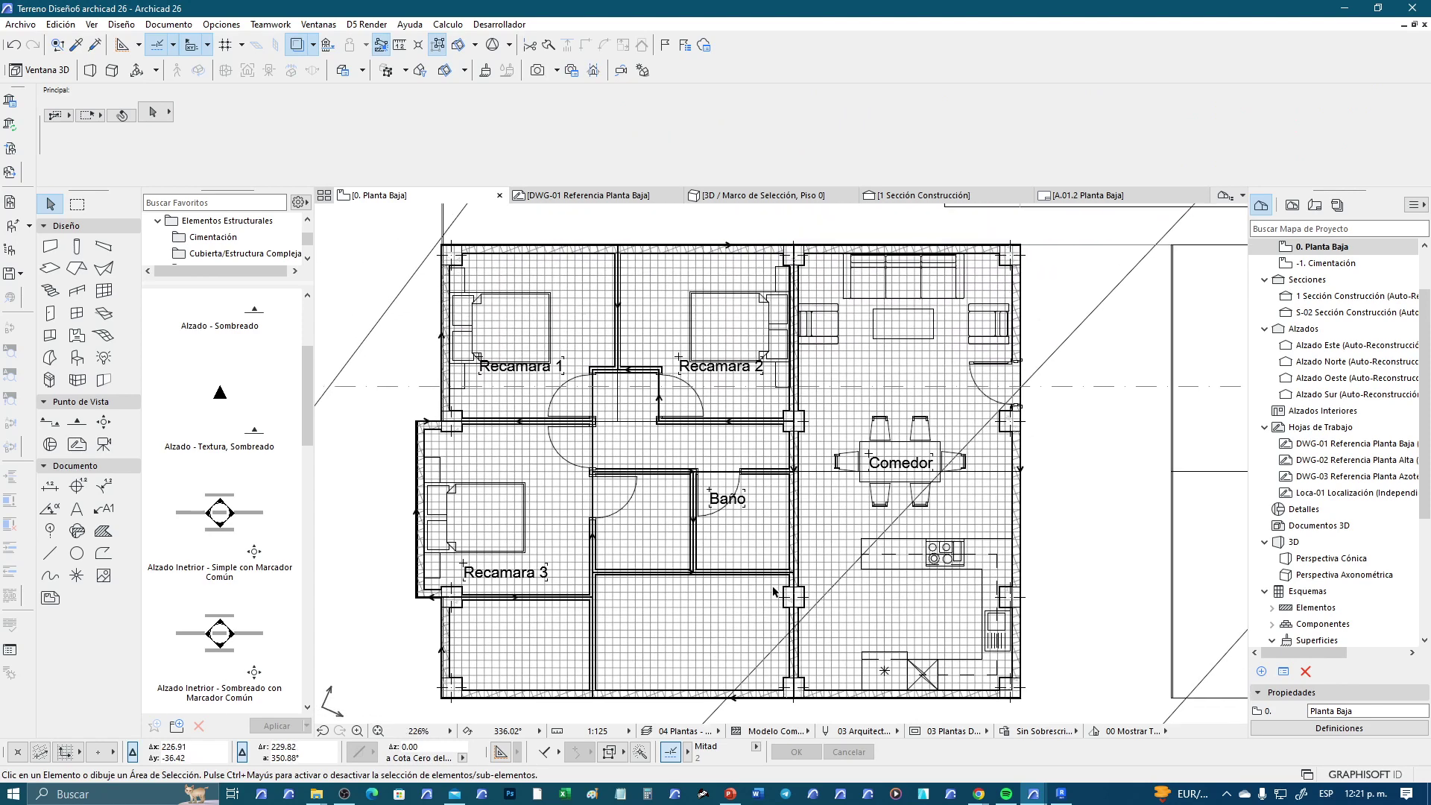
{"action": "scroll", "coordinate": [659, 427], "scroll_direction": "up", "scroll_amount": 1}
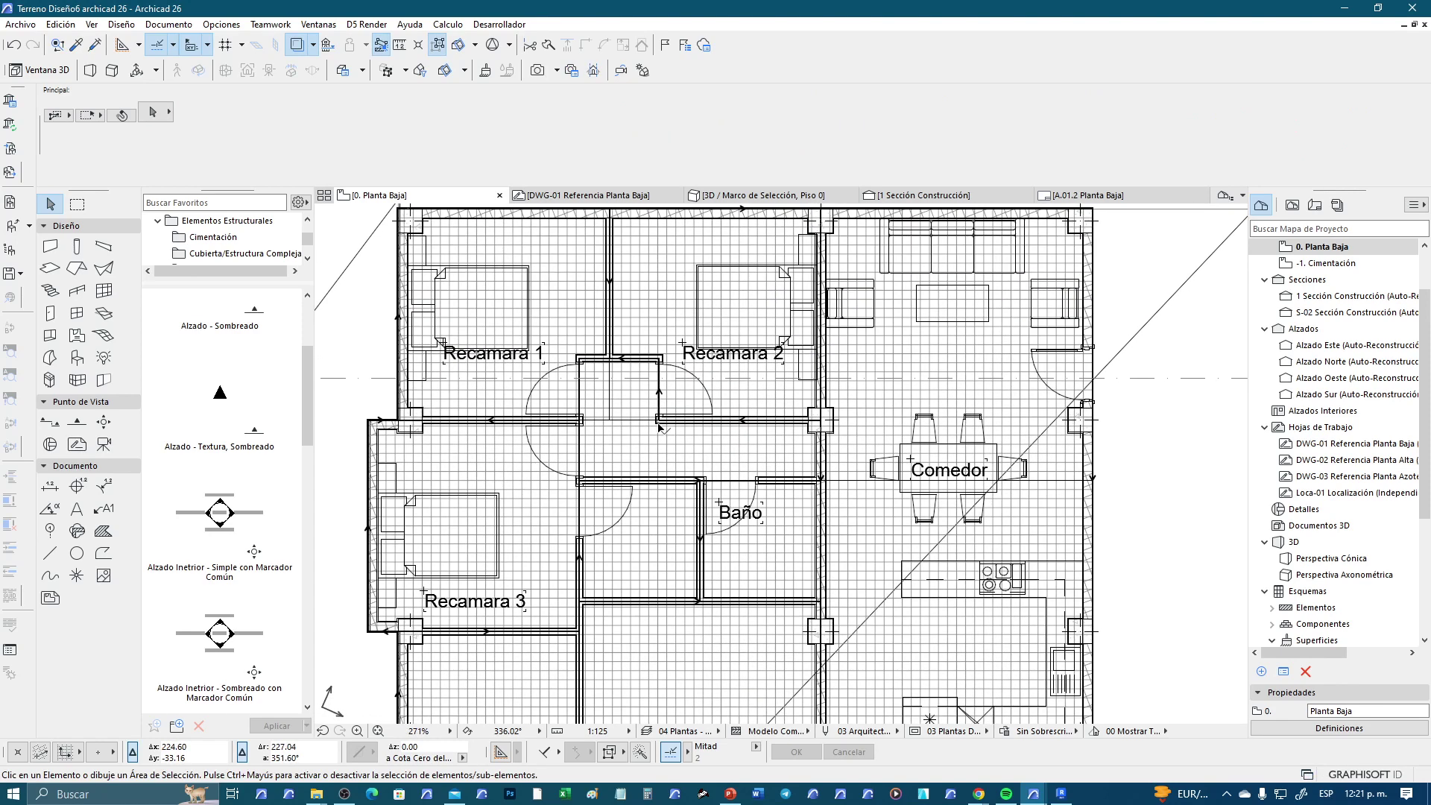
{"action": "middle_click_drag", "start_coordinate": [659, 426], "coordinate": [729, 446]}
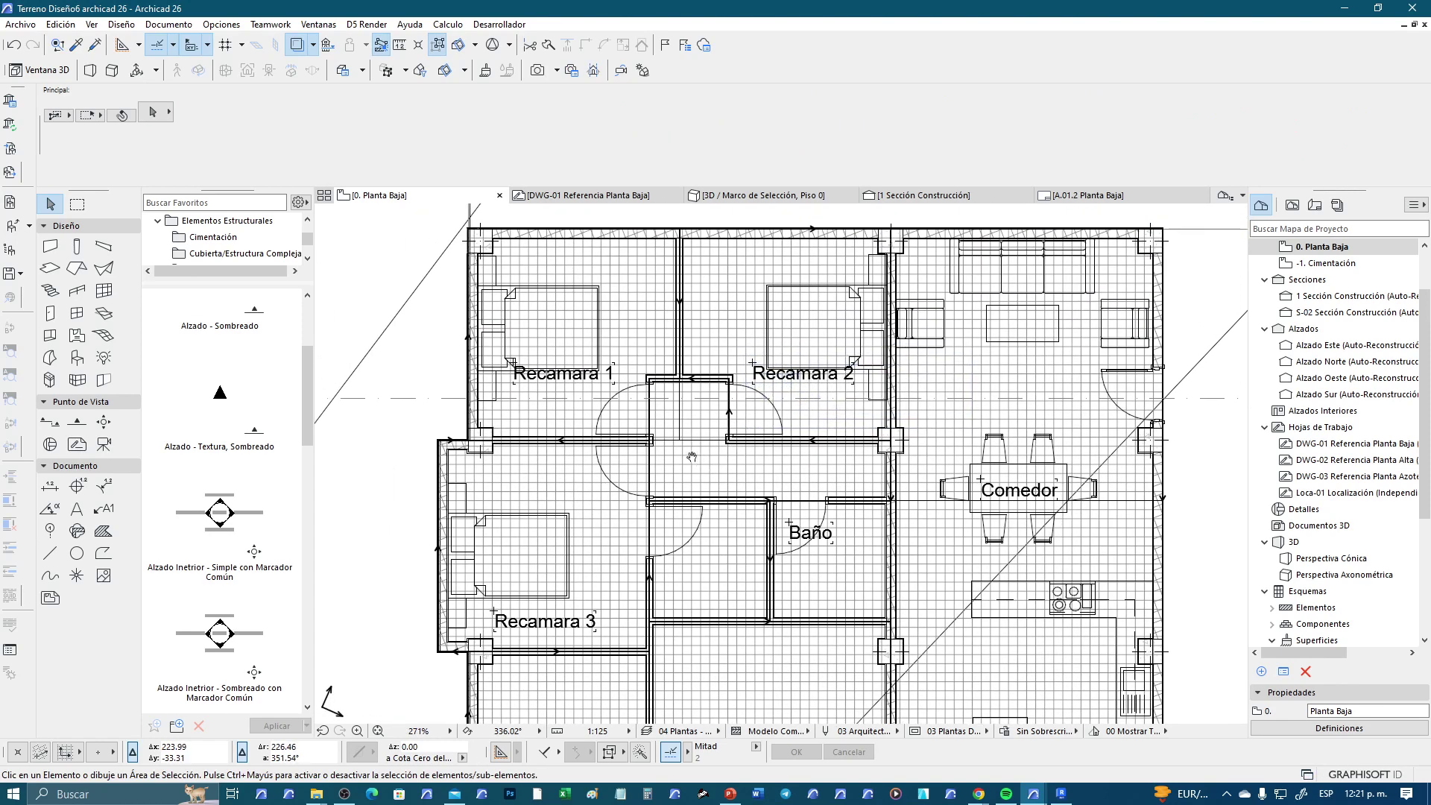
Switch to the Beam tool and load the Trabe 20x30 cms favorite
{"action": "left_click", "coordinate": [103, 247]}
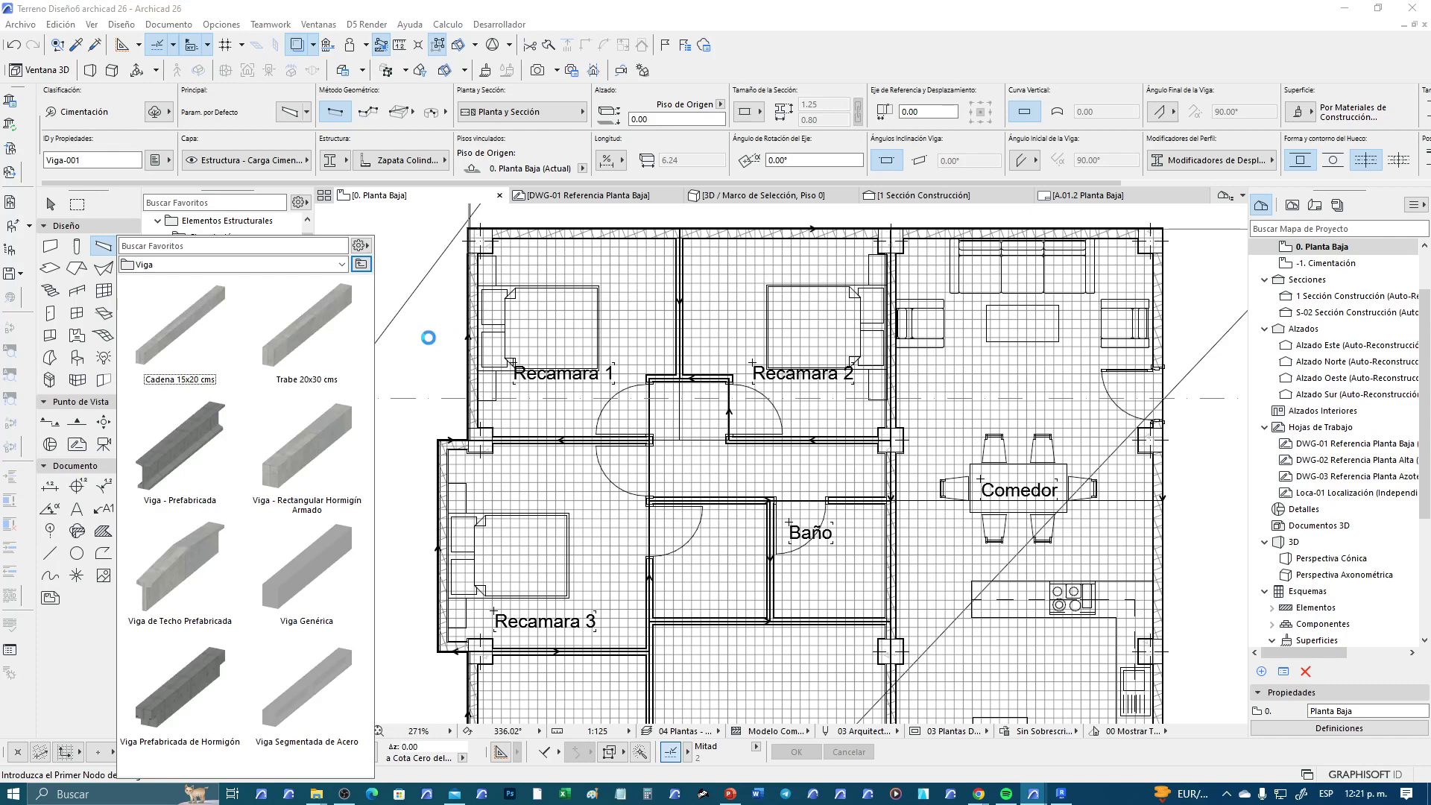
{"action": "double_click", "coordinate": [311, 307]}
{"action": "middle_click_drag", "start_coordinate": [635, 289], "coordinate": [604, 338]}
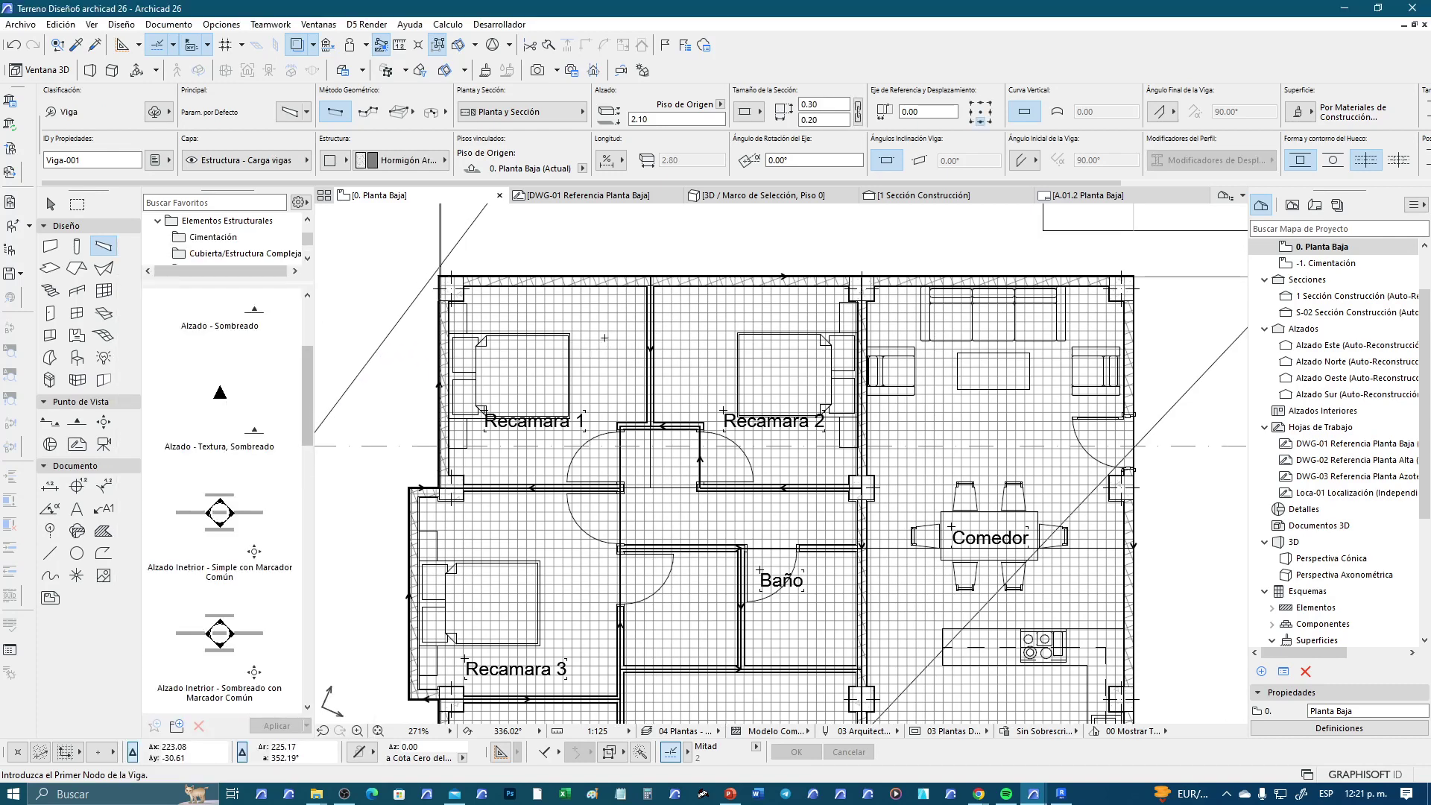
Measure the top wall corner to corner (6.80) and bring up the calculator
{"action": "left_click", "coordinate": [451, 288]}
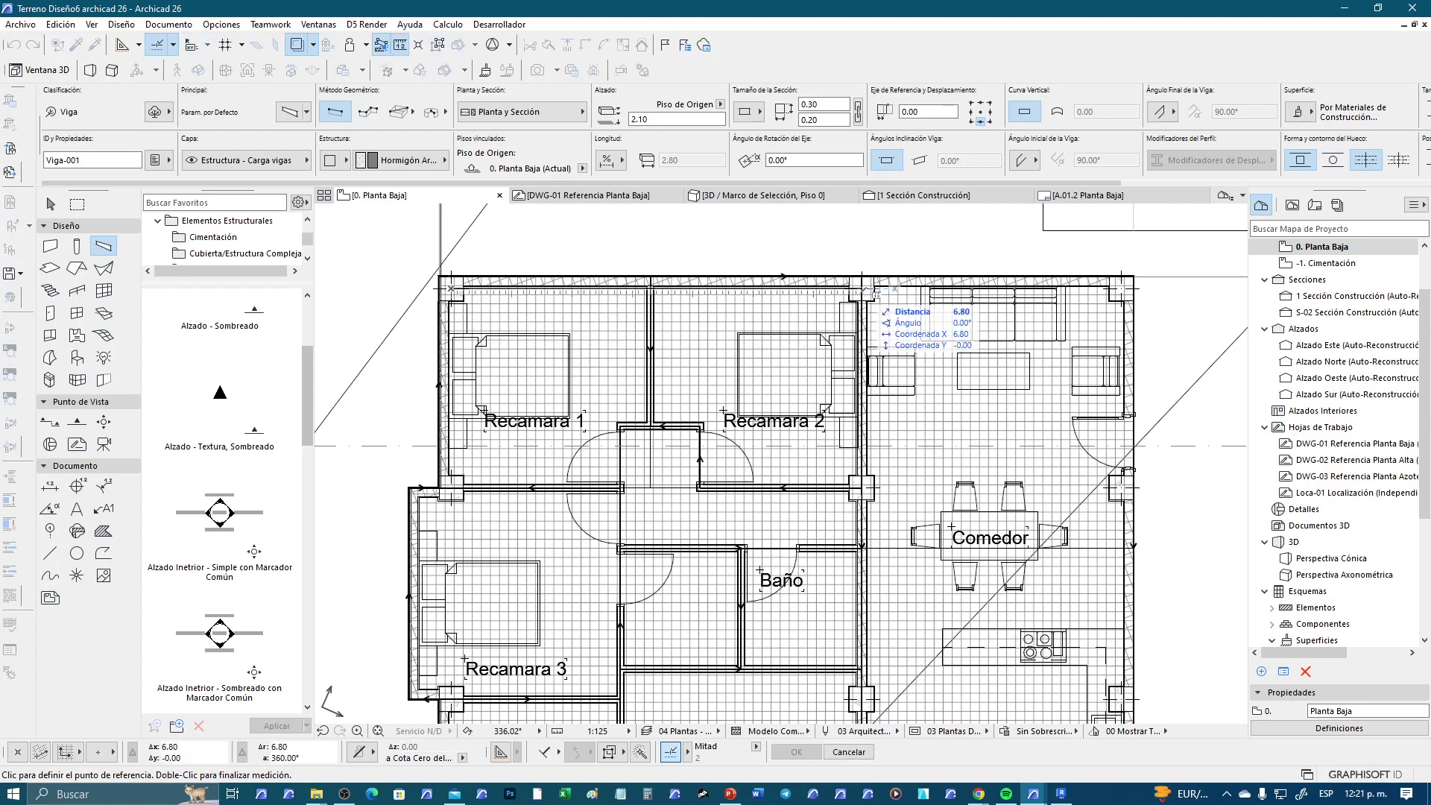
{"action": "left_click", "coordinate": [876, 293]}
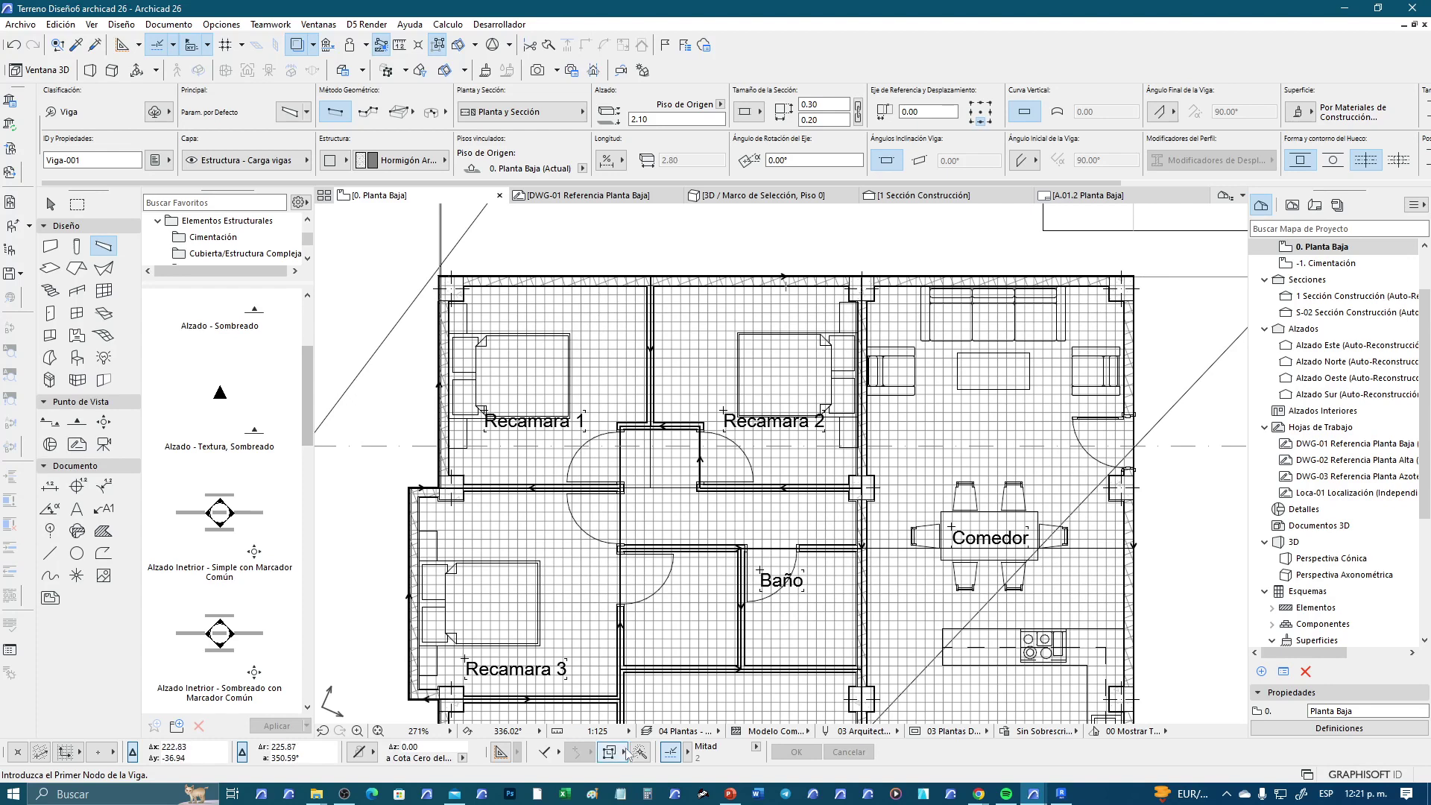
{"action": "left_click", "coordinate": [648, 799]}
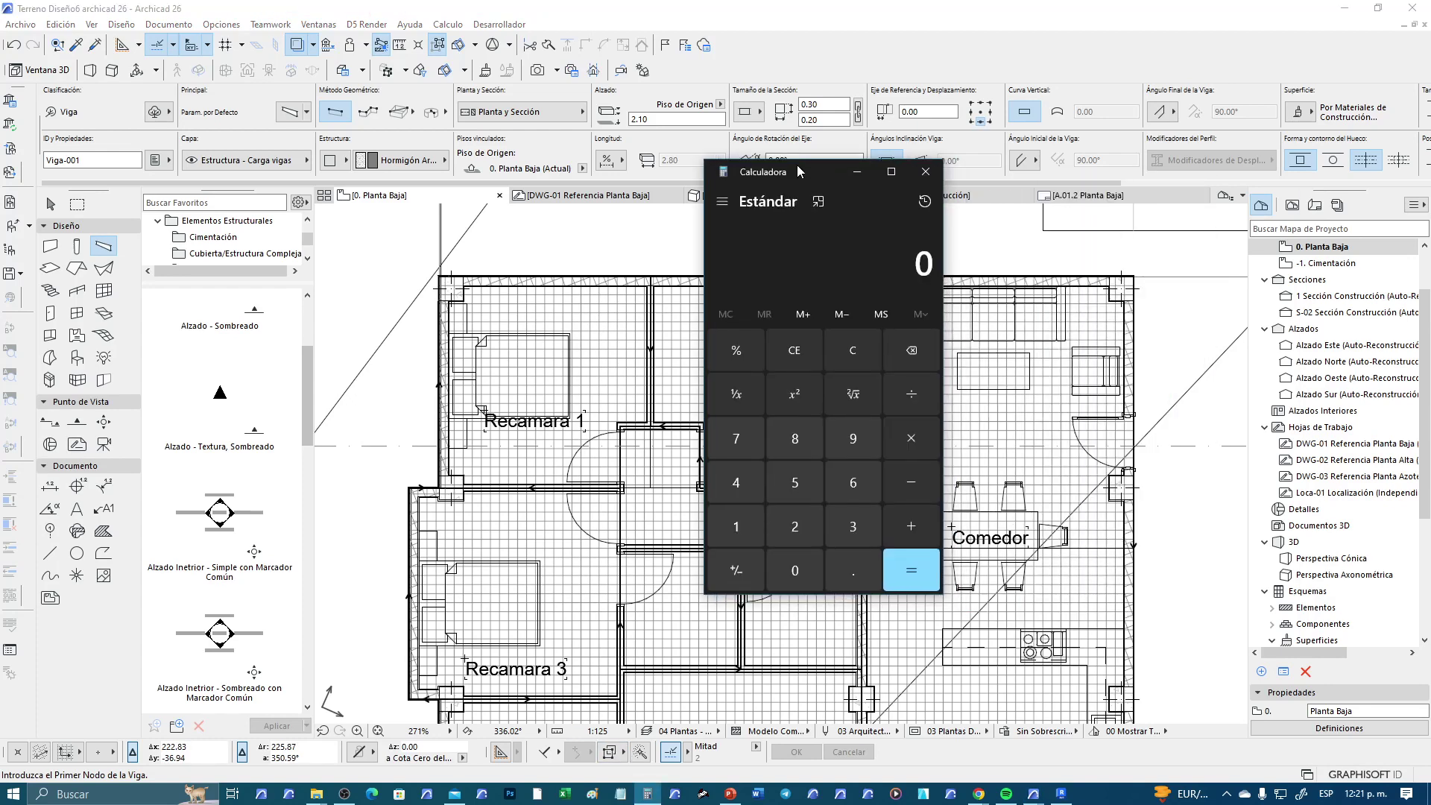
Calculate 6.8 × 0.1 in Calculator, giving 0.68
{"action": "type", "text": "6.8"}
{"action": "type", "text": "*0.1"}
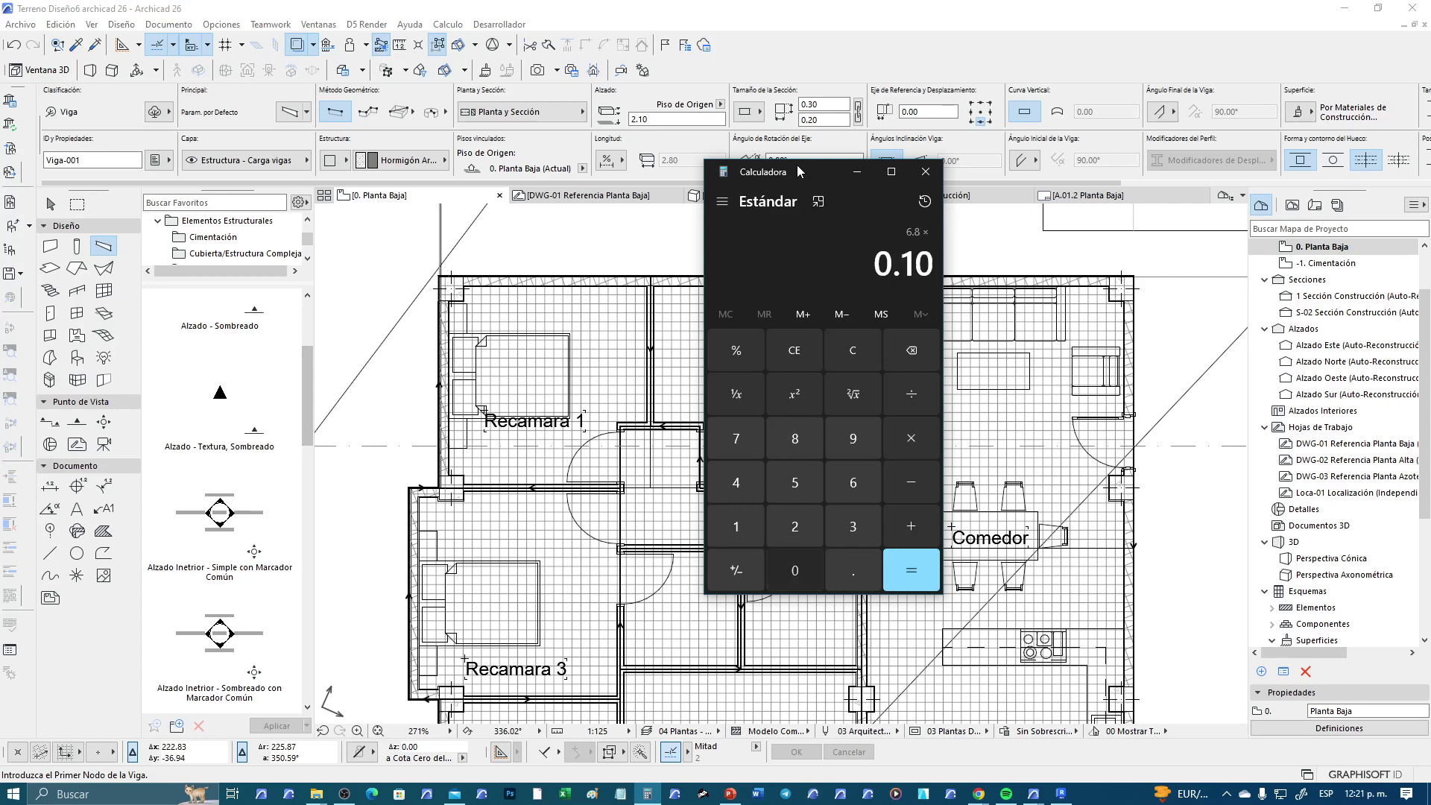
{"action": "key", "text": "Return"}
{"action": "left_click_drag", "start_coordinate": [877, 271], "coordinate": [931, 271]}
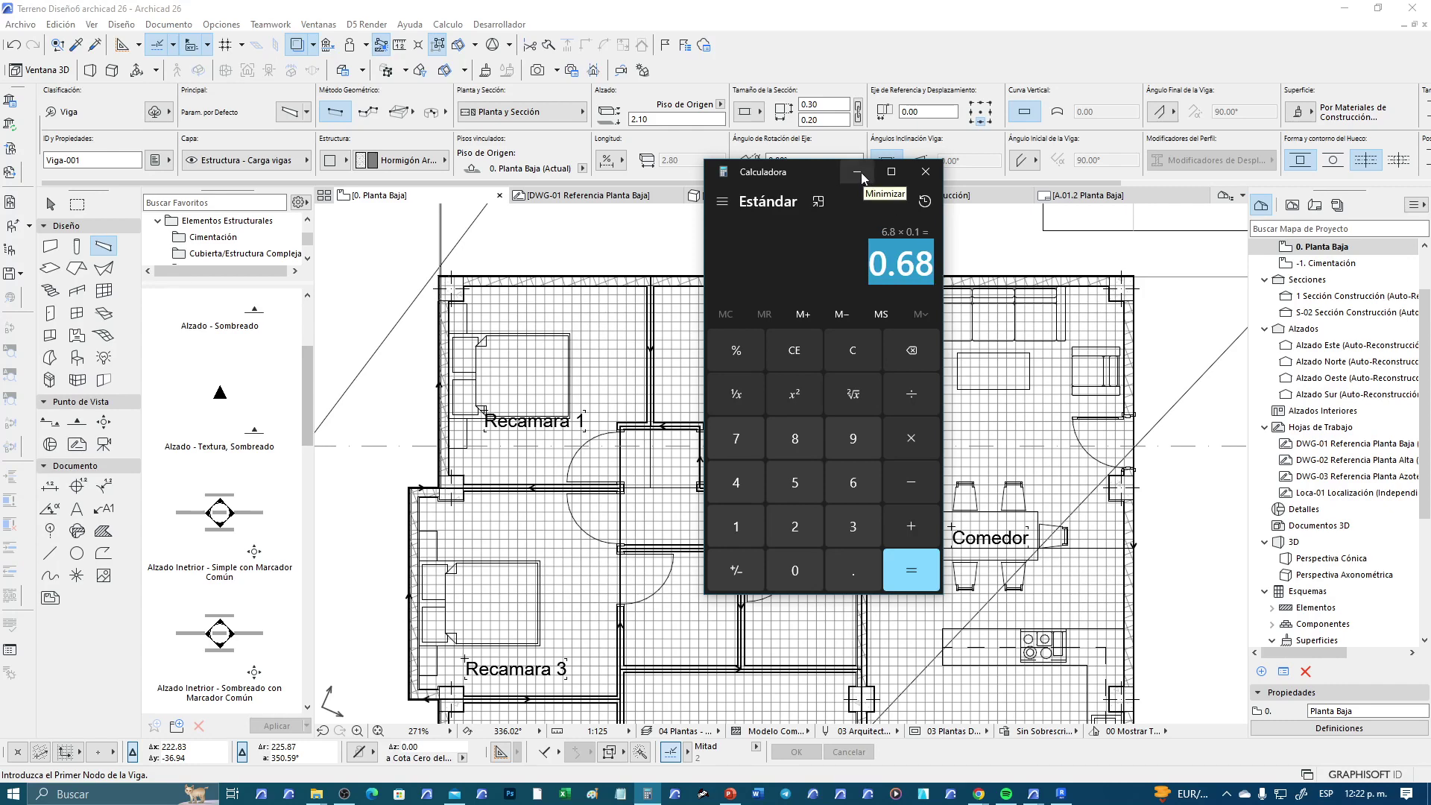
Calculate 0.70 ÷ 2 = 0.35, then minimize the calculator
{"action": "type", "text": "0.70"}
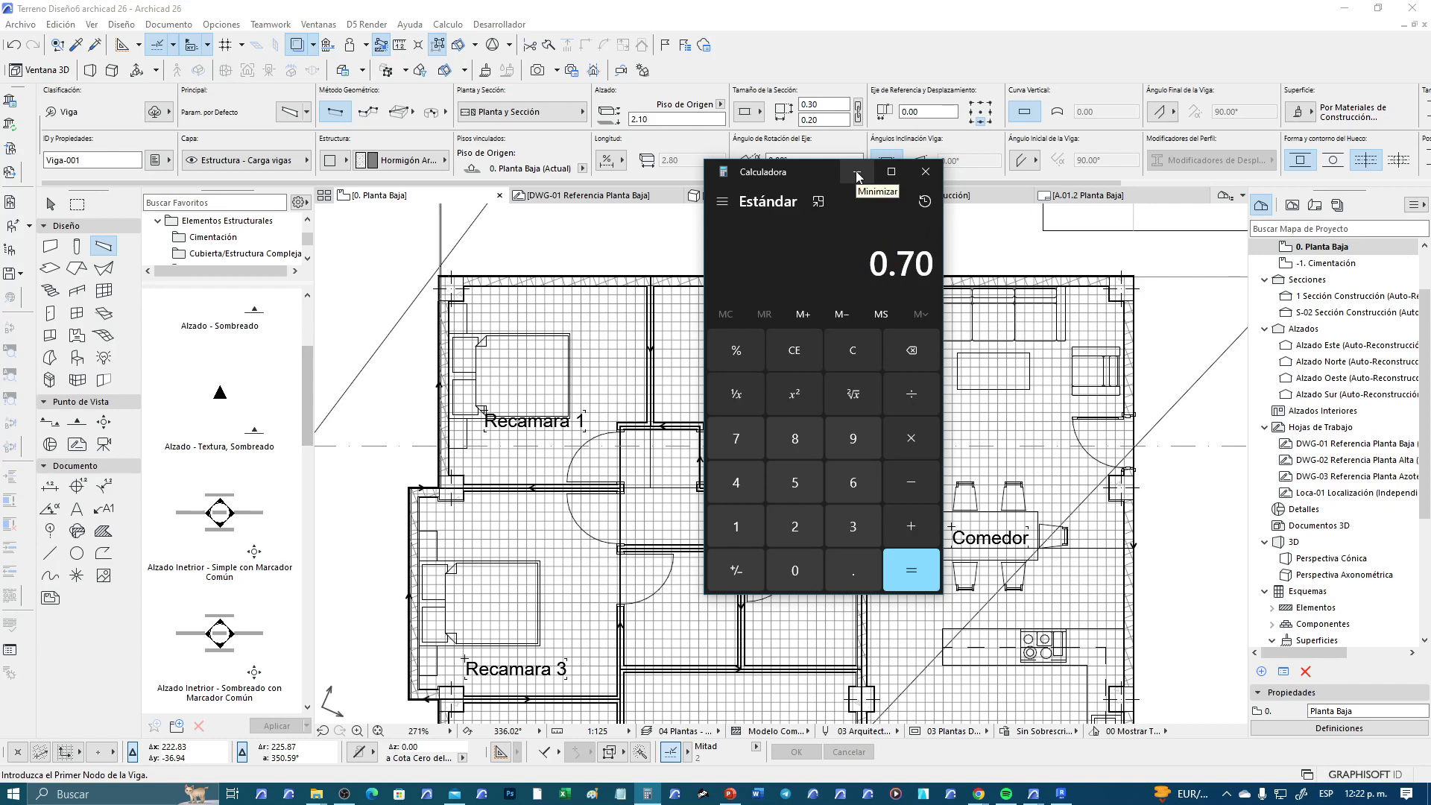
{"action": "type", "text": "/2"}
{"action": "key", "text": "Return"}
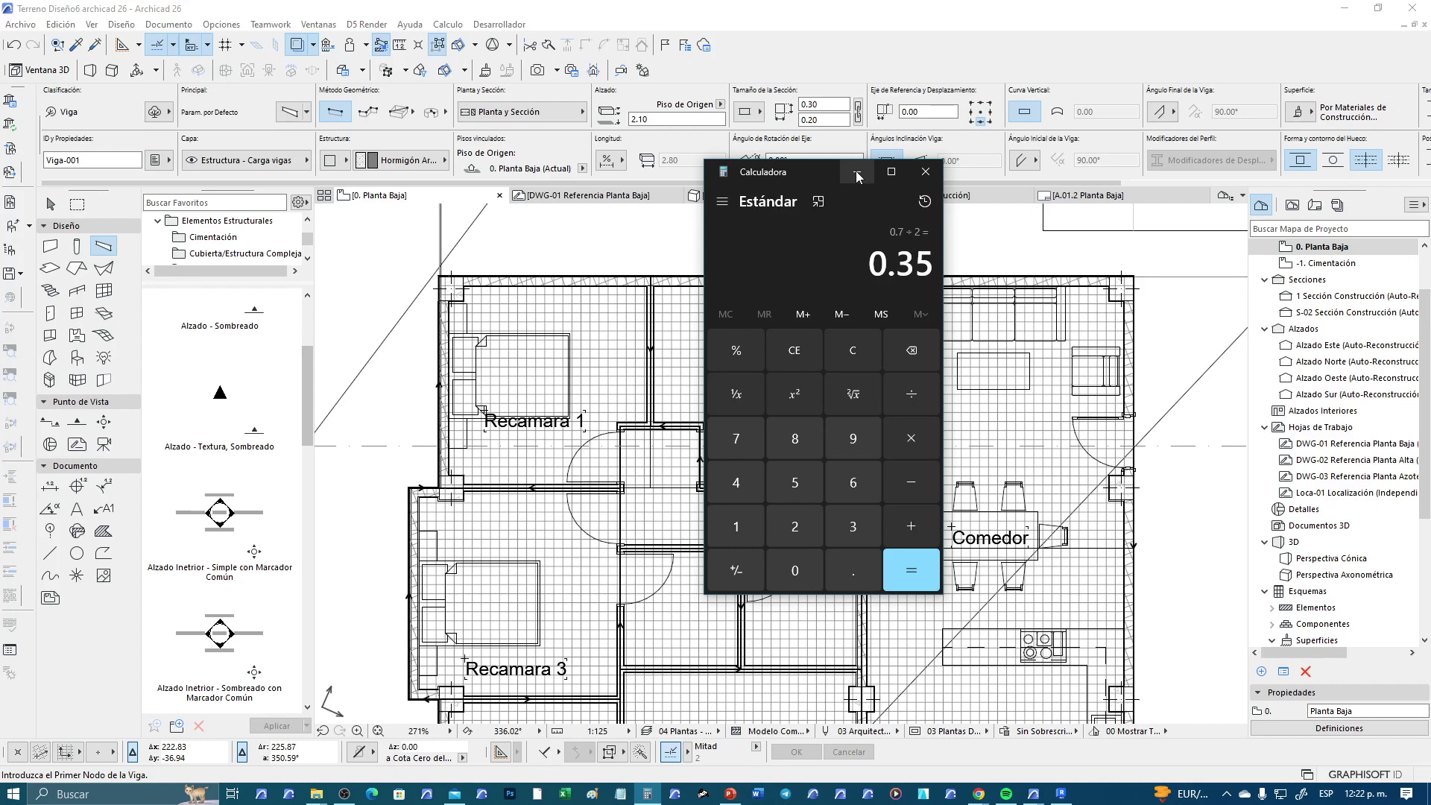
{"action": "left_click", "coordinate": [857, 176]}
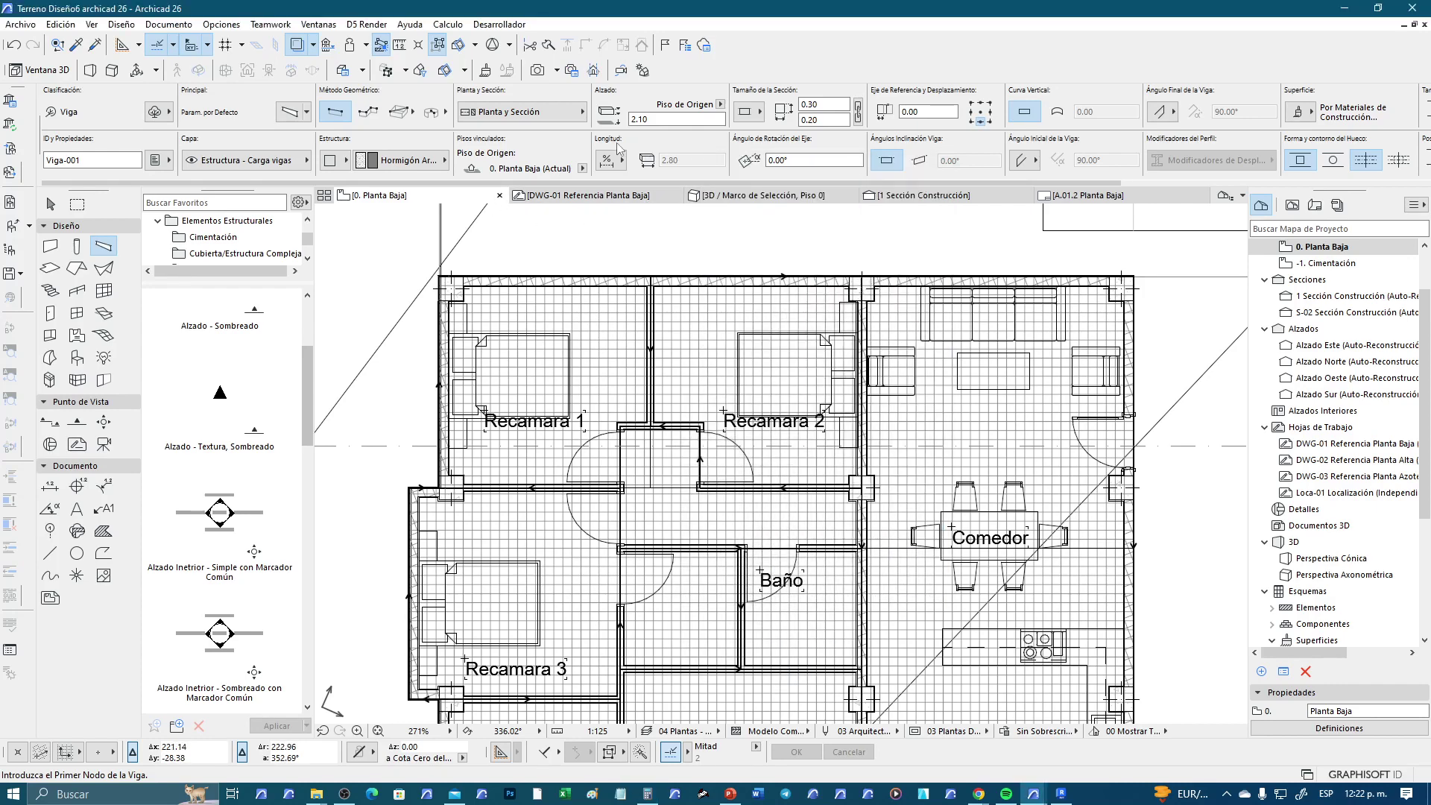
Set the beam width to 0.70 and select the 2.10 elevation value
{"action": "left_click", "coordinate": [835, 104]}
{"action": "key", "text": "BackSpace"}
{"action": "key", "text": "BackSpace"}
{"action": "key", "text": "BackSpace"}
{"action": "key", "text": "Tab"}
{"action": "key", "text": "Tab"}
{"action": "left_click", "coordinate": [671, 120]}
Draw the 0.70×0.35 concrete beam from the top-left to the top-right wall corner
{"action": "scroll", "coordinate": [469, 291], "scroll_direction": "up", "scroll_amount": 3}
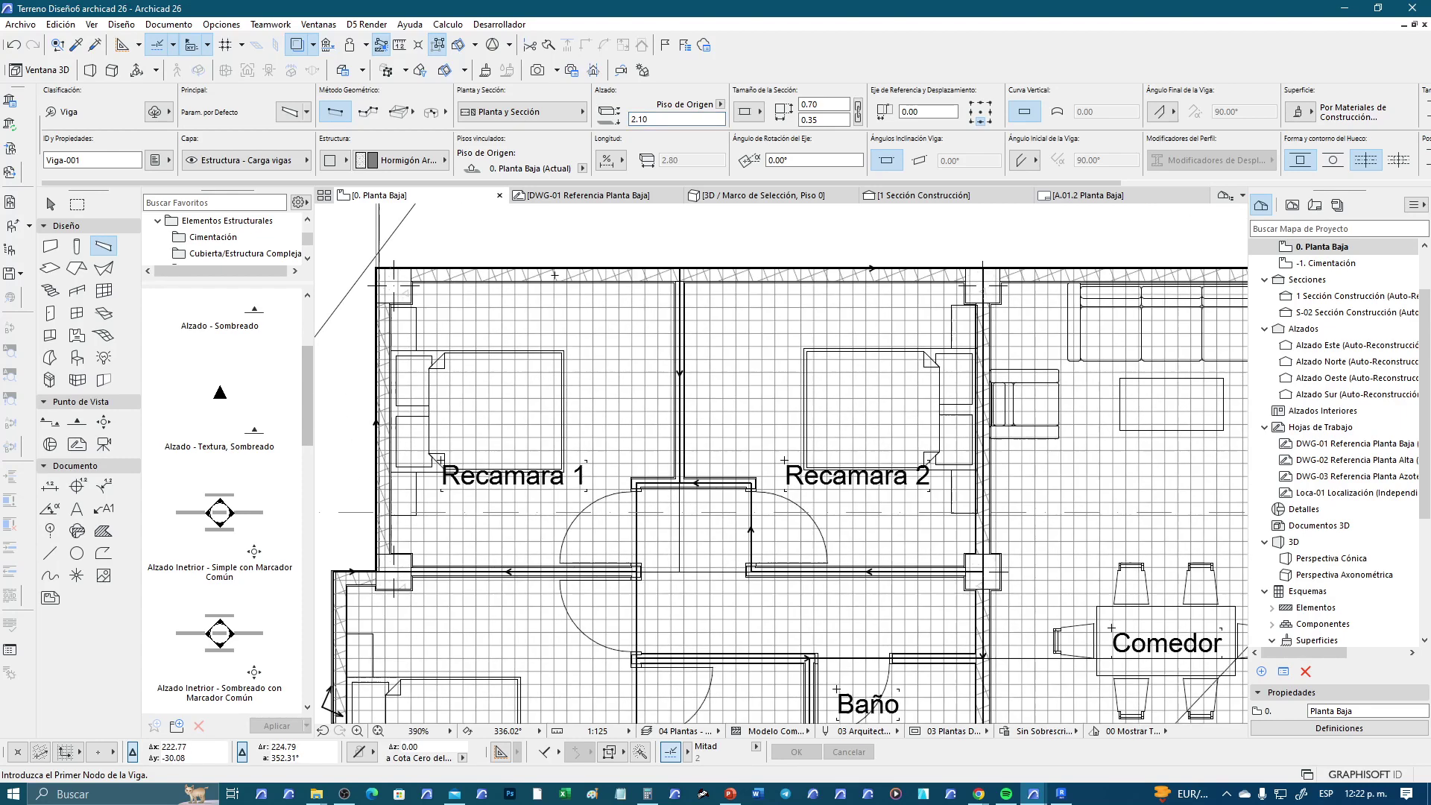
{"action": "scroll", "coordinate": [447, 305], "scroll_direction": "up", "scroll_amount": 3}
{"action": "scroll", "coordinate": [417, 320], "scroll_direction": "up", "scroll_amount": 2}
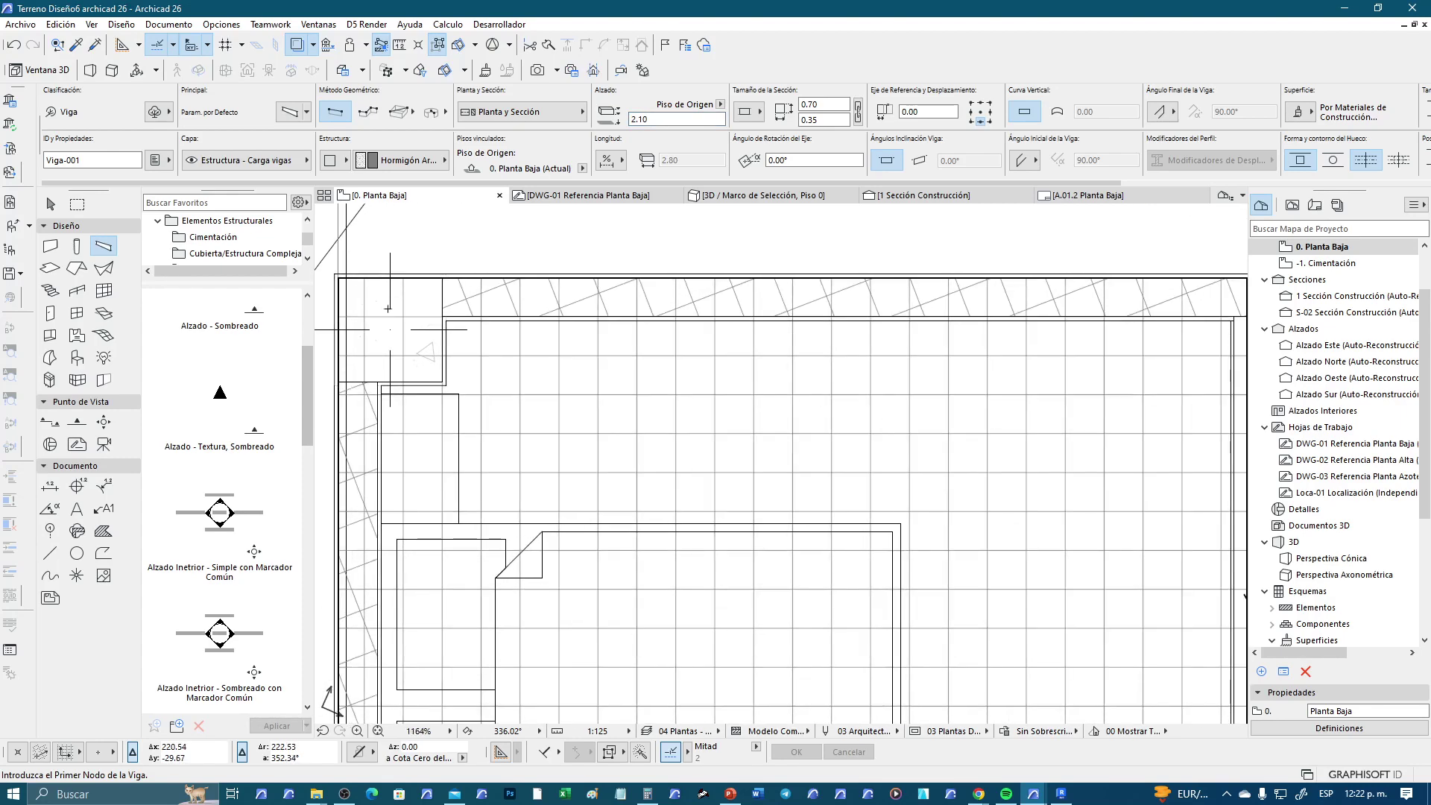
{"action": "scroll", "coordinate": [416, 349], "scroll_direction": "down", "scroll_amount": 2}
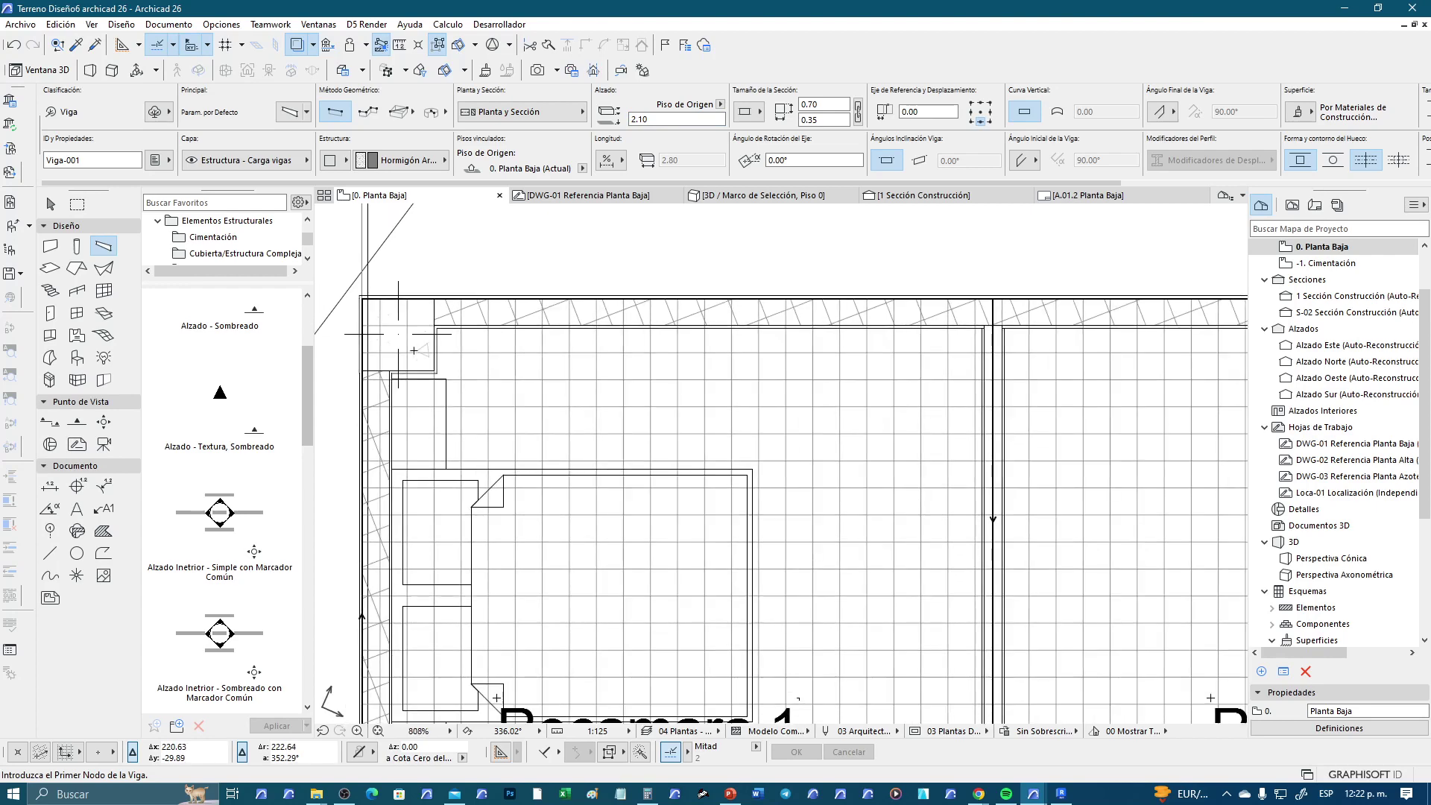
{"action": "scroll", "coordinate": [414, 350], "scroll_direction": "up", "scroll_amount": 1}
{"action": "scroll", "coordinate": [416, 323], "scroll_direction": "up", "scroll_amount": 1}
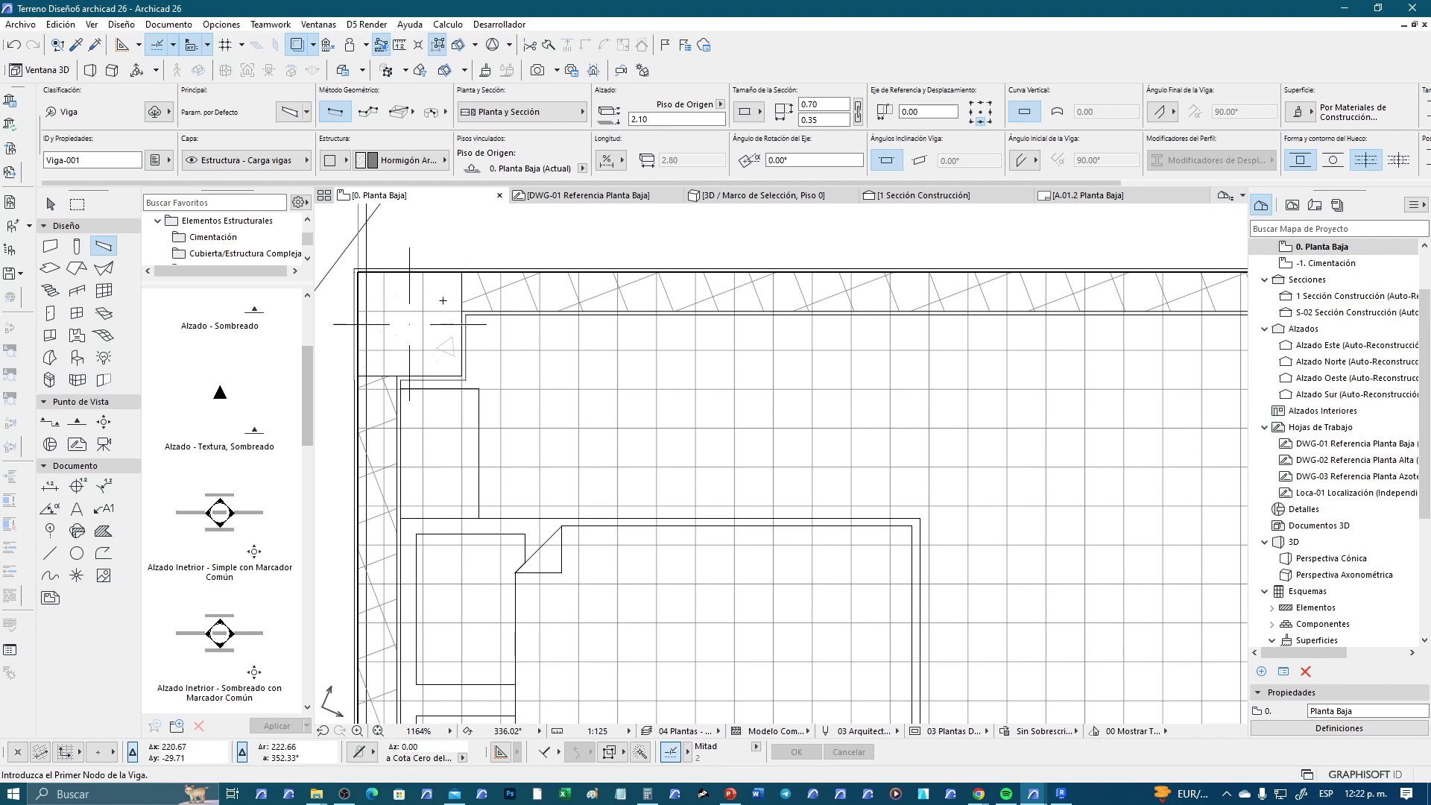
{"action": "left_click", "coordinate": [412, 321]}
{"action": "scroll", "coordinate": [584, 342], "scroll_direction": "down", "scroll_amount": 3}
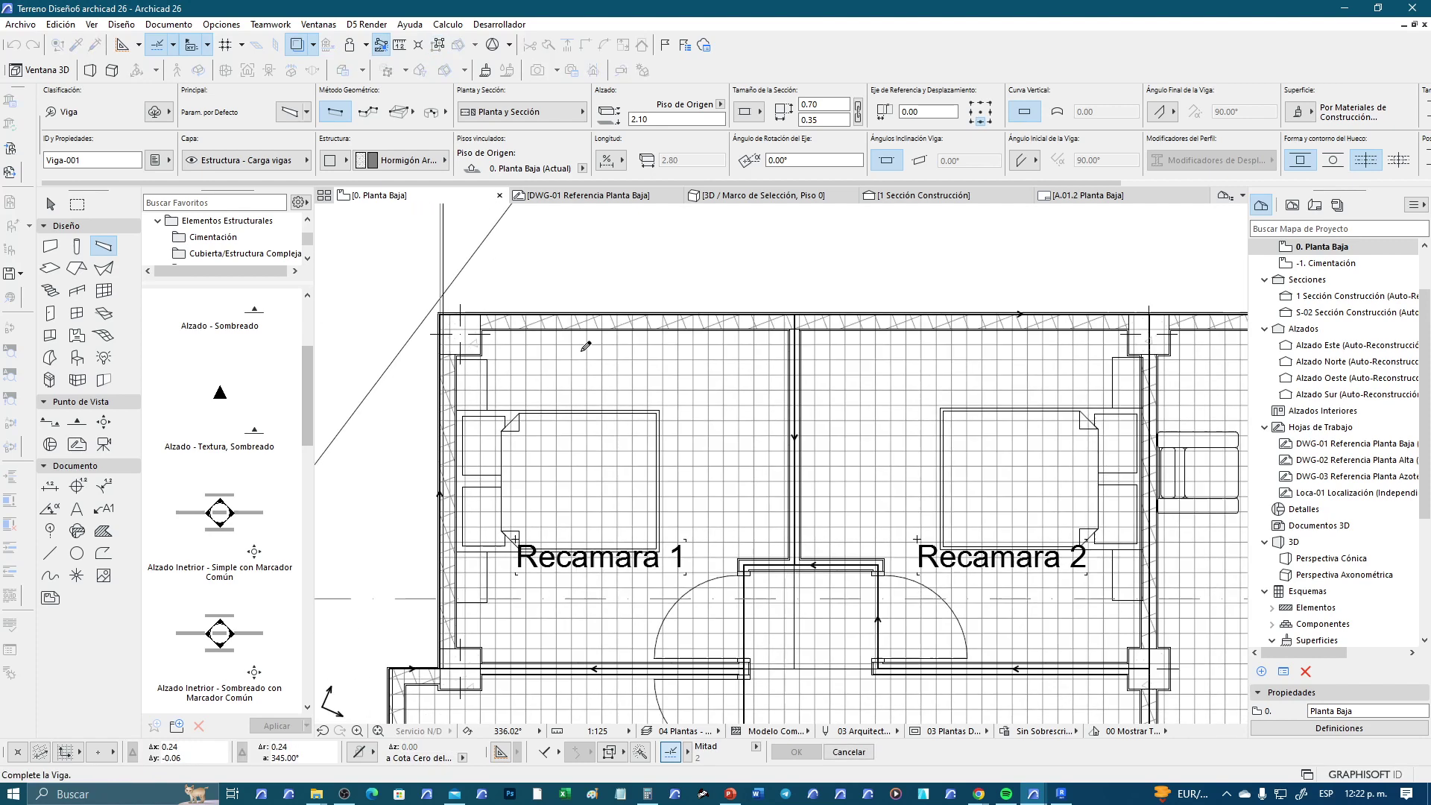
{"action": "scroll", "coordinate": [745, 400], "scroll_direction": "up", "scroll_amount": 1}
{"action": "scroll", "coordinate": [1006, 321], "scroll_direction": "up", "scroll_amount": 4}
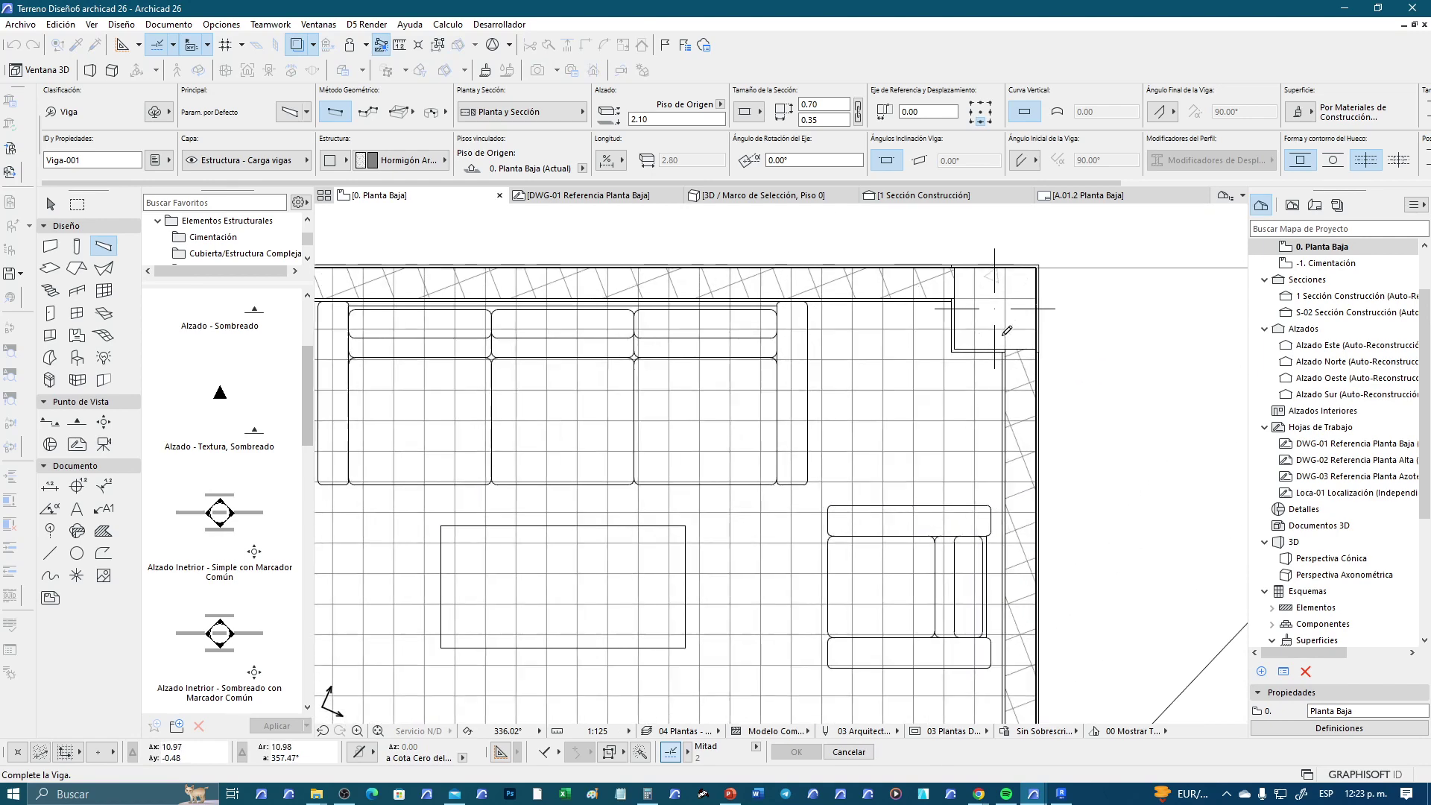
{"action": "scroll", "coordinate": [1002, 305], "scroll_direction": "up", "scroll_amount": 1}
{"action": "left_click", "coordinate": [1001, 302]}
{"action": "scroll", "coordinate": [745, 373], "scroll_direction": "down", "scroll_amount": 2}
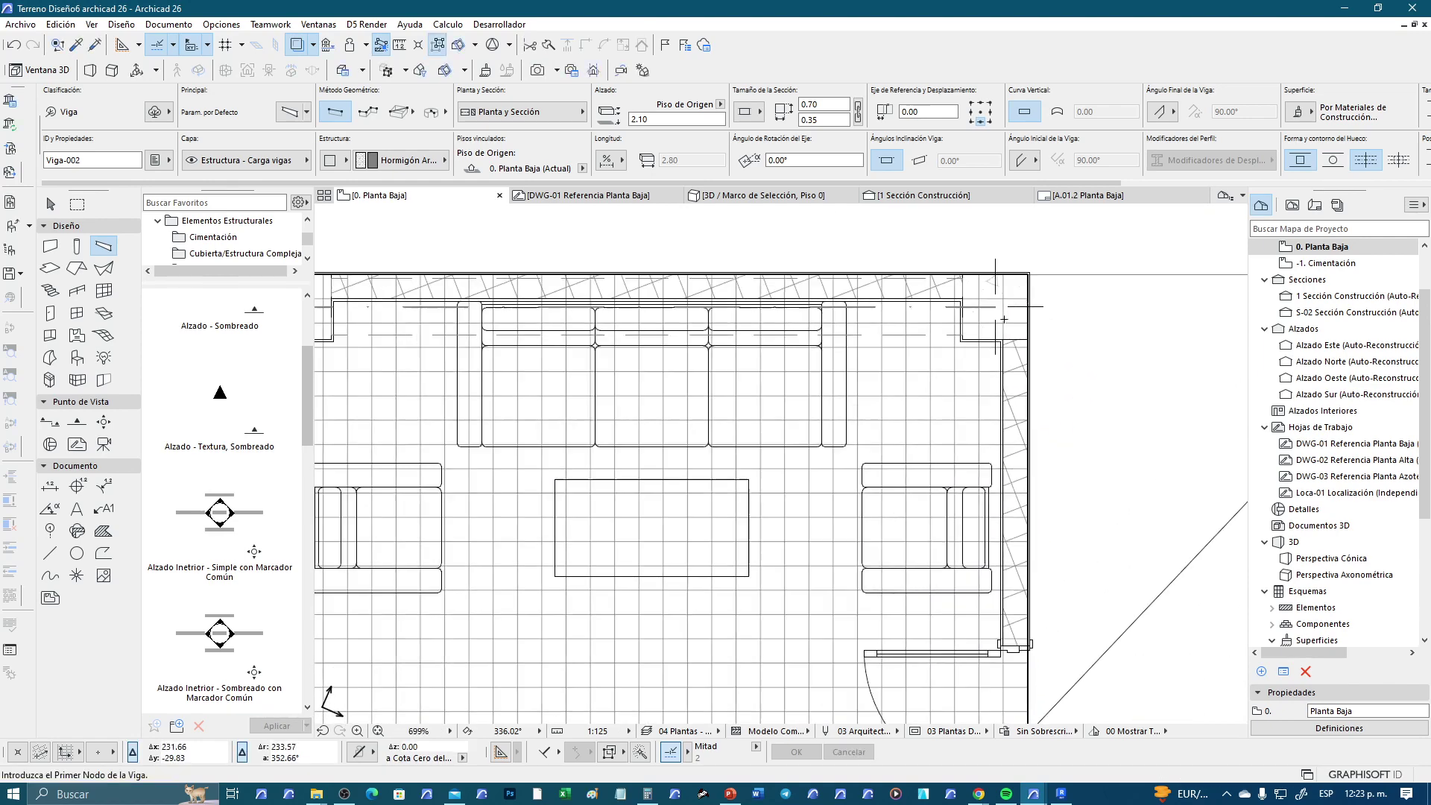
{"action": "scroll", "coordinate": [596, 410], "scroll_direction": "up", "scroll_amount": 2}
Switch to the Arrow tool and select the new top-wall beam
{"action": "left_click", "coordinate": [50, 203]}
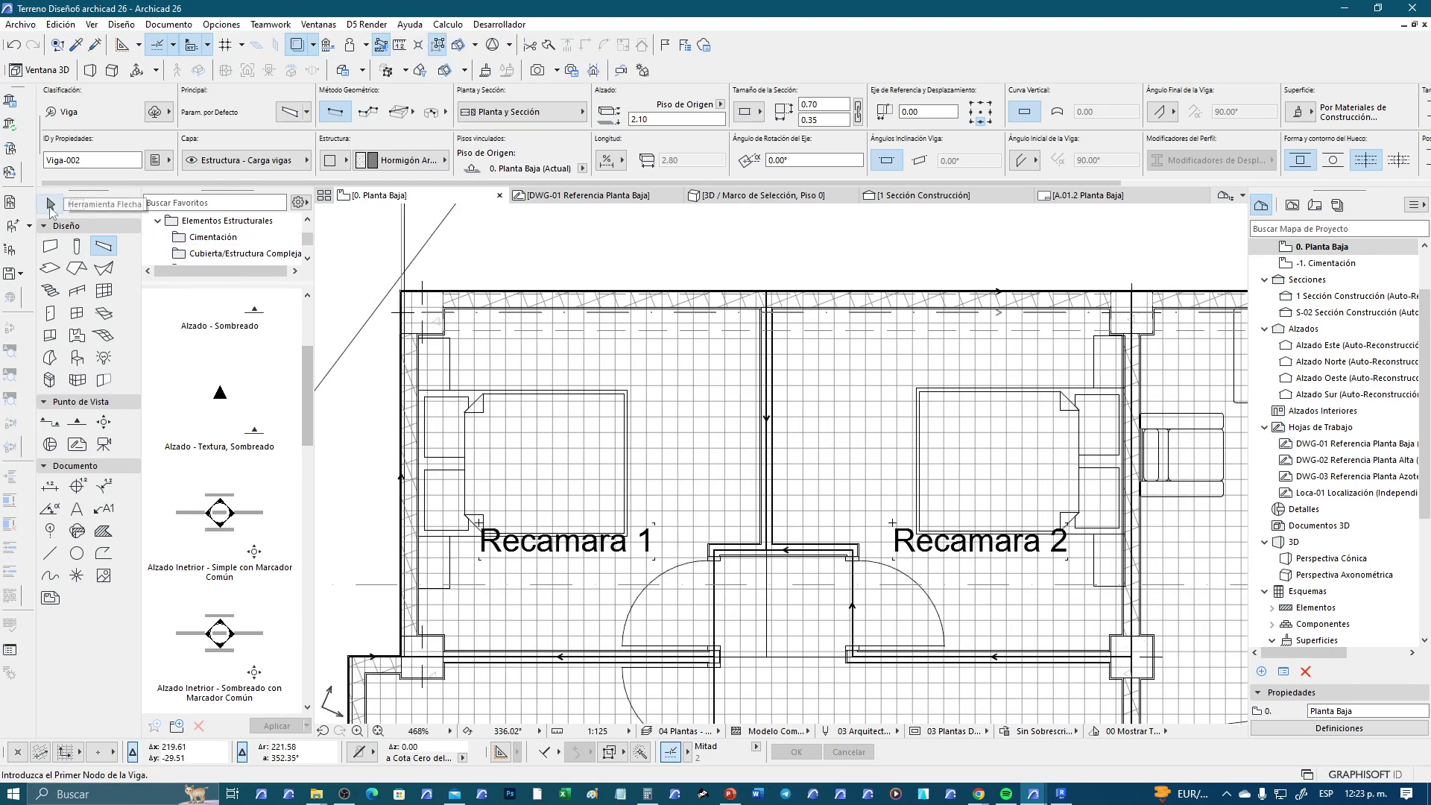
{"action": "scroll", "coordinate": [447, 346], "scroll_direction": "up", "scroll_amount": 1}
{"action": "scroll", "coordinate": [447, 346], "scroll_direction": "up", "scroll_amount": 1}
{"action": "left_click", "coordinate": [447, 346]}
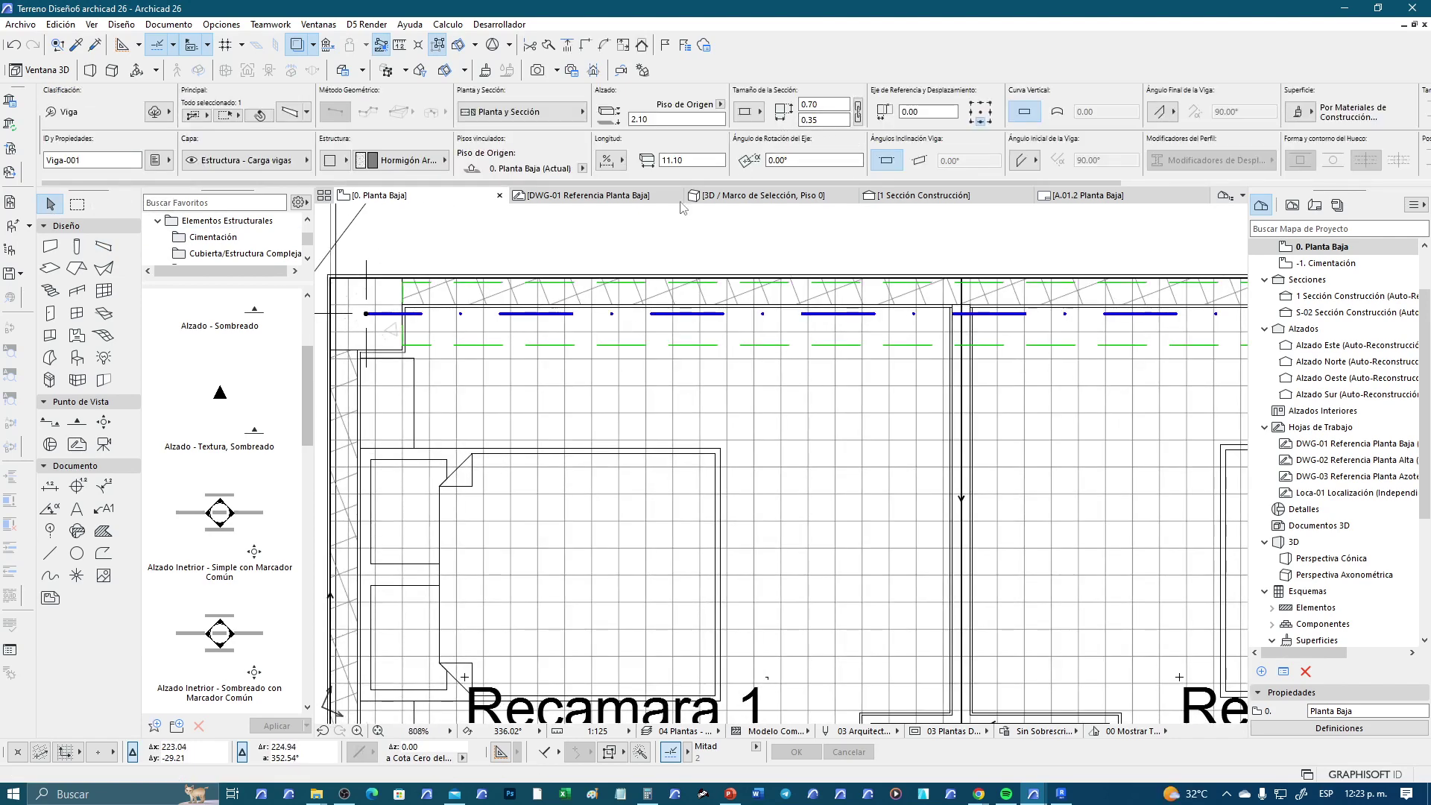
Zoom in on the beam's left end and nudge it up onto the wall line
{"action": "scroll", "coordinate": [447, 376], "scroll_direction": "down", "scroll_amount": 2}
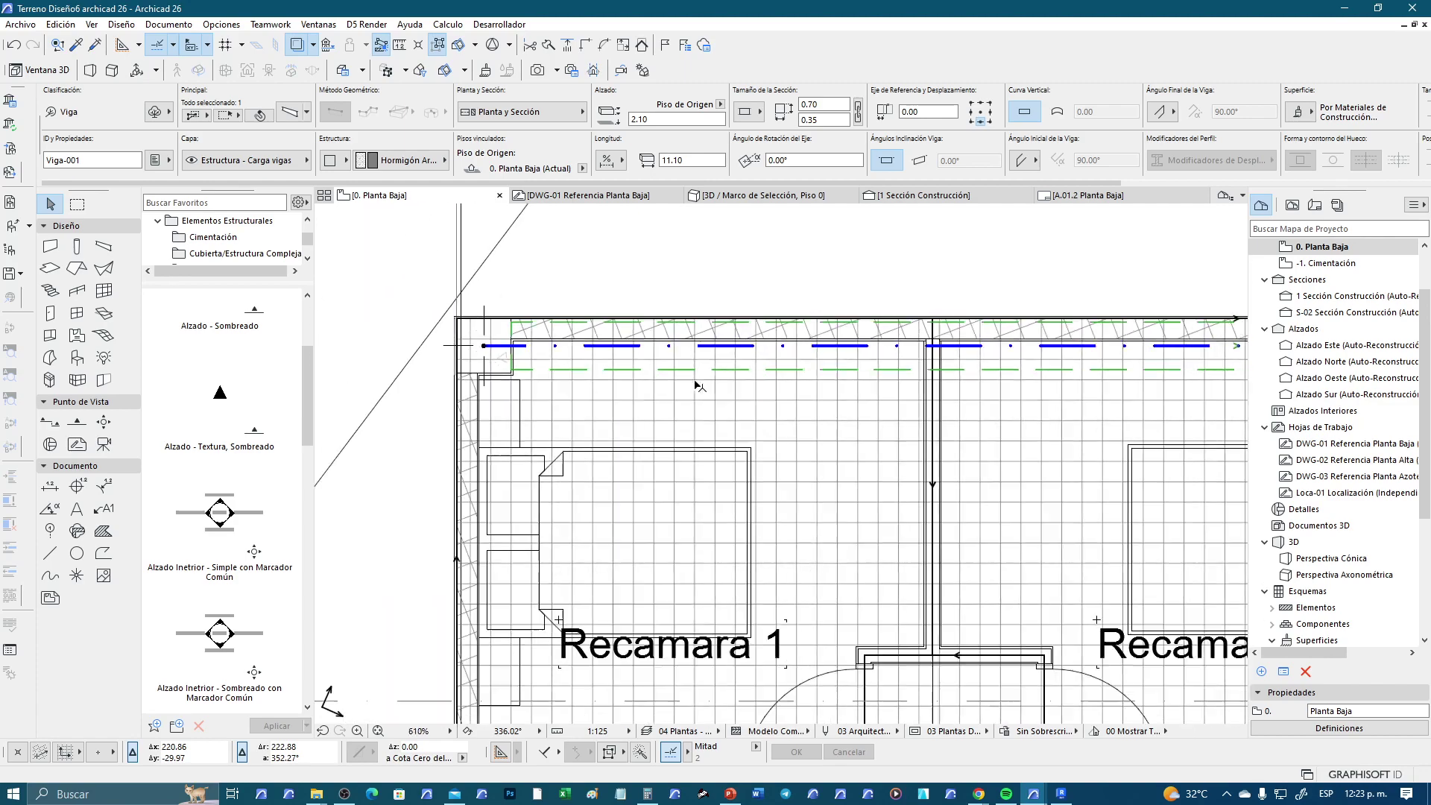
{"action": "scroll", "coordinate": [695, 383], "scroll_direction": "down", "scroll_amount": 2}
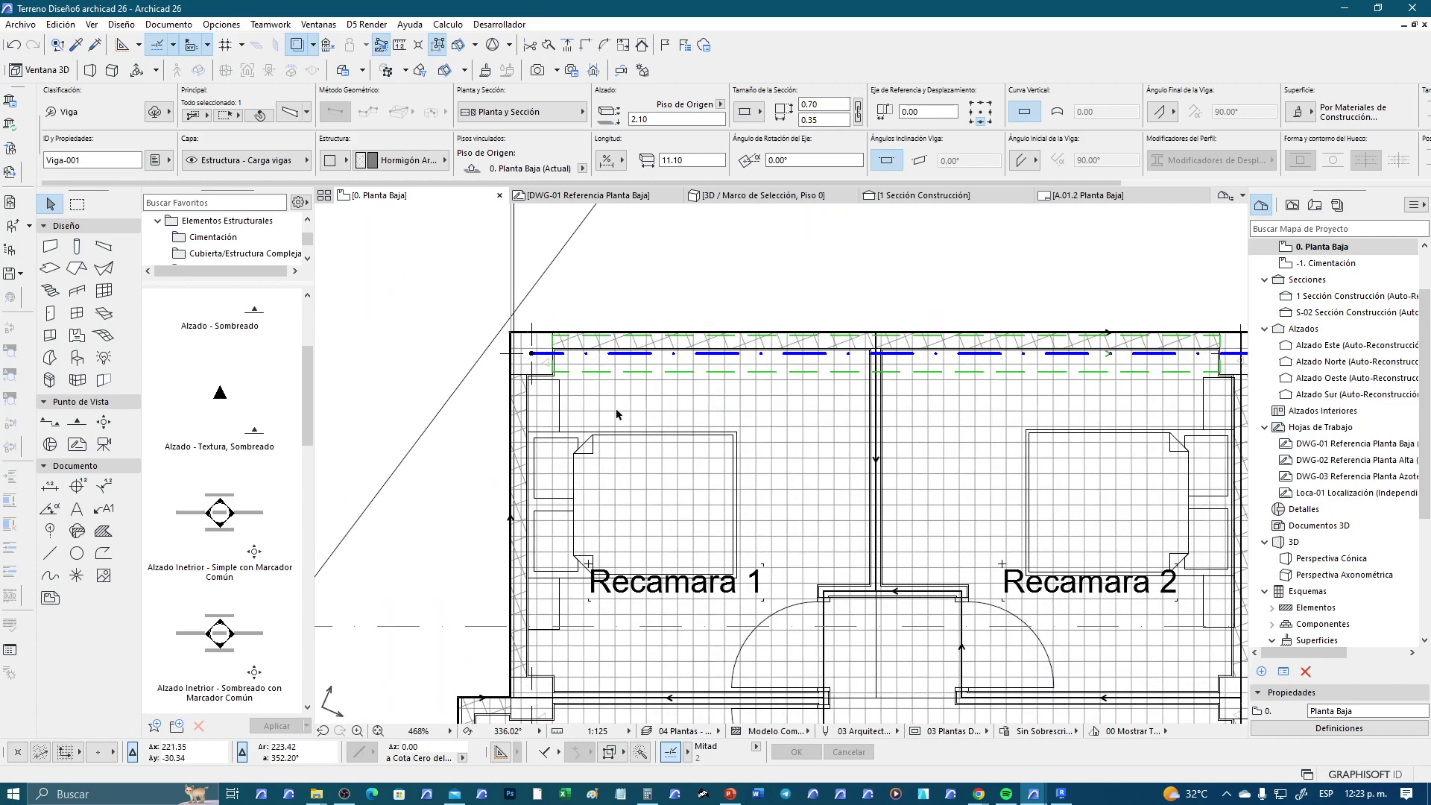
{"action": "scroll", "coordinate": [615, 408], "scroll_direction": "down", "scroll_amount": 3}
{"action": "scroll", "coordinate": [573, 407], "scroll_direction": "up", "scroll_amount": 3}
{"action": "scroll", "coordinate": [571, 407], "scroll_direction": "up", "scroll_amount": 3}
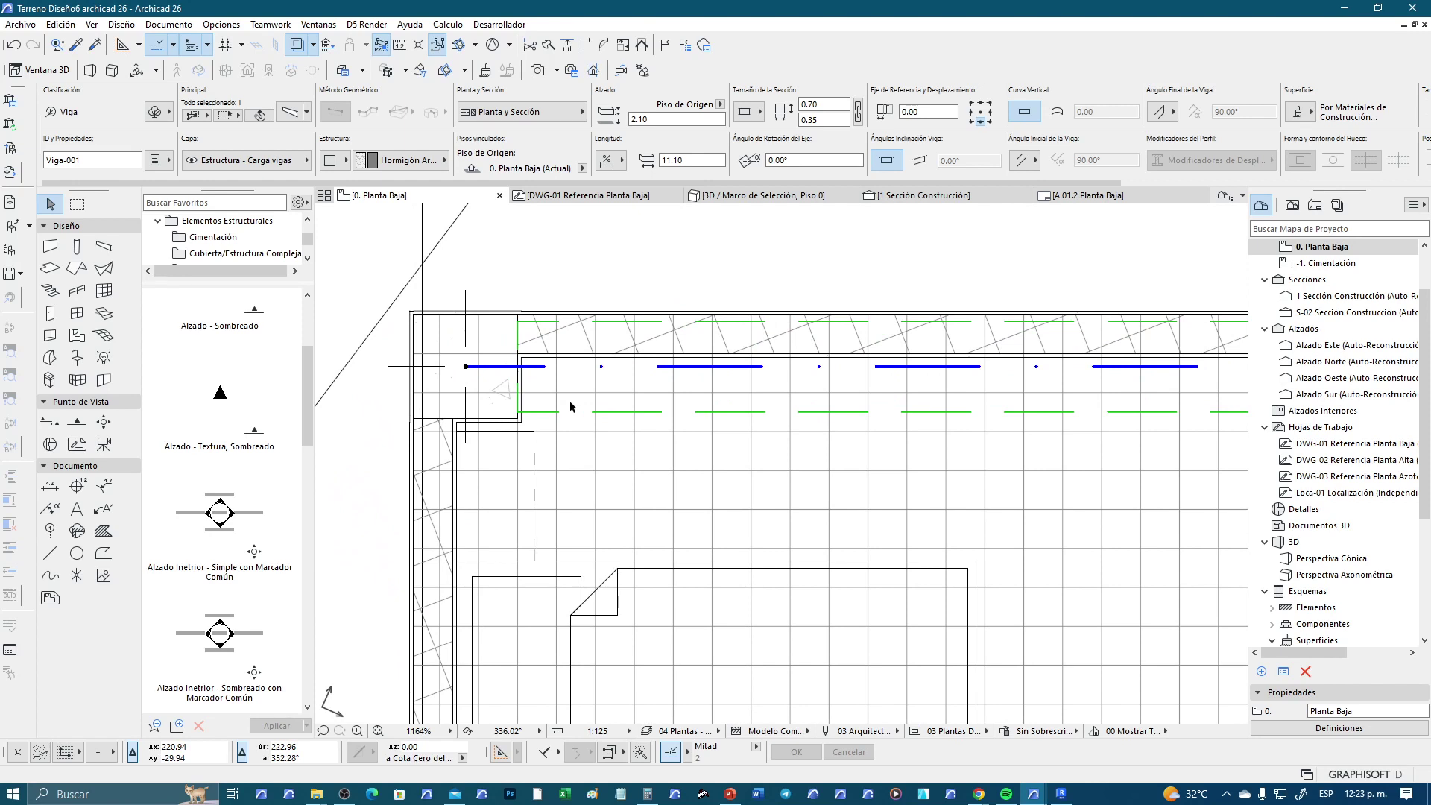
{"action": "scroll", "coordinate": [521, 328], "scroll_direction": "up", "scroll_amount": 2}
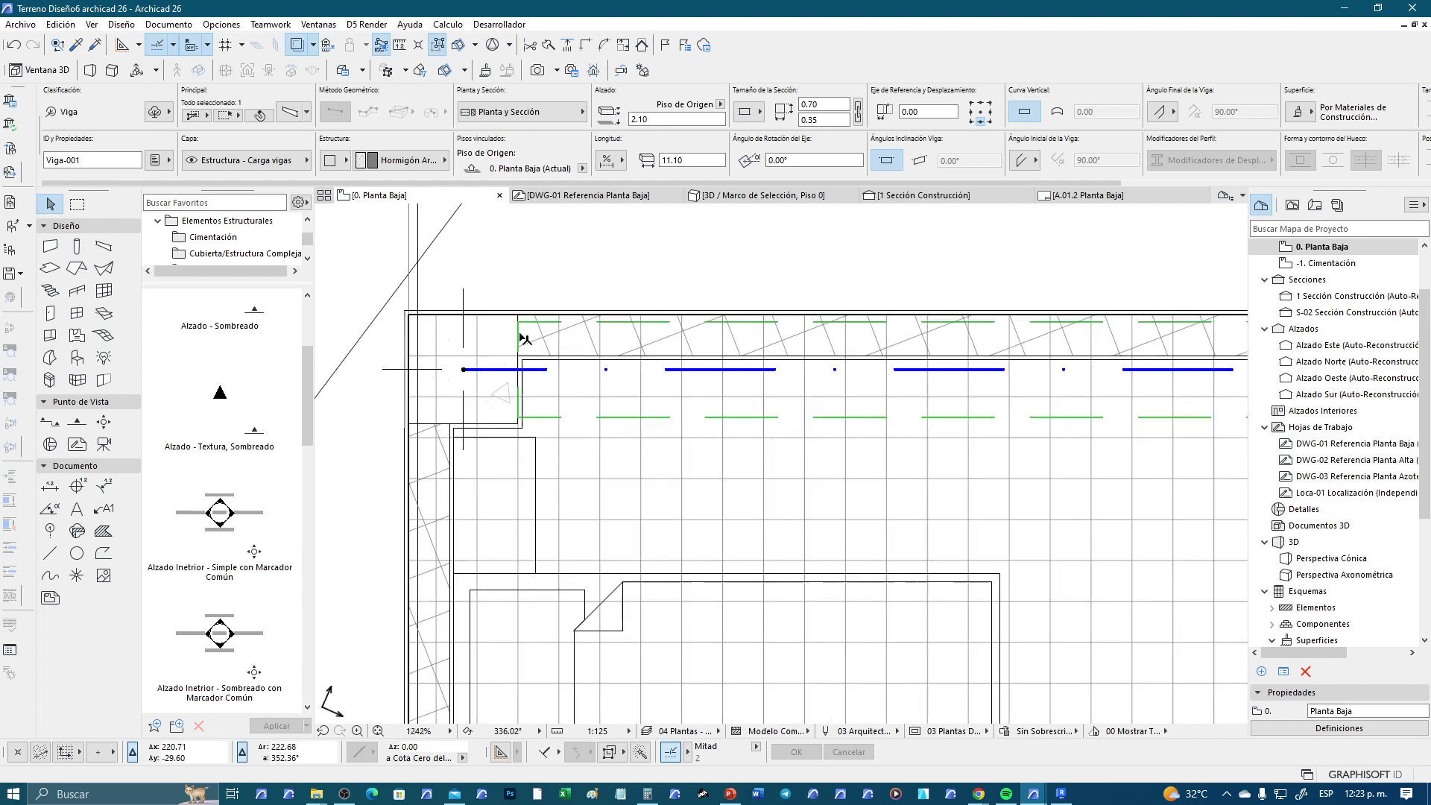
{"action": "scroll", "coordinate": [521, 326], "scroll_direction": "up", "scroll_amount": 2}
{"action": "scroll", "coordinate": [520, 316], "scroll_direction": "up", "scroll_amount": 1}
{"action": "scroll", "coordinate": [521, 311], "scroll_direction": "up", "scroll_amount": 1}
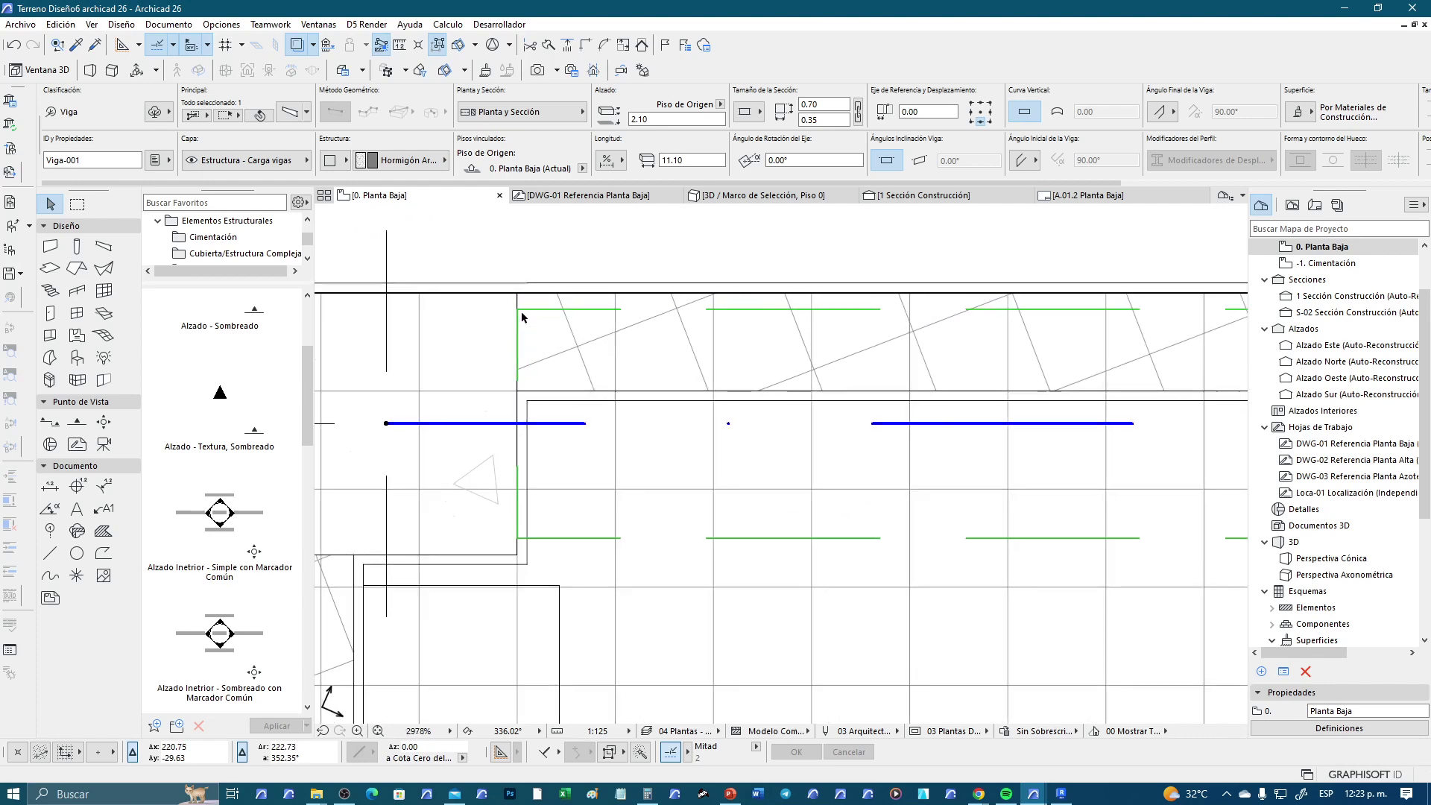
{"action": "scroll", "coordinate": [522, 310], "scroll_direction": "up", "scroll_amount": 2}
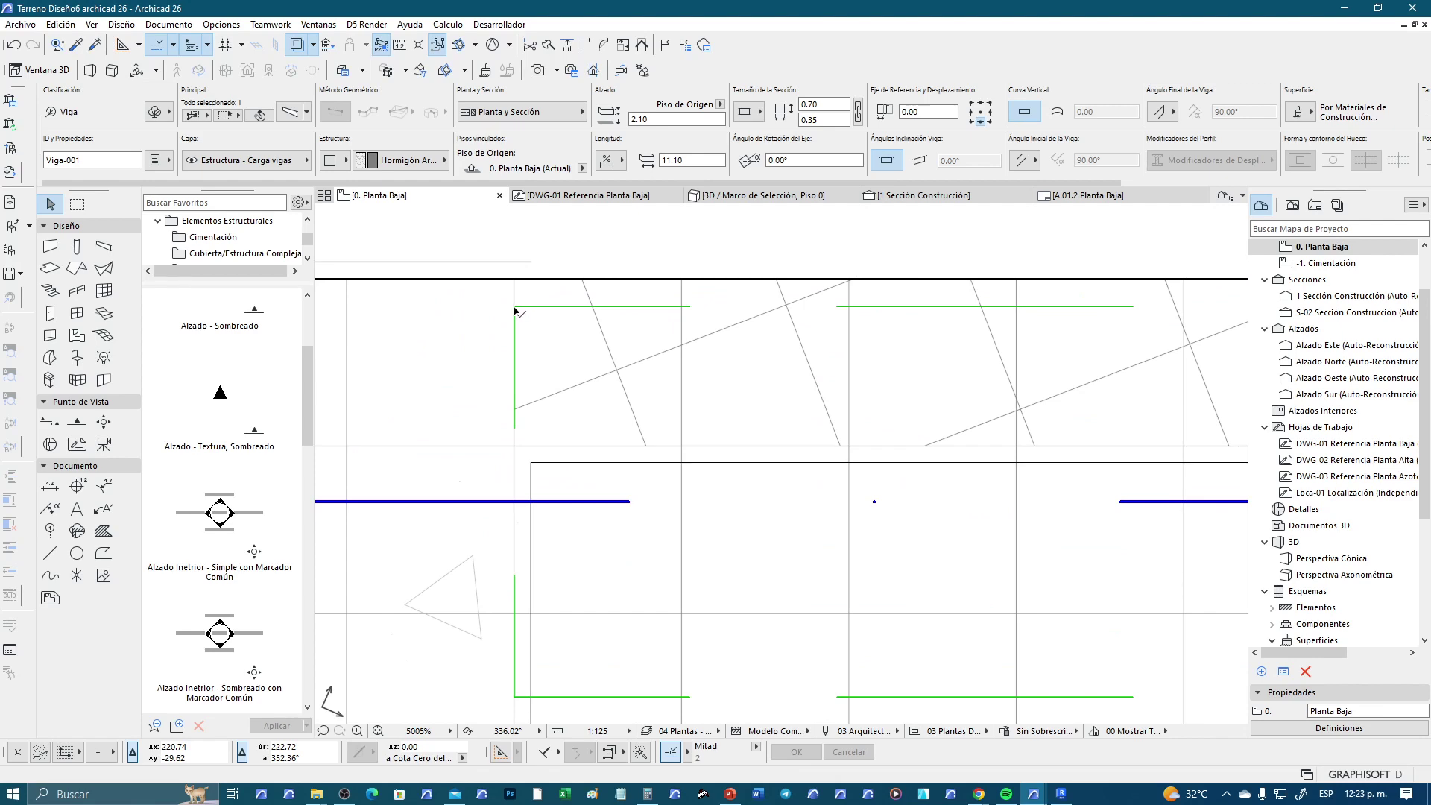
{"action": "left_click_drag", "start_coordinate": [517, 312], "coordinate": [514, 284]}
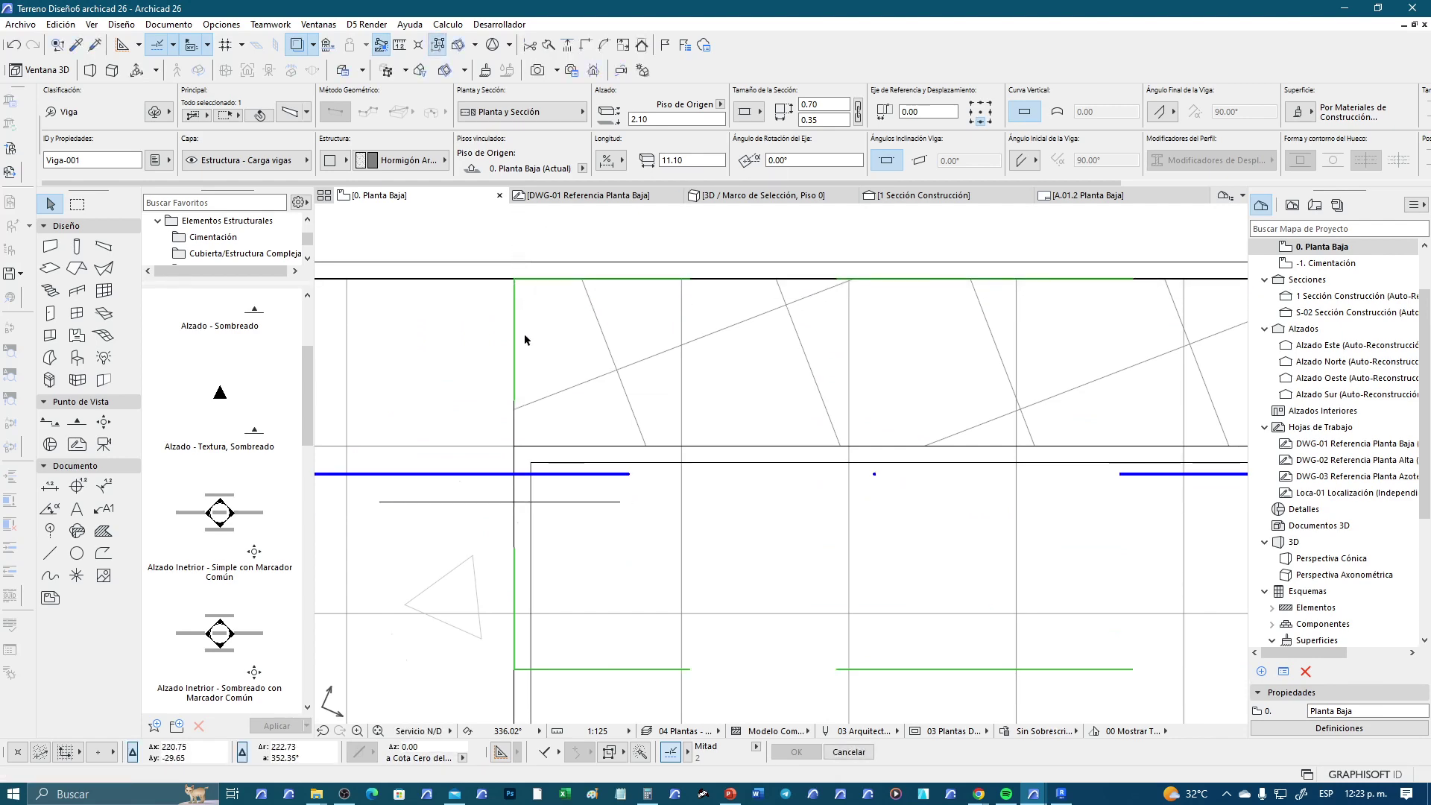
Pan along the 11.10 beam to check its right end, then deselect it
{"action": "scroll", "coordinate": [529, 350], "scroll_direction": "down", "scroll_amount": 5}
{"action": "scroll", "coordinate": [567, 395], "scroll_direction": "down", "scroll_amount": 5}
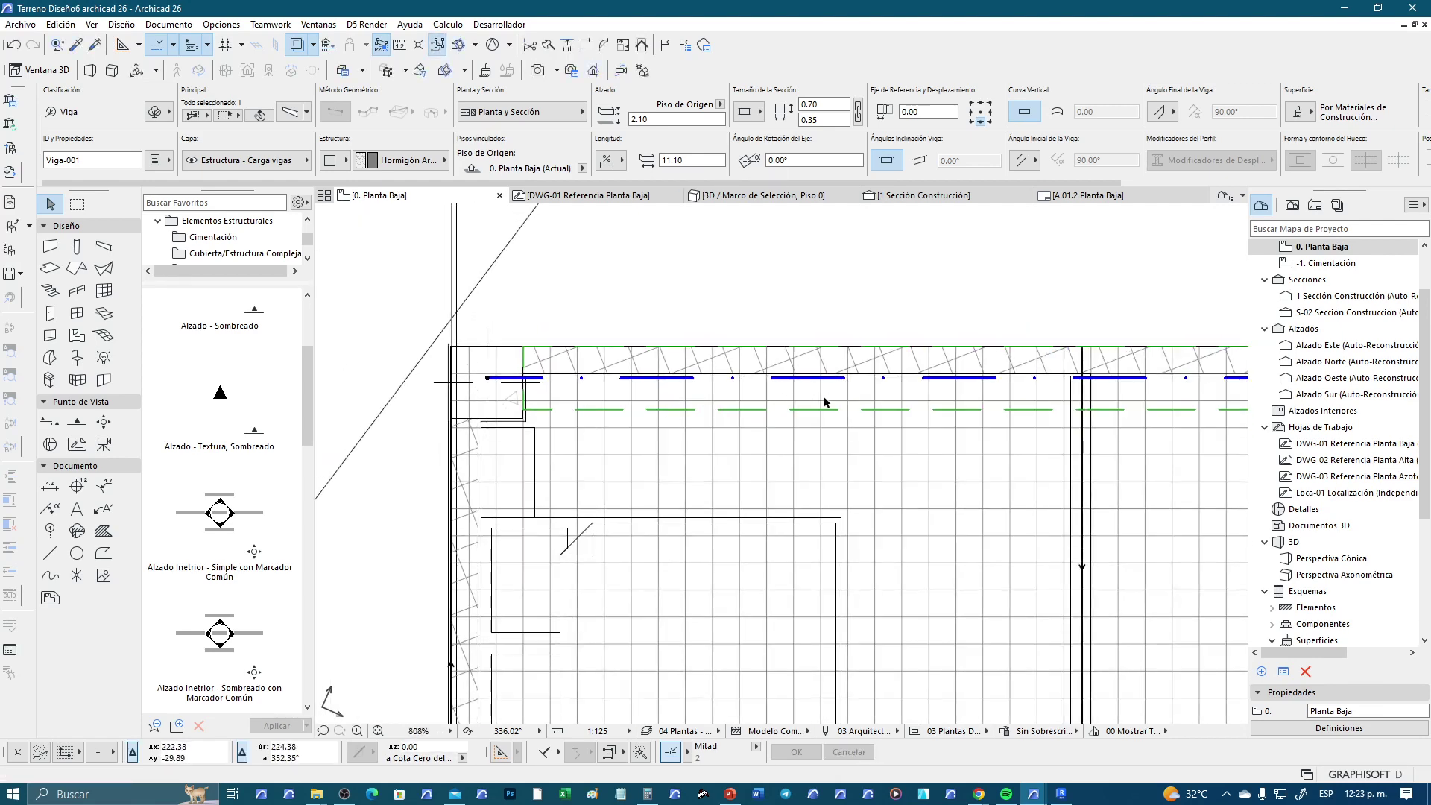
{"action": "scroll", "coordinate": [857, 395], "scroll_direction": "right", "scroll_amount": 5}
{"action": "scroll", "coordinate": [894, 383], "scroll_direction": "right", "scroll_amount": 5}
{"action": "scroll", "coordinate": [947, 372], "scroll_direction": "right", "scroll_amount": 3}
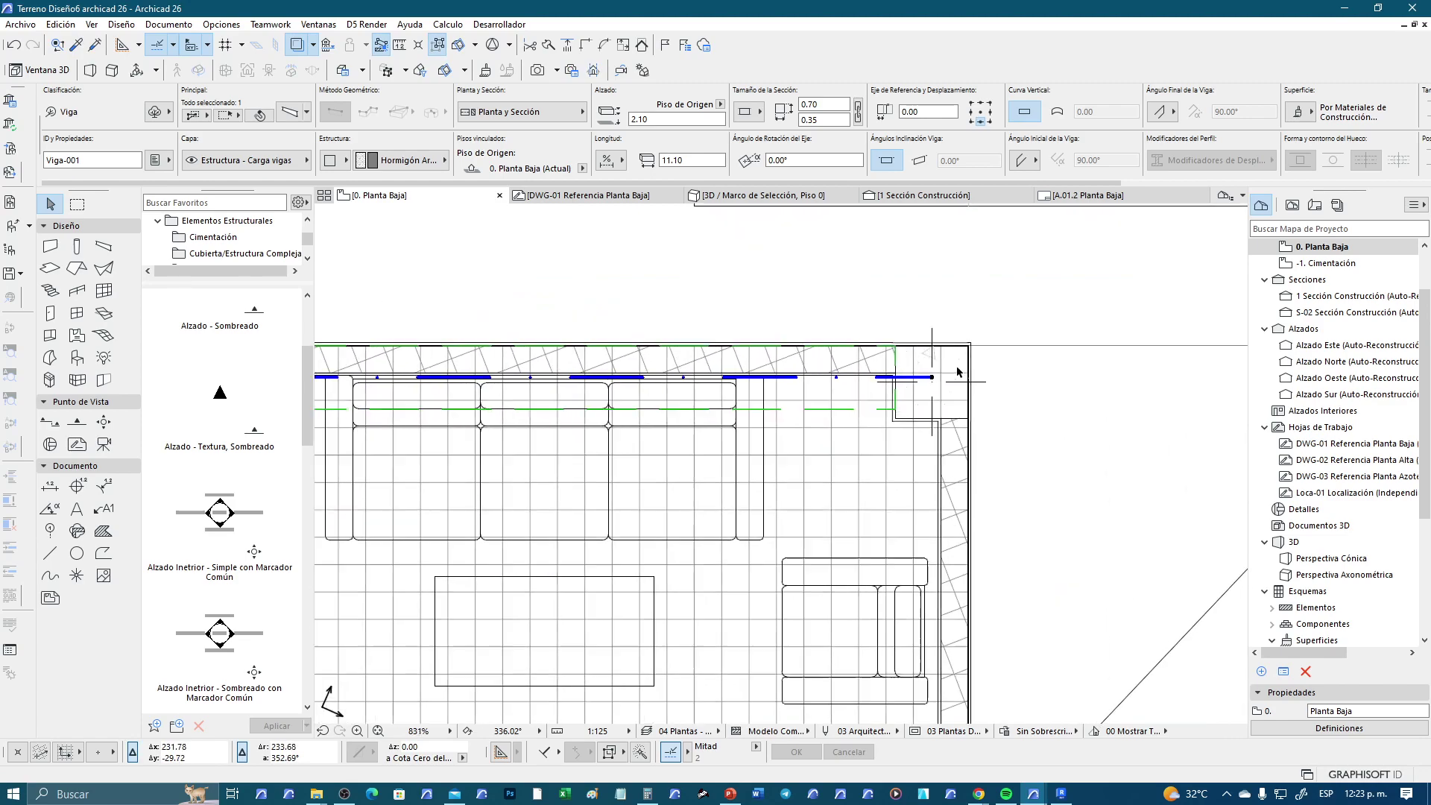
{"action": "scroll", "coordinate": [958, 371], "scroll_direction": "up", "scroll_amount": 2}
{"action": "scroll", "coordinate": [1064, 365], "scroll_direction": "down", "scroll_amount": 5}
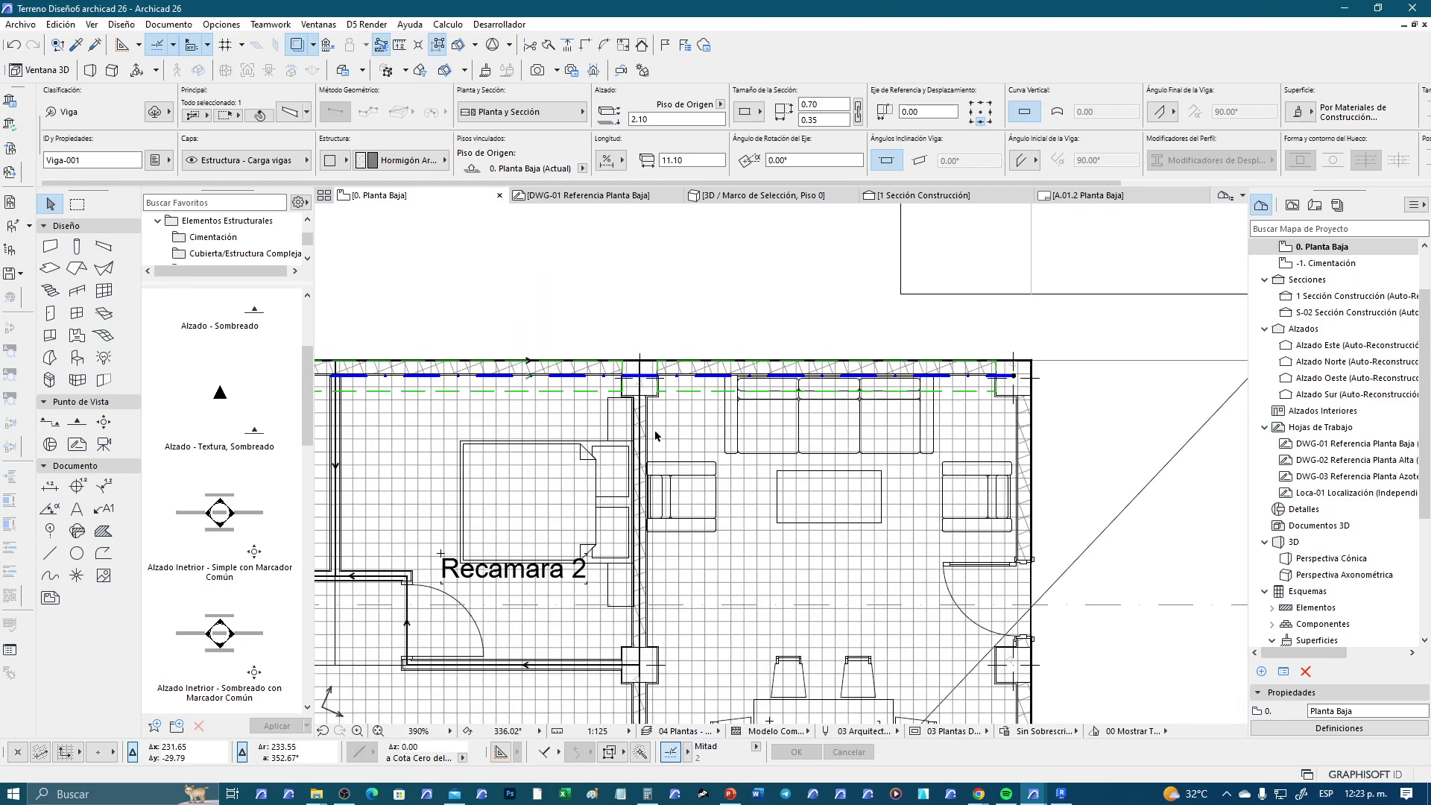
{"action": "scroll", "coordinate": [655, 433], "scroll_direction": "down", "scroll_amount": 3}
{"action": "scroll", "coordinate": [469, 375], "scroll_direction": "up", "scroll_amount": 4}
{"action": "scroll", "coordinate": [470, 375], "scroll_direction": "up", "scroll_amount": 3}
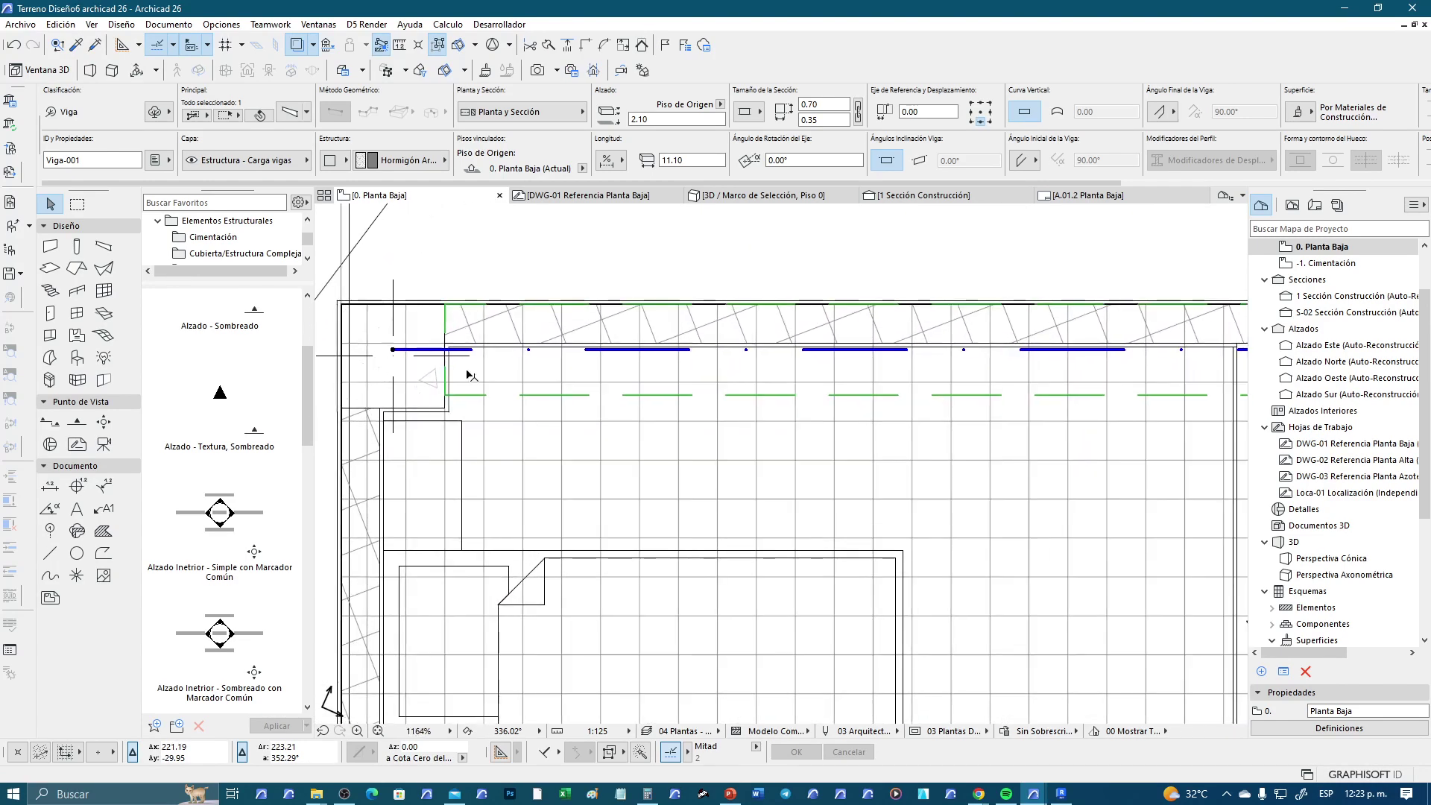
{"action": "scroll", "coordinate": [545, 422], "scroll_direction": "down", "scroll_amount": 4}
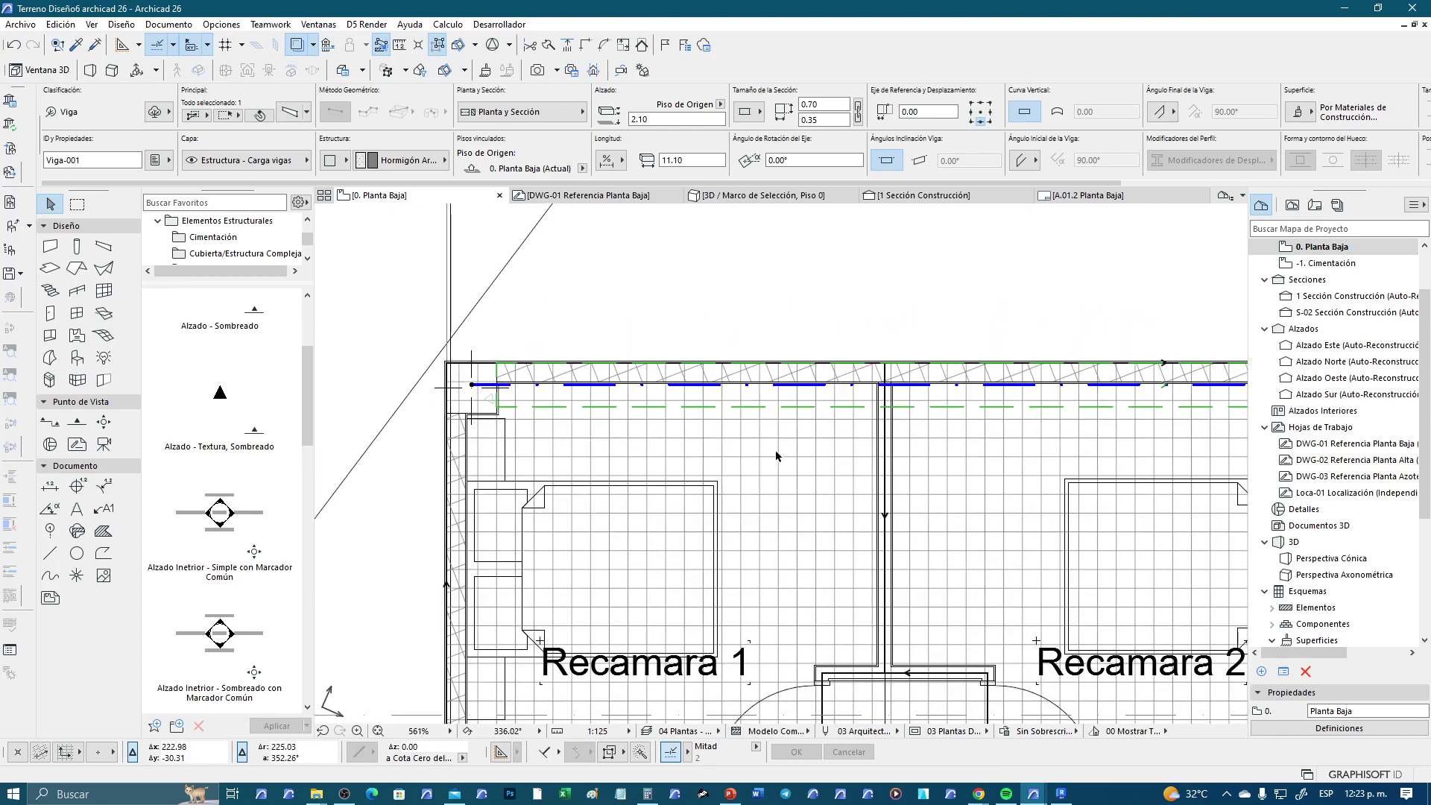
{"action": "key", "text": "Escape"}
Select and inspect the partition wall between the two bedrooms
{"action": "left_click", "coordinate": [887, 441]}
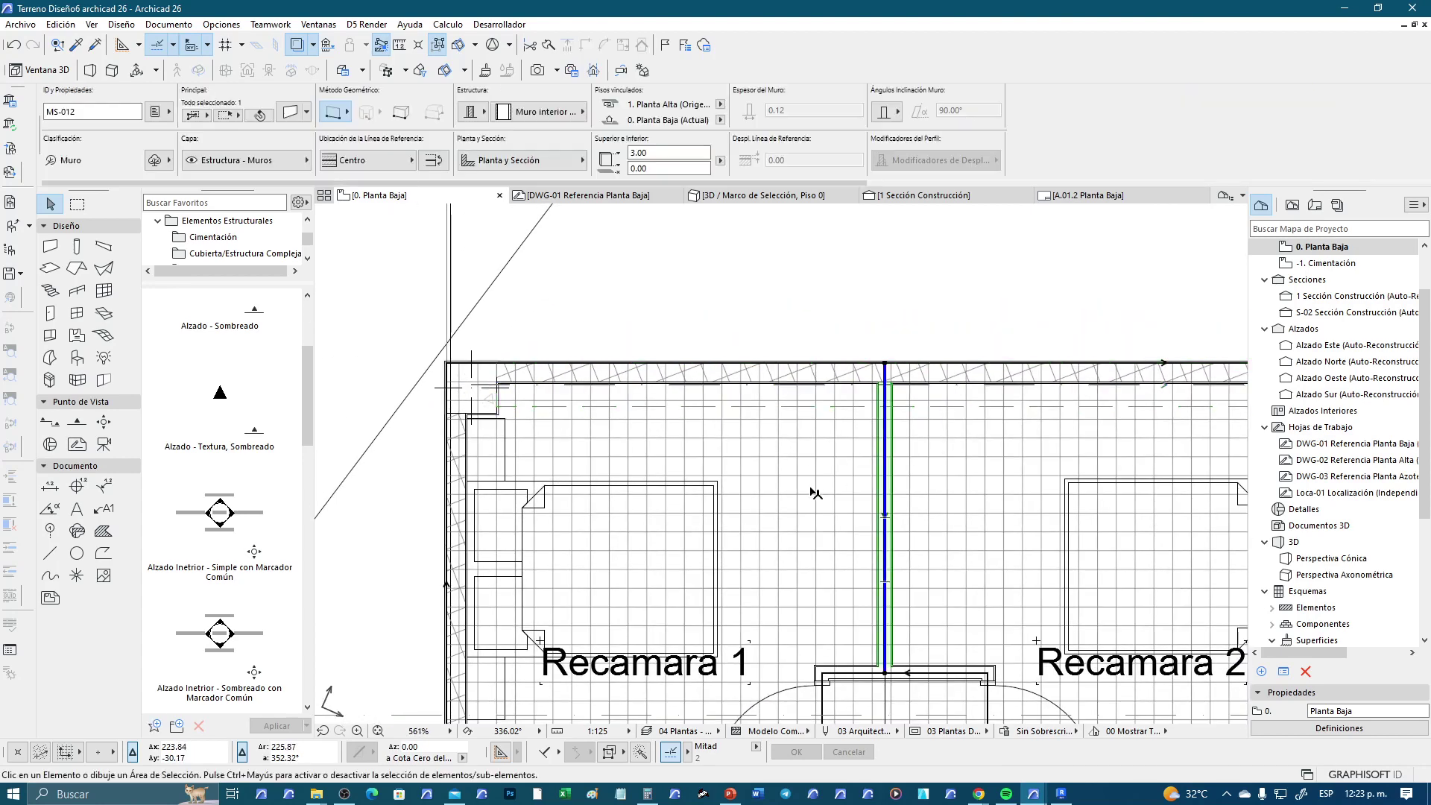
{"action": "middle_click_drag", "start_coordinate": [835, 485], "coordinate": [727, 423]}
{"action": "scroll", "coordinate": [739, 411], "scroll_direction": "up", "scroll_amount": 1}
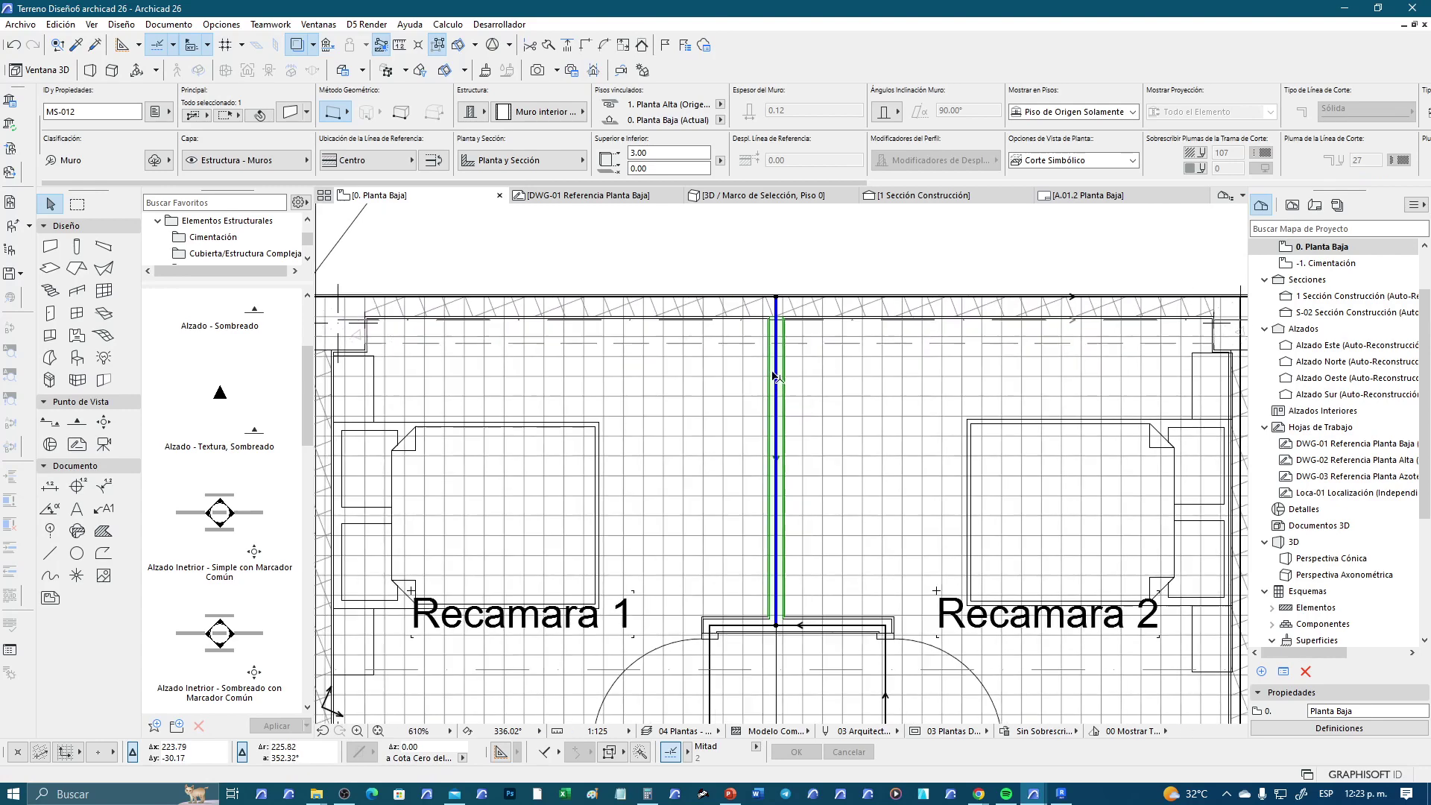
{"action": "scroll", "coordinate": [739, 402], "scroll_direction": "up", "scroll_amount": 1}
{"action": "scroll", "coordinate": [741, 372], "scroll_direction": "down", "scroll_amount": 3}
Marquee the upper rooms and show that area in the 3D view
{"action": "key", "text": "Escape"}
{"action": "scroll", "coordinate": [719, 387], "scroll_direction": "down", "scroll_amount": 2}
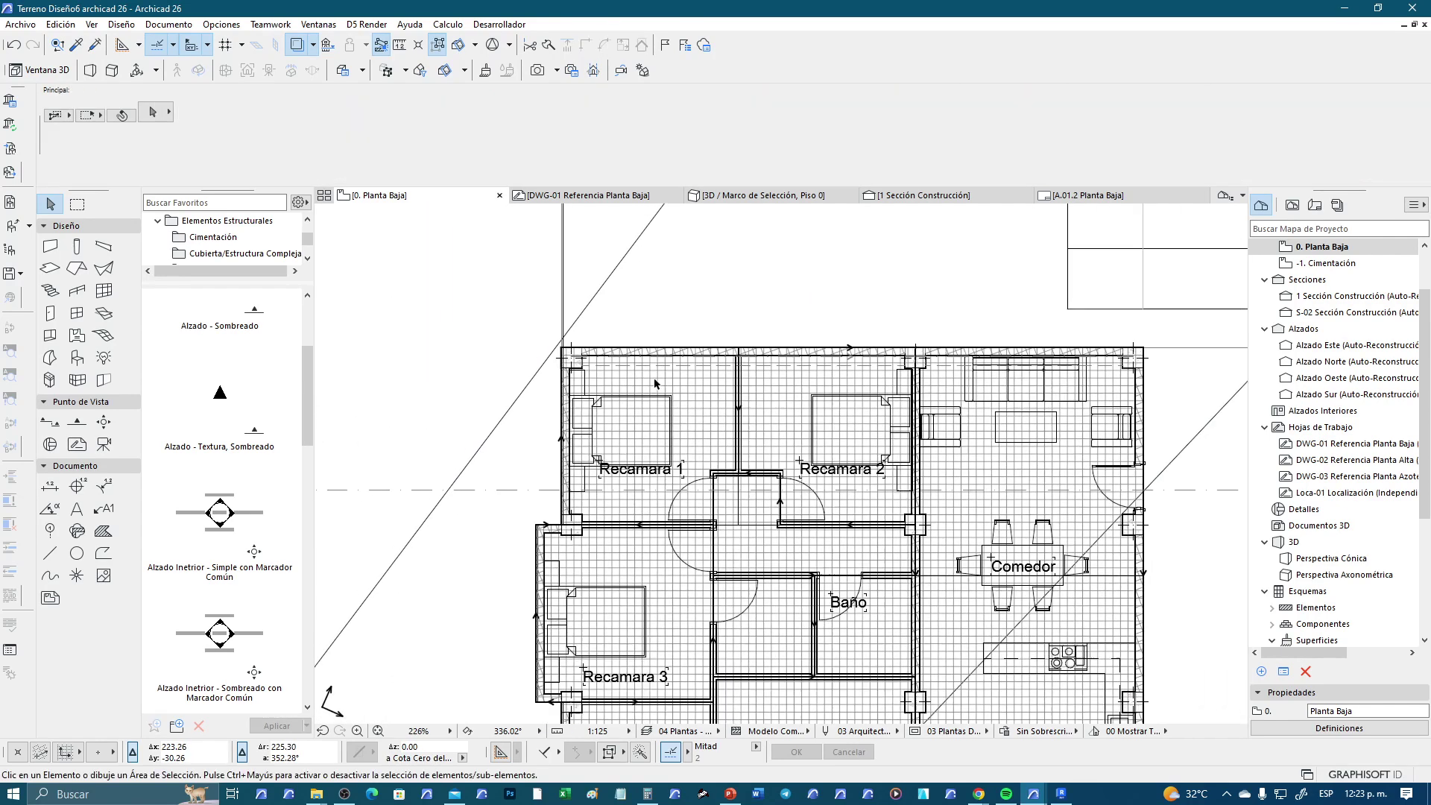
{"action": "left_click", "coordinate": [77, 203]}
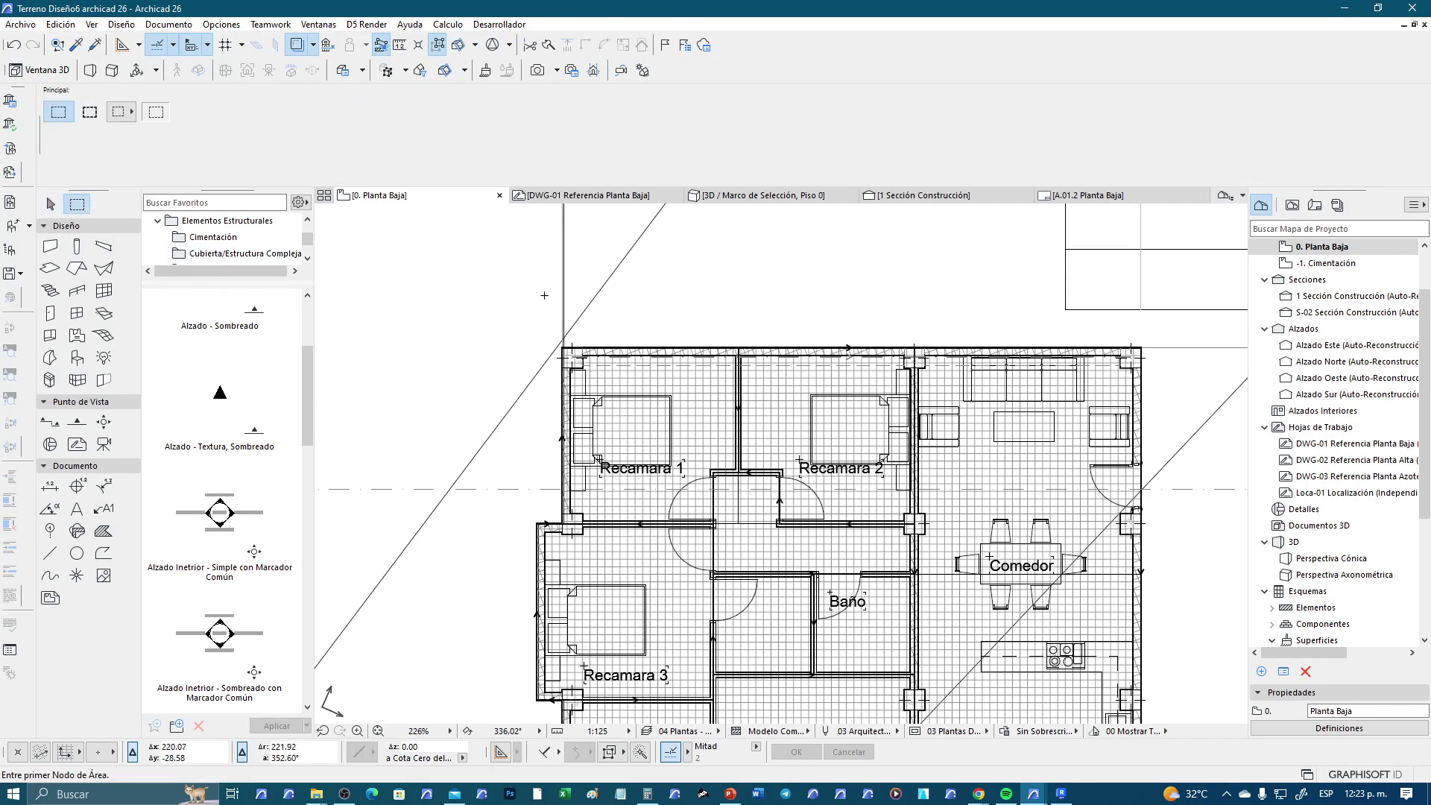
{"action": "left_click", "coordinate": [528, 307]}
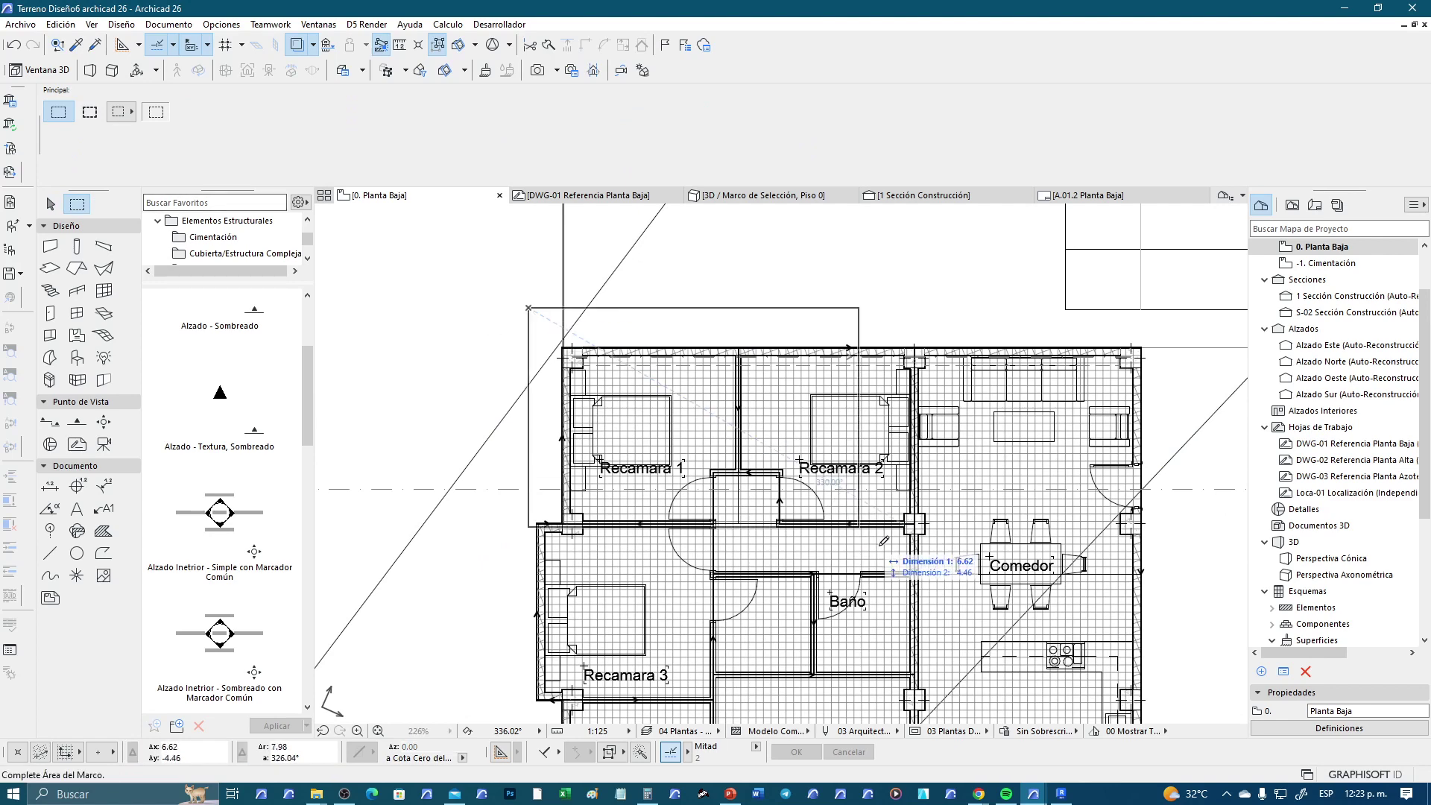
{"action": "left_click", "coordinate": [1170, 494]}
{"action": "key", "text": "F5"}
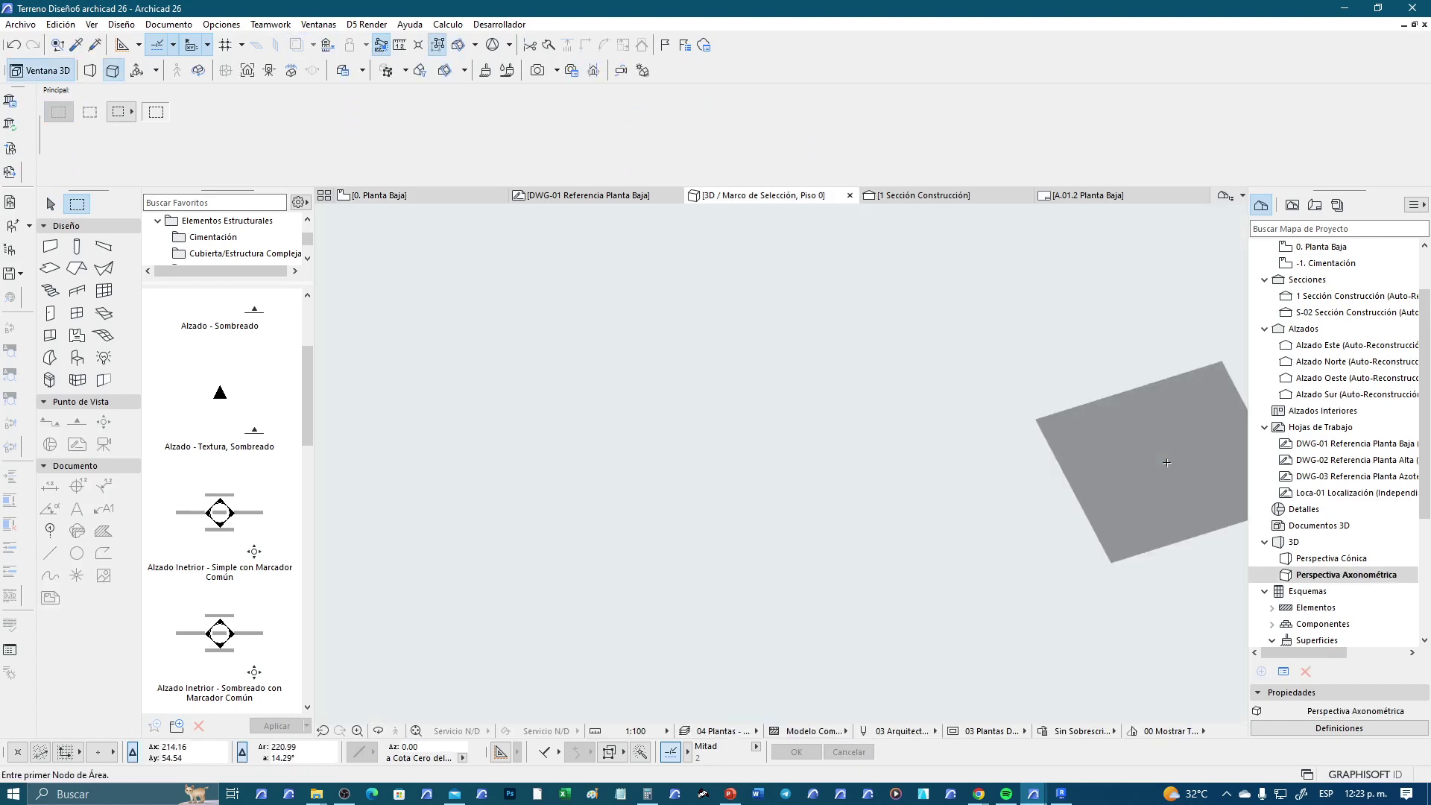
Fit and orbit the 3D view, then lift the top beam 0.20 to elevation 2.30
{"action": "left_click", "coordinate": [418, 731]}
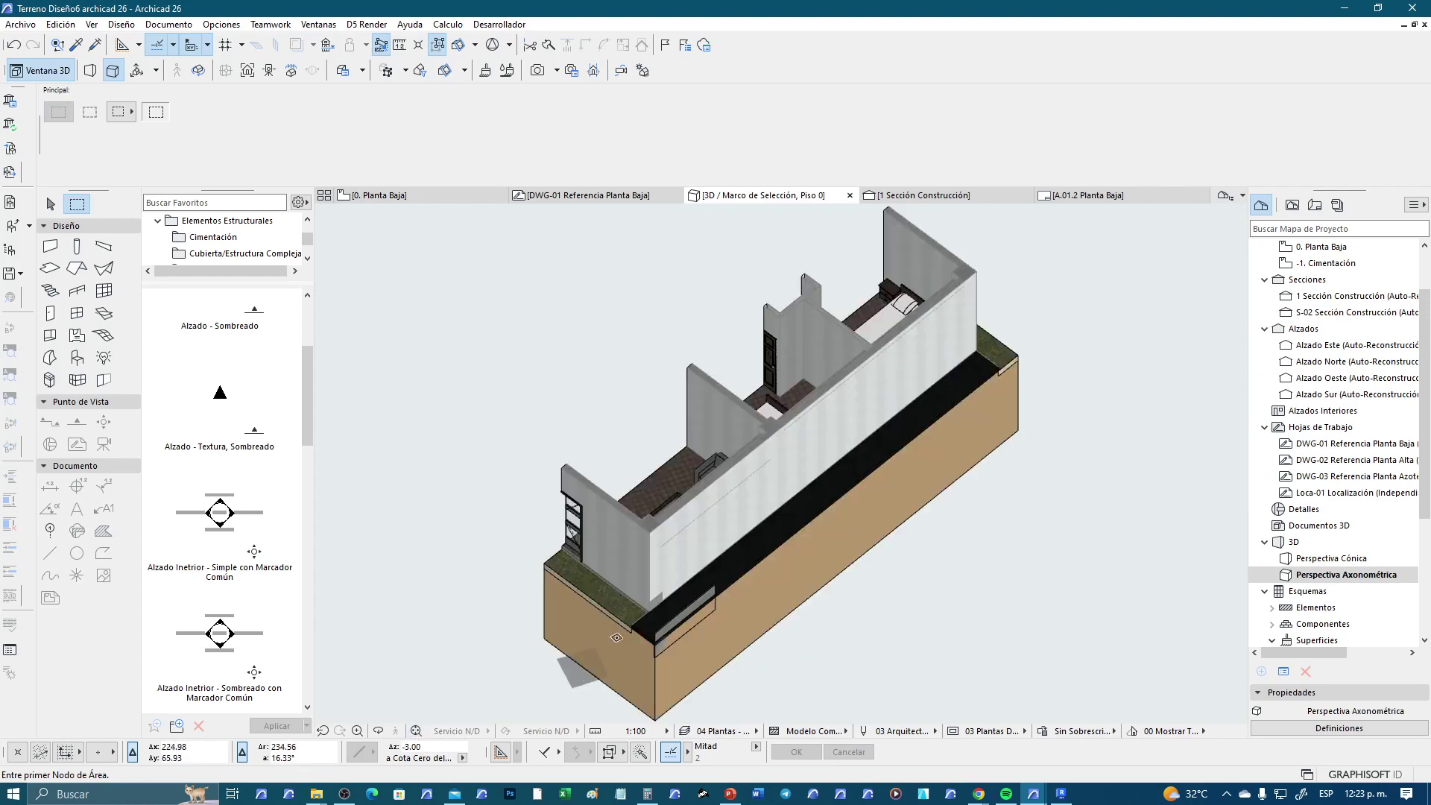
{"action": "mouse_move", "coordinate": [825, 505]}
{"action": "middle_mouse_down", "text": "shift"}
{"action": "mouse_move", "coordinate": [877, 396]}
{"action": "mouse_move", "coordinate": [1093, 363]}
{"action": "middle_mouse_up", "text": "shift"}
{"action": "scroll", "coordinate": [877, 395], "scroll_direction": "up", "scroll_amount": 5}
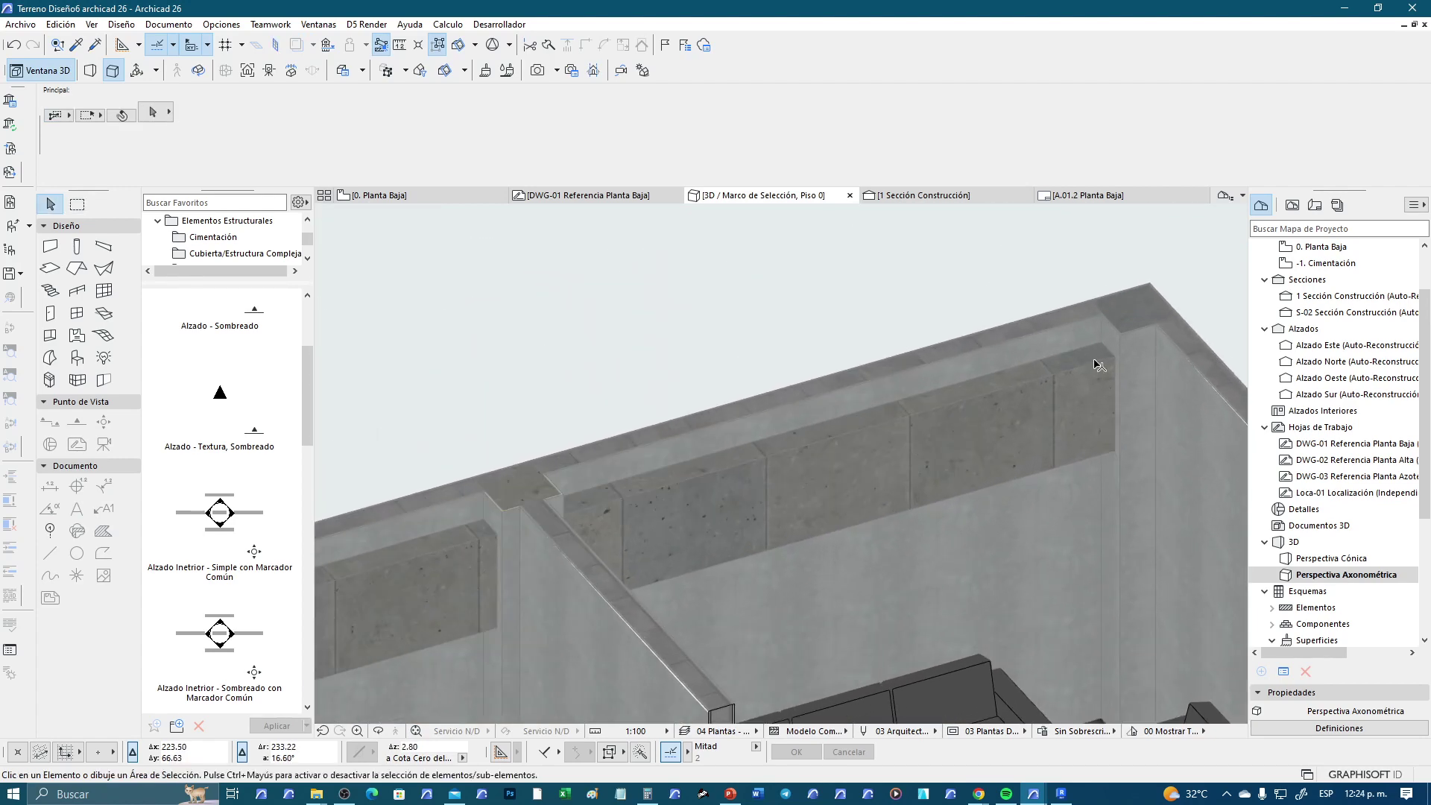
{"action": "left_click", "coordinate": [1092, 363], "text": "shift"}
{"action": "middle_click_drag", "start_coordinate": [1093, 363], "coordinate": [1152, 372], "text": "shift"}
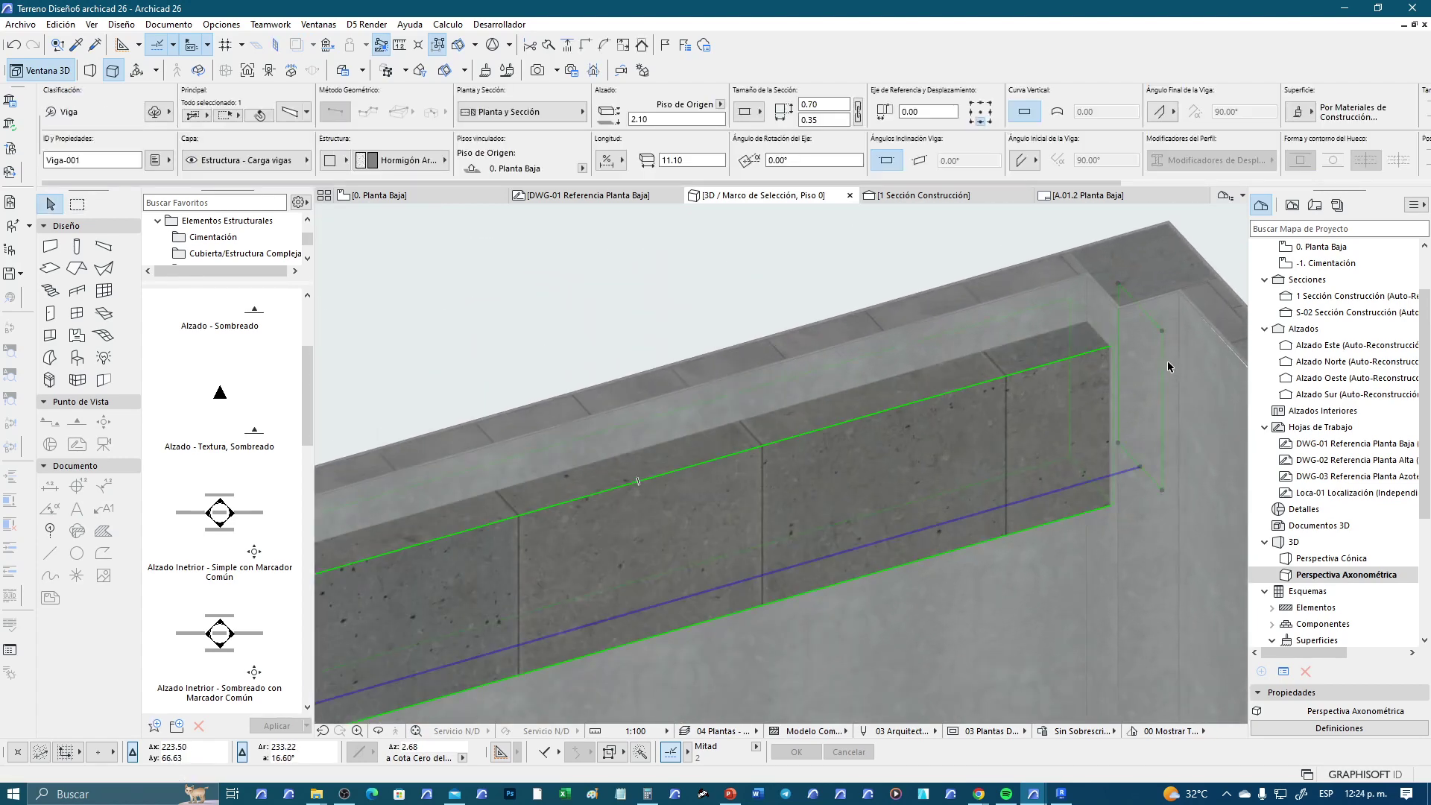
{"action": "left_click", "coordinate": [1162, 333]}
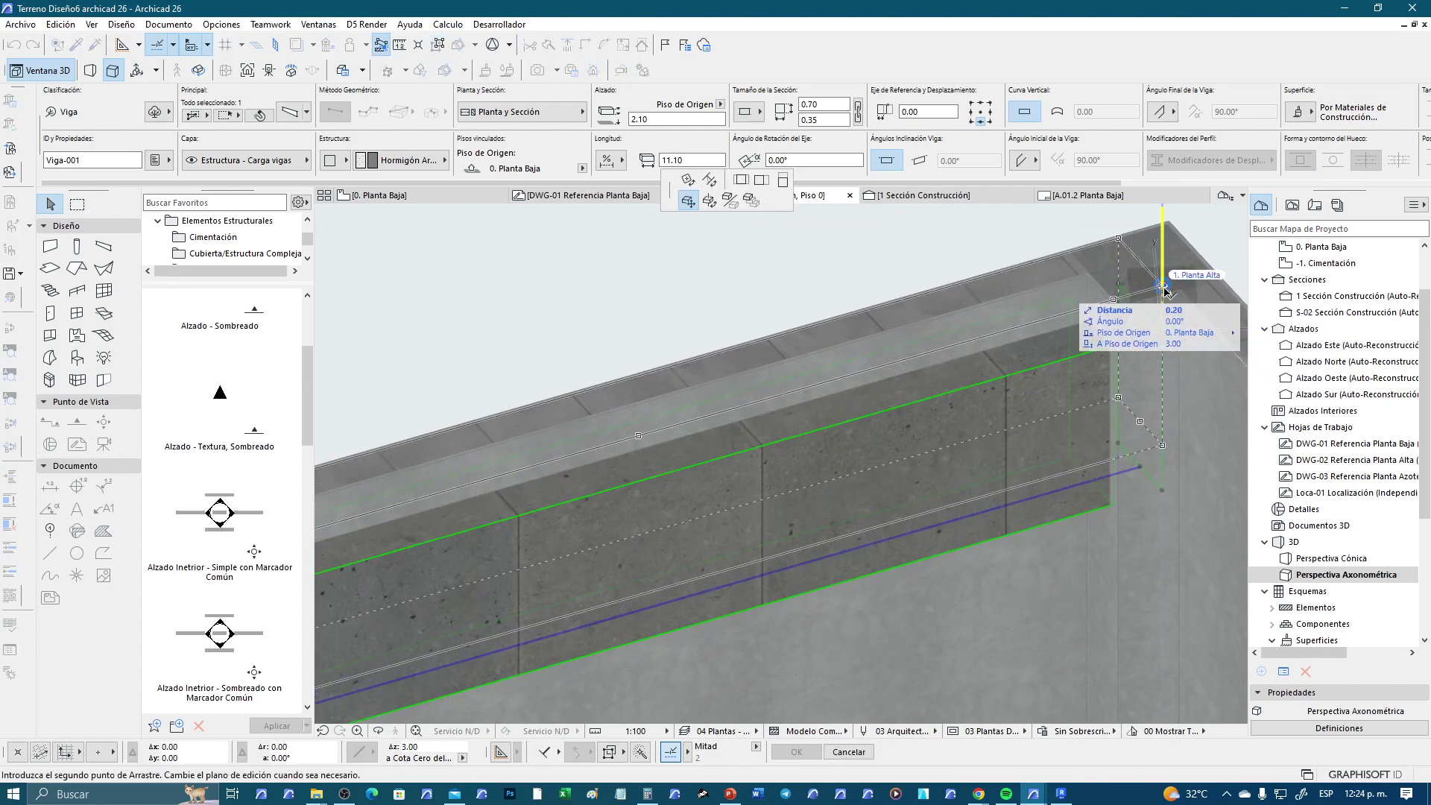
{"action": "left_click", "coordinate": [1165, 289]}
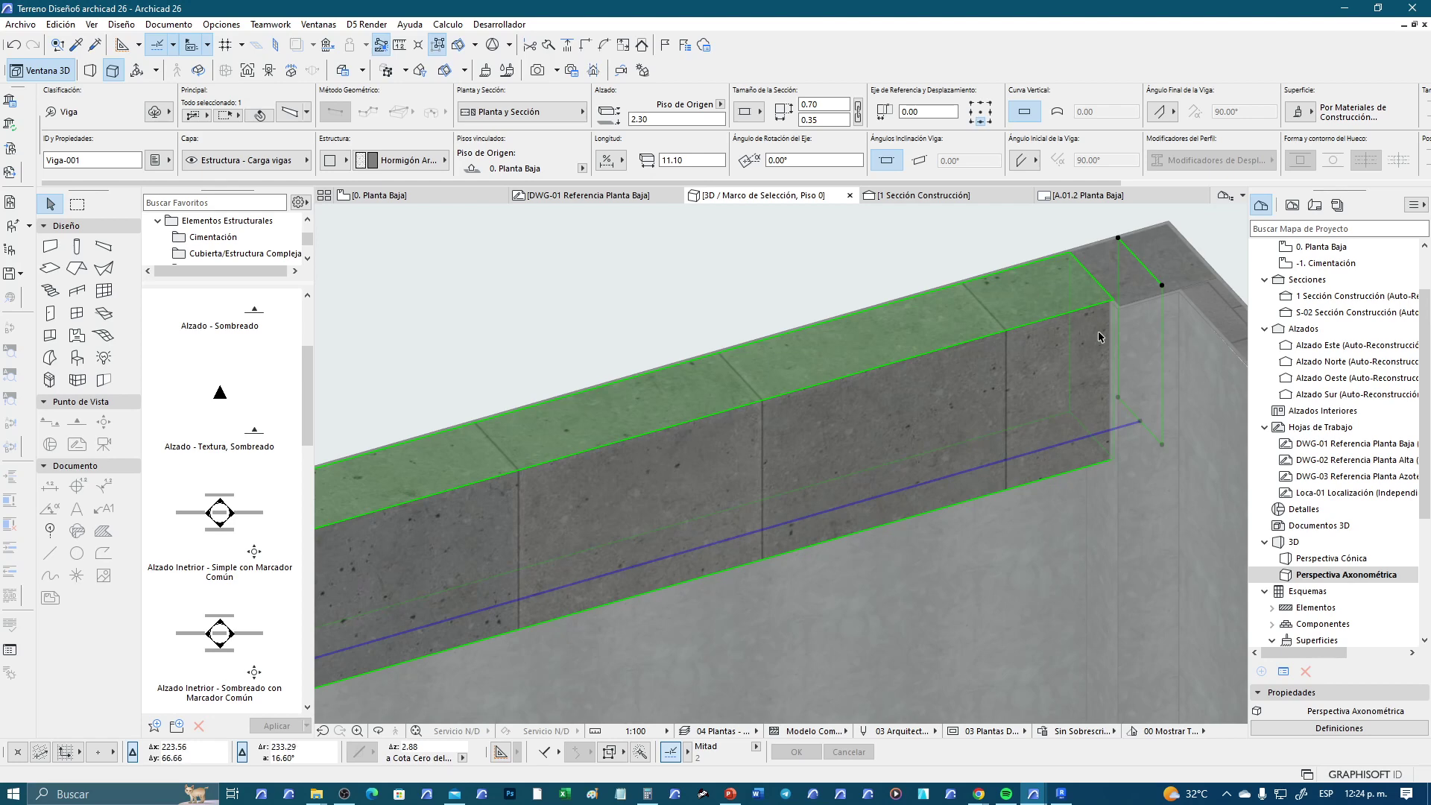
Lower the selected concrete beam by -0.01 with Elevate (Ctrl+9), from 2.30 to 2.29
{"action": "scroll", "coordinate": [1099, 337], "scroll_direction": "down", "scroll_amount": 1}
{"action": "scroll", "coordinate": [969, 328], "scroll_direction": "down", "scroll_amount": 2}
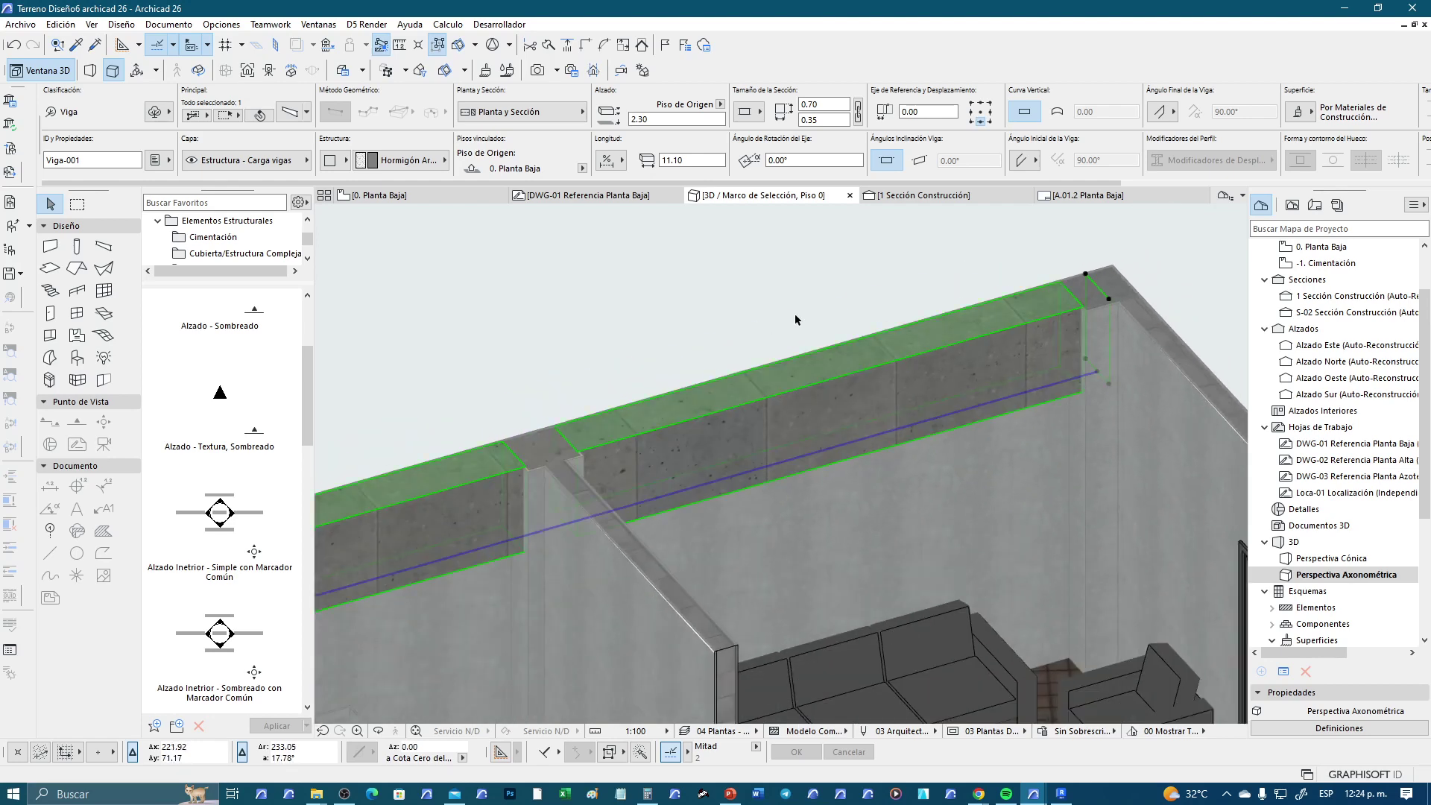
{"action": "scroll", "coordinate": [795, 319], "scroll_direction": "up", "scroll_amount": 2}
{"action": "scroll", "coordinate": [998, 333], "scroll_direction": "up", "scroll_amount": 1}
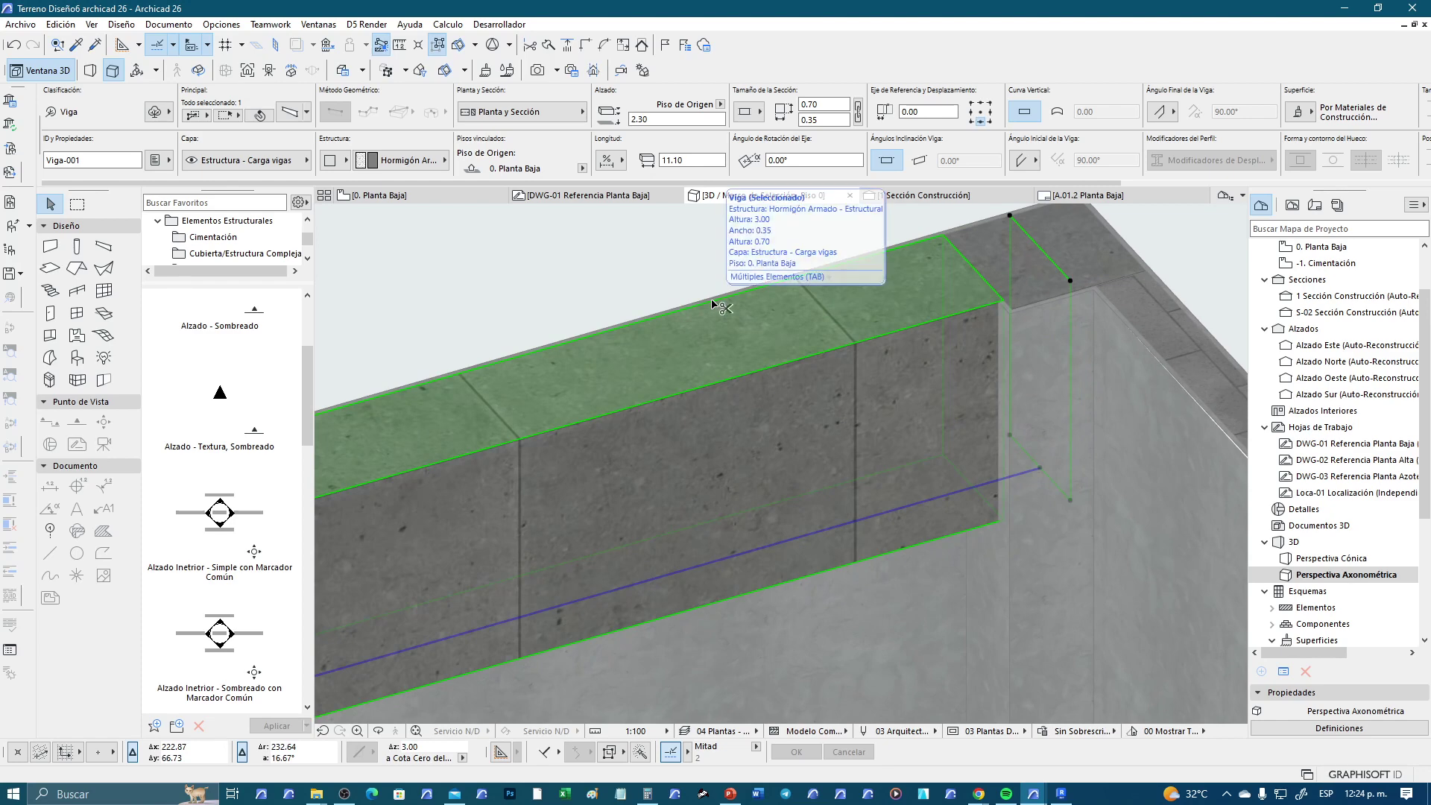
{"action": "key", "text": "ctrl+9"}
{"action": "type", "text": "-.01"}
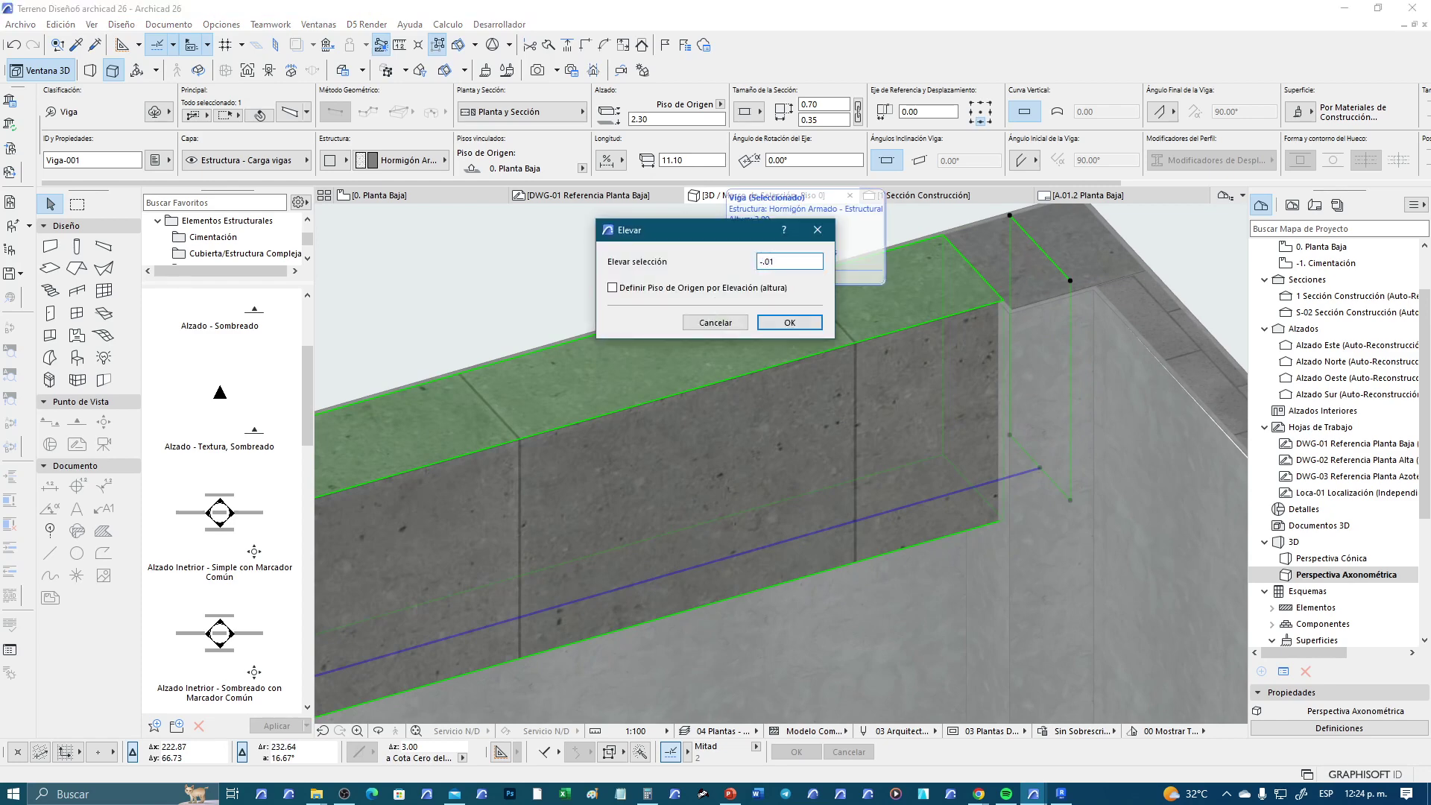
{"action": "key", "text": "Return"}
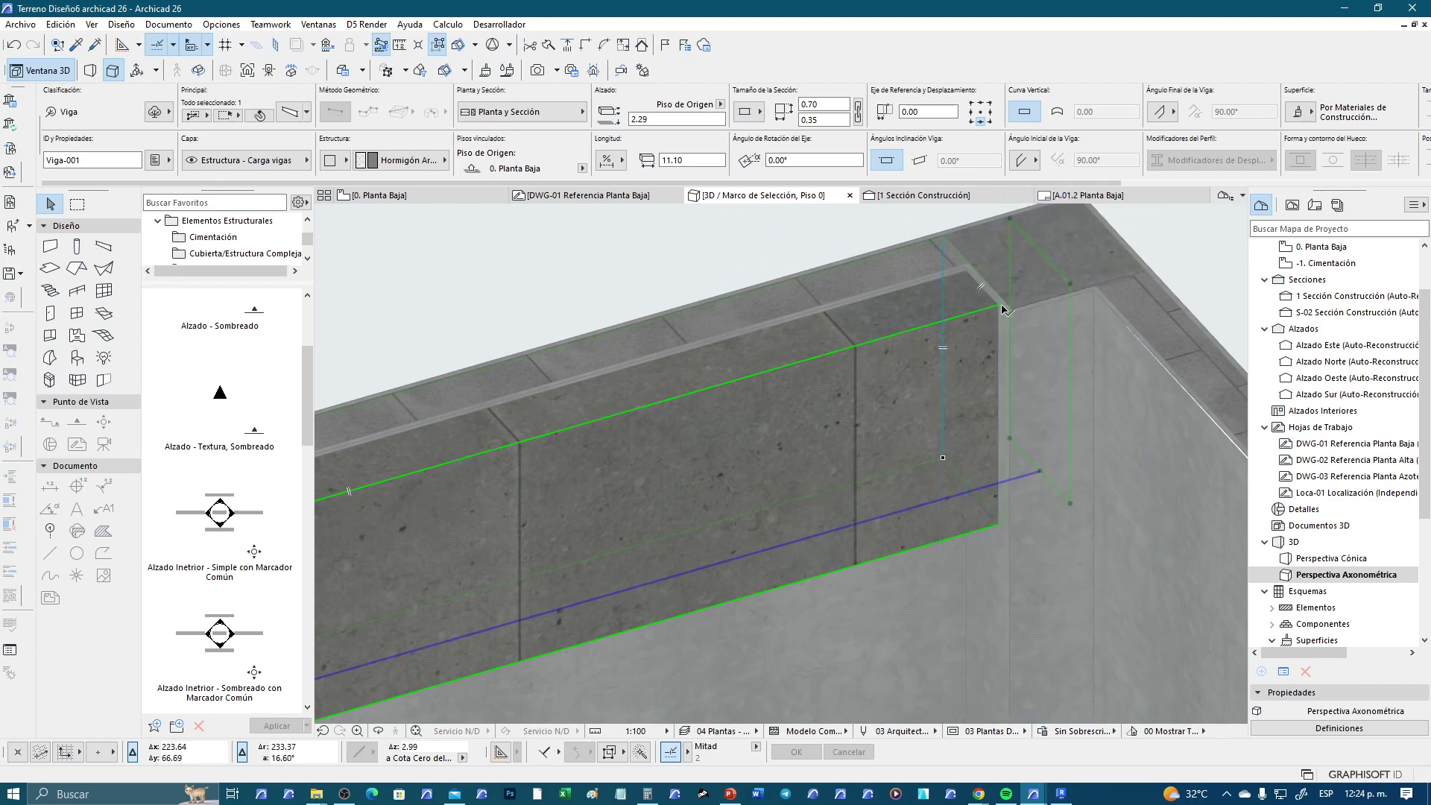
{"action": "scroll", "coordinate": [1004, 309], "scroll_direction": "down", "scroll_amount": 2}
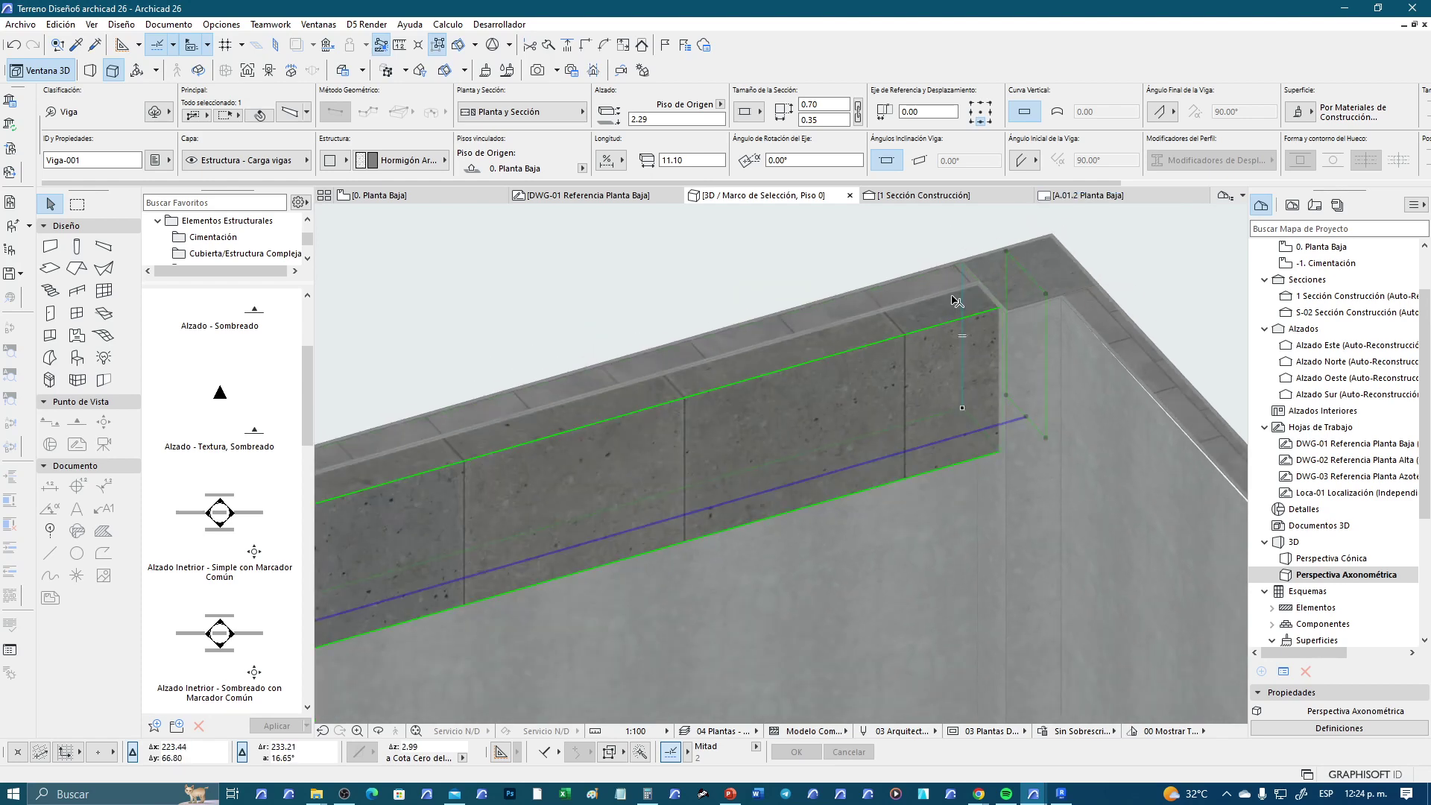
{"action": "scroll", "coordinate": [957, 313], "scroll_direction": "up", "scroll_amount": 2}
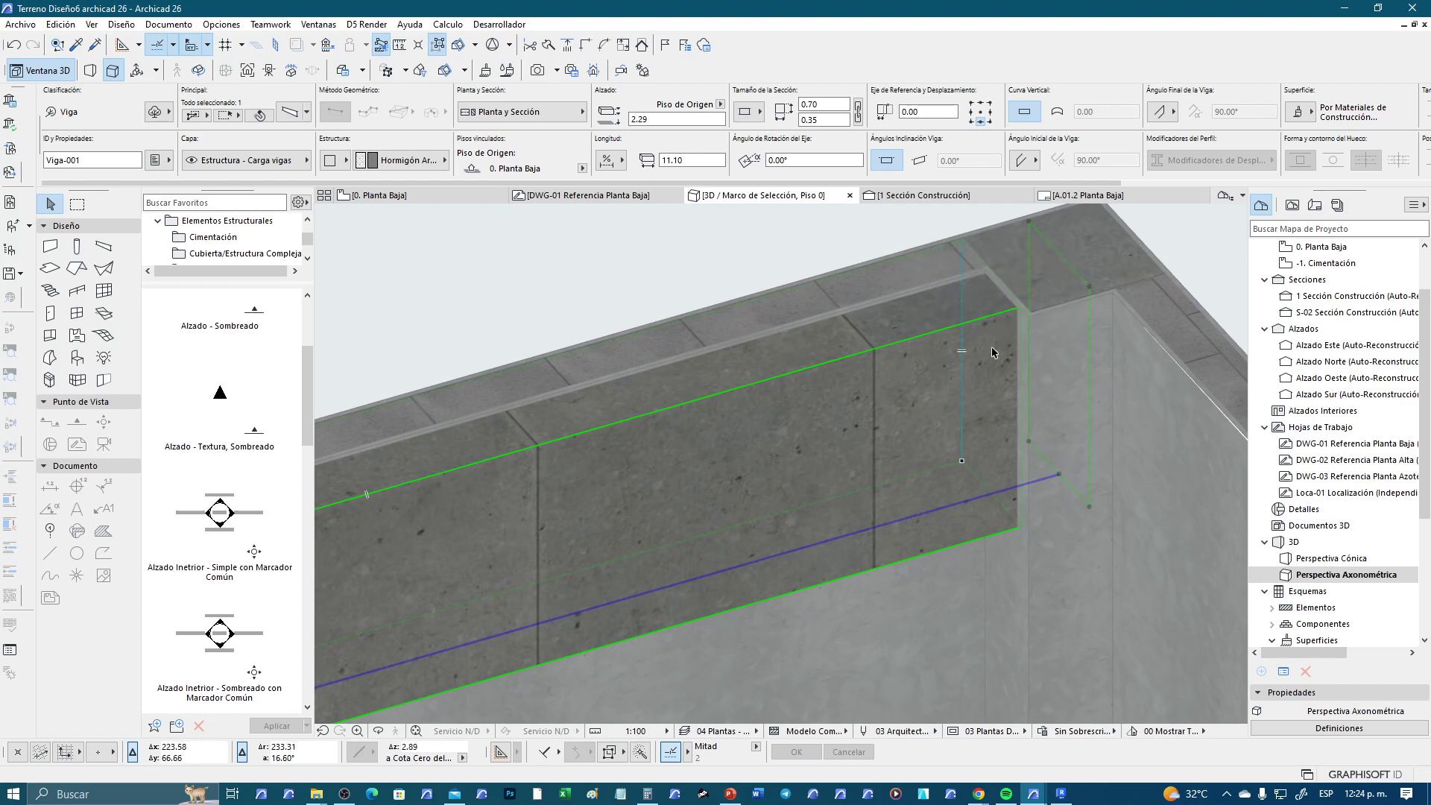
{"action": "scroll", "coordinate": [993, 352], "scroll_direction": "down", "scroll_amount": 5}
{"action": "scroll", "coordinate": [820, 447], "scroll_direction": "down", "scroll_amount": 3}
{"action": "scroll", "coordinate": [713, 494], "scroll_direction": "down", "scroll_amount": 1}
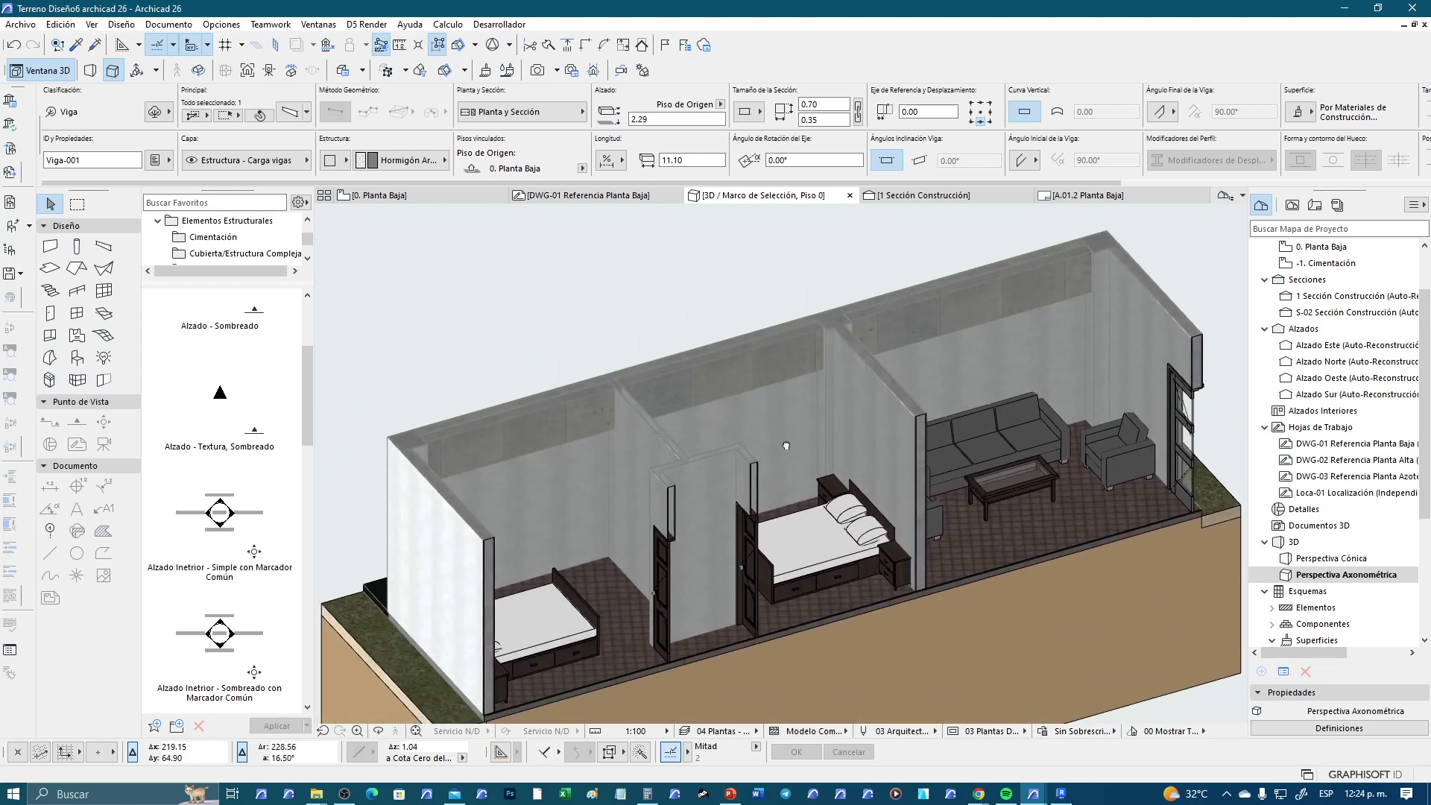
Pick up the existing beam's settings with the eyedropper and go to the 0. Planta Baja plan
{"action": "key", "text": "Escape"}
{"action": "scroll", "coordinate": [530, 458], "scroll_direction": "up", "scroll_amount": 3}
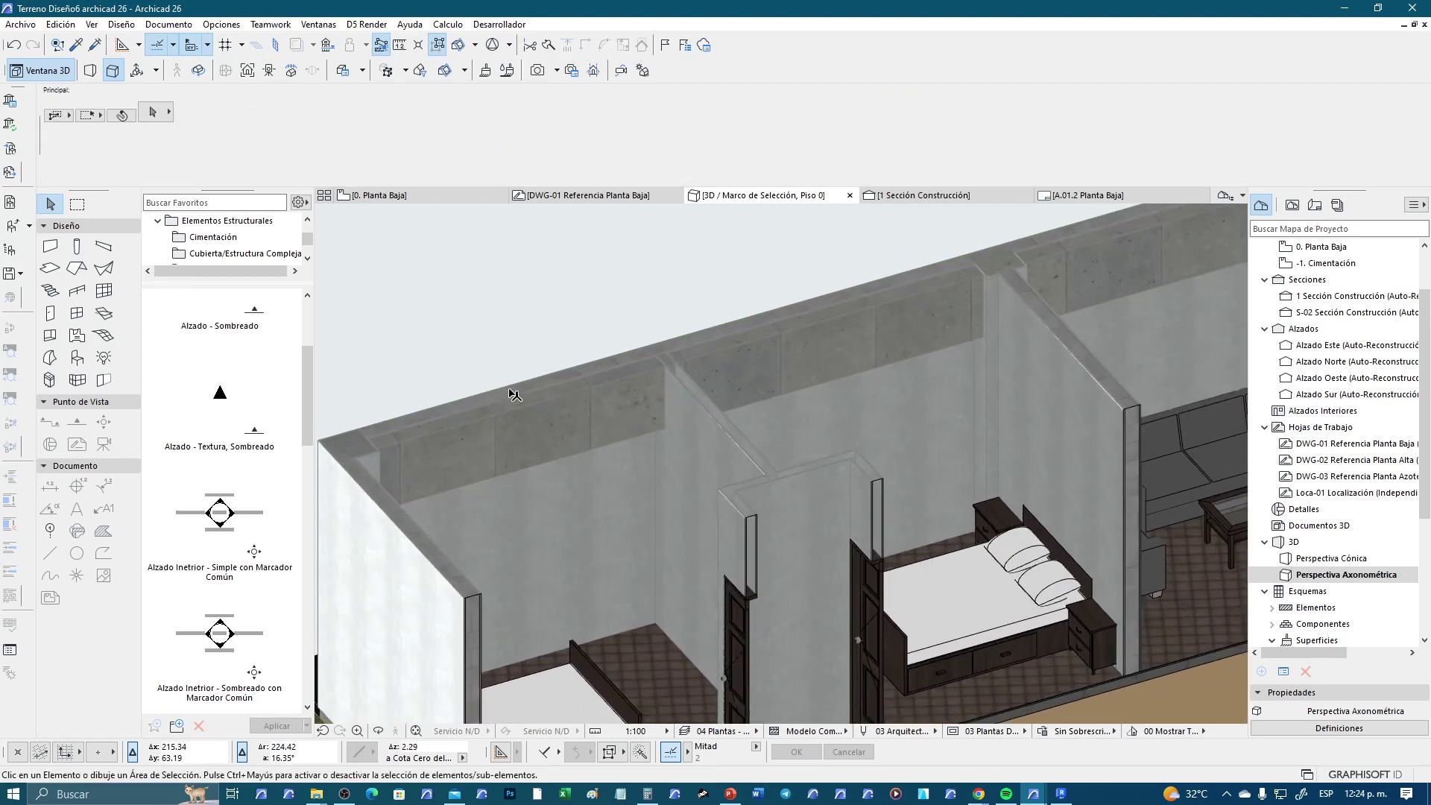
{"action": "scroll", "coordinate": [511, 393], "scroll_direction": "up", "scroll_amount": 1}
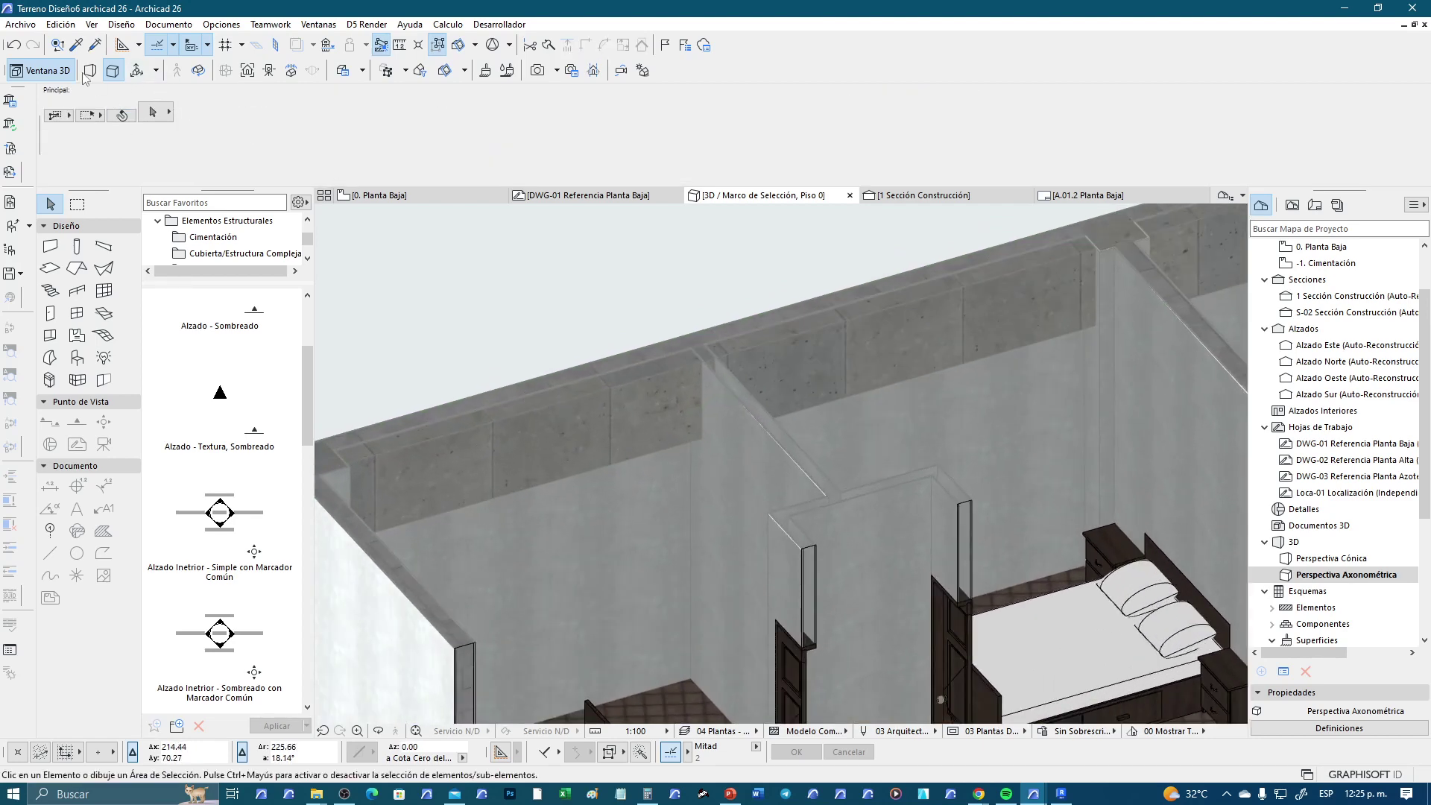
{"action": "left_click", "coordinate": [74, 46]}
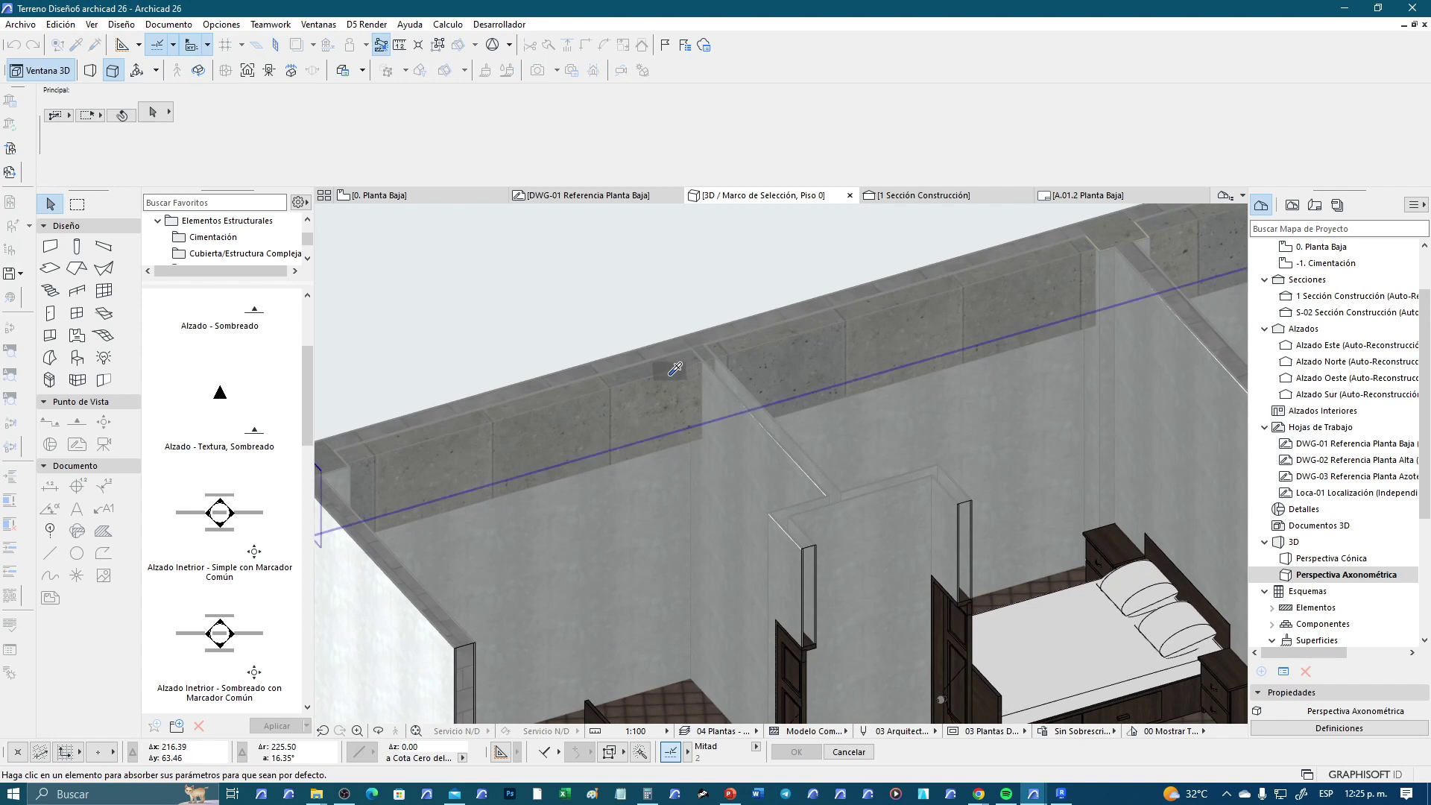
{"action": "left_click", "coordinate": [670, 372]}
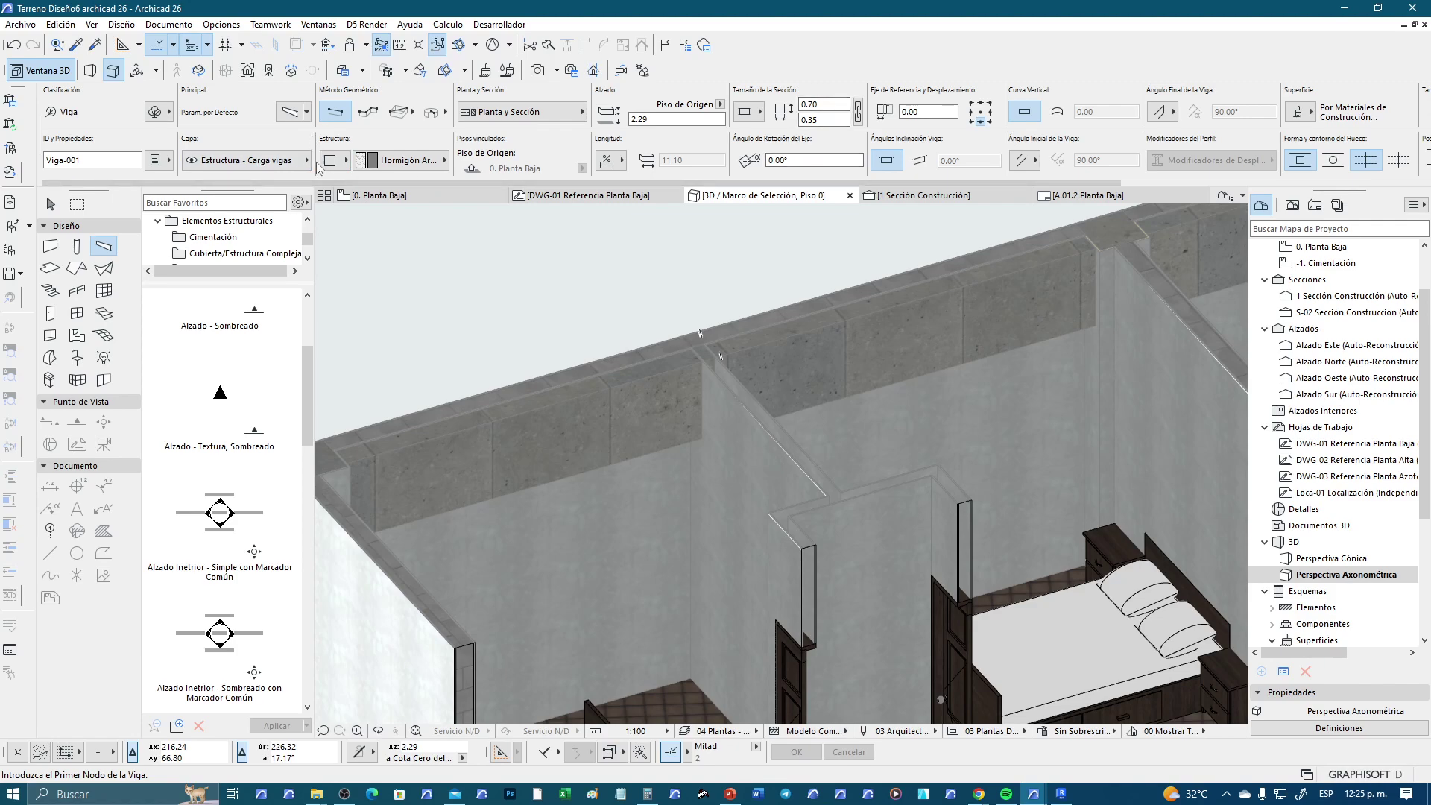
{"action": "left_click", "coordinate": [450, 196]}
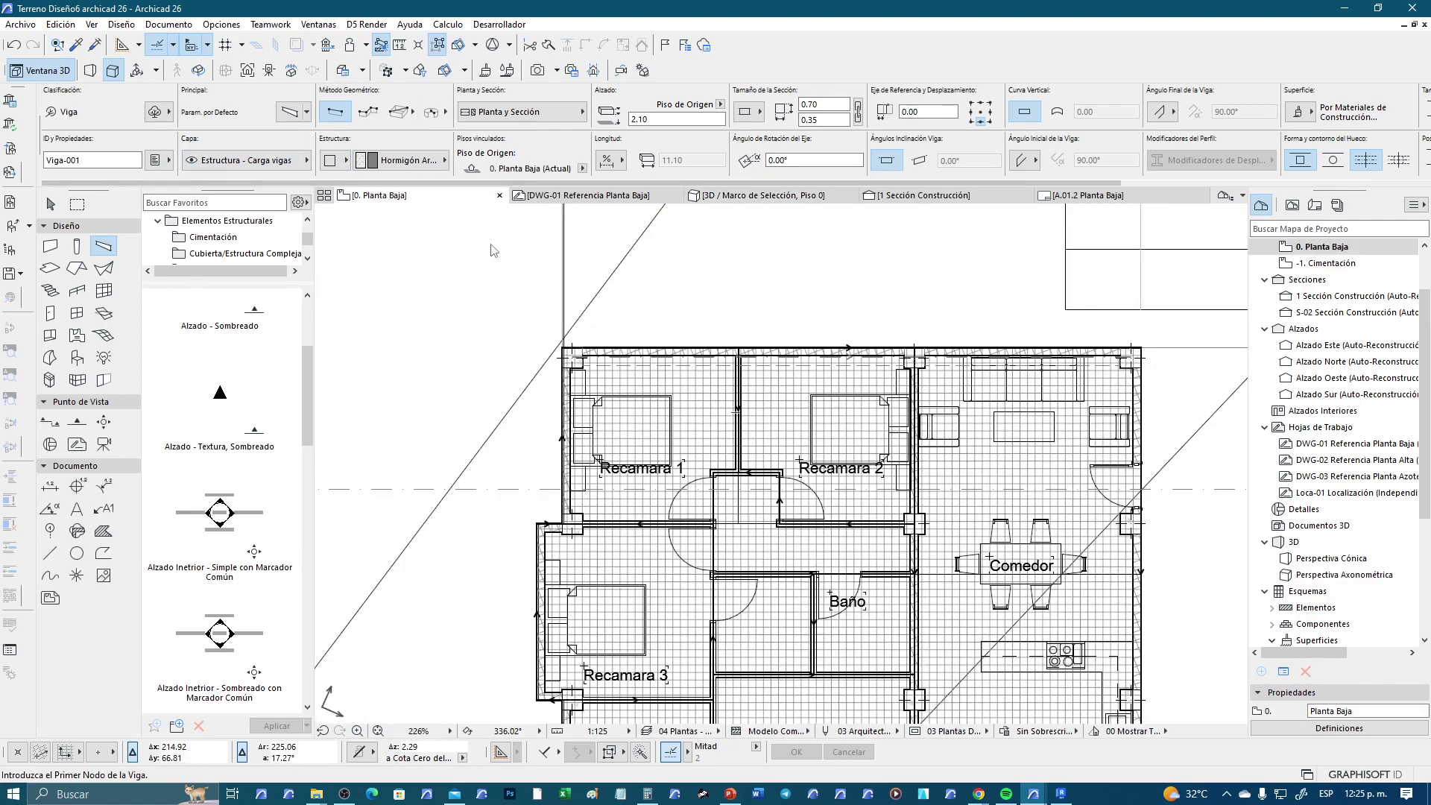
{"action": "scroll", "coordinate": [619, 402], "scroll_direction": "up", "scroll_amount": 3}
{"action": "scroll", "coordinate": [574, 334], "scroll_direction": "up", "scroll_amount": 4}
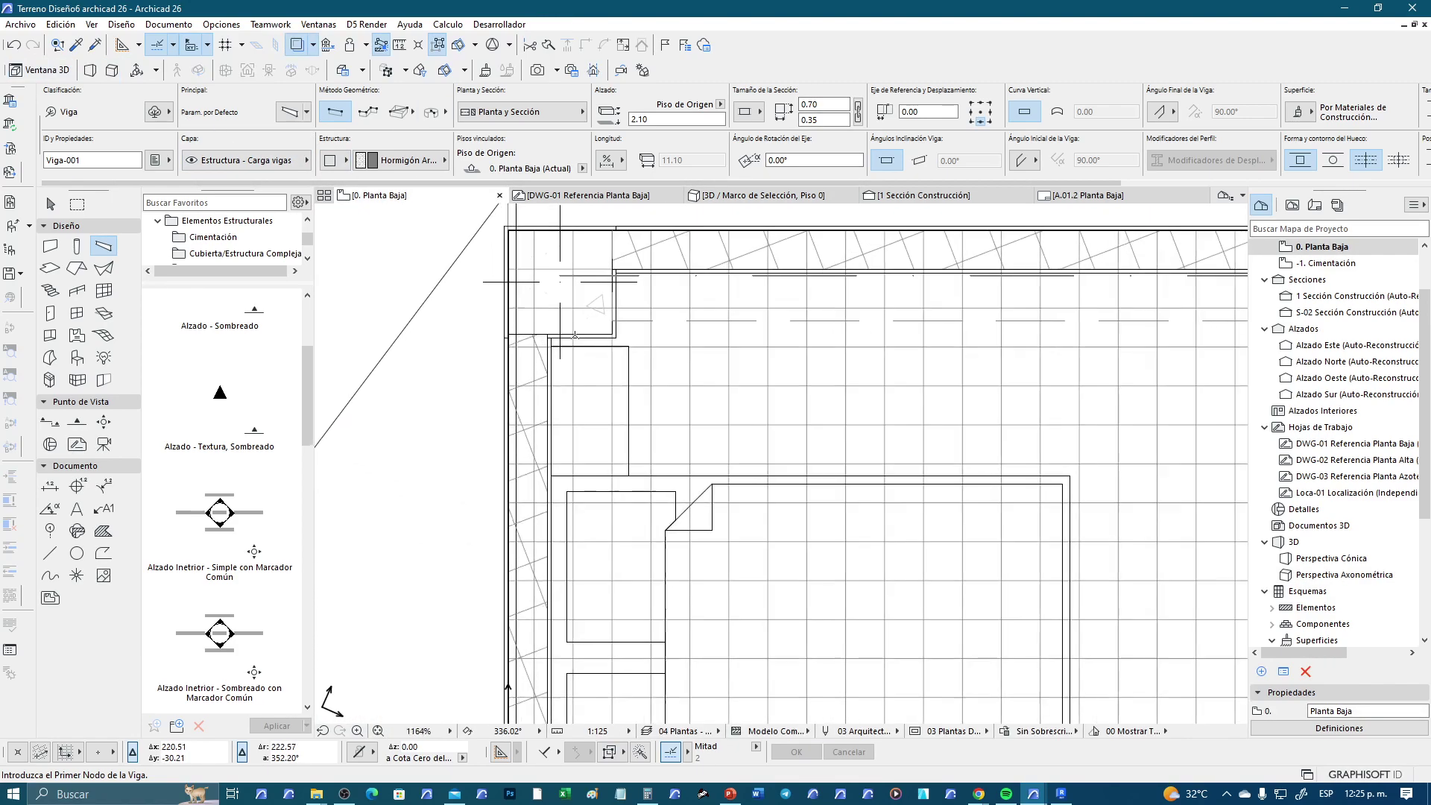
Draw a matching beam down the west wall from the top-left to the bottom-left corner
{"action": "left_click", "coordinate": [559, 282]}
{"action": "scroll", "coordinate": [574, 303], "scroll_direction": "down", "scroll_amount": 5}
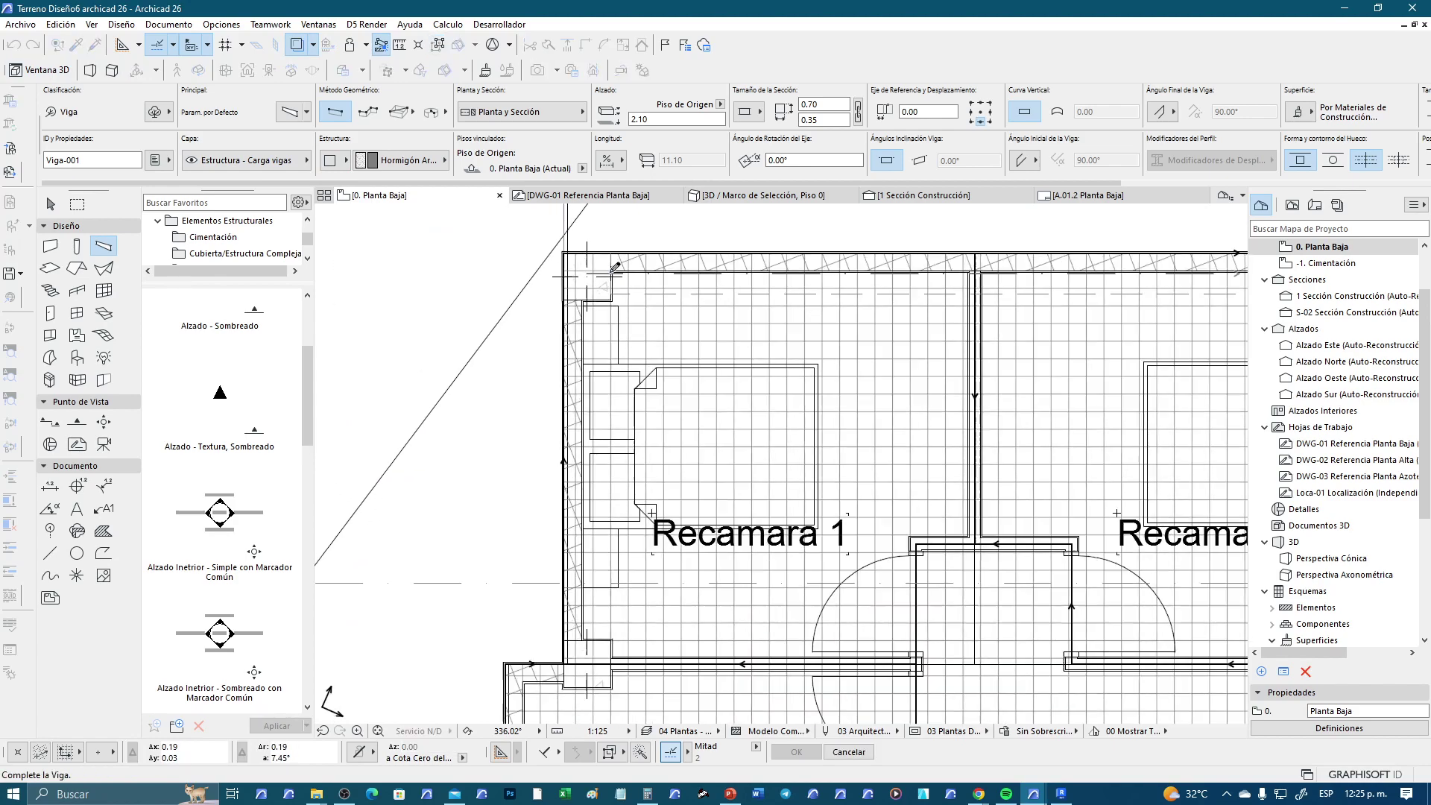
{"action": "scroll", "coordinate": [605, 493], "scroll_direction": "up", "scroll_amount": 2}
{"action": "scroll", "coordinate": [605, 493], "scroll_direction": "down", "scroll_amount": 4}
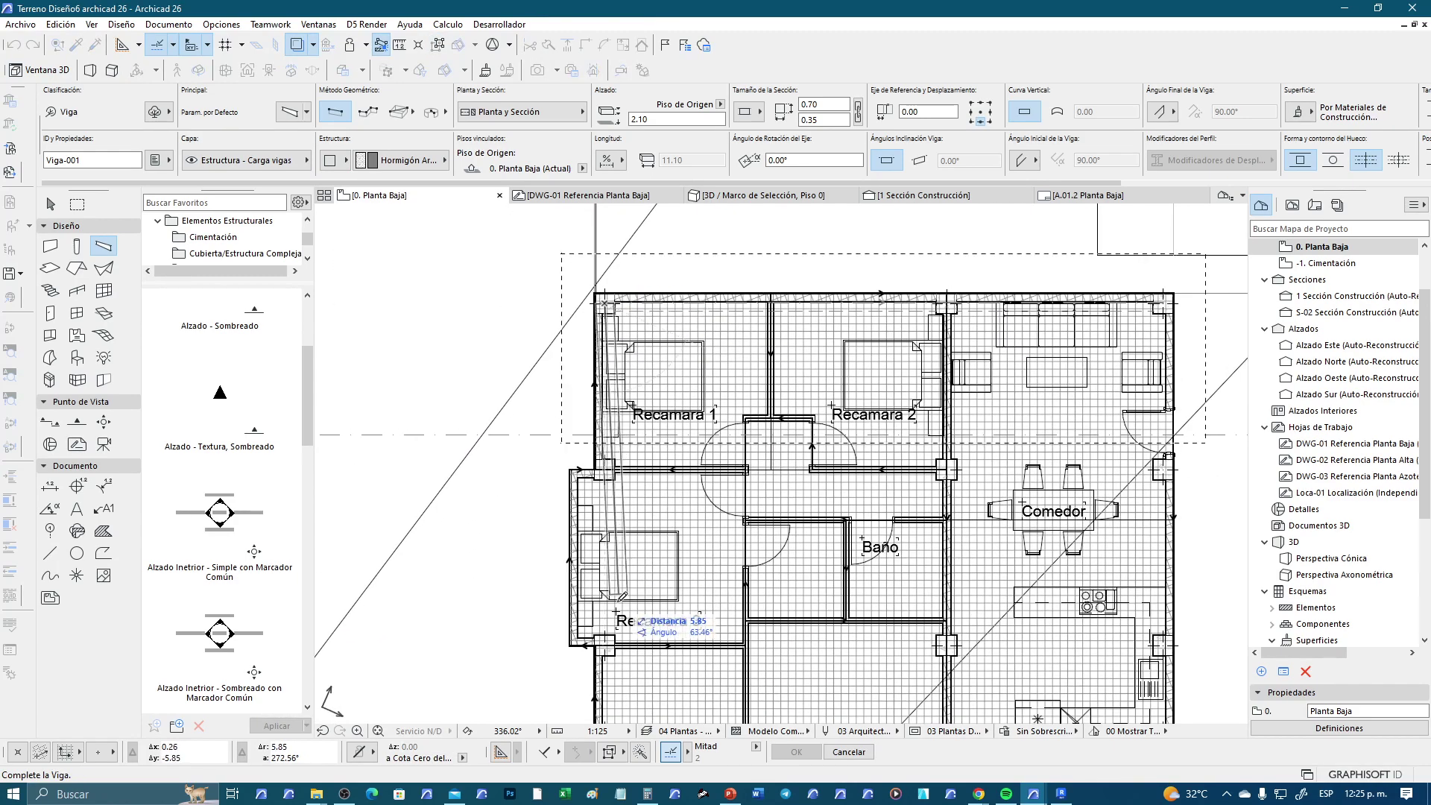
{"action": "scroll", "coordinate": [652, 460], "scroll_direction": "up", "scroll_amount": 2}
{"action": "scroll", "coordinate": [652, 460], "scroll_direction": "up", "scroll_amount": 2}
{"action": "scroll", "coordinate": [640, 477], "scroll_direction": "up", "scroll_amount": 2}
{"action": "left_click", "coordinate": [623, 507]}
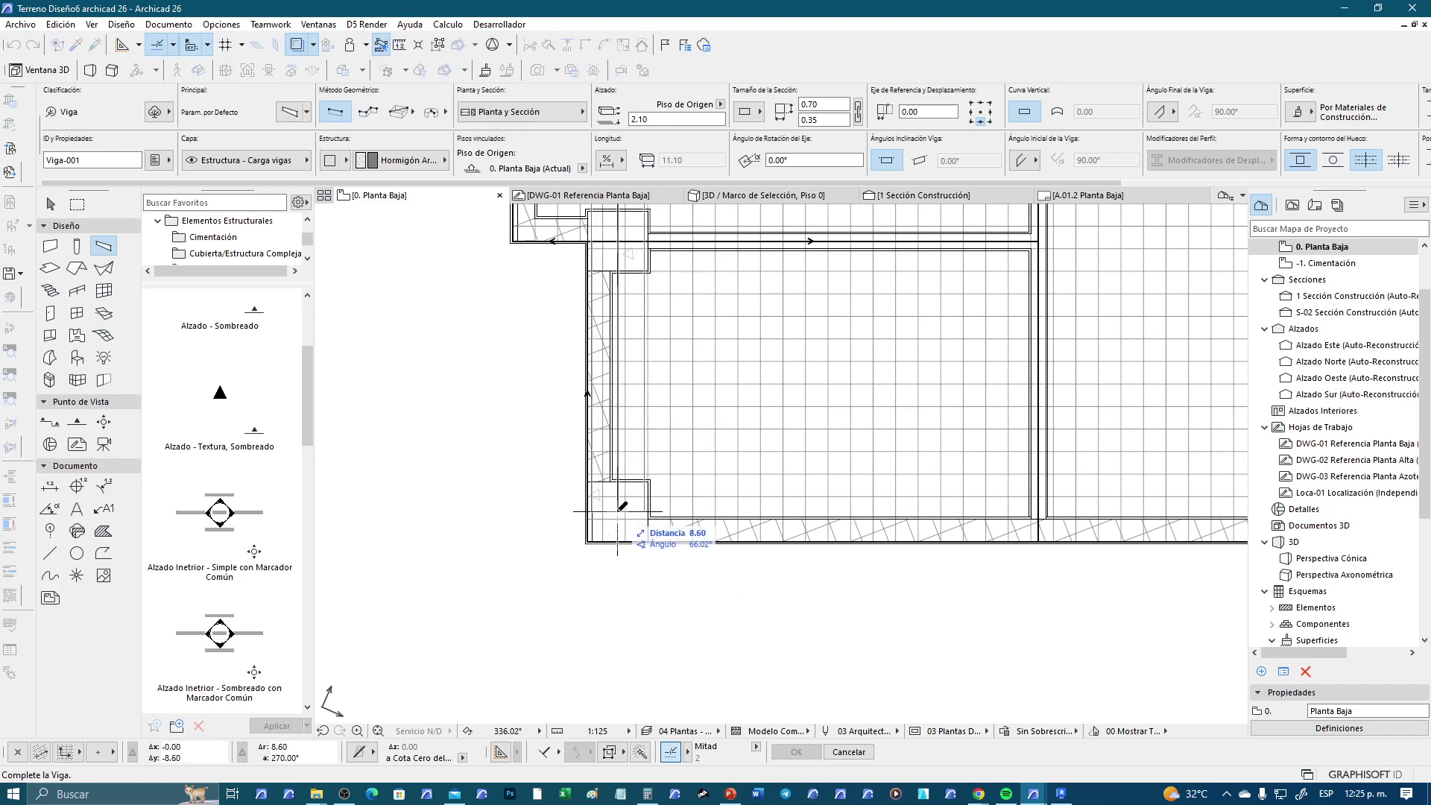
{"action": "scroll", "coordinate": [626, 507], "scroll_direction": "down", "scroll_amount": 2}
{"action": "scroll", "coordinate": [630, 506], "scroll_direction": "down", "scroll_amount": 2}
{"action": "scroll", "coordinate": [644, 507], "scroll_direction": "up", "scroll_amount": 5}
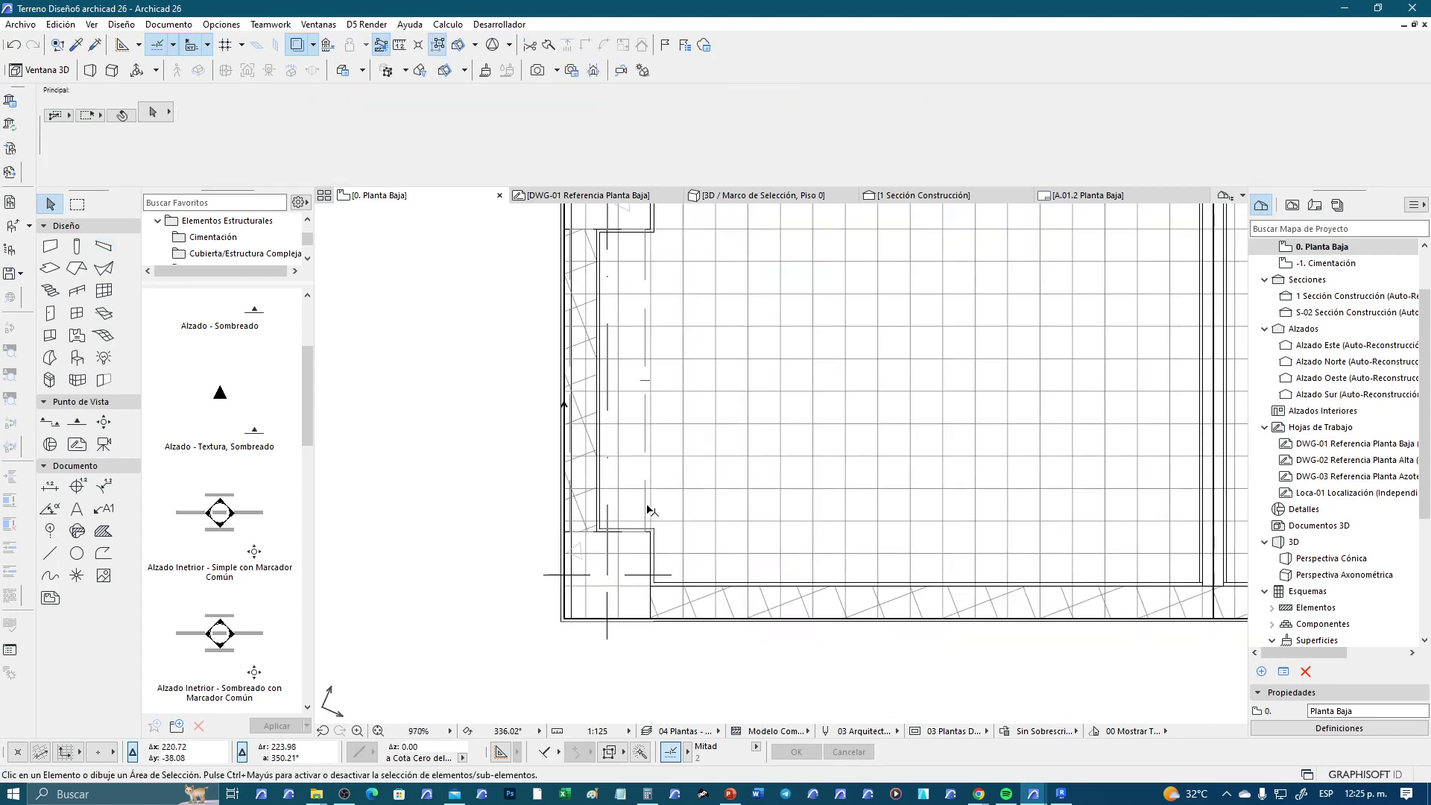
Select the new left-wall beam and reposition it so it stops at the wall corner
{"action": "left_click", "coordinate": [646, 507]}
{"action": "scroll", "coordinate": [584, 544], "scroll_direction": "up", "scroll_amount": 3}
{"action": "scroll", "coordinate": [558, 486], "scroll_direction": "up", "scroll_amount": 2}
{"action": "scroll", "coordinate": [559, 484], "scroll_direction": "up", "scroll_amount": 1}
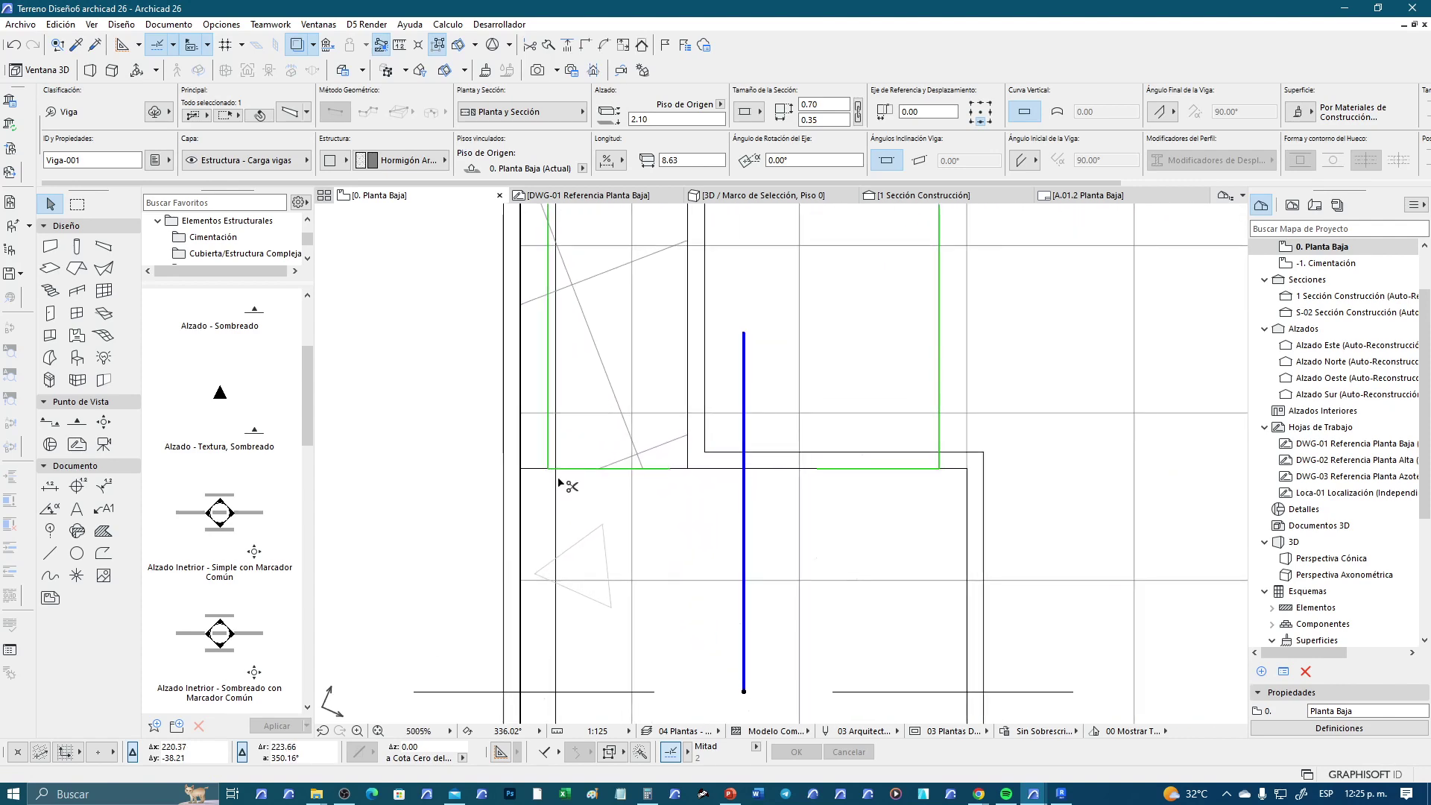
{"action": "key", "text": "ctrl+d"}
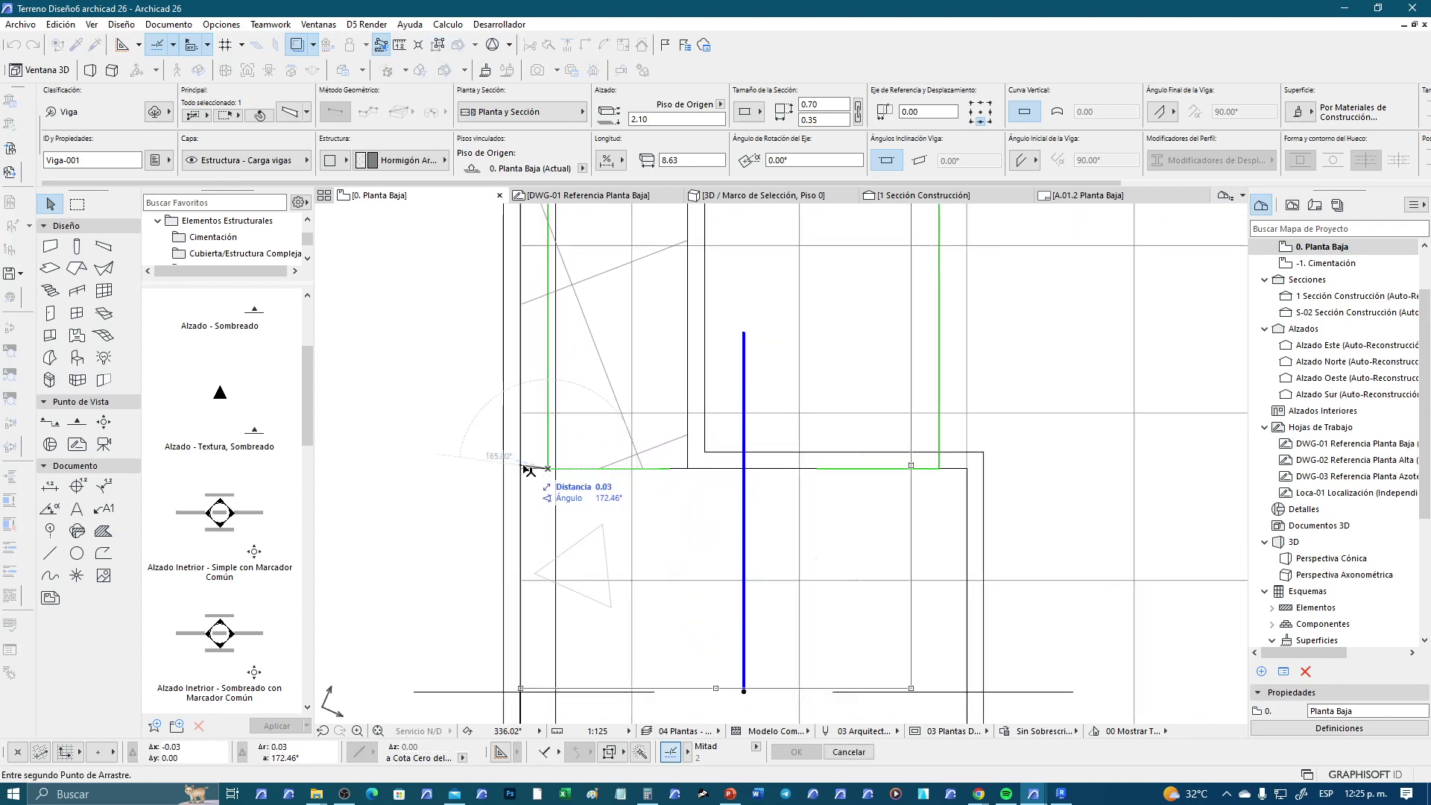
{"action": "key", "text": "Escape"}
{"action": "scroll", "coordinate": [517, 471], "scroll_direction": "down", "scroll_amount": 4}
{"action": "scroll", "coordinate": [462, 480], "scroll_direction": "down", "scroll_amount": 4}
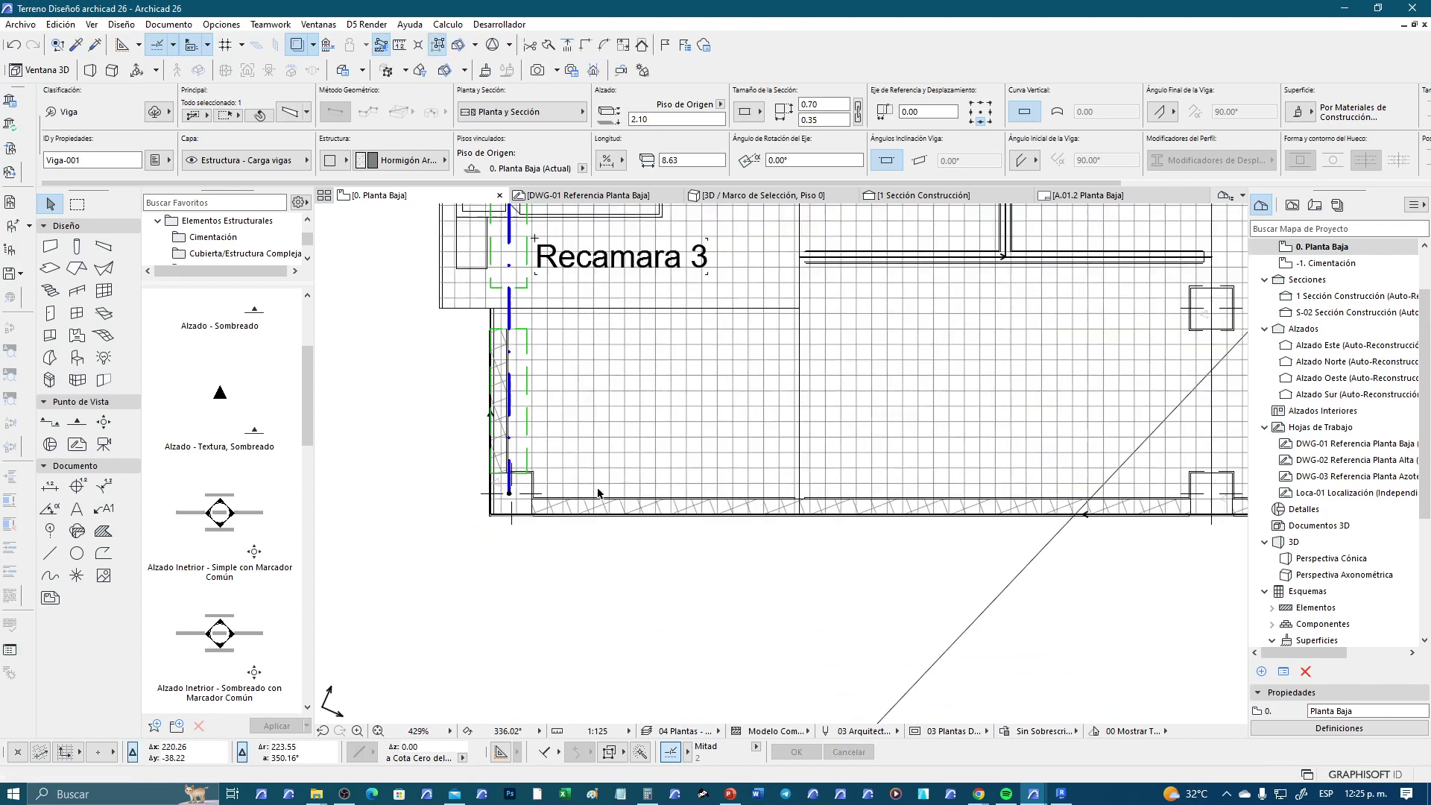
{"action": "scroll", "coordinate": [522, 455], "scroll_direction": "down", "scroll_amount": 3}
{"action": "scroll", "coordinate": [619, 431], "scroll_direction": "down", "scroll_amount": 3}
{"action": "scroll", "coordinate": [589, 477], "scroll_direction": "up", "scroll_amount": 3}
{"action": "scroll", "coordinate": [548, 325], "scroll_direction": "up", "scroll_amount": 2}
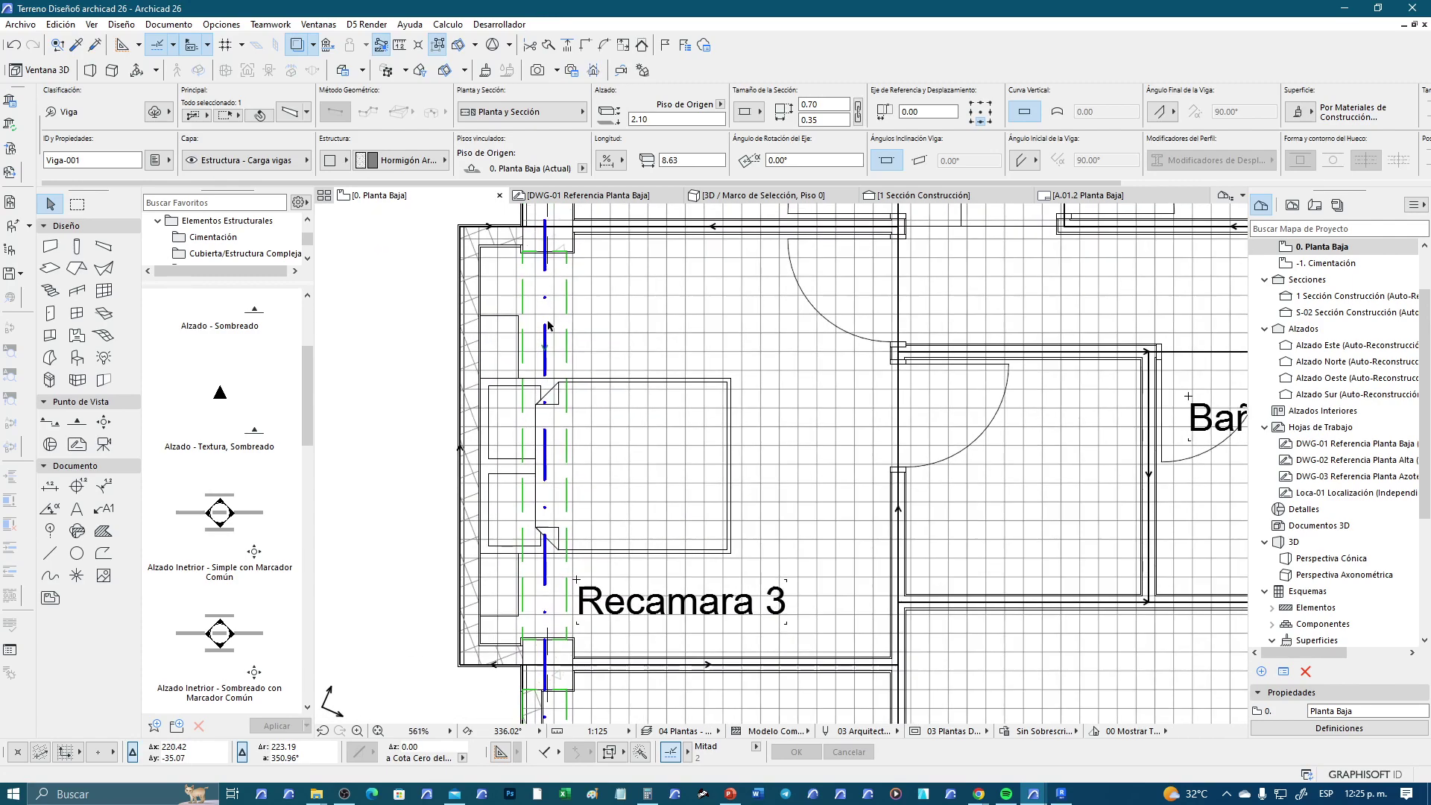
{"action": "scroll", "coordinate": [569, 564], "scroll_direction": "down", "scroll_amount": 2}
{"action": "scroll", "coordinate": [573, 517], "scroll_direction": "down", "scroll_amount": 2}
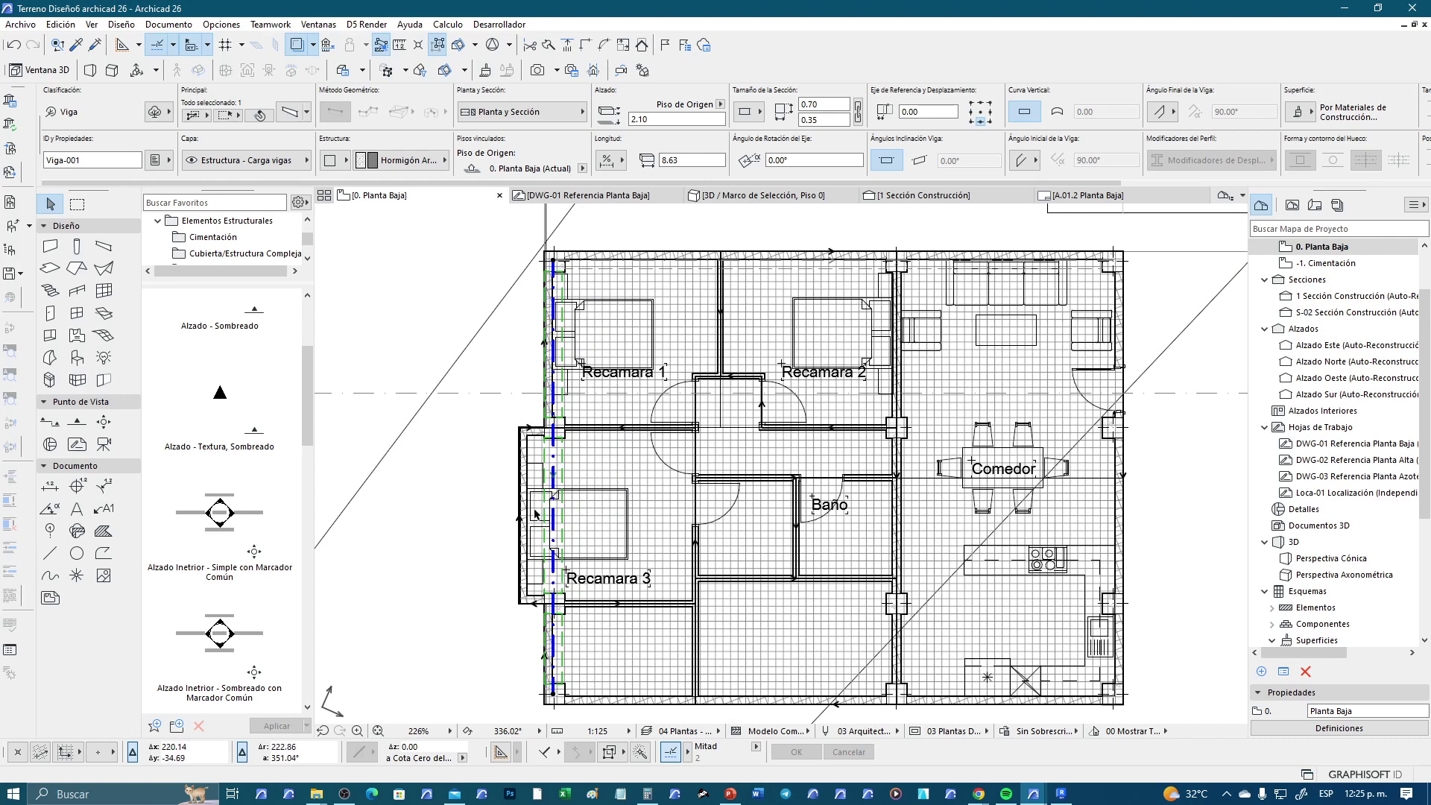
{"action": "scroll", "coordinate": [598, 634], "scroll_direction": "up", "scroll_amount": 1}
{"action": "scroll", "coordinate": [543, 644], "scroll_direction": "up", "scroll_amount": 4}
{"action": "scroll", "coordinate": [507, 606], "scroll_direction": "up", "scroll_amount": 1}
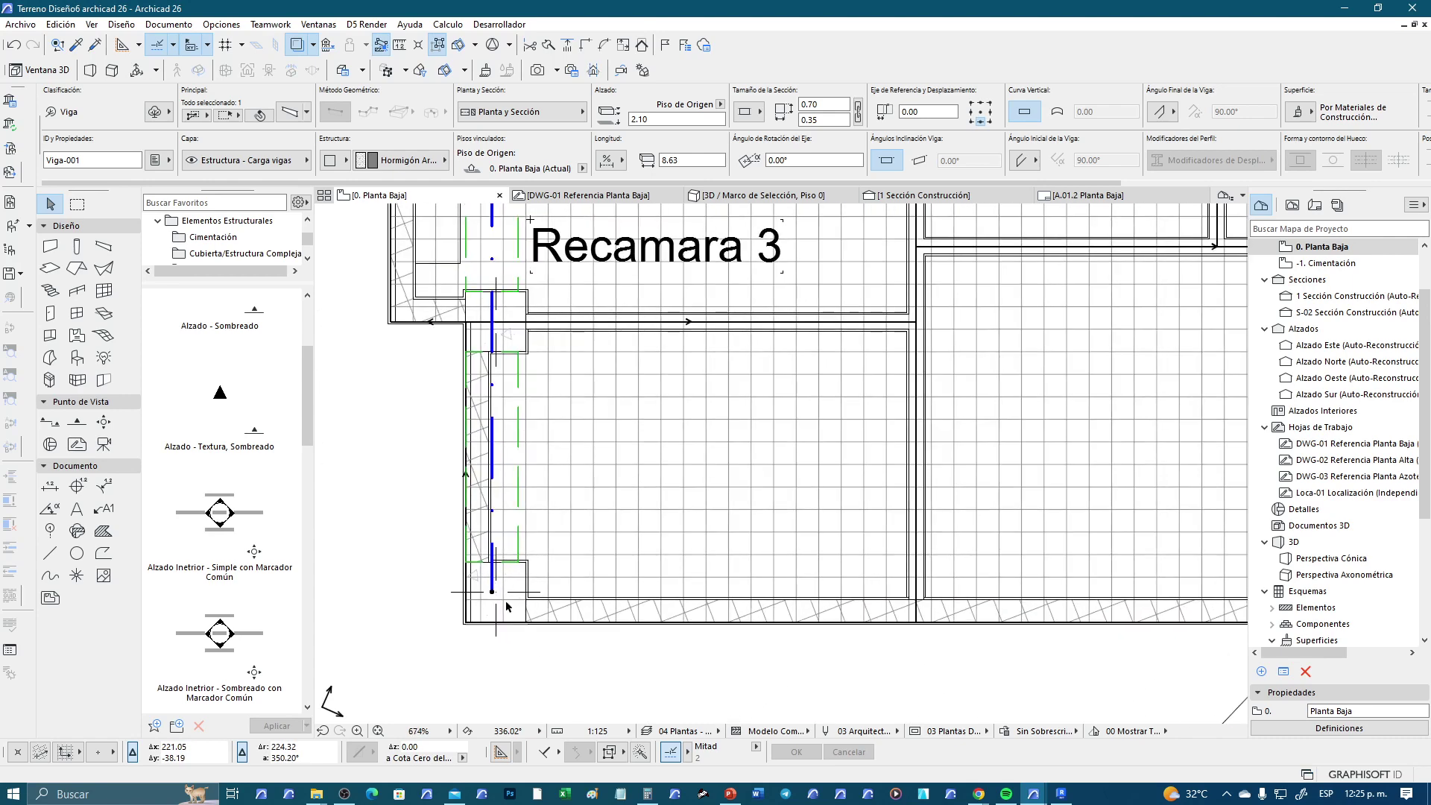
{"action": "key", "text": "Escape"}
Draw a beam along the bottom wall starting from the bottom-left corner
{"action": "scroll", "coordinate": [496, 587], "scroll_direction": "up", "scroll_amount": 2}
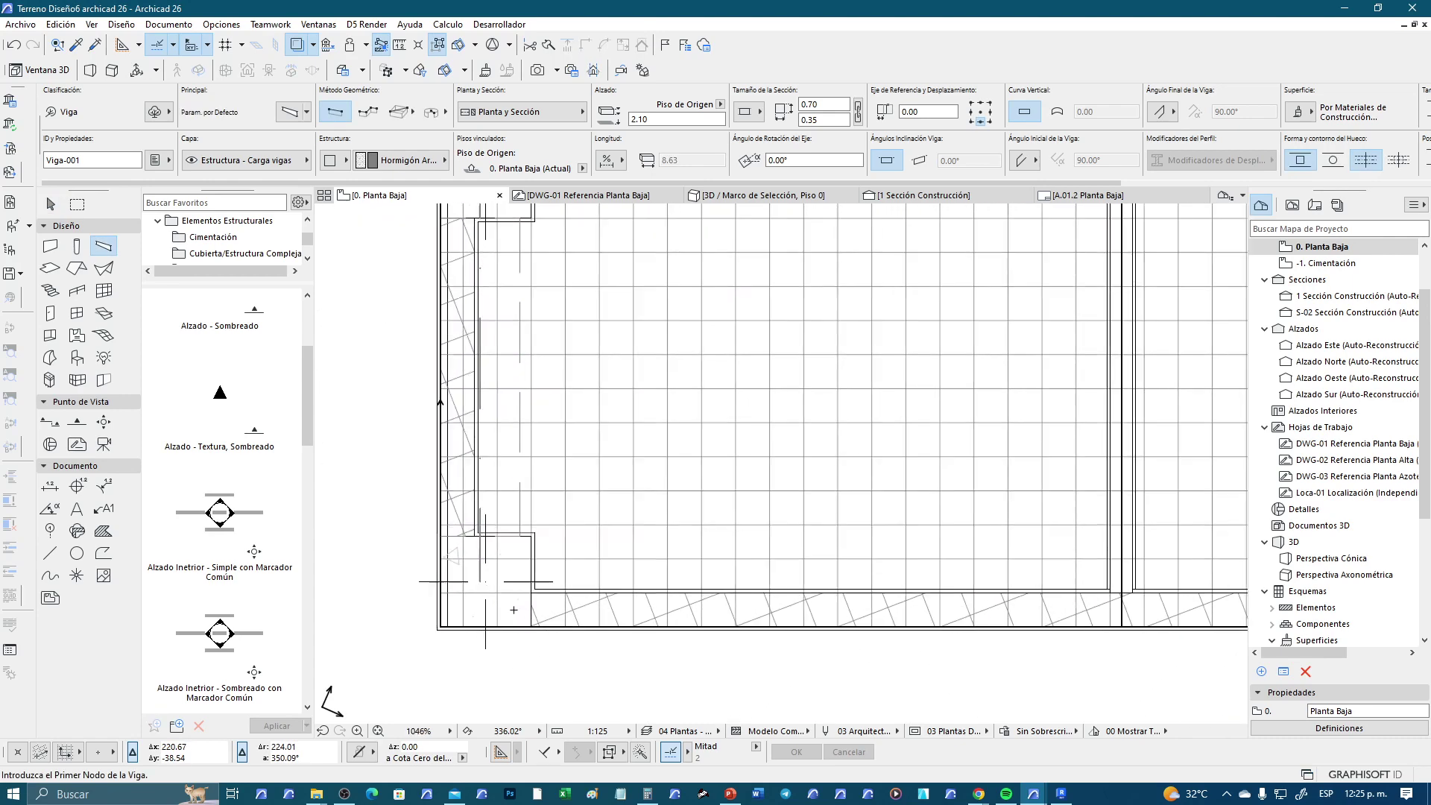
{"action": "scroll", "coordinate": [484, 582], "scroll_direction": "up", "scroll_amount": 1}
{"action": "left_click", "coordinate": [484, 582]}
{"action": "scroll", "coordinate": [597, 588], "scroll_direction": "down", "scroll_amount": 2}
{"action": "scroll", "coordinate": [745, 596], "scroll_direction": "down", "scroll_amount": 3}
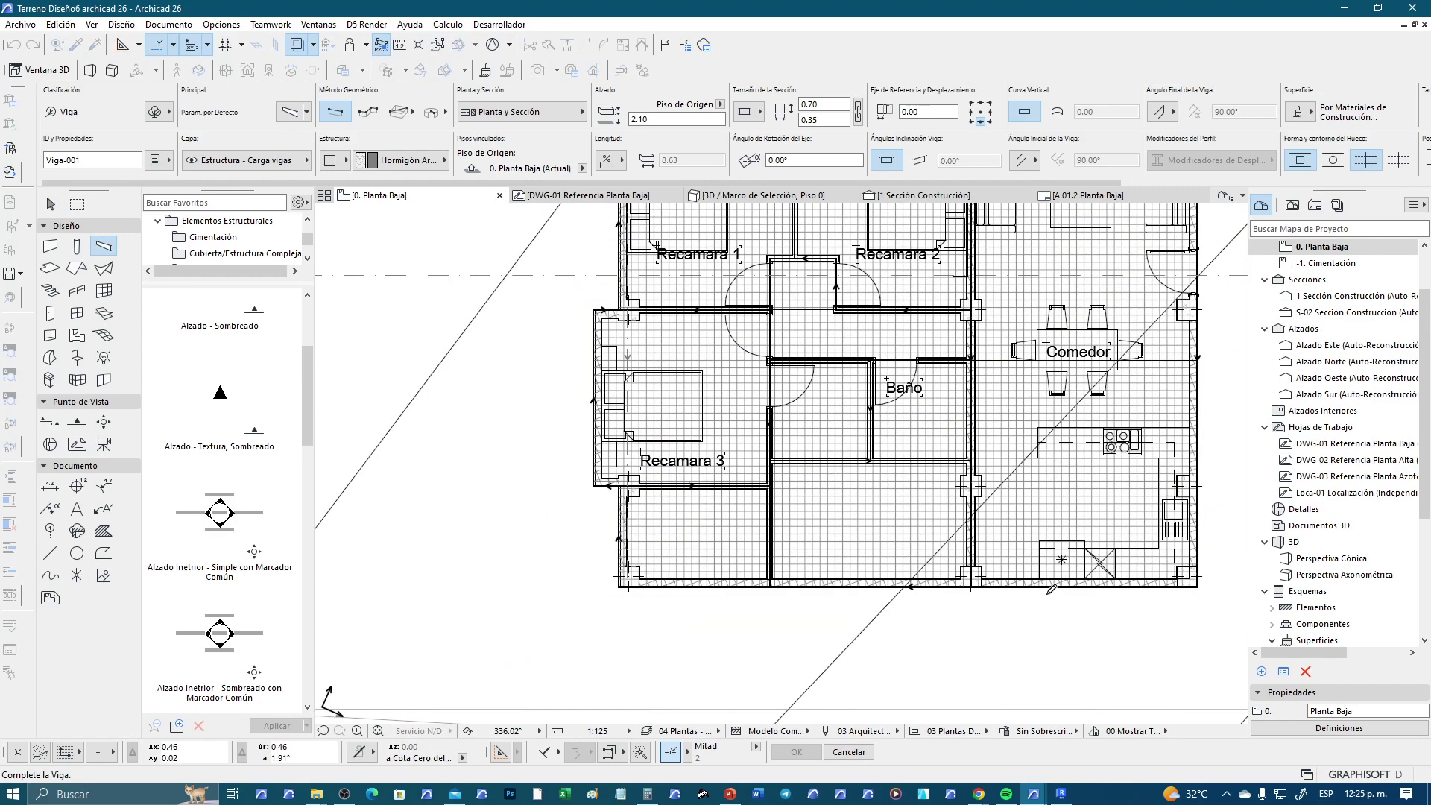
{"action": "scroll", "coordinate": [848, 601], "scroll_direction": "down", "scroll_amount": 2}
{"action": "scroll", "coordinate": [894, 598], "scroll_direction": "up", "scroll_amount": 1}
{"action": "scroll", "coordinate": [939, 596], "scroll_direction": "up", "scroll_amount": 3}
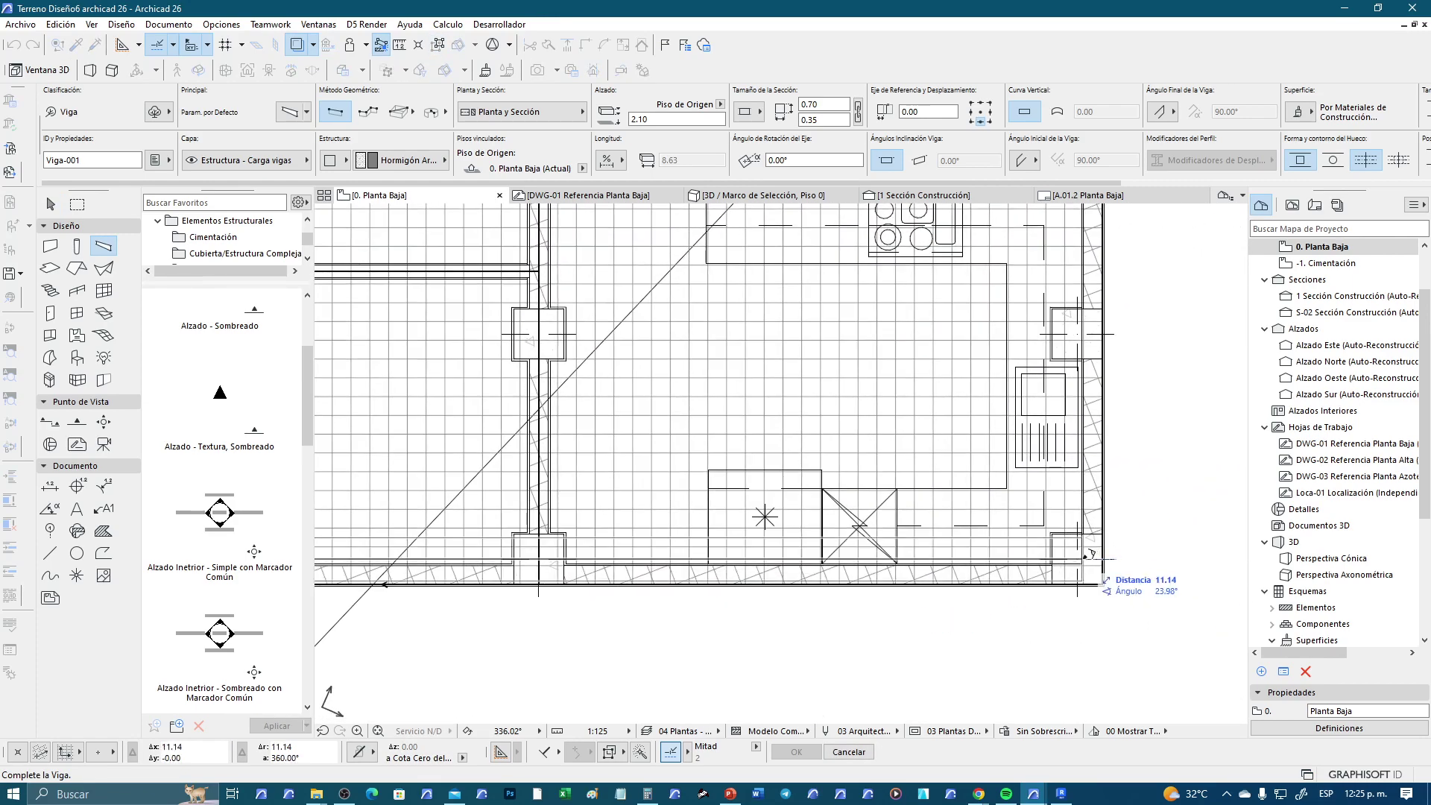
{"action": "left_click", "coordinate": [1085, 553]}
{"action": "scroll", "coordinate": [585, 511], "scroll_direction": "up", "scroll_amount": 3}
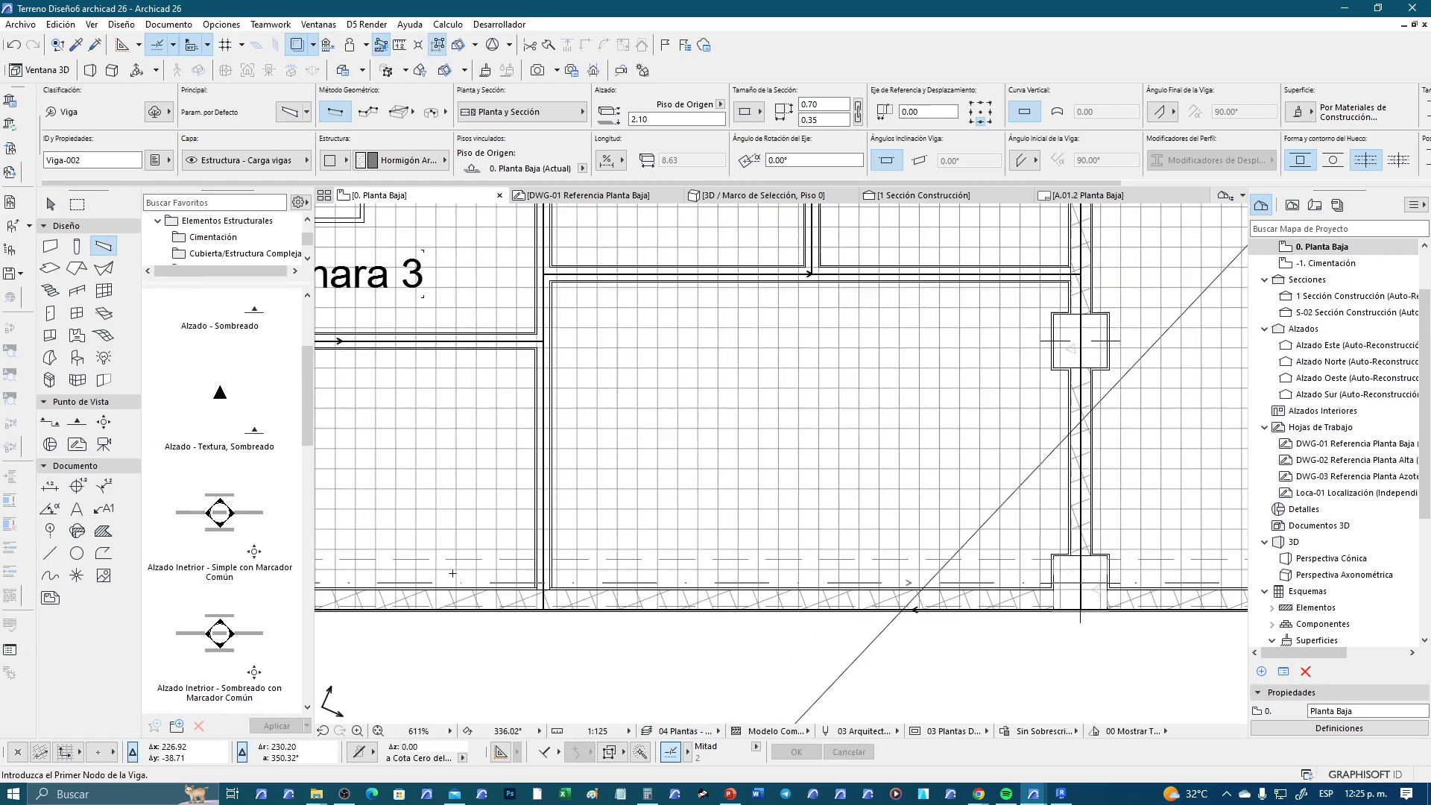
{"action": "scroll", "coordinate": [607, 571], "scroll_direction": "up", "scroll_amount": 1}
{"action": "scroll", "coordinate": [607, 572], "scroll_direction": "up", "scroll_amount": 2}
Select the bottom-wall beam together with the left-wall beam
{"action": "key", "text": "ctrl+a"}
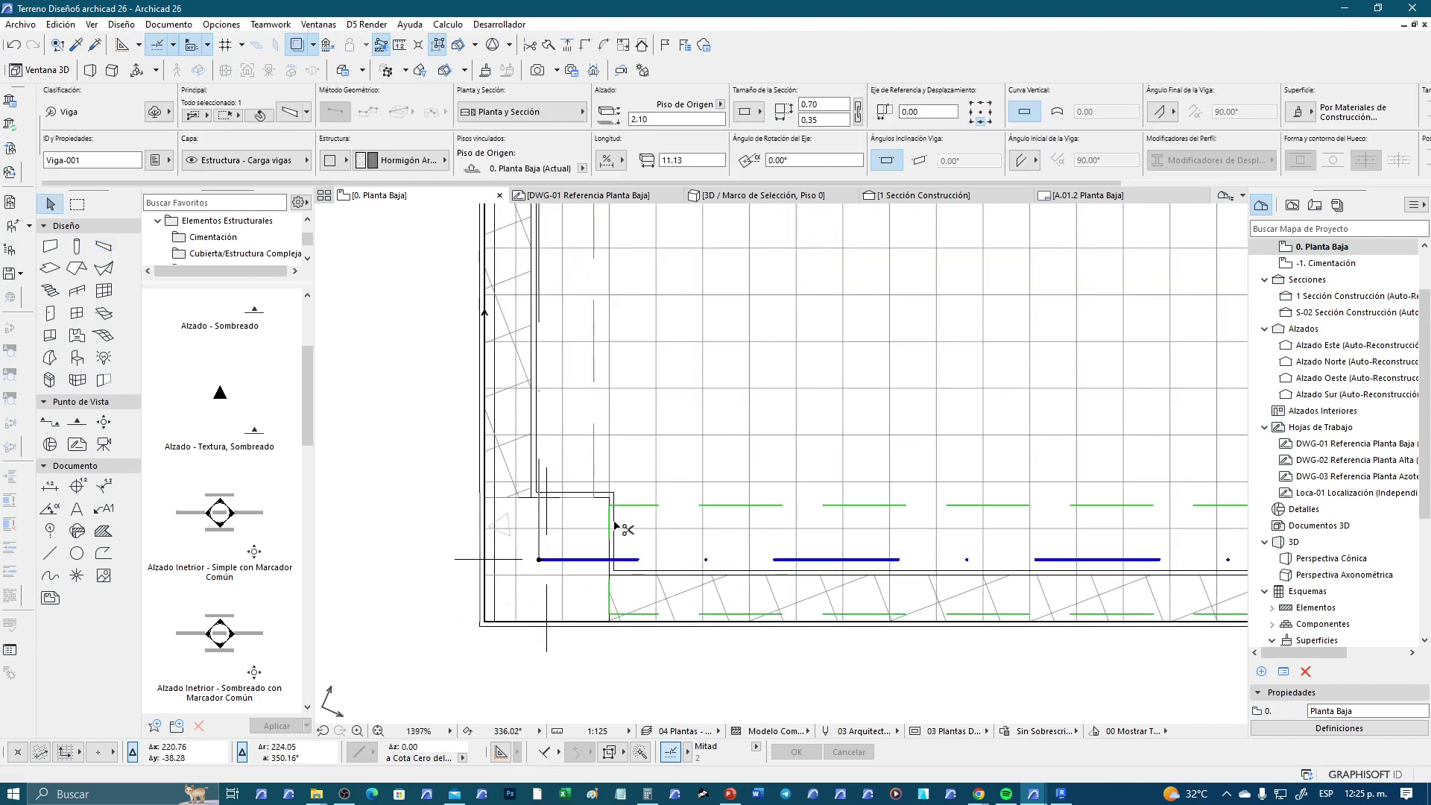
{"action": "key", "text": "ctrl+d"}
{"action": "scroll", "coordinate": [636, 612], "scroll_direction": "up", "scroll_amount": 2}
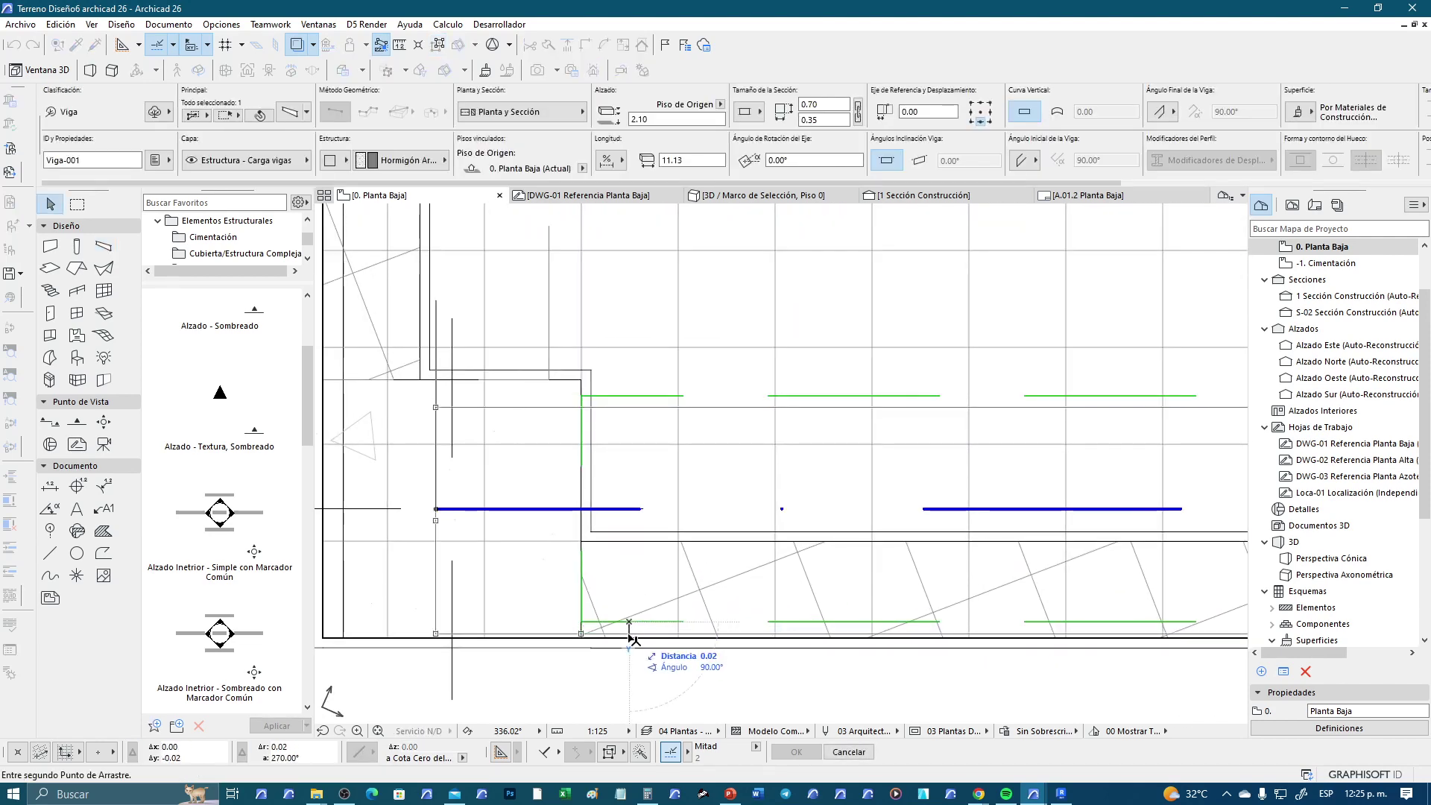
{"action": "scroll", "coordinate": [634, 629], "scroll_direction": "down", "scroll_amount": 2}
{"action": "scroll", "coordinate": [630, 596], "scroll_direction": "down", "scroll_amount": 2}
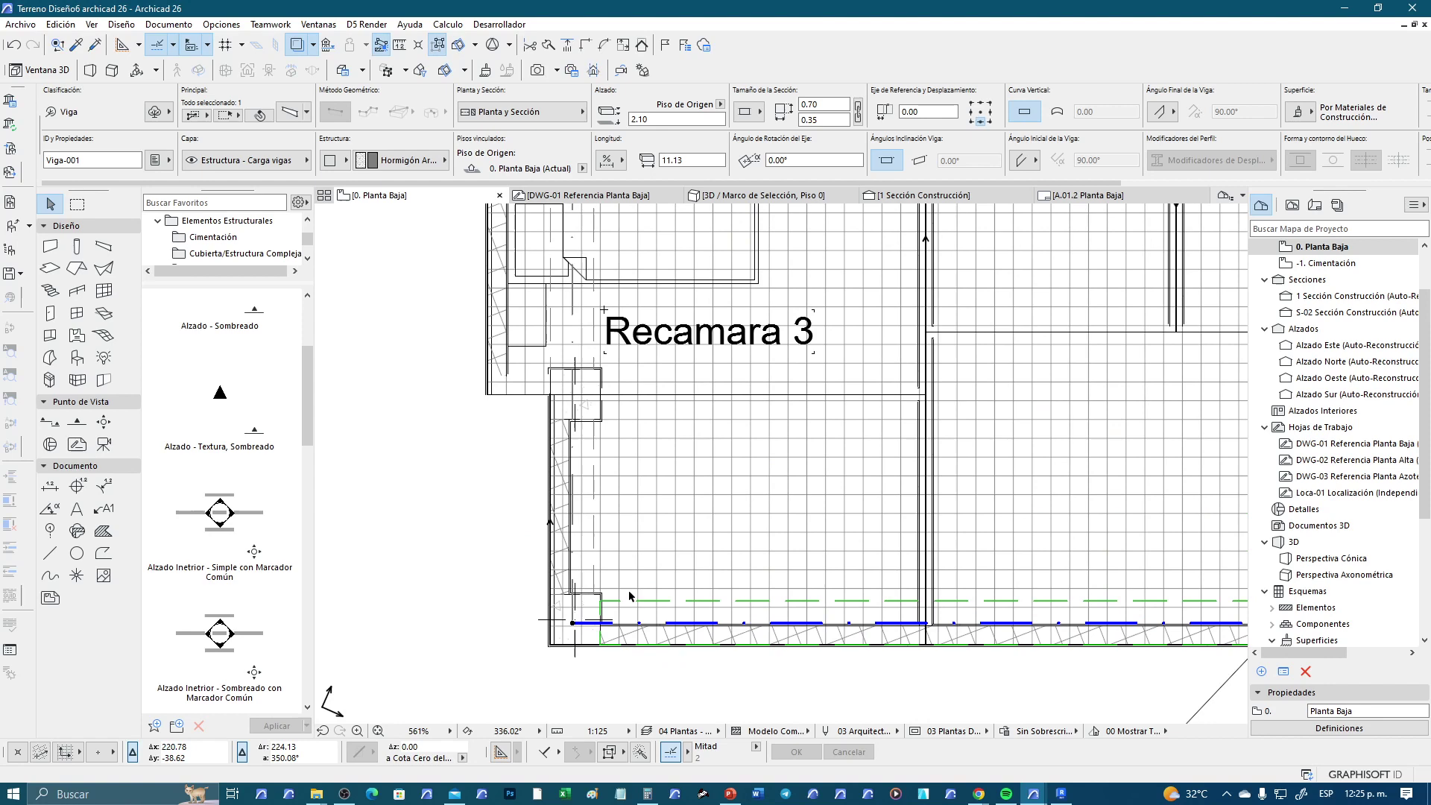
{"action": "left_click", "coordinate": [585, 573], "text": "shift"}
{"action": "scroll", "coordinate": [585, 643], "scroll_direction": "up", "scroll_amount": 1}
{"action": "scroll", "coordinate": [585, 642], "scroll_direction": "up", "scroll_amount": 5}
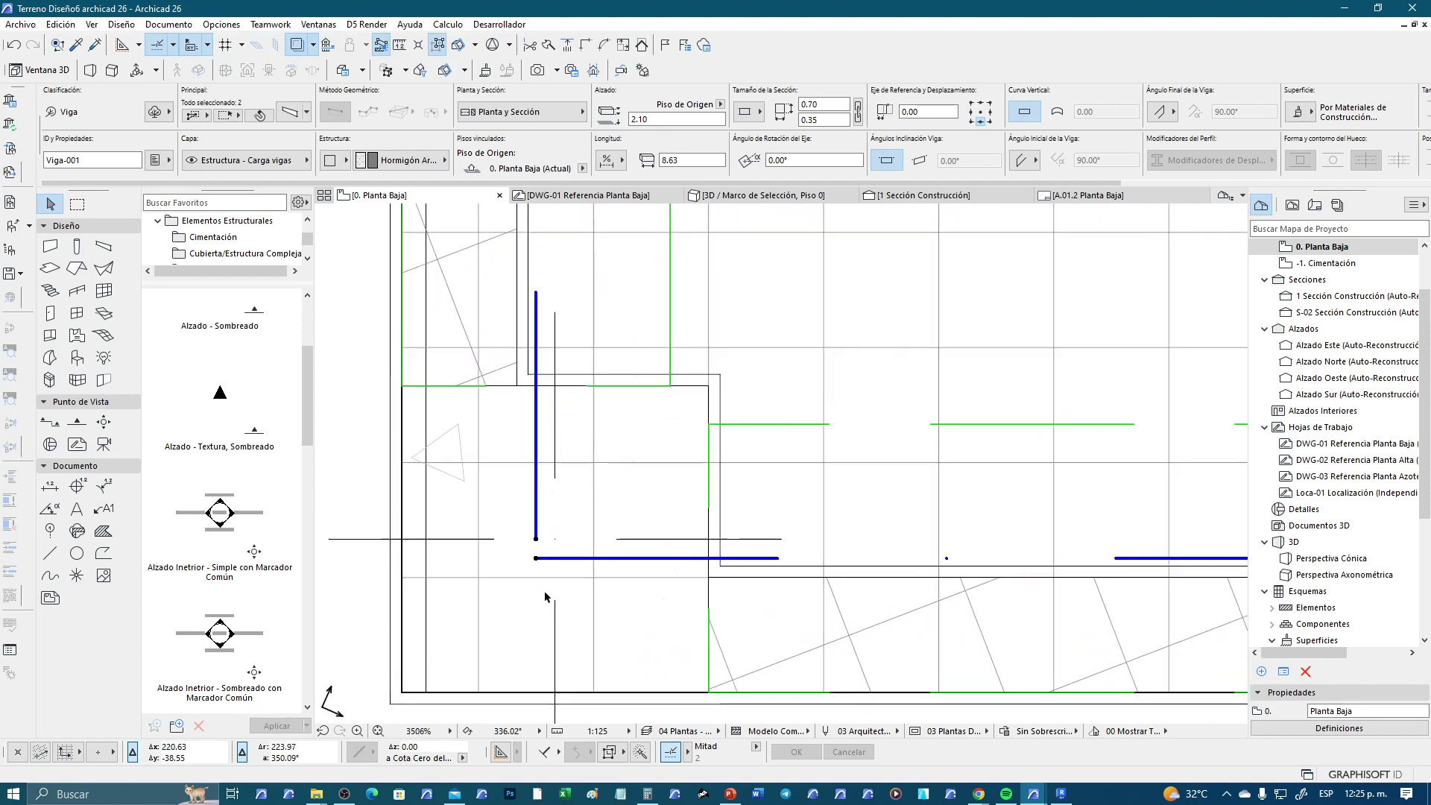
{"action": "scroll", "coordinate": [538, 497], "scroll_direction": "up", "scroll_amount": 4}
{"action": "scroll", "coordinate": [555, 516], "scroll_direction": "down", "scroll_amount": 2}
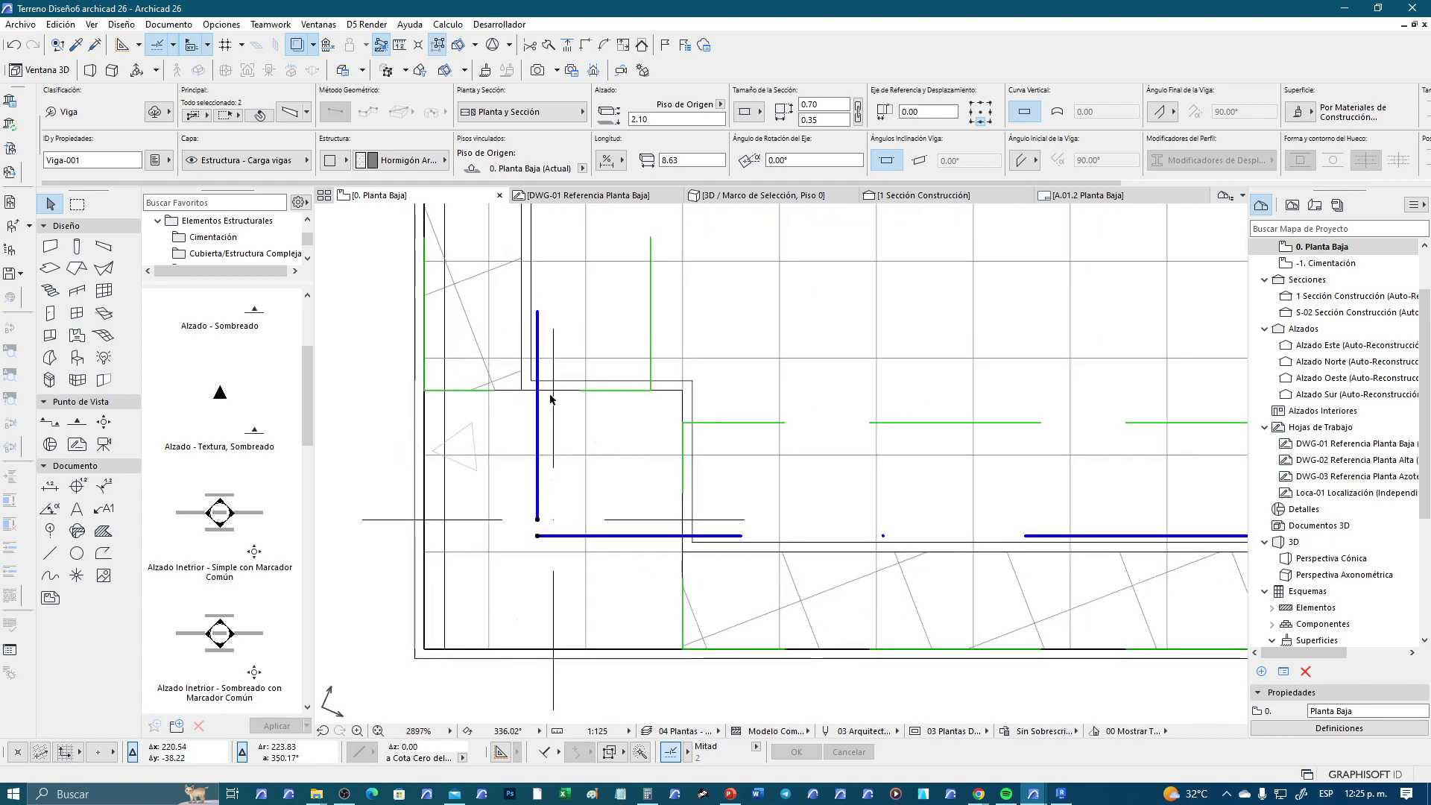
{"action": "scroll", "coordinate": [530, 546], "scroll_direction": "up", "scroll_amount": 2}
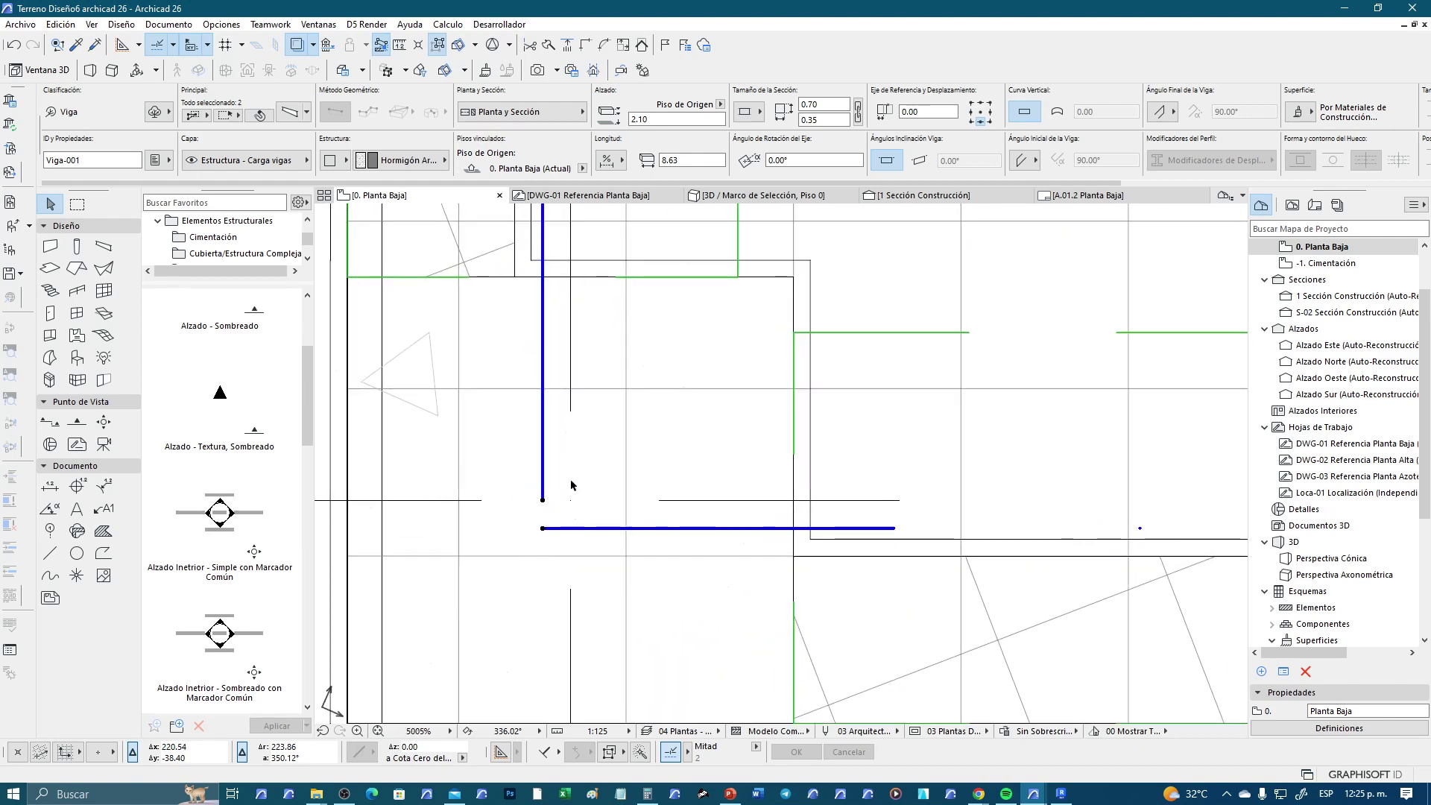
Intersect the vertical and horizontal beams at the corner, then add the next horizontal beam to the selection
{"action": "left_click", "coordinate": [586, 45]}
{"action": "scroll", "coordinate": [629, 326], "scroll_direction": "down", "scroll_amount": 5}
{"action": "scroll", "coordinate": [790, 328], "scroll_direction": "down", "scroll_amount": 5}
{"action": "scroll", "coordinate": [557, 489], "scroll_direction": "up", "scroll_amount": 3}
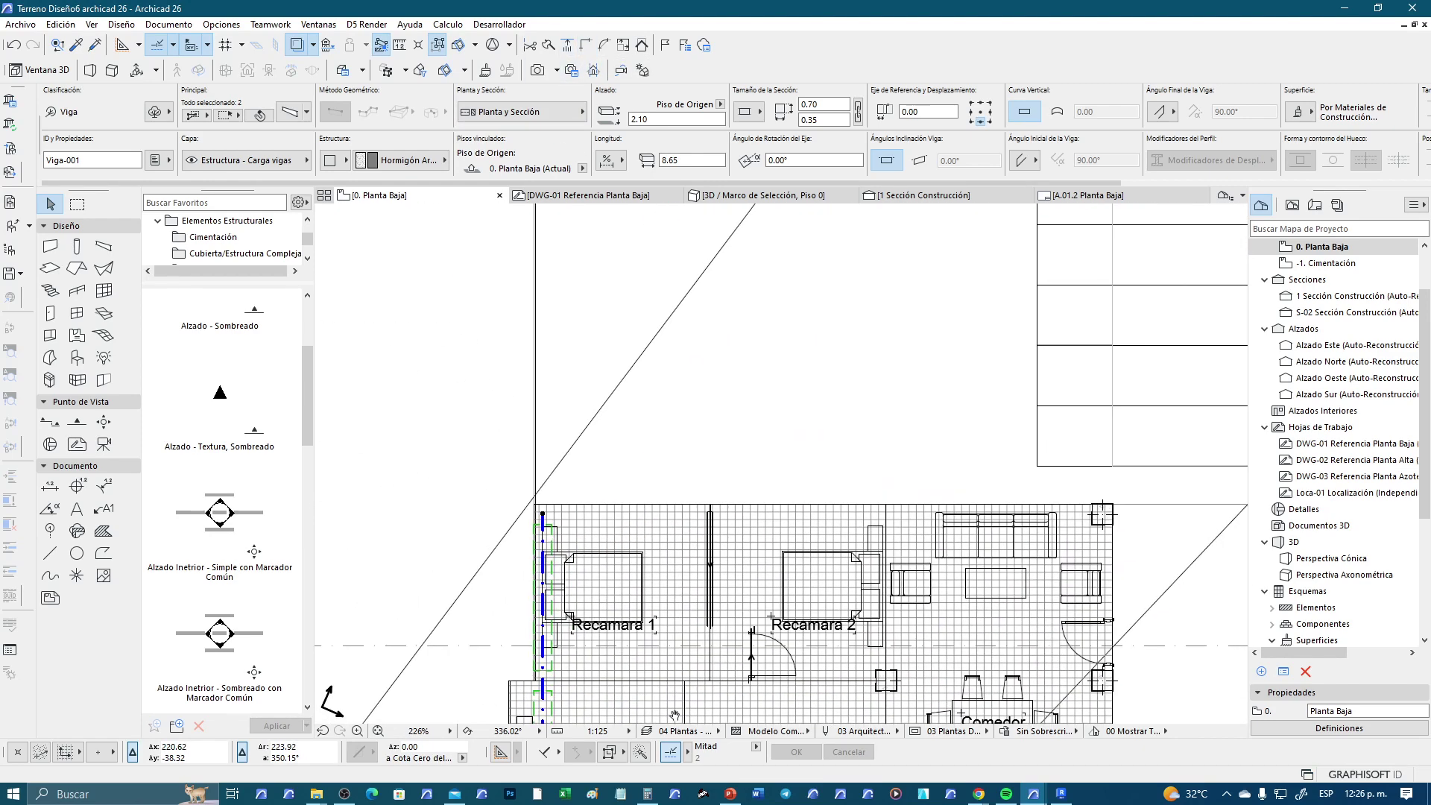
{"action": "scroll", "coordinate": [557, 490], "scroll_direction": "up", "scroll_amount": 2}
{"action": "scroll", "coordinate": [558, 489], "scroll_direction": "up", "scroll_amount": 2}
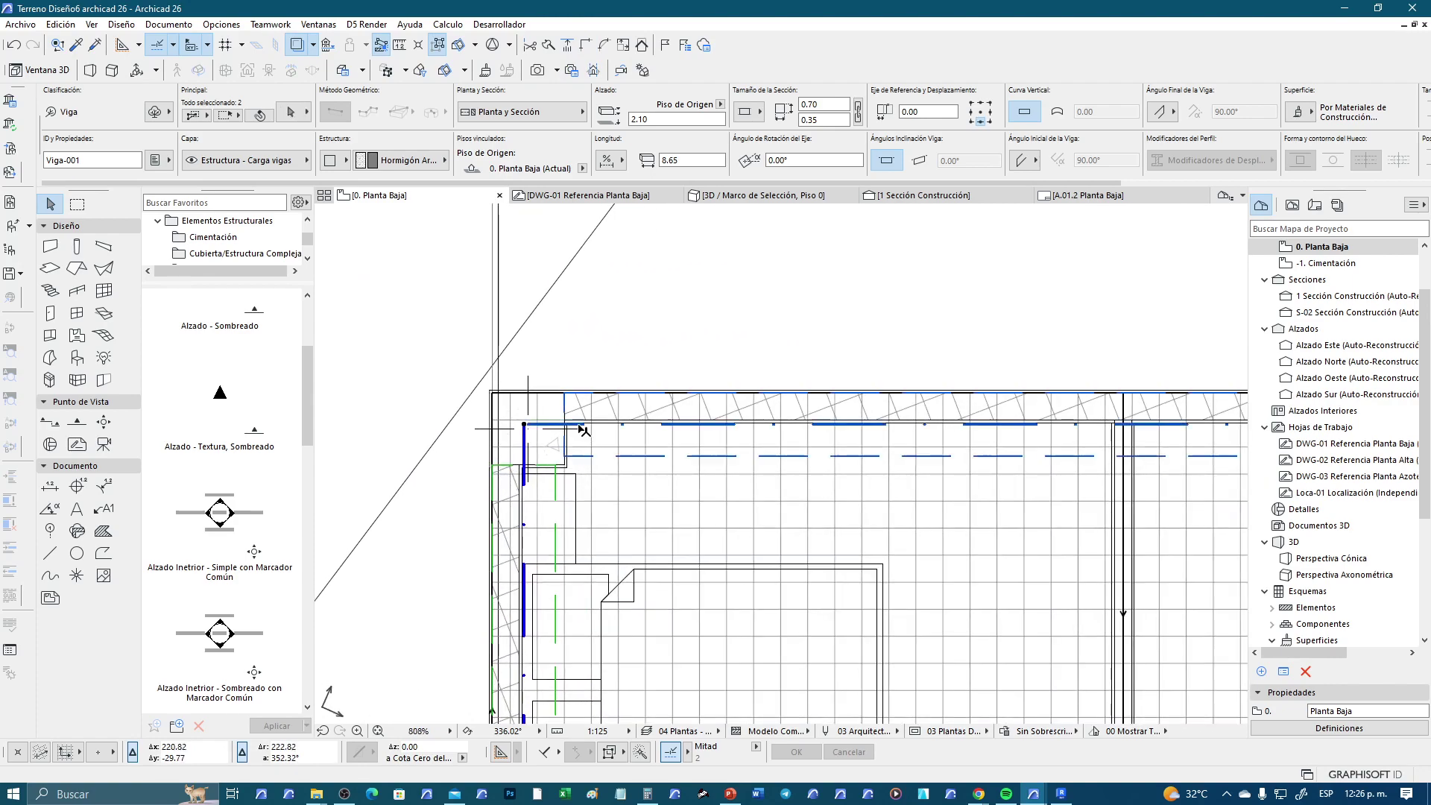
{"action": "left_click", "coordinate": [580, 432], "text": "shift"}
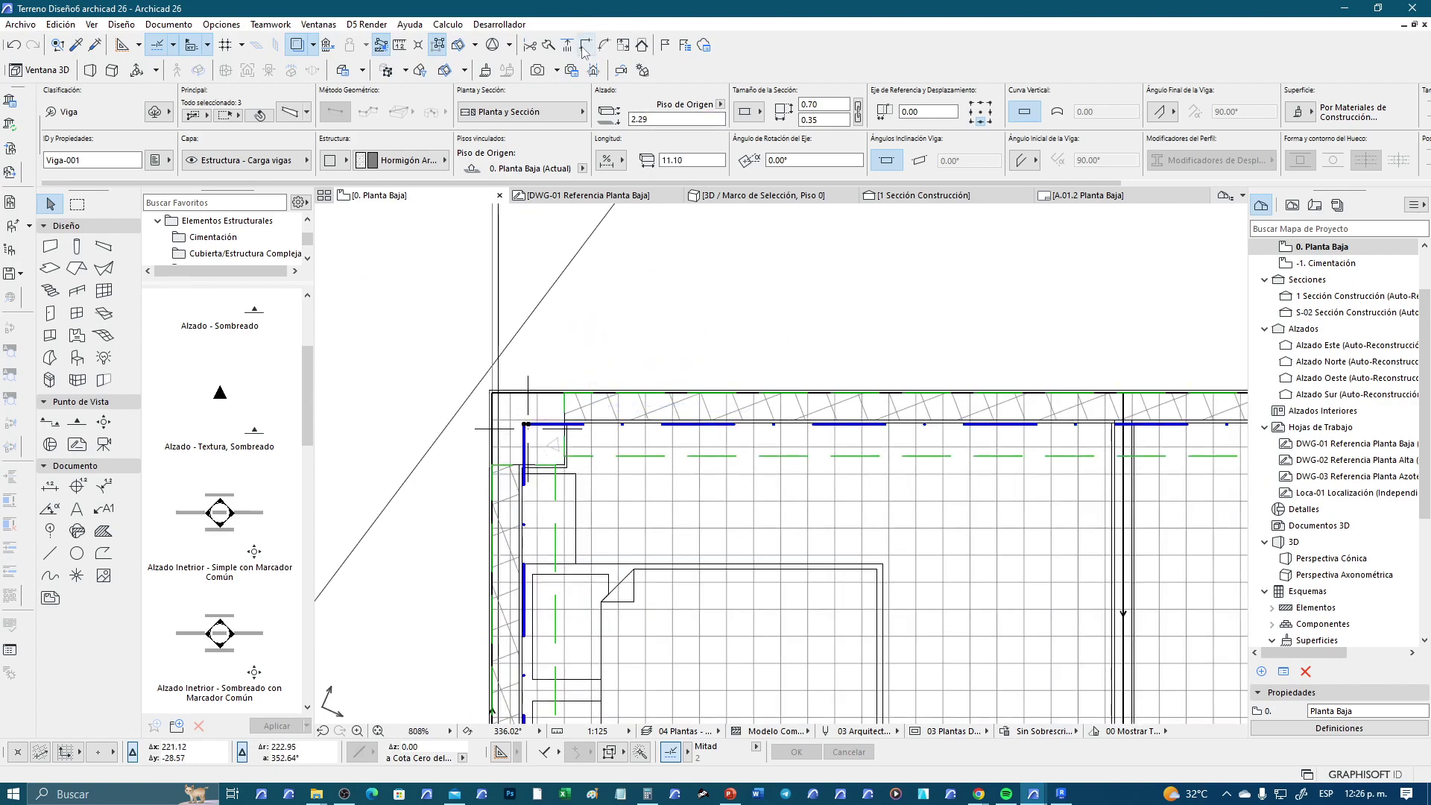
{"action": "scroll", "coordinate": [628, 329], "scroll_direction": "down", "scroll_amount": 3}
{"action": "scroll", "coordinate": [728, 358], "scroll_direction": "down", "scroll_amount": 3}
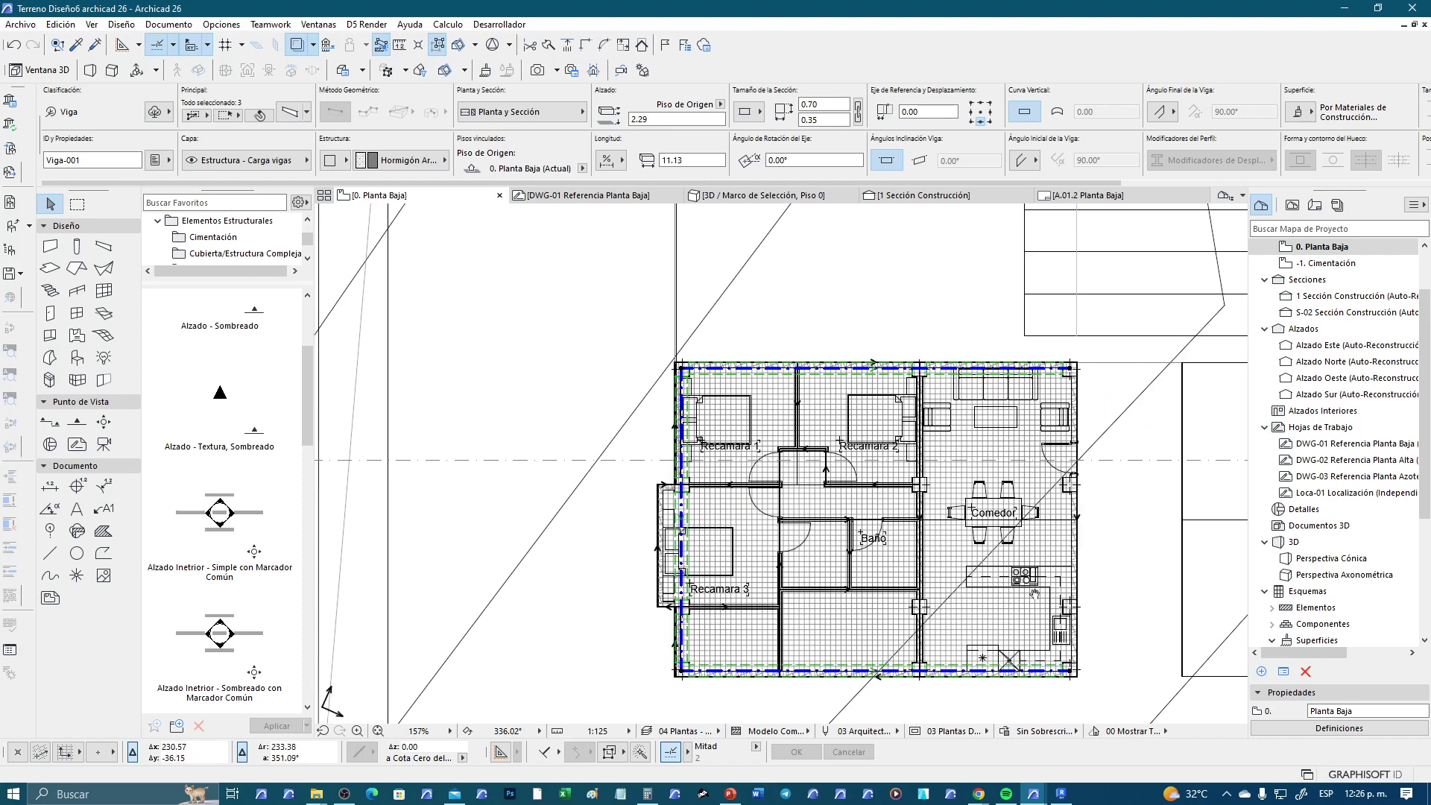
{"action": "scroll", "coordinate": [687, 663], "scroll_direction": "down", "scroll_amount": 1}
{"action": "scroll", "coordinate": [687, 663], "scroll_direction": "up", "scroll_amount": 2}
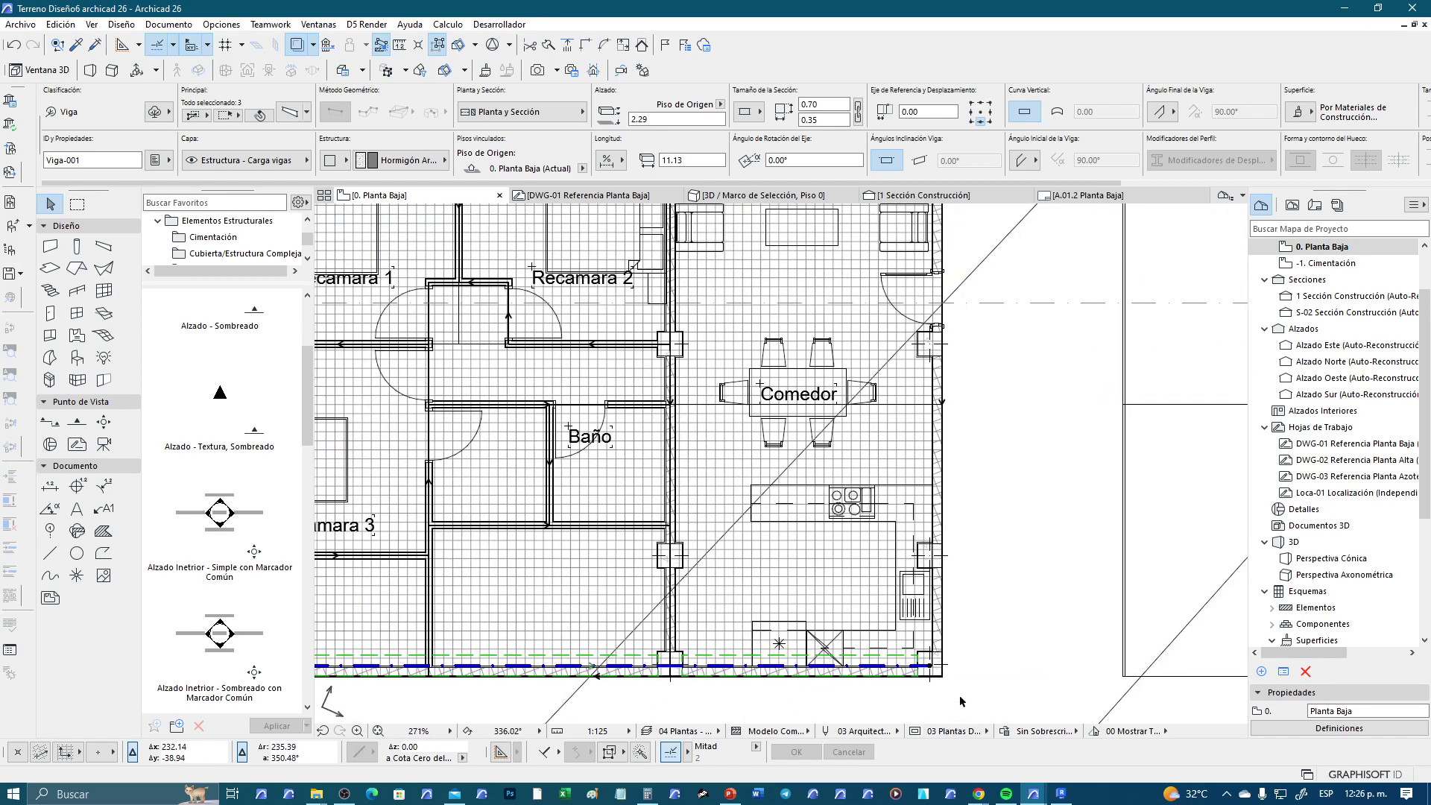
Draw a beam up the right-hand wall from the kitchen's bottom-right corner to the top-right corner
{"action": "left_click", "coordinate": [922, 660]}
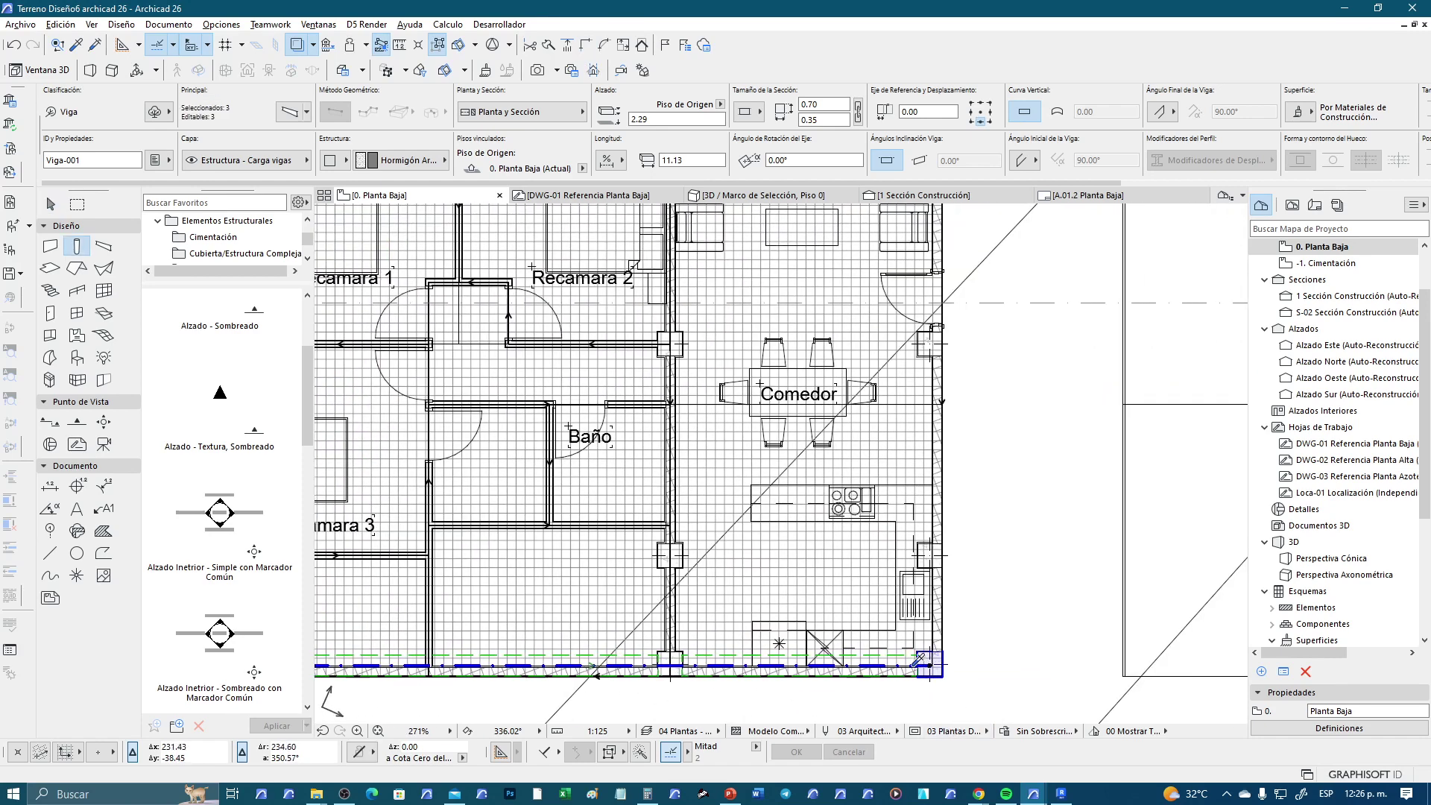
{"action": "key", "text": "Escape"}
{"action": "scroll", "coordinate": [927, 656], "scroll_direction": "up", "scroll_amount": 2}
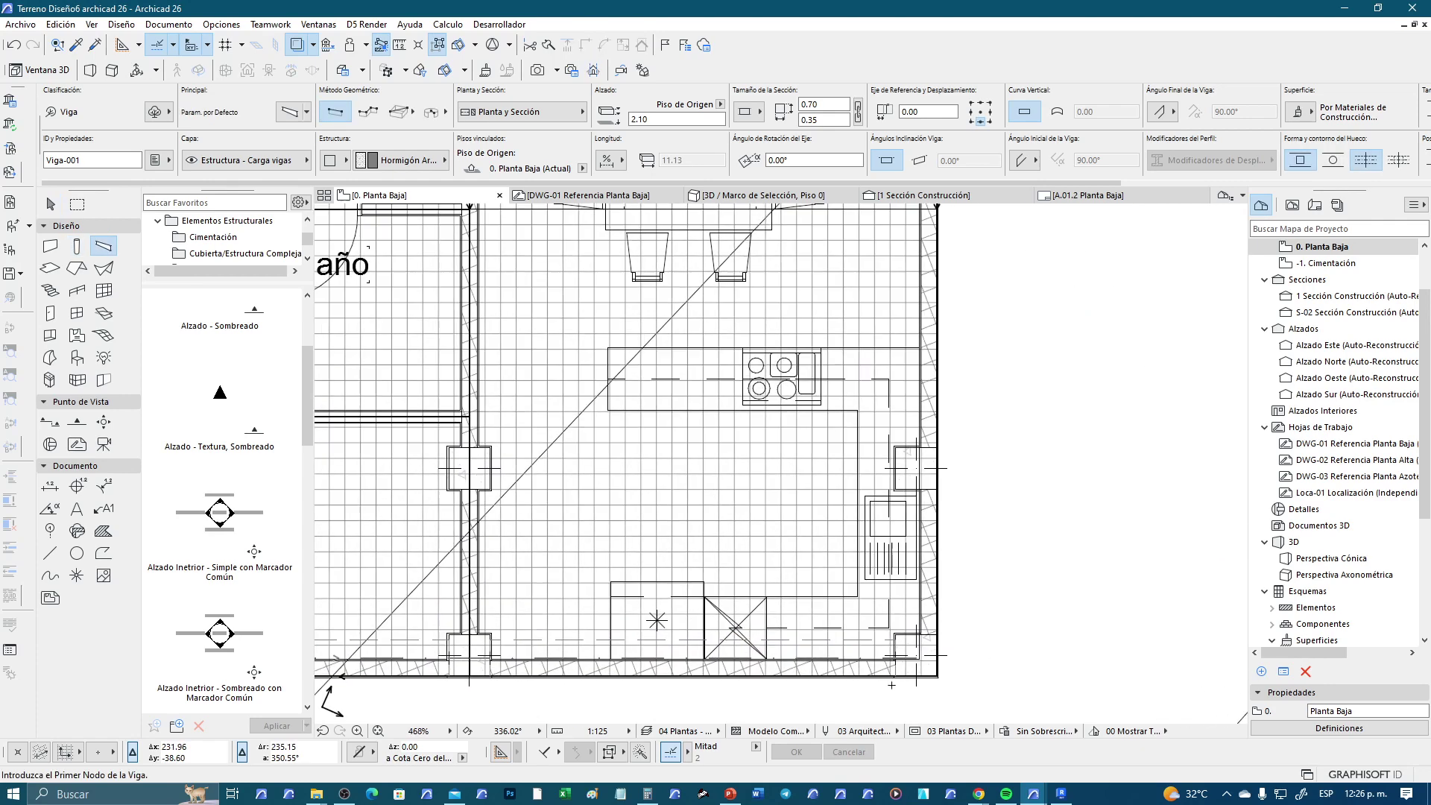
{"action": "scroll", "coordinate": [922, 640], "scroll_direction": "up", "scroll_amount": 1}
{"action": "left_click", "coordinate": [927, 641]}
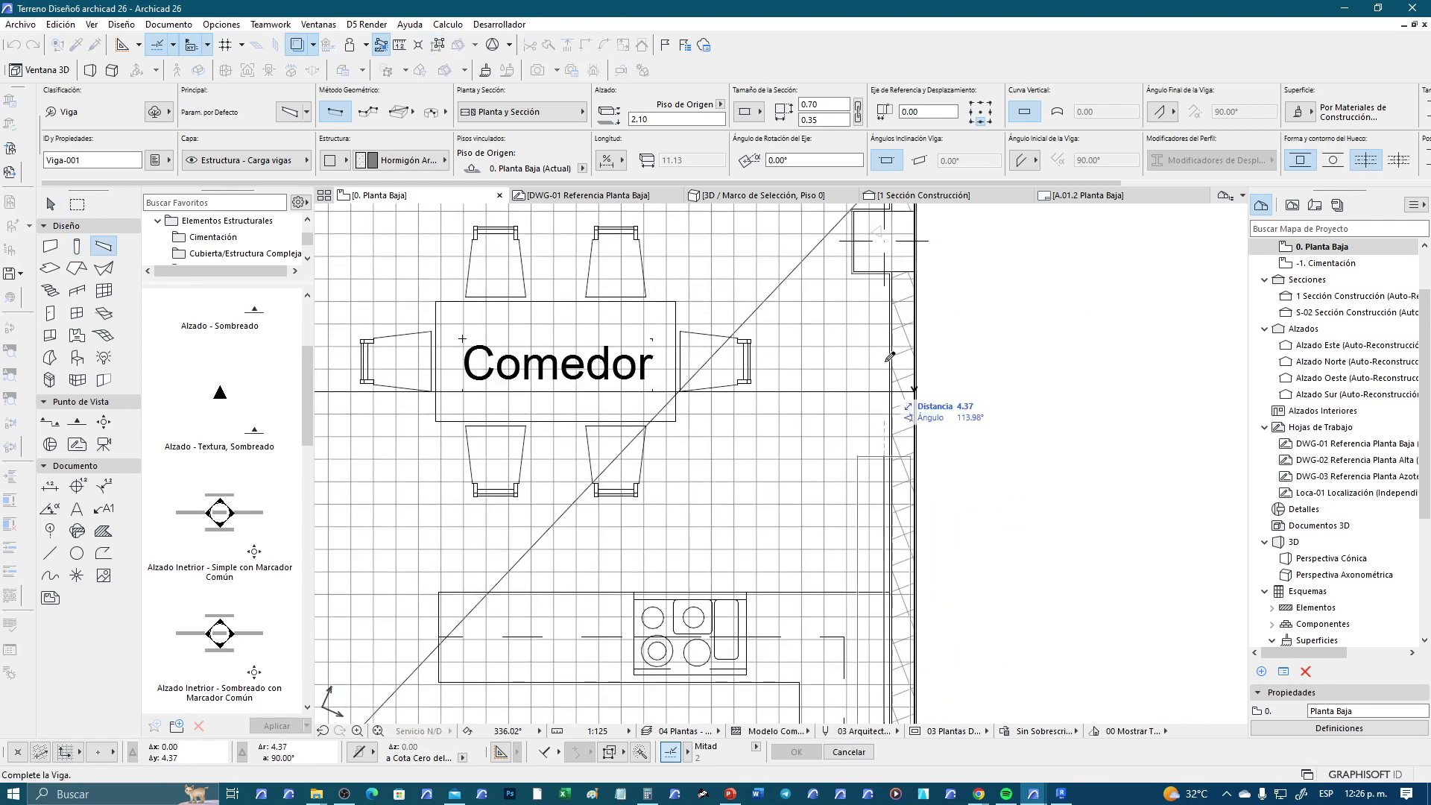
{"action": "middle_click_drag", "start_coordinate": [926, 640], "coordinate": [844, 447]}
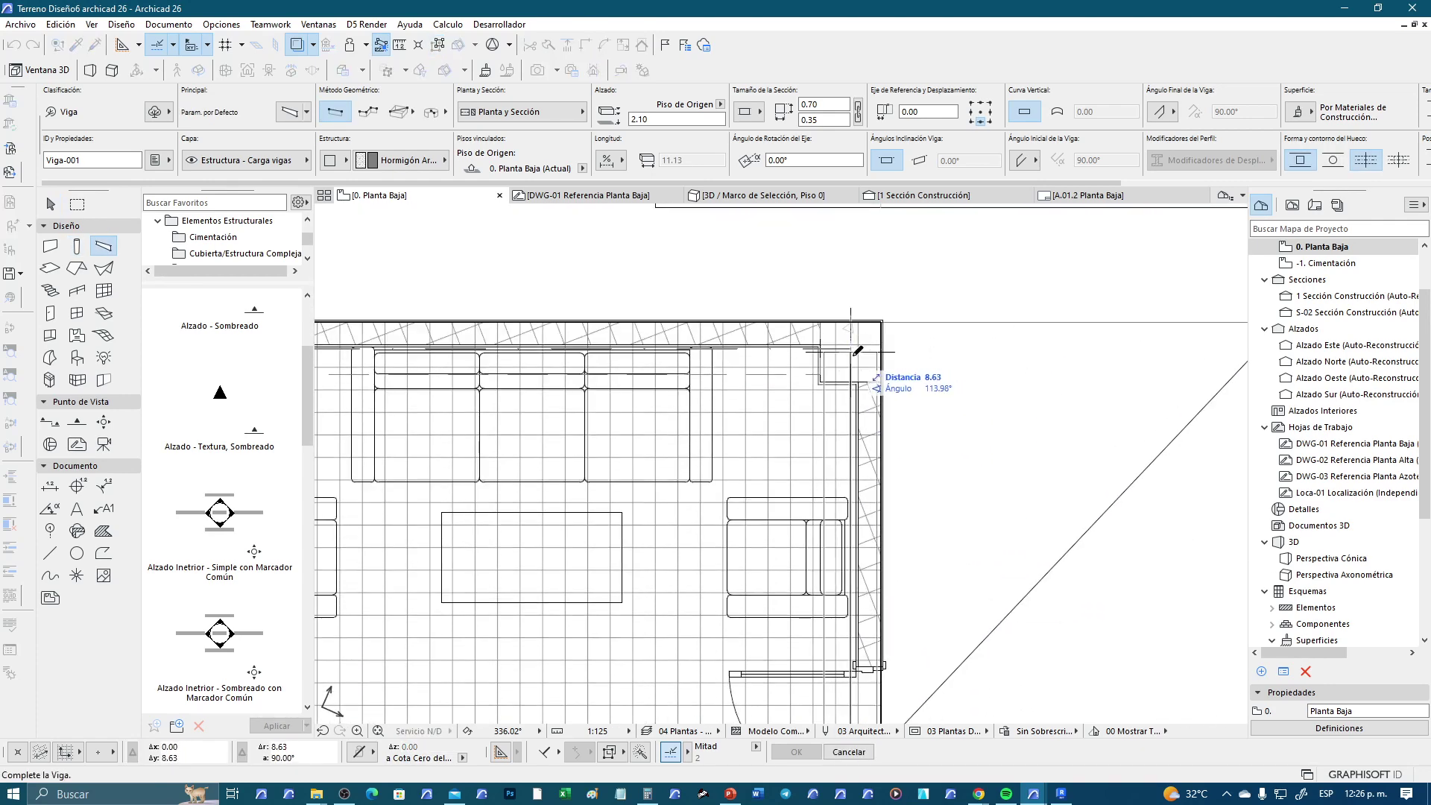
{"action": "left_click", "coordinate": [841, 376]}
{"action": "scroll", "coordinate": [840, 378], "scroll_direction": "up", "scroll_amount": 3}
Select the new 8.65-long right-side beam at the top-right corner
{"action": "key", "text": "Escape"}
{"action": "scroll", "coordinate": [840, 378], "scroll_direction": "up", "scroll_amount": 1}
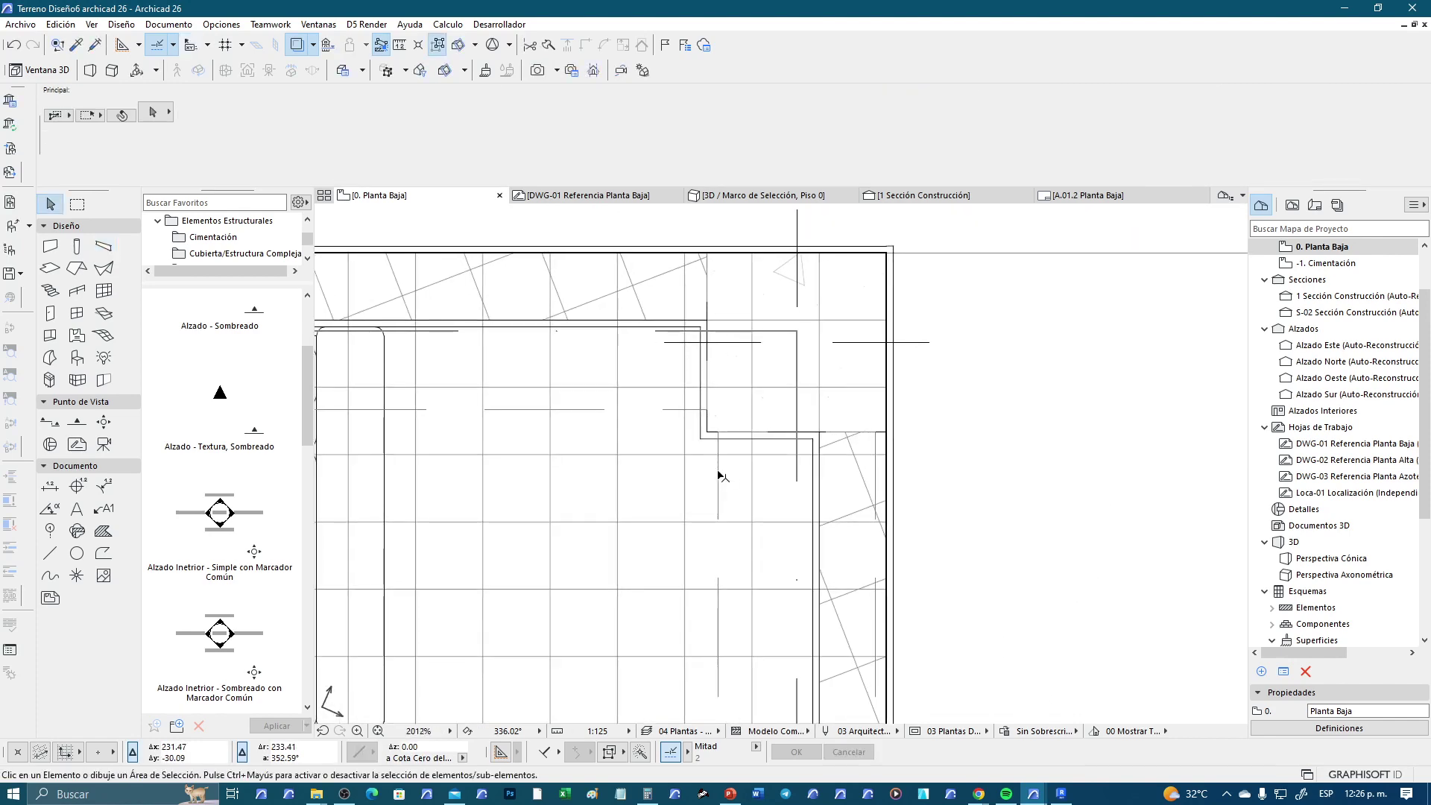
{"action": "left_click", "coordinate": [797, 454]}
{"action": "scroll", "coordinate": [879, 480], "scroll_direction": "up", "scroll_amount": 2}
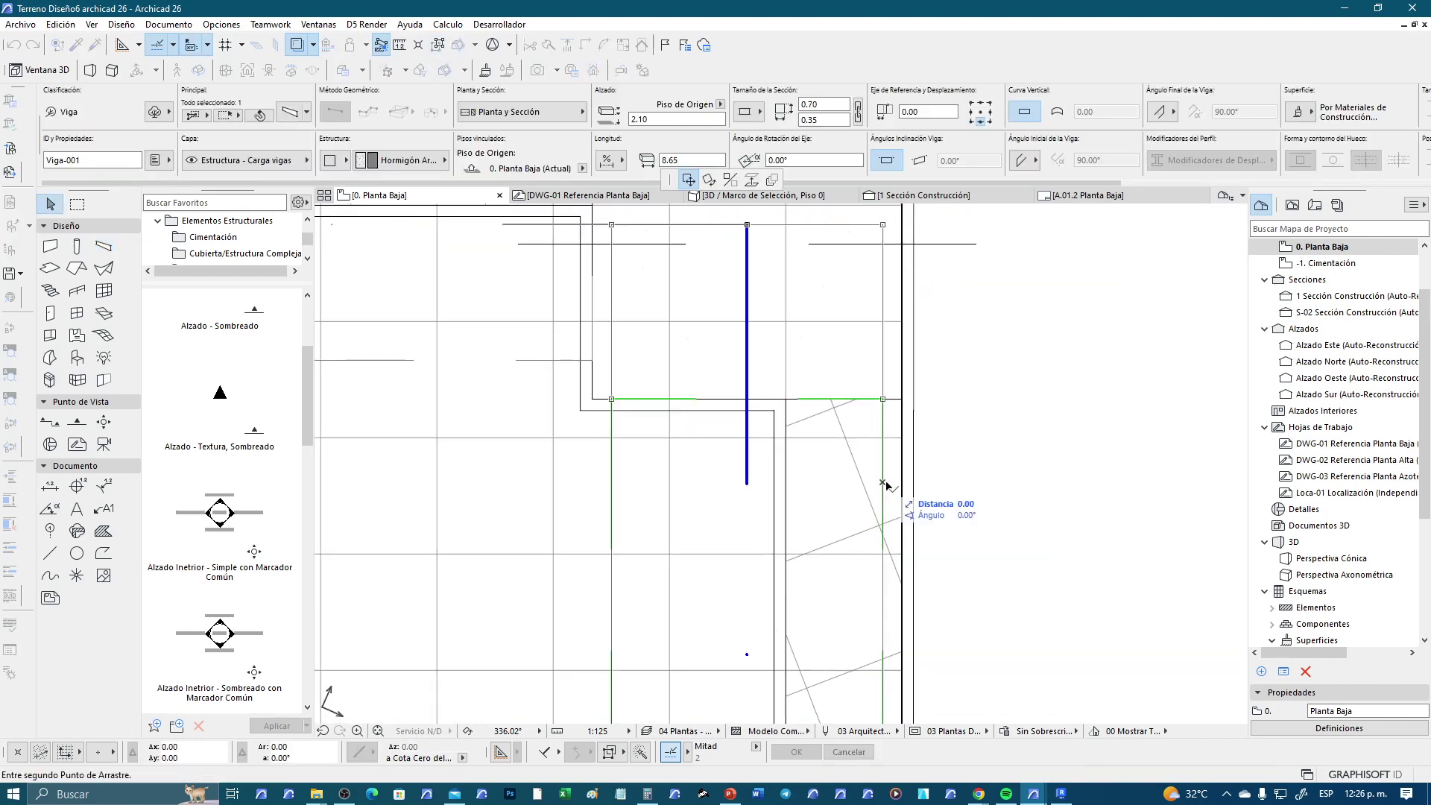
{"action": "scroll", "coordinate": [902, 484], "scroll_direction": "down", "scroll_amount": 3}
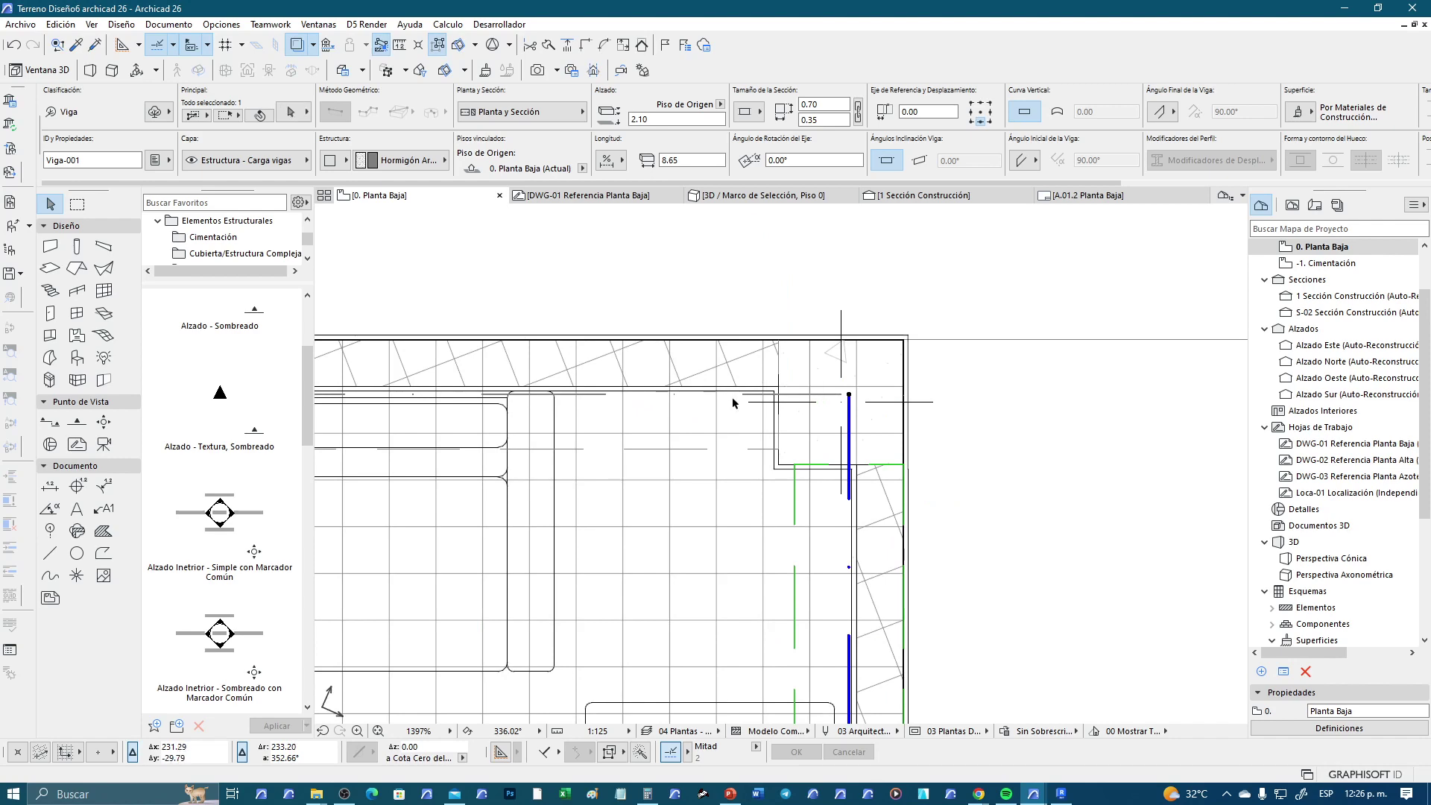
Extend the top and bottom horizontal beams with Adjust to meet the right-side beam, then deselect
{"action": "left_click", "coordinate": [761, 397], "text": "shift"}
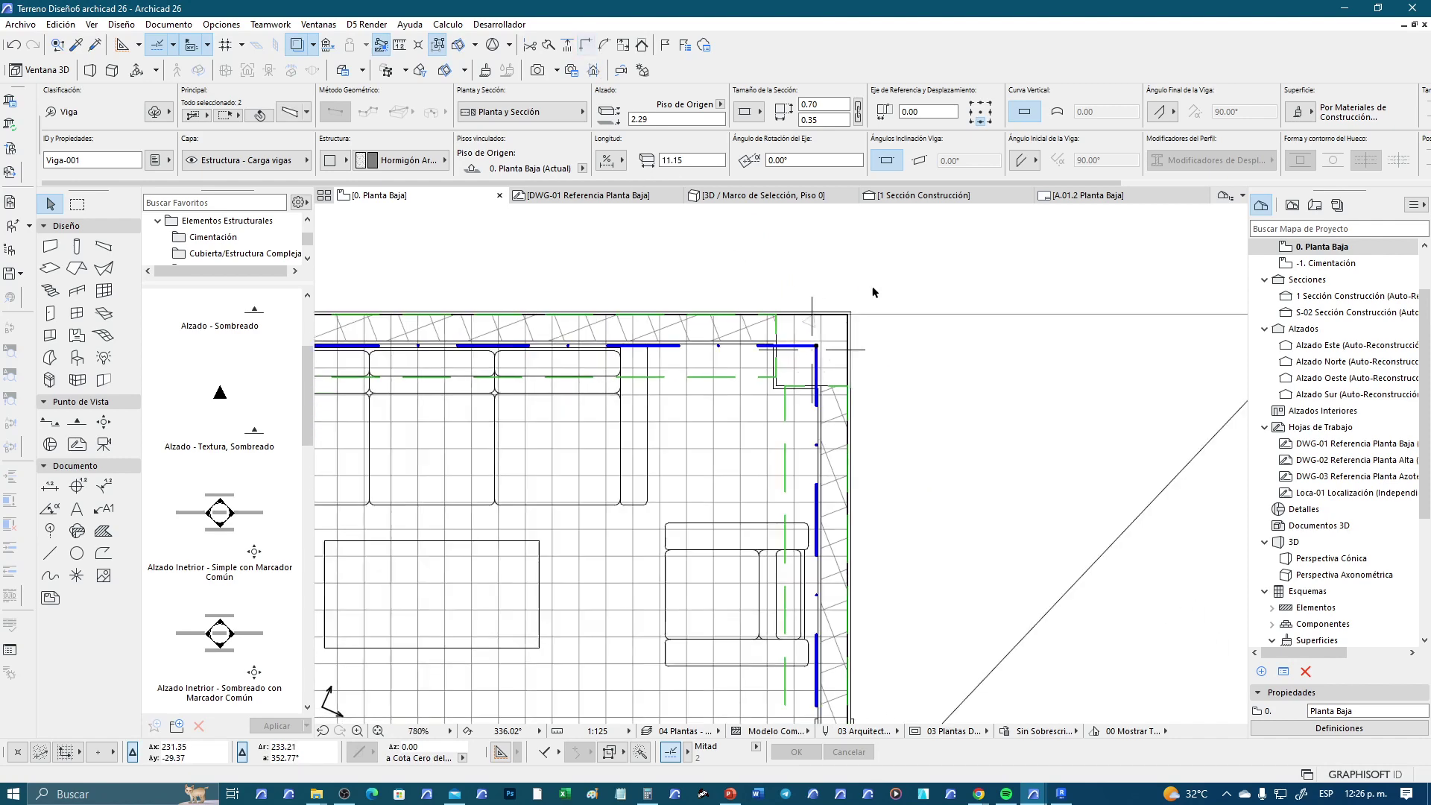
{"action": "middle_click_drag", "start_coordinate": [819, 596], "coordinate": [820, 298]}
{"action": "scroll", "coordinate": [823, 620], "scroll_direction": "down", "scroll_amount": 2}
{"action": "scroll", "coordinate": [823, 621], "scroll_direction": "up", "scroll_amount": 3}
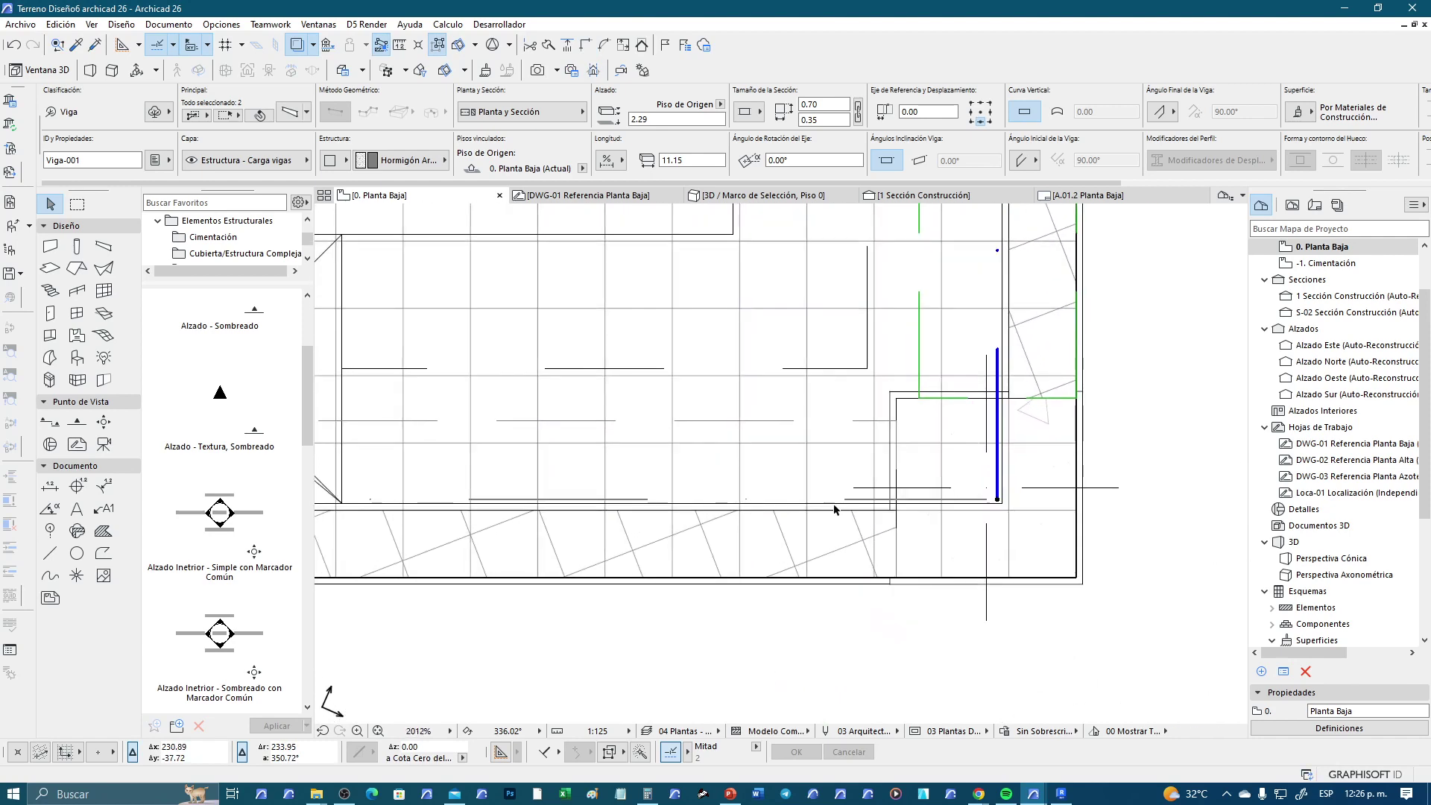
{"action": "left_click", "coordinate": [865, 498], "text": "shift"}
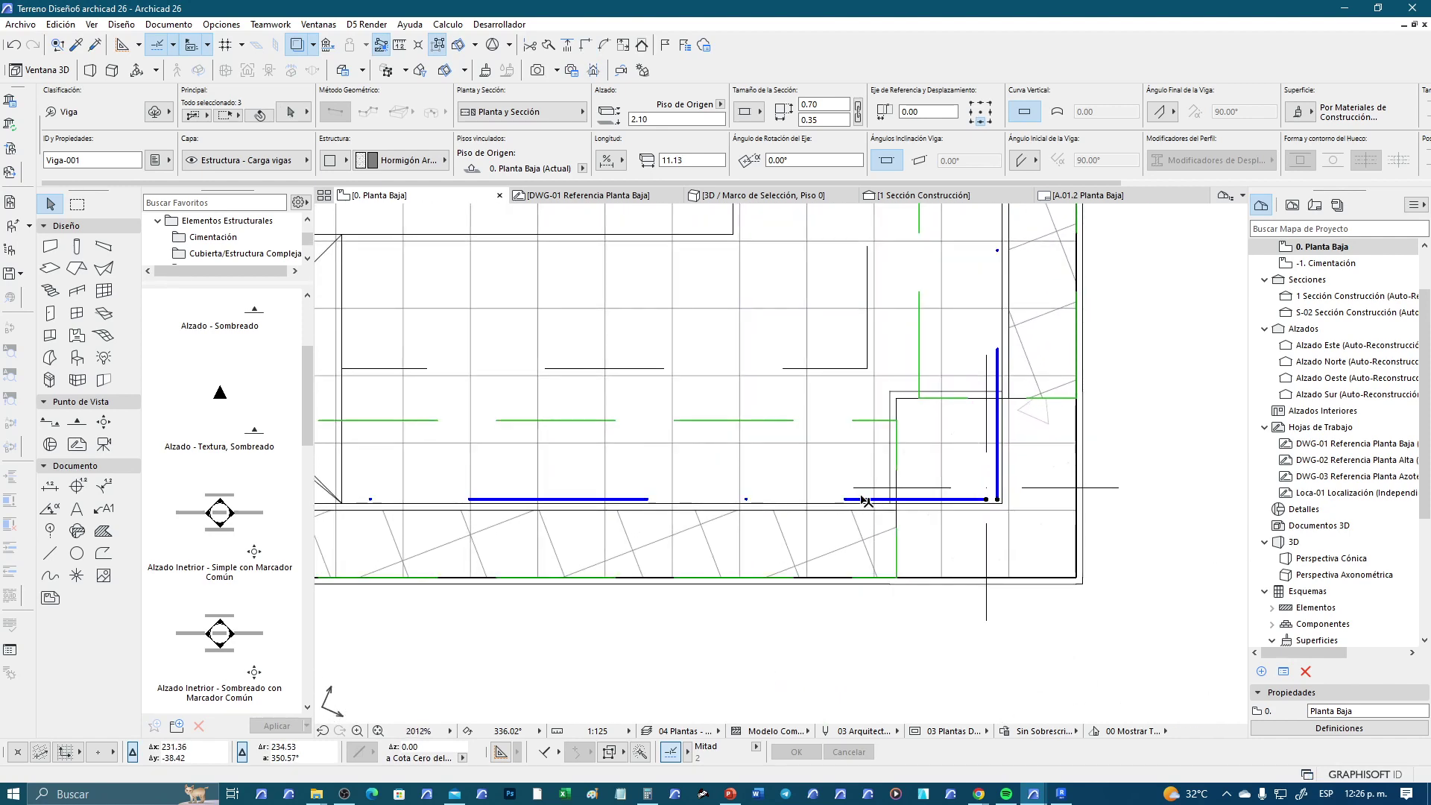
{"action": "double_click", "coordinate": [656, 118]}
{"action": "key", "text": "Return"}
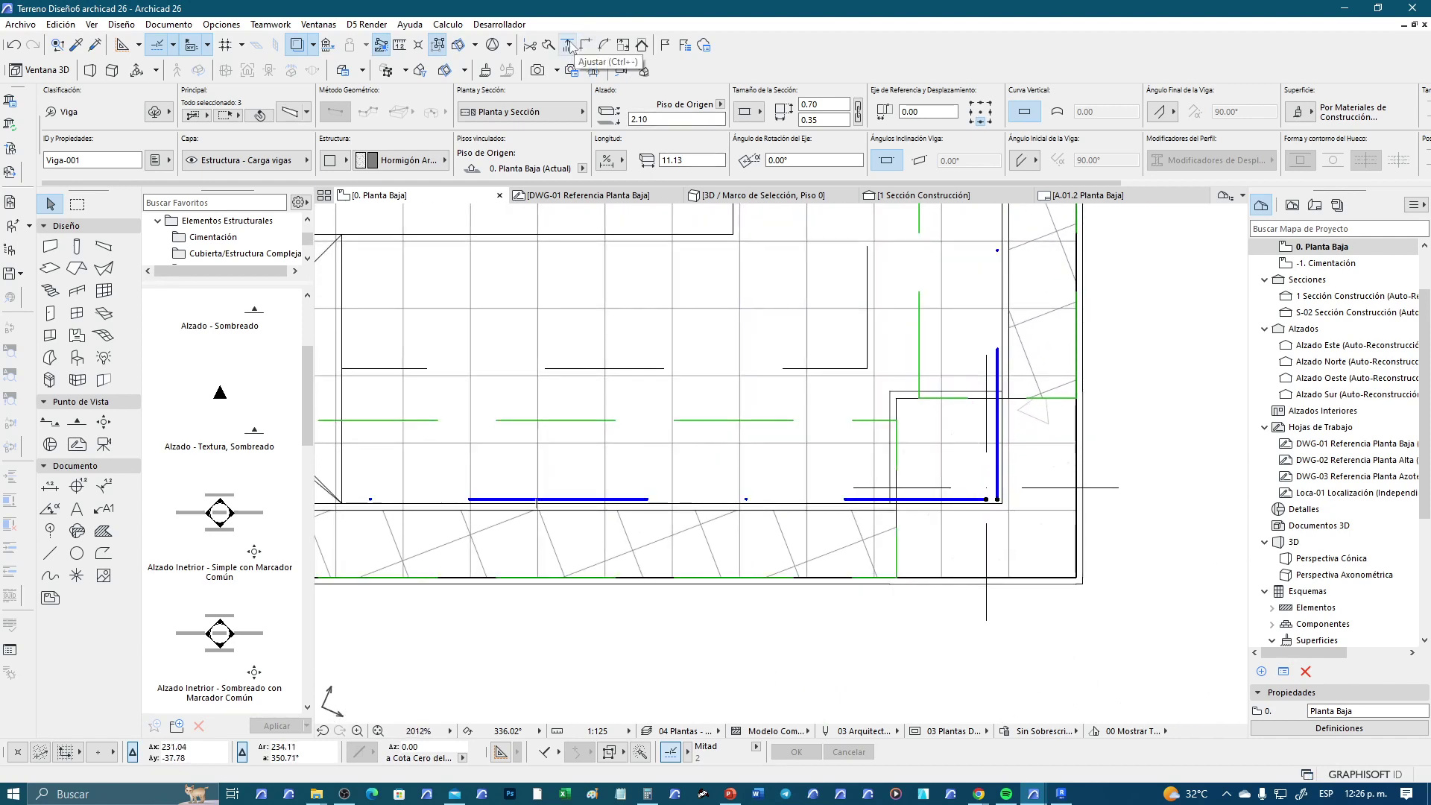
{"action": "scroll", "coordinate": [984, 596], "scroll_direction": "down", "scroll_amount": 3}
{"action": "scroll", "coordinate": [982, 601], "scroll_direction": "down", "scroll_amount": 3}
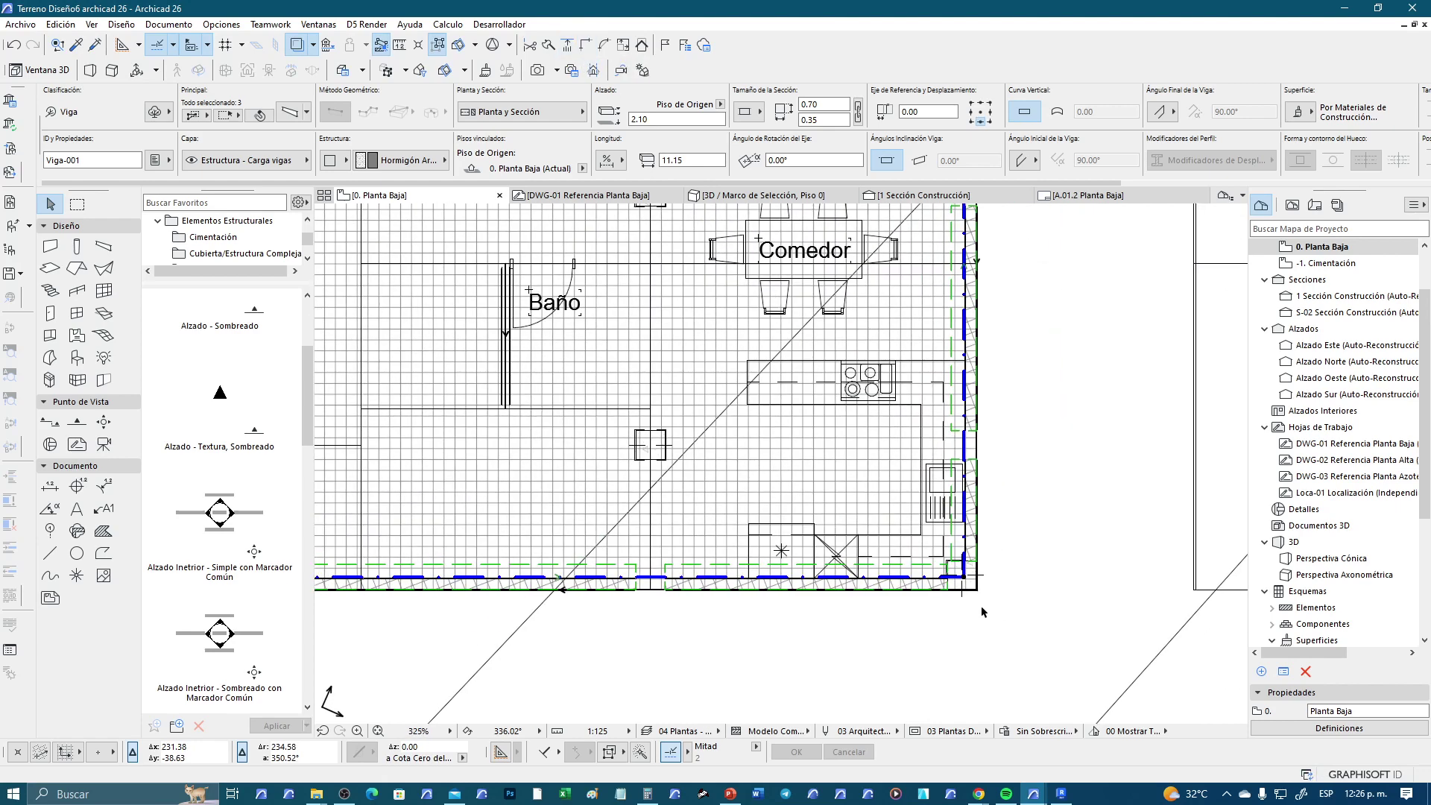
{"action": "left_click", "coordinate": [776, 644]}
Draw a beam from the wall column near the bathroom and kitchen to the top wall
{"action": "middle_click_drag", "start_coordinate": [775, 644], "coordinate": [900, 678]}
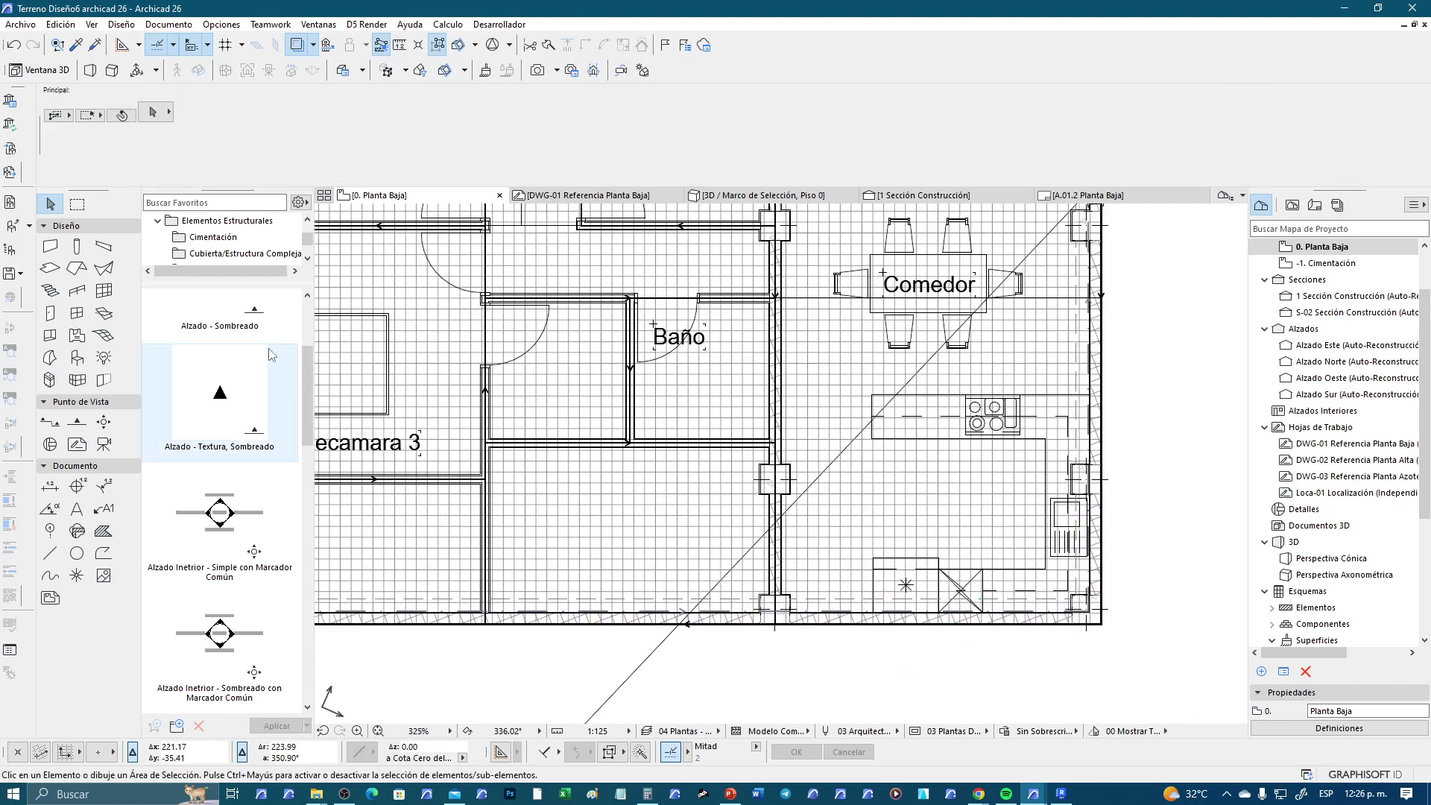
{"action": "scroll", "coordinate": [843, 615], "scroll_direction": "up", "scroll_amount": 3}
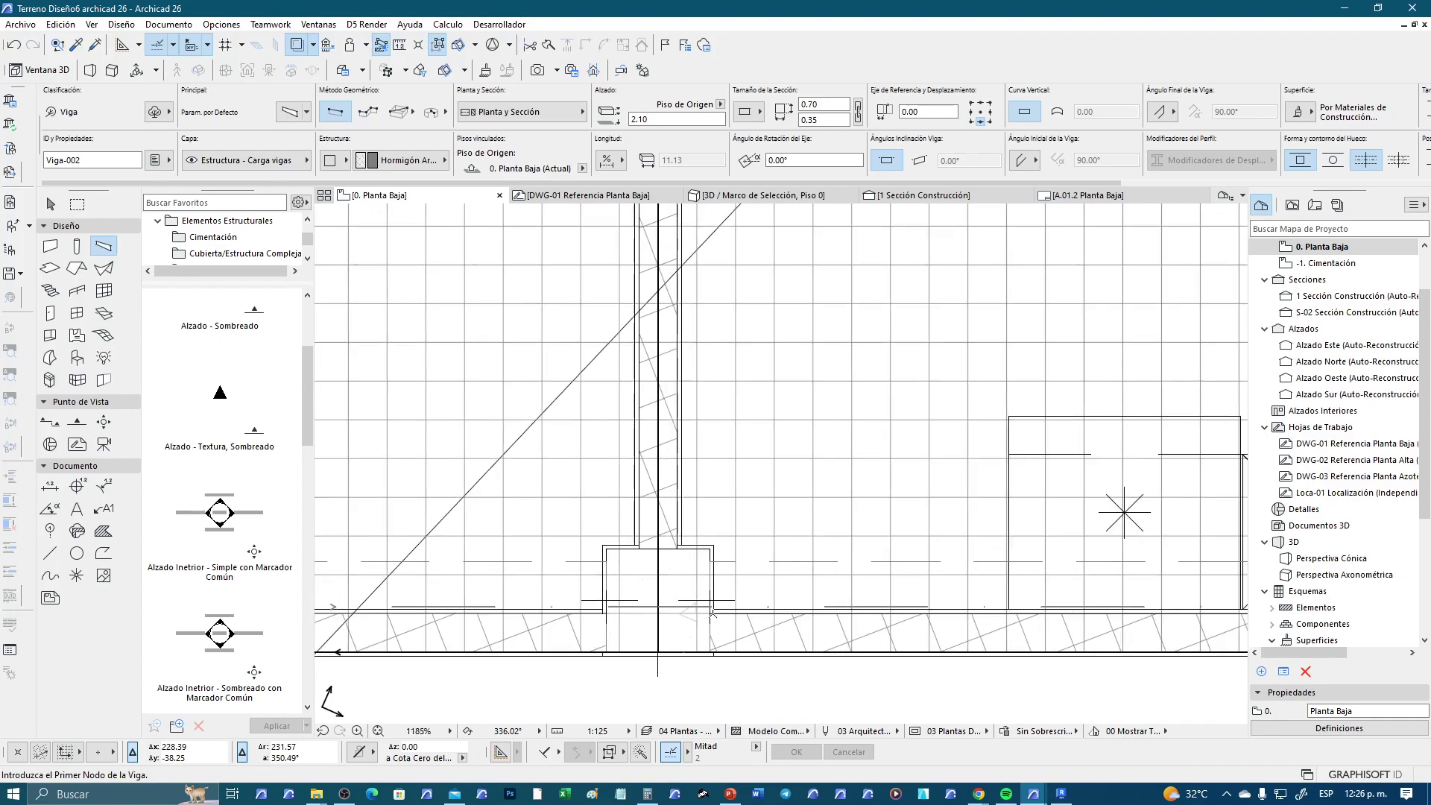
{"action": "scroll", "coordinate": [662, 616], "scroll_direction": "up", "scroll_amount": 2}
{"action": "left_click", "coordinate": [645, 607]}
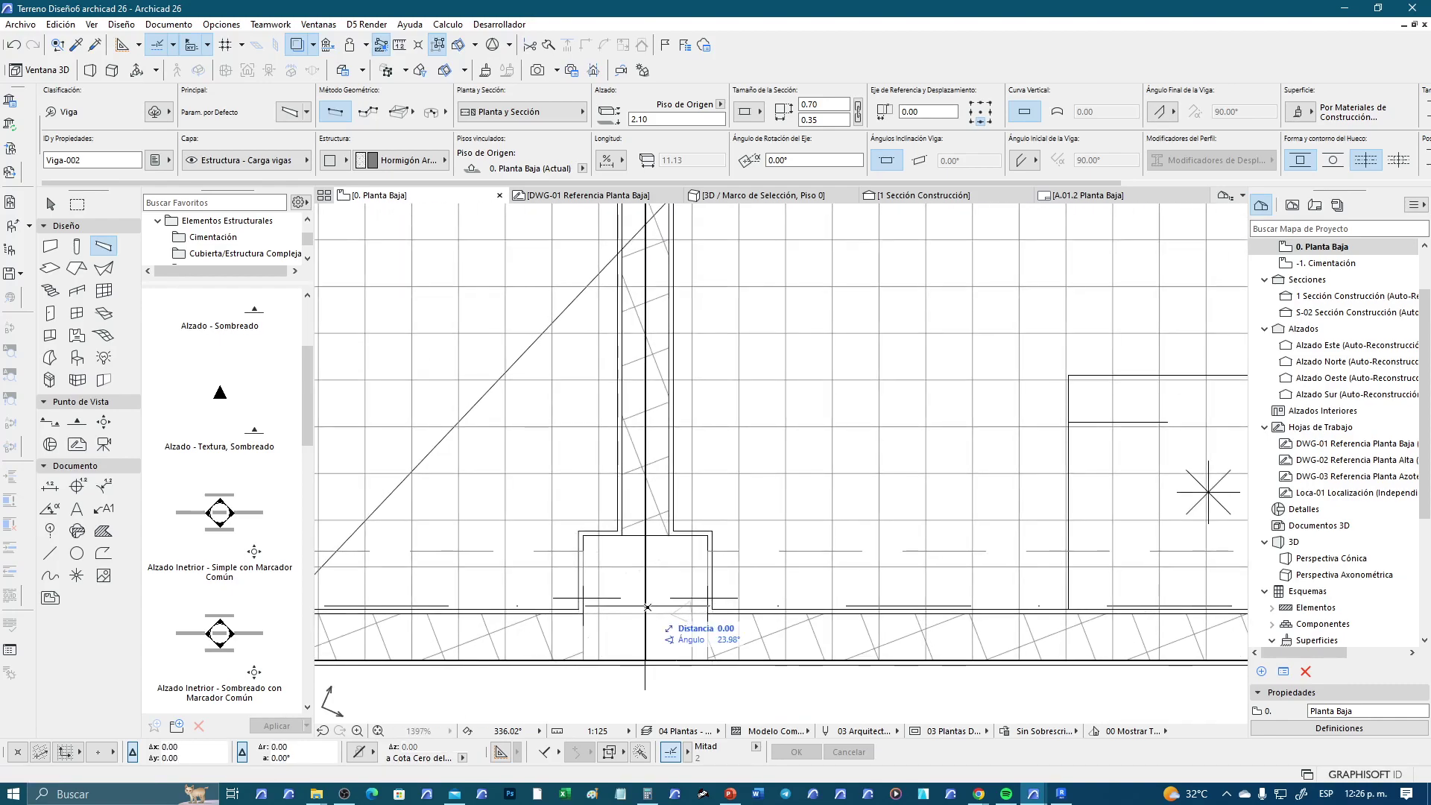
{"action": "scroll", "coordinate": [644, 608], "scroll_direction": "down", "scroll_amount": 3}
{"action": "scroll", "coordinate": [641, 618], "scroll_direction": "down", "scroll_amount": 2}
{"action": "scroll", "coordinate": [779, 440], "scroll_direction": "up", "scroll_amount": 2}
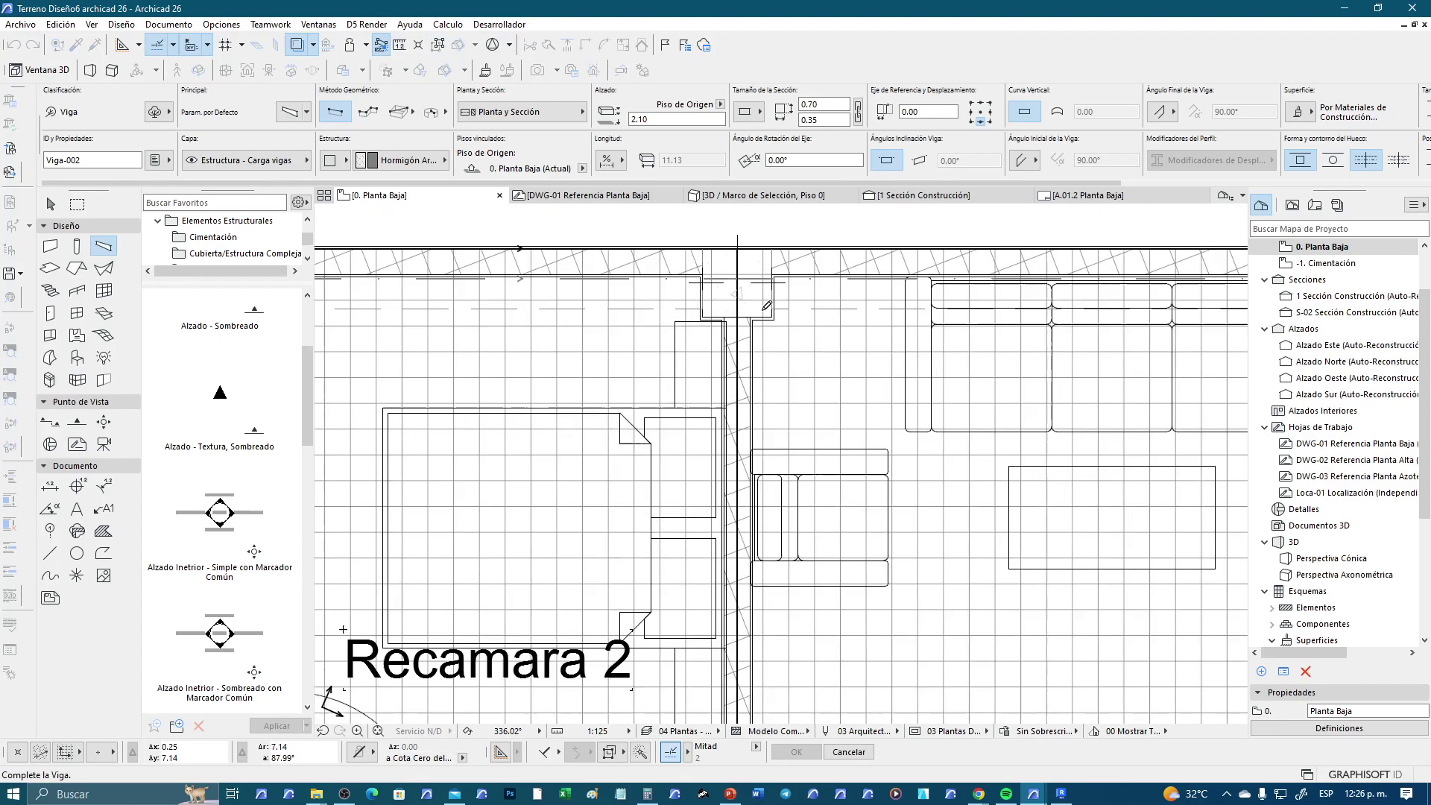
{"action": "scroll", "coordinate": [775, 418], "scroll_direction": "up", "scroll_amount": 1}
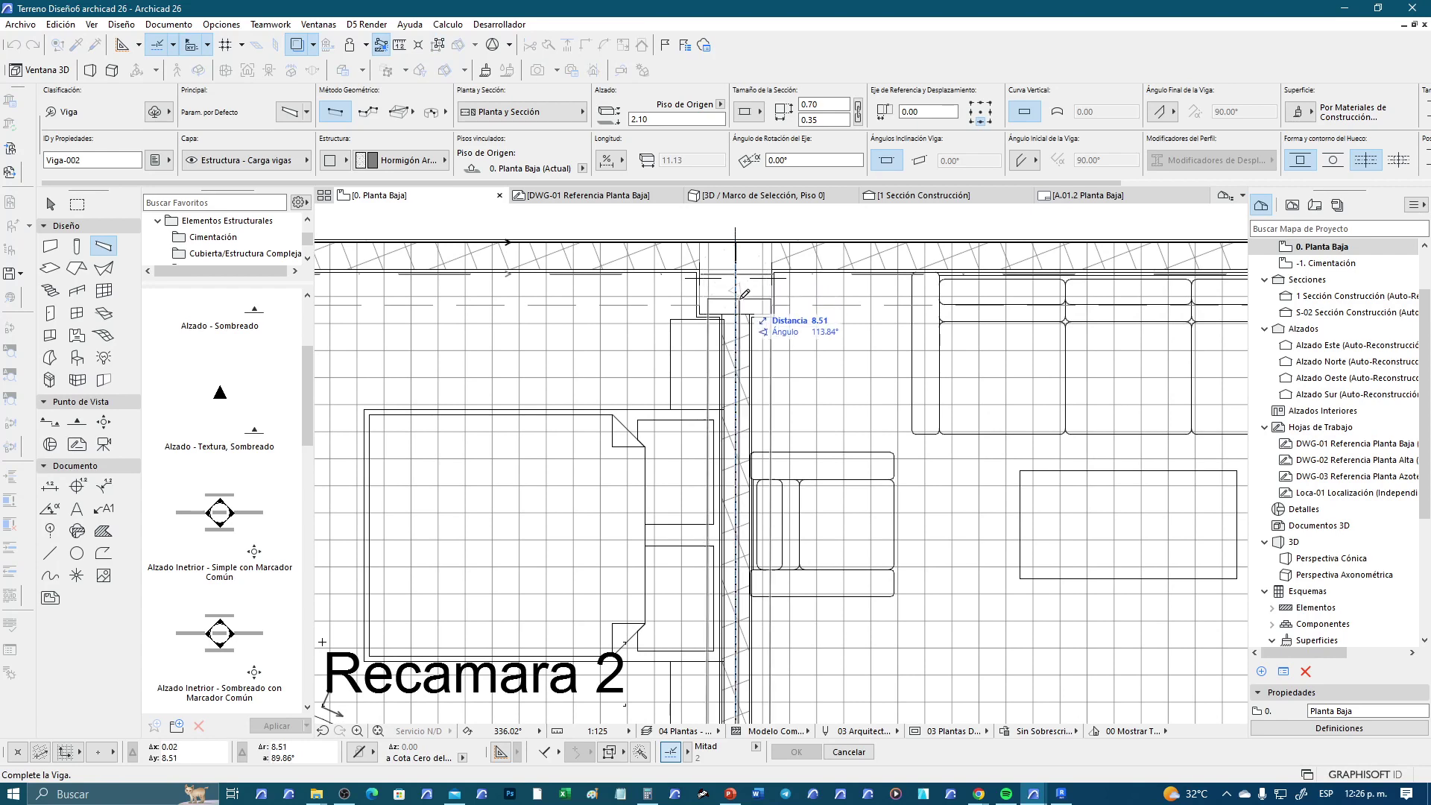
{"action": "scroll", "coordinate": [738, 268], "scroll_direction": "up", "scroll_amount": 1}
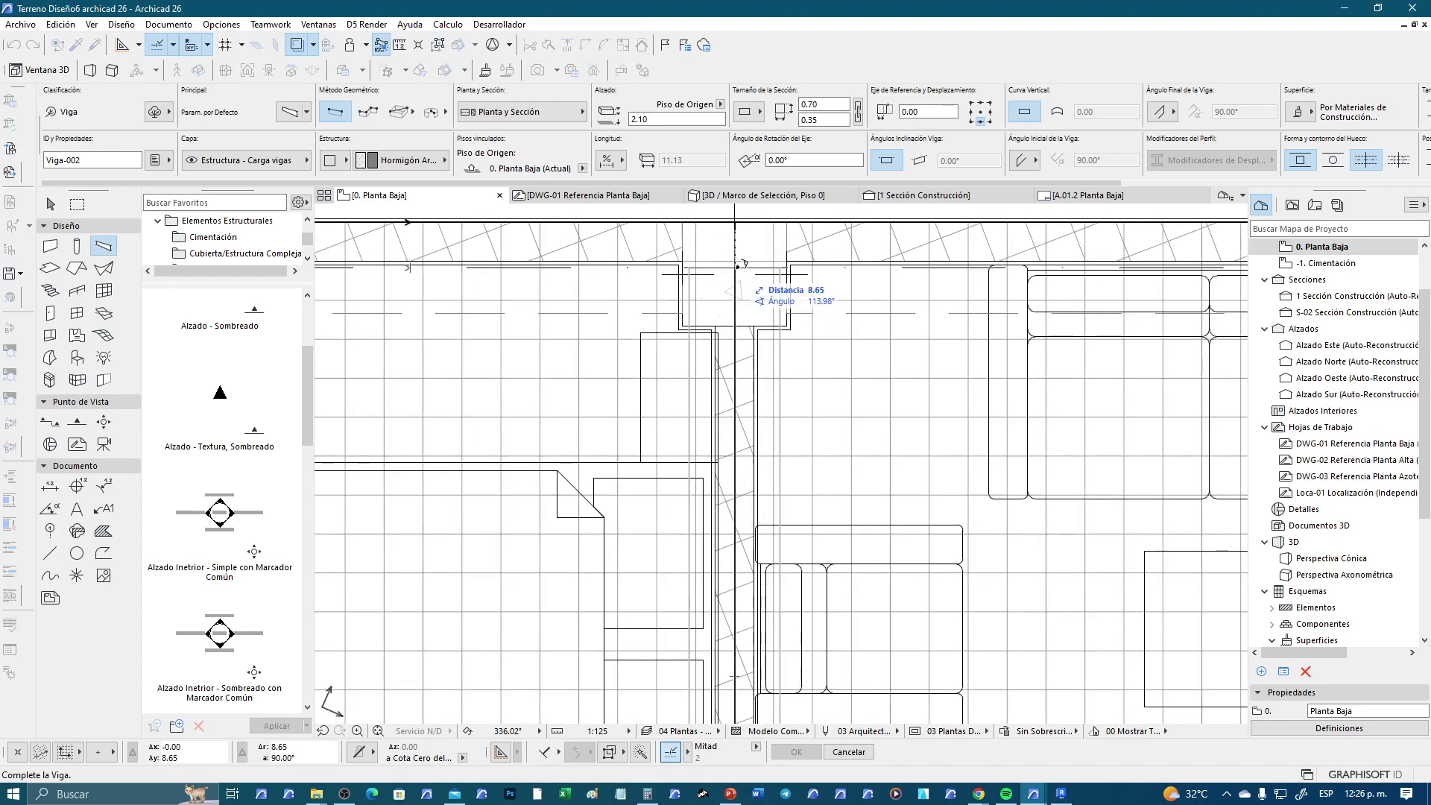
{"action": "scroll", "coordinate": [753, 320], "scroll_direction": "down", "scroll_amount": 2}
{"action": "left_click", "coordinate": [774, 363]}
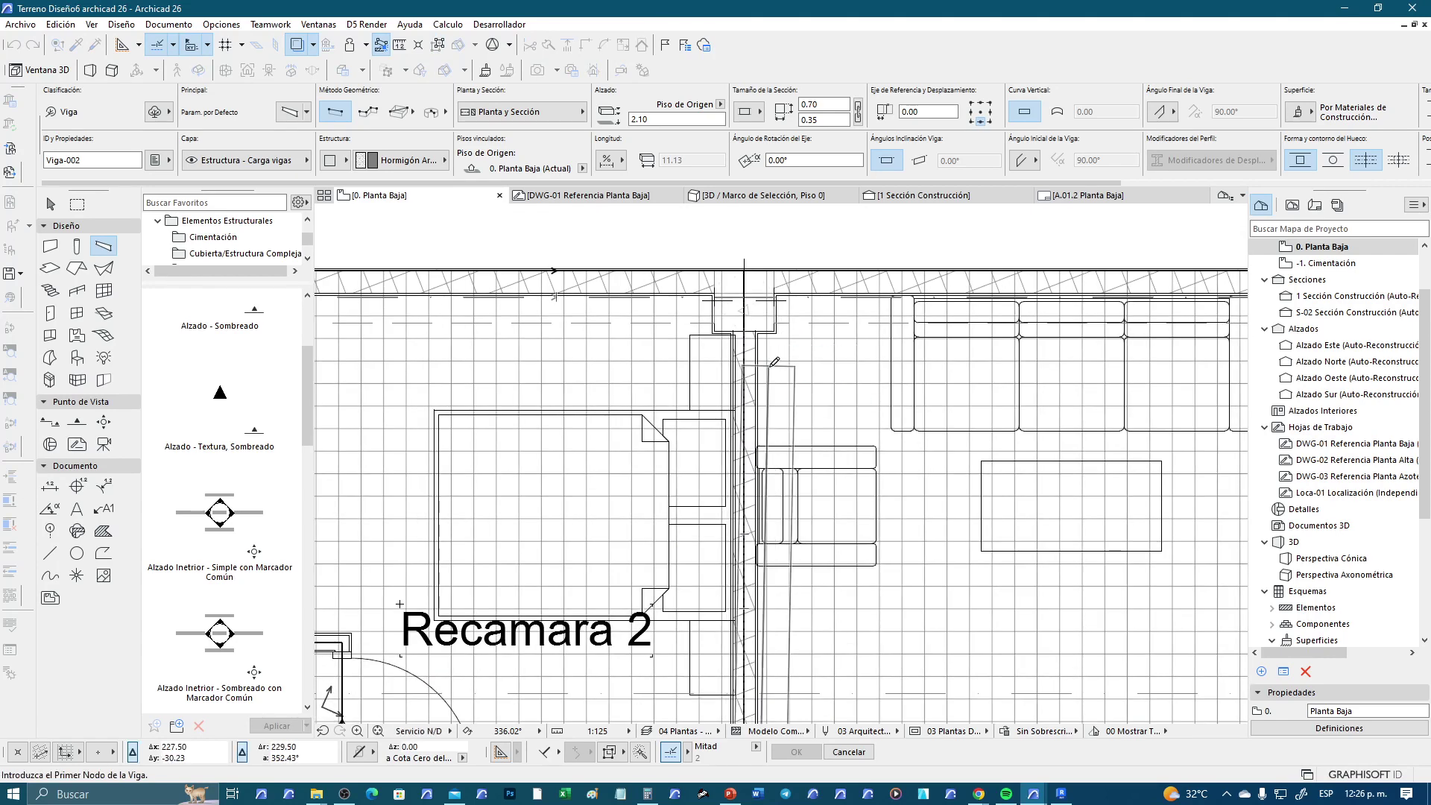
{"action": "key", "text": "Escape"}
Check the existing beams at the wall column and over the wall, then deselect them
{"action": "scroll", "coordinate": [807, 322], "scroll_direction": "down", "scroll_amount": 2}
{"action": "scroll", "coordinate": [809, 661], "scroll_direction": "down", "scroll_amount": 3}
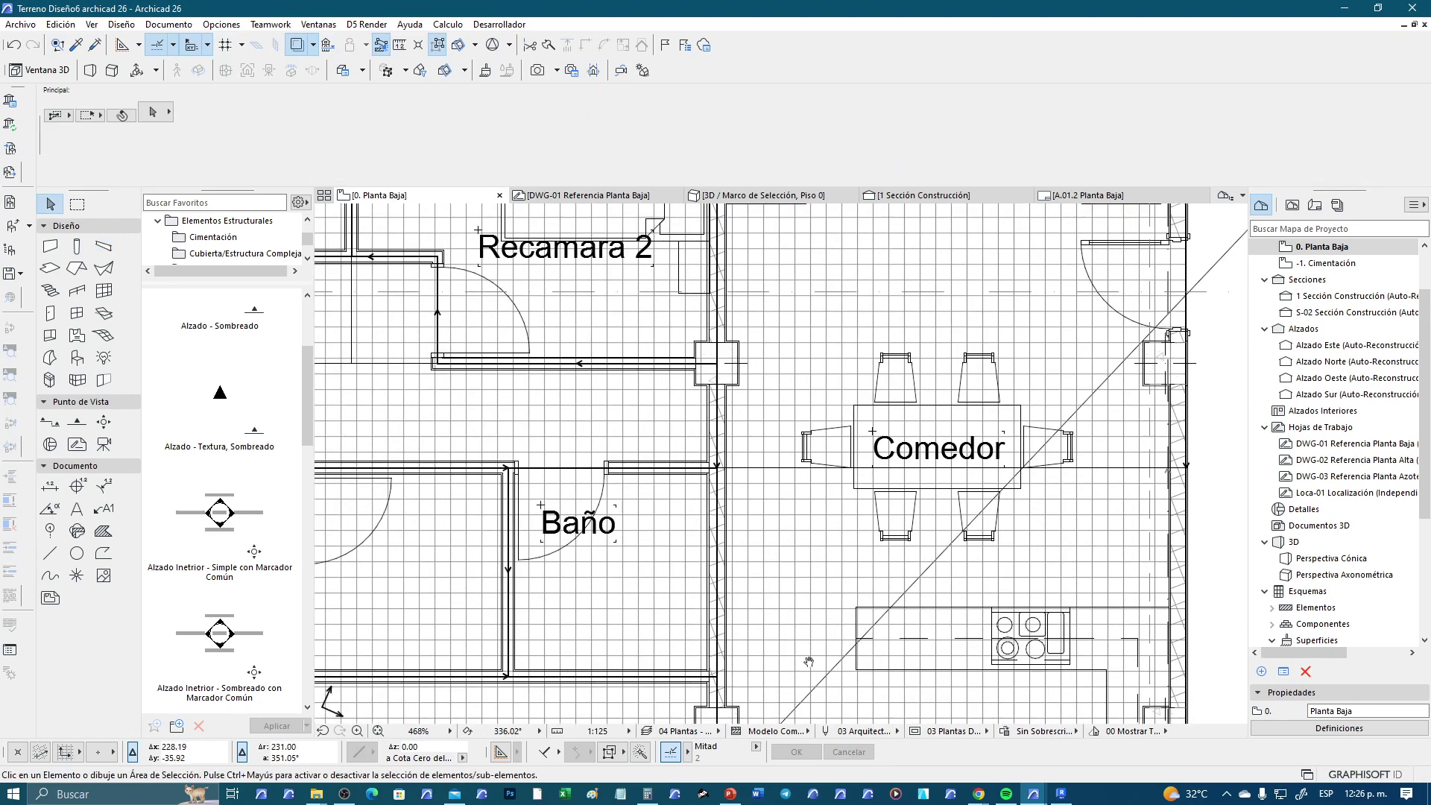
{"action": "middle_click_drag", "start_coordinate": [809, 661], "coordinate": [791, 517]}
{"action": "scroll", "coordinate": [791, 518], "scroll_direction": "up", "scroll_amount": 2}
{"action": "scroll", "coordinate": [791, 518], "scroll_direction": "up", "scroll_amount": 1}
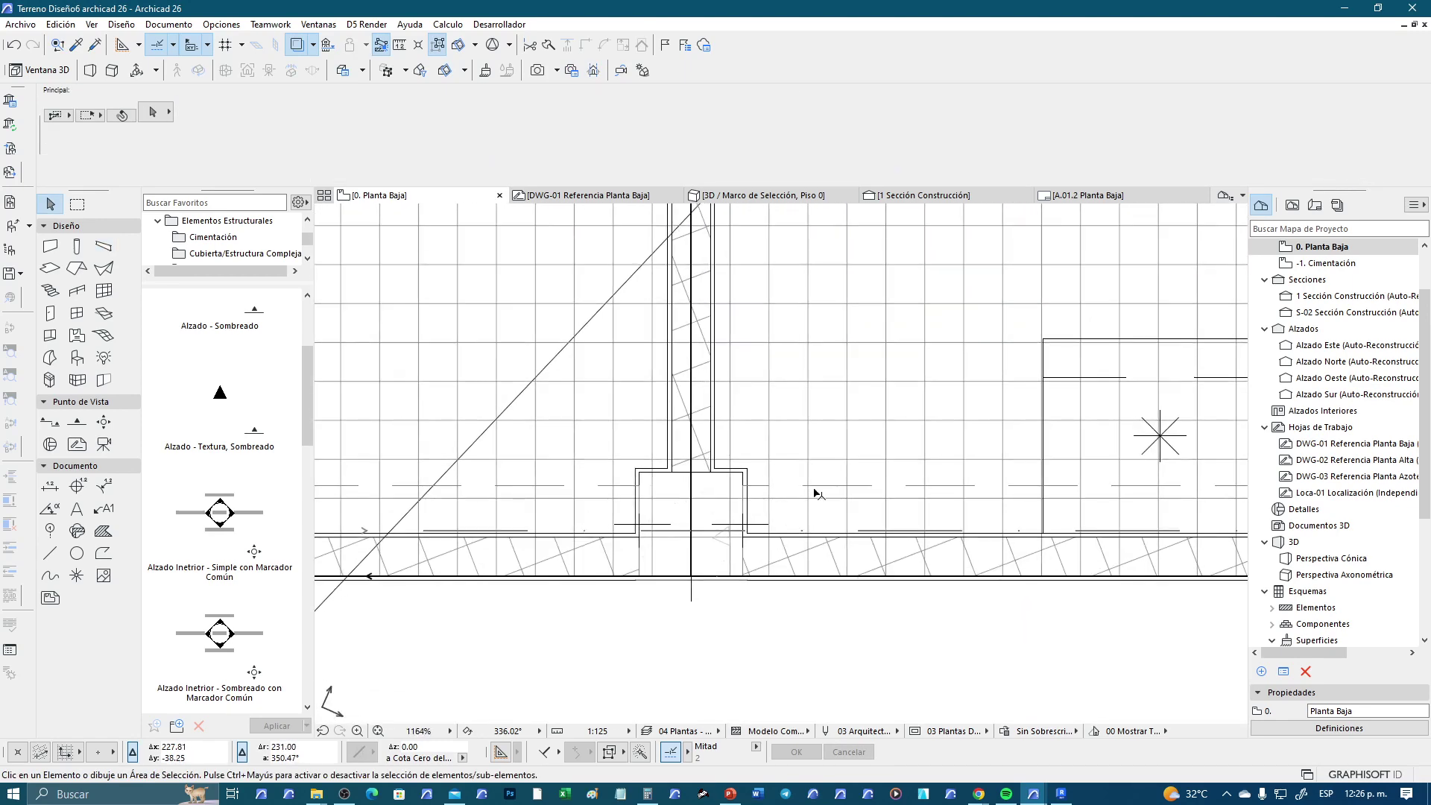
{"action": "left_click", "coordinate": [693, 530]}
{"action": "scroll", "coordinate": [693, 532], "scroll_direction": "up", "scroll_amount": 2}
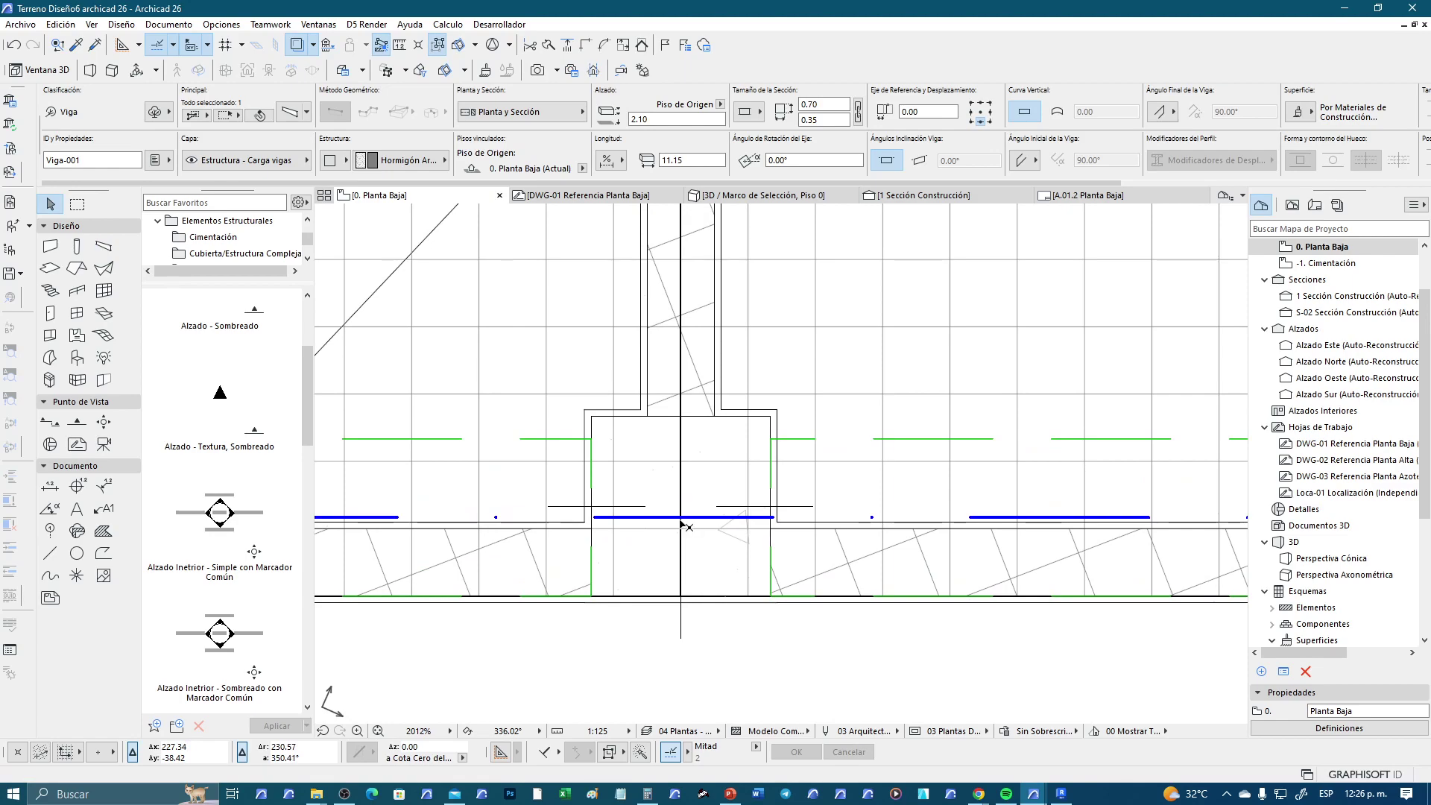
{"action": "scroll", "coordinate": [684, 526], "scroll_direction": "down", "scroll_amount": 3}
{"action": "scroll", "coordinate": [684, 526], "scroll_direction": "down", "scroll_amount": 3}
{"action": "middle_click_drag", "start_coordinate": [708, 223], "coordinate": [761, 656]}
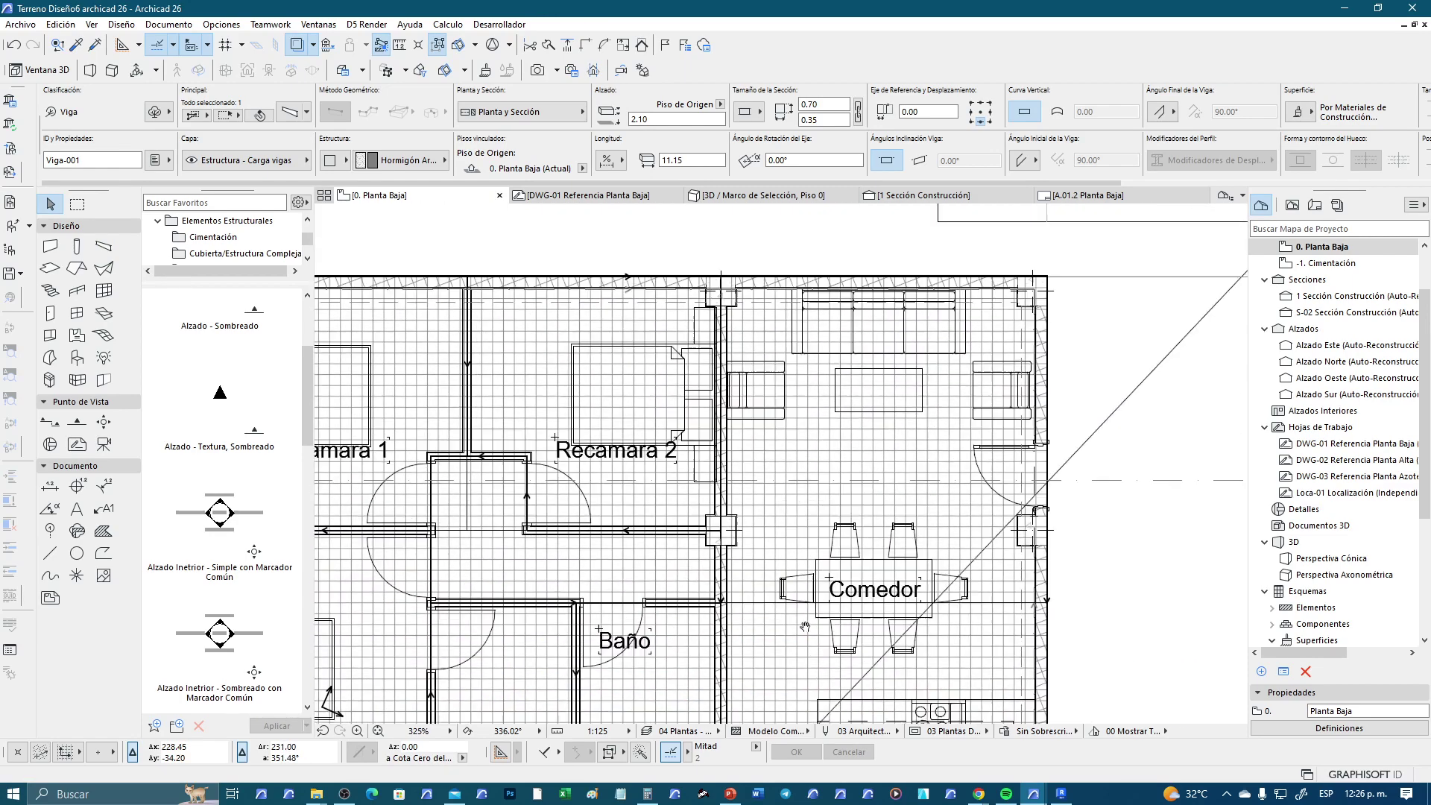
{"action": "scroll", "coordinate": [759, 278], "scroll_direction": "up", "scroll_amount": 4}
{"action": "scroll", "coordinate": [730, 319], "scroll_direction": "up", "scroll_amount": 2}
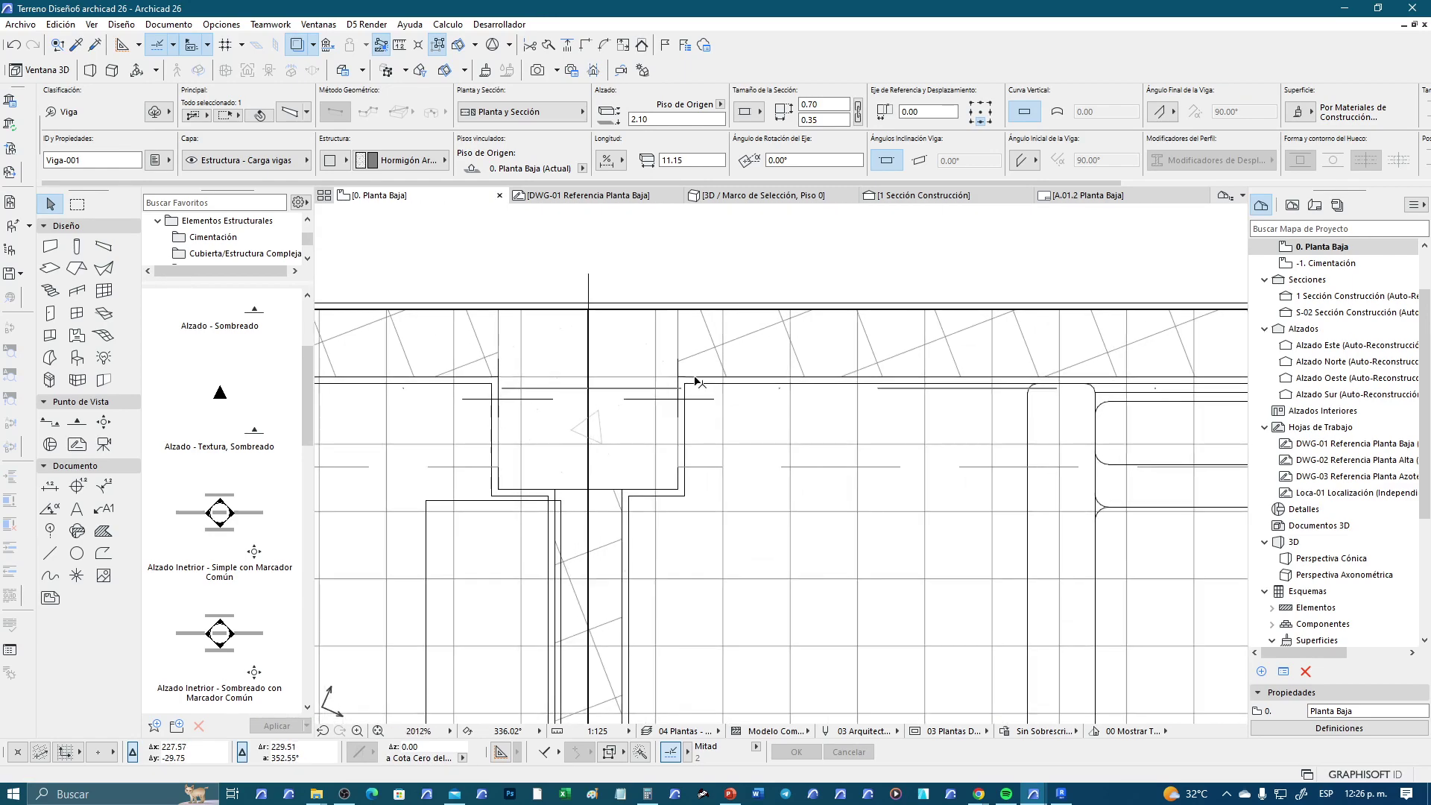
{"action": "left_click", "coordinate": [653, 388]}
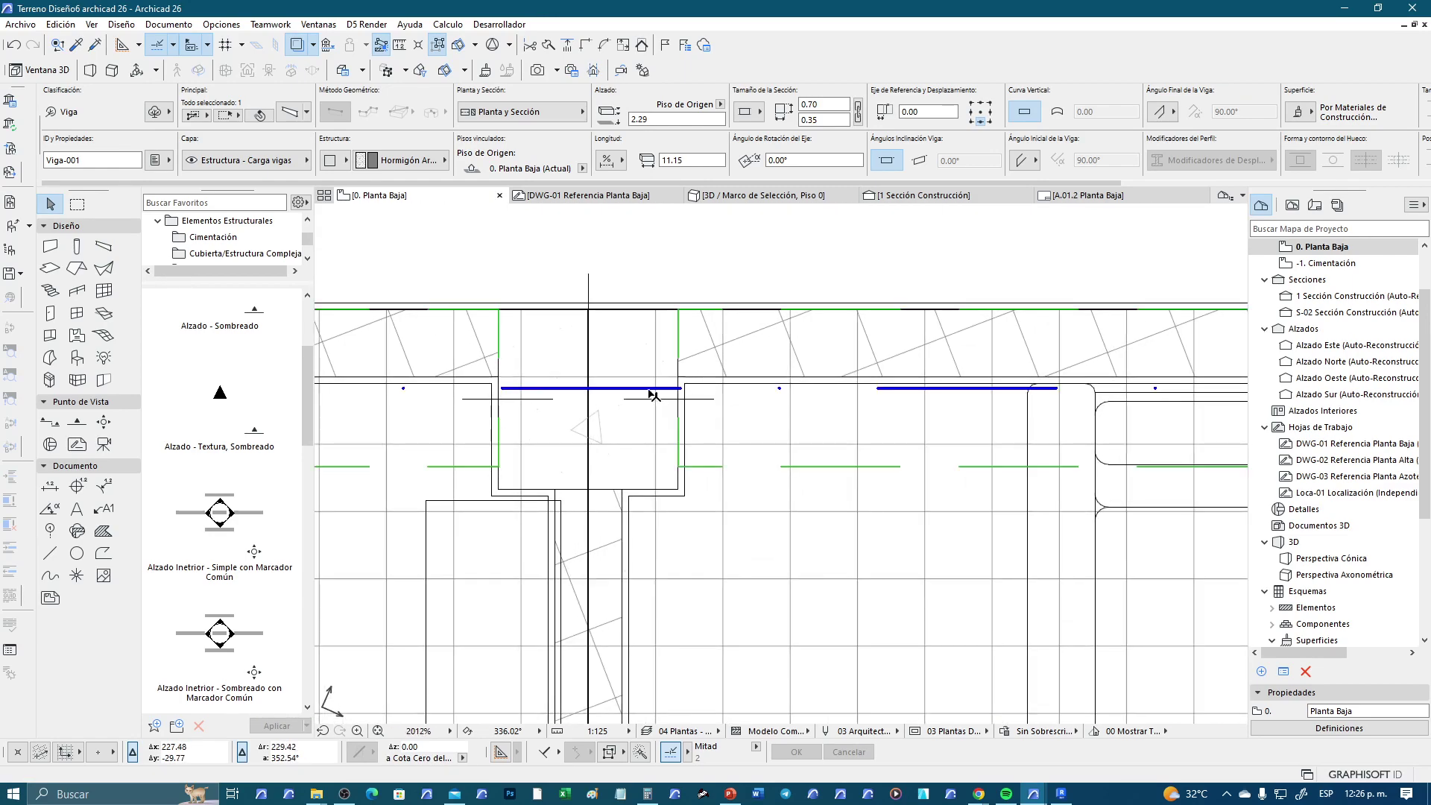
{"action": "left_click", "coordinate": [574, 231]}
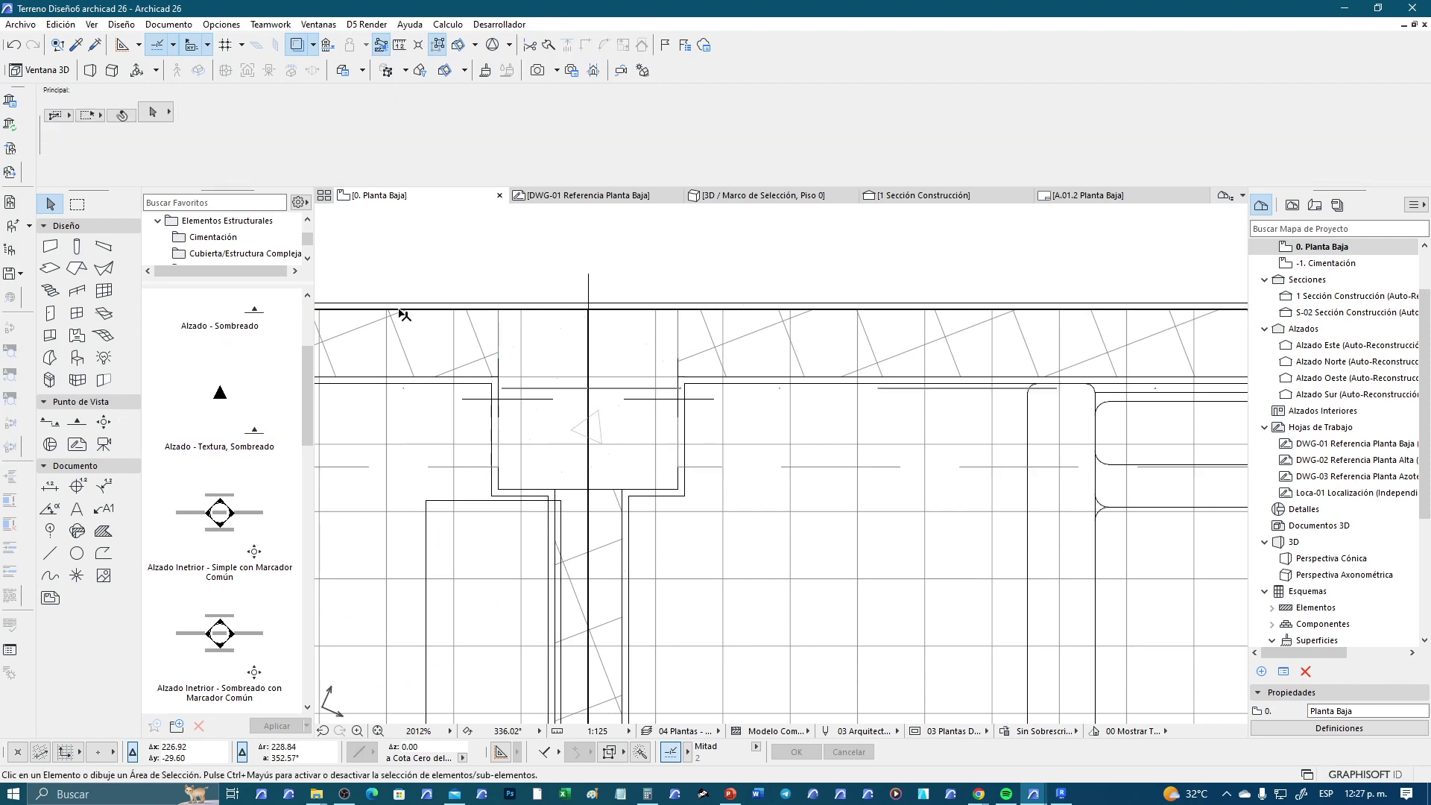
Draw a beam with the Beam tool from one column to the opposite column
{"action": "left_click", "coordinate": [103, 248]}
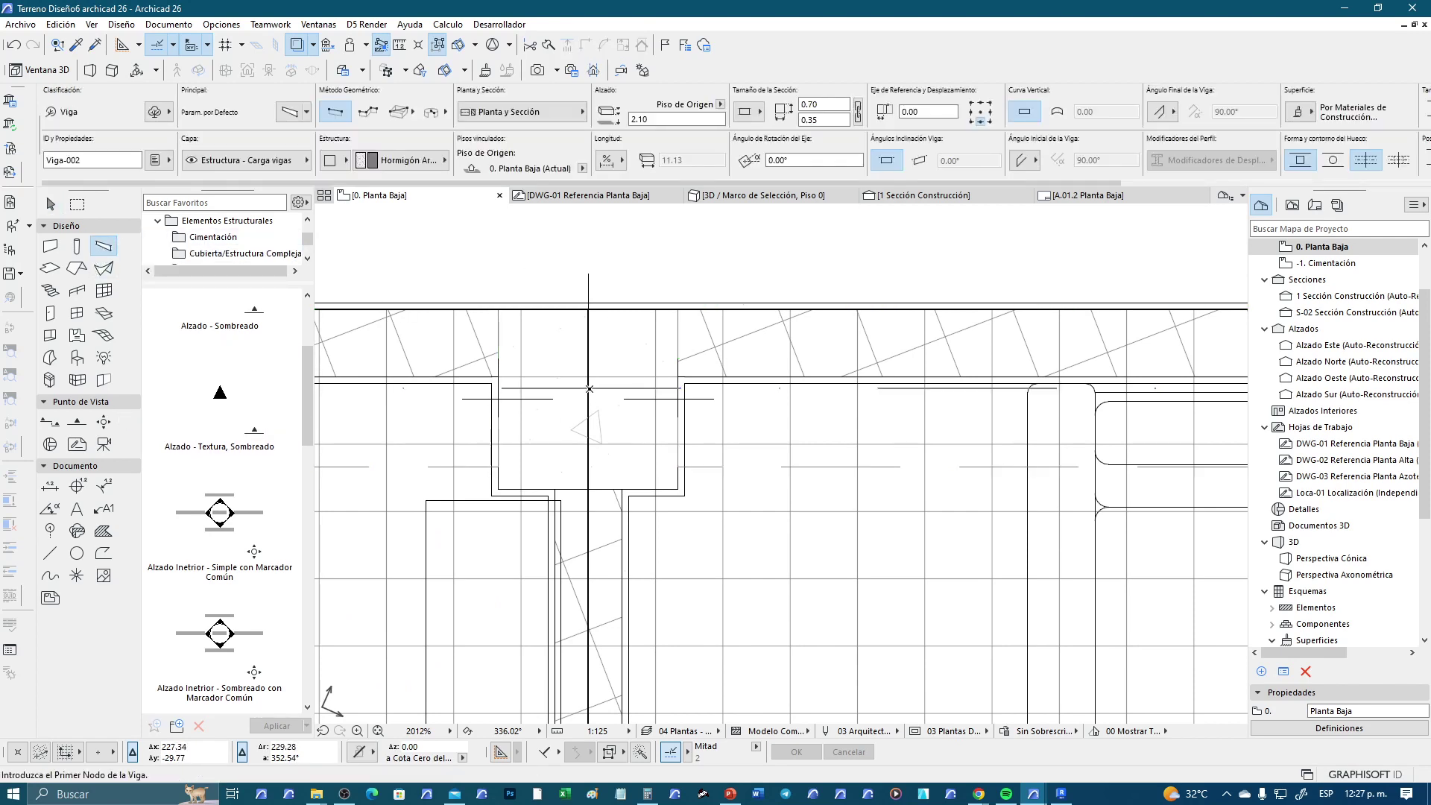
{"action": "left_click", "coordinate": [589, 388]}
{"action": "scroll", "coordinate": [603, 410], "scroll_direction": "down", "scroll_amount": 3}
{"action": "scroll", "coordinate": [671, 485], "scroll_direction": "down", "scroll_amount": 3}
{"action": "scroll", "coordinate": [782, 596], "scroll_direction": "down", "scroll_amount": 3}
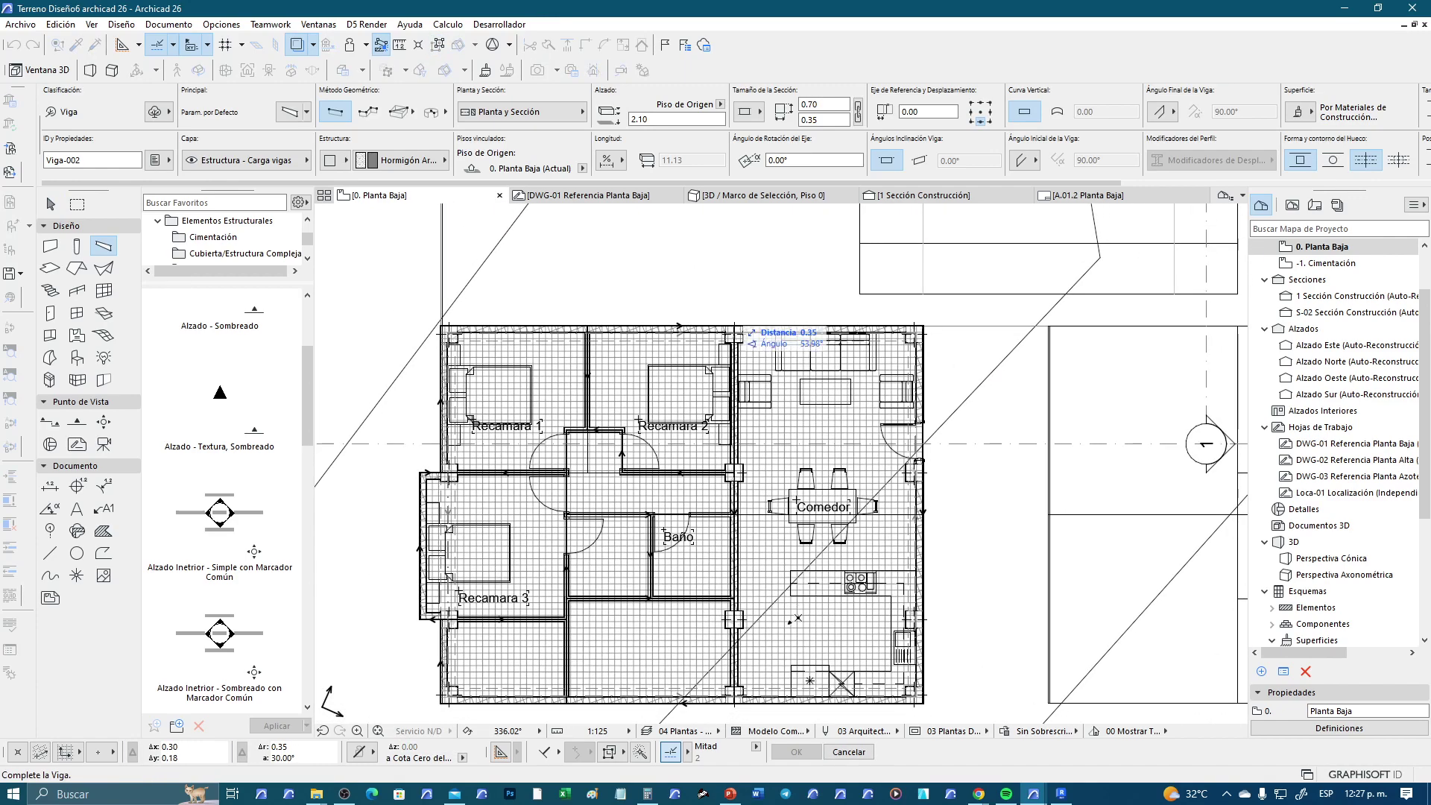
{"action": "scroll", "coordinate": [741, 336], "scroll_direction": "up", "scroll_amount": 3}
{"action": "scroll", "coordinate": [745, 447], "scroll_direction": "up", "scroll_amount": 3}
{"action": "scroll", "coordinate": [755, 565], "scroll_direction": "up", "scroll_amount": 2}
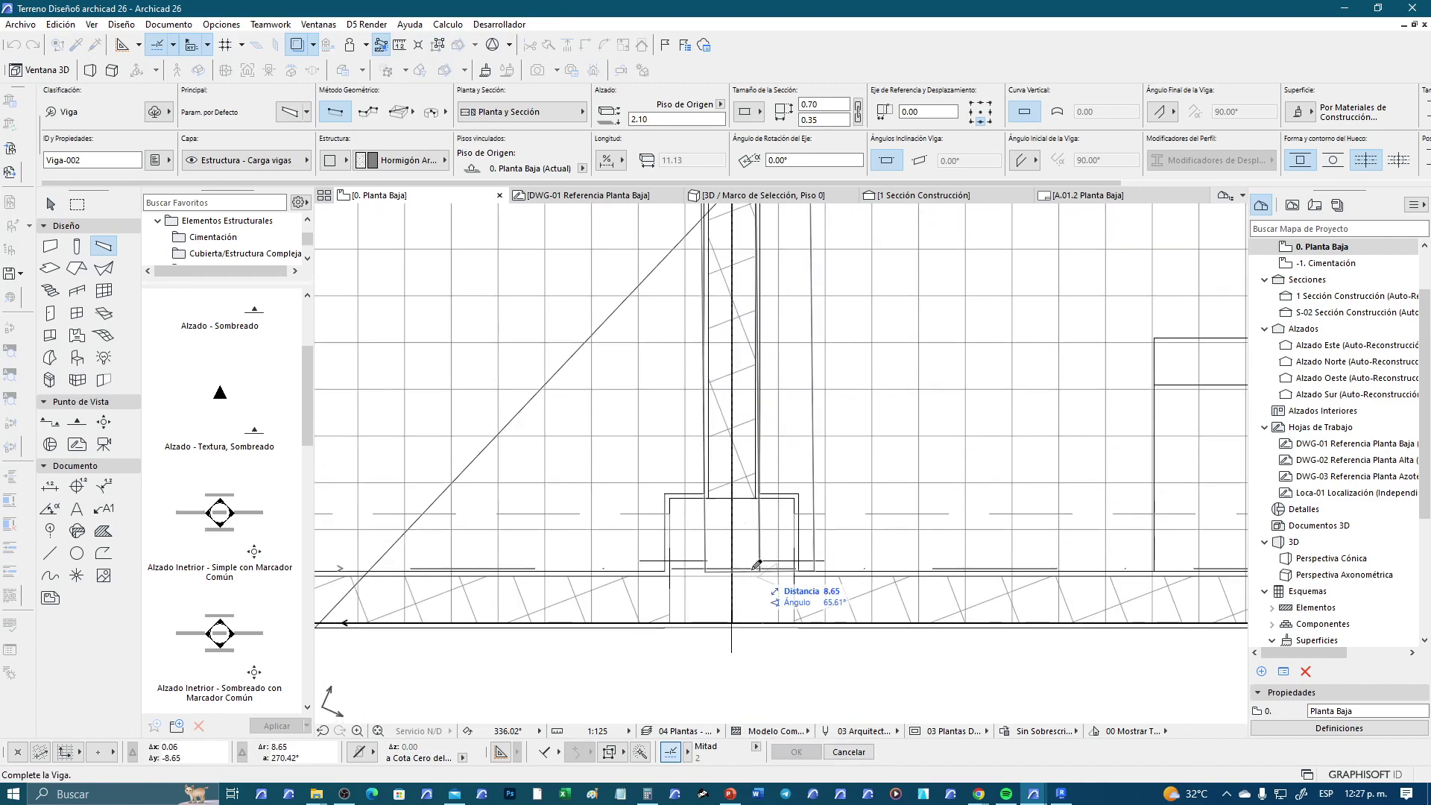
{"action": "left_click", "coordinate": [755, 565]}
Draw another beam from the column near Comedor to the far column by Recamara 1 and 2
{"action": "scroll", "coordinate": [767, 522], "scroll_direction": "down", "scroll_amount": 2}
{"action": "scroll", "coordinate": [791, 435], "scroll_direction": "down", "scroll_amount": 2}
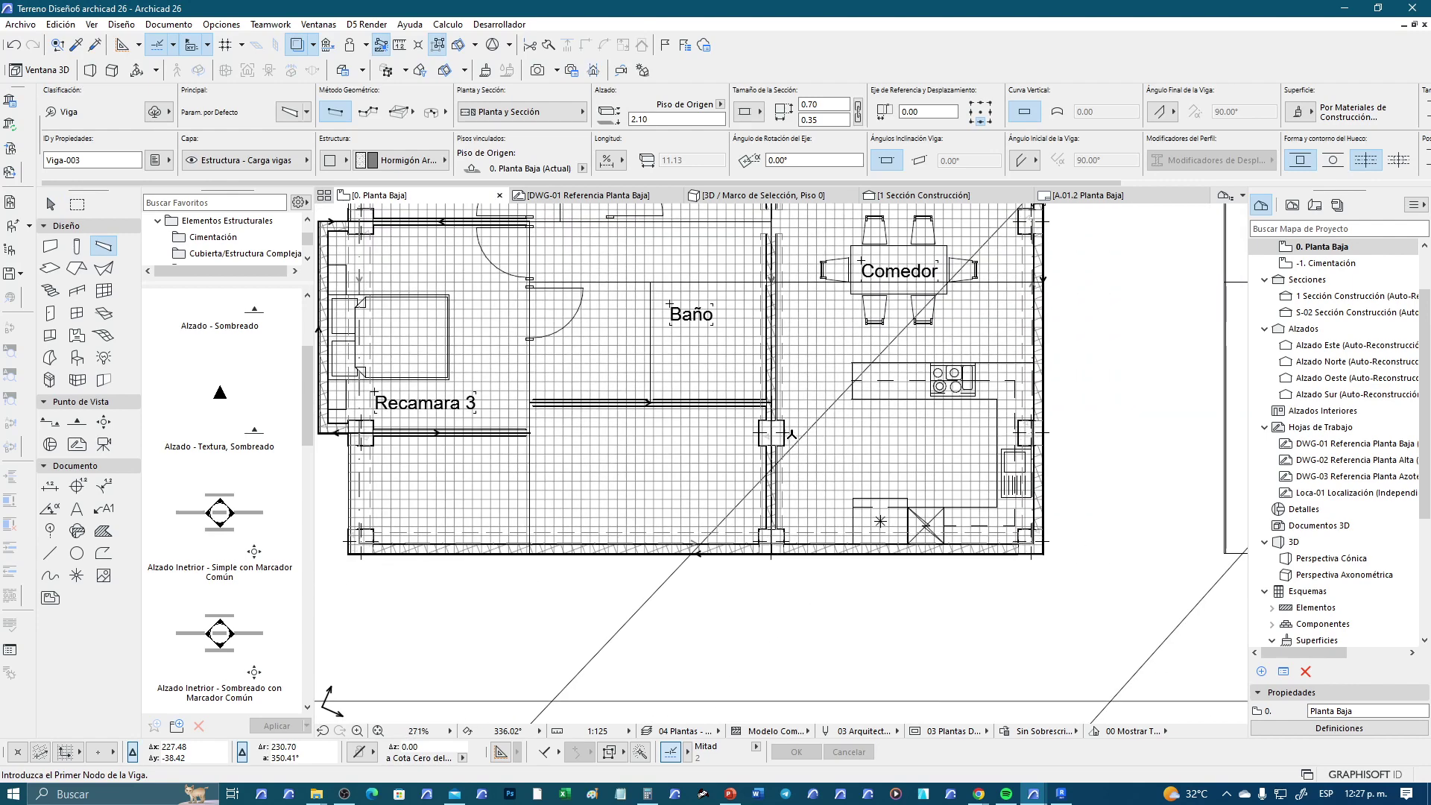
{"action": "middle_click_drag", "start_coordinate": [791, 434], "coordinate": [788, 611]}
{"action": "scroll", "coordinate": [1030, 411], "scroll_direction": "up", "scroll_amount": 2}
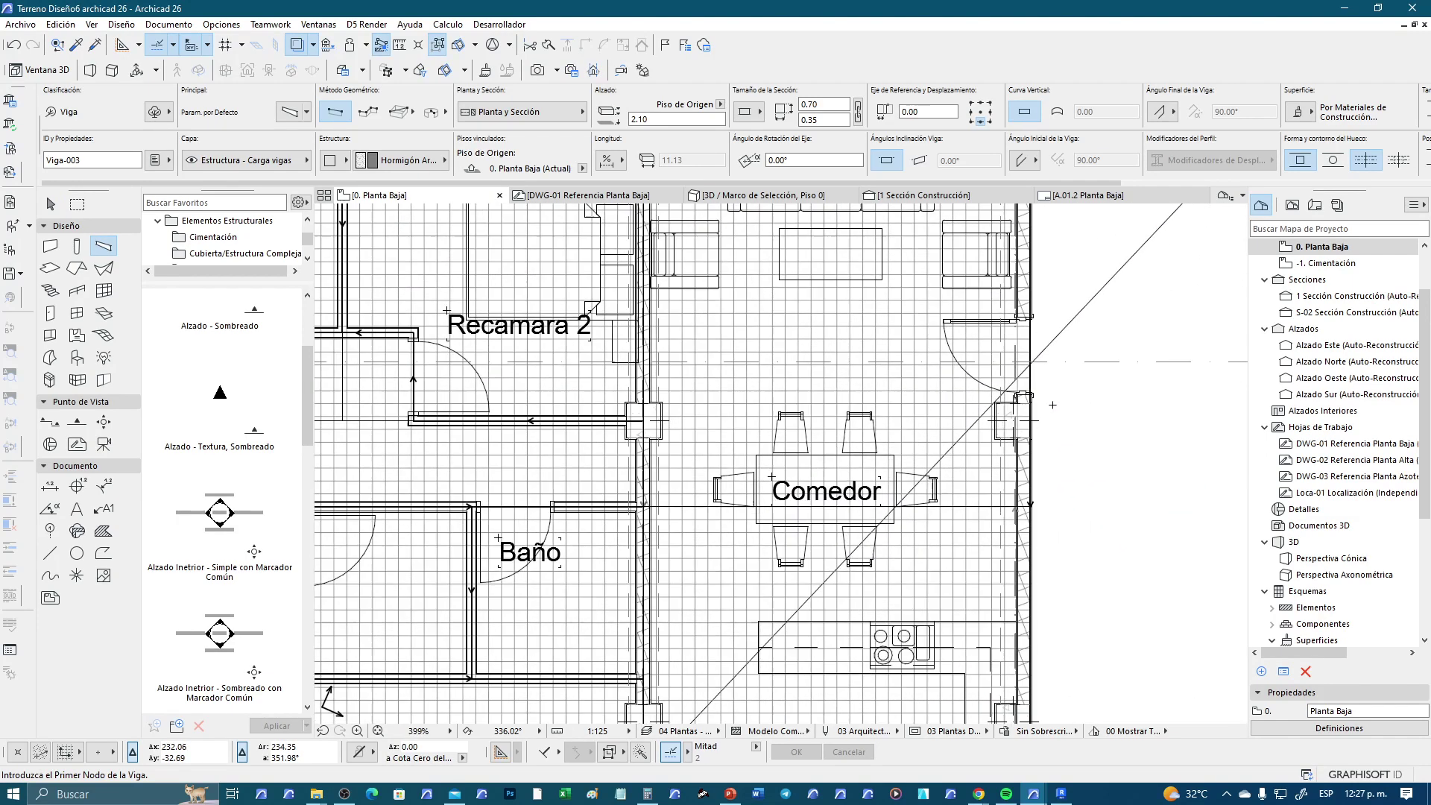
{"action": "scroll", "coordinate": [1030, 411], "scroll_direction": "up", "scroll_amount": 4}
{"action": "scroll", "coordinate": [973, 397], "scroll_direction": "up", "scroll_amount": 2}
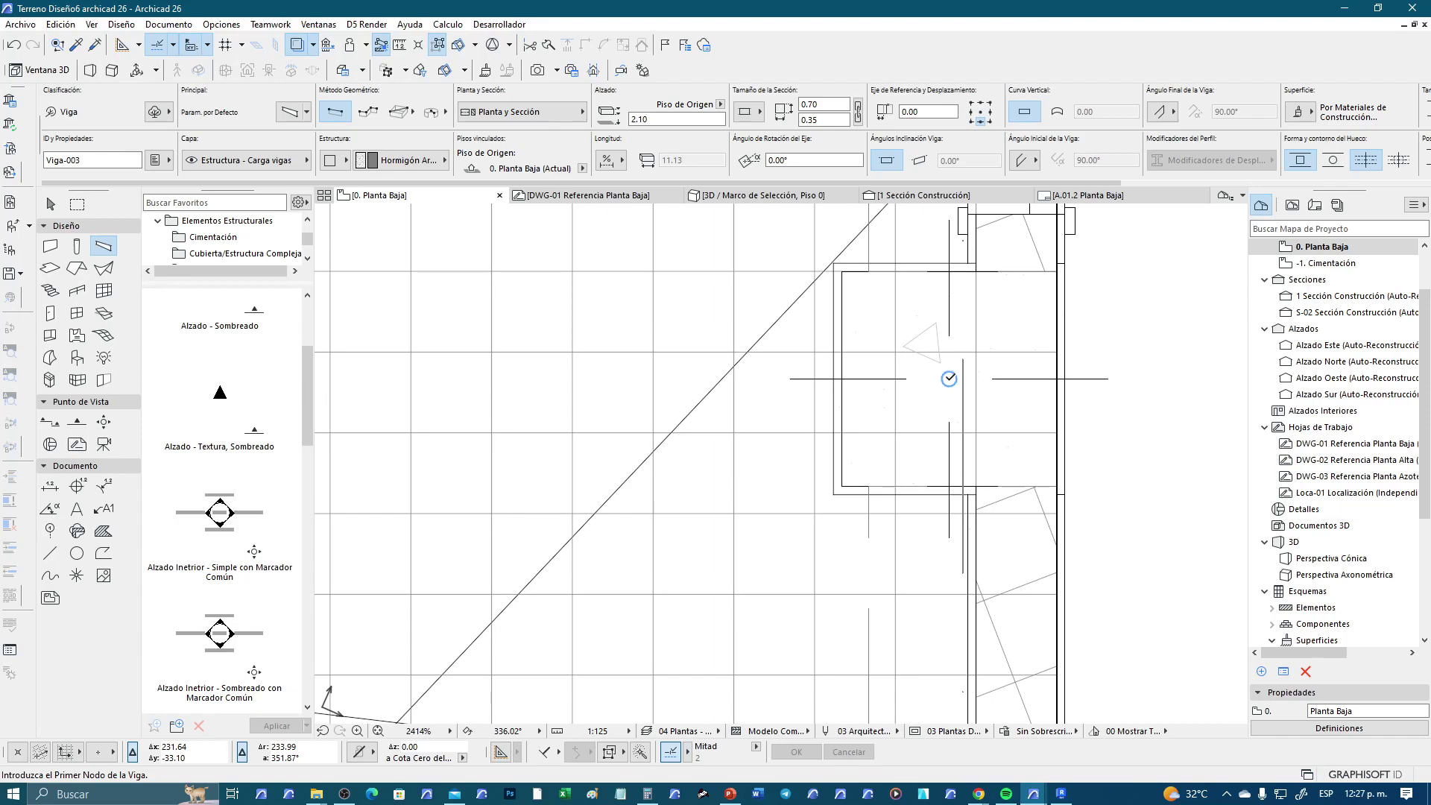
{"action": "left_click", "coordinate": [962, 378]}
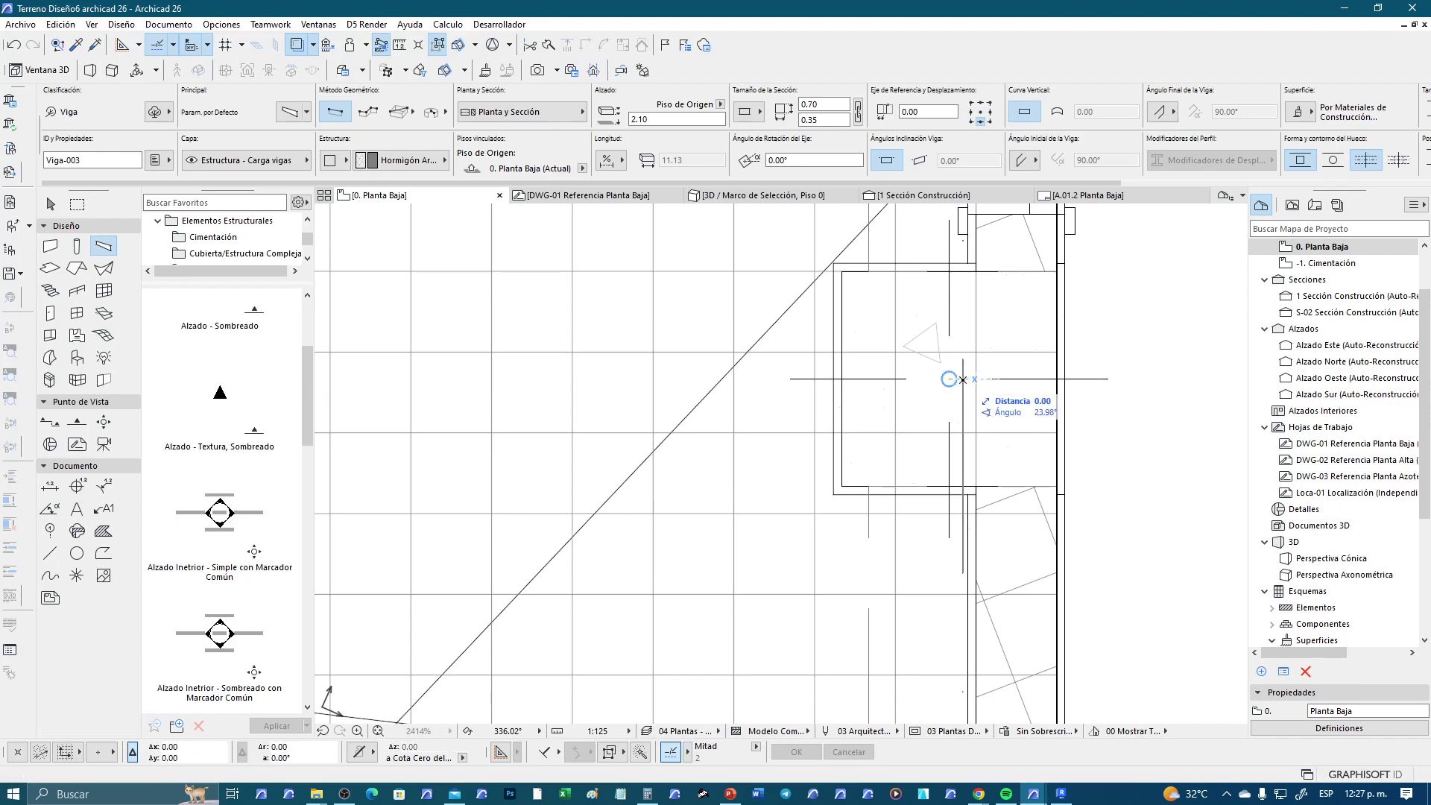
{"action": "scroll", "coordinate": [1108, 447], "scroll_direction": "down", "scroll_amount": 2}
{"action": "scroll", "coordinate": [903, 459], "scroll_direction": "down", "scroll_amount": 3}
{"action": "scroll", "coordinate": [903, 459], "scroll_direction": "down", "scroll_amount": 3}
{"action": "scroll", "coordinate": [904, 459], "scroll_direction": "up", "scroll_amount": 4}
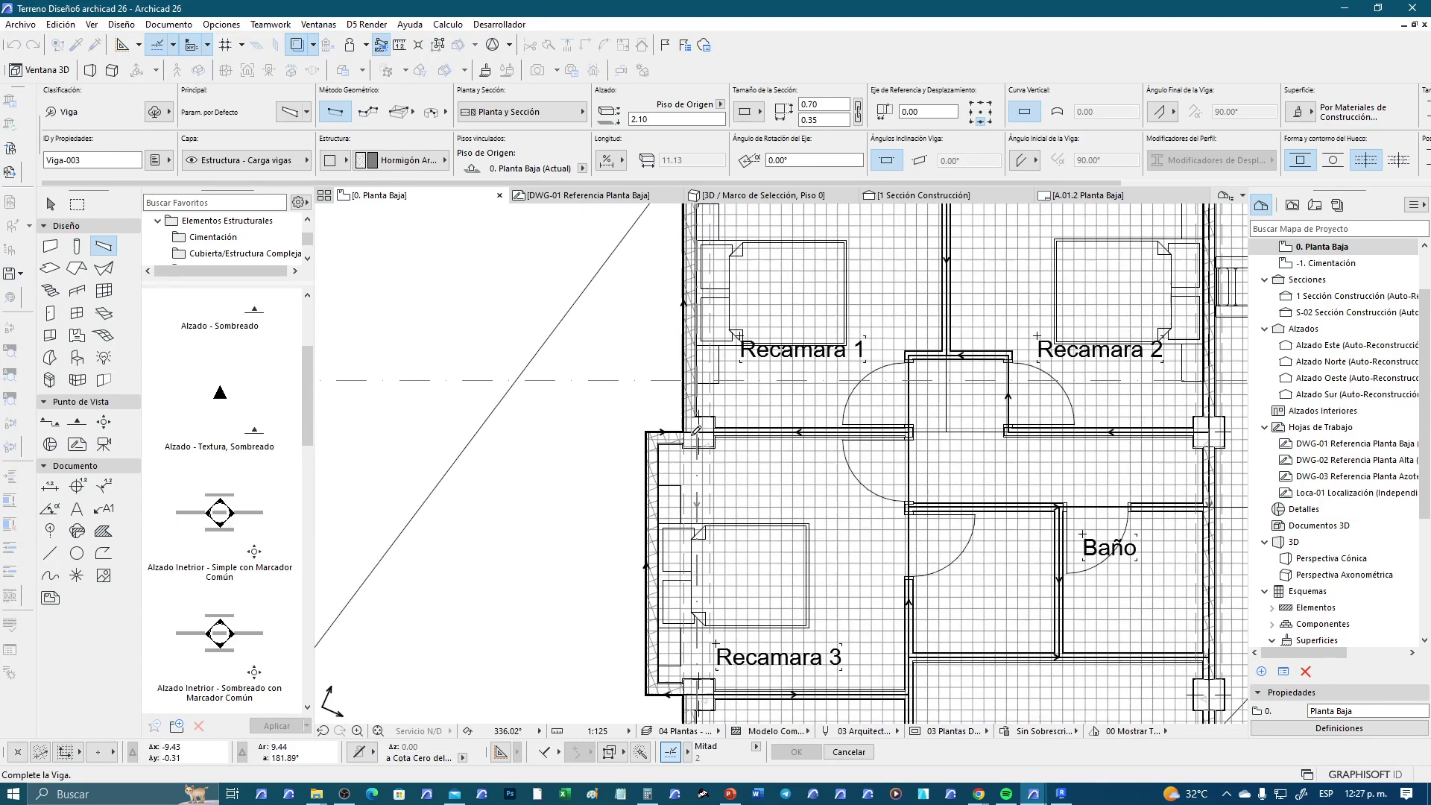
{"action": "scroll", "coordinate": [903, 447], "scroll_direction": "up", "scroll_amount": 2}
{"action": "left_click", "coordinate": [701, 406]}
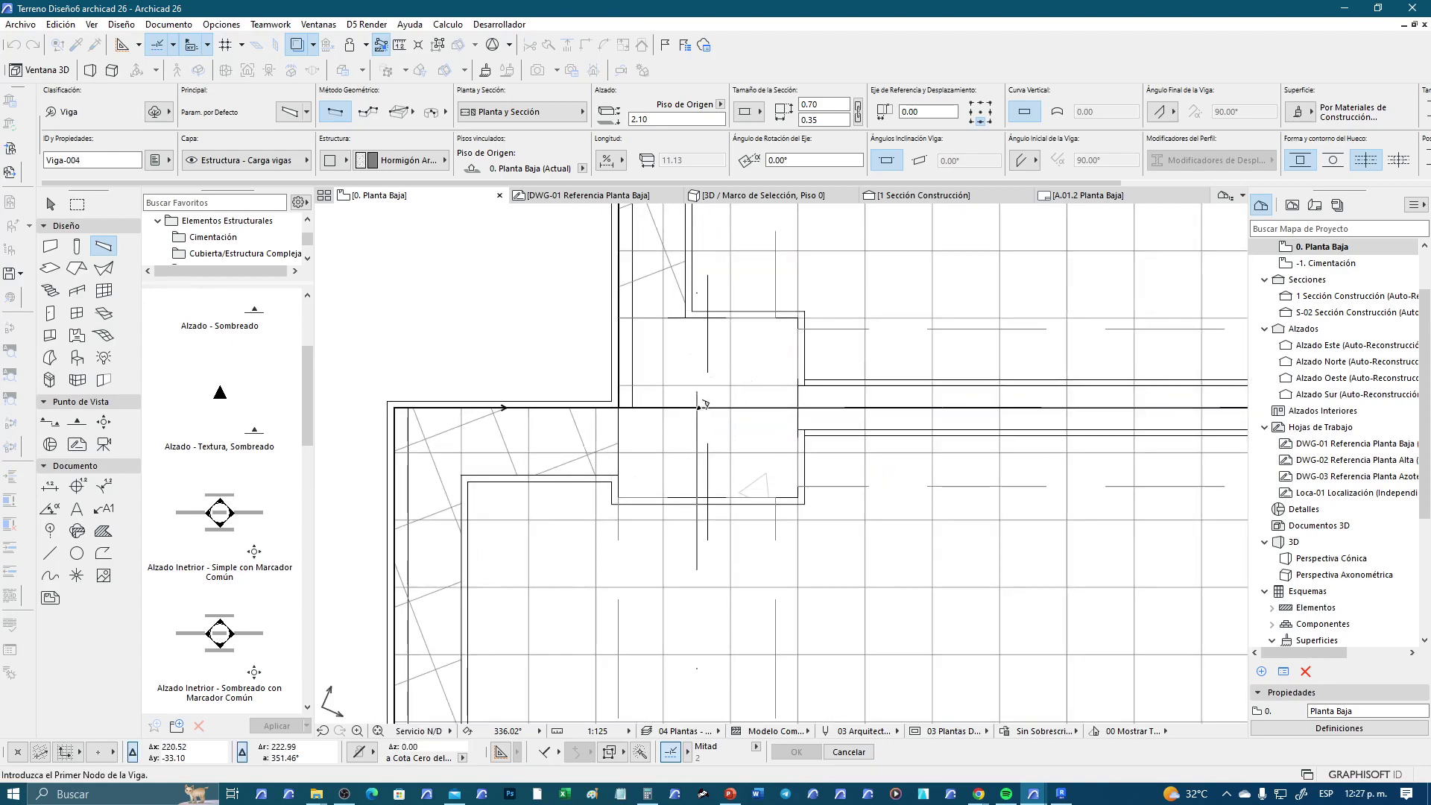
Show the selected area of Planta Baja in the 3D view
{"action": "scroll", "coordinate": [704, 403], "scroll_direction": "down", "scroll_amount": 2}
{"action": "scroll", "coordinate": [704, 402], "scroll_direction": "down", "scroll_amount": 3}
{"action": "scroll", "coordinate": [1037, 519], "scroll_direction": "down", "scroll_amount": 1}
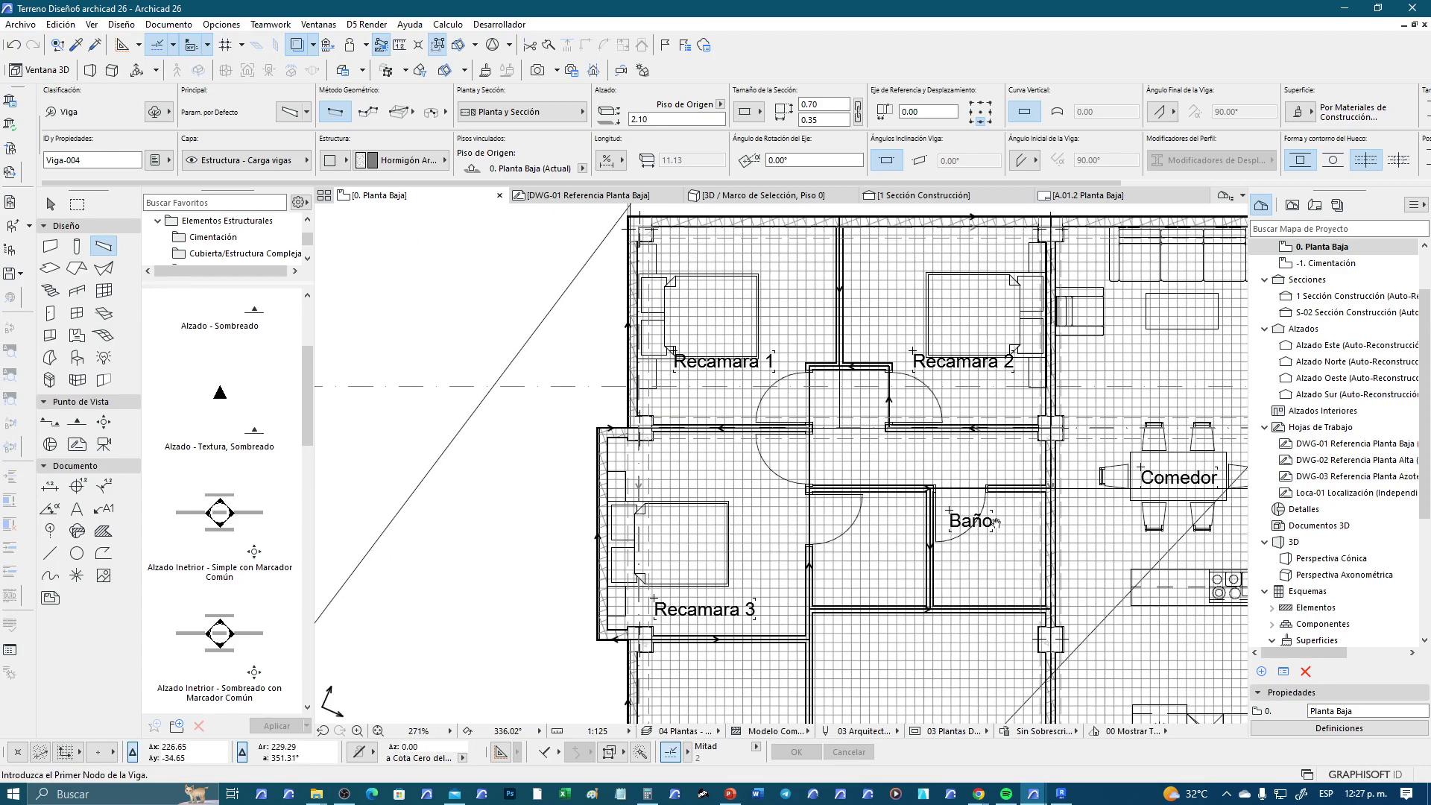
{"action": "scroll", "coordinate": [894, 477], "scroll_direction": "down", "scroll_amount": 2}
{"action": "scroll", "coordinate": [783, 447], "scroll_direction": "down", "scroll_amount": 2}
{"action": "scroll", "coordinate": [753, 430], "scroll_direction": "up", "scroll_amount": 2}
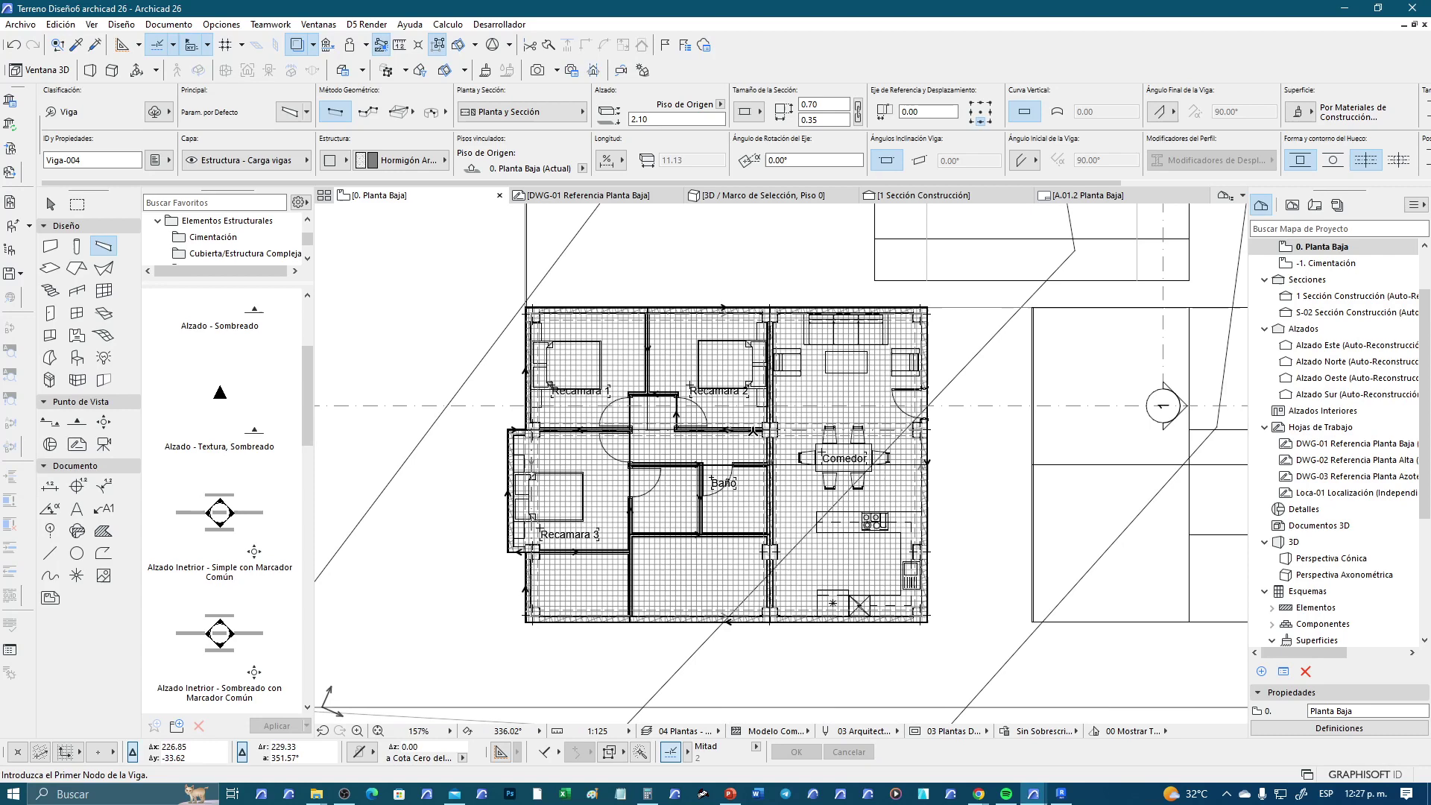
{"action": "left_click", "coordinate": [754, 195]}
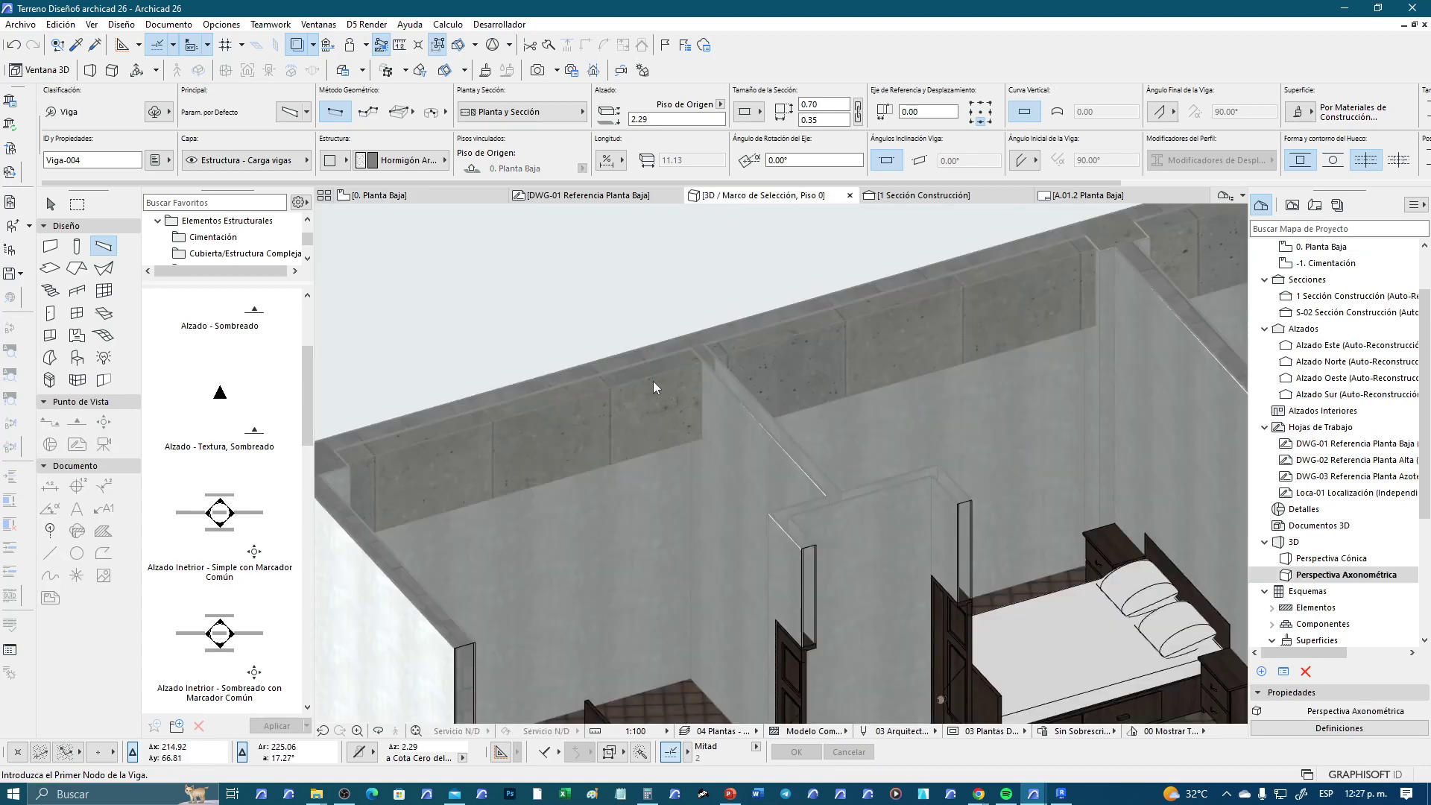
Select four beams in the whole-model 3D view, try a 2.99 elevation, then undo it
{"action": "key", "text": "ctrl+shift+F5"}
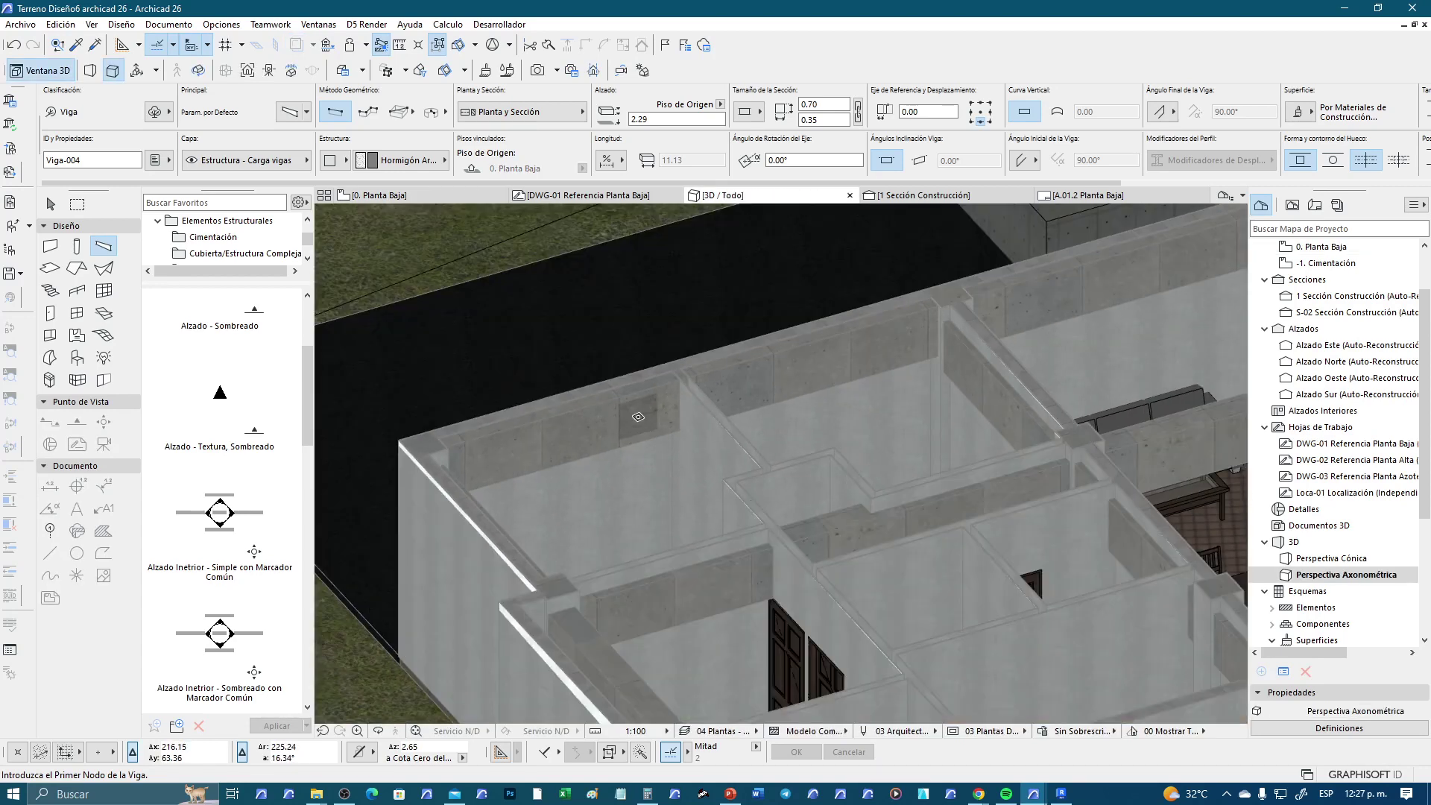
{"action": "scroll", "coordinate": [638, 416], "scroll_direction": "down", "scroll_amount": 2}
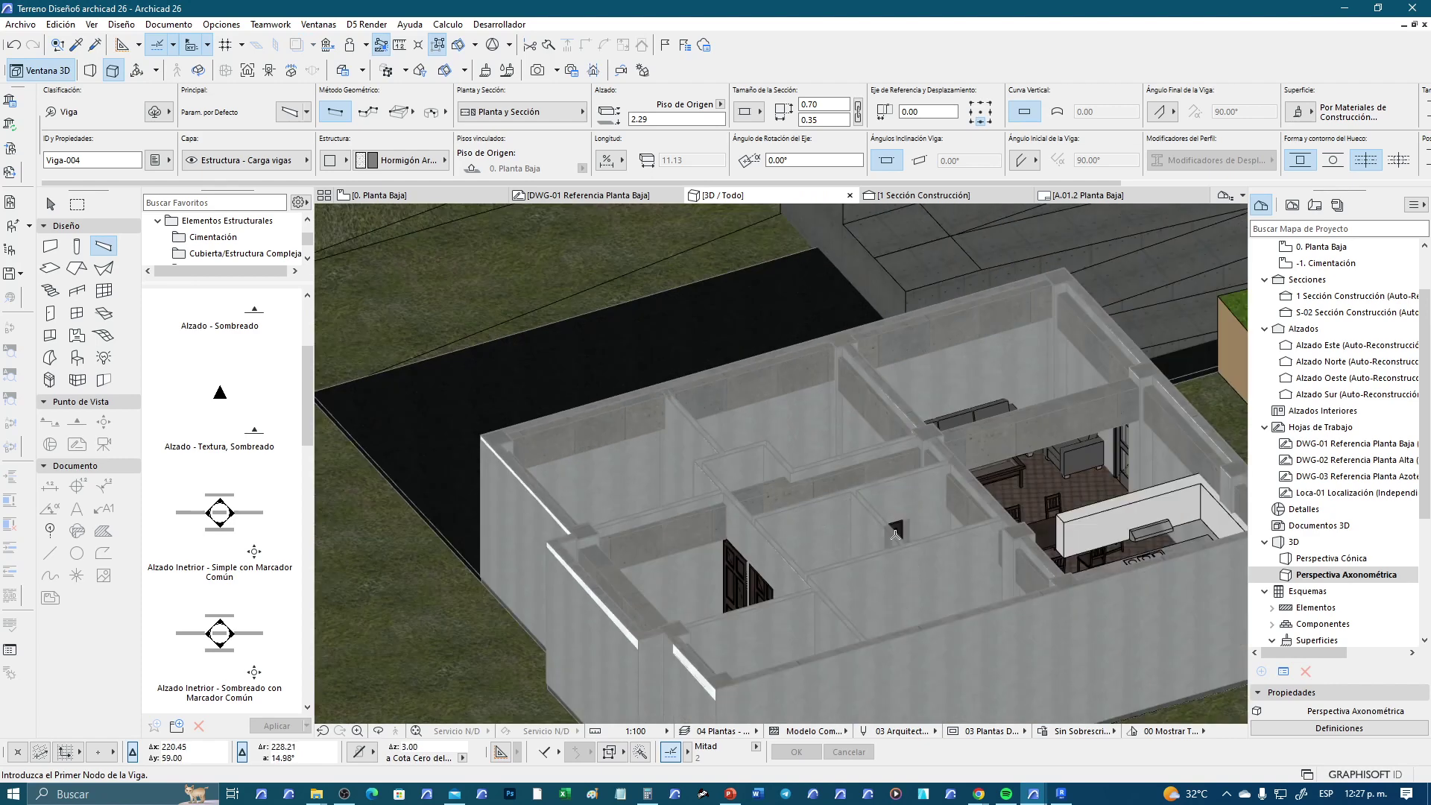
{"action": "middle_click_drag", "start_coordinate": [878, 623], "coordinate": [737, 506]}
{"action": "scroll", "coordinate": [737, 505], "scroll_direction": "up", "scroll_amount": 2}
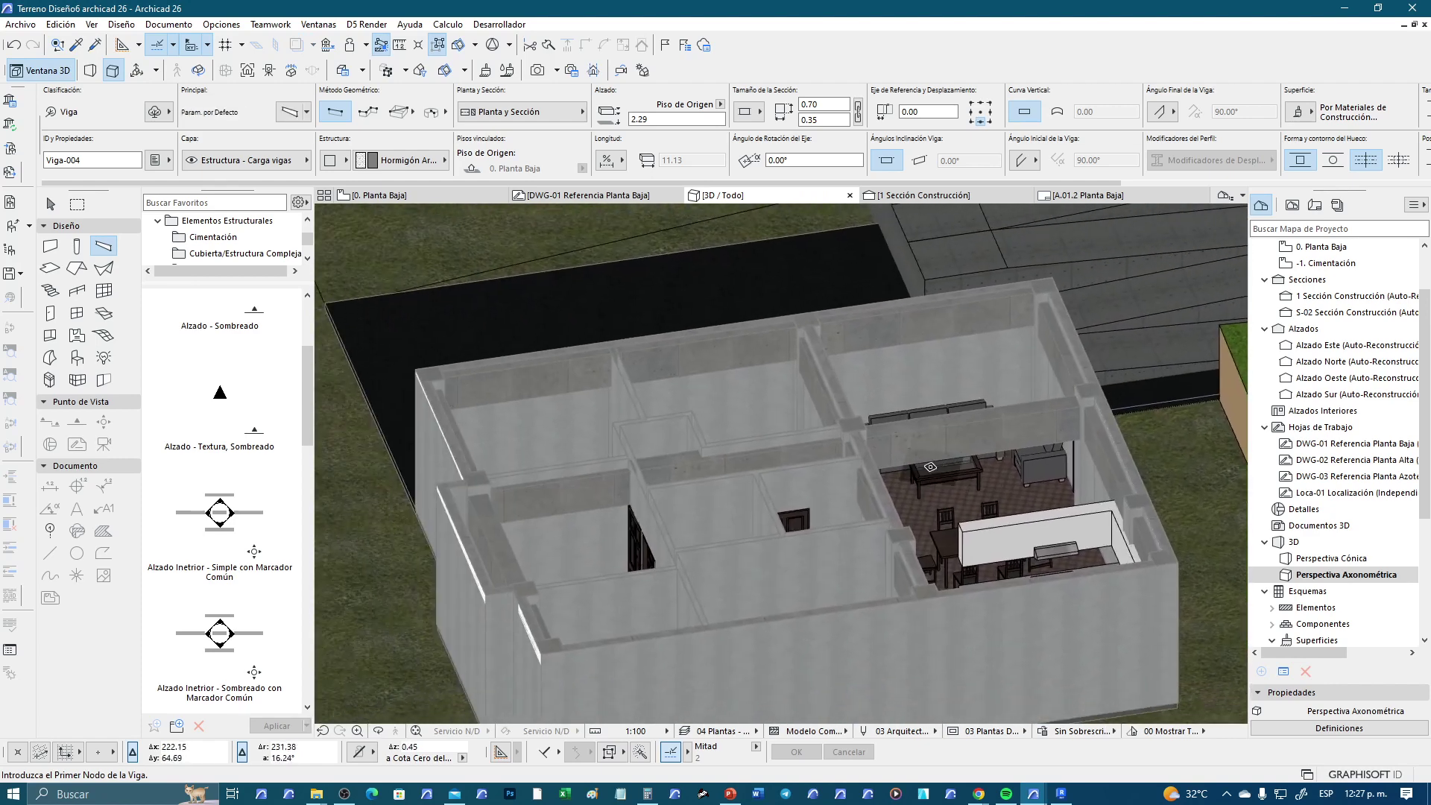
{"action": "scroll", "coordinate": [742, 485], "scroll_direction": "up", "scroll_amount": 3}
{"action": "key", "text": "Escape"}
{"action": "left_click", "coordinate": [753, 458]}
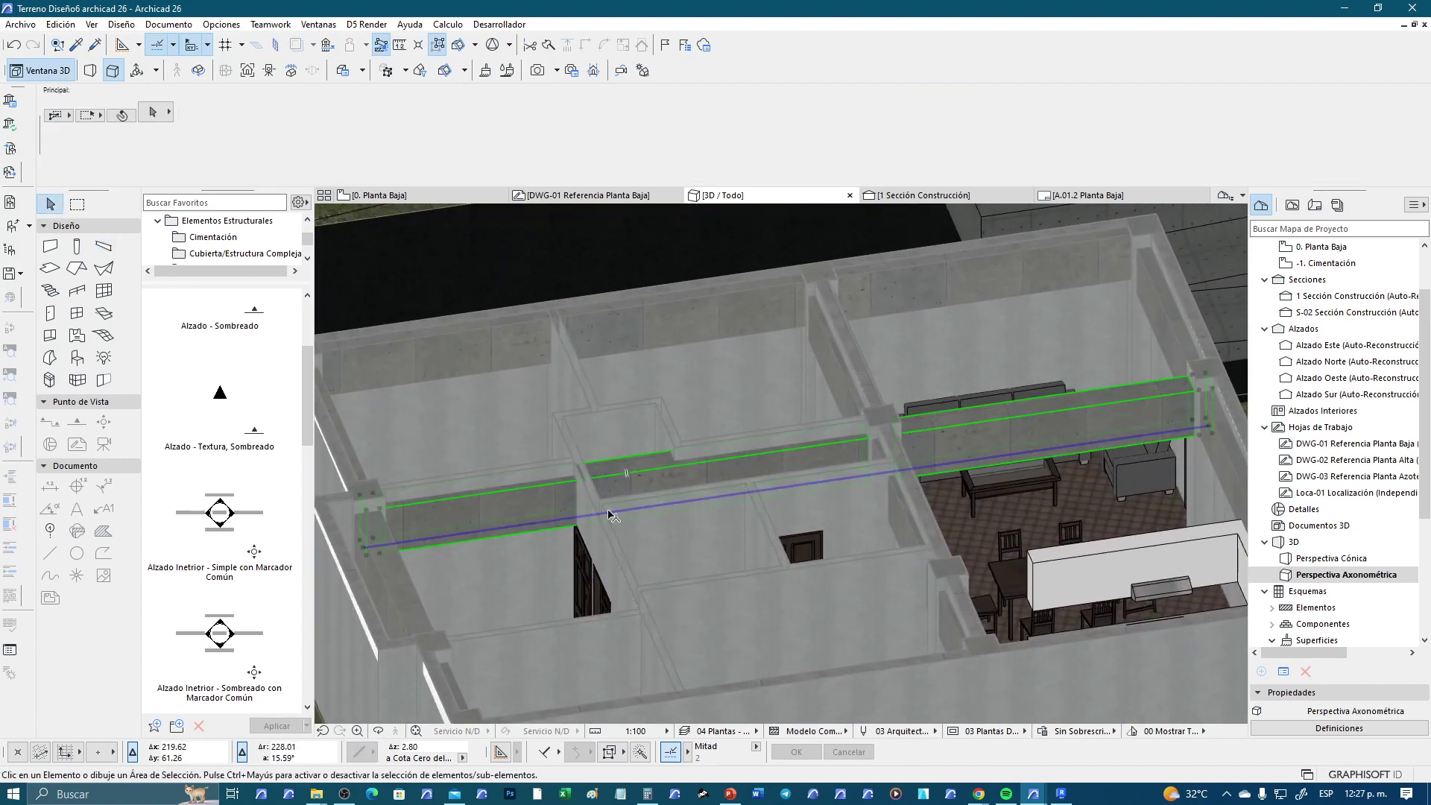
{"action": "left_click", "coordinate": [421, 606], "text": "shift"}
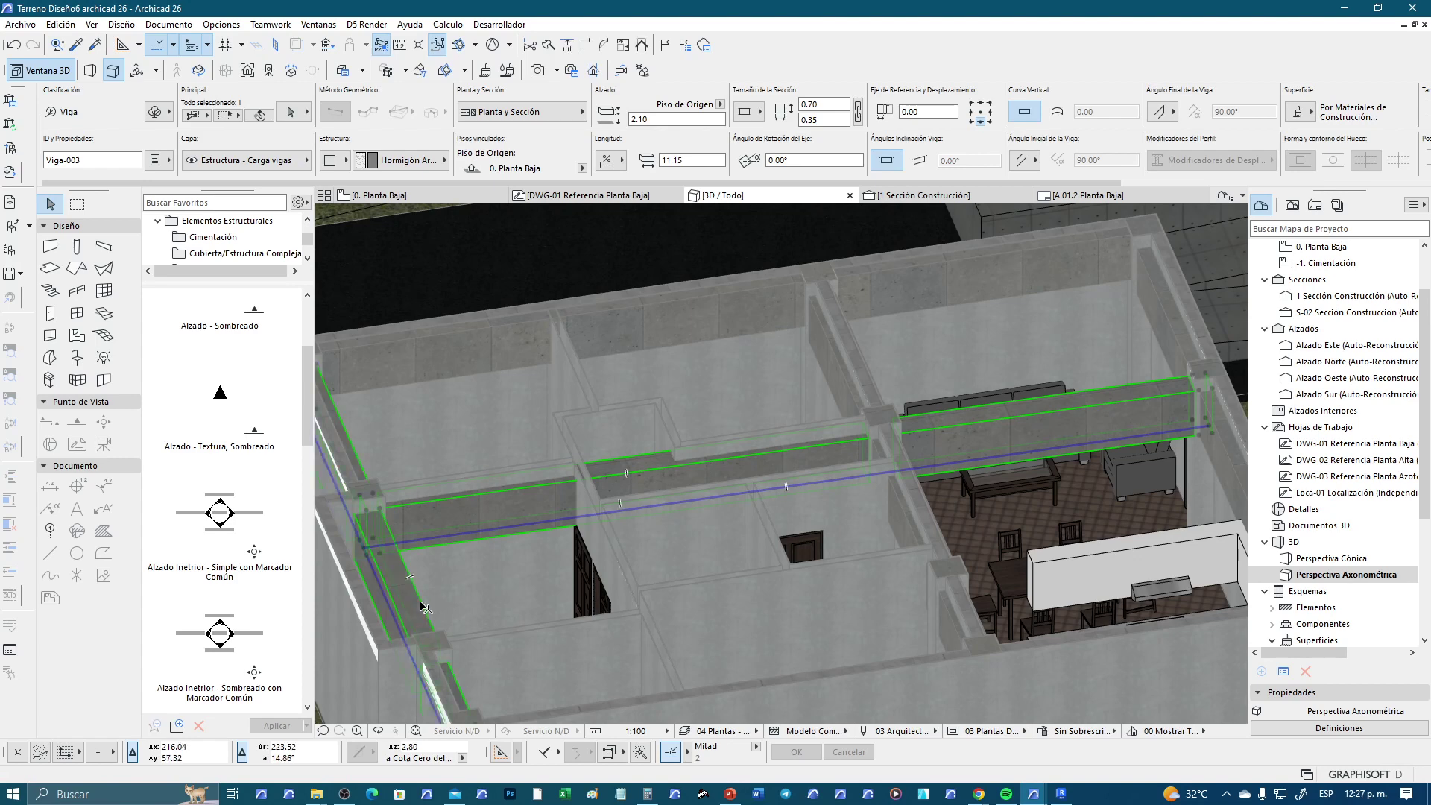
{"action": "left_click", "coordinate": [1222, 447], "text": "shift"}
{"action": "scroll", "coordinate": [722, 481], "scroll_direction": "down", "scroll_amount": 3}
{"action": "mouse_move", "coordinate": [721, 475]}
{"action": "middle_mouse_down", "text": "shift"}
{"action": "mouse_move", "coordinate": [796, 445]}
{"action": "mouse_move", "coordinate": [850, 499]}
{"action": "middle_mouse_up", "text": "shift"}
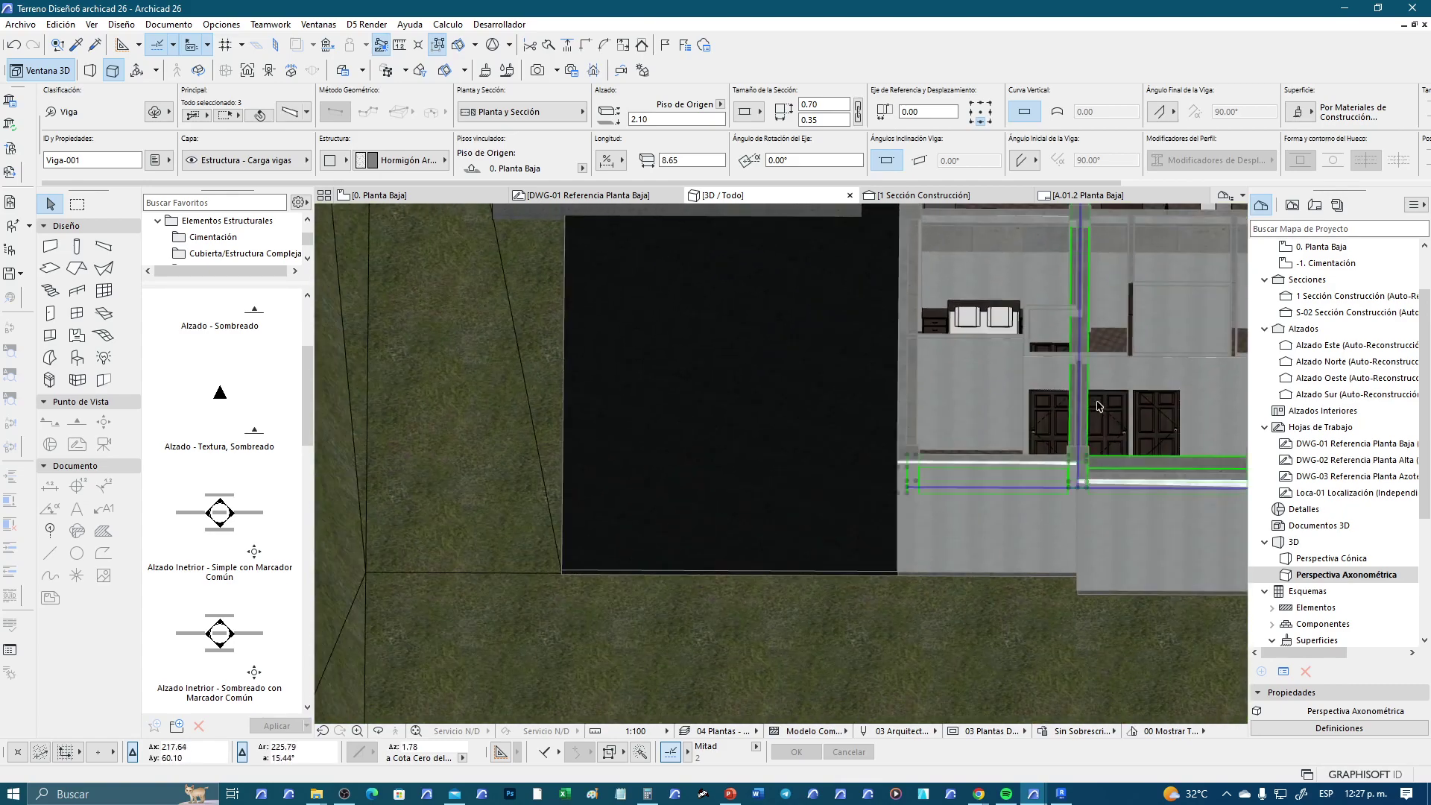
{"action": "scroll", "coordinate": [850, 499], "scroll_direction": "up", "scroll_amount": 2}
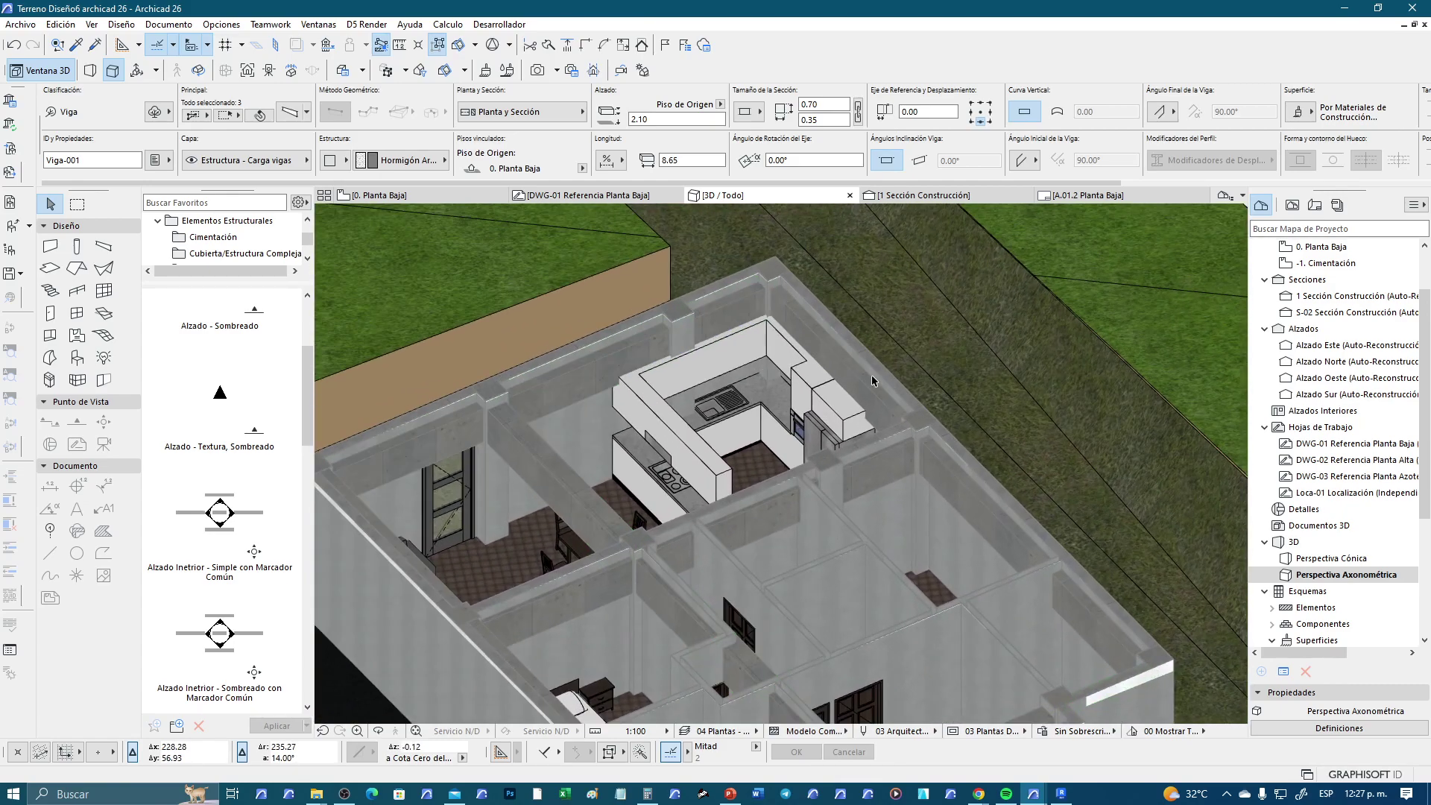
{"action": "left_click", "coordinate": [864, 382], "text": "shift"}
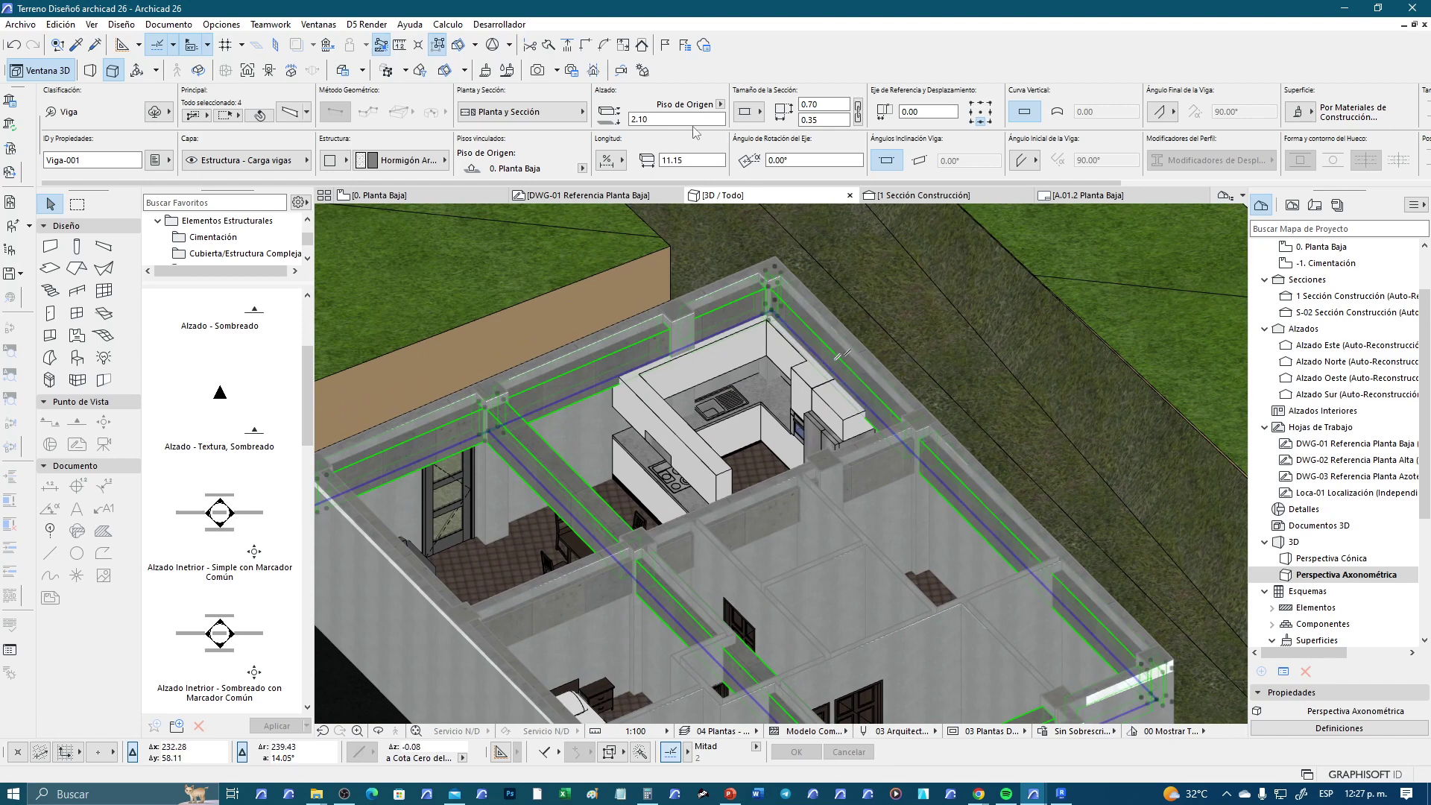
{"action": "type", "text": "2"}
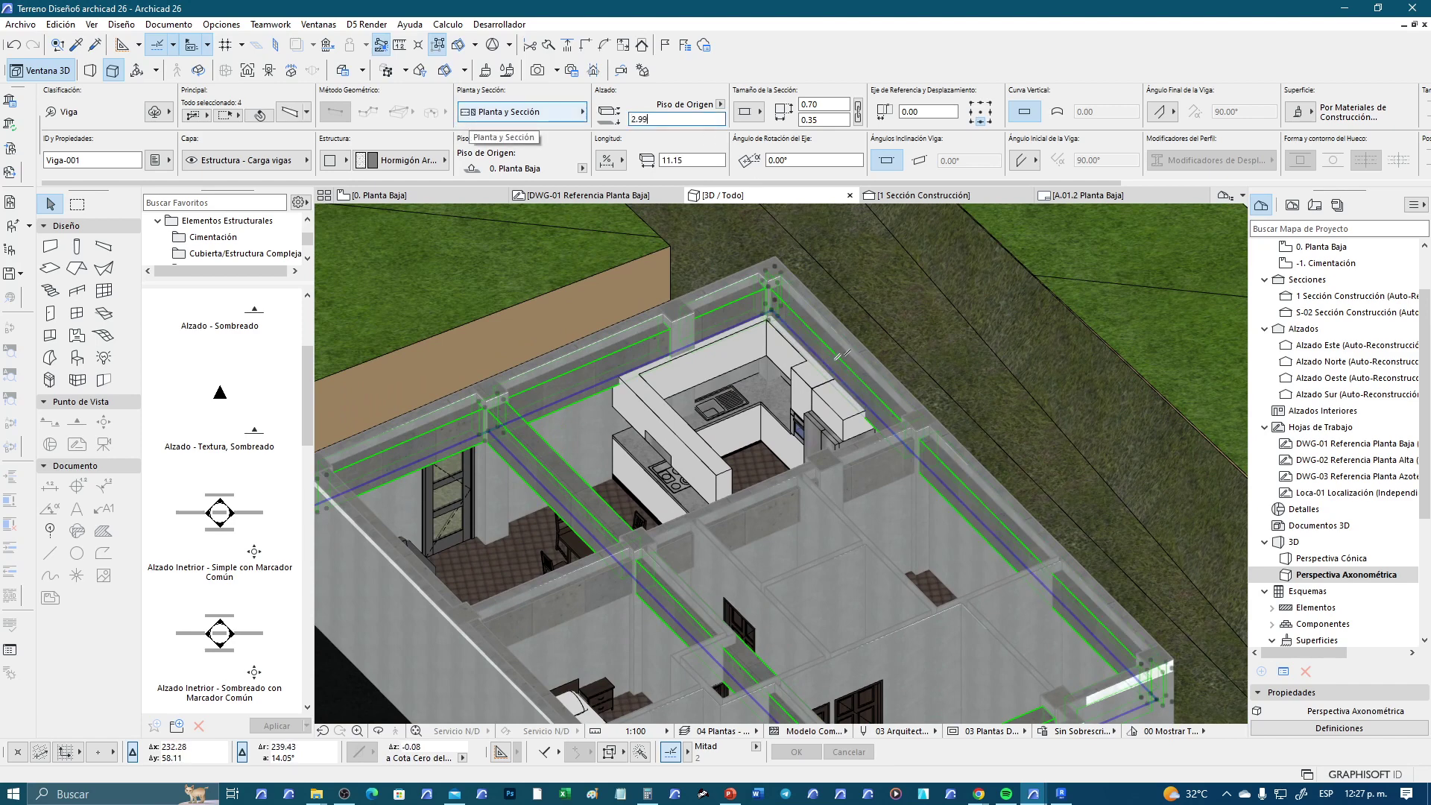
{"action": "key", "text": "Return"}
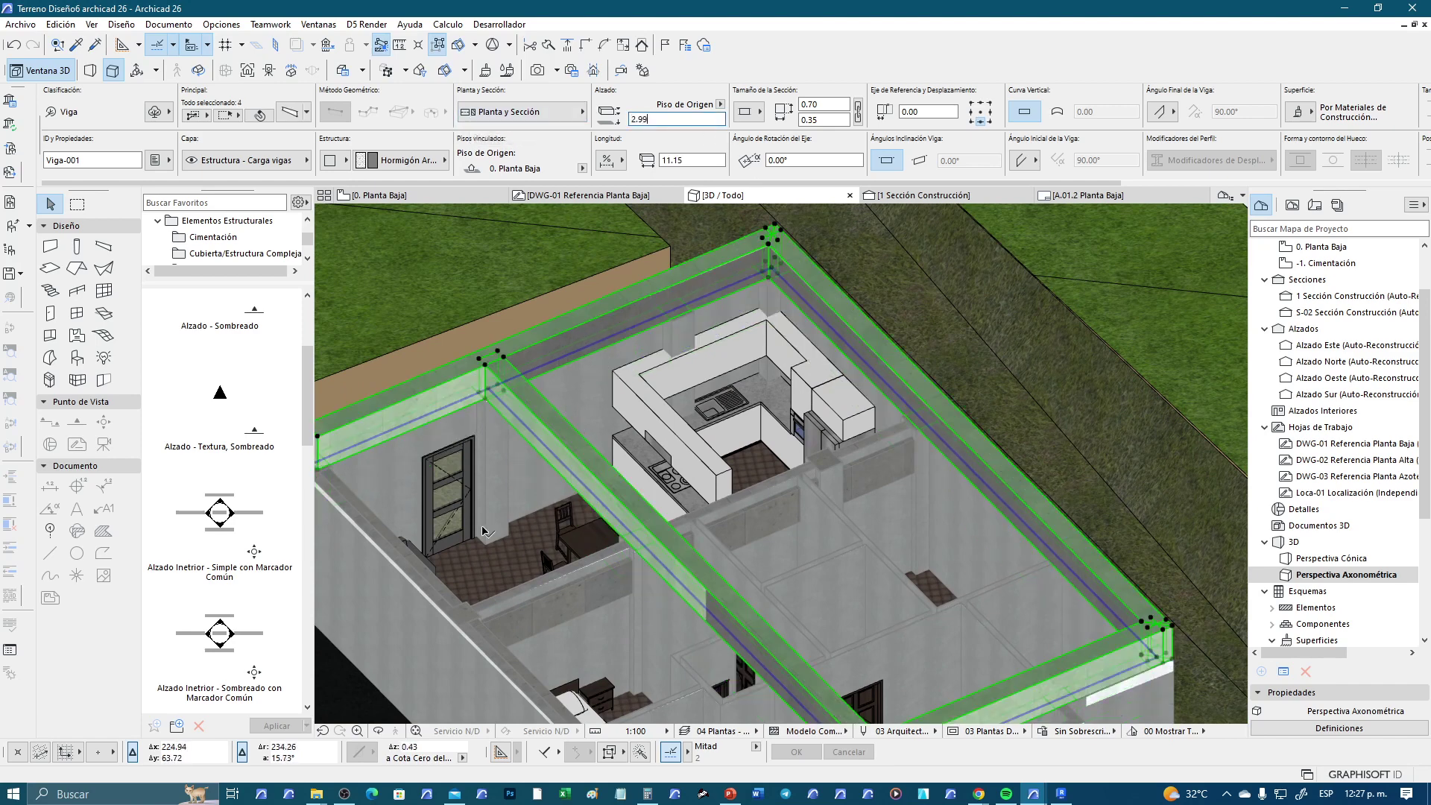
{"action": "key", "text": "ctrl+z"}
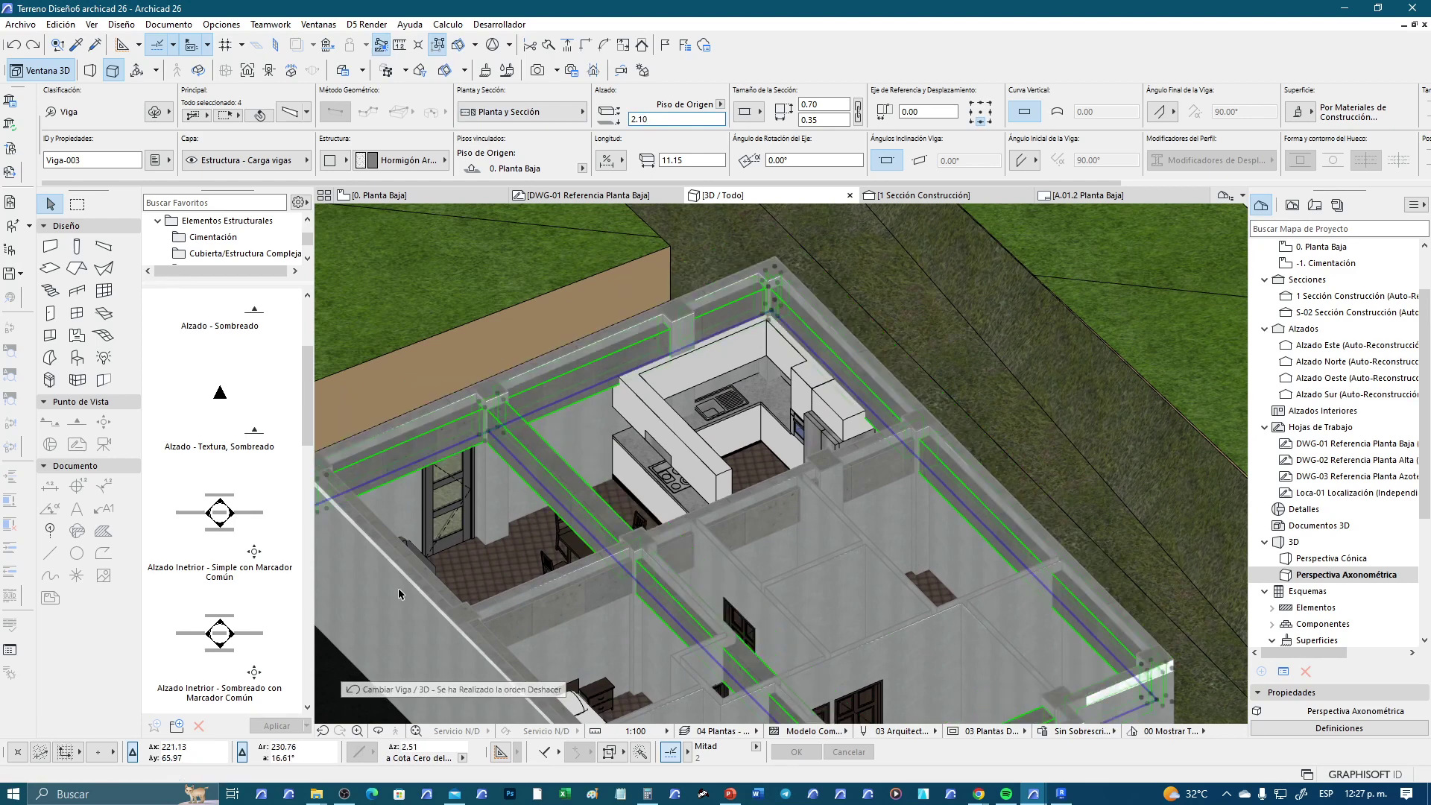
Set the upper, diagonal, crossing, right-side and front-edge beams to elevation 2.29
{"action": "left_click", "coordinate": [425, 568]}
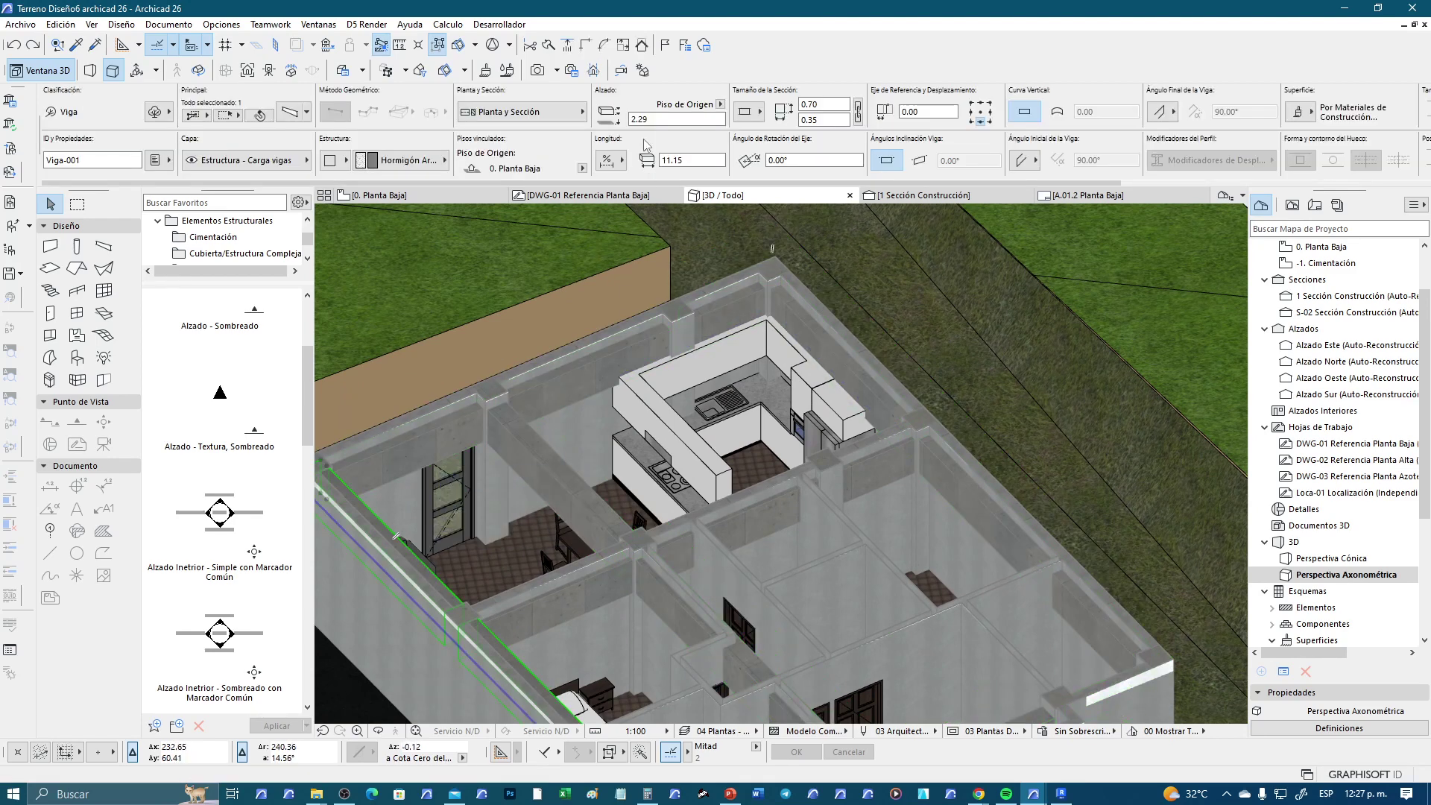
{"action": "left_click", "coordinate": [576, 380]}
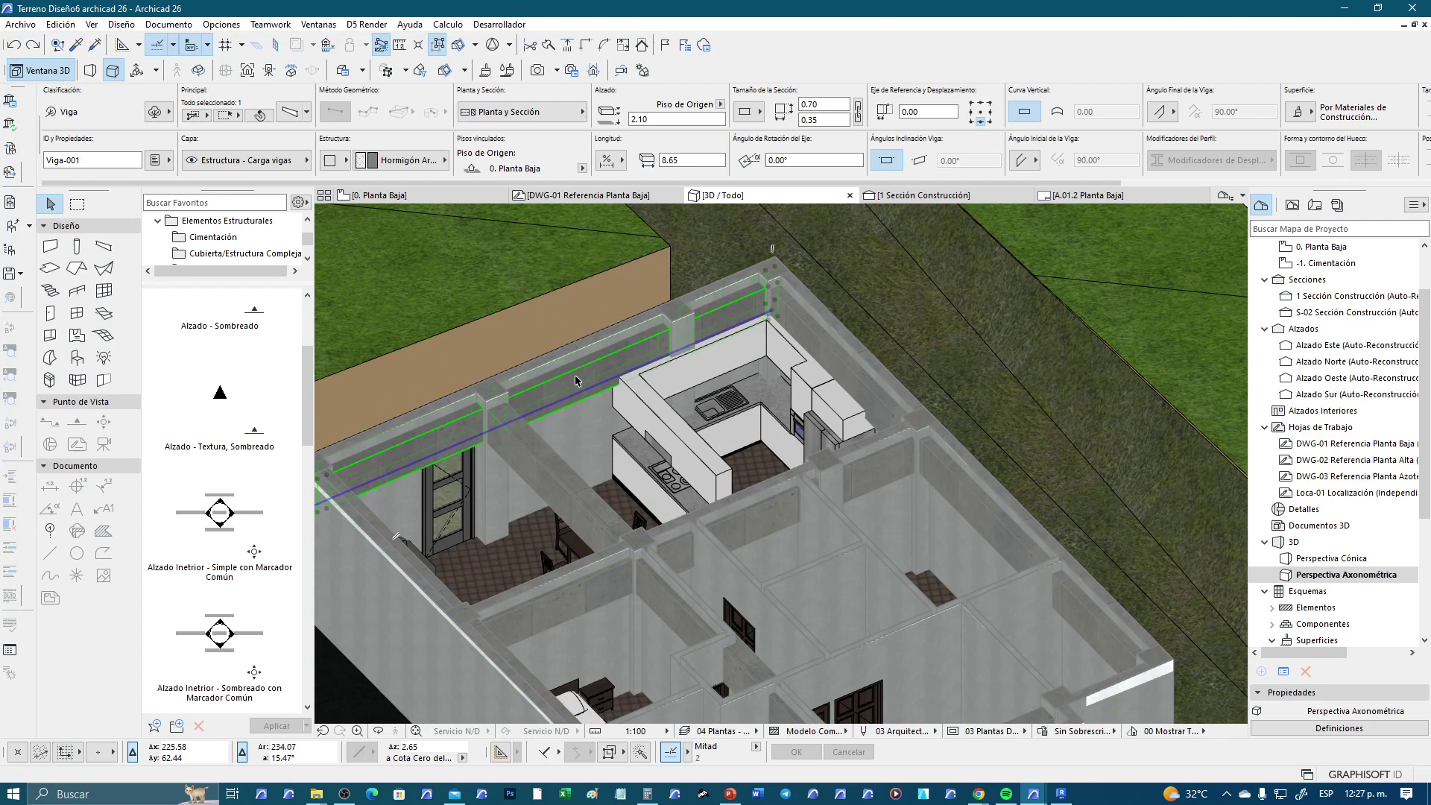
{"action": "left_click", "coordinate": [552, 489], "text": "shift"}
{"action": "left_click", "coordinate": [676, 552], "text": "shift"}
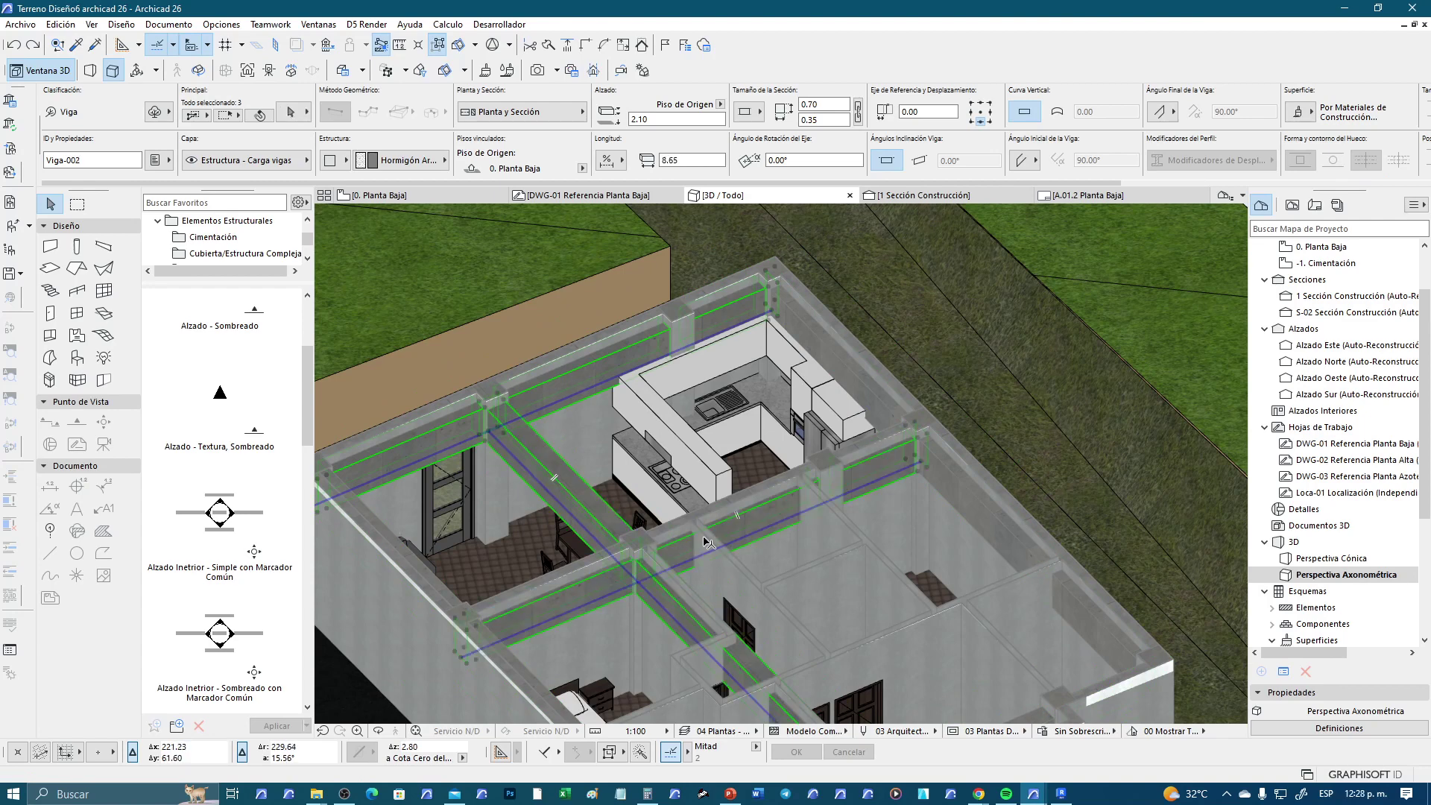
{"action": "left_click", "coordinate": [977, 499], "text": "shift"}
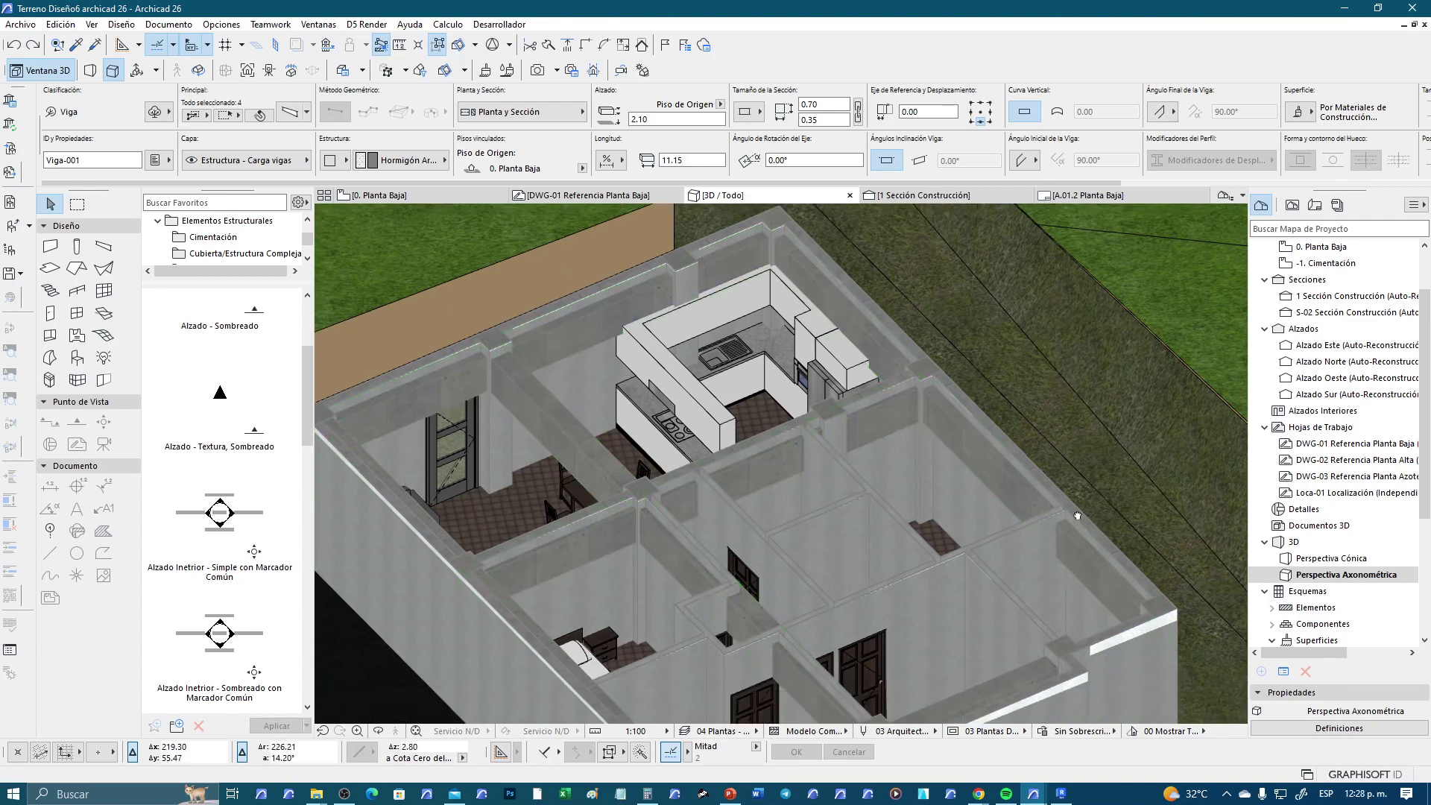
{"action": "middle_click_drag", "start_coordinate": [1073, 608], "coordinate": [1023, 486]}
{"action": "left_click", "coordinate": [961, 555], "text": "shift"}
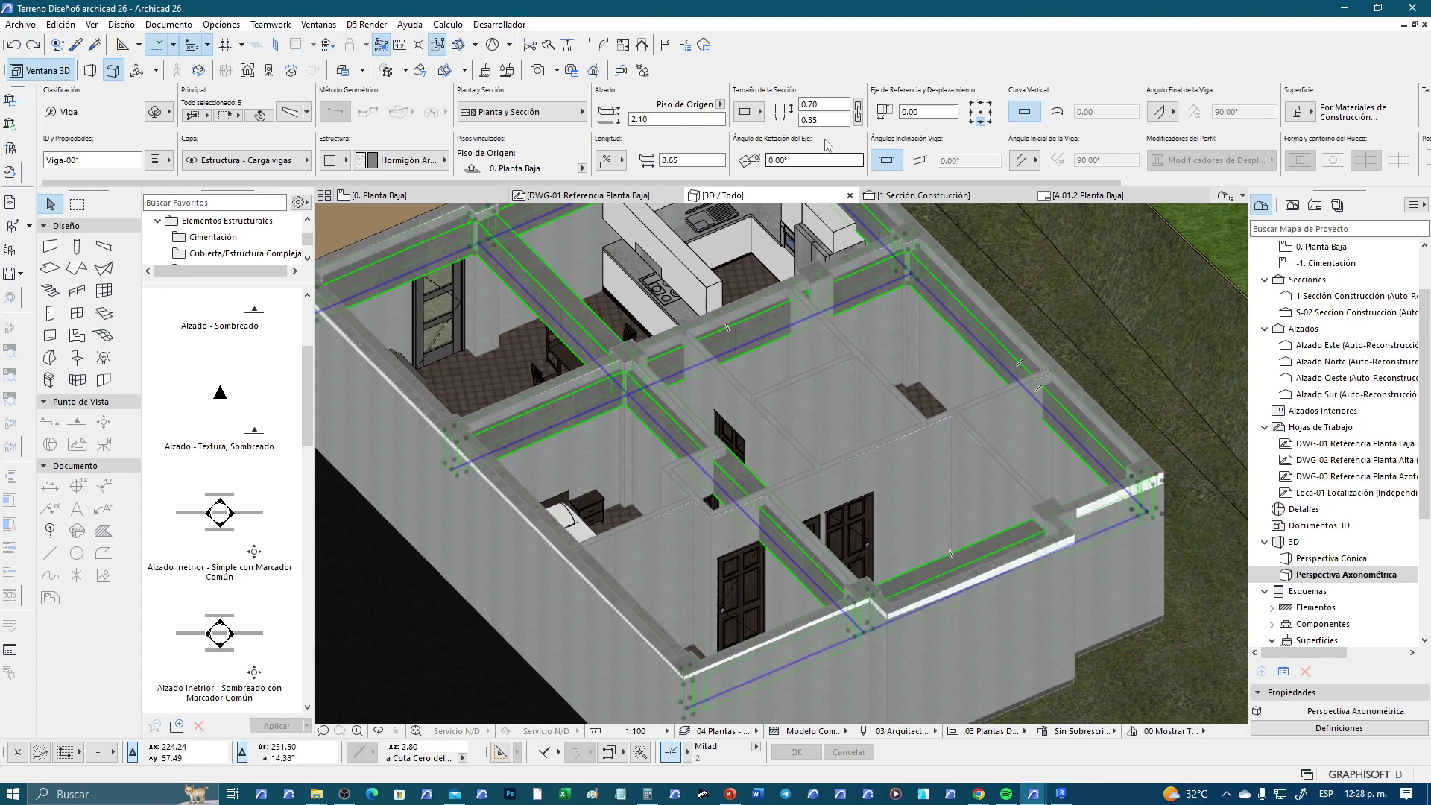
{"action": "double_click", "coordinate": [695, 118]}
{"action": "type", "text": "29"}
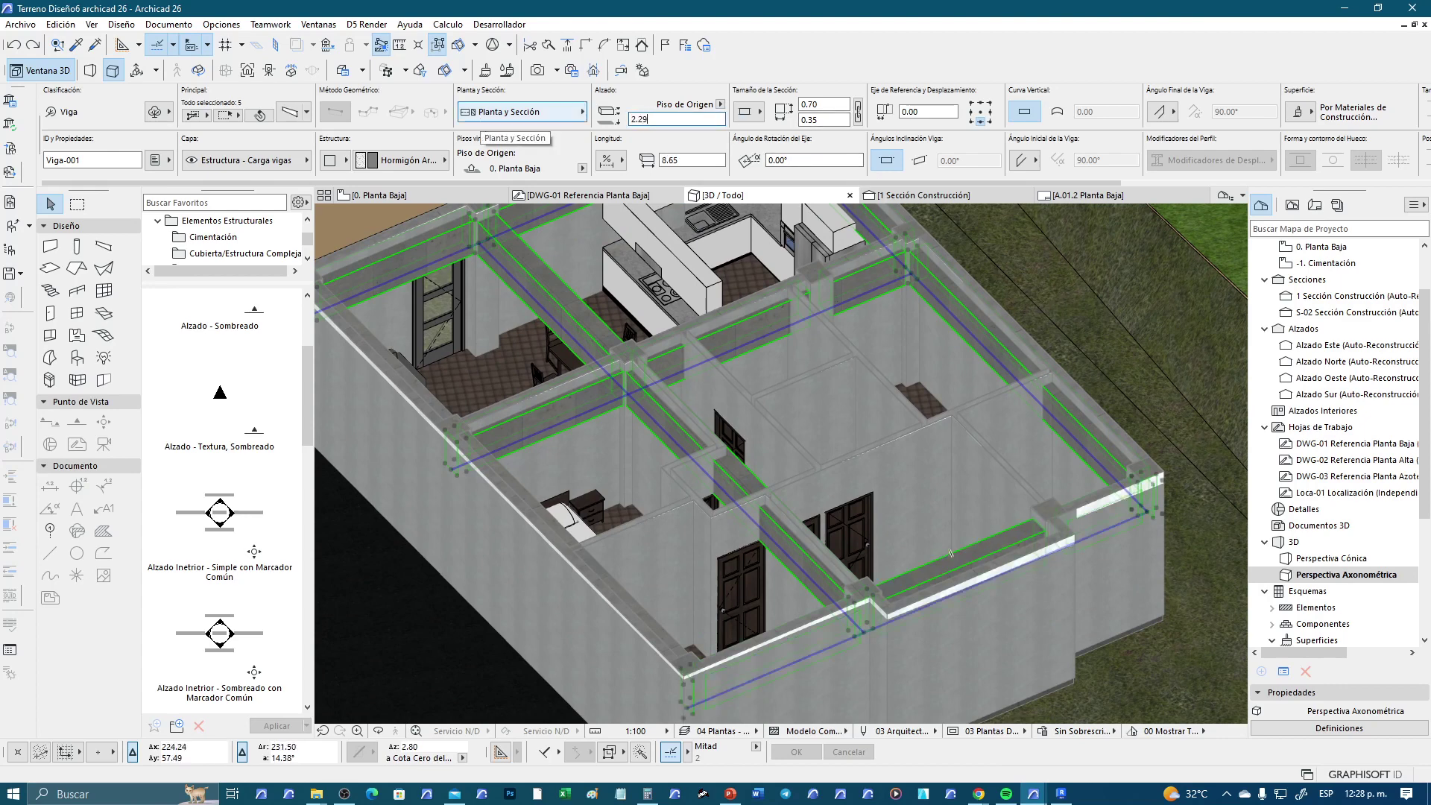
{"action": "key", "text": "Return"}
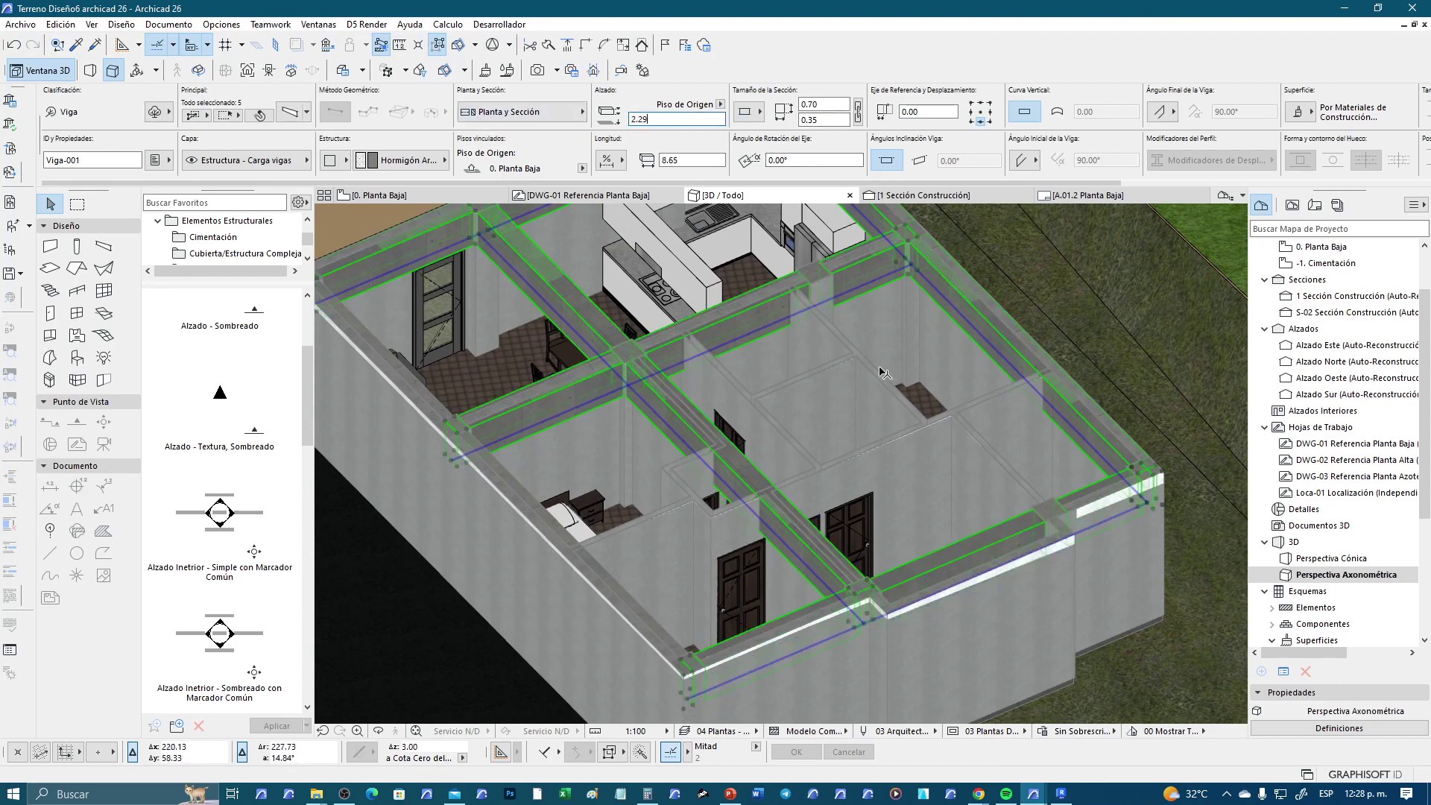
Clear the selection and select four concrete beams over the rooms
{"action": "key", "text": "Escape"}
{"action": "mouse_move", "coordinate": [883, 373]}
{"action": "middle_mouse_down", "text": "shift"}
{"action": "mouse_move", "coordinate": [574, 373]}
{"action": "mouse_move", "coordinate": [635, 436]}
{"action": "mouse_move", "coordinate": [691, 604]}
{"action": "middle_mouse_up", "text": "shift"}
{"action": "scroll", "coordinate": [596, 395], "scroll_direction": "up", "scroll_amount": 3}
{"action": "scroll", "coordinate": [635, 436], "scroll_direction": "up", "scroll_amount": 3}
{"action": "scroll", "coordinate": [635, 436], "scroll_direction": "down", "scroll_amount": 5}
{"action": "scroll", "coordinate": [691, 604], "scroll_direction": "up", "scroll_amount": 3}
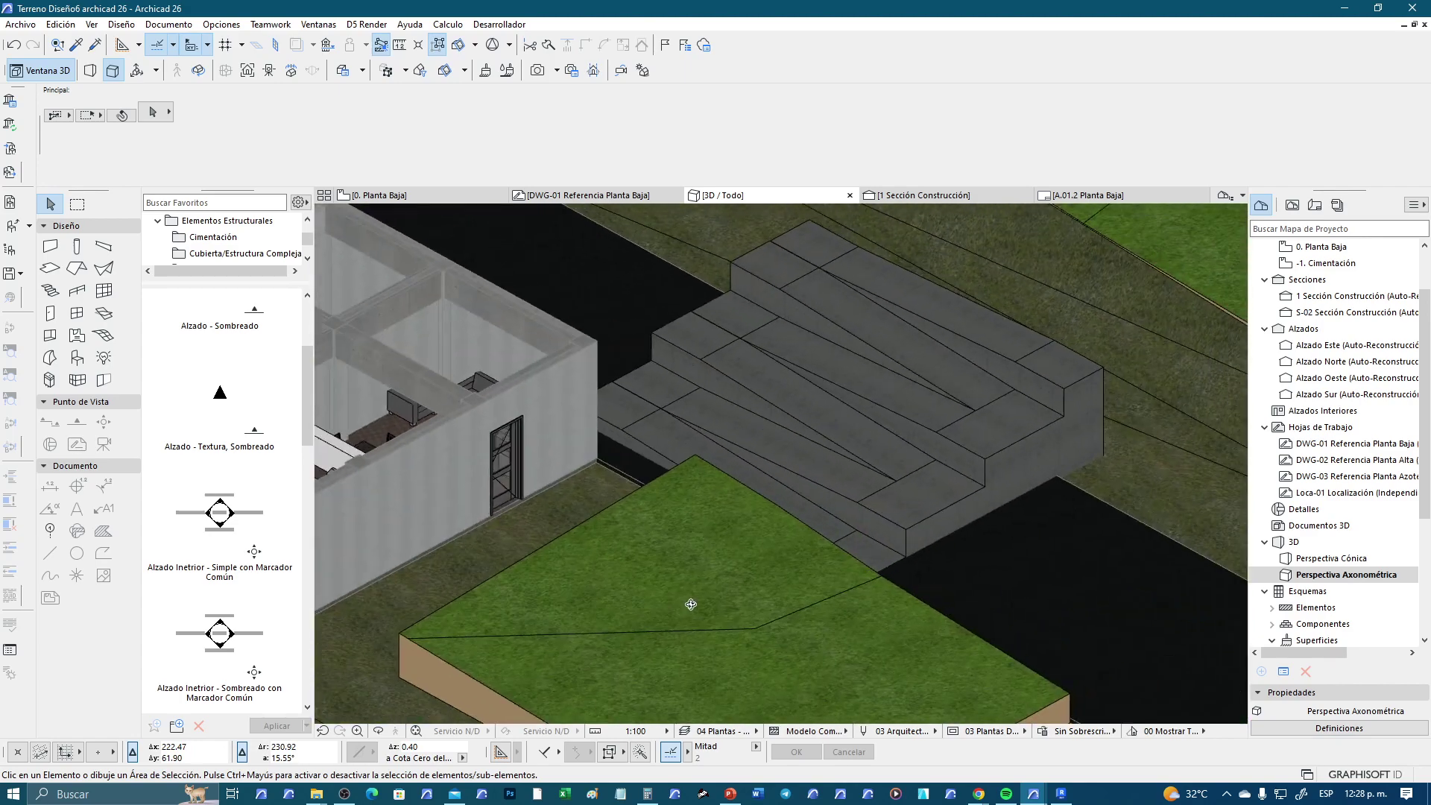
{"action": "scroll", "coordinate": [691, 604], "scroll_direction": "down", "scroll_amount": 5}
{"action": "scroll", "coordinate": [790, 578], "scroll_direction": "up", "scroll_amount": 3}
{"action": "scroll", "coordinate": [789, 578], "scroll_direction": "up", "scroll_amount": 3}
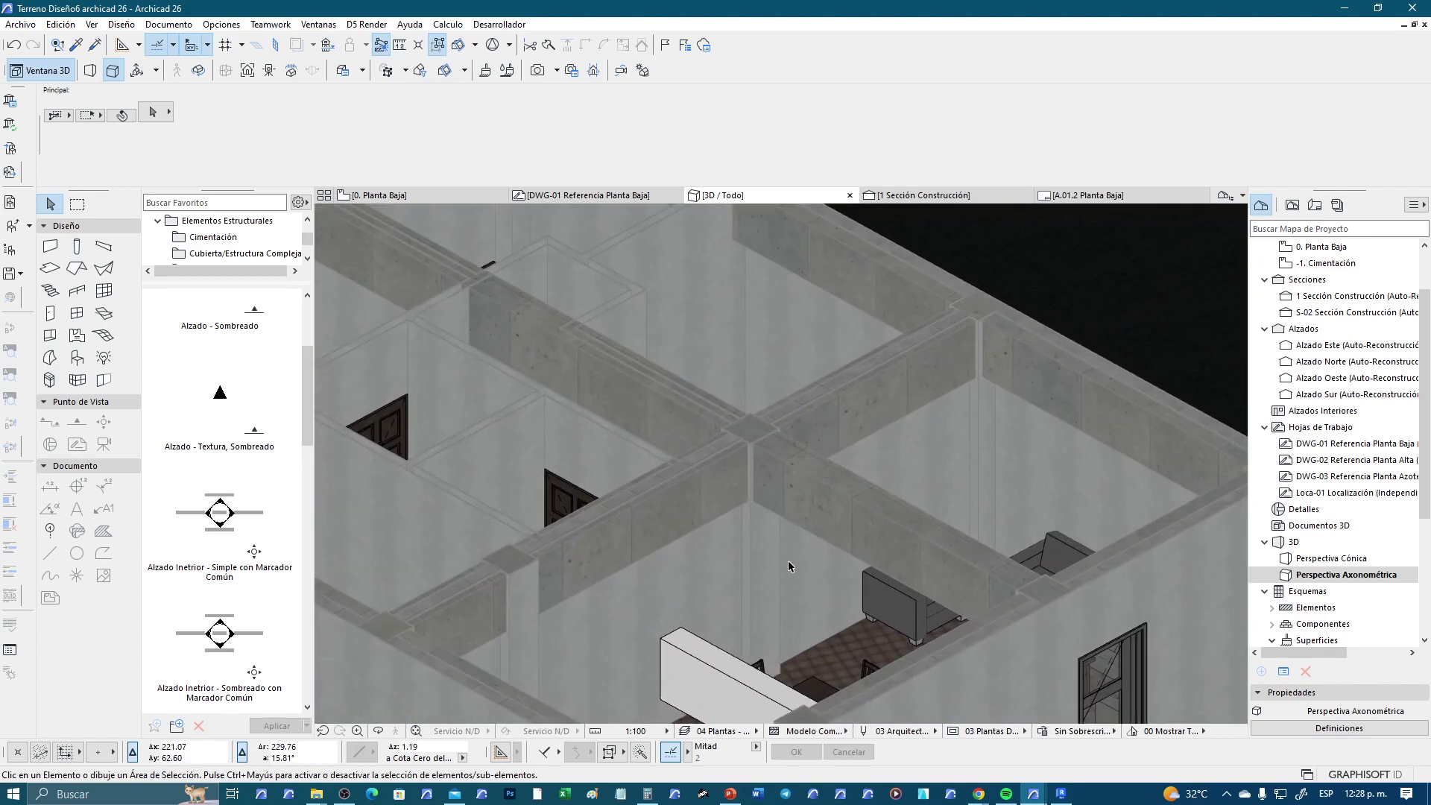
{"action": "scroll", "coordinate": [788, 560], "scroll_direction": "up", "scroll_amount": 1}
{"action": "left_click", "coordinate": [862, 522]}
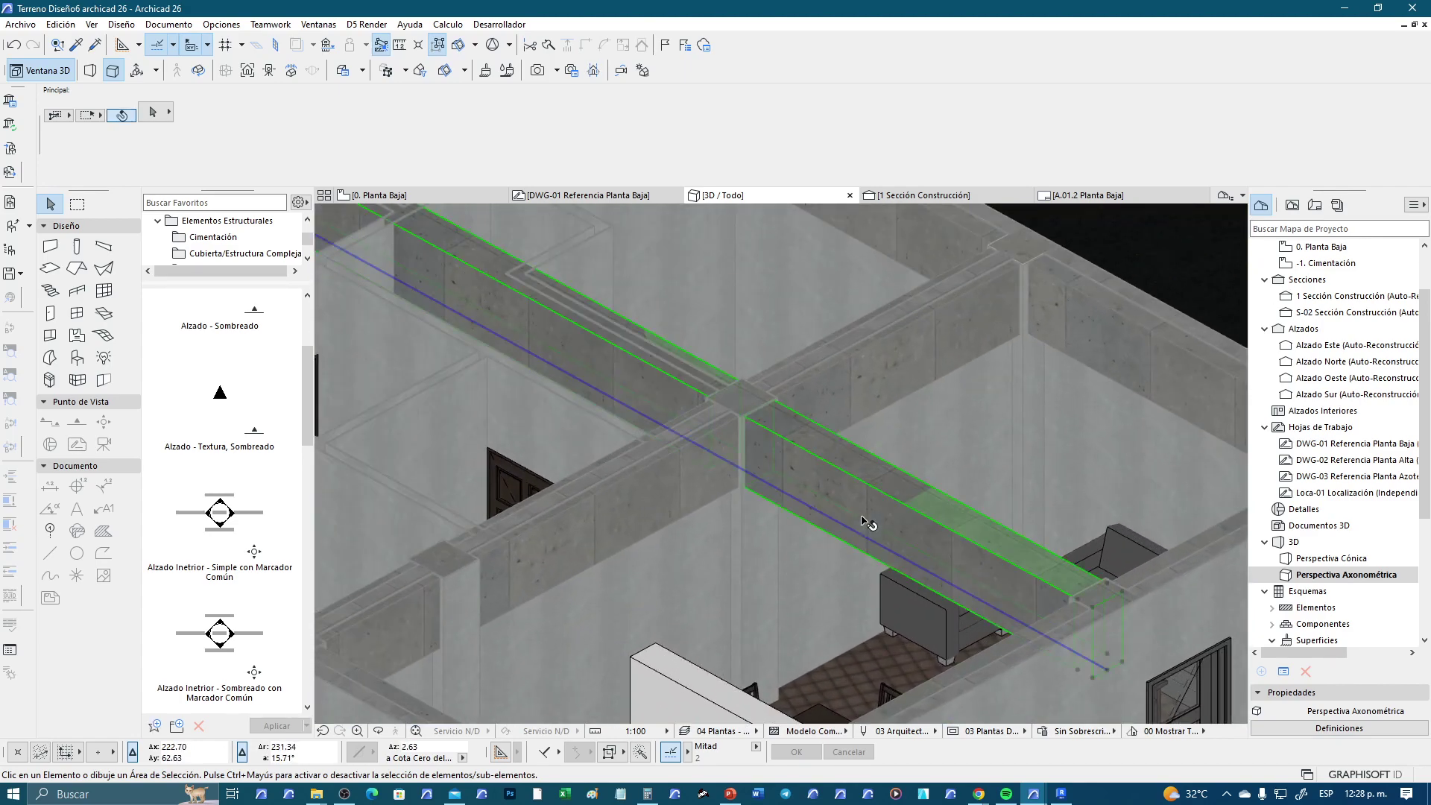
{"action": "left_click", "coordinate": [680, 522], "text": "shift"}
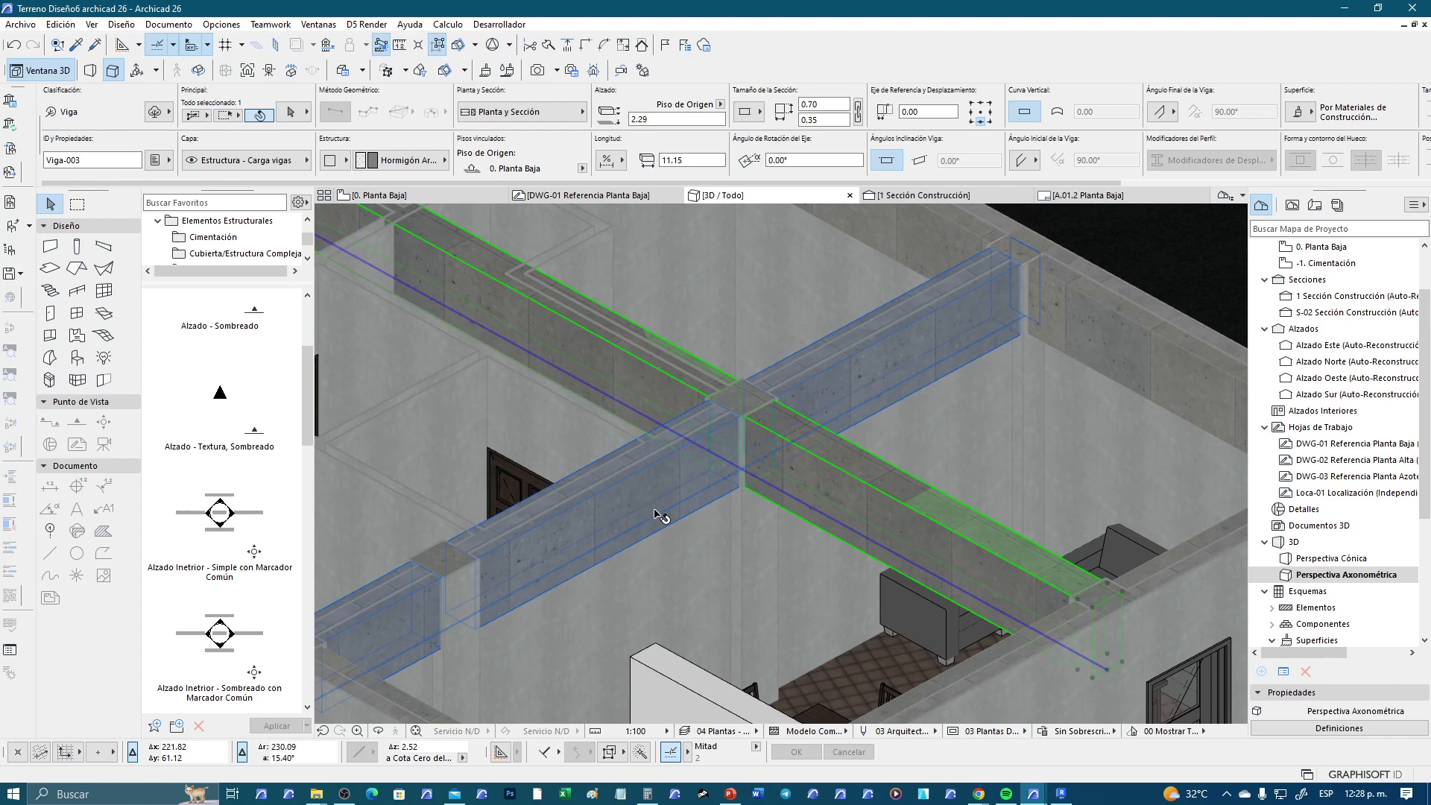
{"action": "left_click", "coordinate": [1134, 358], "text": "shift"}
{"action": "scroll", "coordinate": [897, 428], "scroll_direction": "down", "scroll_amount": 2}
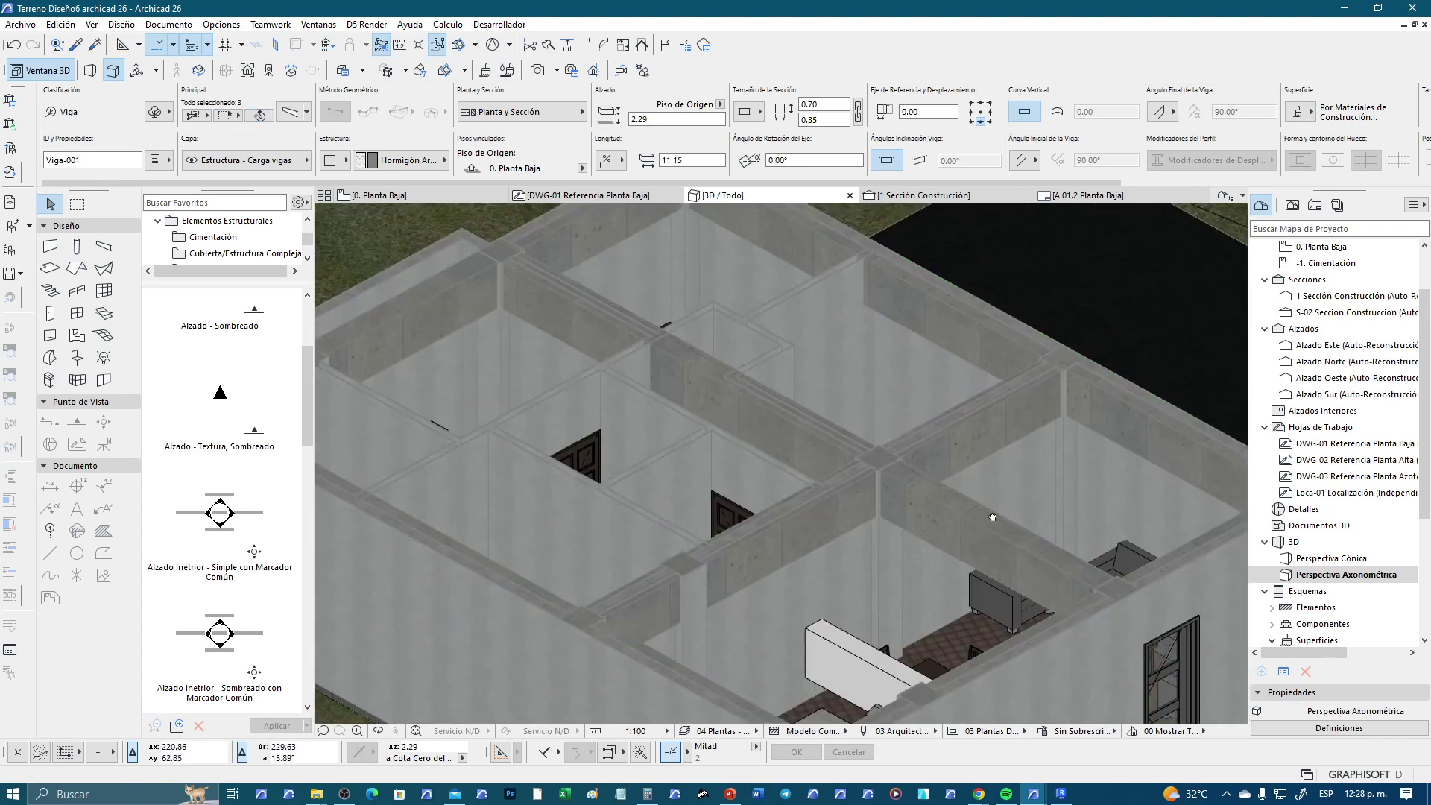
{"action": "left_click", "coordinate": [550, 335], "text": "shift"}
{"action": "scroll", "coordinate": [809, 573], "scroll_direction": "down", "scroll_amount": 2}
{"action": "scroll", "coordinate": [808, 574], "scroll_direction": "up", "scroll_amount": 2}
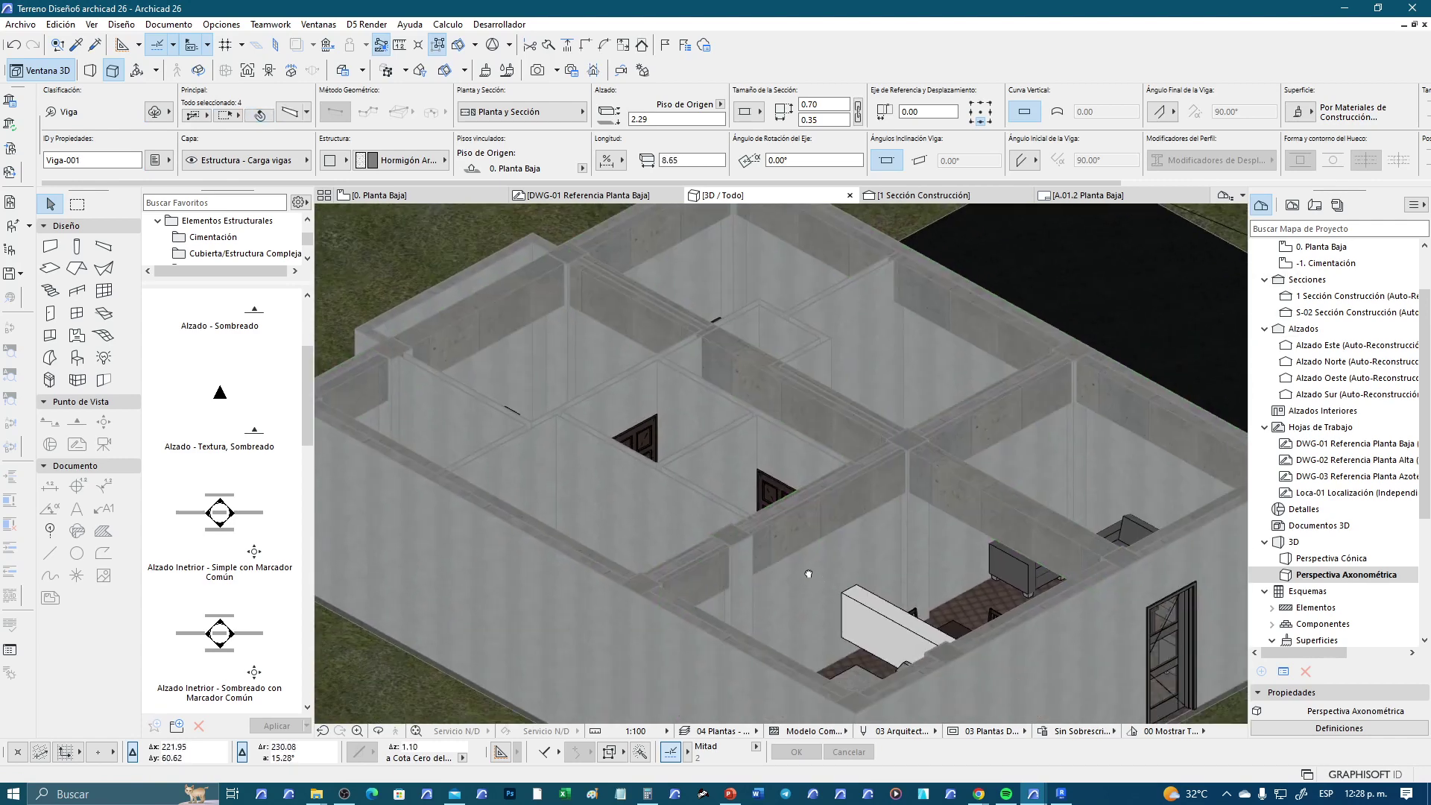
{"action": "scroll", "coordinate": [808, 574], "scroll_direction": "up", "scroll_amount": 2}
{"action": "scroll", "coordinate": [809, 573], "scroll_direction": "up", "scroll_amount": 1}
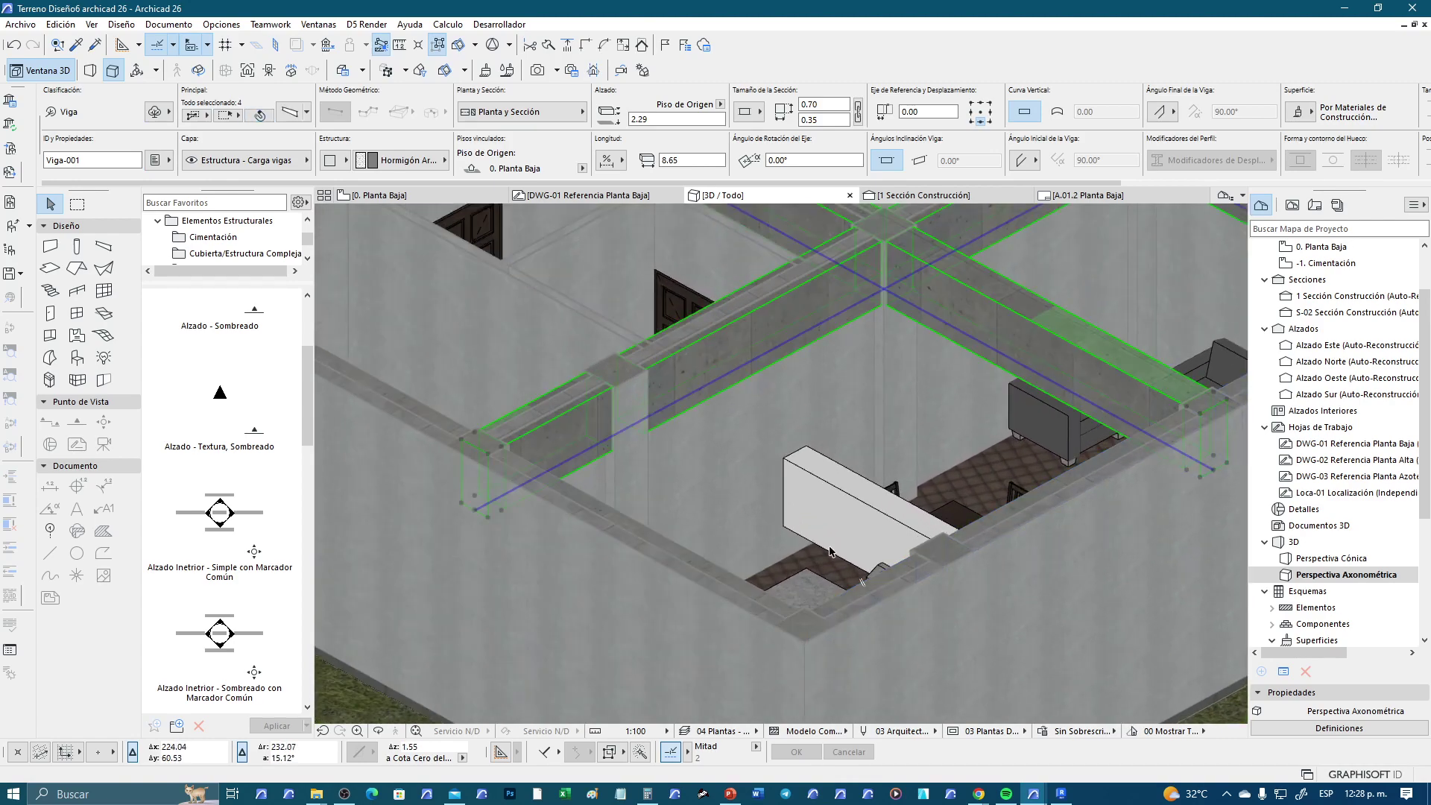
{"action": "scroll", "coordinate": [830, 551], "scroll_direction": "down", "scroll_amount": 3}
Add the right-side beam and bring up shared settings for the six selected beams
{"action": "middle_click_drag", "start_coordinate": [829, 552], "coordinate": [1026, 611], "text": "shift"}
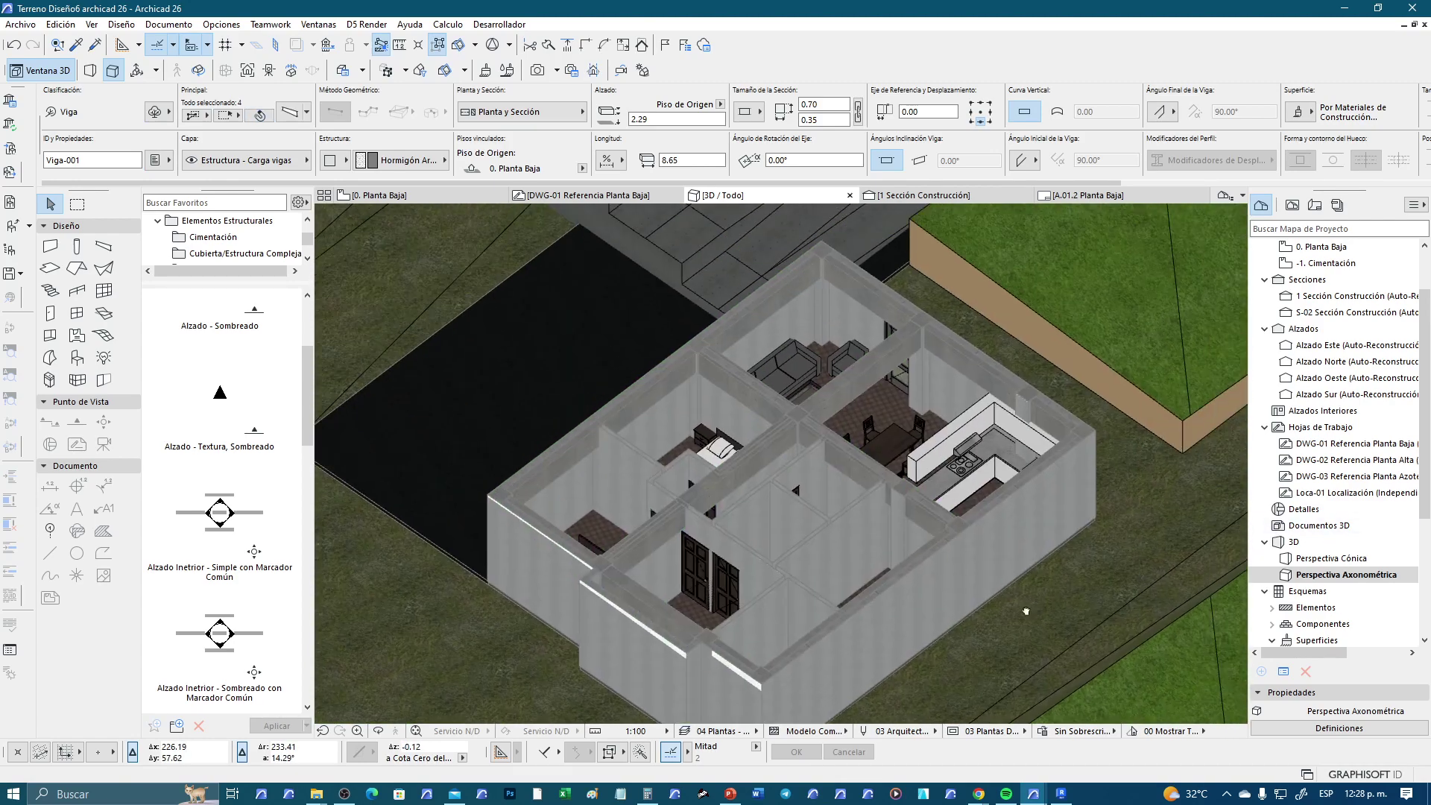
{"action": "scroll", "coordinate": [884, 443], "scroll_direction": "up", "scroll_amount": 3}
{"action": "scroll", "coordinate": [885, 443], "scroll_direction": "up", "scroll_amount": 2}
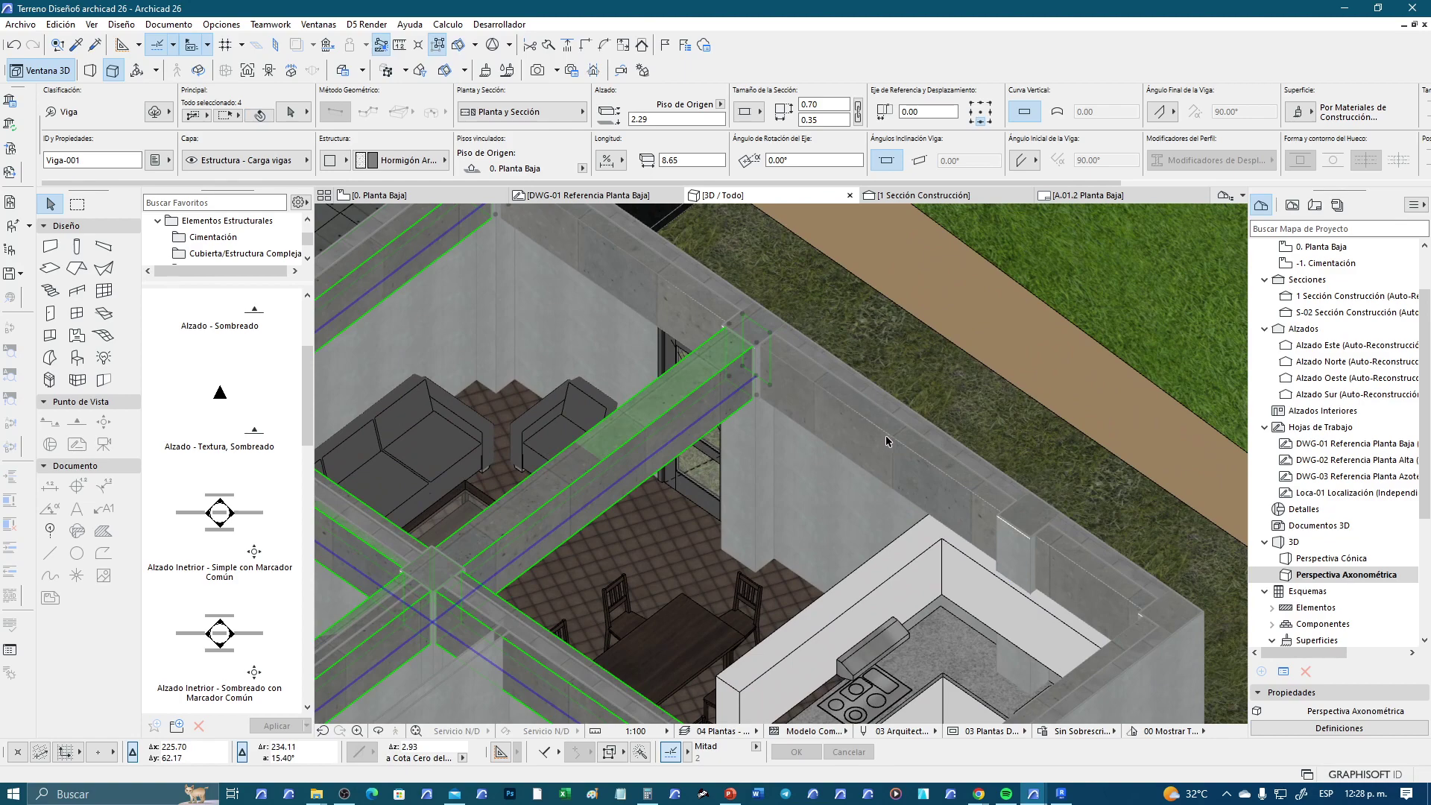
{"action": "scroll", "coordinate": [887, 441], "scroll_direction": "down", "scroll_amount": 2}
{"action": "scroll", "coordinate": [887, 441], "scroll_direction": "down", "scroll_amount": 2}
{"action": "scroll", "coordinate": [873, 525], "scroll_direction": "up", "scroll_amount": 4}
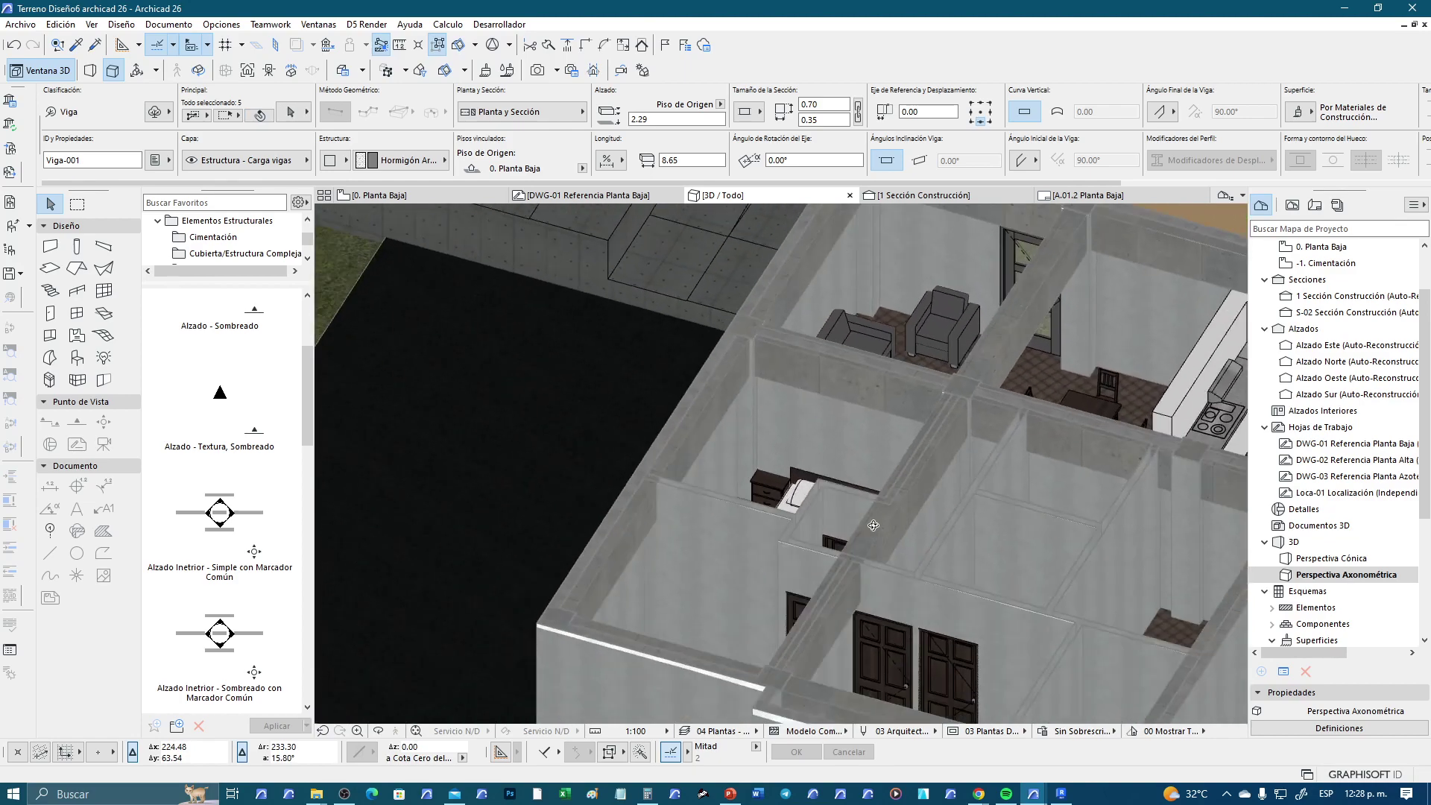
{"action": "scroll", "coordinate": [873, 525], "scroll_direction": "down", "scroll_amount": 2}
{"action": "middle_click_drag", "start_coordinate": [874, 525], "coordinate": [537, 560], "text": "shift"}
{"action": "scroll", "coordinate": [759, 537], "scroll_direction": "up", "scroll_amount": 1}
{"action": "scroll", "coordinate": [537, 561], "scroll_direction": "up", "scroll_amount": 2}
{"action": "scroll", "coordinate": [536, 560], "scroll_direction": "up", "scroll_amount": 1}
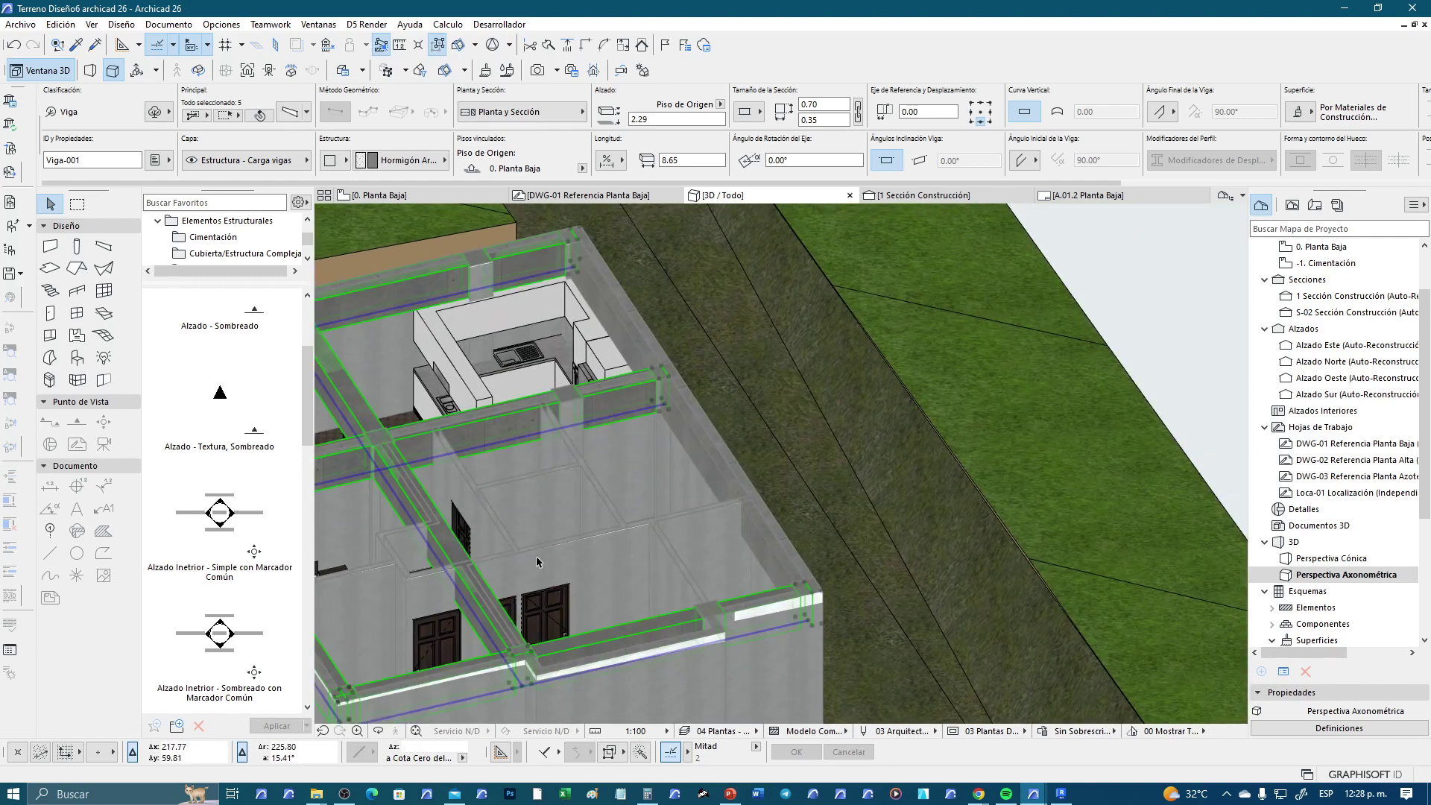
{"action": "scroll", "coordinate": [536, 561], "scroll_direction": "up", "scroll_amount": 2}
{"action": "left_click", "coordinate": [712, 445], "text": "shift"}
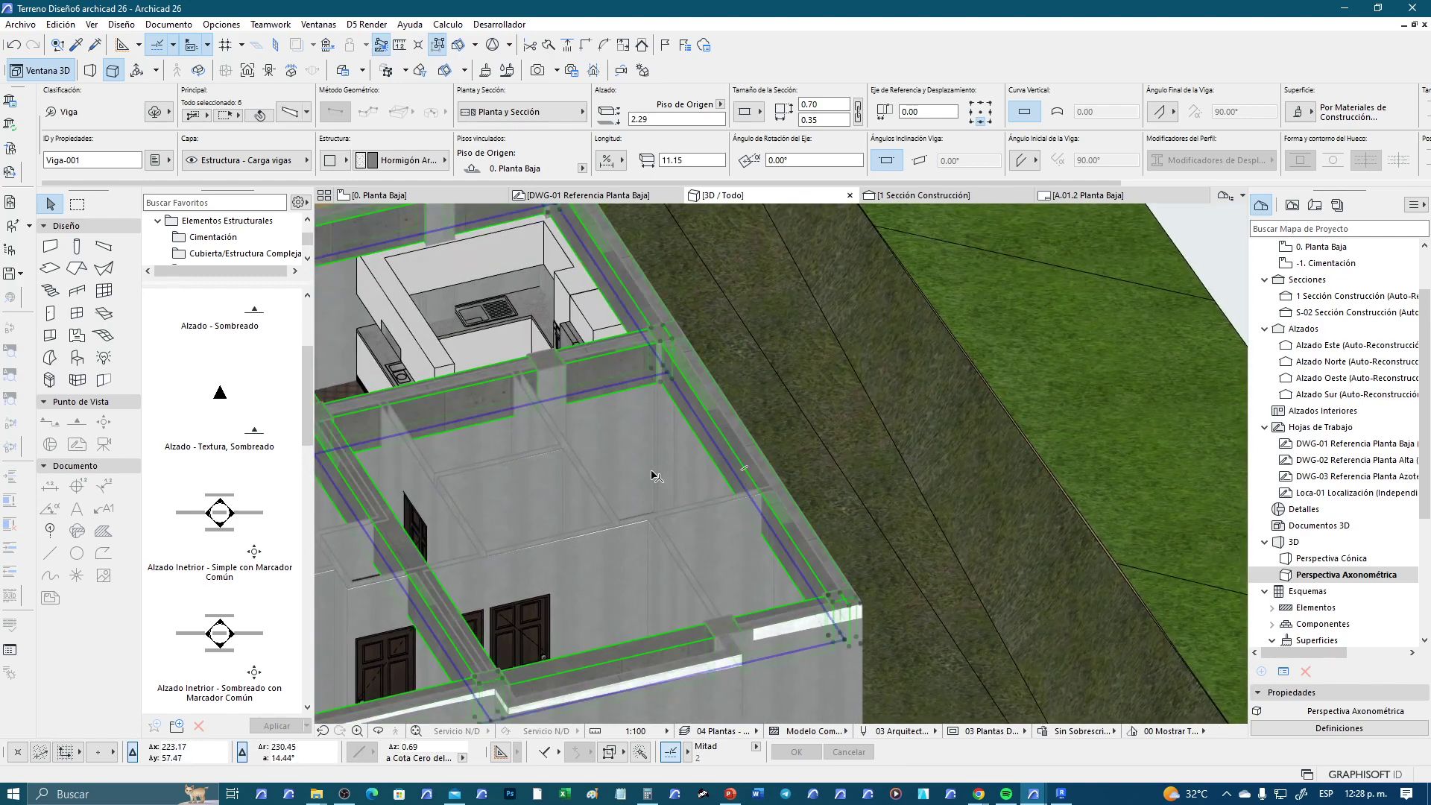
{"action": "left_click", "coordinate": [287, 111]}
Switch the beams' Segment structure to Complex Profile, confirm with OK, then cancel the elevate
{"action": "left_click", "coordinate": [509, 175]}
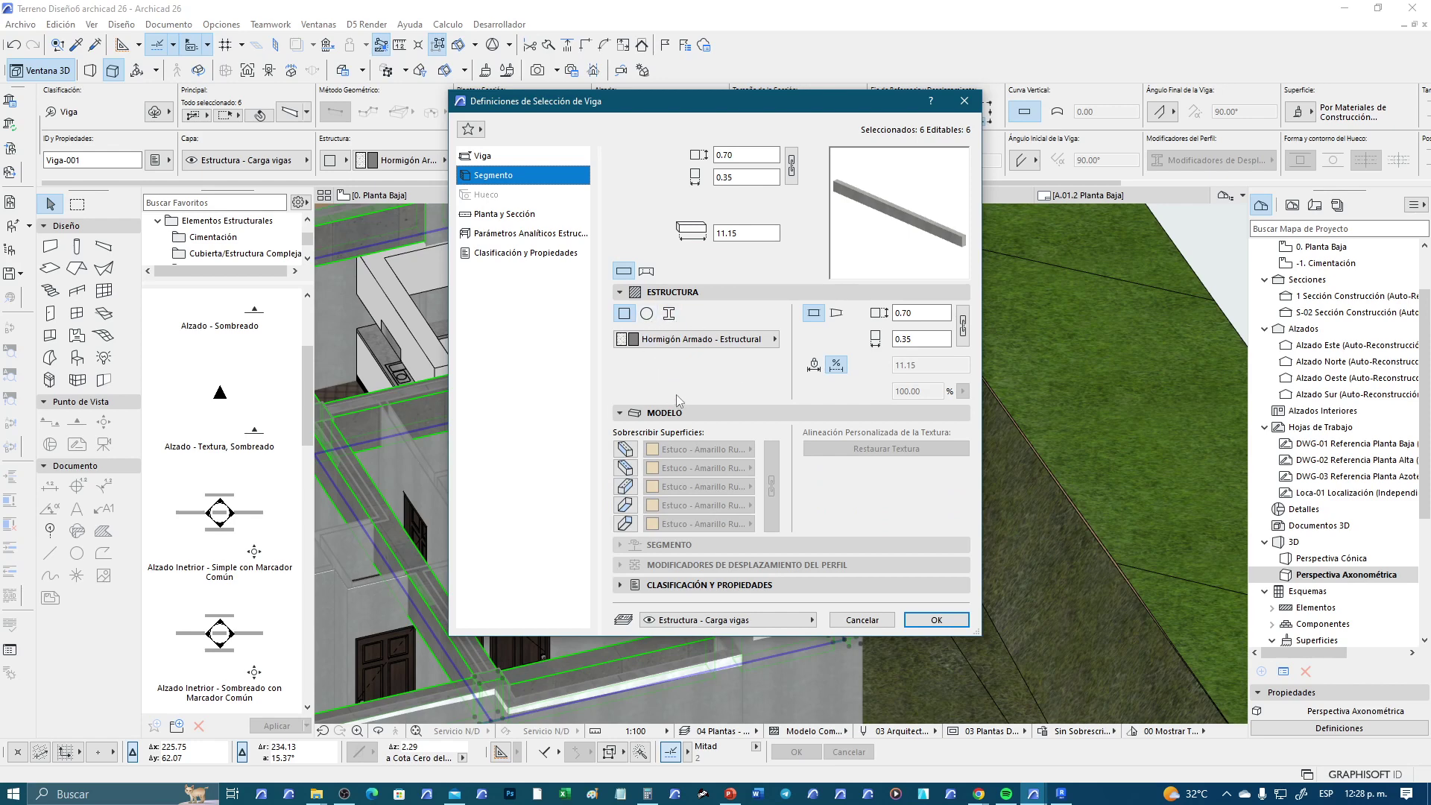
{"action": "left_click", "coordinate": [668, 314]}
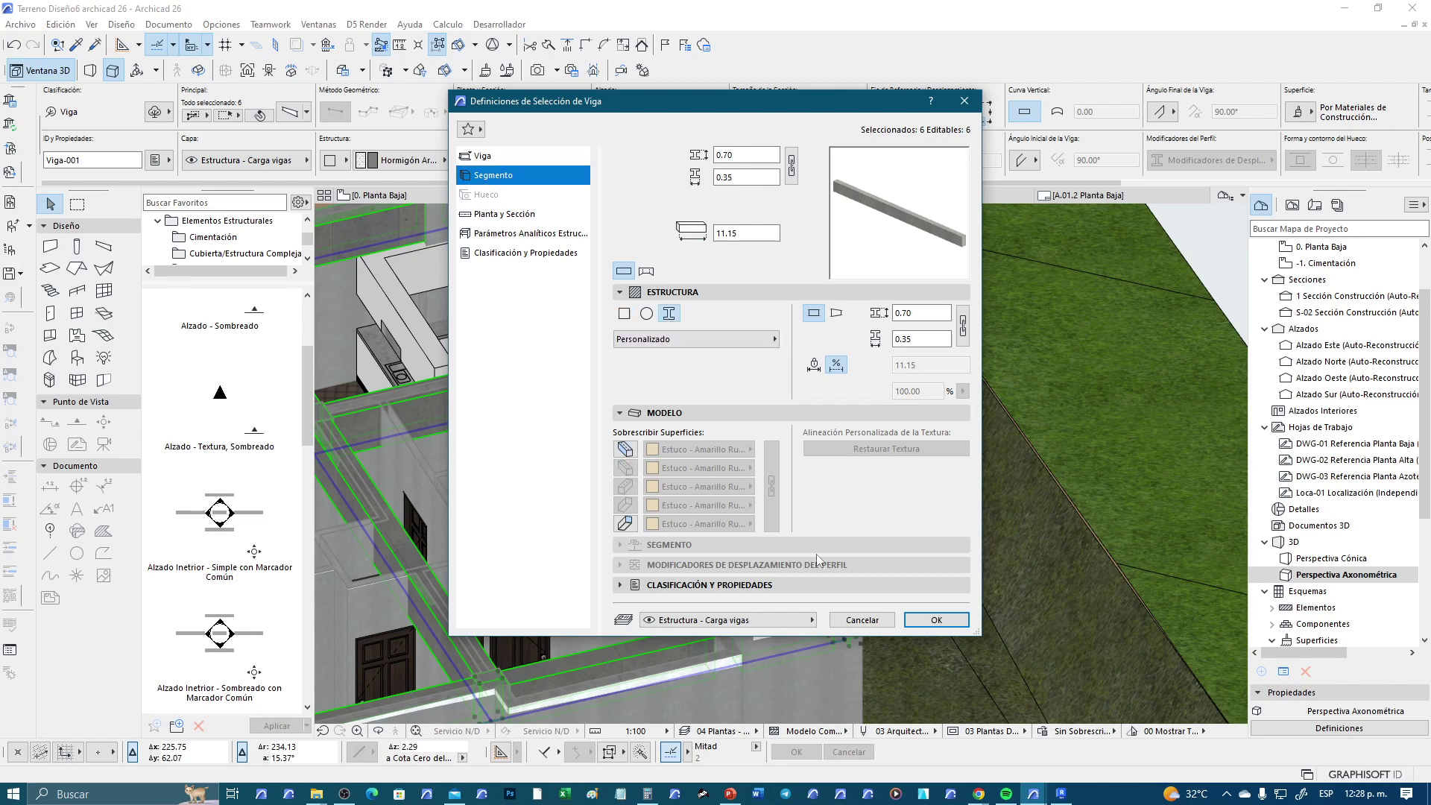
{"action": "left_click", "coordinate": [936, 620]}
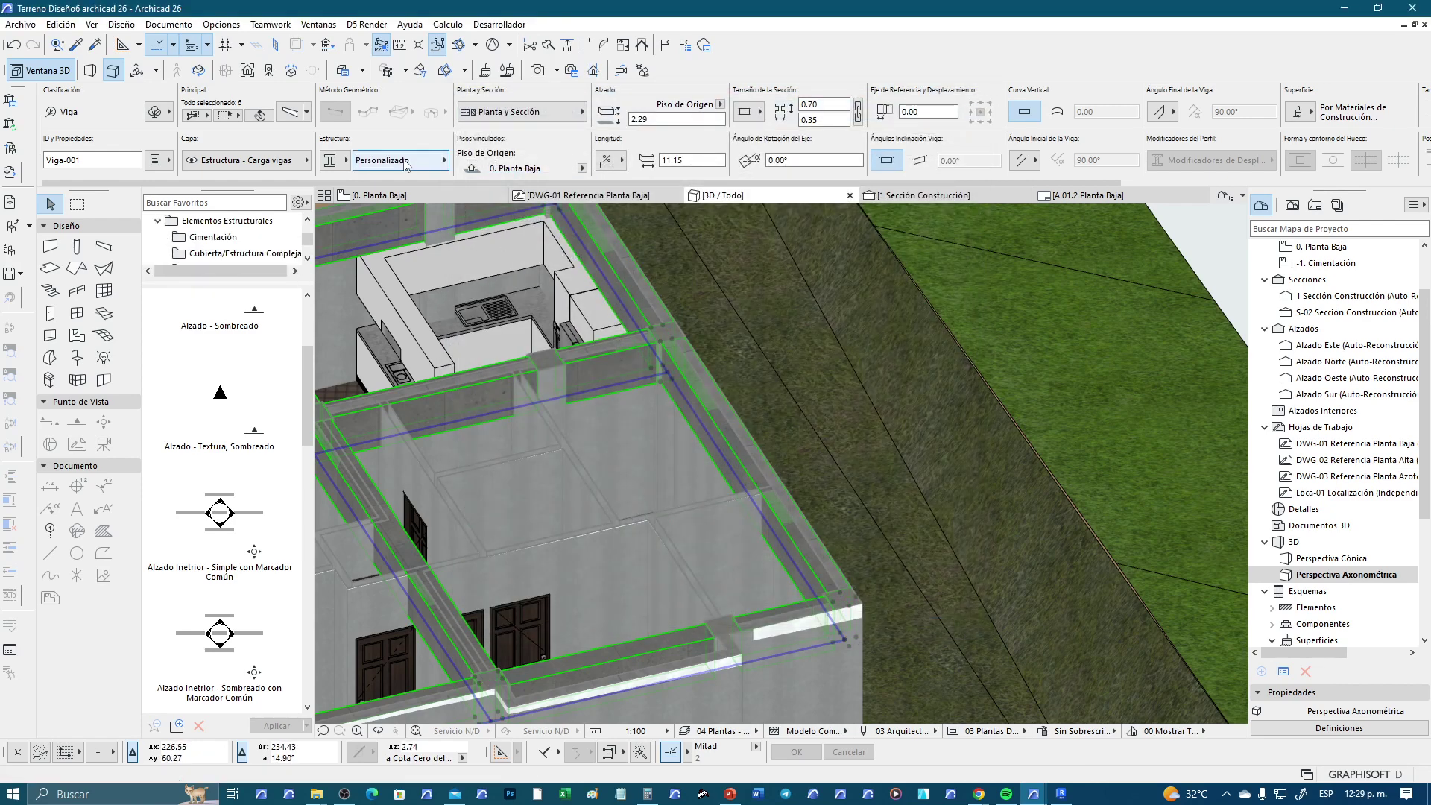
{"action": "left_click", "coordinate": [633, 376]}
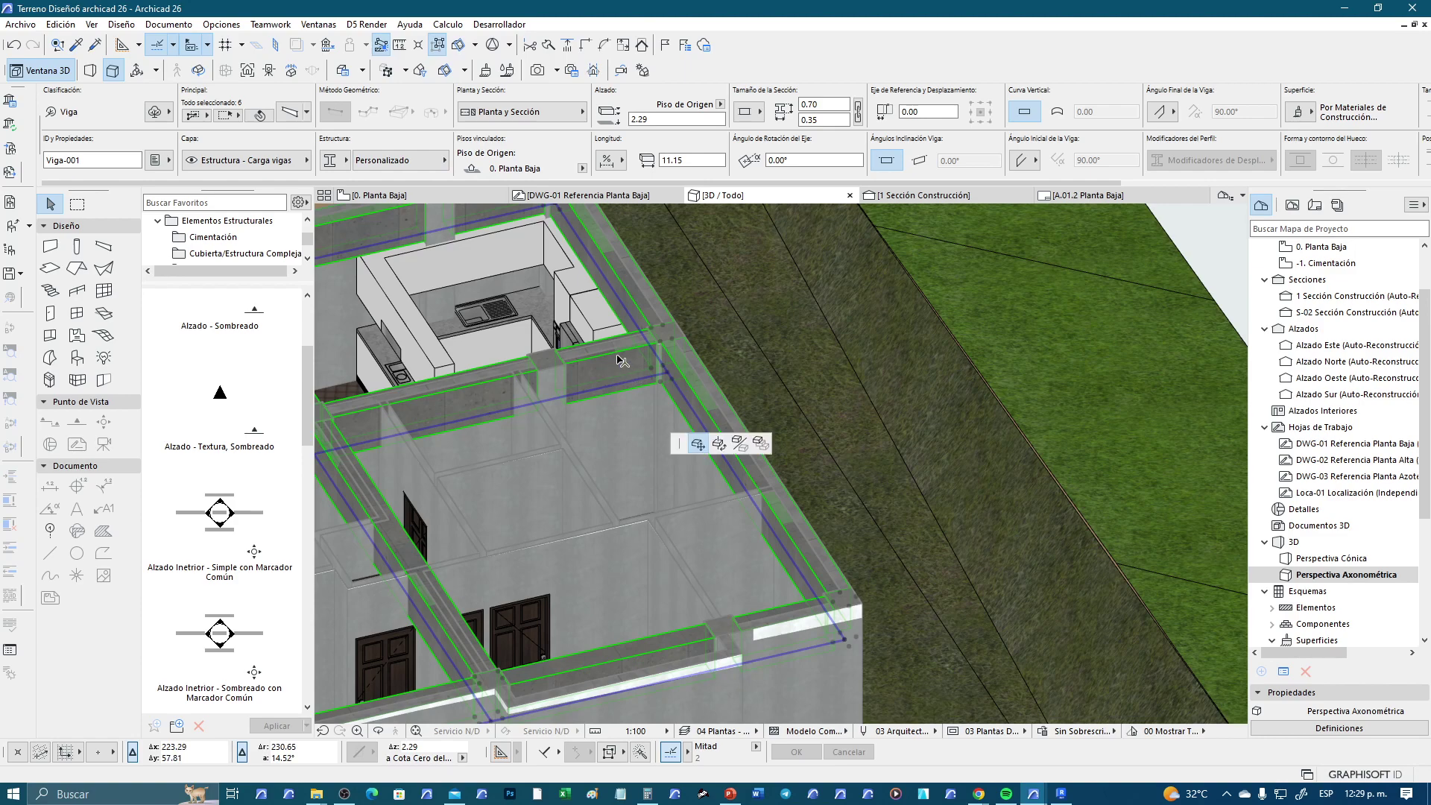
{"action": "key", "text": "Escape"}
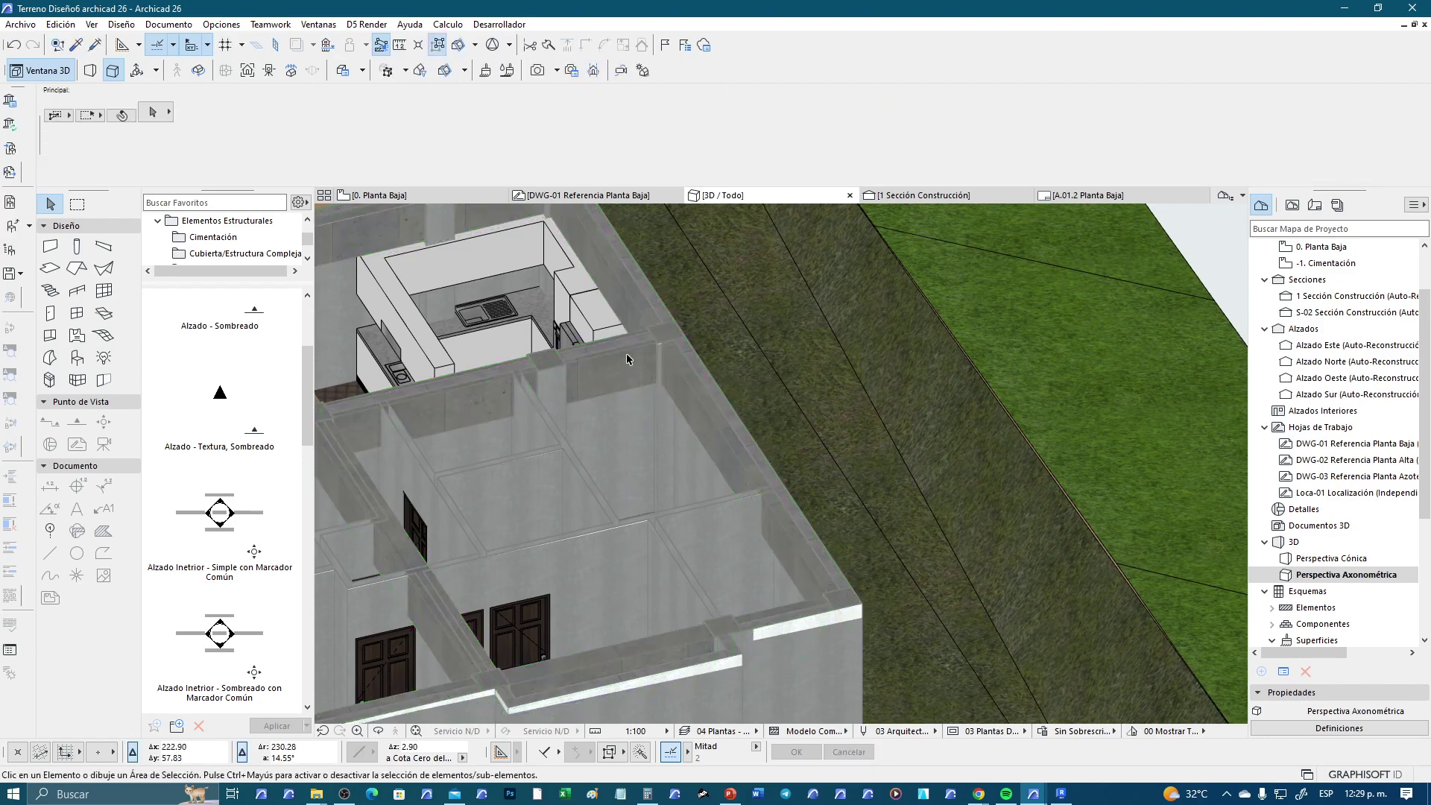
Edit a kitchen beam's profile and uncheck the Alargo de Altura and Alargo de Anchura modifiers
{"action": "left_click", "coordinate": [632, 361]}
{"action": "right_click", "coordinate": [627, 364]}
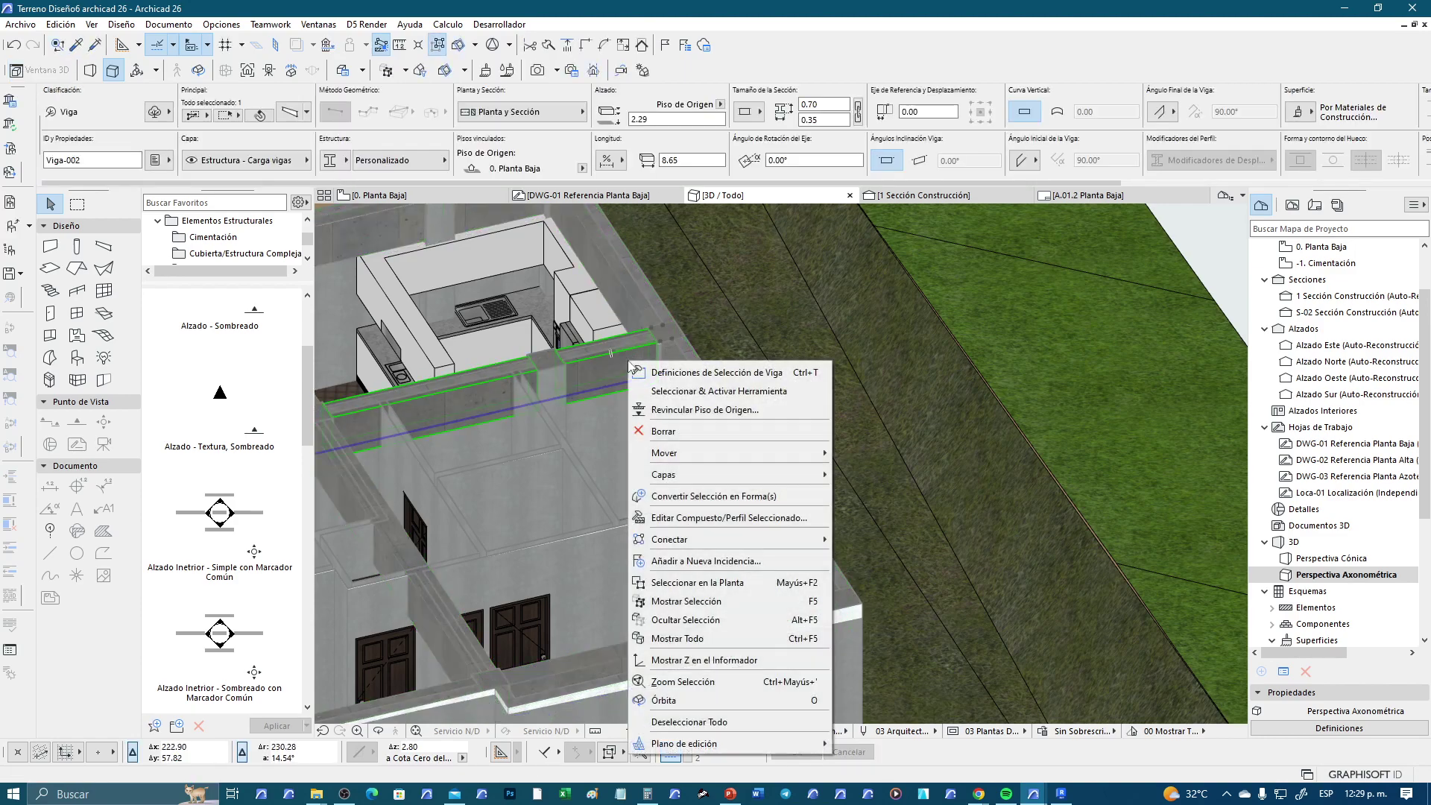
{"action": "left_click", "coordinate": [775, 524]}
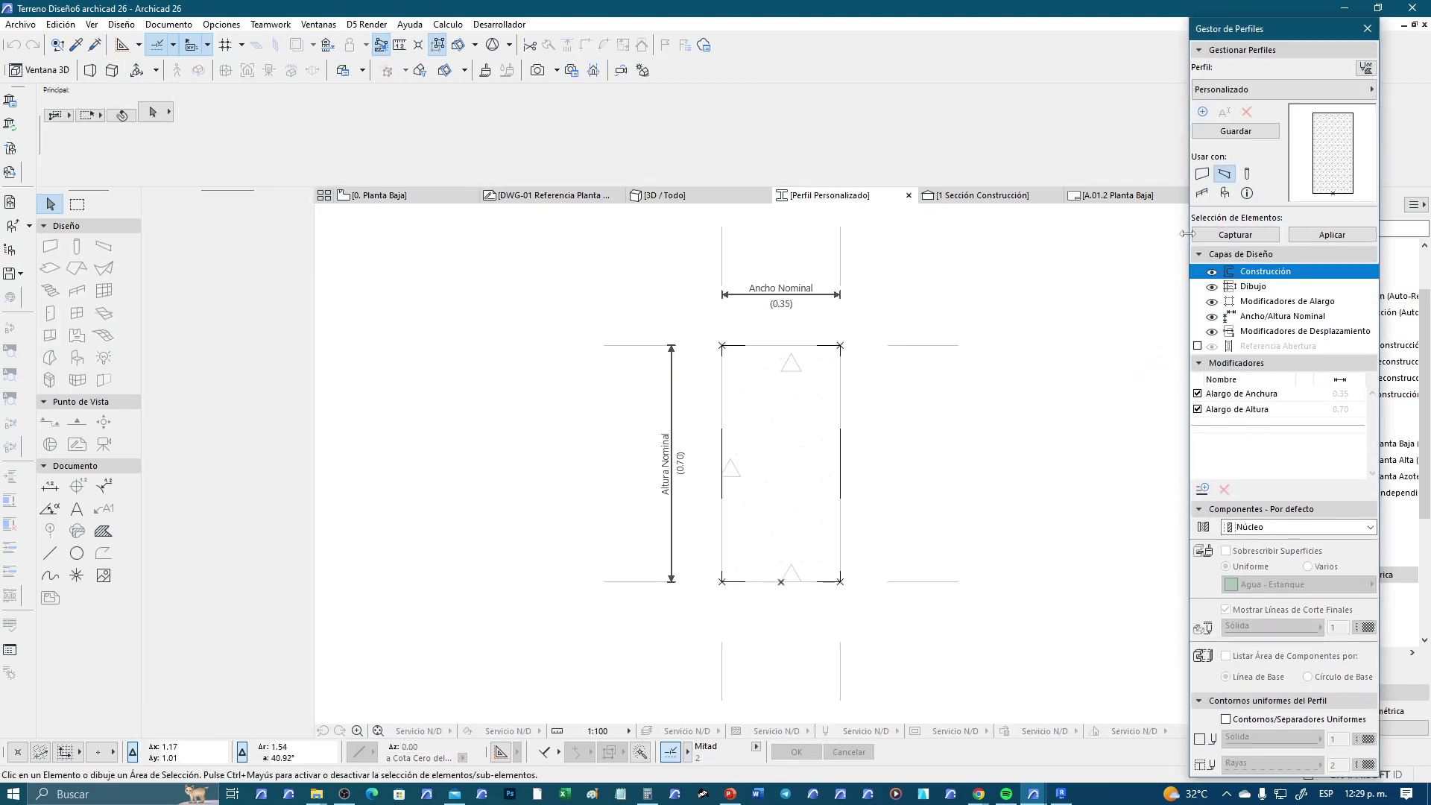
{"action": "middle_click_drag", "start_coordinate": [966, 437], "coordinate": [833, 426]}
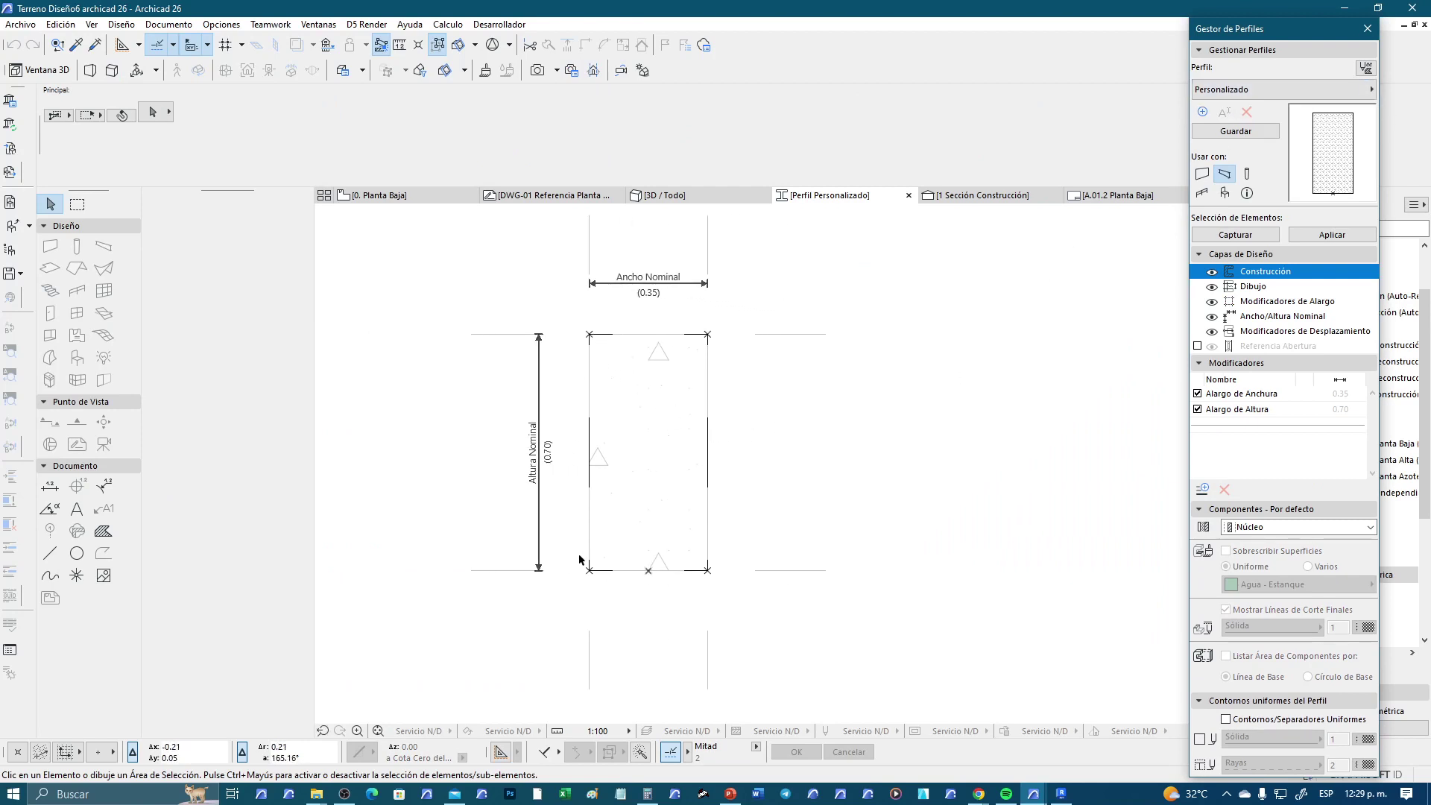
{"action": "left_click", "coordinate": [1198, 409]}
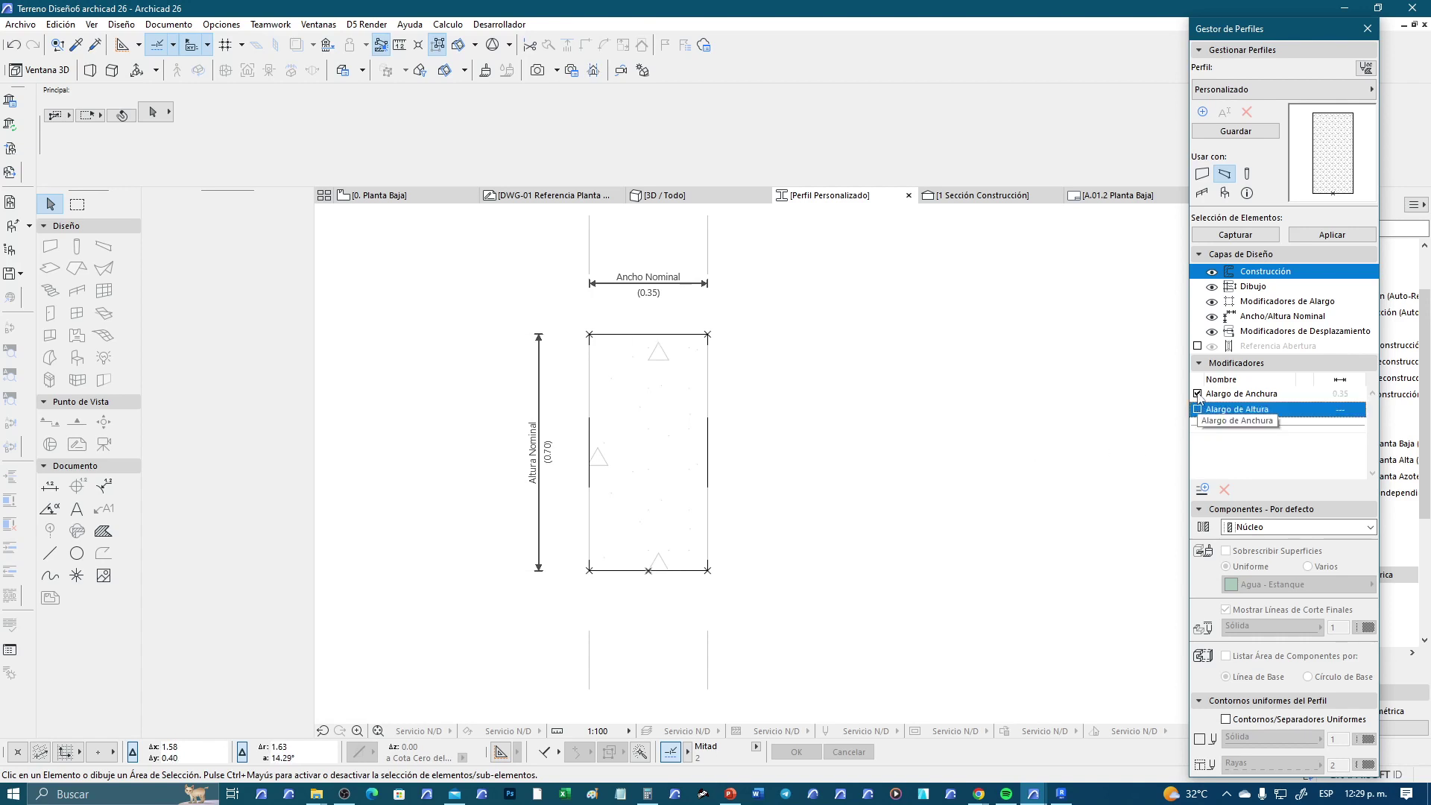
{"action": "left_click", "coordinate": [1198, 394]}
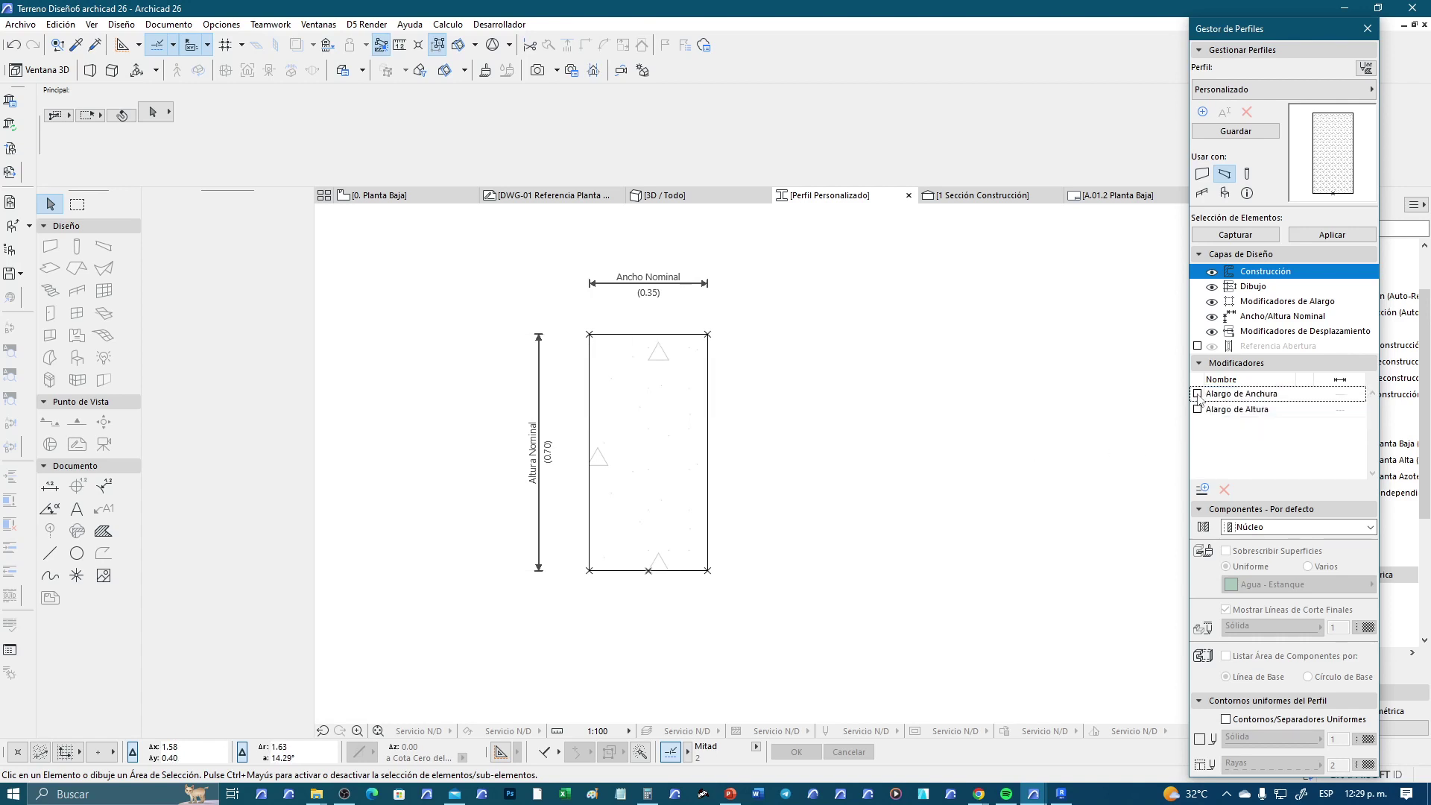
Set the Fill tool's fill type to the interior finish Enlucido - Yeso
{"action": "left_click", "coordinate": [104, 531]}
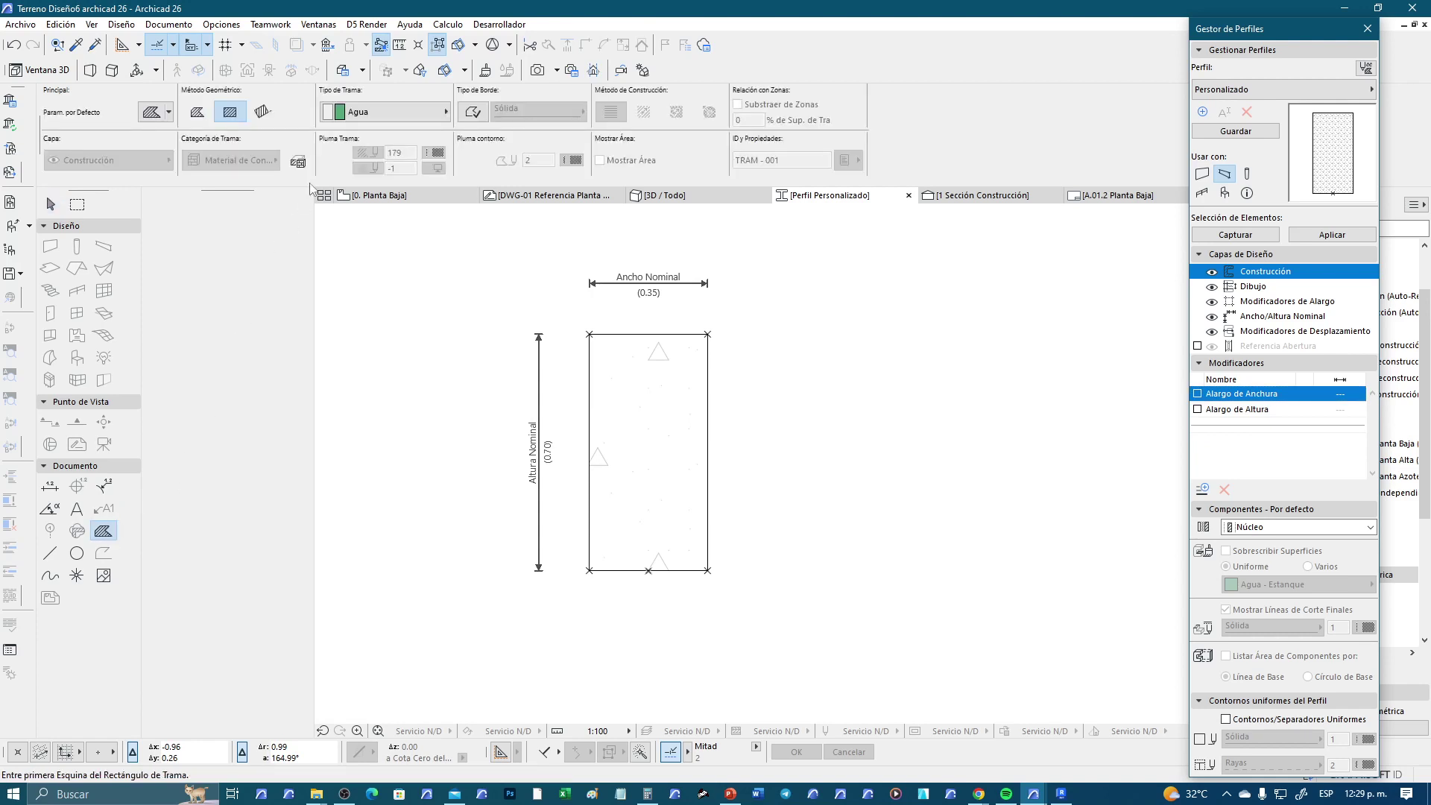
{"action": "left_click", "coordinate": [387, 112]}
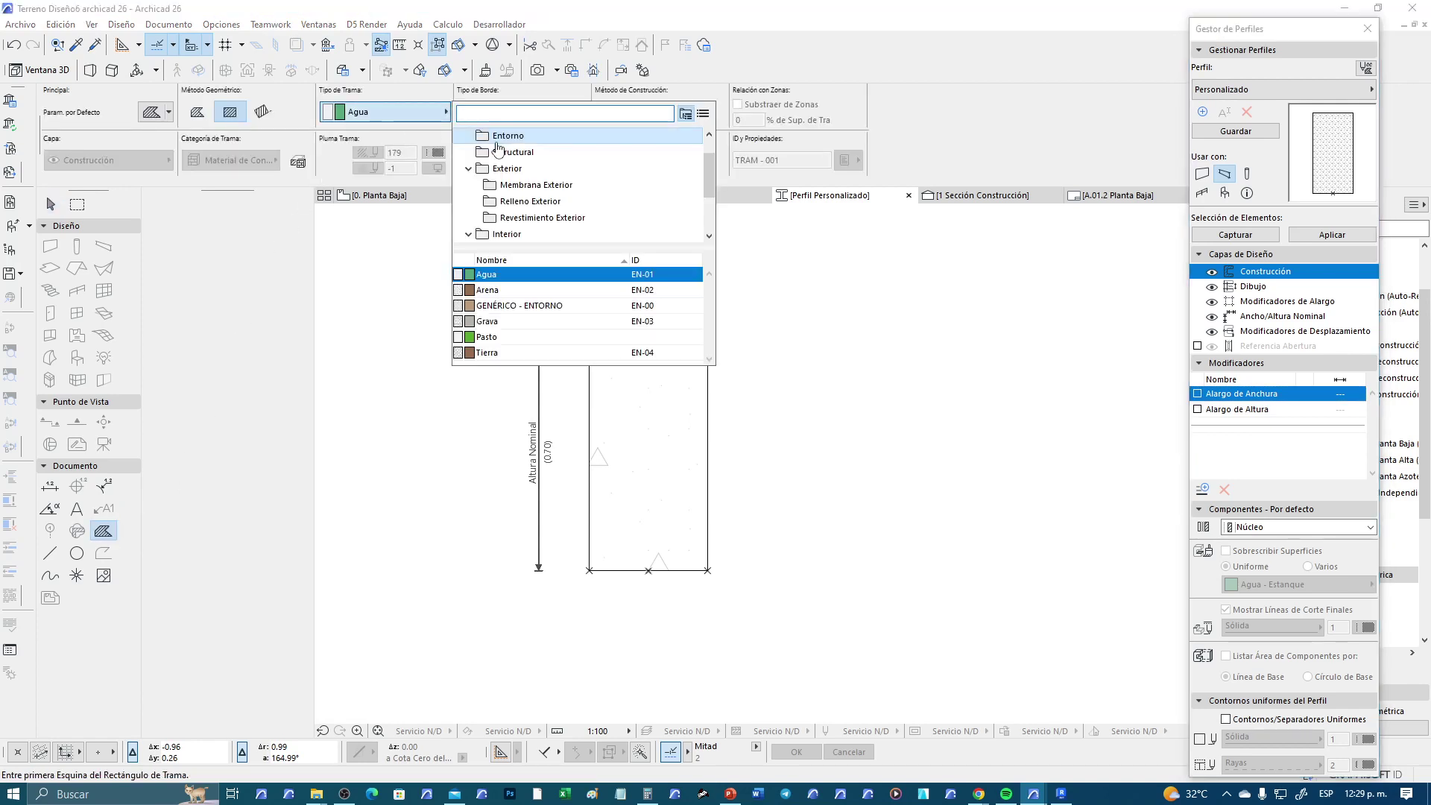
{"action": "scroll", "coordinate": [525, 223], "scroll_direction": "down", "scroll_amount": 1}
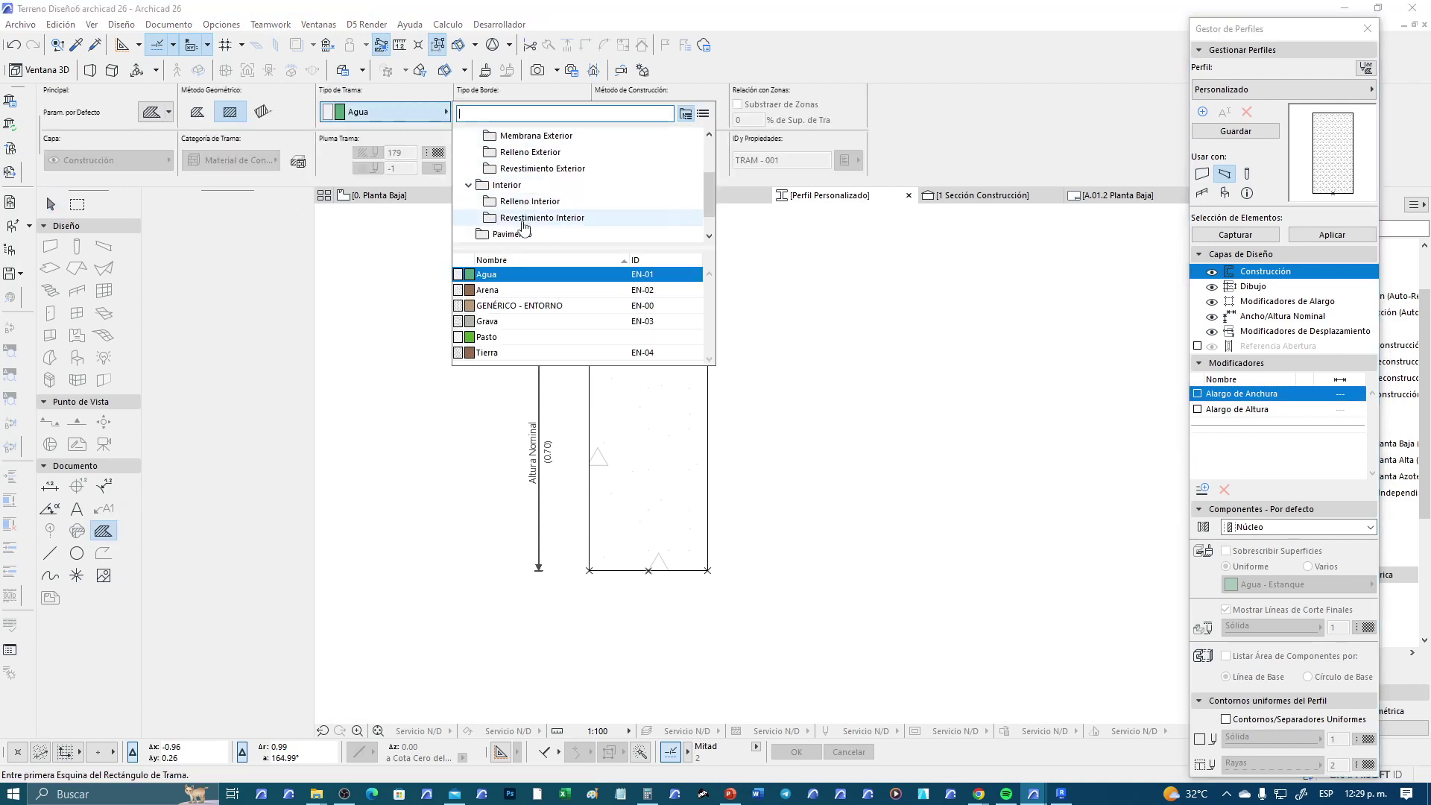
{"action": "left_click", "coordinate": [531, 220]}
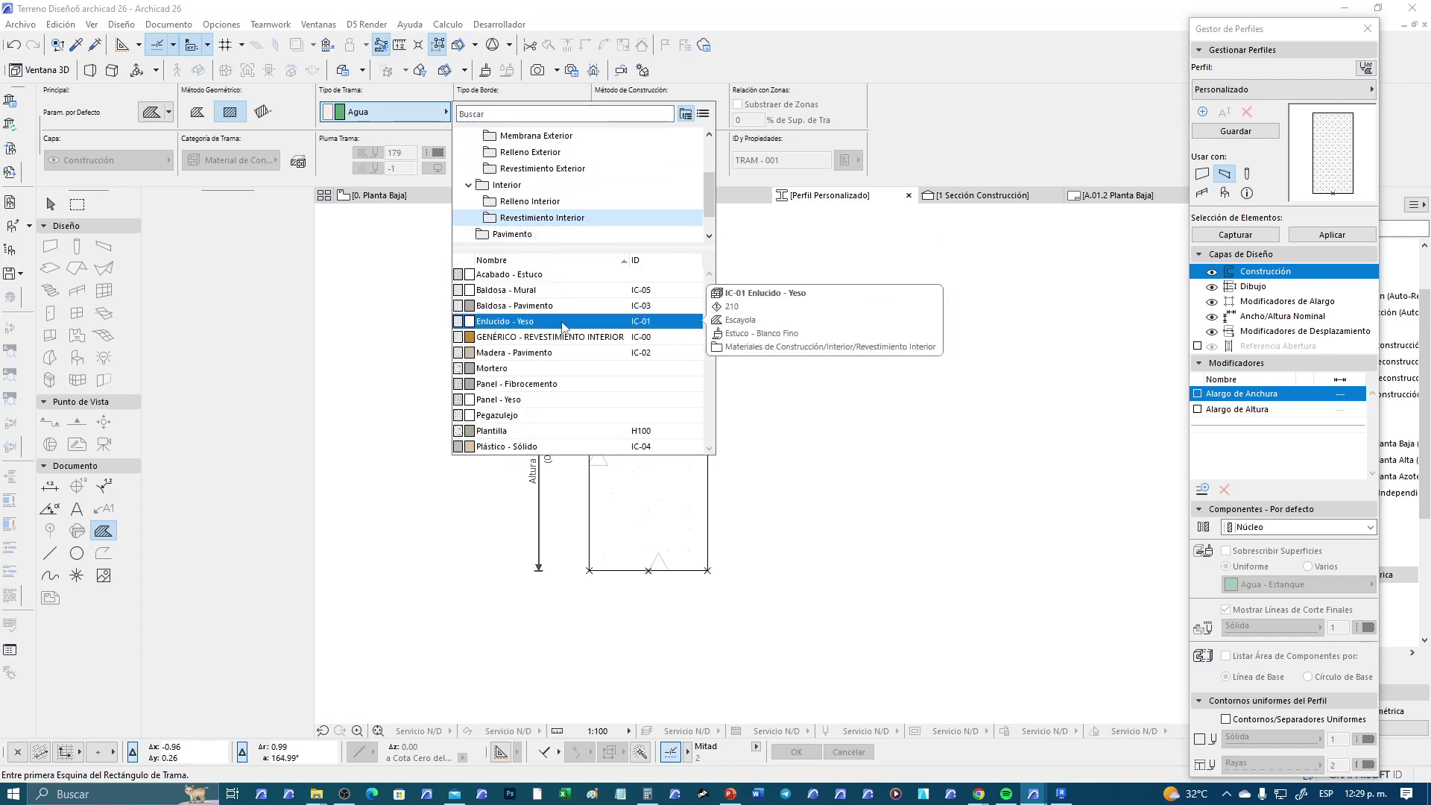
{"action": "left_click", "coordinate": [562, 328]}
{"action": "scroll", "coordinate": [588, 411], "scroll_direction": "up", "scroll_amount": 2}
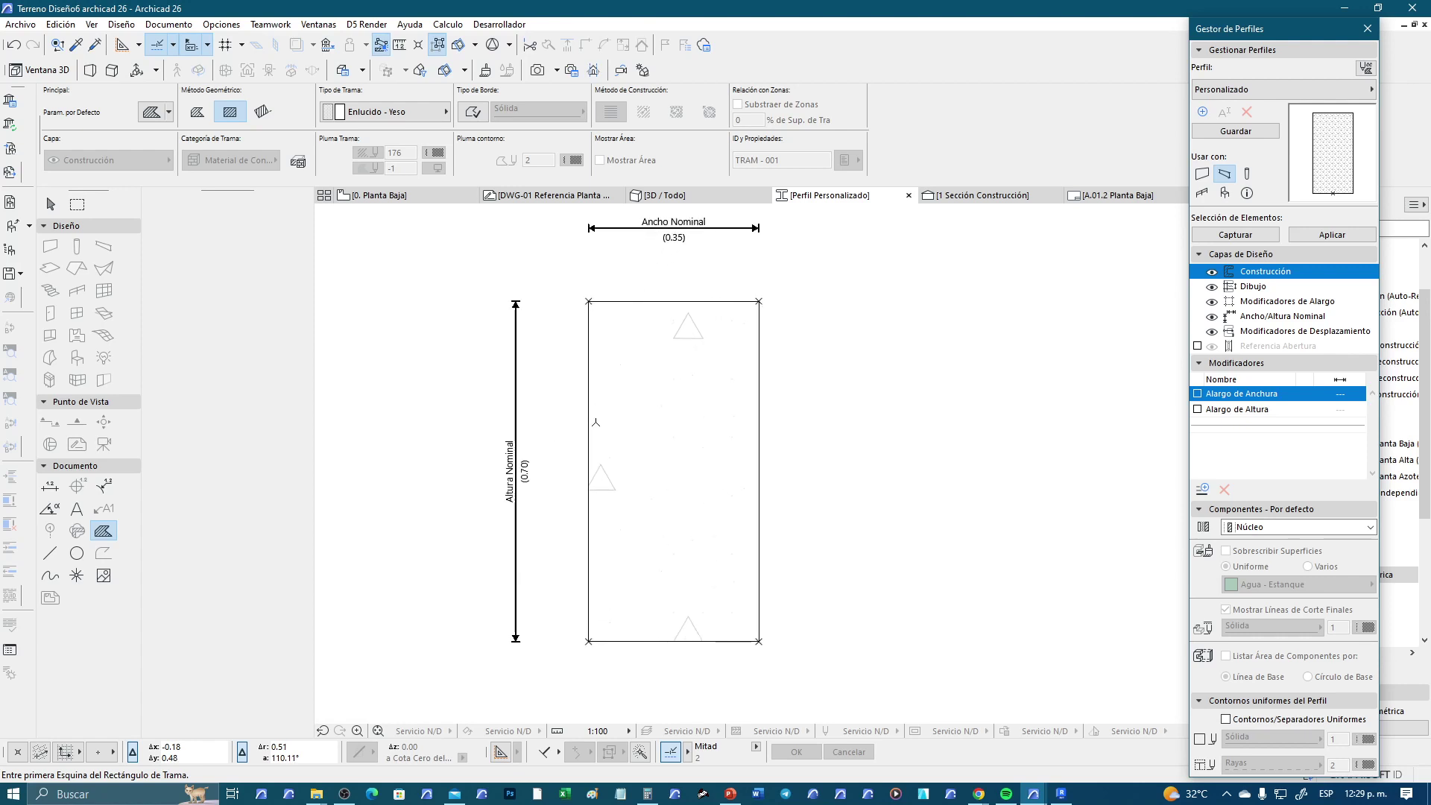
{"action": "middle_click_drag", "start_coordinate": [588, 411], "coordinate": [512, 357]}
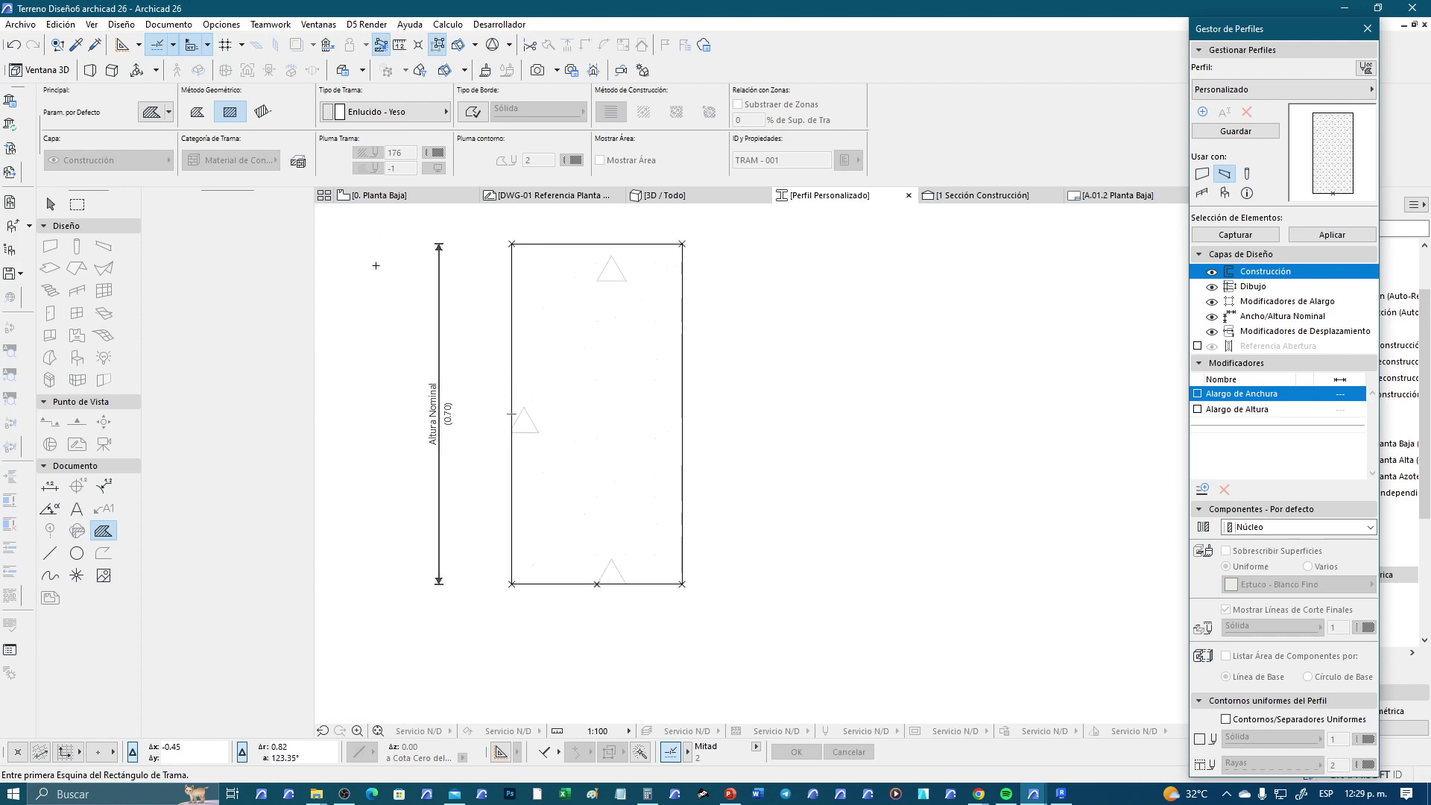
{"action": "scroll", "coordinate": [510, 277], "scroll_direction": "up", "scroll_amount": 1}
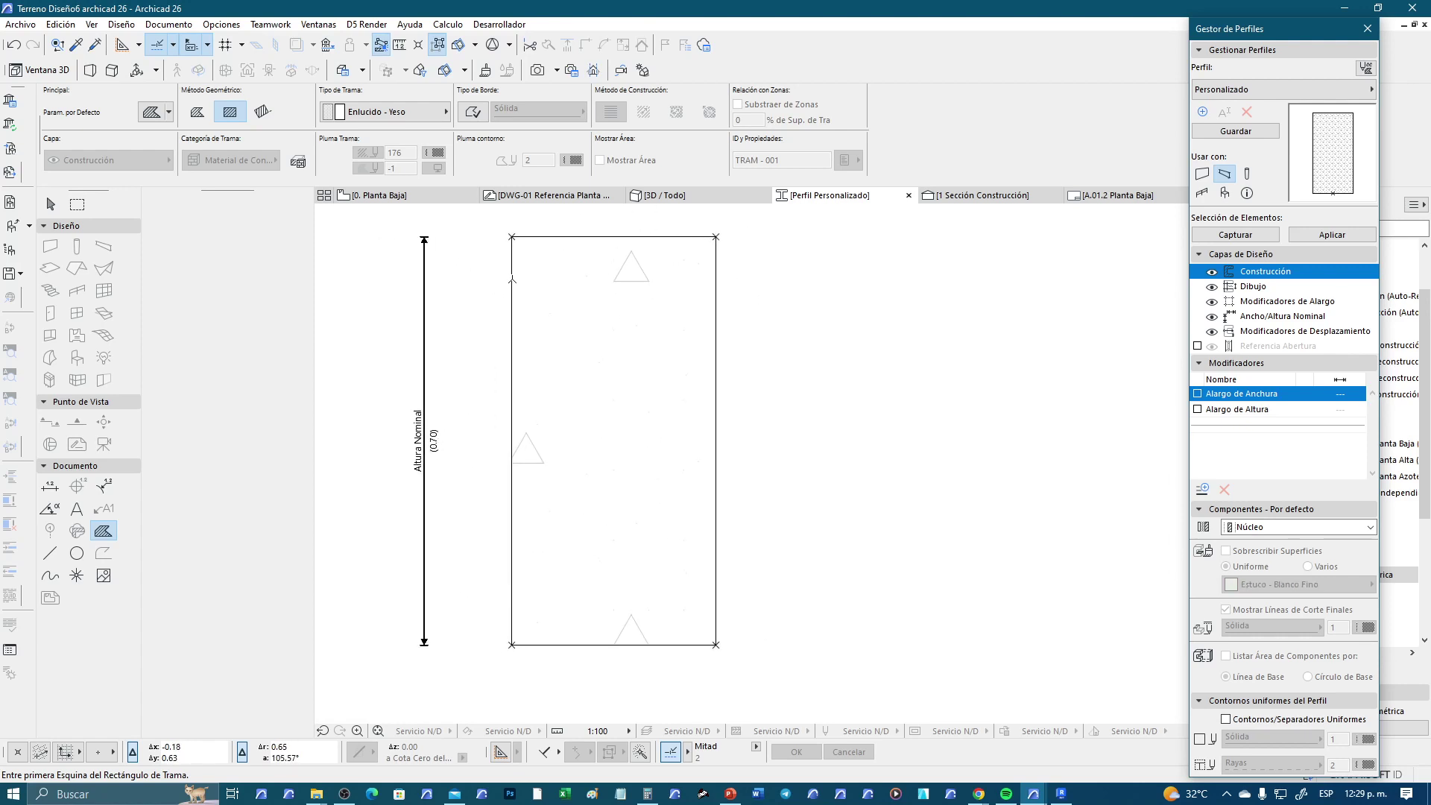
Draw a 0.02-wide finish strip down the profile's left edge
{"action": "left_click", "coordinate": [512, 237]}
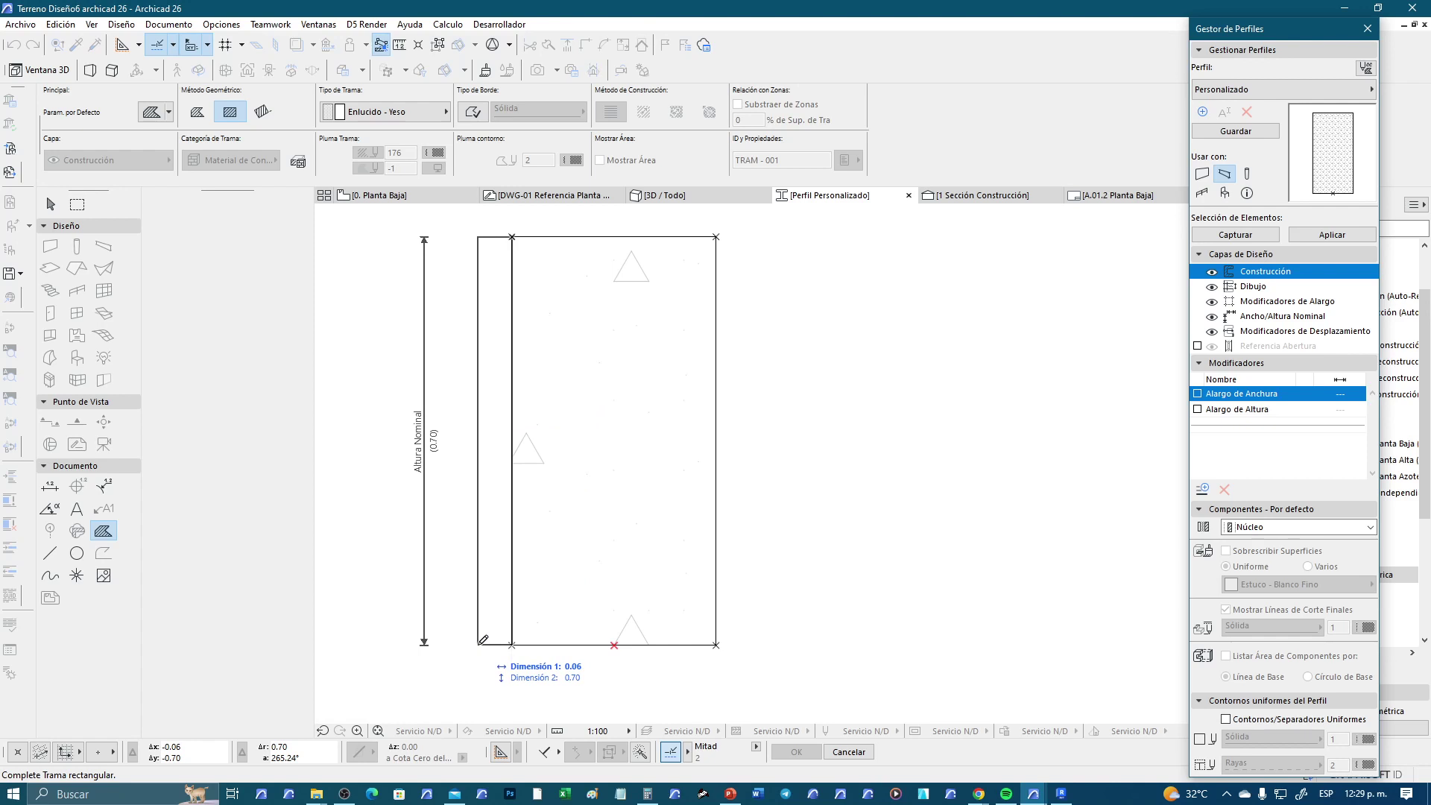
{"action": "key", "text": "BackSpace"}
{"action": "type", "text": "15"}
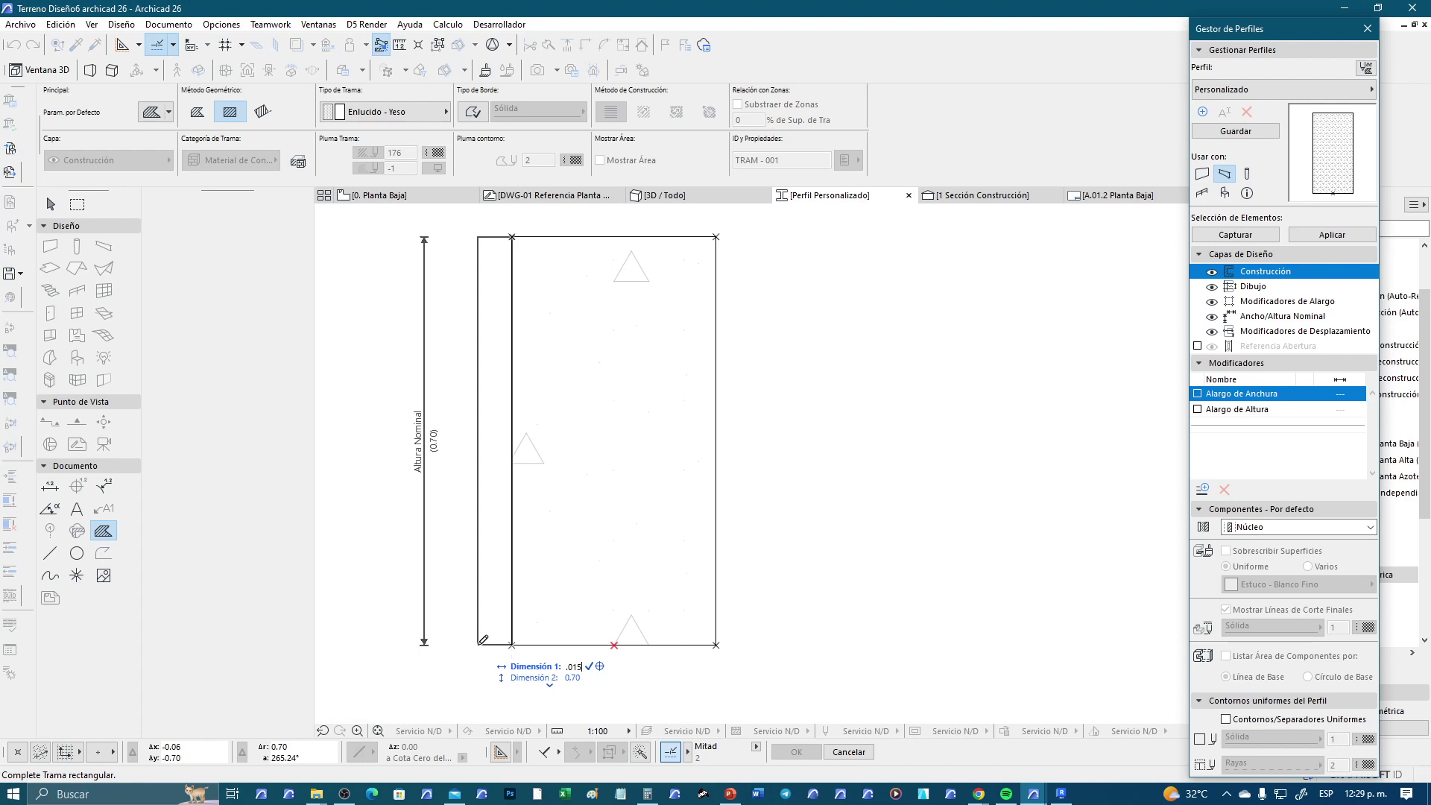
{"action": "key", "text": "Tab"}
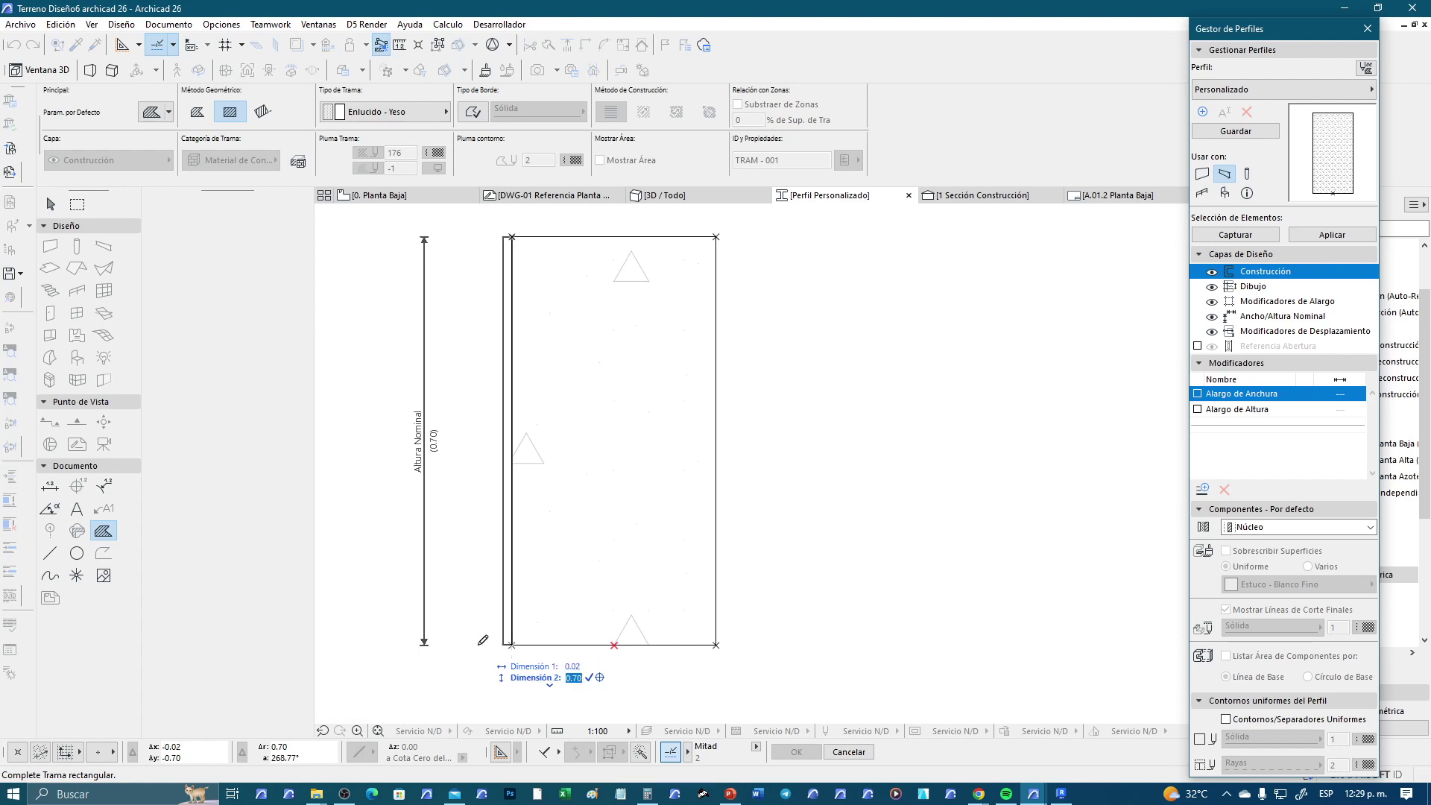
{"action": "type", "text": ".7"}
{"action": "key", "text": "Return"}
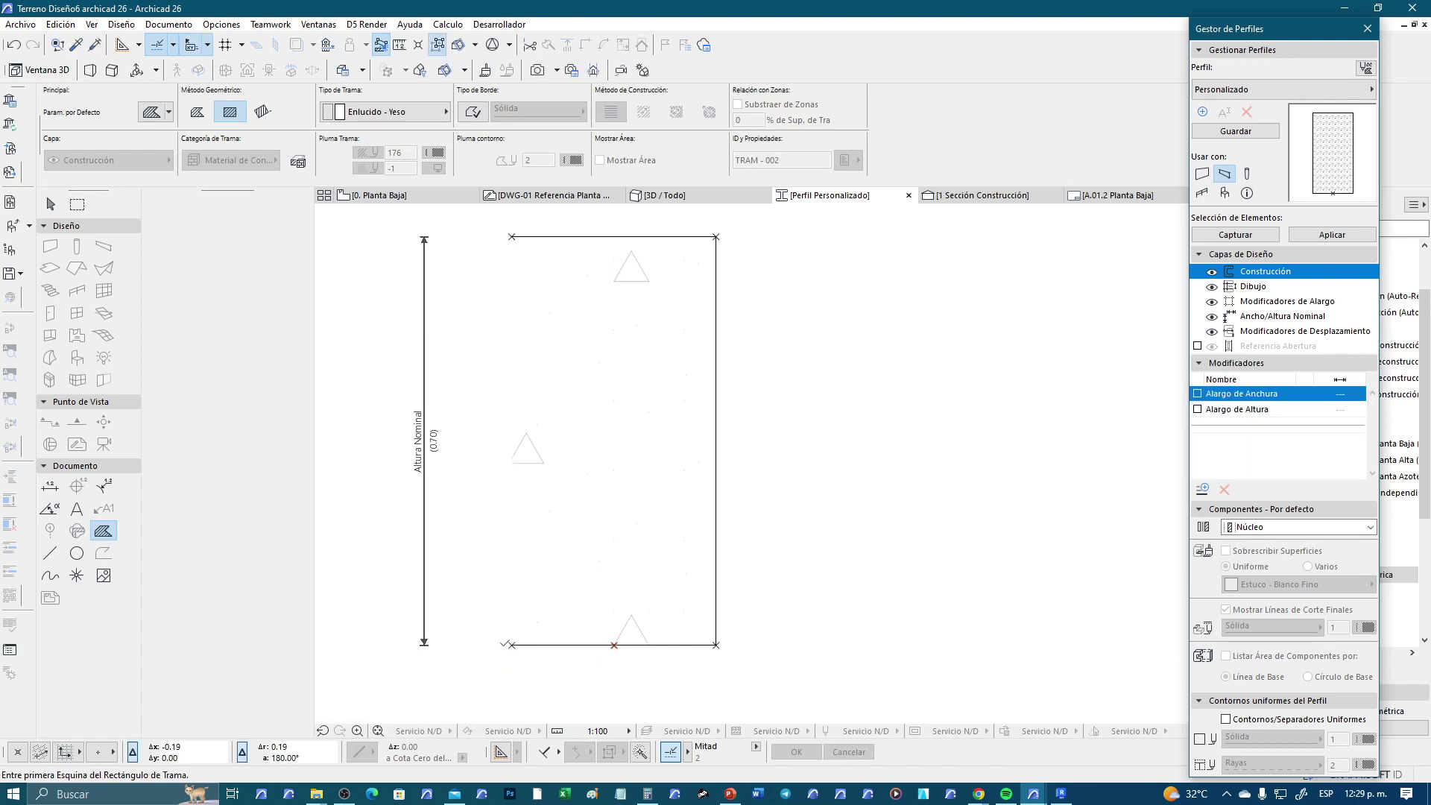
{"action": "left_click", "coordinate": [505, 575]}
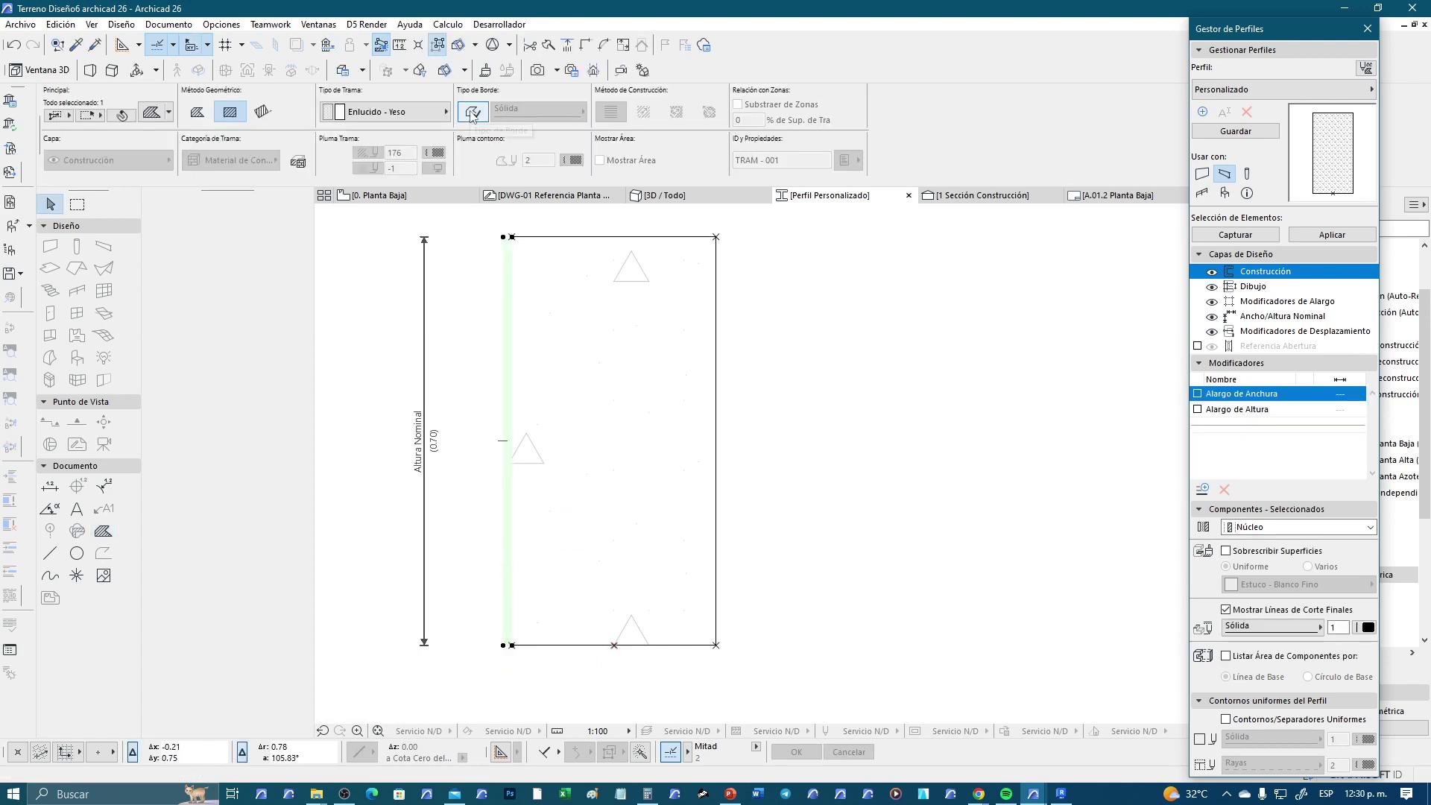
{"action": "left_click", "coordinate": [477, 288]}
{"action": "left_click", "coordinate": [506, 293]}
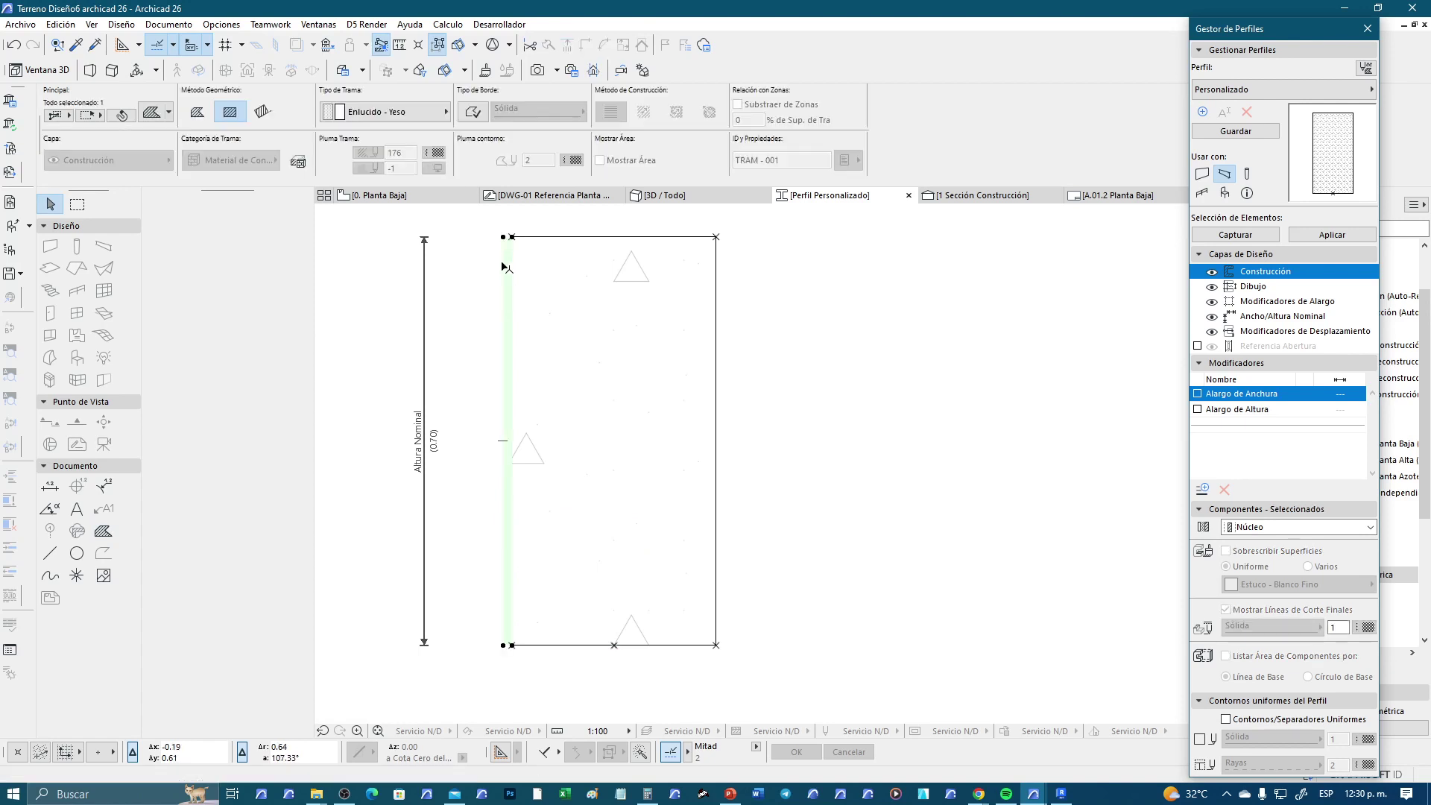
{"action": "left_click", "coordinate": [468, 337]}
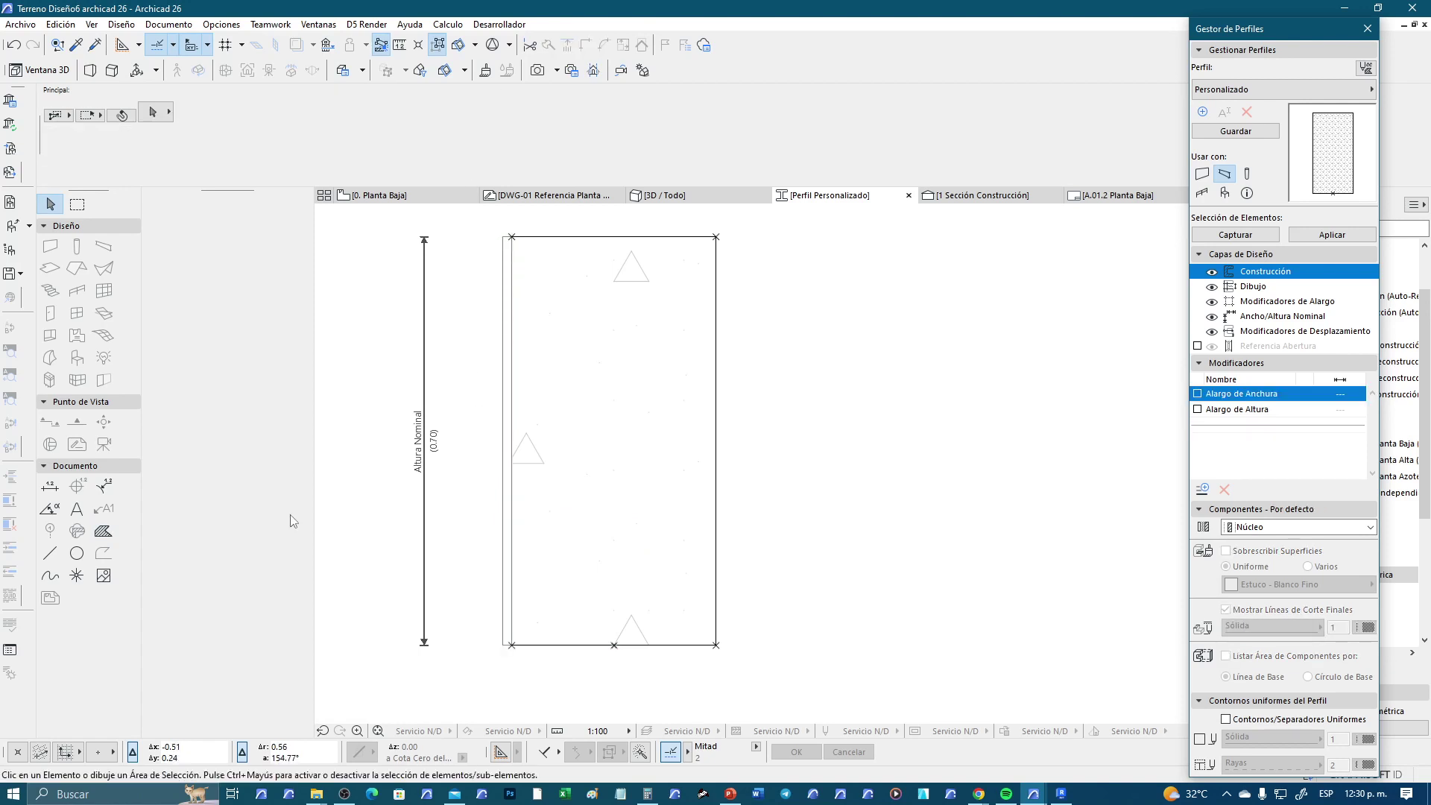
Draw a matching 0.02-wide solid-bordered strip along the profile's right edge
{"action": "left_click", "coordinate": [105, 531]}
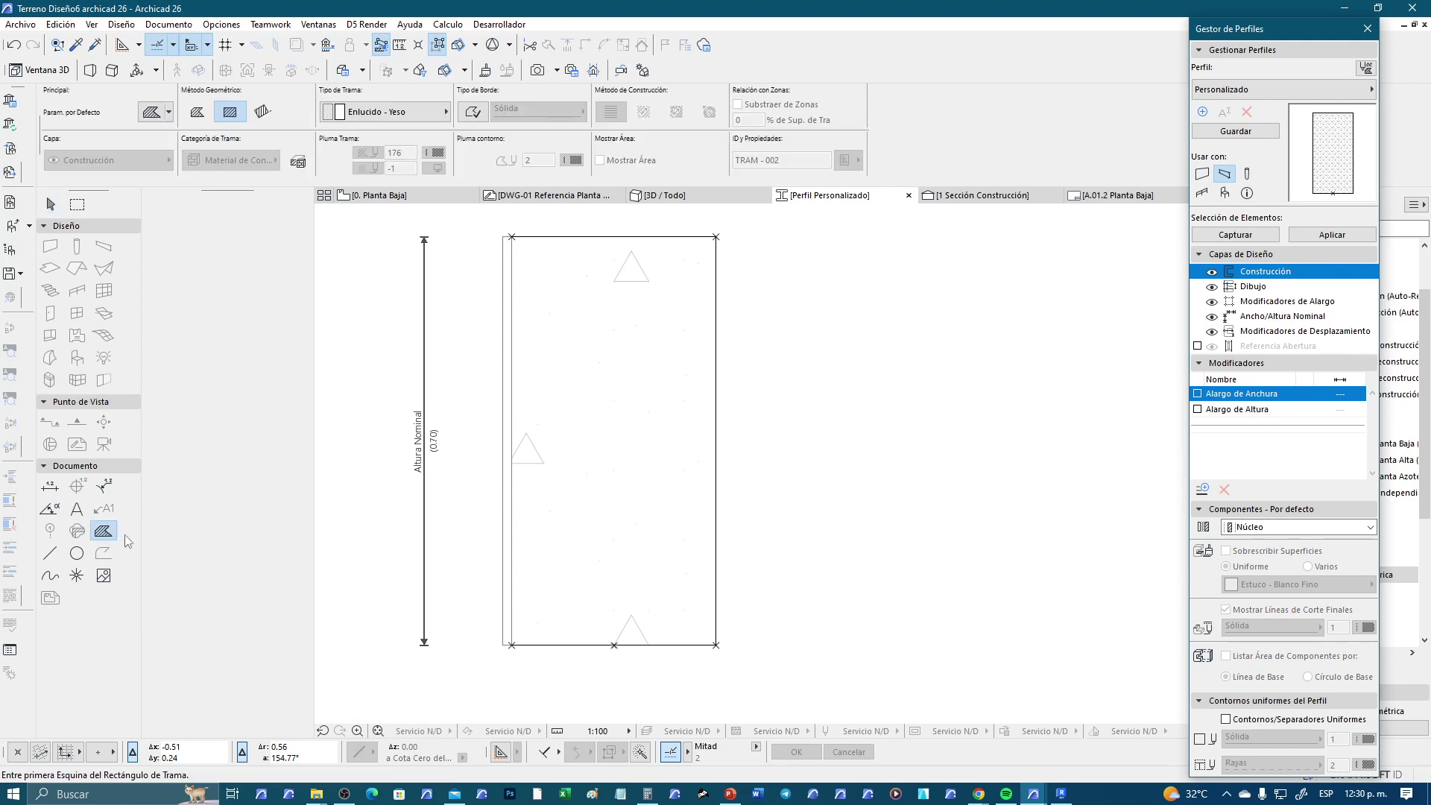
{"action": "left_click", "coordinate": [472, 111]}
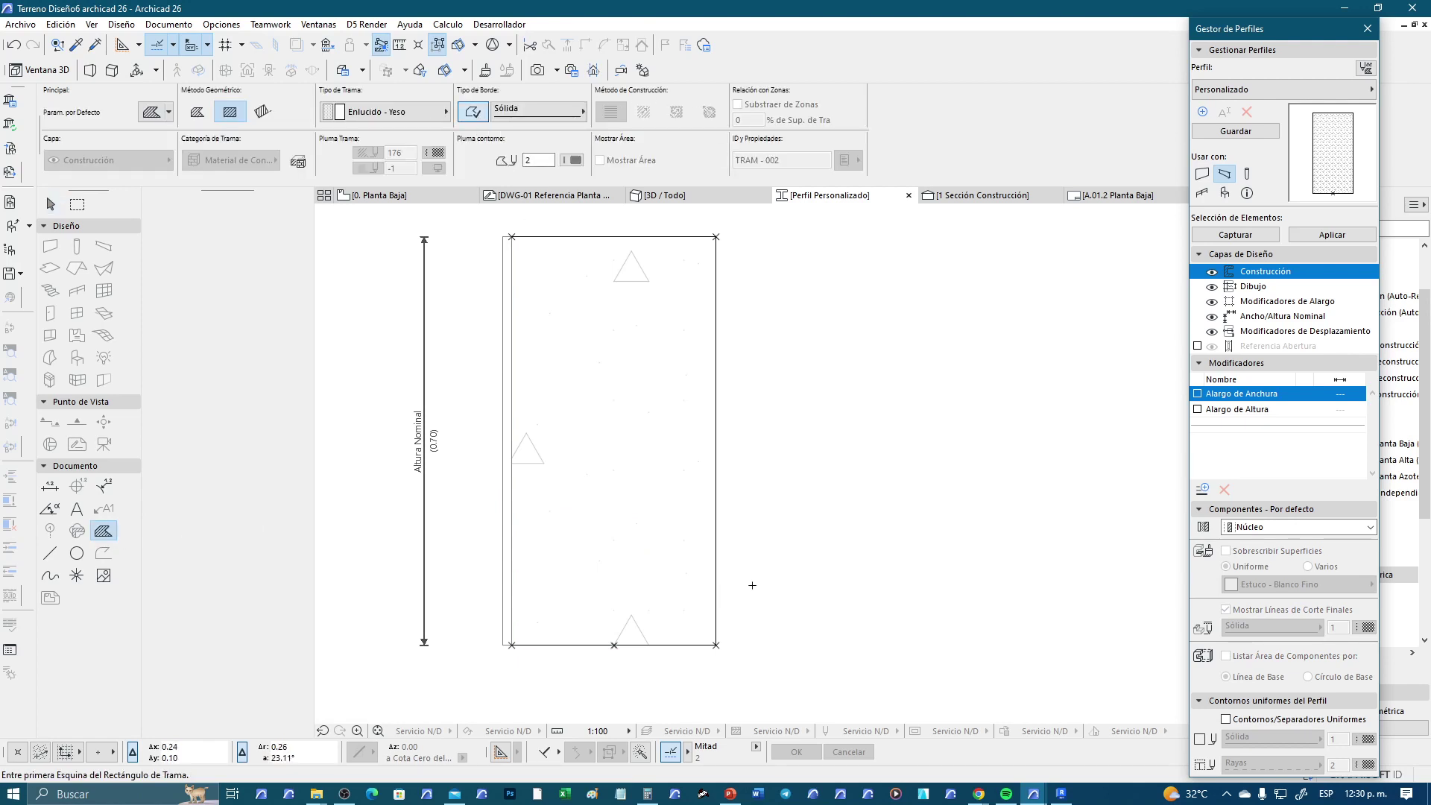
{"action": "right_click", "coordinate": [714, 234]}
{"action": "left_click", "coordinate": [734, 248]}
{"action": "left_click", "coordinate": [716, 236]}
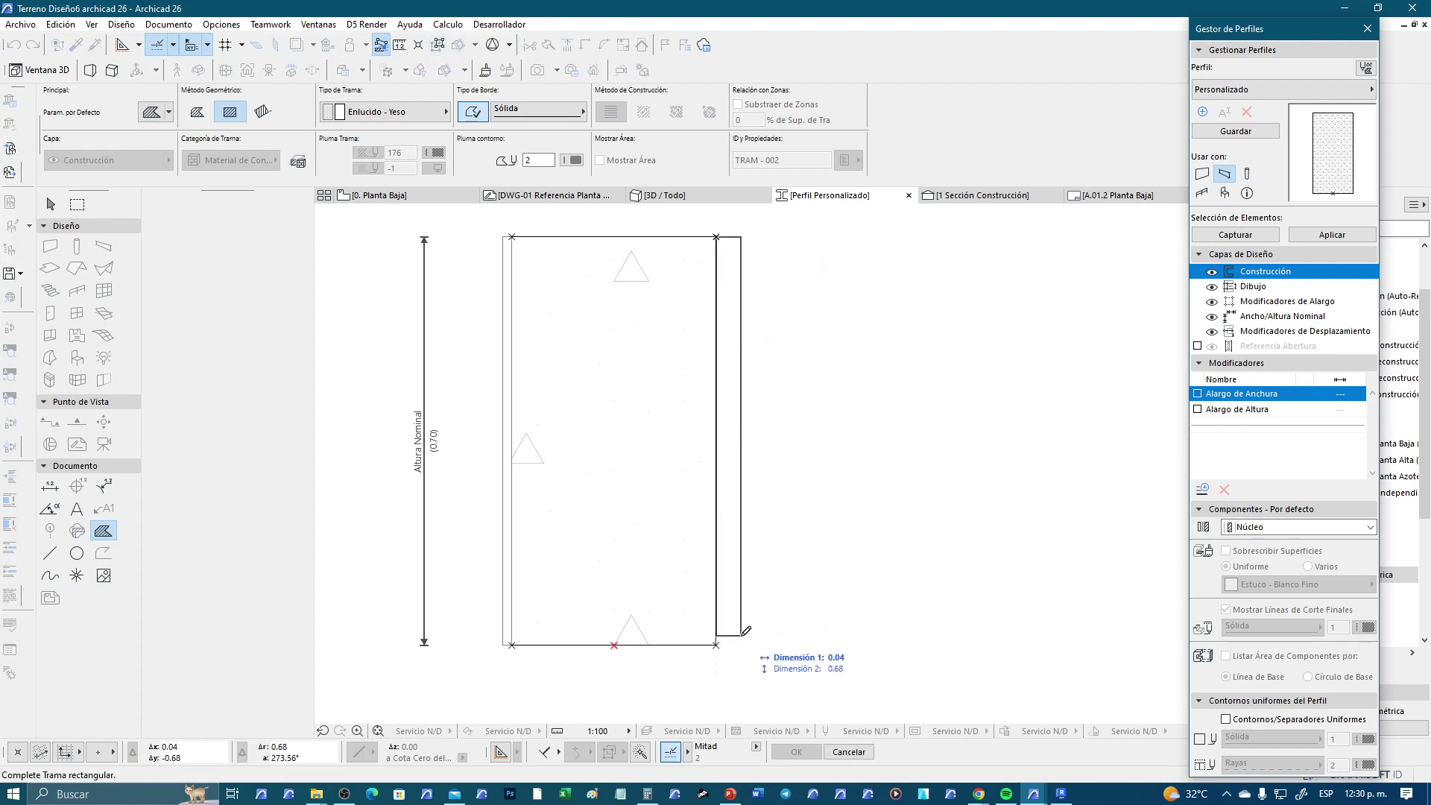
{"action": "key", "text": "Tab"}
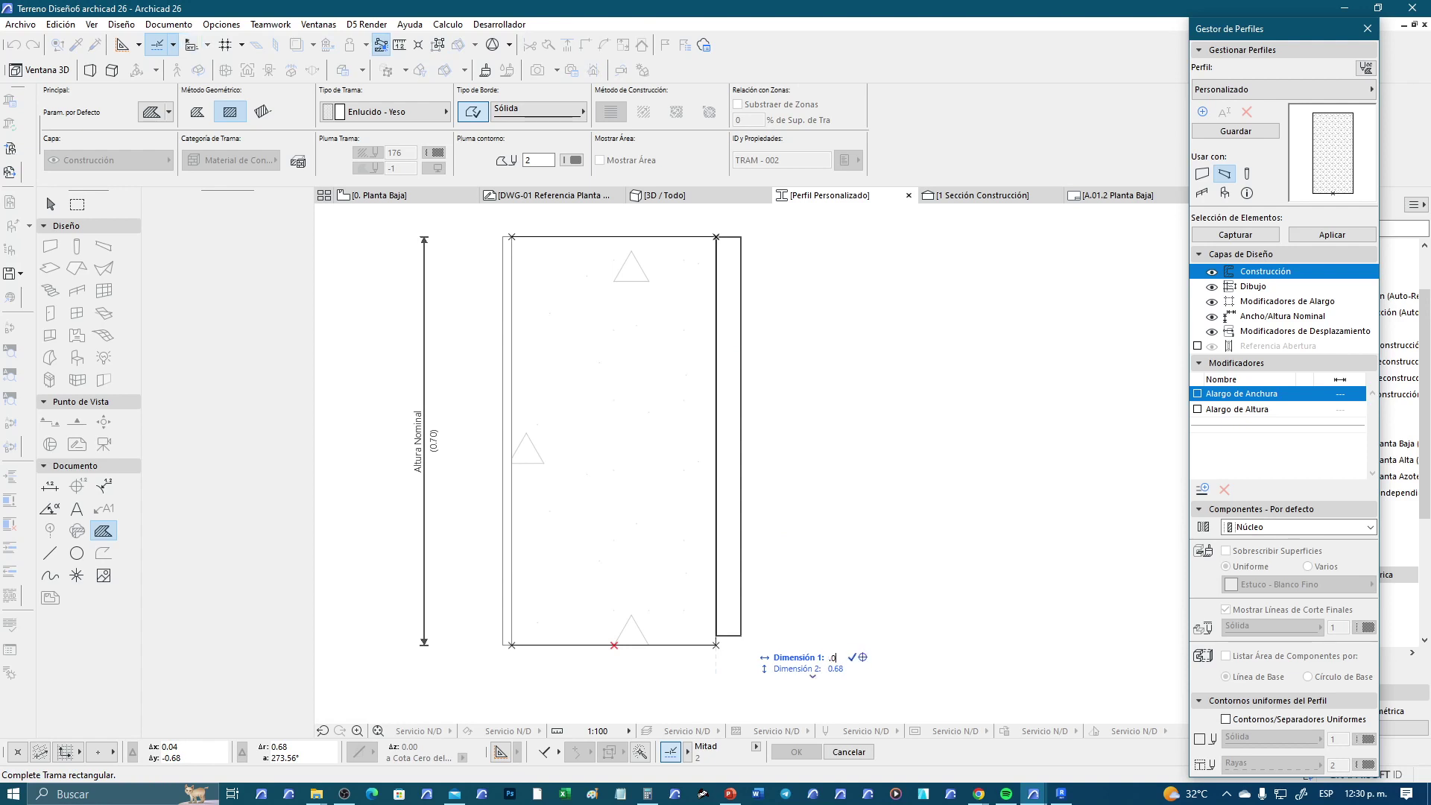
{"action": "key", "text": "Tab"}
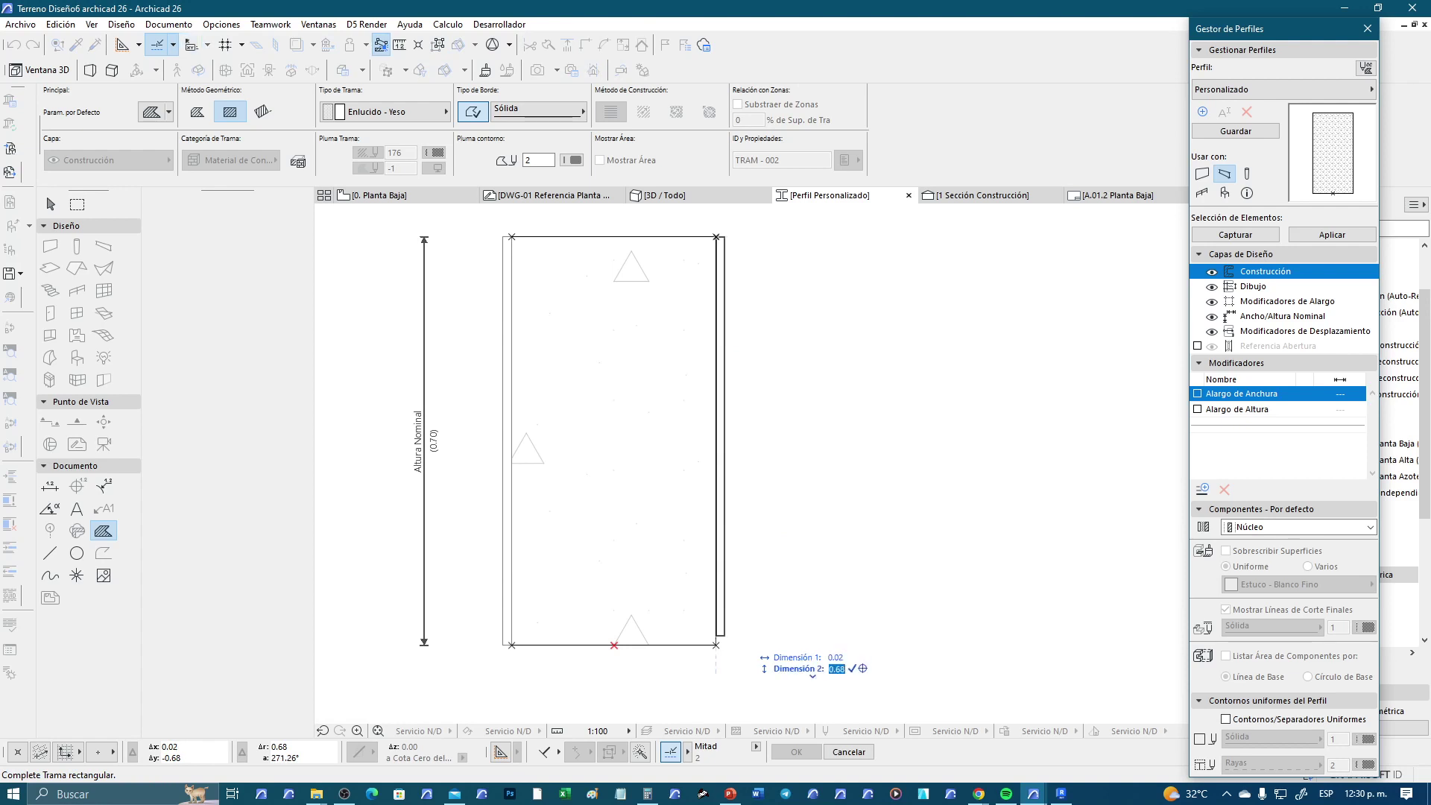
{"action": "type", "text": ".7"}
{"action": "key", "text": "Return"}
{"action": "scroll", "coordinate": [492, 631], "scroll_direction": "up", "scroll_amount": 1}
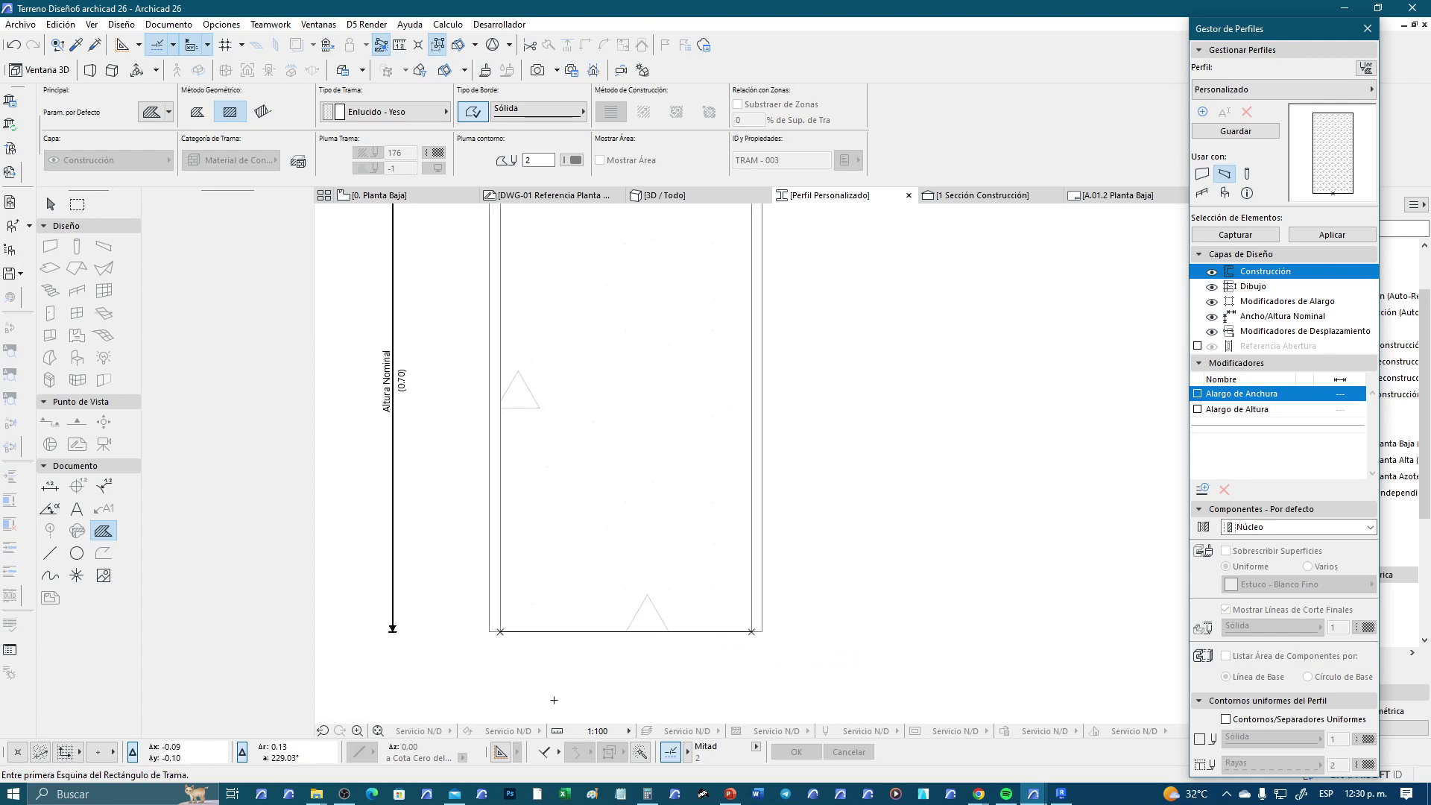
{"action": "scroll", "coordinate": [492, 631], "scroll_direction": "up", "scroll_amount": 1}
Draw a 0.38-wide bottom strip from the profile's lower-left corner
{"action": "left_click", "coordinate": [478, 620]}
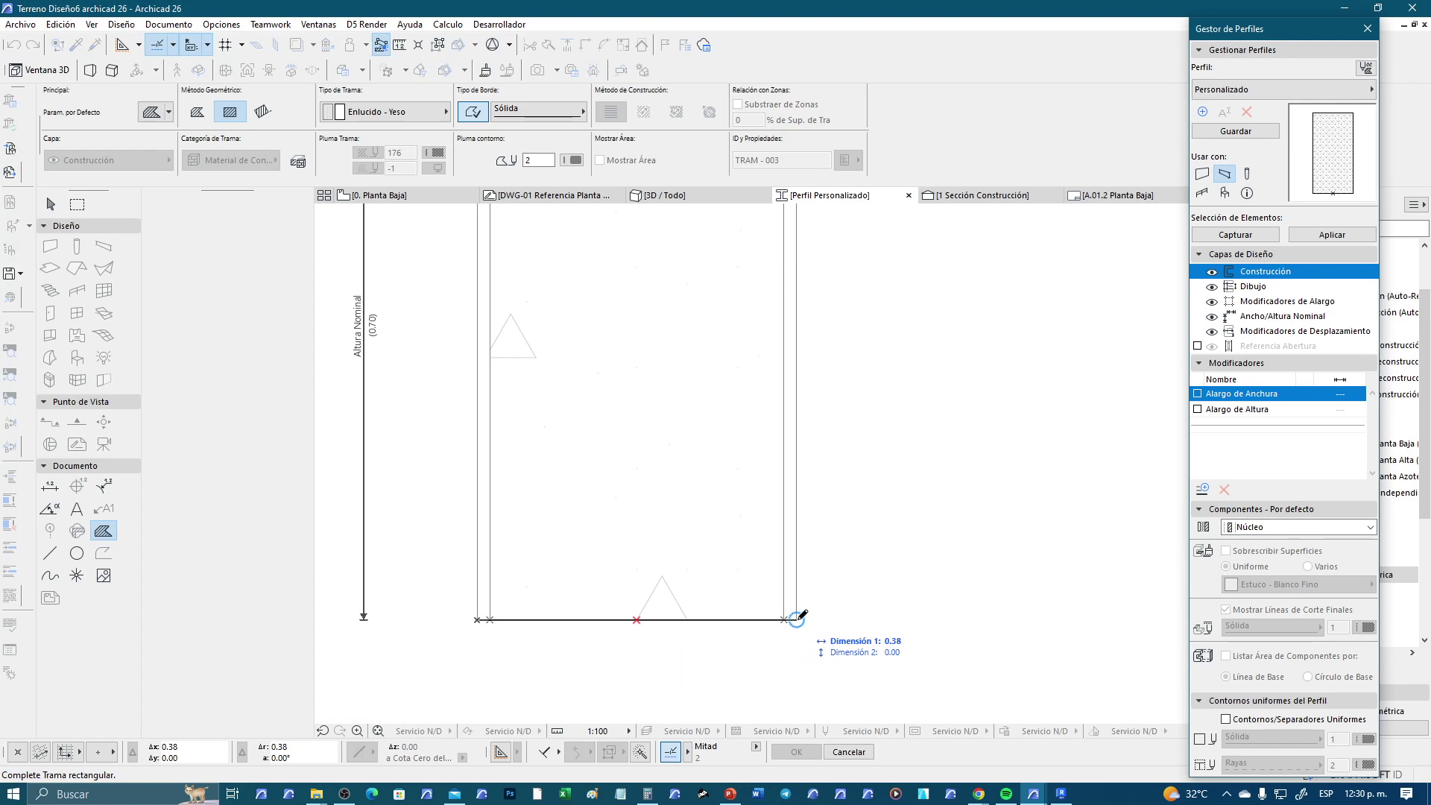
{"action": "key", "text": "Tab"}
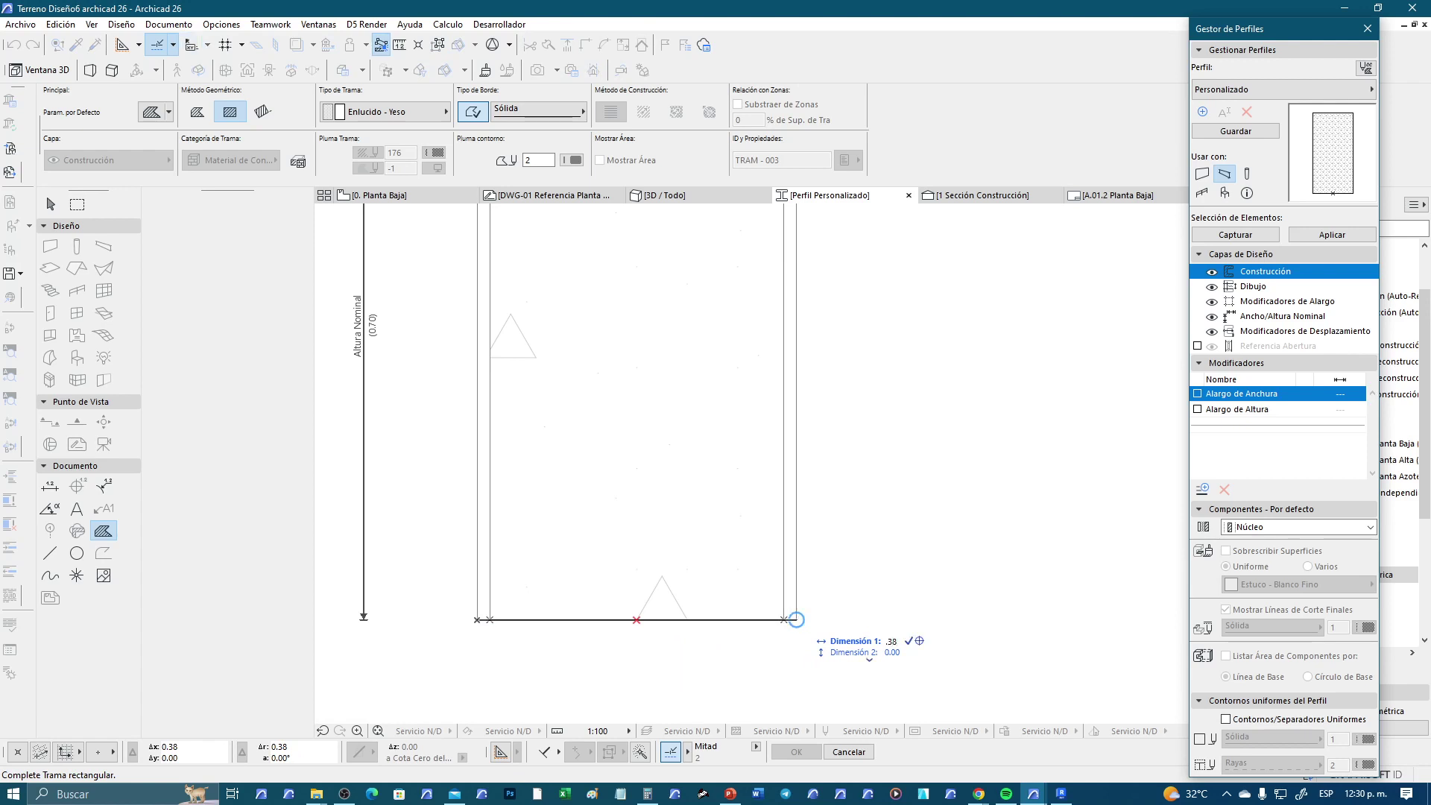
{"action": "key", "text": "Tab"}
{"action": "type", "text": ".015"}
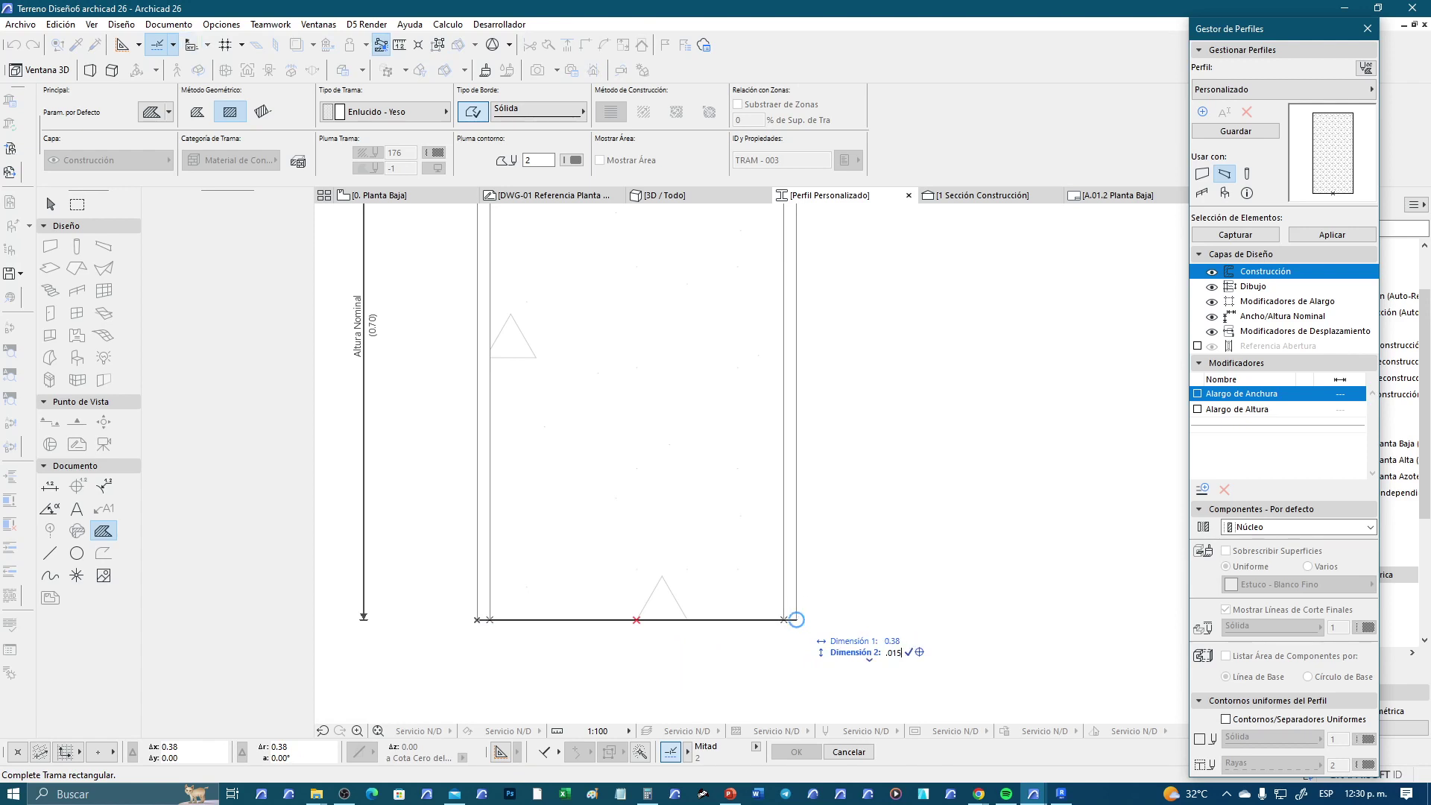
{"action": "key", "text": "Return"}
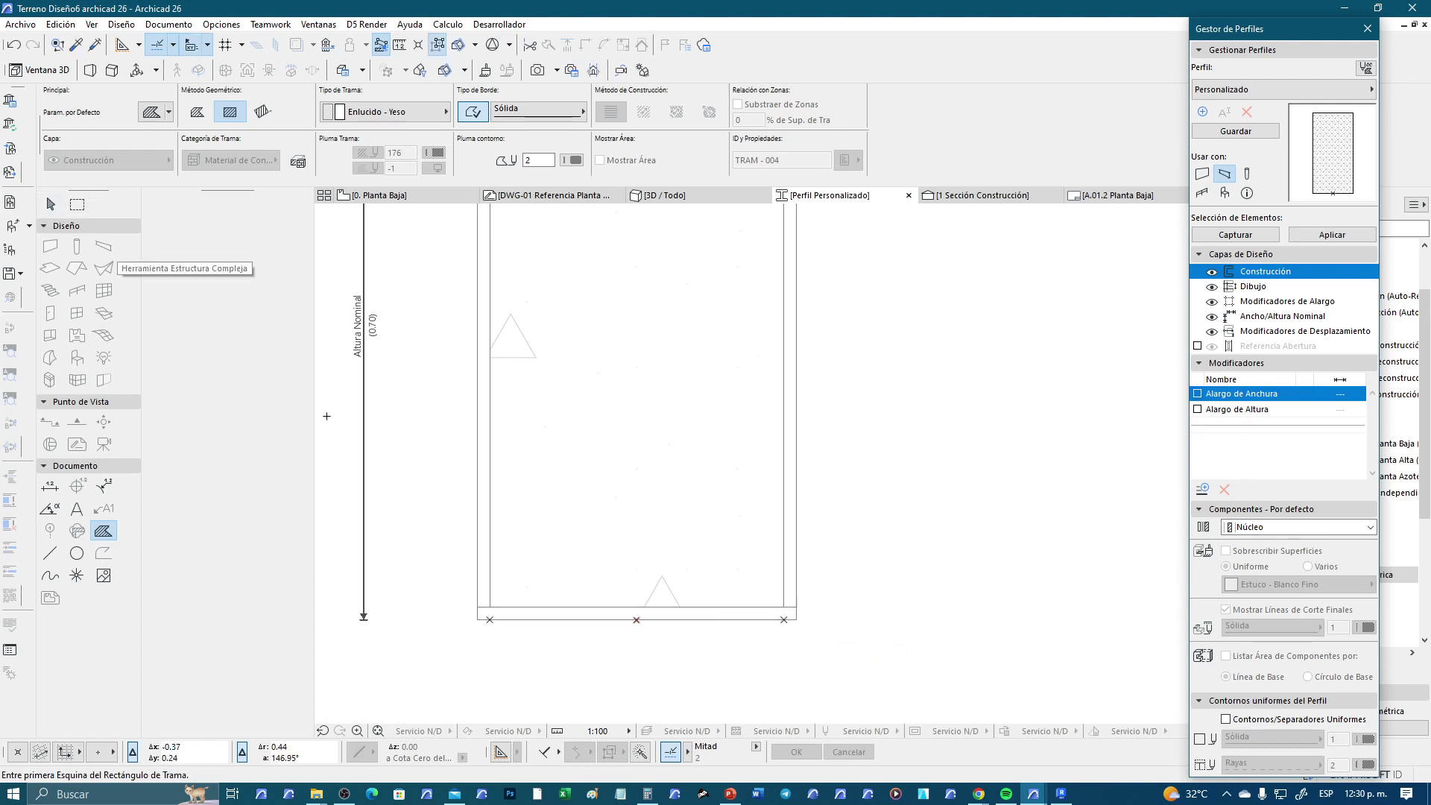
Move the bottom strip so it sits under the profile's bottom edge
{"action": "left_click", "coordinate": [50, 207]}
{"action": "left_click", "coordinate": [751, 614]}
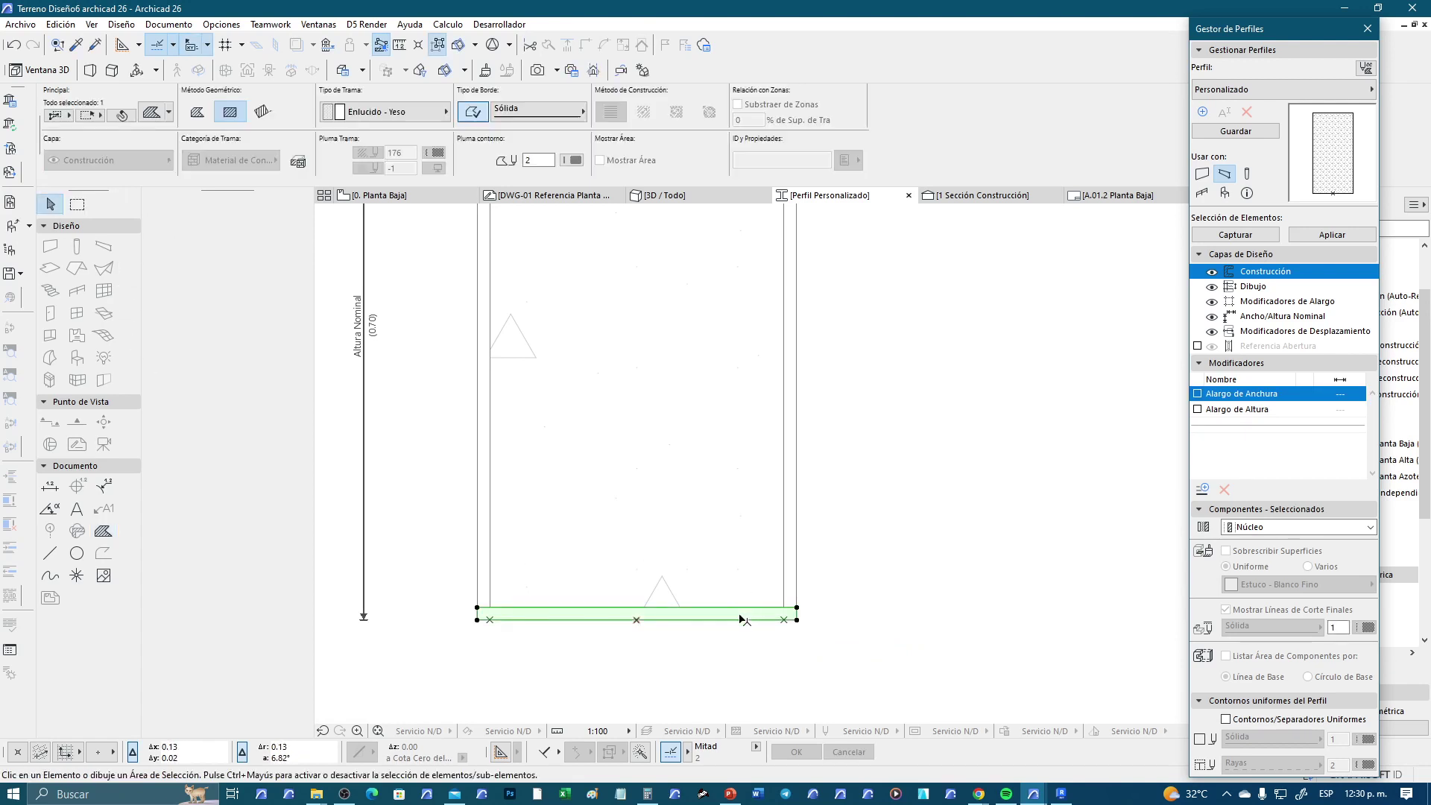
{"action": "scroll", "coordinate": [782, 626], "scroll_direction": "up", "scroll_amount": 1}
{"action": "scroll", "coordinate": [792, 627], "scroll_direction": "up", "scroll_amount": 1}
{"action": "key", "text": "ctrl+d"}
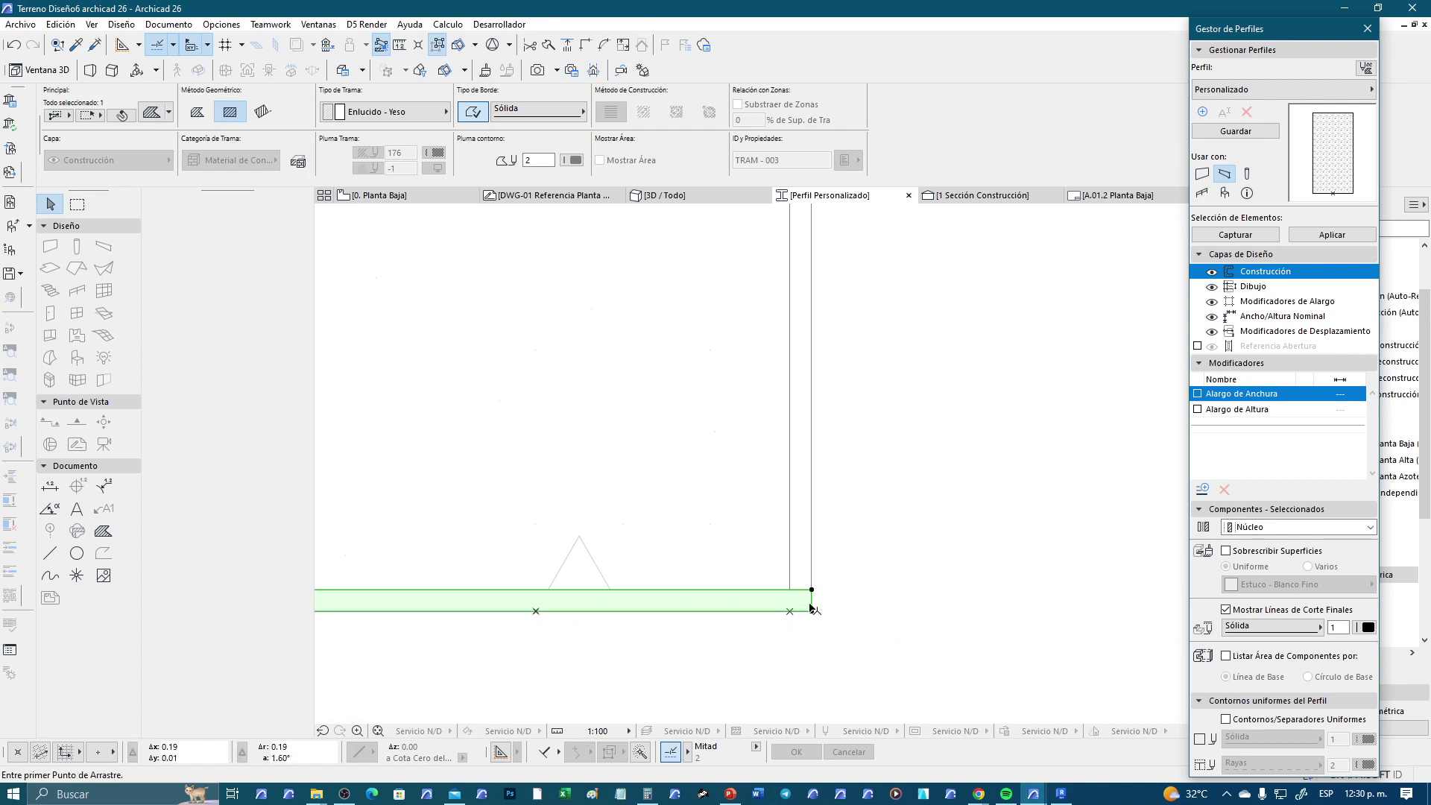
{"action": "left_click", "coordinate": [812, 590]}
{"action": "left_click", "coordinate": [814, 614]}
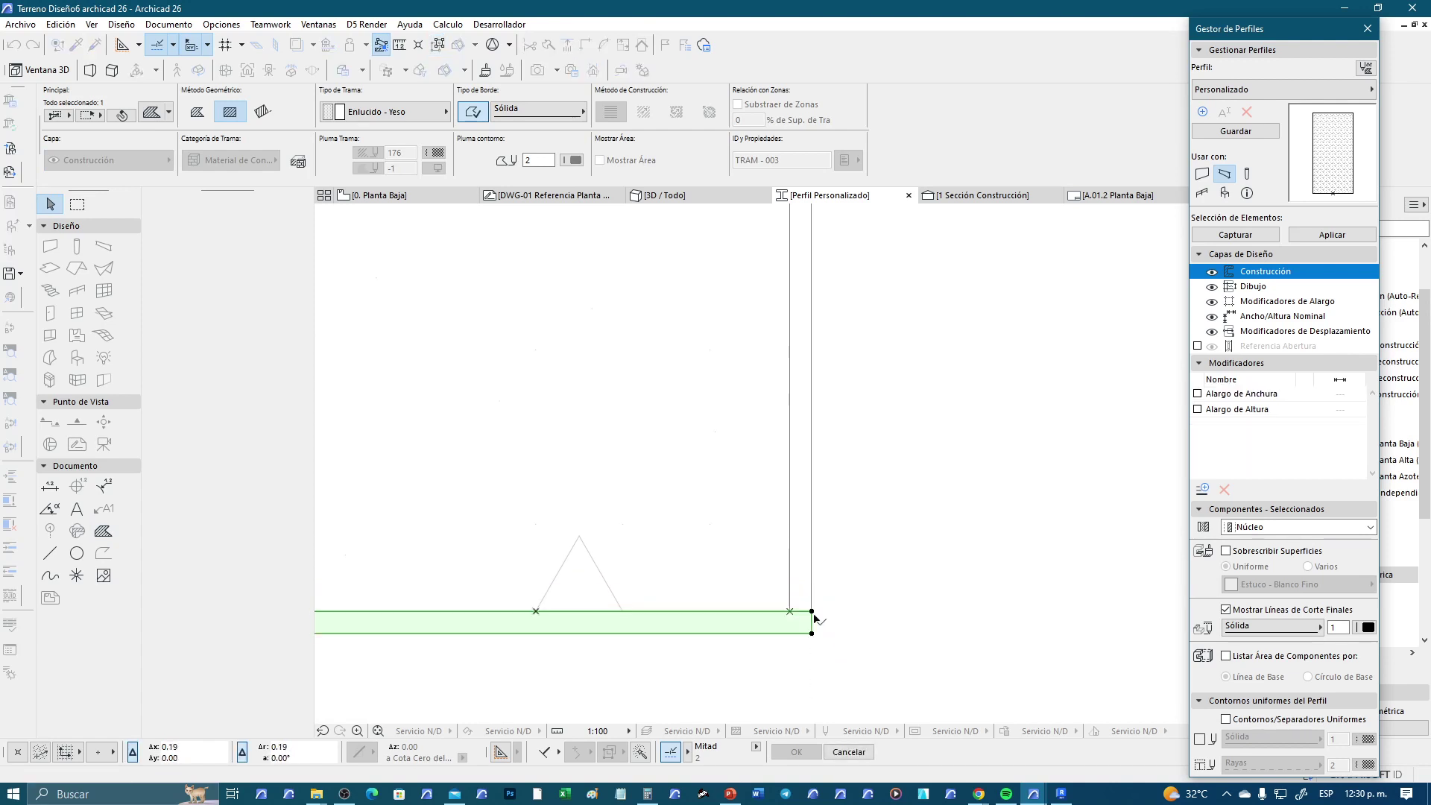
{"action": "left_click", "coordinate": [829, 659]}
{"action": "scroll", "coordinate": [833, 633], "scroll_direction": "down", "scroll_amount": 1}
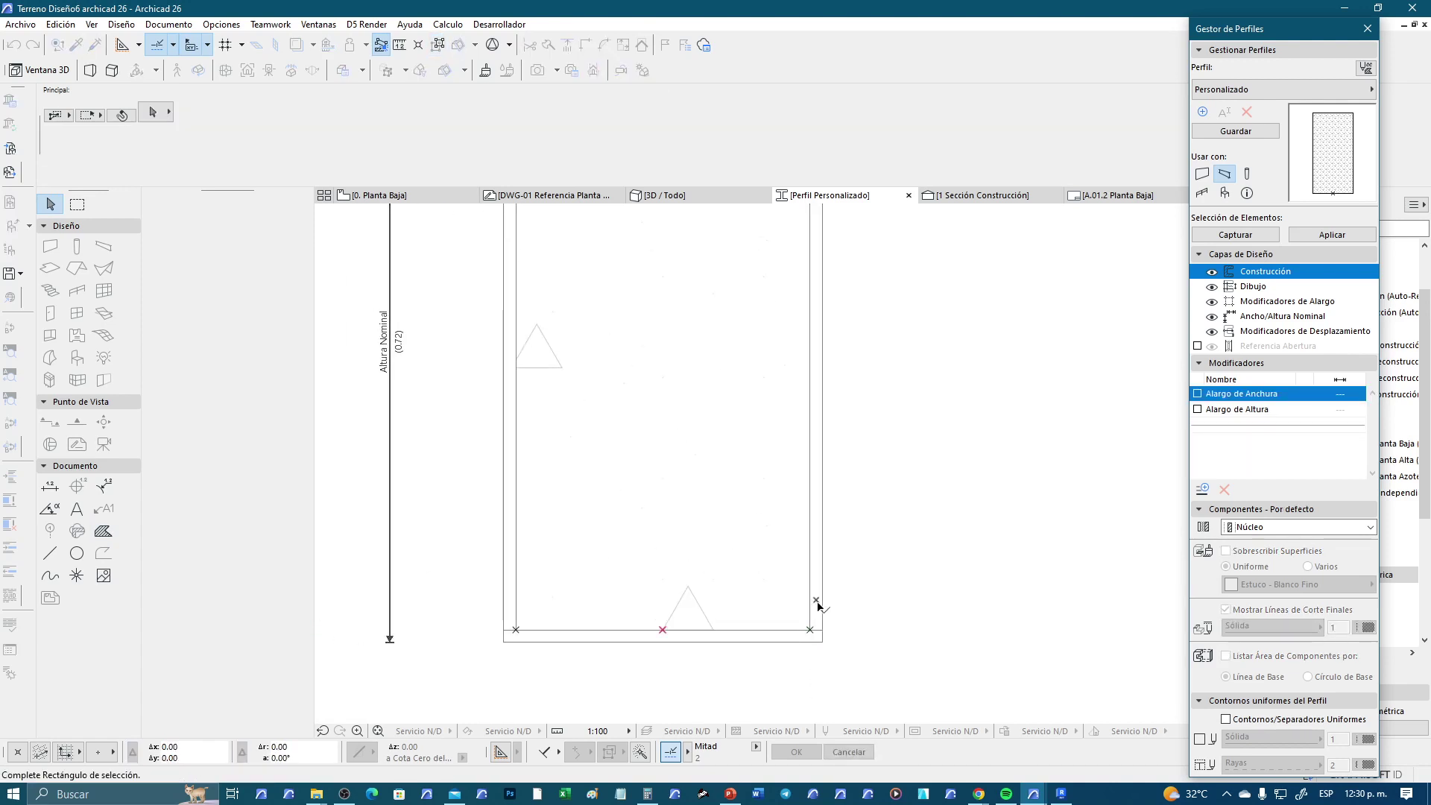
Select the right, bottom and left strips and set their component to Acabado
{"action": "left_click", "coordinate": [818, 607]}
{"action": "left_click", "coordinate": [765, 634], "text": "shift"}
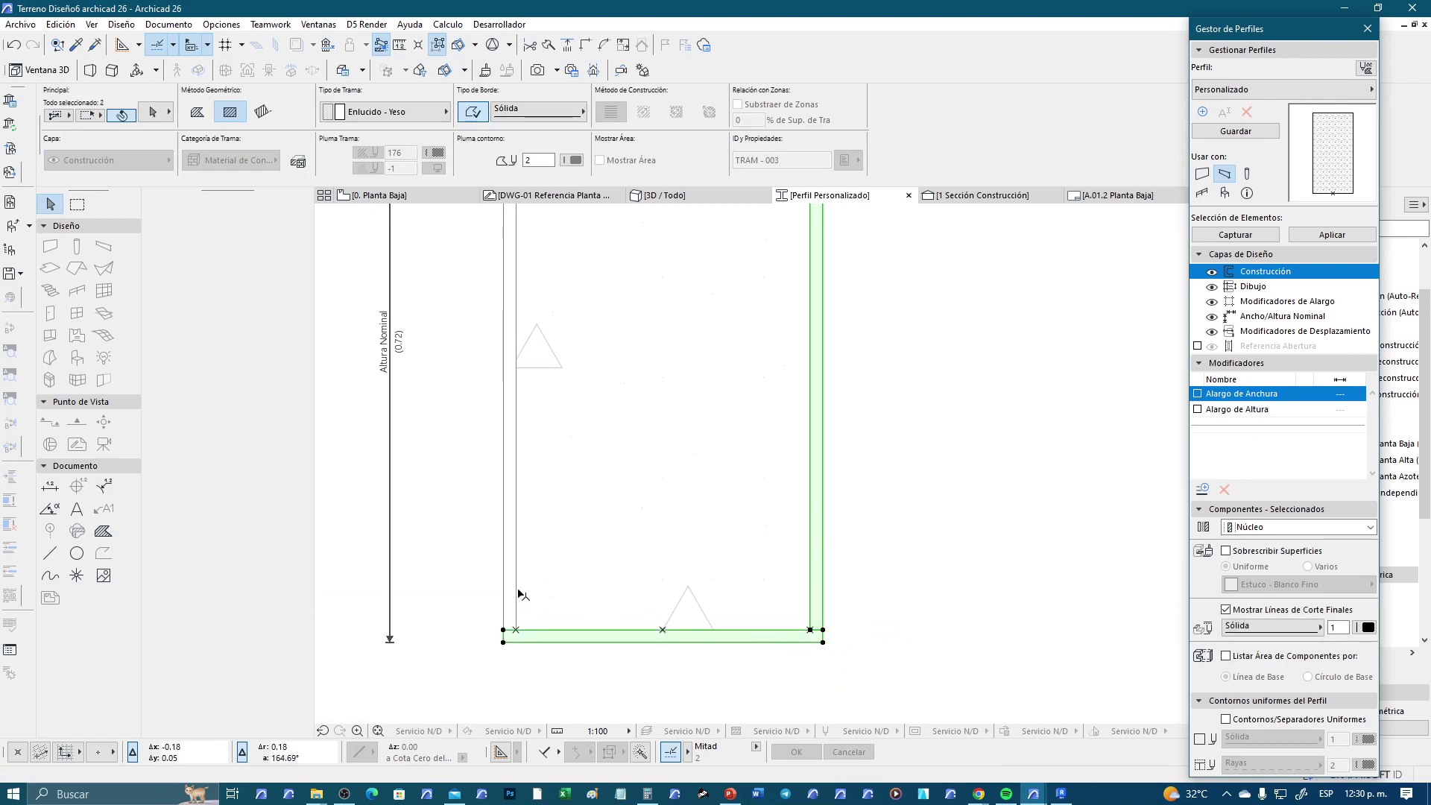
{"action": "left_click", "coordinate": [510, 559], "text": "shift"}
{"action": "scroll", "coordinate": [557, 596], "scroll_direction": "down", "scroll_amount": 2}
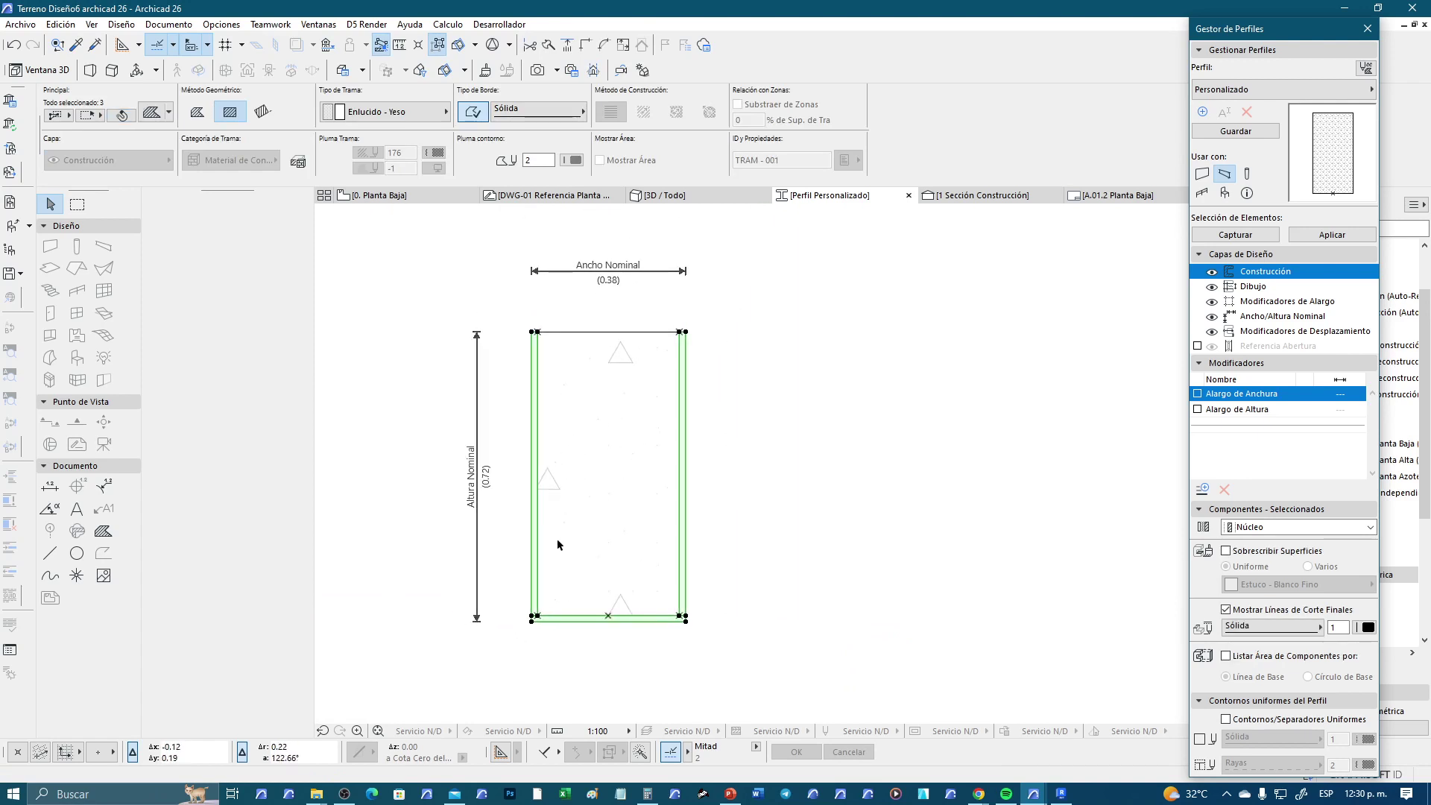
{"action": "scroll", "coordinate": [675, 462], "scroll_direction": "up", "scroll_amount": 2}
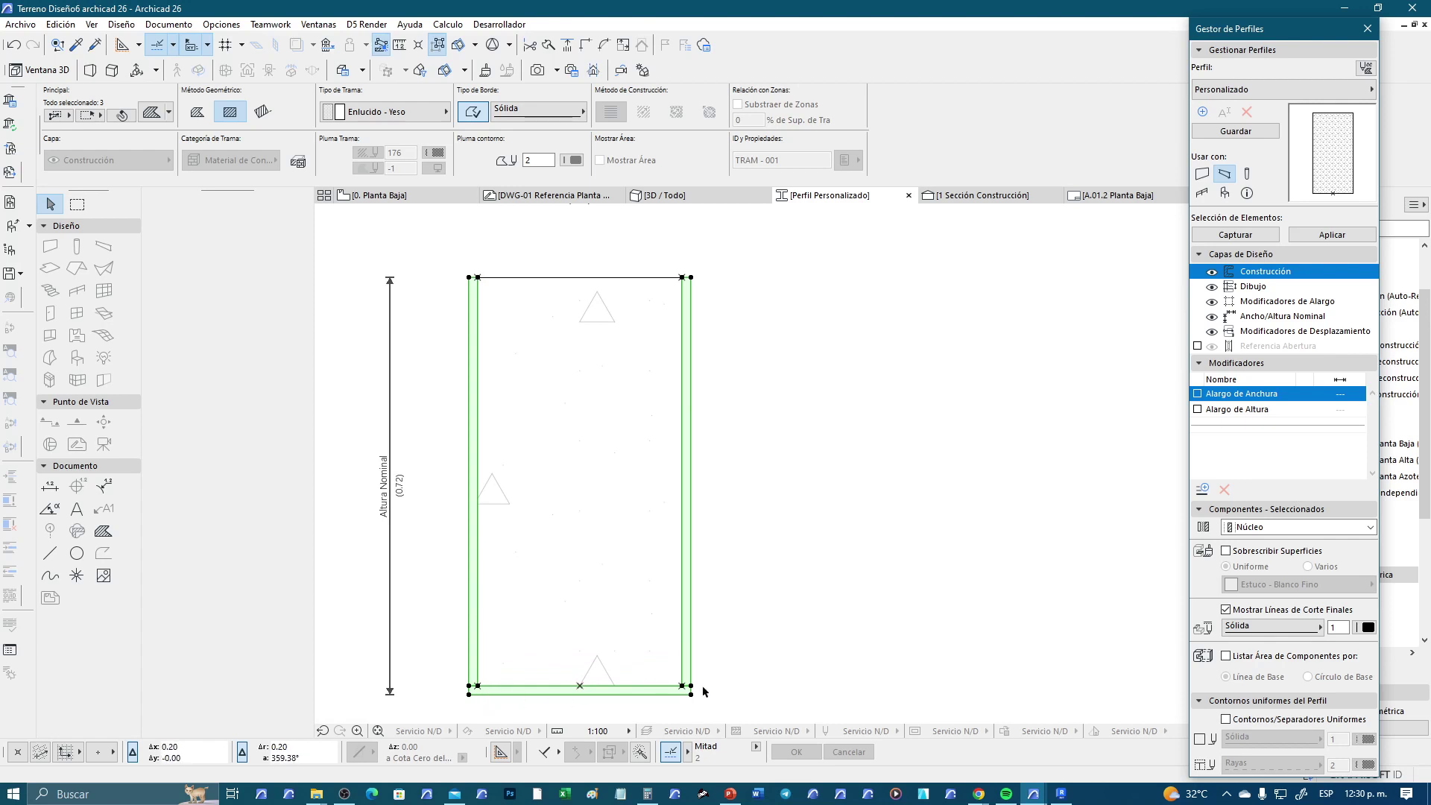
{"action": "left_click", "coordinate": [1225, 511]}
{"action": "left_click", "coordinate": [1273, 527]}
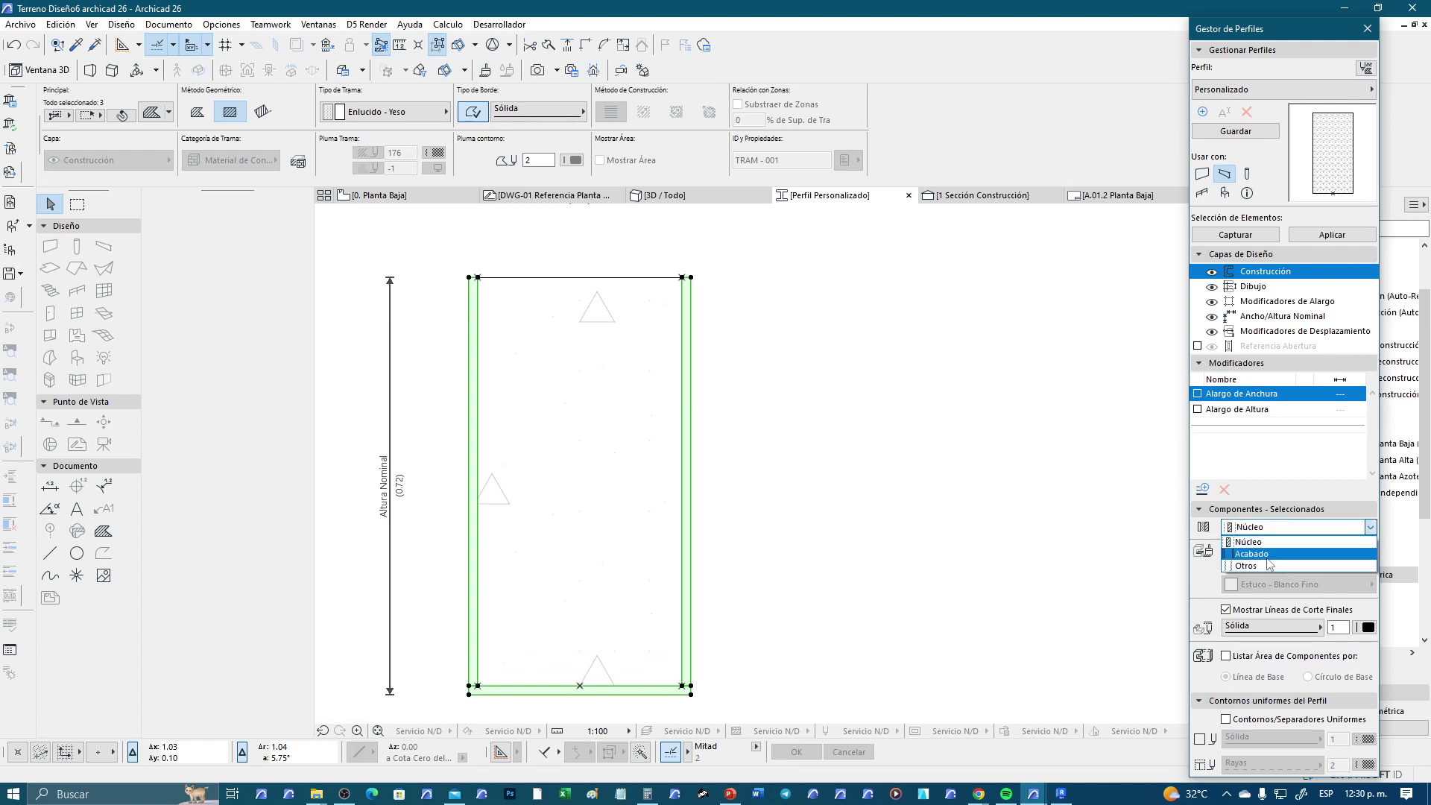
{"action": "left_click", "coordinate": [1270, 555]}
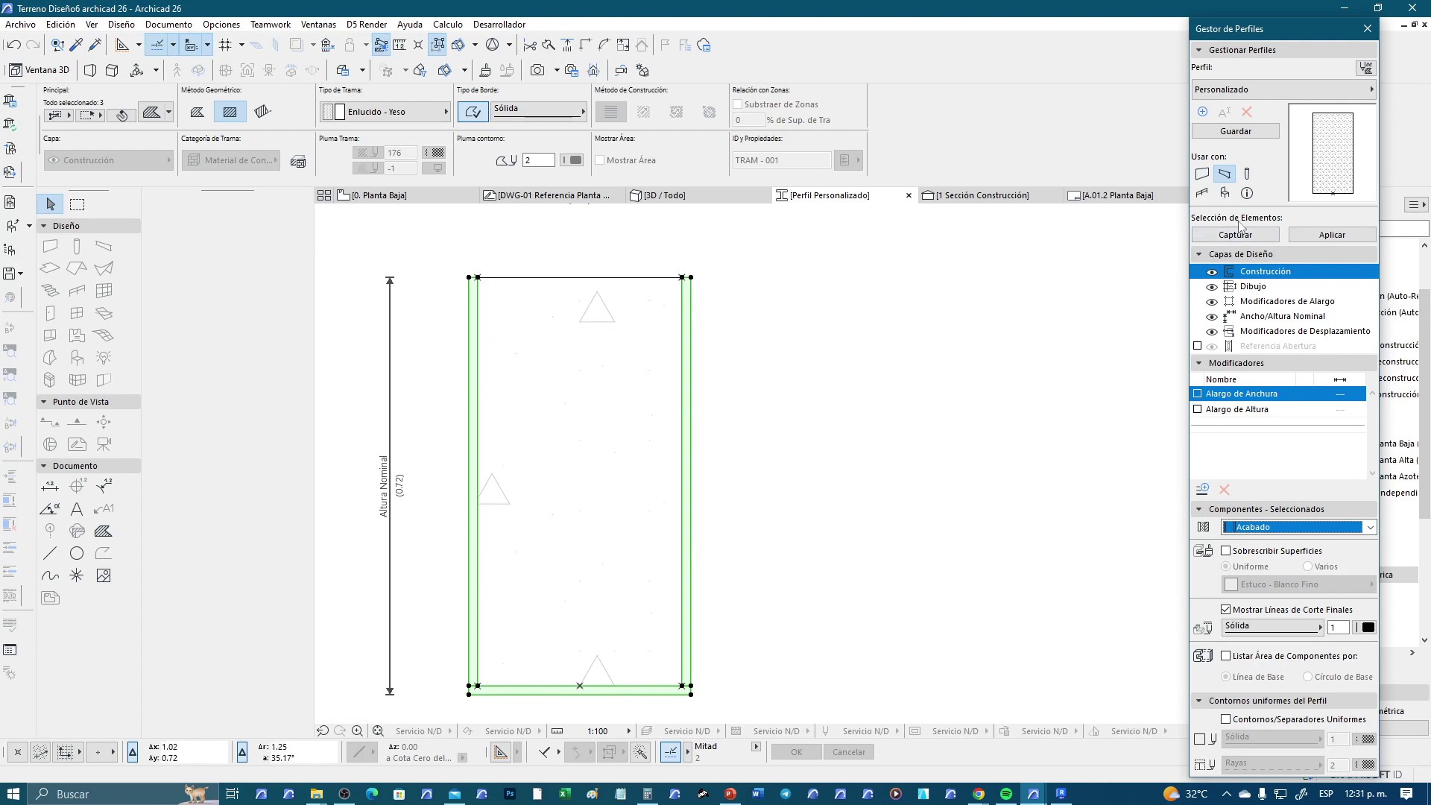
Save the edited profile with Guardar under the name 'Trabe de 70x35 recubierta'
{"action": "left_click", "coordinate": [1237, 133]}
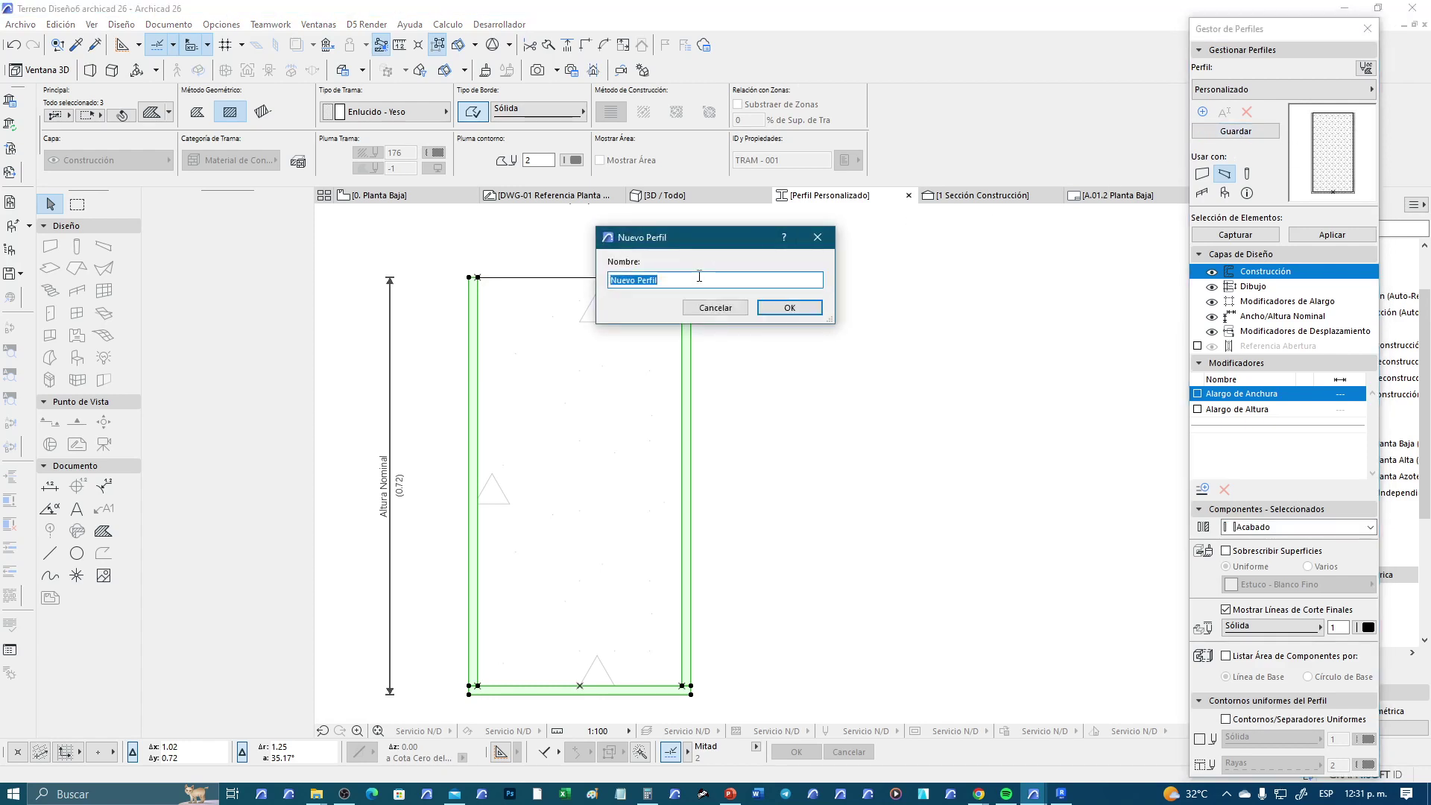
{"action": "type", "text": "Trabe de 70x35 recubierta"}
{"action": "key", "text": "Return"}
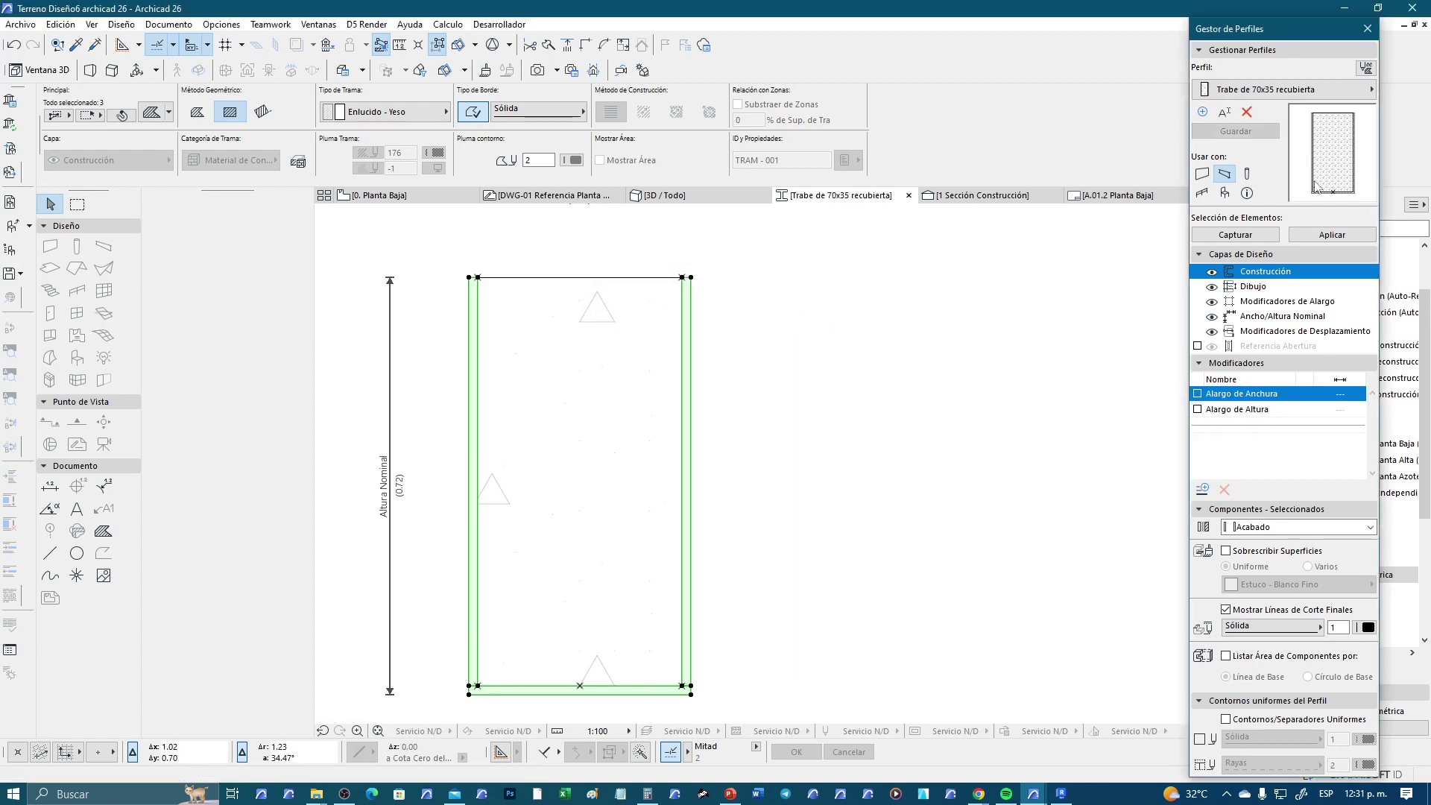
Select the back, right, left and front perimeter beams in 3D and assign Trabe de 70x35 recubierta
{"action": "left_click", "coordinate": [1375, 35]}
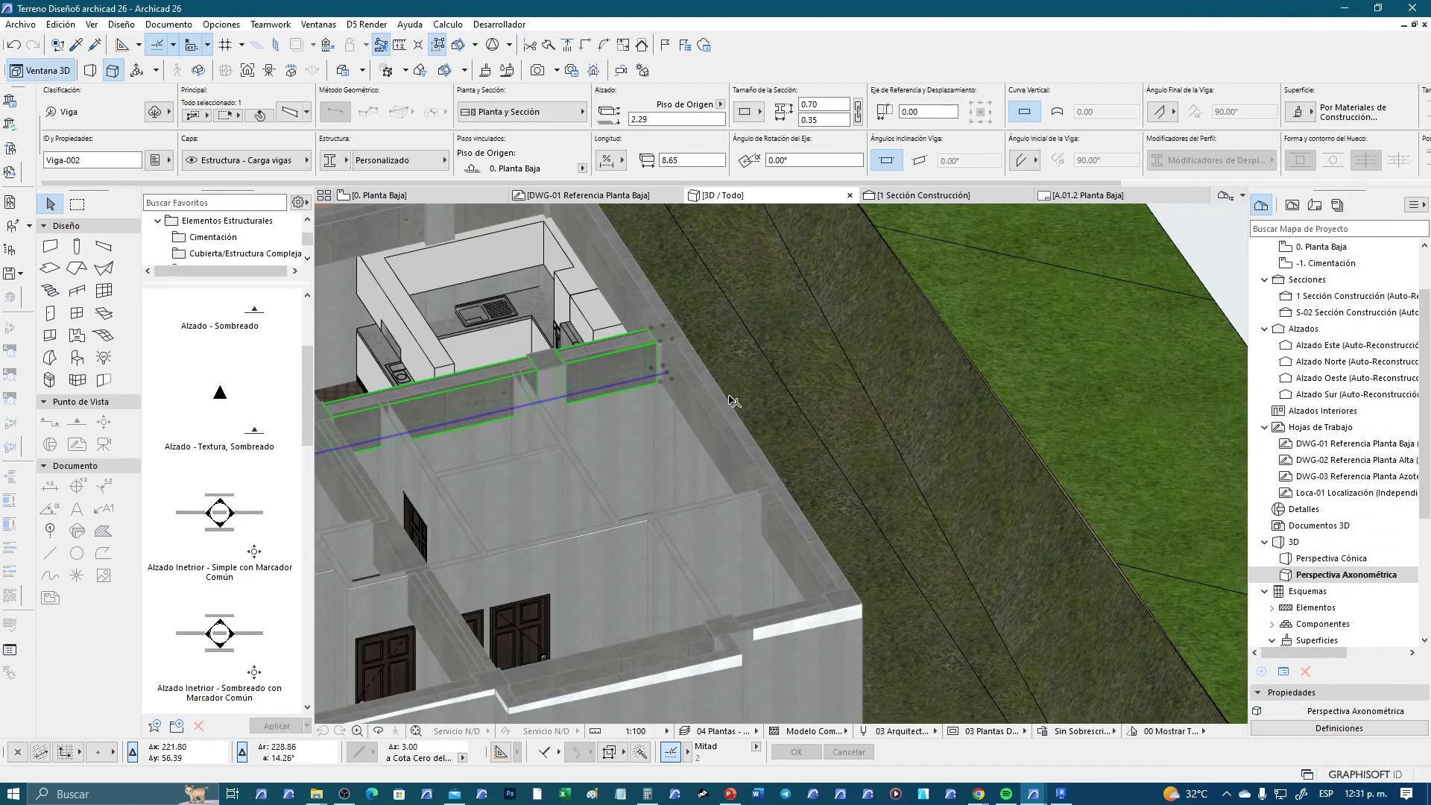
{"action": "scroll", "coordinate": [776, 340], "scroll_direction": "down", "scroll_amount": 3}
{"action": "scroll", "coordinate": [568, 325], "scroll_direction": "up", "scroll_amount": 1}
{"action": "left_click", "coordinate": [536, 297], "text": "shift"}
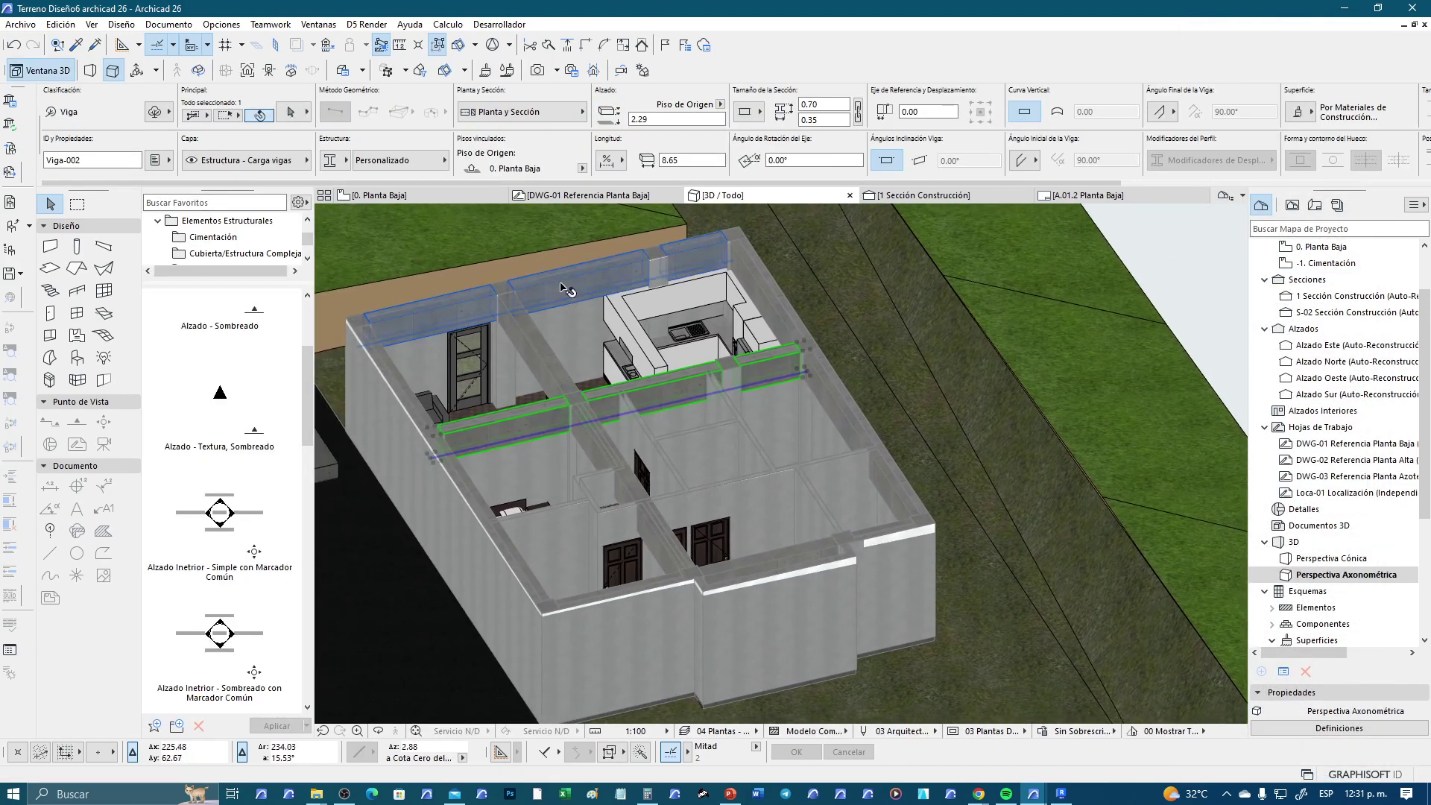
{"action": "left_click", "coordinate": [823, 387], "text": "shift"}
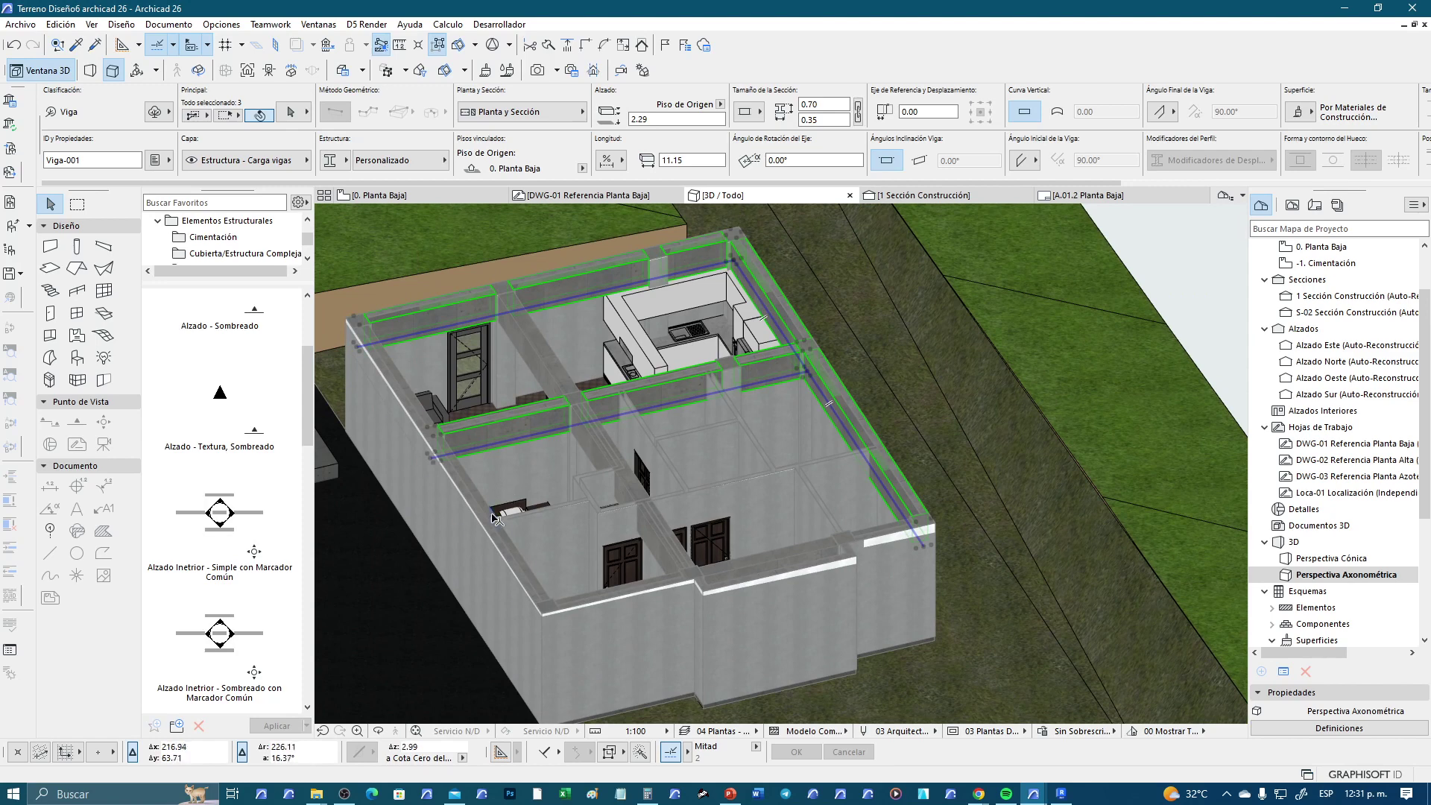
{"action": "left_click", "coordinate": [464, 495], "text": "shift"}
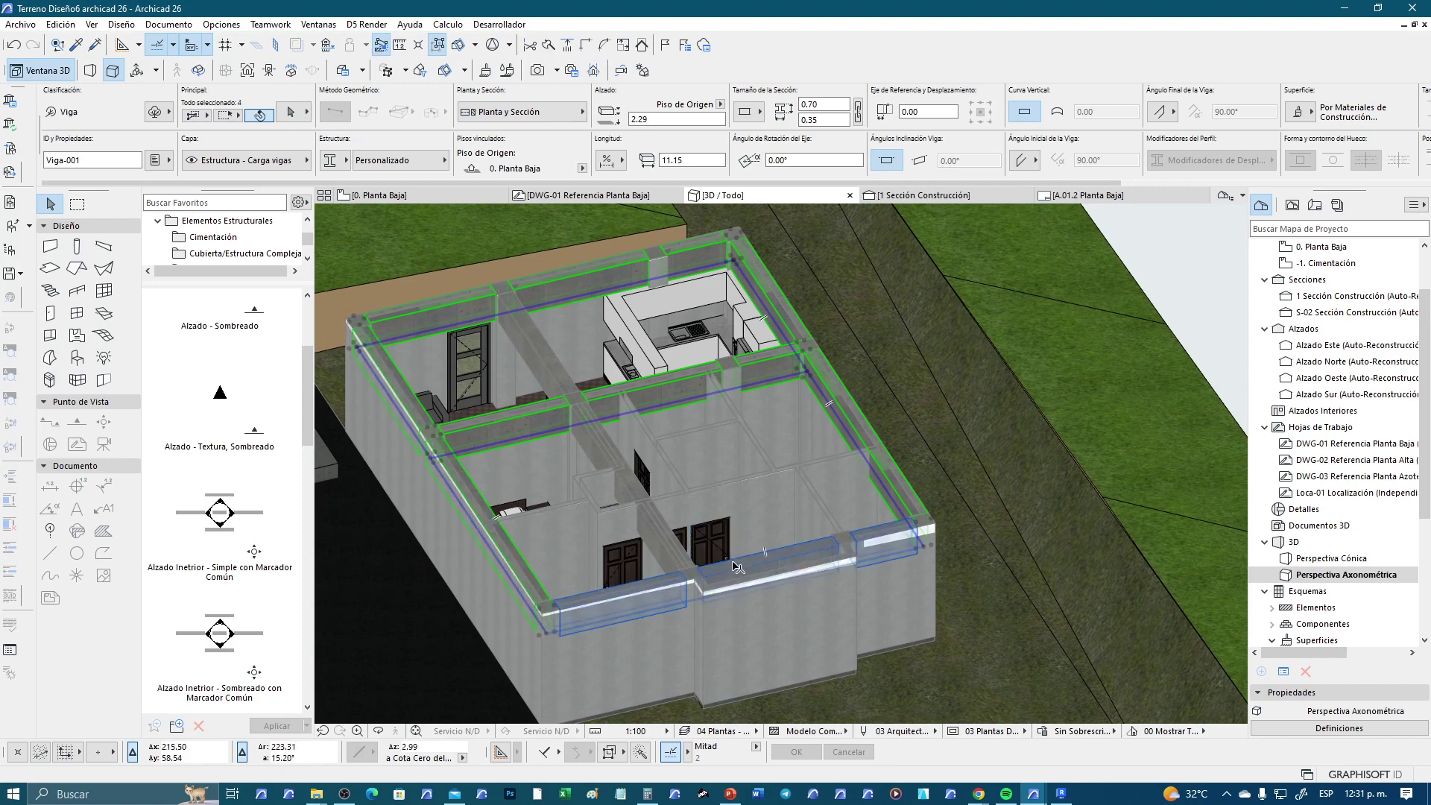
{"action": "left_click", "coordinate": [723, 567], "text": "shift"}
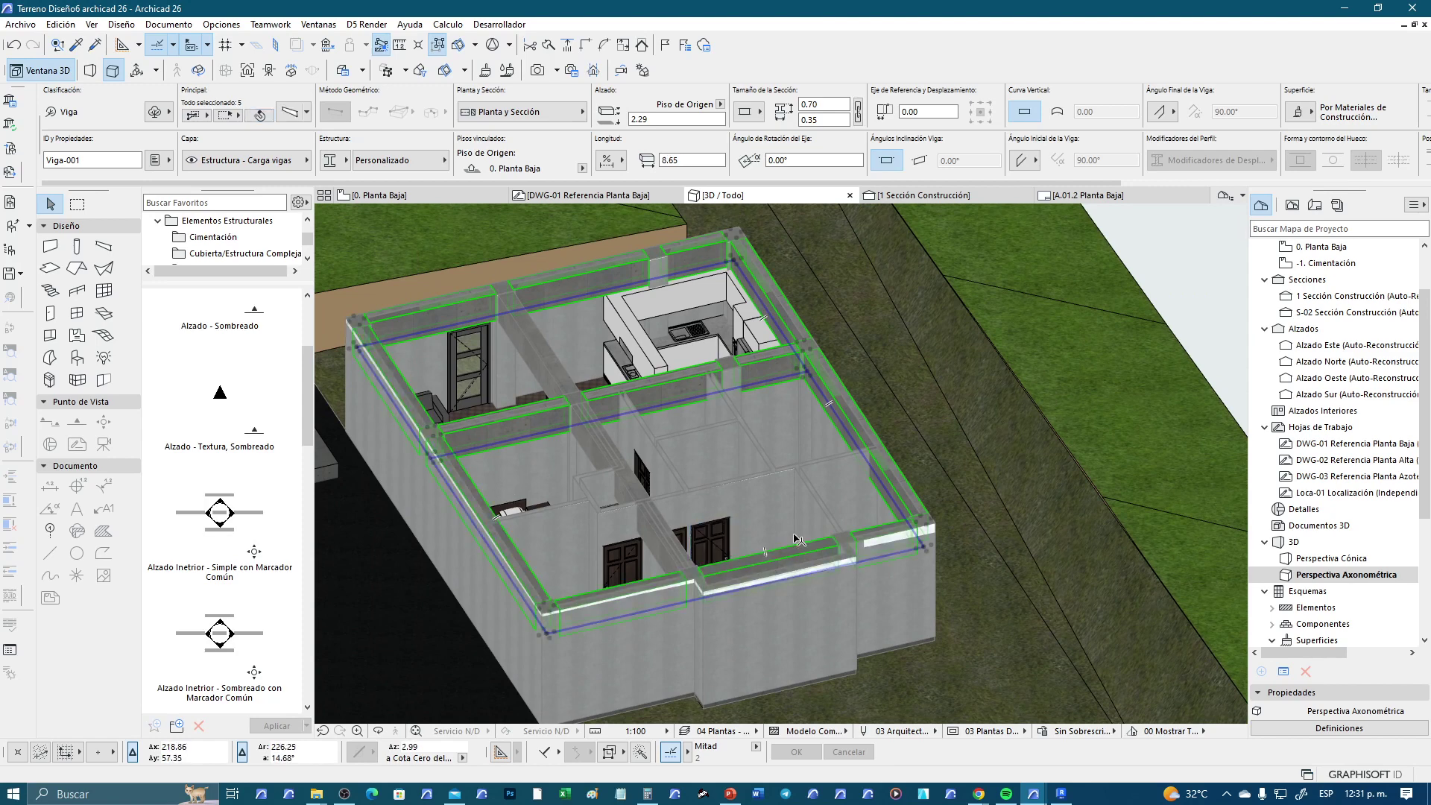
{"action": "left_click", "coordinate": [433, 170]}
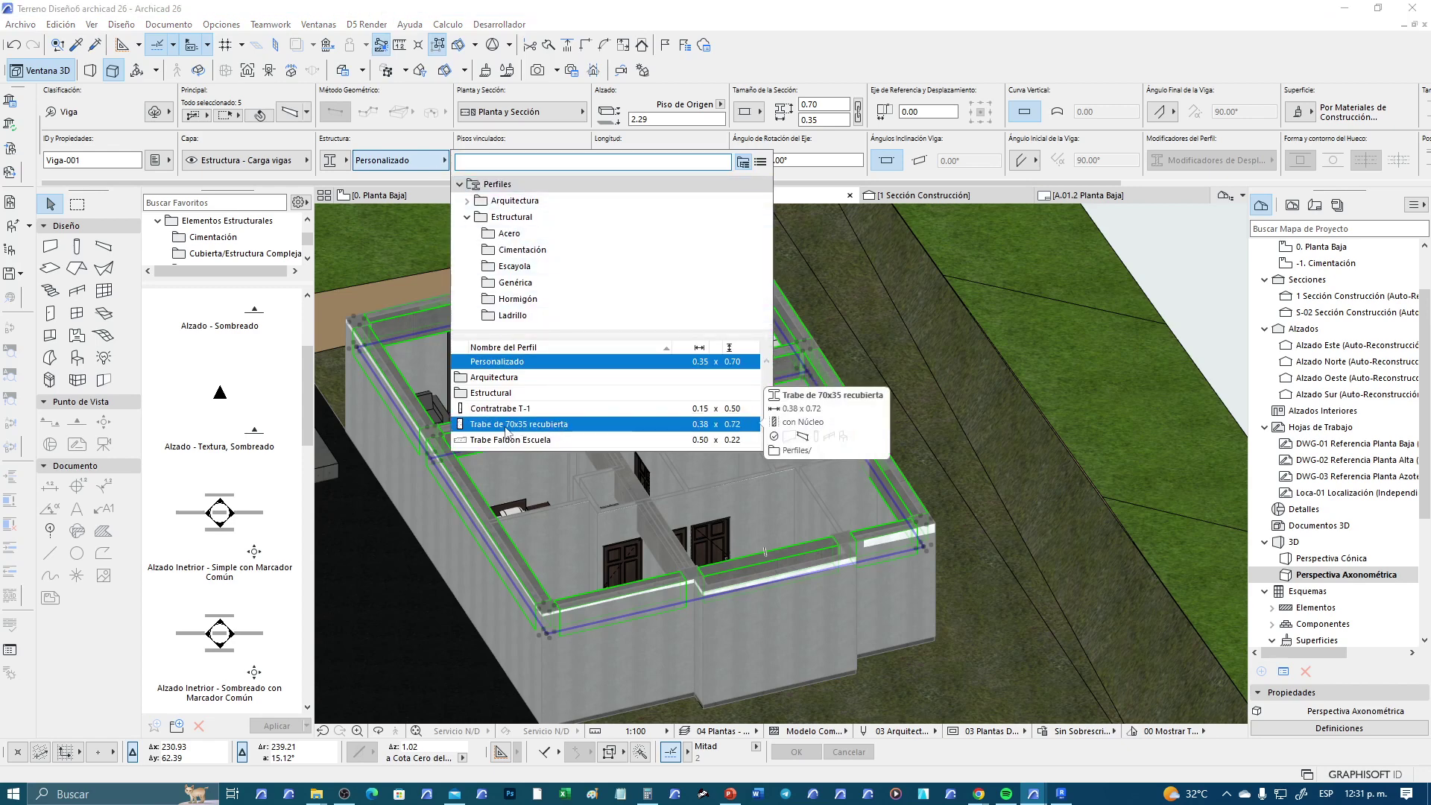
{"action": "left_click", "coordinate": [551, 426]}
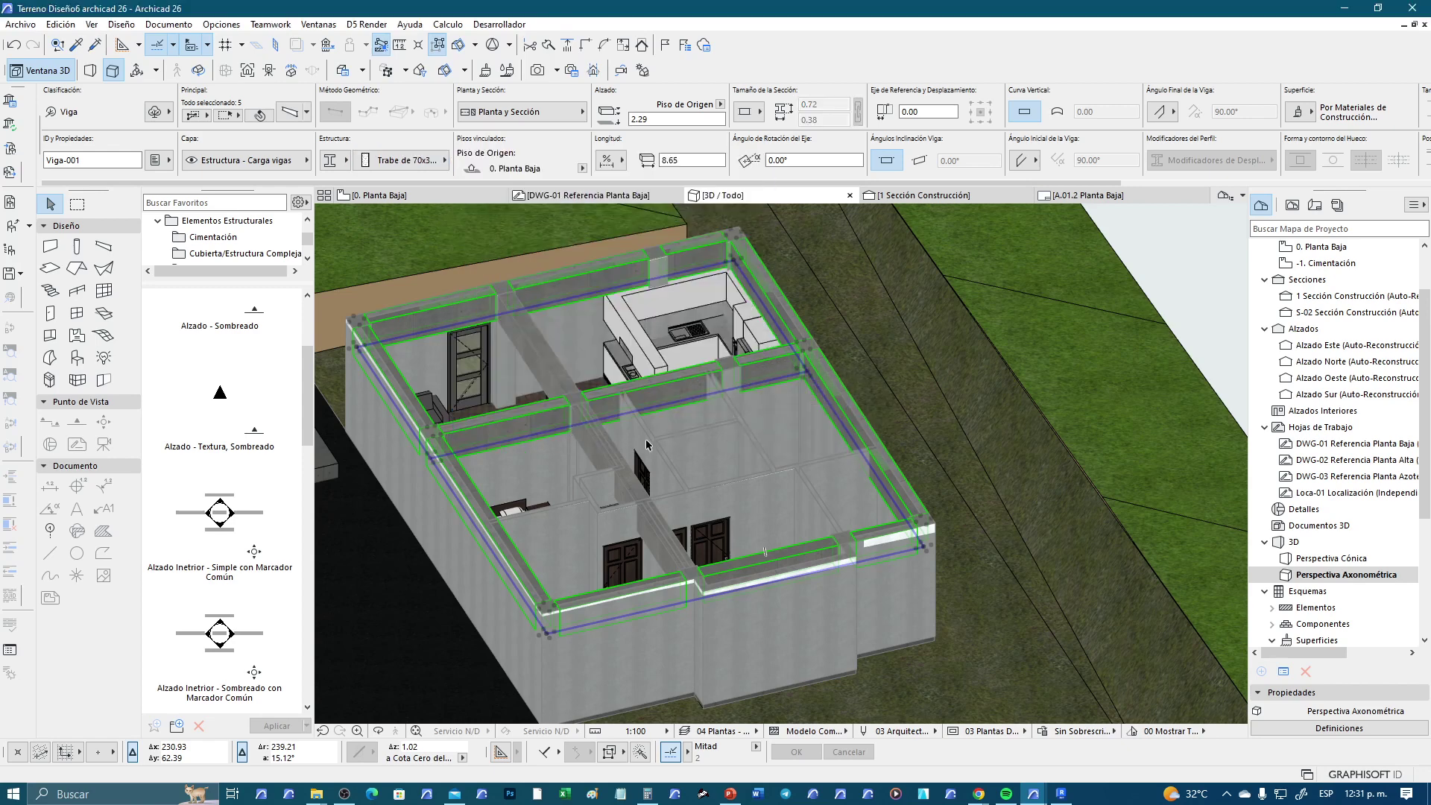
Give the interior beam beside the kitchen the Trabe de 70x35 recubierta profile
{"action": "key", "text": "Escape"}
{"action": "scroll", "coordinate": [547, 578], "scroll_direction": "up", "scroll_amount": 3}
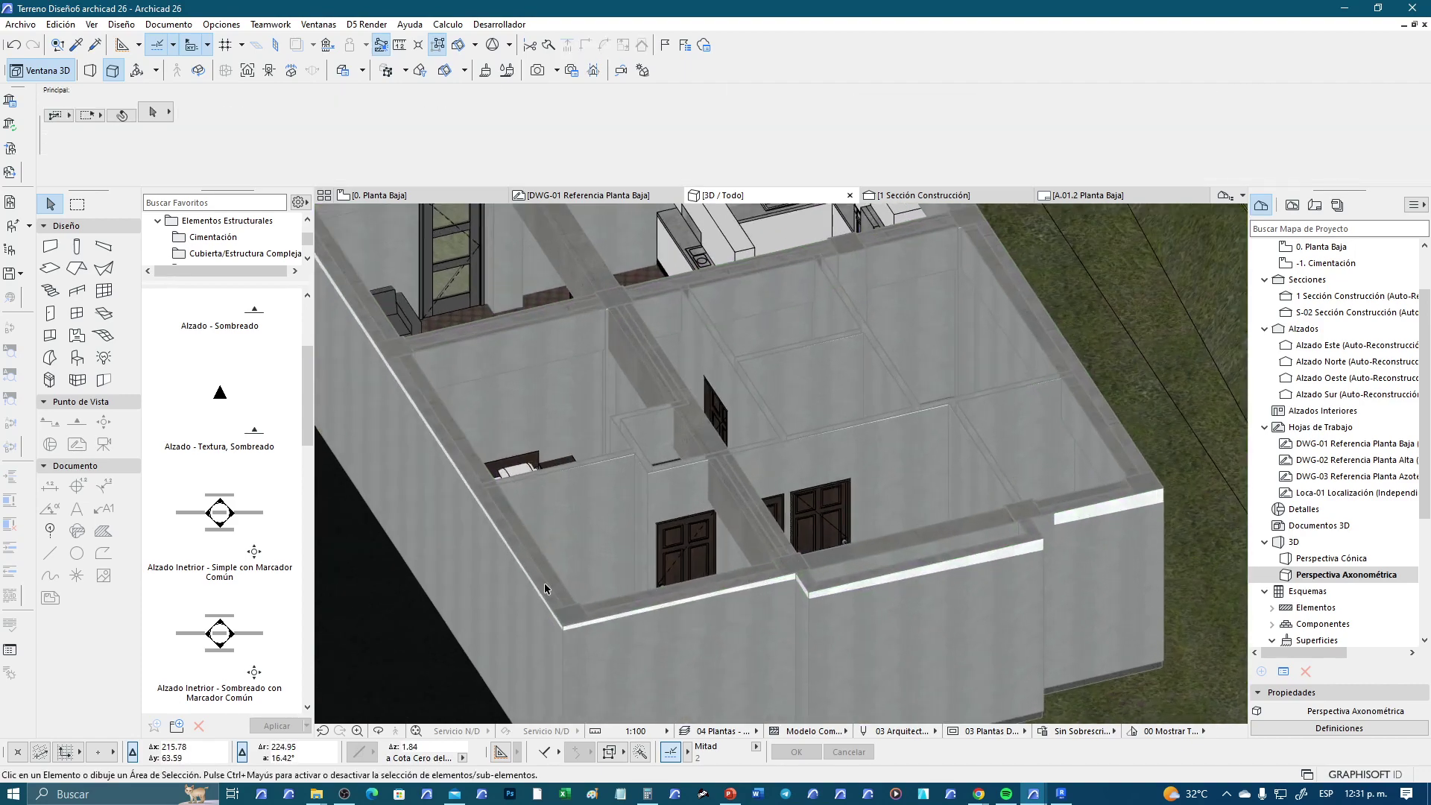
{"action": "scroll", "coordinate": [571, 580], "scroll_direction": "down", "scroll_amount": 1}
{"action": "scroll", "coordinate": [605, 551], "scroll_direction": "up", "scroll_amount": 1}
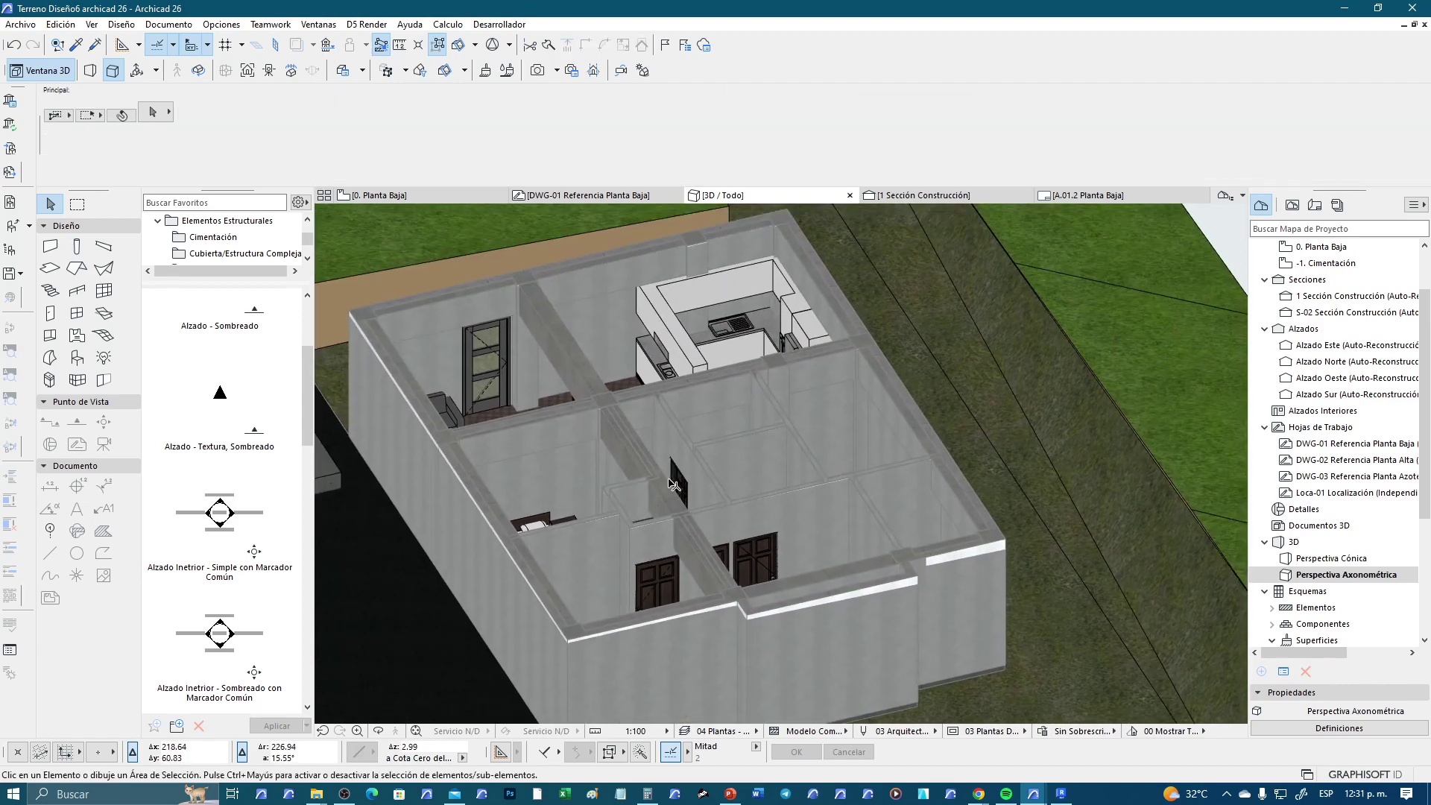
{"action": "scroll", "coordinate": [943, 471], "scroll_direction": "up", "scroll_amount": 3}
{"action": "middle_click_drag", "start_coordinate": [943, 471], "coordinate": [596, 456]}
{"action": "scroll", "coordinate": [596, 456], "scroll_direction": "up", "scroll_amount": 3}
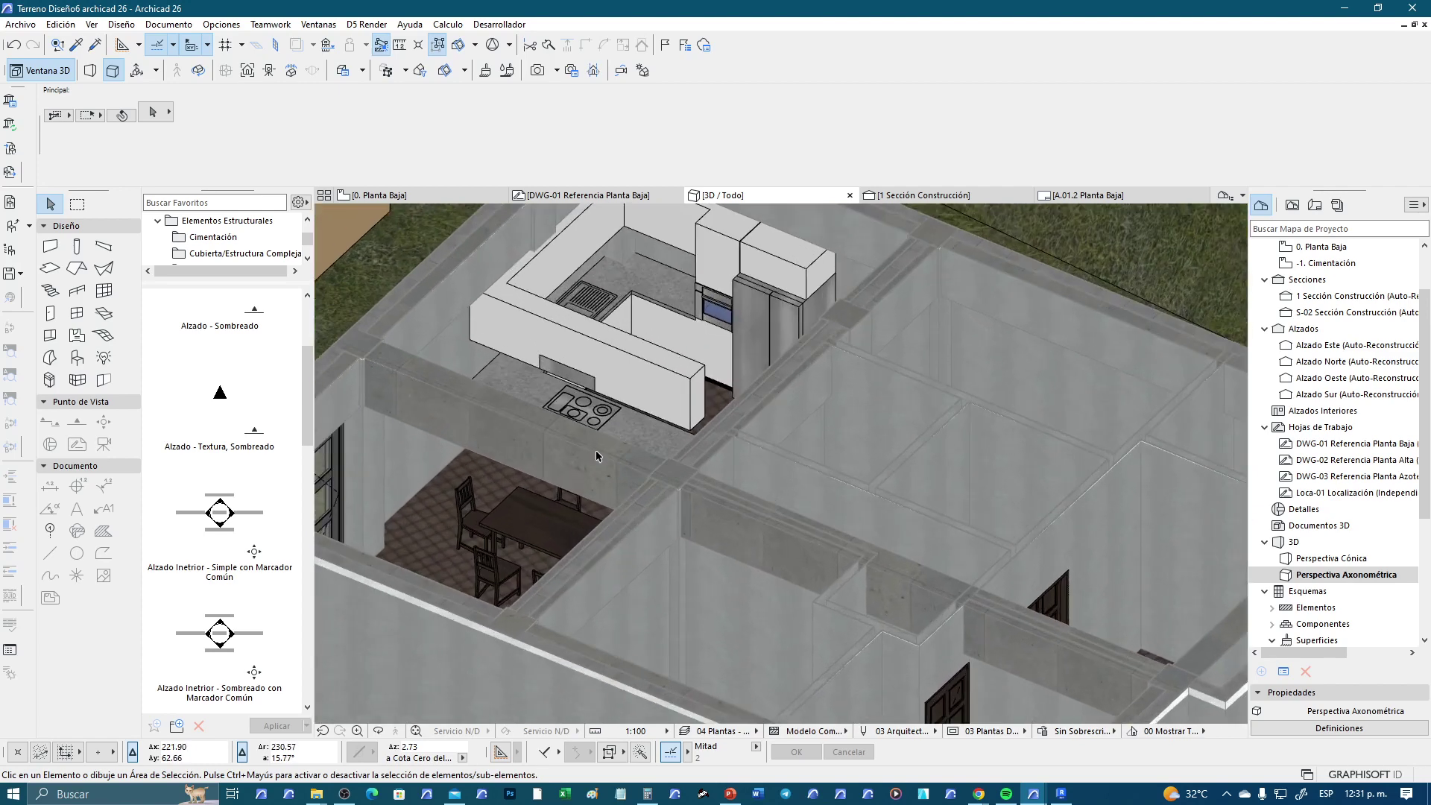
{"action": "left_click", "coordinate": [597, 455]}
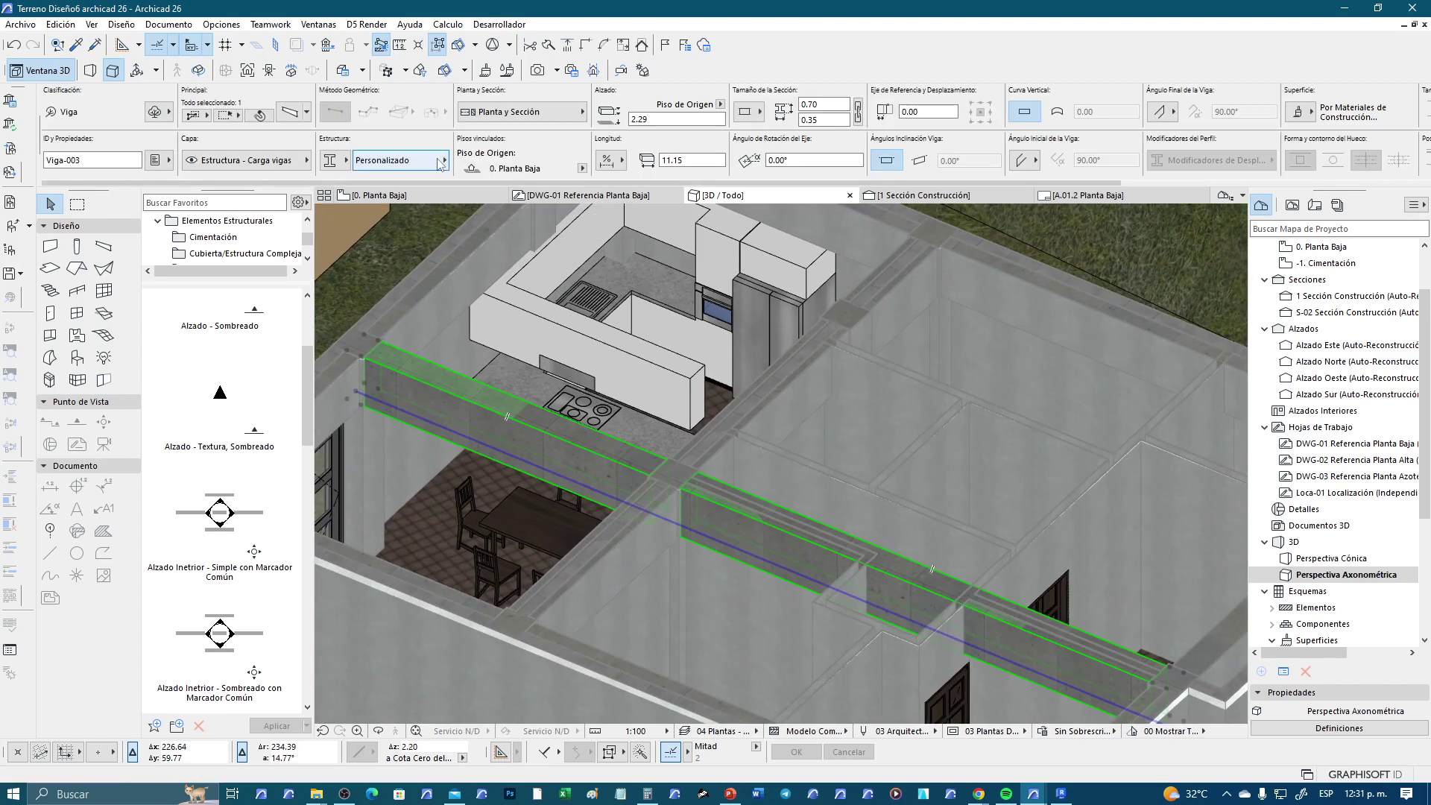
{"action": "left_click", "coordinate": [441, 160]}
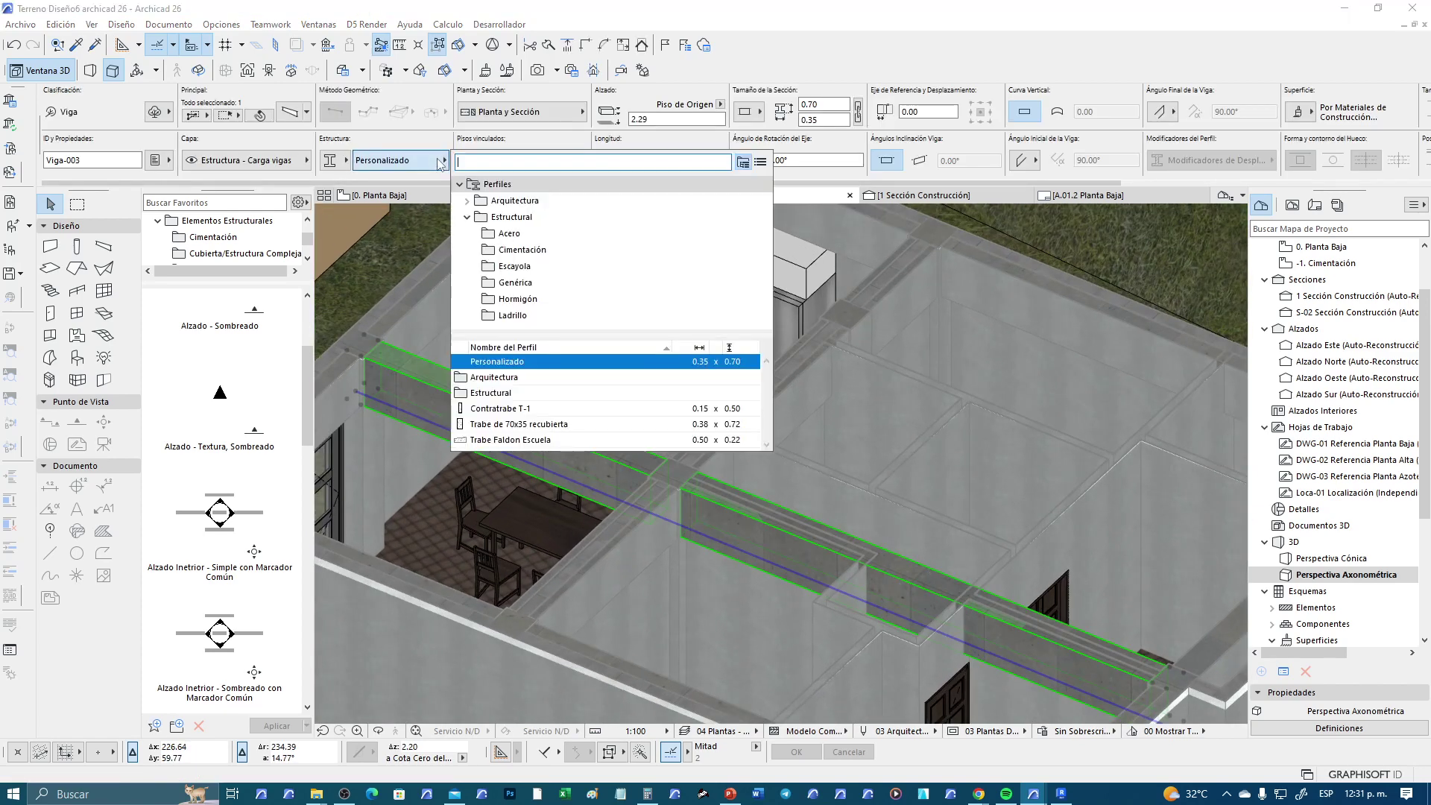
{"action": "left_click", "coordinate": [560, 430]}
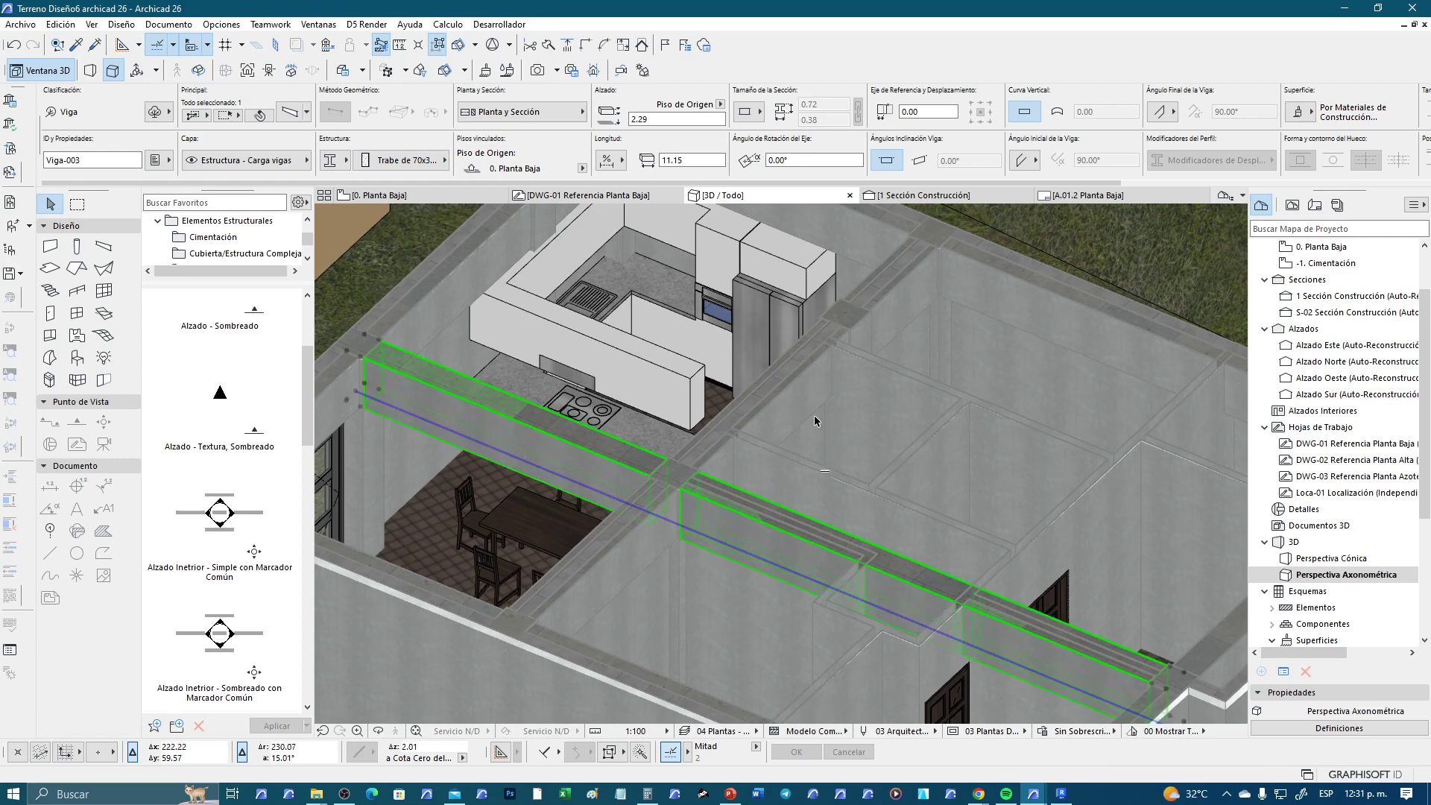
{"action": "scroll", "coordinate": [806, 410], "scroll_direction": "down", "scroll_amount": 3}
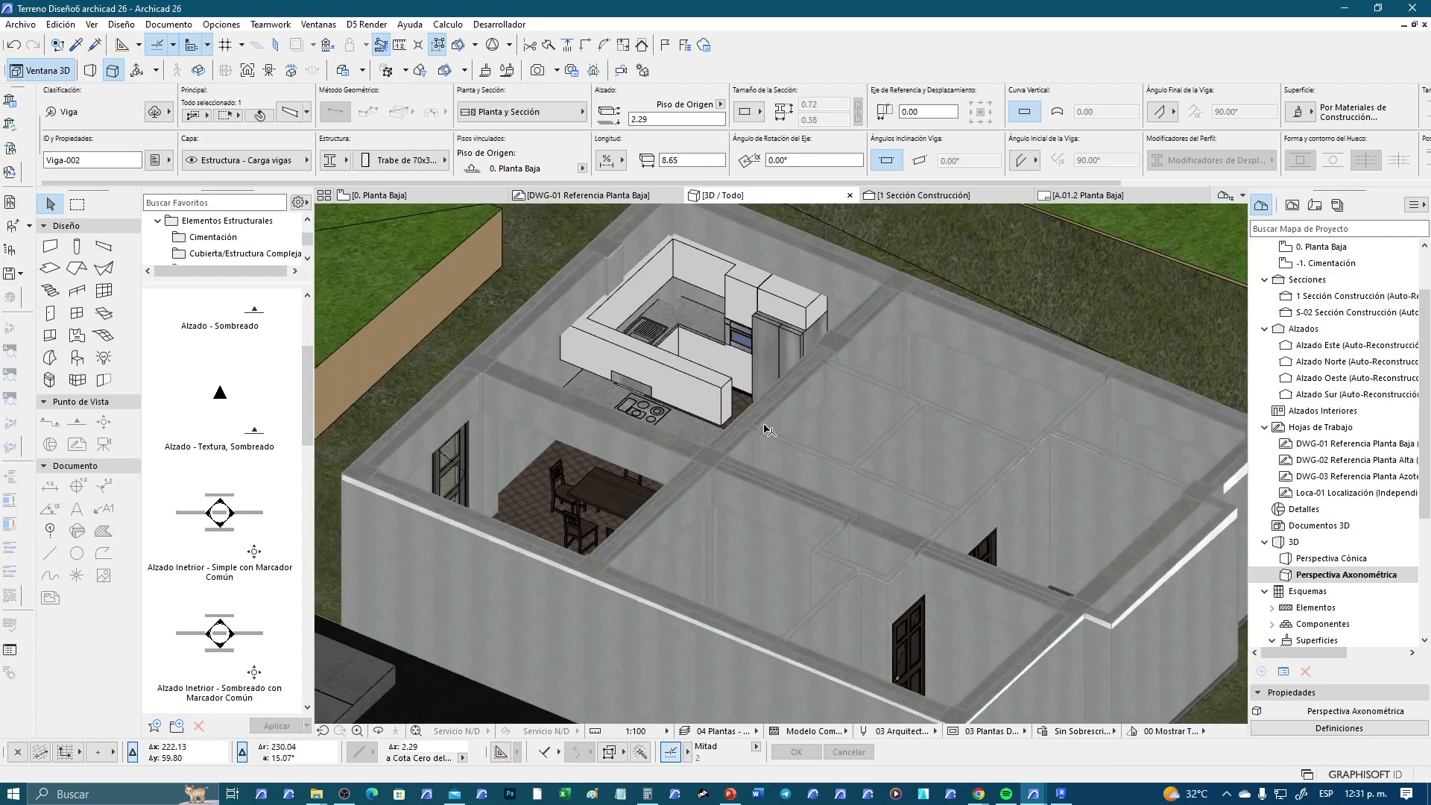
{"action": "scroll", "coordinate": [806, 410], "scroll_direction": "down", "scroll_amount": 2}
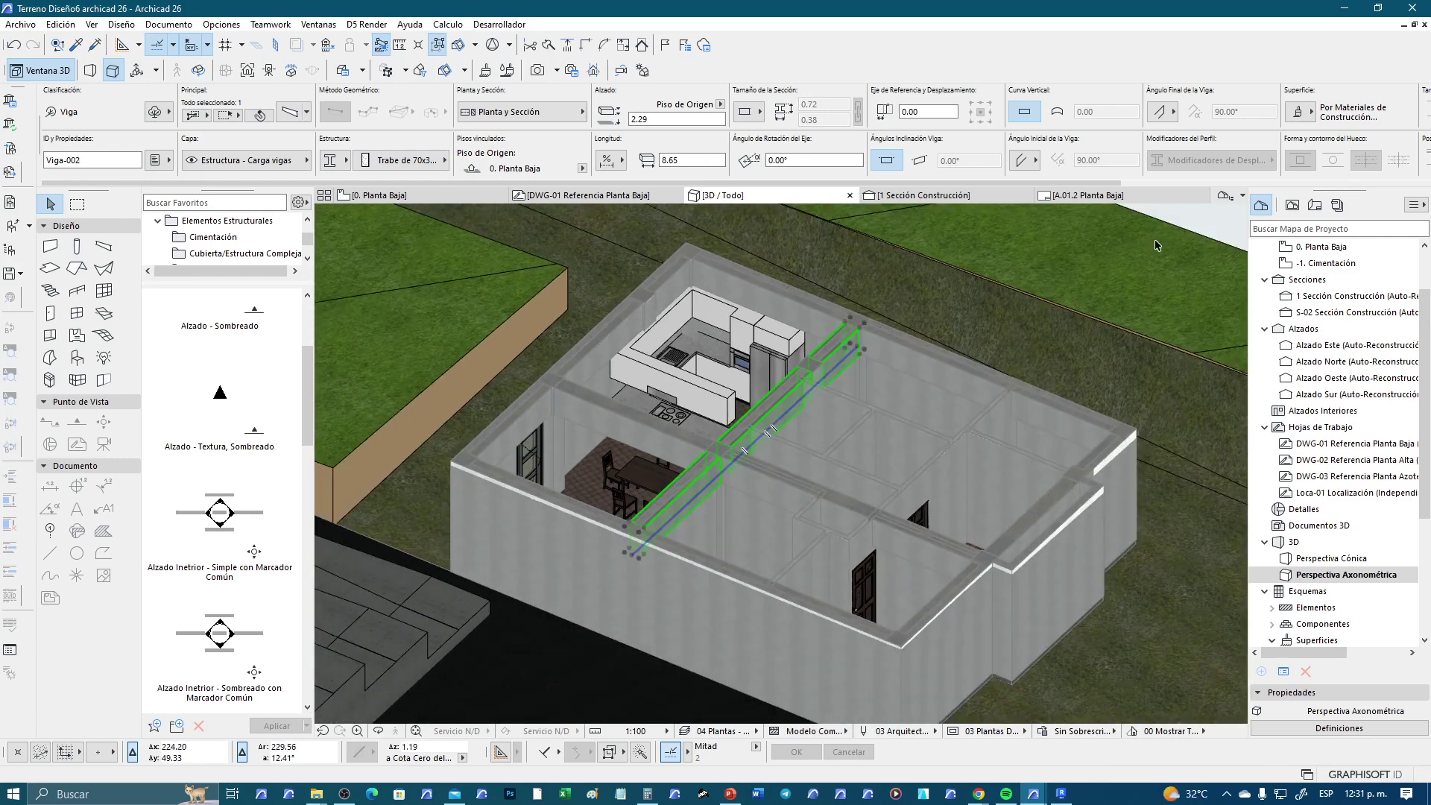
{"action": "key", "text": "Escape"}
Orbit around the 3D model to check a beam's profile and inspect a wall's properties
{"action": "middle_click_drag", "start_coordinate": [788, 433], "coordinate": [528, 522], "text": "shift"}
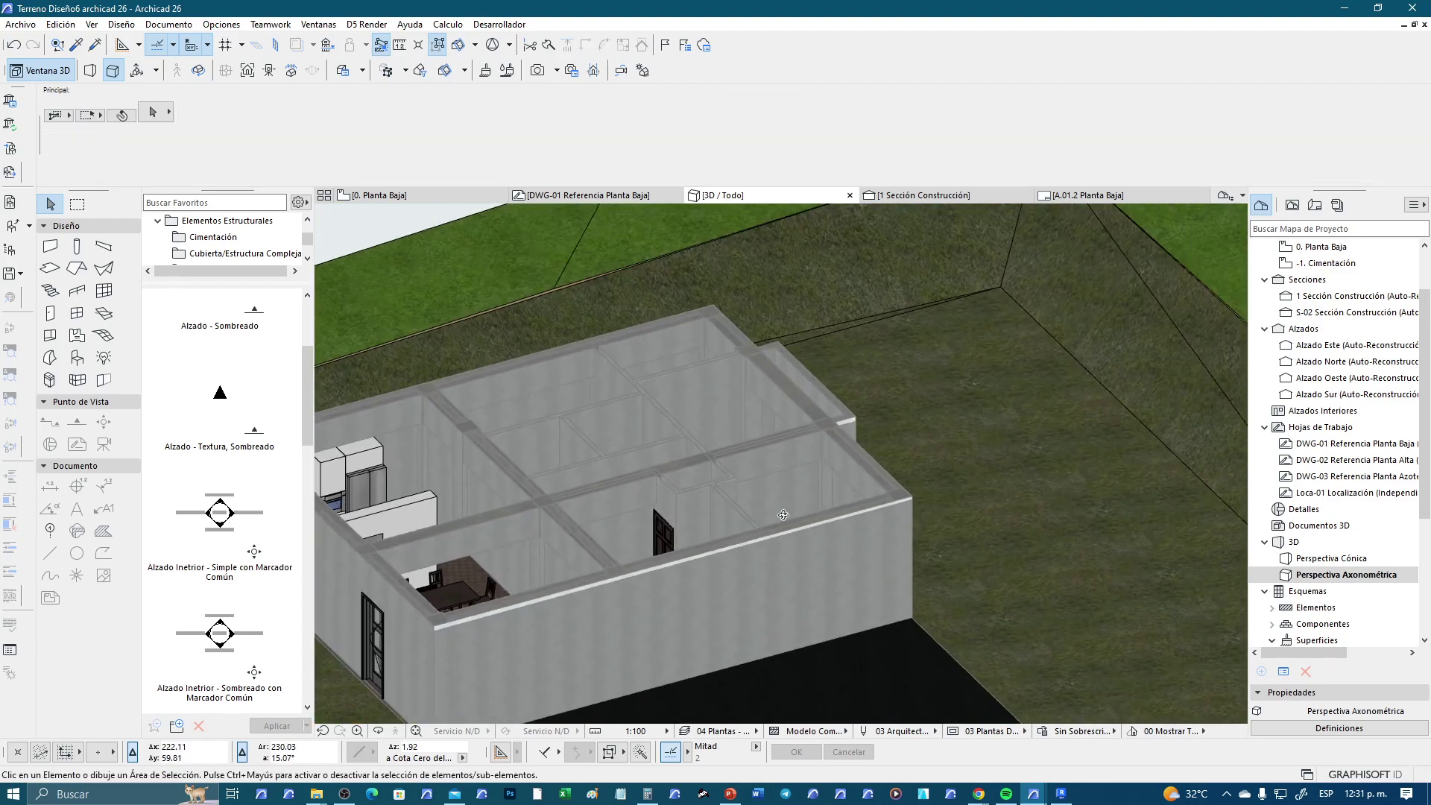
{"action": "scroll", "coordinate": [527, 522], "scroll_direction": "up", "scroll_amount": 2}
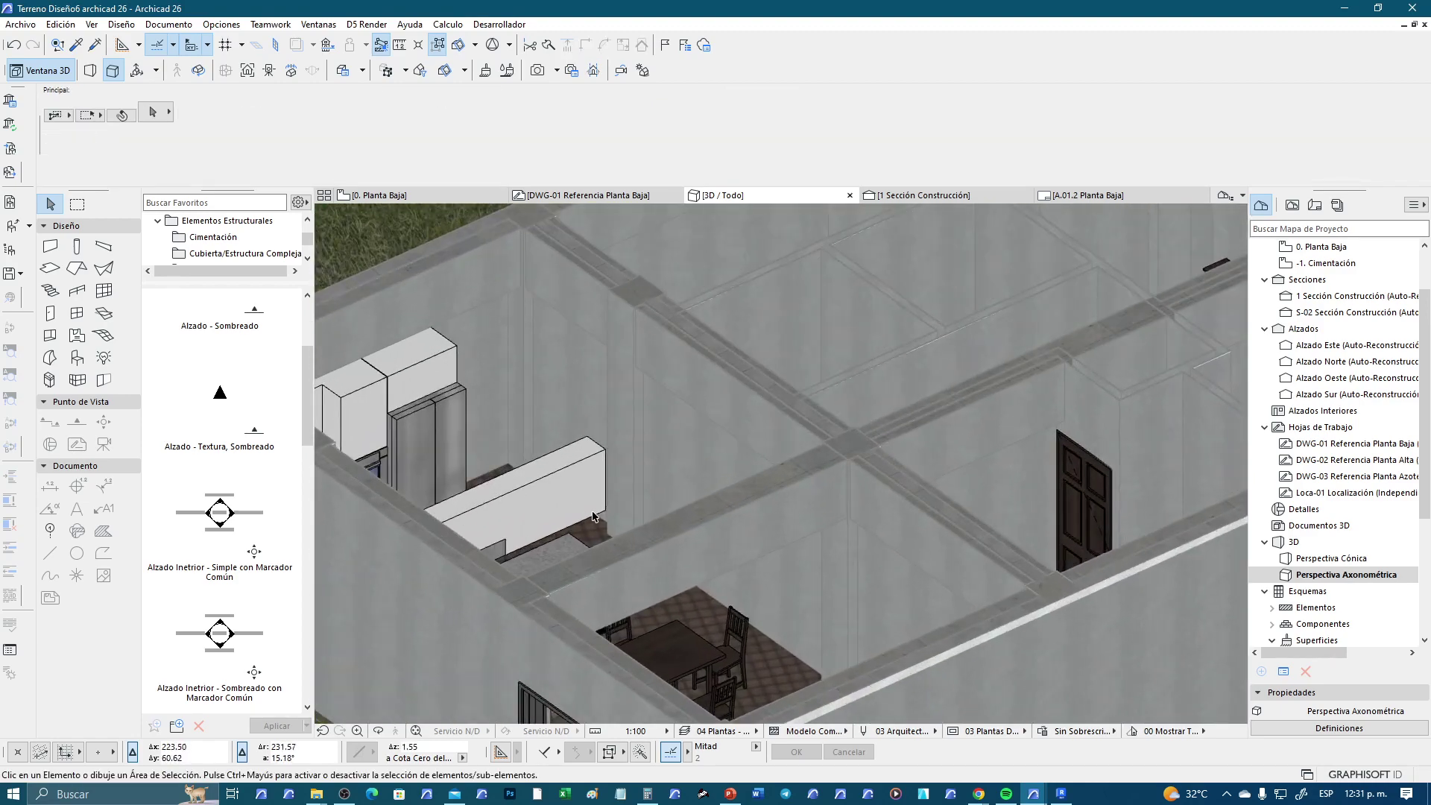
{"action": "scroll", "coordinate": [554, 489], "scroll_direction": "up", "scroll_amount": 2}
{"action": "scroll", "coordinate": [541, 519], "scroll_direction": "down", "scroll_amount": 1}
{"action": "scroll", "coordinate": [539, 512], "scroll_direction": "down", "scroll_amount": 2}
{"action": "scroll", "coordinate": [581, 512], "scroll_direction": "up", "scroll_amount": 3}
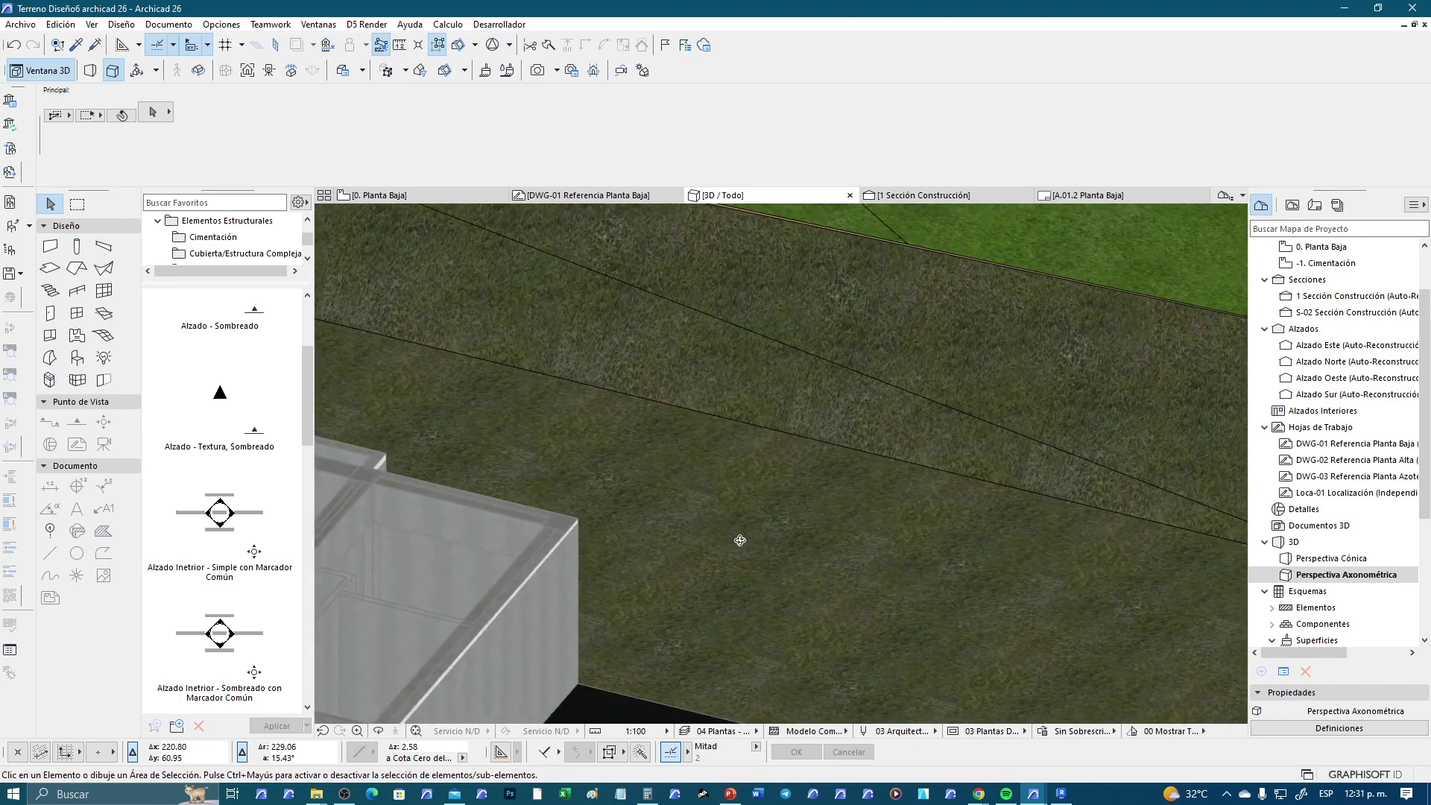
{"action": "scroll", "coordinate": [611, 513], "scroll_direction": "down", "scroll_amount": 3}
{"action": "scroll", "coordinate": [637, 512], "scroll_direction": "up", "scroll_amount": 3}
{"action": "scroll", "coordinate": [633, 522], "scroll_direction": "down", "scroll_amount": 3}
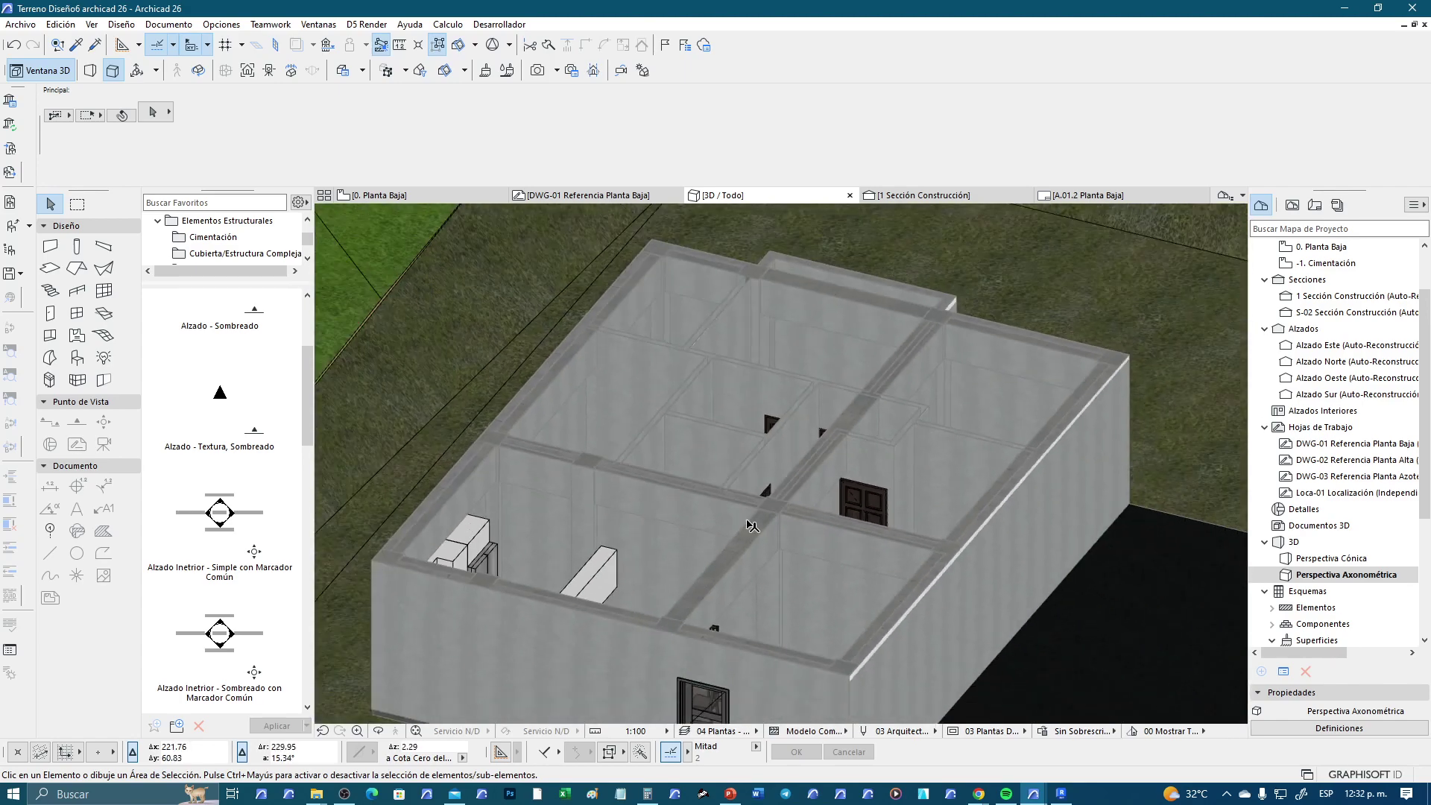
{"action": "scroll", "coordinate": [614, 547], "scroll_direction": "up", "scroll_amount": 4}
{"action": "scroll", "coordinate": [616, 550], "scroll_direction": "down", "scroll_amount": 3}
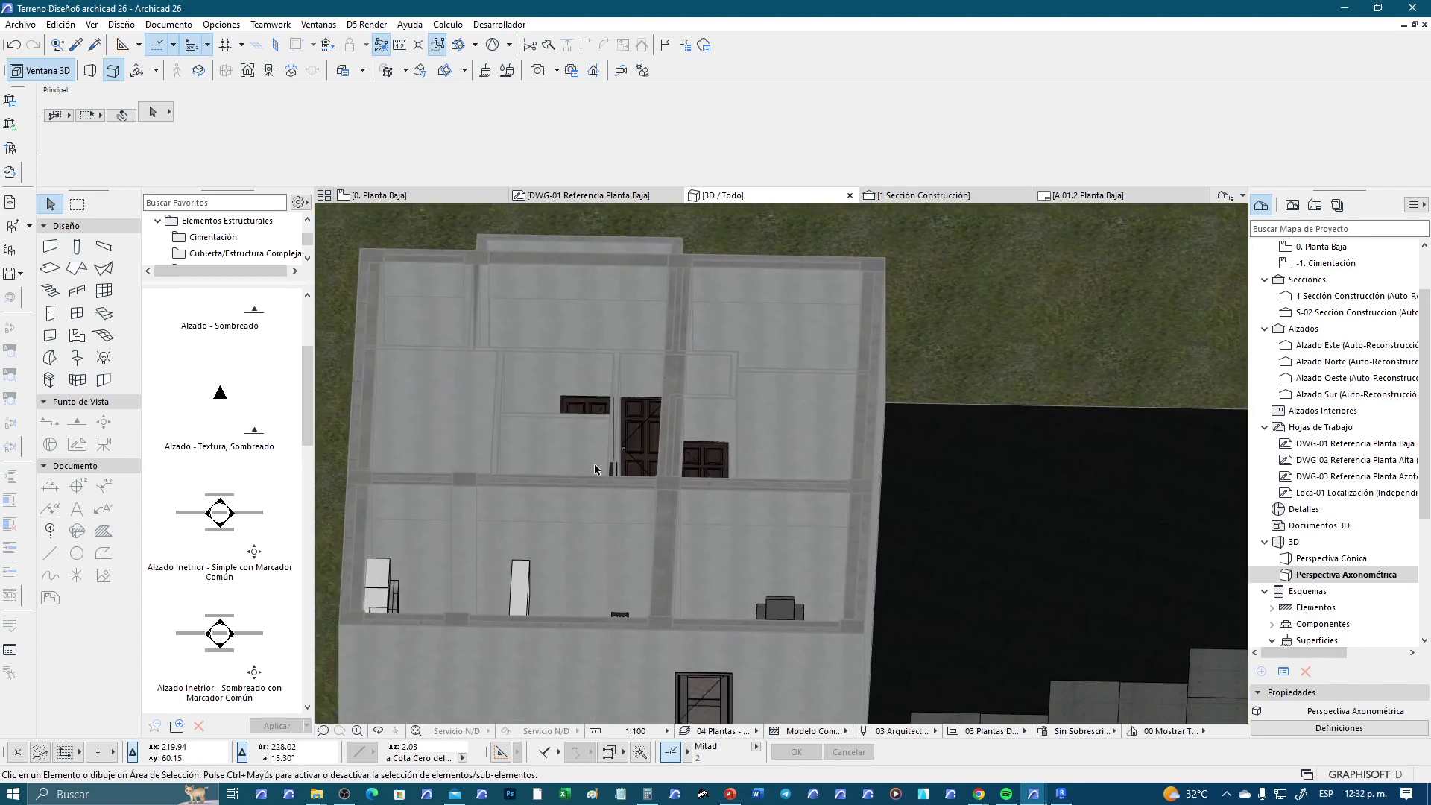
{"action": "scroll", "coordinate": [550, 574], "scroll_direction": "up", "scroll_amount": 2}
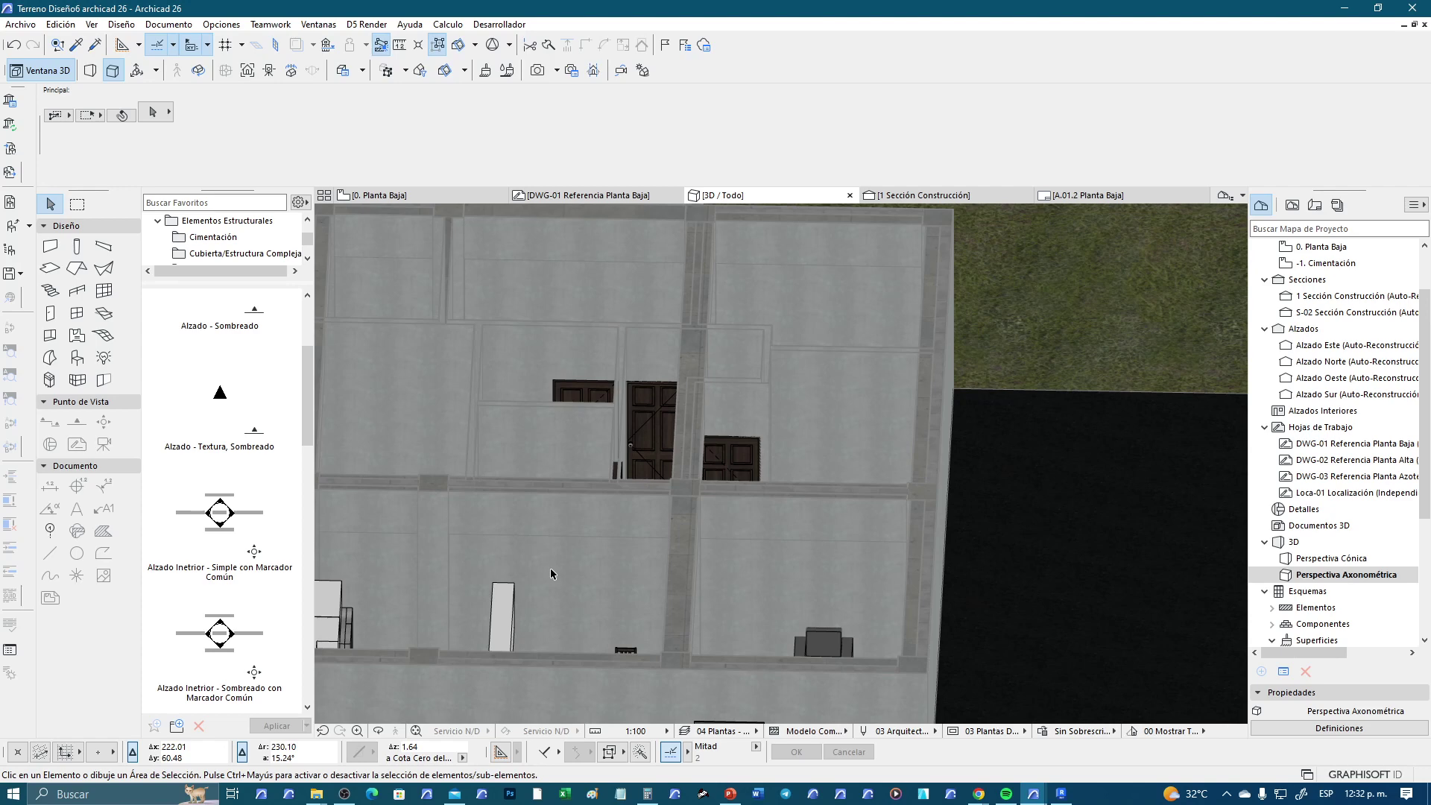
{"action": "scroll", "coordinate": [550, 570], "scroll_direction": "down", "scroll_amount": 2}
{"action": "scroll", "coordinate": [677, 505], "scroll_direction": "up", "scroll_amount": 2}
{"action": "middle_click_drag", "start_coordinate": [677, 504], "coordinate": [801, 504], "text": "shift"}
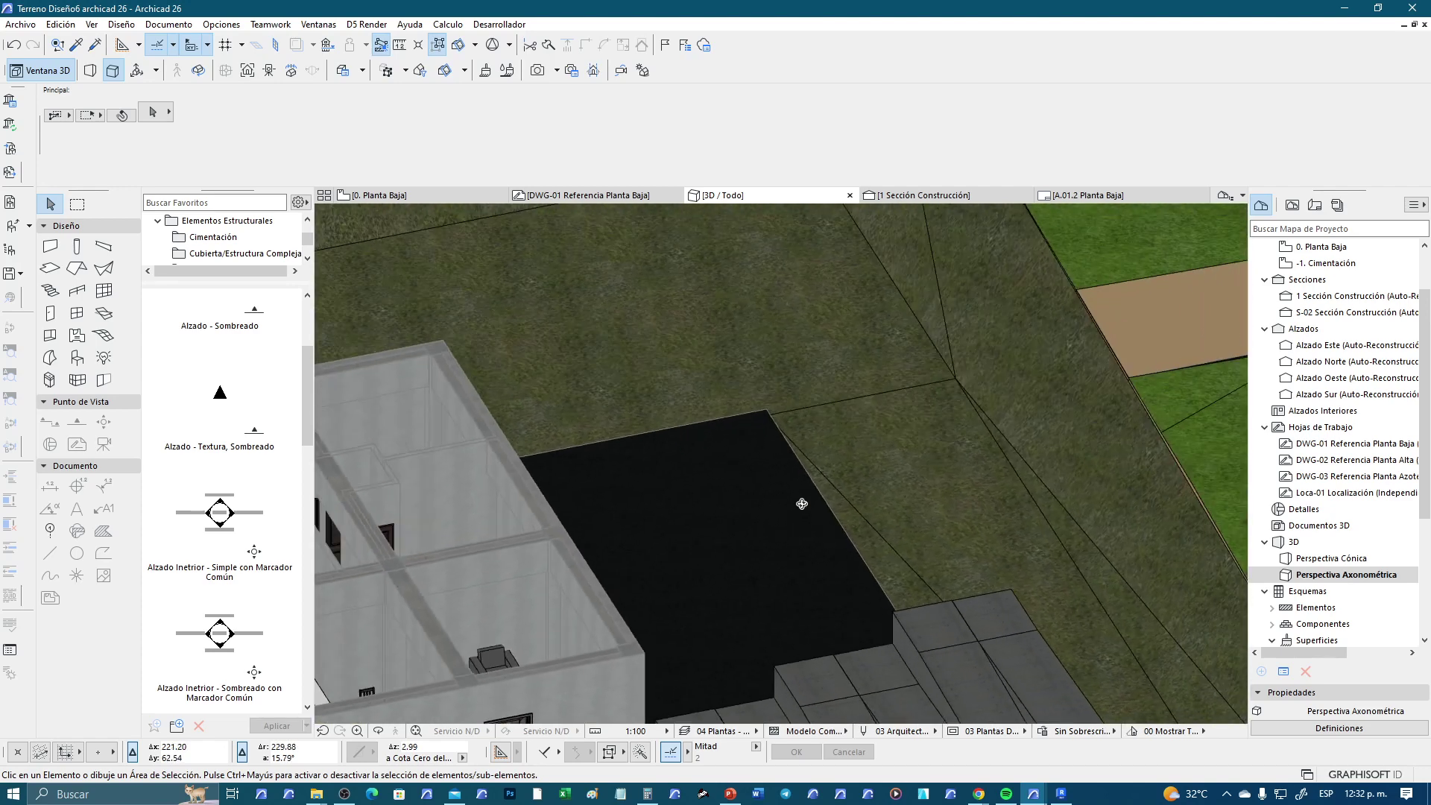
{"action": "scroll", "coordinate": [538, 538], "scroll_direction": "up", "scroll_amount": 3}
{"action": "scroll", "coordinate": [686, 468], "scroll_direction": "up", "scroll_amount": 3}
{"action": "scroll", "coordinate": [693, 501], "scroll_direction": "up", "scroll_amount": 2}
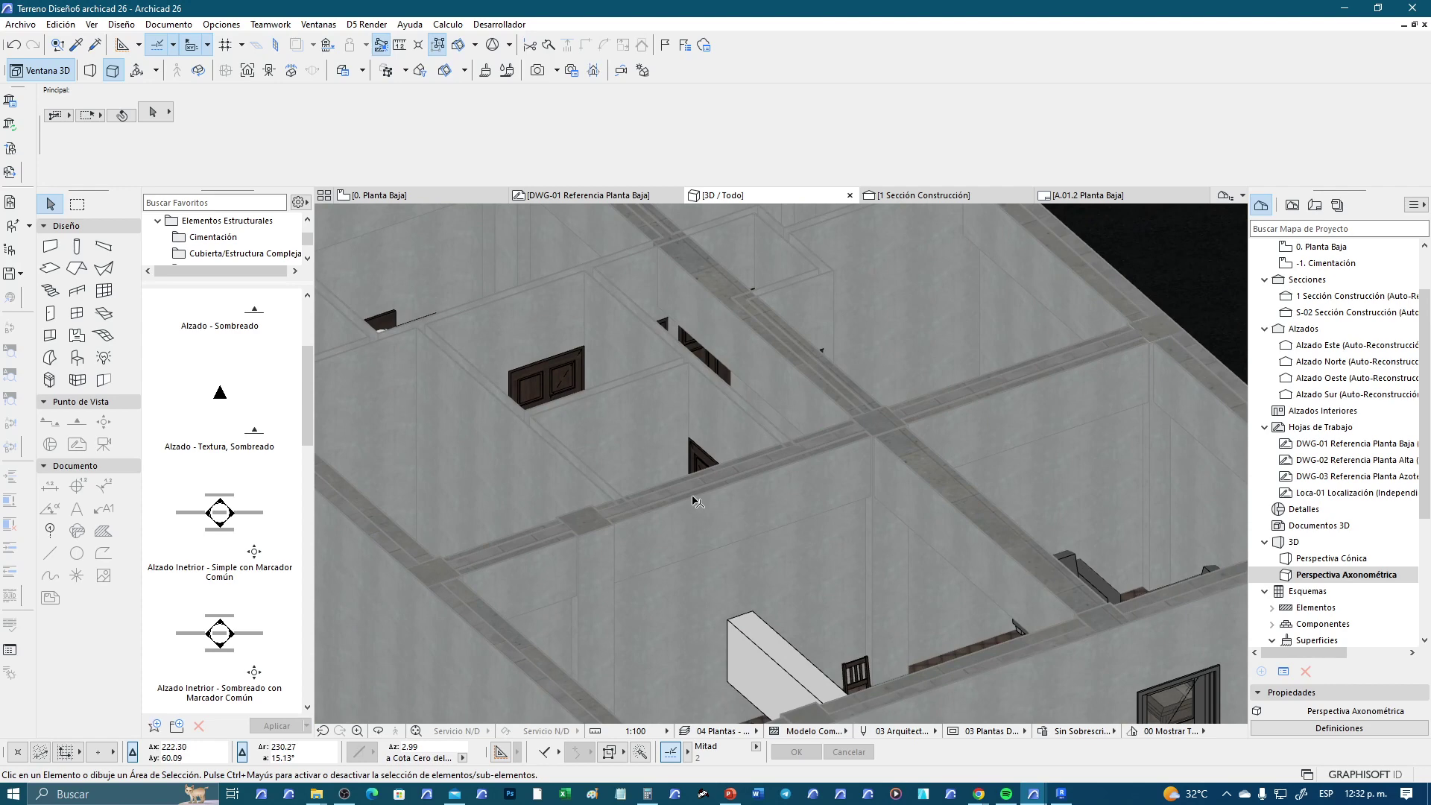
{"action": "left_click", "coordinate": [693, 501]}
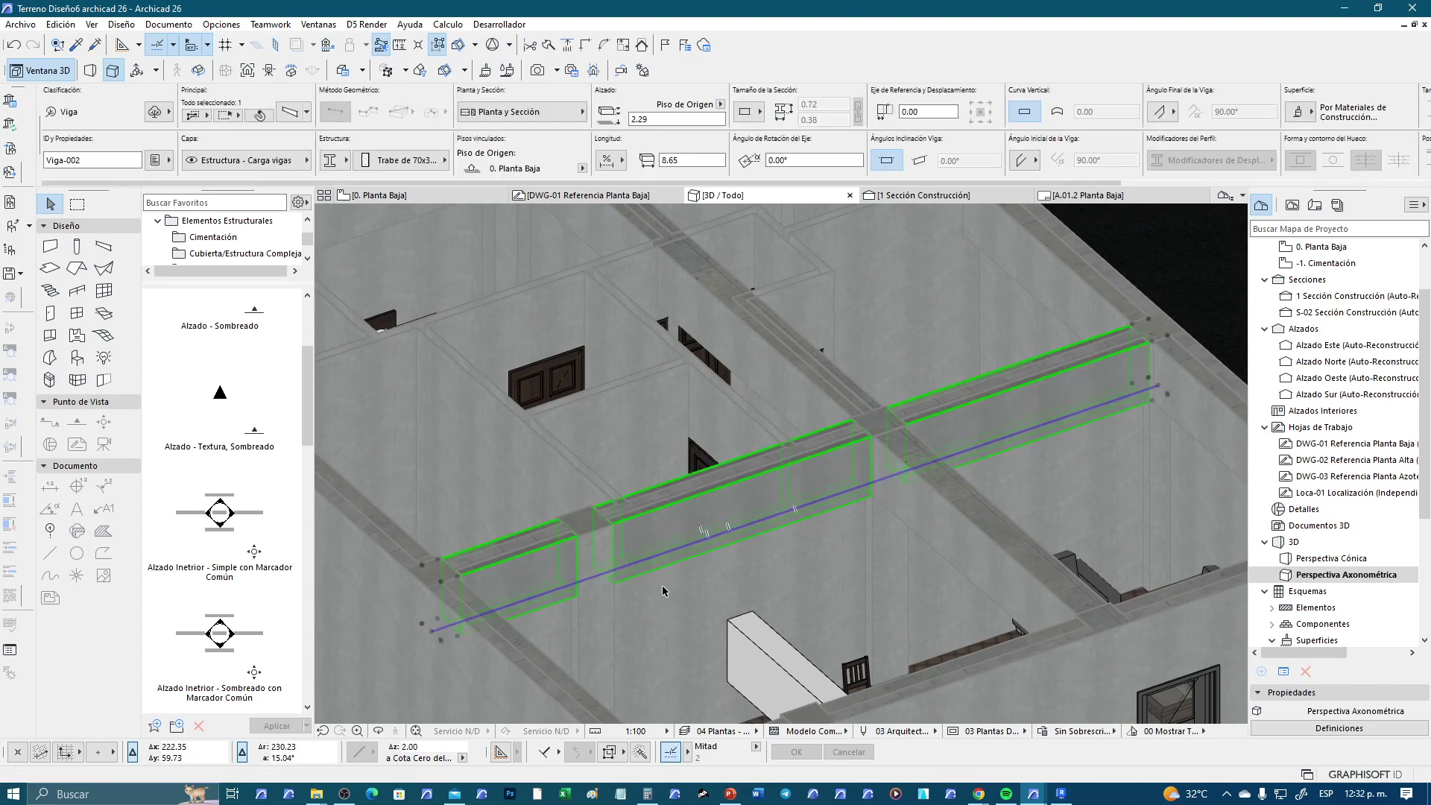
{"action": "key", "text": "Escape"}
{"action": "left_click", "coordinate": [770, 511]}
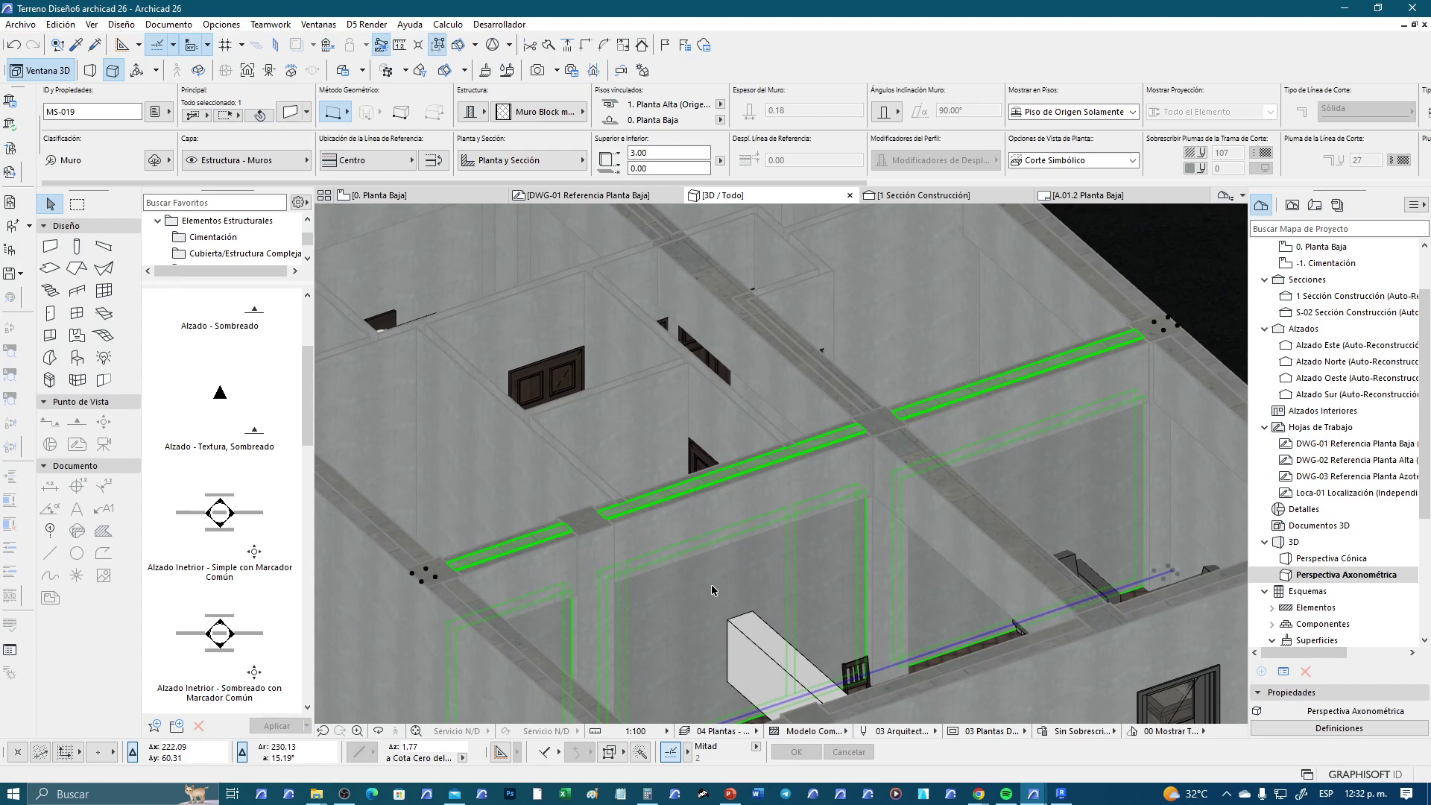
{"action": "key", "text": "Escape"}
{"action": "scroll", "coordinate": [711, 583], "scroll_direction": "down", "scroll_amount": 3}
{"action": "mouse_move", "coordinate": [633, 494]}
{"action": "middle_mouse_down"}
{"action": "mouse_move", "coordinate": [692, 494]}
{"action": "mouse_move", "coordinate": [522, 372]}
{"action": "middle_mouse_up"}
{"action": "left_click", "coordinate": [372, 195]}
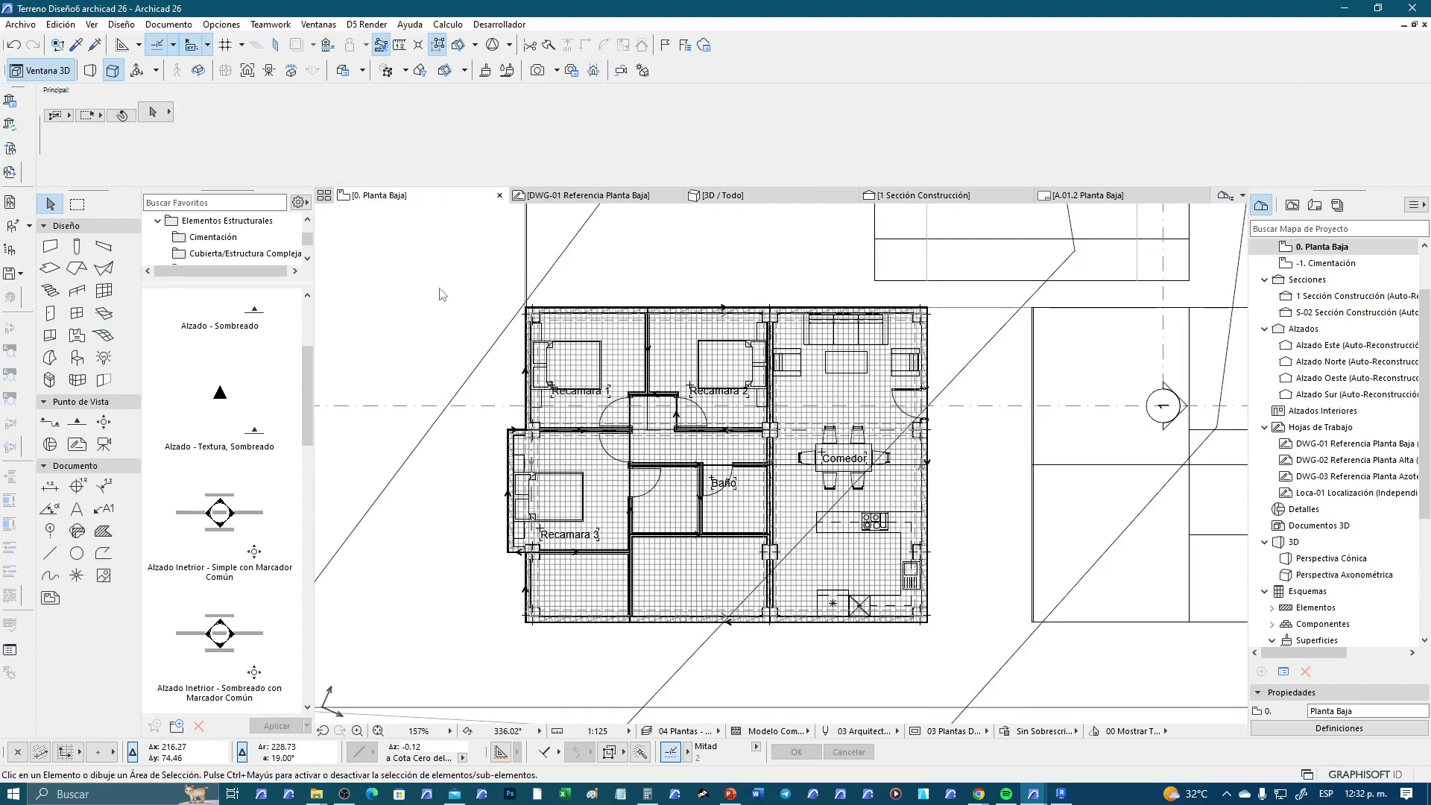
{"action": "scroll", "coordinate": [707, 399], "scroll_direction": "up", "scroll_amount": 2}
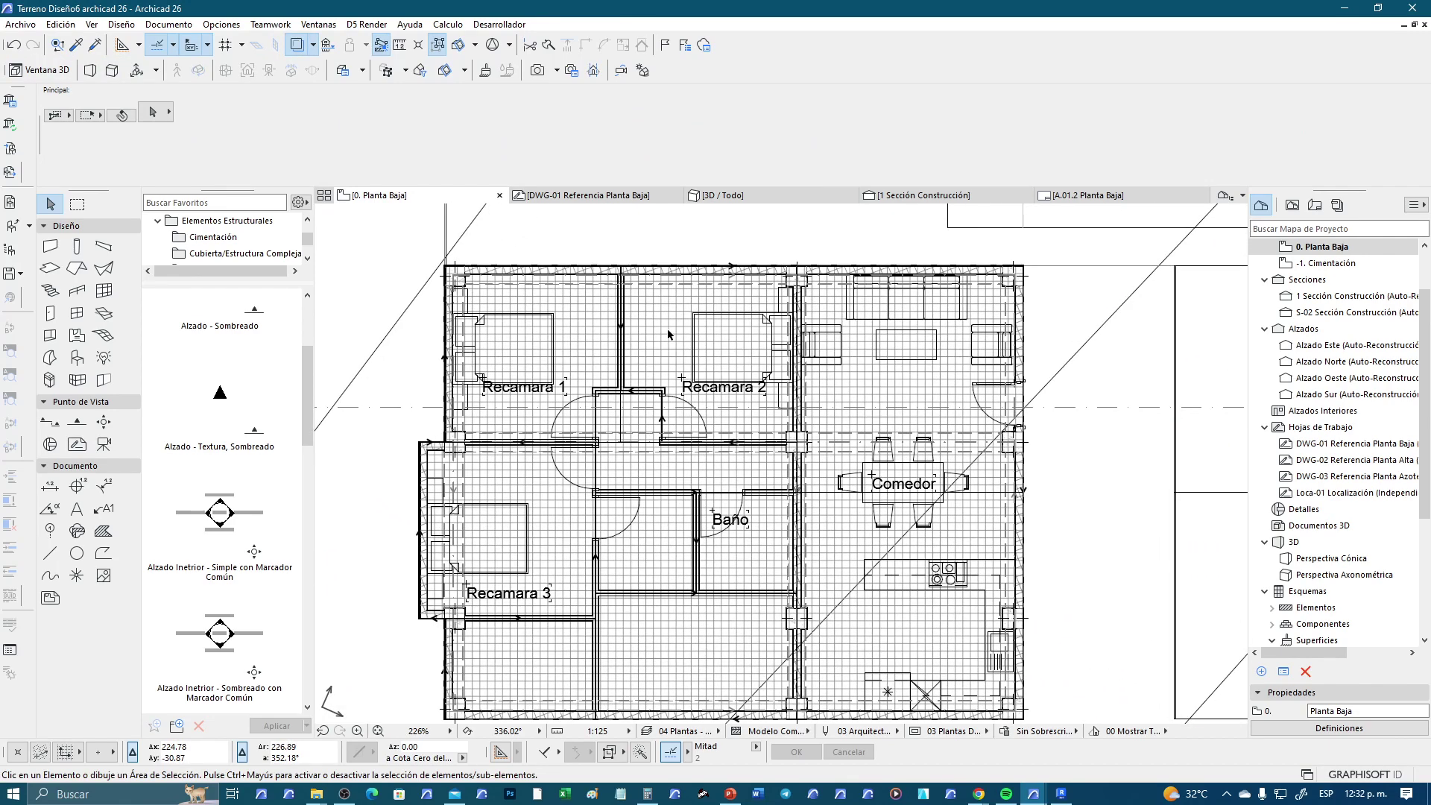
{"action": "scroll", "coordinate": [879, 347], "scroll_direction": "down", "scroll_amount": 1}
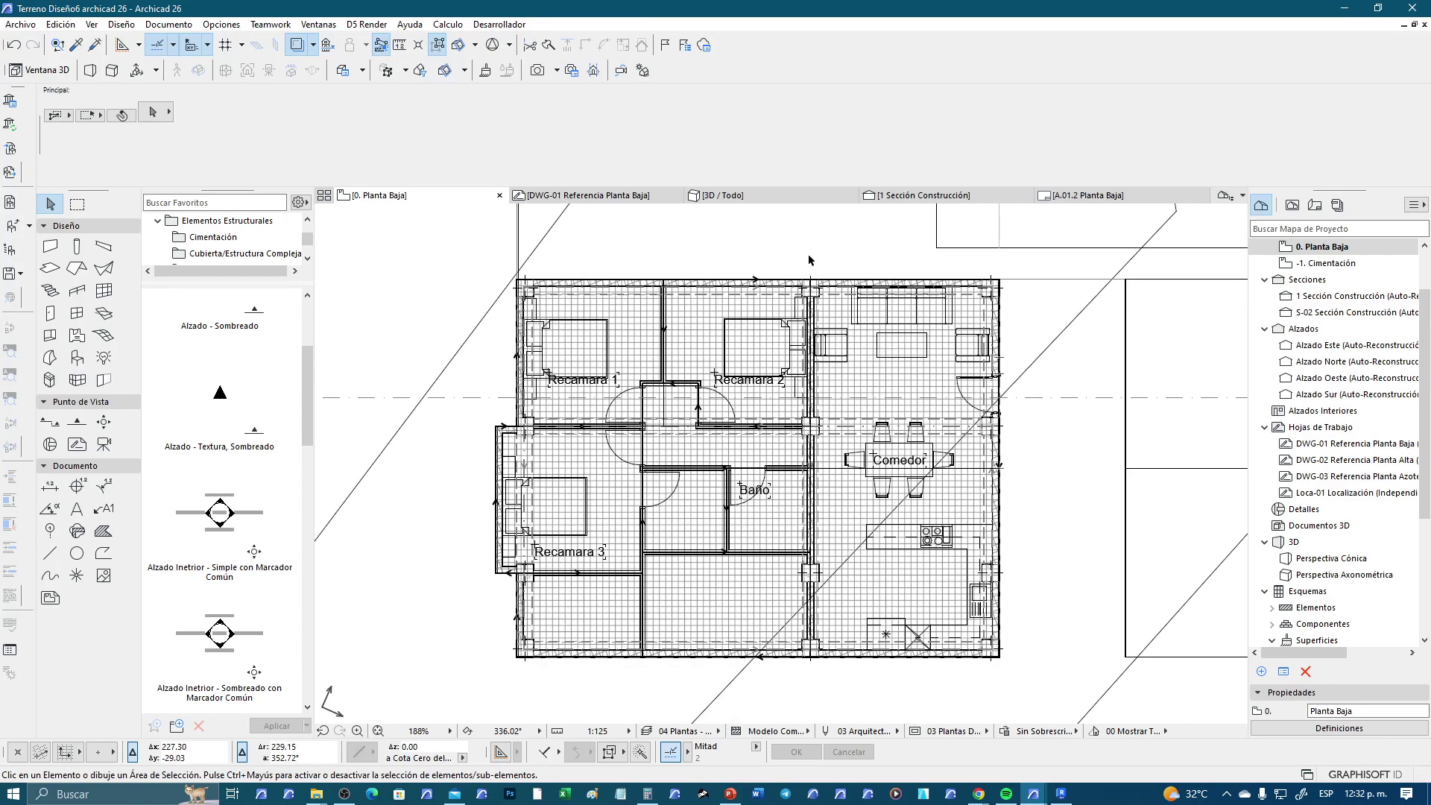
{"action": "scroll", "coordinate": [622, 341], "scroll_direction": "up", "scroll_amount": 3}
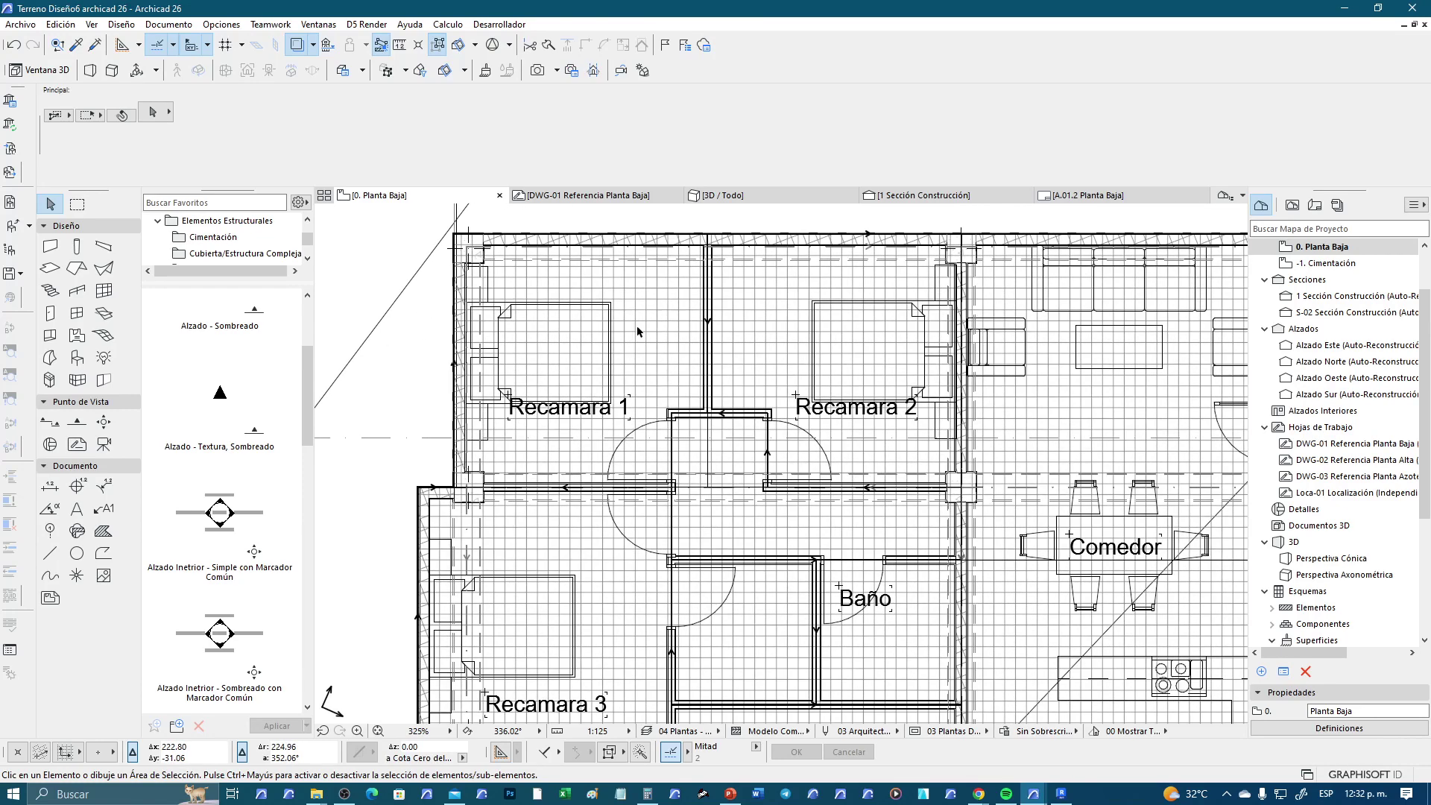
{"action": "left_click", "coordinate": [653, 323]}
{"action": "scroll", "coordinate": [651, 319], "scroll_direction": "down", "scroll_amount": 3}
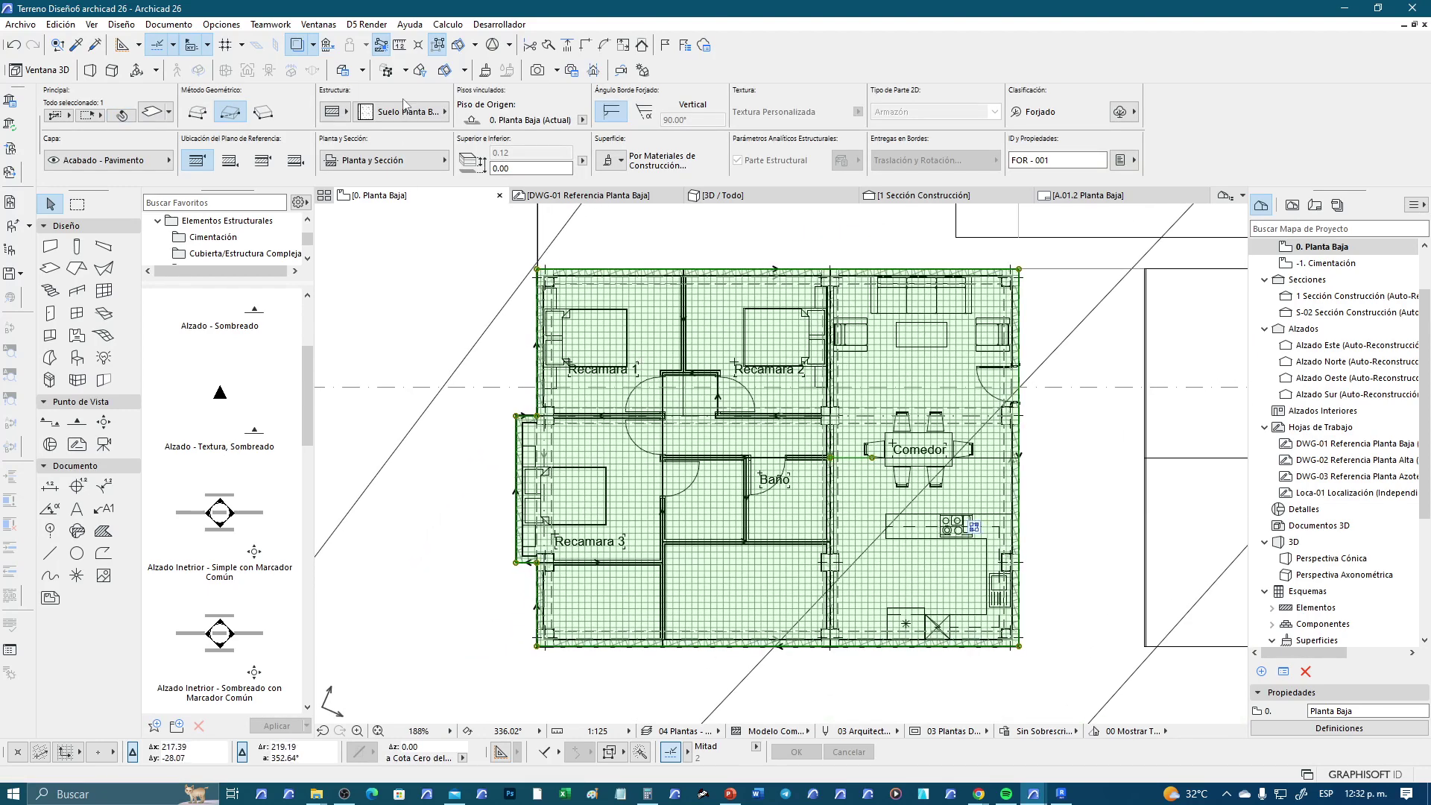
{"action": "left_click", "coordinate": [401, 111]}
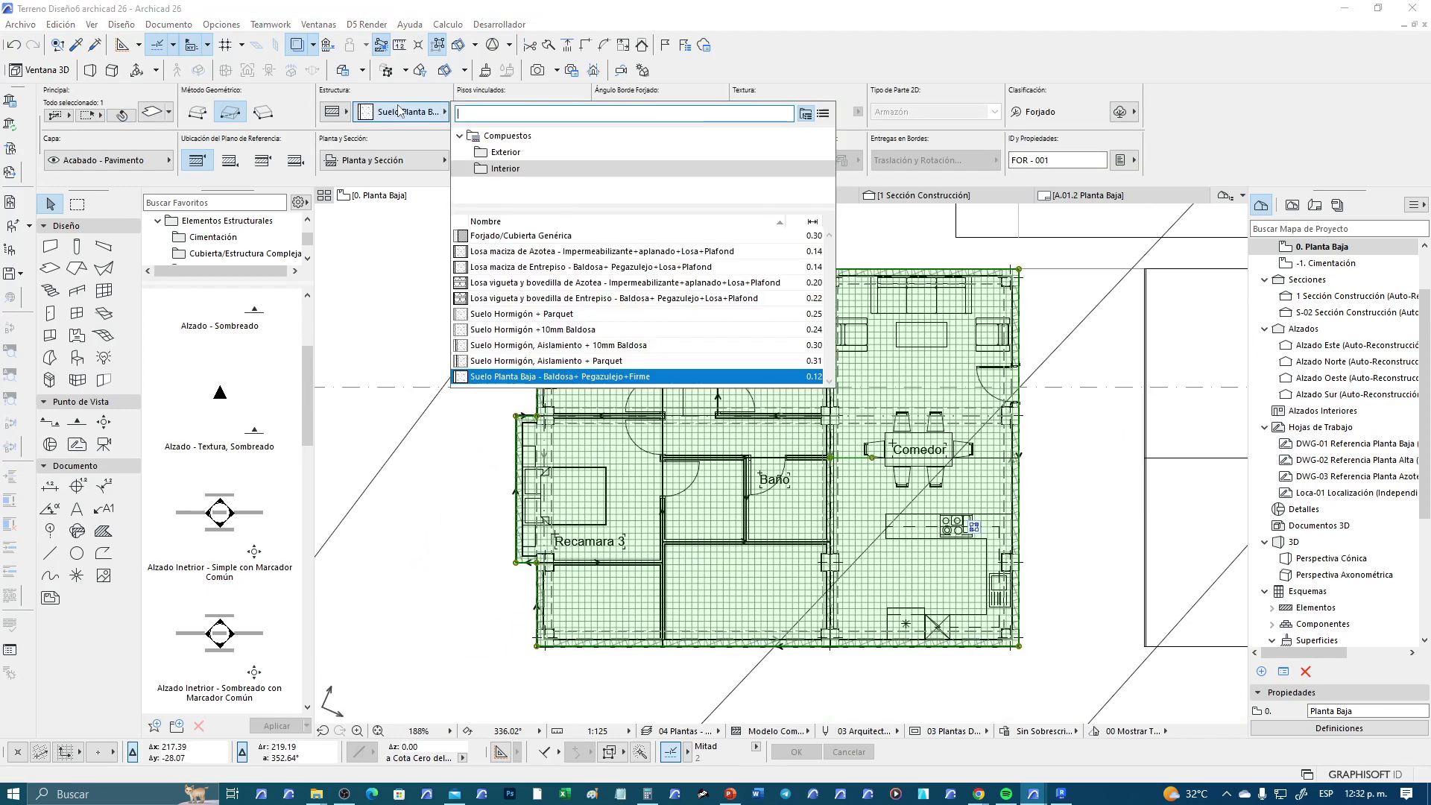
{"action": "left_click", "coordinate": [391, 257]}
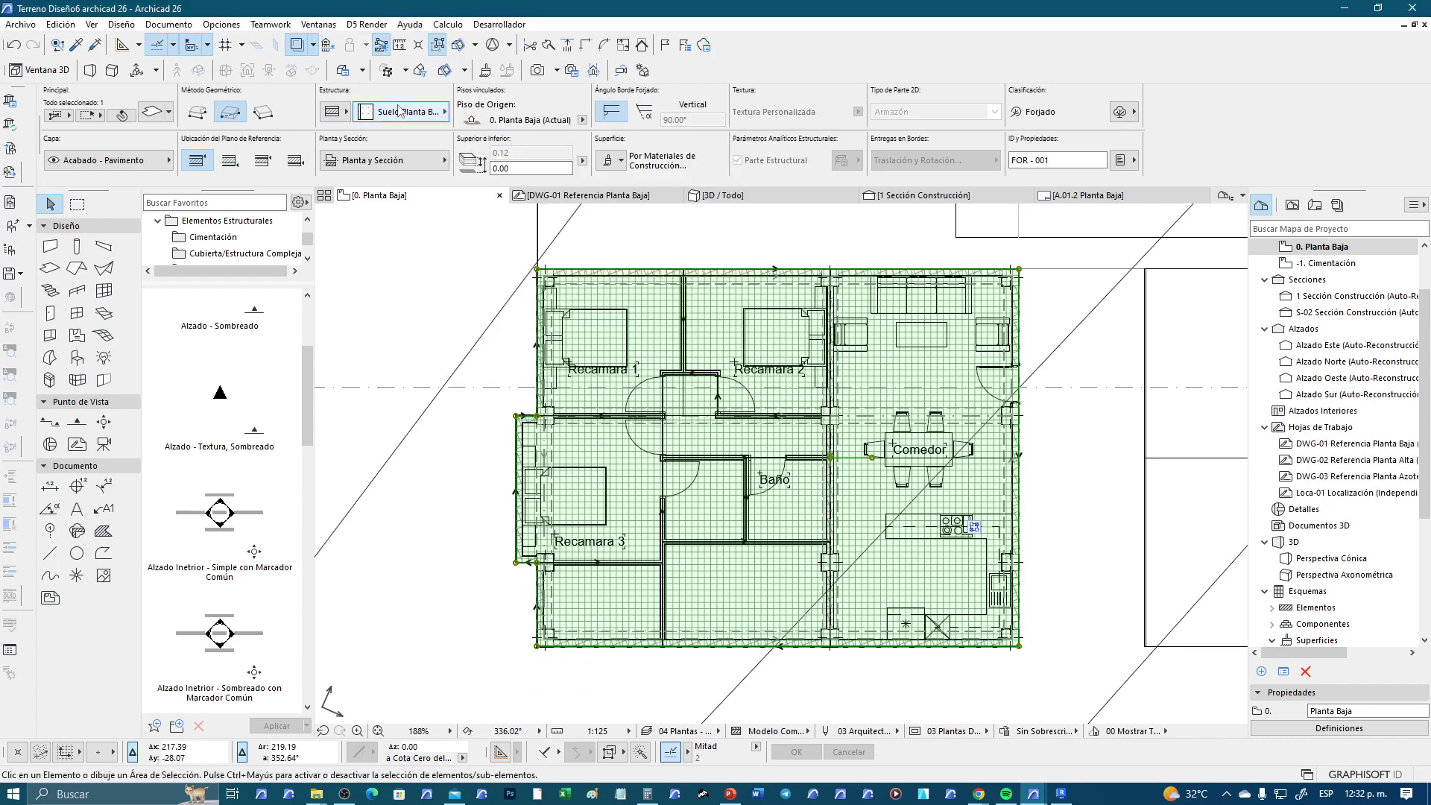
{"action": "left_click", "coordinate": [392, 257]}
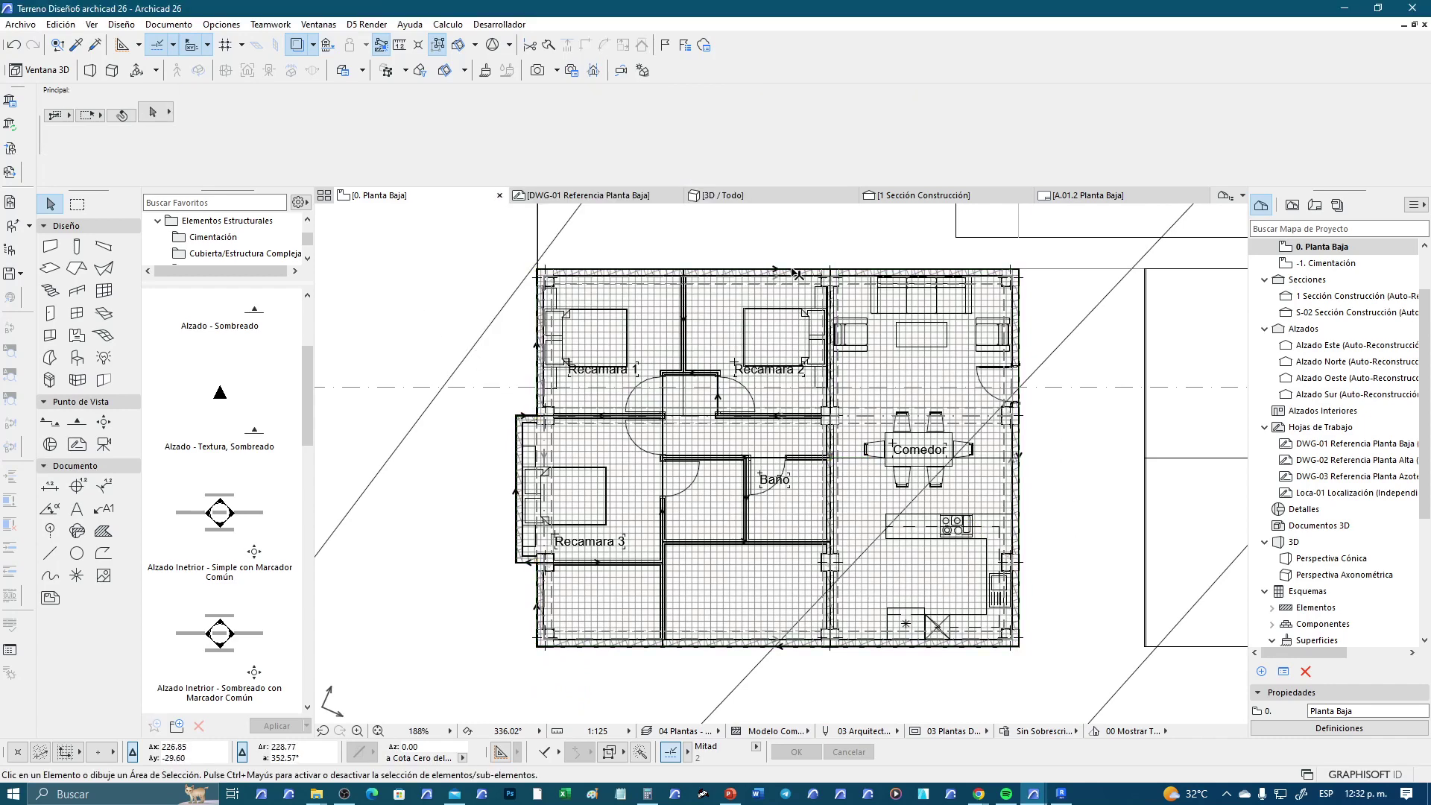
{"action": "left_click", "coordinate": [668, 343]}
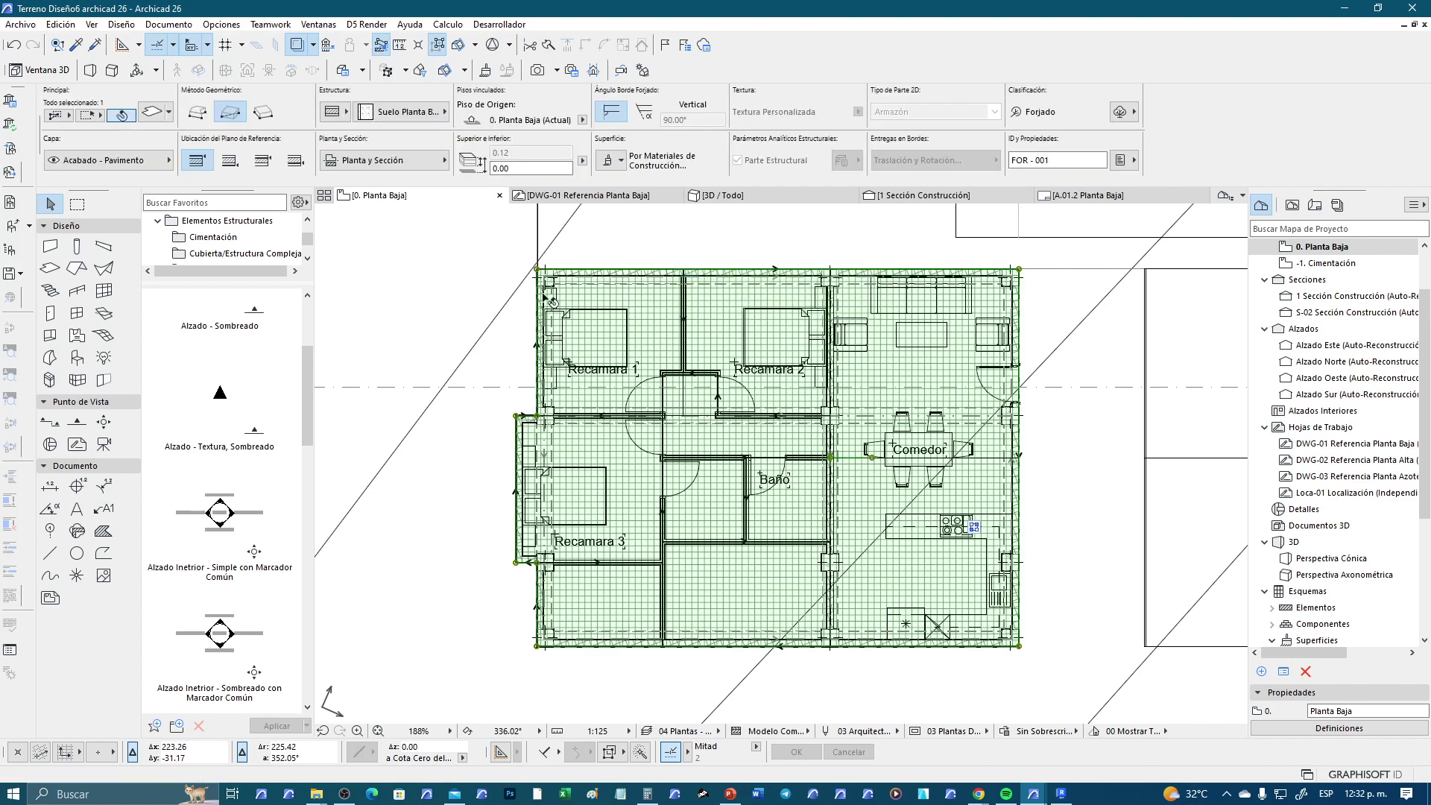
{"action": "left_click", "coordinate": [402, 112]}
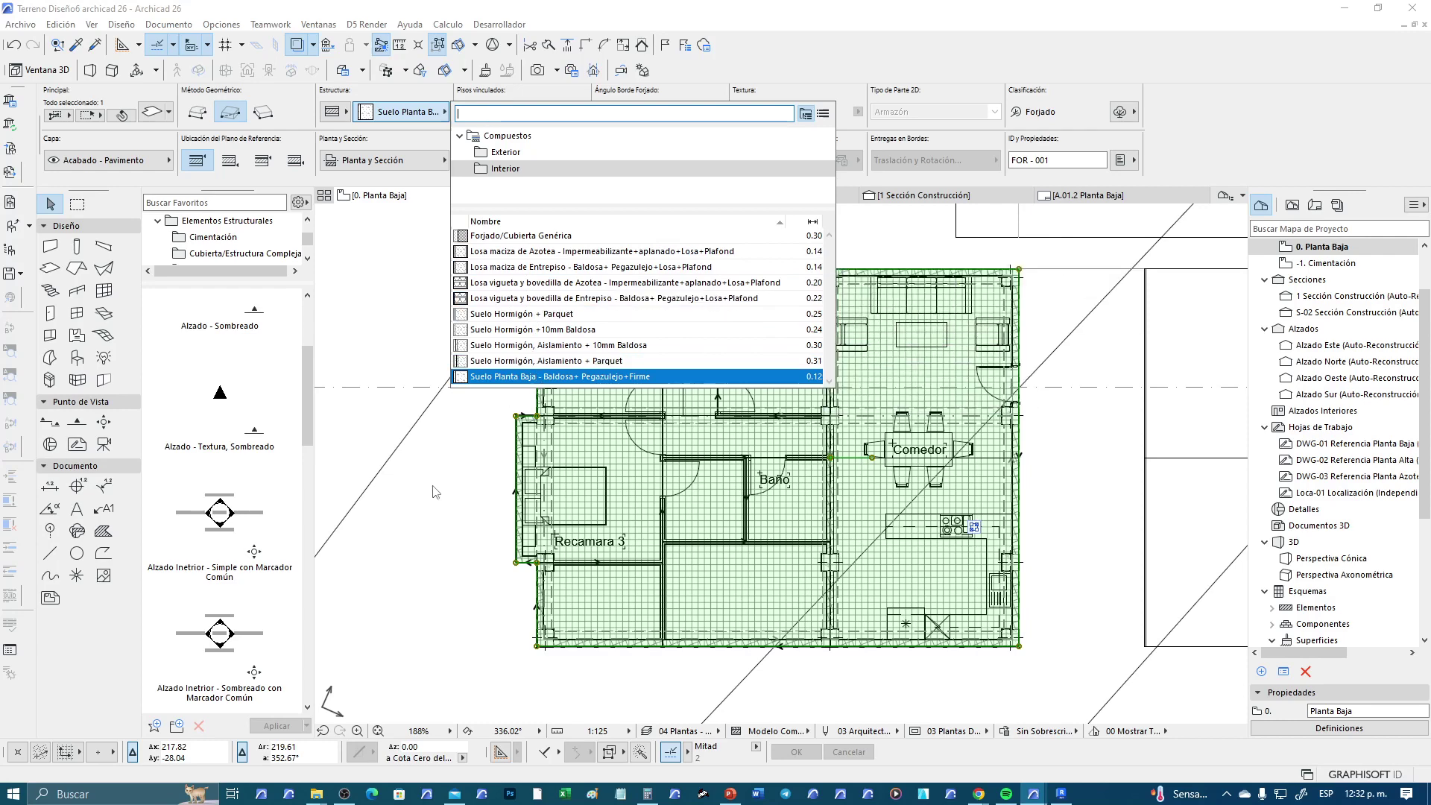
{"action": "left_click", "coordinate": [419, 616]}
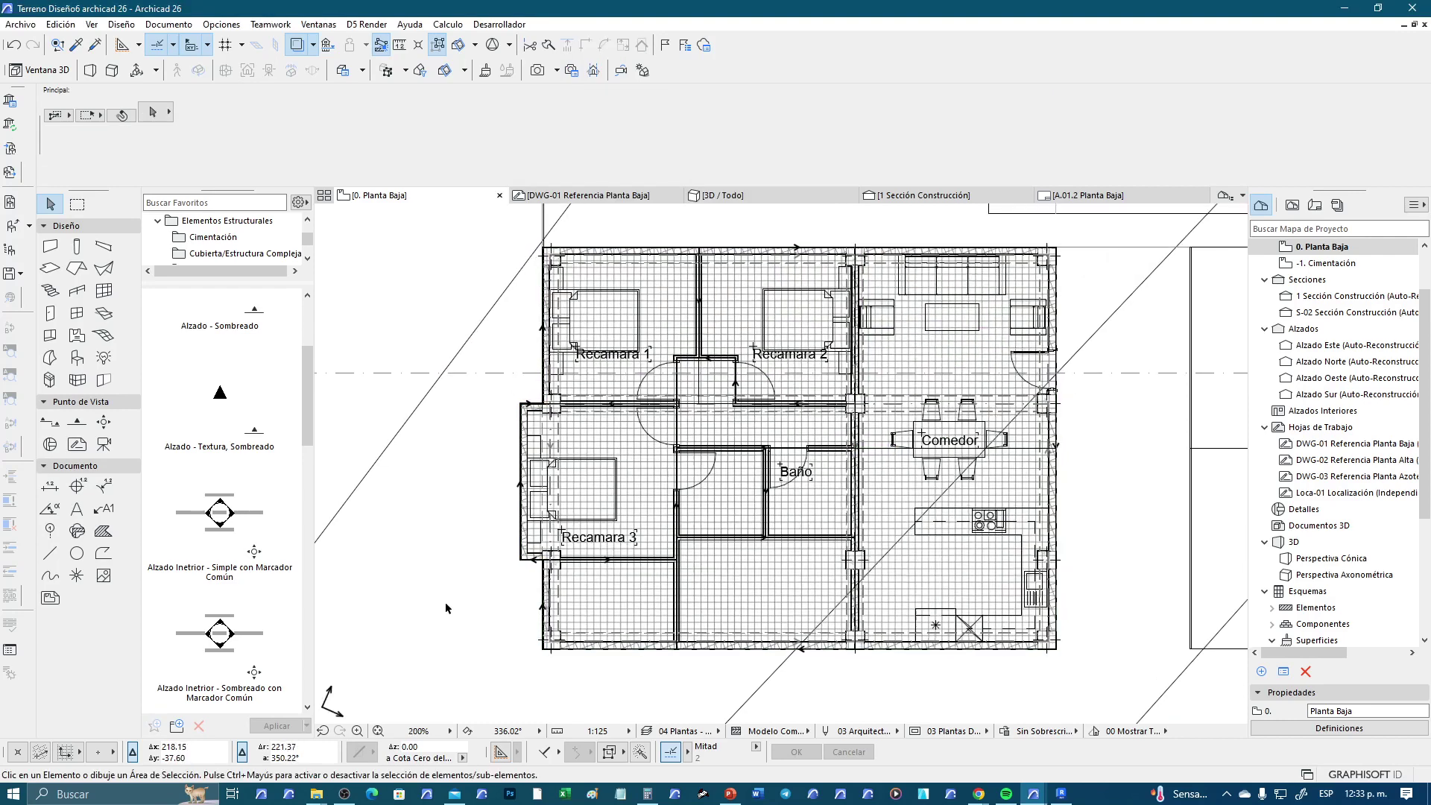
{"action": "scroll", "coordinate": [445, 602], "scroll_direction": "up", "scroll_amount": 2}
{"action": "scroll", "coordinate": [533, 582], "scroll_direction": "down", "scroll_amount": 2}
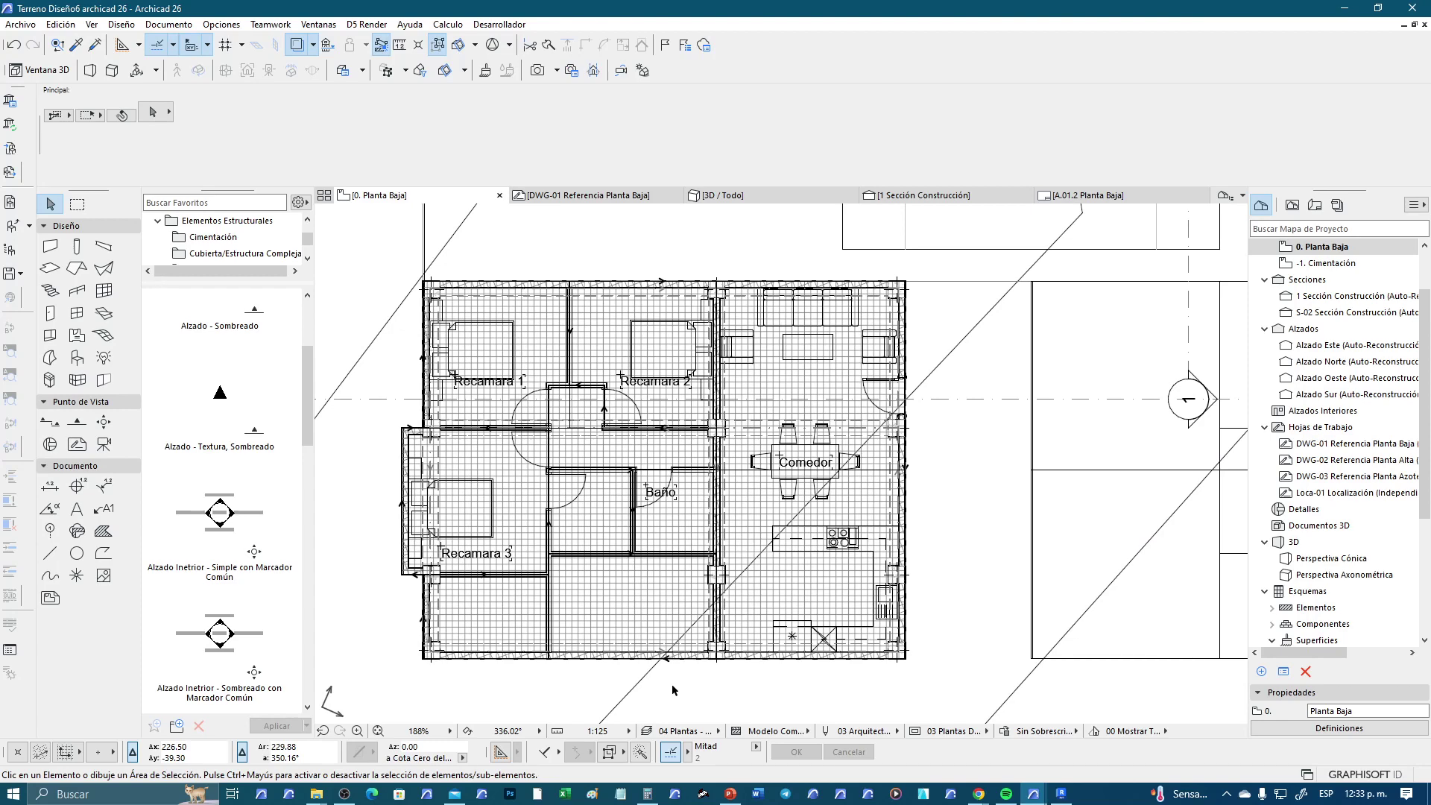
{"action": "left_click", "coordinate": [641, 616]}
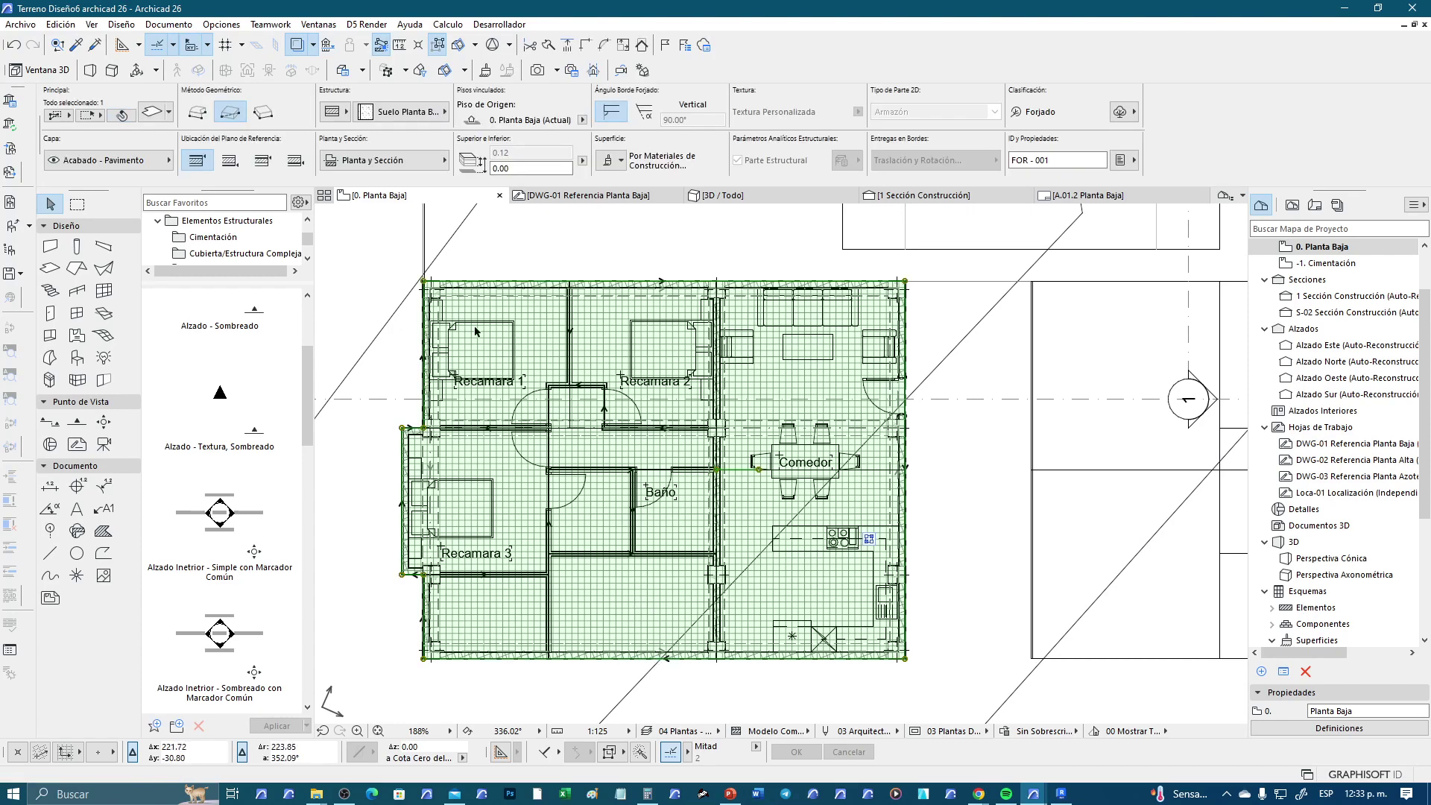
{"action": "left_click", "coordinate": [802, 693]}
{"action": "scroll", "coordinate": [802, 675], "scroll_direction": "down", "scroll_amount": 1}
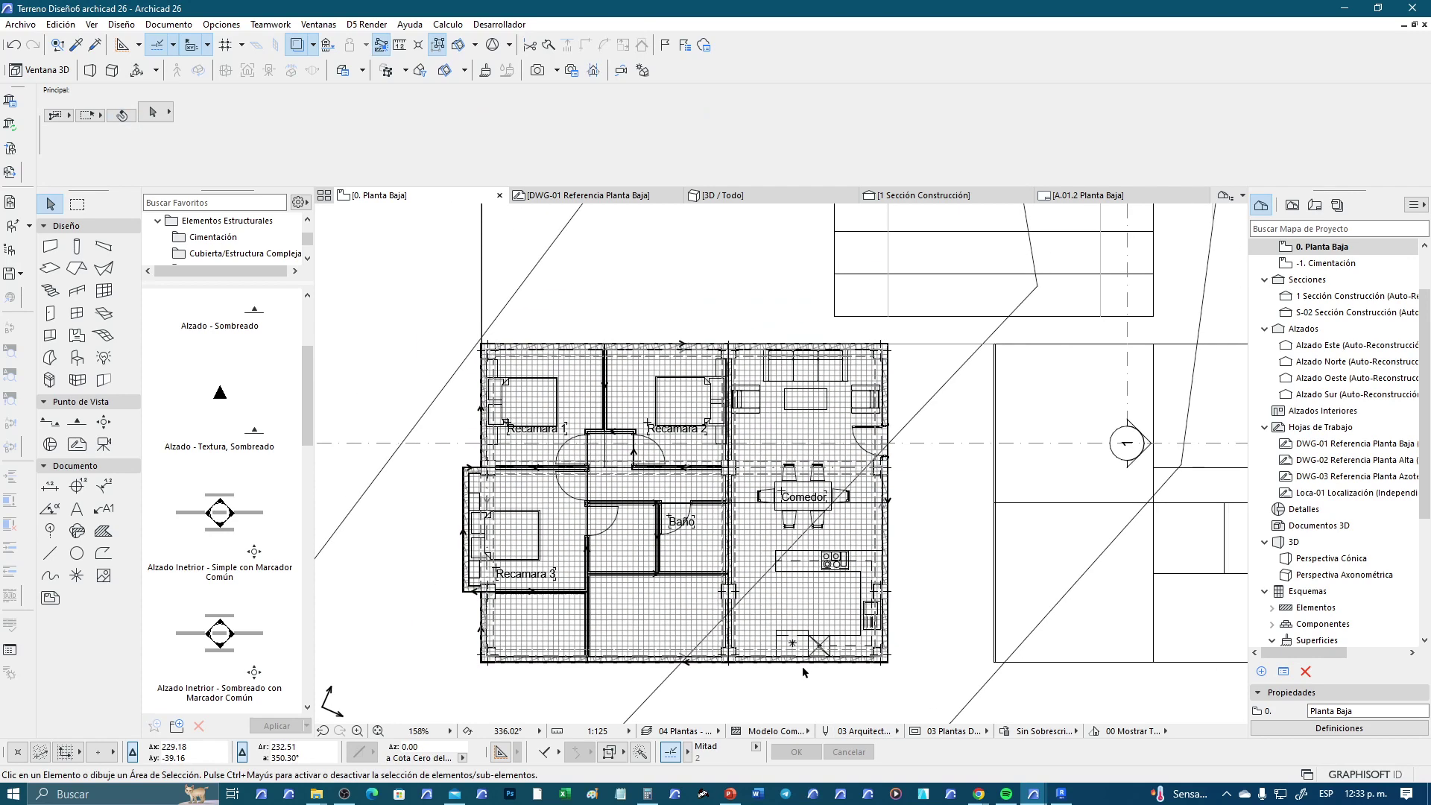
Switch to the 3D view of the apartment and zoom in on the model
{"action": "left_click", "coordinate": [790, 196]}
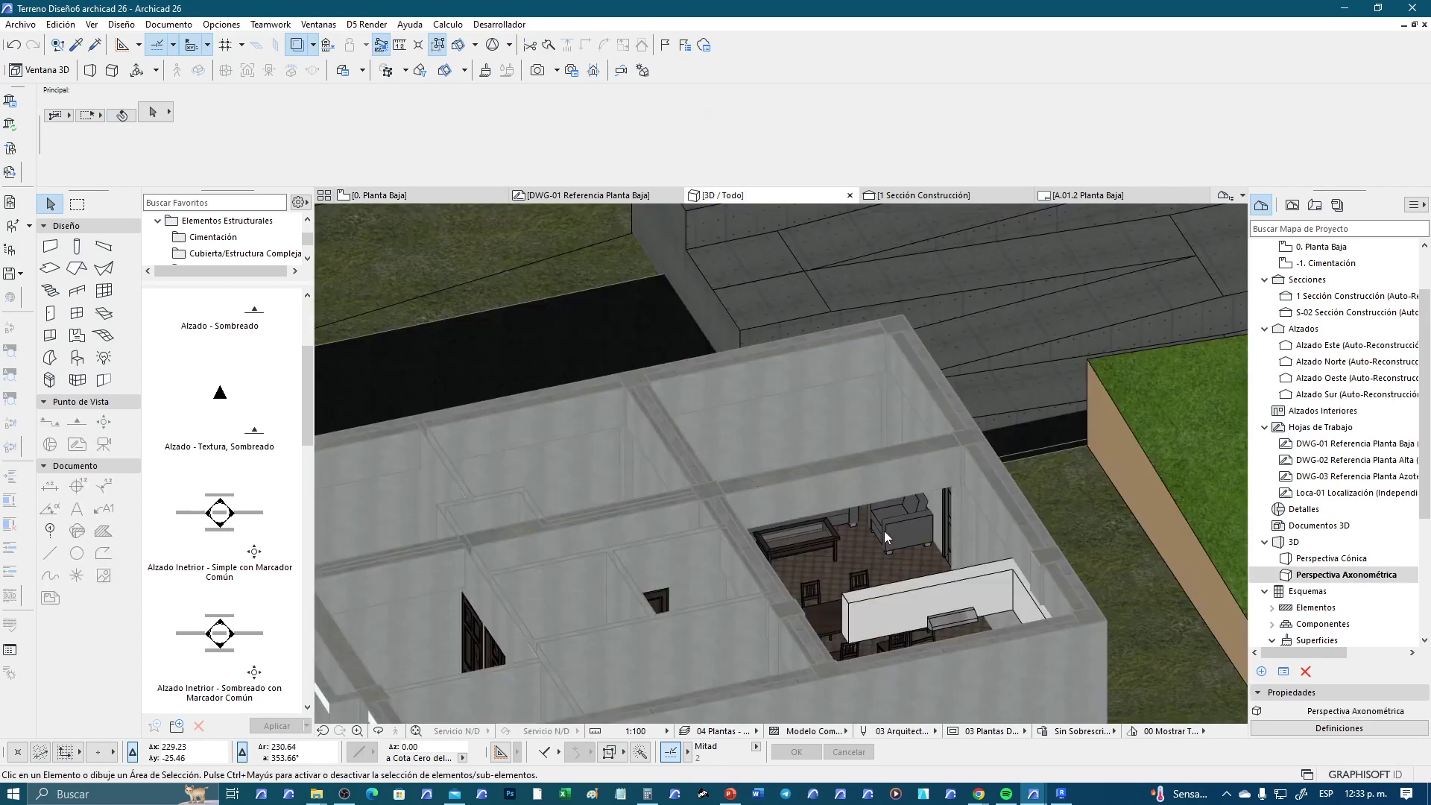
{"action": "scroll", "coordinate": [885, 537], "scroll_direction": "down", "scroll_amount": 2}
{"action": "scroll", "coordinate": [872, 566], "scroll_direction": "up", "scroll_amount": 3}
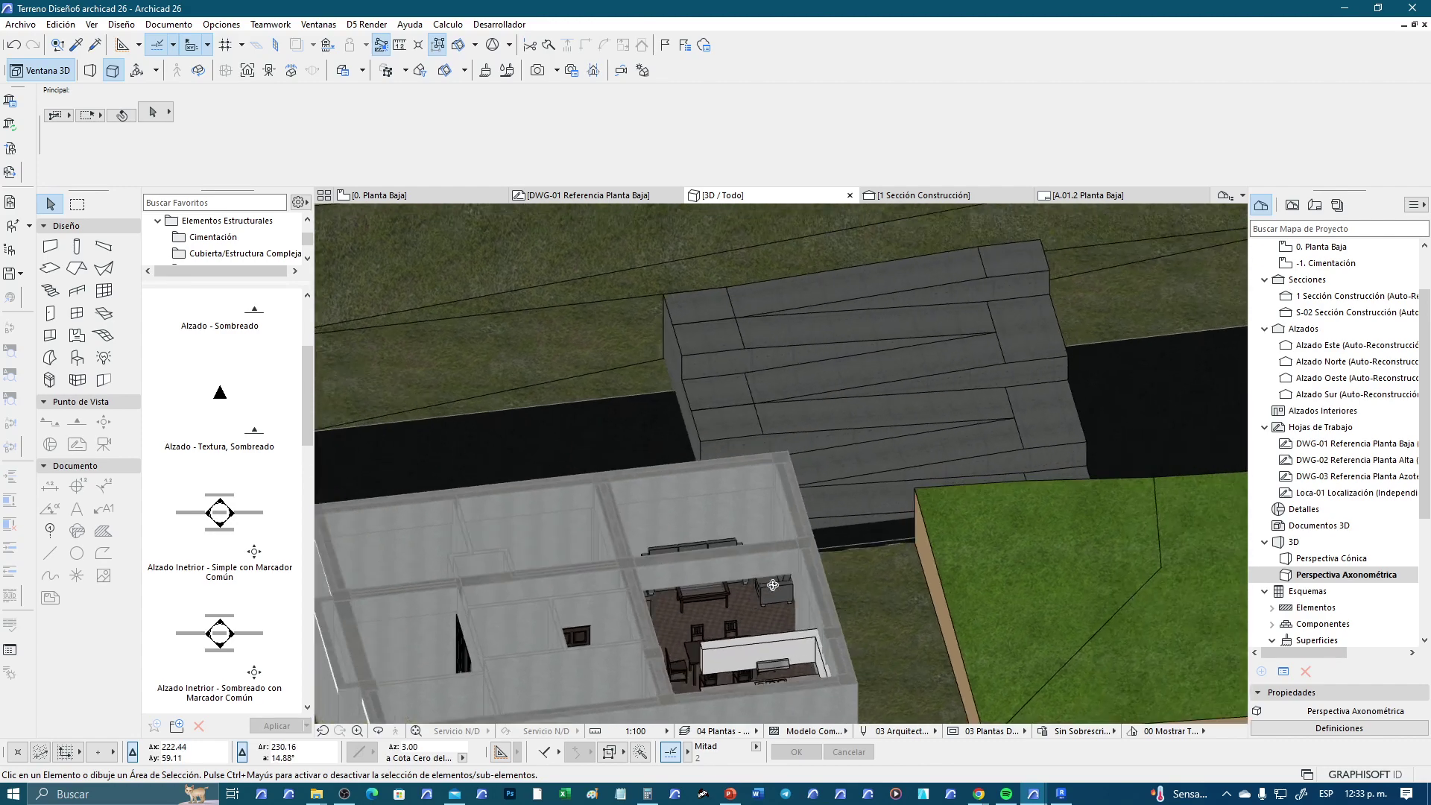
{"action": "scroll", "coordinate": [865, 566], "scroll_direction": "down", "scroll_amount": 4}
{"action": "scroll", "coordinate": [850, 566], "scroll_direction": "up", "scroll_amount": 2}
{"action": "scroll", "coordinate": [745, 578], "scroll_direction": "up", "scroll_amount": 2}
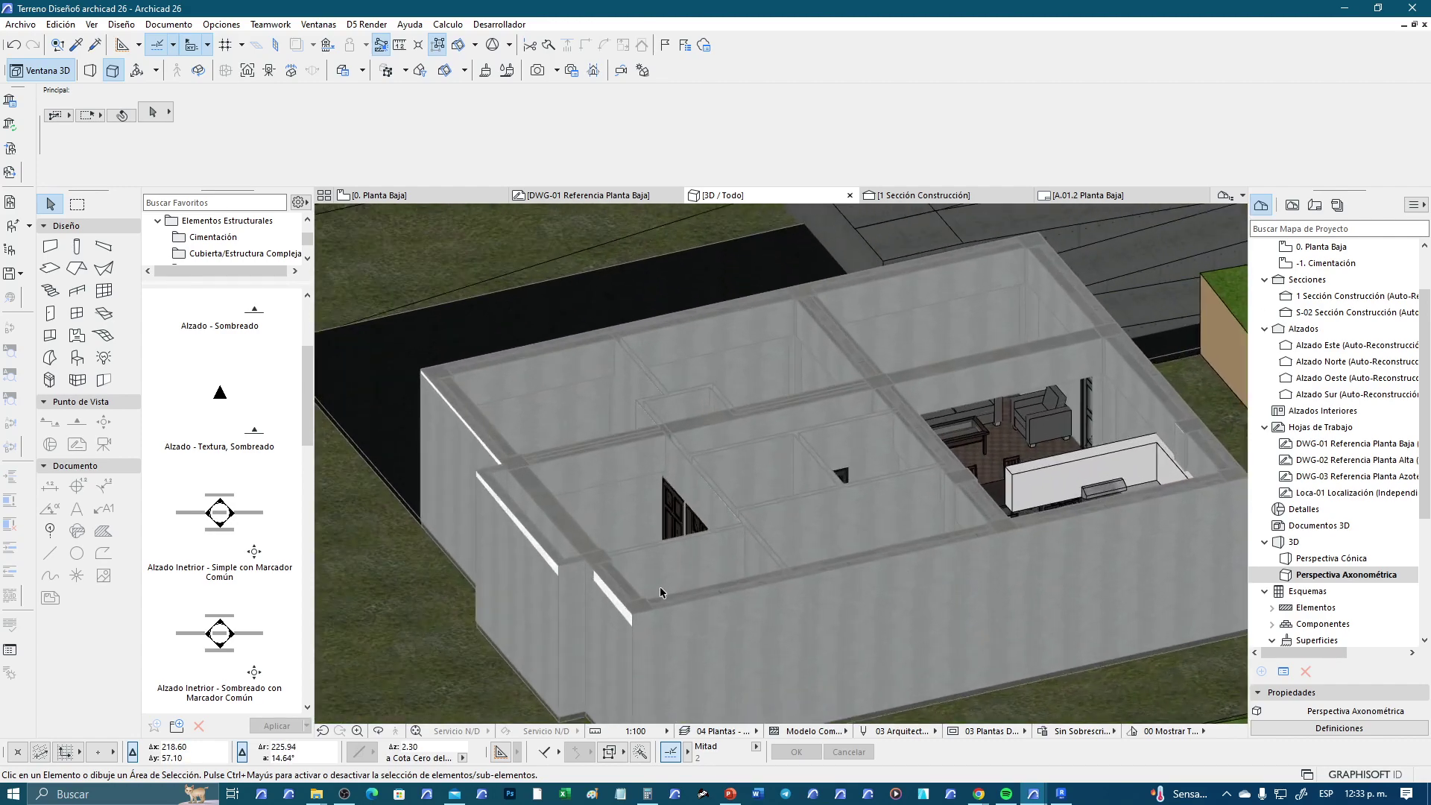
{"action": "scroll", "coordinate": [650, 588], "scroll_direction": "up", "scroll_amount": 1}
{"action": "scroll", "coordinate": [671, 581], "scroll_direction": "down", "scroll_amount": 3}
{"action": "scroll", "coordinate": [708, 572], "scroll_direction": "up", "scroll_amount": 1}
{"action": "scroll", "coordinate": [708, 571], "scroll_direction": "up", "scroll_amount": 2}
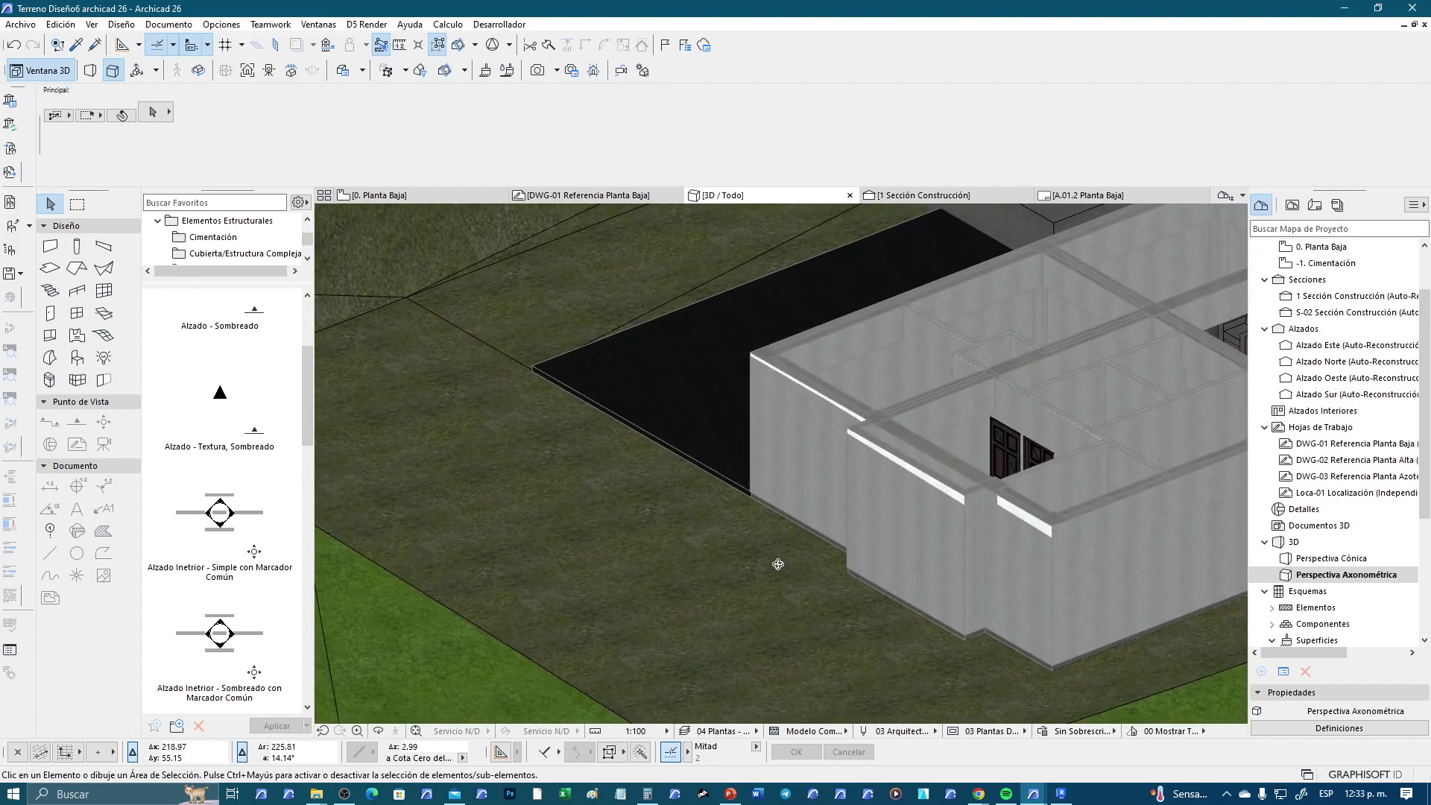
{"action": "scroll", "coordinate": [596, 574], "scroll_direction": "down", "scroll_amount": 2}
{"action": "scroll", "coordinate": [507, 574], "scroll_direction": "up", "scroll_amount": 1}
{"action": "scroll", "coordinate": [522, 589], "scroll_direction": "up", "scroll_amount": 2}
{"action": "scroll", "coordinate": [534, 594], "scroll_direction": "up", "scroll_amount": 1}
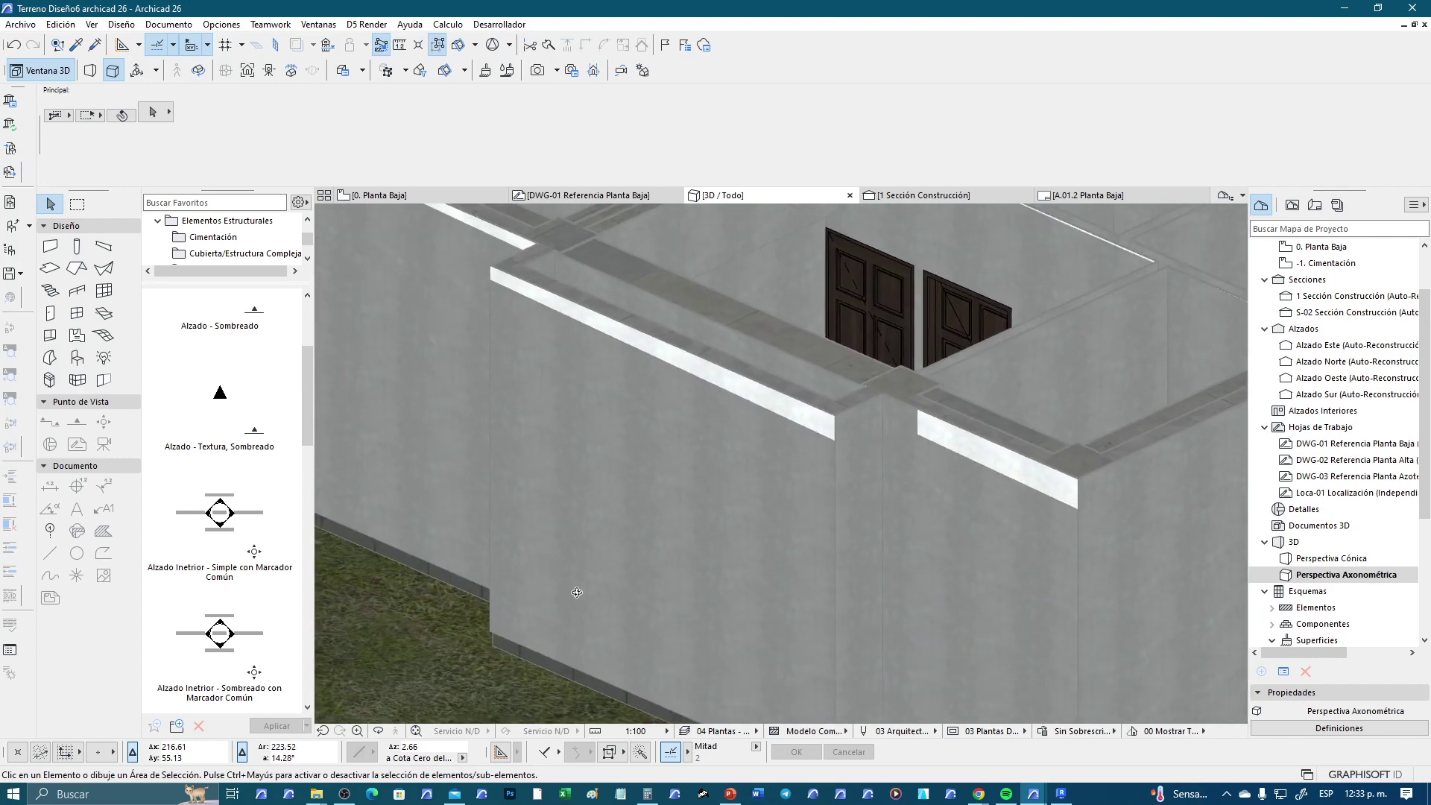
{"action": "scroll", "coordinate": [534, 596], "scroll_direction": "up", "scroll_amount": 2}
{"action": "scroll", "coordinate": [551, 600], "scroll_direction": "down", "scroll_amount": 2}
{"action": "scroll", "coordinate": [535, 656], "scroll_direction": "up", "scroll_amount": 1}
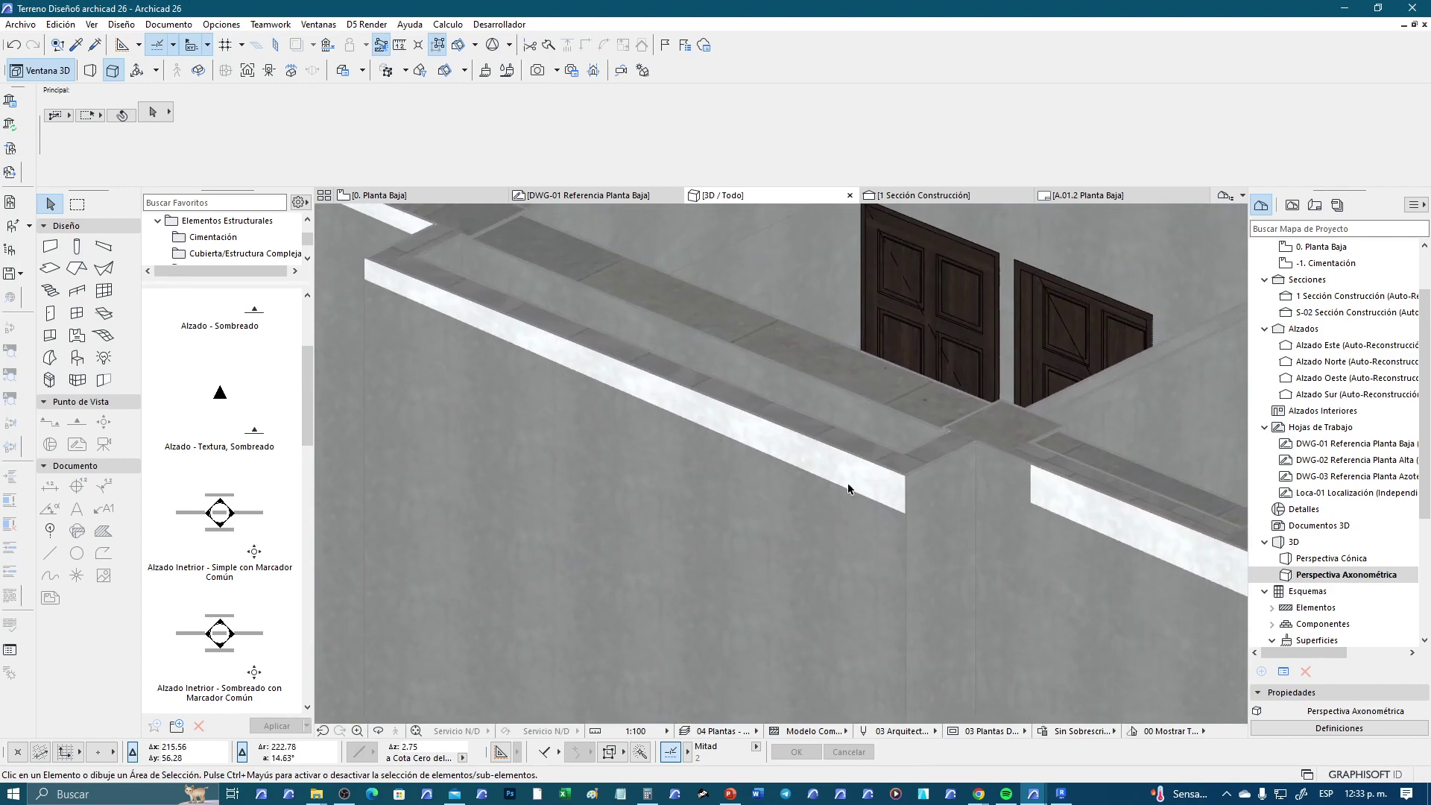
Select and deselect a wall and the column wall in 3D to inspect them
{"action": "left_click", "coordinate": [869, 492]}
{"action": "key", "text": "Escape"}
{"action": "left_click", "coordinate": [905, 522]}
{"action": "key", "text": "Escape"}
{"action": "left_click_drag", "start_coordinate": [874, 499], "coordinate": [847, 527]}
{"action": "scroll", "coordinate": [843, 541], "scroll_direction": "down", "scroll_amount": 2}
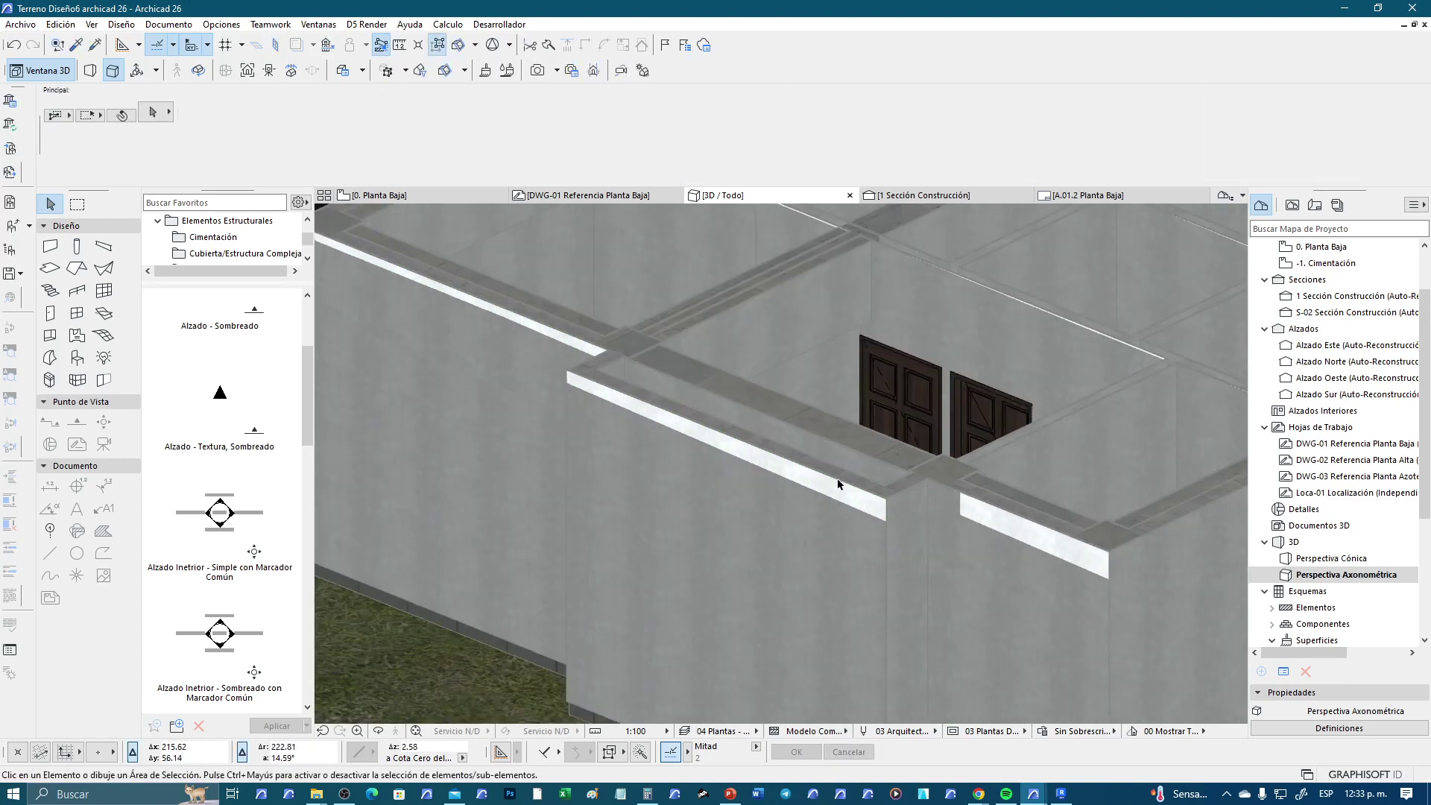
{"action": "scroll", "coordinate": [811, 413], "scroll_direction": "down", "scroll_amount": 5}
{"action": "scroll", "coordinate": [812, 413], "scroll_direction": "down", "scroll_amount": 2}
{"action": "scroll", "coordinate": [1030, 488], "scroll_direction": "up", "scroll_amount": 5}
Orbit to an oblique view of the house facing the parapet corner
{"action": "middle_click_drag", "start_coordinate": [1031, 488], "coordinate": [380, 556], "text": "shift"}
{"action": "scroll", "coordinate": [776, 546], "scroll_direction": "up", "scroll_amount": 2}
{"action": "scroll", "coordinate": [753, 519], "scroll_direction": "up", "scroll_amount": 5}
{"action": "scroll", "coordinate": [751, 520], "scroll_direction": "up", "scroll_amount": 3}
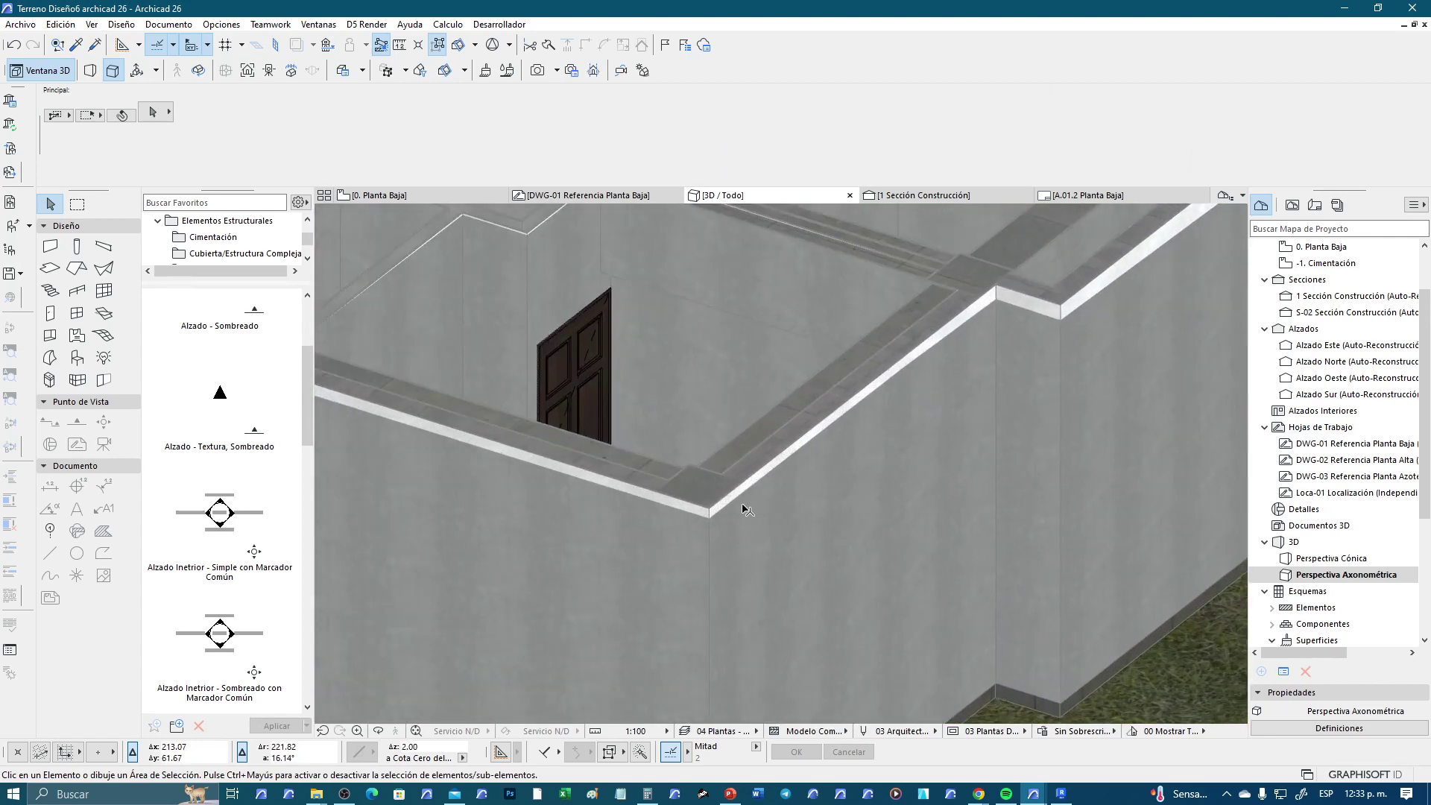
{"action": "middle_click_drag", "start_coordinate": [726, 498], "coordinate": [745, 500], "text": "shift"}
{"action": "scroll", "coordinate": [749, 500], "scroll_direction": "up", "scroll_amount": 3}
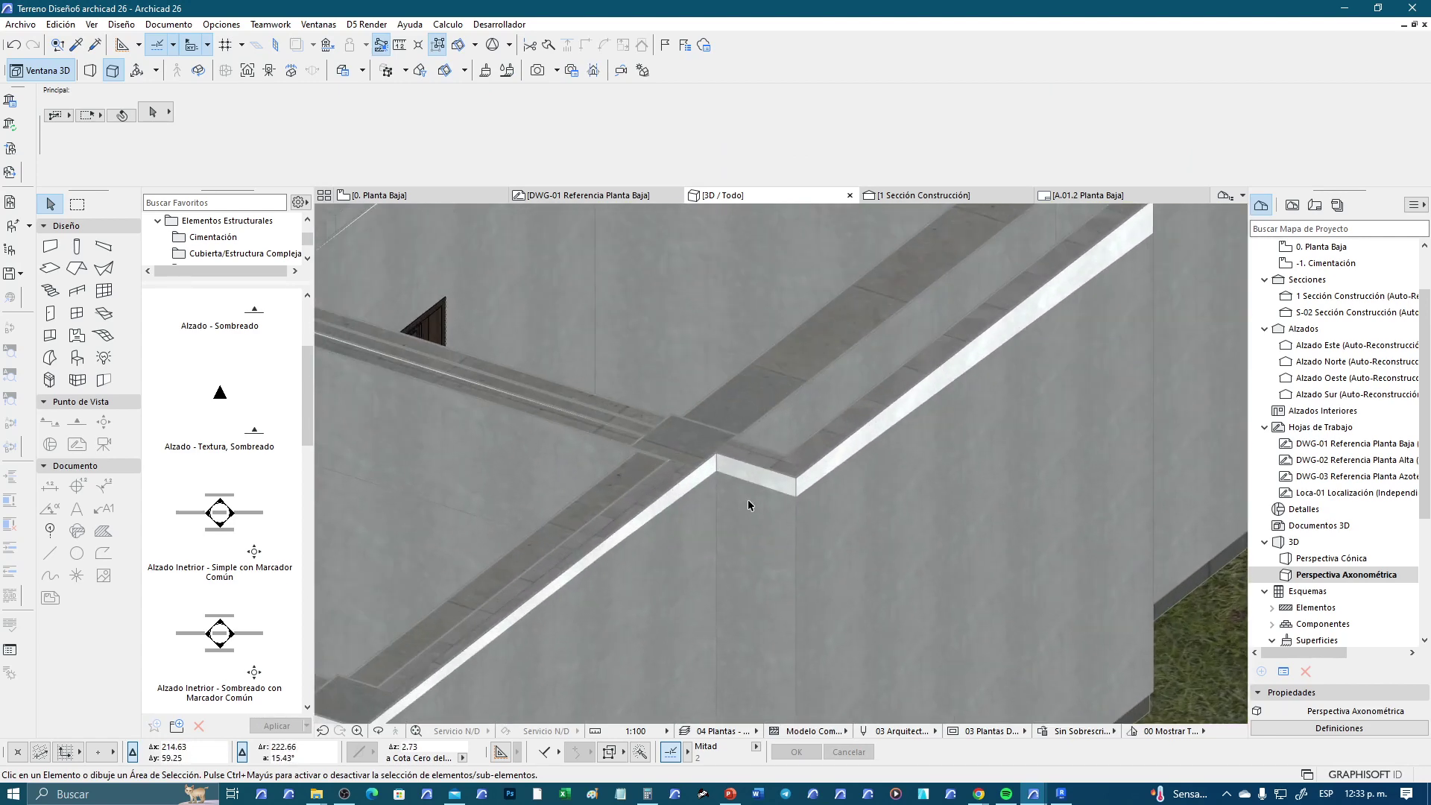
Delete the exterior wall in front of the rooms, then undo to restore it
{"action": "left_click", "coordinate": [796, 494]}
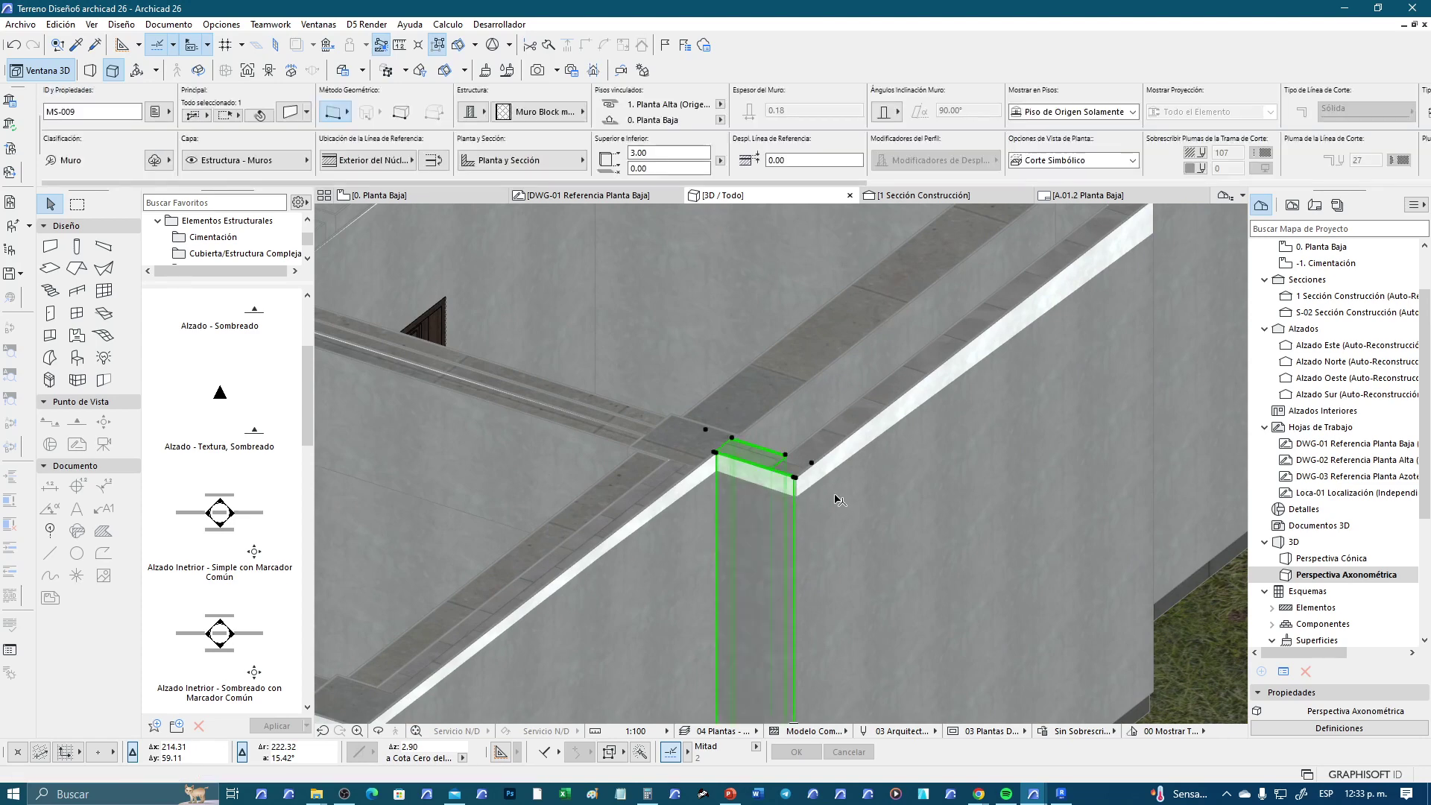
{"action": "key", "text": "Escape"}
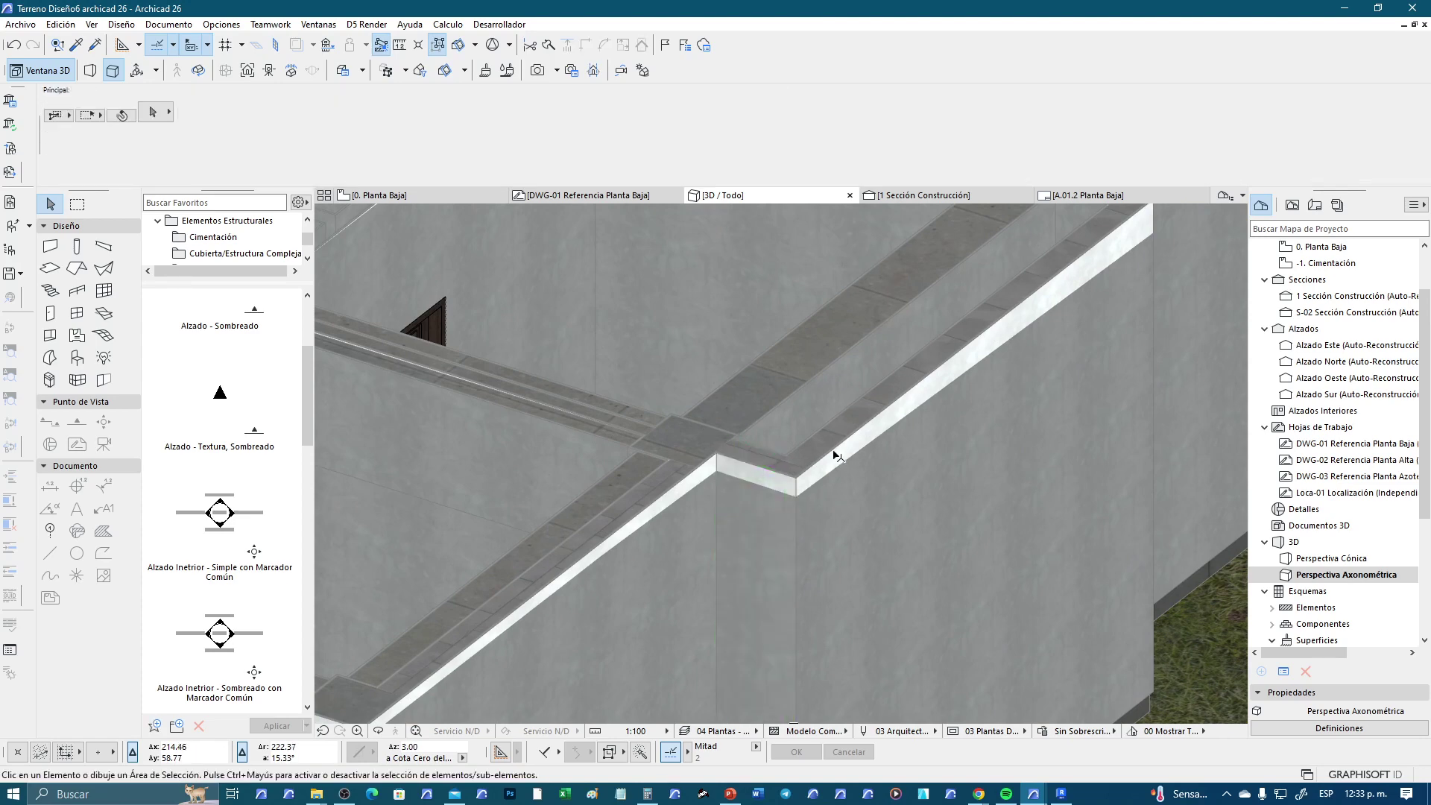
{"action": "left_click", "coordinate": [866, 467]}
{"action": "key", "text": "Delete"}
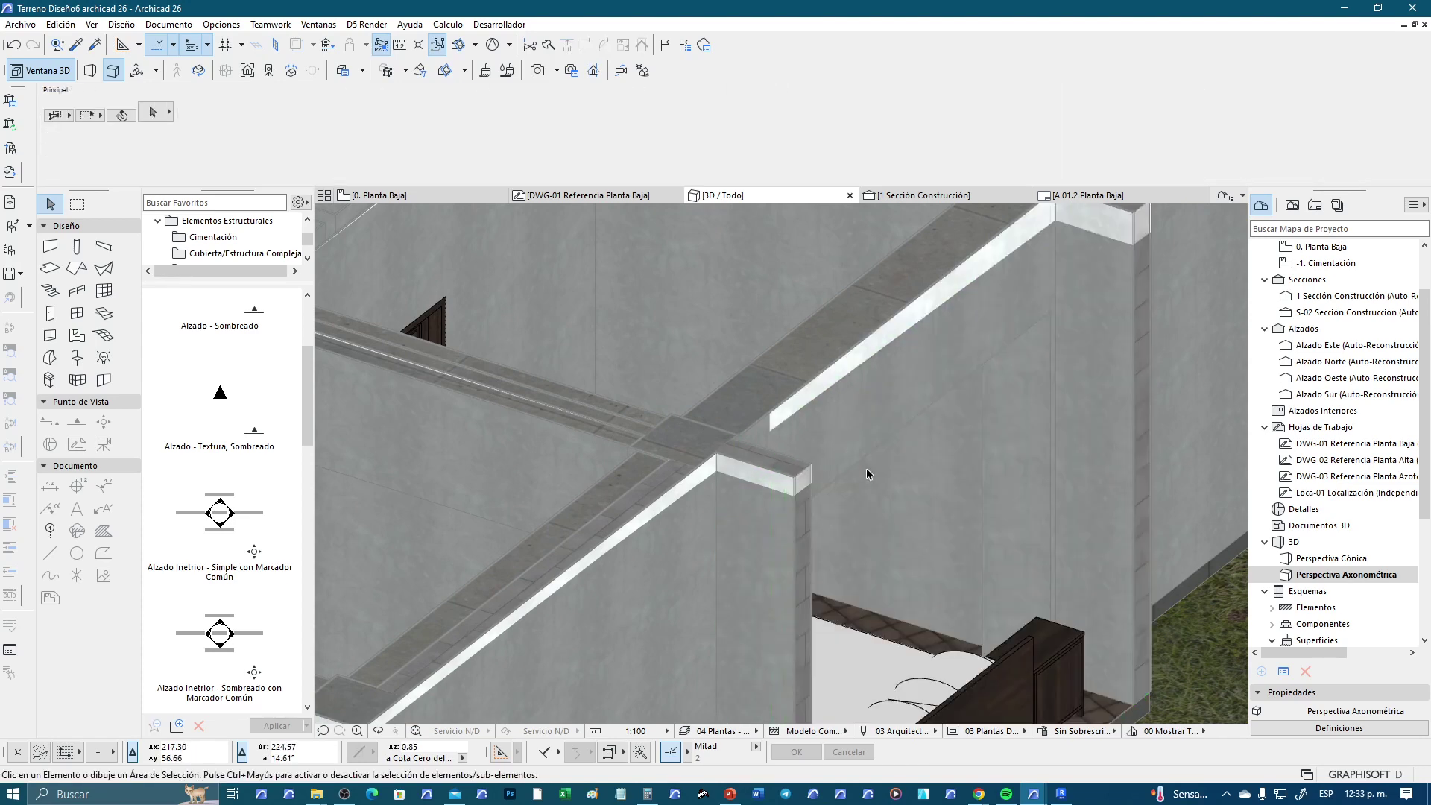
{"action": "key", "text": "ctrl+z"}
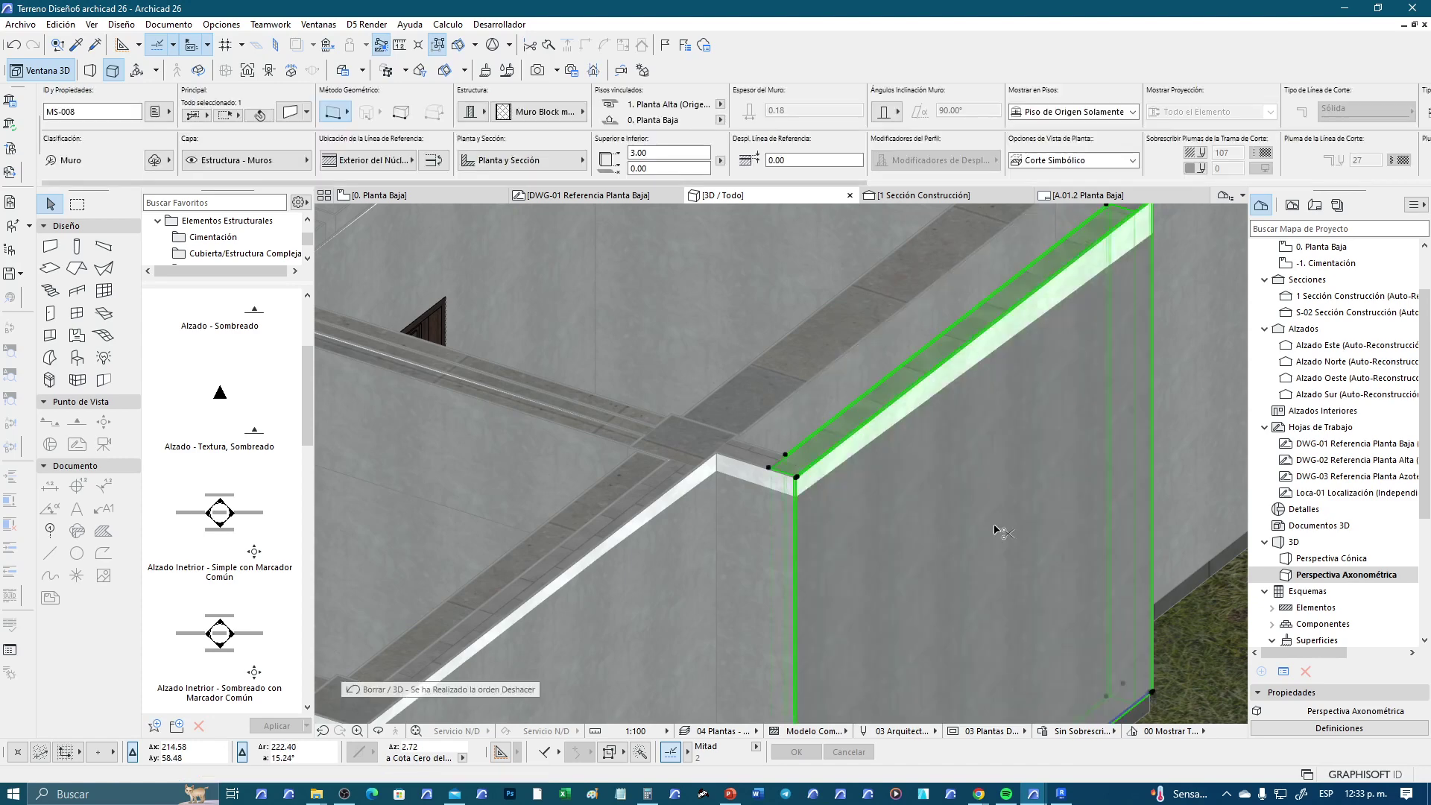
{"action": "scroll", "coordinate": [996, 529], "scroll_direction": "down", "scroll_amount": 1}
{"action": "key", "text": "Escape"}
Zoom out and orbit the model to see the terrain excavation
{"action": "scroll", "coordinate": [969, 530], "scroll_direction": "down", "scroll_amount": 2}
{"action": "scroll", "coordinate": [964, 532], "scroll_direction": "down", "scroll_amount": 2}
{"action": "scroll", "coordinate": [978, 515], "scroll_direction": "down", "scroll_amount": 2}
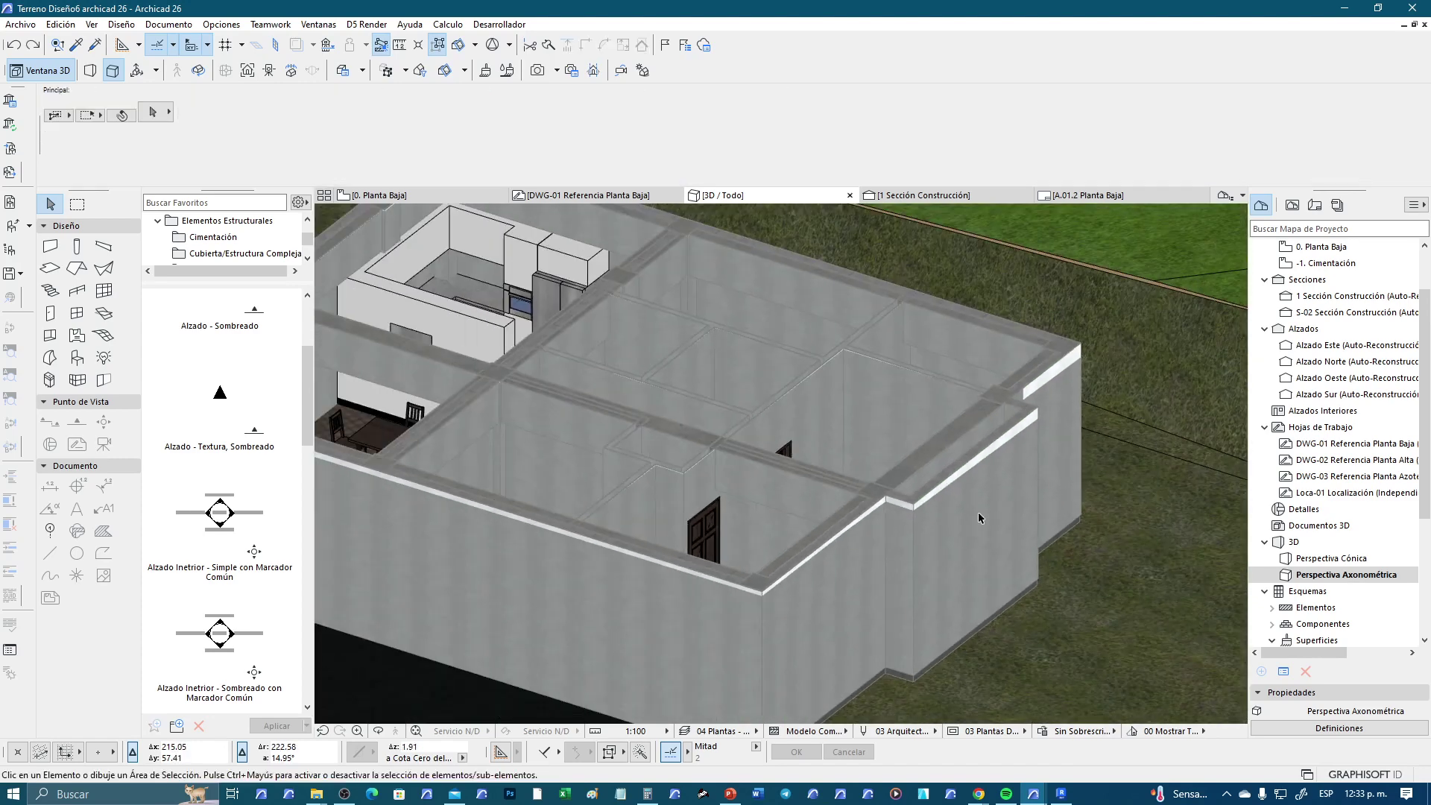
{"action": "scroll", "coordinate": [978, 511], "scroll_direction": "down", "scroll_amount": 2}
{"action": "scroll", "coordinate": [953, 510], "scroll_direction": "down", "scroll_amount": 2}
{"action": "scroll", "coordinate": [926, 507], "scroll_direction": "up", "scroll_amount": 1}
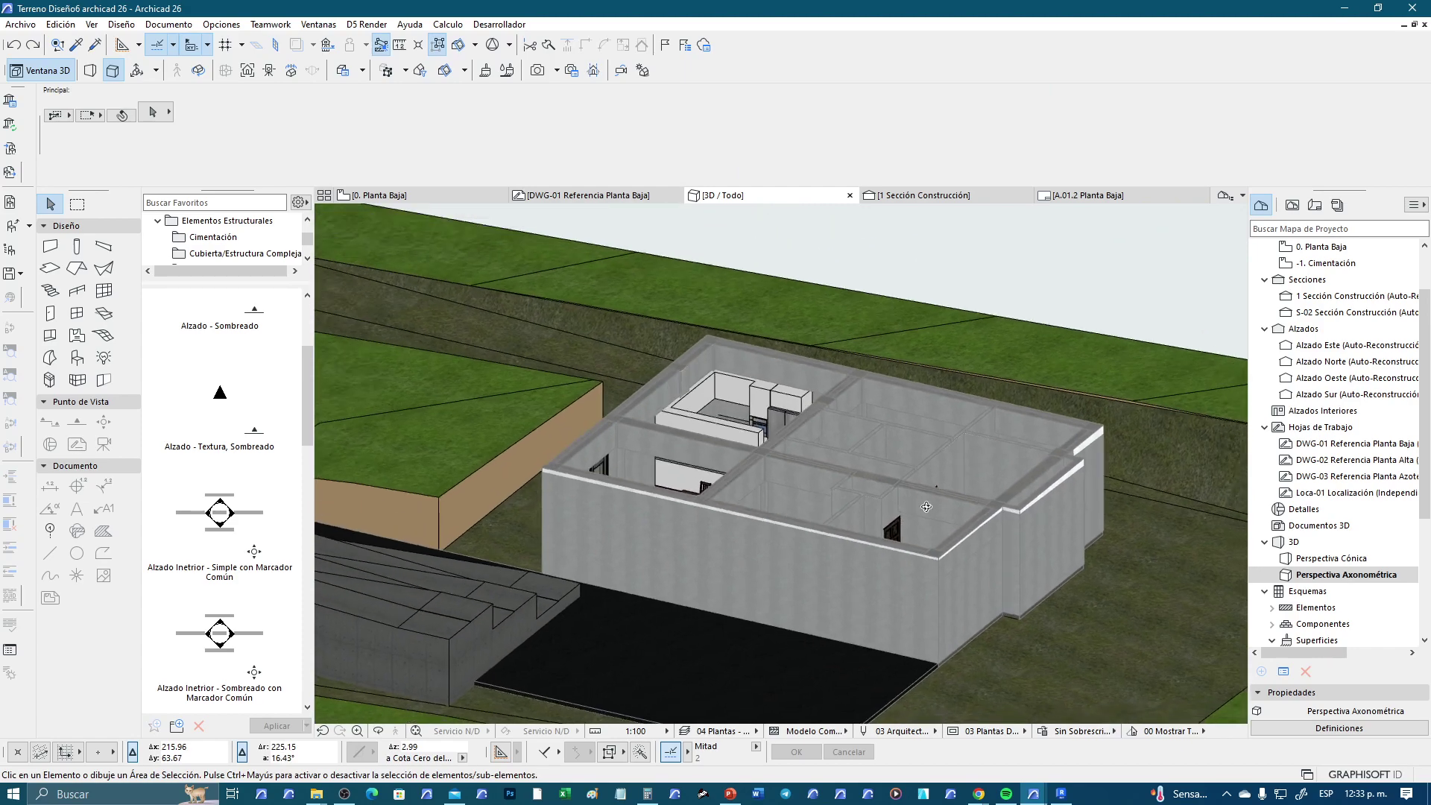
{"action": "mouse_move", "coordinate": [926, 507]}
{"action": "middle_mouse_down", "text": "shift"}
{"action": "mouse_move", "coordinate": [550, 505]}
{"action": "mouse_move", "coordinate": [745, 596]}
{"action": "middle_mouse_up", "text": "shift"}
{"action": "scroll", "coordinate": [753, 604], "scroll_direction": "up", "scroll_amount": 2}
{"action": "scroll", "coordinate": [760, 611], "scroll_direction": "up", "scroll_amount": 2}
{"action": "scroll", "coordinate": [771, 615], "scroll_direction": "up", "scroll_amount": 2}
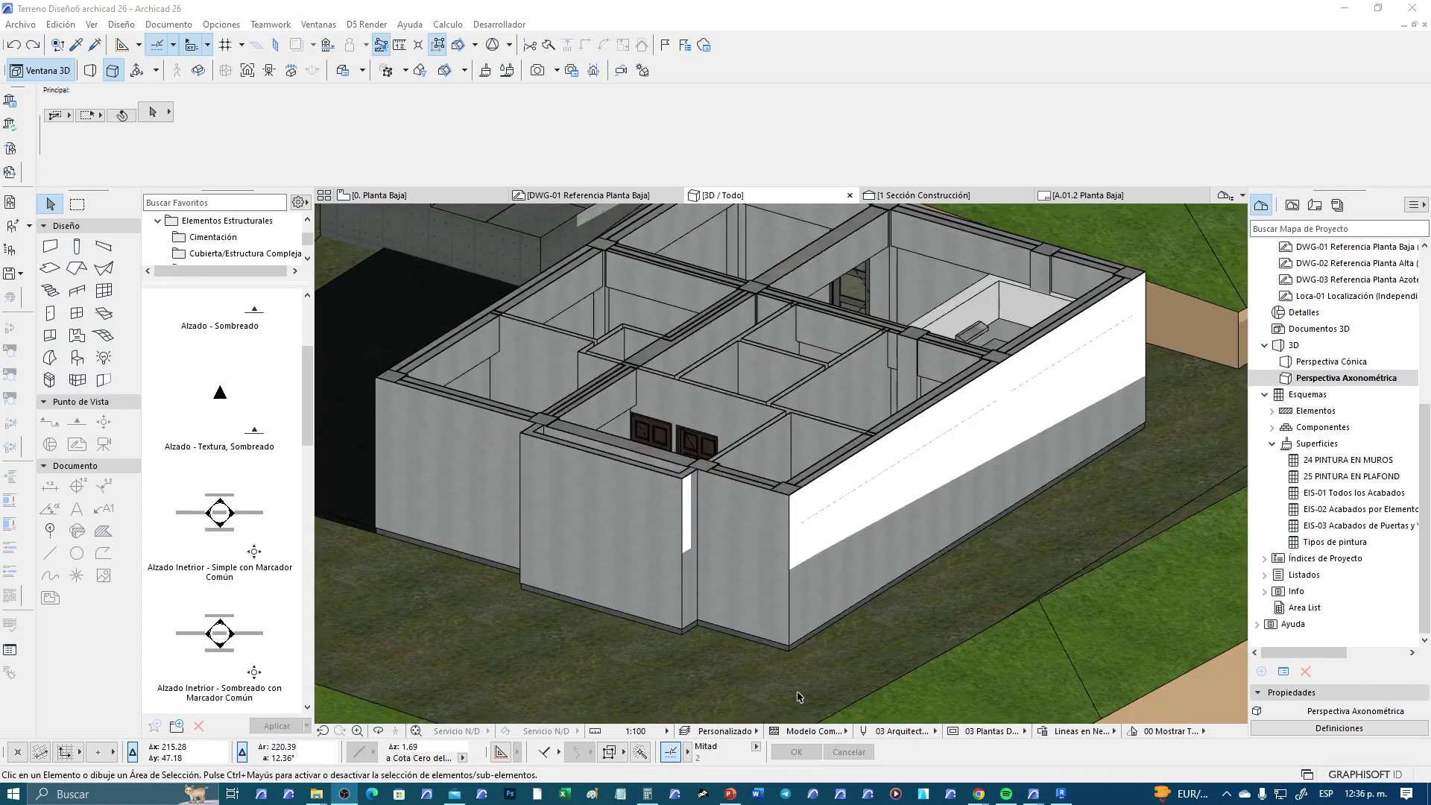
Refocus the Archicad window and zoom the 3D view of the house
{"action": "left_click", "coordinate": [799, 697]}
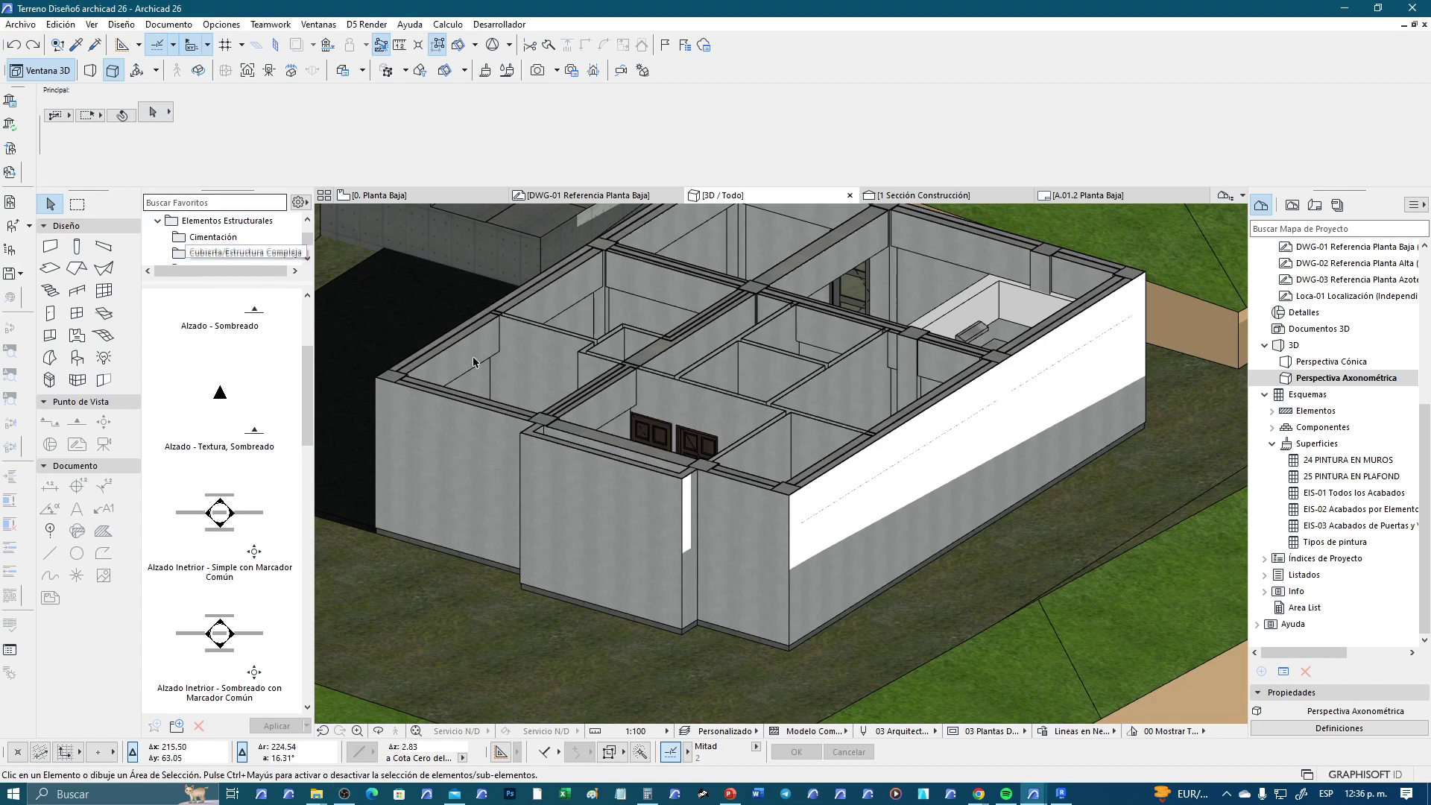
{"action": "scroll", "coordinate": [689, 452], "scroll_direction": "down", "scroll_amount": 1}
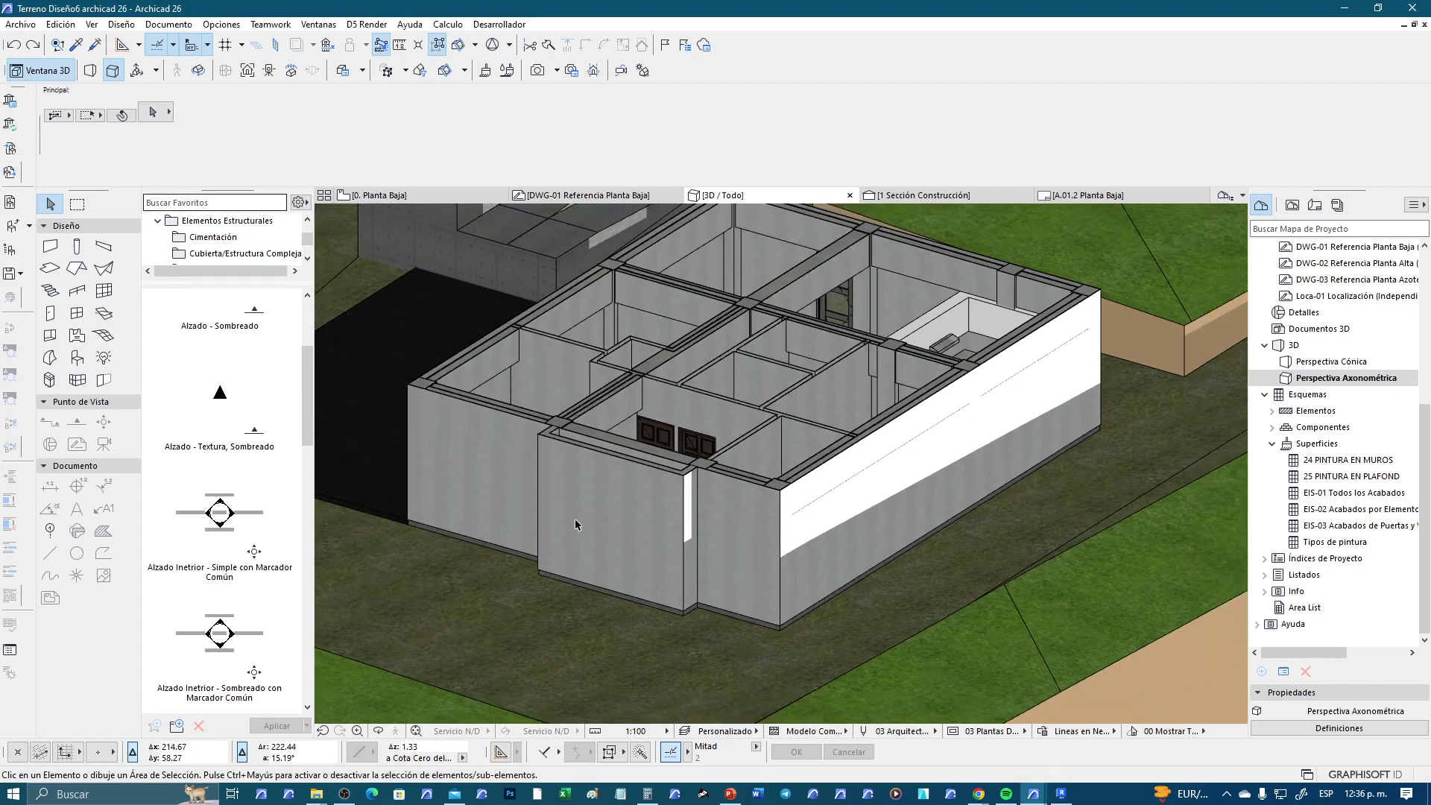
{"action": "scroll", "coordinate": [820, 447], "scroll_direction": "down", "scroll_amount": 3}
{"action": "scroll", "coordinate": [711, 413], "scroll_direction": "up", "scroll_amount": 2}
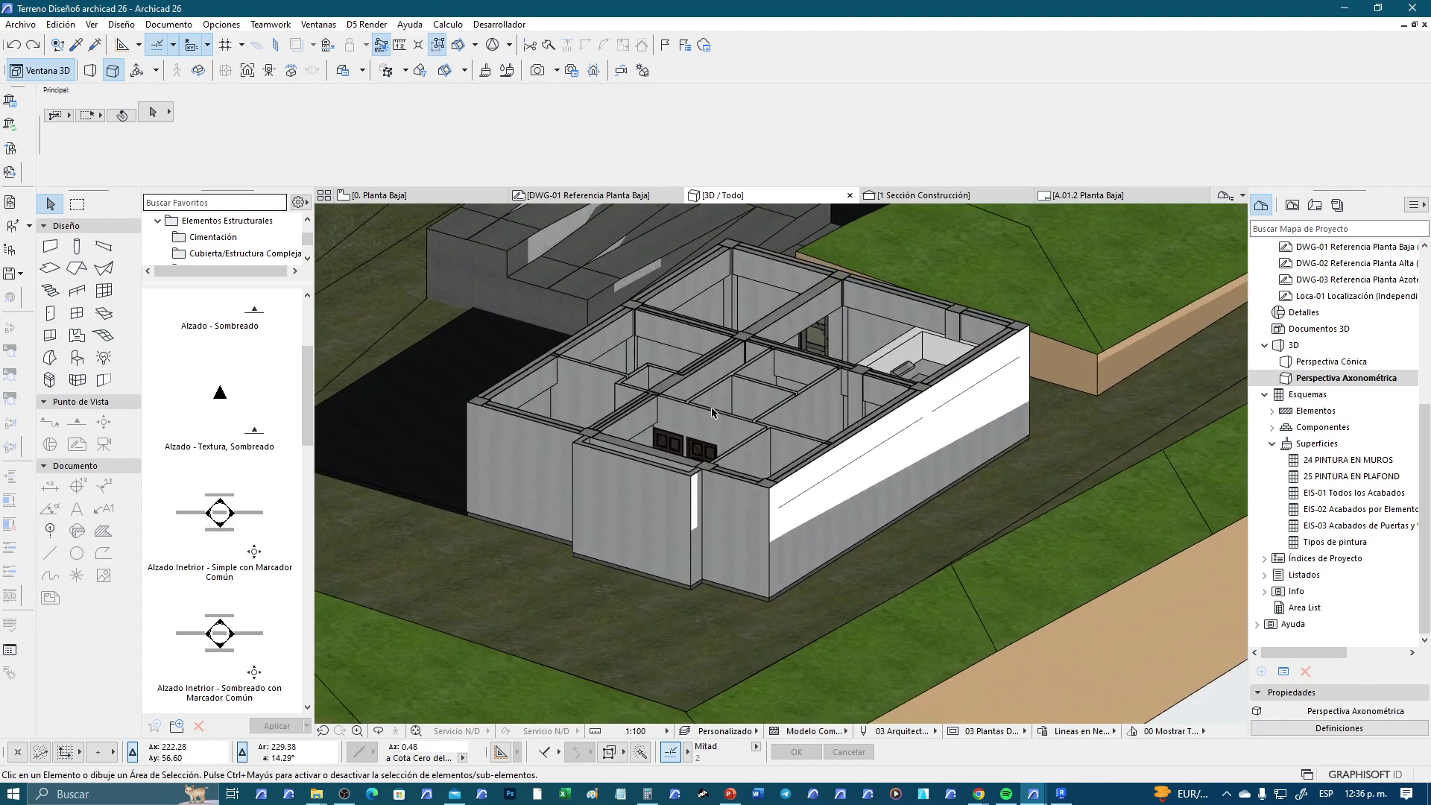
{"action": "scroll", "coordinate": [711, 413], "scroll_direction": "up", "scroll_amount": 1}
{"action": "scroll", "coordinate": [711, 412], "scroll_direction": "up", "scroll_amount": 2}
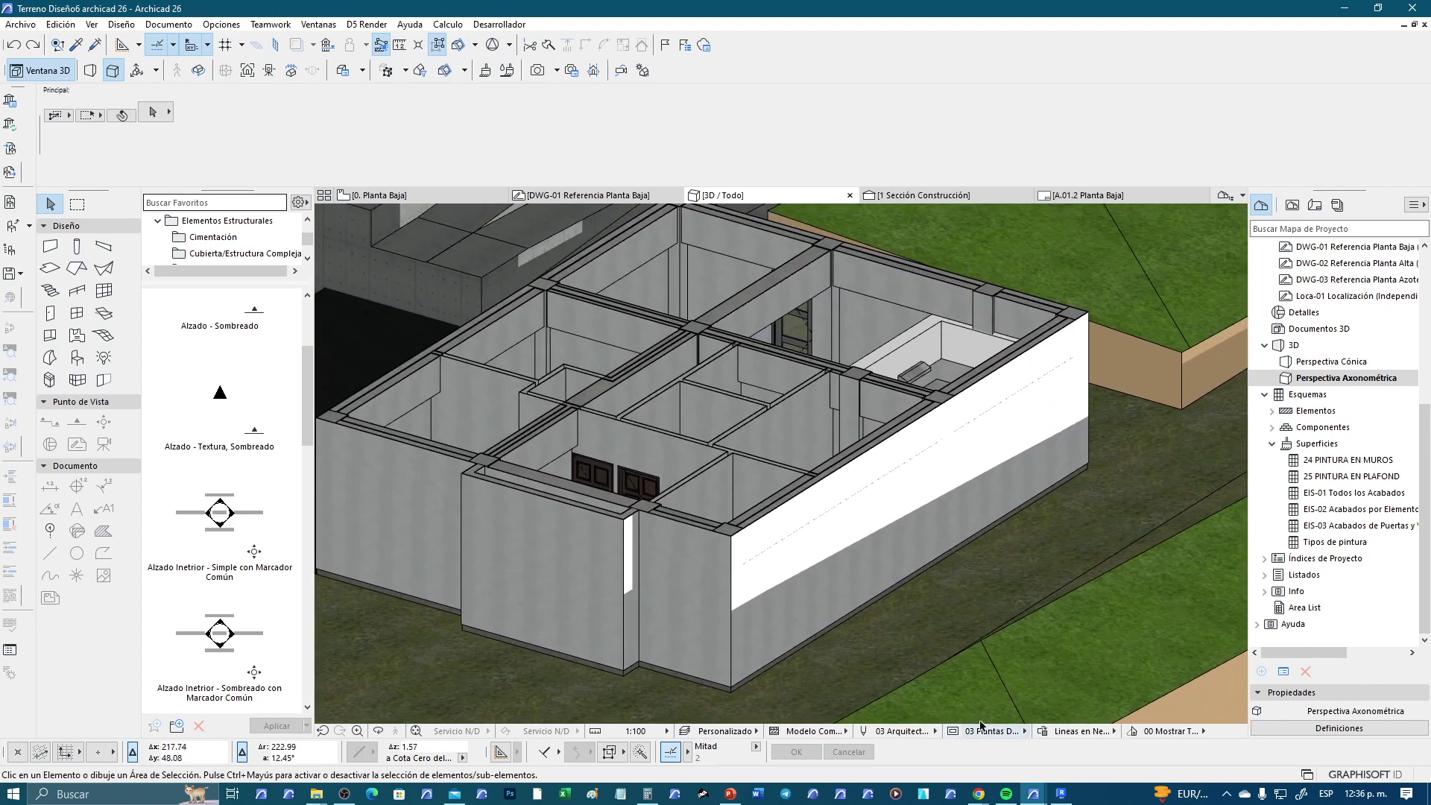
Switch the 3D view to Modelo Cartoon style and orbit to a steeper overview
{"action": "left_click", "coordinate": [92, 25]}
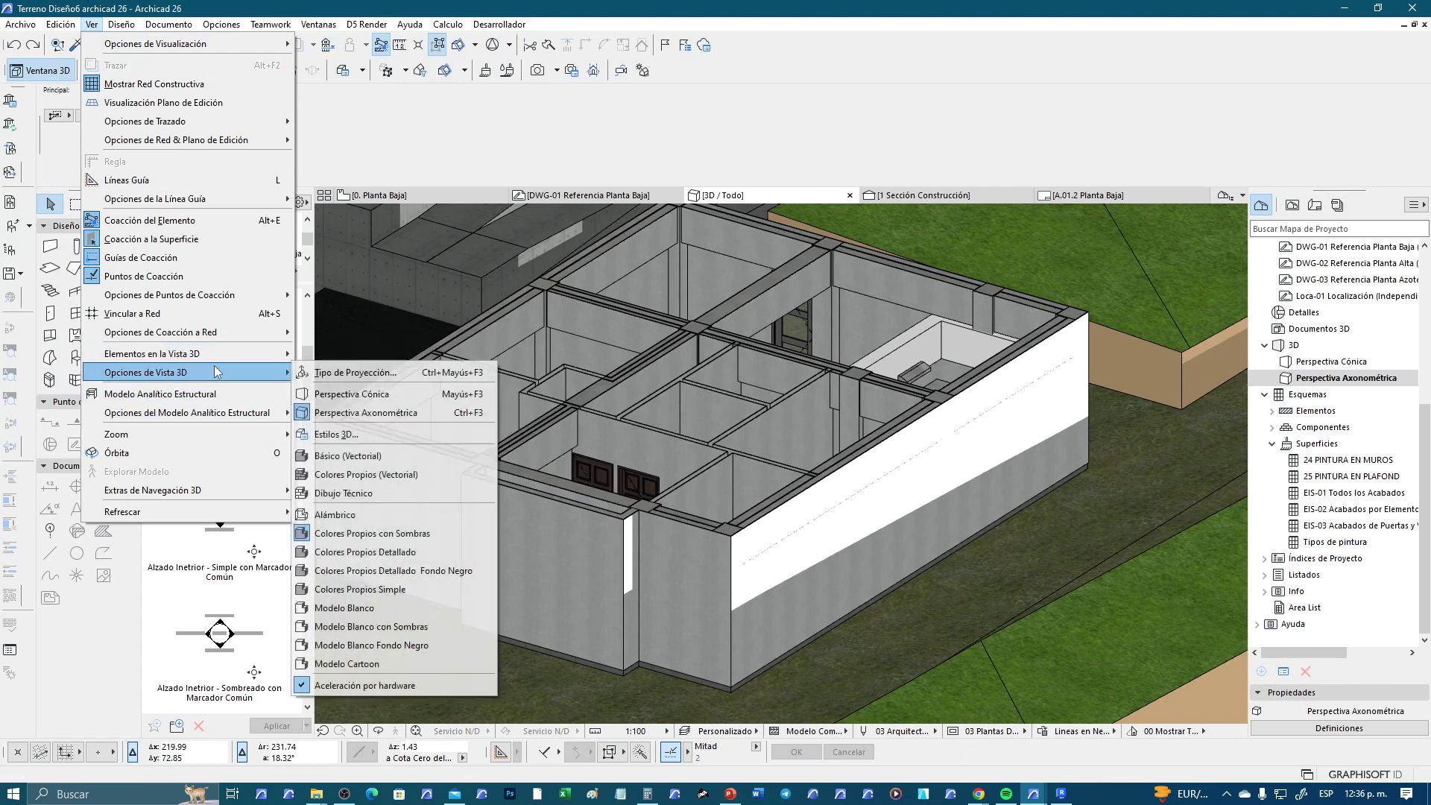
{"action": "mouse_move", "coordinate": [146, 373]}
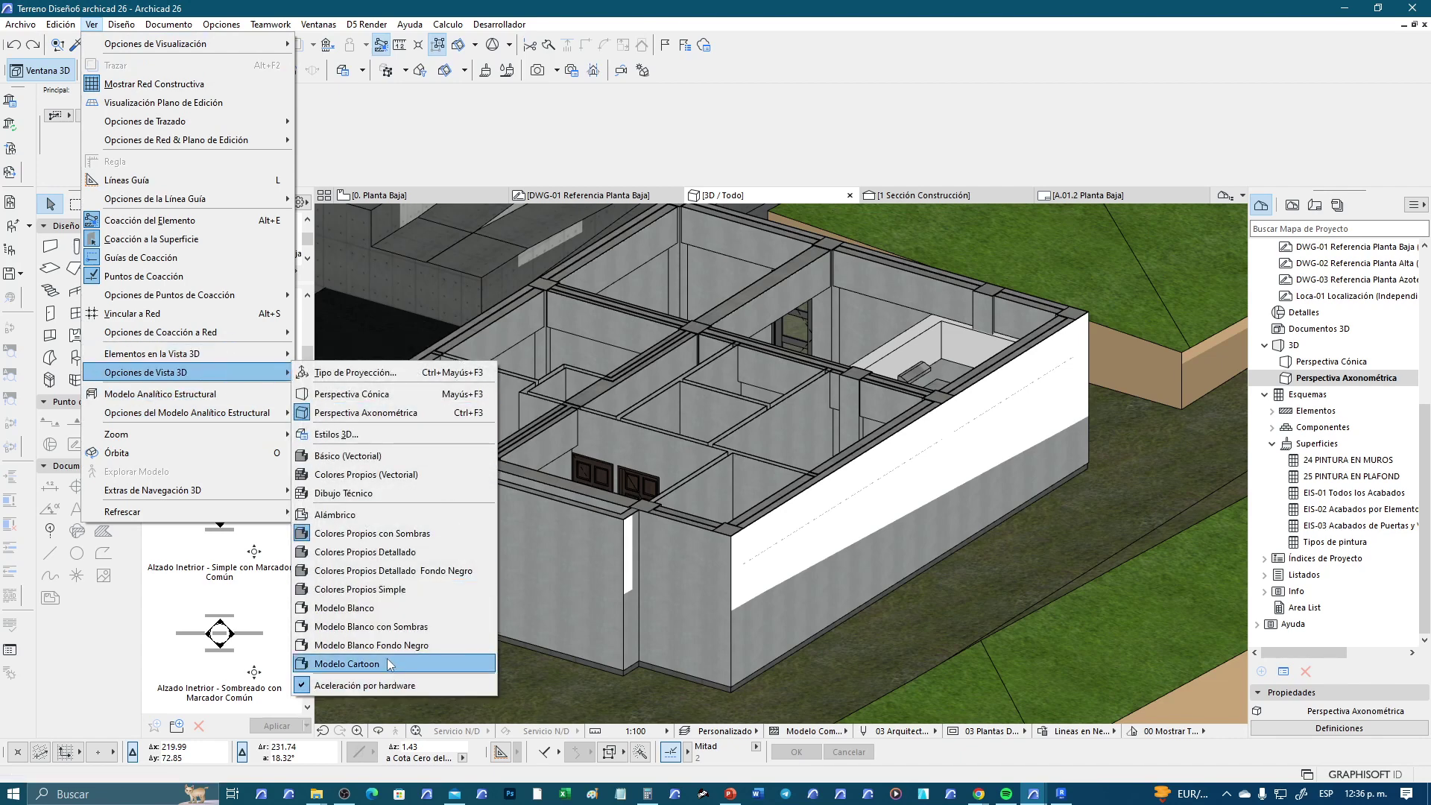
{"action": "left_click", "coordinate": [411, 552]}
{"action": "scroll", "coordinate": [849, 562], "scroll_direction": "down", "scroll_amount": 1}
{"action": "scroll", "coordinate": [850, 562], "scroll_direction": "down", "scroll_amount": 1}
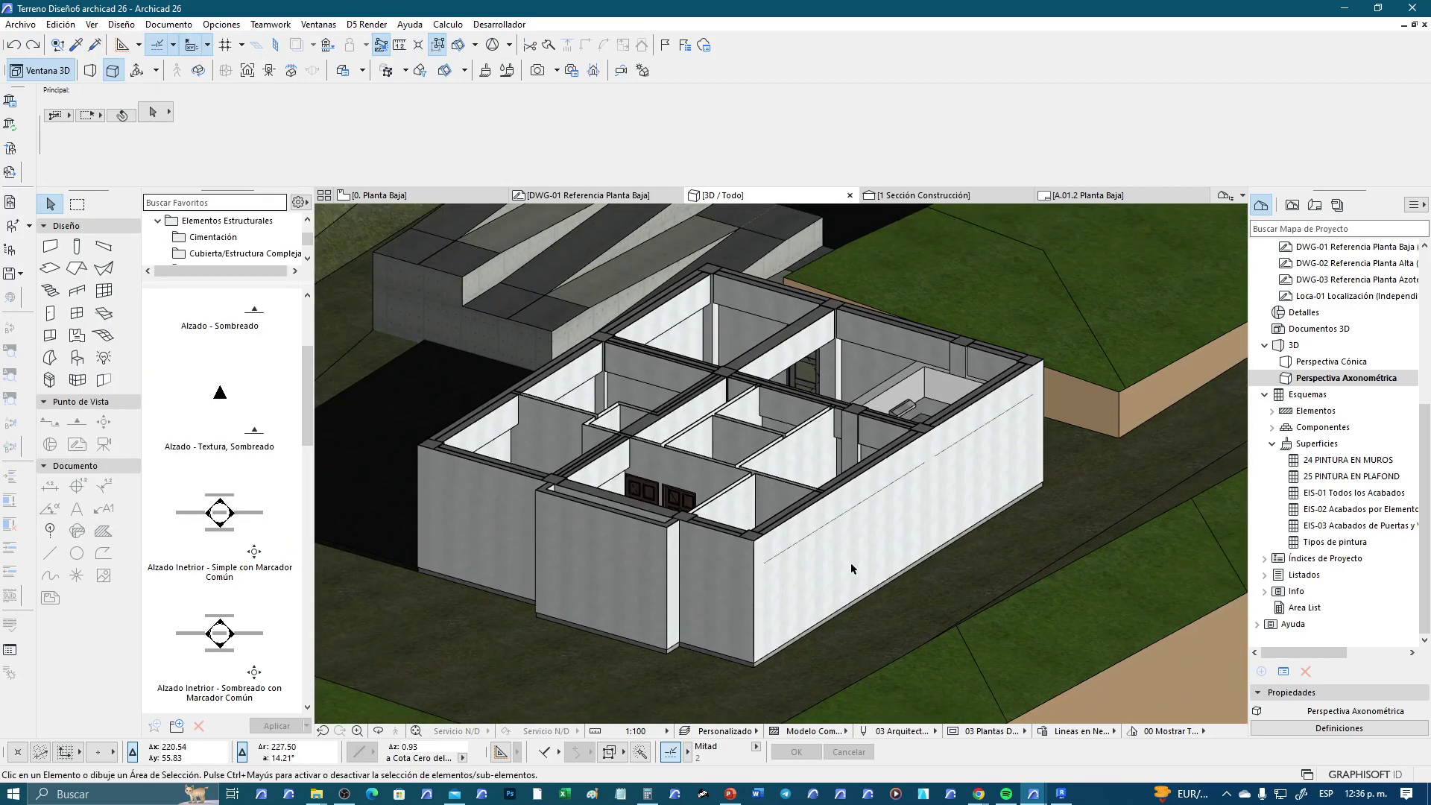
{"action": "scroll", "coordinate": [819, 553], "scroll_direction": "up", "scroll_amount": 2}
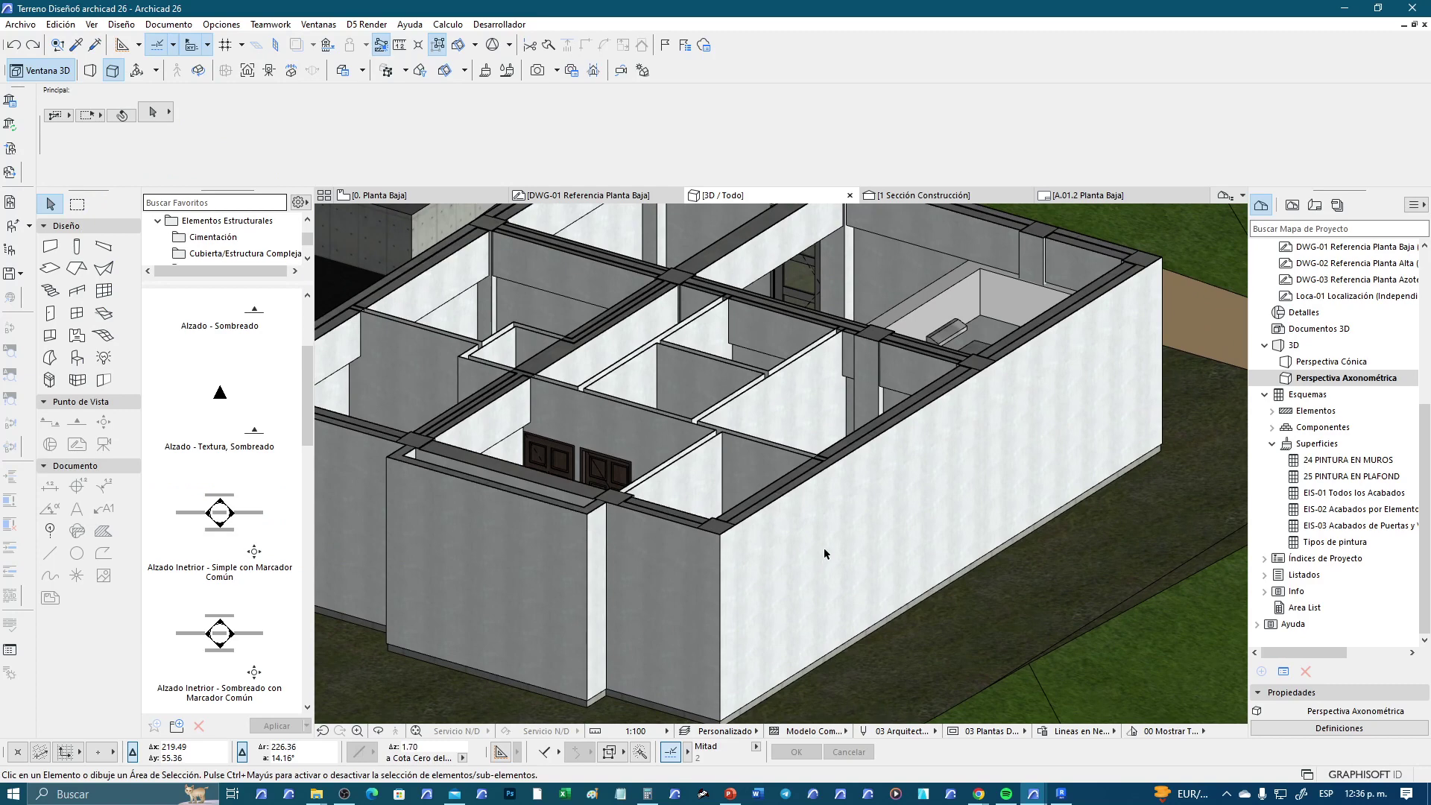
{"action": "scroll", "coordinate": [820, 553], "scroll_direction": "down", "scroll_amount": 2}
{"action": "mouse_move", "coordinate": [824, 547]}
{"action": "middle_mouse_down", "text": "shift"}
{"action": "mouse_move", "coordinate": [852, 535]}
{"action": "mouse_move", "coordinate": [459, 241]}
{"action": "middle_mouse_up", "text": "shift"}
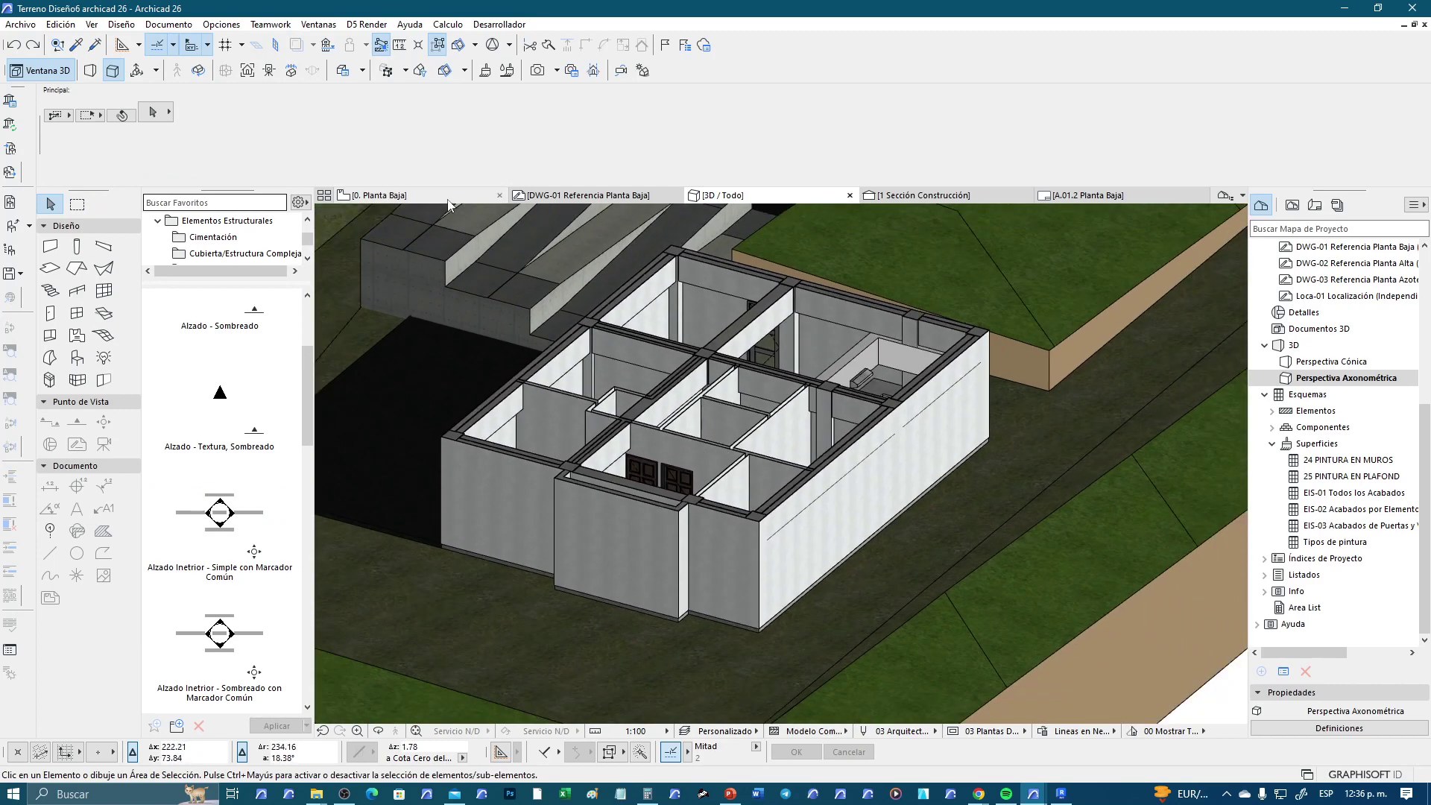
Return to the 0. Planta Baja plan and place the Selecciones palette on its right side
{"action": "left_click", "coordinate": [379, 195]}
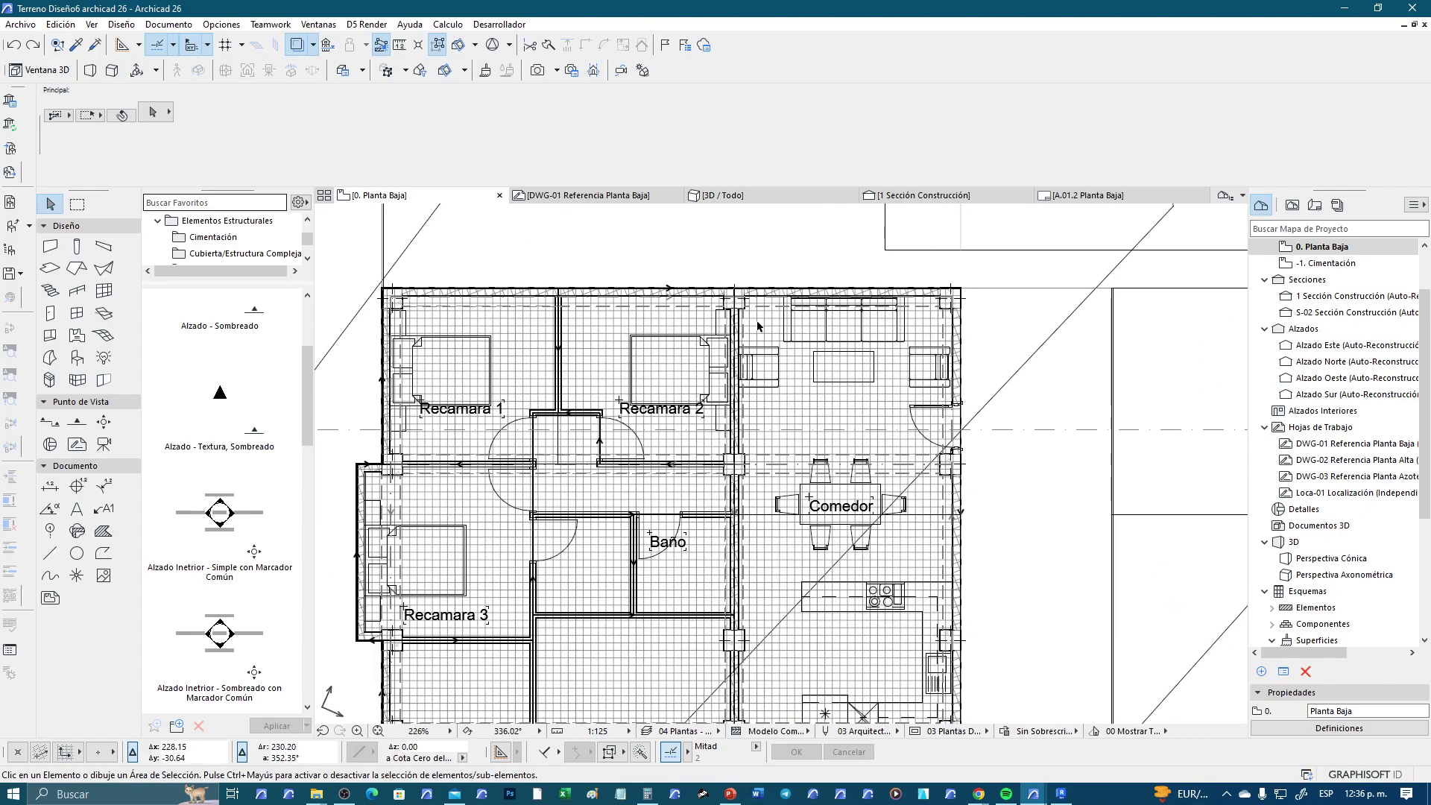
{"action": "scroll", "coordinate": [732, 371], "scroll_direction": "down", "scroll_amount": 2}
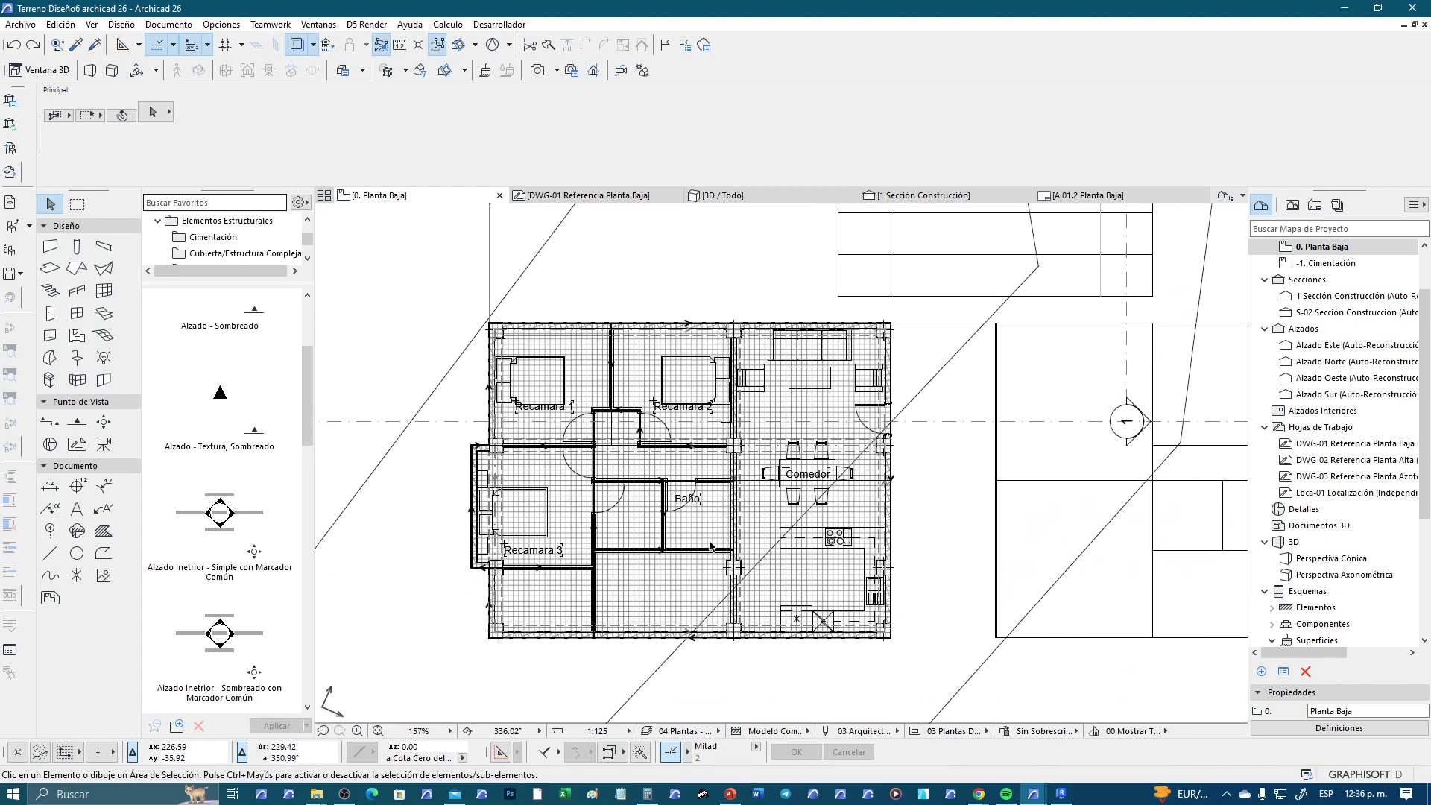
{"action": "scroll", "coordinate": [701, 511], "scroll_direction": "up", "scroll_amount": 1}
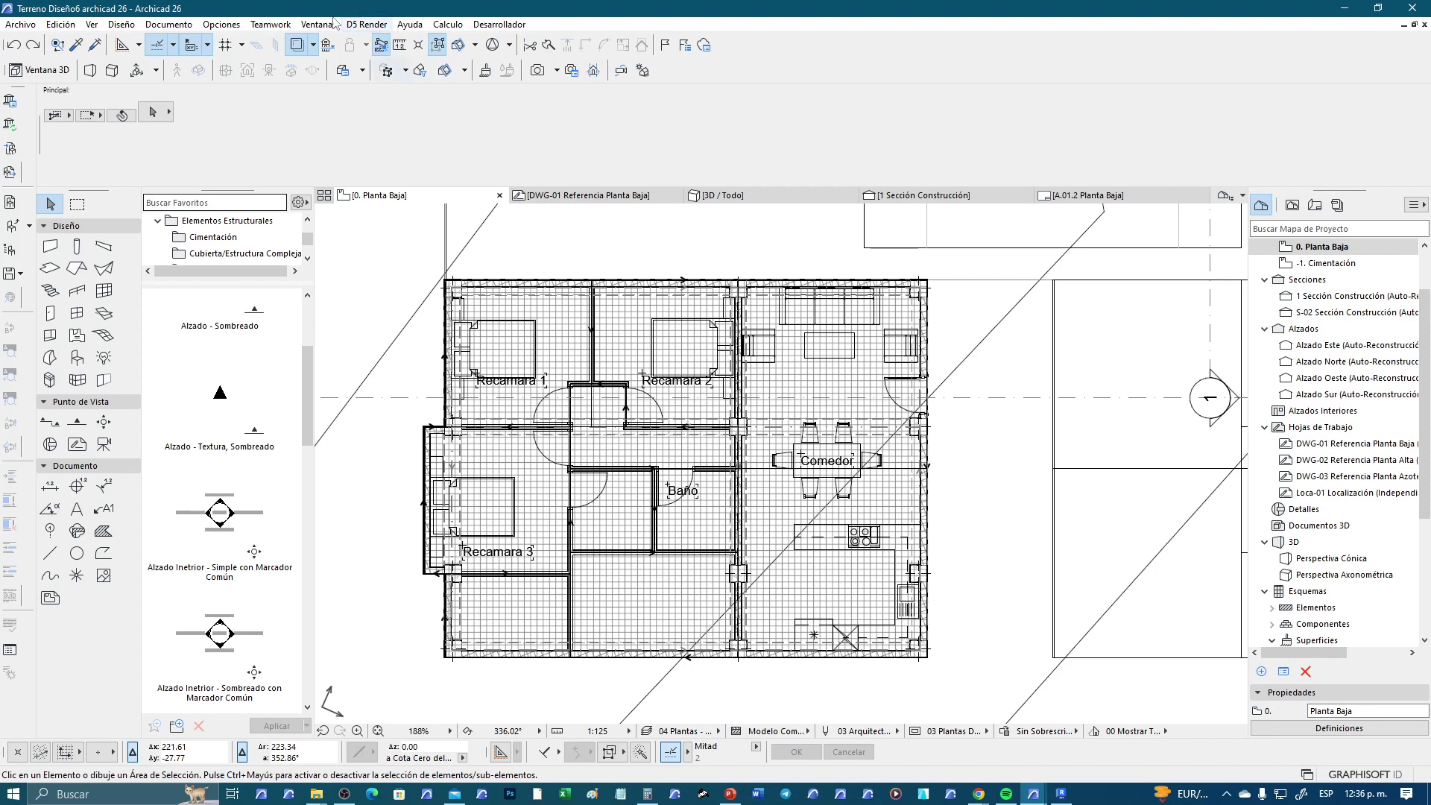
{"action": "left_click", "coordinate": [233, 26]}
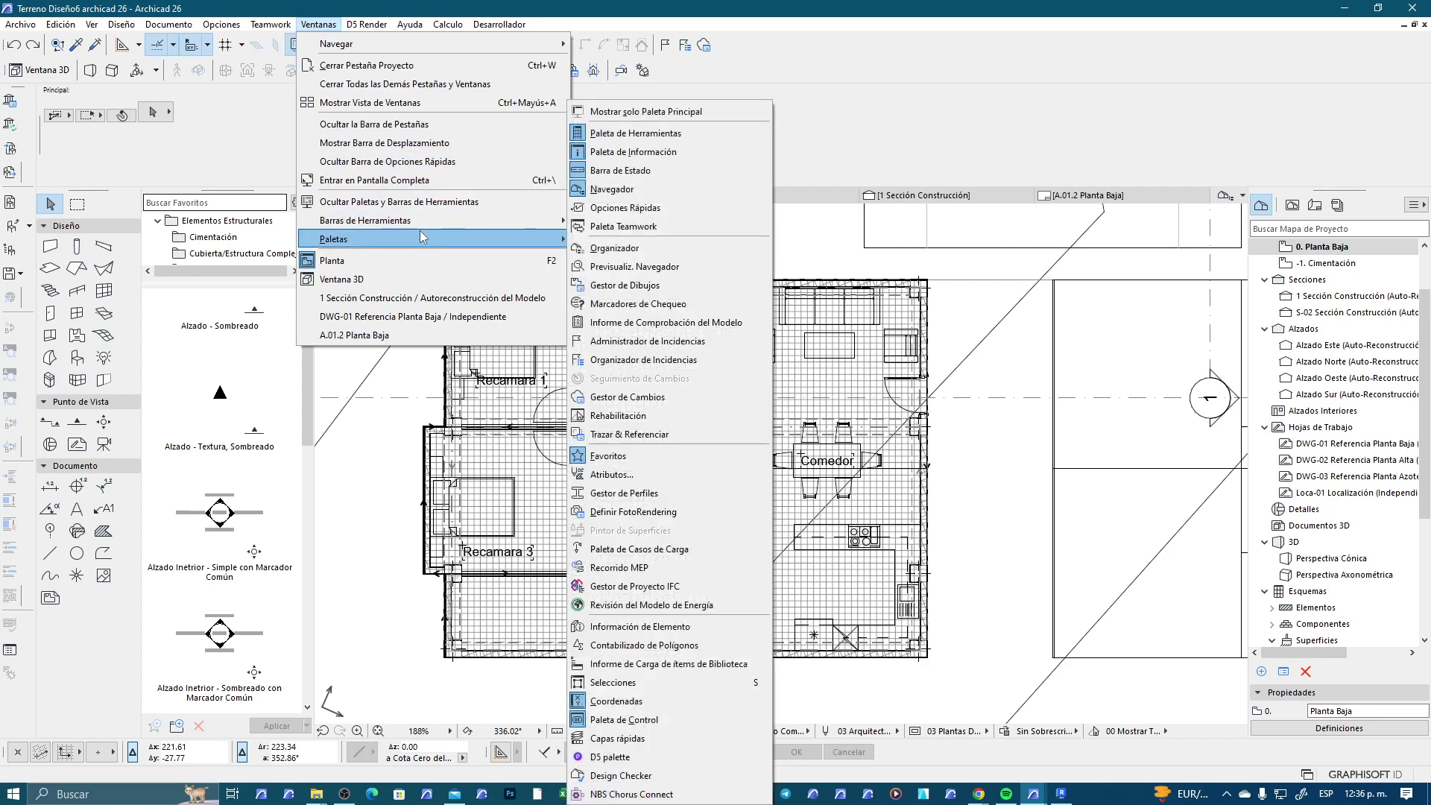
{"action": "mouse_move", "coordinate": [333, 239]}
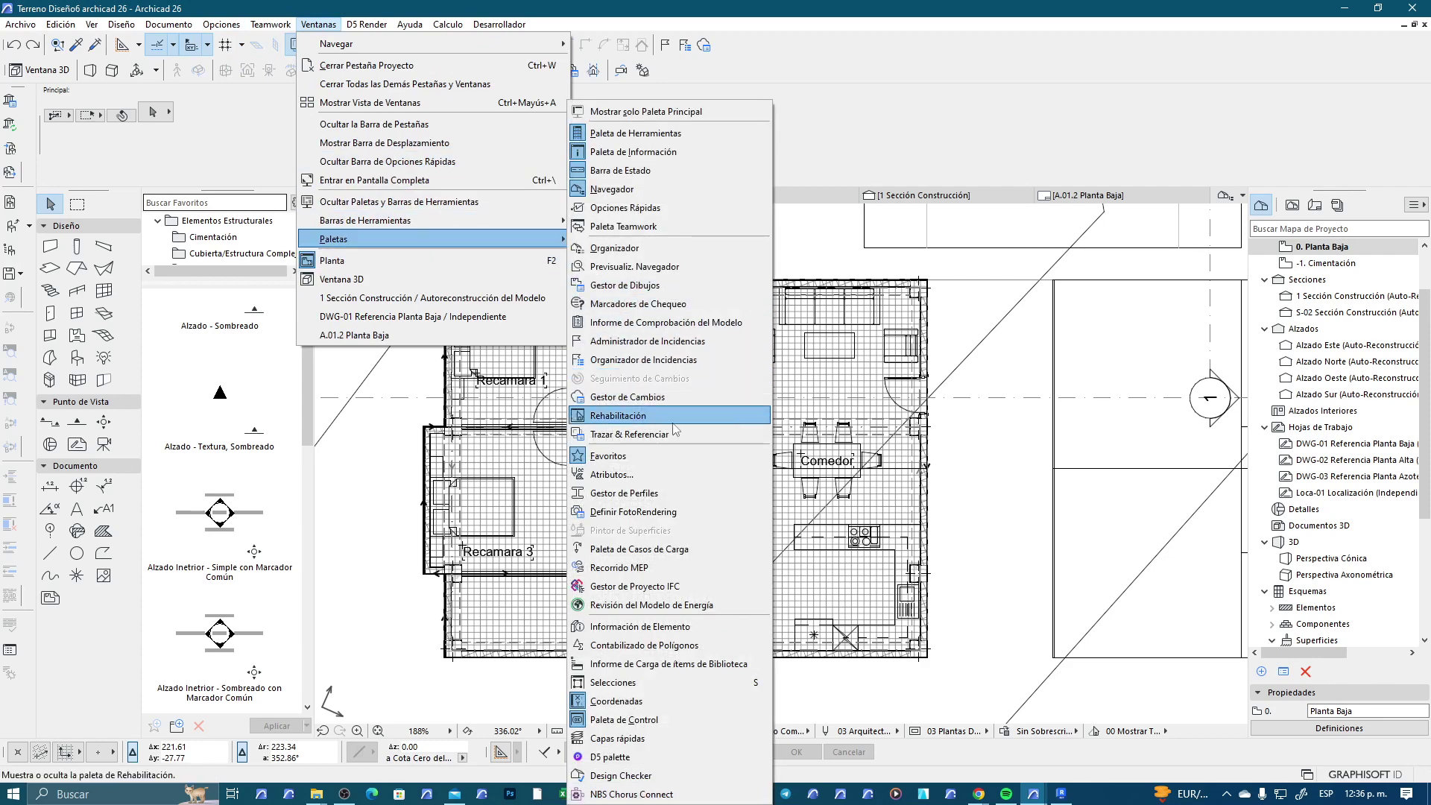
{"action": "left_click", "coordinate": [655, 684]}
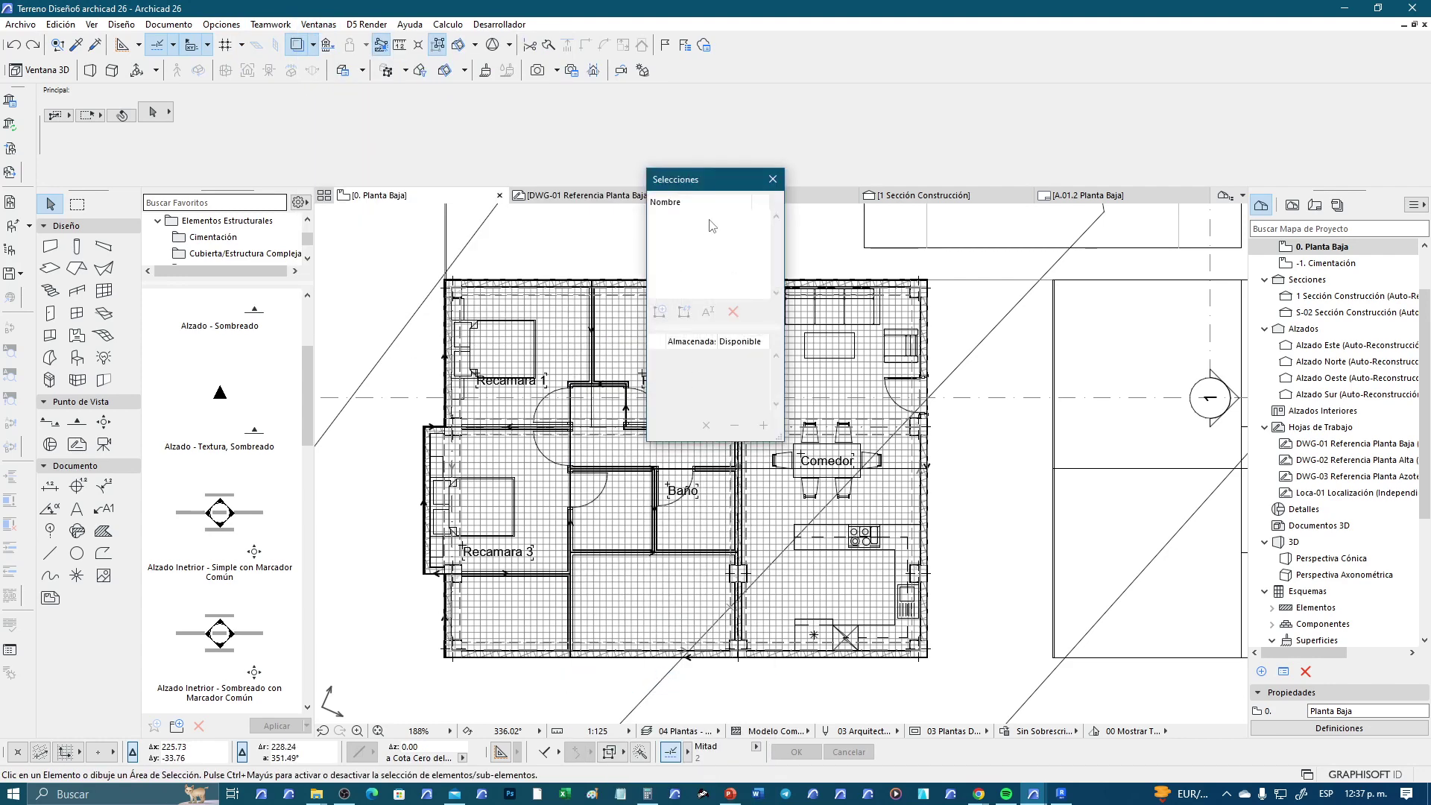
{"action": "left_click_drag", "start_coordinate": [723, 179], "coordinate": [1070, 261]}
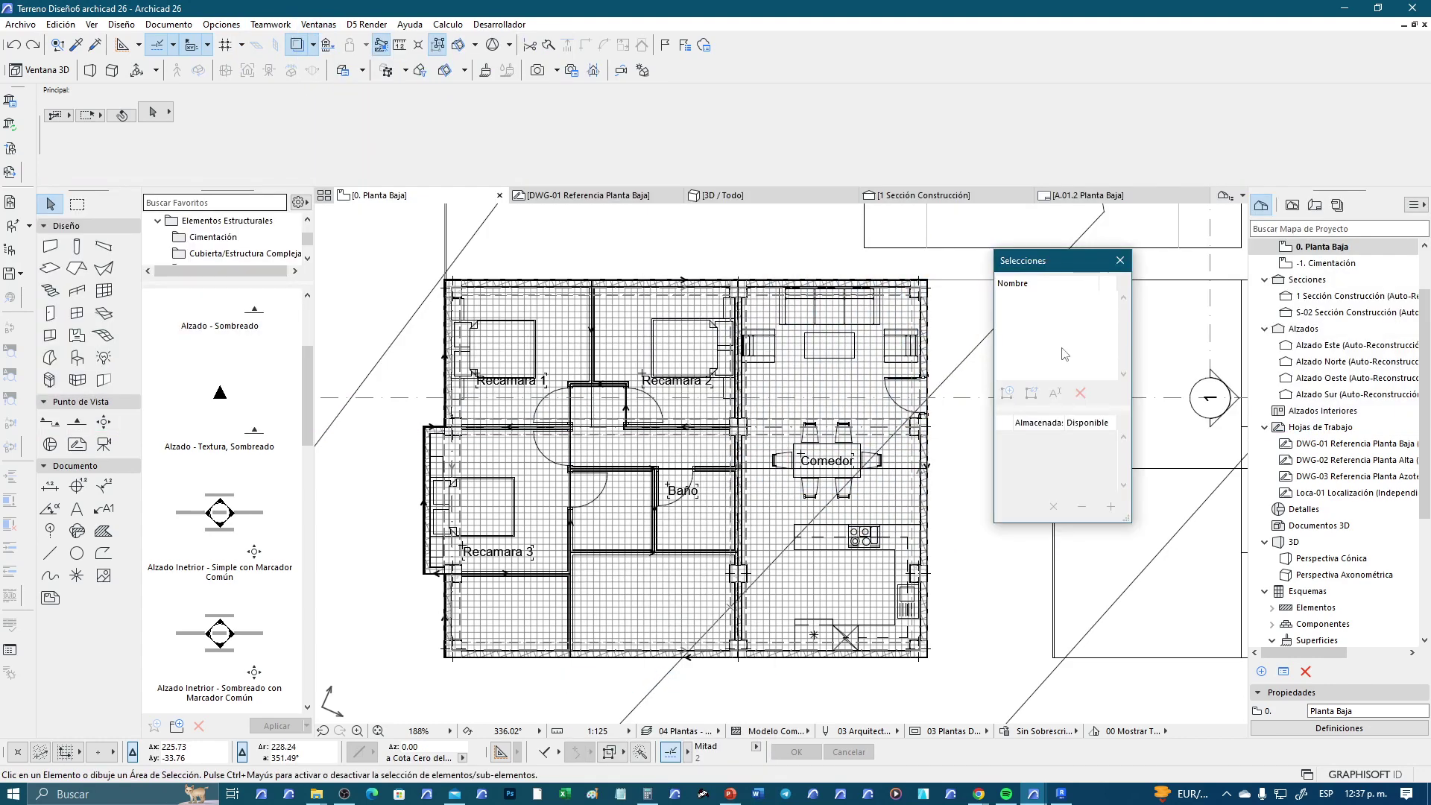
{"action": "scroll", "coordinate": [619, 380], "scroll_direction": "right", "scroll_amount": 1}
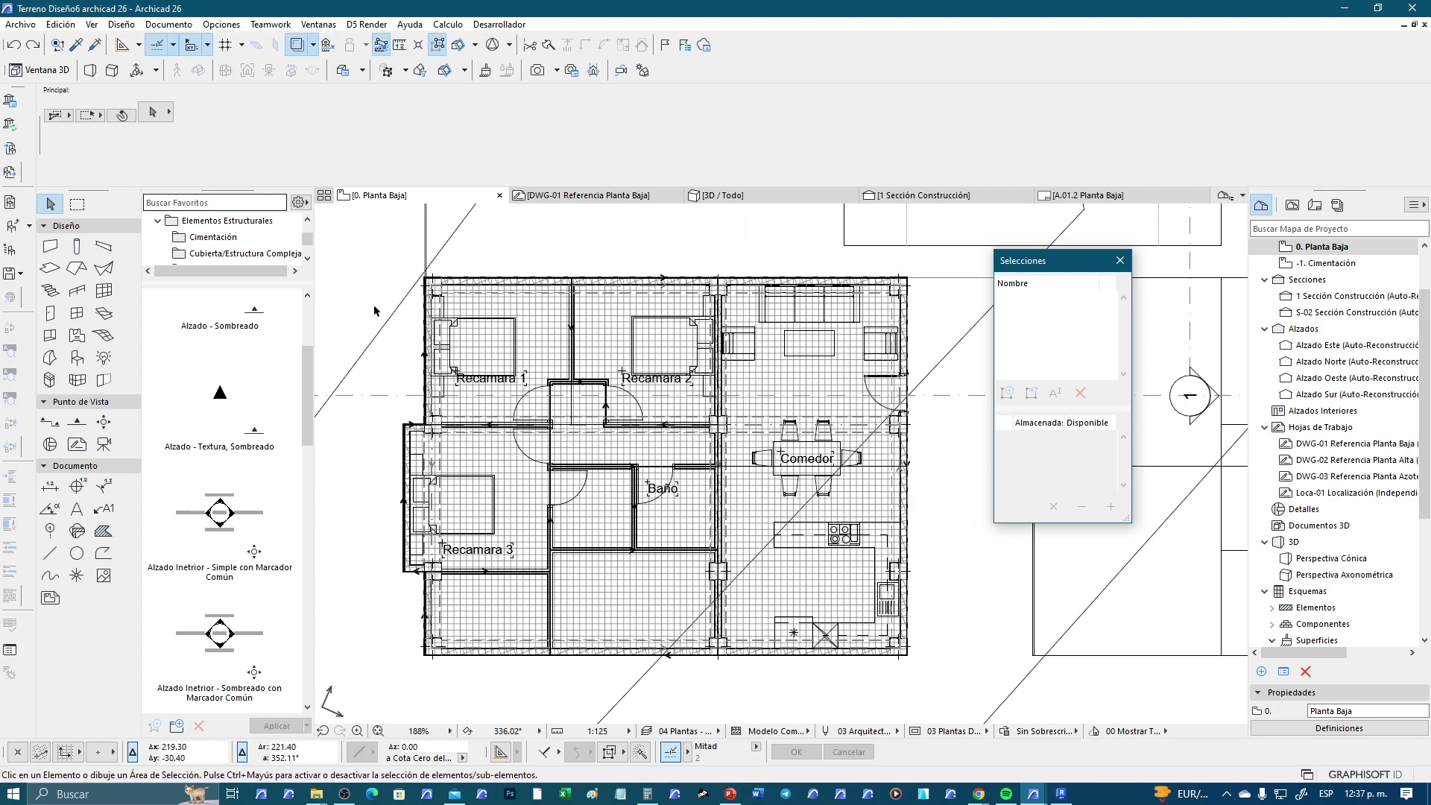
Marquee-select everything around the ground-floor apartment
{"action": "left_click", "coordinate": [328, 276]}
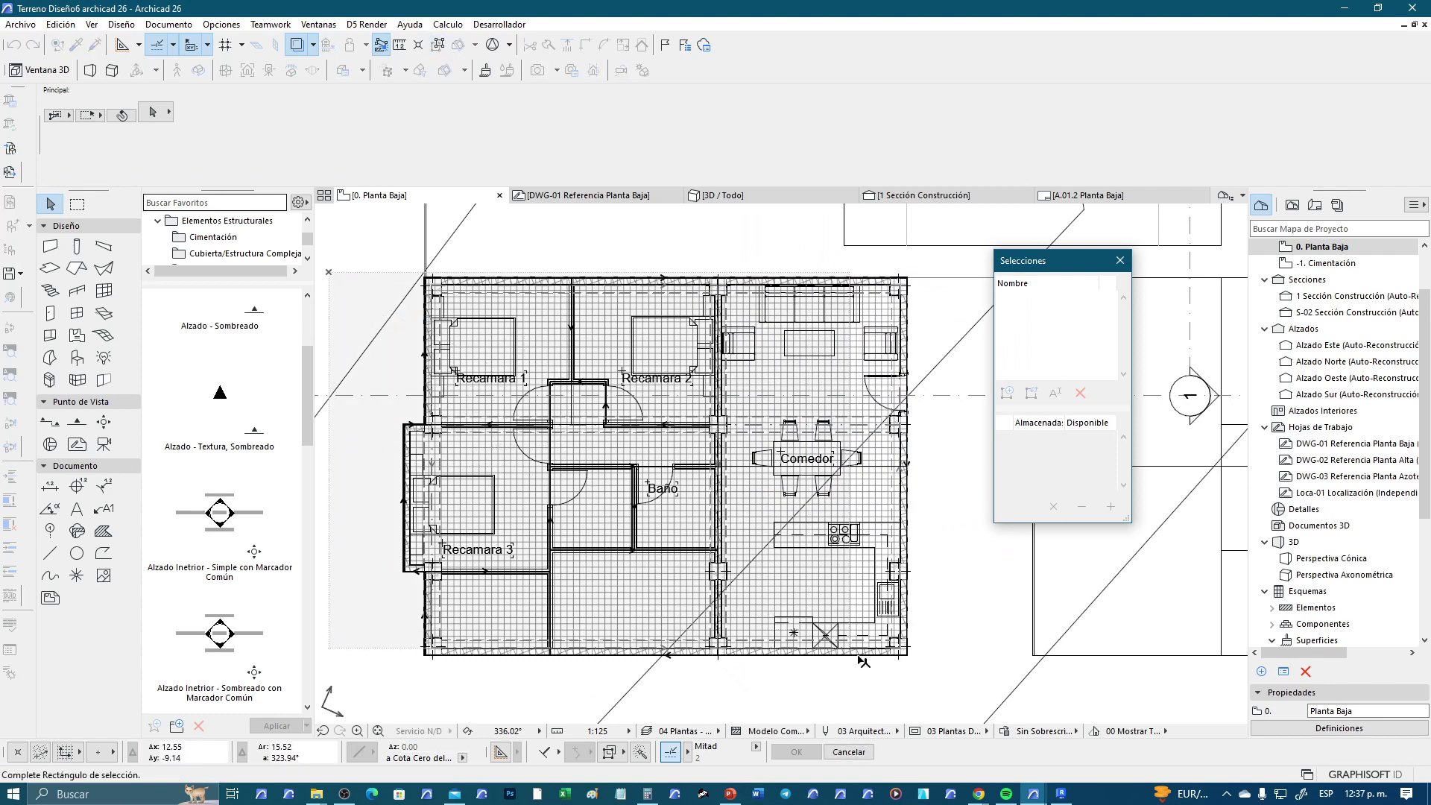
{"action": "left_click", "coordinate": [940, 677]}
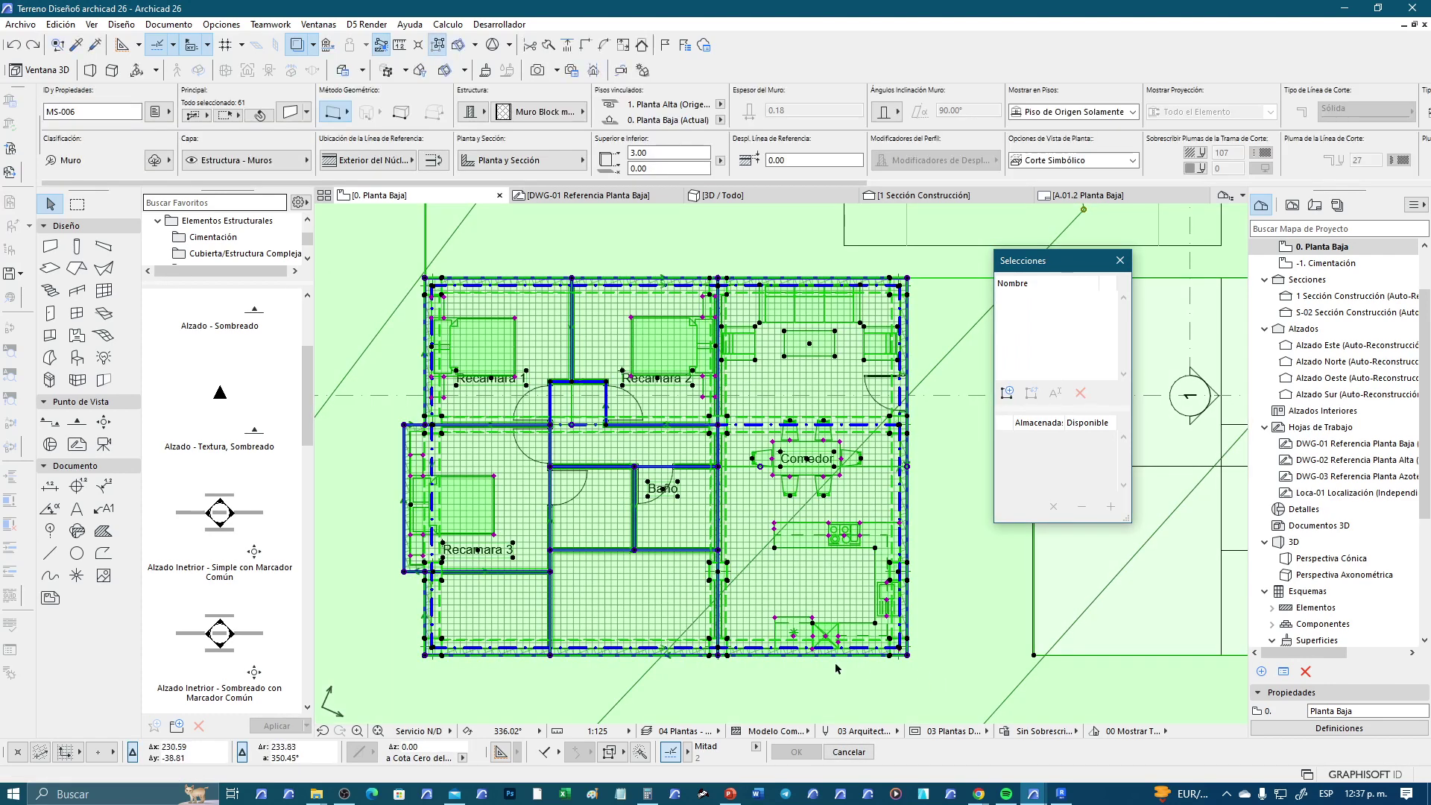
{"action": "scroll", "coordinate": [681, 656], "scroll_direction": "down", "scroll_amount": 1}
{"action": "scroll", "coordinate": [682, 656], "scroll_direction": "down", "scroll_amount": 4}
{"action": "scroll", "coordinate": [682, 656], "scroll_direction": "down", "scroll_amount": 1}
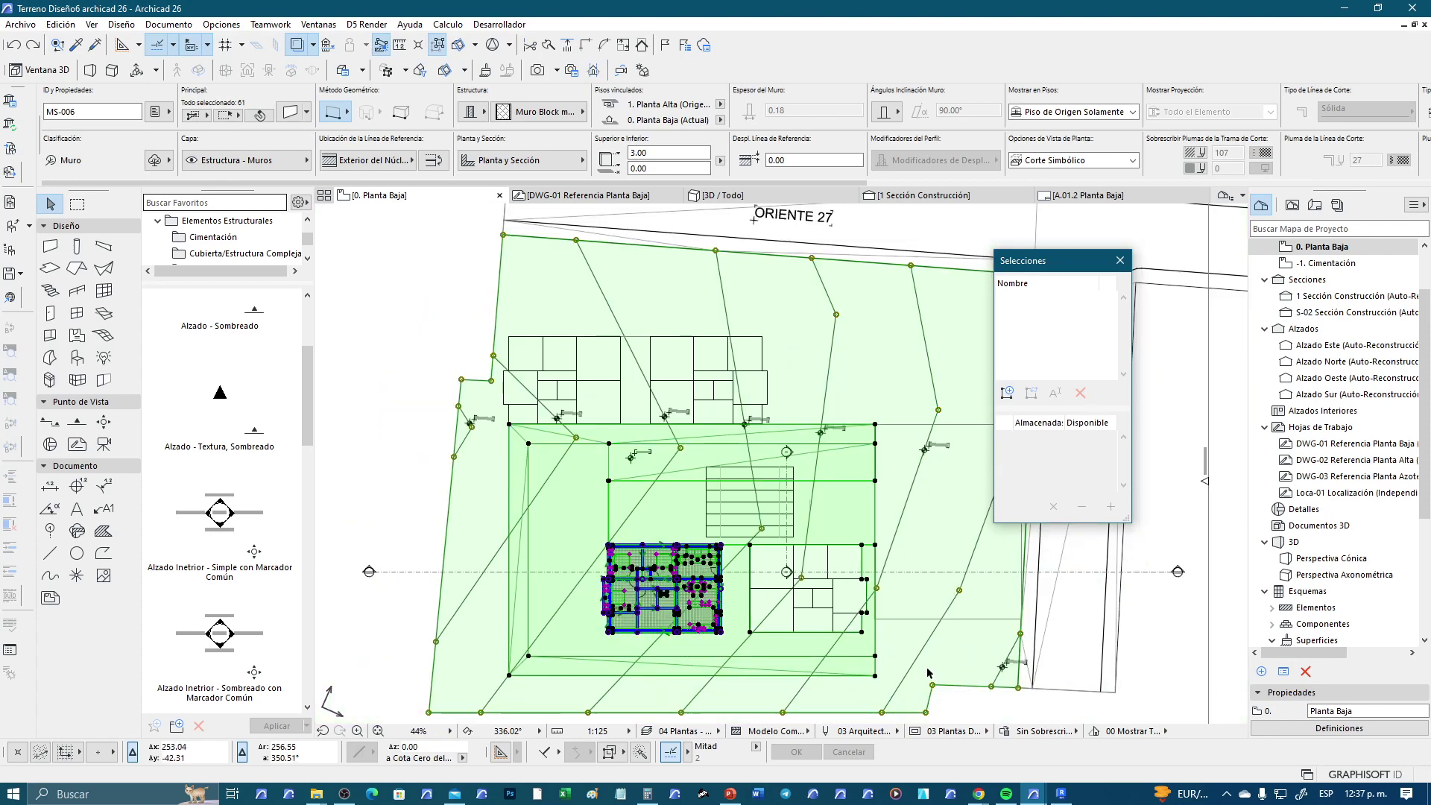
{"action": "scroll", "coordinate": [552, 636], "scroll_direction": "up", "scroll_amount": 3}
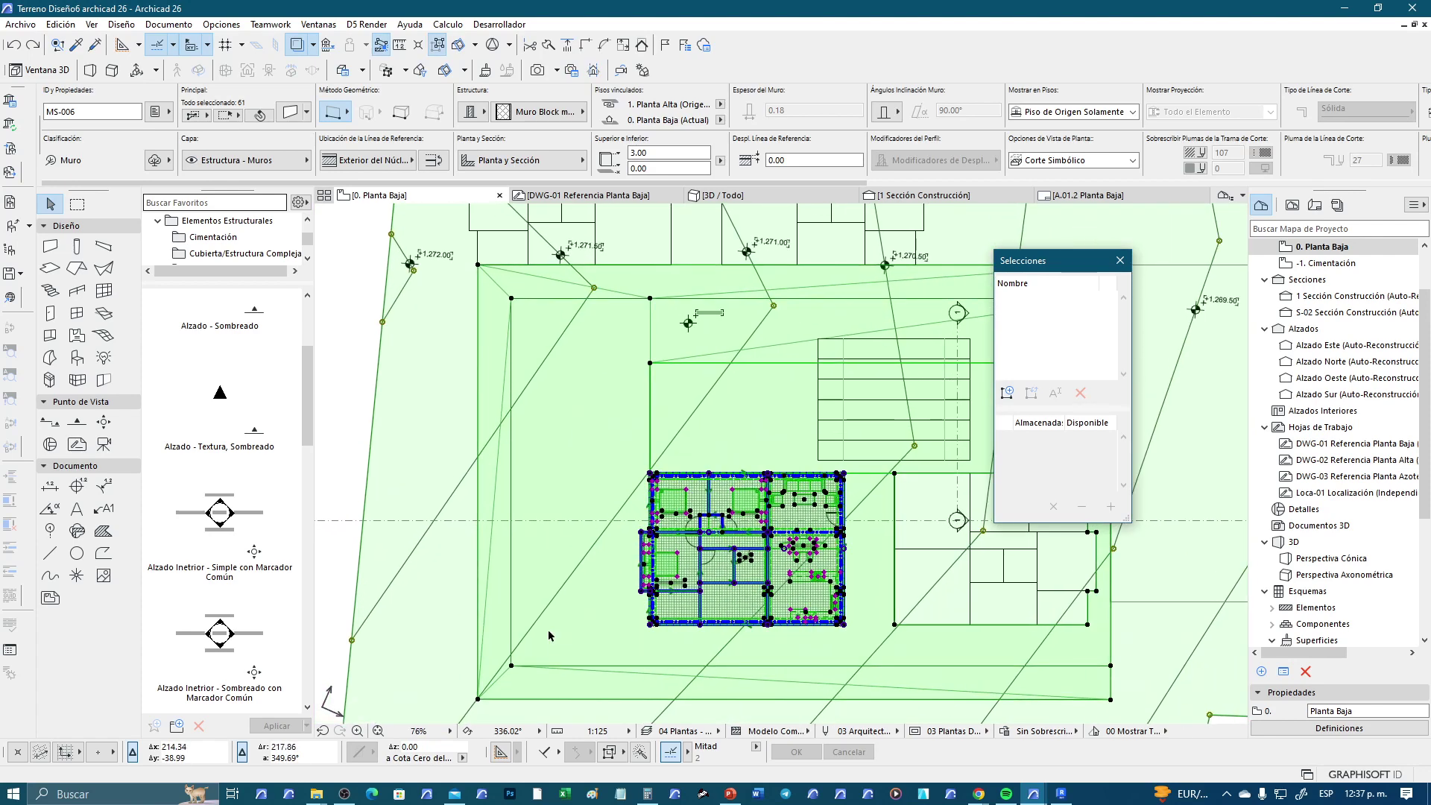
Remove the site slab, terrain mesh and green rectangle from the selection, leaving 58 elements
{"action": "left_click", "coordinate": [511, 635], "text": "shift"}
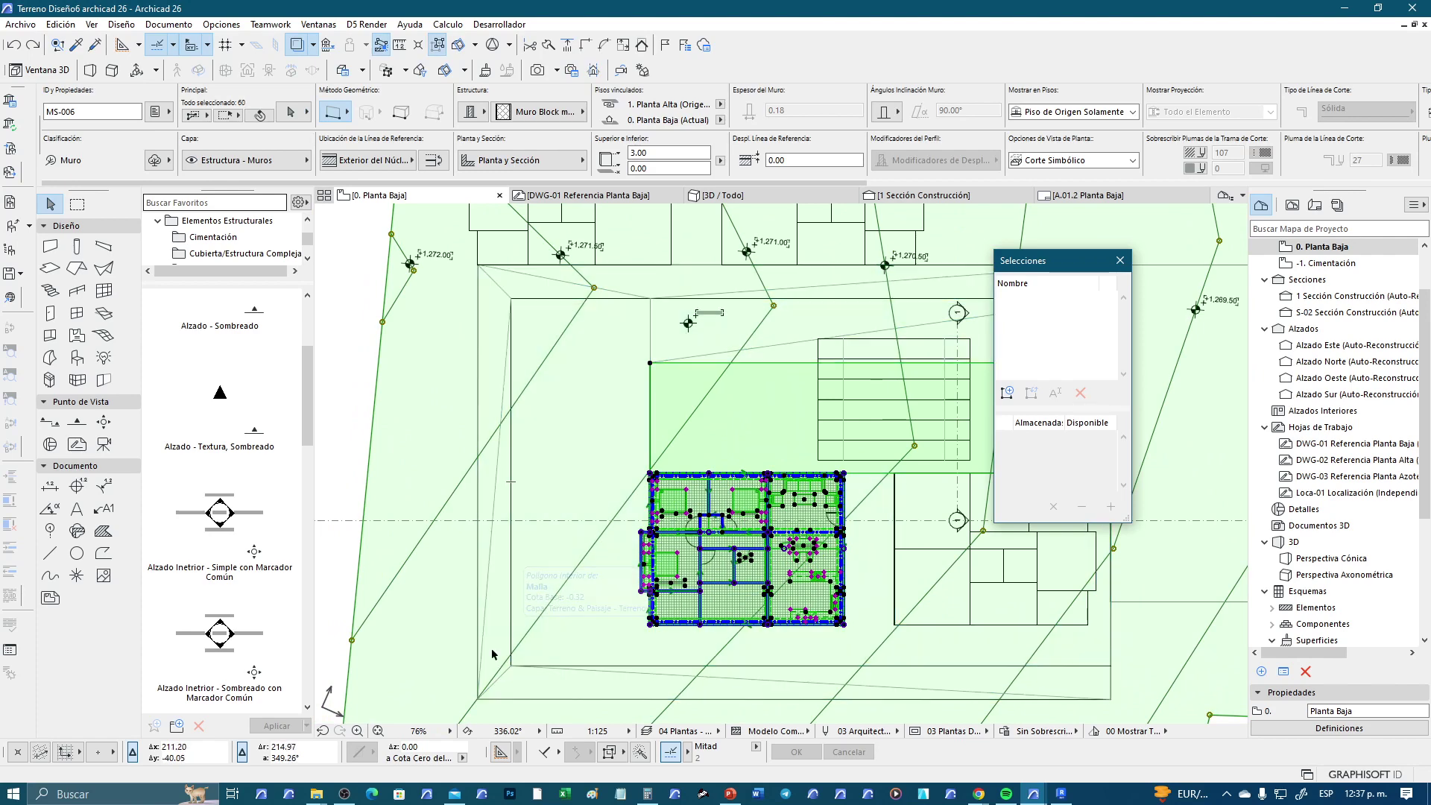
{"action": "left_click", "coordinate": [362, 580], "text": "shift"}
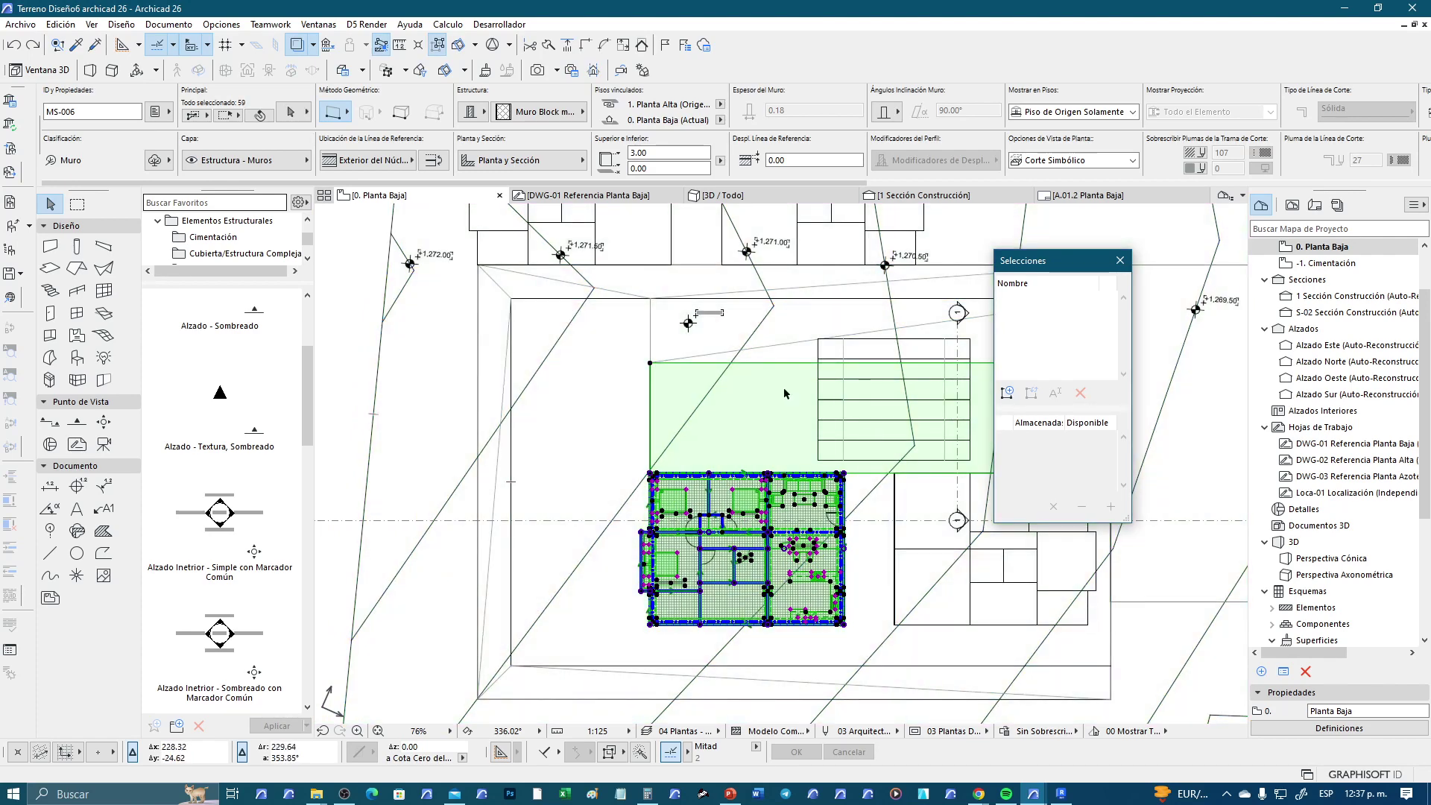
{"action": "left_click", "coordinate": [777, 374], "text": "shift"}
{"action": "scroll", "coordinate": [805, 593], "scroll_direction": "up", "scroll_amount": 2}
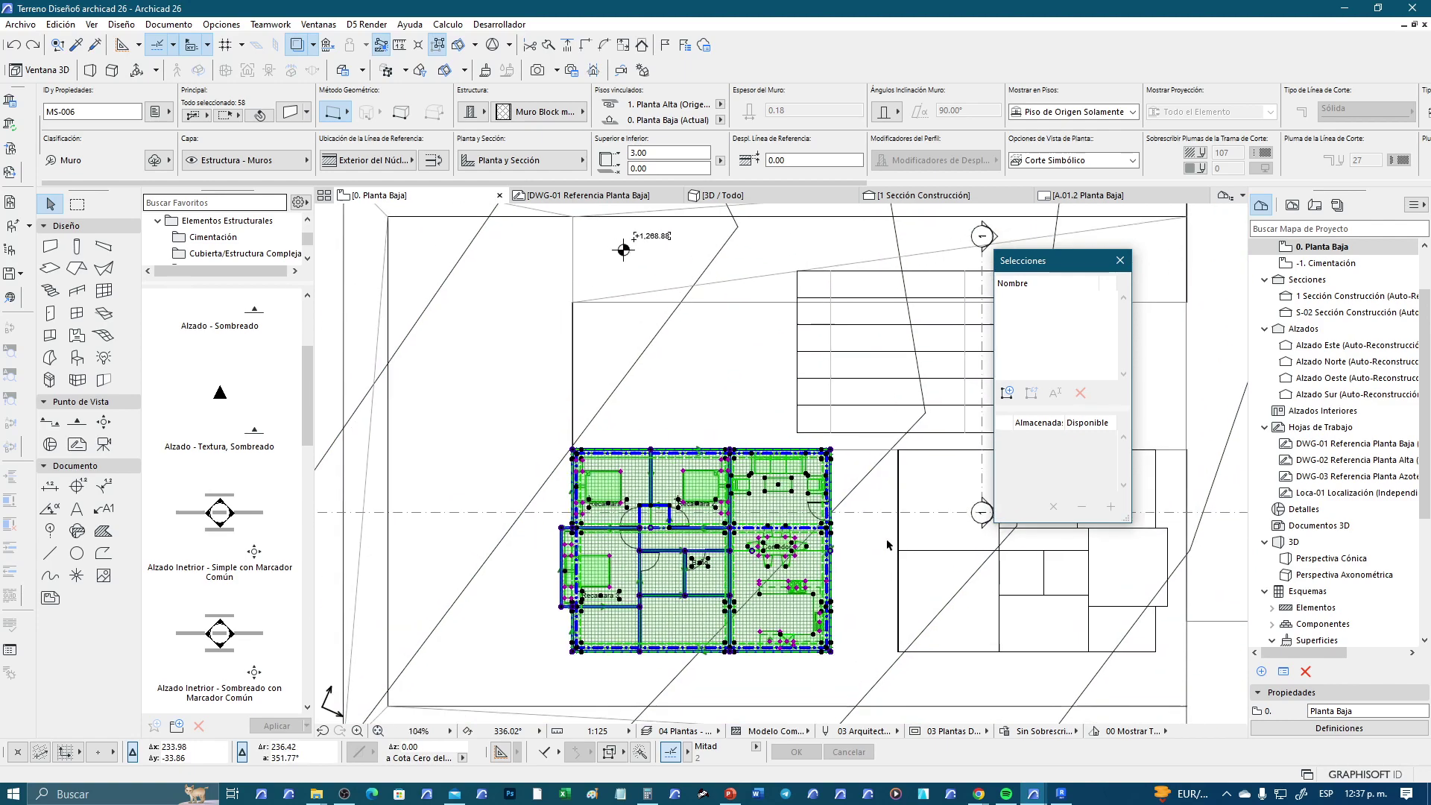
{"action": "scroll", "coordinate": [805, 594], "scroll_direction": "up", "scroll_amount": 2}
{"action": "middle_click_drag", "start_coordinate": [806, 605], "coordinate": [824, 520]}
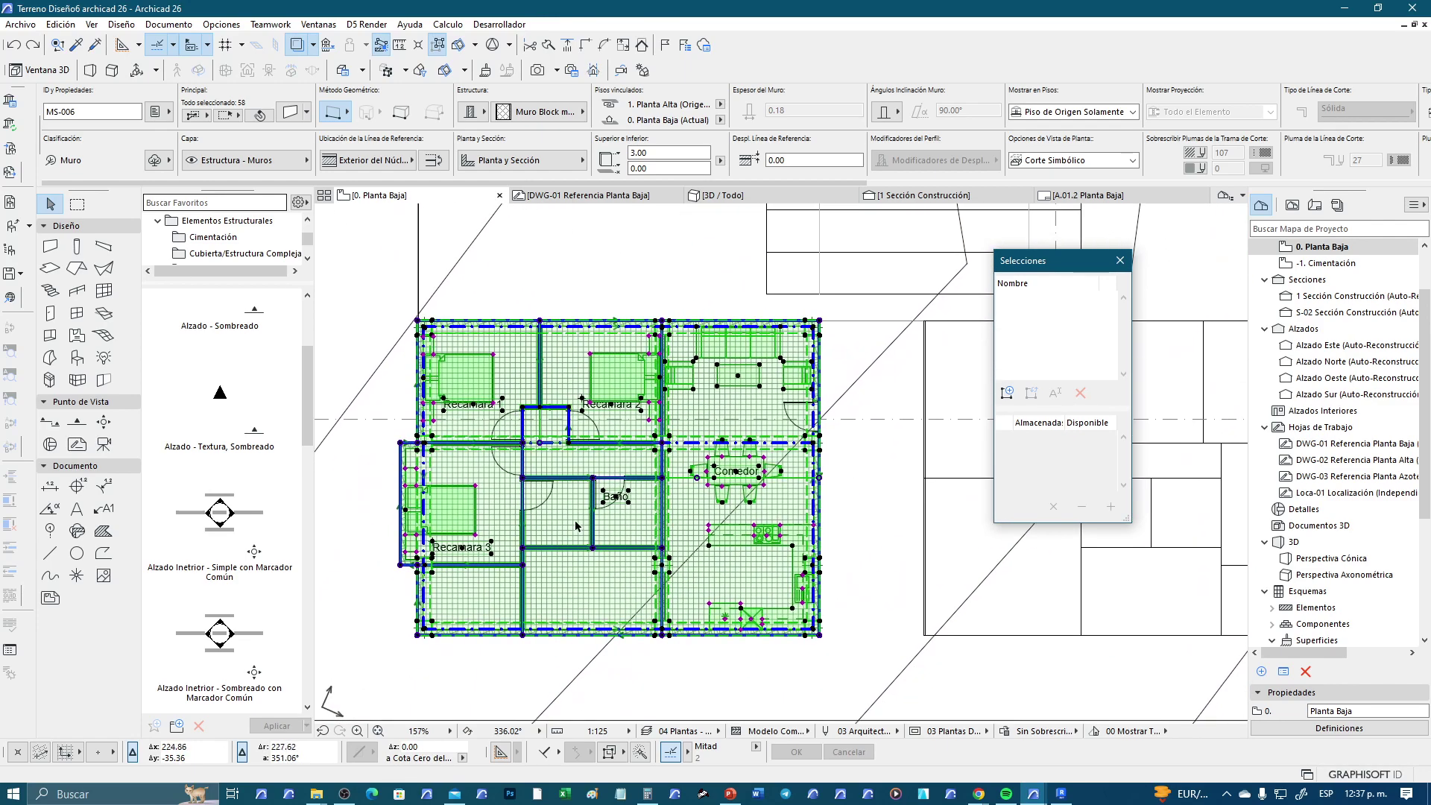
{"action": "scroll", "coordinate": [575, 526], "scroll_direction": "up", "scroll_amount": 1}
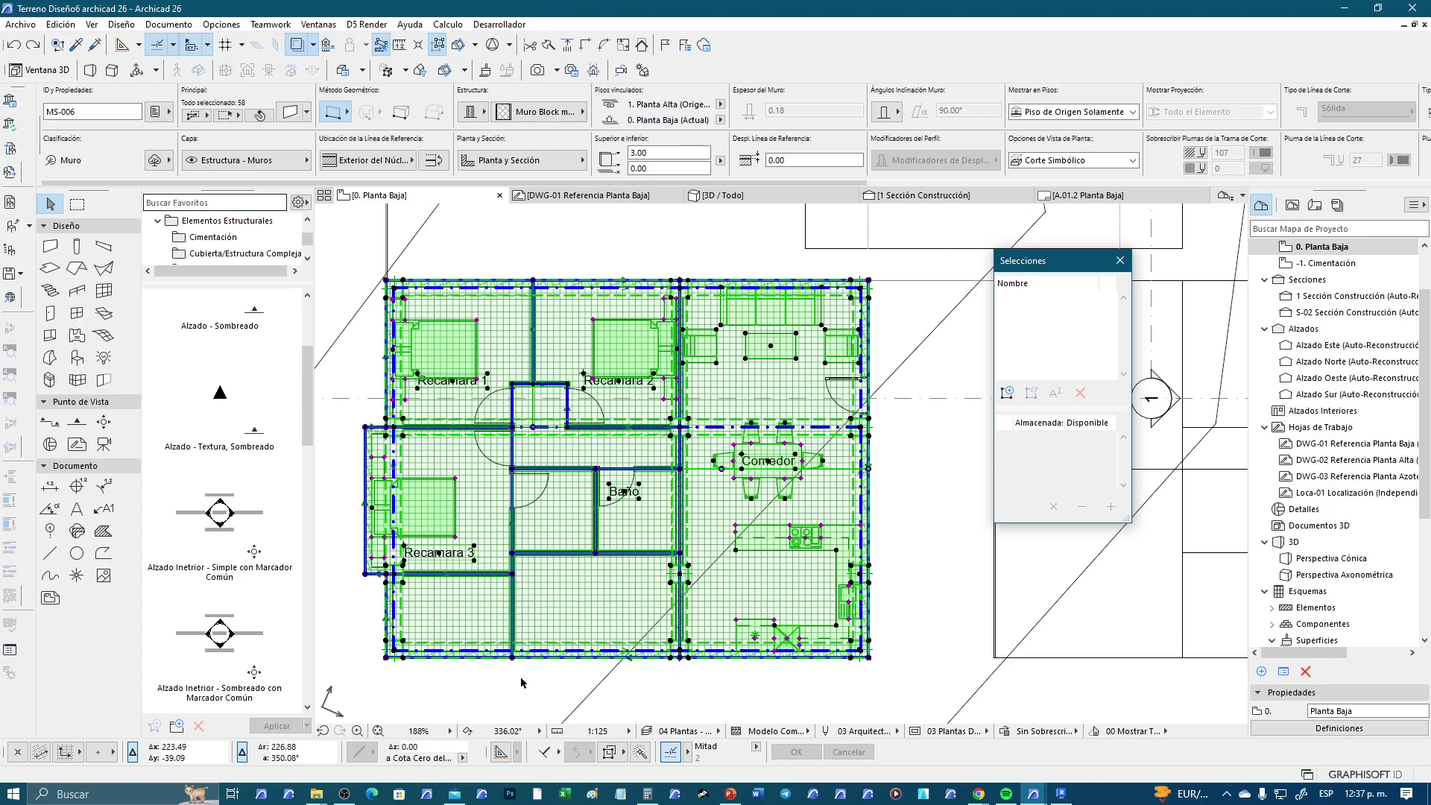
Group the 58 selected apartment elements with Edición > Agrupar
{"action": "mouse_move", "coordinate": [521, 683]}
{"action": "middle_mouse_down"}
{"action": "mouse_move", "coordinate": [600, 677]}
{"action": "mouse_move", "coordinate": [584, 692]}
{"action": "middle_mouse_up"}
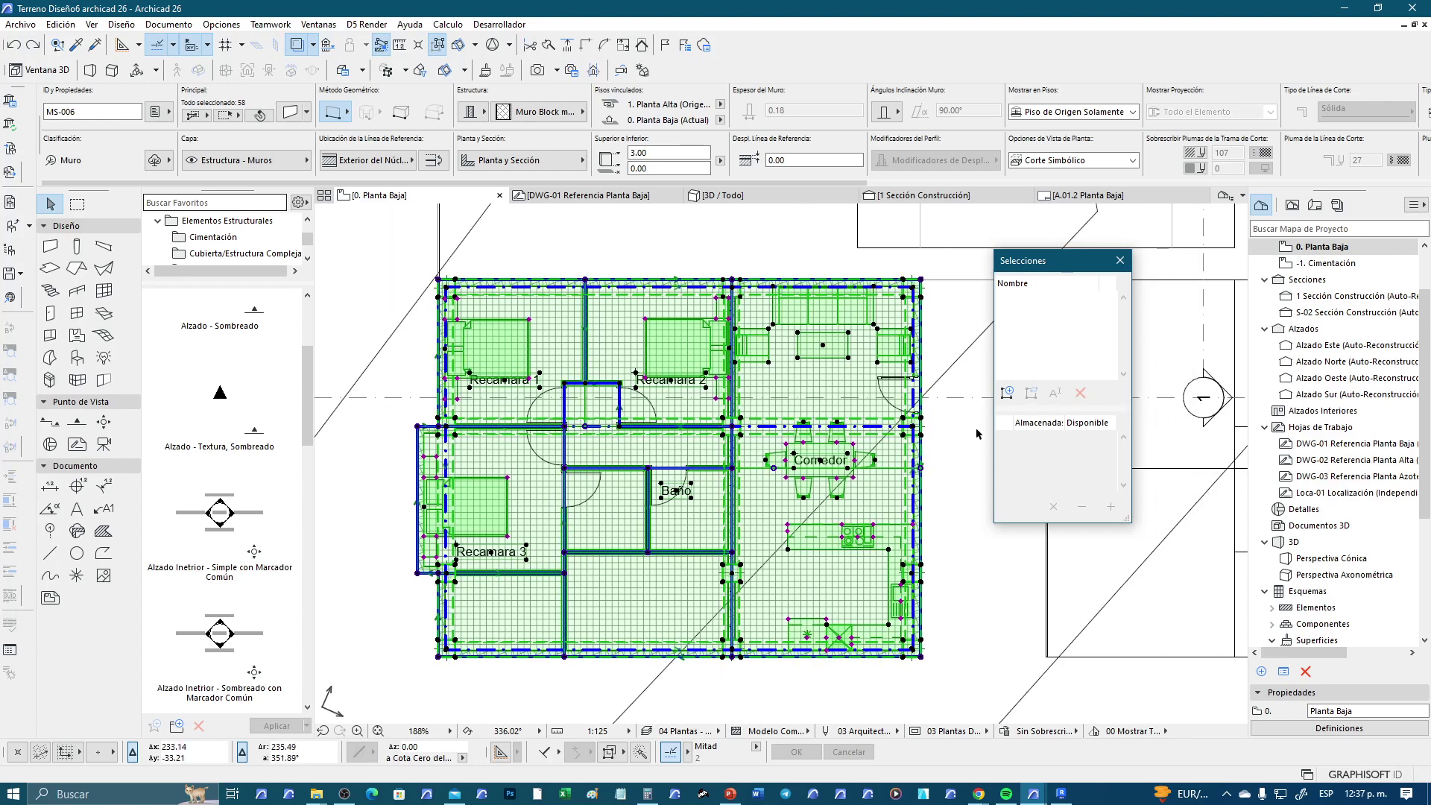
{"action": "left_click", "coordinate": [61, 24]}
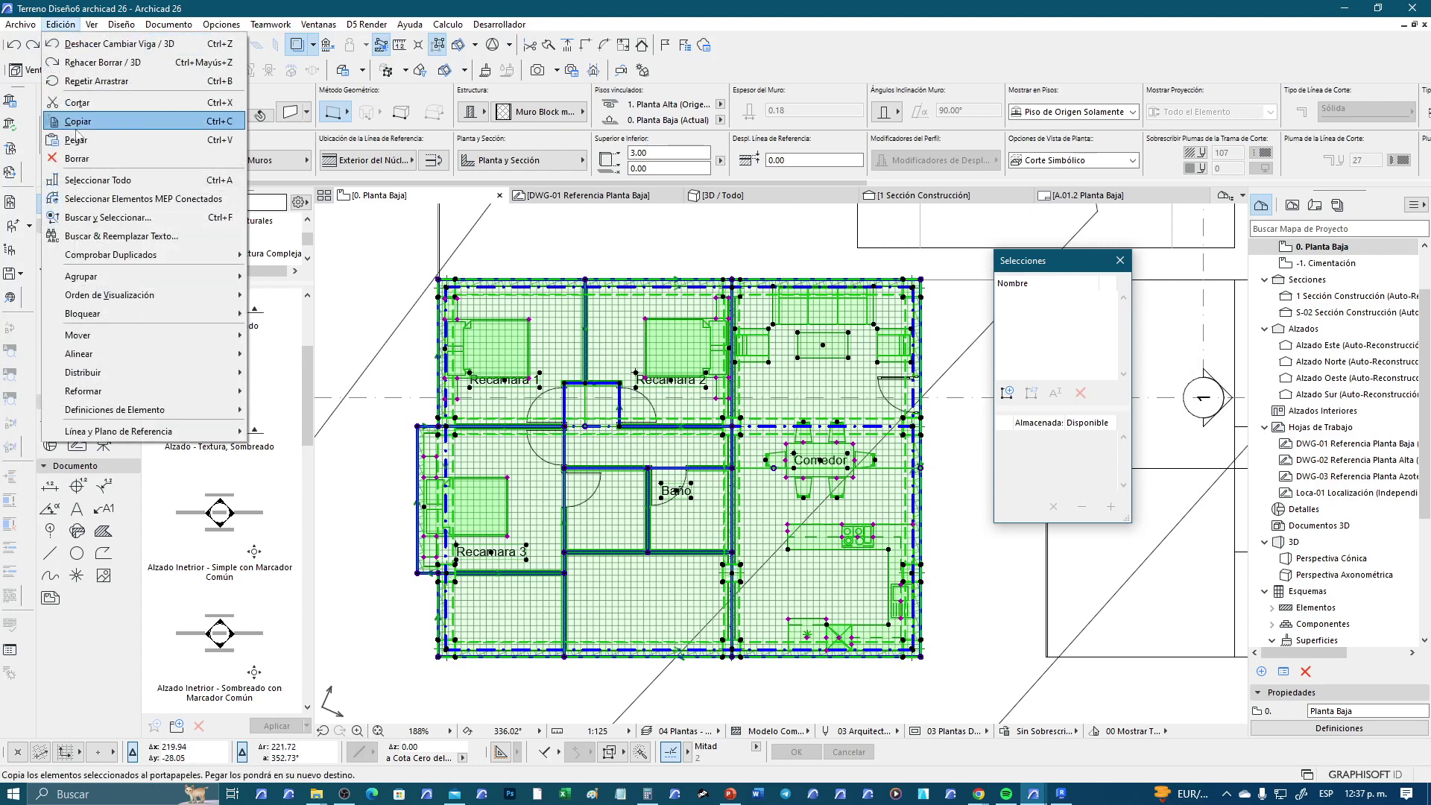
{"action": "mouse_move", "coordinate": [81, 276]}
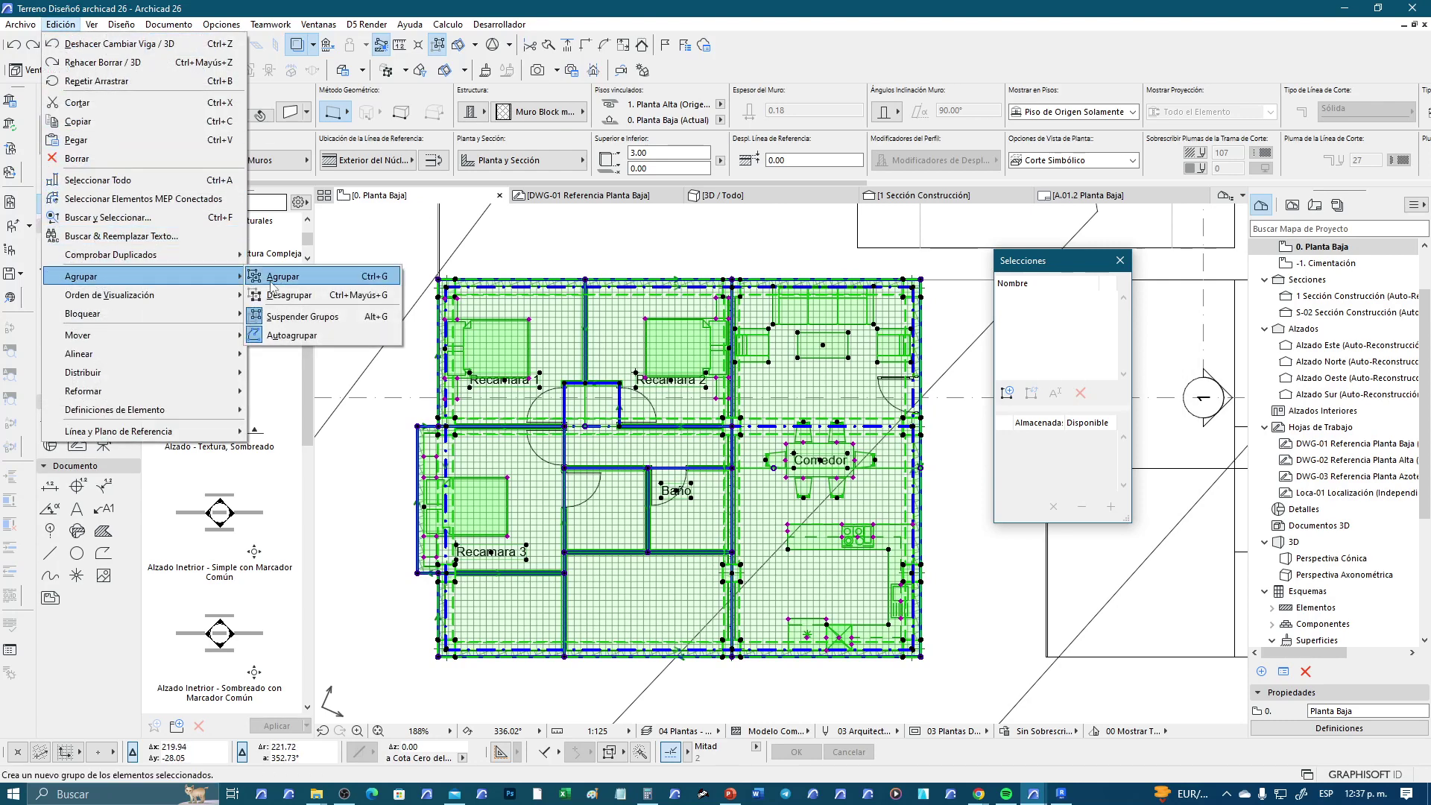
{"action": "left_click", "coordinate": [276, 277]}
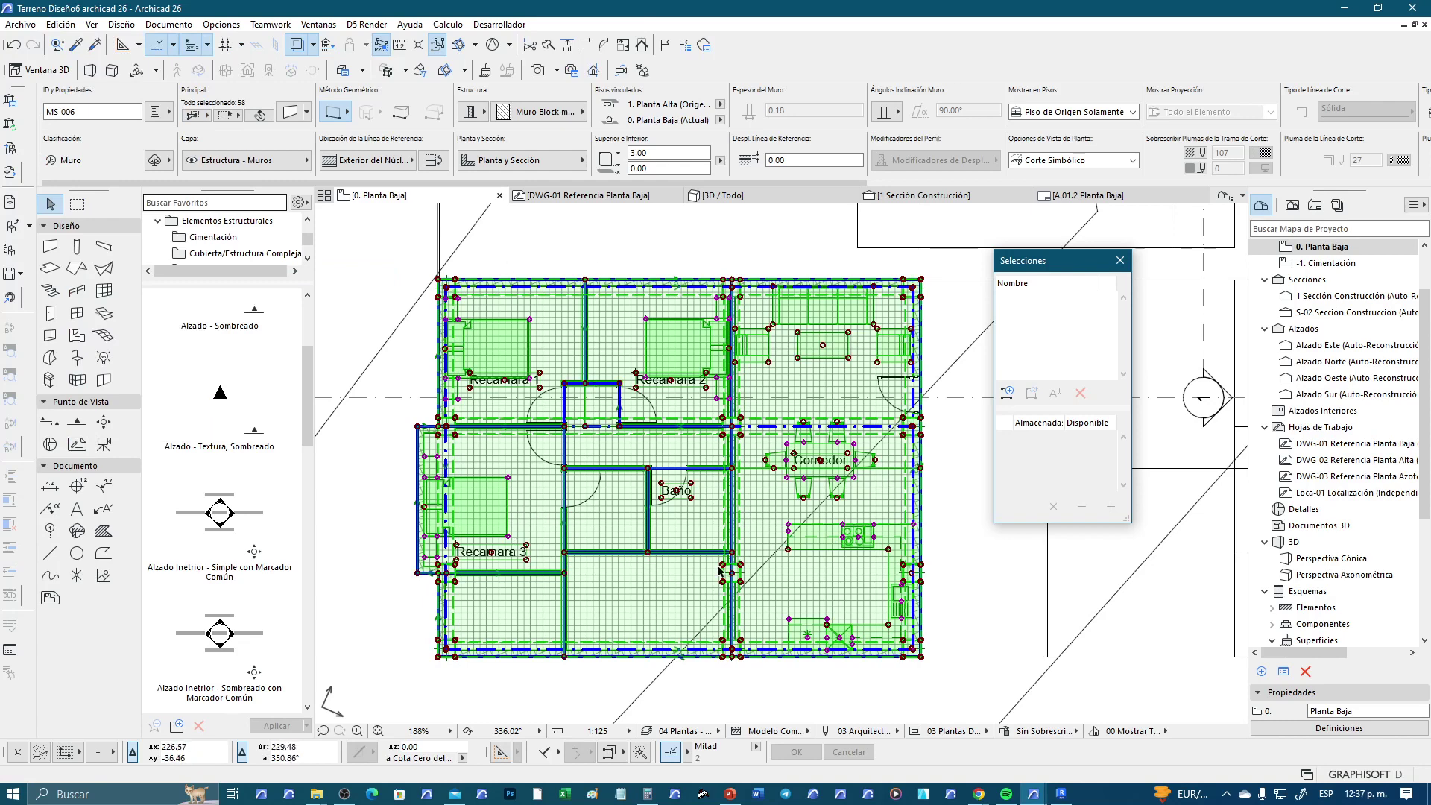
Store the grouped elements as the selection set 'Departamento Planta baja', then deselect
{"action": "left_click", "coordinate": [1007, 393]}
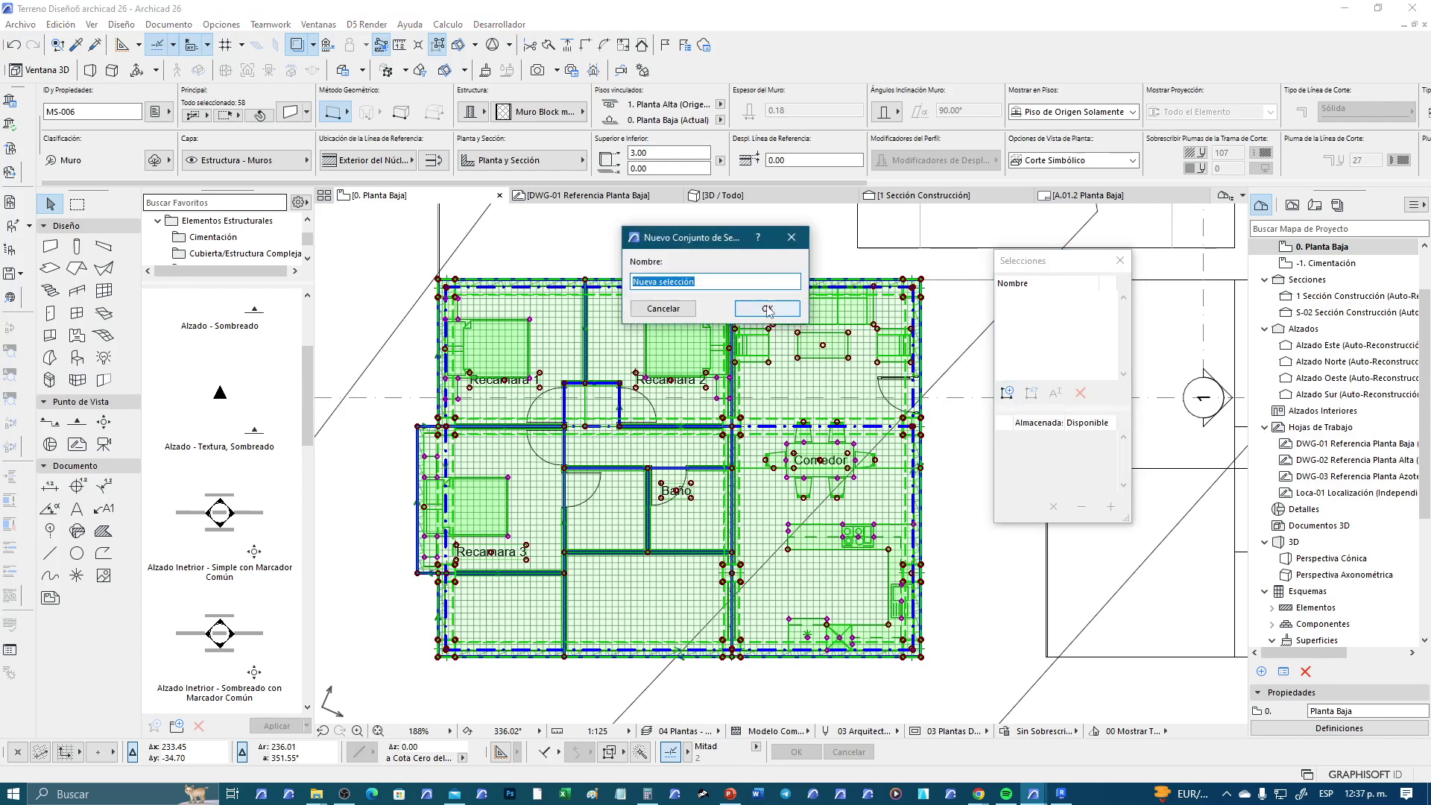
{"action": "type", "text": "Departamento"}
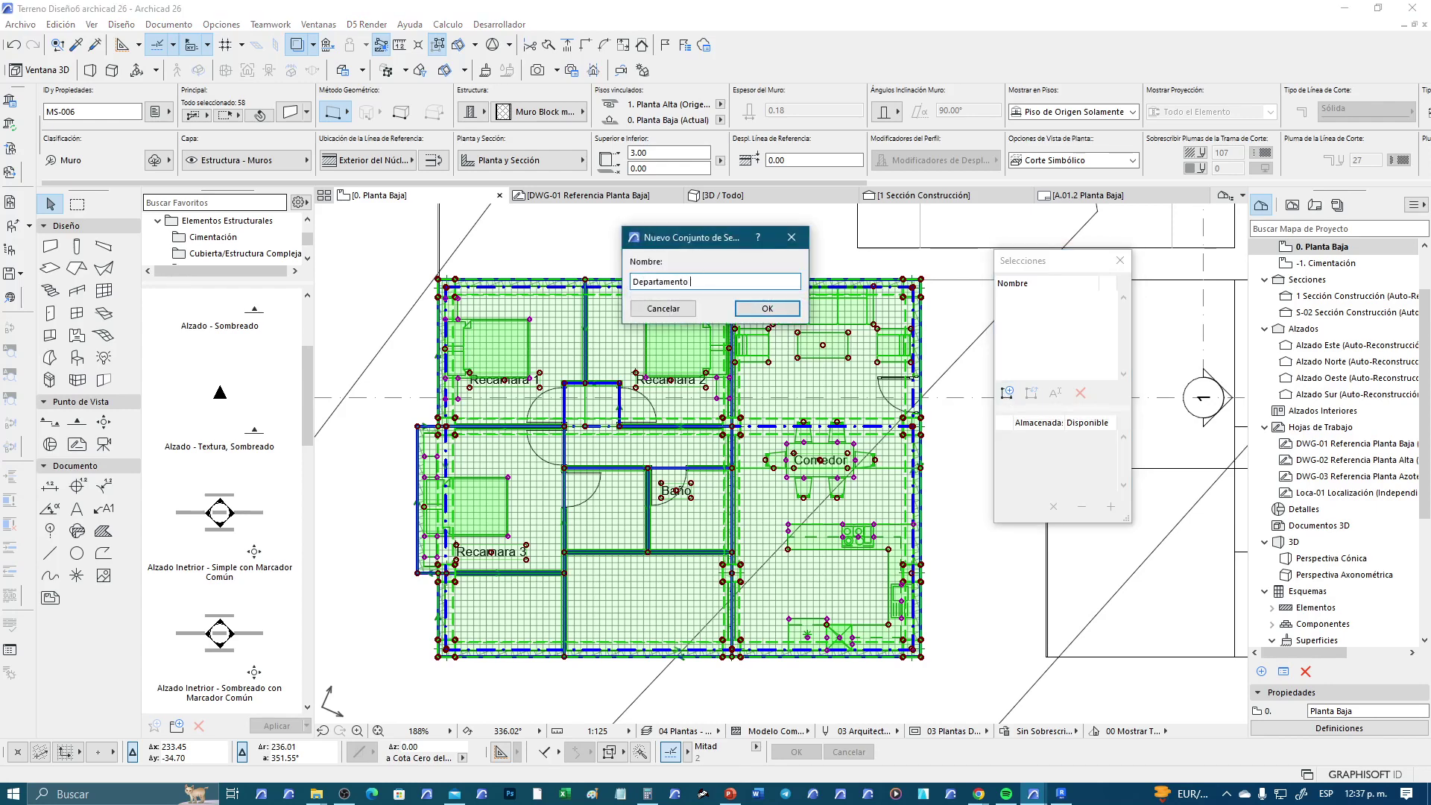
{"action": "type", "text": "Planta baja"}
{"action": "left_click", "coordinate": [748, 307]}
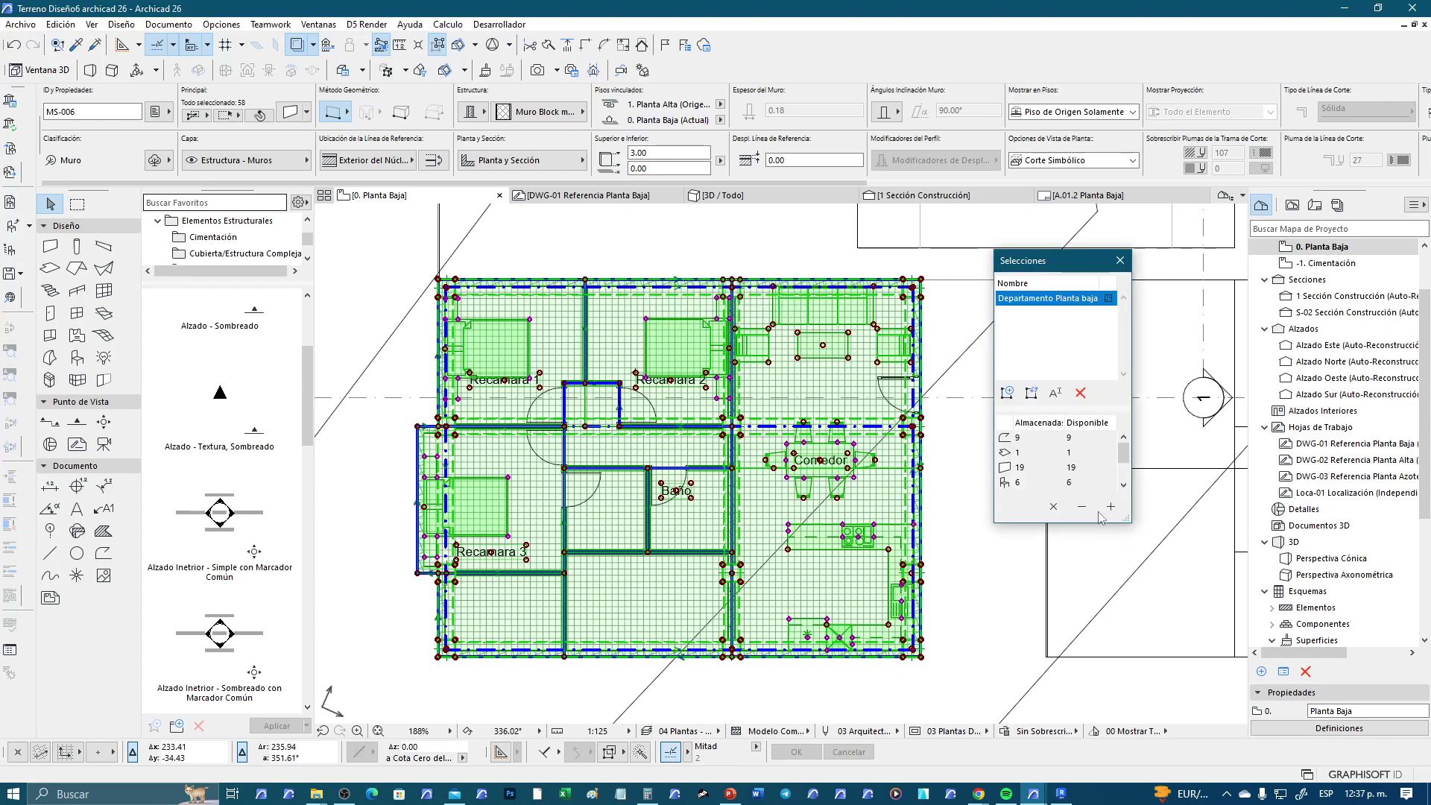
{"action": "left_click_drag", "start_coordinate": [1132, 524], "coordinate": [1145, 589]}
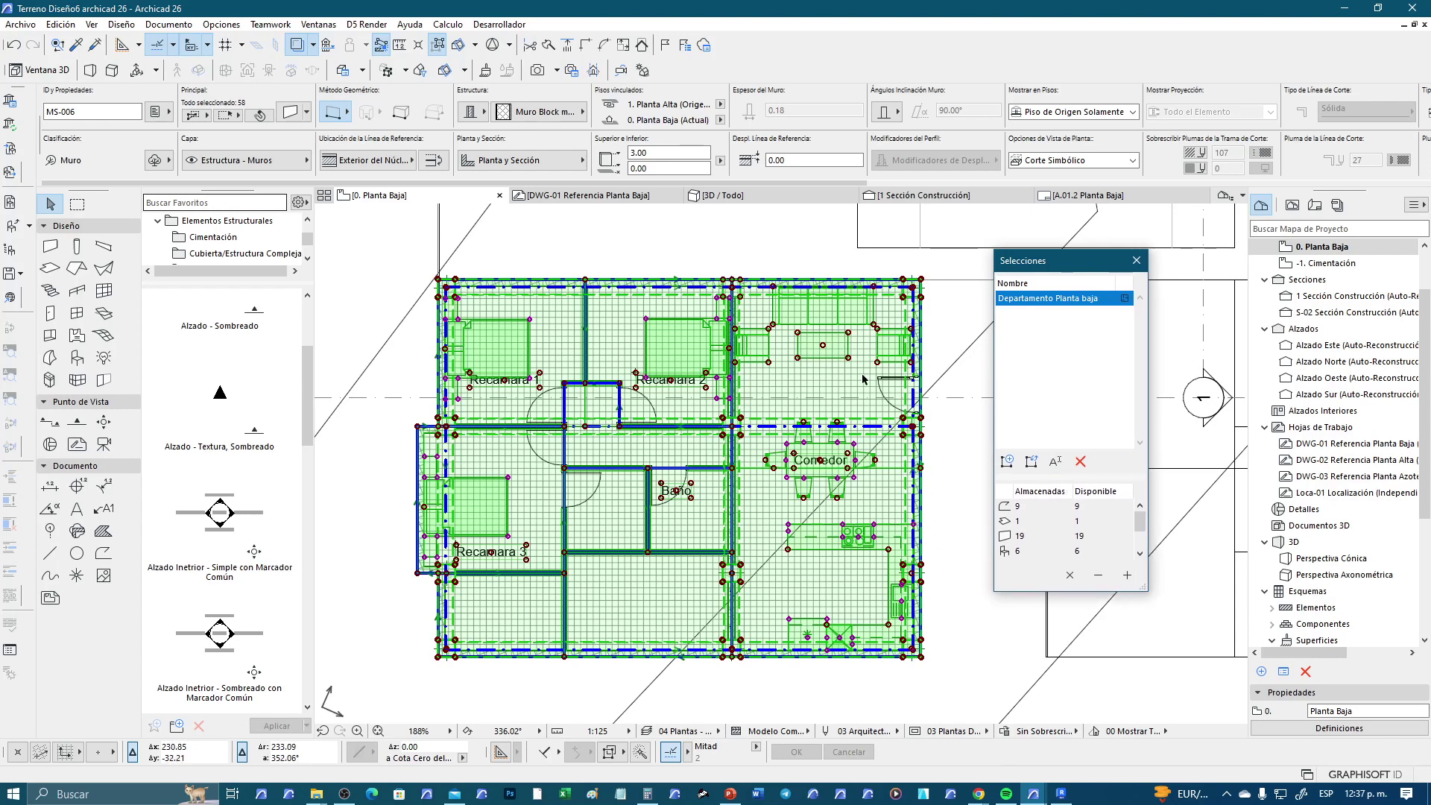
{"action": "key", "text": "Escape"}
Recall the 'Departamento Planta baja' set from Selecciones and open the Archivo menu
{"action": "middle_click_drag", "start_coordinate": [963, 603], "coordinate": [937, 596]}
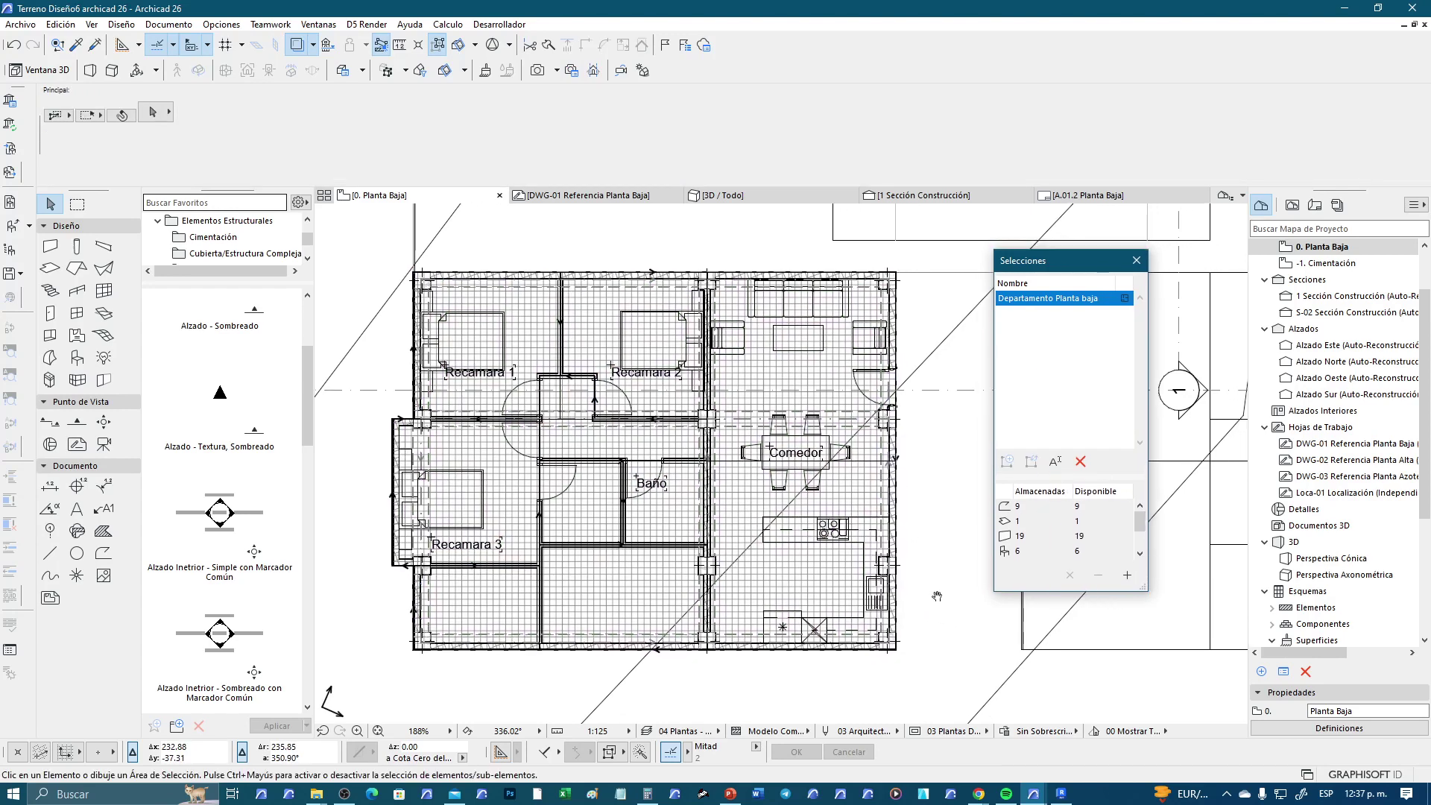
{"action": "scroll", "coordinate": [936, 596], "scroll_direction": "down", "scroll_amount": 2}
{"action": "scroll", "coordinate": [937, 596], "scroll_direction": "down", "scroll_amount": 3}
{"action": "scroll", "coordinate": [937, 596], "scroll_direction": "down", "scroll_amount": 2}
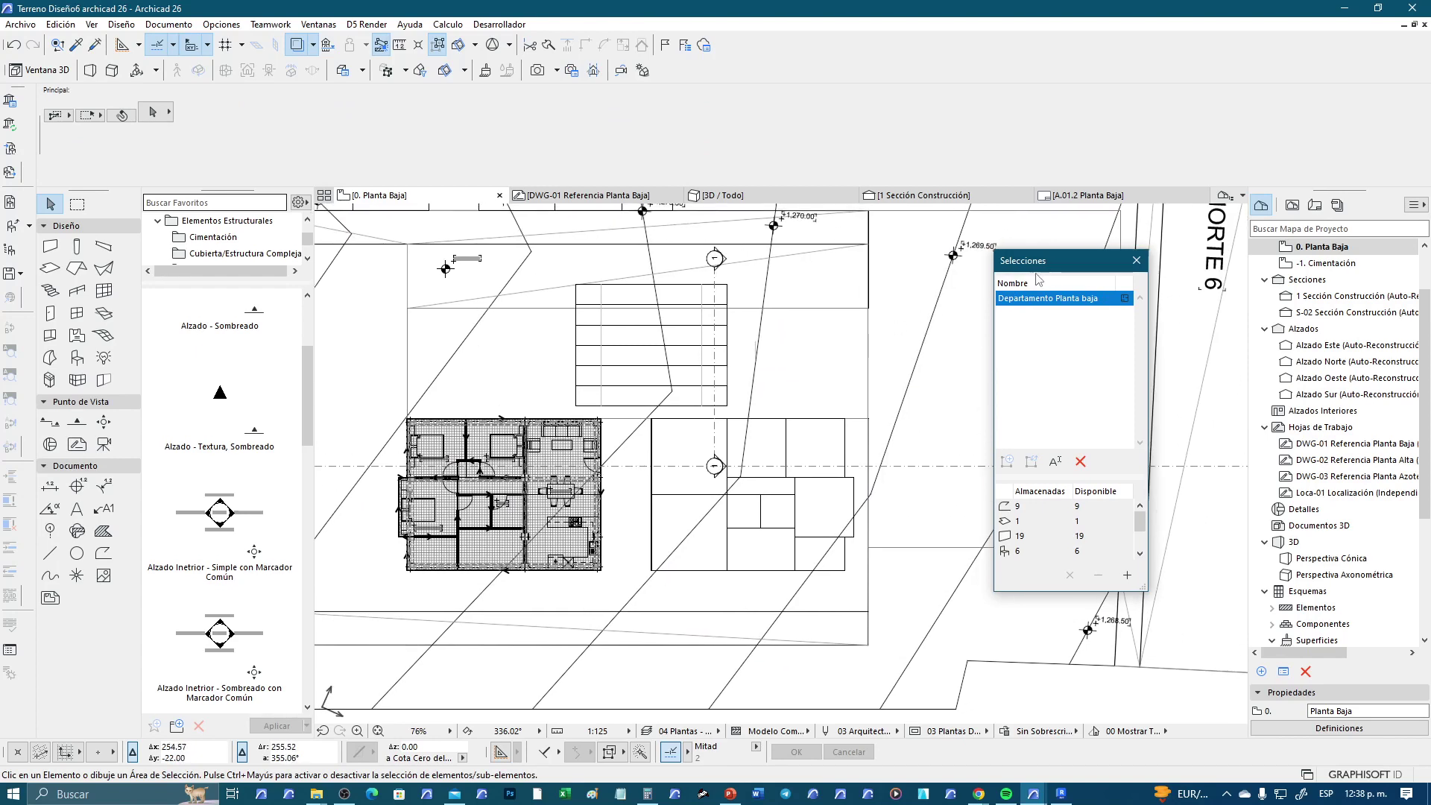
{"action": "left_click_drag", "start_coordinate": [1068, 265], "coordinate": [1048, 274]}
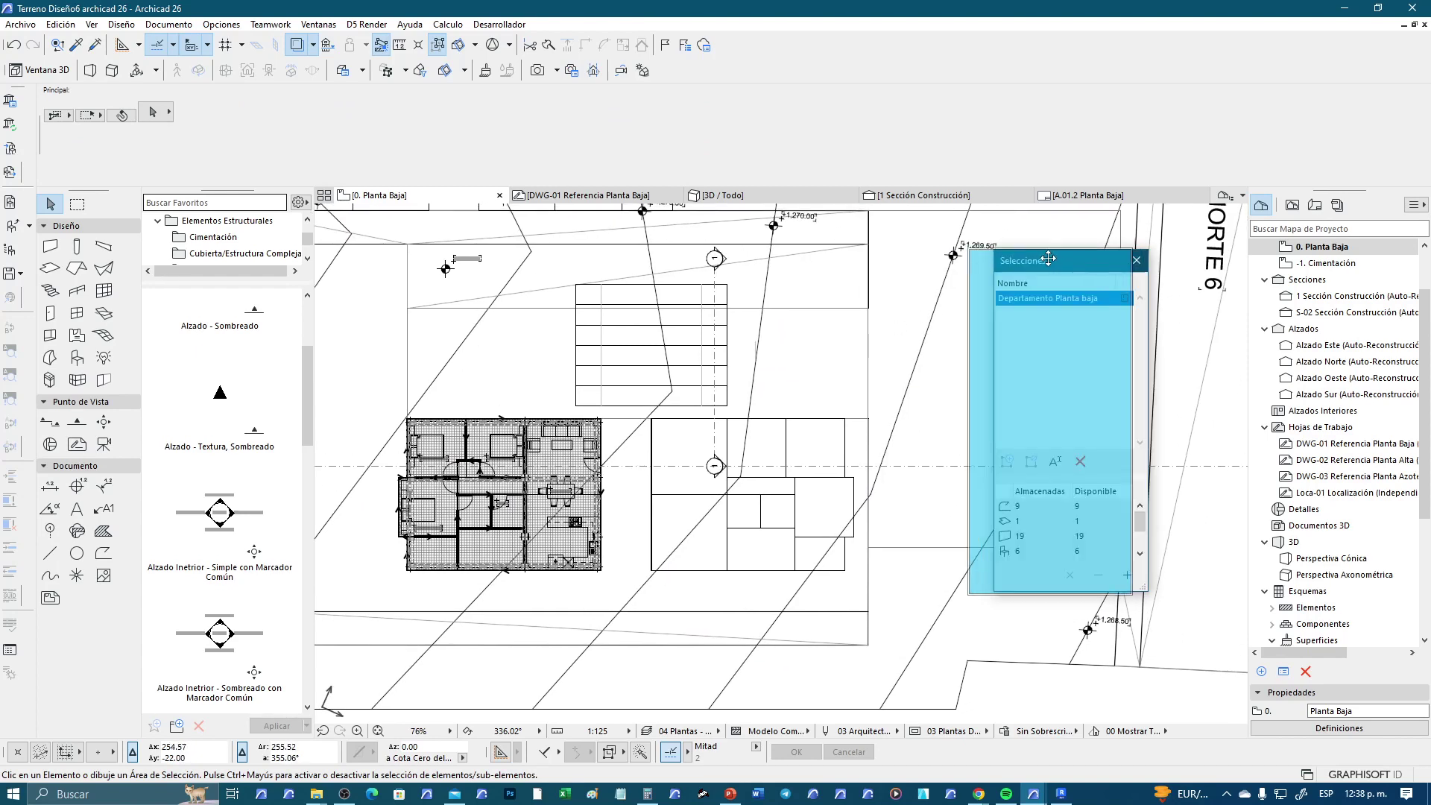
{"action": "double_click", "coordinate": [1025, 296]}
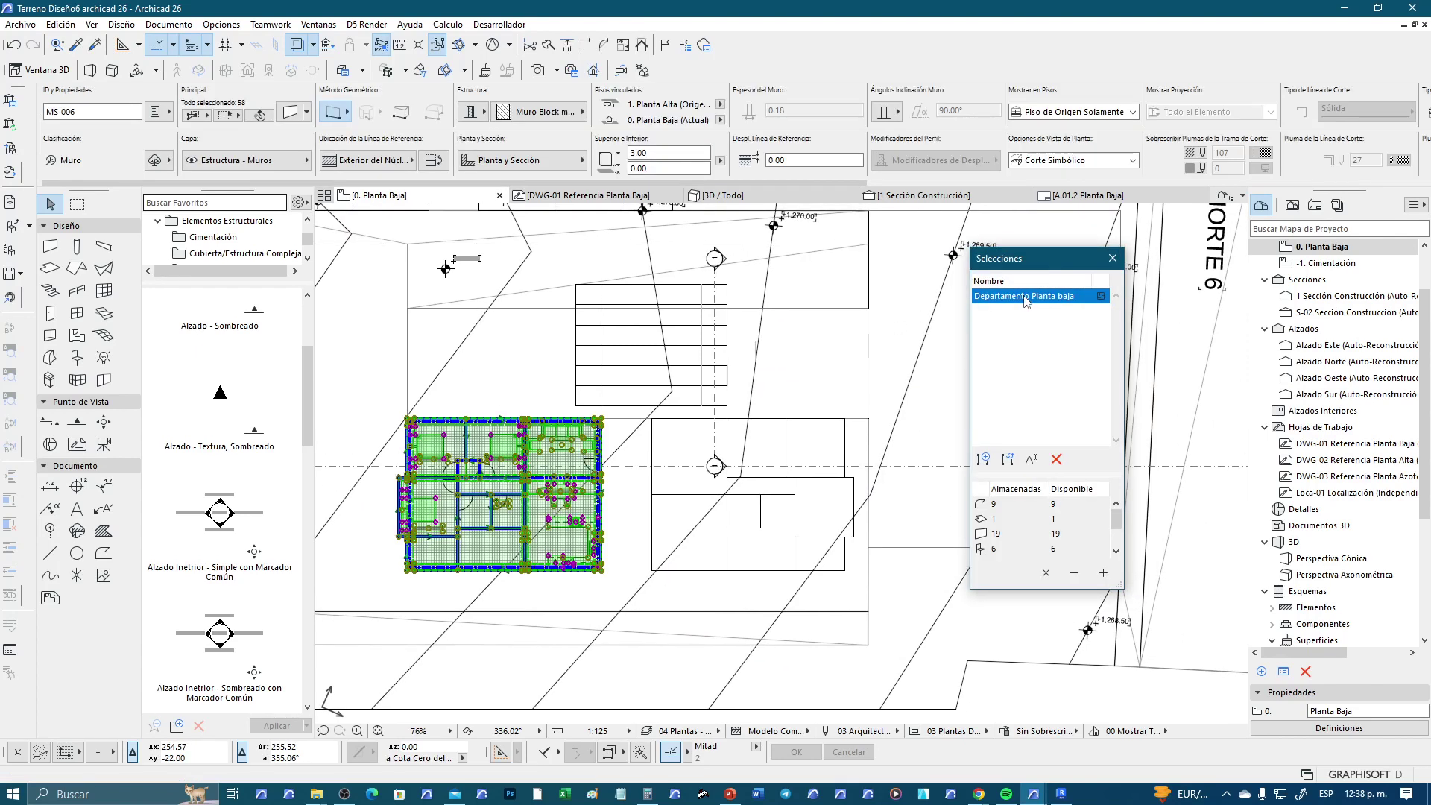
{"action": "scroll", "coordinate": [410, 552], "scroll_direction": "up", "scroll_amount": 3}
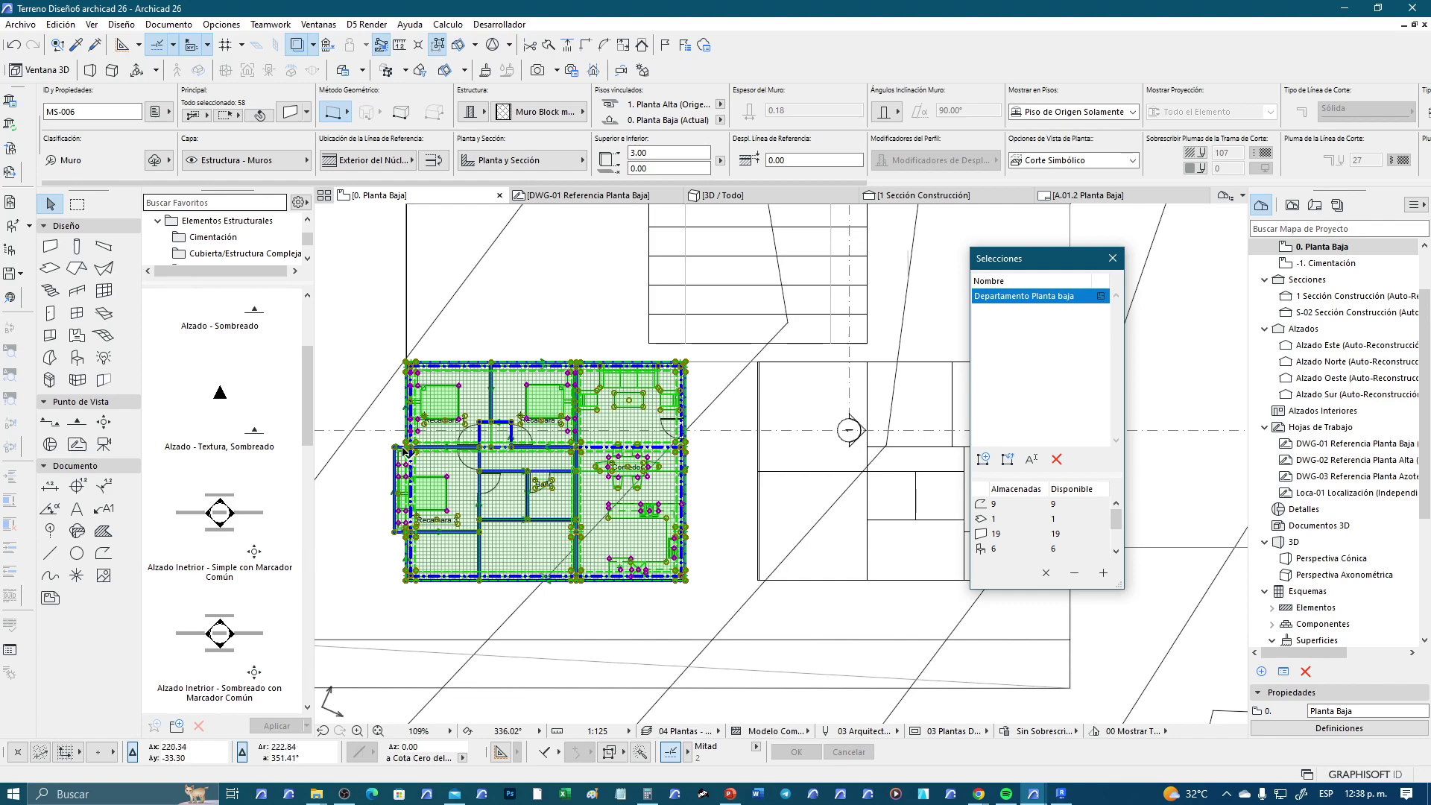
{"action": "scroll", "coordinate": [623, 605], "scroll_direction": "up", "scroll_amount": 4}
{"action": "scroll", "coordinate": [594, 438], "scroll_direction": "down", "scroll_amount": 2}
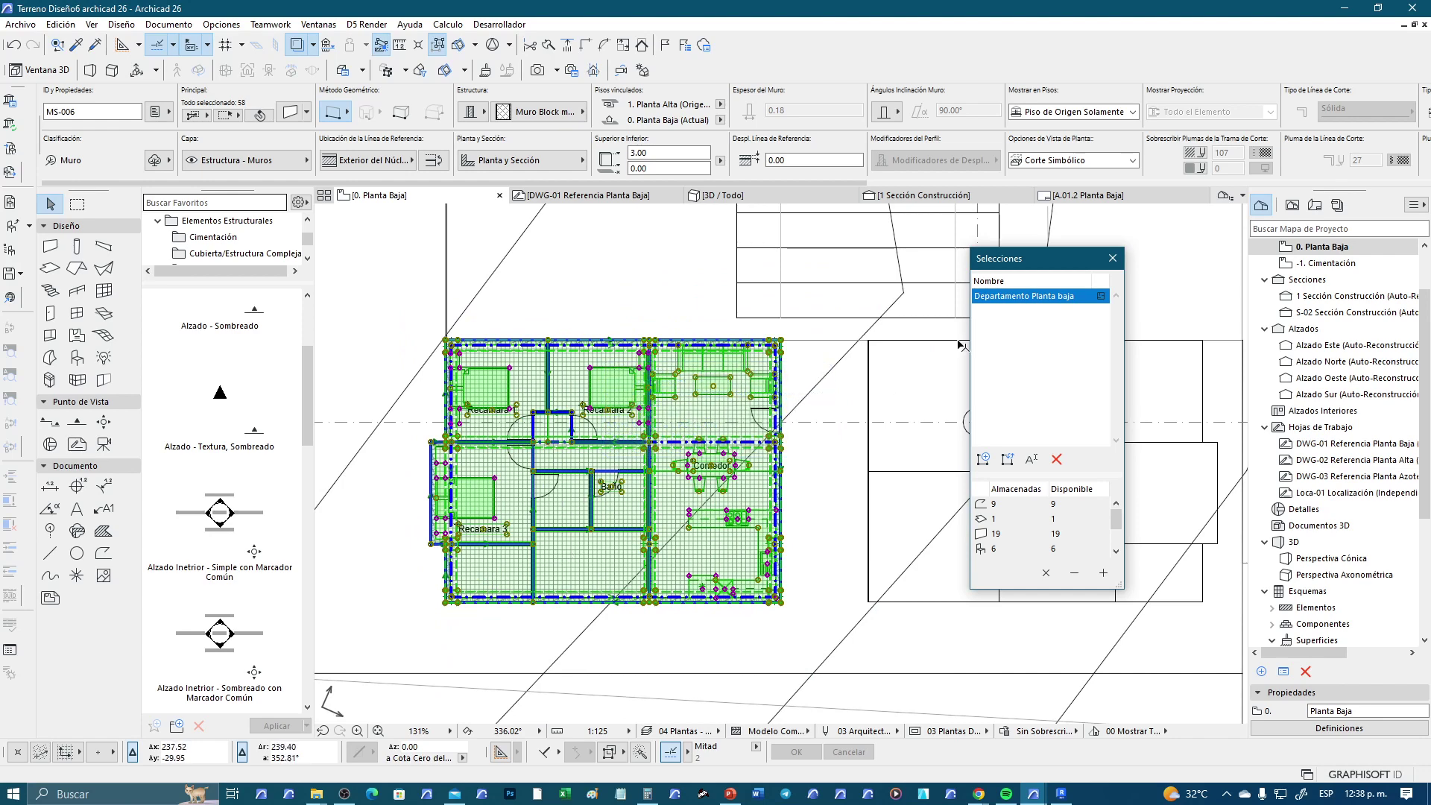
{"action": "left_click", "coordinate": [21, 24]}
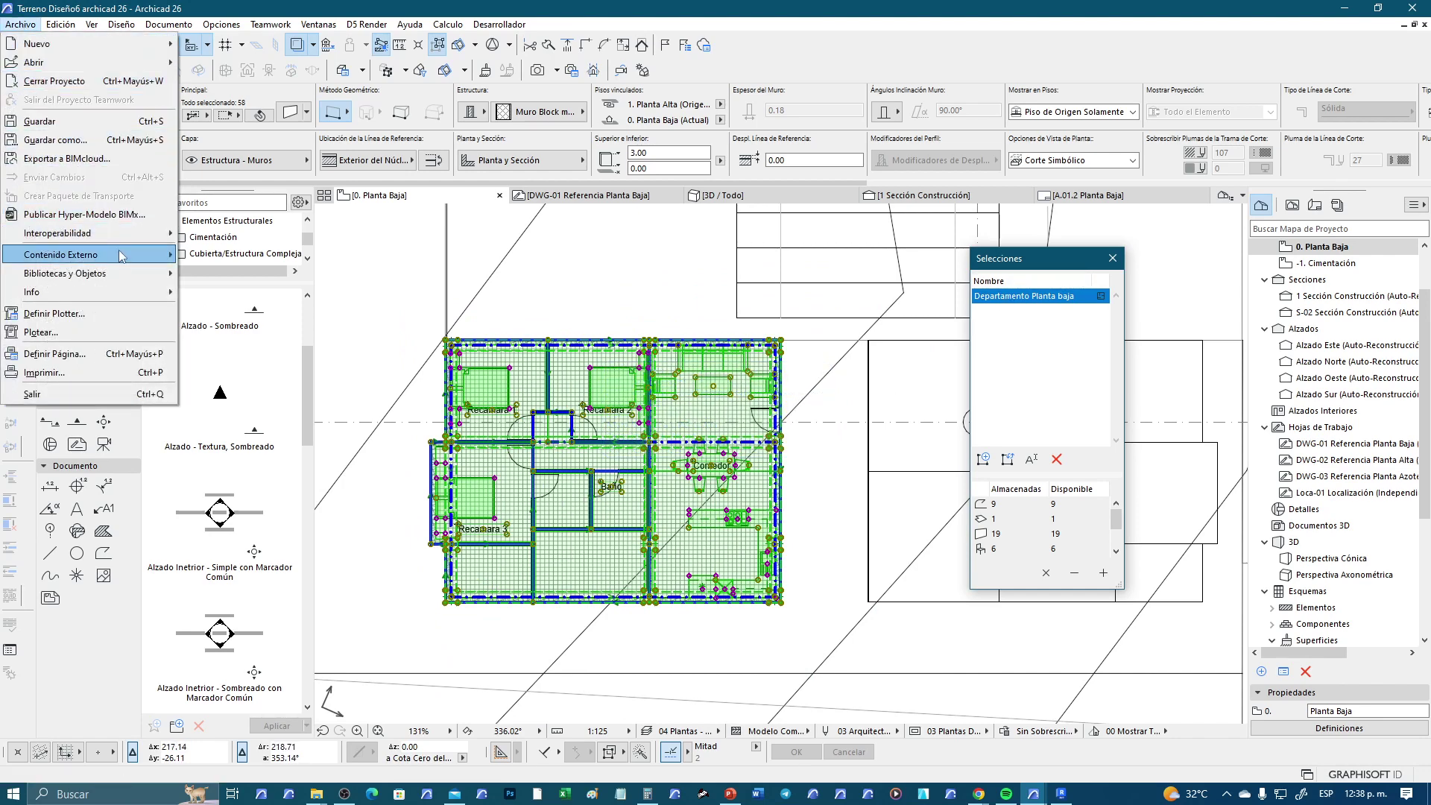
{"action": "mouse_move", "coordinate": [67, 254]}
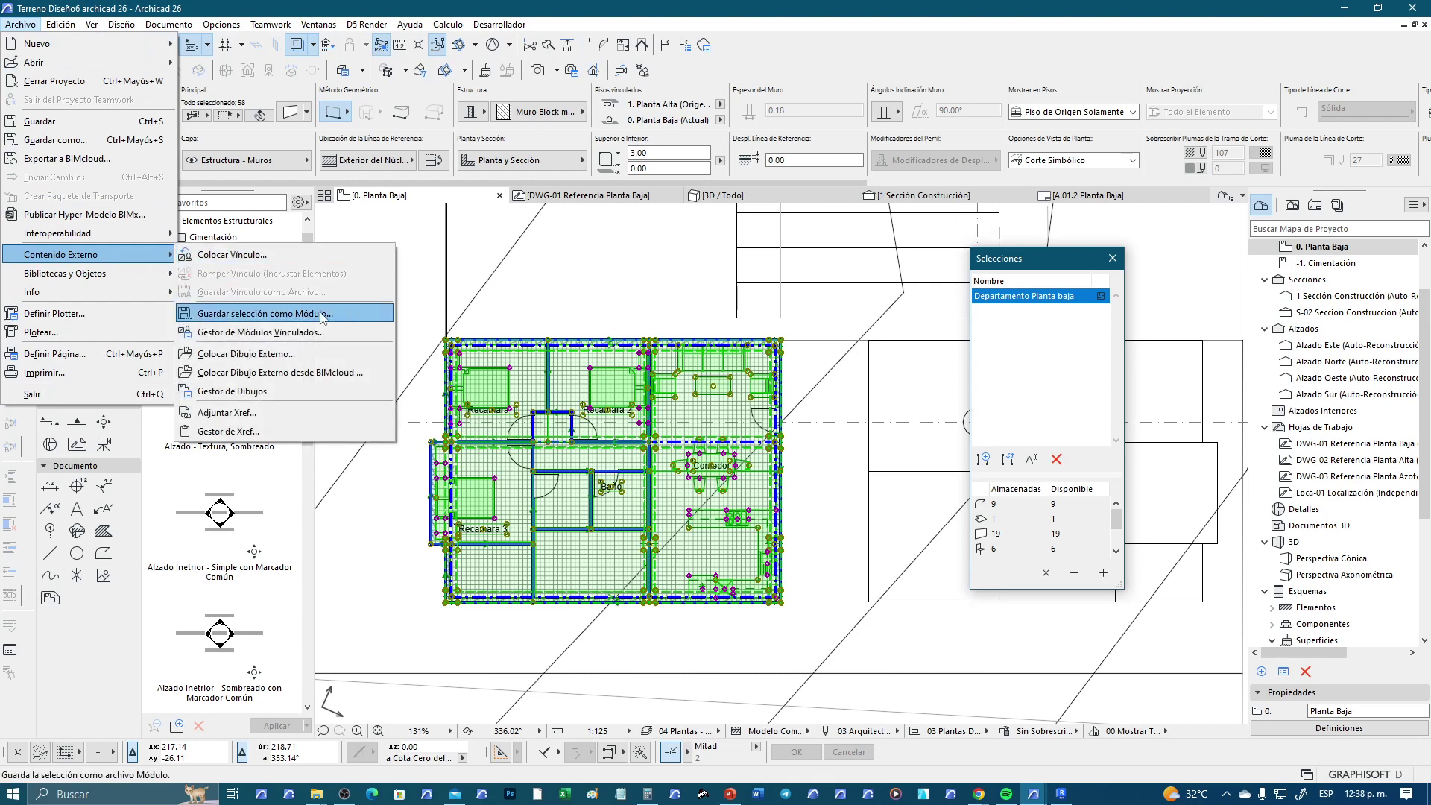
Start saving the selection as a module file and navigate to the Desktop
{"action": "left_click", "coordinate": [228, 317]}
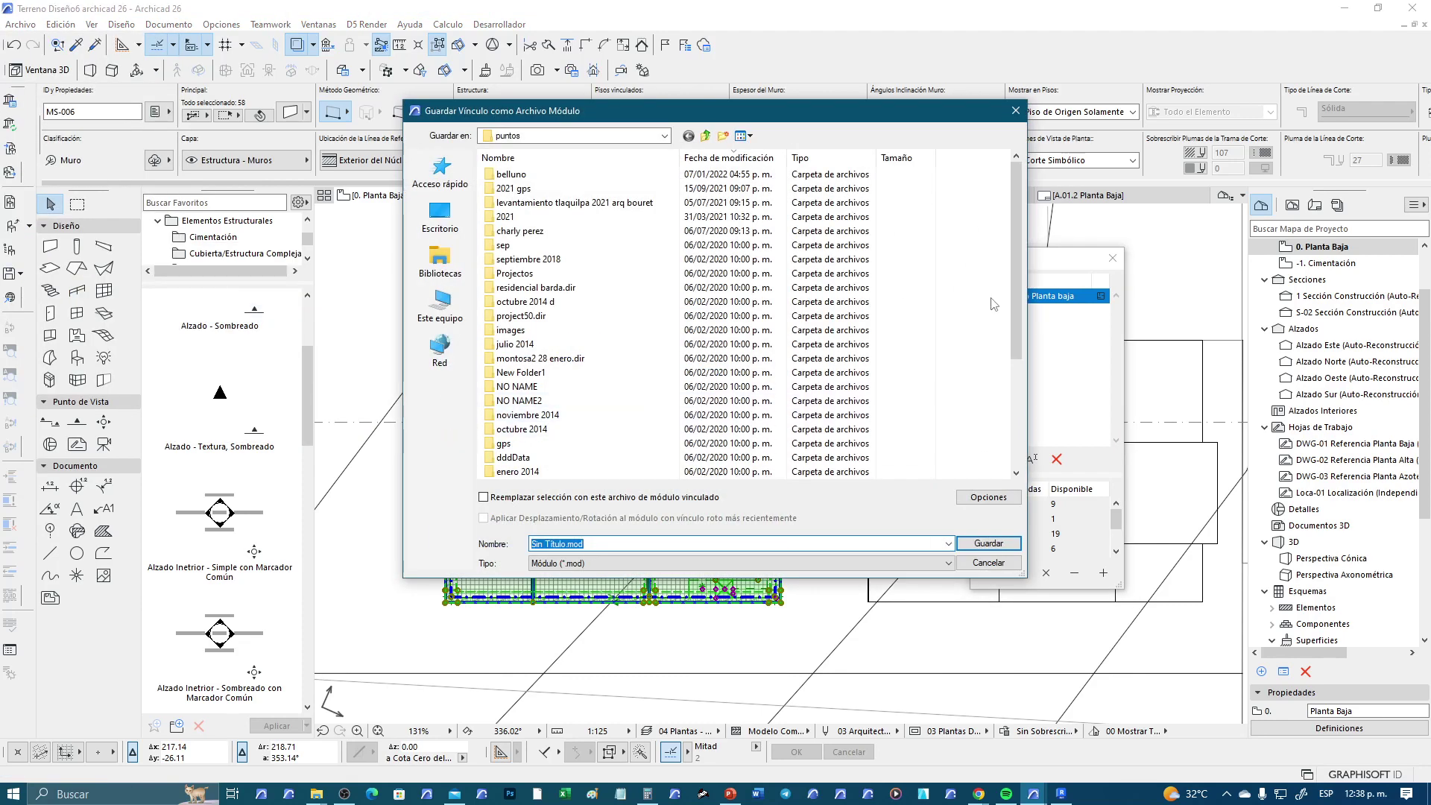
{"action": "left_click", "coordinate": [663, 136]}
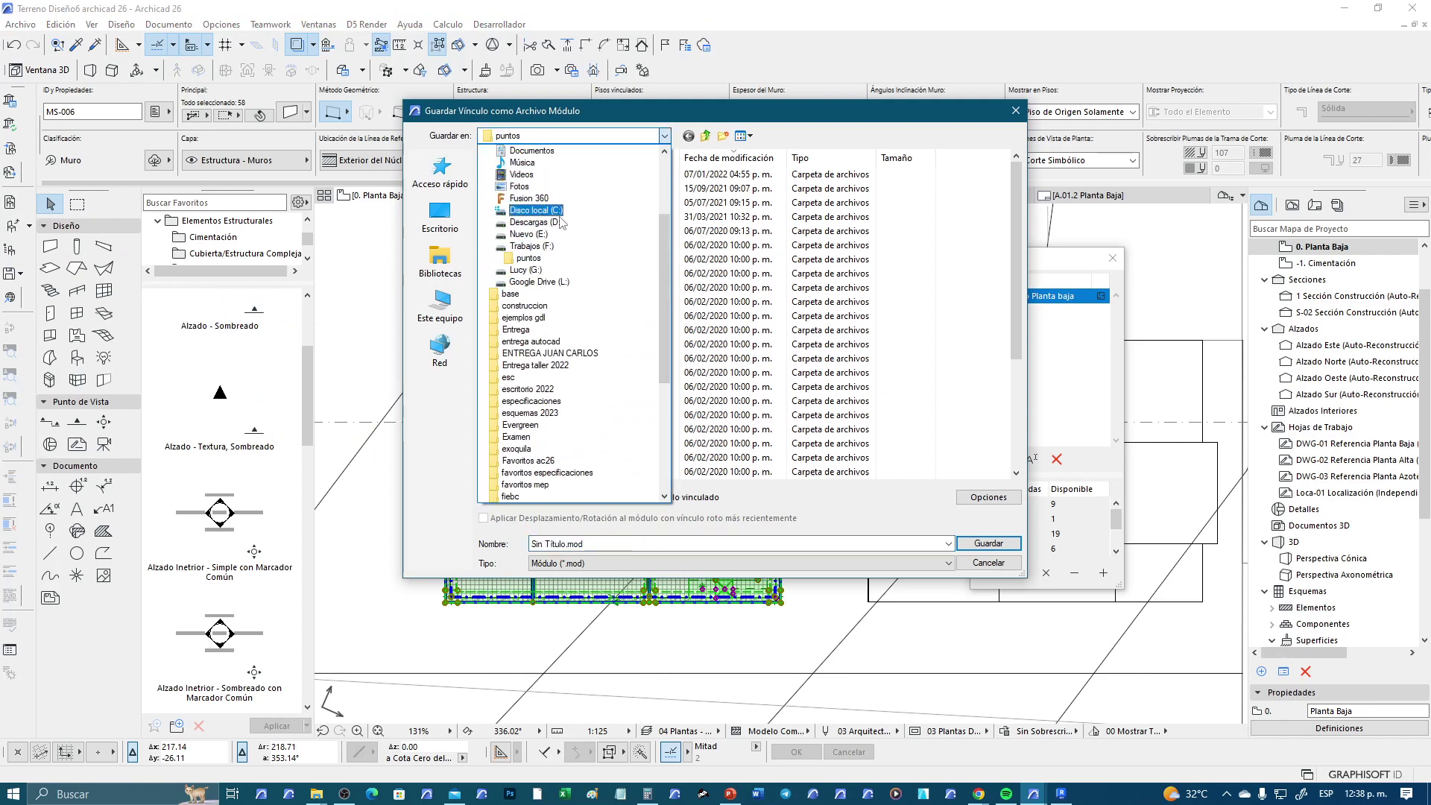
{"action": "left_click", "coordinate": [531, 246]}
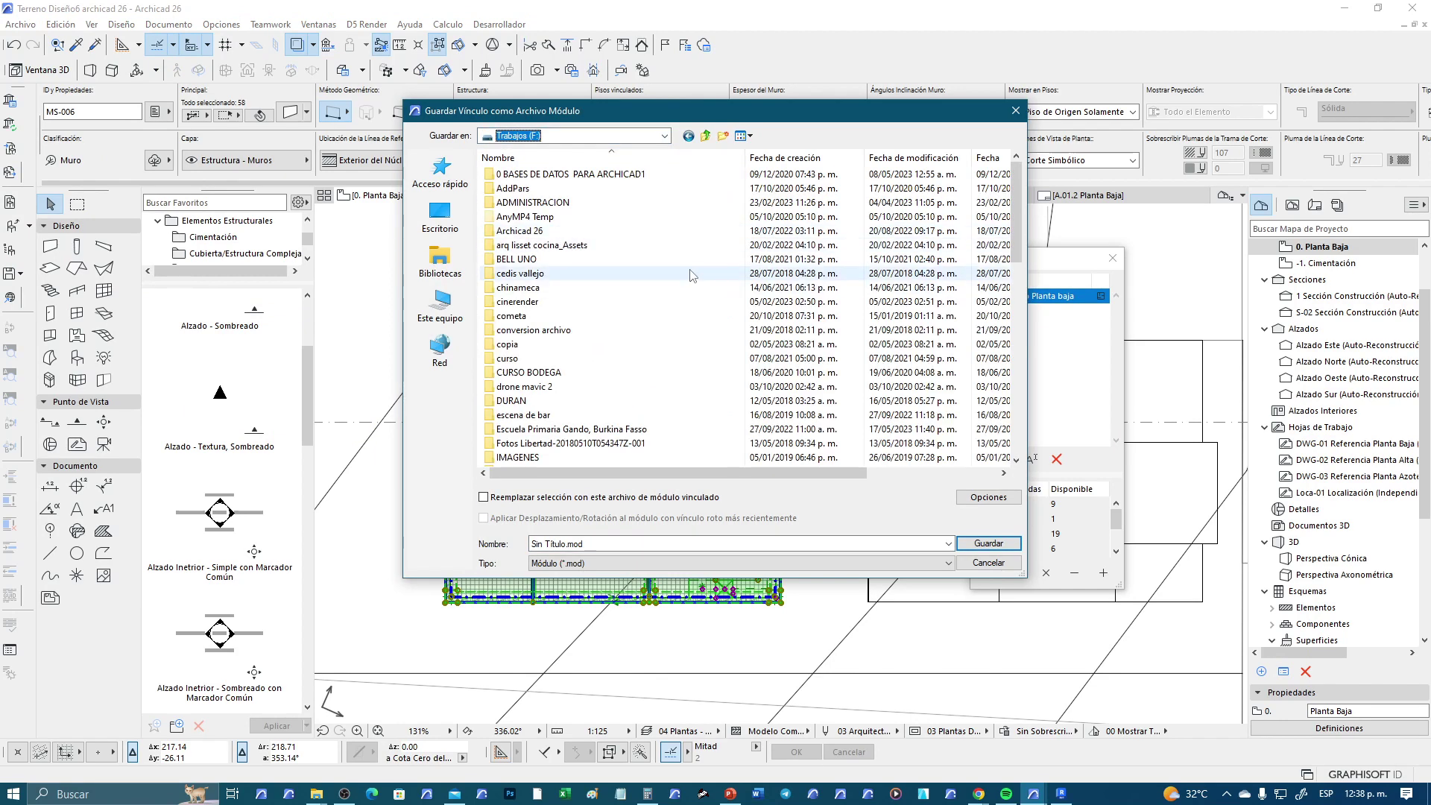
{"action": "left_click", "coordinate": [663, 135]}
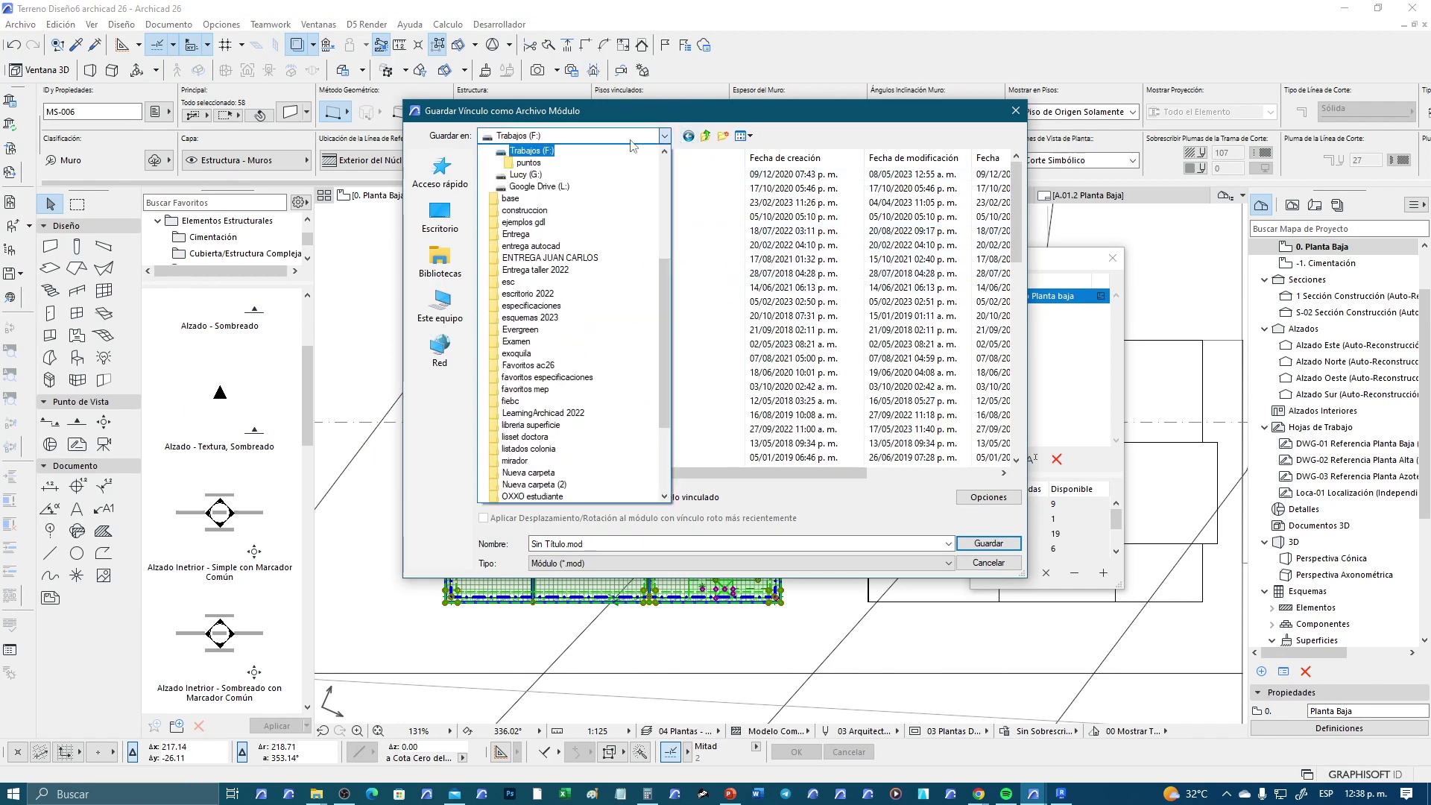
{"action": "scroll", "coordinate": [538, 179], "scroll_direction": "up", "scroll_amount": 2}
{"action": "scroll", "coordinate": [538, 179], "scroll_direction": "up", "scroll_amount": 1}
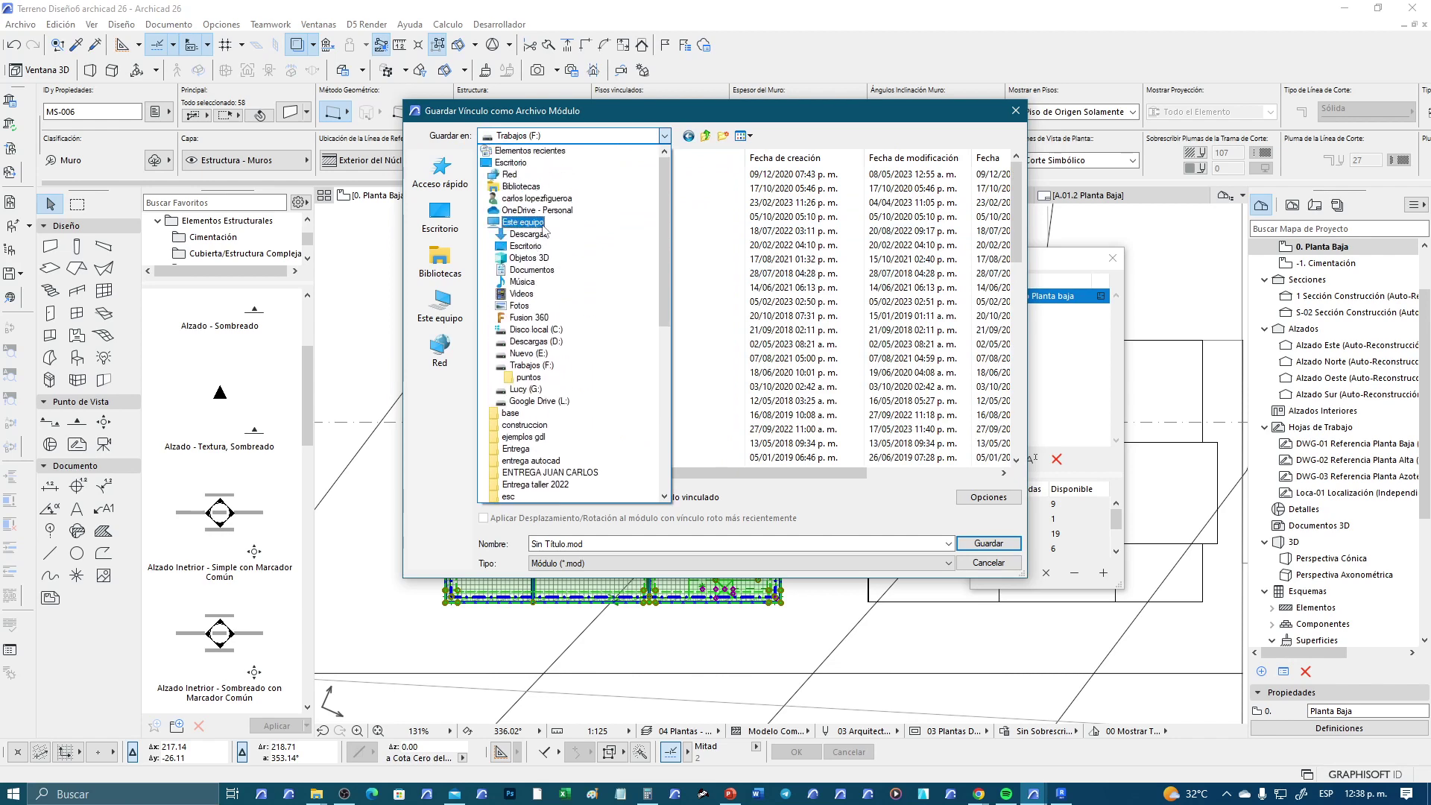
{"action": "left_click", "coordinate": [541, 247]}
Create the 'Modulos de proyecto' folder and save the module there as 'Departamento Planta baja'
{"action": "left_click", "coordinate": [723, 136]}
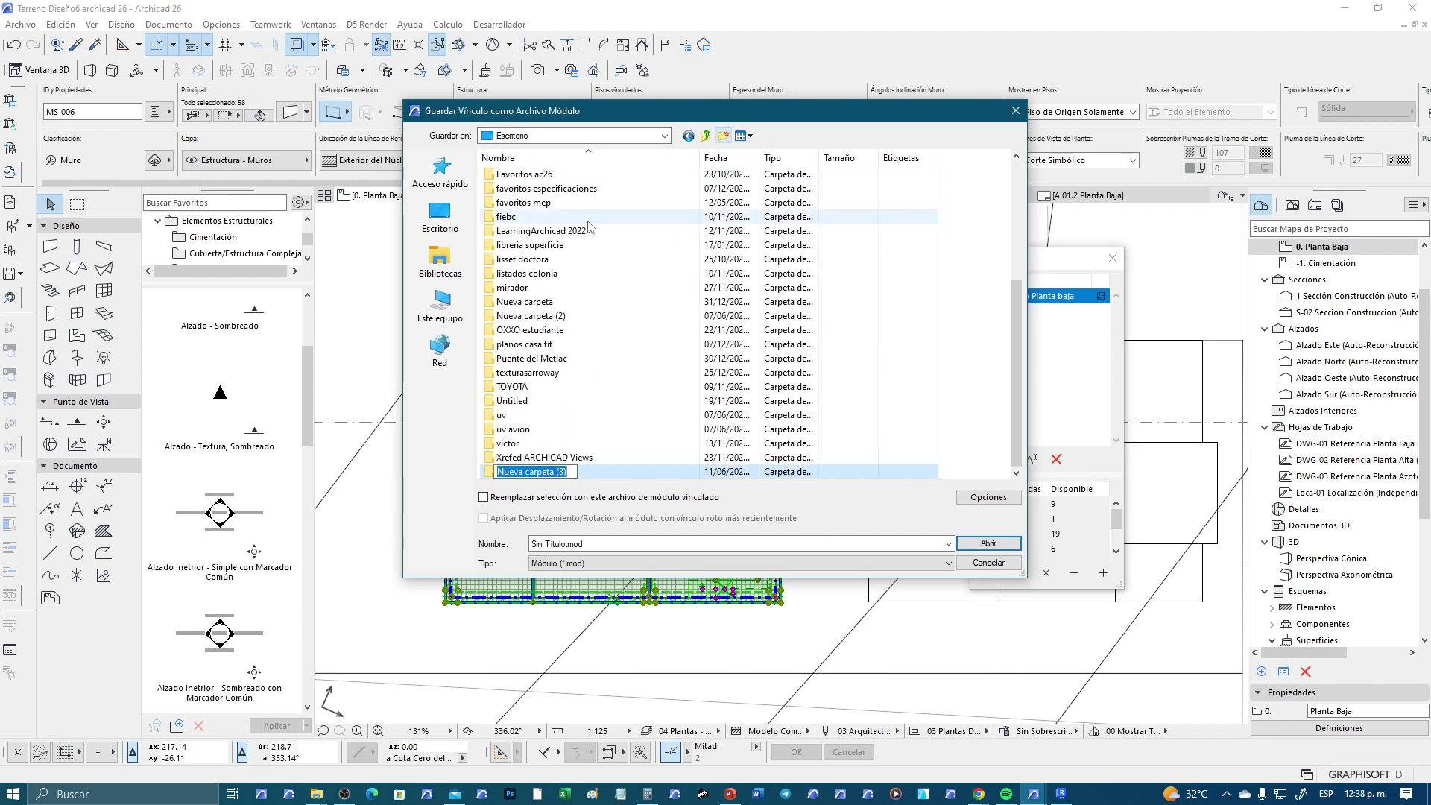
{"action": "type", "text": "Modulos de proyecto"}
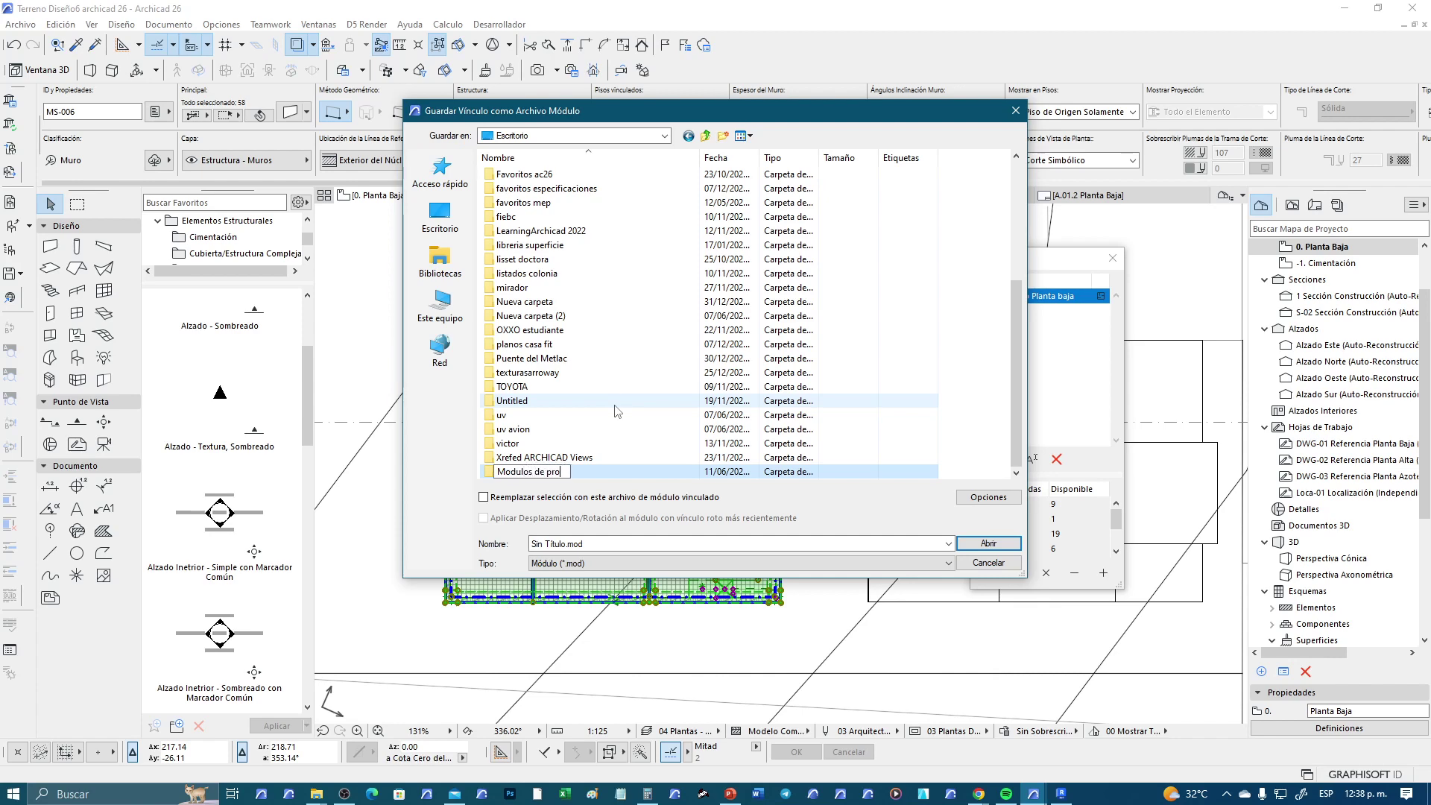
{"action": "left_click", "coordinate": [601, 469]}
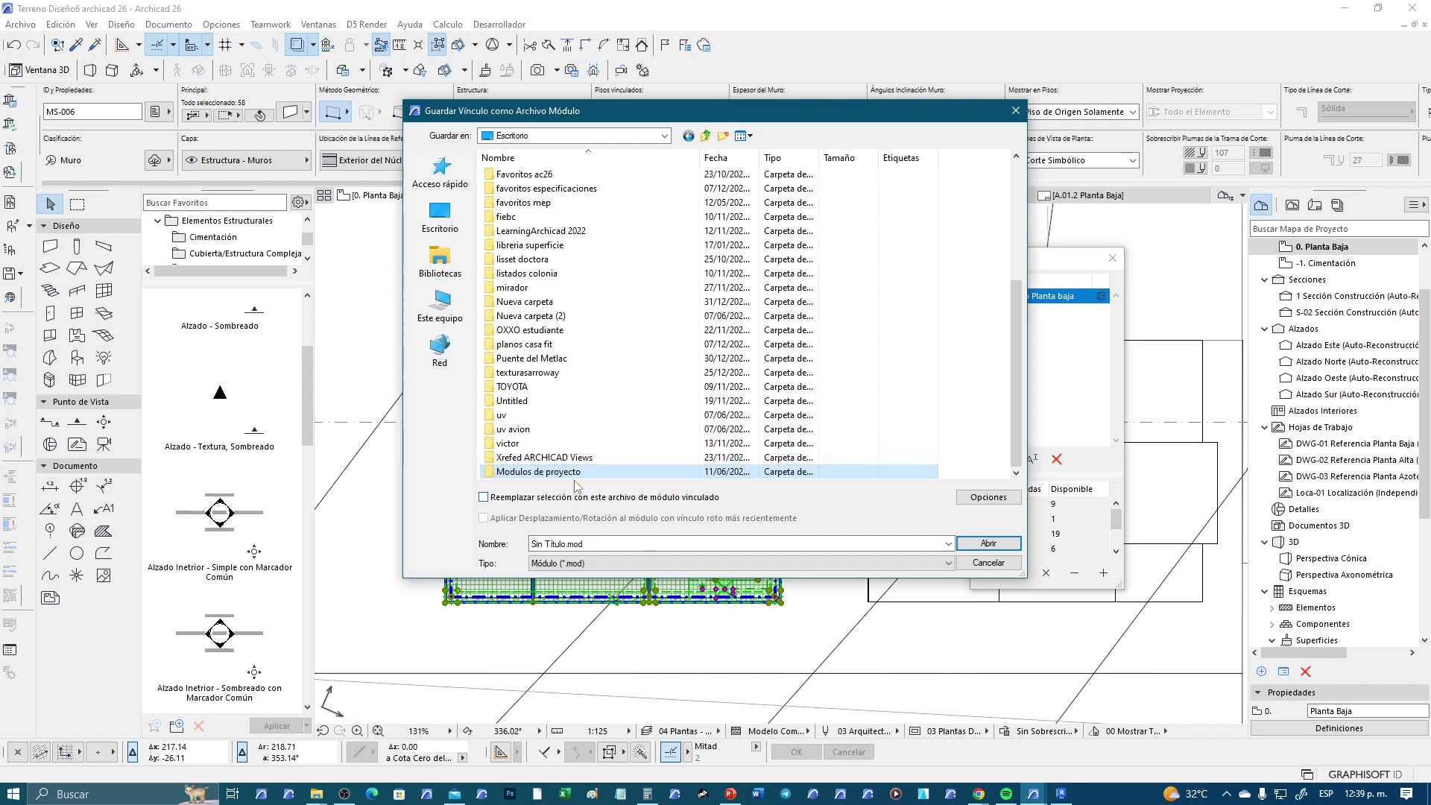
{"action": "double_click", "coordinate": [573, 475]}
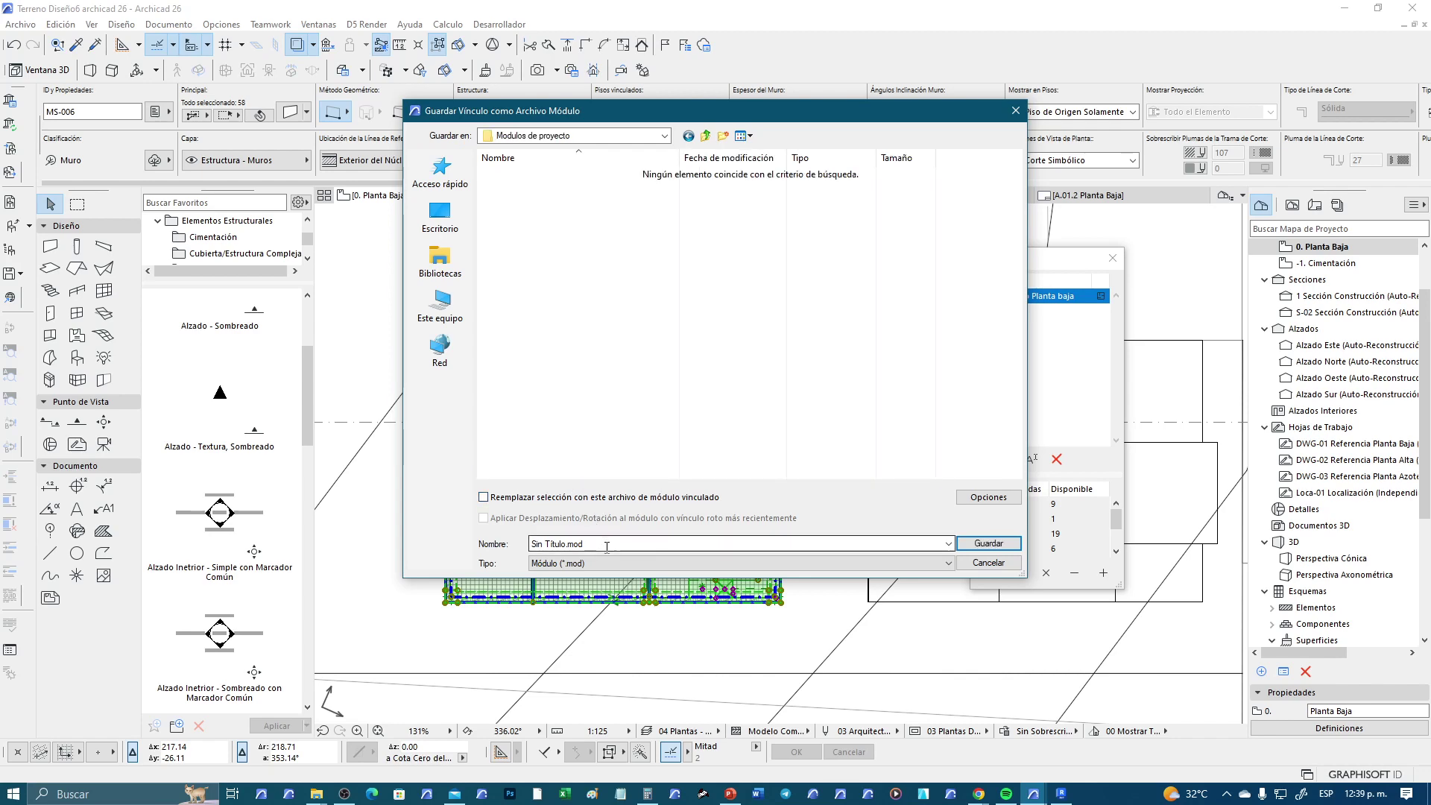
{"action": "left_click", "coordinate": [606, 544]}
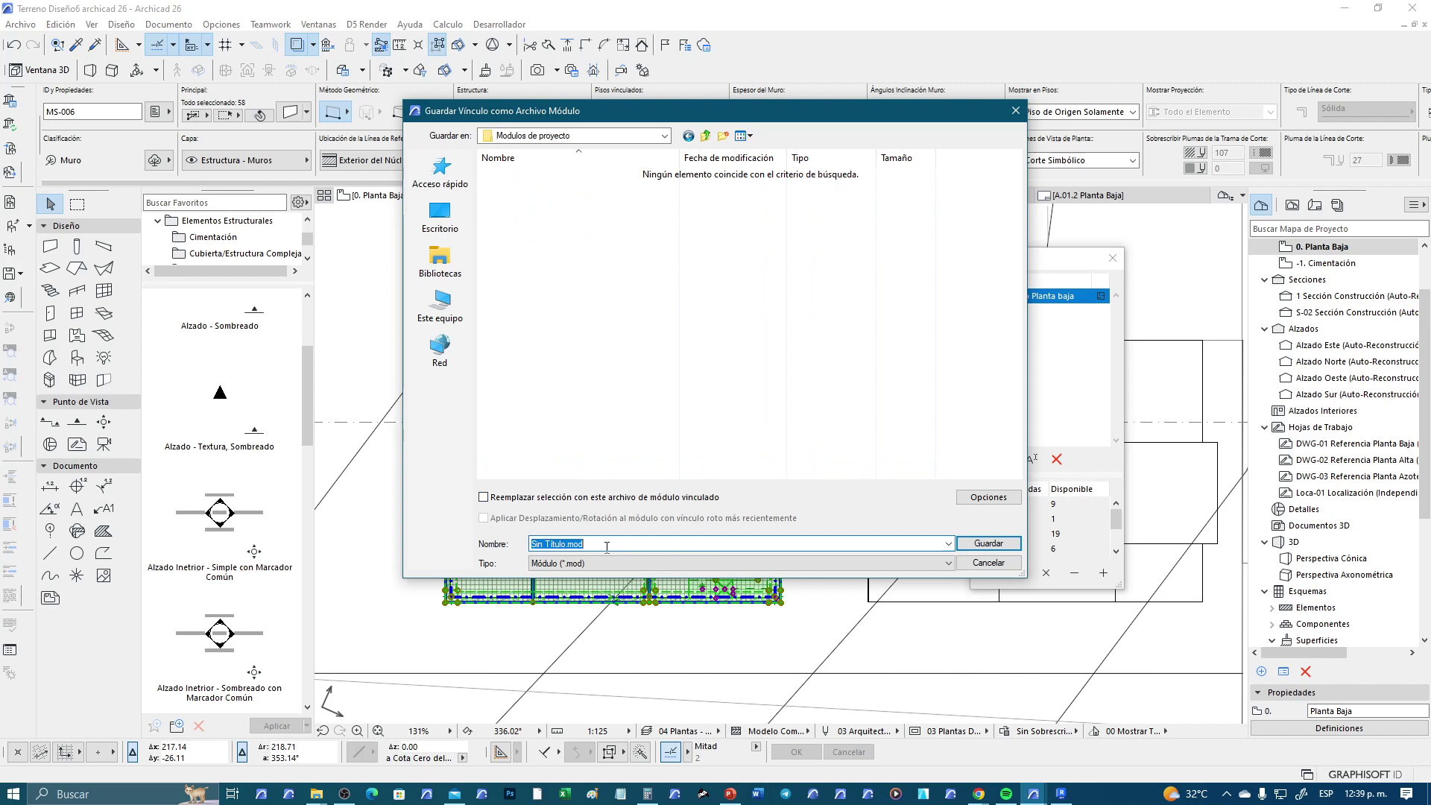
{"action": "type", "text": "Departamento "}
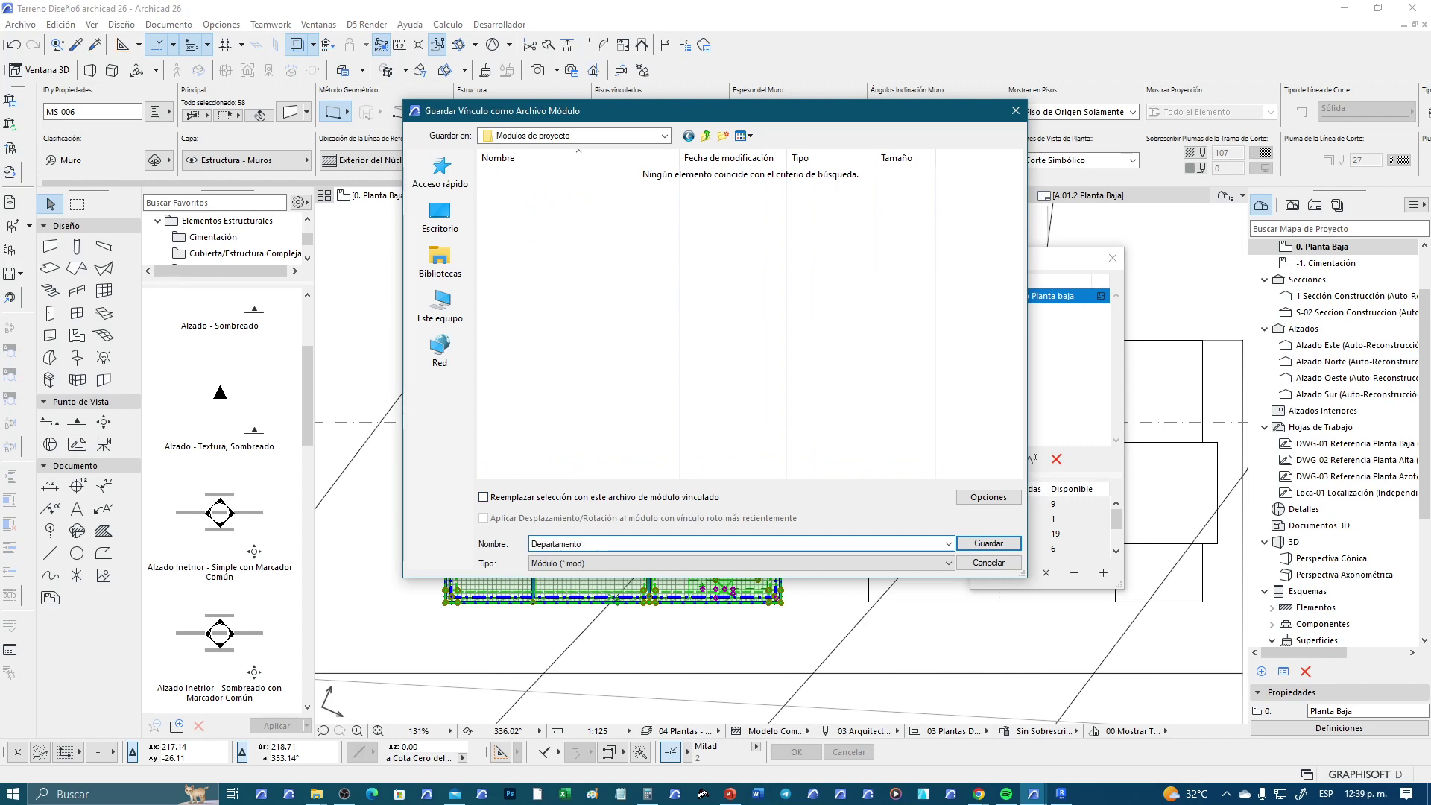
{"action": "type", "text": "Planta baja"}
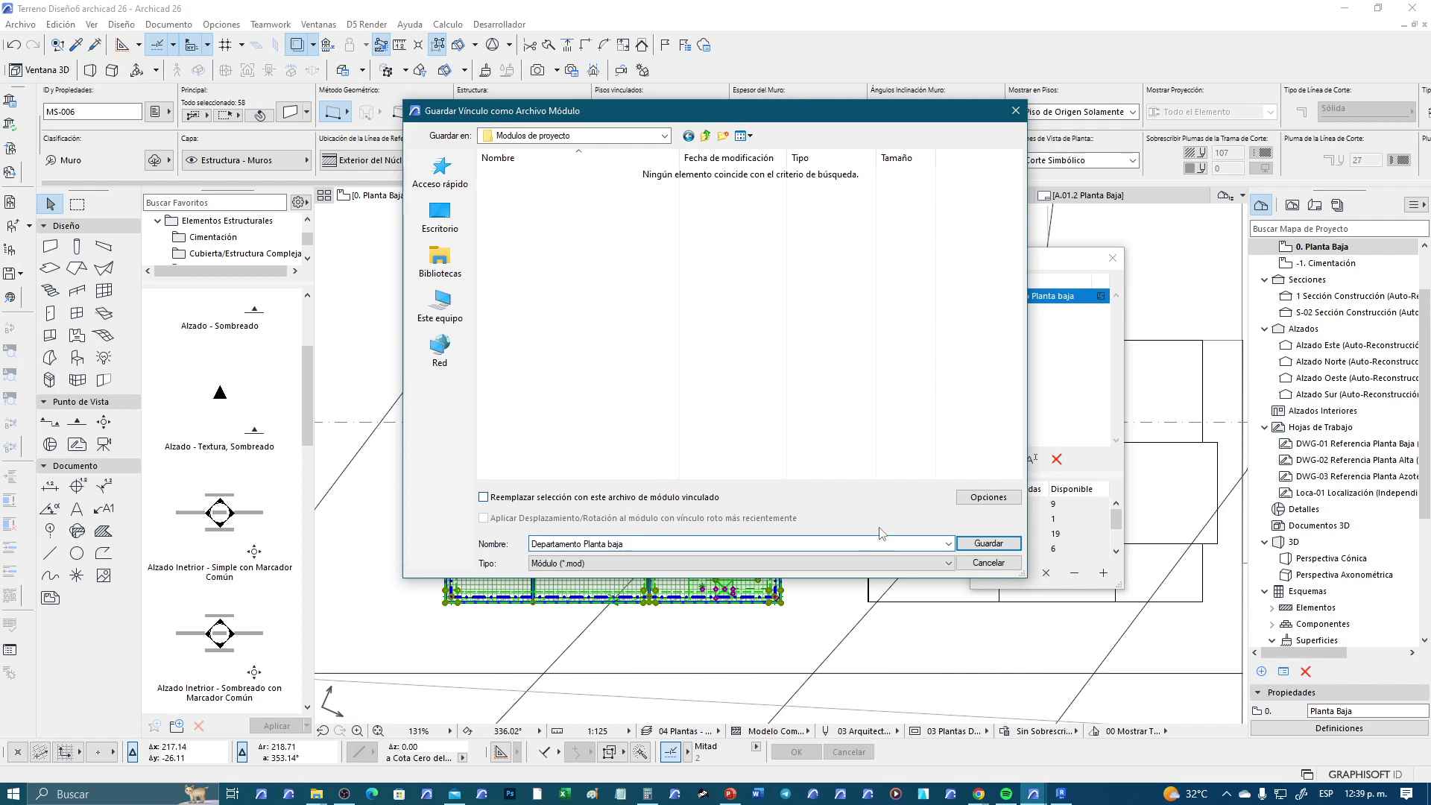
{"action": "left_click", "coordinate": [998, 544]}
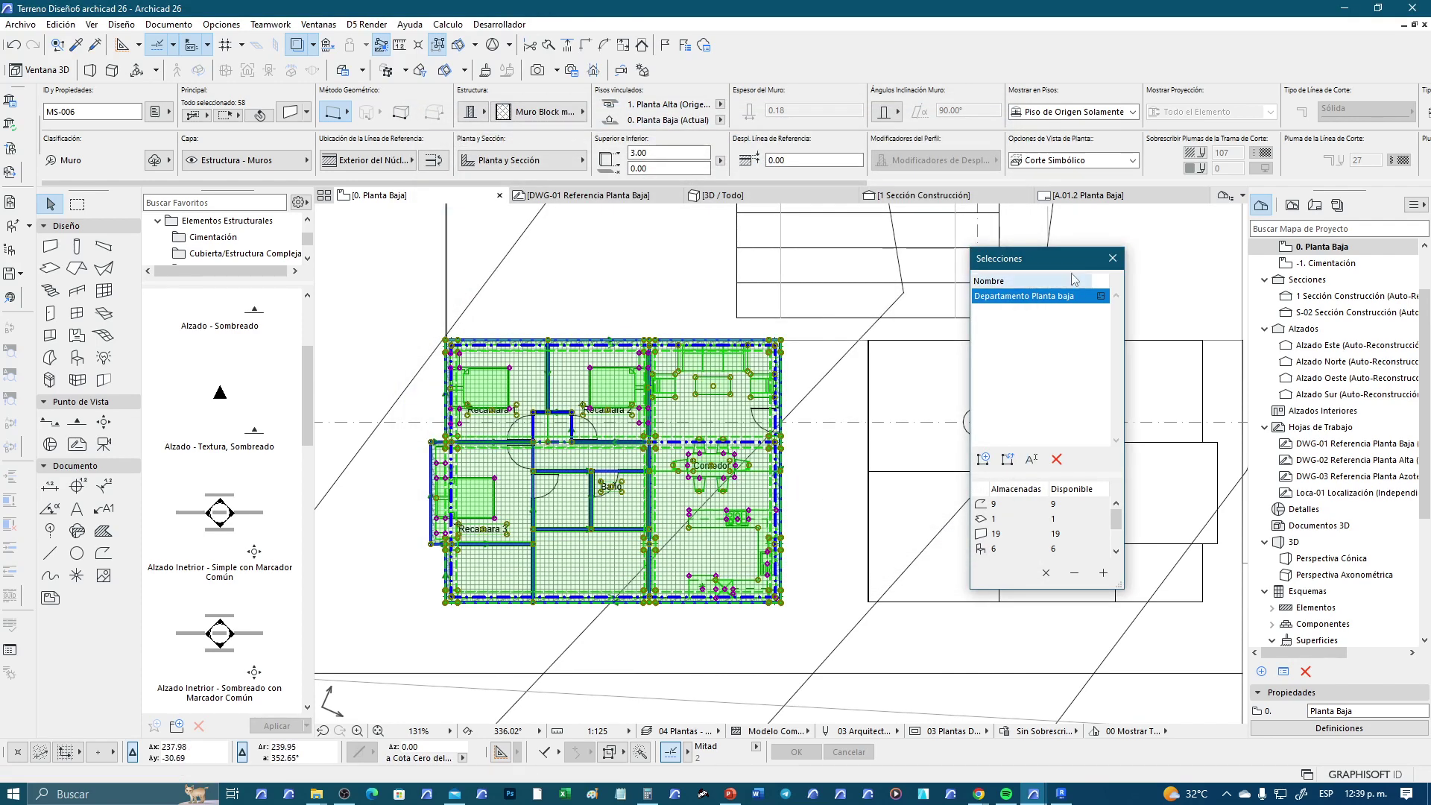
Deselect the apartment, zoom out to the whole site plan, and open the Archivo menu
{"action": "left_click_drag", "start_coordinate": [1036, 258], "coordinate": [560, 307]}
{"action": "left_click", "coordinate": [696, 290]}
{"action": "scroll", "coordinate": [849, 460], "scroll_direction": "down", "scroll_amount": 3}
{"action": "scroll", "coordinate": [850, 461], "scroll_direction": "down", "scroll_amount": 2}
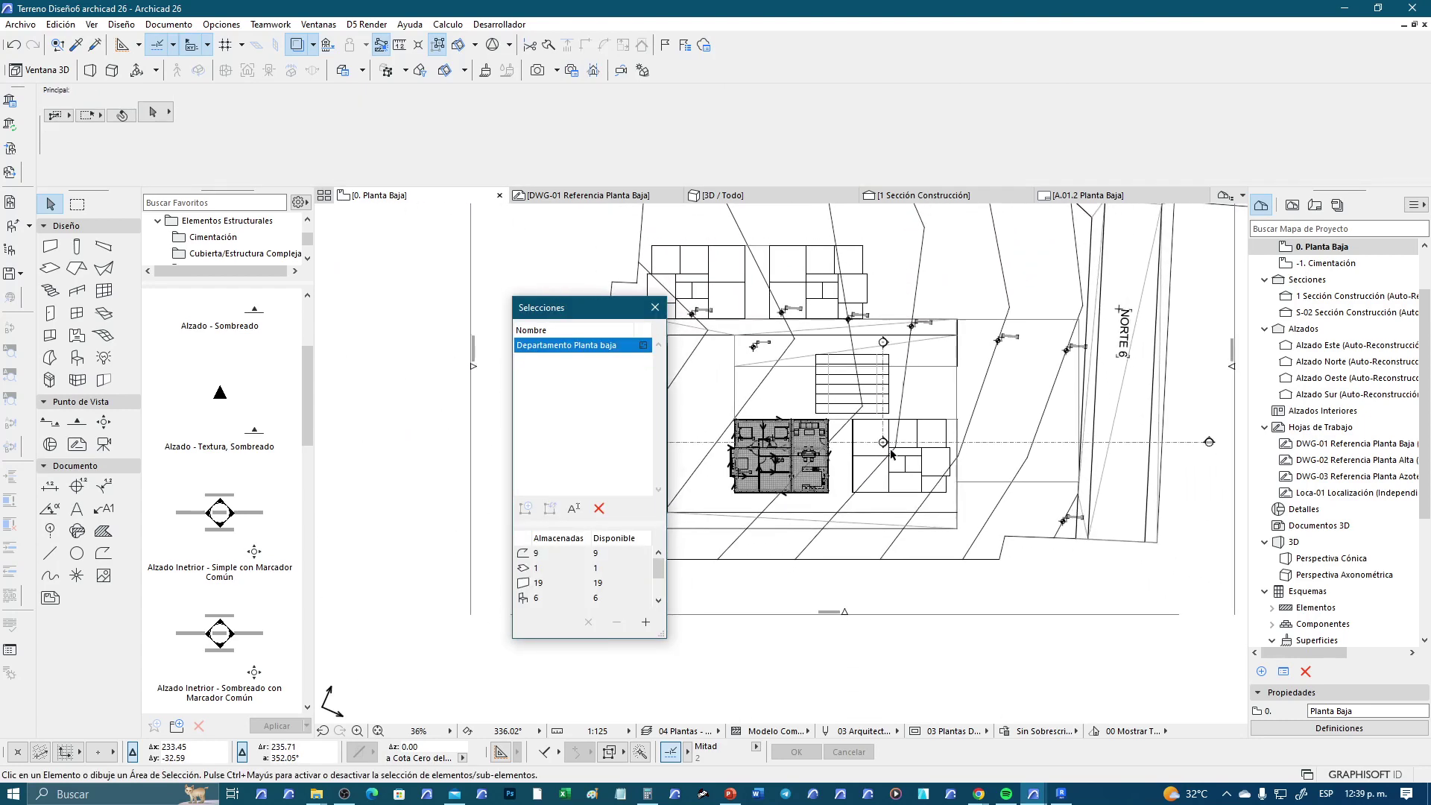
{"action": "scroll", "coordinate": [905, 445], "scroll_direction": "up", "scroll_amount": 1}
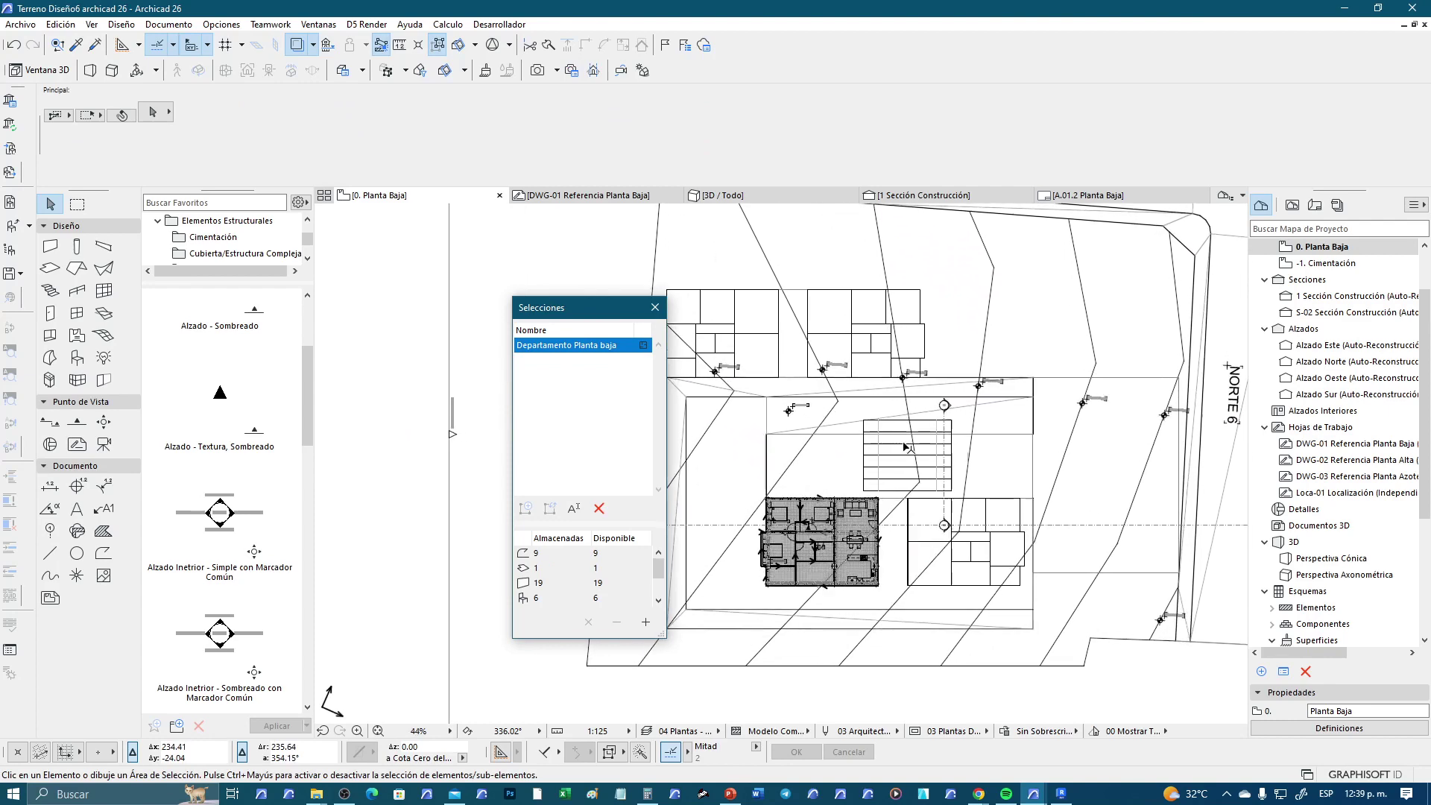
{"action": "left_click", "coordinate": [18, 24]}
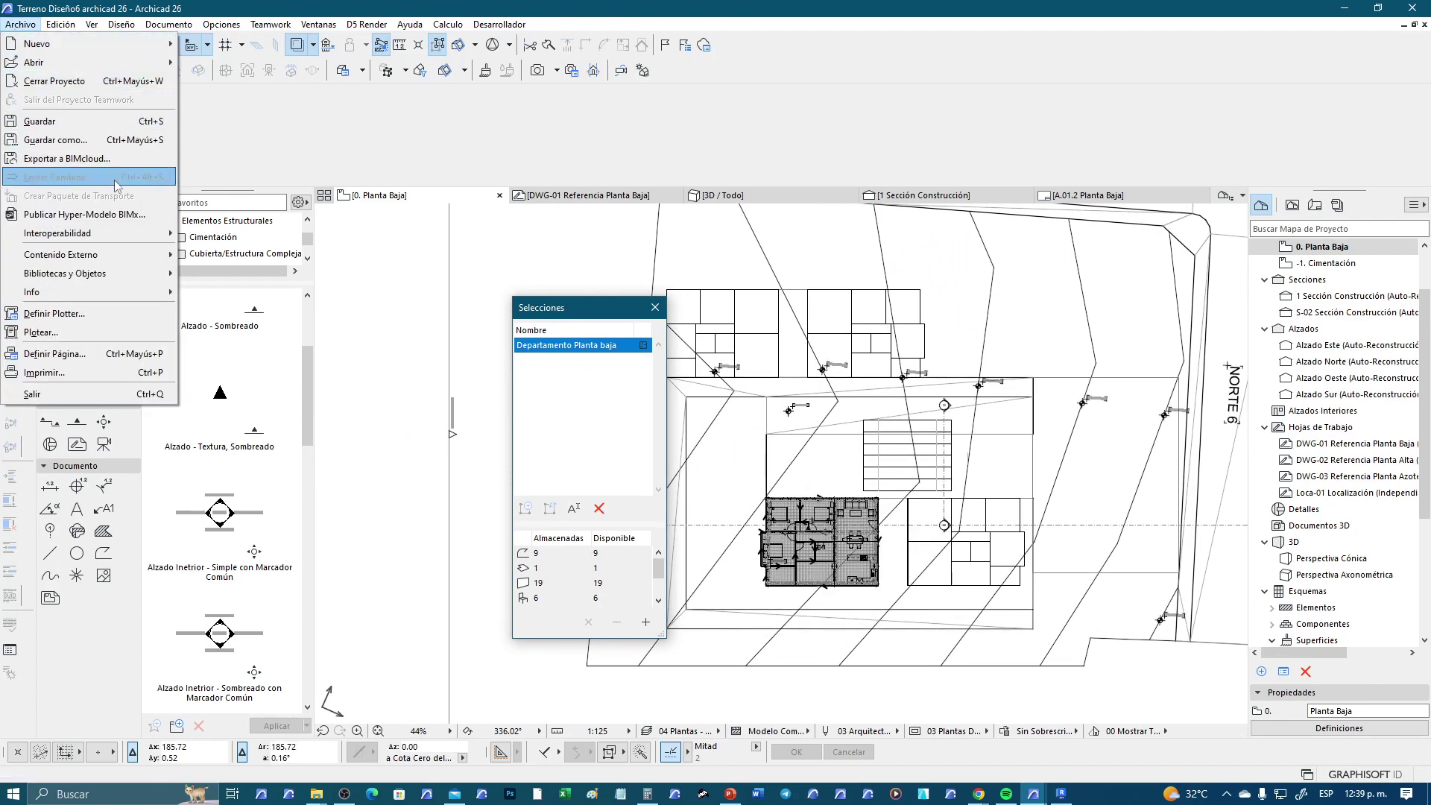
{"action": "mouse_move", "coordinate": [61, 255]}
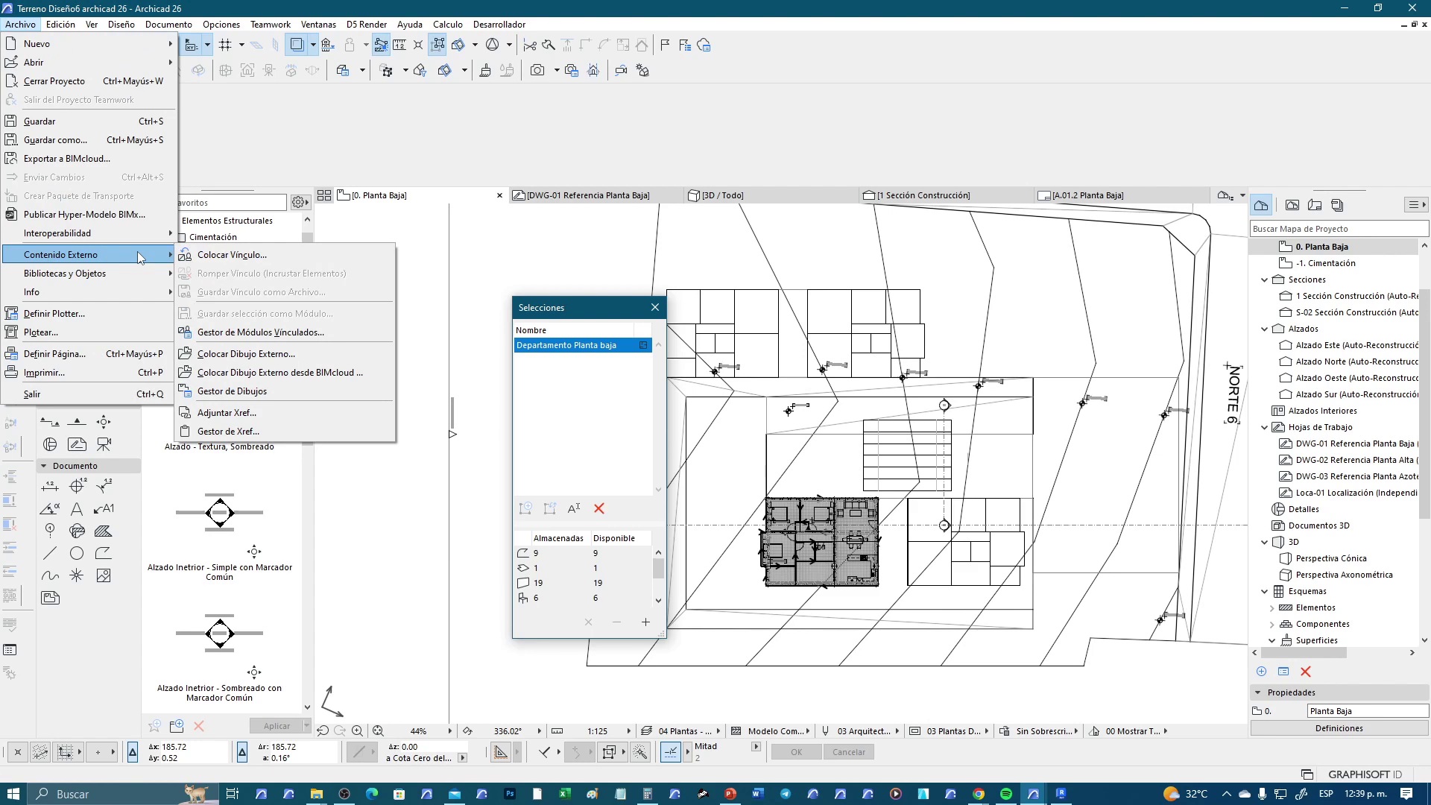
Link 'Departamento Planta baja.mod' as a new module from file, filtering by Módulo (*.mod)
{"action": "left_click", "coordinate": [291, 257]}
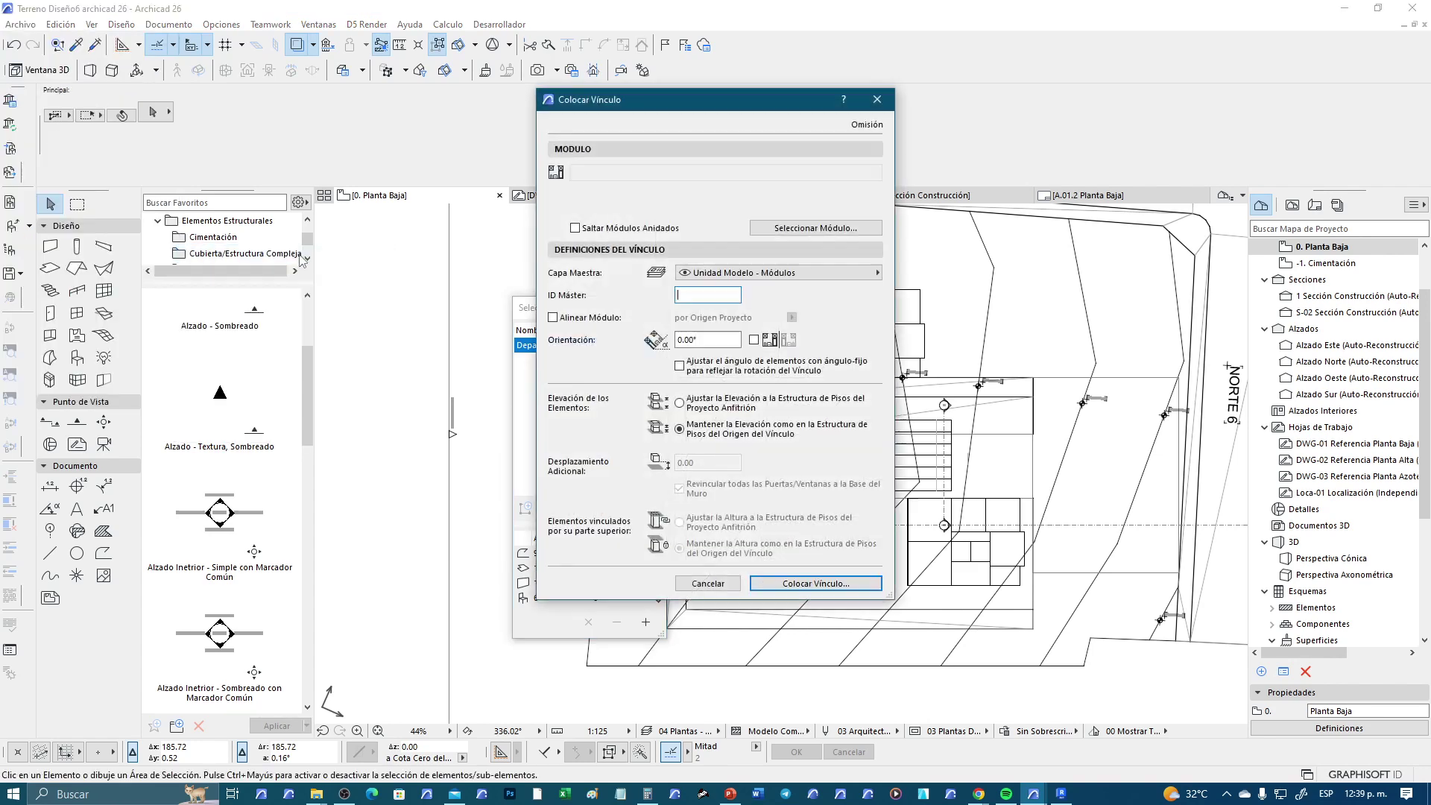
{"action": "left_click", "coordinate": [790, 227]}
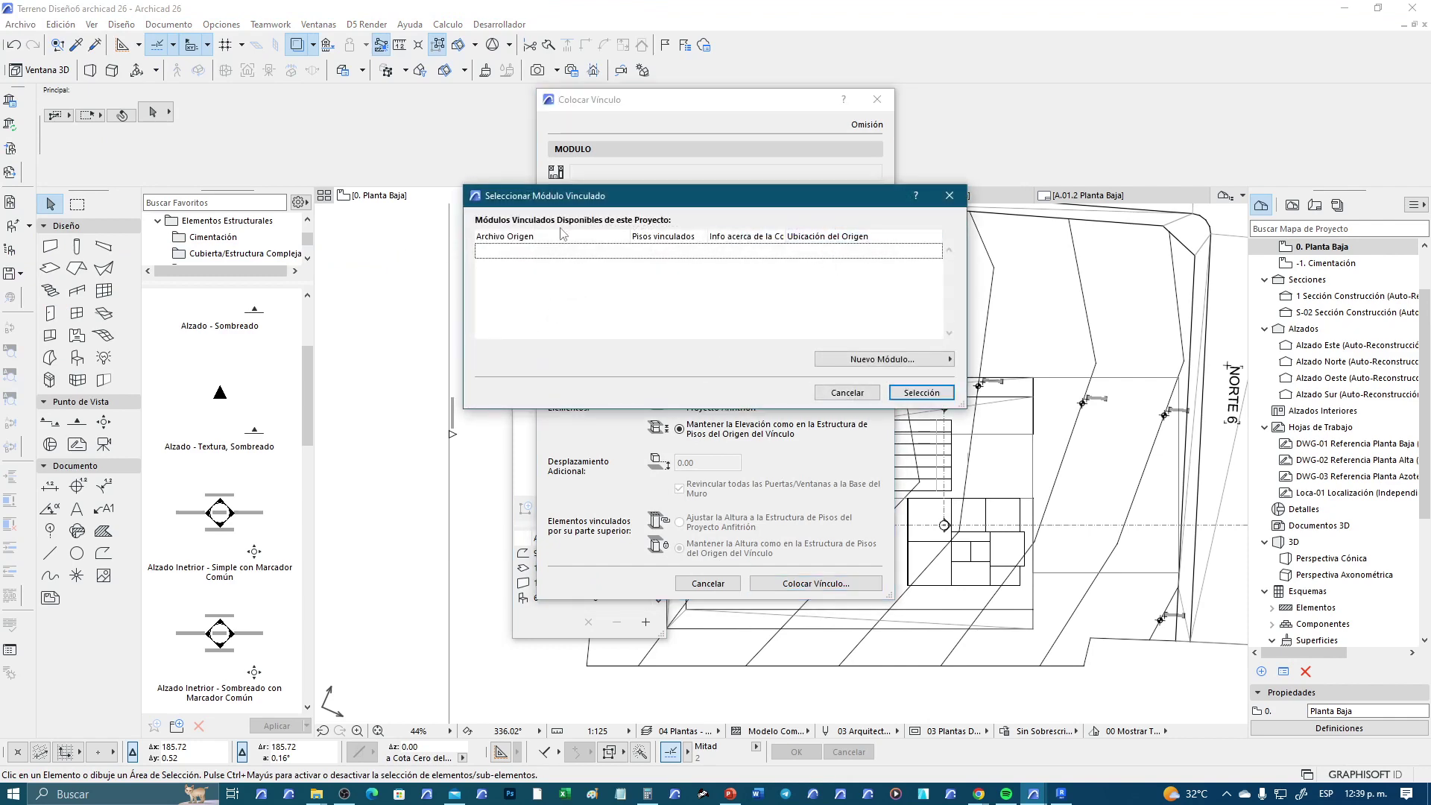
{"action": "left_click_drag", "start_coordinate": [608, 201], "coordinate": [612, 212]}
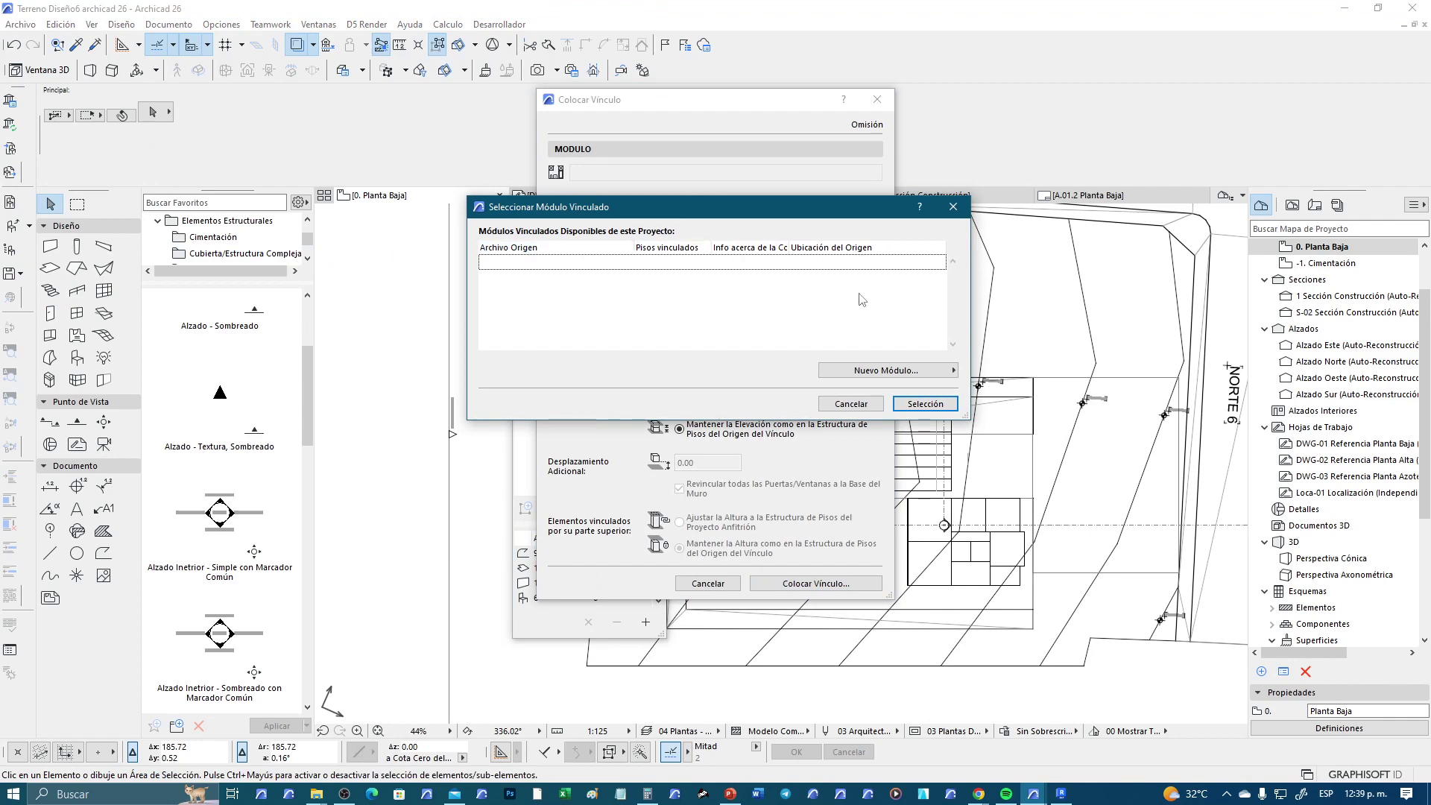
{"action": "left_click", "coordinate": [927, 375]}
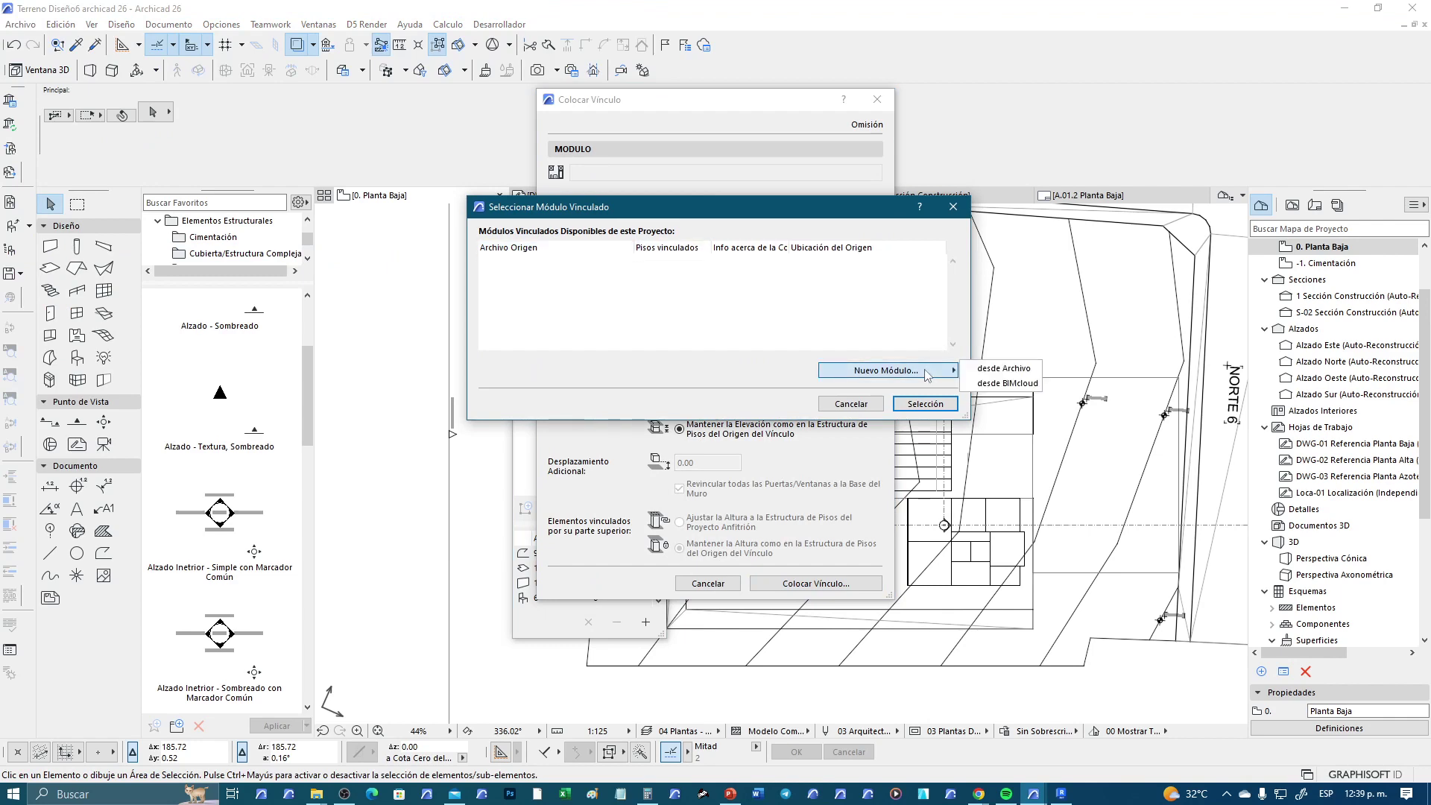
{"action": "left_click", "coordinate": [993, 369]}
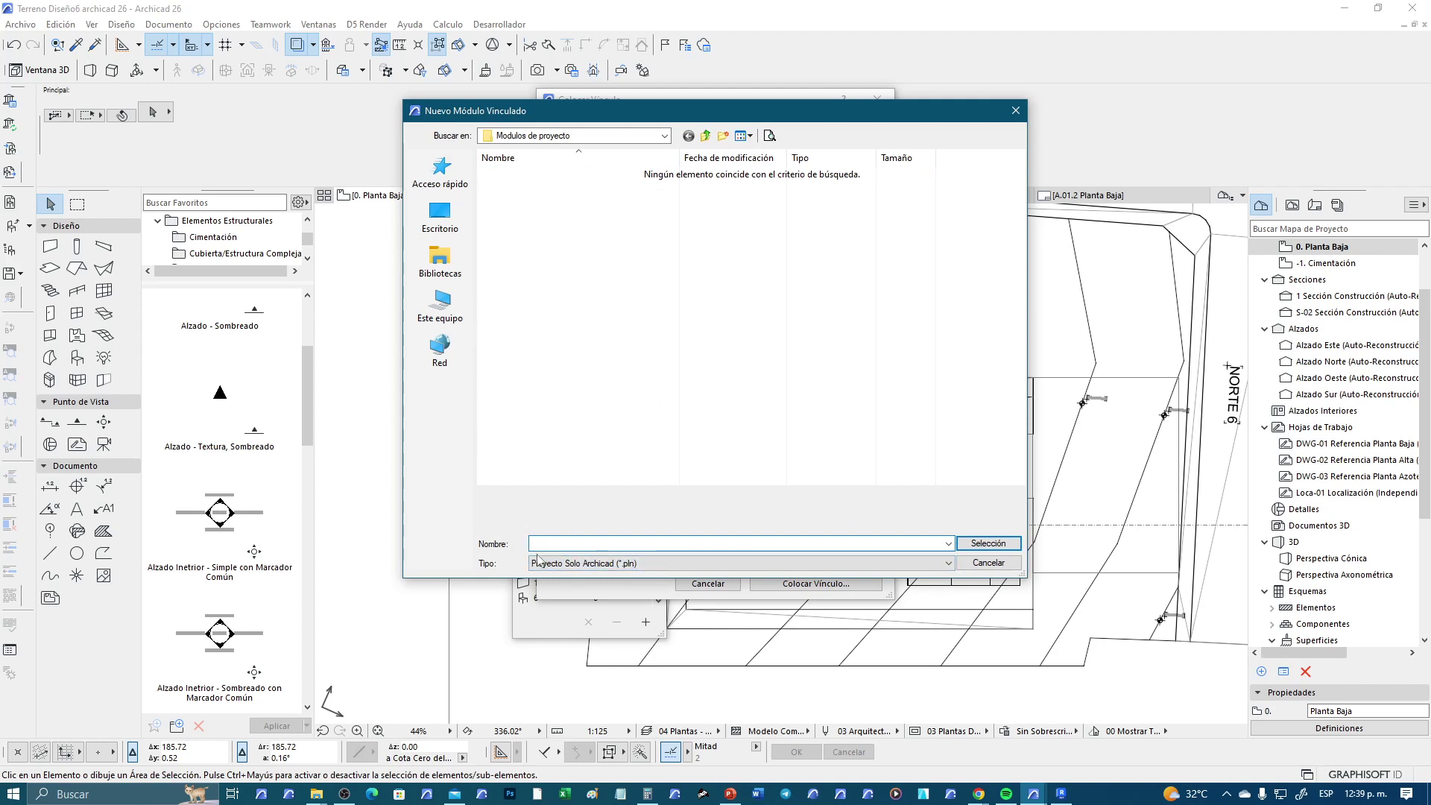
{"action": "left_click", "coordinate": [590, 564]}
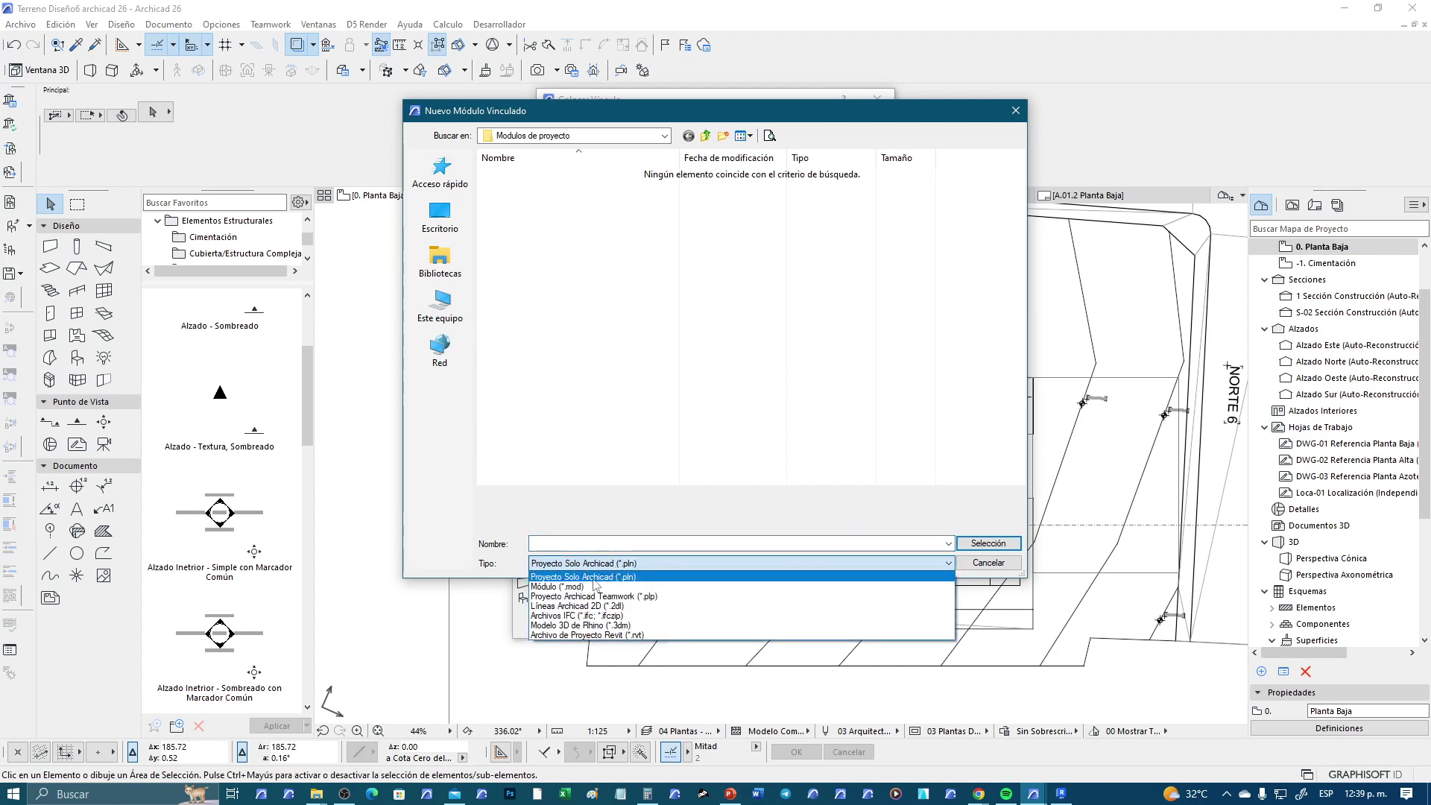
{"action": "left_click", "coordinate": [595, 586]}
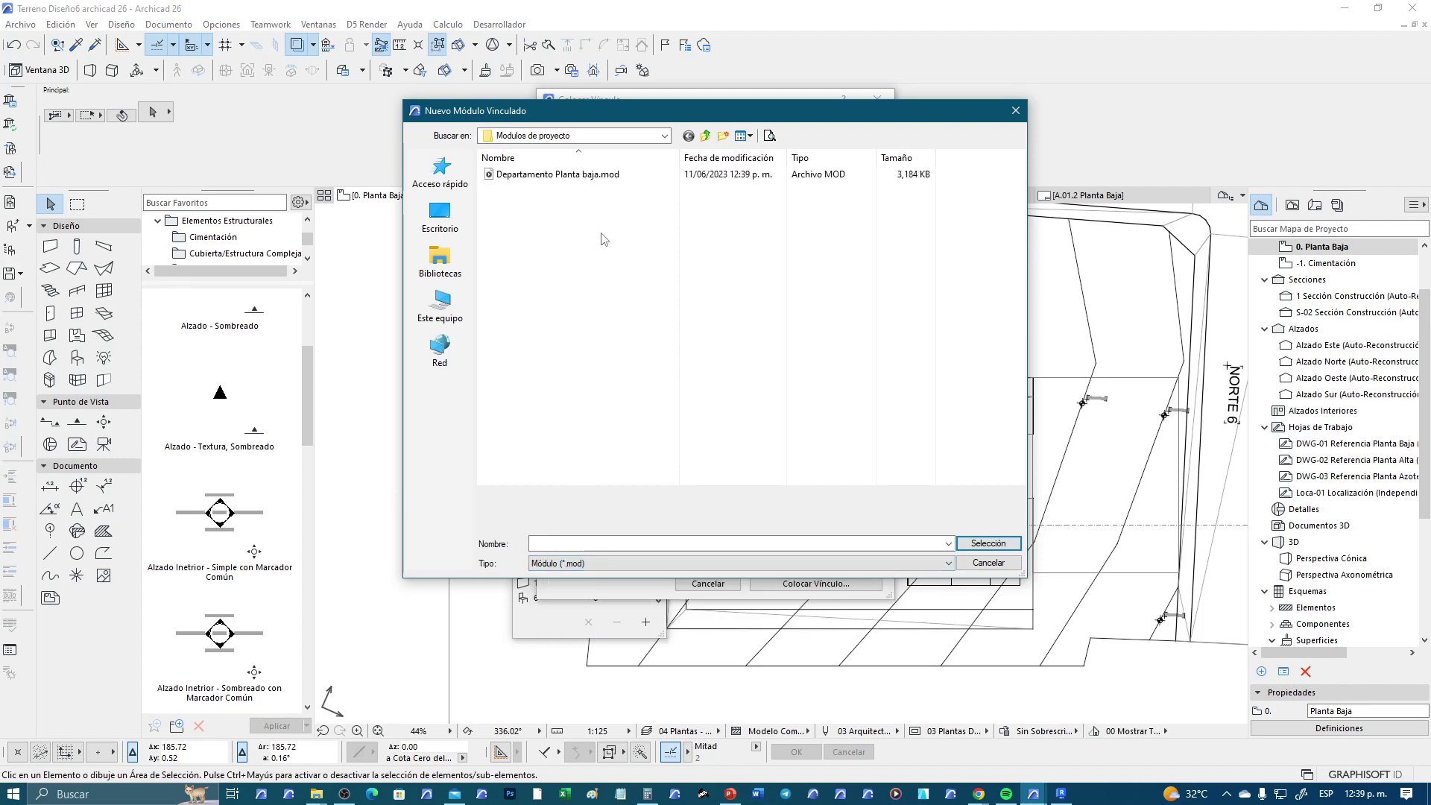
{"action": "left_click", "coordinate": [565, 176]}
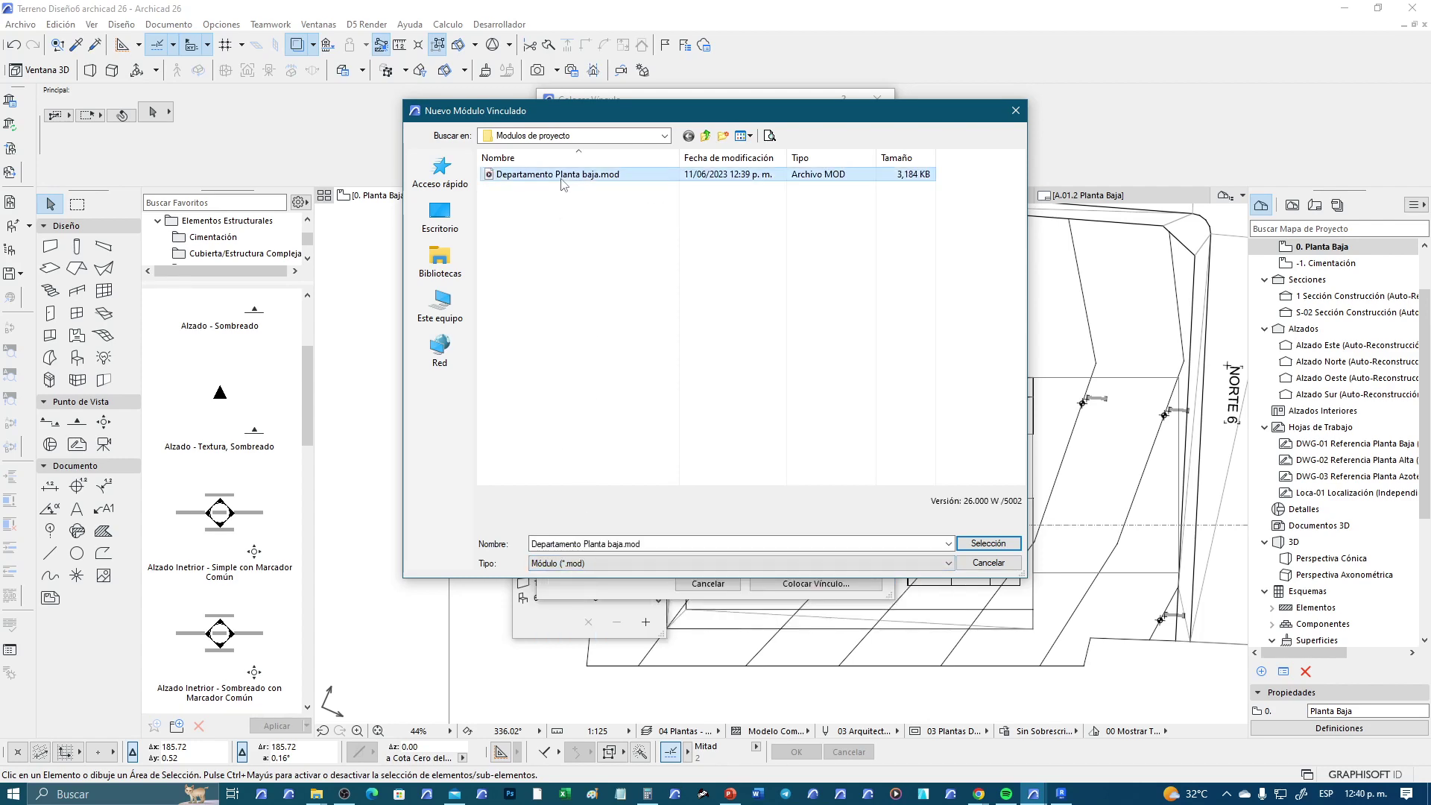
{"action": "left_click", "coordinate": [991, 543]}
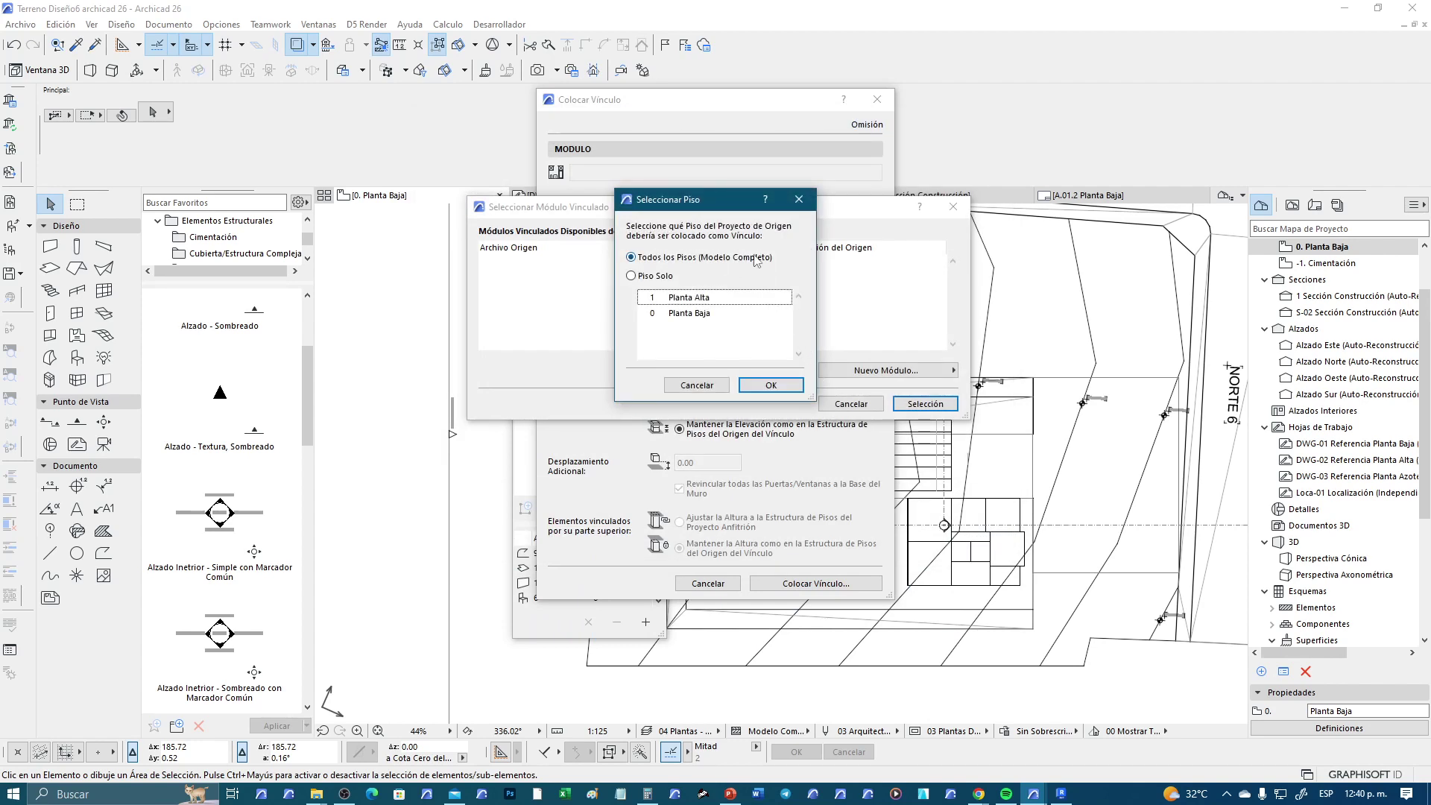
Link 'Departamento Planta baja.mod' with Todos los Pisos selected and place it over the ground-floor plan
{"action": "left_click", "coordinate": [773, 387]}
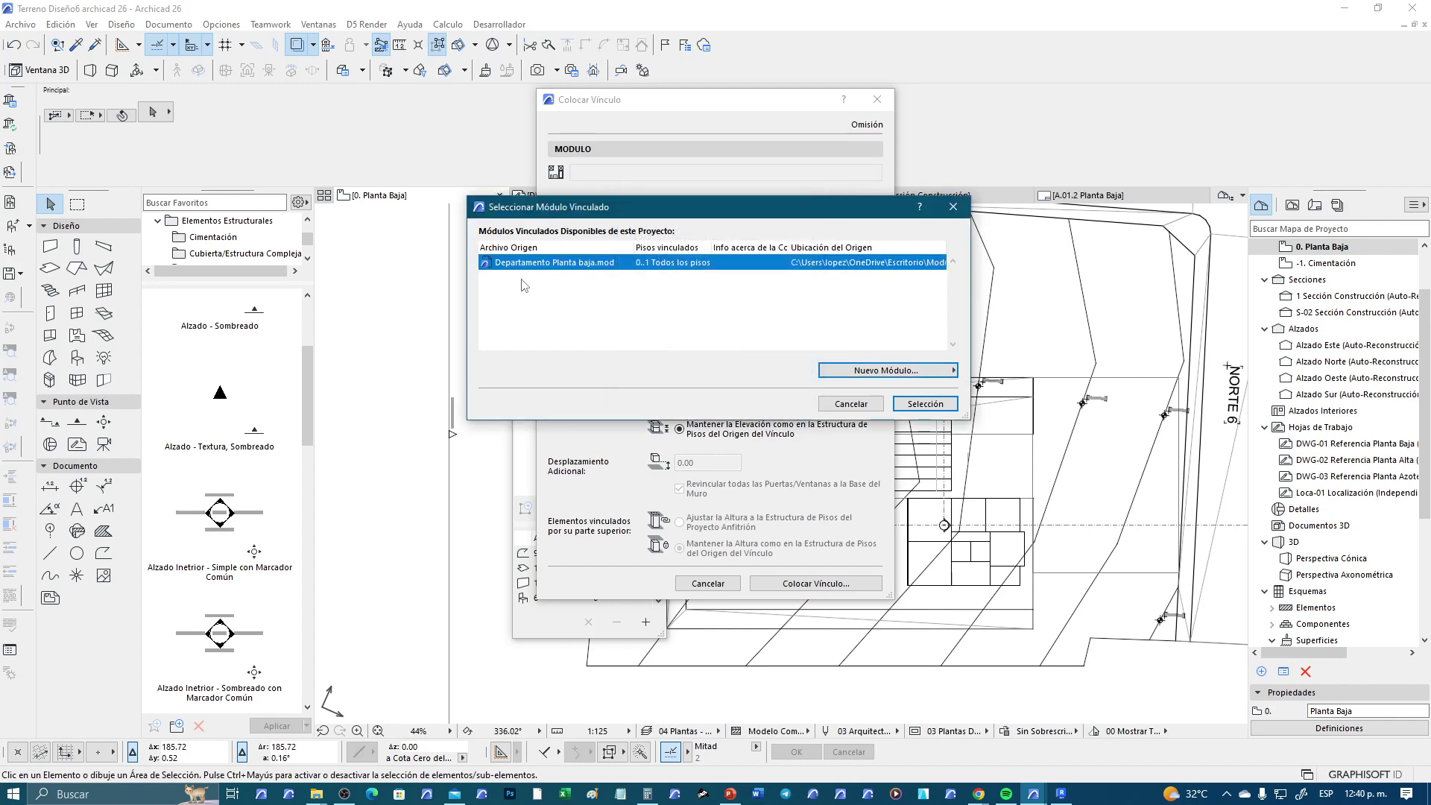
{"action": "left_click", "coordinate": [932, 404]}
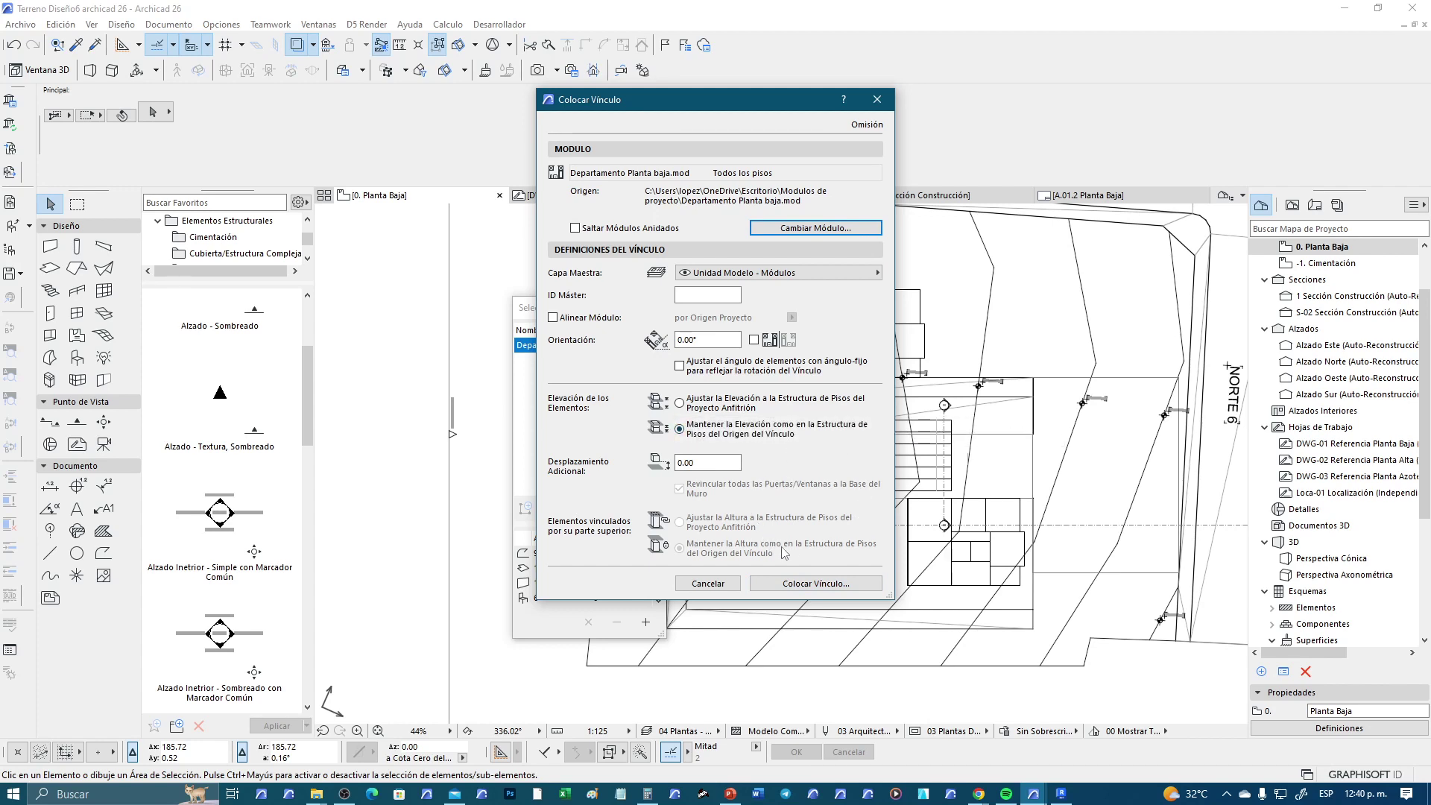
{"action": "left_click", "coordinate": [831, 585]}
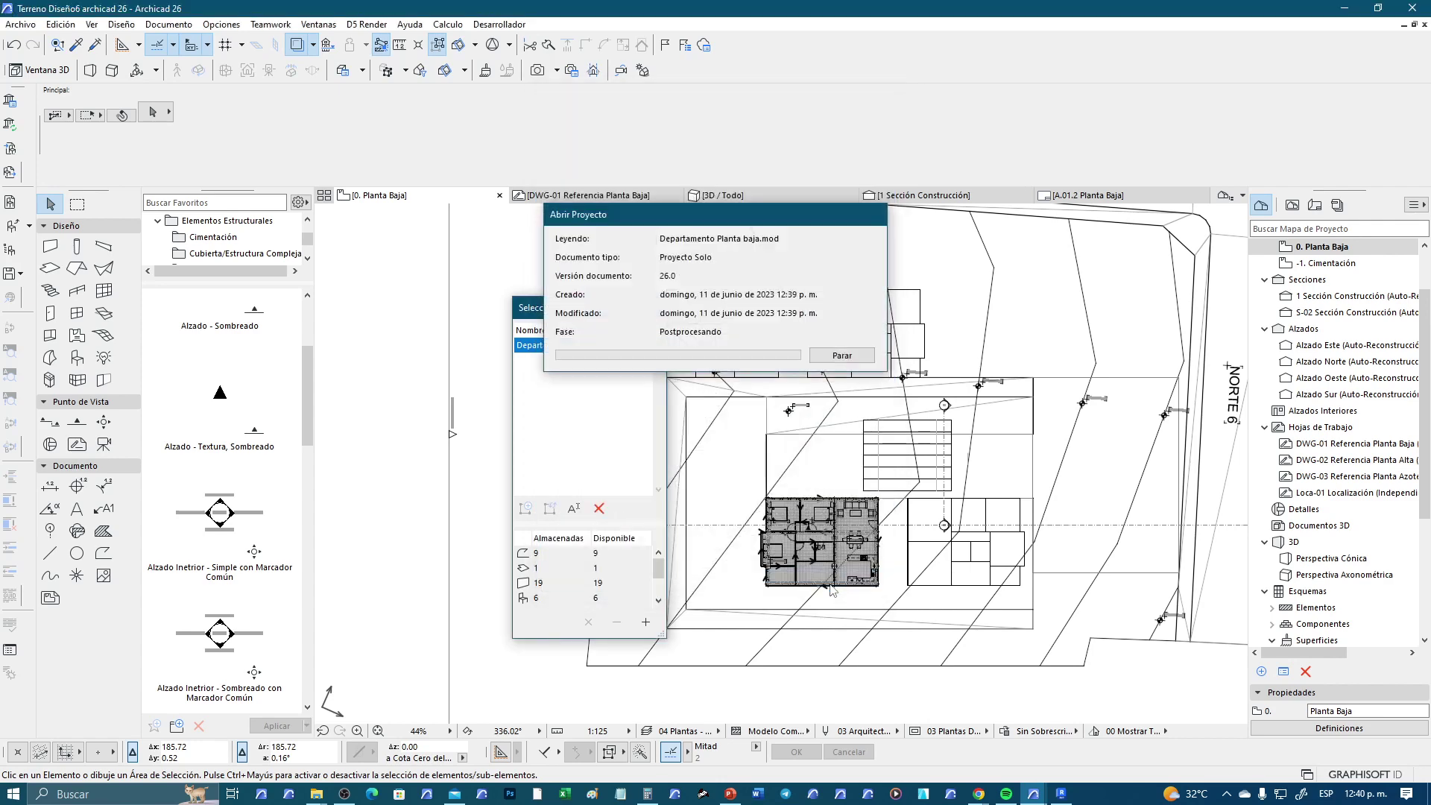
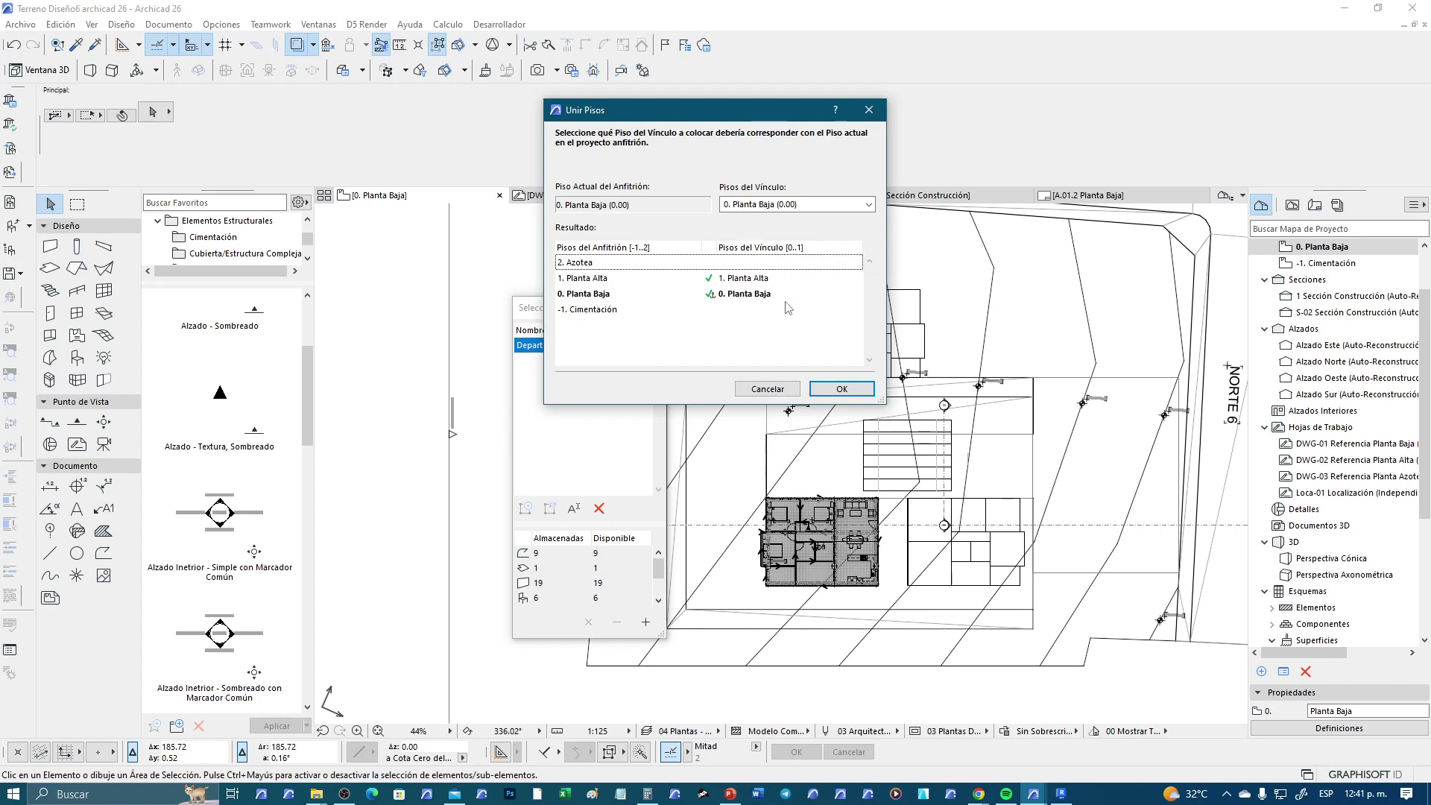
Merge the linked apartment's 0. Planta Baja into the host's 0. Planta Baja
{"action": "left_click", "coordinate": [746, 298]}
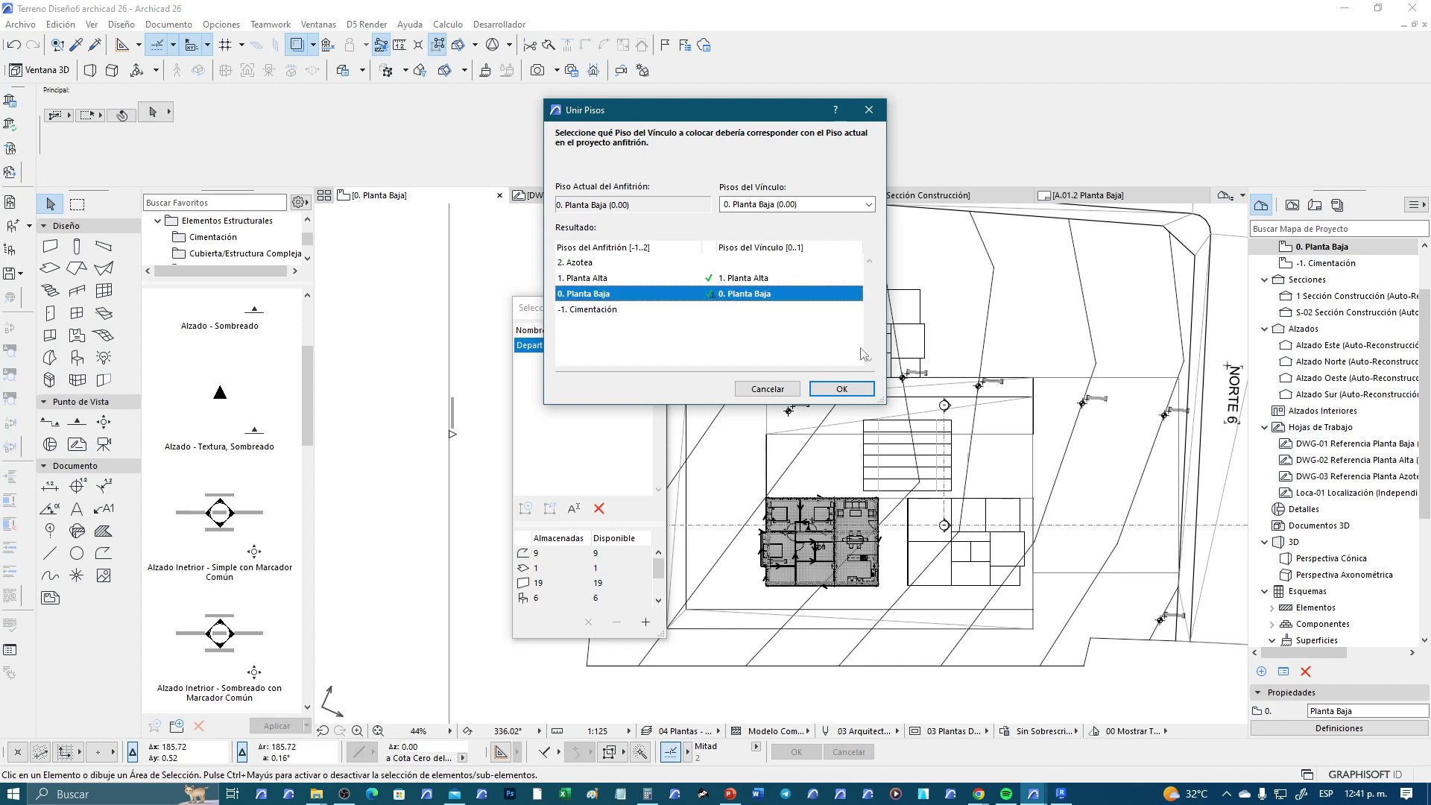
{"action": "left_click", "coordinate": [842, 388]}
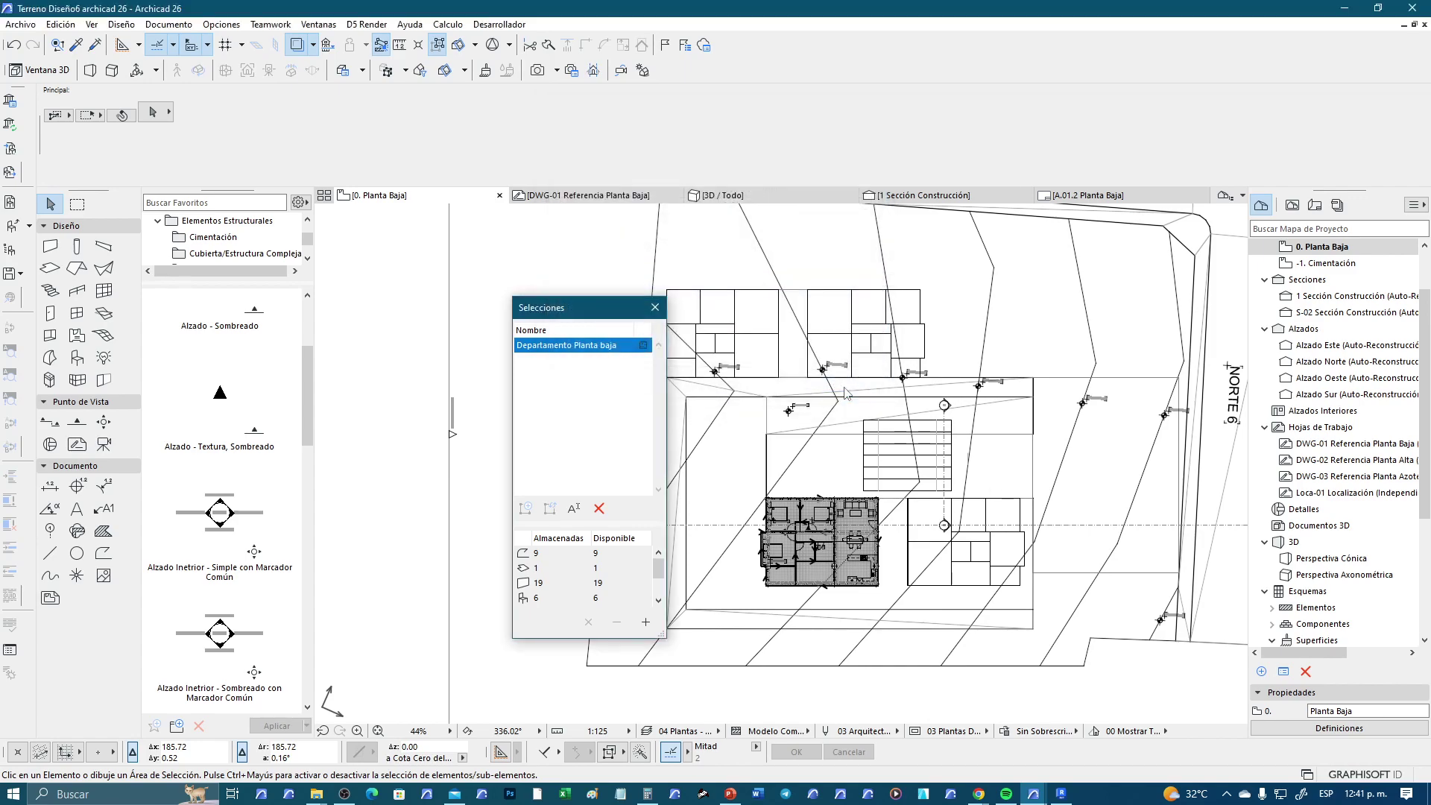
{"action": "scroll", "coordinate": [873, 547], "scroll_direction": "up", "scroll_amount": 2}
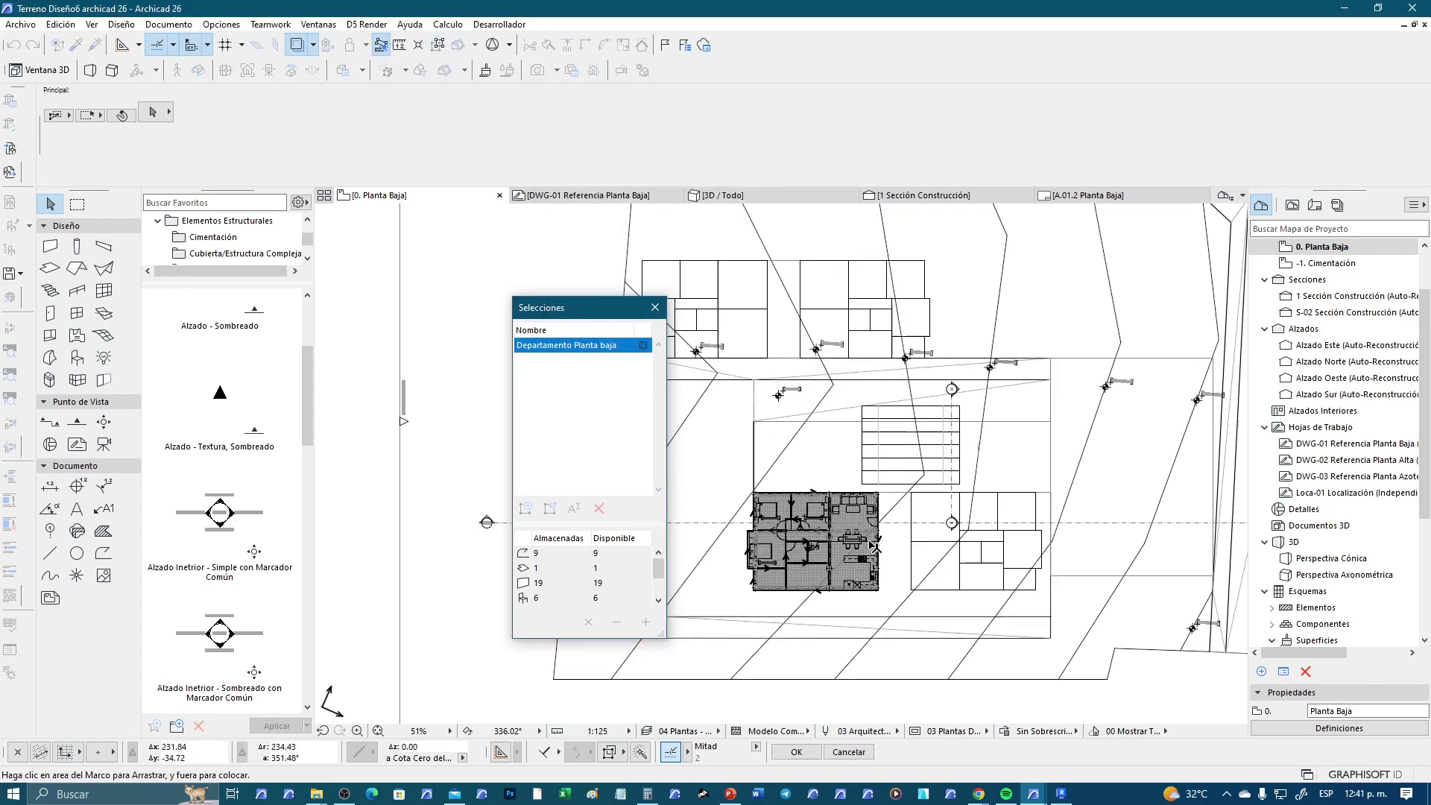
{"action": "scroll", "coordinate": [873, 546], "scroll_direction": "up", "scroll_amount": 5}
{"action": "scroll", "coordinate": [874, 546], "scroll_direction": "up", "scroll_amount": 5}
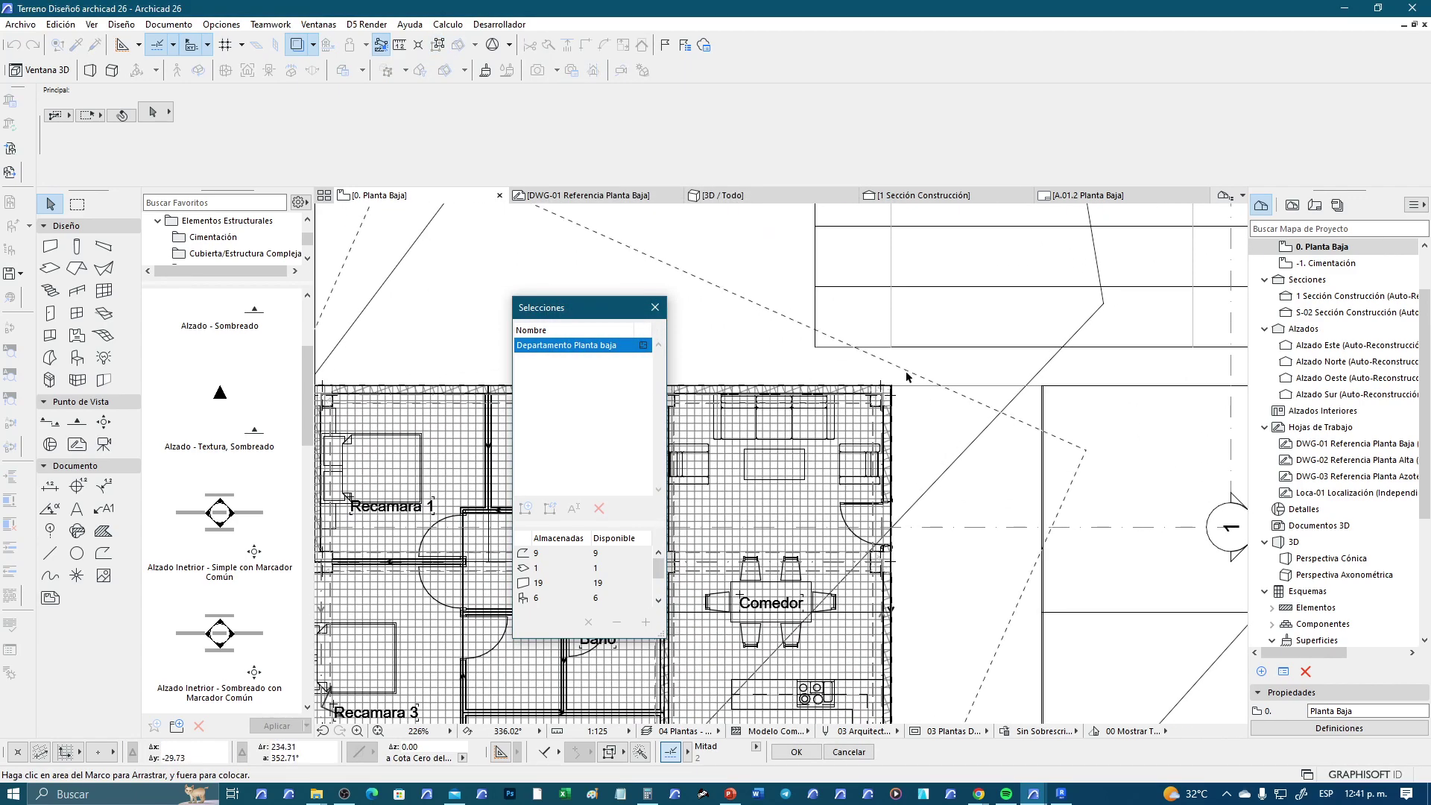
{"action": "scroll", "coordinate": [907, 376], "scroll_direction": "down", "scroll_amount": 8}
{"action": "scroll", "coordinate": [866, 450], "scroll_direction": "down", "scroll_amount": 3}
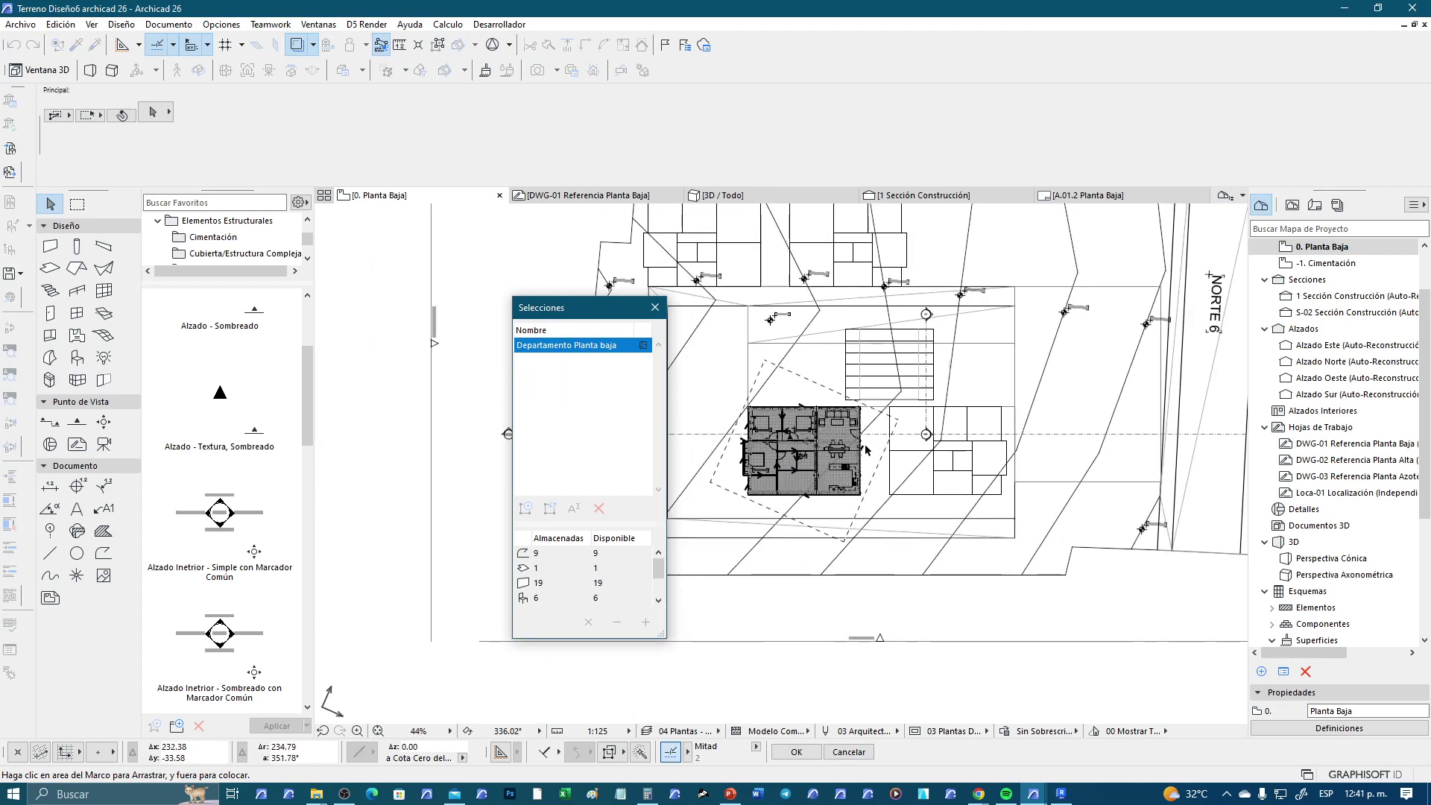
{"action": "scroll", "coordinate": [838, 458], "scroll_direction": "up", "scroll_amount": 1}
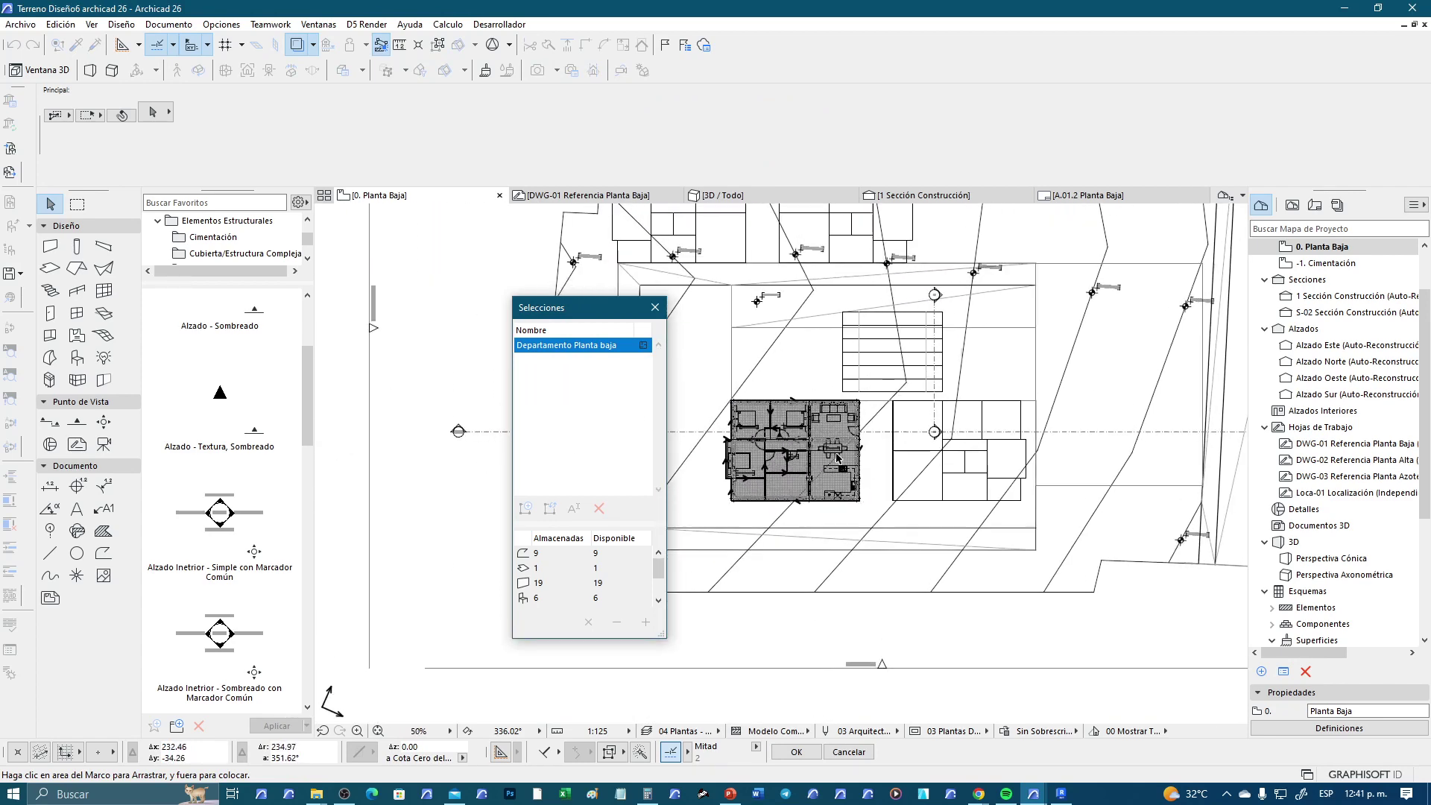
{"action": "scroll", "coordinate": [837, 458], "scroll_direction": "up", "scroll_amount": 1}
{"action": "scroll", "coordinate": [831, 364], "scroll_direction": "up", "scroll_amount": 2}
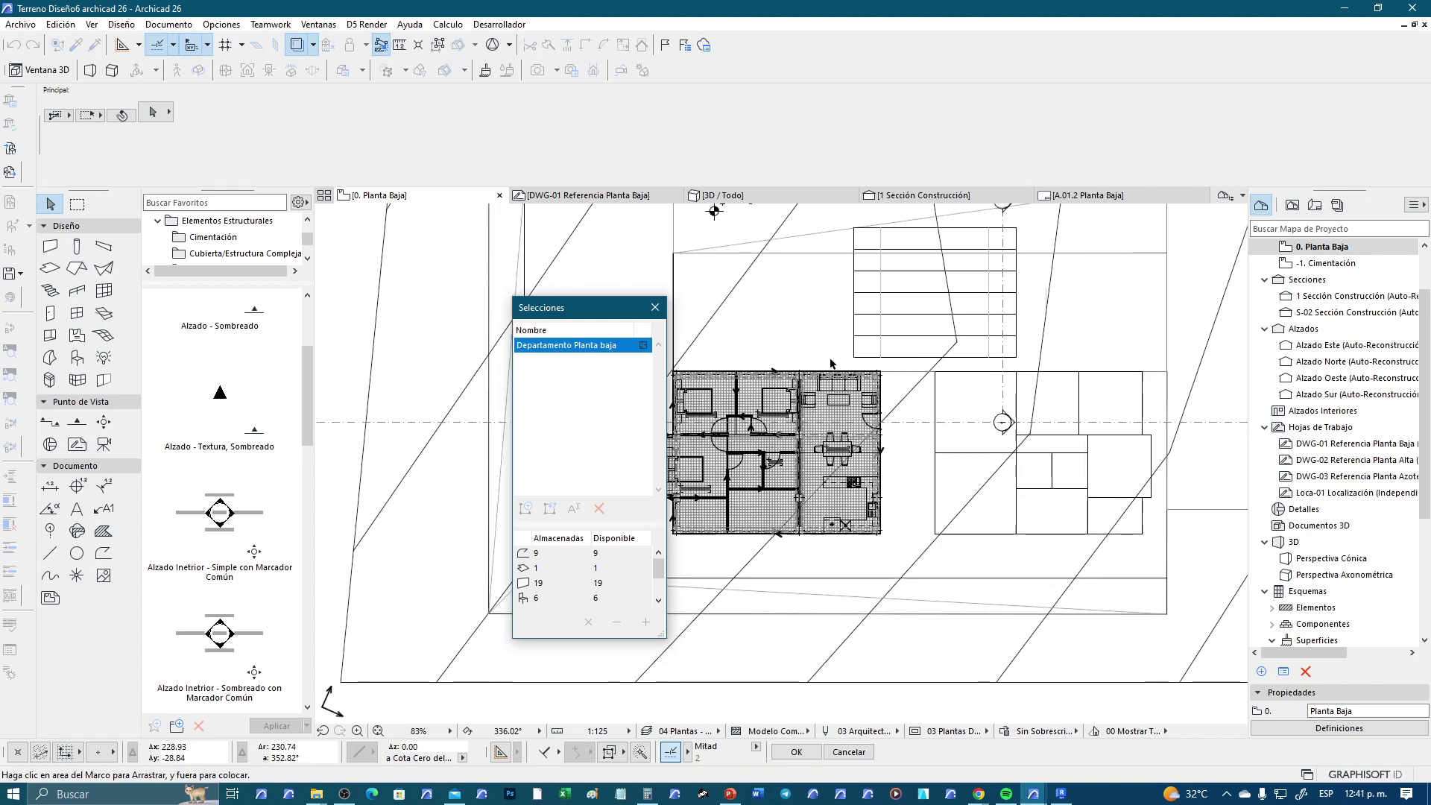
{"action": "scroll", "coordinate": [831, 361], "scroll_direction": "up", "scroll_amount": 2}
{"action": "scroll", "coordinate": [830, 354], "scroll_direction": "up", "scroll_amount": 8}
{"action": "scroll", "coordinate": [829, 346], "scroll_direction": "up", "scroll_amount": 6}
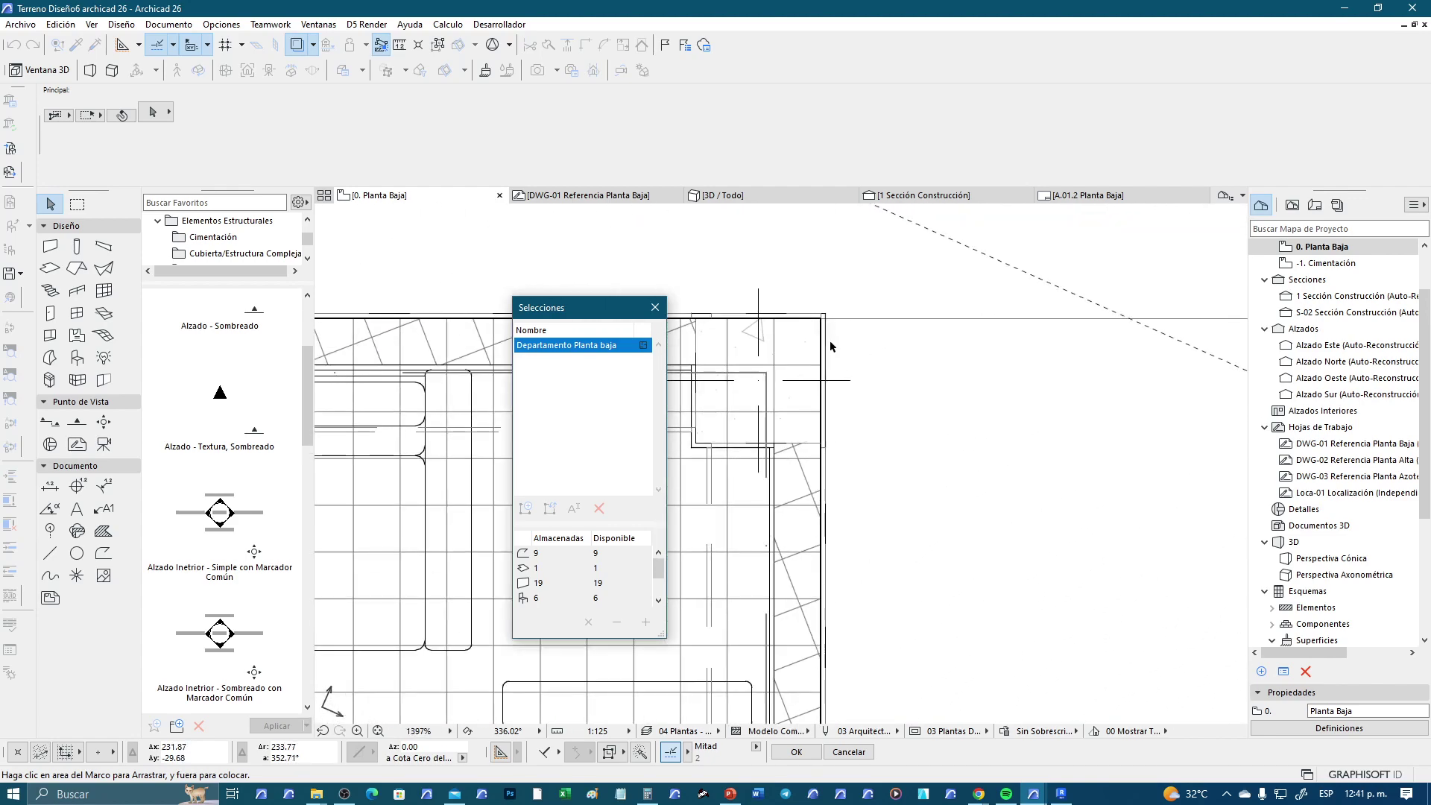
Place the merged apartment on the terrain site plan, using its corner as reference
{"action": "left_click", "coordinate": [821, 319]}
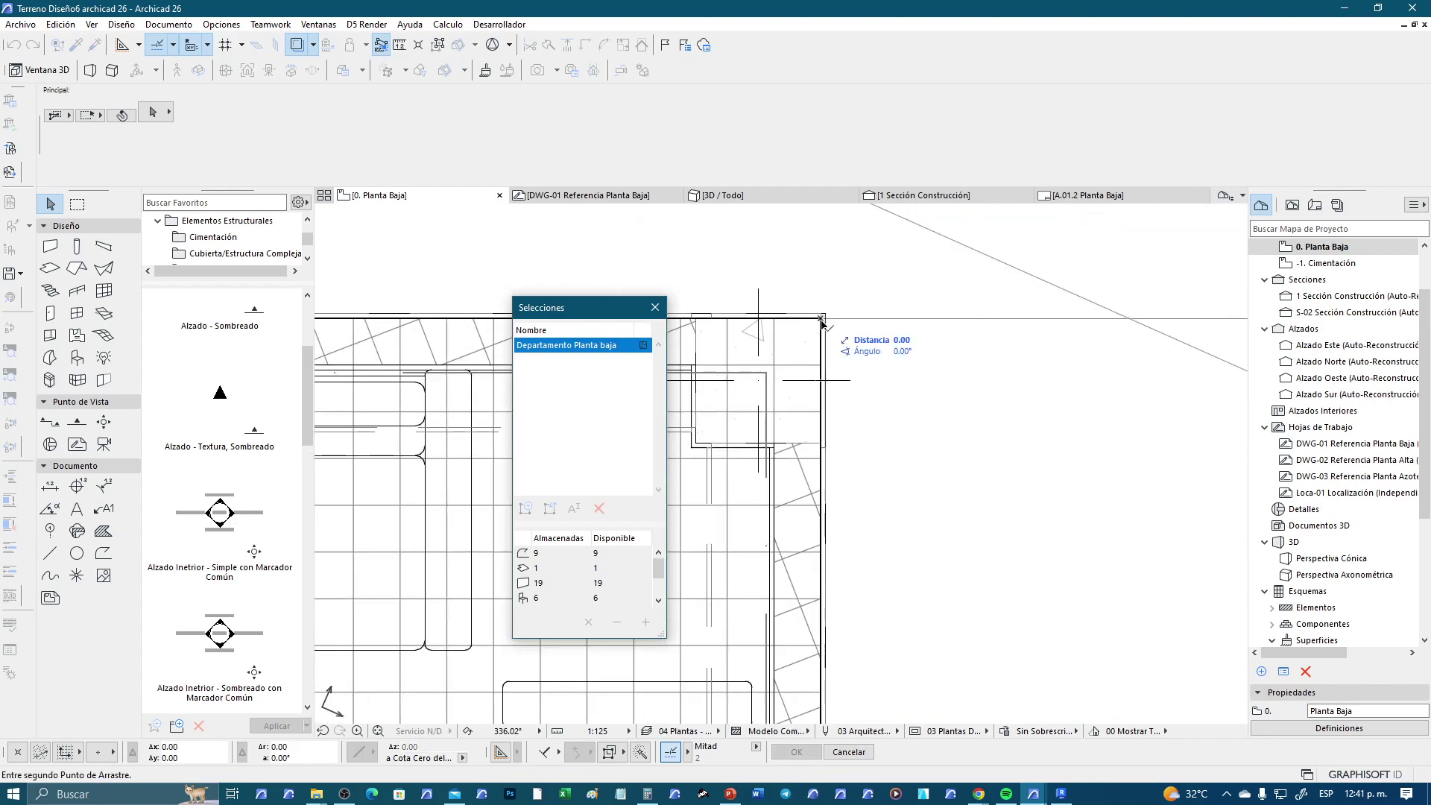
{"action": "scroll", "coordinate": [894, 410], "scroll_direction": "down", "scroll_amount": 4}
{"action": "scroll", "coordinate": [992, 514], "scroll_direction": "down", "scroll_amount": 4}
{"action": "scroll", "coordinate": [969, 463], "scroll_direction": "down", "scroll_amount": 3}
{"action": "scroll", "coordinate": [902, 395], "scroll_direction": "down", "scroll_amount": 1}
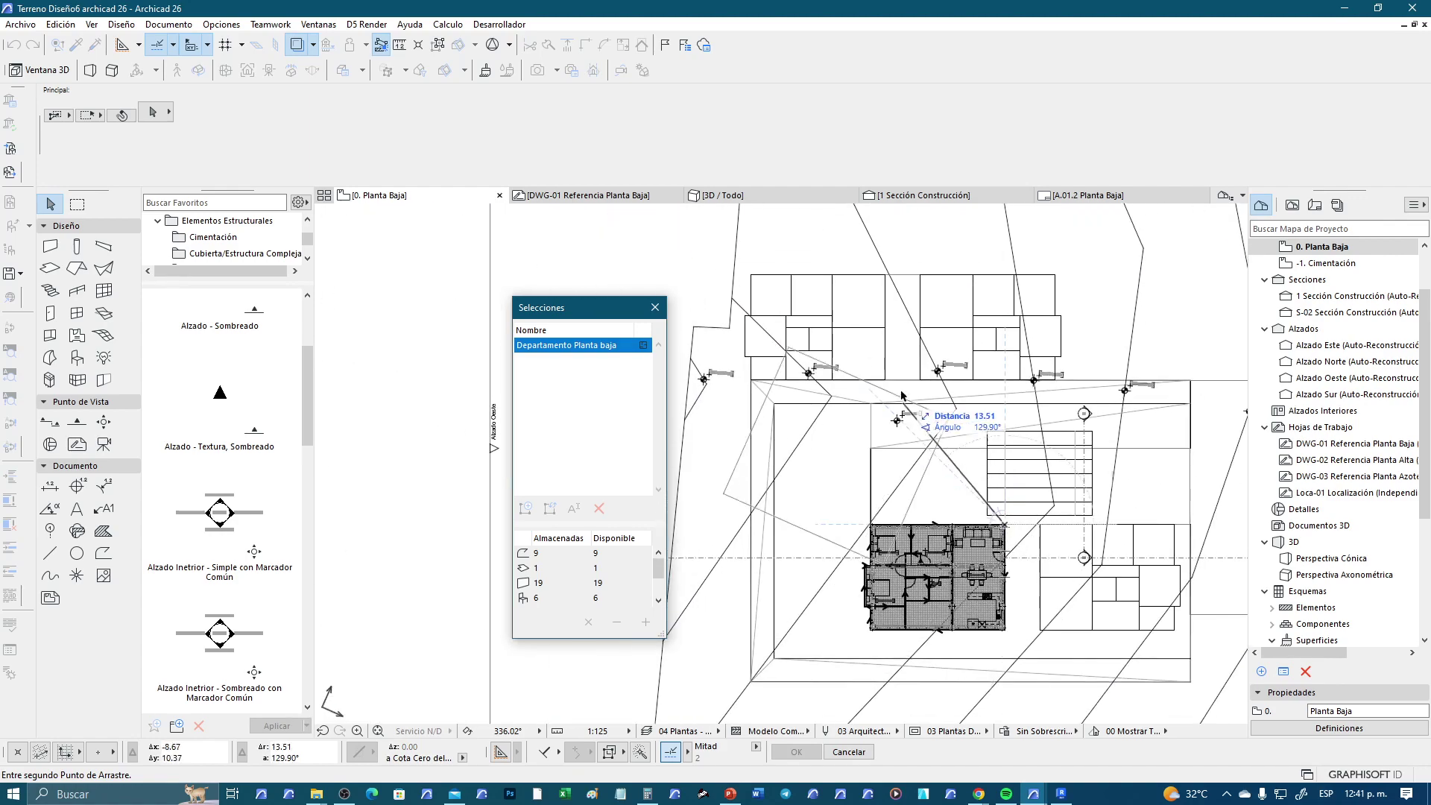
{"action": "scroll", "coordinate": [894, 350], "scroll_direction": "up", "scroll_amount": 2}
{"action": "scroll", "coordinate": [879, 290], "scroll_direction": "up", "scroll_amount": 5}
{"action": "scroll", "coordinate": [870, 257], "scroll_direction": "up", "scroll_amount": 3}
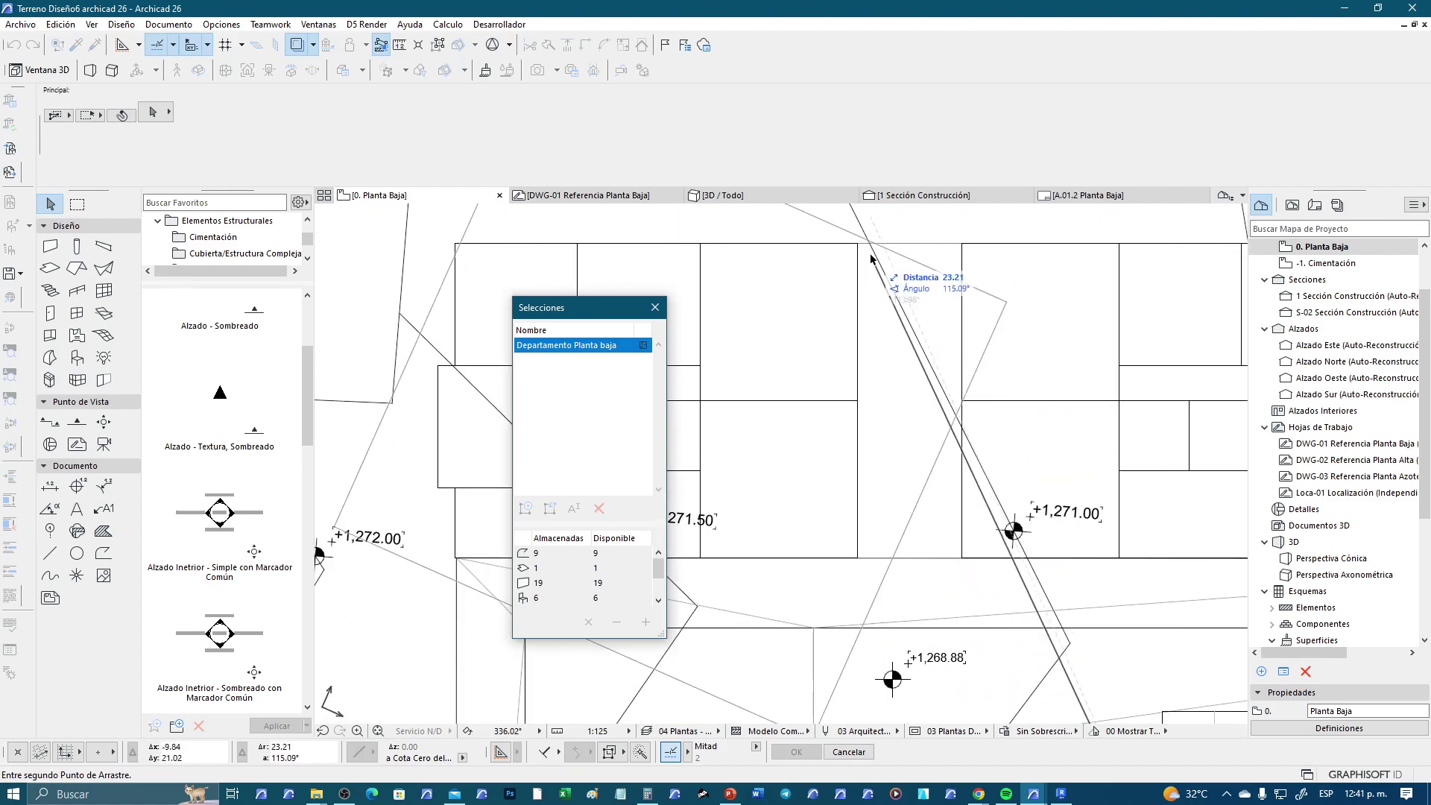
{"action": "left_click", "coordinate": [863, 264]}
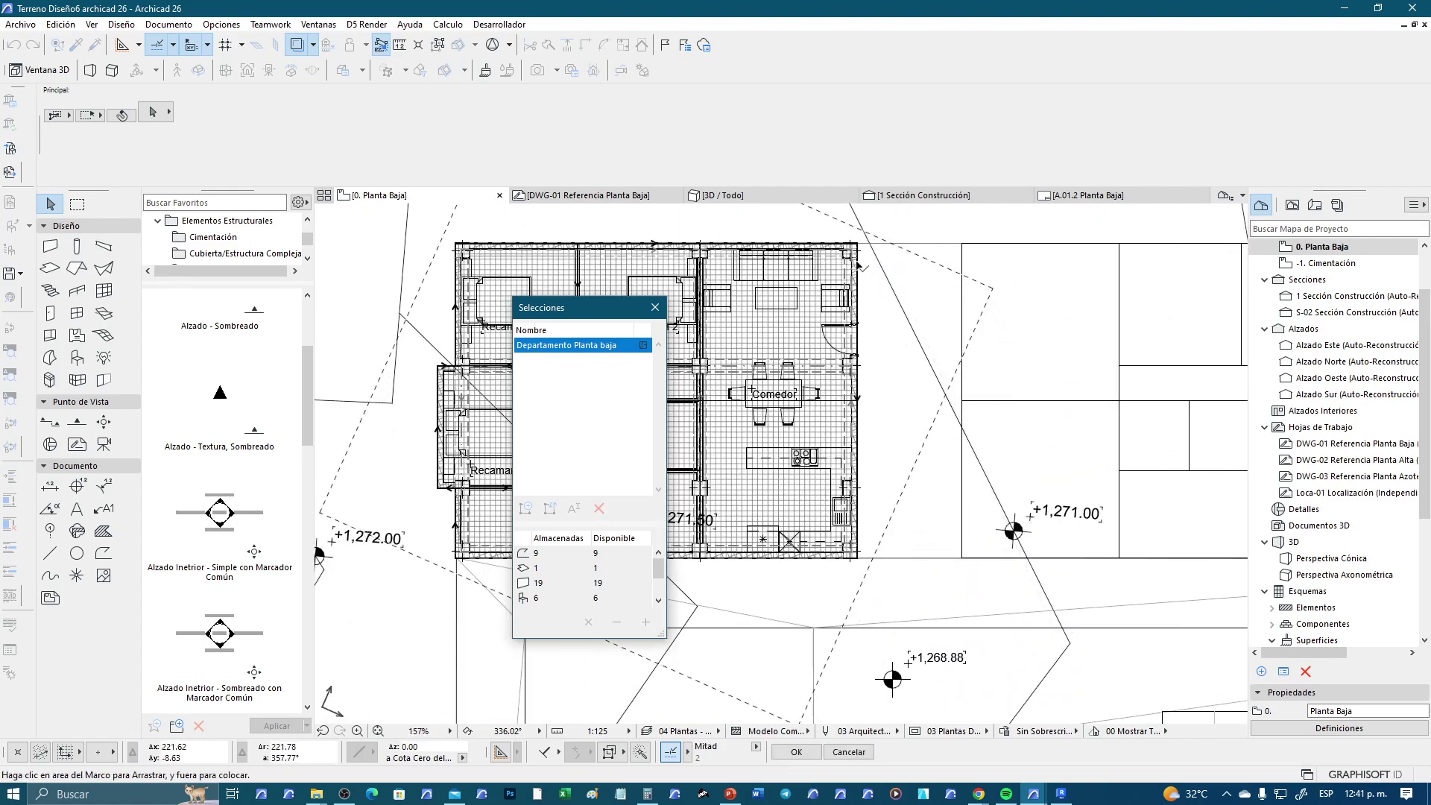
{"action": "scroll", "coordinate": [862, 266], "scroll_direction": "down", "scroll_amount": 3}
{"action": "mouse_move", "coordinate": [969, 506]}
{"action": "middle_mouse_down"}
{"action": "mouse_move", "coordinate": [983, 551]}
{"action": "mouse_move", "coordinate": [1066, 586]}
{"action": "middle_mouse_up"}
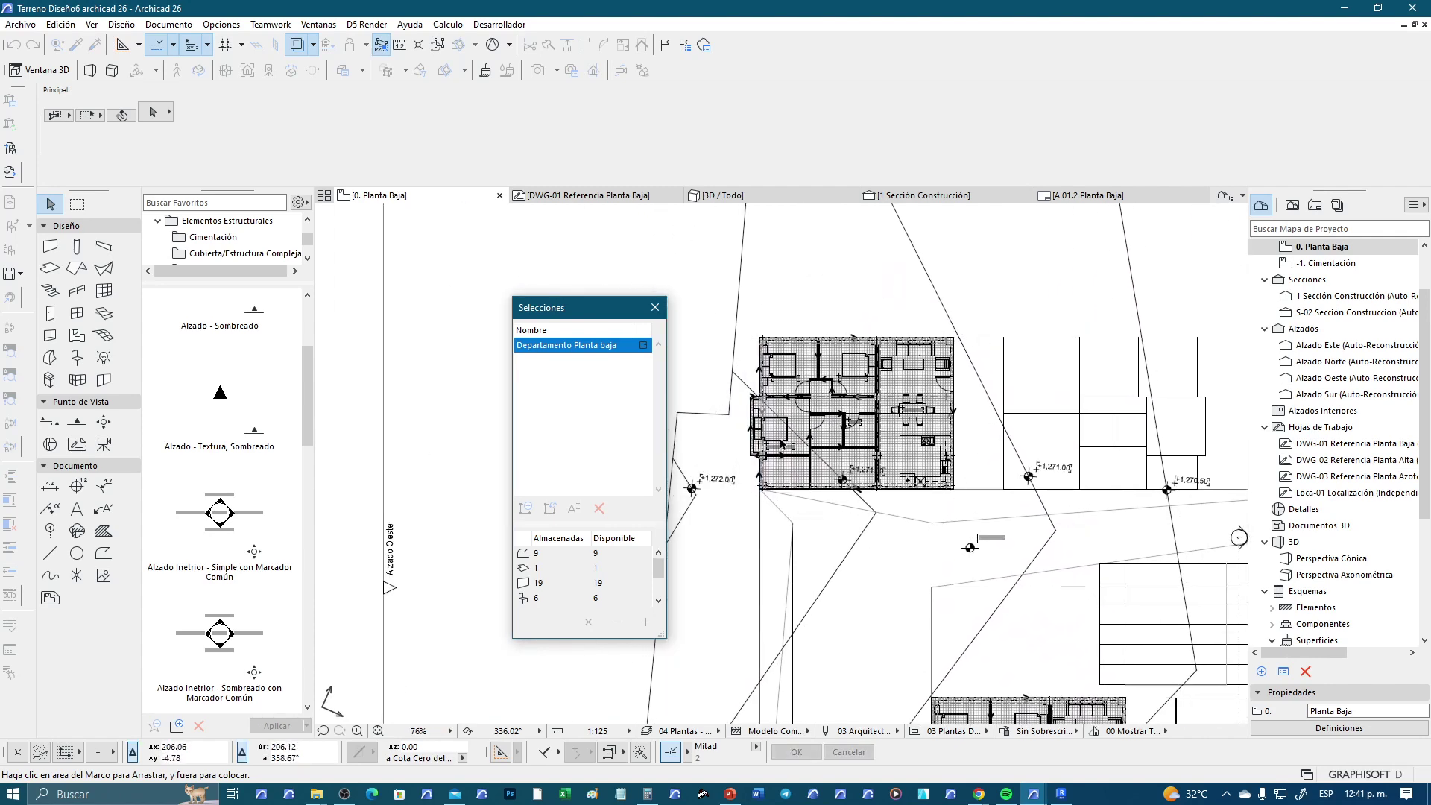
{"action": "scroll", "coordinate": [966, 444], "scroll_direction": "up", "scroll_amount": 2}
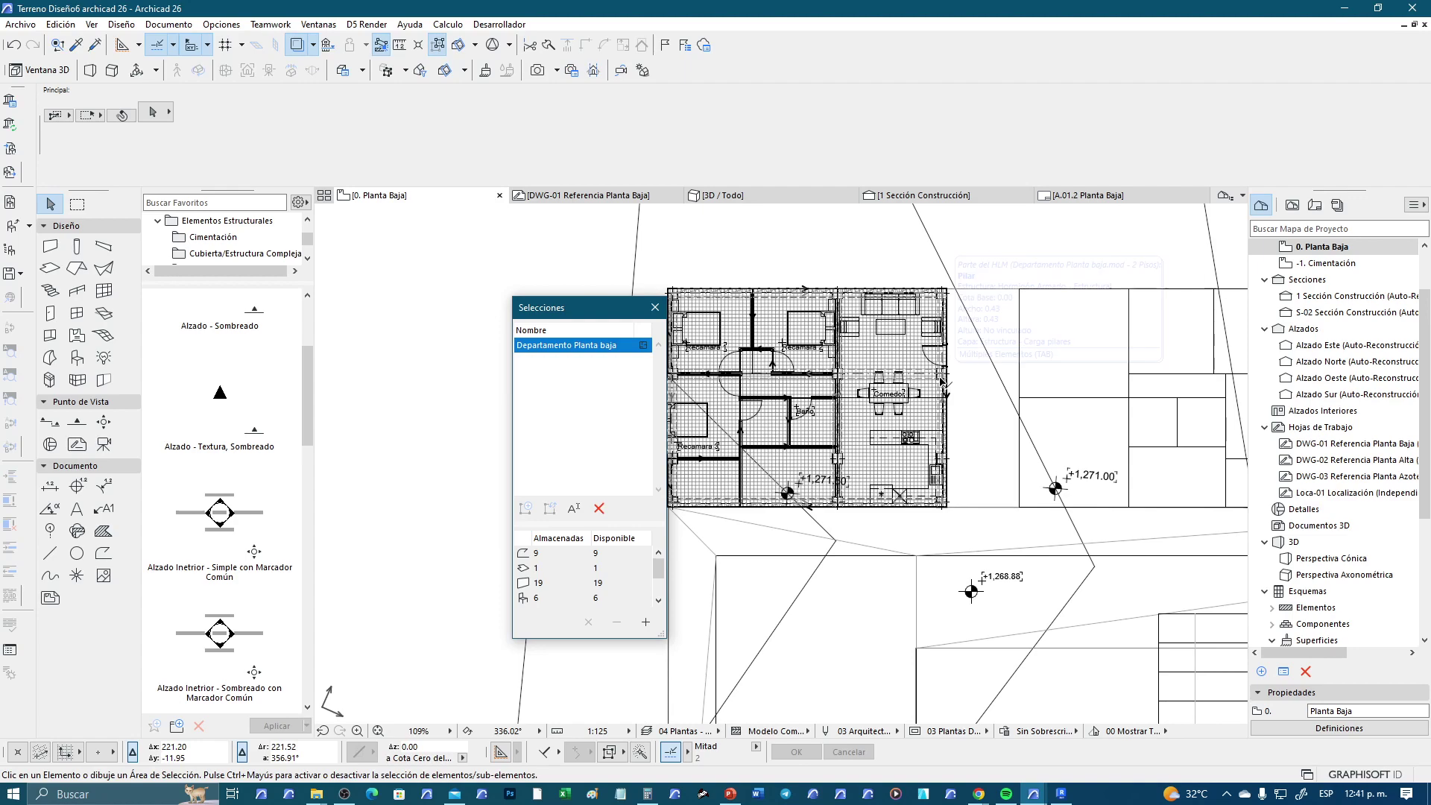
{"action": "left_click", "coordinate": [942, 380]}
{"action": "scroll", "coordinate": [962, 372], "scroll_direction": "up", "scroll_amount": 5}
{"action": "scroll", "coordinate": [983, 357], "scroll_direction": "up", "scroll_amount": 4}
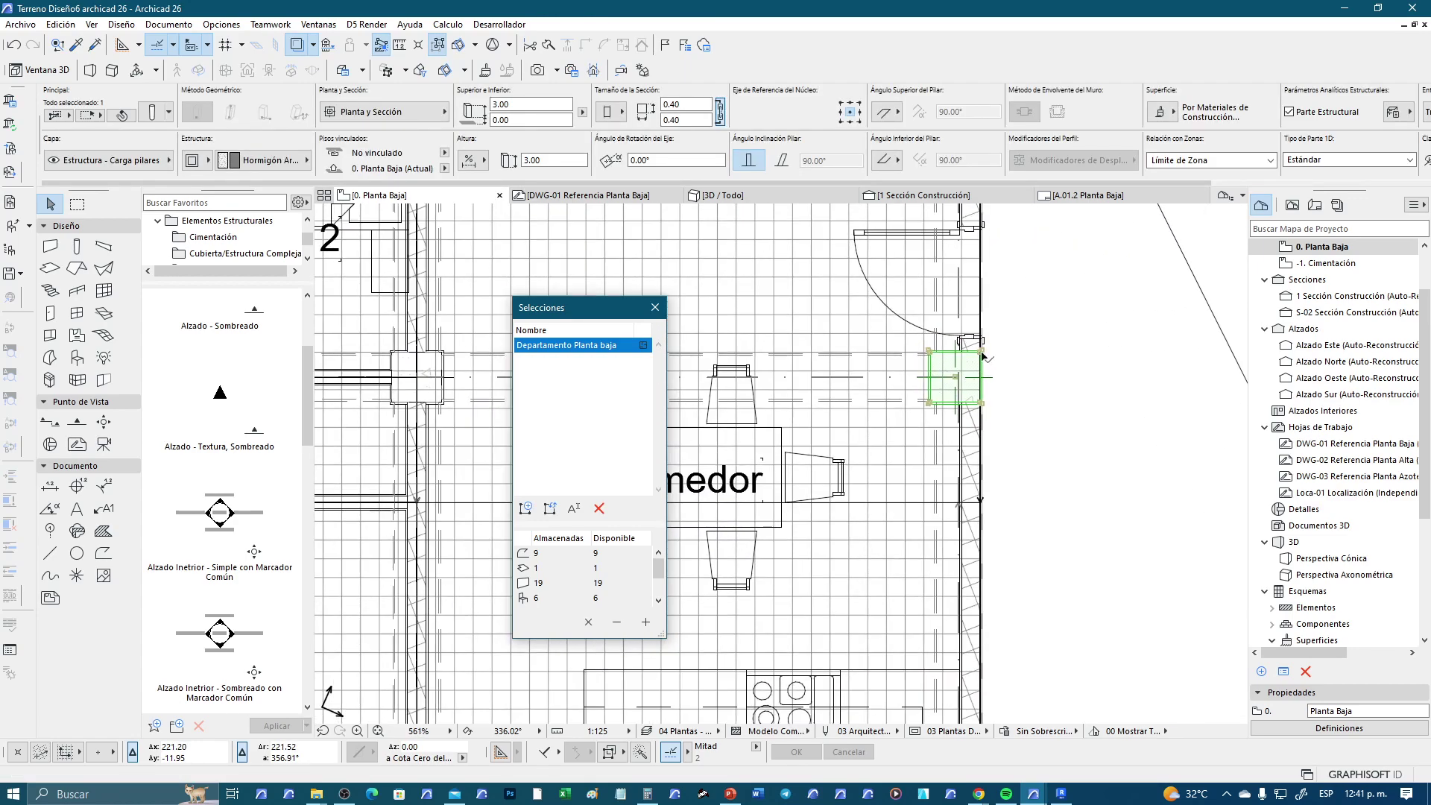
{"action": "scroll", "coordinate": [981, 354], "scroll_direction": "up", "scroll_amount": 4}
{"action": "scroll", "coordinate": [981, 355], "scroll_direction": "up", "scroll_amount": 3}
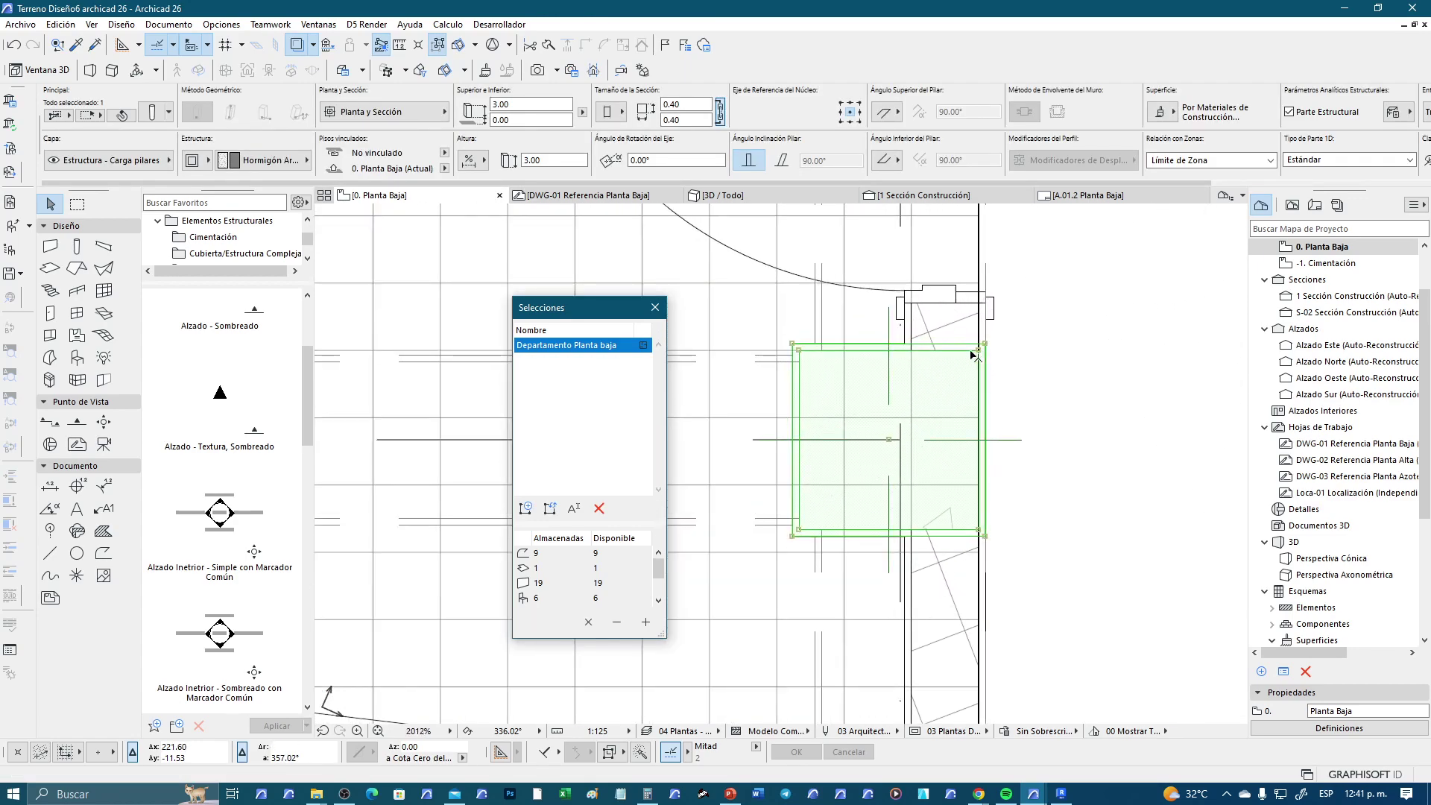
{"action": "left_click", "coordinate": [1008, 357]}
{"action": "left_click", "coordinate": [916, 312]}
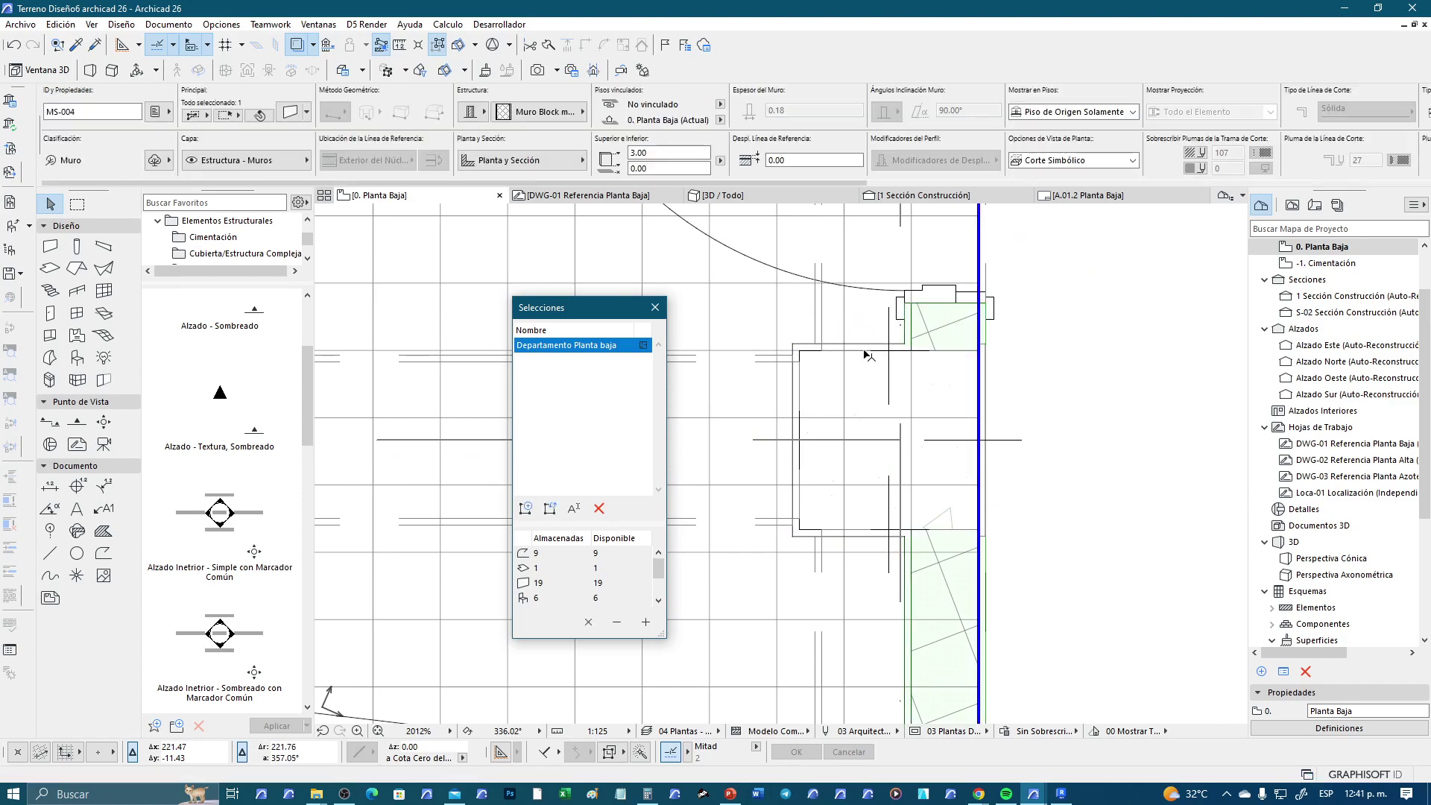
{"action": "scroll", "coordinate": [872, 355], "scroll_direction": "down", "scroll_amount": 4}
{"action": "scroll", "coordinate": [894, 355], "scroll_direction": "down", "scroll_amount": 5}
{"action": "scroll", "coordinate": [926, 355], "scroll_direction": "up", "scroll_amount": 2}
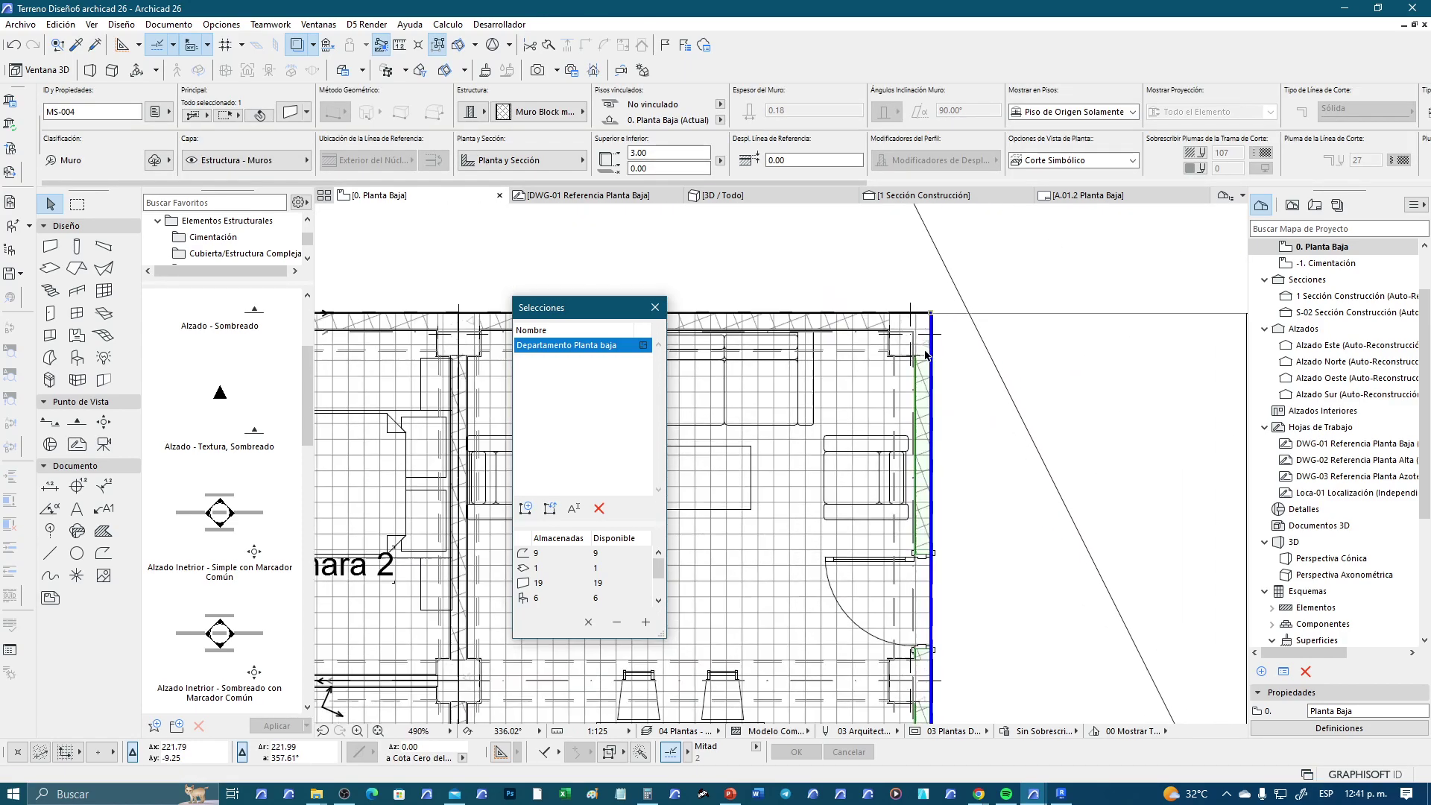
{"action": "scroll", "coordinate": [927, 356], "scroll_direction": "up", "scroll_amount": 4}
{"action": "scroll", "coordinate": [937, 283], "scroll_direction": "up", "scroll_amount": 2}
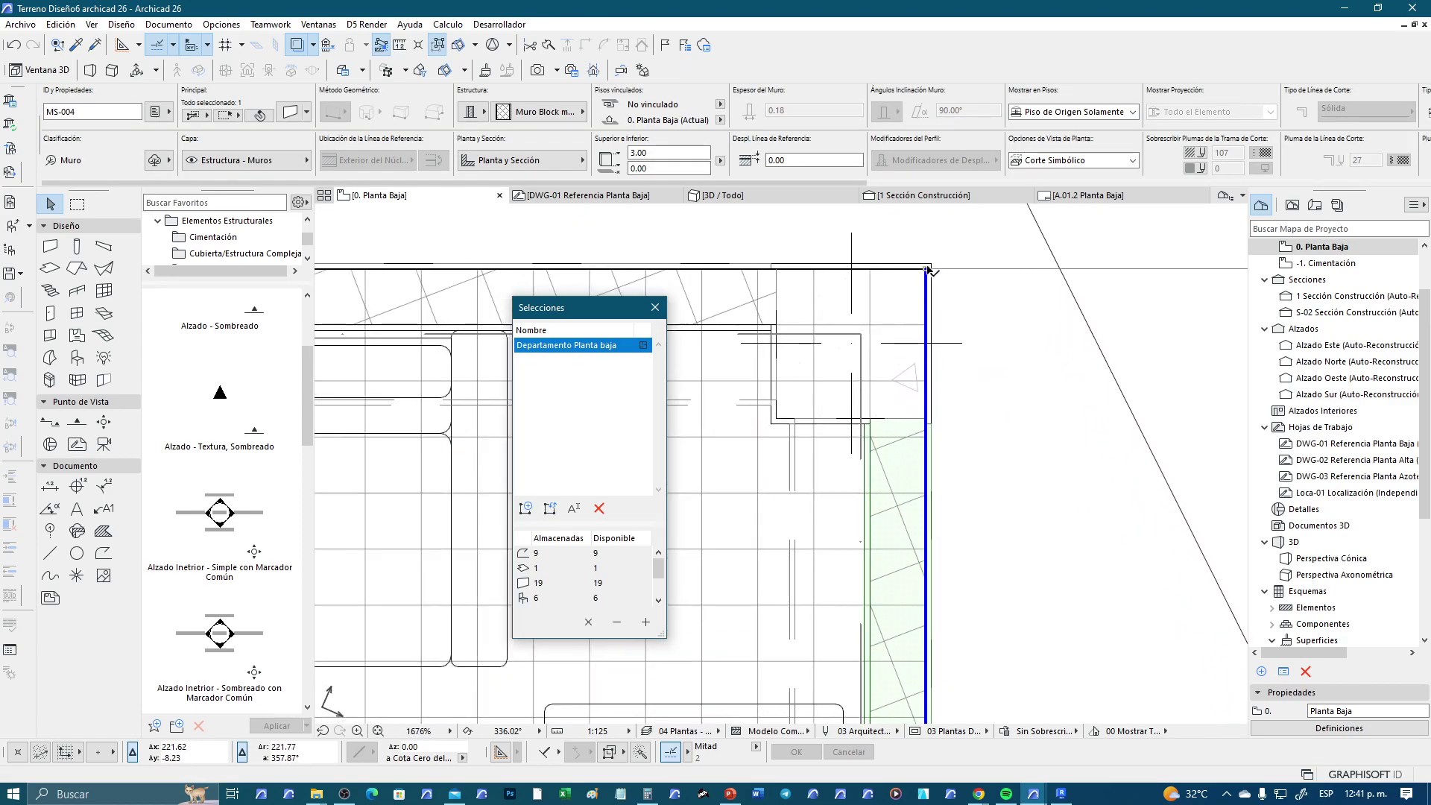
{"action": "left_click", "coordinate": [815, 324]}
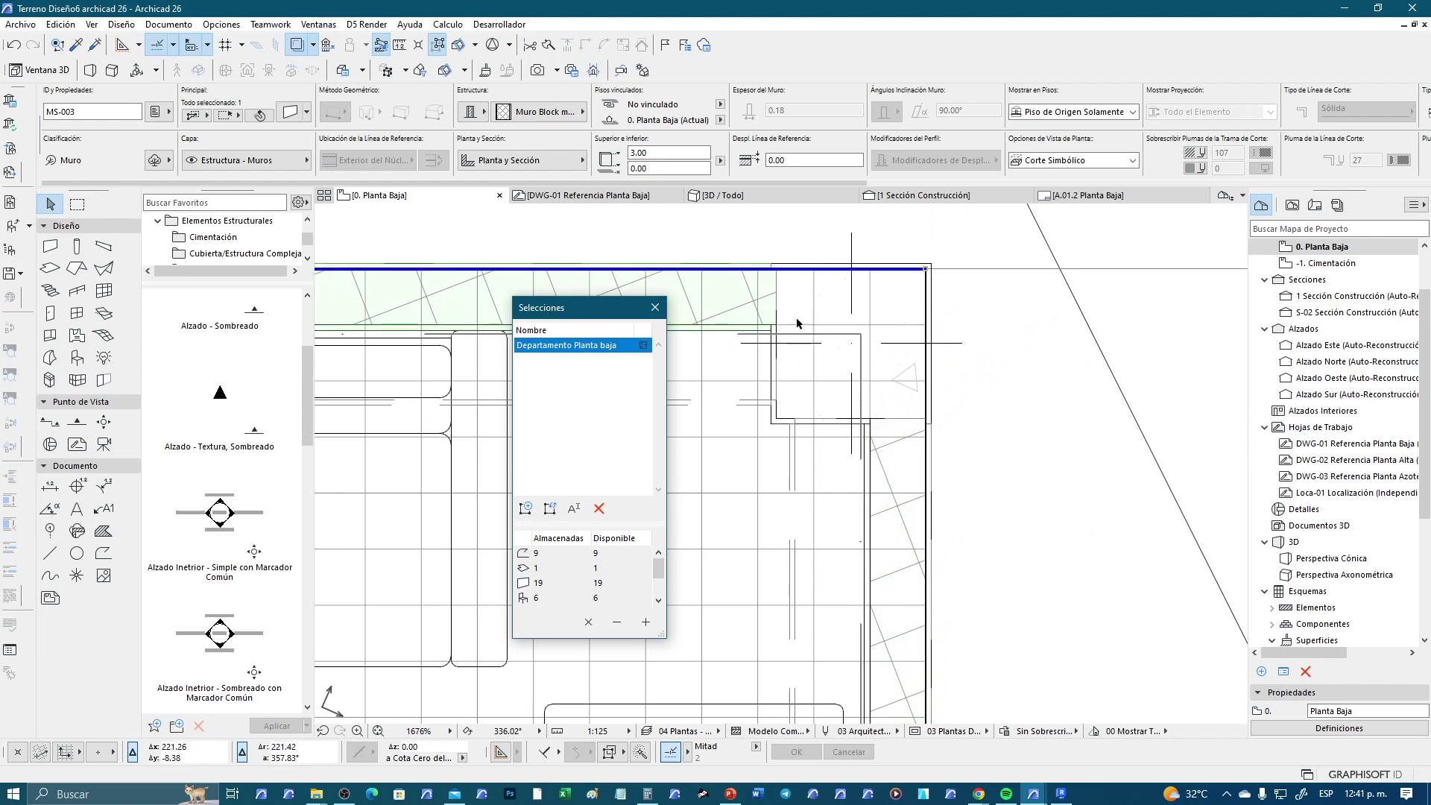
{"action": "scroll", "coordinate": [857, 299], "scroll_direction": "down", "scroll_amount": 3}
{"action": "scroll", "coordinate": [932, 350], "scroll_direction": "down", "scroll_amount": 2}
{"action": "scroll", "coordinate": [931, 380], "scroll_direction": "down", "scroll_amount": 1}
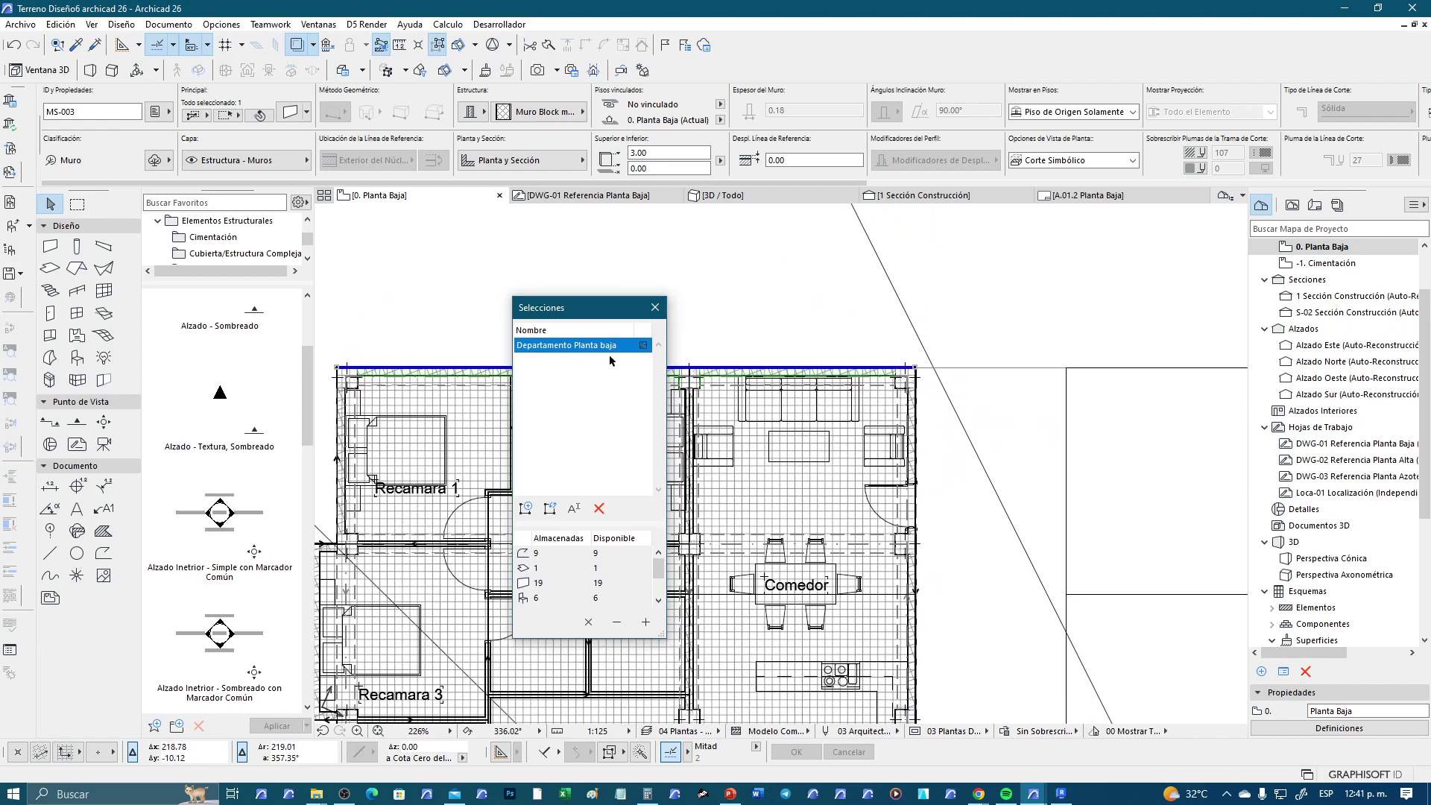
{"action": "left_click_drag", "start_coordinate": [566, 307], "coordinate": [1040, 248]}
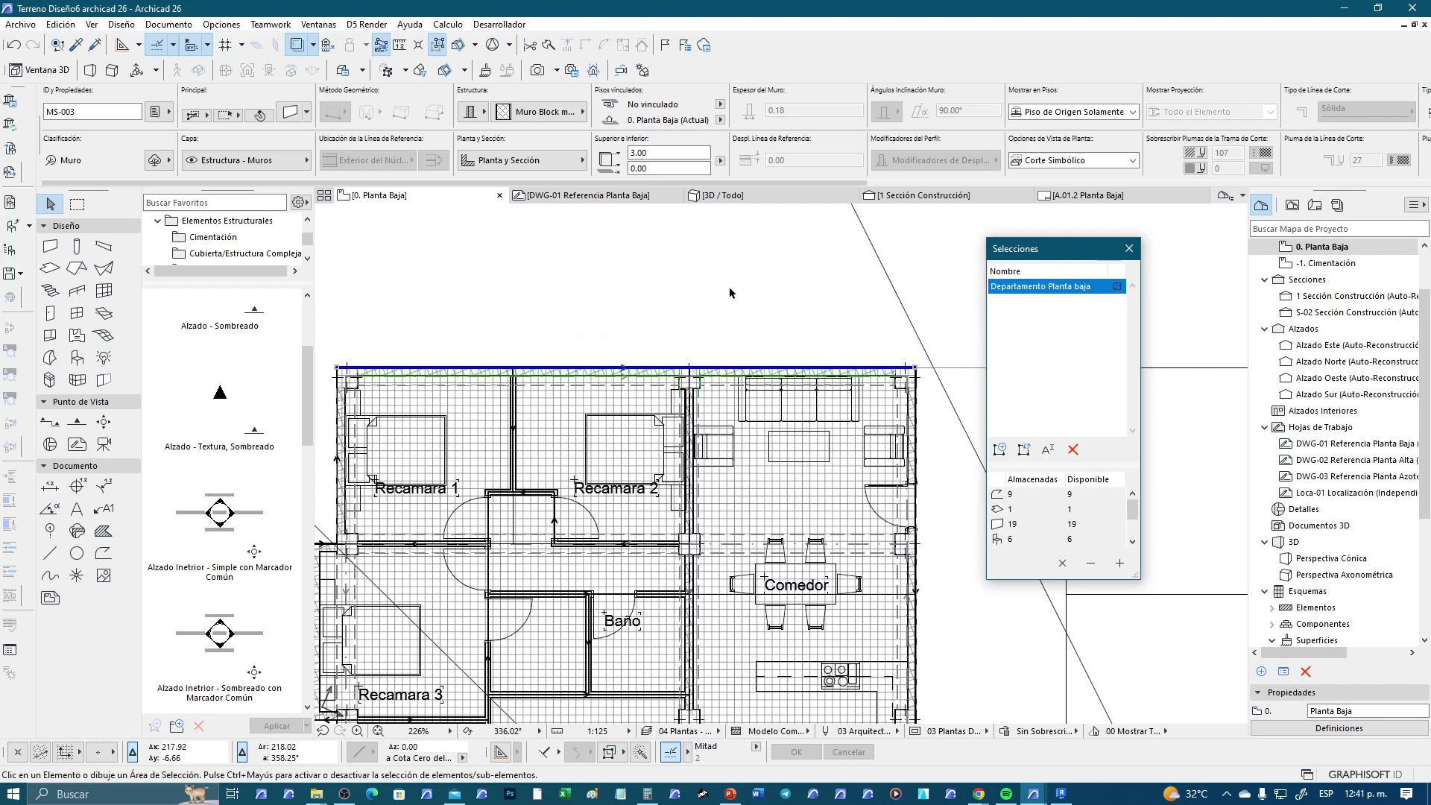
{"action": "left_click", "coordinate": [729, 293]}
{"action": "scroll", "coordinate": [597, 372], "scroll_direction": "up", "scroll_amount": 1}
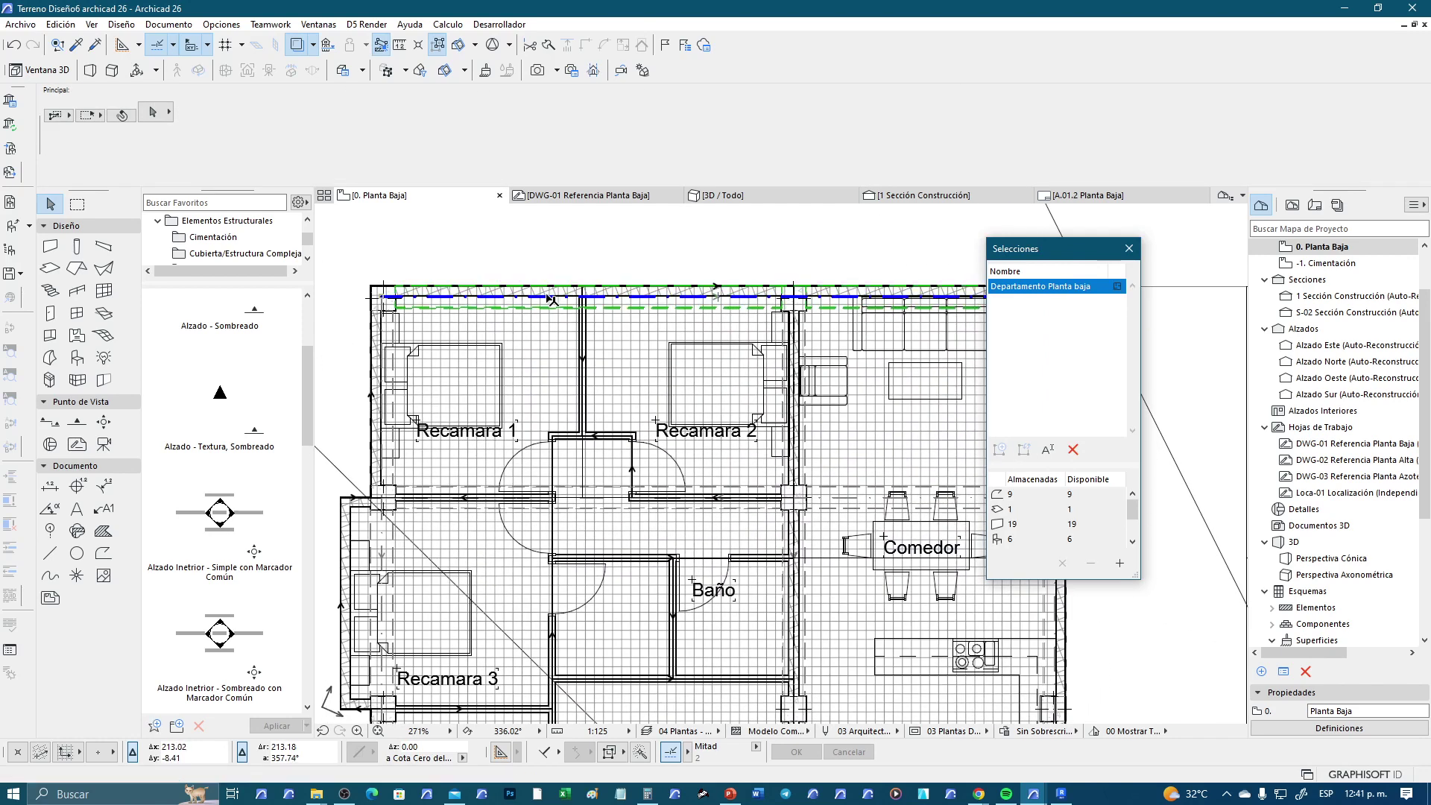
{"action": "left_click", "coordinate": [551, 299]}
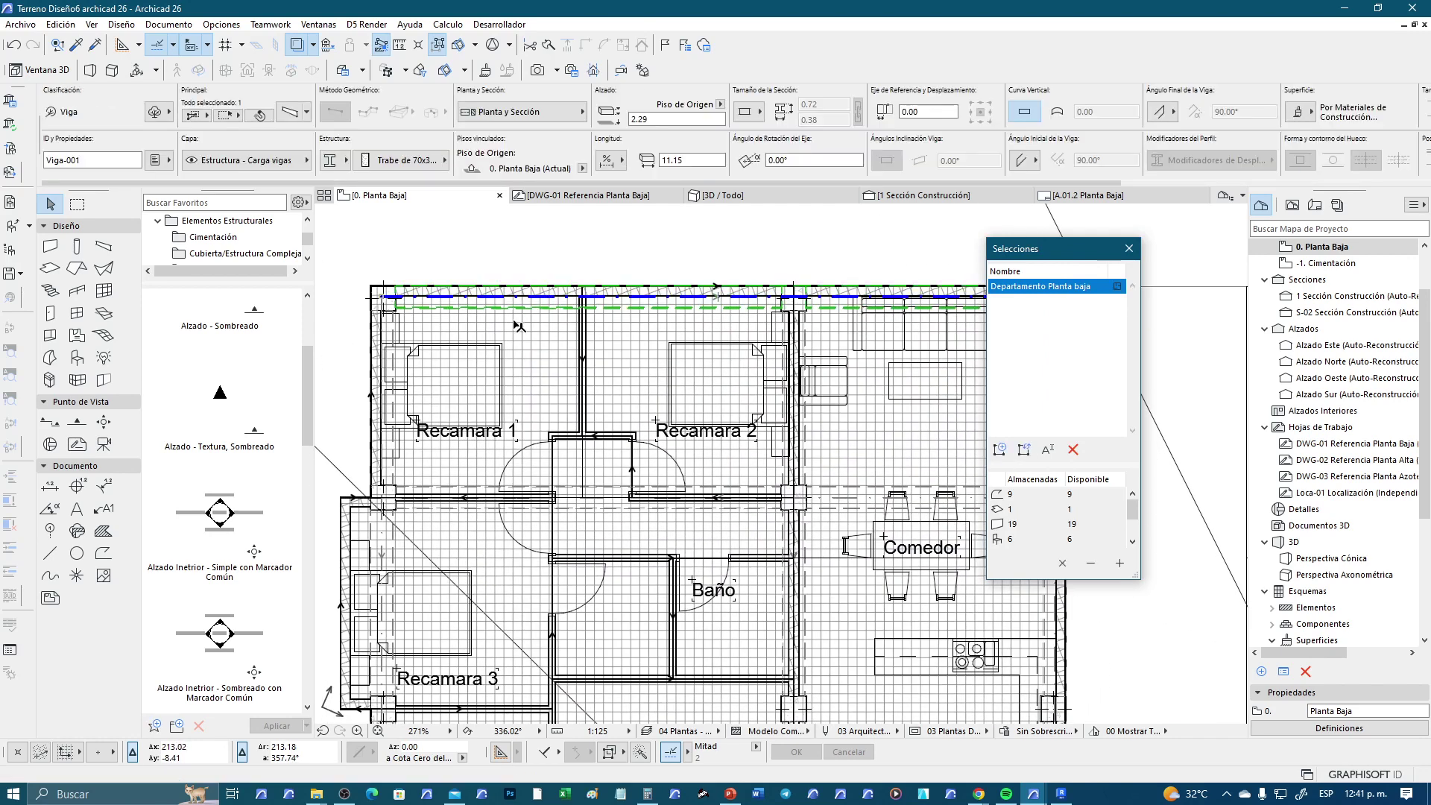
{"action": "left_click", "coordinate": [494, 252]}
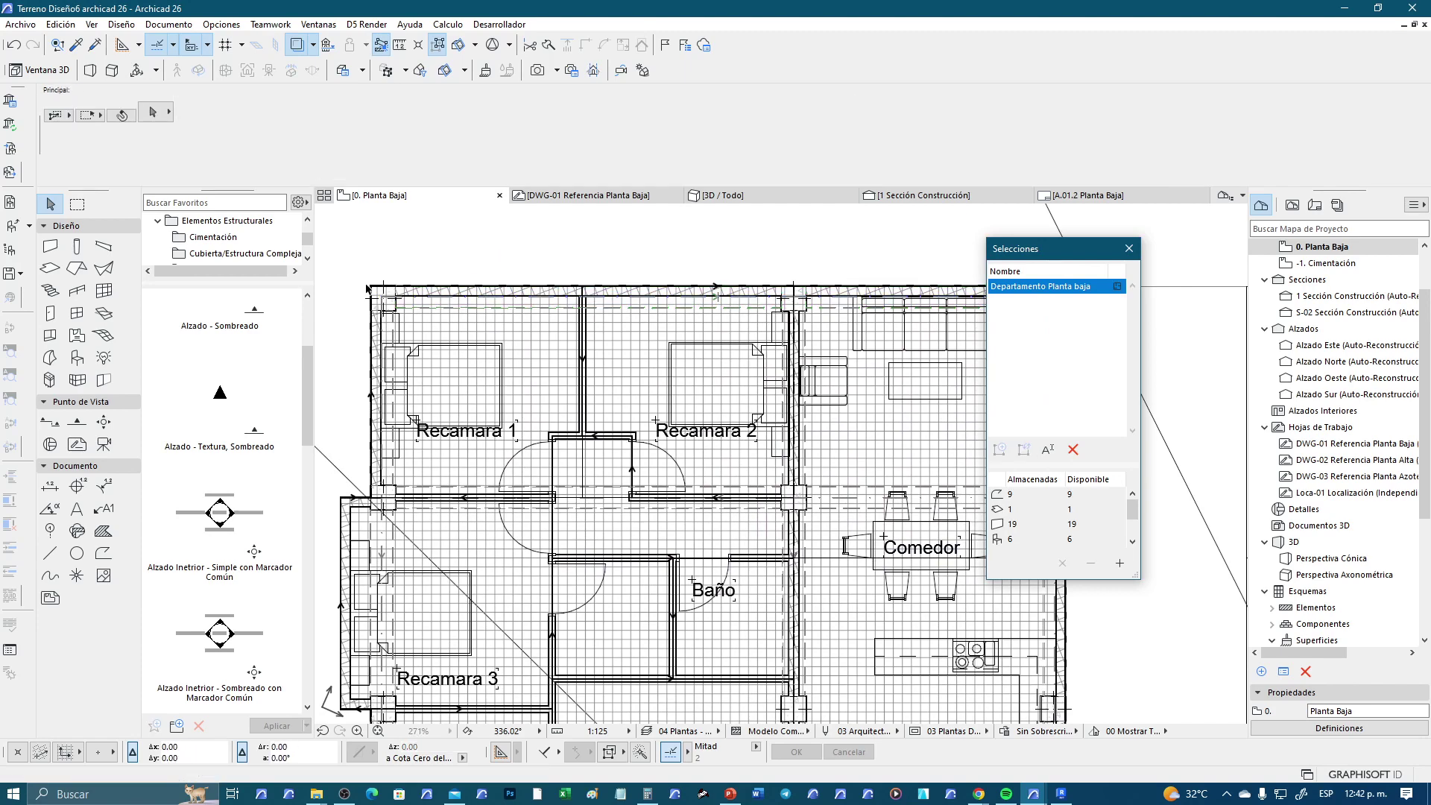
{"action": "left_click", "coordinate": [378, 289]}
{"action": "scroll", "coordinate": [477, 261], "scroll_direction": "down", "scroll_amount": 5}
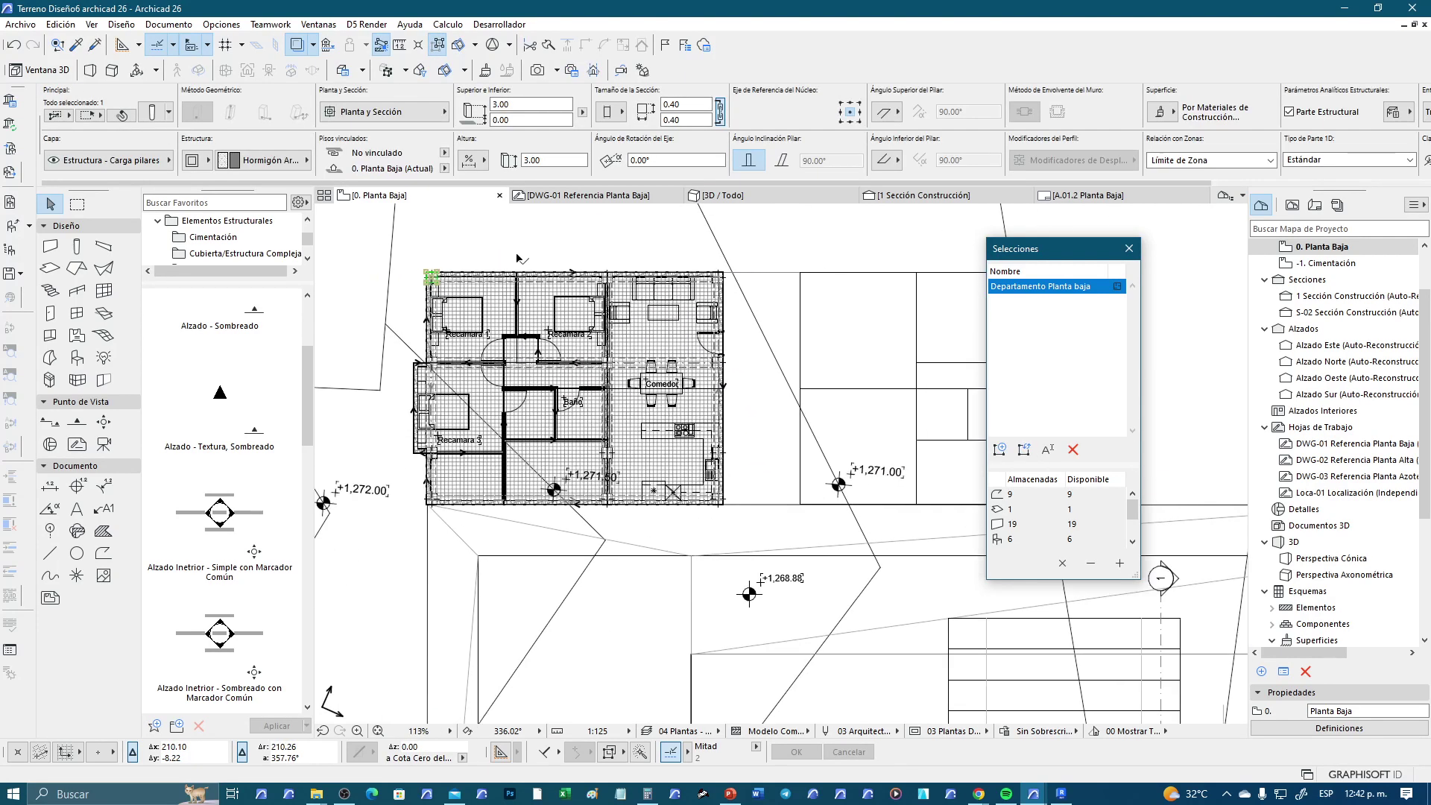
{"action": "key", "text": "Escape"}
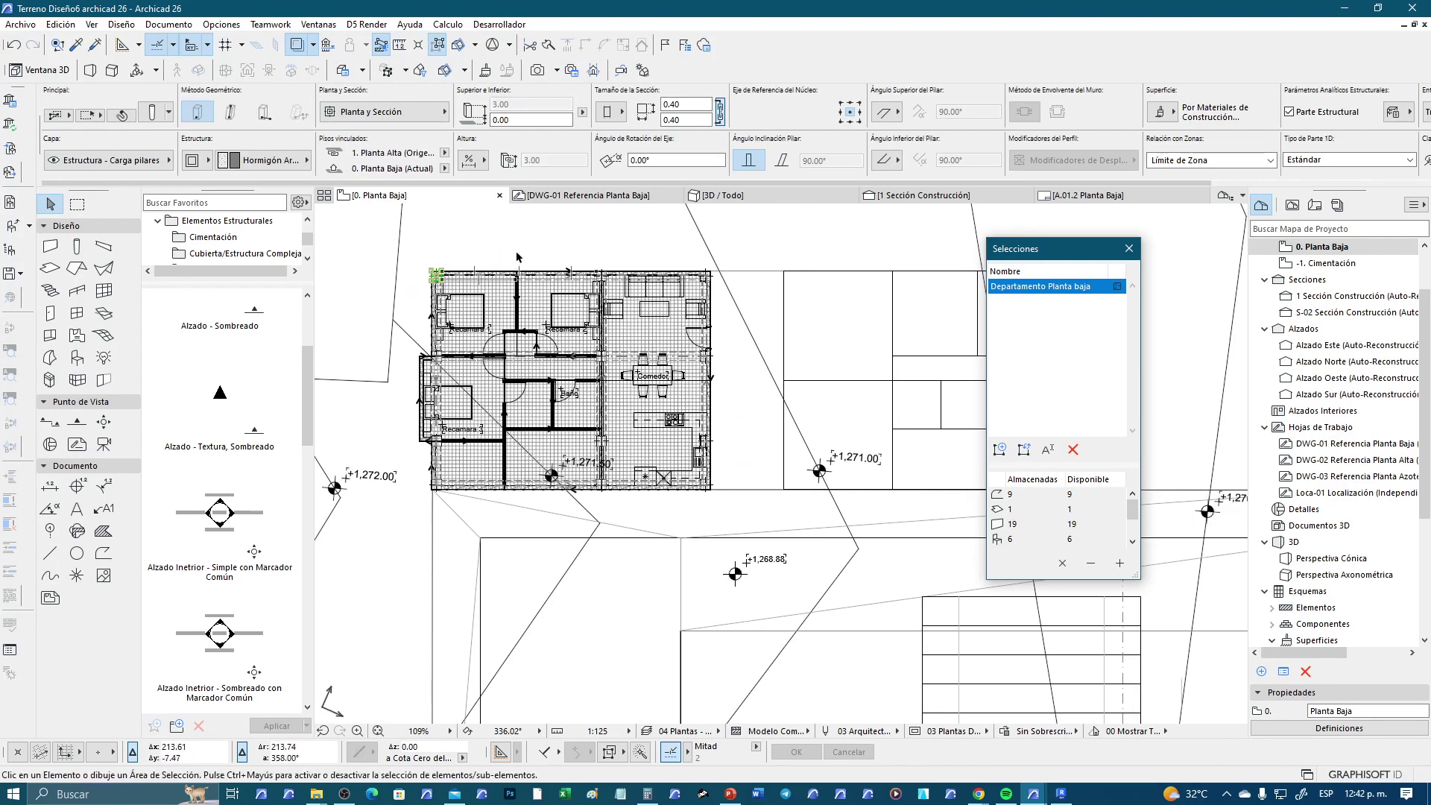
{"action": "left_click", "coordinate": [450, 275]}
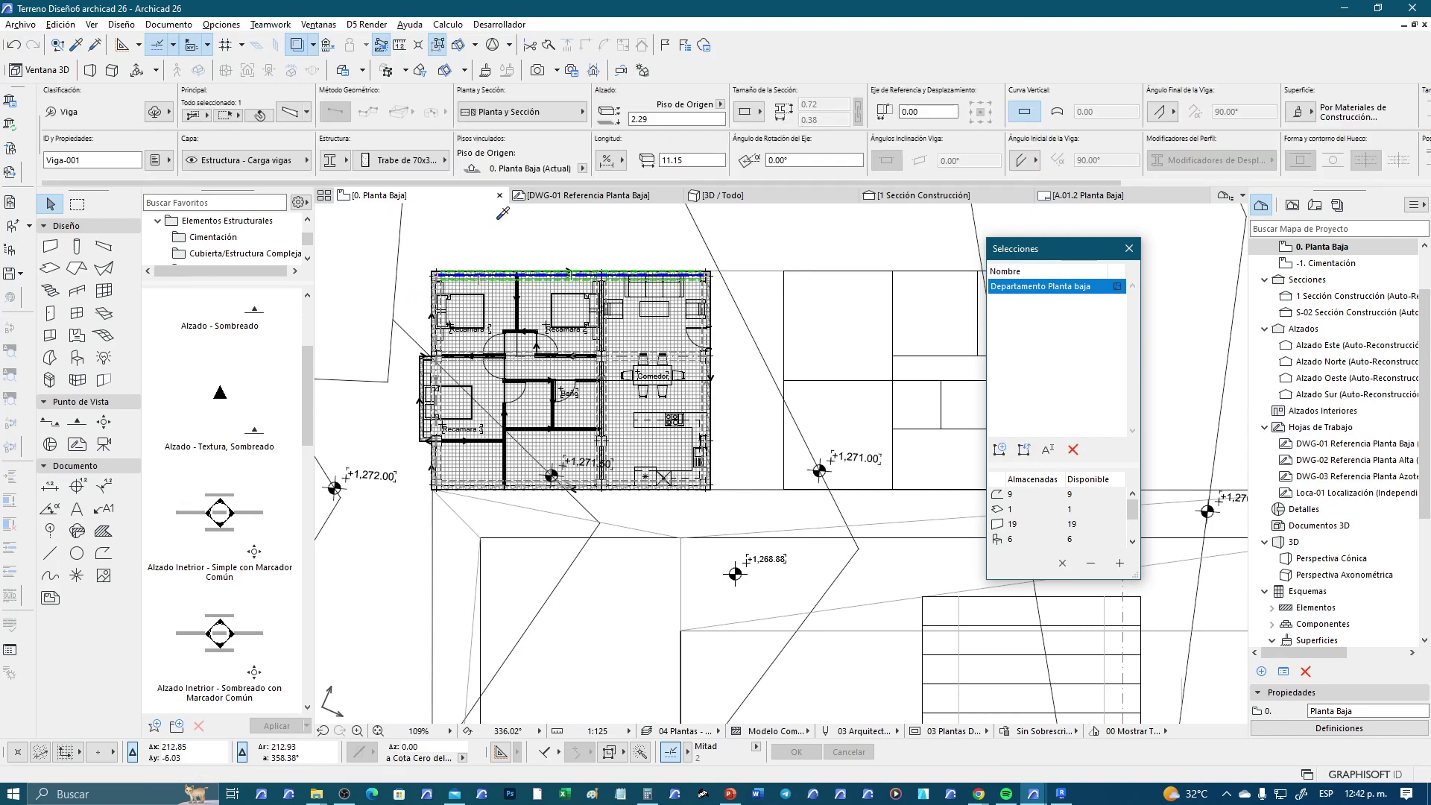
{"action": "left_click", "coordinate": [541, 312]}
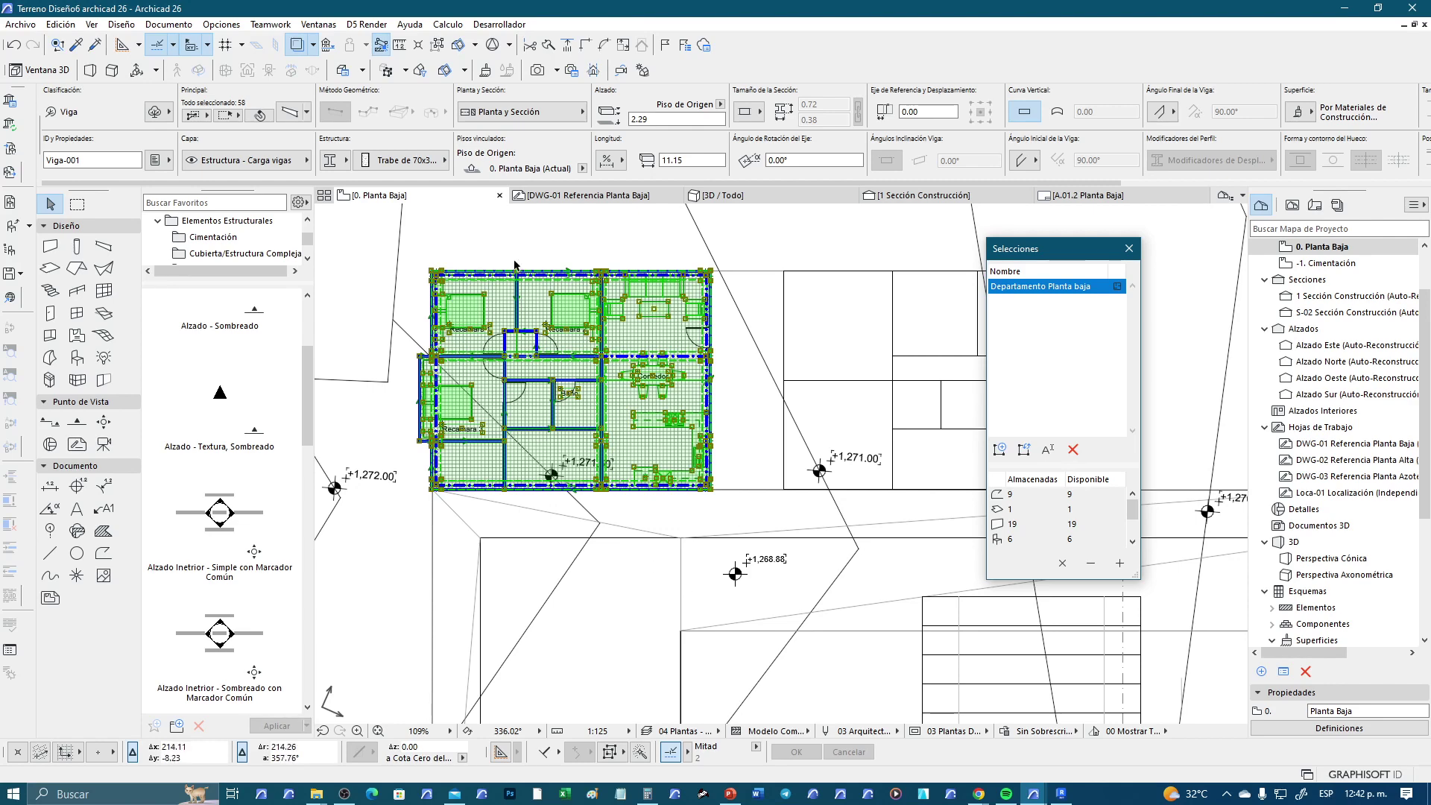
{"action": "right_click", "coordinate": [520, 234]}
{"action": "mouse_move", "coordinate": [626, 481]}
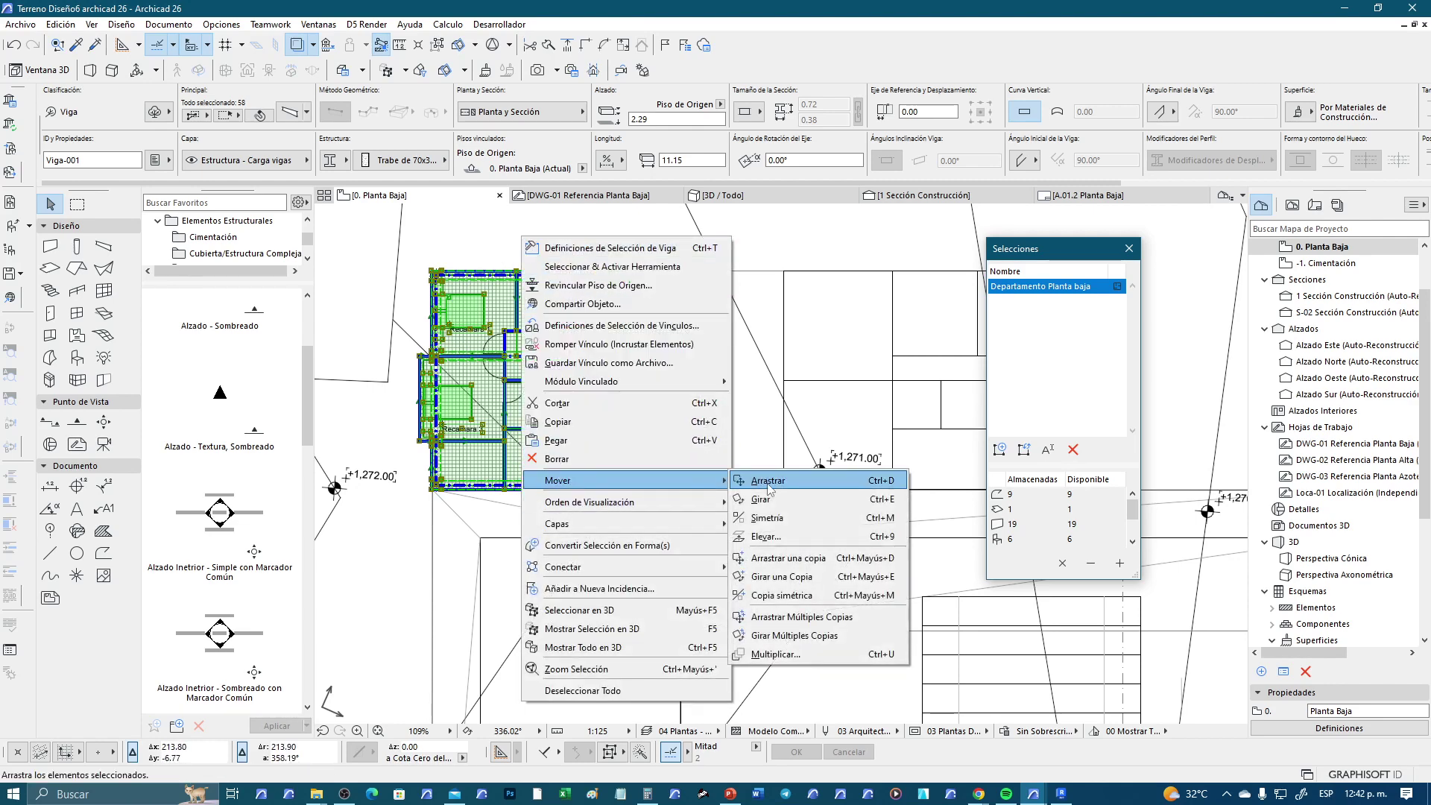
{"action": "left_click", "coordinate": [769, 480]}
{"action": "left_click", "coordinate": [622, 432]}
{"action": "left_click", "coordinate": [783, 369]}
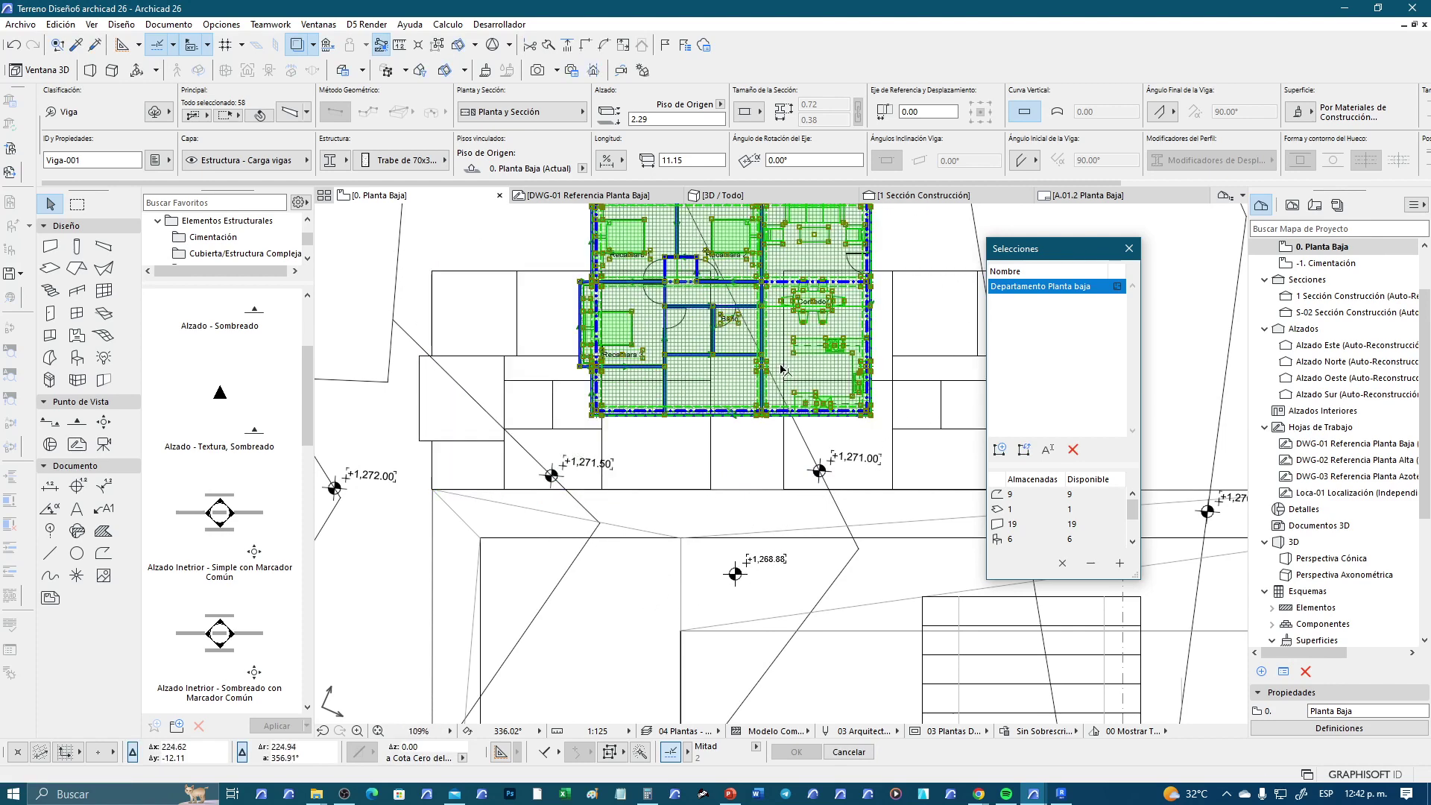
{"action": "key", "text": "ctrl+z"}
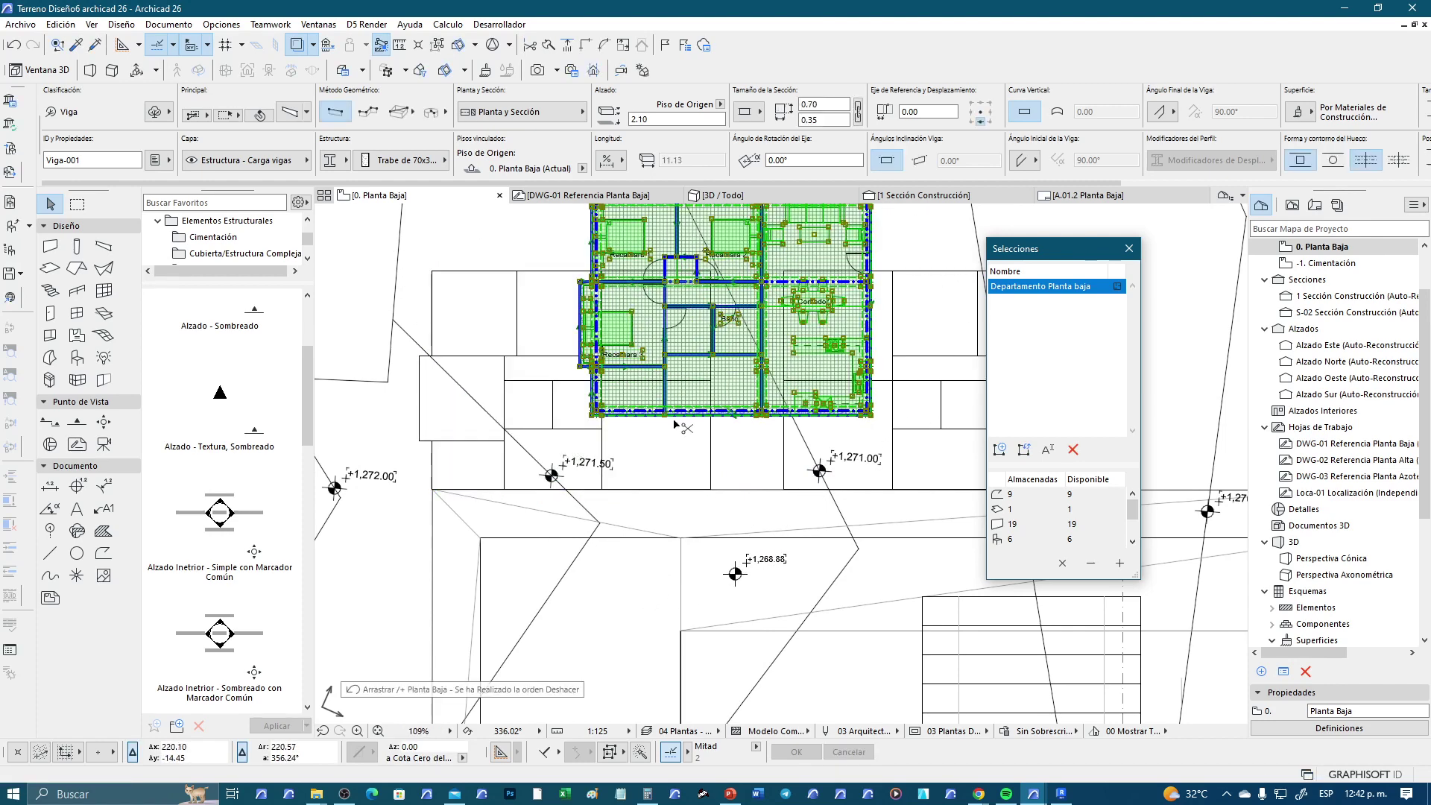
{"action": "key", "text": "ctrl+z"}
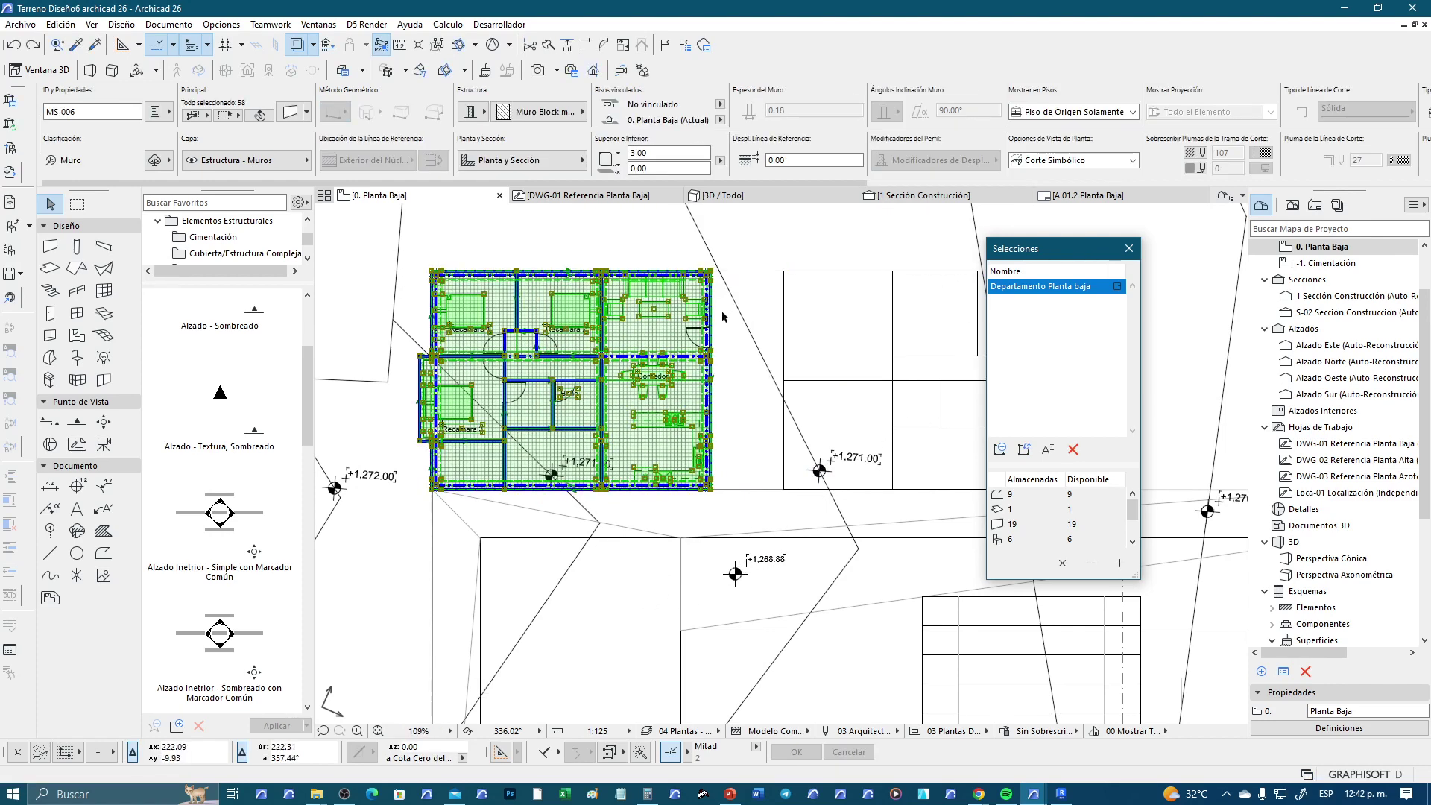
{"action": "key", "text": "Escape"}
Drag a copy of section line S-02 upward through the apartment to create S-03
{"action": "scroll", "coordinate": [463, 411], "scroll_direction": "down", "scroll_amount": 3}
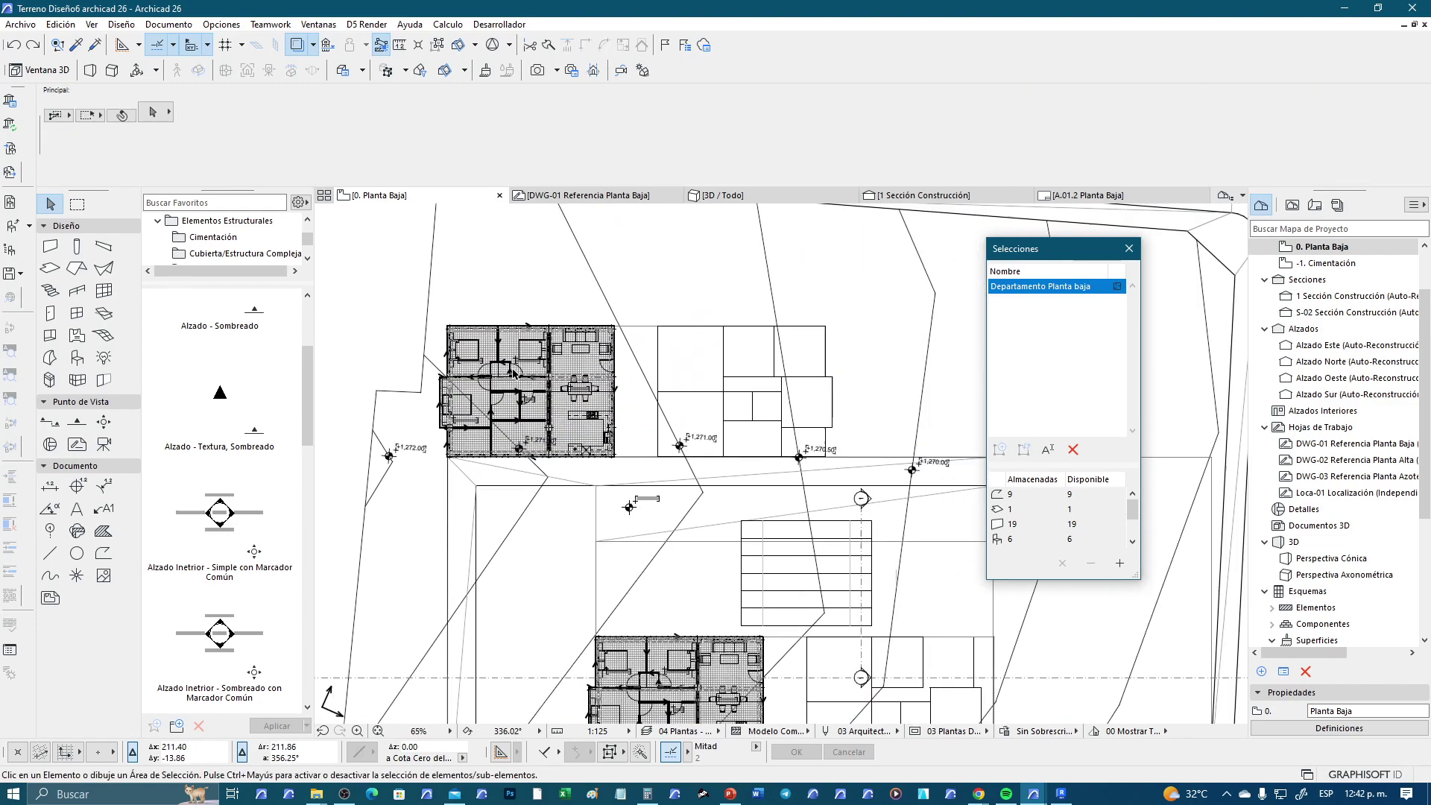
{"action": "scroll", "coordinate": [558, 414], "scroll_direction": "down", "scroll_amount": 1}
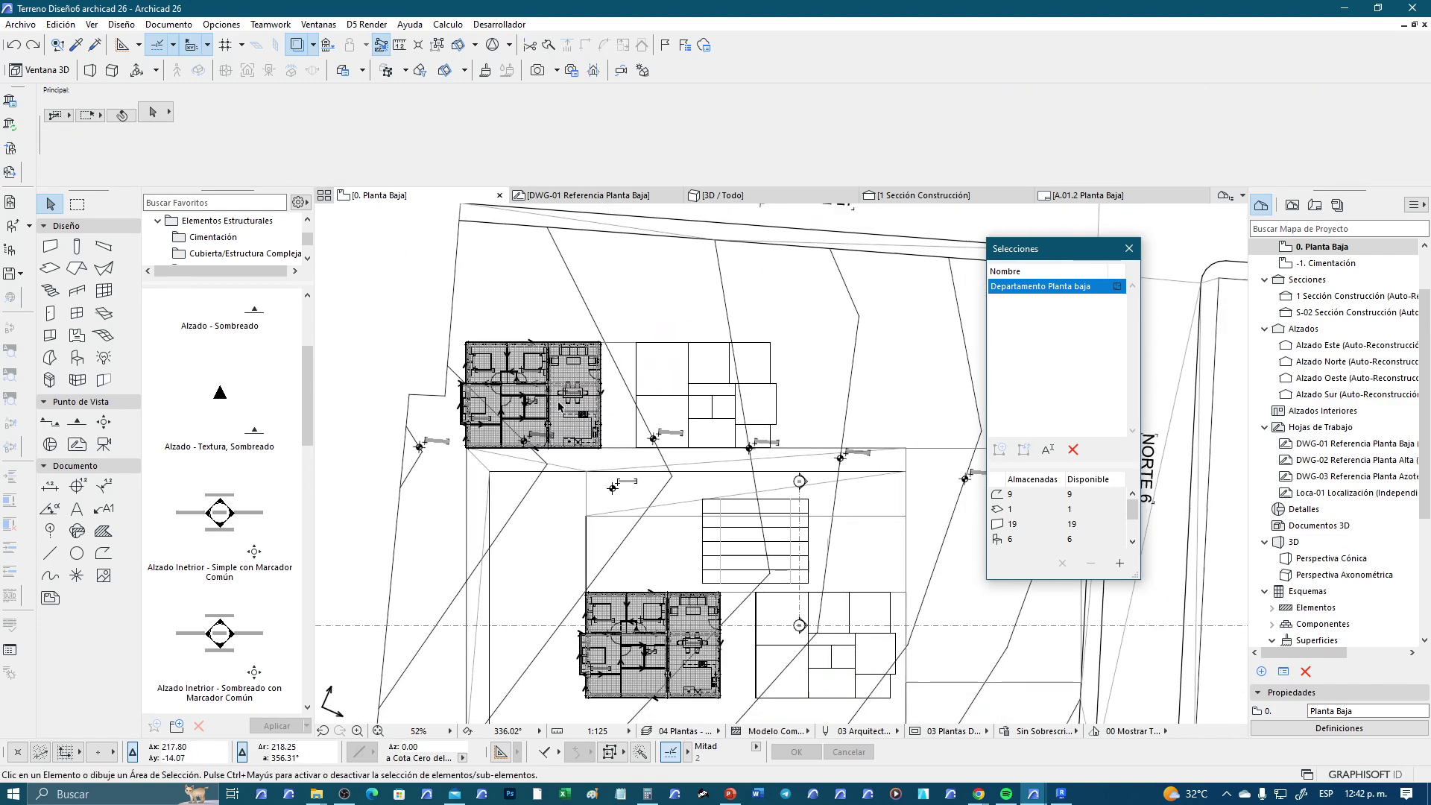
{"action": "scroll", "coordinate": [567, 417], "scroll_direction": "down", "scroll_amount": 2}
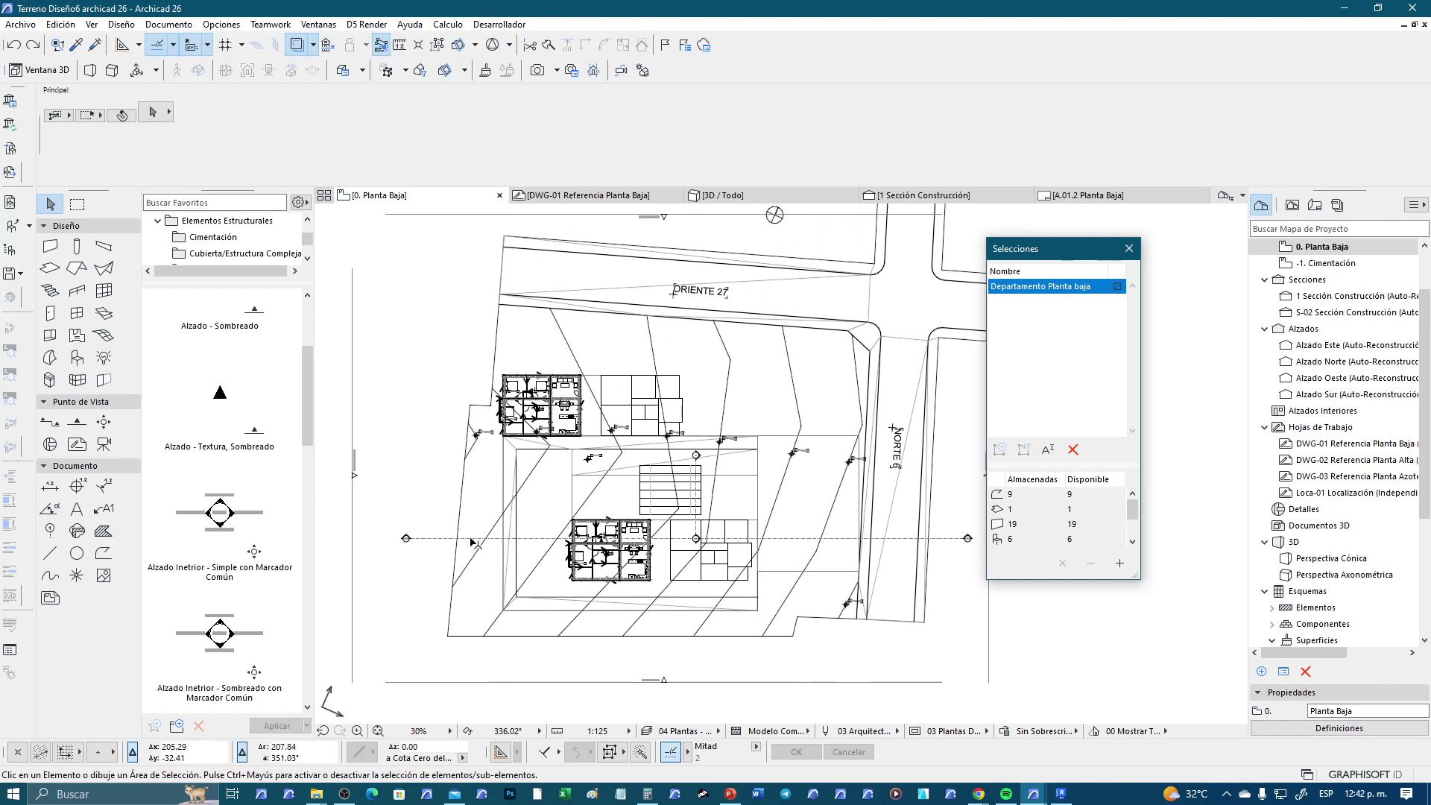
{"action": "left_click", "coordinate": [472, 539]}
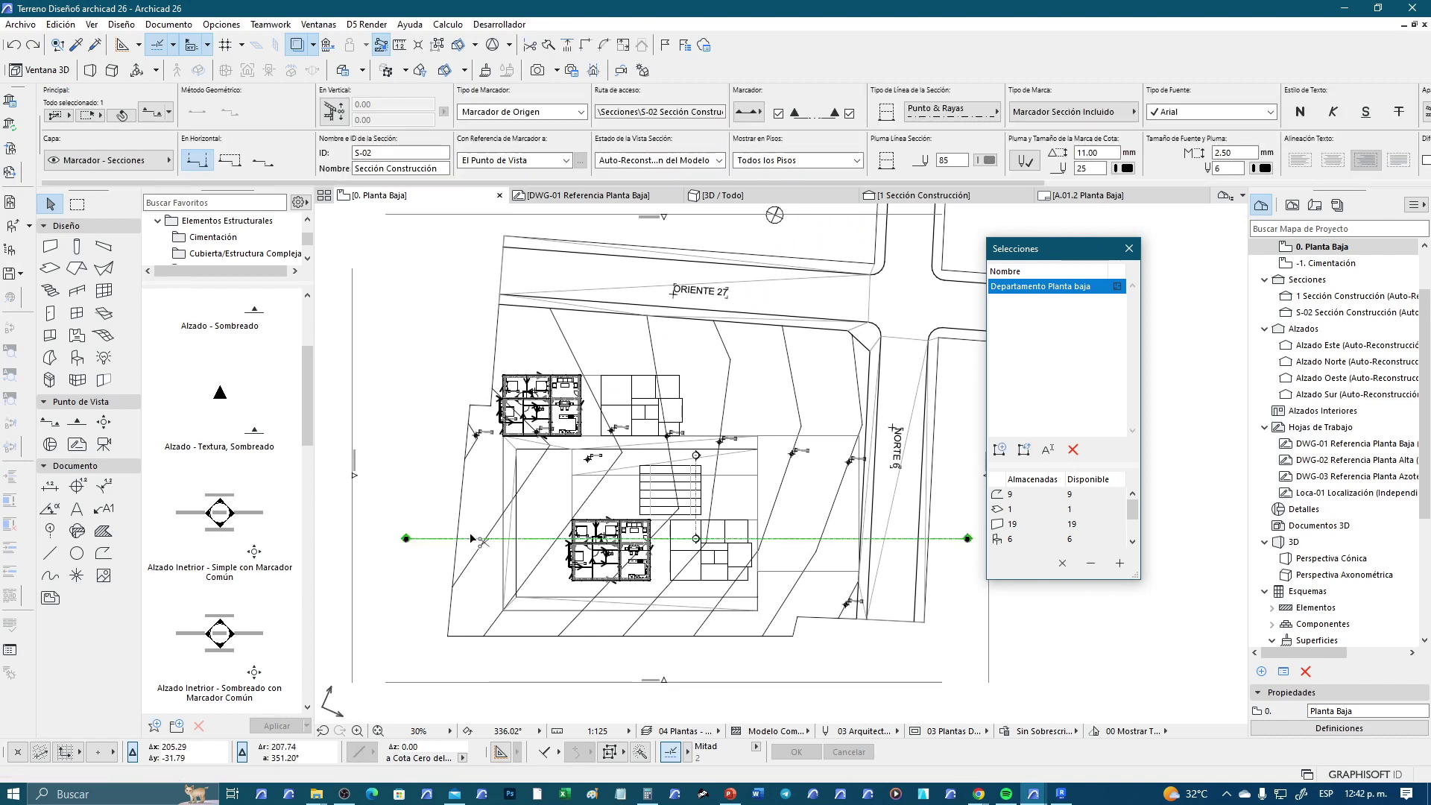
{"action": "left_click_drag", "start_coordinate": [473, 538], "coordinate": [468, 408], "text": "ctrl"}
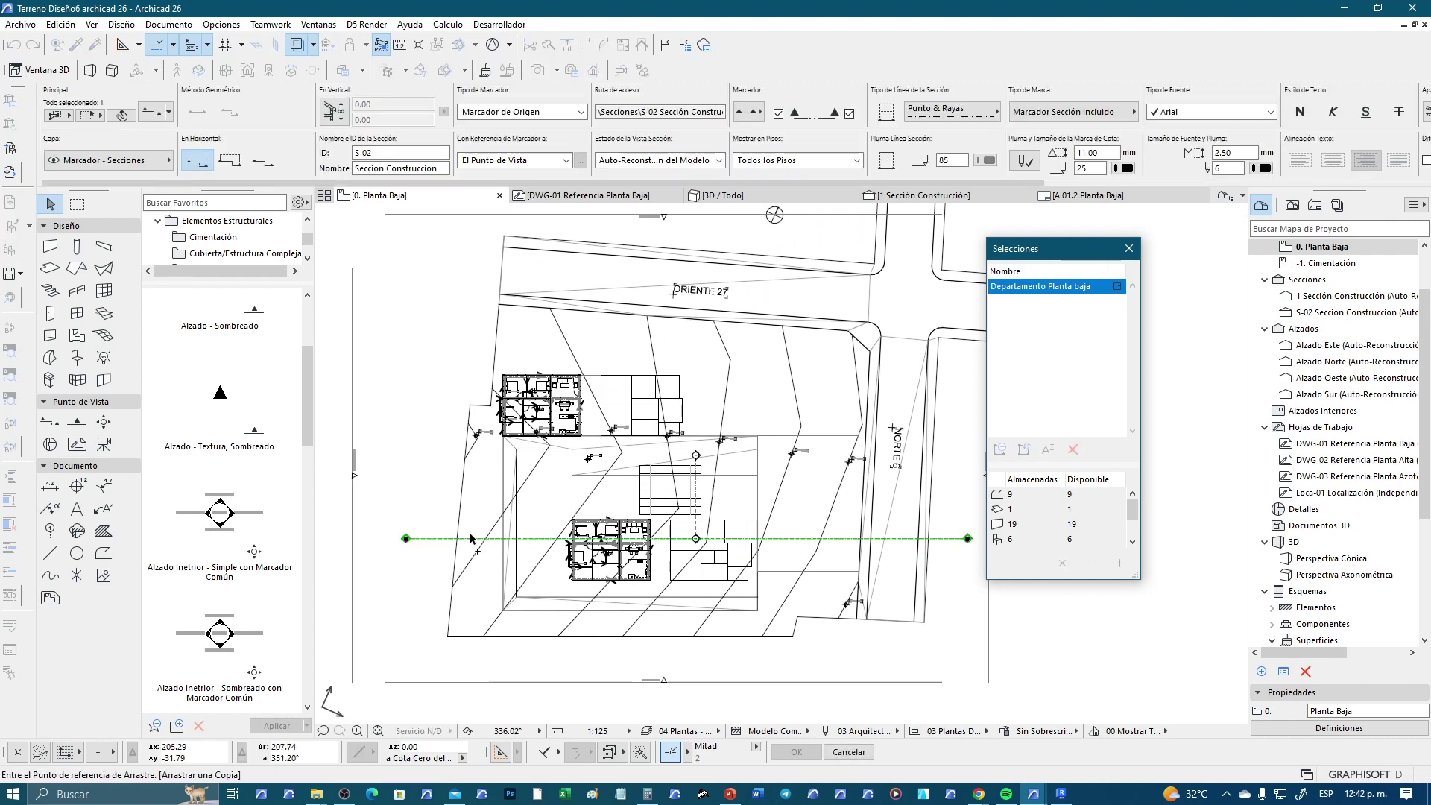
{"action": "left_click", "coordinate": [468, 408]}
{"action": "scroll", "coordinate": [365, 428], "scroll_direction": "up", "scroll_amount": 3}
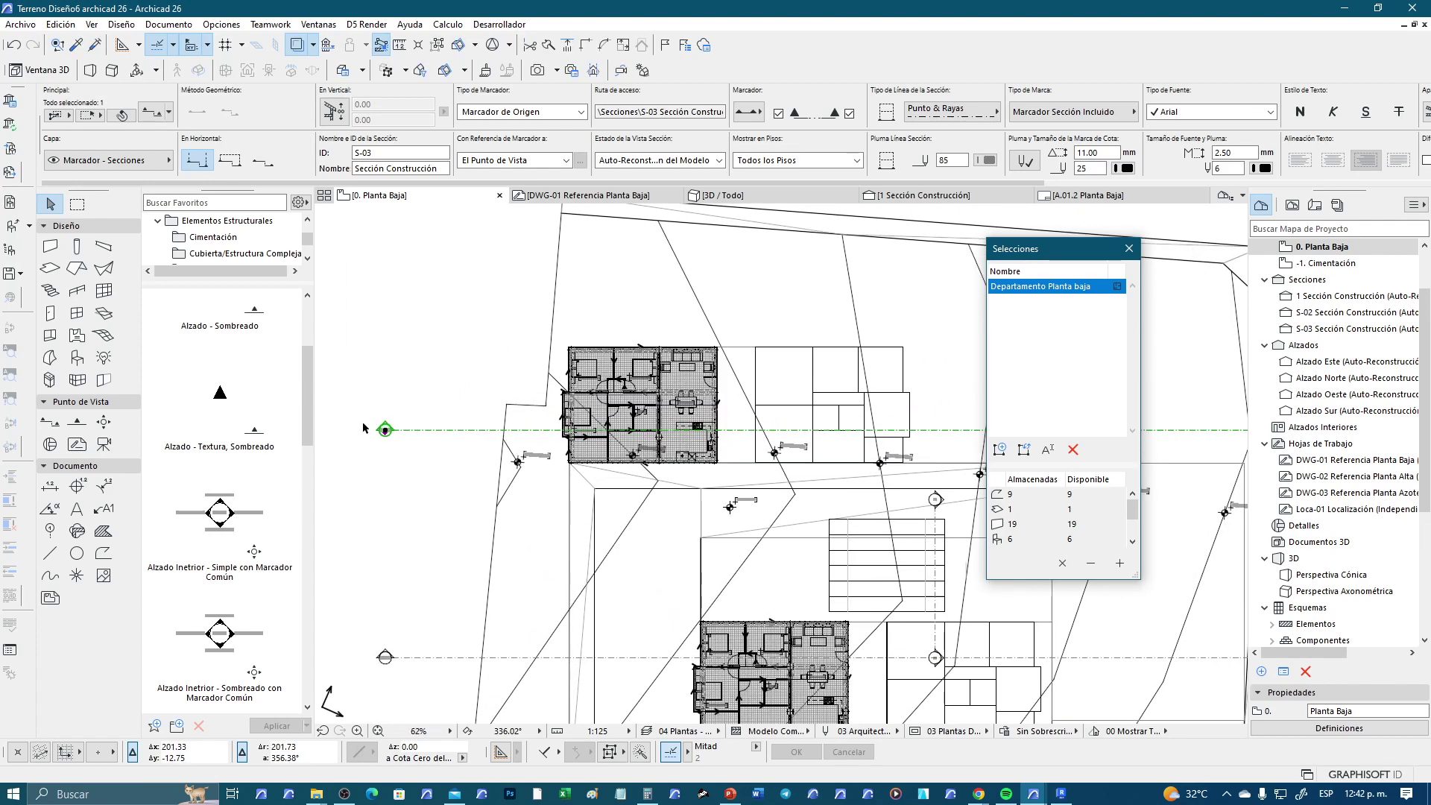
{"action": "scroll", "coordinate": [364, 428], "scroll_direction": "up", "scroll_amount": 2}
{"action": "right_click", "coordinate": [522, 505]}
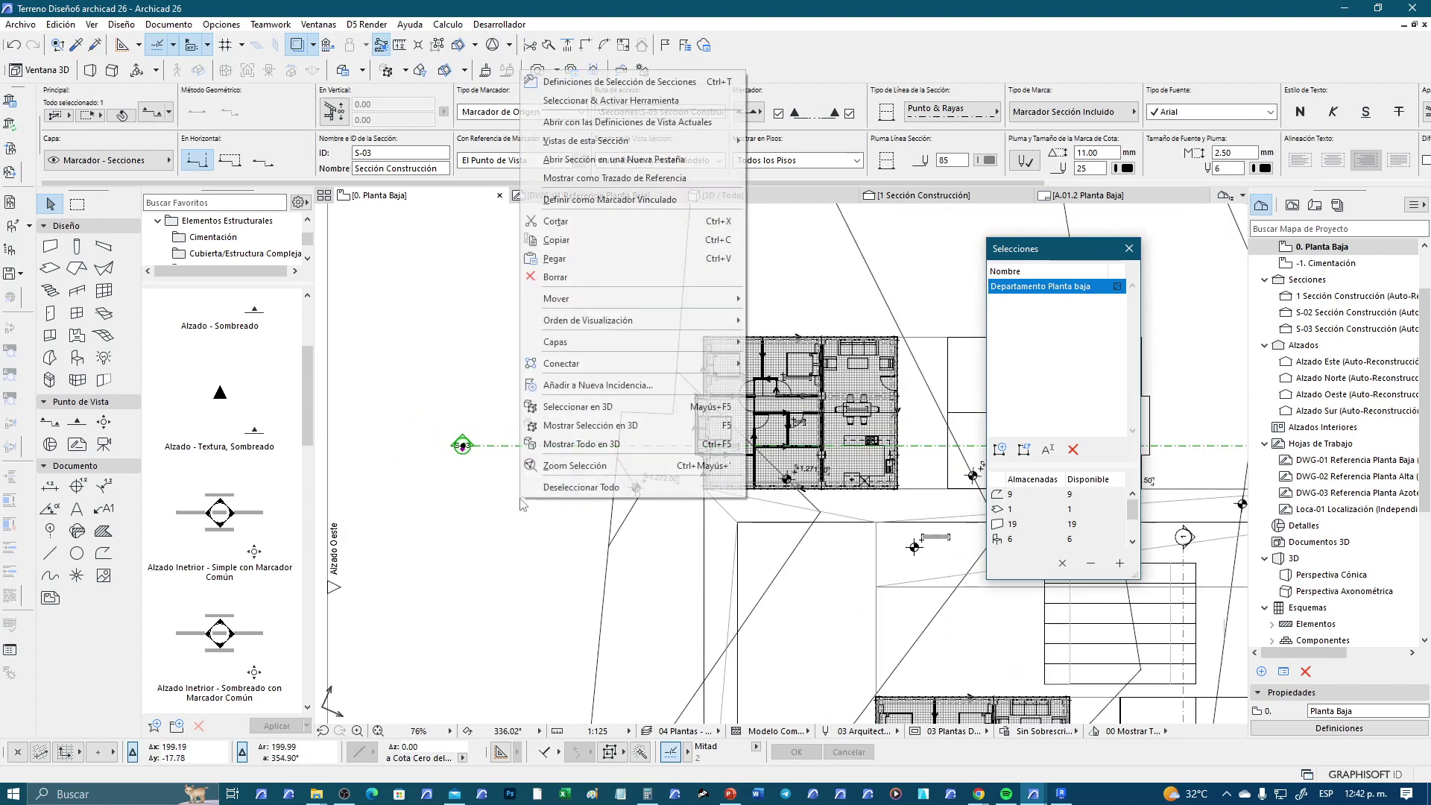
In section S-03, raise all elements 1.88 from the slab corner onto the terrain
{"action": "left_click", "coordinate": [695, 122]}
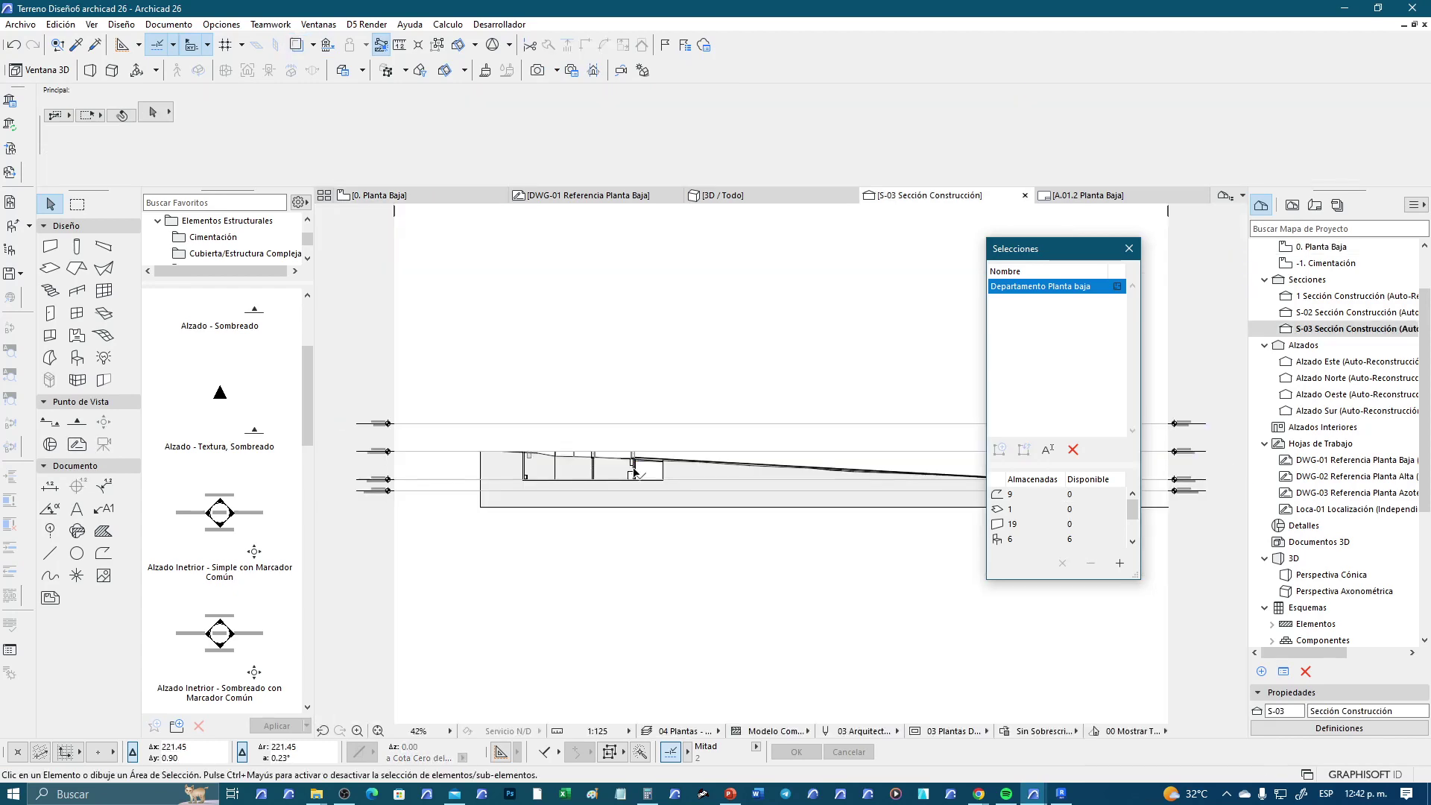
{"action": "key", "text": "ctrl+a"}
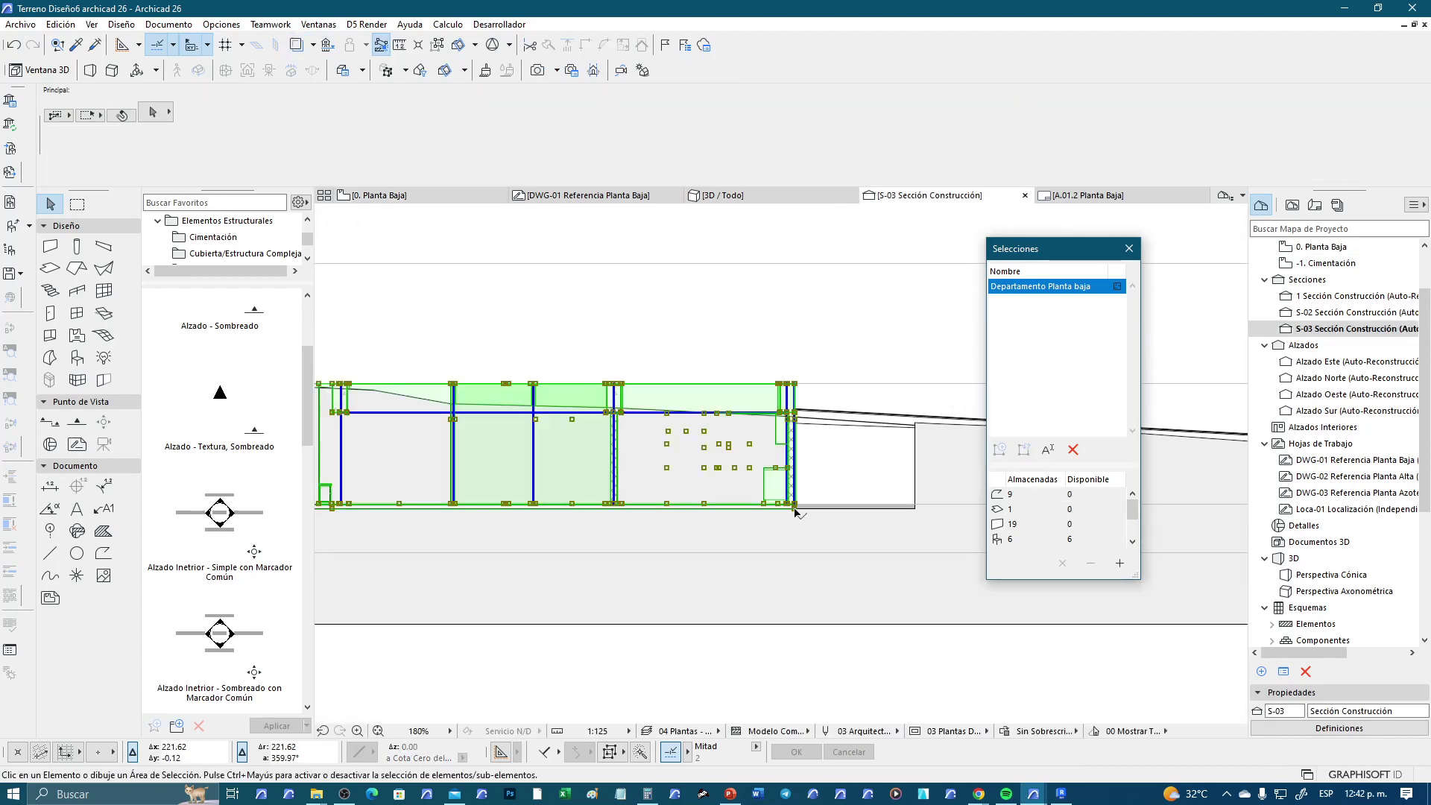
{"action": "scroll", "coordinate": [779, 524], "scroll_direction": "up", "scroll_amount": 1}
{"action": "scroll", "coordinate": [781, 522], "scroll_direction": "up", "scroll_amount": 1}
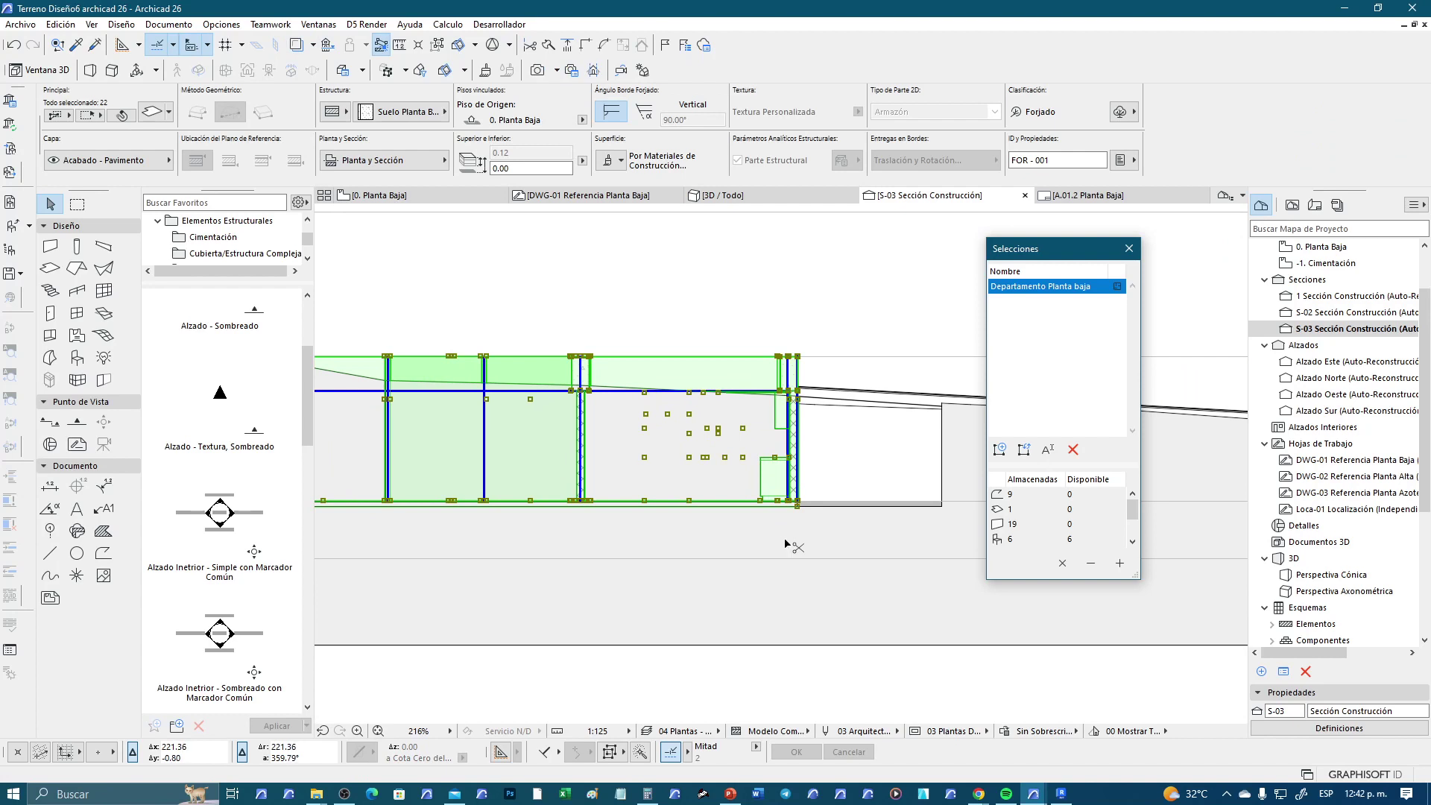
{"action": "key", "text": "ctrl+d"}
{"action": "left_click", "coordinate": [797, 507]}
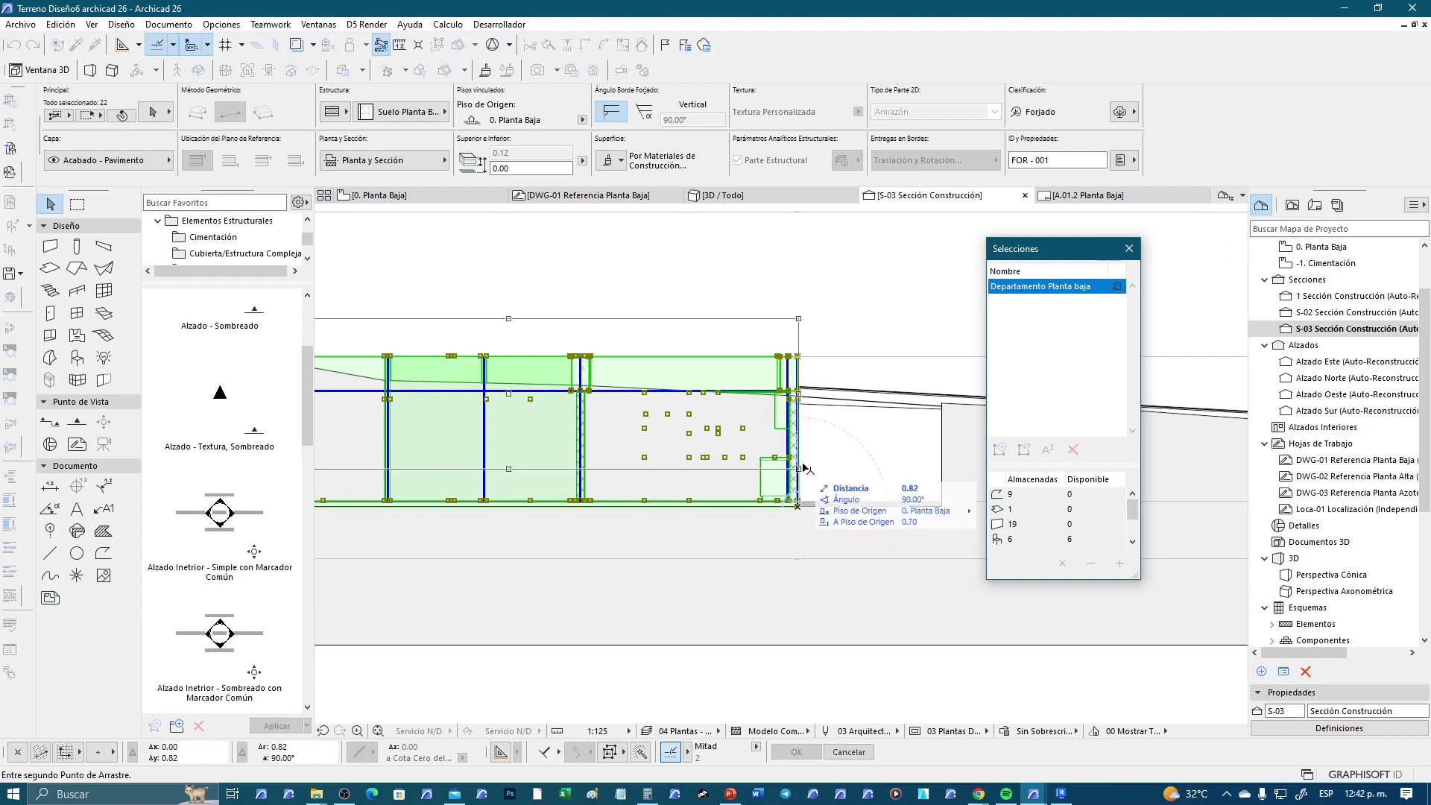
{"action": "left_click", "coordinate": [945, 409]}
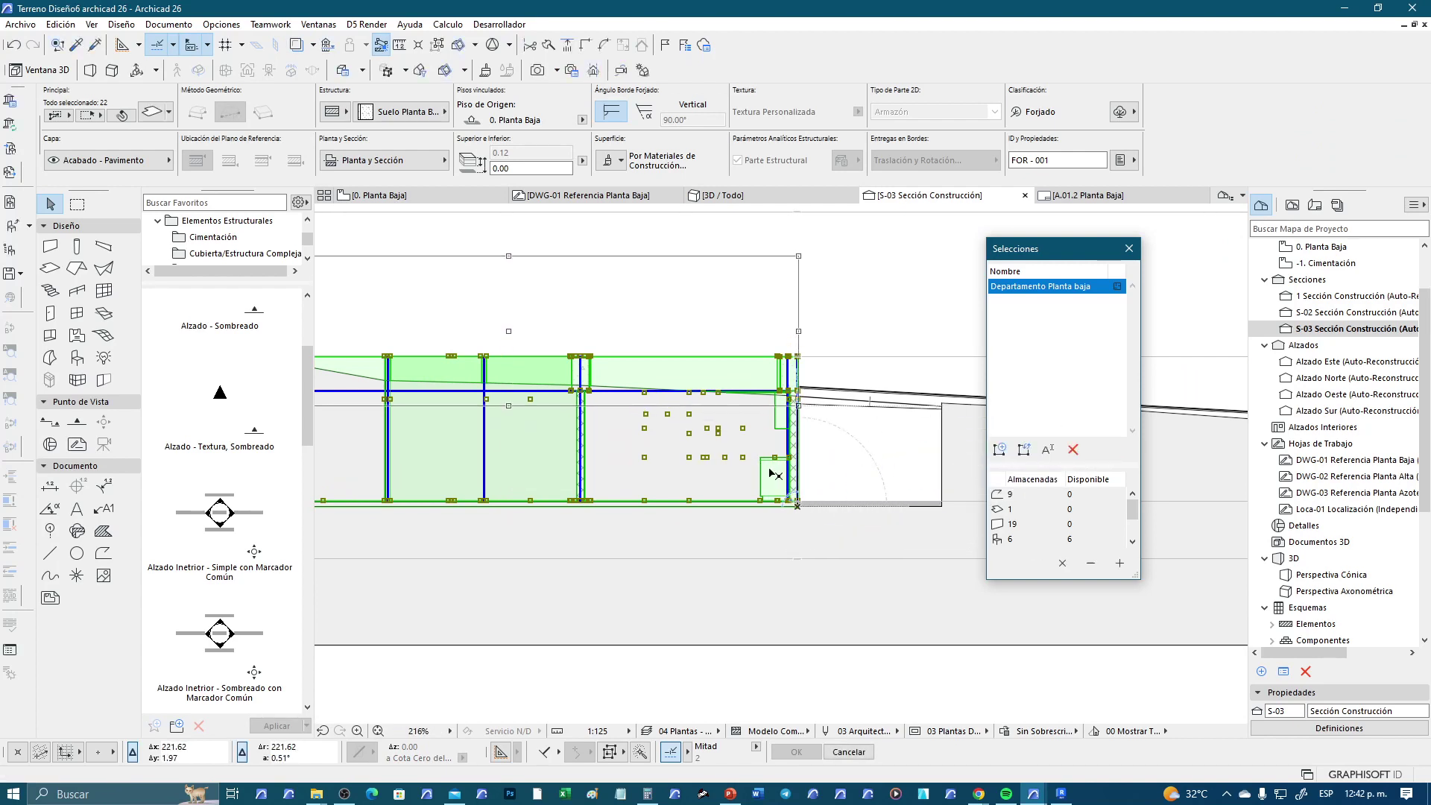
{"action": "scroll", "coordinate": [776, 467], "scroll_direction": "down", "scroll_amount": 1}
{"action": "scroll", "coordinate": [777, 466], "scroll_direction": "down", "scroll_amount": 2}
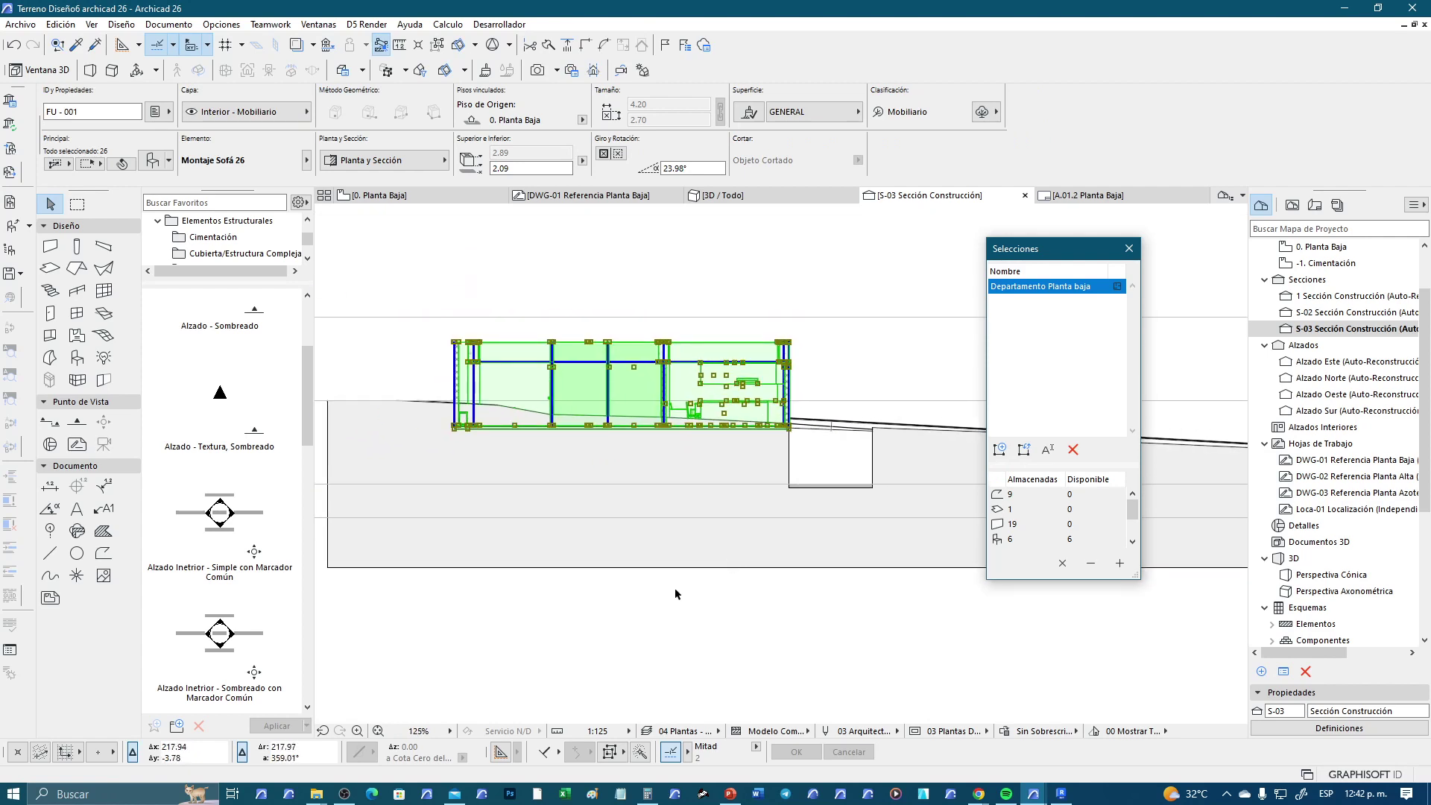
{"action": "middle_click_drag", "start_coordinate": [584, 675], "coordinate": [727, 639]}
Clear the section selection and go back to the 0. Planta Baja plan
{"action": "left_click", "coordinate": [693, 633]}
{"action": "scroll", "coordinate": [691, 629], "scroll_direction": "down", "scroll_amount": 2}
{"action": "scroll", "coordinate": [738, 522], "scroll_direction": "up", "scroll_amount": 2}
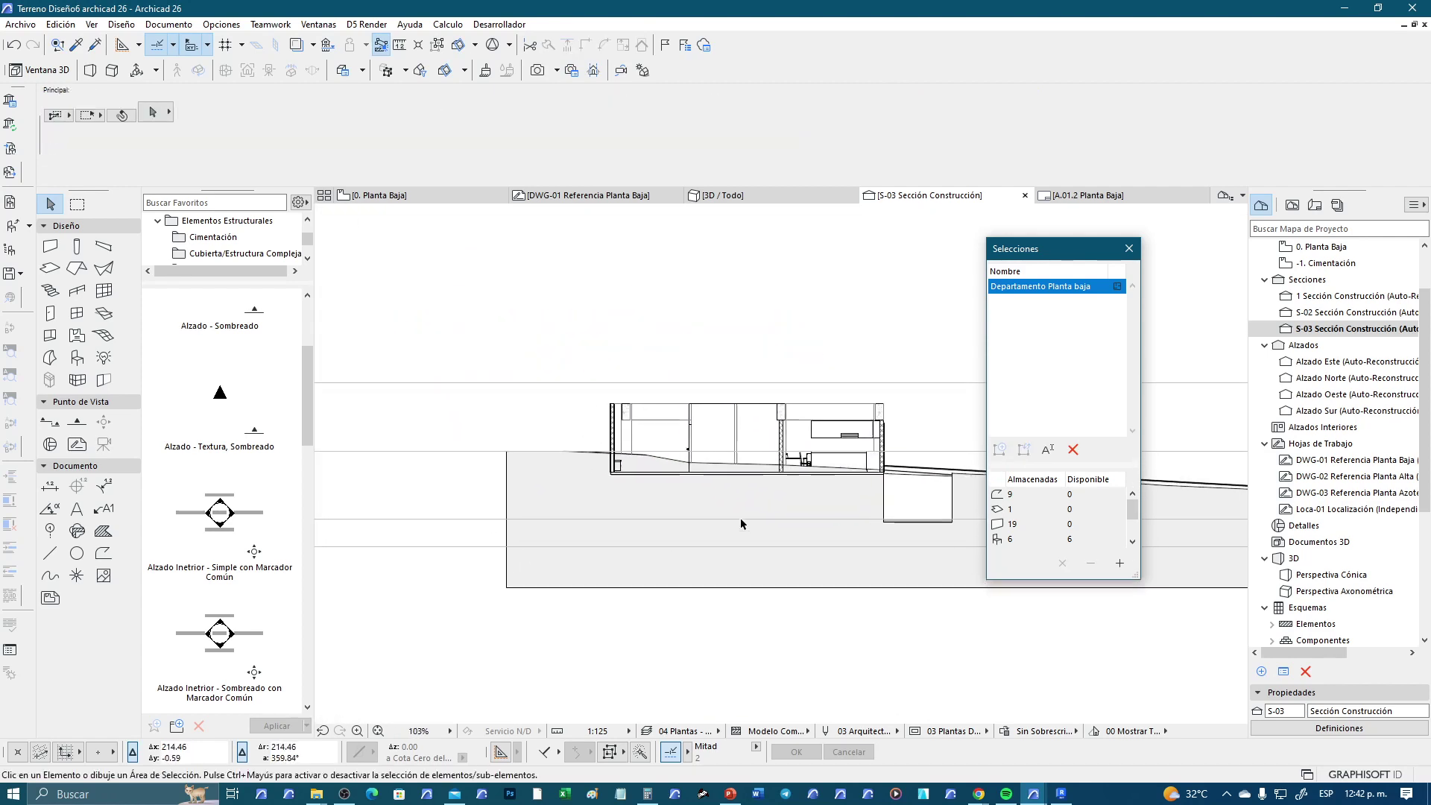
{"action": "left_click", "coordinate": [813, 468]}
{"action": "left_click", "coordinate": [520, 330]}
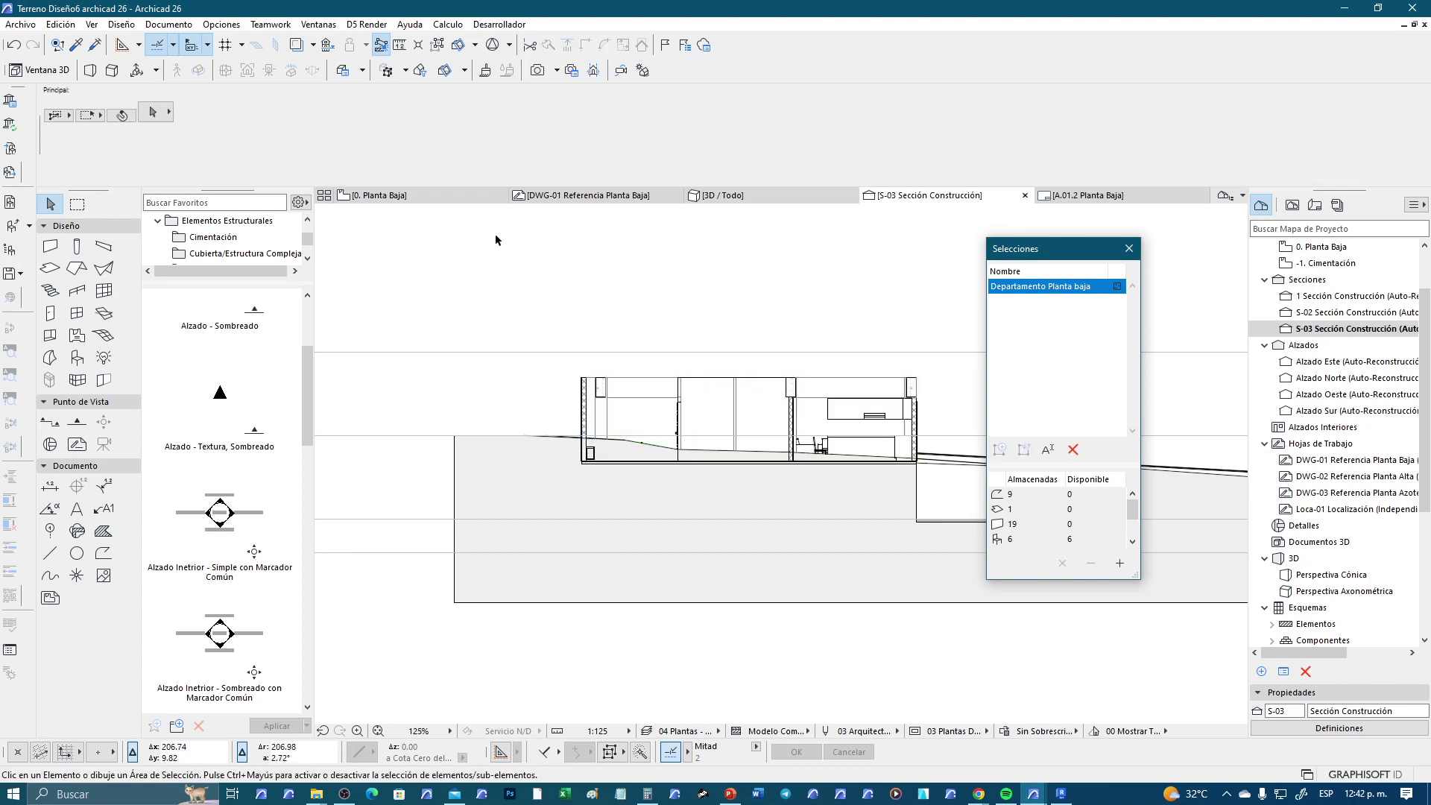
{"action": "left_click", "coordinate": [376, 195]}
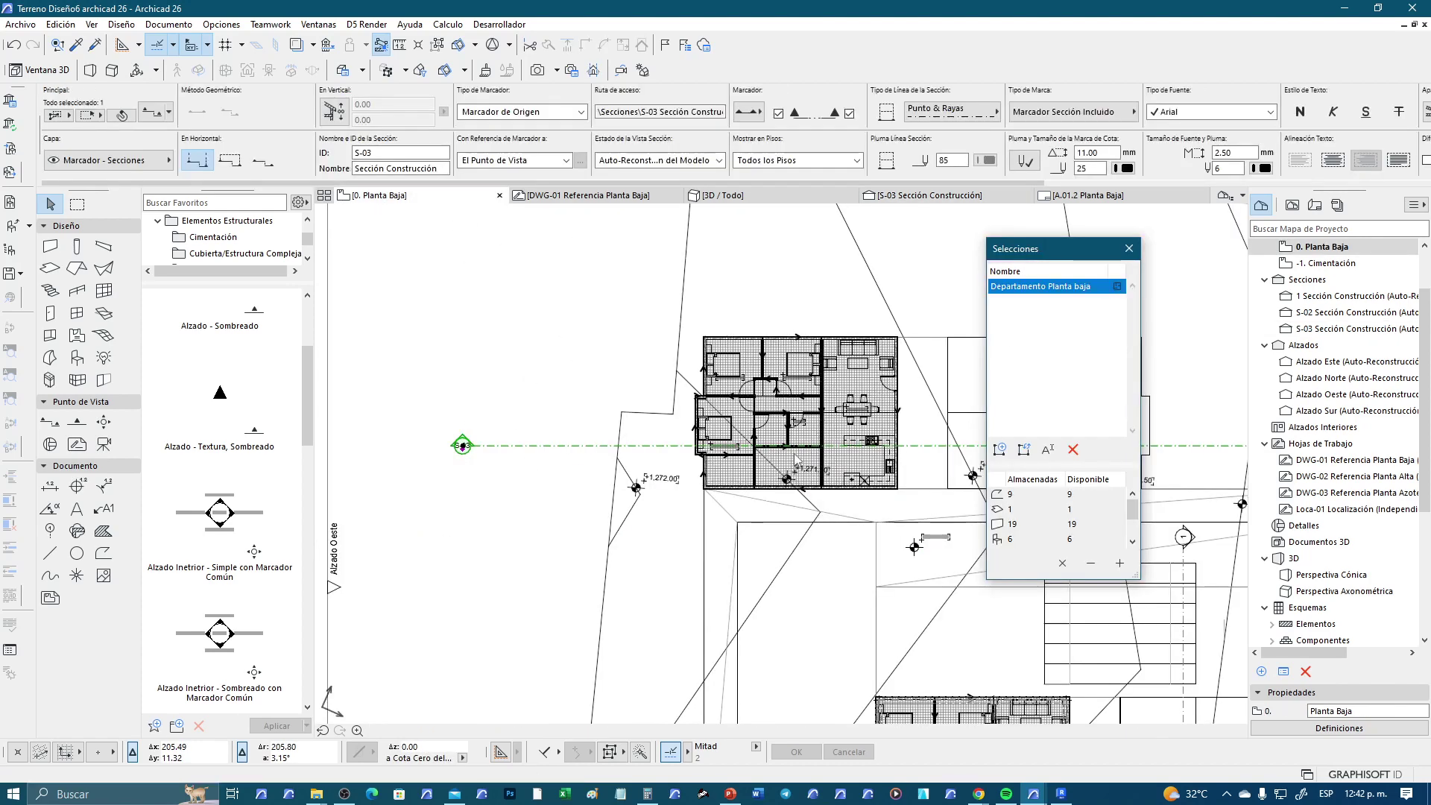
Select the whole ground-floor apartment on the plan
{"action": "left_click", "coordinate": [811, 446]}
{"action": "scroll", "coordinate": [694, 469], "scroll_direction": "down", "scroll_amount": 3}
{"action": "scroll", "coordinate": [694, 469], "scroll_direction": "up", "scroll_amount": 3}
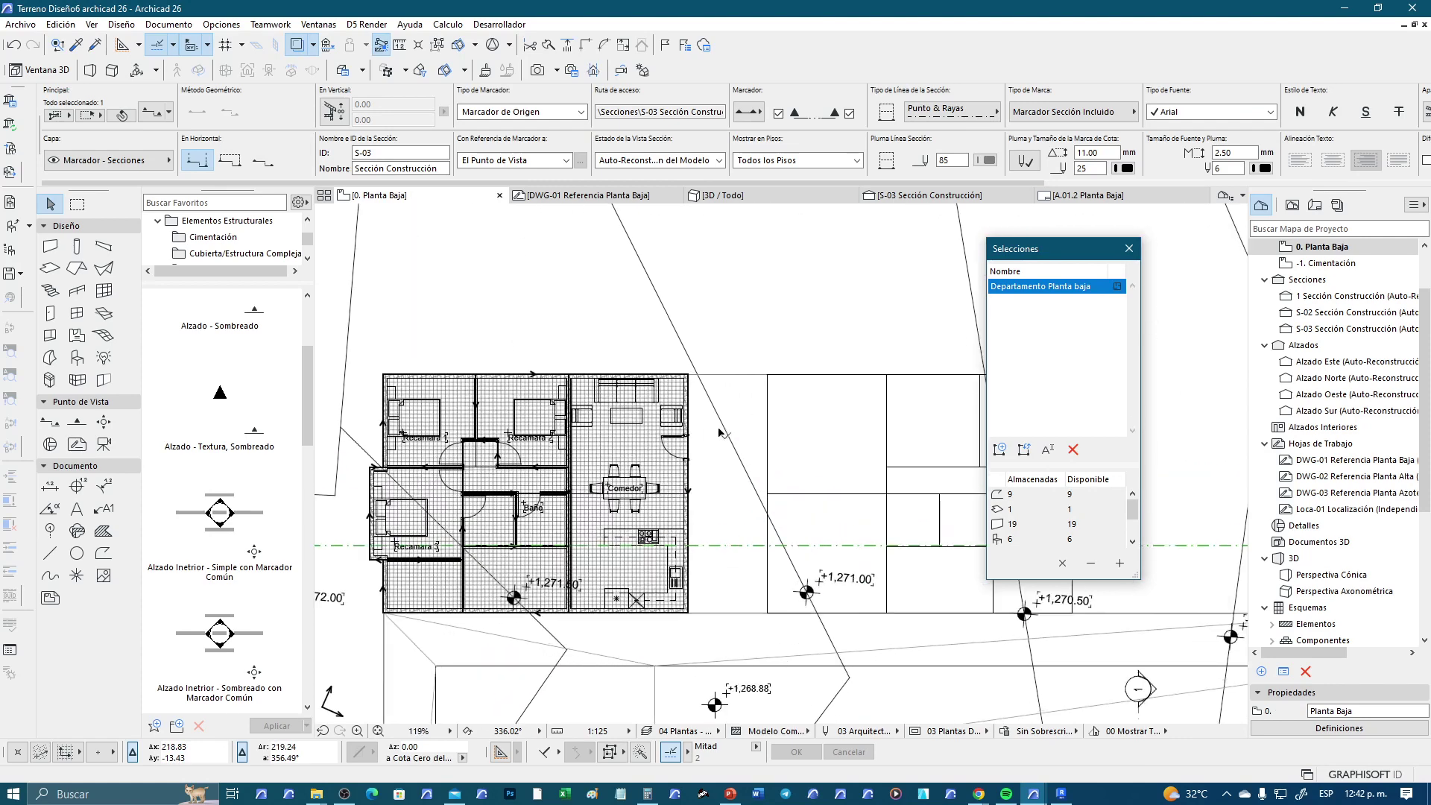
{"action": "scroll", "coordinate": [694, 469], "scroll_direction": "up", "scroll_amount": 1}
{"action": "left_click", "coordinate": [690, 402]}
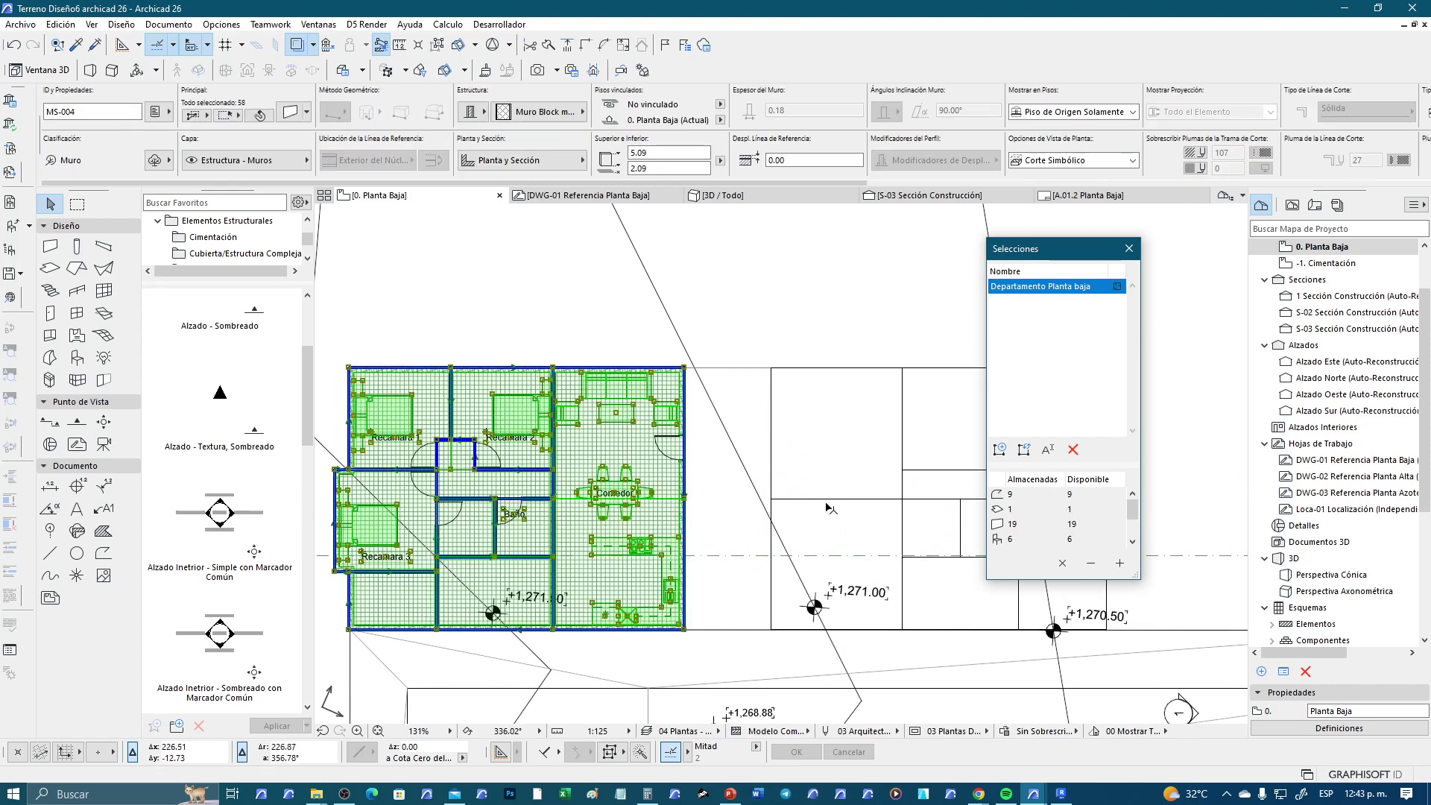
{"action": "middle_click_drag", "start_coordinate": [824, 459], "coordinate": [707, 427]}
{"action": "right_click", "coordinate": [659, 387]}
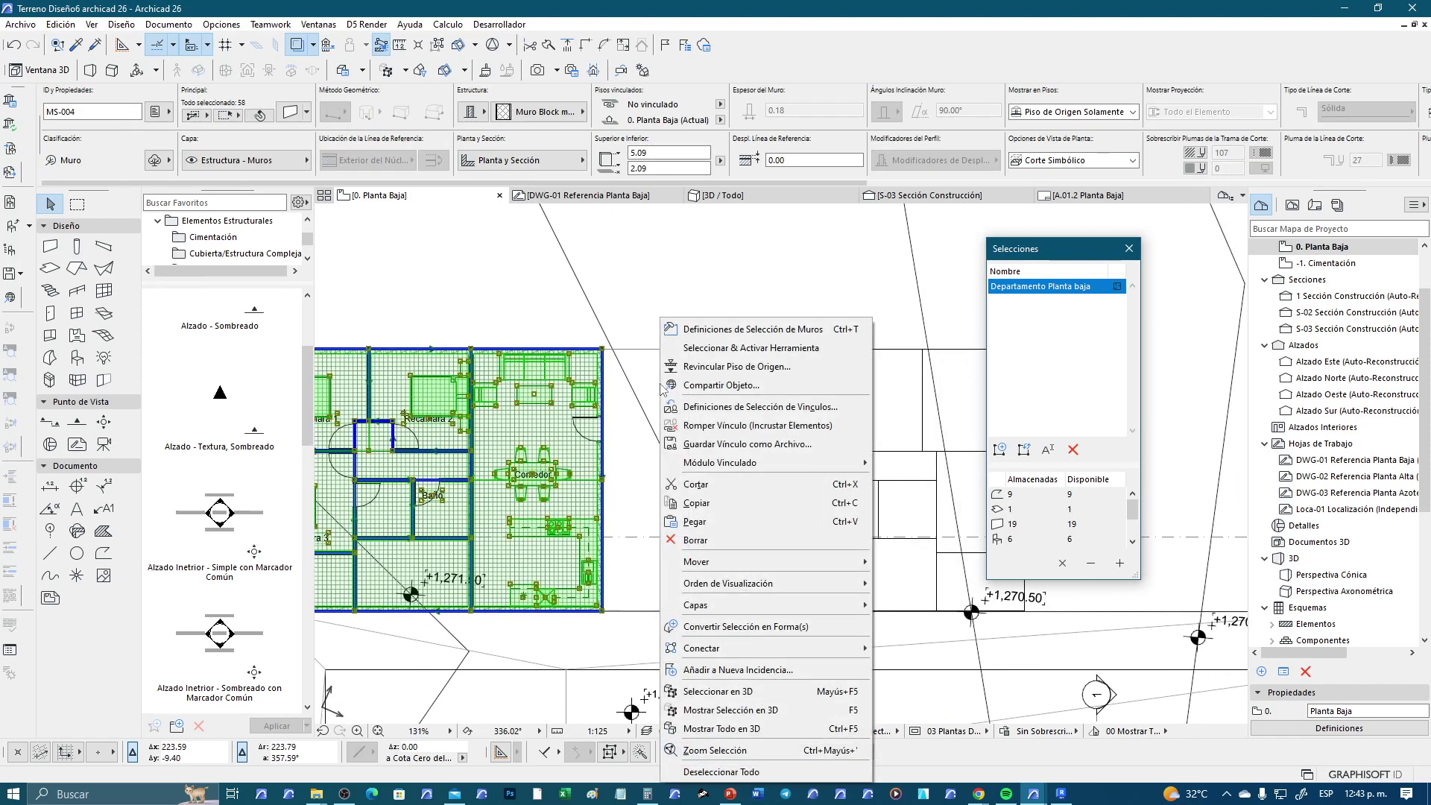
{"action": "mouse_move", "coordinate": [766, 561]}
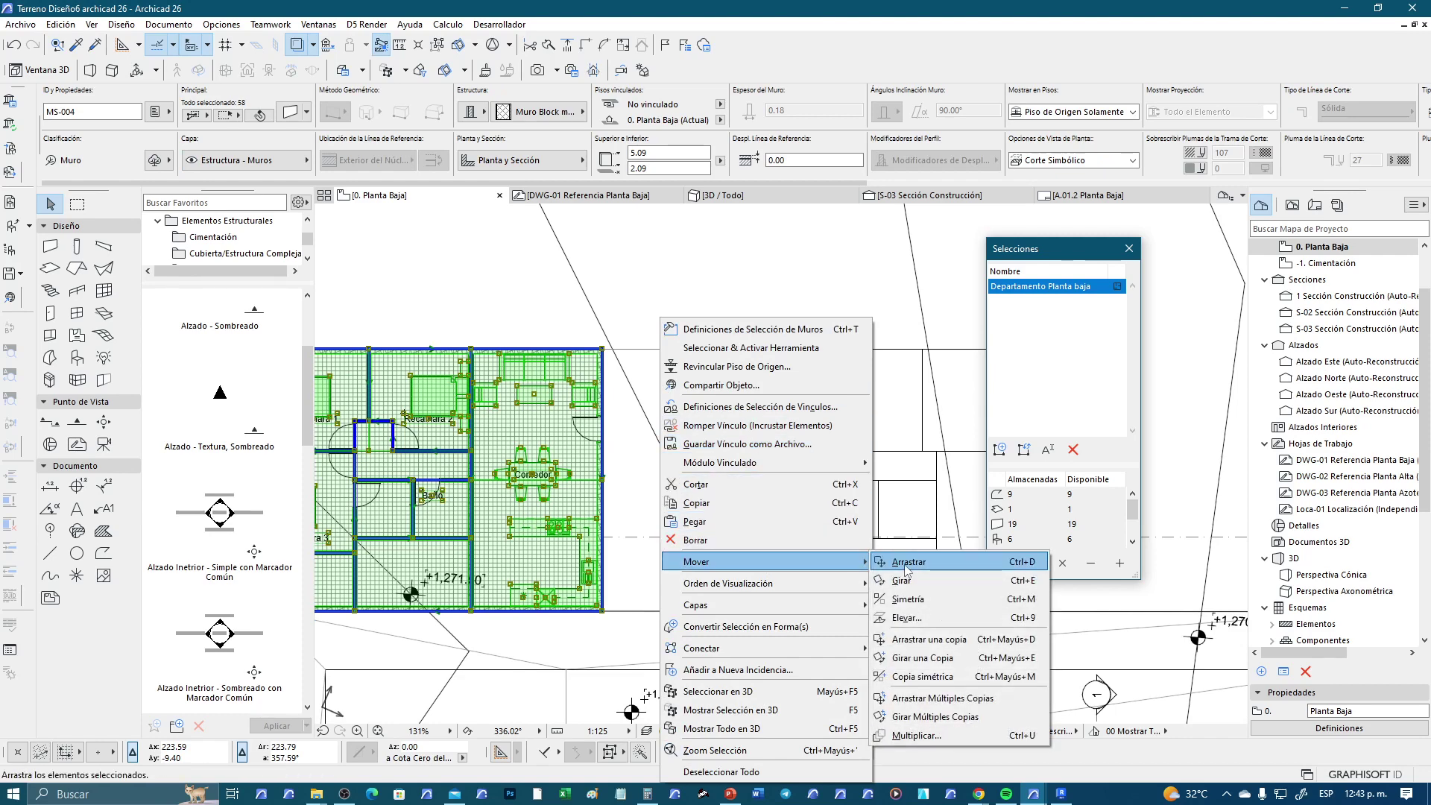
Mirror a copy of the apartment about a two-point axis at its outer wall corner
{"action": "left_click", "coordinate": [923, 680]}
{"action": "scroll", "coordinate": [584, 408], "scroll_direction": "up", "scroll_amount": 2}
{"action": "scroll", "coordinate": [584, 408], "scroll_direction": "up", "scroll_amount": 3}
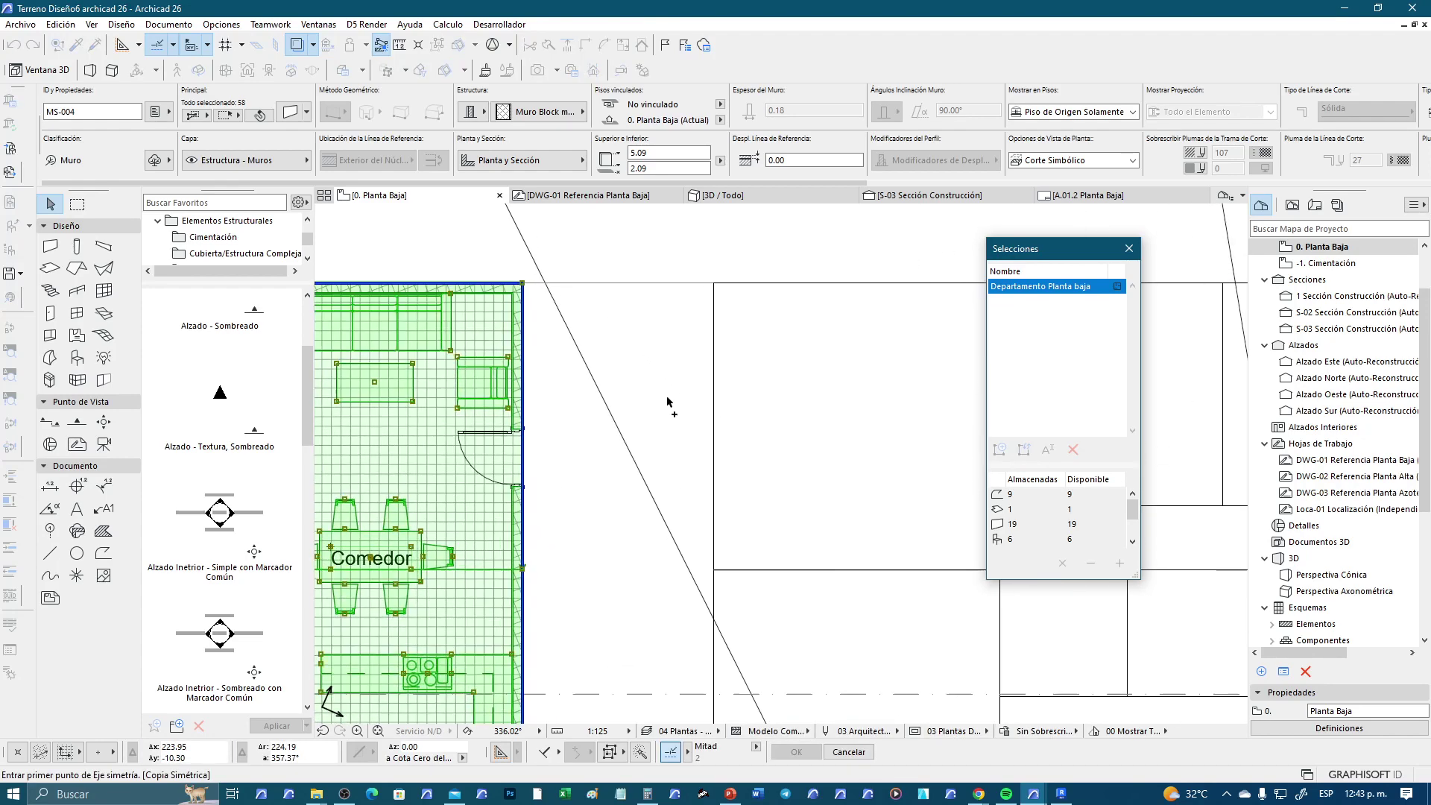
{"action": "scroll", "coordinate": [616, 305], "scroll_direction": "up", "scroll_amount": 3}
{"action": "scroll", "coordinate": [613, 398], "scroll_direction": "up", "scroll_amount": 2}
{"action": "scroll", "coordinate": [320, 616], "scroll_direction": "up", "scroll_amount": 2}
{"action": "scroll", "coordinate": [447, 351], "scroll_direction": "up", "scroll_amount": 2}
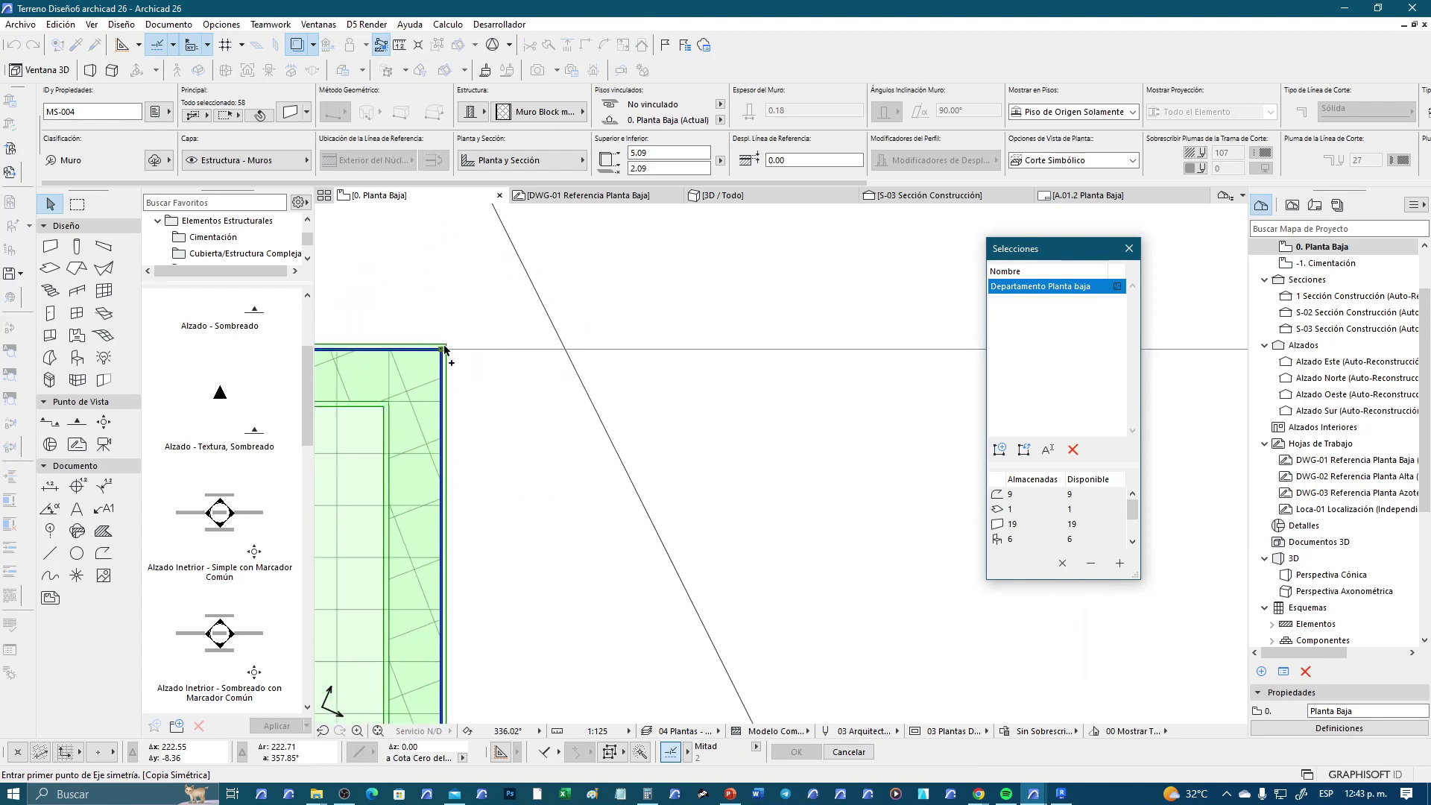
{"action": "scroll", "coordinate": [458, 363], "scroll_direction": "up", "scroll_amount": 2}
{"action": "scroll", "coordinate": [458, 363], "scroll_direction": "up", "scroll_amount": 1}
{"action": "scroll", "coordinate": [439, 350], "scroll_direction": "up", "scroll_amount": 2}
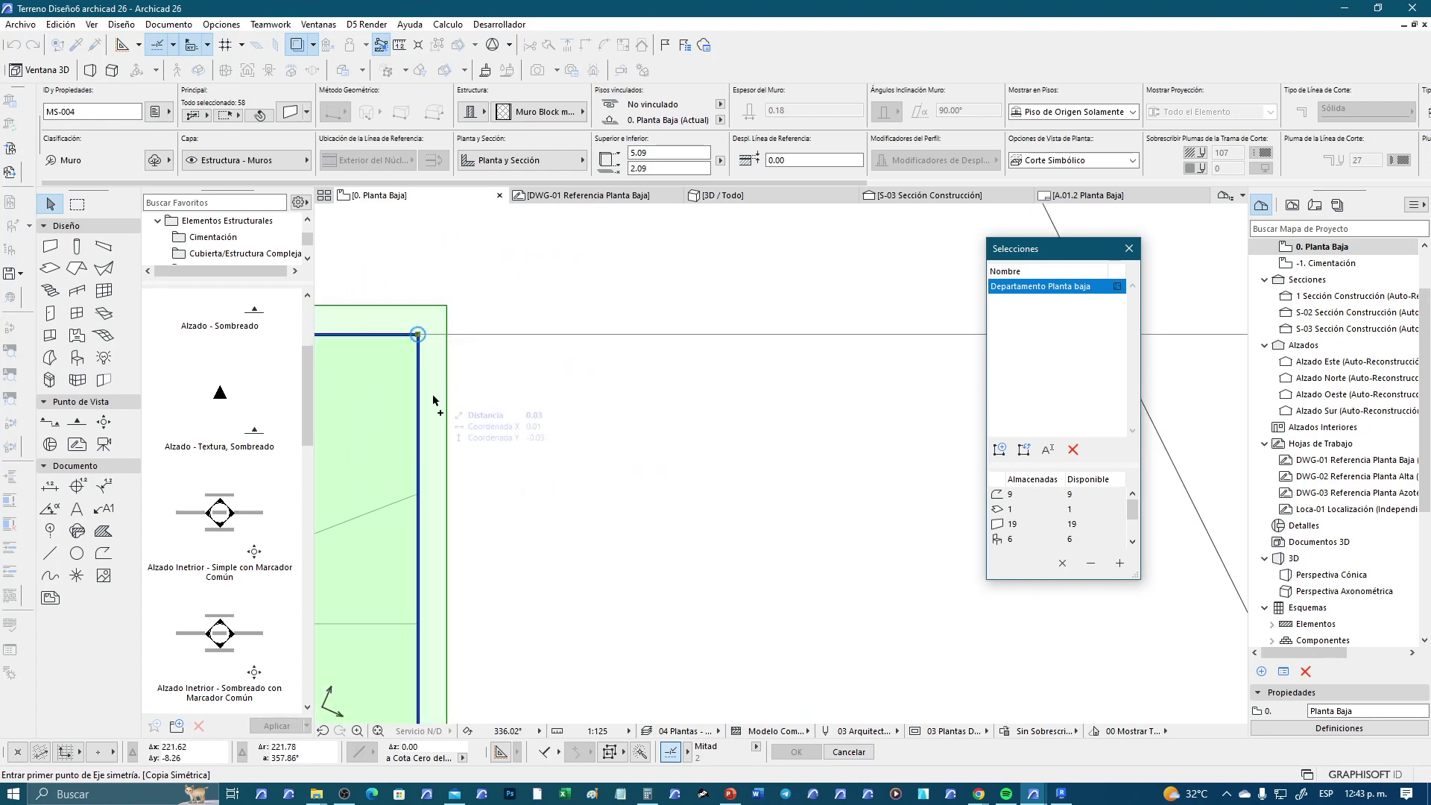
{"action": "scroll", "coordinate": [433, 401], "scroll_direction": "down", "scroll_amount": 2}
{"action": "scroll", "coordinate": [433, 401], "scroll_direction": "down", "scroll_amount": 2}
{"action": "scroll", "coordinate": [433, 401], "scroll_direction": "down", "scroll_amount": 2}
{"action": "middle_click_drag", "start_coordinate": [977, 405], "coordinate": [733, 496]}
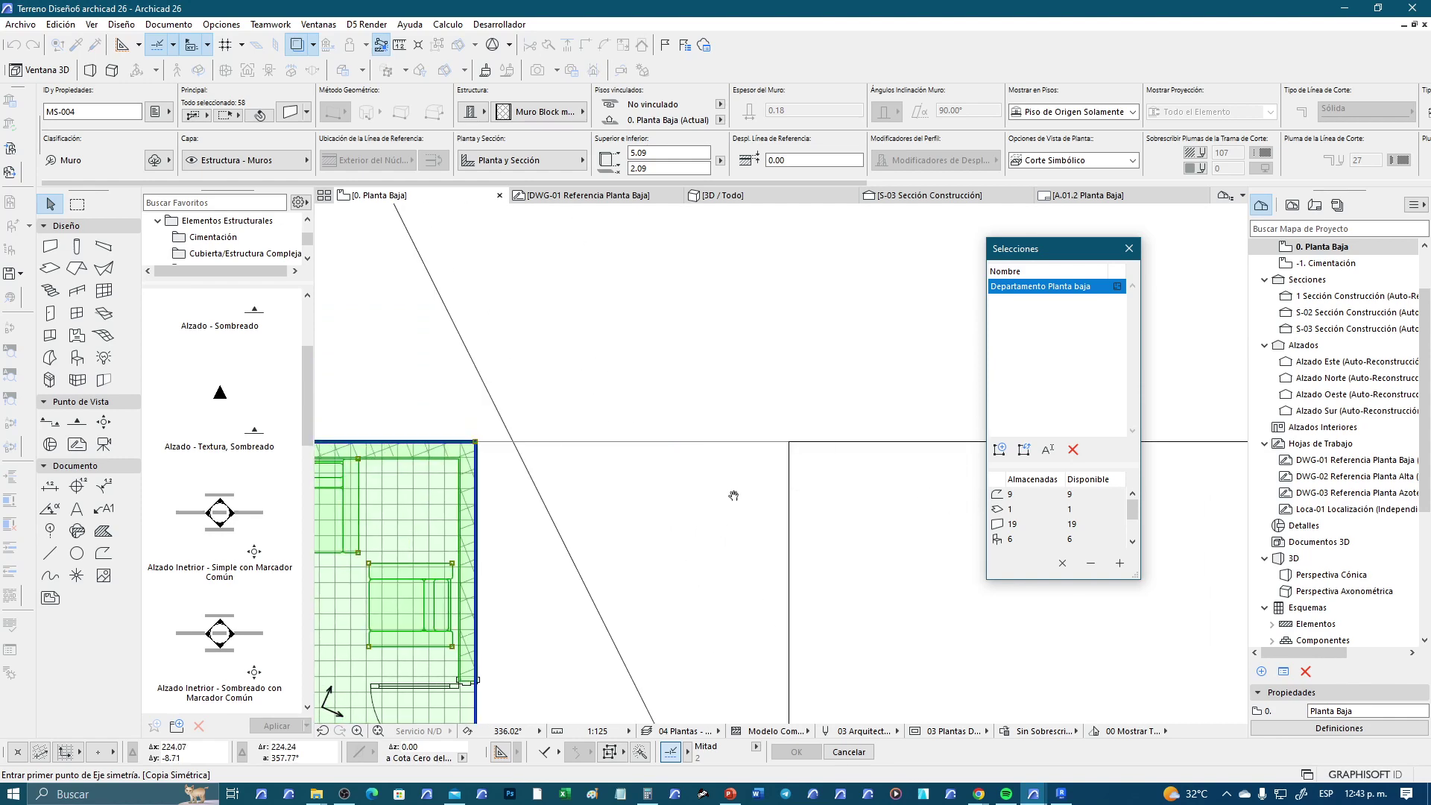
{"action": "scroll", "coordinate": [733, 496], "scroll_direction": "up", "scroll_amount": 2}
{"action": "mouse_move", "coordinate": [805, 444]}
{"action": "middle_mouse_down"}
{"action": "mouse_move", "coordinate": [738, 405]}
{"action": "mouse_move", "coordinate": [680, 464]}
{"action": "middle_mouse_up"}
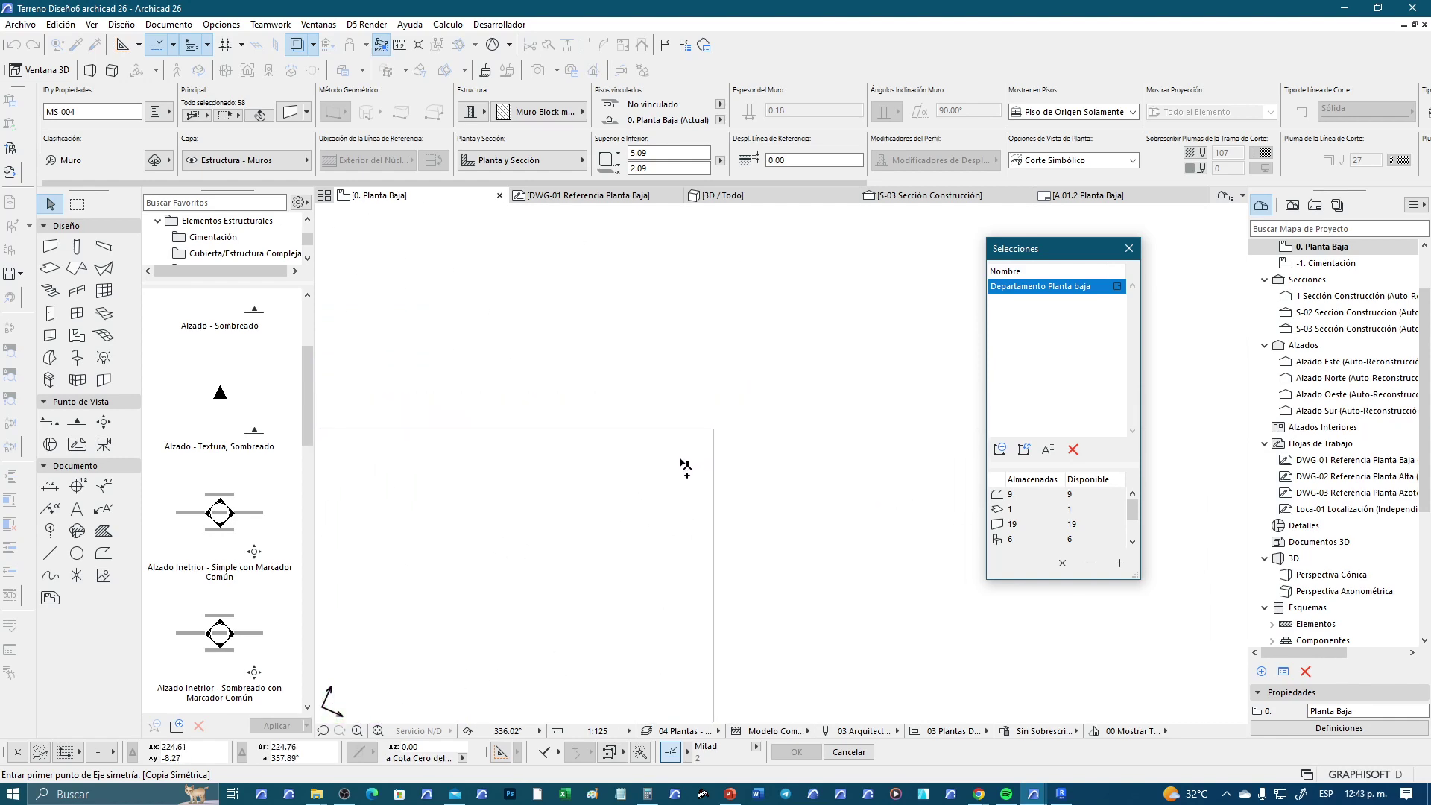
{"action": "middle_click_drag", "start_coordinate": [469, 562], "coordinate": [686, 549]}
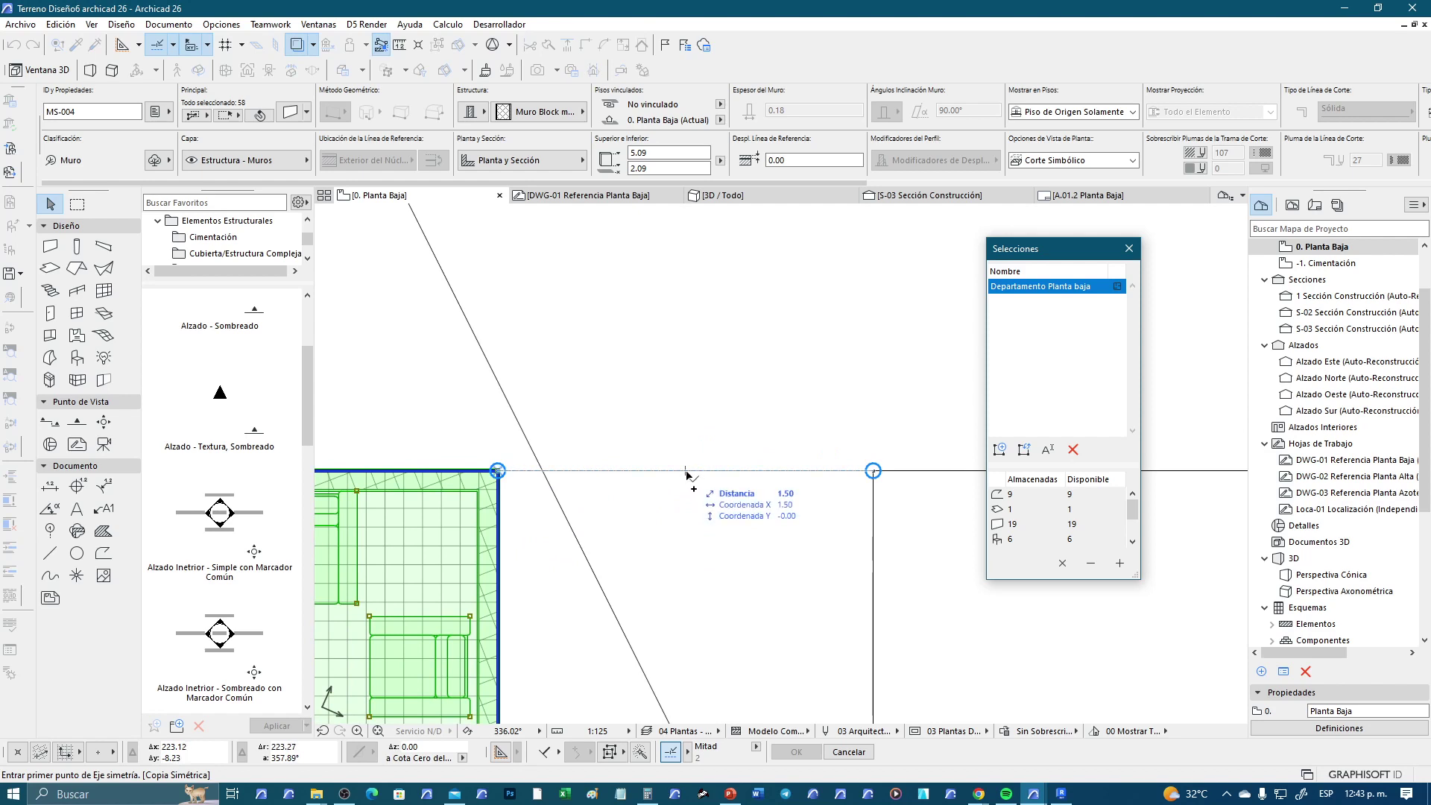
{"action": "left_click", "coordinate": [686, 473]}
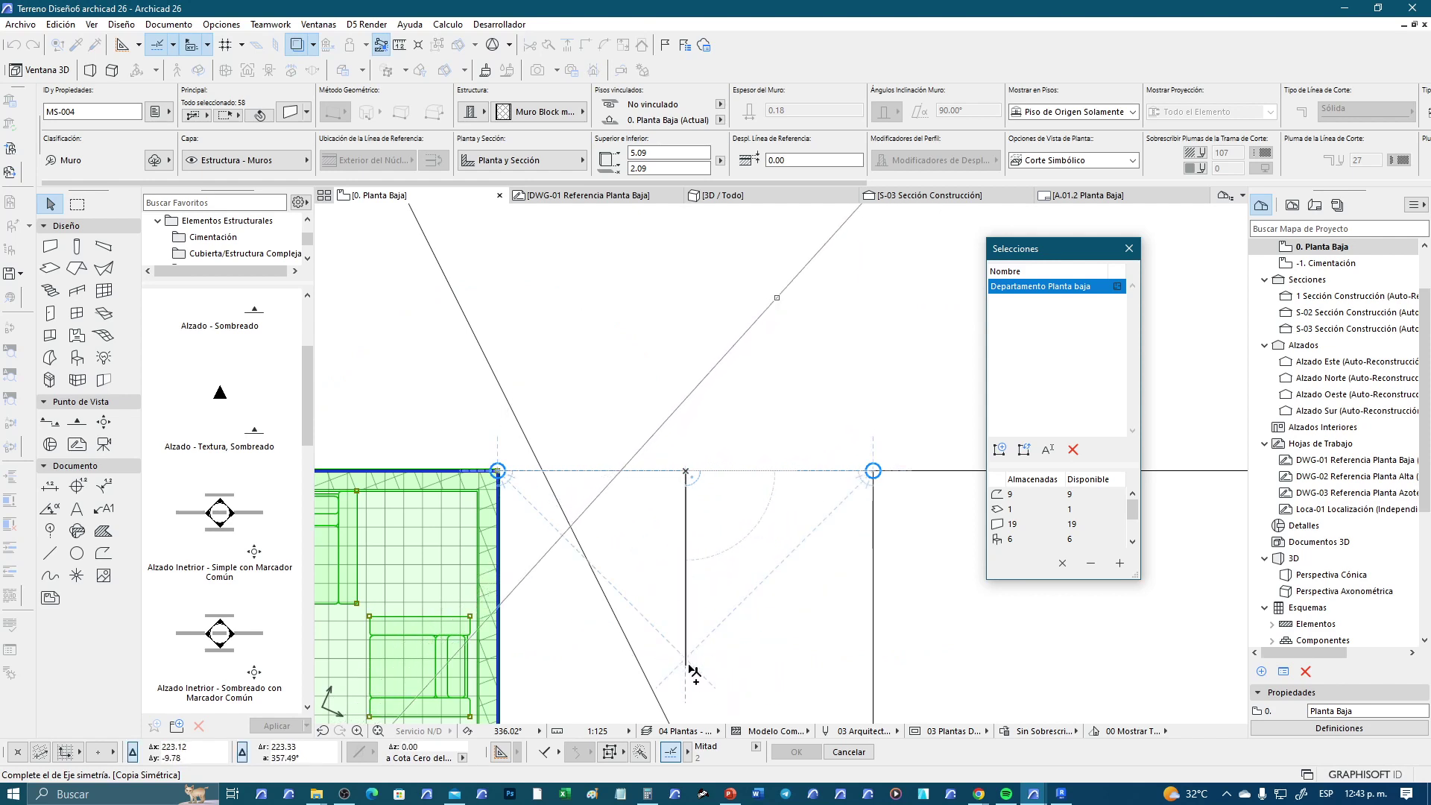
{"action": "left_click", "coordinate": [686, 664]}
{"action": "scroll", "coordinate": [656, 447], "scroll_direction": "down", "scroll_amount": 3}
Deselect the mirrored copy and select the top-right apartment plan
{"action": "scroll", "coordinate": [655, 447], "scroll_direction": "down", "scroll_amount": 4}
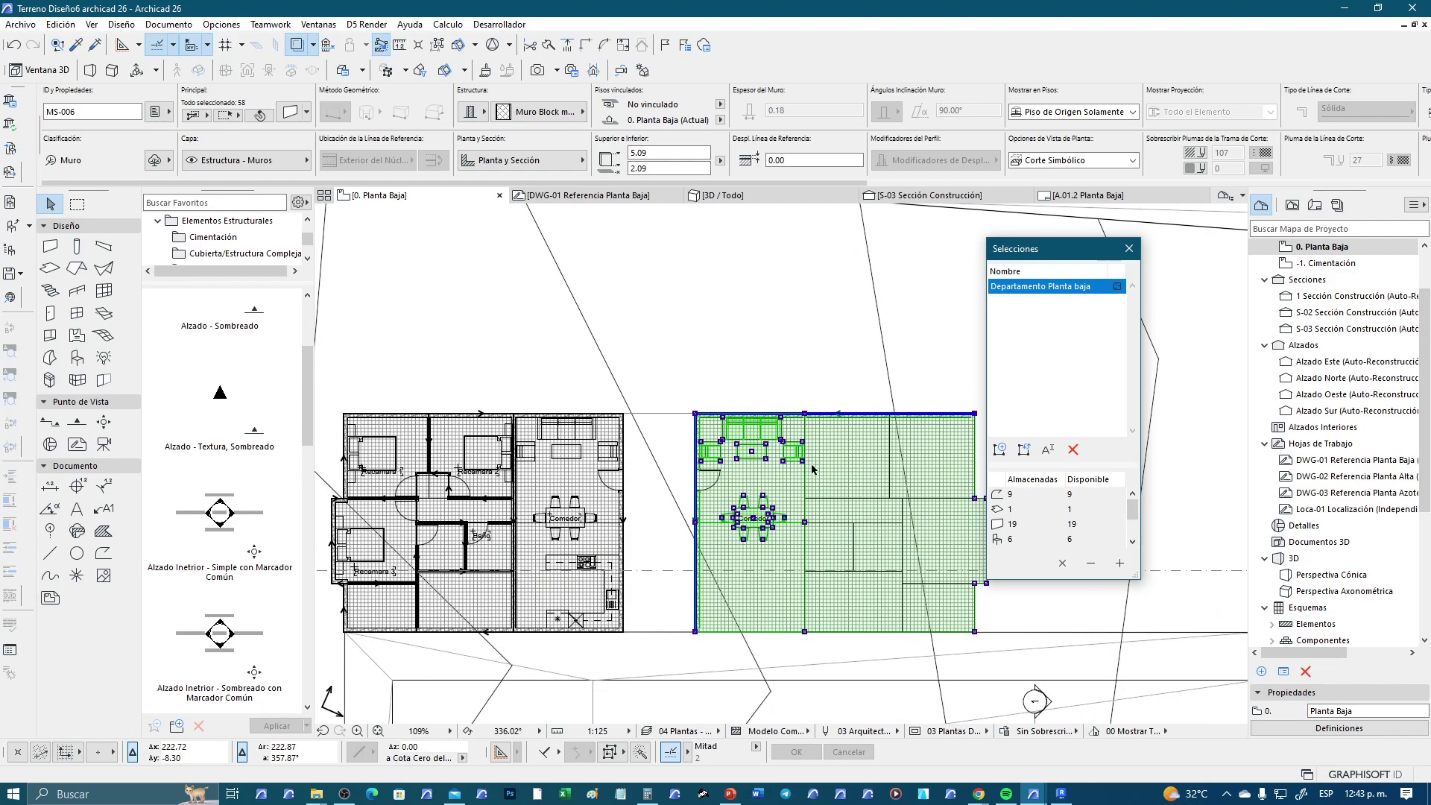
{"action": "left_click", "coordinate": [708, 347]}
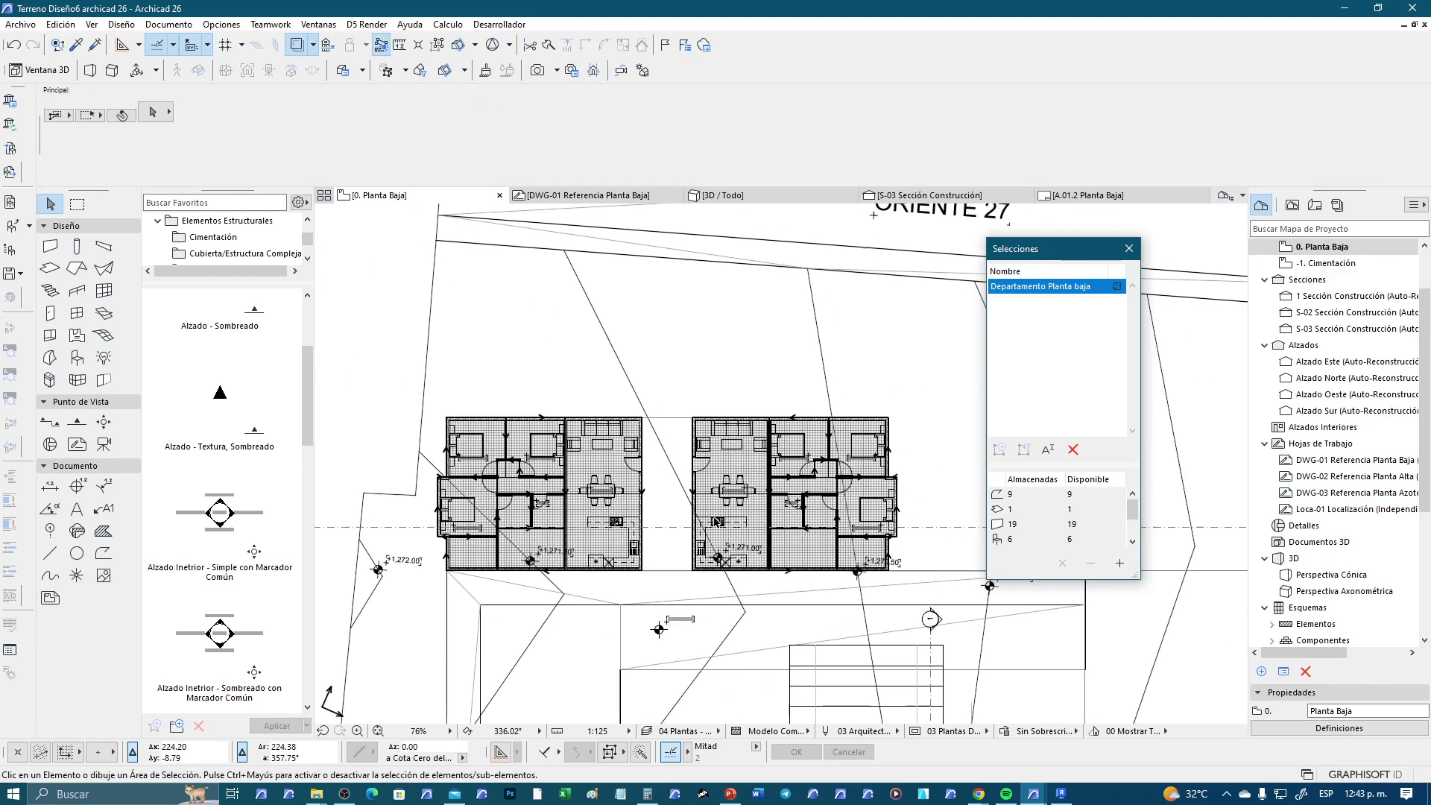
{"action": "scroll", "coordinate": [693, 448], "scroll_direction": "down", "scroll_amount": 2}
{"action": "scroll", "coordinate": [685, 534], "scroll_direction": "down", "scroll_amount": 2}
{"action": "scroll", "coordinate": [686, 535], "scroll_direction": "down", "scroll_amount": 2}
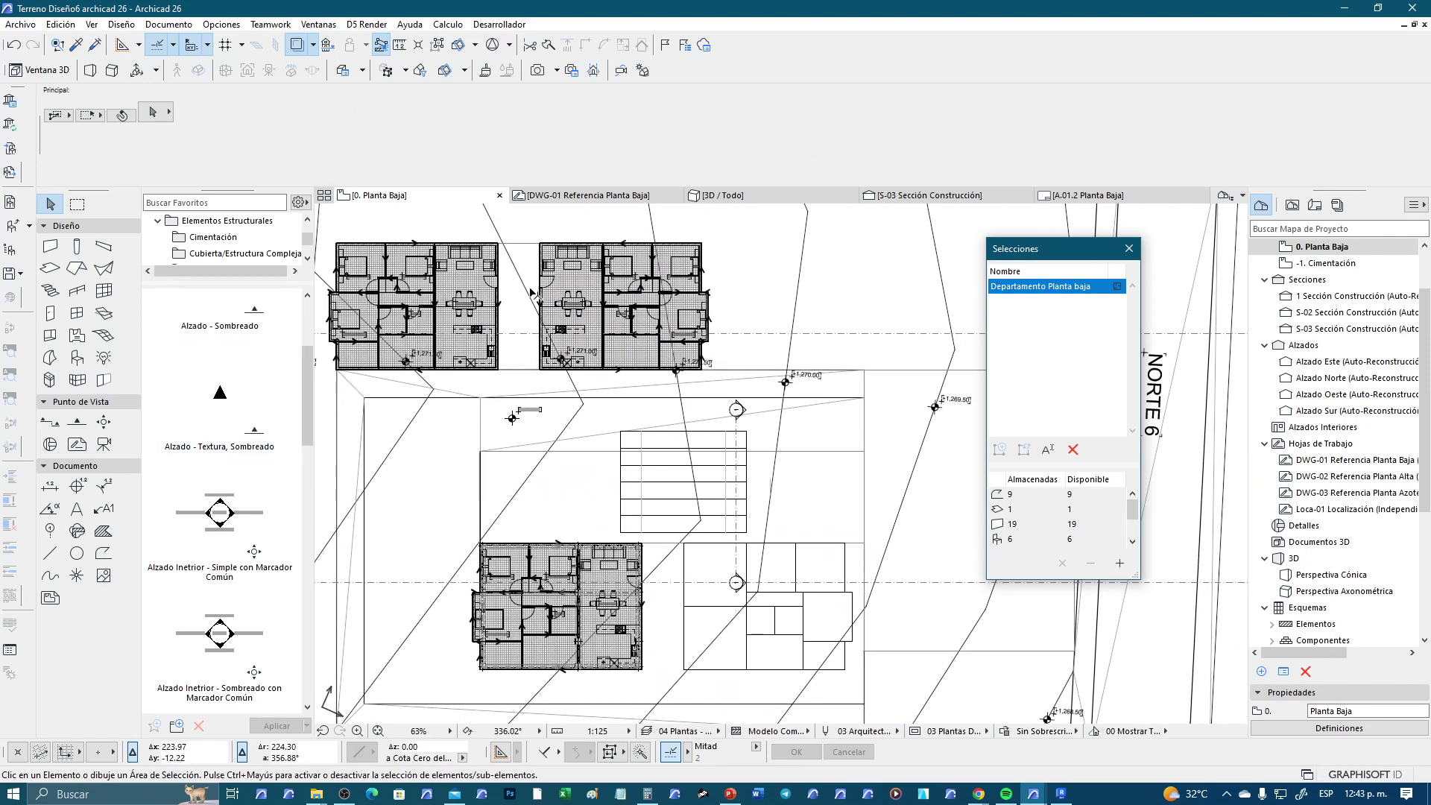
{"action": "left_click", "coordinate": [548, 251]}
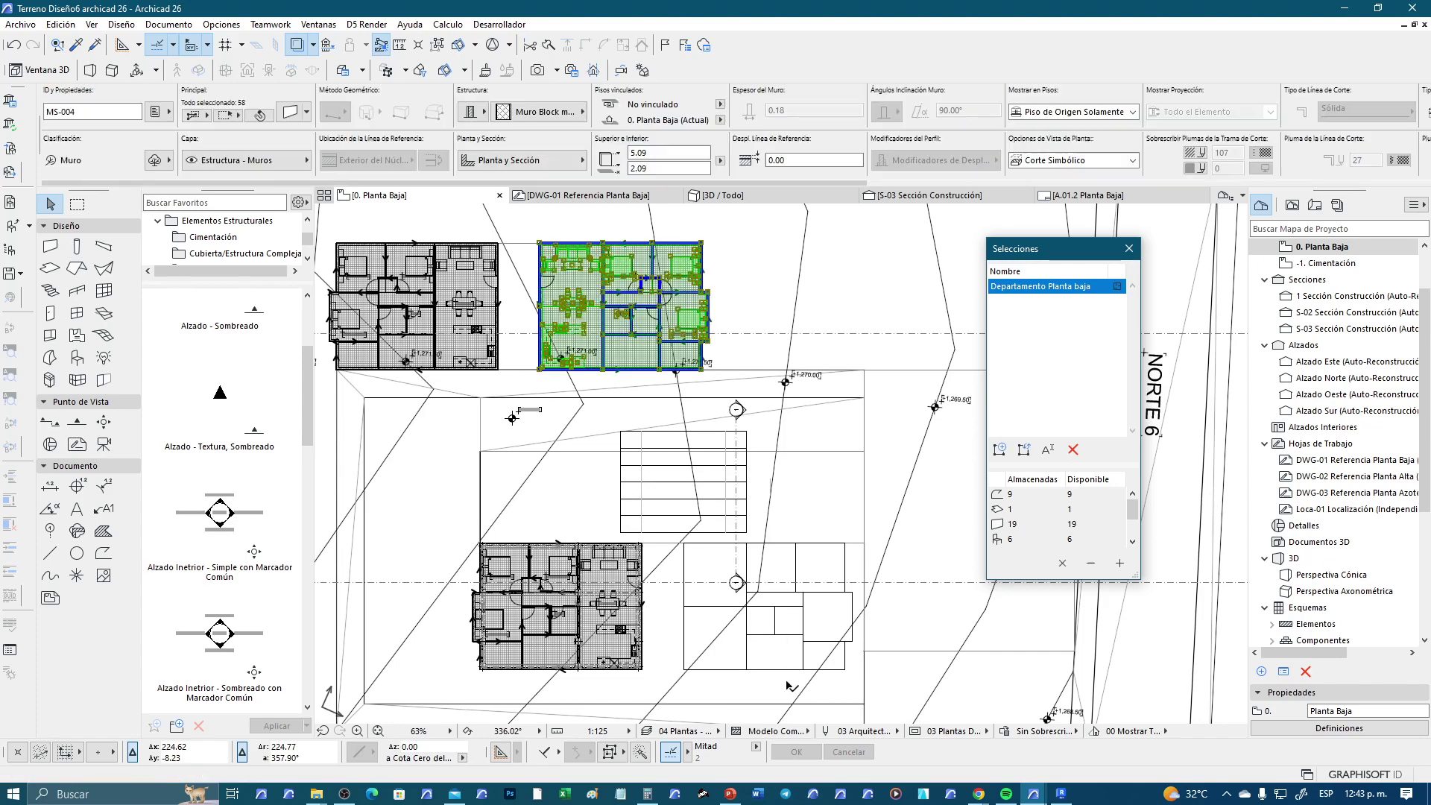
{"action": "scroll", "coordinate": [547, 250], "scroll_direction": "up", "scroll_amount": 6}
{"action": "scroll", "coordinate": [566, 235], "scroll_direction": "up", "scroll_amount": 10}
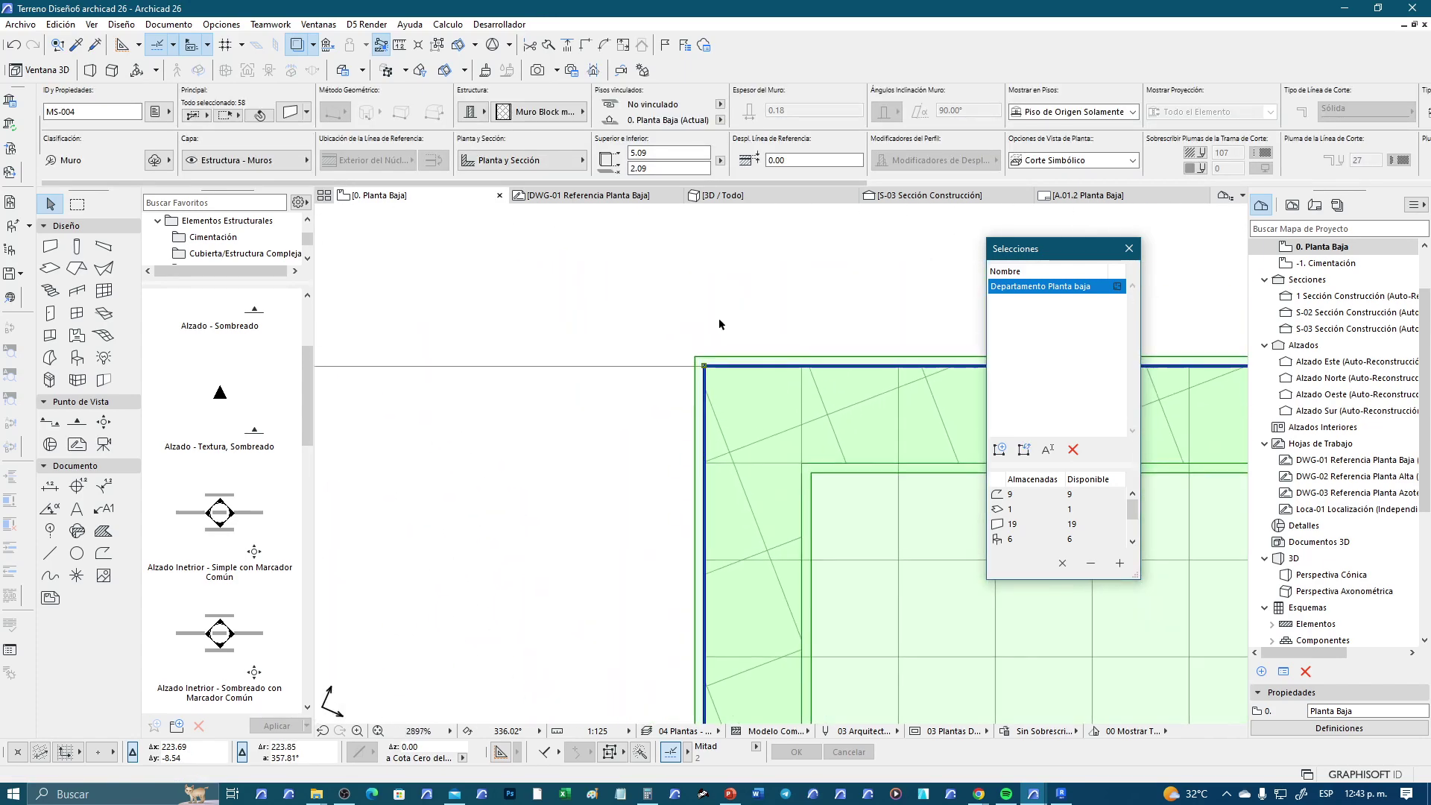
Drag a copy of the apartment from its wall corner to the neighbouring target corner
{"action": "key", "text": "ctrl+shift+d"}
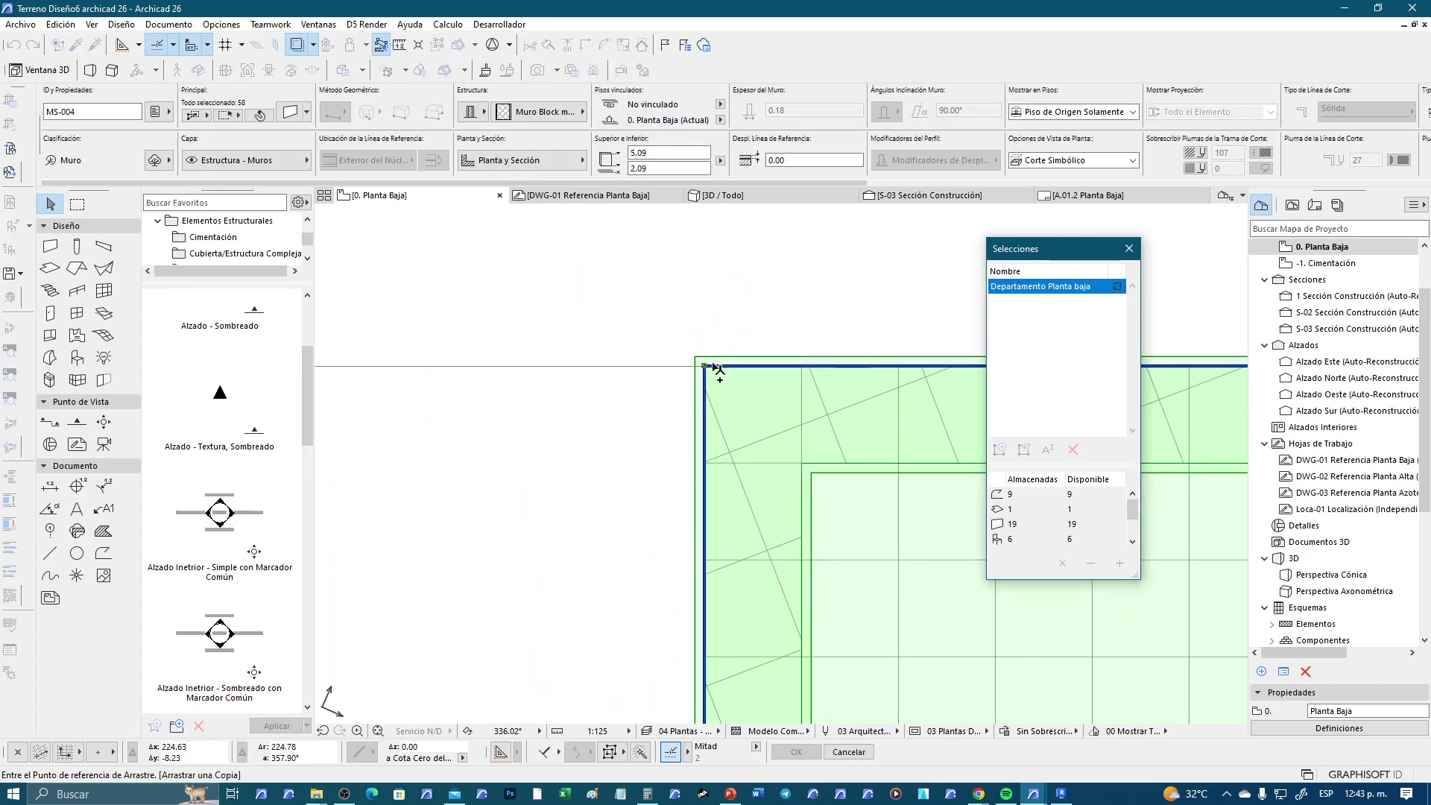
{"action": "left_click", "coordinate": [704, 365]}
{"action": "scroll", "coordinate": [703, 366], "scroll_direction": "down", "scroll_amount": 2}
{"action": "scroll", "coordinate": [722, 462], "scroll_direction": "down", "scroll_amount": 3}
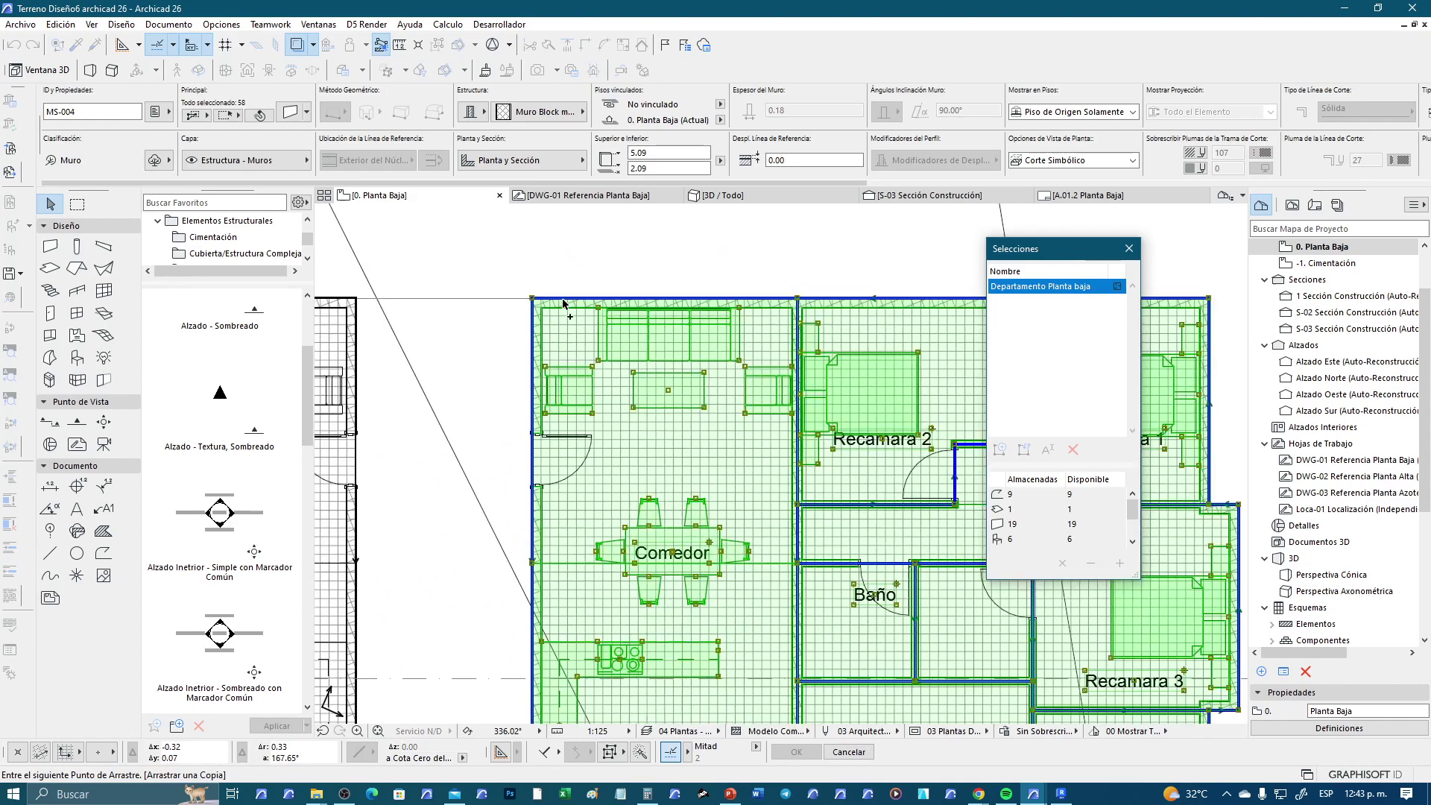
{"action": "scroll", "coordinate": [733, 544], "scroll_direction": "down", "scroll_amount": 4}
{"action": "scroll", "coordinate": [733, 544], "scroll_direction": "up", "scroll_amount": 3}
{"action": "scroll", "coordinate": [708, 555], "scroll_direction": "up", "scroll_amount": 2}
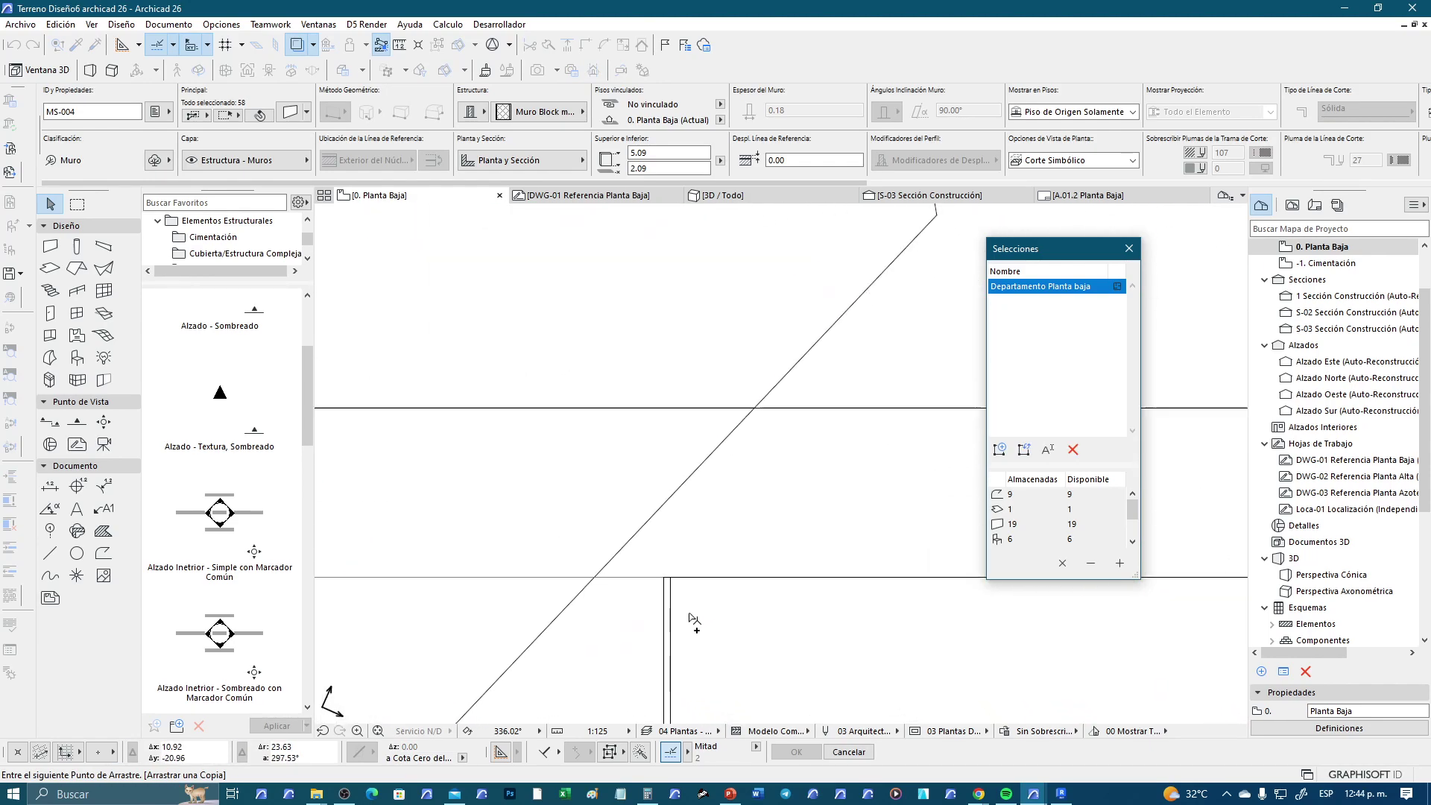
{"action": "scroll", "coordinate": [675, 570], "scroll_direction": "up", "scroll_amount": 2}
{"action": "left_click", "coordinate": [634, 517]}
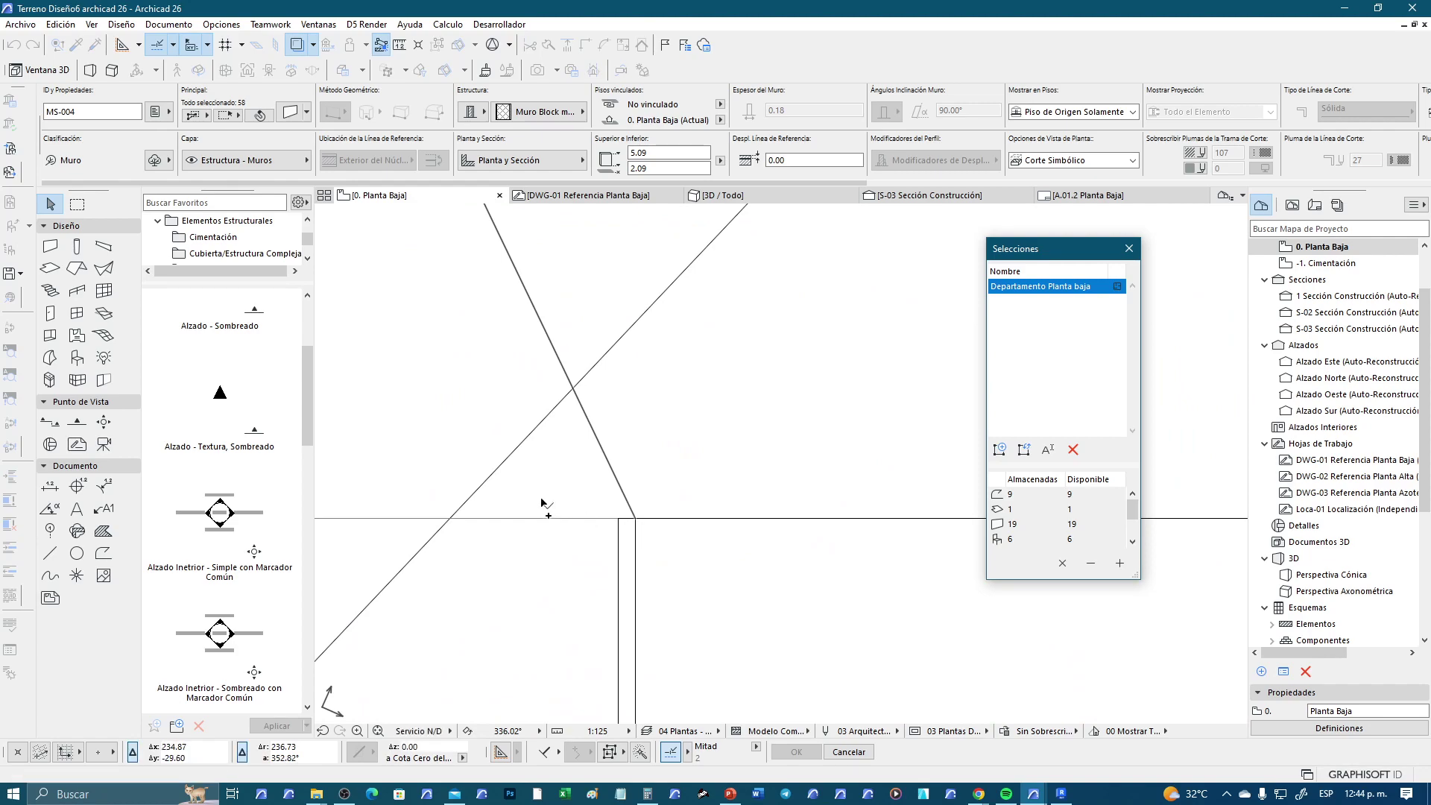
{"action": "scroll", "coordinate": [544, 467], "scroll_direction": "down", "scroll_amount": 2}
{"action": "scroll", "coordinate": [573, 417], "scroll_direction": "down", "scroll_amount": 2}
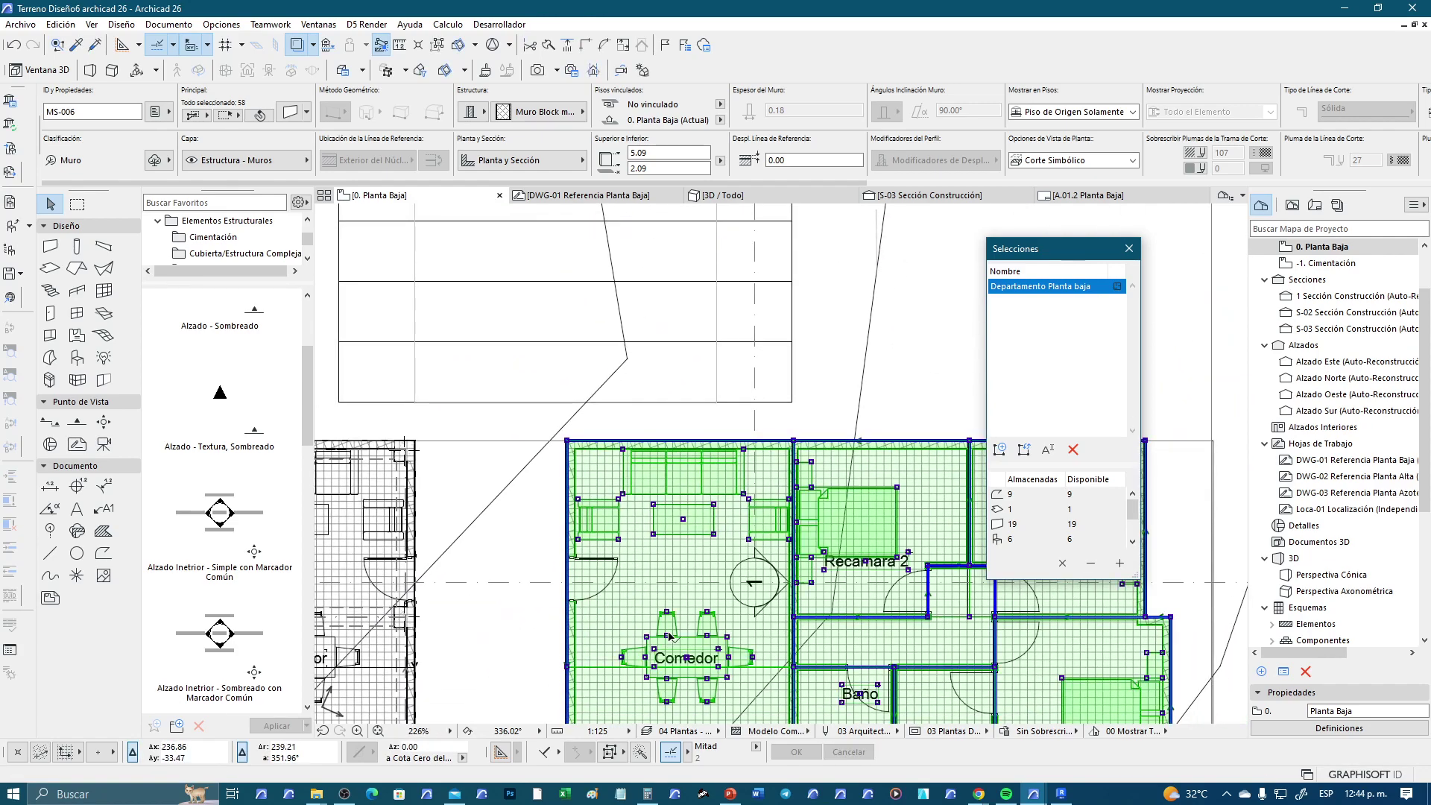
{"action": "scroll", "coordinate": [415, 620], "scroll_direction": "down", "scroll_amount": 1}
{"action": "scroll", "coordinate": [857, 447], "scroll_direction": "up", "scroll_amount": 2}
{"action": "scroll", "coordinate": [898, 423], "scroll_direction": "up", "scroll_amount": 2}
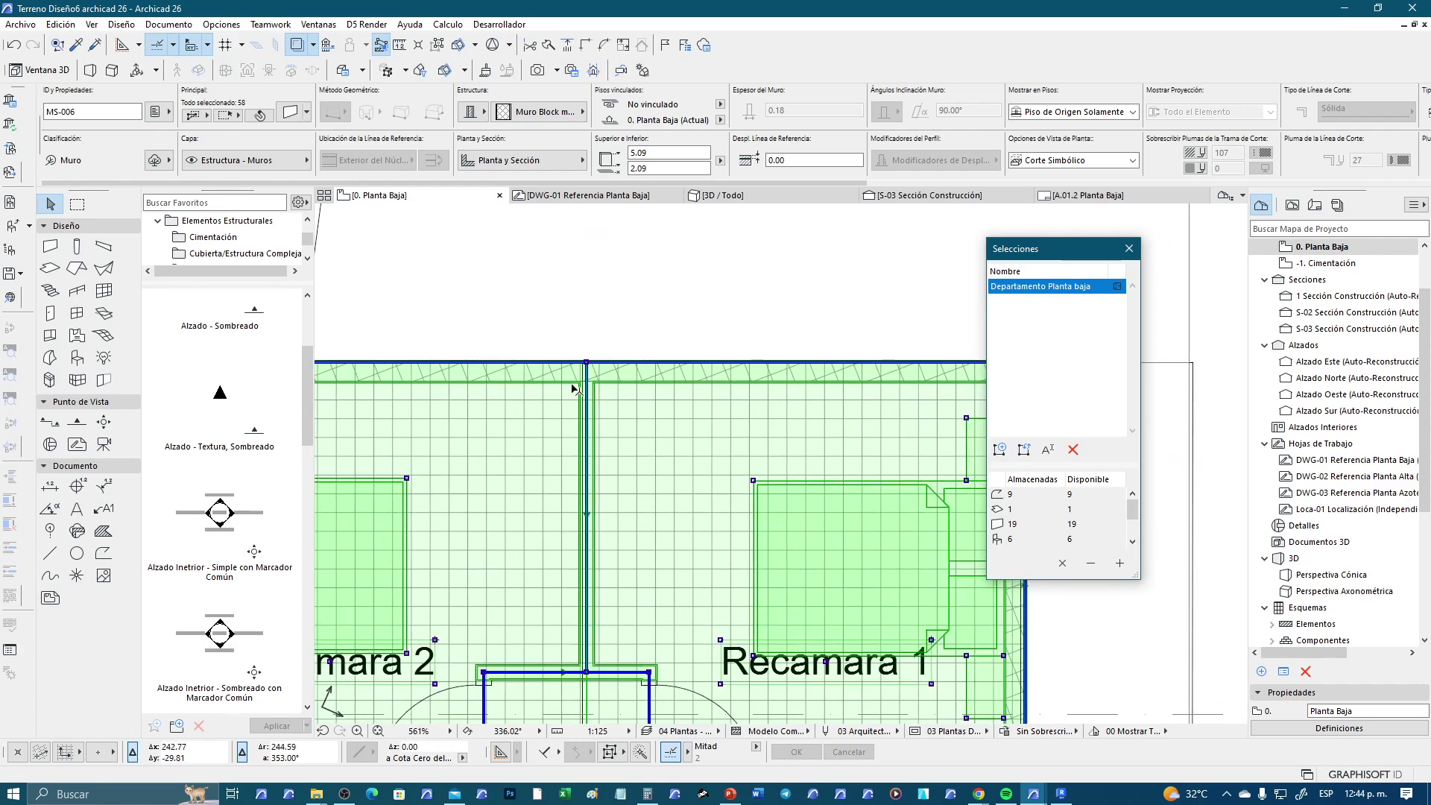
{"action": "scroll", "coordinate": [574, 388], "scroll_direction": "up", "scroll_amount": 5}
{"action": "scroll", "coordinate": [589, 347], "scroll_direction": "up", "scroll_amount": 3}
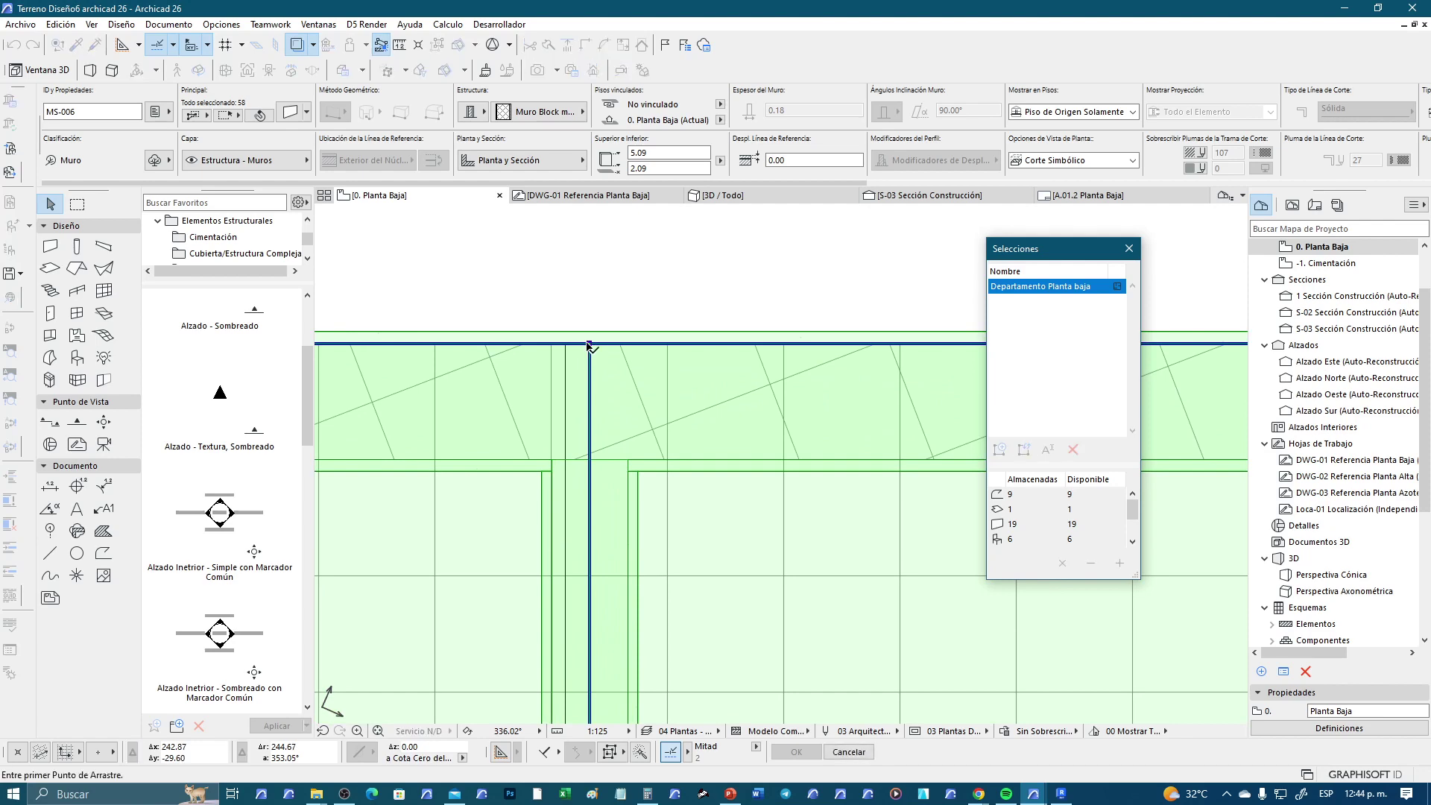
Select the section line crossing the apartments
{"action": "scroll", "coordinate": [611, 344], "scroll_direction": "right", "scroll_amount": 1, "text": "shift"}
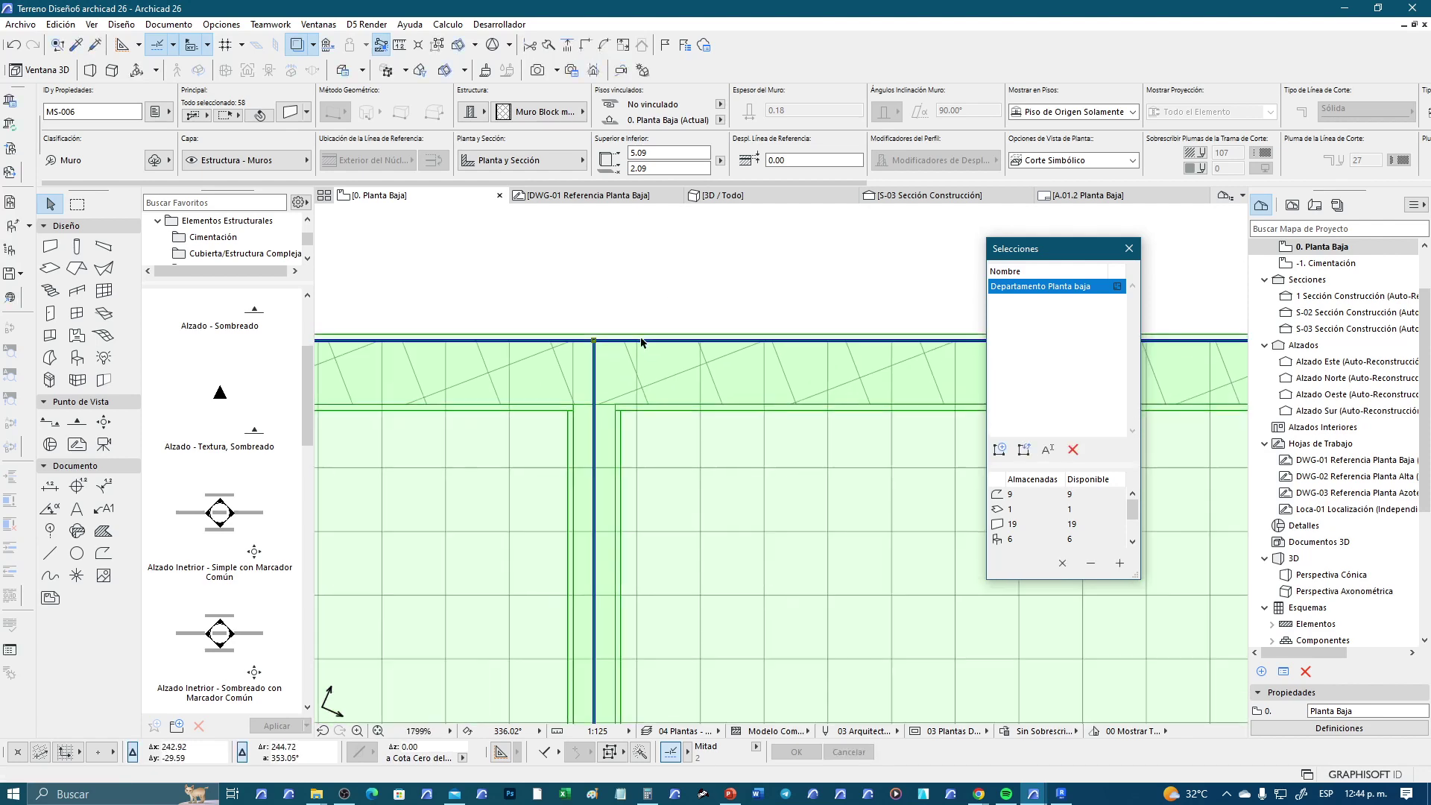
{"action": "scroll", "coordinate": [623, 343], "scroll_direction": "down", "scroll_amount": 4}
{"action": "scroll", "coordinate": [656, 376], "scroll_direction": "down", "scroll_amount": 5}
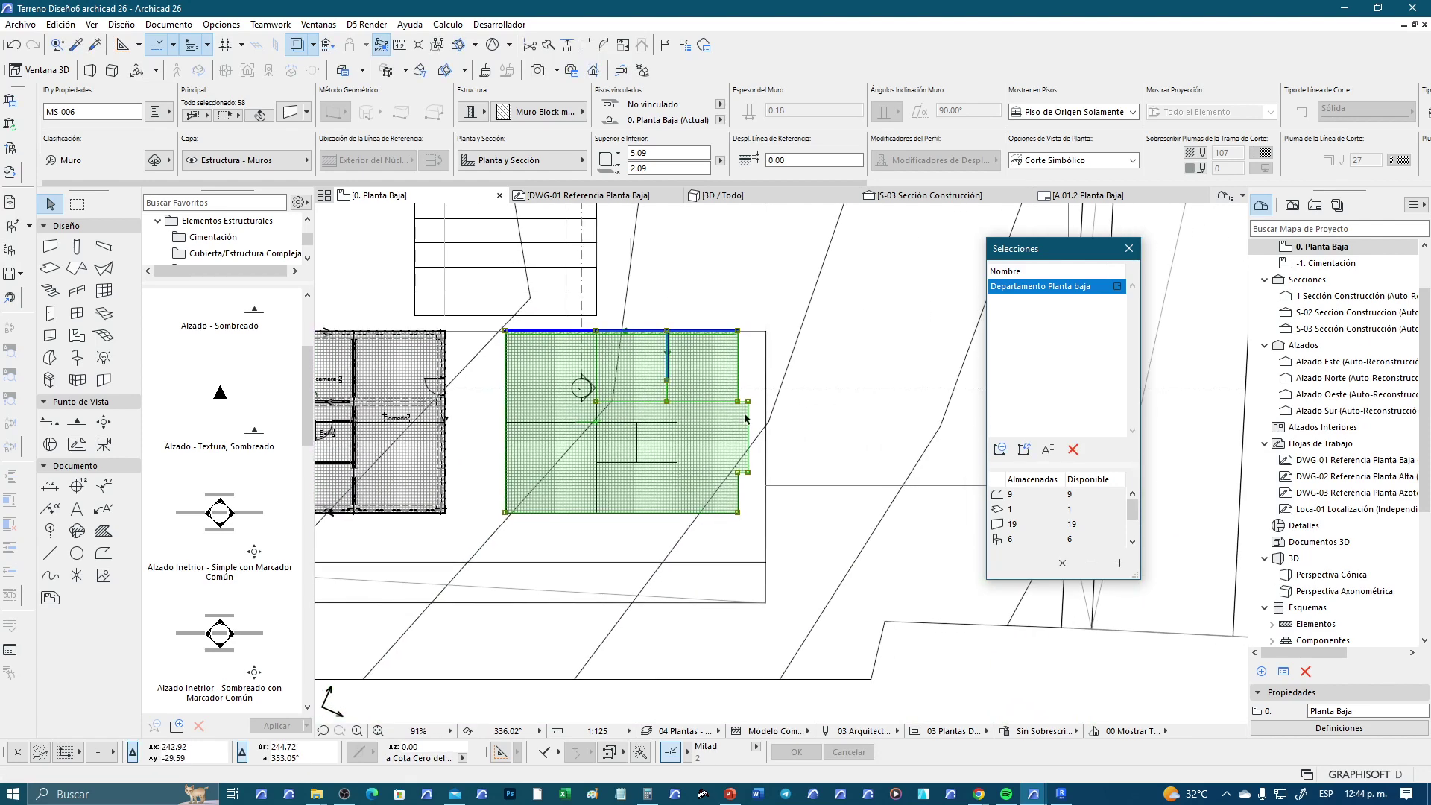
{"action": "left_click", "coordinate": [820, 389]}
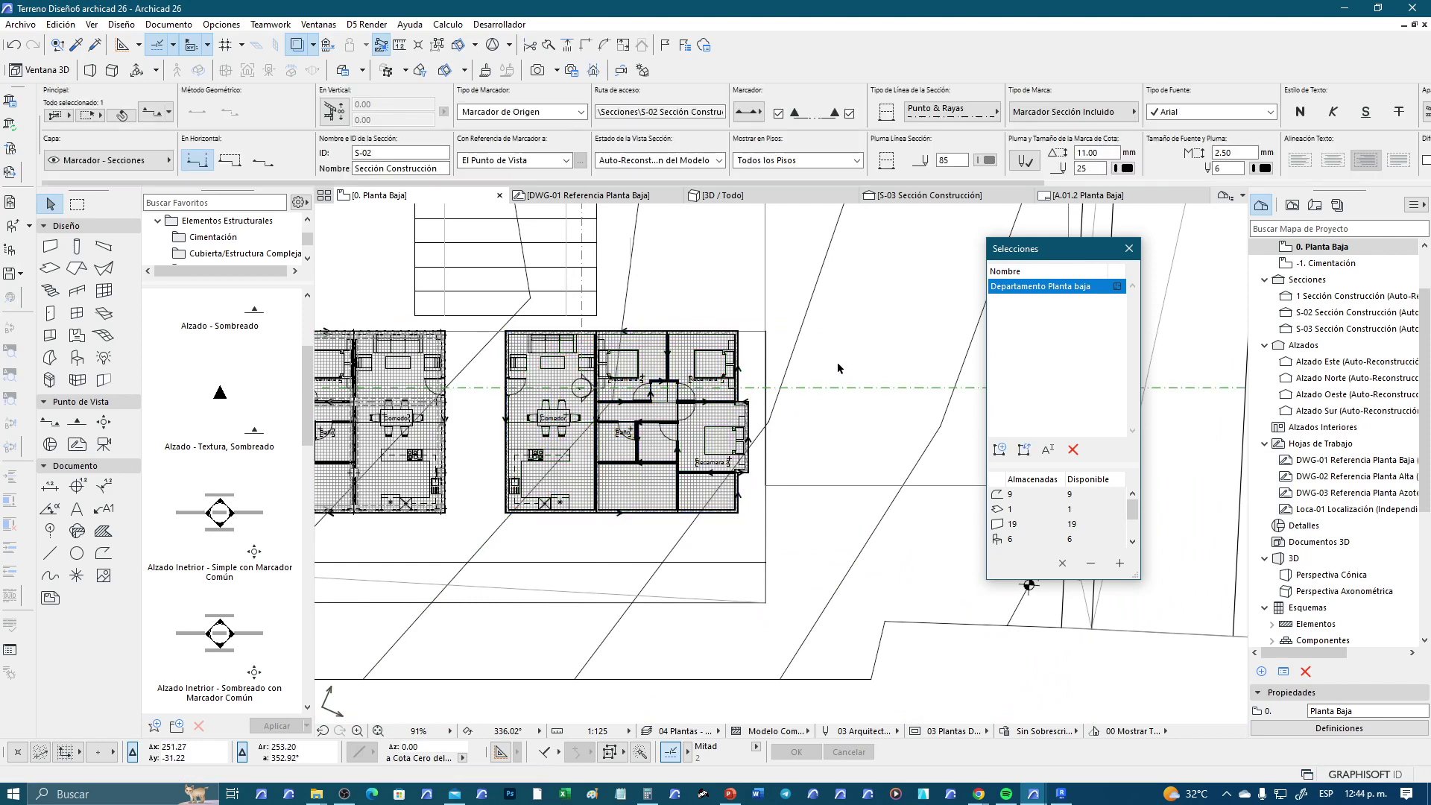
Open the S-02 Sección Construcción section and select the raised furniture
{"action": "right_click", "coordinate": [839, 368]}
{"action": "left_click", "coordinate": [887, 412]}
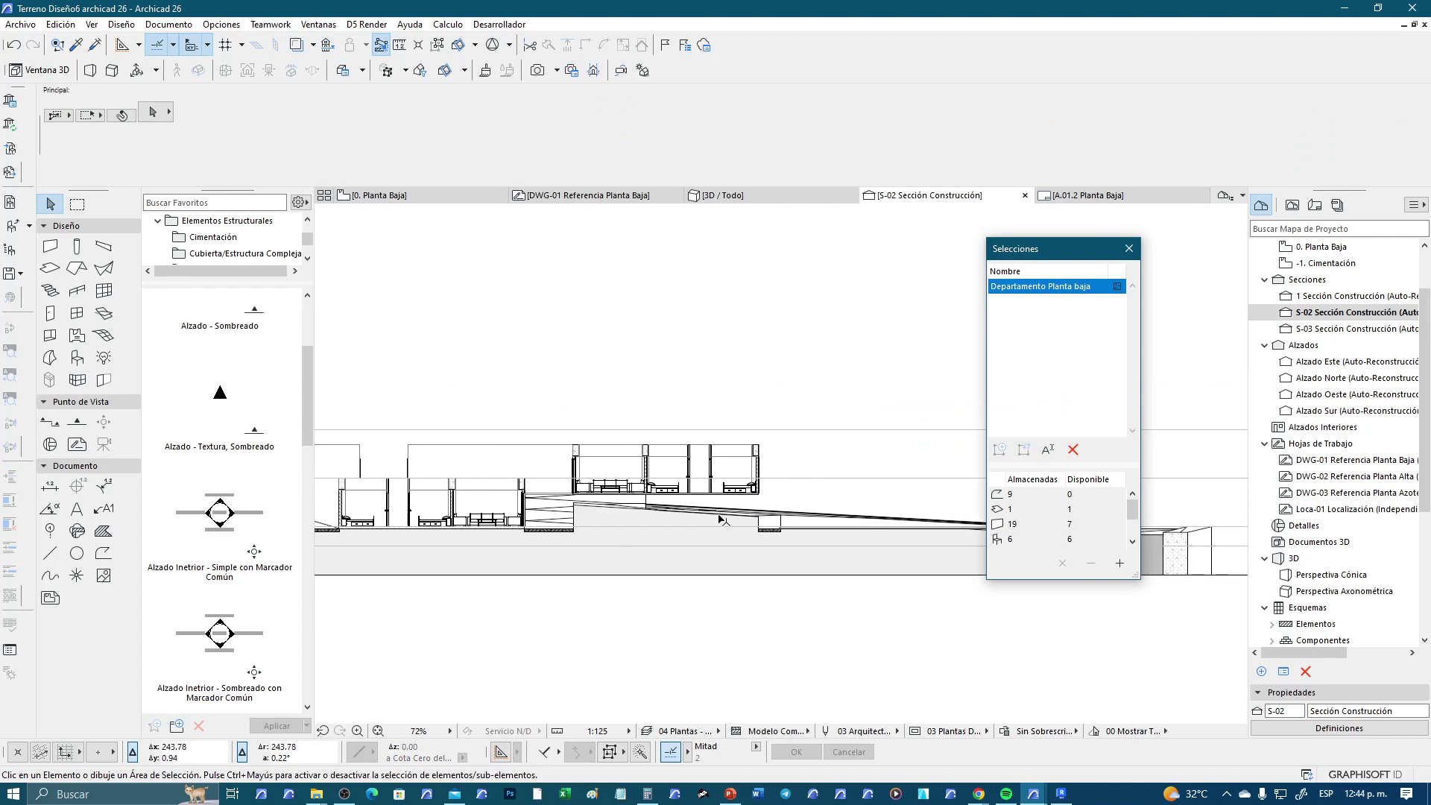
{"action": "left_click", "coordinate": [754, 503]}
{"action": "scroll", "coordinate": [555, 523], "scroll_direction": "up", "scroll_amount": 5}
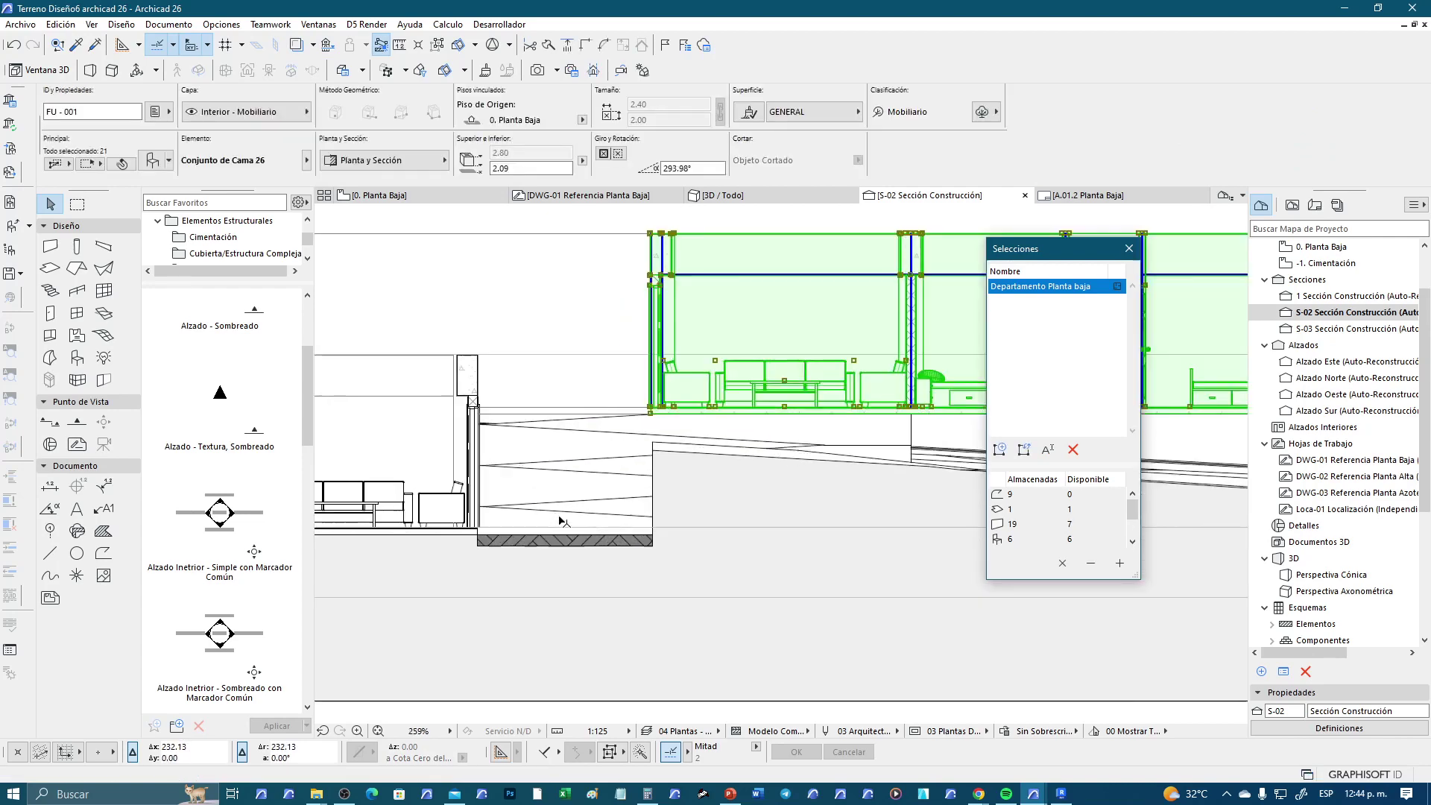
{"action": "scroll", "coordinate": [655, 438], "scroll_direction": "up", "scroll_amount": 5}
{"action": "scroll", "coordinate": [650, 394], "scroll_direction": "up", "scroll_amount": 5}
{"action": "scroll", "coordinate": [646, 351], "scroll_direction": "up", "scroll_amount": 4}
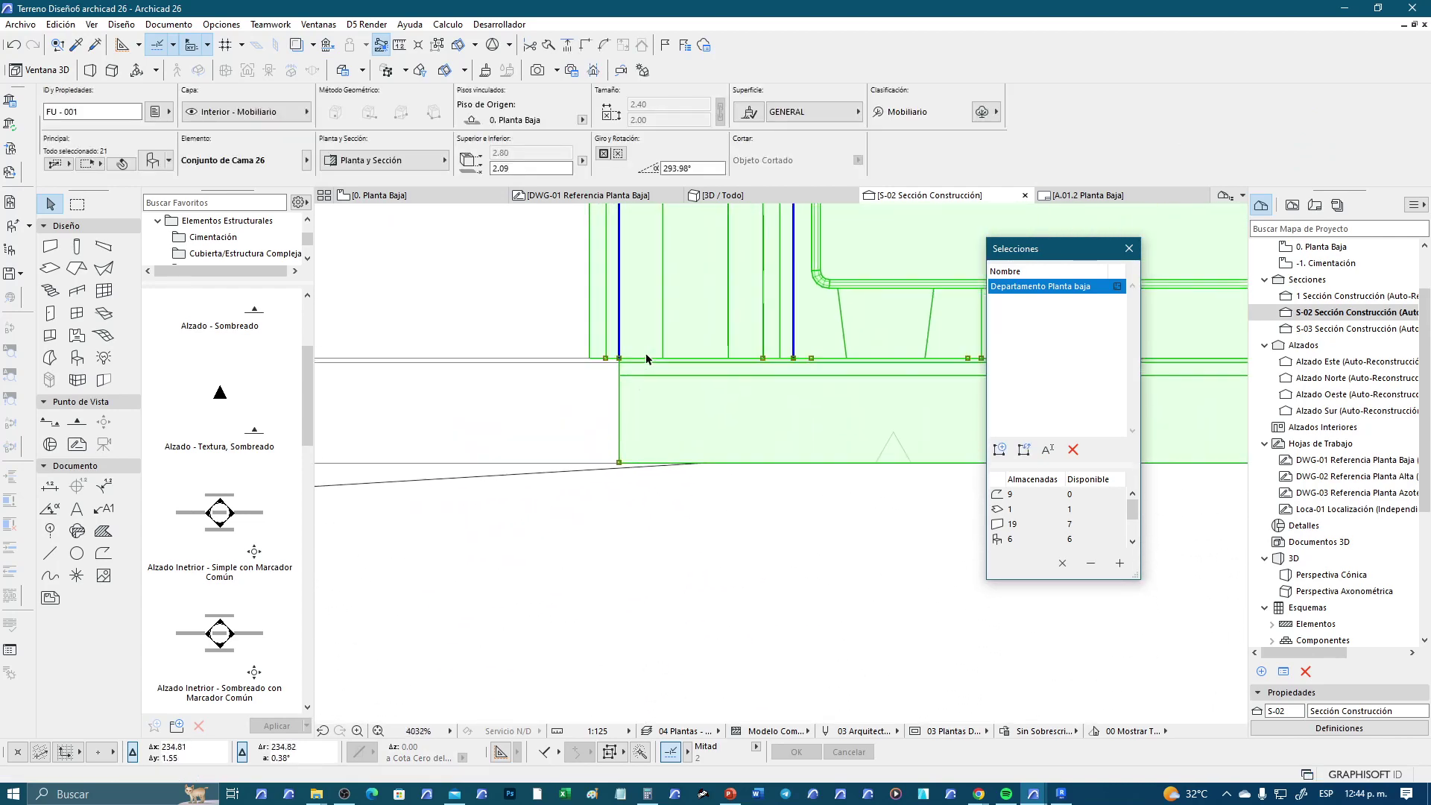
{"action": "scroll", "coordinate": [646, 372], "scroll_direction": "up", "scroll_amount": 2}
Move the selected furniture down from its base to the floor line
{"action": "key", "text": "ctrl+d"}
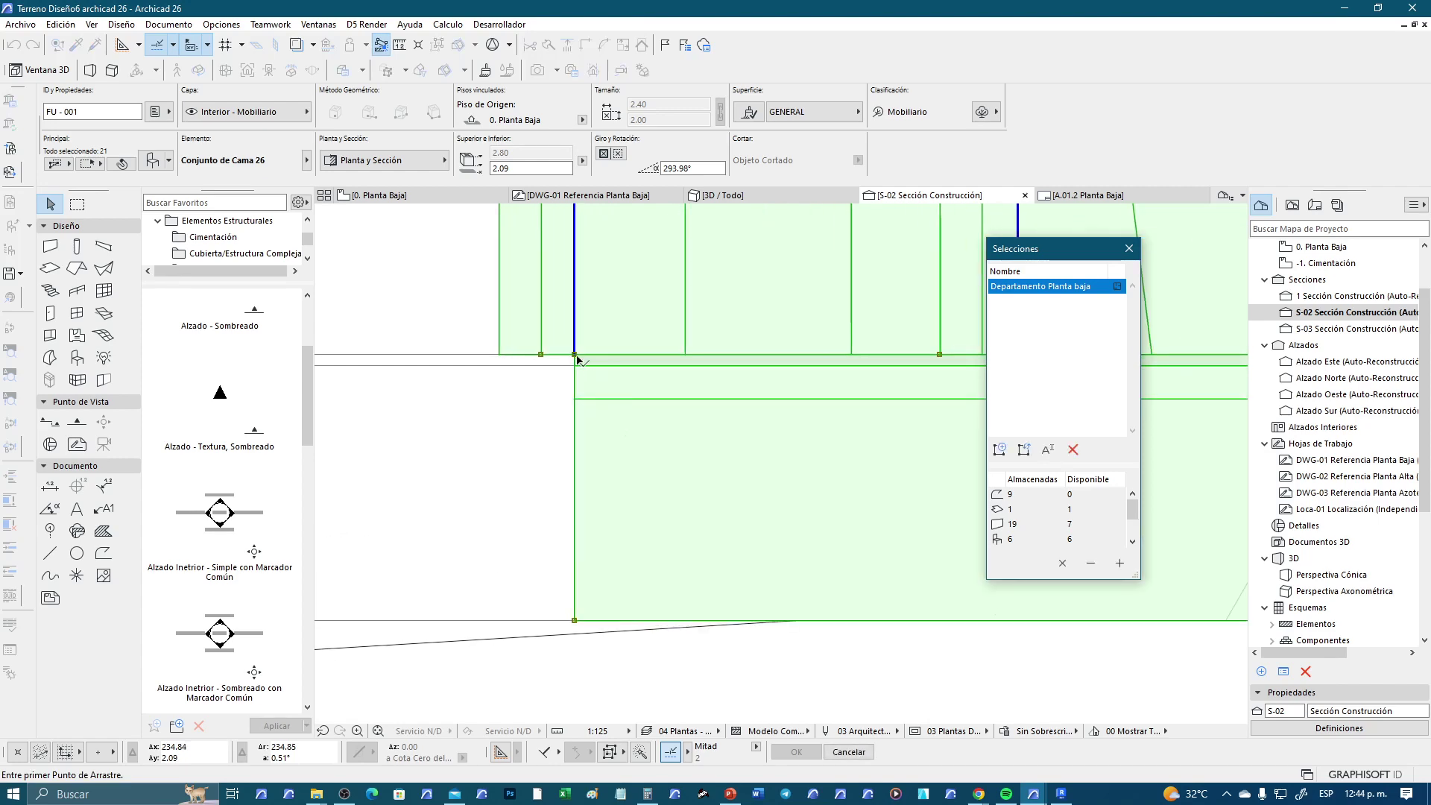
{"action": "scroll", "coordinate": [640, 351], "scroll_direction": "down", "scroll_amount": 3}
{"action": "scroll", "coordinate": [641, 351], "scroll_direction": "down", "scroll_amount": 3}
{"action": "scroll", "coordinate": [645, 349], "scroll_direction": "down", "scroll_amount": 2}
{"action": "left_click", "coordinate": [647, 348]}
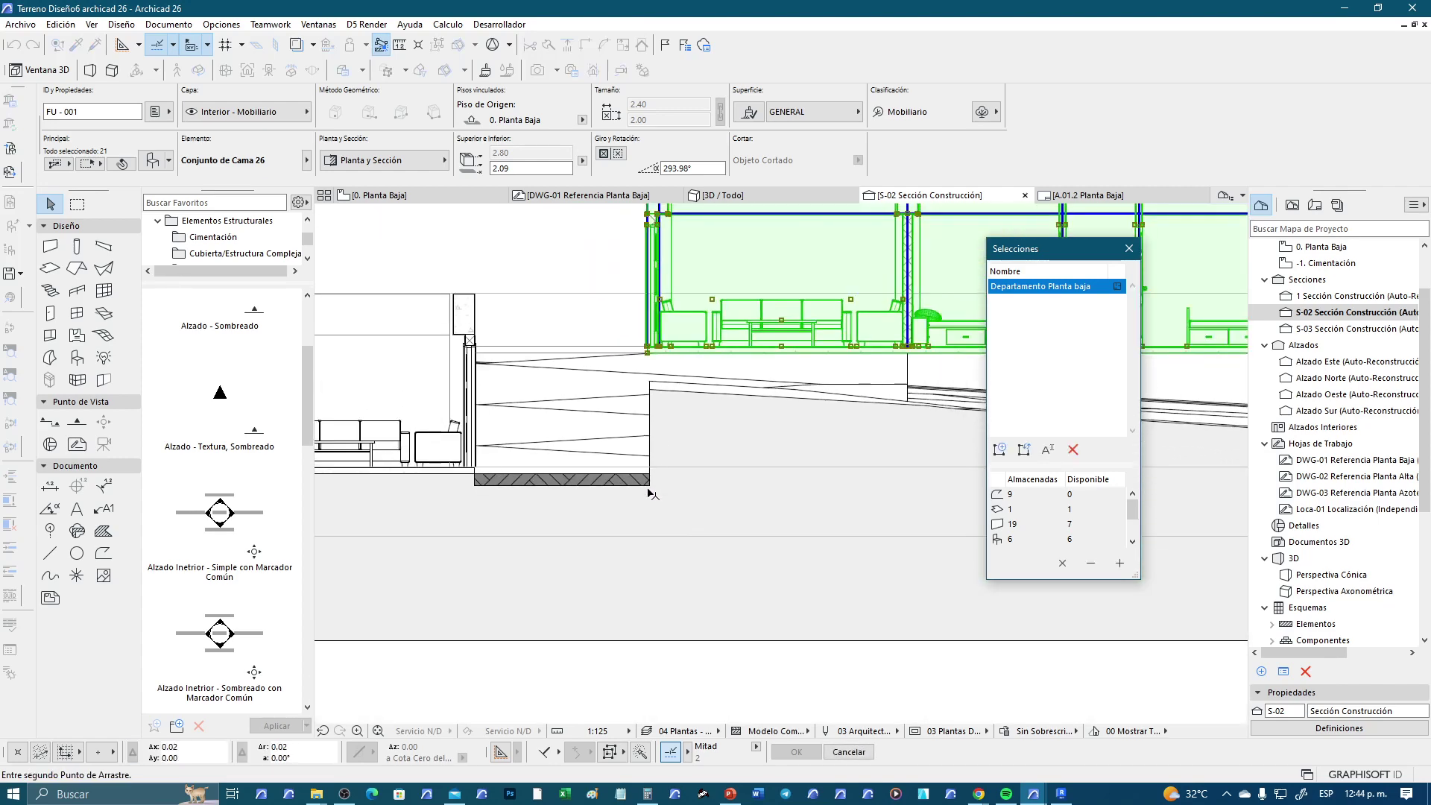
{"action": "scroll", "coordinate": [646, 499], "scroll_direction": "up", "scroll_amount": 3}
{"action": "scroll", "coordinate": [649, 447], "scroll_direction": "up", "scroll_amount": 1}
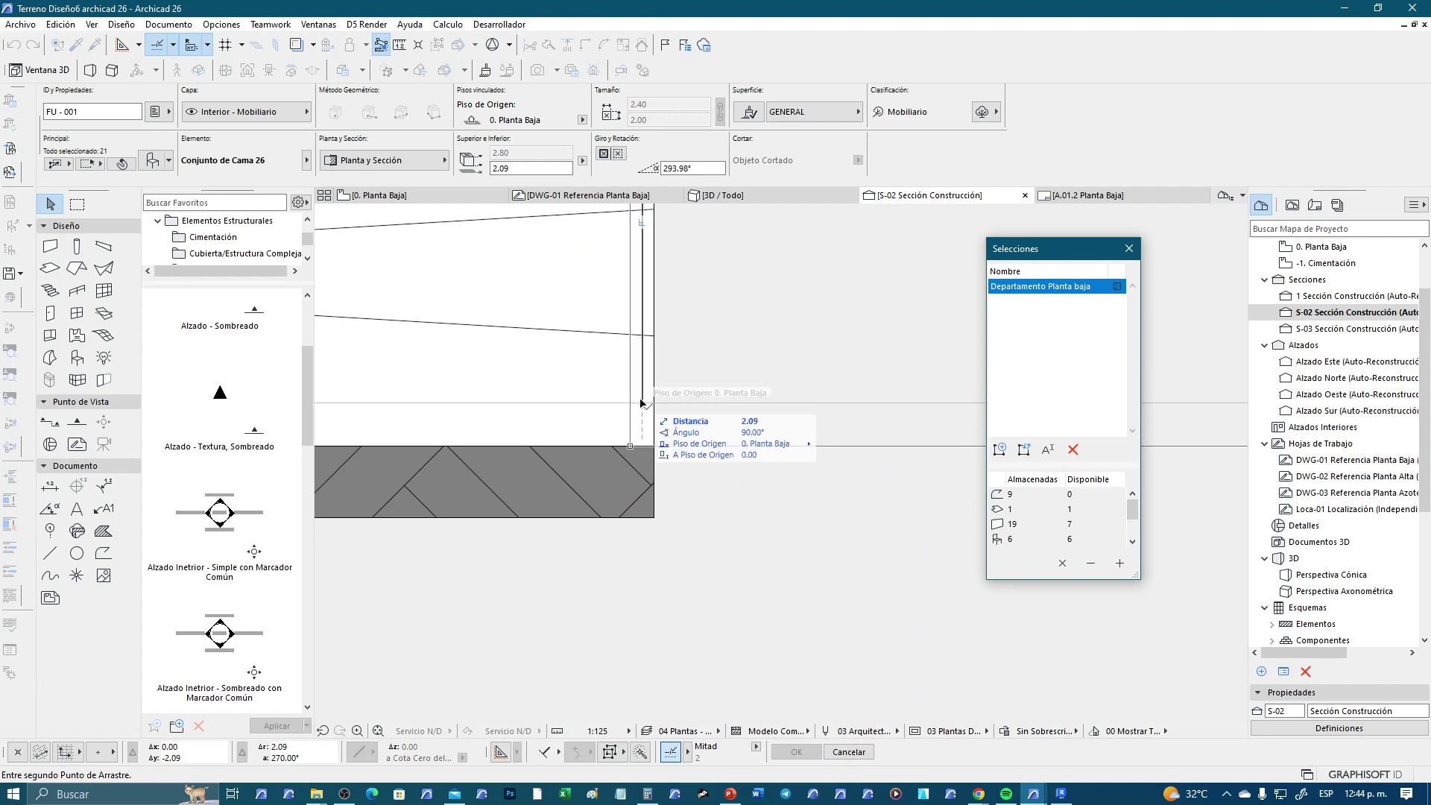
{"action": "left_click", "coordinate": [641, 404]}
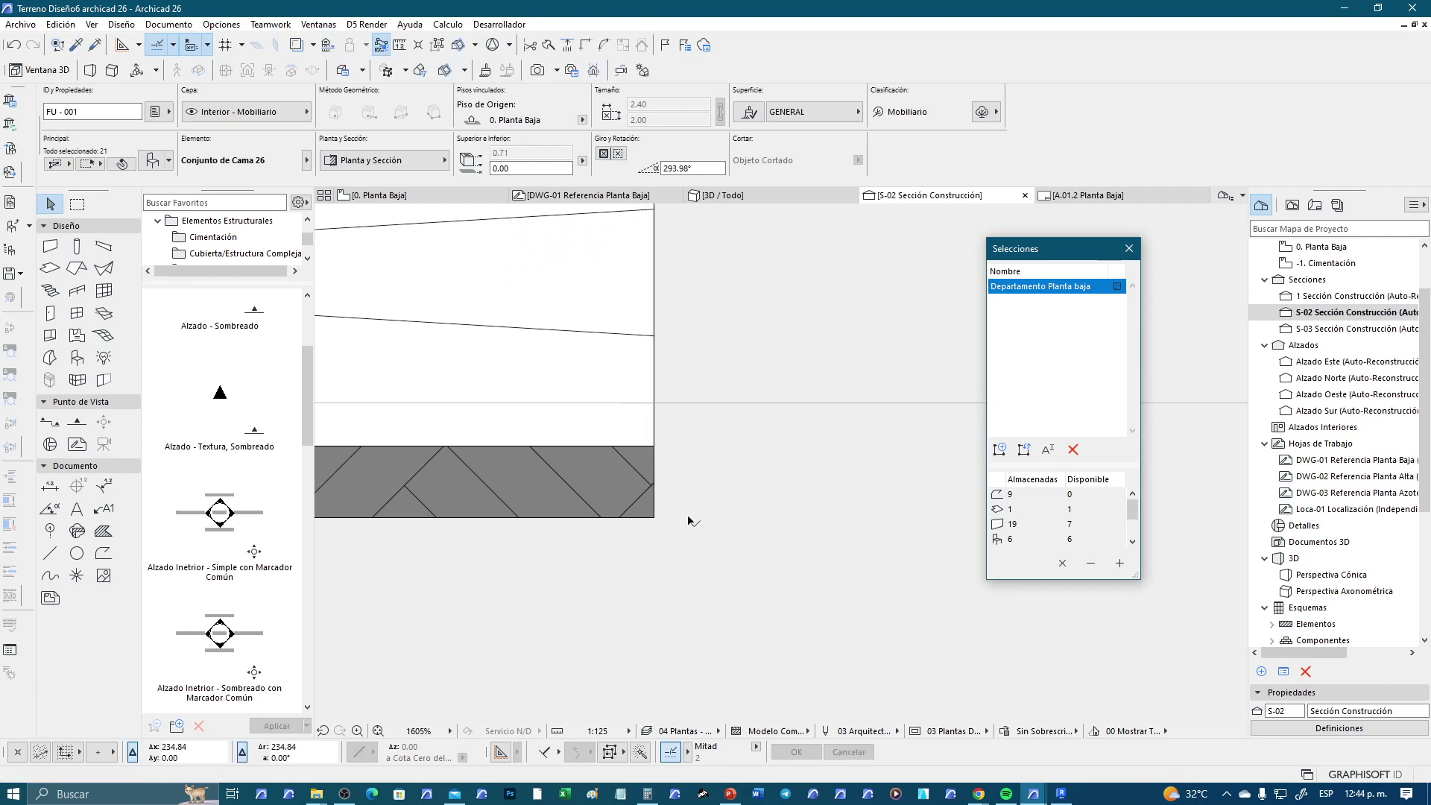
{"action": "scroll", "coordinate": [687, 515], "scroll_direction": "down", "scroll_amount": 5}
{"action": "scroll", "coordinate": [688, 516], "scroll_direction": "down", "scroll_amount": 5}
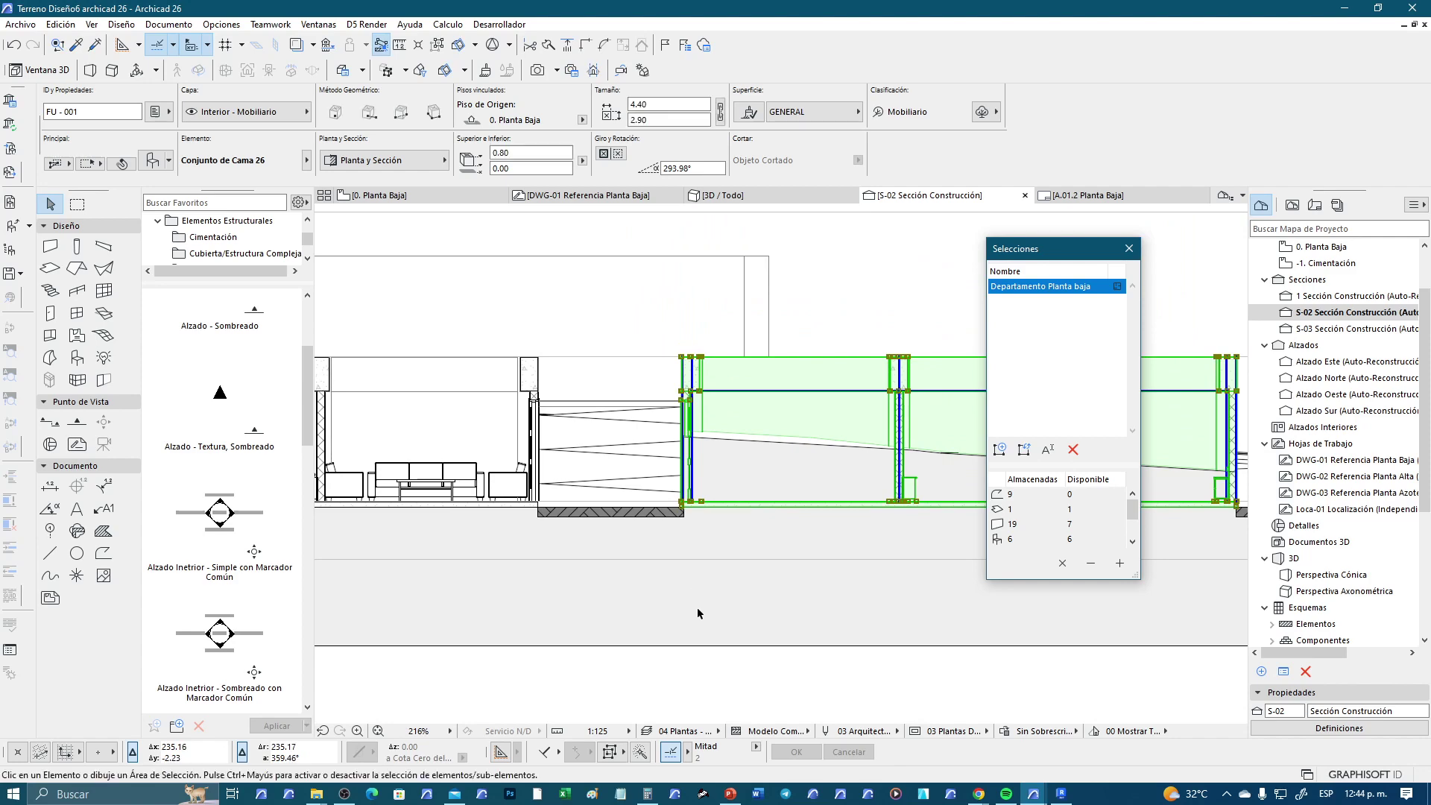
Deselect the furniture and return to the 0. Planta Baja floor plan
{"action": "left_click", "coordinate": [665, 551]}
{"action": "scroll", "coordinate": [666, 553], "scroll_direction": "down", "scroll_amount": 1}
{"action": "scroll", "coordinate": [463, 530], "scroll_direction": "down", "scroll_amount": 2}
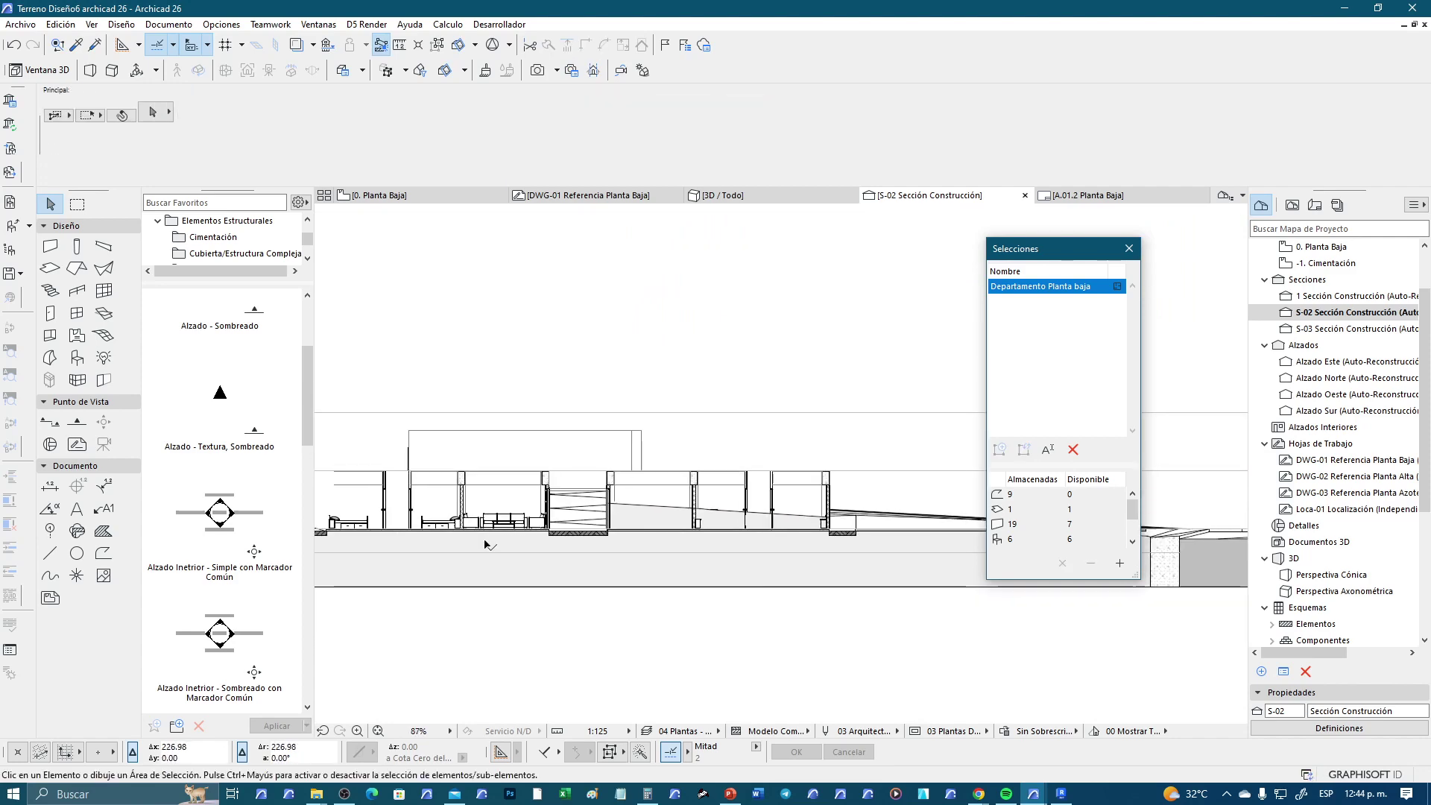
{"action": "scroll", "coordinate": [444, 477], "scroll_direction": "down", "scroll_amount": 1}
{"action": "scroll", "coordinate": [432, 435], "scroll_direction": "down", "scroll_amount": 1}
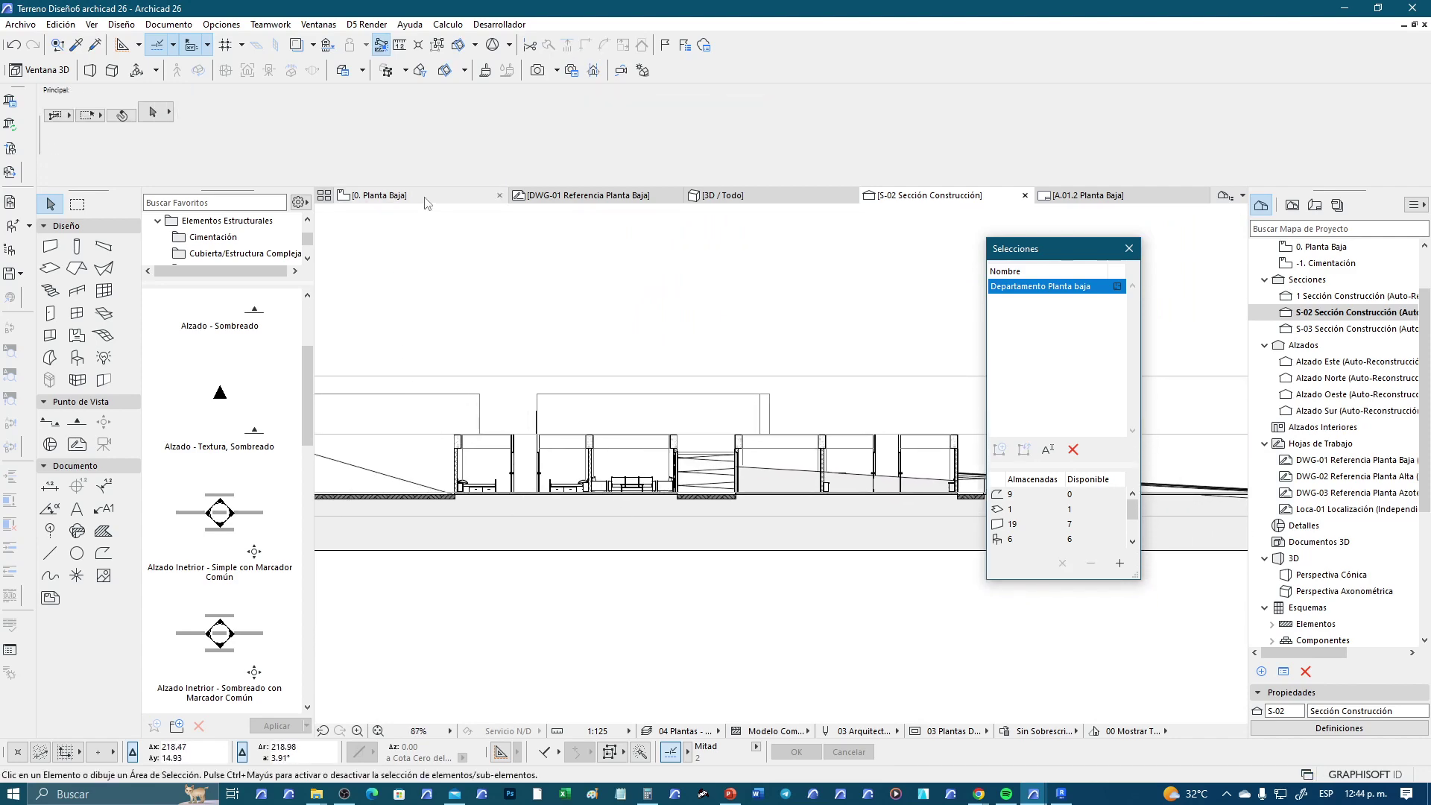
{"action": "left_click", "coordinate": [380, 196]}
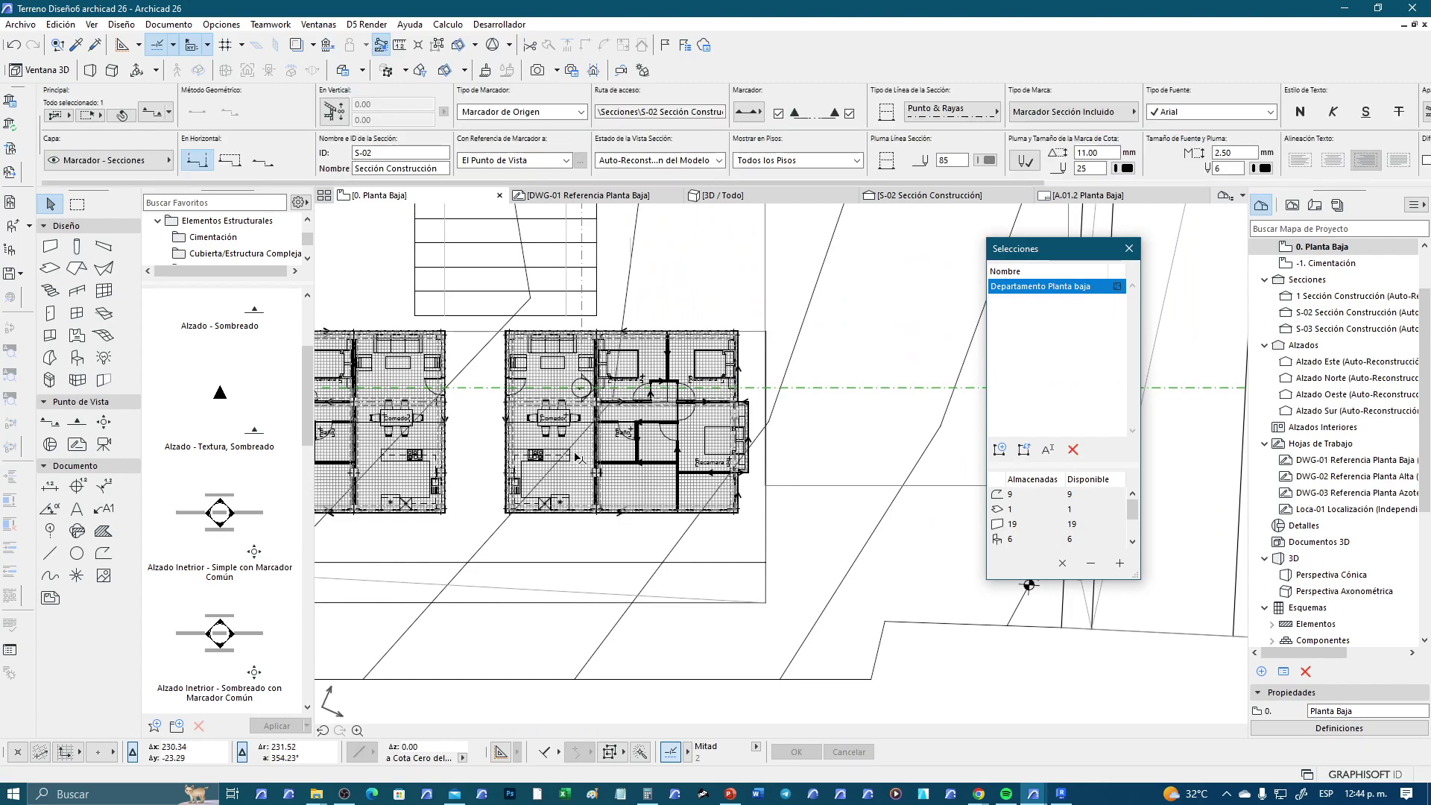
Zoom in on the bedrooms and bathroom and turn off the Trace reference overlay
{"action": "scroll", "coordinate": [496, 471], "scroll_direction": "up", "scroll_amount": 2}
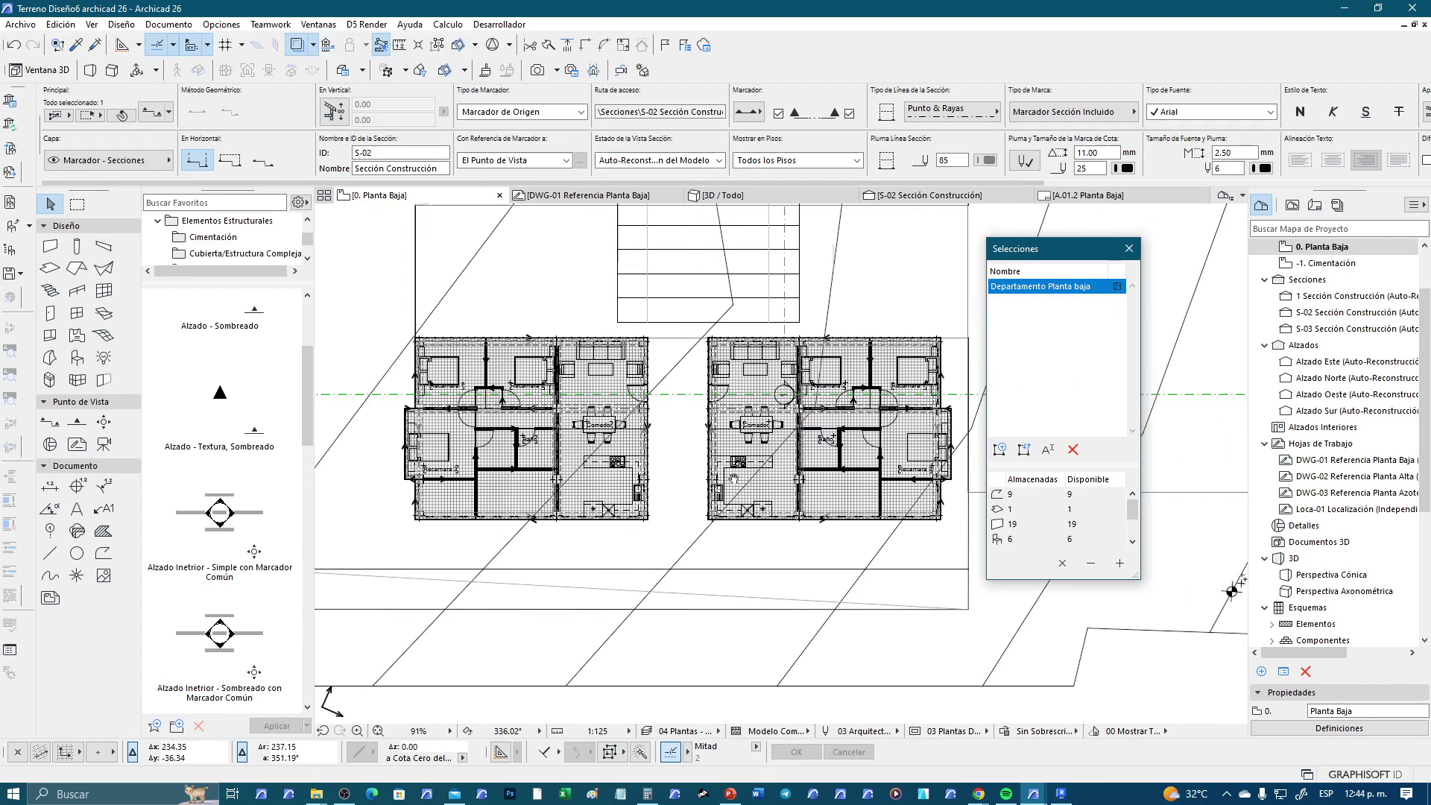
{"action": "key", "text": "Escape"}
{"action": "scroll", "coordinate": [584, 418], "scroll_direction": "up", "scroll_amount": 3}
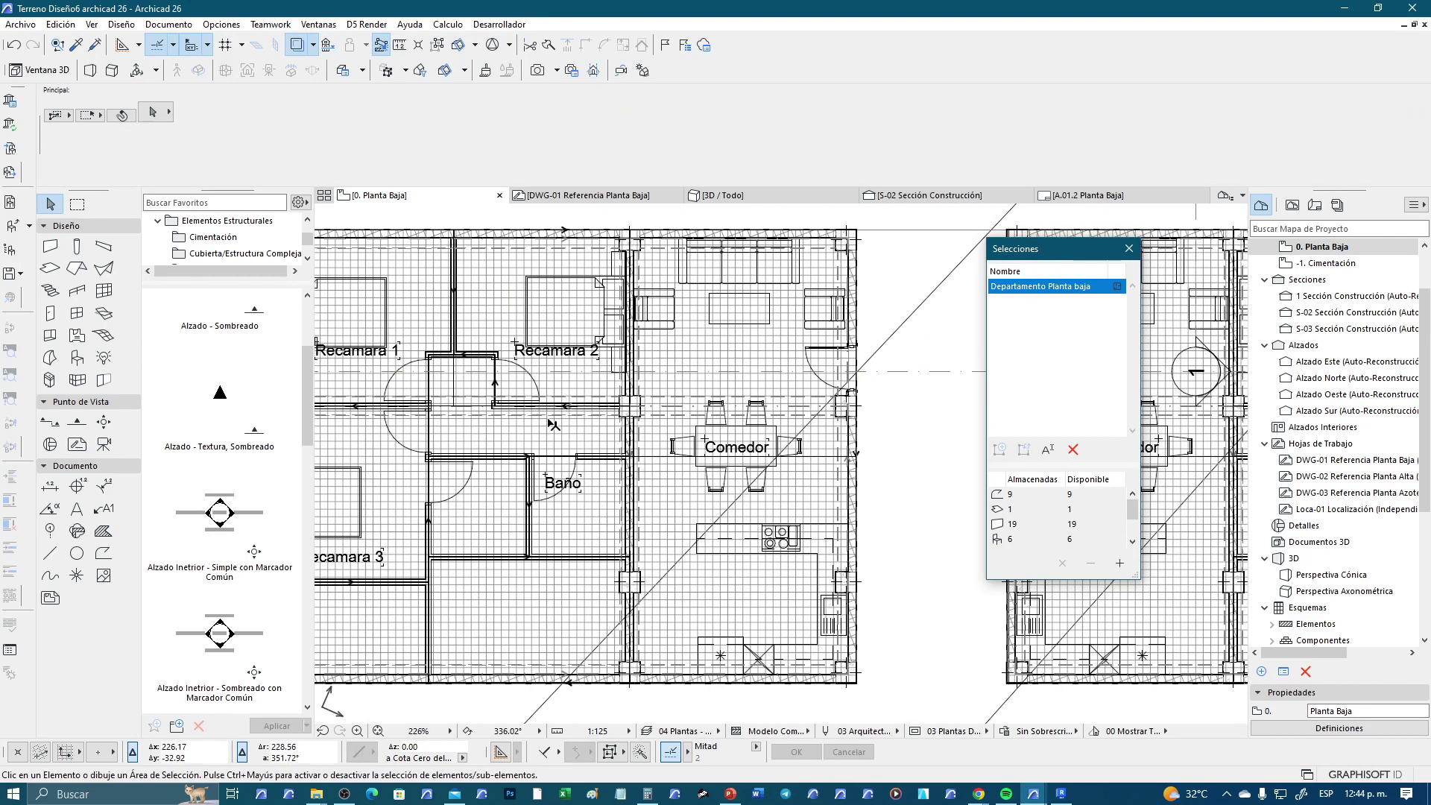
{"action": "middle_click_drag", "start_coordinate": [583, 417], "coordinate": [679, 393]}
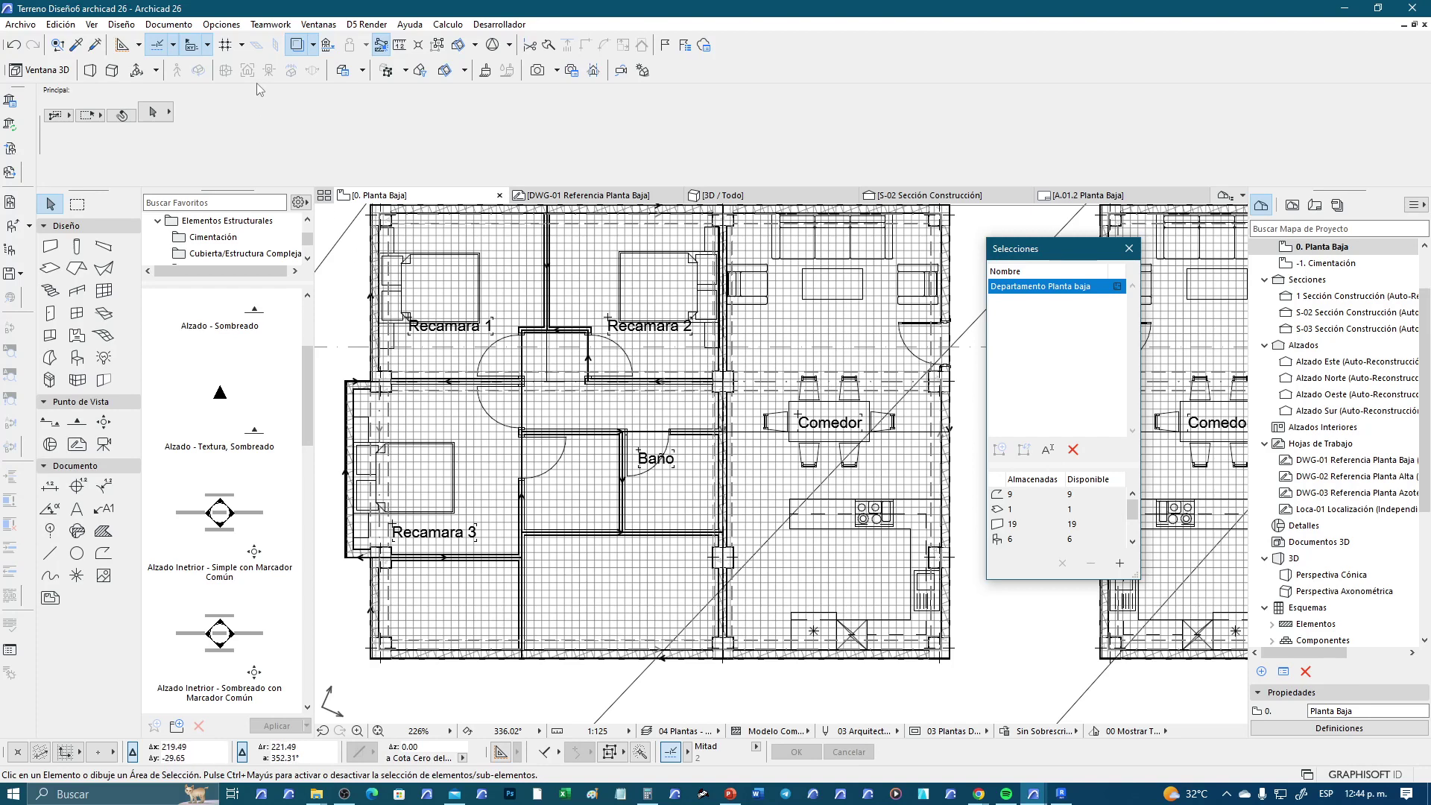
{"action": "left_click", "coordinate": [297, 48]}
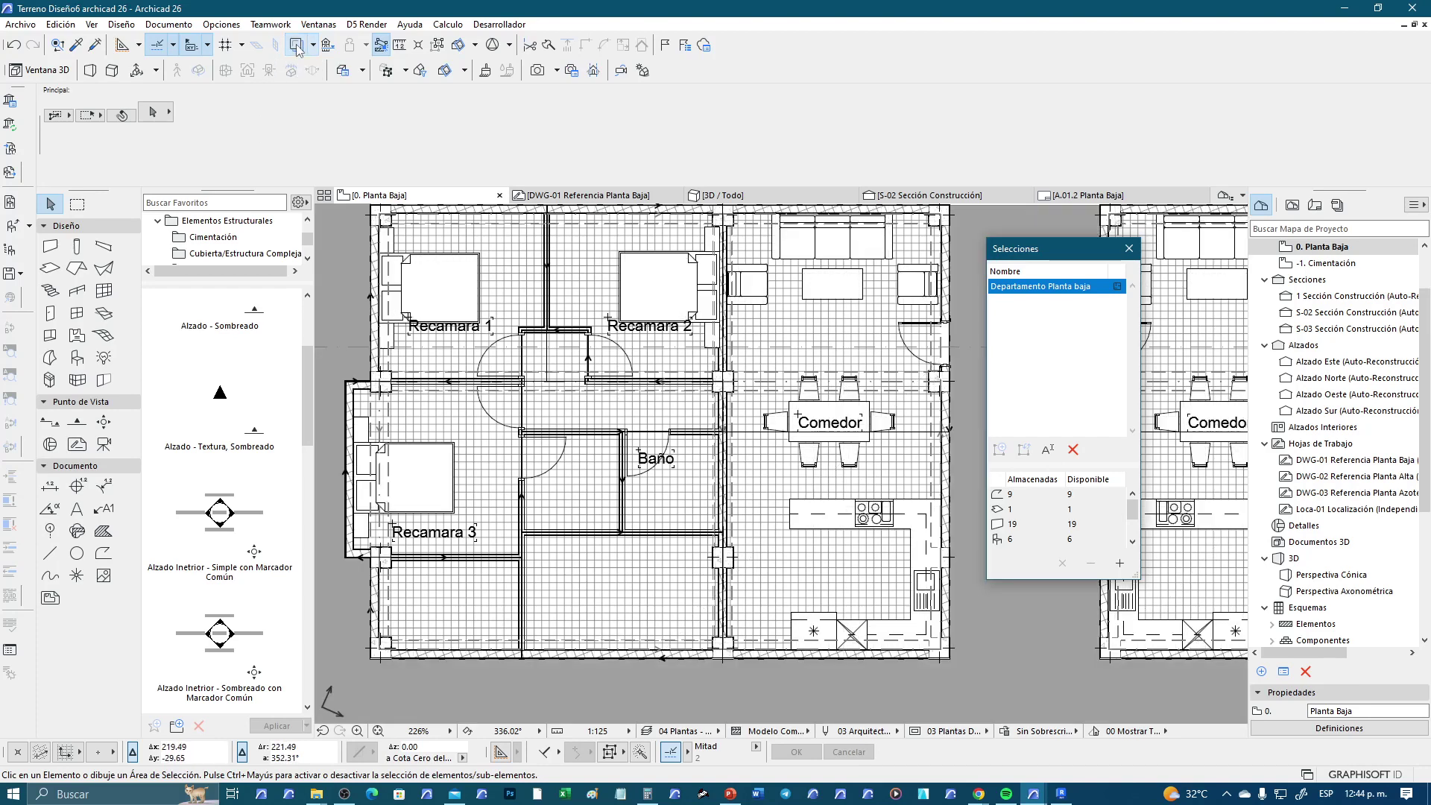
Centre the apartment unit, select all its elements to check them, then clear the selection
{"action": "scroll", "coordinate": [638, 490], "scroll_direction": "up", "scroll_amount": 2}
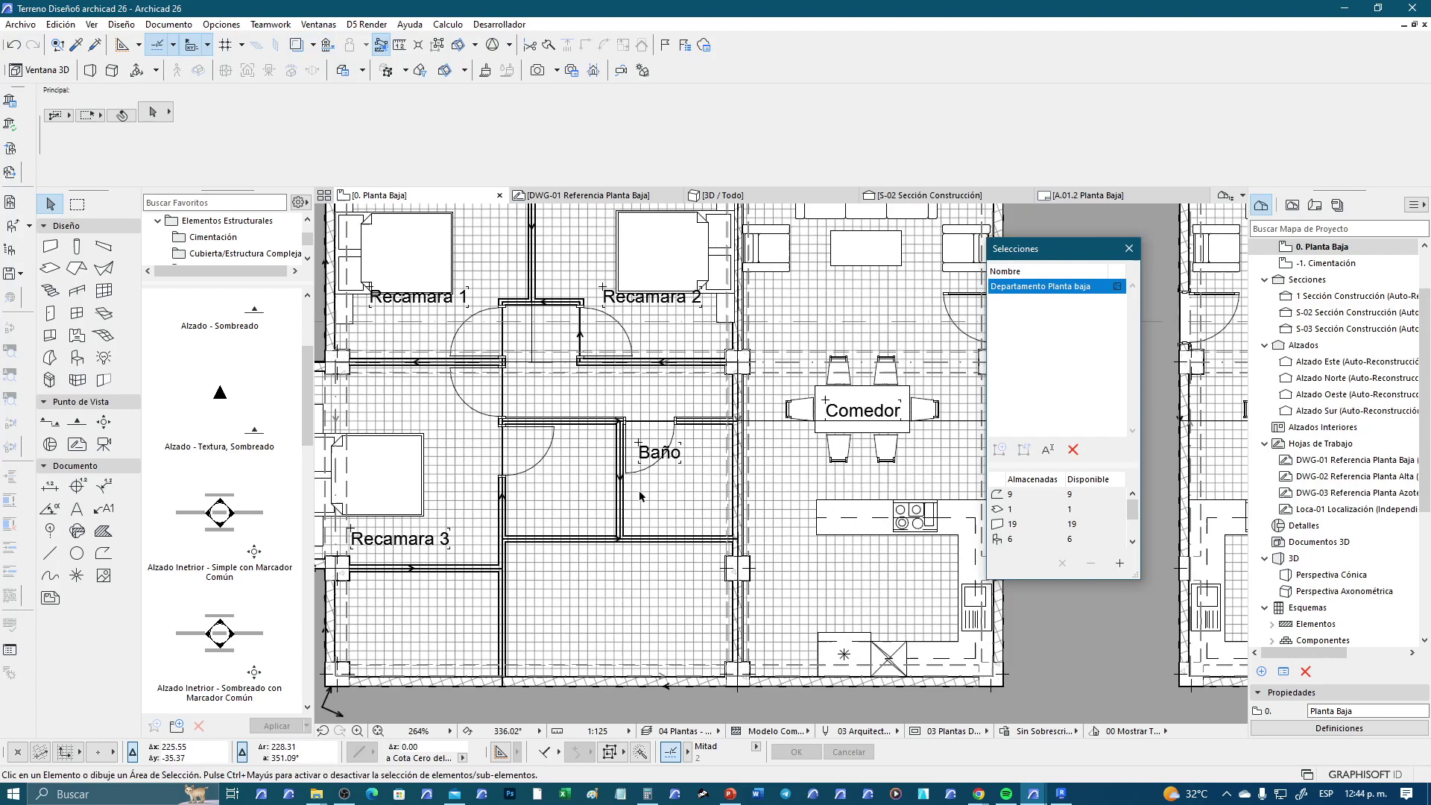
{"action": "key", "text": "ctrl+a"}
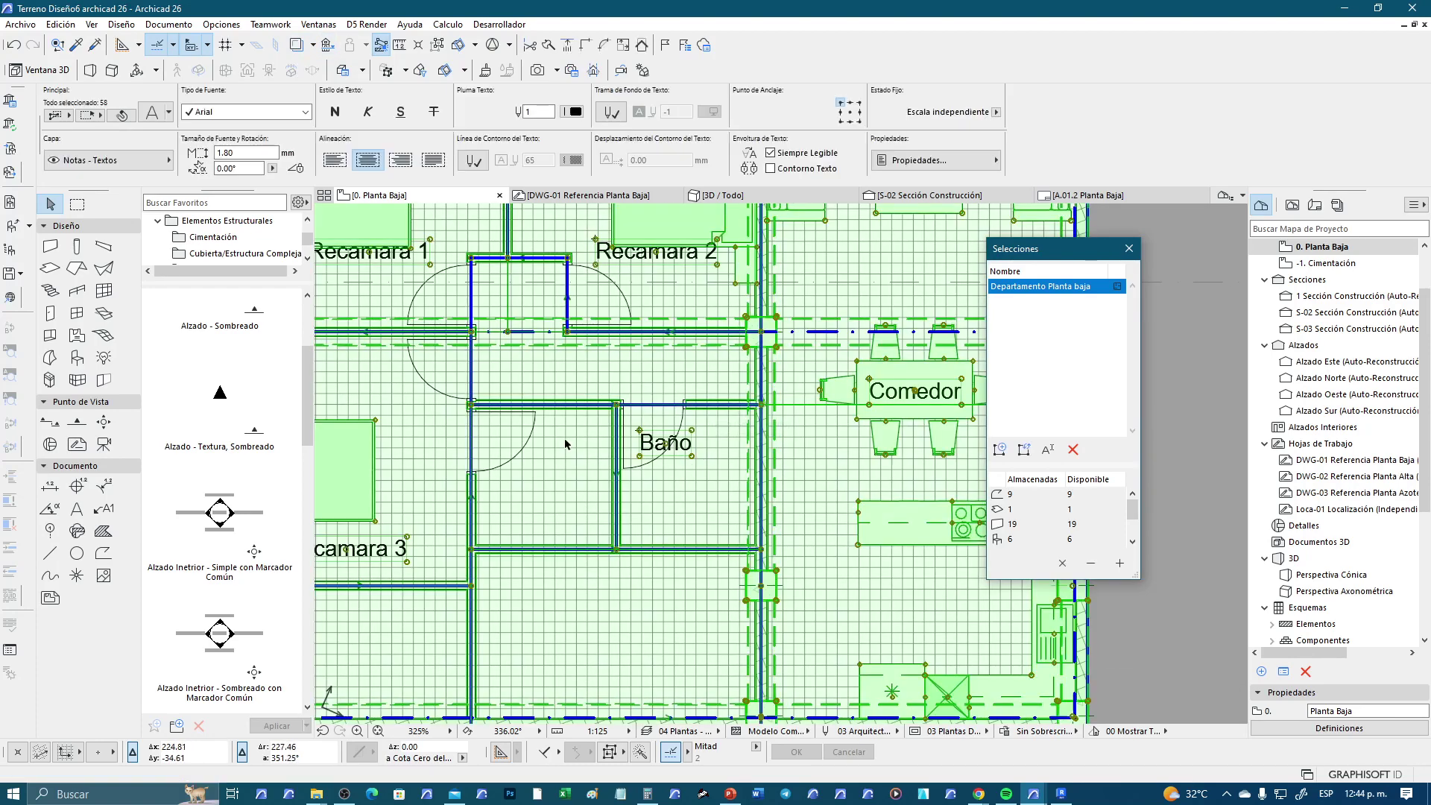
{"action": "key", "text": "Escape"}
{"action": "scroll", "coordinate": [695, 490], "scroll_direction": "down", "scroll_amount": 3}
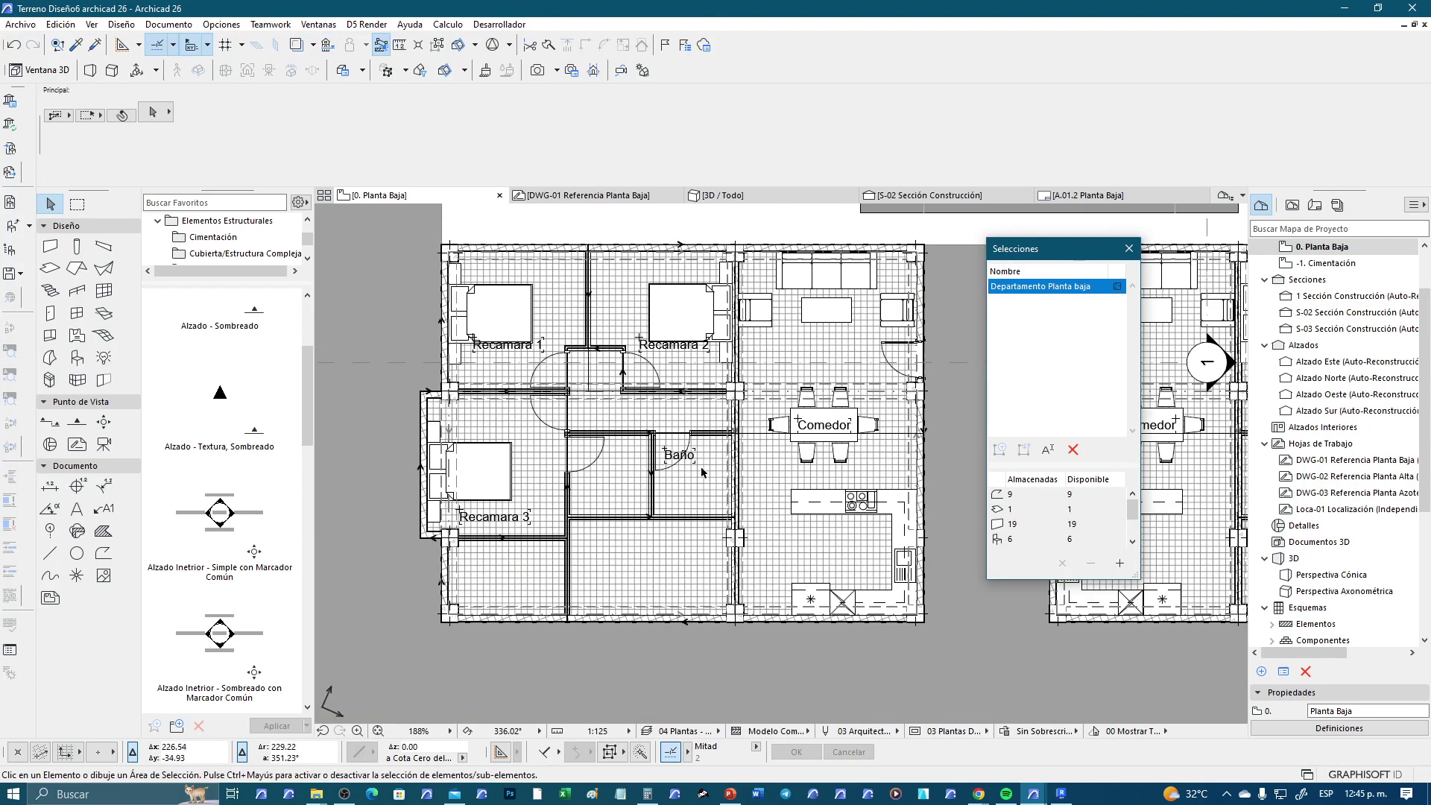
{"action": "mouse_move", "coordinate": [579, 483]}
{"action": "middle_mouse_down"}
{"action": "mouse_move", "coordinate": [558, 486]}
{"action": "mouse_move", "coordinate": [685, 493]}
{"action": "middle_mouse_up"}
{"action": "key", "text": "ctrl+a"}
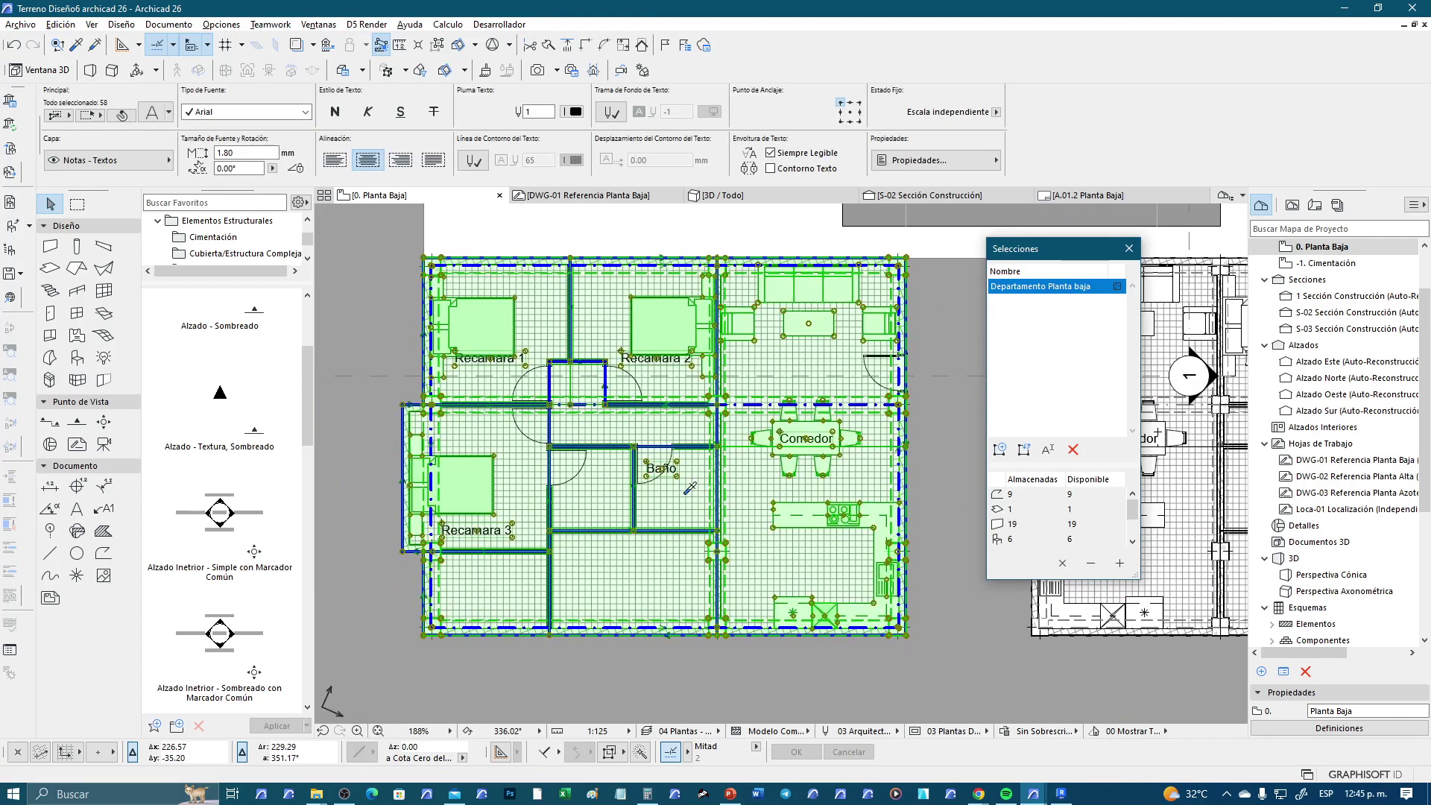
{"action": "key", "text": "Escape"}
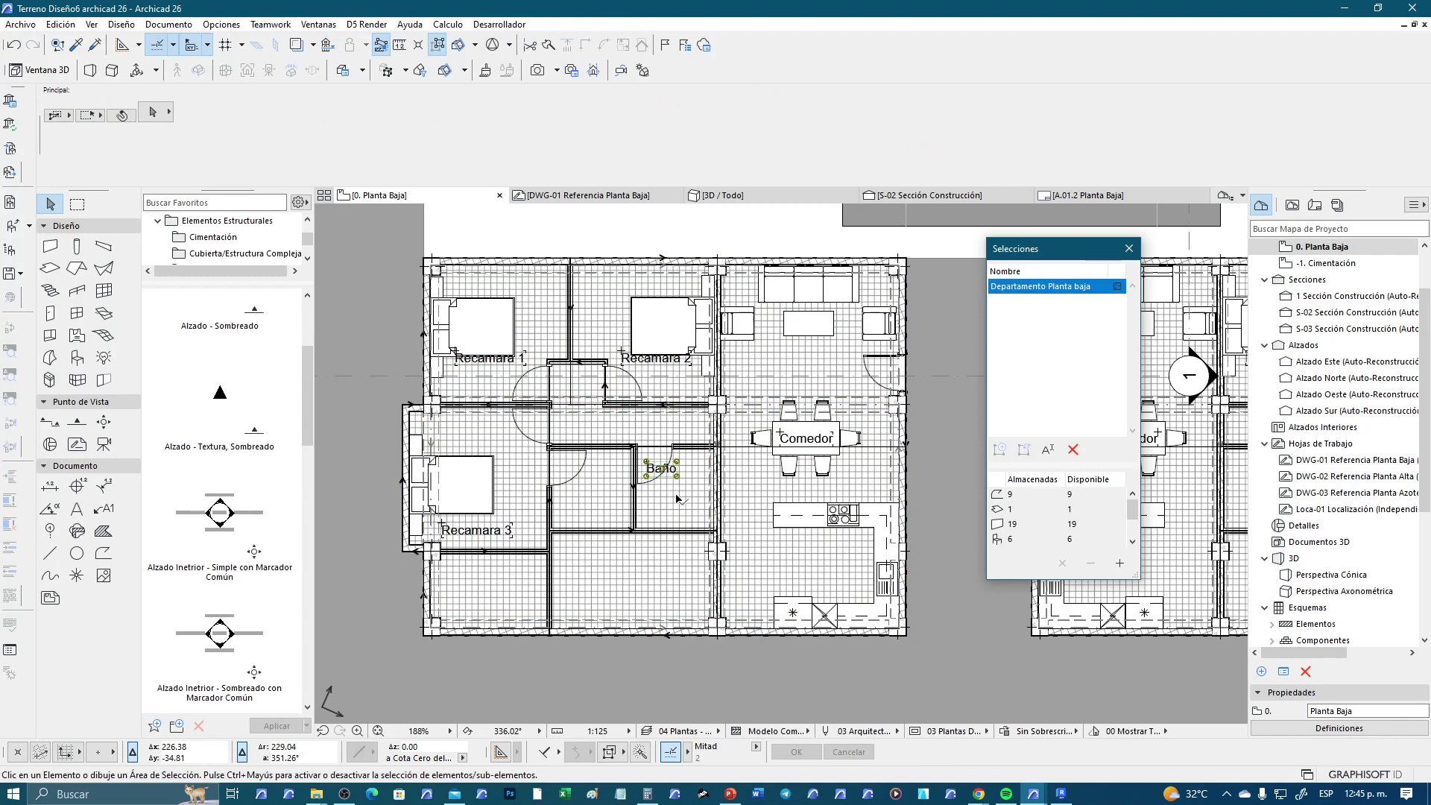
{"action": "scroll", "coordinate": [608, 480], "scroll_direction": "up", "scroll_amount": 3}
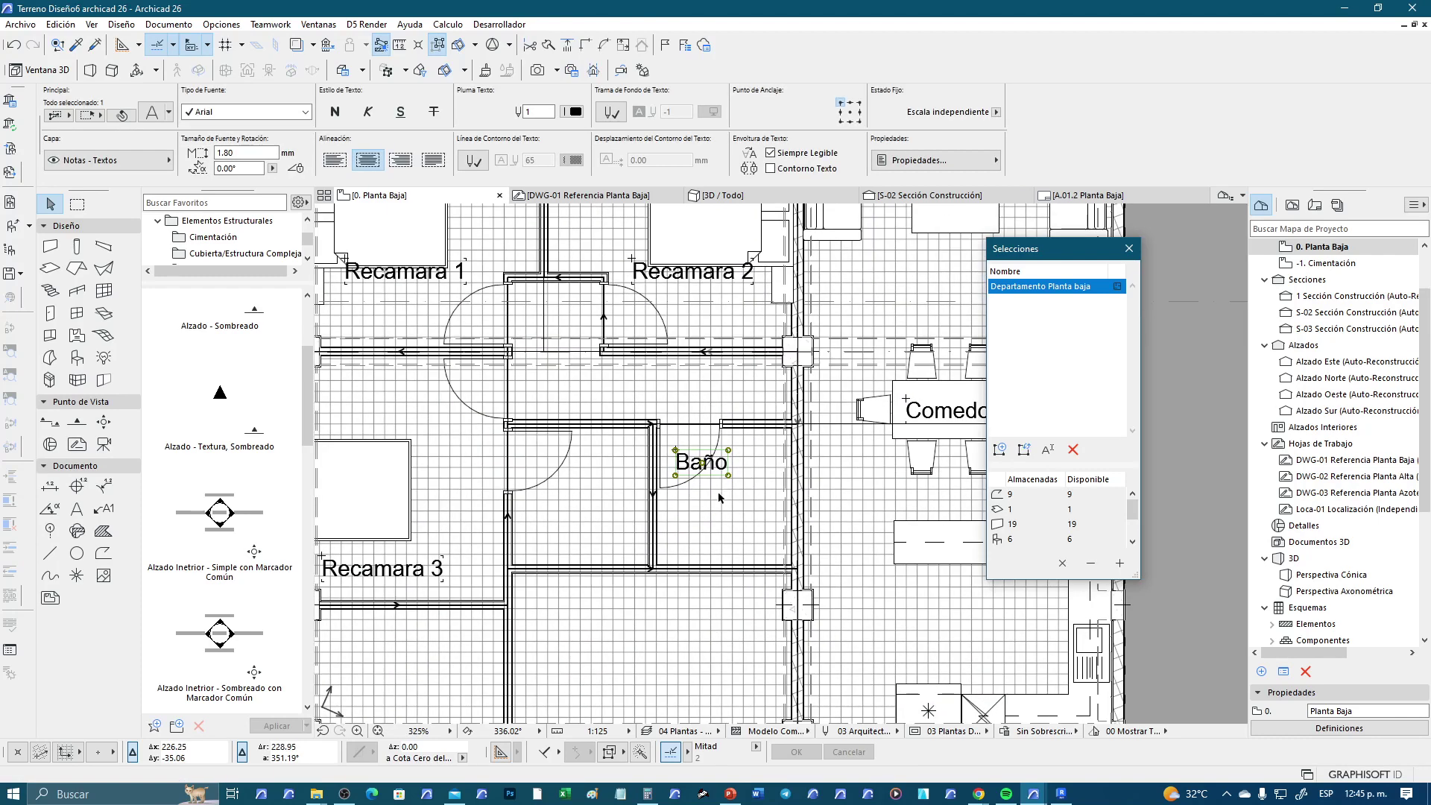
Copy the Baño label into the left bathroom and the two lower rooms
{"action": "key", "text": "ctrl+shift+d"}
{"action": "left_click", "coordinate": [708, 465]}
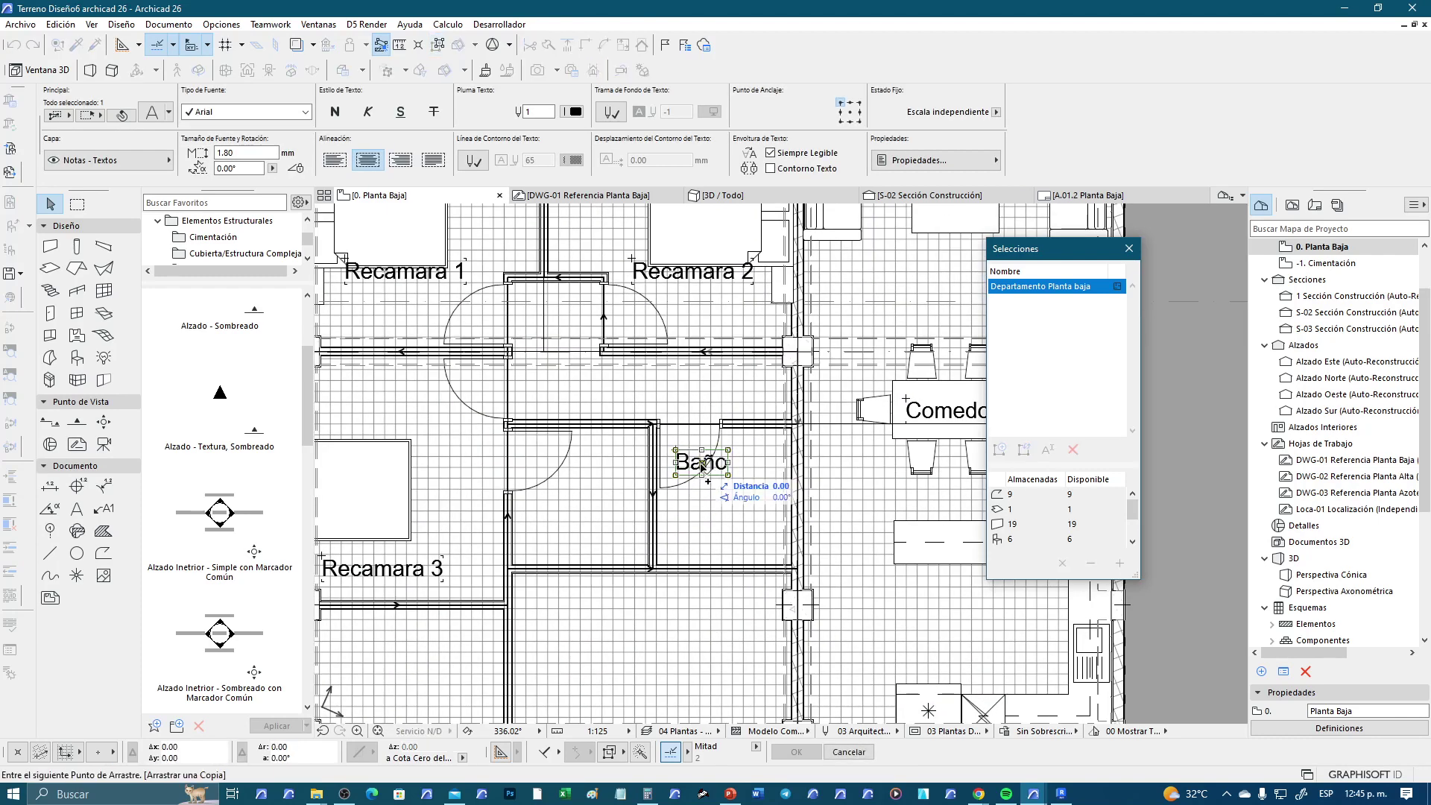
{"action": "left_click", "coordinate": [592, 465]}
{"action": "middle_click_drag", "start_coordinate": [588, 470], "coordinate": [669, 389]}
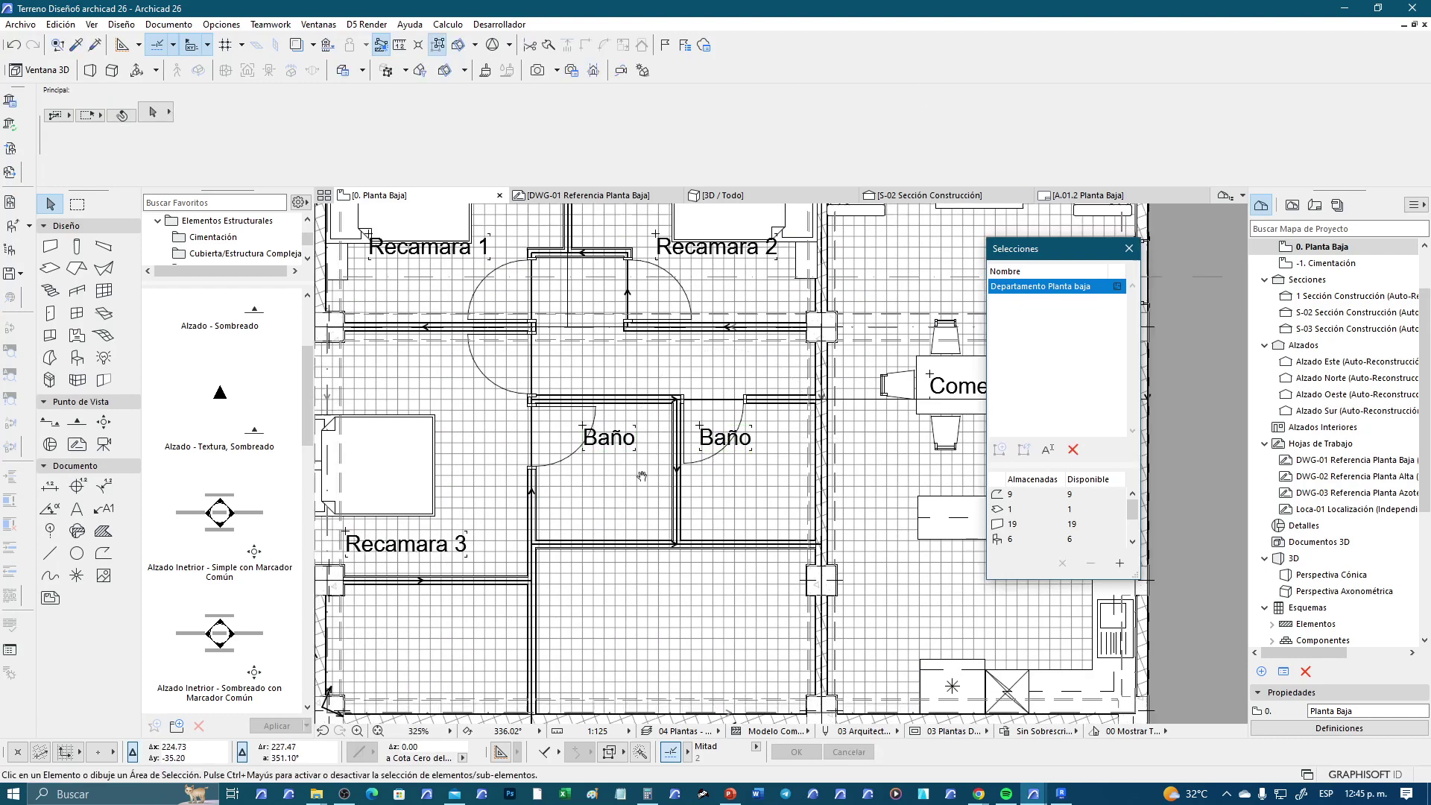
{"action": "left_click", "coordinate": [670, 384]}
{"action": "key", "text": "ctrl+shift+d"}
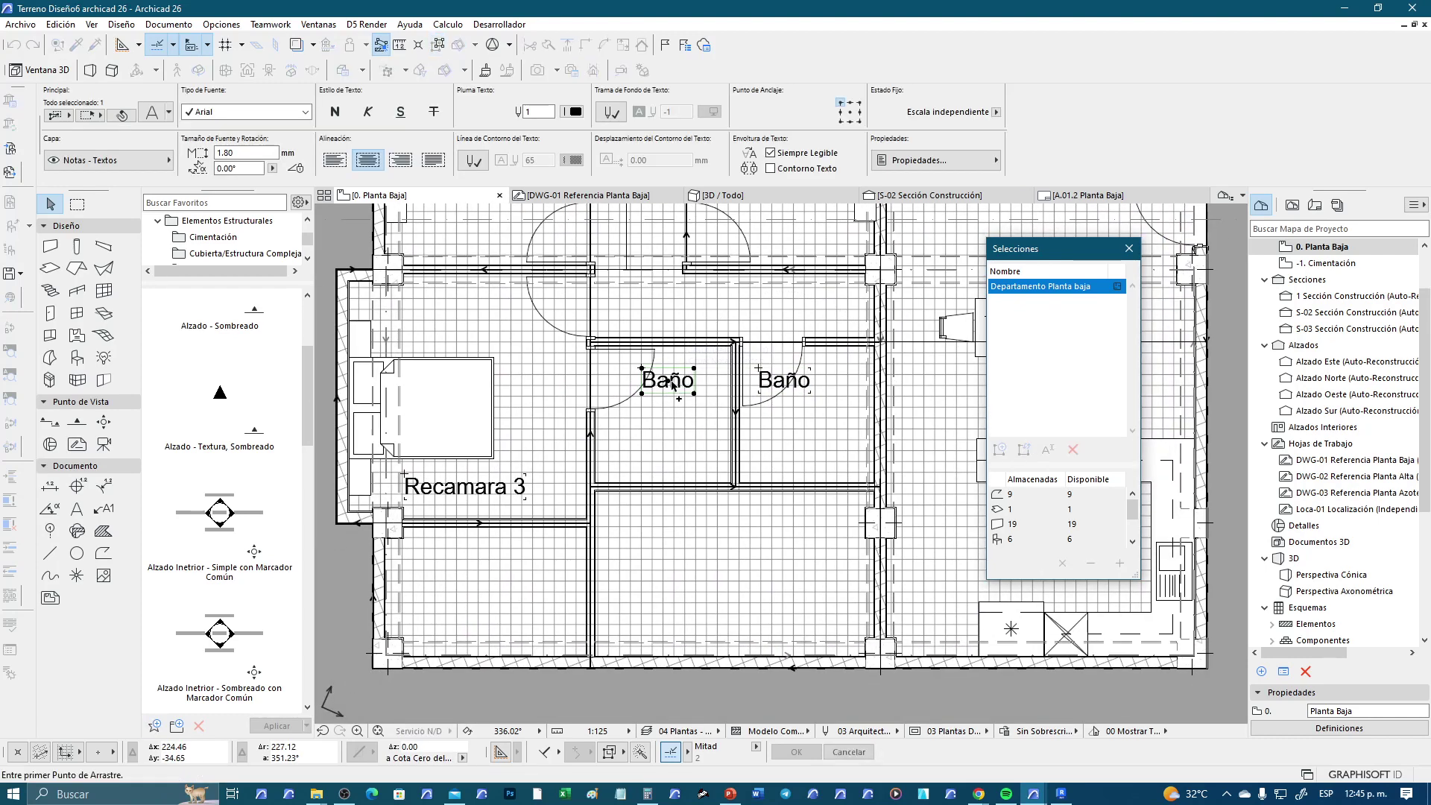
{"action": "left_click", "coordinate": [671, 384]}
{"action": "left_click", "coordinate": [674, 577]}
{"action": "key", "text": "ctrl+shift+d"}
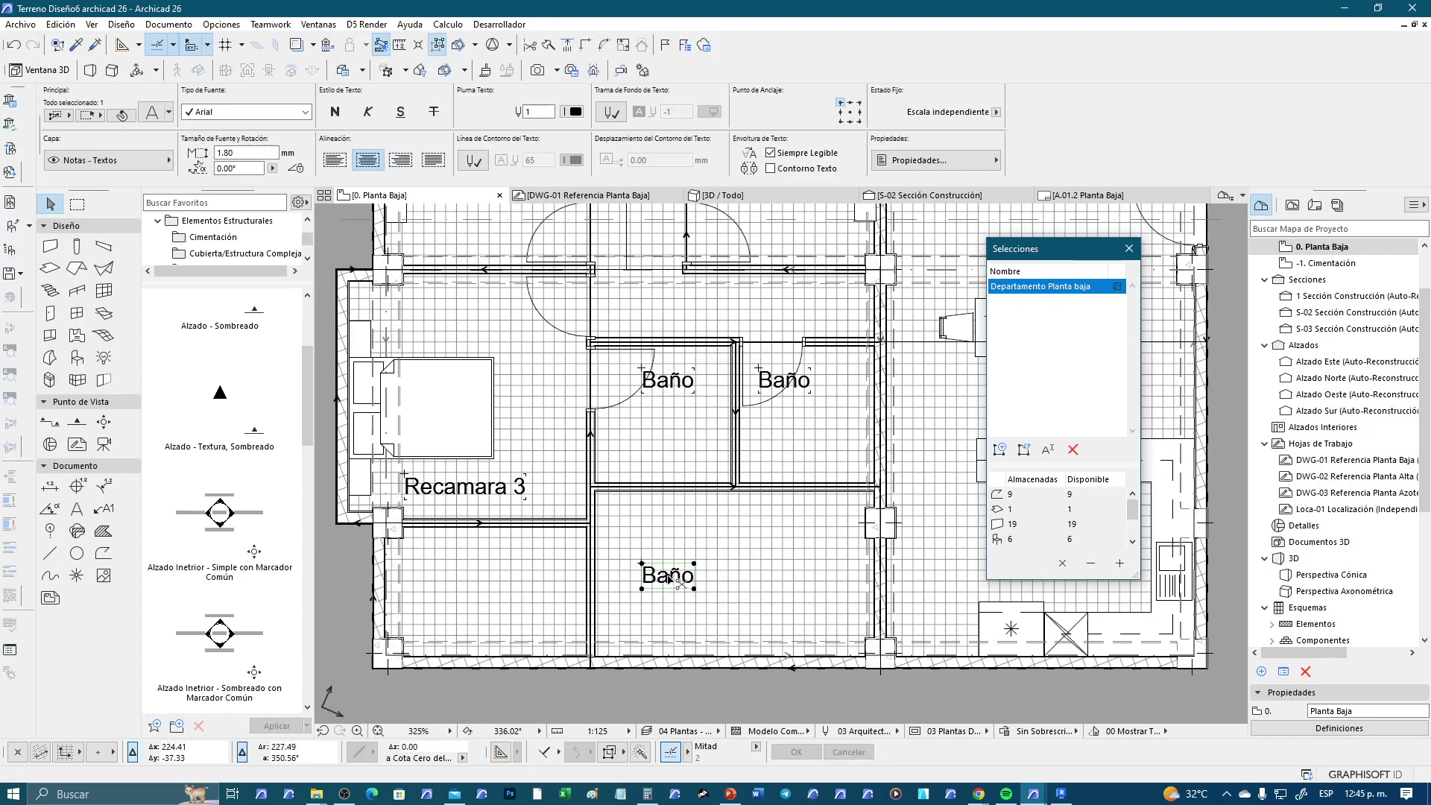
{"action": "left_click", "coordinate": [670, 575]}
{"action": "left_click", "coordinate": [471, 577]}
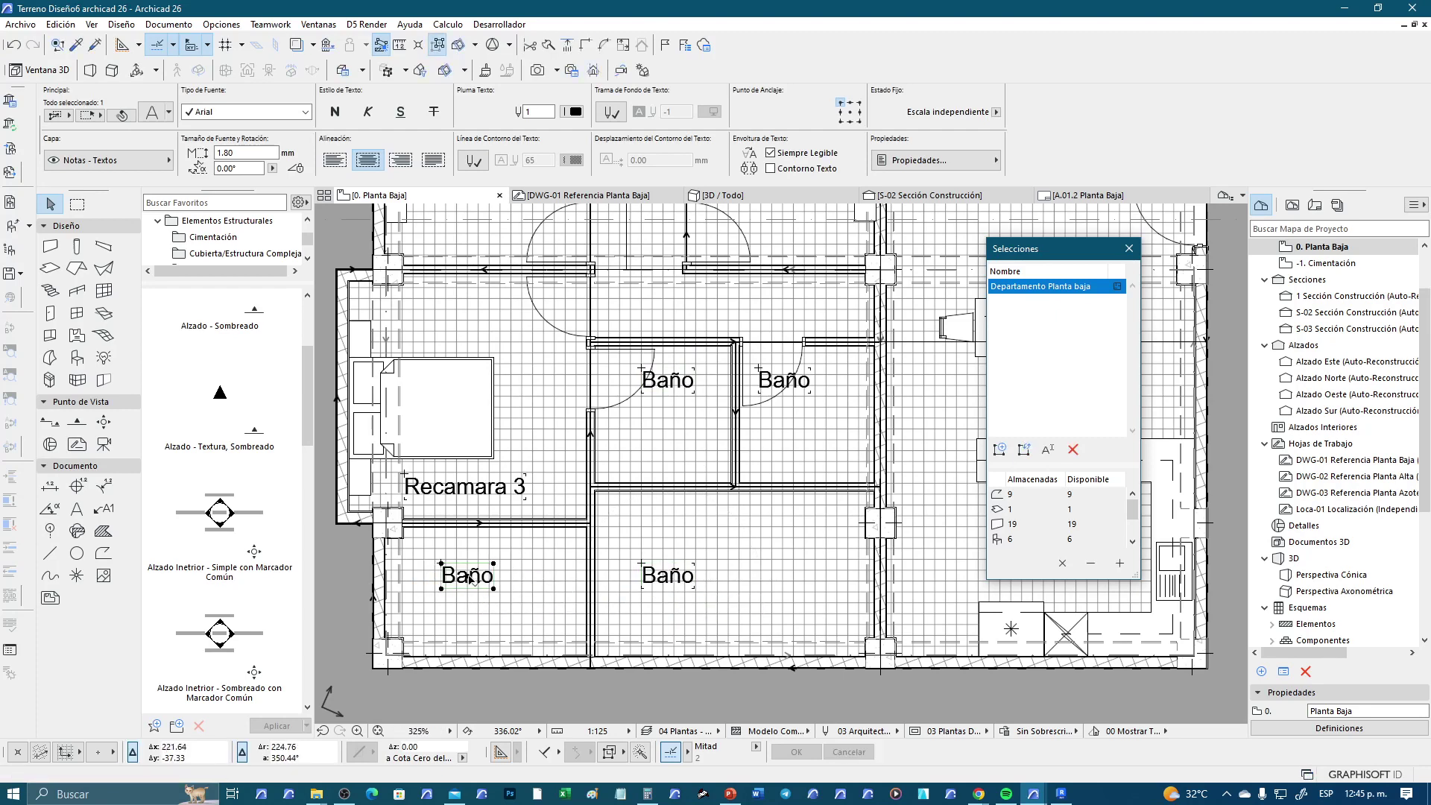
Rename the lower-left room label to Gimnasio
{"action": "double_click", "coordinate": [467, 576]}
{"action": "double_click", "coordinate": [503, 577]}
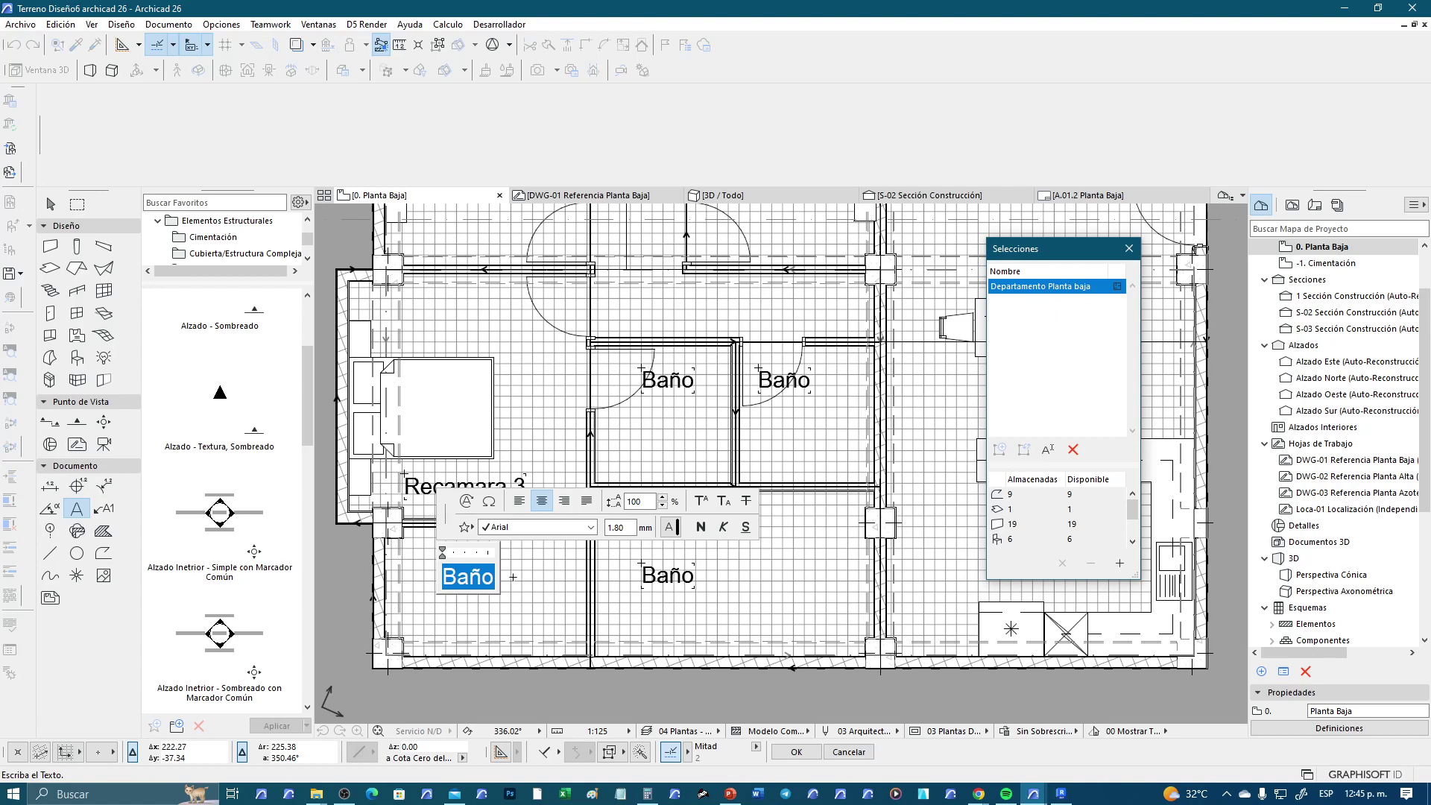
{"action": "type", "text": "Gimnasi"}
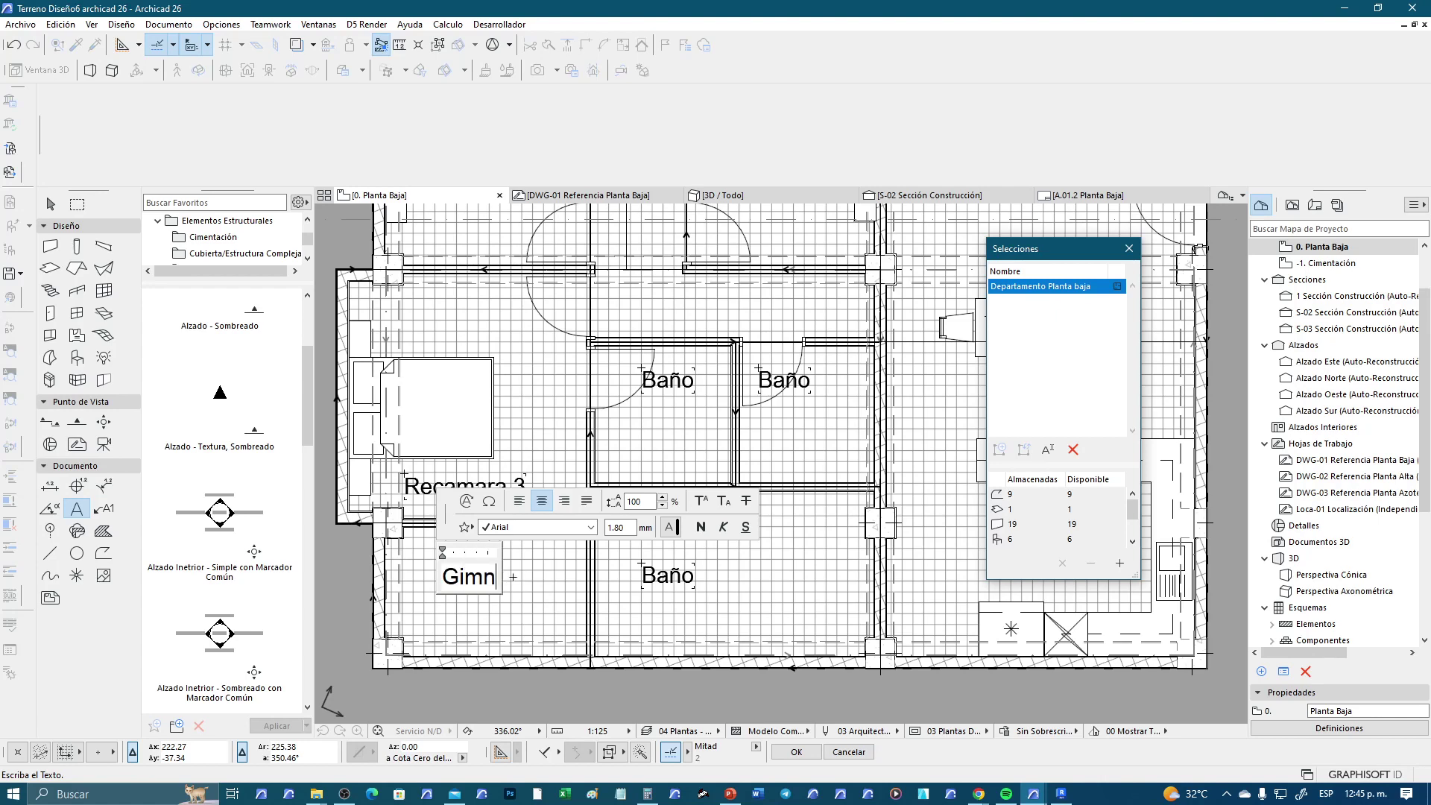
{"action": "left_click", "coordinate": [641, 608]}
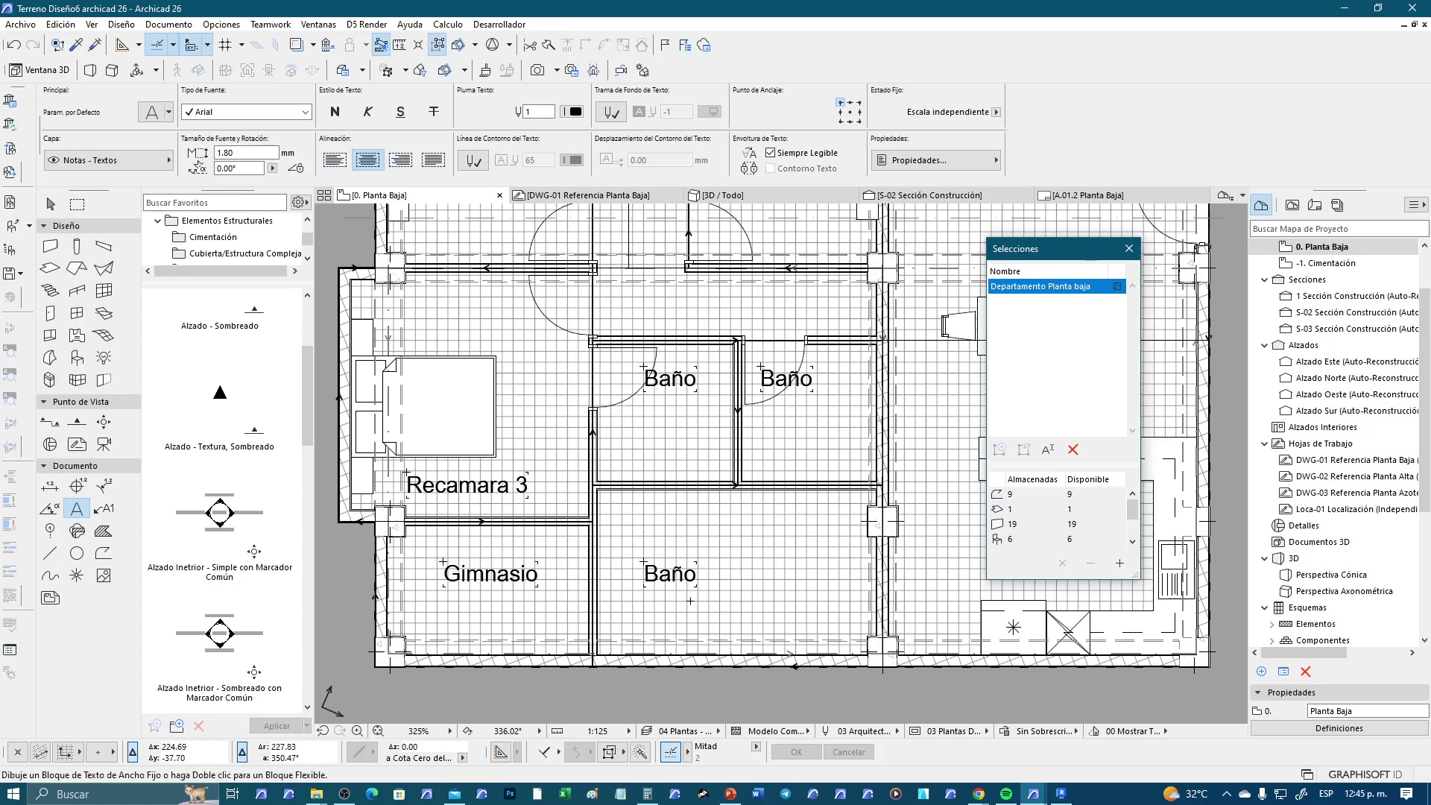
{"action": "key", "text": "Escape"}
Change the lower-right label to a two-line 'Area de Lavado Patio'
{"action": "double_click", "coordinate": [687, 575]}
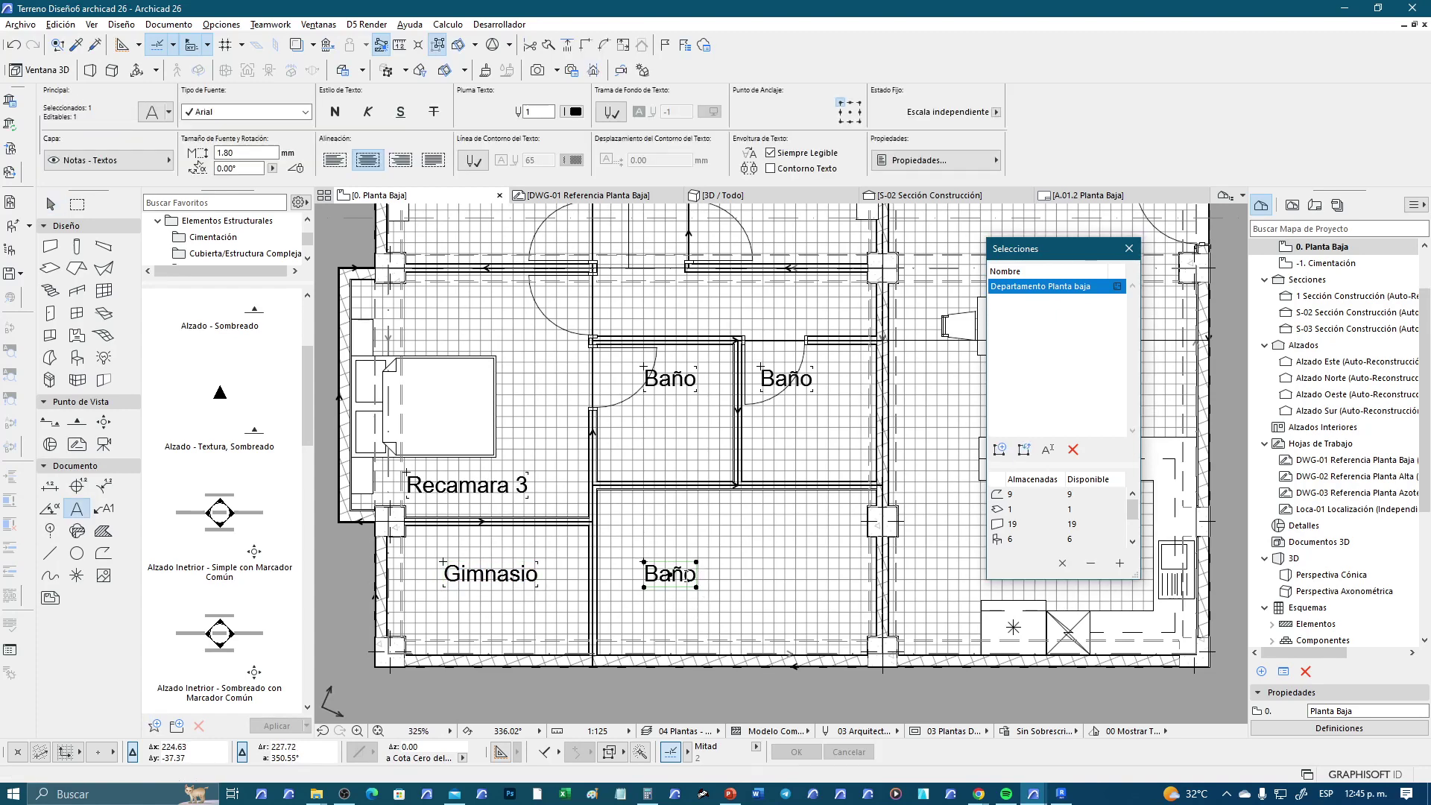
{"action": "double_click", "coordinate": [691, 575]}
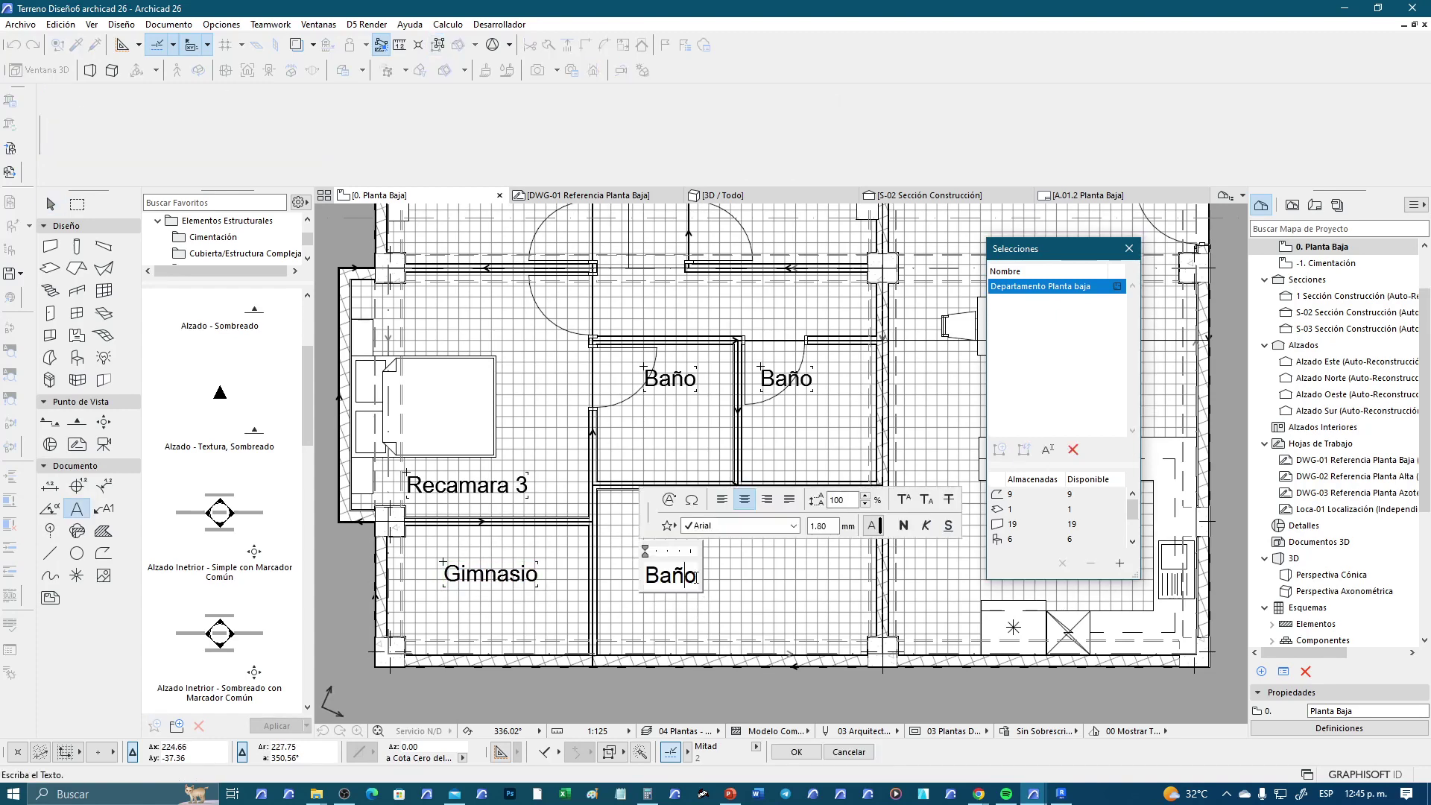
{"action": "type", "text": "Area de Lavad"}
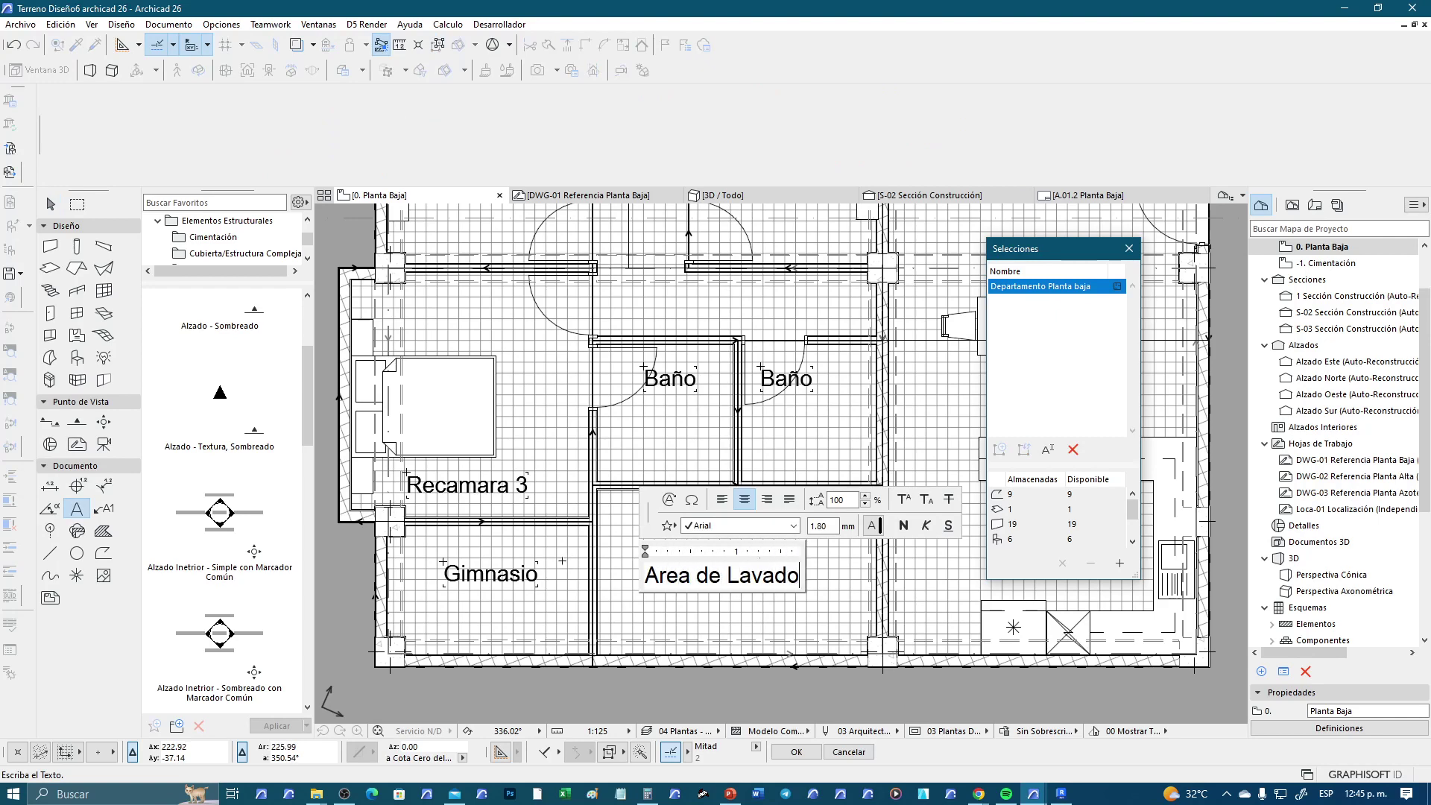
{"action": "key", "text": "Return"}
{"action": "type", "text": "Patio"}
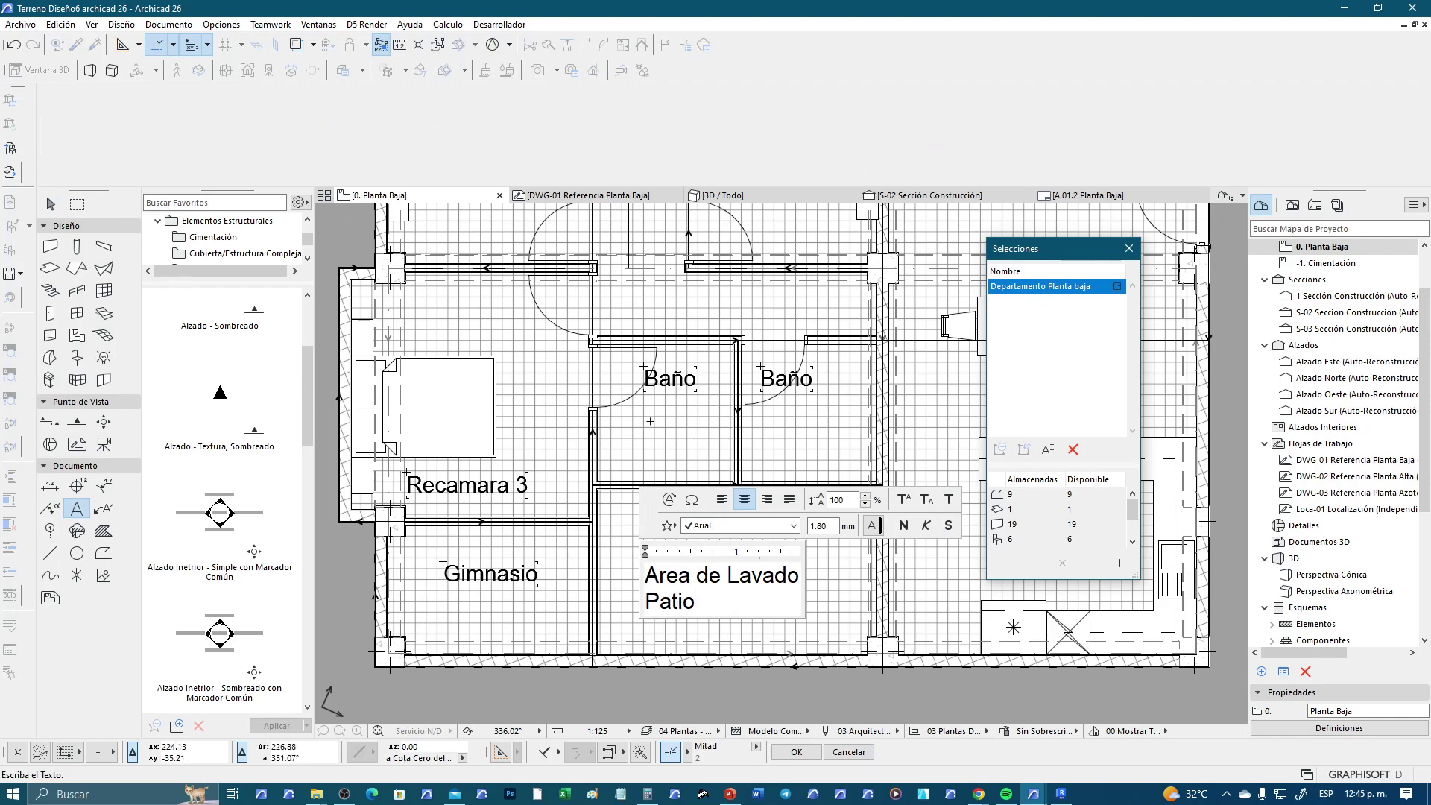
{"action": "left_click", "coordinate": [650, 421]}
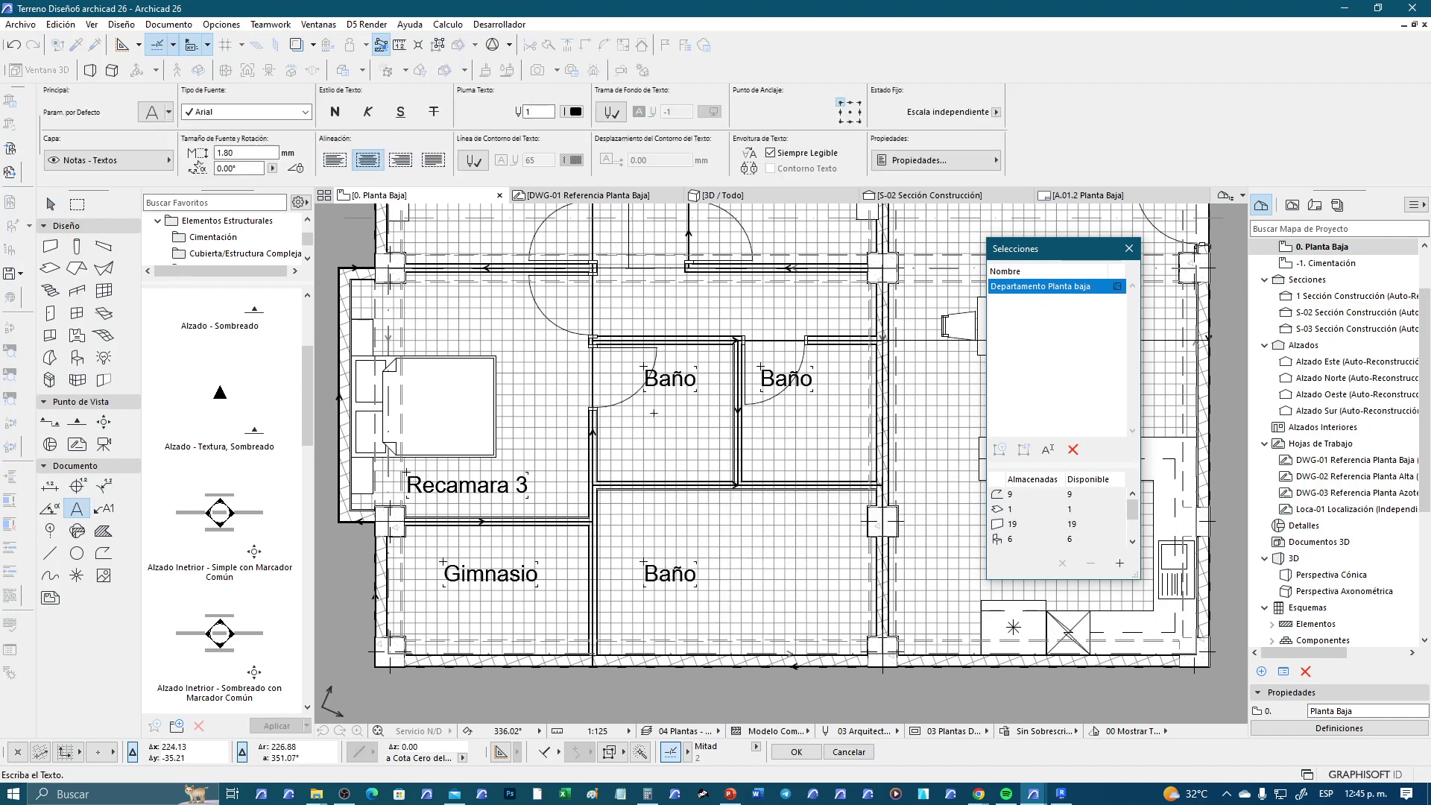
Copy the Comedor label into the kitchen and rename it Cocina
{"action": "scroll", "coordinate": [741, 536], "scroll_direction": "down", "scroll_amount": 2}
{"action": "scroll", "coordinate": [740, 535], "scroll_direction": "up", "scroll_amount": 2}
{"action": "scroll", "coordinate": [740, 536], "scroll_direction": "up", "scroll_amount": 1}
{"action": "middle_click_drag", "start_coordinate": [740, 536], "coordinate": [679, 445]}
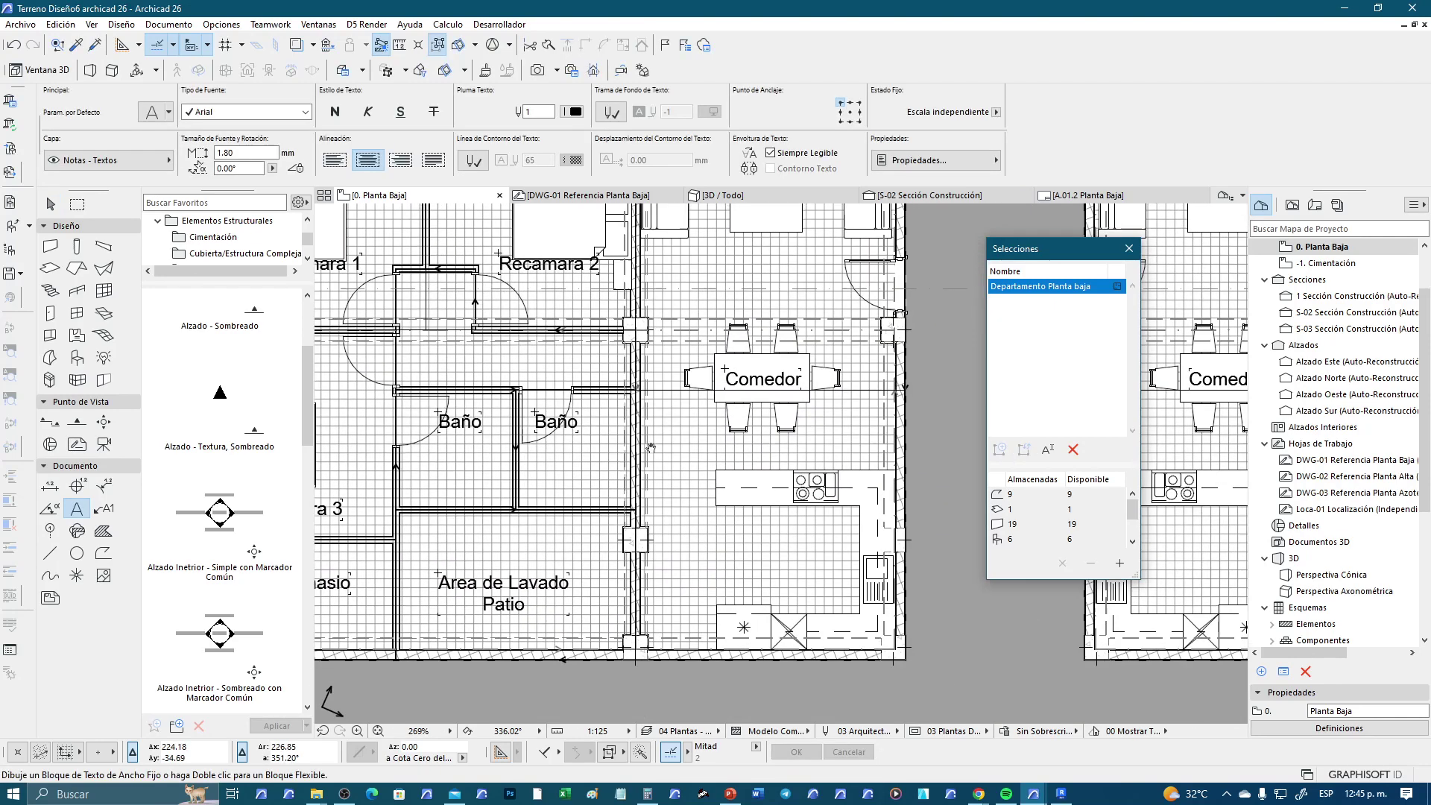
{"action": "key", "text": "Escape"}
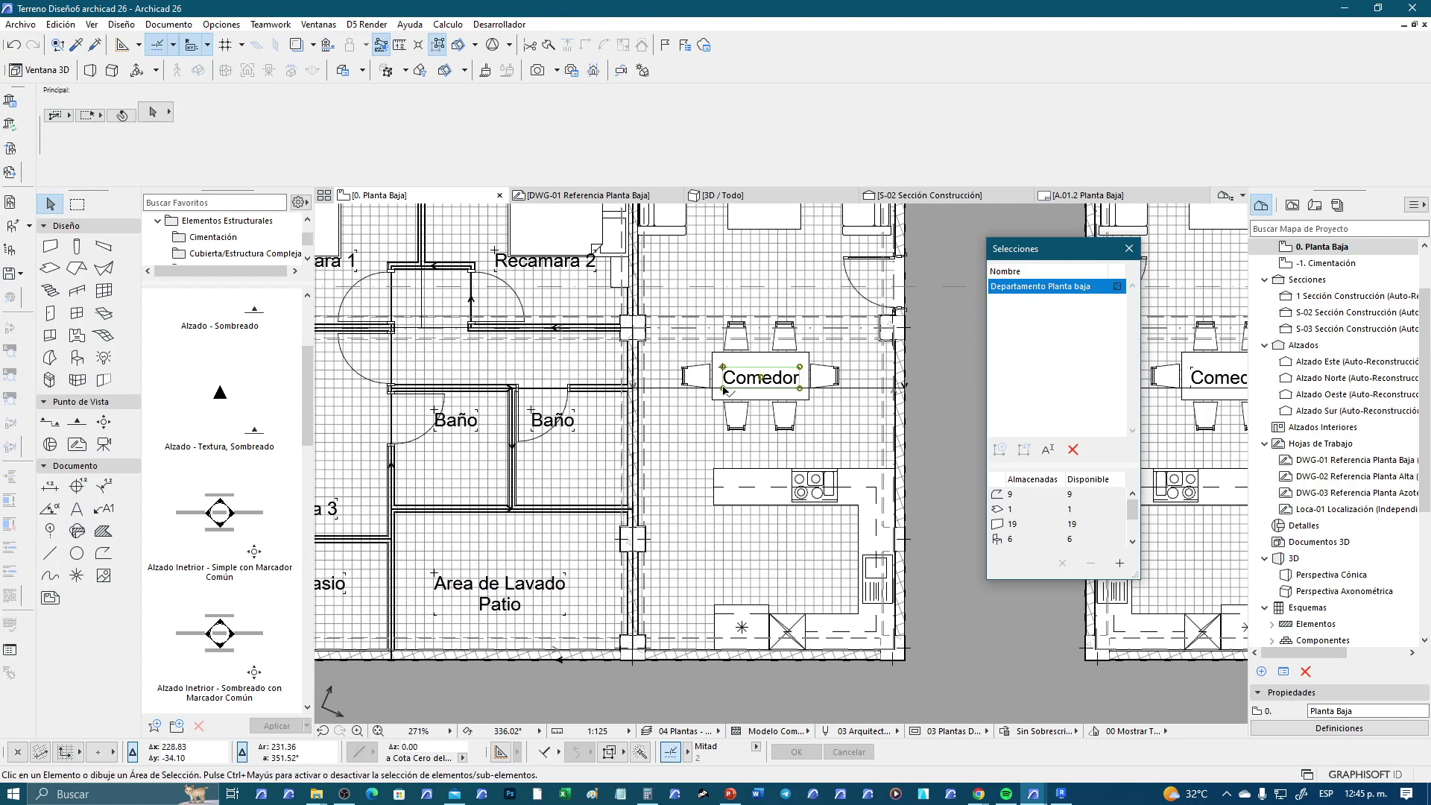
{"action": "left_click_drag", "start_coordinate": [725, 389], "coordinate": [754, 557], "text": "ctrl"}
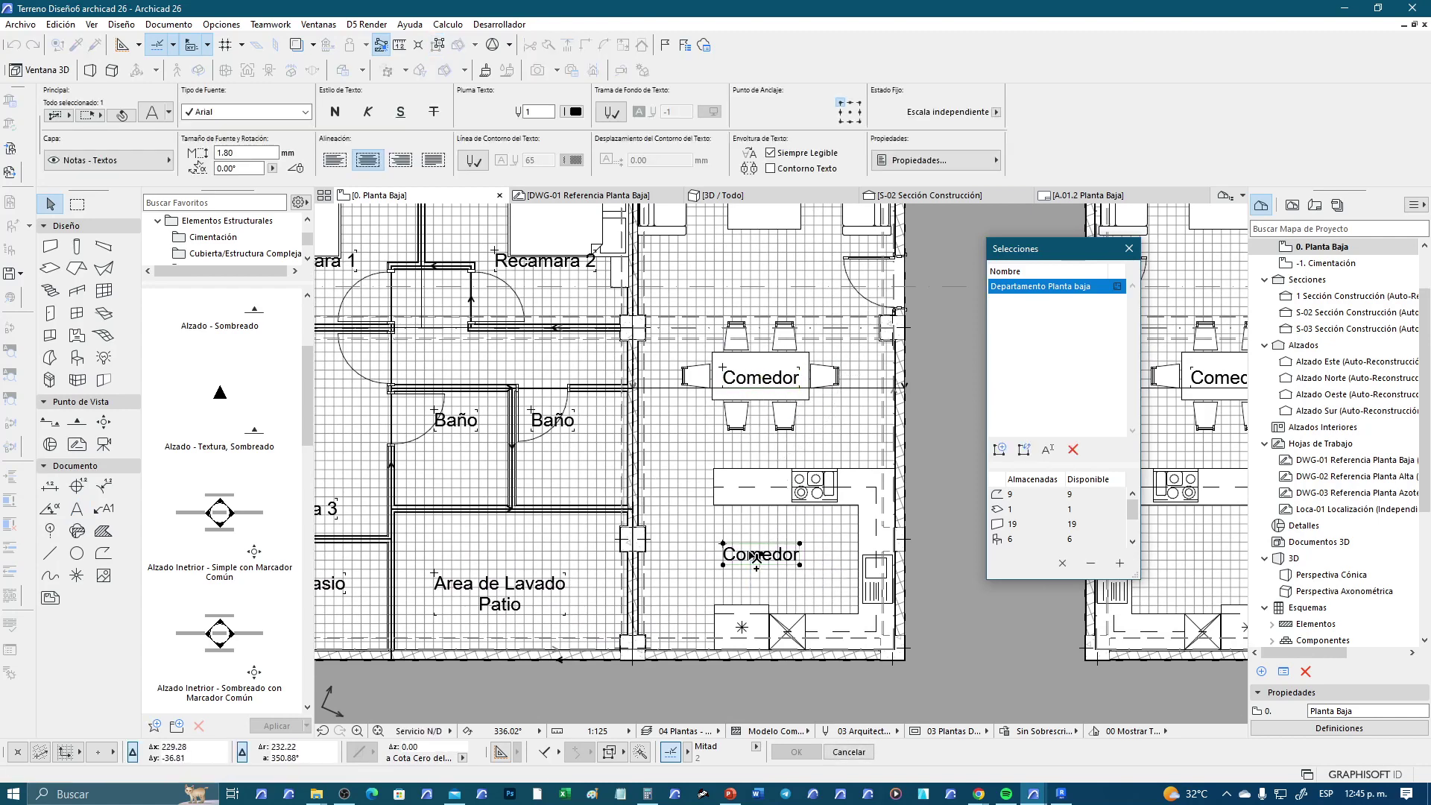
{"action": "double_click", "coordinate": [748, 554]}
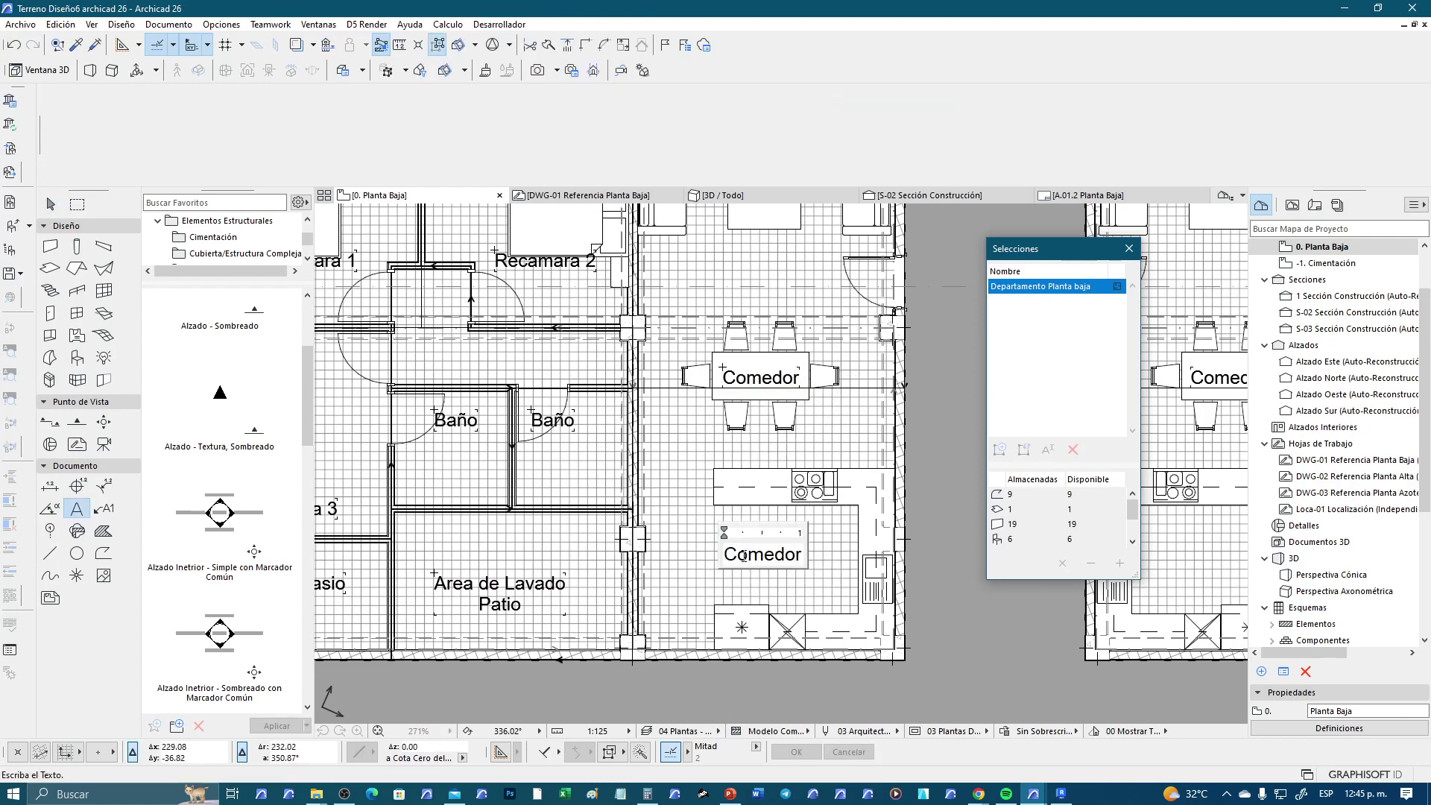
{"action": "left_click_drag", "start_coordinate": [747, 553], "coordinate": [860, 555]}
{"action": "type", "text": "Cocina"}
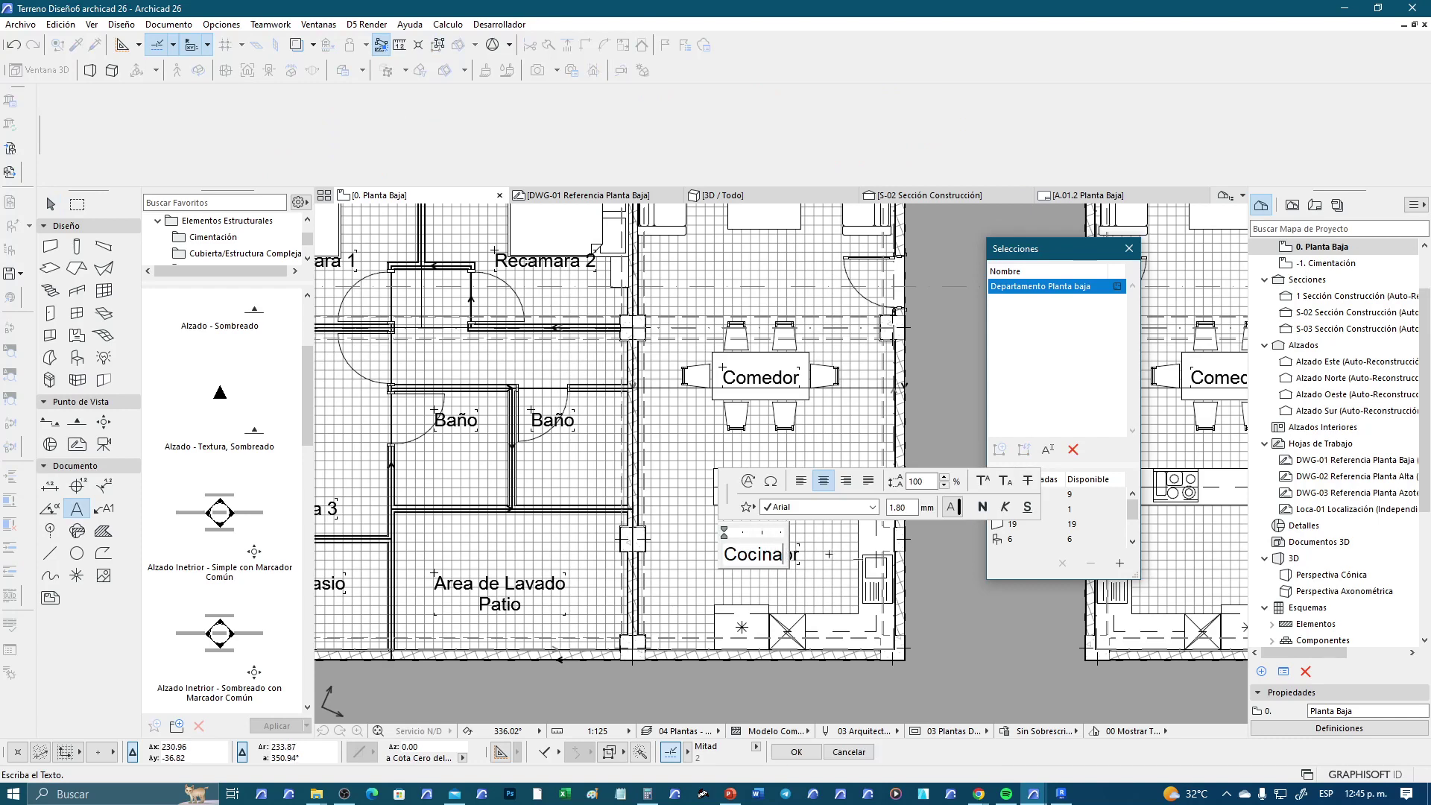
{"action": "left_click", "coordinate": [829, 553]}
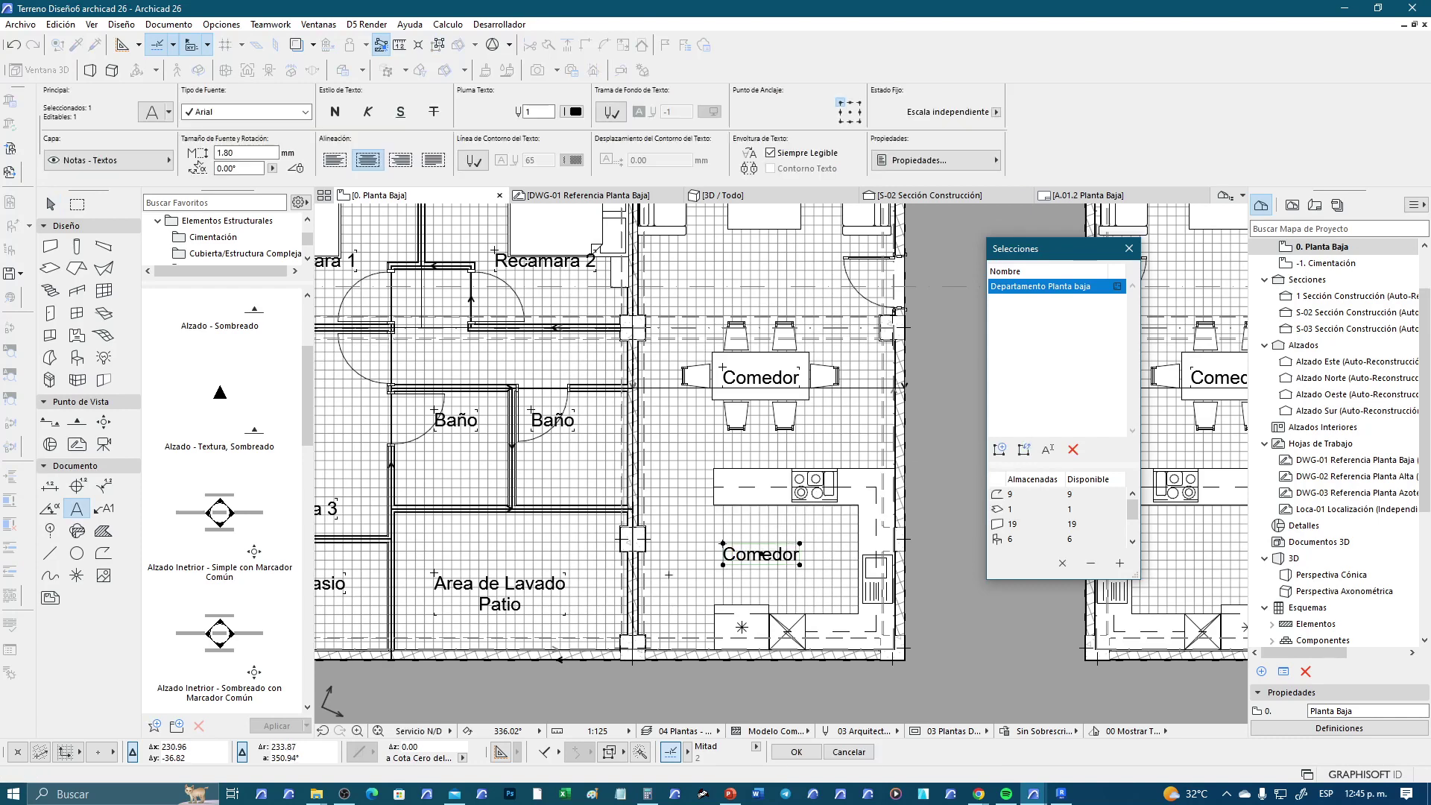
Bring the two bathrooms into view and zoom in on them
{"action": "middle_click_drag", "start_coordinate": [549, 462], "coordinate": [669, 485]}
{"action": "scroll", "coordinate": [669, 485], "scroll_direction": "up", "scroll_amount": 2}
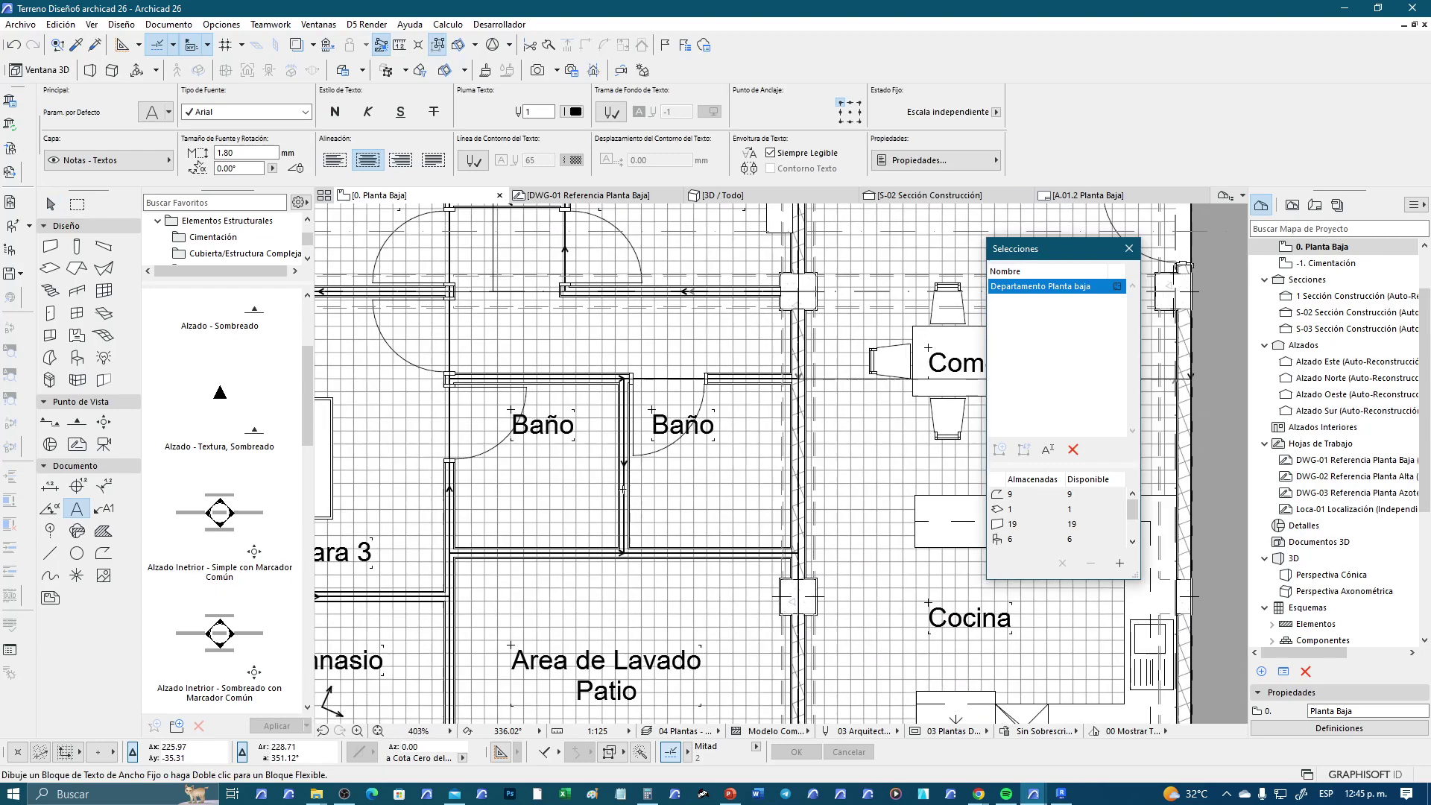
{"action": "scroll", "coordinate": [669, 485], "scroll_direction": "up", "scroll_amount": 1}
{"action": "scroll", "coordinate": [669, 485], "scroll_direction": "up", "scroll_amount": 1}
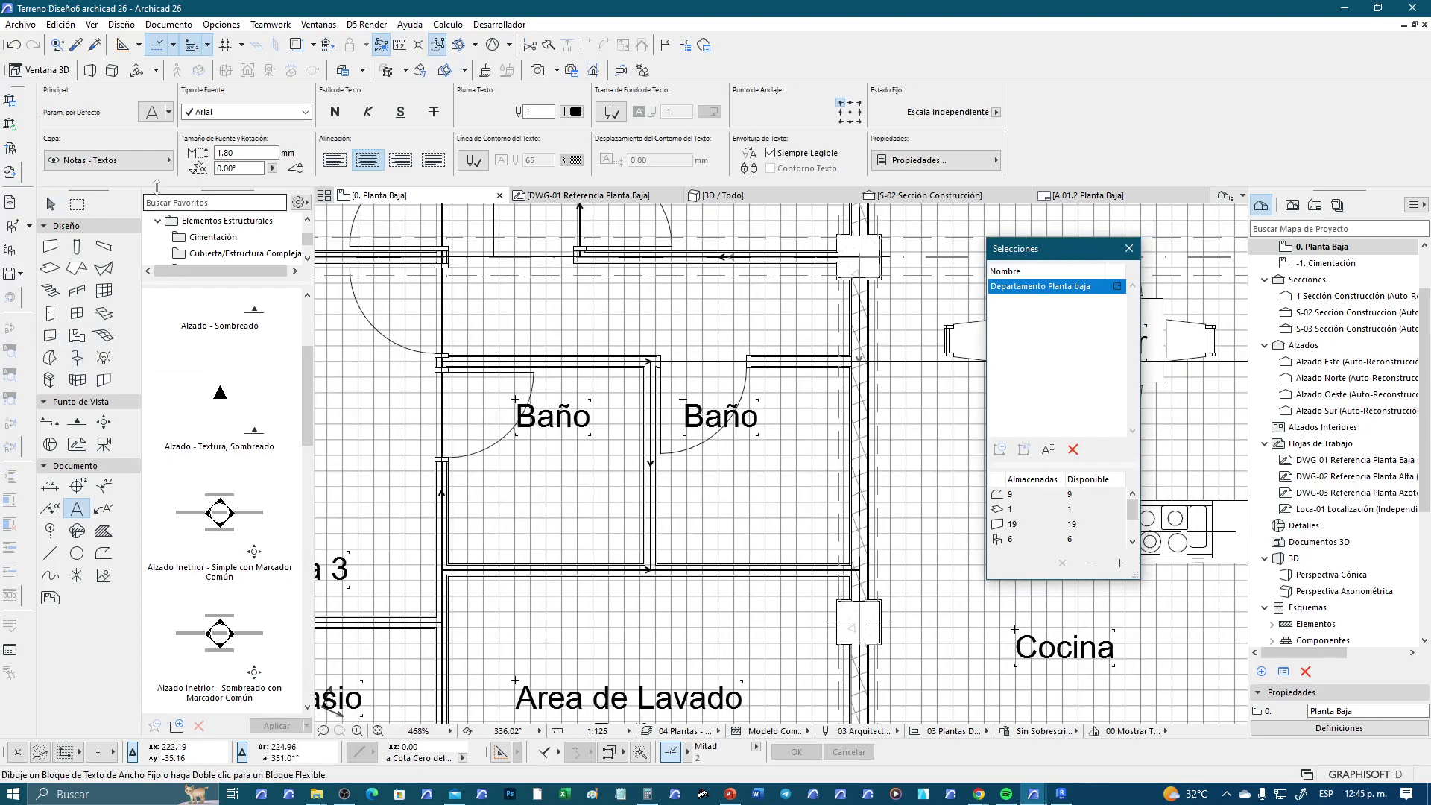
Place the sink cabinet from the Mobiliario > Baño library between the bathrooms
{"action": "left_click", "coordinate": [76, 357]}
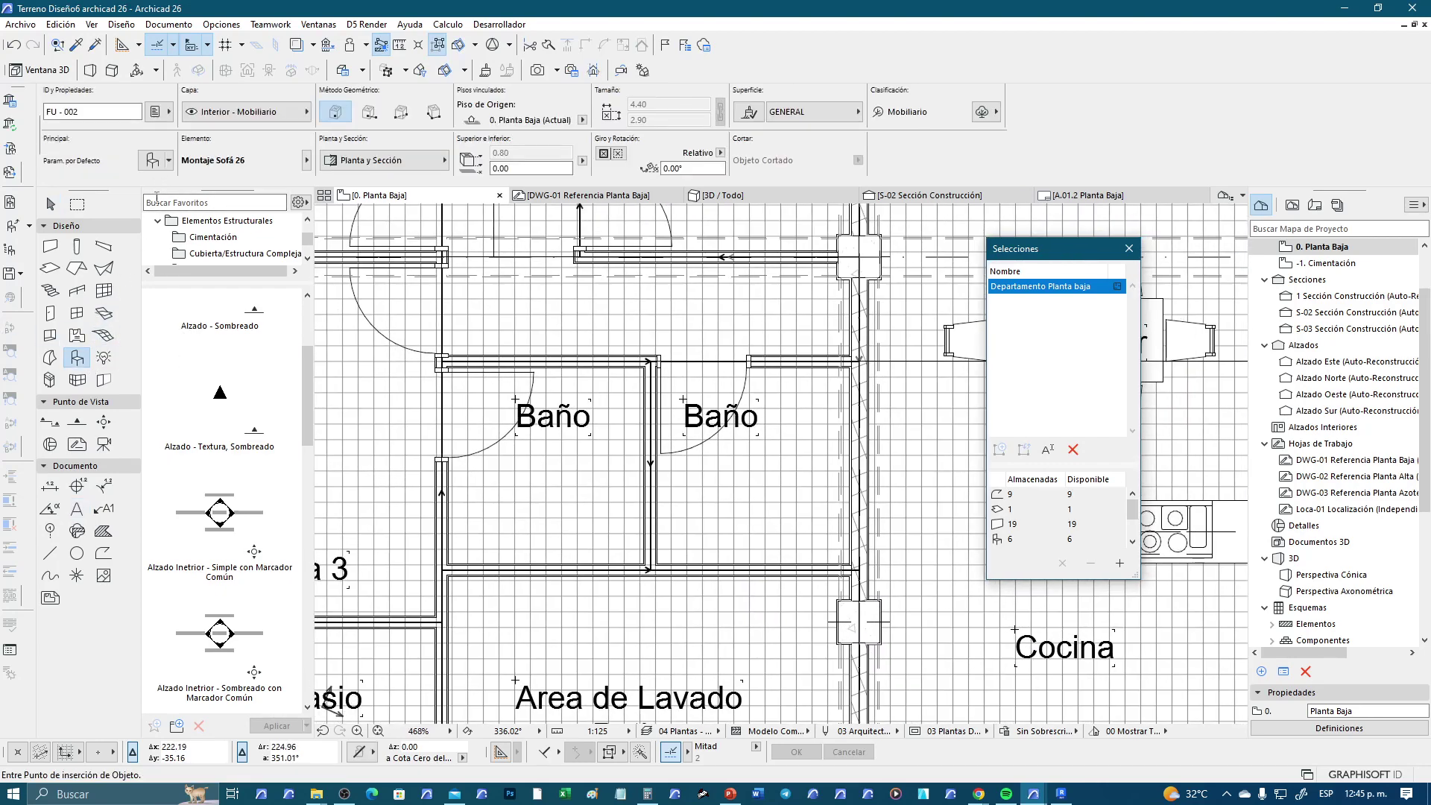
{"action": "left_click", "coordinate": [169, 160]}
{"action": "left_click", "coordinate": [241, 179]}
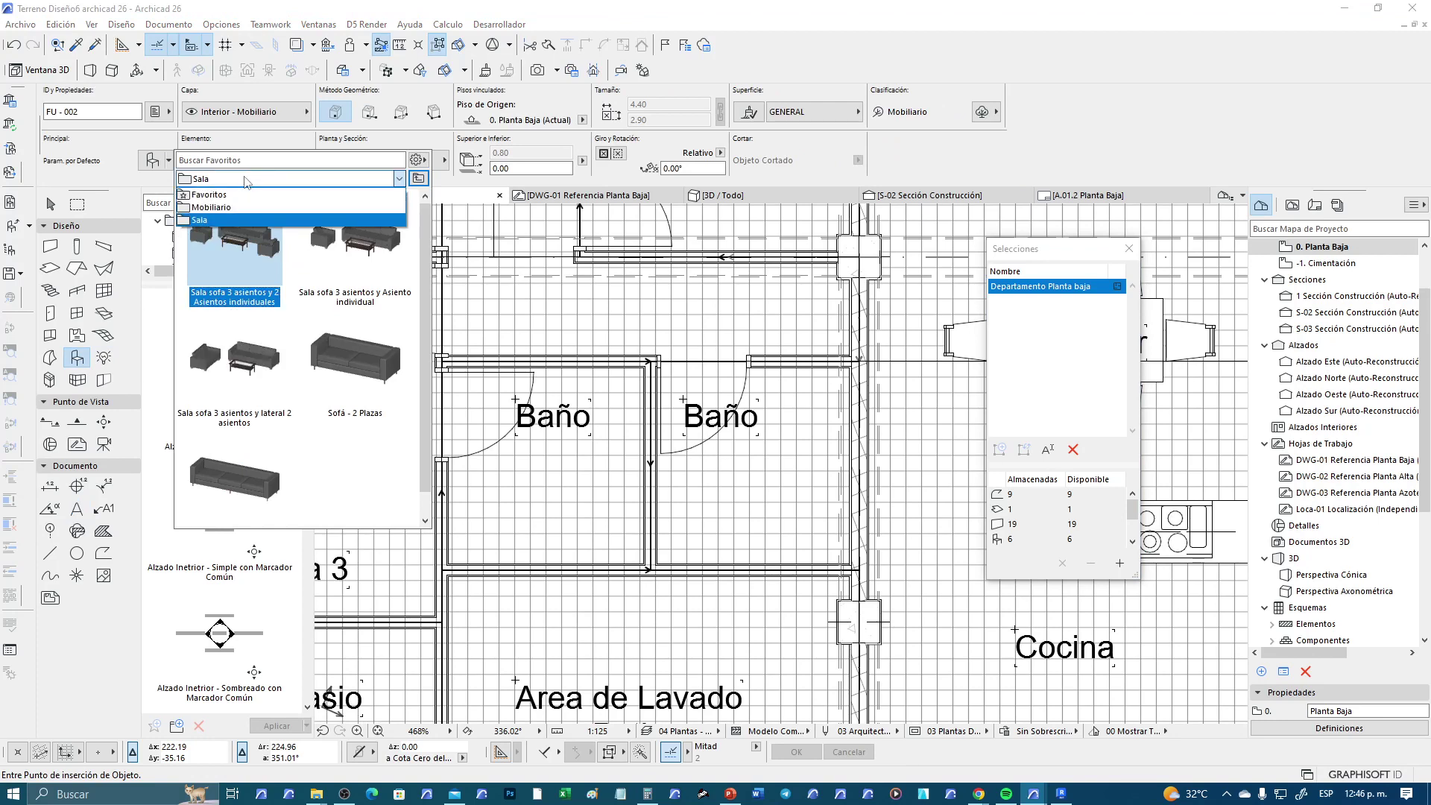
{"action": "left_click", "coordinate": [238, 201]}
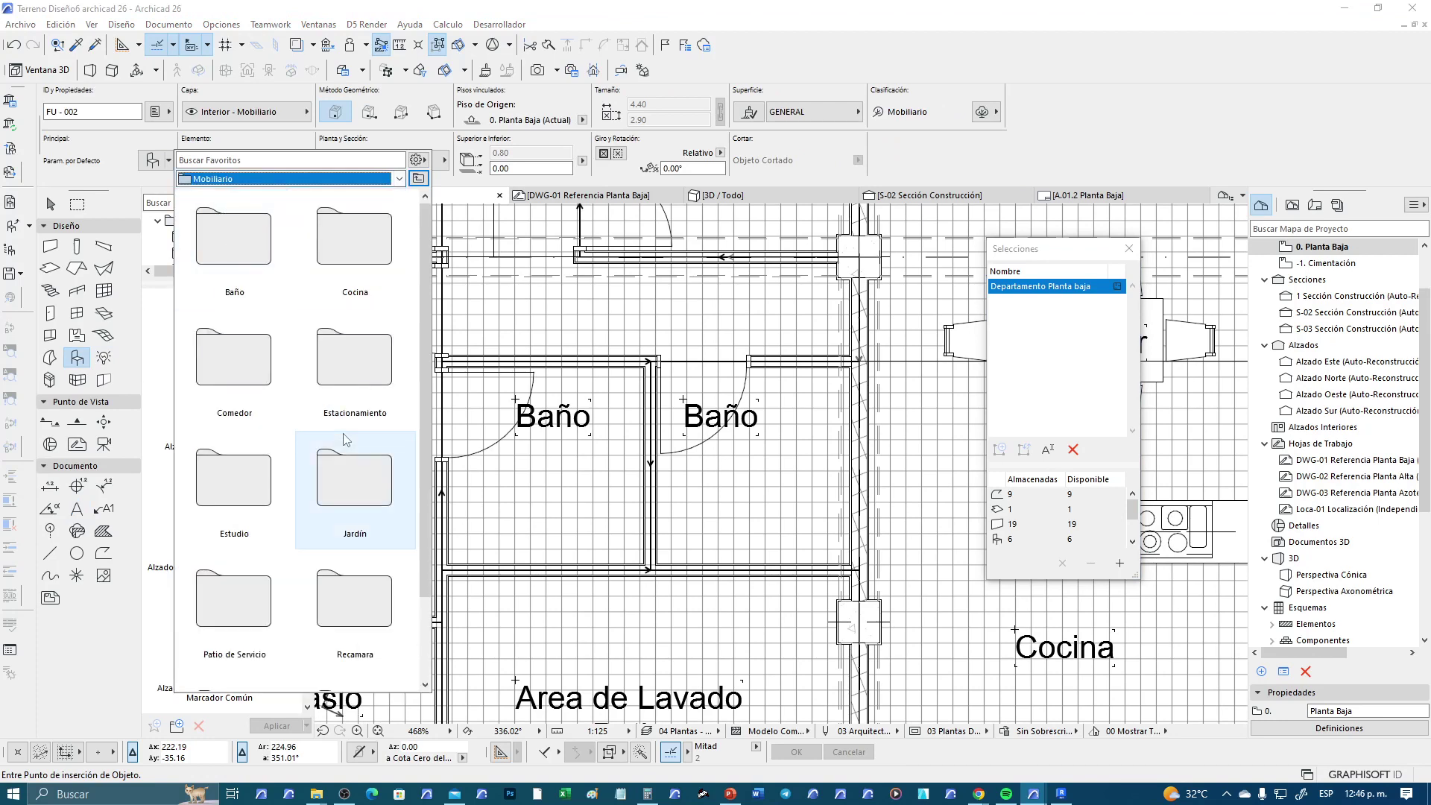
{"action": "double_click", "coordinate": [246, 238]}
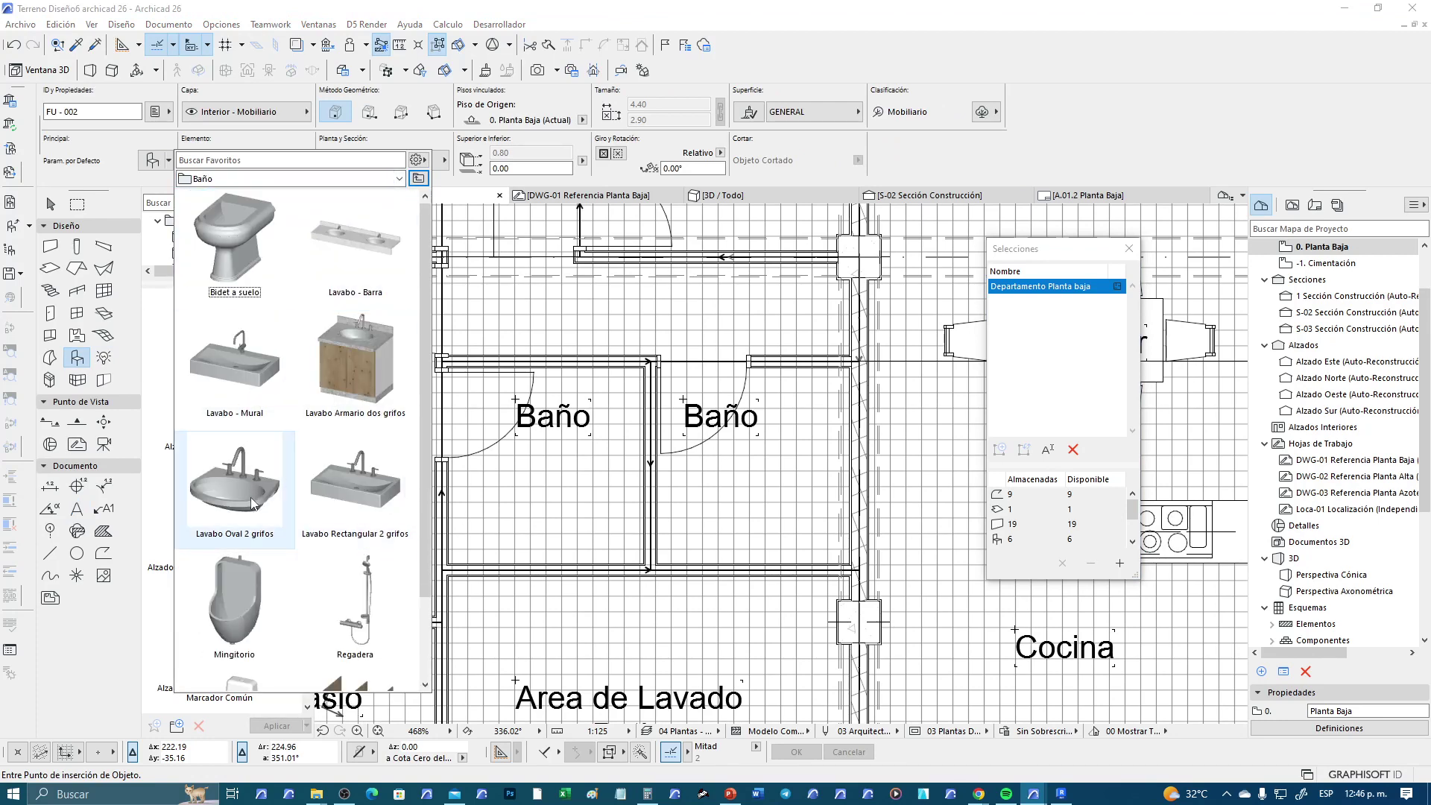
{"action": "double_click", "coordinate": [364, 383]}
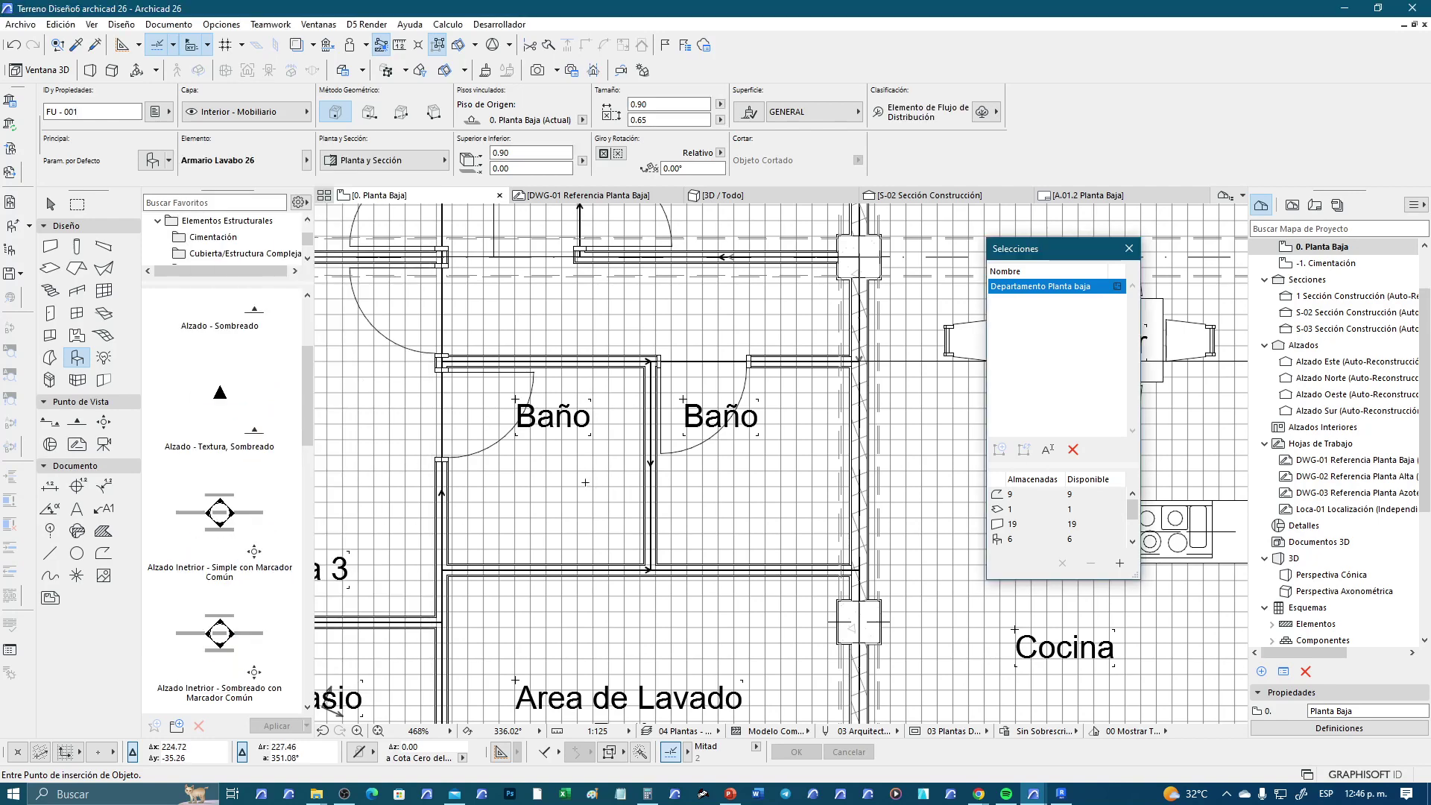
{"action": "left_click", "coordinate": [585, 482]}
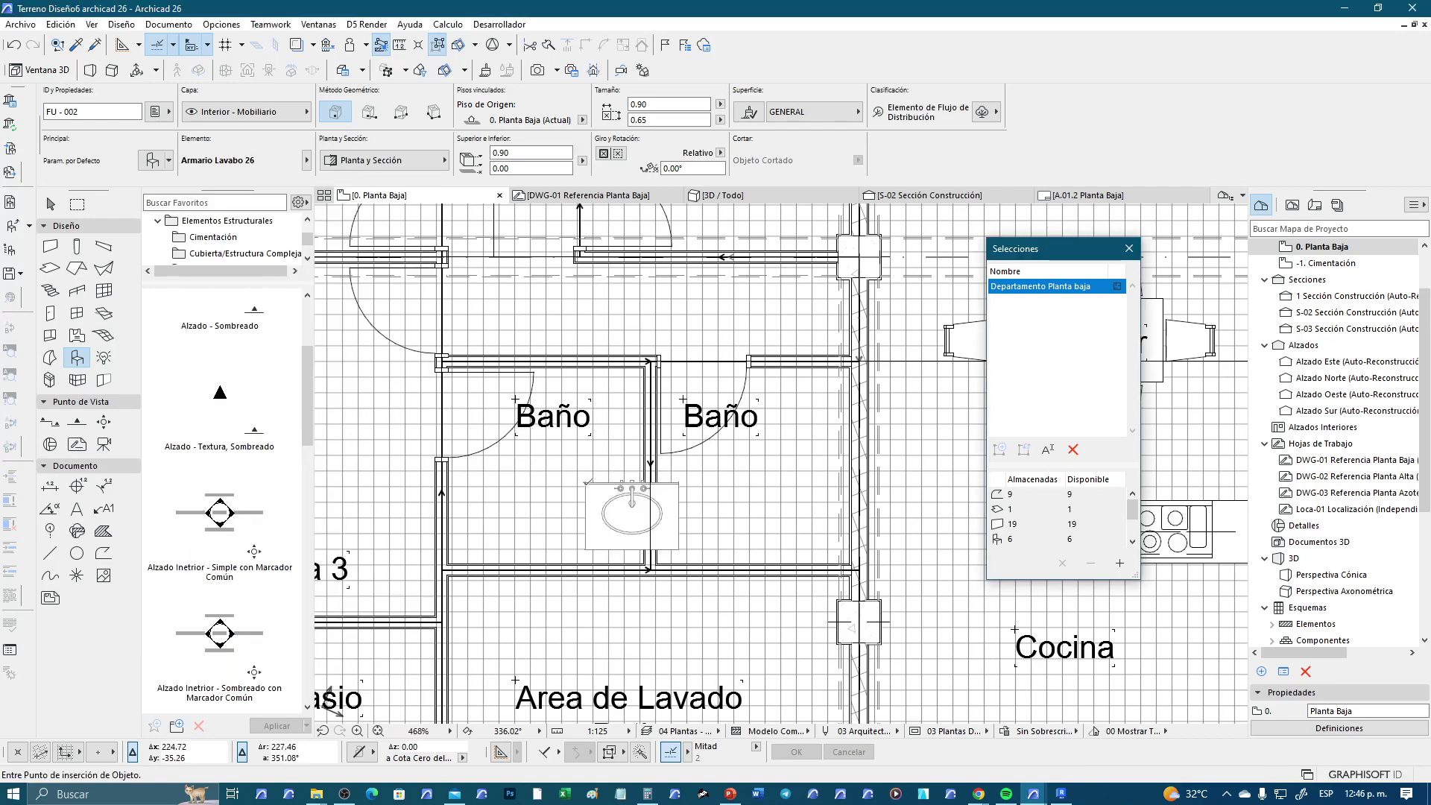
Rotate the sink cabinet to 270° and set it against the wall
{"action": "key", "text": "ctrl+e"}
{"action": "left_click", "coordinate": [678, 483]}
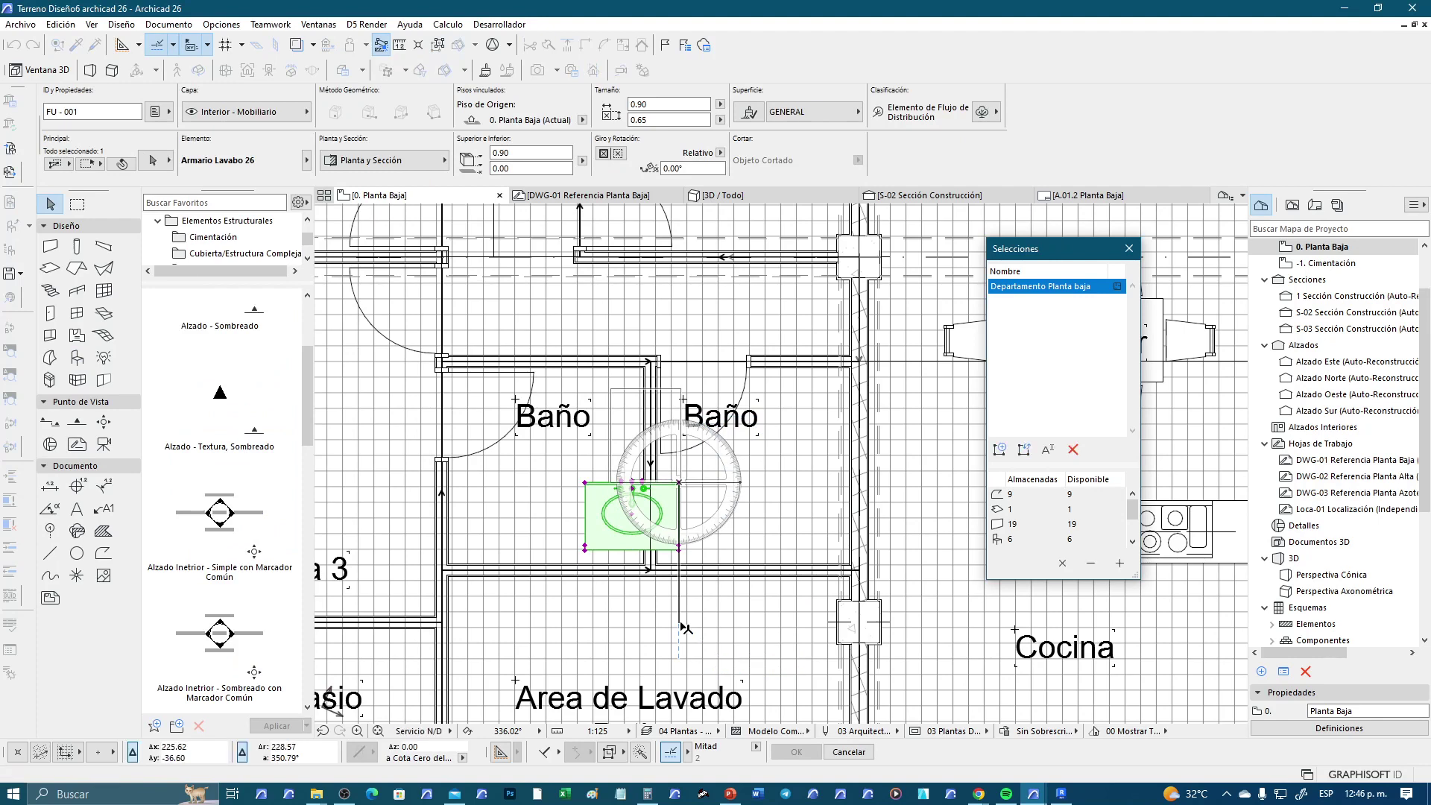
{"action": "left_click", "coordinate": [681, 628]}
{"action": "scroll", "coordinate": [690, 399], "scroll_direction": "up", "scroll_amount": 3}
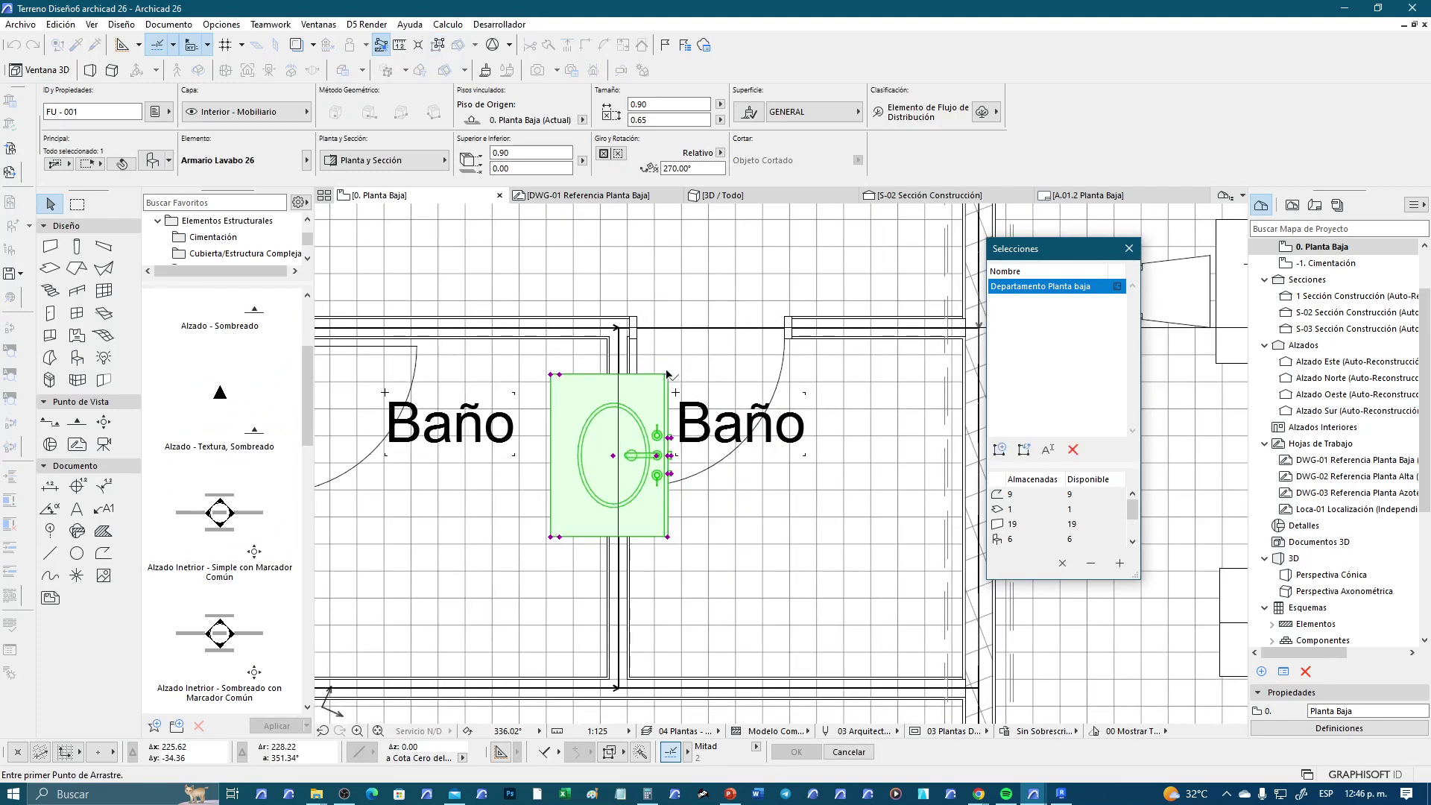
{"action": "left_click", "coordinate": [667, 374]}
{"action": "left_click", "coordinate": [607, 339]}
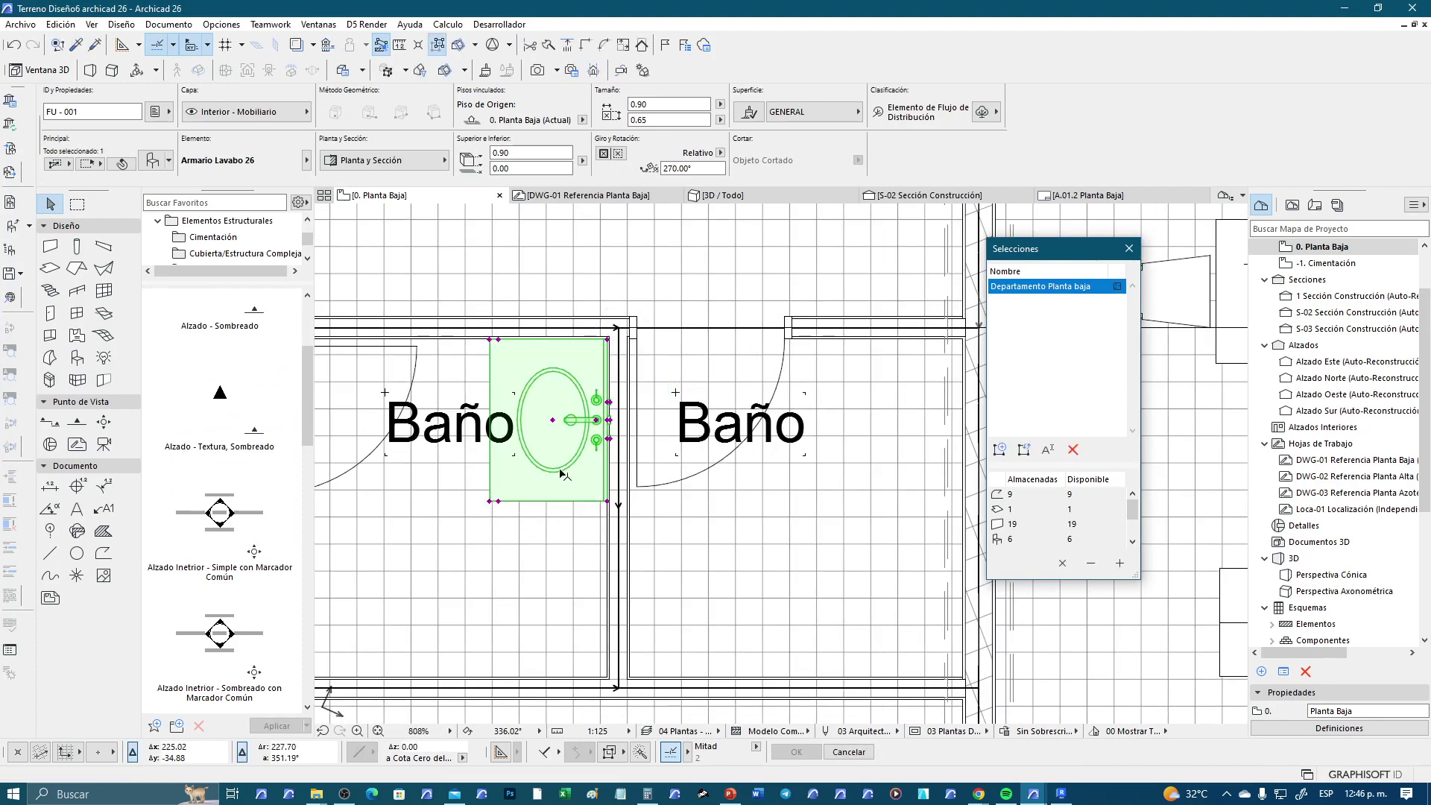
{"action": "key", "text": "Escape"}
Move the left Baño label up and to the left
{"action": "scroll", "coordinate": [551, 521], "scroll_direction": "down", "scroll_amount": 3}
{"action": "scroll", "coordinate": [557, 496], "scroll_direction": "down", "scroll_amount": 1}
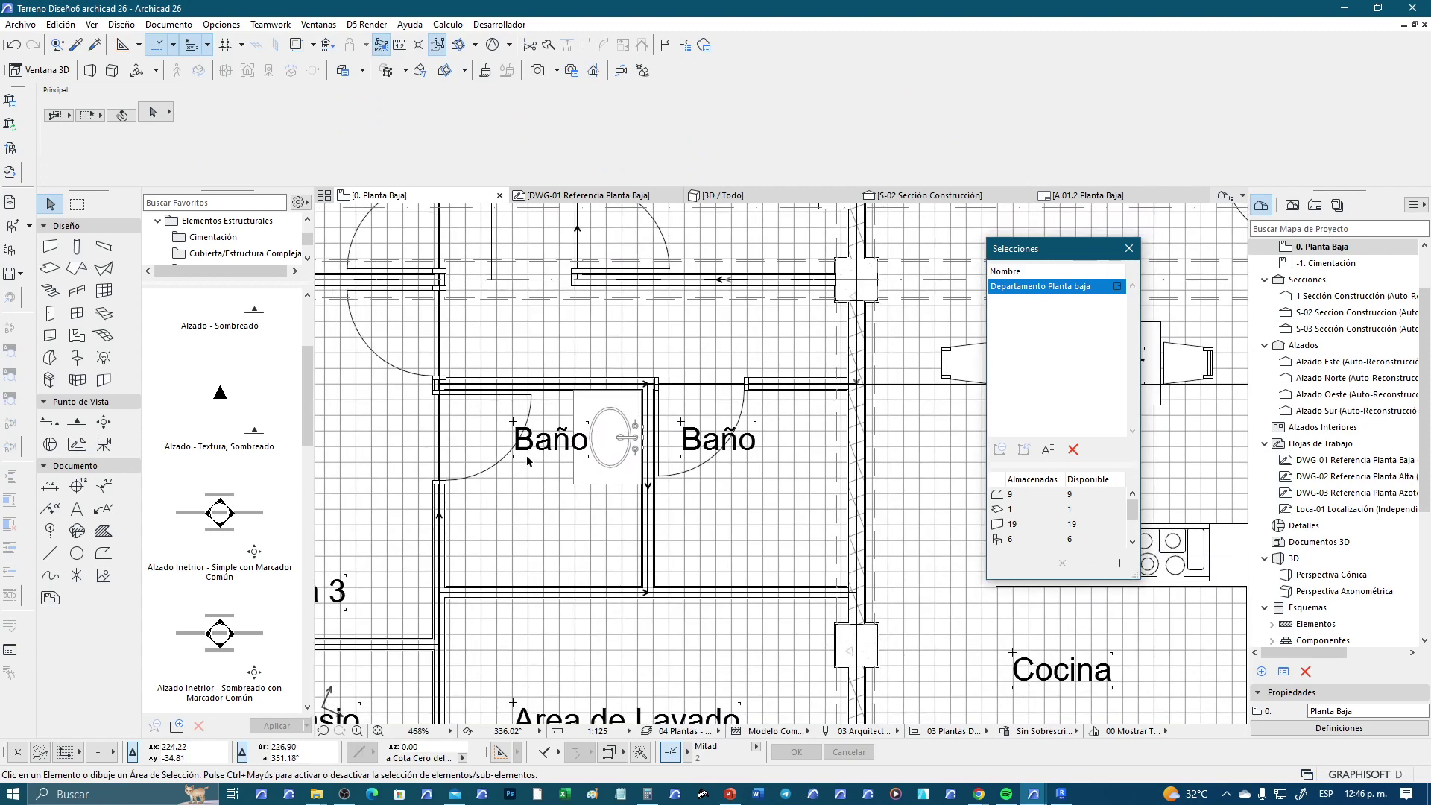
{"action": "left_click", "coordinate": [556, 443]}
{"action": "left_click_drag", "start_coordinate": [550, 443], "coordinate": [465, 434]}
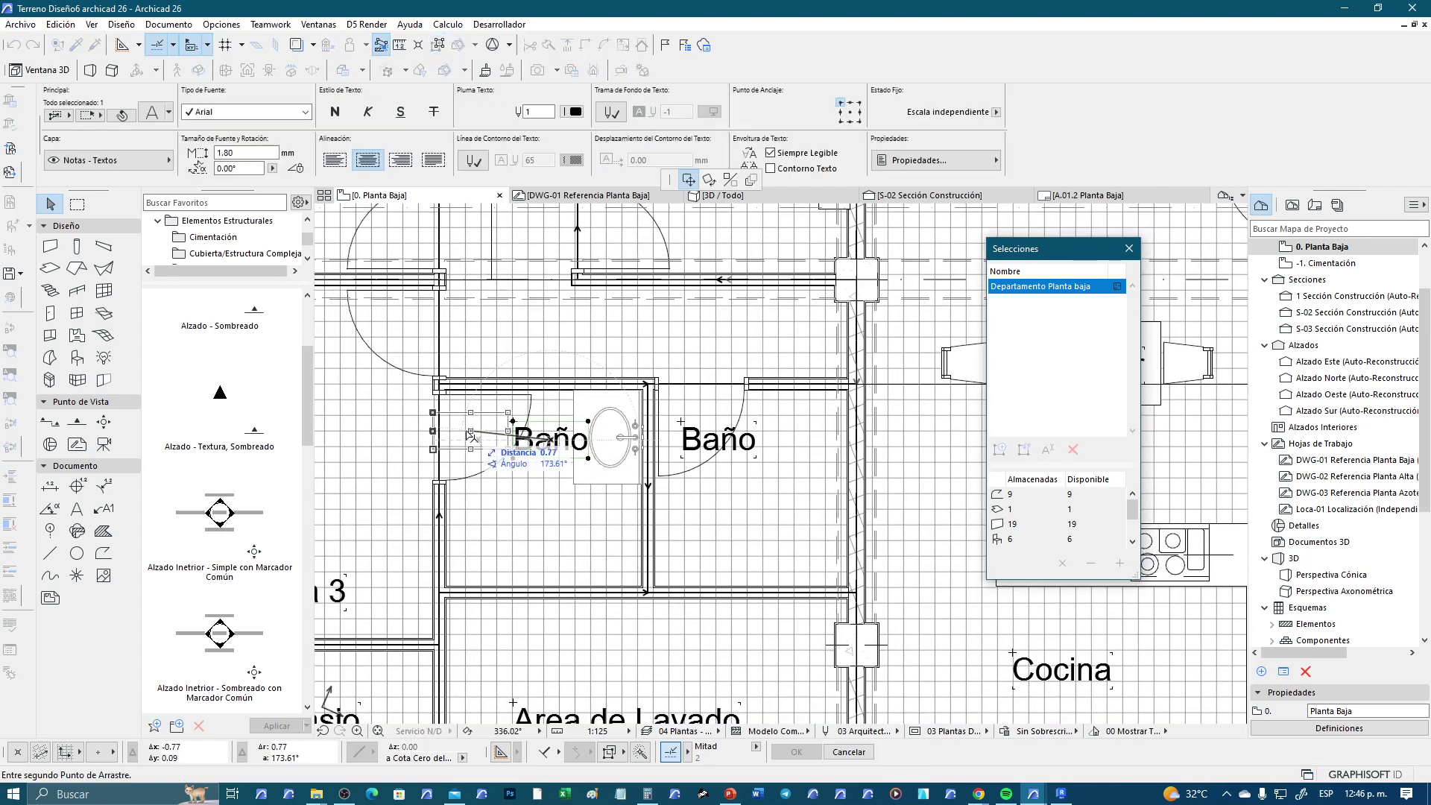
{"action": "left_click", "coordinate": [525, 488]}
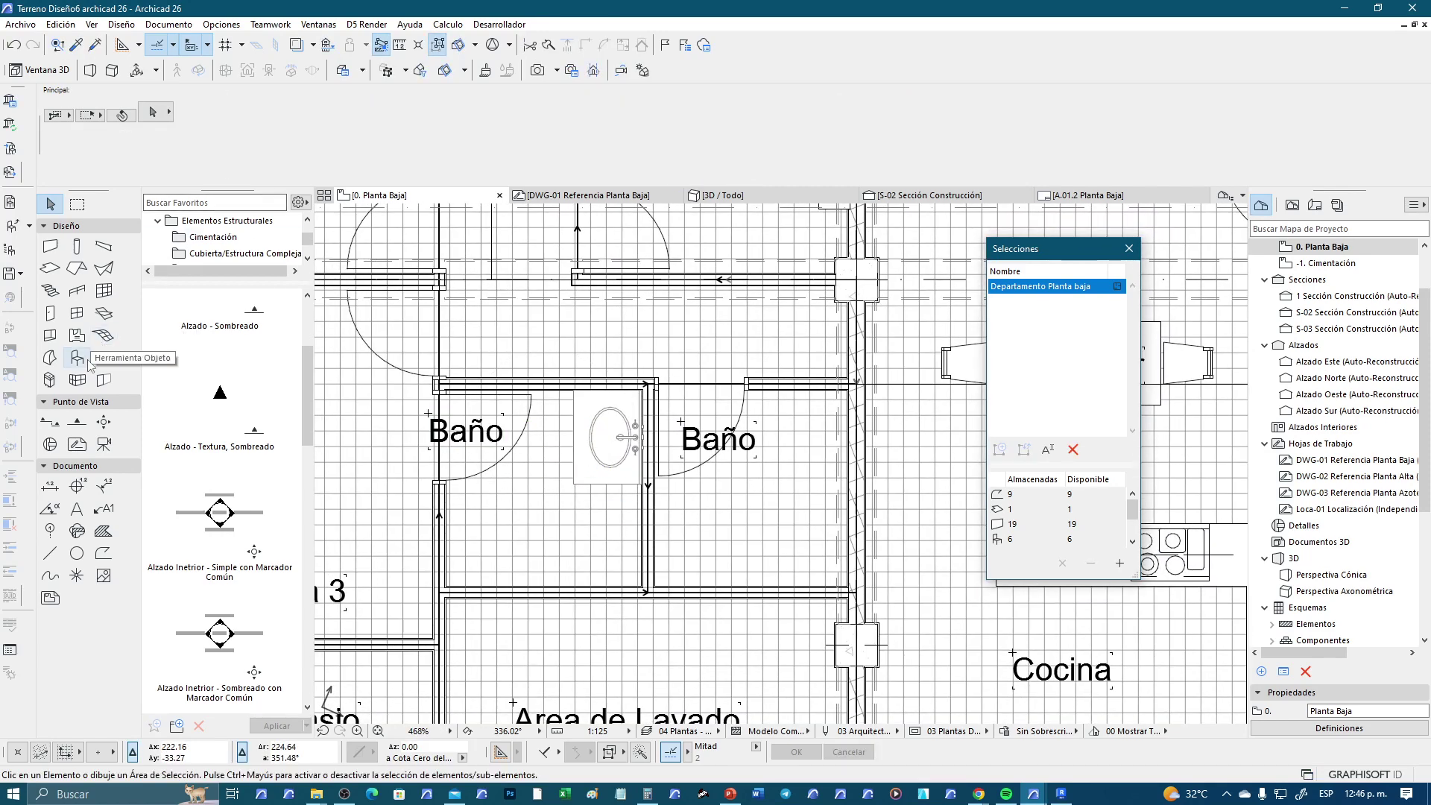
Place a floor-standing WC in the left bathroom
{"action": "scroll", "coordinate": [590, 477], "scroll_direction": "up", "scroll_amount": 1}
{"action": "scroll", "coordinate": [590, 477], "scroll_direction": "up", "scroll_amount": 1}
{"action": "scroll", "coordinate": [590, 477], "scroll_direction": "up", "scroll_amount": 1}
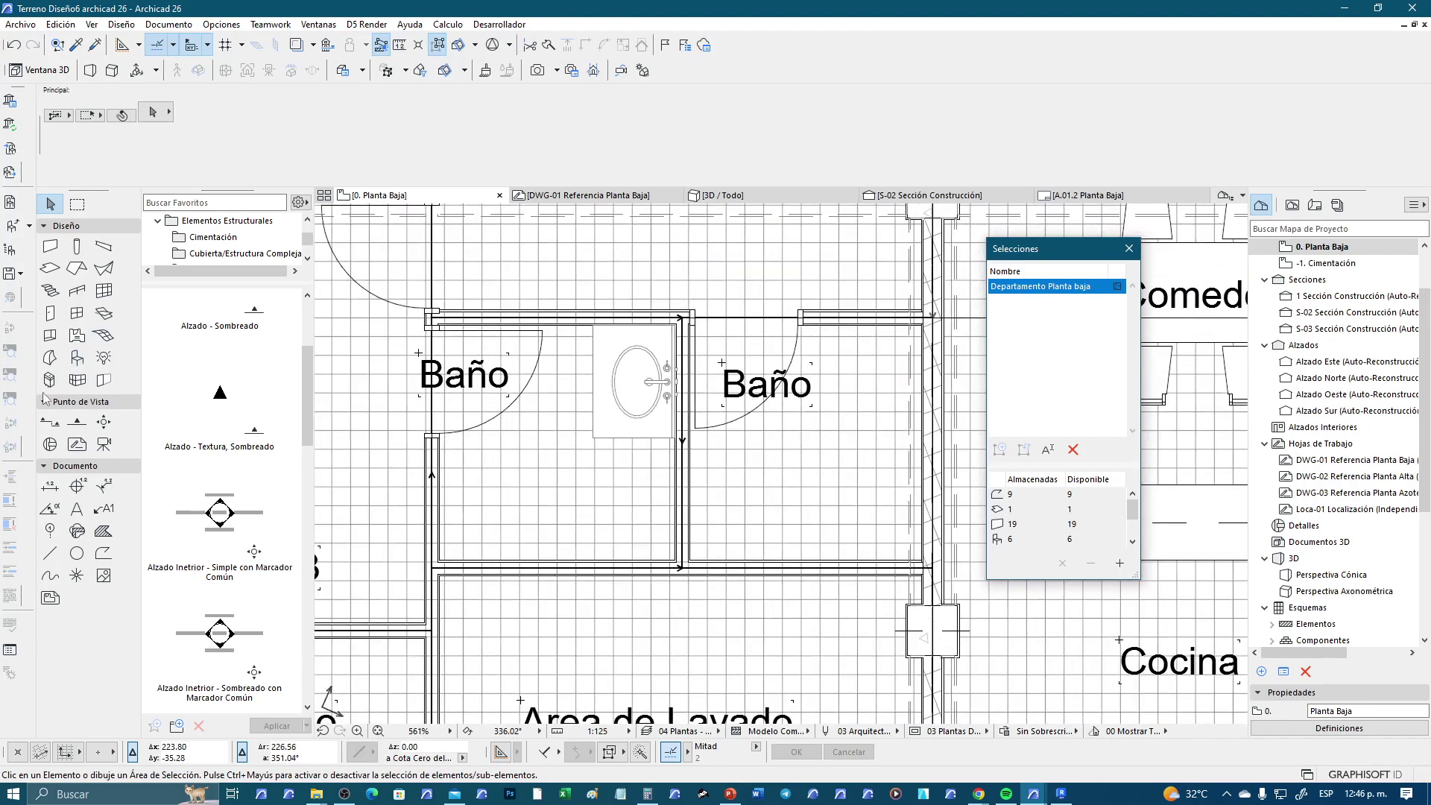
{"action": "left_click", "coordinate": [88, 359]}
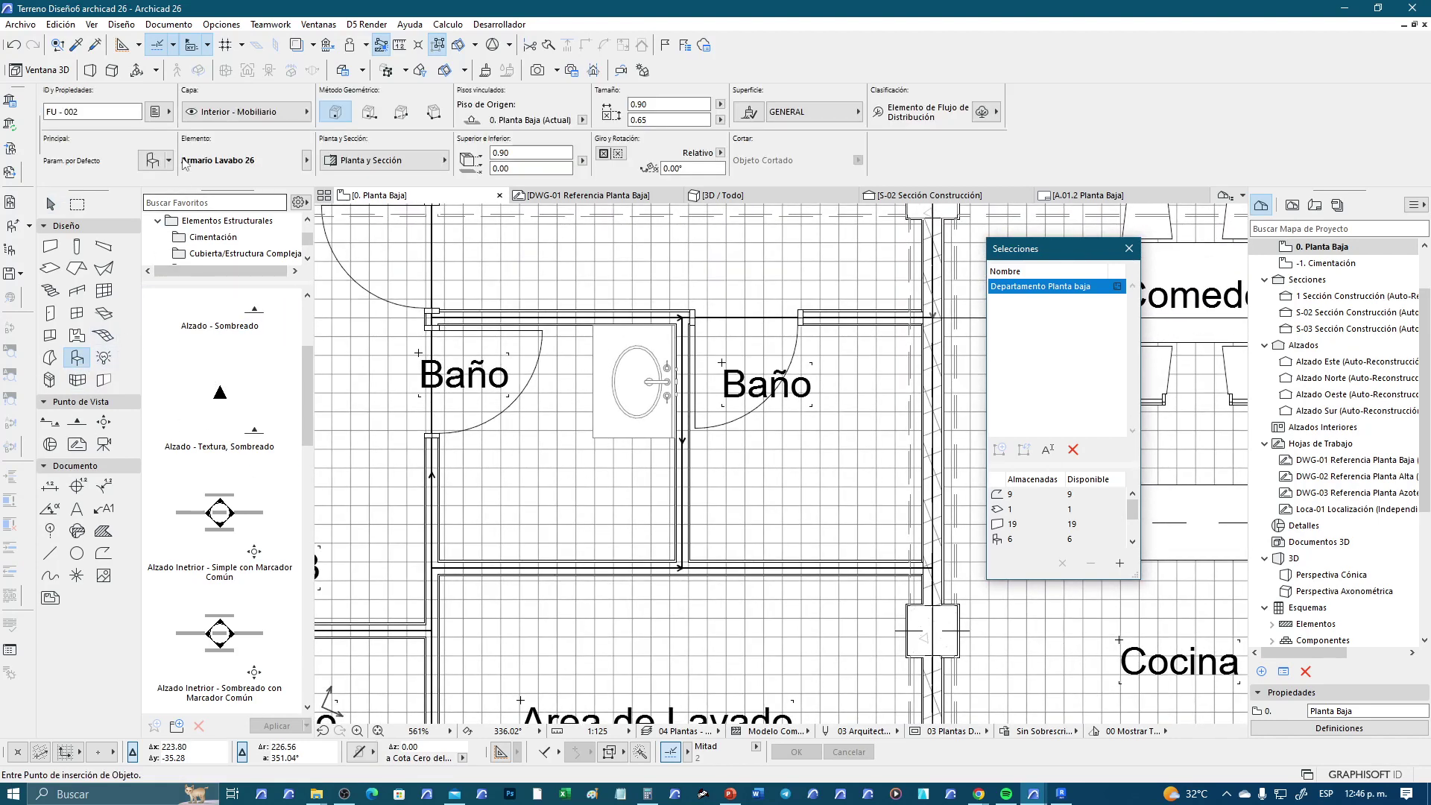
{"action": "left_click", "coordinate": [169, 161]}
{"action": "scroll", "coordinate": [331, 439], "scroll_direction": "down", "scroll_amount": 2}
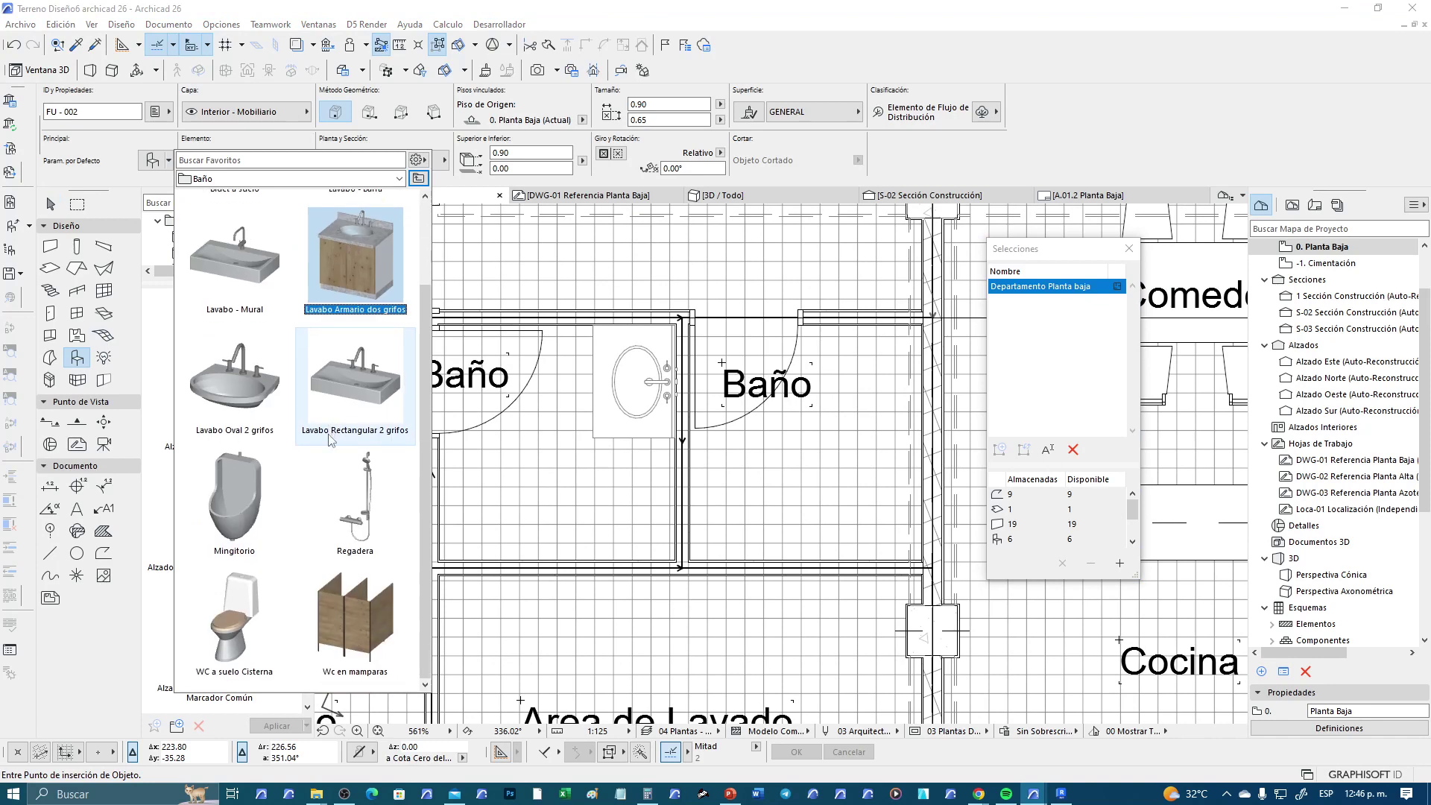
{"action": "left_click", "coordinate": [250, 611]}
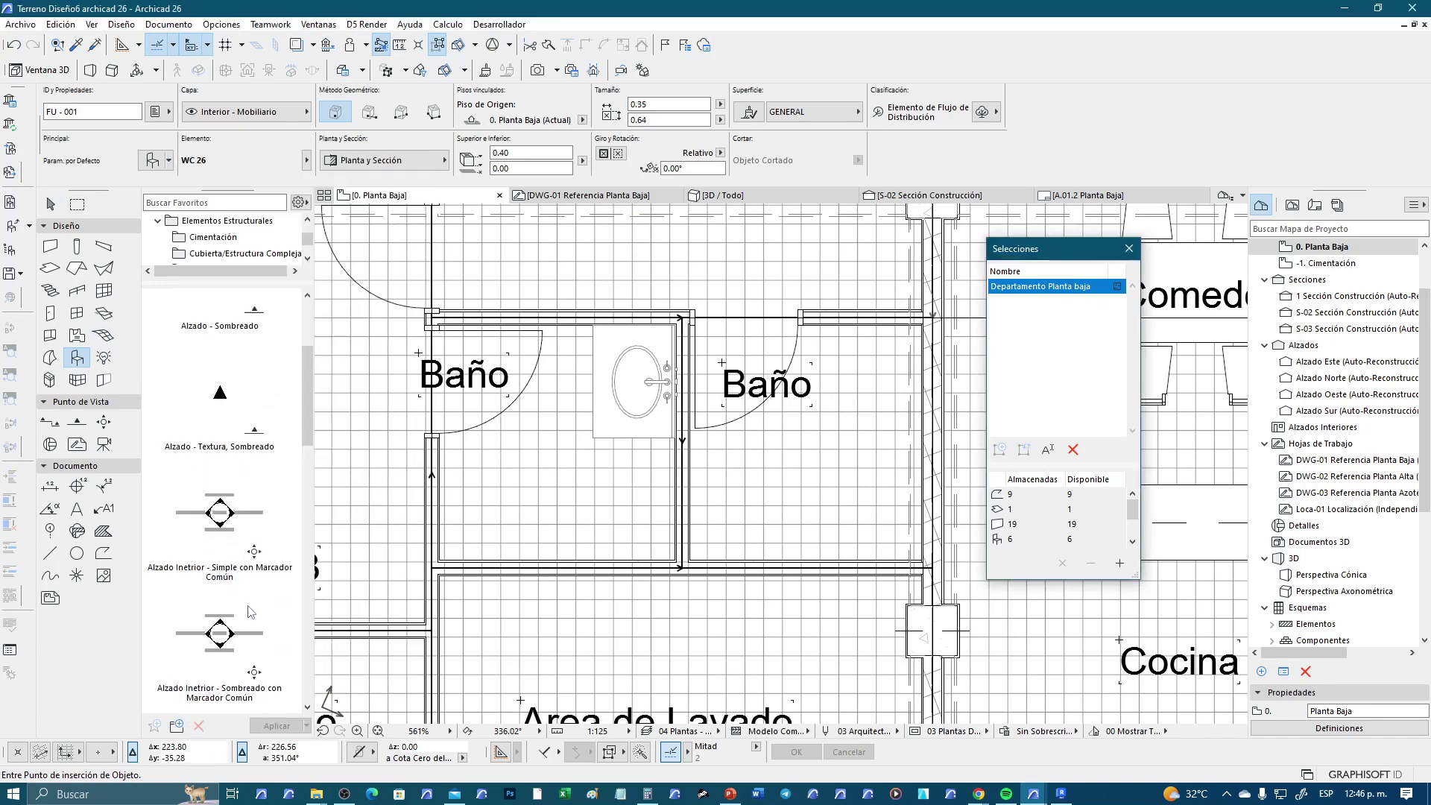
{"action": "left_click", "coordinate": [546, 495]}
Turn the WC 180° and set it against the bathroom's lower wall
{"action": "left_click", "coordinate": [568, 505], "text": "shift"}
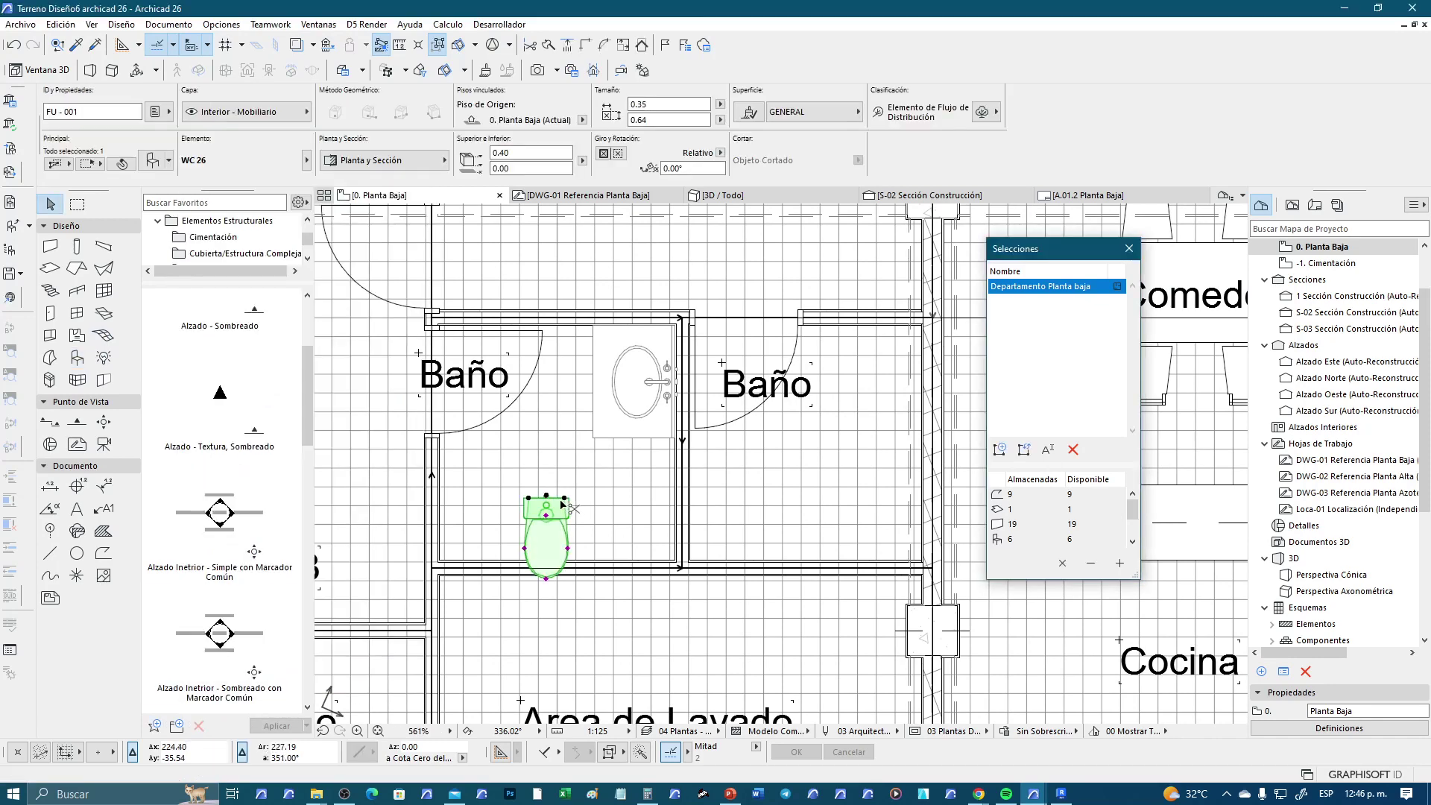
{"action": "key", "text": "ctrl+e"}
{"action": "left_click", "coordinate": [553, 498]}
{"action": "left_click", "coordinate": [553, 548]}
{"action": "left_click", "coordinate": [568, 522]}
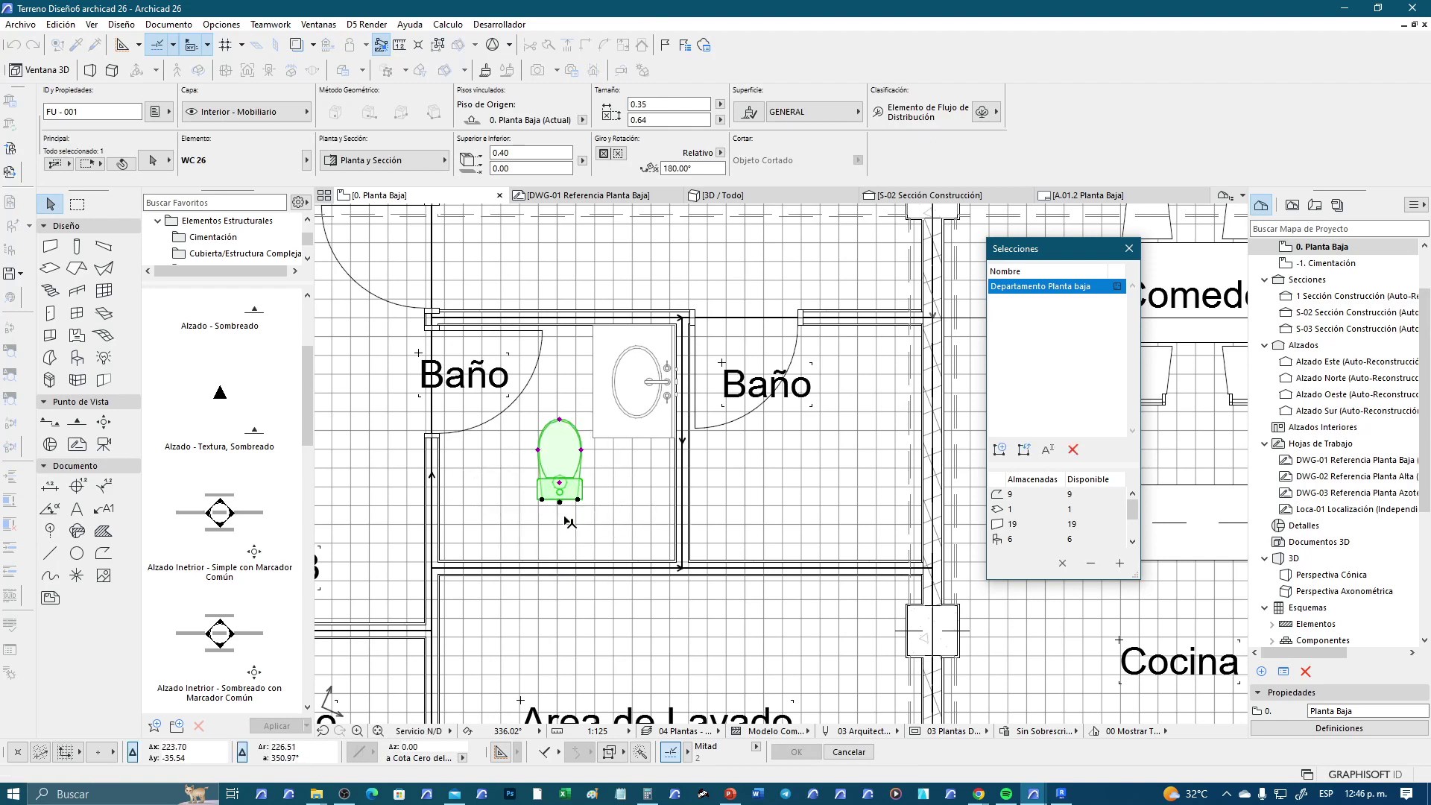
{"action": "left_click", "coordinate": [578, 499]}
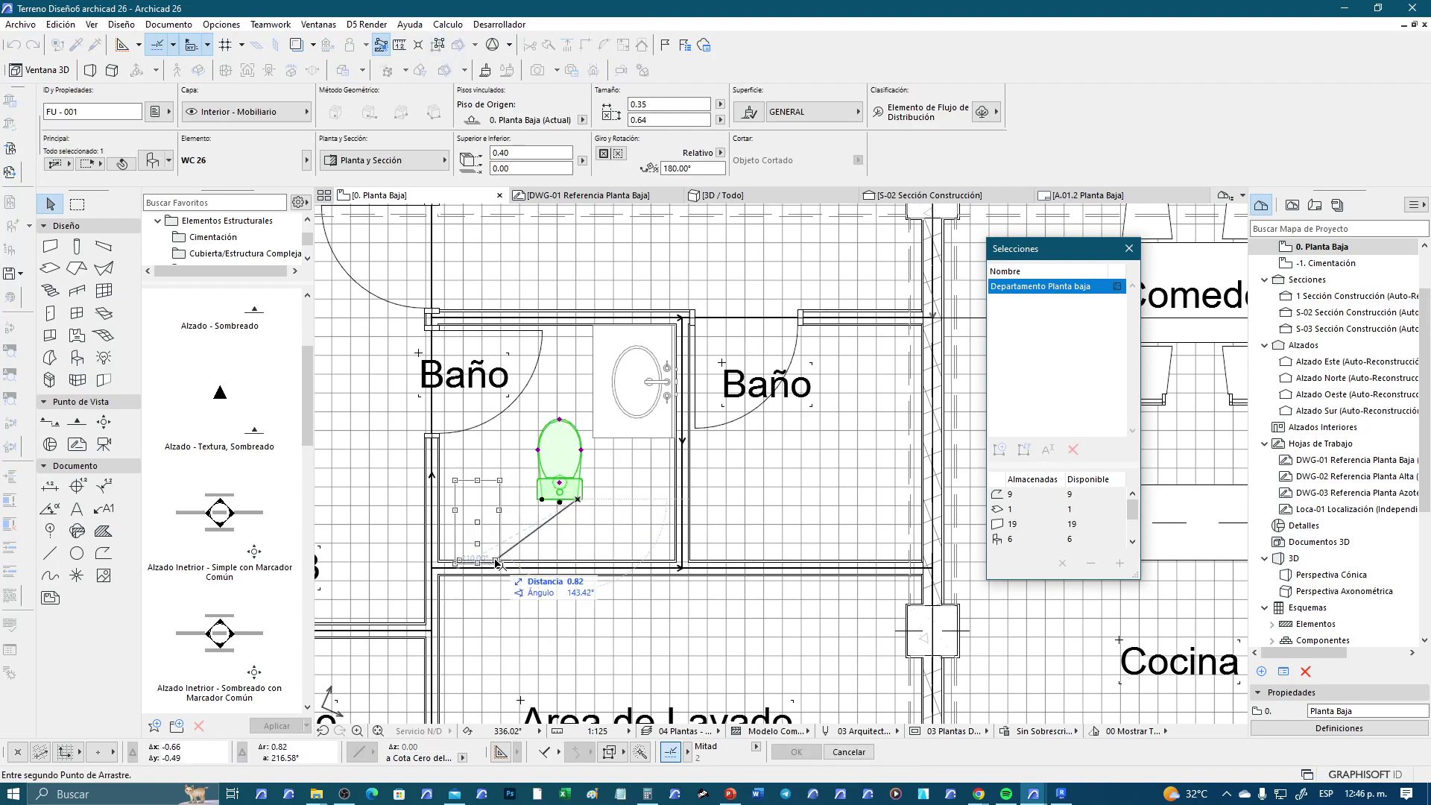
{"action": "scroll", "coordinate": [497, 564], "scroll_direction": "up", "scroll_amount": 2}
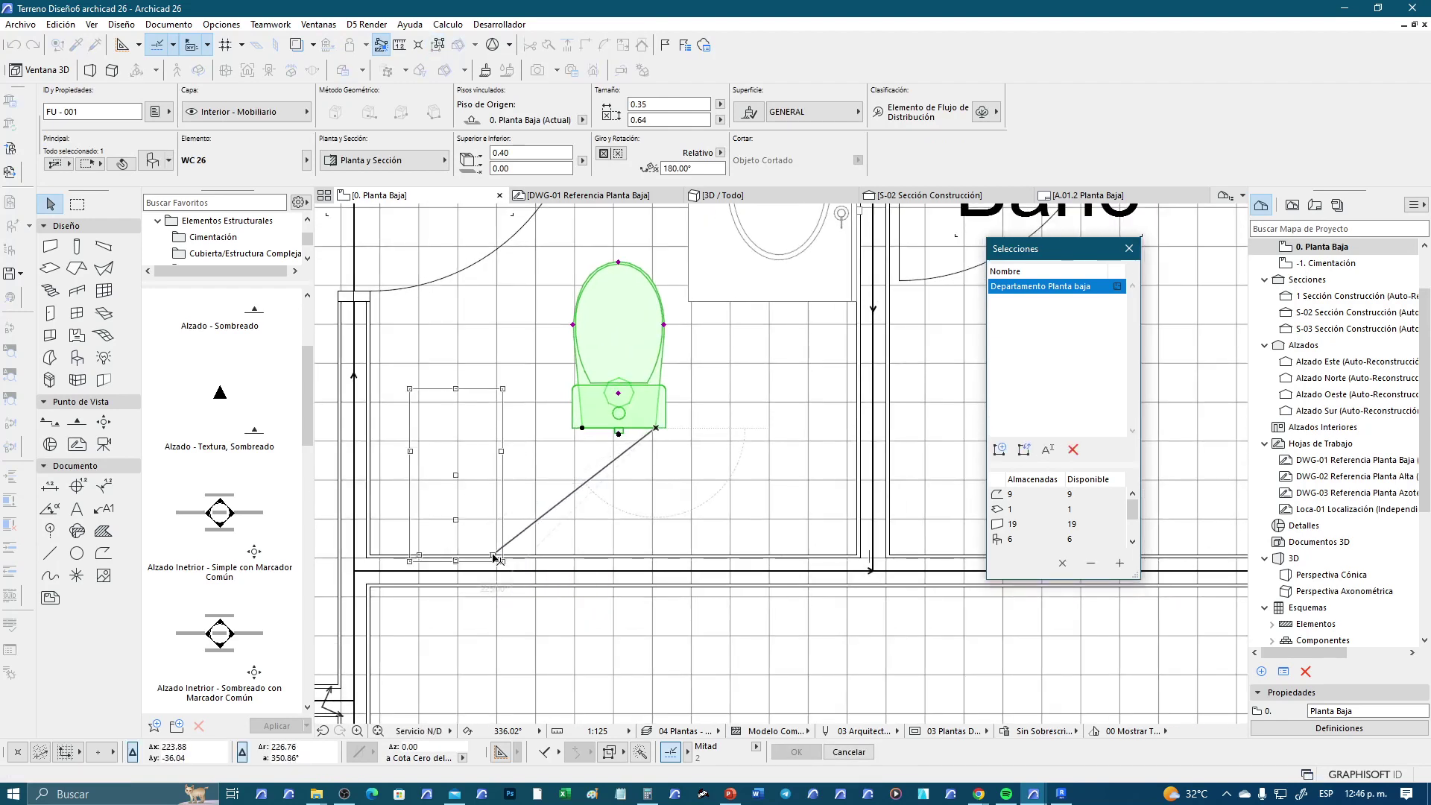
{"action": "left_click", "coordinate": [496, 558]}
{"action": "key", "text": "Escape"}
{"action": "scroll", "coordinate": [656, 453], "scroll_direction": "down", "scroll_amount": 3}
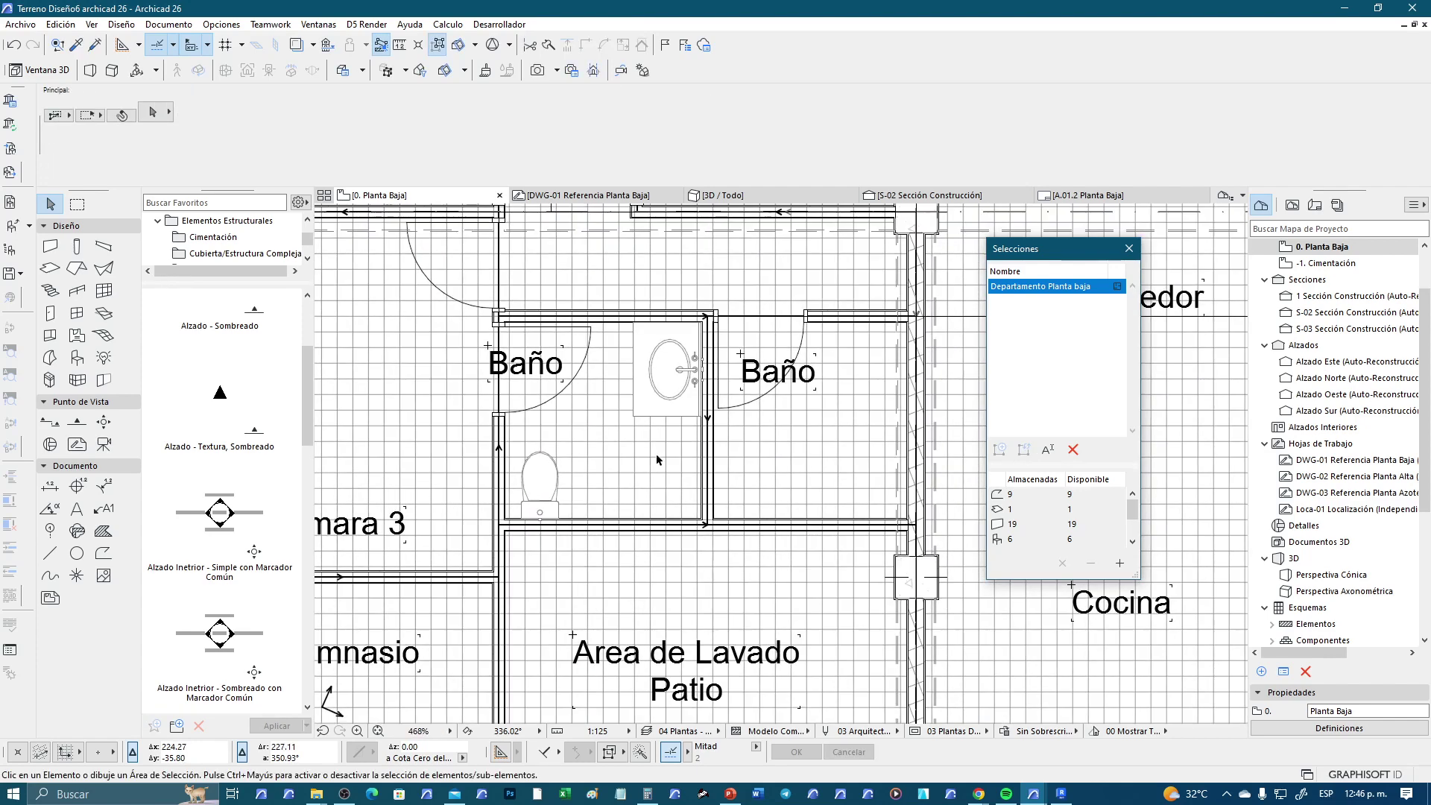
Choose the Kit Ducha shower fixture from the bathroom fixtures library
{"action": "left_click", "coordinate": [77, 358]}
{"action": "left_click", "coordinate": [153, 160]}
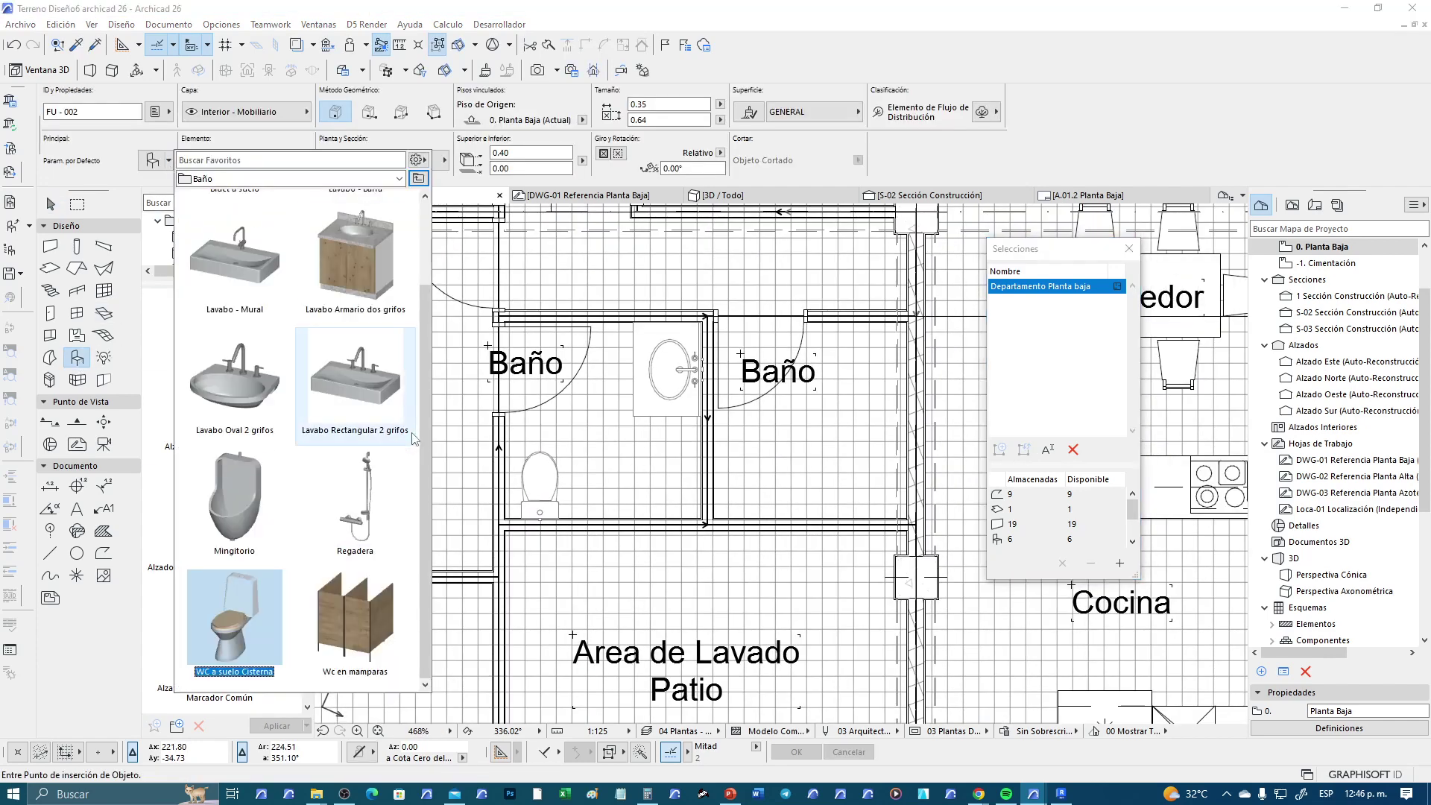
{"action": "scroll", "coordinate": [345, 420], "scroll_direction": "up", "scroll_amount": 1}
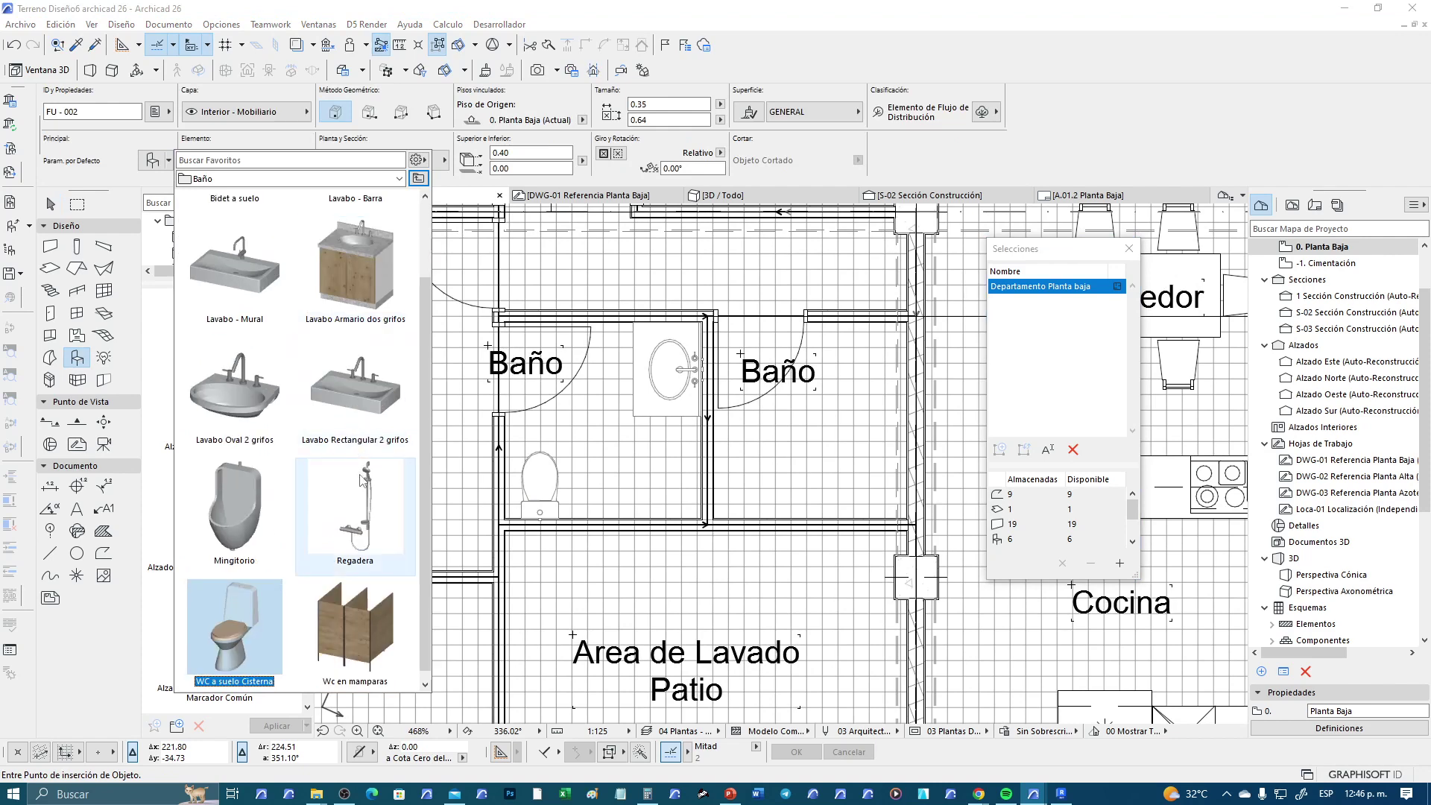
{"action": "scroll", "coordinate": [309, 305], "scroll_direction": "down", "scroll_amount": 1}
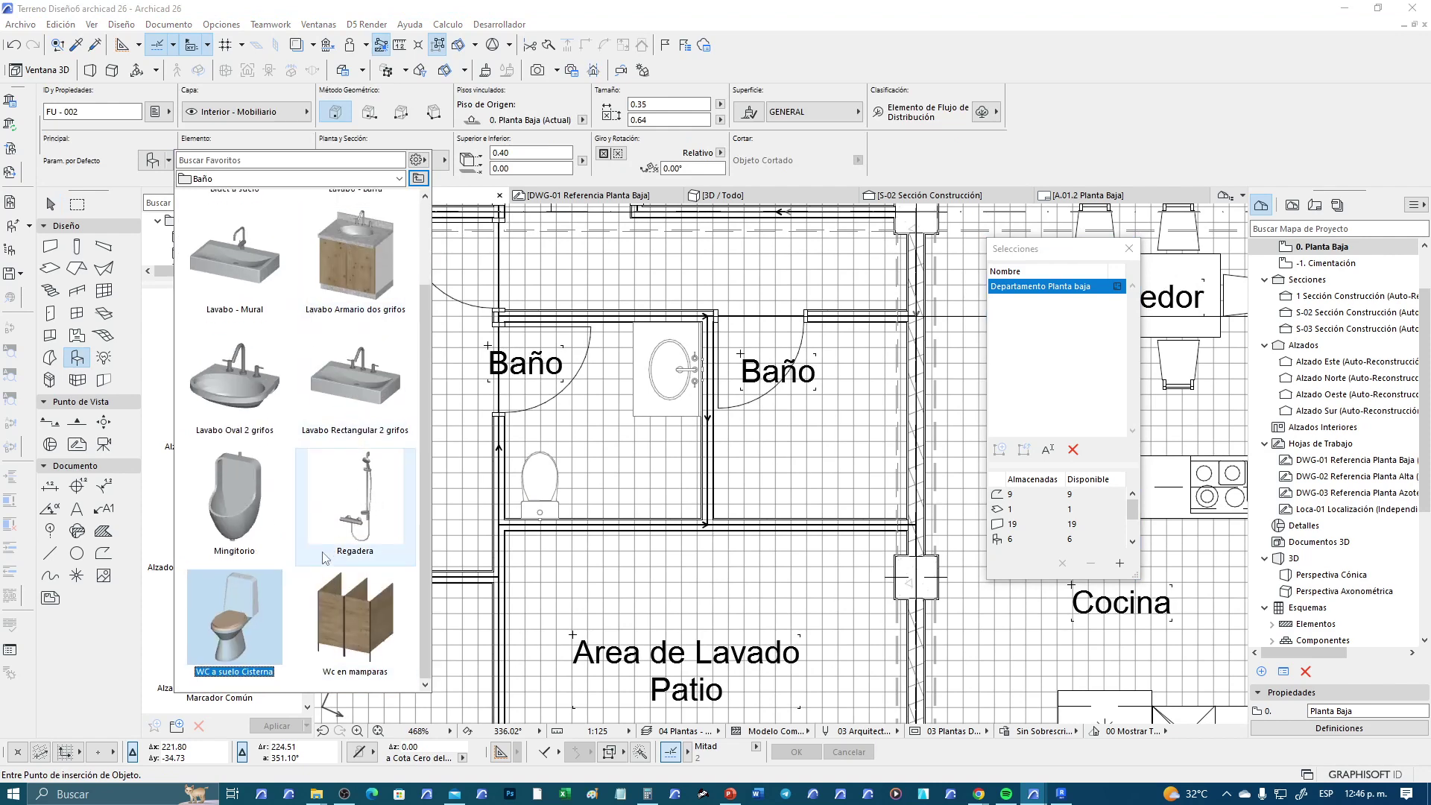
{"action": "scroll", "coordinate": [329, 553], "scroll_direction": "up", "scroll_amount": 1}
{"action": "scroll", "coordinate": [328, 504], "scroll_direction": "down", "scroll_amount": 1}
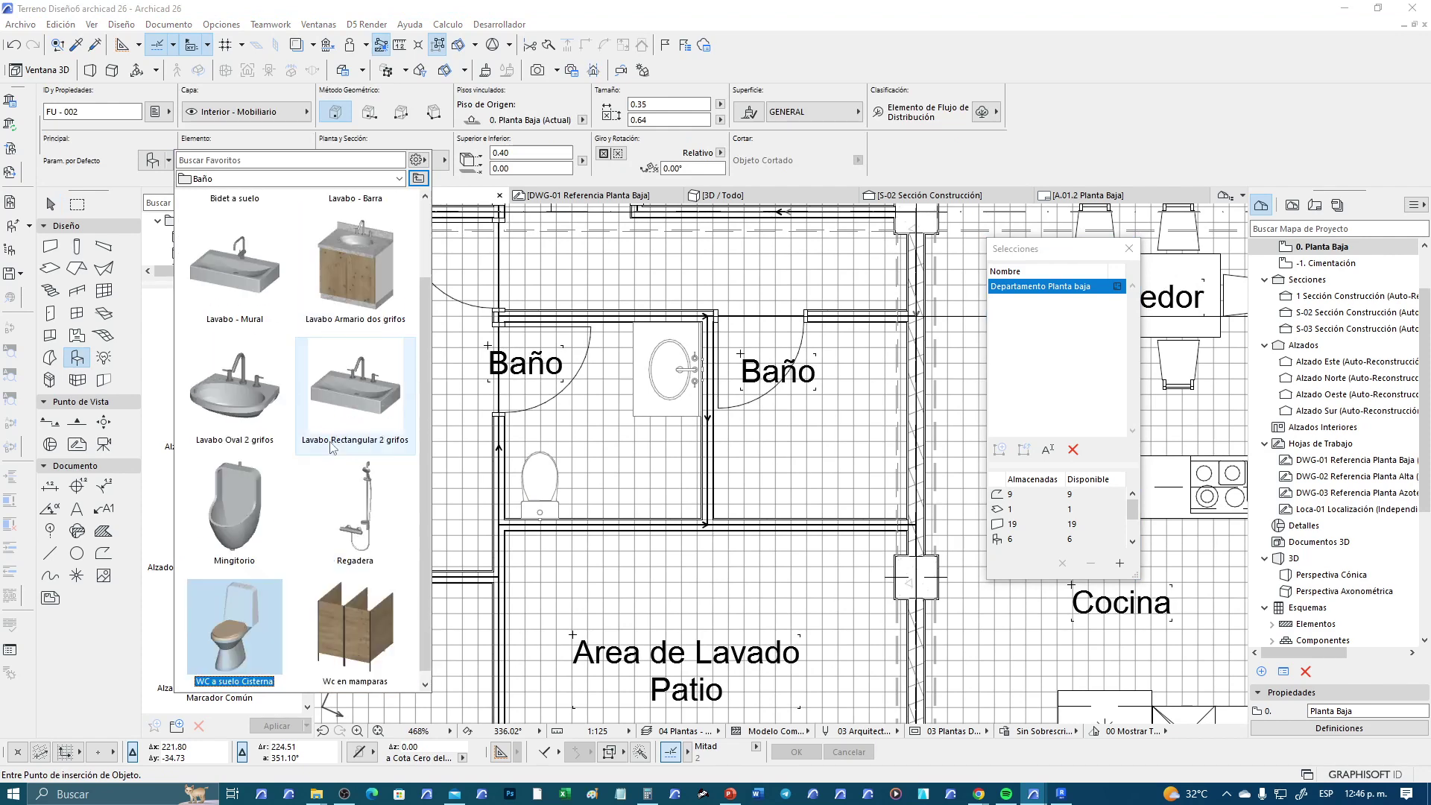
{"action": "left_click", "coordinate": [356, 521]}
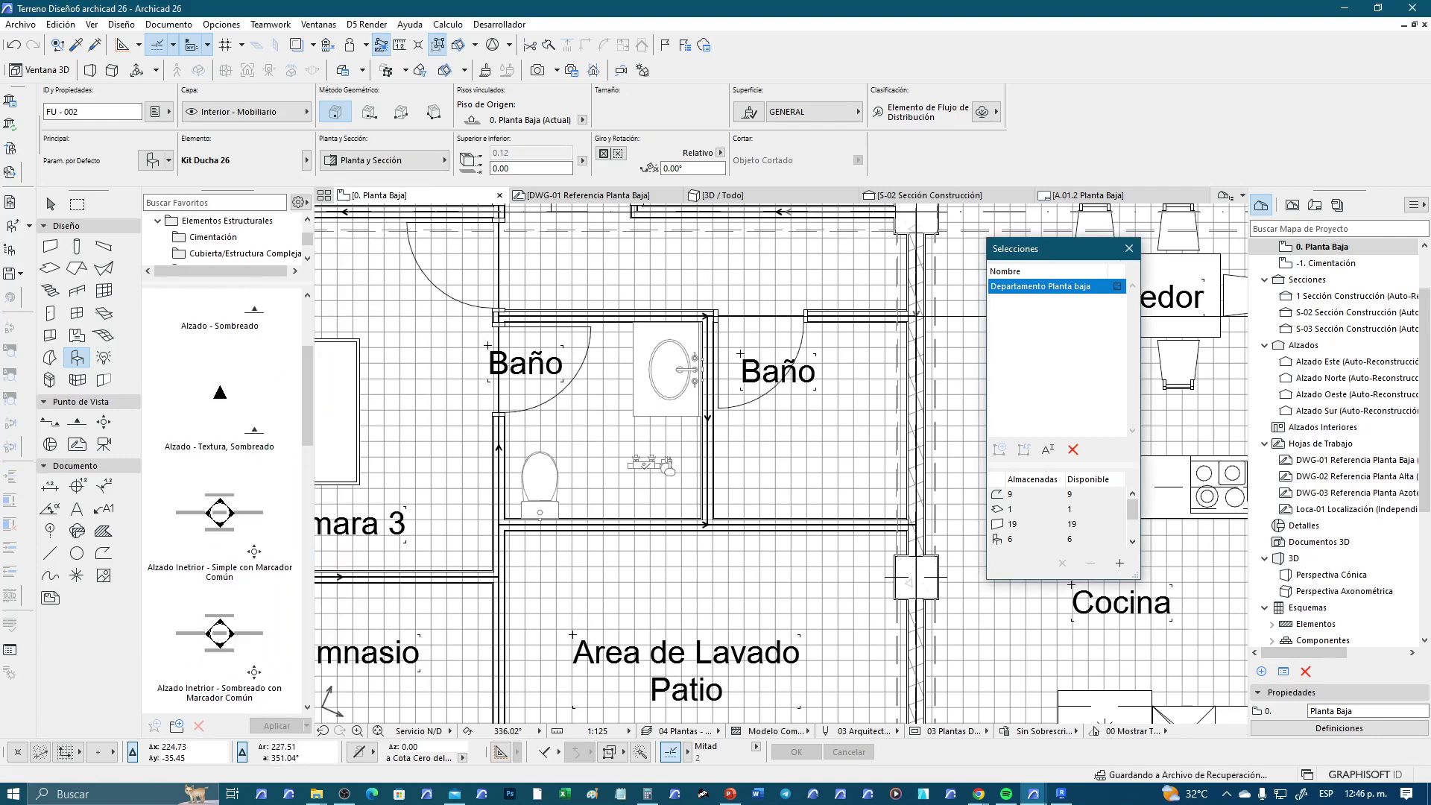
{"action": "scroll", "coordinate": [655, 477], "scroll_direction": "up", "scroll_amount": 3}
Rotate the Kit Ducha 270° to stand vertically and move it against the wall
{"action": "left_click", "coordinate": [643, 456]}
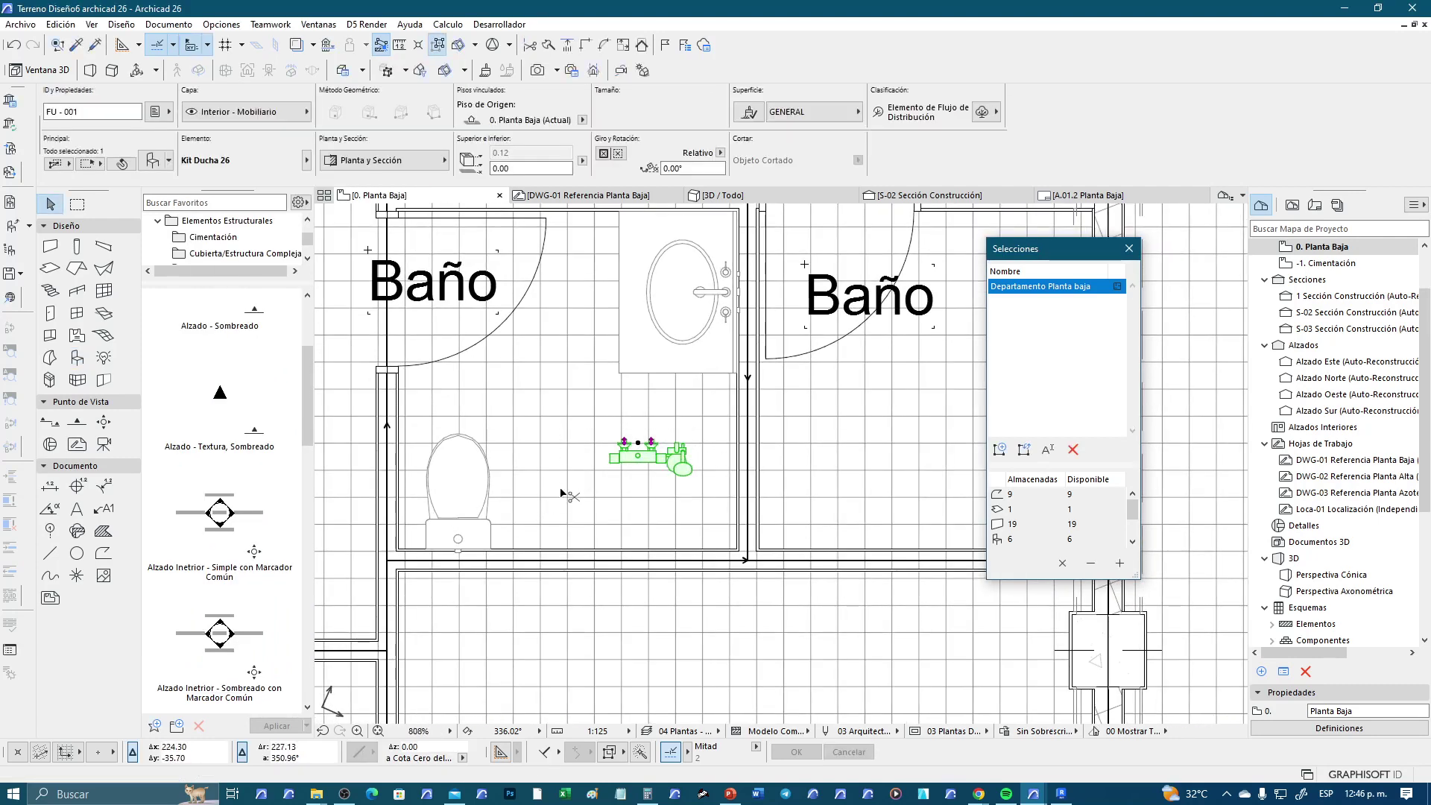
{"action": "key", "text": "ctrl+e"}
{"action": "left_click", "coordinate": [624, 443]}
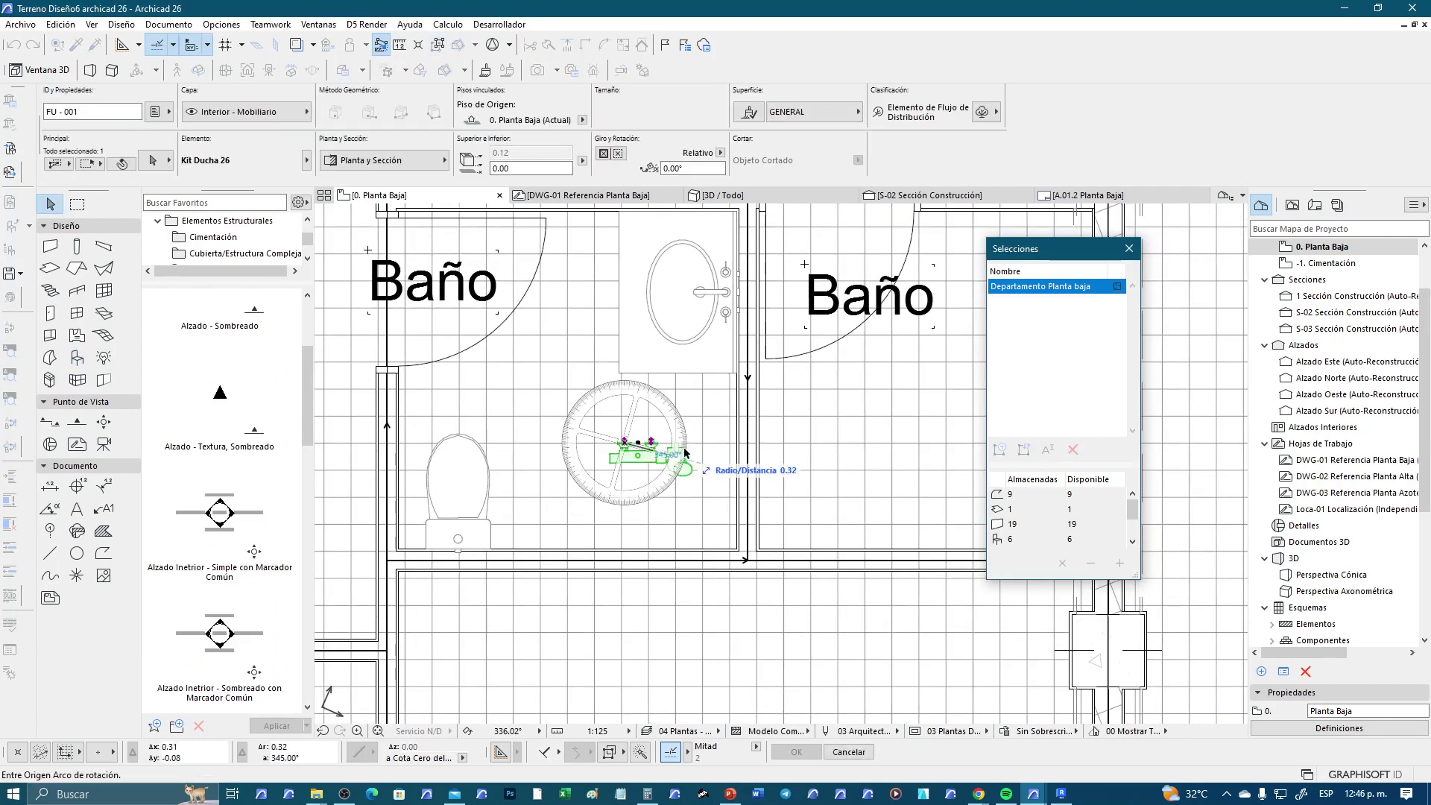
{"action": "left_click", "coordinate": [718, 448]}
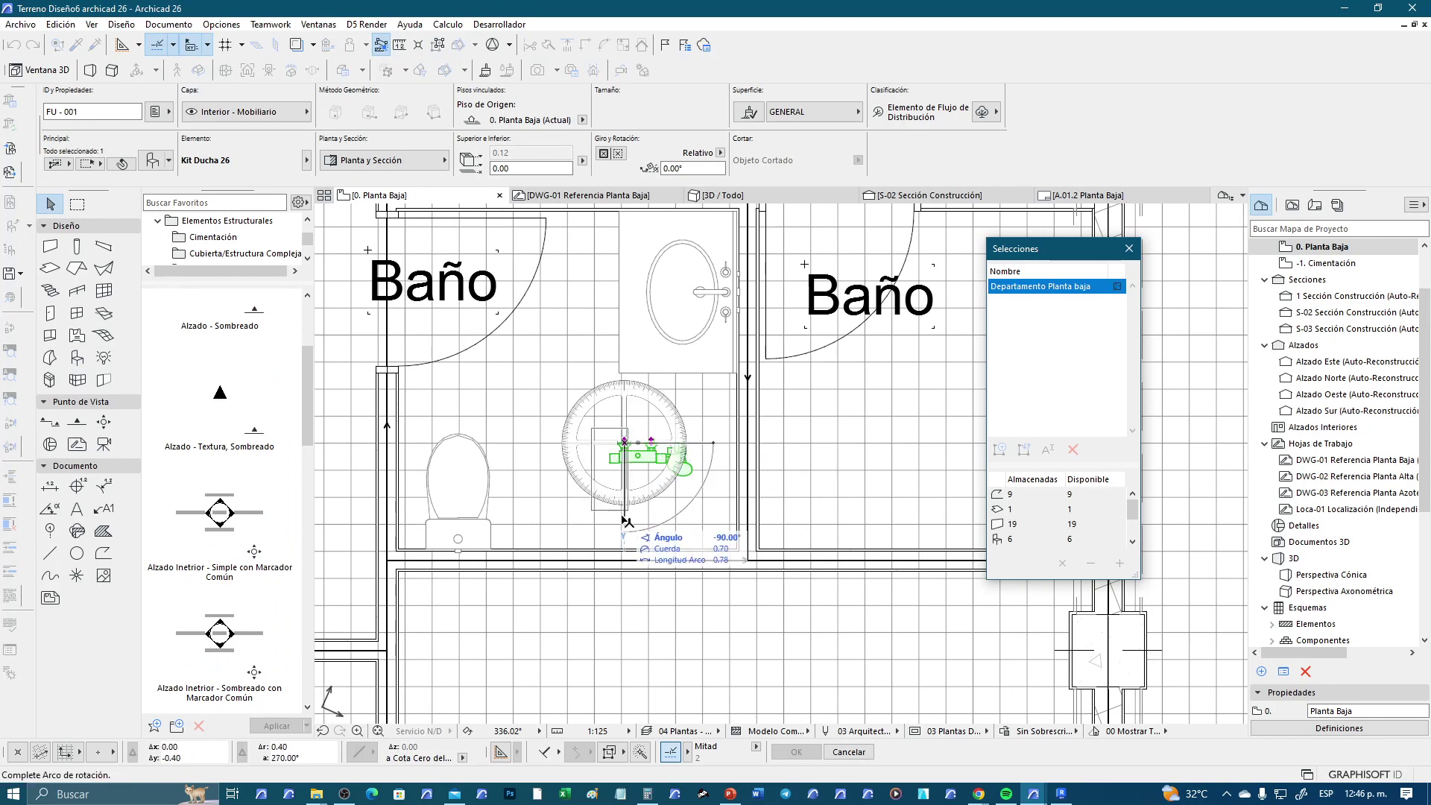
{"action": "left_click", "coordinate": [630, 508]}
{"action": "key", "text": "ctrl+d"}
{"action": "scroll", "coordinate": [630, 476], "scroll_direction": "up", "scroll_amount": 2}
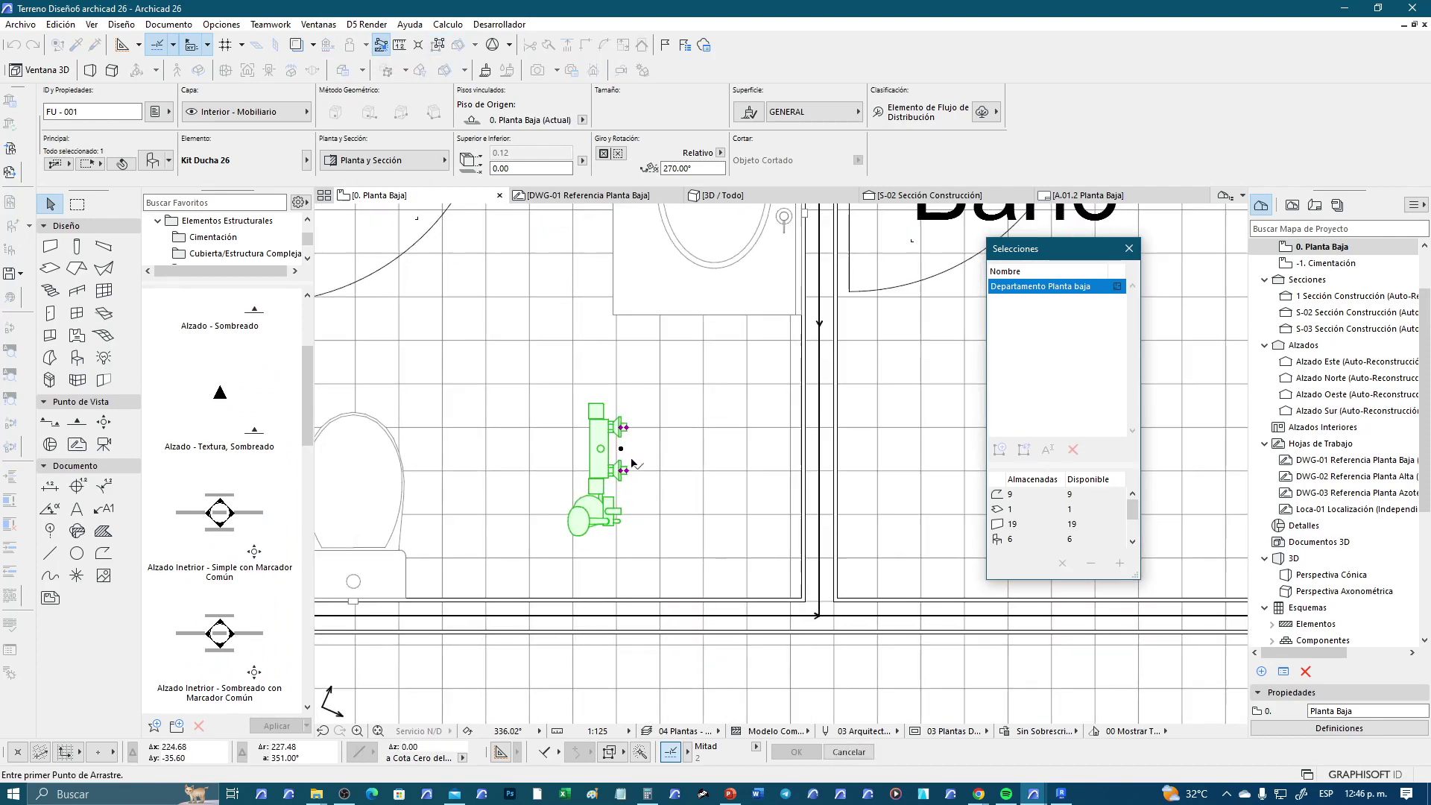
{"action": "left_click", "coordinate": [621, 425]}
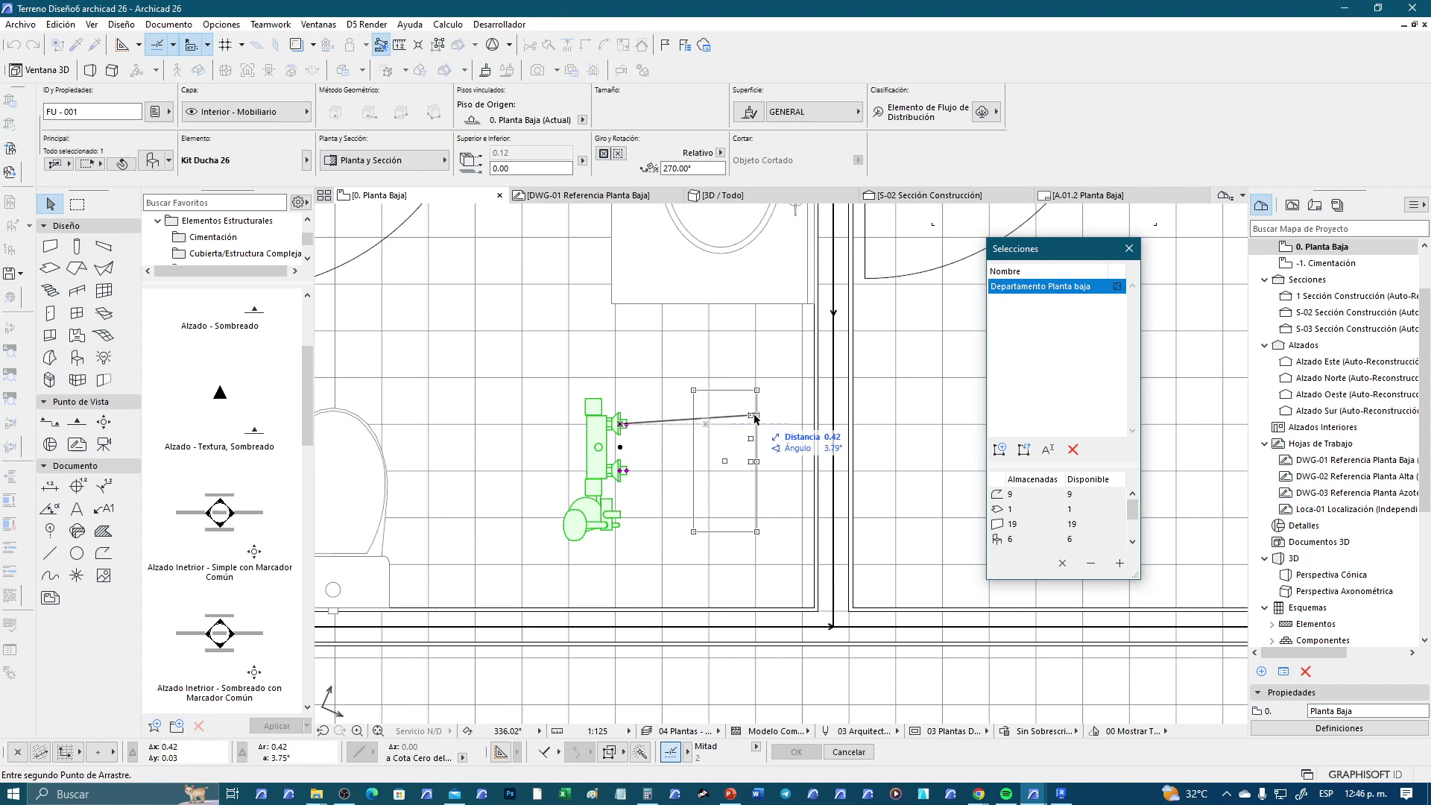
{"action": "left_click", "coordinate": [817, 421]}
{"action": "key", "text": "Escape"}
{"action": "left_click", "coordinate": [77, 358]}
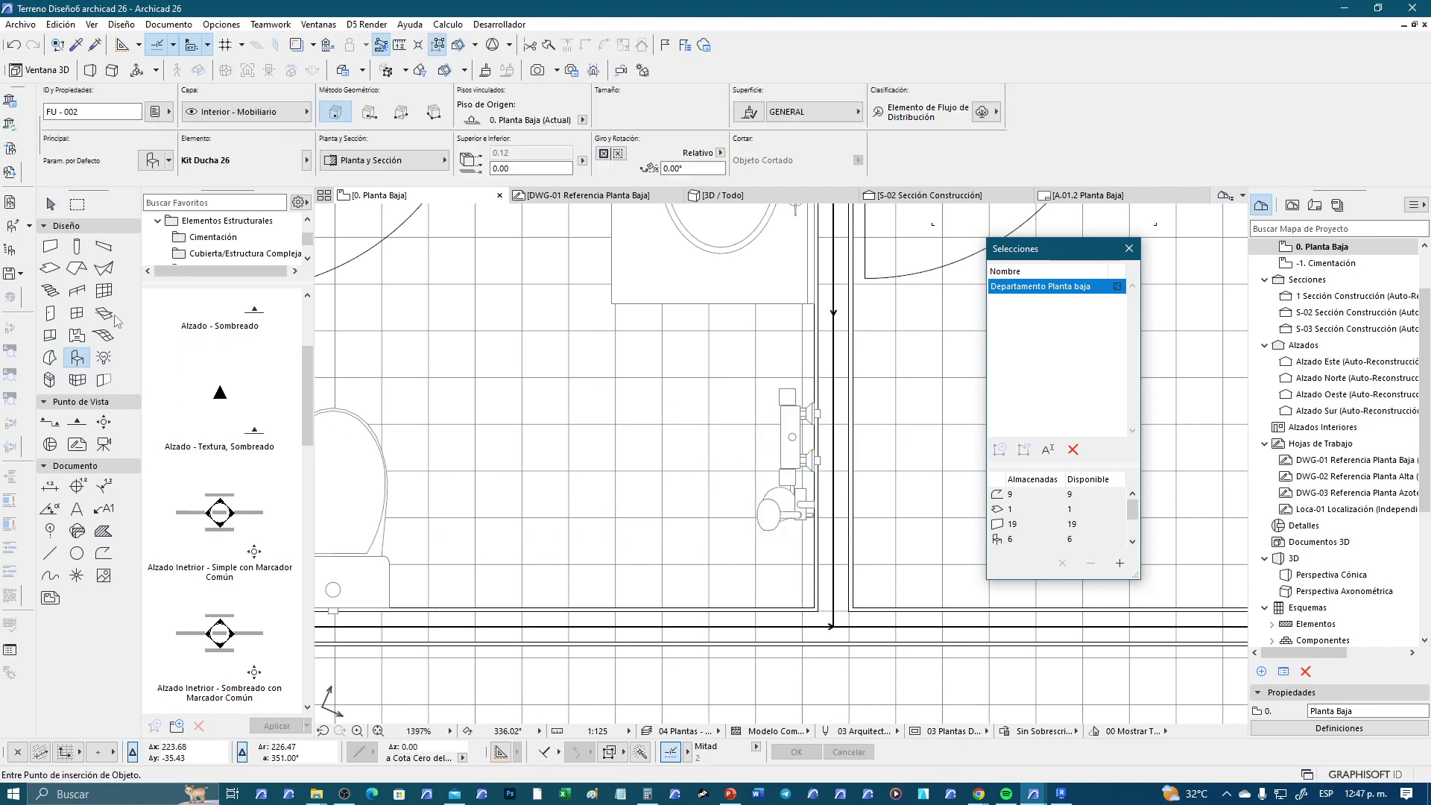
In Object Default Settings, browse to Sanitarios > Bañeras, Duchas, Jacuzzis
{"action": "left_click", "coordinate": [169, 160]}
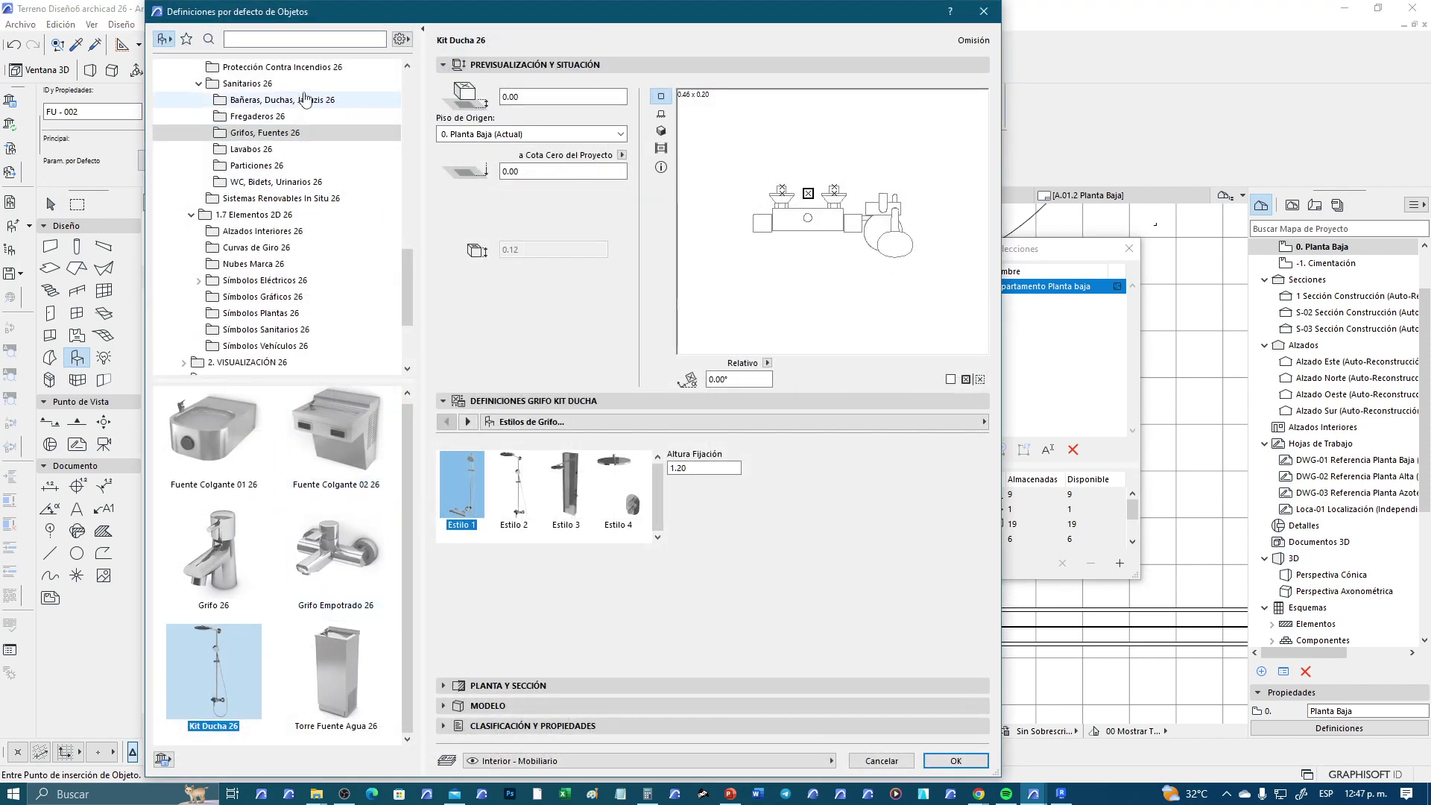
{"action": "scroll", "coordinate": [275, 89], "scroll_direction": "up", "scroll_amount": 5}
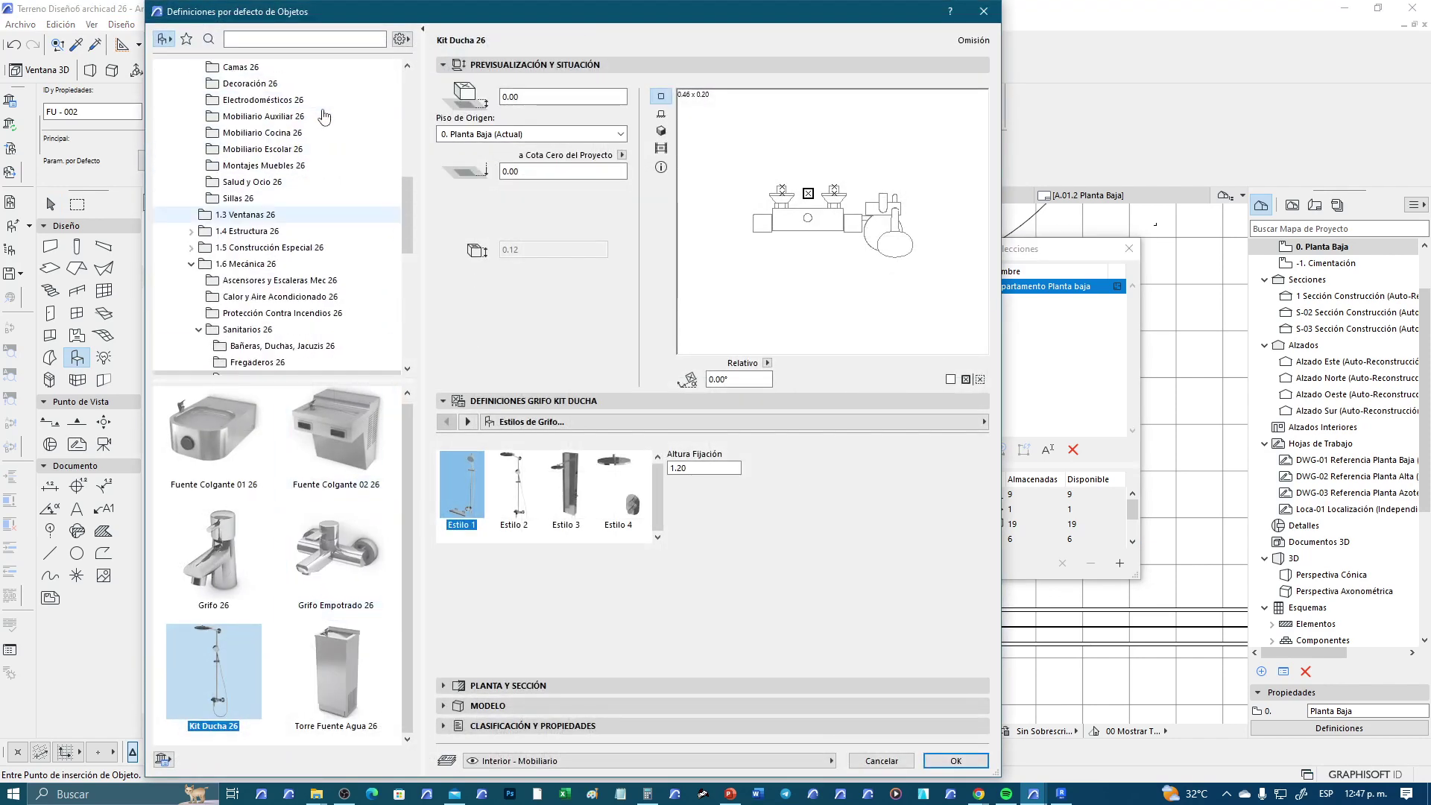
{"action": "scroll", "coordinate": [253, 127], "scroll_direction": "up", "scroll_amount": 5}
{"action": "left_click", "coordinate": [233, 152]}
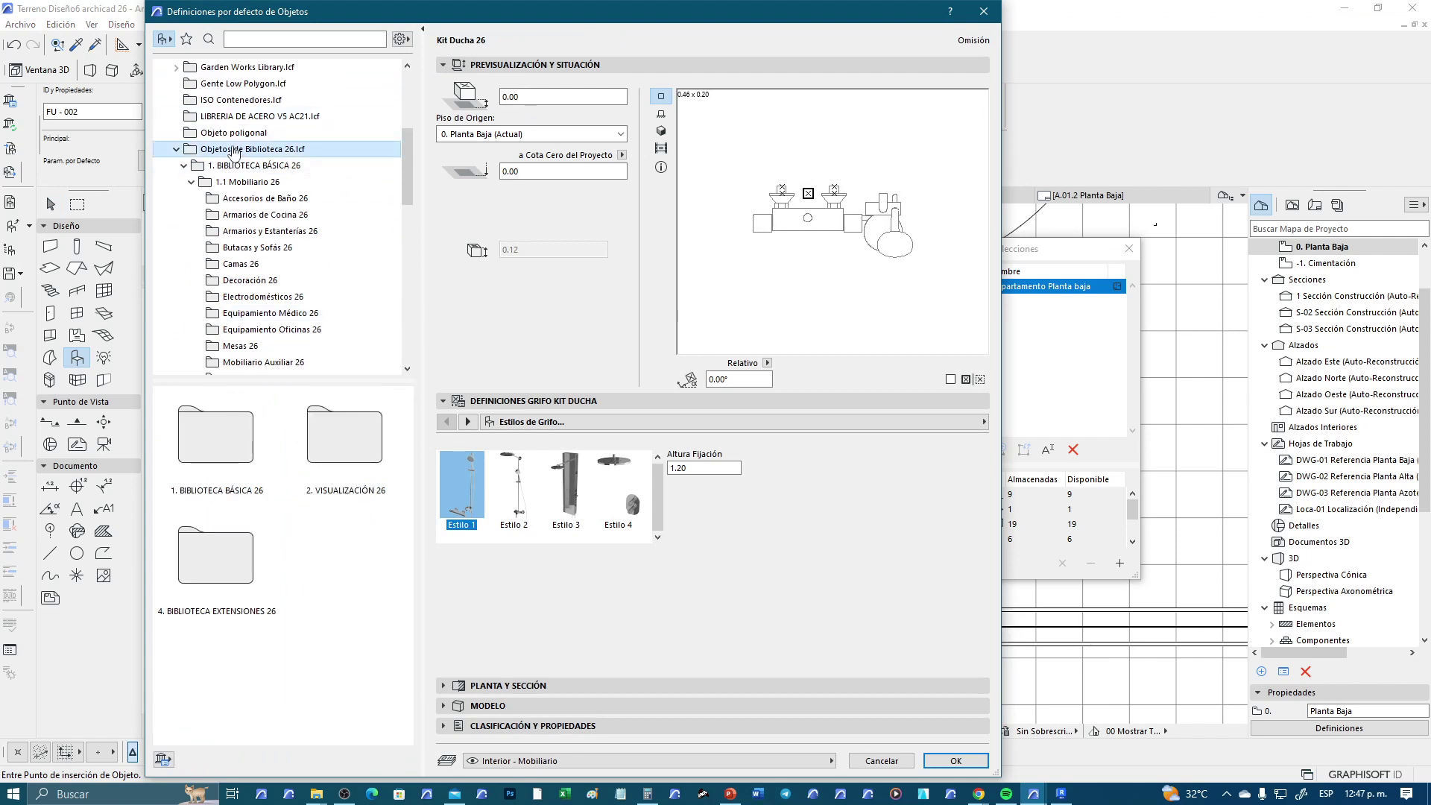
{"action": "left_click", "coordinate": [247, 165]}
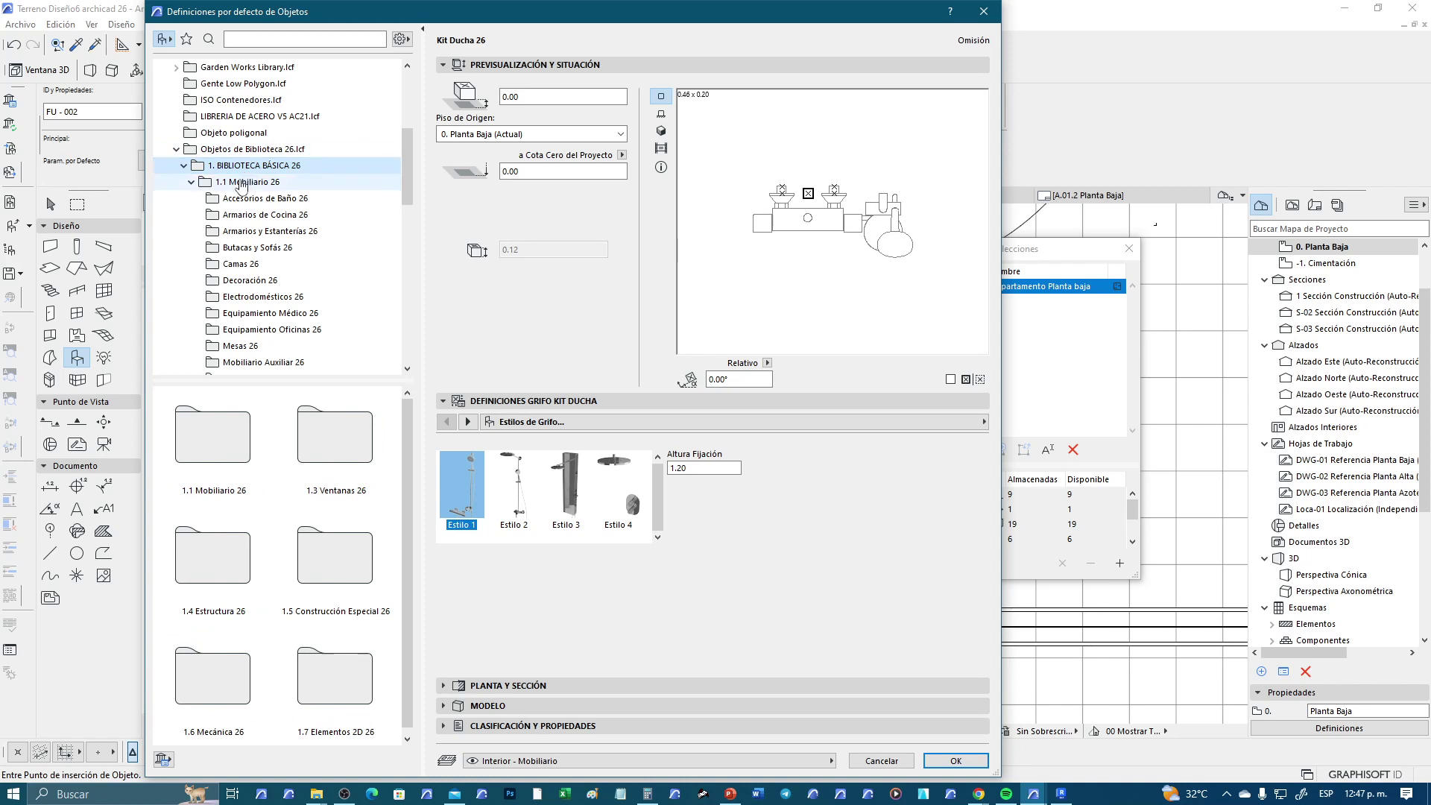
{"action": "left_click", "coordinate": [243, 182]}
{"action": "scroll", "coordinate": [298, 209], "scroll_direction": "down", "scroll_amount": 4}
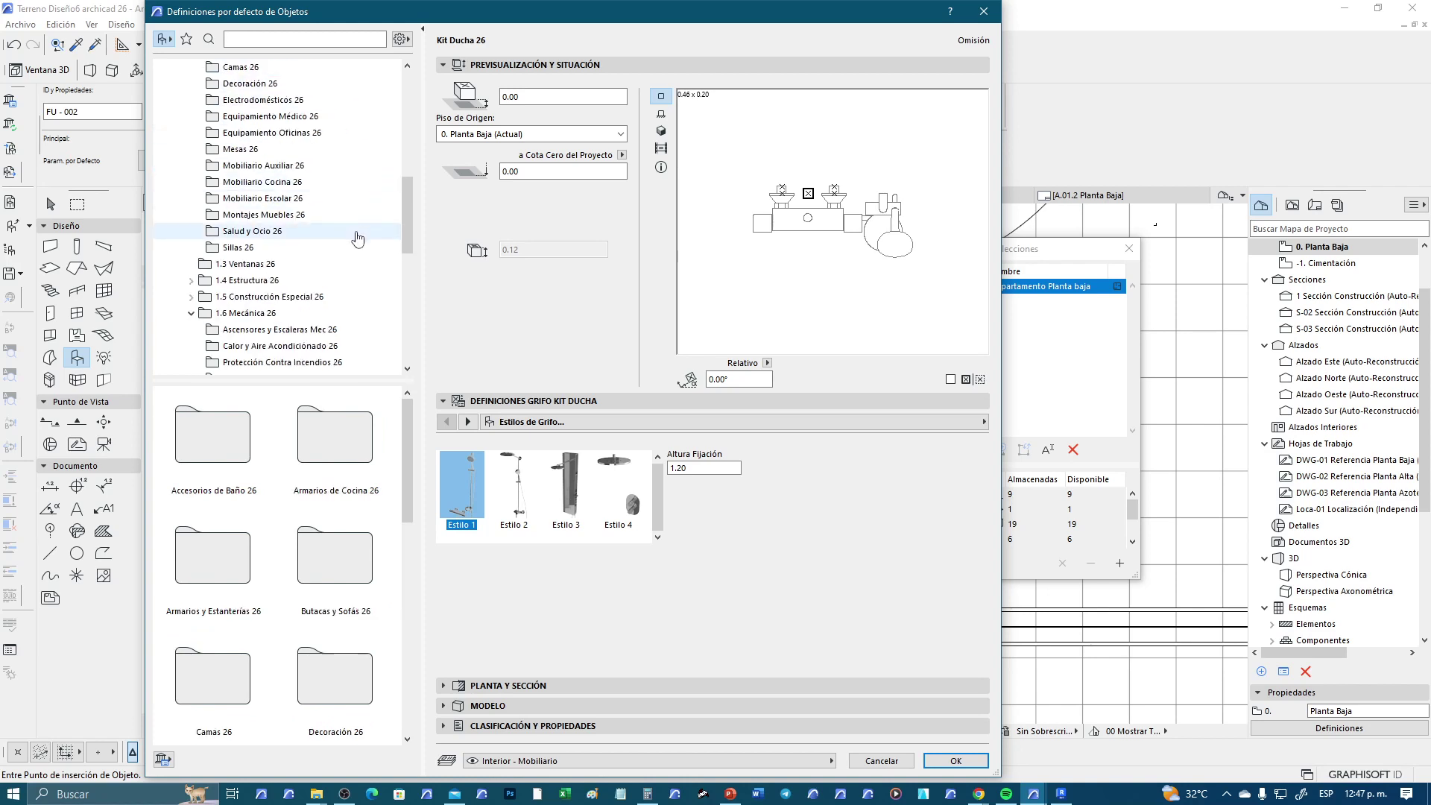
{"action": "scroll", "coordinate": [336, 231], "scroll_direction": "down", "scroll_amount": 2}
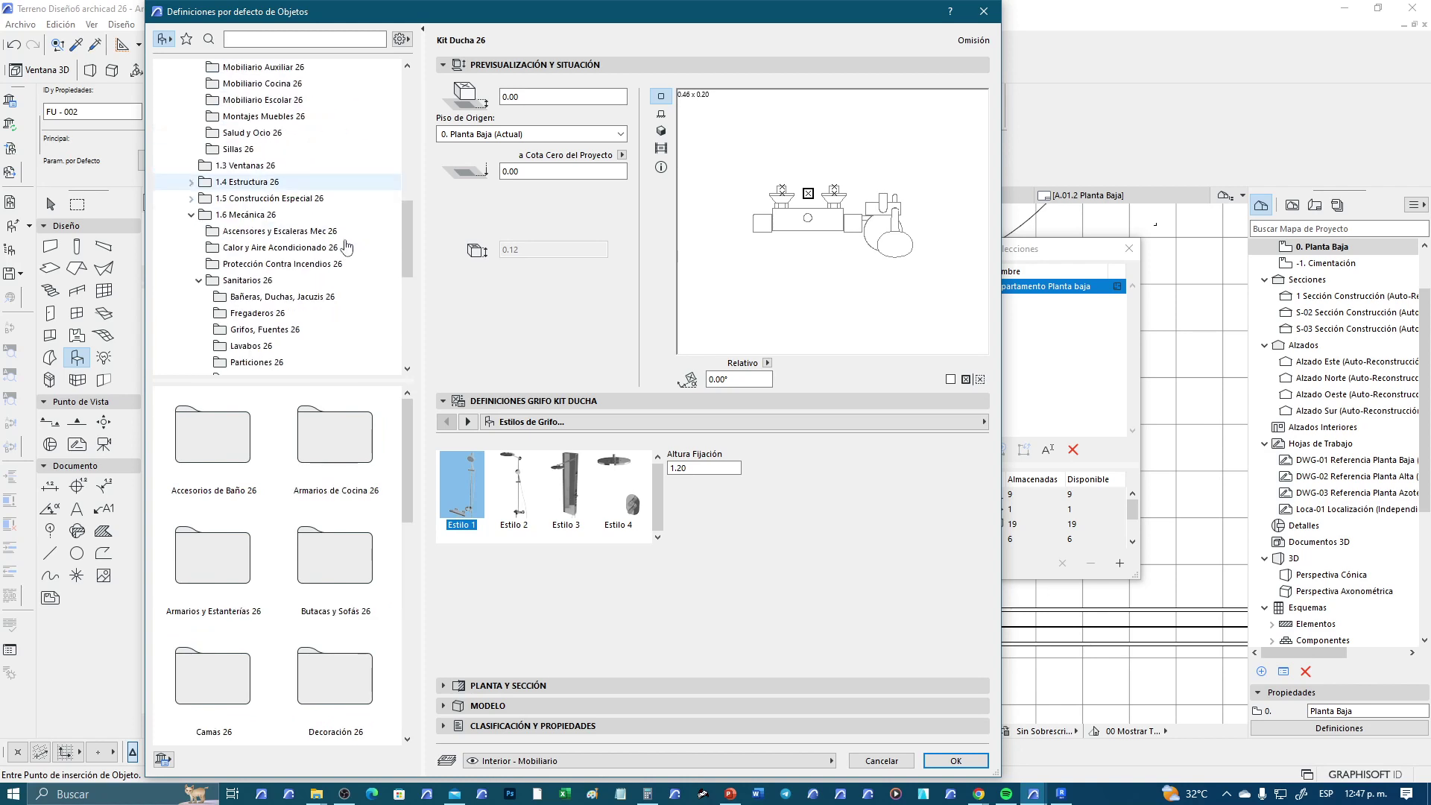
{"action": "left_click", "coordinate": [249, 215]}
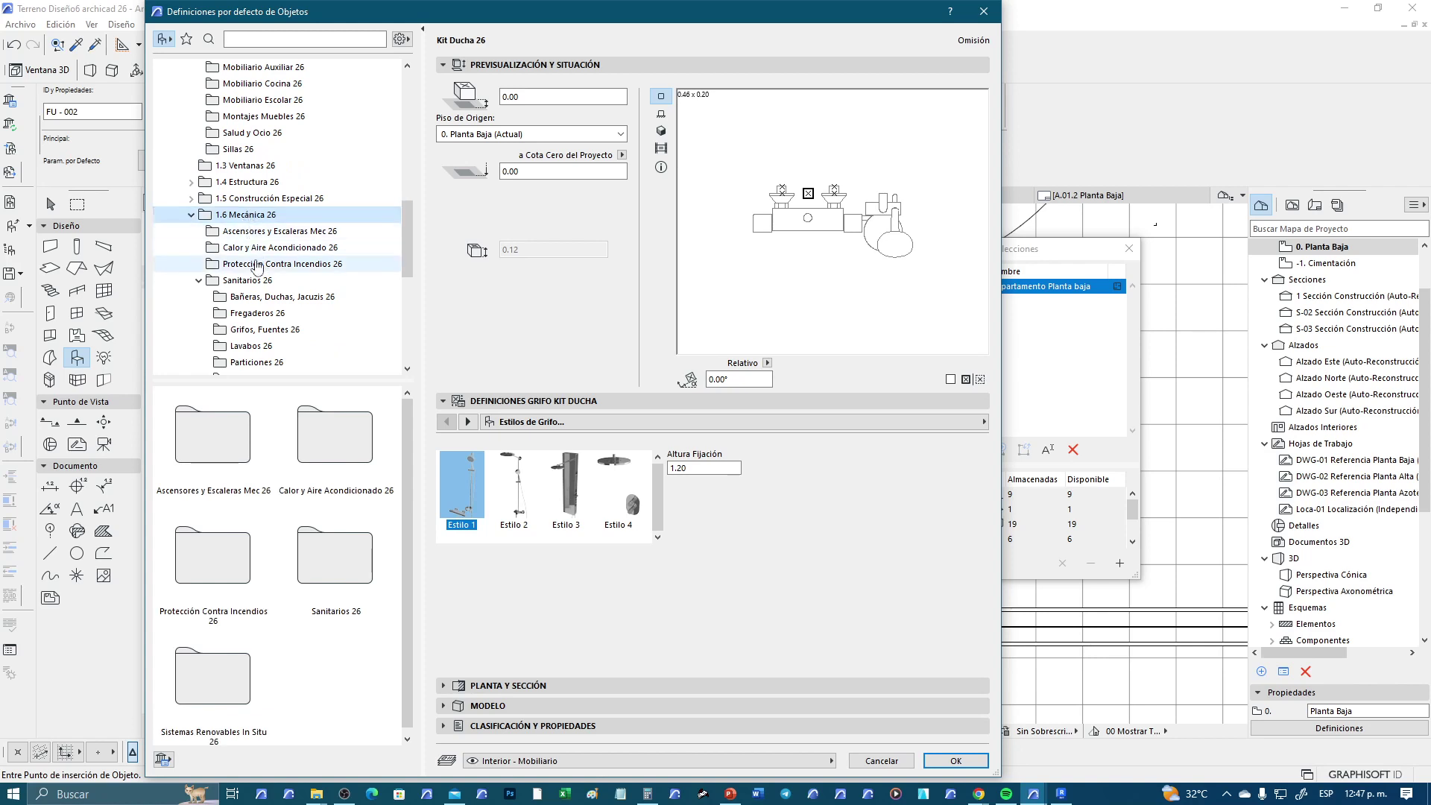
{"action": "left_click", "coordinate": [328, 280]}
{"action": "scroll", "coordinate": [328, 281], "scroll_direction": "down", "scroll_amount": 1}
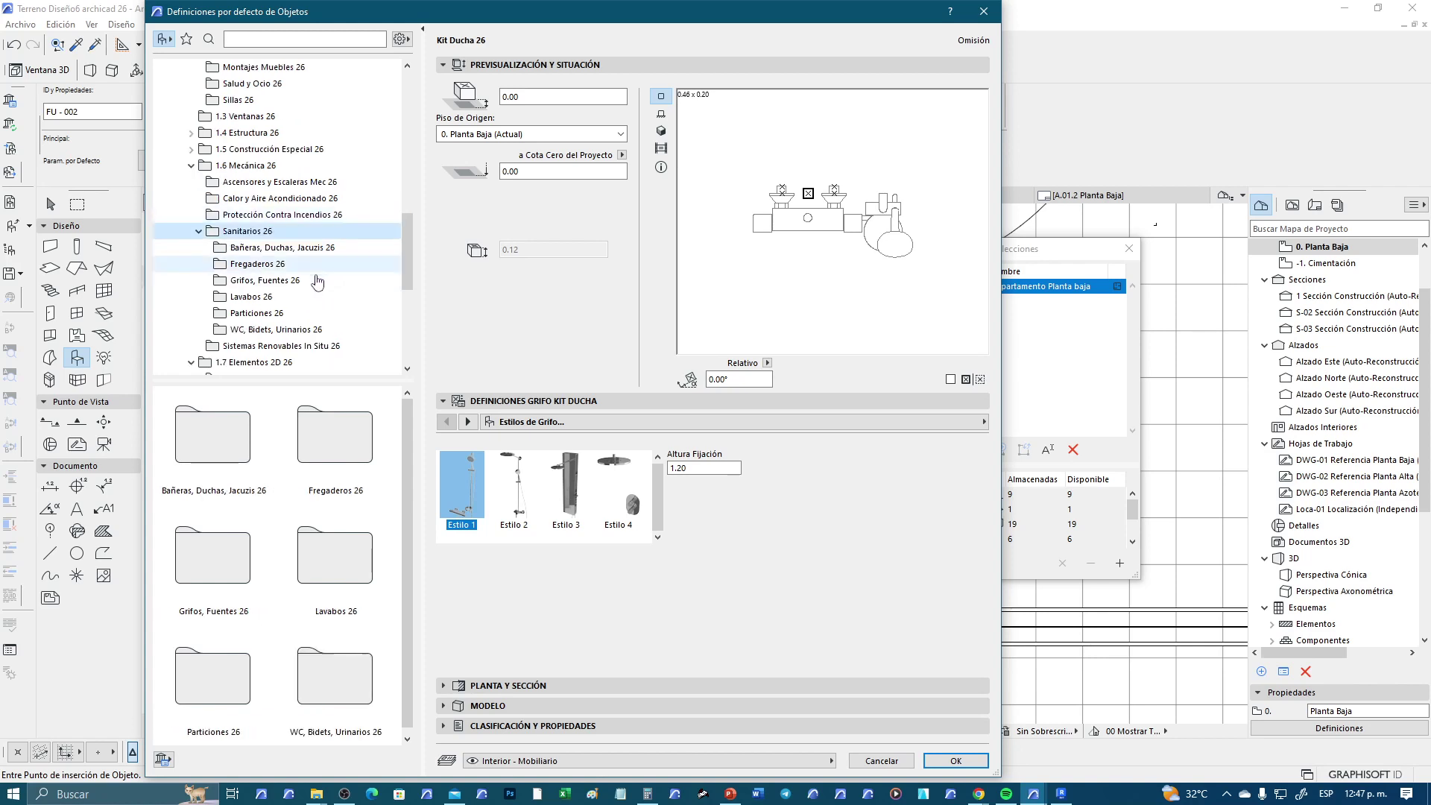
{"action": "left_click", "coordinate": [300, 250]}
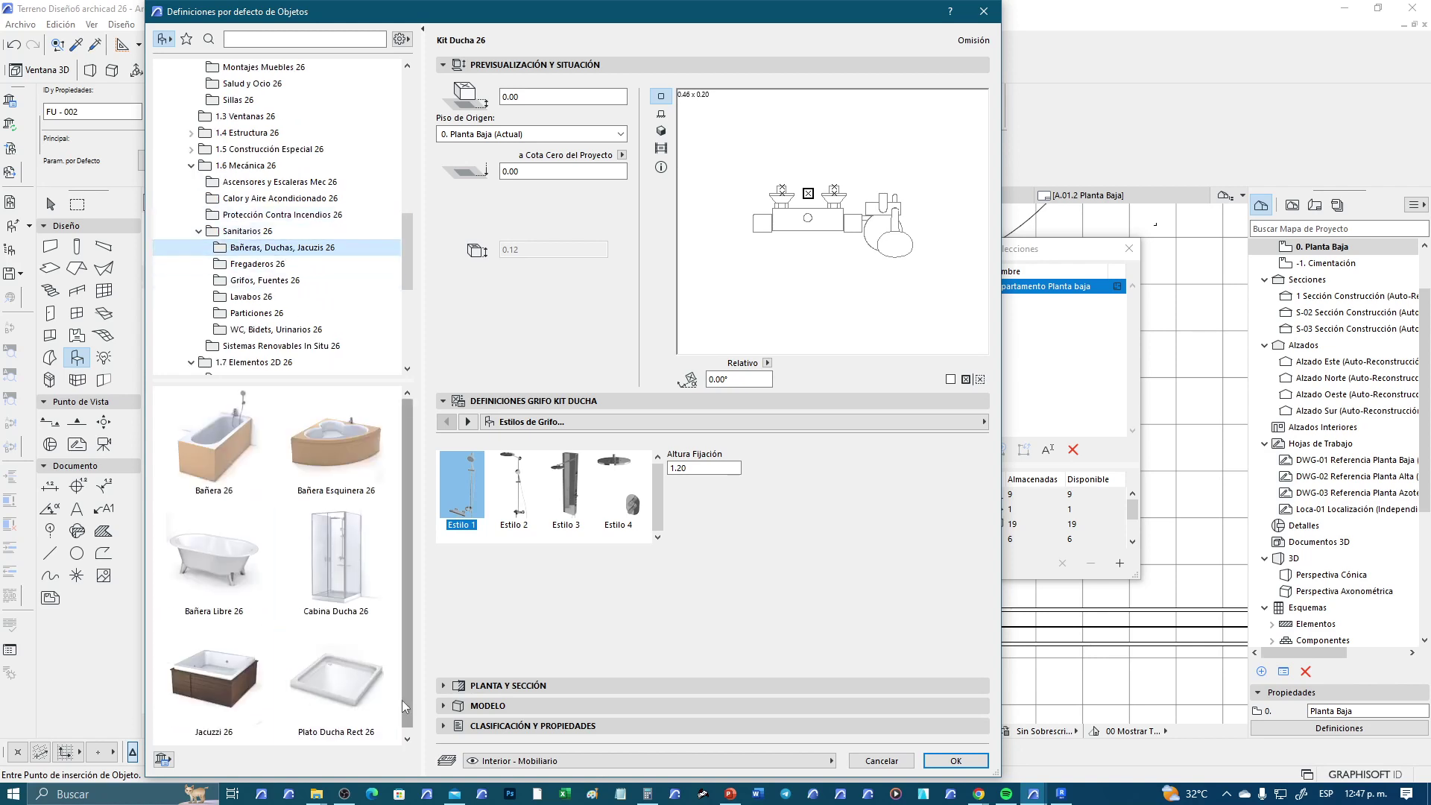
Pick the 80×80 Cabina Ducha 26, rotate it 270° and tick Mirror
{"action": "left_click", "coordinate": [342, 603]}
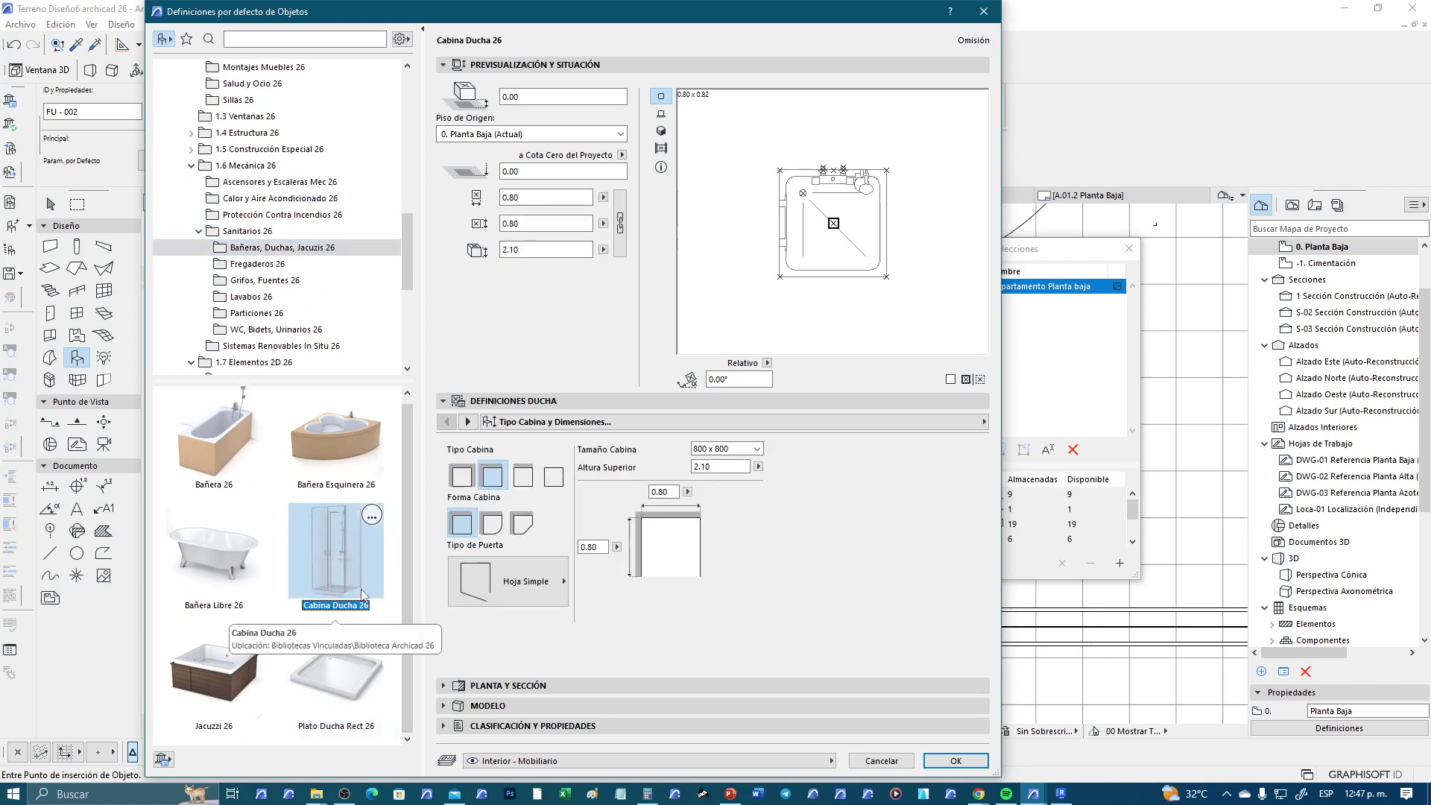
{"action": "left_click_drag", "start_coordinate": [716, 312], "coordinate": [705, 293]}
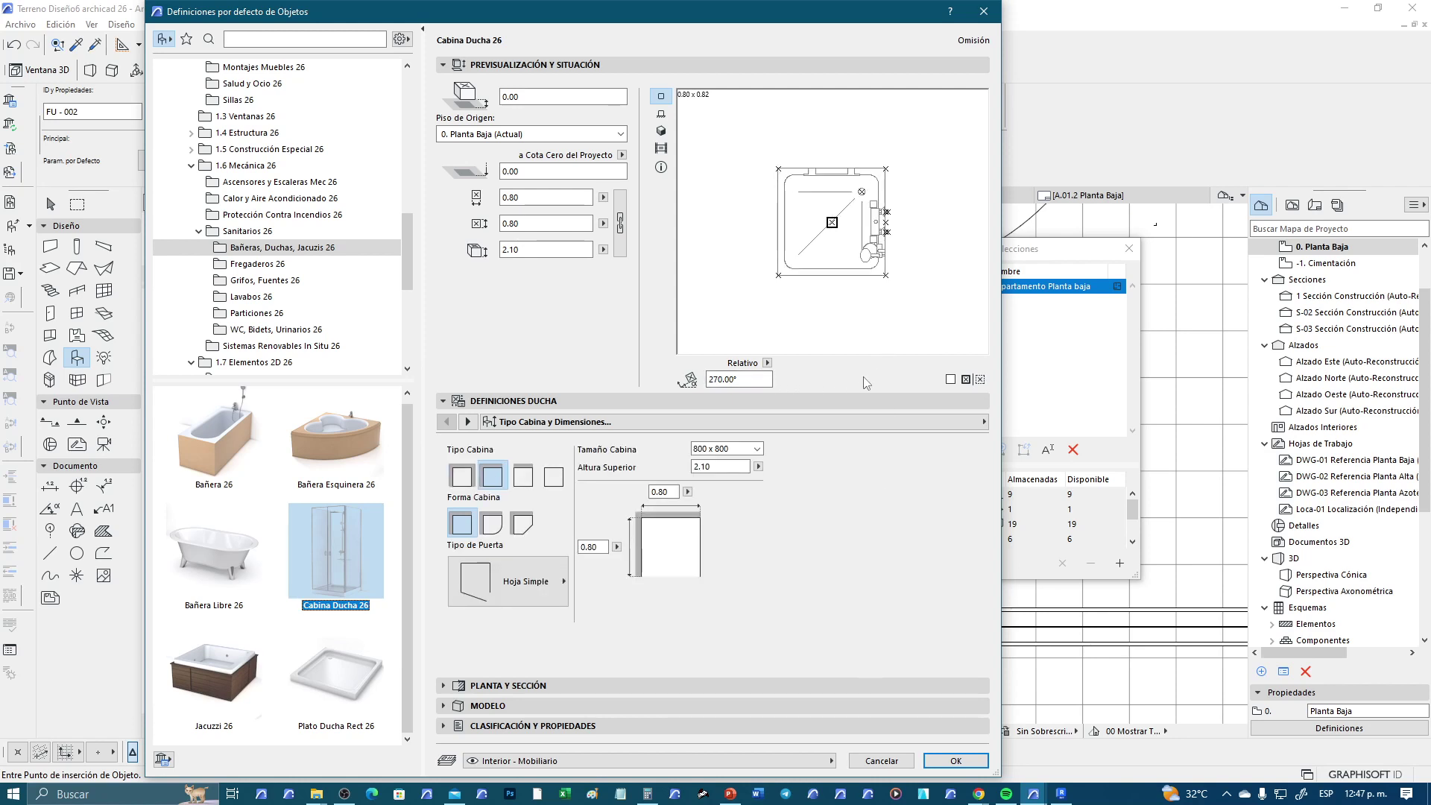
{"action": "left_click", "coordinate": [951, 379]}
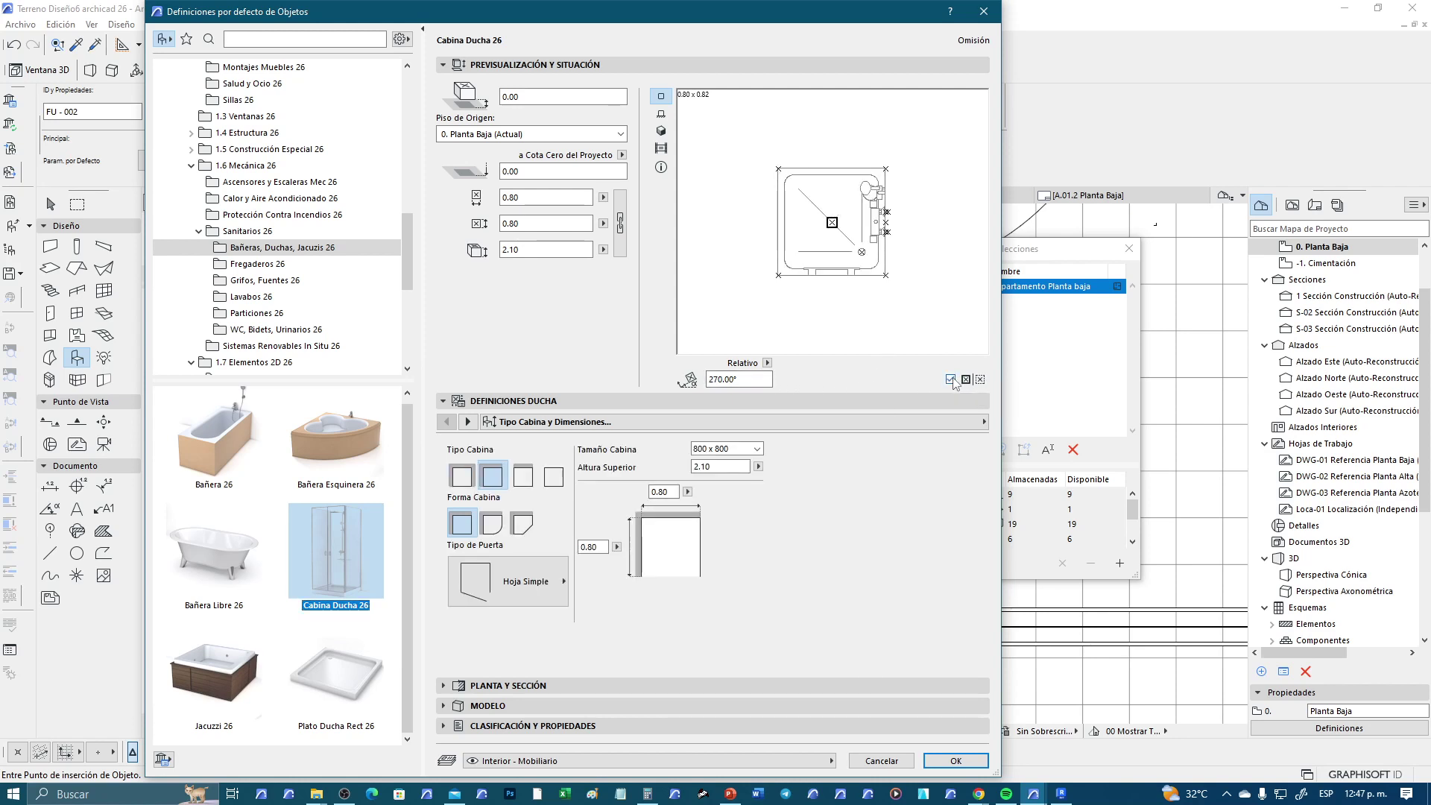
Place the Cabina Ducha shower cabin in the bathroom and drag it up and left
{"action": "left_click", "coordinate": [956, 761]}
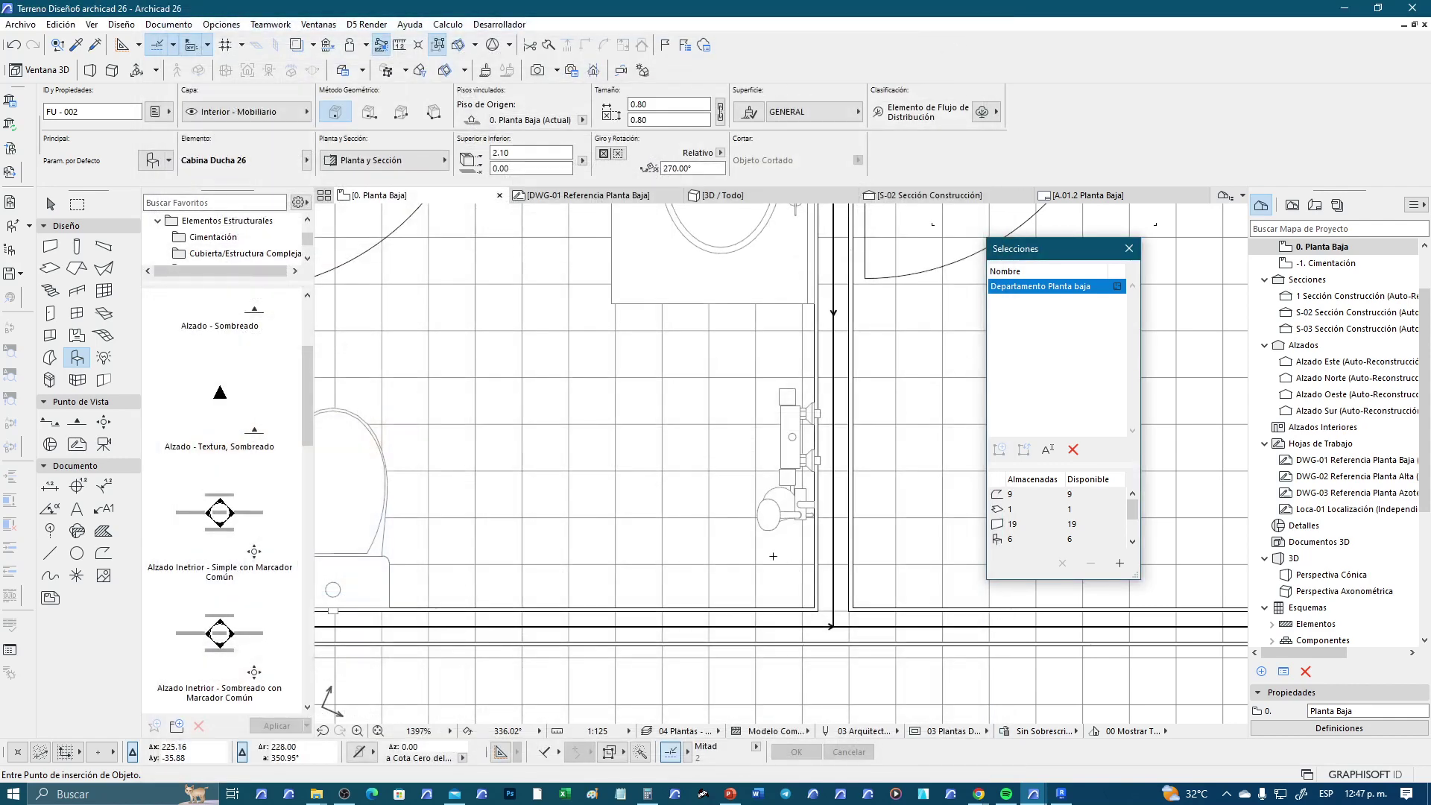
{"action": "left_click", "coordinate": [707, 507]}
{"action": "key", "text": "Escape"}
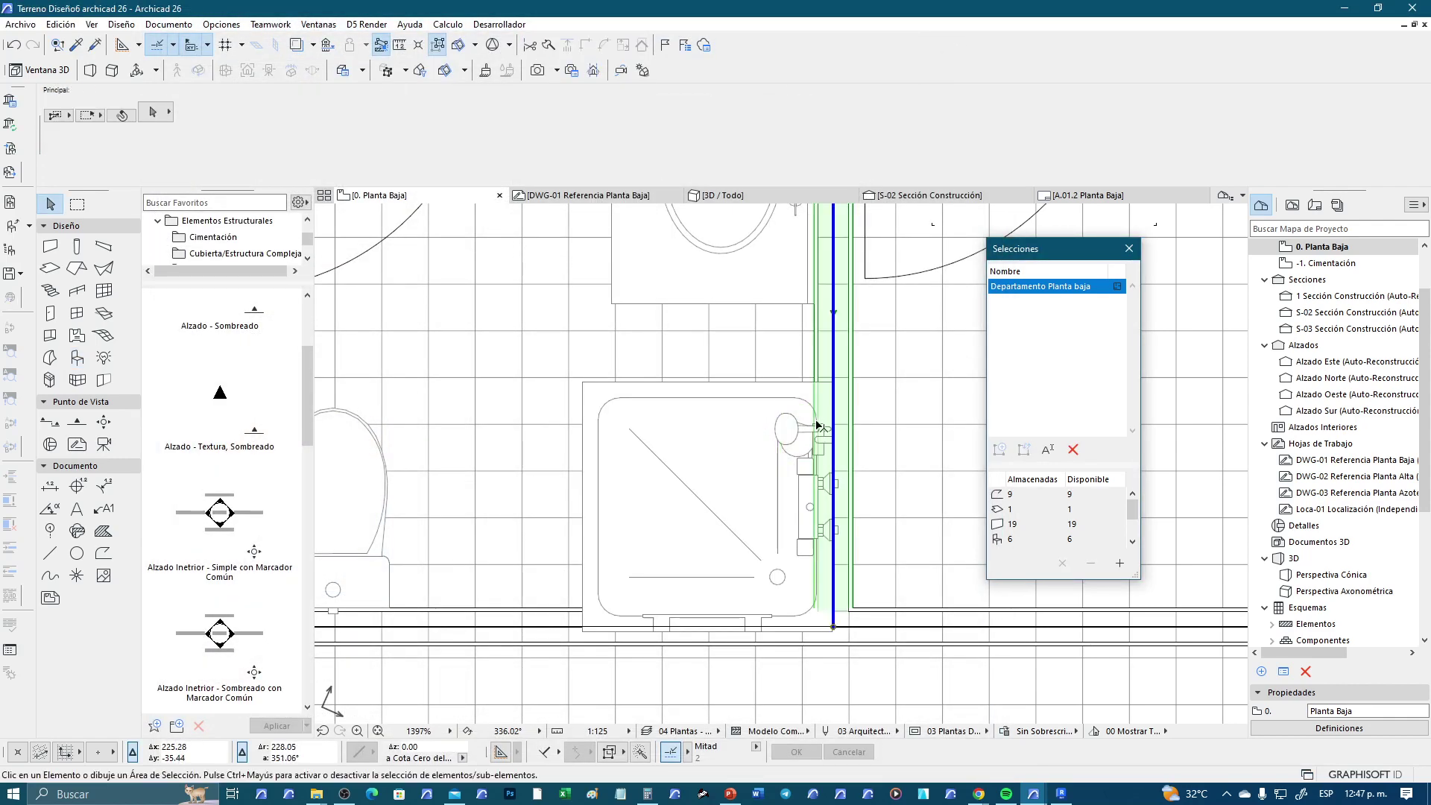
{"action": "left_click", "coordinate": [830, 388]}
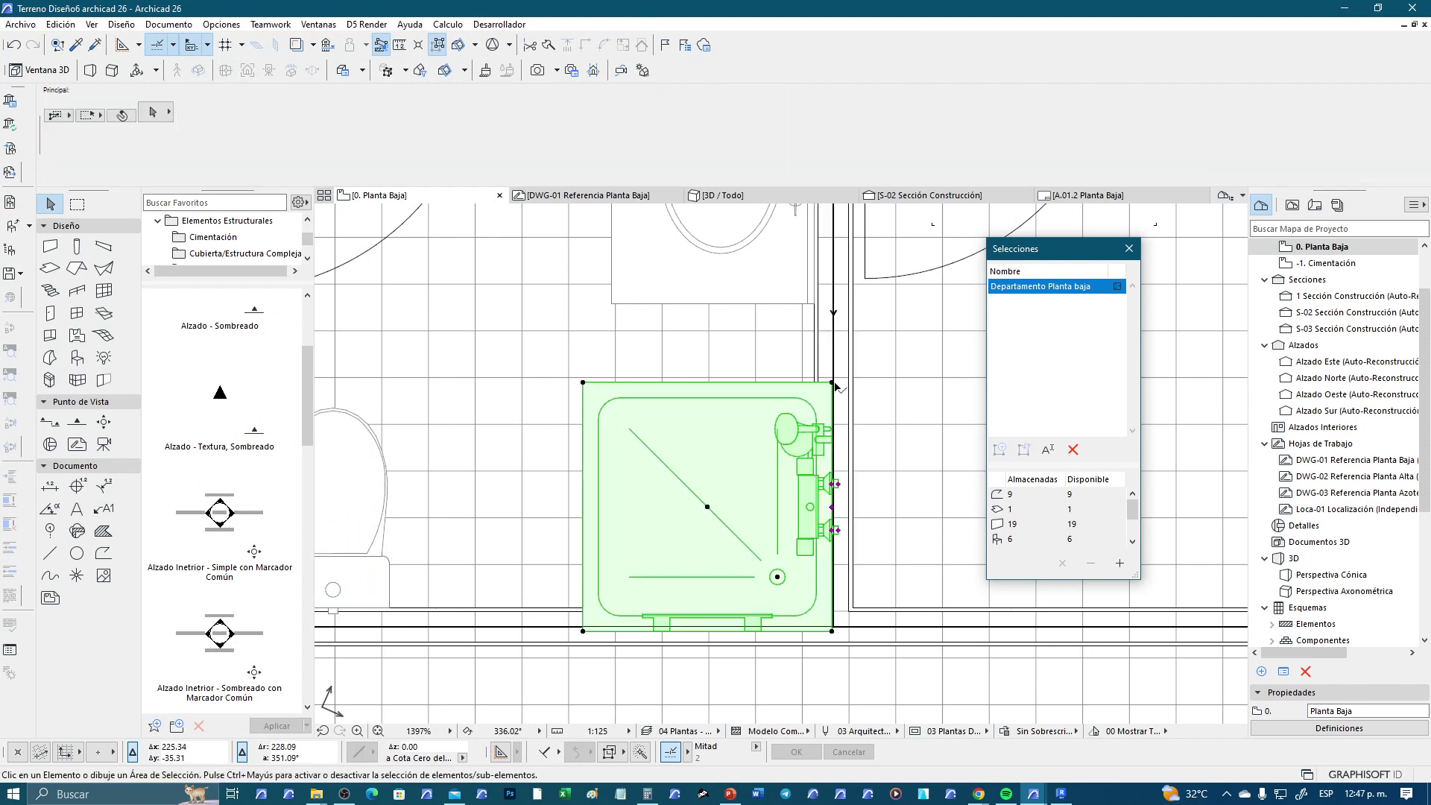
{"action": "left_click_drag", "start_coordinate": [830, 387], "coordinate": [674, 284]}
{"action": "key", "text": "Escape"}
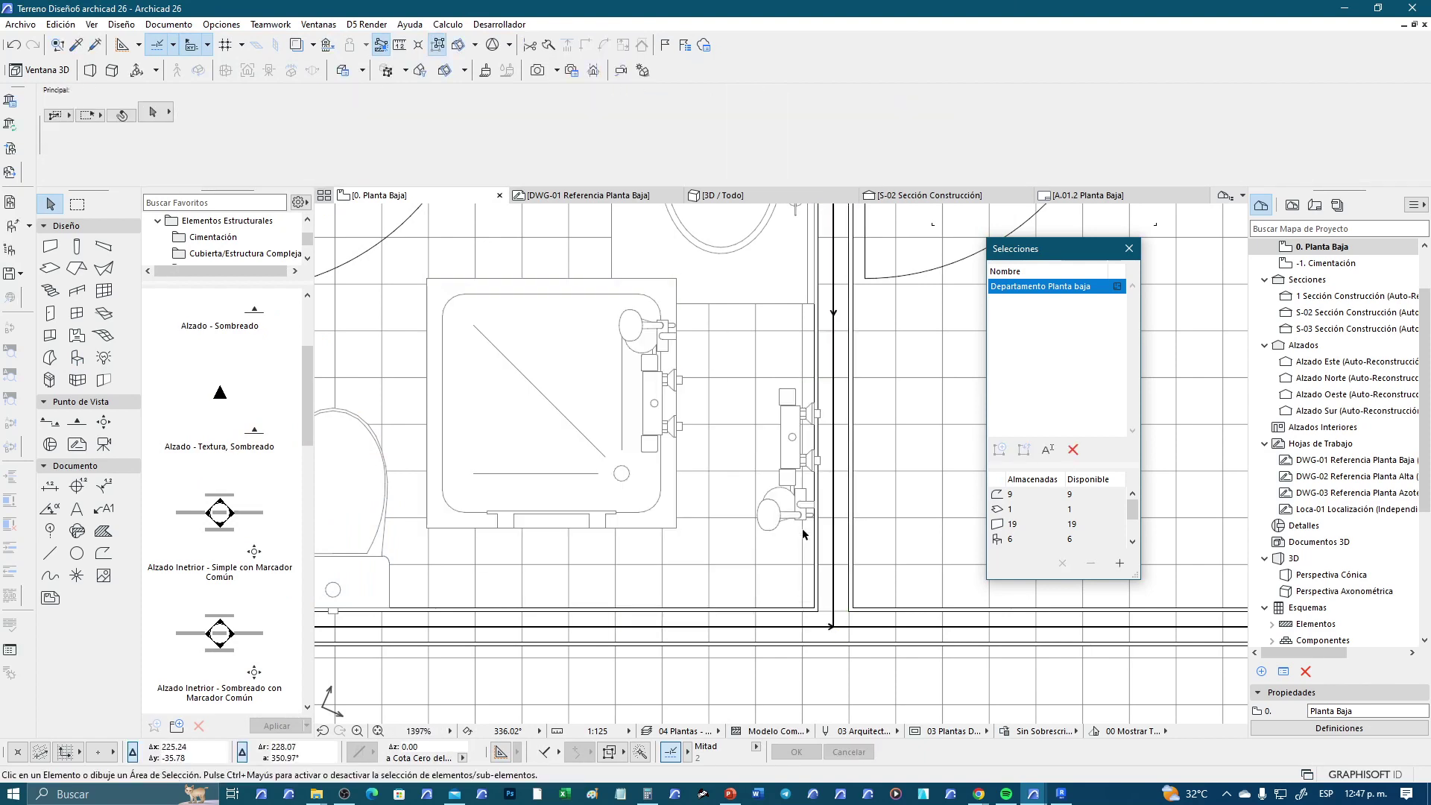
Move the shower cabin into the bathroom corner beside the shower kit
{"action": "left_click", "coordinate": [817, 416]}
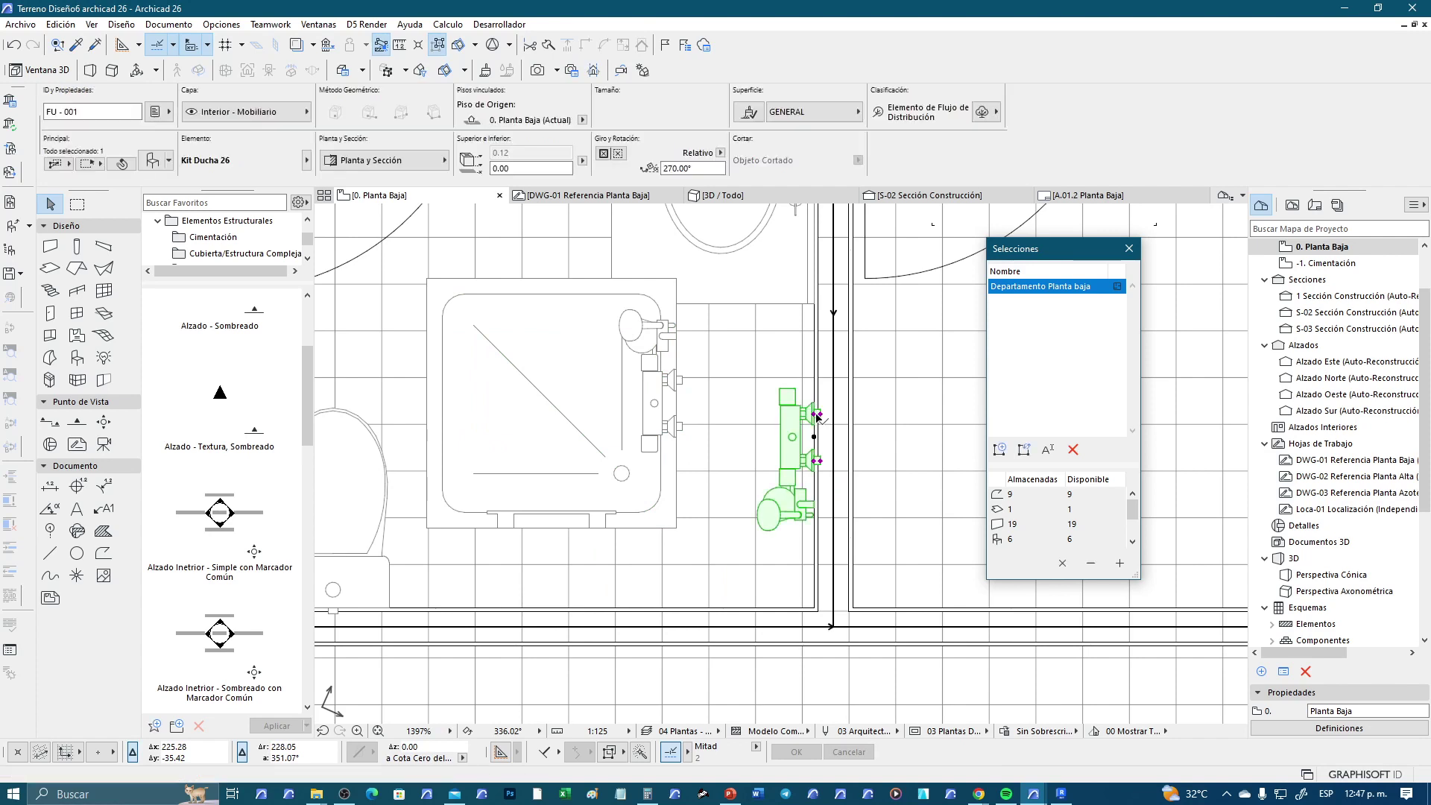
{"action": "key", "text": "Escape"}
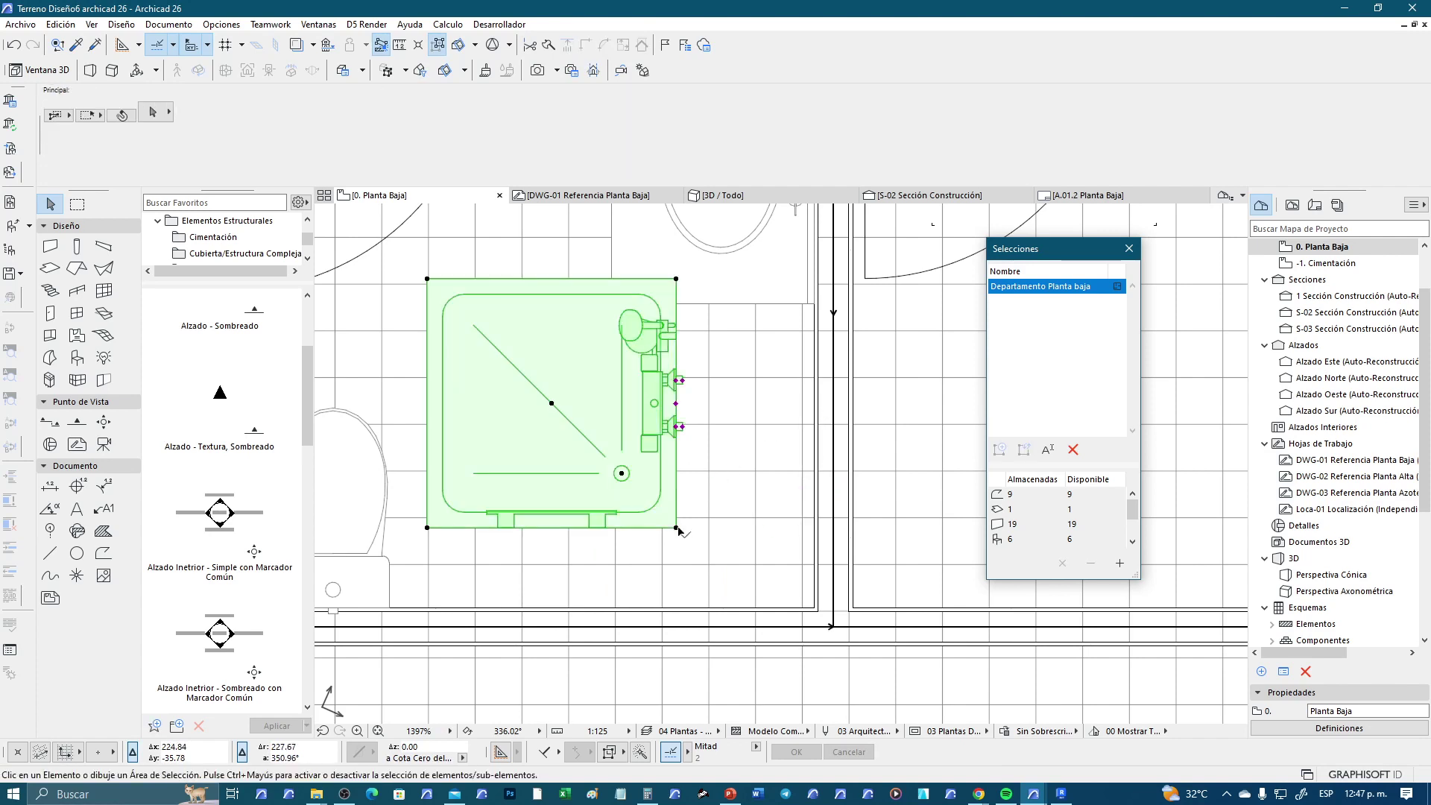
{"action": "left_click", "coordinate": [659, 477]}
{"action": "left_click", "coordinate": [675, 527]}
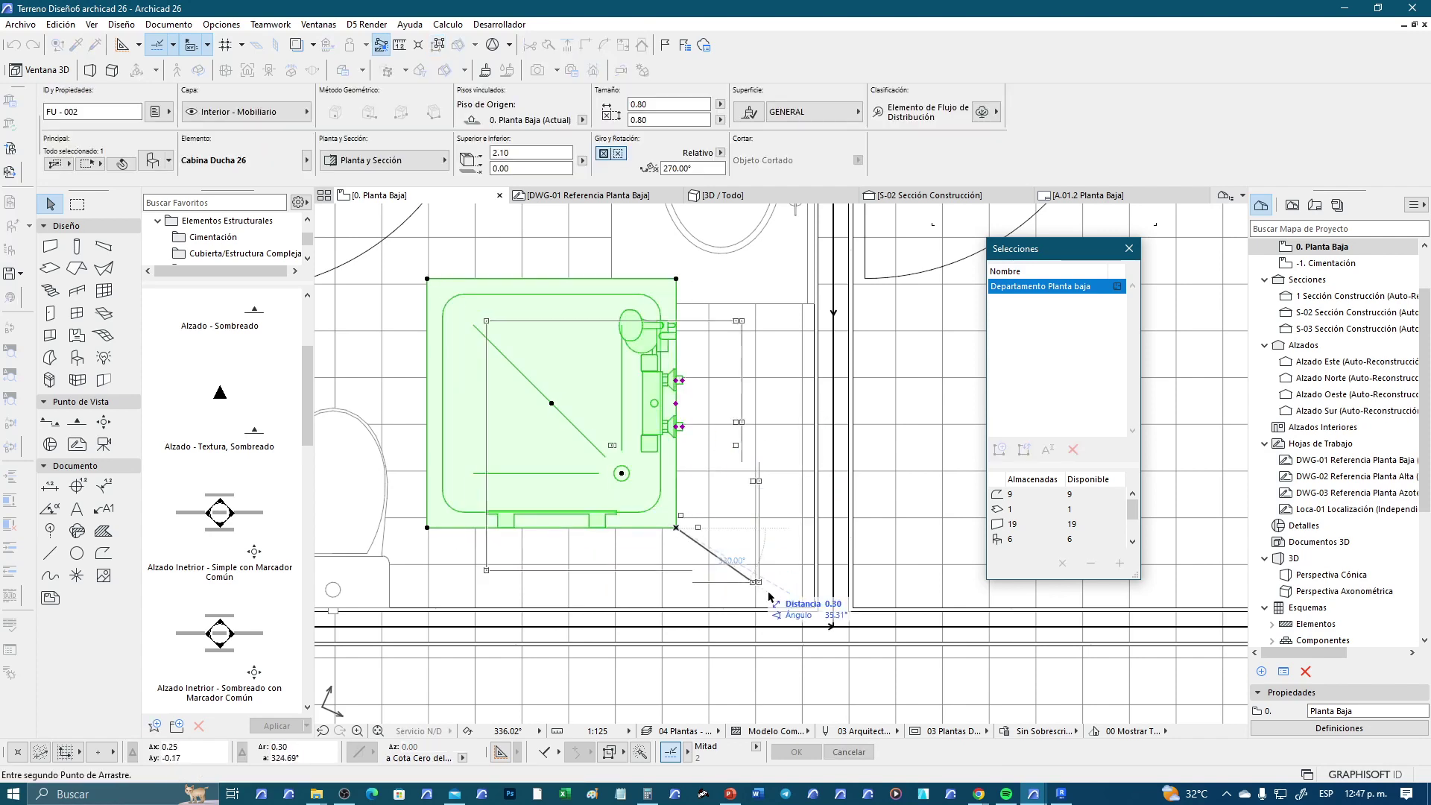
{"action": "left_click", "coordinate": [814, 607]}
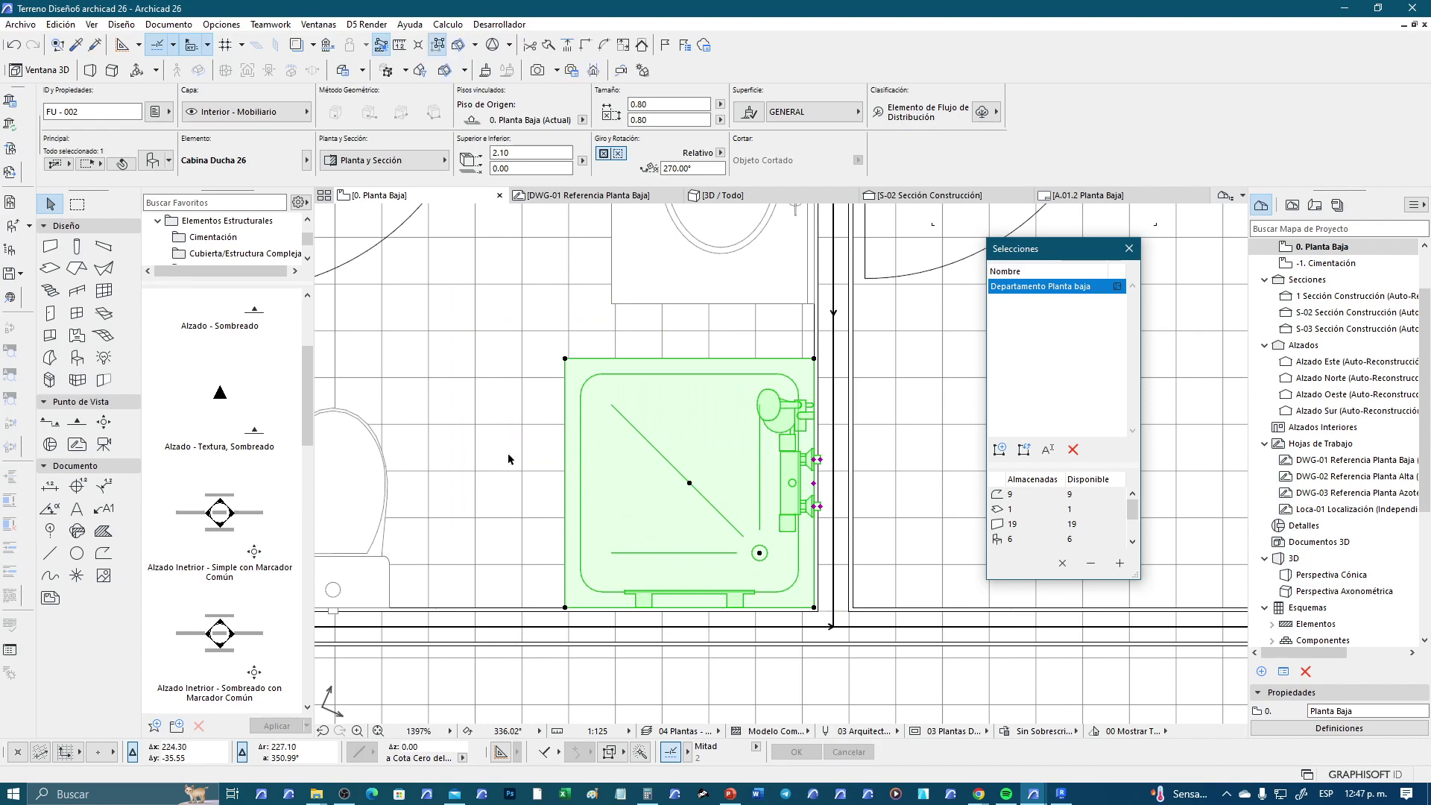
{"action": "key", "text": "Escape"}
{"action": "scroll", "coordinate": [509, 459], "scroll_direction": "down", "scroll_amount": 5}
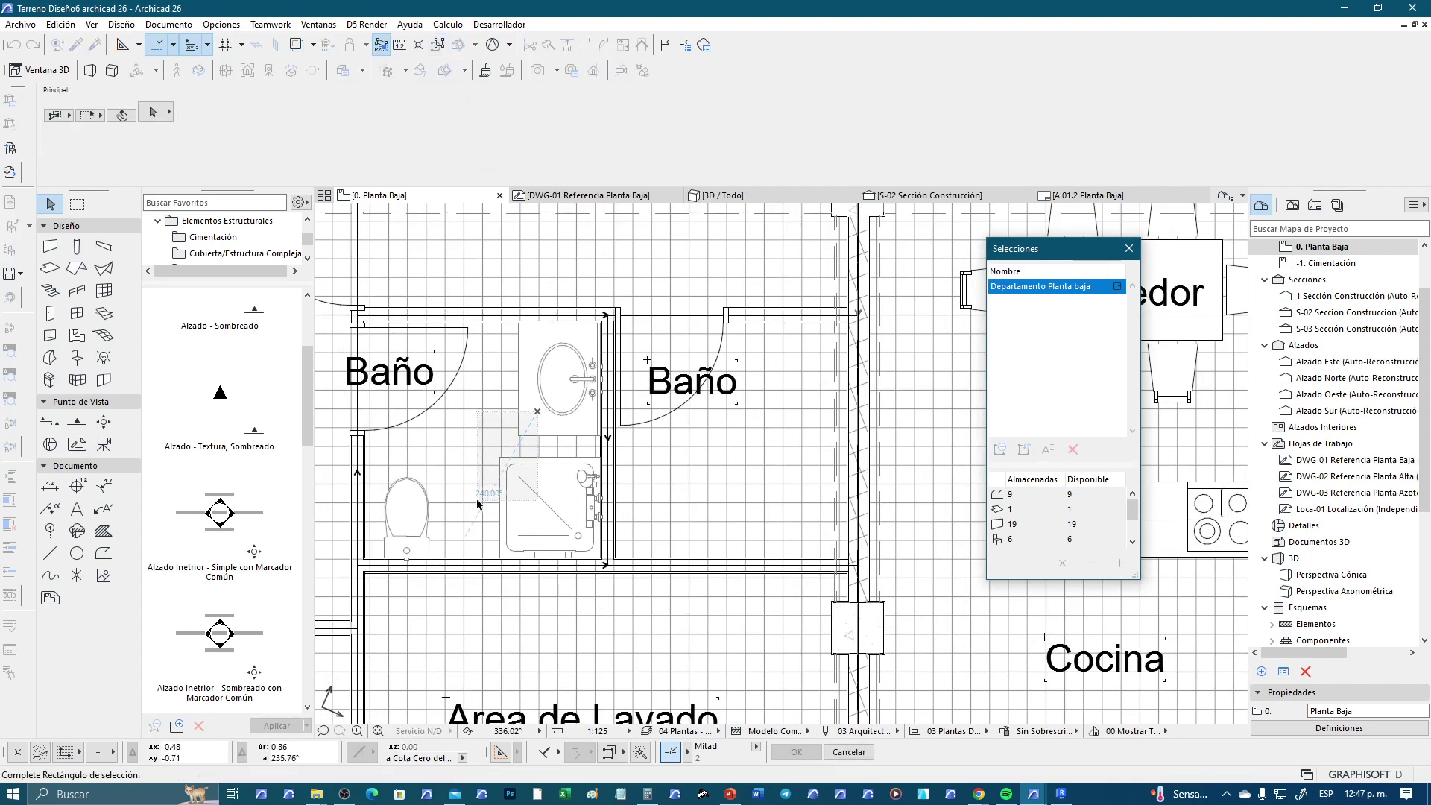
Mirror a copy of the sink, shower and toilet across the shared bathroom wall
{"action": "left_click_drag", "start_coordinate": [549, 467], "coordinate": [472, 498]}
{"action": "left_click", "coordinate": [408, 481], "text": "shift"}
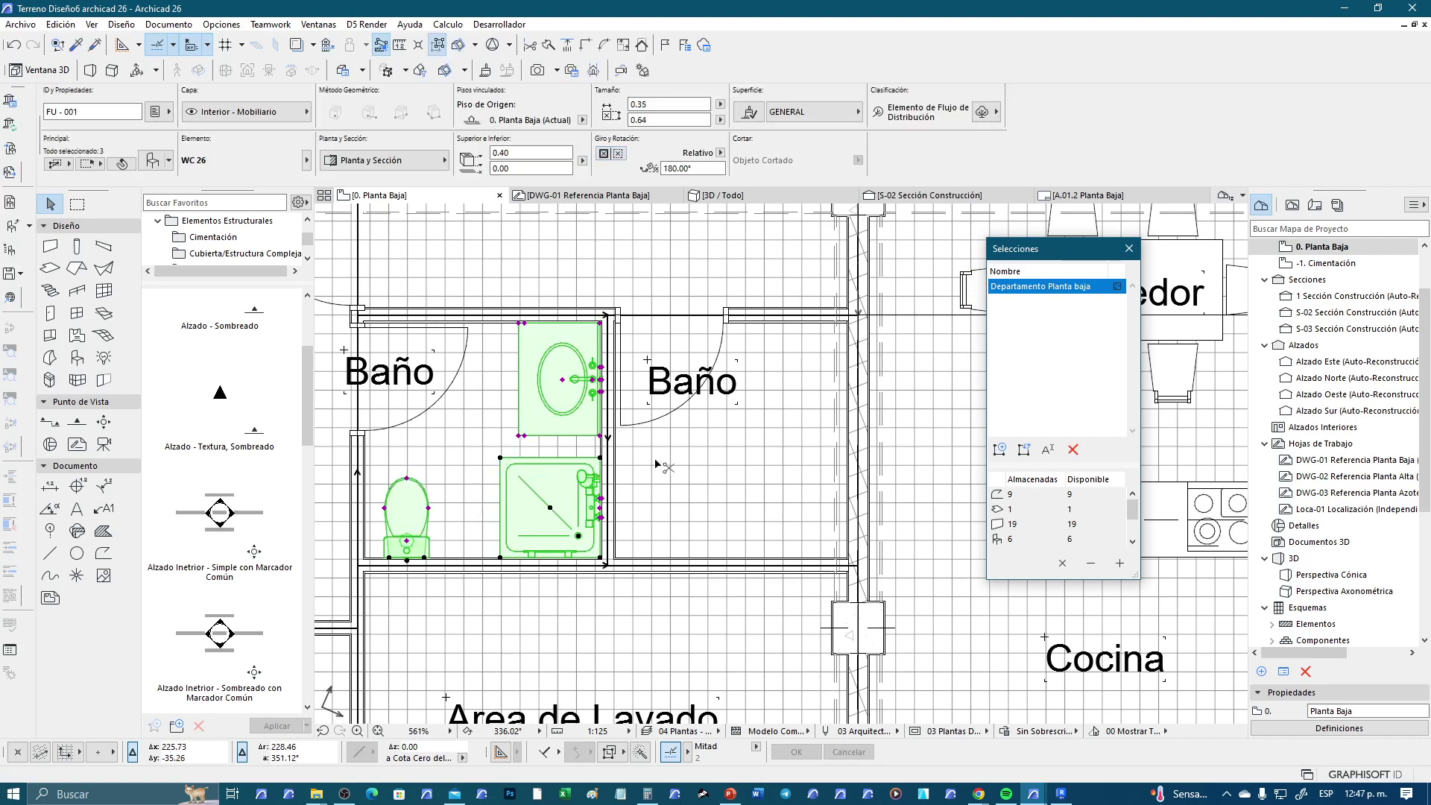
{"action": "key", "text": "ctrl+alt+m"}
{"action": "scroll", "coordinate": [626, 360], "scroll_direction": "up", "scroll_amount": 2}
{"action": "left_click", "coordinate": [604, 299]}
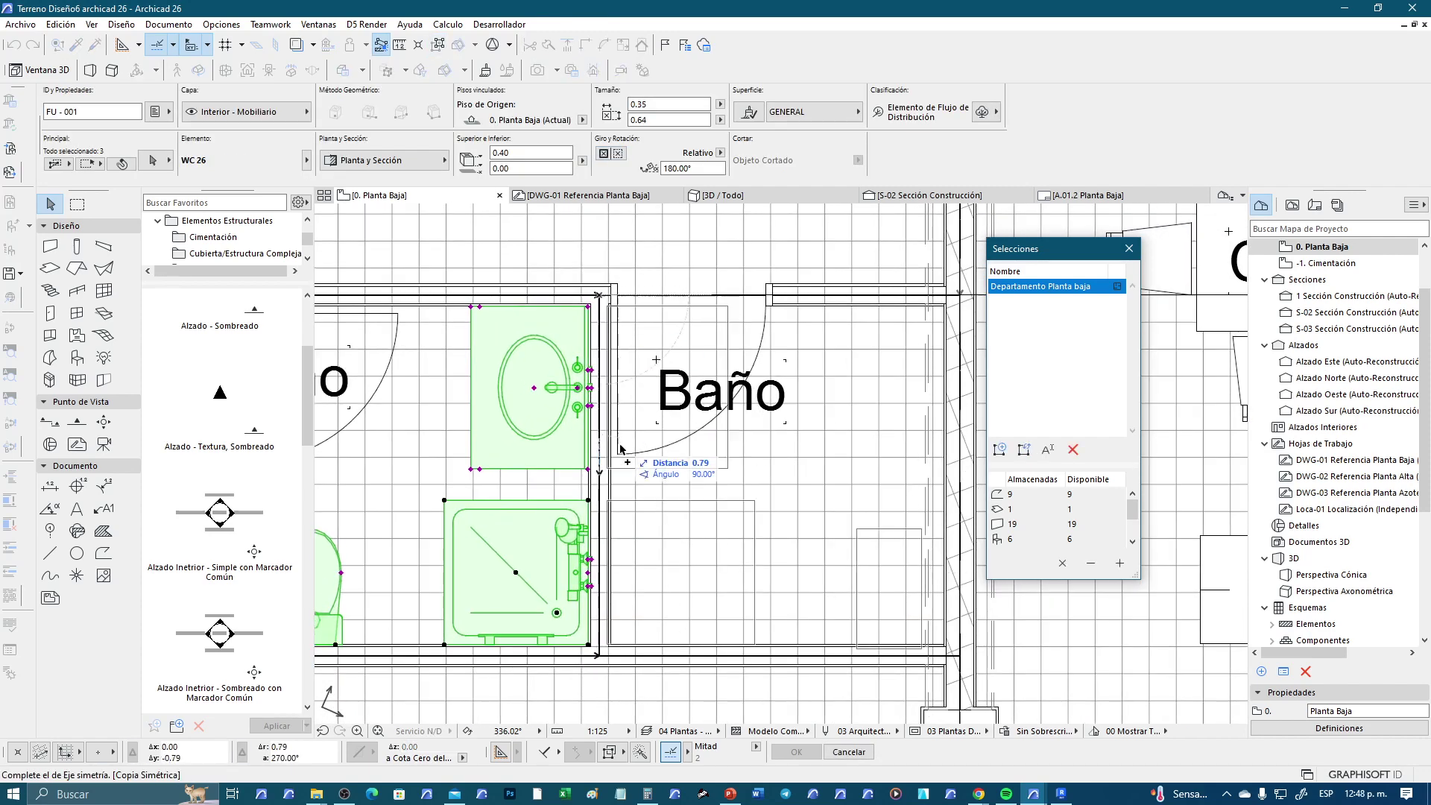
{"action": "left_click", "coordinate": [599, 471]}
{"action": "key", "text": "Escape"}
{"action": "scroll", "coordinate": [802, 463], "scroll_direction": "down", "scroll_amount": 1}
{"action": "scroll", "coordinate": [802, 461], "scroll_direction": "down", "scroll_amount": 1}
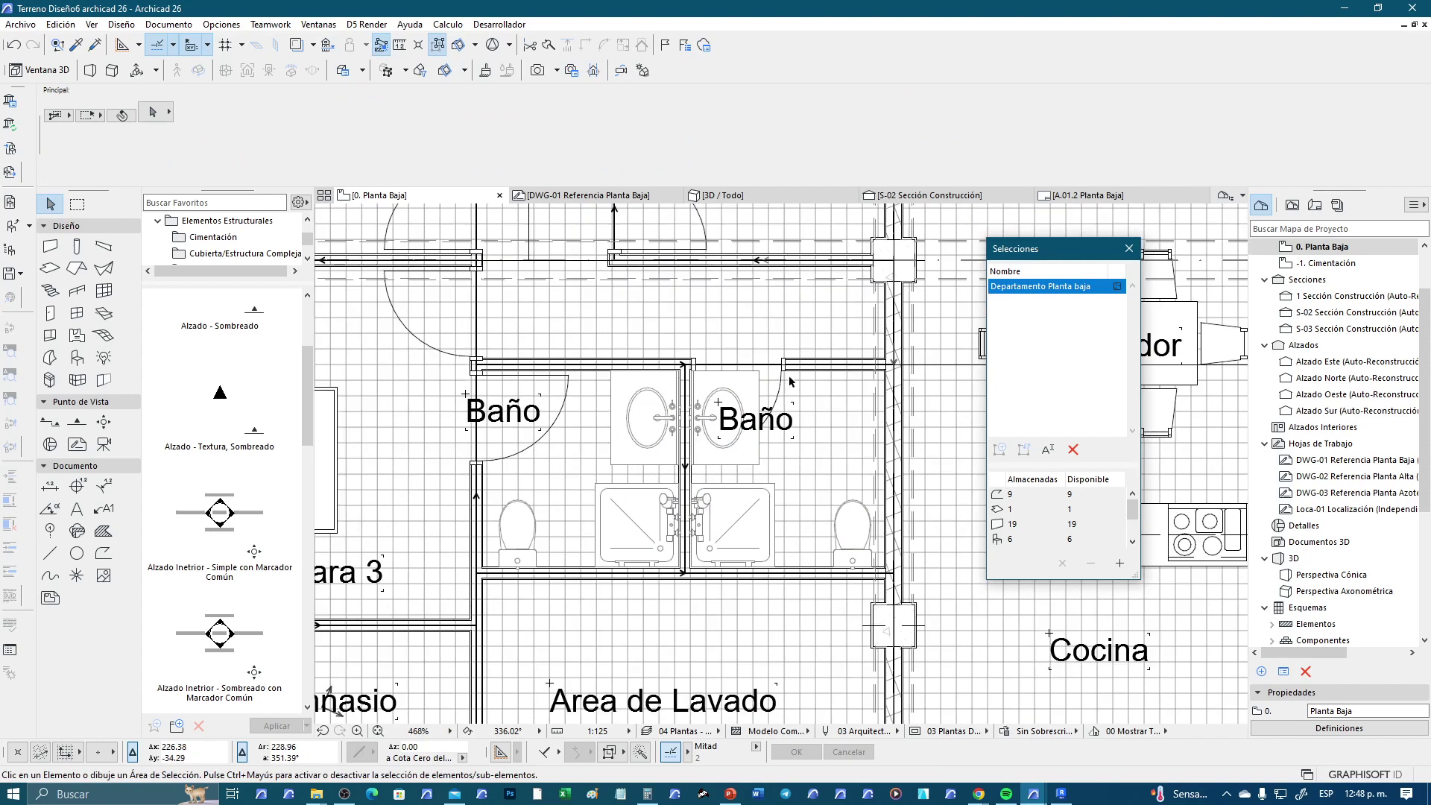
Flip the right bathroom door's swing with Mover > Simetría across the wall
{"action": "left_click", "coordinate": [786, 370]}
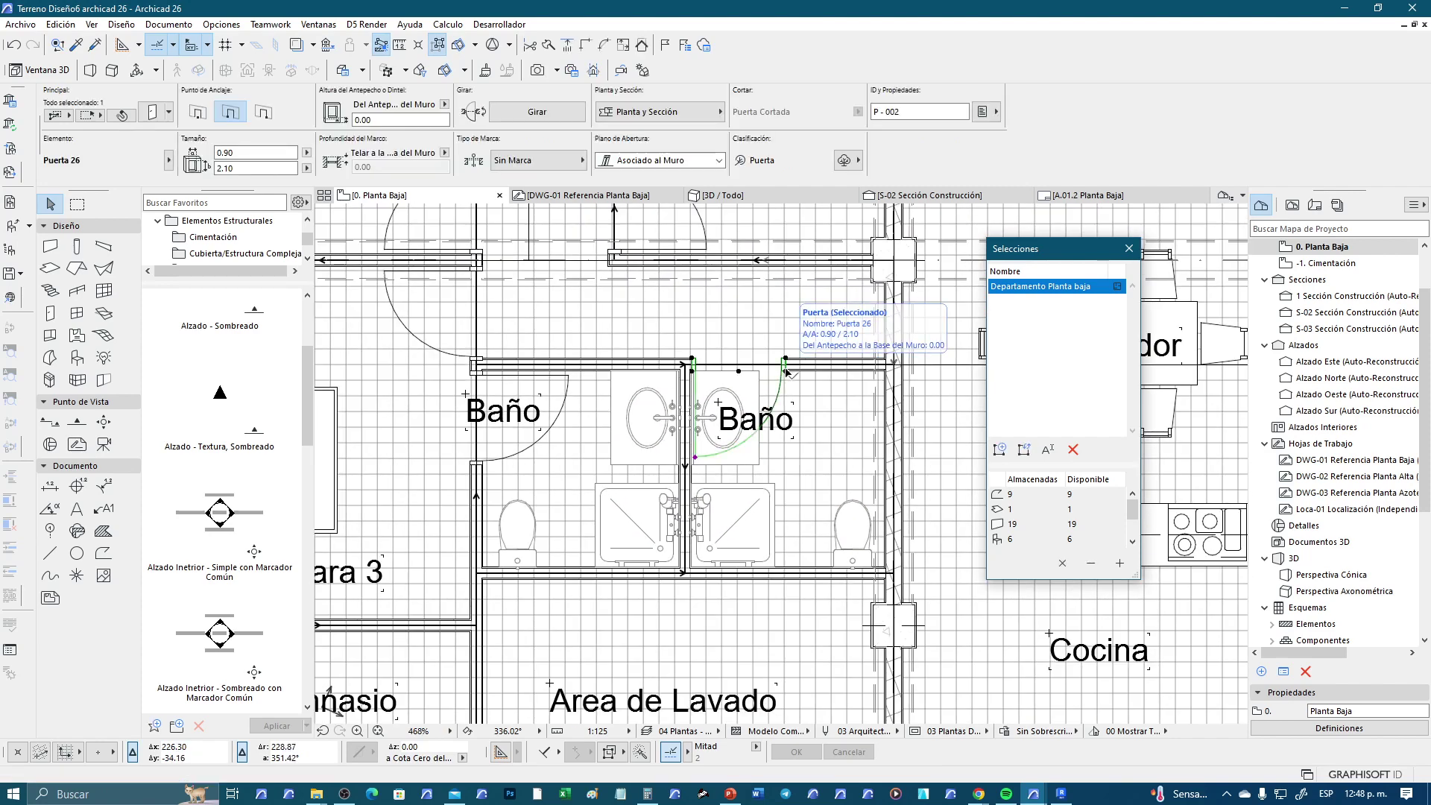
{"action": "scroll", "coordinate": [786, 380], "scroll_direction": "up", "scroll_amount": 2}
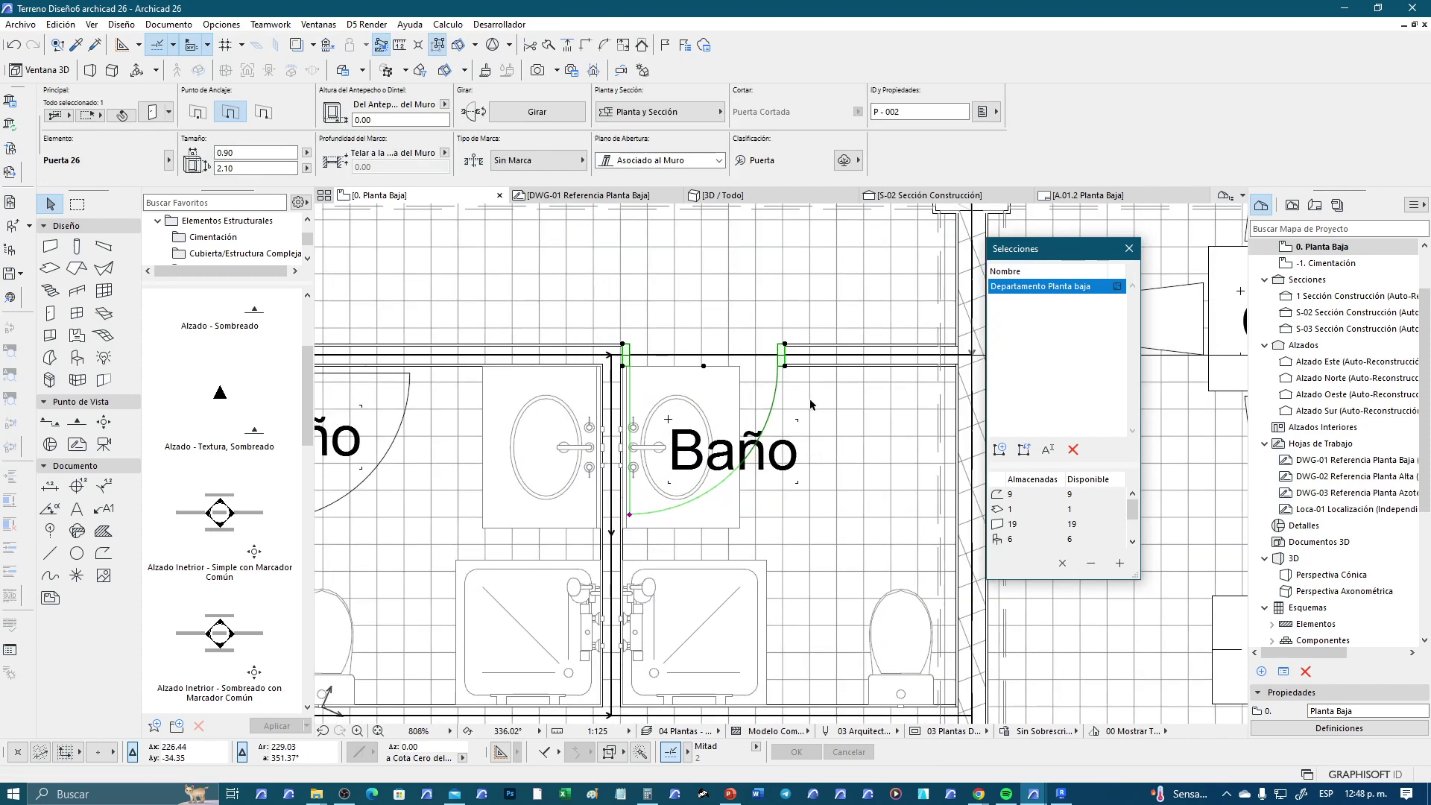
{"action": "right_click", "coordinate": [810, 405]}
{"action": "mouse_move", "coordinate": [894, 568]}
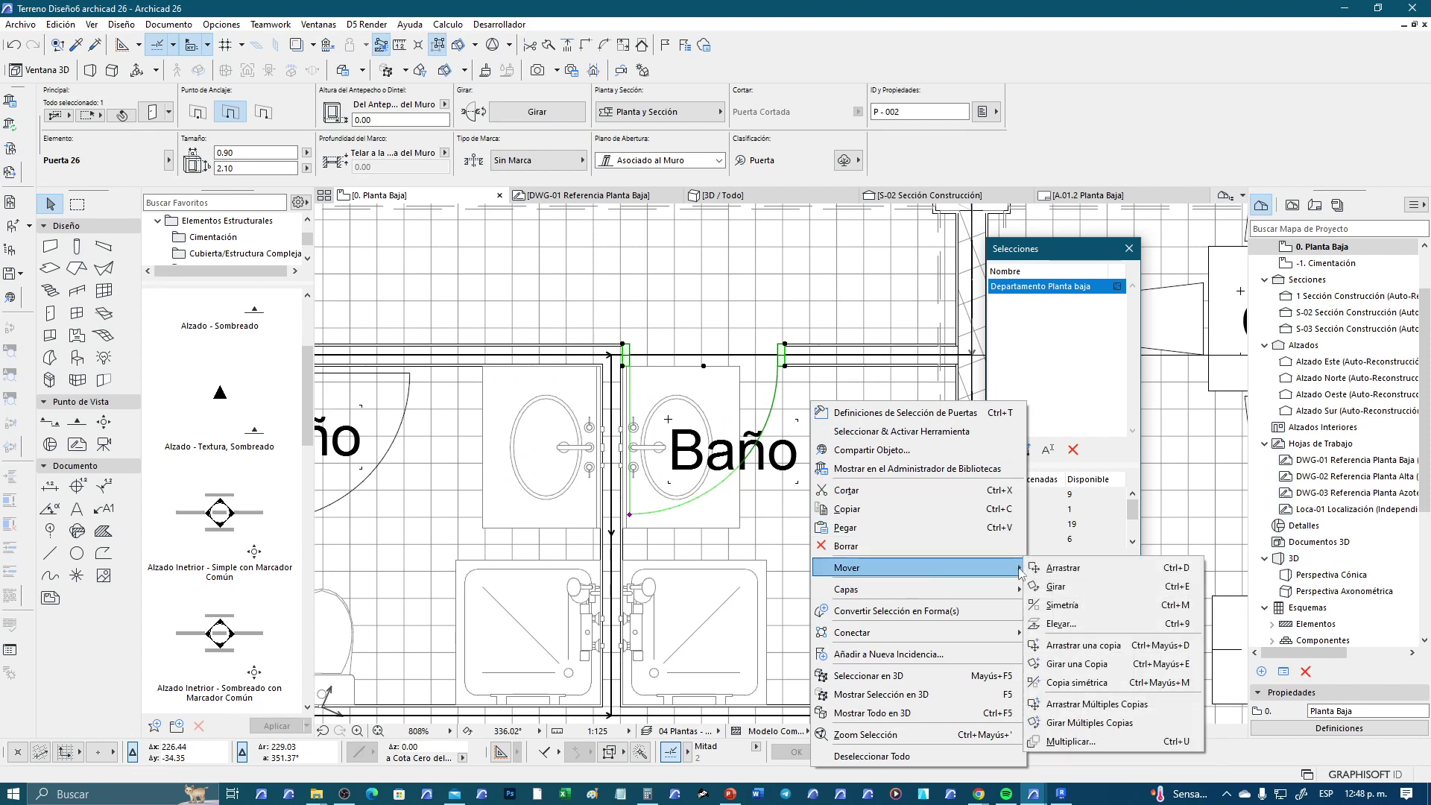
{"action": "left_click", "coordinate": [1073, 606]}
{"action": "left_click", "coordinate": [784, 365]}
{"action": "left_click", "coordinate": [797, 414]}
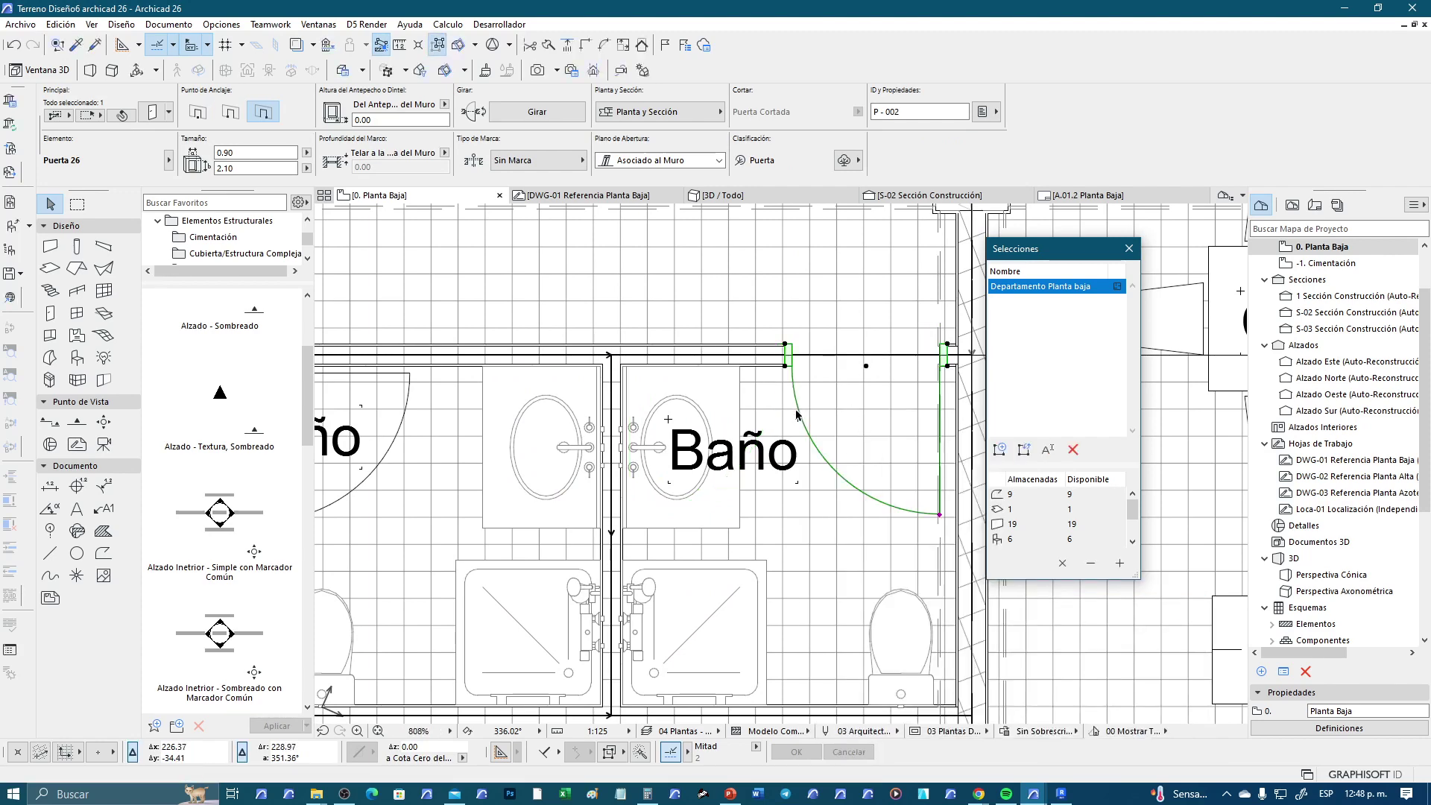
{"action": "scroll", "coordinate": [948, 389], "scroll_direction": "up", "scroll_amount": 2}
{"action": "scroll", "coordinate": [790, 395], "scroll_direction": "up", "scroll_amount": 1}
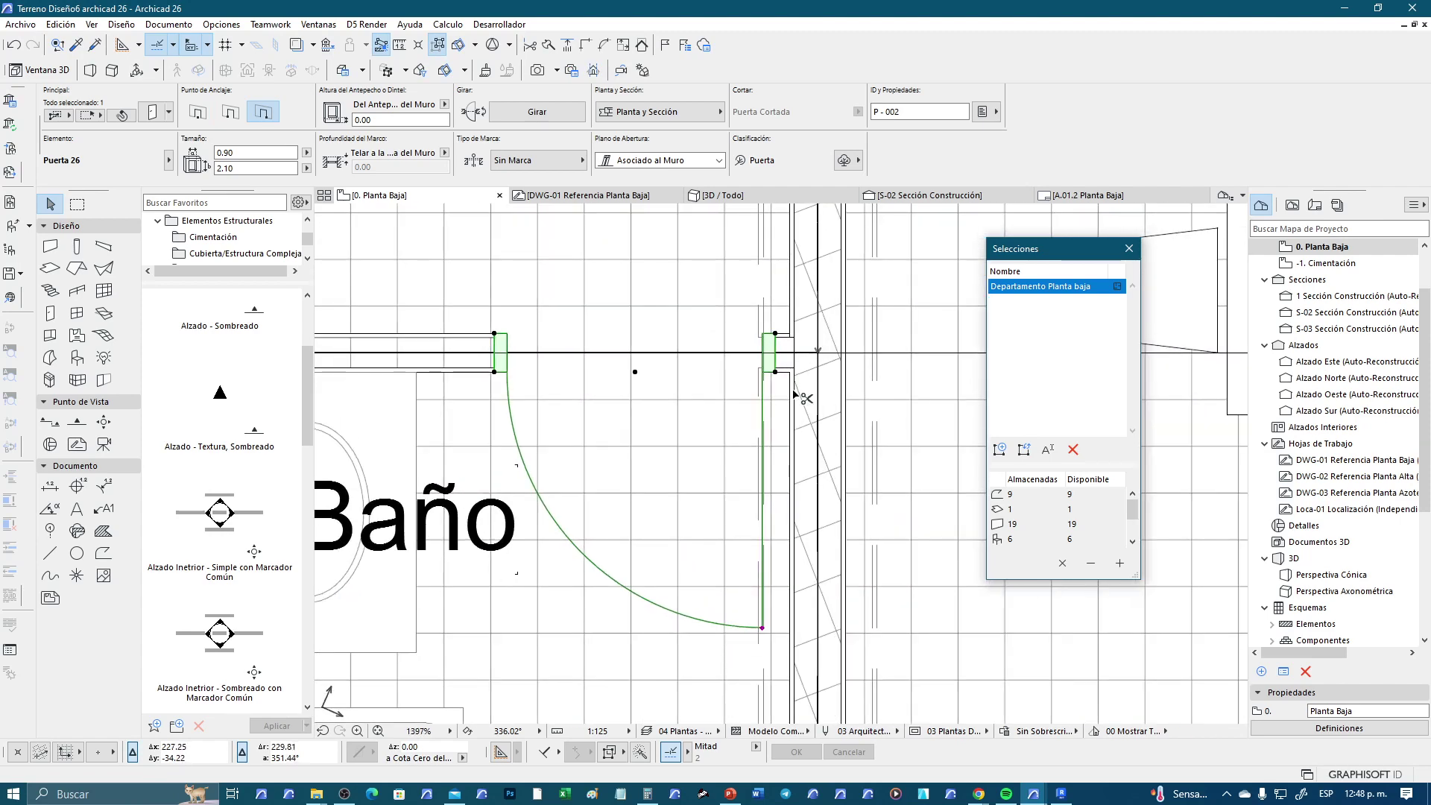
{"action": "key", "text": "ctrl+d"}
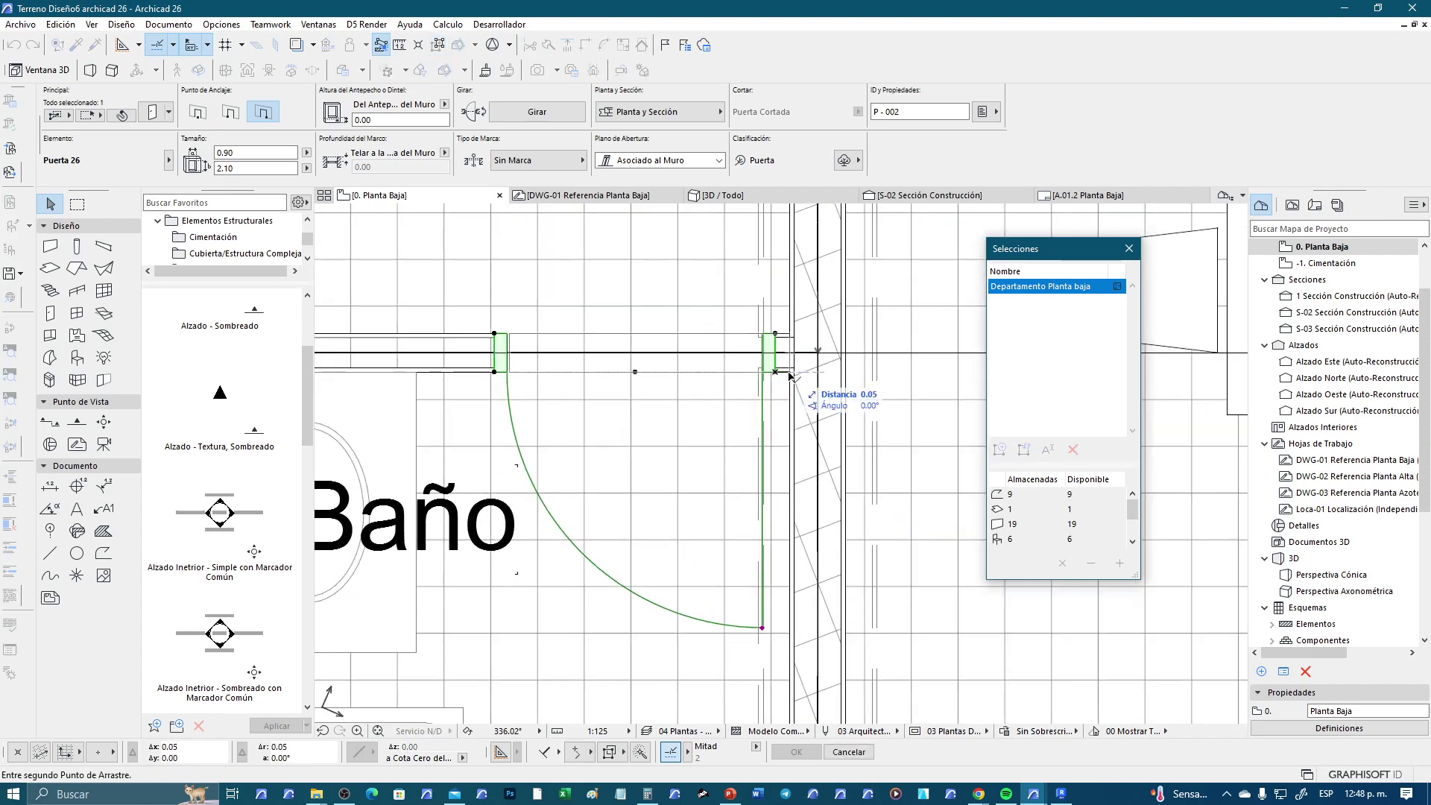
{"action": "key", "text": "Escape"}
{"action": "scroll", "coordinate": [682, 440], "scroll_direction": "down", "scroll_amount": 3}
{"action": "scroll", "coordinate": [596, 506], "scroll_direction": "up", "scroll_amount": 1}
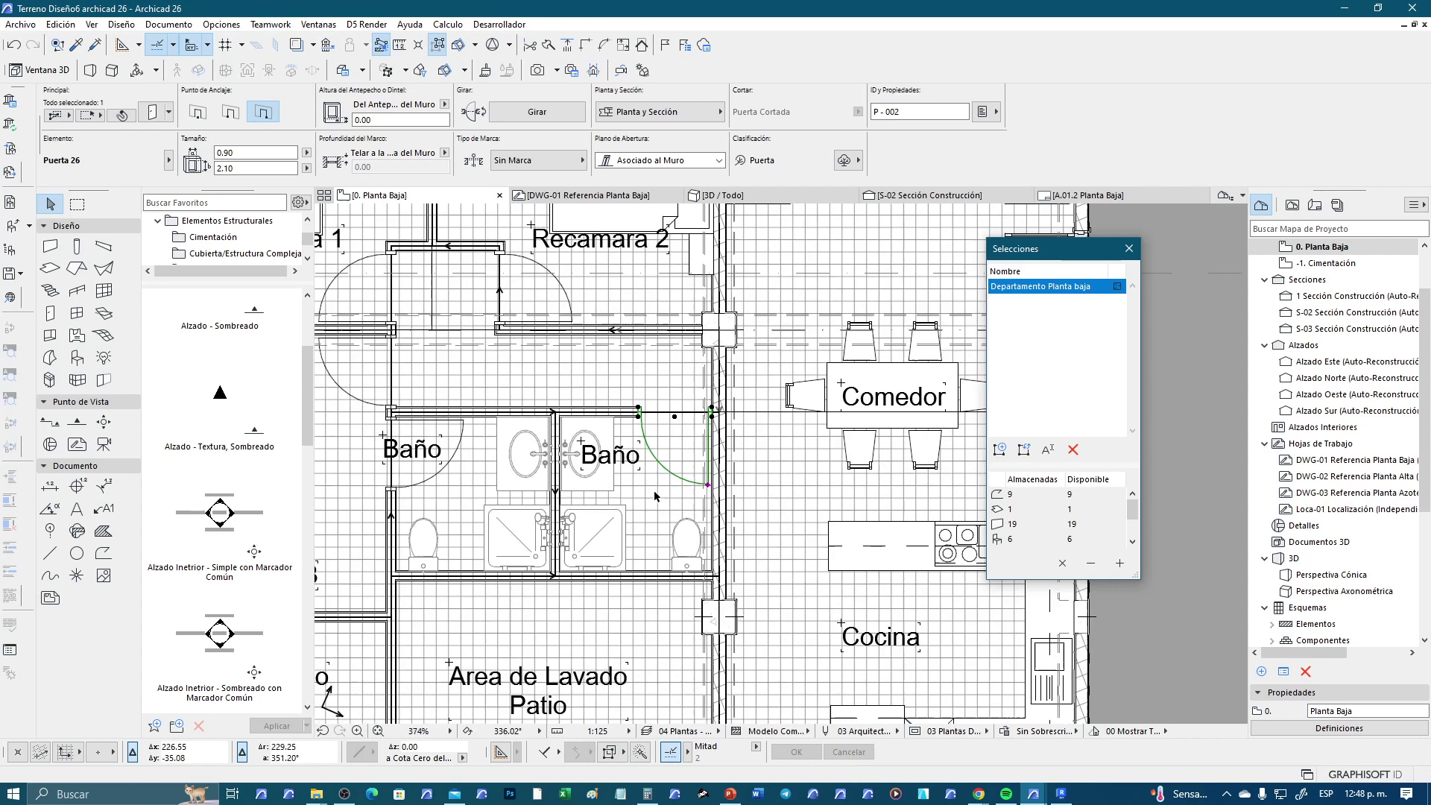
{"action": "scroll", "coordinate": [641, 513], "scroll_direction": "up", "scroll_amount": 1}
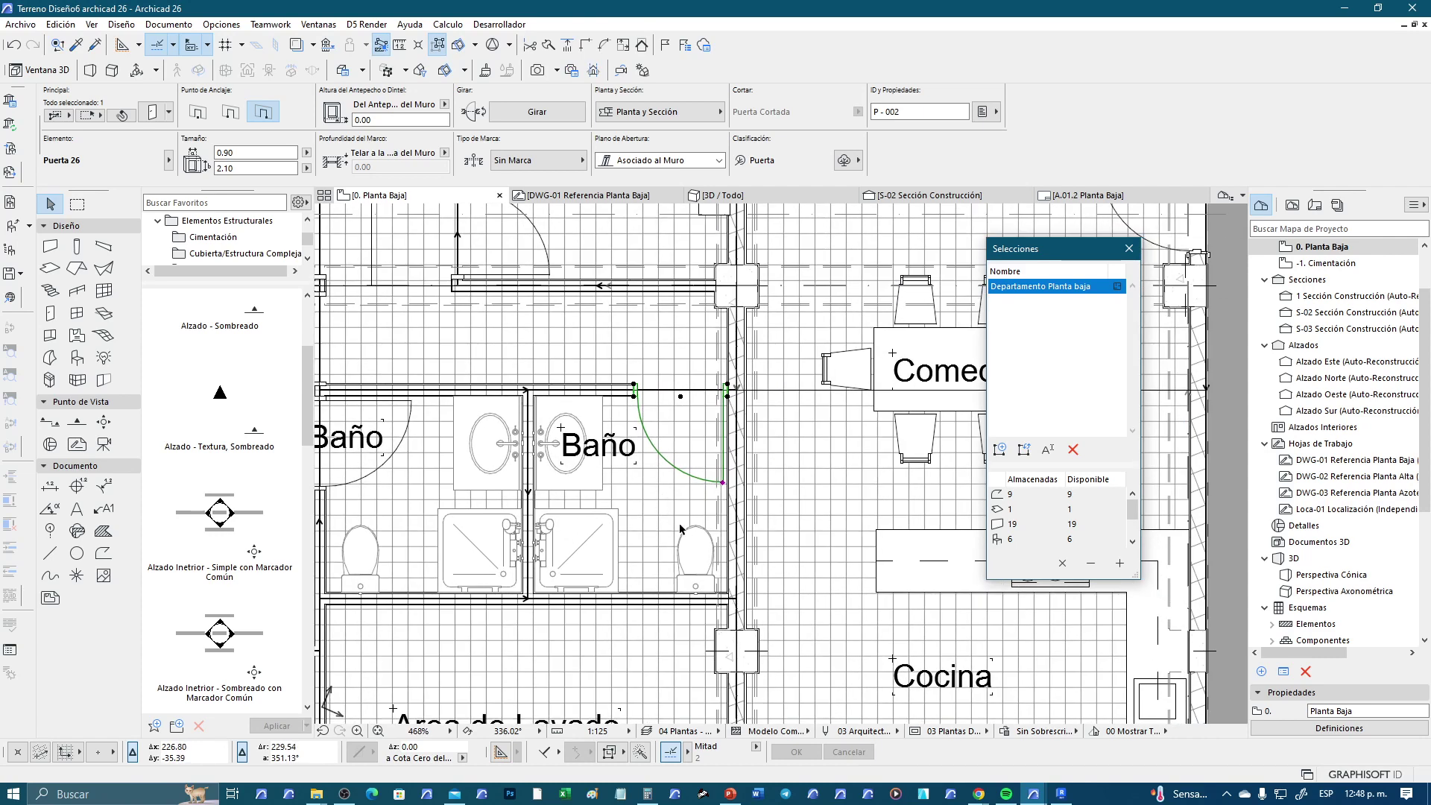
Rotate the Armario Lavabo 90° and move it to where the toilet stood
{"action": "middle_click_drag", "start_coordinate": [651, 495], "coordinate": [678, 498]}
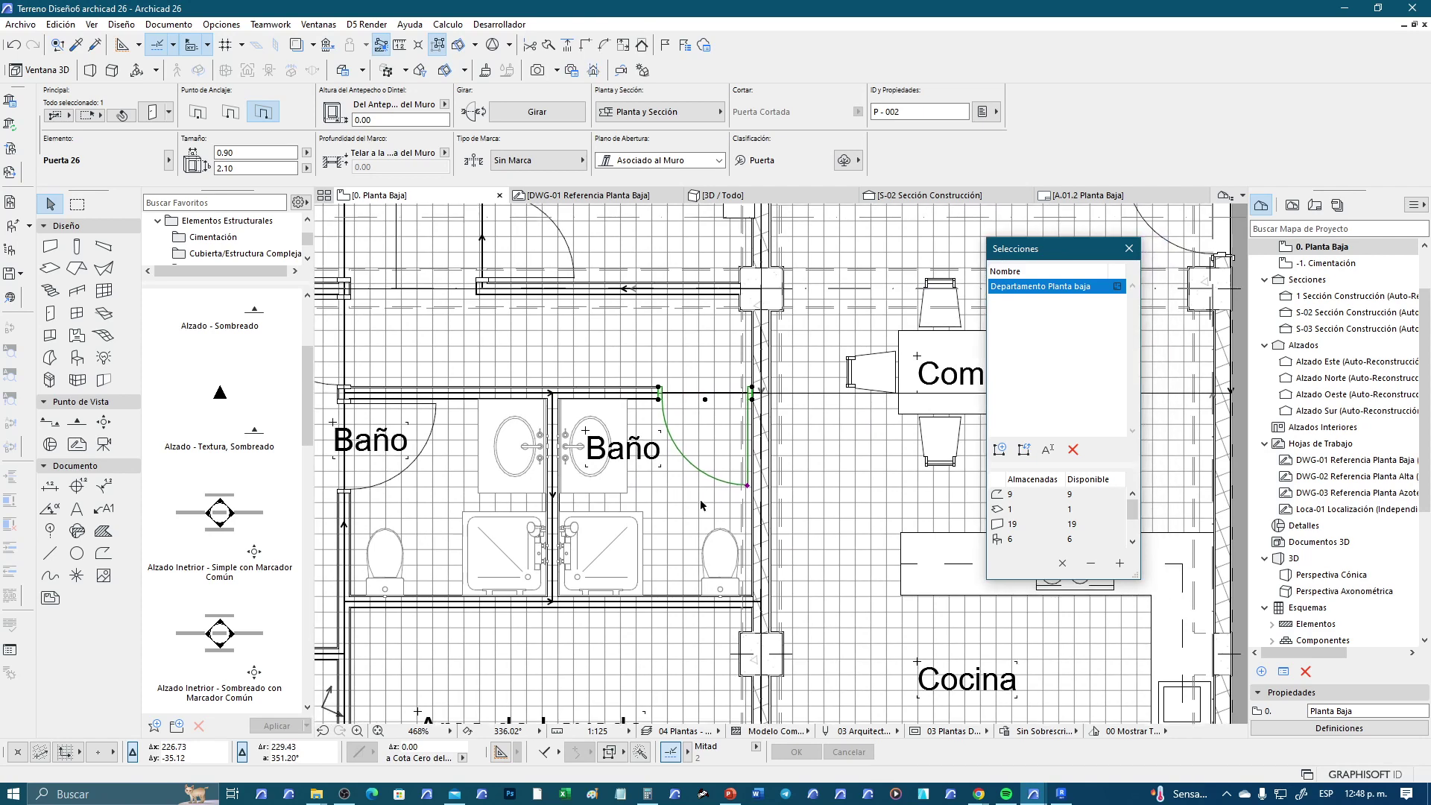
{"action": "left_click", "coordinate": [628, 496]}
{"action": "key", "text": "ctrl+e"}
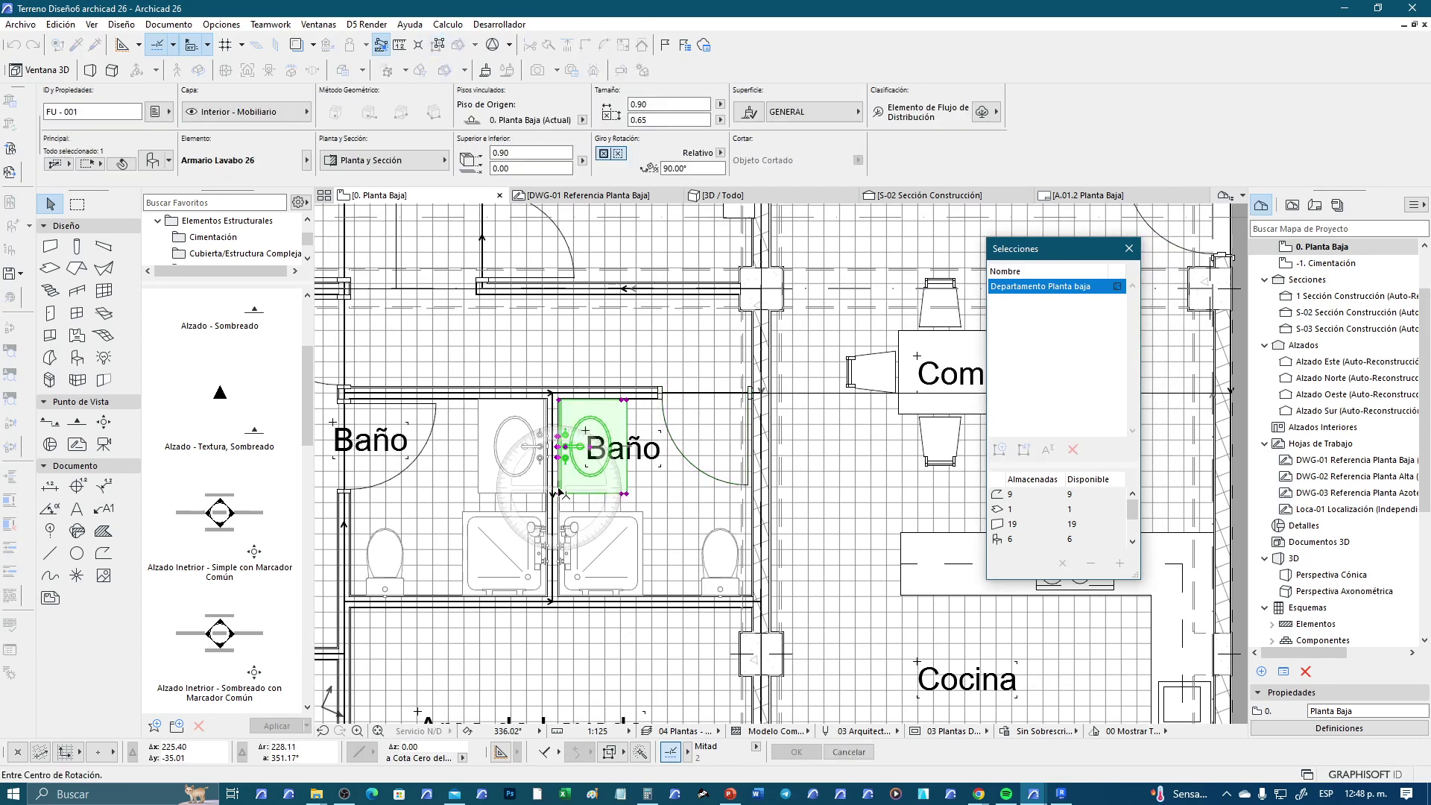
{"action": "left_click", "coordinate": [559, 494]}
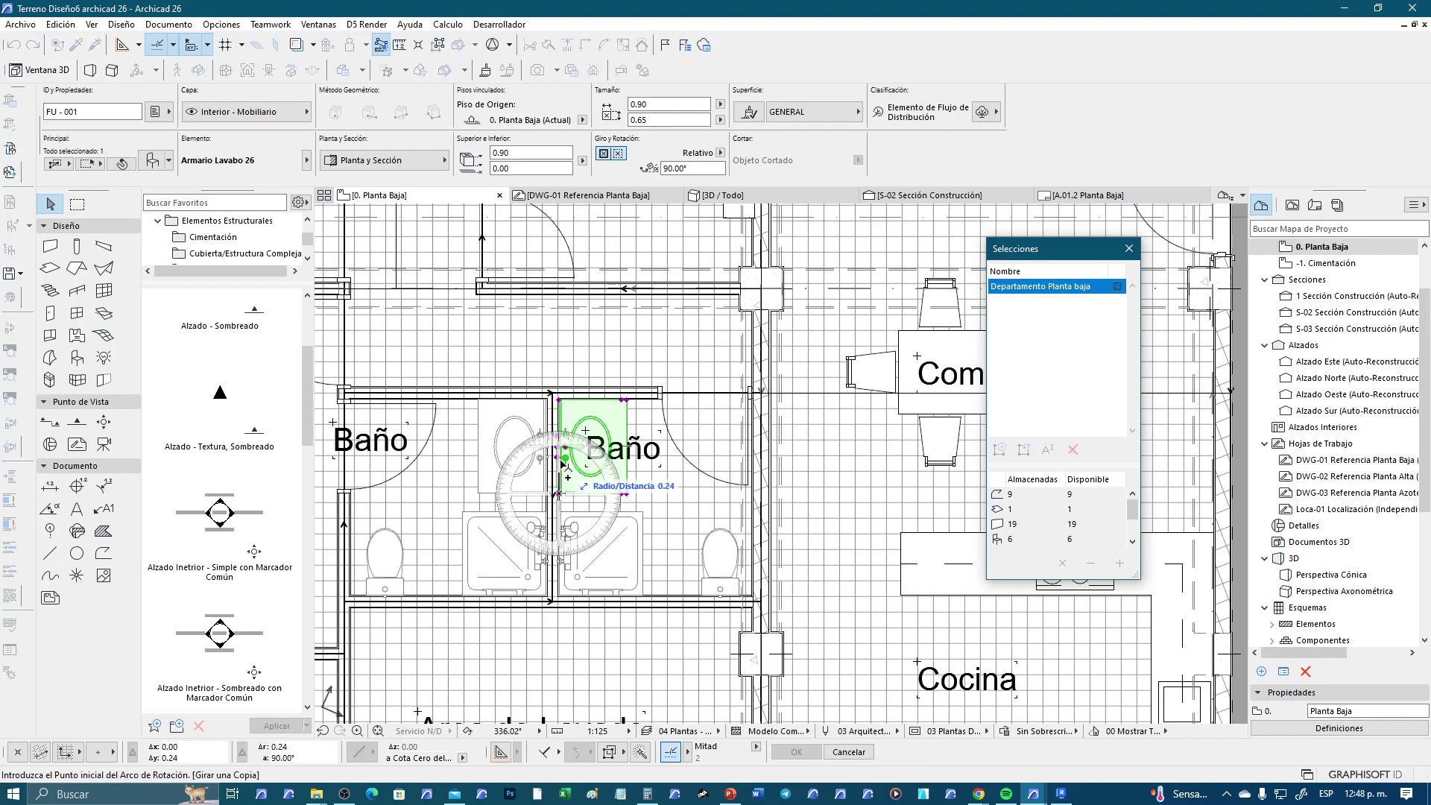
{"action": "left_click", "coordinate": [559, 344]}
{"action": "left_click", "coordinate": [433, 495]}
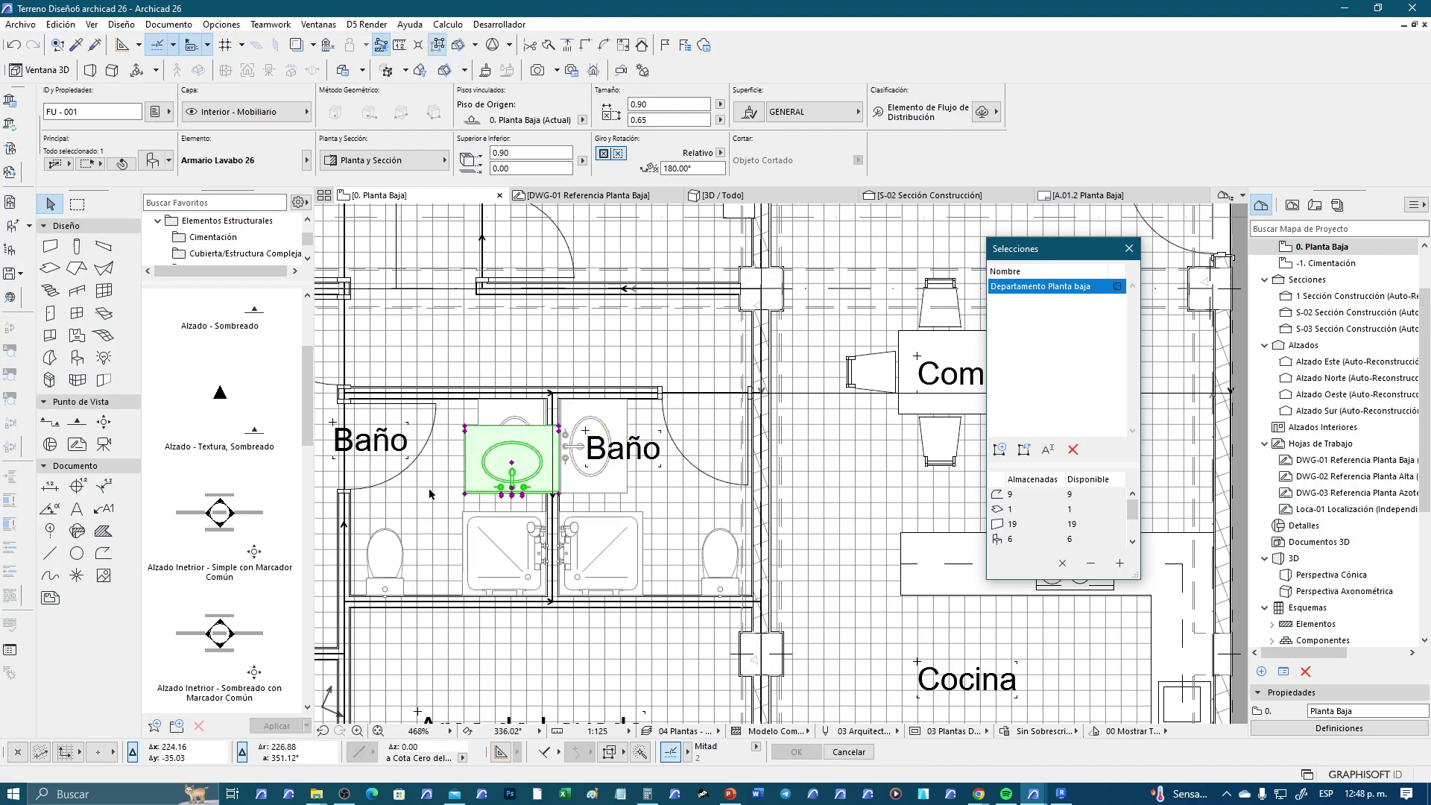
{"action": "key", "text": "ctrl+d"}
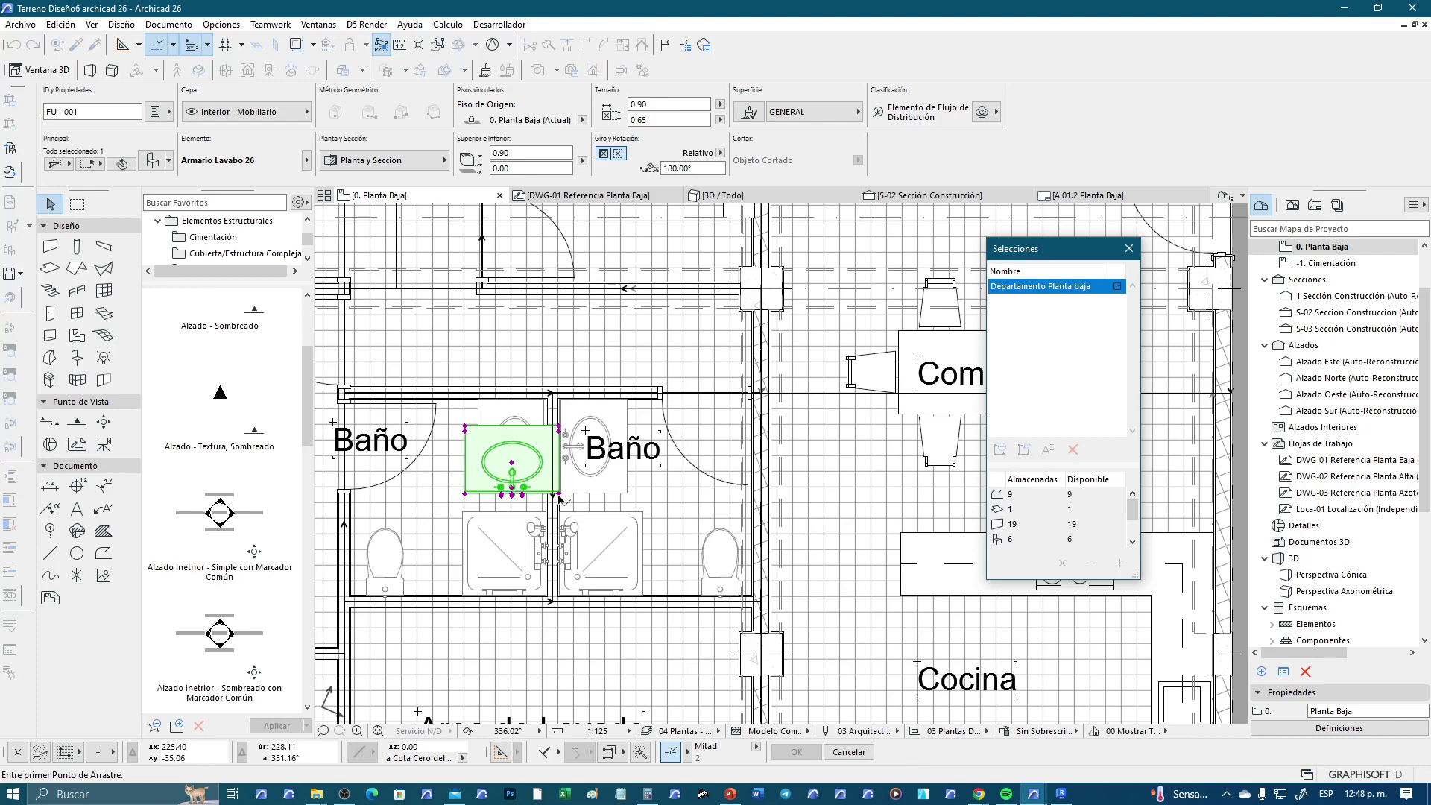
{"action": "left_click", "coordinate": [559, 495]}
{"action": "scroll", "coordinate": [723, 603], "scroll_direction": "up", "scroll_amount": 5}
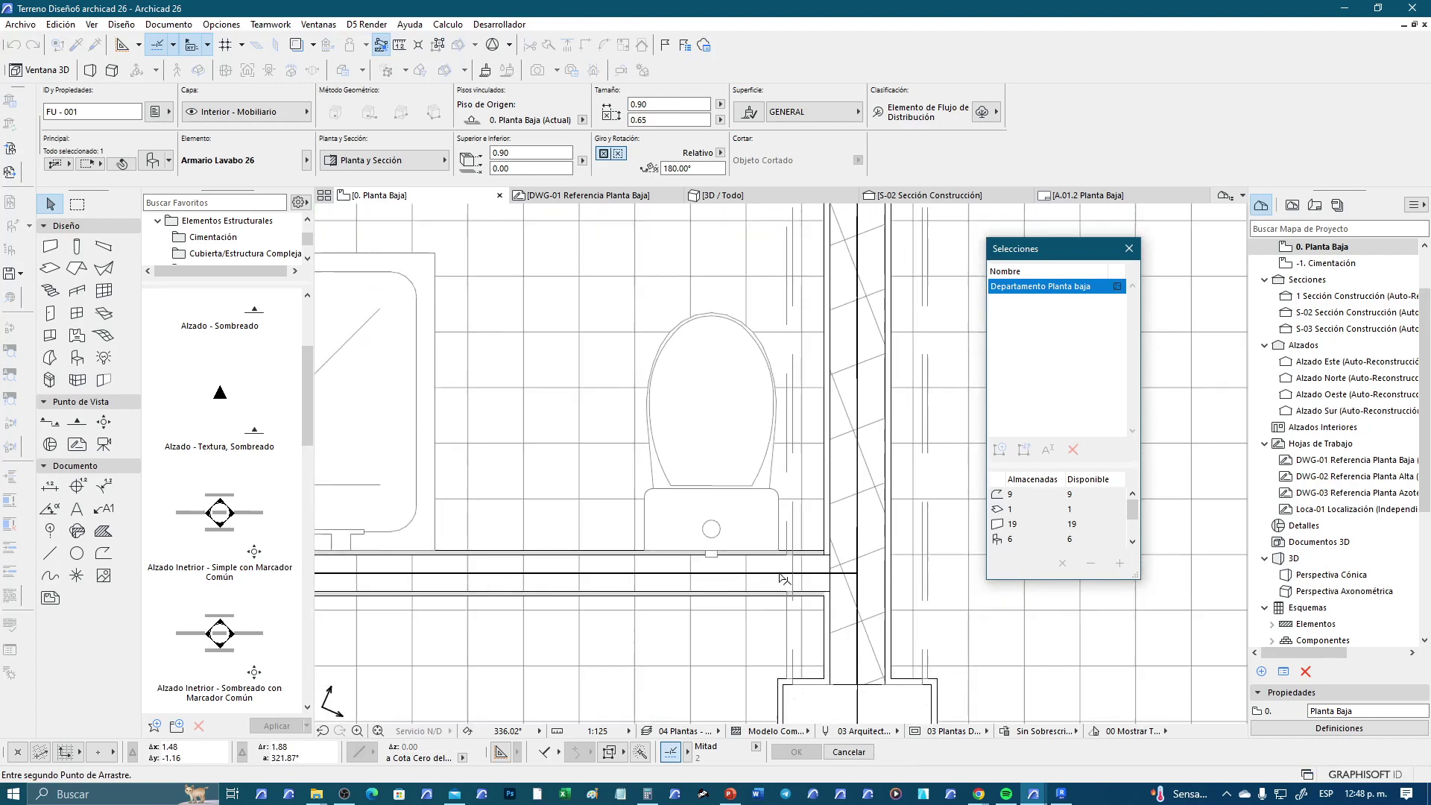
{"action": "left_click", "coordinate": [824, 553]}
Rotate the WC 26 toilet 90° and place it against the wall beside the sink
{"action": "left_click", "coordinate": [715, 556]}
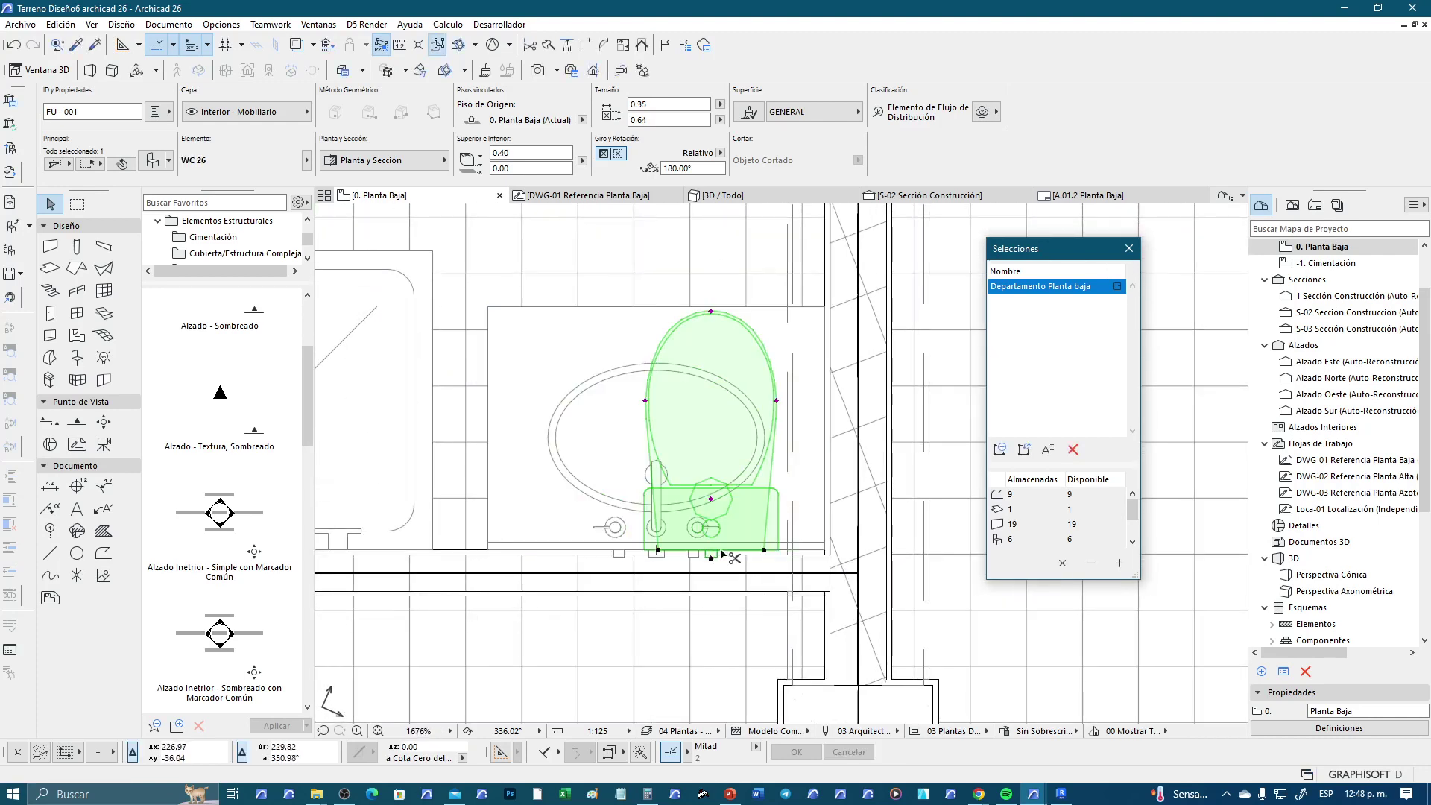
{"action": "key", "text": "ctrl+e"}
{"action": "left_click", "coordinate": [717, 516]}
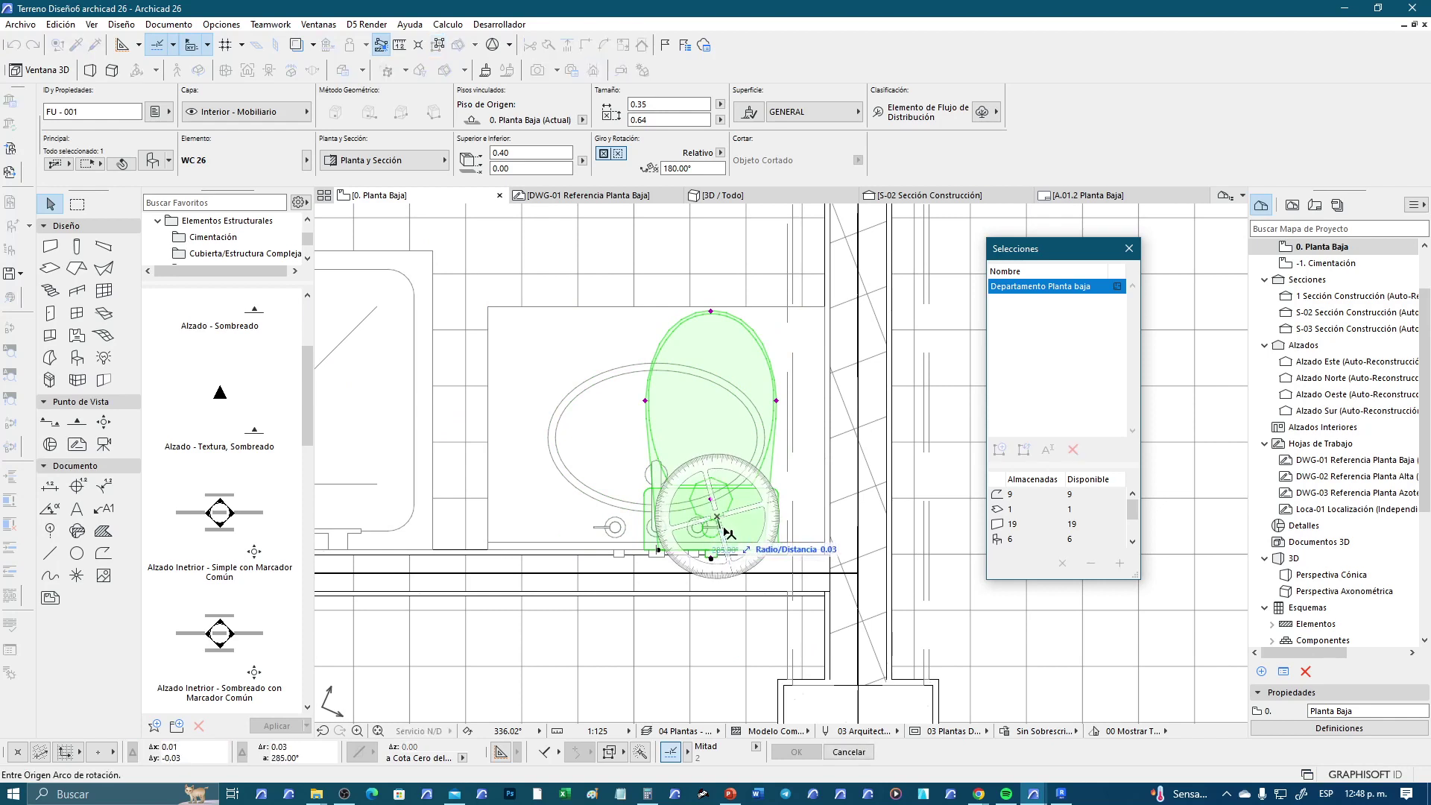
{"action": "left_click", "coordinate": [781, 517]}
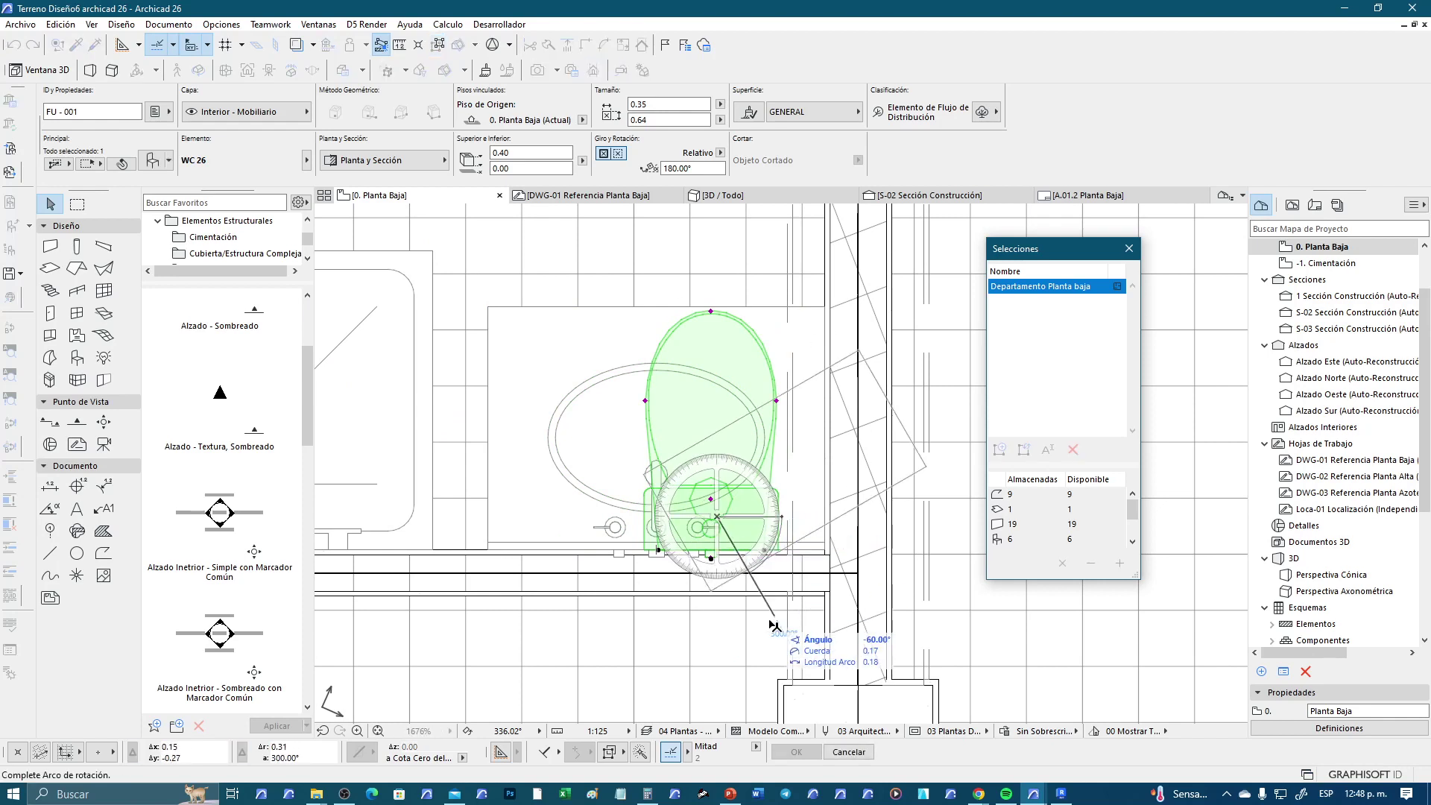
{"action": "left_click", "coordinate": [717, 667]}
{"action": "key", "text": "ctrl+d"}
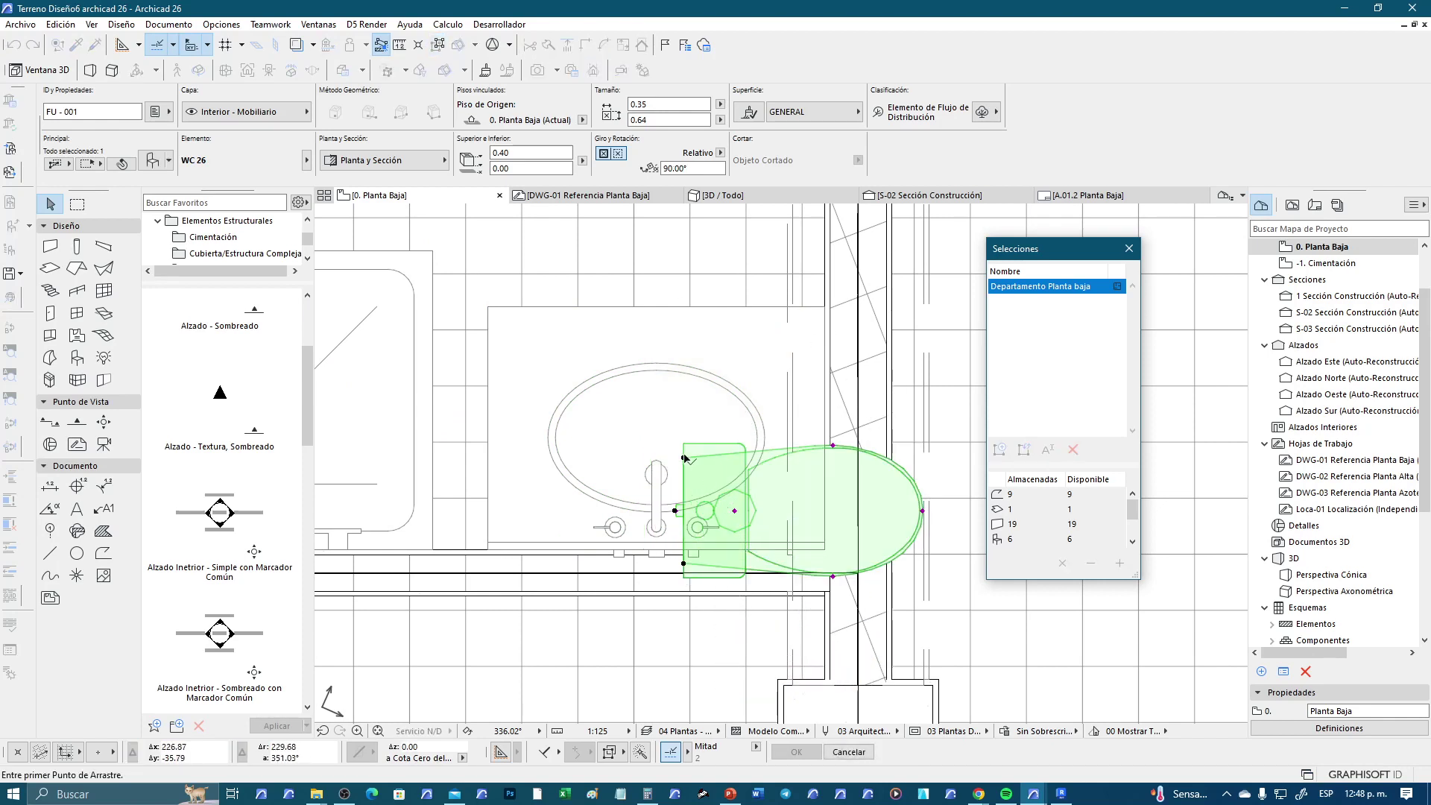
{"action": "left_click", "coordinate": [684, 458]}
{"action": "scroll", "coordinate": [751, 570], "scroll_direction": "down", "scroll_amount": 5}
{"action": "middle_click_drag", "start_coordinate": [504, 412], "coordinate": [538, 439]}
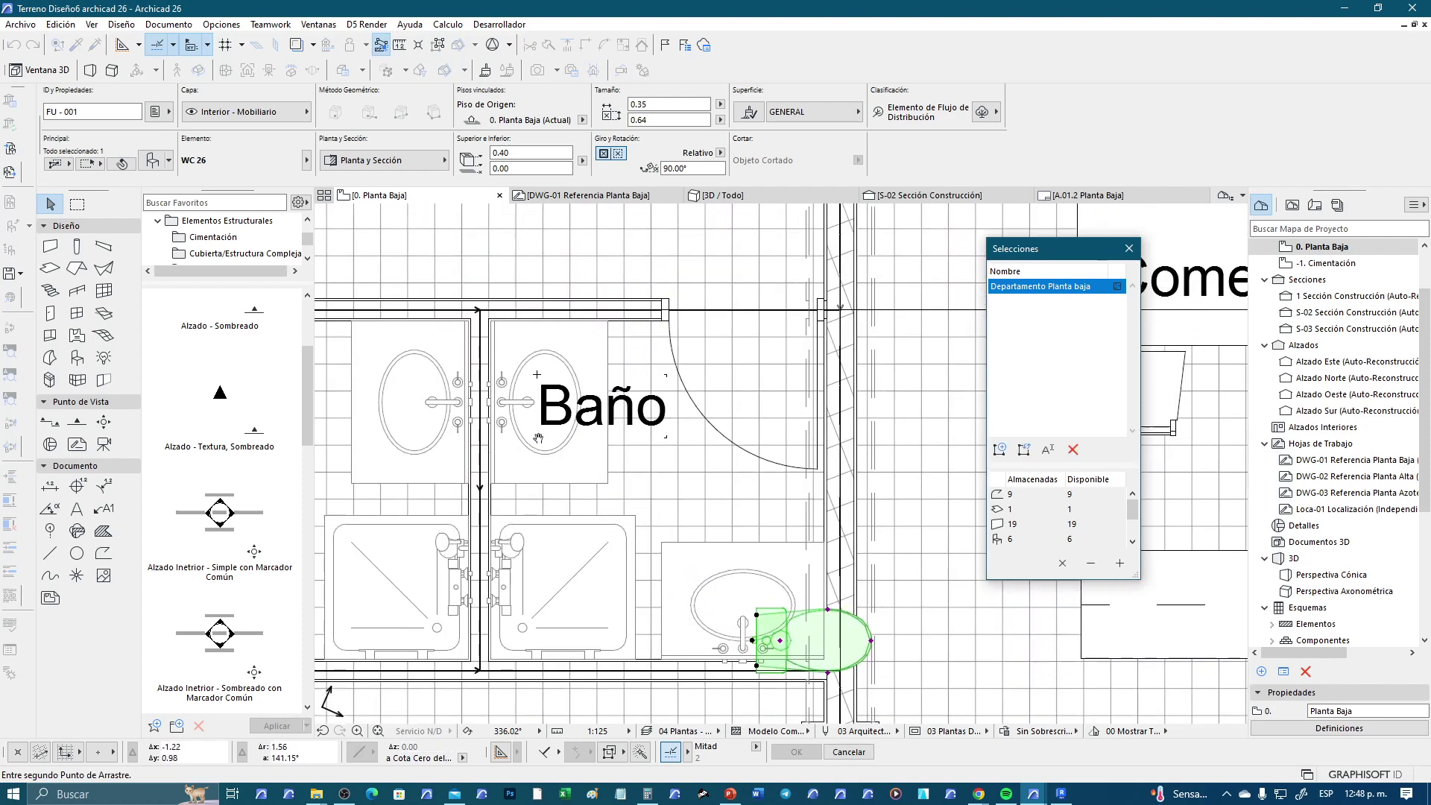
{"action": "scroll", "coordinate": [538, 439], "scroll_direction": "up", "scroll_amount": 2}
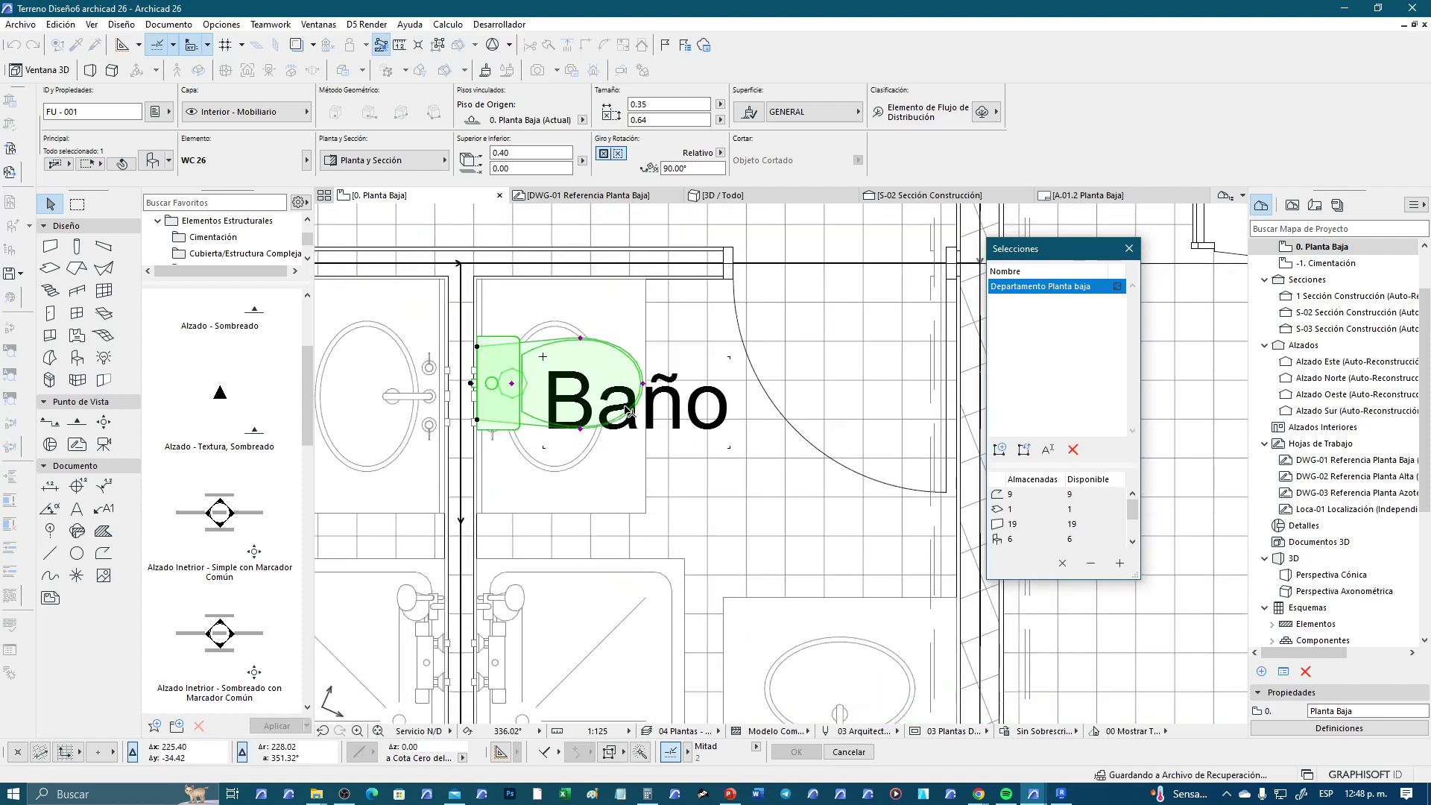
{"action": "left_click", "coordinate": [627, 411]}
{"action": "left_click", "coordinate": [692, 490]}
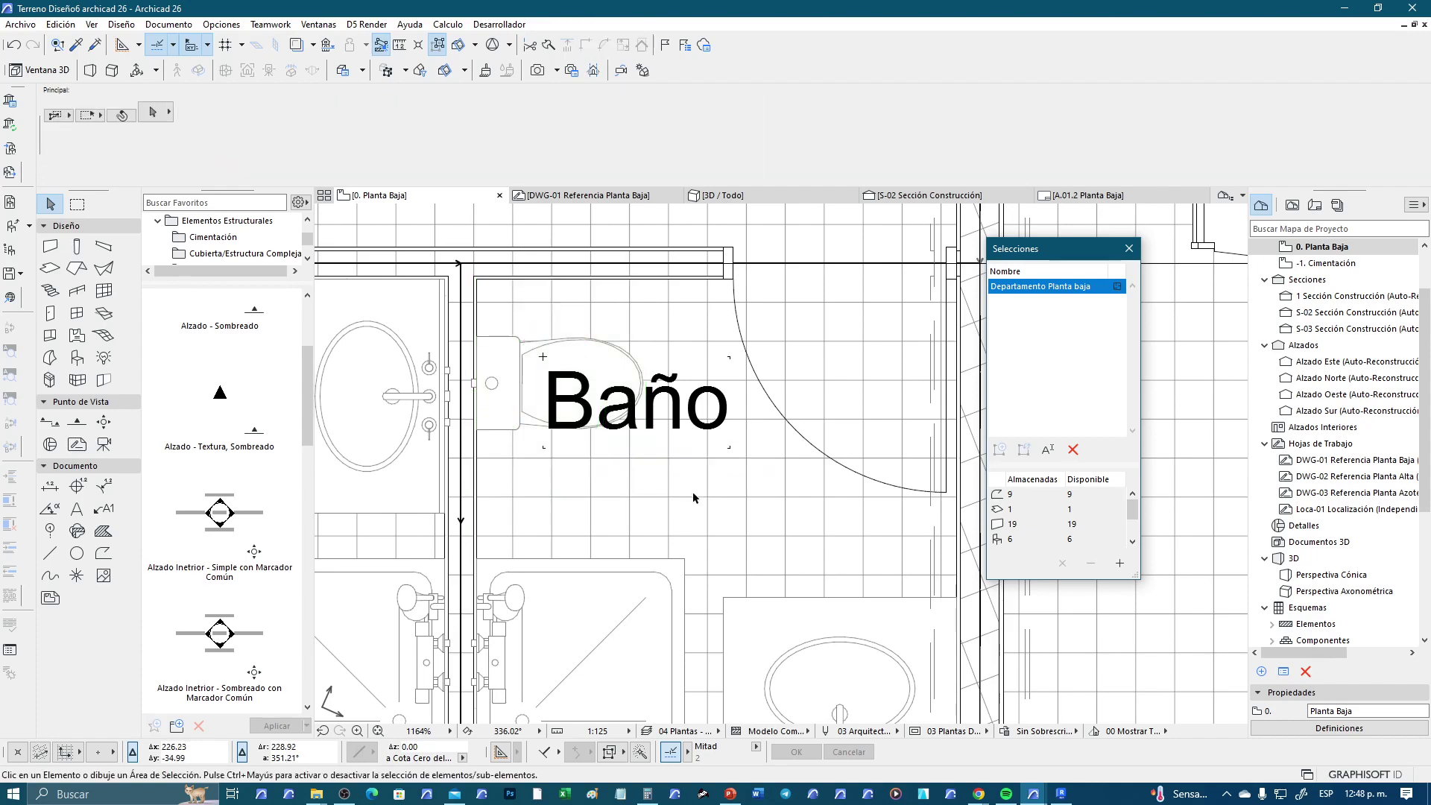
{"action": "scroll", "coordinate": [692, 490], "scroll_direction": "down", "scroll_amount": 3}
{"action": "scroll", "coordinate": [731, 541], "scroll_direction": "up", "scroll_amount": 1}
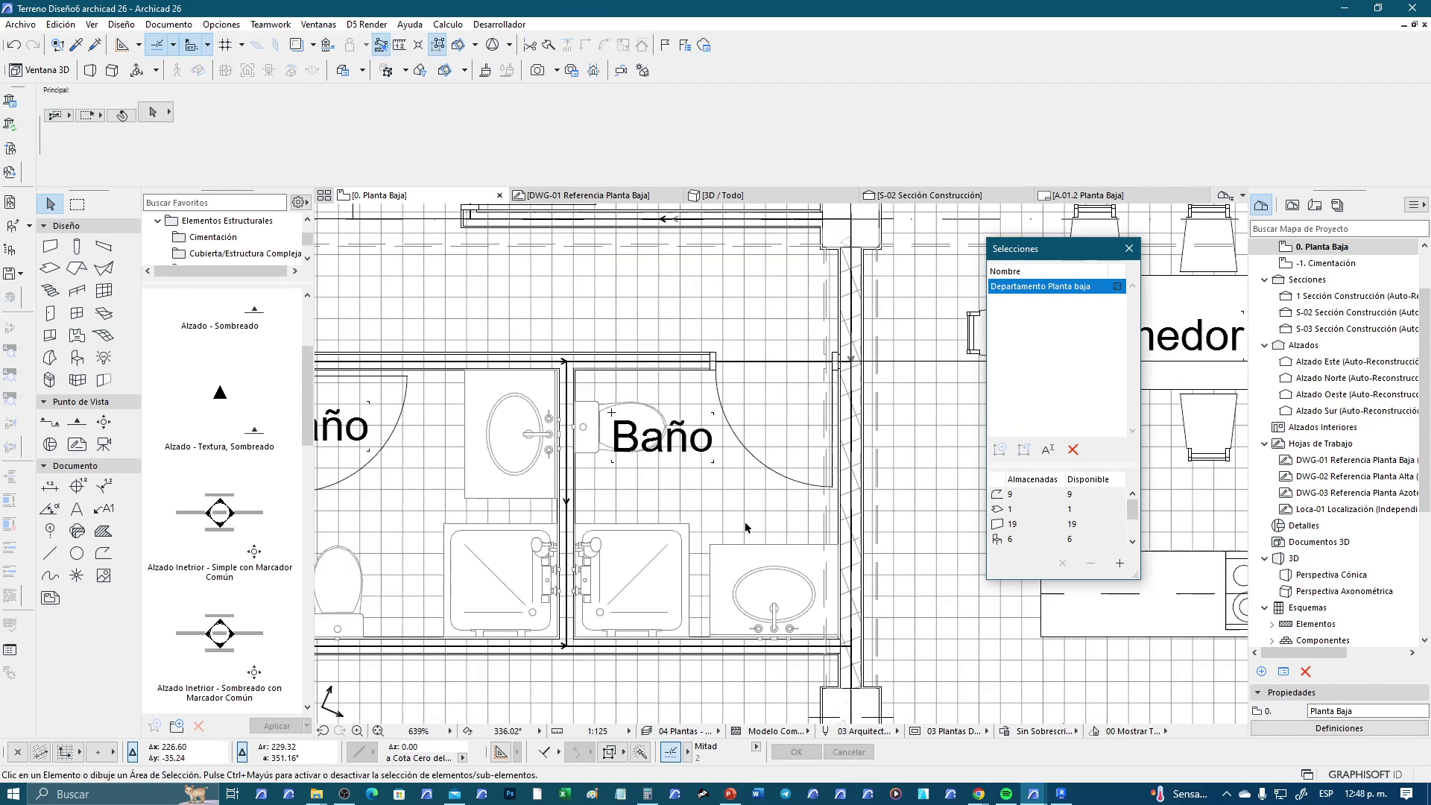
{"action": "scroll", "coordinate": [745, 521], "scroll_direction": "up", "scroll_amount": 1}
{"action": "scroll", "coordinate": [769, 510], "scroll_direction": "down", "scroll_amount": 2}
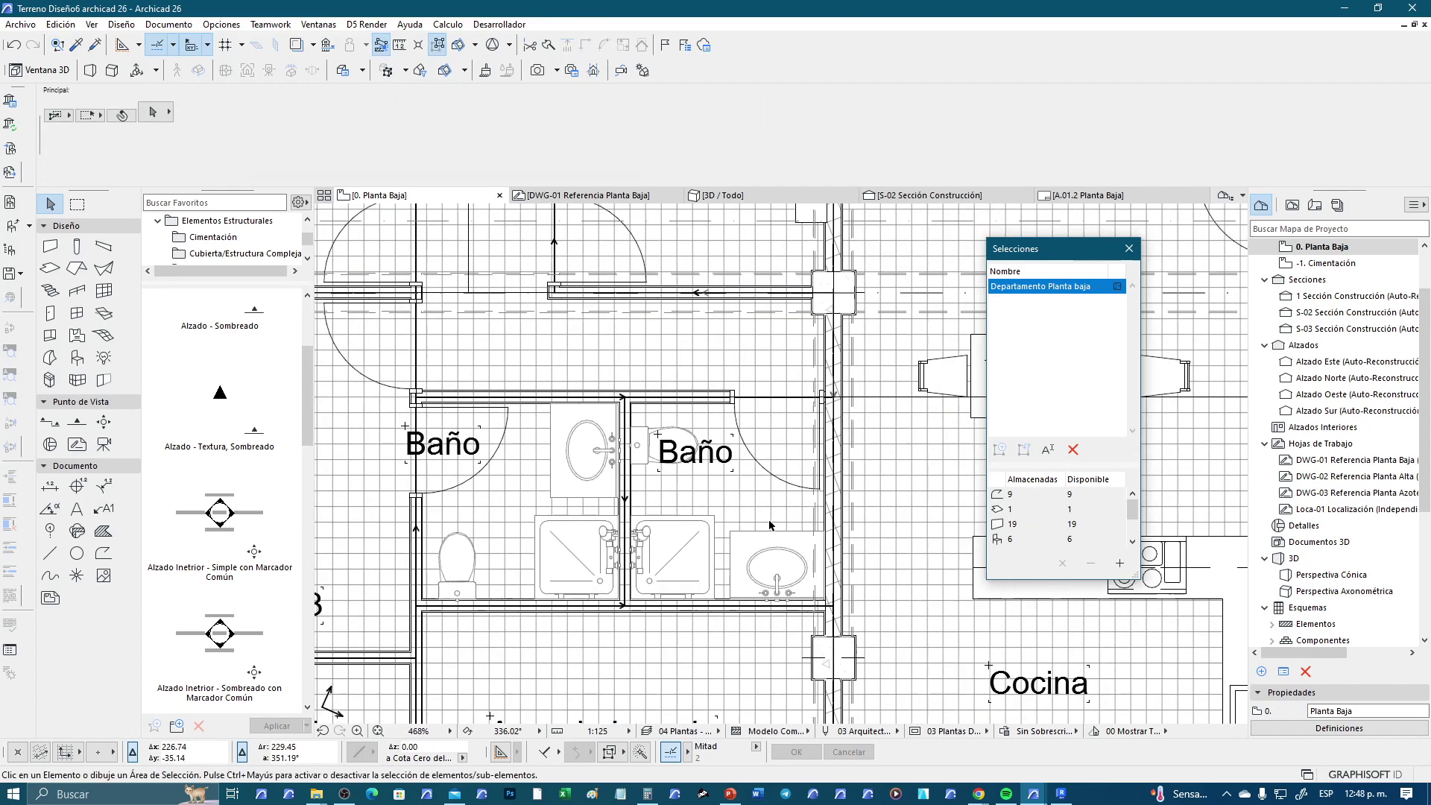
{"action": "scroll", "coordinate": [715, 518], "scroll_direction": "up", "scroll_amount": 1}
{"action": "scroll", "coordinate": [724, 519], "scroll_direction": "down", "scroll_amount": 1}
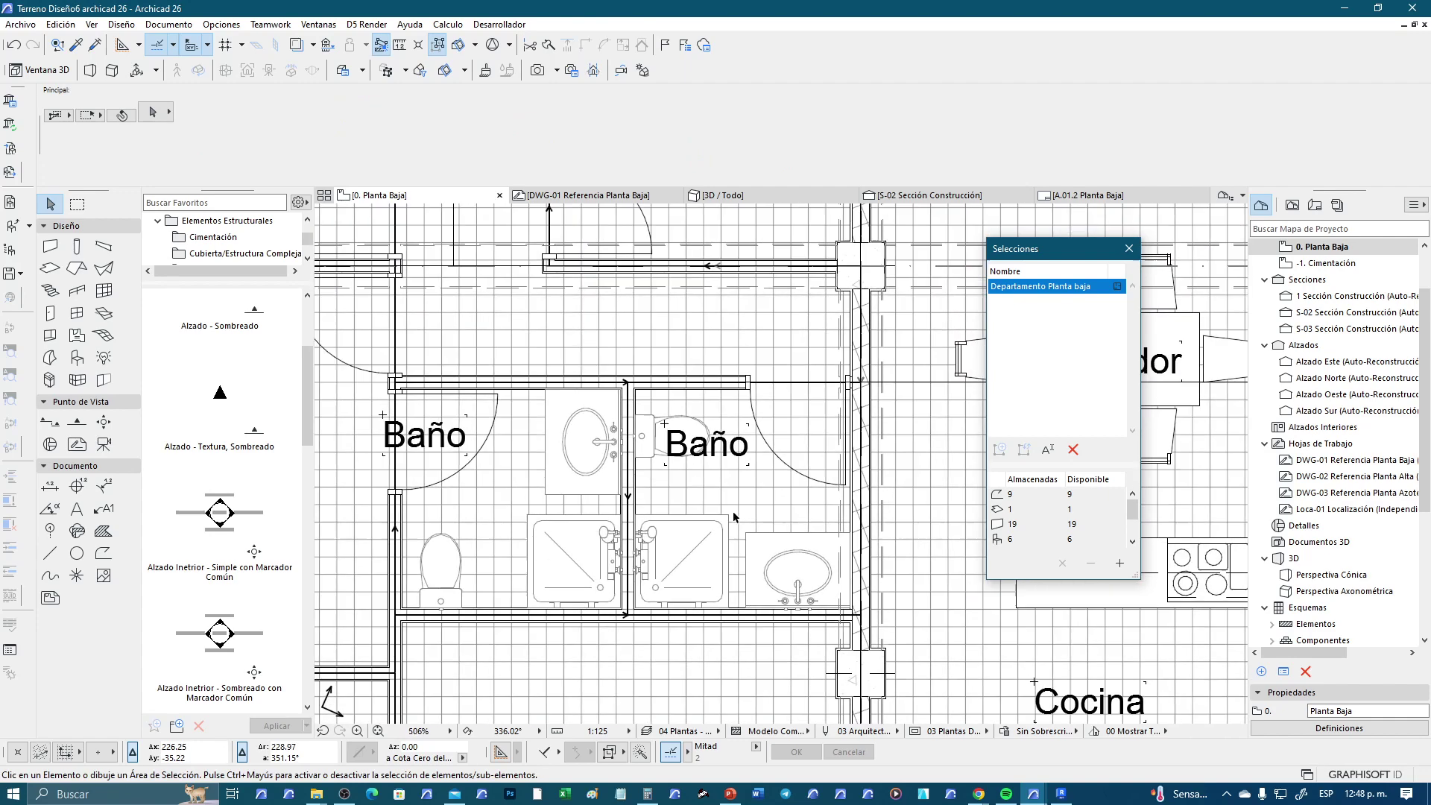
{"action": "scroll", "coordinate": [715, 514], "scroll_direction": "down", "scroll_amount": 1}
{"action": "scroll", "coordinate": [705, 507], "scroll_direction": "down", "scroll_amount": 1}
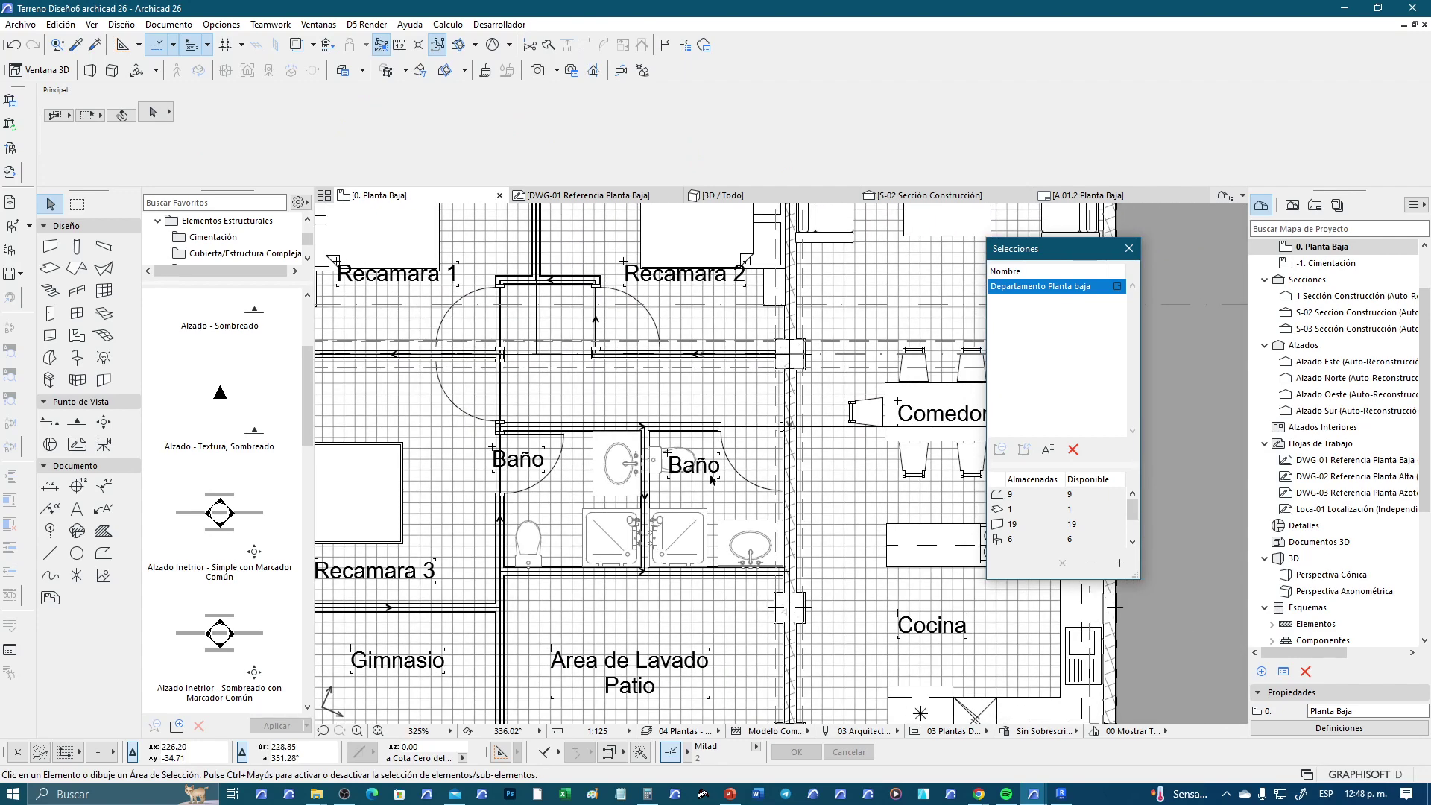
Shift the right bathroom's Baño label further right within the room
{"action": "left_click", "coordinate": [700, 470]}
{"action": "left_click_drag", "start_coordinate": [700, 470], "coordinate": [757, 449]}
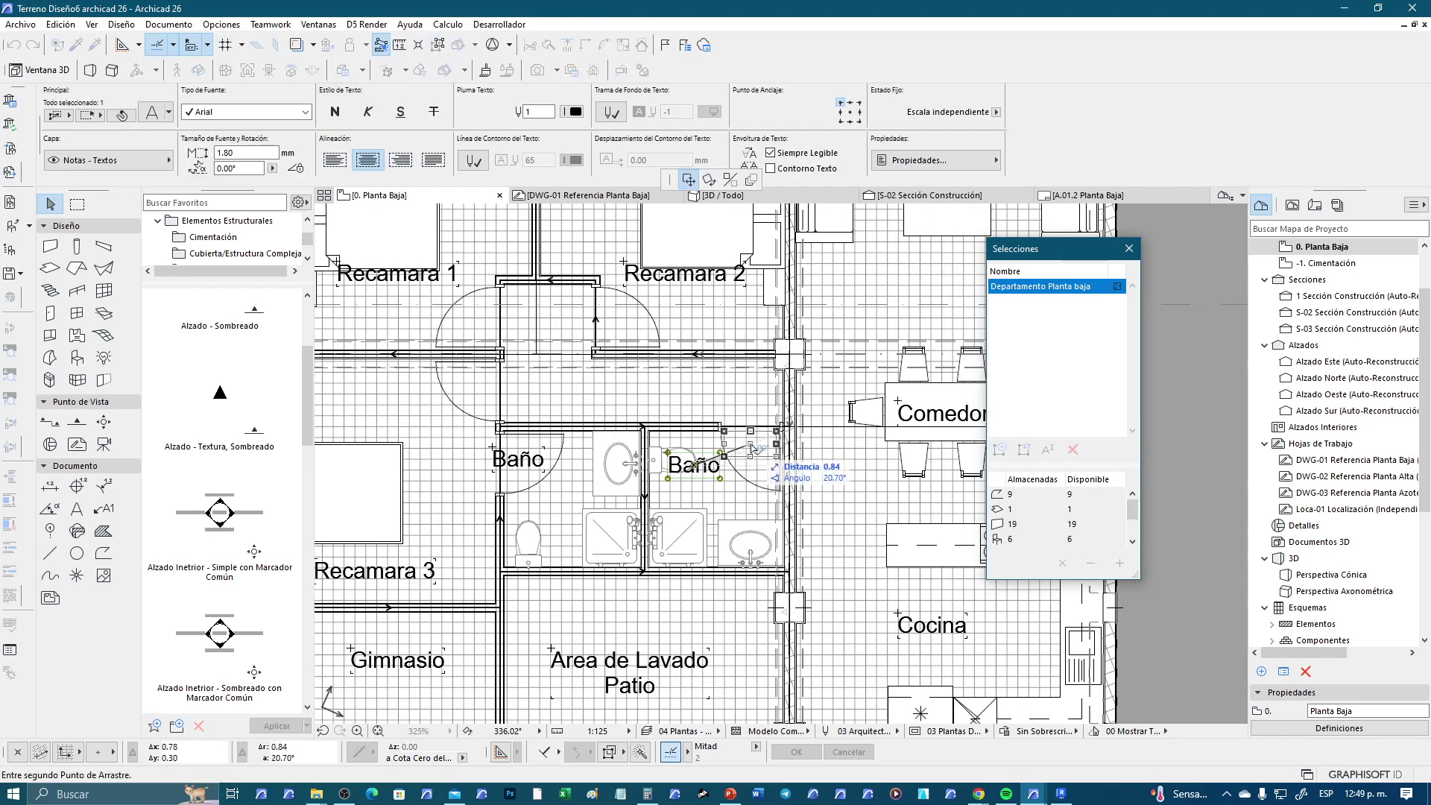
{"action": "left_click", "coordinate": [755, 449]}
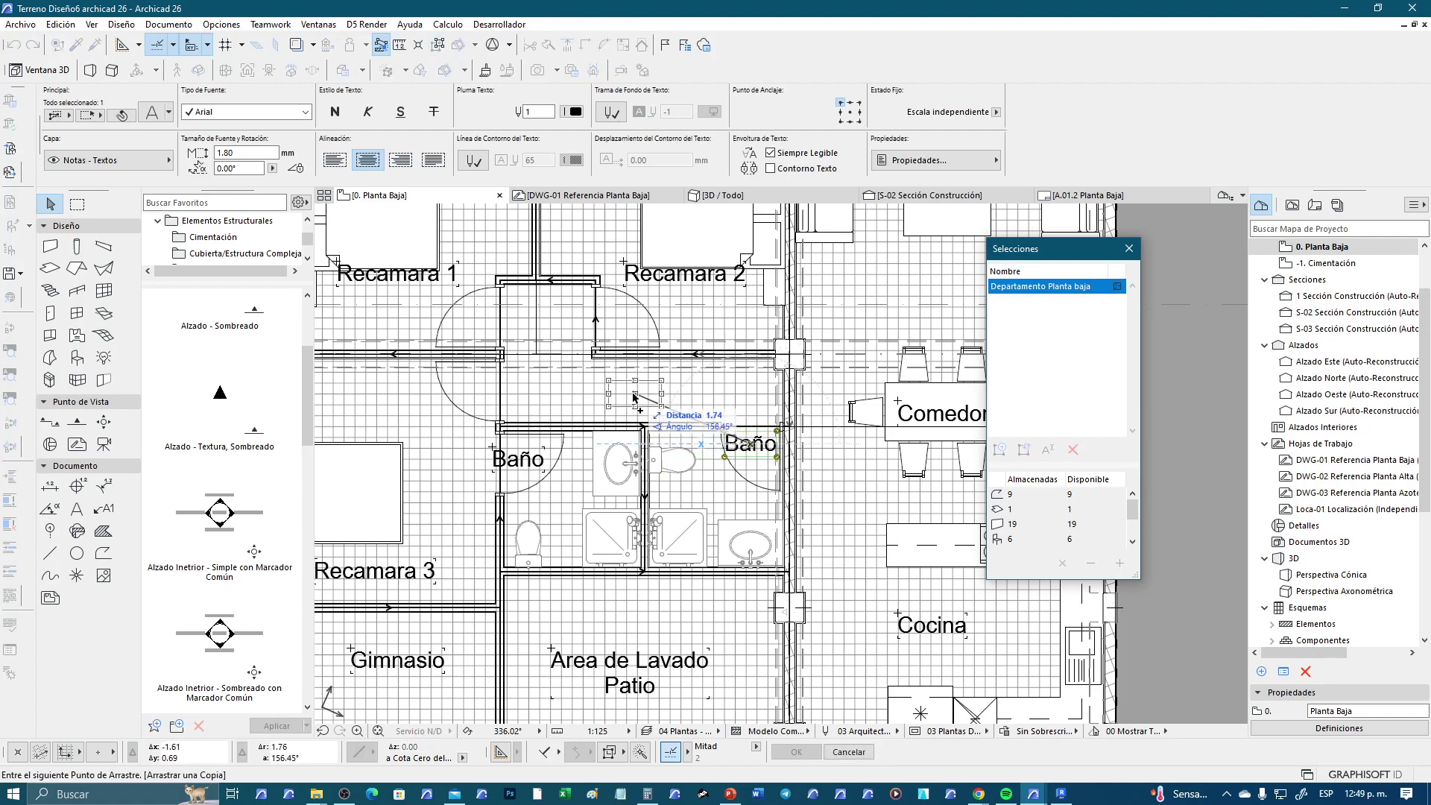
Copy the Baño label into the hallway and change its text to 'Pasillo'
{"action": "left_click", "coordinate": [626, 395], "text": "ctrl"}
{"action": "double_click", "coordinate": [619, 394]}
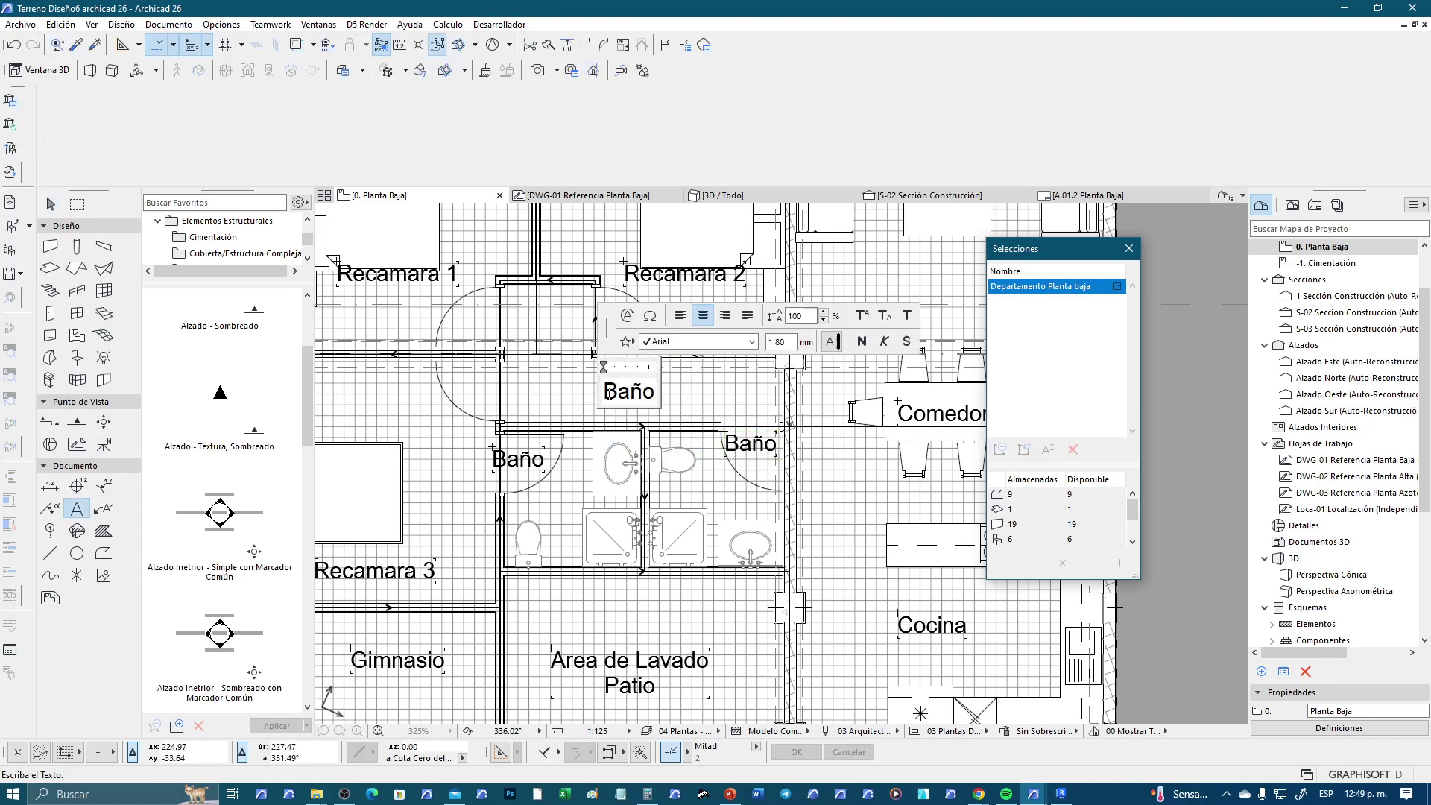
{"action": "type", "text": "Pasill"}
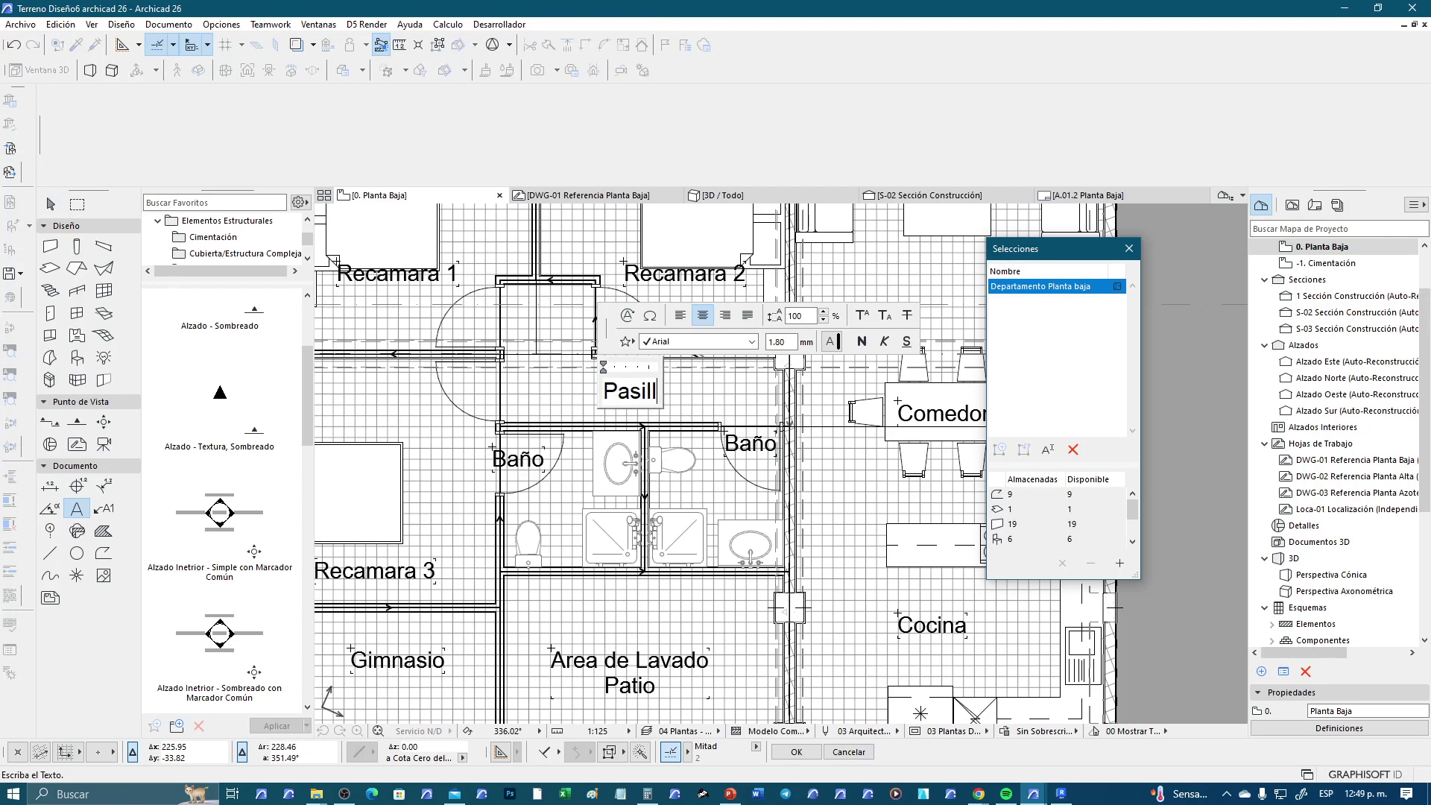
{"action": "type", "text": "o"}
{"action": "left_click", "coordinate": [714, 440]}
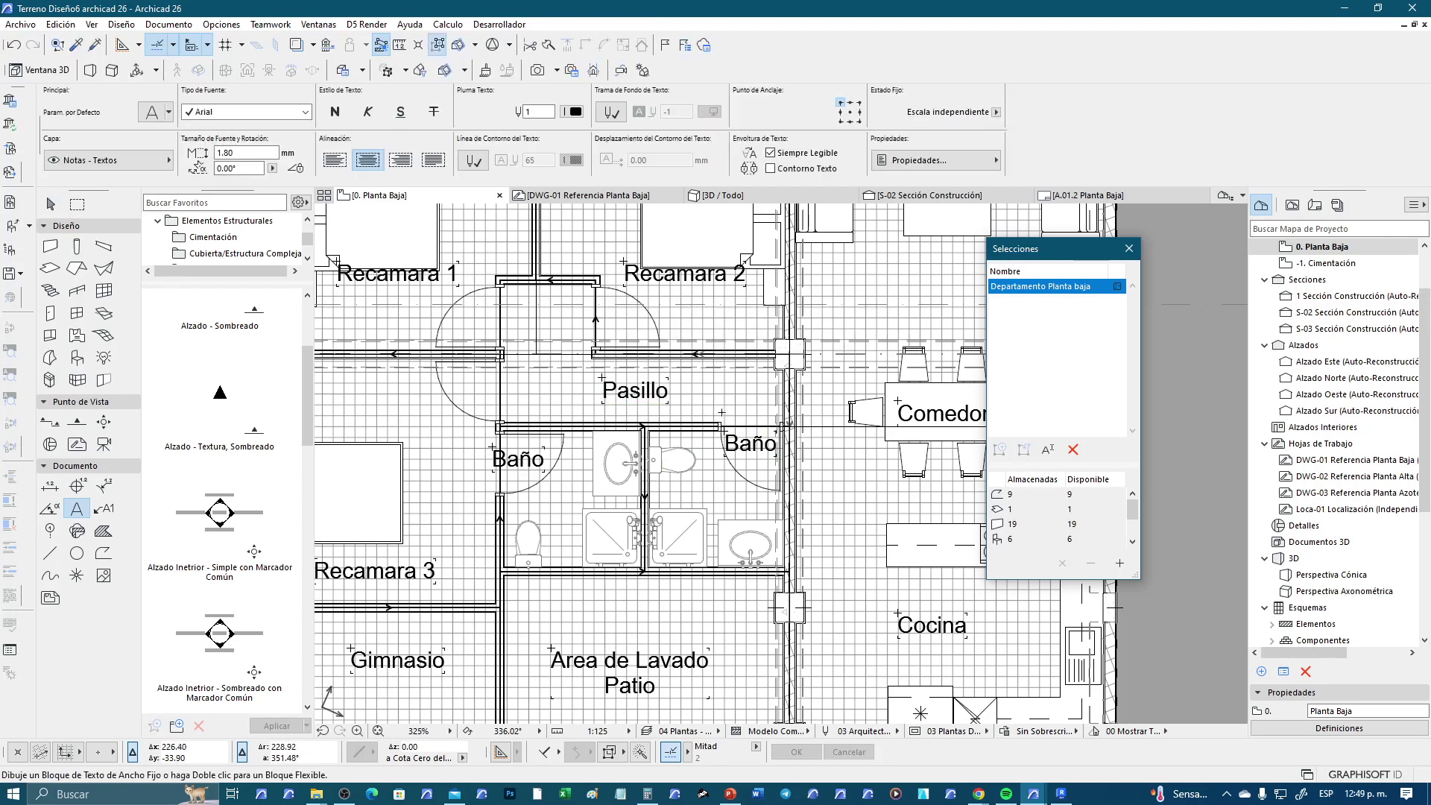
{"action": "scroll", "coordinate": [715, 440], "scroll_direction": "down", "scroll_amount": 3}
{"action": "scroll", "coordinate": [715, 440], "scroll_direction": "up", "scroll_amount": 2}
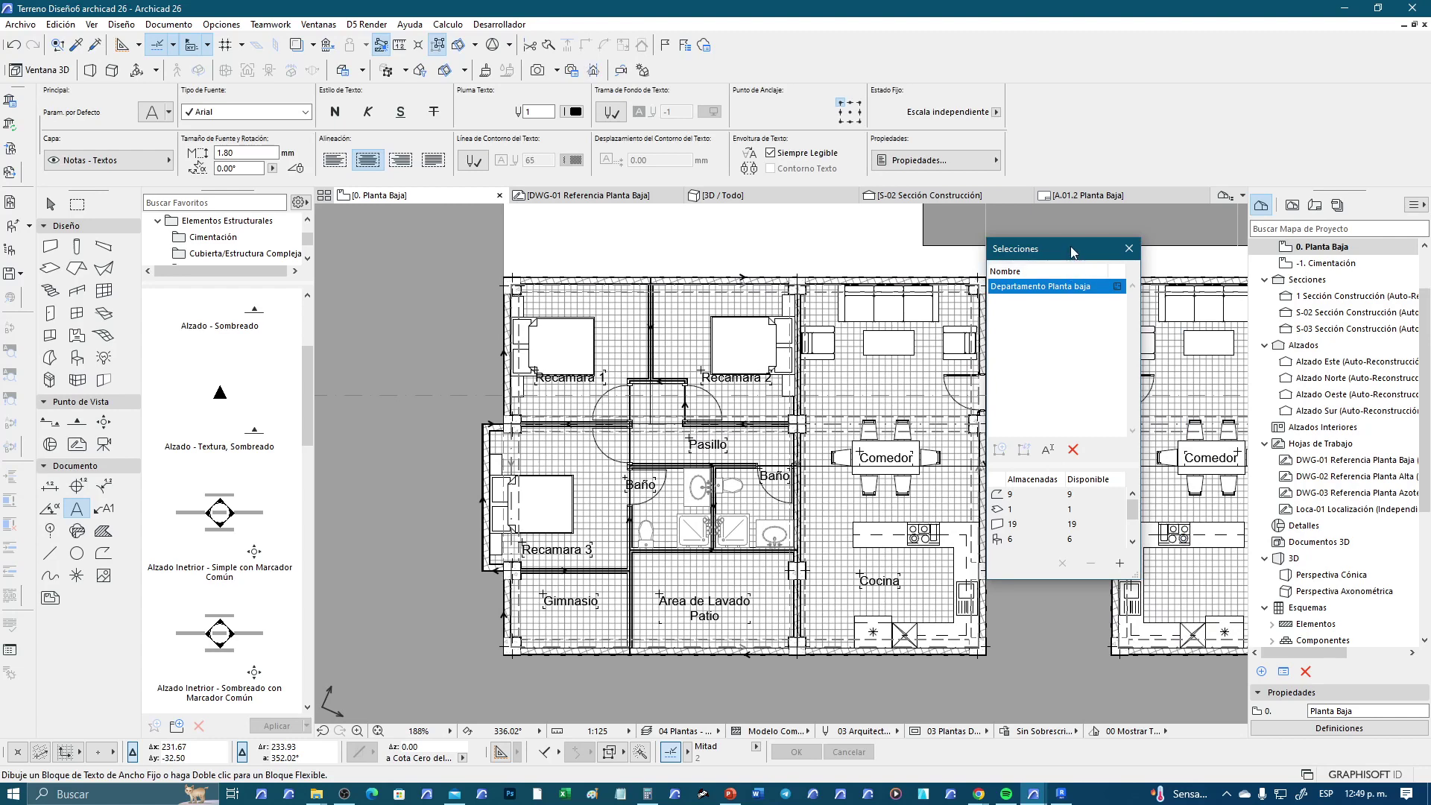
Load 'Departamento Planta baja' and add the Baño, Gimnasio, Area de Lavado Patio and Cocina labels
{"action": "left_click_drag", "start_coordinate": [1076, 248], "coordinate": [1123, 250]}
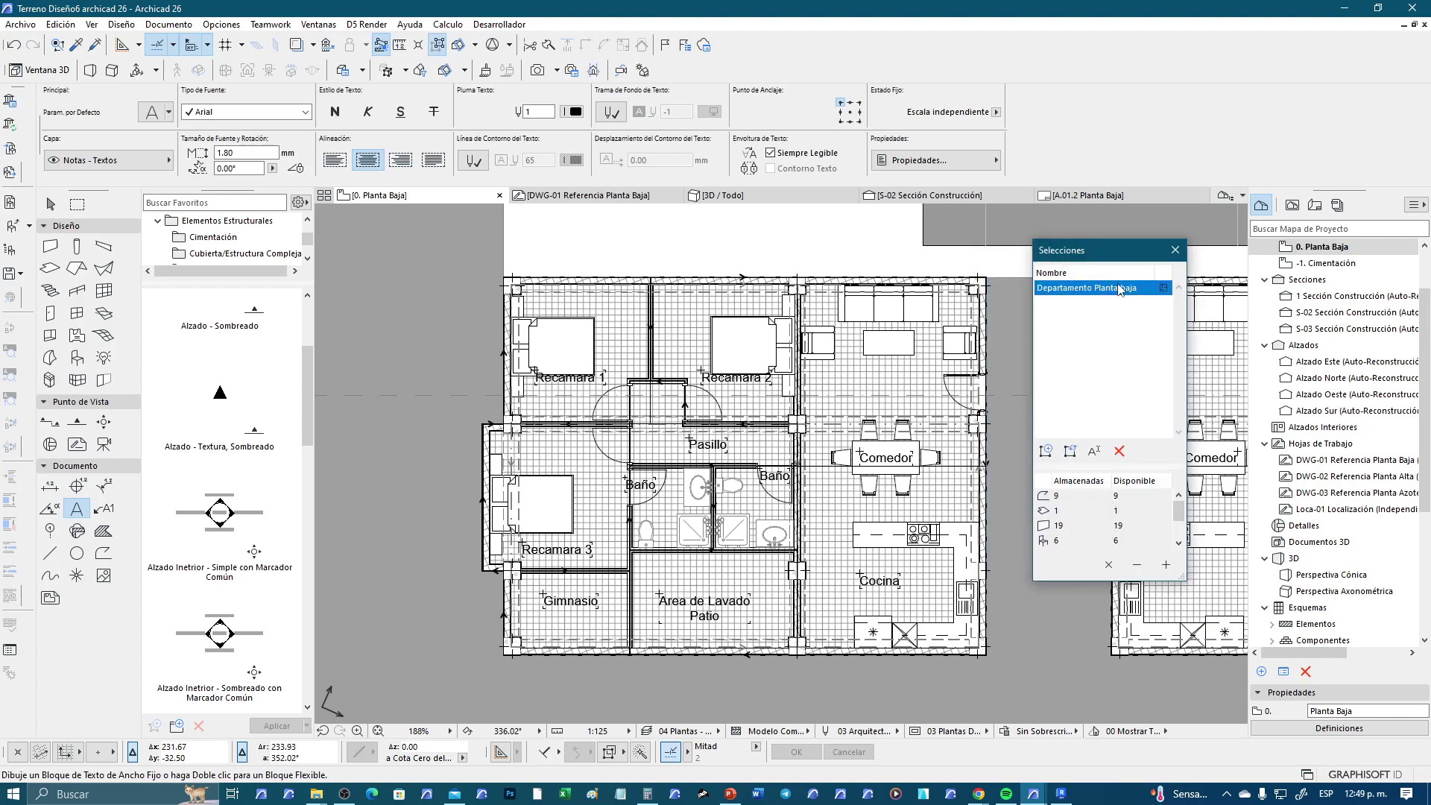
{"action": "double_click", "coordinate": [1119, 289]}
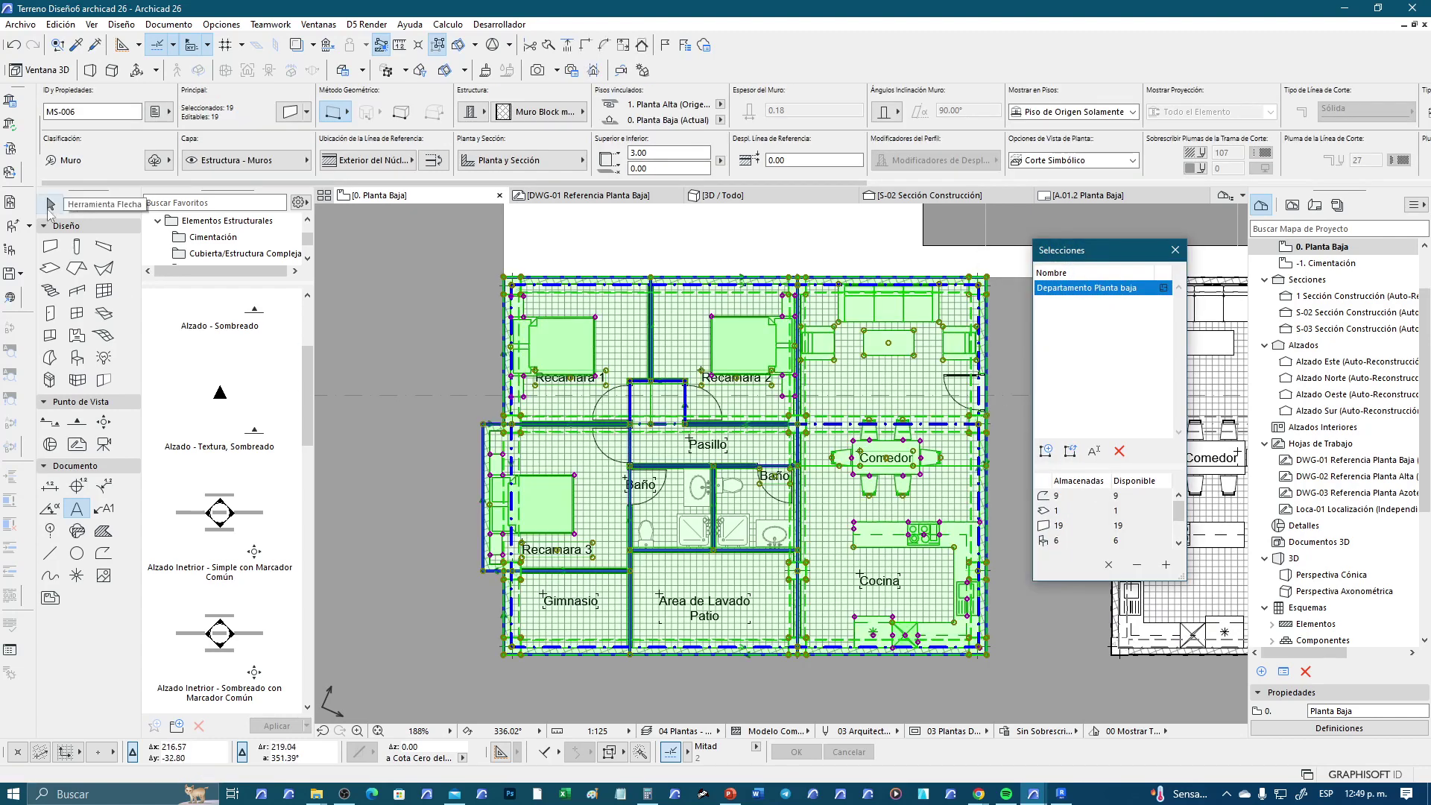
{"action": "left_click", "coordinate": [52, 210]}
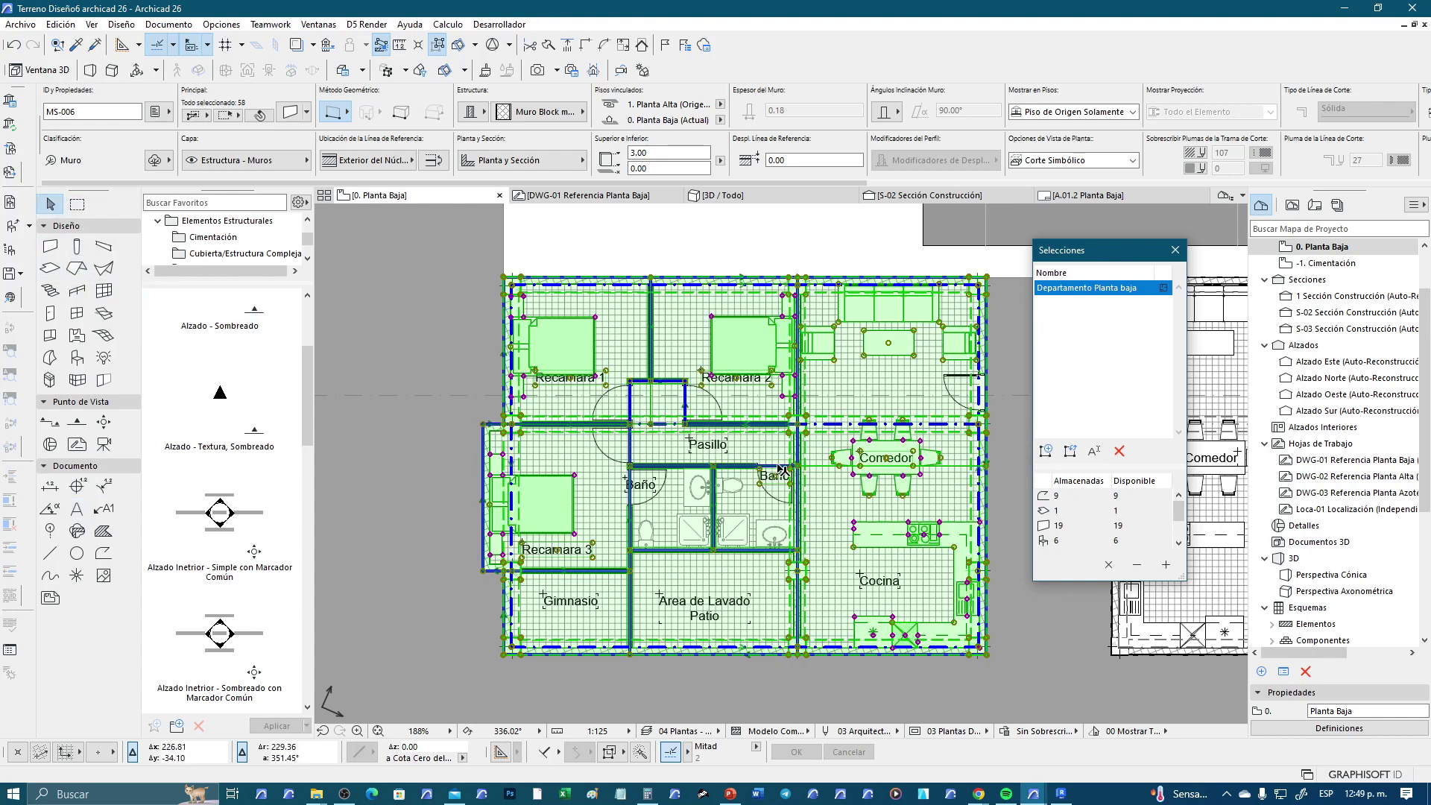
{"action": "left_click", "coordinate": [656, 493], "text": "shift"}
{"action": "left_click", "coordinate": [599, 596], "text": "shift"}
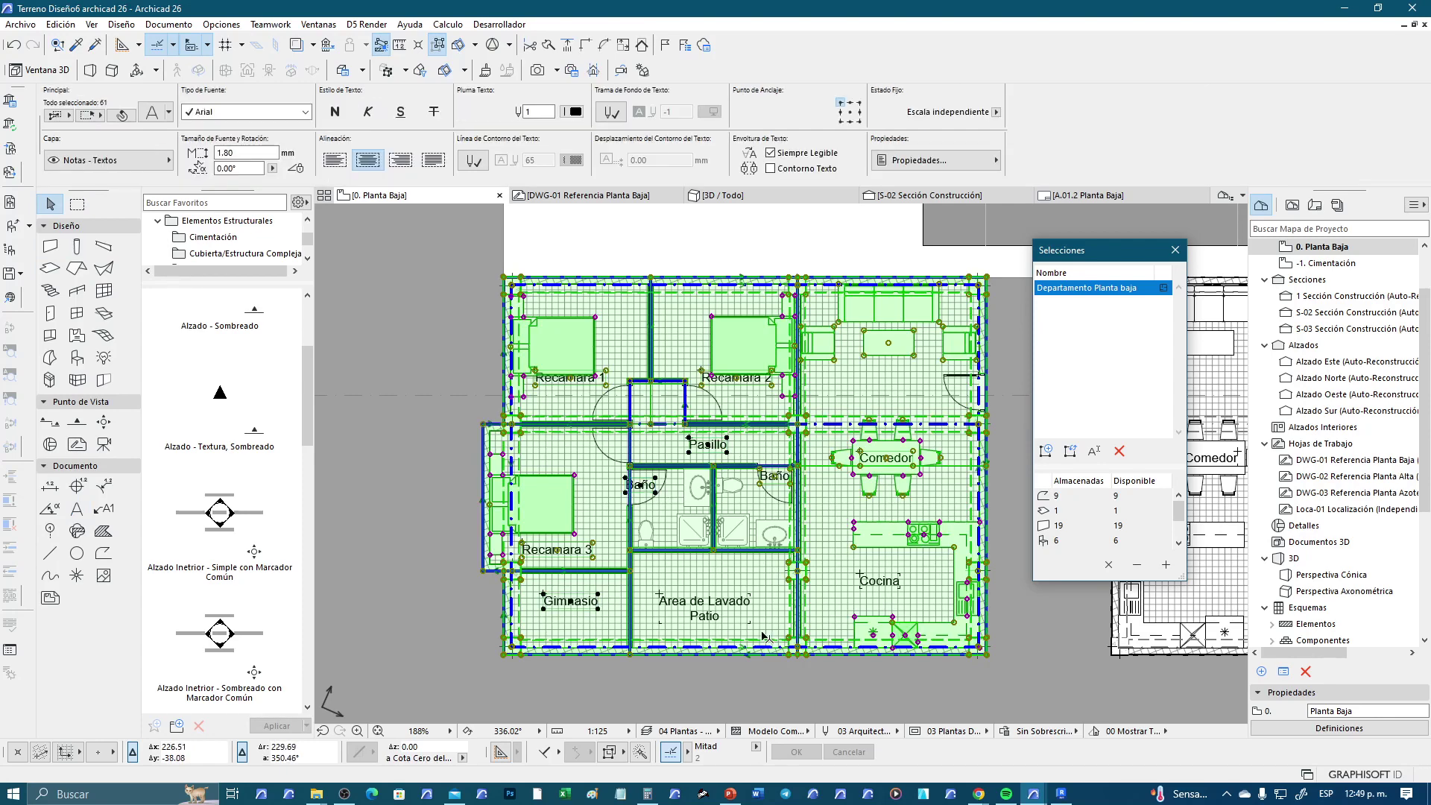
{"action": "left_click", "coordinate": [755, 630], "text": "shift"}
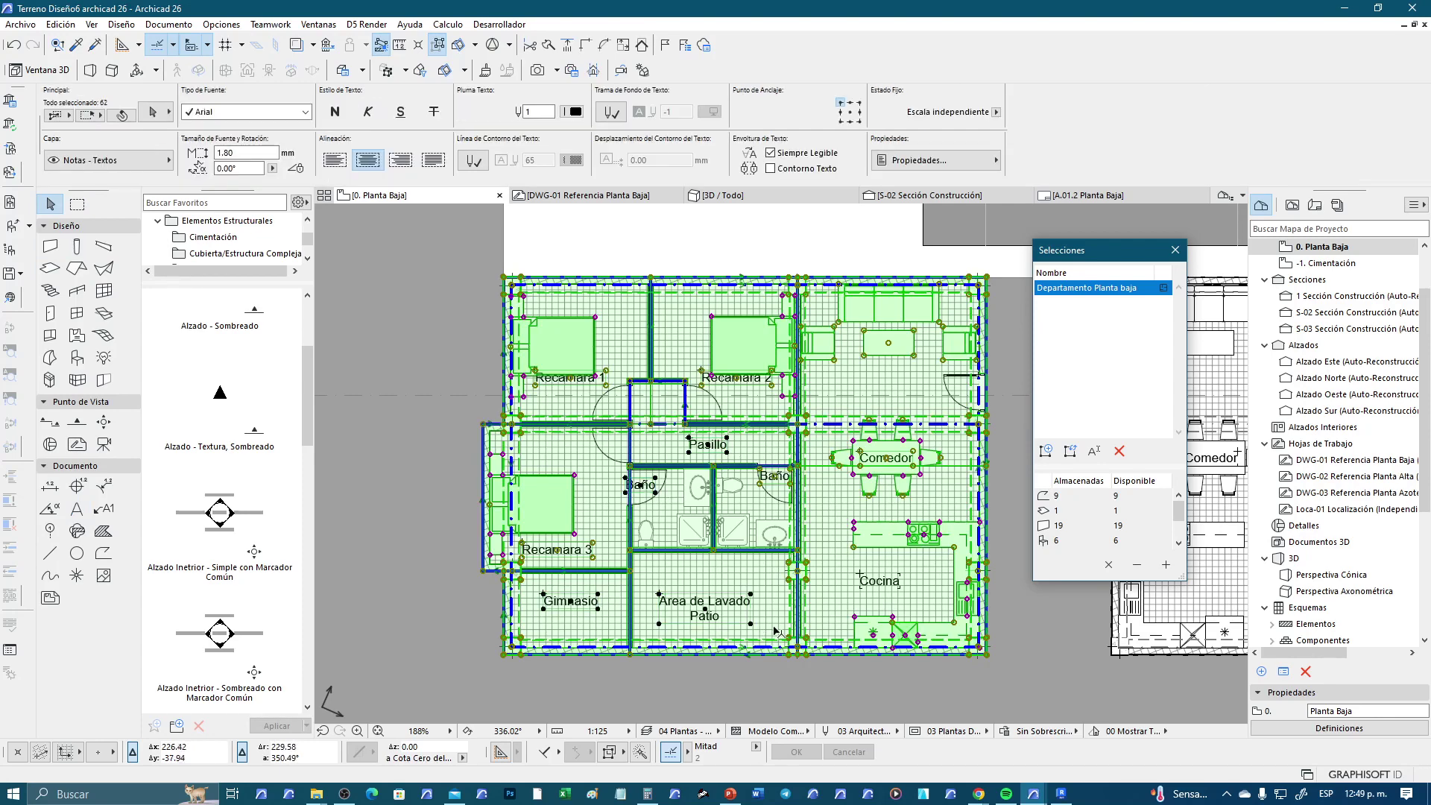
{"action": "left_click", "coordinate": [881, 580], "text": "shift"}
Add the kitchen sink, shower cabin, toilet and remaining bathroom fixtures to the selection
{"action": "scroll", "coordinate": [774, 543], "scroll_direction": "up", "scroll_amount": 3}
{"action": "left_click", "coordinate": [749, 508], "text": "shift"}
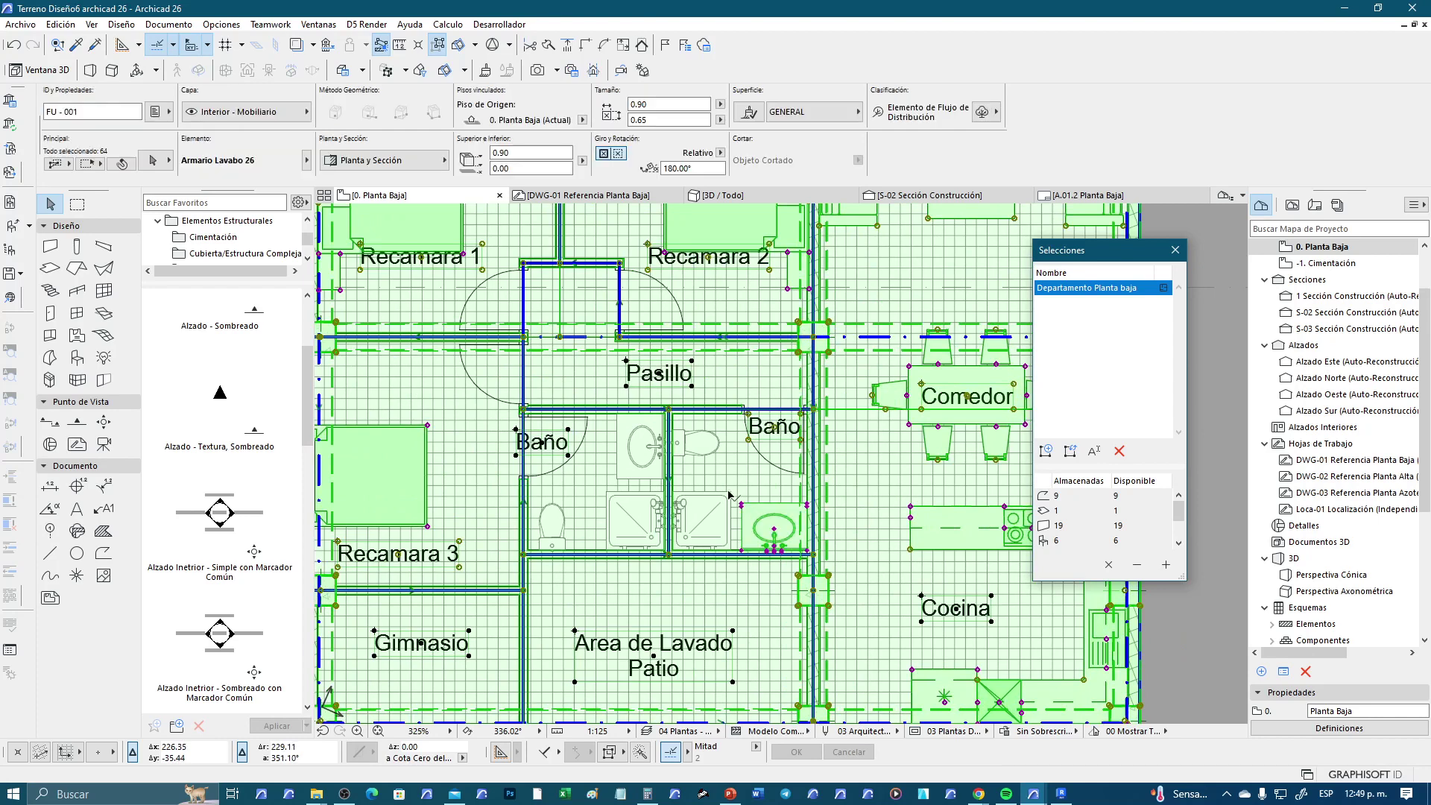
{"action": "left_click", "coordinate": [728, 494], "text": "shift"}
{"action": "left_click", "coordinate": [708, 447], "text": "shift"}
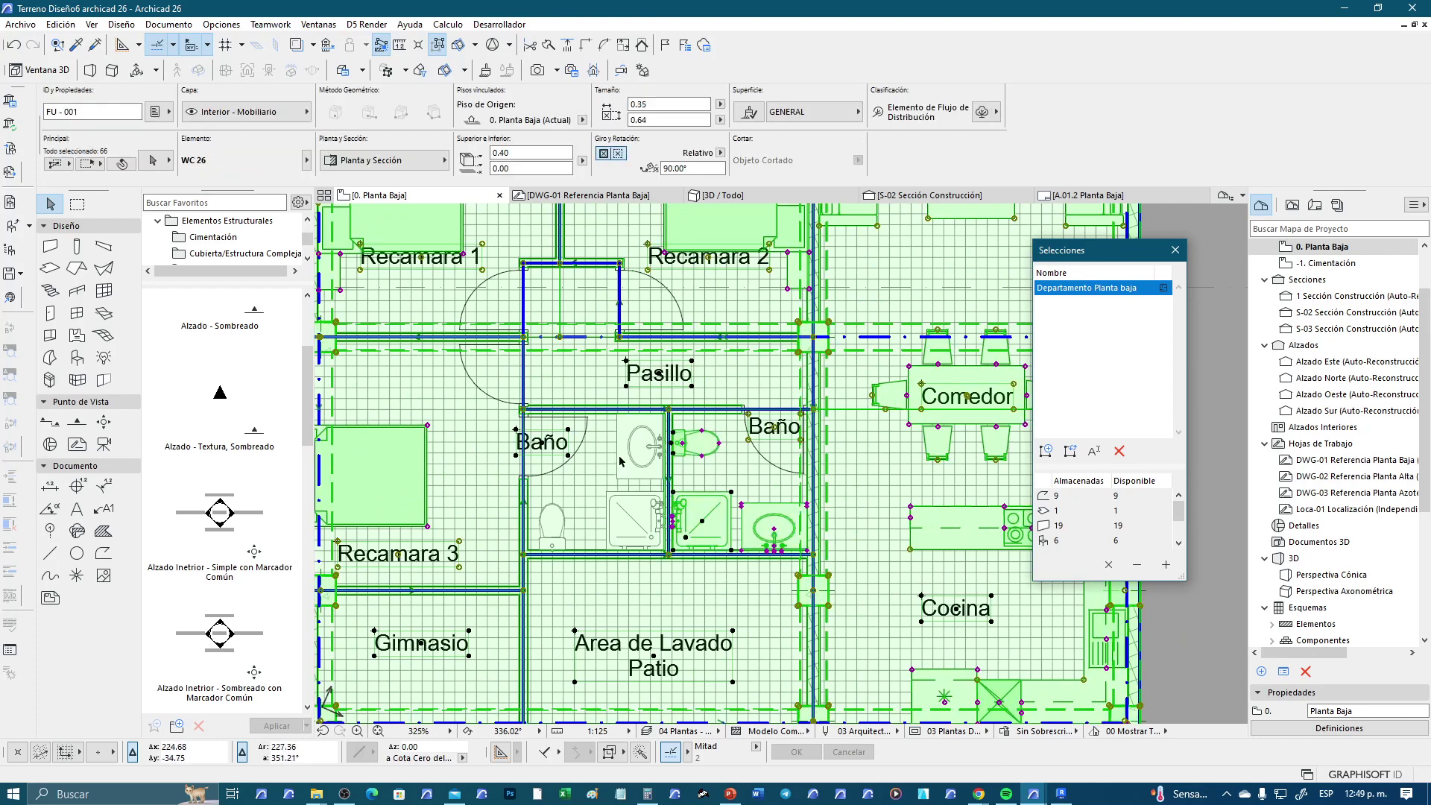
{"action": "left_click", "coordinate": [618, 476], "text": "shift"}
{"action": "left_click", "coordinate": [623, 515], "text": "shift"}
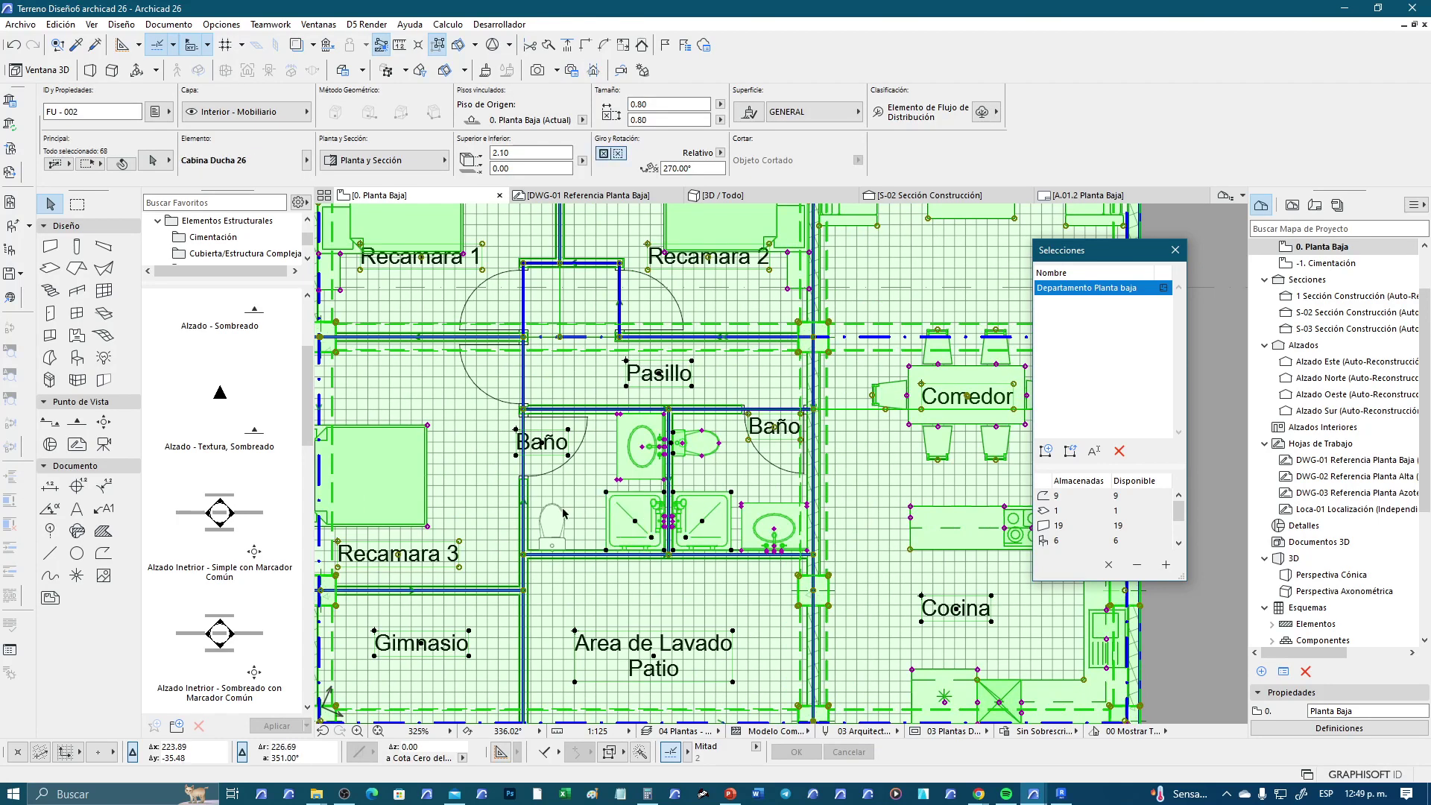
{"action": "left_click", "coordinate": [555, 522], "text": "shift"}
{"action": "scroll", "coordinate": [584, 512], "scroll_direction": "down", "scroll_amount": 3}
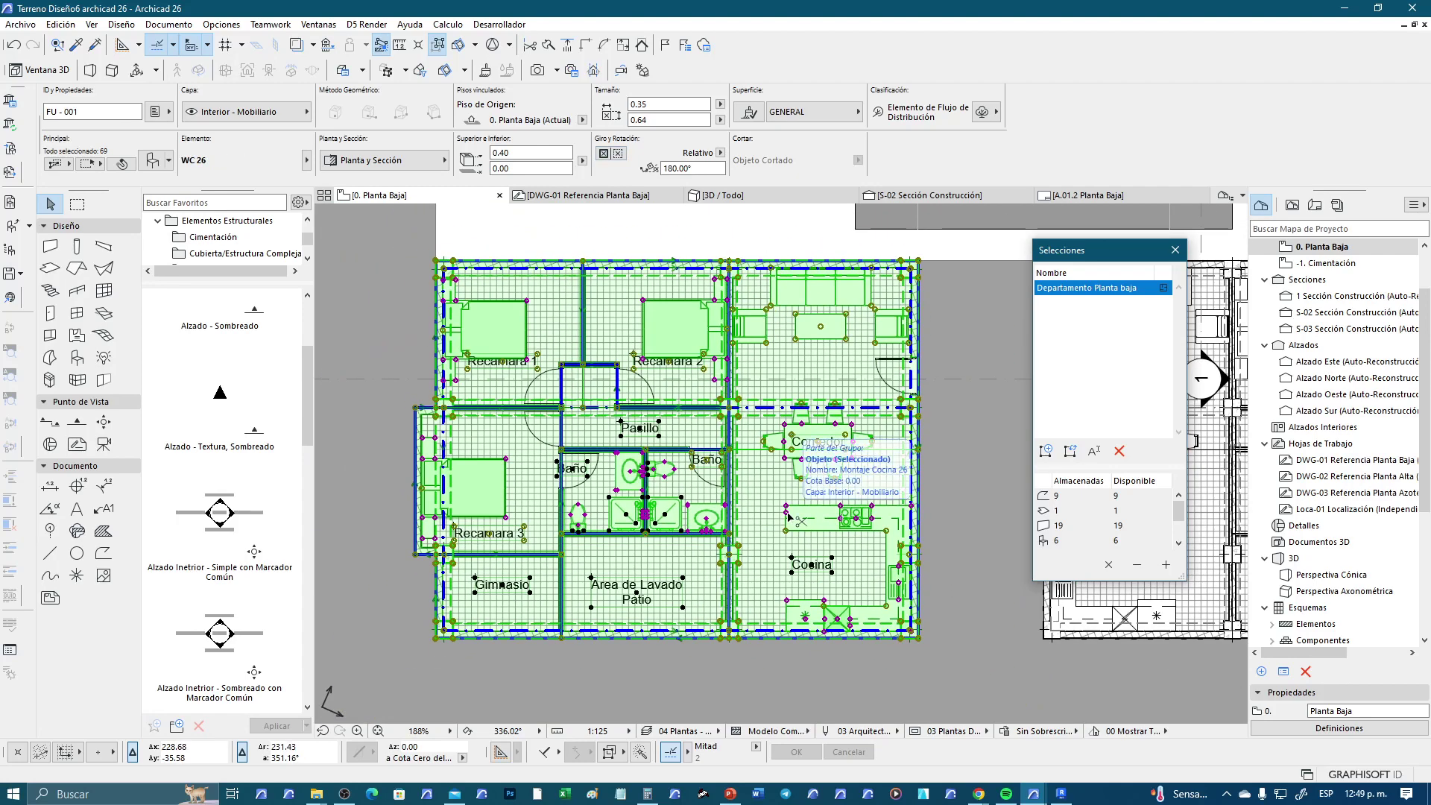
{"action": "scroll", "coordinate": [721, 443], "scroll_direction": "up", "scroll_amount": 1}
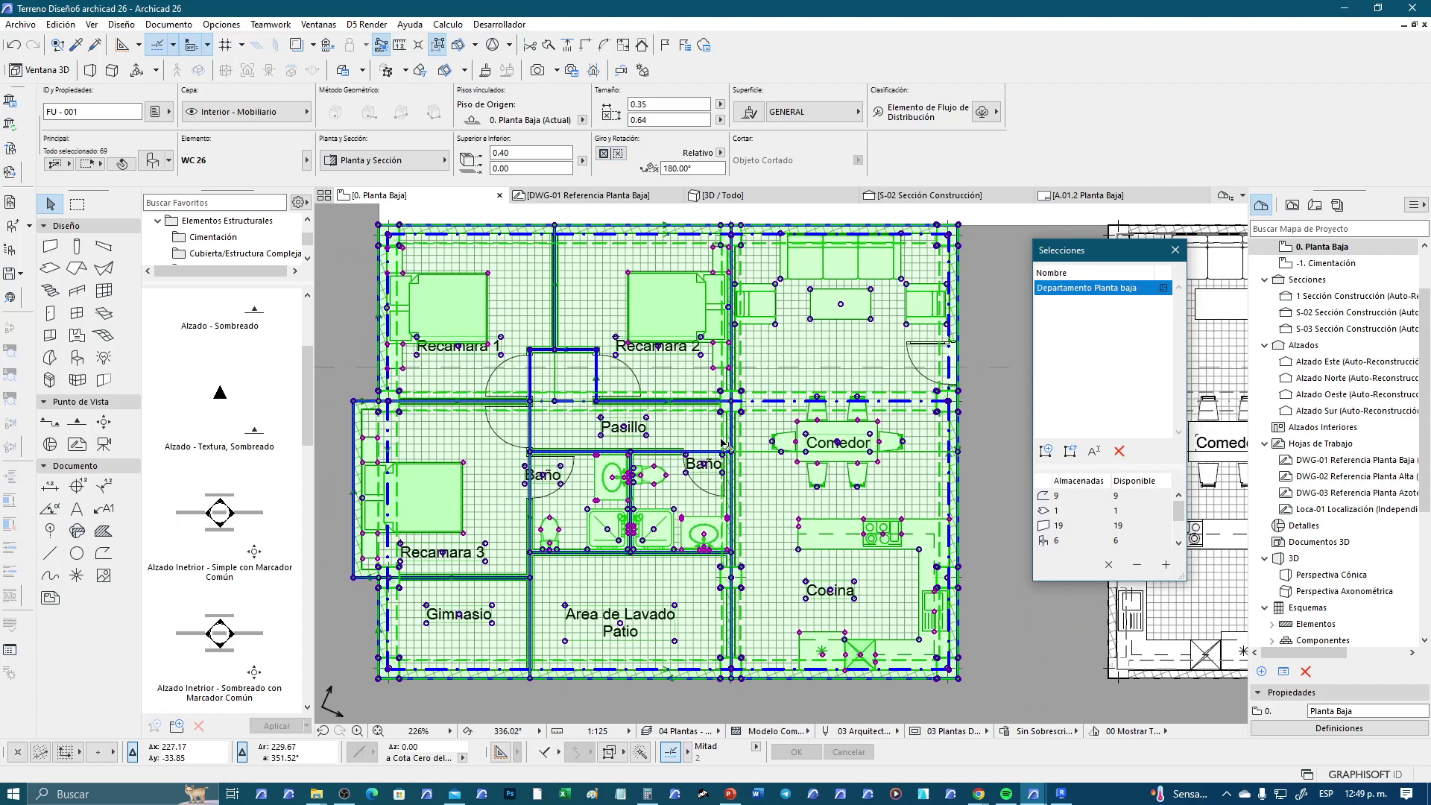
Redefine the stored selection set, then clear and reload it to verify
{"action": "left_click", "coordinate": [1070, 452]}
{"action": "key", "text": "Escape"}
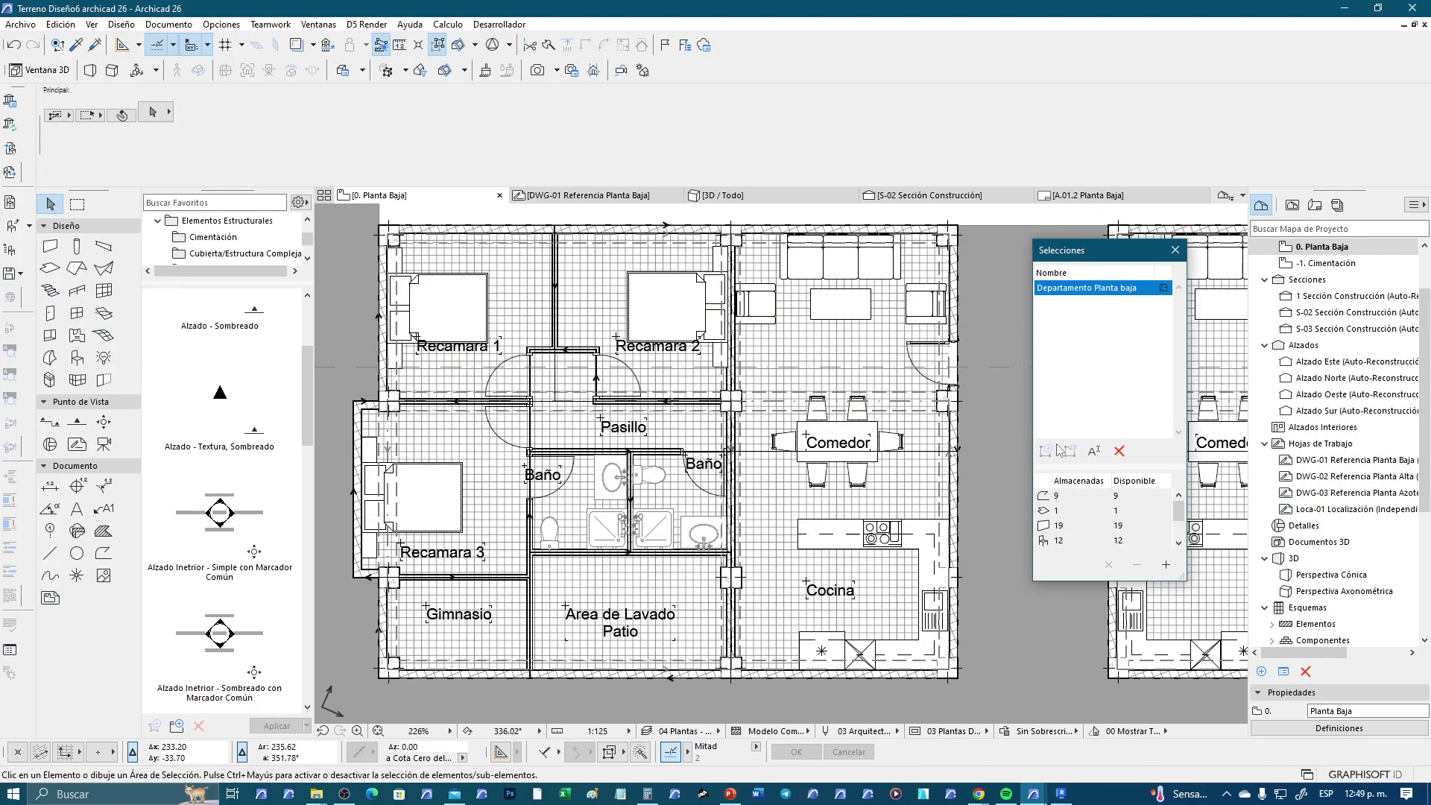
{"action": "double_click", "coordinate": [1092, 287]}
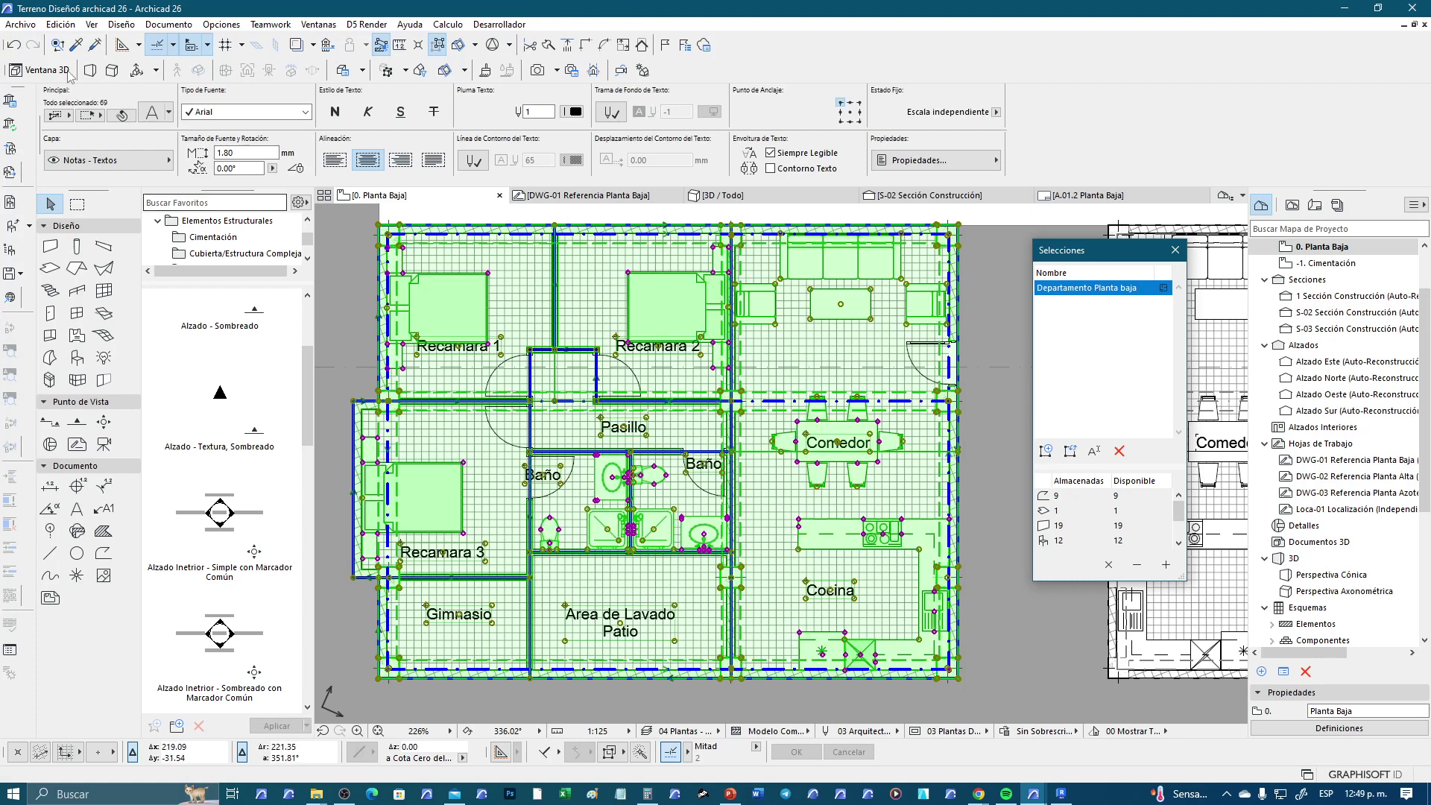
Save the selection as module 'Departamento Planta baja.mod', replacing the existing file, then deselect
{"action": "left_click", "coordinate": [20, 24]}
{"action": "mouse_move", "coordinate": [67, 255]}
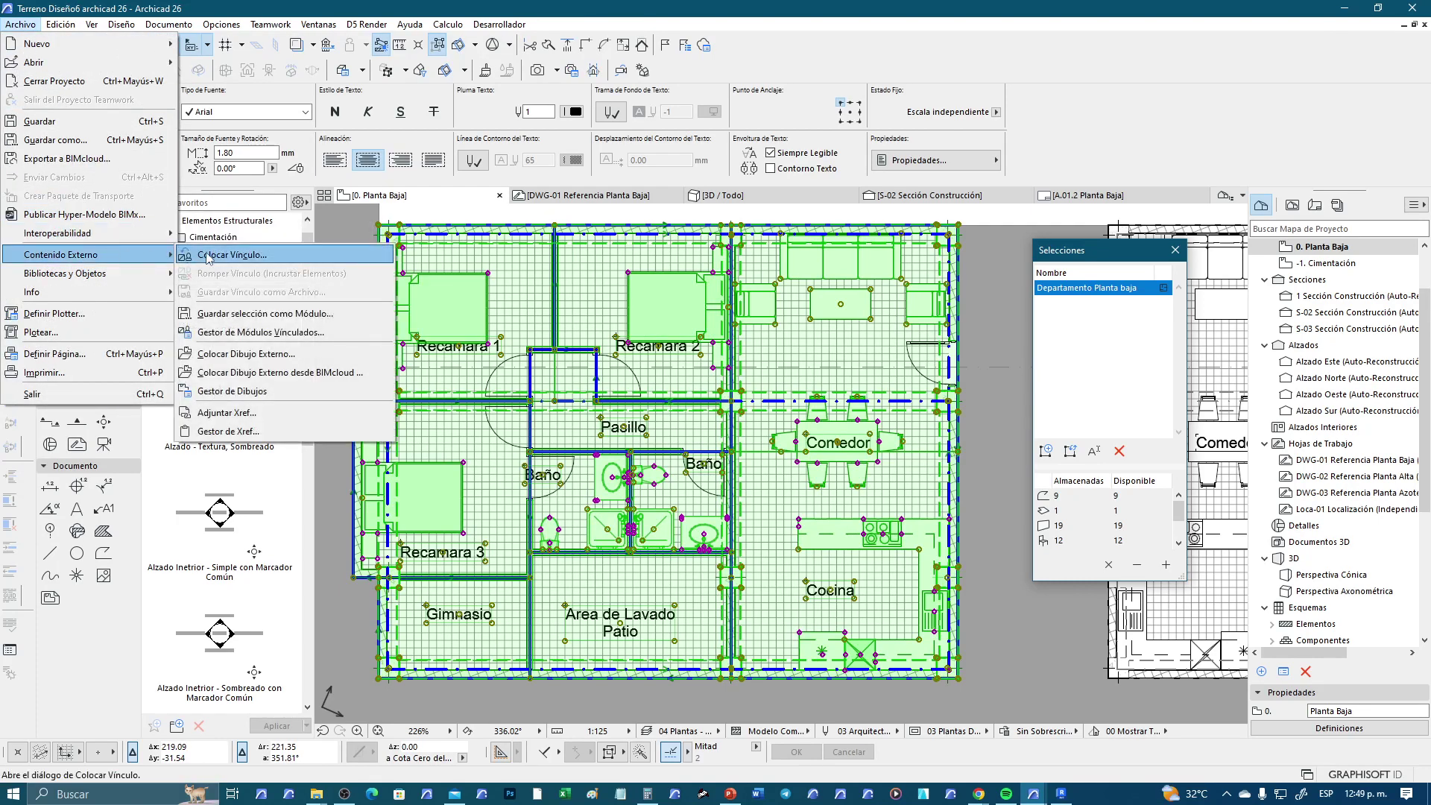
{"action": "left_click", "coordinate": [293, 319]}
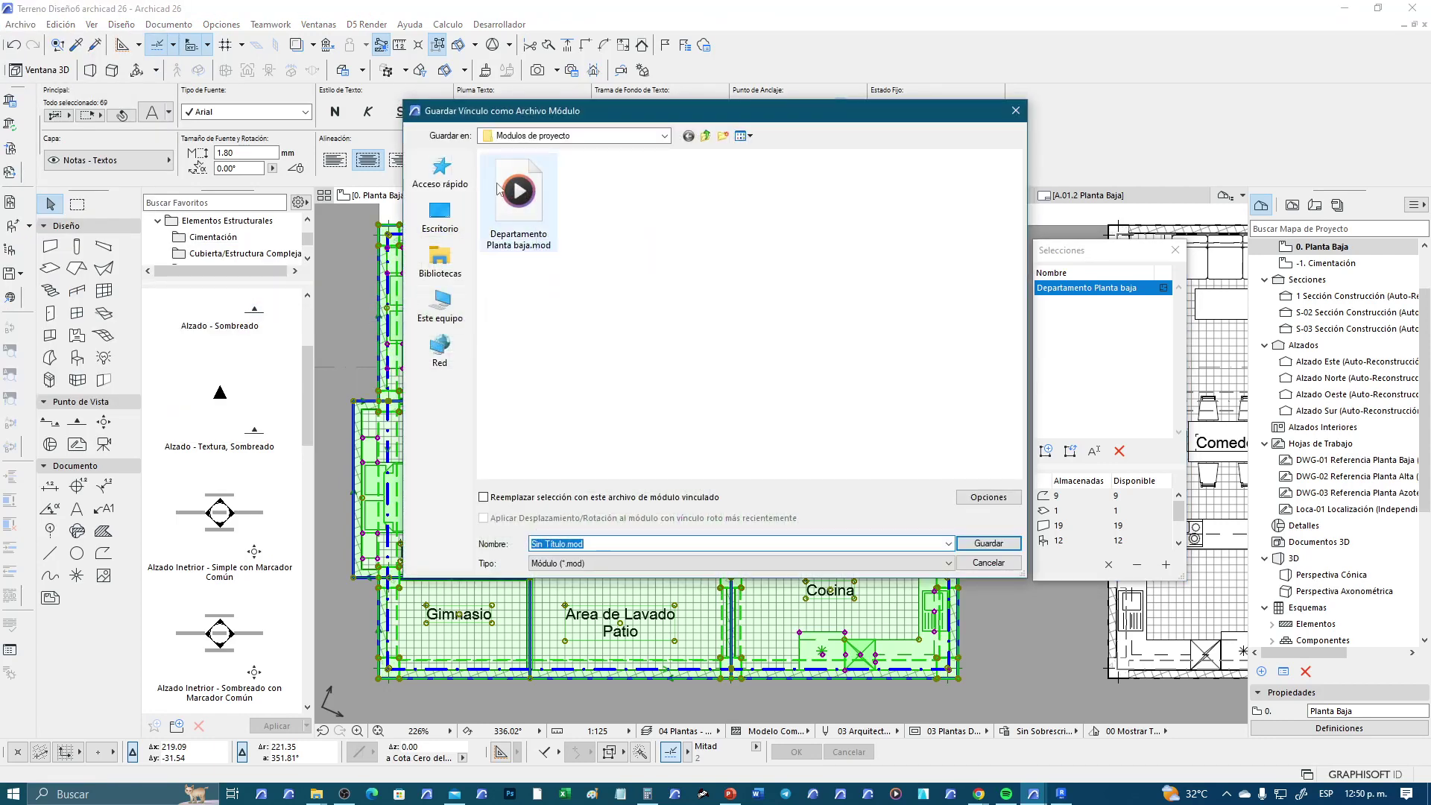
{"action": "left_click", "coordinate": [539, 216]}
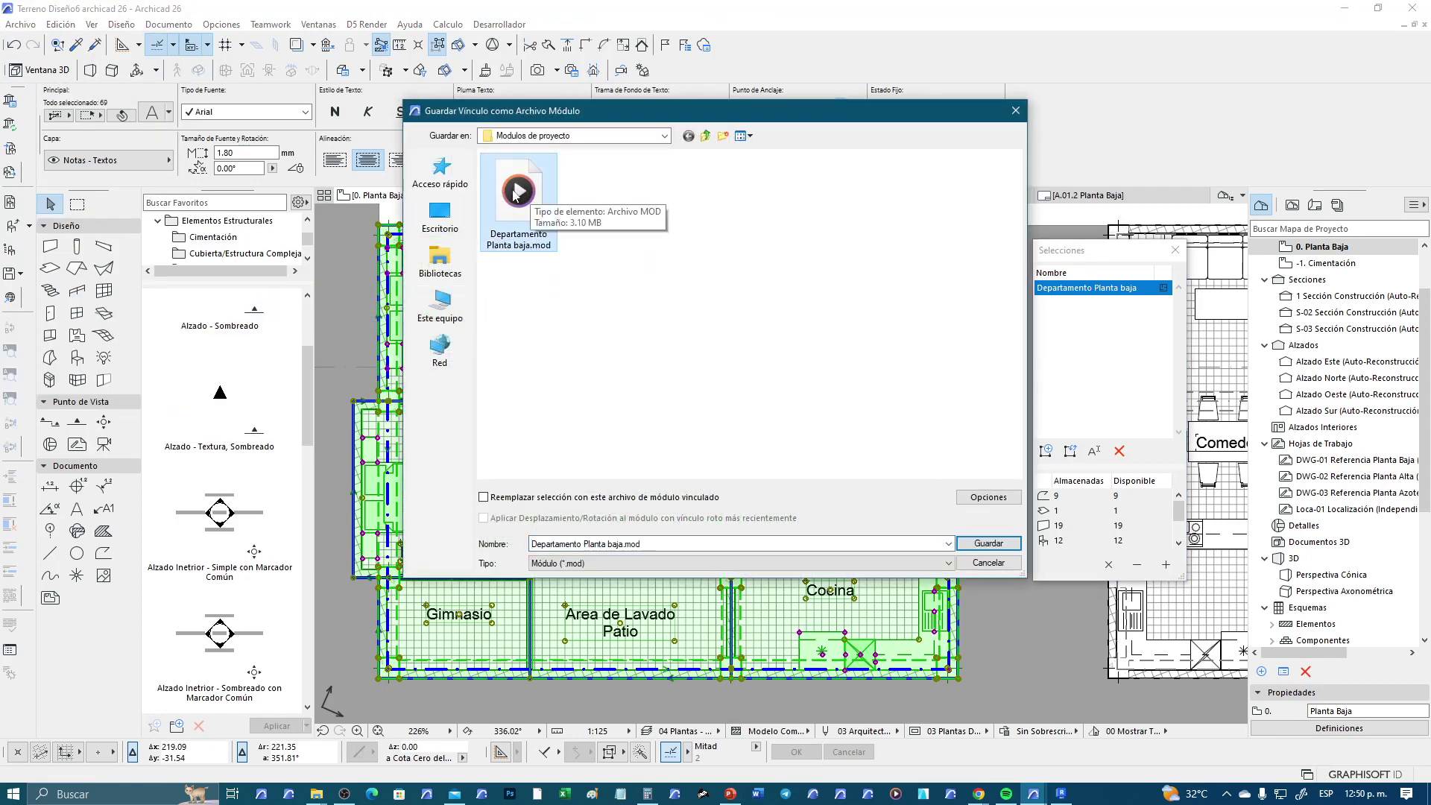
{"action": "left_click", "coordinate": [1005, 543]}
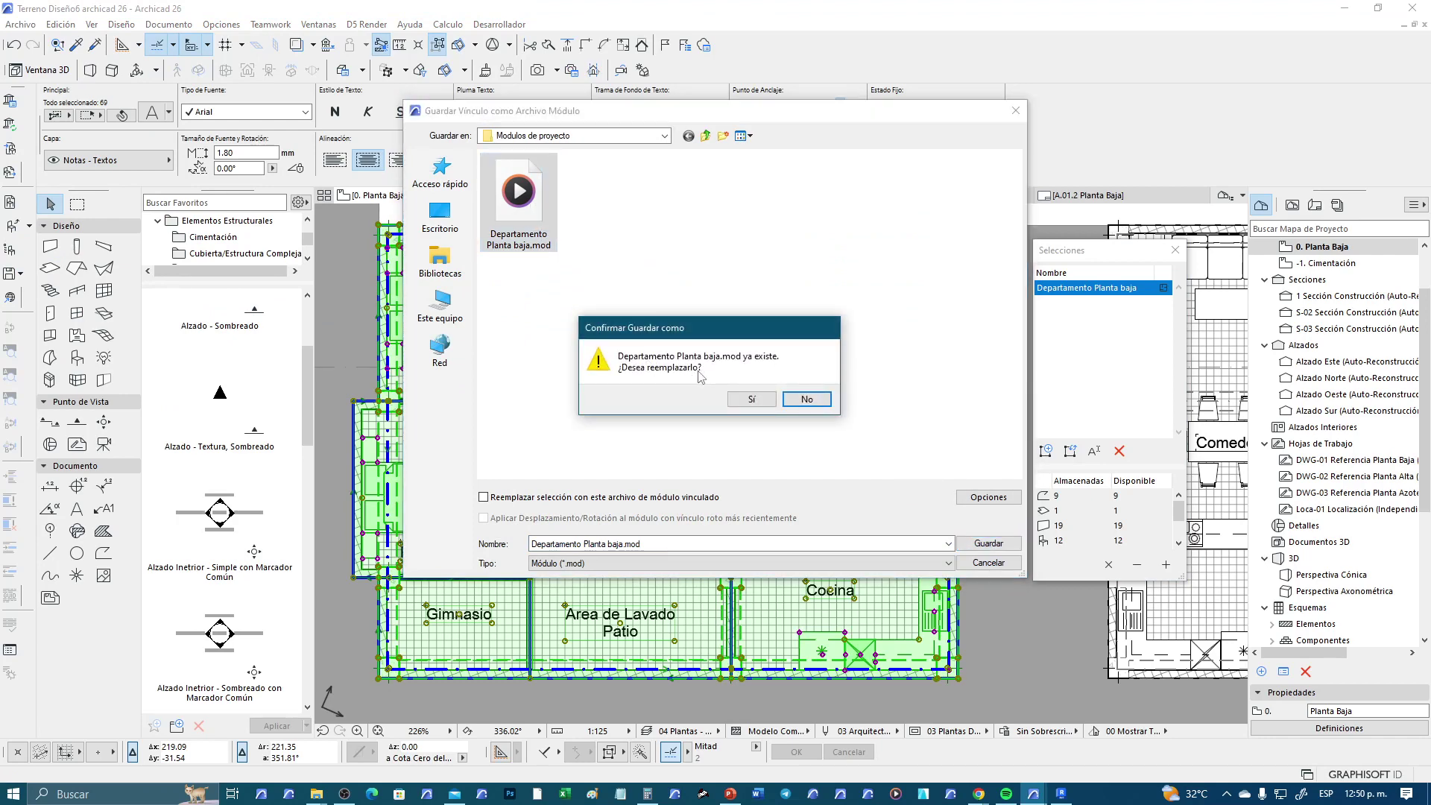
{"action": "left_click", "coordinate": [743, 400]}
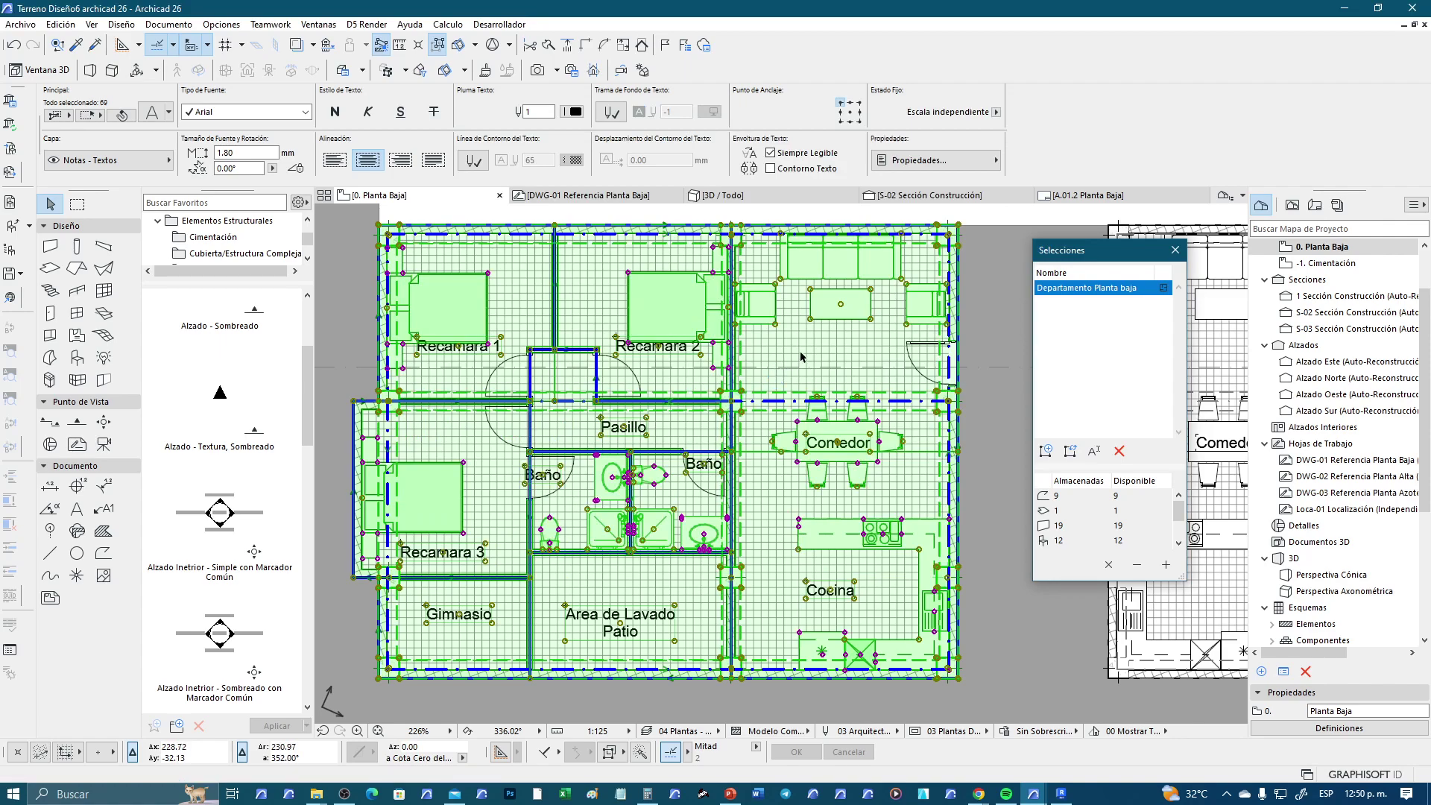
{"action": "key", "text": "Escape"}
{"action": "scroll", "coordinate": [820, 373], "scroll_direction": "down", "scroll_amount": 3}
Copy the Cocina label above the dining room, retype it as 'Sala', and reload the stored selection
{"action": "scroll", "coordinate": [833, 390], "scroll_direction": "up", "scroll_amount": 2}
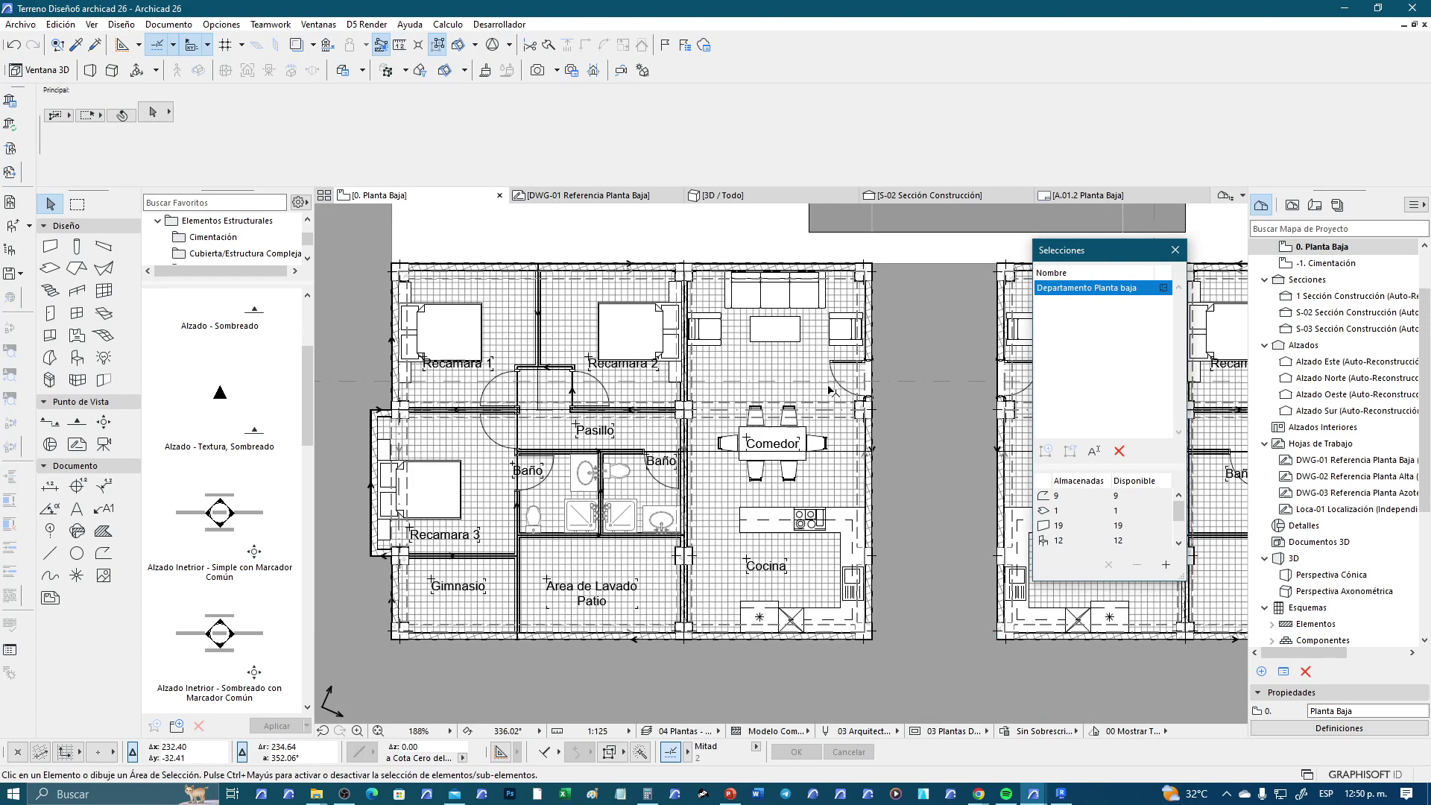
{"action": "scroll", "coordinate": [805, 492], "scroll_direction": "down", "scroll_amount": 1}
{"action": "scroll", "coordinate": [779, 598], "scroll_direction": "up", "scroll_amount": 1}
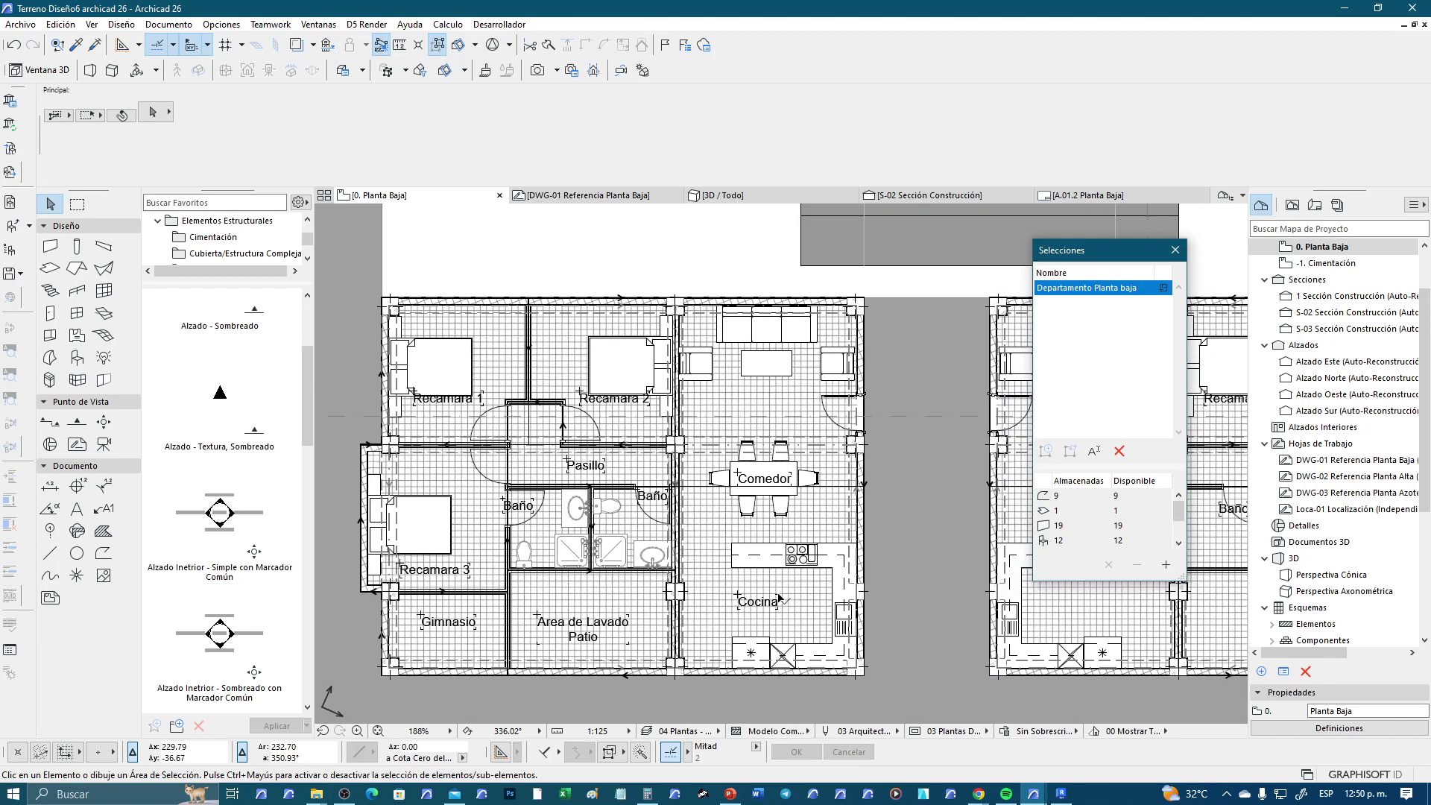
{"action": "left_click_drag", "start_coordinate": [781, 605], "coordinate": [765, 400]}
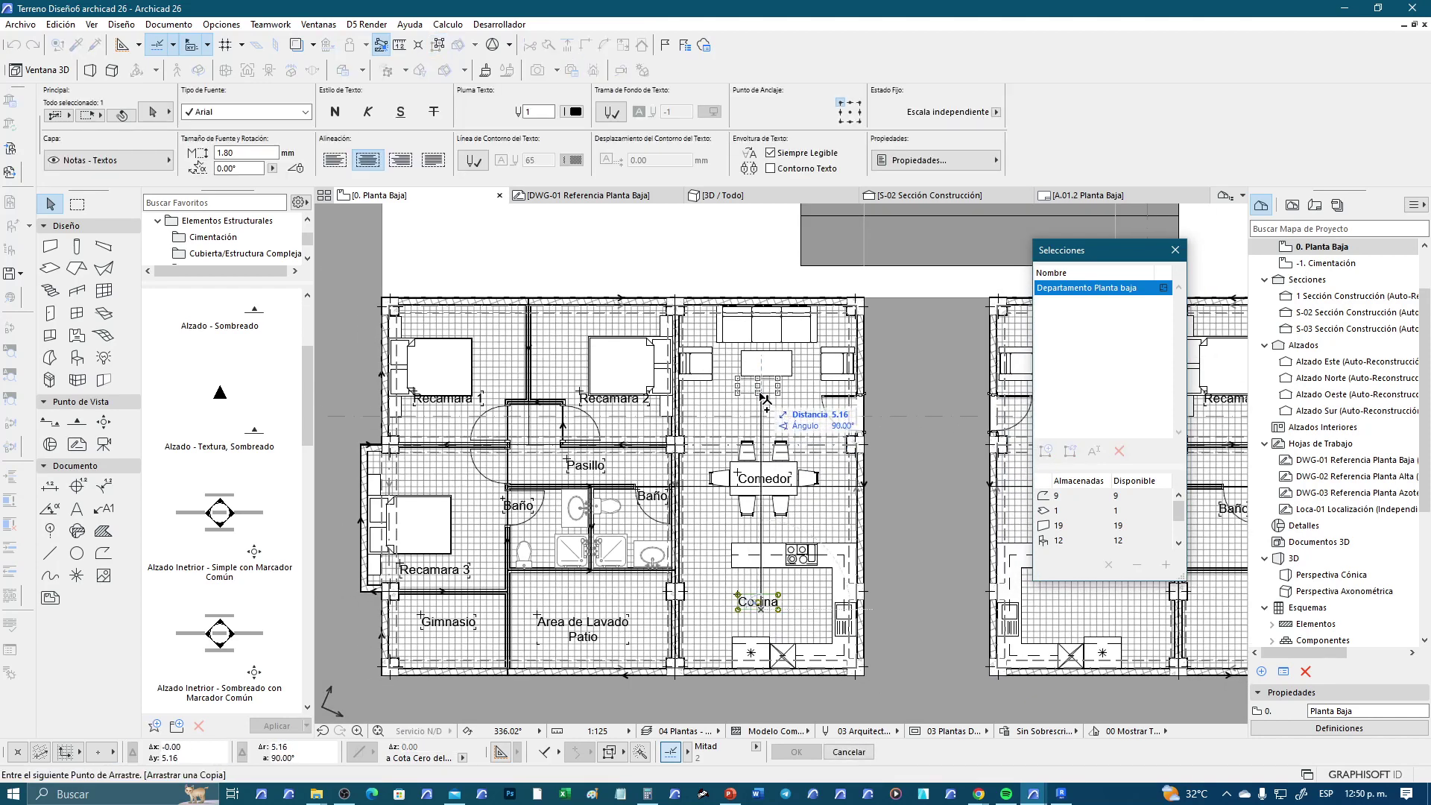
{"action": "left_click", "coordinate": [765, 400]}
{"action": "double_click", "coordinate": [745, 384]}
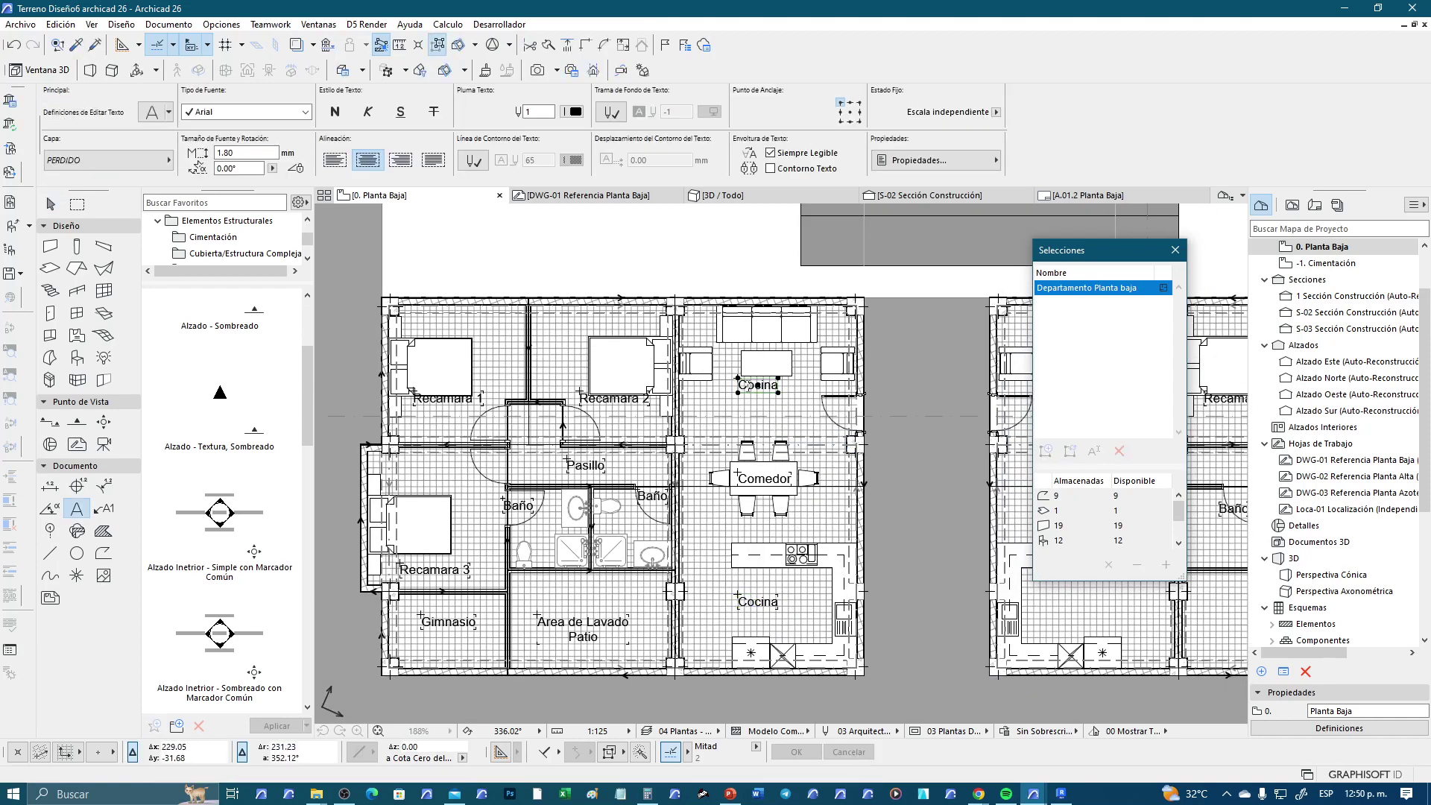
{"action": "left_click_drag", "start_coordinate": [740, 385], "coordinate": [788, 380]}
{"action": "type", "text": "Sa"}
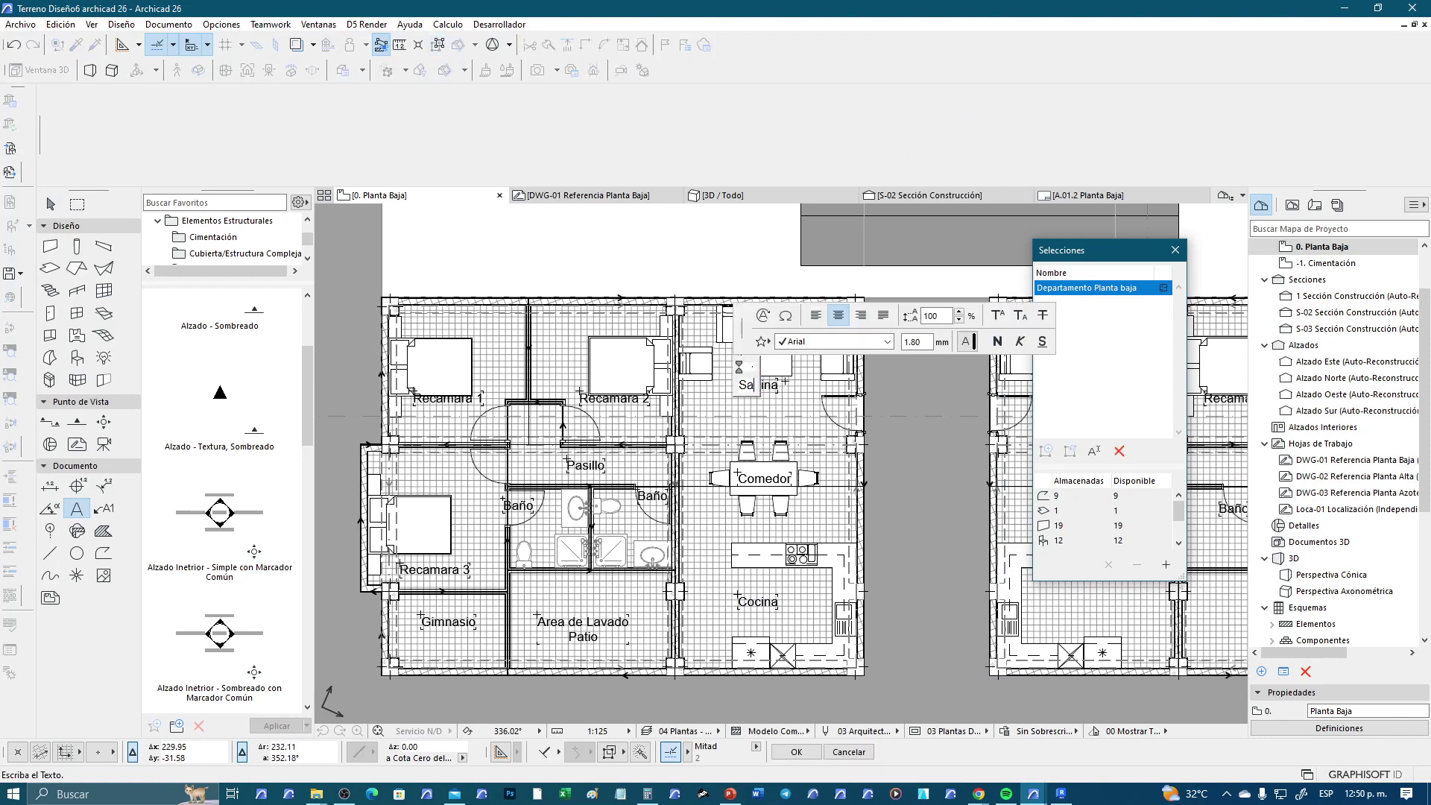
{"action": "type", "text": "la"}
{"action": "left_click", "coordinate": [792, 408]}
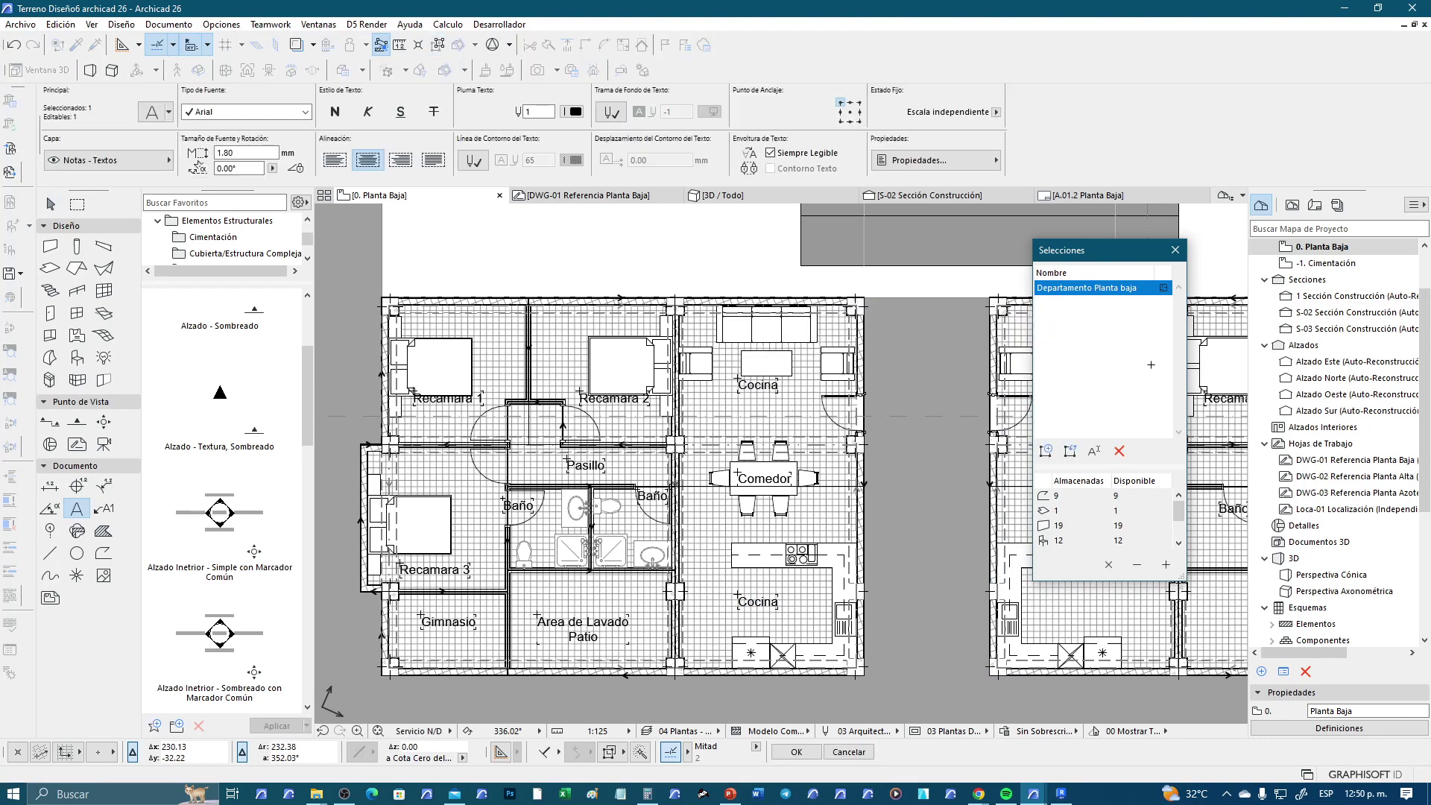
{"action": "double_click", "coordinate": [1117, 289]}
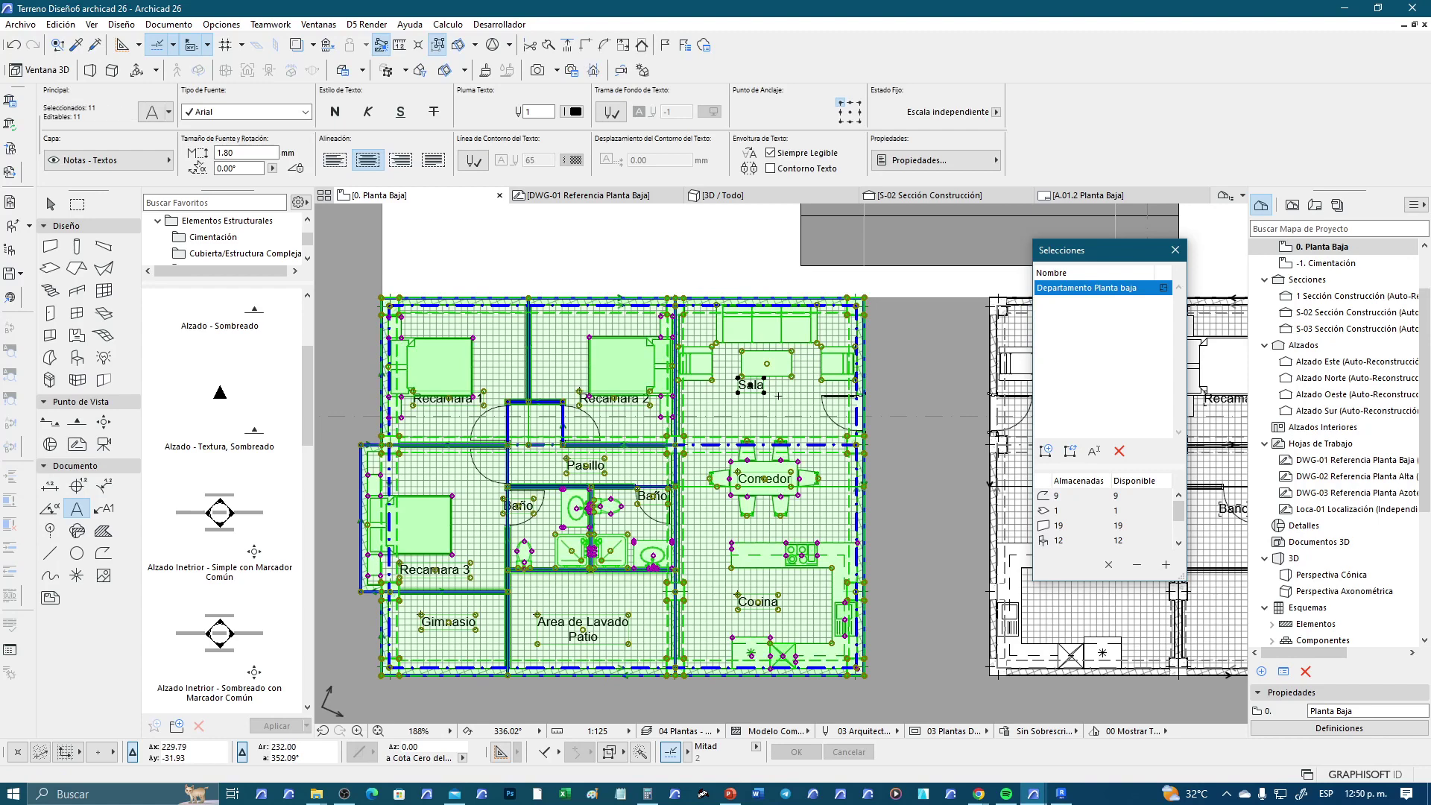
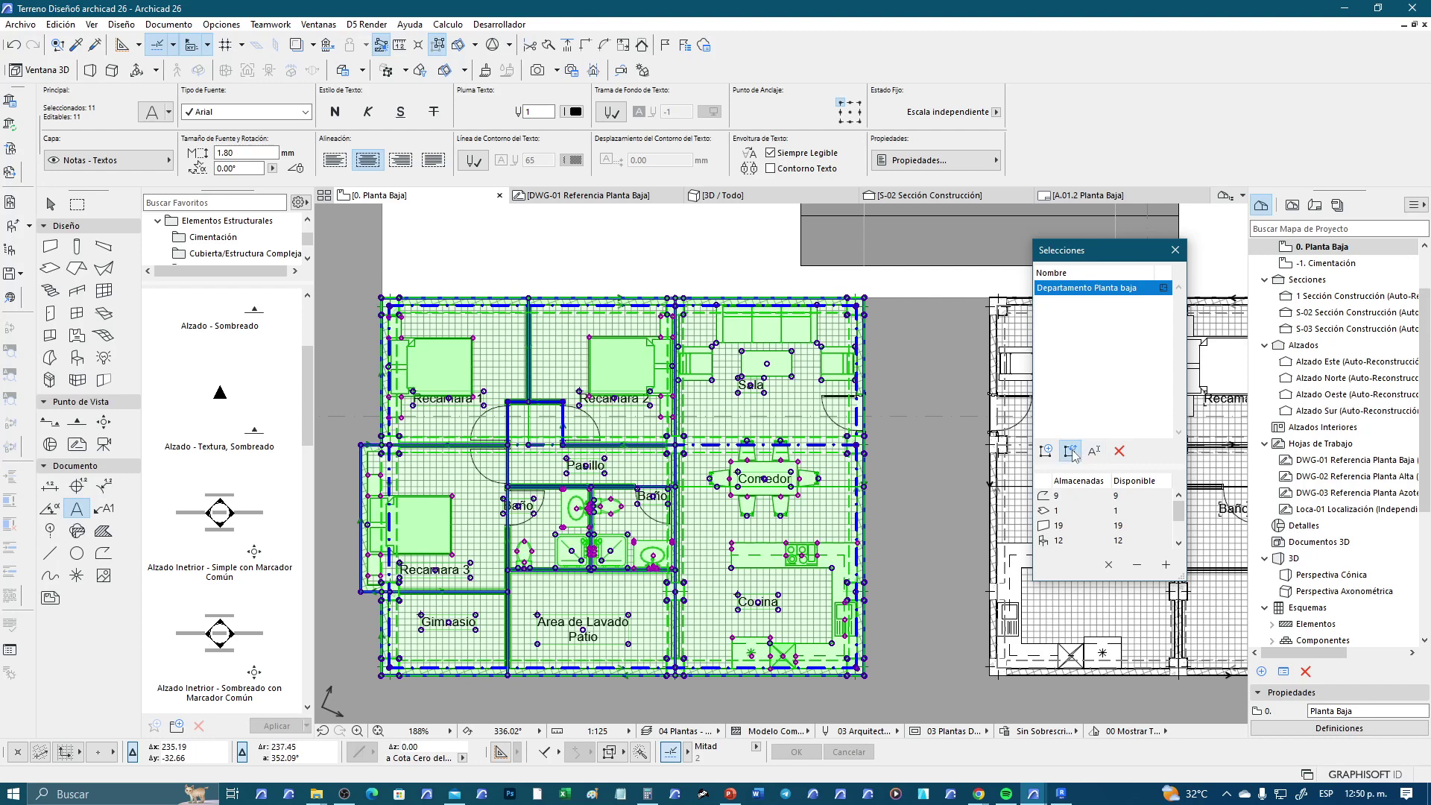
Save the selected apartment elements as Departamento Planta baja.mod, replacing the existing module file
{"action": "left_click", "coordinate": [21, 24]}
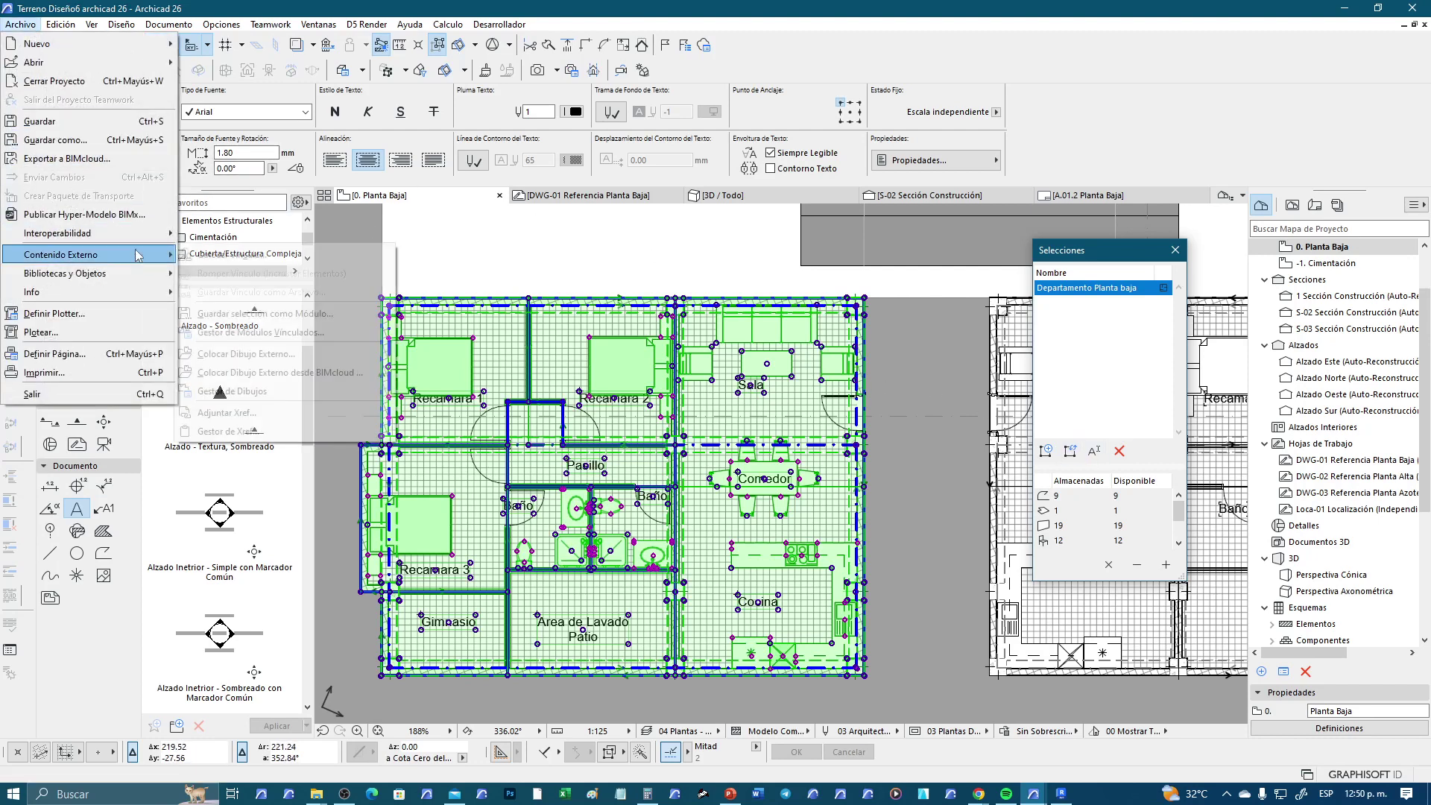
{"action": "mouse_move", "coordinate": [61, 255]}
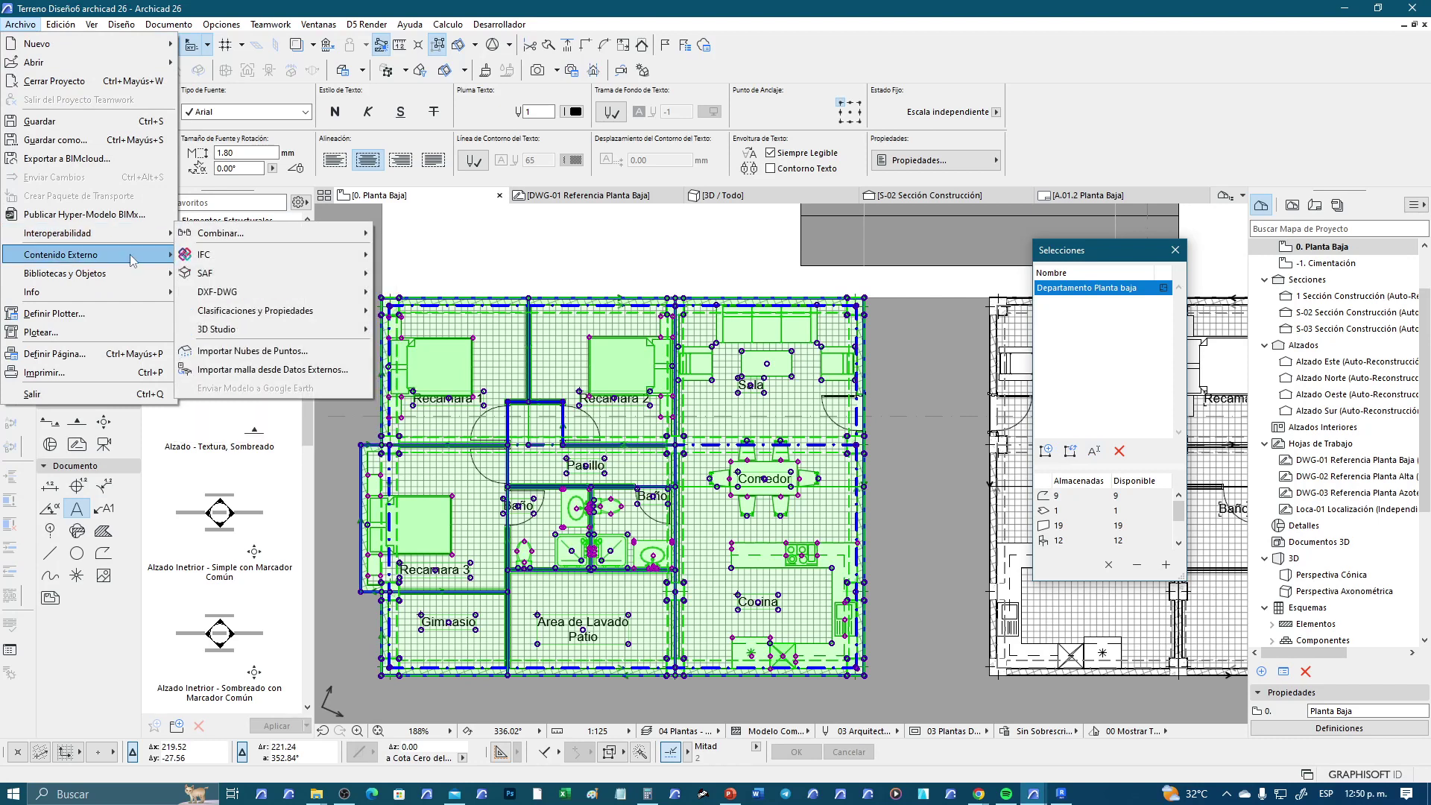
{"action": "left_click", "coordinate": [261, 313]}
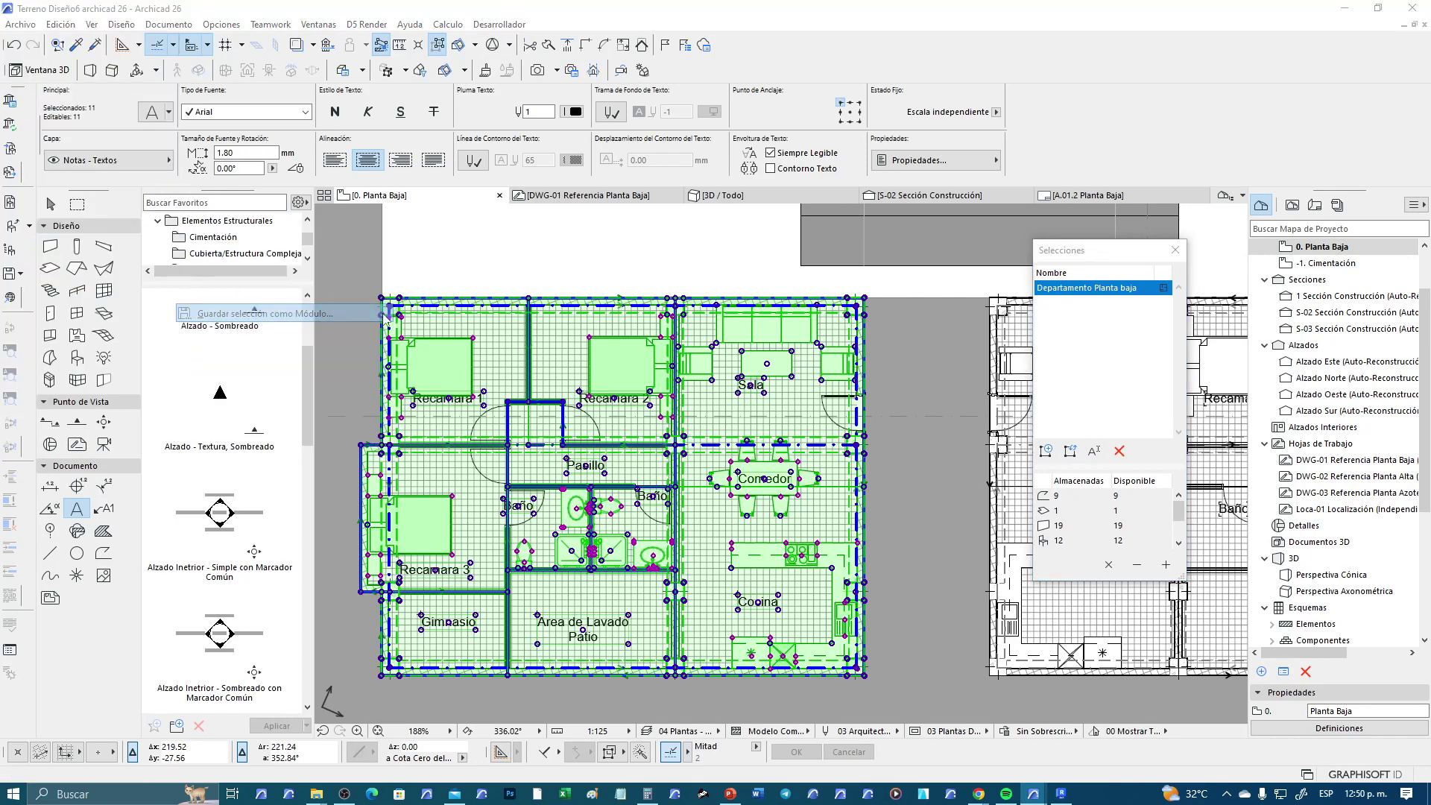
{"action": "left_click", "coordinate": [982, 544]}
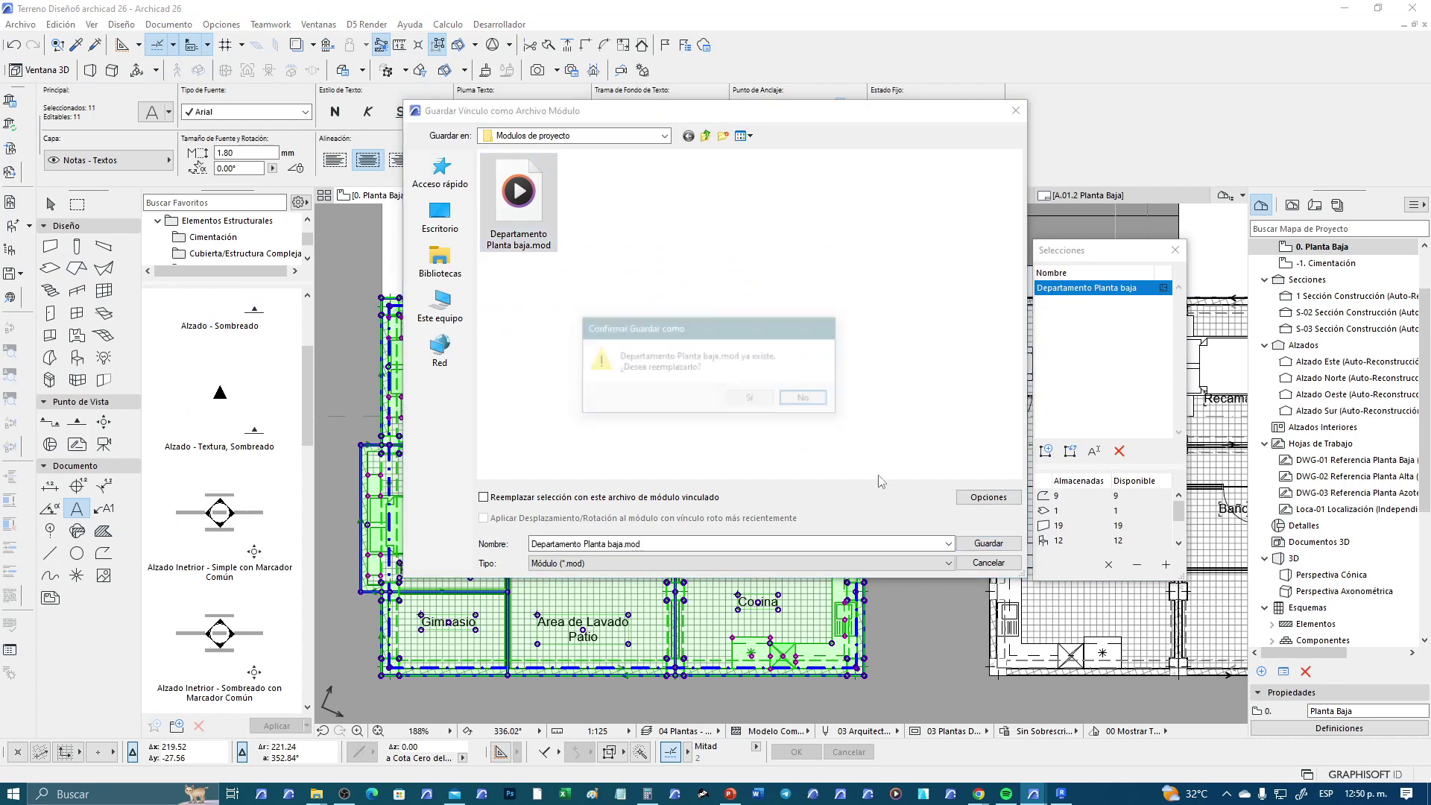
{"action": "left_click", "coordinate": [742, 397]}
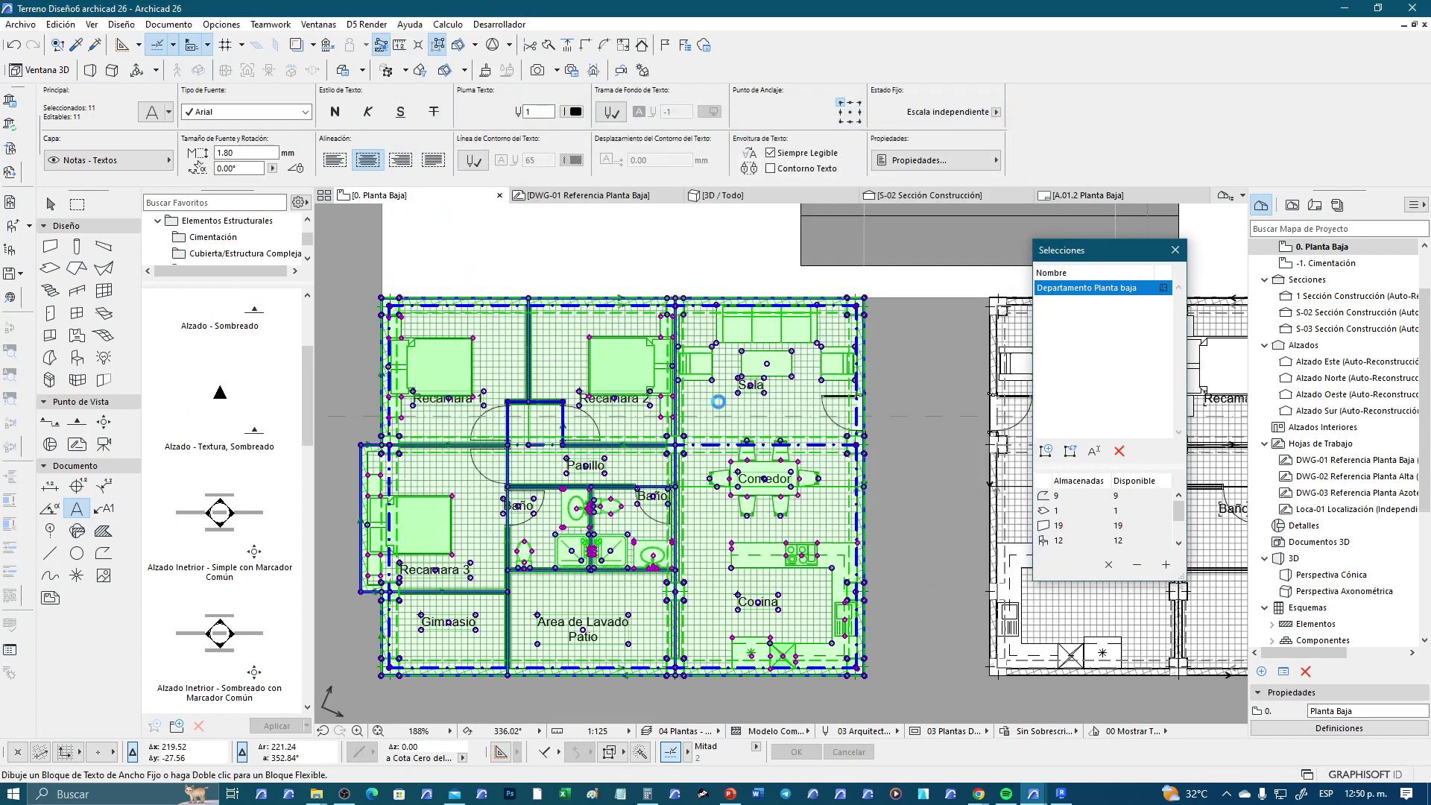
{"action": "key", "text": "Escape"}
{"action": "scroll", "coordinate": [626, 447], "scroll_direction": "down", "scroll_amount": 4}
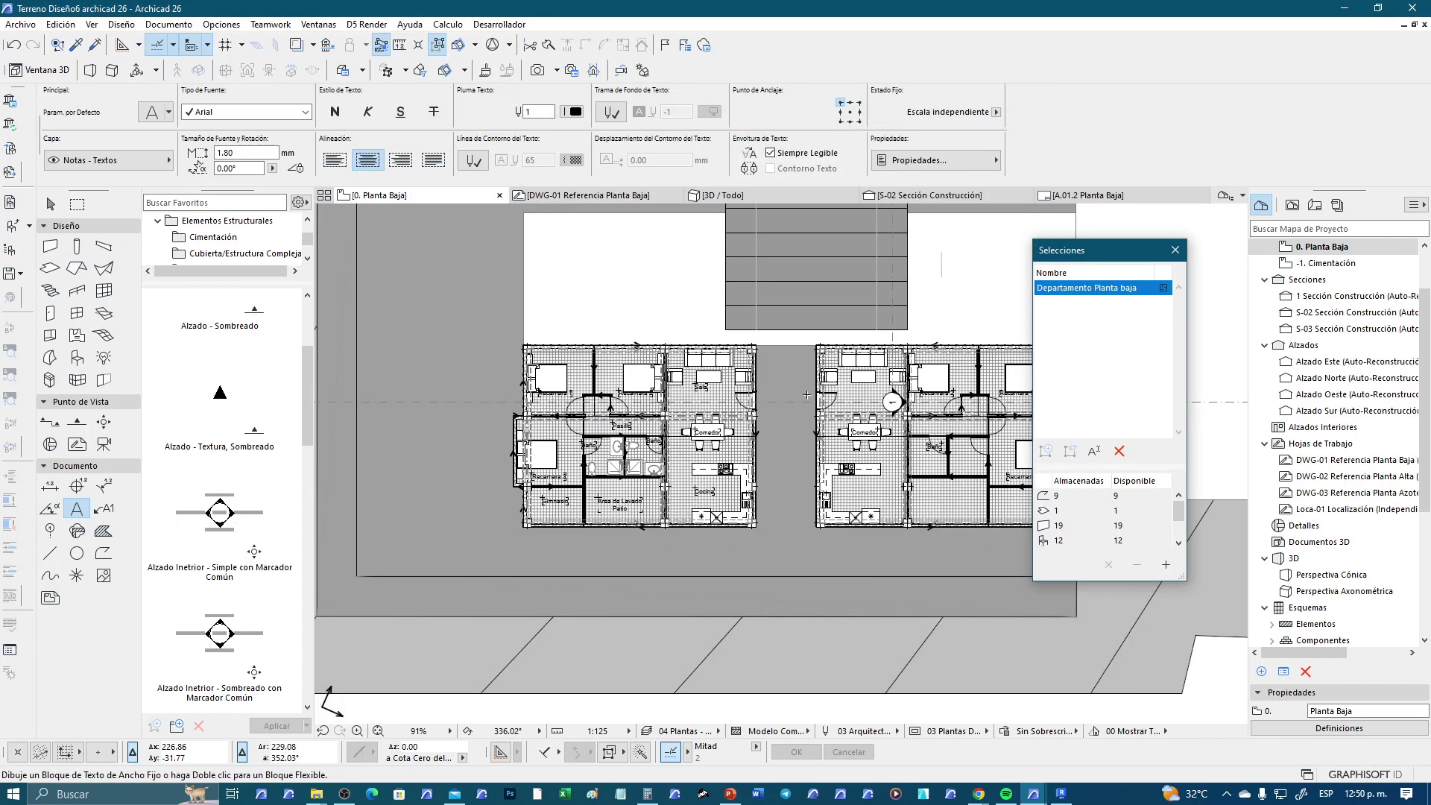
{"action": "scroll", "coordinate": [626, 447], "scroll_direction": "up", "scroll_amount": 2}
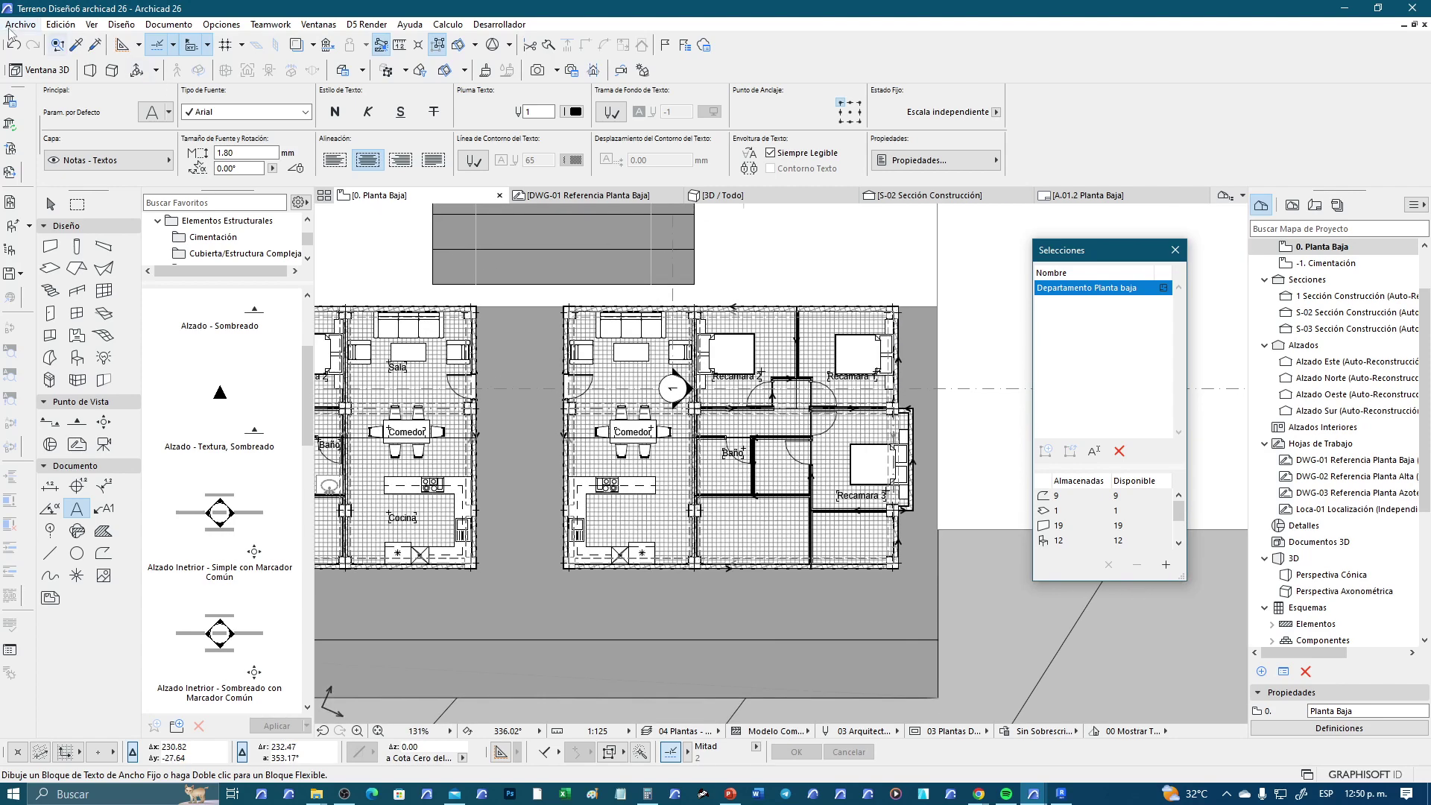
Update the Departamento Planta baja.mod source in the Linked Module Manager for all placed instances
{"action": "left_click", "coordinate": [9, 27]}
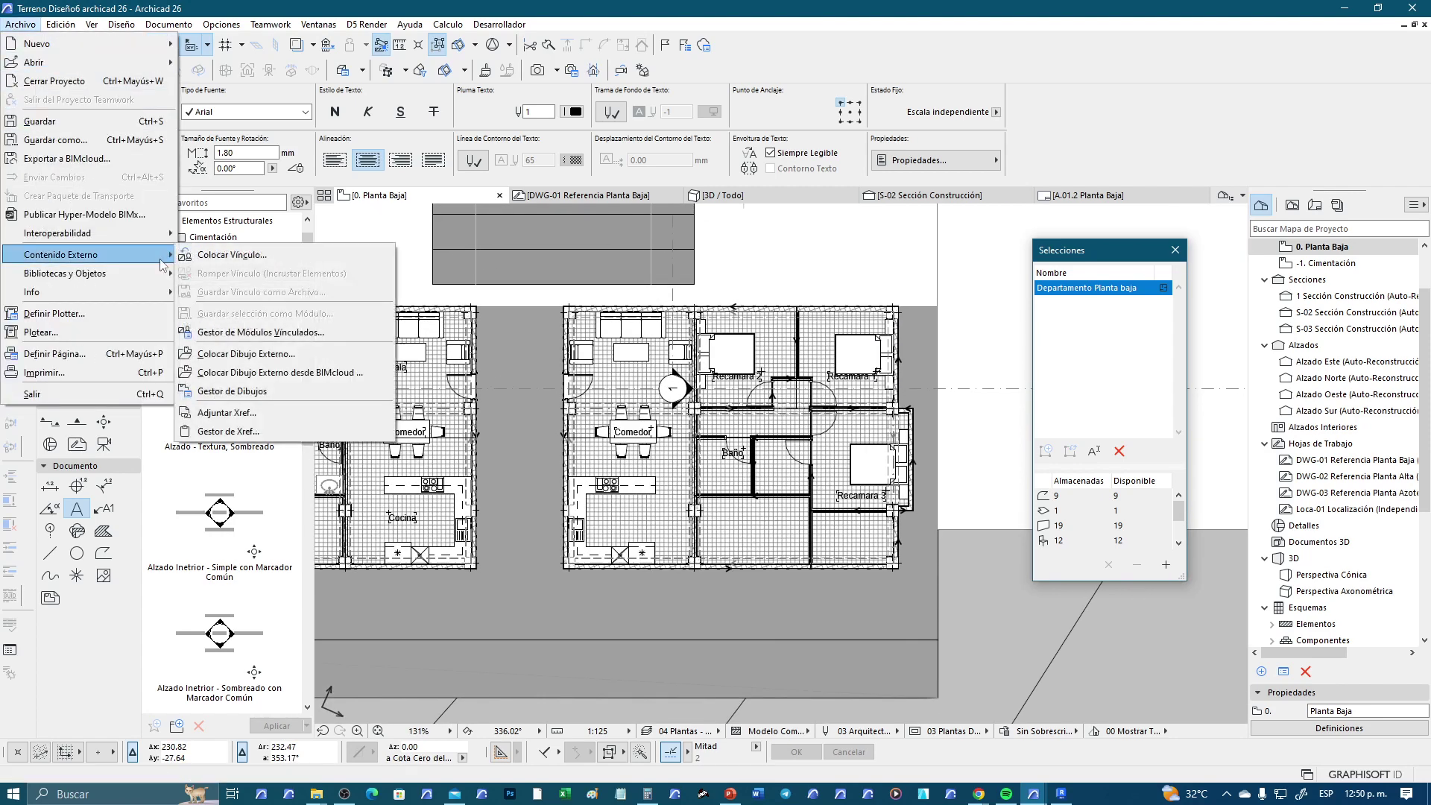
{"action": "mouse_move", "coordinate": [61, 254]}
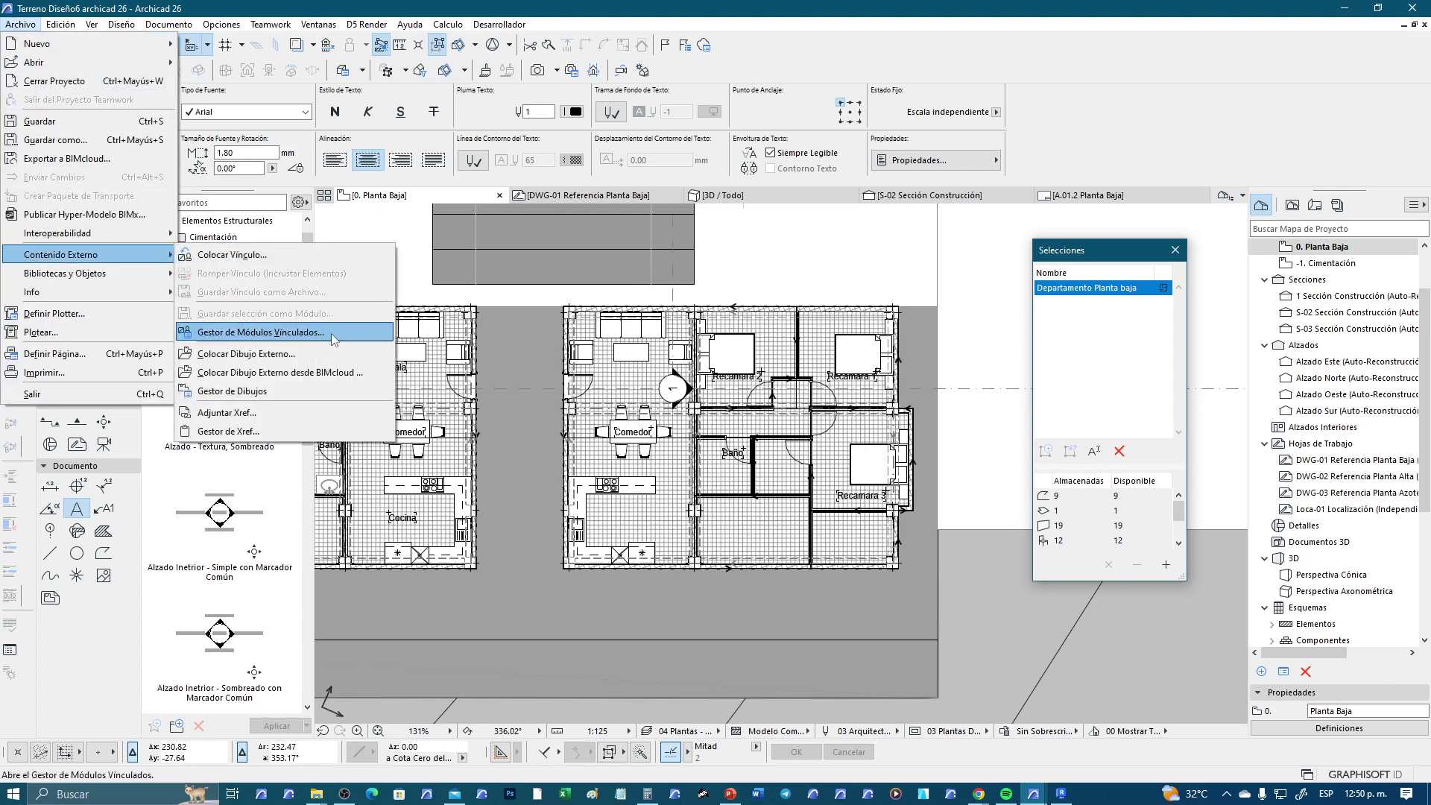
{"action": "left_click", "coordinate": [329, 333]}
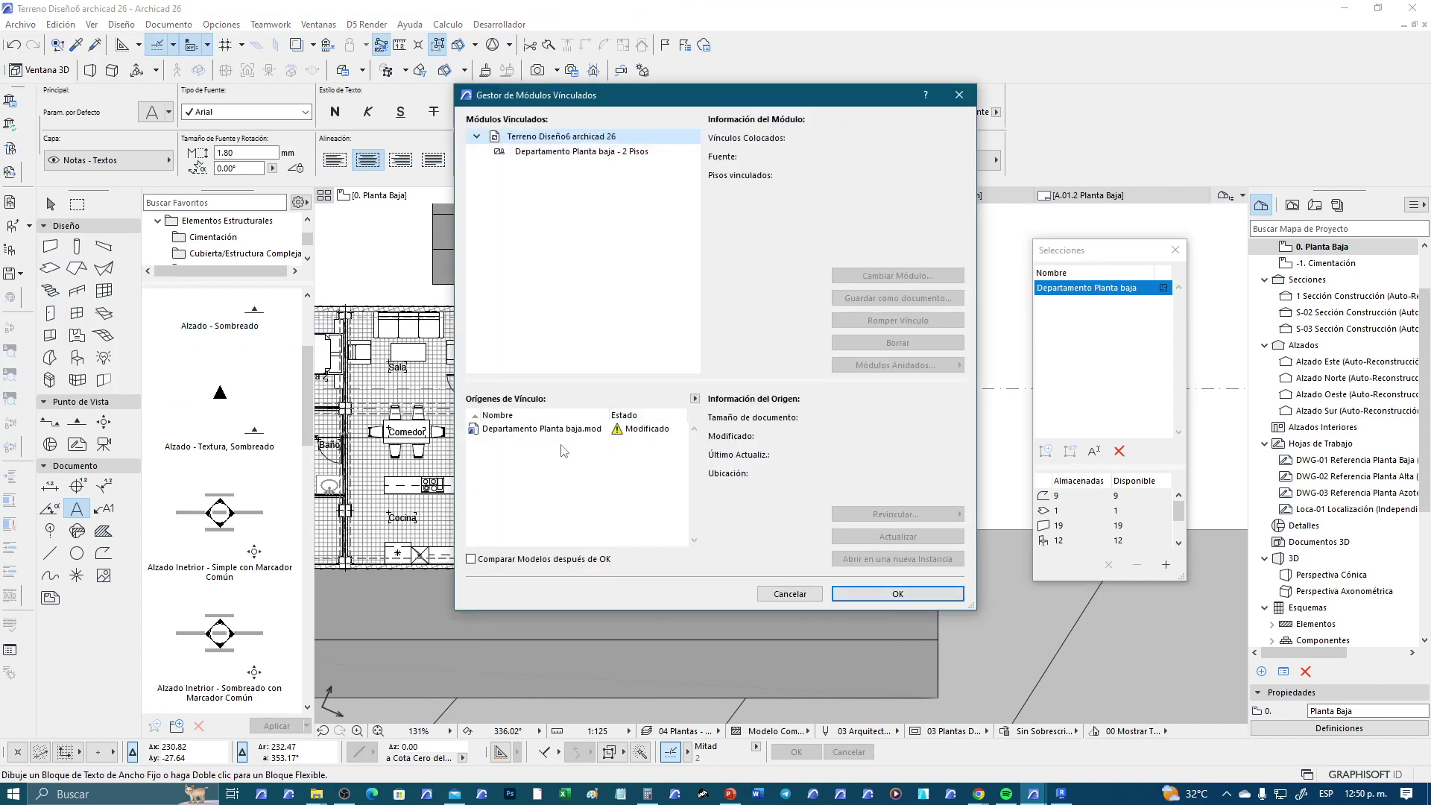
{"action": "left_click", "coordinate": [526, 430]}
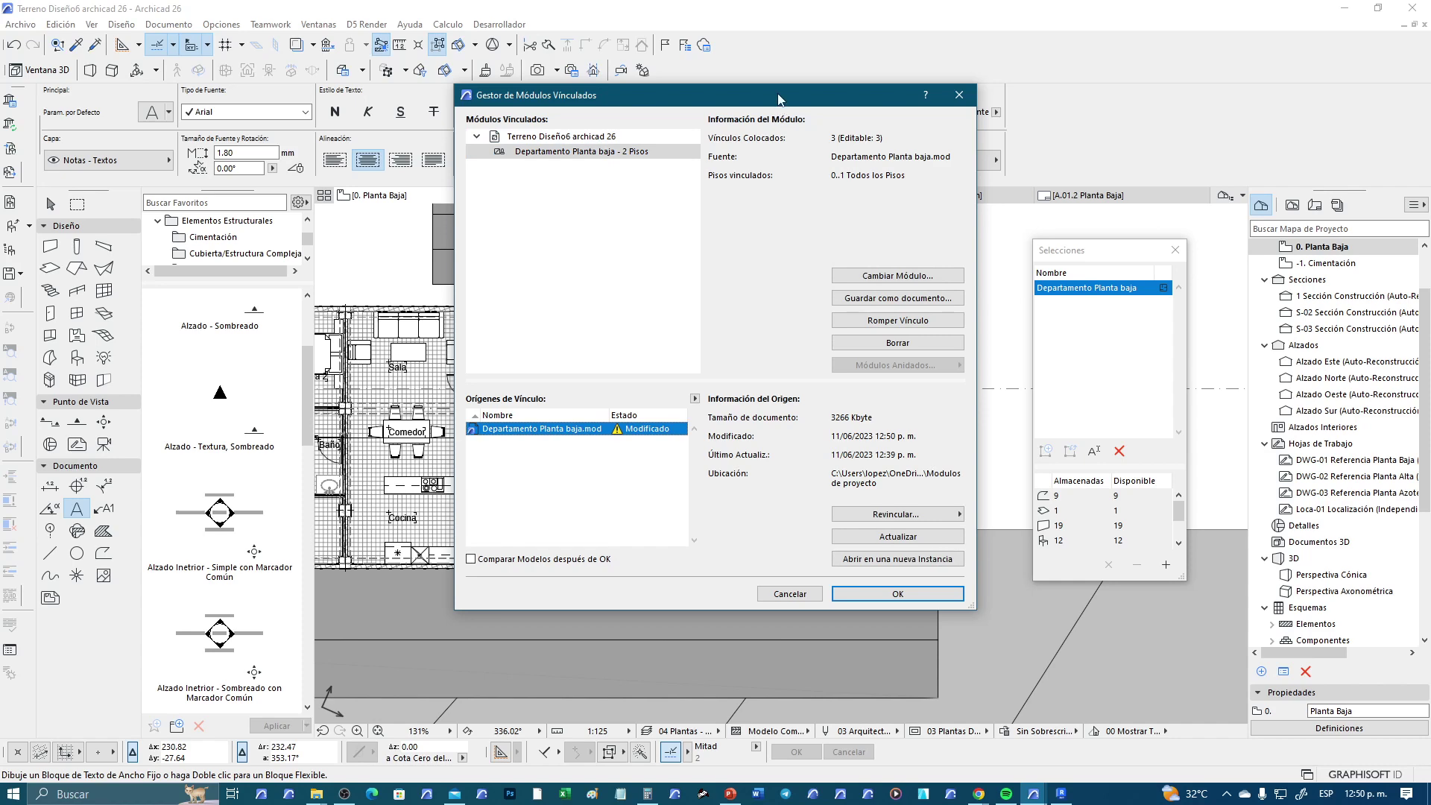
{"action": "left_click_drag", "start_coordinate": [778, 99], "coordinate": [495, 51]}
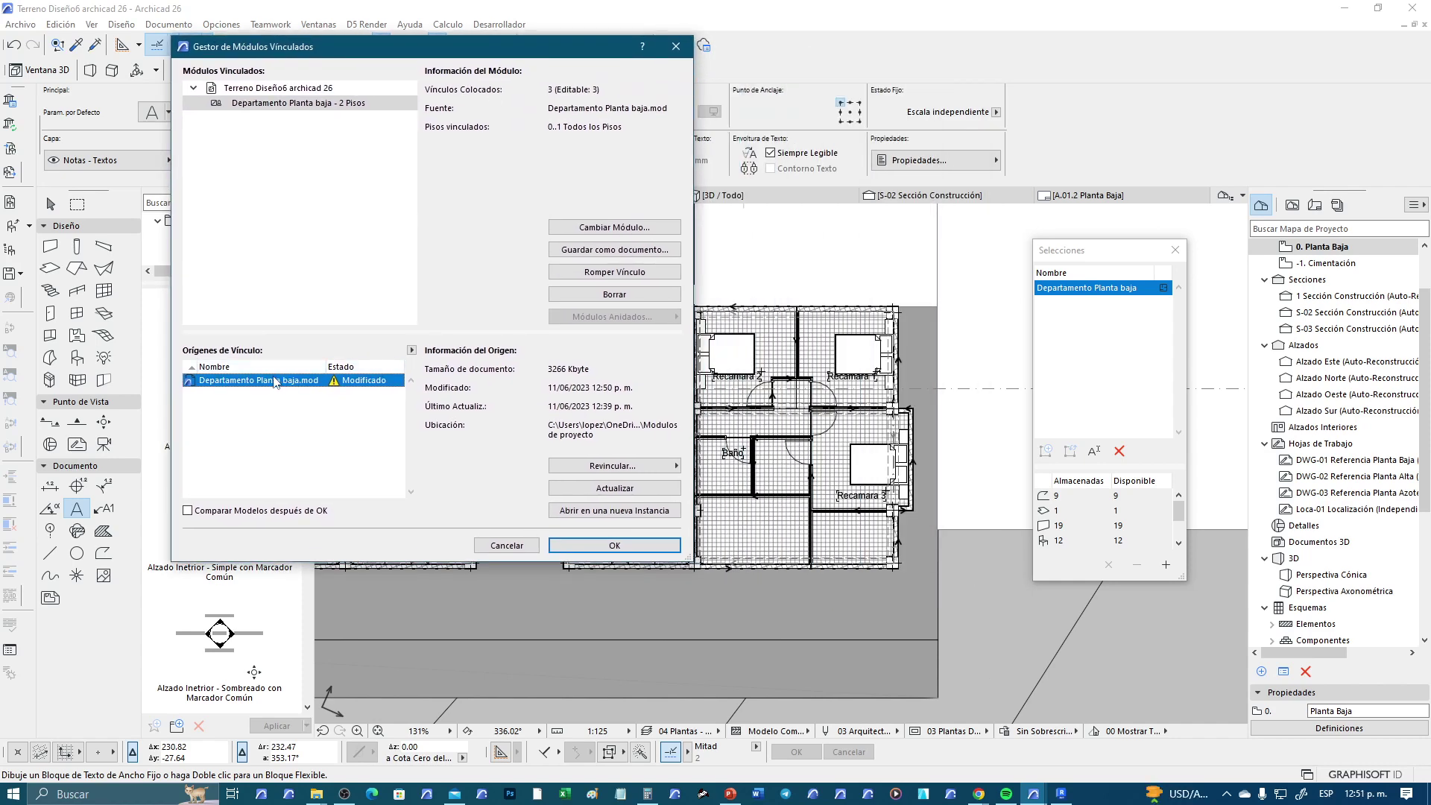
{"action": "left_click", "coordinate": [625, 489]}
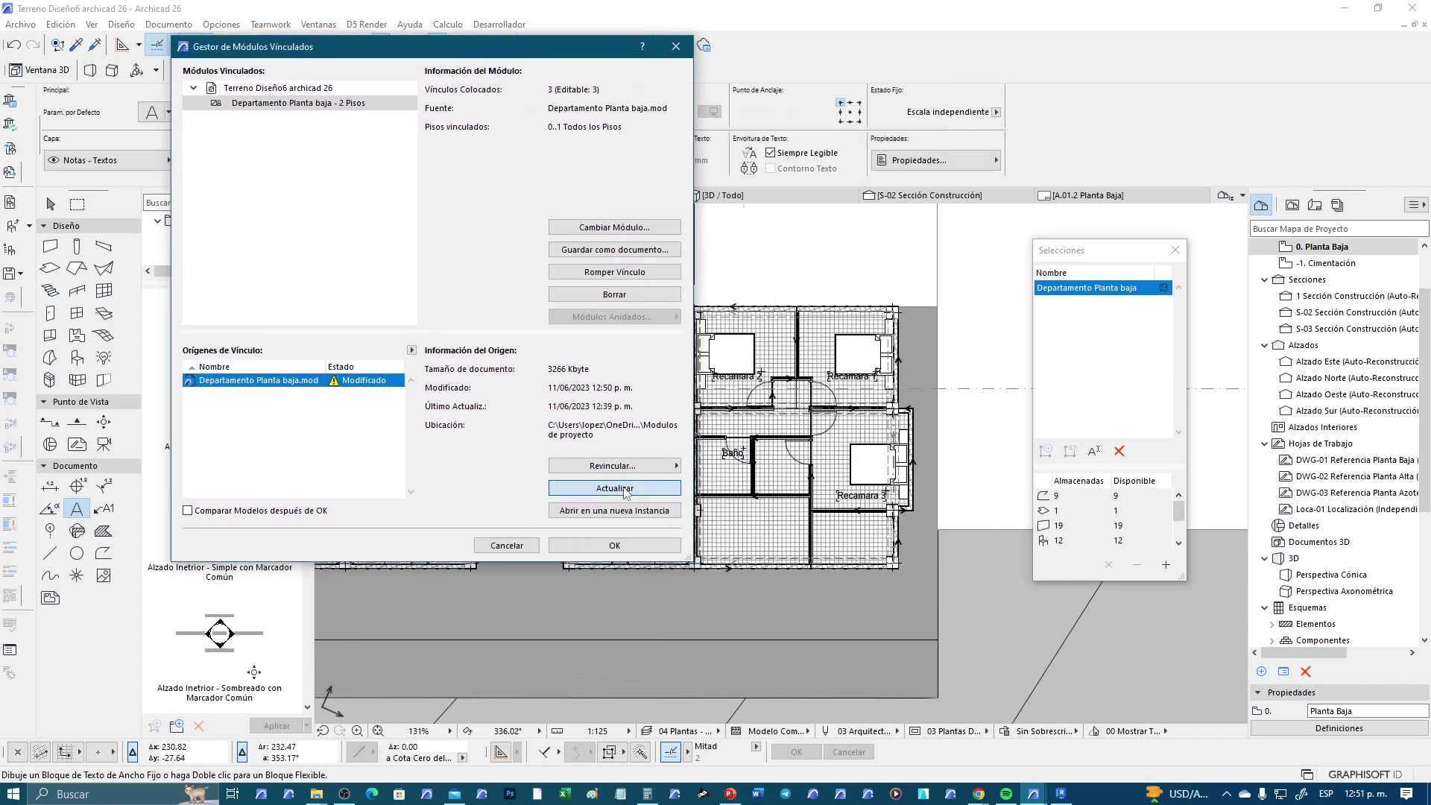
{"action": "left_click", "coordinate": [608, 548]}
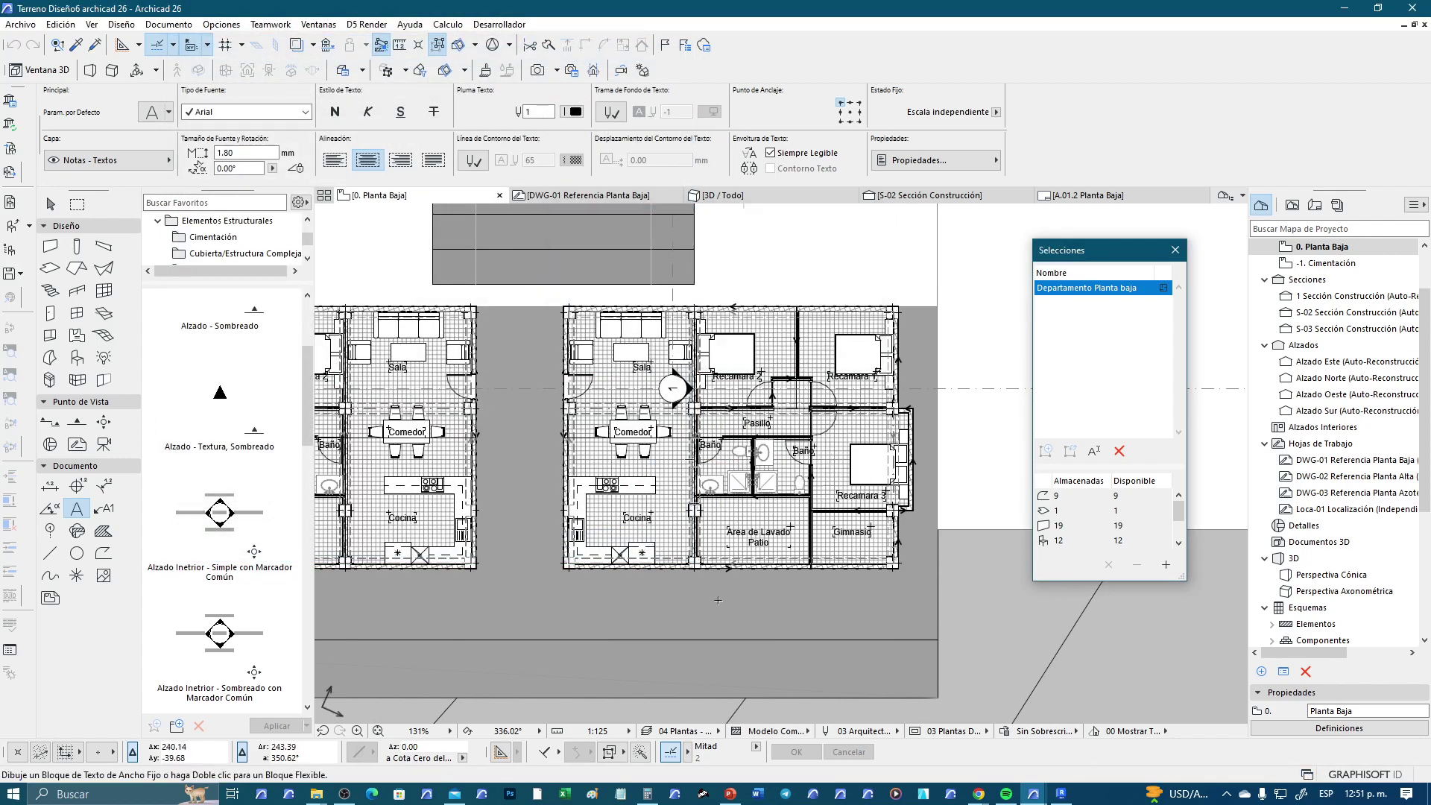
{"action": "scroll", "coordinate": [713, 607], "scroll_direction": "down", "scroll_amount": 1}
{"action": "scroll", "coordinate": [671, 521], "scroll_direction": "down", "scroll_amount": 1}
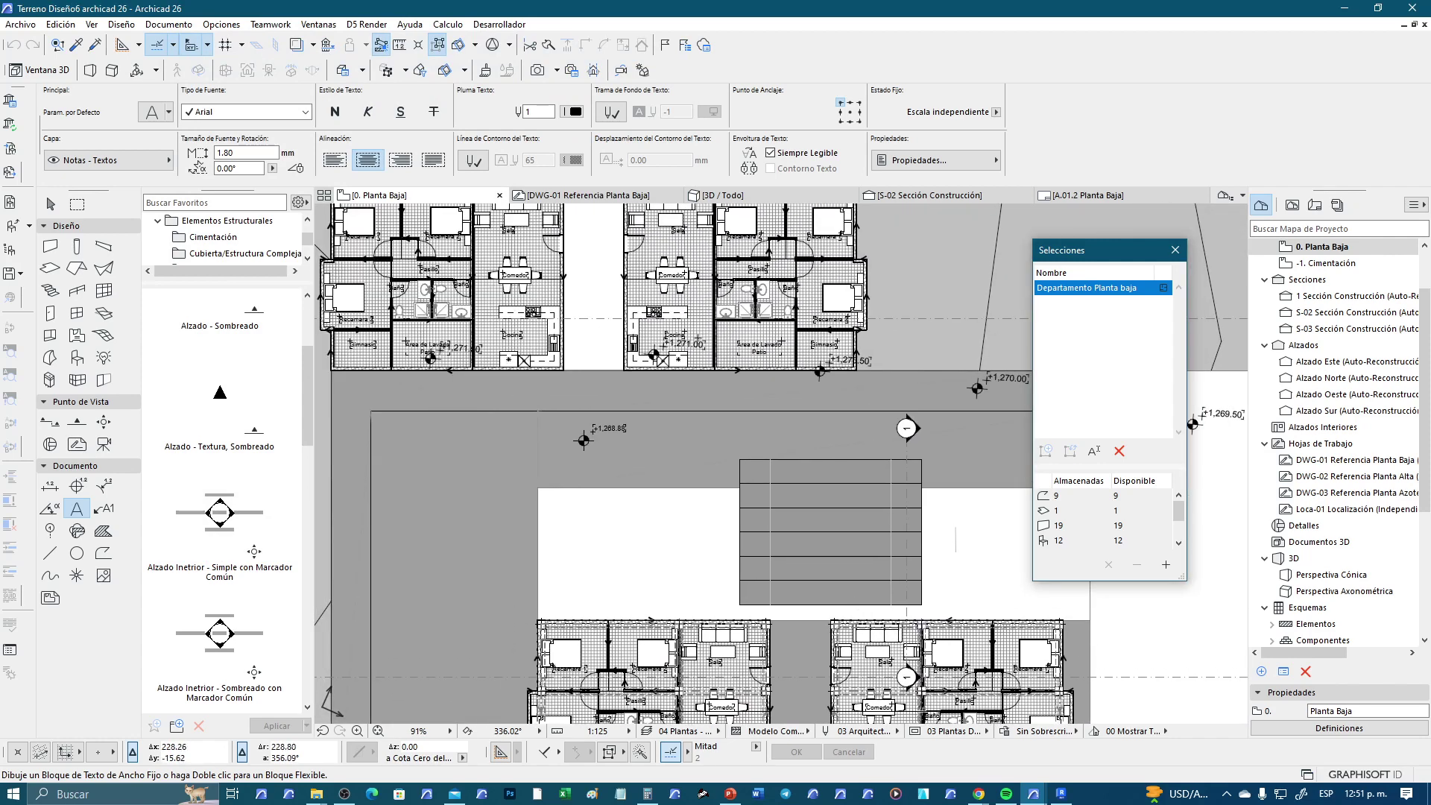
{"action": "middle_click_drag", "start_coordinate": [624, 367], "coordinate": [985, 576]}
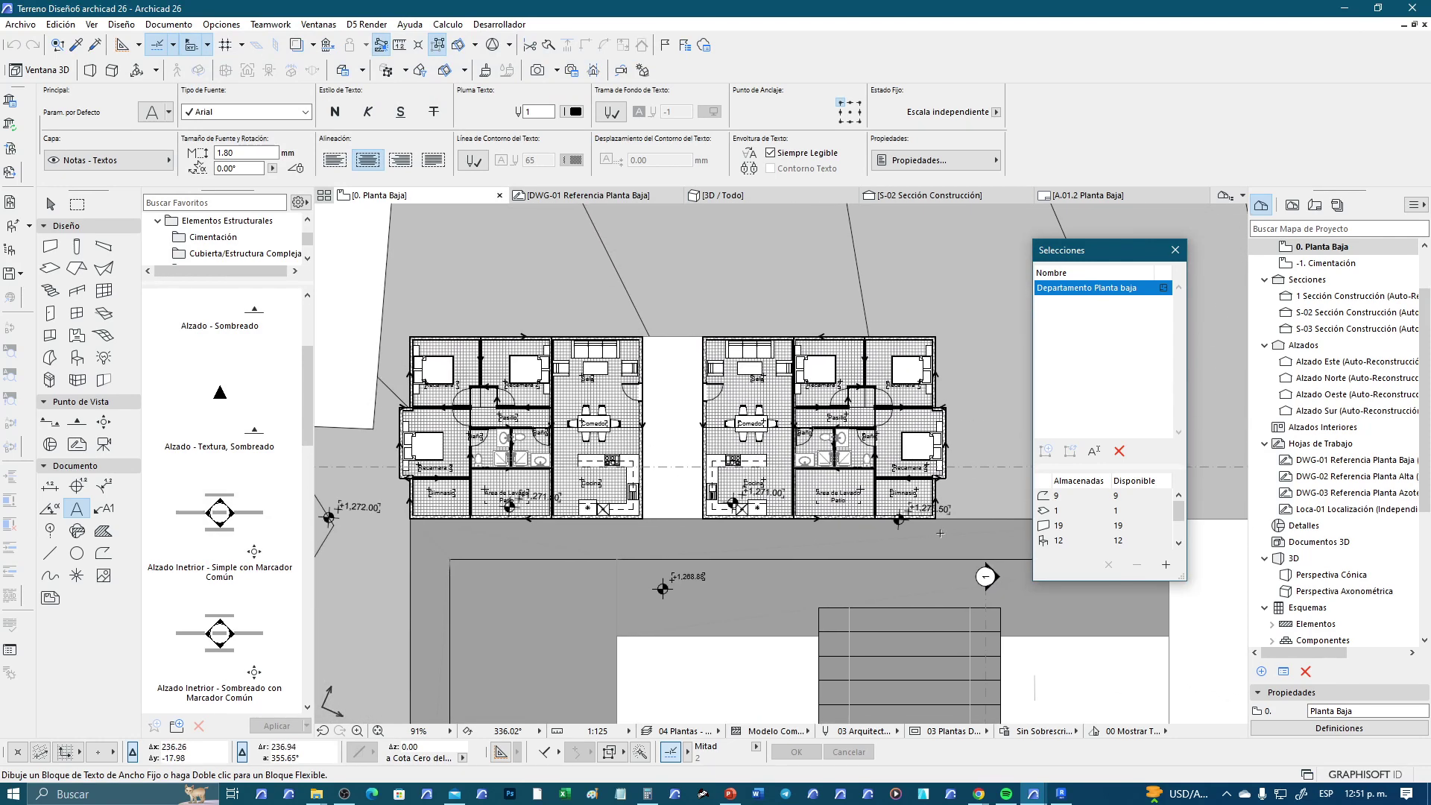
{"action": "left_click", "coordinate": [322, 730]}
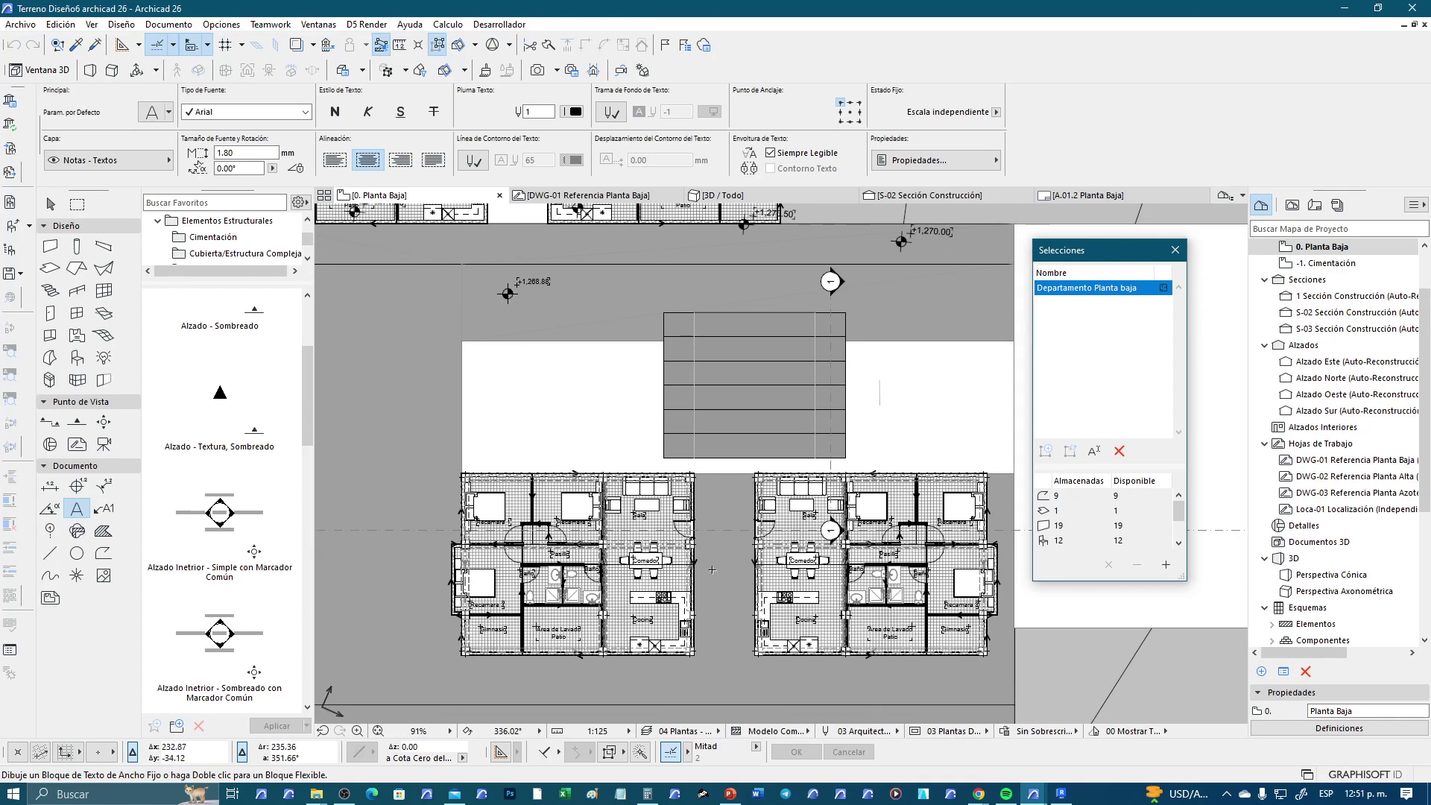
{"action": "left_click", "coordinate": [50, 203]}
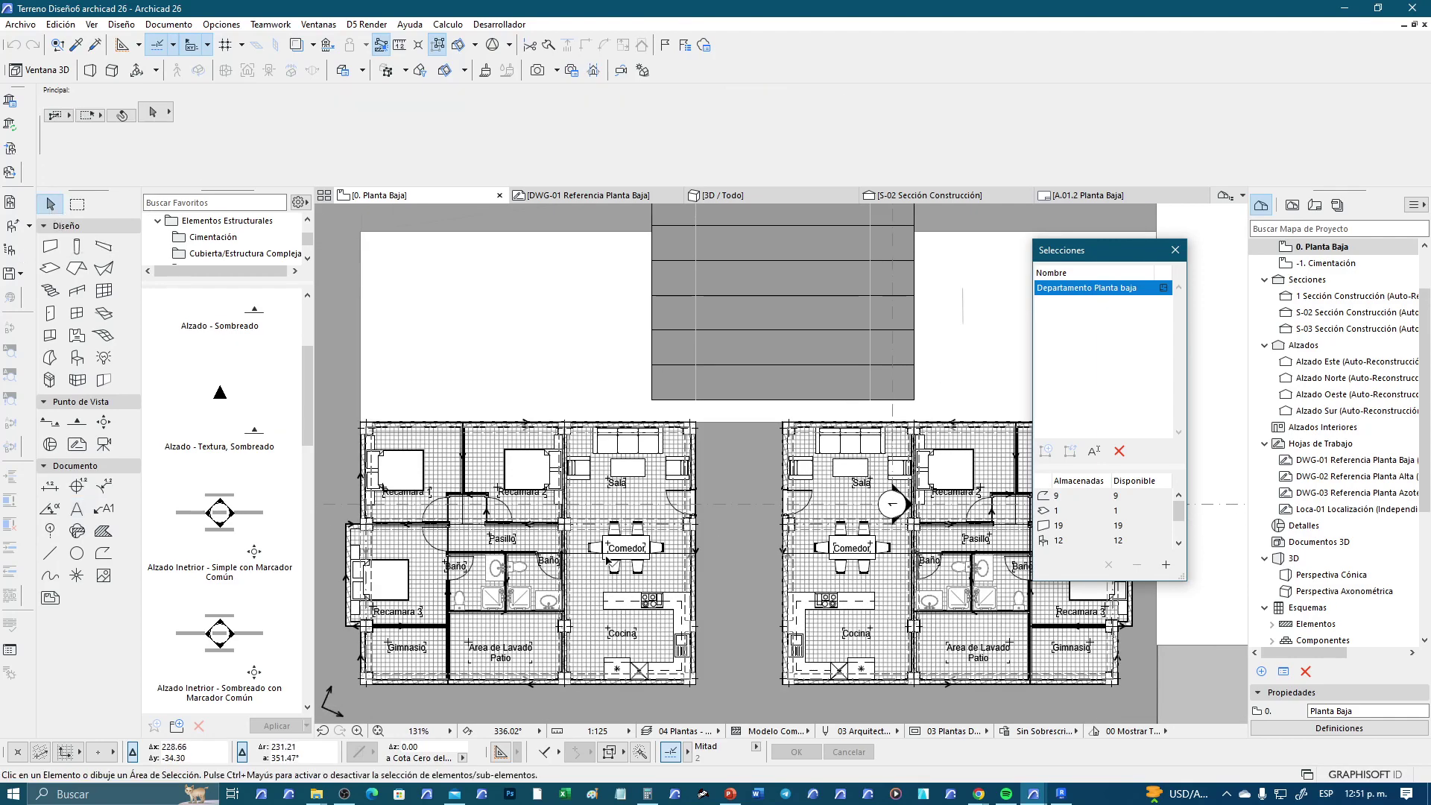
{"action": "scroll", "coordinate": [608, 553], "scroll_direction": "up", "scroll_amount": 3}
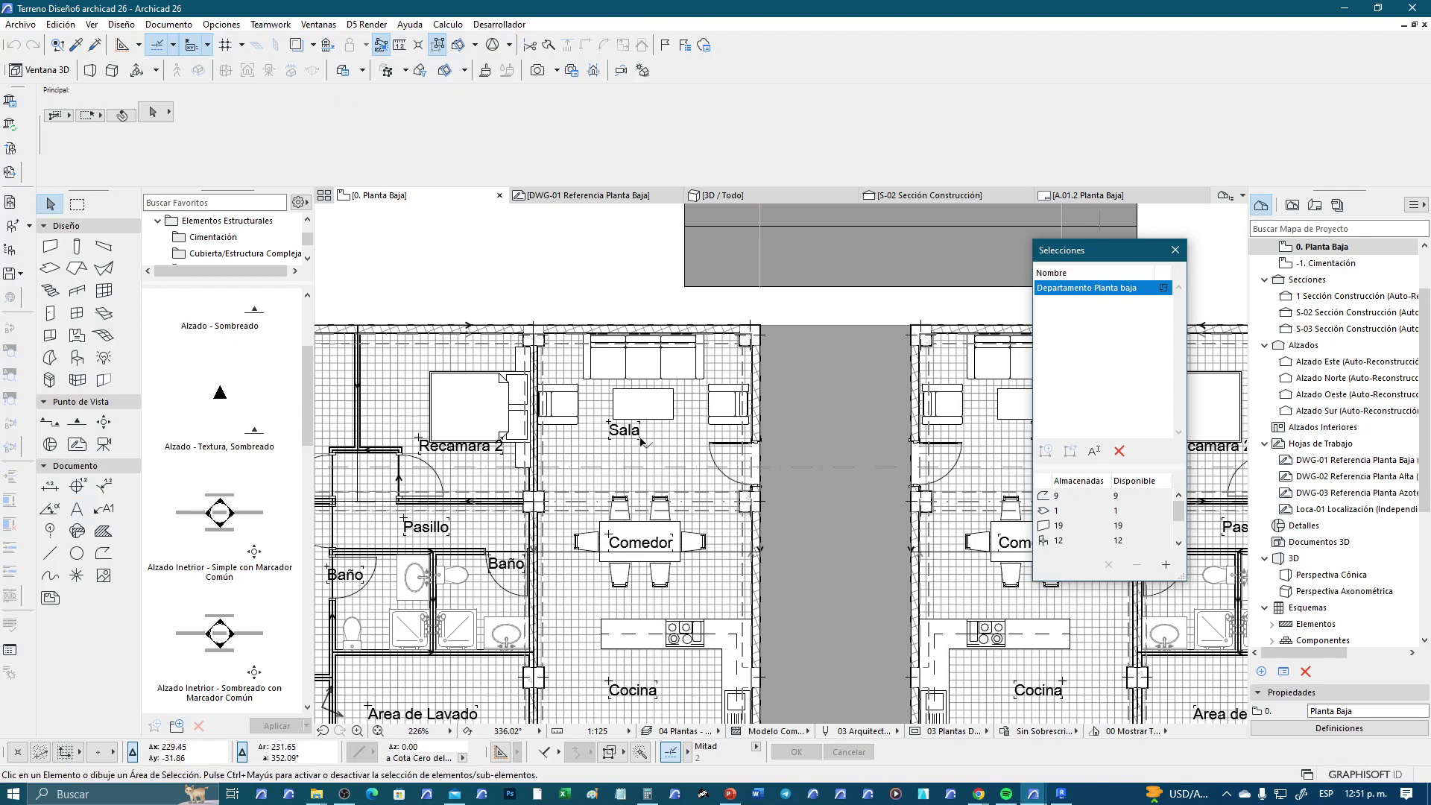
{"action": "left_click", "coordinate": [812, 199]}
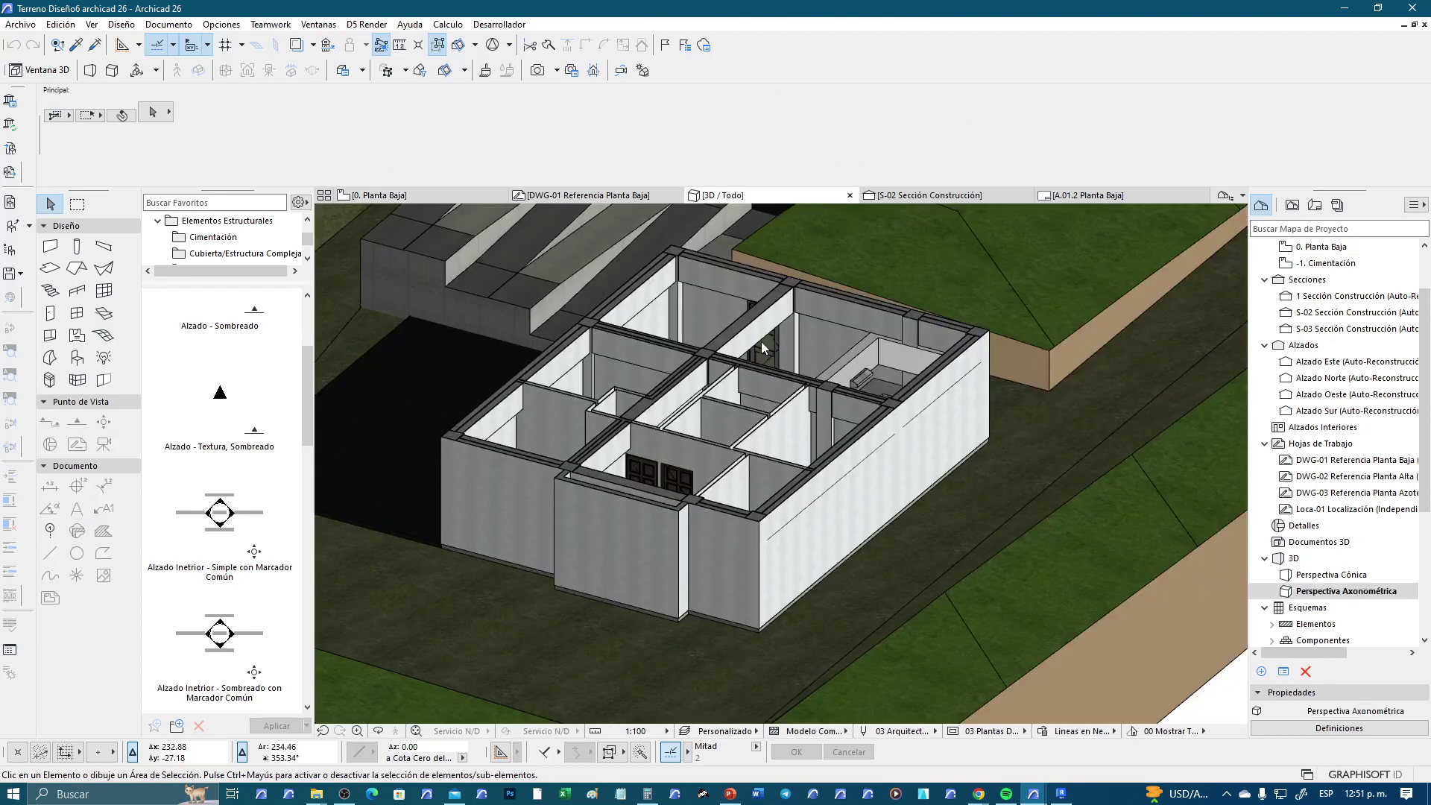
{"action": "scroll", "coordinate": [754, 396], "scroll_direction": "down", "scroll_amount": 1}
{"action": "scroll", "coordinate": [671, 413], "scroll_direction": "down", "scroll_amount": 1}
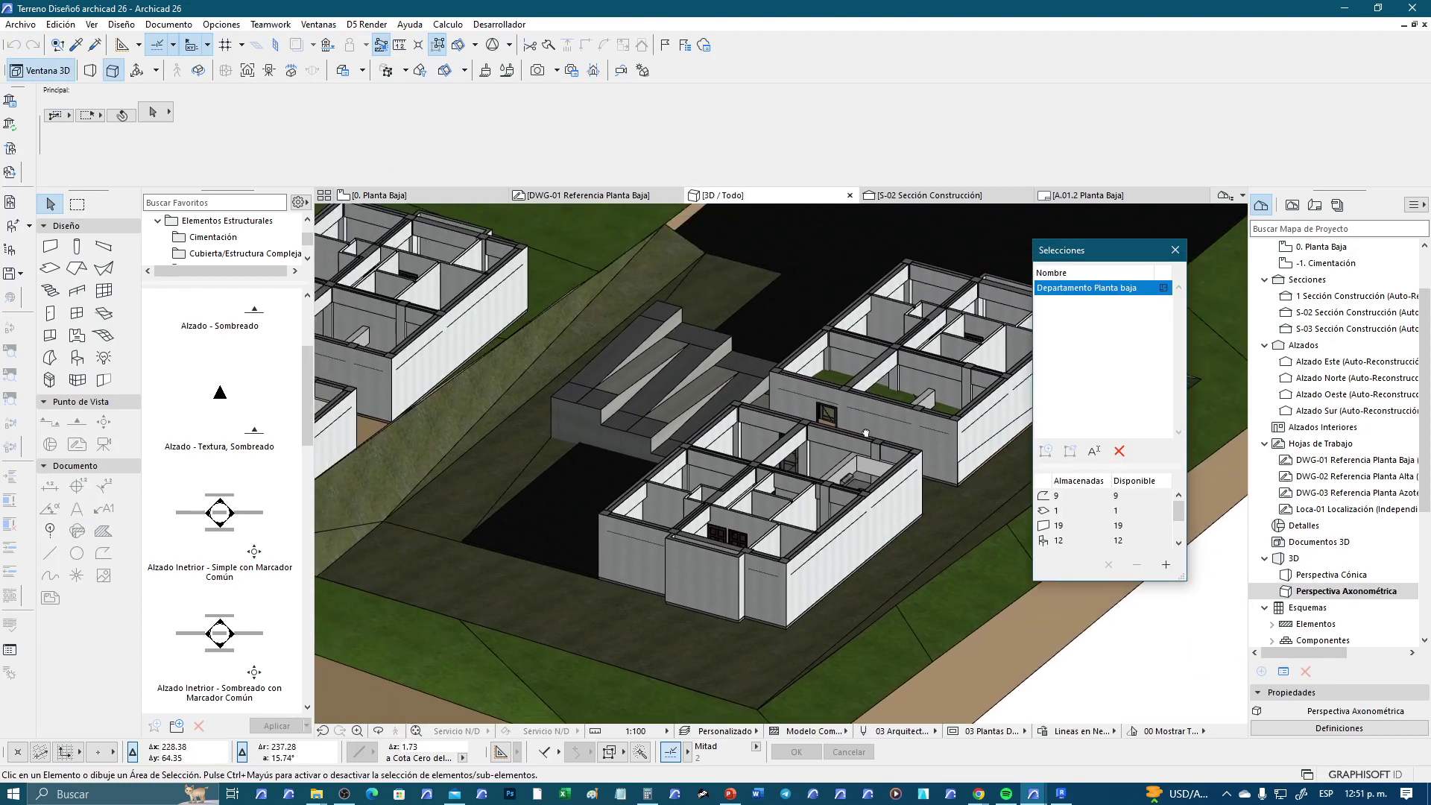
{"action": "scroll", "coordinate": [589, 430], "scroll_direction": "down", "scroll_amount": 1}
{"action": "middle_click_drag", "start_coordinate": [557, 452], "coordinate": [522, 344], "text": "shift"}
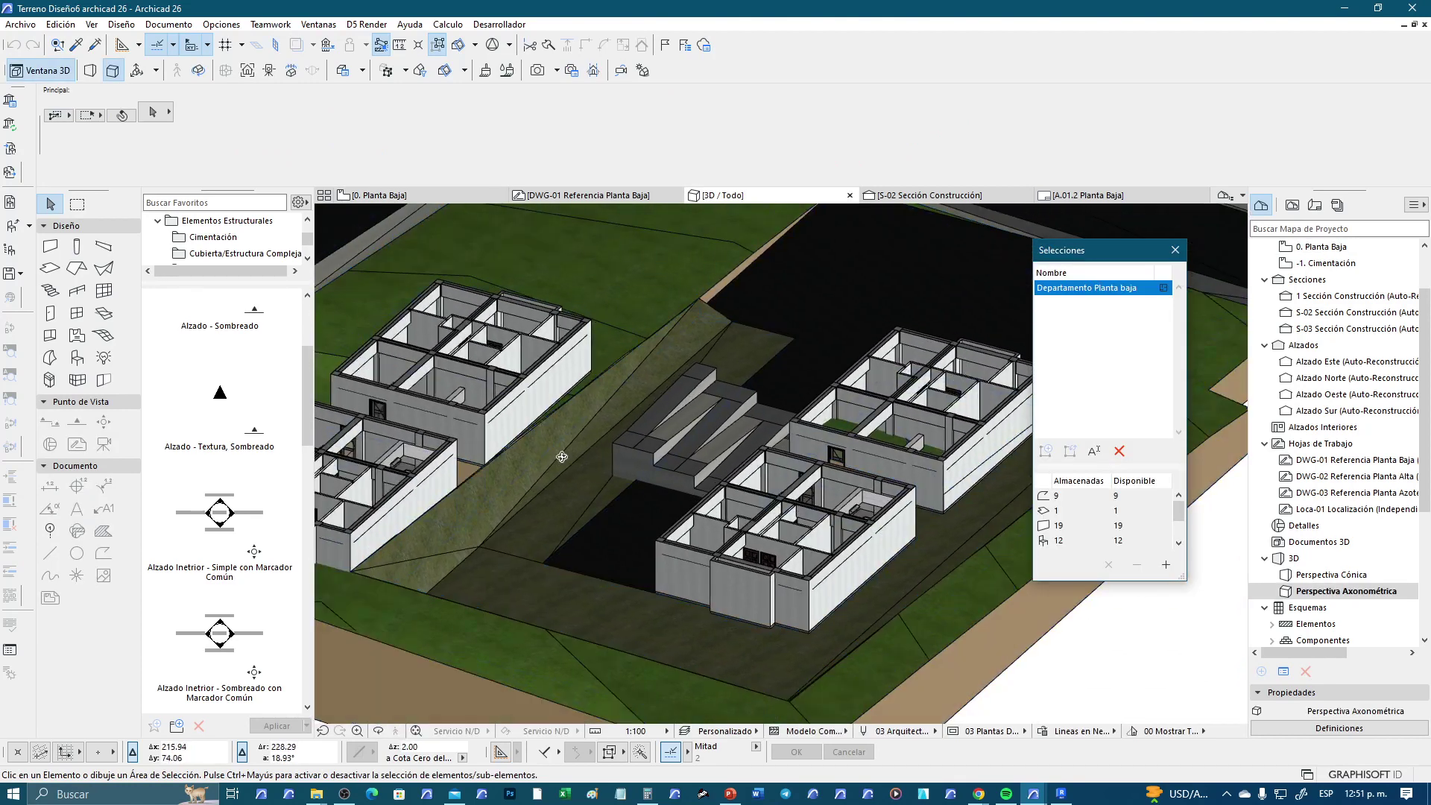
{"action": "scroll", "coordinate": [790, 424], "scroll_direction": "up", "scroll_amount": 1}
{"action": "scroll", "coordinate": [790, 425], "scroll_direction": "up", "scroll_amount": 1}
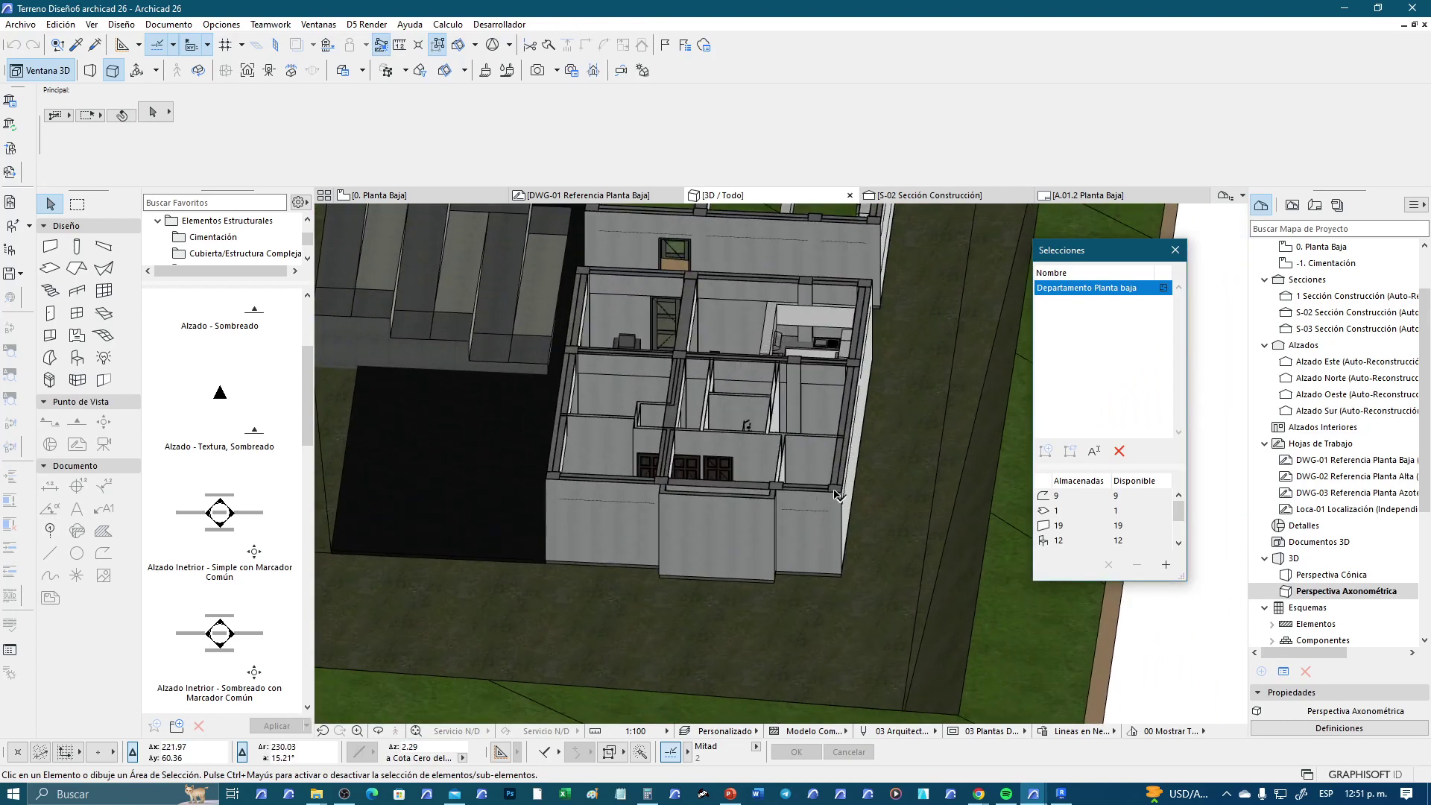
{"action": "left_click", "coordinate": [836, 495]}
{"action": "key", "text": "Escape"}
{"action": "mouse_move", "coordinate": [797, 458]}
{"action": "middle_mouse_down", "text": "shift"}
{"action": "mouse_move", "coordinate": [768, 474]}
{"action": "mouse_move", "coordinate": [431, 453]}
{"action": "mouse_move", "coordinate": [796, 482]}
{"action": "mouse_move", "coordinate": [632, 482]}
{"action": "mouse_move", "coordinate": [624, 445]}
{"action": "middle_mouse_up", "text": "shift"}
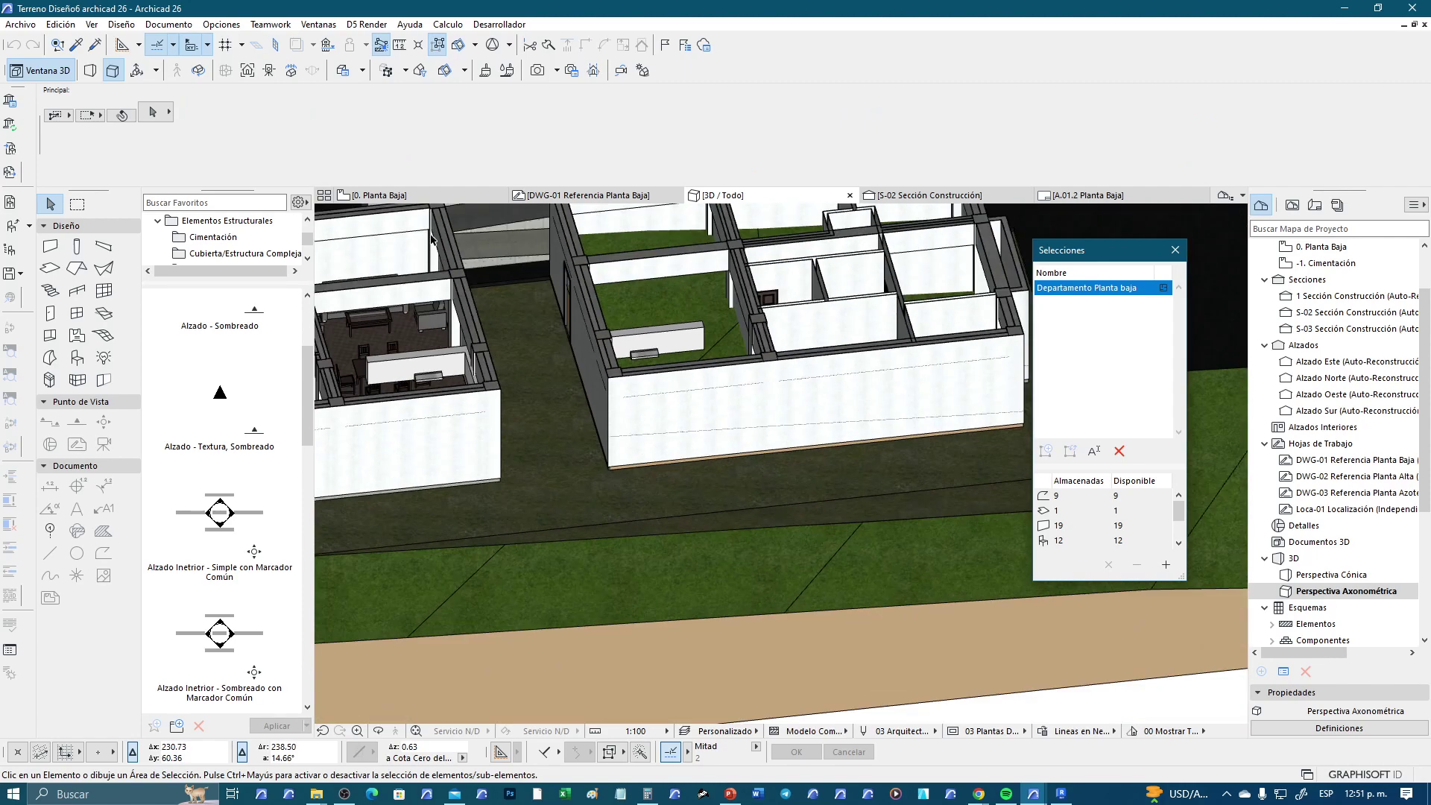
{"action": "left_click", "coordinate": [452, 198]}
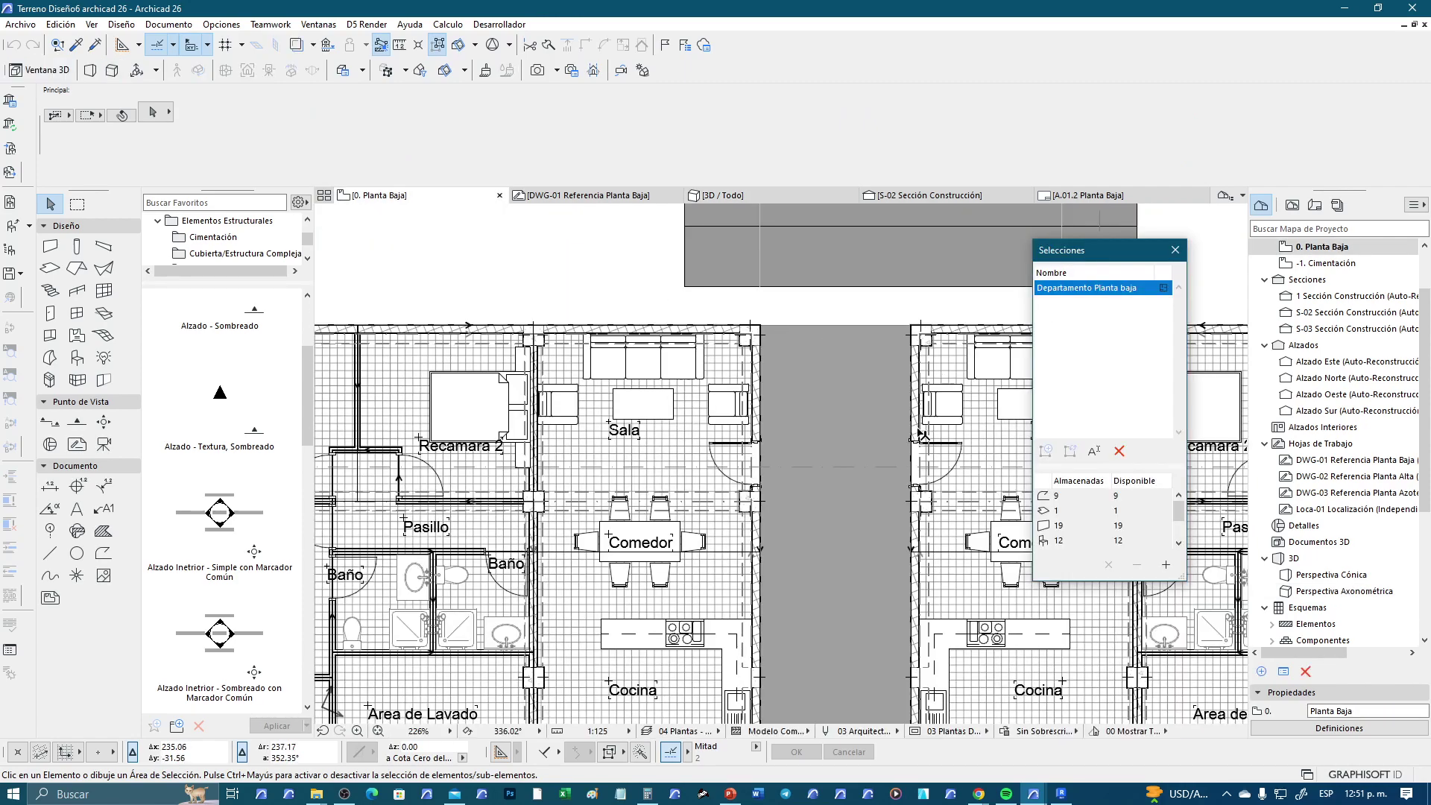
Select the right, upper-middle and left apartment floor slabs on the ground-floor plan
{"action": "middle_click_drag", "start_coordinate": [986, 443], "coordinate": [737, 384]}
{"action": "left_click", "coordinate": [737, 384]}
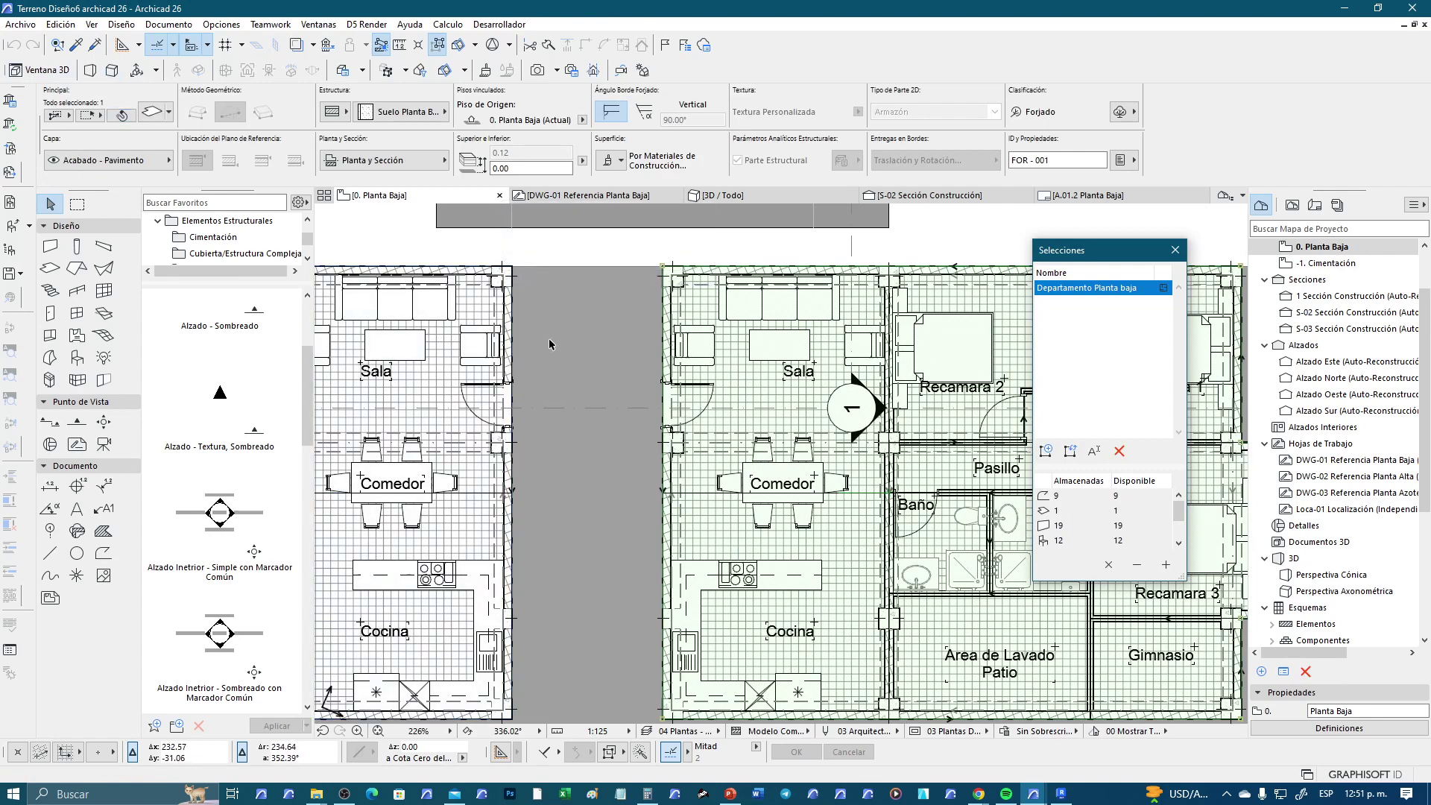
{"action": "scroll", "coordinate": [566, 347], "scroll_direction": "down", "scroll_amount": 5}
{"action": "scroll", "coordinate": [717, 378], "scroll_direction": "down", "scroll_amount": 2}
{"action": "middle_click_drag", "start_coordinate": [718, 377], "coordinate": [737, 632]}
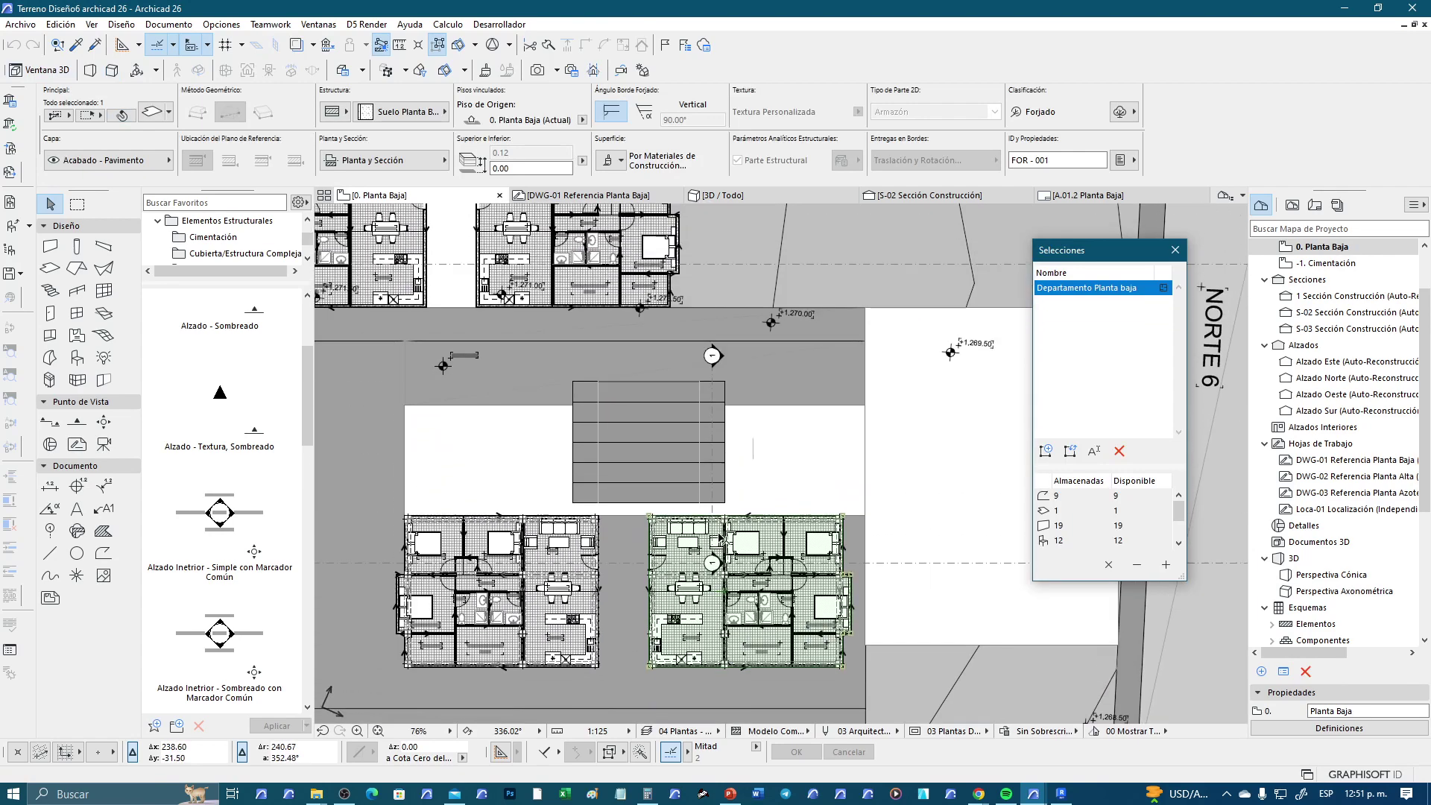
{"action": "left_click", "coordinate": [578, 319], "text": "shift"}
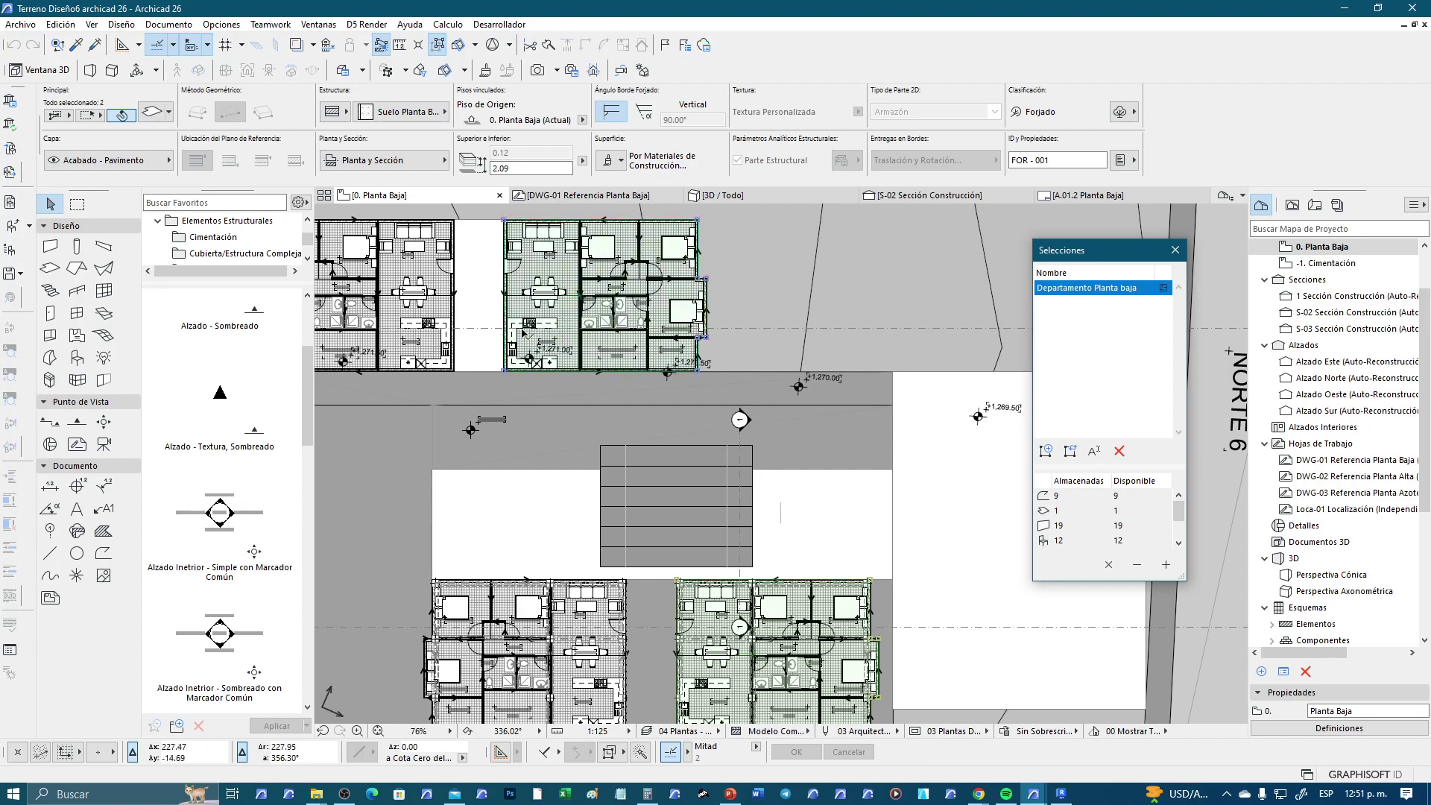
{"action": "left_click", "coordinate": [447, 312], "text": "shift"}
{"action": "scroll", "coordinate": [489, 316], "scroll_direction": "down", "scroll_amount": 3}
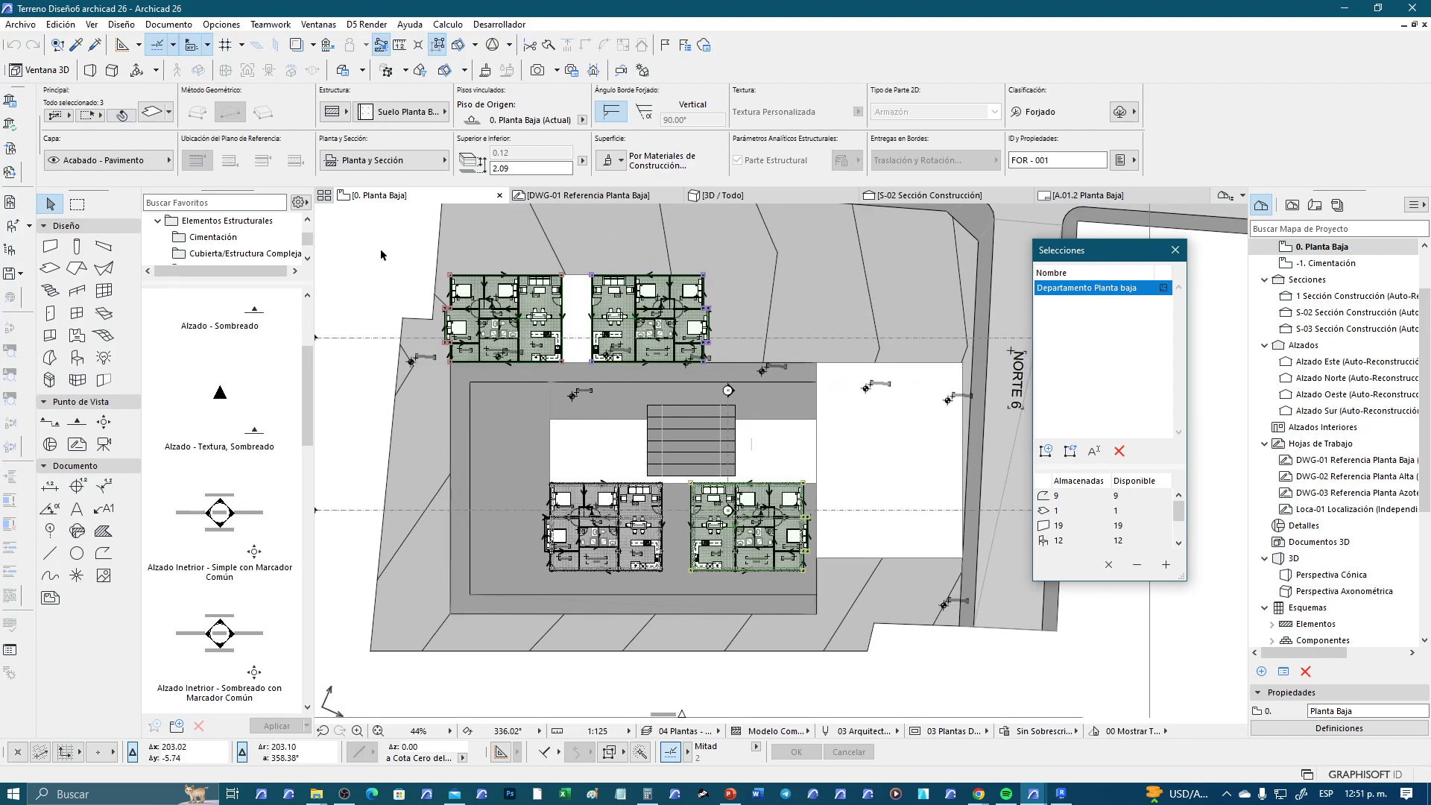
Open Solid Element Operations and set the selected slabs as targets, dismissing the non-editable warning
{"action": "right_click", "coordinate": [380, 254]}
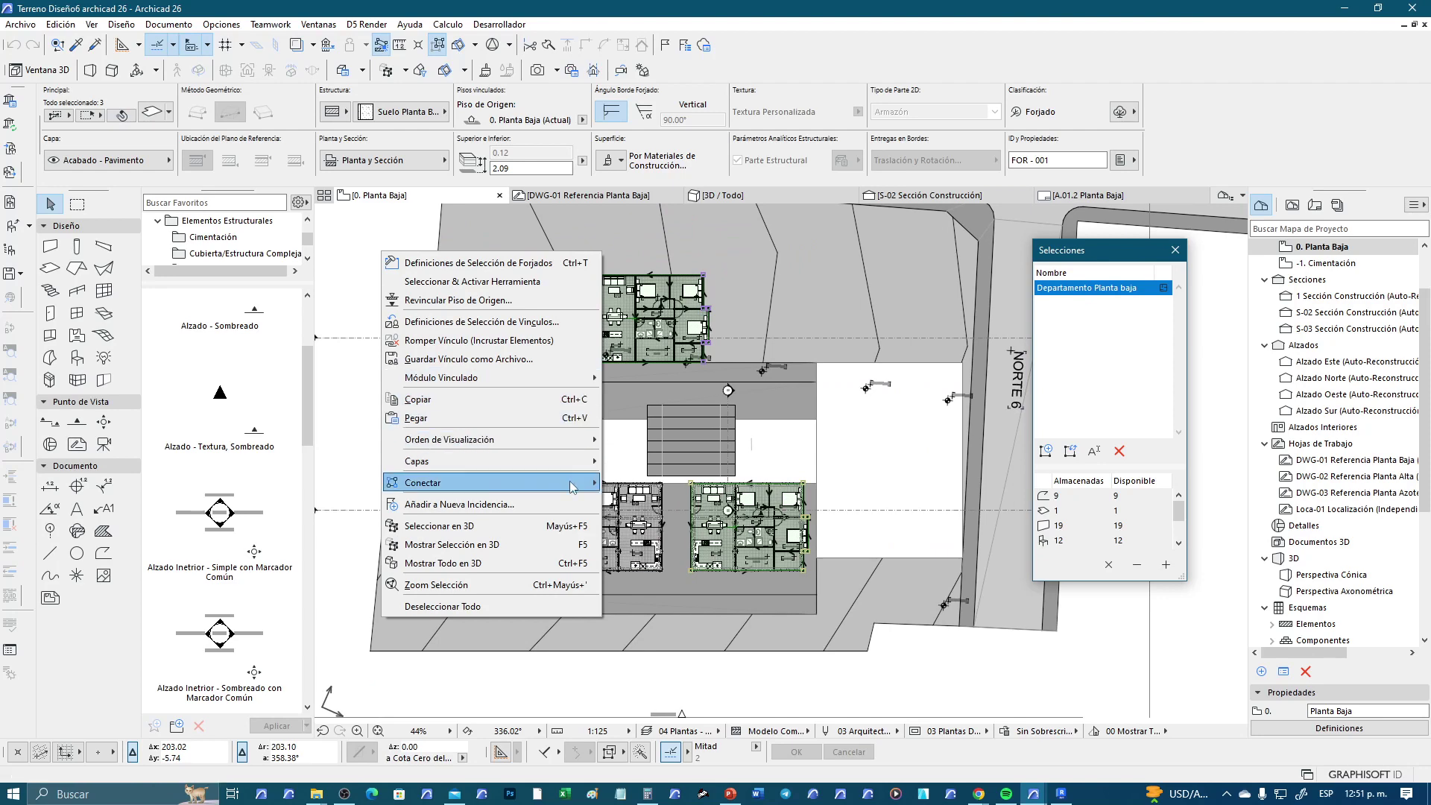
{"action": "mouse_move", "coordinate": [492, 482]}
{"action": "left_click", "coordinate": [702, 485]}
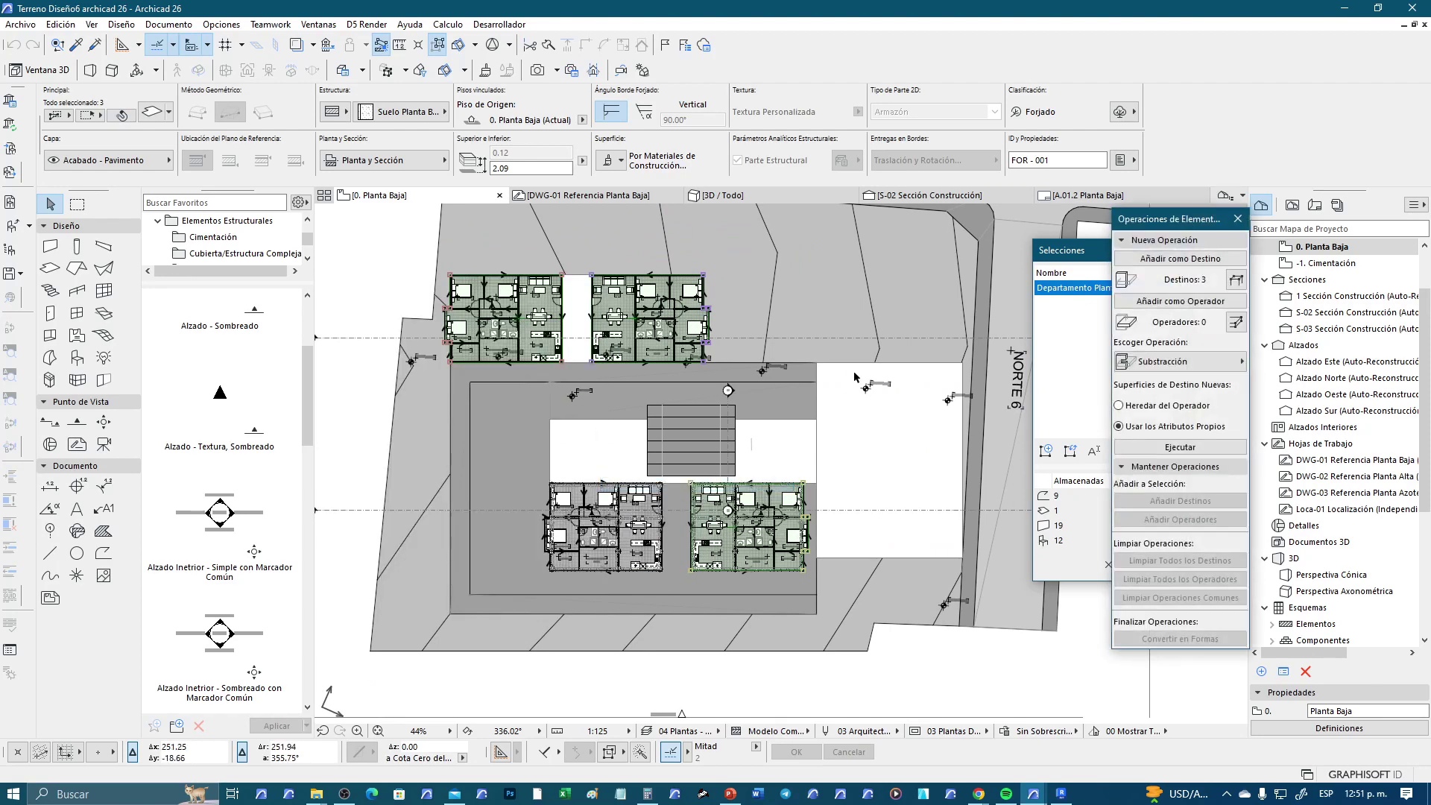
{"action": "left_click", "coordinate": [1160, 300]}
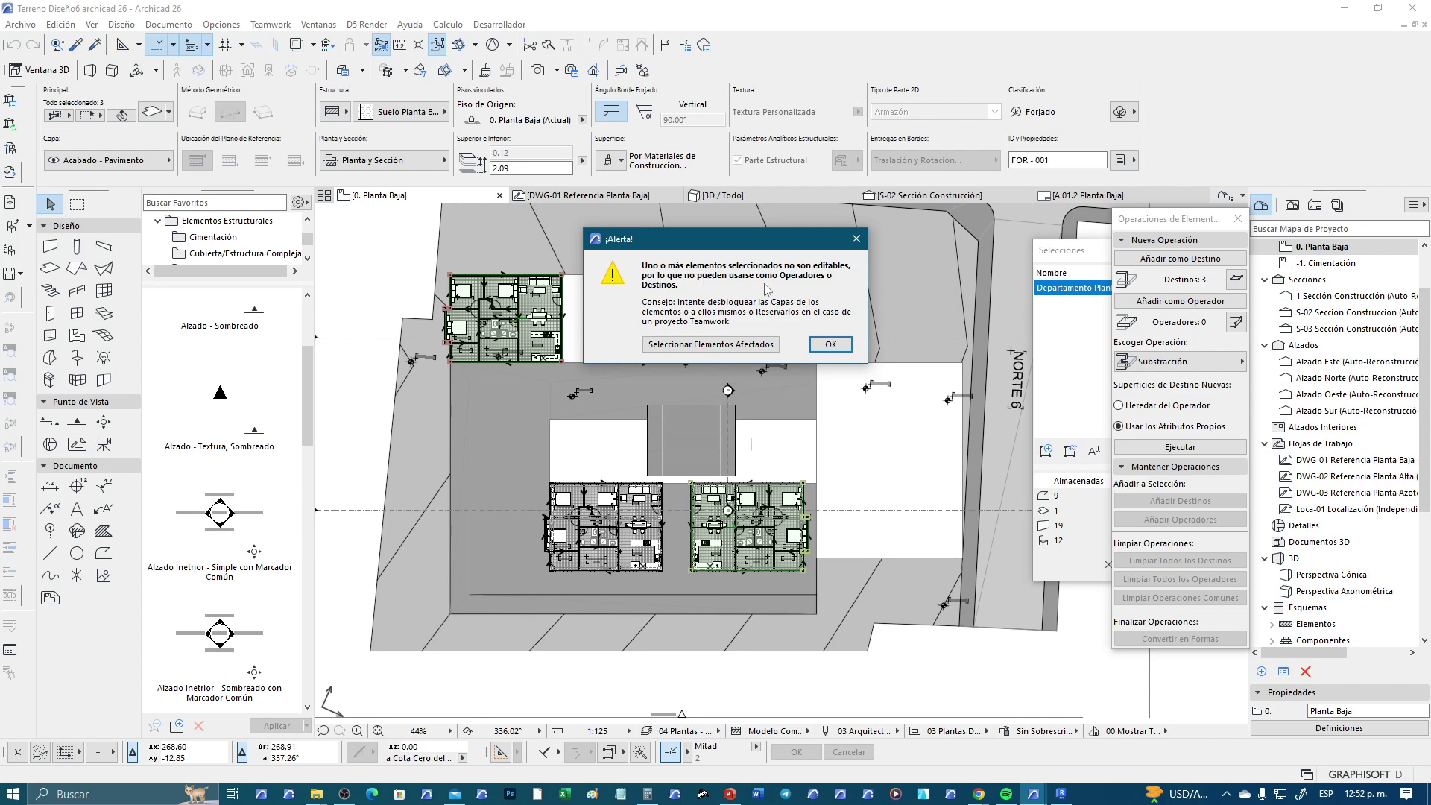
{"action": "left_click", "coordinate": [831, 345]}
{"action": "left_click", "coordinate": [415, 262]}
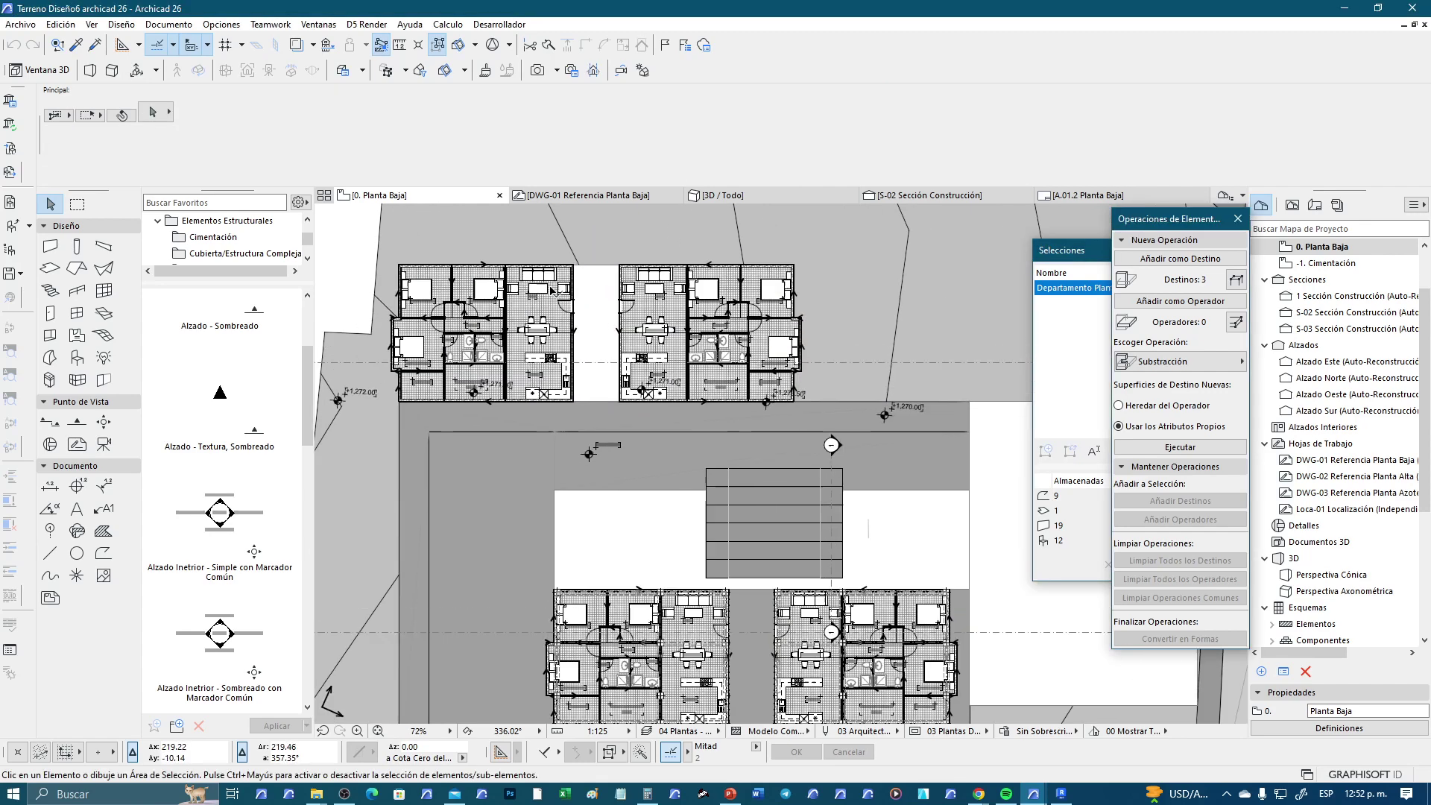
Add the right apartment's floor slab as a solid-operation operator
{"action": "scroll", "coordinate": [574, 409], "scroll_direction": "up", "scroll_amount": 3}
{"action": "scroll", "coordinate": [859, 464], "scroll_direction": "up", "scroll_amount": 1}
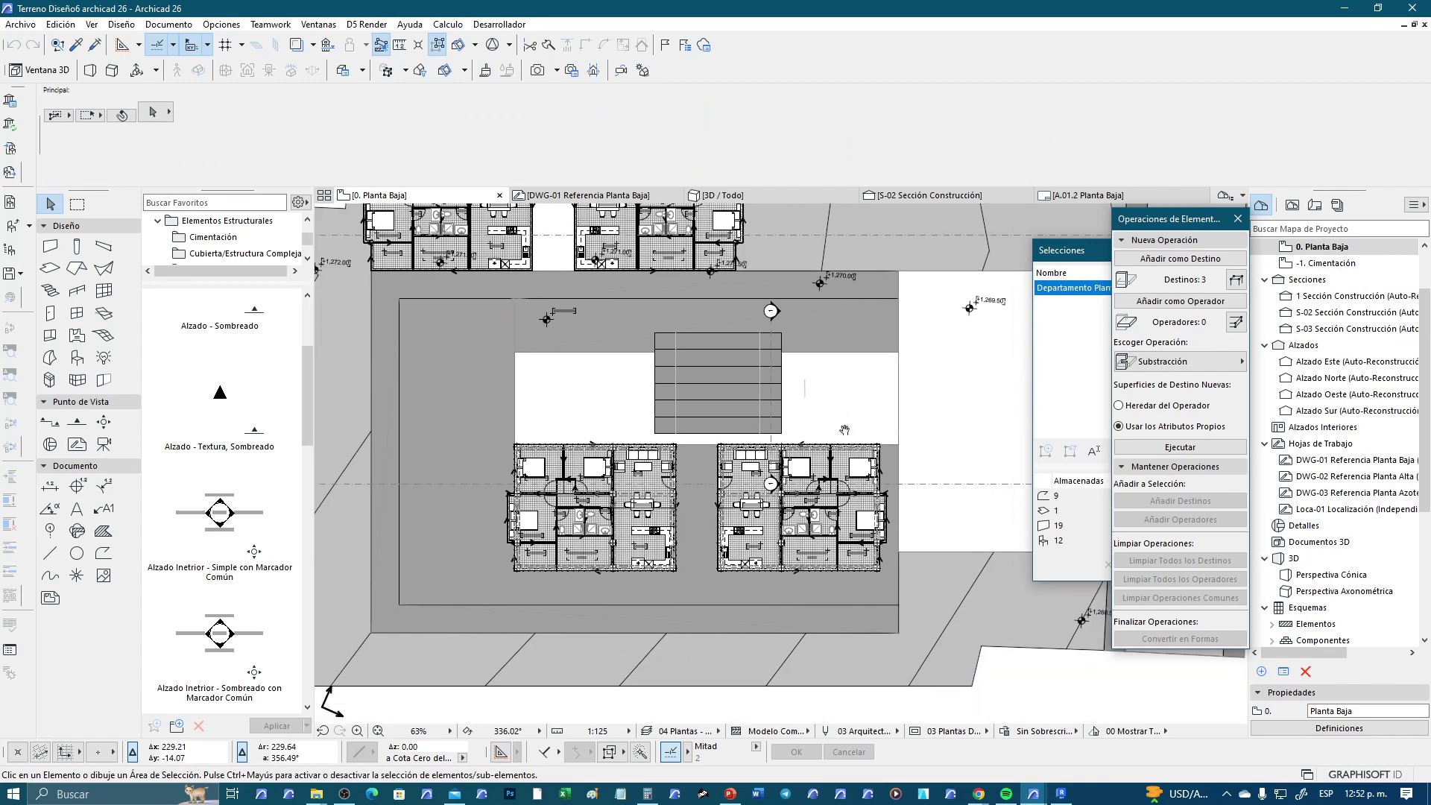
{"action": "scroll", "coordinate": [765, 528], "scroll_direction": "up", "scroll_amount": 2}
{"action": "left_click", "coordinate": [762, 528]}
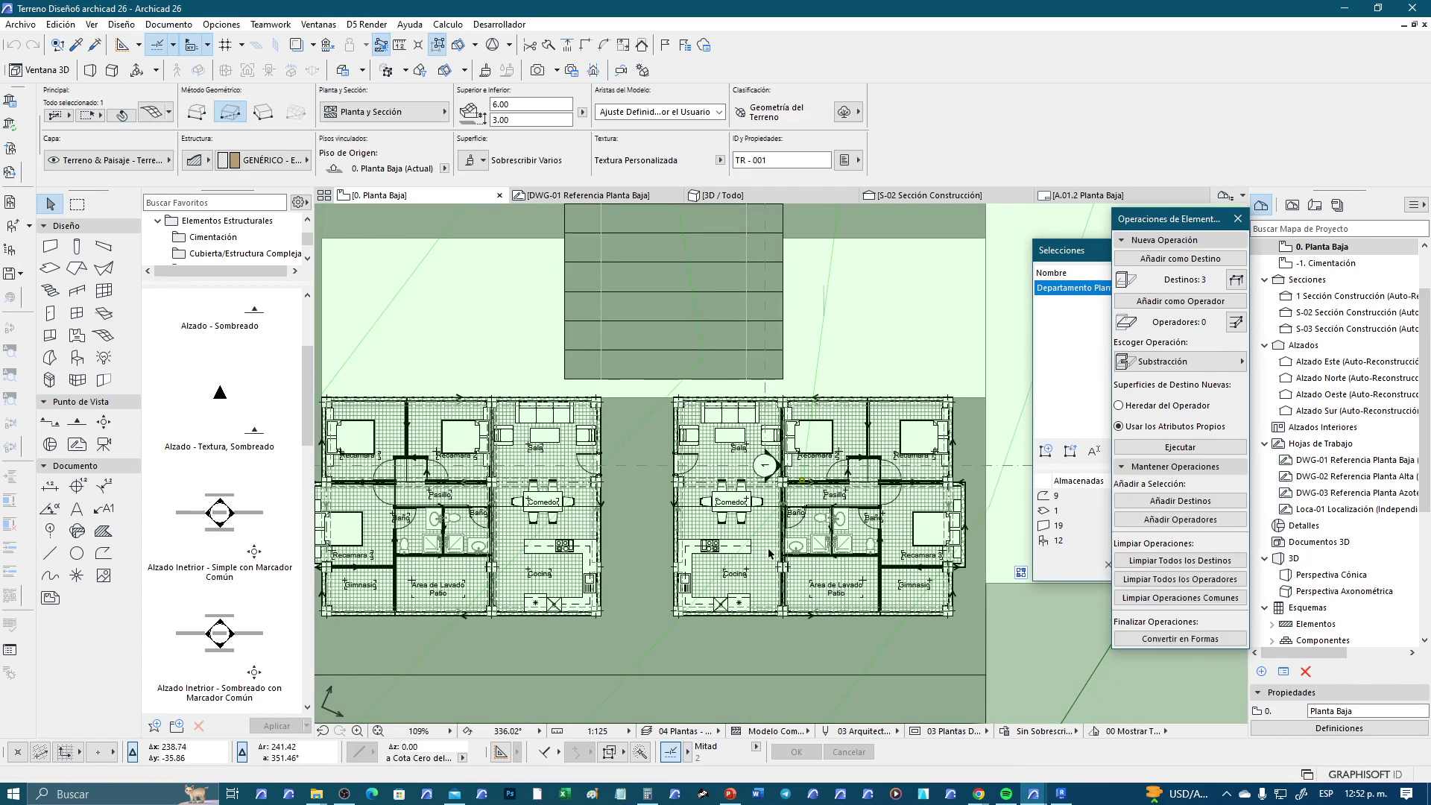
{"action": "left_click", "coordinate": [1203, 302]}
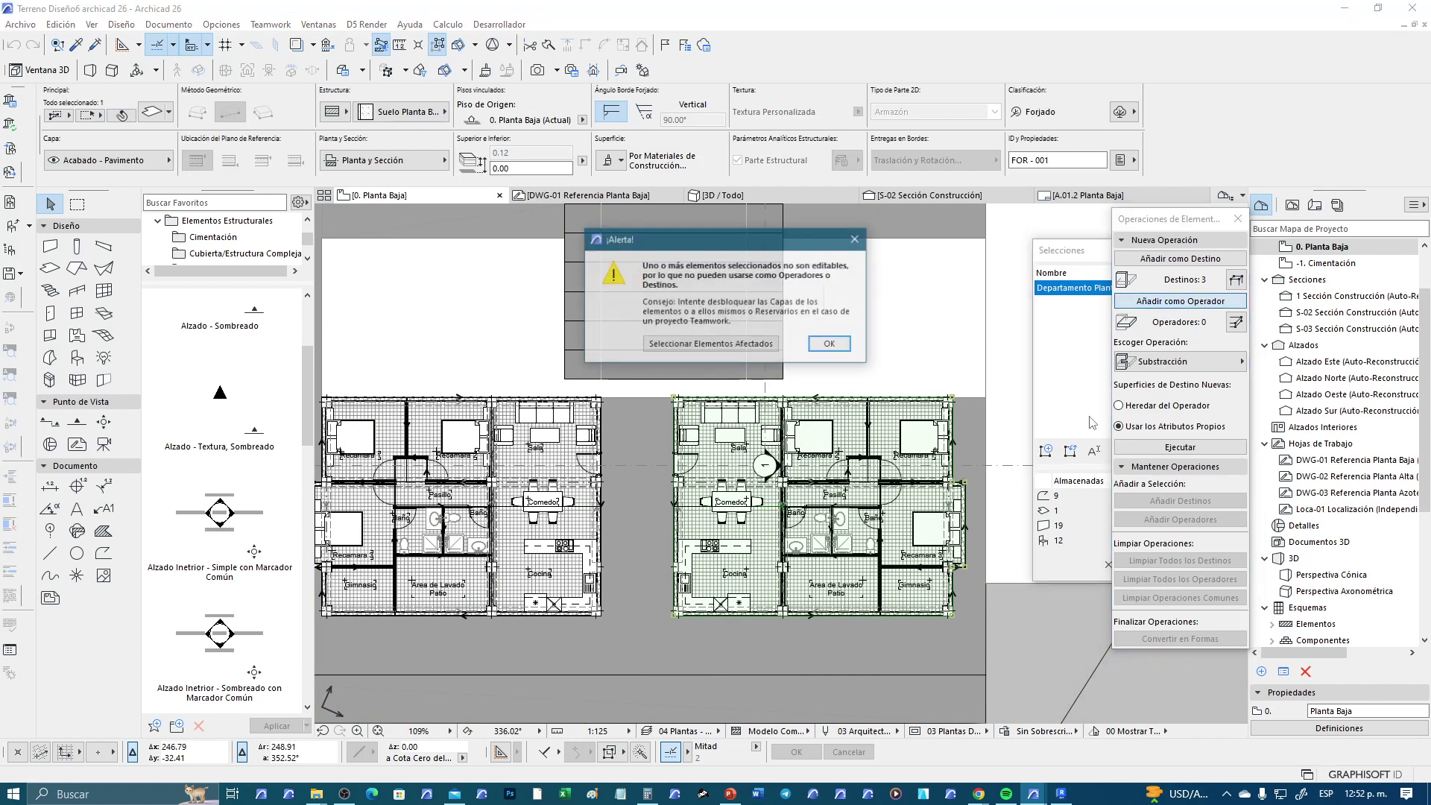
{"action": "left_click", "coordinate": [830, 344]}
{"action": "left_click", "coordinate": [916, 358]}
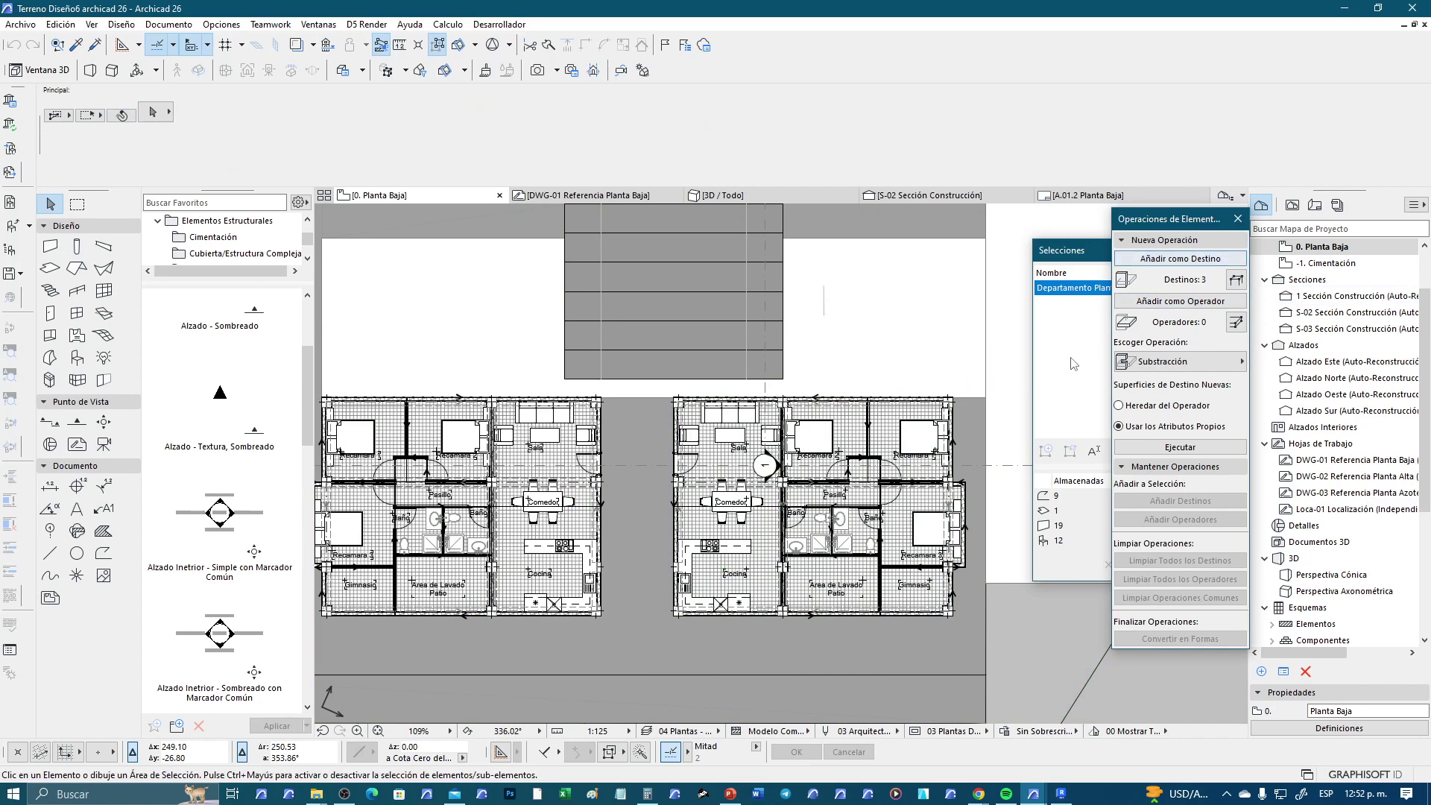
Make the large terrain mesh the only solid-operation target
{"action": "left_click", "coordinate": [947, 642]}
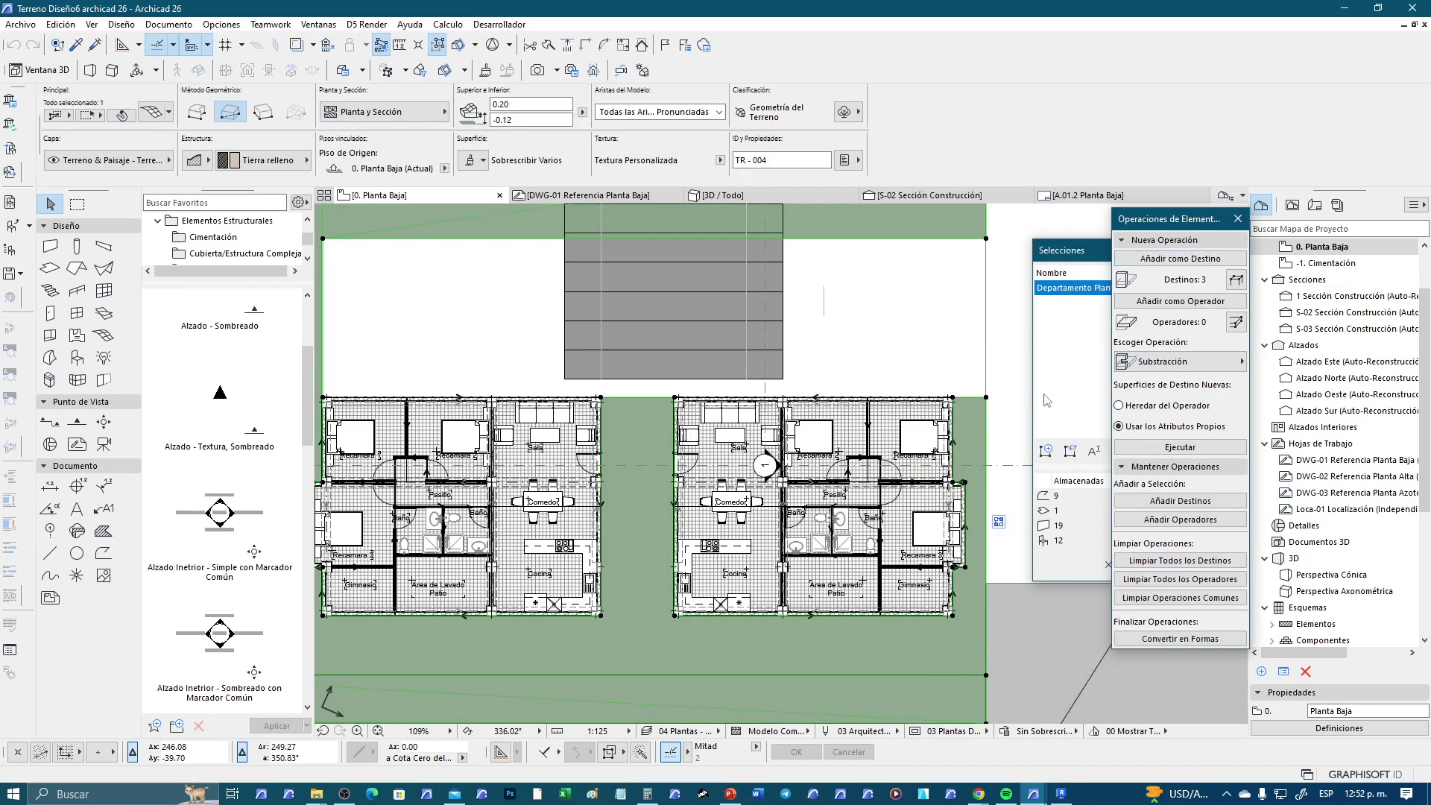
{"action": "scroll", "coordinate": [851, 372], "scroll_direction": "down", "scroll_amount": 4}
{"action": "left_click", "coordinate": [849, 373]}
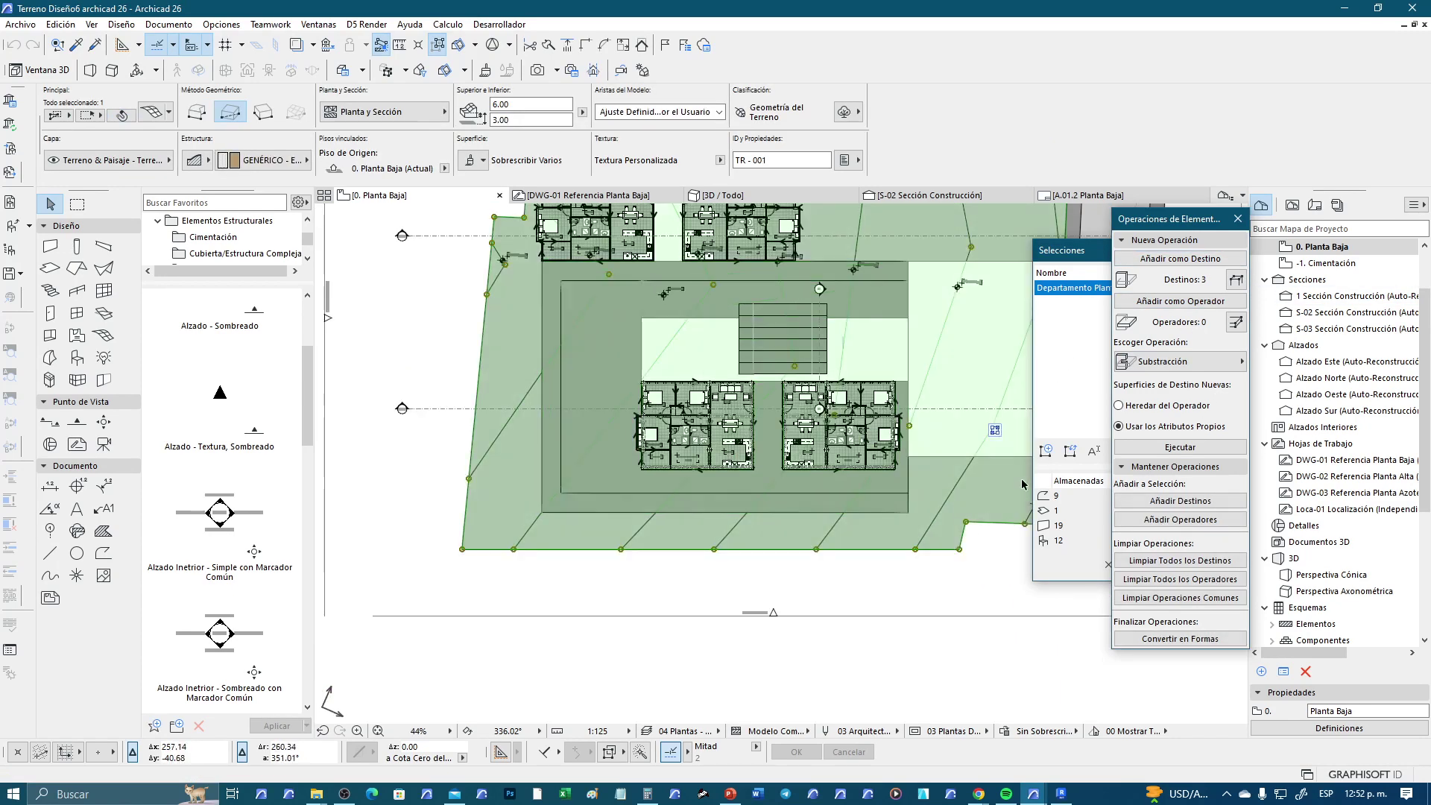
{"action": "left_click", "coordinate": [1180, 259]}
{"action": "key", "text": "Escape"}
Re-add the right apartment's floor slab as an operator
{"action": "scroll", "coordinate": [847, 375], "scroll_direction": "up", "scroll_amount": 1}
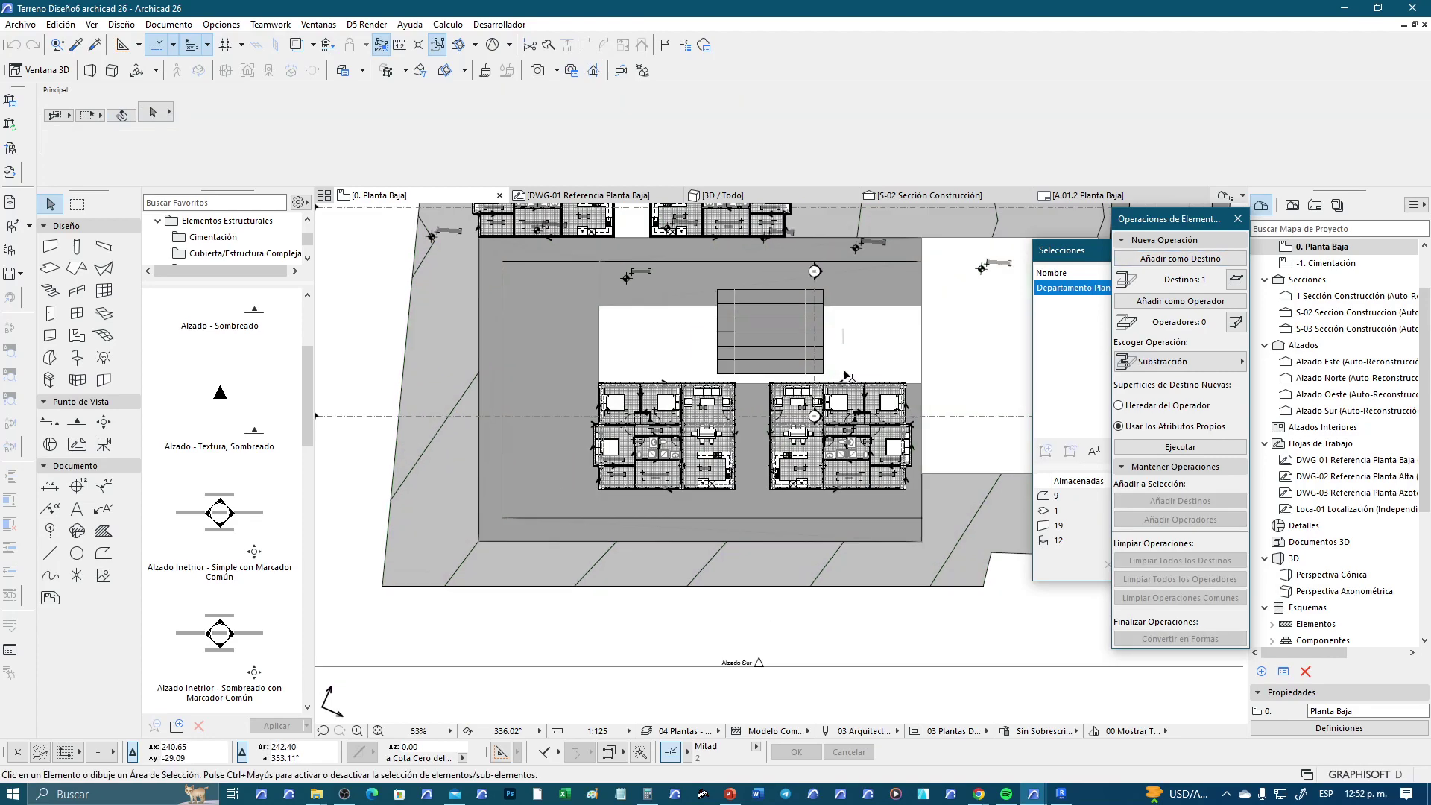
{"action": "scroll", "coordinate": [847, 375], "scroll_direction": "up", "scroll_amount": 2}
{"action": "scroll", "coordinate": [850, 394], "scroll_direction": "up", "scroll_amount": 1}
{"action": "left_click", "coordinate": [852, 423]}
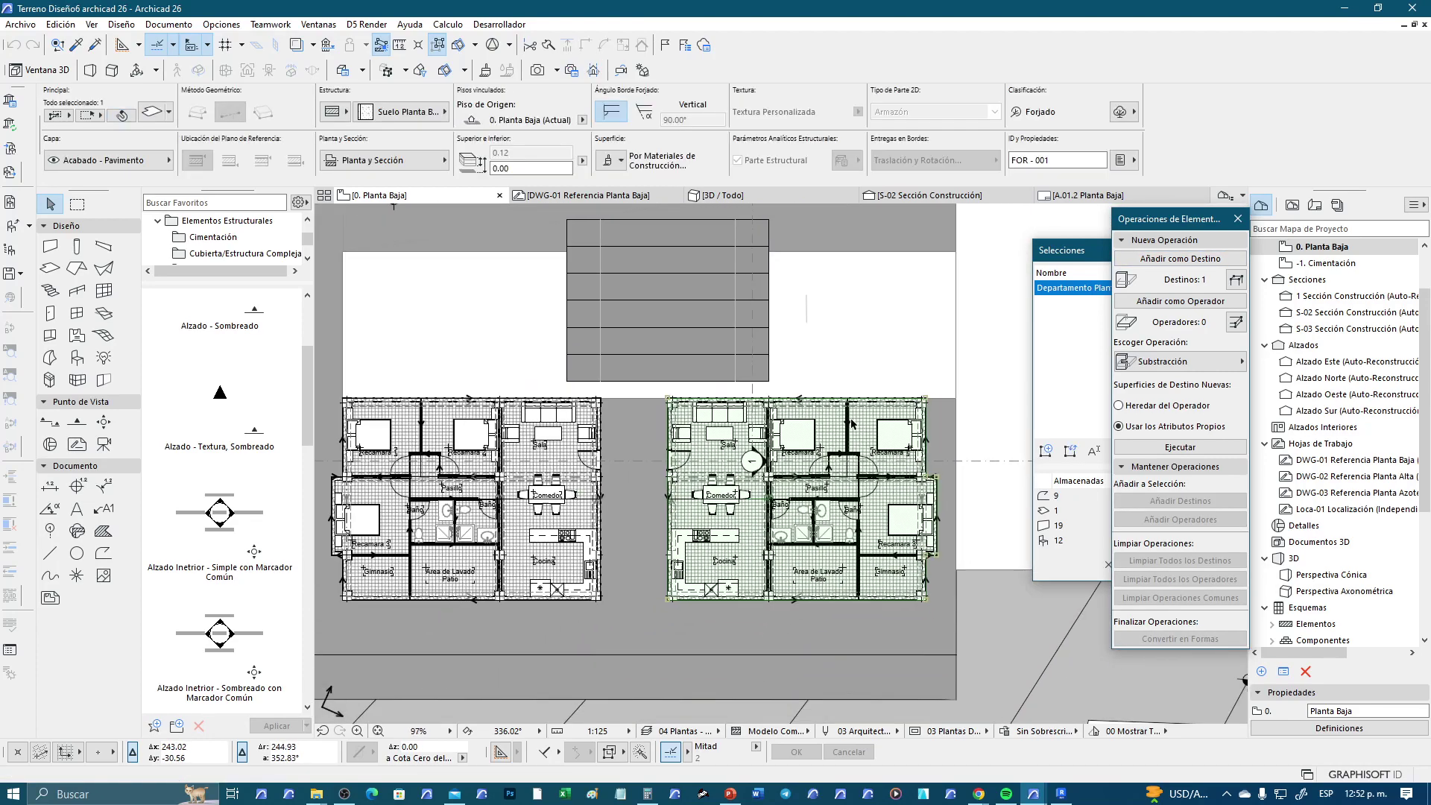
{"action": "scroll", "coordinate": [852, 423], "scroll_direction": "down", "scroll_amount": 1}
{"action": "left_click", "coordinate": [1179, 301]}
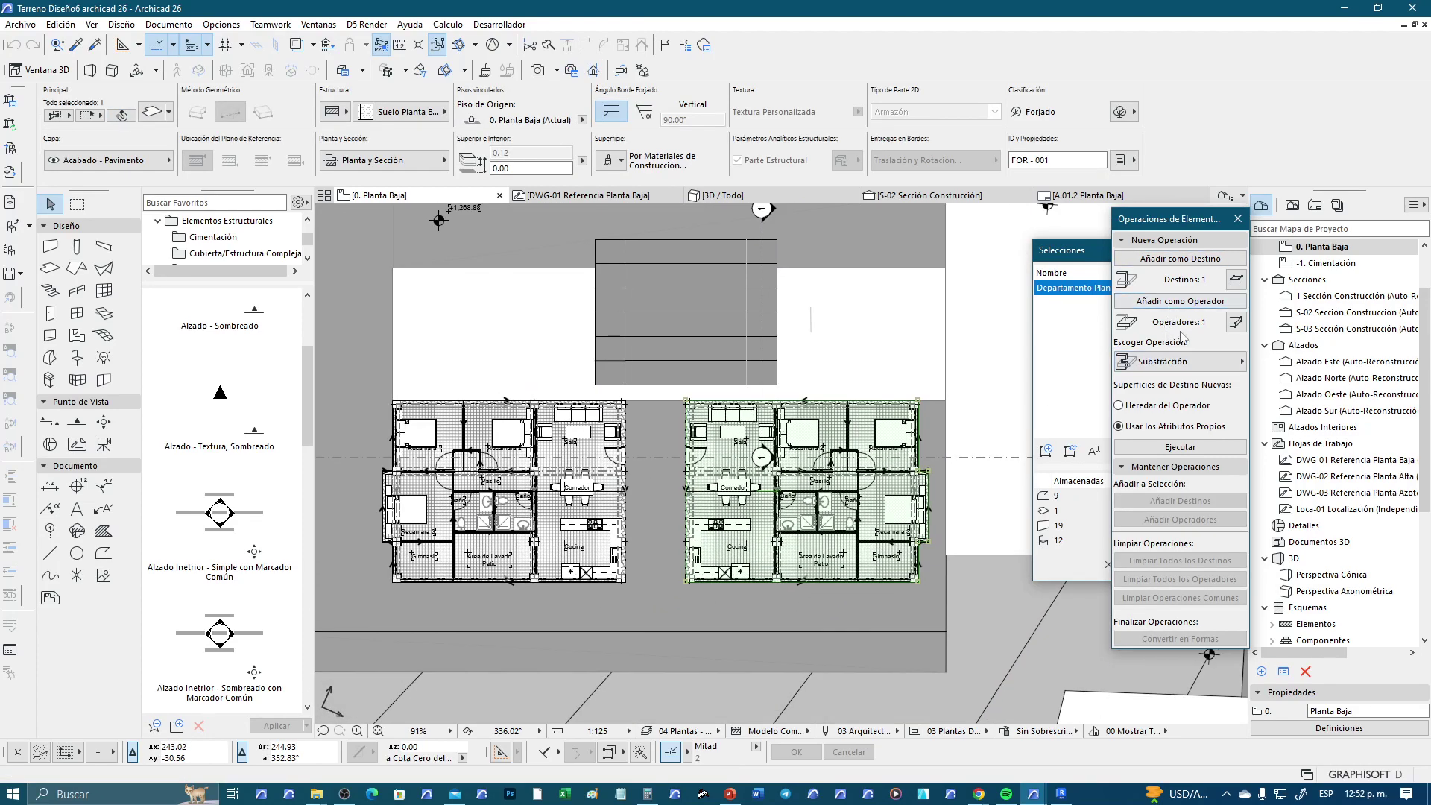
{"action": "key", "text": "Escape"}
Add the slab under the right unit and the right apartment unit as operators
{"action": "scroll", "coordinate": [840, 310], "scroll_direction": "down", "scroll_amount": 3}
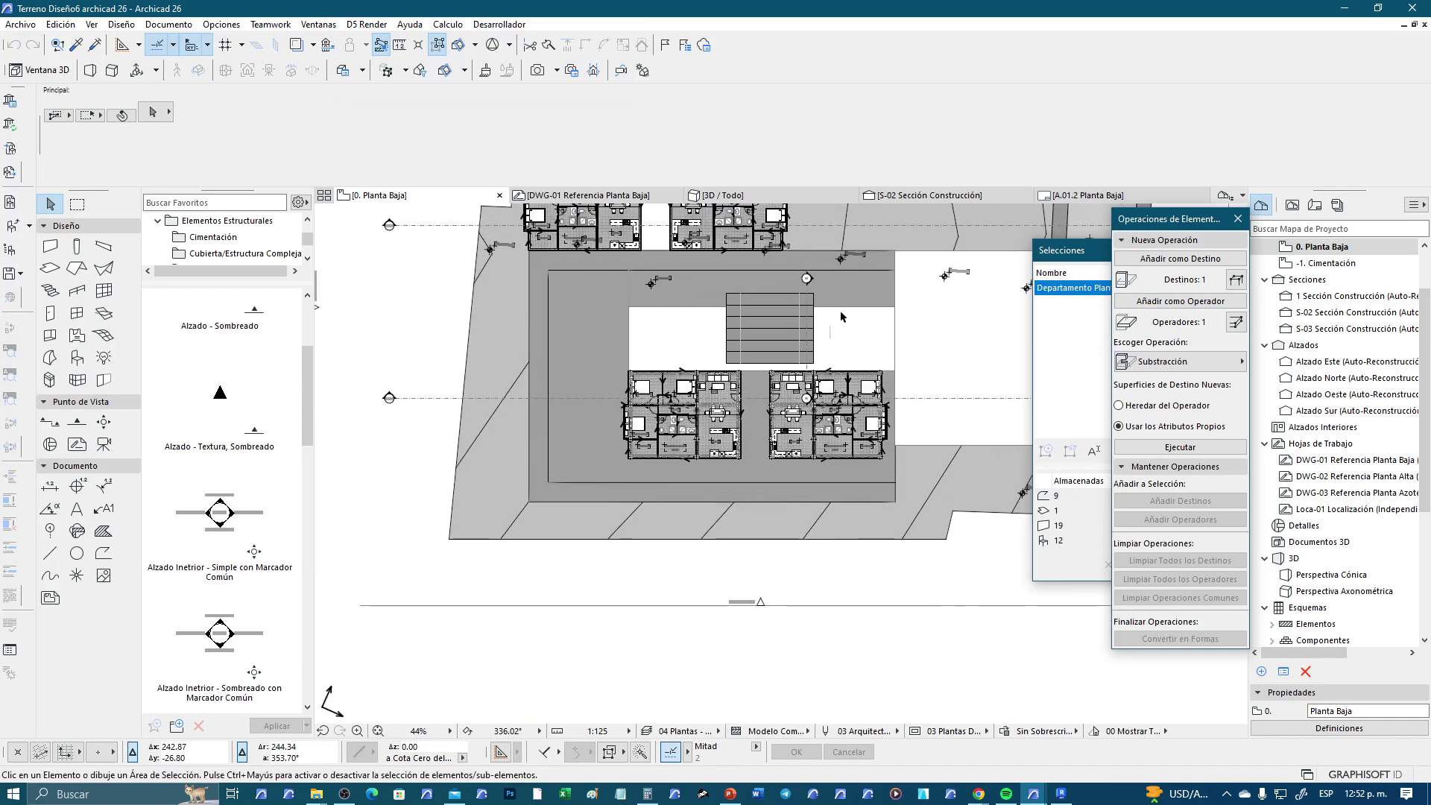
{"action": "scroll", "coordinate": [745, 328], "scroll_direction": "up", "scroll_amount": 2}
{"action": "scroll", "coordinate": [678, 345], "scroll_direction": "up", "scroll_amount": 1}
{"action": "scroll", "coordinate": [678, 344], "scroll_direction": "up", "scroll_amount": 2}
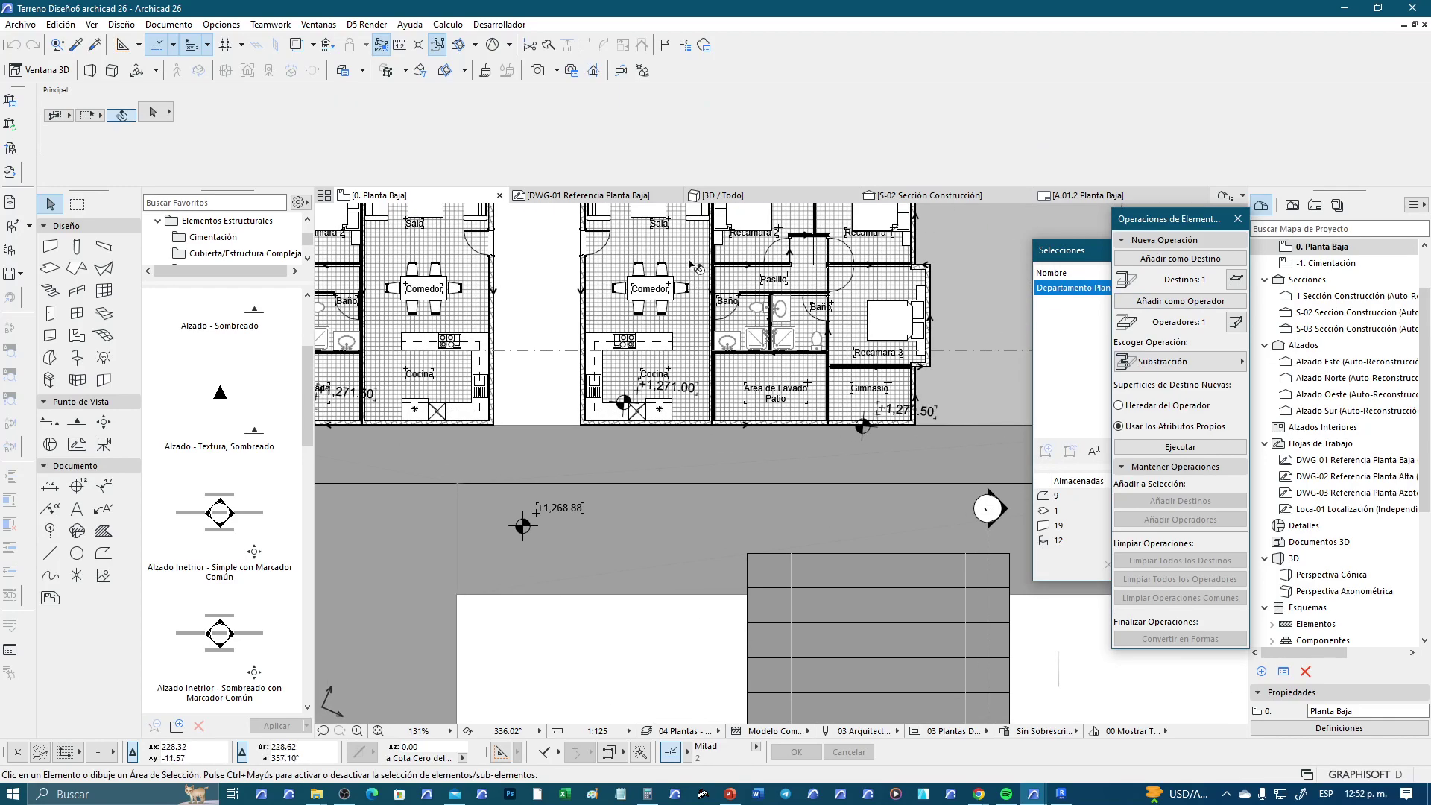
{"action": "left_click", "coordinate": [695, 267]}
{"action": "scroll", "coordinate": [445, 255], "scroll_direction": "down", "scroll_amount": 3}
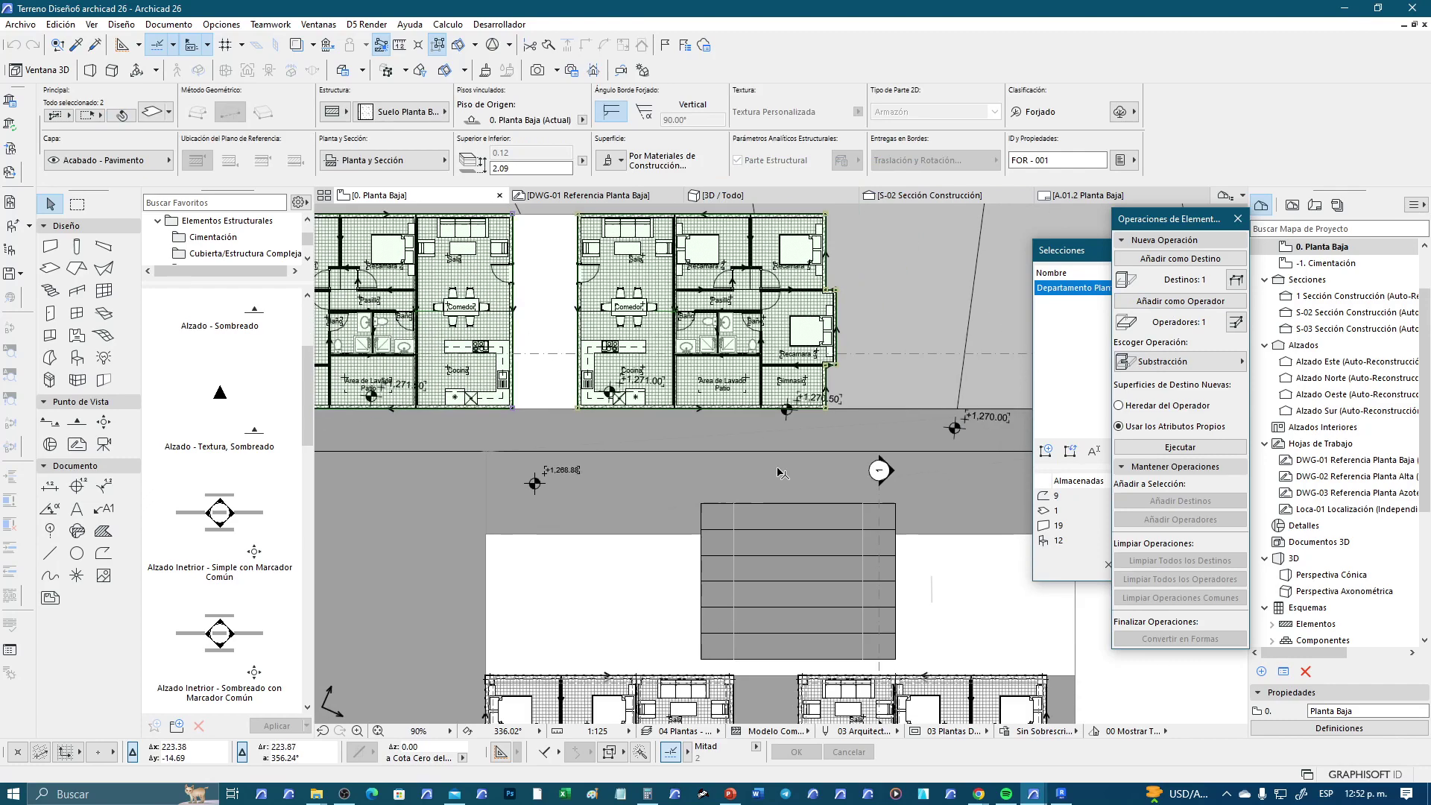
{"action": "scroll", "coordinate": [794, 456], "scroll_direction": "up", "scroll_amount": 2}
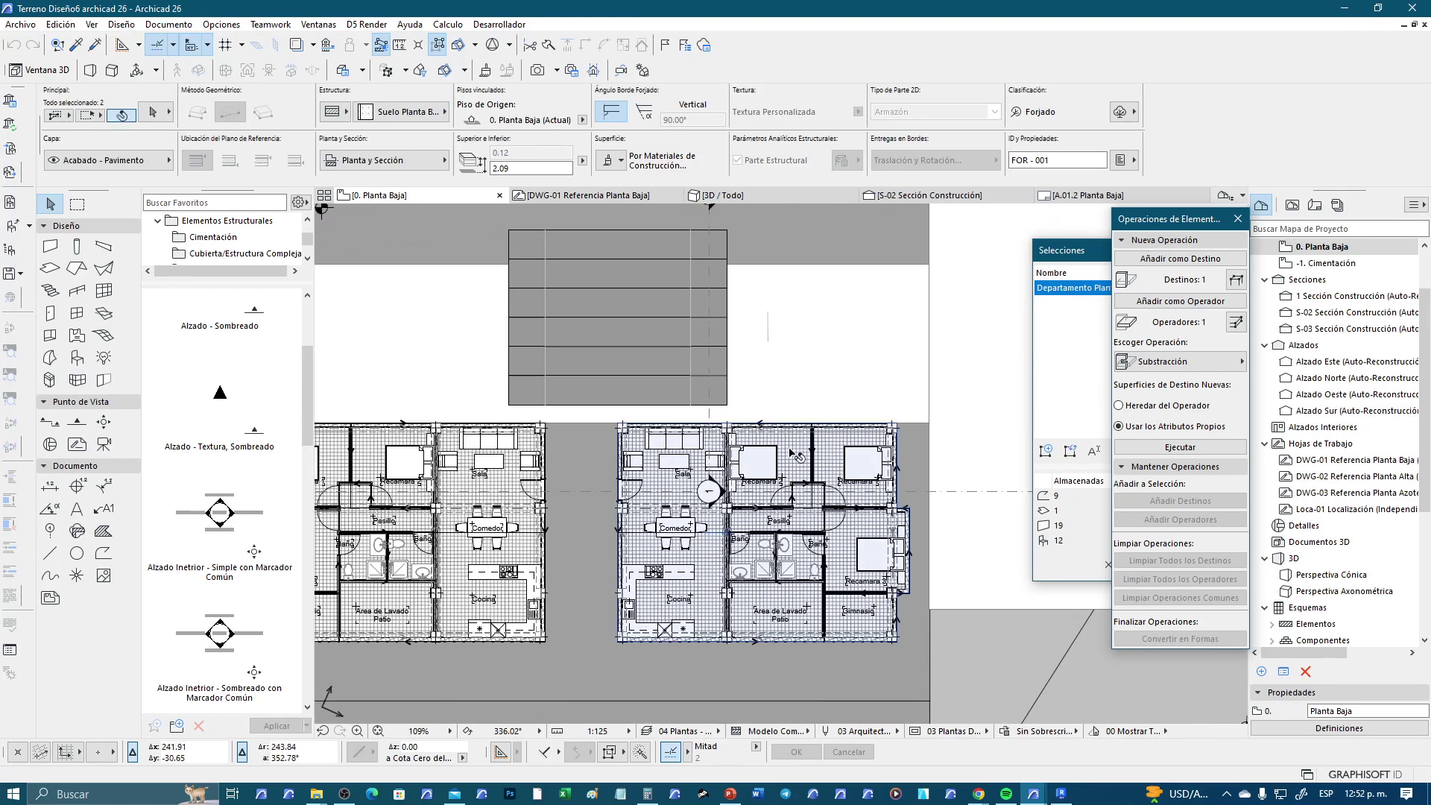
{"action": "left_click", "coordinate": [796, 456], "text": "shift"}
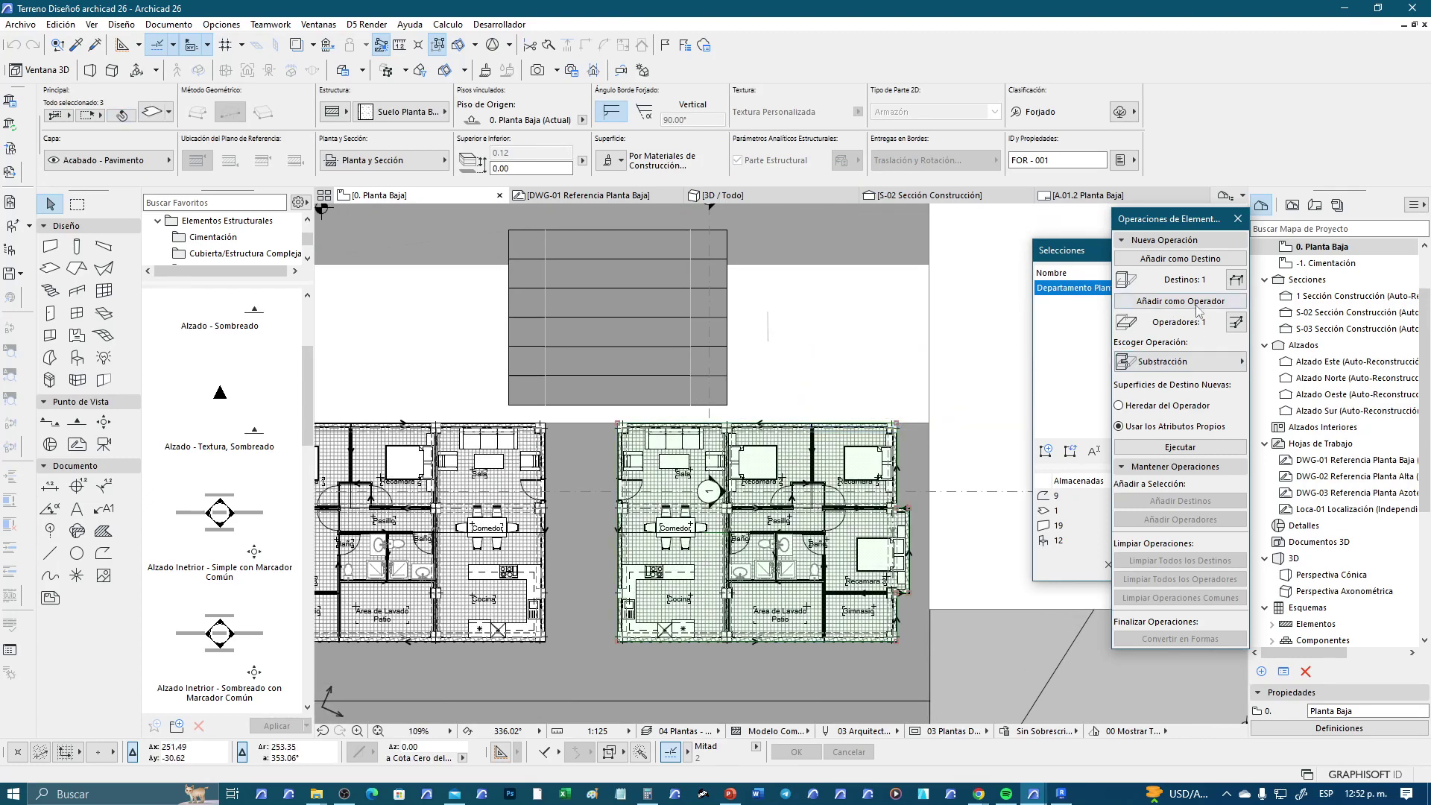
{"action": "left_click", "coordinate": [1179, 301]}
{"action": "key", "text": "Escape"}
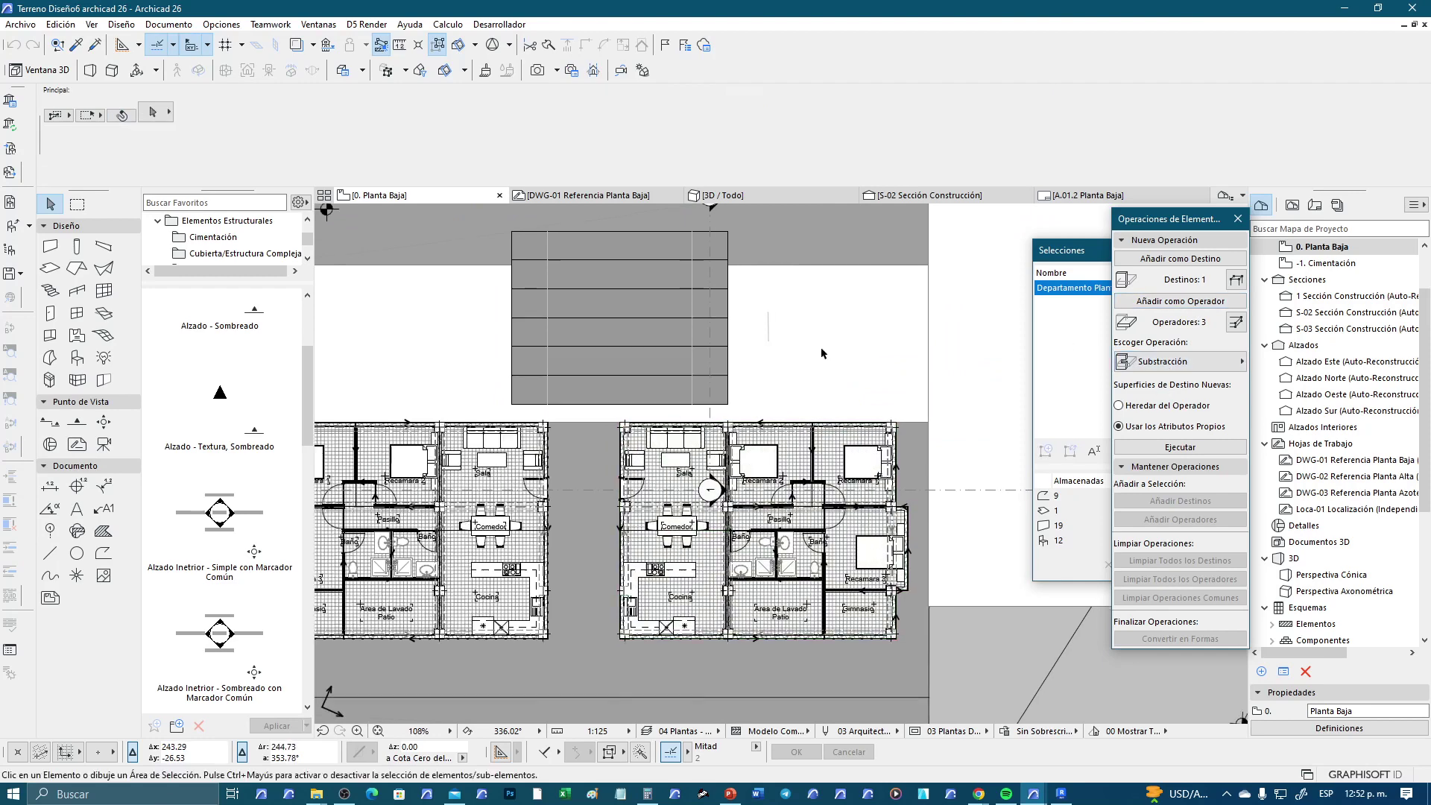
Select the lower-right and upper apartment blocks on the plan
{"action": "scroll", "coordinate": [820, 350], "scroll_direction": "down", "scroll_amount": 5}
{"action": "mouse_move", "coordinate": [826, 378]}
{"action": "middle_mouse_down"}
{"action": "mouse_move", "coordinate": [822, 429]}
{"action": "mouse_move", "coordinate": [847, 446]}
{"action": "middle_mouse_up"}
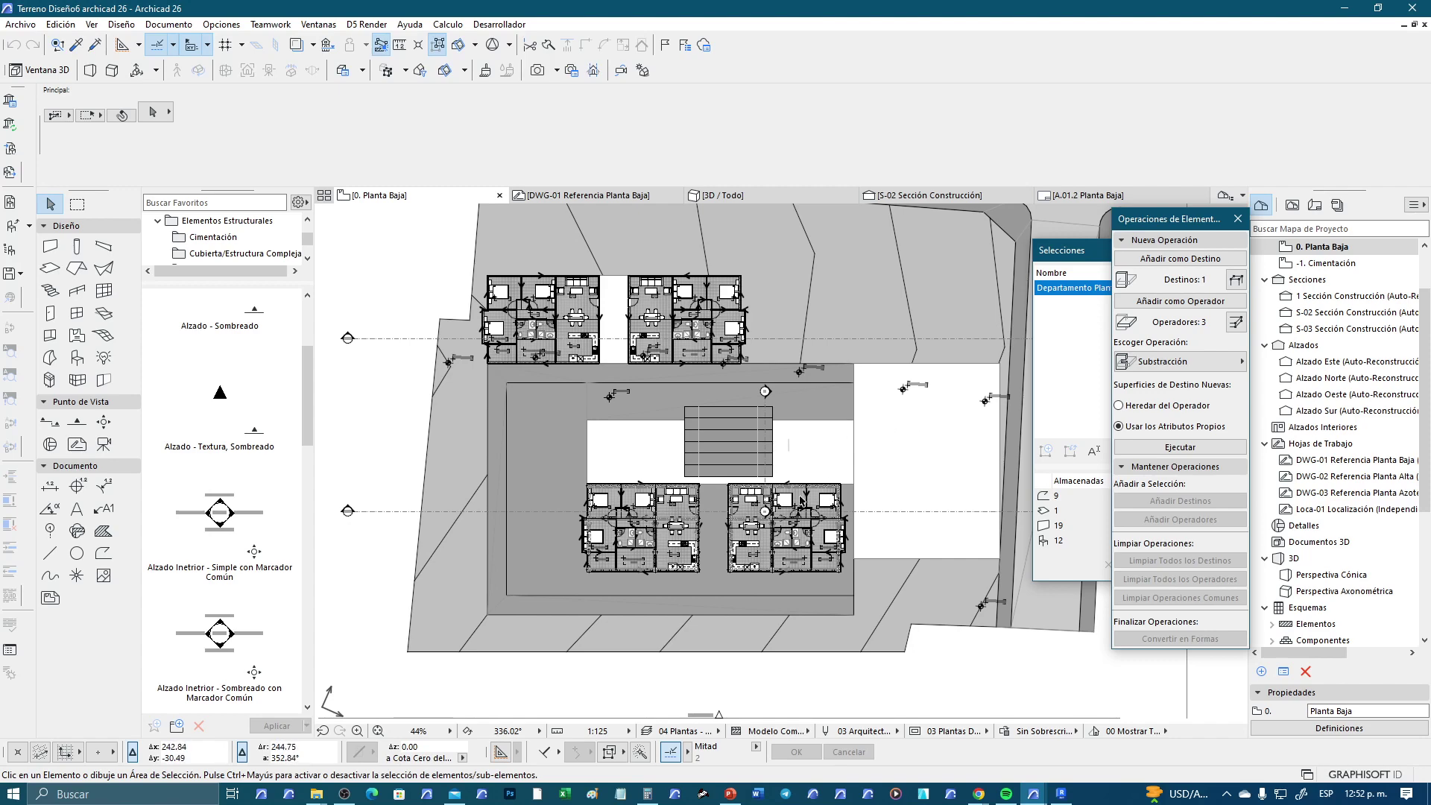
{"action": "scroll", "coordinate": [802, 502], "scroll_direction": "up", "scroll_amount": 3}
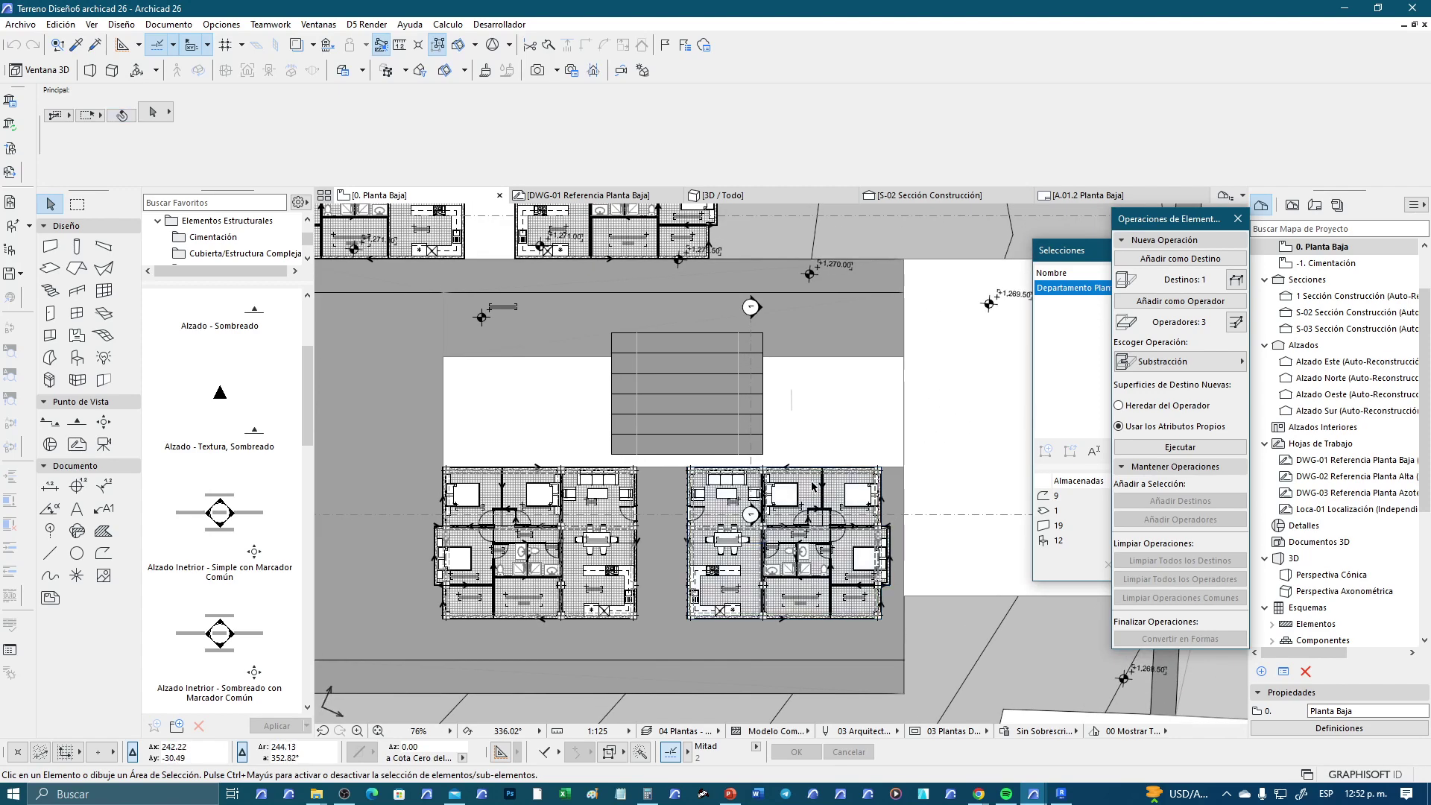
{"action": "left_click", "coordinate": [813, 485]}
{"action": "middle_click_drag", "start_coordinate": [635, 233], "coordinate": [677, 354]}
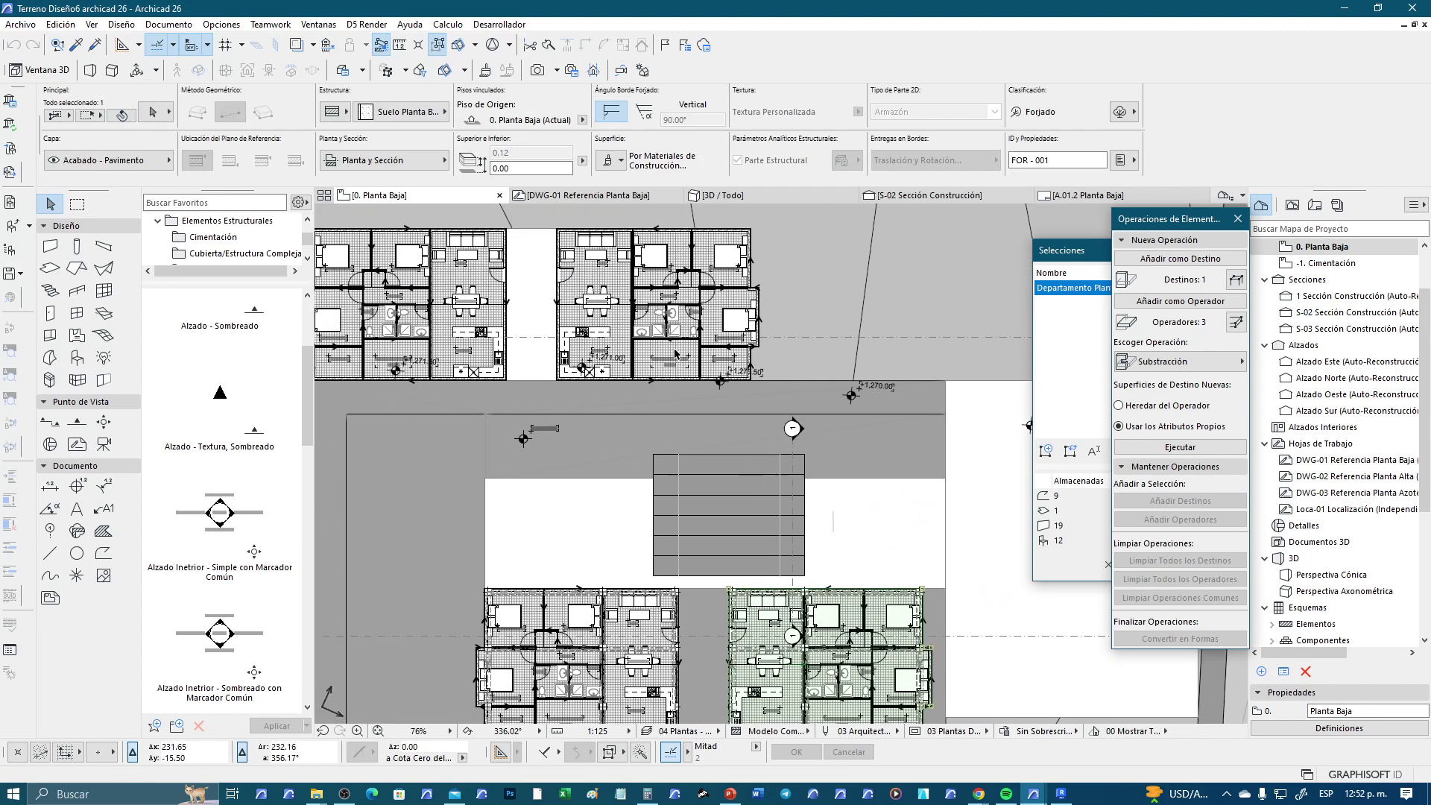
{"action": "left_click", "coordinate": [722, 316], "text": "shift"}
{"action": "left_click", "coordinate": [448, 313], "text": "shift"}
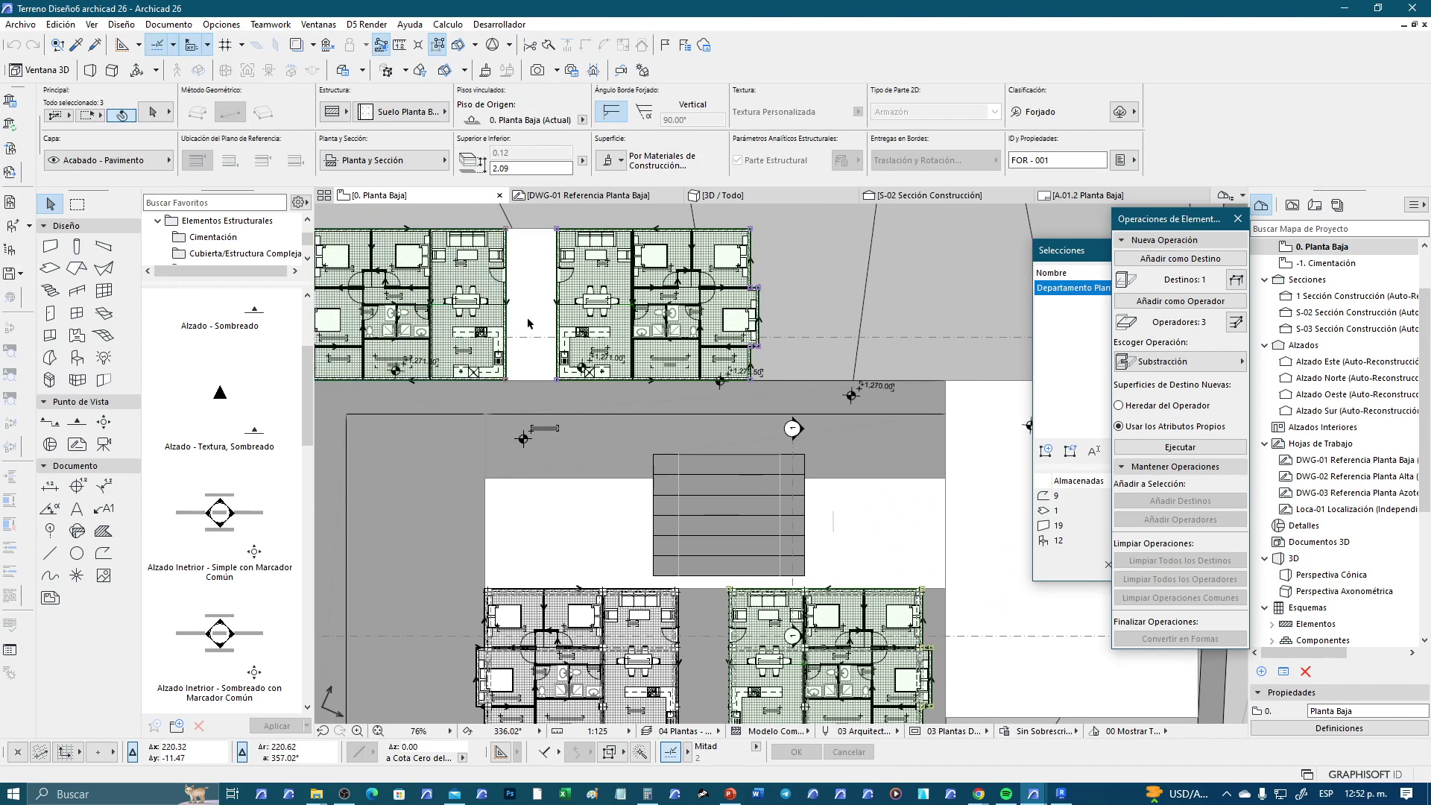
Run an extruded Subtraction on the large terrain mesh and show the whole model in 3D
{"action": "left_click", "coordinate": [950, 293]}
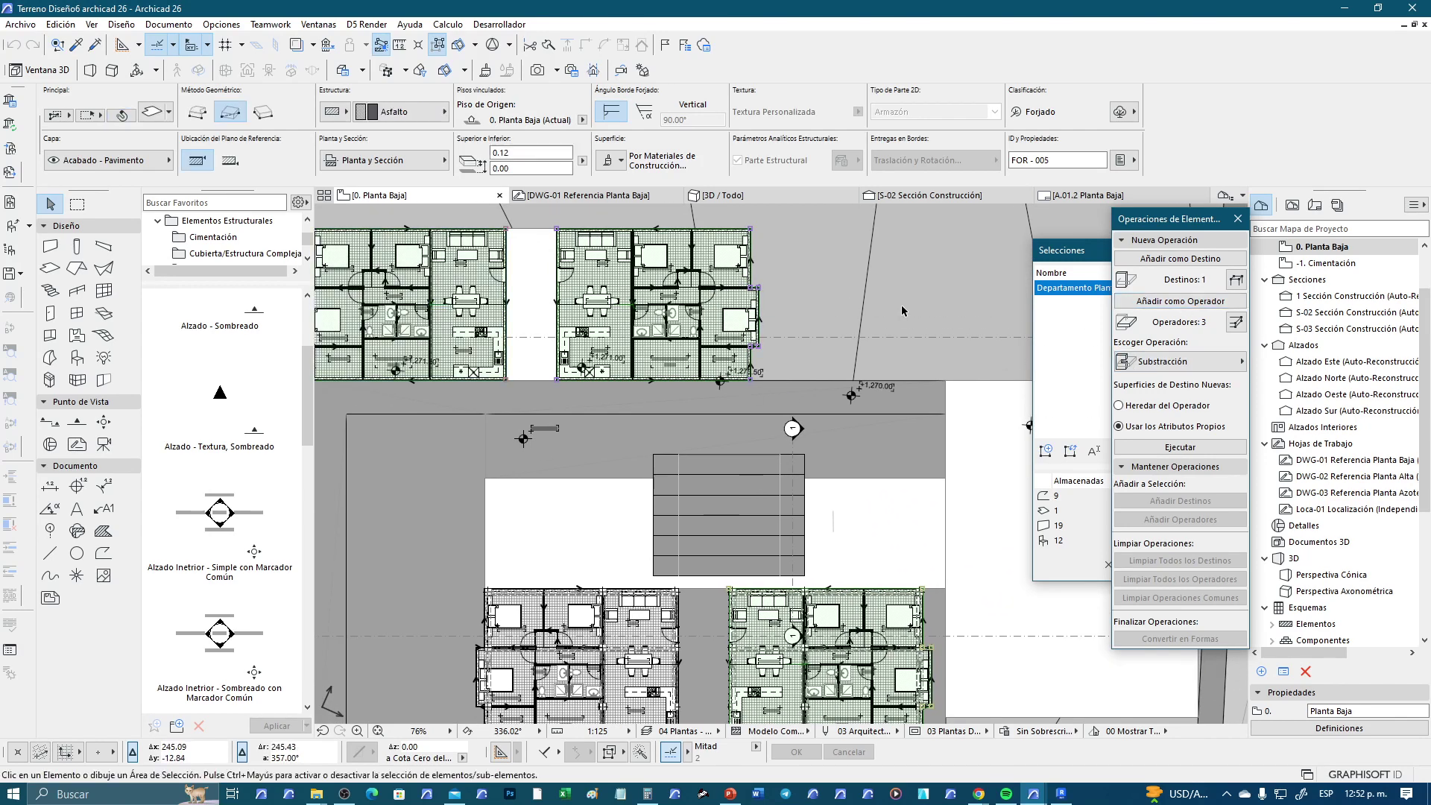
{"action": "left_click", "coordinate": [951, 292]}
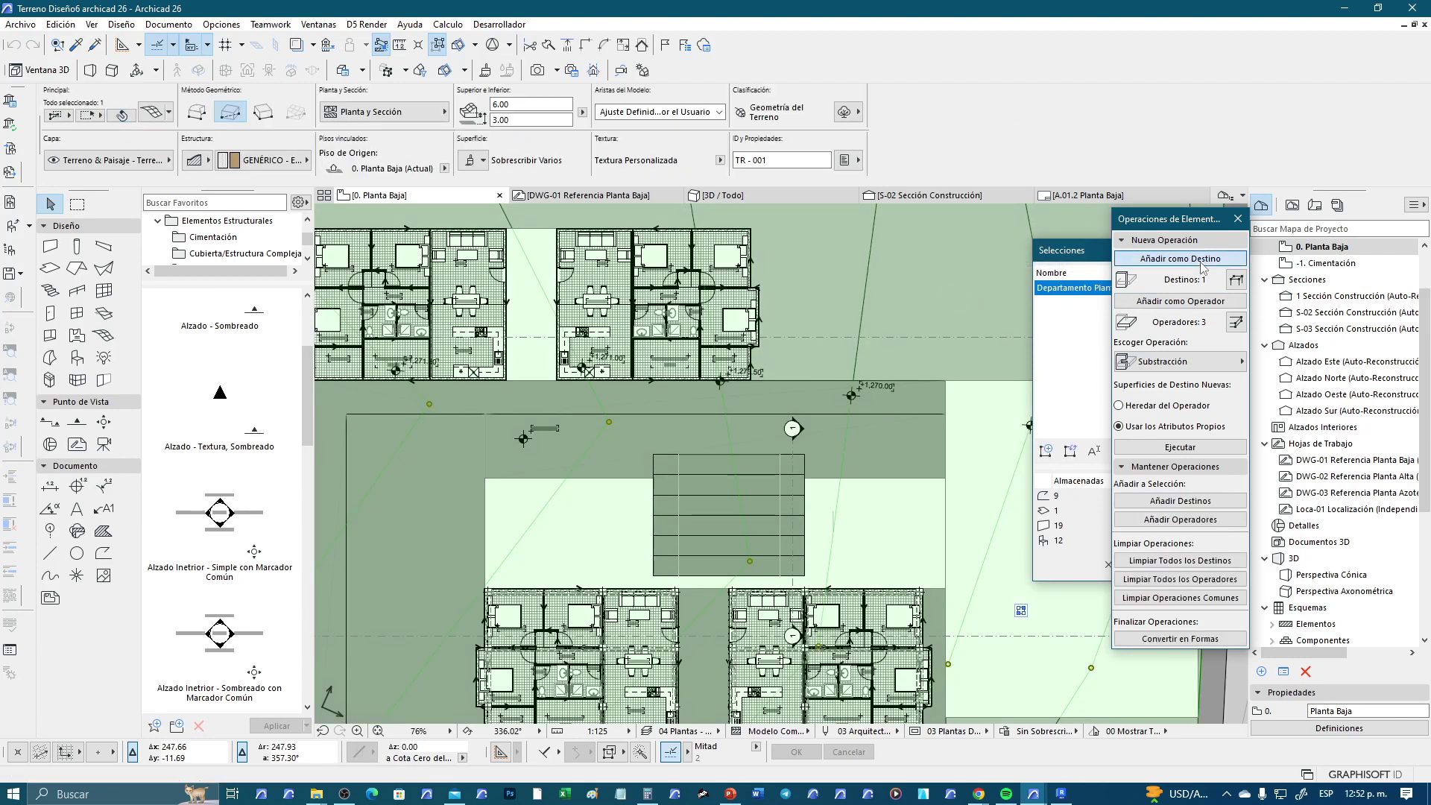
{"action": "left_click", "coordinate": [1200, 363]}
{"action": "left_click", "coordinate": [1326, 380]}
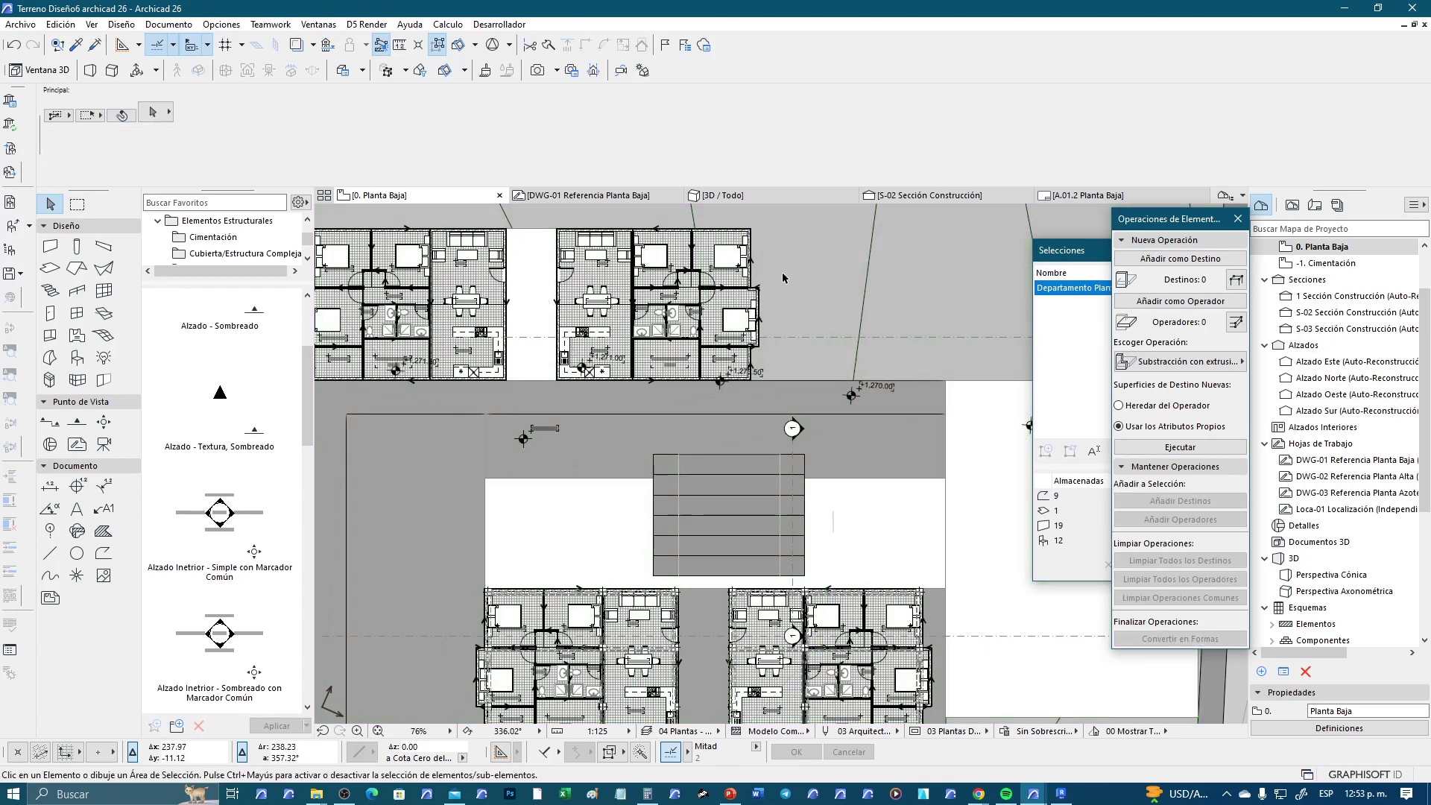
{"action": "left_click", "coordinate": [788, 197]}
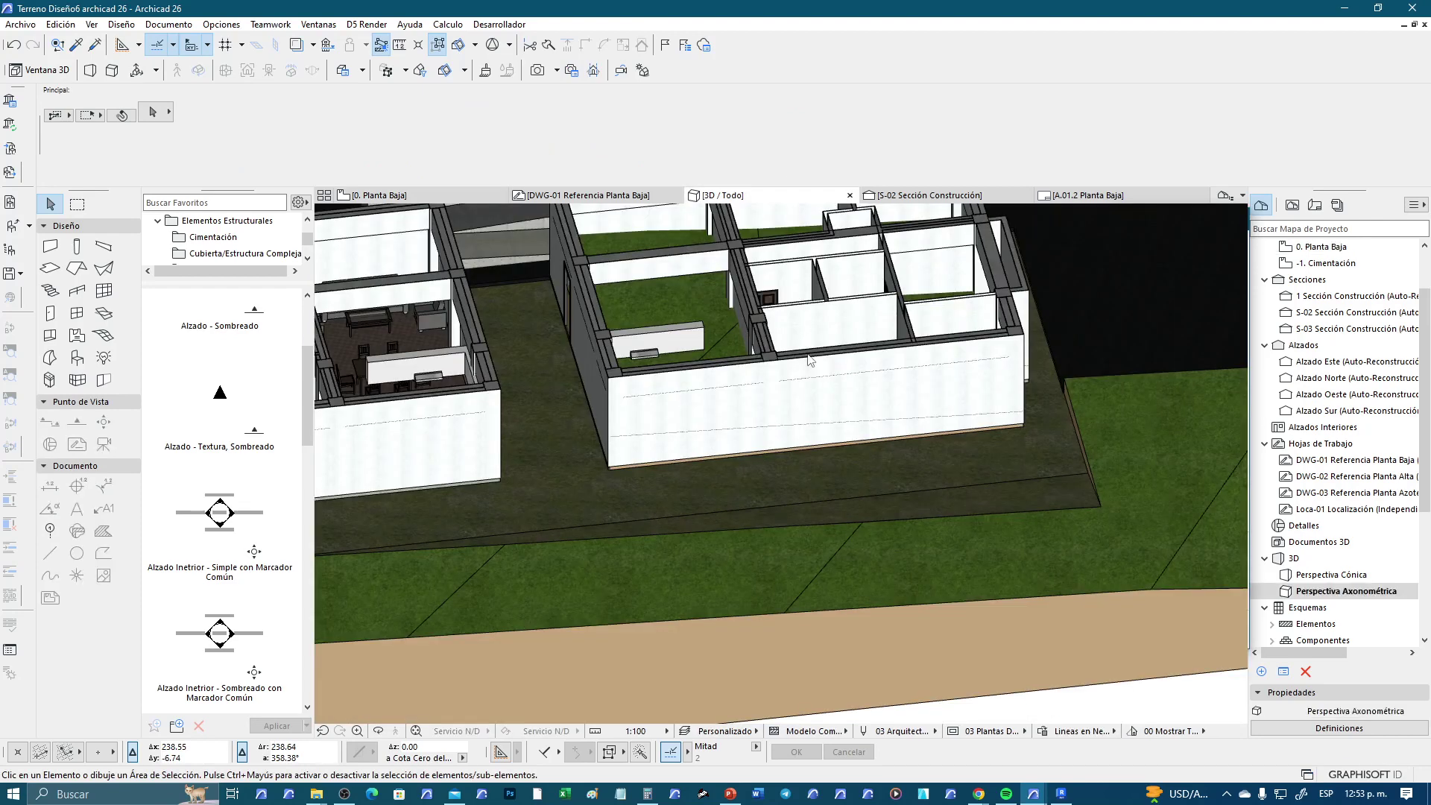
{"action": "scroll", "coordinate": [838, 380], "scroll_direction": "down", "scroll_amount": 3}
{"action": "mouse_move", "coordinate": [781, 400]}
{"action": "middle_mouse_down"}
{"action": "mouse_move", "coordinate": [798, 503]}
{"action": "mouse_move", "coordinate": [663, 450]}
{"action": "middle_mouse_up"}
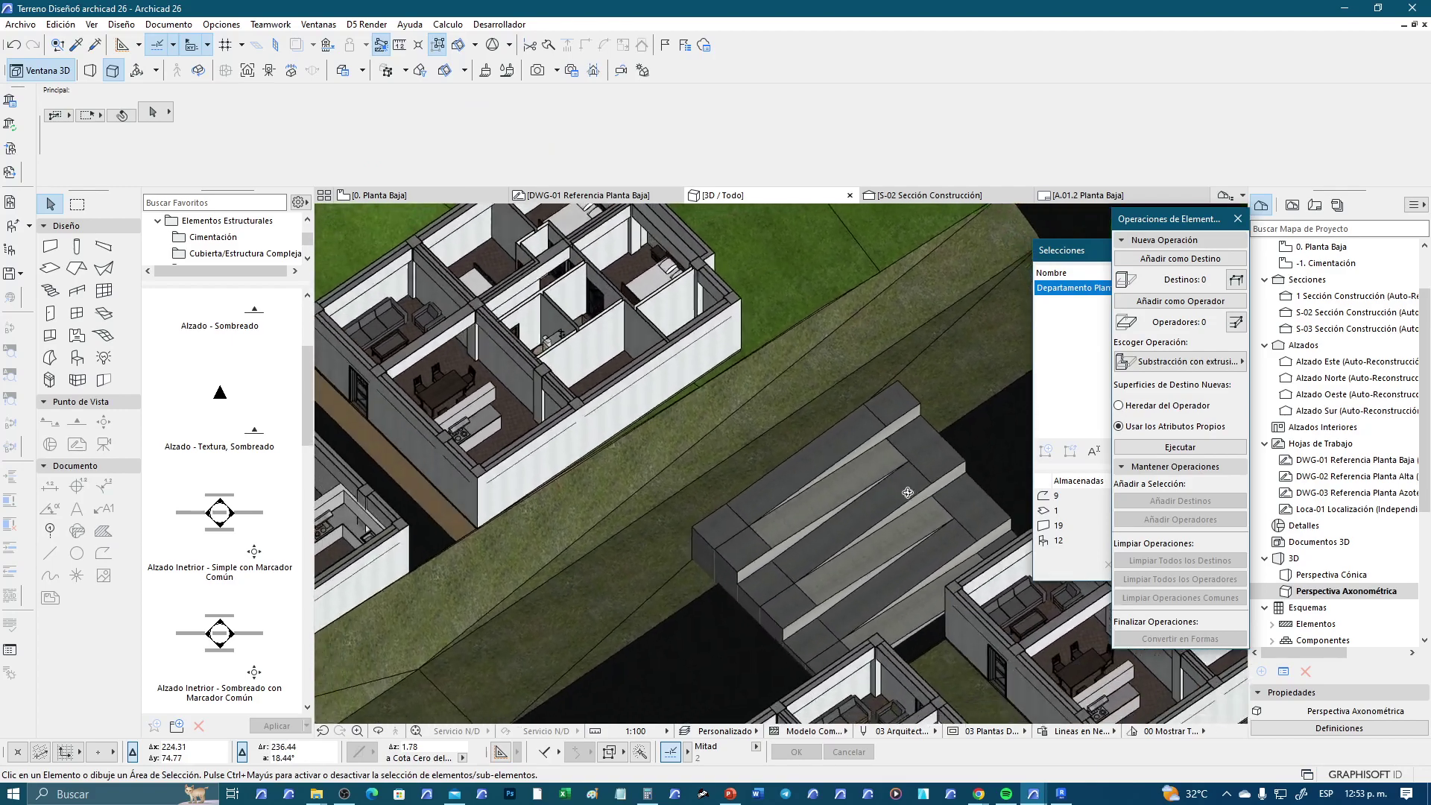
{"action": "scroll", "coordinate": [663, 449], "scroll_direction": "down", "scroll_amount": 3}
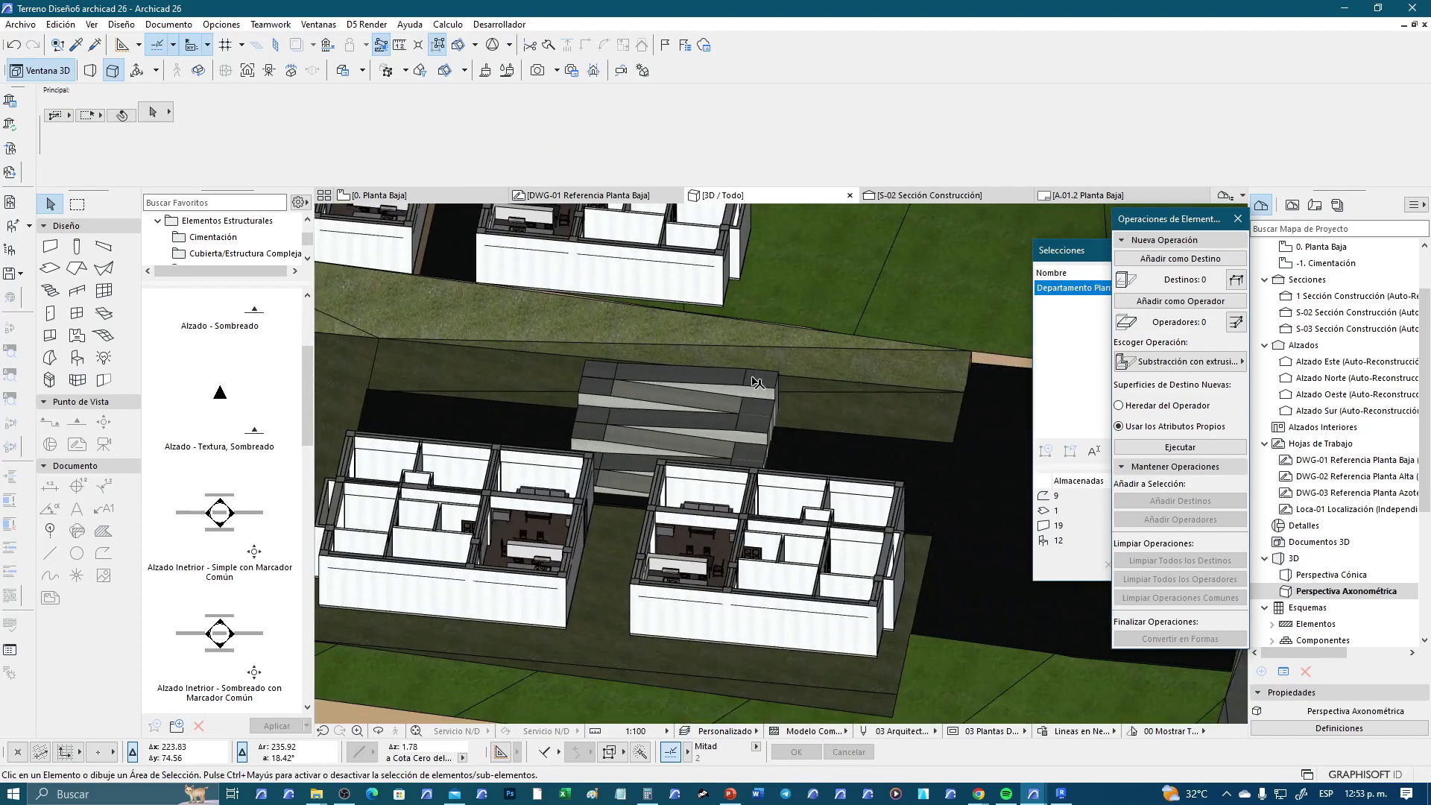
{"action": "mouse_move", "coordinate": [664, 450]}
{"action": "middle_mouse_down", "text": "shift"}
{"action": "mouse_move", "coordinate": [654, 331]}
{"action": "mouse_move", "coordinate": [704, 576]}
{"action": "middle_mouse_up", "text": "shift"}
{"action": "scroll", "coordinate": [705, 576], "scroll_direction": "up", "scroll_amount": 3}
{"action": "scroll", "coordinate": [704, 576], "scroll_direction": "down", "scroll_amount": 3}
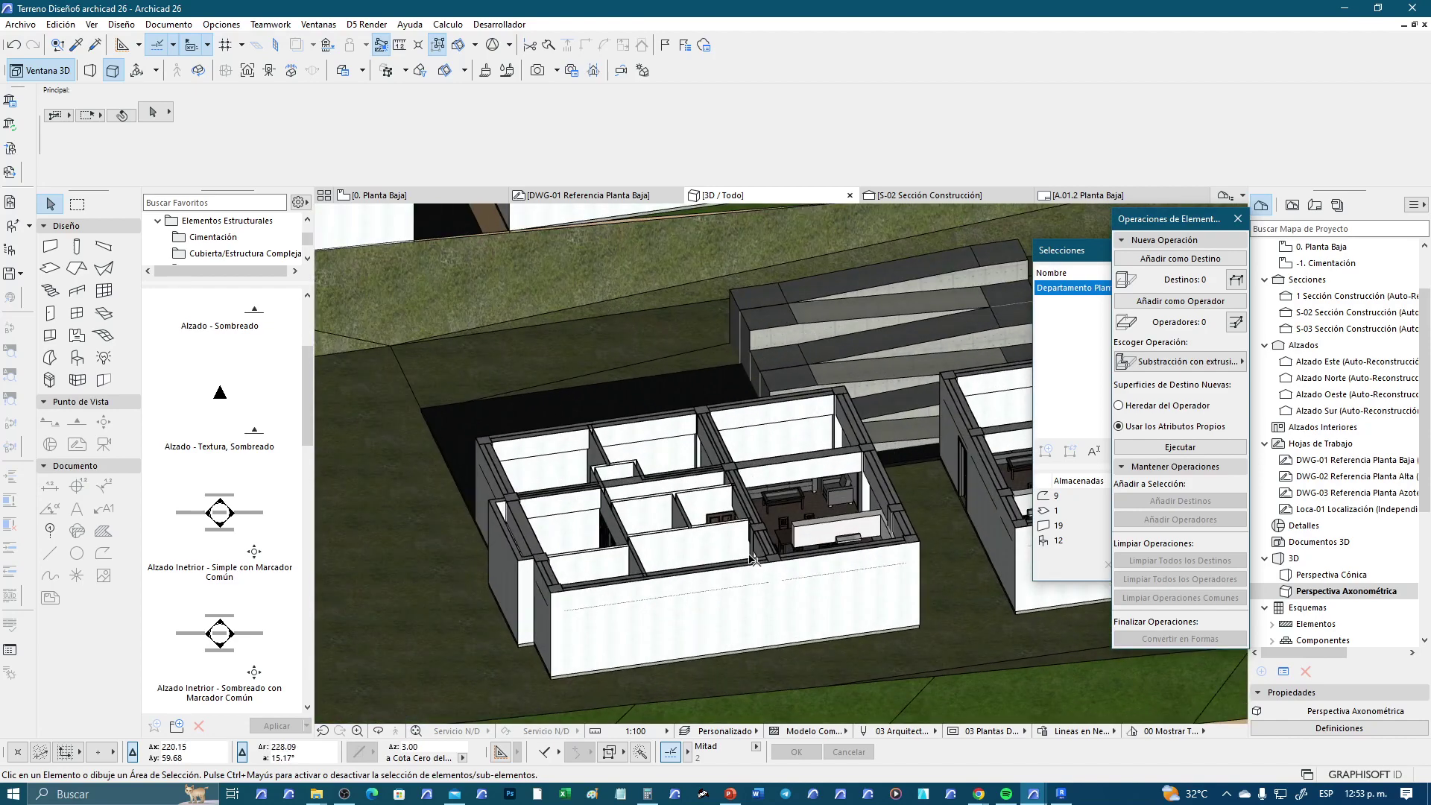
{"action": "mouse_move", "coordinate": [705, 576]}
{"action": "middle_mouse_down", "text": "shift"}
{"action": "mouse_move", "coordinate": [693, 538]}
{"action": "mouse_move", "coordinate": [648, 544]}
{"action": "middle_mouse_up", "text": "shift"}
{"action": "scroll", "coordinate": [648, 544], "scroll_direction": "up", "scroll_amount": 3}
{"action": "scroll", "coordinate": [648, 543], "scroll_direction": "up", "scroll_amount": 3}
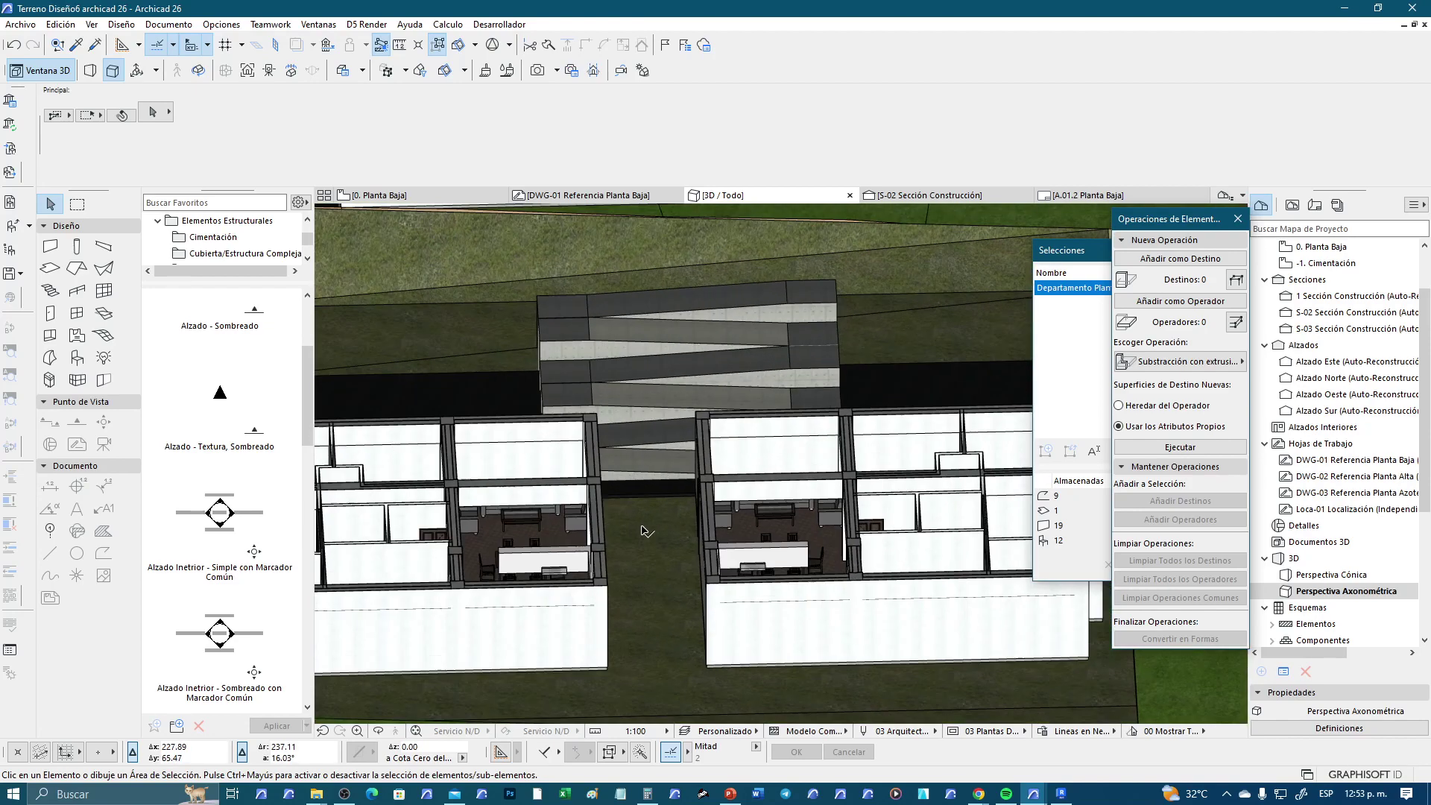
{"action": "scroll", "coordinate": [665, 543], "scroll_direction": "down", "scroll_amount": 3}
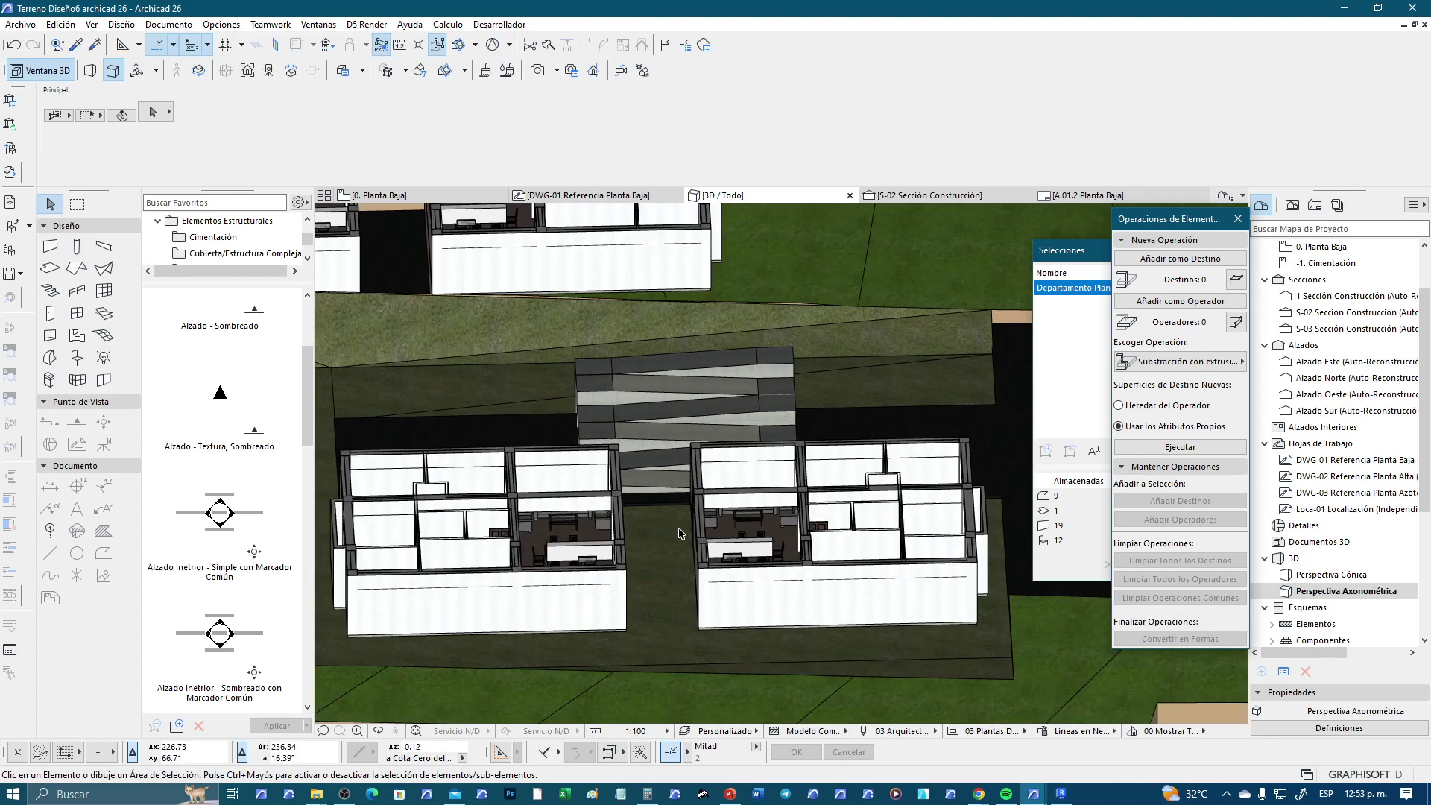
{"action": "mouse_move", "coordinate": [665, 542]}
{"action": "middle_mouse_down", "text": "shift"}
{"action": "mouse_move", "coordinate": [734, 595]}
{"action": "mouse_move", "coordinate": [732, 474]}
{"action": "middle_mouse_up", "text": "shift"}
{"action": "scroll", "coordinate": [734, 595], "scroll_direction": "up", "scroll_amount": 3}
{"action": "scroll", "coordinate": [734, 594], "scroll_direction": "up", "scroll_amount": 2}
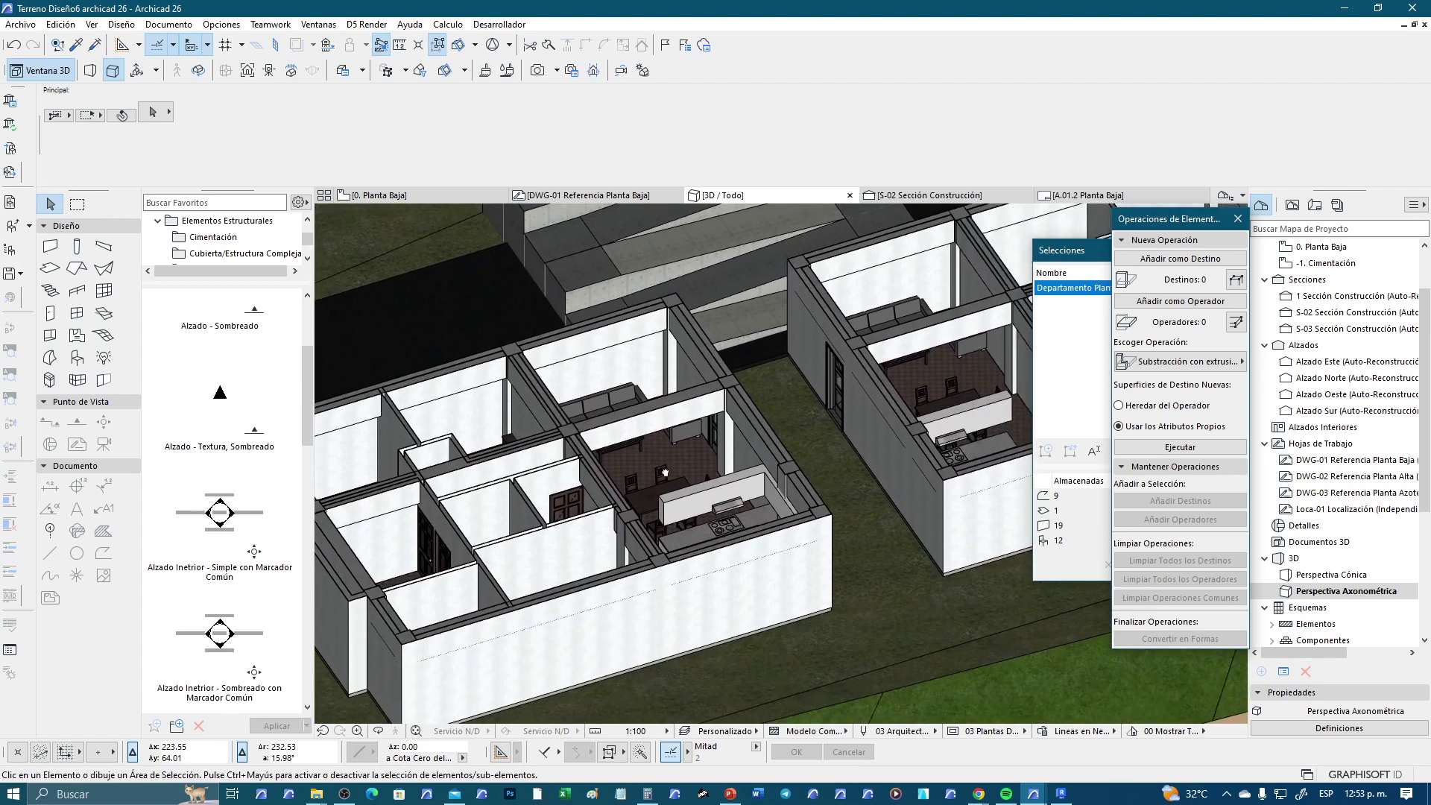
{"action": "scroll", "coordinate": [727, 335], "scroll_direction": "up", "scroll_amount": 2}
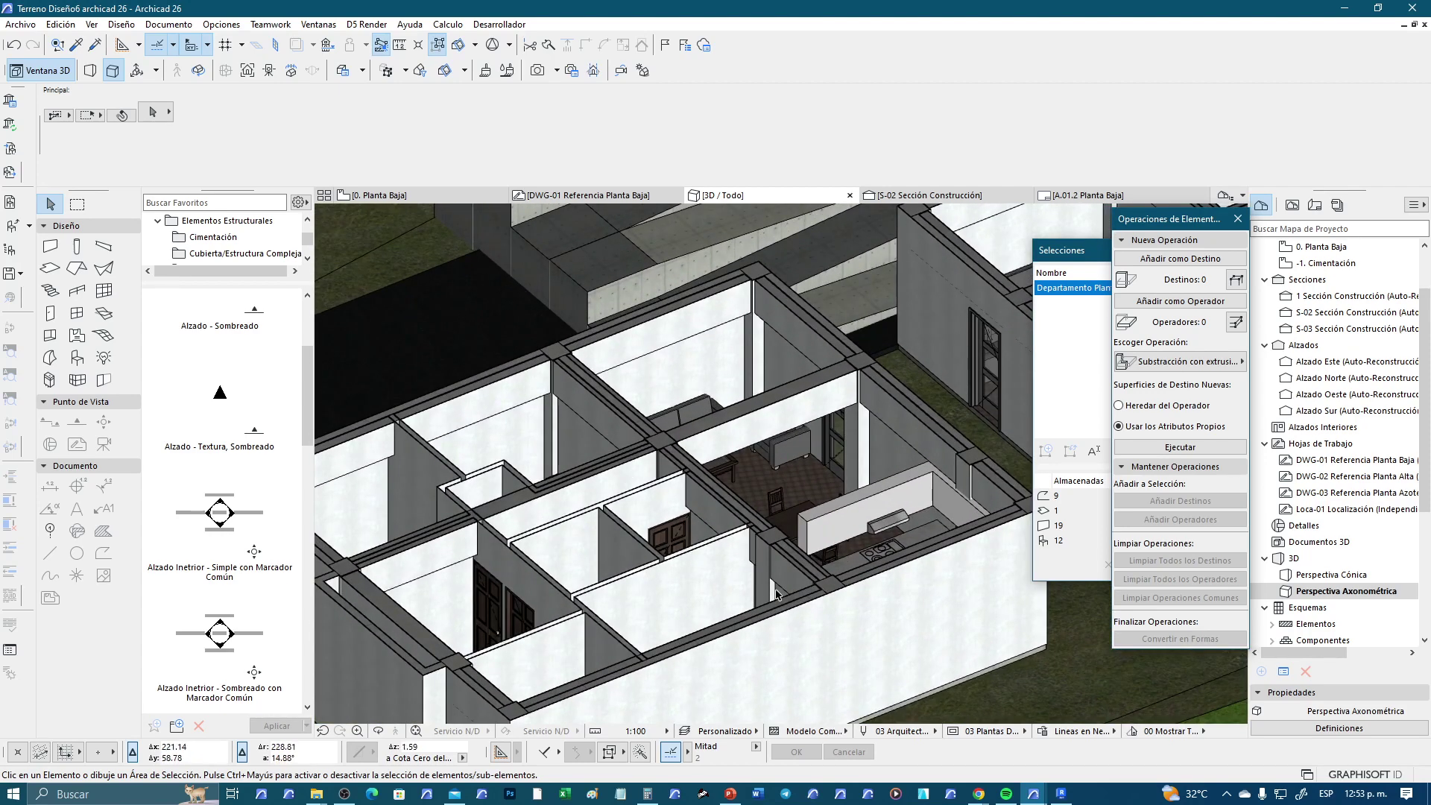
{"action": "scroll", "coordinate": [563, 436], "scroll_direction": "up", "scroll_amount": 2}
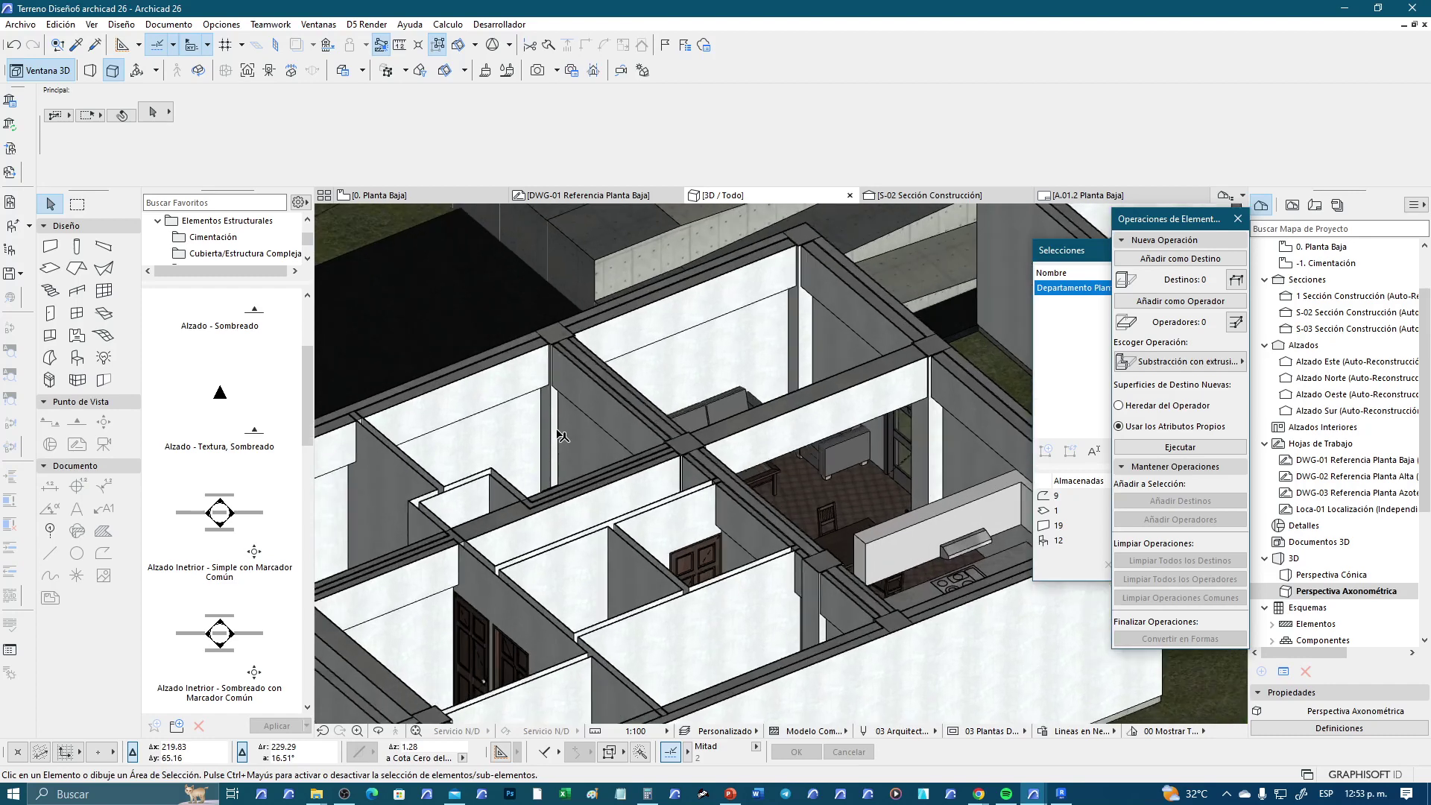
{"action": "scroll", "coordinate": [612, 467], "scroll_direction": "up", "scroll_amount": 2}
{"action": "scroll", "coordinate": [679, 456], "scroll_direction": "up", "scroll_amount": 2}
{"action": "scroll", "coordinate": [680, 453], "scroll_direction": "down", "scroll_amount": 2}
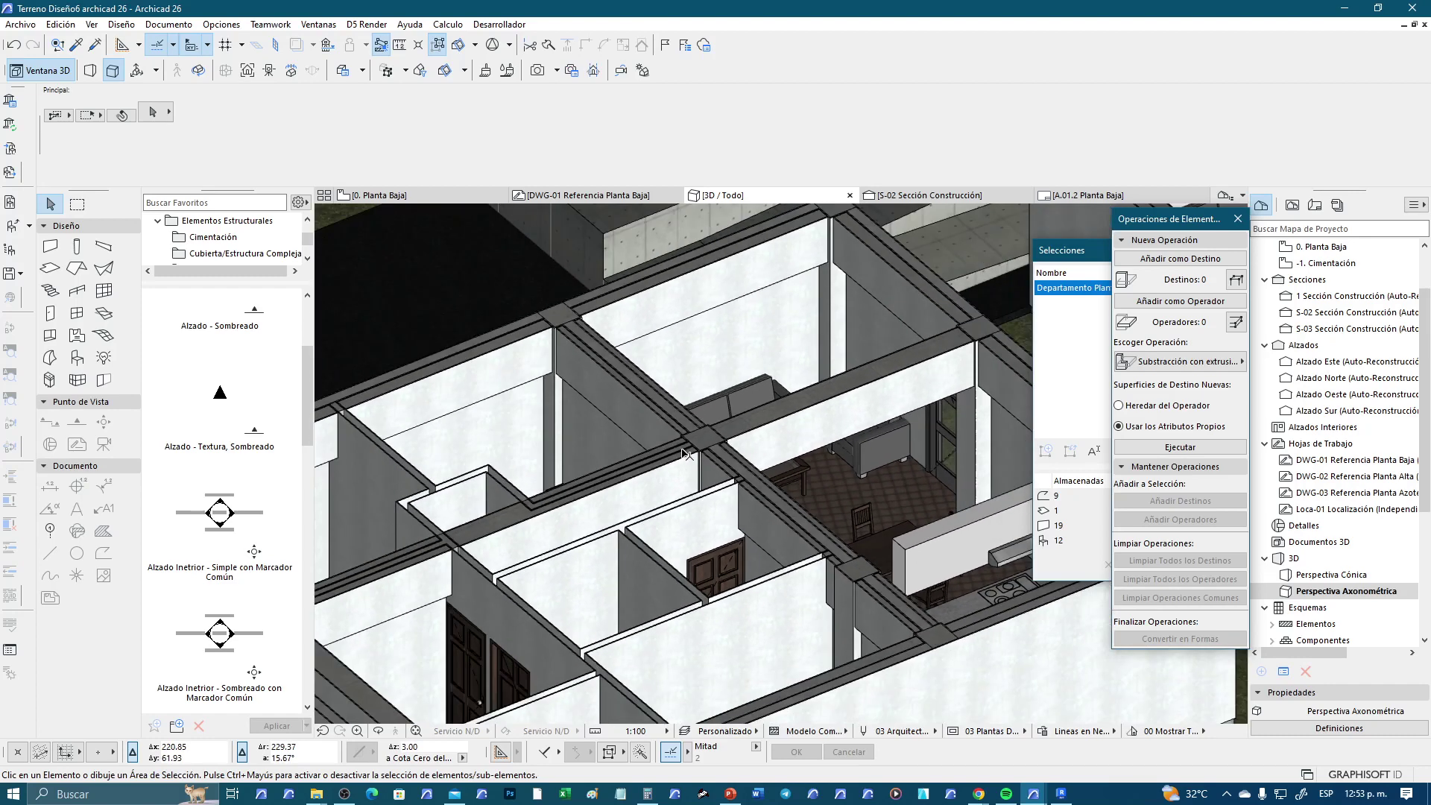
{"action": "scroll", "coordinate": [656, 449], "scroll_direction": "down", "scroll_amount": 2}
{"action": "scroll", "coordinate": [640, 446], "scroll_direction": "down", "scroll_amount": 1}
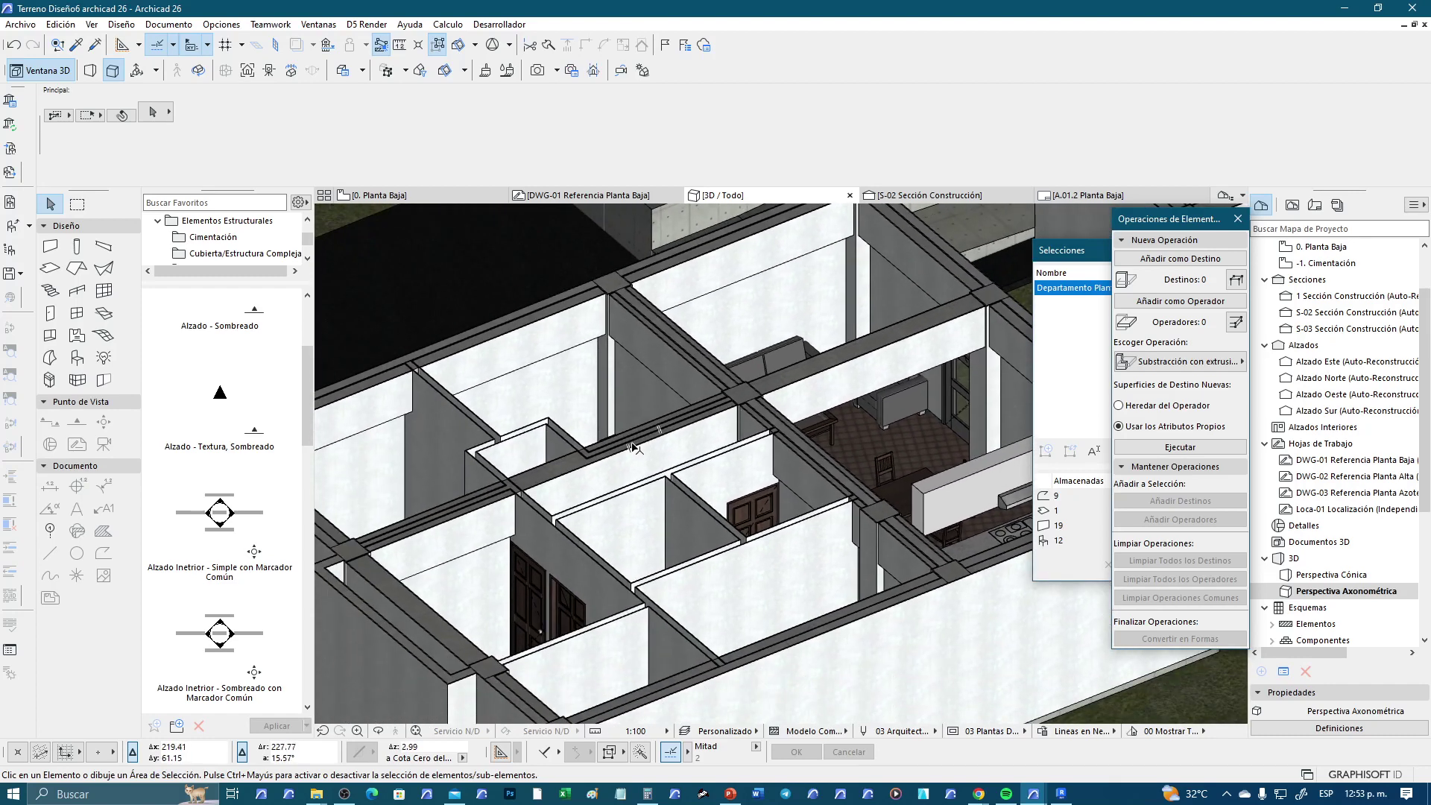
{"action": "left_click", "coordinate": [633, 447]}
{"action": "key", "text": "Escape"}
{"action": "scroll", "coordinate": [617, 386], "scroll_direction": "down", "scroll_amount": 5}
{"action": "scroll", "coordinate": [641, 425], "scroll_direction": "up", "scroll_amount": 2}
{"action": "scroll", "coordinate": [655, 445], "scroll_direction": "up", "scroll_amount": 3}
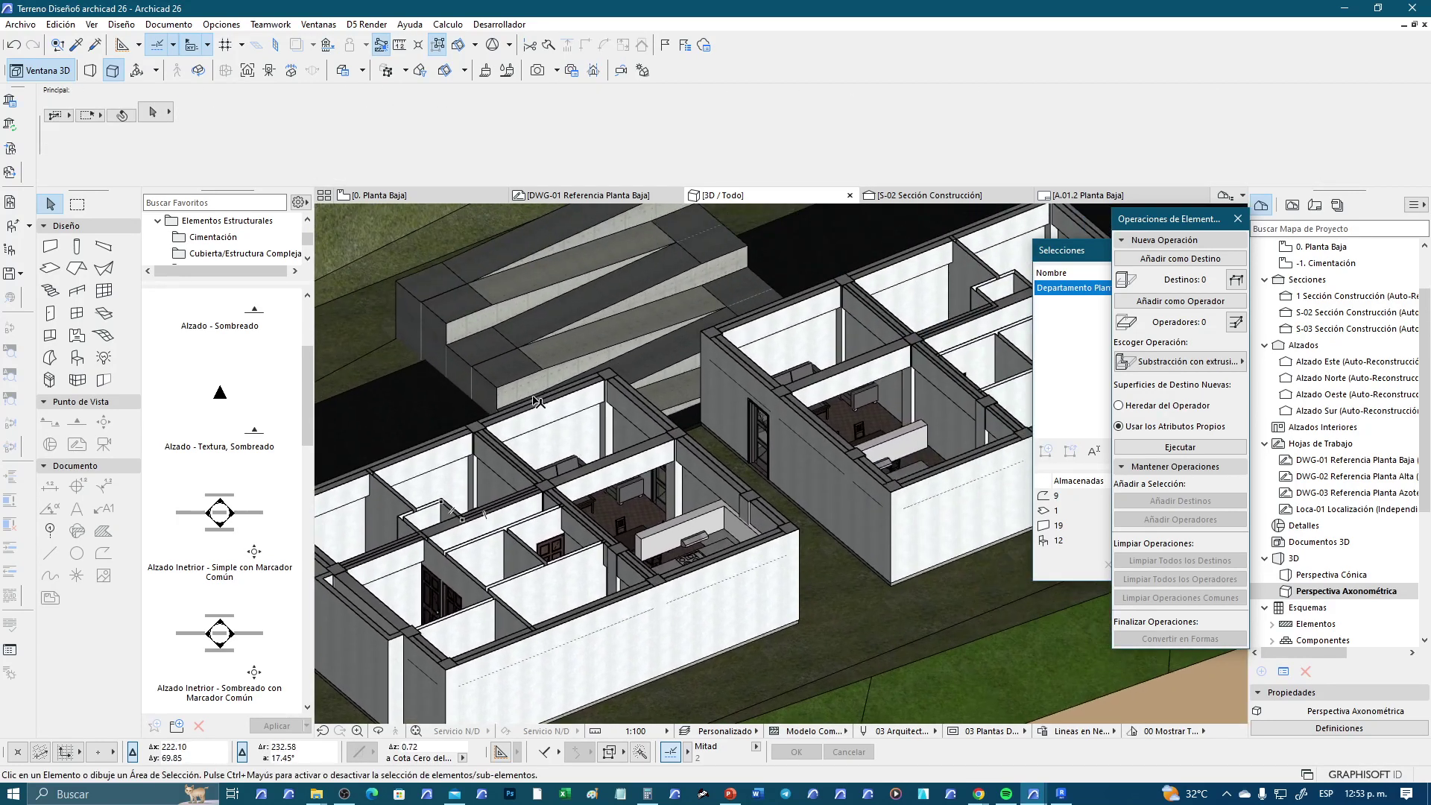
{"action": "scroll", "coordinate": [537, 403], "scroll_direction": "down", "scroll_amount": 4}
{"action": "scroll", "coordinate": [555, 445], "scroll_direction": "up", "scroll_amount": 1}
{"action": "scroll", "coordinate": [570, 436], "scroll_direction": "up", "scroll_amount": 3}
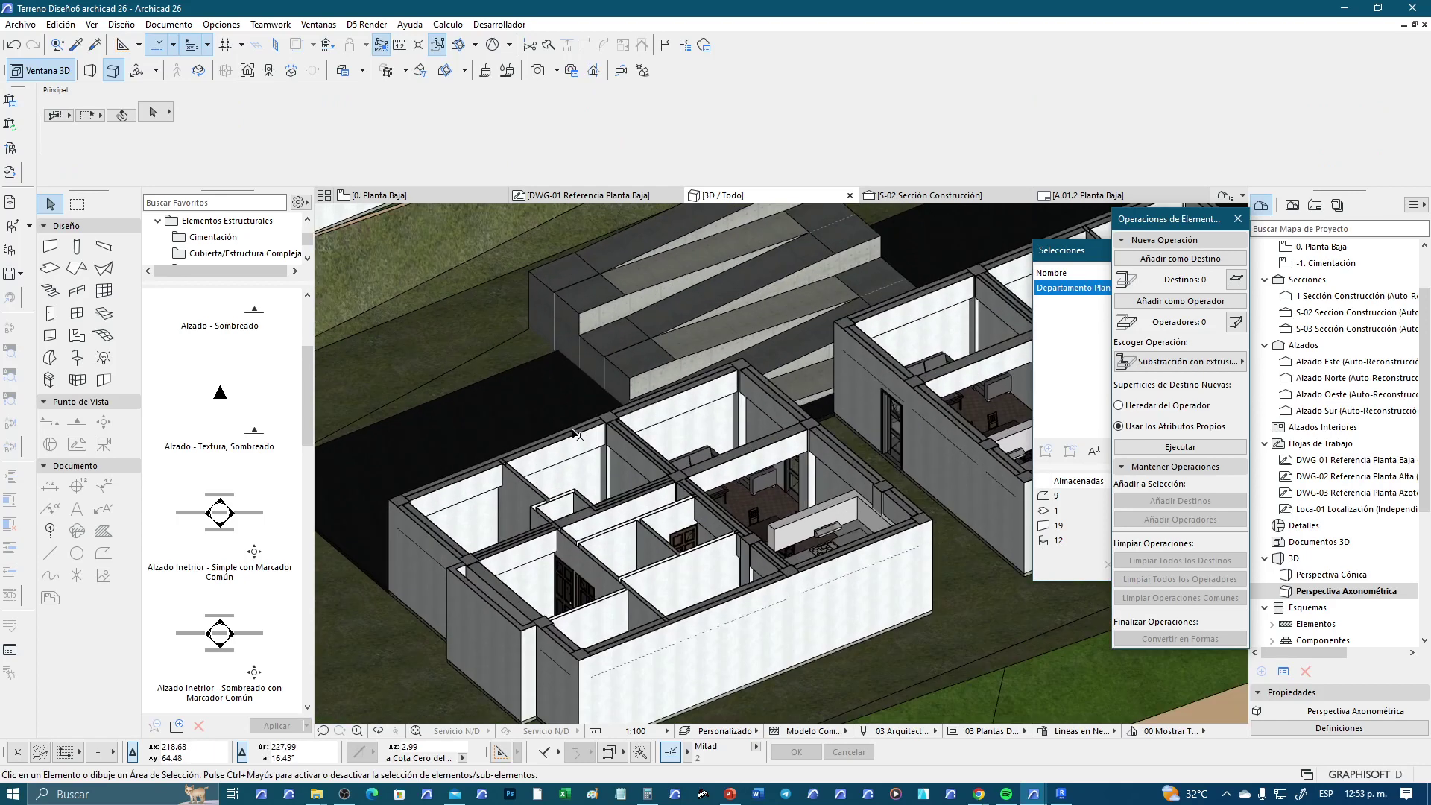
{"action": "scroll", "coordinate": [577, 436], "scroll_direction": "up", "scroll_amount": 2}
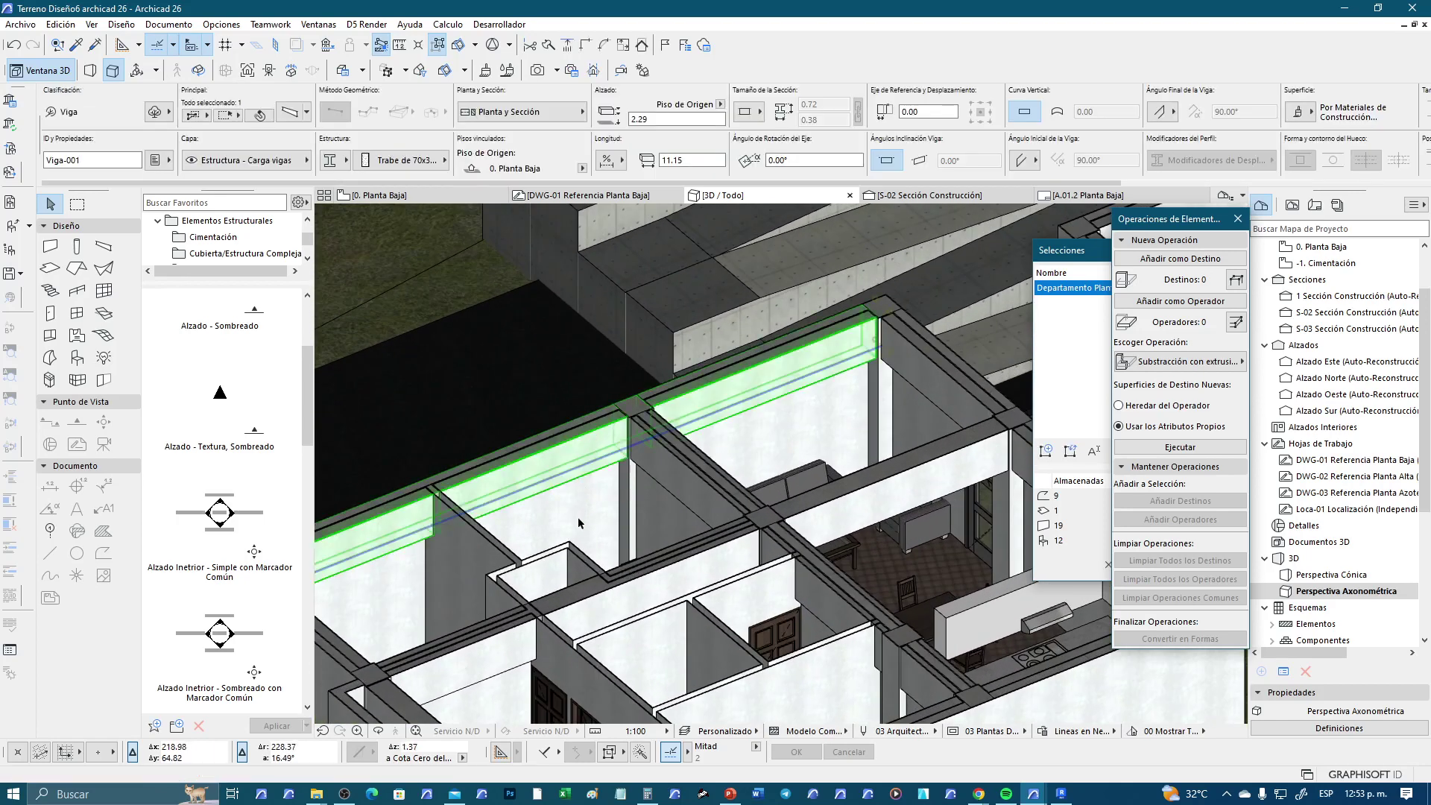
{"action": "scroll", "coordinate": [600, 470], "scroll_direction": "down", "scroll_amount": 3}
{"action": "scroll", "coordinate": [600, 470], "scroll_direction": "down", "scroll_amount": 4}
{"action": "scroll", "coordinate": [721, 445], "scroll_direction": "up", "scroll_amount": 2}
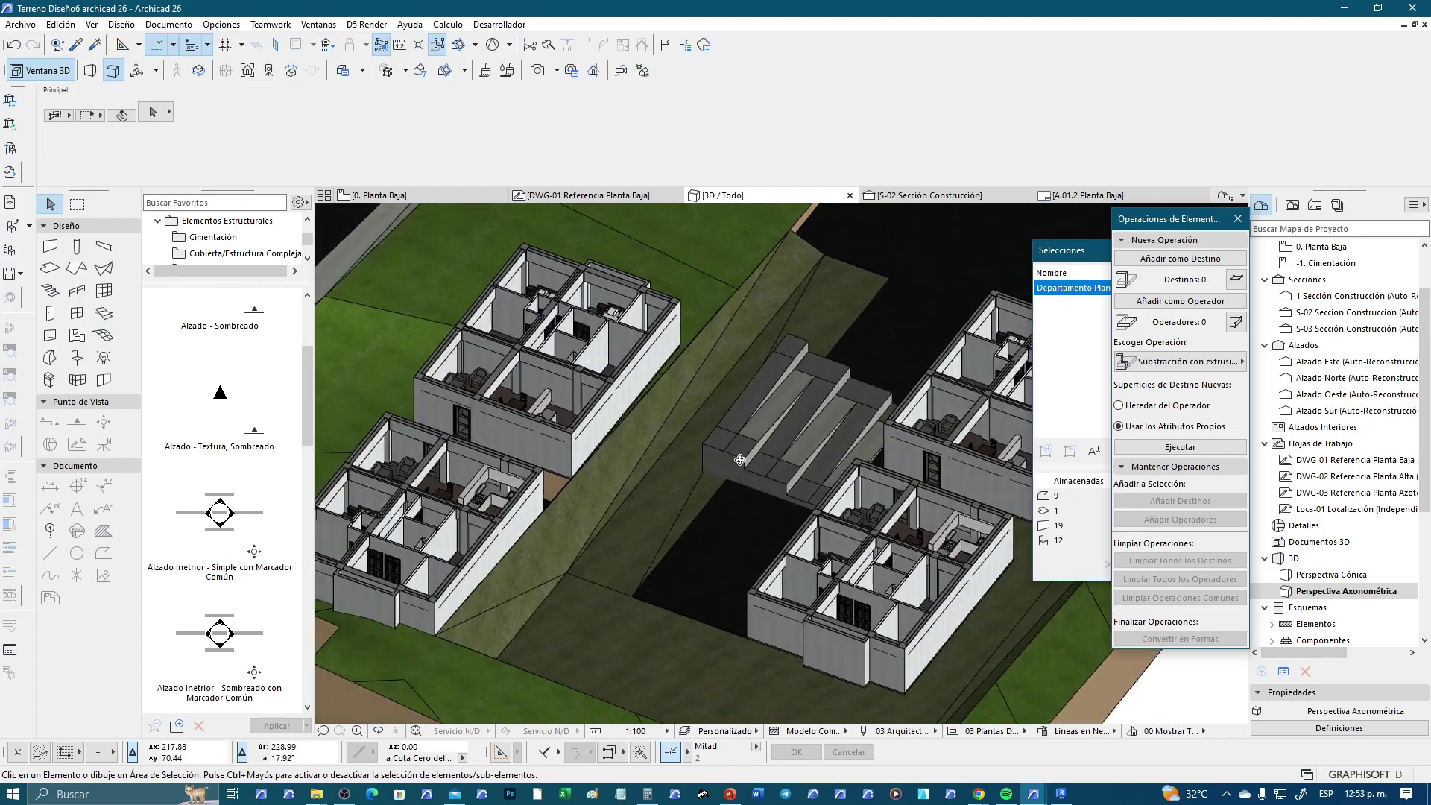
{"action": "mouse_move", "coordinate": [611, 440]}
{"action": "middle_mouse_down", "text": "shift"}
{"action": "mouse_move", "coordinate": [903, 422]}
{"action": "mouse_move", "coordinate": [656, 454]}
{"action": "middle_mouse_up", "text": "shift"}
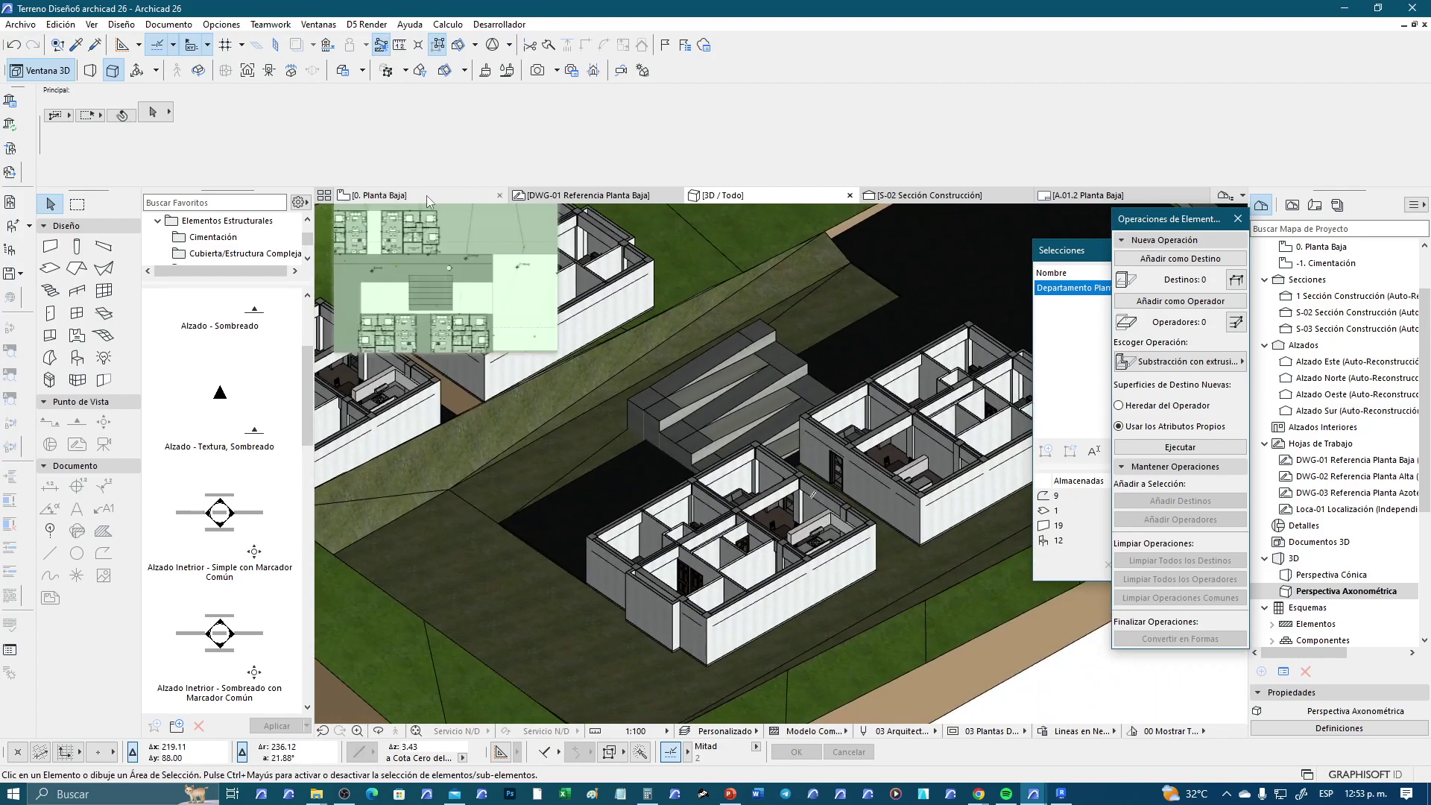
{"action": "left_click", "coordinate": [379, 195]}
{"action": "scroll", "coordinate": [619, 454], "scroll_direction": "down", "scroll_amount": 2}
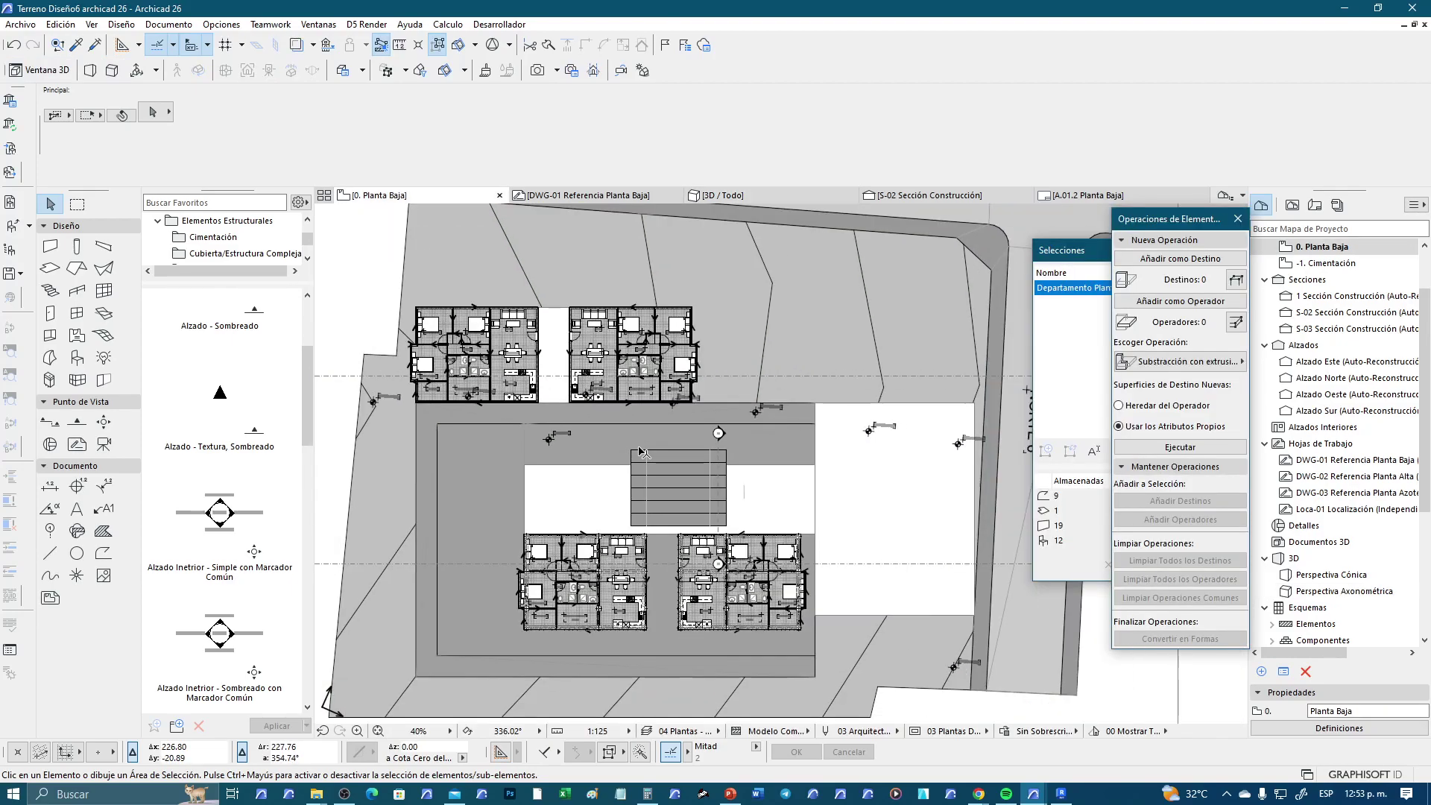
{"action": "scroll", "coordinate": [641, 506], "scroll_direction": "down", "scroll_amount": 2}
{"action": "scroll", "coordinate": [659, 553], "scroll_direction": "up", "scroll_amount": 4}
{"action": "scroll", "coordinate": [659, 553], "scroll_direction": "up", "scroll_amount": 2}
{"action": "scroll", "coordinate": [537, 526], "scroll_direction": "up", "scroll_amount": 1}
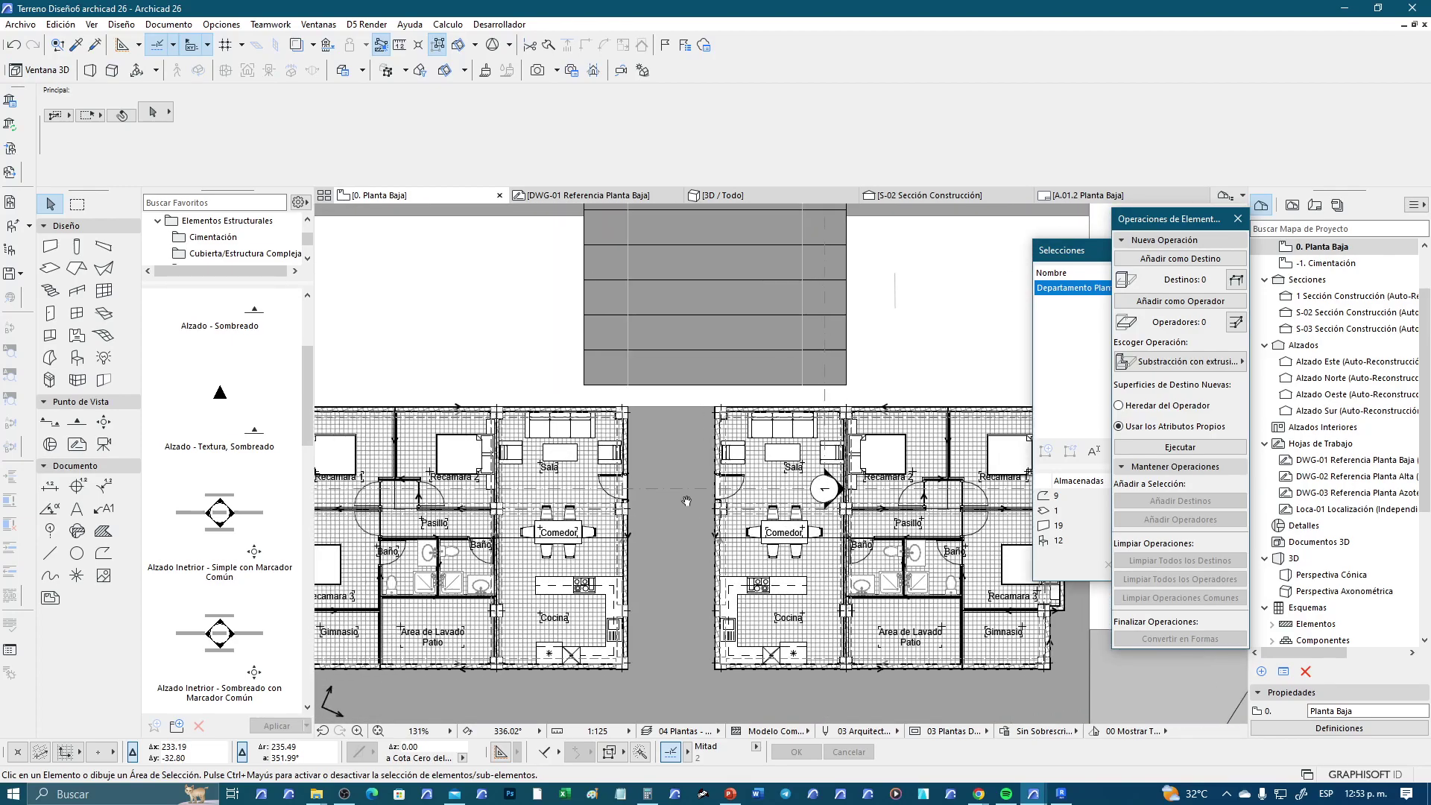
{"action": "scroll", "coordinate": [415, 499], "scroll_direction": "up", "scroll_amount": 2}
{"action": "scroll", "coordinate": [414, 500], "scroll_direction": "up", "scroll_amount": 1}
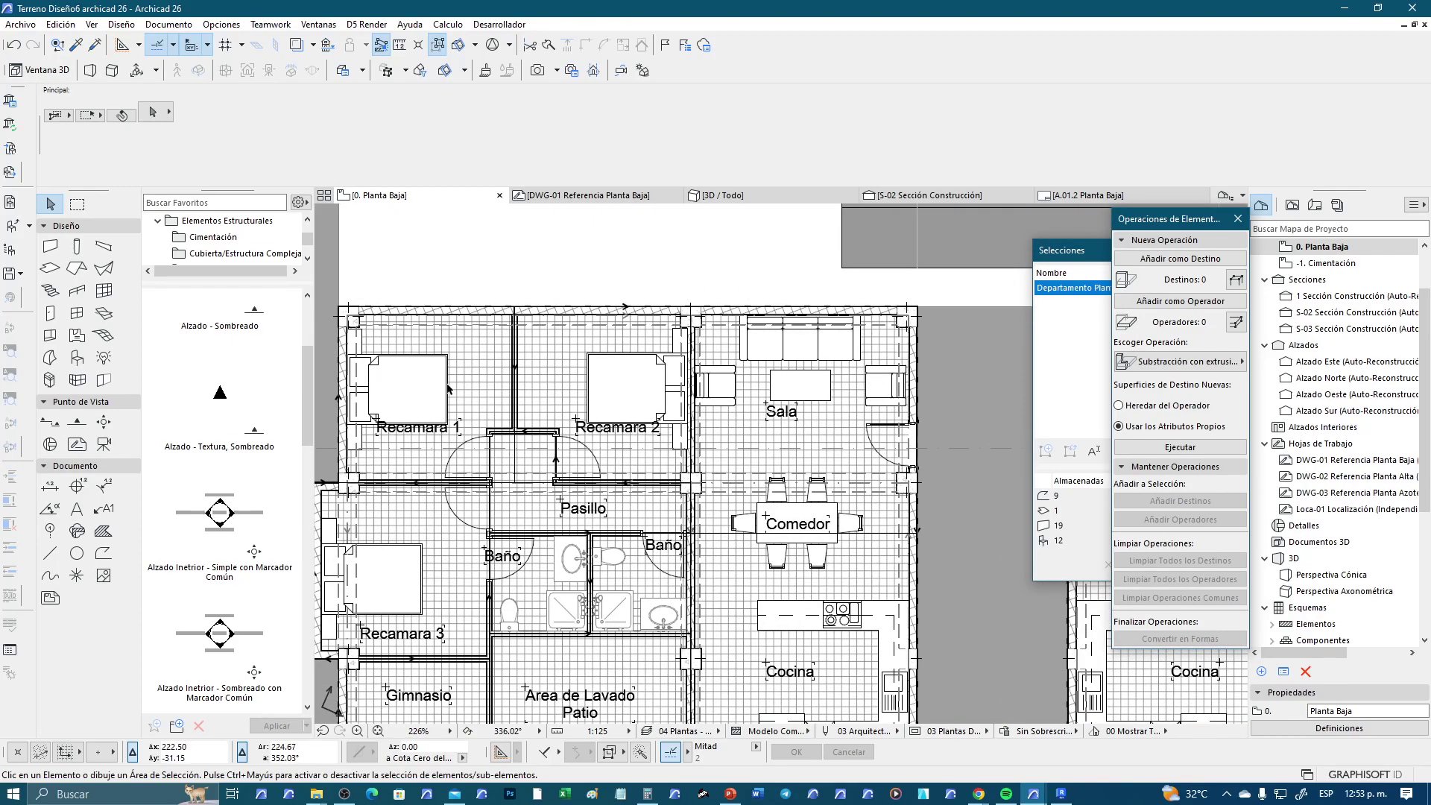
{"action": "scroll", "coordinate": [450, 388], "scroll_direction": "down", "scroll_amount": 4}
{"action": "middle_click_drag", "start_coordinate": [703, 434], "coordinate": [654, 474]}
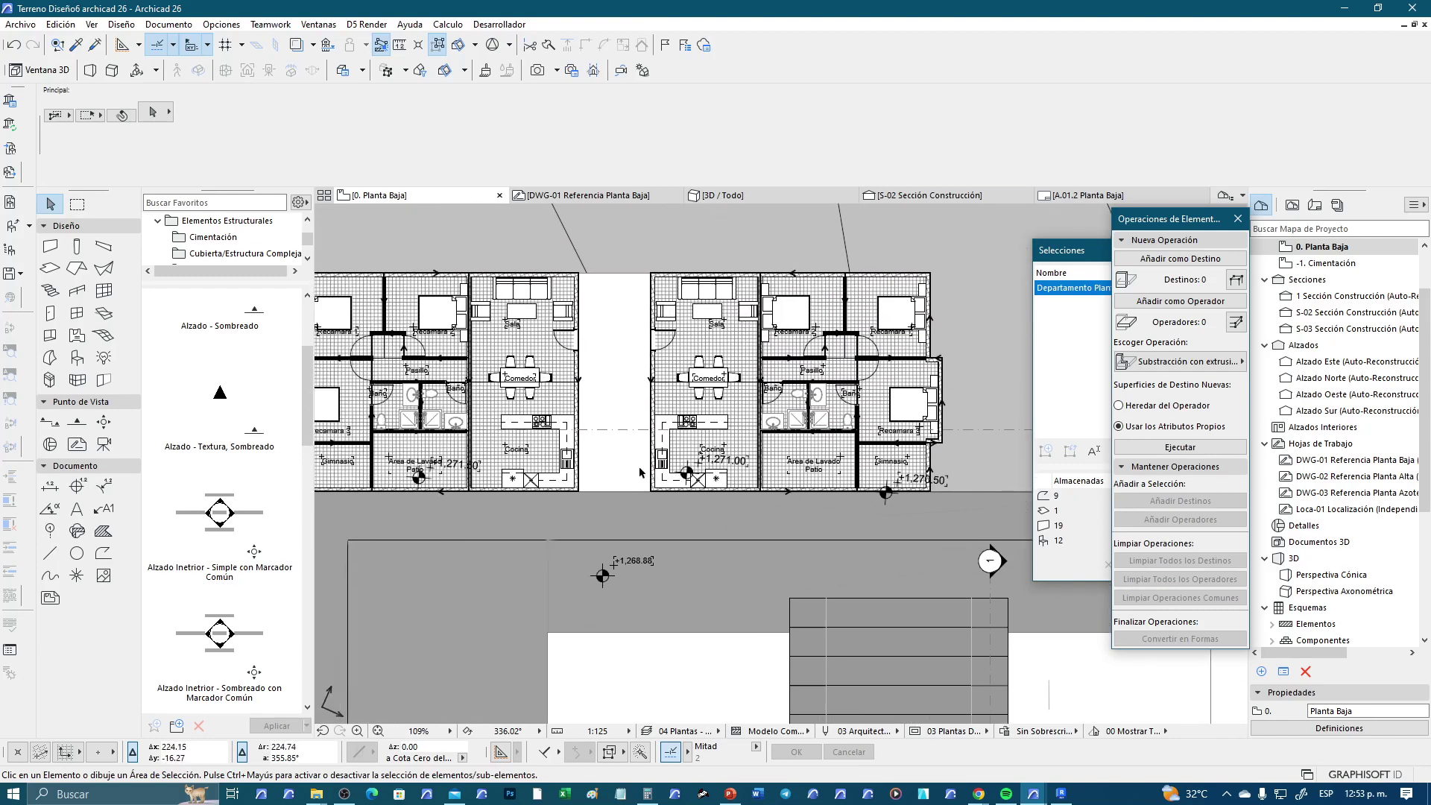
{"action": "scroll", "coordinate": [639, 472], "scroll_direction": "down", "scroll_amount": 2}
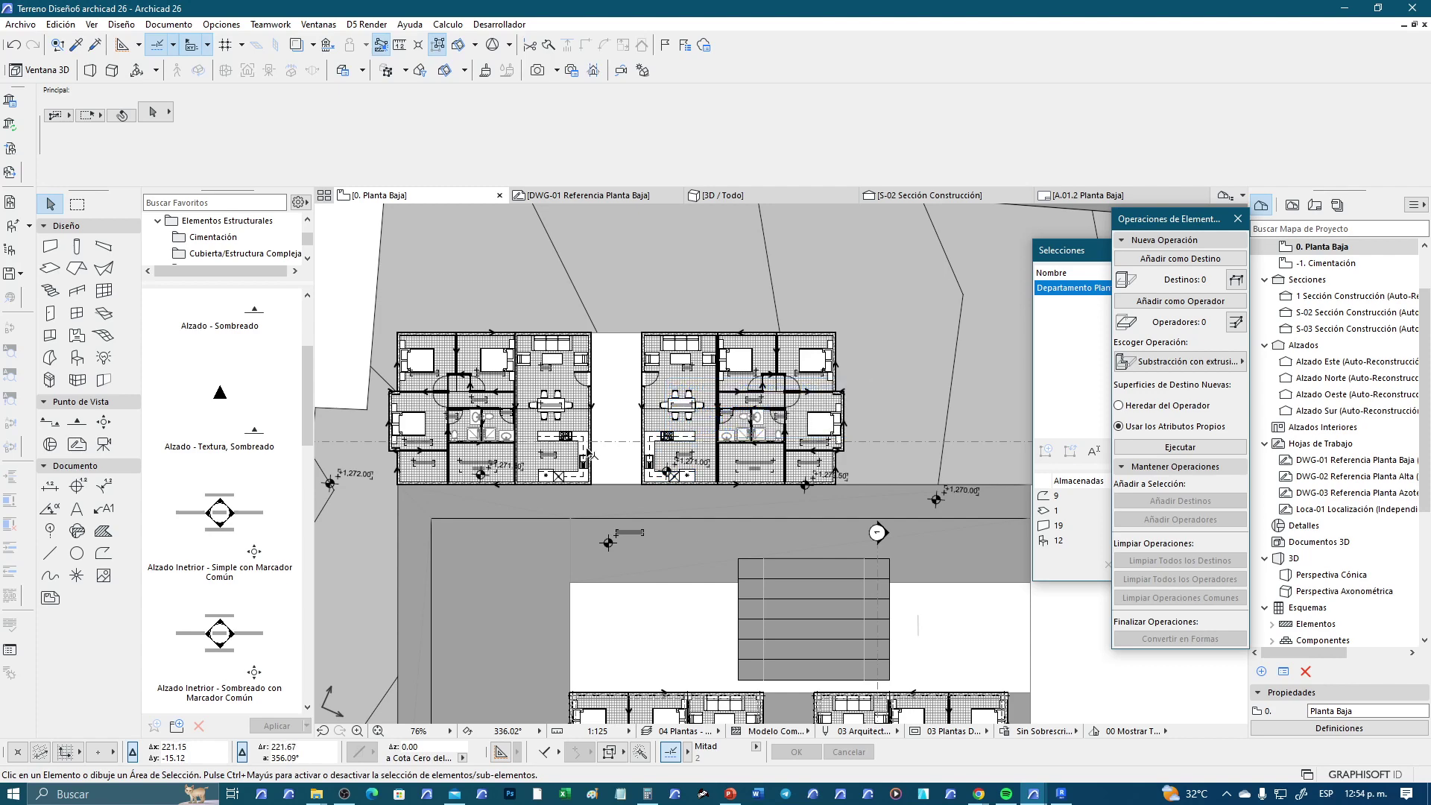
{"action": "middle_click_drag", "start_coordinate": [589, 452], "coordinate": [588, 283]}
{"action": "left_click", "coordinate": [773, 195]}
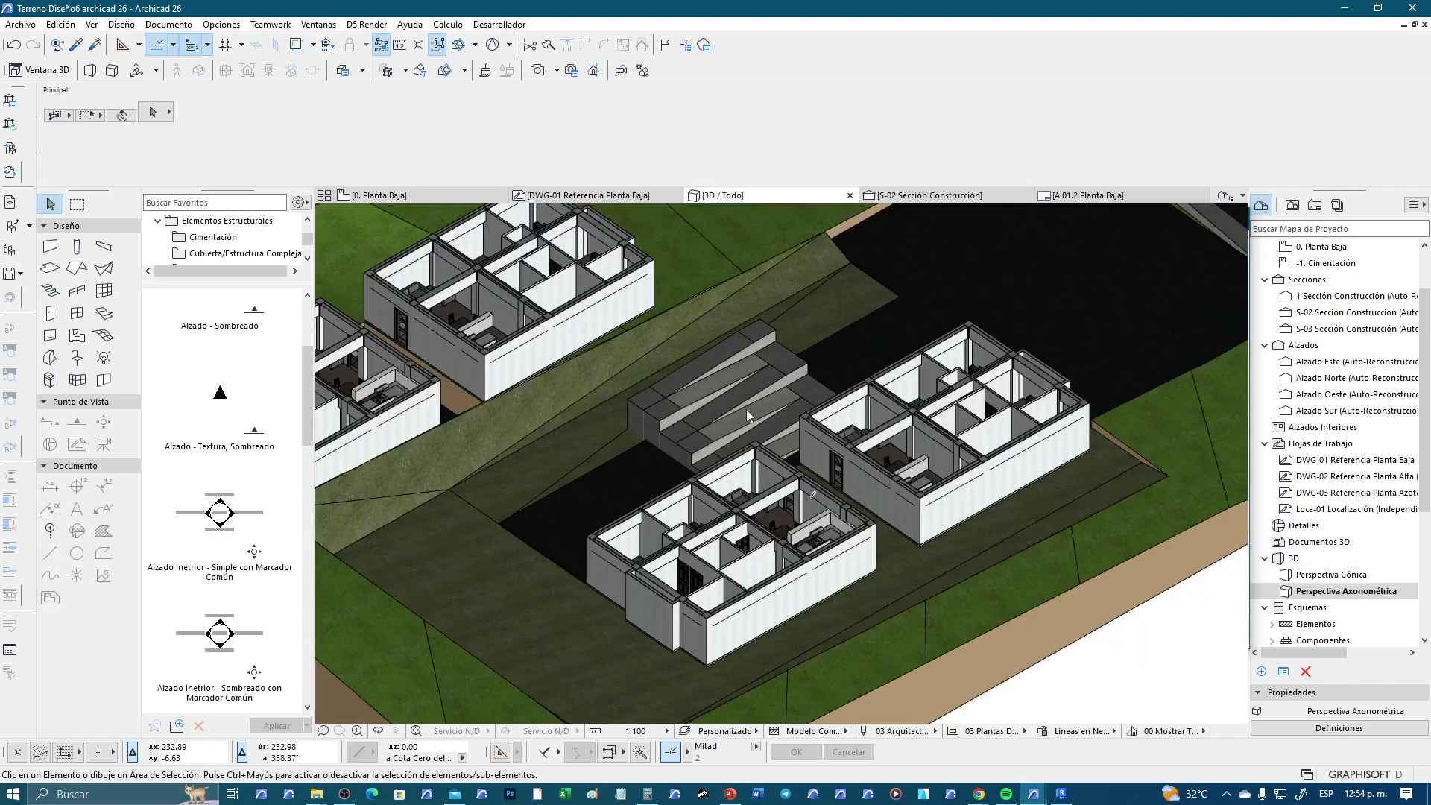
{"action": "scroll", "coordinate": [671, 507], "scroll_direction": "up", "scroll_amount": 3}
{"action": "scroll", "coordinate": [619, 580], "scroll_direction": "up", "scroll_amount": 2}
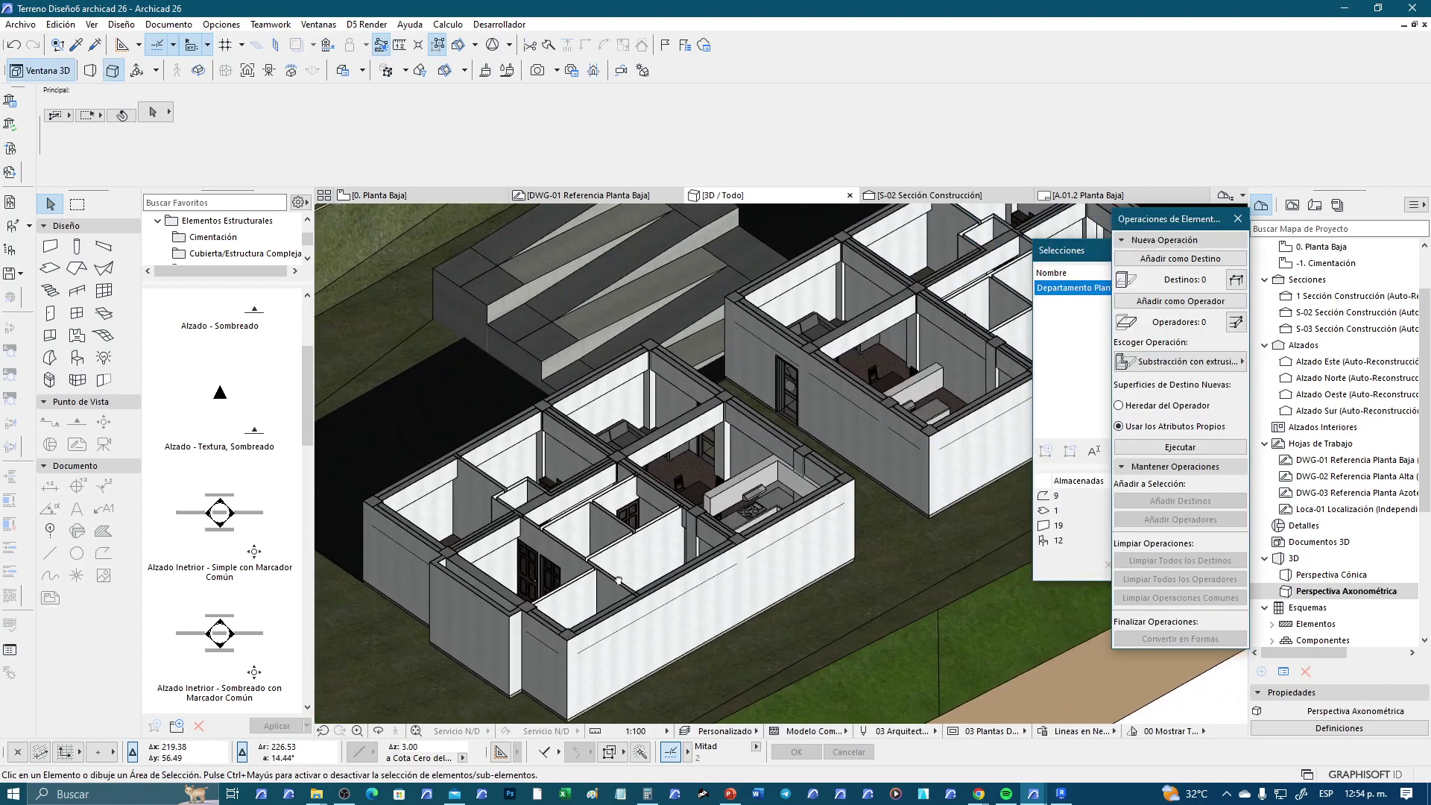
{"action": "scroll", "coordinate": [660, 572], "scroll_direction": "up", "scroll_amount": 2}
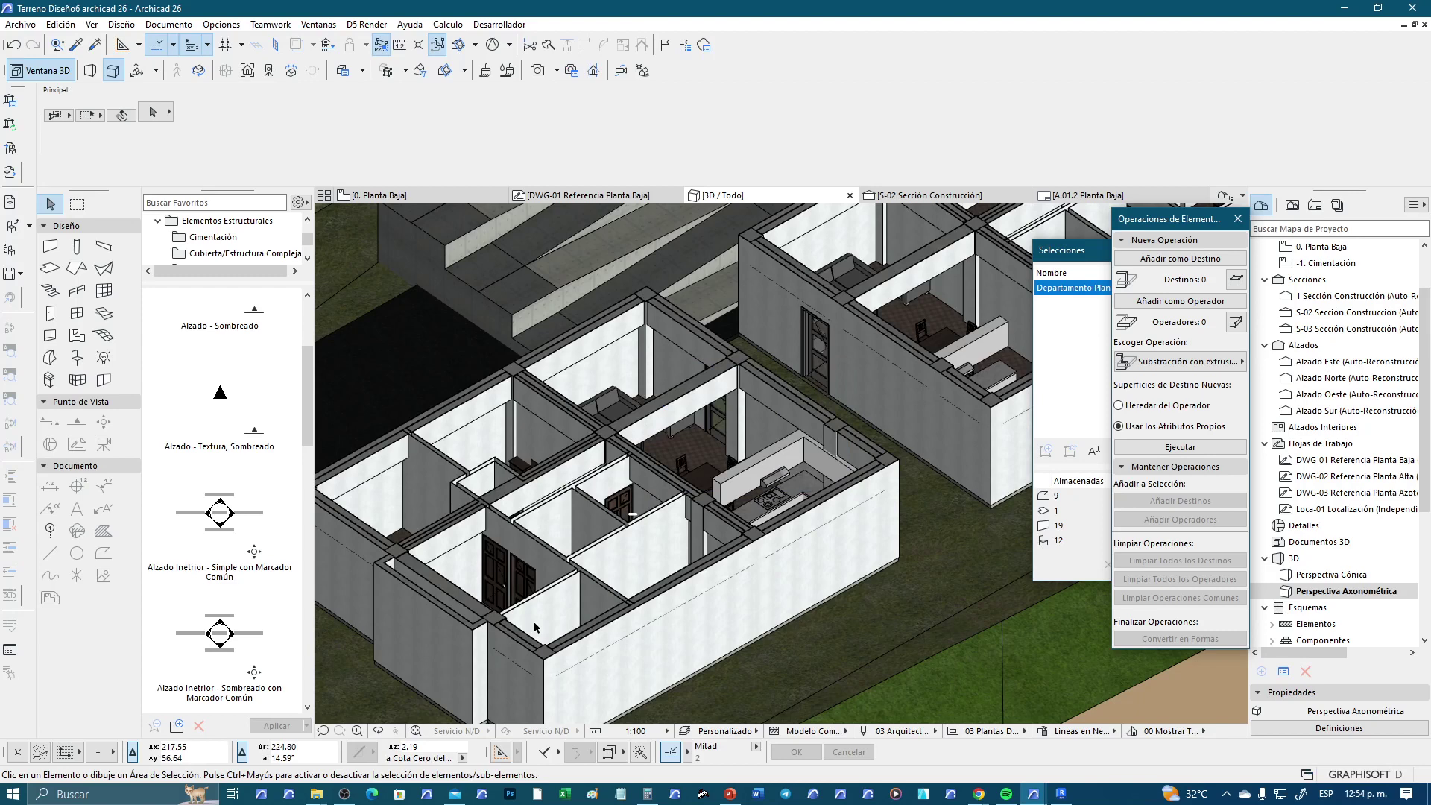
{"action": "scroll", "coordinate": [669, 527], "scroll_direction": "down", "scroll_amount": 2}
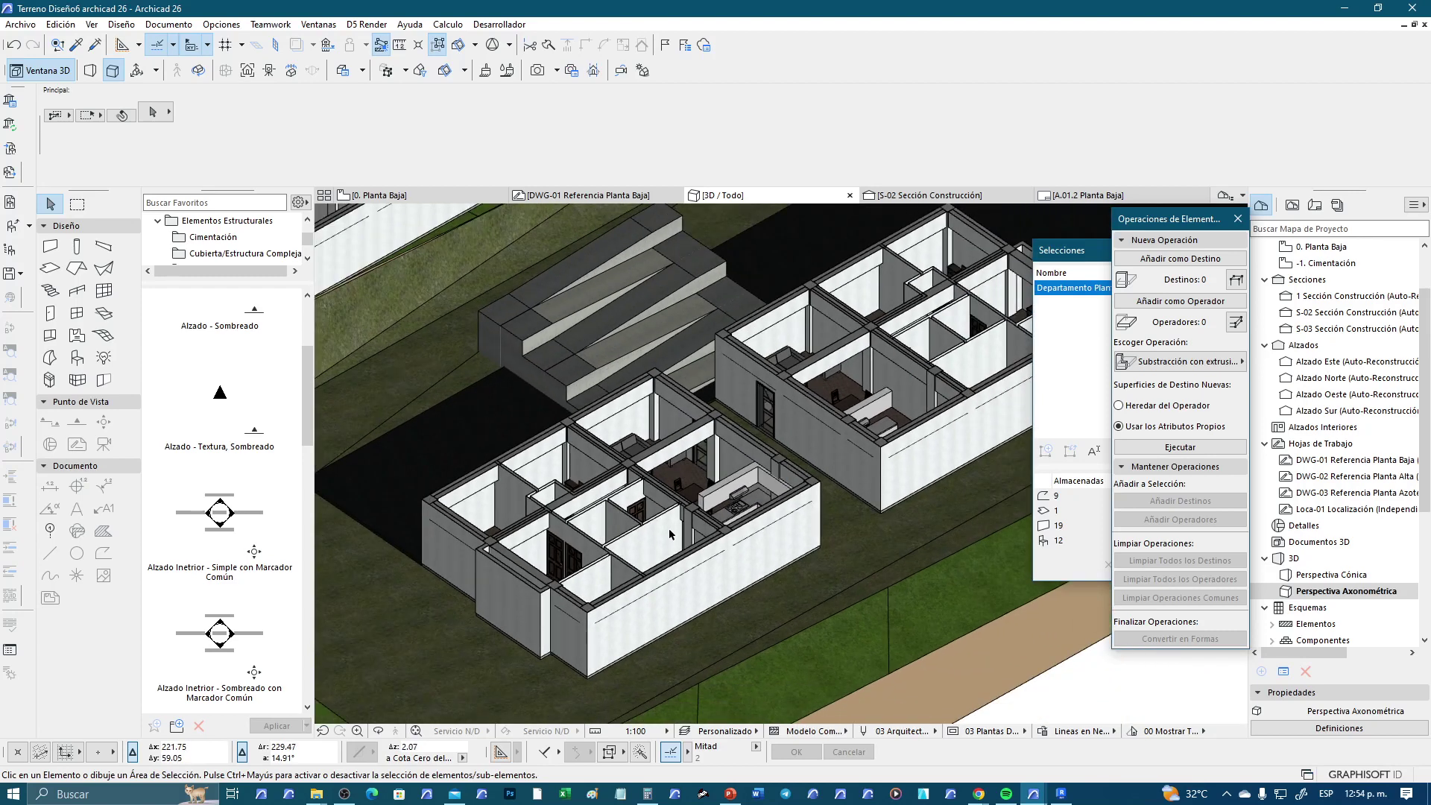
{"action": "scroll", "coordinate": [740, 530], "scroll_direction": "down", "scroll_amount": 1}
{"action": "scroll", "coordinate": [772, 523], "scroll_direction": "down", "scroll_amount": 1}
{"action": "scroll", "coordinate": [778, 524], "scroll_direction": "down", "scroll_amount": 1}
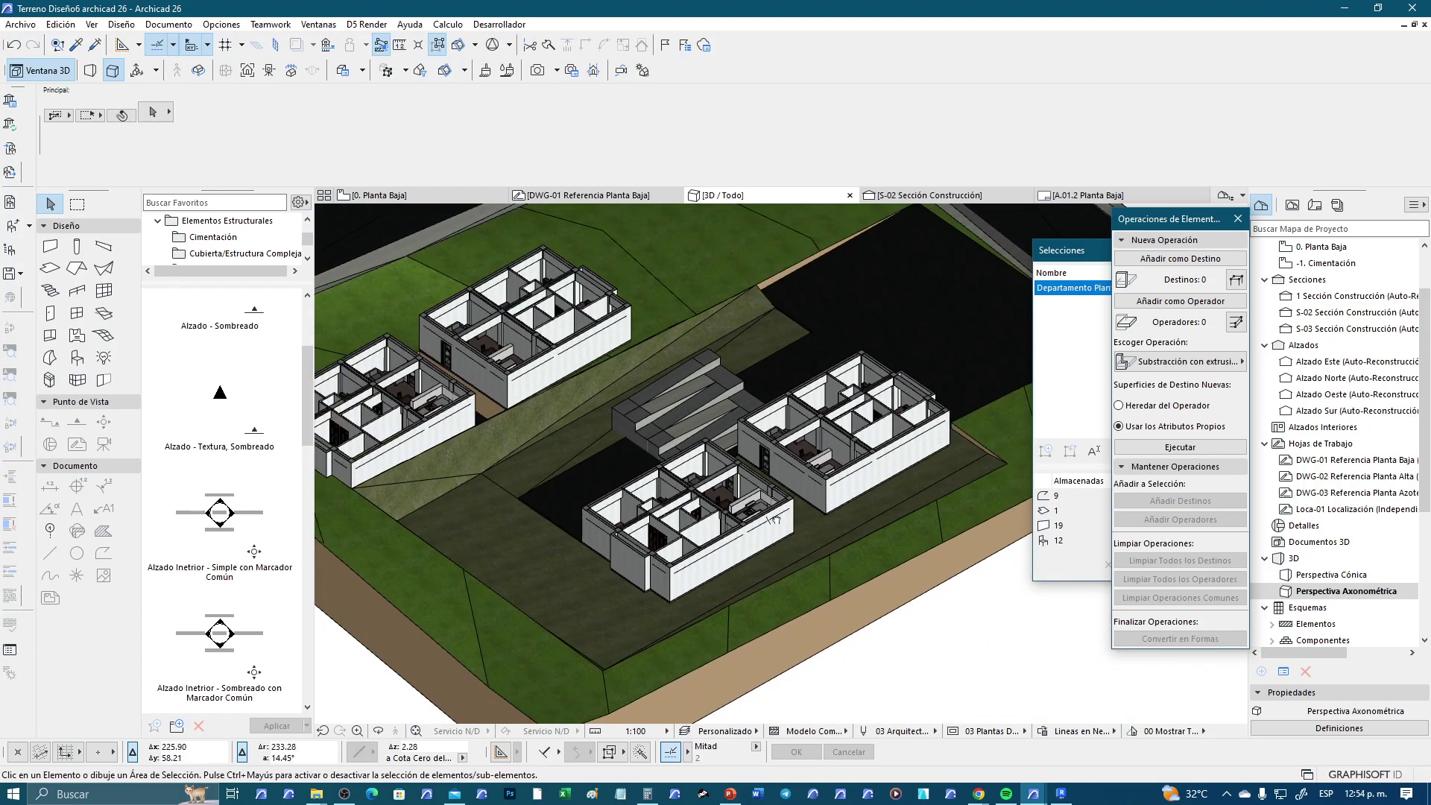
{"action": "middle_click_drag", "start_coordinate": [775, 519], "coordinate": [781, 535]}
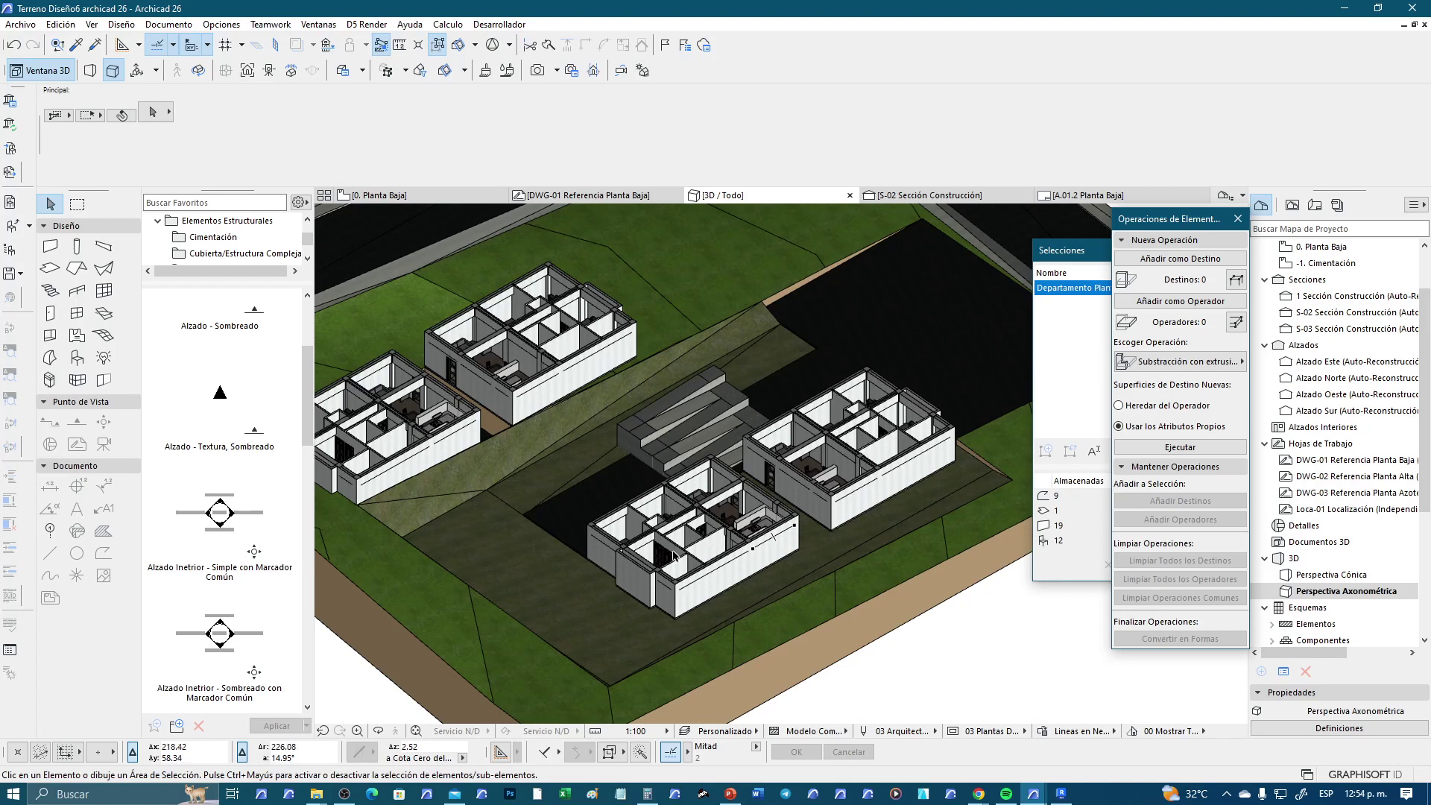
{"action": "scroll", "coordinate": [673, 555], "scroll_direction": "up", "scroll_amount": 2}
{"action": "scroll", "coordinate": [772, 457], "scroll_direction": "up", "scroll_amount": 2}
{"action": "mouse_move", "coordinate": [772, 458]}
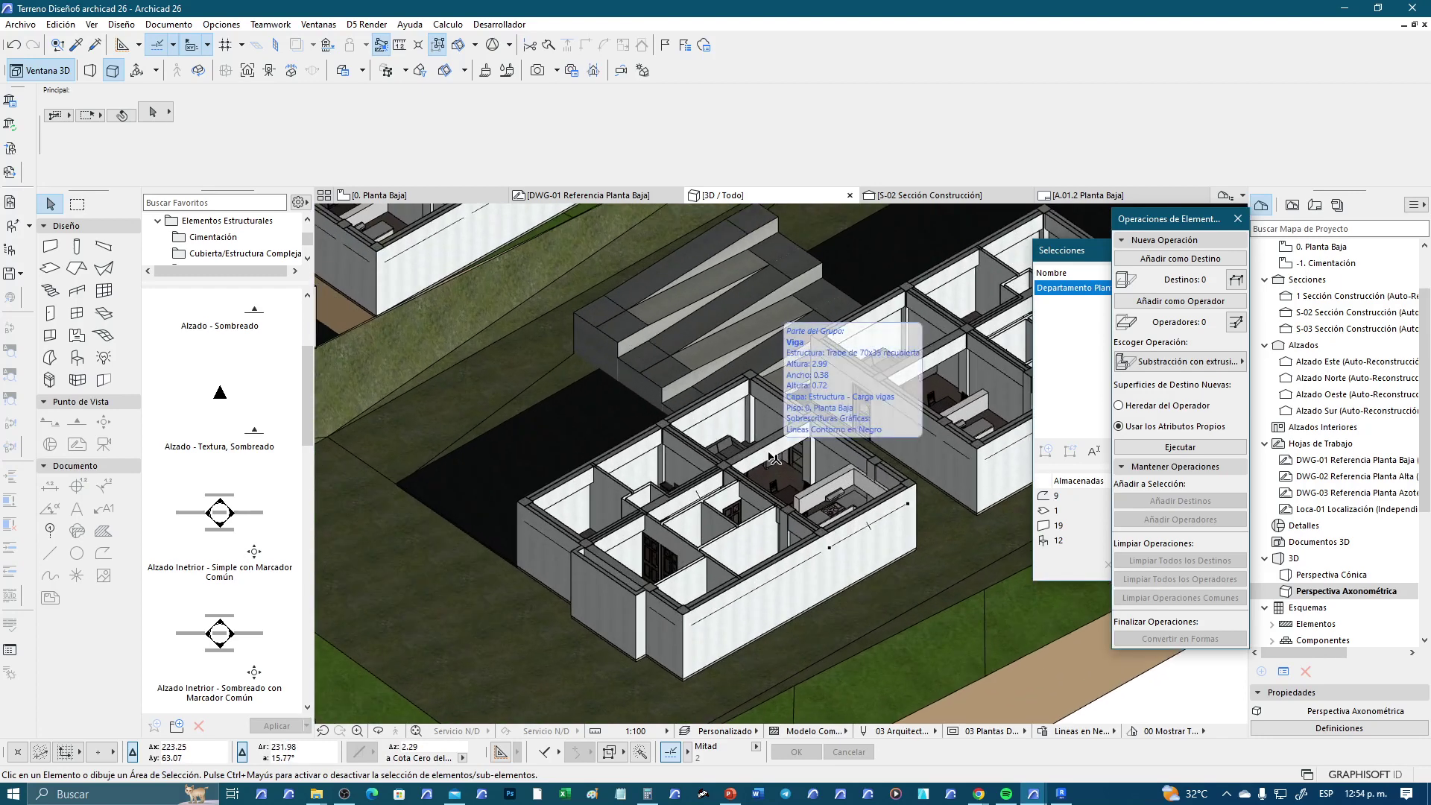
{"action": "scroll", "coordinate": [772, 458], "scroll_direction": "down", "scroll_amount": 2}
{"action": "scroll", "coordinate": [835, 409], "scroll_direction": "down", "scroll_amount": 1}
{"action": "scroll", "coordinate": [898, 365], "scroll_direction": "down", "scroll_amount": 1}
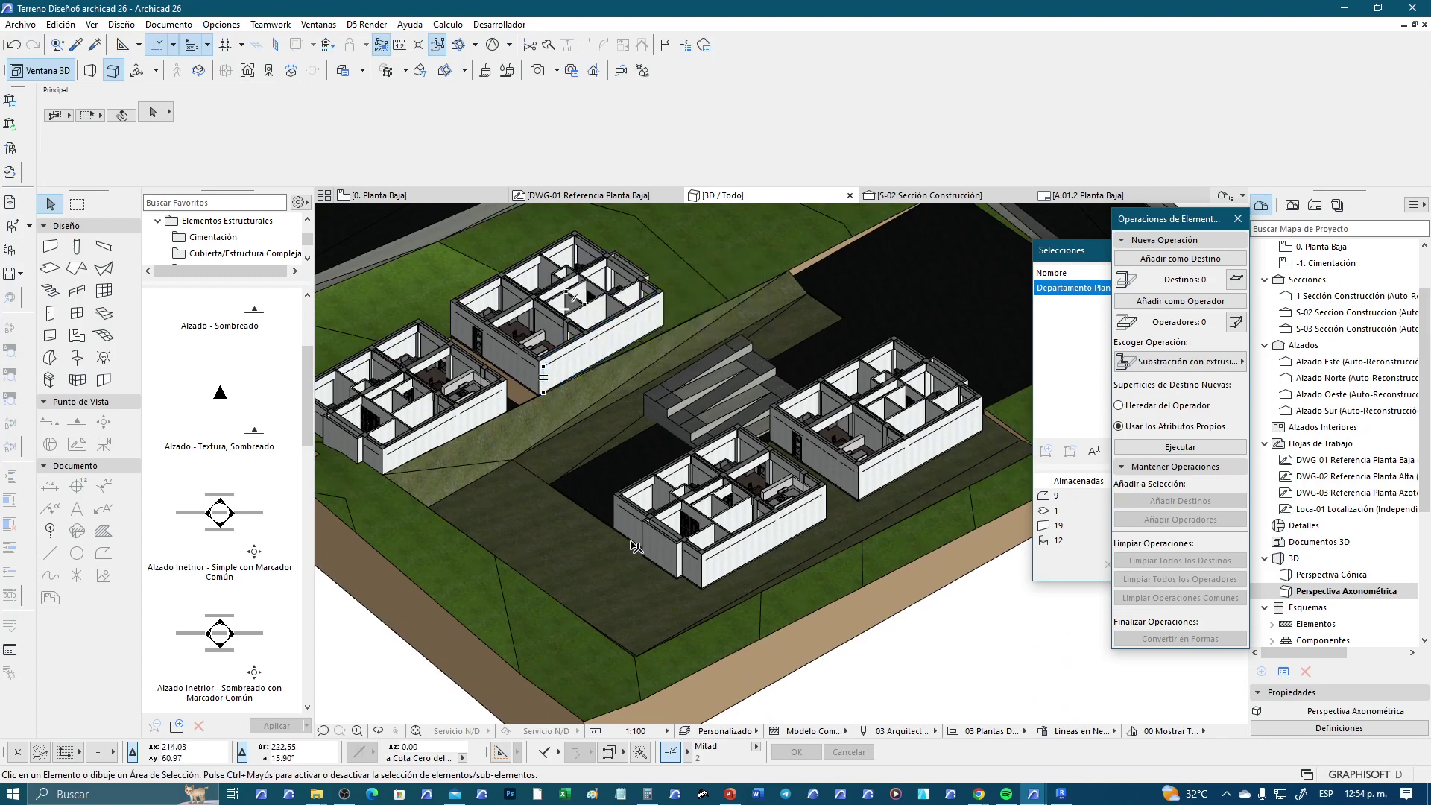
{"action": "scroll", "coordinate": [636, 546], "scroll_direction": "up", "scroll_amount": 2}
{"action": "scroll", "coordinate": [731, 561], "scroll_direction": "up", "scroll_amount": 2}
{"action": "left_click", "coordinate": [722, 559]}
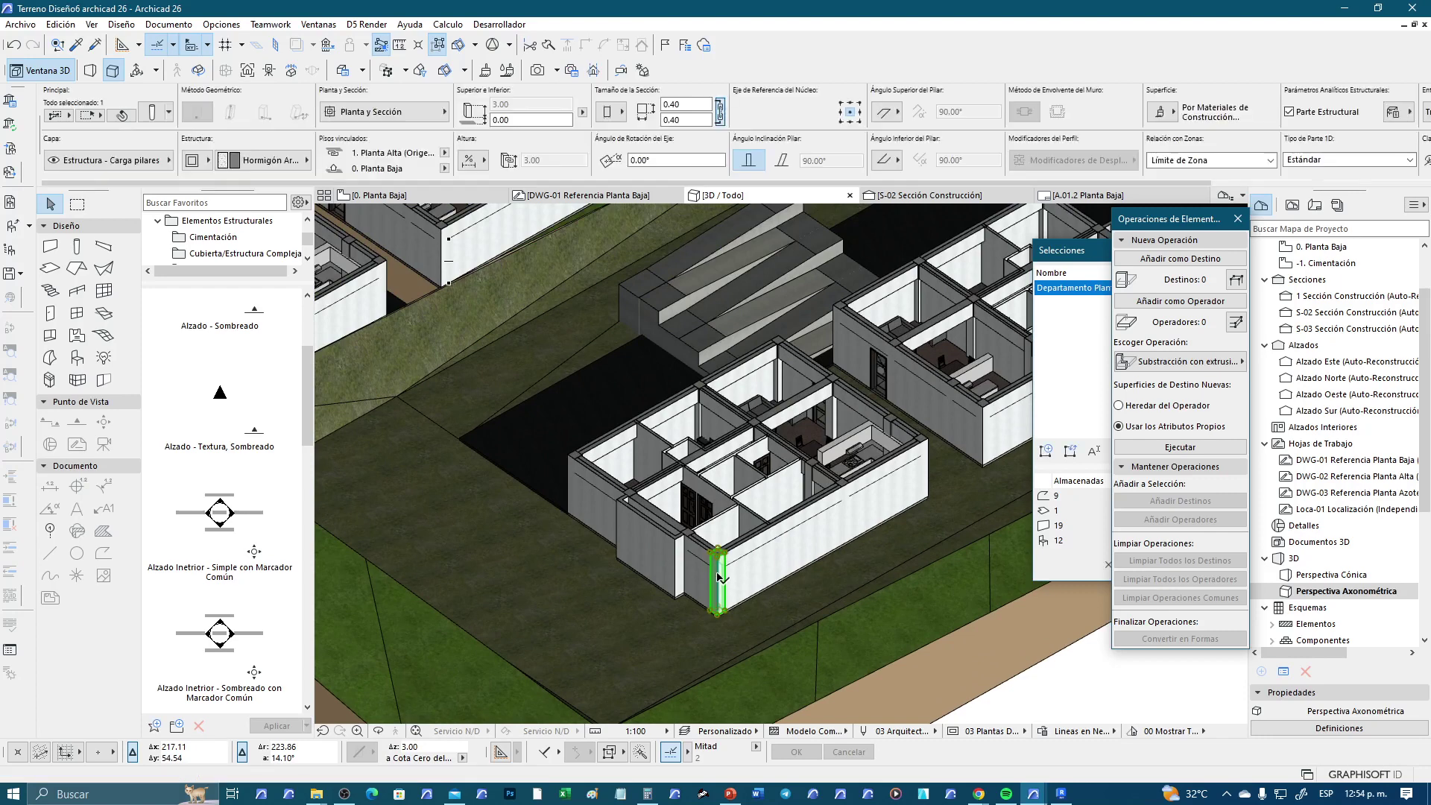
{"action": "scroll", "coordinate": [792, 483], "scroll_direction": "down", "scroll_amount": 2}
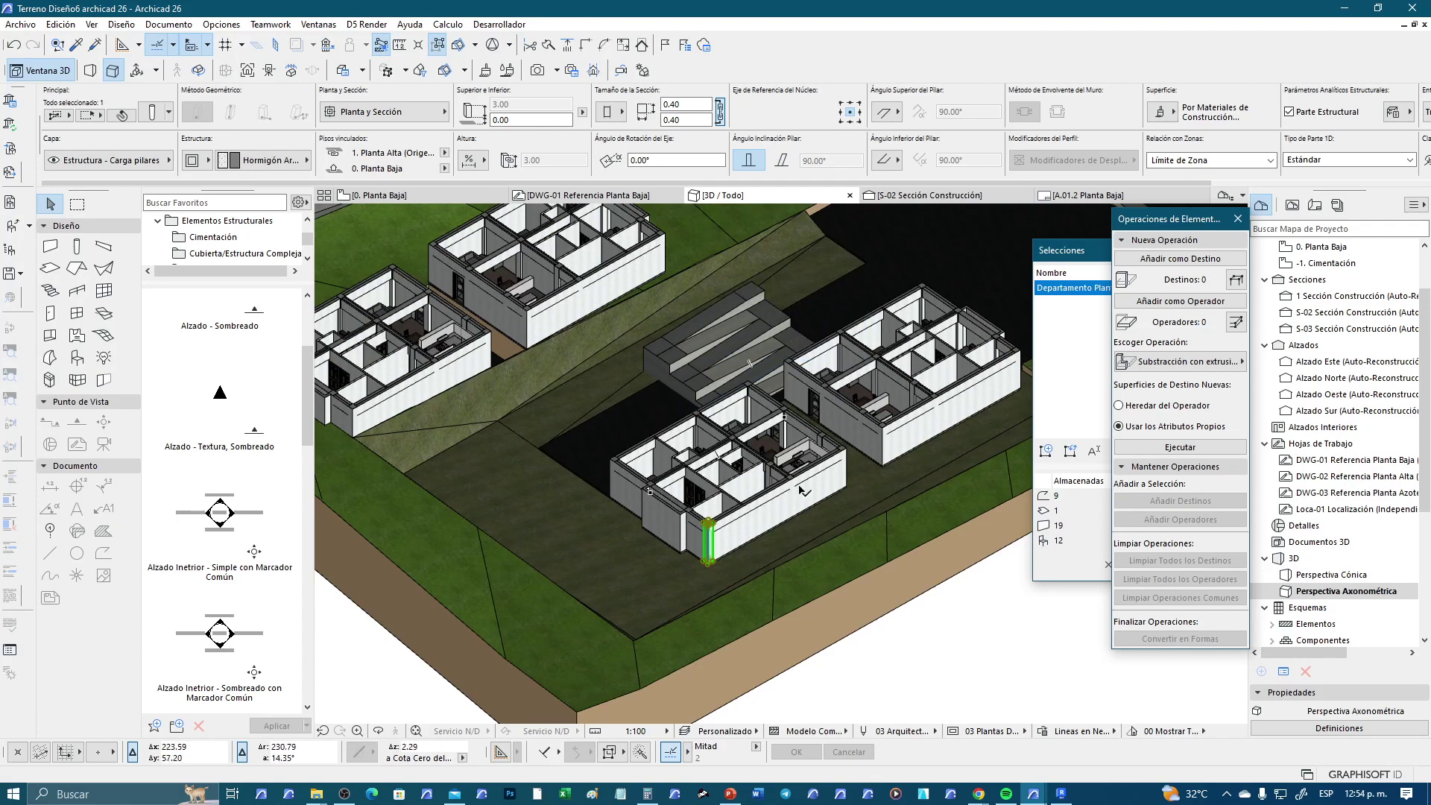
{"action": "key", "text": "Escape"}
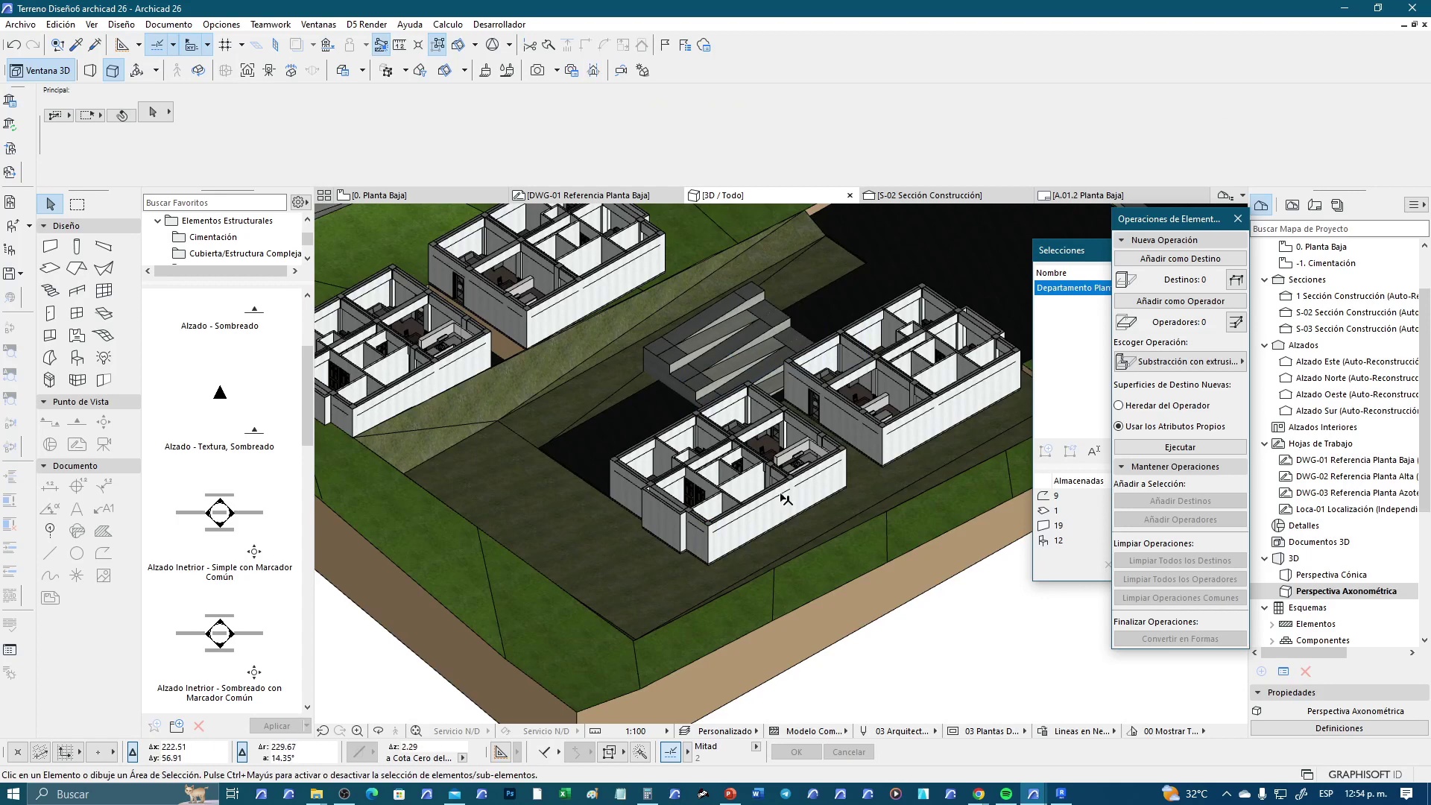
{"action": "scroll", "coordinate": [752, 408], "scroll_direction": "up", "scroll_amount": 3}
{"action": "scroll", "coordinate": [753, 408], "scroll_direction": "up", "scroll_amount": 2}
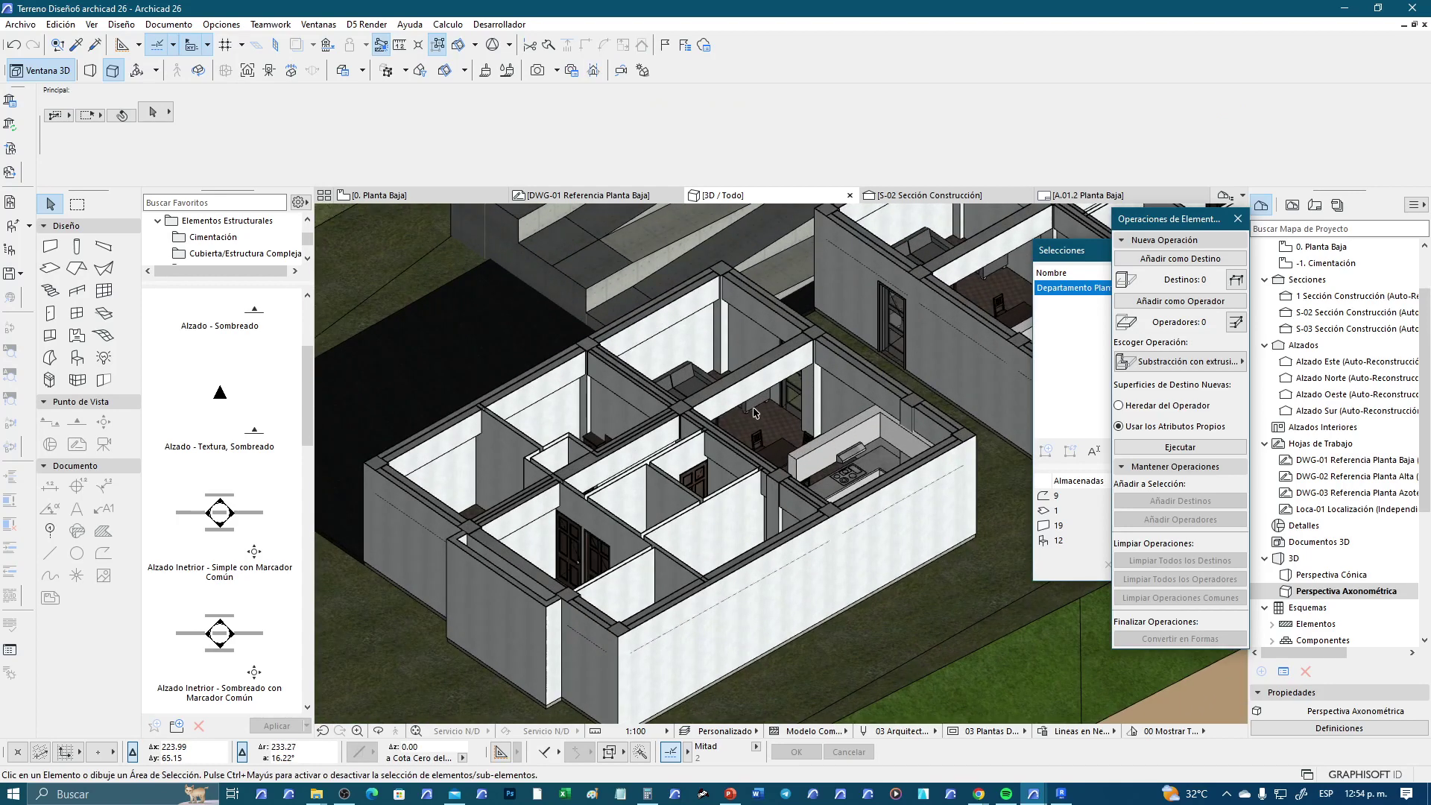
{"action": "scroll", "coordinate": [768, 433], "scroll_direction": "down", "scroll_amount": 3}
{"action": "scroll", "coordinate": [768, 432], "scroll_direction": "down", "scroll_amount": 1}
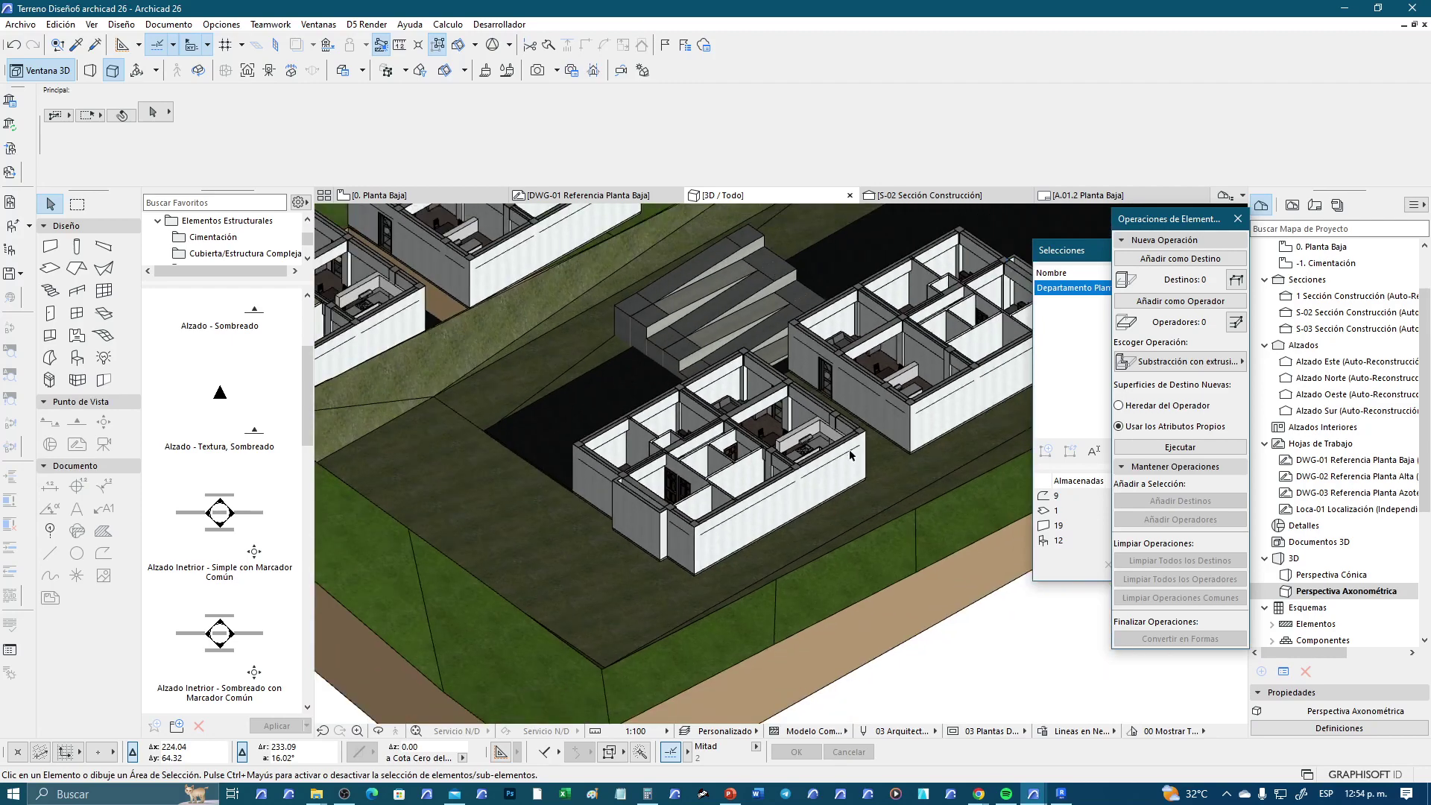
{"action": "mouse_move", "coordinate": [850, 456]}
{"action": "middle_mouse_down"}
{"action": "mouse_move", "coordinate": [538, 462]}
{"action": "mouse_move", "coordinate": [679, 462]}
{"action": "middle_mouse_up"}
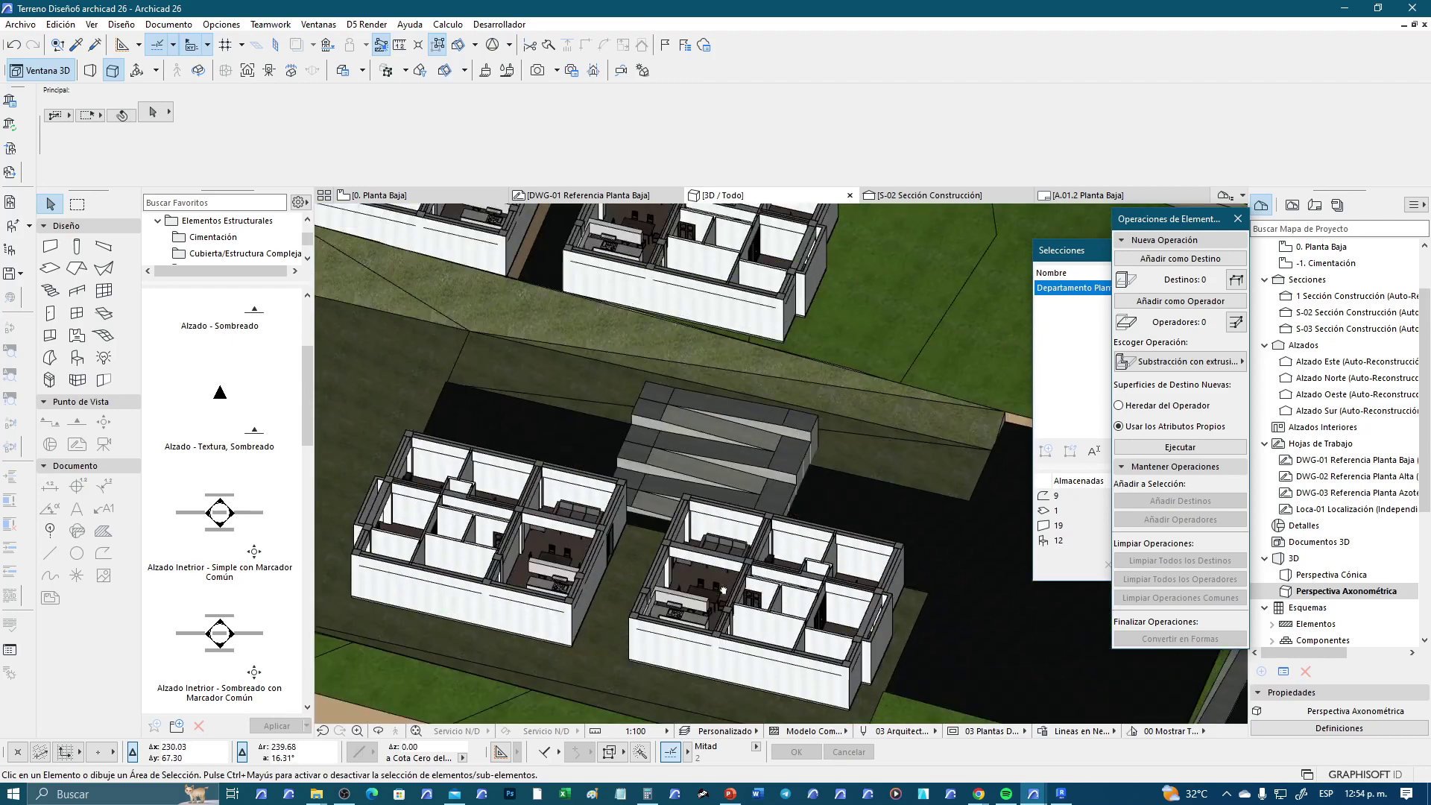
{"action": "scroll", "coordinate": [659, 609], "scroll_direction": "up", "scroll_amount": 3}
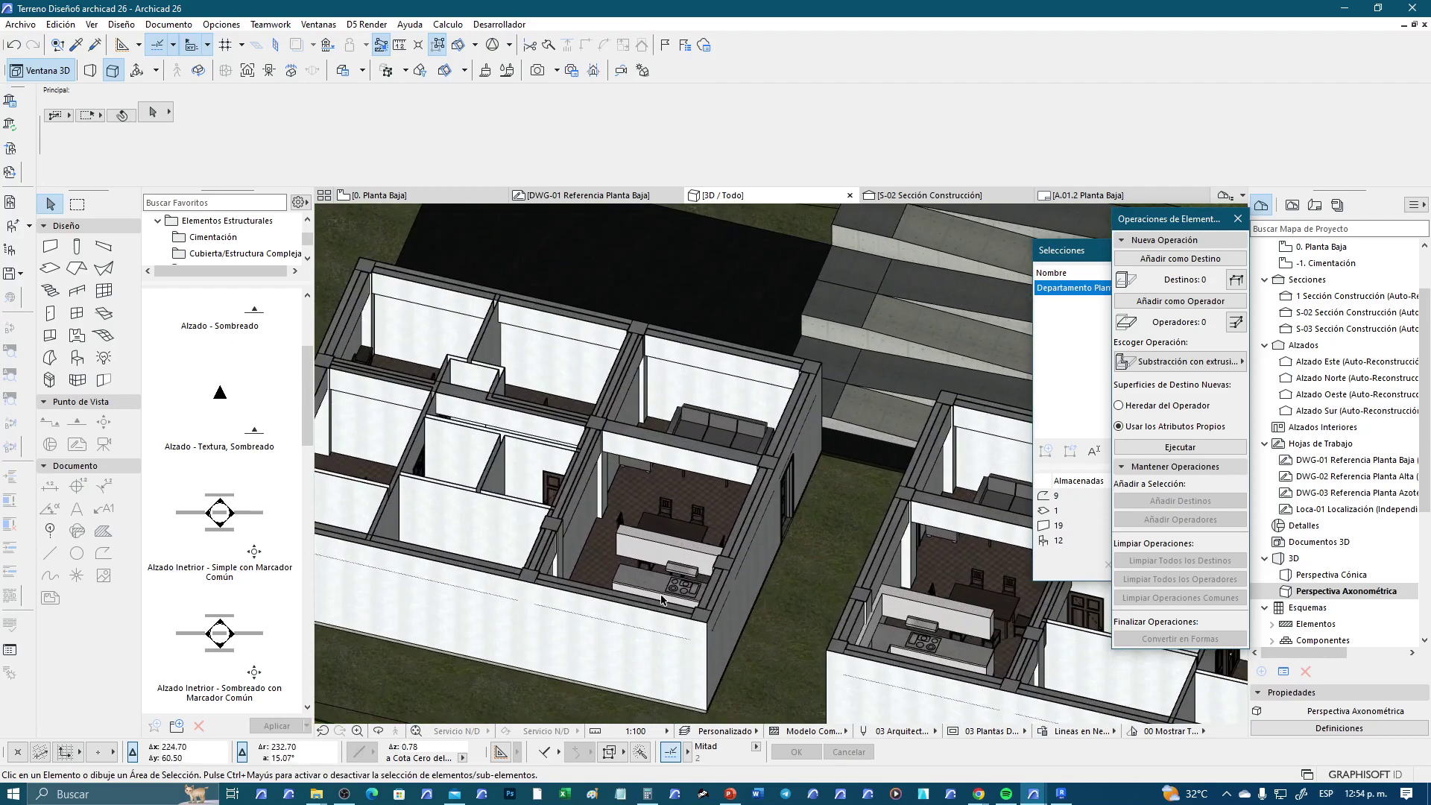
{"action": "mouse_move", "coordinate": [661, 599]}
{"action": "middle_mouse_down", "text": "shift"}
{"action": "mouse_move", "coordinate": [722, 594]}
{"action": "mouse_move", "coordinate": [755, 571]}
{"action": "middle_mouse_up", "text": "shift"}
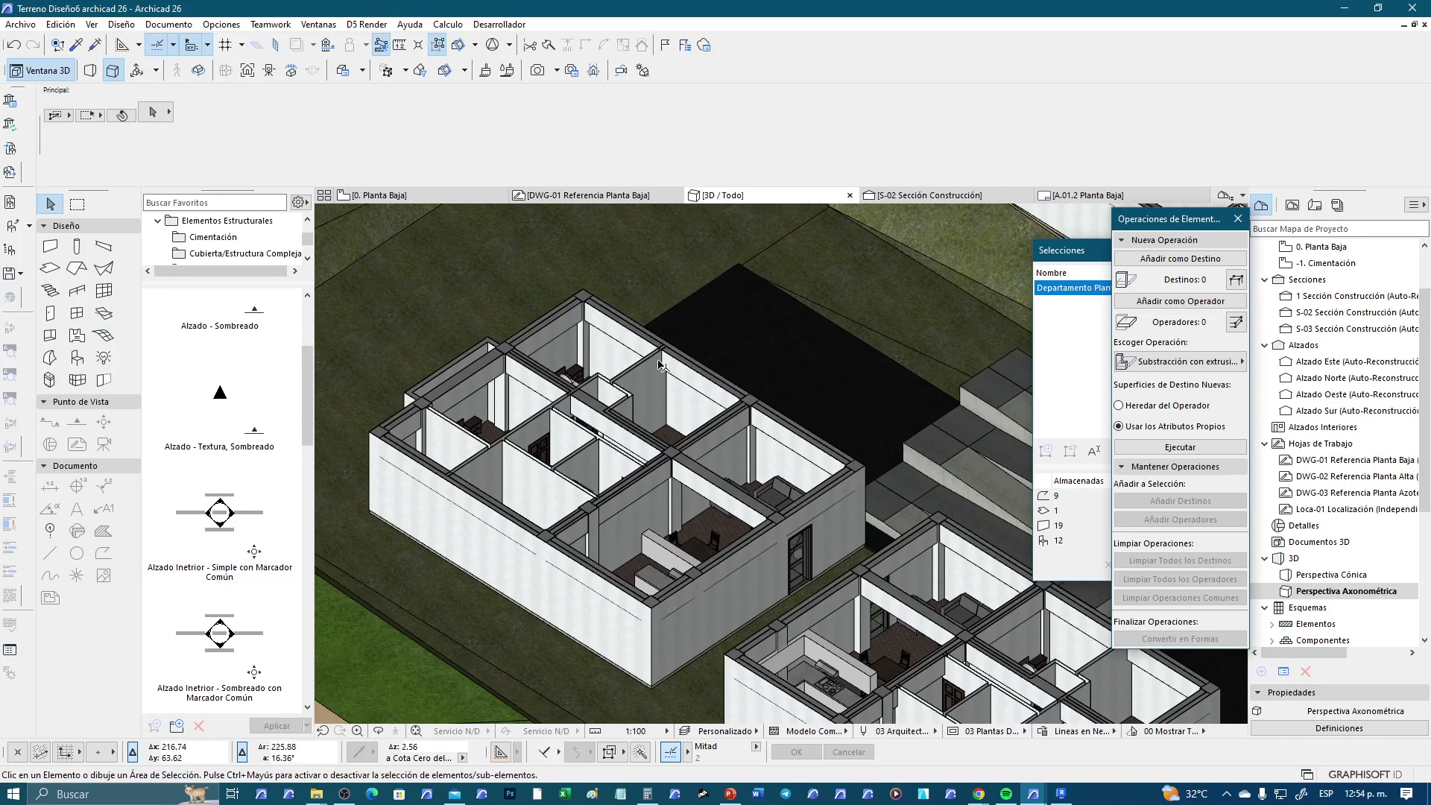
{"action": "scroll", "coordinate": [660, 357], "scroll_direction": "down", "scroll_amount": 2}
{"action": "scroll", "coordinate": [719, 440], "scroll_direction": "up", "scroll_amount": 2}
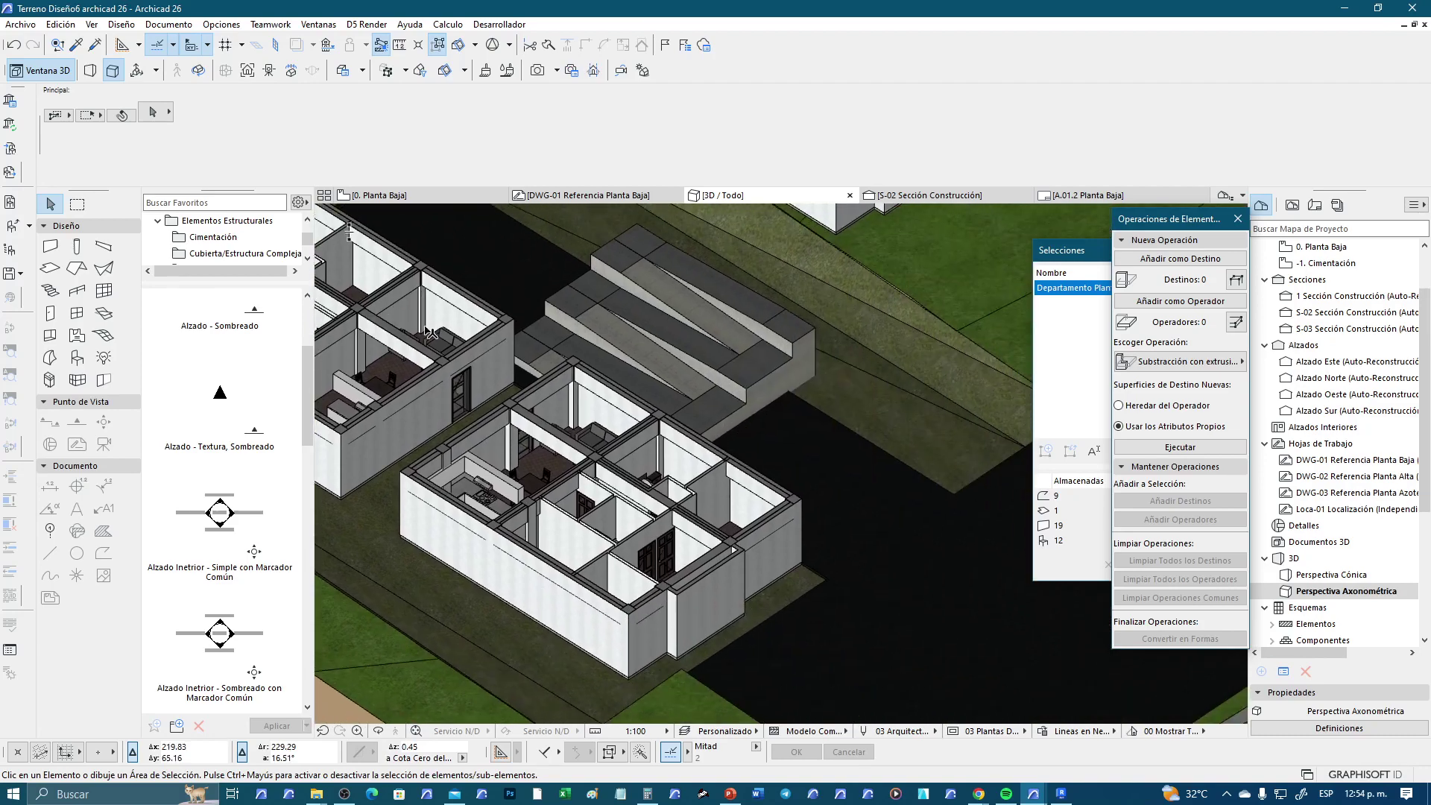
{"action": "scroll", "coordinate": [529, 517], "scroll_direction": "up", "scroll_amount": 1}
{"action": "scroll", "coordinate": [529, 517], "scroll_direction": "up", "scroll_amount": 1}
{"action": "scroll", "coordinate": [603, 463], "scroll_direction": "down", "scroll_amount": 3}
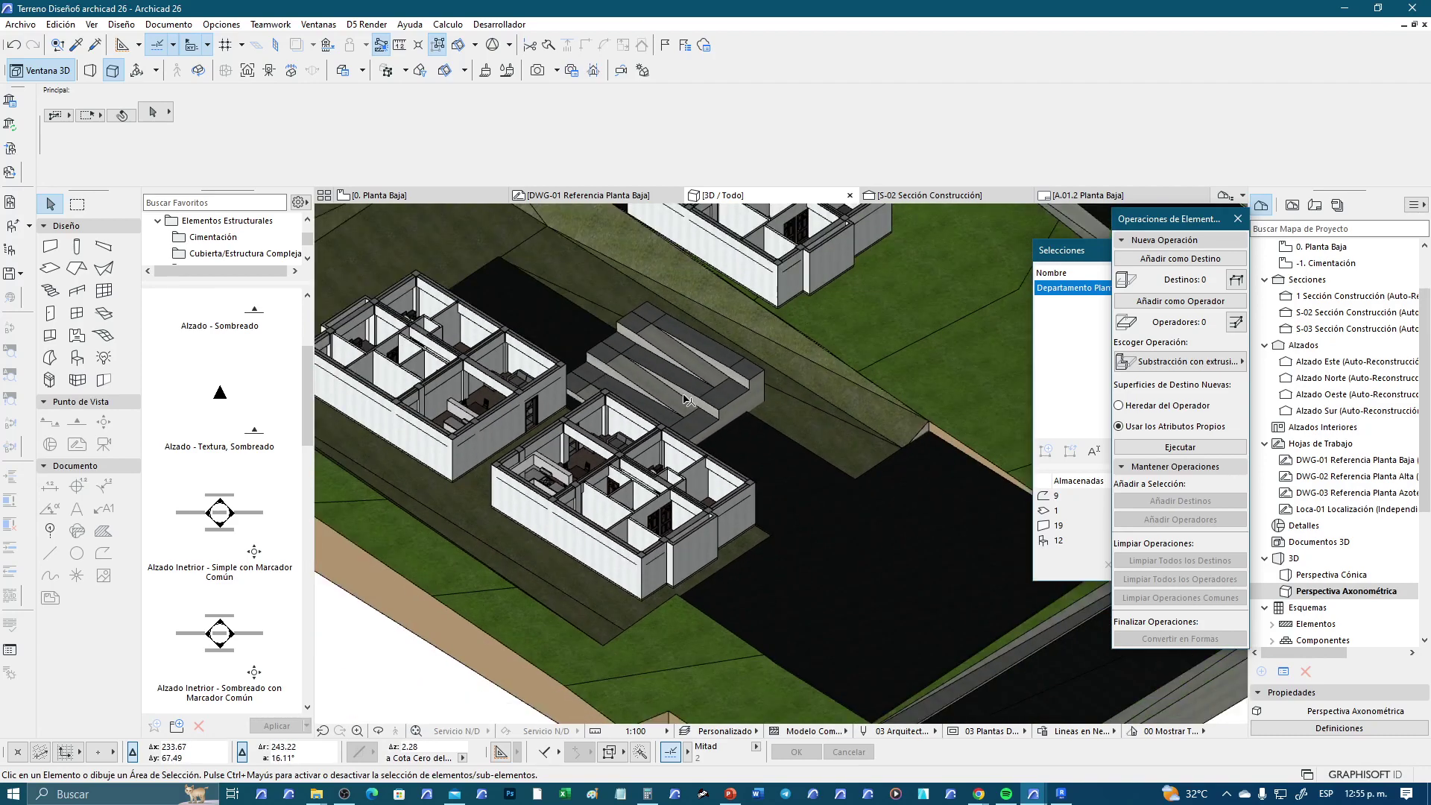
{"action": "scroll", "coordinate": [721, 632], "scroll_direction": "up", "scroll_amount": 1}
{"action": "middle_click_drag", "start_coordinate": [861, 578], "coordinate": [878, 585], "text": "shift"}
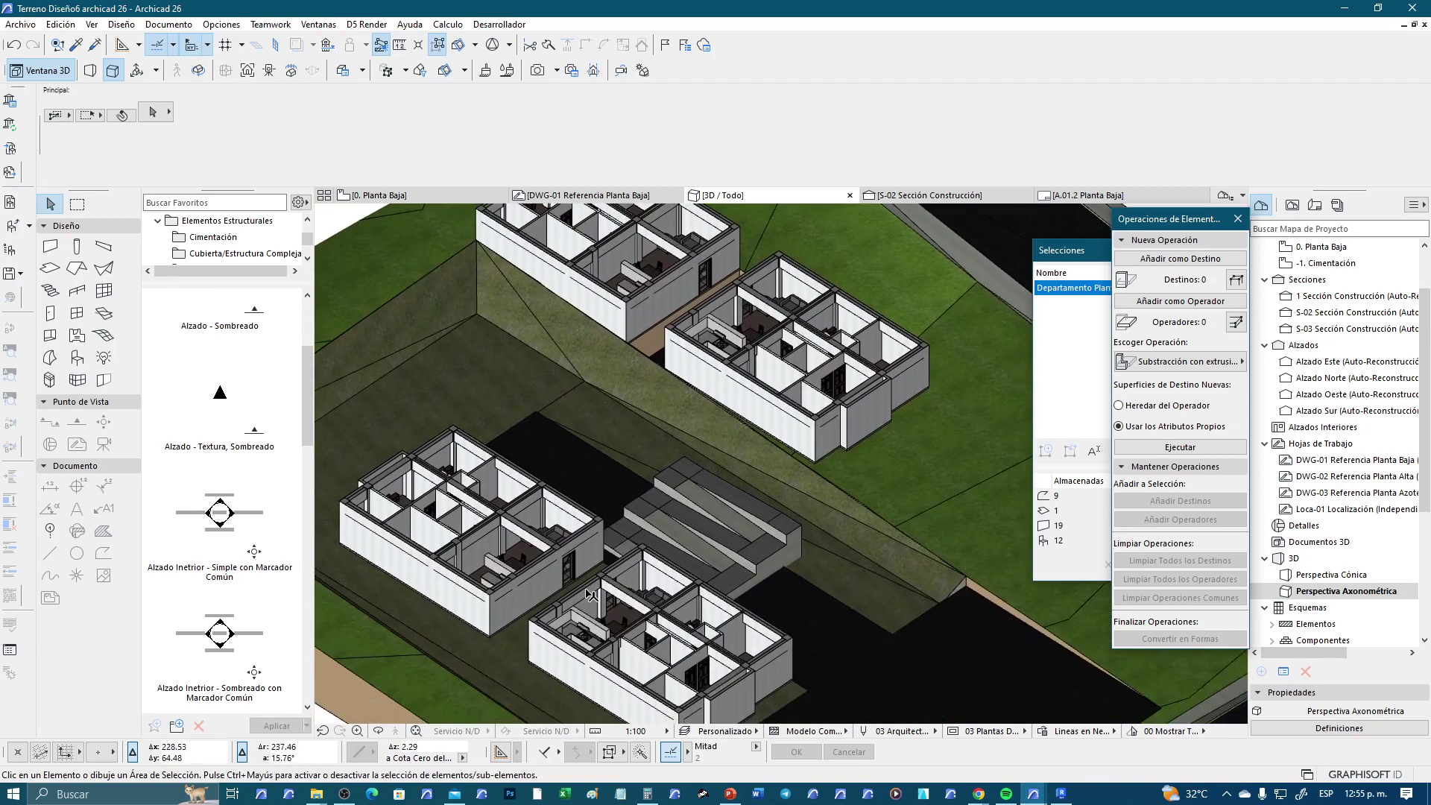
{"action": "scroll", "coordinate": [877, 586], "scroll_direction": "up", "scroll_amount": 2}
{"action": "scroll", "coordinate": [878, 586], "scroll_direction": "up", "scroll_amount": 2}
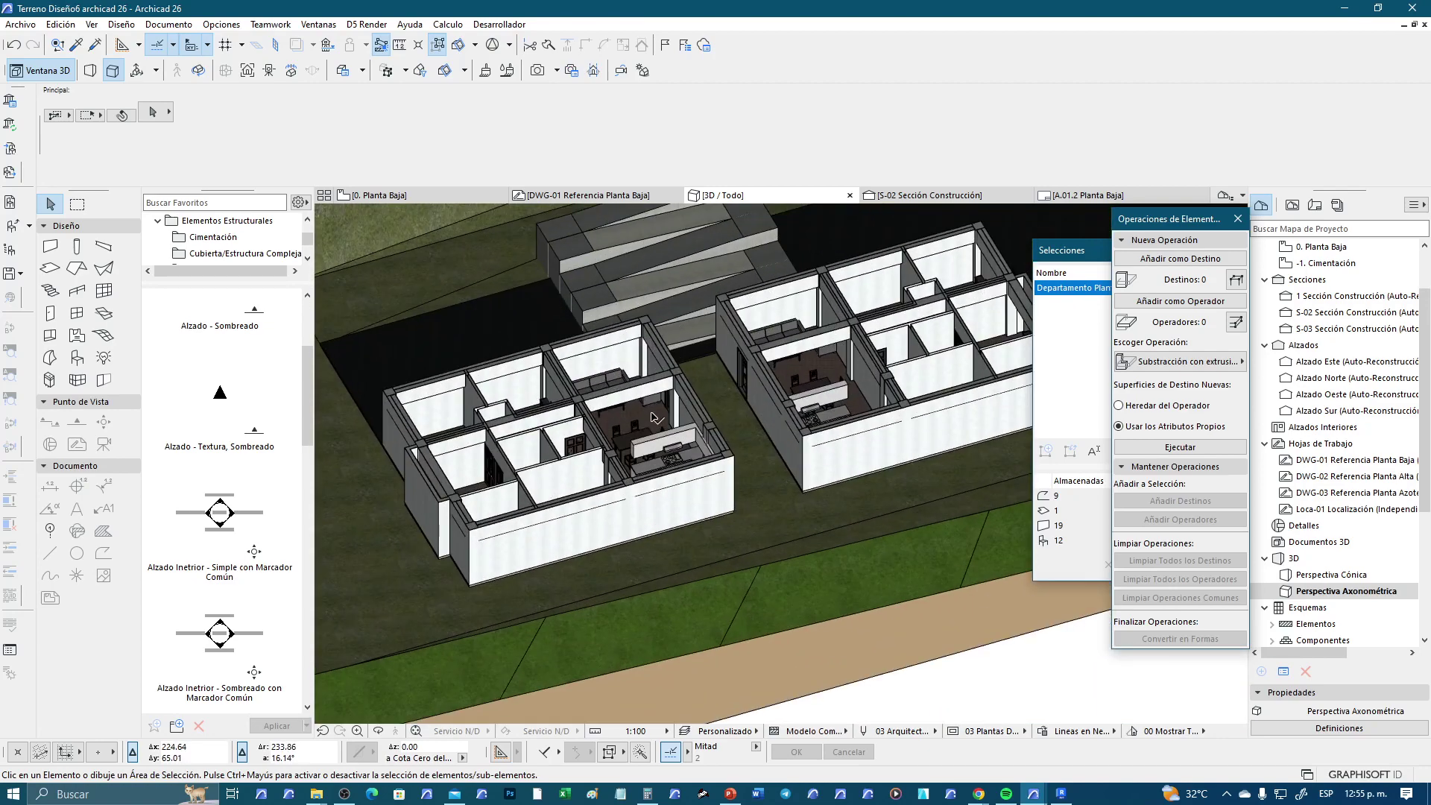
{"action": "middle_click_drag", "start_coordinate": [878, 586], "coordinate": [683, 434], "text": "shift"}
{"action": "scroll", "coordinate": [682, 434], "scroll_direction": "up", "scroll_amount": 1}
{"action": "scroll", "coordinate": [682, 434], "scroll_direction": "down", "scroll_amount": 1}
{"action": "scroll", "coordinate": [680, 409], "scroll_direction": "down", "scroll_amount": 2}
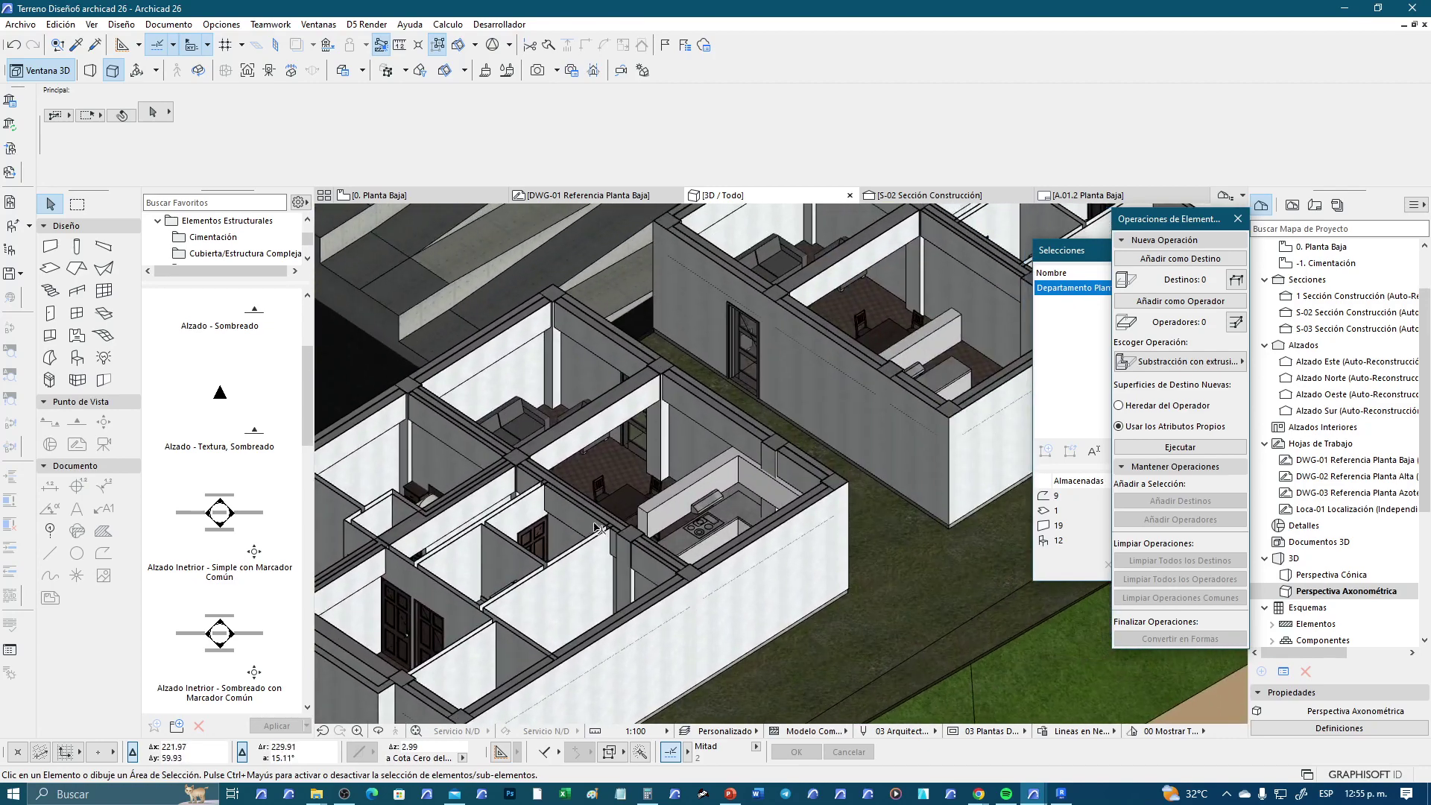
{"action": "scroll", "coordinate": [677, 388], "scroll_direction": "down", "scroll_amount": 1}
{"action": "scroll", "coordinate": [674, 365], "scroll_direction": "down", "scroll_amount": 1}
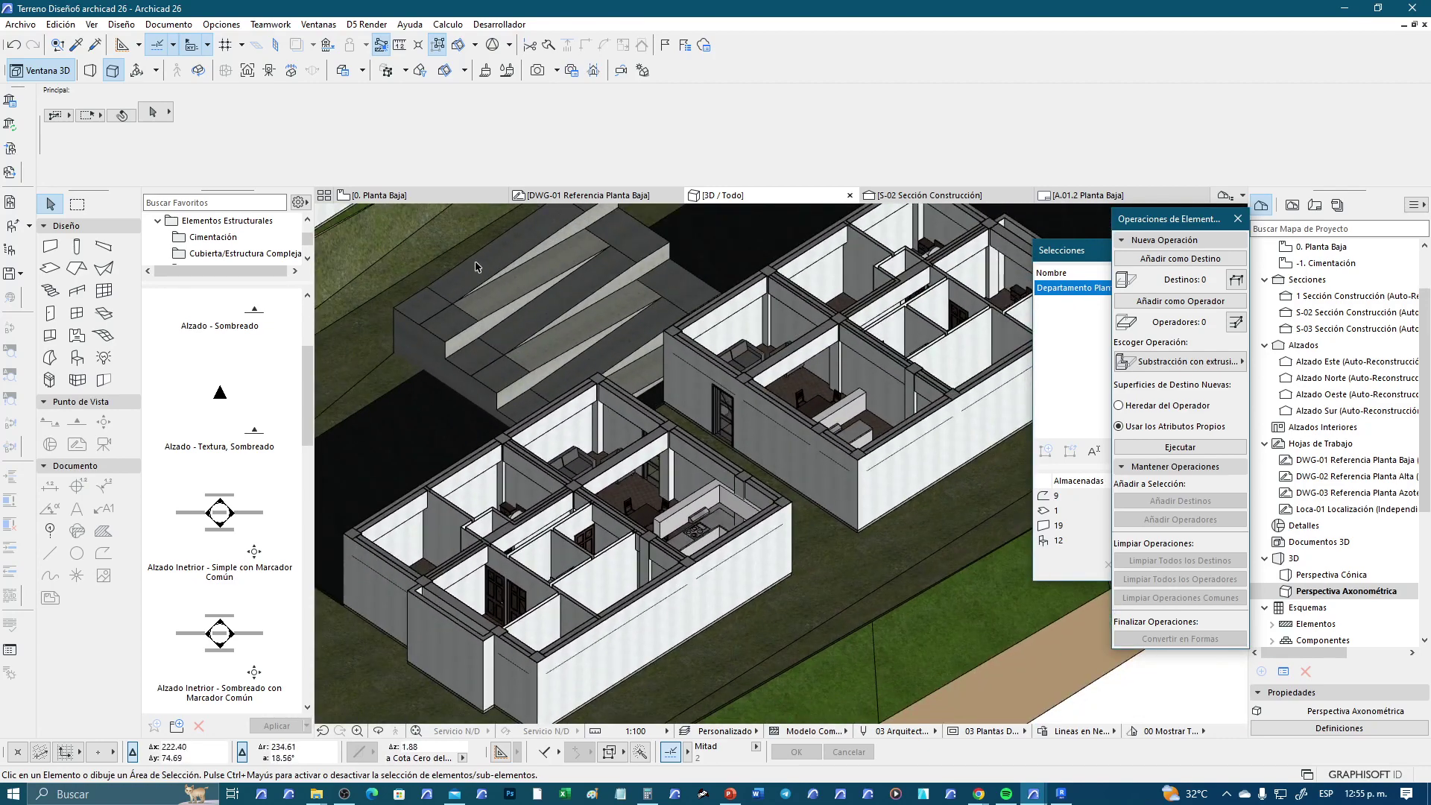
Switch to the 0. Planta Baja plan and zoom in on the Area de Lavado and kitchen
{"action": "left_click", "coordinate": [426, 194]}
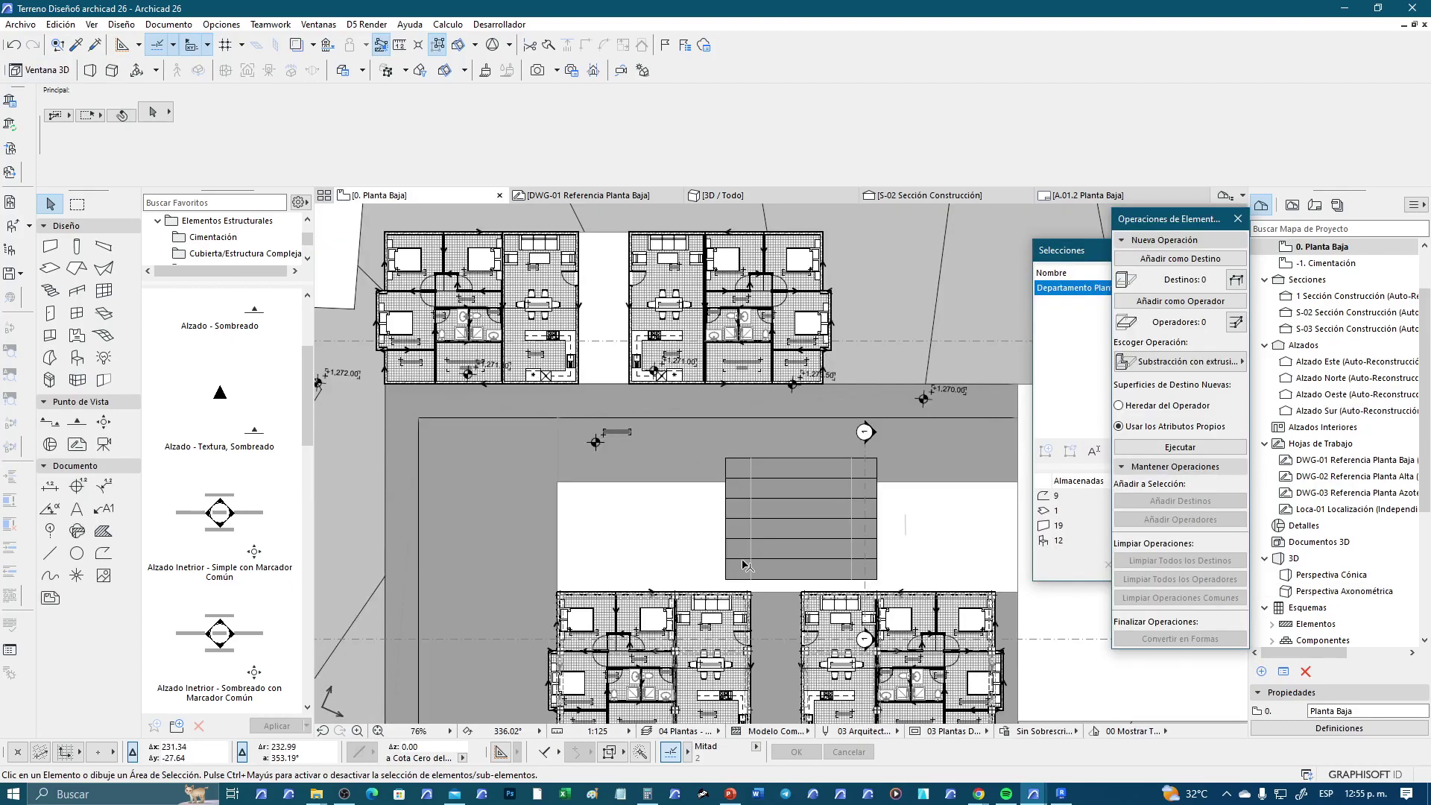
{"action": "scroll", "coordinate": [745, 565], "scroll_direction": "up", "scroll_amount": 2}
{"action": "scroll", "coordinate": [749, 559], "scroll_direction": "up", "scroll_amount": 2}
{"action": "scroll", "coordinate": [754, 551], "scroll_direction": "up", "scroll_amount": 1}
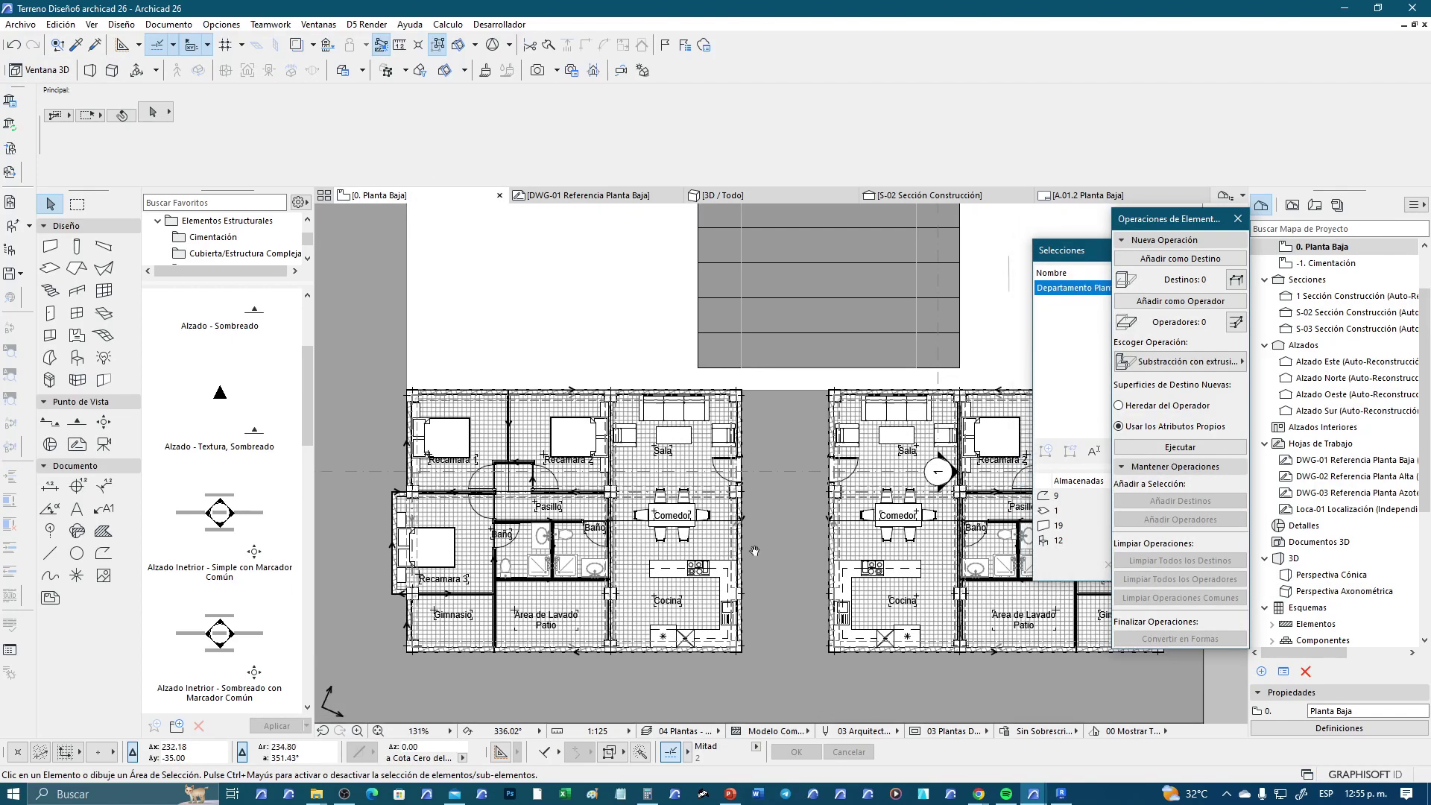
{"action": "scroll", "coordinate": [550, 483], "scroll_direction": "up", "scroll_amount": 1}
{"action": "scroll", "coordinate": [549, 477], "scroll_direction": "up", "scroll_amount": 2}
{"action": "scroll", "coordinate": [548, 474], "scroll_direction": "up", "scroll_amount": 1}
{"action": "scroll", "coordinate": [548, 473], "scroll_direction": "up", "scroll_amount": 1}
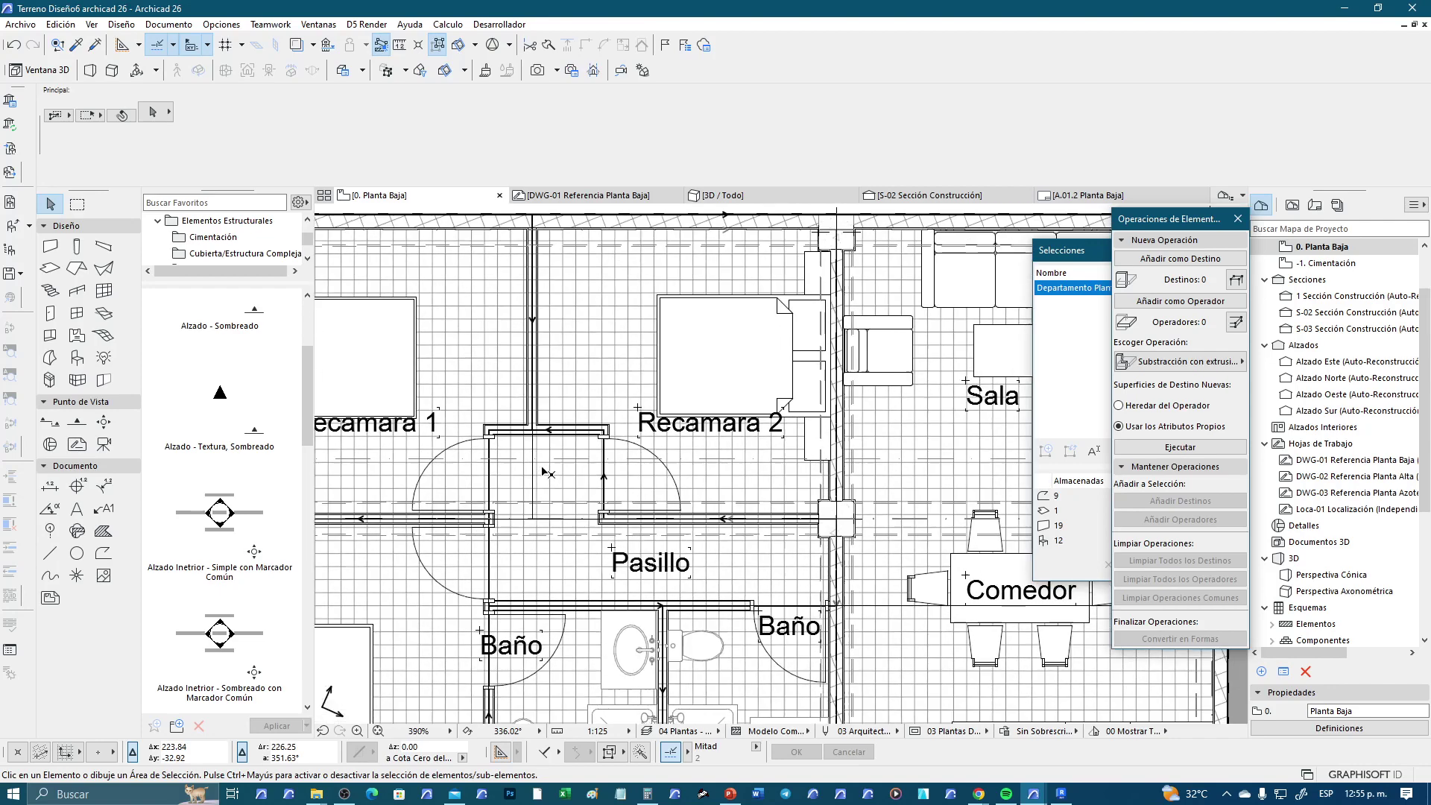
{"action": "scroll", "coordinate": [547, 473], "scroll_direction": "down", "scroll_amount": 1}
{"action": "scroll", "coordinate": [657, 552], "scroll_direction": "down", "scroll_amount": 1}
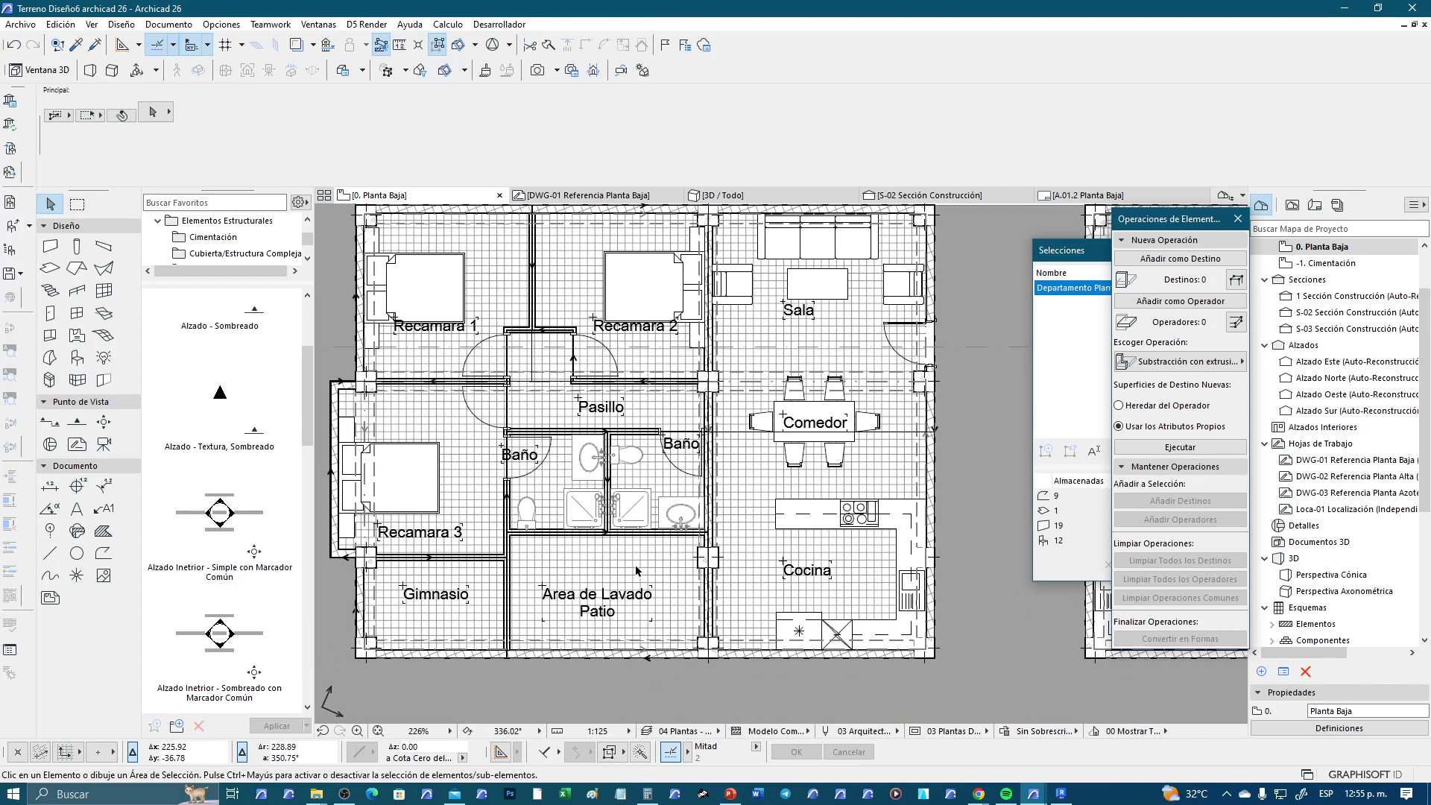
{"action": "scroll", "coordinate": [633, 565], "scroll_direction": "down", "scroll_amount": 2}
{"action": "scroll", "coordinate": [584, 523], "scroll_direction": "up", "scroll_amount": 1}
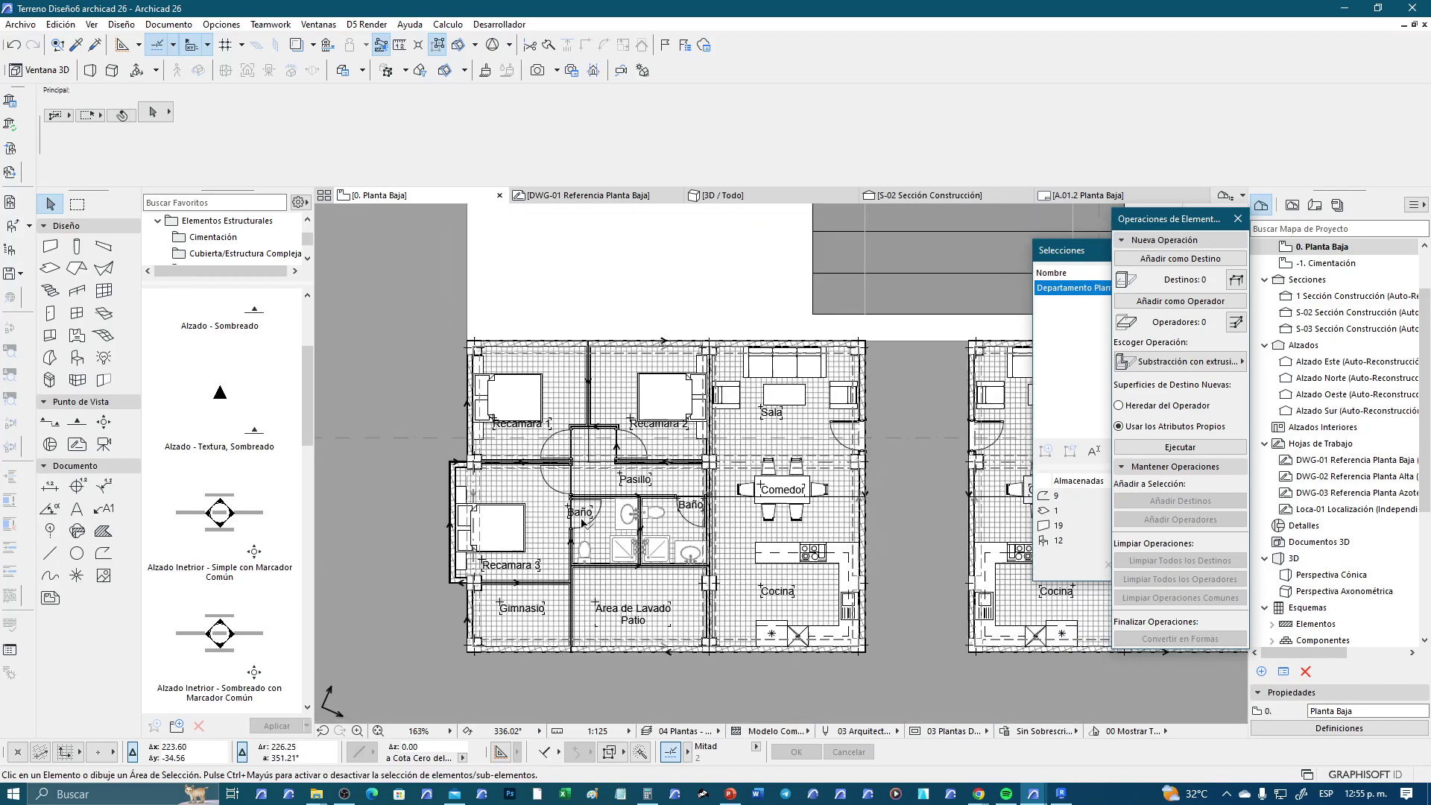
{"action": "scroll", "coordinate": [584, 524], "scroll_direction": "up", "scroll_amount": 3}
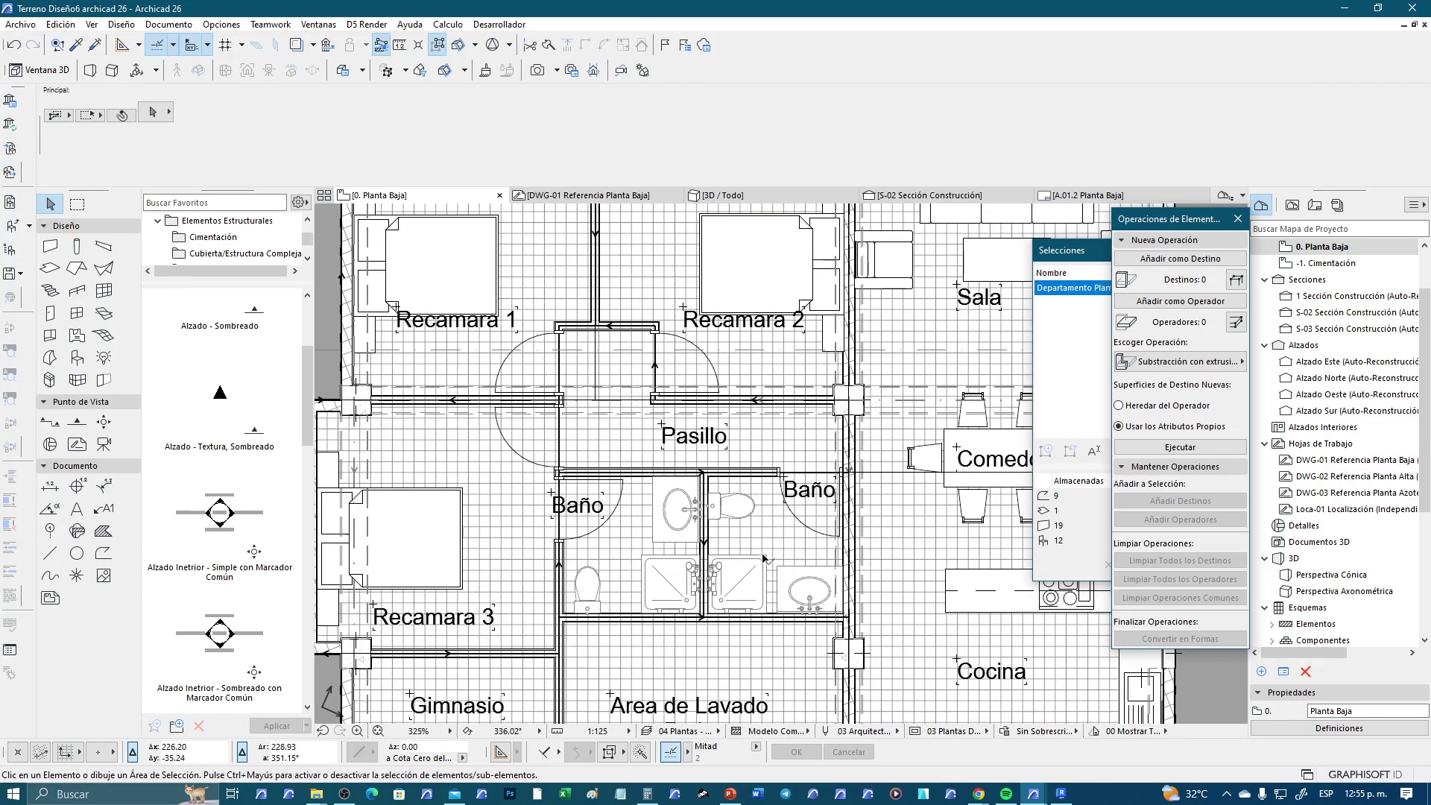
{"action": "scroll", "coordinate": [742, 551], "scroll_direction": "down", "scroll_amount": 1}
{"action": "middle_click_drag", "start_coordinate": [592, 590], "coordinate": [542, 454]}
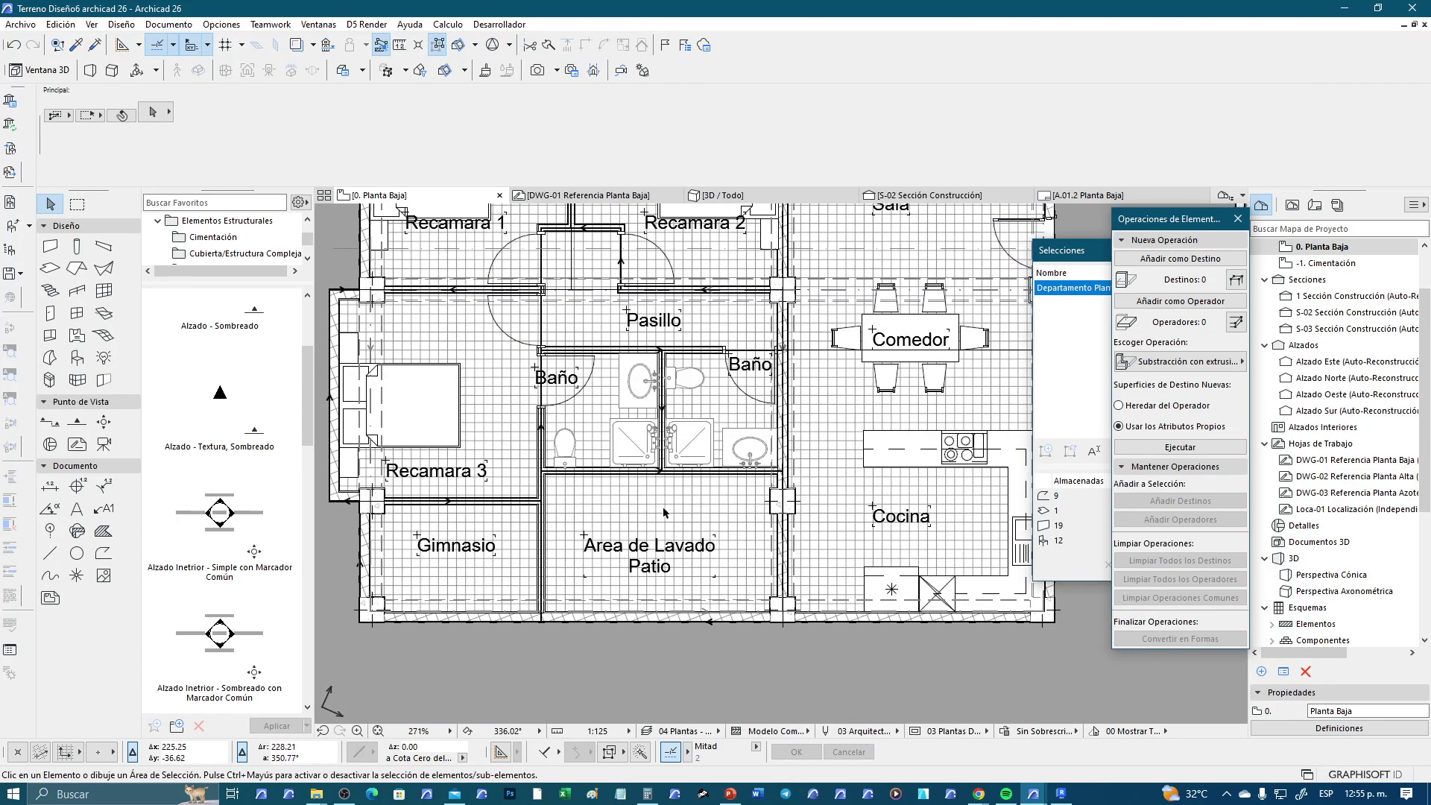
{"action": "scroll", "coordinate": [792, 574], "scroll_direction": "down", "scroll_amount": 3}
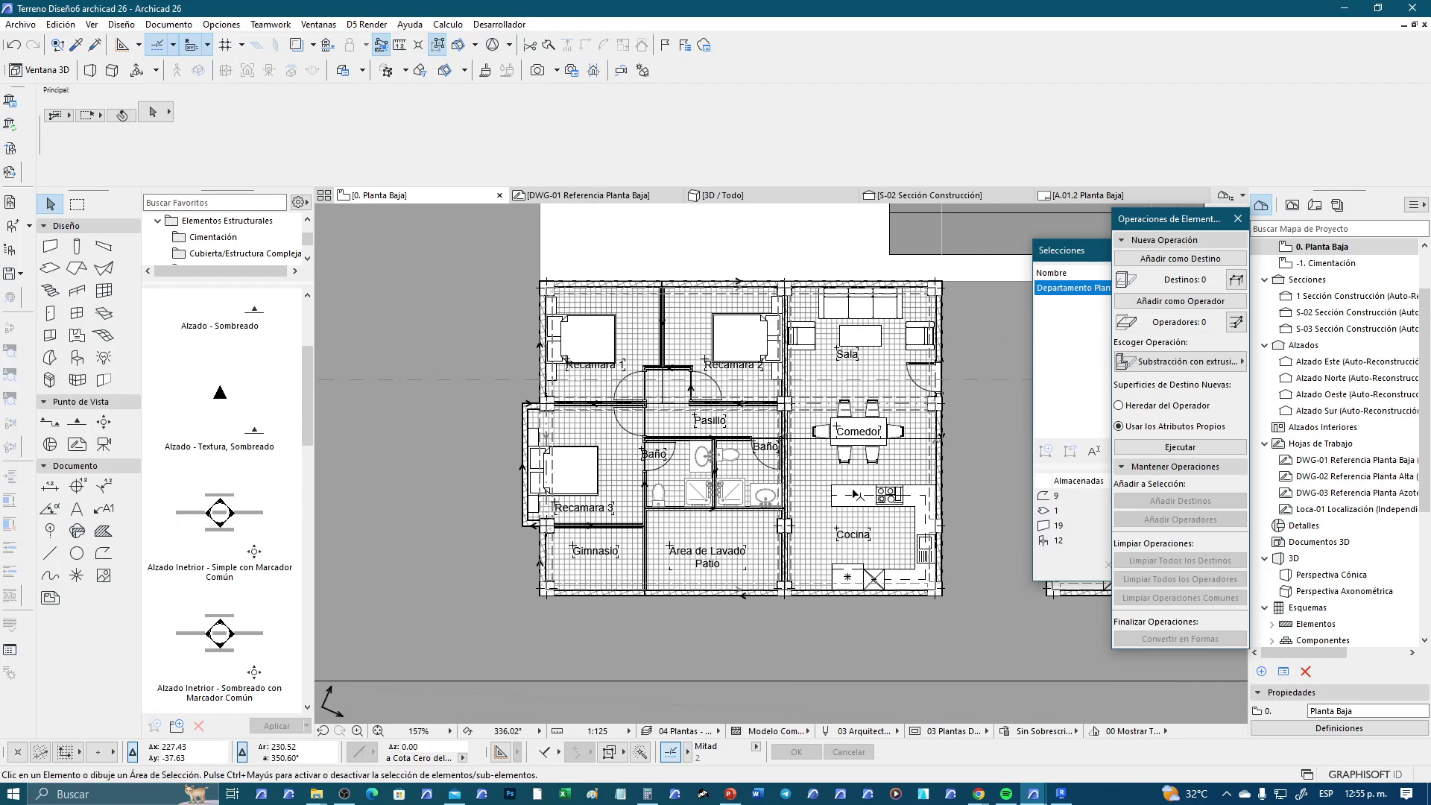
{"action": "scroll", "coordinate": [820, 529], "scroll_direction": "up", "scroll_amount": 1}
{"action": "scroll", "coordinate": [829, 516], "scroll_direction": "up", "scroll_amount": 1}
{"action": "scroll", "coordinate": [823, 364], "scroll_direction": "down", "scroll_amount": 3}
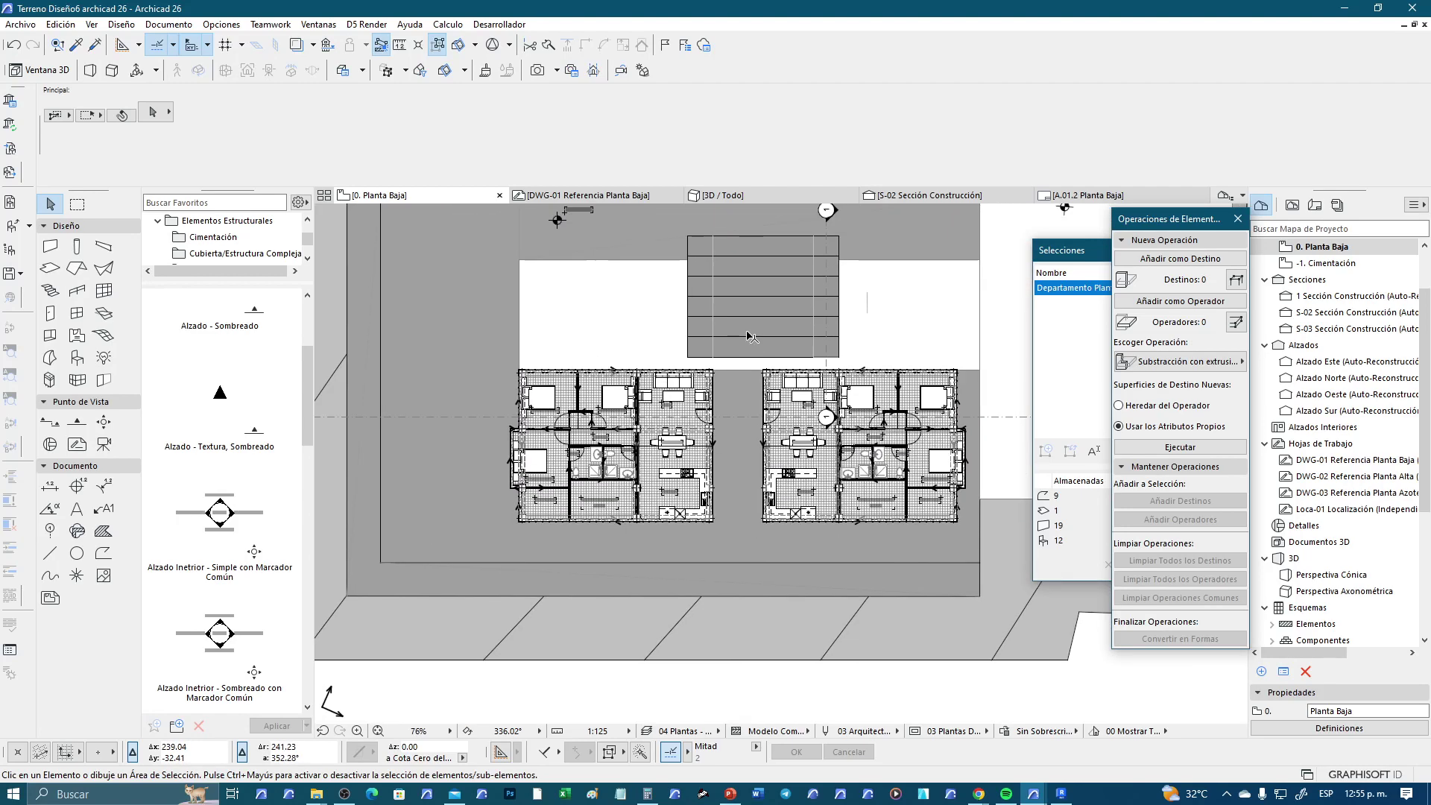
Pan to the upper apartment units and zoom into Recamara 1's corner wall detail
{"action": "middle_click_drag", "start_coordinate": [671, 298], "coordinate": [590, 441]}
{"action": "scroll", "coordinate": [497, 295], "scroll_direction": "up", "scroll_amount": 3}
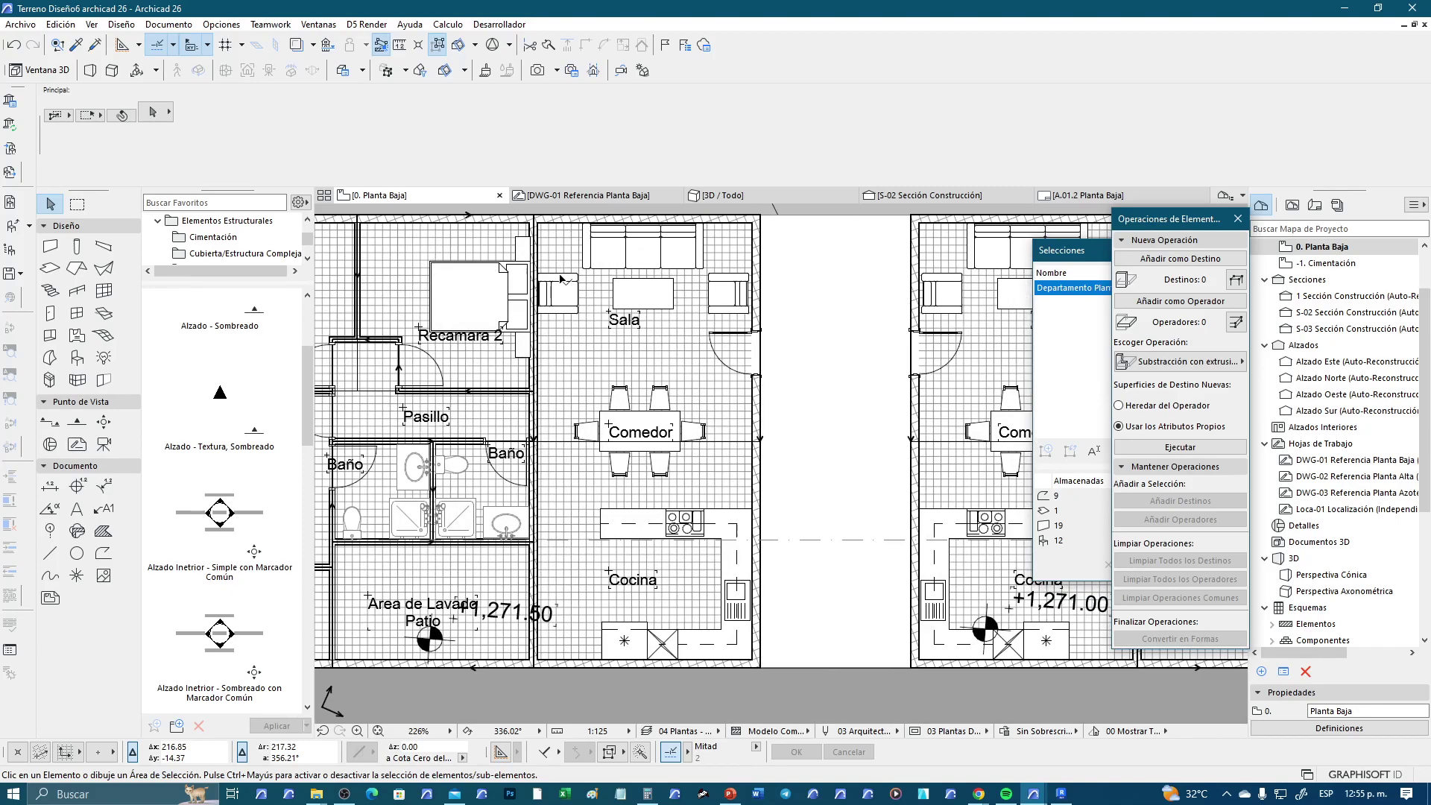
{"action": "scroll", "coordinate": [561, 279], "scroll_direction": "down", "scroll_amount": 3}
{"action": "scroll", "coordinate": [671, 410], "scroll_direction": "down", "scroll_amount": 2}
{"action": "scroll", "coordinate": [750, 517], "scroll_direction": "up", "scroll_amount": 2}
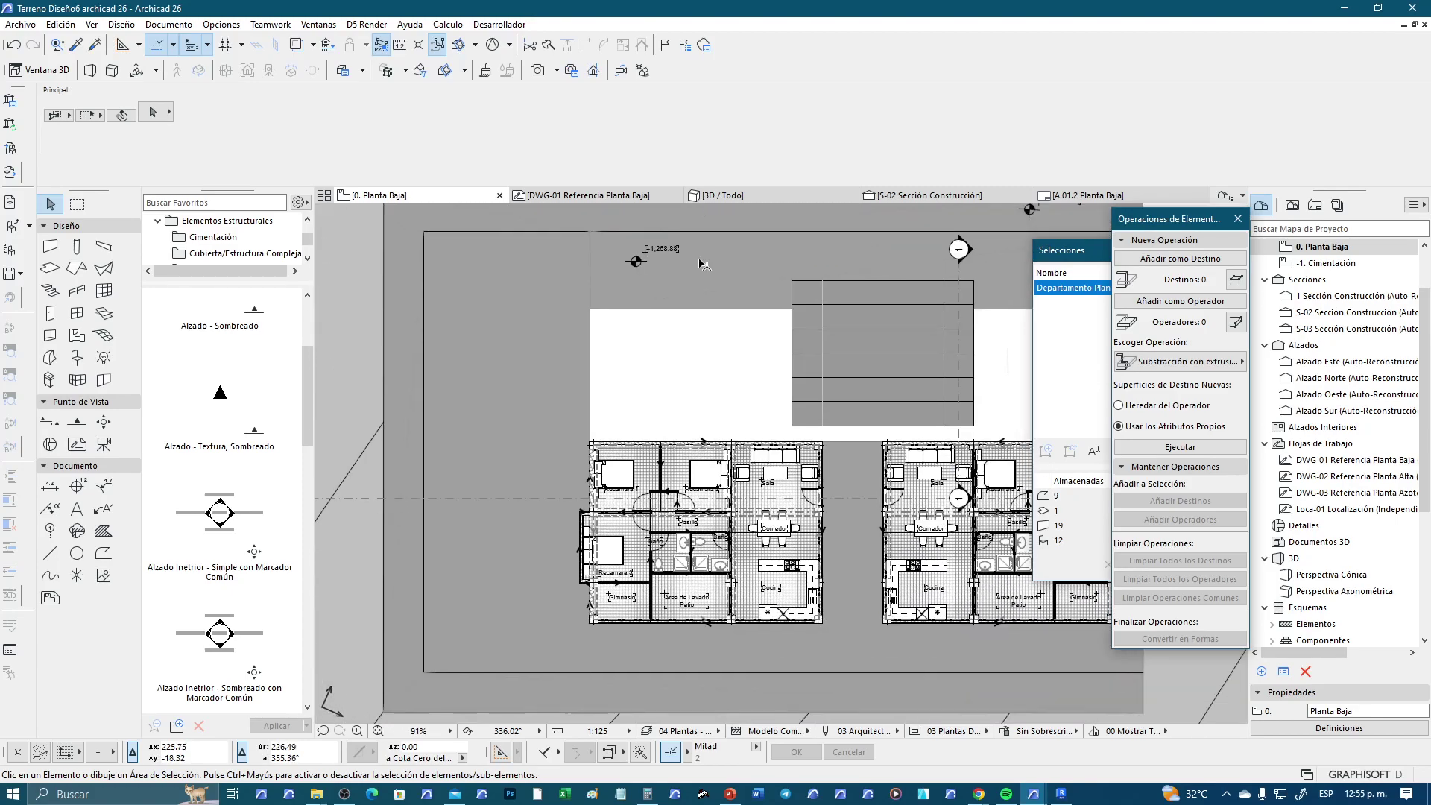
{"action": "scroll", "coordinate": [750, 517], "scroll_direction": "up", "scroll_amount": 1}
{"action": "scroll", "coordinate": [749, 518], "scroll_direction": "up", "scroll_amount": 2}
{"action": "scroll", "coordinate": [732, 532], "scroll_direction": "down", "scroll_amount": 1}
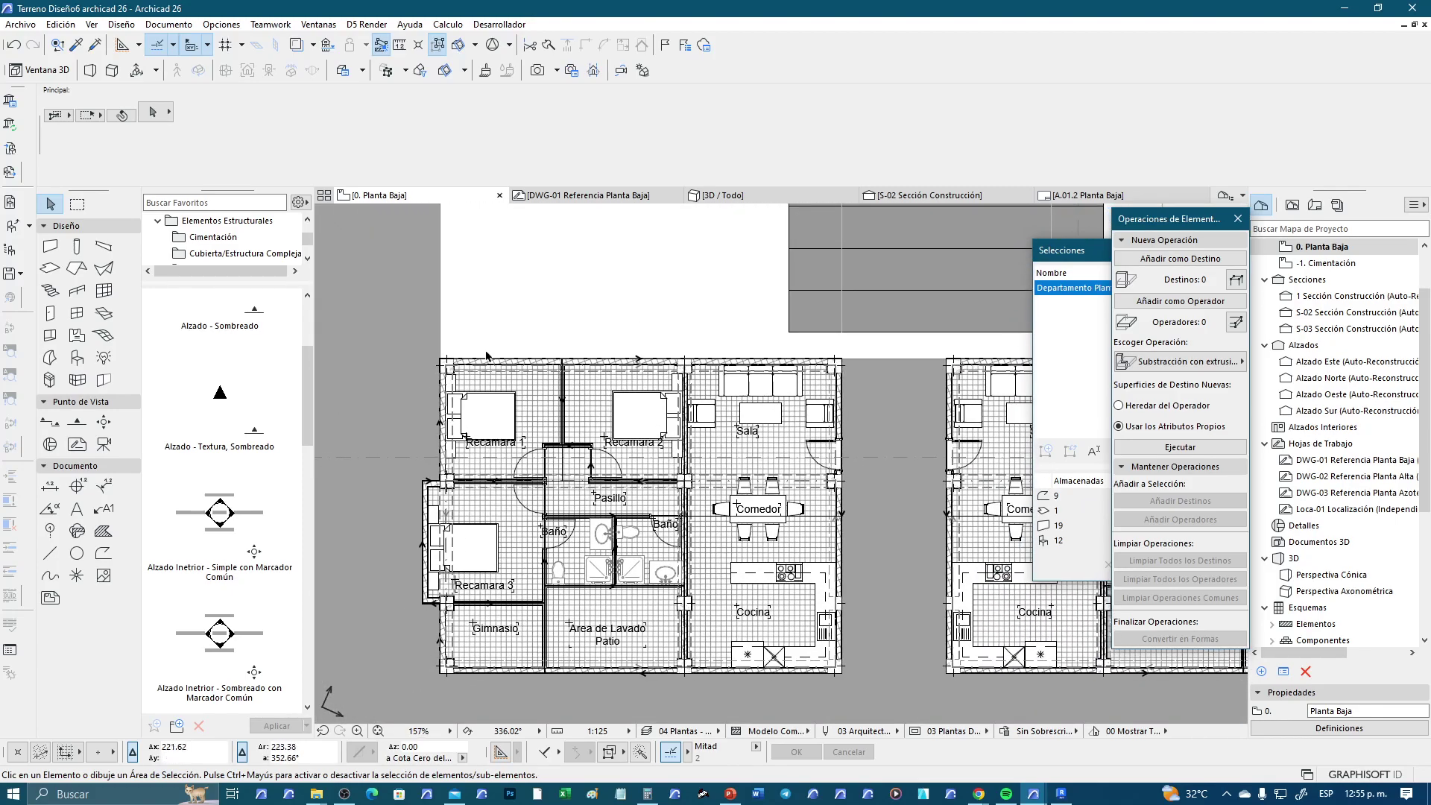
{"action": "scroll", "coordinate": [839, 474], "scroll_direction": "down", "scroll_amount": 2}
{"action": "scroll", "coordinate": [670, 476], "scroll_direction": "down", "scroll_amount": 1}
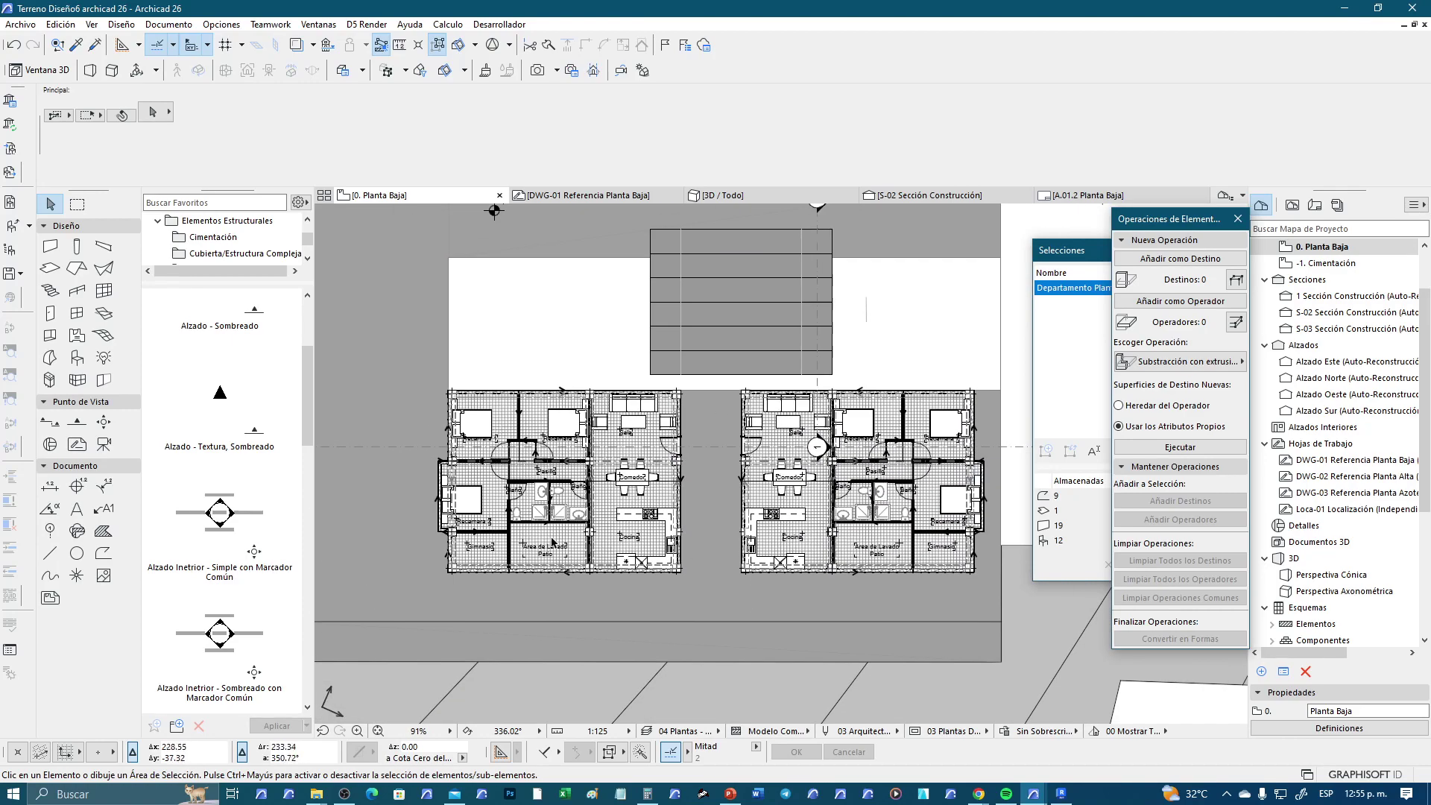
{"action": "middle_click_drag", "start_coordinate": [521, 246], "coordinate": [579, 526]}
{"action": "scroll", "coordinate": [551, 313], "scroll_direction": "up", "scroll_amount": 1}
{"action": "scroll", "coordinate": [544, 343], "scroll_direction": "up", "scroll_amount": 1}
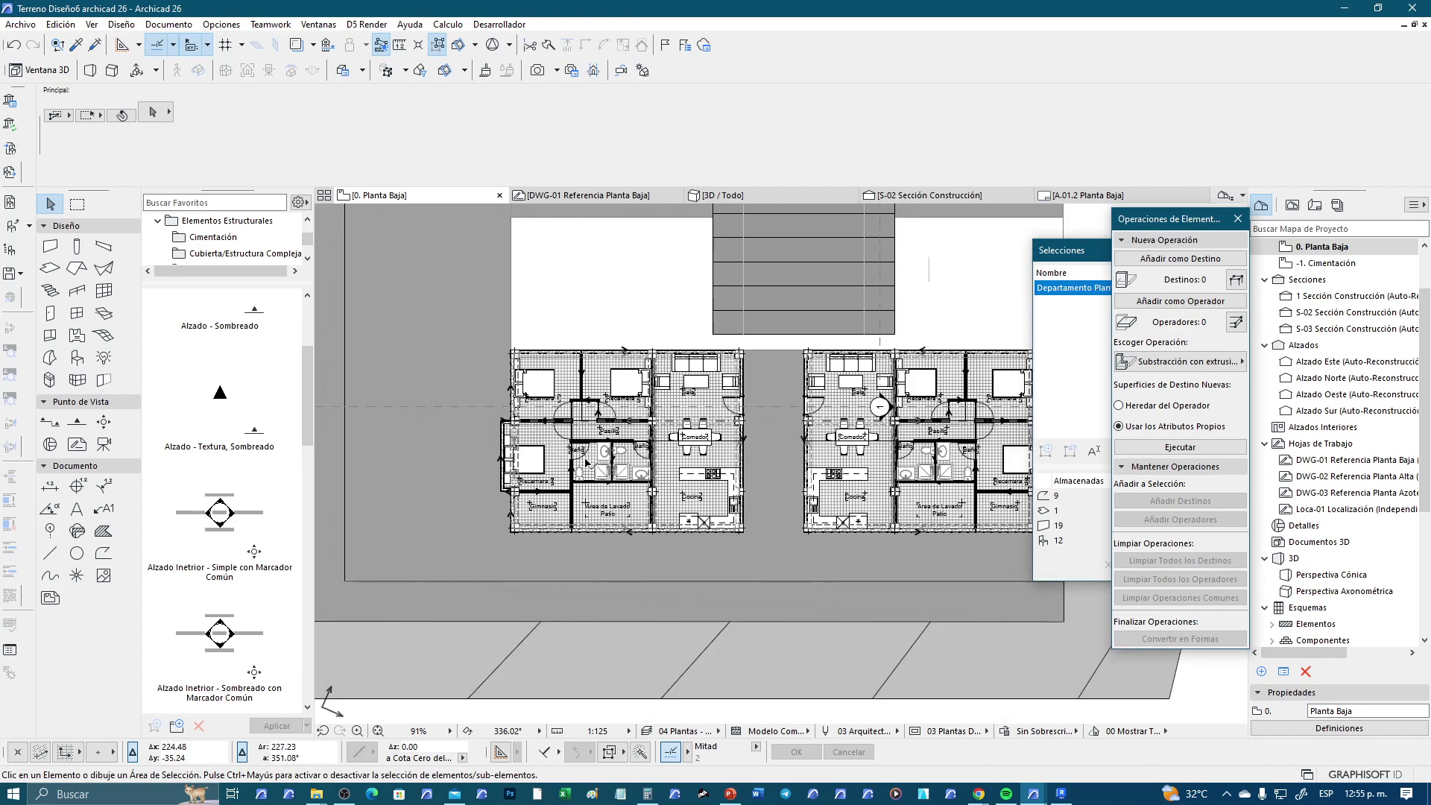
{"action": "scroll", "coordinate": [538, 372], "scroll_direction": "up", "scroll_amount": 1}
{"action": "scroll", "coordinate": [536, 385], "scroll_direction": "up", "scroll_amount": 1}
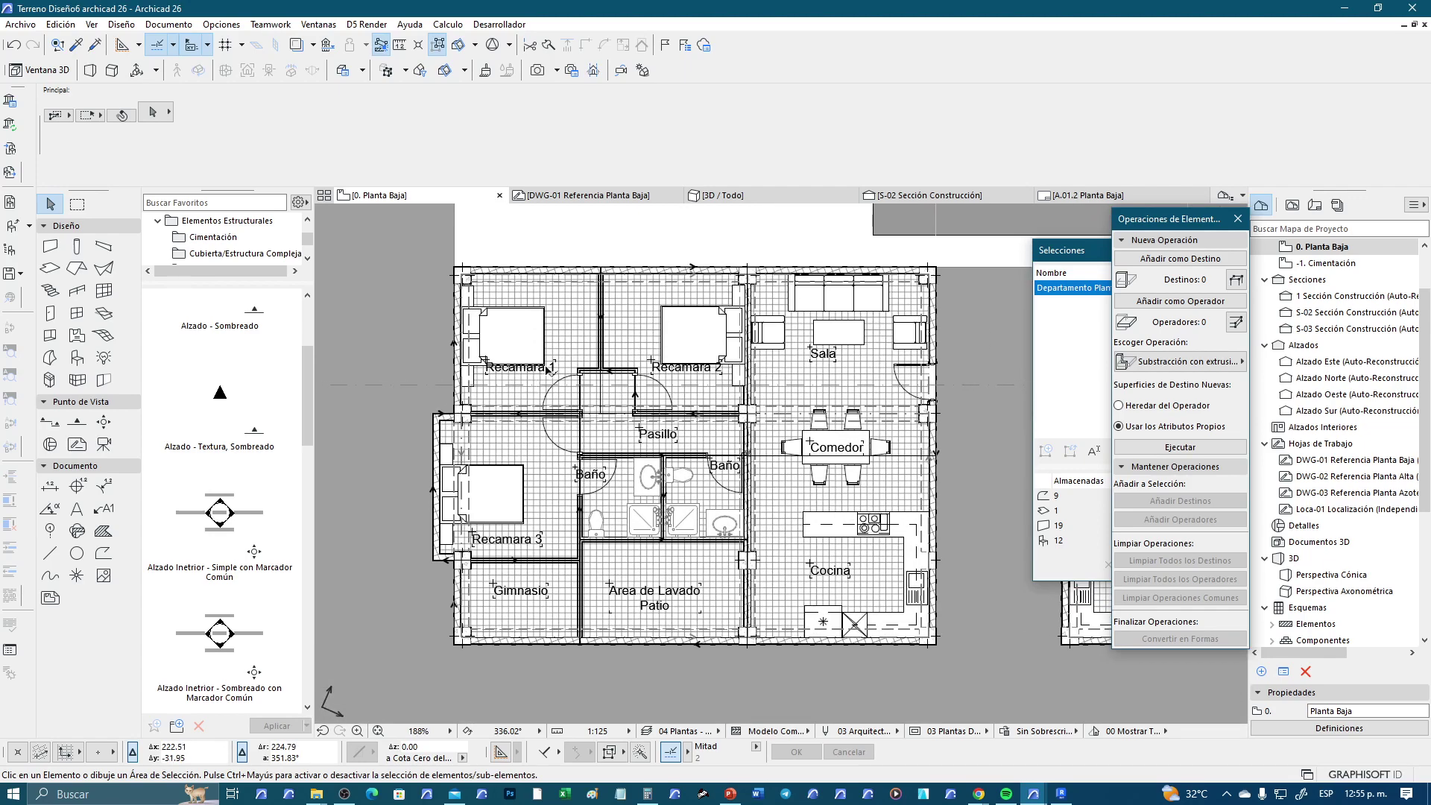
{"action": "scroll", "coordinate": [466, 282], "scroll_direction": "up", "scroll_amount": 7}
{"action": "scroll", "coordinate": [477, 282], "scroll_direction": "down", "scroll_amount": 2}
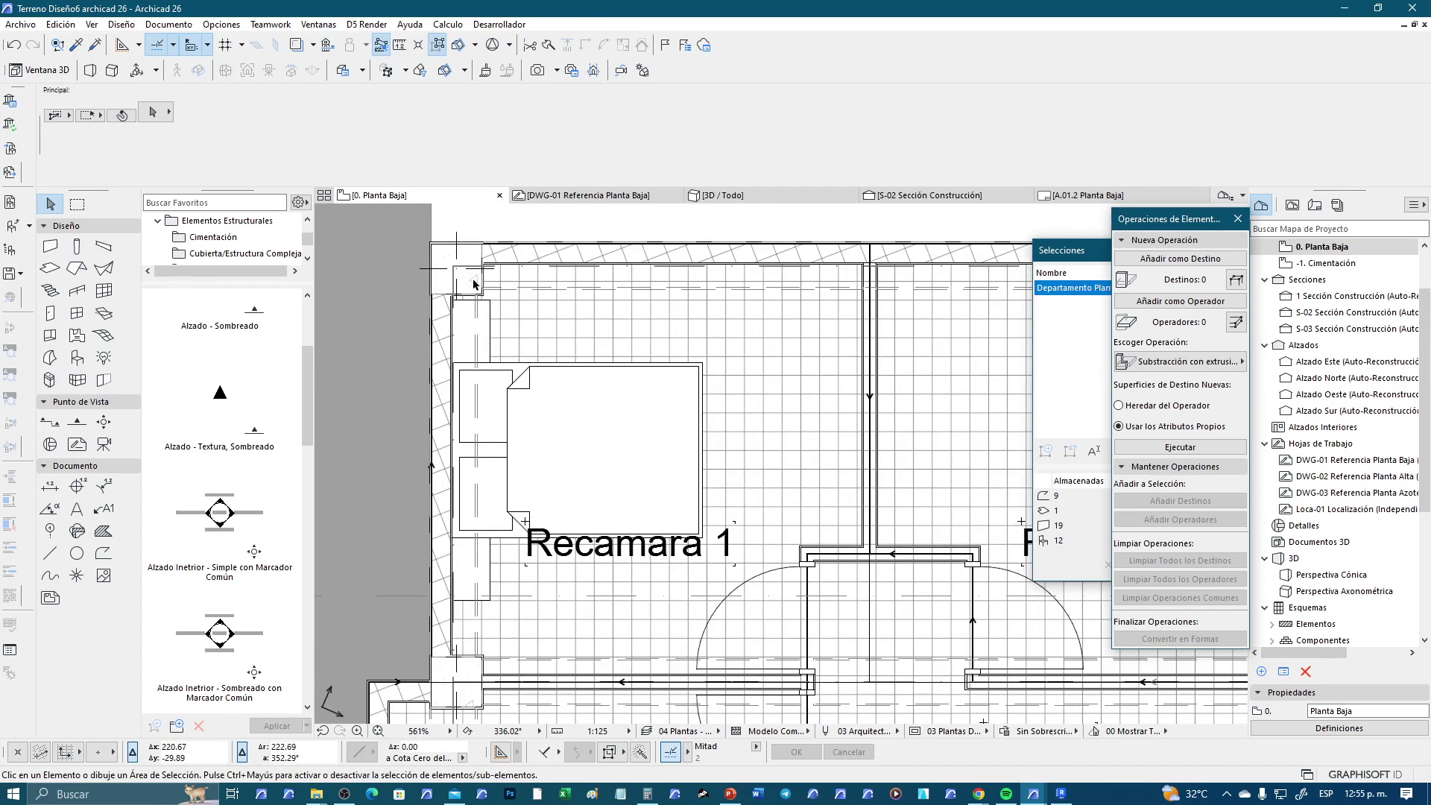
{"action": "scroll", "coordinate": [474, 282], "scroll_direction": "up", "scroll_amount": 1}
{"action": "scroll", "coordinate": [477, 306], "scroll_direction": "up", "scroll_amount": 2}
{"action": "scroll", "coordinate": [482, 349], "scroll_direction": "up", "scroll_amount": 1}
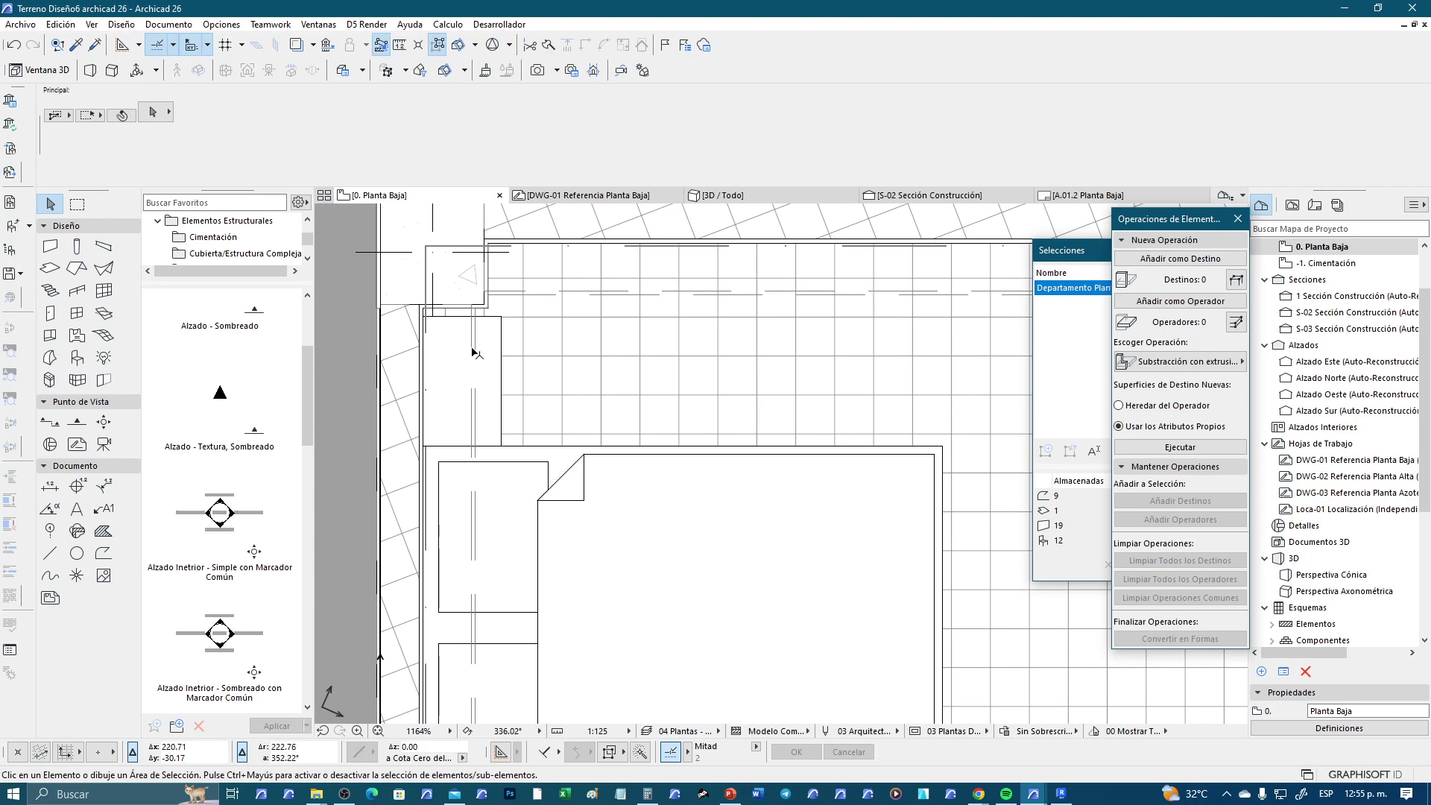
Select and then deselect the beam at the Recamara 1 corner
{"action": "left_click", "coordinate": [477, 349]}
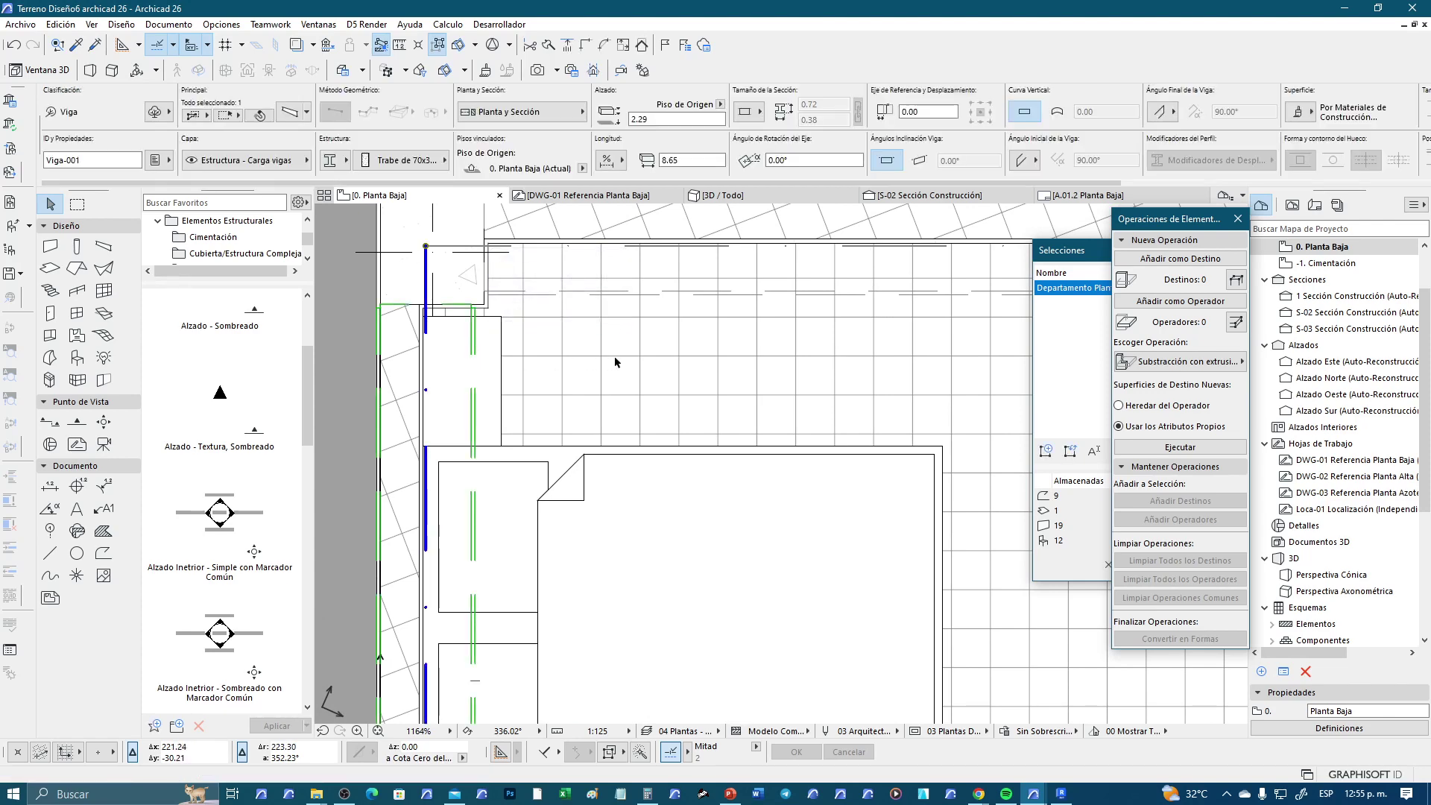
{"action": "key", "text": "Escape"}
{"action": "scroll", "coordinate": [683, 461], "scroll_direction": "down", "scroll_amount": 4}
{"action": "scroll", "coordinate": [682, 461], "scroll_direction": "down", "scroll_amount": 3}
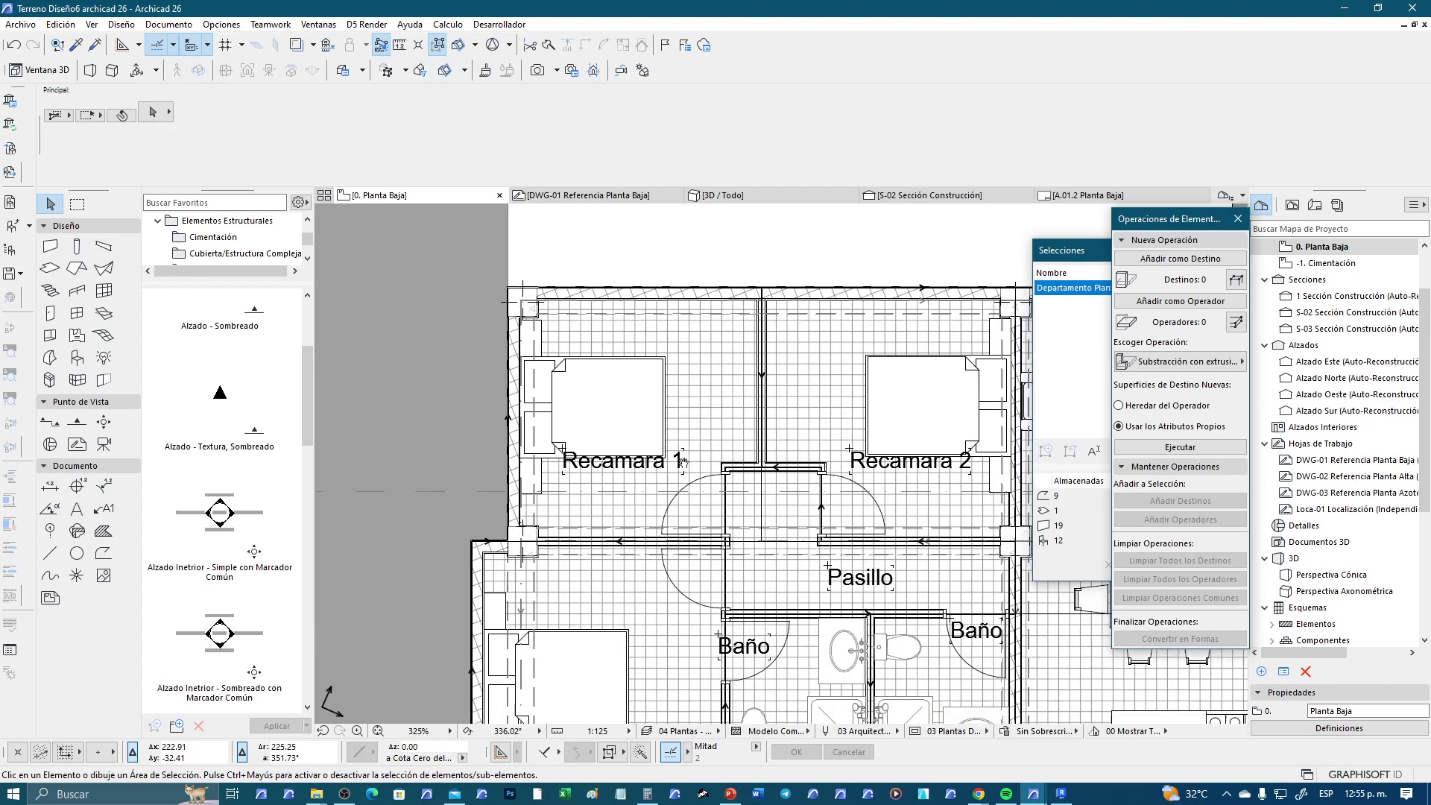
Pan and zoom the floor plan to centre the left apartment unit
{"action": "middle_click_drag", "start_coordinate": [683, 461], "coordinate": [522, 298]}
{"action": "scroll", "coordinate": [589, 321], "scroll_direction": "down", "scroll_amount": 3}
{"action": "scroll", "coordinate": [499, 428], "scroll_direction": "up", "scroll_amount": 1}
{"action": "scroll", "coordinate": [499, 428], "scroll_direction": "up", "scroll_amount": 1}
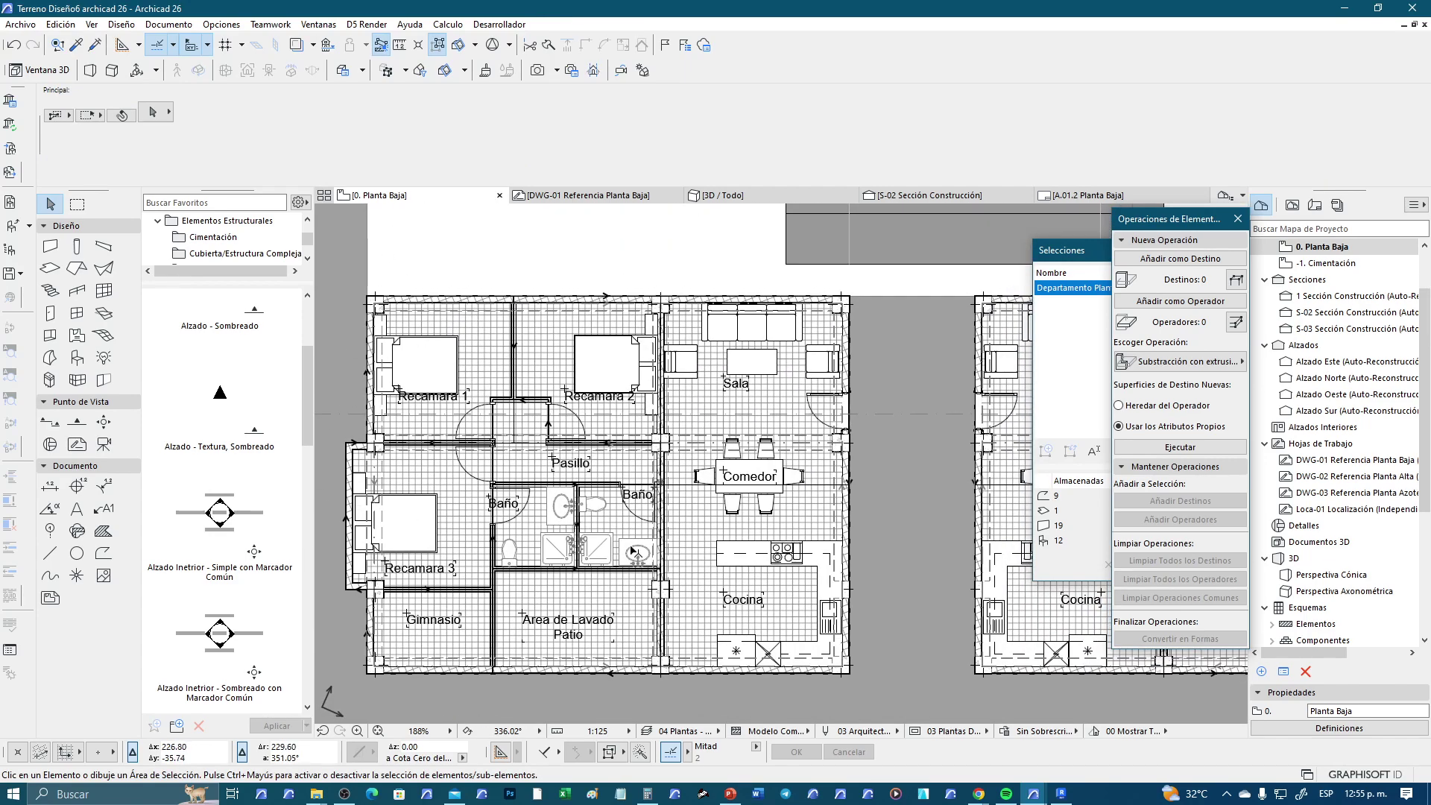
{"action": "scroll", "coordinate": [623, 532], "scroll_direction": "down", "scroll_amount": 2}
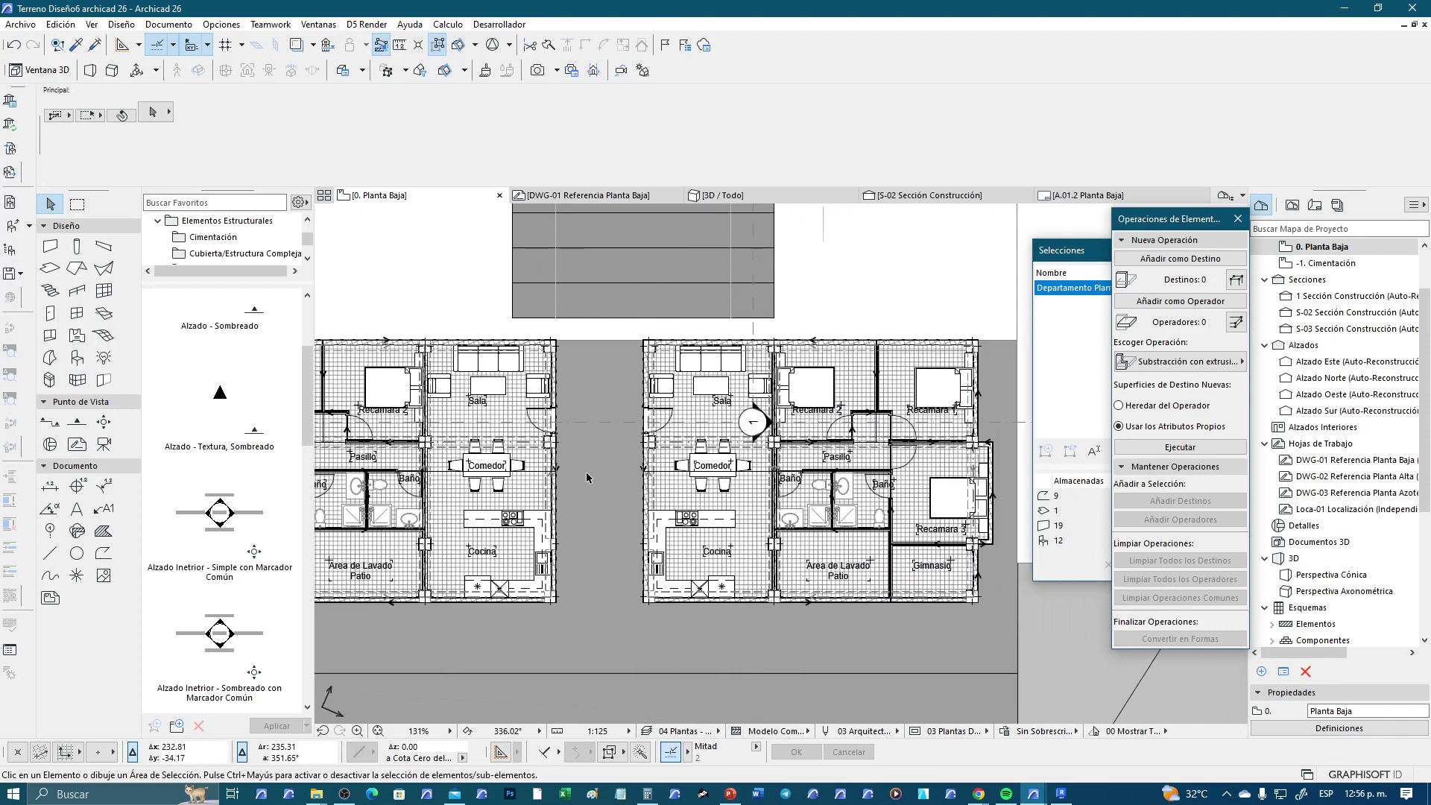
{"action": "scroll", "coordinate": [586, 471], "scroll_direction": "up", "scroll_amount": 2}
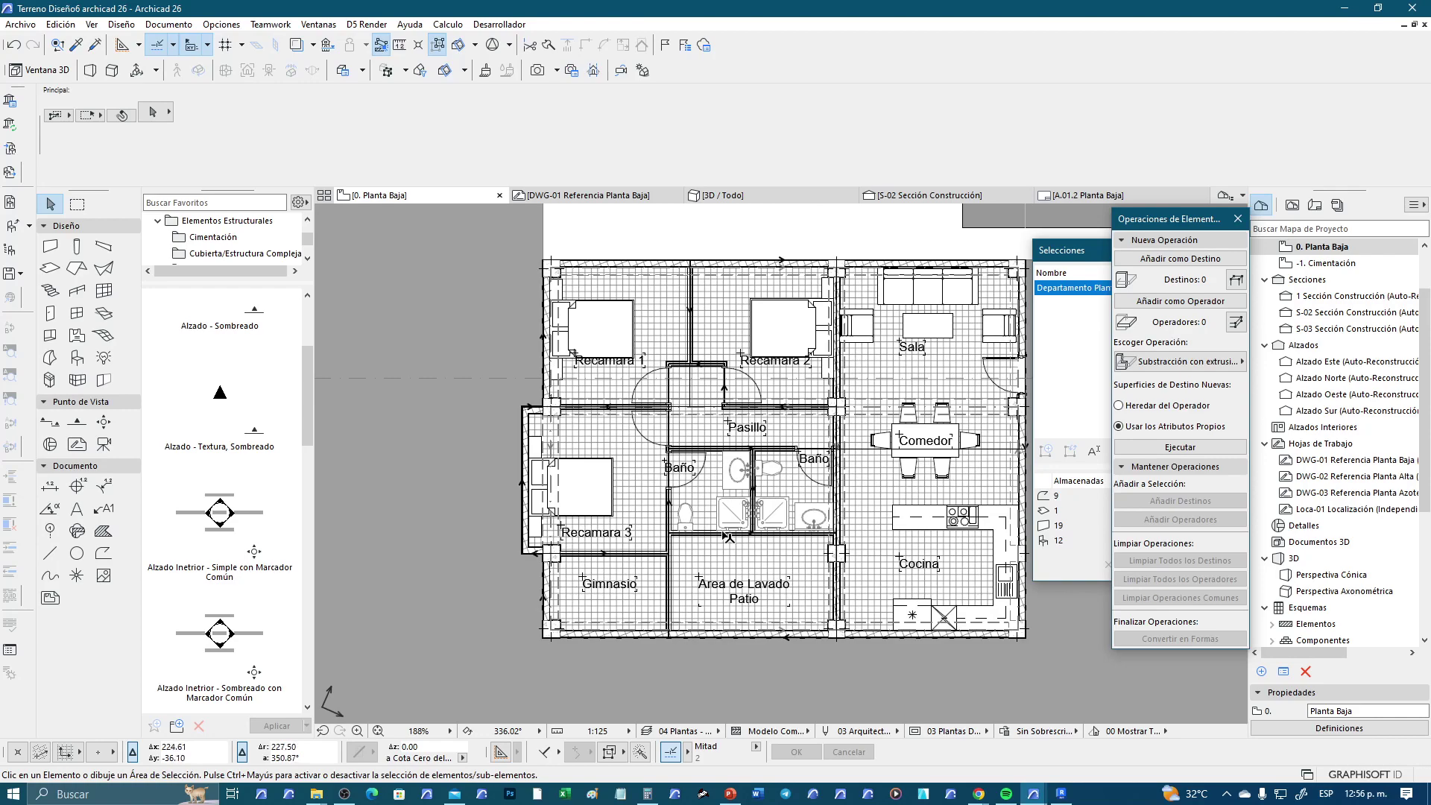
{"action": "middle_click_drag", "start_coordinate": [720, 534], "coordinate": [626, 531]}
{"action": "scroll", "coordinate": [784, 614], "scroll_direction": "up", "scroll_amount": 1}
{"action": "scroll", "coordinate": [455, 580], "scroll_direction": "up", "scroll_amount": 1}
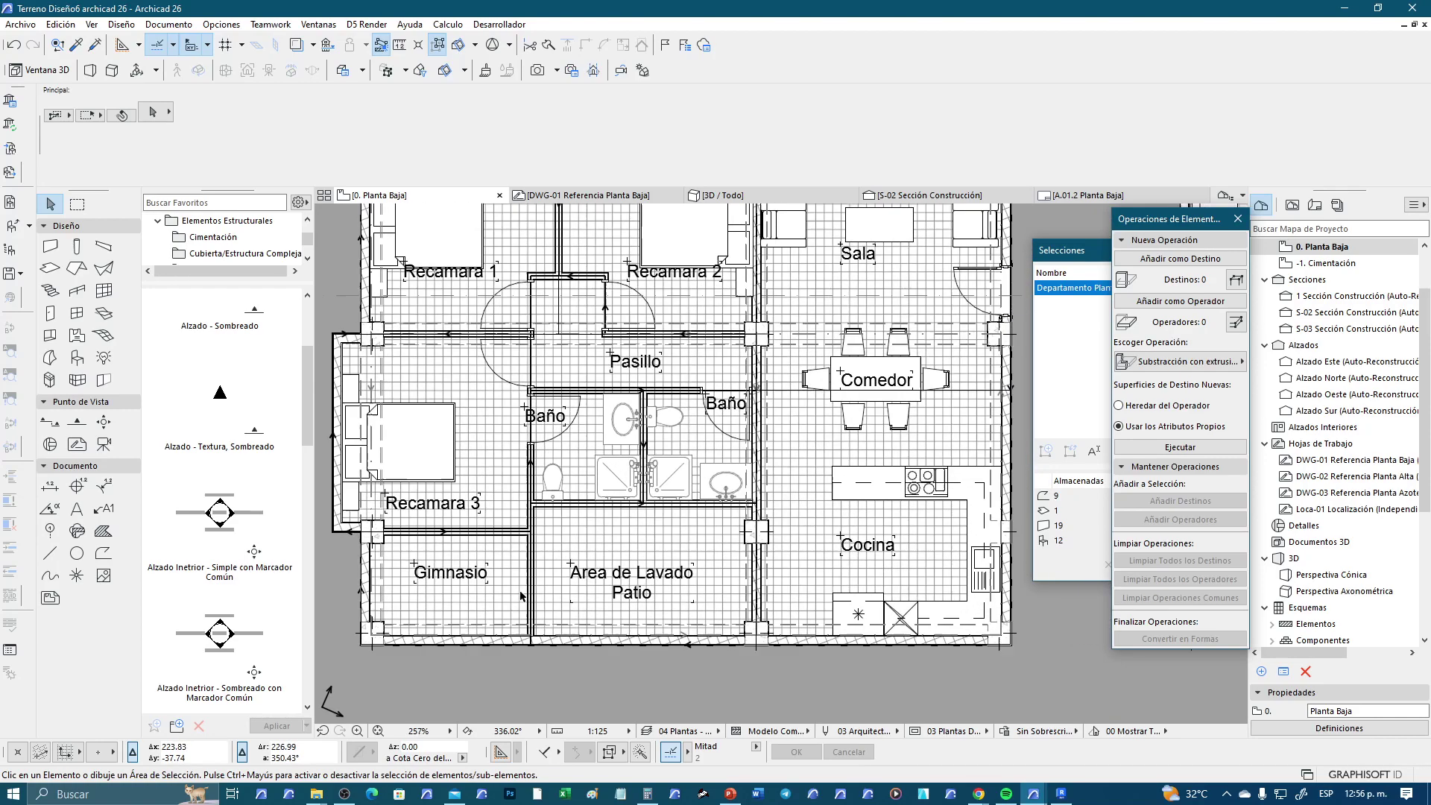
{"action": "middle_click_drag", "start_coordinate": [454, 581], "coordinate": [484, 588]}
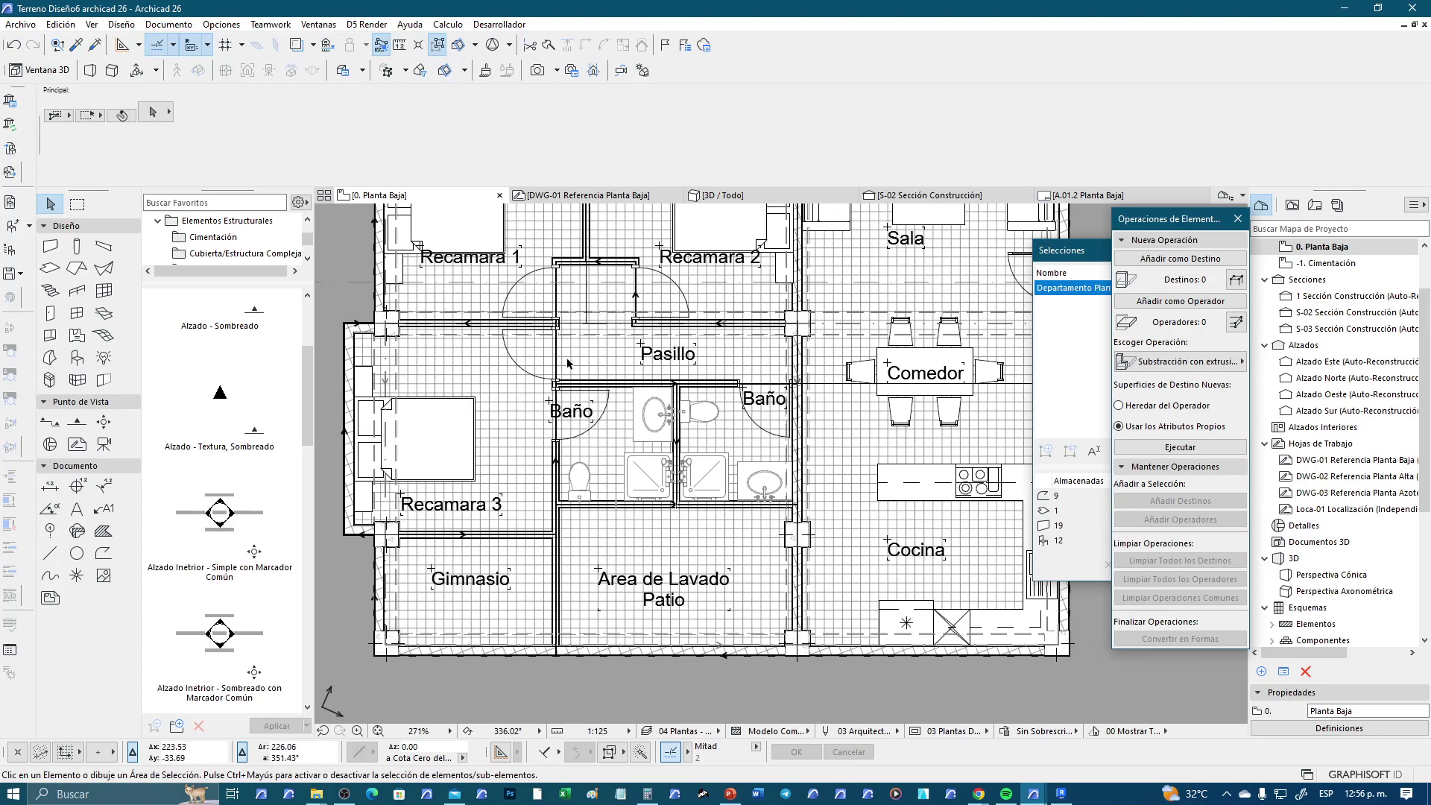
{"action": "scroll", "coordinate": [460, 542], "scroll_direction": "up", "scroll_amount": 1}
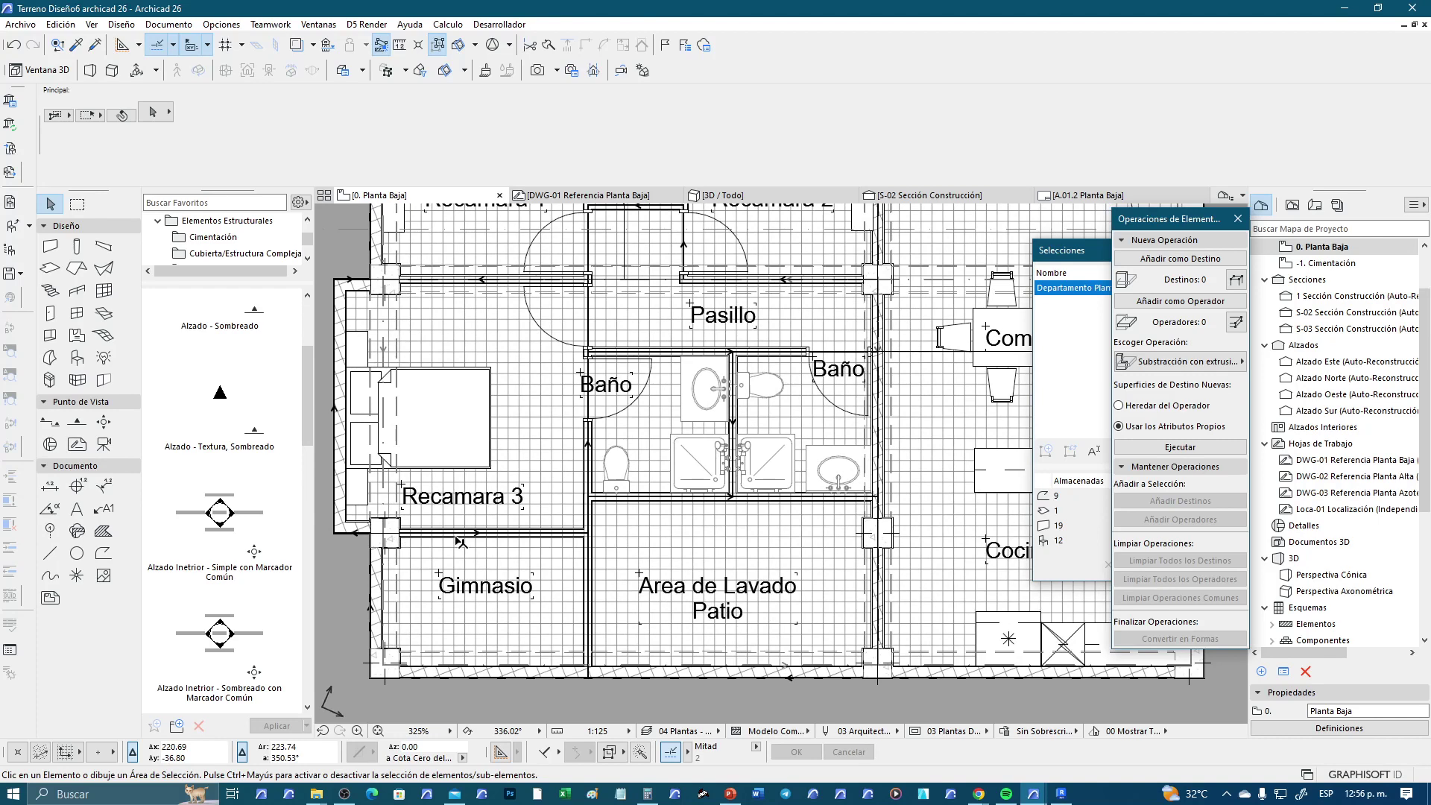
Draw a new beam from the column by Area de Lavado to the Recamara 3 wall
{"action": "left_click", "coordinate": [868, 568]}
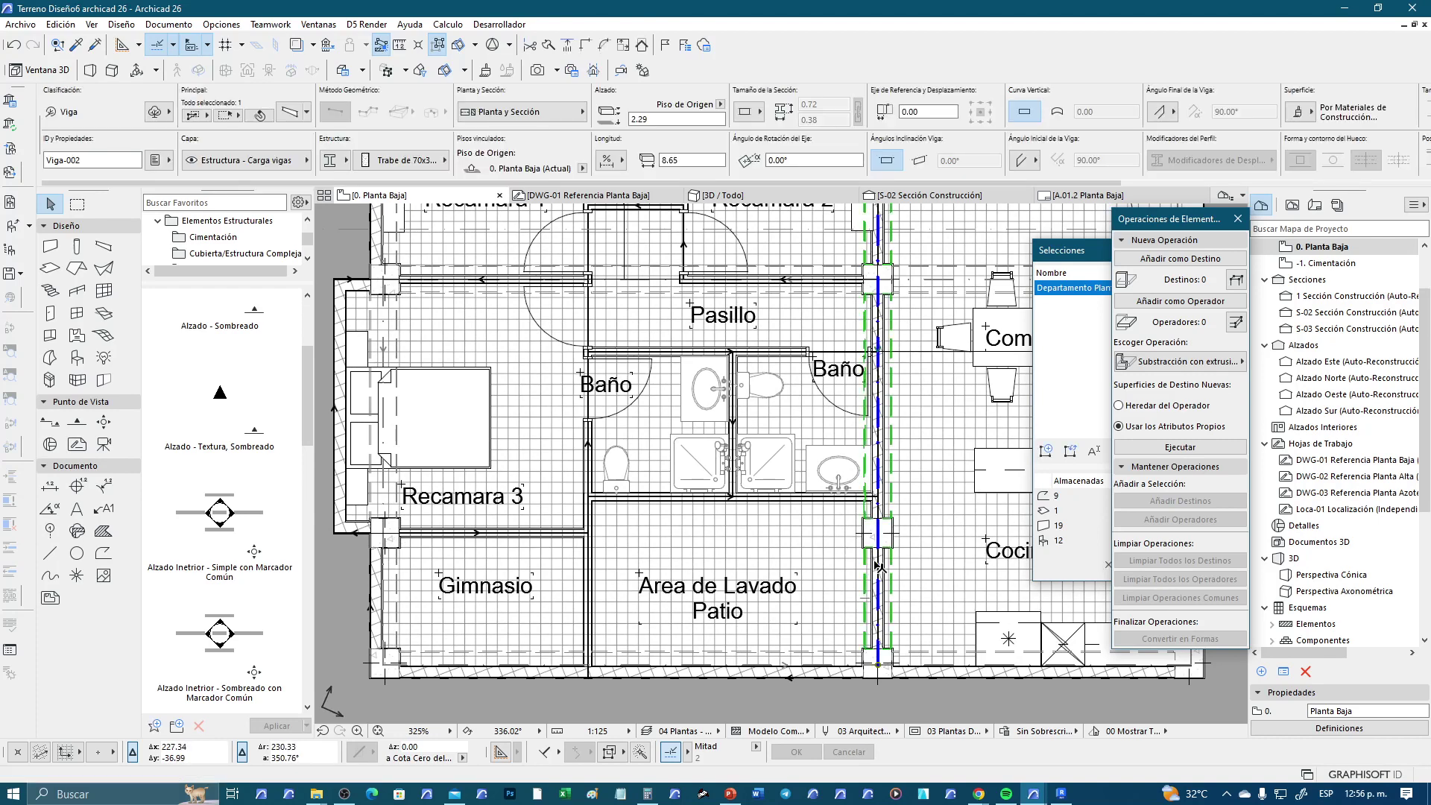
{"action": "scroll", "coordinate": [886, 529], "scroll_direction": "up", "scroll_amount": 3}
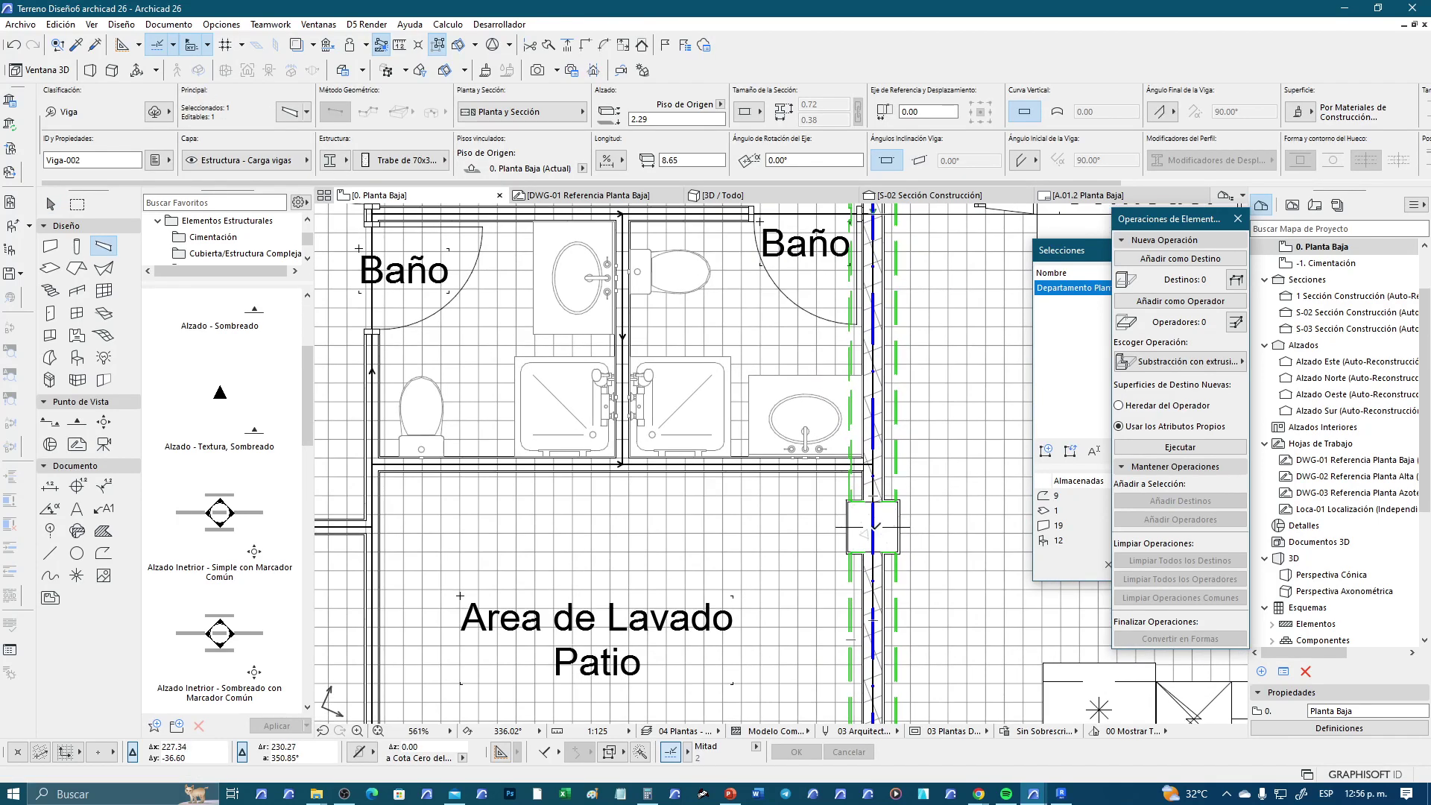
{"action": "left_click", "coordinate": [874, 524]}
{"action": "scroll", "coordinate": [874, 523], "scroll_direction": "down", "scroll_amount": 3}
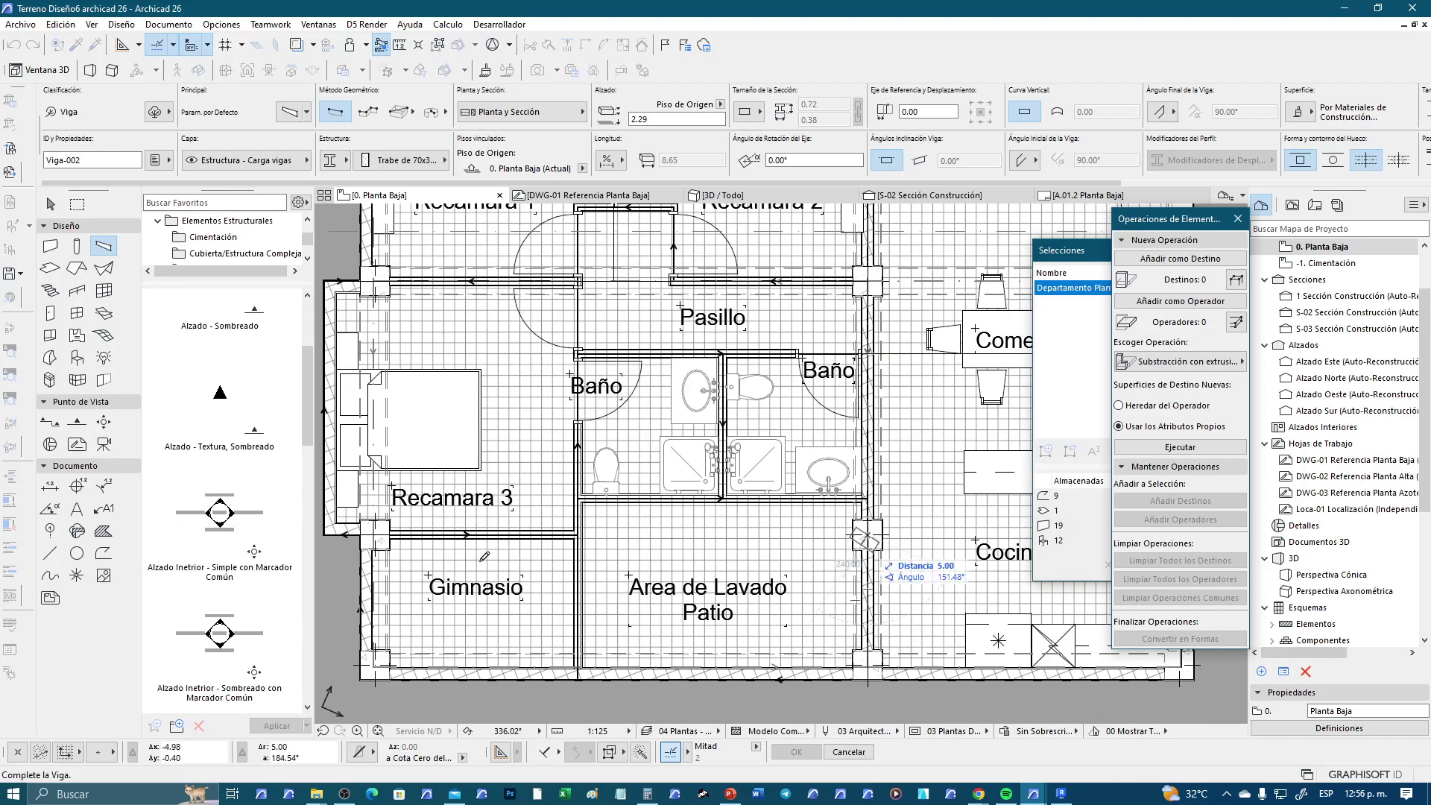
{"action": "scroll", "coordinate": [363, 523], "scroll_direction": "up", "scroll_amount": 3}
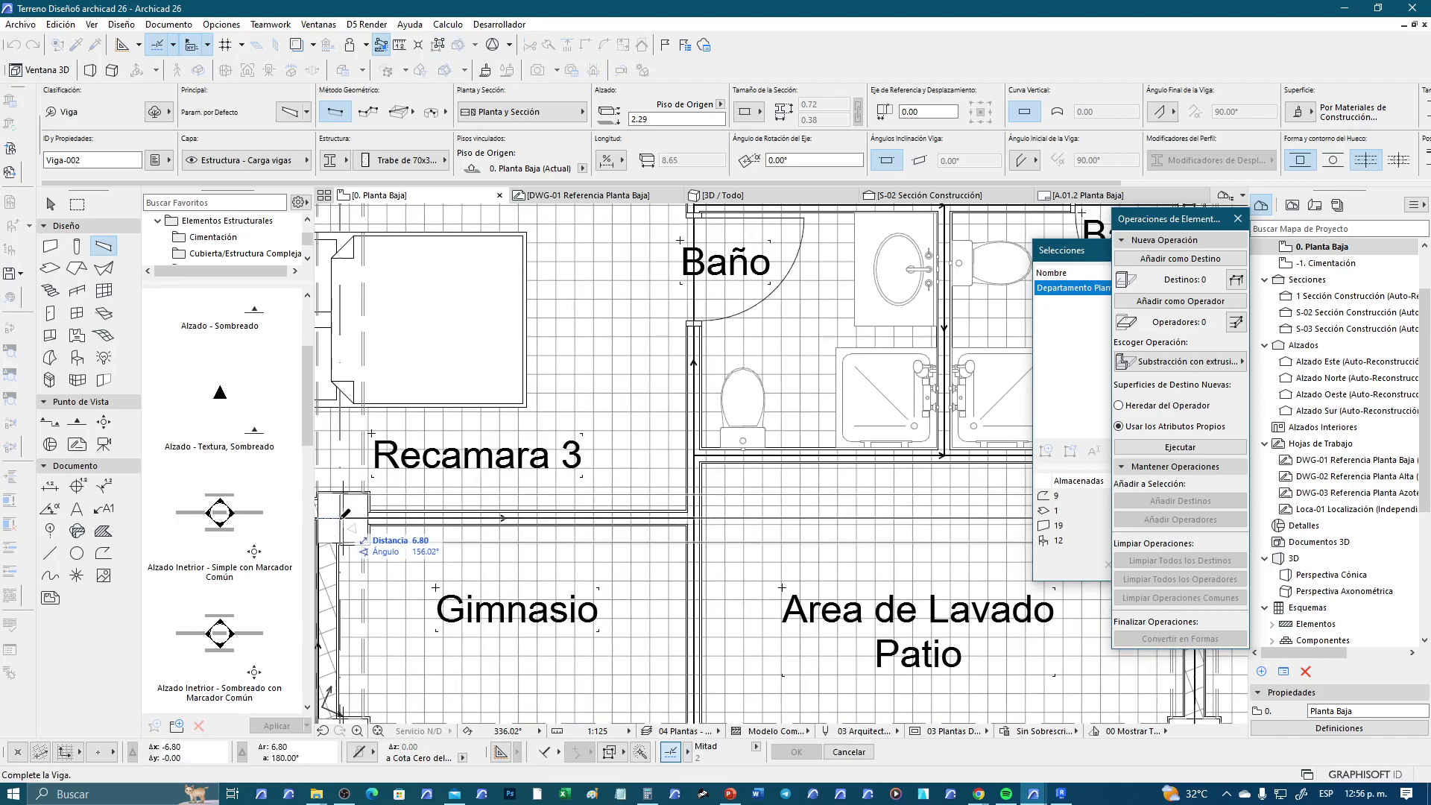
{"action": "left_click", "coordinate": [345, 515]}
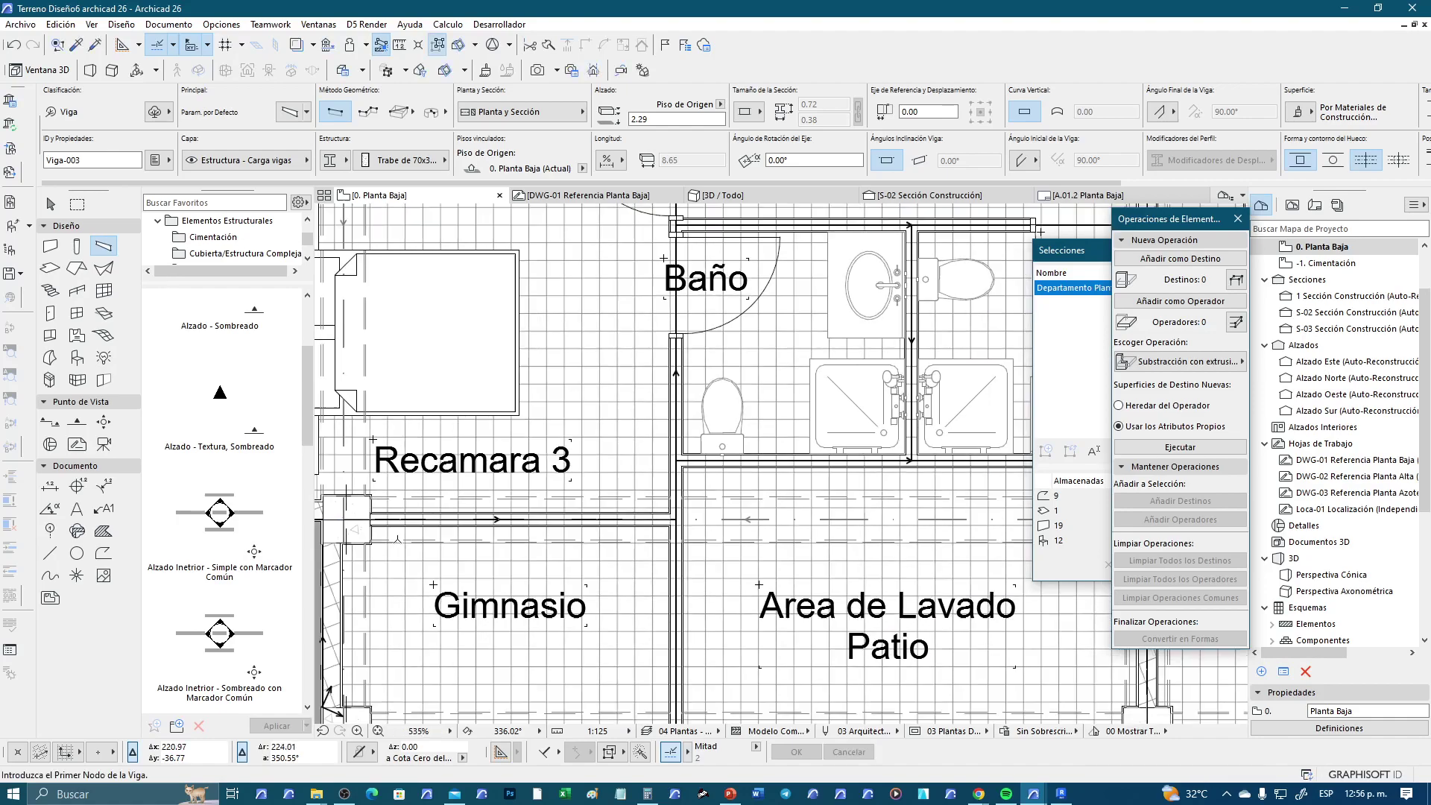
{"action": "scroll", "coordinate": [350, 521], "scroll_direction": "down", "scroll_amount": 2}
{"action": "scroll", "coordinate": [369, 514], "scroll_direction": "up", "scroll_amount": 3}
{"action": "scroll", "coordinate": [369, 514], "scroll_direction": "up", "scroll_amount": 2}
{"action": "scroll", "coordinate": [369, 514], "scroll_direction": "down", "scroll_amount": 3}
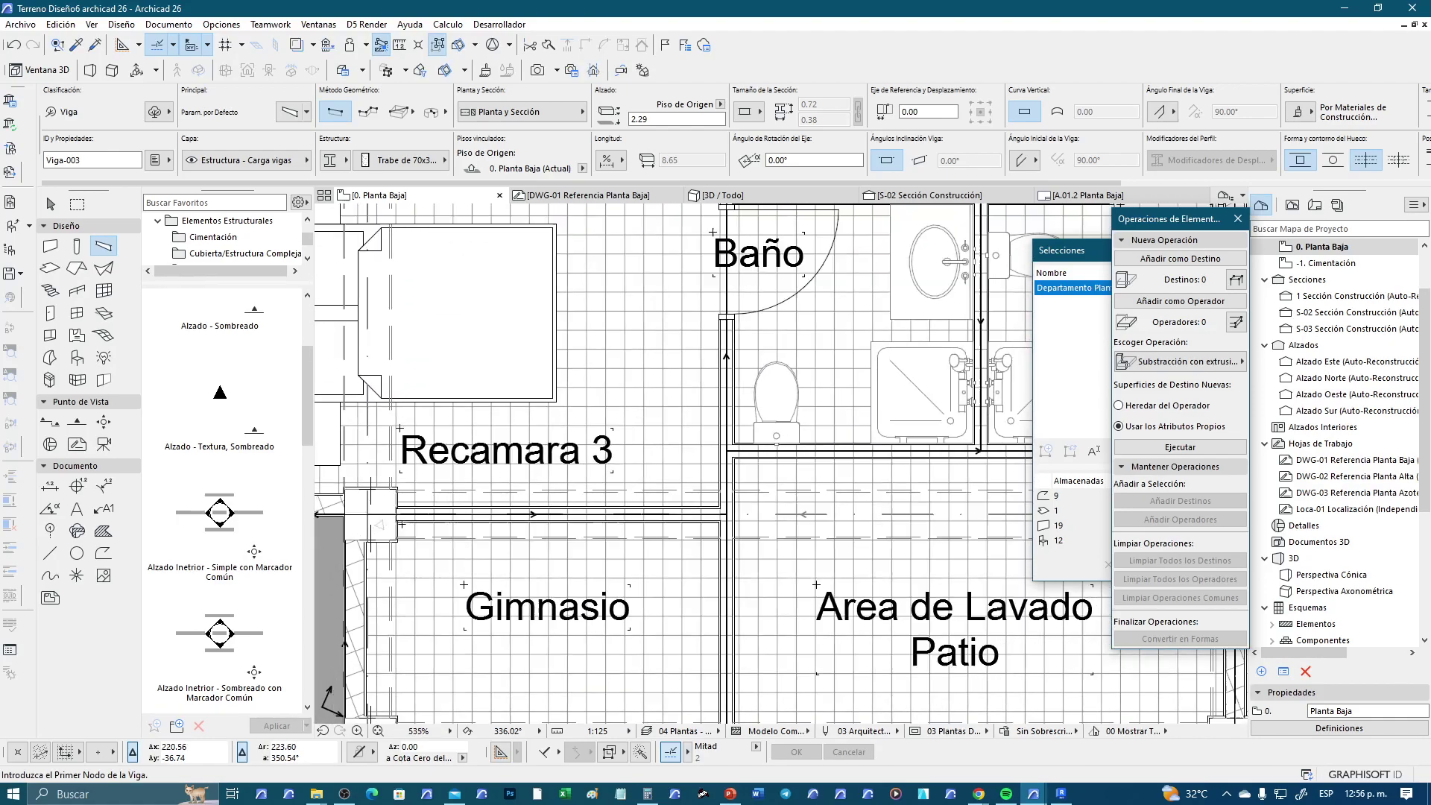
{"action": "scroll", "coordinate": [388, 507], "scroll_direction": "down", "scroll_amount": 3}
{"action": "middle_click_drag", "start_coordinate": [823, 533], "coordinate": [484, 529]}
{"action": "scroll", "coordinate": [442, 520], "scroll_direction": "up", "scroll_amount": 2}
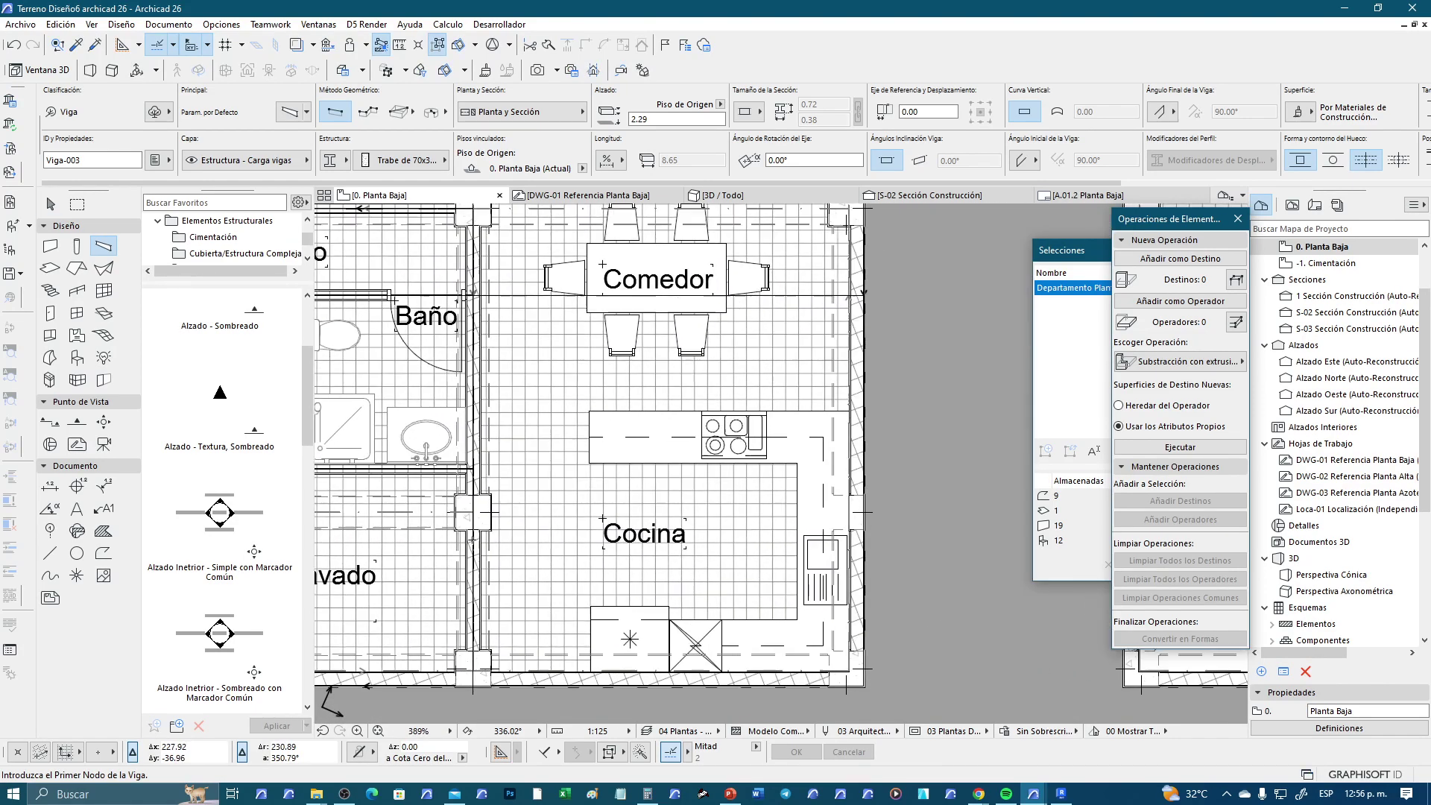
Stretch the horizontal beam across Cocina to the outer wall, making it 11.15 long
{"action": "key", "text": "Escape"}
{"action": "left_click", "coordinate": [442, 514]}
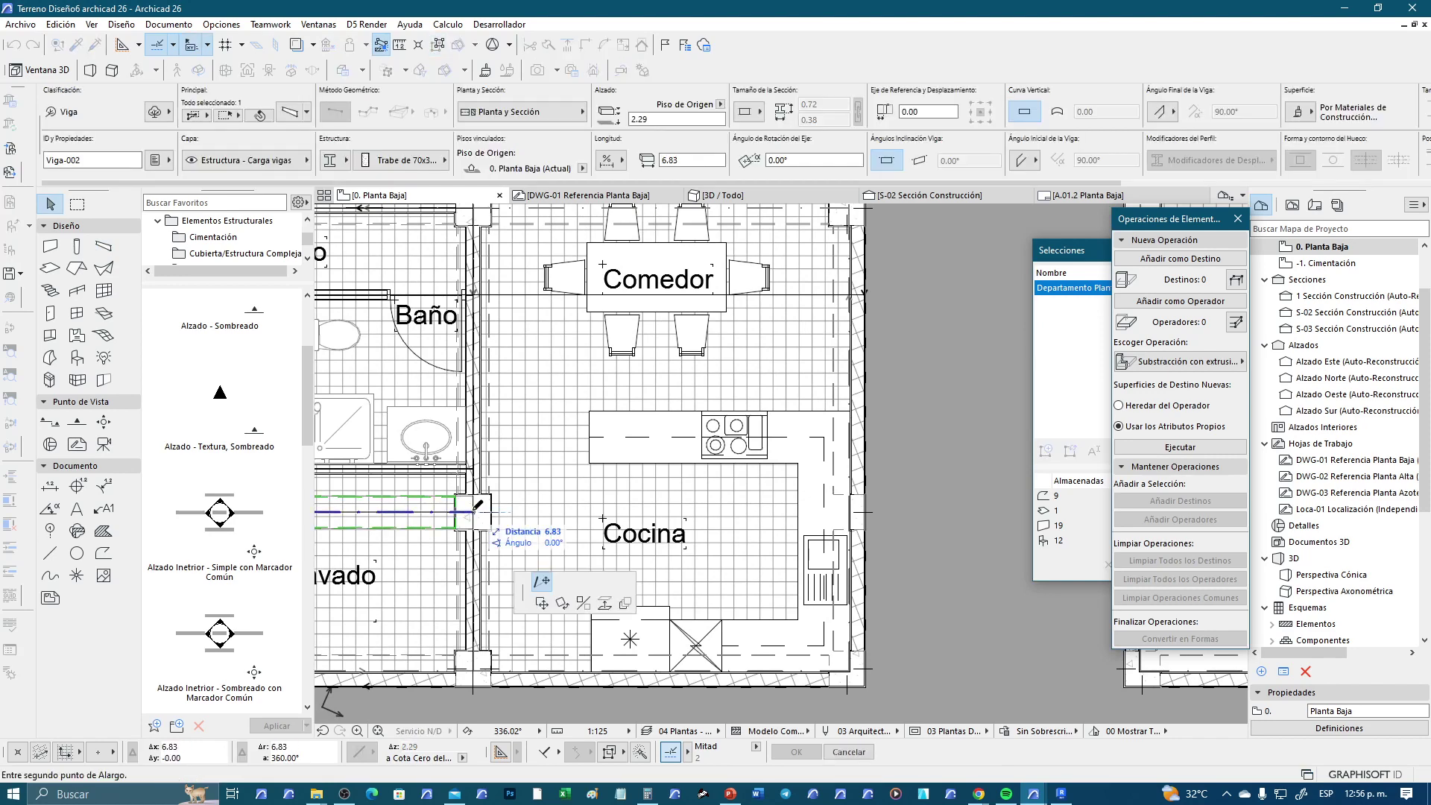
{"action": "left_click", "coordinate": [470, 512]}
{"action": "scroll", "coordinate": [886, 520], "scroll_direction": "up", "scroll_amount": 2}
{"action": "scroll", "coordinate": [857, 499], "scroll_direction": "up", "scroll_amount": 2}
{"action": "scroll", "coordinate": [835, 477], "scroll_direction": "up", "scroll_amount": 2}
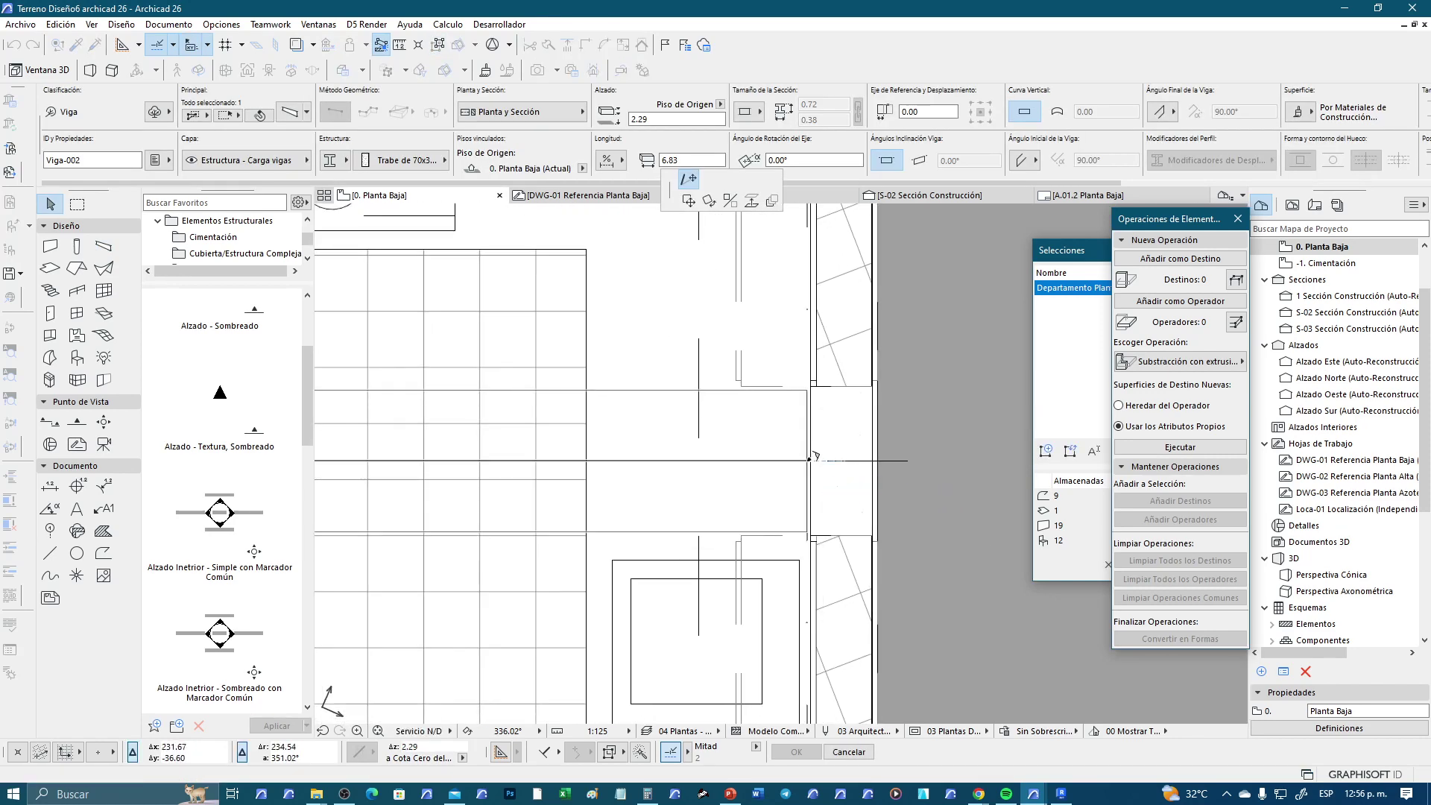
{"action": "left_click", "coordinate": [811, 459]}
{"action": "scroll", "coordinate": [827, 462], "scroll_direction": "down", "scroll_amount": 2}
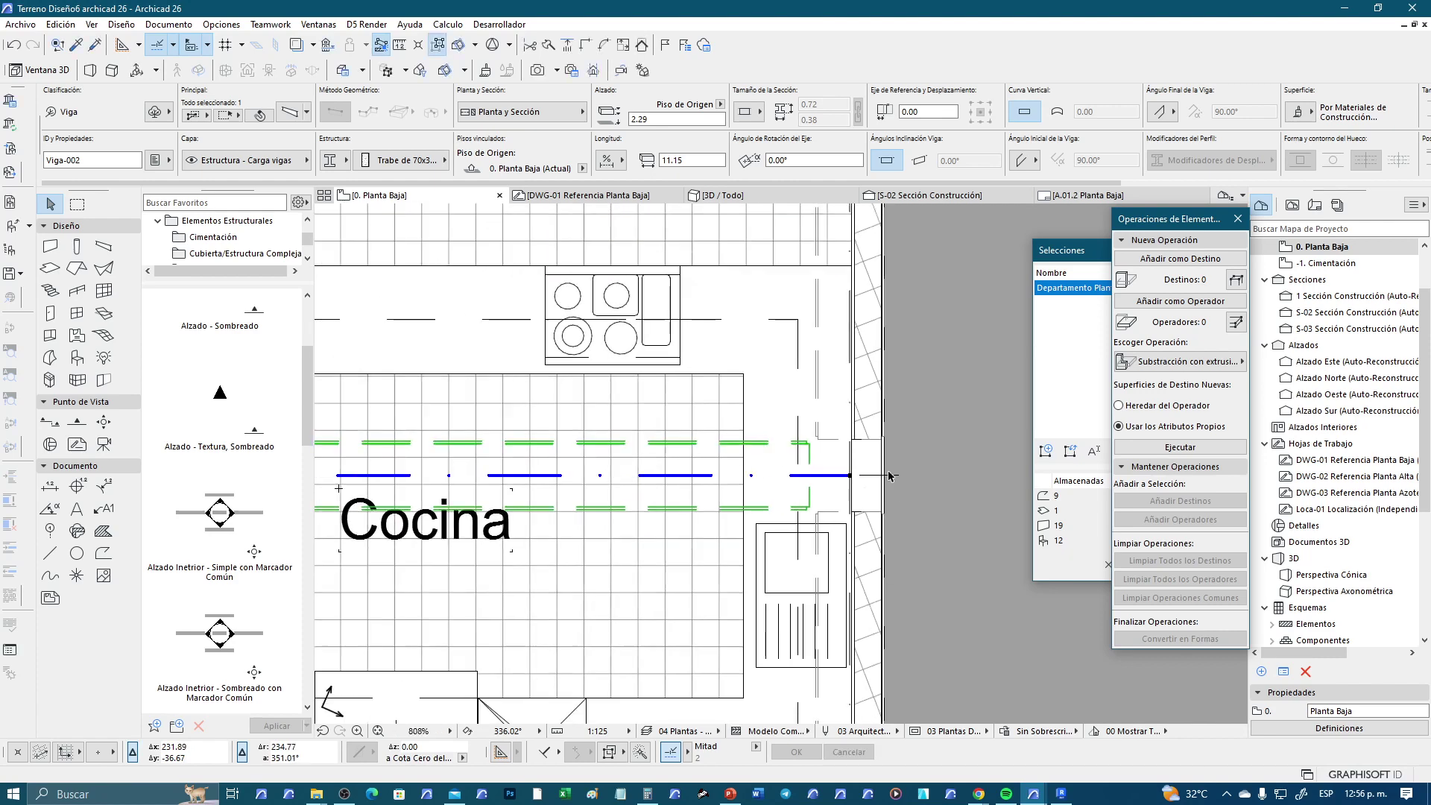
Add the adjoining beam to the selection to check it, then clear the selection
{"action": "left_click", "coordinate": [852, 358], "text": "shift"}
{"action": "scroll", "coordinate": [851, 373], "scroll_direction": "down", "scroll_amount": 2}
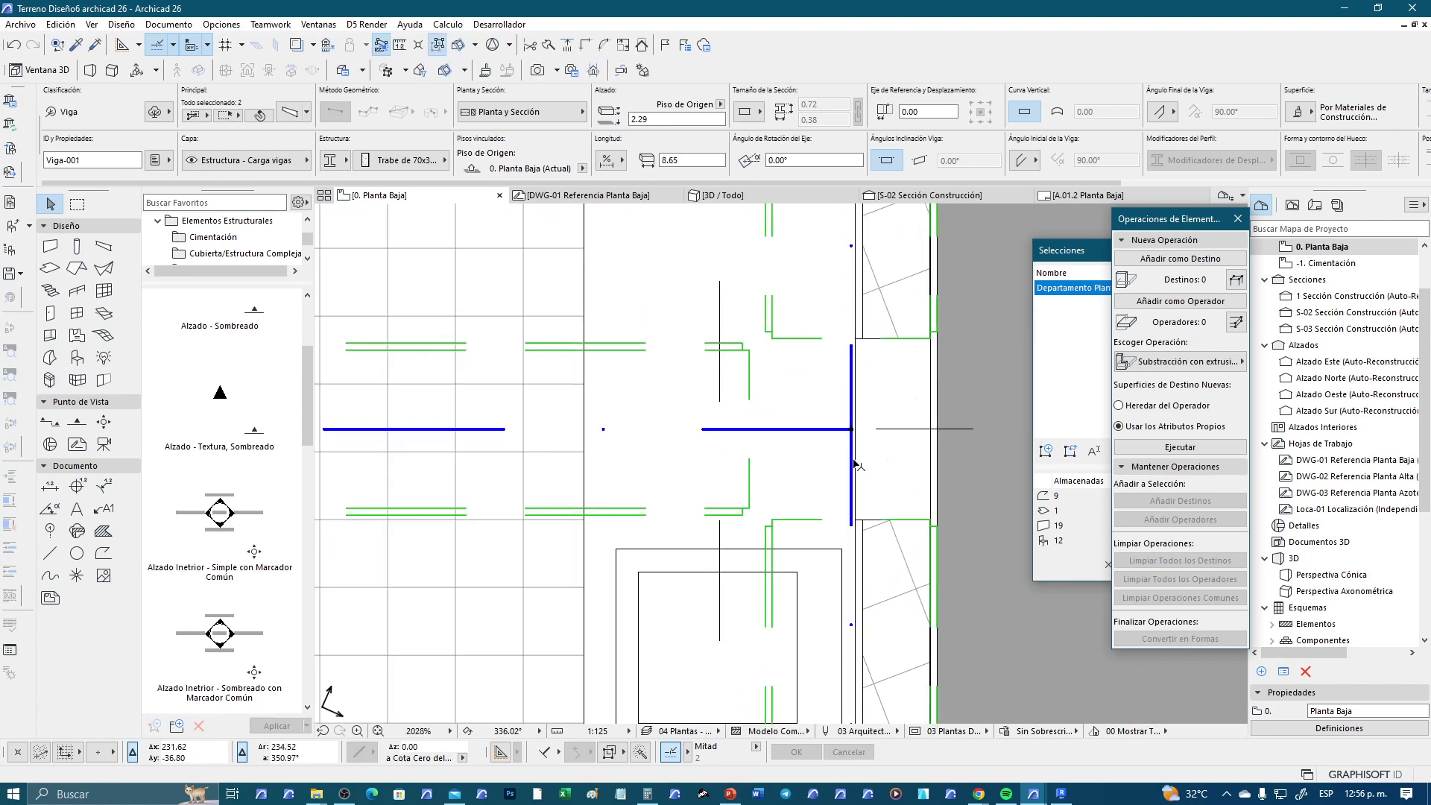
{"action": "scroll", "coordinate": [417, 536], "scroll_direction": "left", "scroll_amount": 5, "text": "shift"}
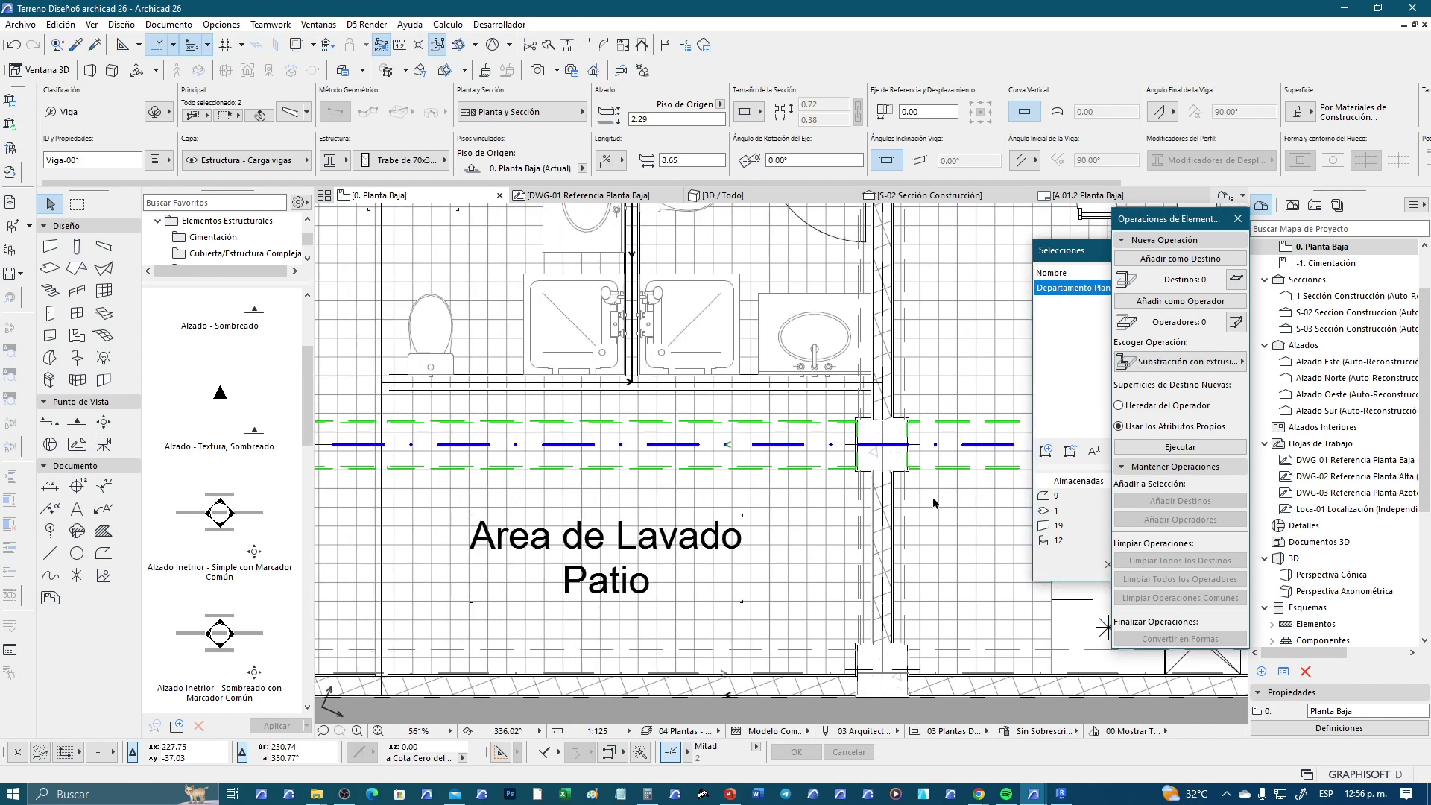
{"action": "scroll", "coordinate": [417, 536], "scroll_direction": "left", "scroll_amount": 3, "text": "shift"}
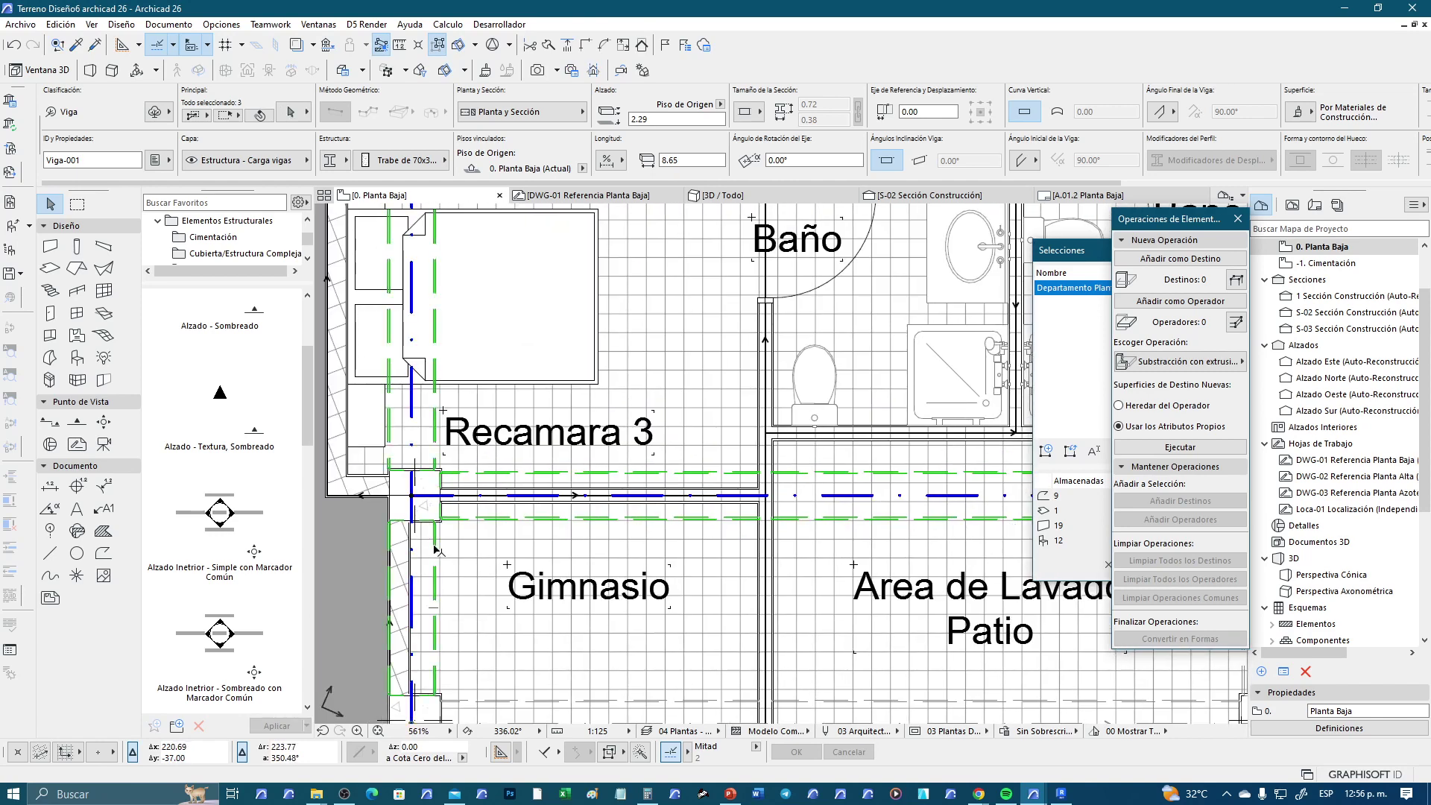
{"action": "key", "text": "Escape"}
Move the element operations panel aside and widen the stored selections list
{"action": "scroll", "coordinate": [663, 533], "scroll_direction": "down", "scroll_amount": 3}
{"action": "scroll", "coordinate": [656, 538], "scroll_direction": "down", "scroll_amount": 1}
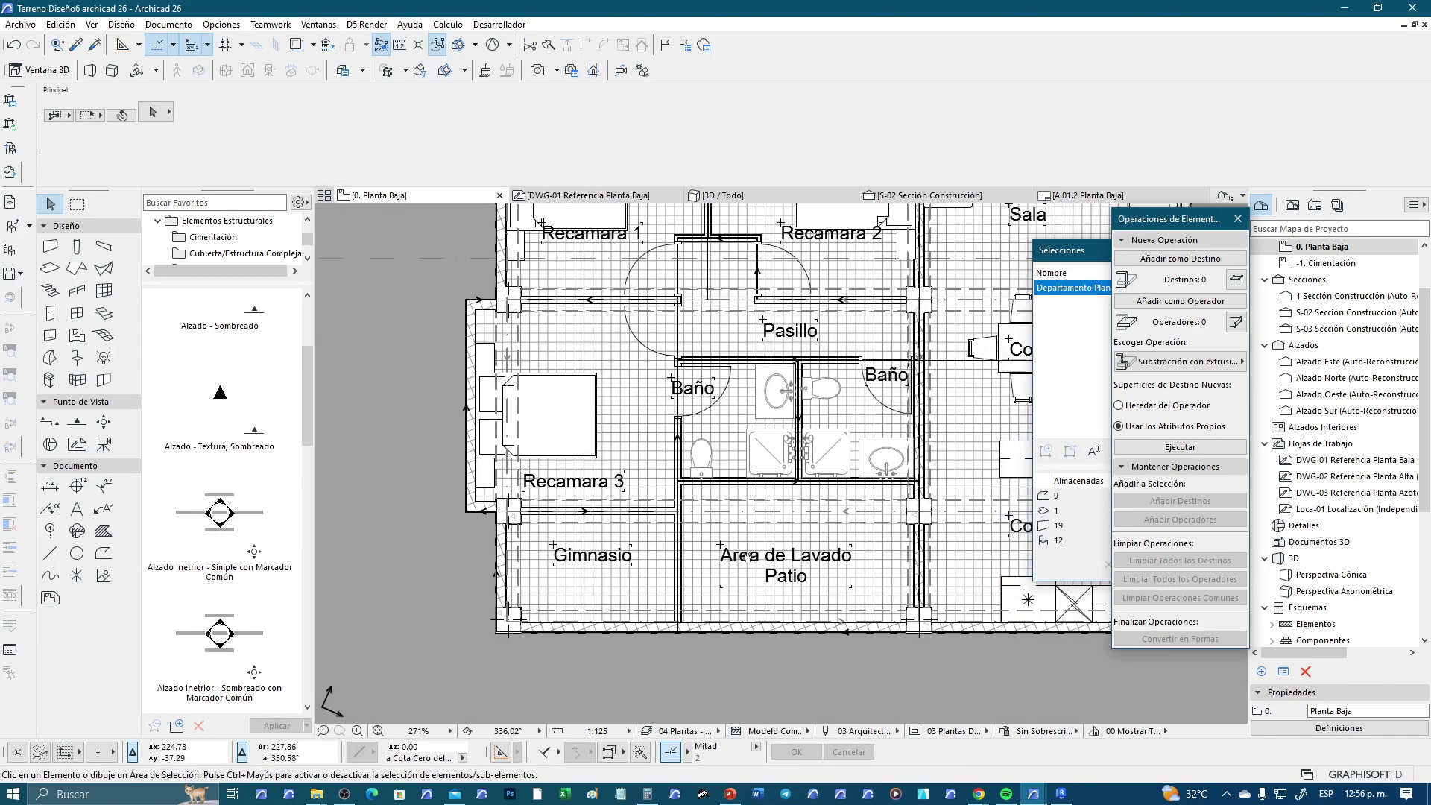
{"action": "scroll", "coordinate": [714, 466], "scroll_direction": "down", "scroll_amount": 1}
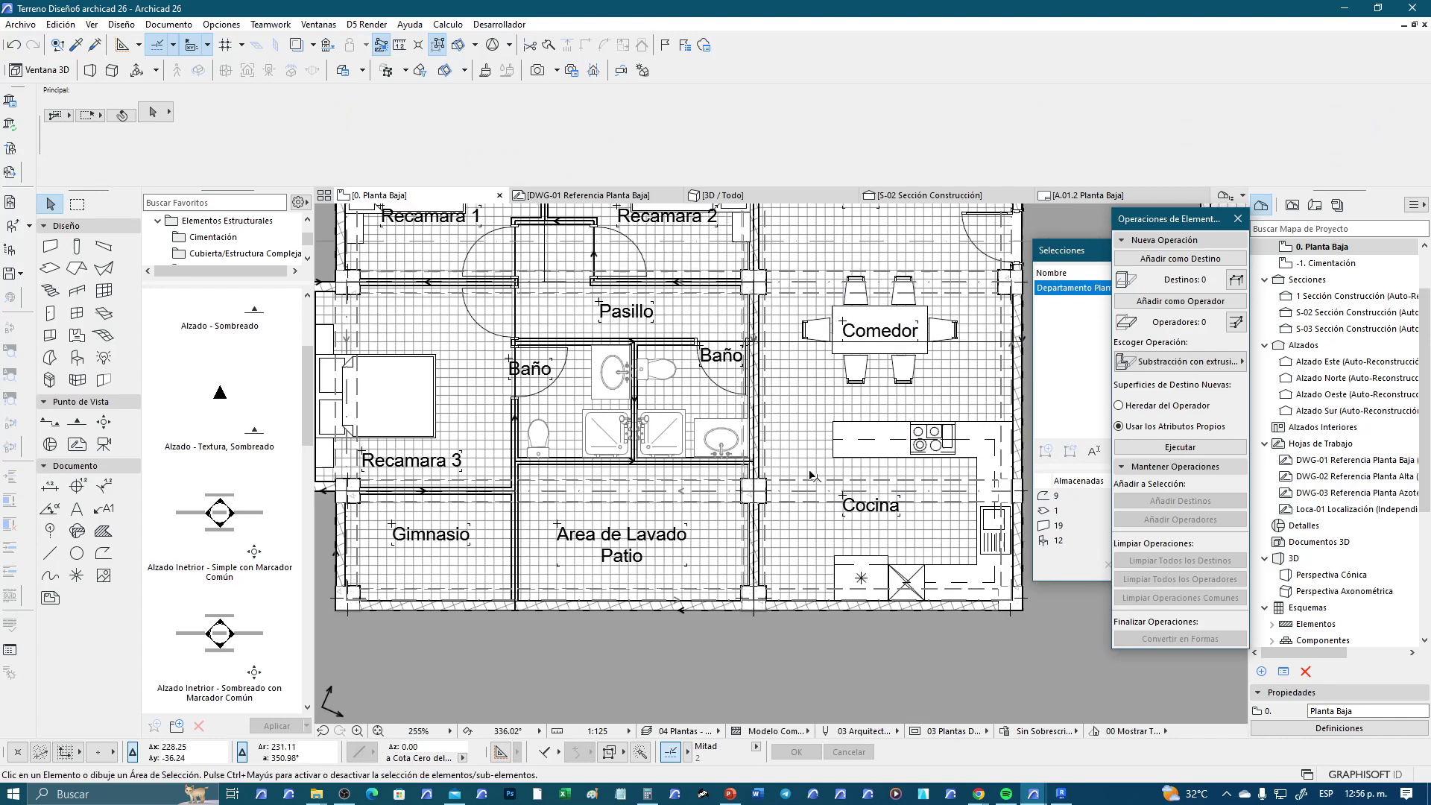
{"action": "left_click_drag", "start_coordinate": [1174, 219], "coordinate": [1273, 275]}
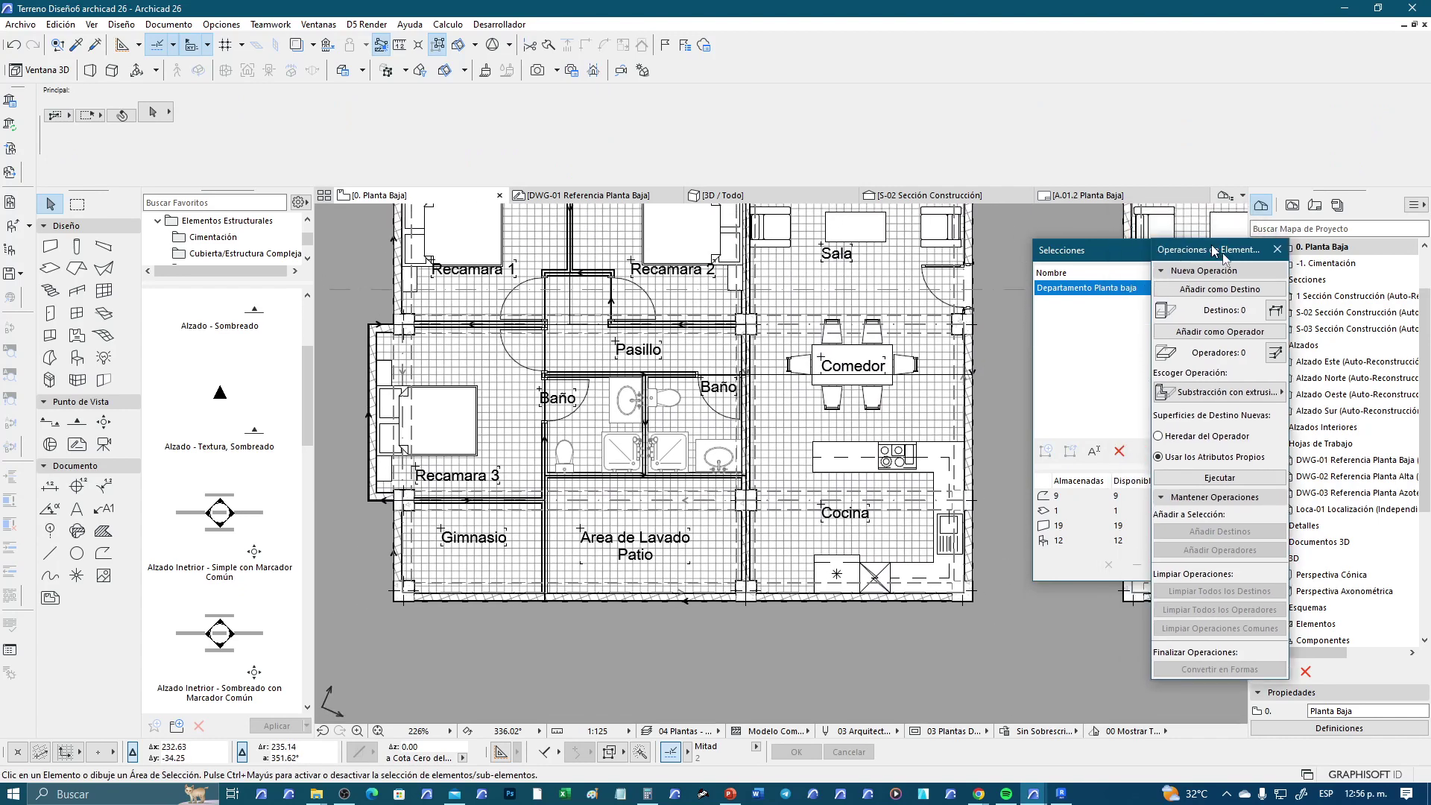
{"action": "left_click_drag", "start_coordinate": [1122, 250], "coordinate": [1062, 244]}
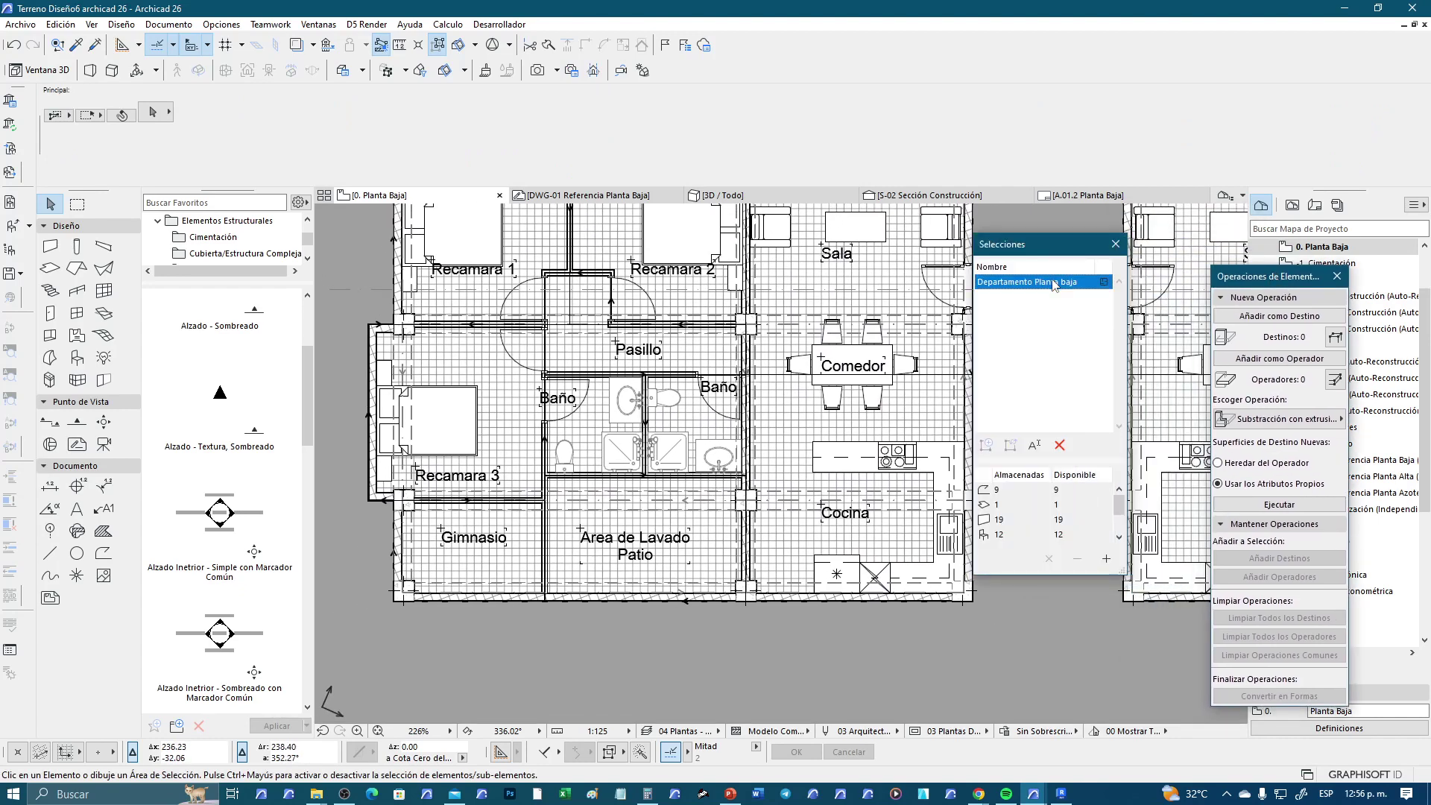
Load the stored Departamento Planta baja selection and select all apartment elements, including the corrected beam
{"action": "double_click", "coordinate": [1055, 282]}
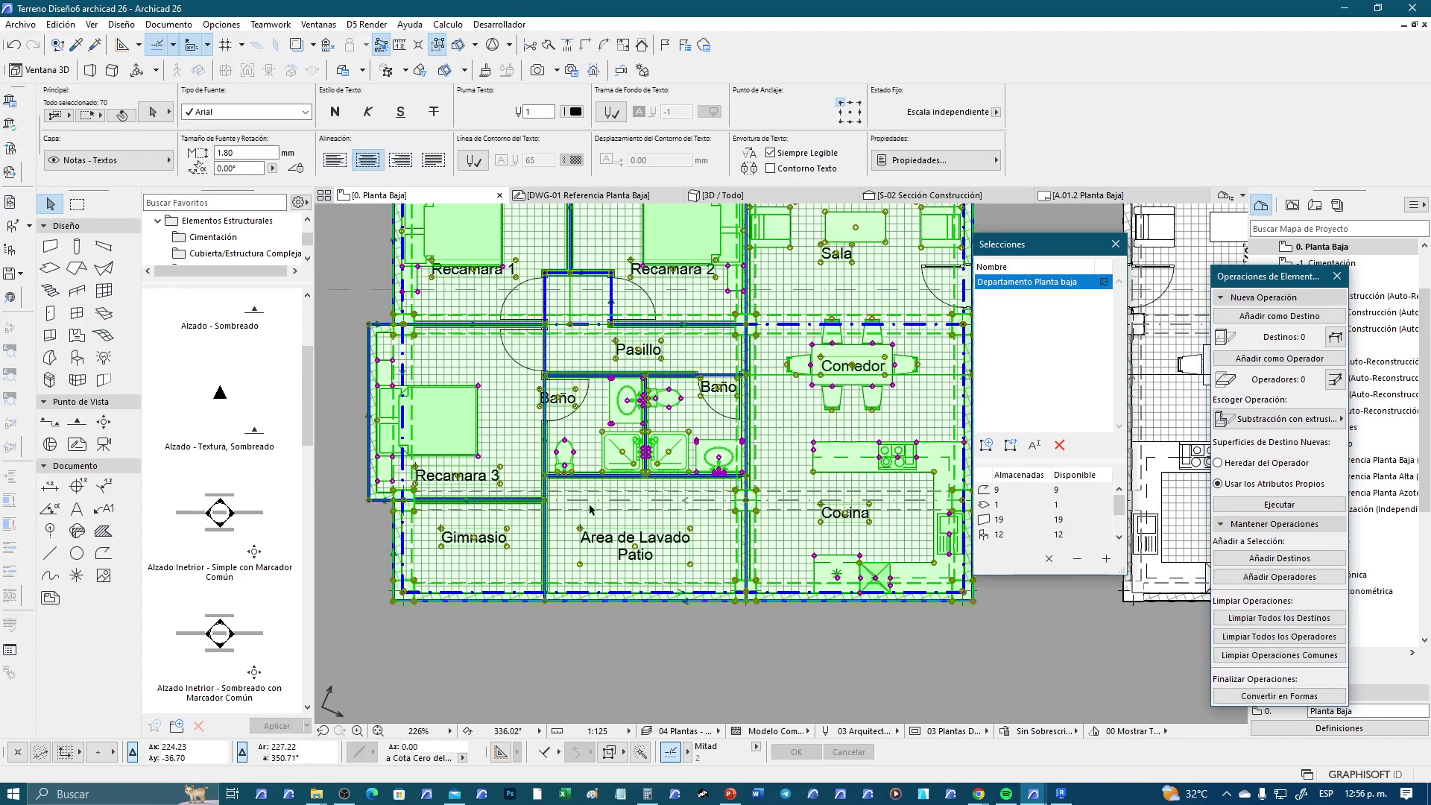
{"action": "left_click", "coordinate": [590, 510], "text": "shift"}
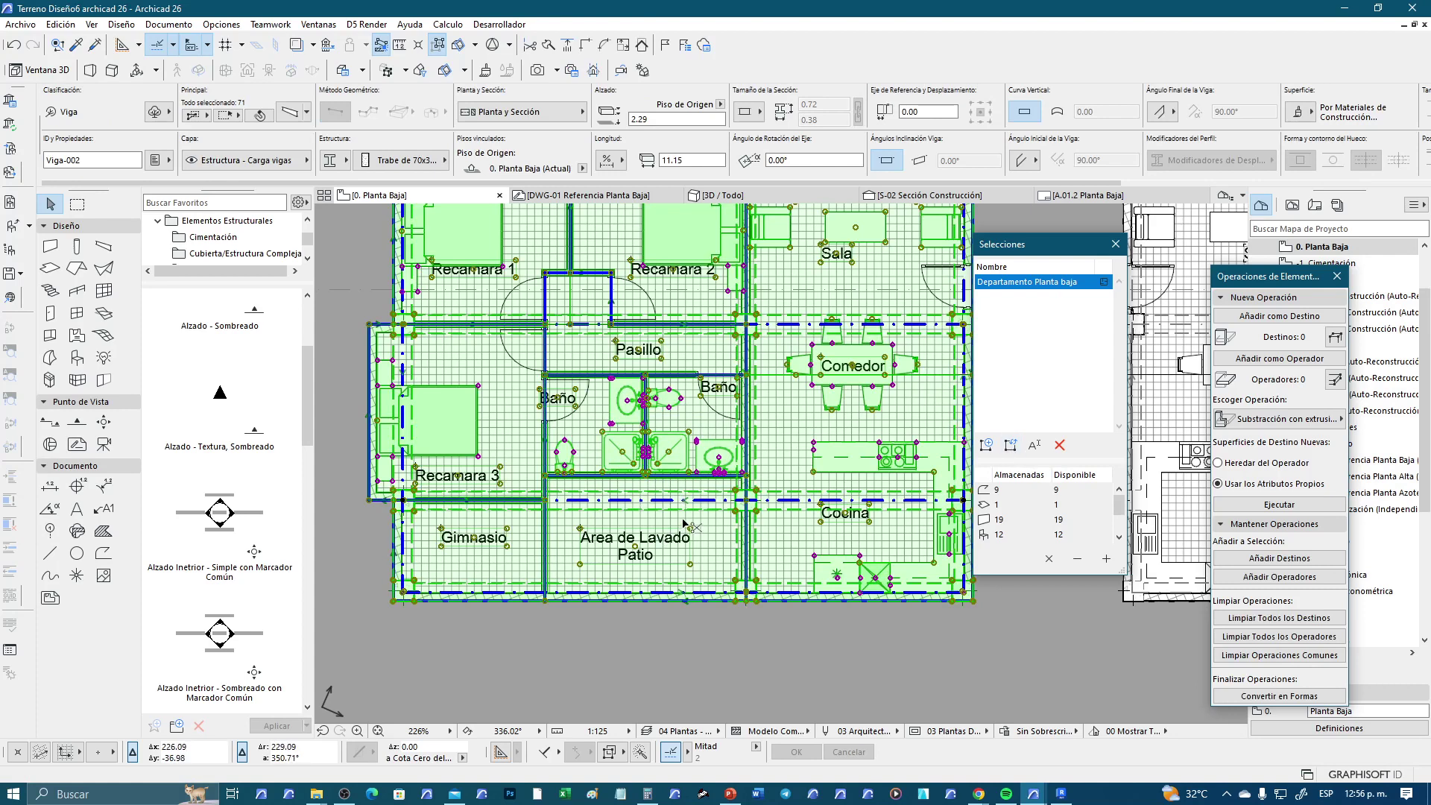
{"action": "left_click", "coordinate": [610, 531]}
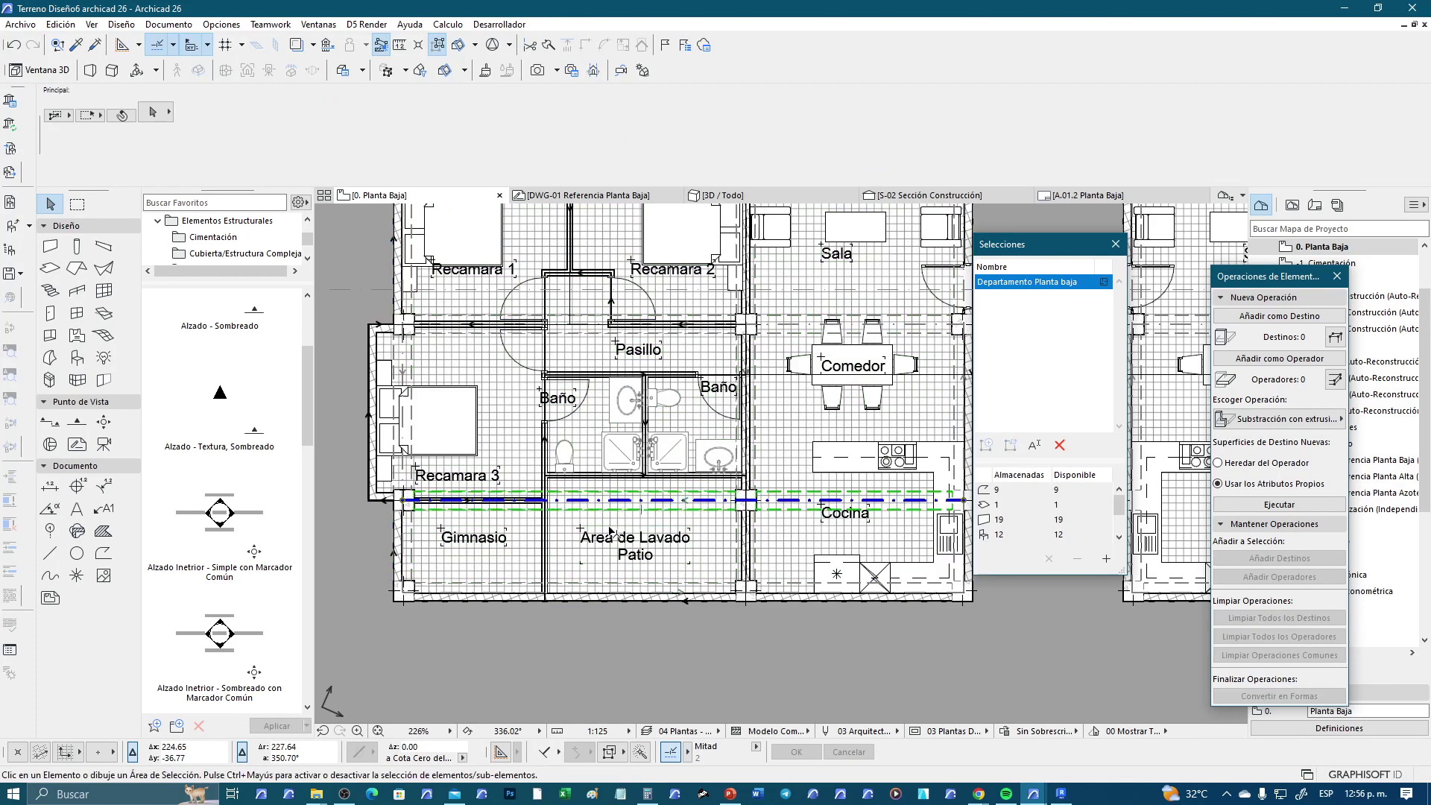
{"action": "left_click", "coordinate": [610, 531]}
{"action": "key", "text": "ctrl+a"}
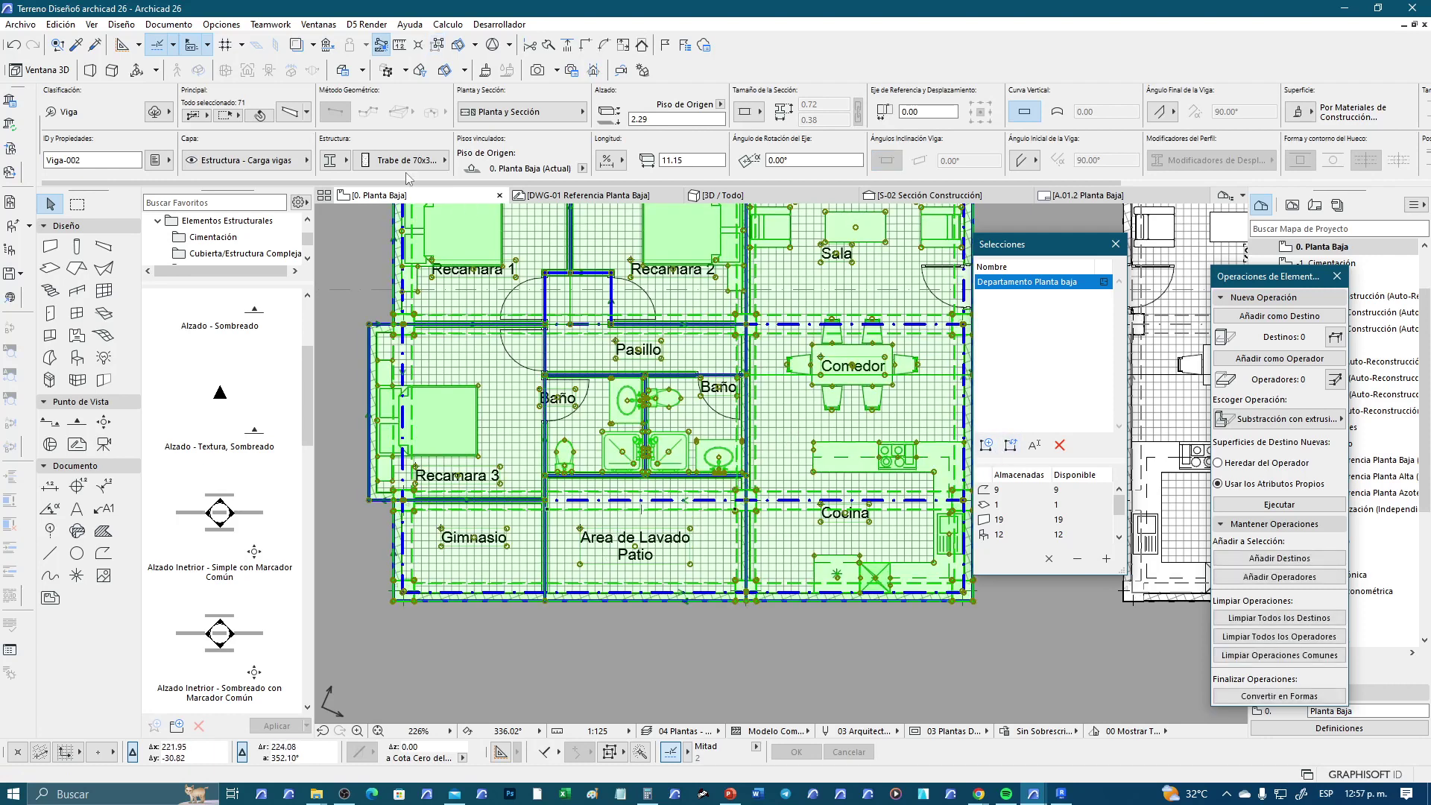
Save the selection as module Departamento Planta baja.mod, replacing the existing file
{"action": "left_click", "coordinate": [21, 24]}
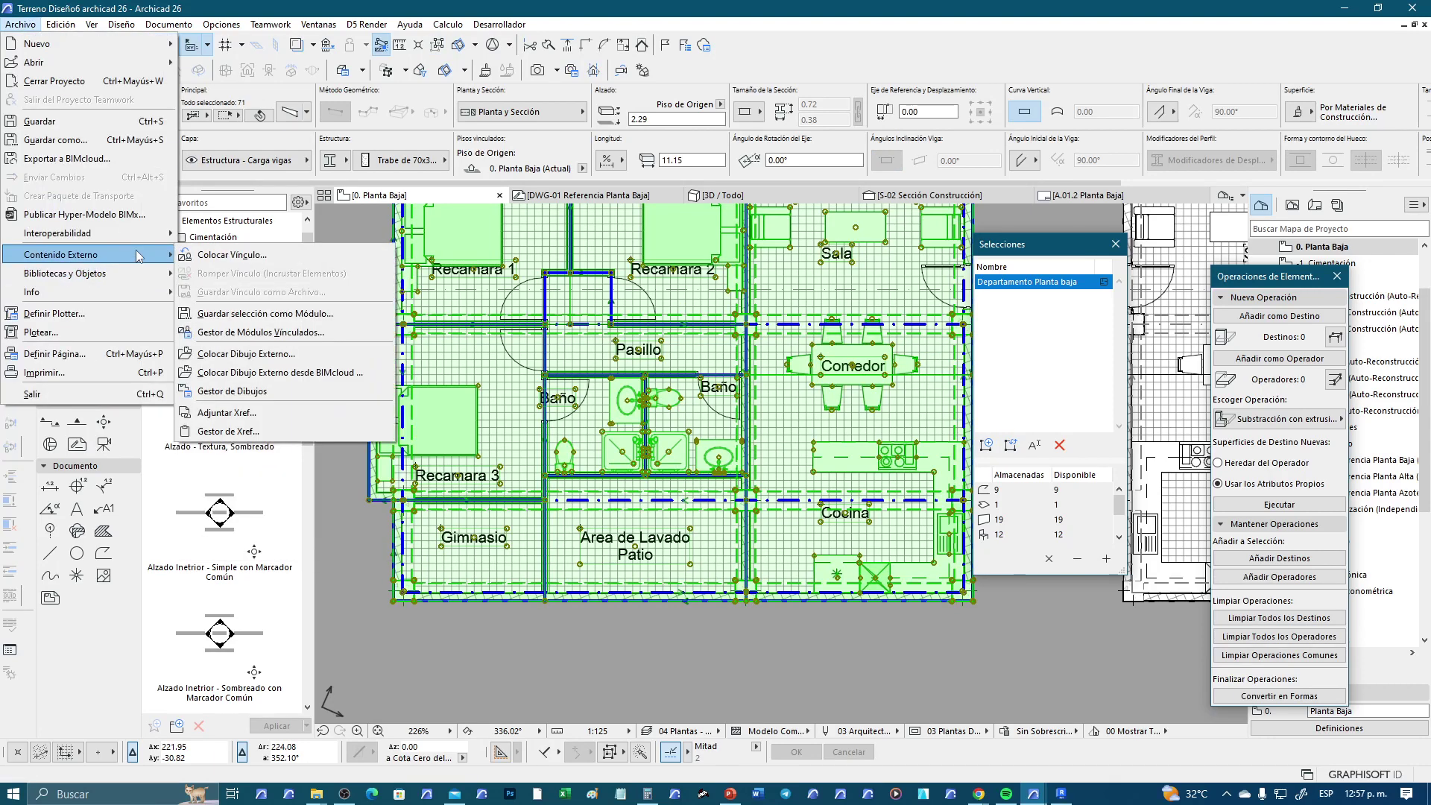
{"action": "mouse_move", "coordinate": [61, 255]}
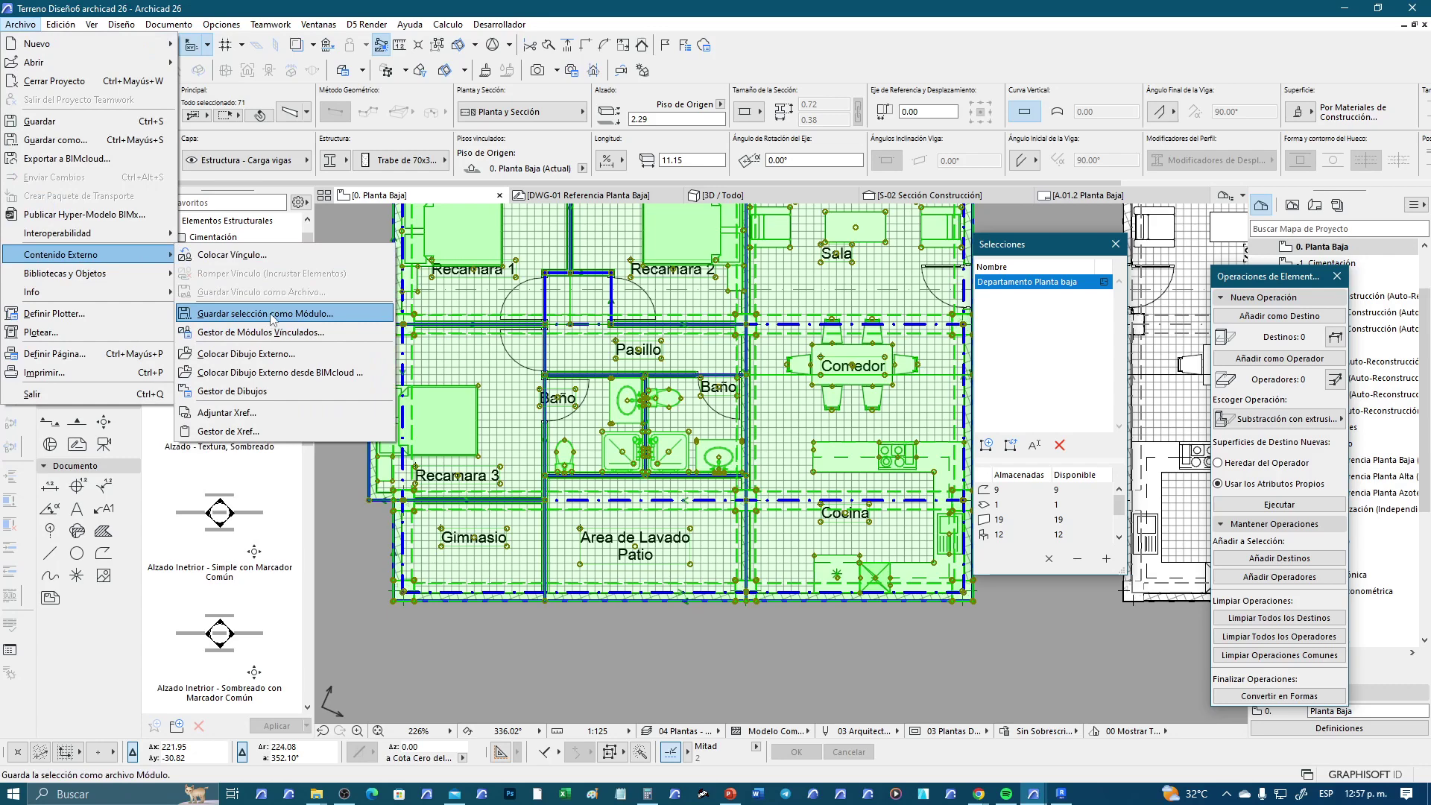
{"action": "left_click", "coordinate": [272, 316]}
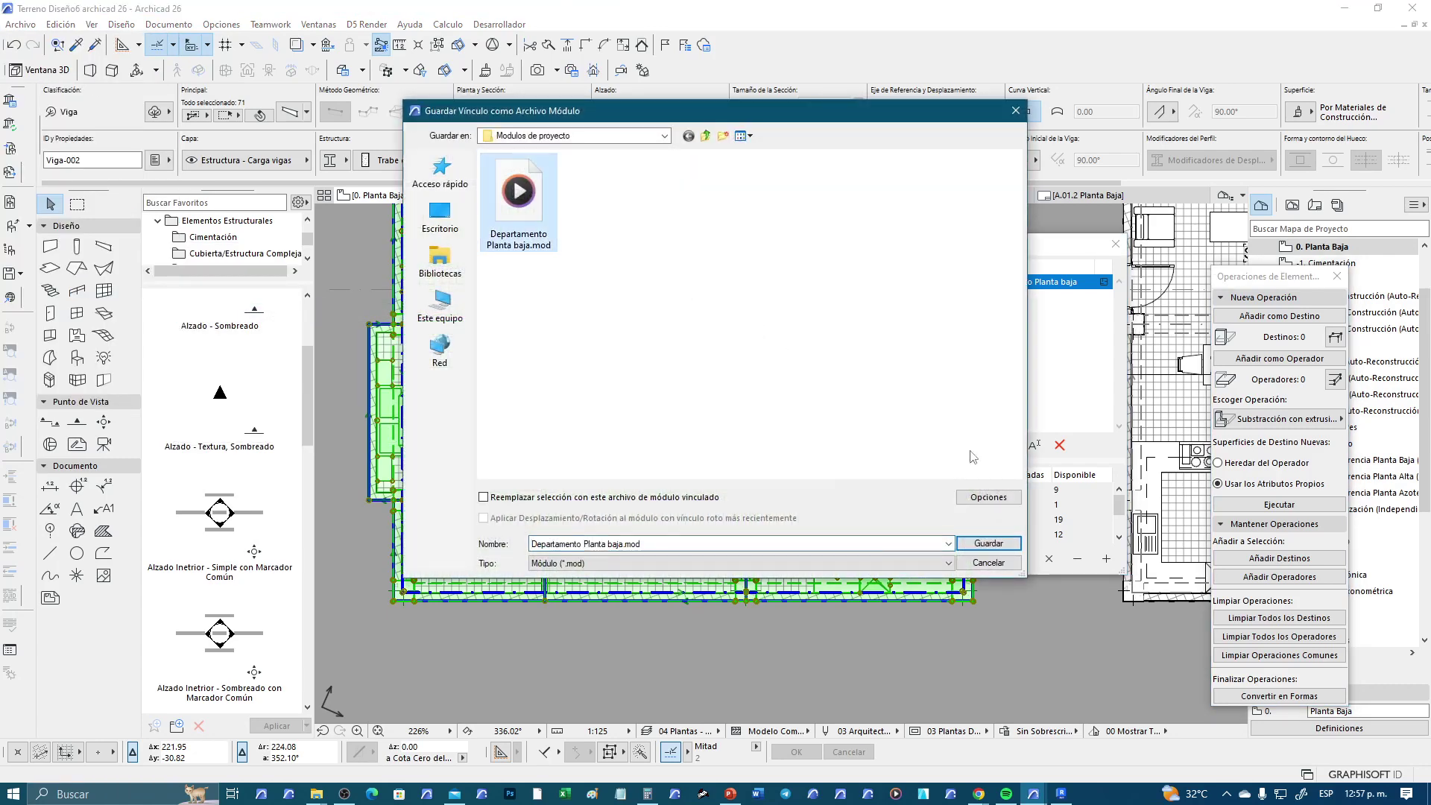
{"action": "left_click", "coordinate": [990, 547]}
{"action": "left_click", "coordinate": [751, 399]}
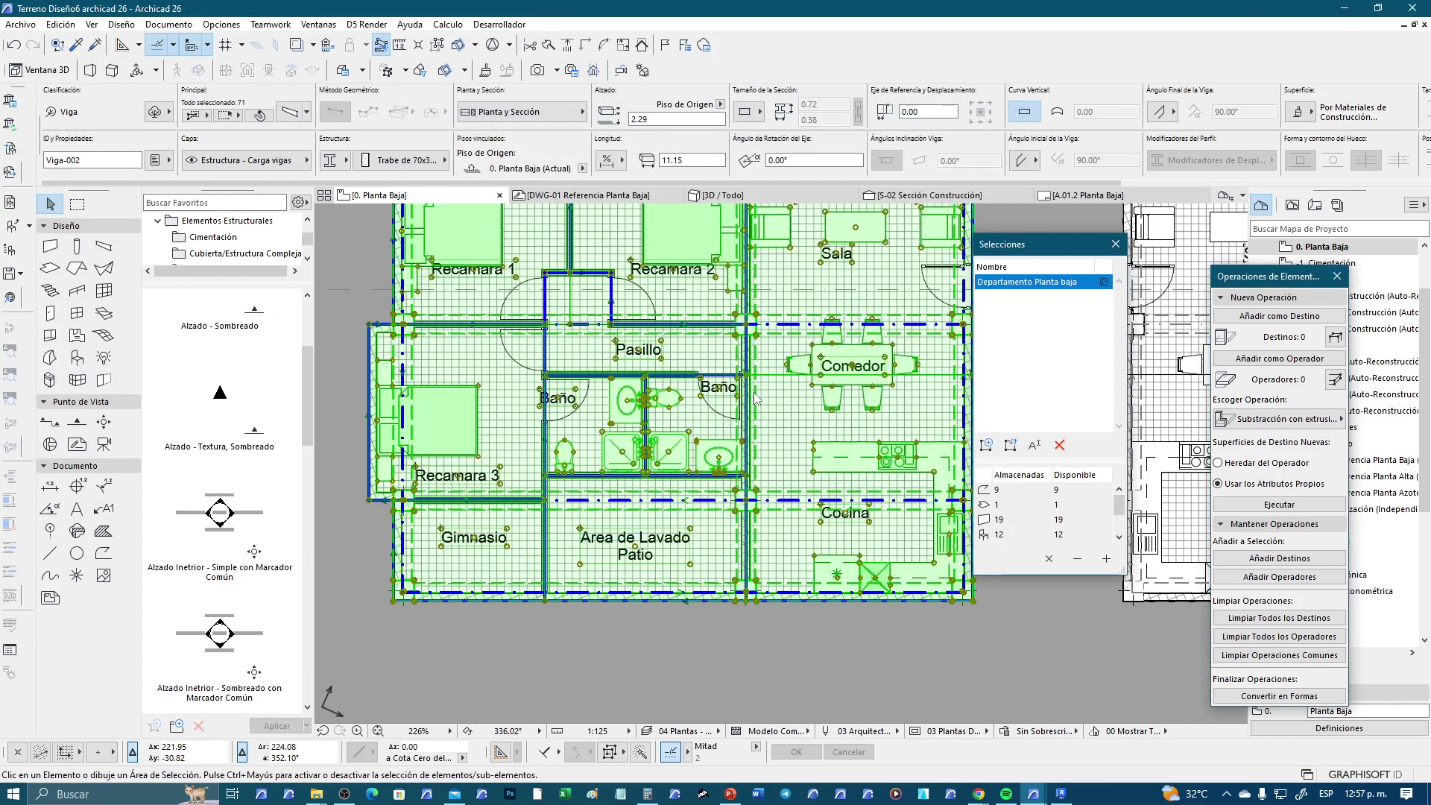
{"action": "left_click", "coordinate": [21, 23]}
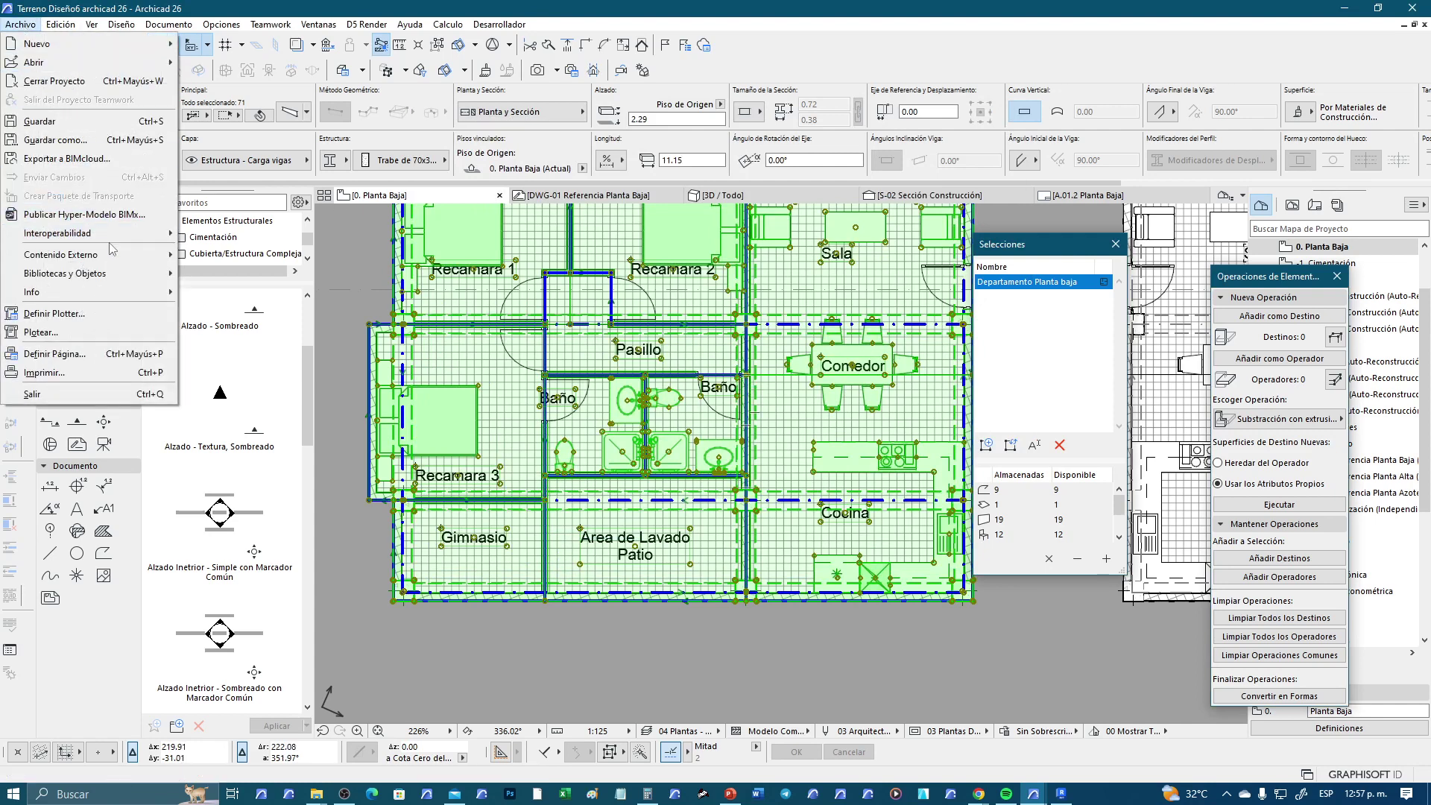
In the Linked Modules Manager, update all placed instances of Departamento Planta baja.mod
{"action": "key", "text": "Escape"}
{"action": "key", "text": "Escape"}
{"action": "left_click", "coordinate": [21, 24]}
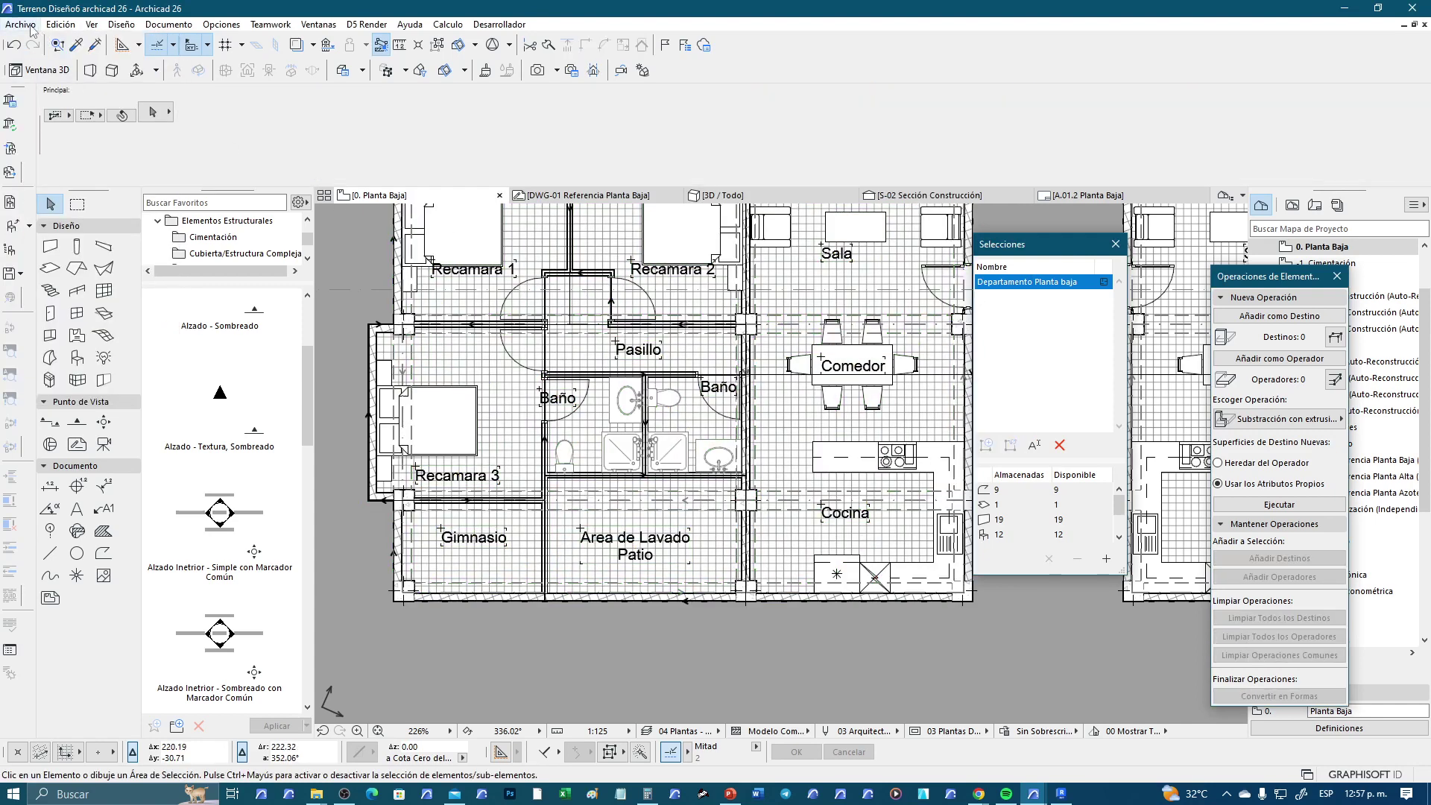
{"action": "mouse_move", "coordinate": [61, 254]}
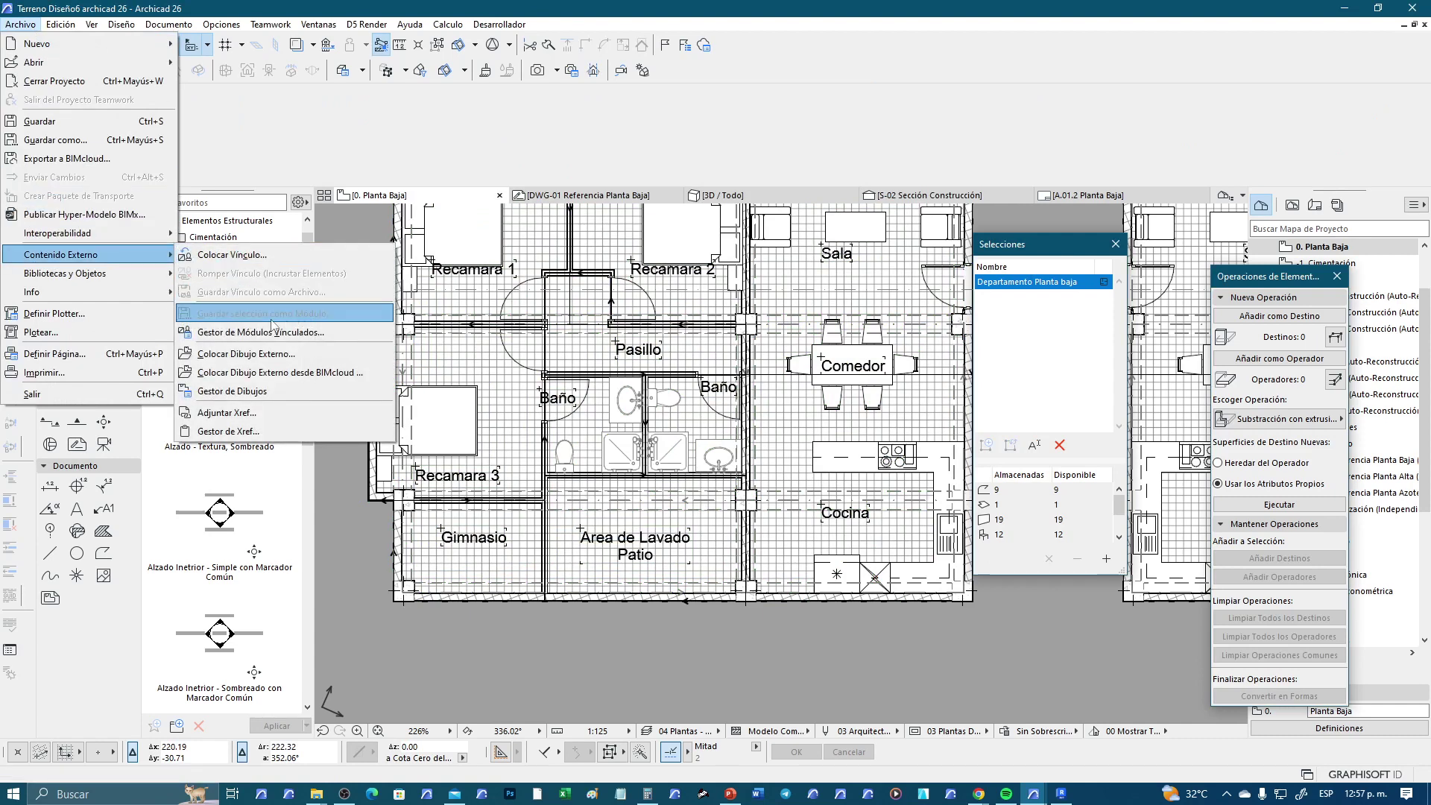
{"action": "left_click", "coordinate": [252, 333]}
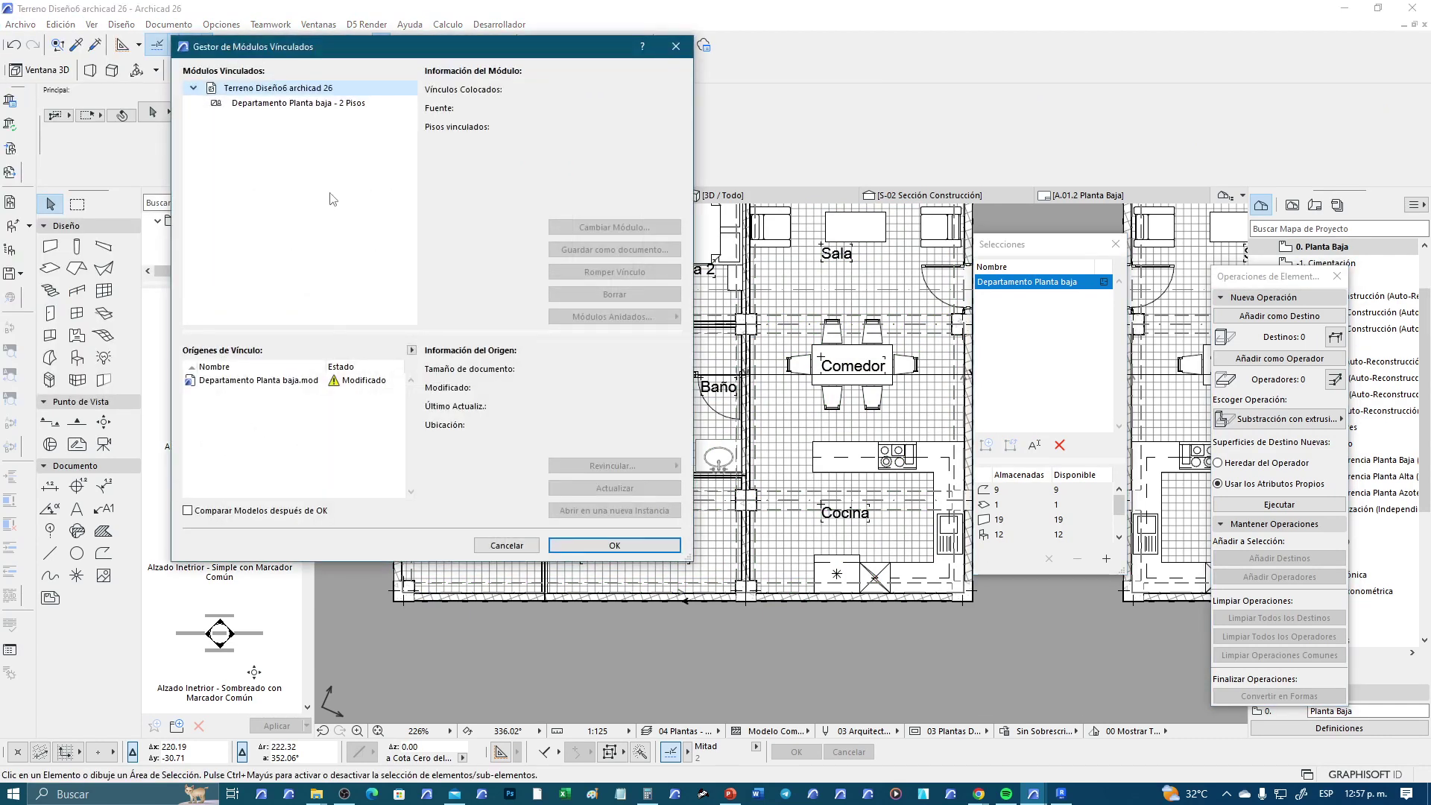
{"action": "left_click", "coordinate": [266, 382]}
{"action": "left_click", "coordinate": [614, 488]}
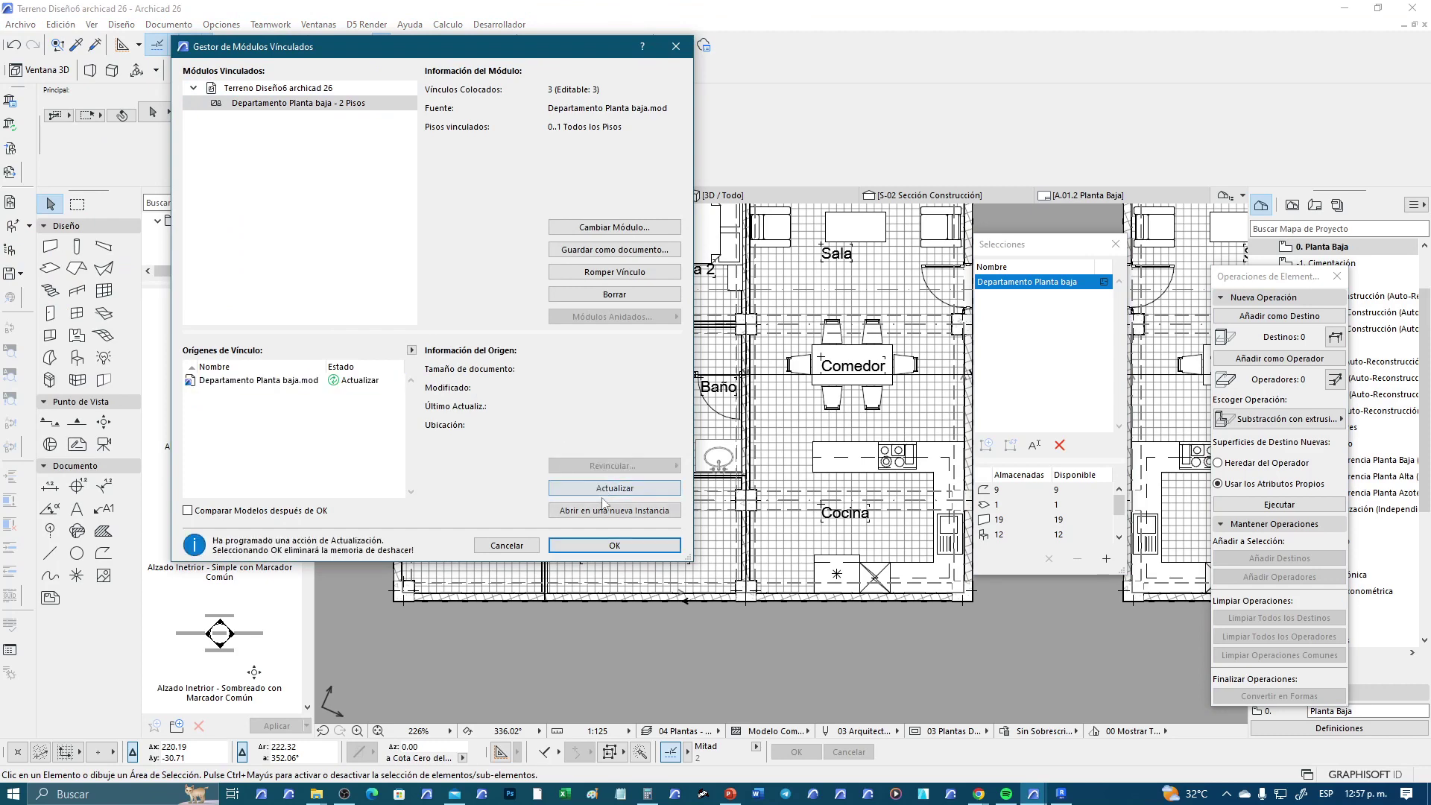
{"action": "left_click", "coordinate": [614, 547]}
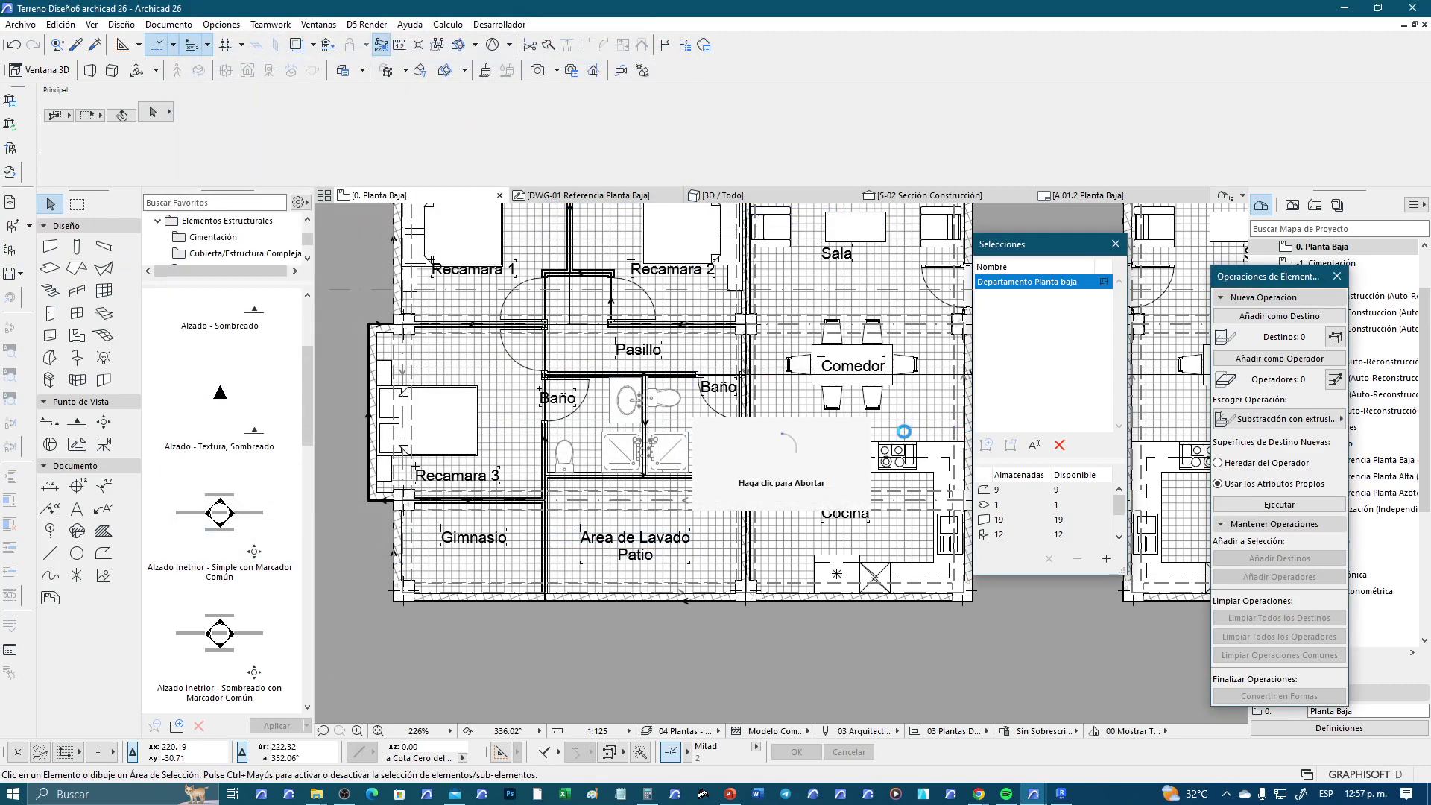
{"action": "scroll", "coordinate": [581, 514], "scroll_direction": "down", "scroll_amount": 3}
{"action": "scroll", "coordinate": [580, 515], "scroll_direction": "up", "scroll_amount": 1}
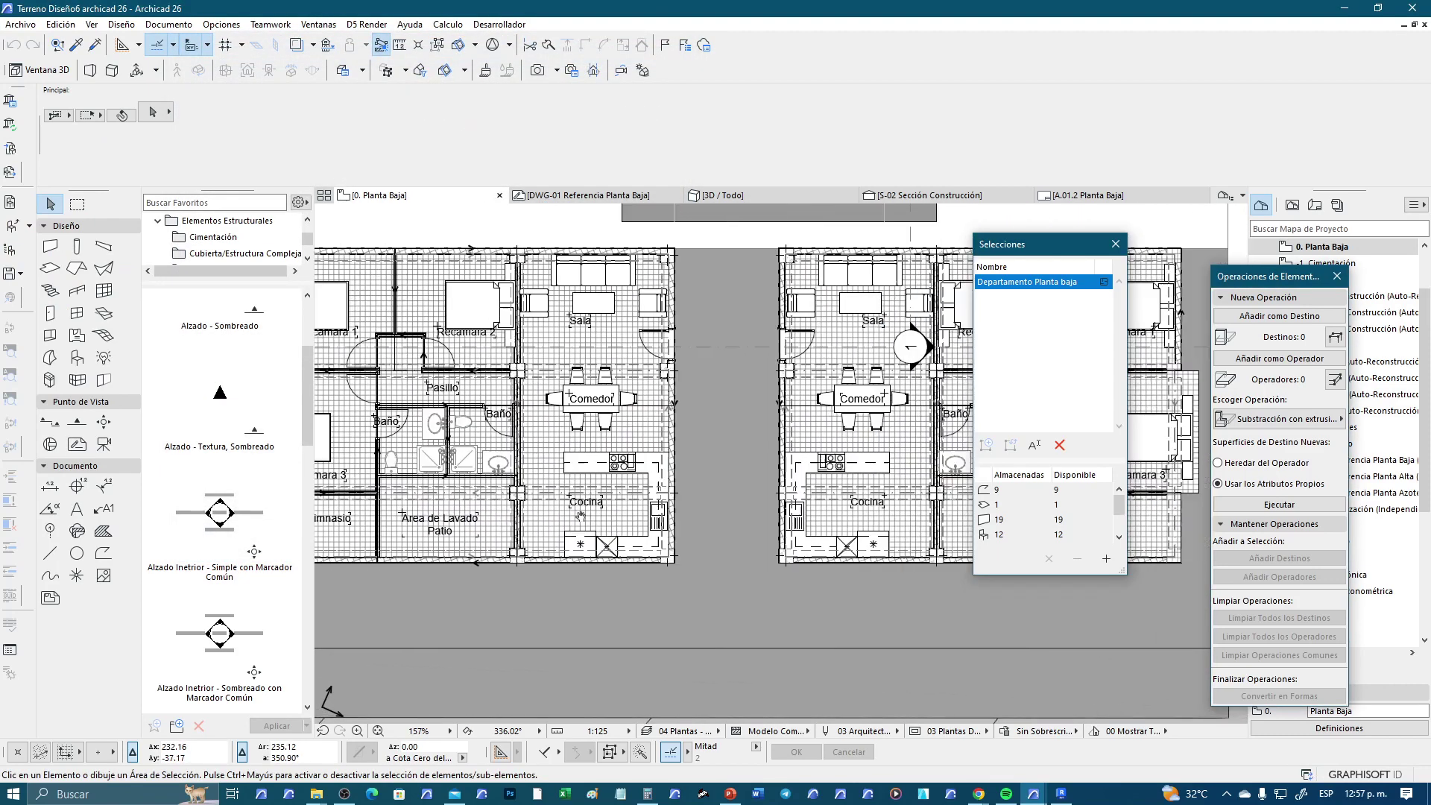
{"action": "scroll", "coordinate": [581, 514], "scroll_direction": "up", "scroll_amount": 3}
{"action": "middle_click_drag", "start_coordinate": [881, 633], "coordinate": [881, 548]}
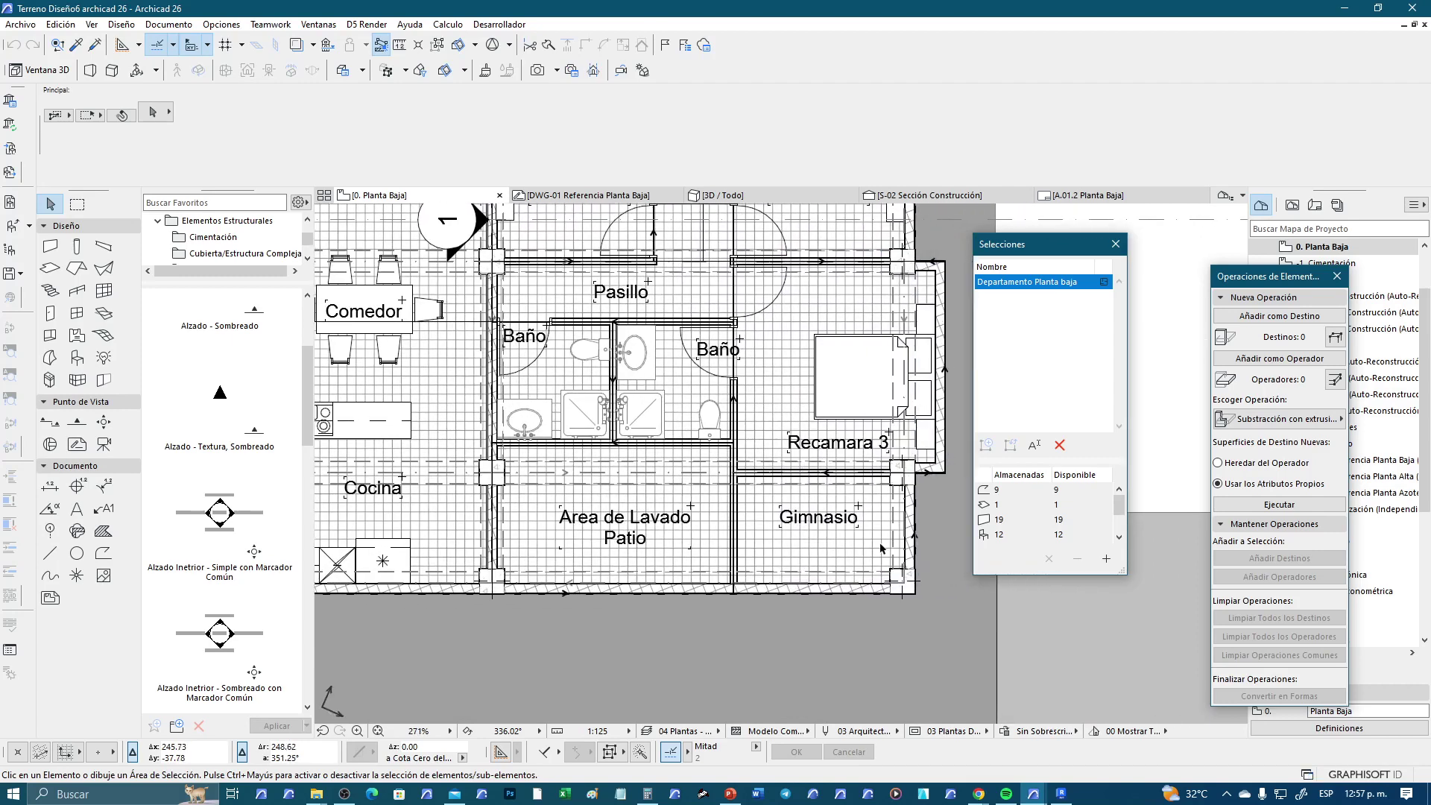
{"action": "scroll", "coordinate": [531, 468], "scroll_direction": "up", "scroll_amount": 2}
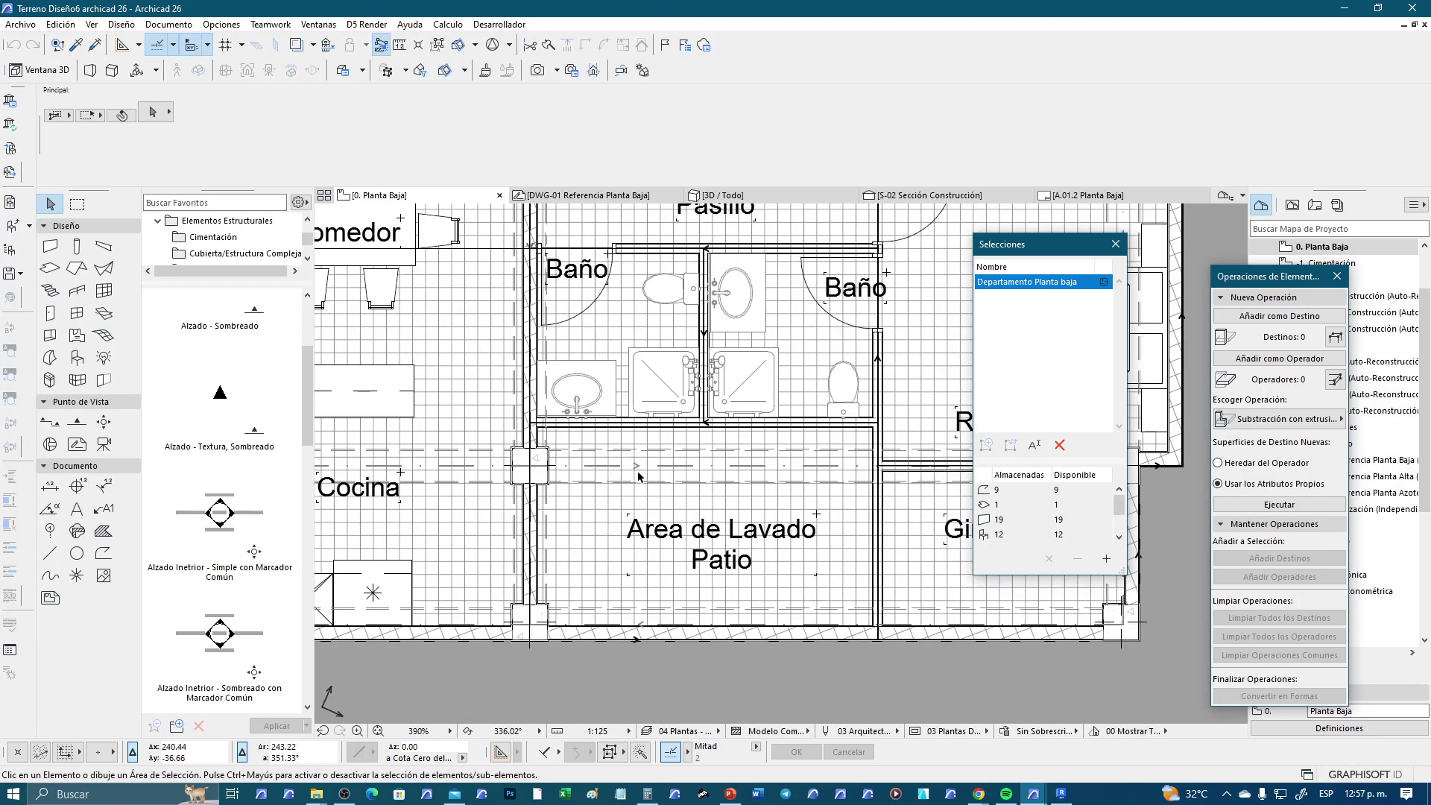
{"action": "scroll", "coordinate": [655, 475], "scroll_direction": "up", "scroll_amount": 3}
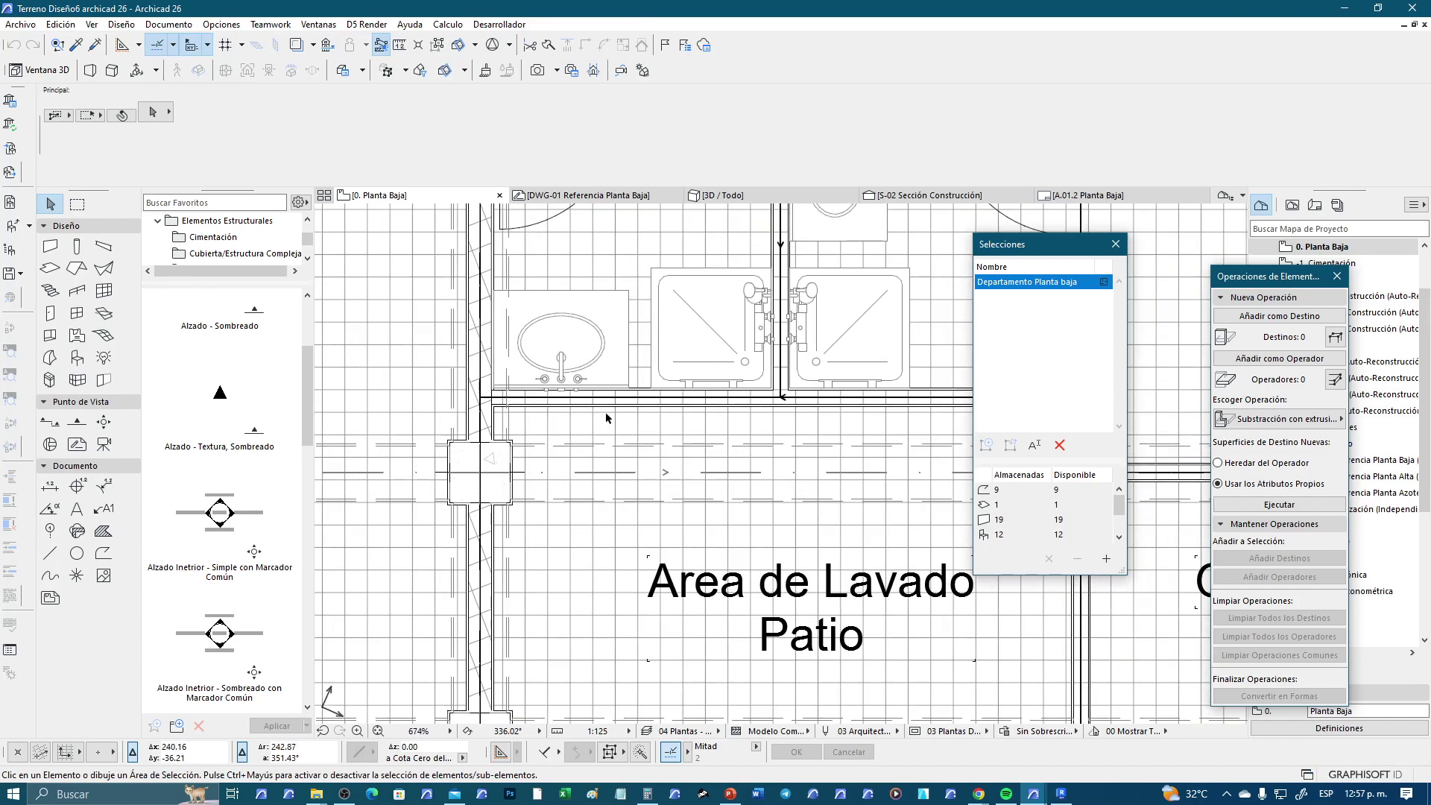
{"action": "scroll", "coordinate": [669, 427], "scroll_direction": "down", "scroll_amount": 2}
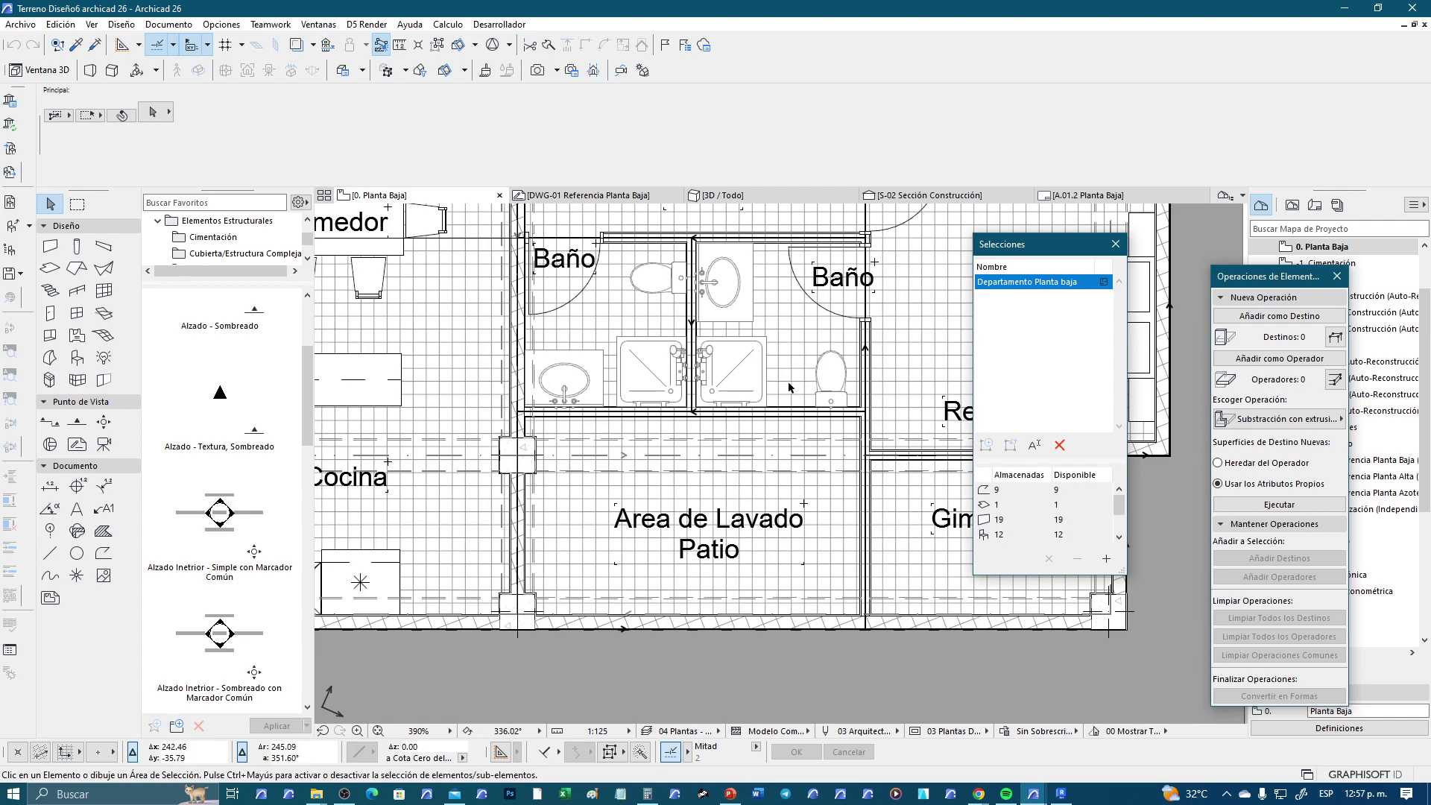
{"action": "scroll", "coordinate": [789, 388], "scroll_direction": "up", "scroll_amount": 2}
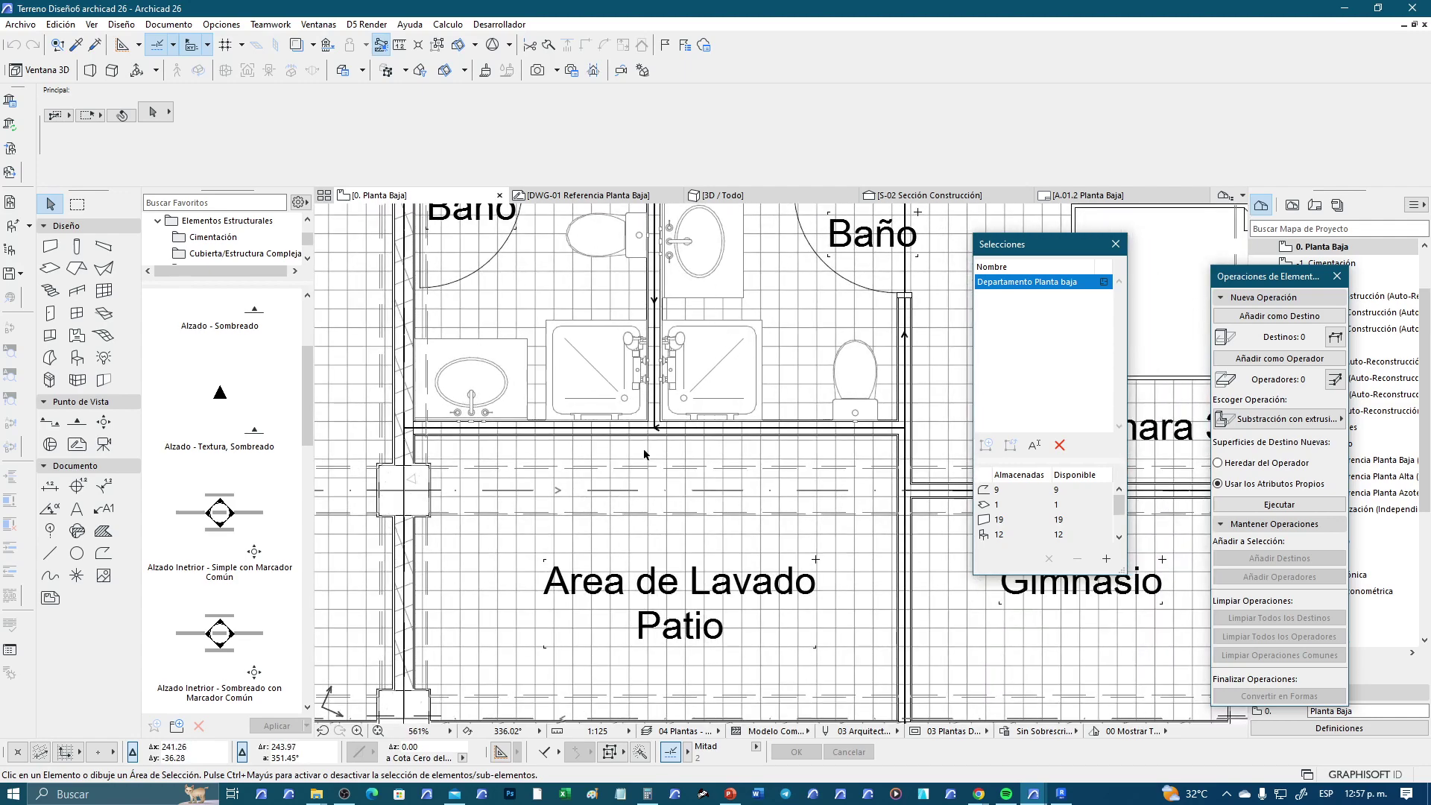
{"action": "scroll", "coordinate": [638, 417], "scroll_direction": "down", "scroll_amount": 2}
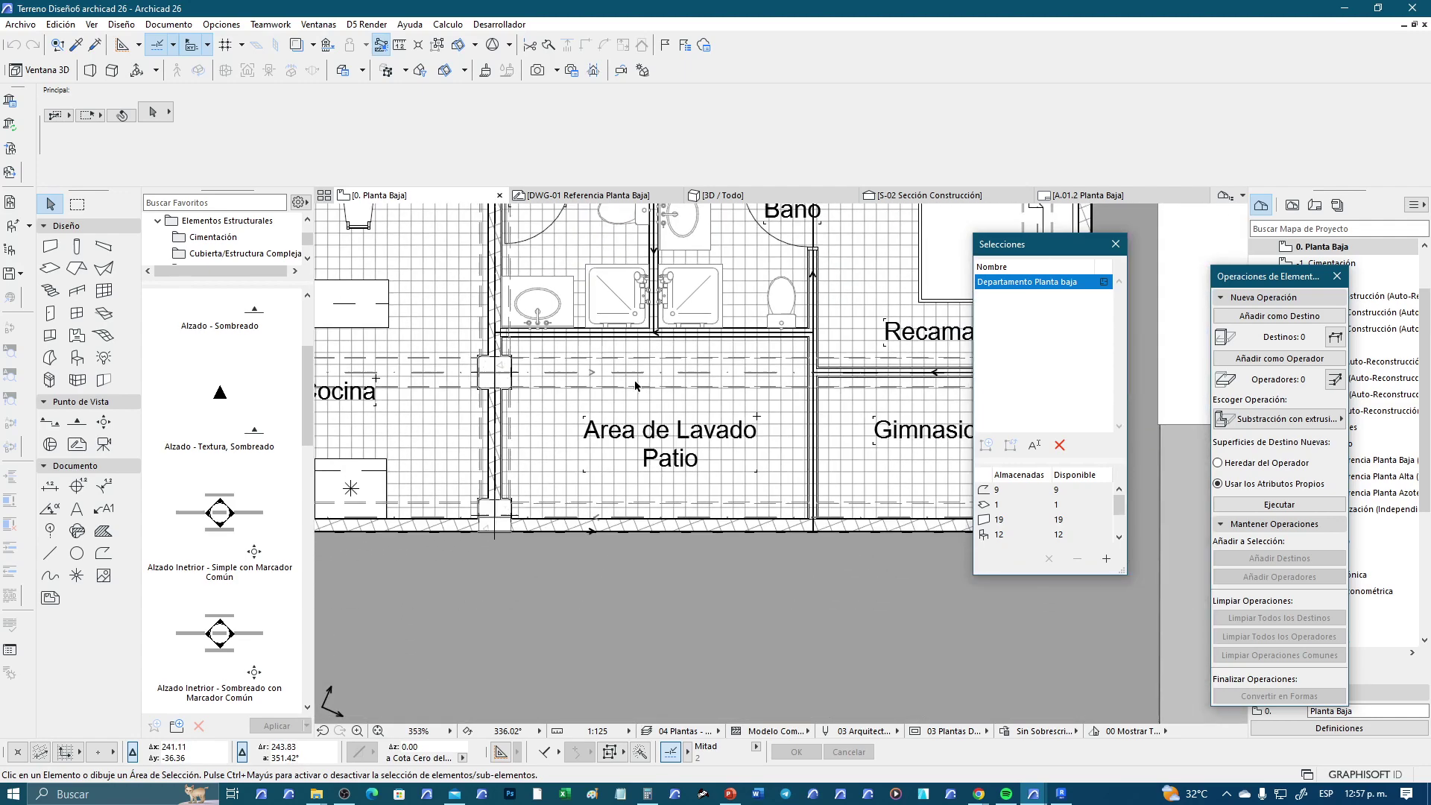
{"action": "scroll", "coordinate": [636, 385], "scroll_direction": "down", "scroll_amount": 2}
{"action": "scroll", "coordinate": [611, 399], "scroll_direction": "down", "scroll_amount": 1}
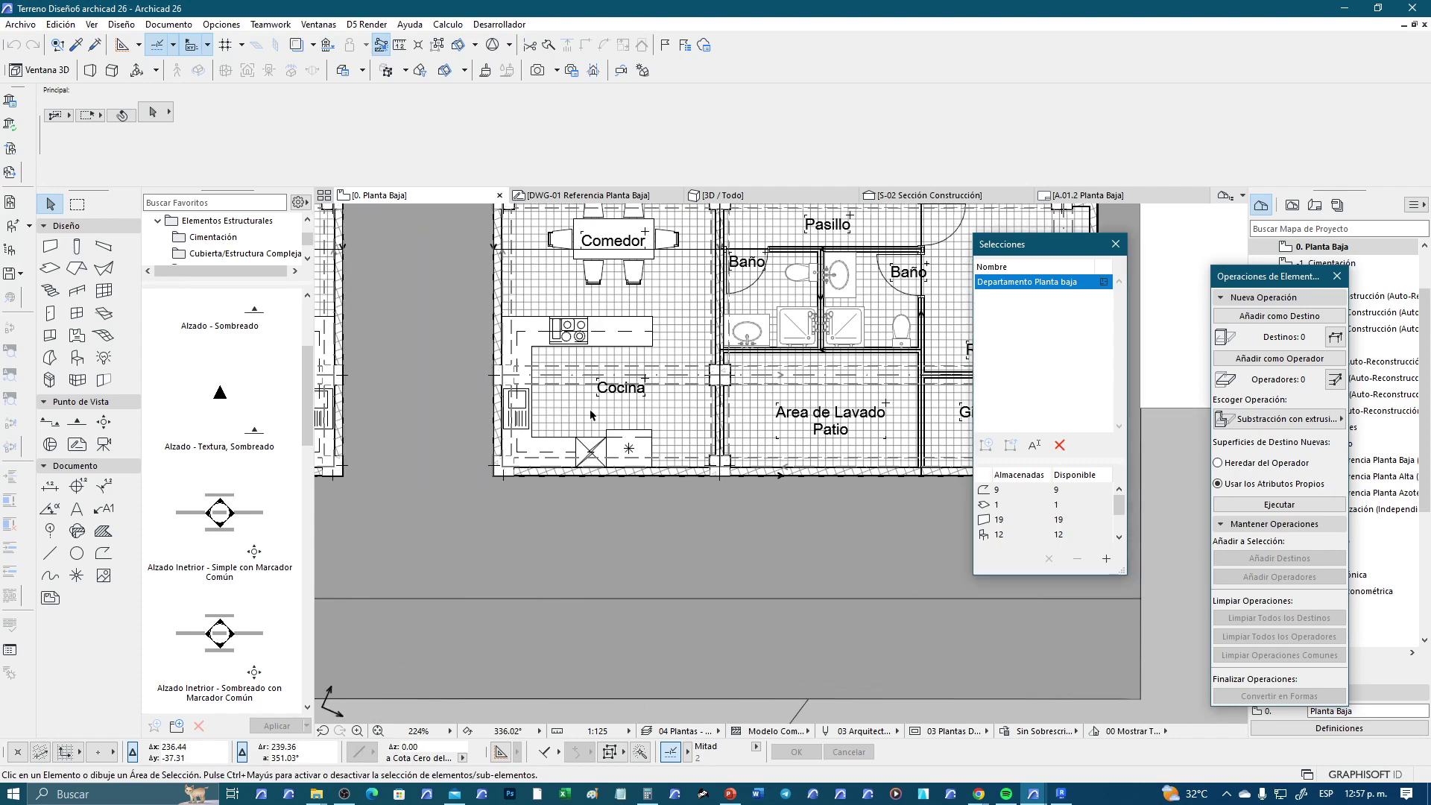
{"action": "scroll", "coordinate": [596, 403], "scroll_direction": "right", "scroll_amount": 3}
{"action": "scroll", "coordinate": [670, 388], "scroll_direction": "up", "scroll_amount": 2}
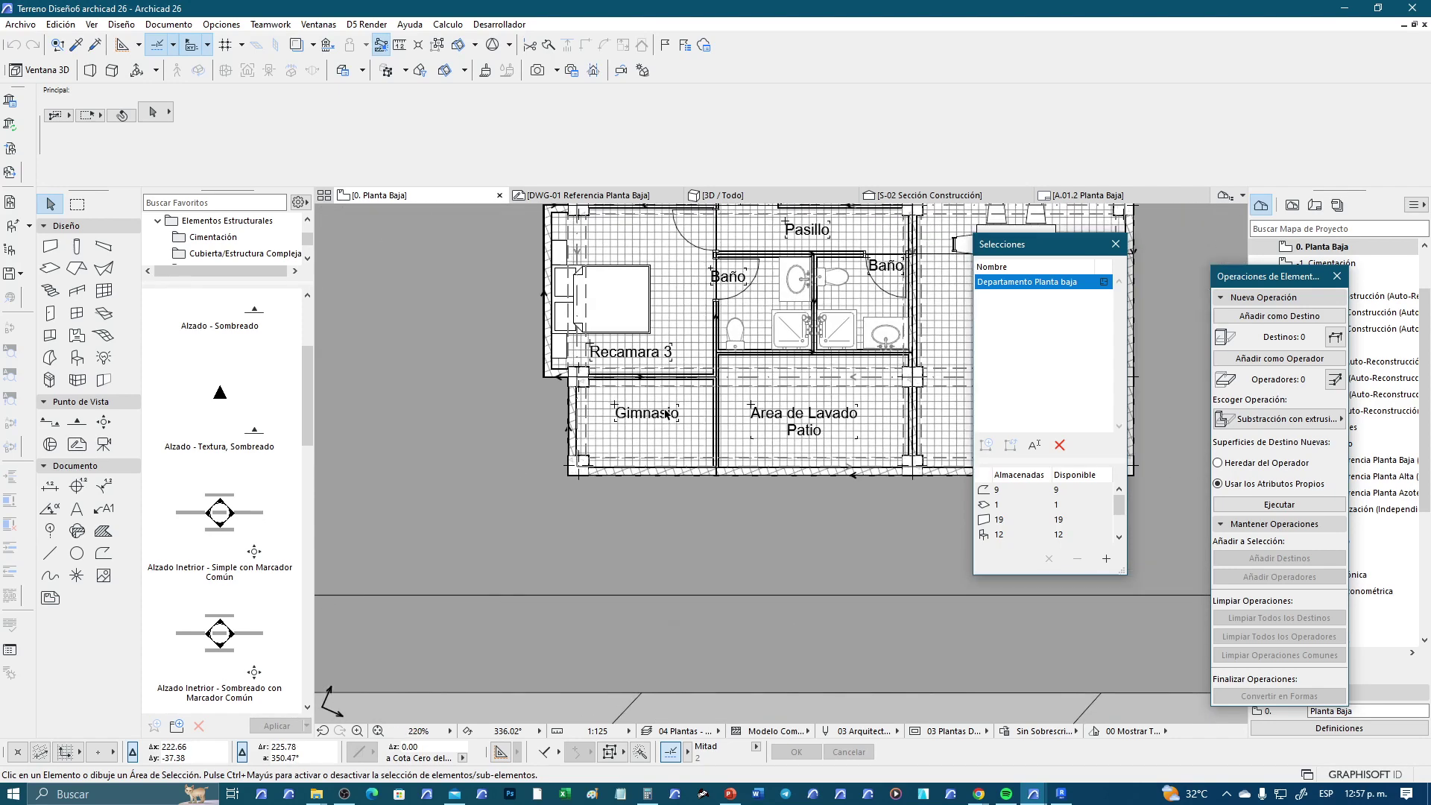
{"action": "middle_click_drag", "start_coordinate": [680, 384], "coordinate": [472, 361]}
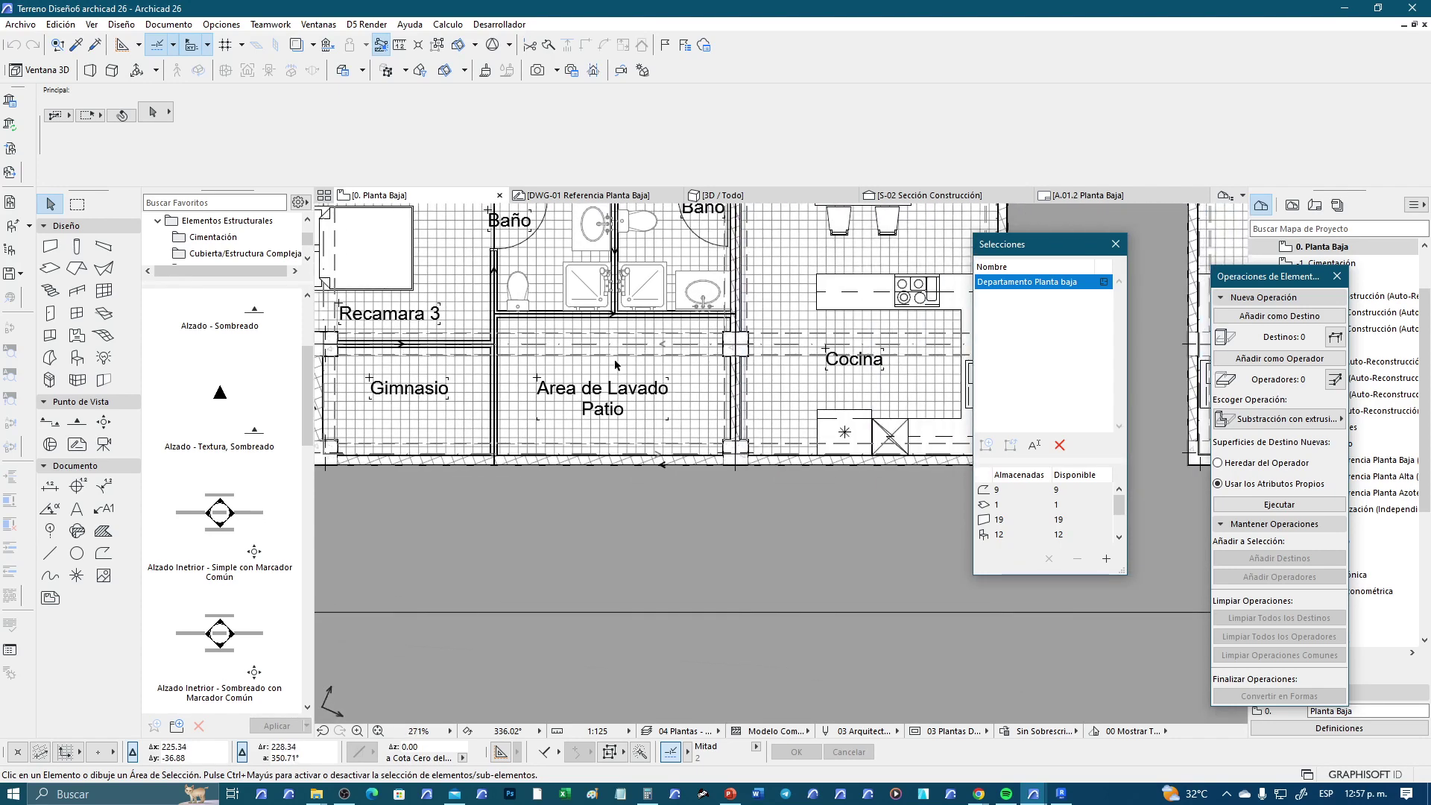
{"action": "scroll", "coordinate": [511, 361], "scroll_direction": "down", "scroll_amount": 1}
{"action": "scroll", "coordinate": [492, 354], "scroll_direction": "up", "scroll_amount": 1}
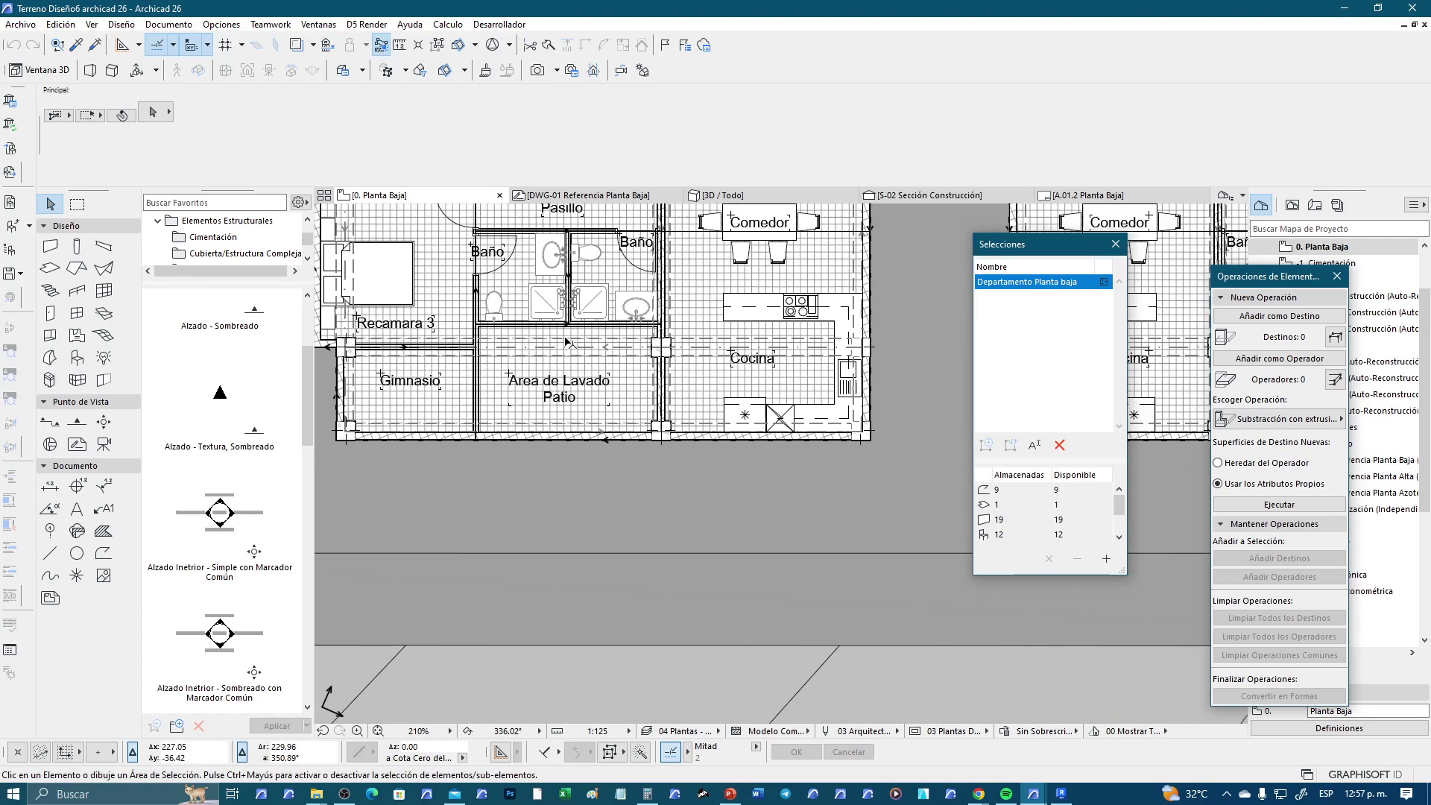
{"action": "scroll", "coordinate": [487, 350], "scroll_direction": "up", "scroll_amount": 2}
{"action": "scroll", "coordinate": [487, 350], "scroll_direction": "up", "scroll_amount": 2}
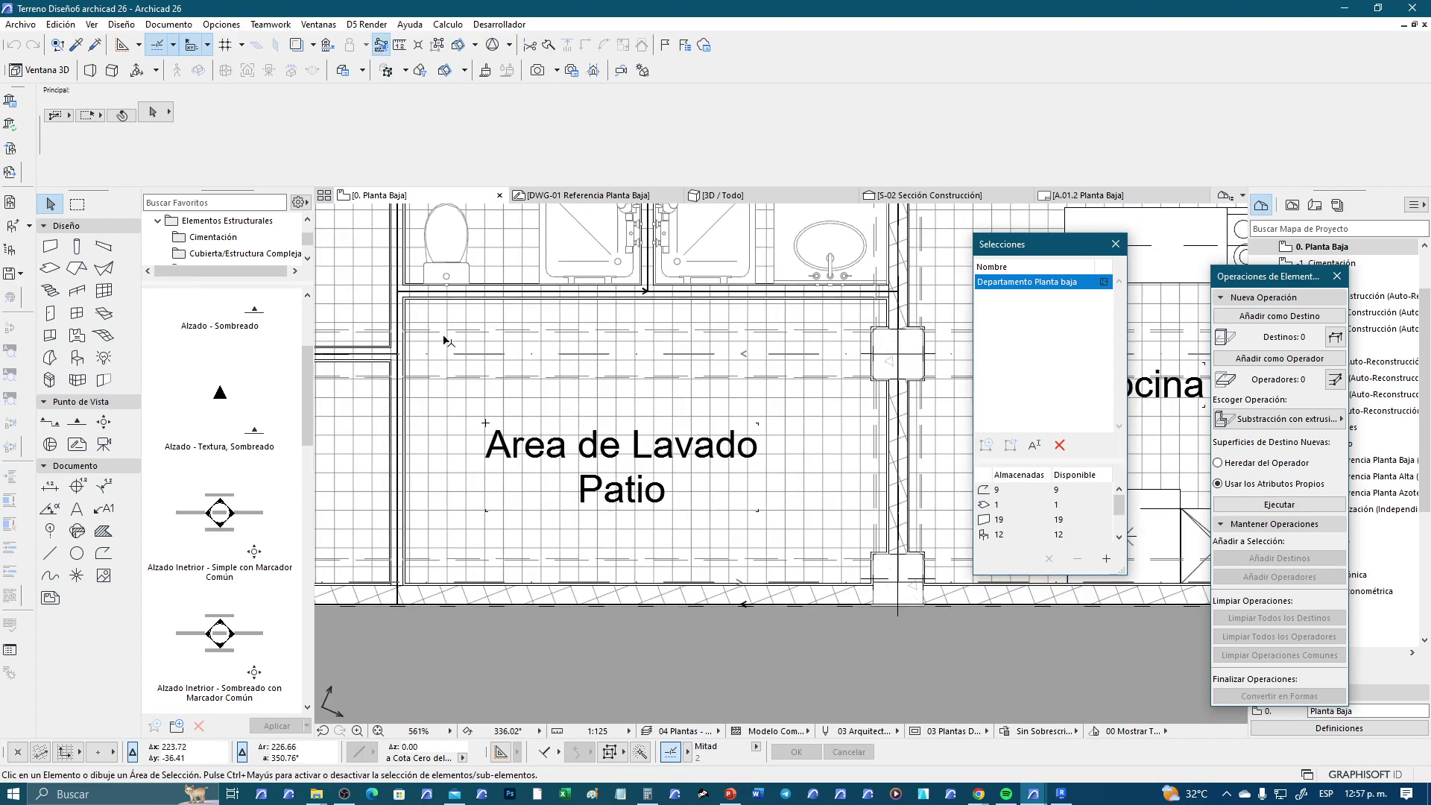
{"action": "scroll", "coordinate": [481, 320], "scroll_direction": "up", "scroll_amount": 1}
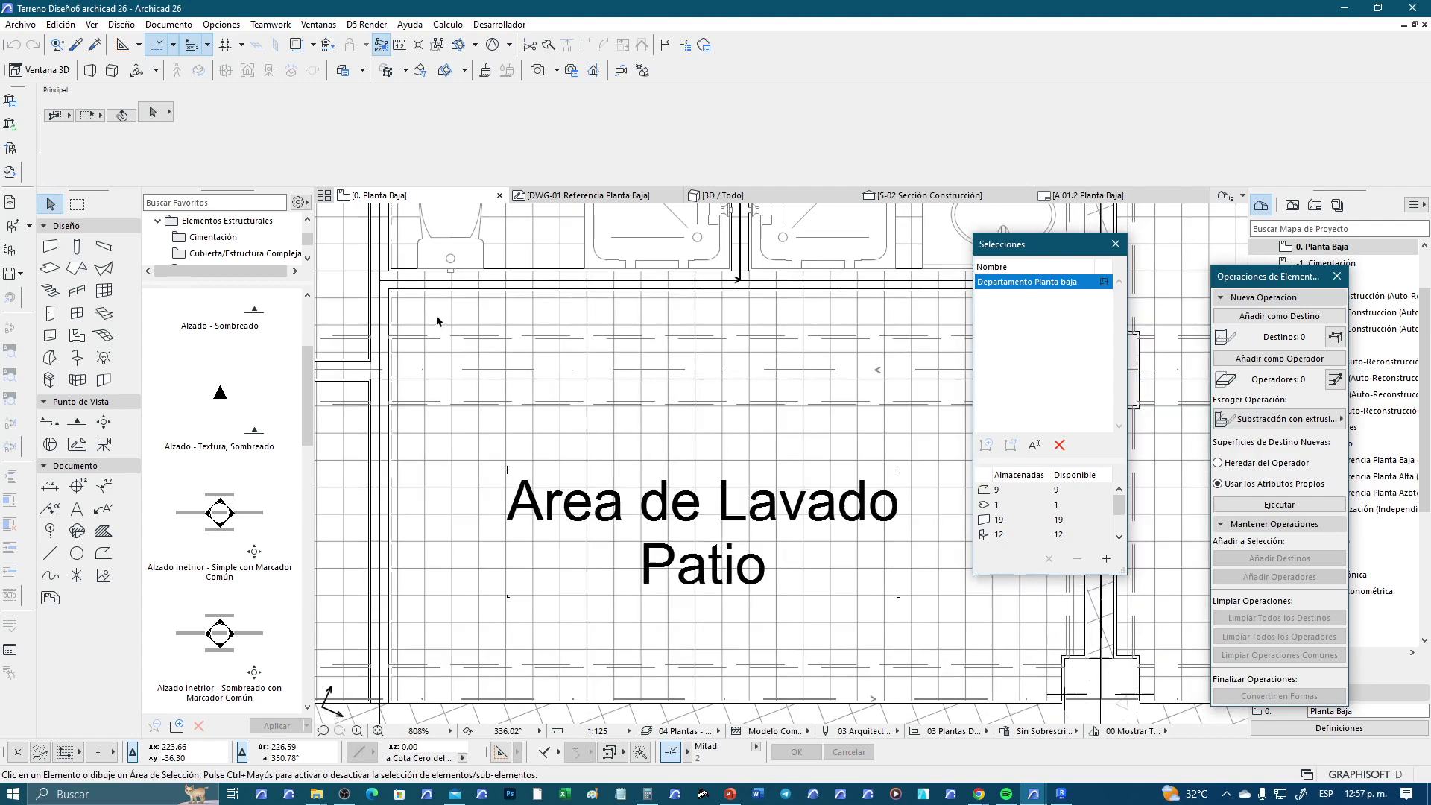
{"action": "scroll", "coordinate": [522, 319], "scroll_direction": "down", "scroll_amount": 2}
{"action": "scroll", "coordinate": [583, 305], "scroll_direction": "down", "scroll_amount": 1}
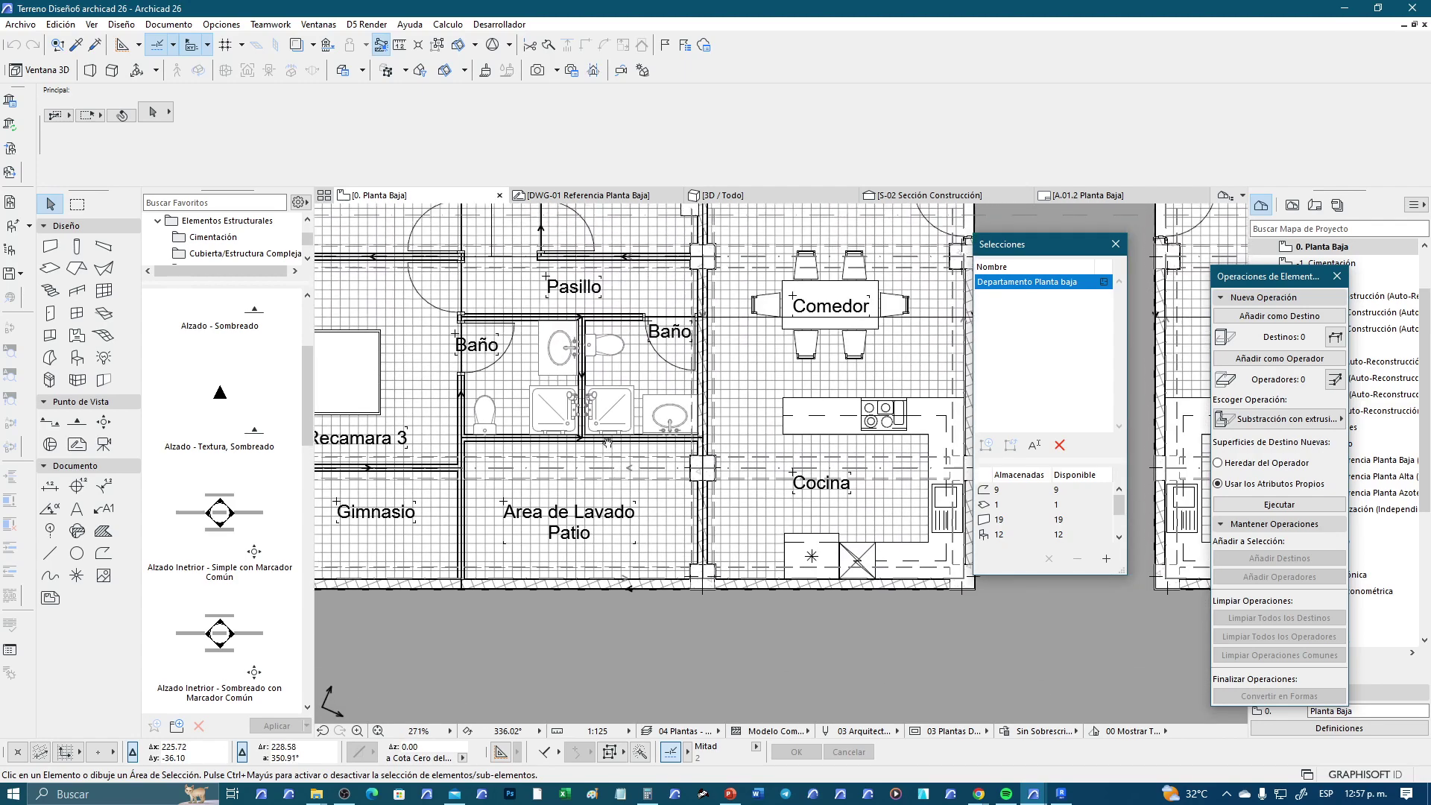
{"action": "scroll", "coordinate": [526, 401], "scroll_direction": "up", "scroll_amount": 1}
{"action": "scroll", "coordinate": [605, 439], "scroll_direction": "down", "scroll_amount": 2}
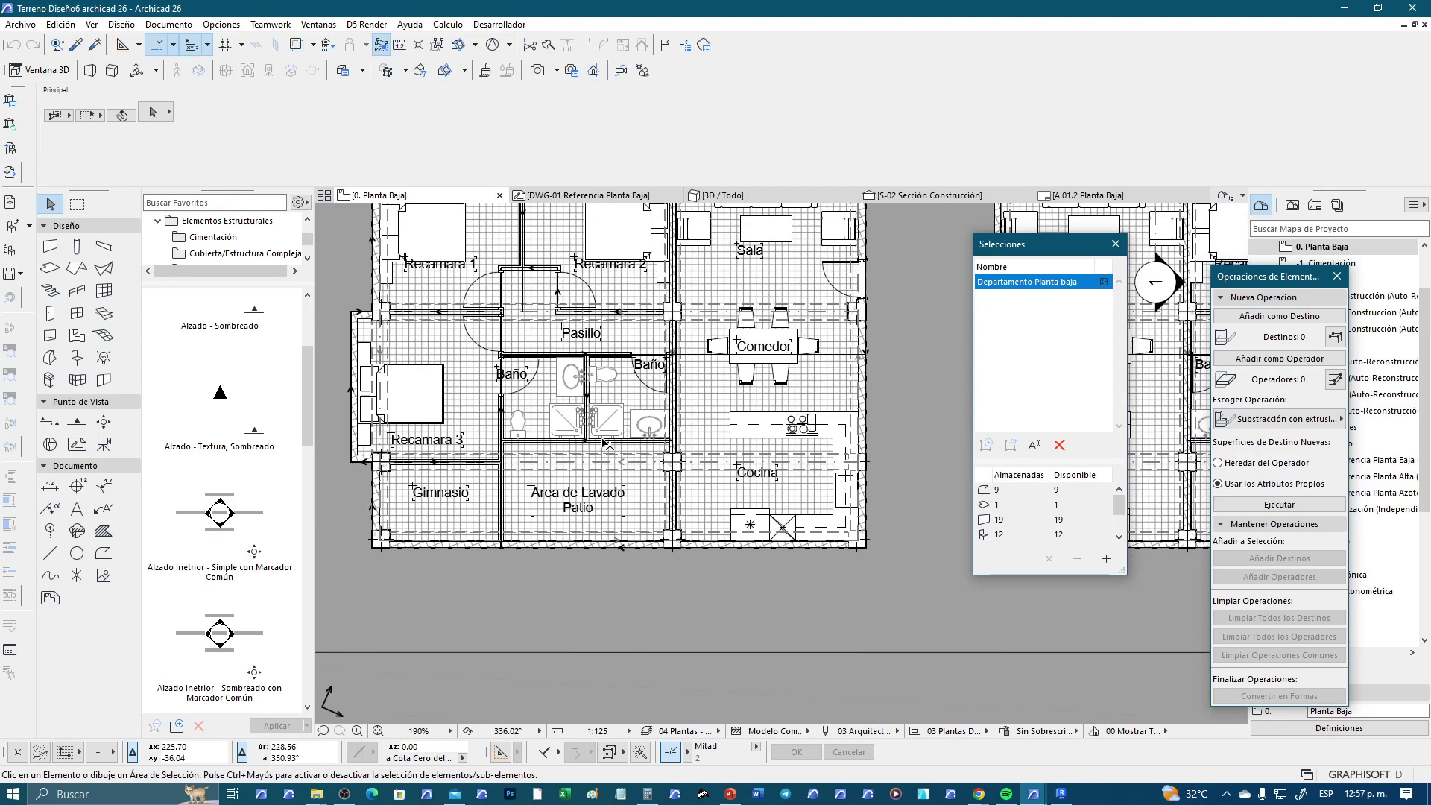
{"action": "scroll", "coordinate": [619, 344], "scroll_direction": "down", "scroll_amount": 1}
{"action": "scroll", "coordinate": [607, 457], "scroll_direction": "up", "scroll_amount": 2}
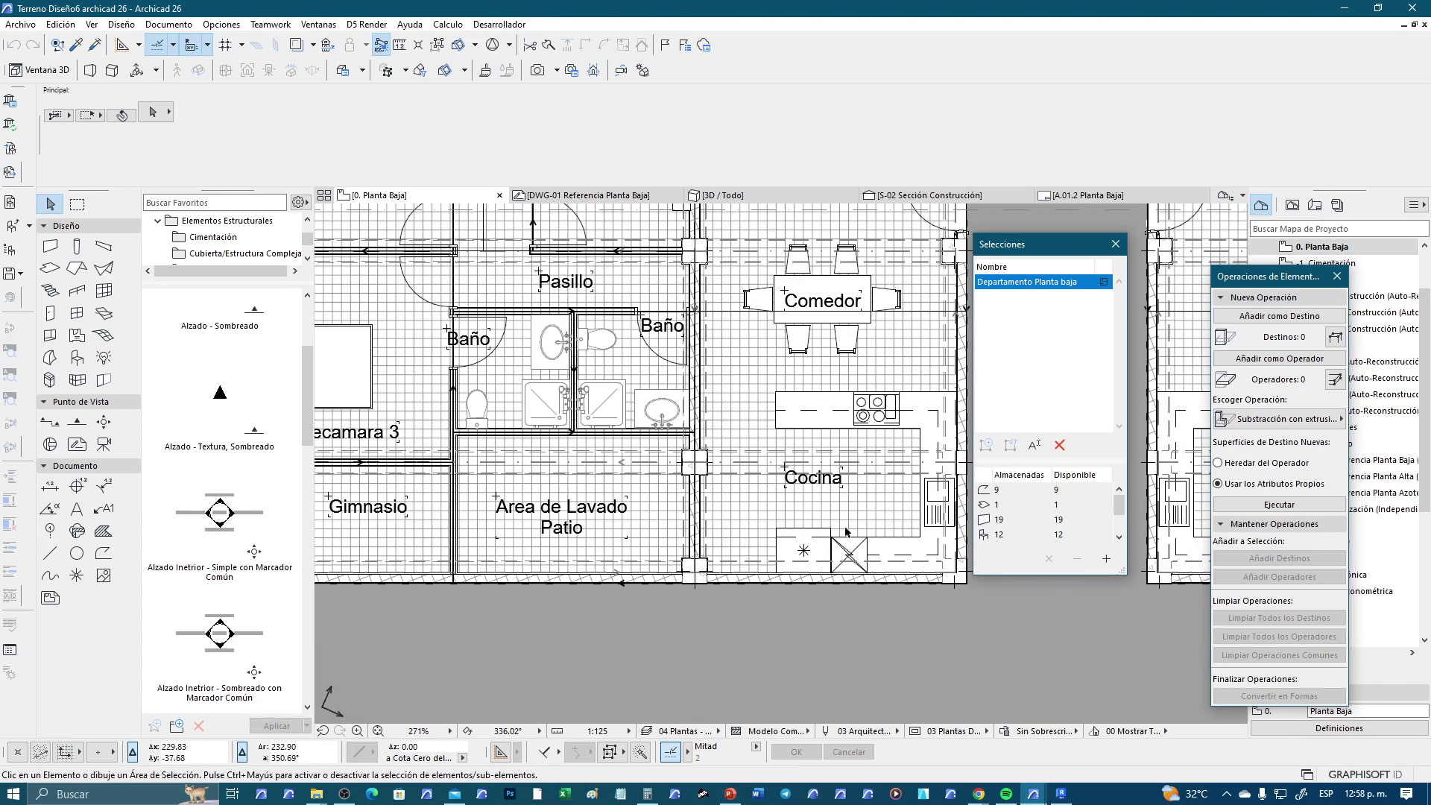
{"action": "left_click", "coordinate": [924, 533]}
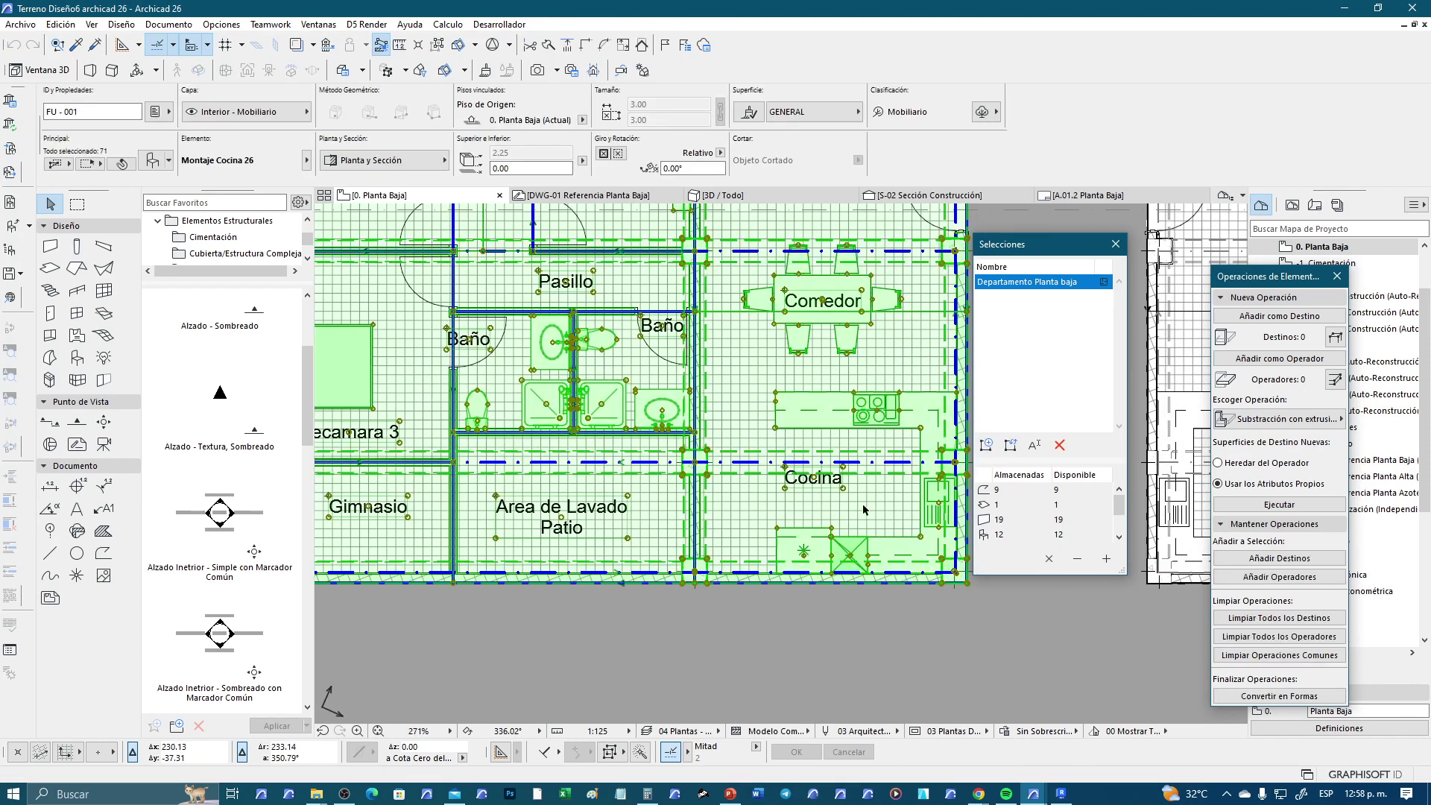
{"action": "key", "text": "Escape"}
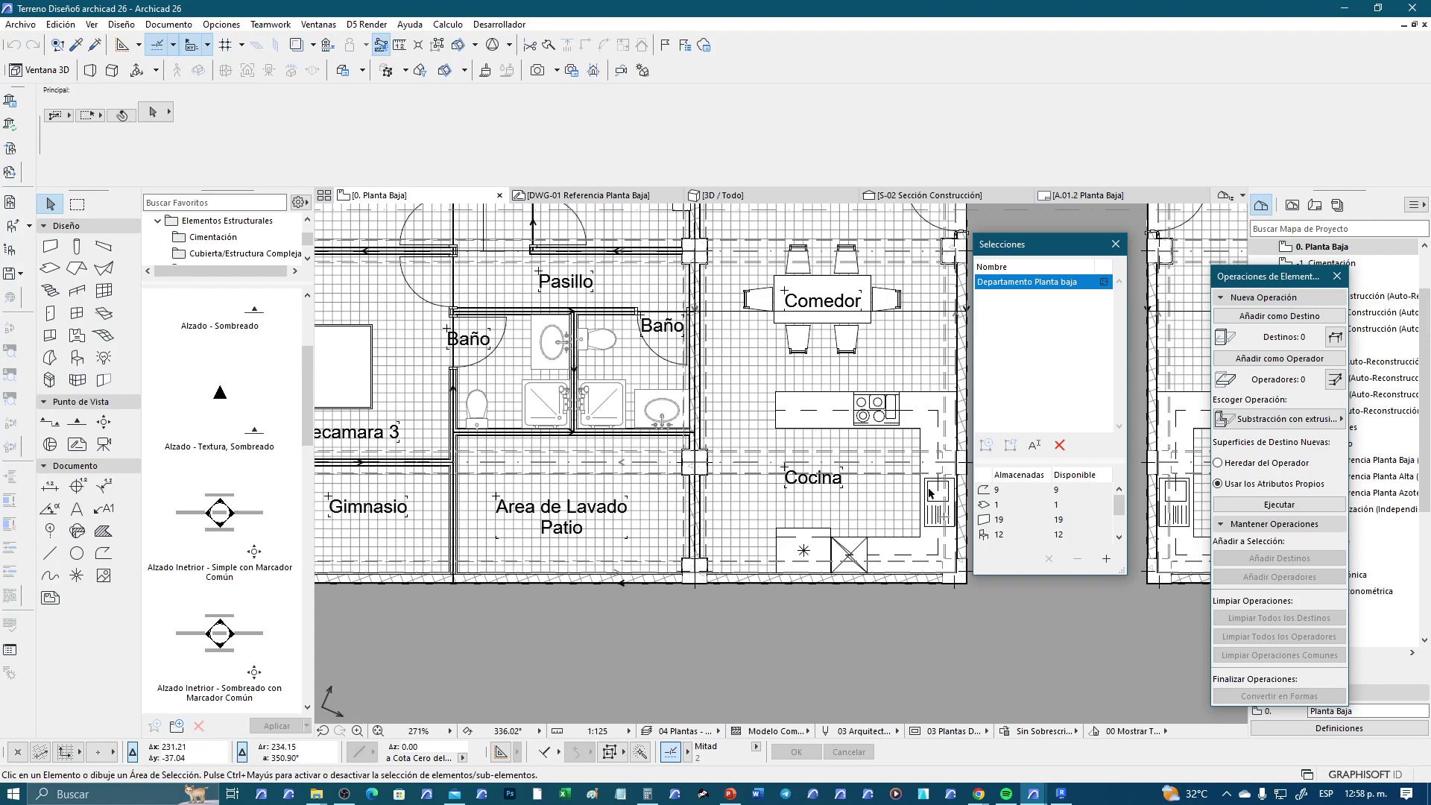
{"action": "left_click", "coordinate": [956, 393]}
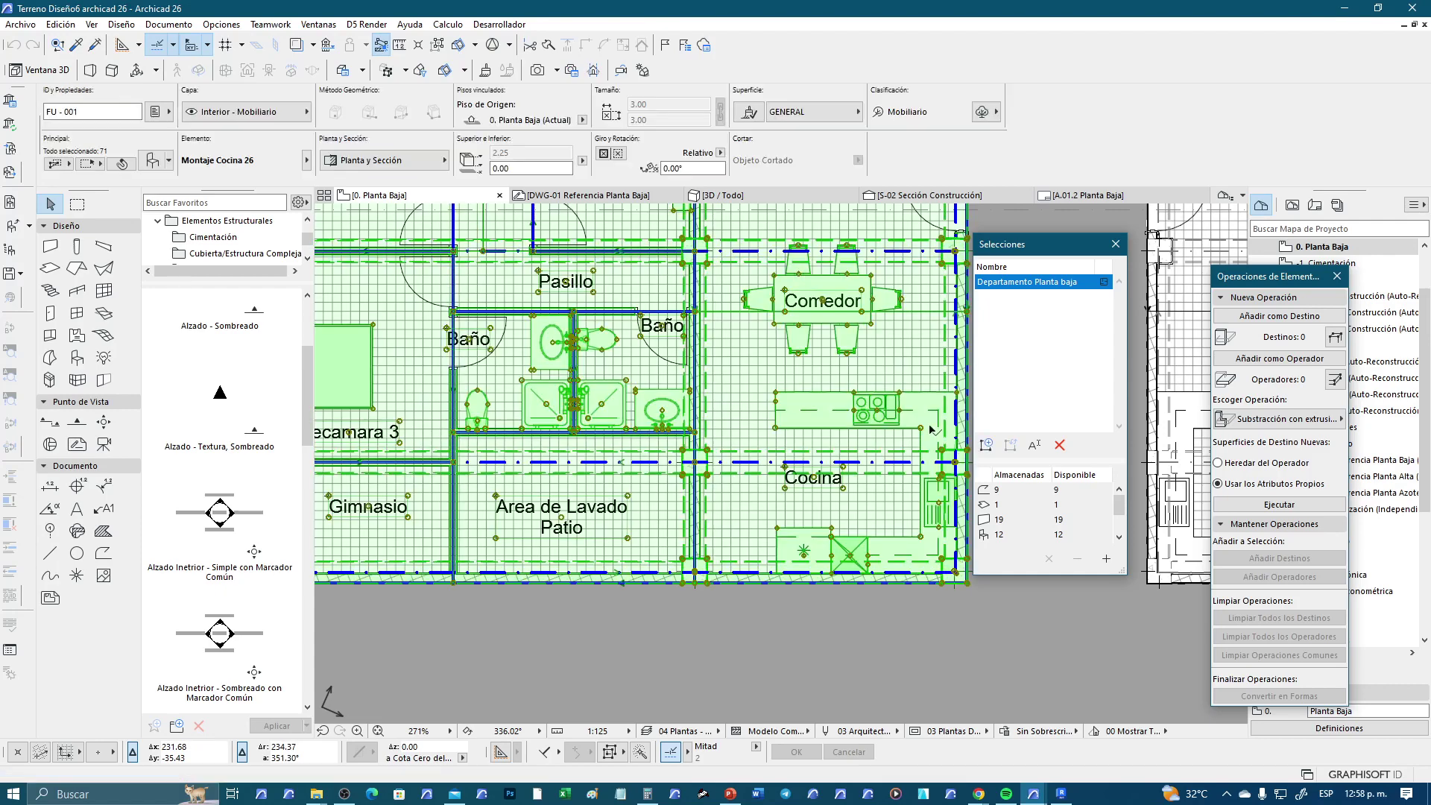
{"action": "key", "text": "Escape"}
{"action": "scroll", "coordinate": [849, 455], "scroll_direction": "down", "scroll_amount": 1}
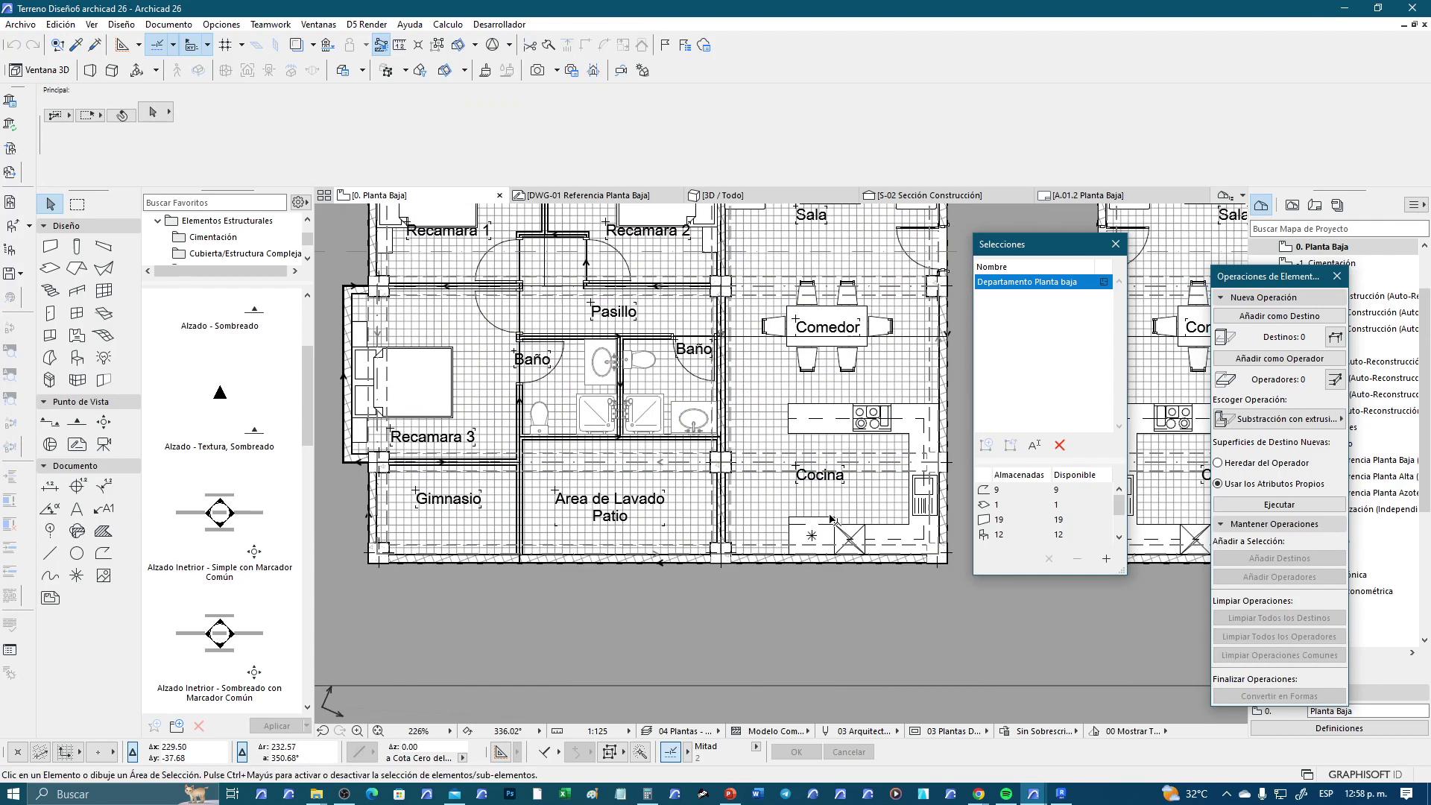
{"action": "scroll", "coordinate": [850, 451], "scroll_direction": "up", "scroll_amount": 3}
{"action": "mouse_move", "coordinate": [788, 504]}
{"action": "middle_mouse_down"}
{"action": "mouse_move", "coordinate": [741, 527]}
{"action": "mouse_move", "coordinate": [807, 521]}
{"action": "middle_mouse_up"}
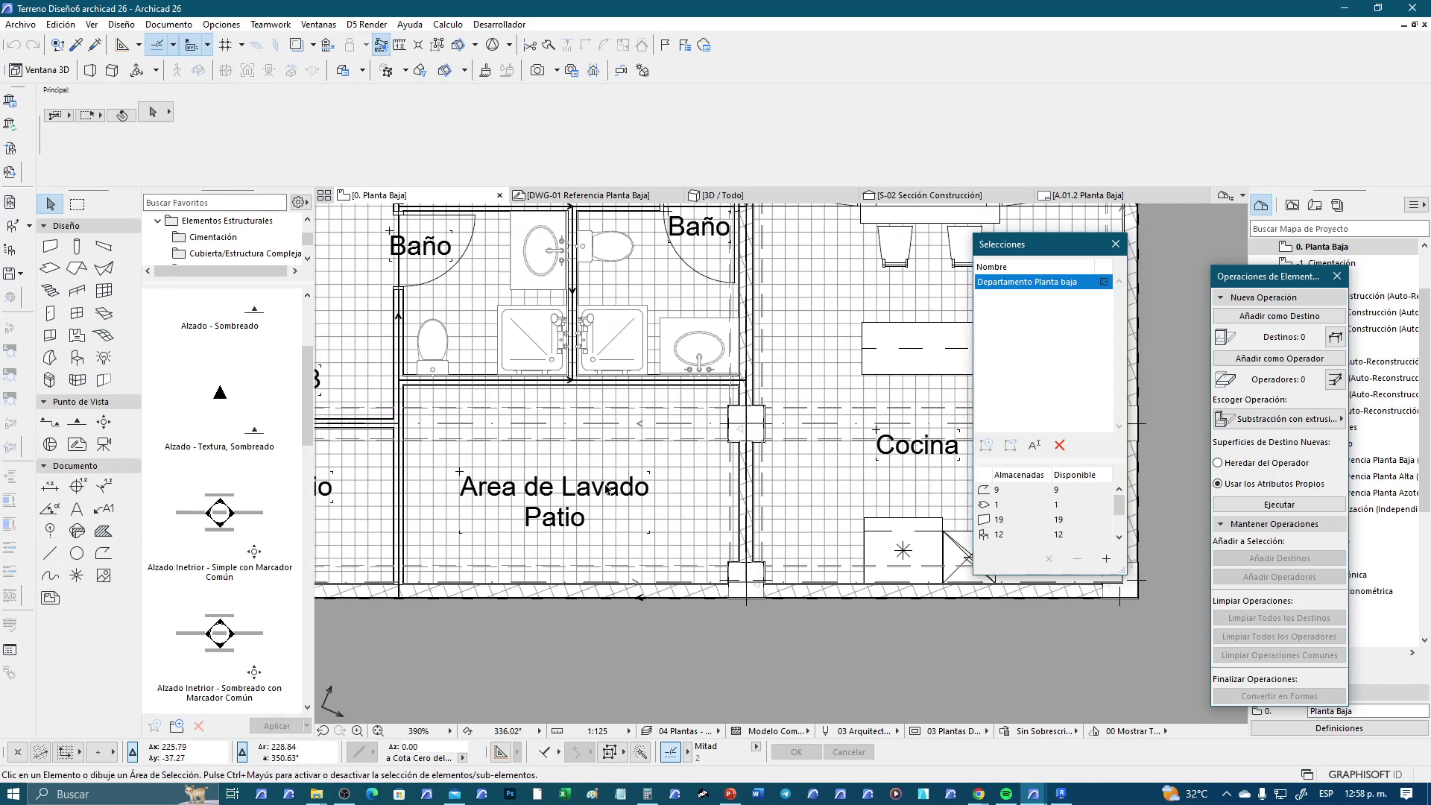
{"action": "scroll", "coordinate": [668, 435], "scroll_direction": "down", "scroll_amount": 2}
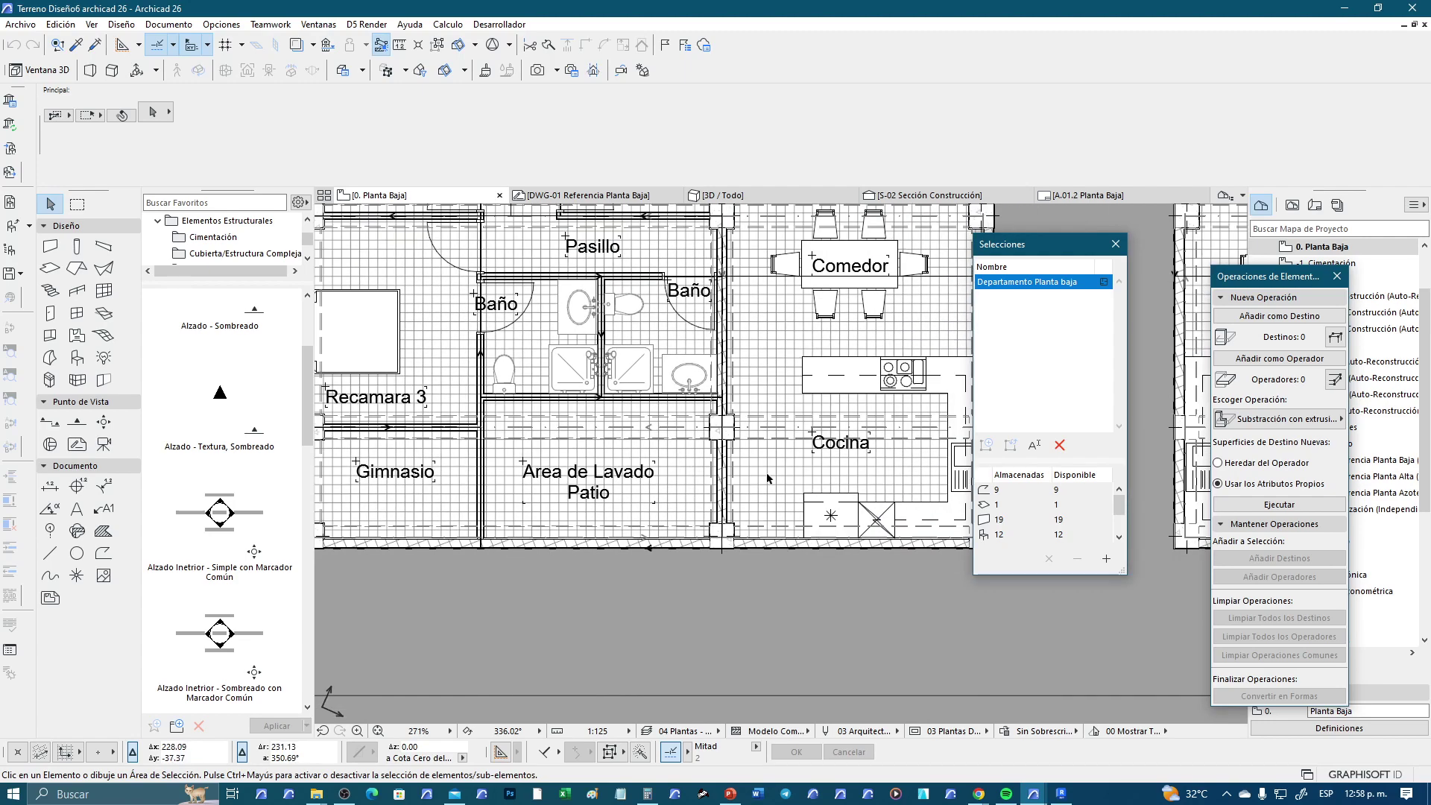
{"action": "middle_click_drag", "start_coordinate": [766, 471], "coordinate": [655, 509]}
{"action": "scroll", "coordinate": [654, 513], "scroll_direction": "down", "scroll_amount": 3}
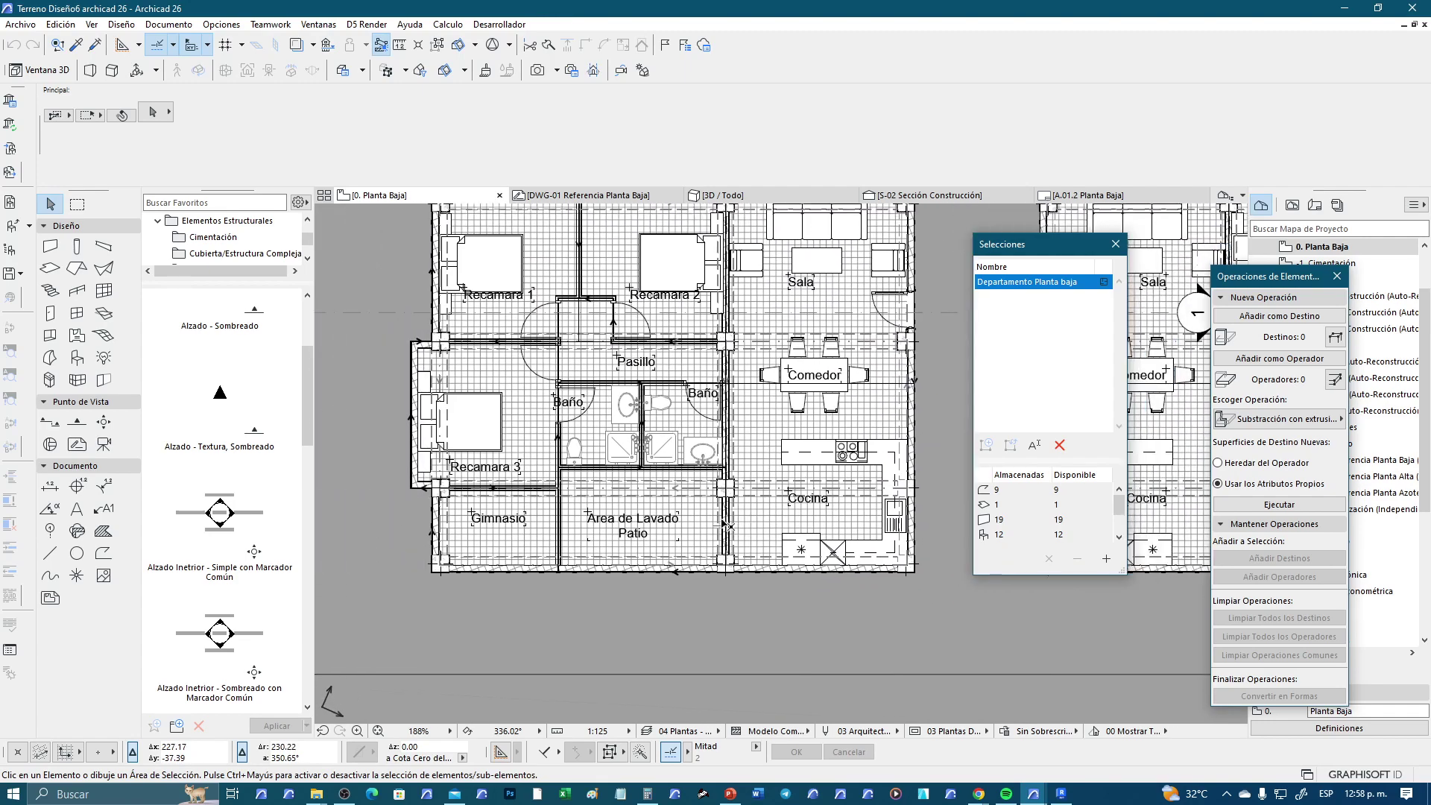
{"action": "middle_click_drag", "start_coordinate": [641, 447], "coordinate": [684, 407]}
{"action": "scroll", "coordinate": [683, 406], "scroll_direction": "up", "scroll_amount": 1}
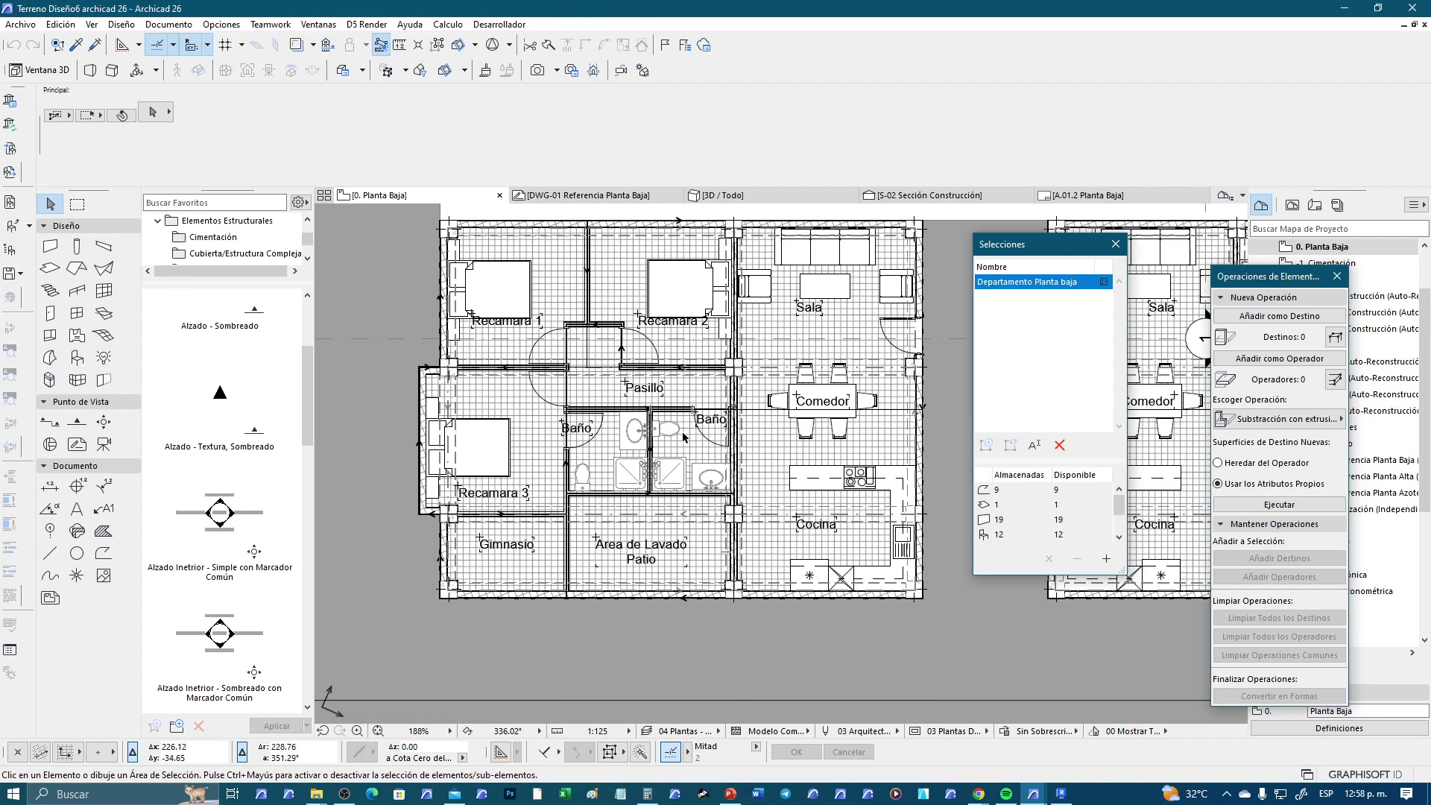
{"action": "scroll", "coordinate": [683, 436], "scroll_direction": "up", "scroll_amount": 2}
{"action": "scroll", "coordinate": [679, 439], "scroll_direction": "up", "scroll_amount": 1}
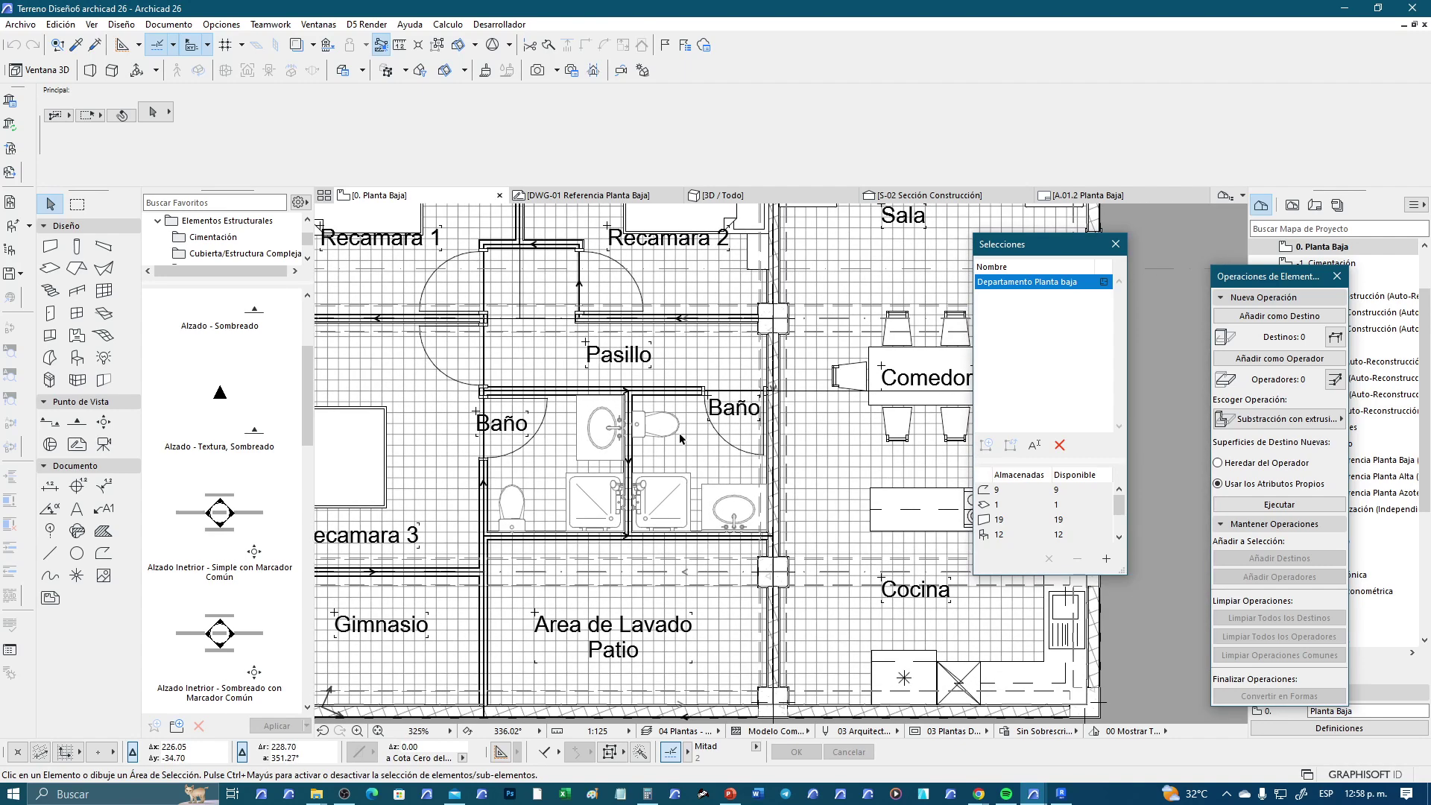